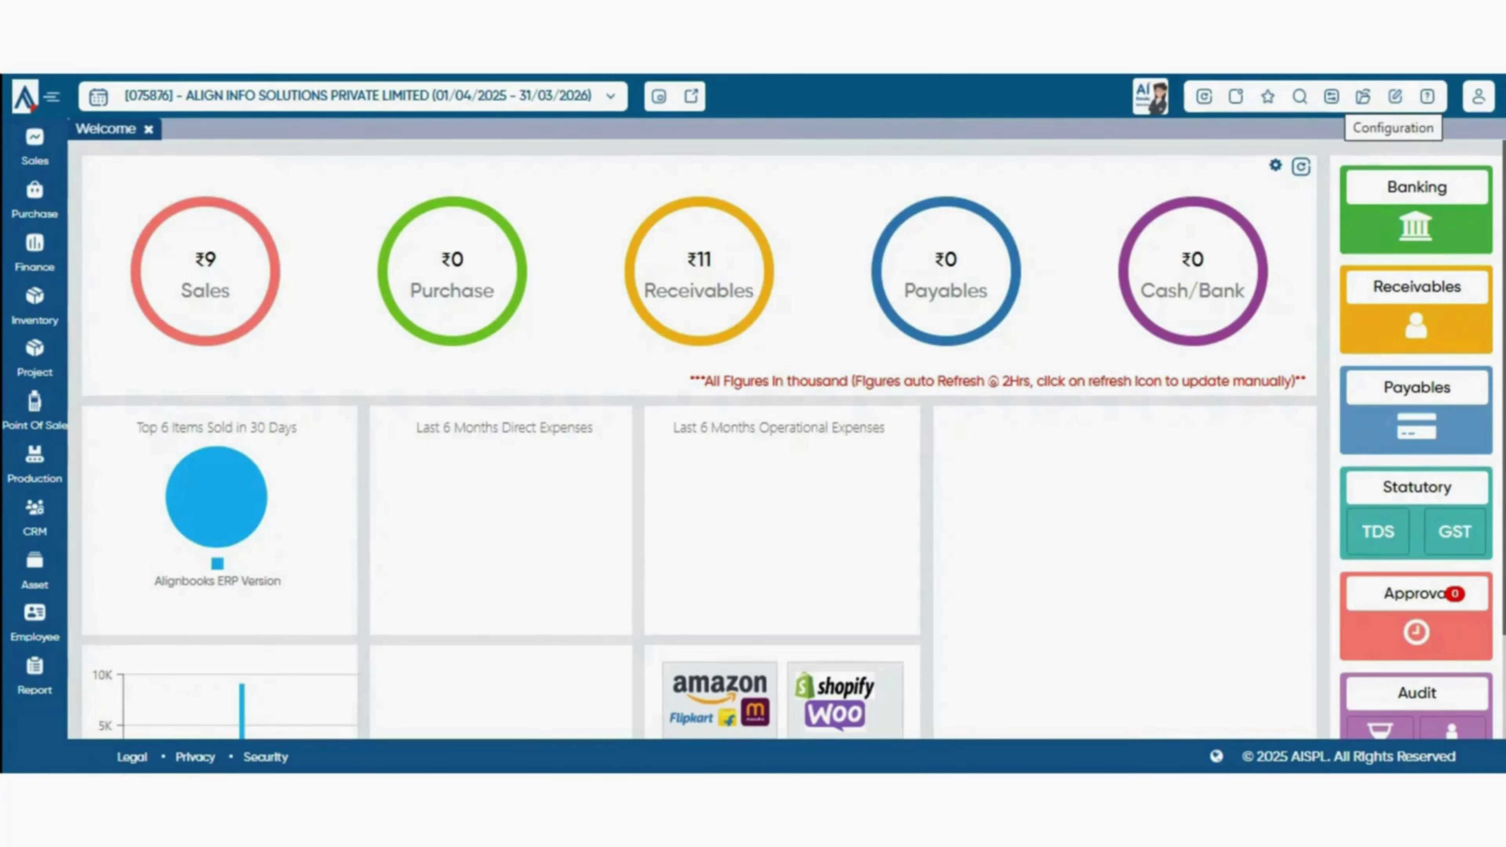
- Go to Configuration > Company Setup and switch to its Sales Setup section
left_click(1394, 96)
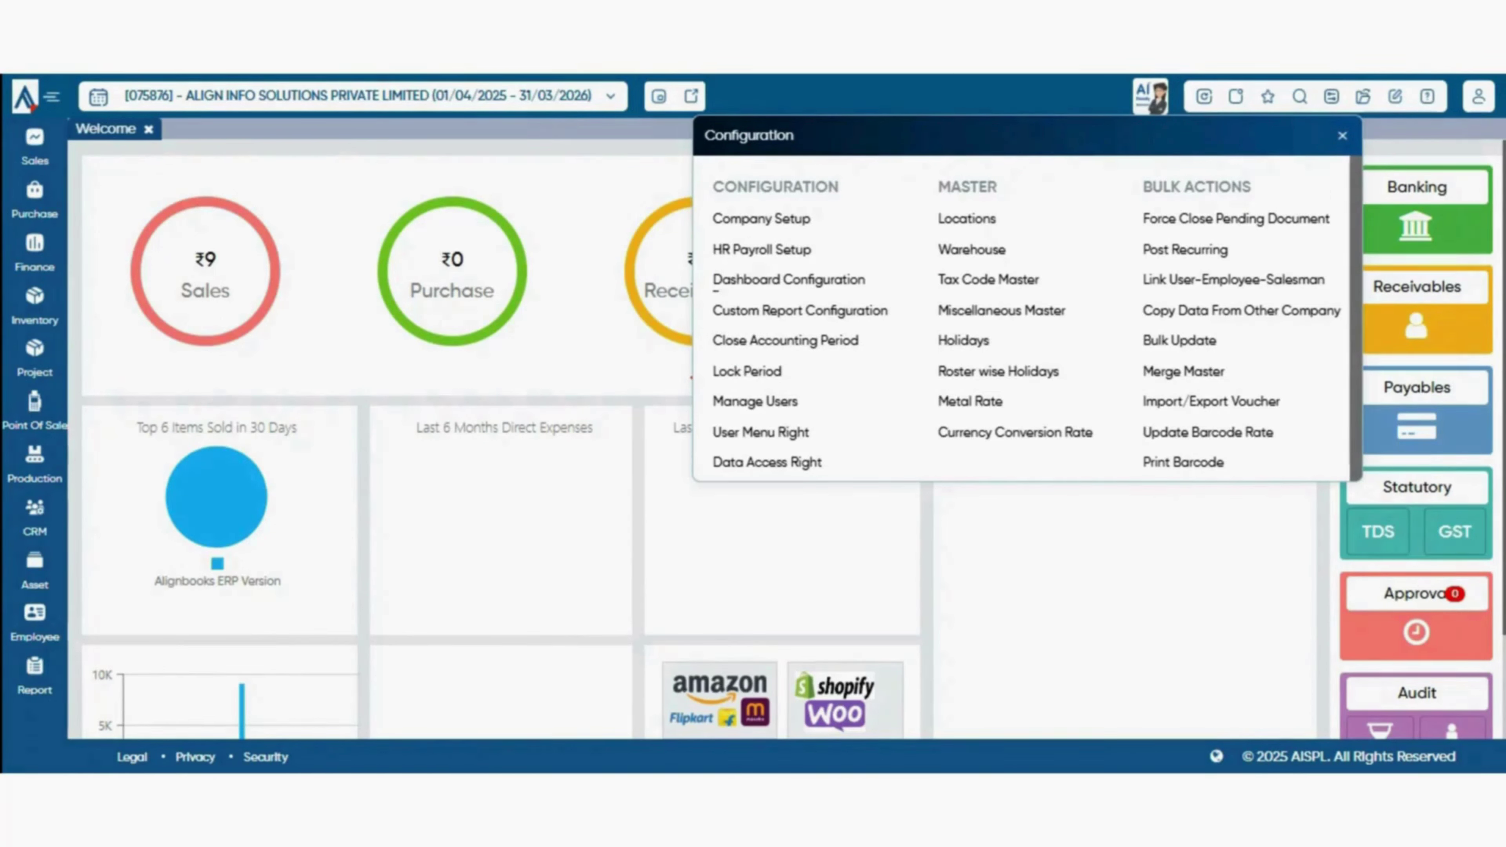
left_click(761, 219)
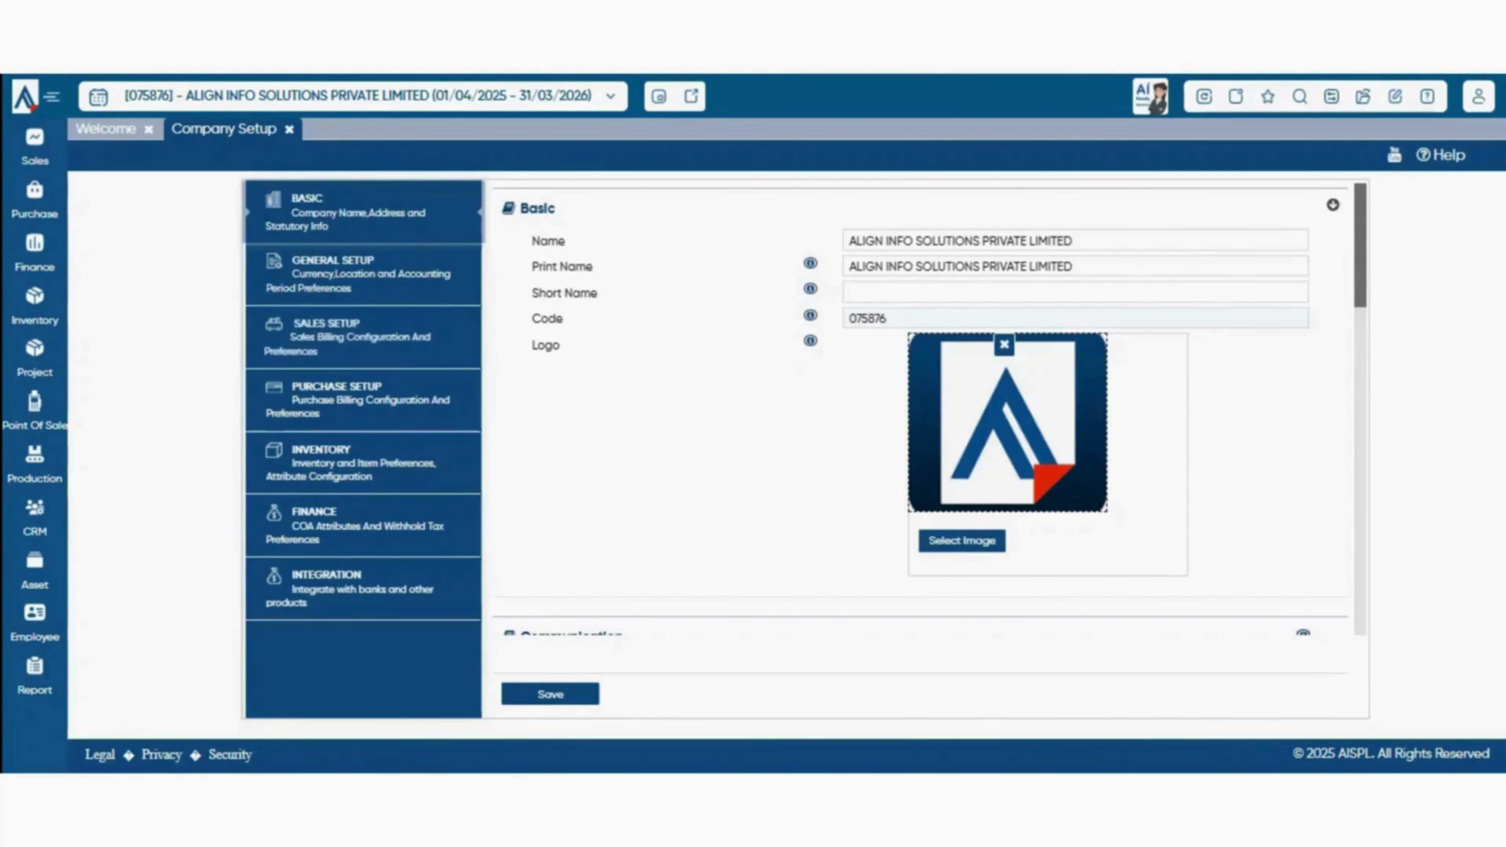
left_click(363, 337)
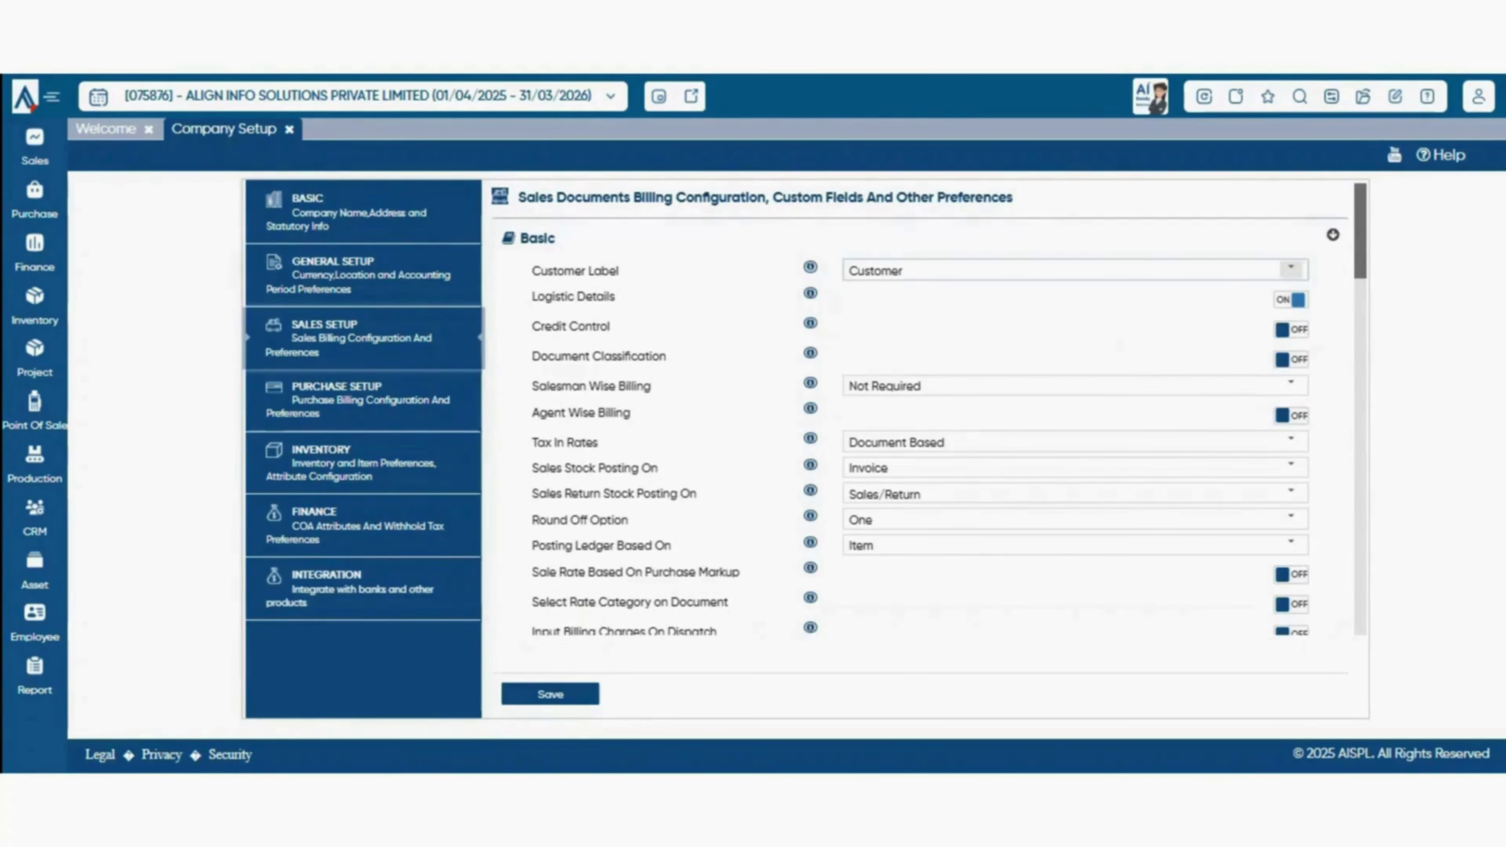
left_click(1290, 268)
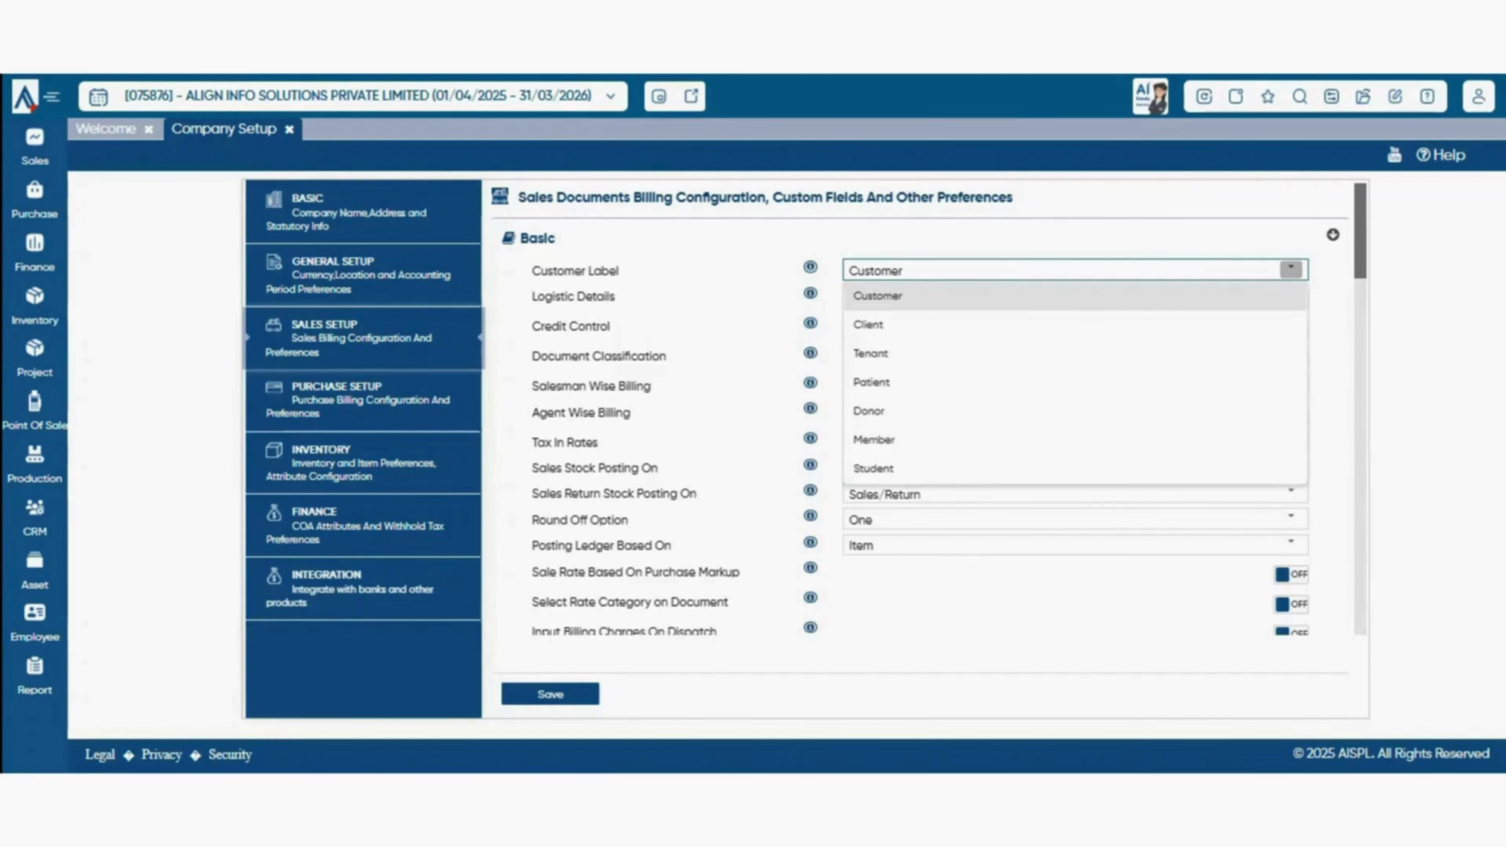
left_click(1074, 296)
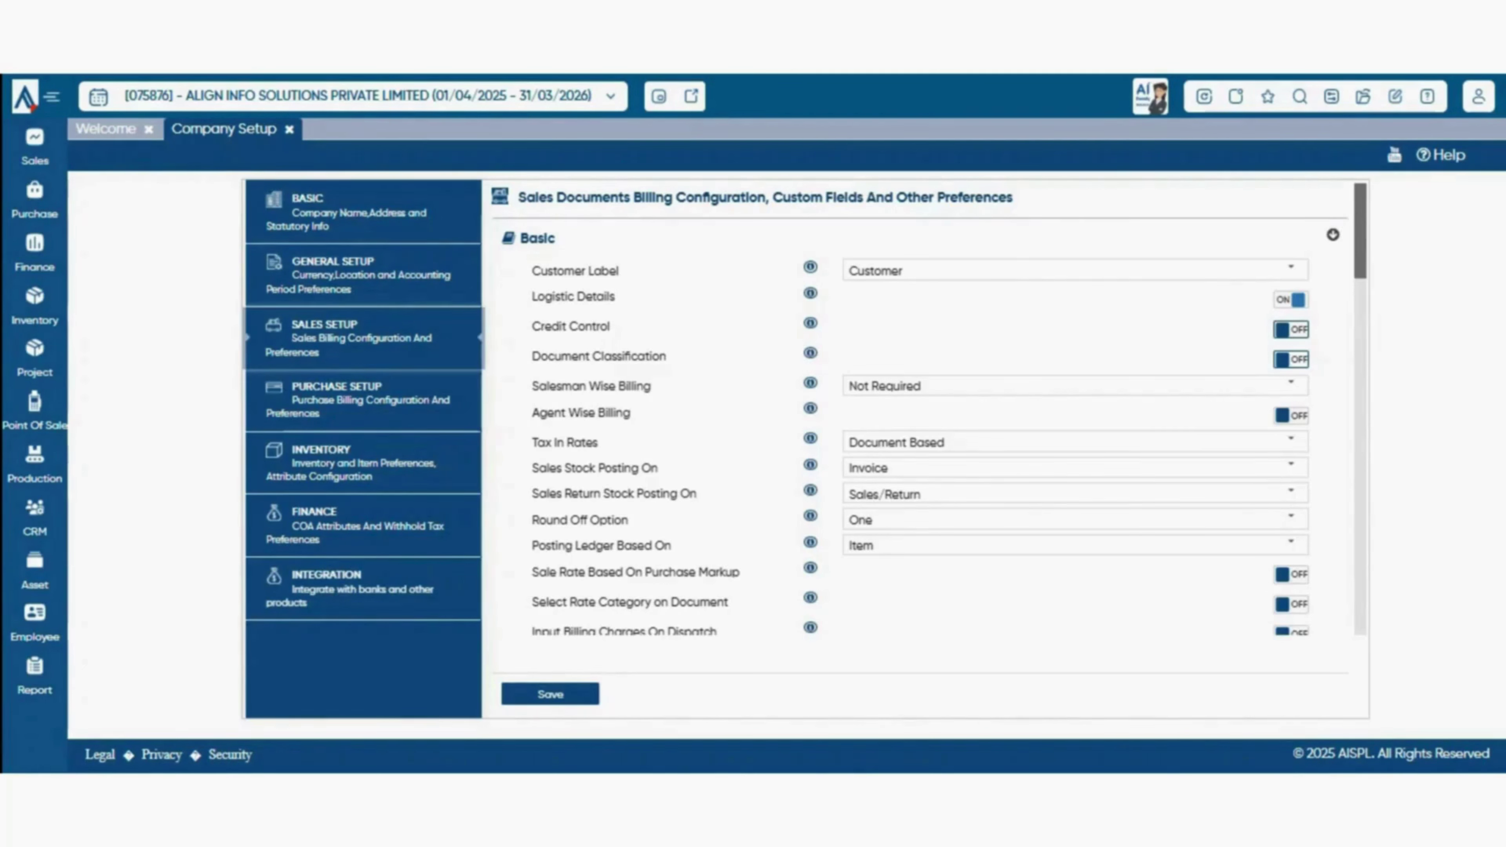
- Toggle Document Classification on and back off, then show the Salesman Wise Billing choices
left_click(1291, 359)
left_click(1291, 360)
left_click(1290, 384)
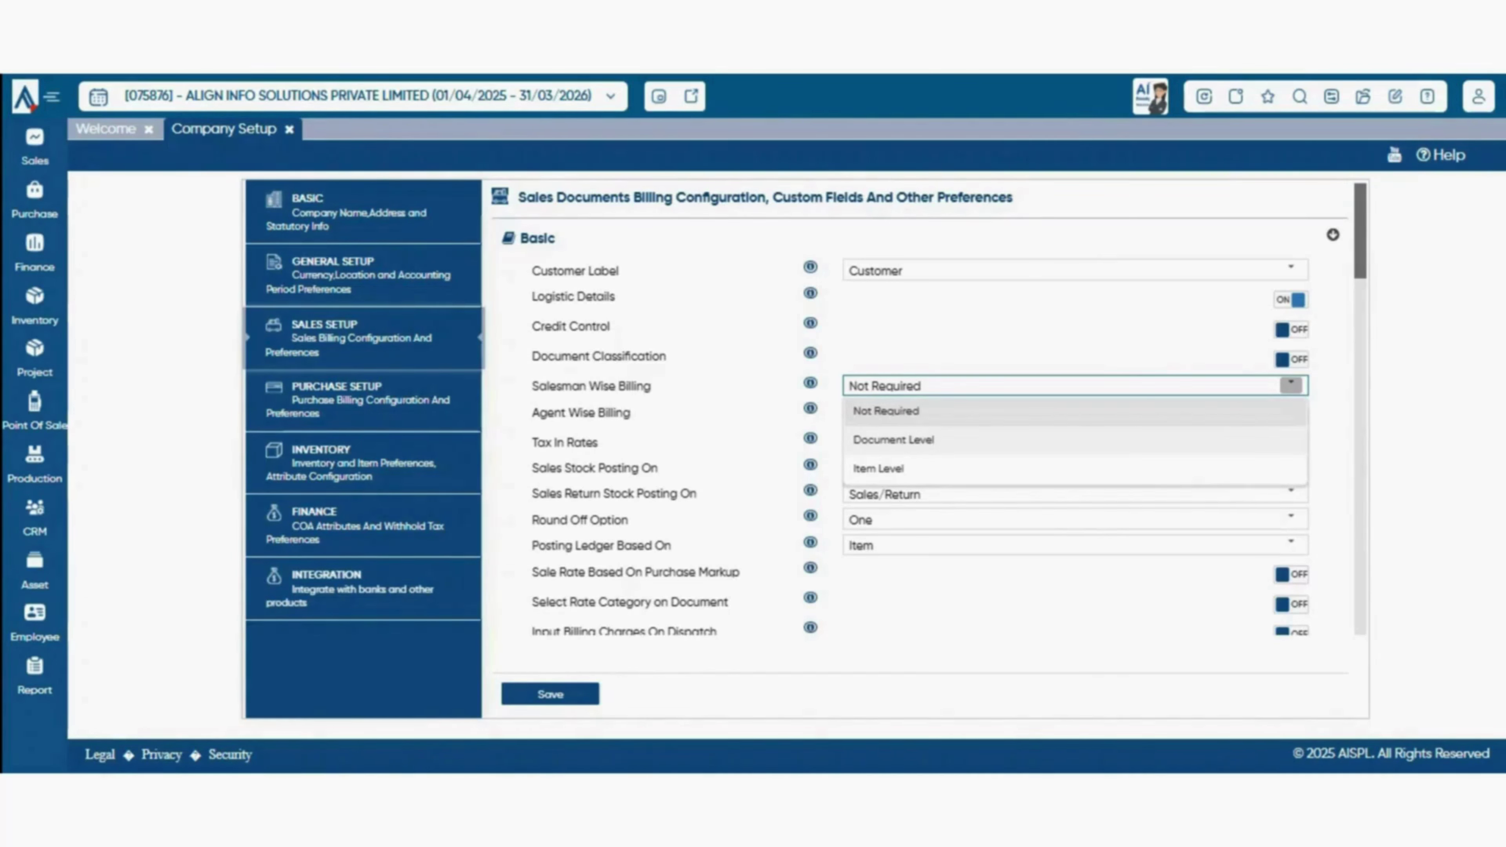
left_click(1288, 469)
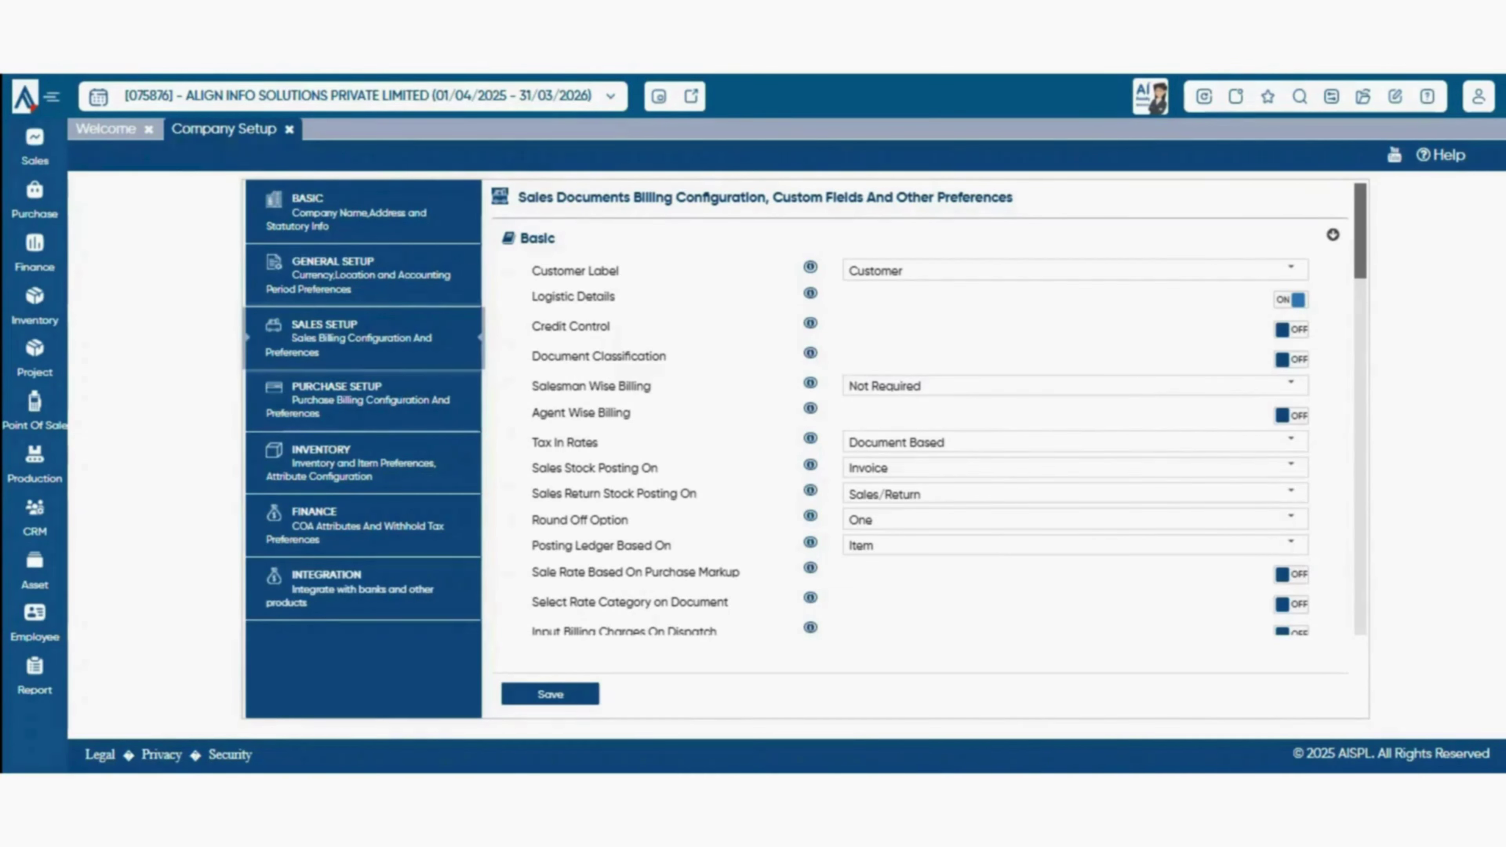
left_click(1291, 385)
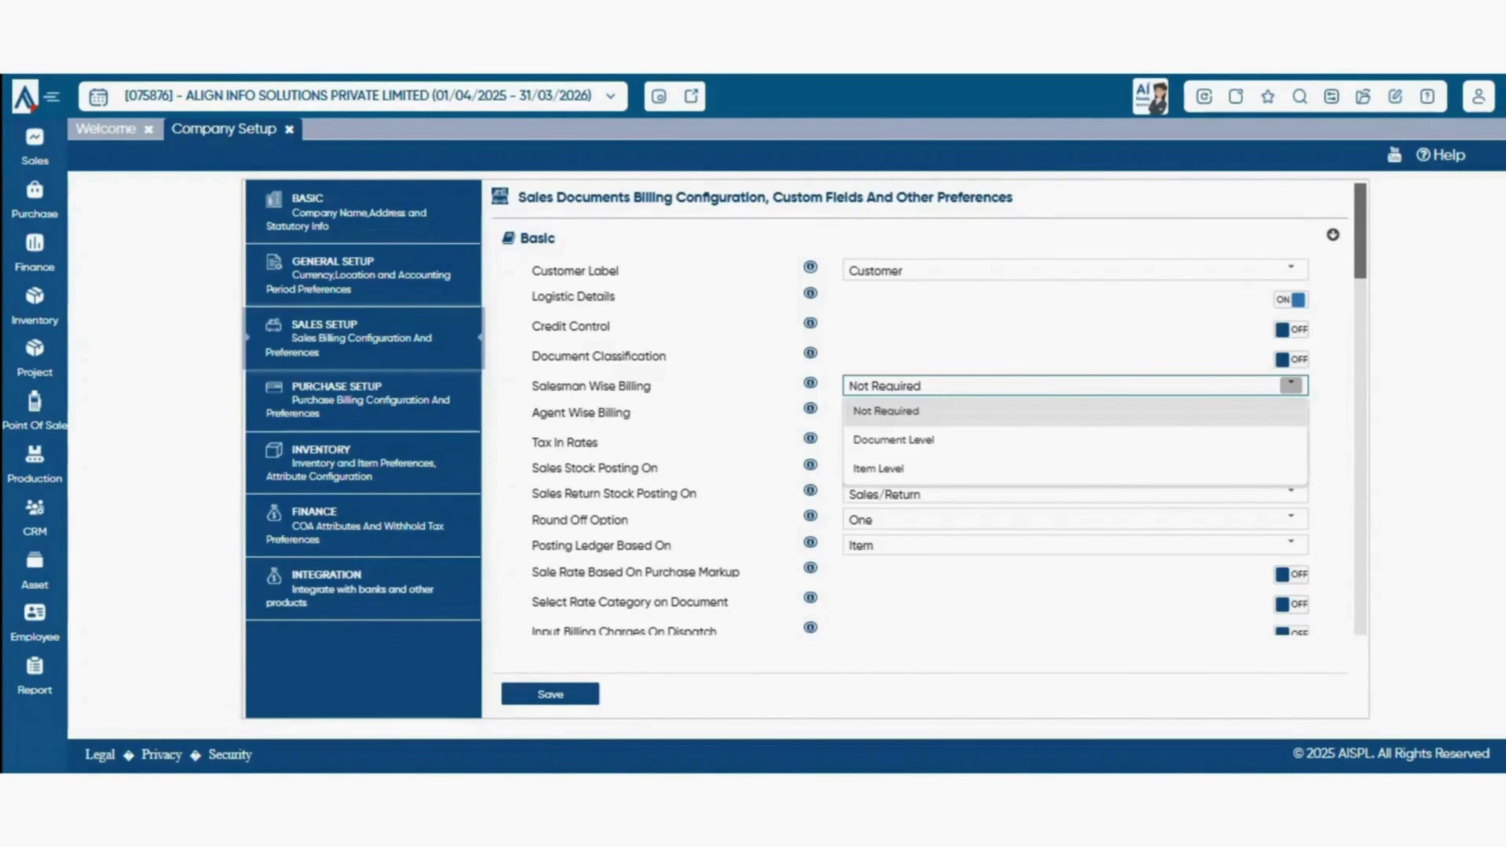
key("Escape")
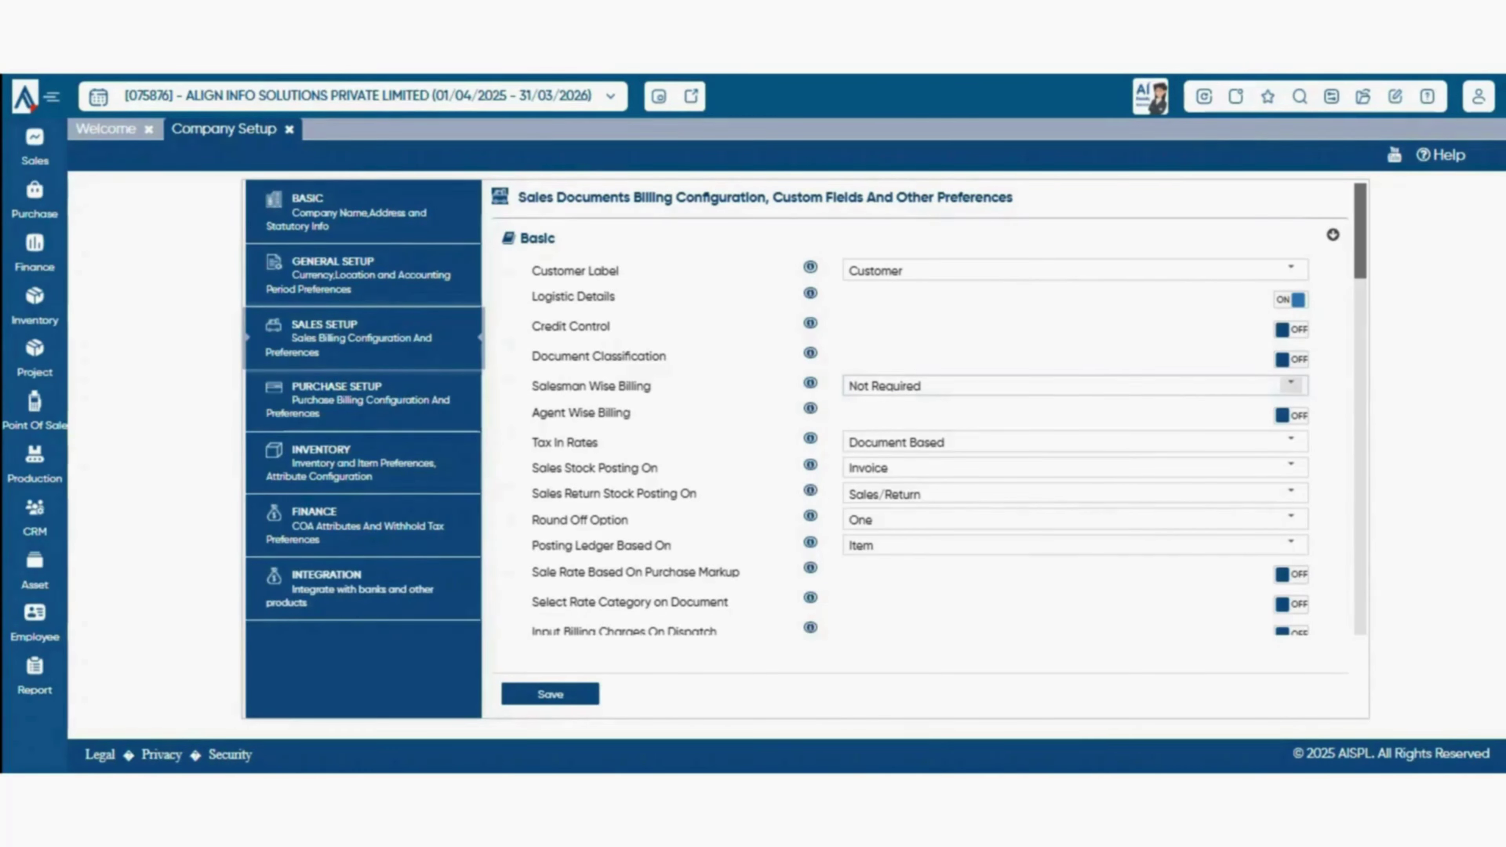
left_click(1291, 385)
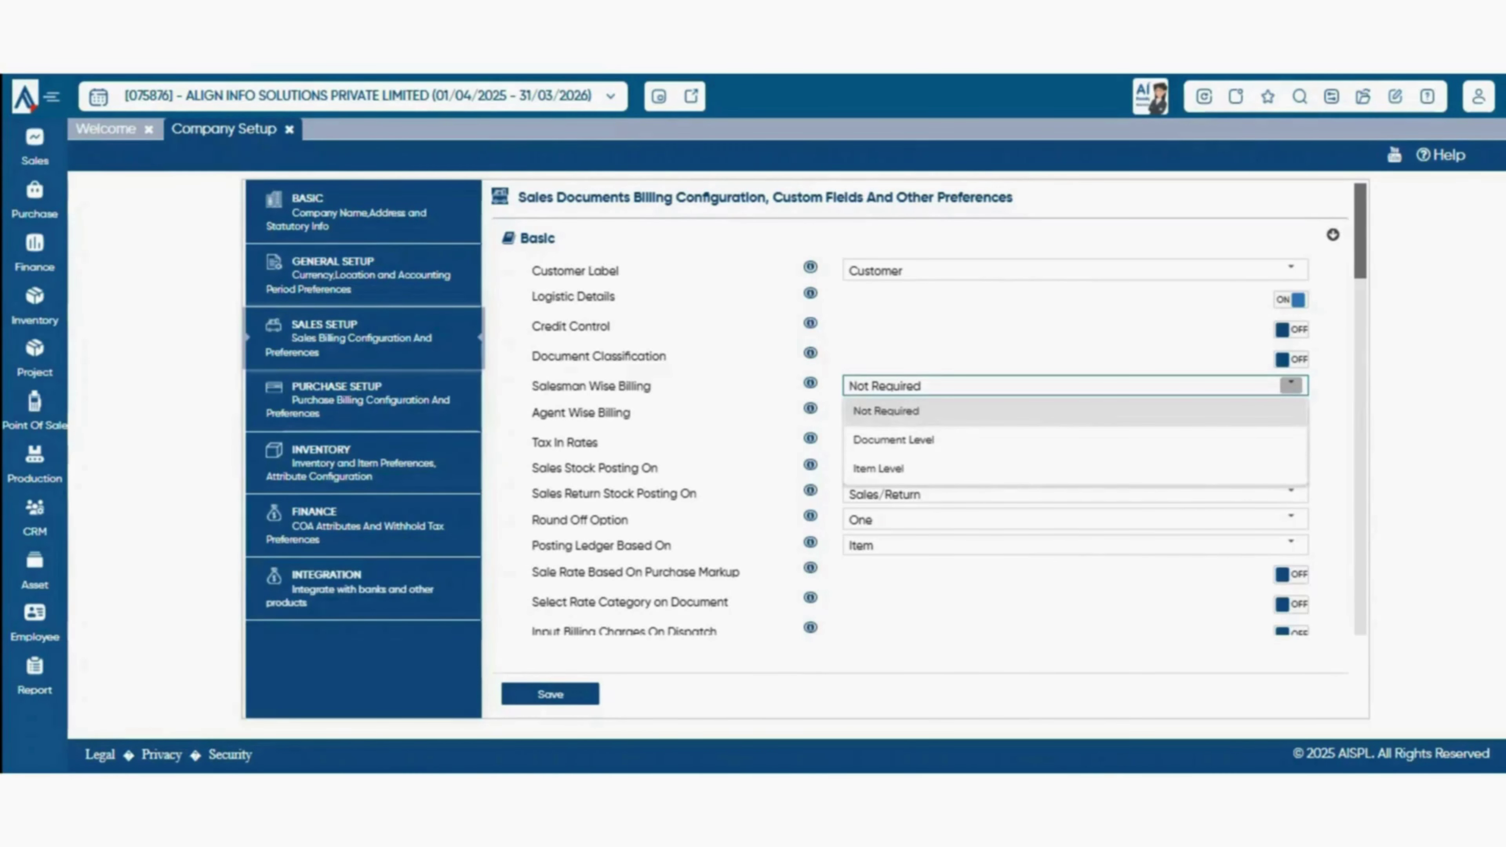
key("Escape")
left_click(1290, 416)
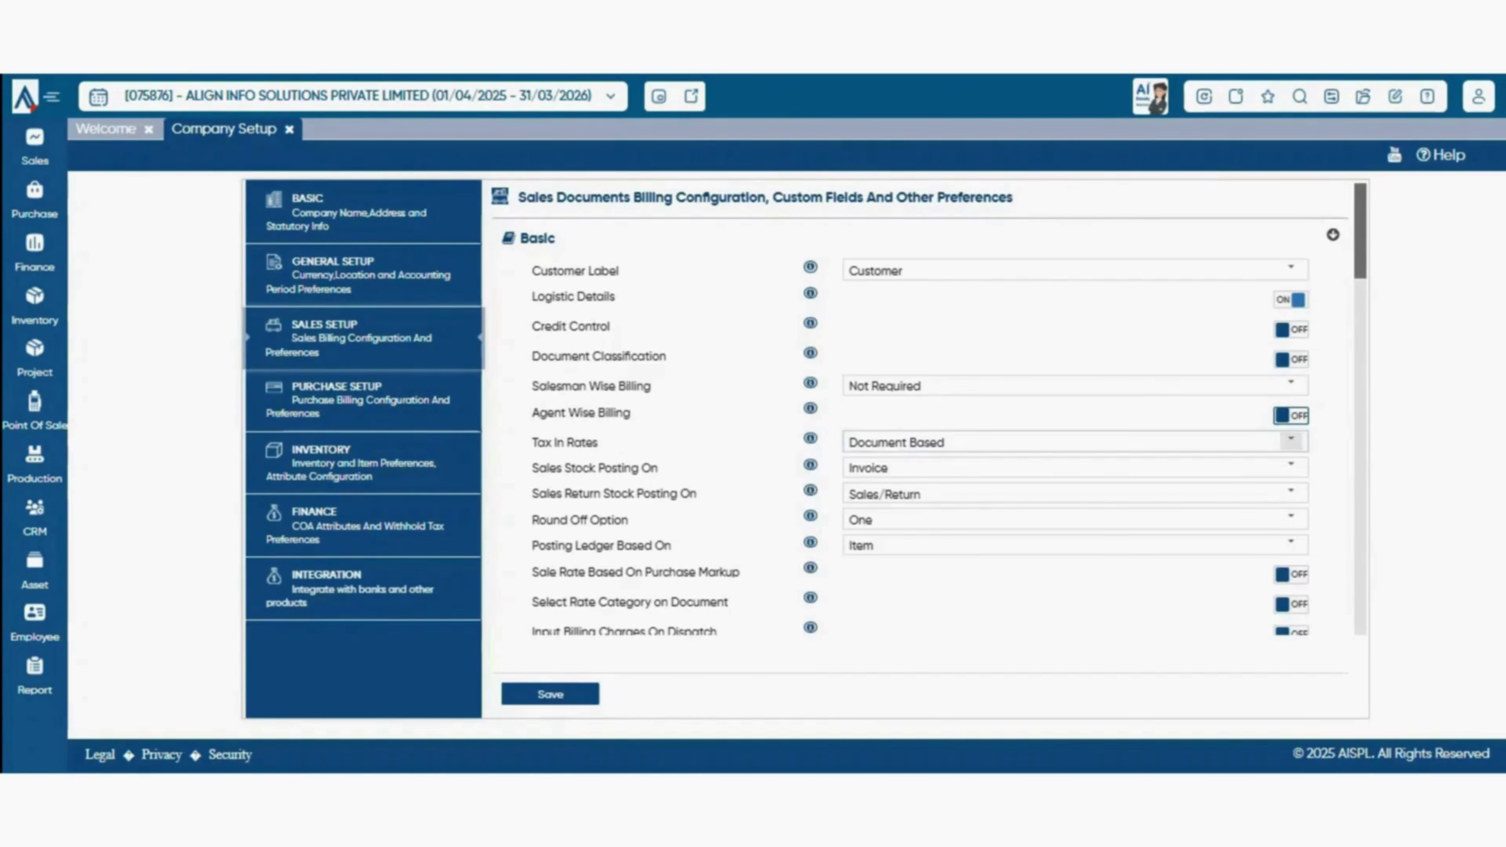
left_click(1291, 441)
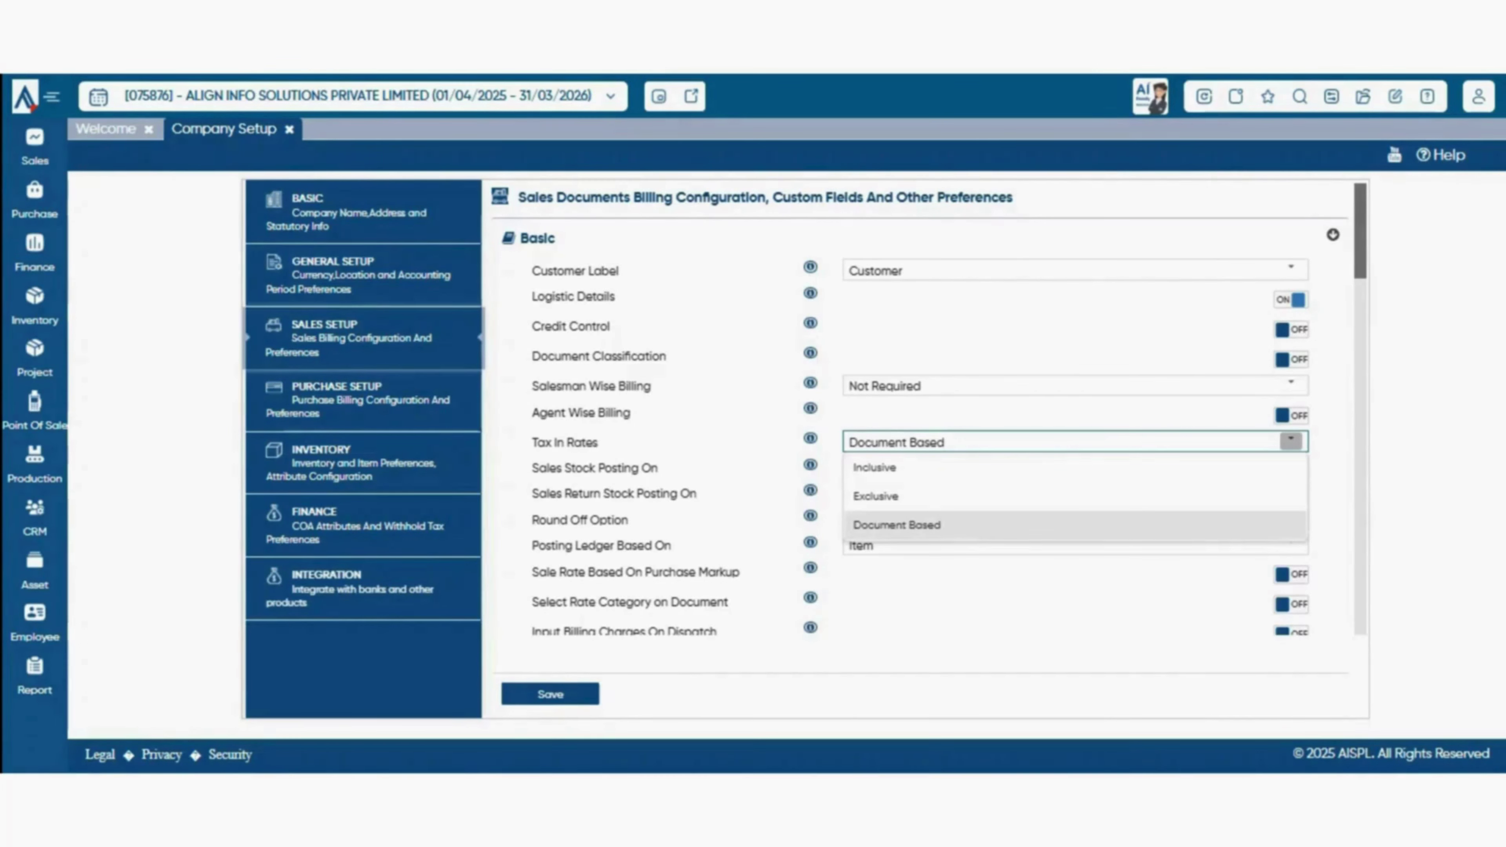
left_click(741, 442)
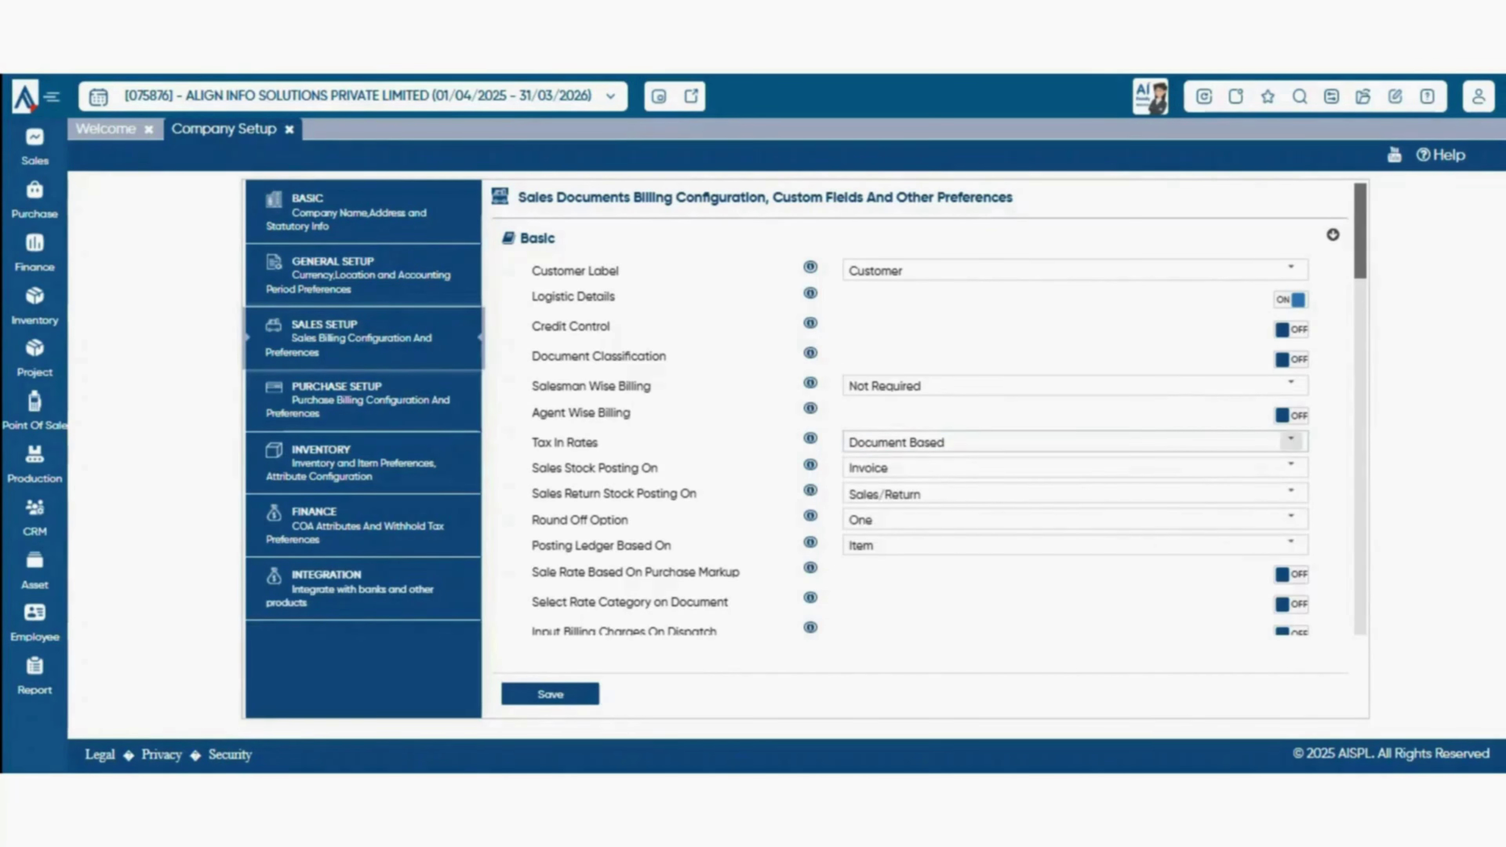
left_click(1291, 440)
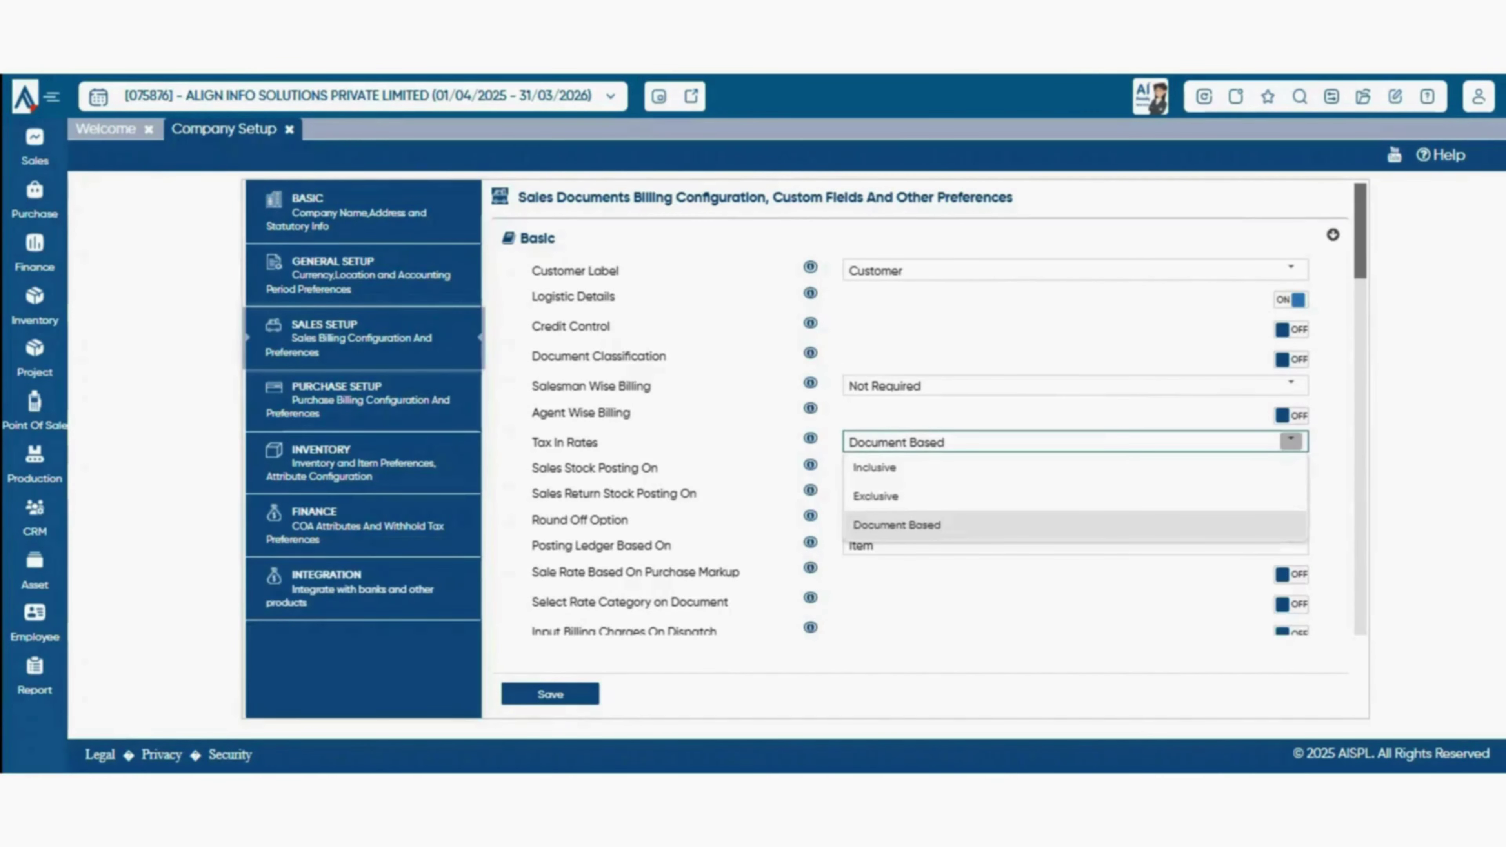
left_click(741, 442)
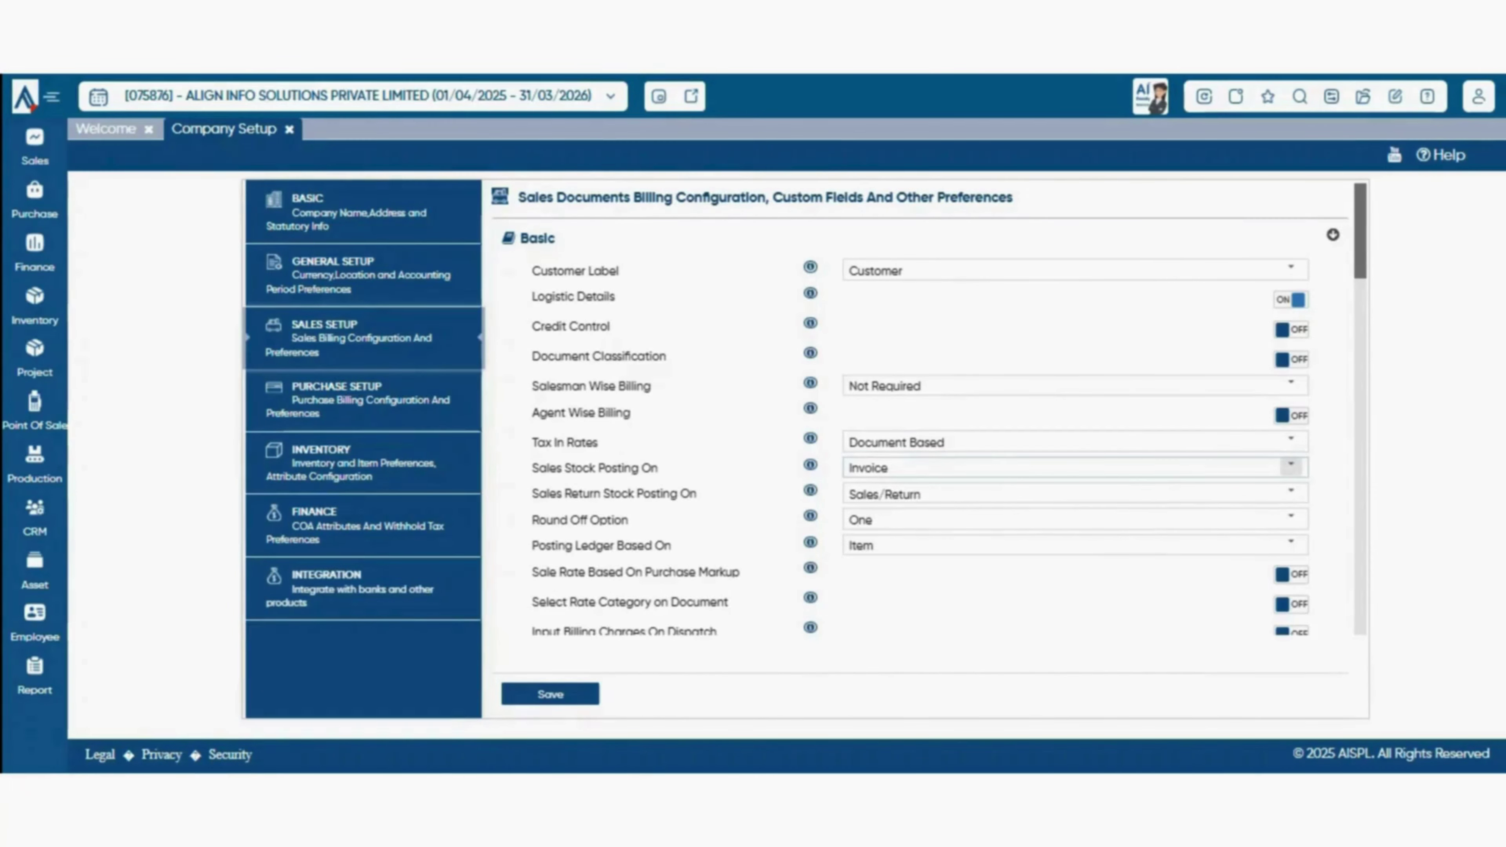
- Keep Sales Stock Posting On at Invoice and show the Sales Return Stock Posting choices
left_click(1291, 465)
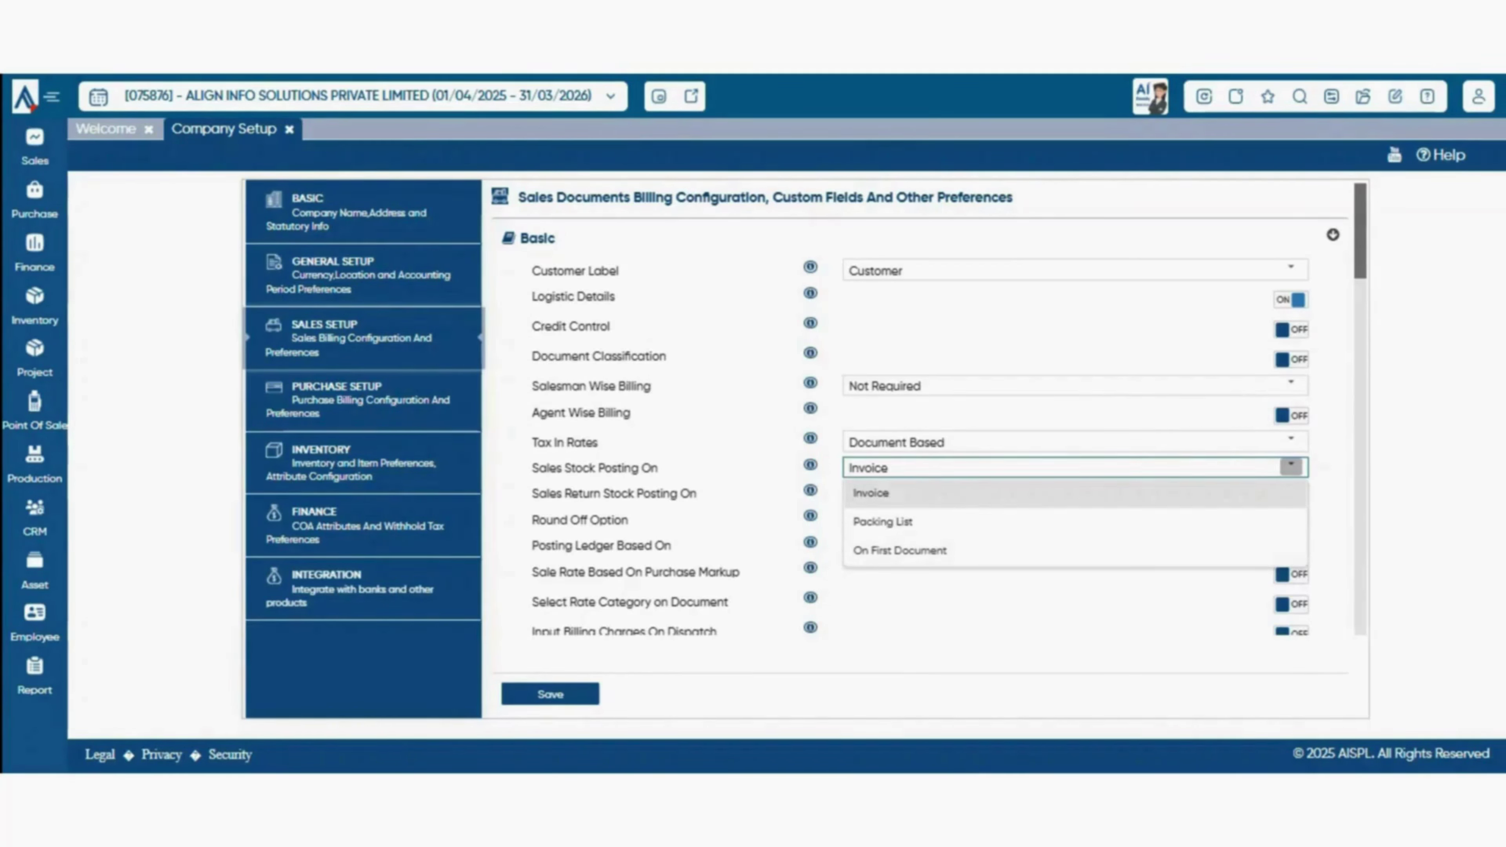
left_click(1291, 466)
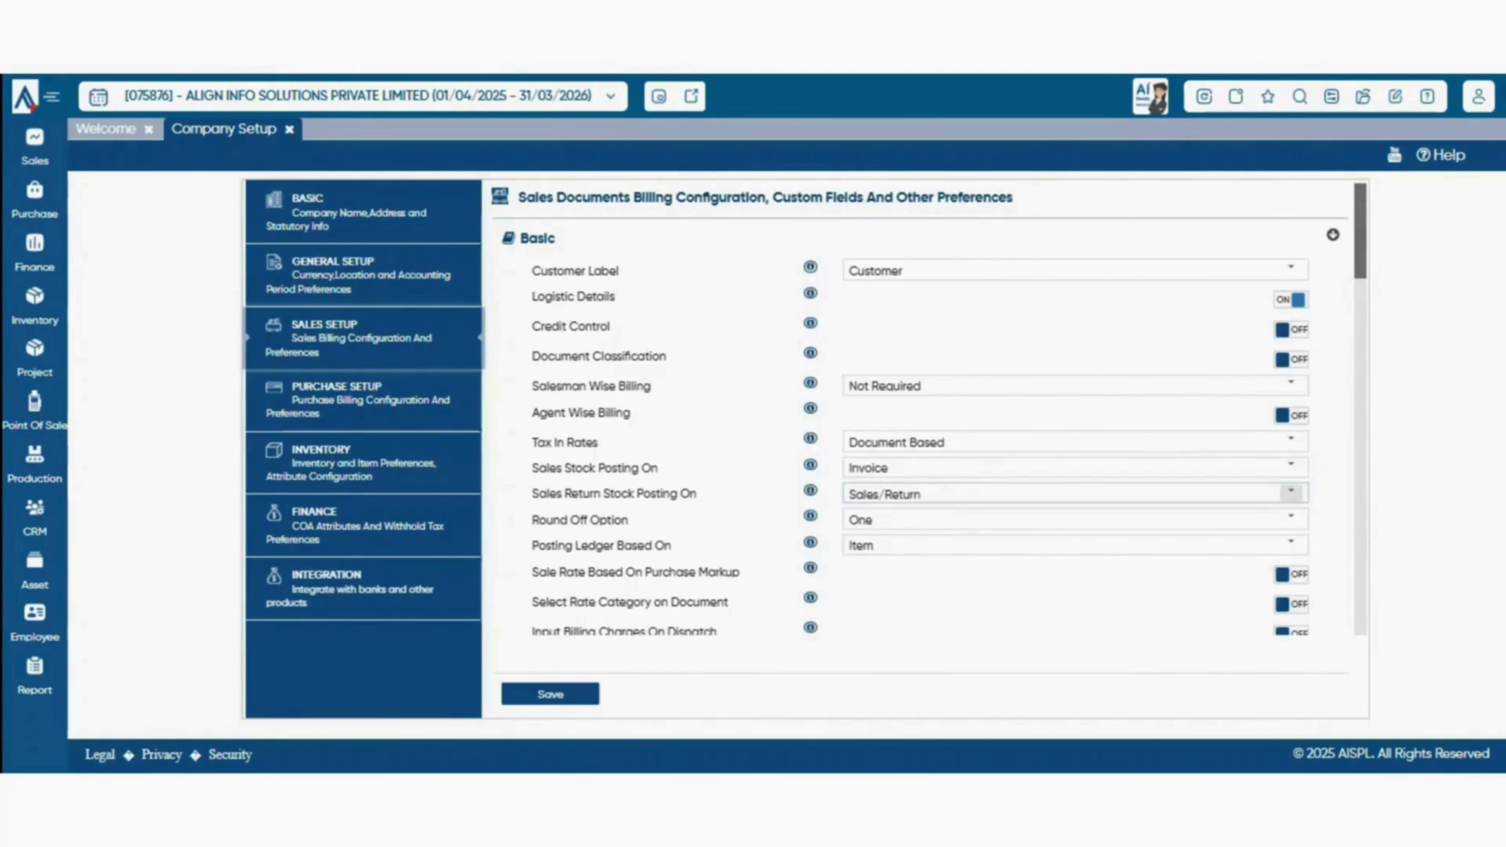
left_click(1291, 491)
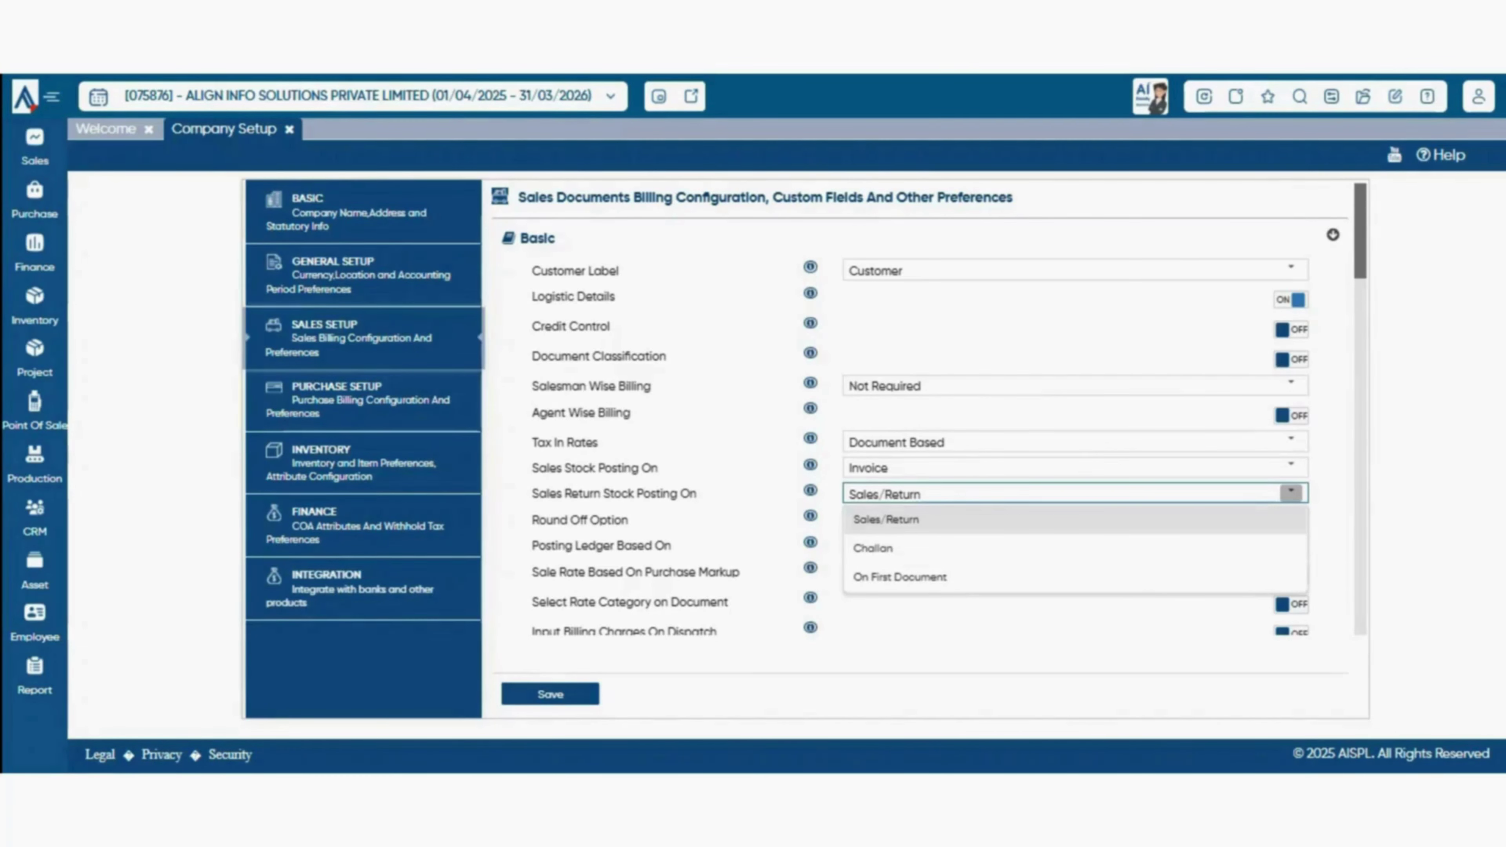
- Keep return posting at Sales/Return and Round Off at One, then show Posting Ledger Based On choices
key("Escape")
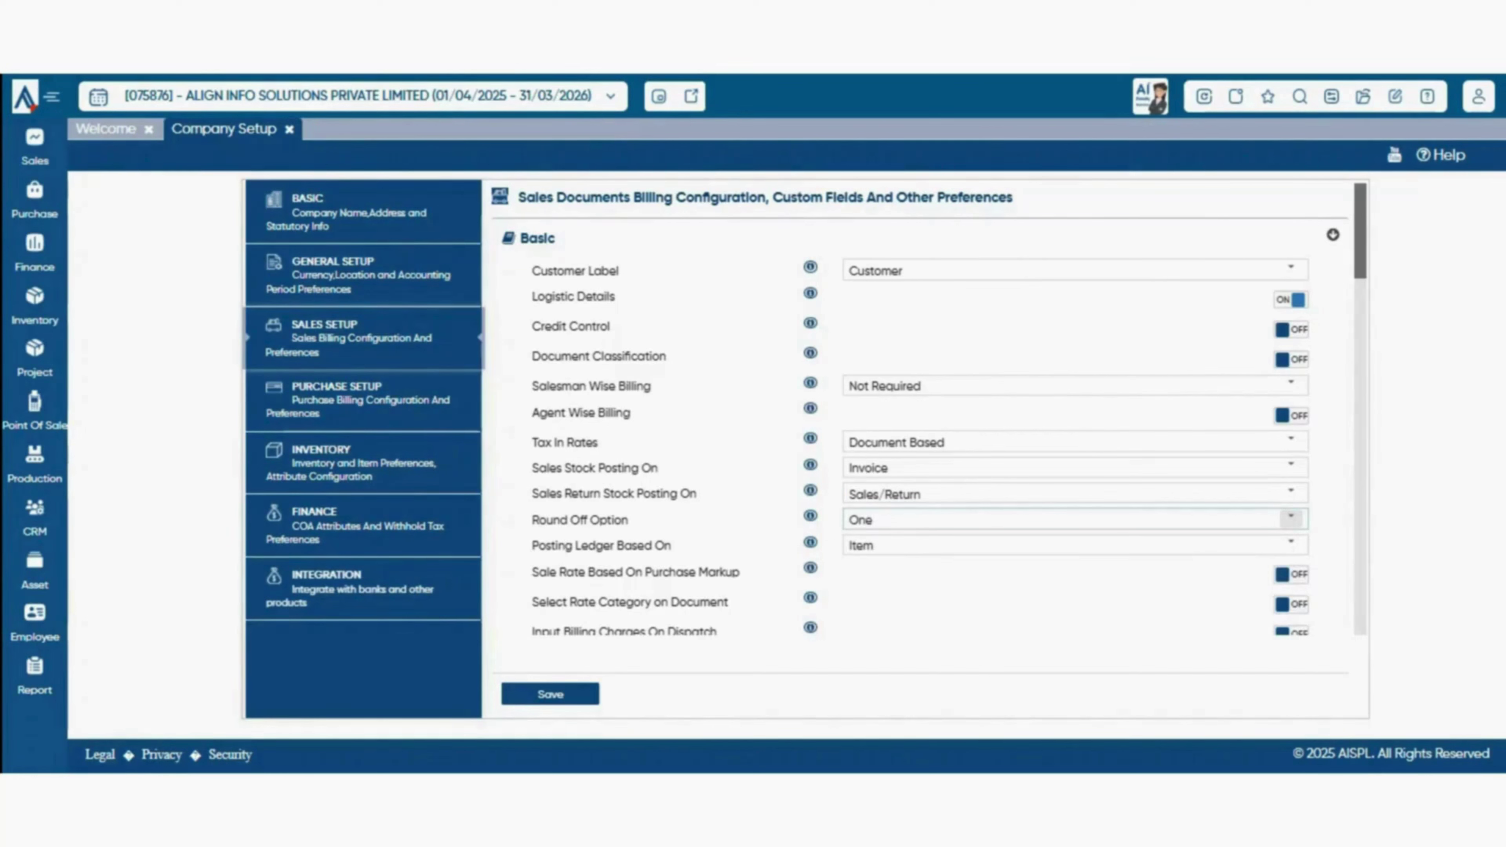
left_click(1290, 518)
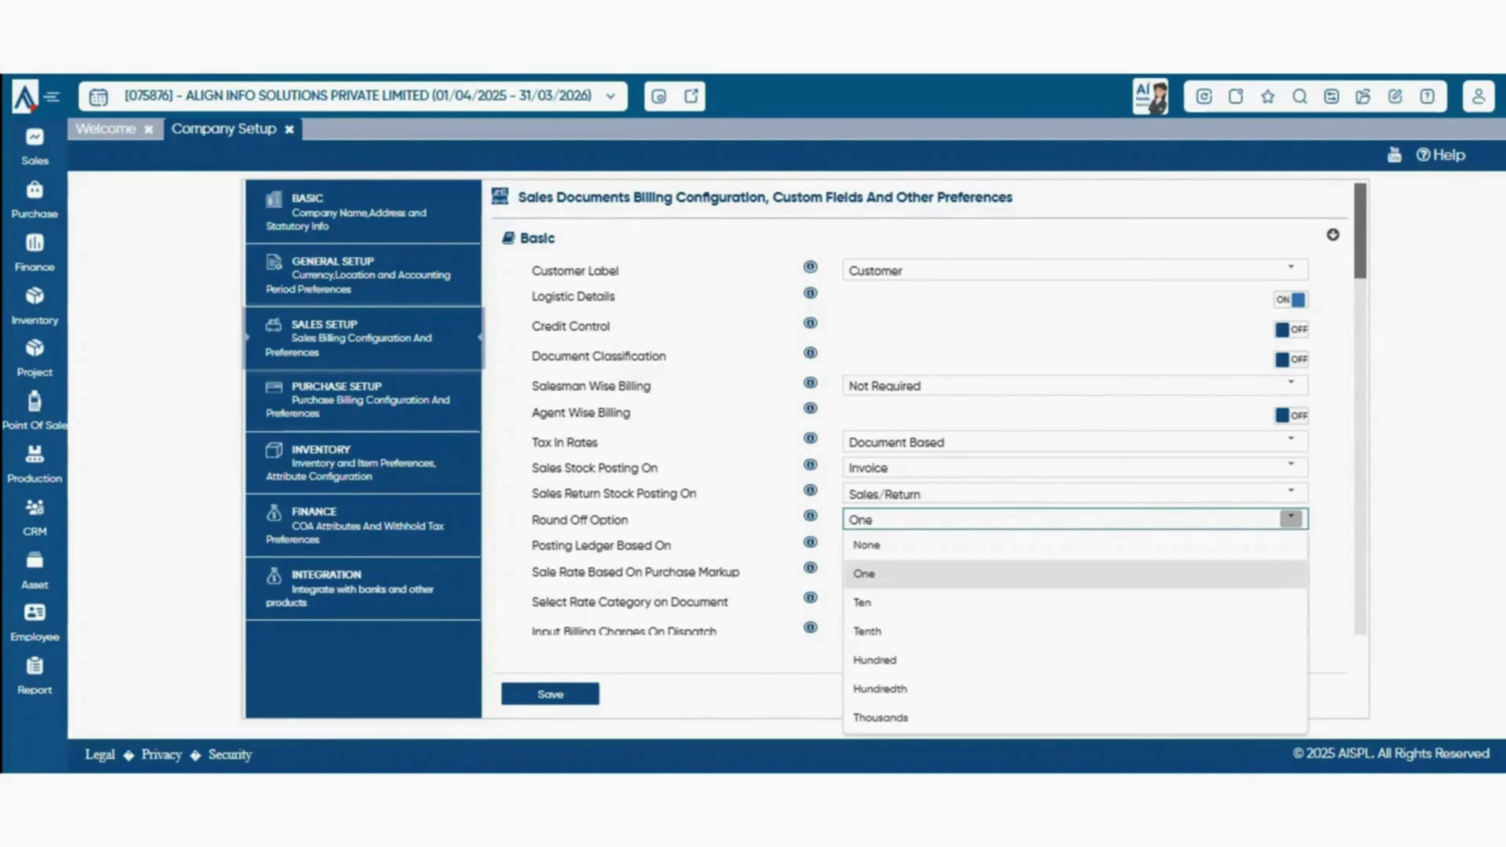
left_click(1328, 523)
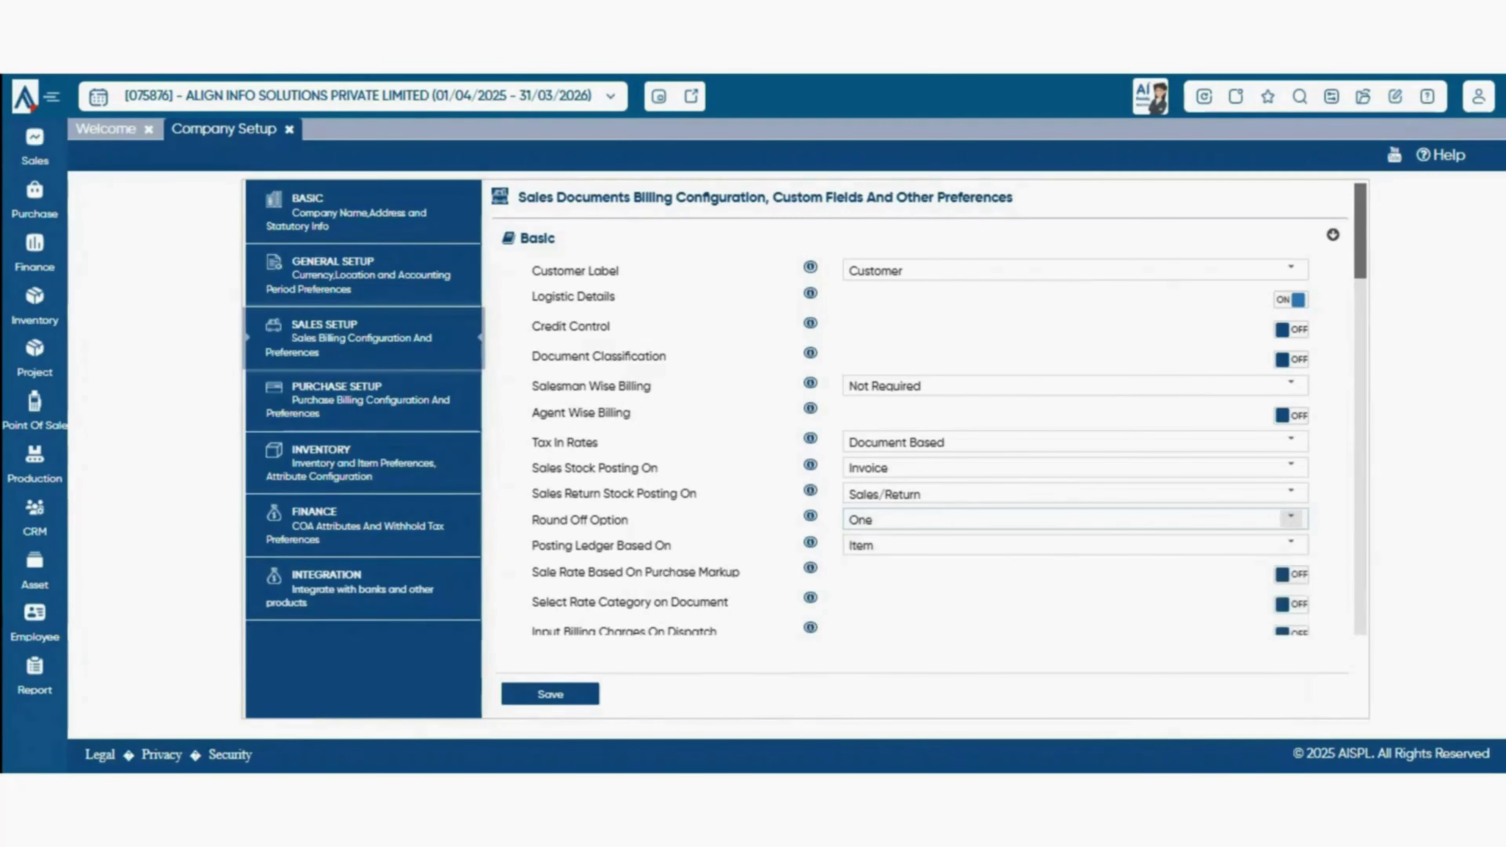
left_click(1290, 518)
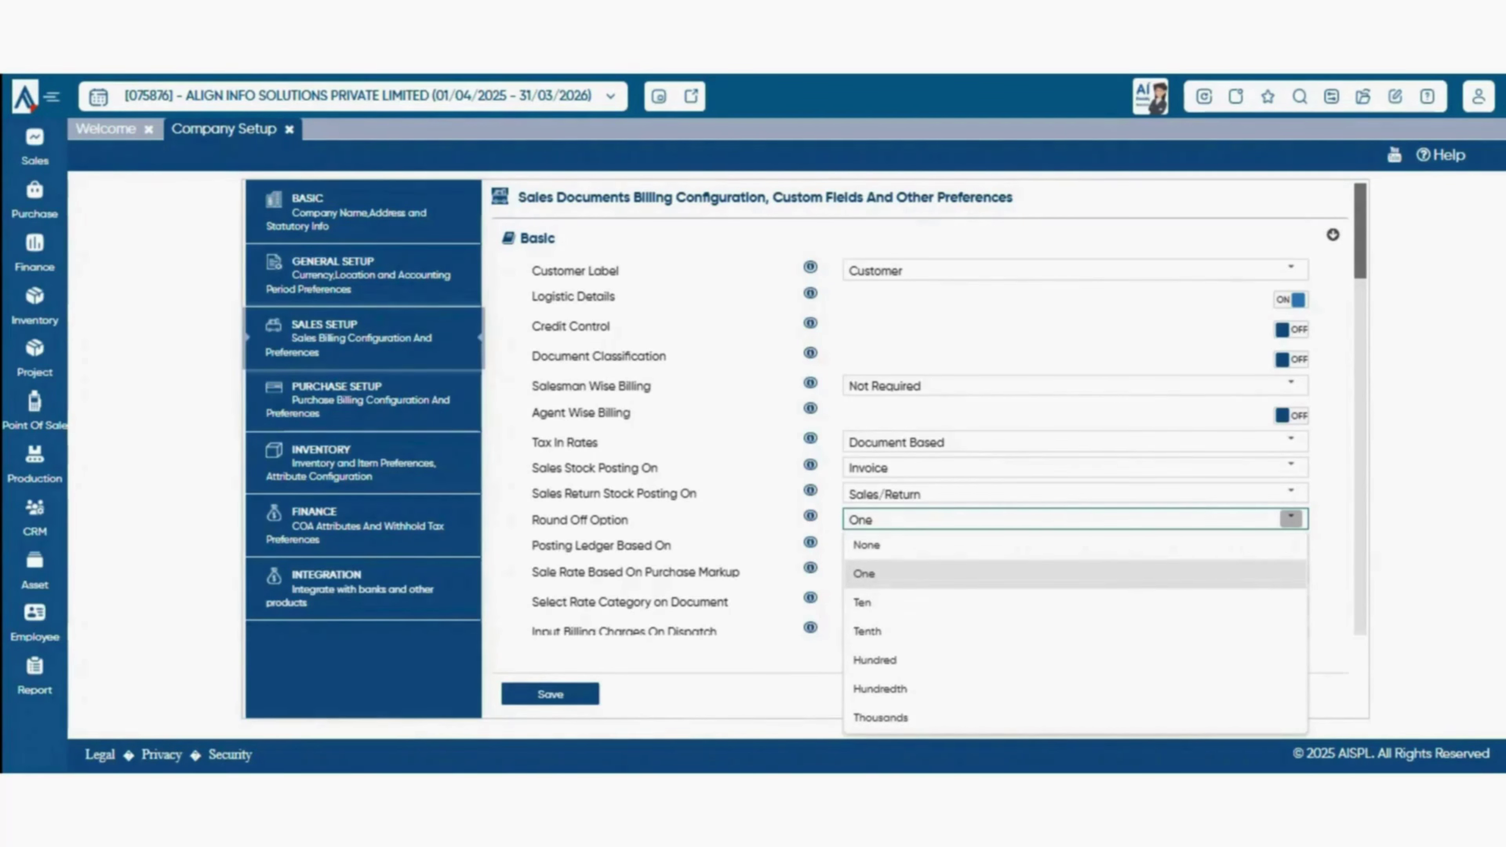
left_click(1328, 659)
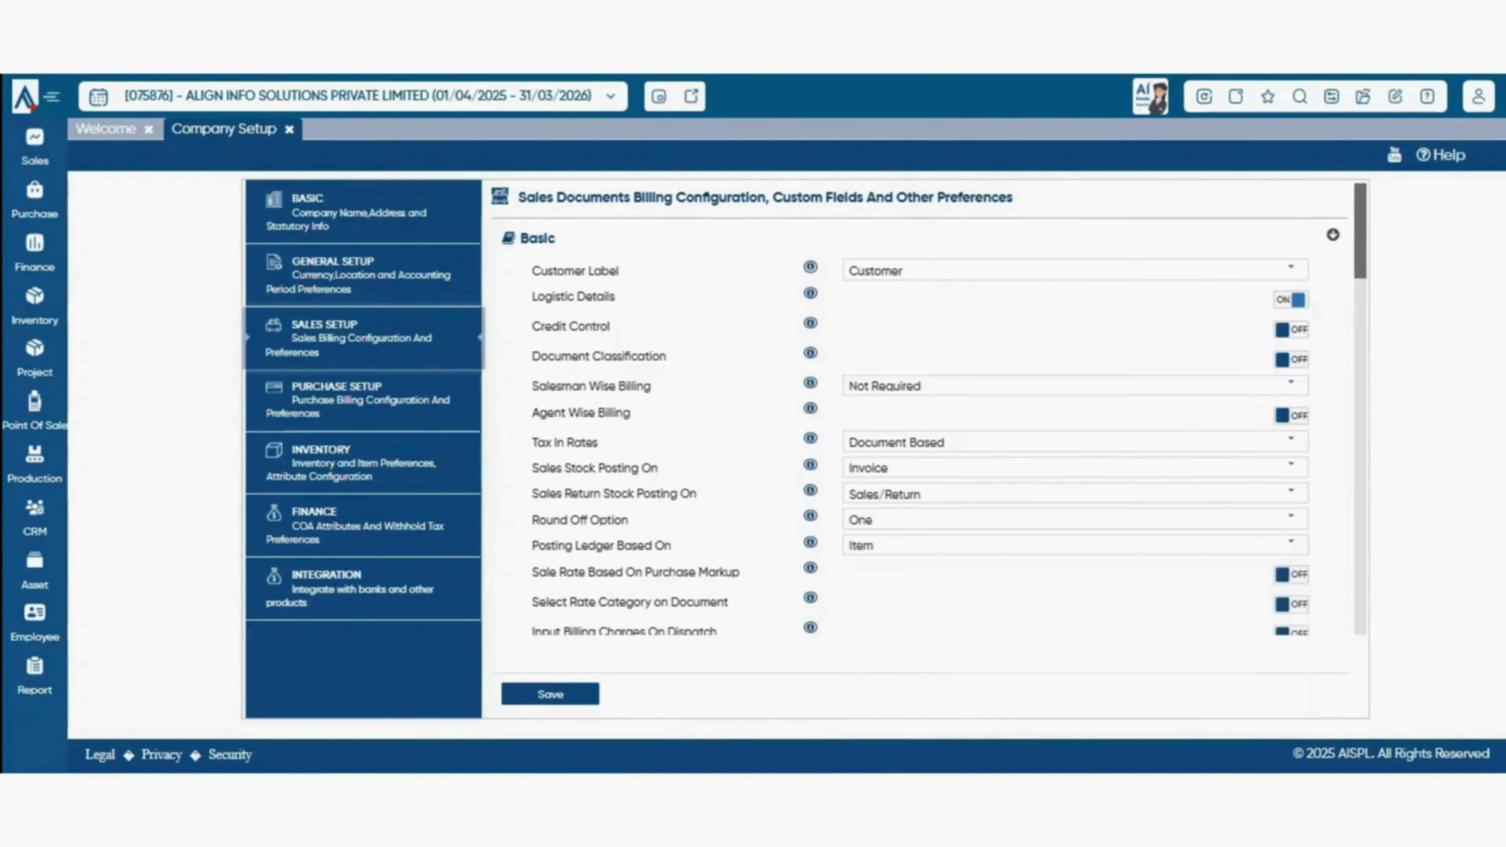
left_click(1290, 544)
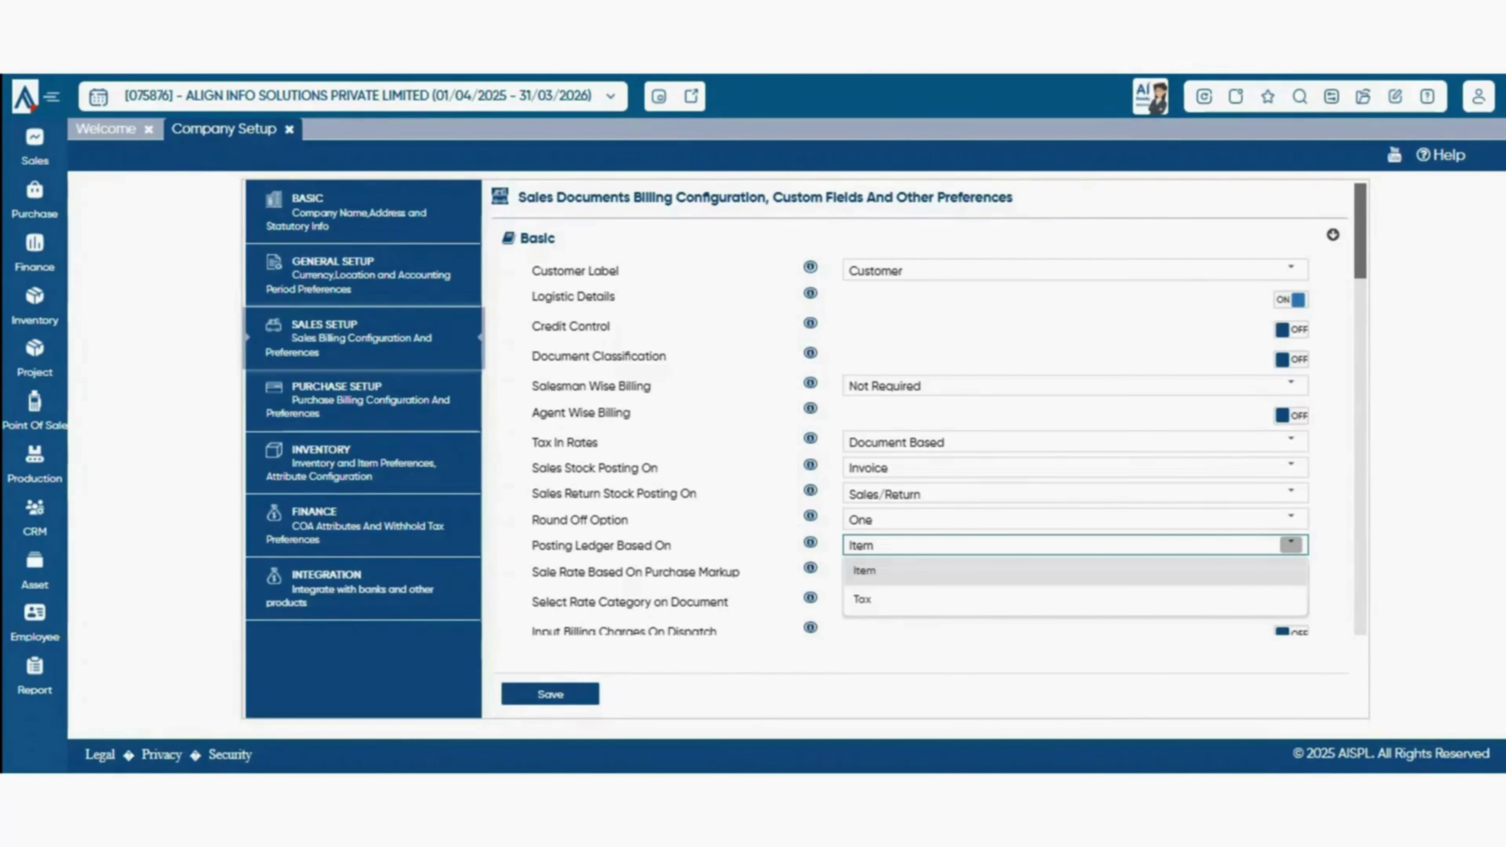
- Turn Sale Rate Based On Purchase Markup on, check Purchase Price and None roundoff, then off
key("Escape")
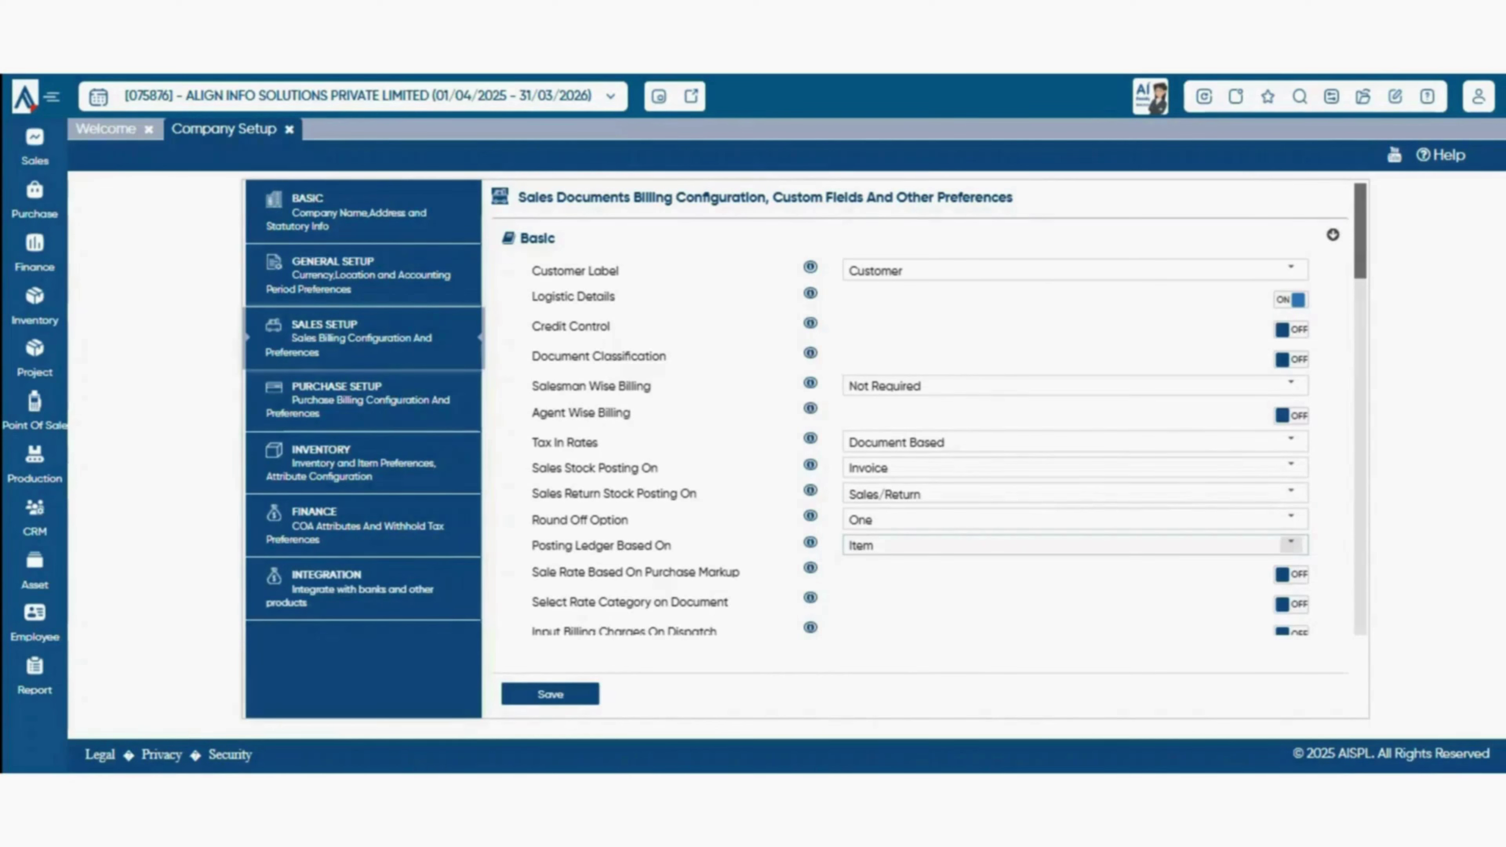
scroll(925, 416, "down", 2)
left_click(1291, 475)
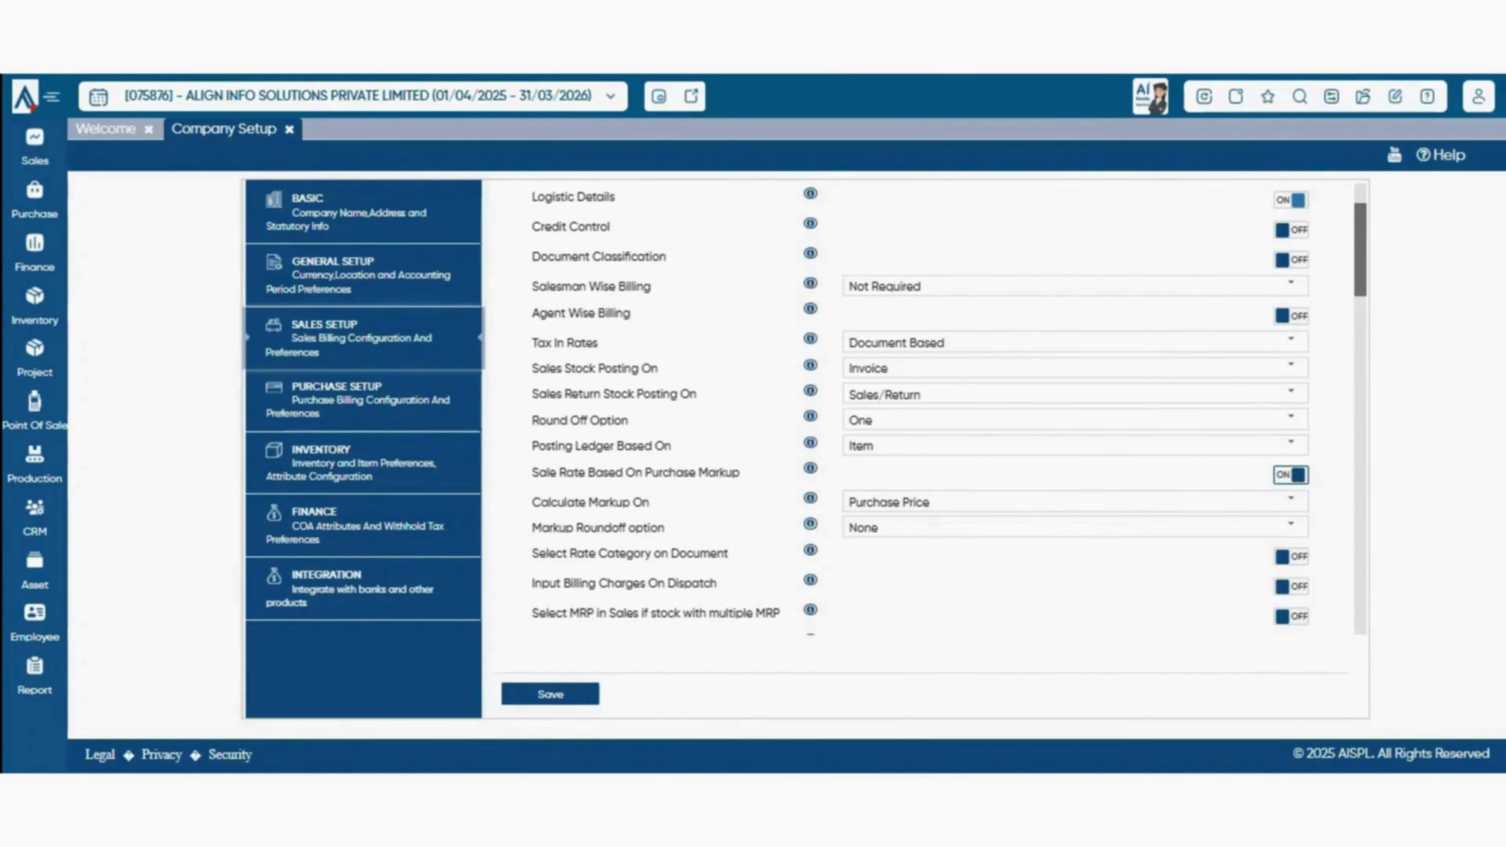
left_click(1290, 501)
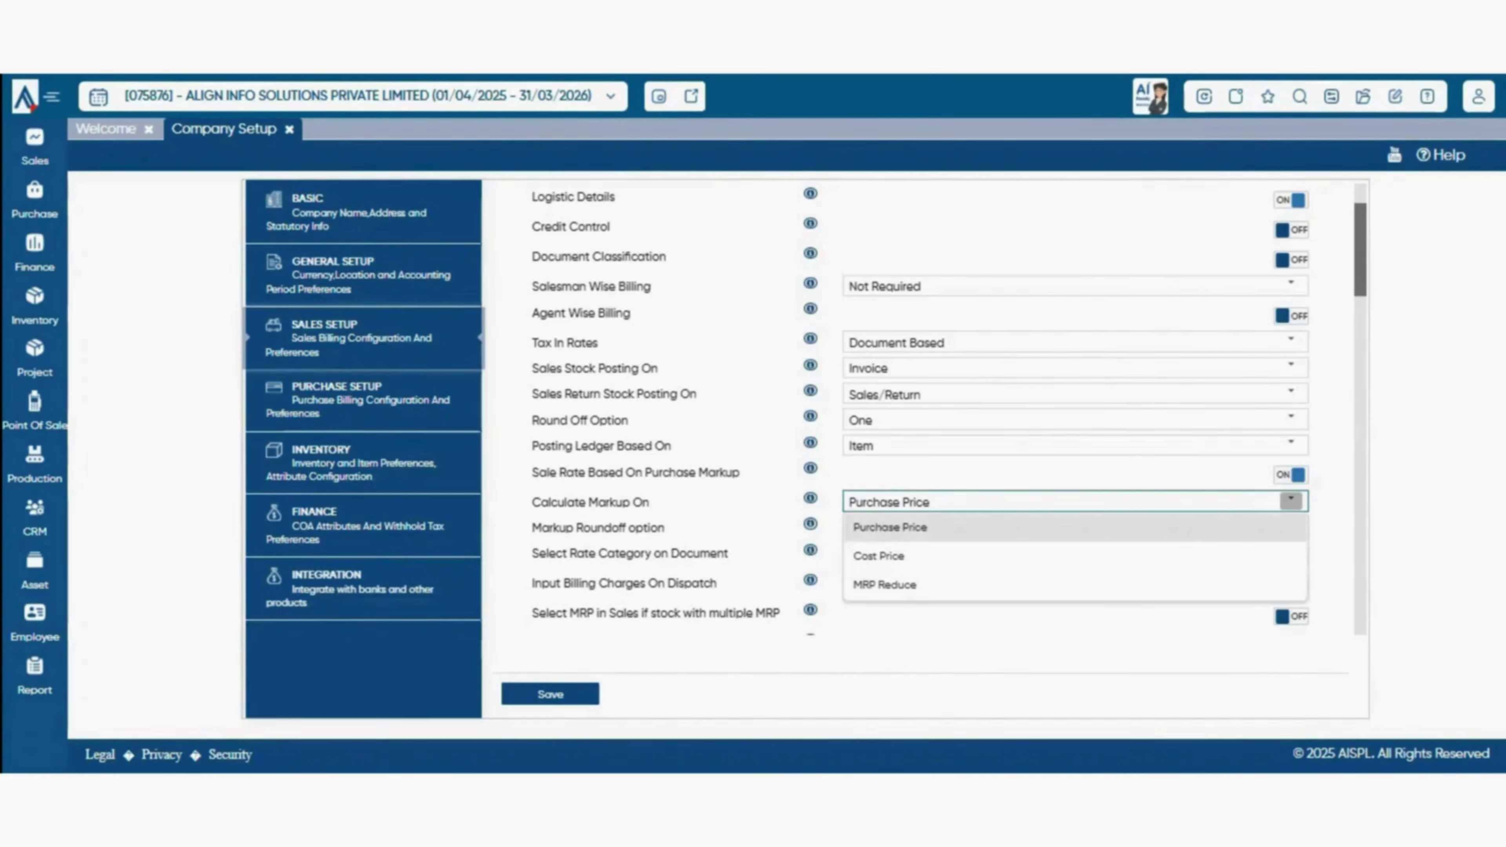
left_click(1291, 528)
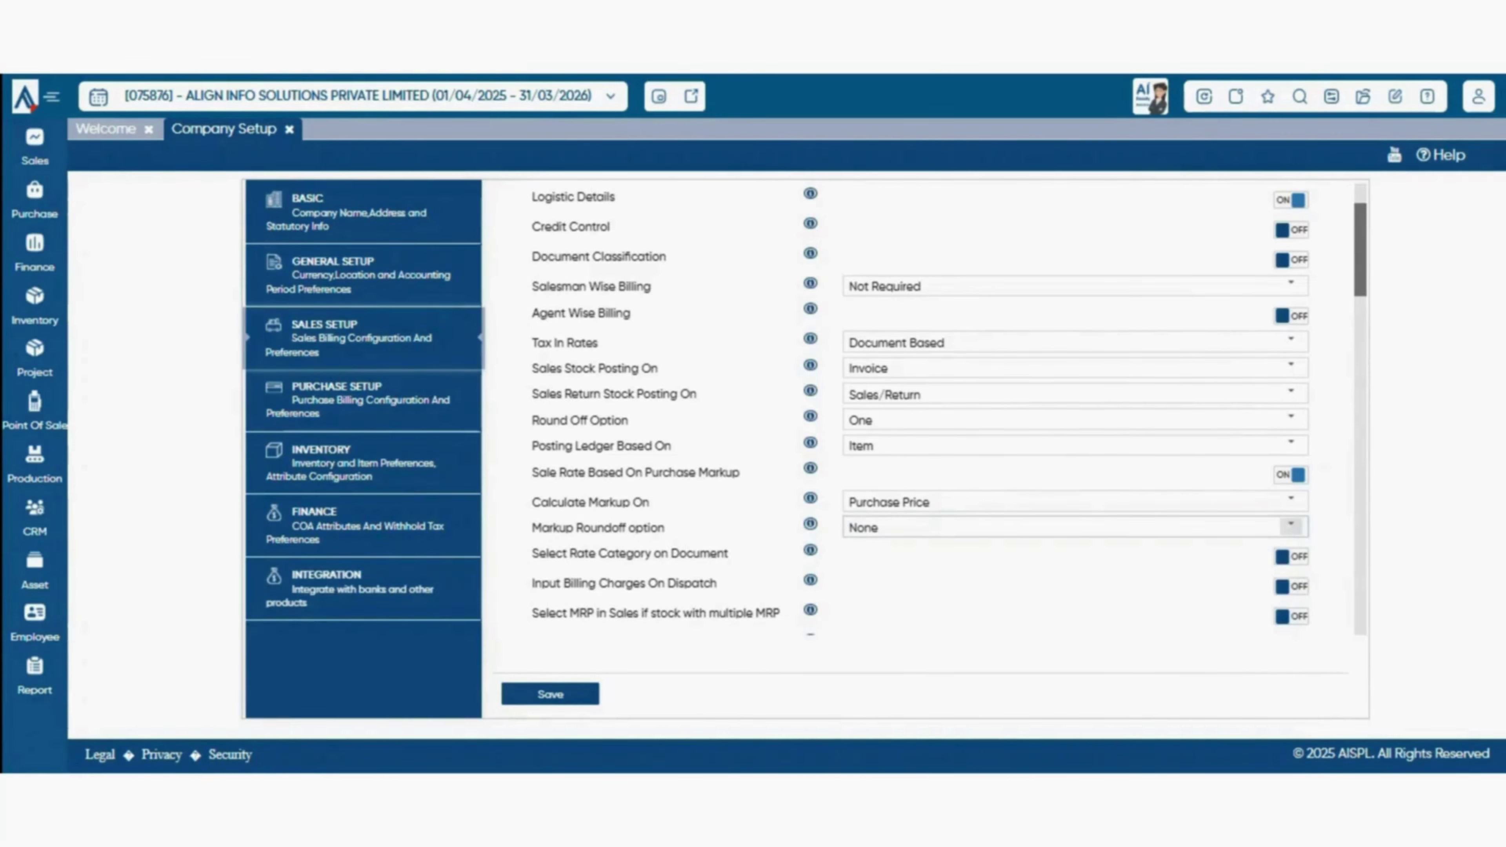
left_click(1291, 526)
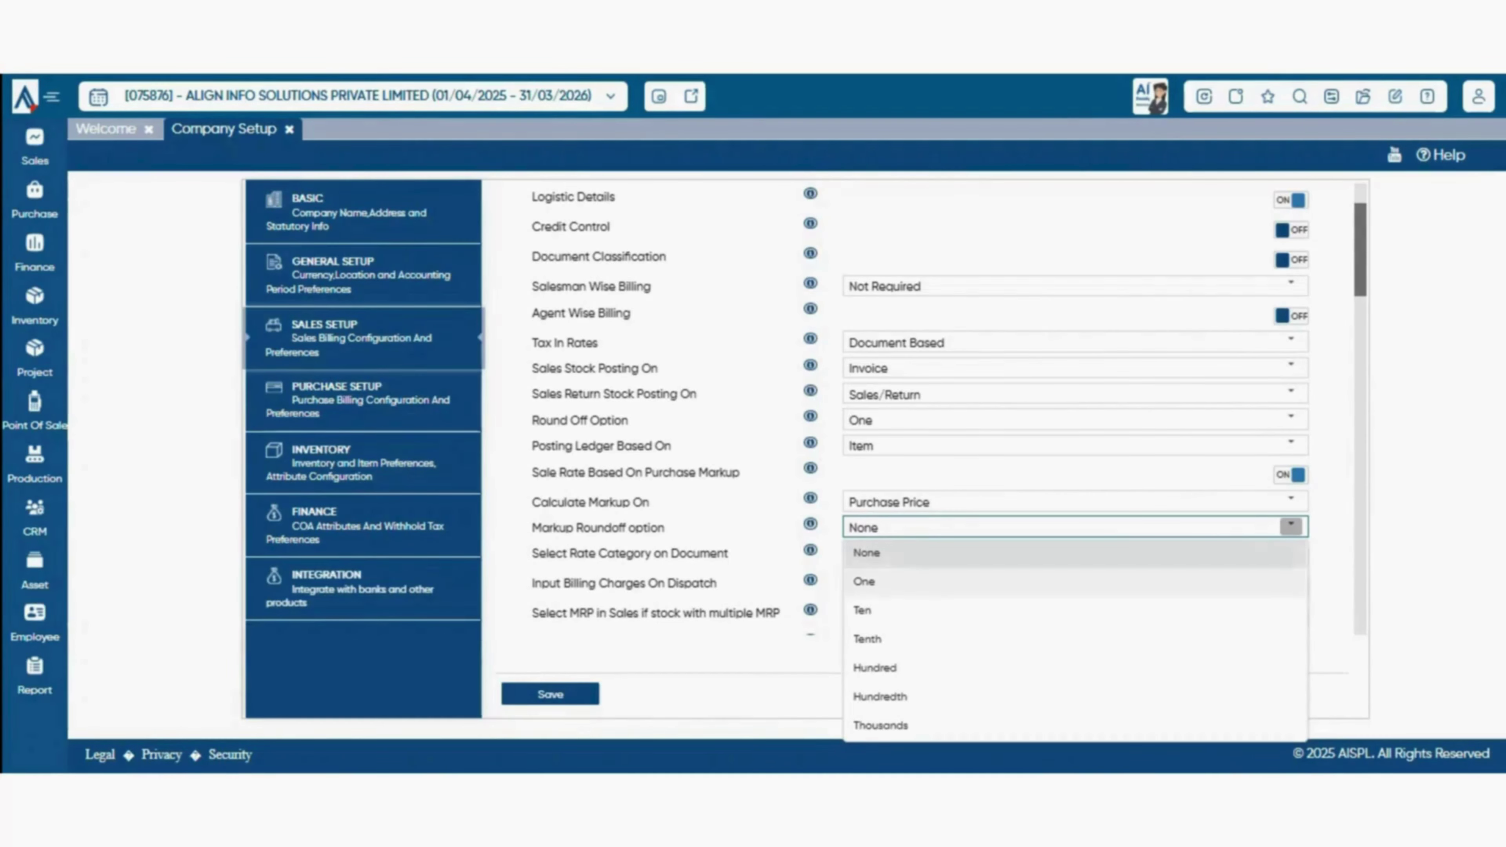
key("Escape")
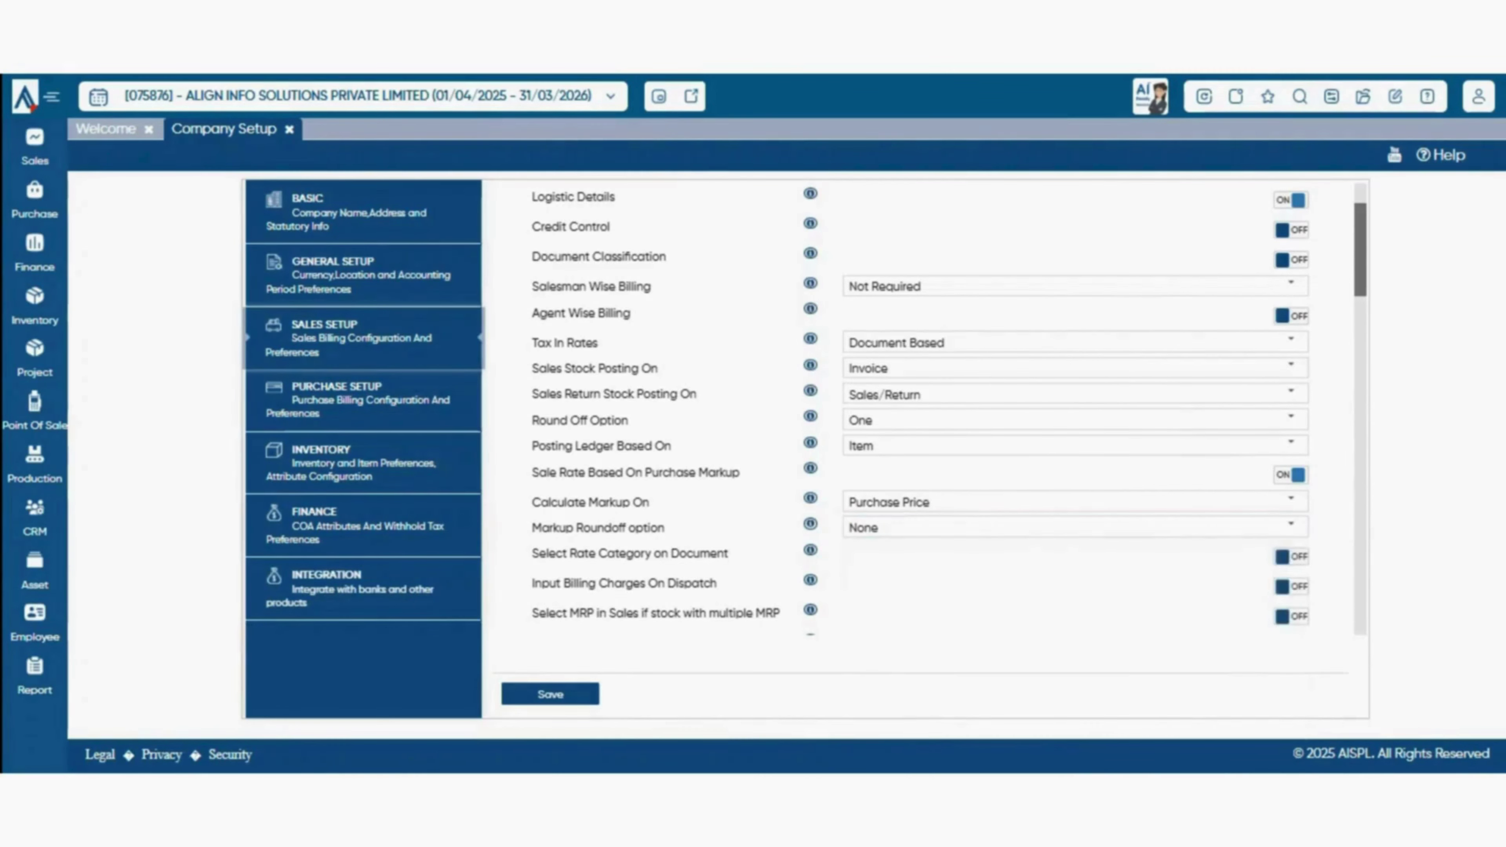
left_click(1291, 475)
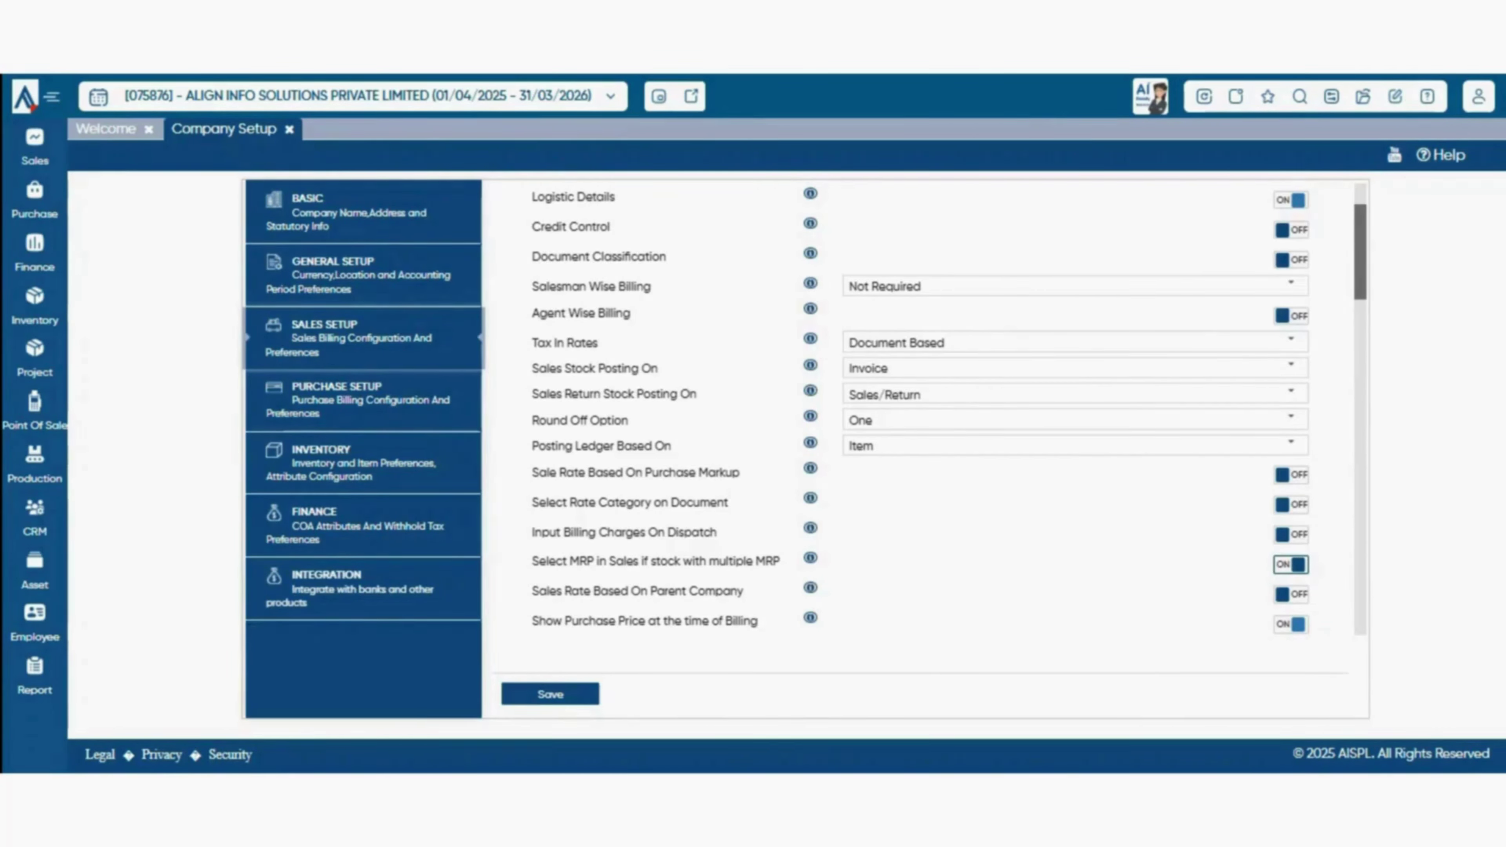
scroll(948, 410, "down", 5)
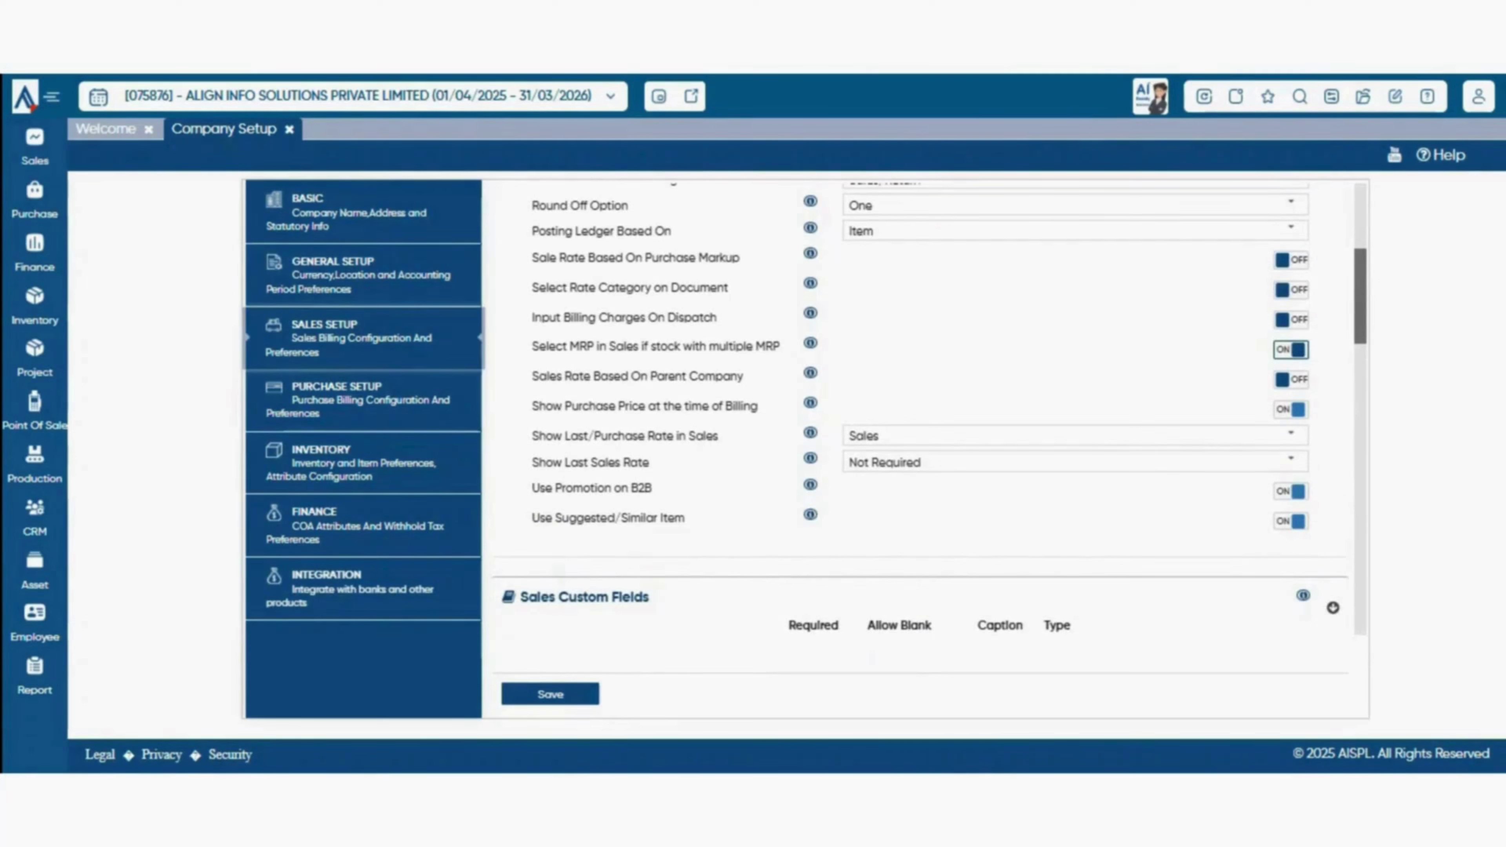
left_click_drag(638, 407, 572, 378)
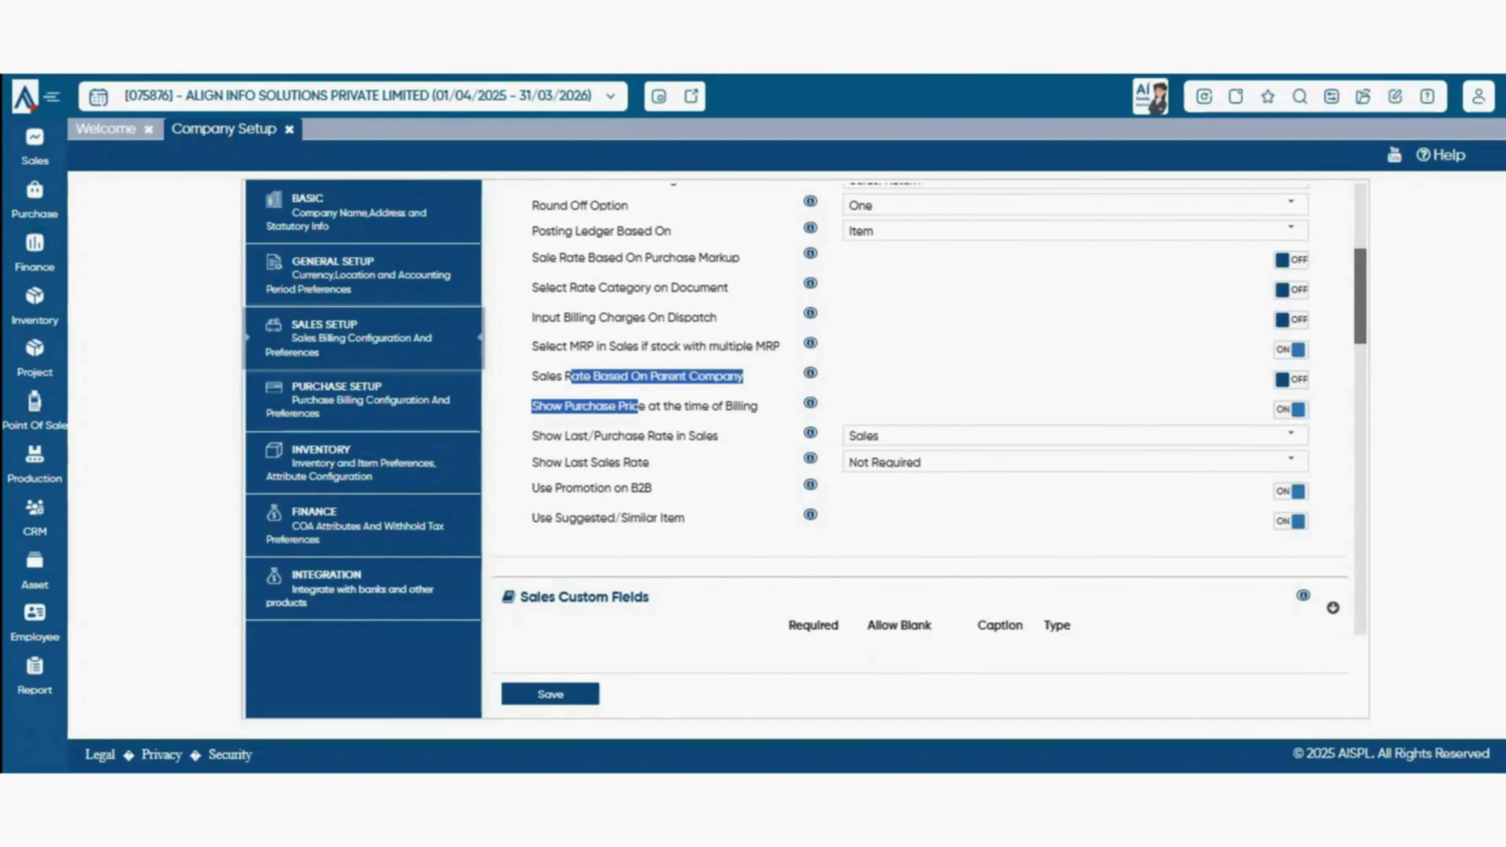
left_click(572, 377)
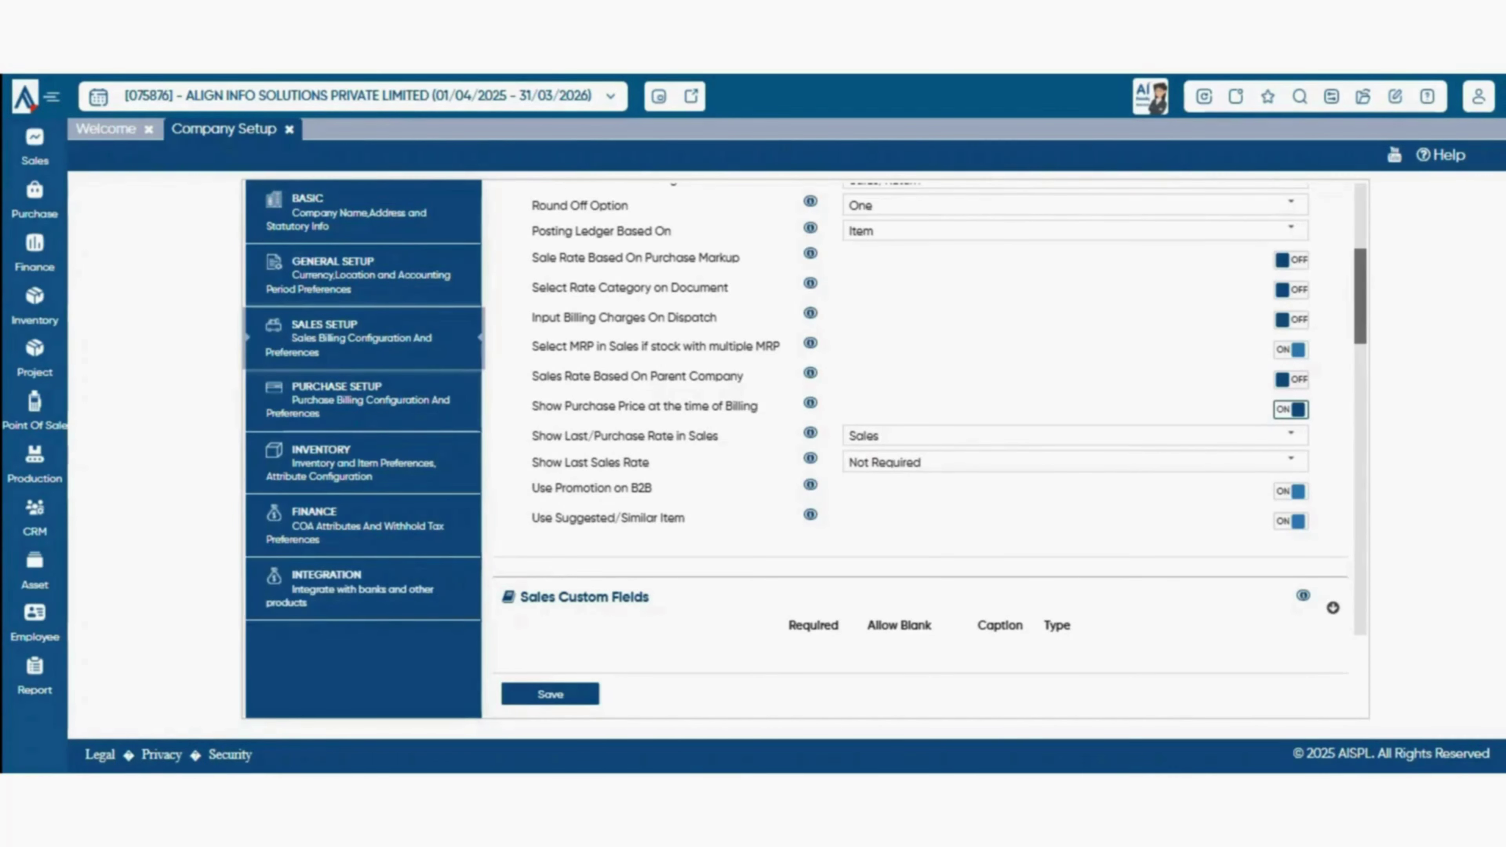
left_click_drag(562, 436, 655, 436)
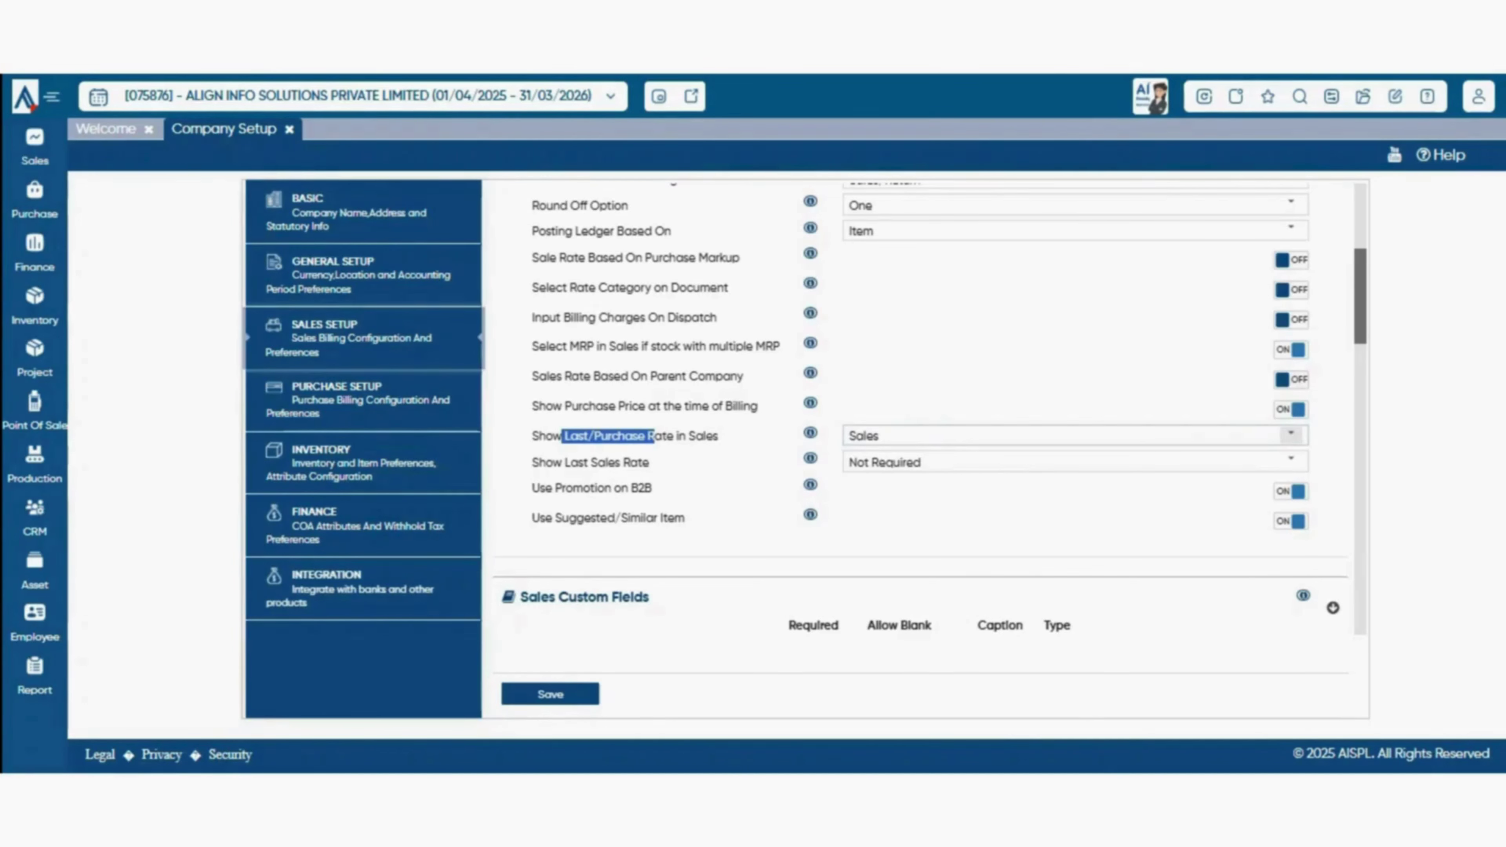
- Review the Show Last/Purchase Rate choices, leaving it on Sales
left_click(1291, 435)
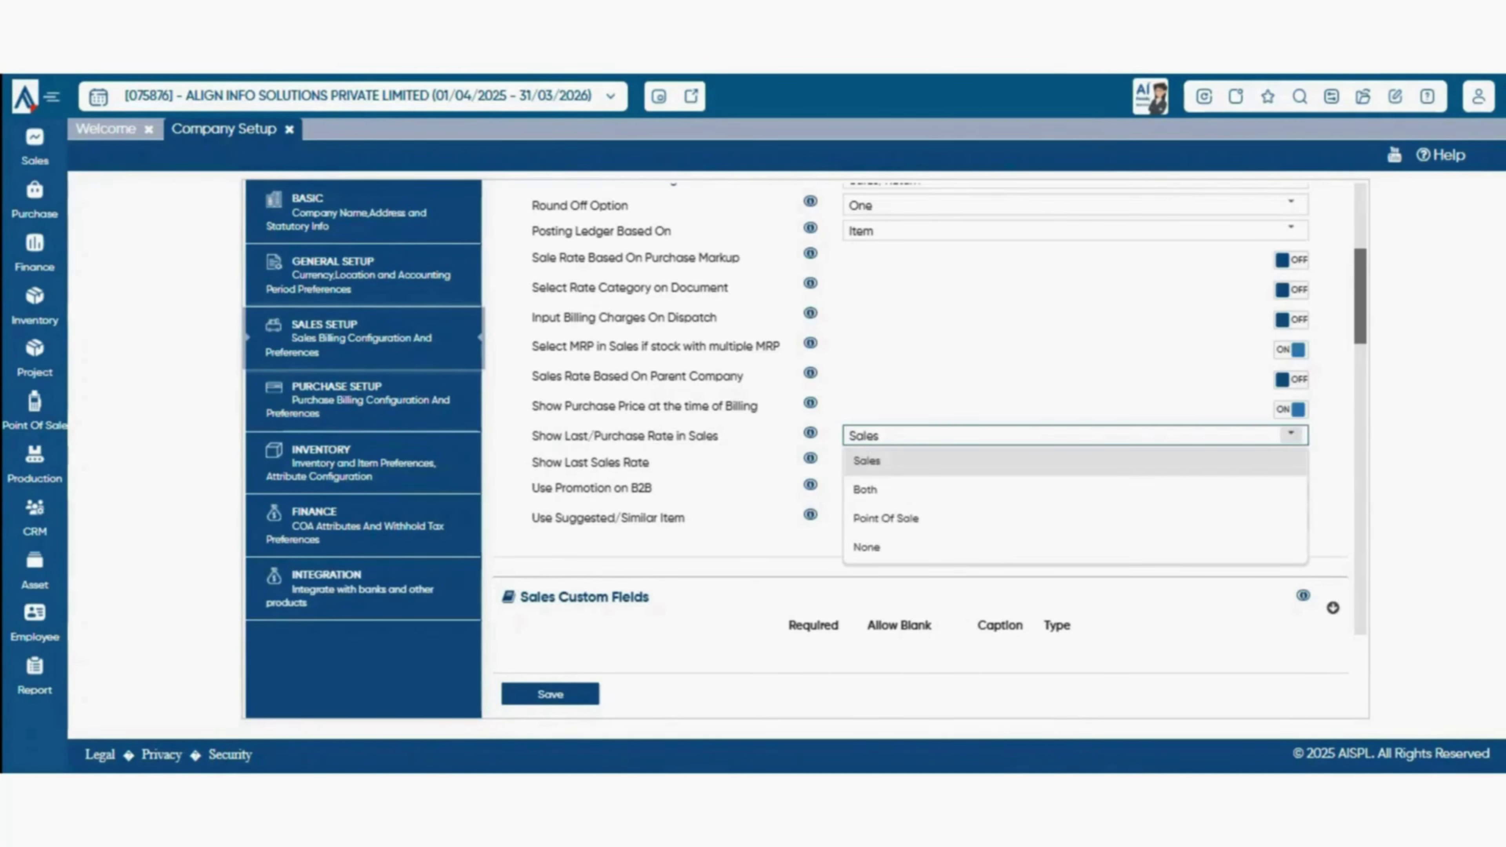
left_click(1288, 460)
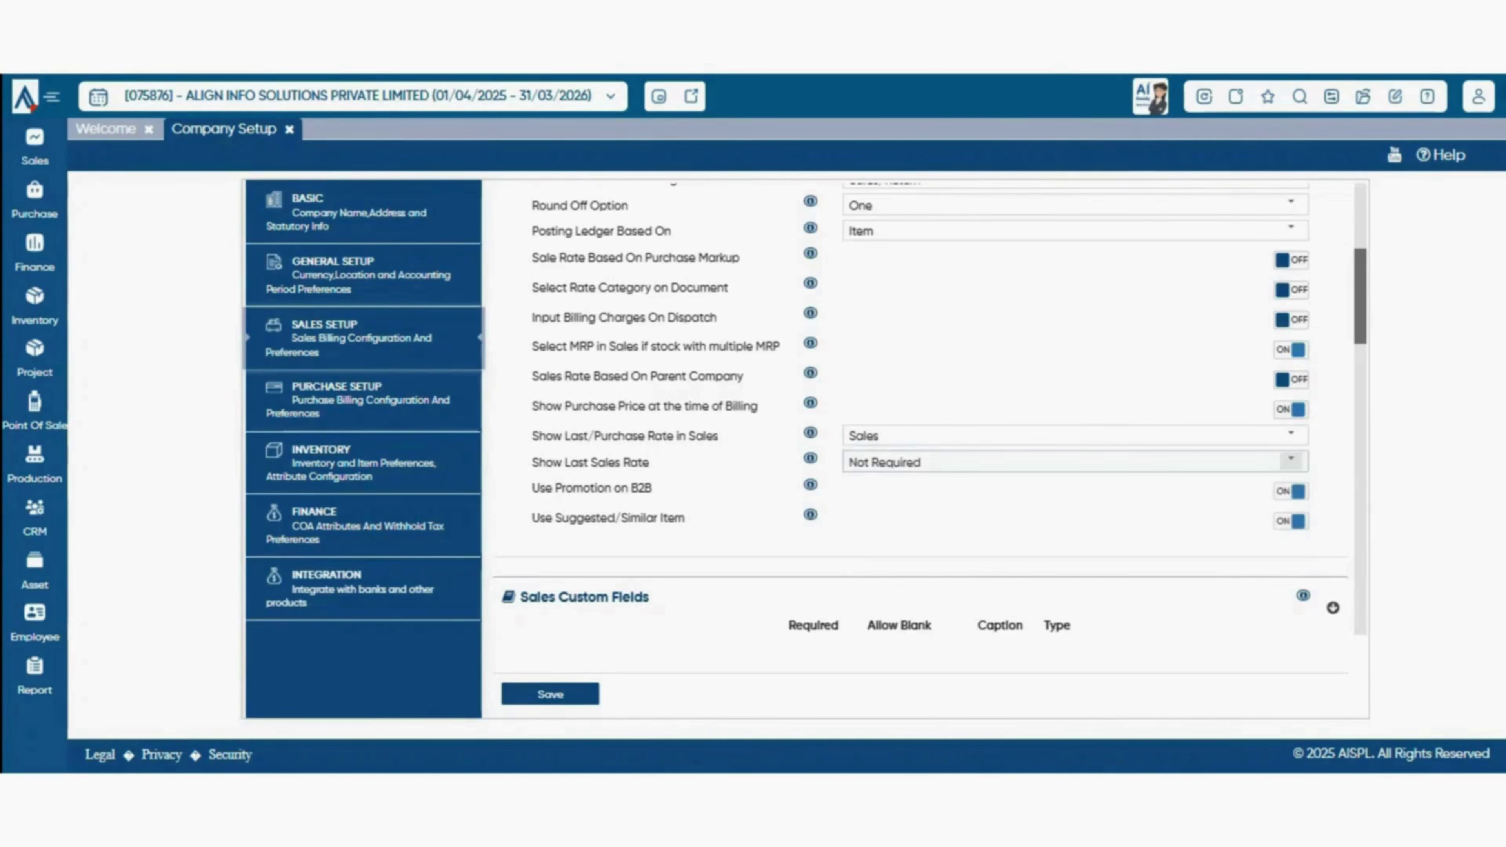
left_click(1291, 435)
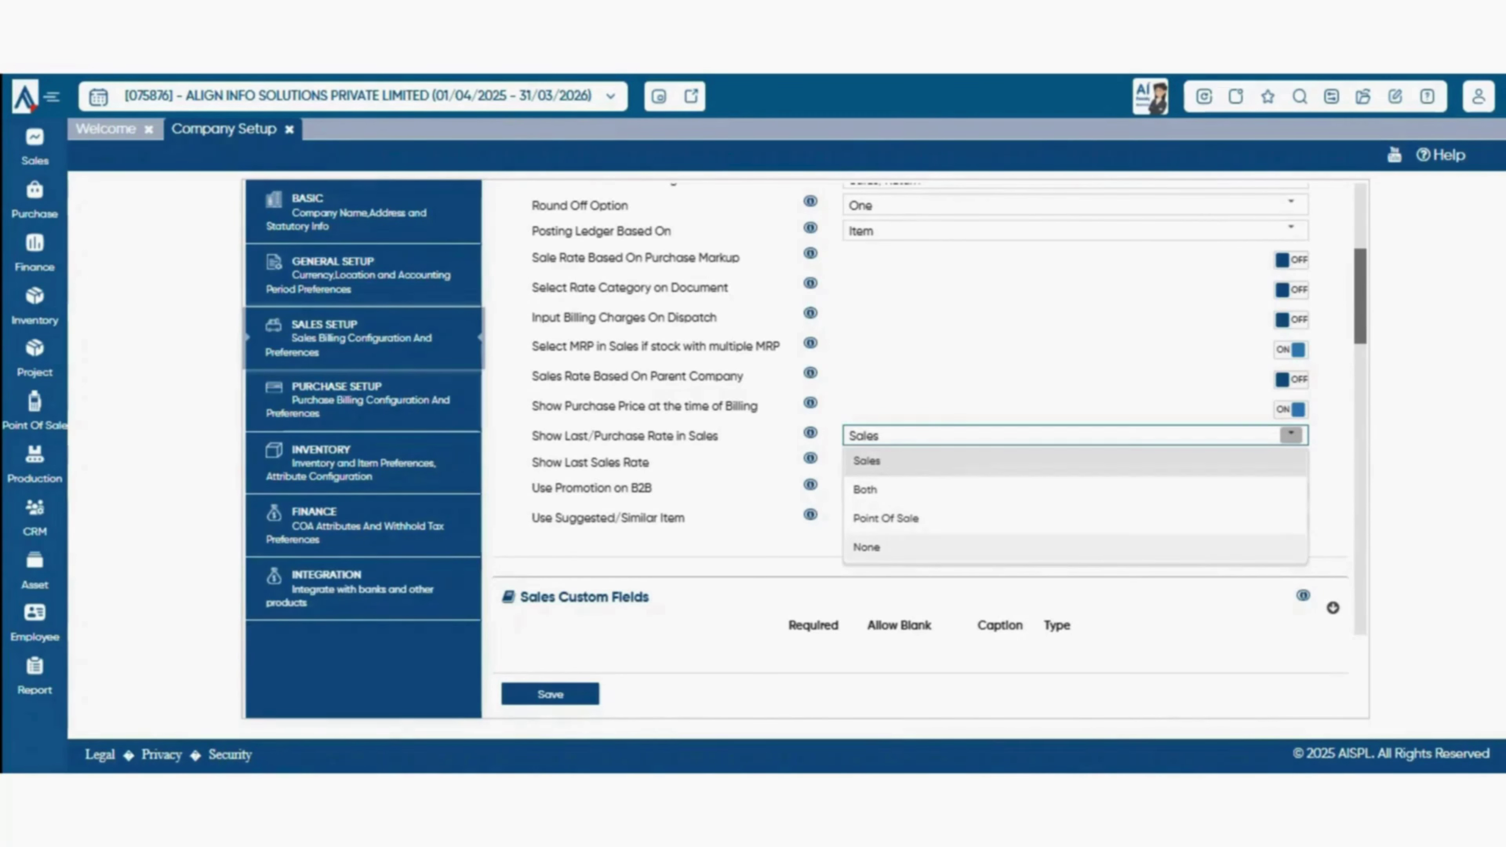
key("Escape")
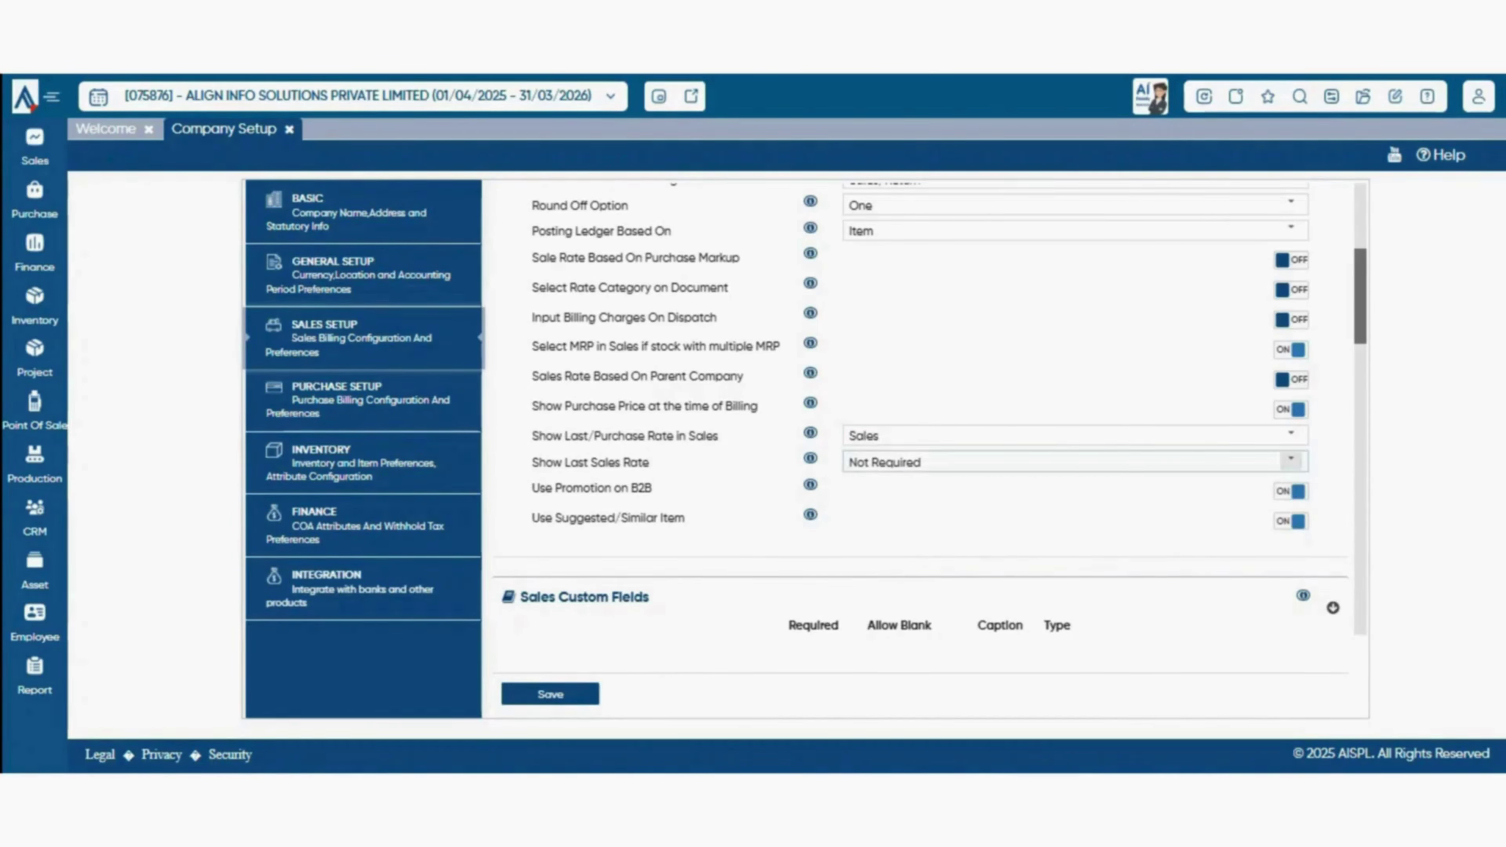
- Set Show Last Sales Rate to Party Item only and toggle Use Suggested/Similar Item off and on
left_click(1291, 461)
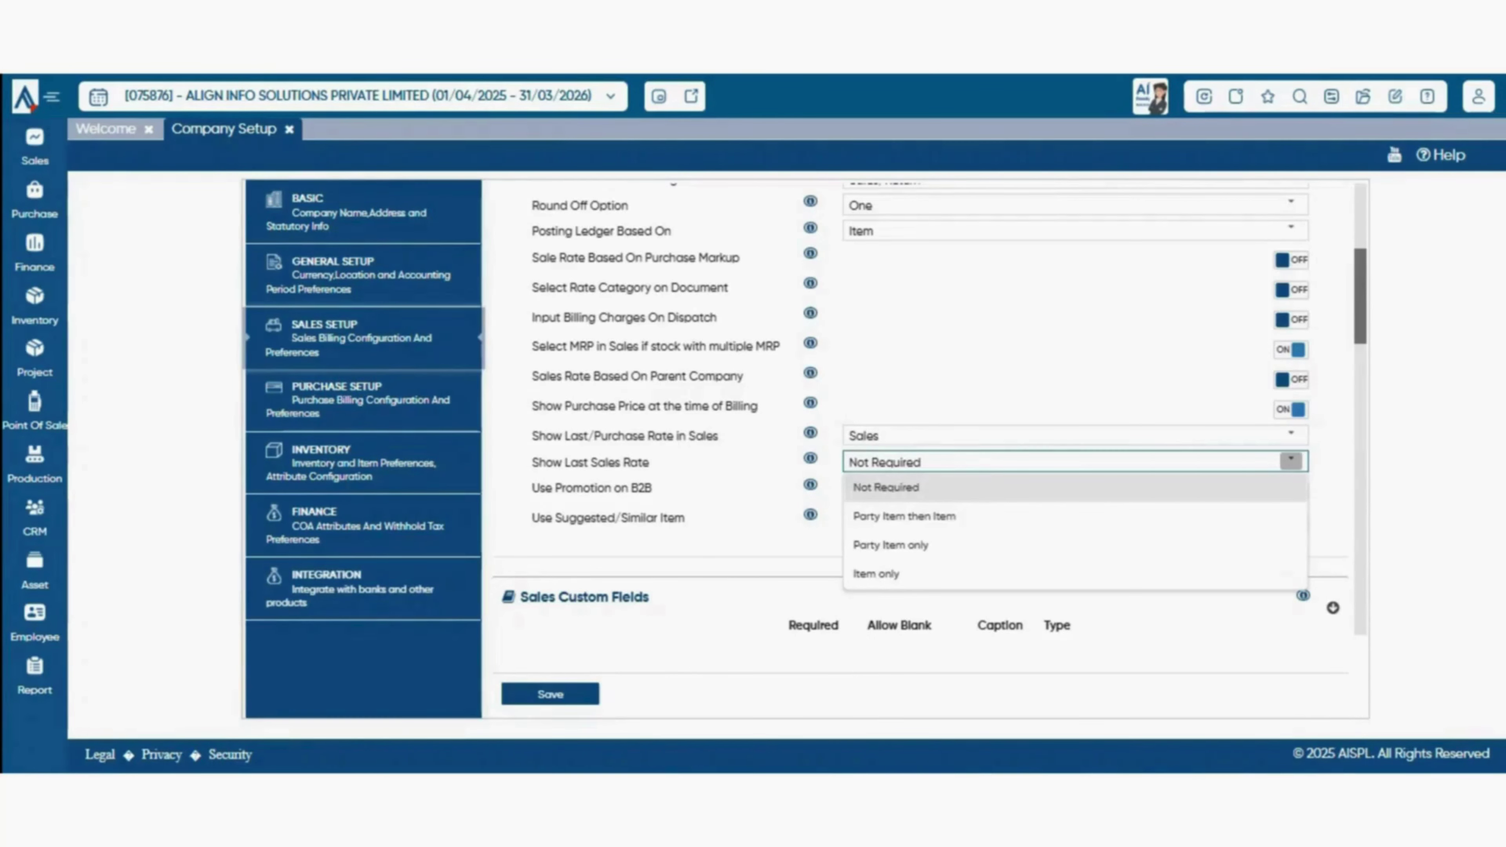
key("Escape")
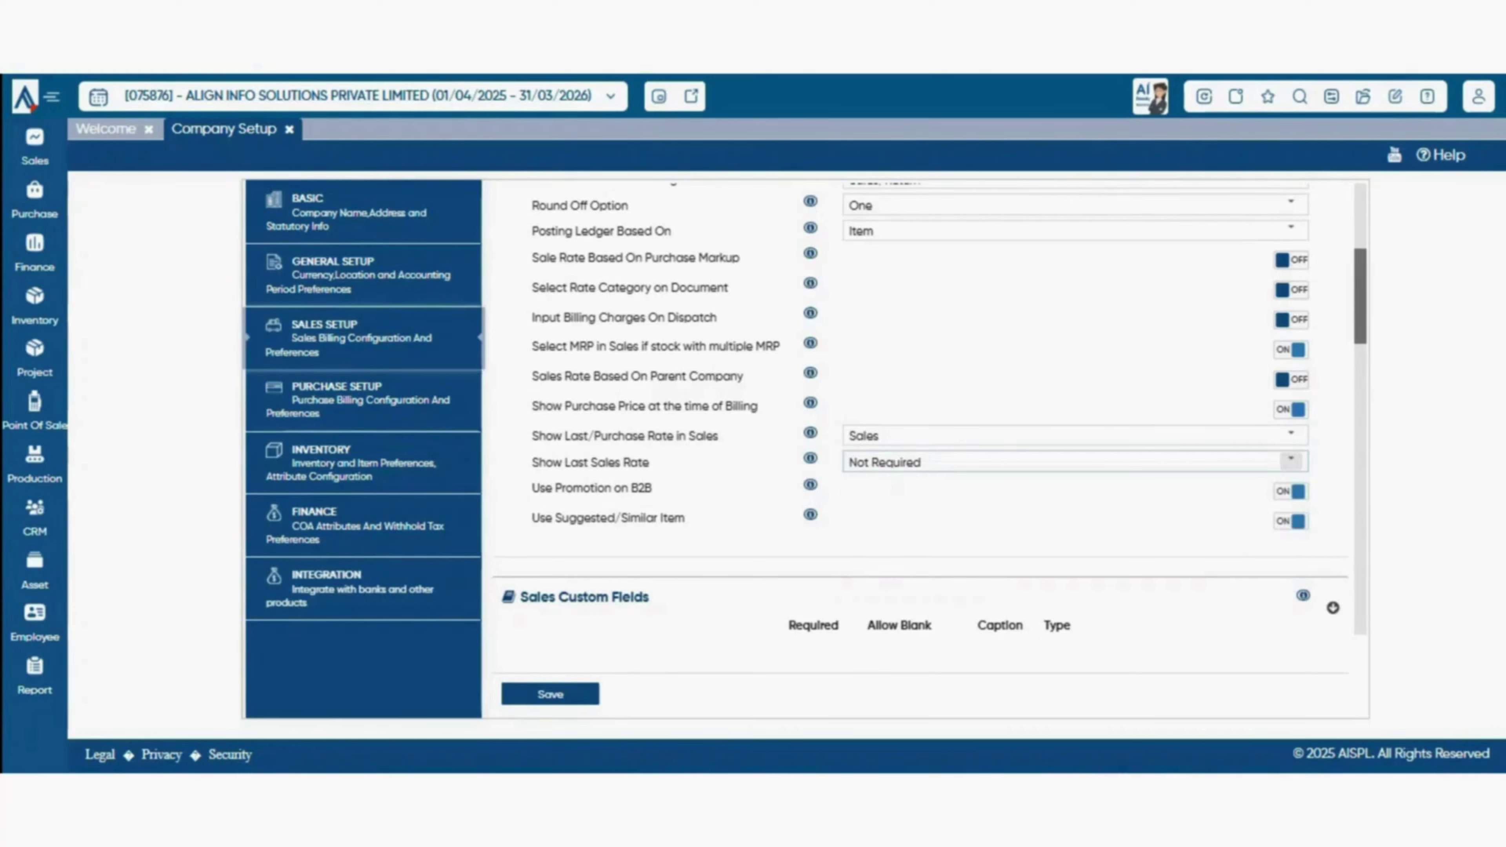
left_click(1291, 460)
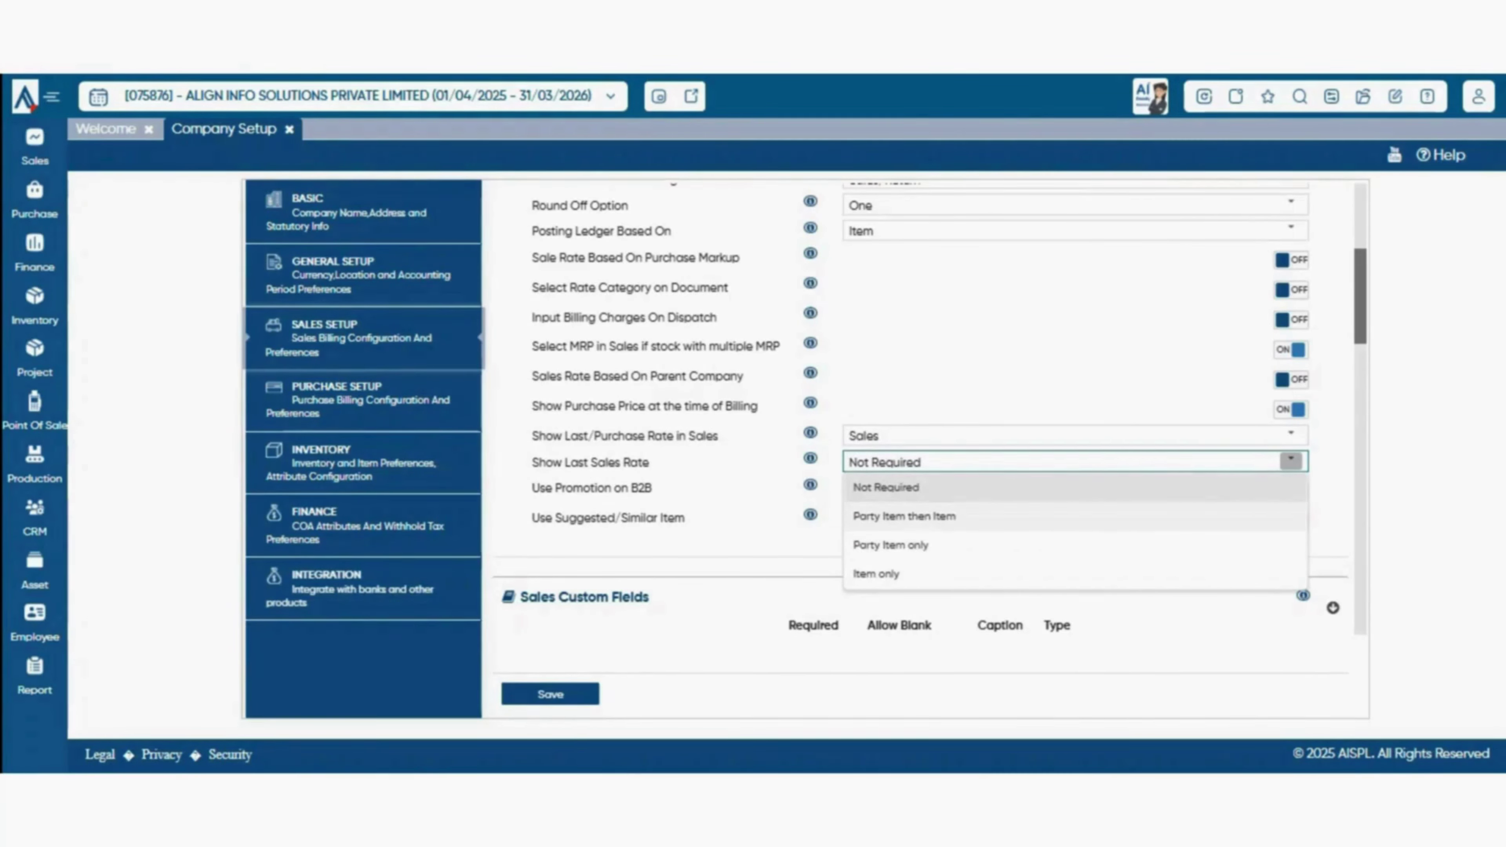
left_click(904, 517)
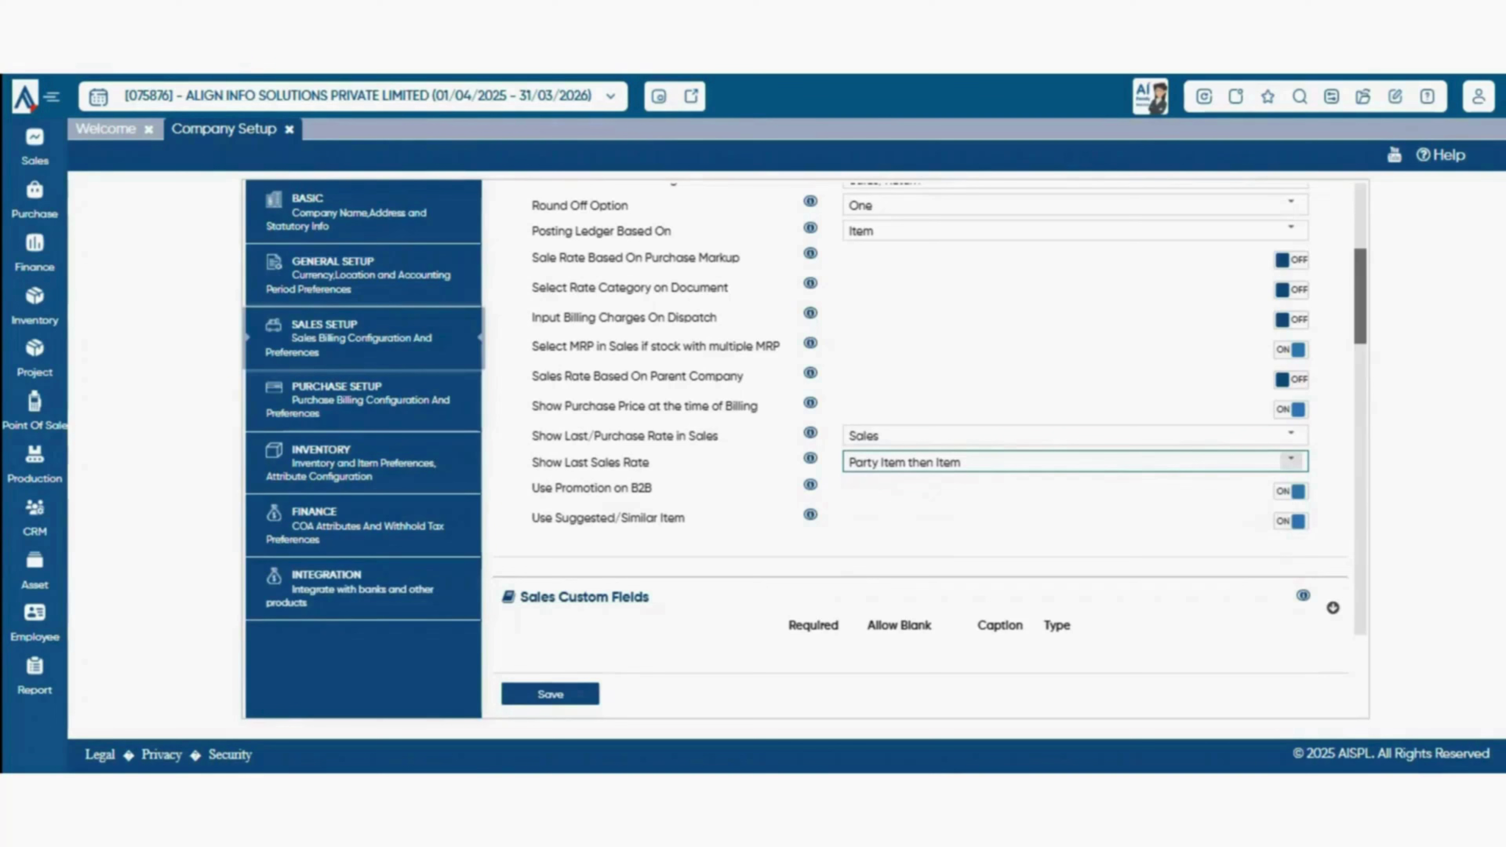
left_click(1291, 461)
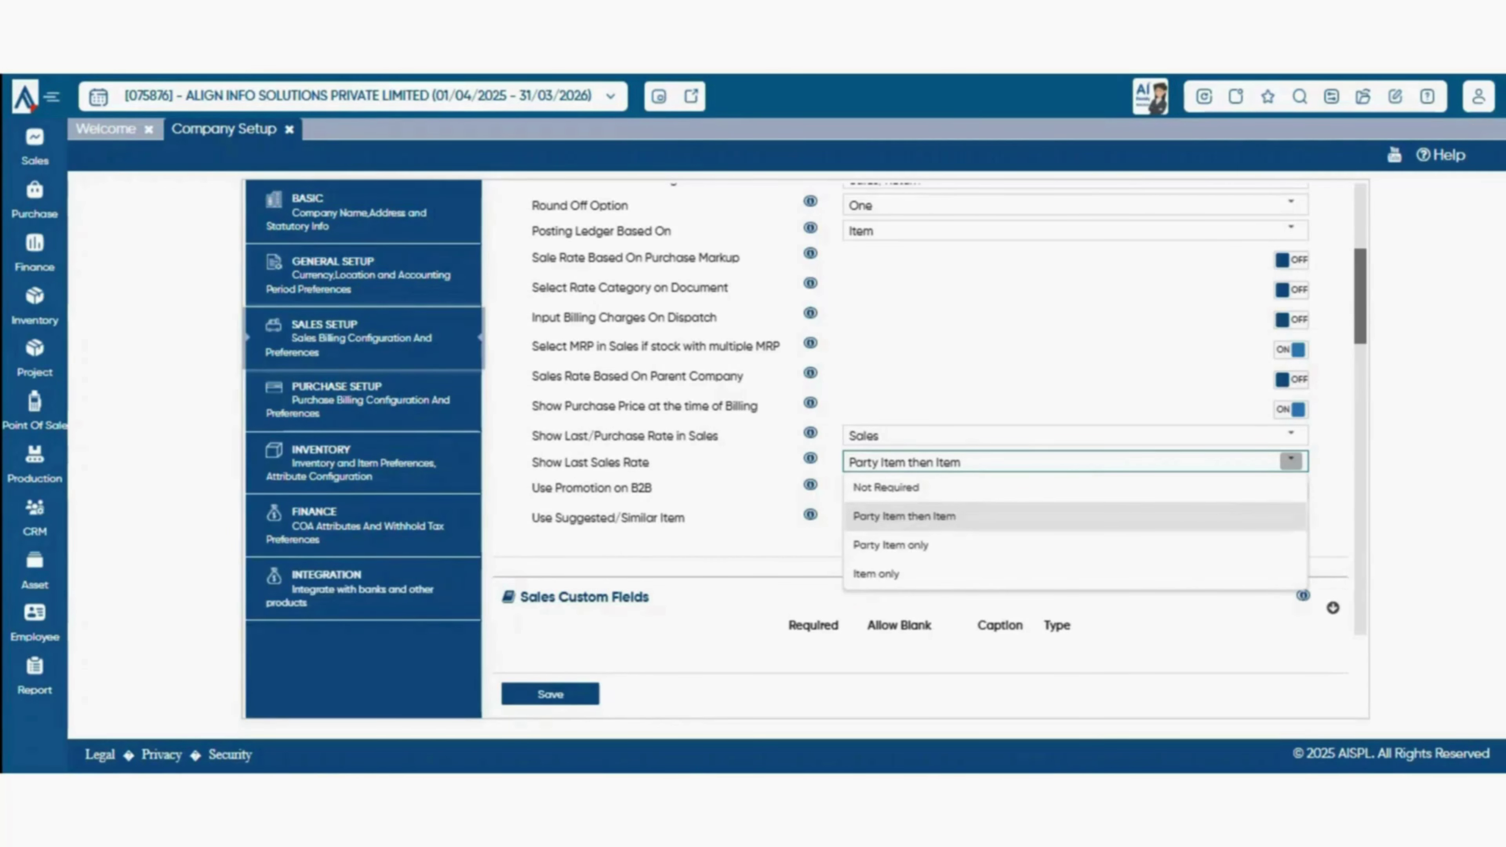
key("Escape")
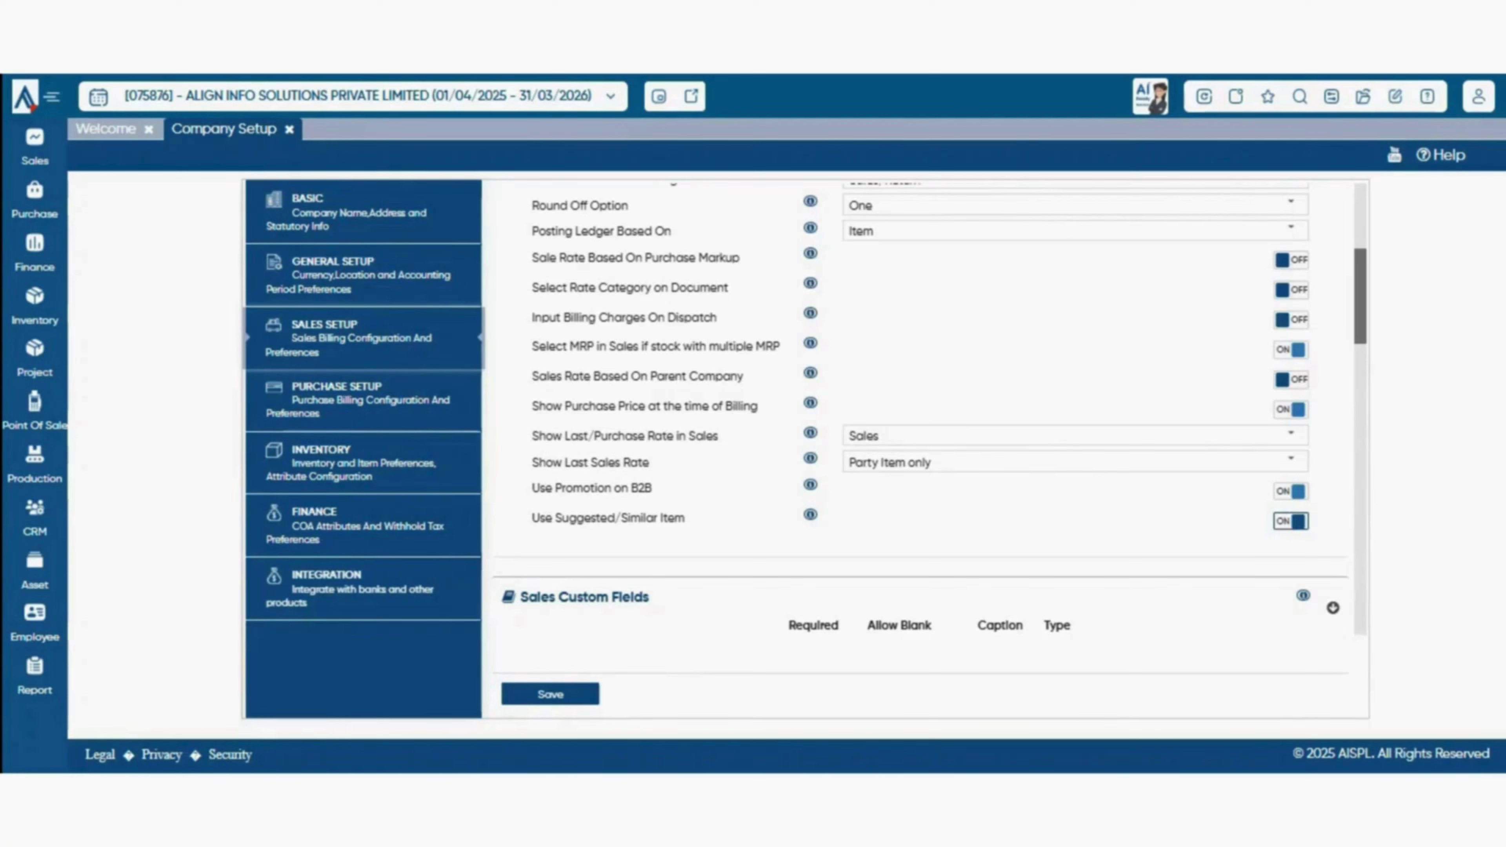
left_click(1291, 521)
left_click(1291, 520)
scroll(930, 407, "down", 1)
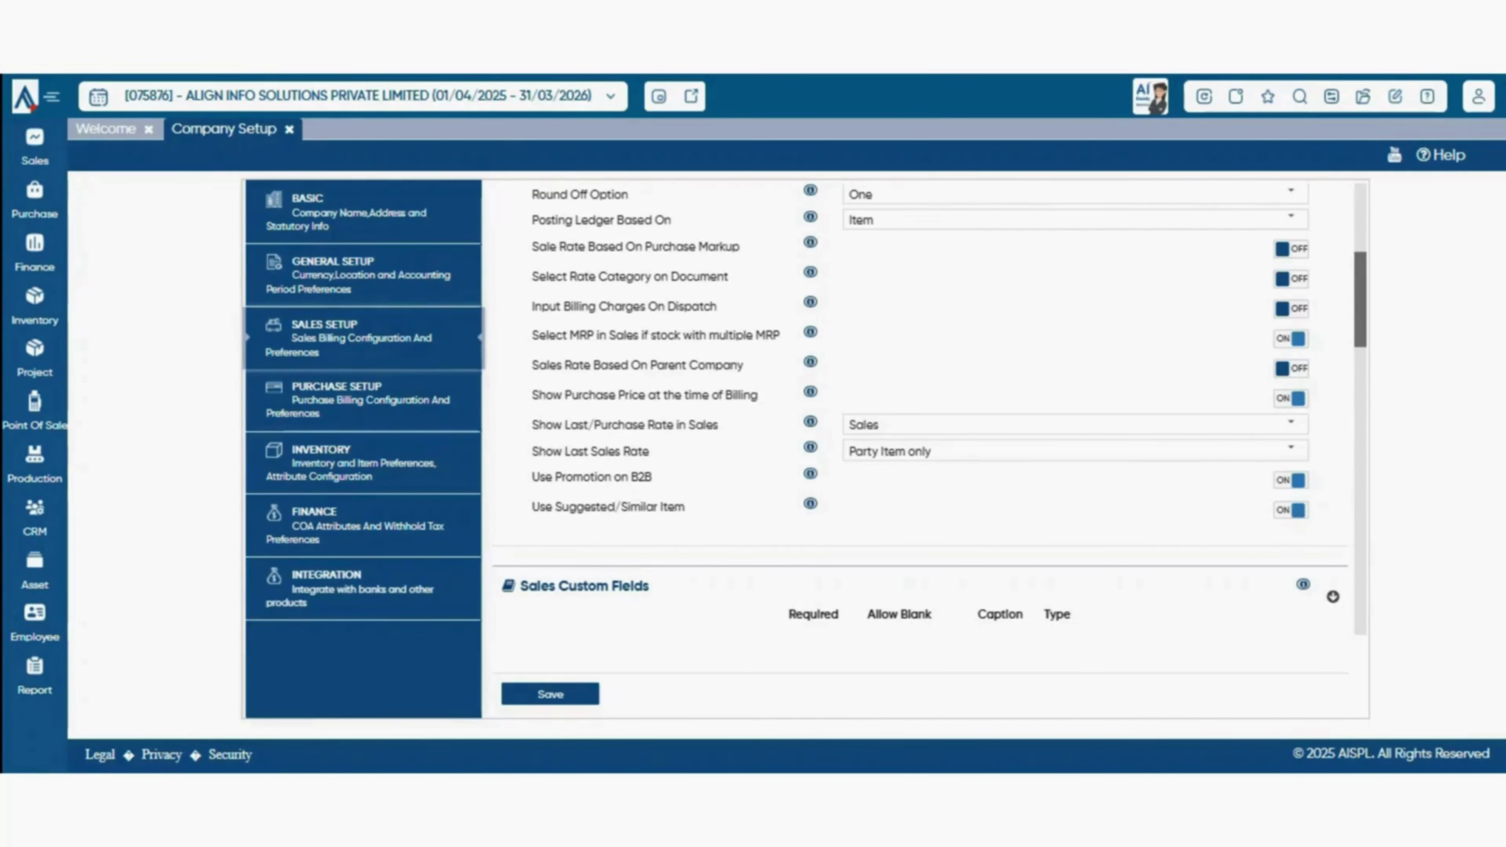
scroll(929, 410, "down", 5)
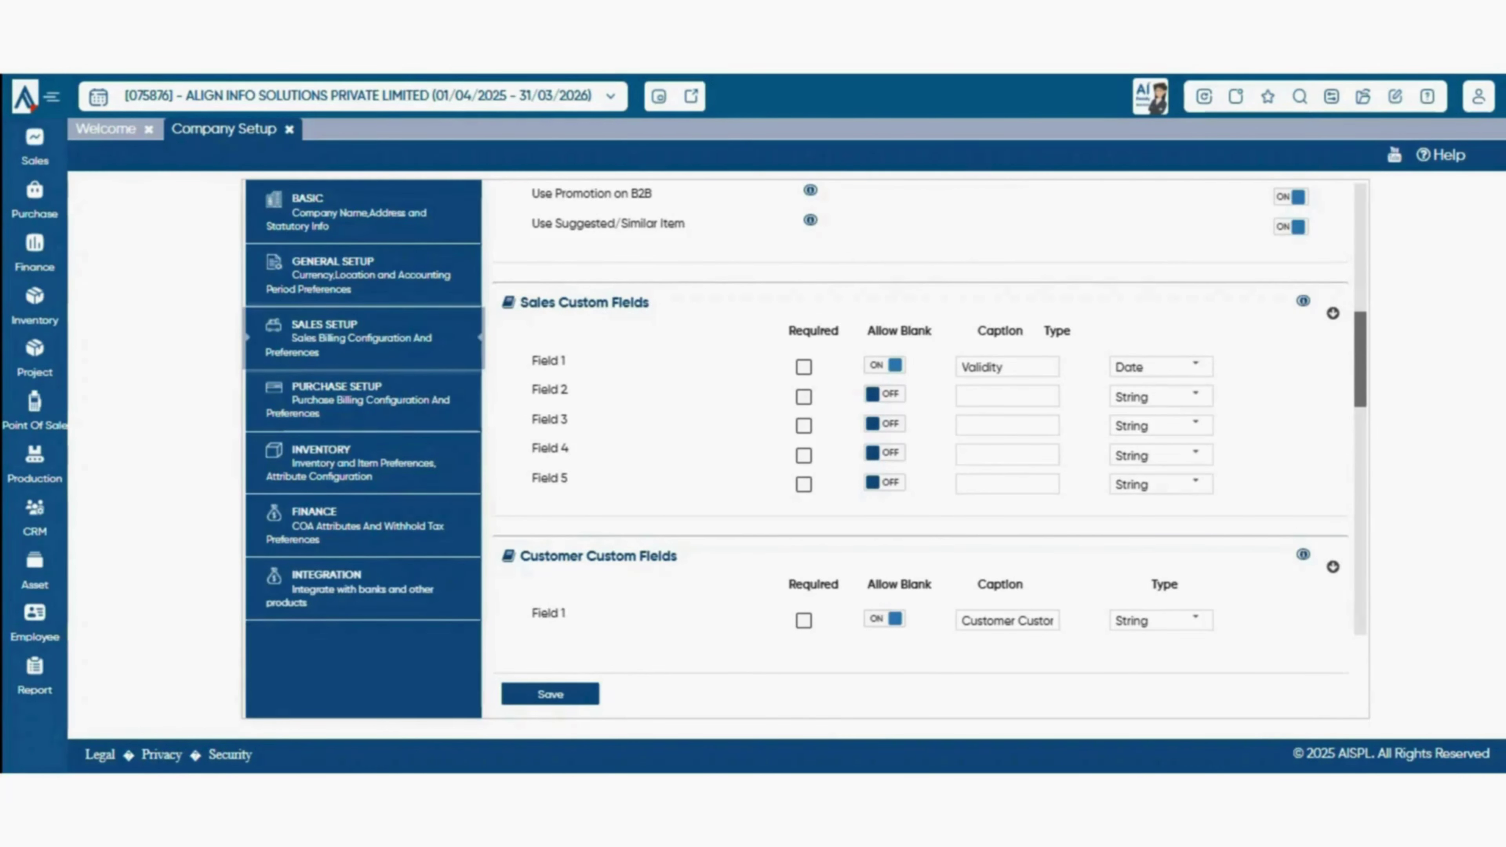
scroll(929, 410, "down", 4)
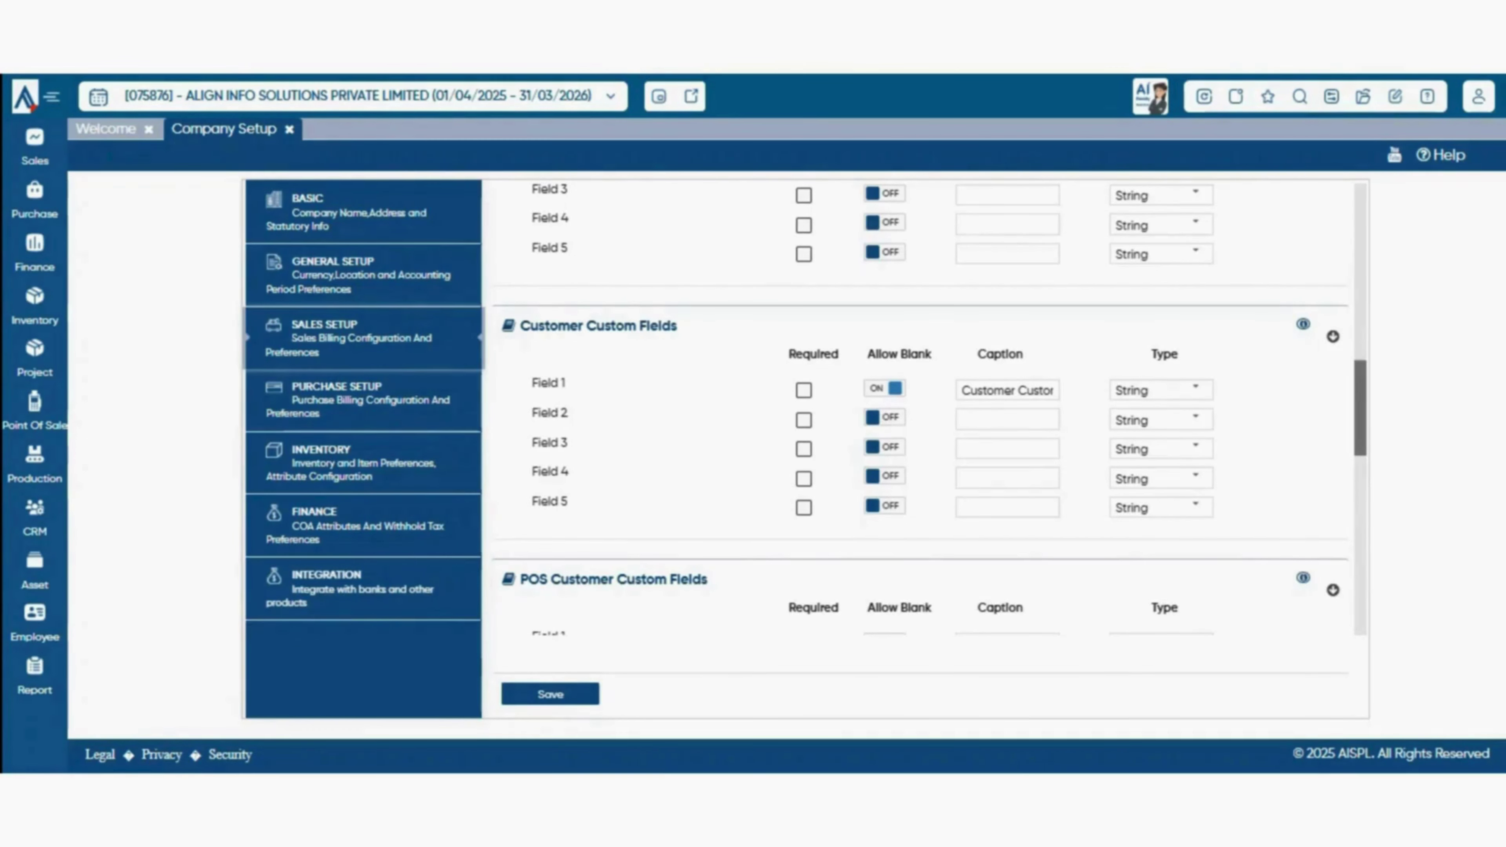
- Scroll through the Customer Custom Fields area of Sales Setup
scroll(929, 410, "down", 2)
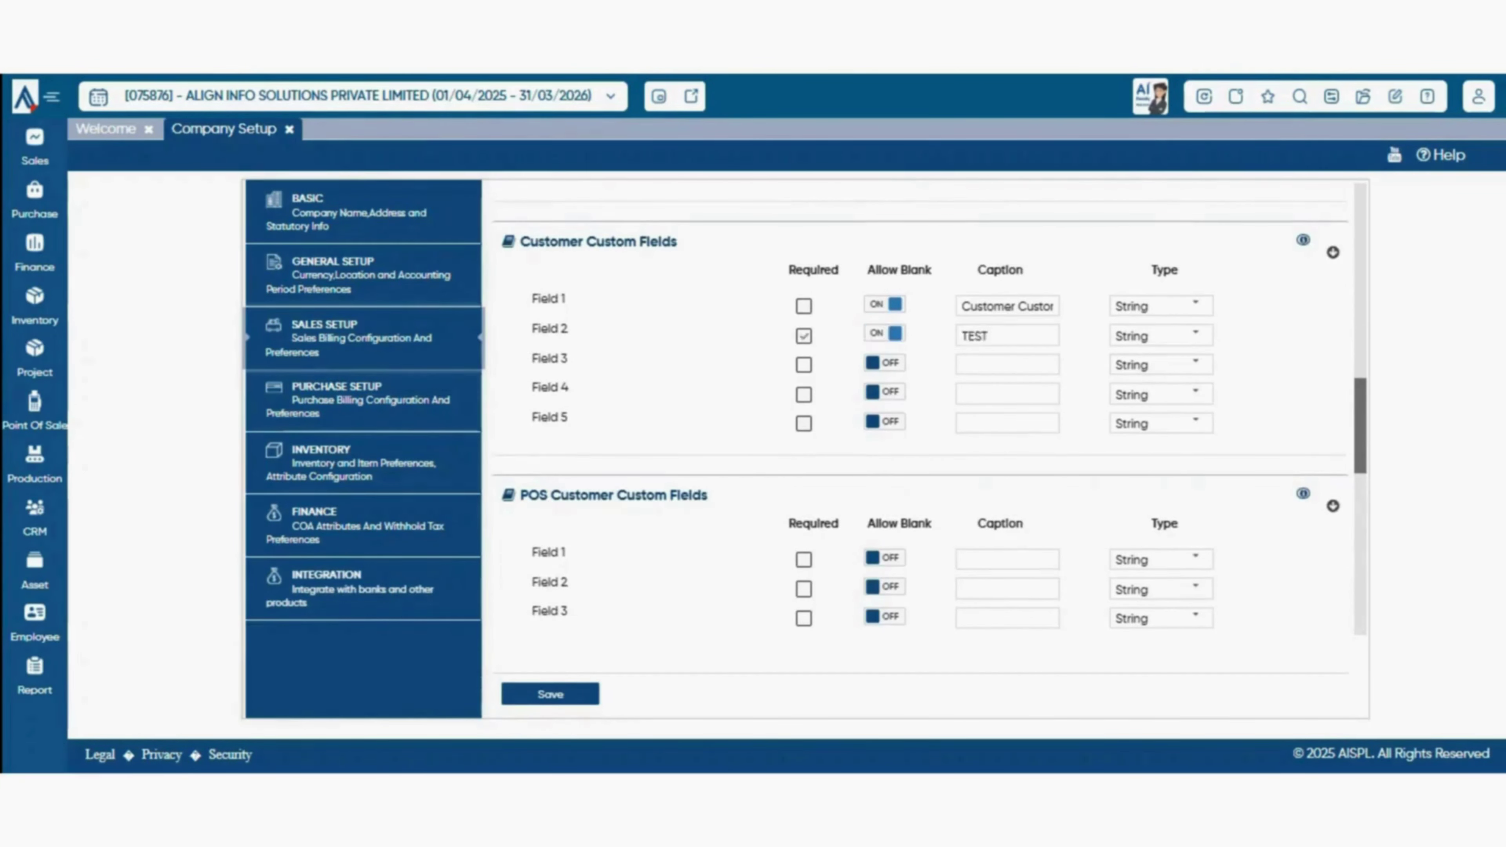
scroll(929, 410, "down", 4)
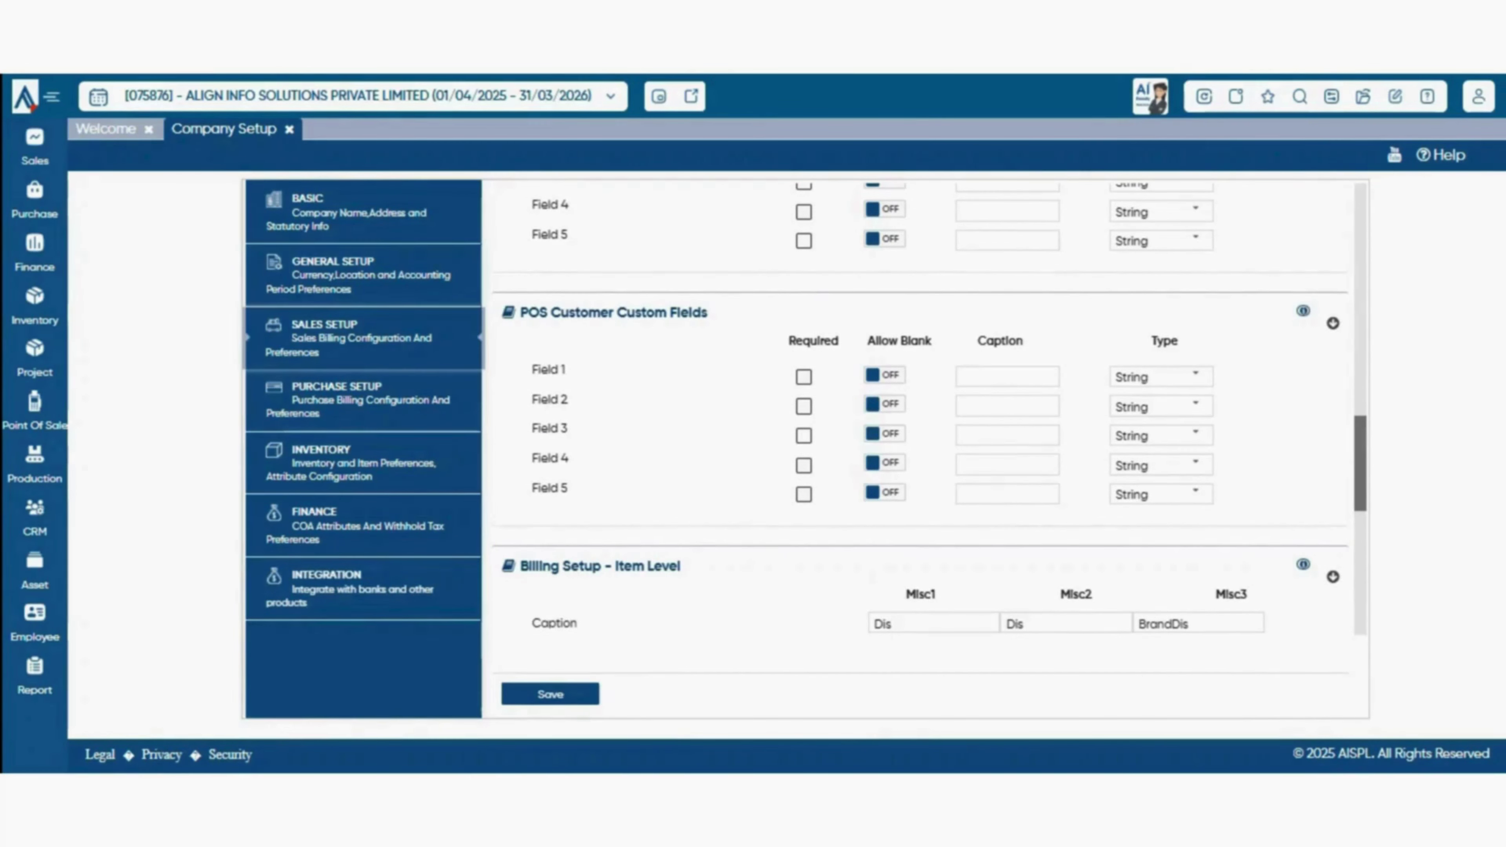
scroll(930, 410, "up", 2)
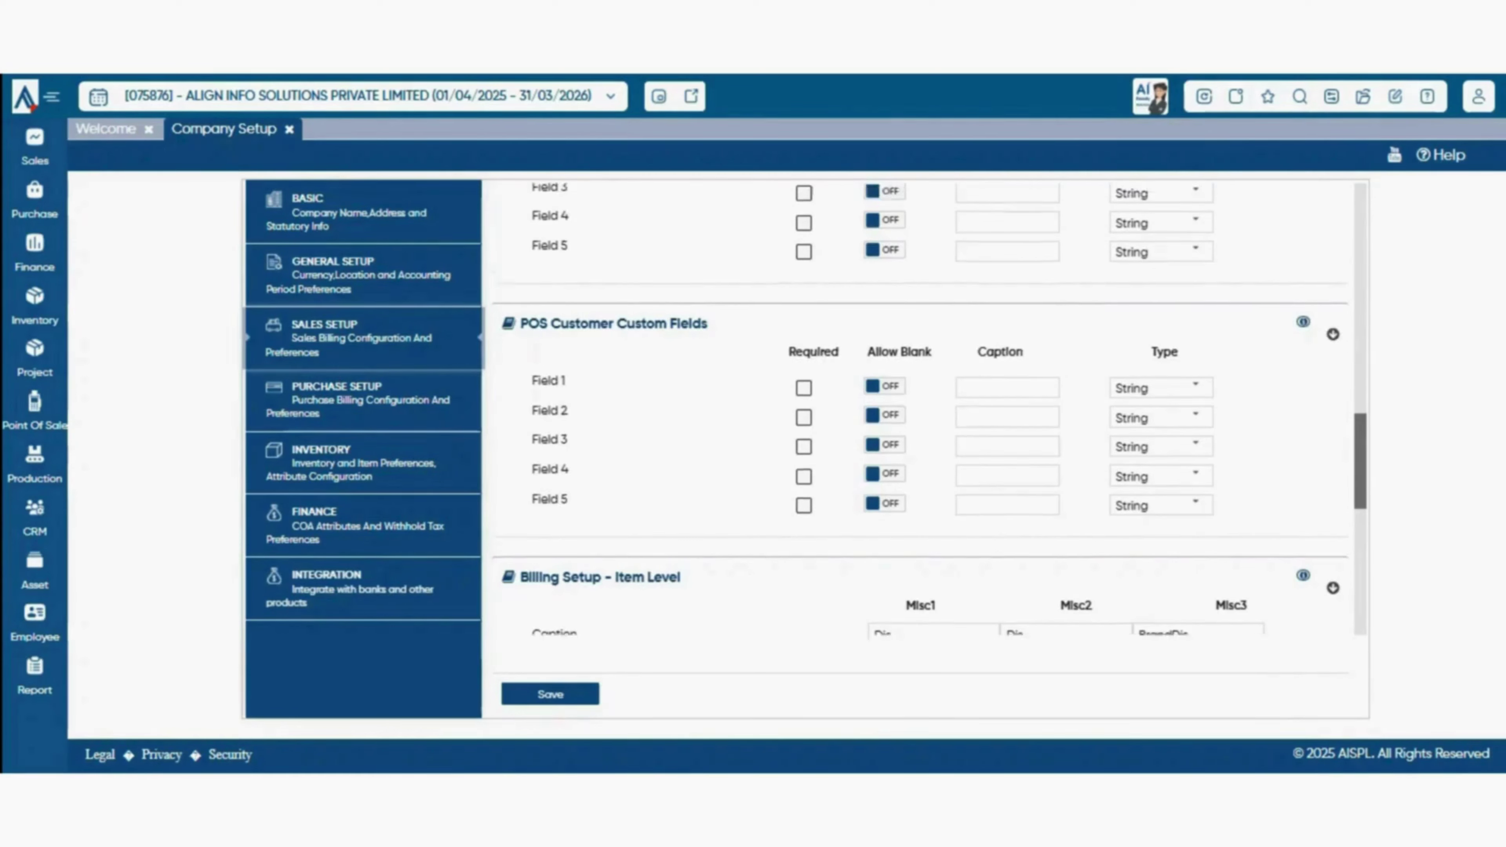
scroll(929, 414, "down", 3)
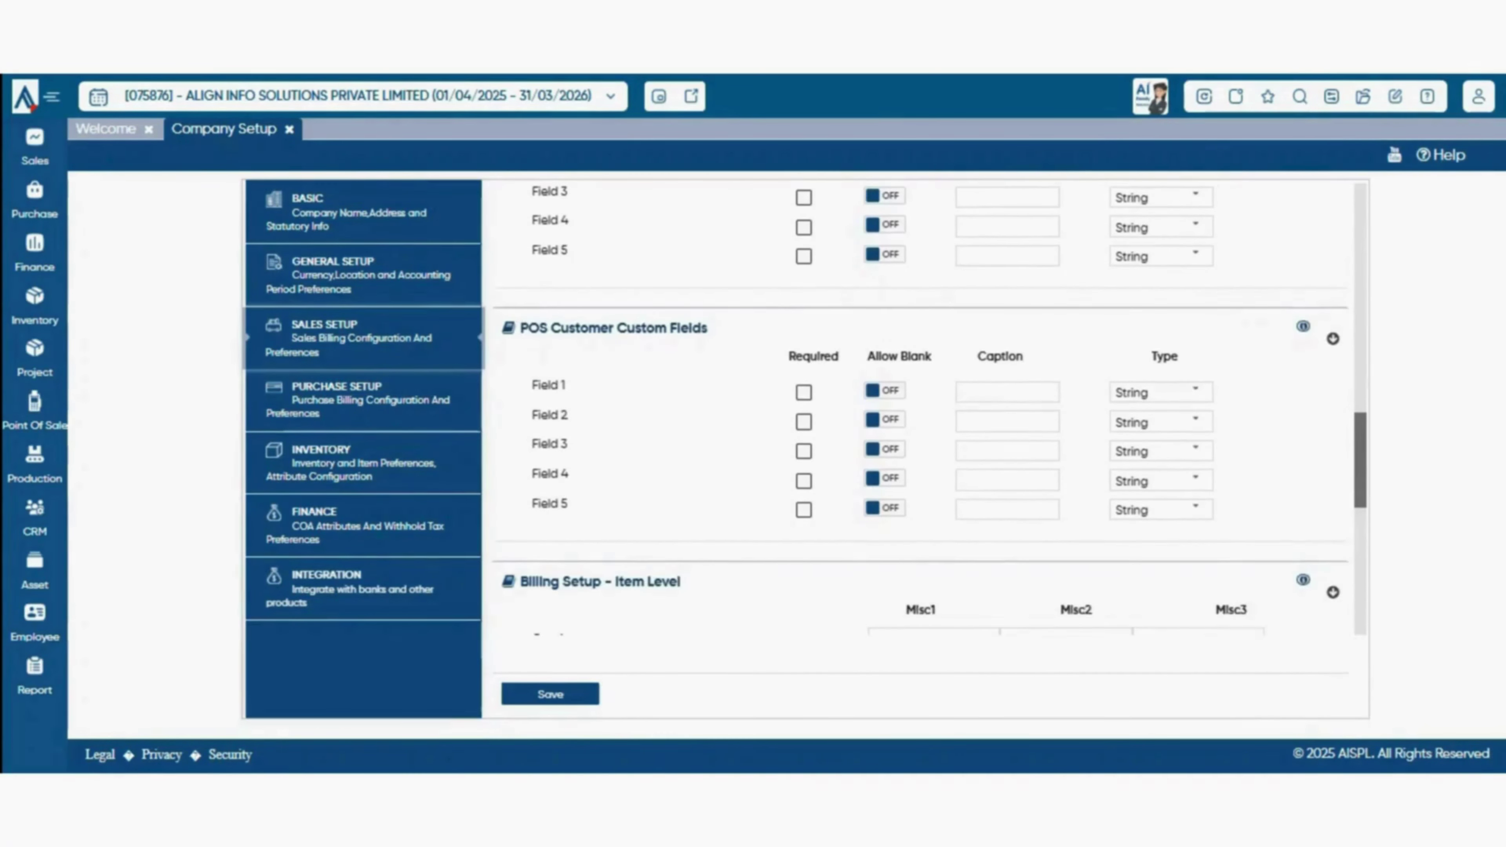
- In Billing Setup - Item Level, keep Misc1 at BeforeTax with Calculation type
scroll(929, 414, "down", 3)
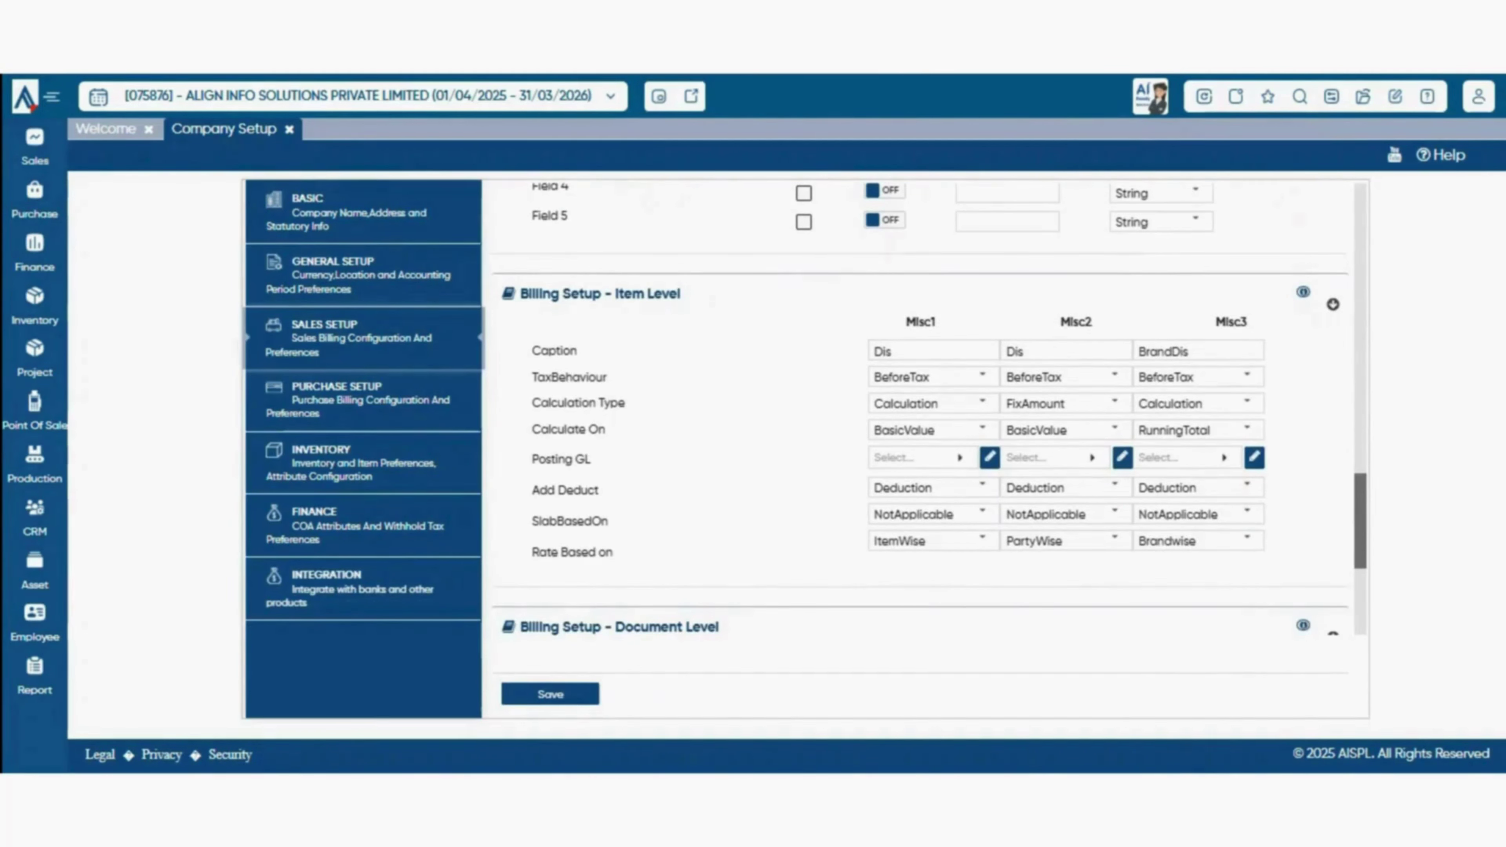
double_click(539, 294)
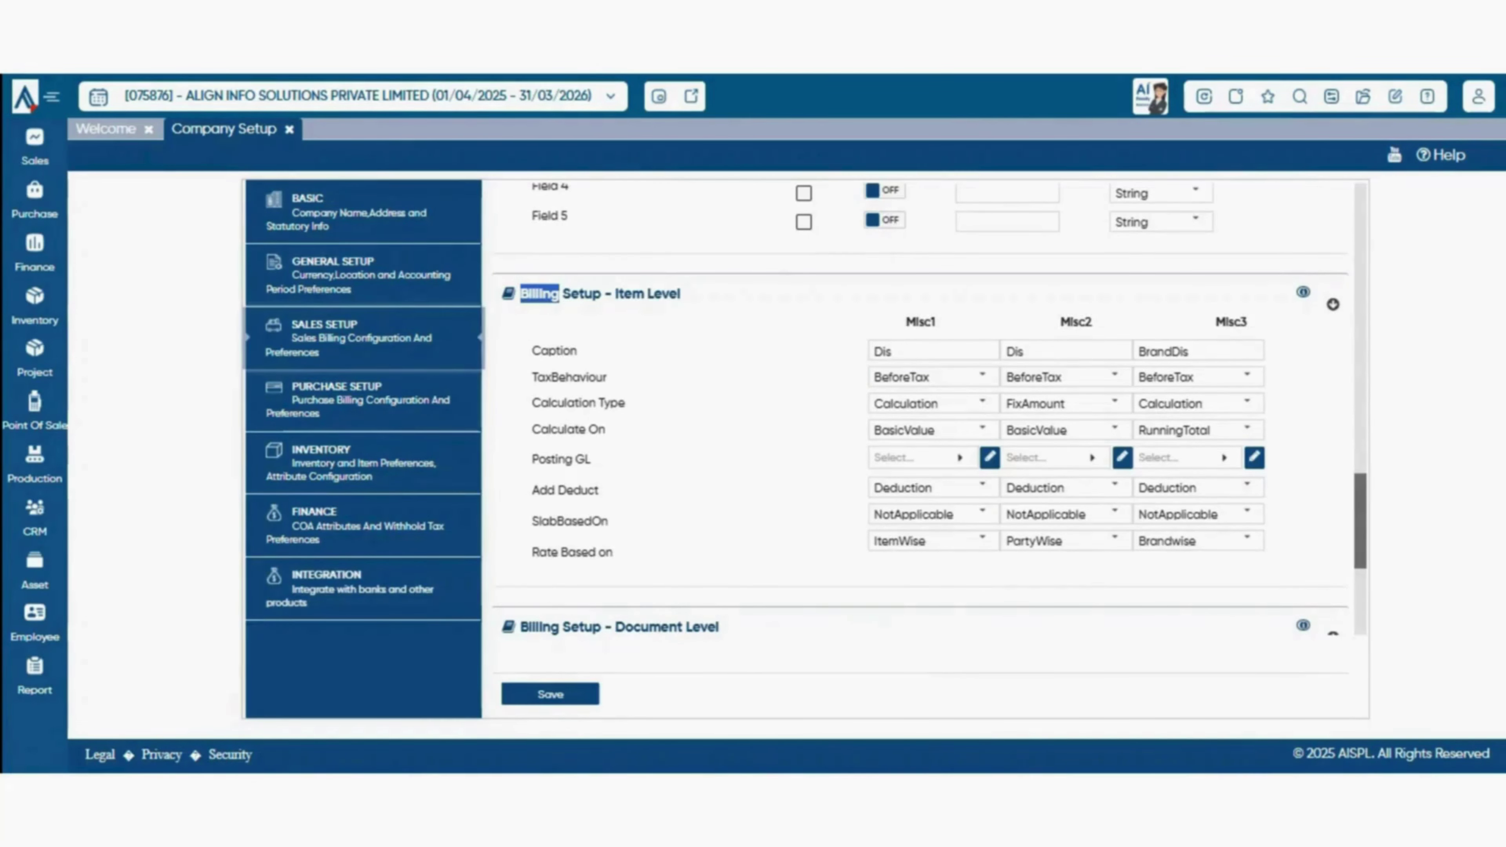
scroll(930, 410, "down", 1)
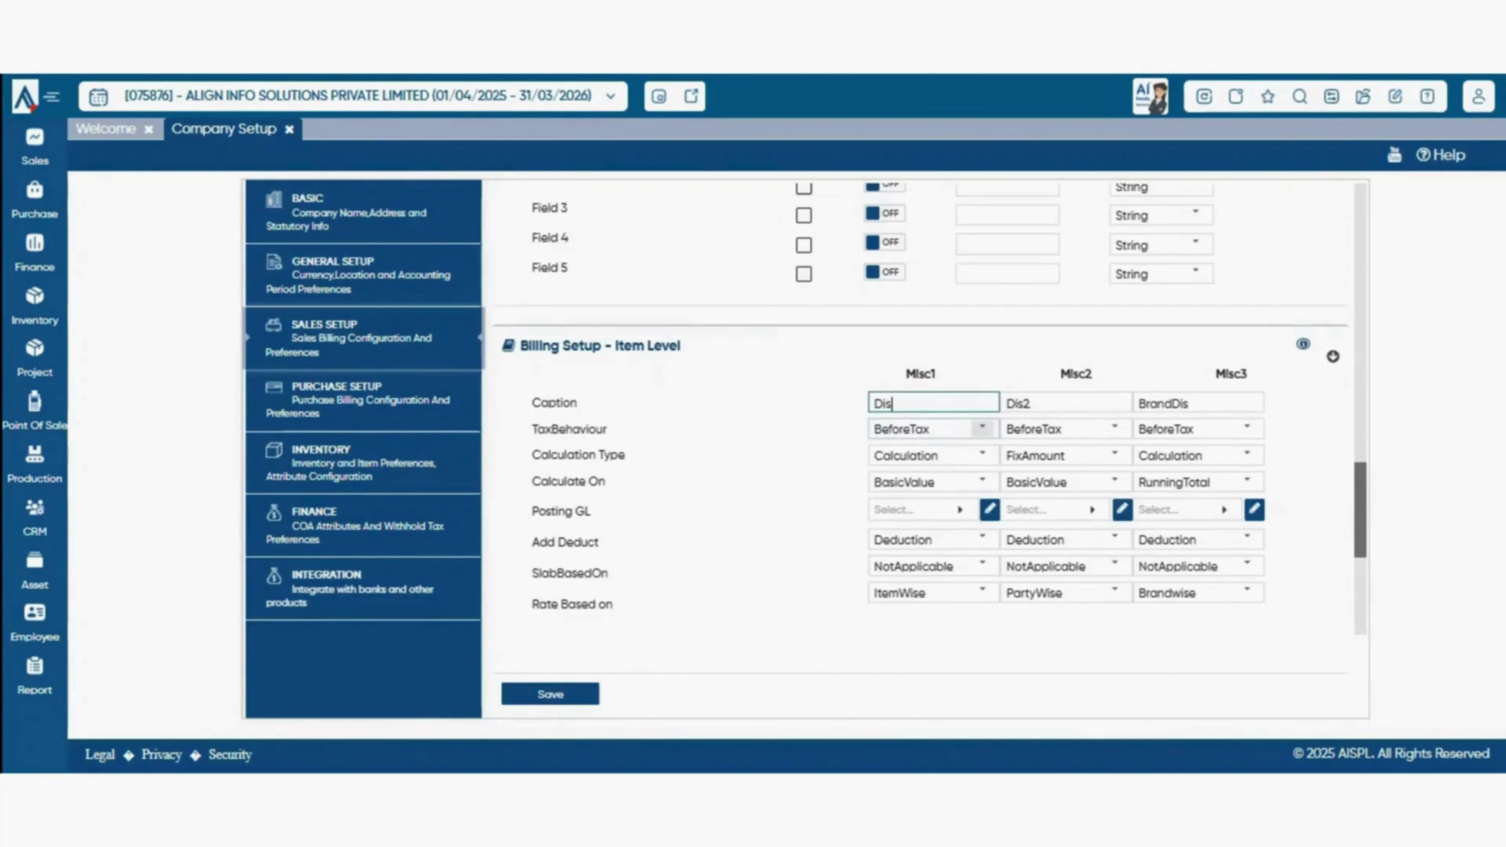
left_click(983, 428)
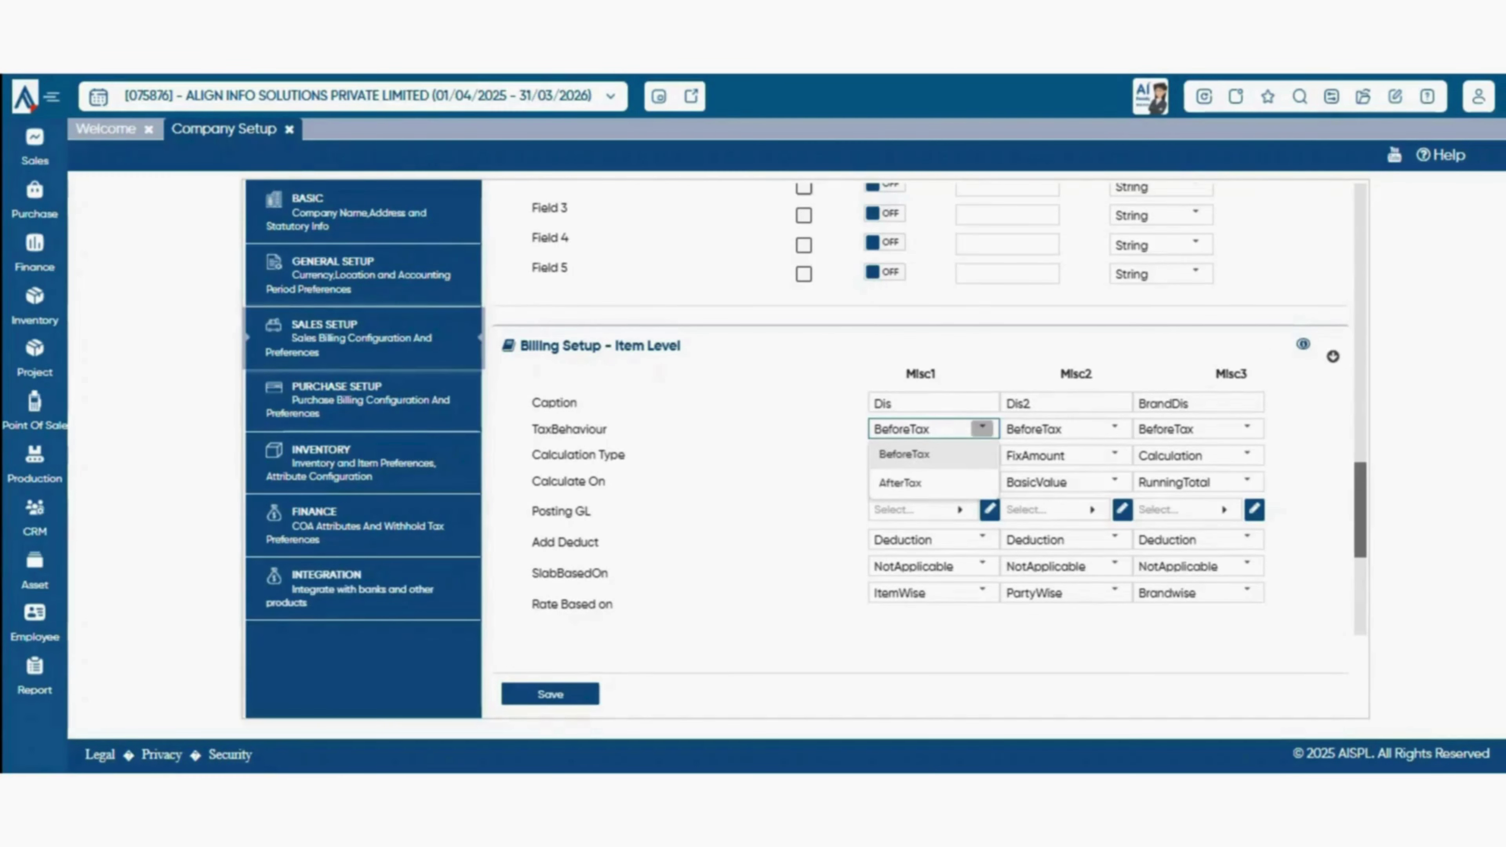
left_click(981, 454)
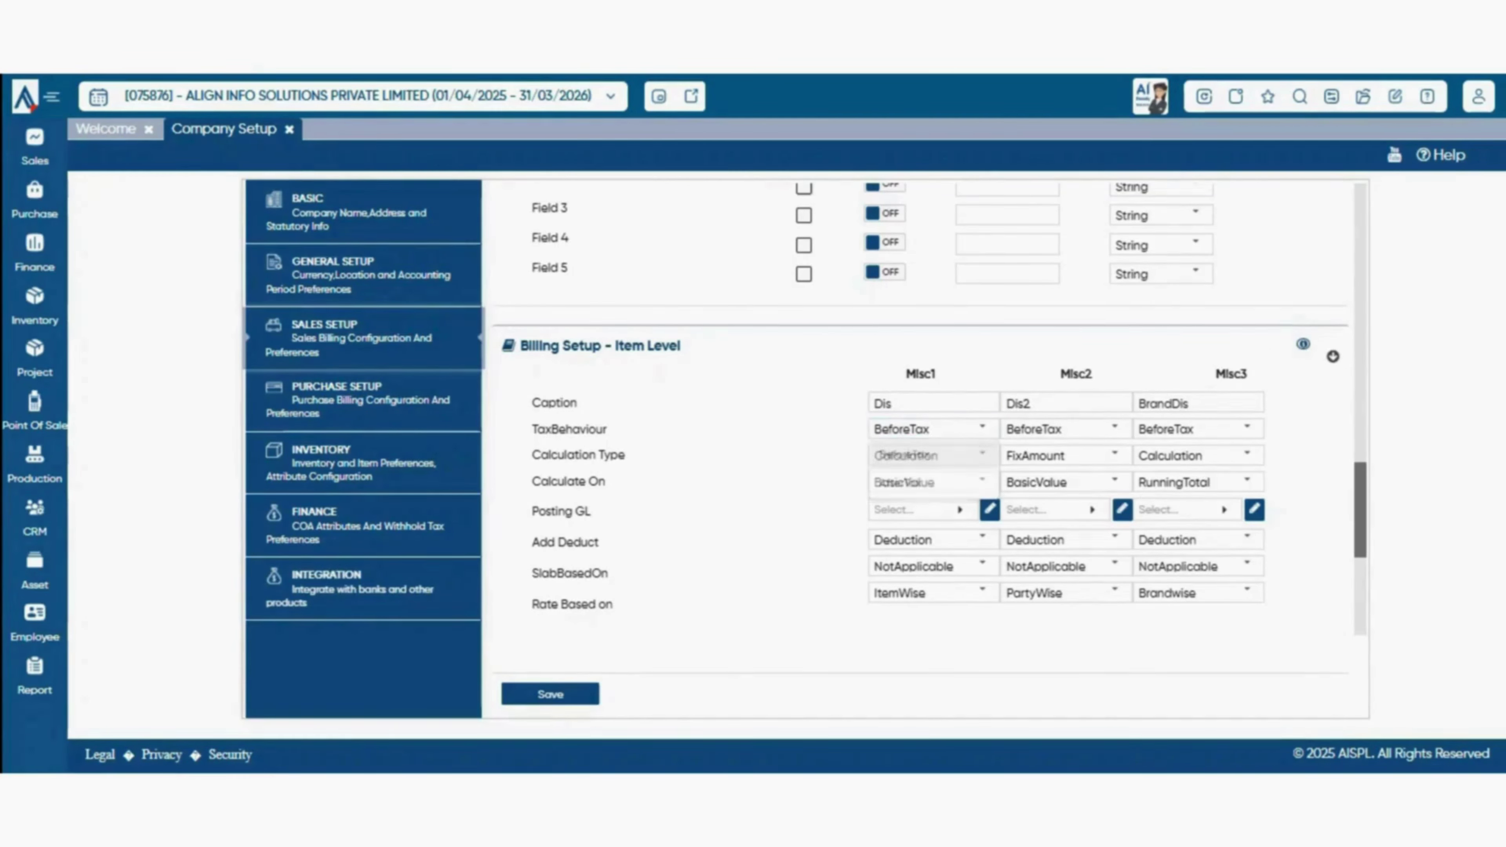
left_click(982, 455)
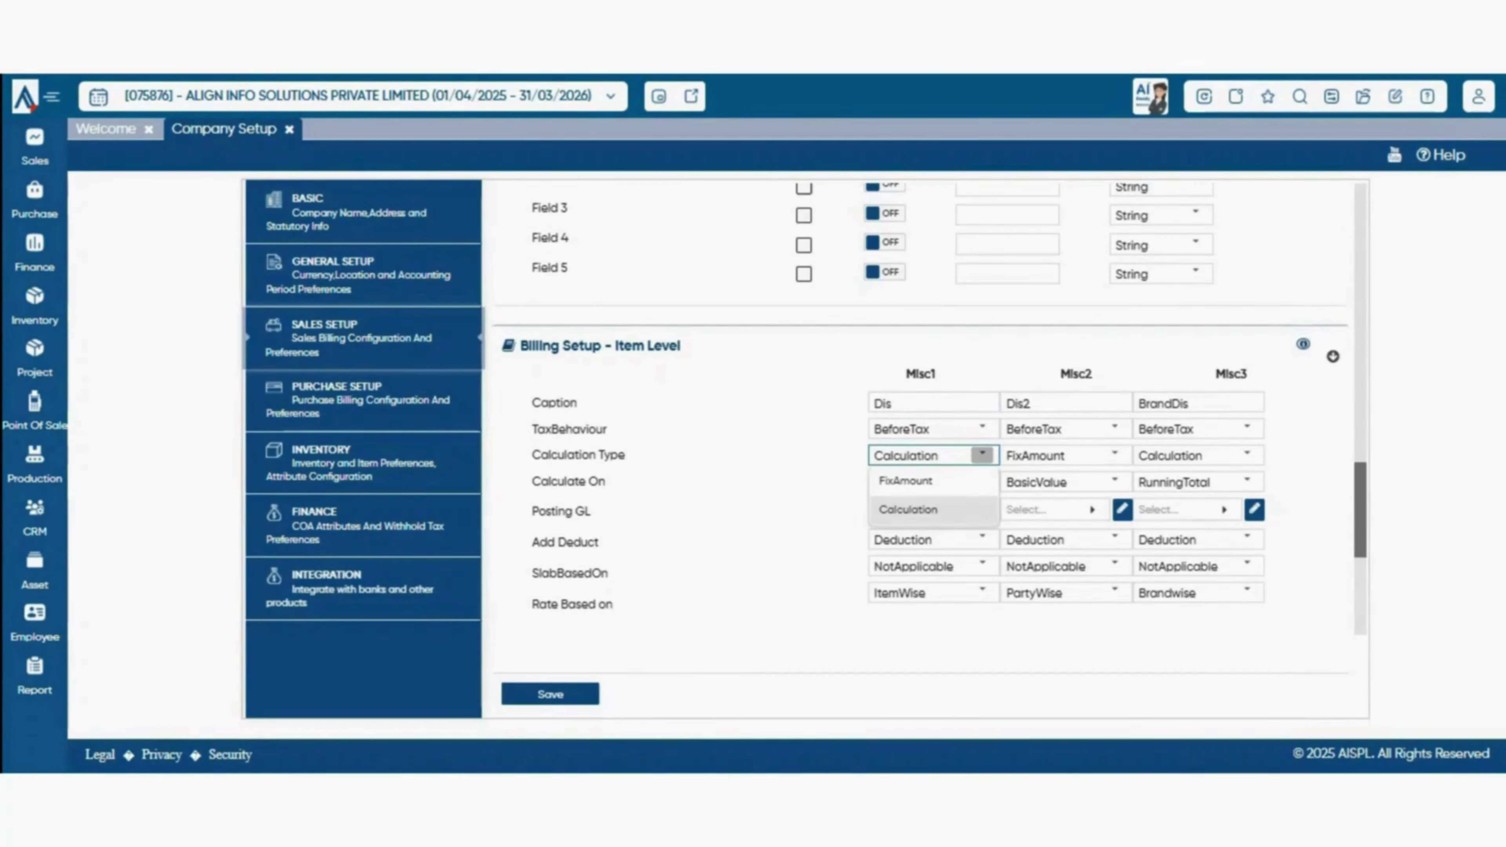
left_click(982, 454)
left_click(982, 455)
left_click(949, 510)
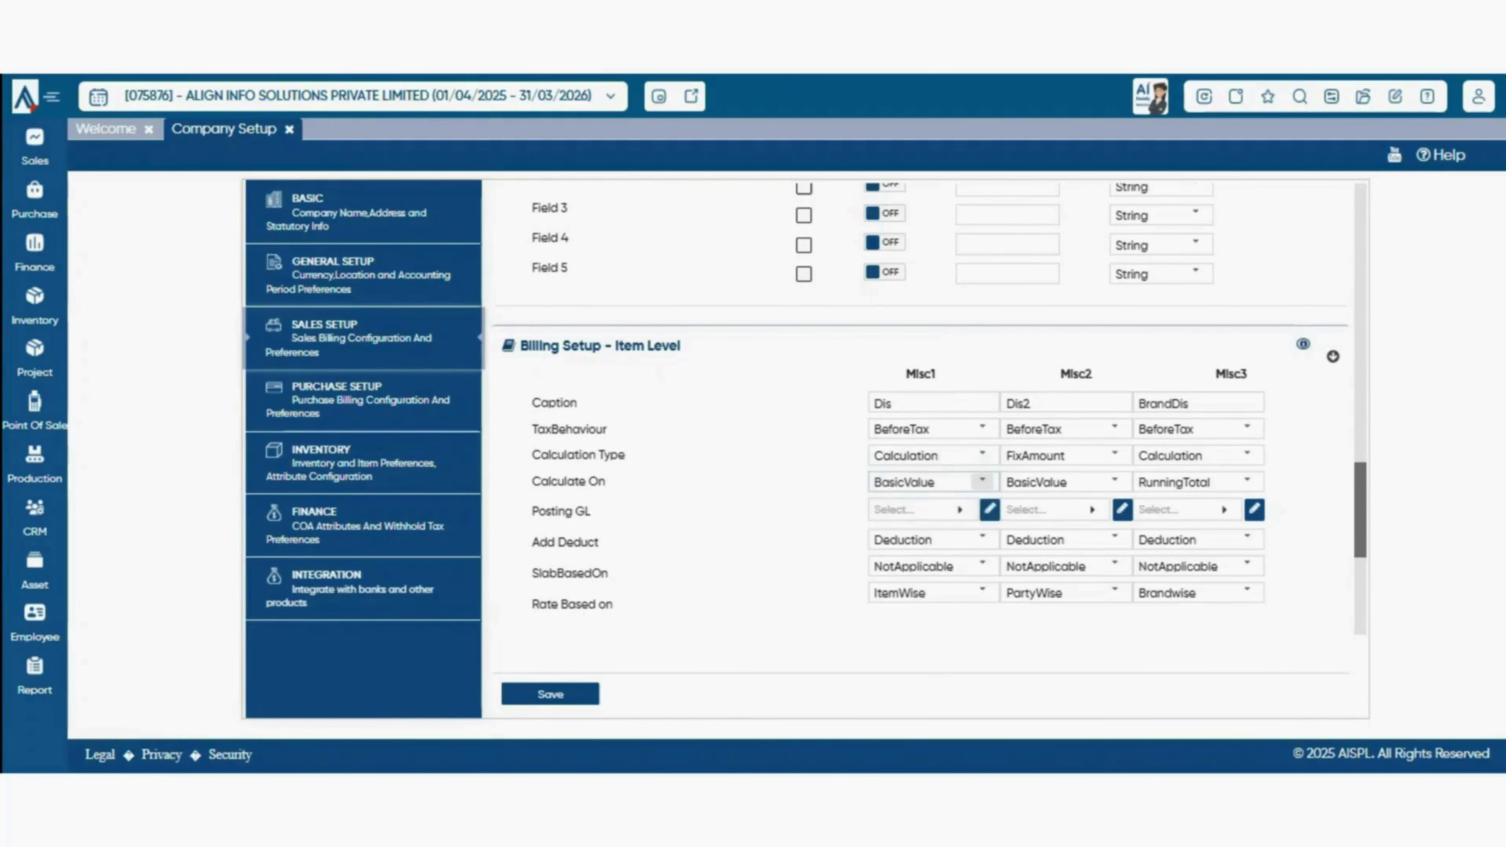
- Keep Misc1 calculated on BasicValue and bring up its Posting GL account list
left_click(982, 481)
left_click(925, 508)
left_click(983, 481)
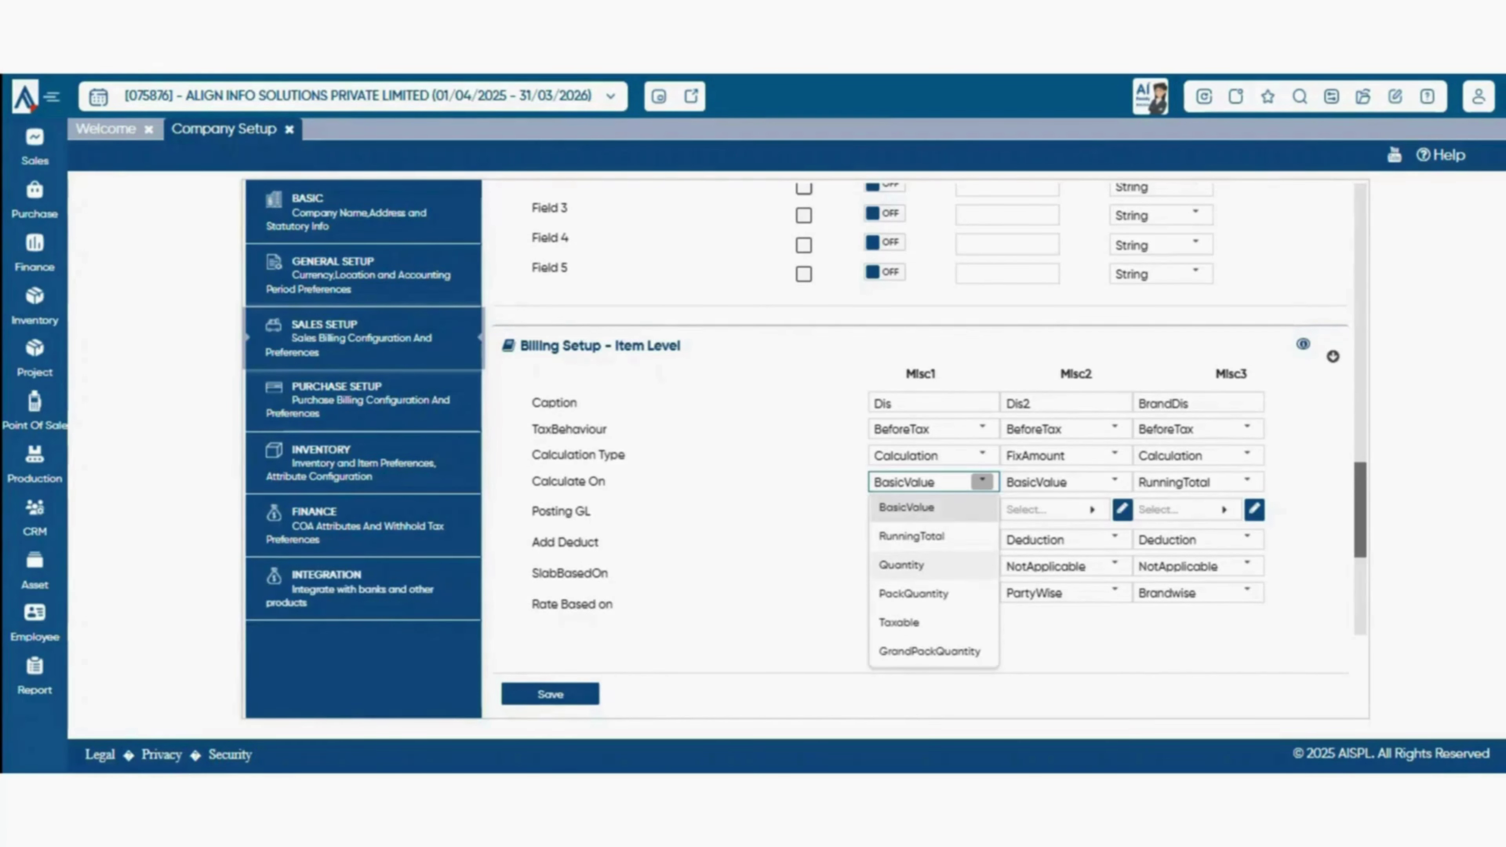
left_click(925, 508)
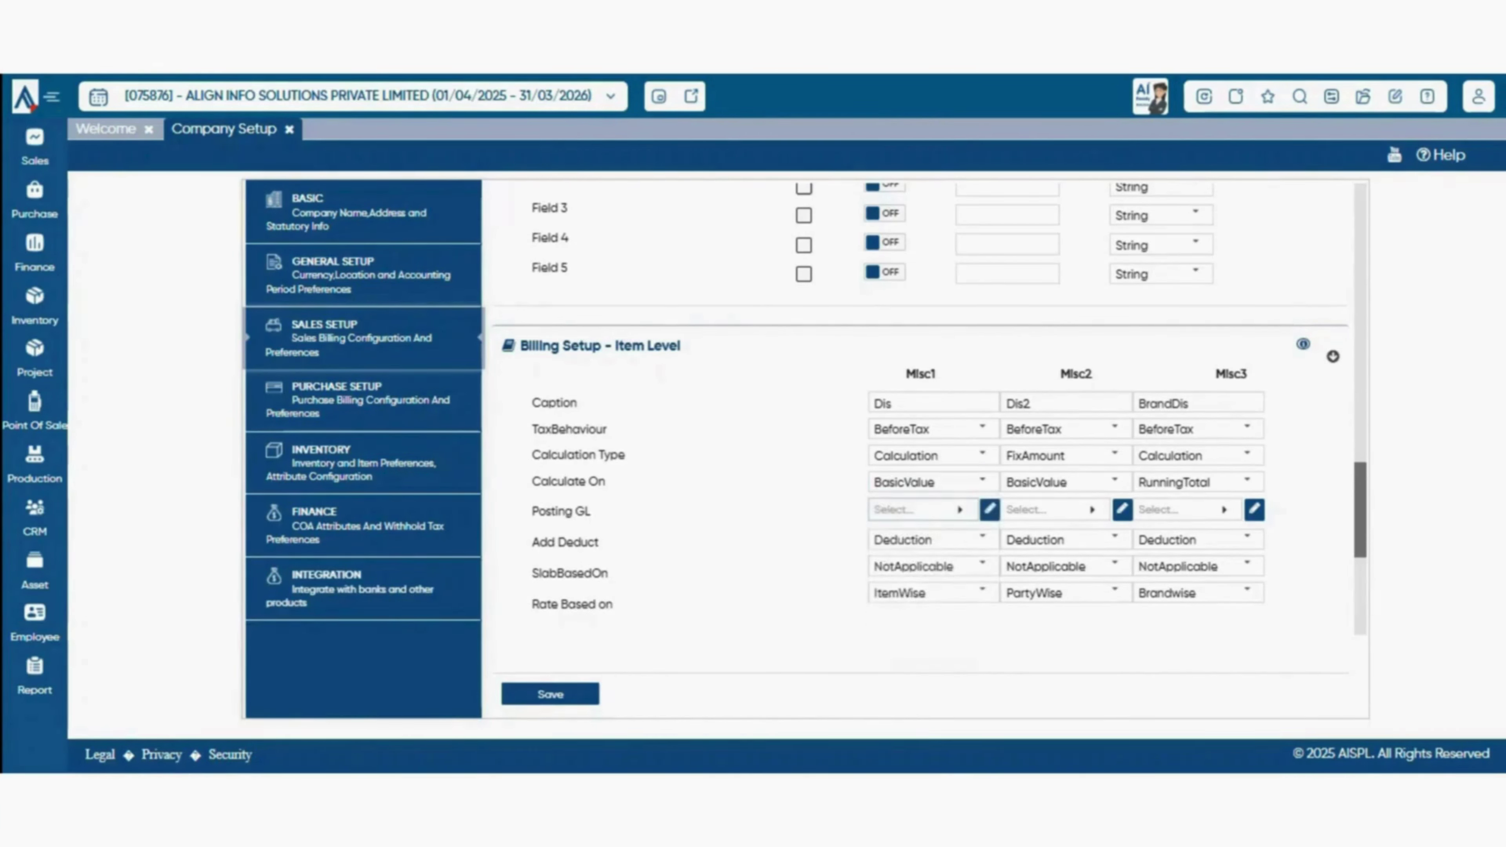
left_click(924, 509)
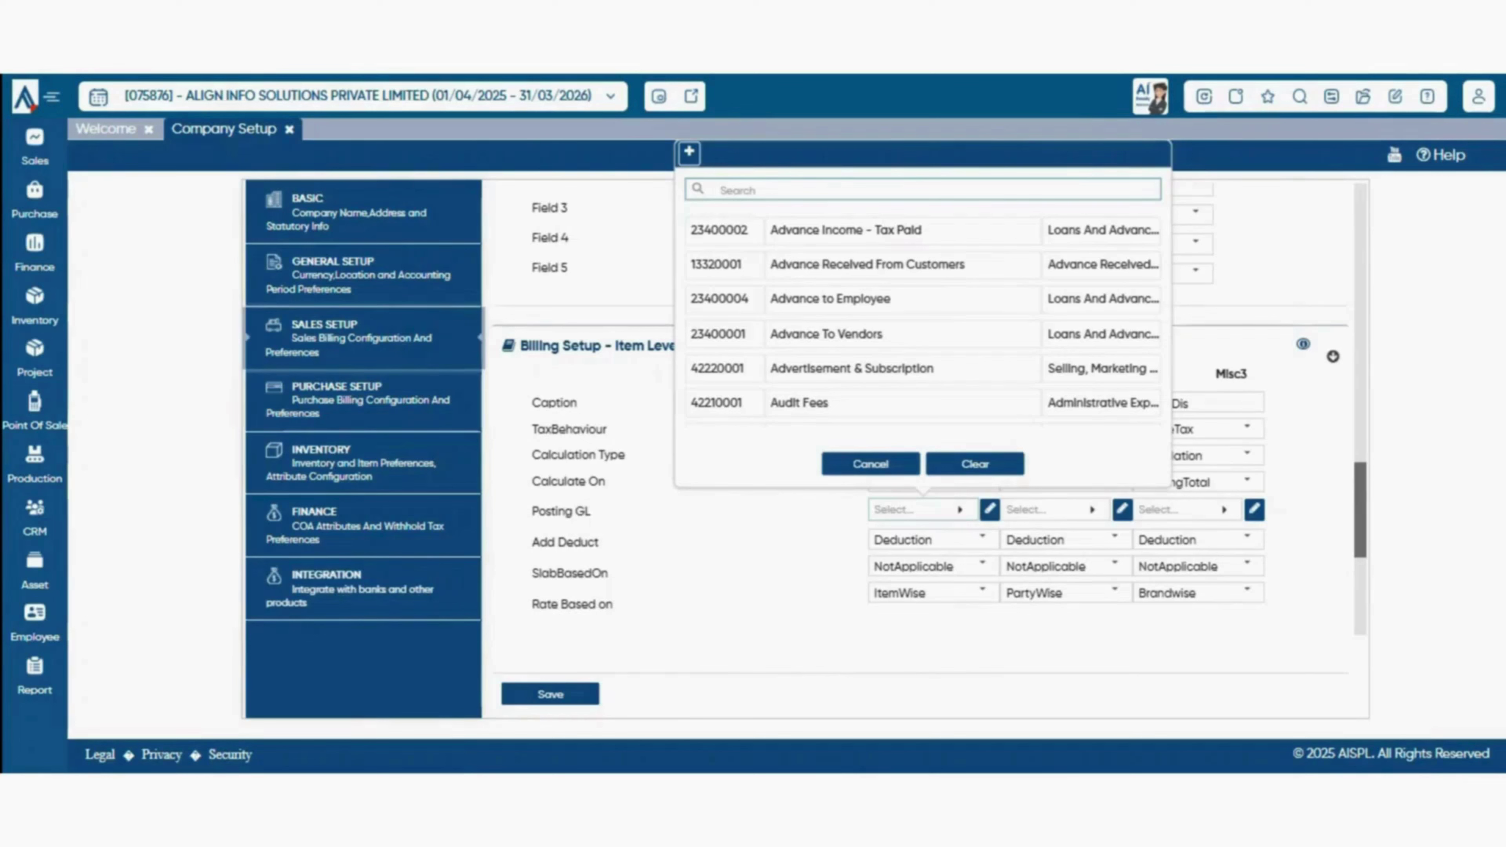
- Leave Misc1's Posting GL empty, keep Deduction and ItemWise rate basis, and scroll to Document Level
key("Escape")
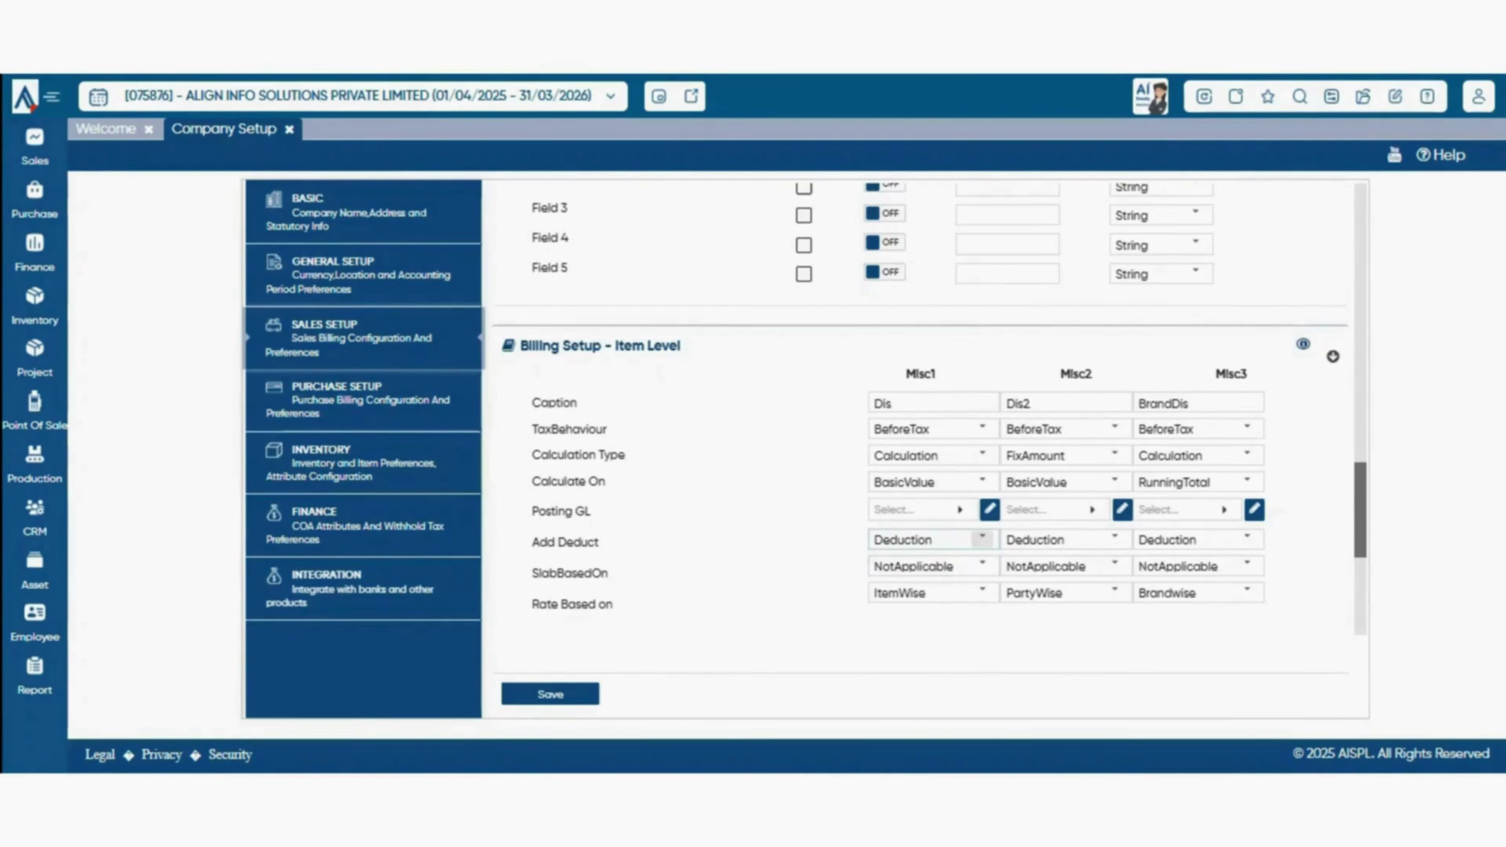
left_click(981, 538)
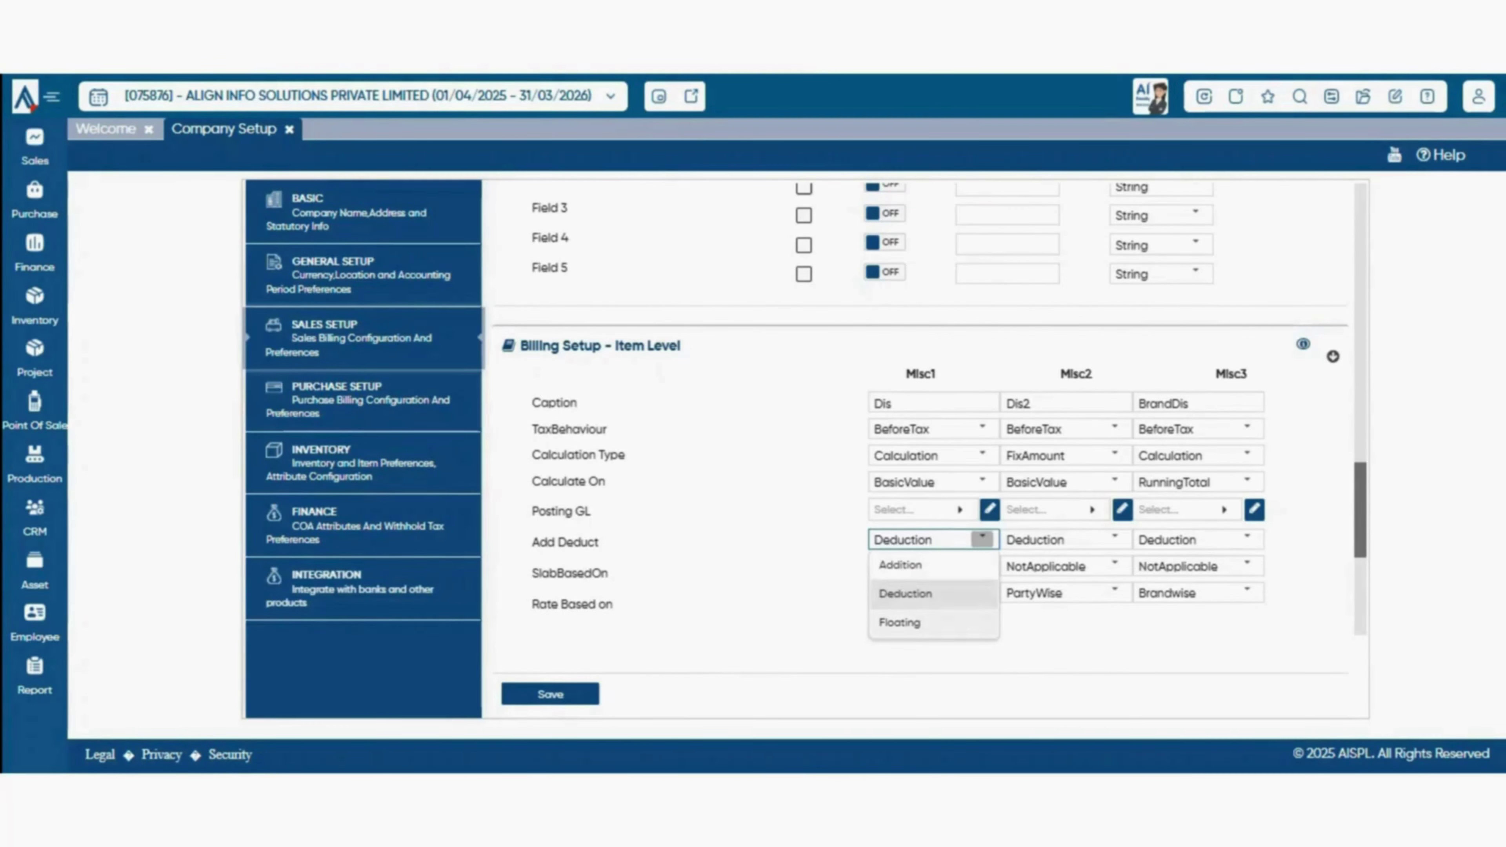
left_click(937, 652)
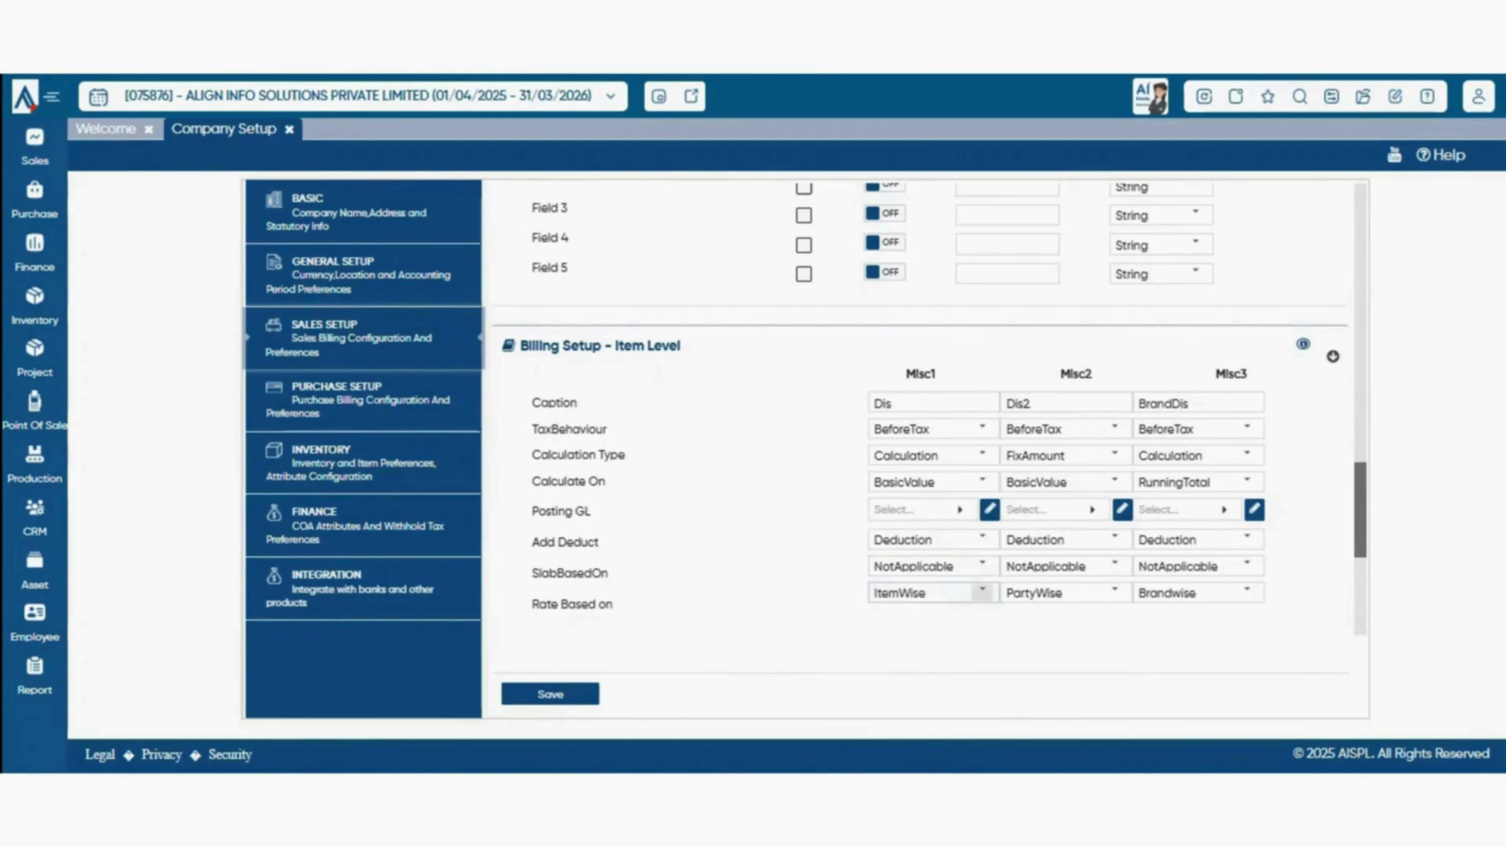
left_click(982, 592)
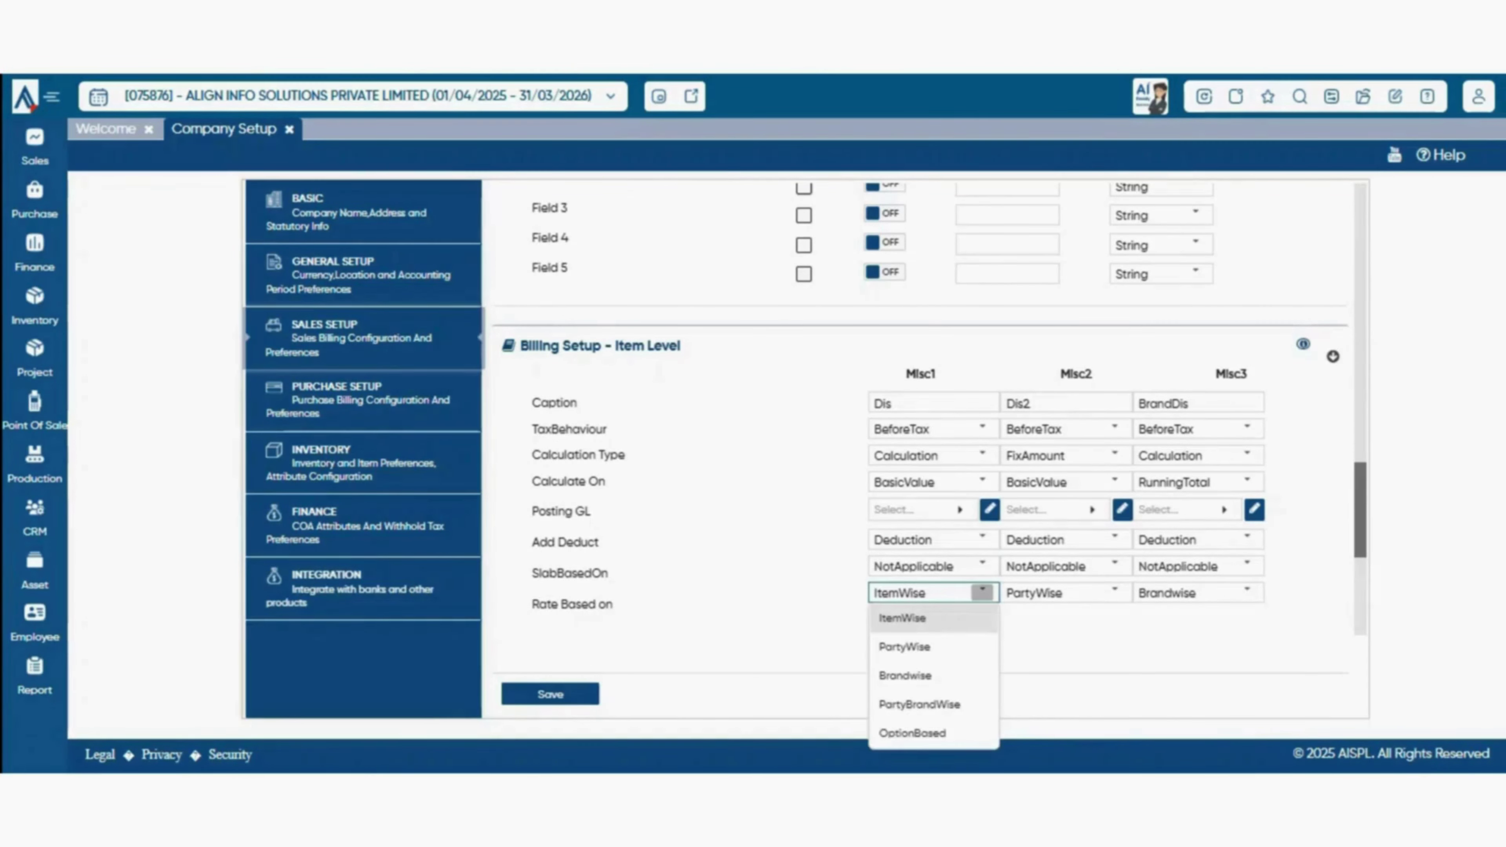
left_click(983, 592)
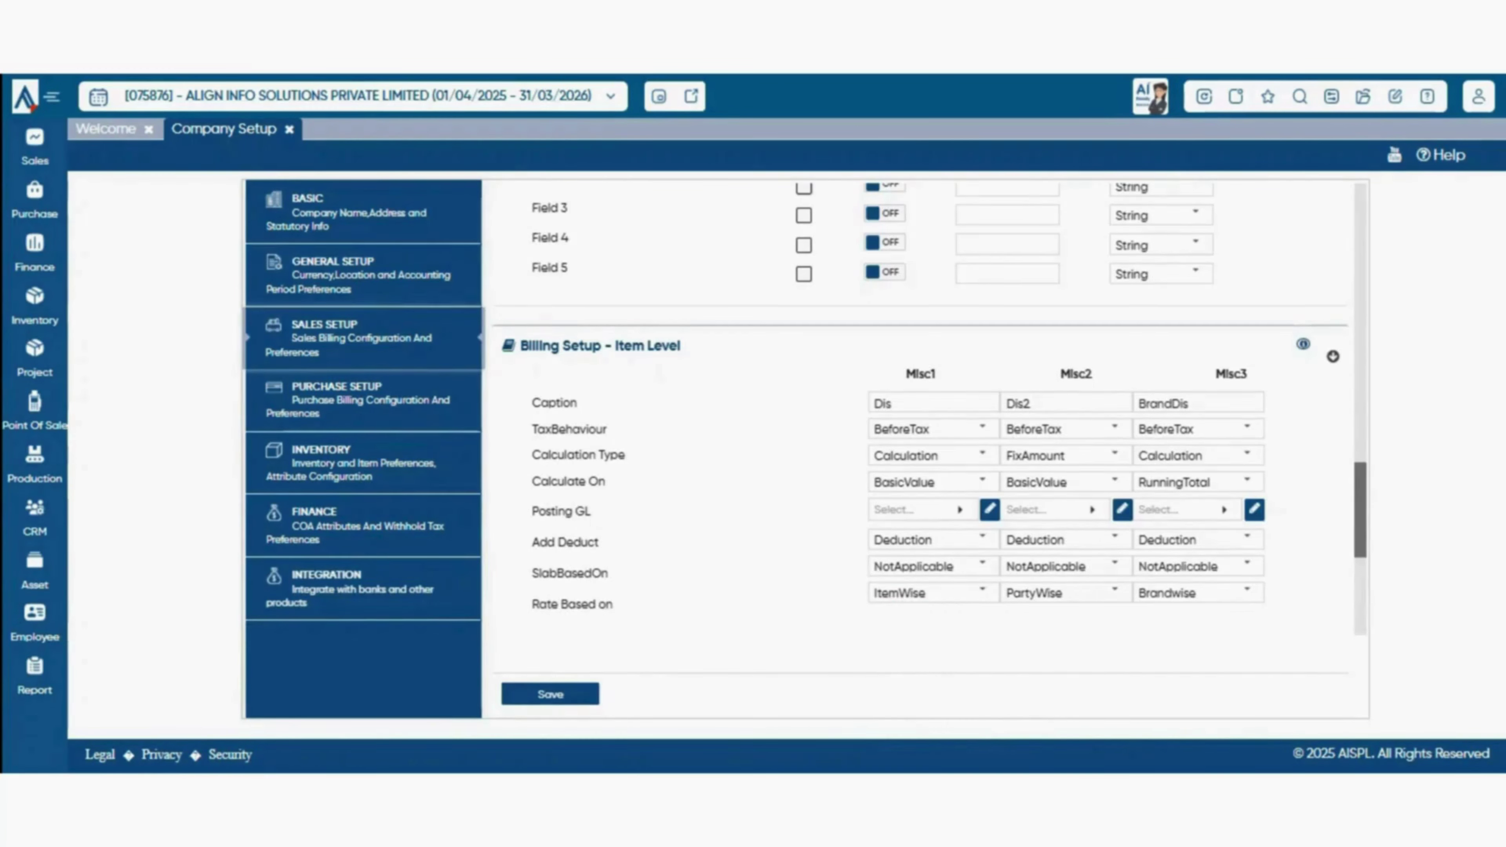
scroll(929, 410, "down", 6)
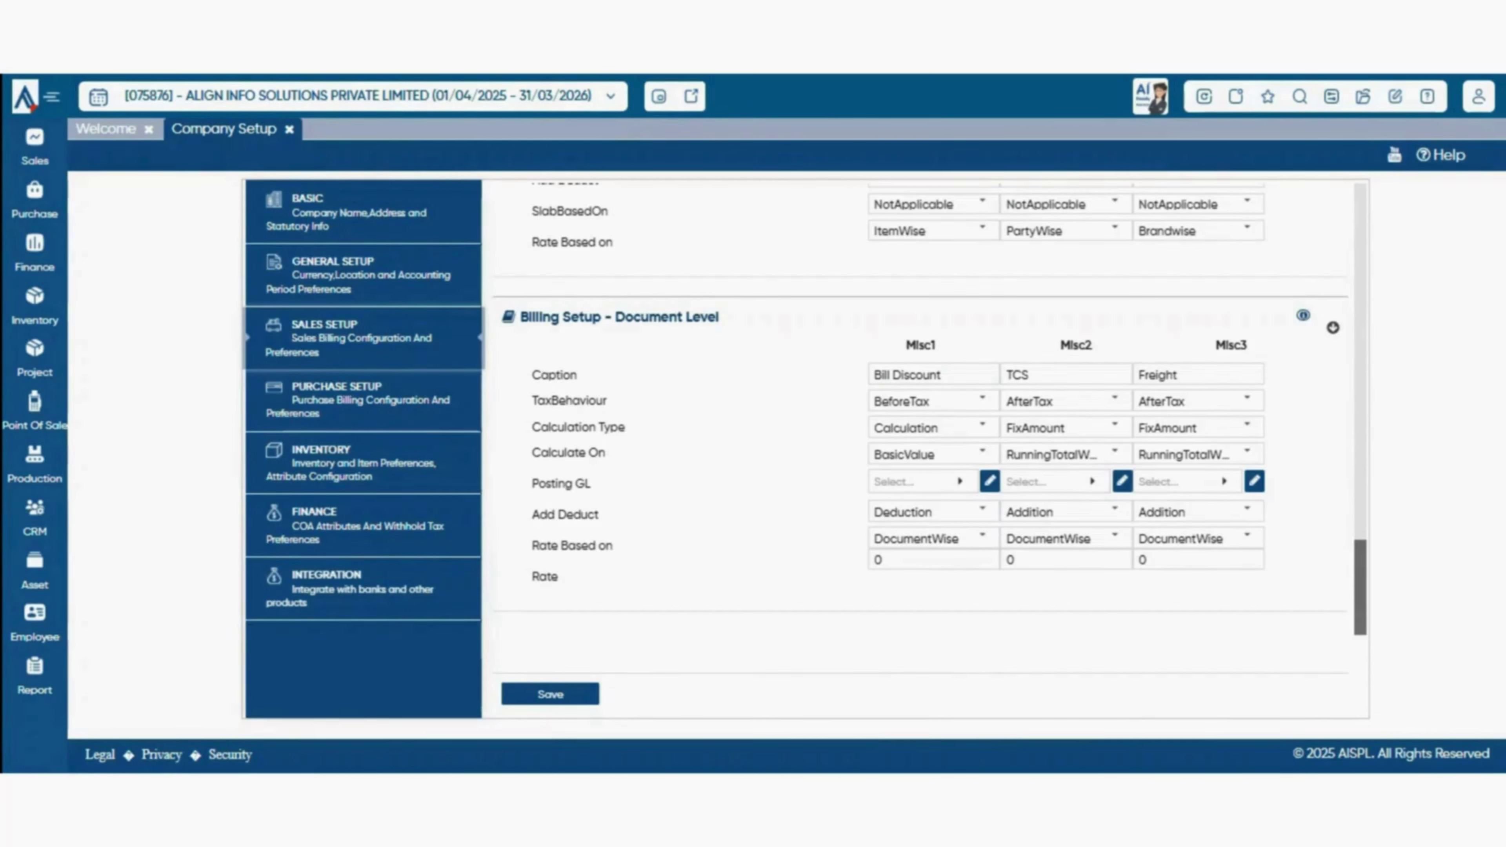
- Keep TCS at AfterTax, FixAmount and RunningTotalWithTax, and show its Posting GL account list
left_click(937, 375)
left_click(1065, 375)
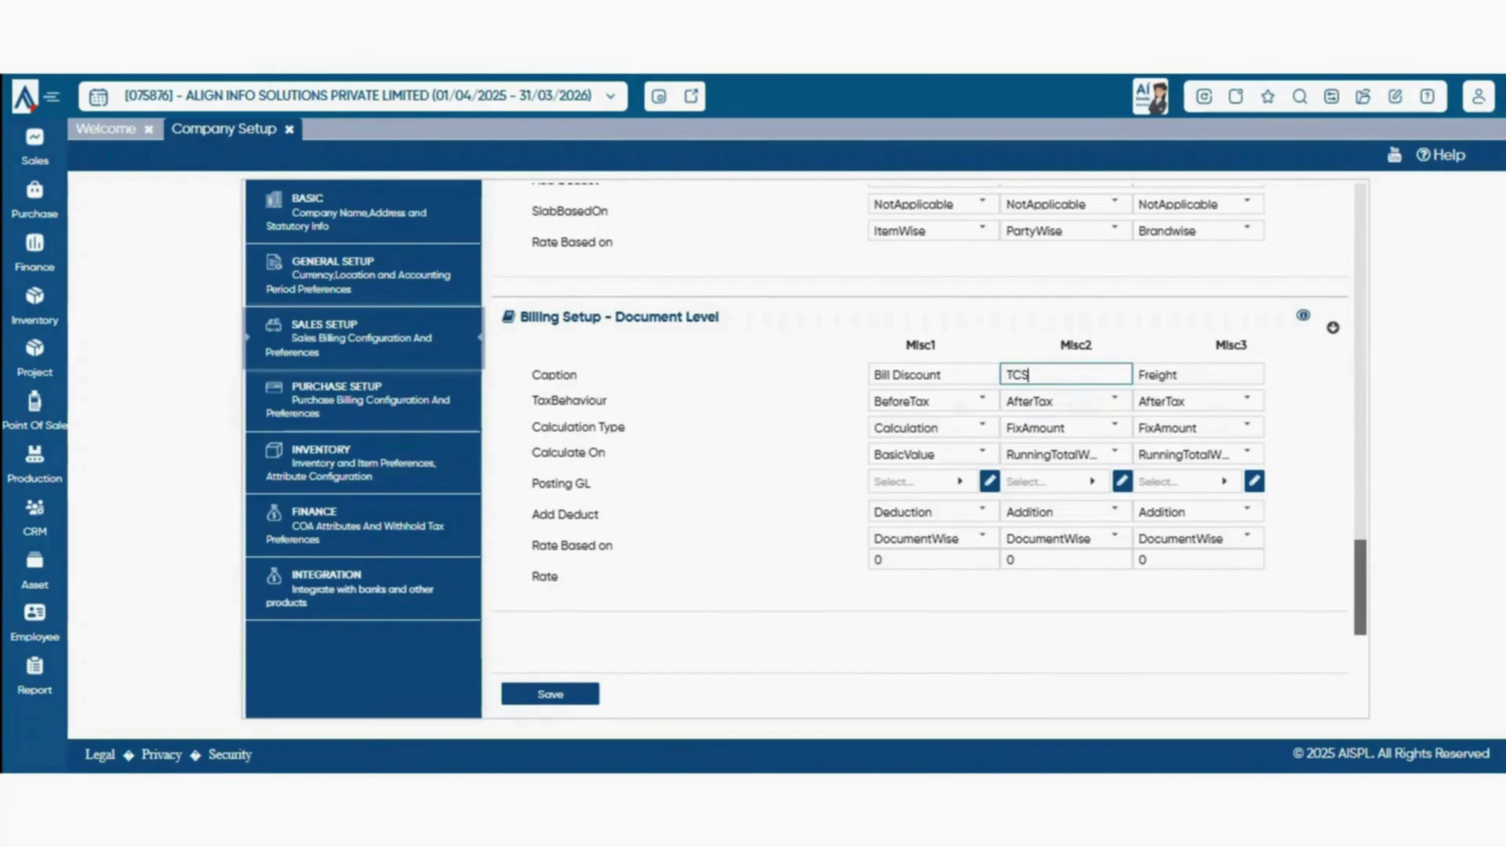
left_click(1114, 399)
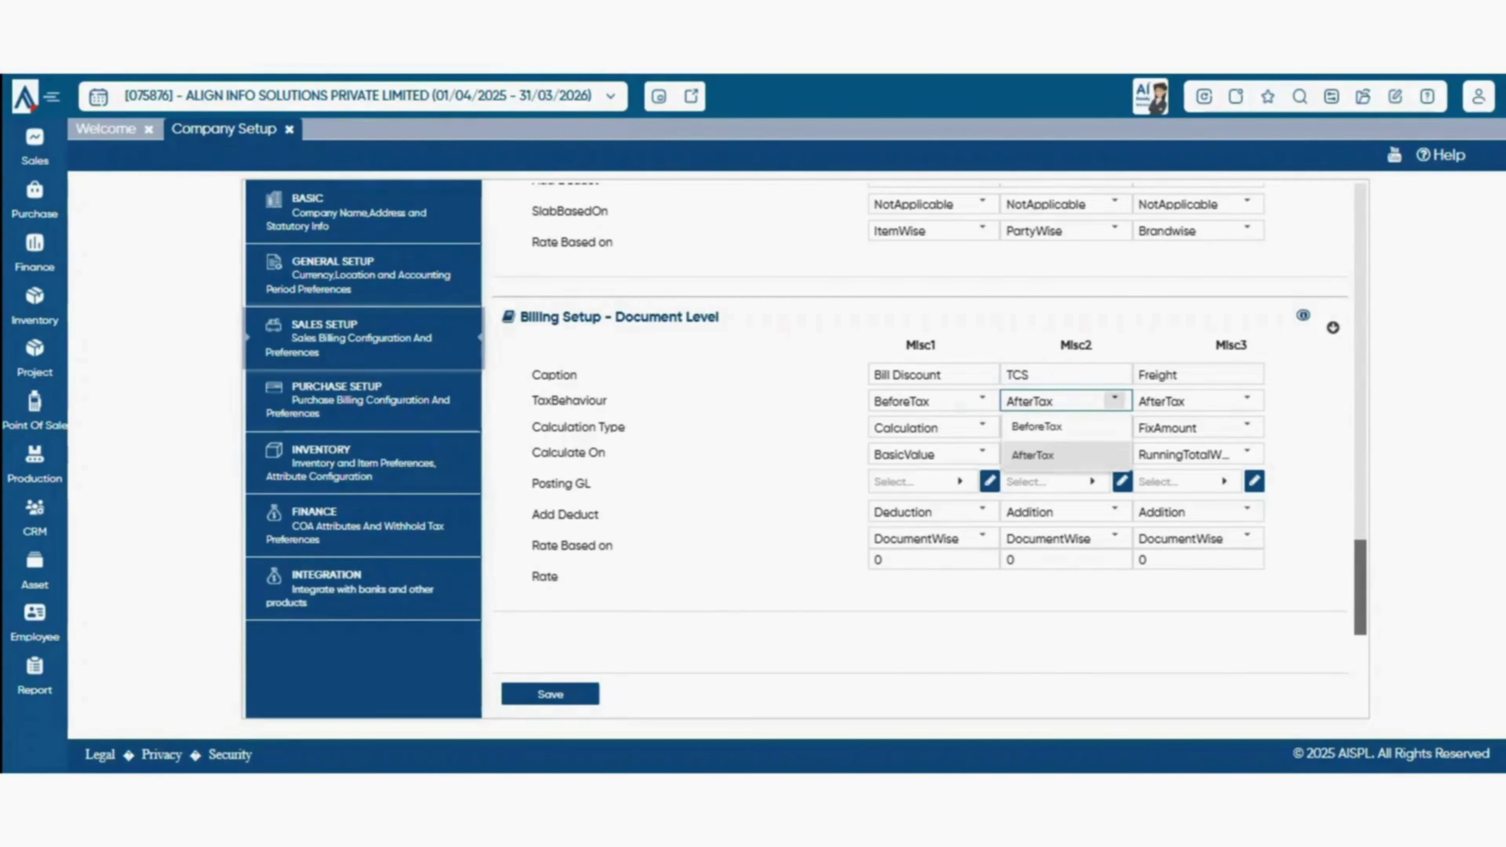
left_click(1062, 455)
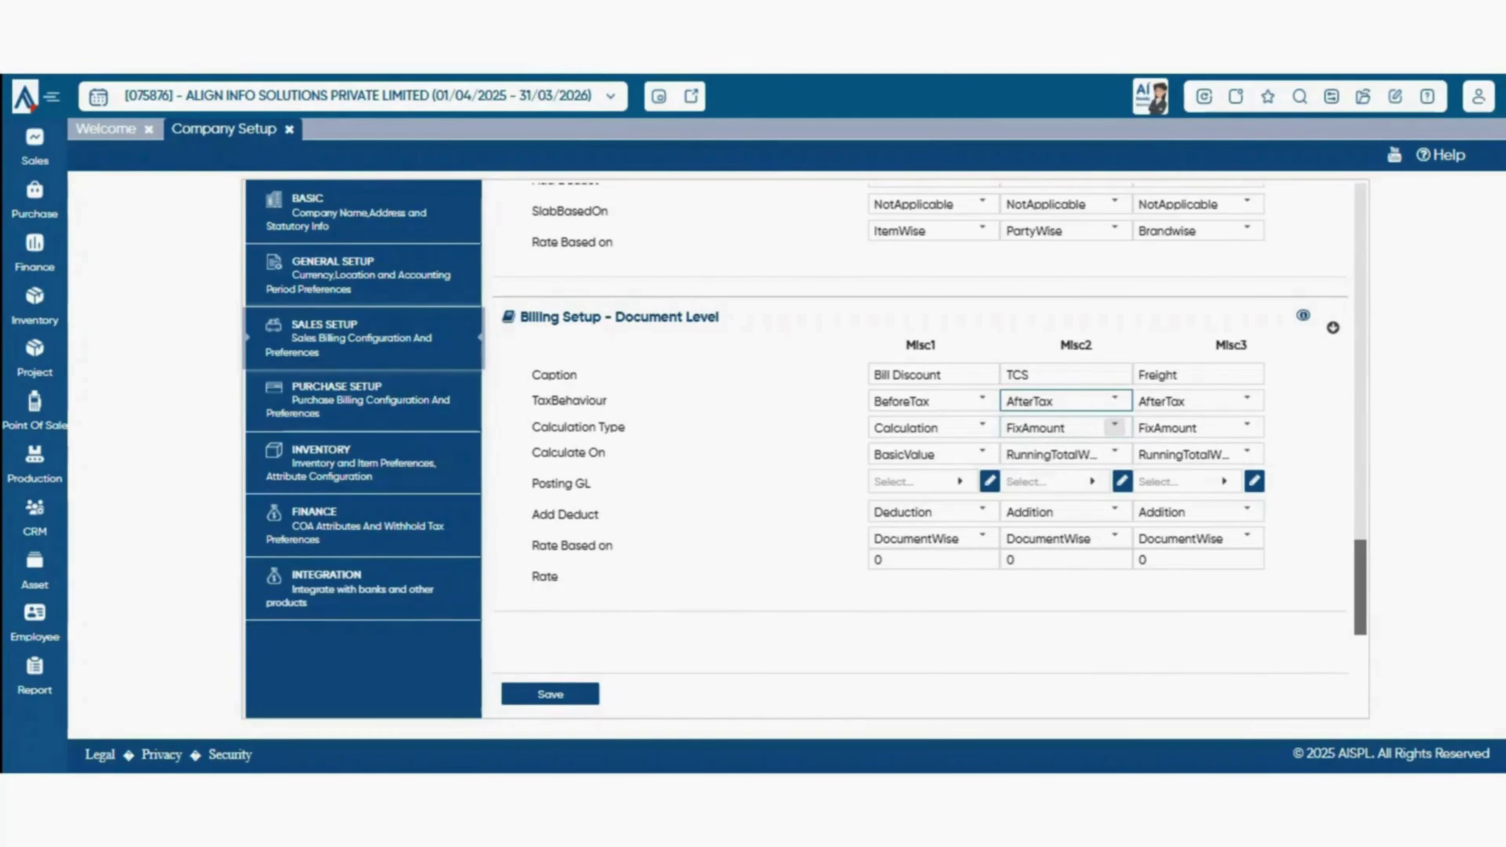
left_click(1115, 425)
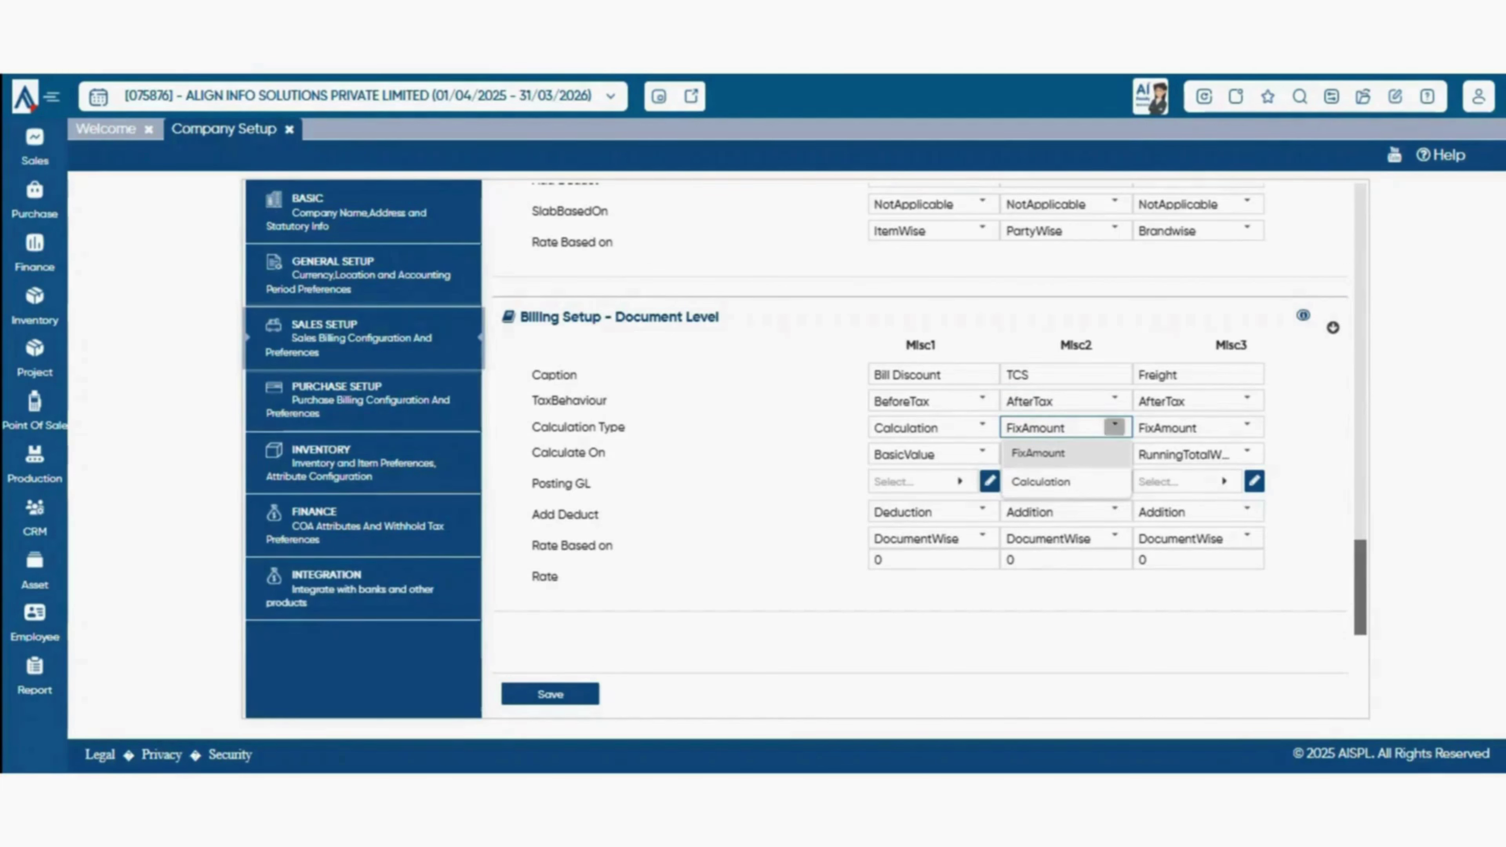
left_click(1114, 452)
left_click(1114, 453)
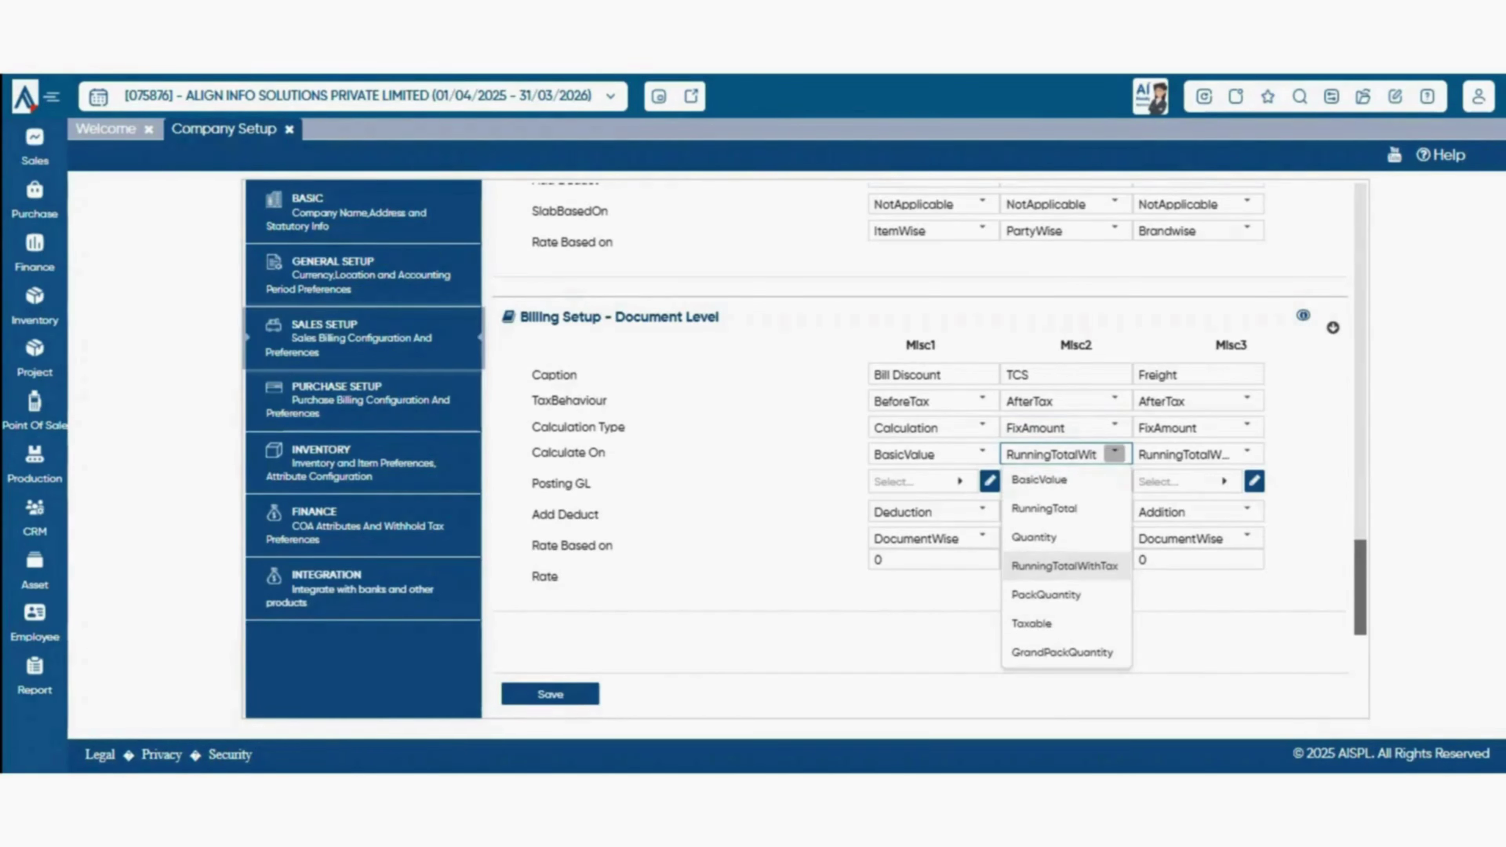
left_click(1114, 452)
left_click(1114, 453)
left_click(1115, 453)
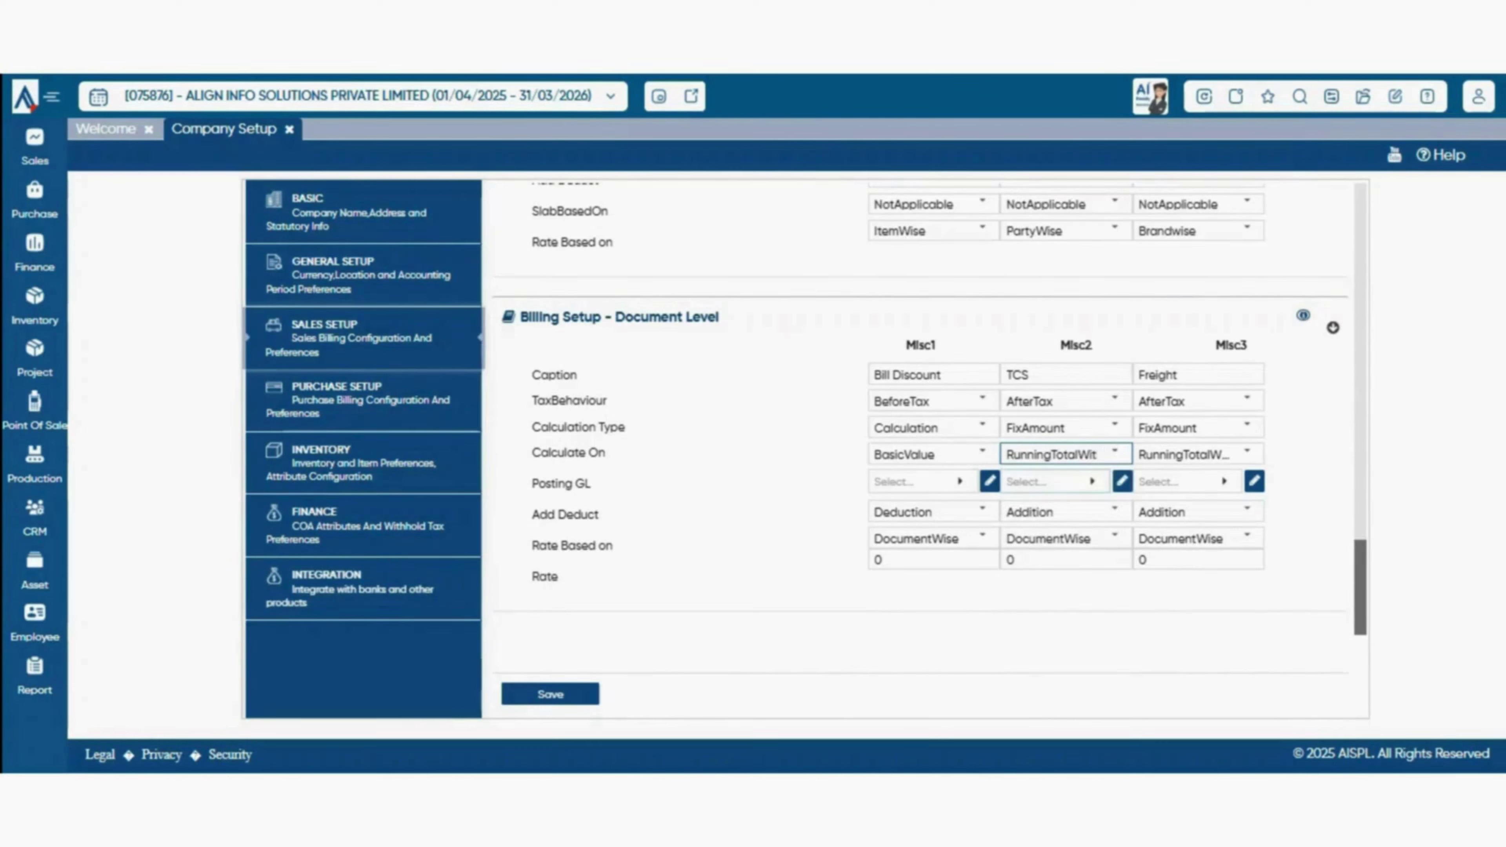
left_click(1093, 481)
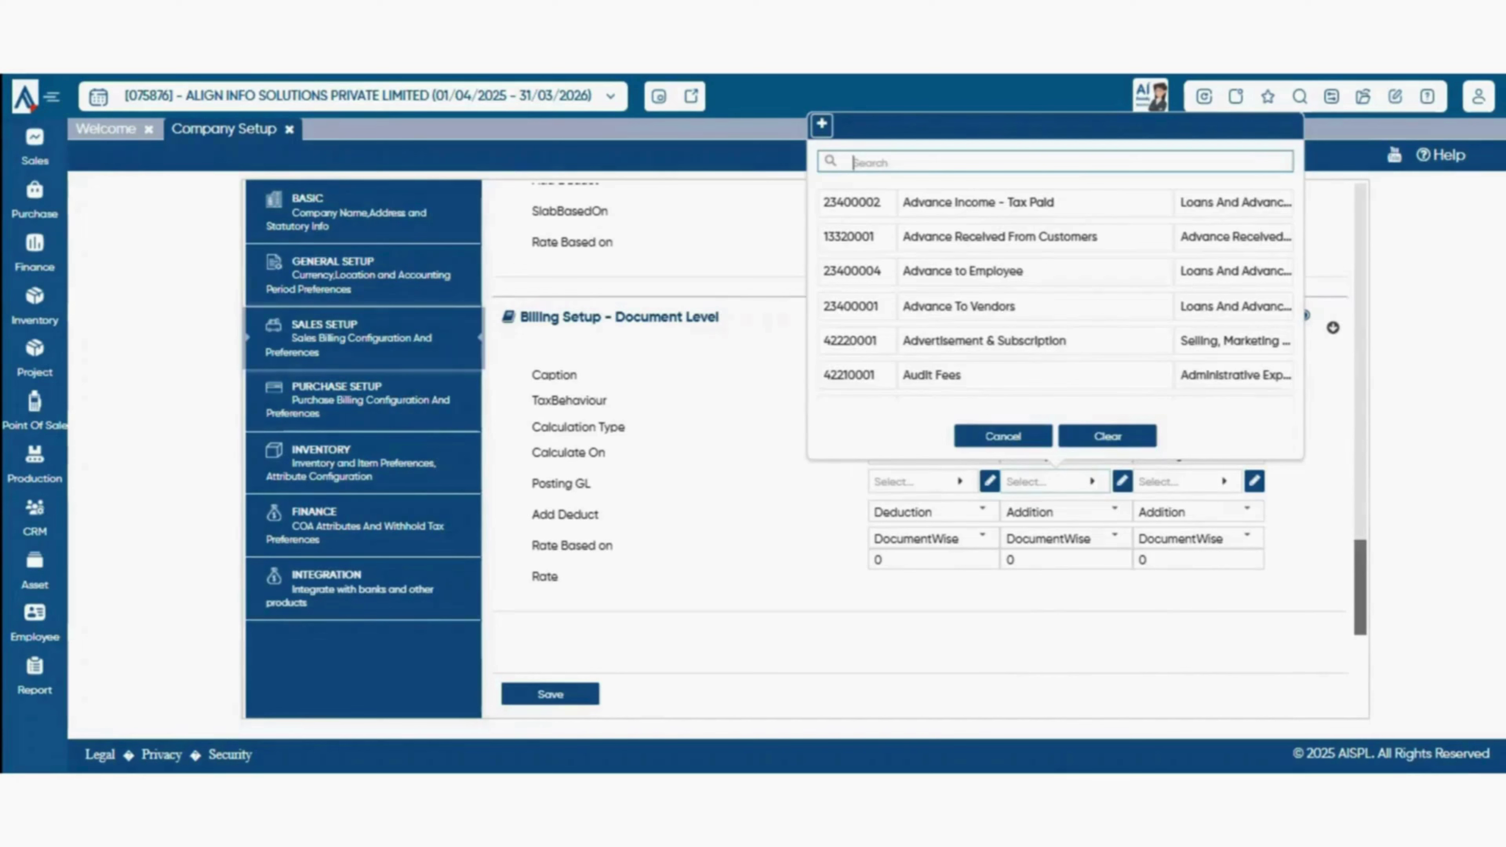
- Post the TCS charge to TDS & TCS Payable, keeping Addition and DocumentWise rate basis
key("Escape")
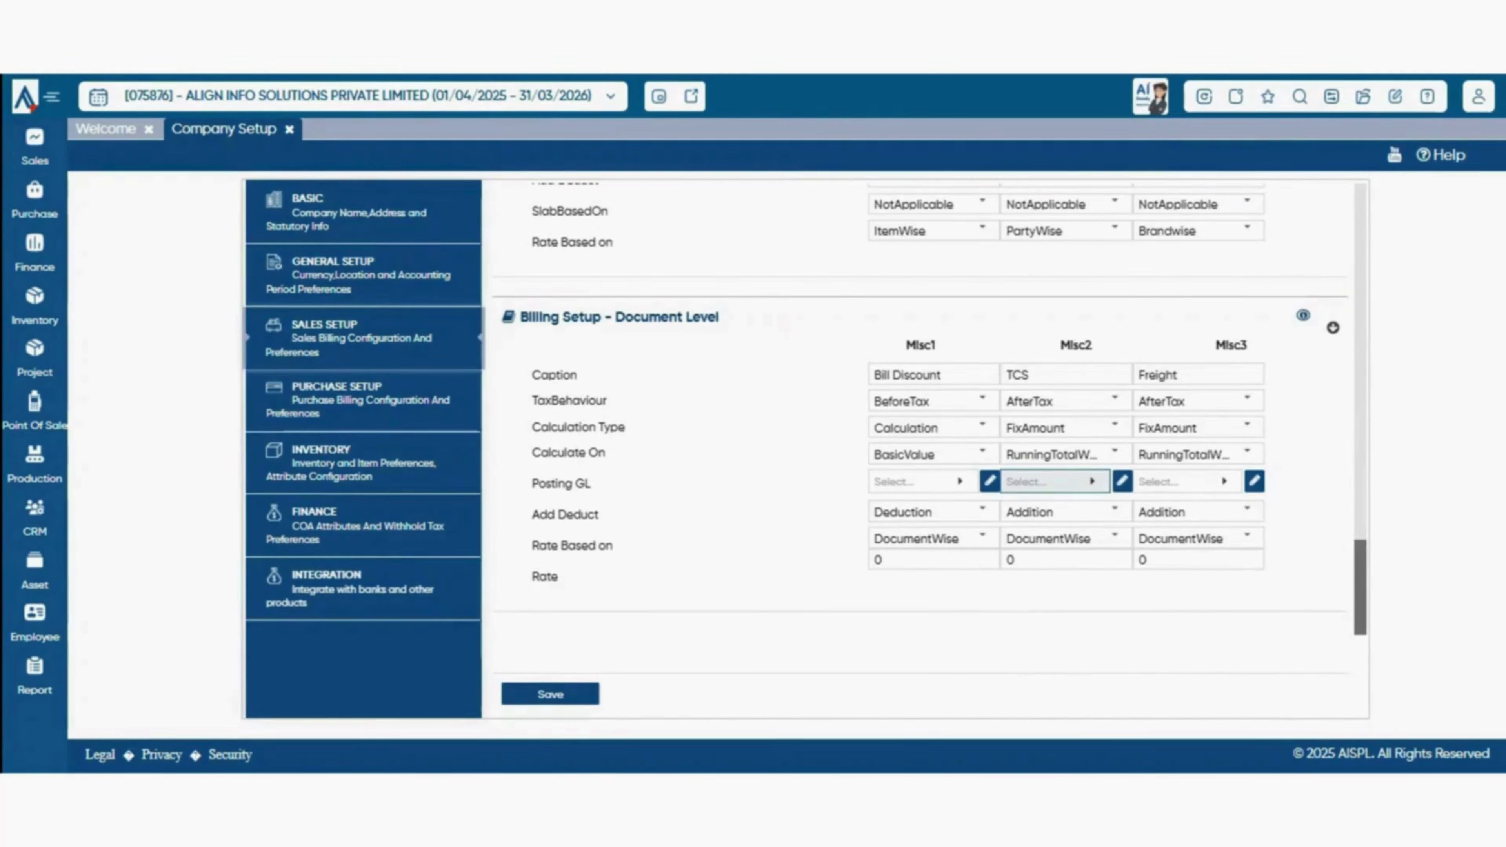
left_click(1056, 482)
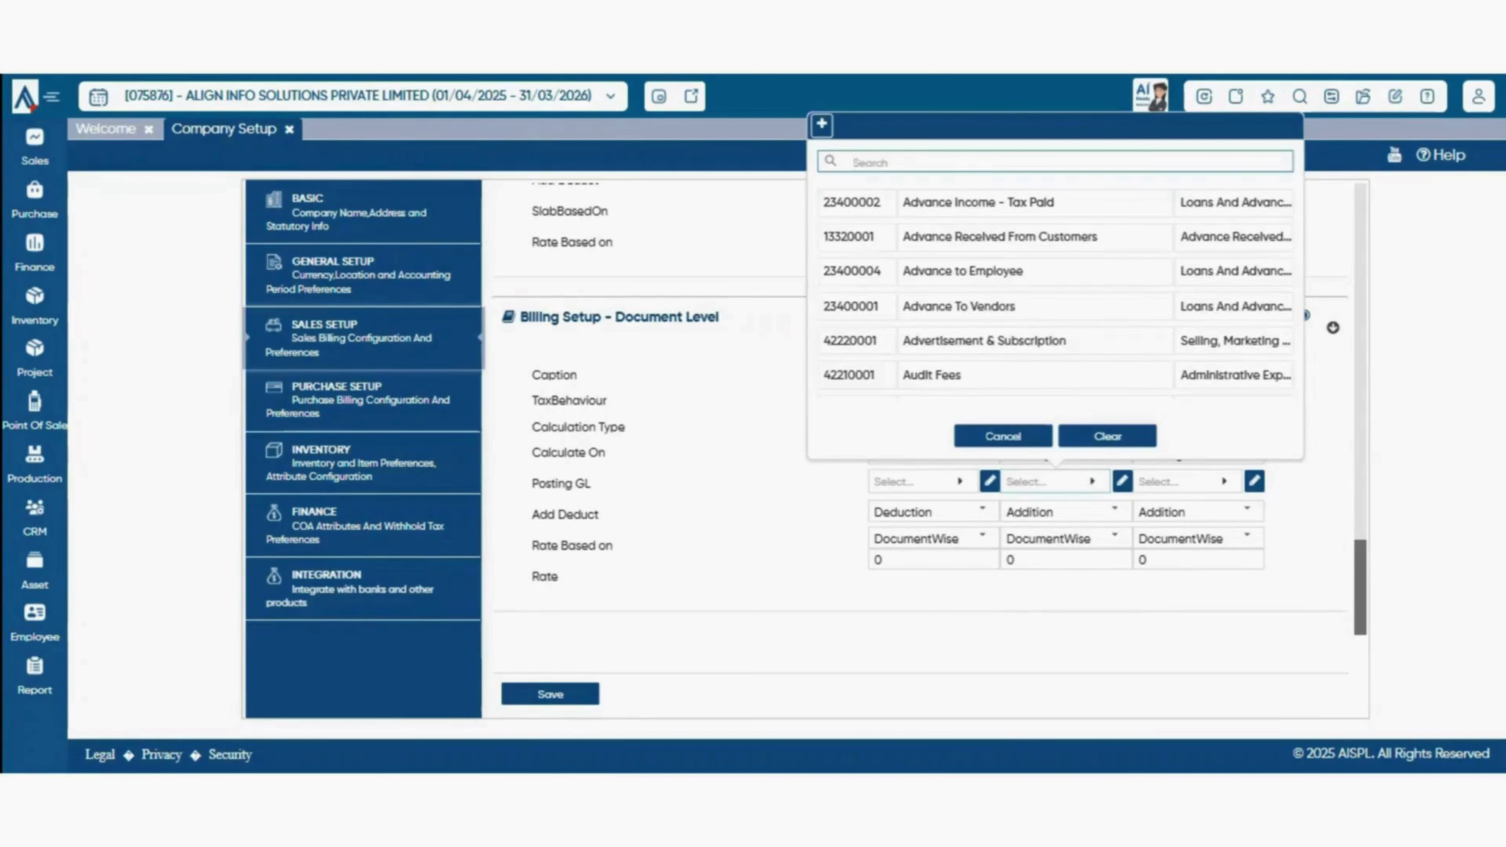
type("TCS")
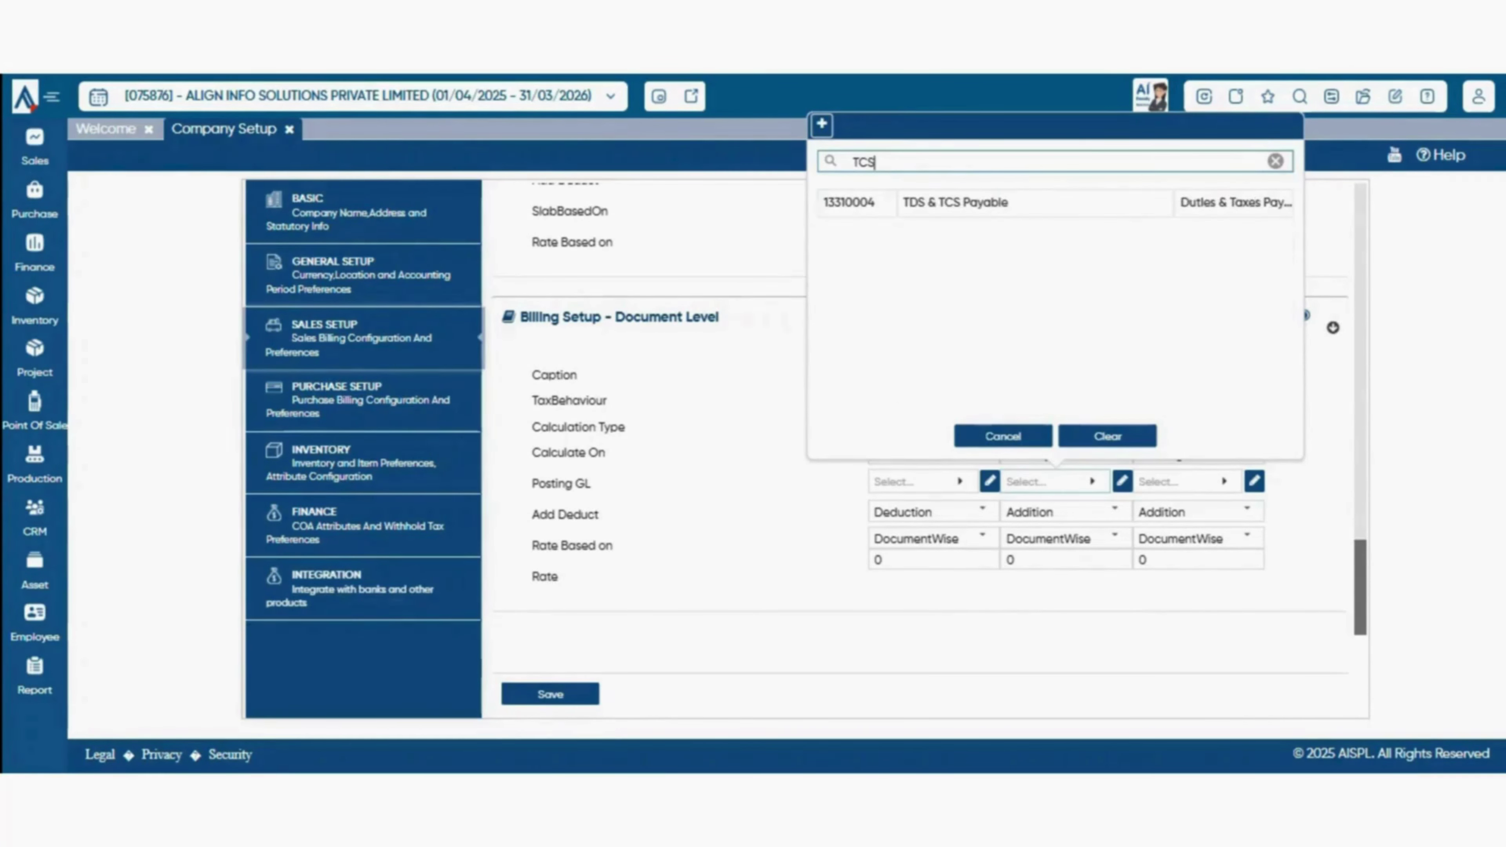
left_click(1115, 204)
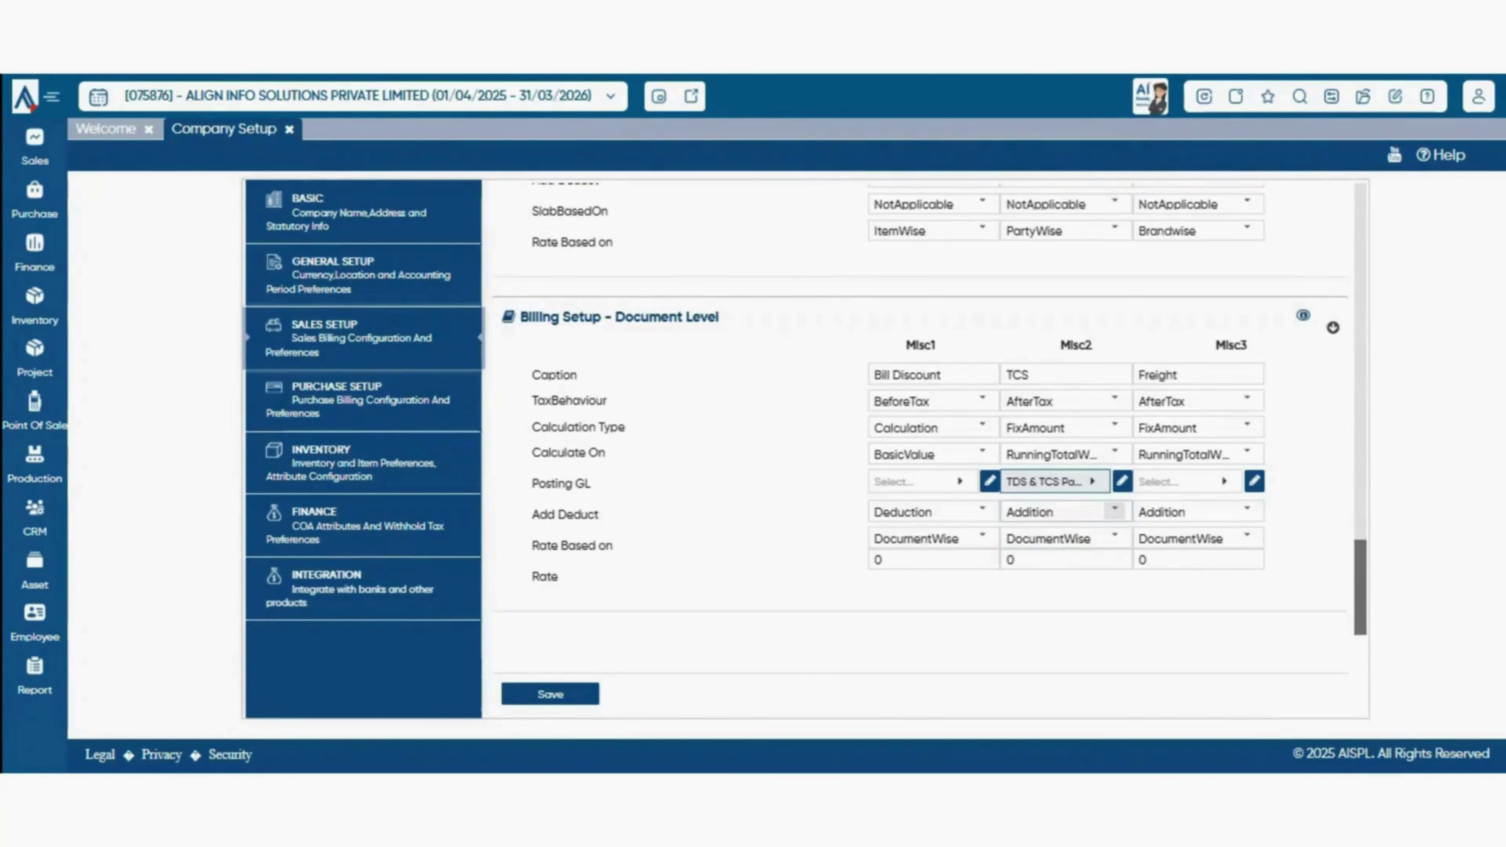
left_click(1115, 511)
left_click(1068, 538)
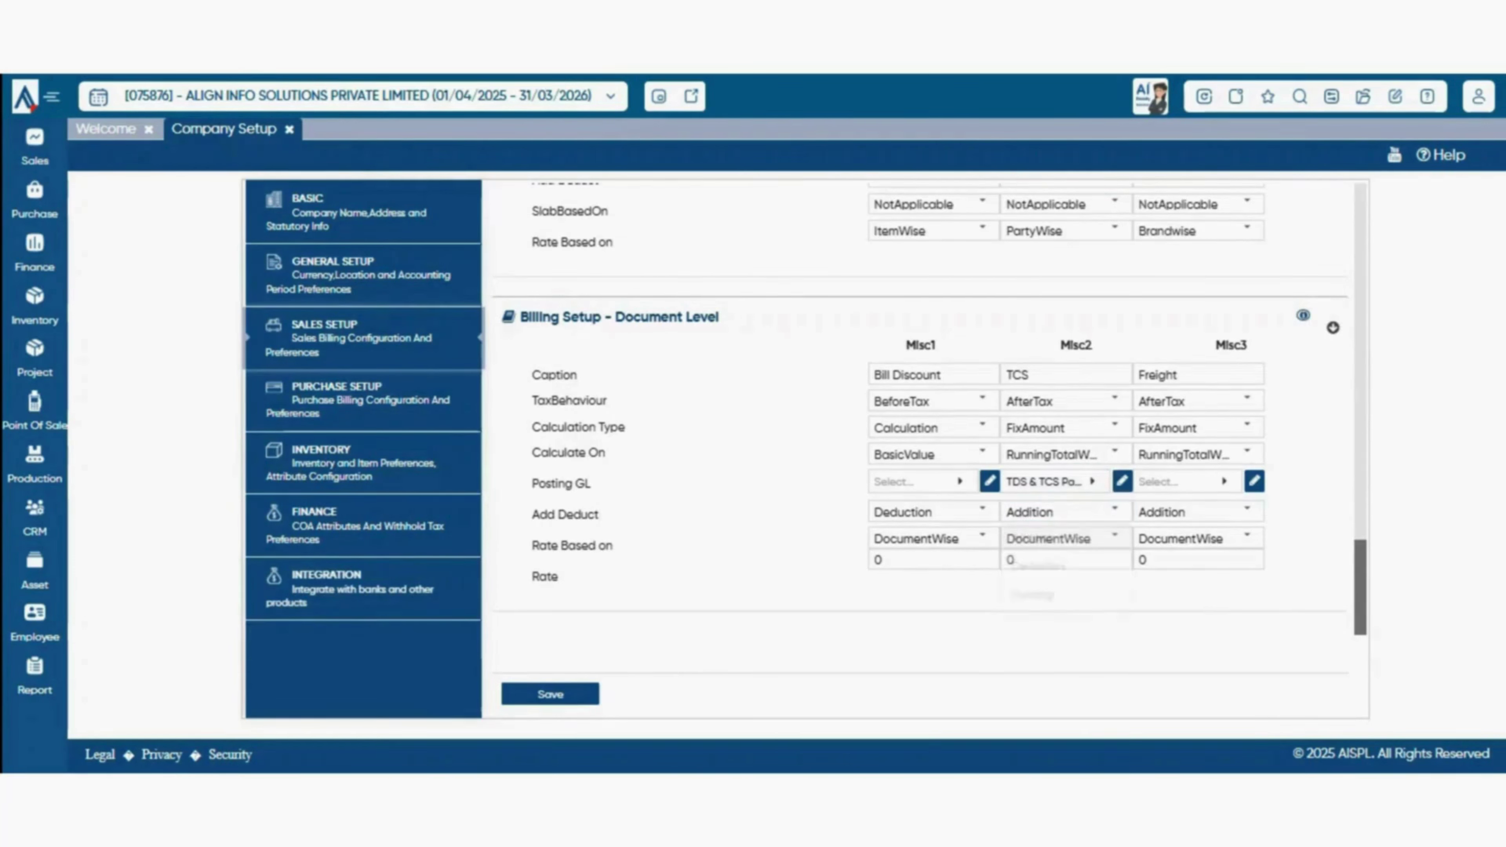
left_click(1114, 537)
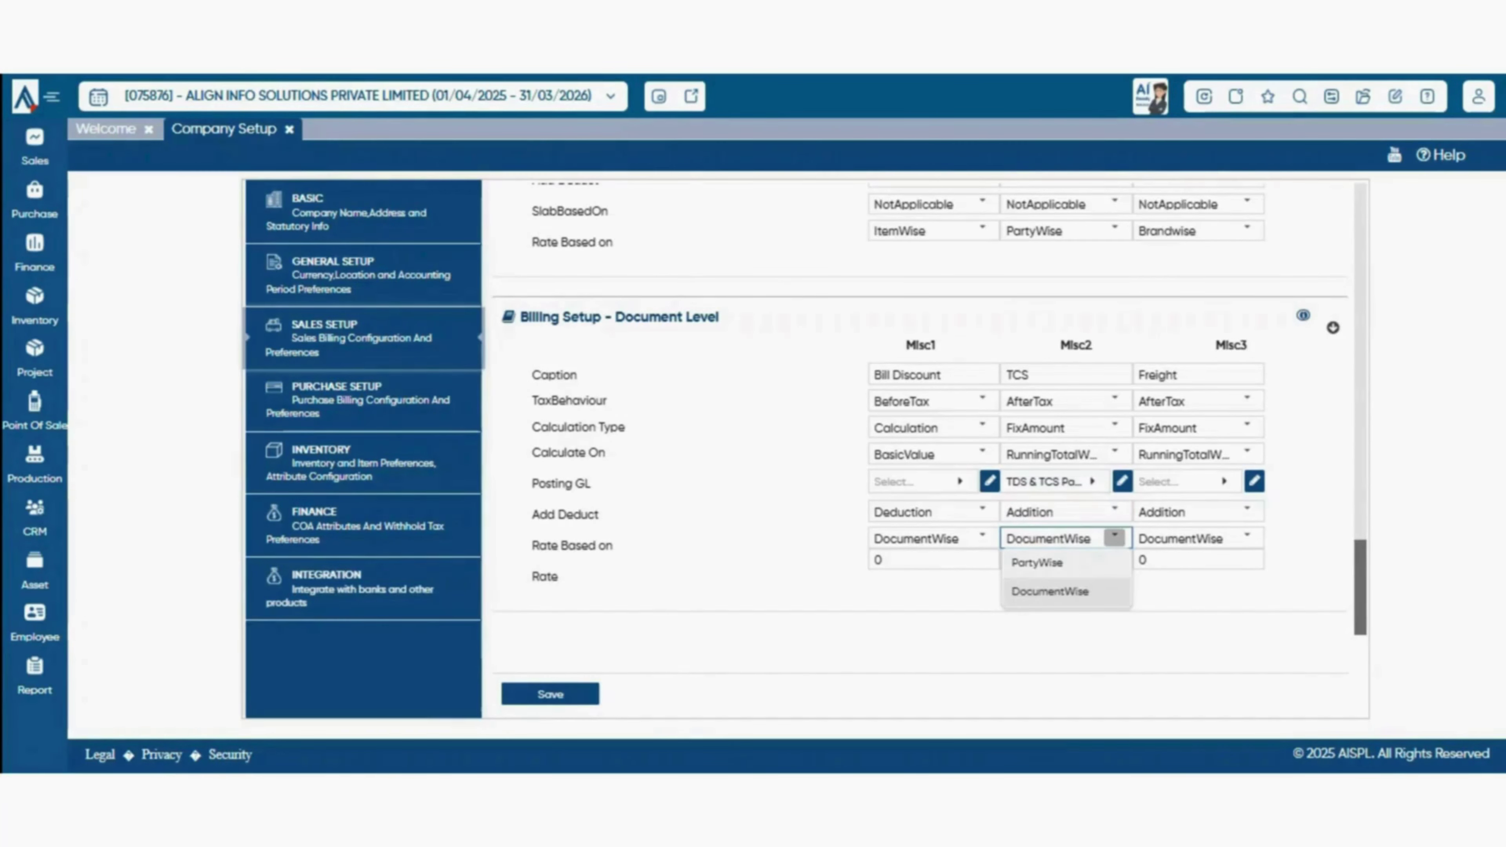
left_click(1049, 592)
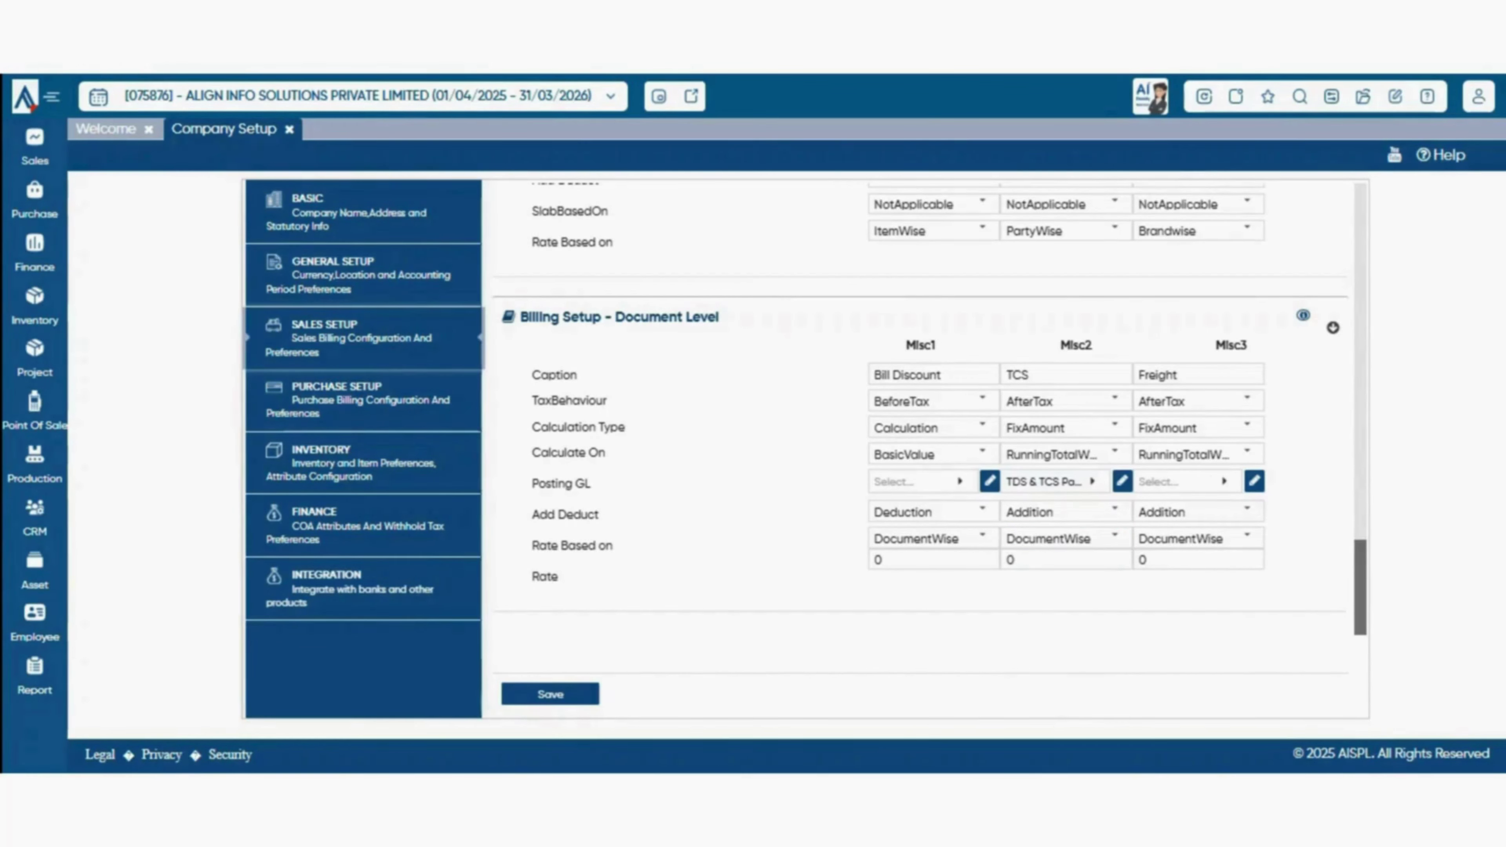
scroll(925, 410, "up", 15)
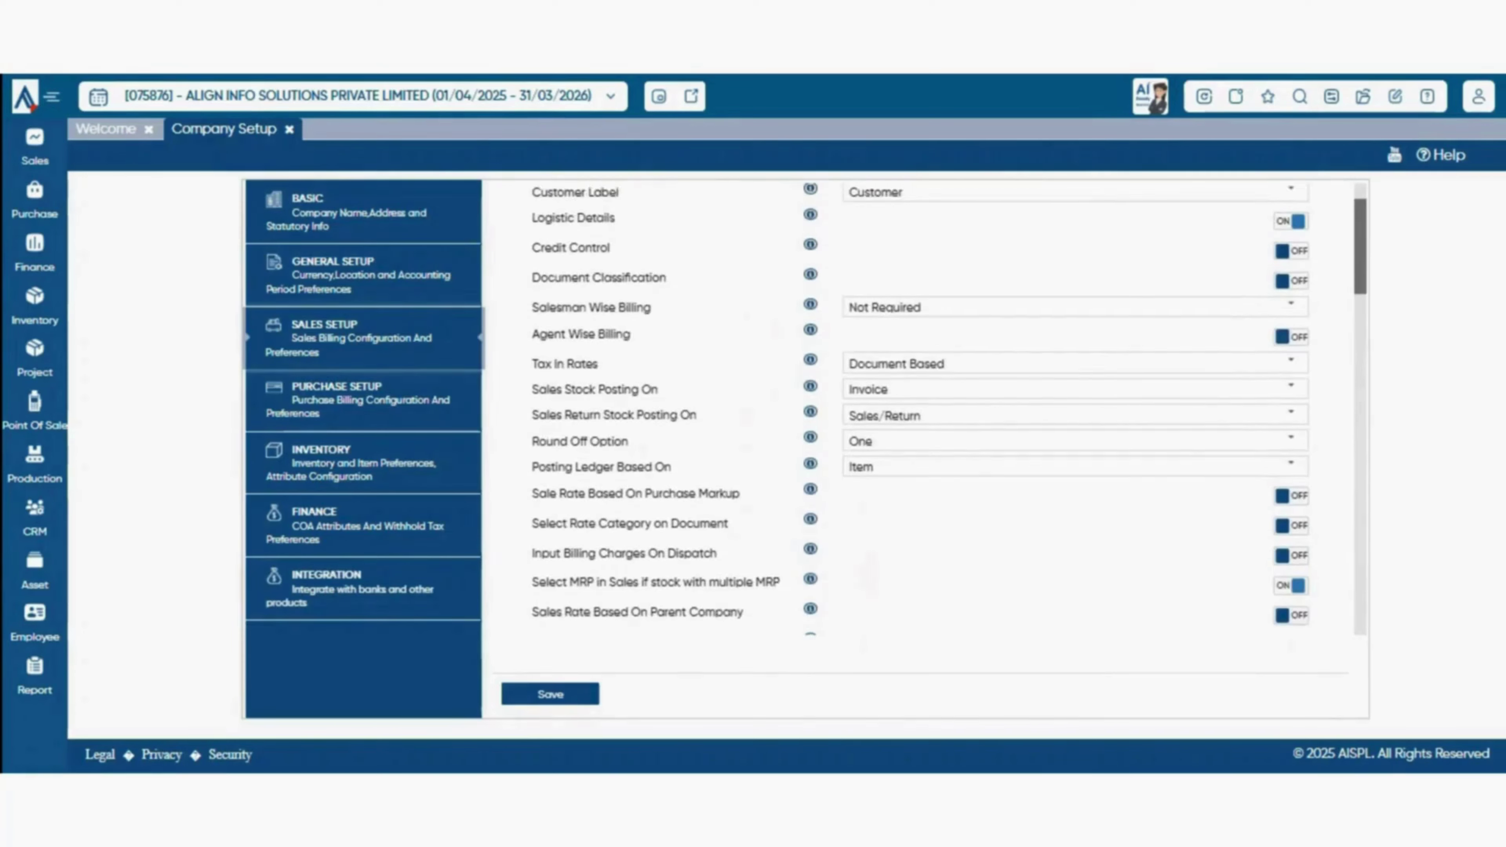
scroll(925, 409, "up", 2)
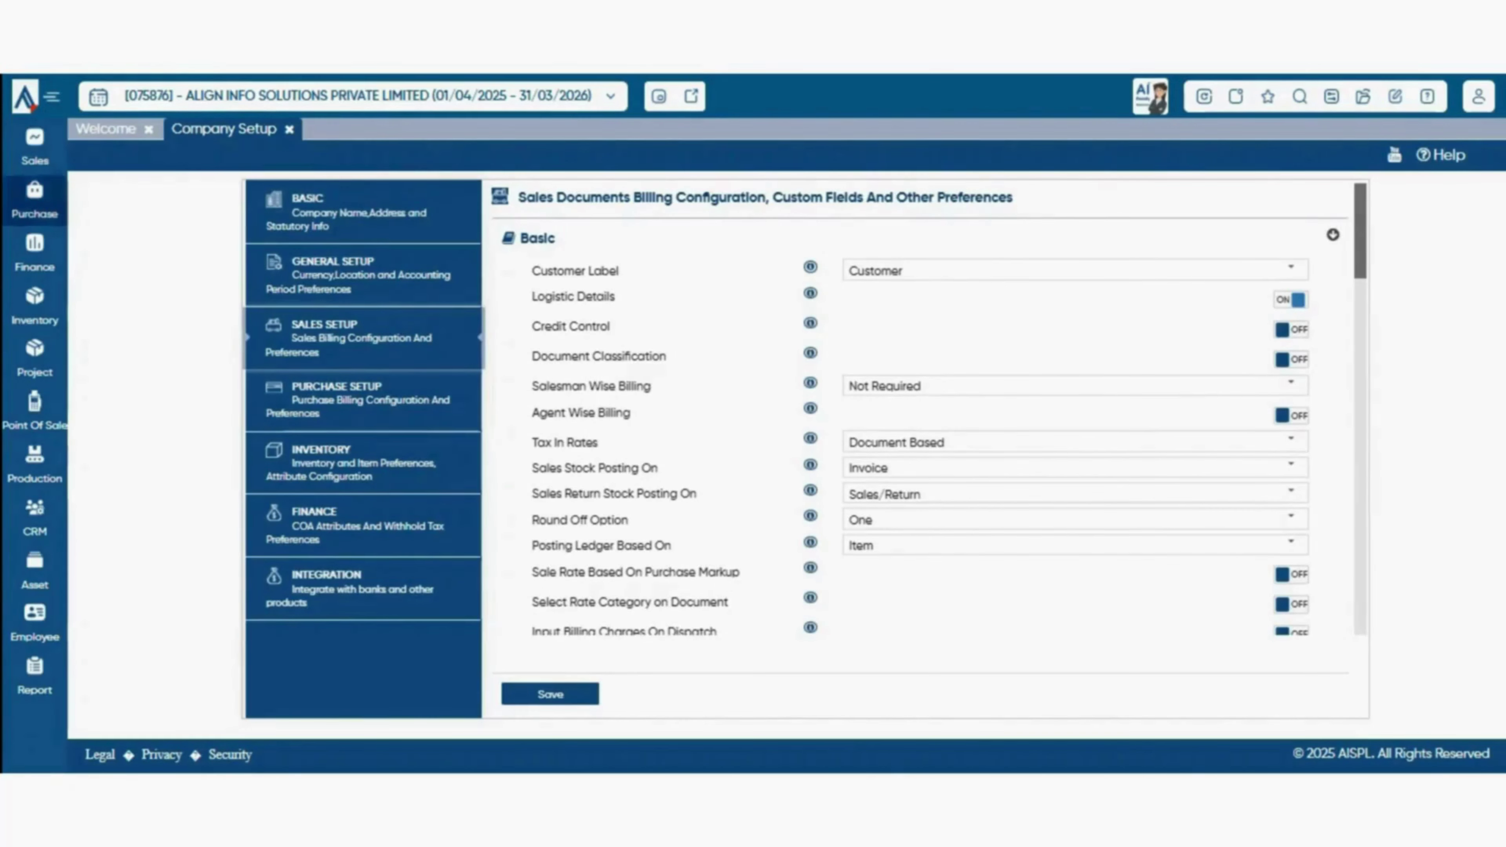
- Open Customer from the Sales menu to list the 340 customers
left_click(35, 147)
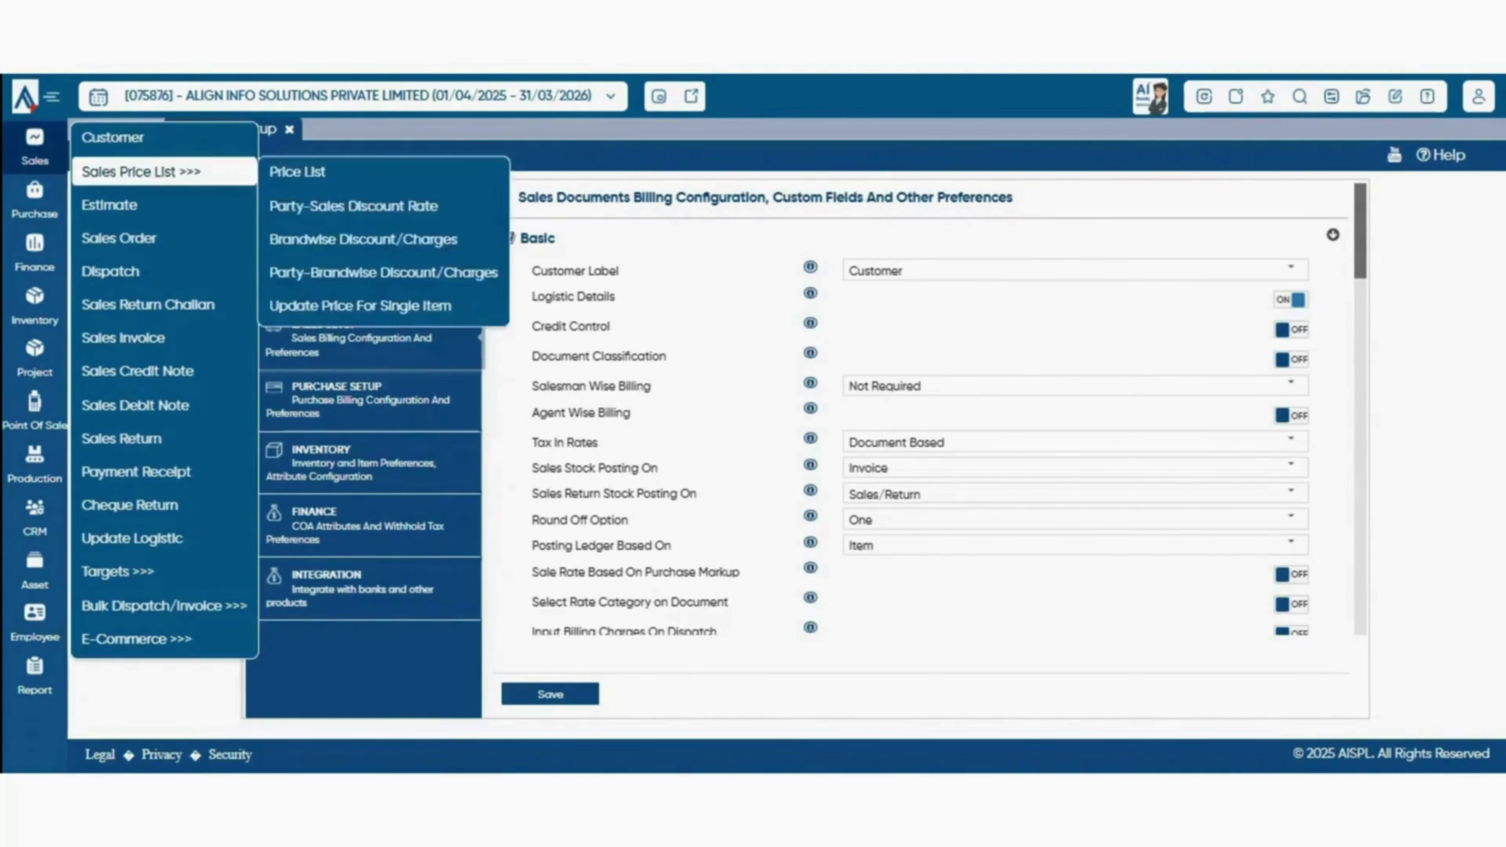
left_click(113, 137)
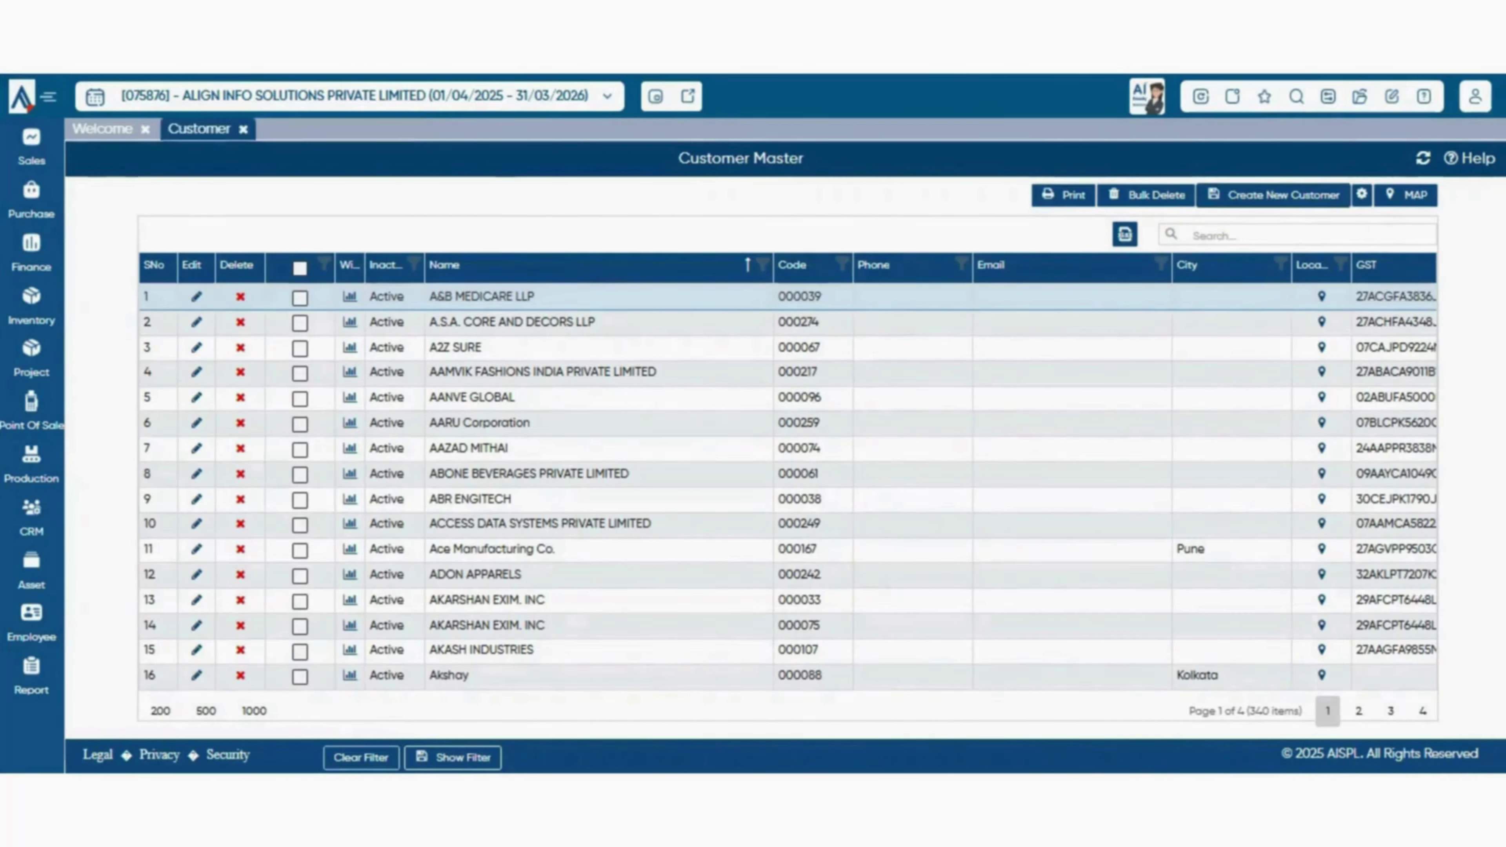
- Create a new customer and paste its GST number into the GST No field
left_click(1276, 195)
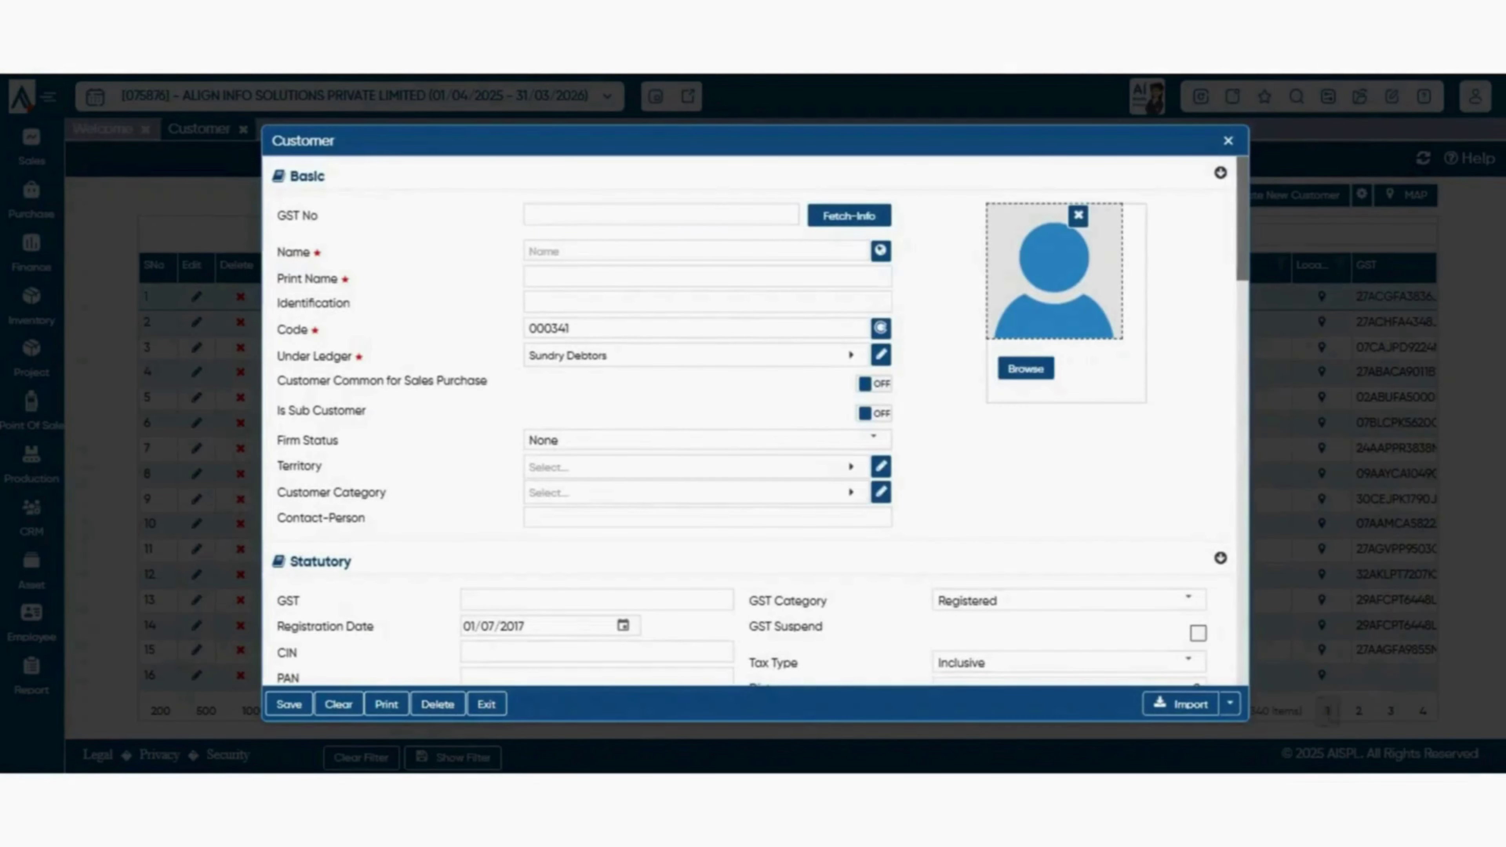
scroll(750, 420, "down", 2)
scroll(749, 420, "up", 2)
left_click(660, 215)
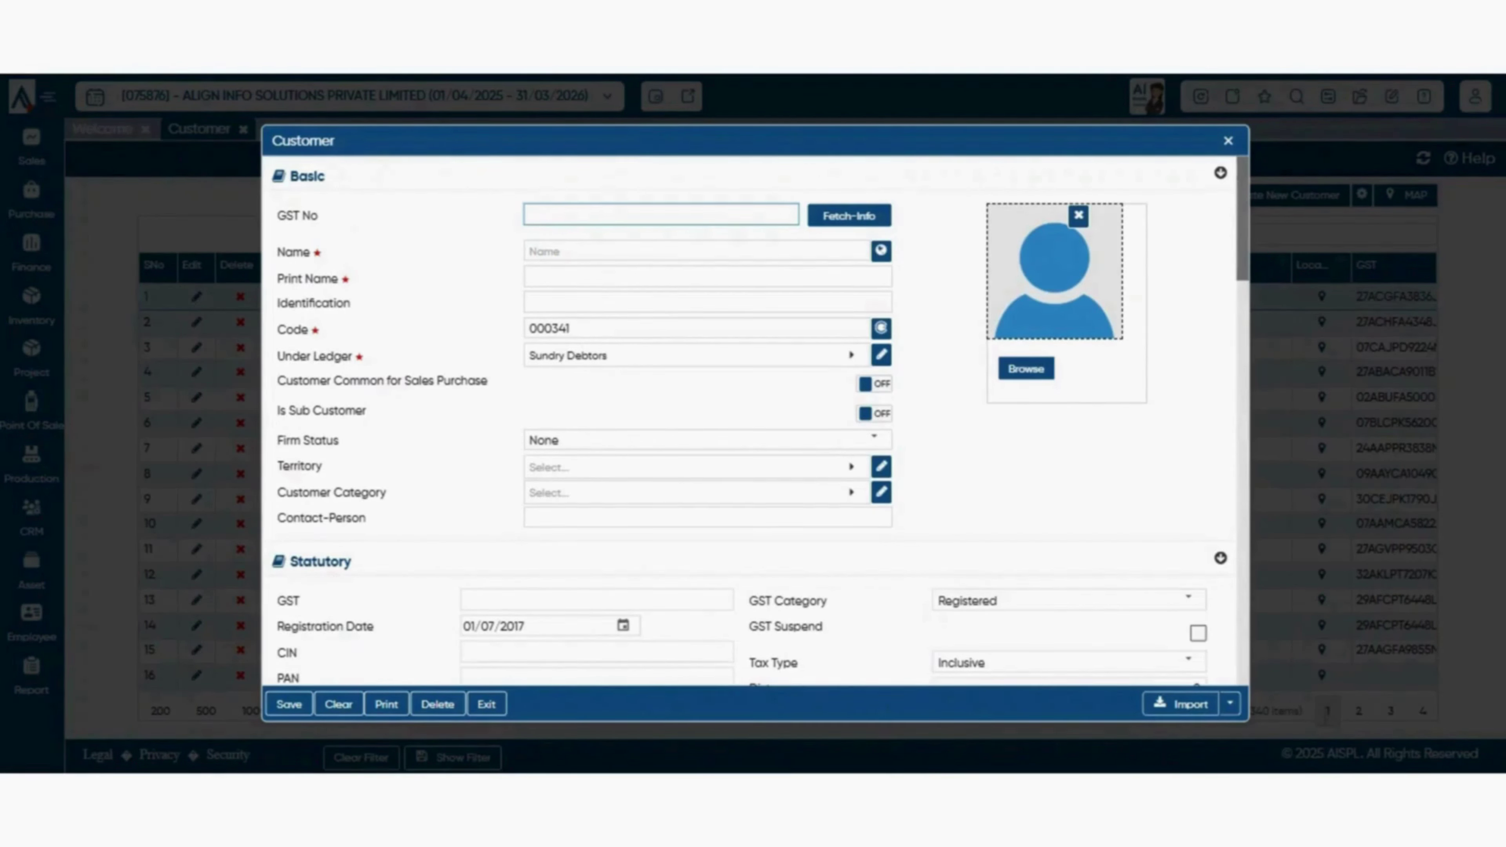
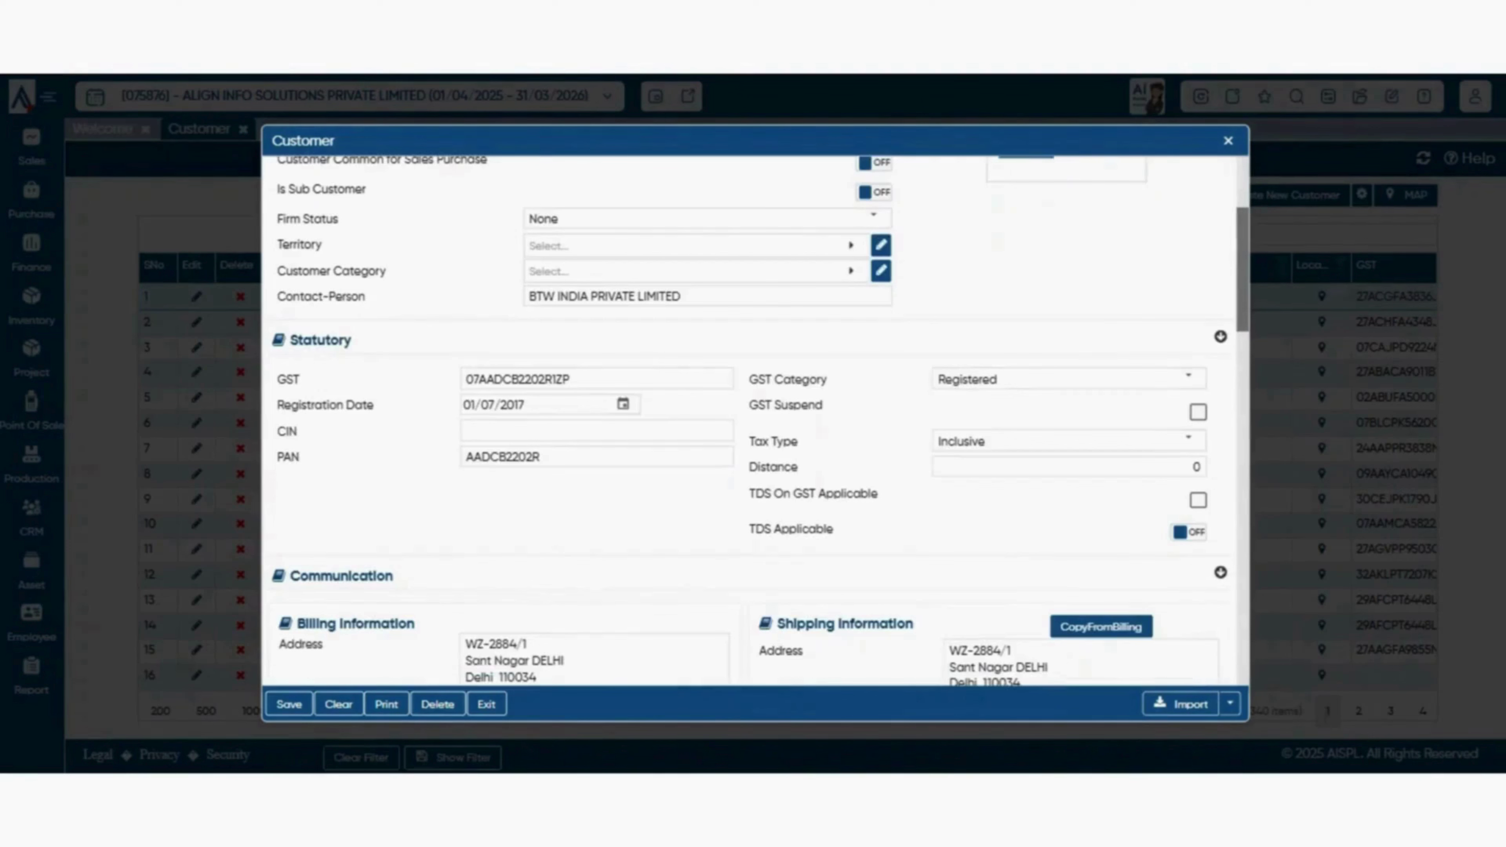
- Leave the territory blank and set the customer category to 0001 Default
left_click(696, 245)
key("Escape")
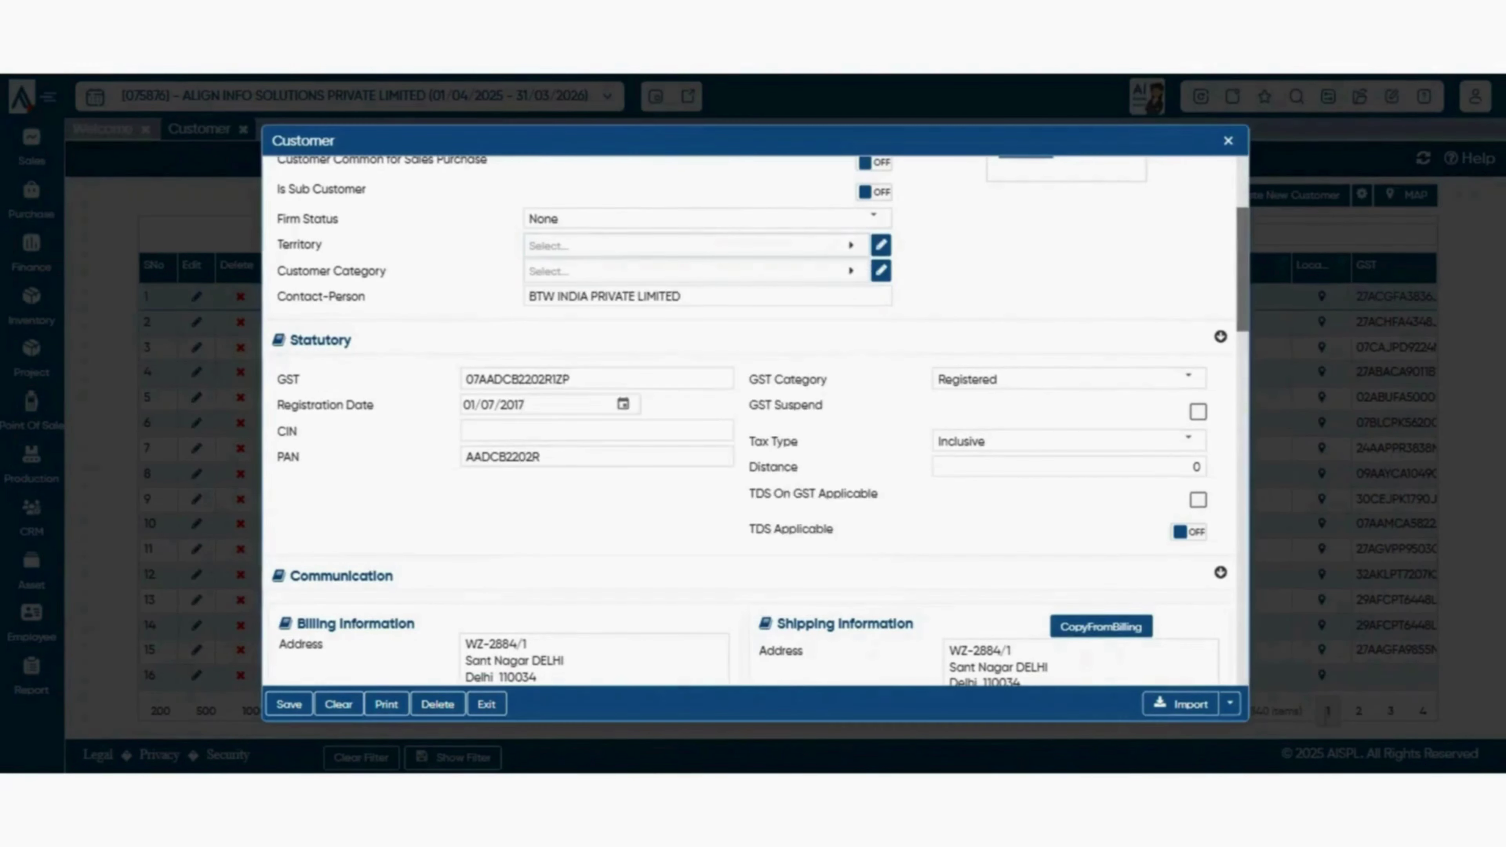
left_click(696, 245)
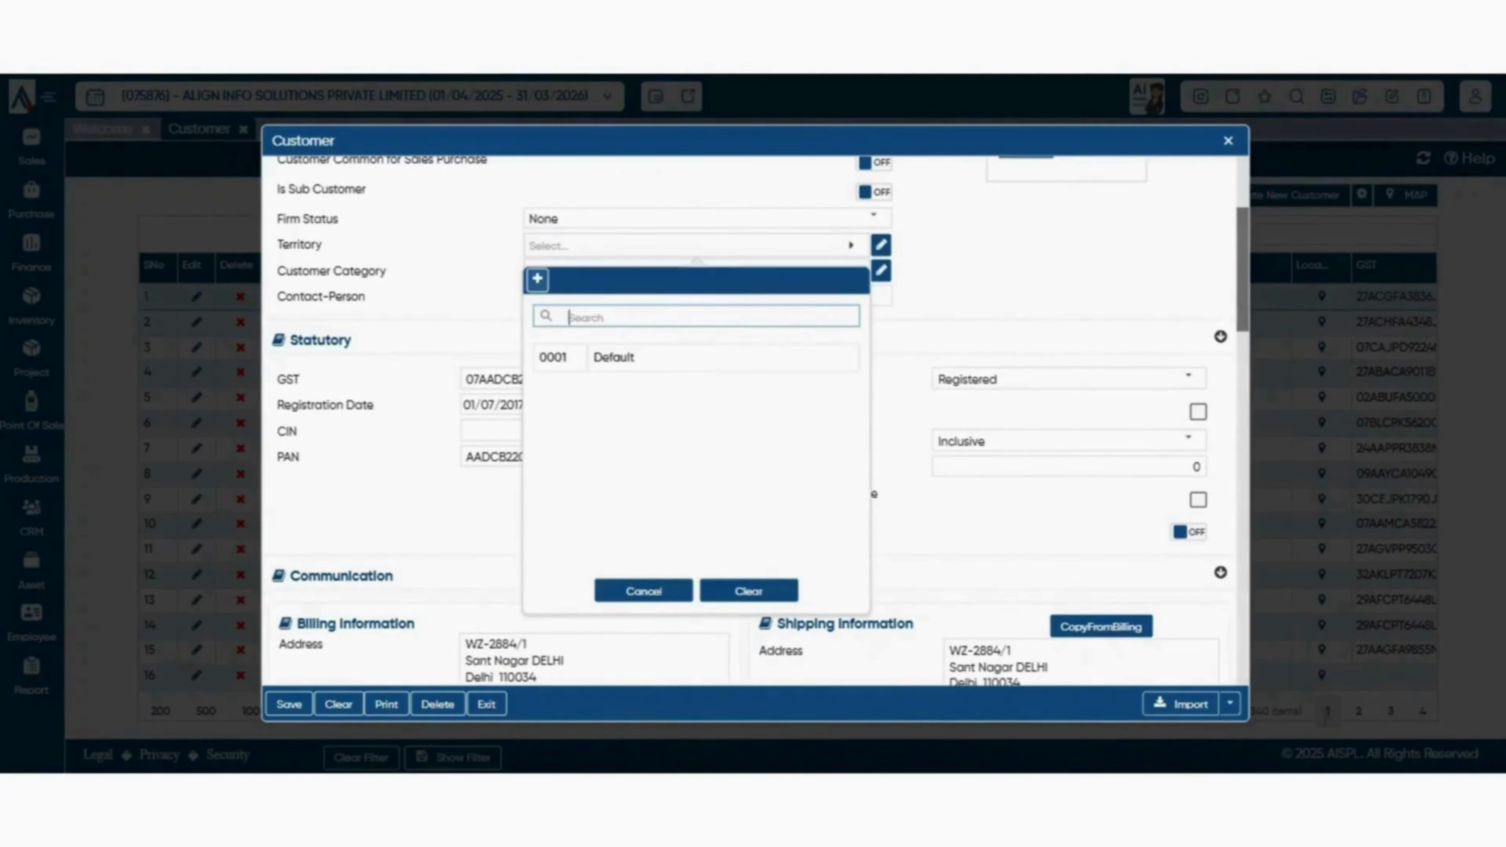
key("Escape")
left_click(696, 271)
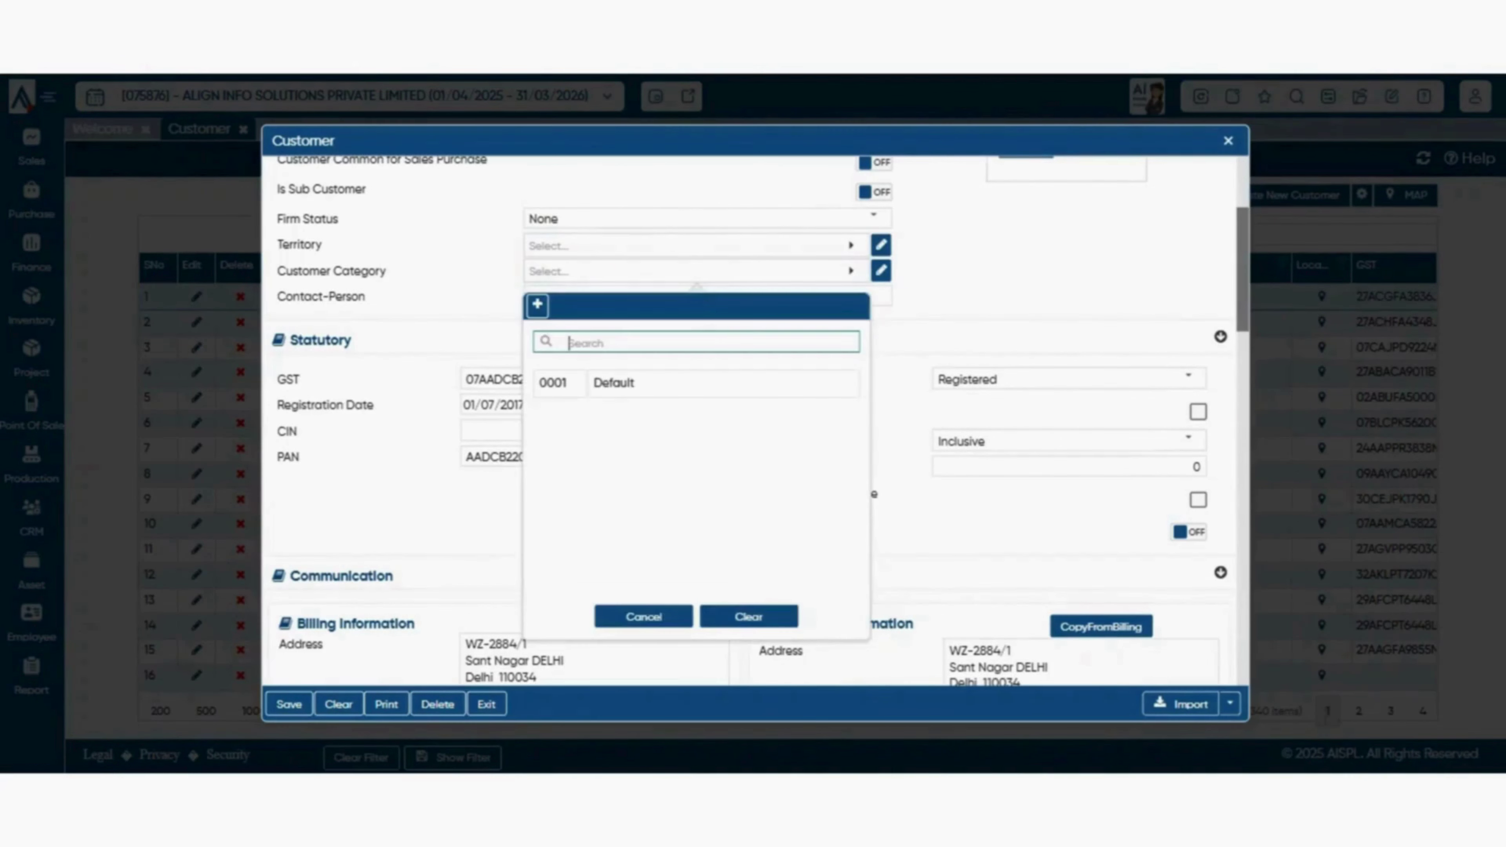
key("Escape")
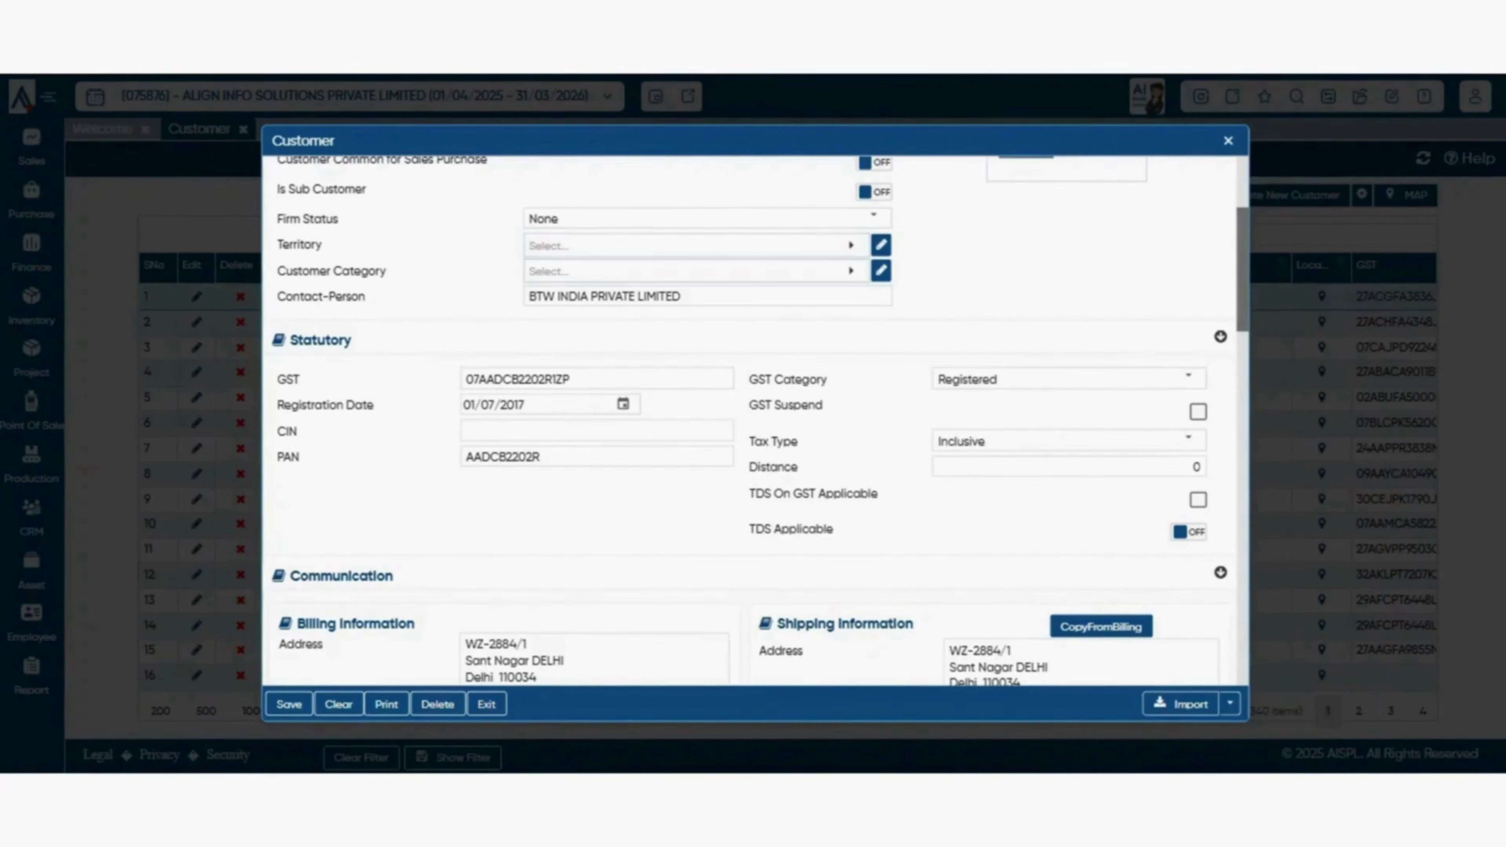
left_click(696, 271)
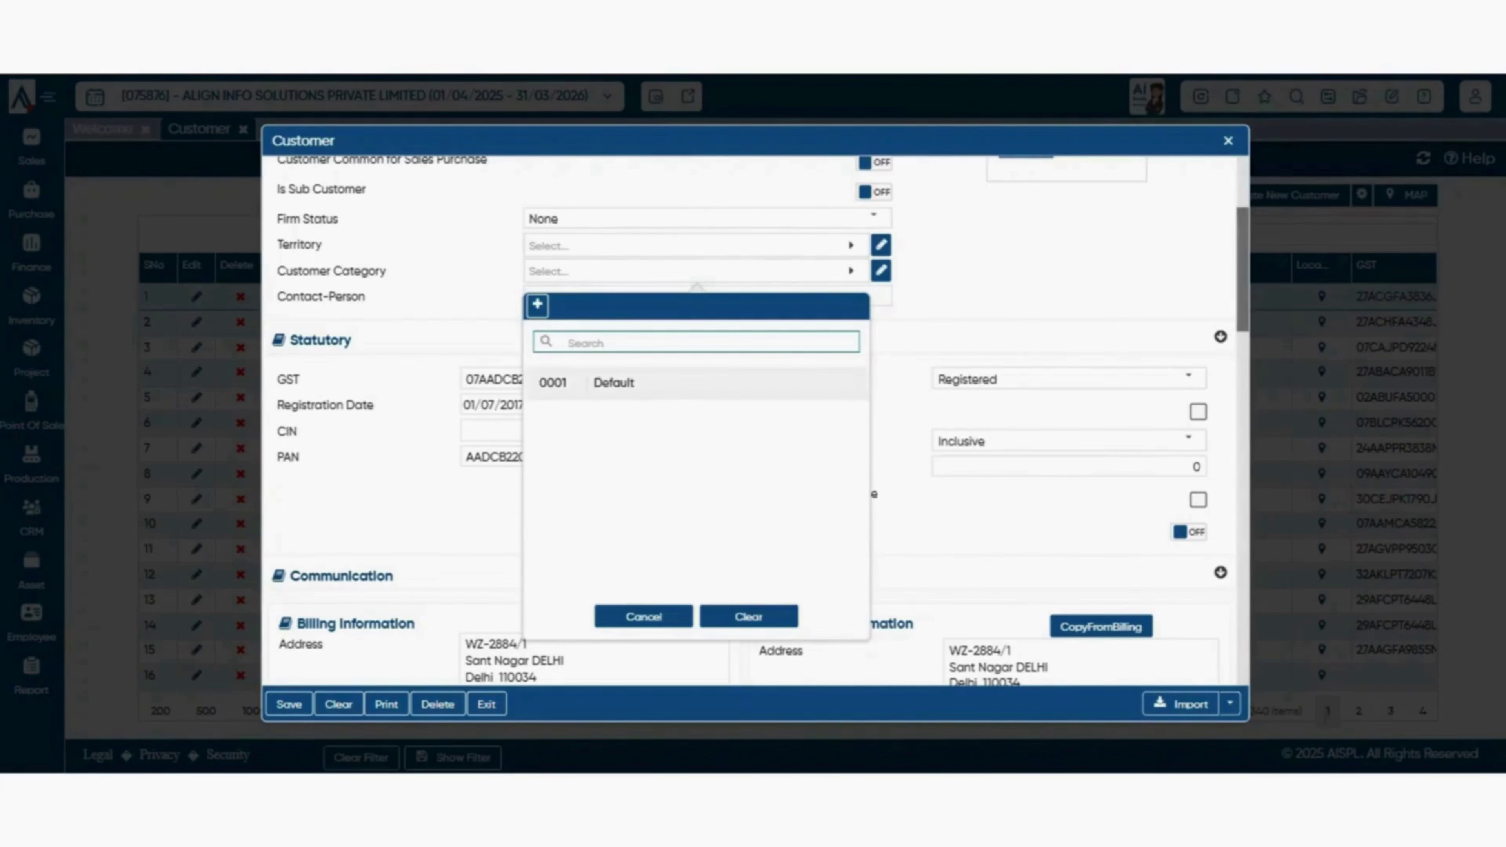
left_click(682, 384)
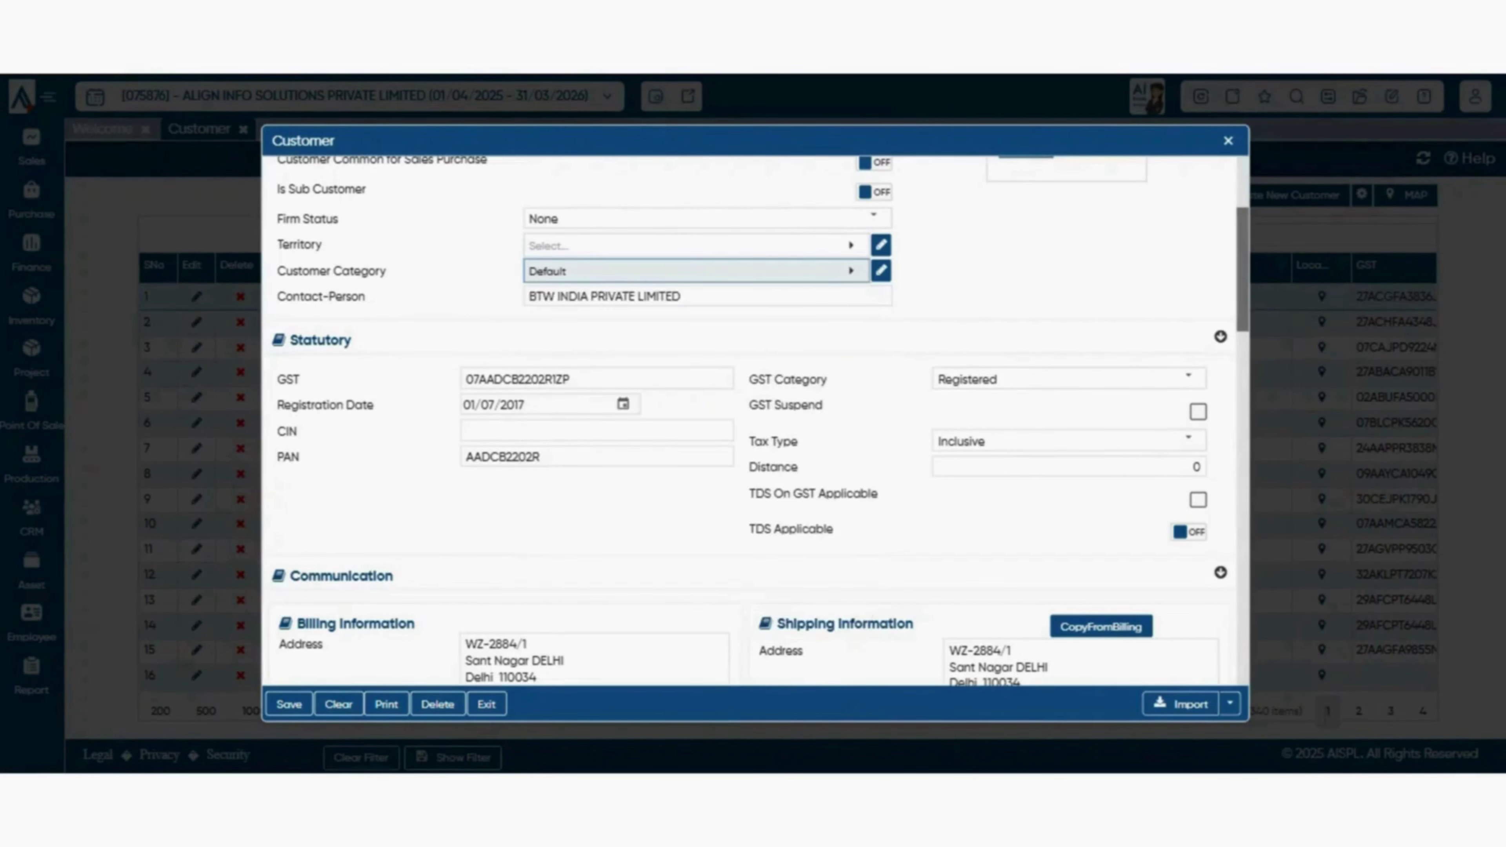
- Start a new customer category, then close that form and the category list unsaved
left_click(696, 271)
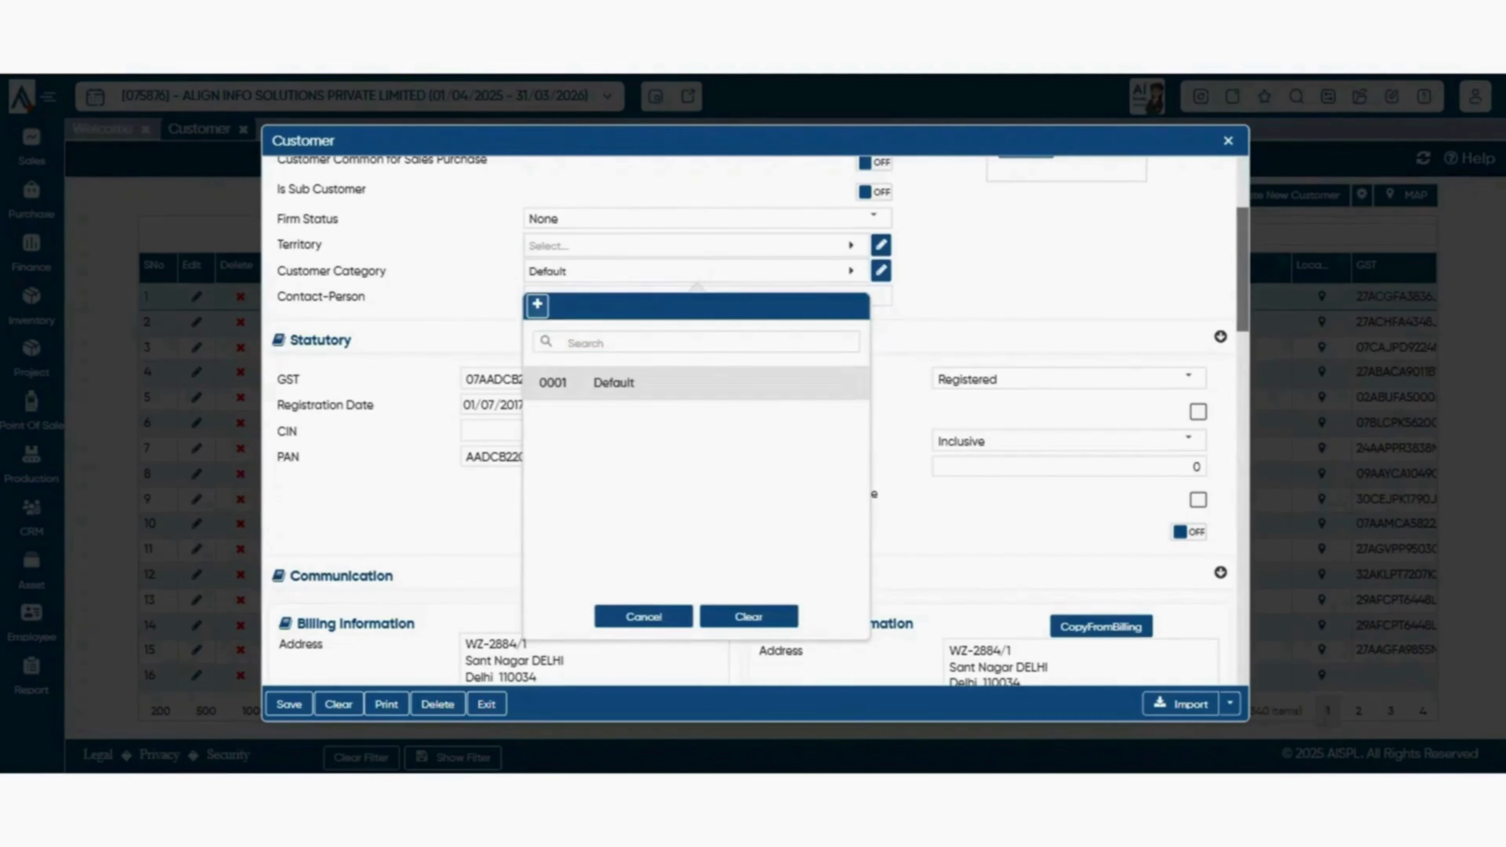
left_click(538, 306)
left_click(851, 228)
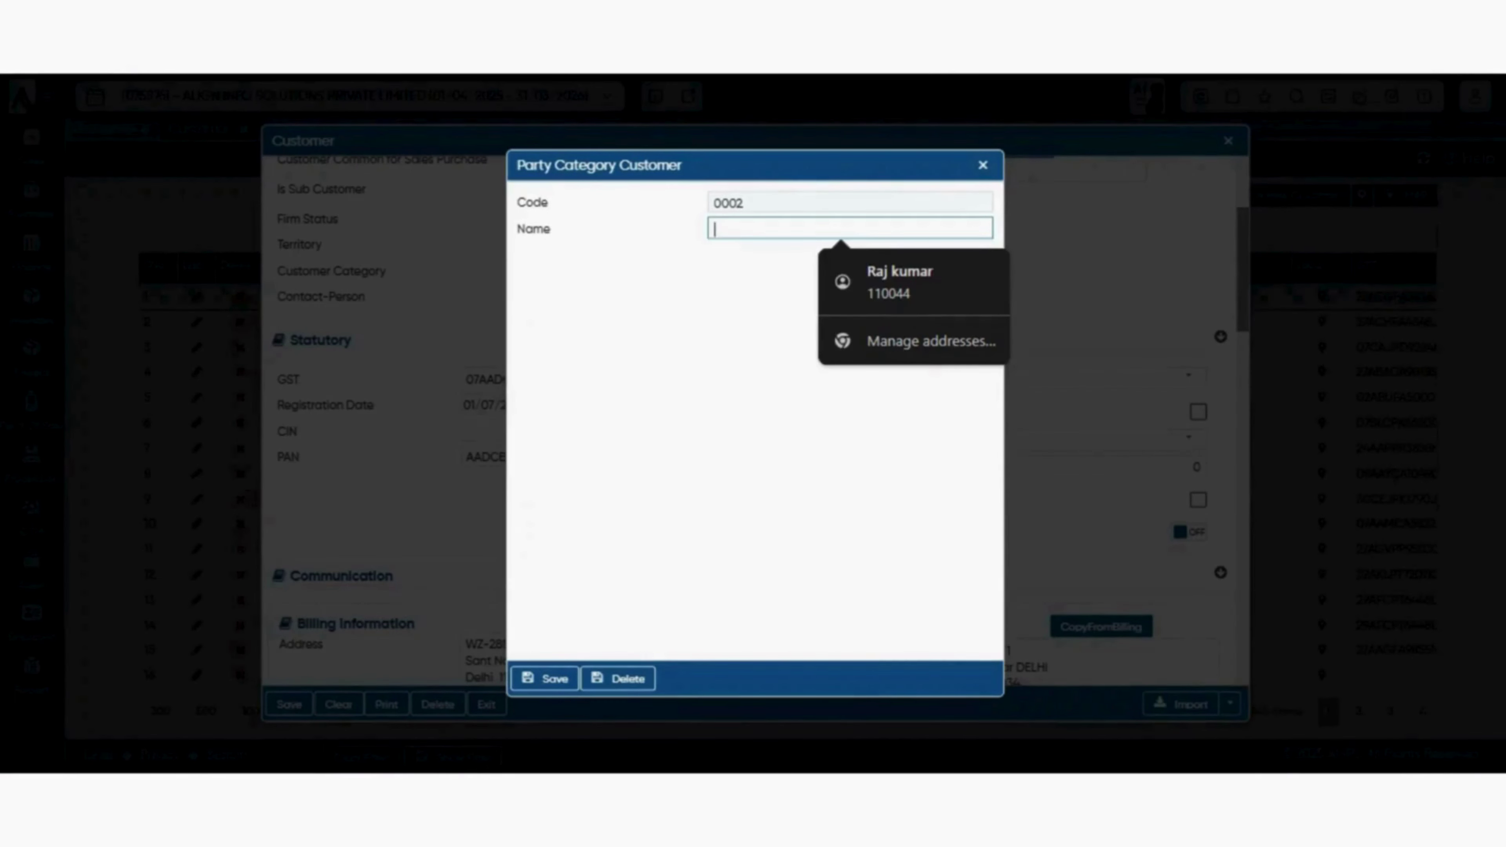
left_click(983, 165)
left_click(642, 616)
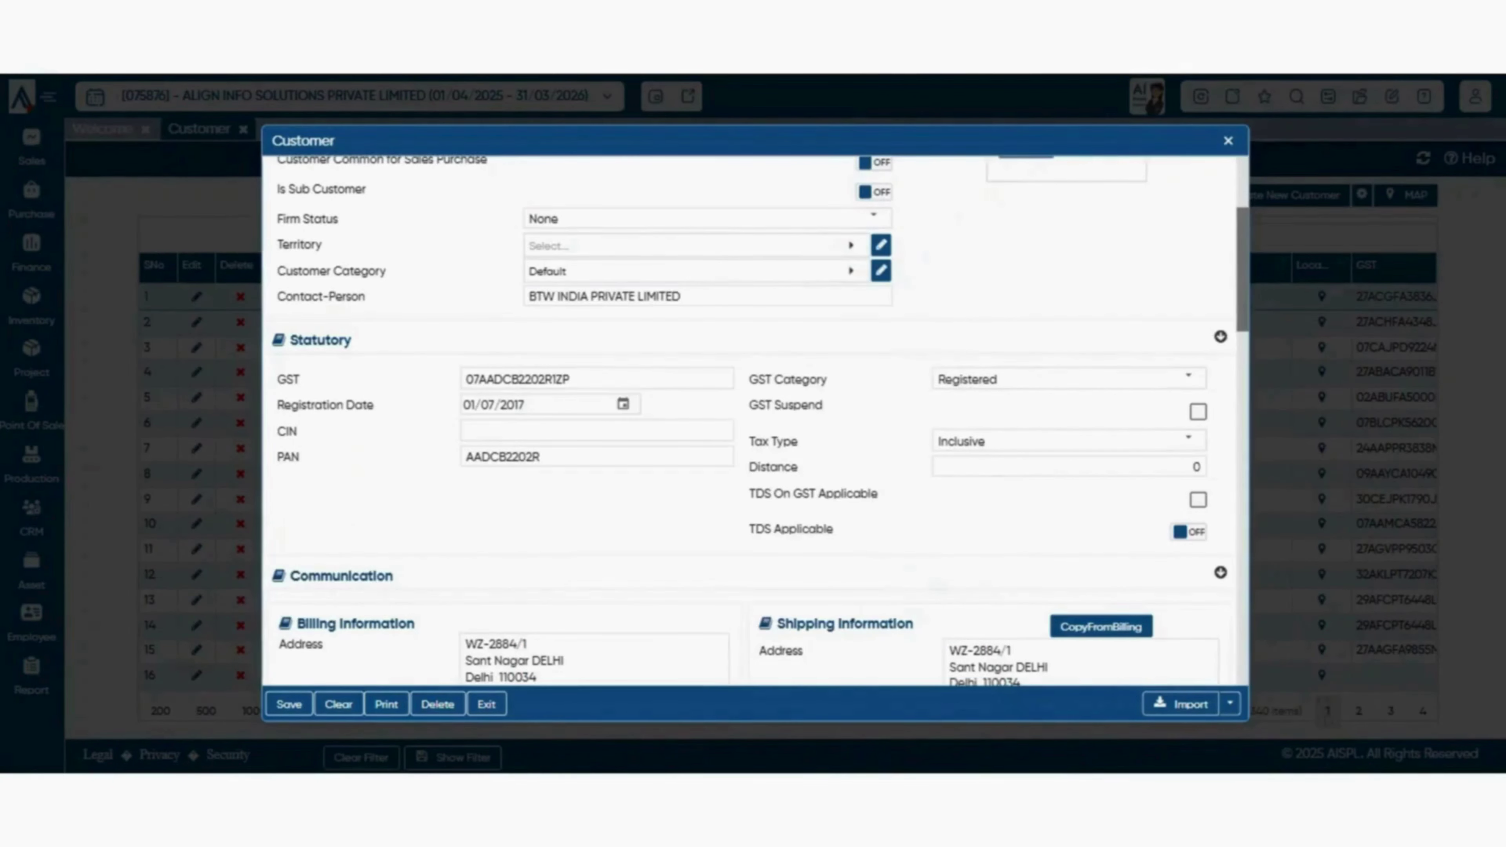
scroll(753, 416, "down", 2)
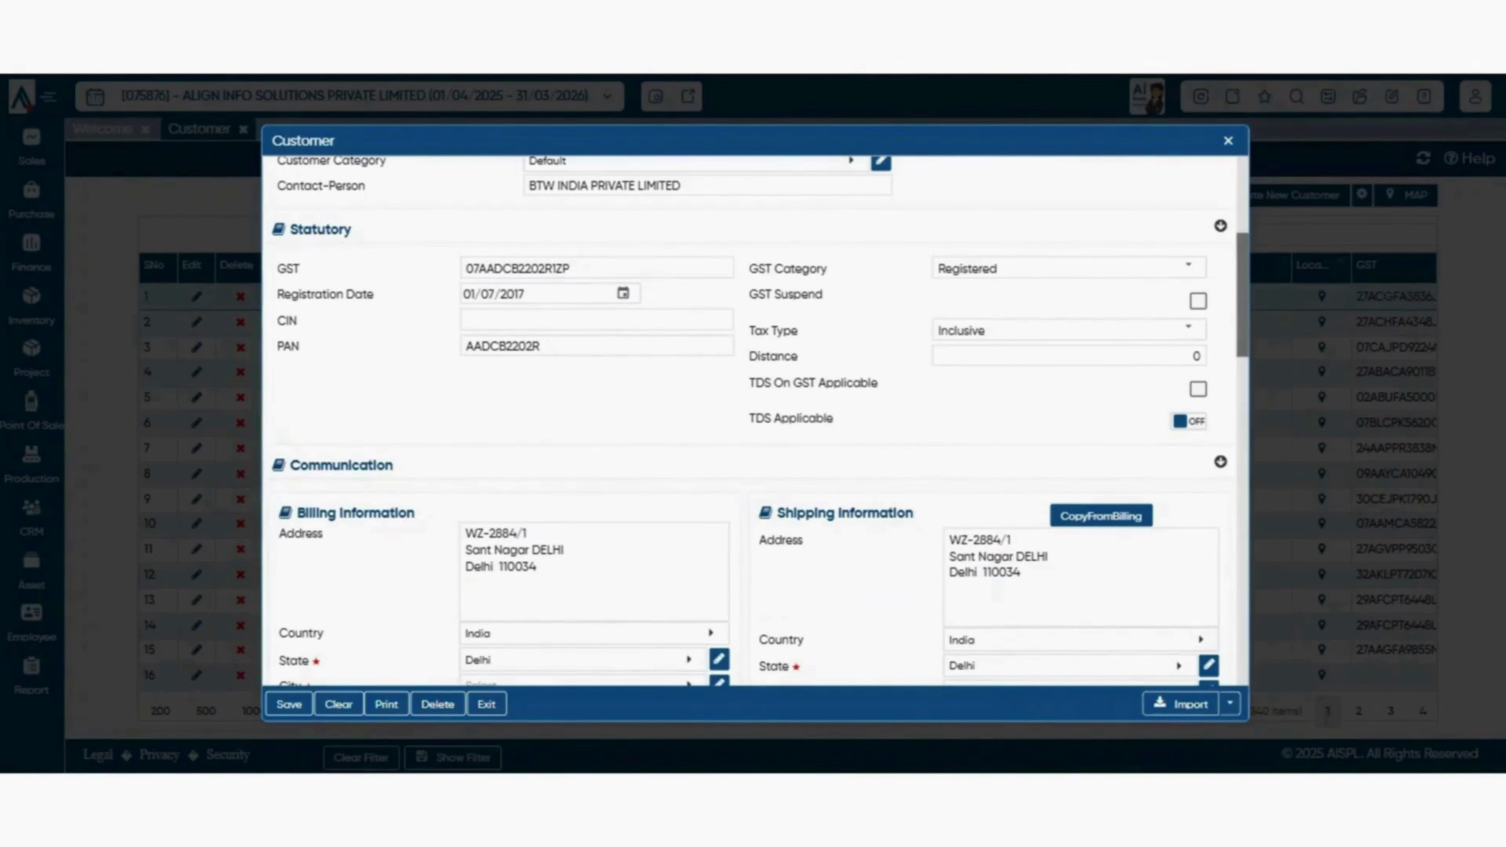
left_click(1187, 267)
key("Escape")
left_click(1188, 267)
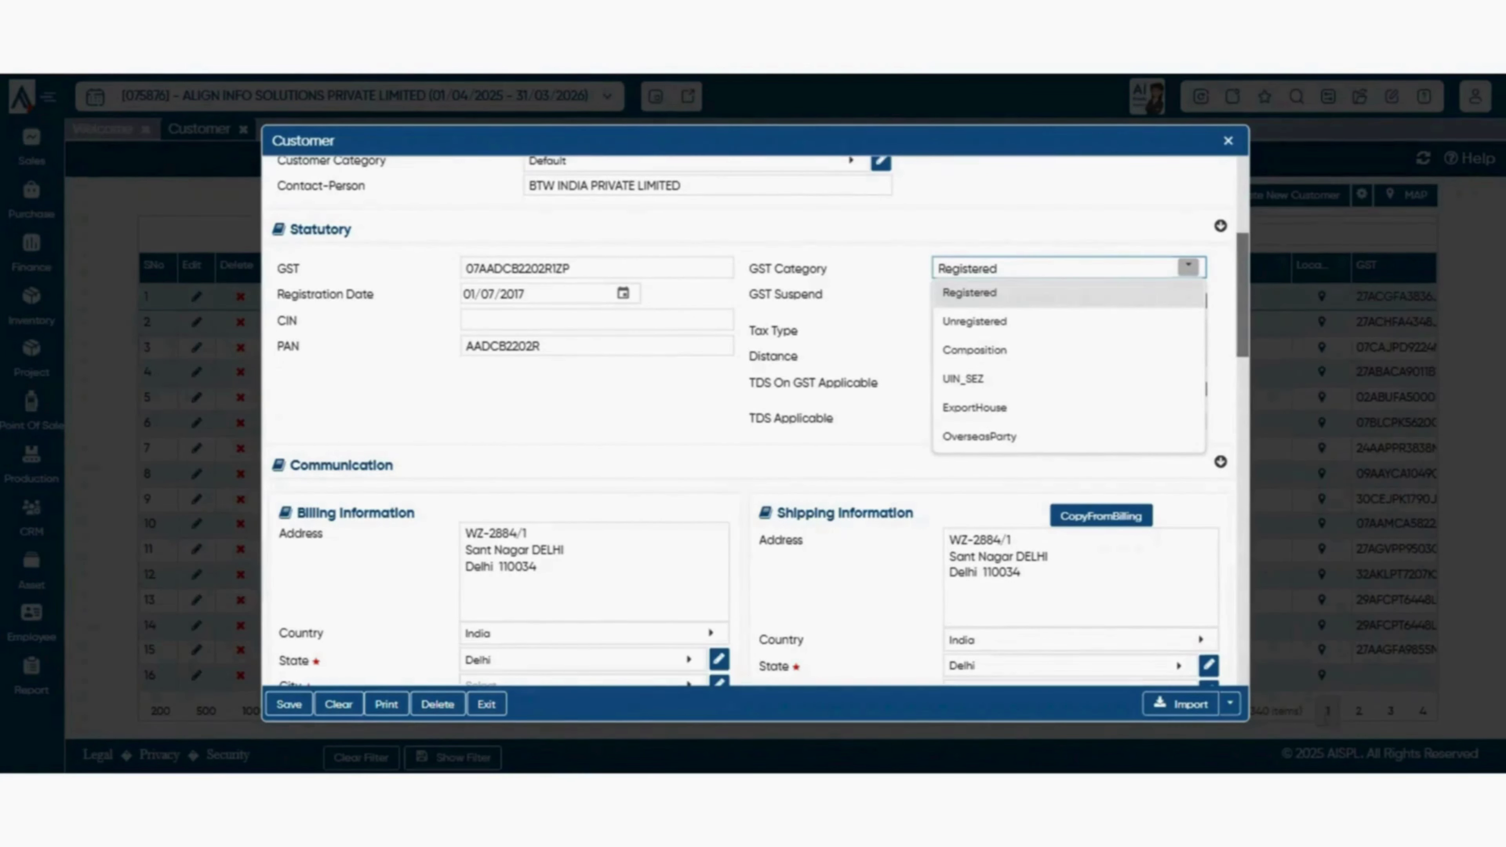
key("Escape")
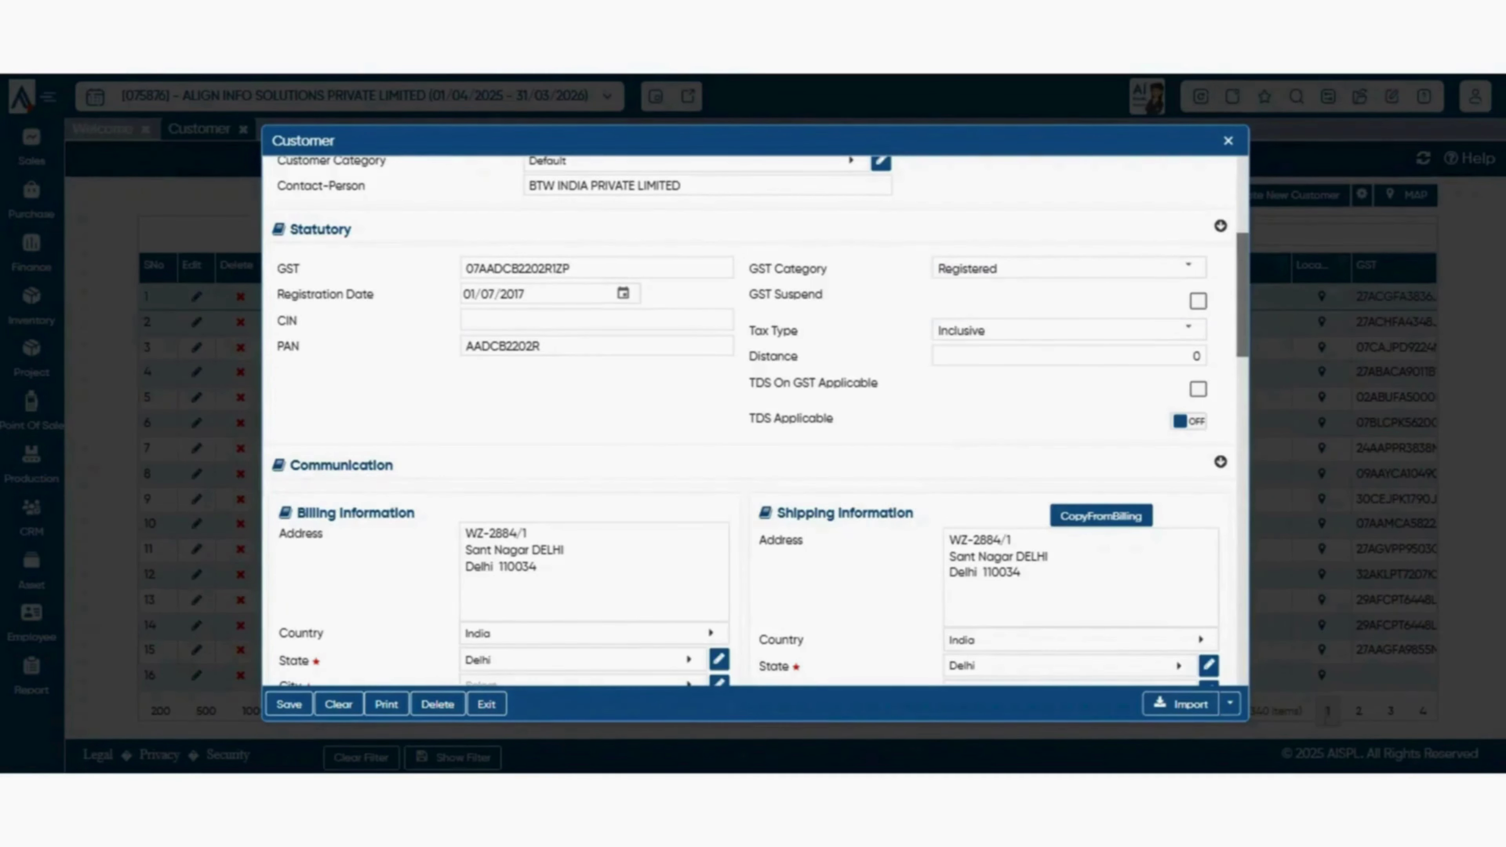
scroll(755, 421, "up", 3)
scroll(756, 420, "down", 6)
scroll(755, 420, "up", 5)
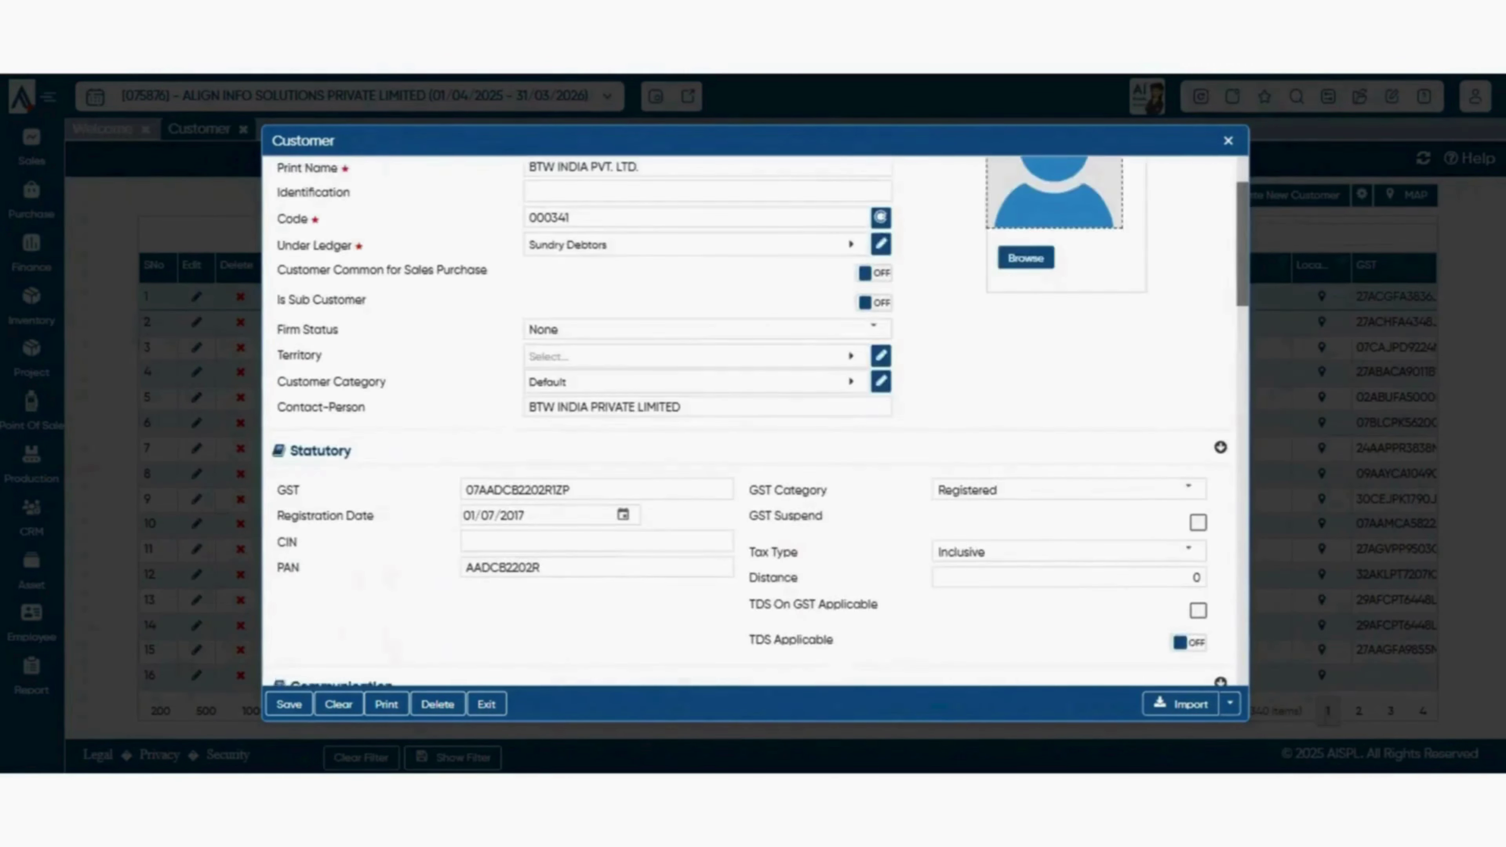
scroll(756, 420, "down", 3)
scroll(755, 420, "up", 5)
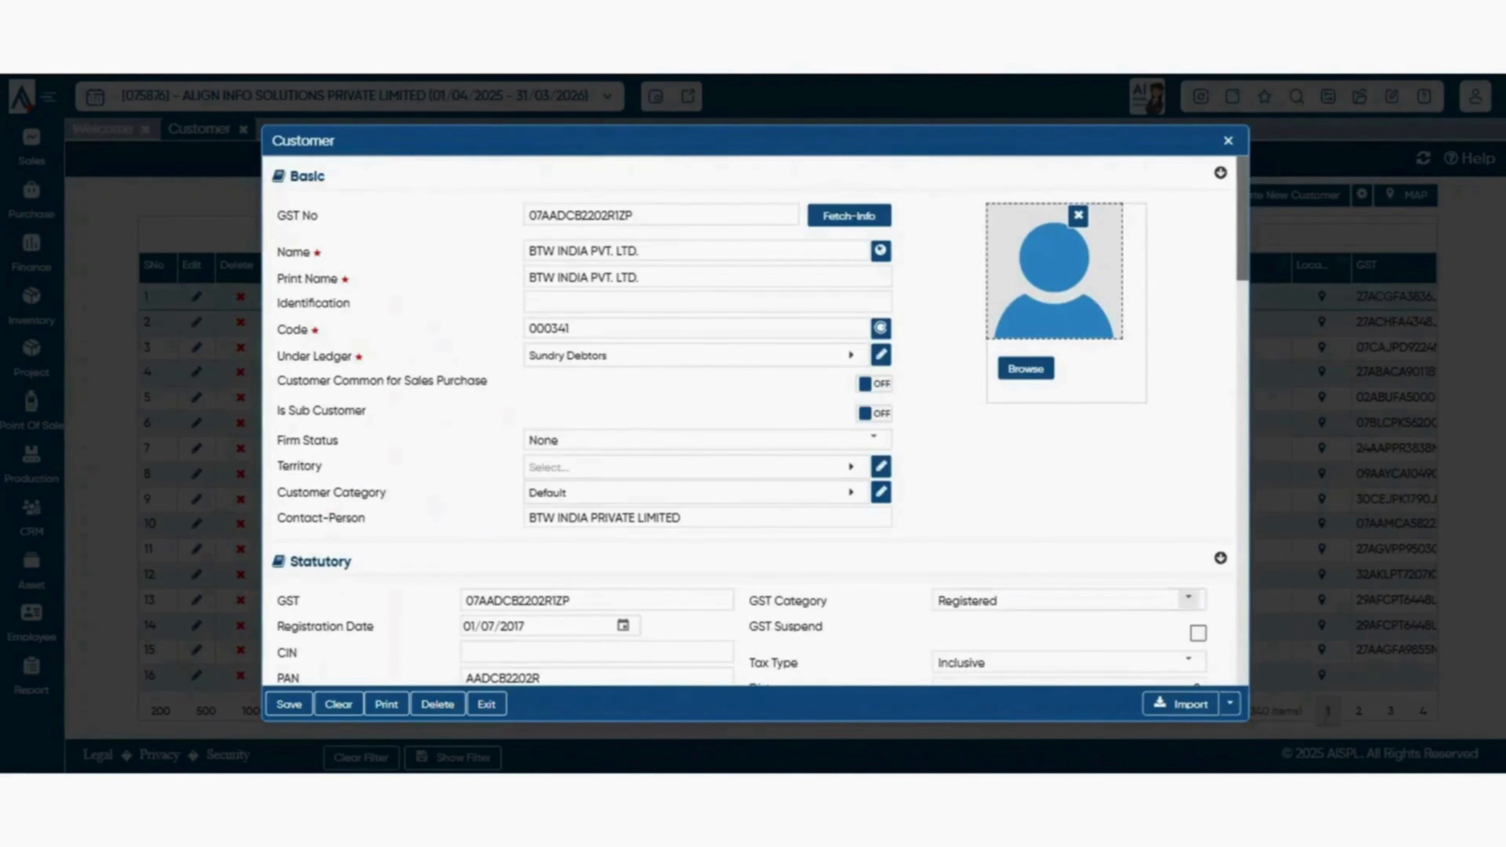
scroll(756, 420, "down", 1)
scroll(755, 420, "down", 1)
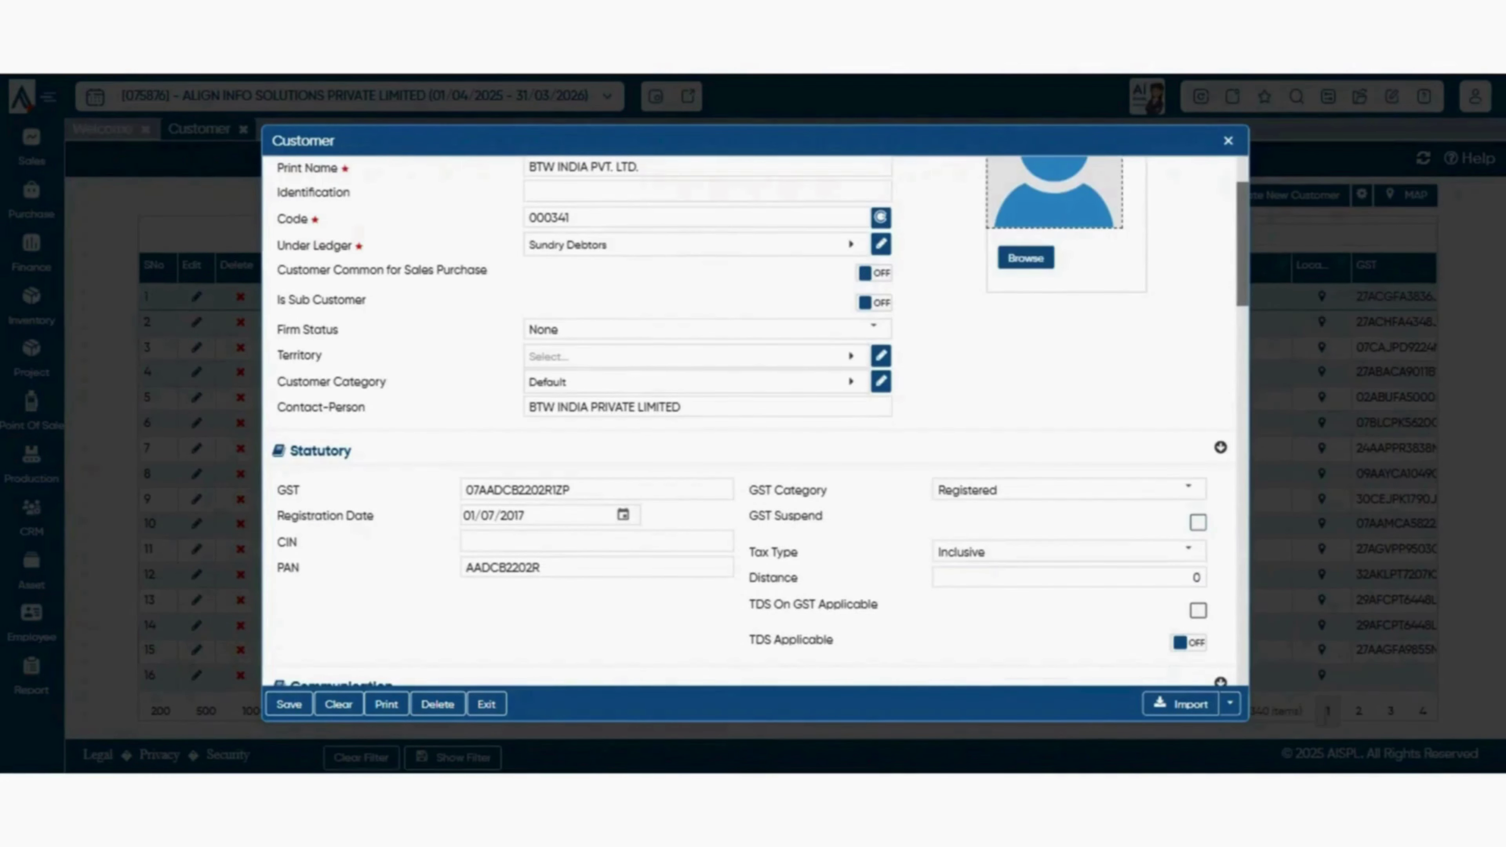
scroll(755, 420, "down", 2)
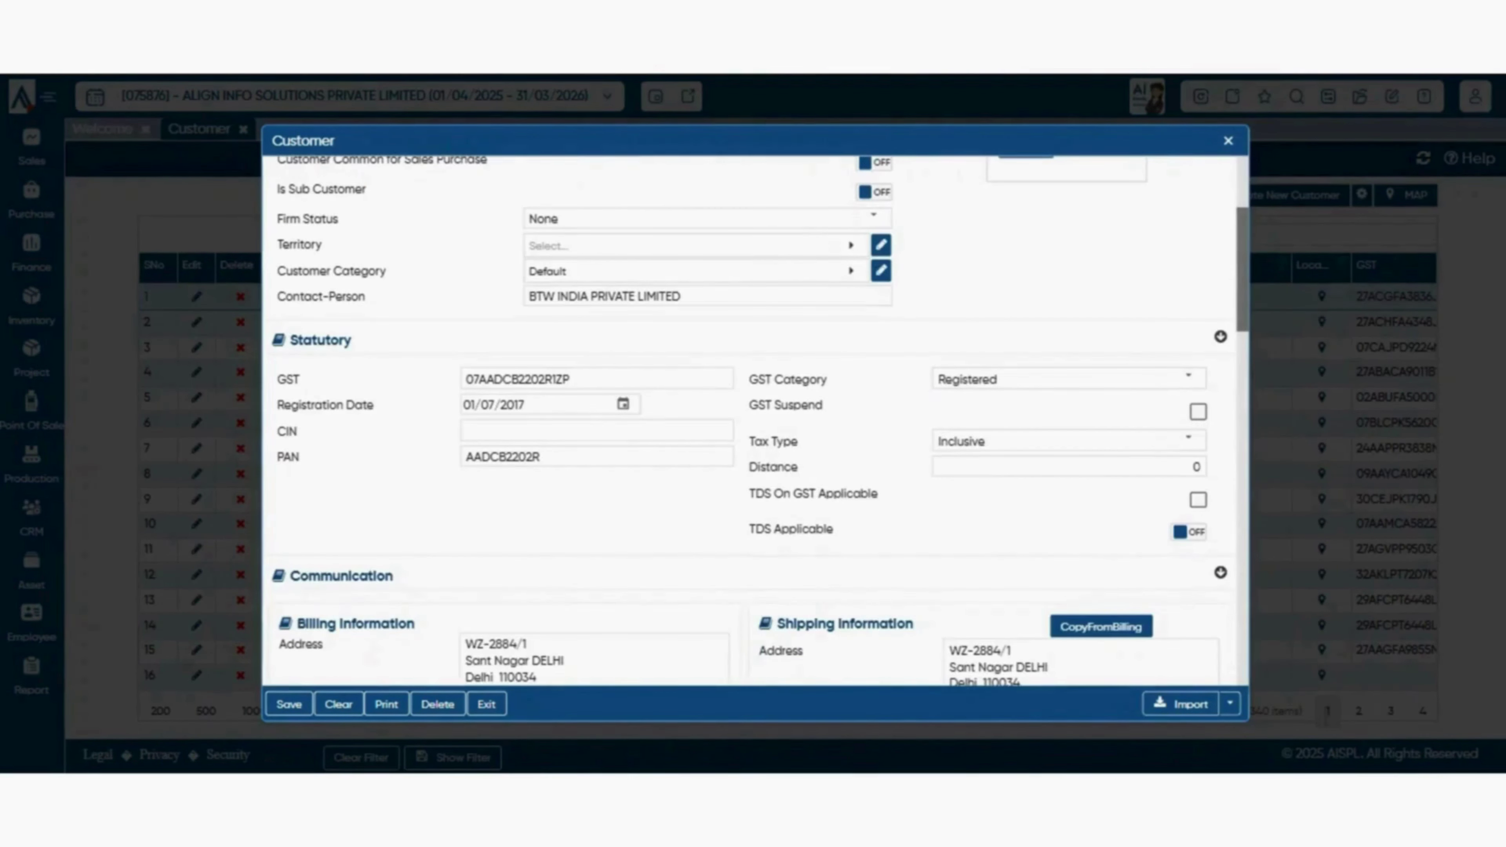
left_click(596, 430)
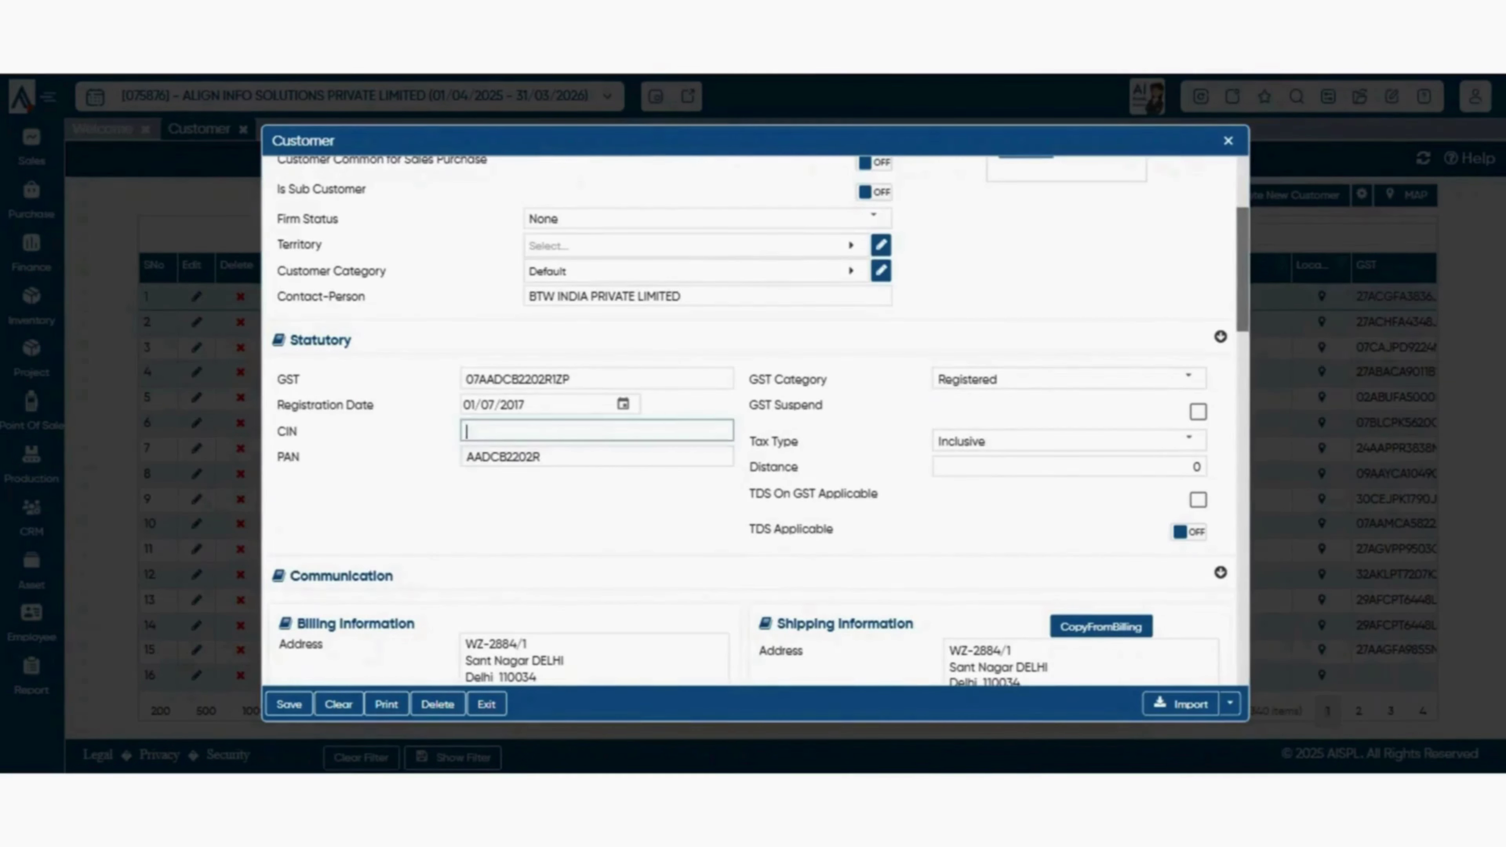
left_click(596, 456)
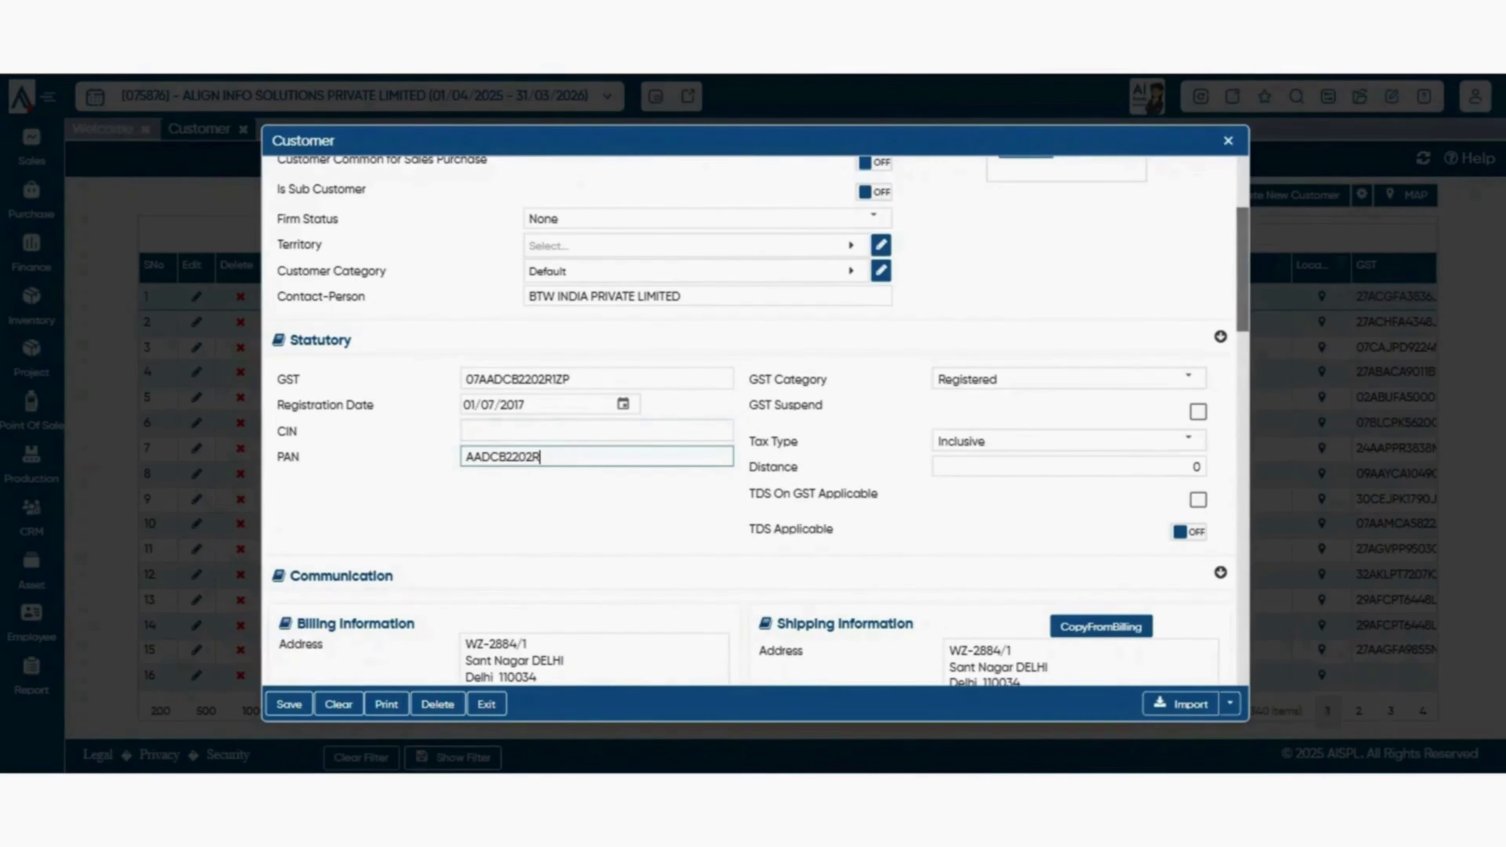
left_click(1188, 440)
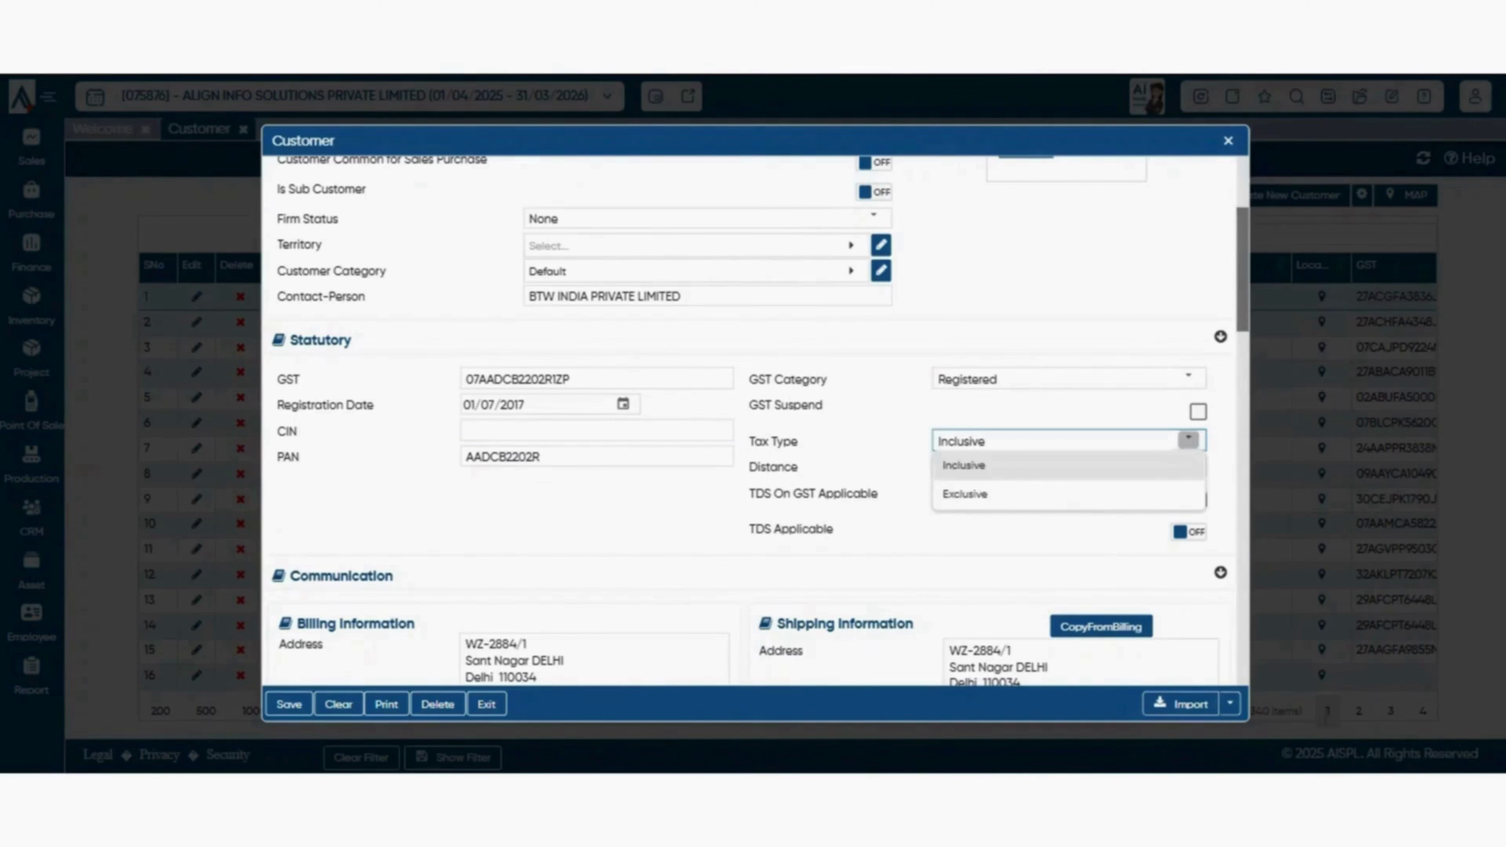
left_click(1189, 440)
left_click(1188, 440)
left_click(996, 531)
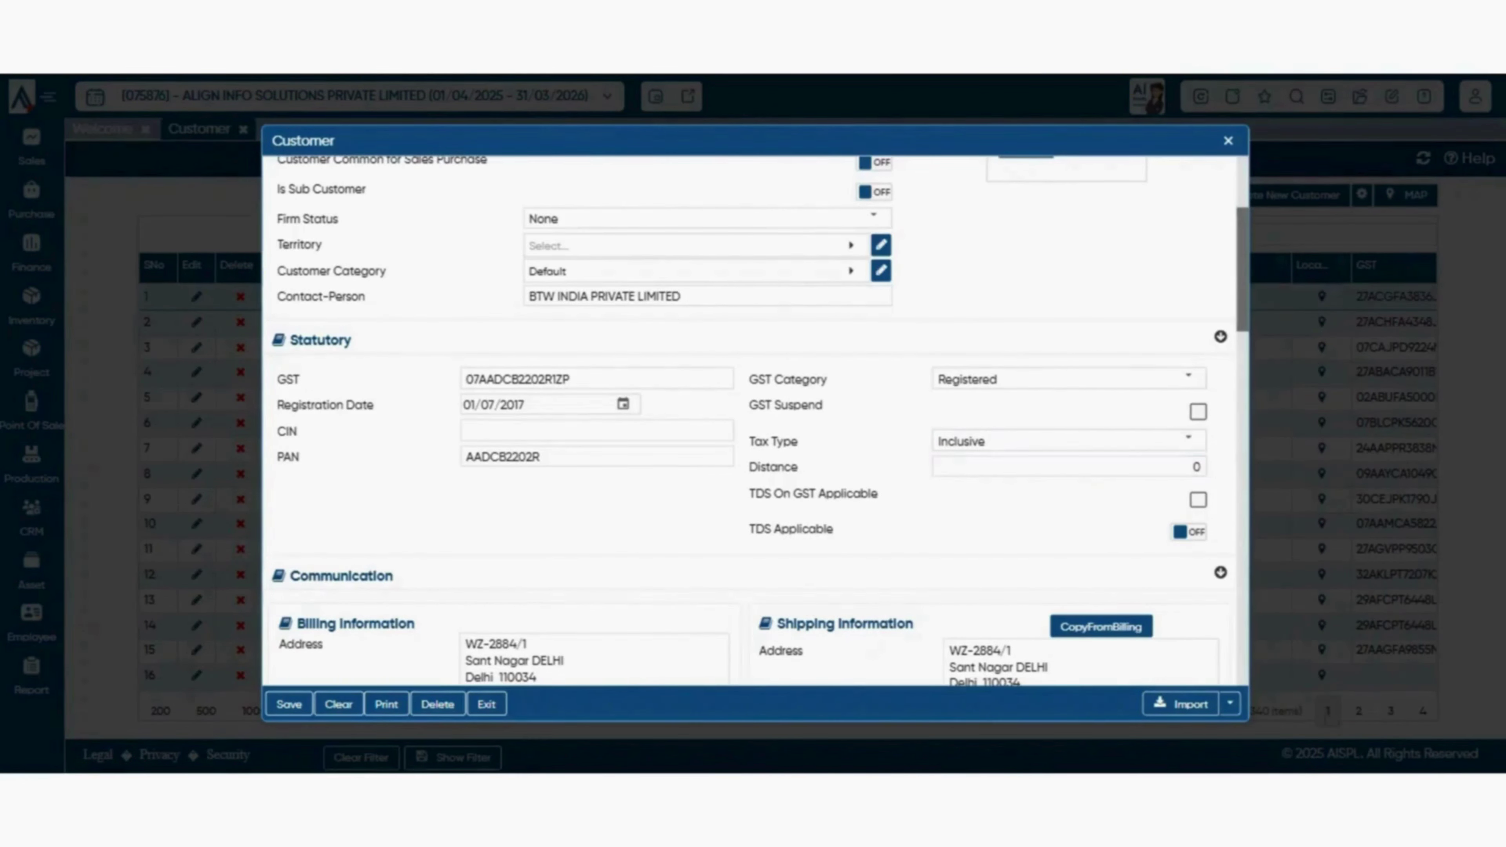
scroll(750, 415, "down", 2)
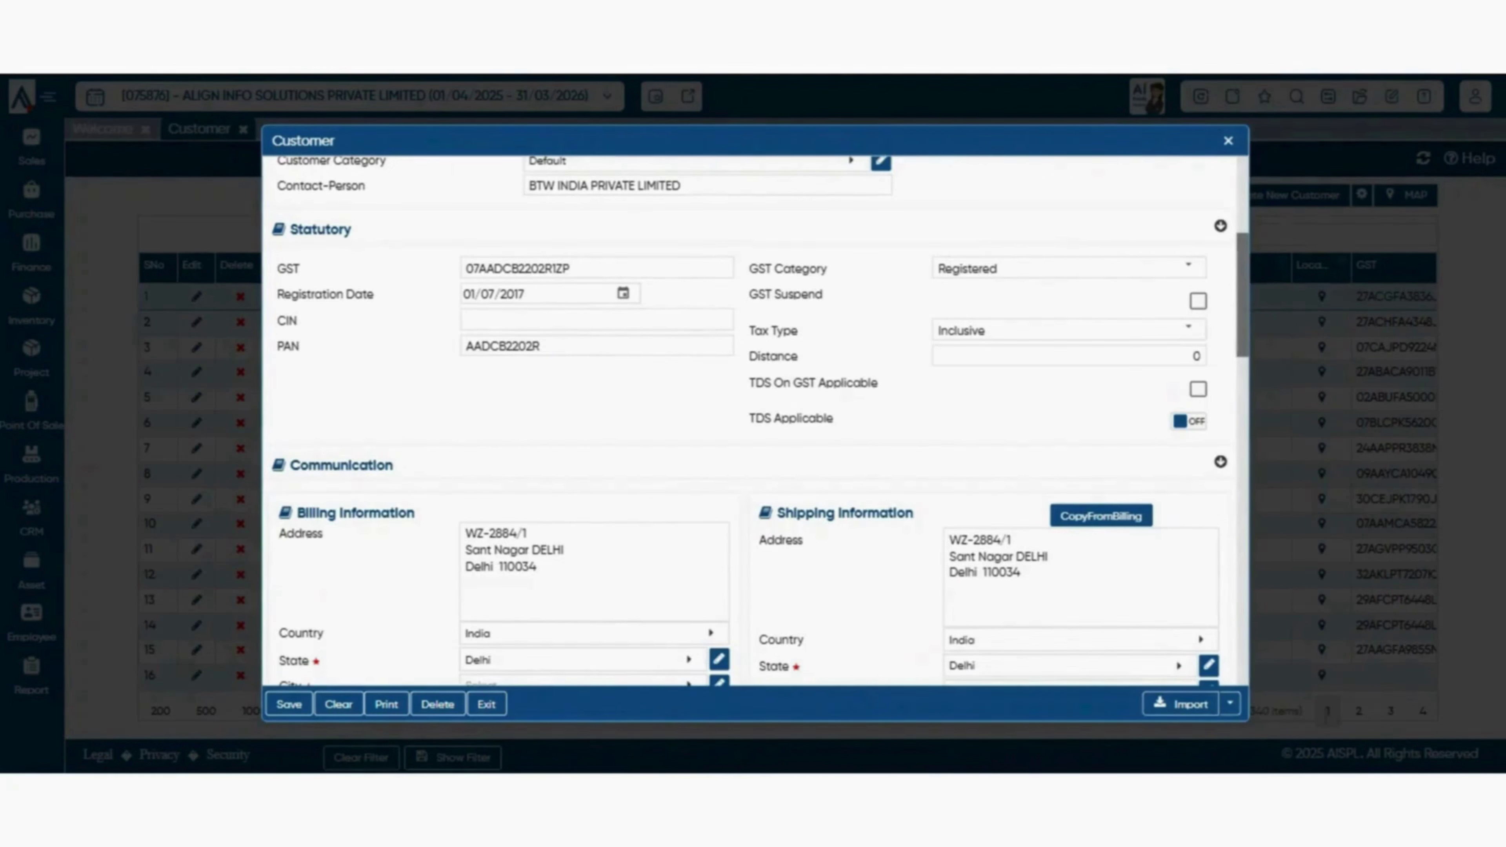
scroll(755, 421, "down", 2)
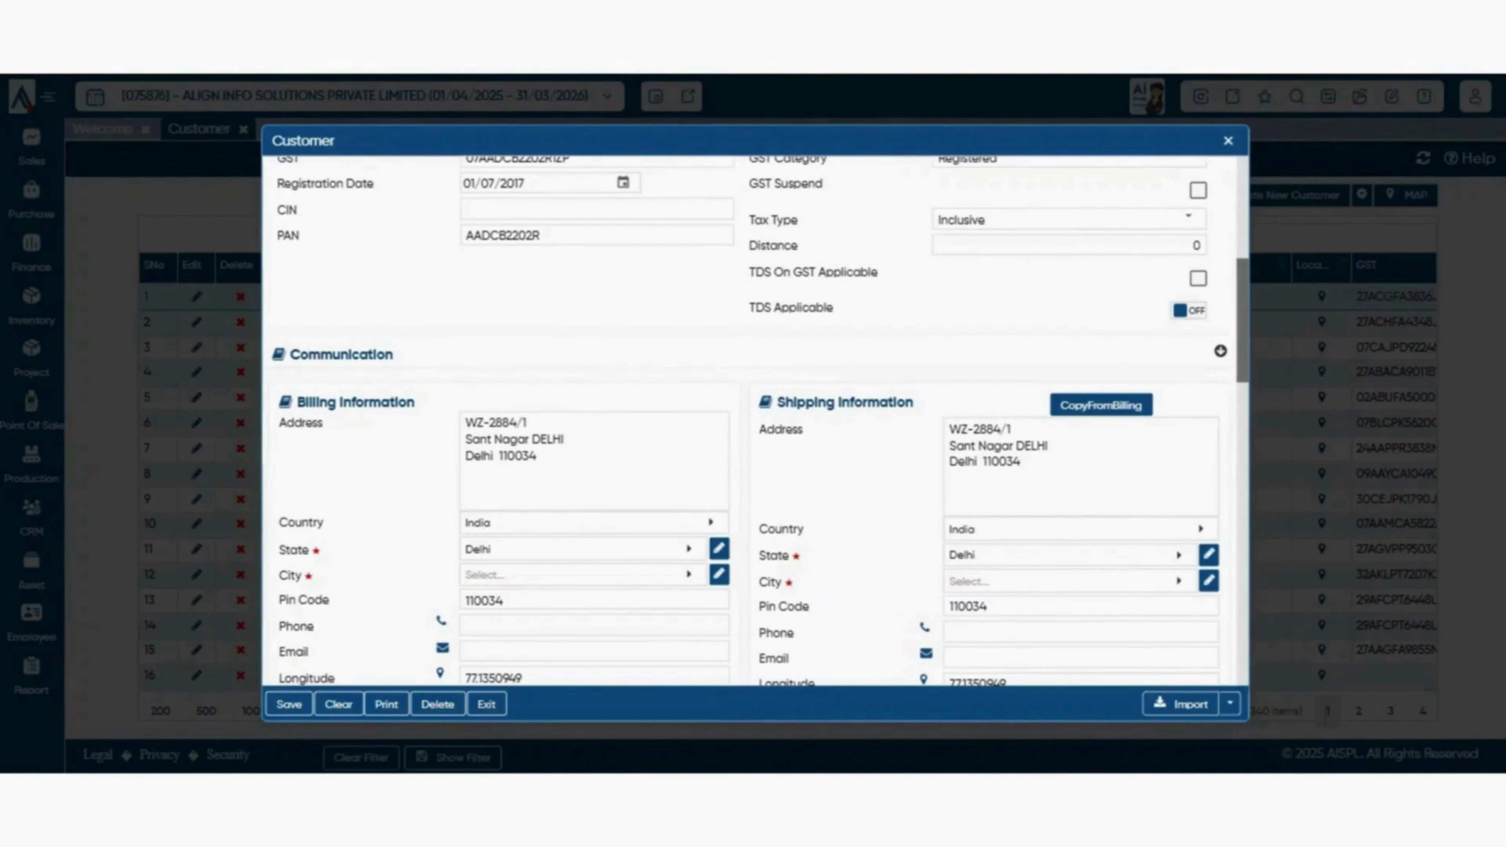
scroll(755, 422, "down", 2)
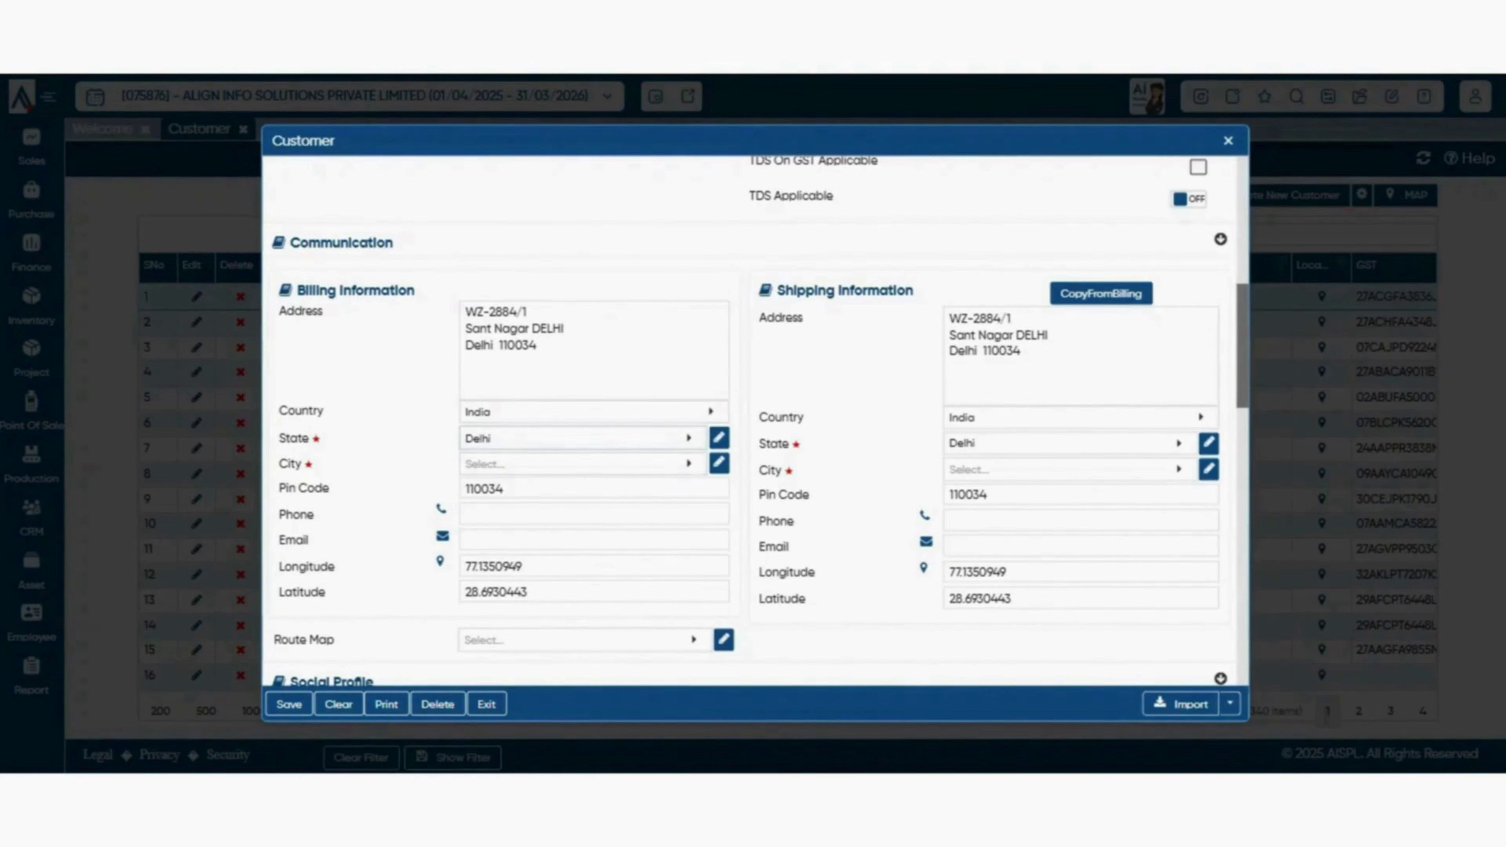
left_click(584, 464)
left_click(584, 464)
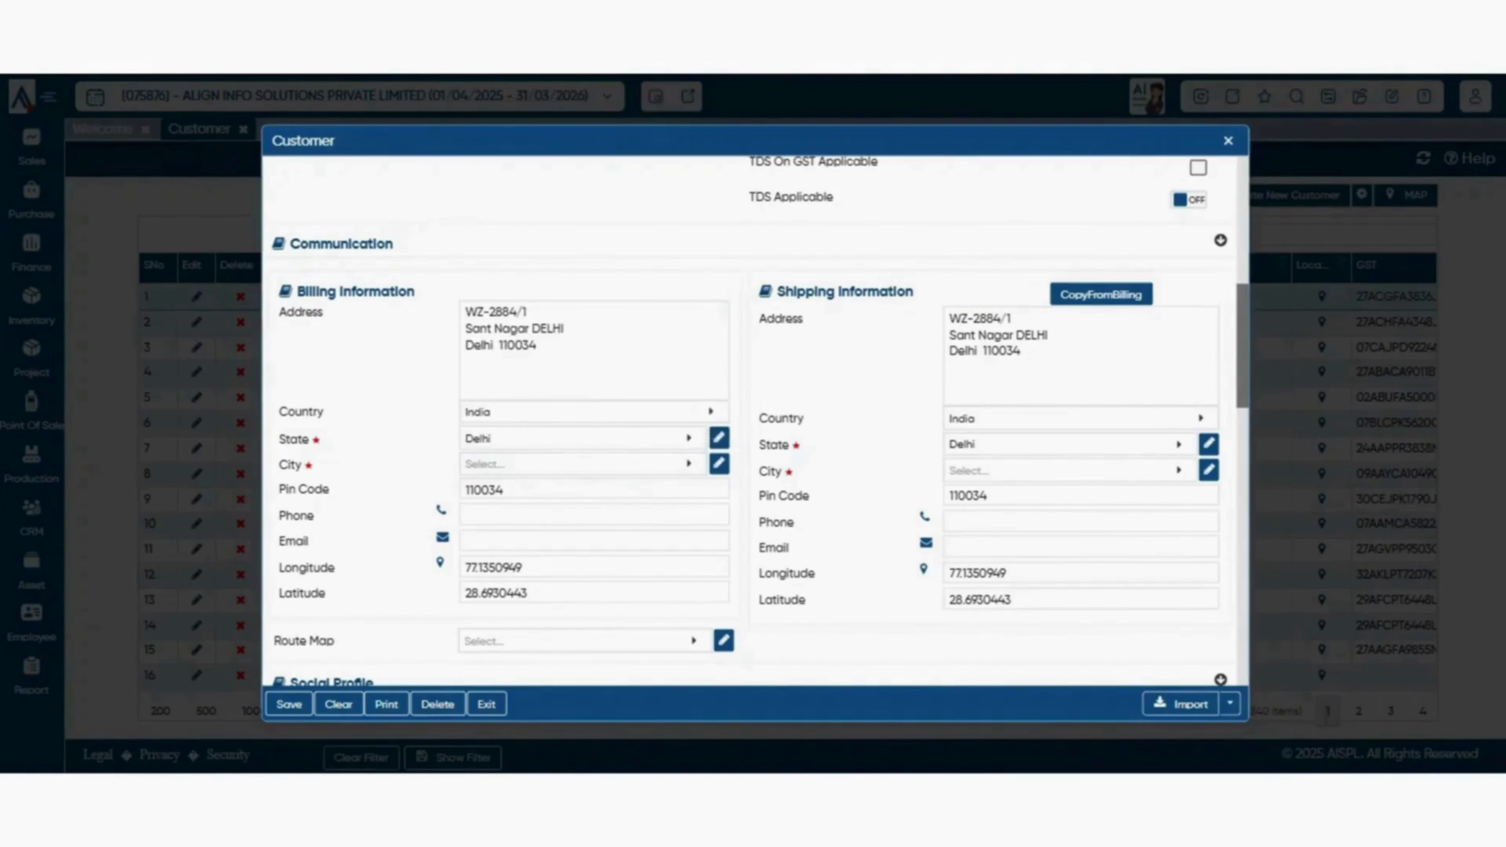
left_click(584, 464)
left_click(584, 219)
scroll(749, 421, "down", 1)
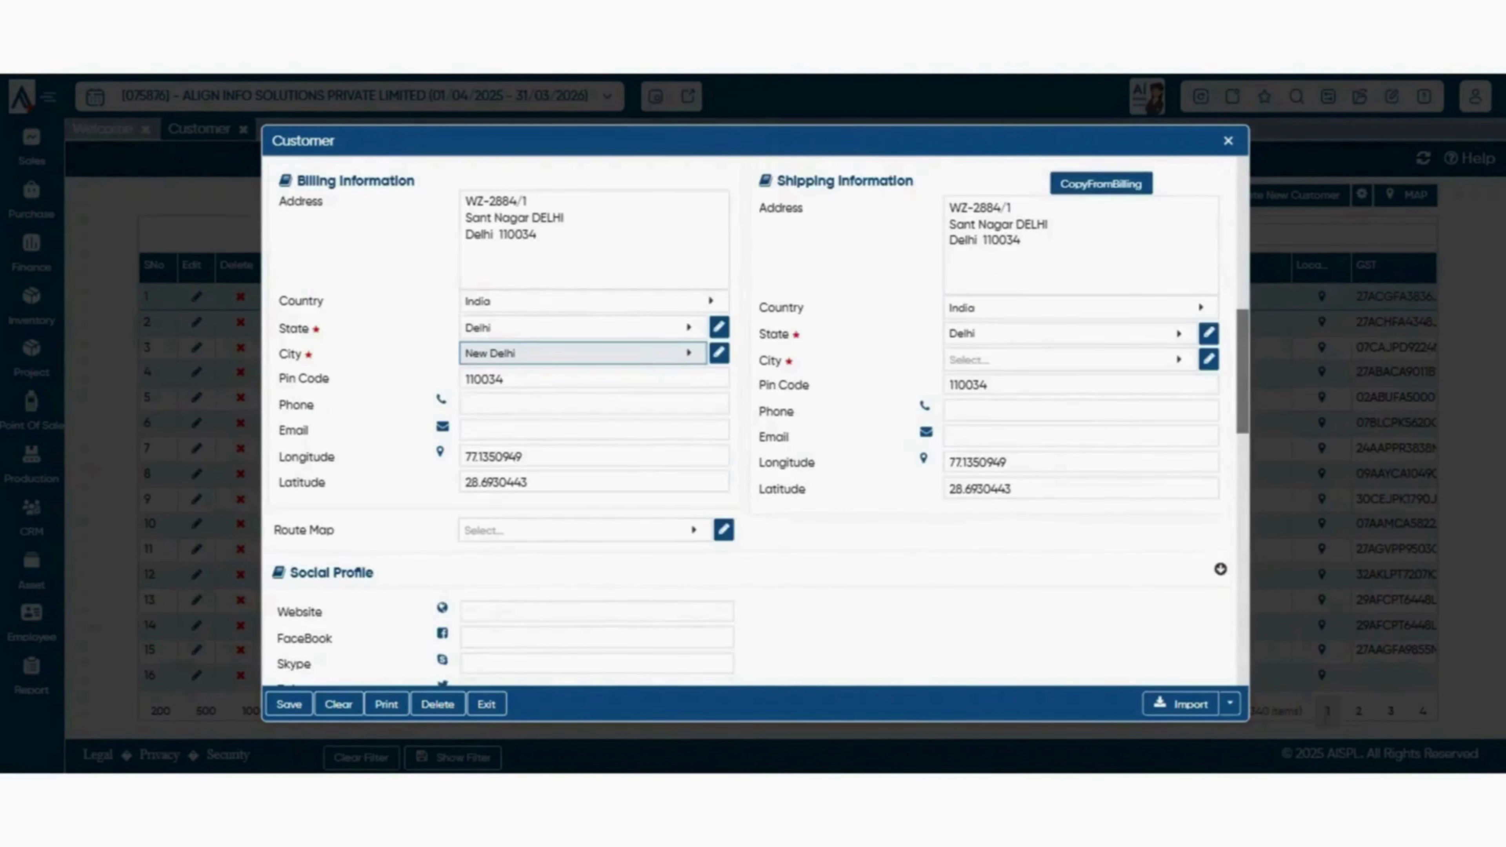
left_click(617, 404)
left_click(619, 430)
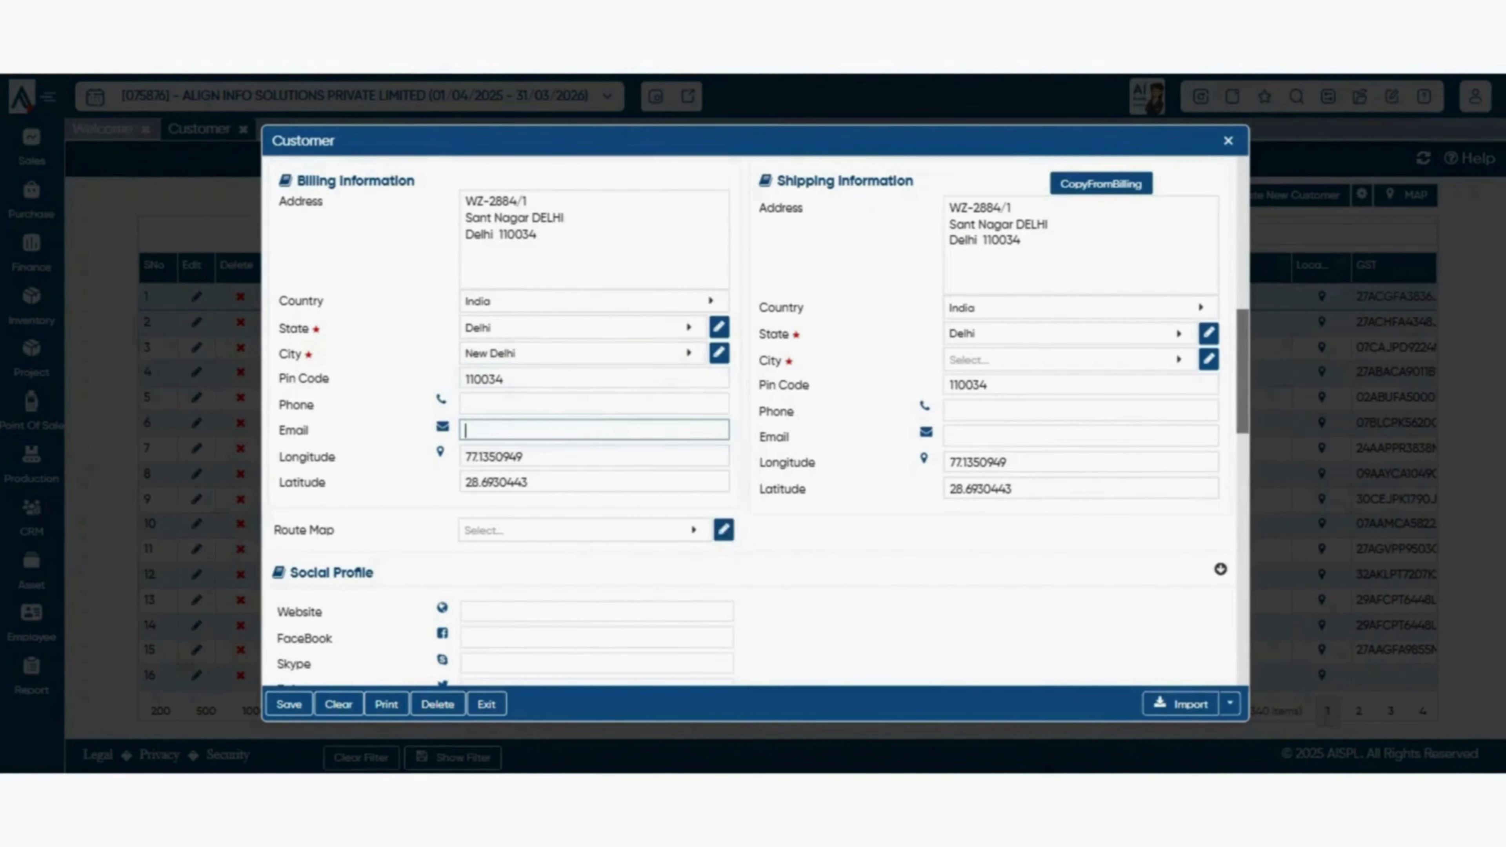
double_click(551, 456)
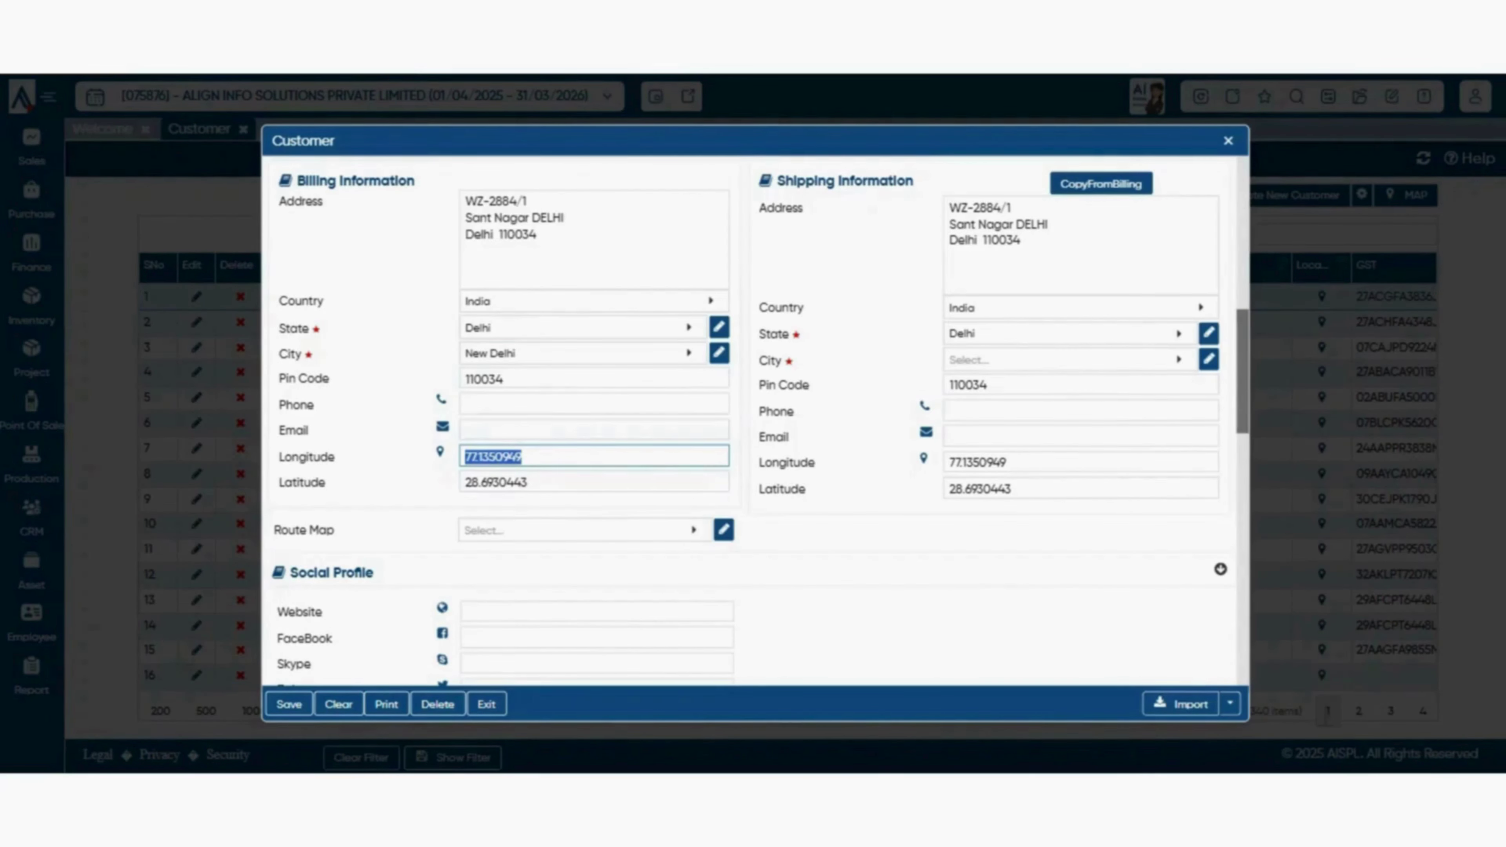
double_click(588, 380)
scroll(588, 380, "down", 3)
left_click(585, 309)
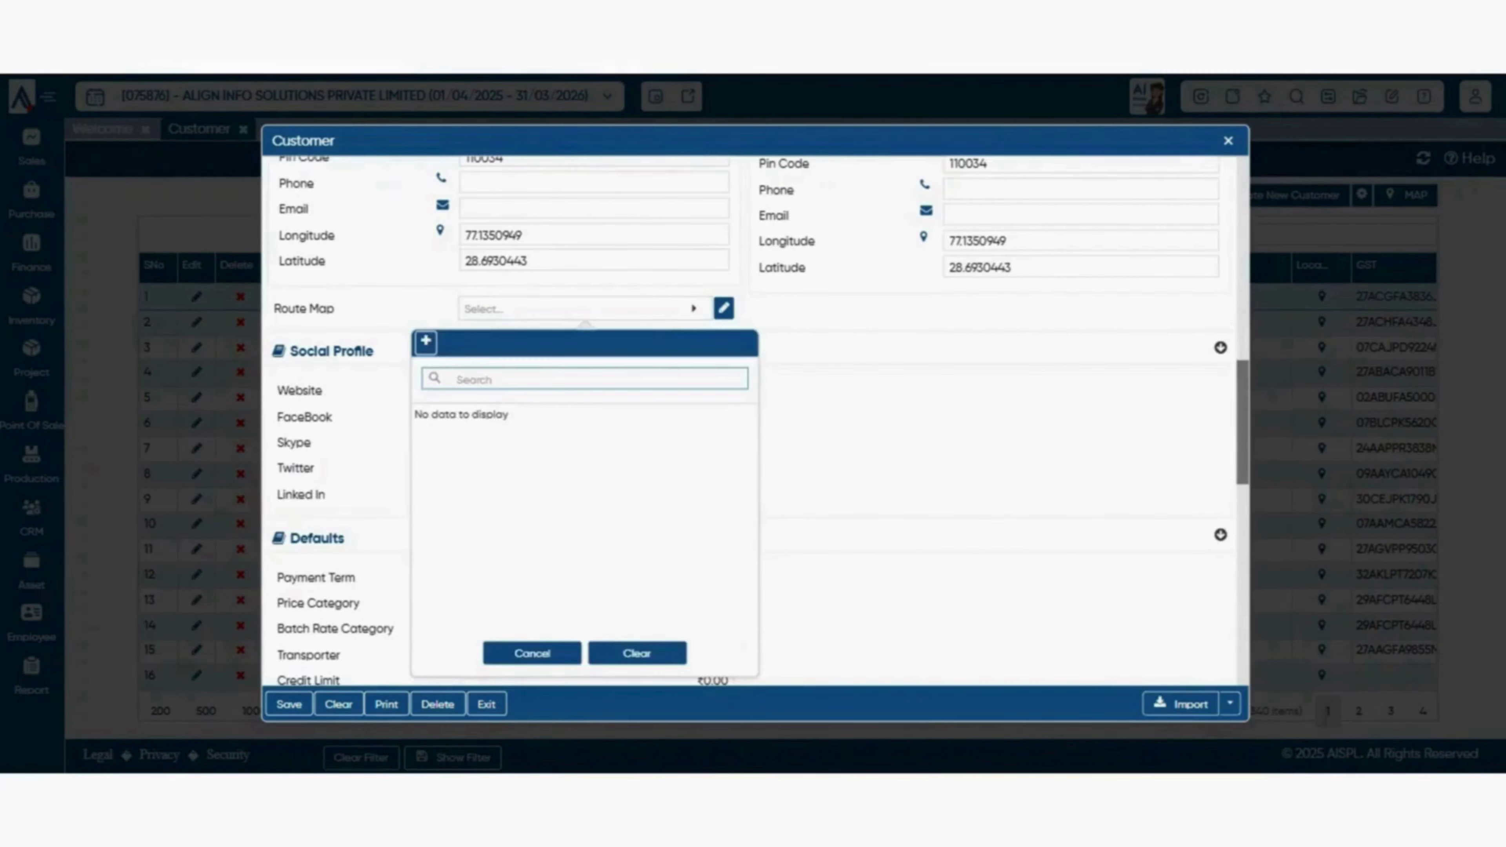
left_click(533, 653)
left_click(585, 316)
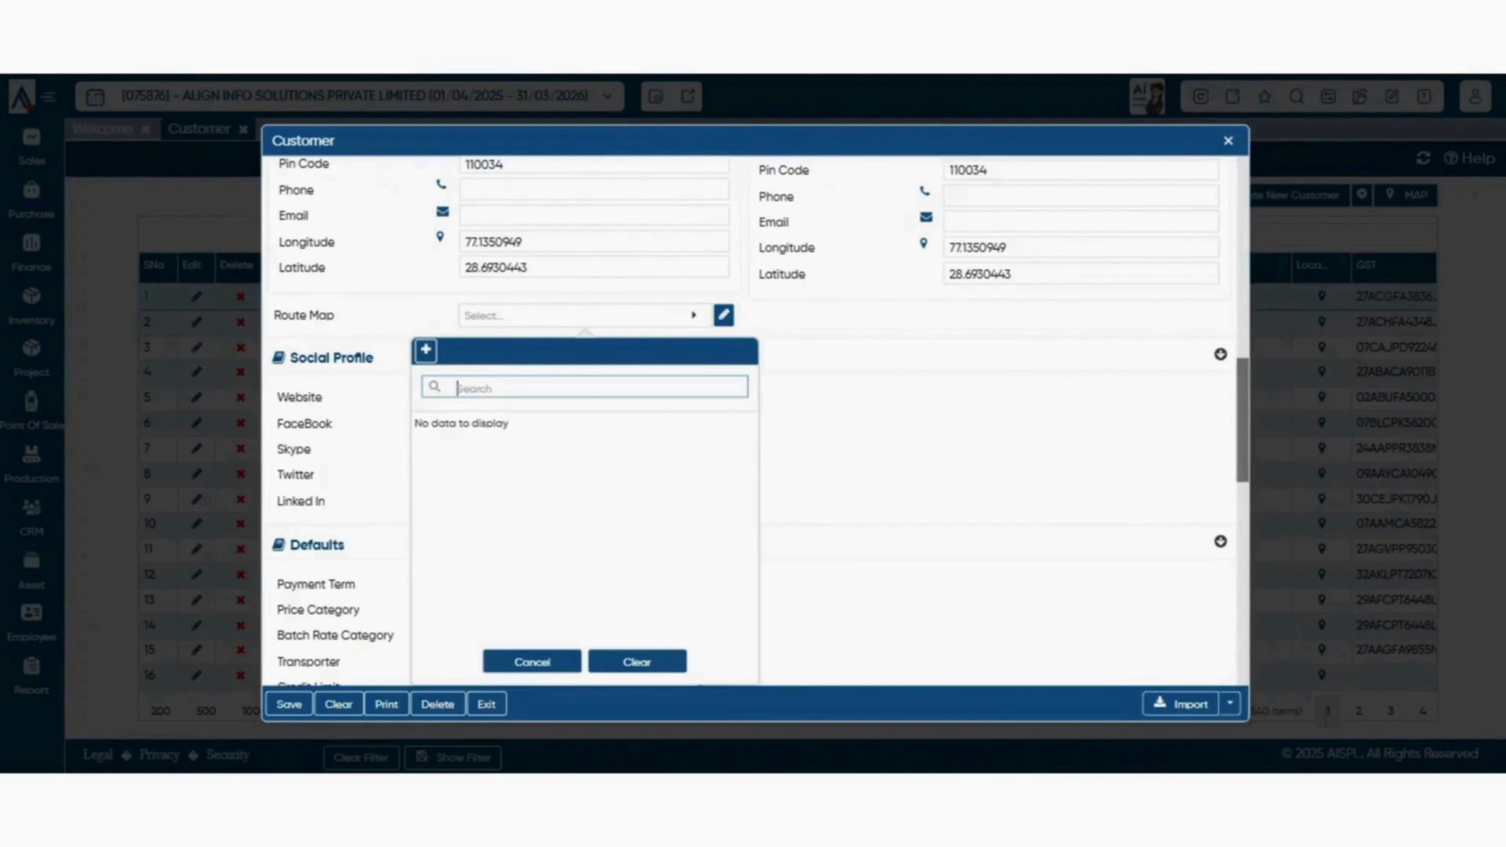
left_click(533, 662)
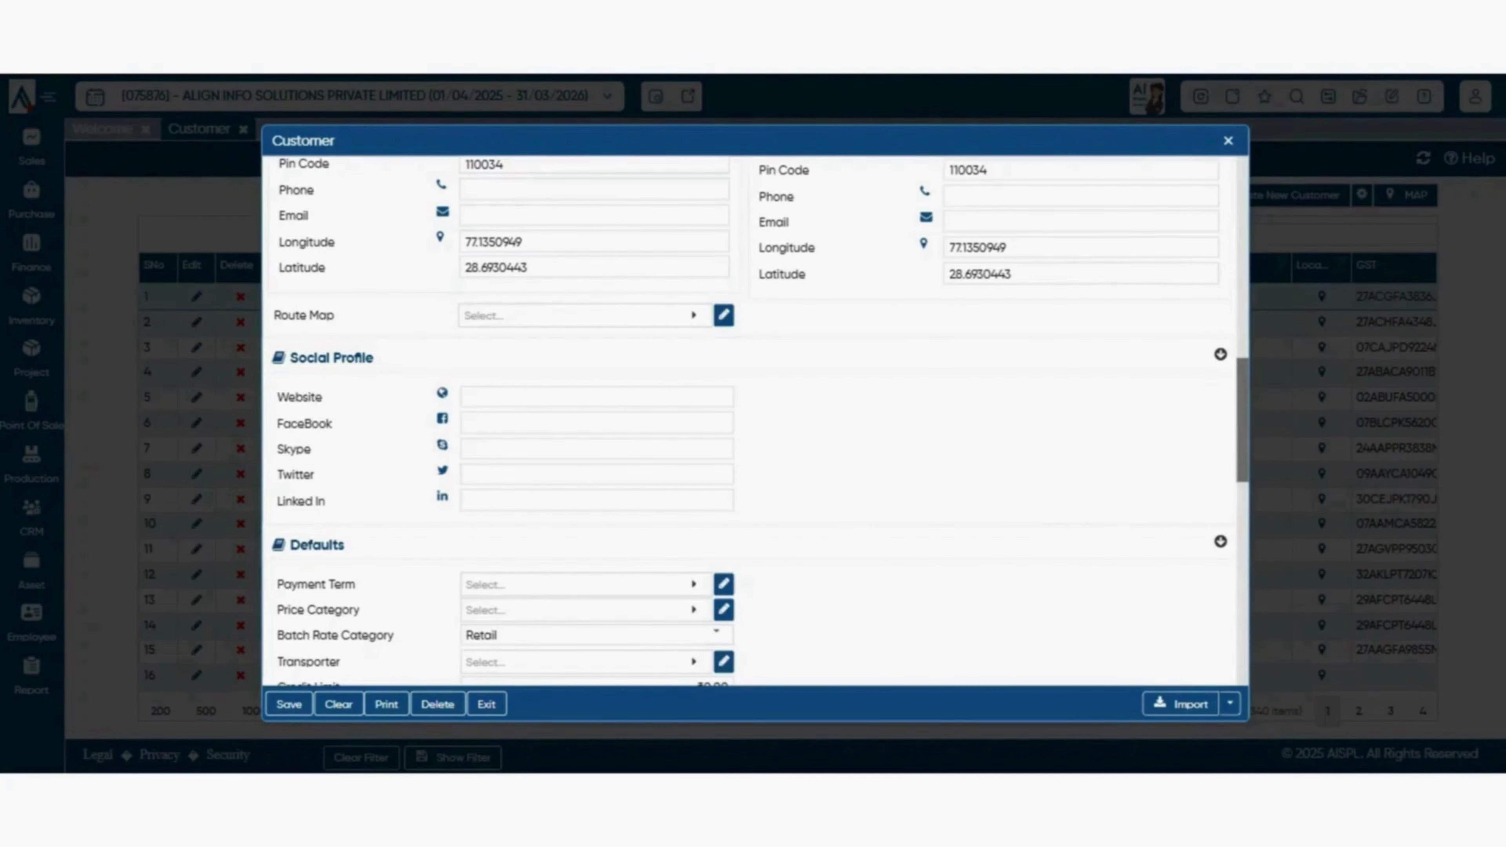
left_click(694, 316)
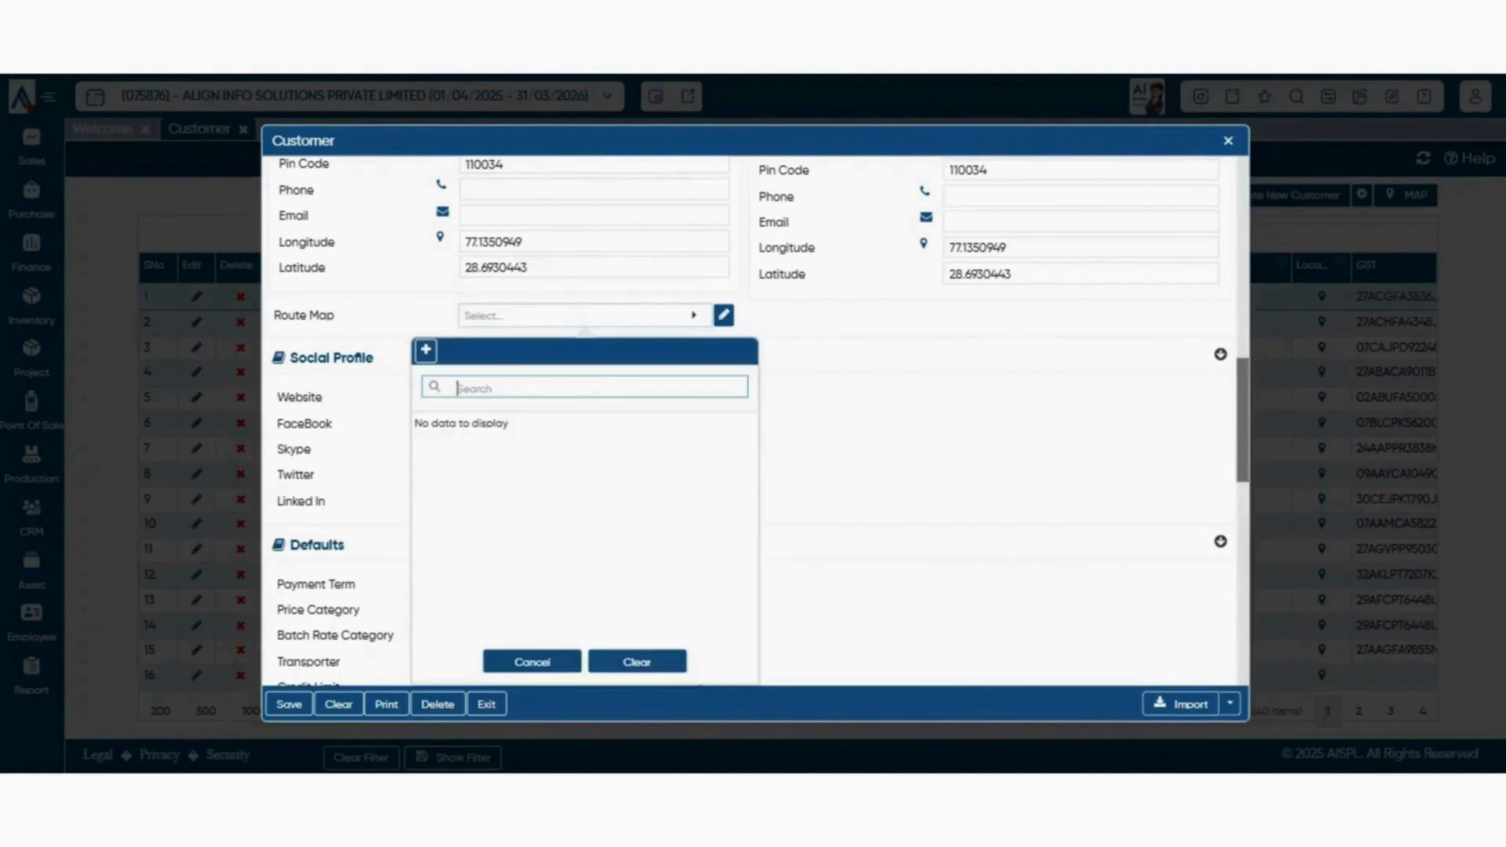
left_click(694, 315)
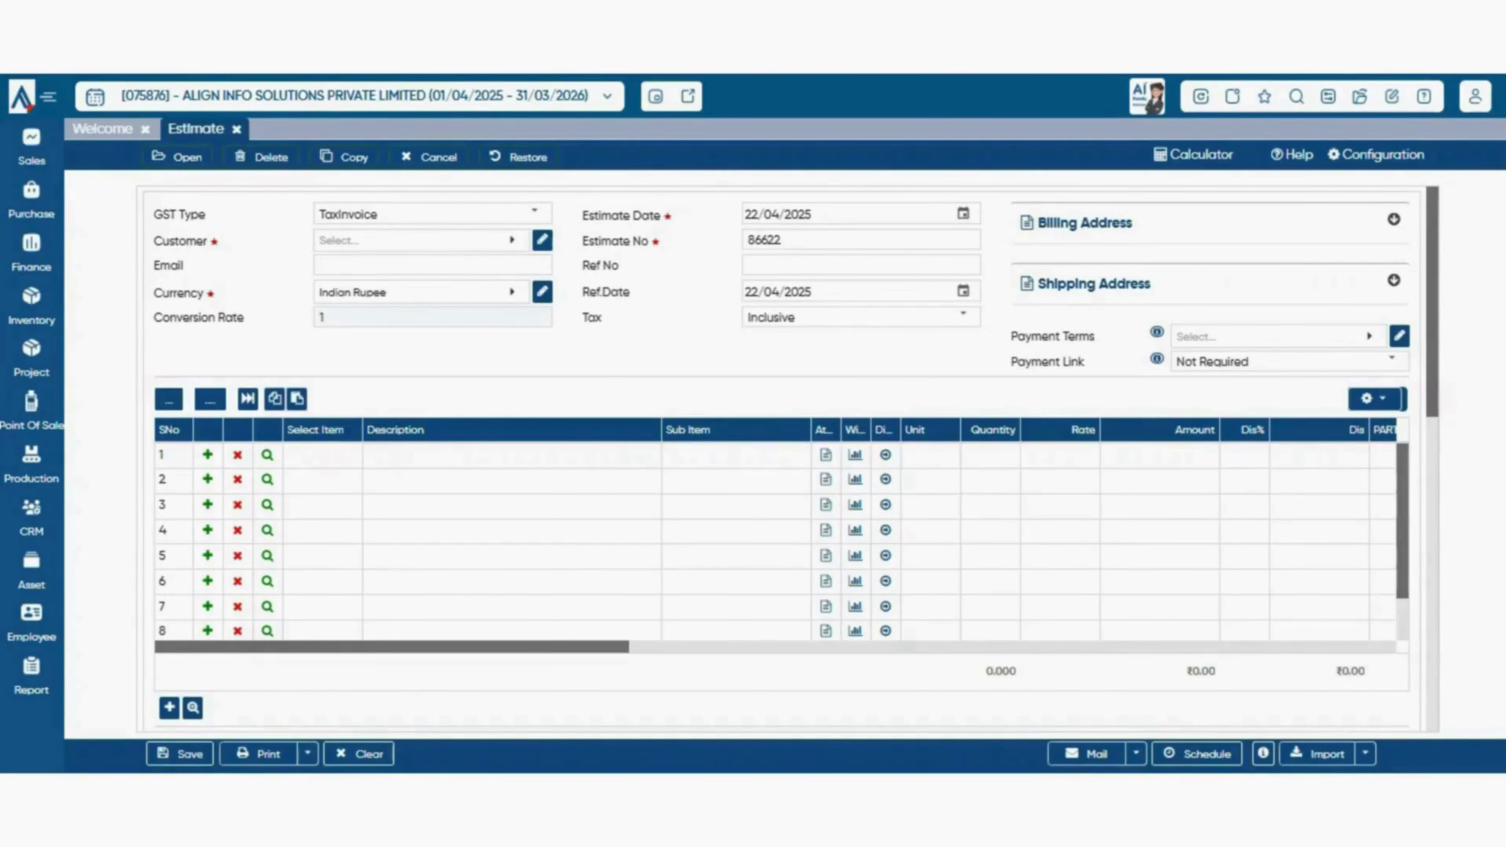
- Start a new sales estimate, keeping GST Type as TaxInvoice
left_click(32, 147)
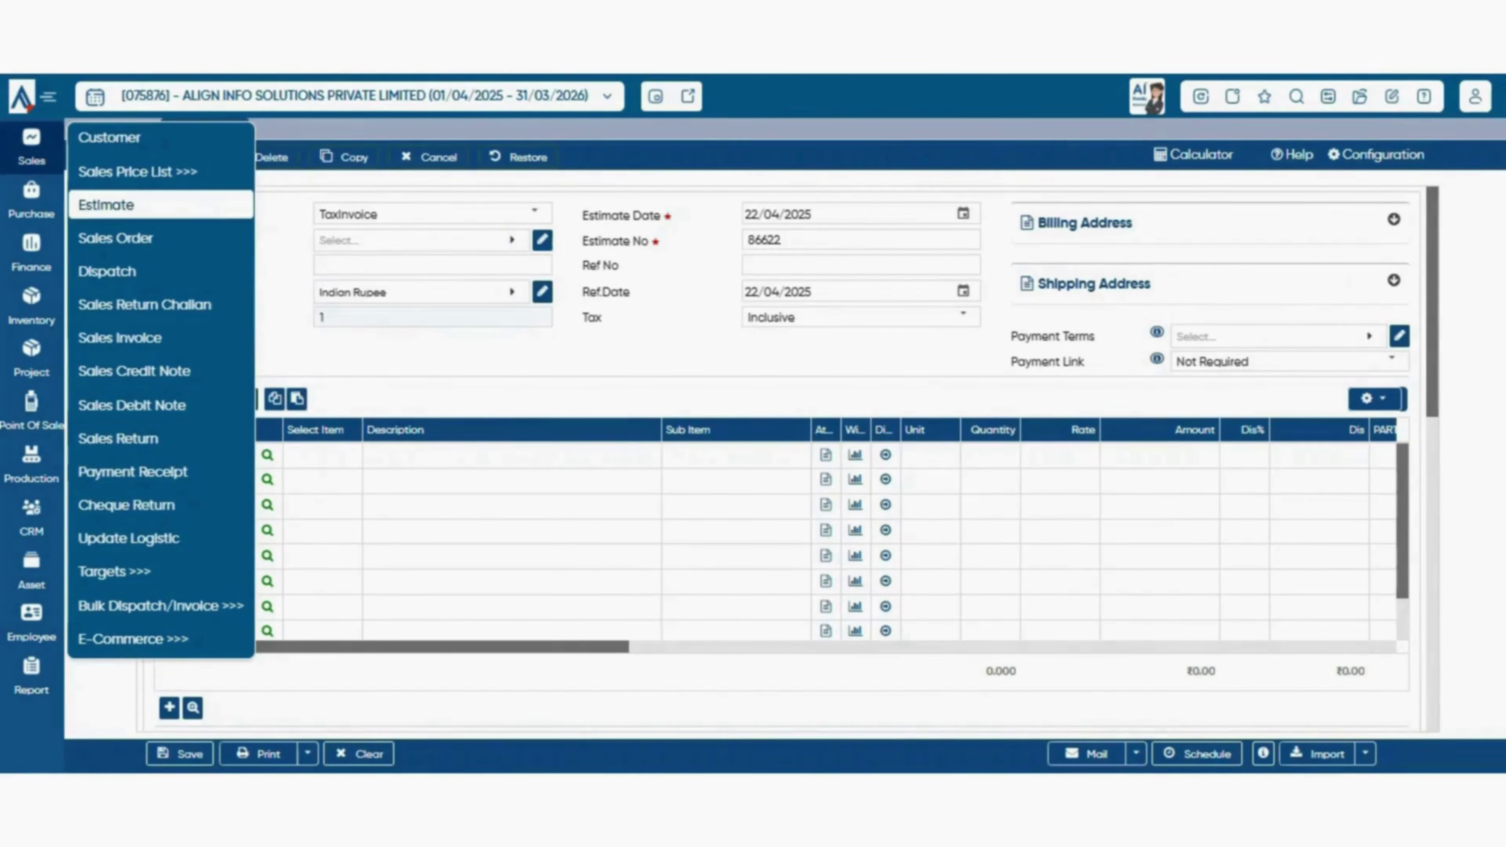
left_click(106, 205)
left_click(534, 213)
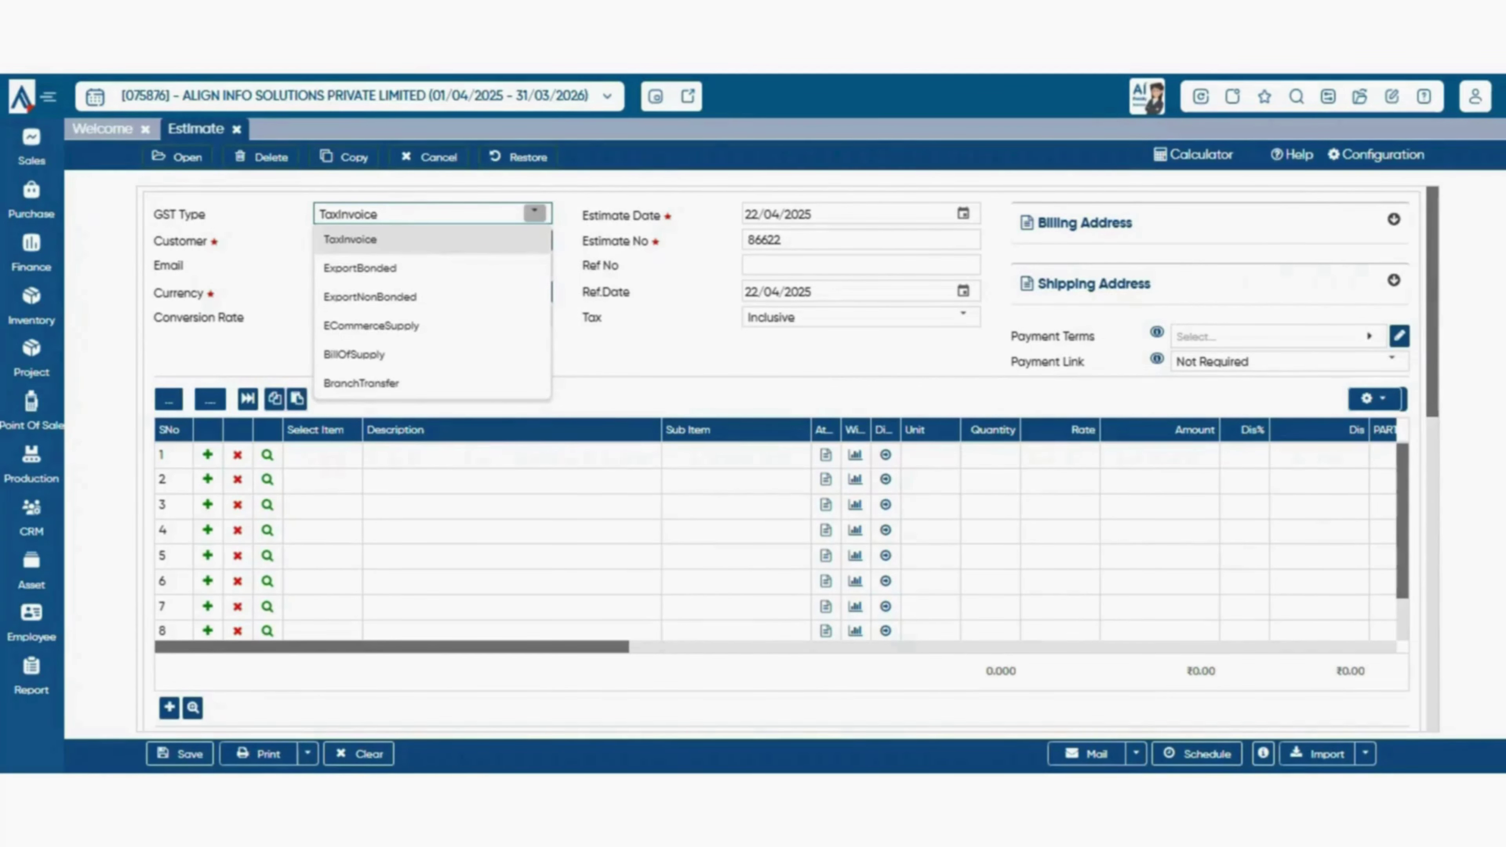
left_click(353, 242)
- Search 'btw' and select BTW INDIA PVT. LTD. as the estimate's customer
left_click(421, 240)
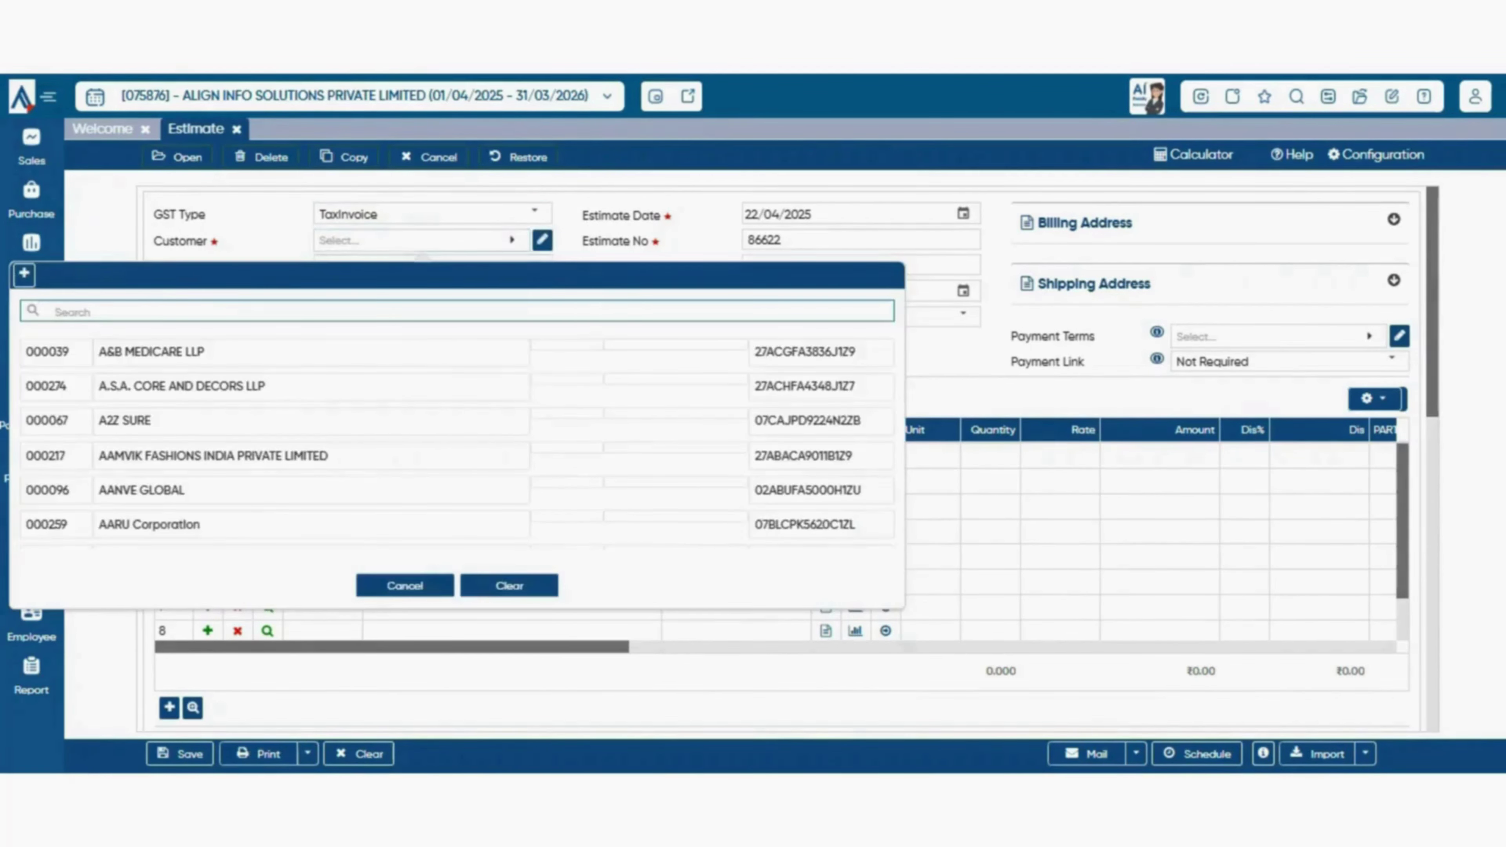
key("Escape")
left_click(421, 240)
type("btw")
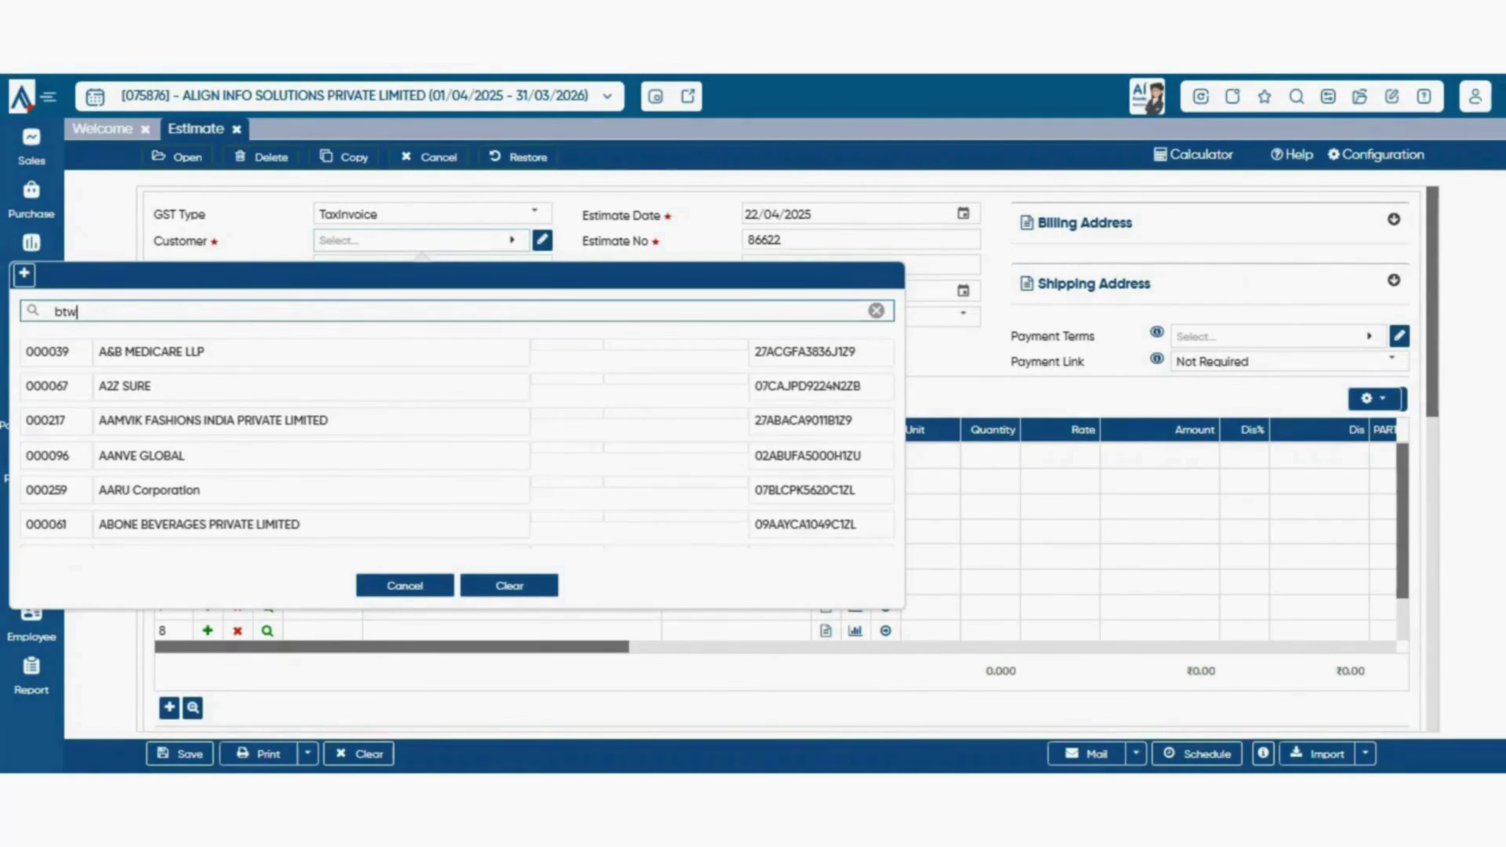
left_click(296, 352)
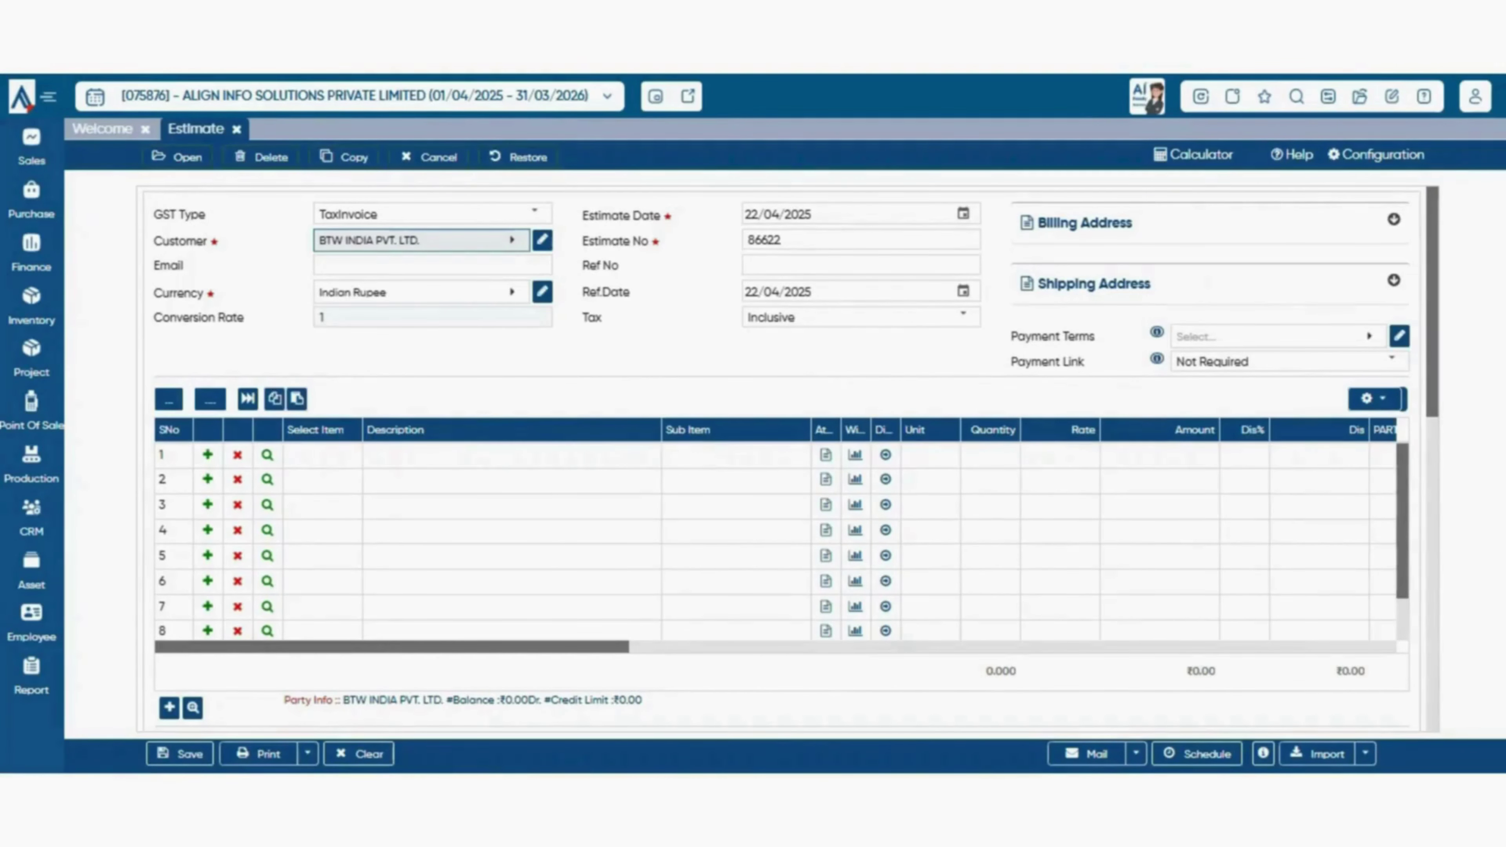
- Try Saudi Riyal as the currency, then leave it at Indian Rupee
left_click(432, 265)
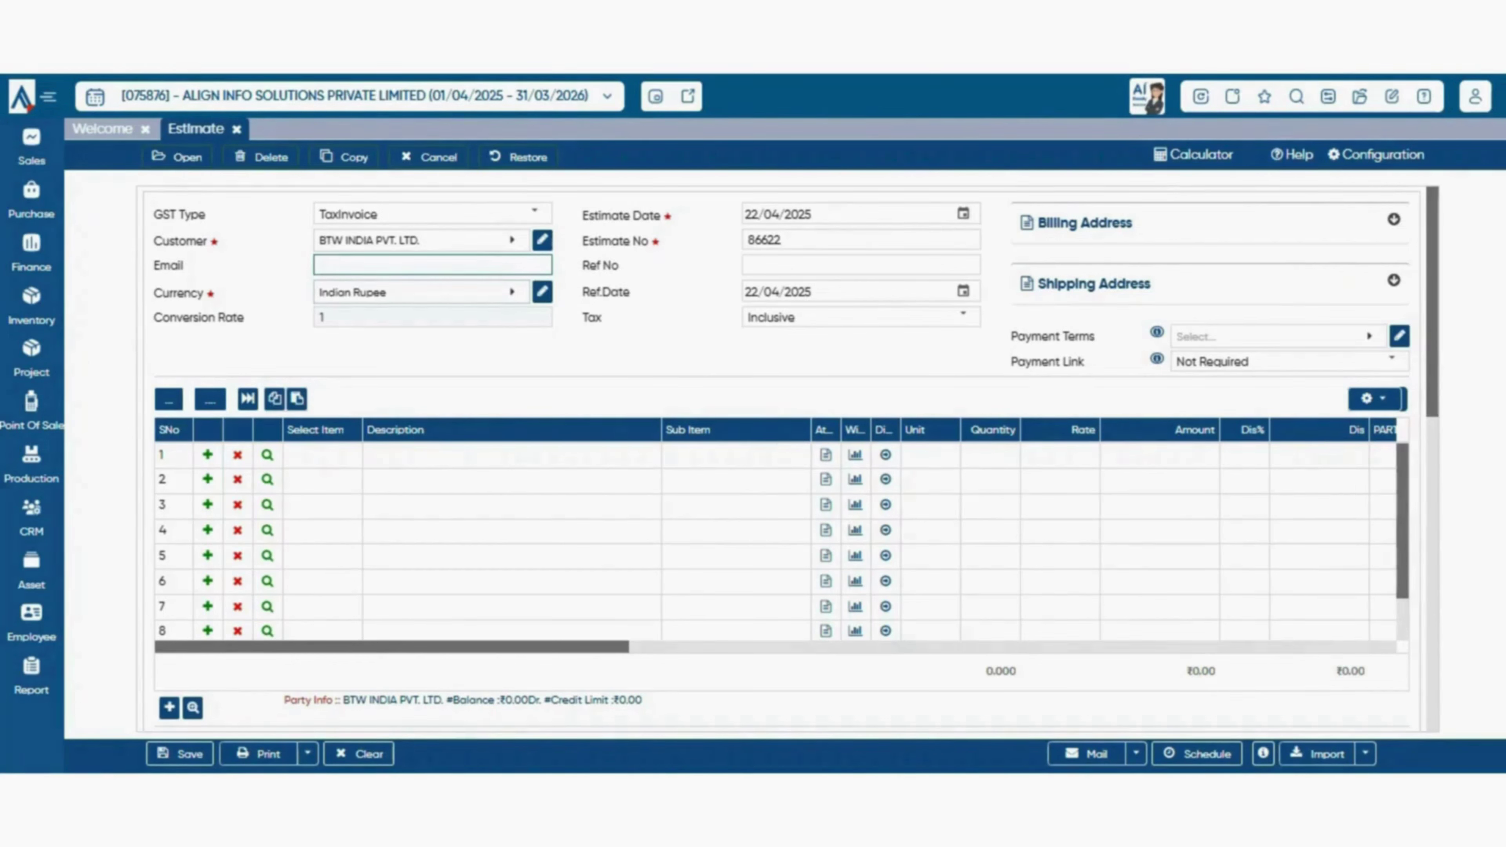
key("Tab")
key("Return")
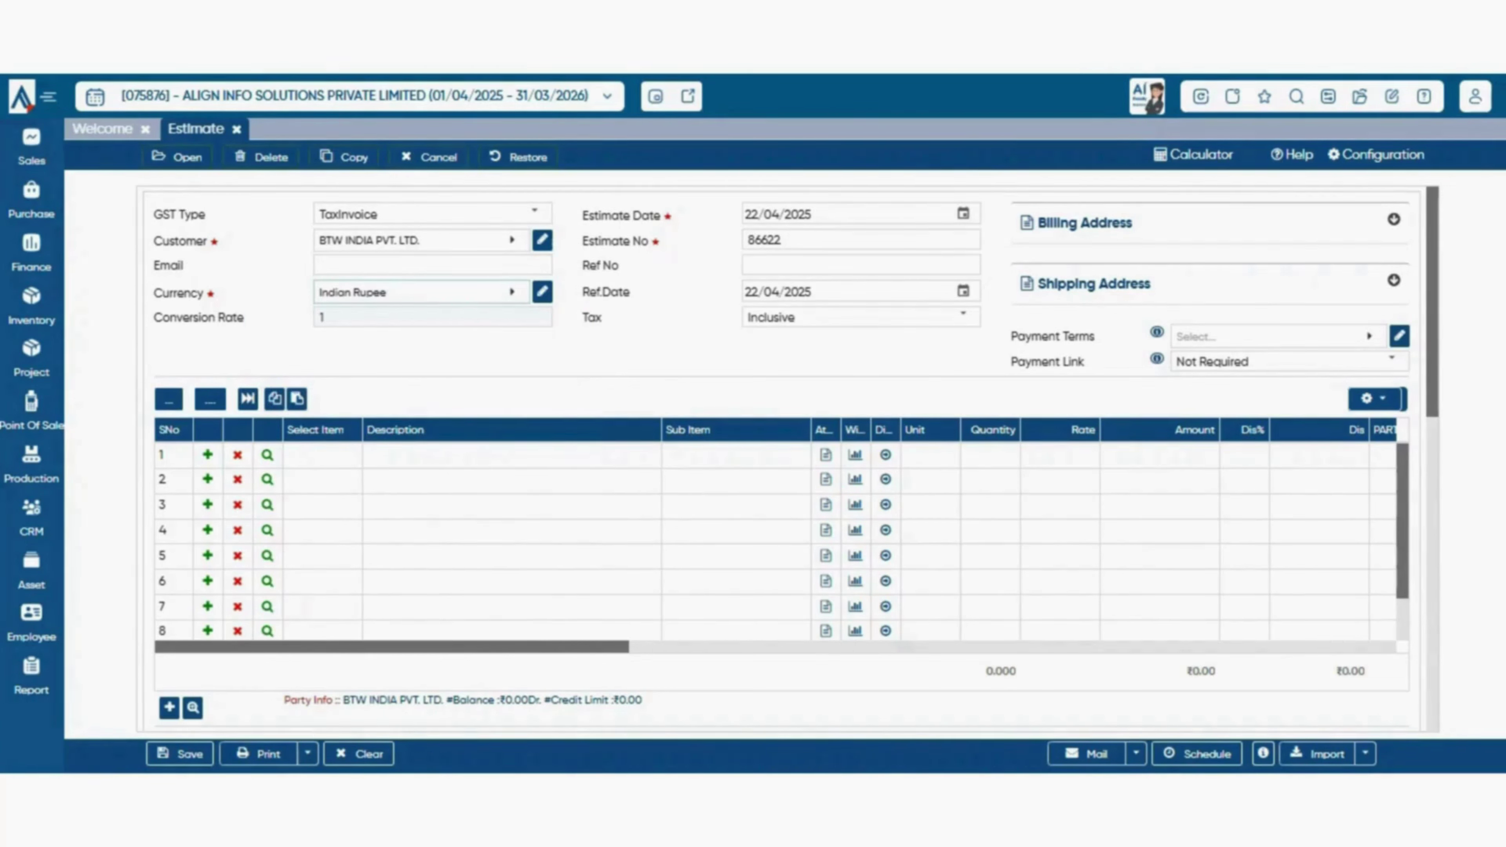
left_click(513, 292)
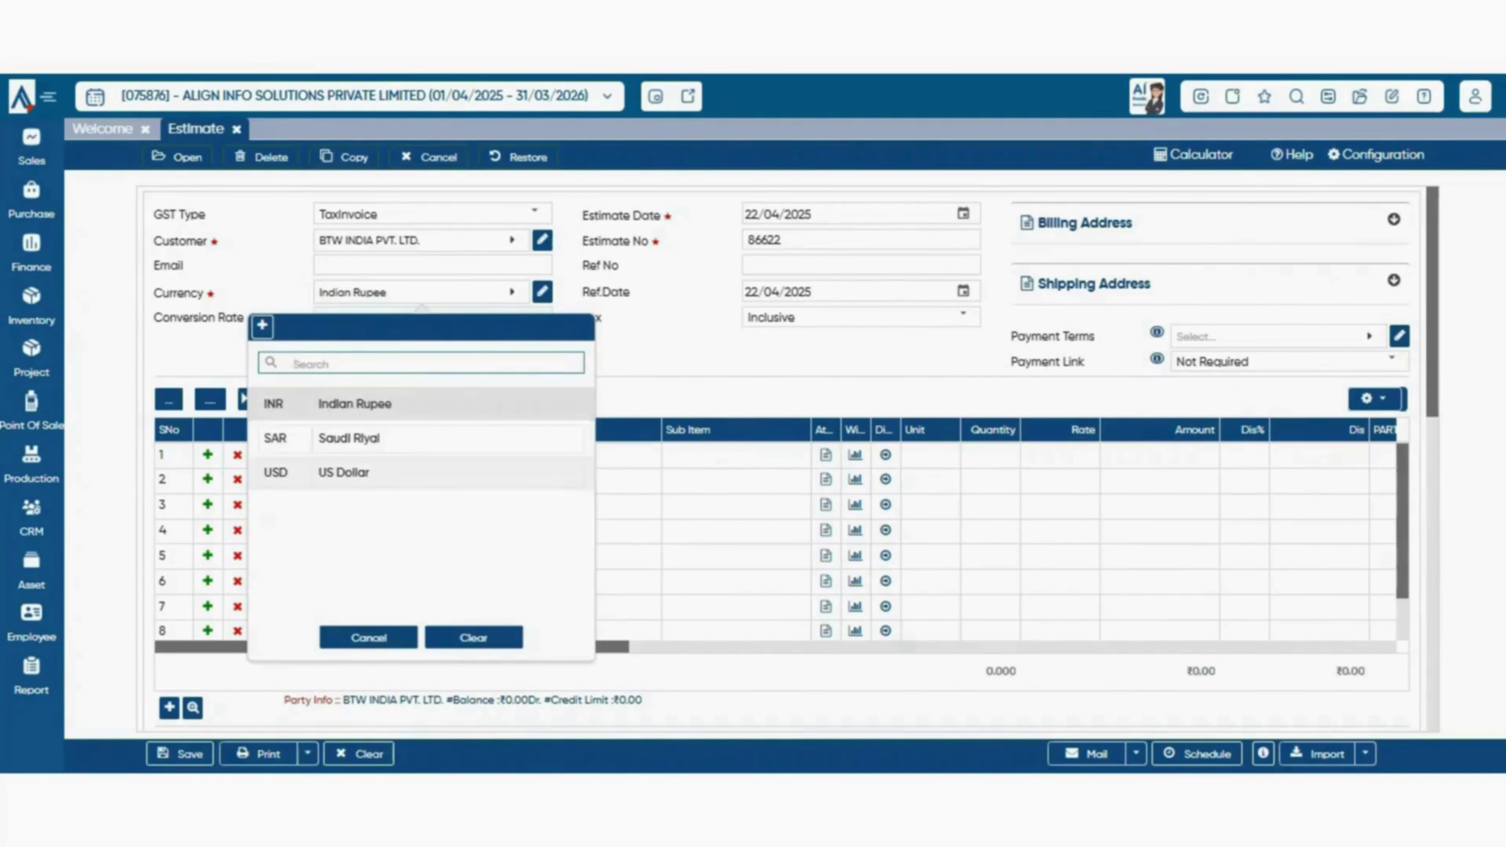
left_click(351, 439)
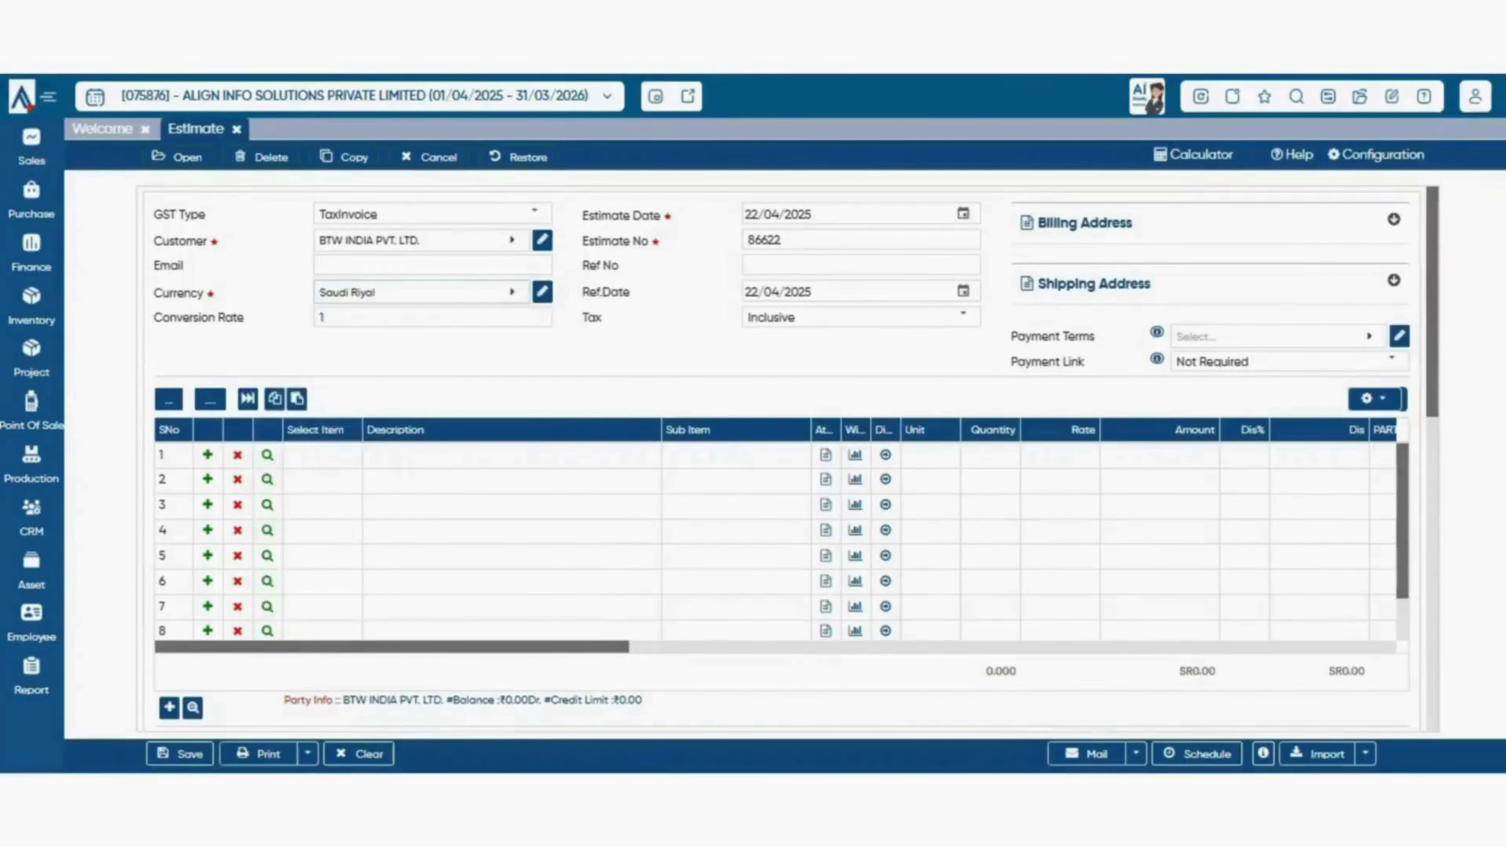
left_click(513, 292)
key("Return")
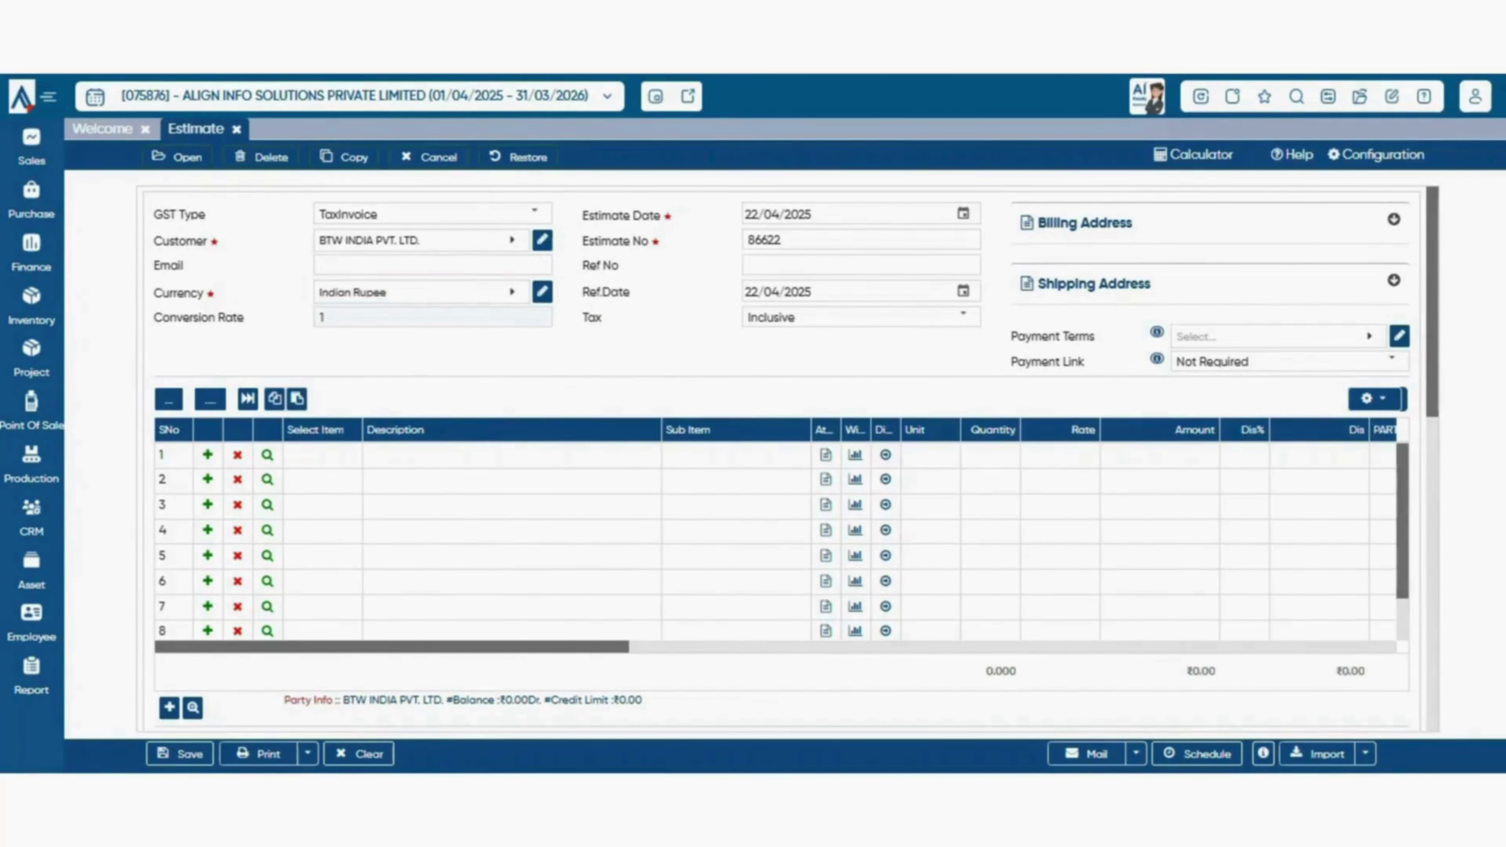
left_click(512, 291)
left_click(351, 473)
- Review Estimate Date, Estimate No and Ref No, and bring up the inclusive/exclusive tax choice
left_click(963, 214)
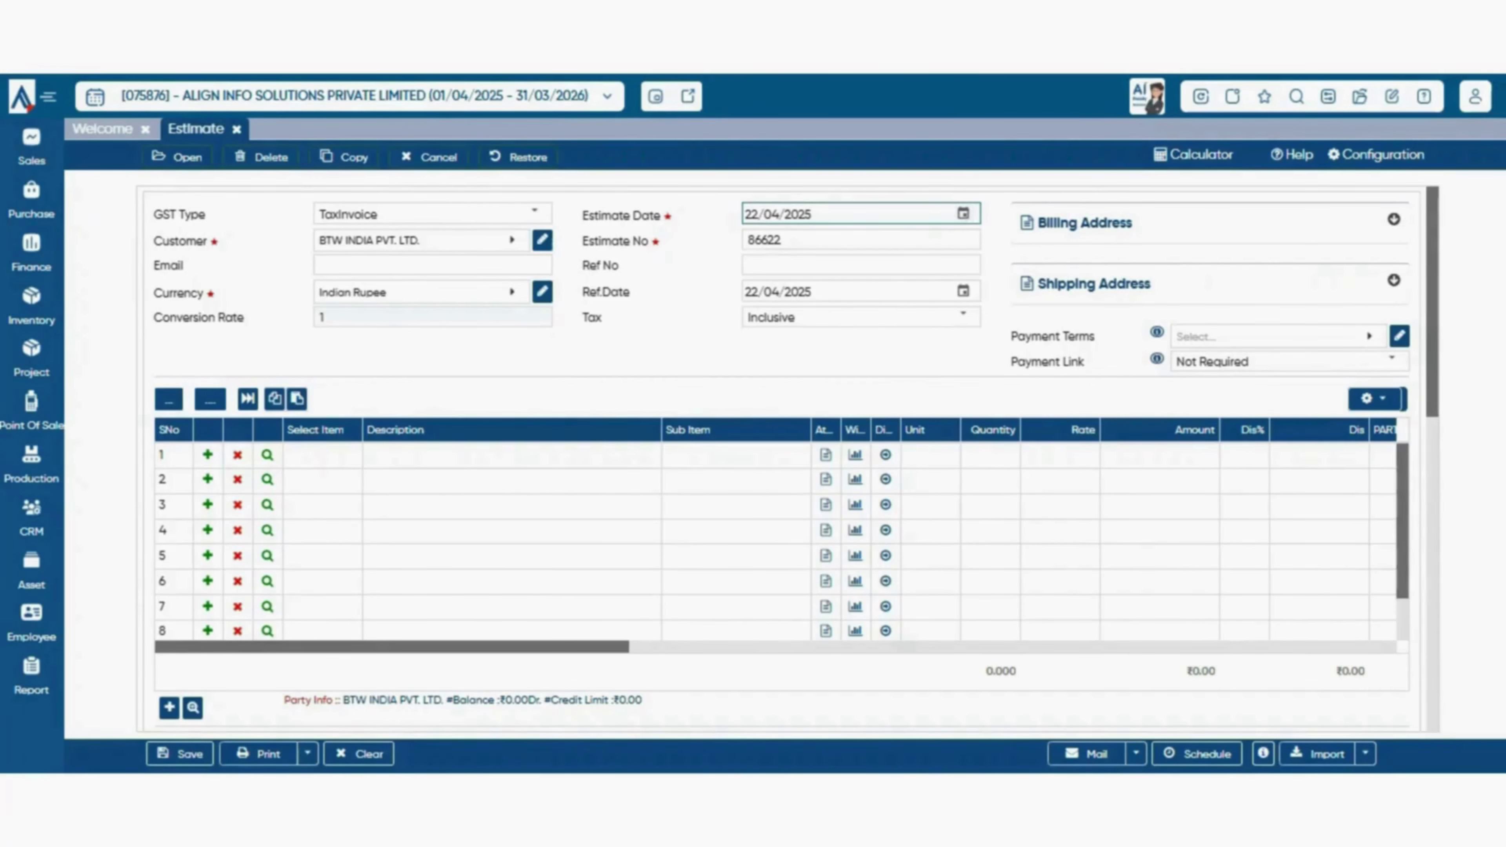
left_click(780, 239)
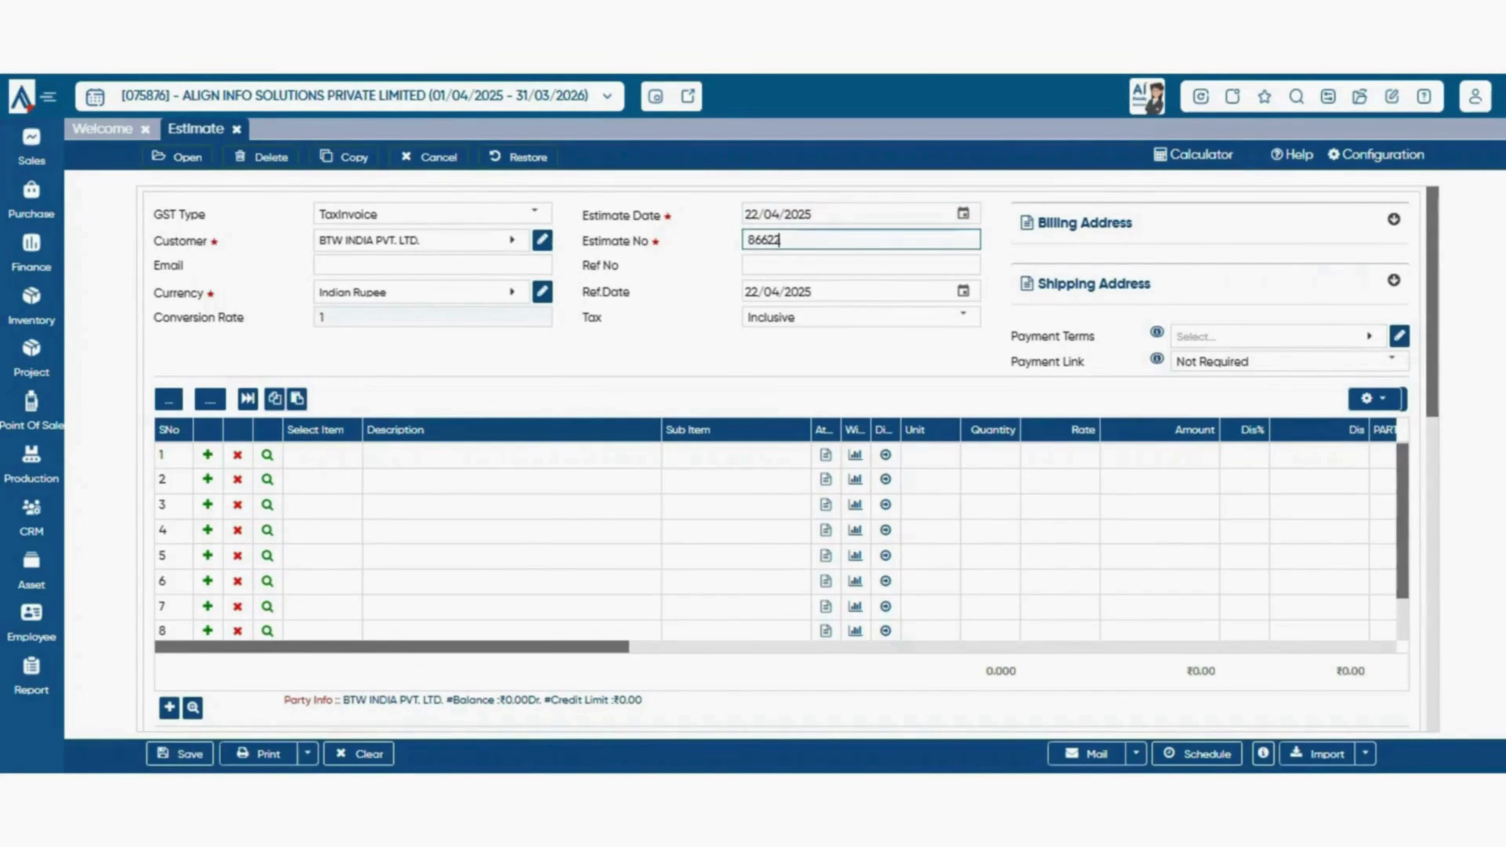
key("Tab")
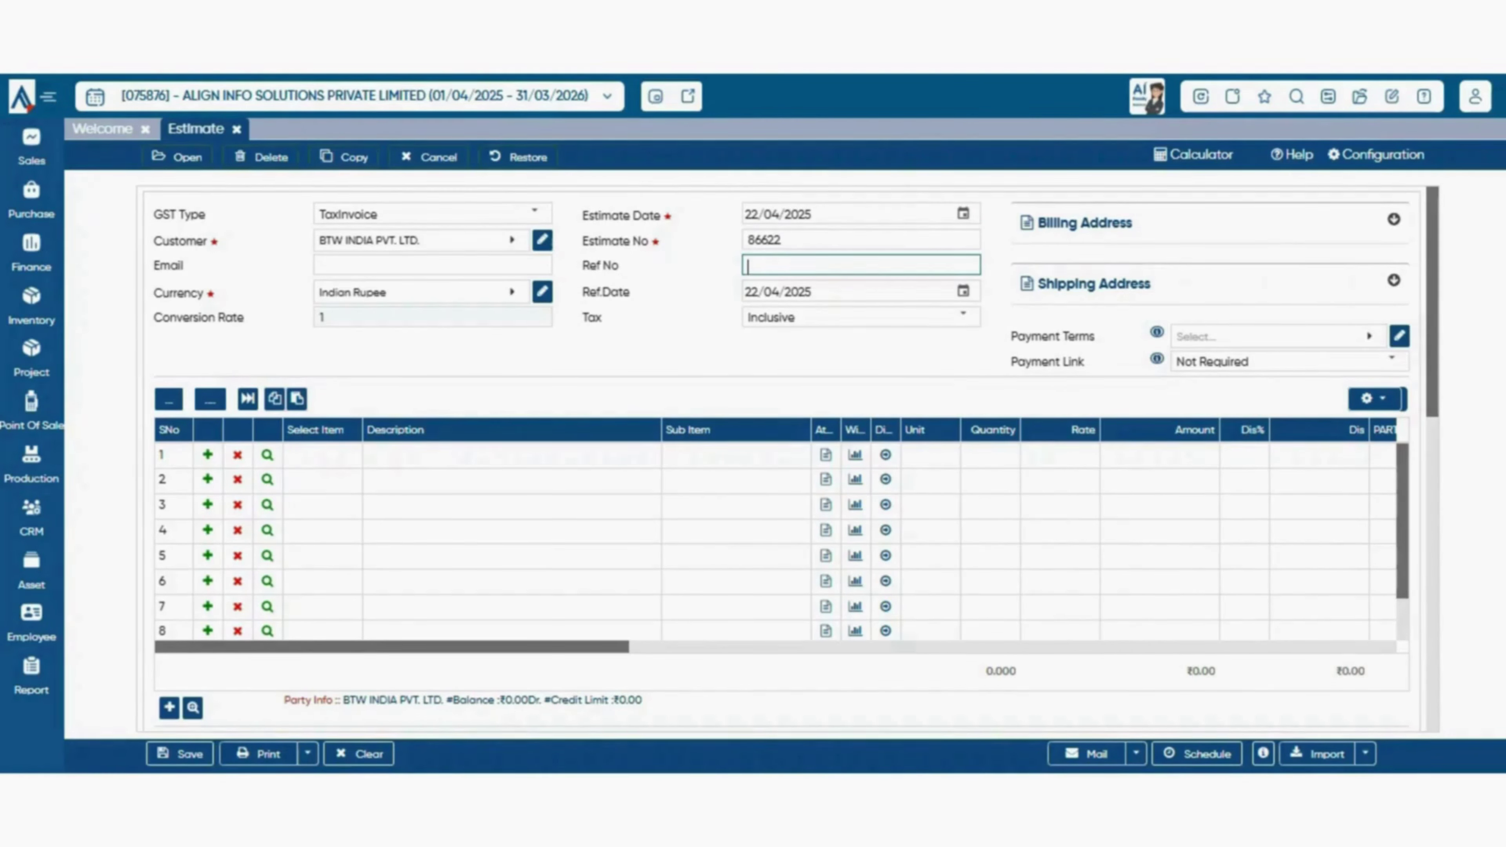
left_click(963, 317)
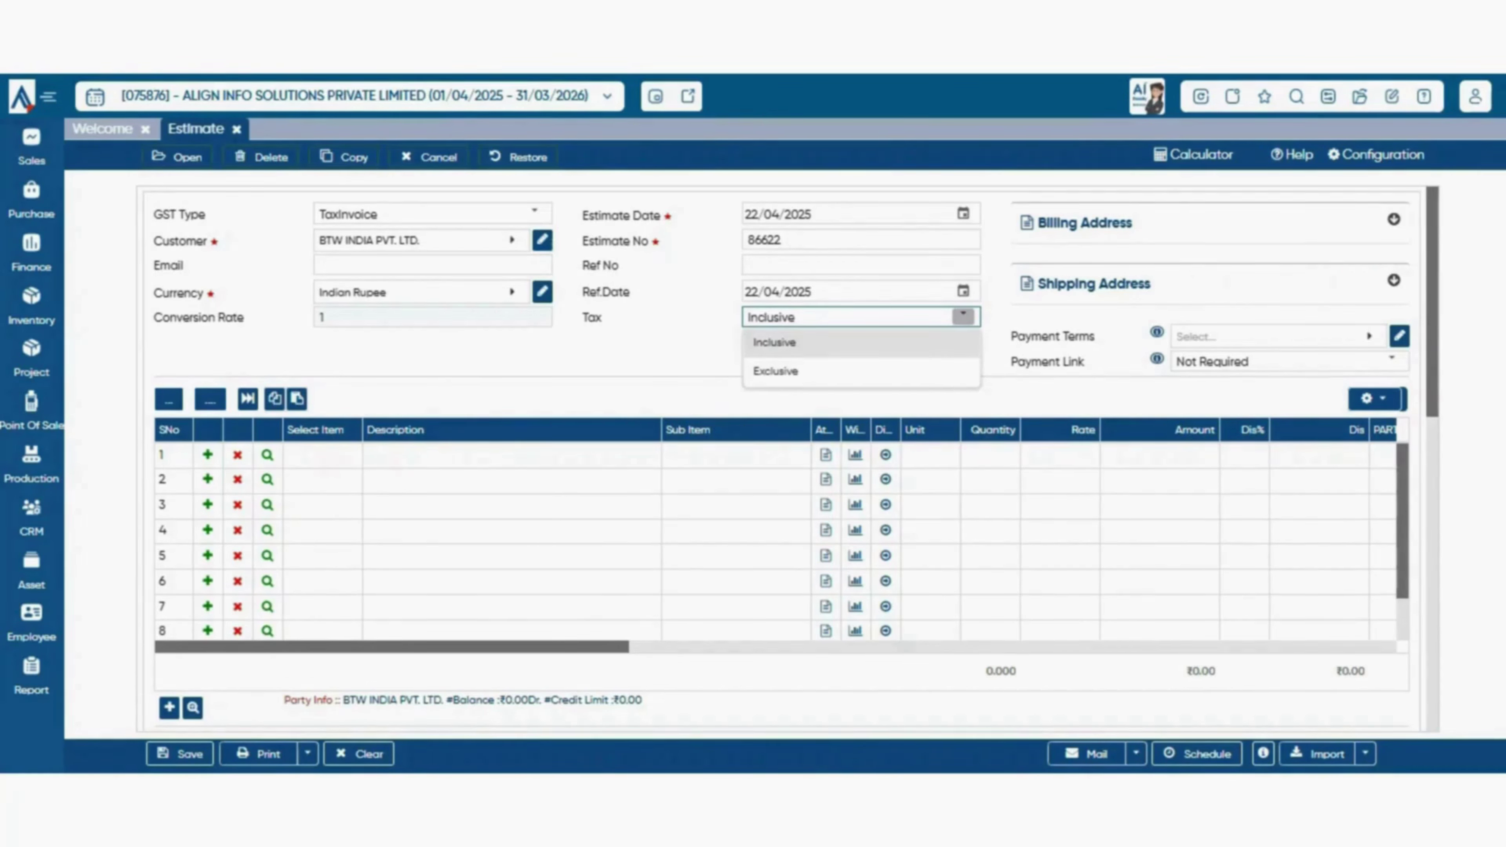
- Switch the tax to Exclusive and expand the Billing Address and Shipping Address panels
left_click(775, 372)
left_click(1393, 220)
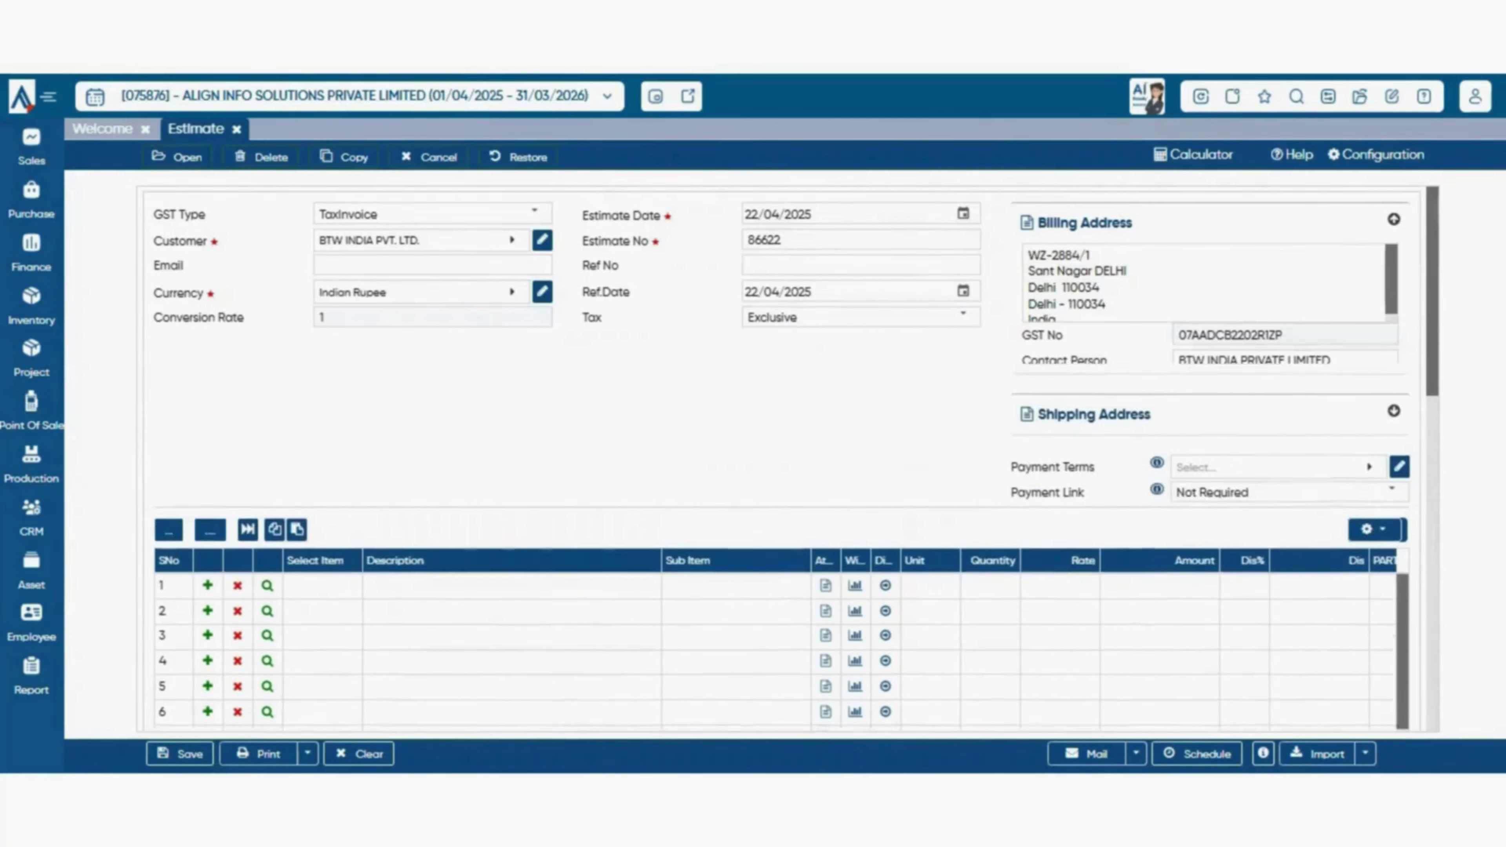
left_click(1126, 271)
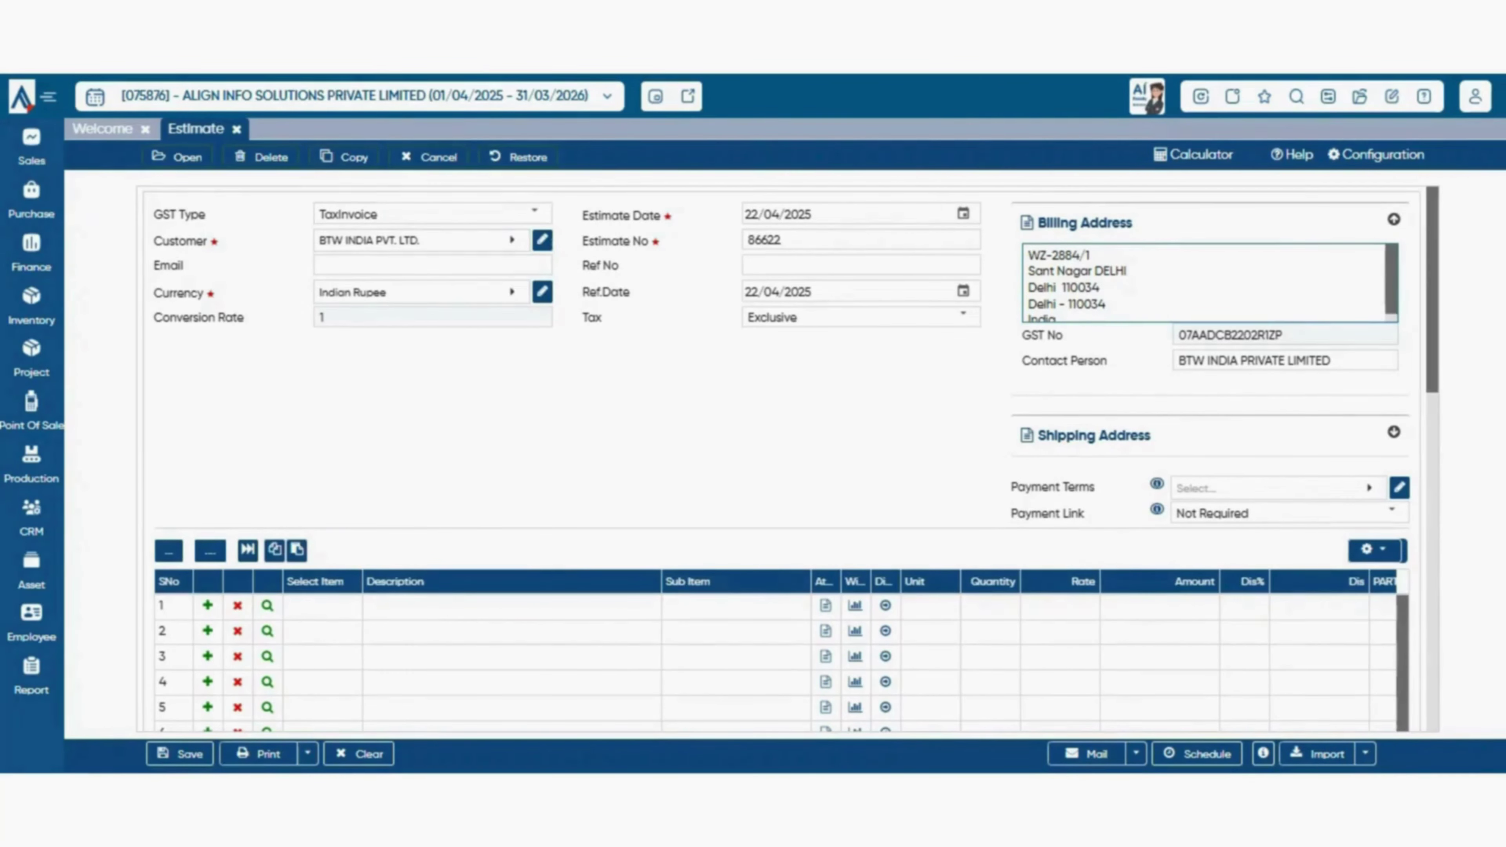
scroll(1209, 284, "down", 1)
left_click(1331, 361)
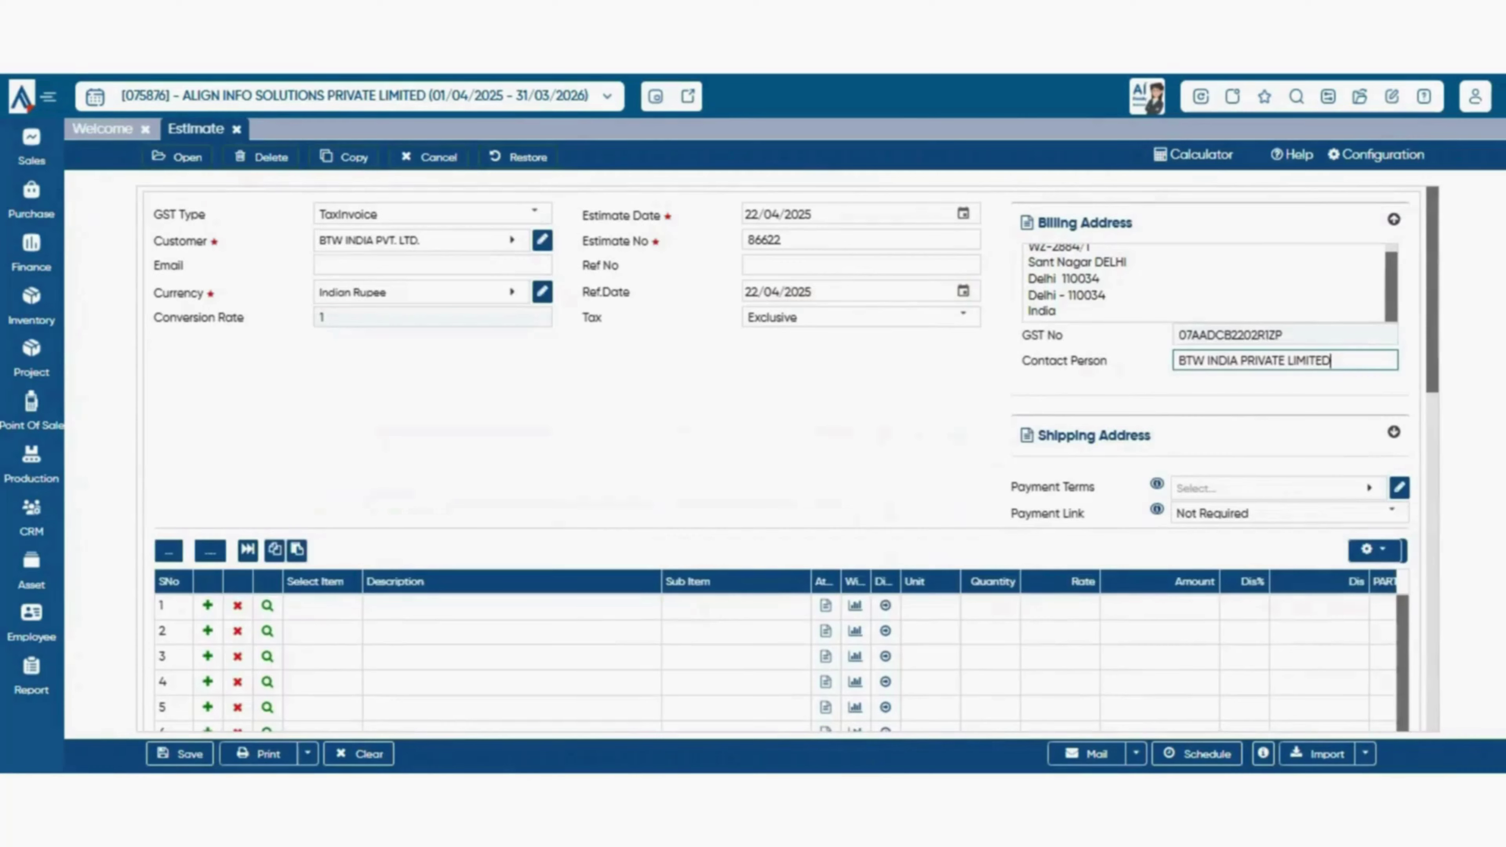
left_click(1393, 433)
scroll(781, 458, "down", 1)
scroll(782, 458, "down", 3)
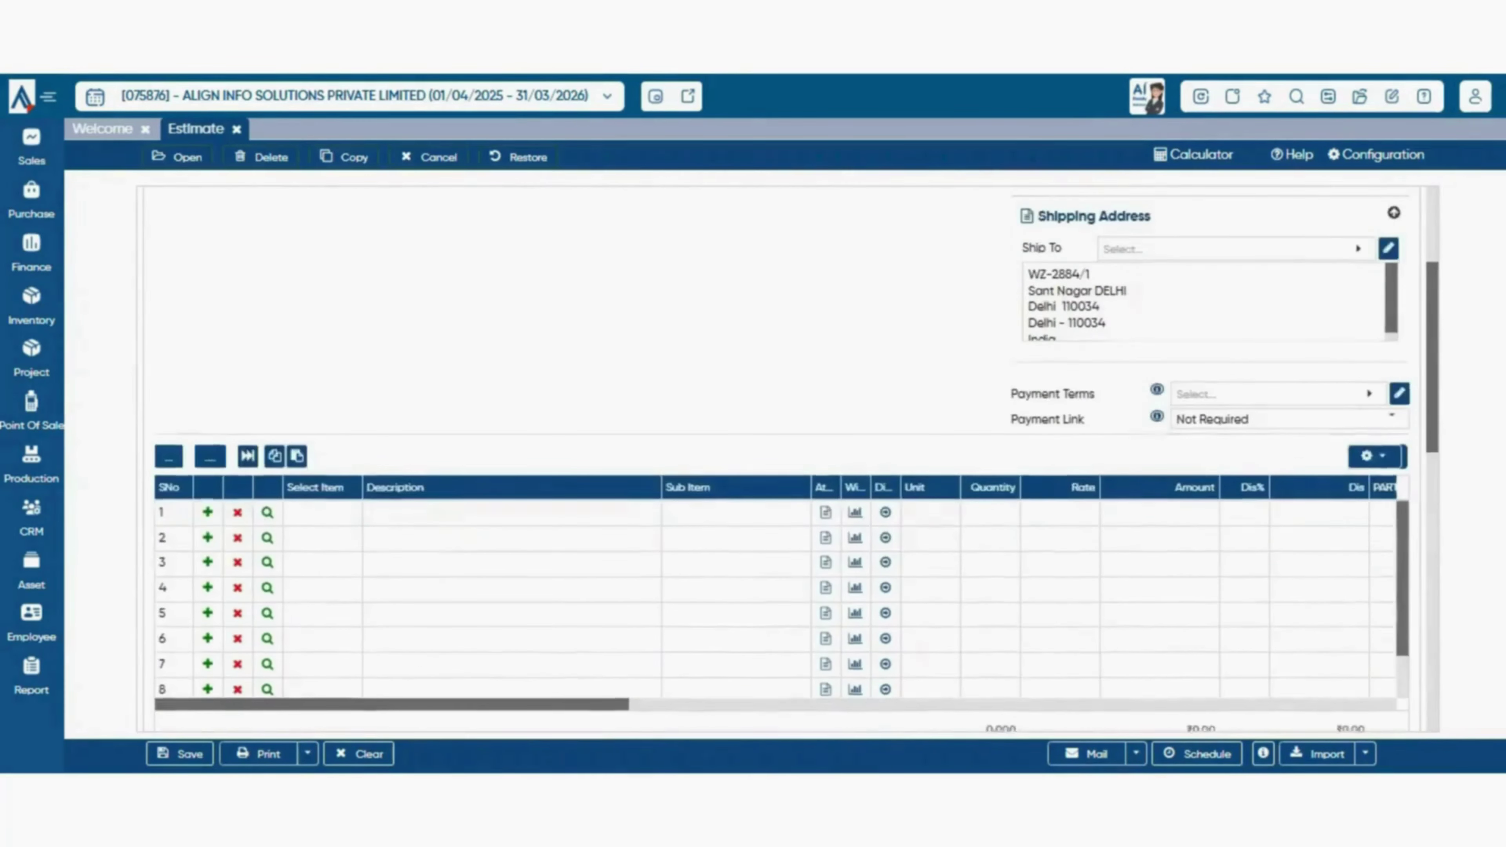
scroll(782, 458, "up", 4)
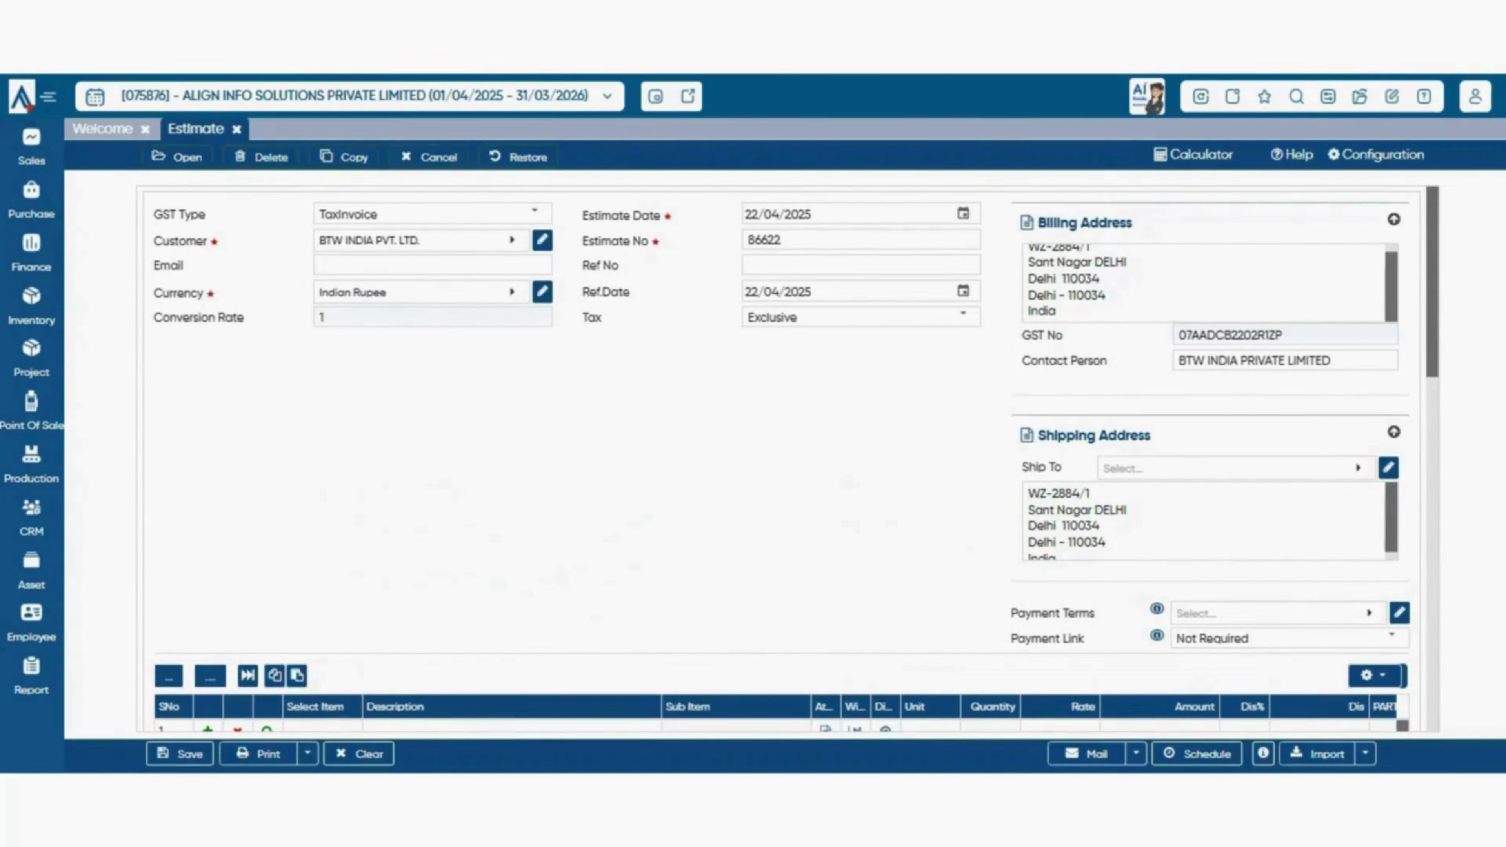
- Add a new shipping address named 'btw delhi', copying the party name into Legal Name
left_click(1236, 468)
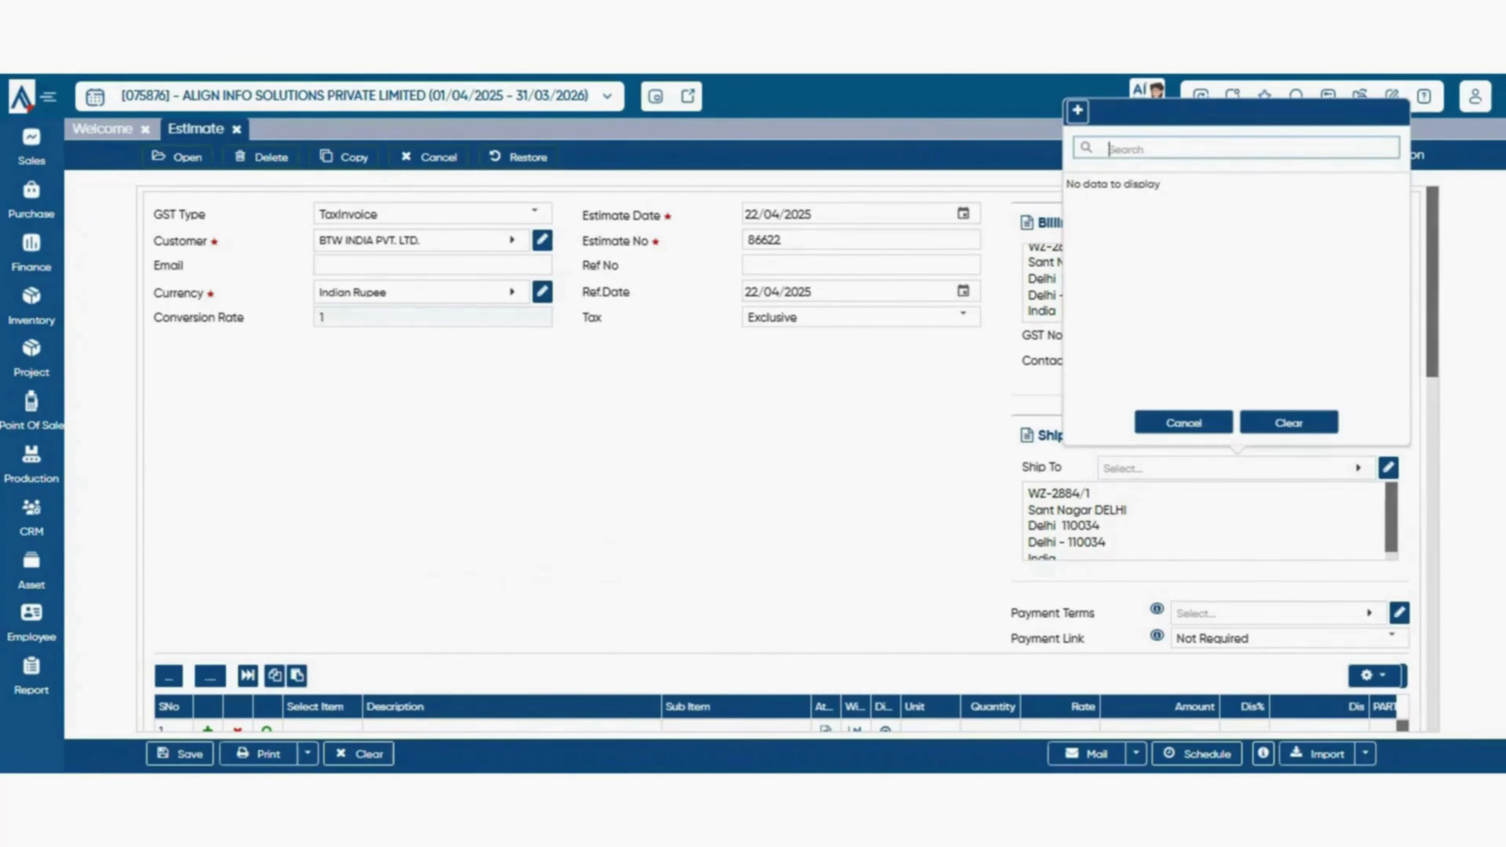
left_click(1078, 111)
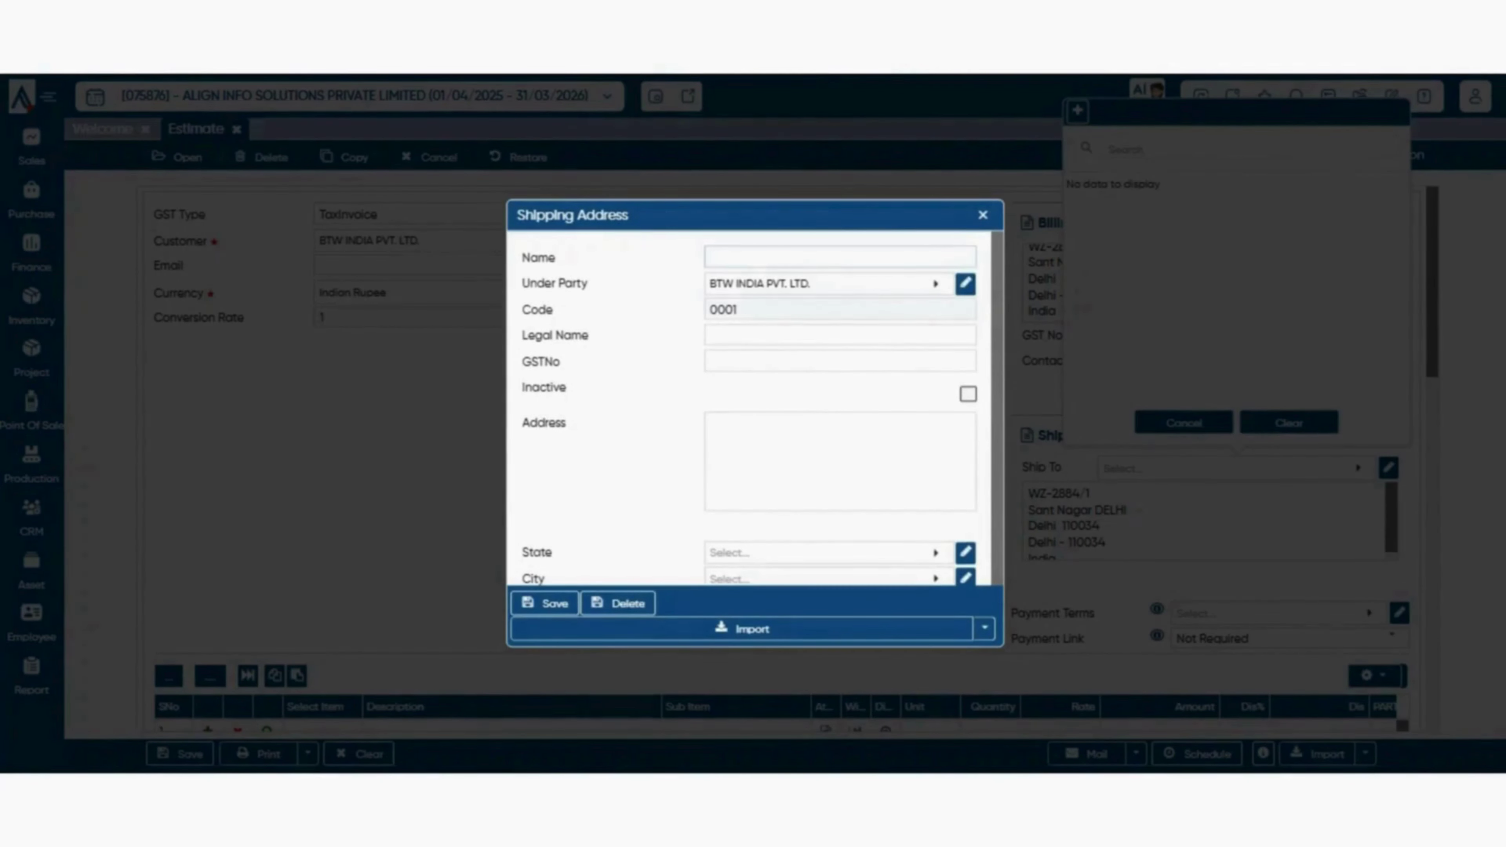
left_click(839, 256)
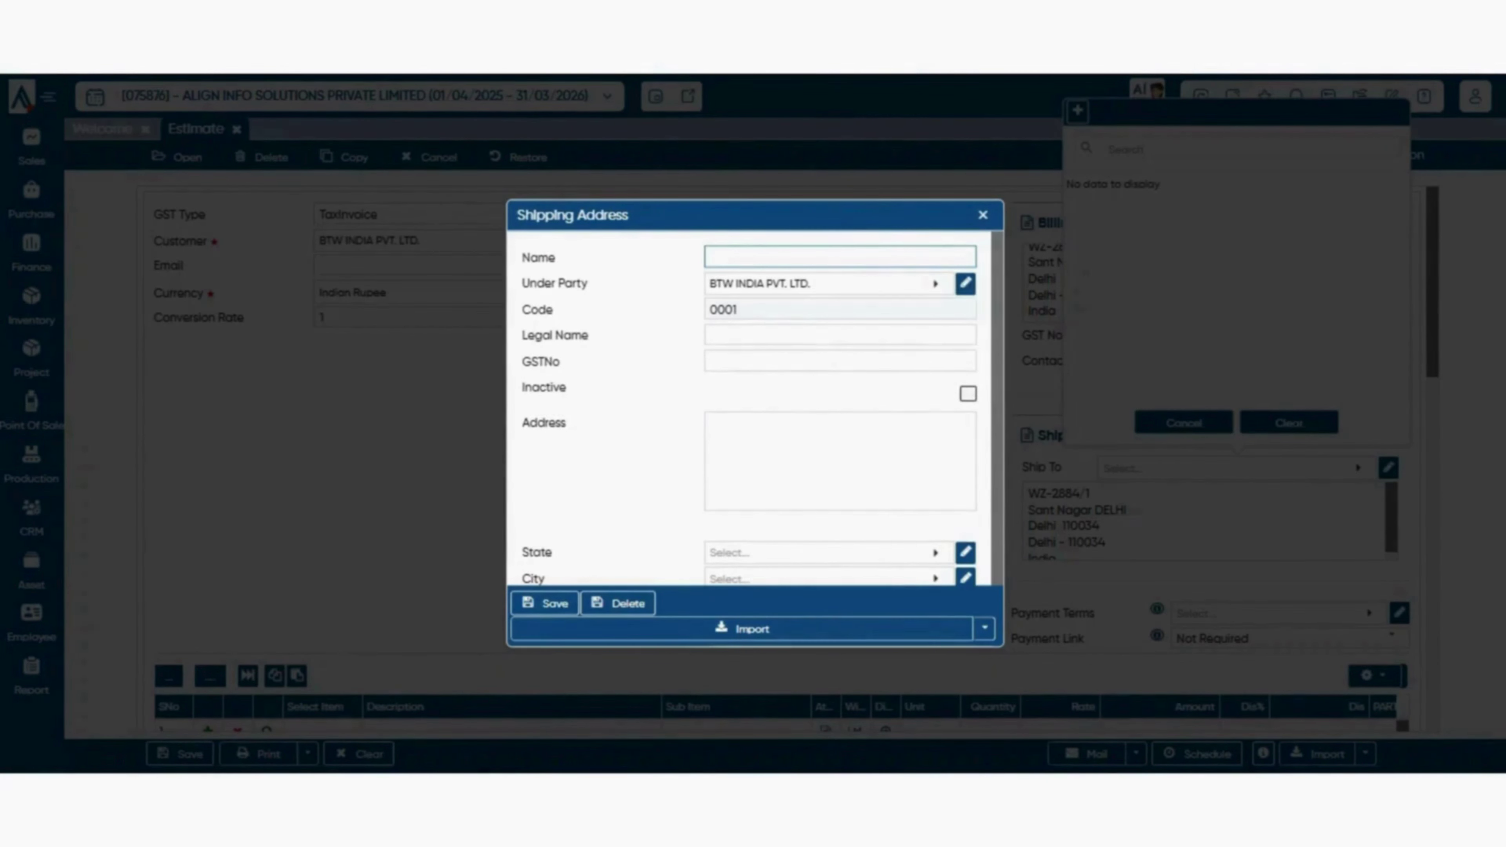
type("btw delhi")
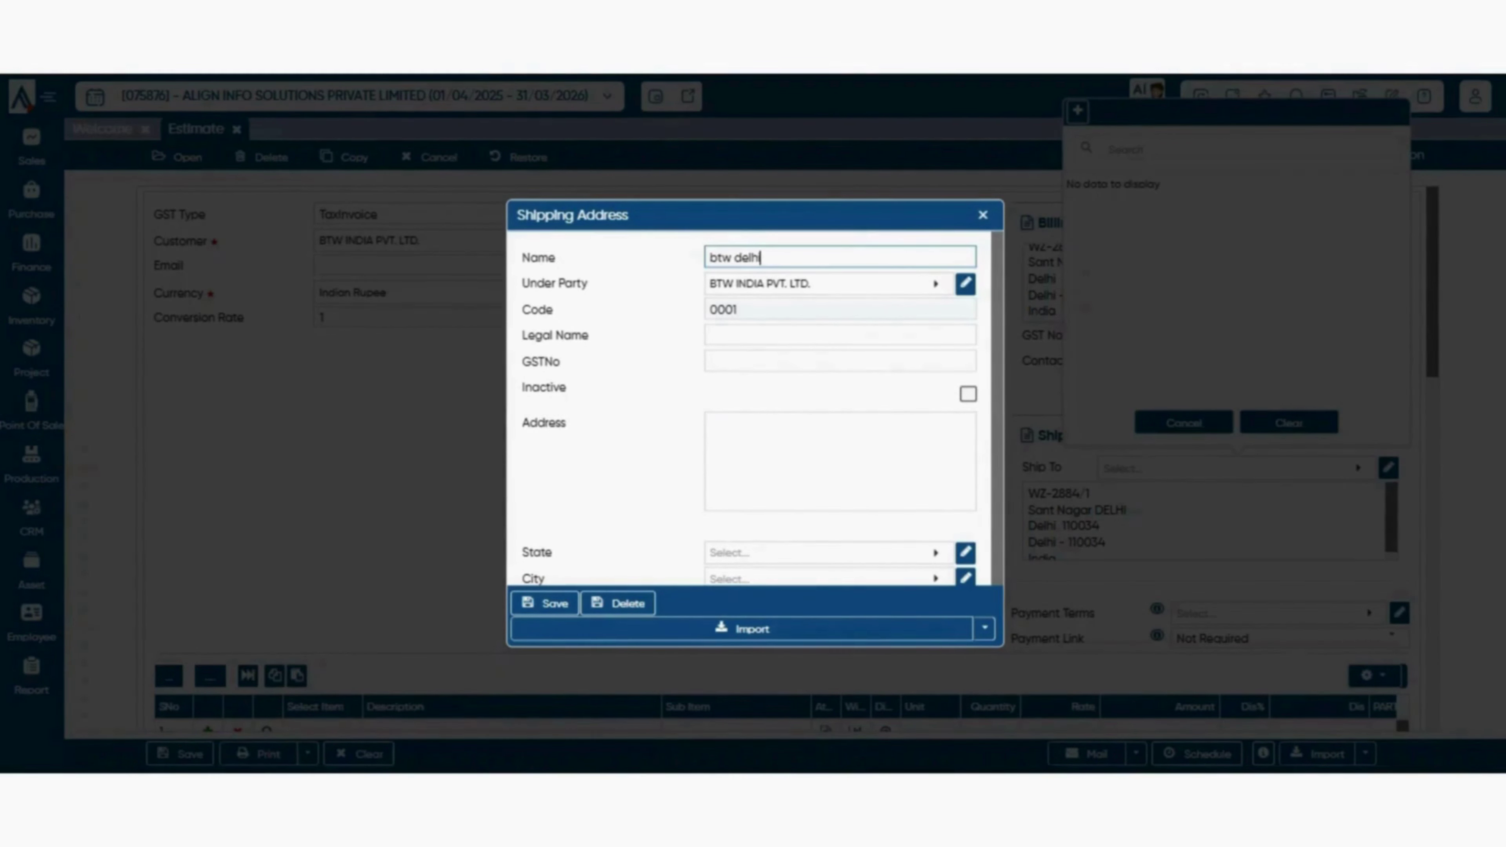
key("Tab")
key("Tab")
key("Tab")
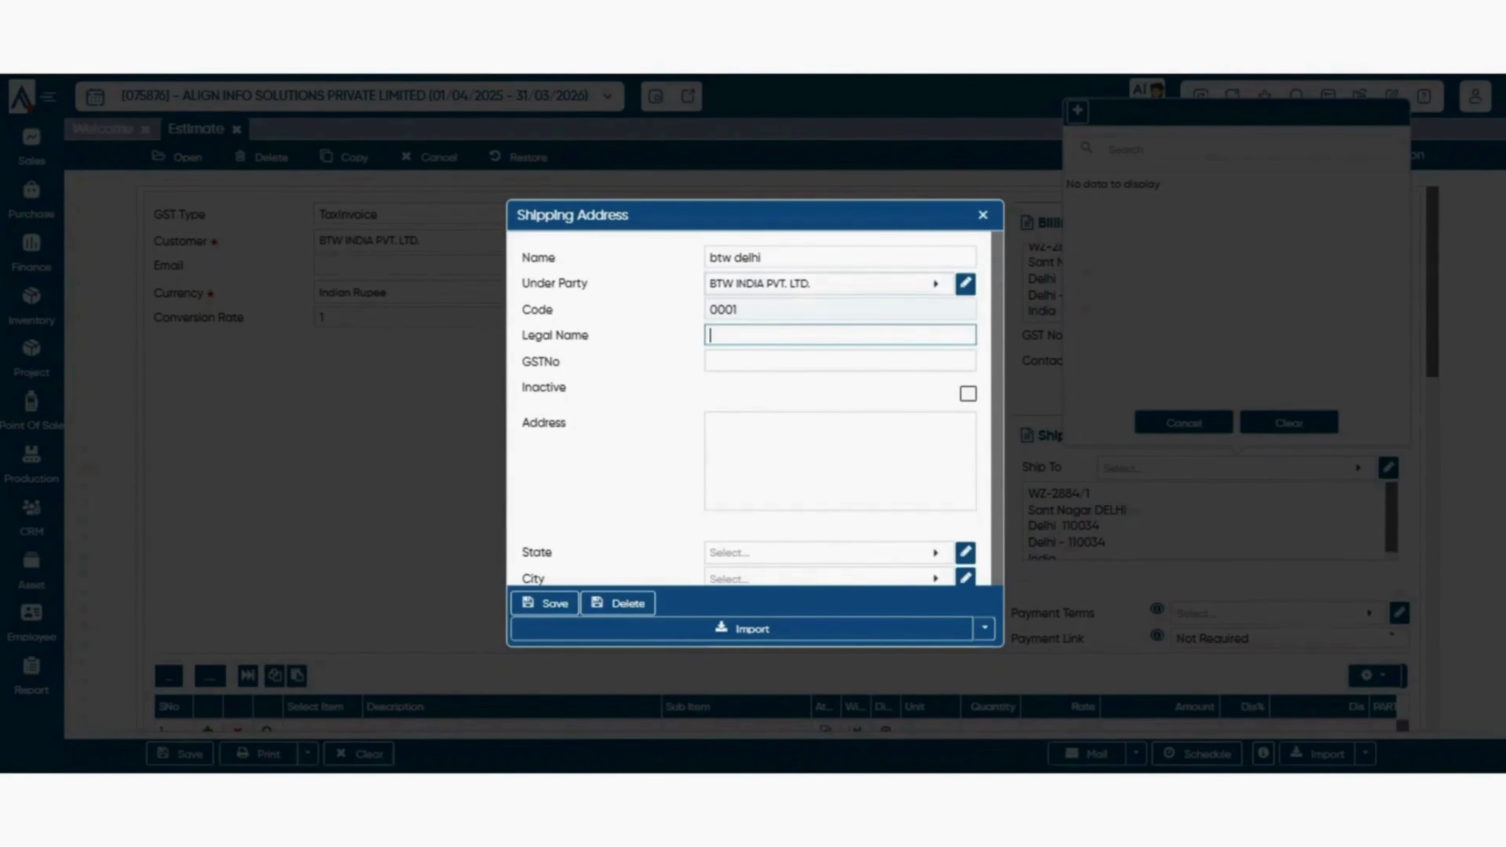
key("shift+Tab")
key("shift+Tab")
key("ctrl+c")
key("Tab")
key("Tab")
key("ctrl+v")
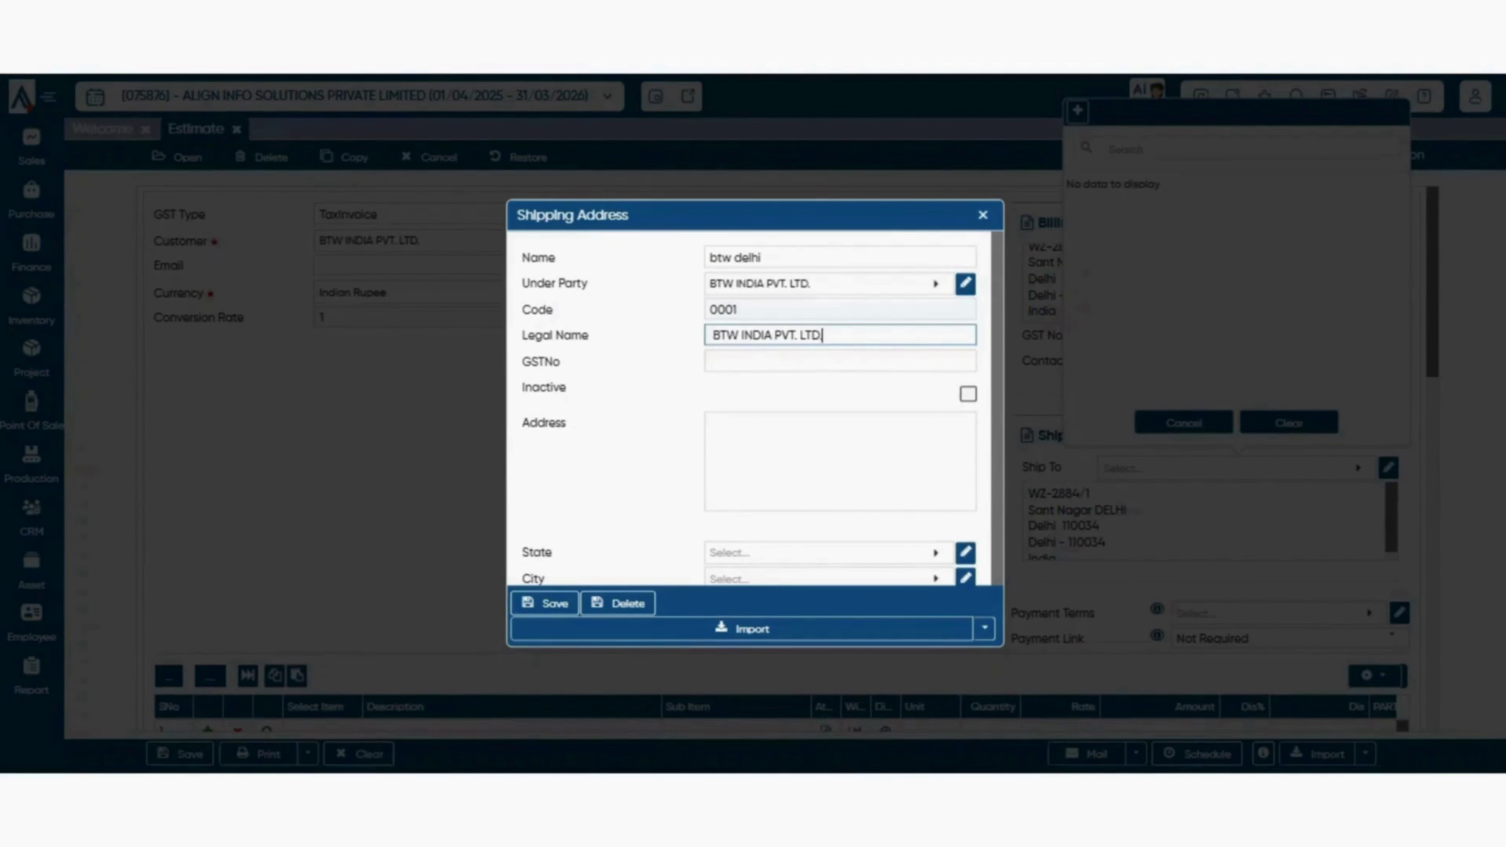
key("Tab")
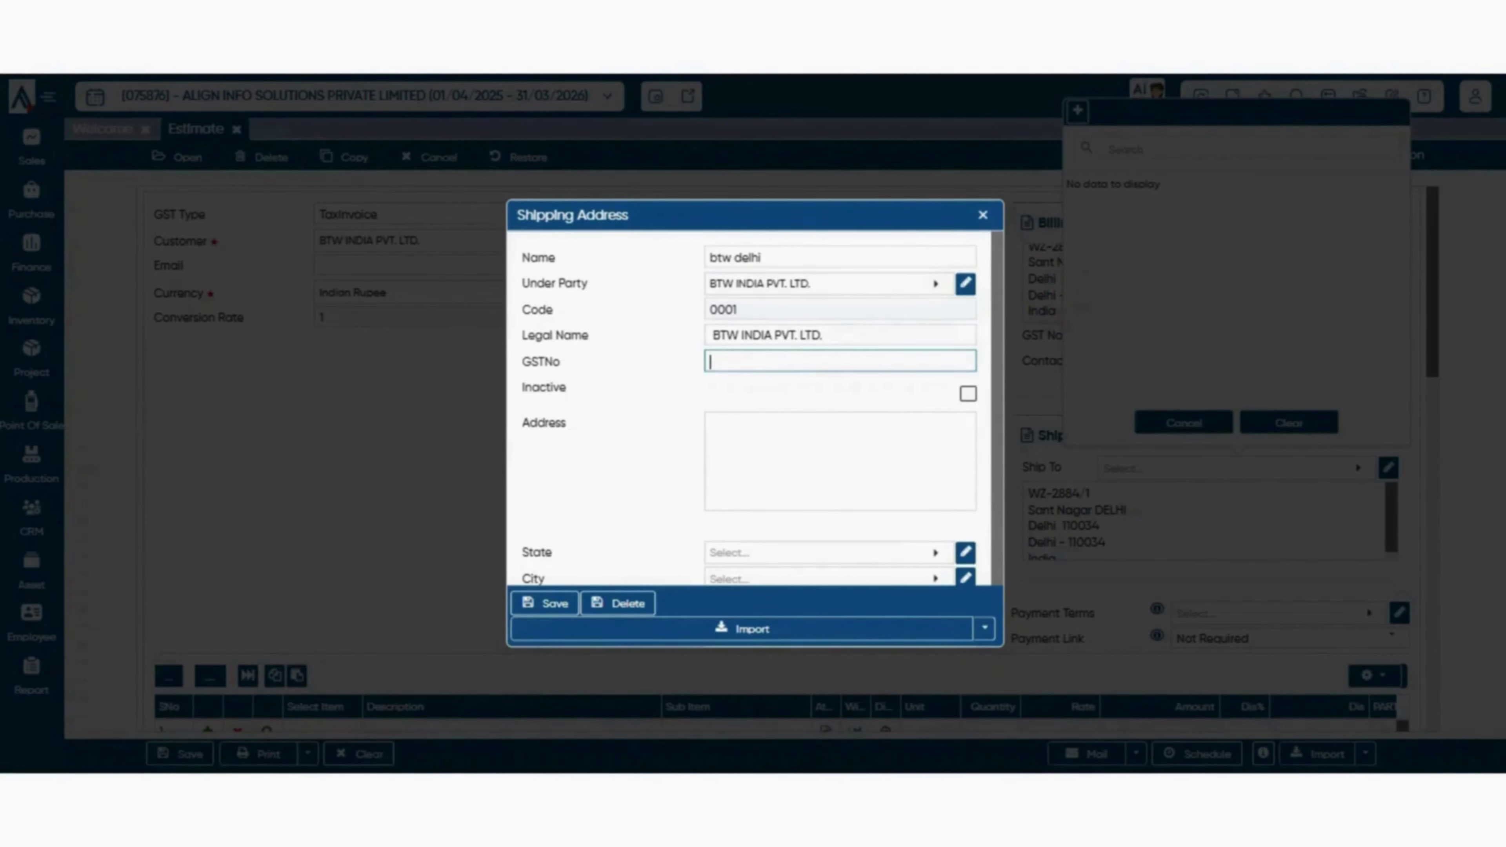
key("shift+Tab")
key("shift+Tab")
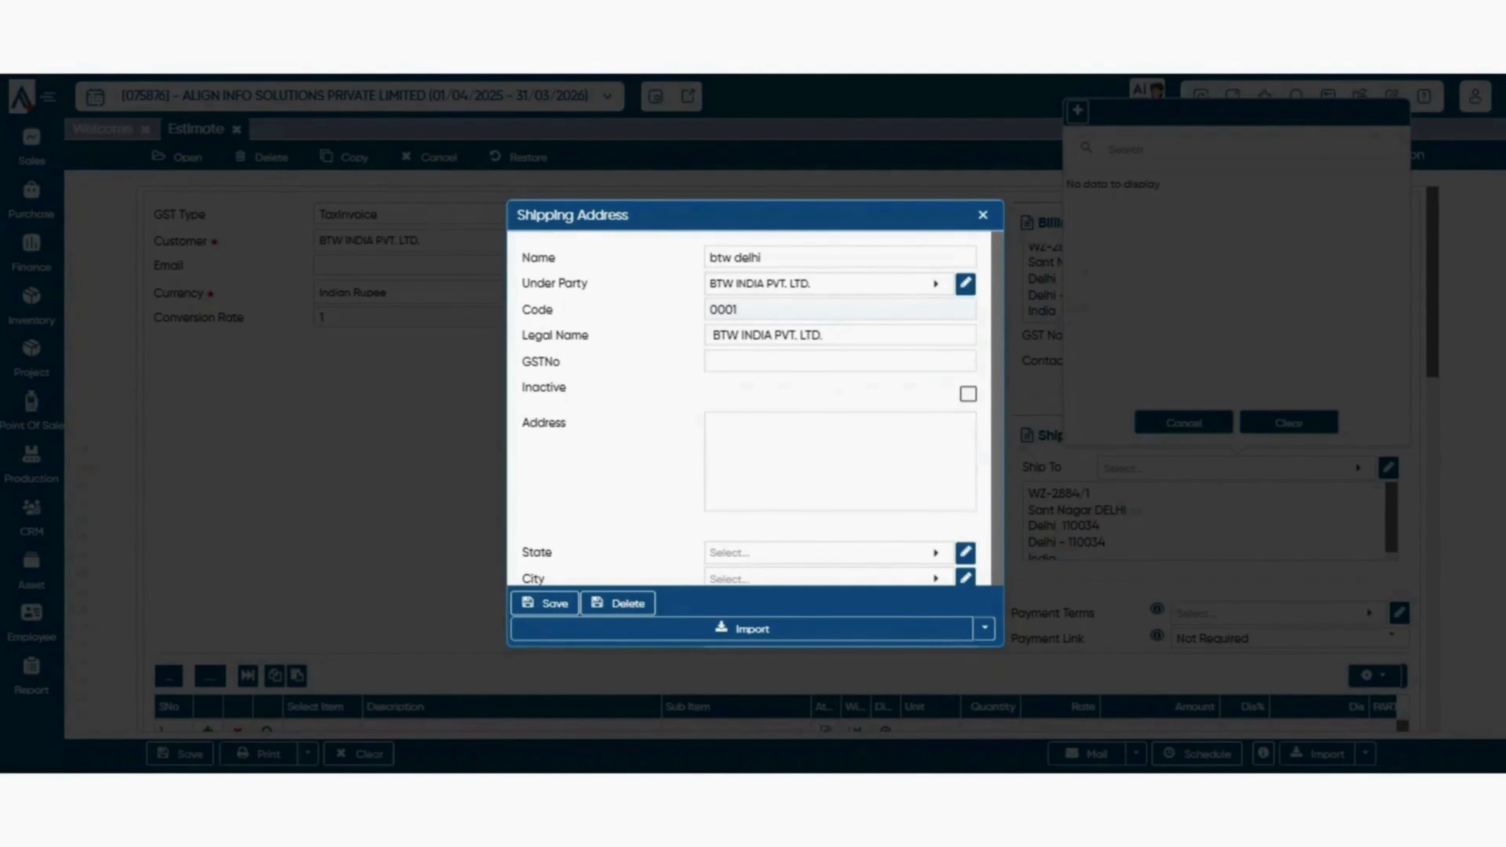
key("Tab")
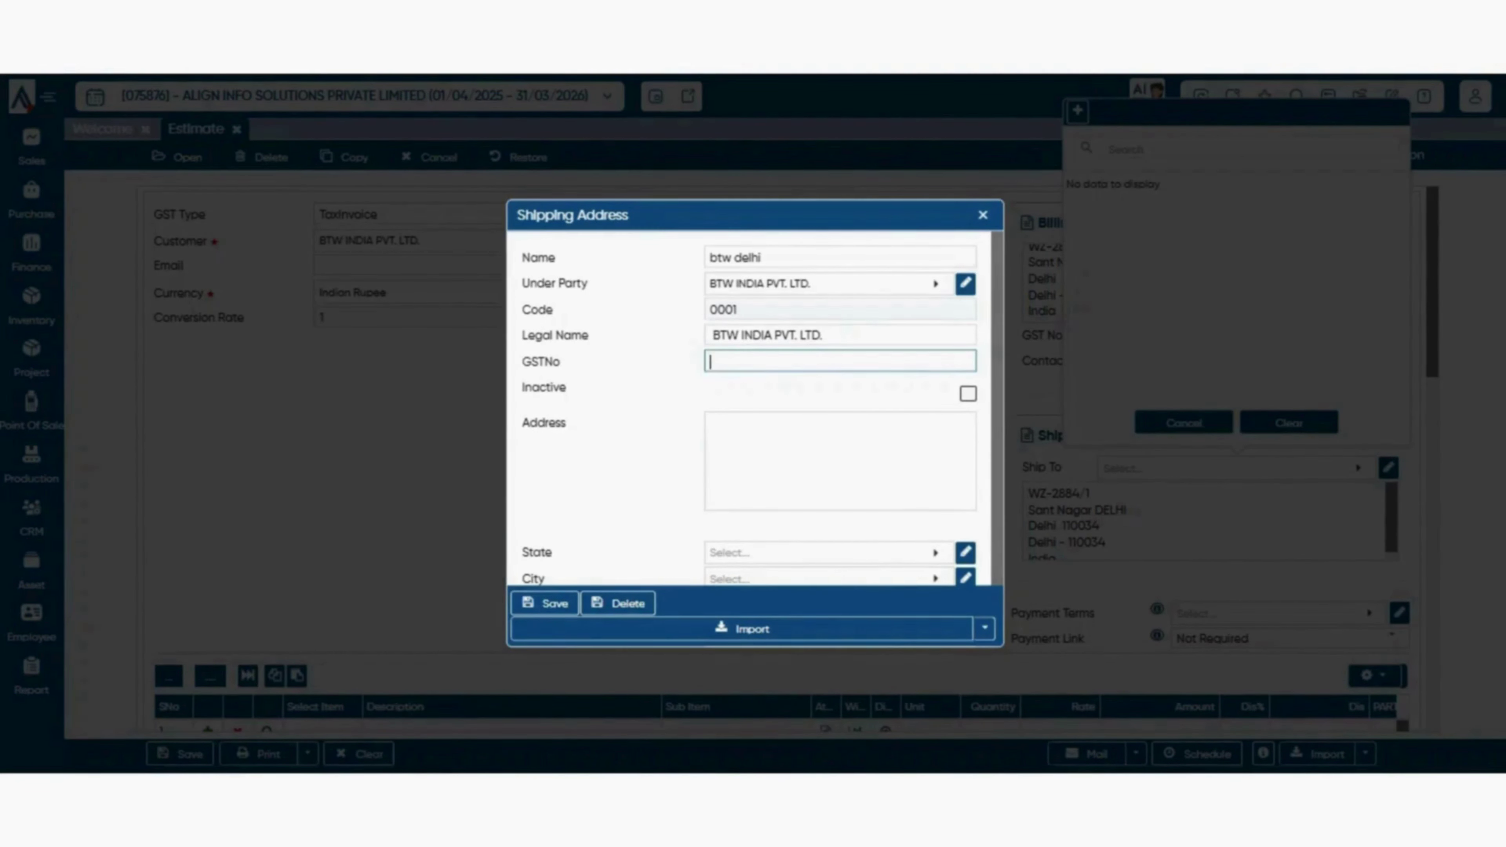
type("a")
key("ctrl+a")
key("BackSpace")
- Set the address state to Delhi, save it, and confirm btw delhi as ship-to
scroll(839, 439, "down", 1)
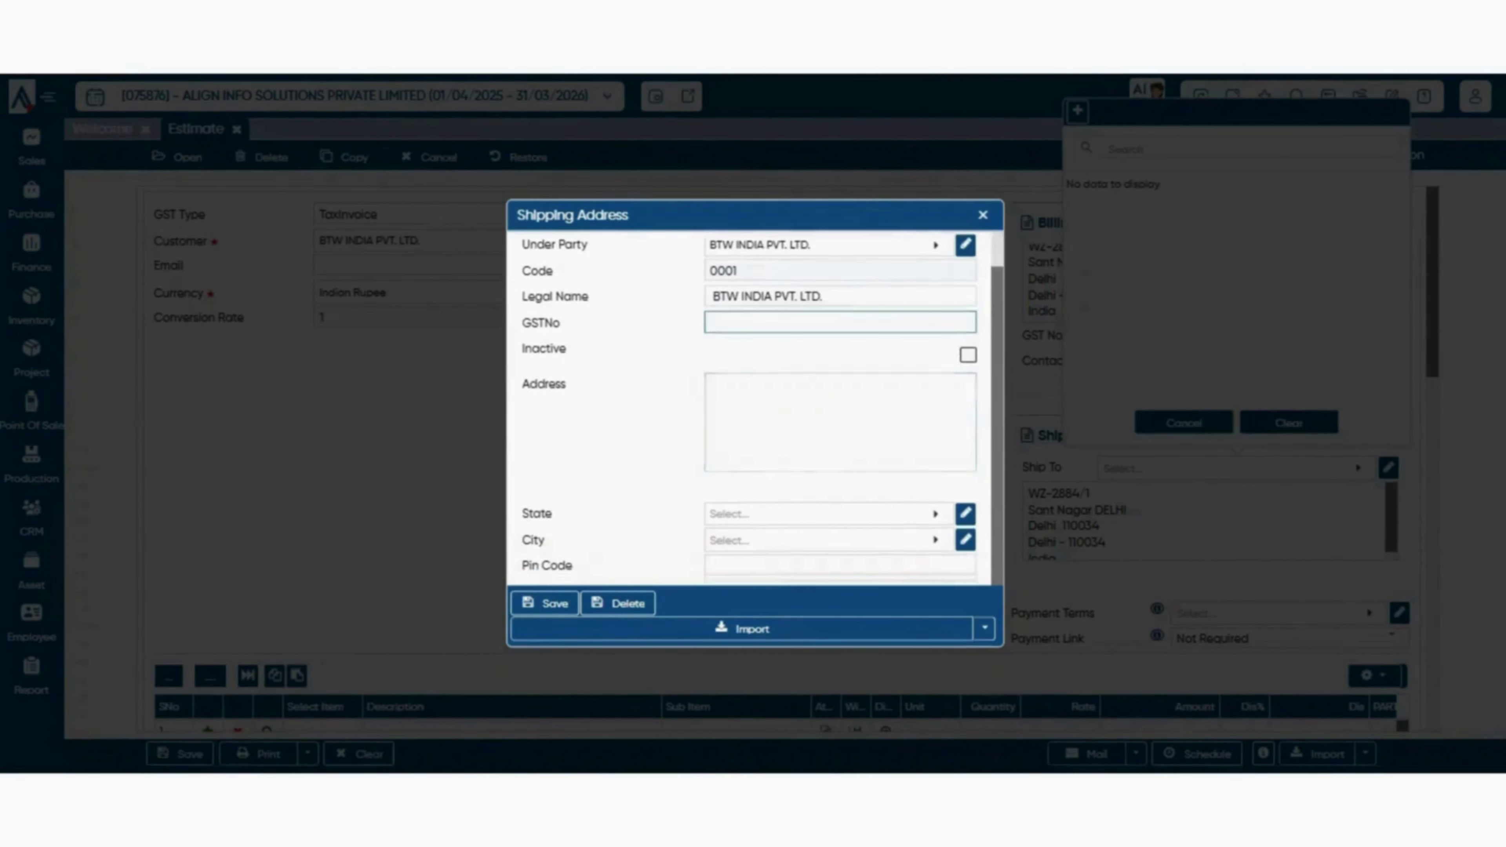
left_click(840, 429)
key("ctrl+s")
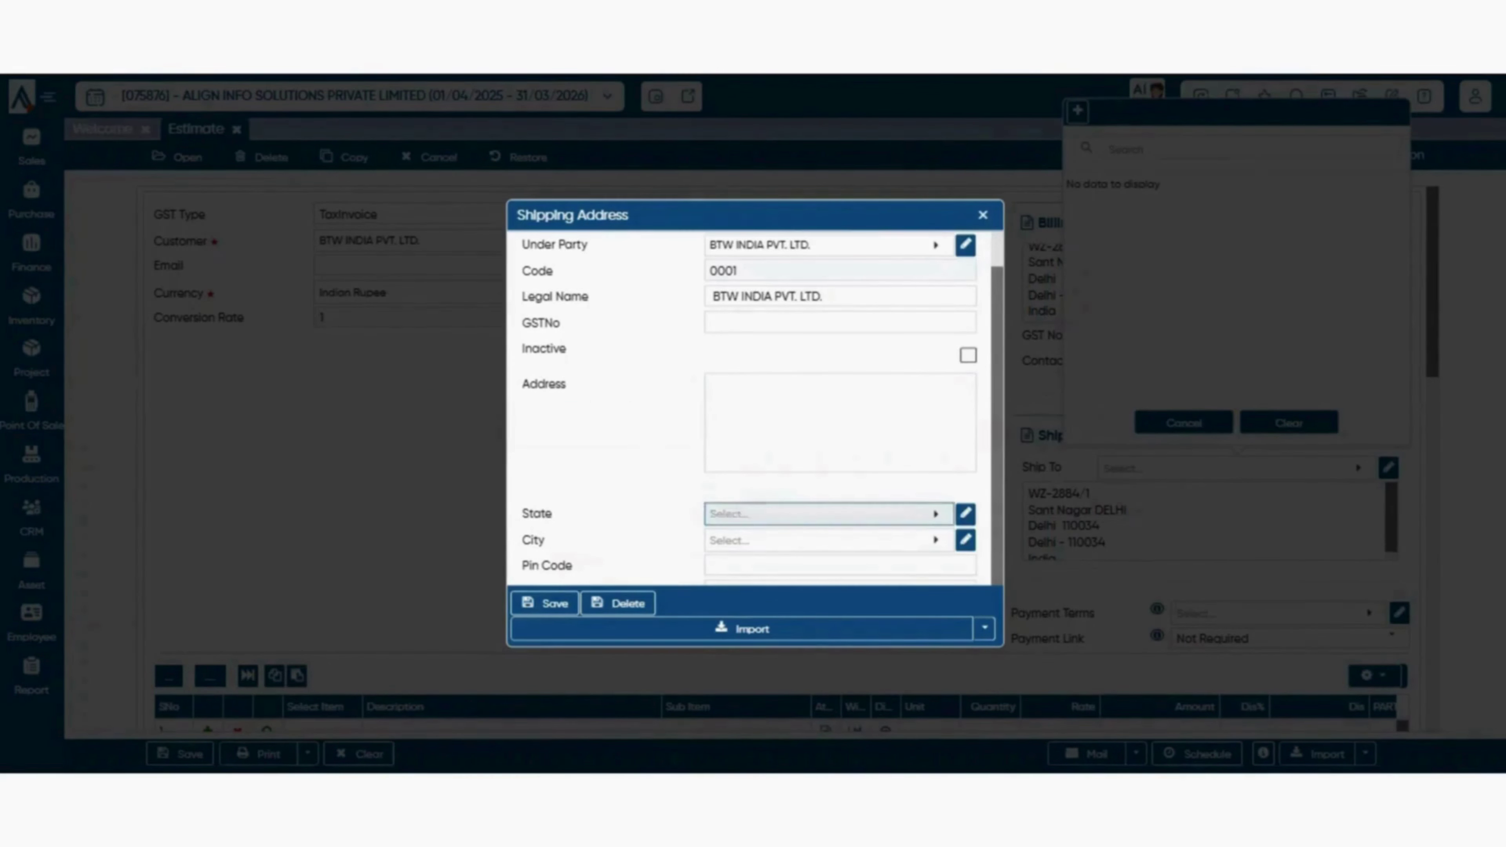
left_click(783, 515)
type("del")
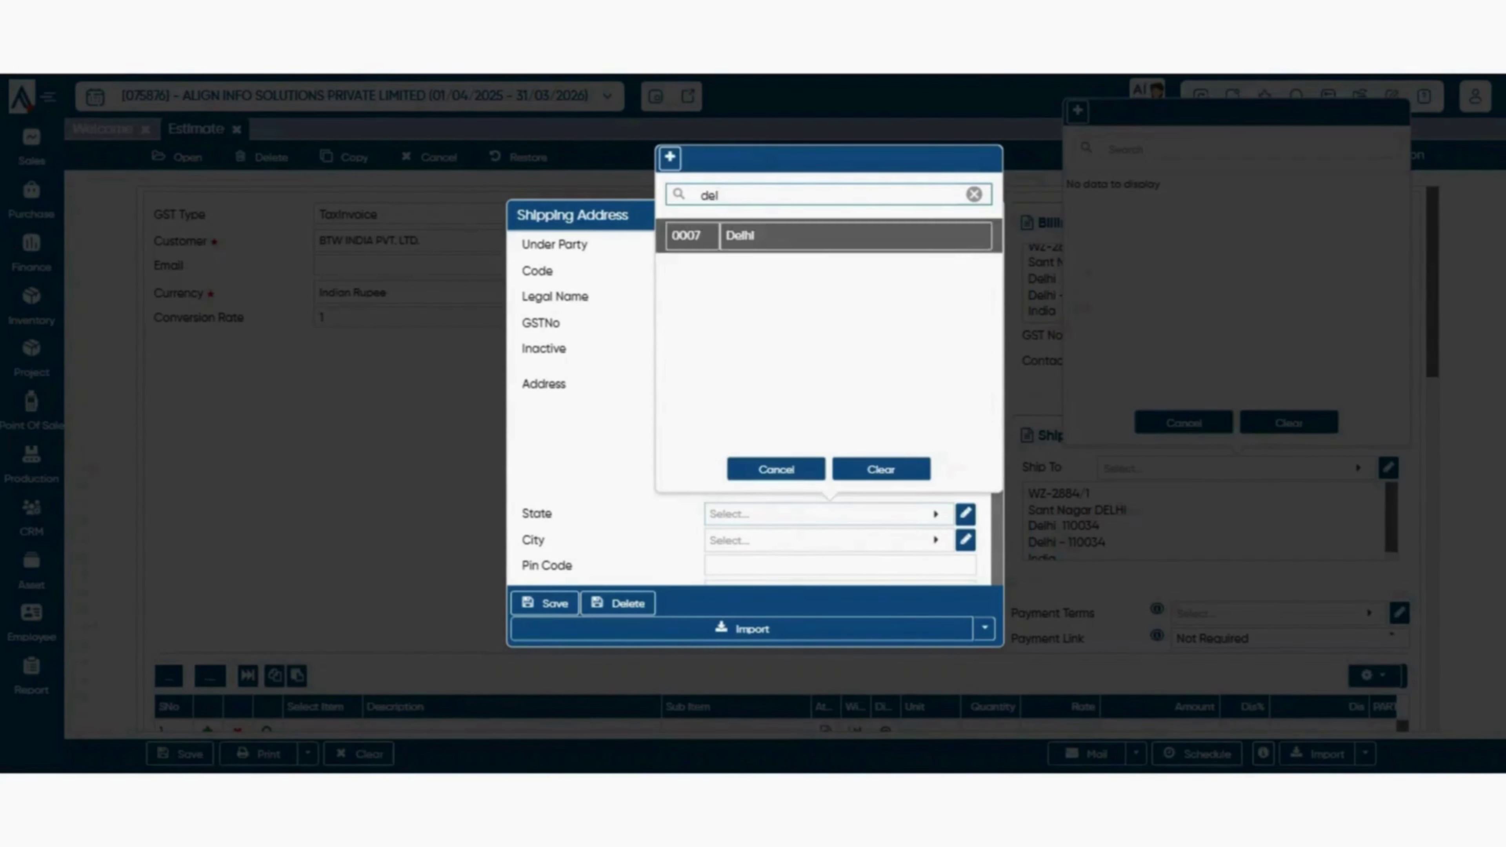
key("Return")
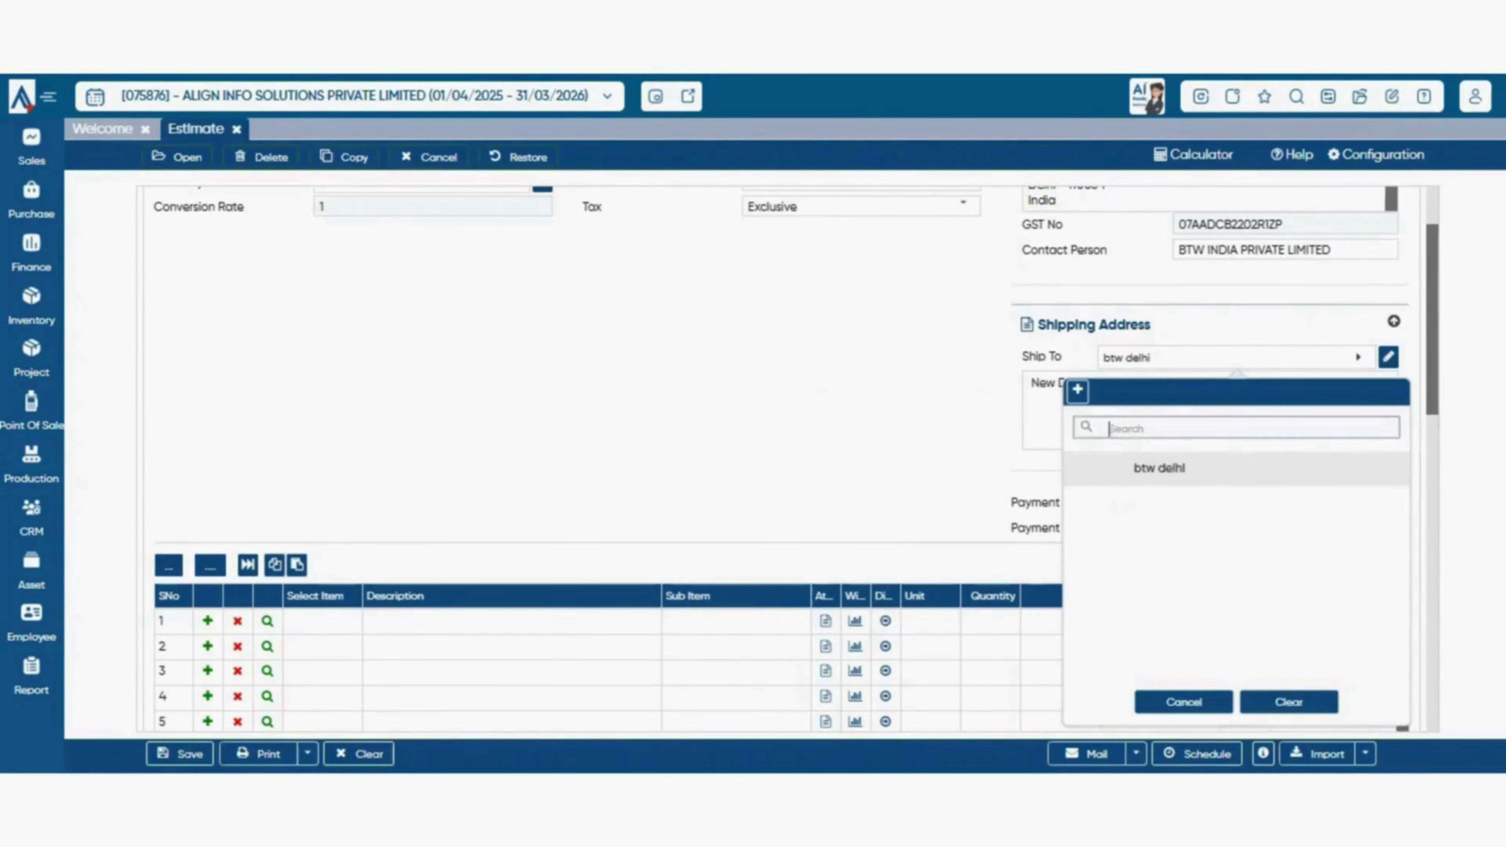
key("Return")
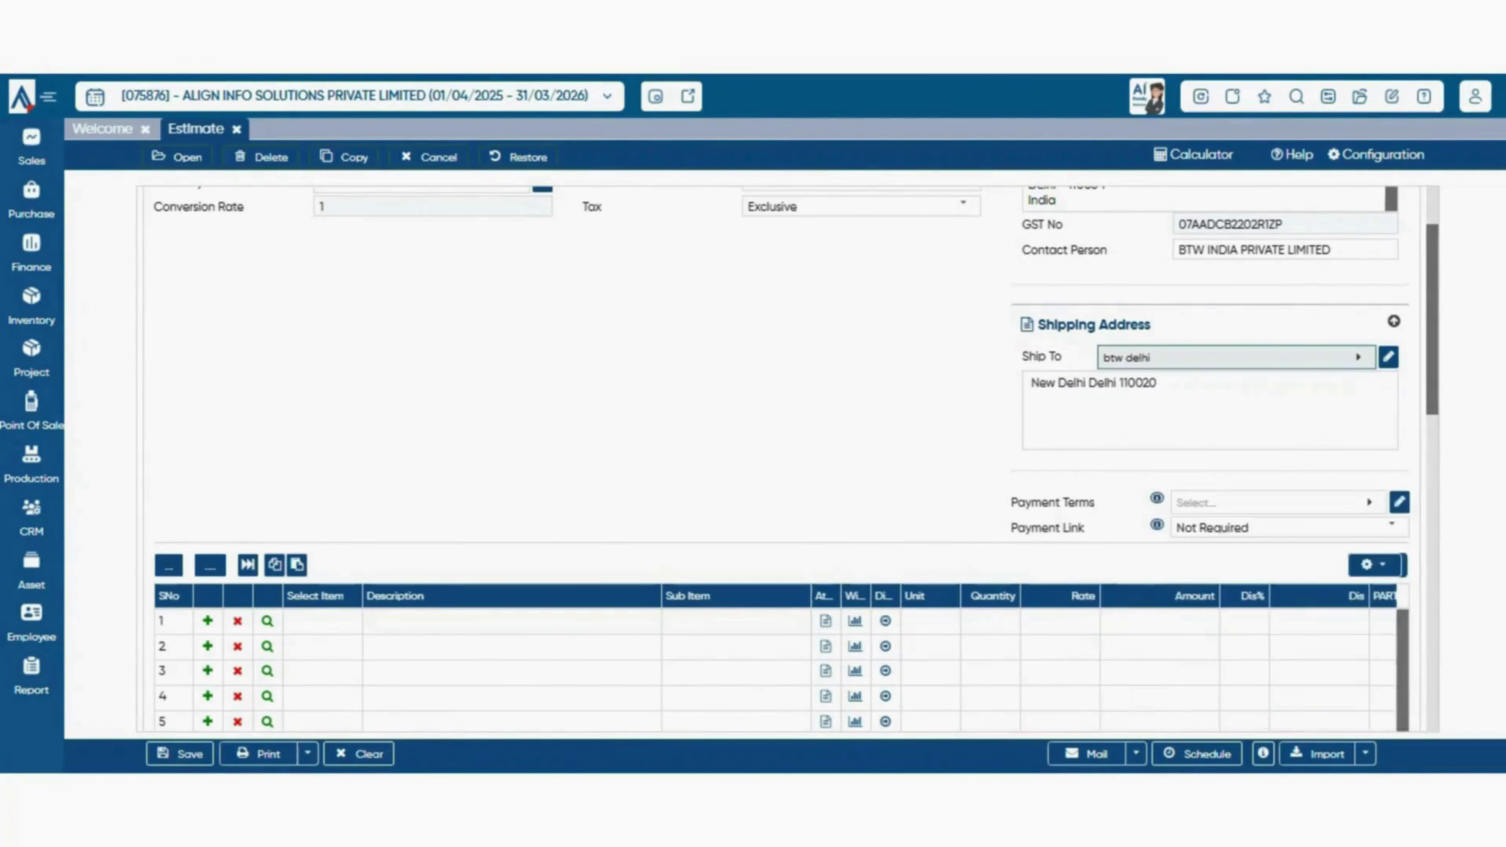
- Bring up the payment terms list showing 100% Advance, 15 DAYS and Default
left_click(1394, 321)
scroll(1209, 356, "up", 3)
left_click(1394, 220)
left_click(1275, 337)
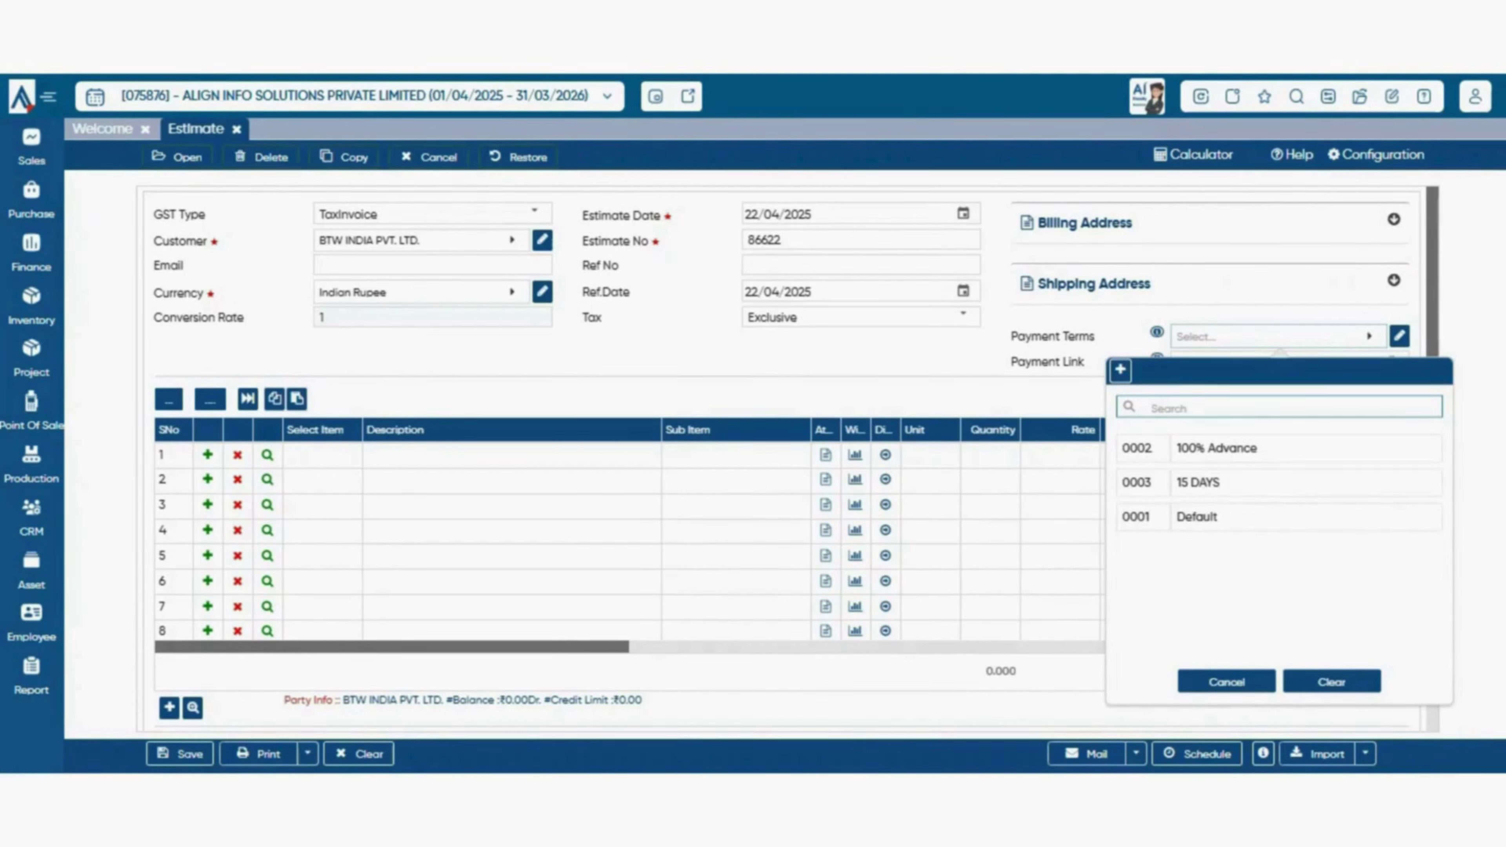
- Choose 15 DAYS as the estimate's payment terms
key("Escape")
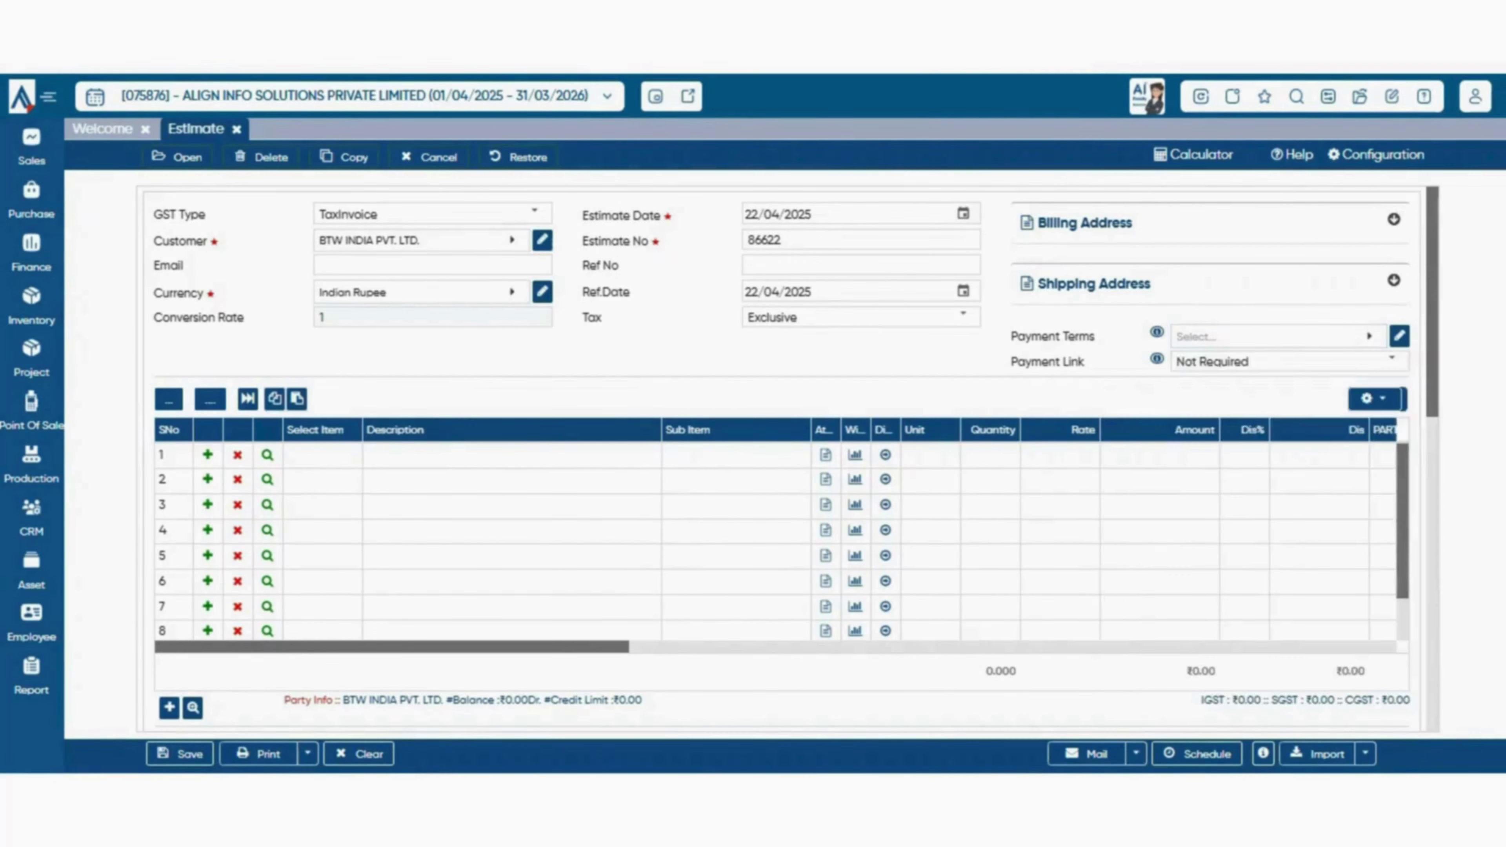
left_click(1275, 336)
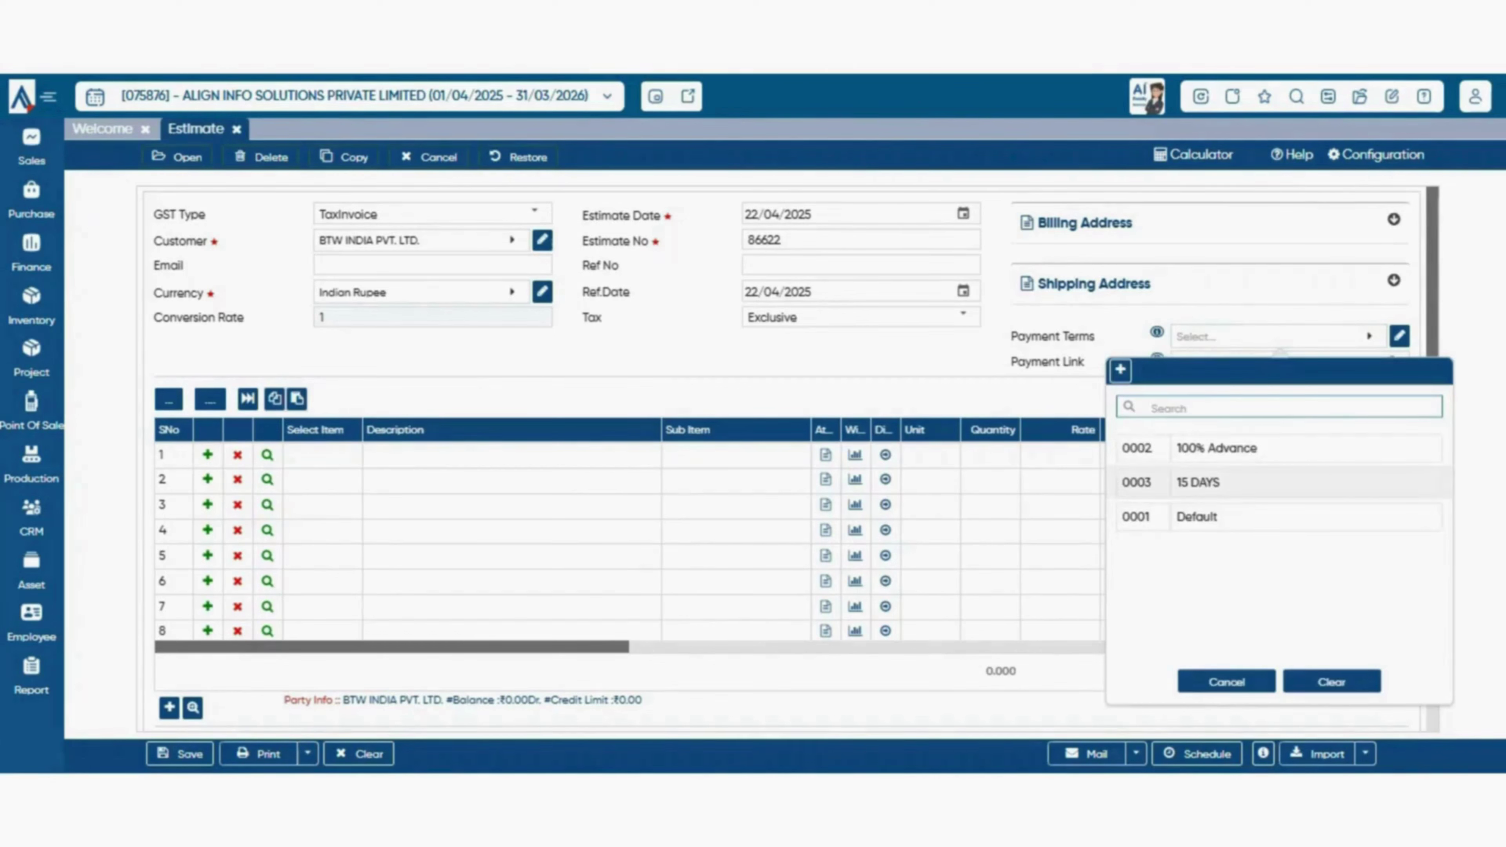
left_click(1275, 481)
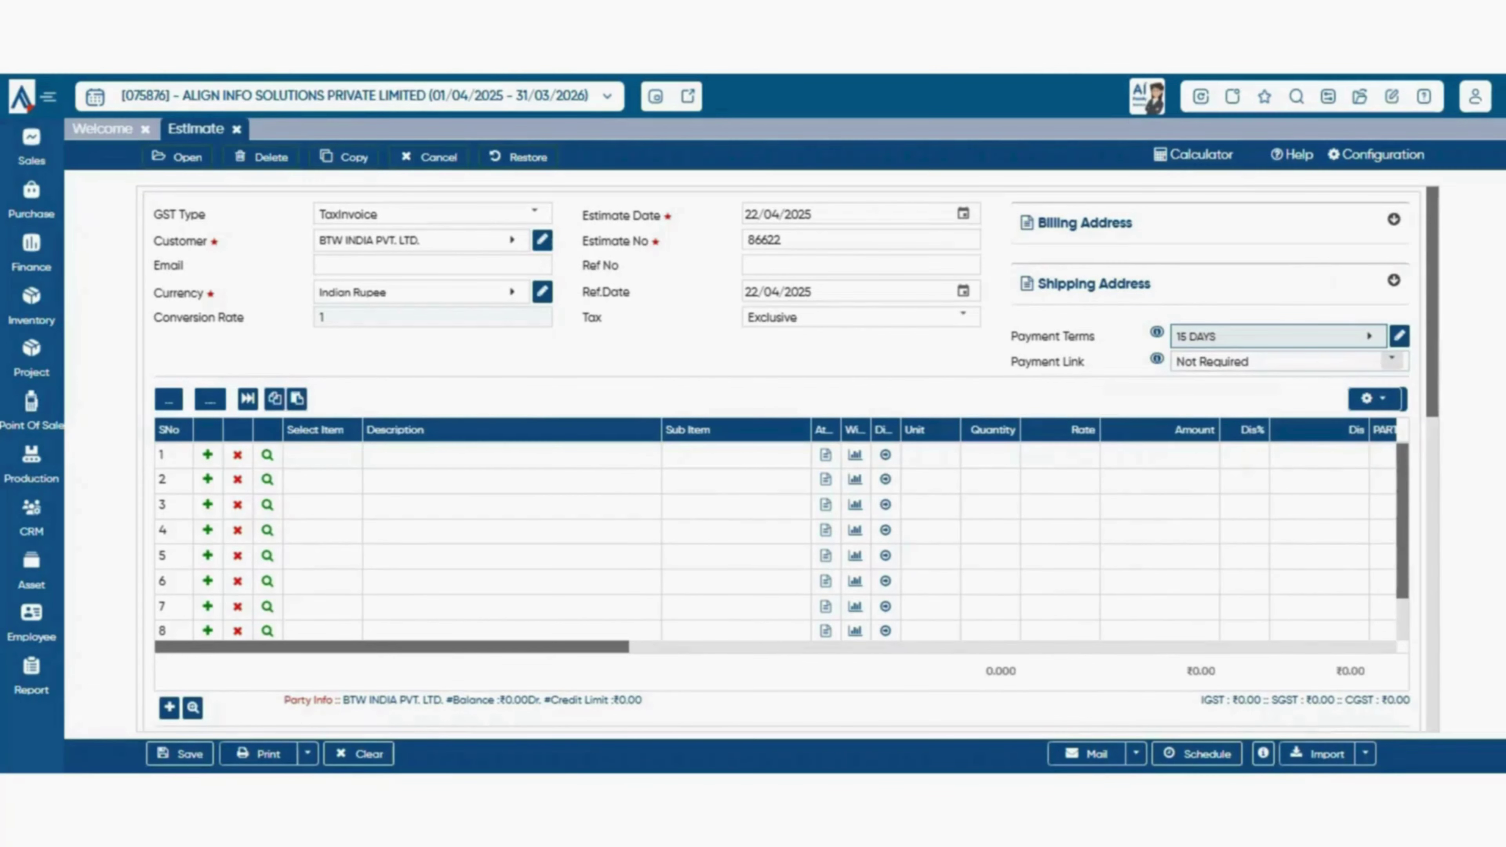
- Select PayTM as the estimate's payment link
left_click(1392, 361)
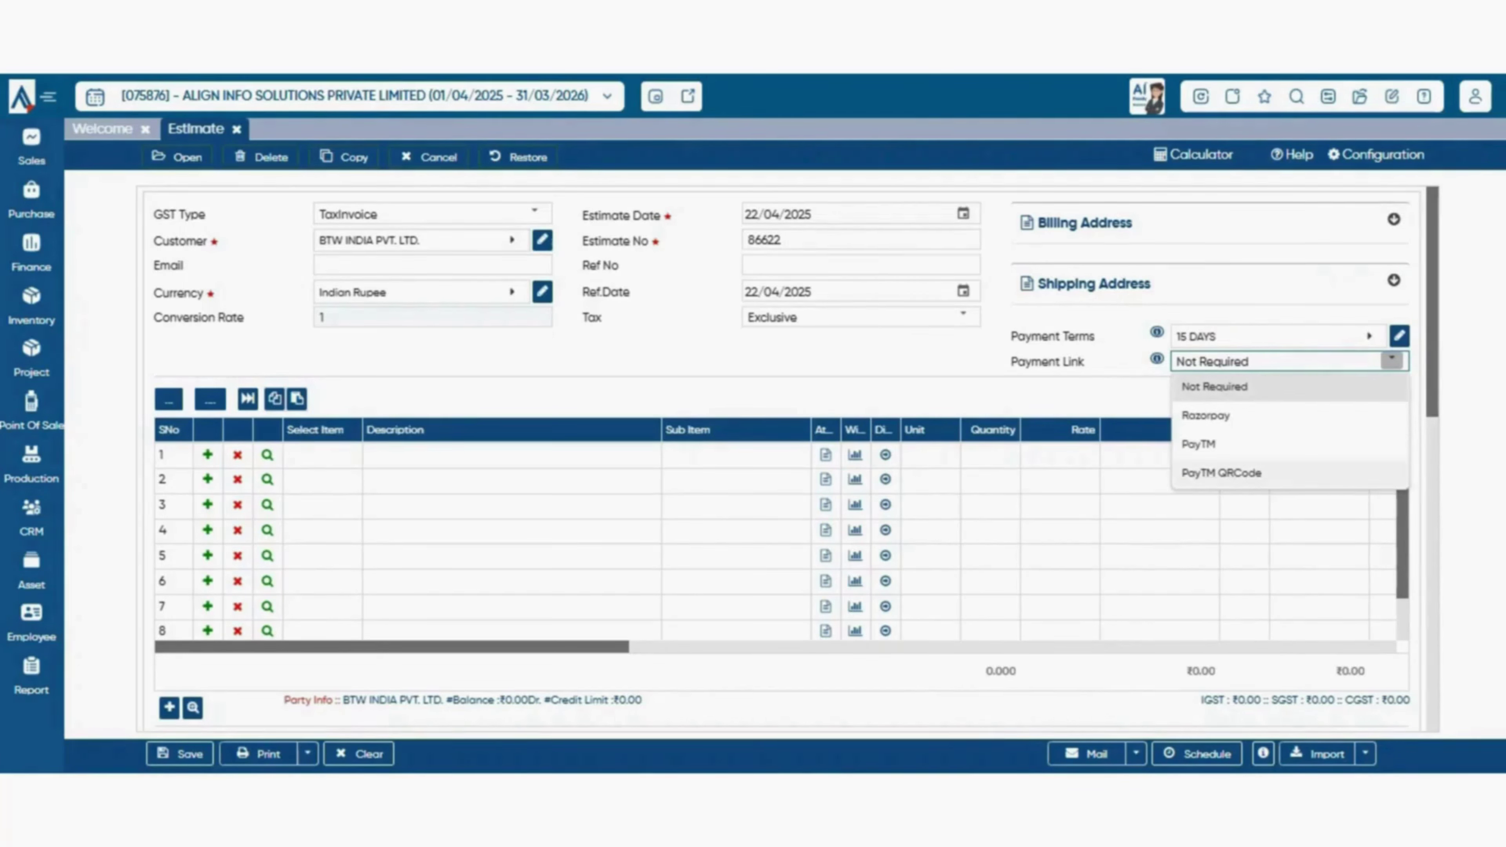
left_click(1391, 360)
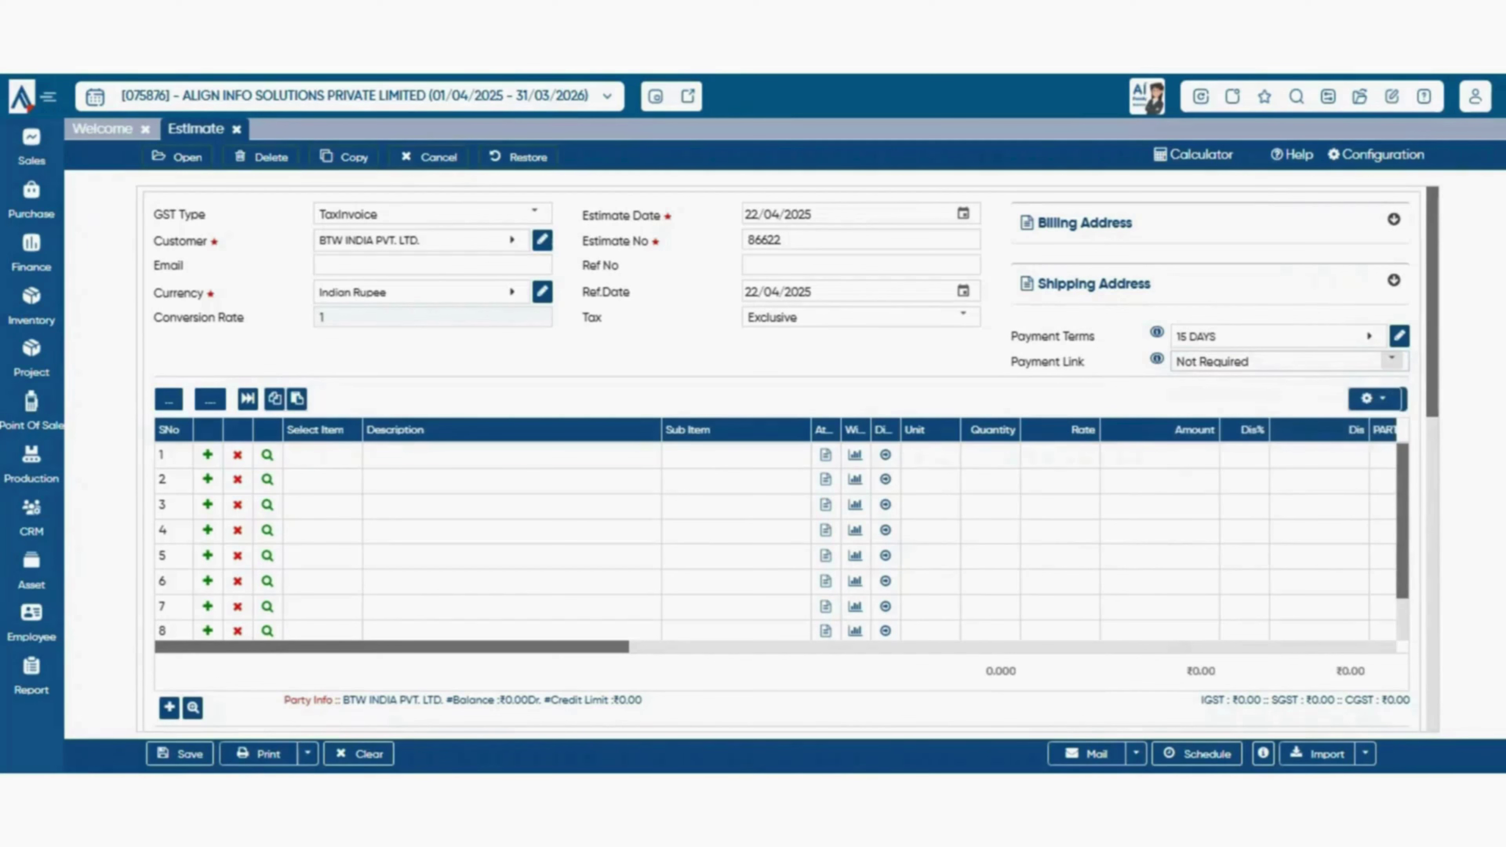
left_click(1391, 360)
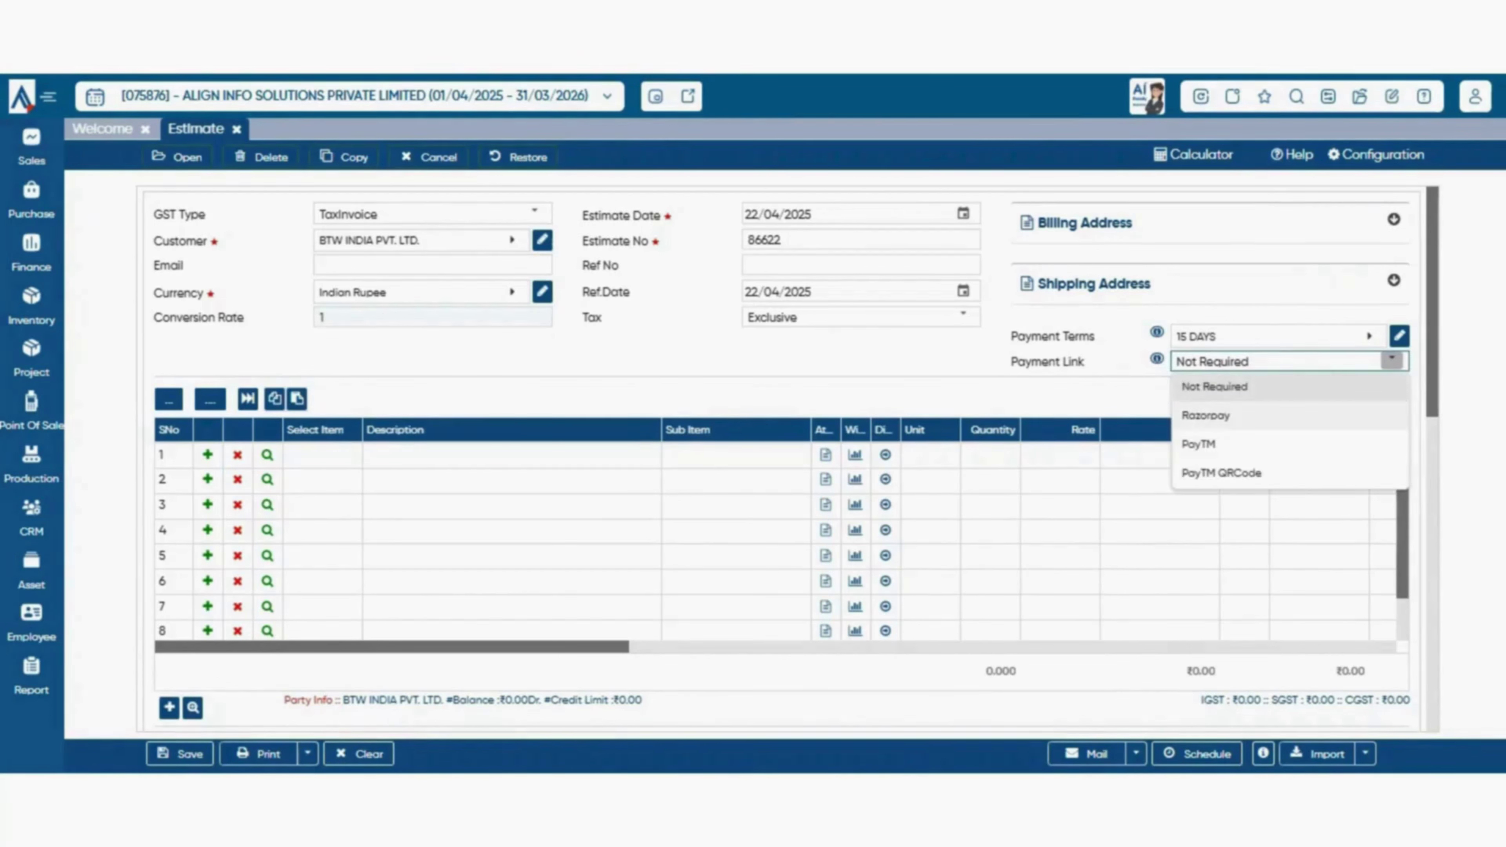
left_click(1203, 443)
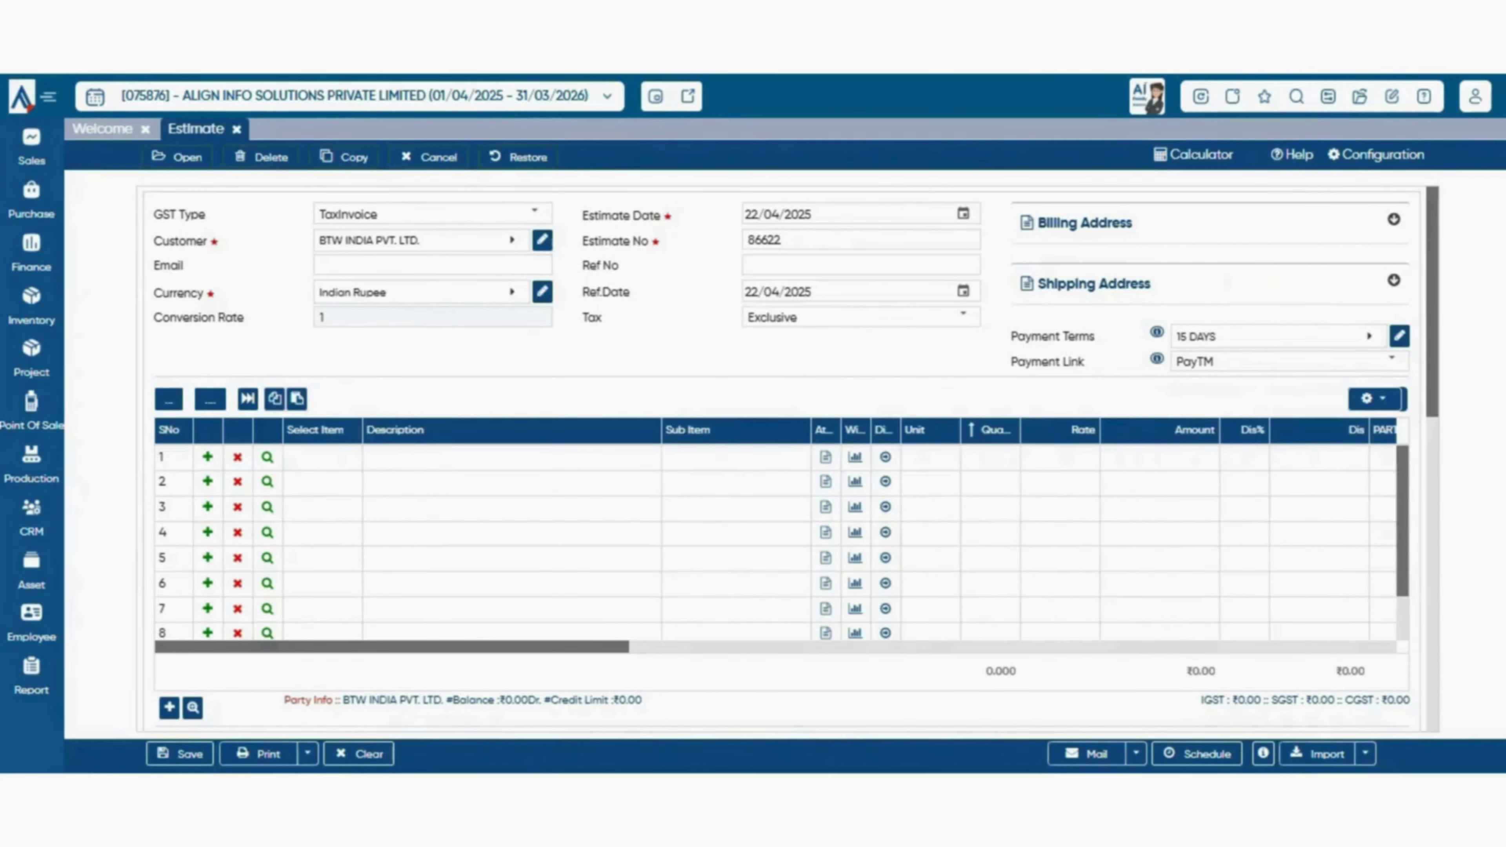
right_click(715, 434)
- Open the Item With Balance list, leaving the item group filter unset
left_click(695, 434)
scroll(795, 459, "down", 3)
scroll(795, 460, "up", 3)
left_click(192, 708)
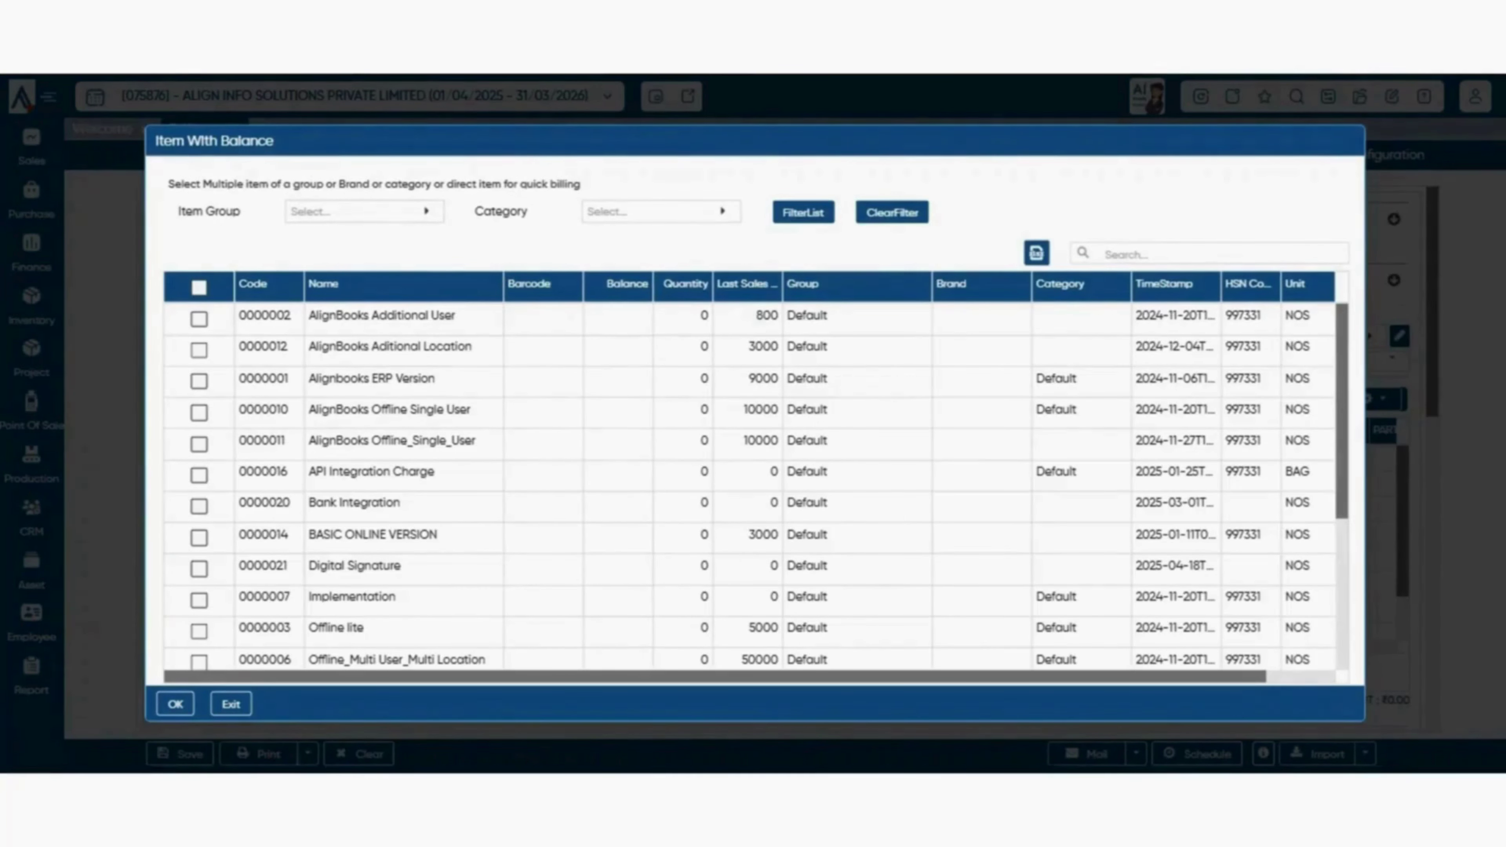
key("Escape")
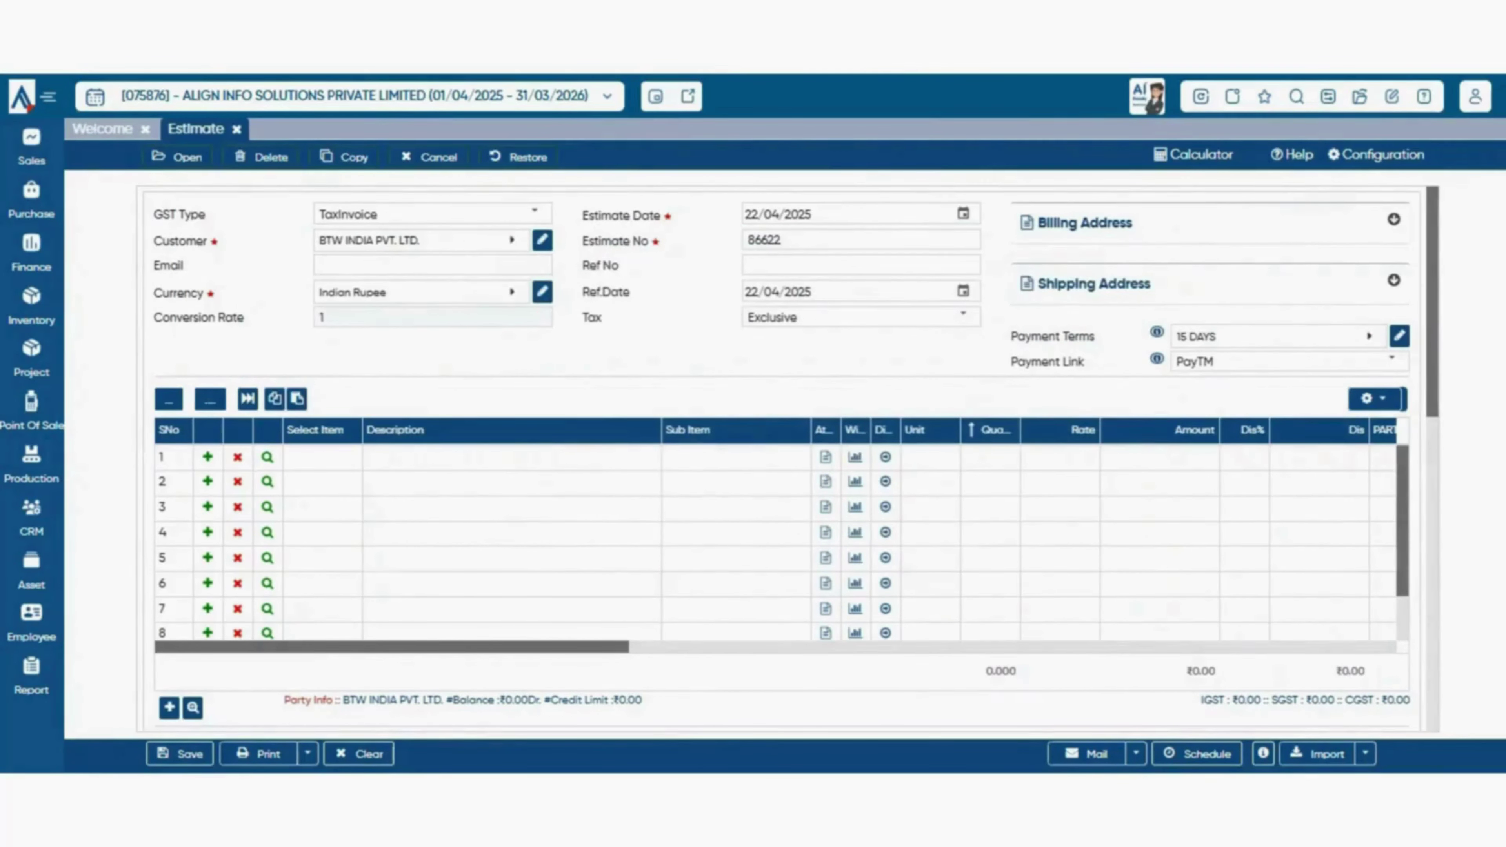
left_click(193, 708)
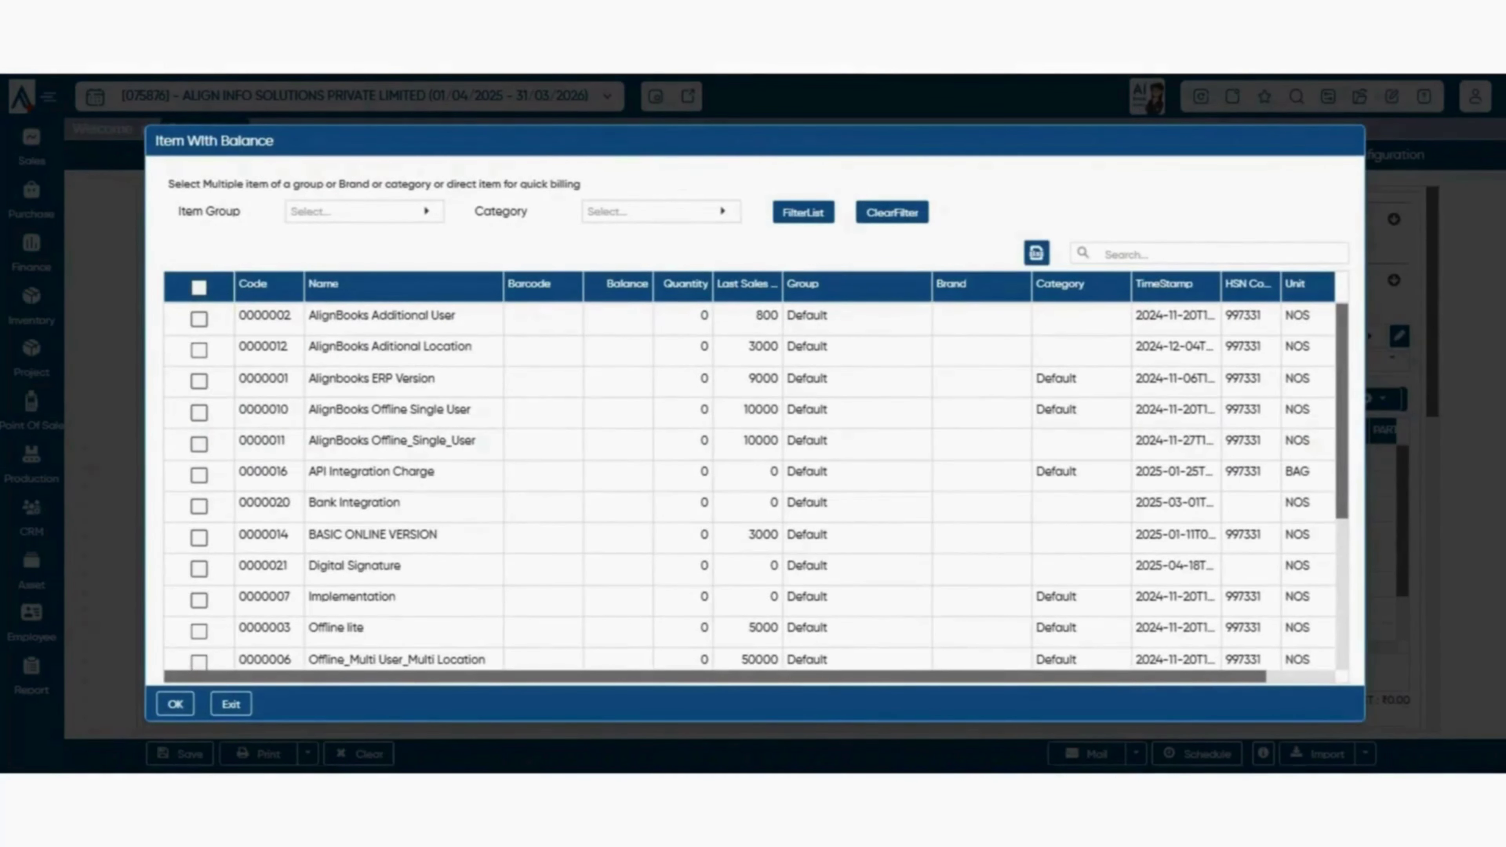
left_click(425, 211)
key("Escape")
left_click_drag(653, 141, 634, 122)
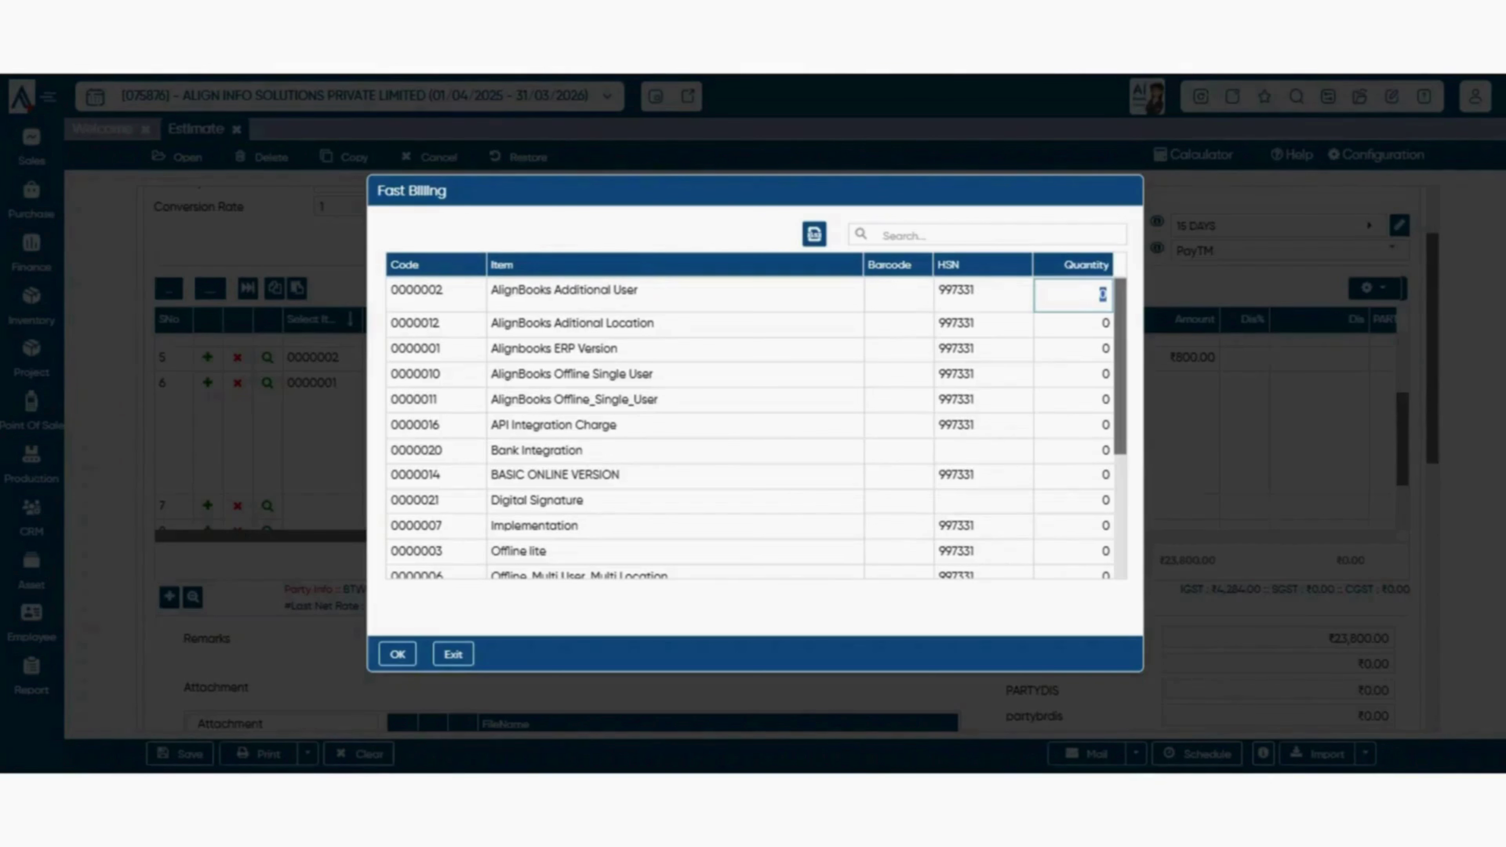
- Enter quantities 10, 120 and 23 for the items and add them to the estimate
type("10")
left_click(1088, 349)
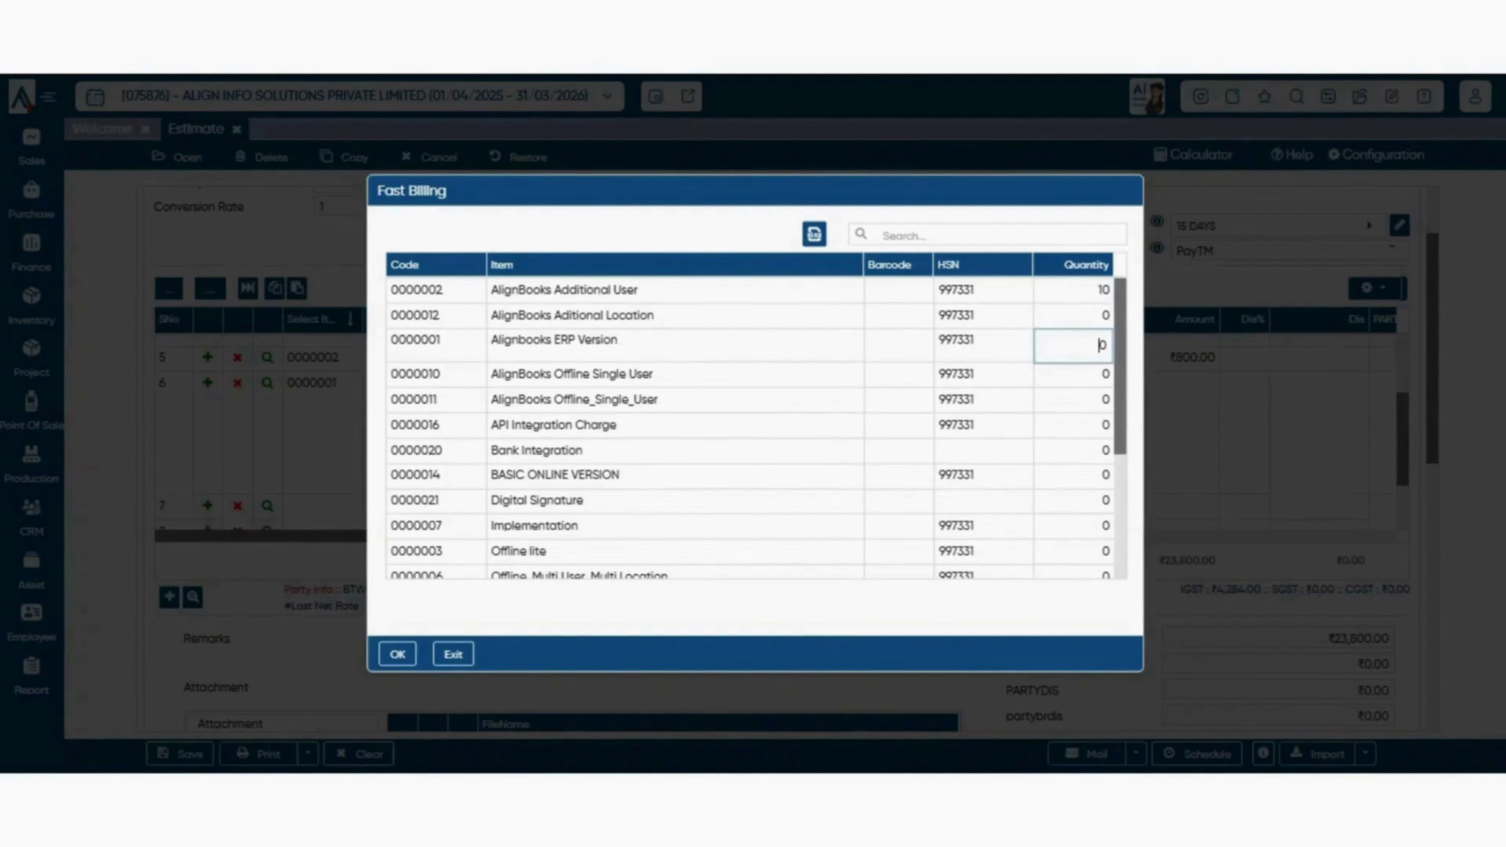
type("12")
left_click(1101, 397)
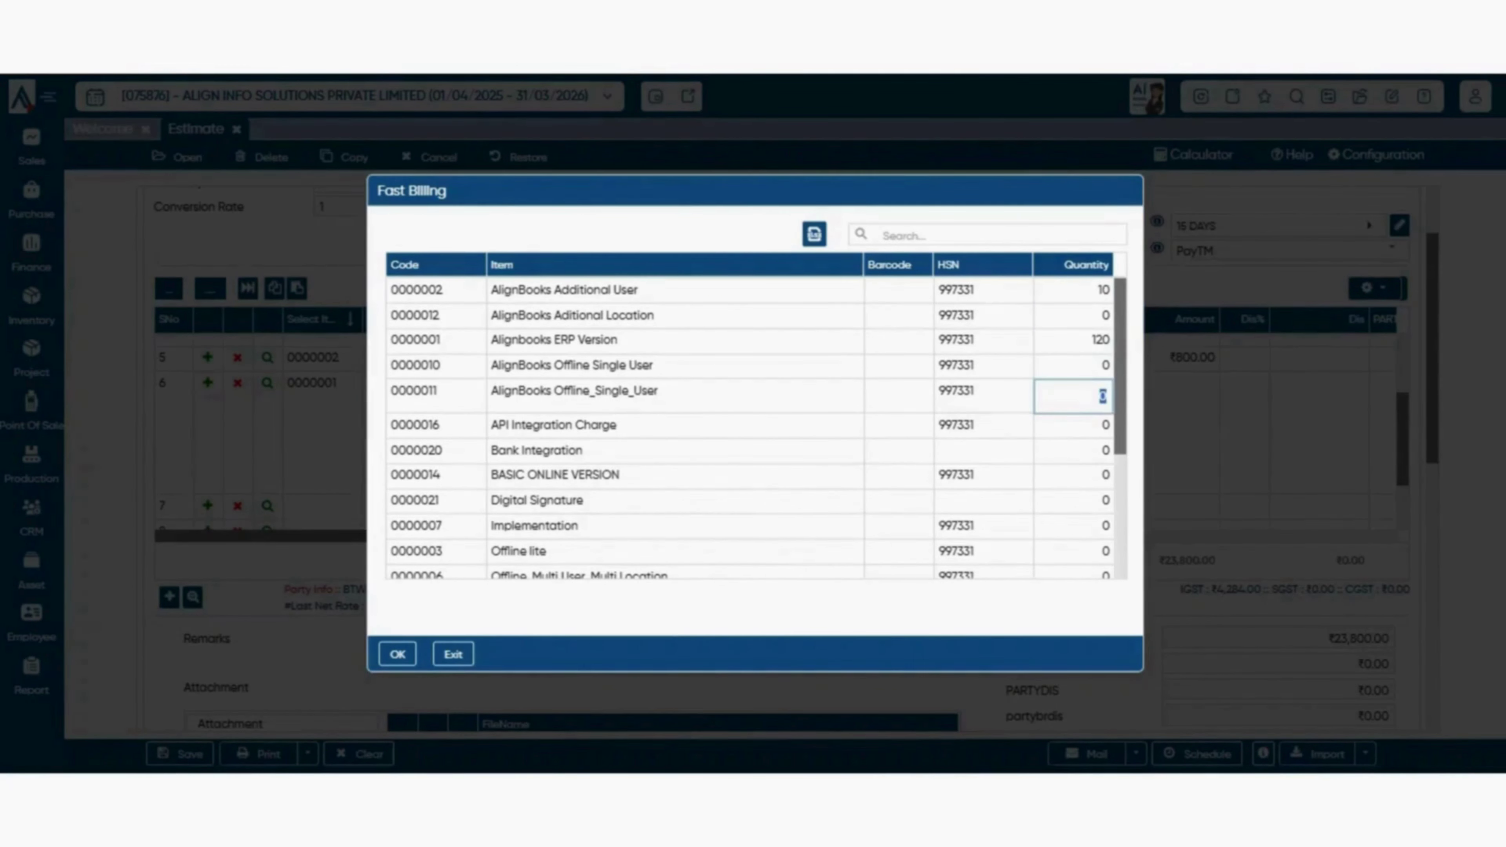
type("23")
left_click(1102, 450)
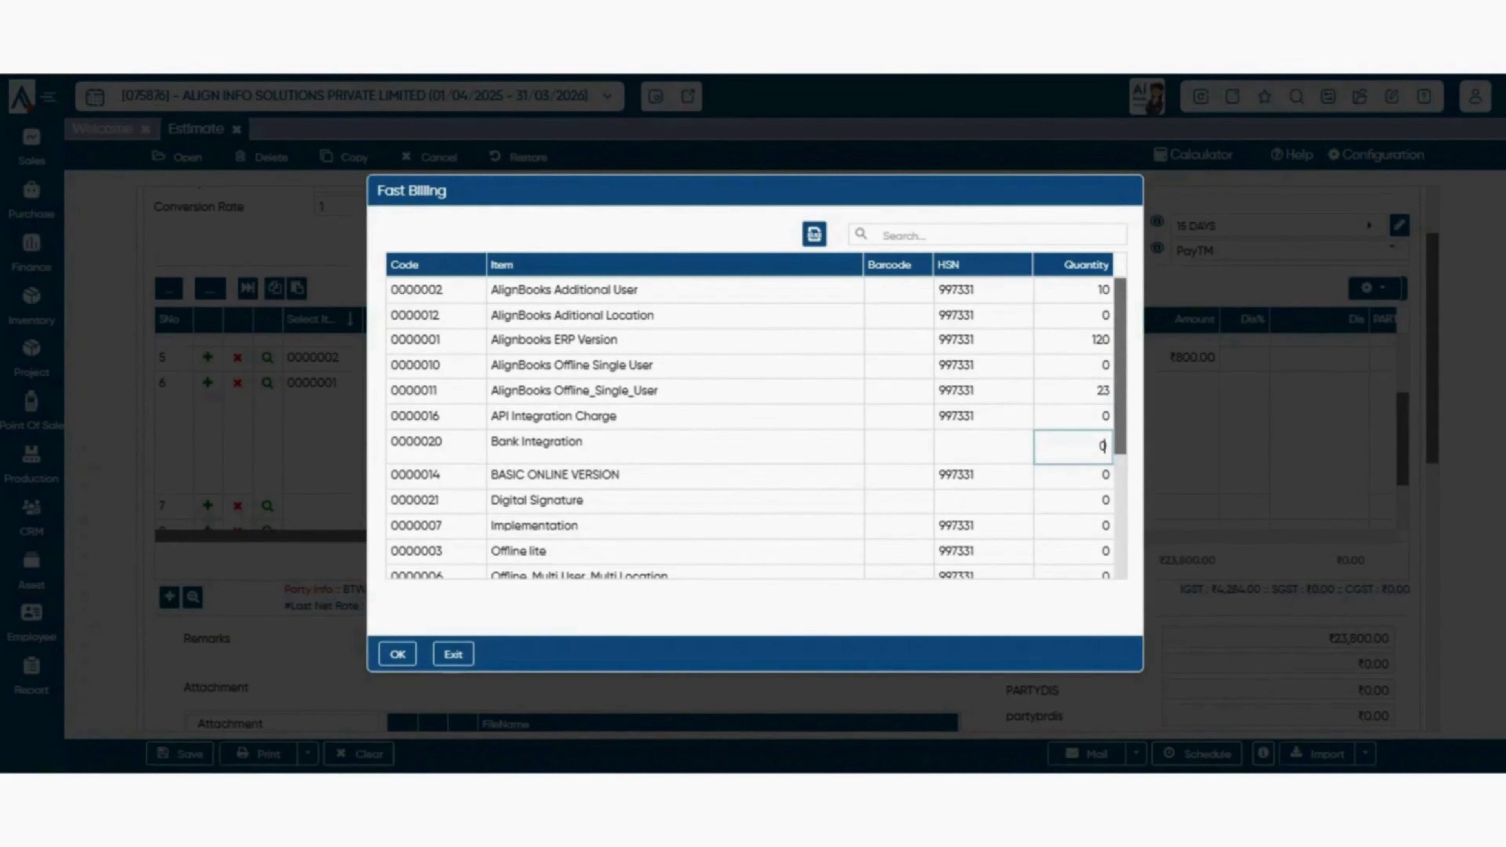
left_click(397, 654)
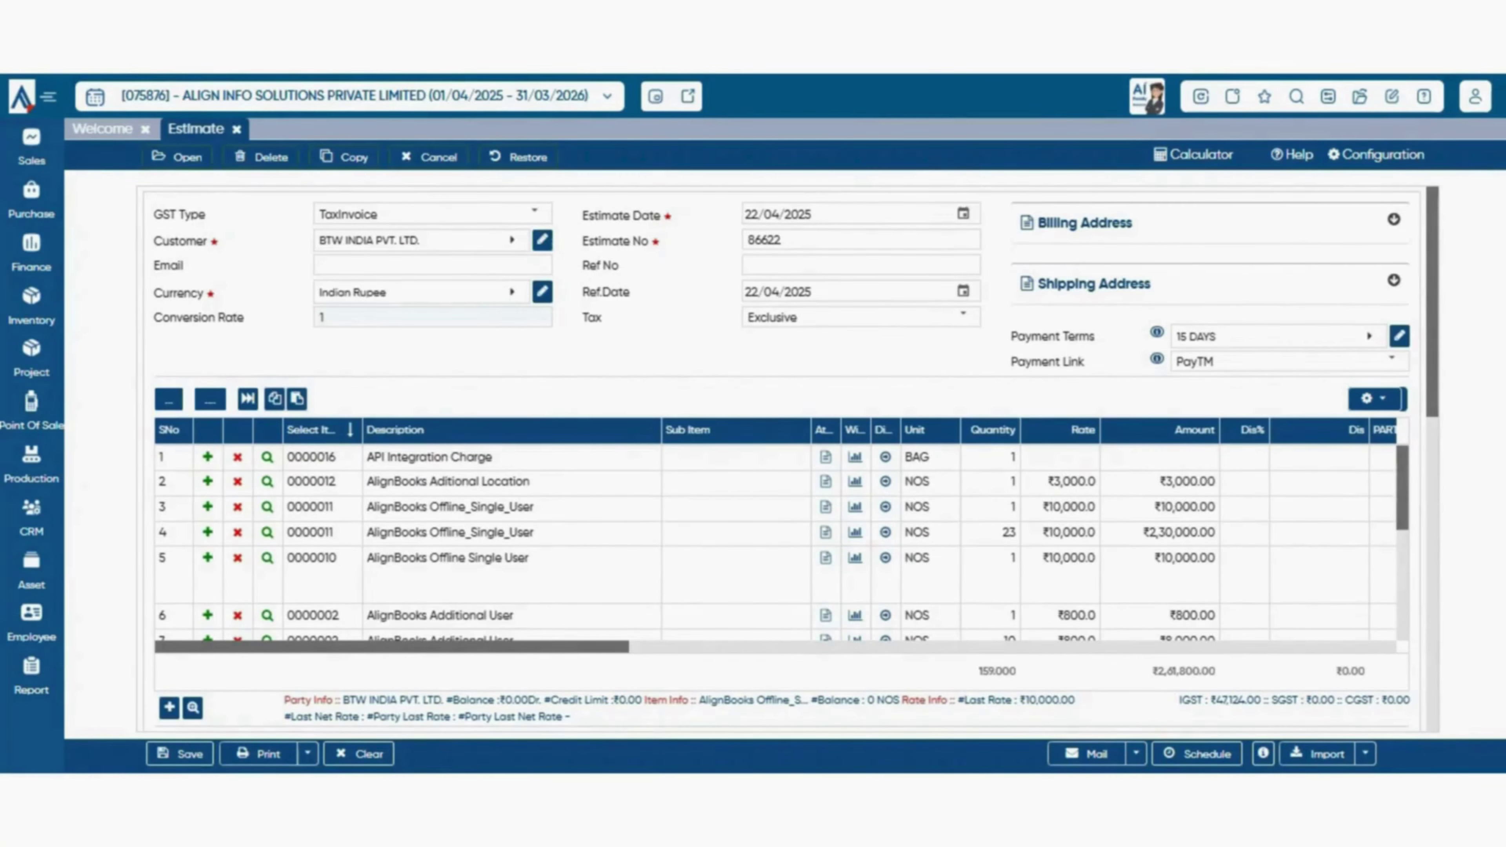
scroll(789, 457, "down", 2)
scroll(776, 432, "down", 4)
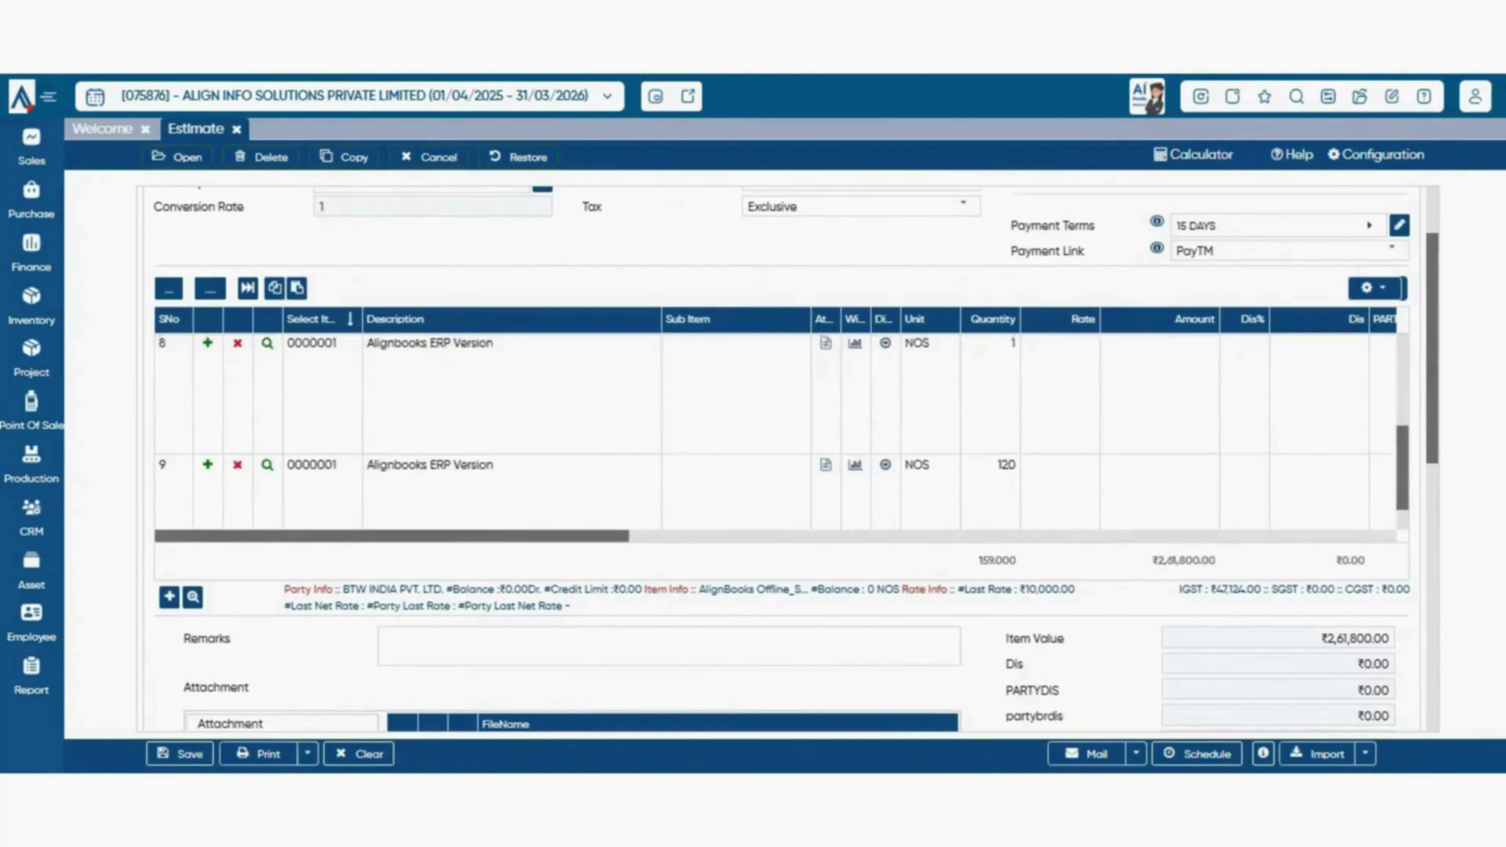
scroll(776, 431, "up", 4)
scroll(777, 432, "down", 5)
scroll(777, 431, "up", 5)
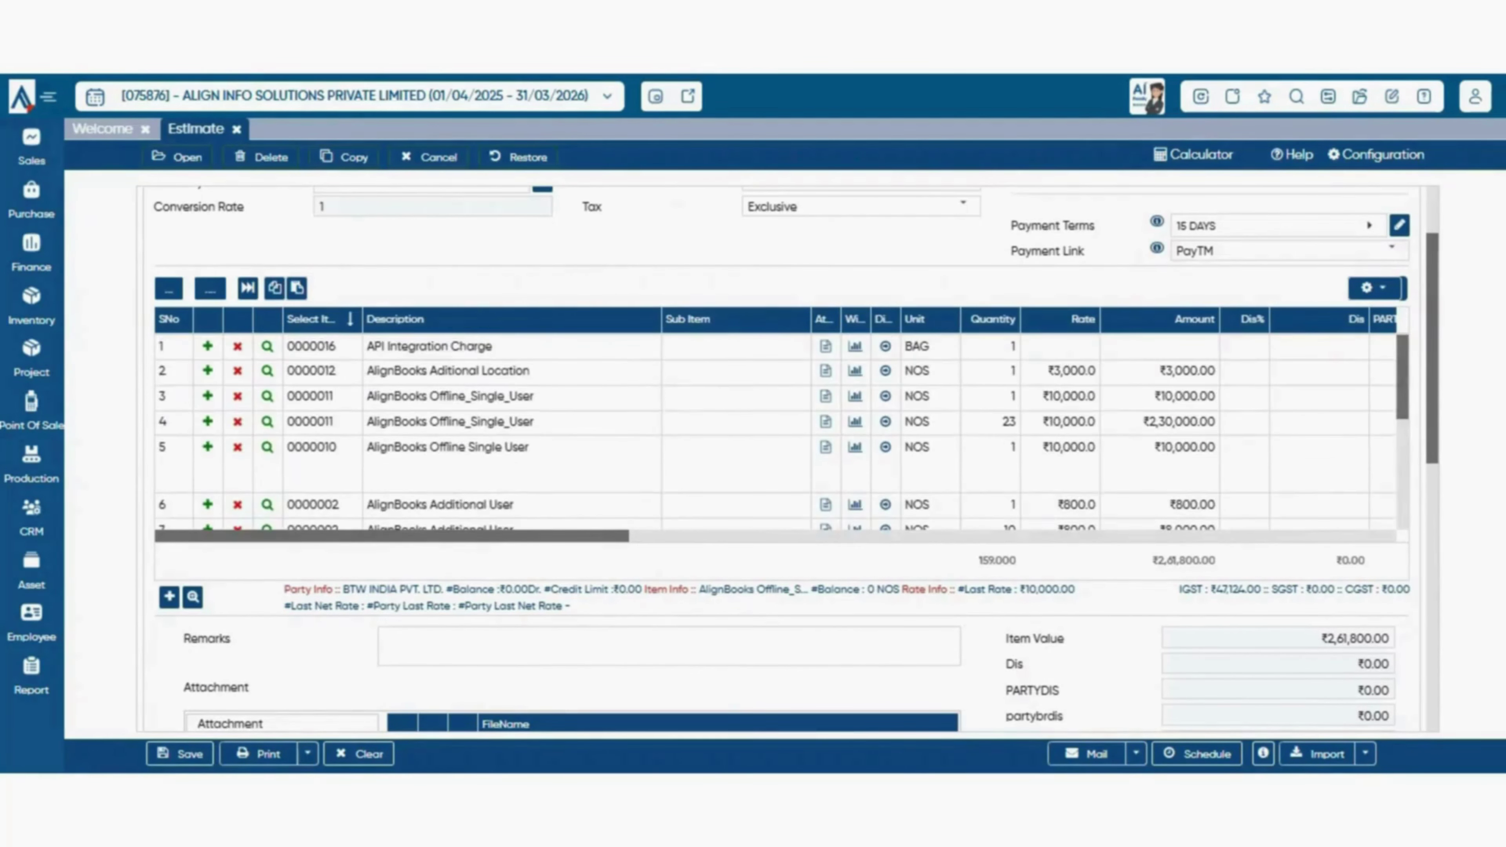
scroll(788, 457, "up", 2)
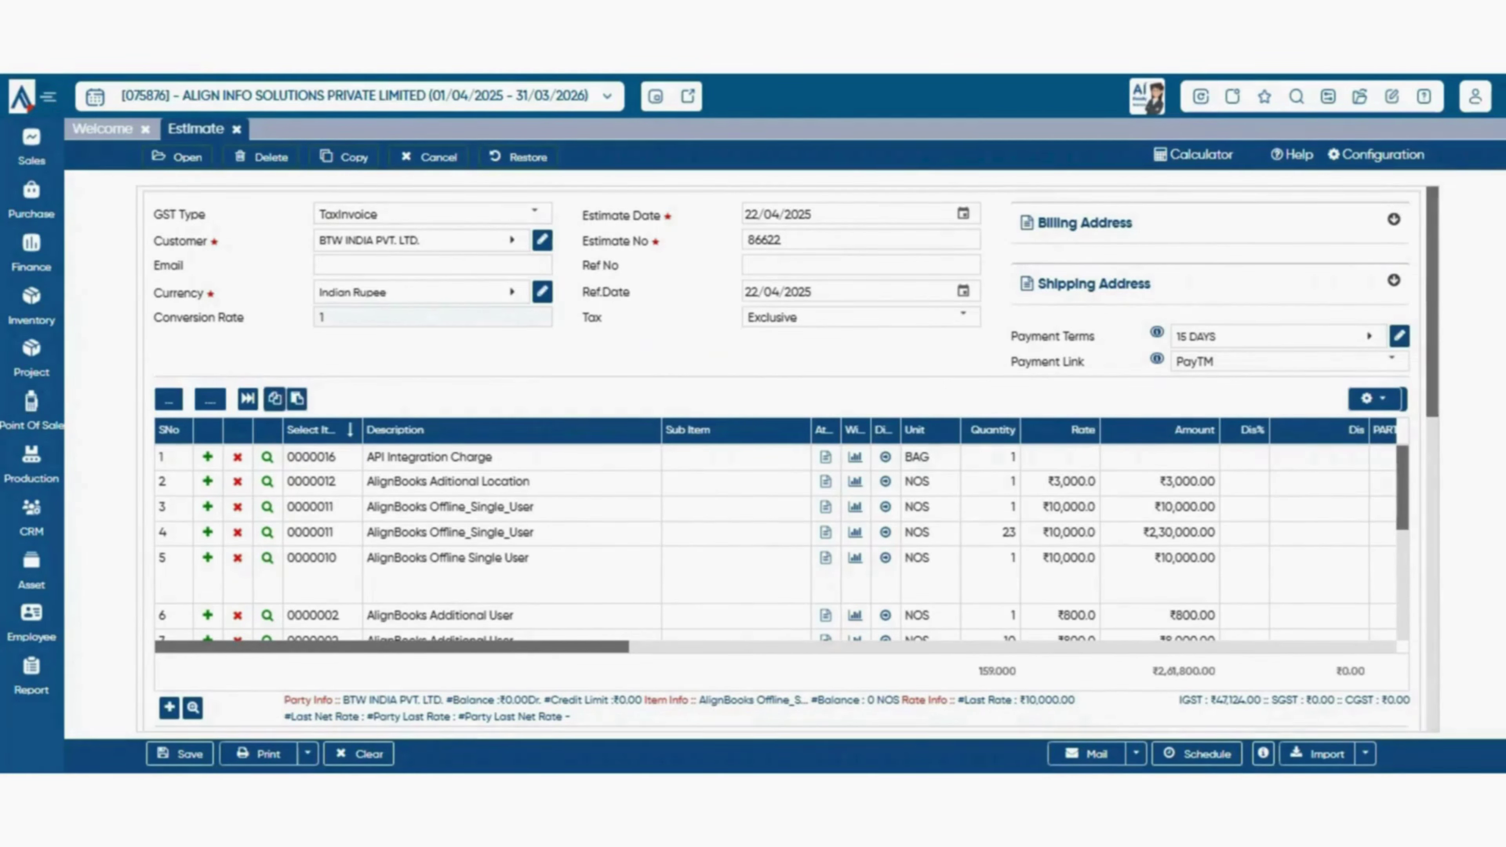
- Copy the estimate's item lines, paste them back into the grid, and confirm replacing the lines
left_click(274, 398)
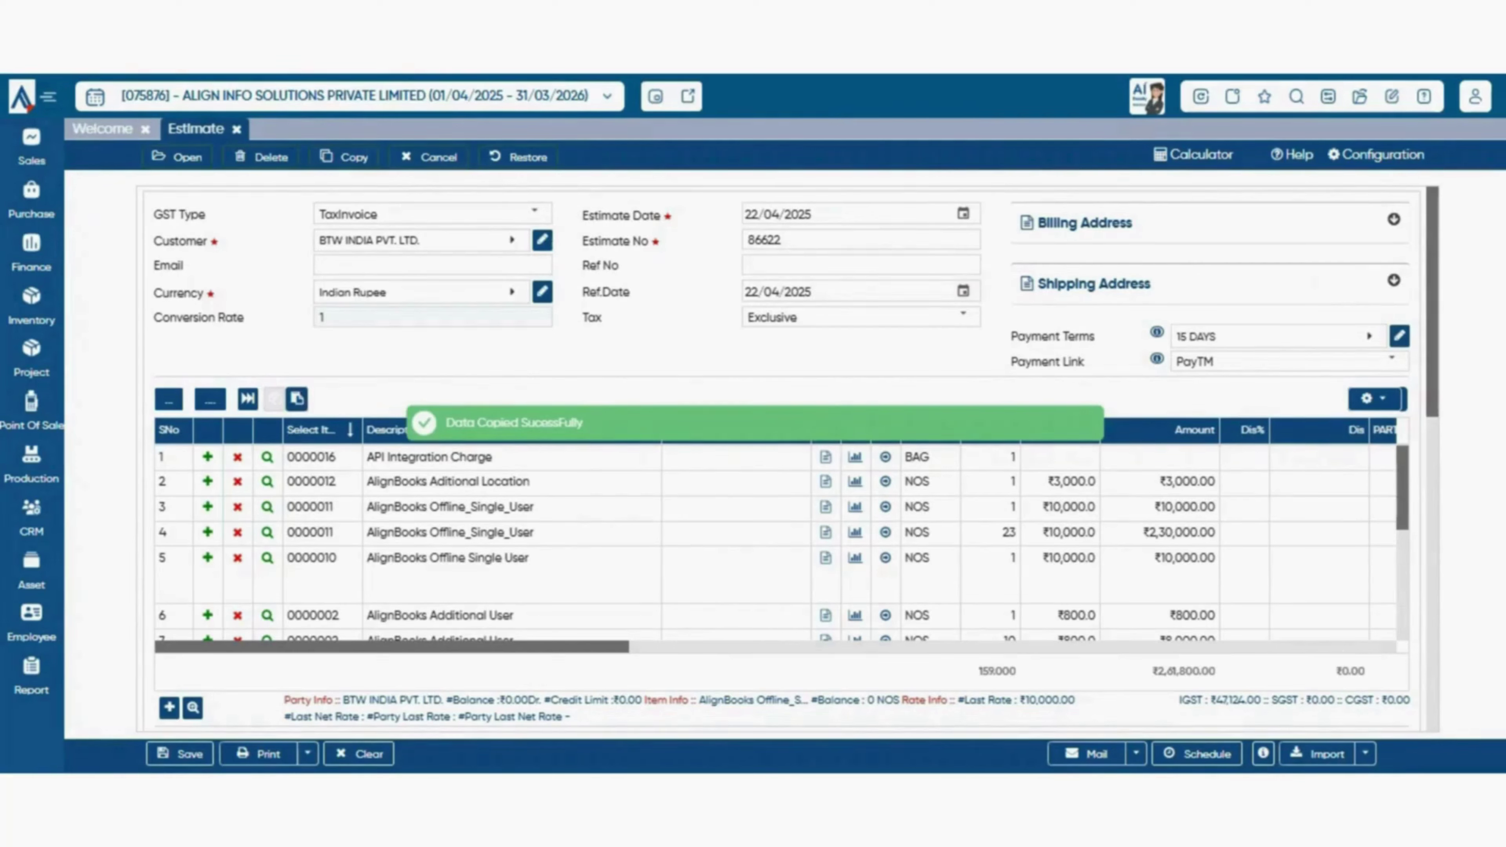
left_click(297, 398)
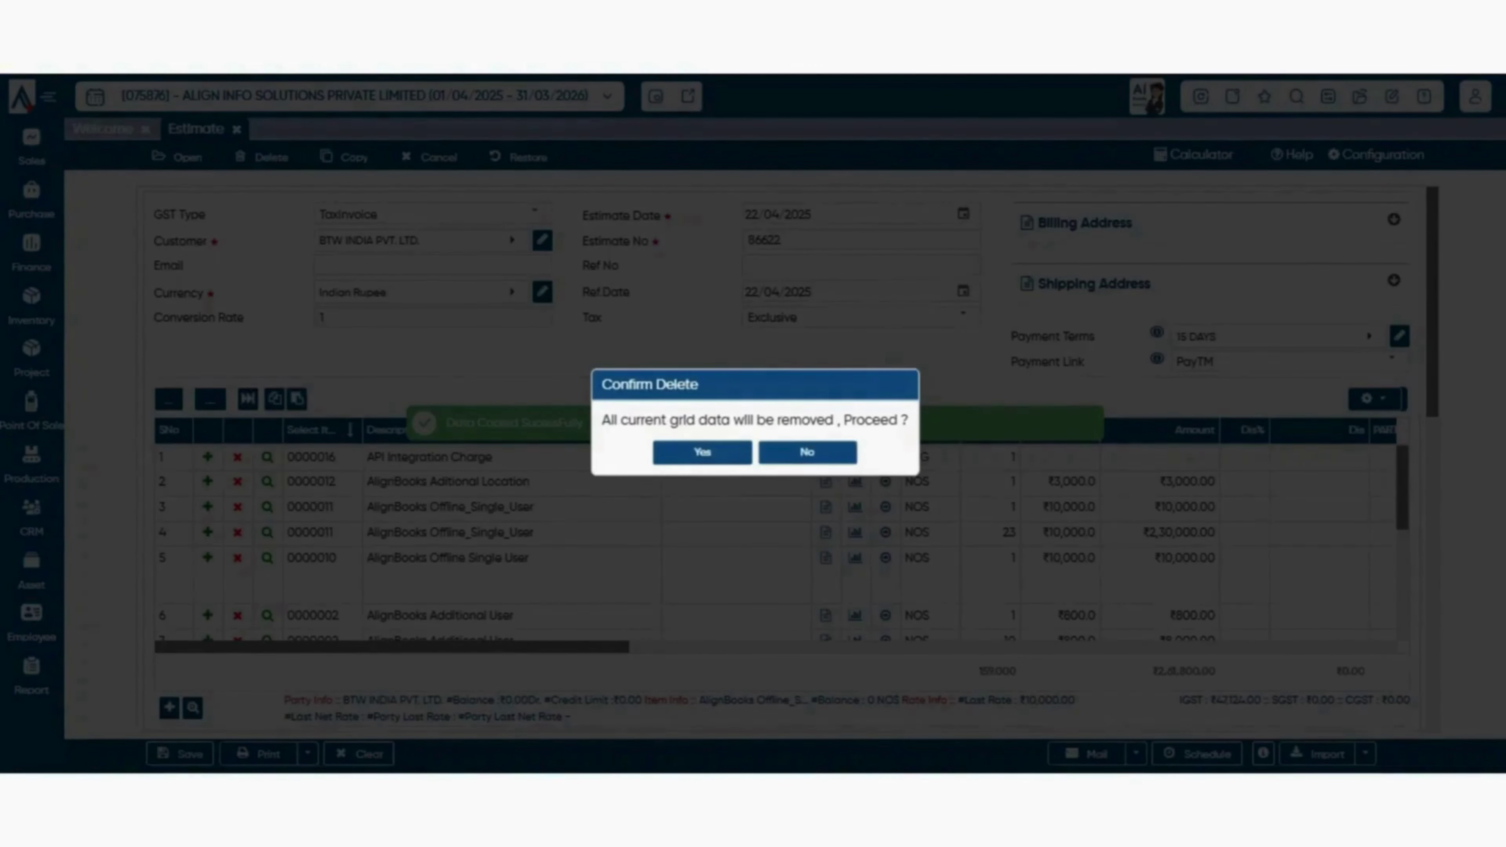
left_click(702, 452)
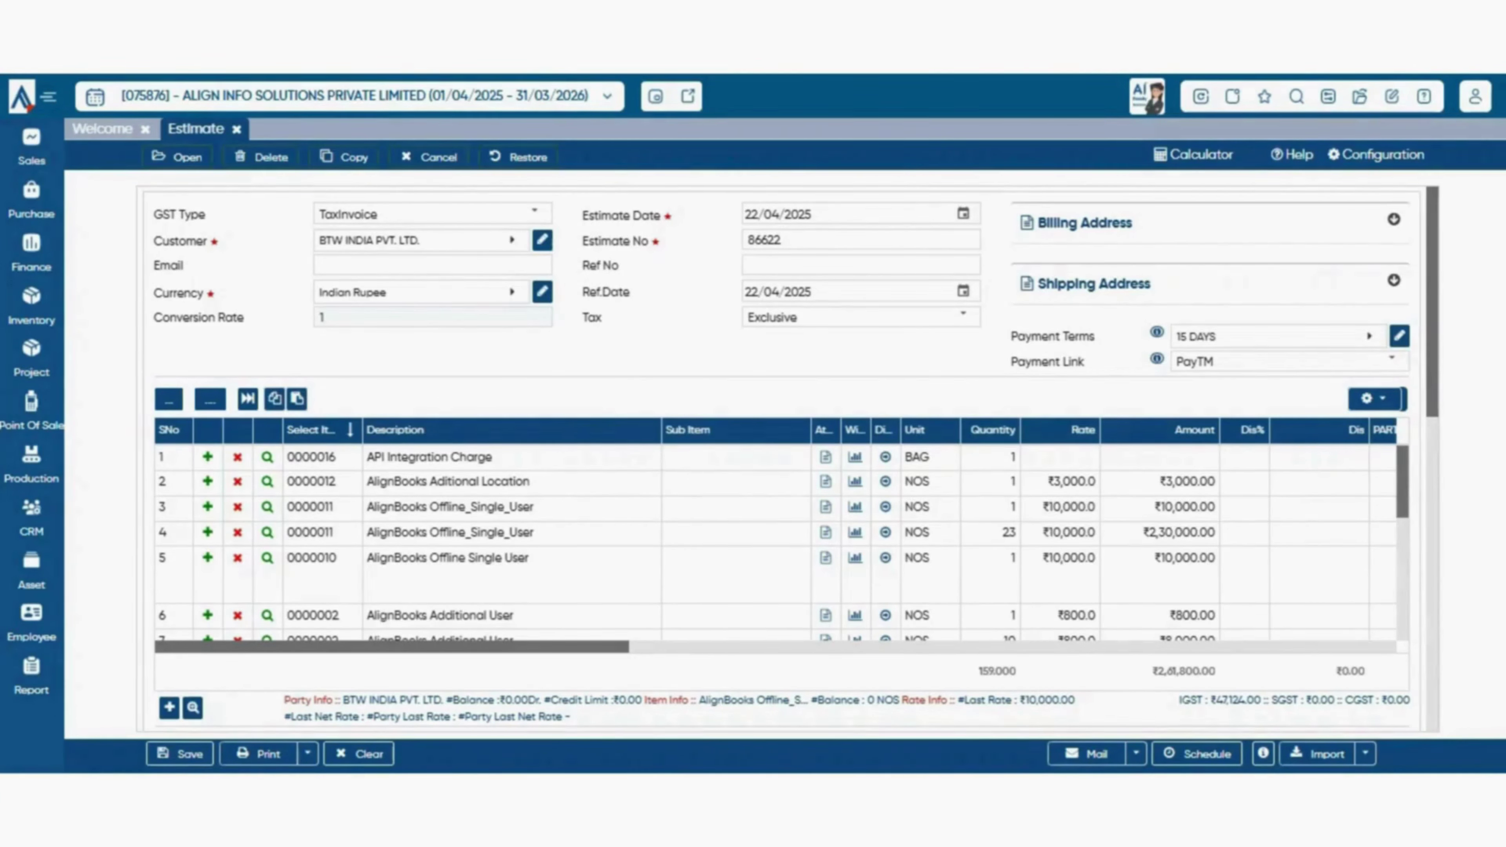
scroll(776, 541, "down", 4)
scroll(776, 541, "up", 4)
scroll(776, 541, "down", 4)
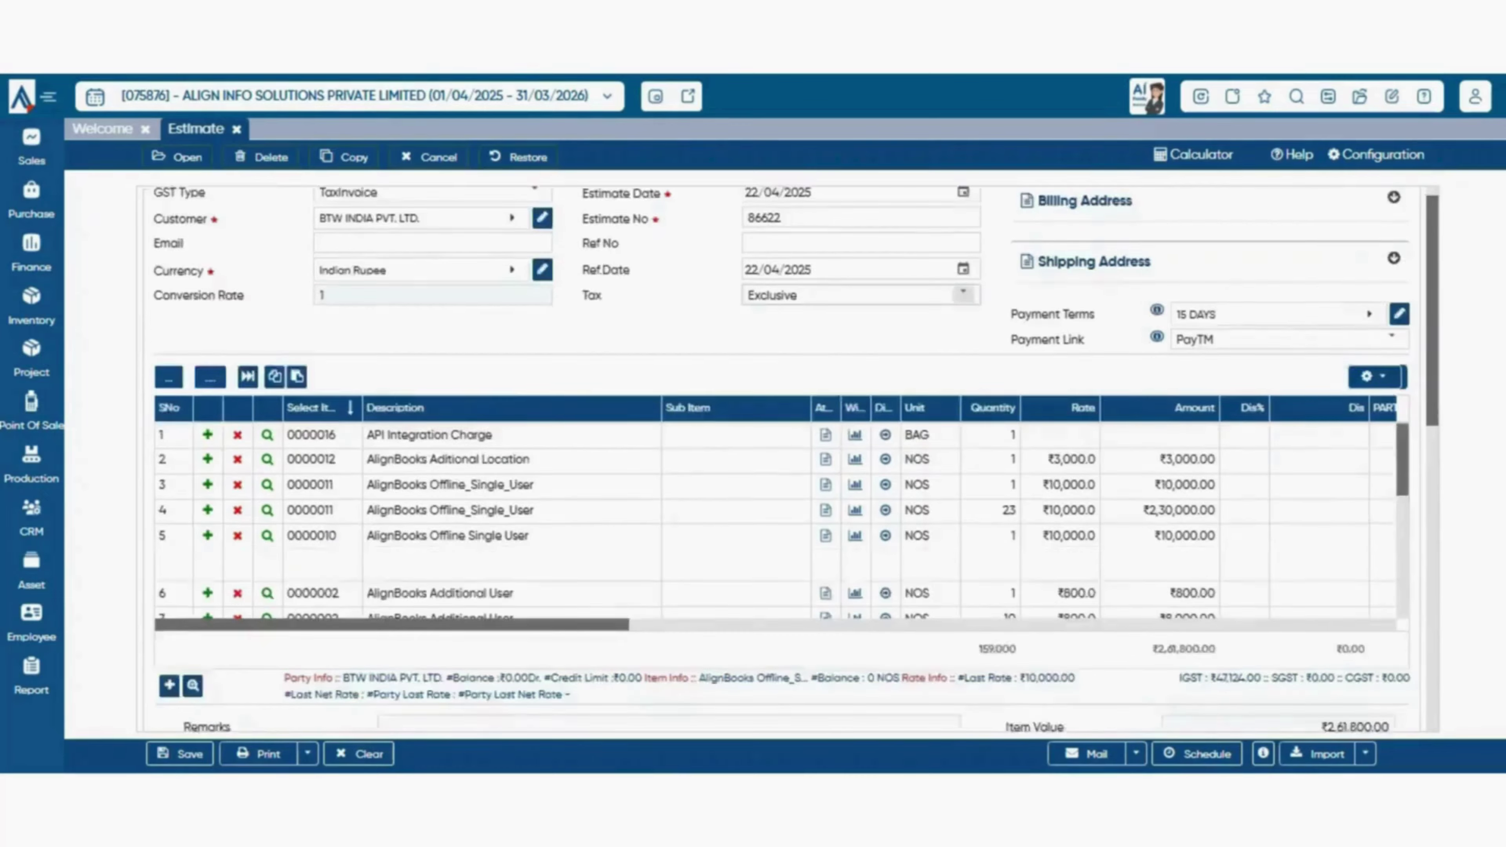
scroll(782, 458, "up", 3)
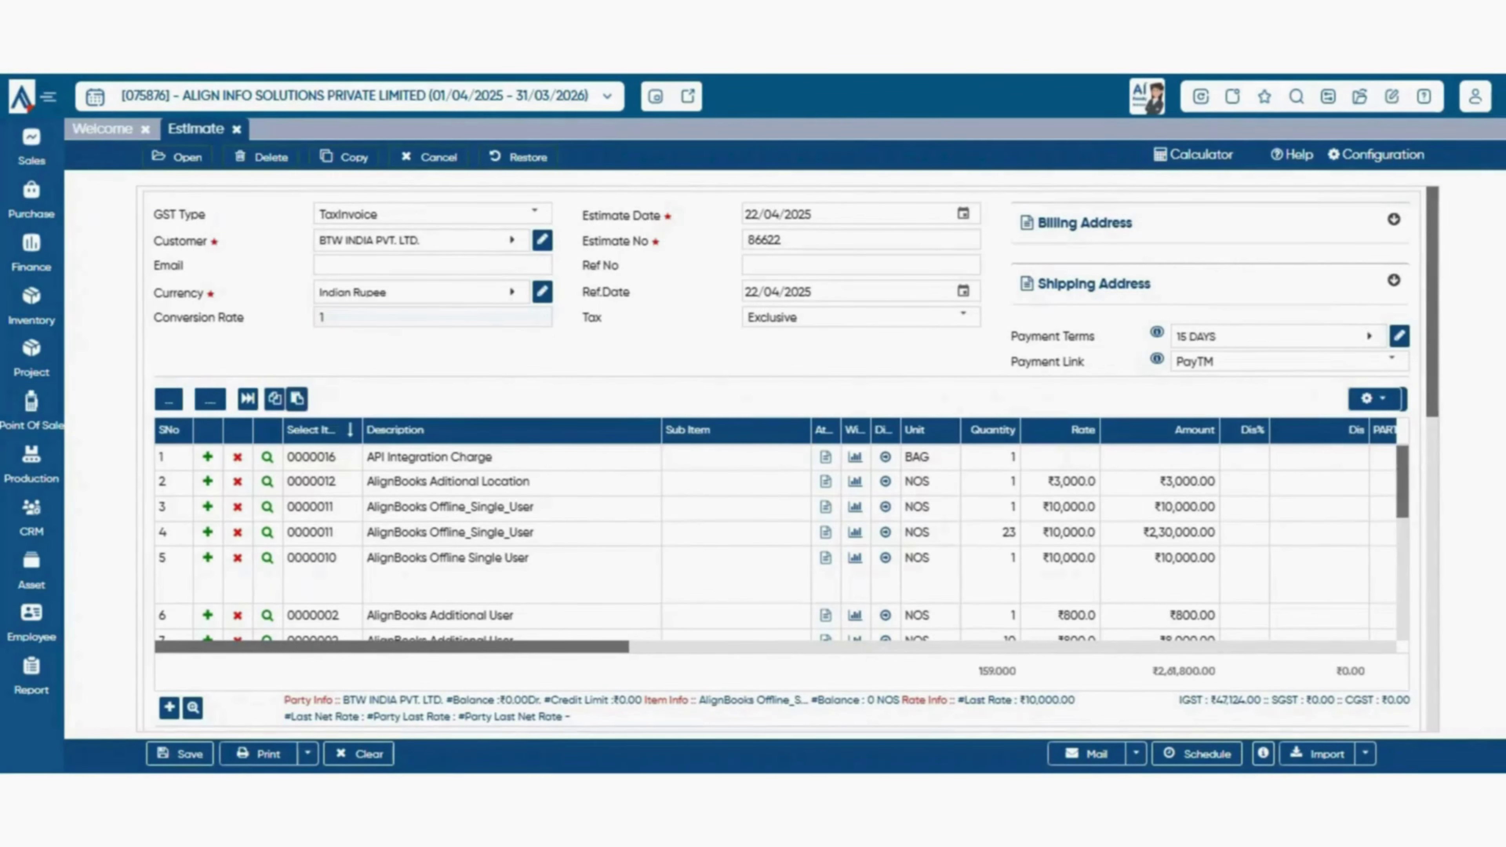
scroll(782, 356, "down", 3)
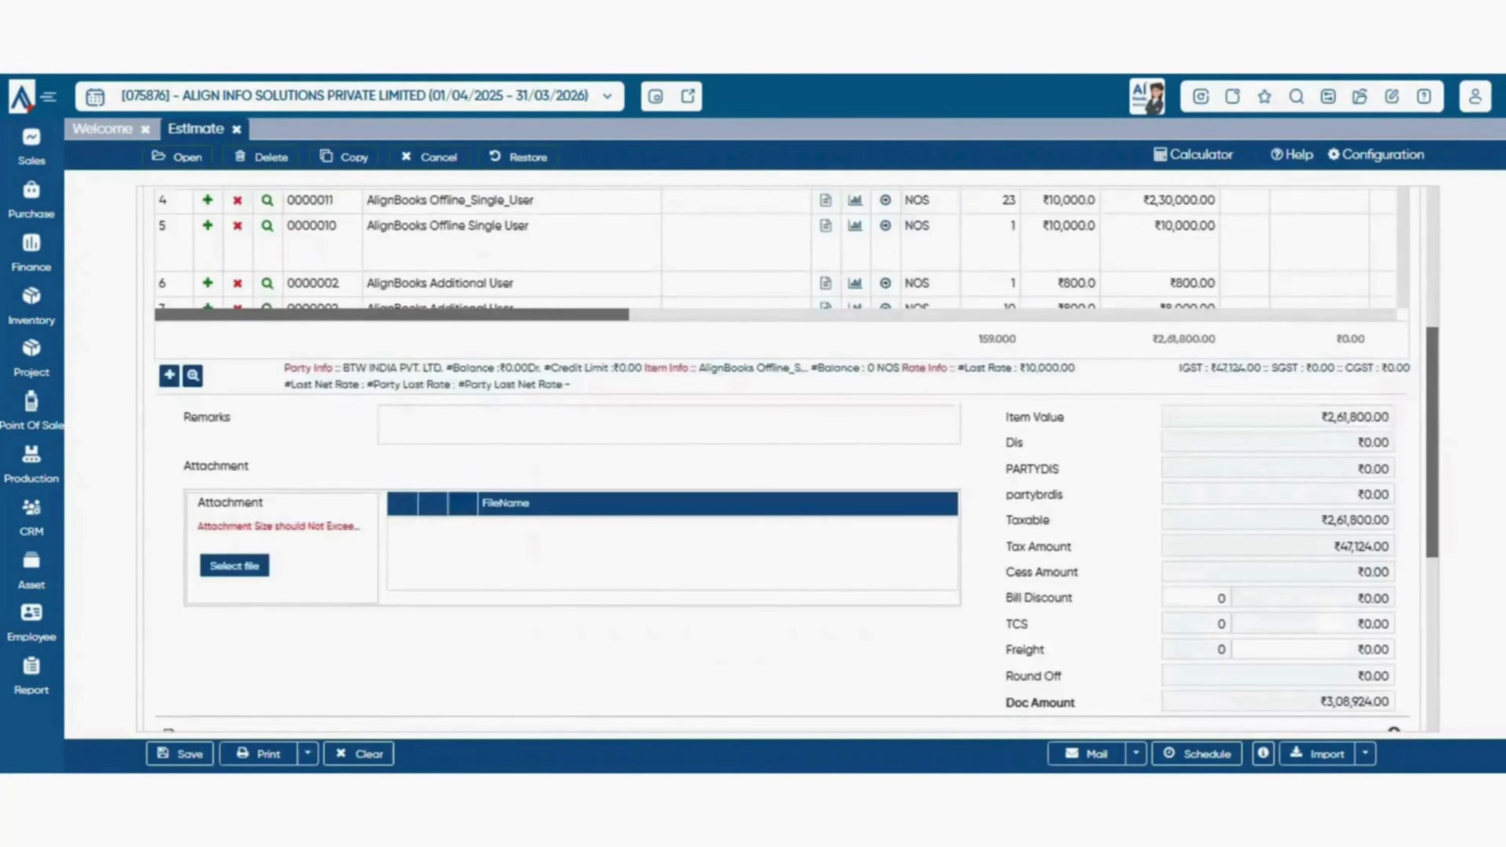
scroll(782, 356, "up", 2)
scroll(781, 356, "up", 2)
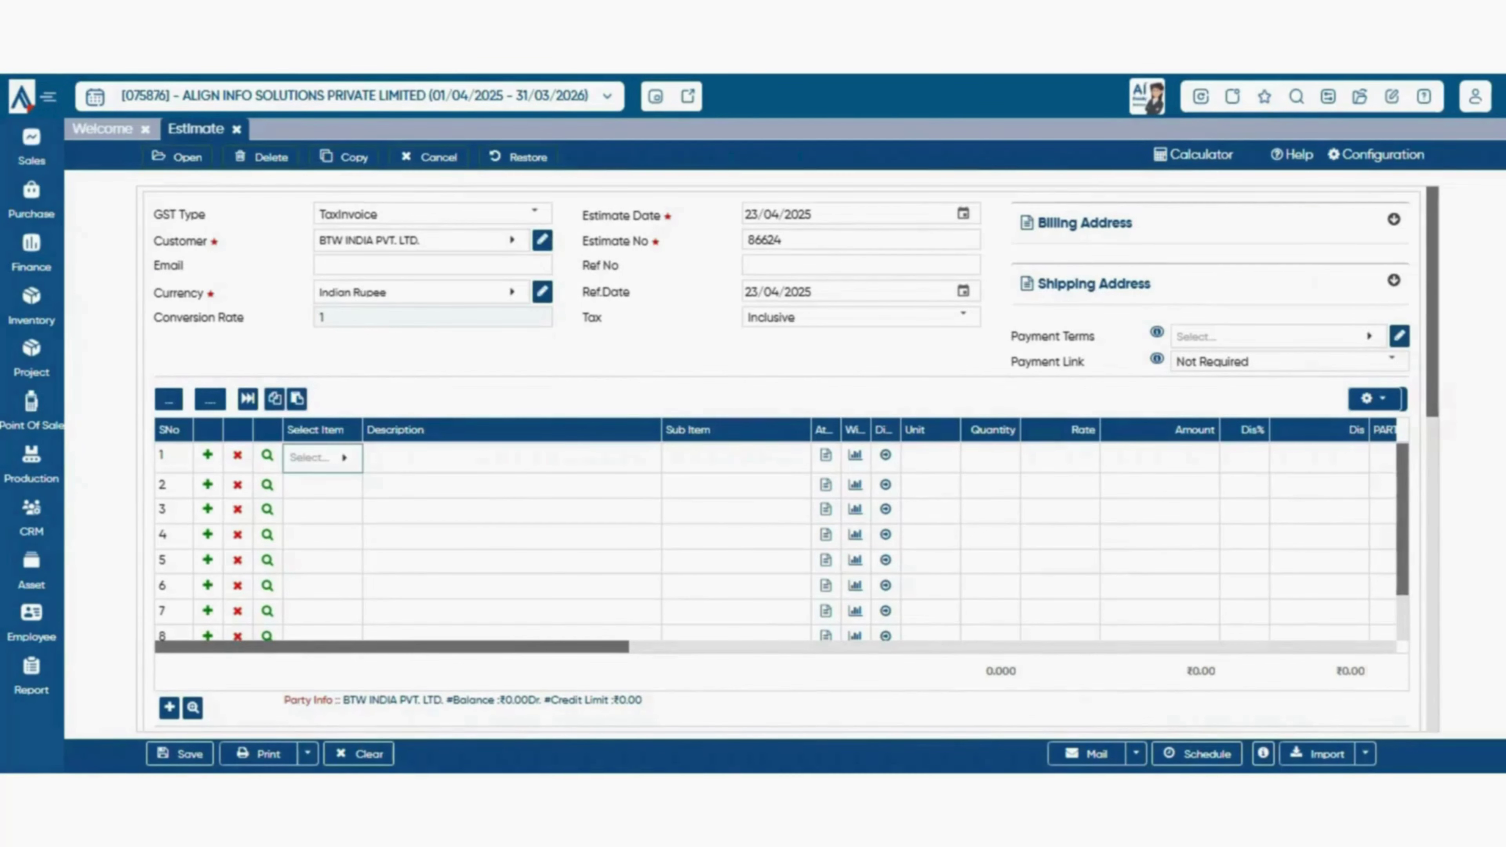
- Add AlignBooks Additional User (₹800.0) and AlignBooks Aditional Location (₹3,000.0) as rows 1 and 2
left_click(322, 458)
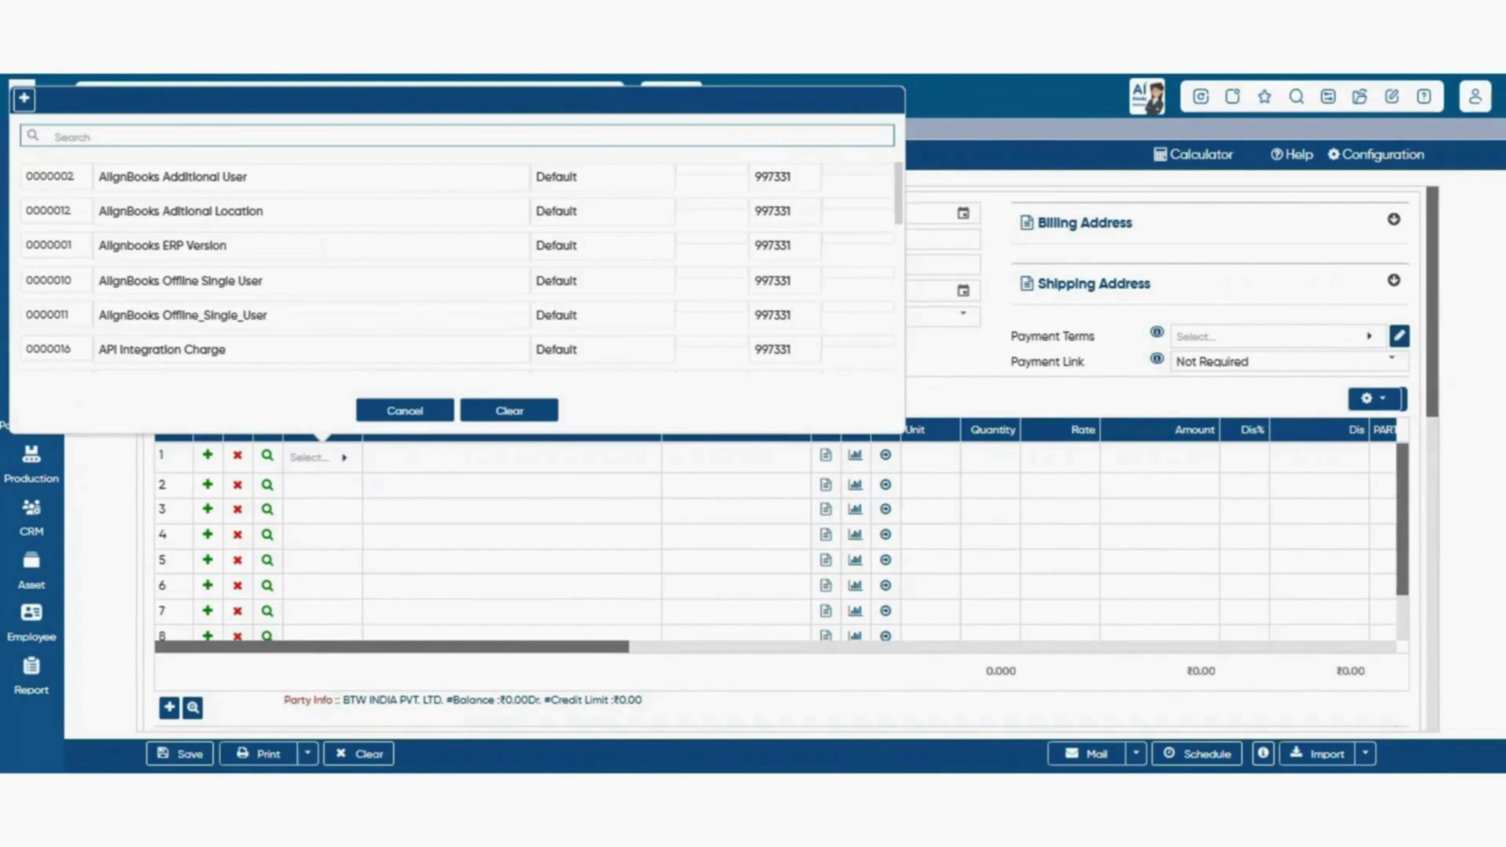
key("Escape")
key("Return")
key("Down")
key("Up")
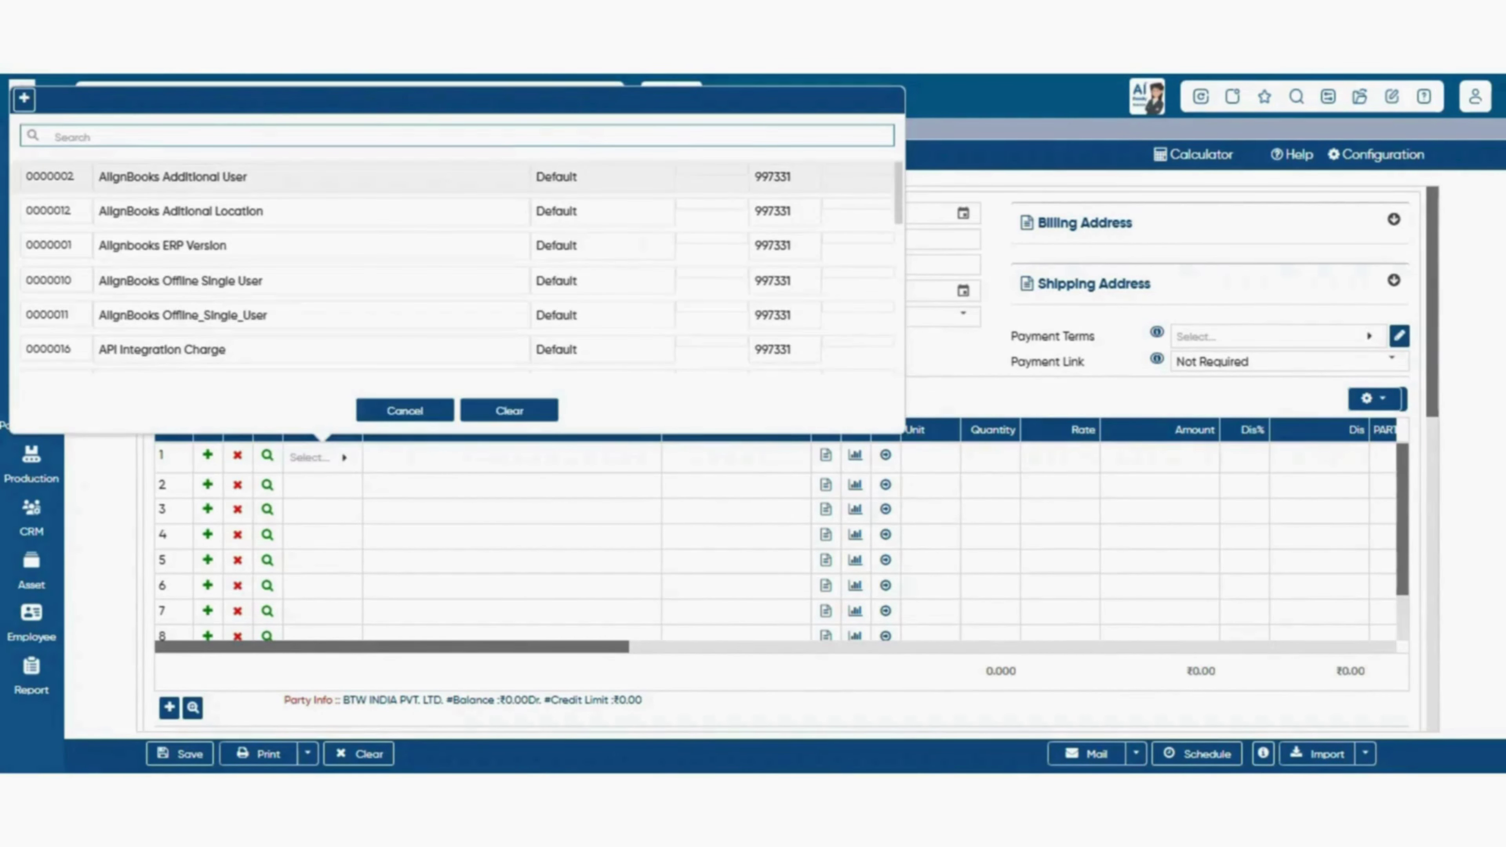
key("Down")
key("Up")
left_click(237, 177)
left_click(512, 686)
left_click(322, 482)
left_click(237, 236)
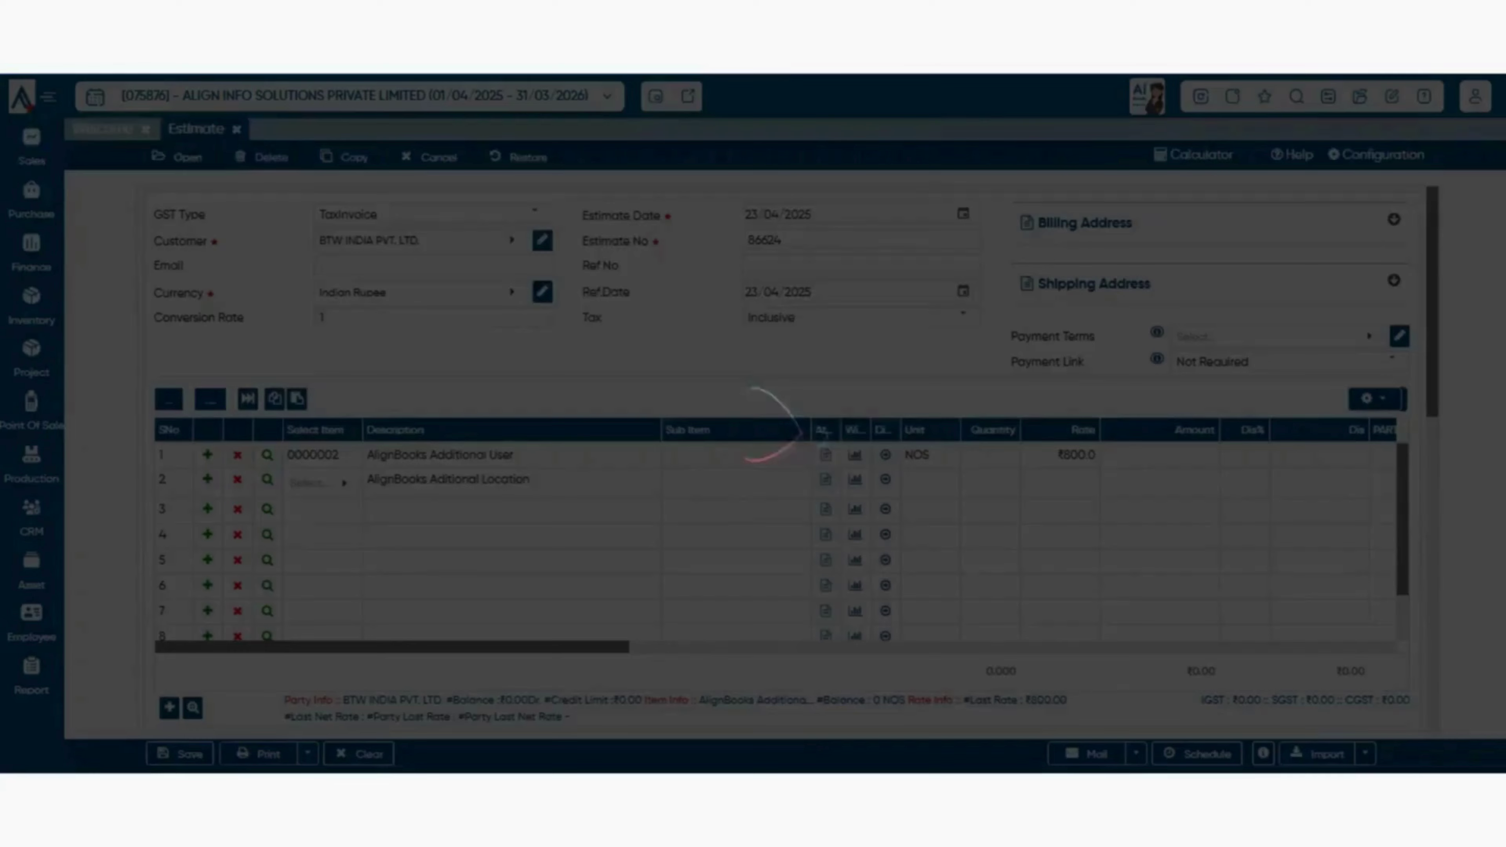
left_click(512, 686)
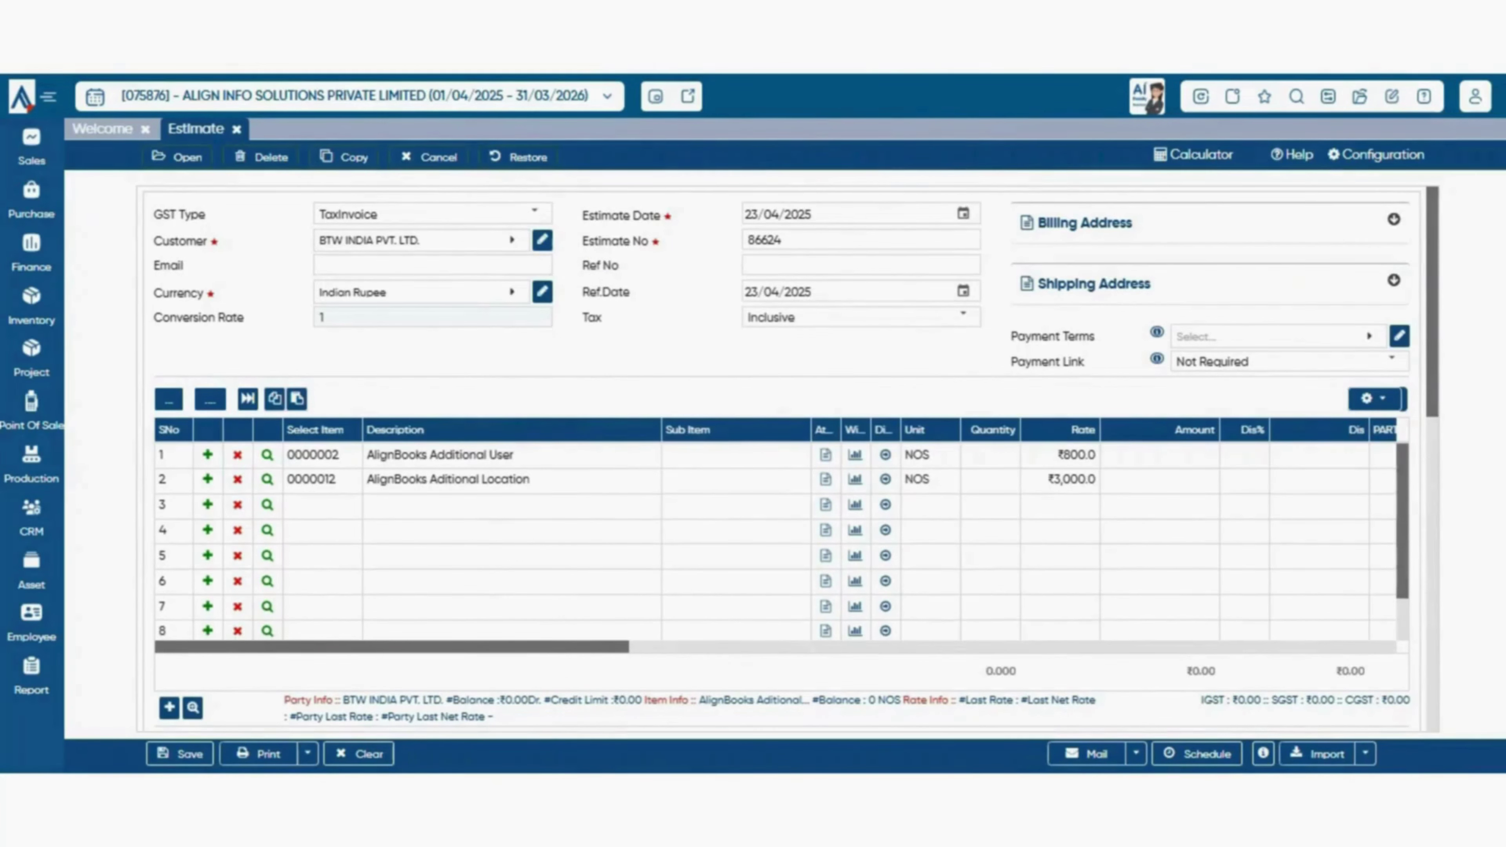
- Enter quantities of 10 and 100 on the two item rows
left_click(991, 456)
type("10")
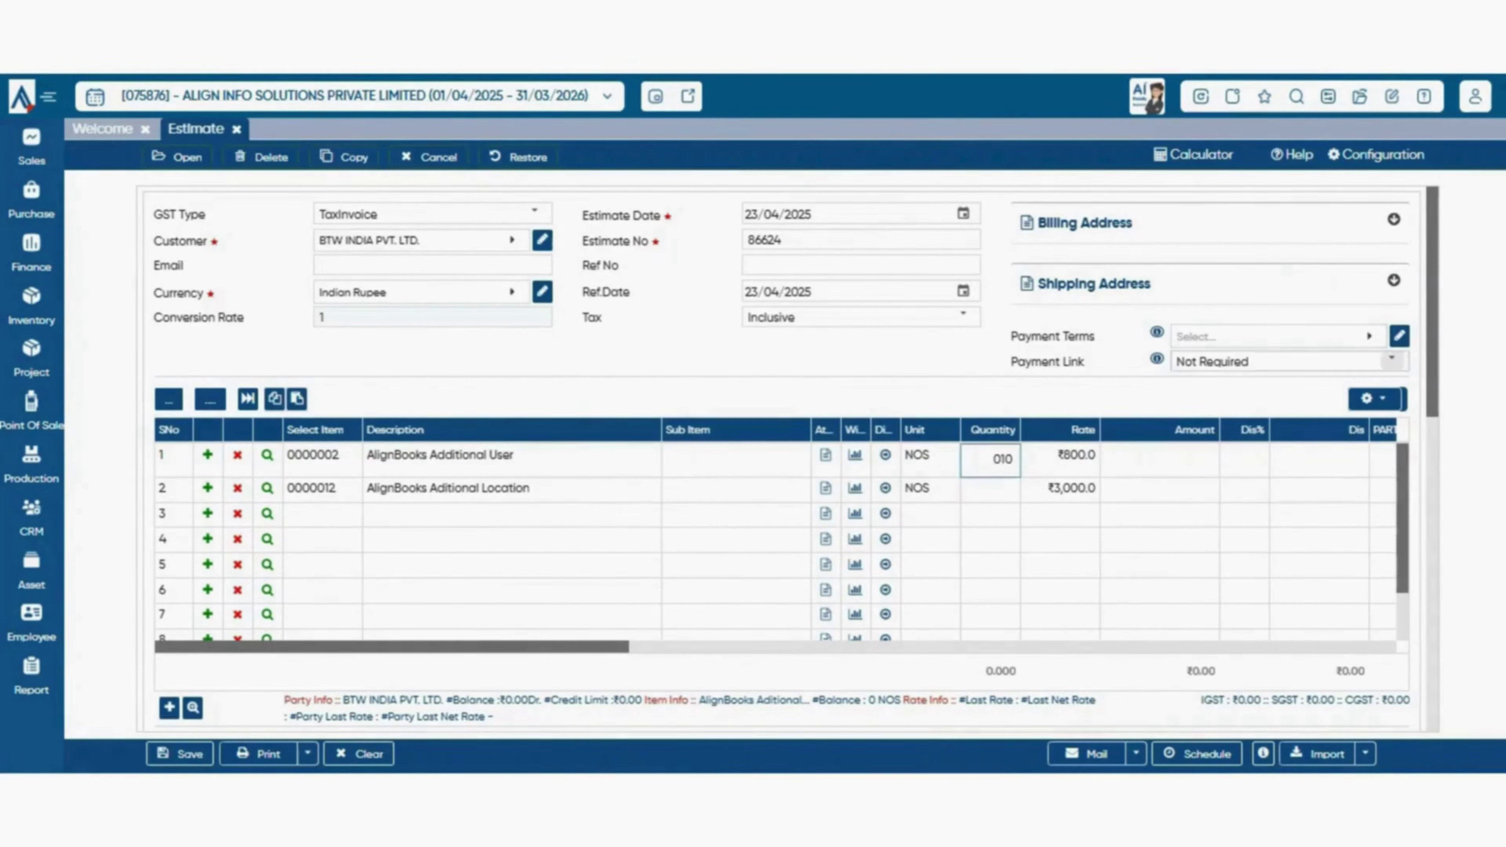
left_click(991, 489)
type("100")
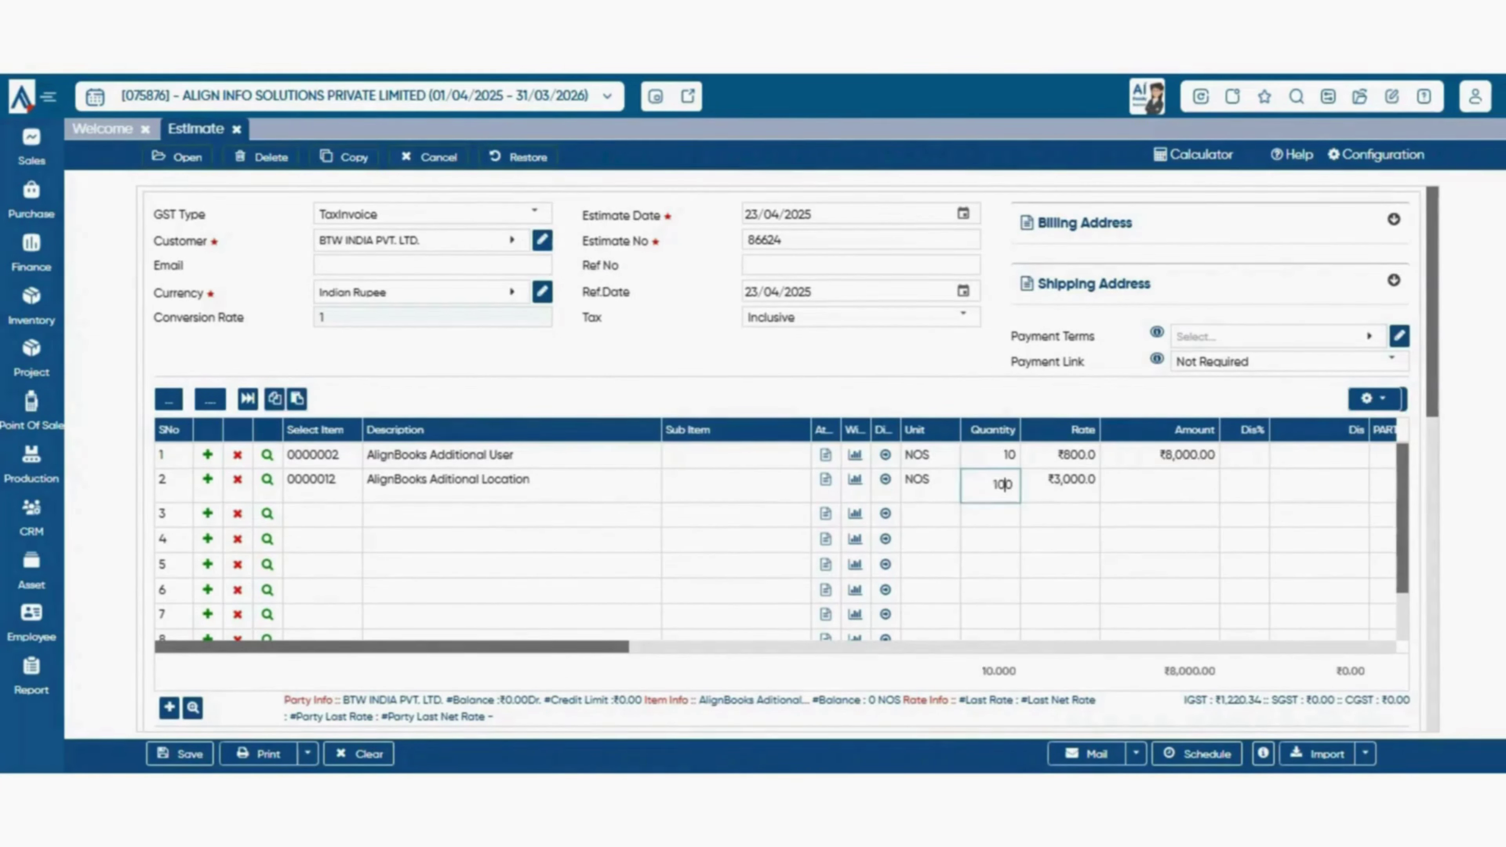
key("Return")
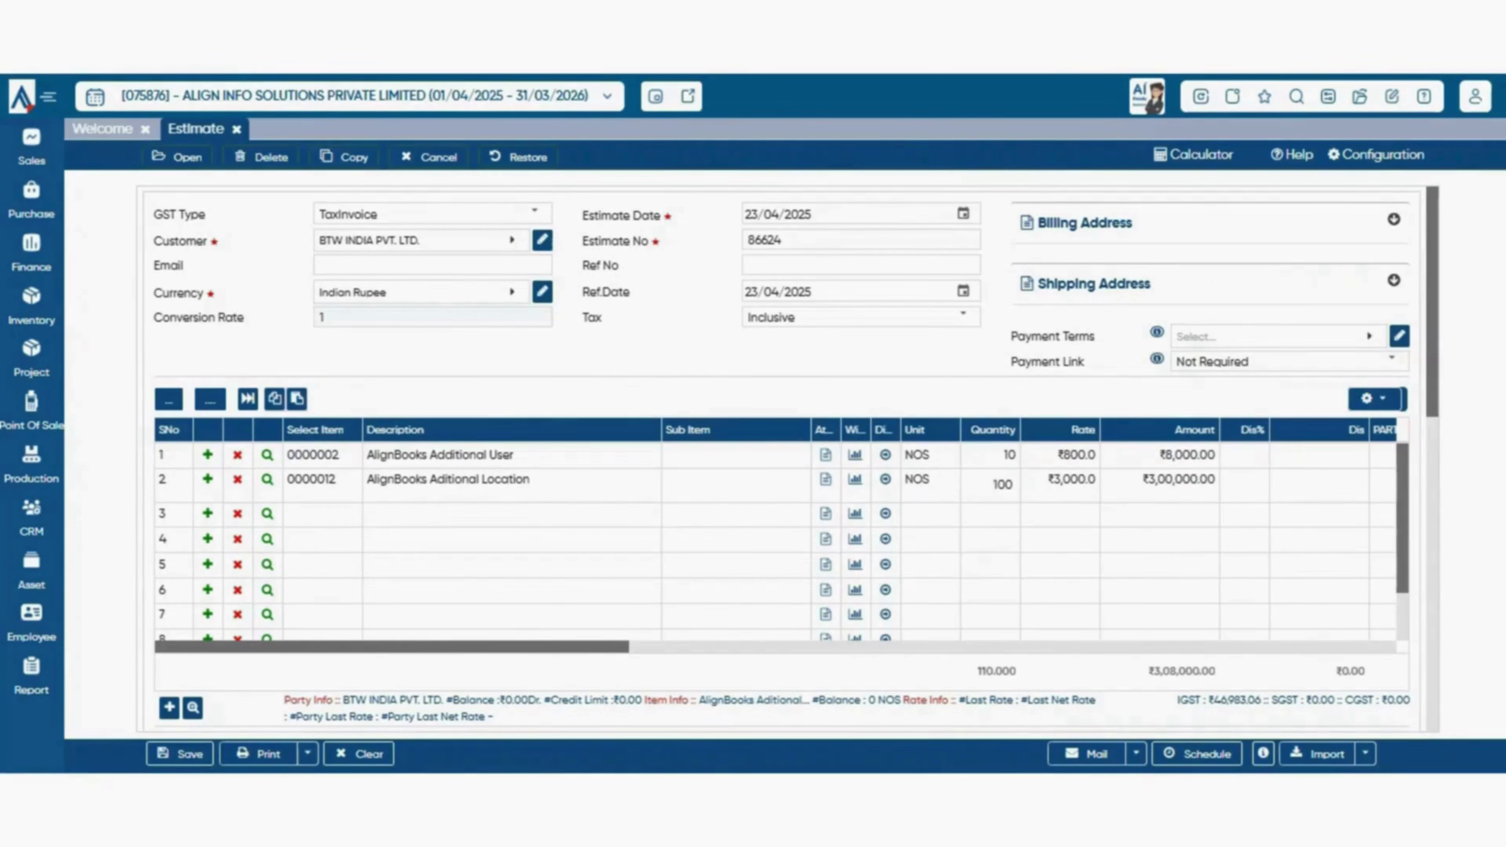
mouse_move(1058, 456)
left_mouse_down()
mouse_move(1097, 455)
mouse_move(1078, 480)
mouse_move(1078, 455)
left_mouse_up()
- Give the first row a 5% discount, amounting to 400.00
left_click(1245, 456)
left_click(1320, 456)
left_click(1245, 456)
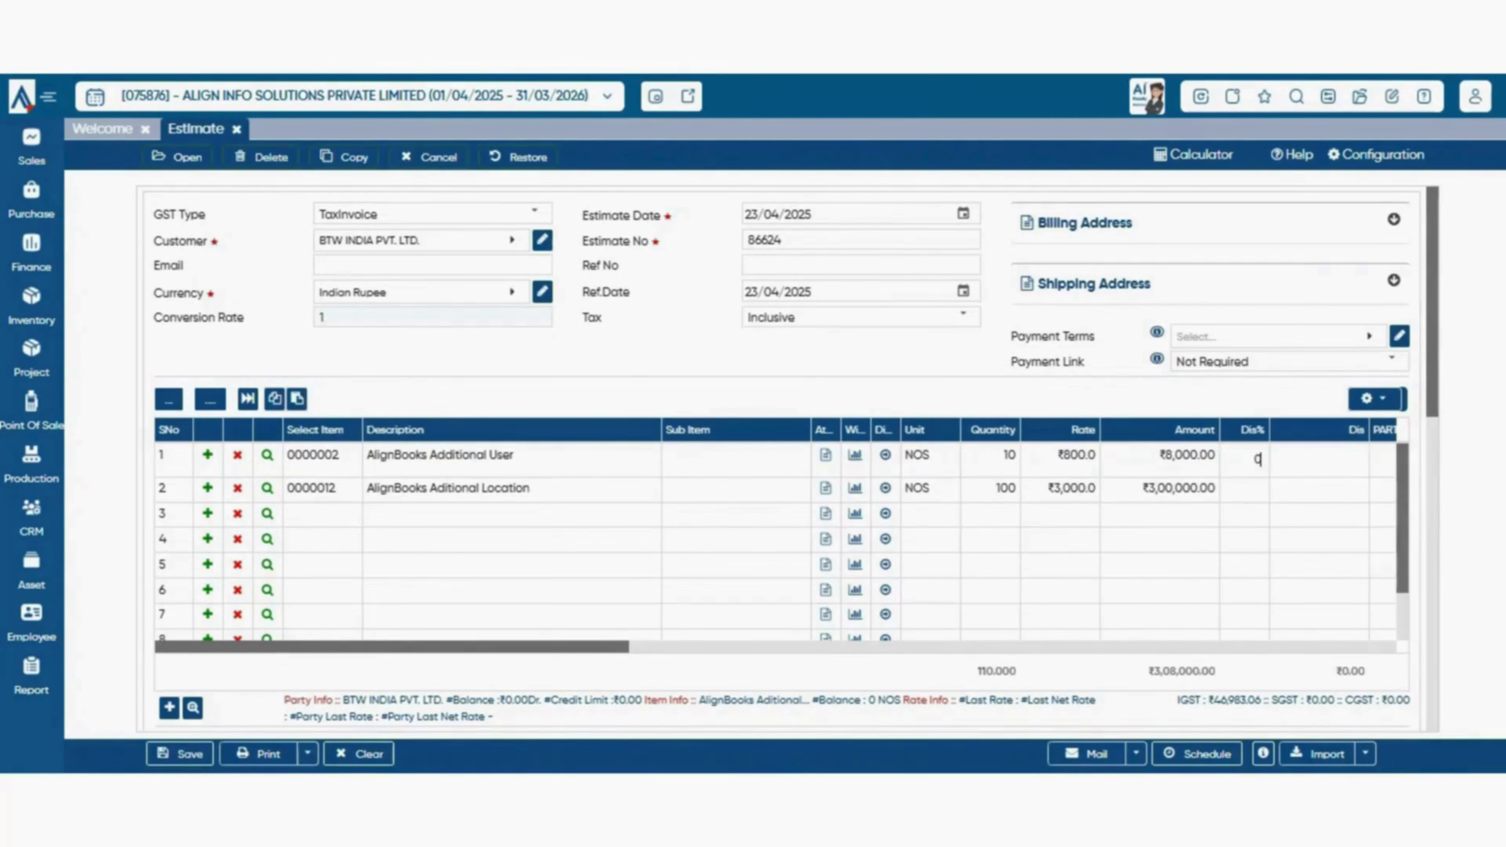
type("5")
key("Tab")
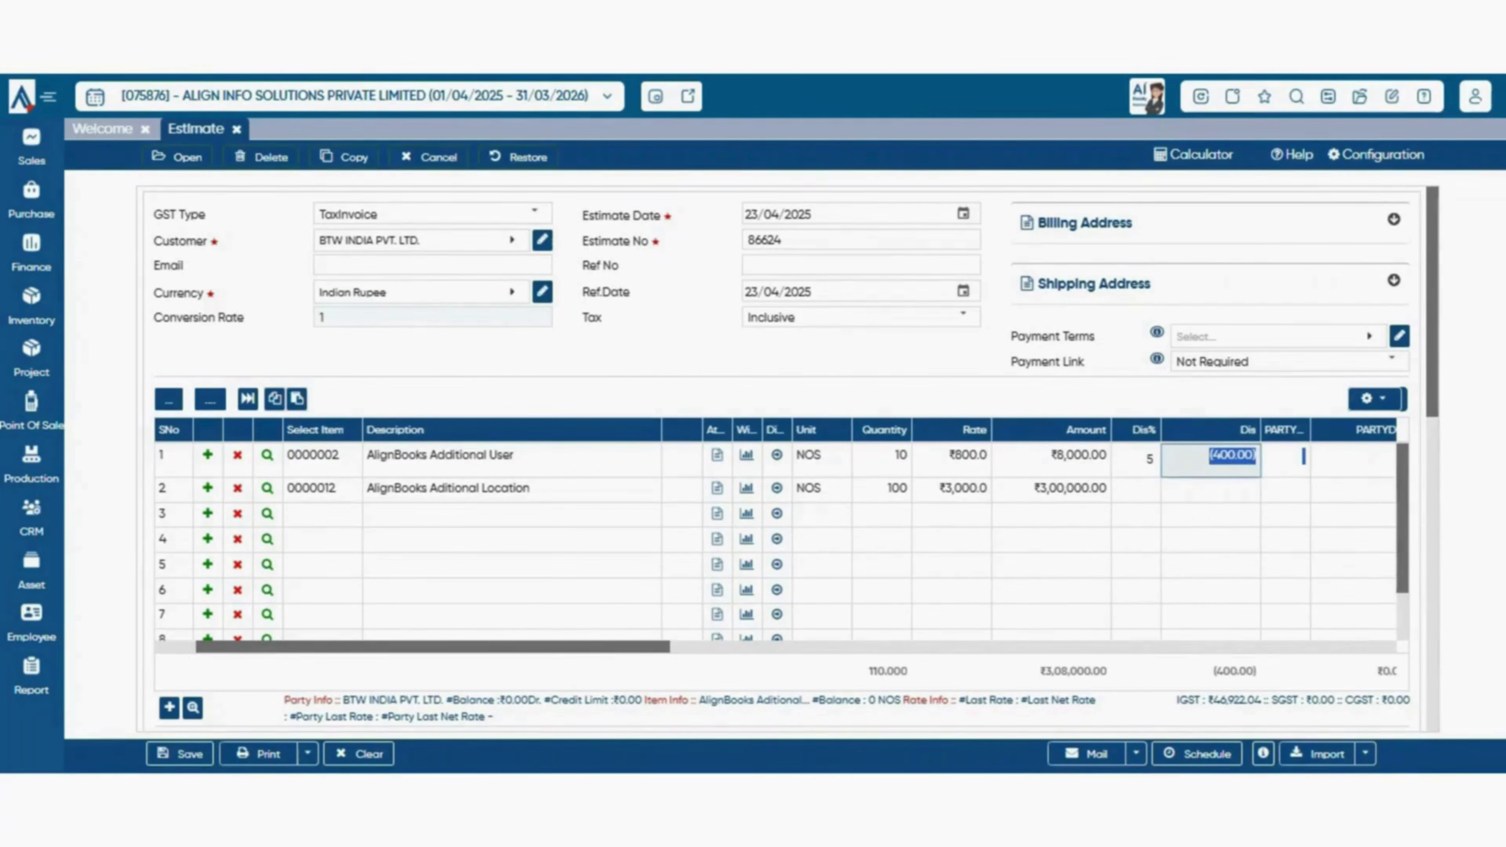
left_click(1274, 511)
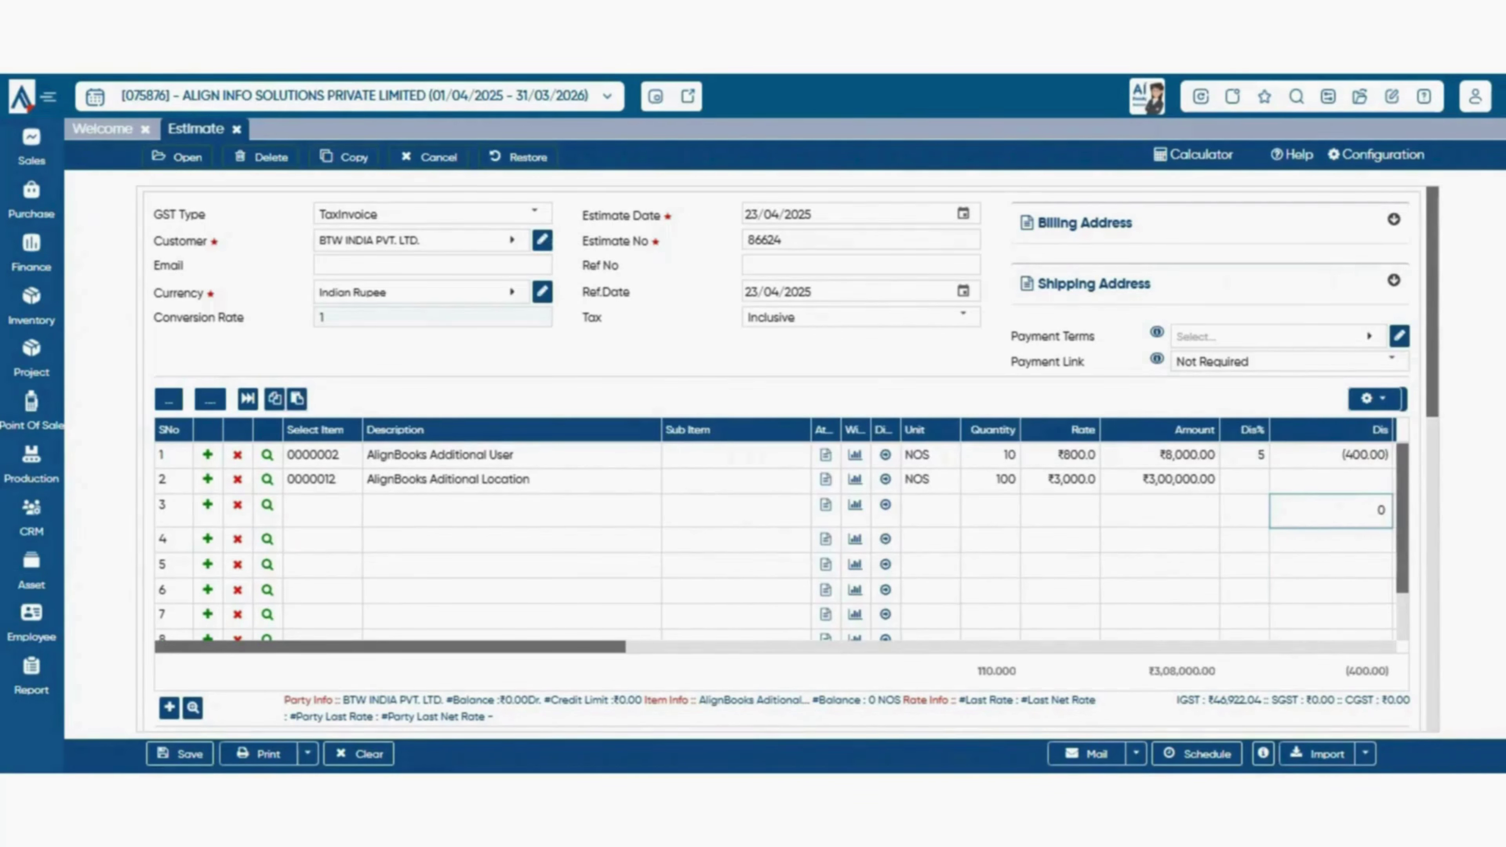
left_click(972, 356)
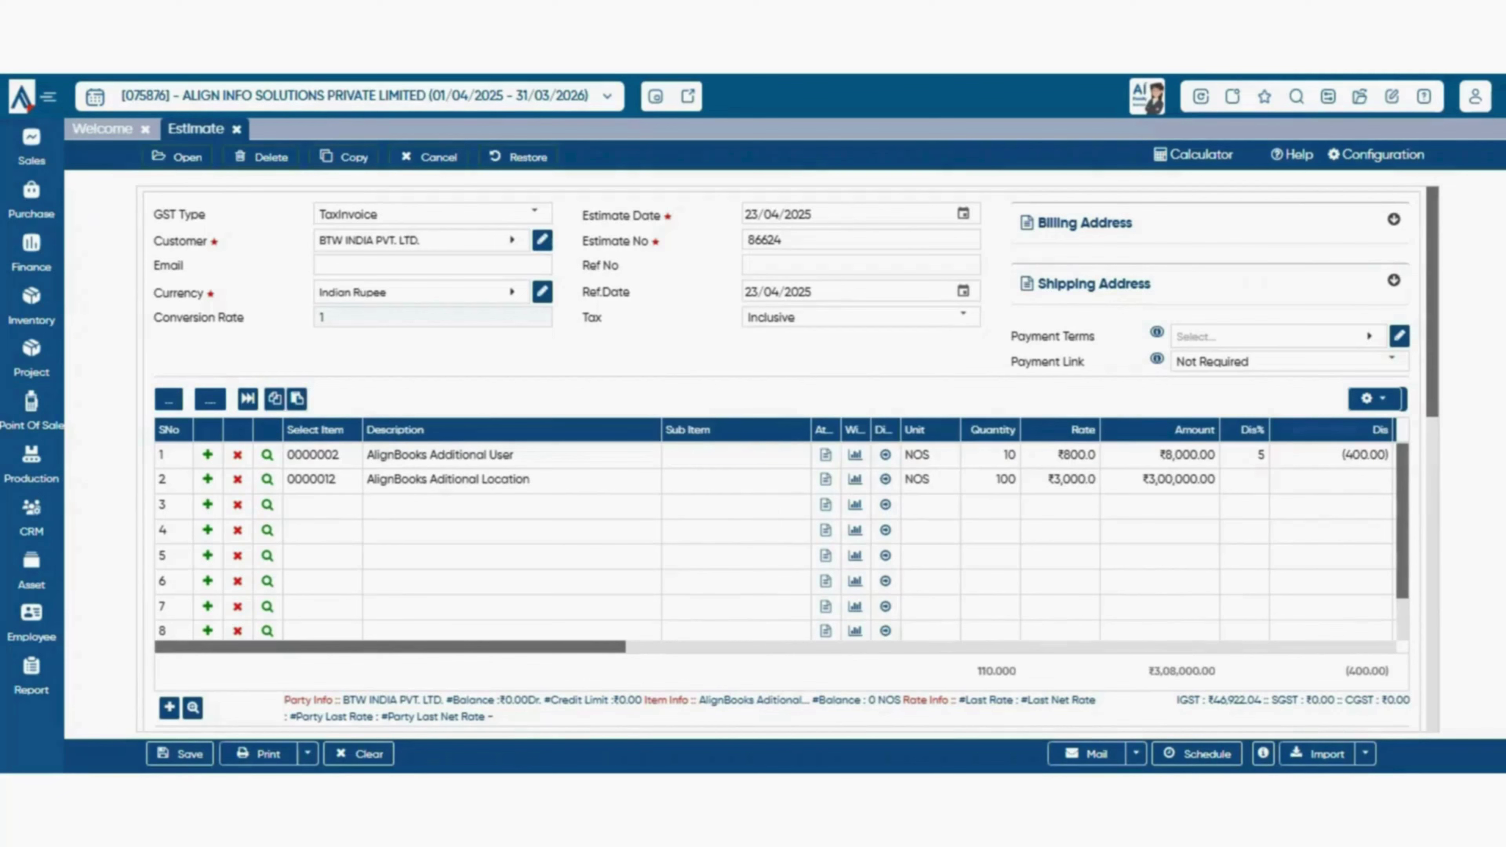
- Check row 1's tax code list and leave it at TAX@18%
scroll(907, 534, "right", 8)
left_click(907, 455)
scroll(908, 580, "down", 3)
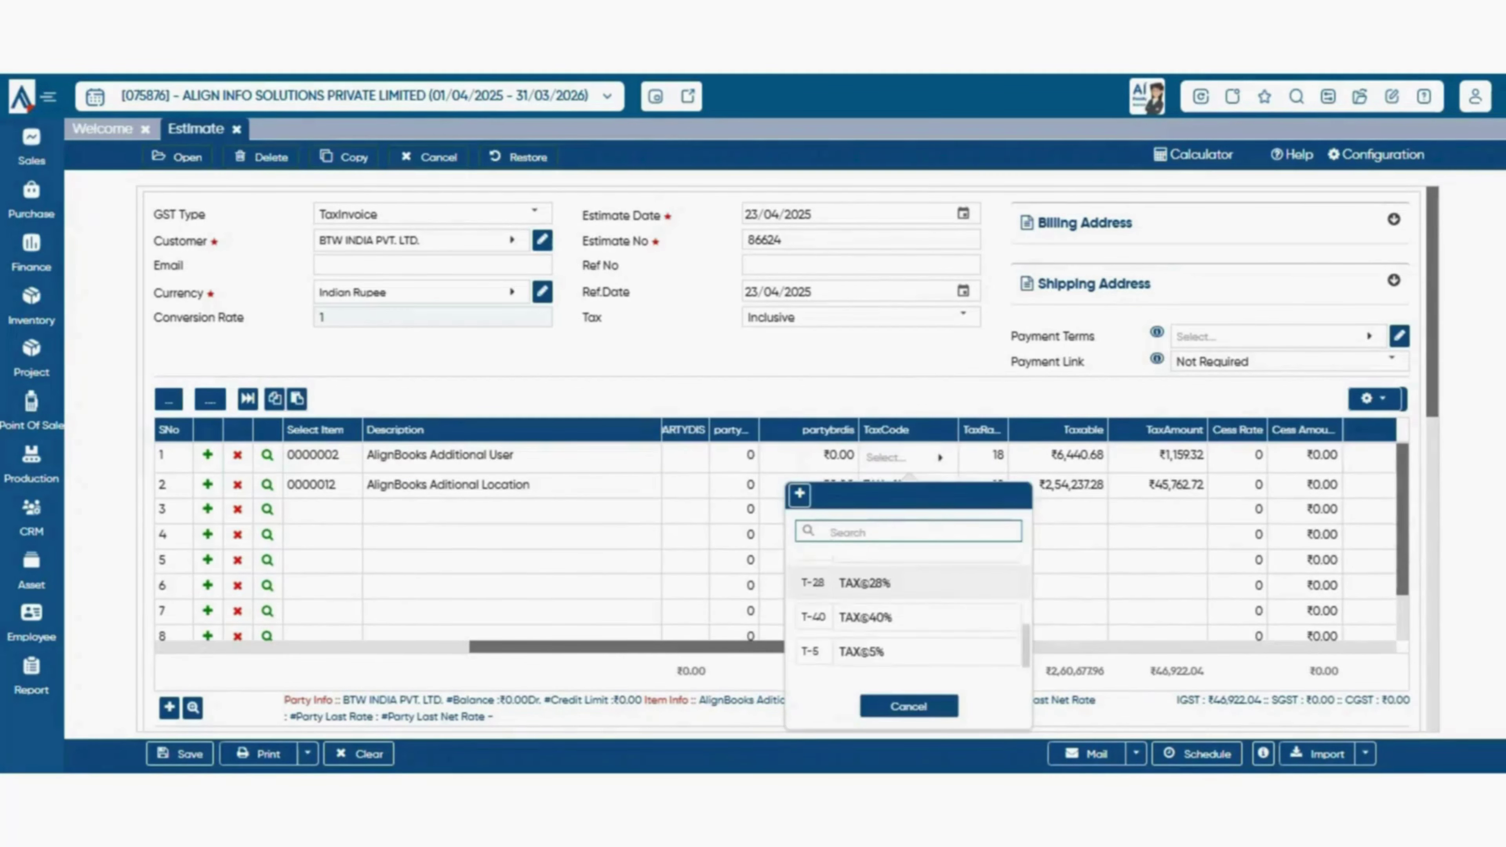
left_click(908, 706)
- Set the first item's MRP to 230
scroll(1026, 504, "right", 4)
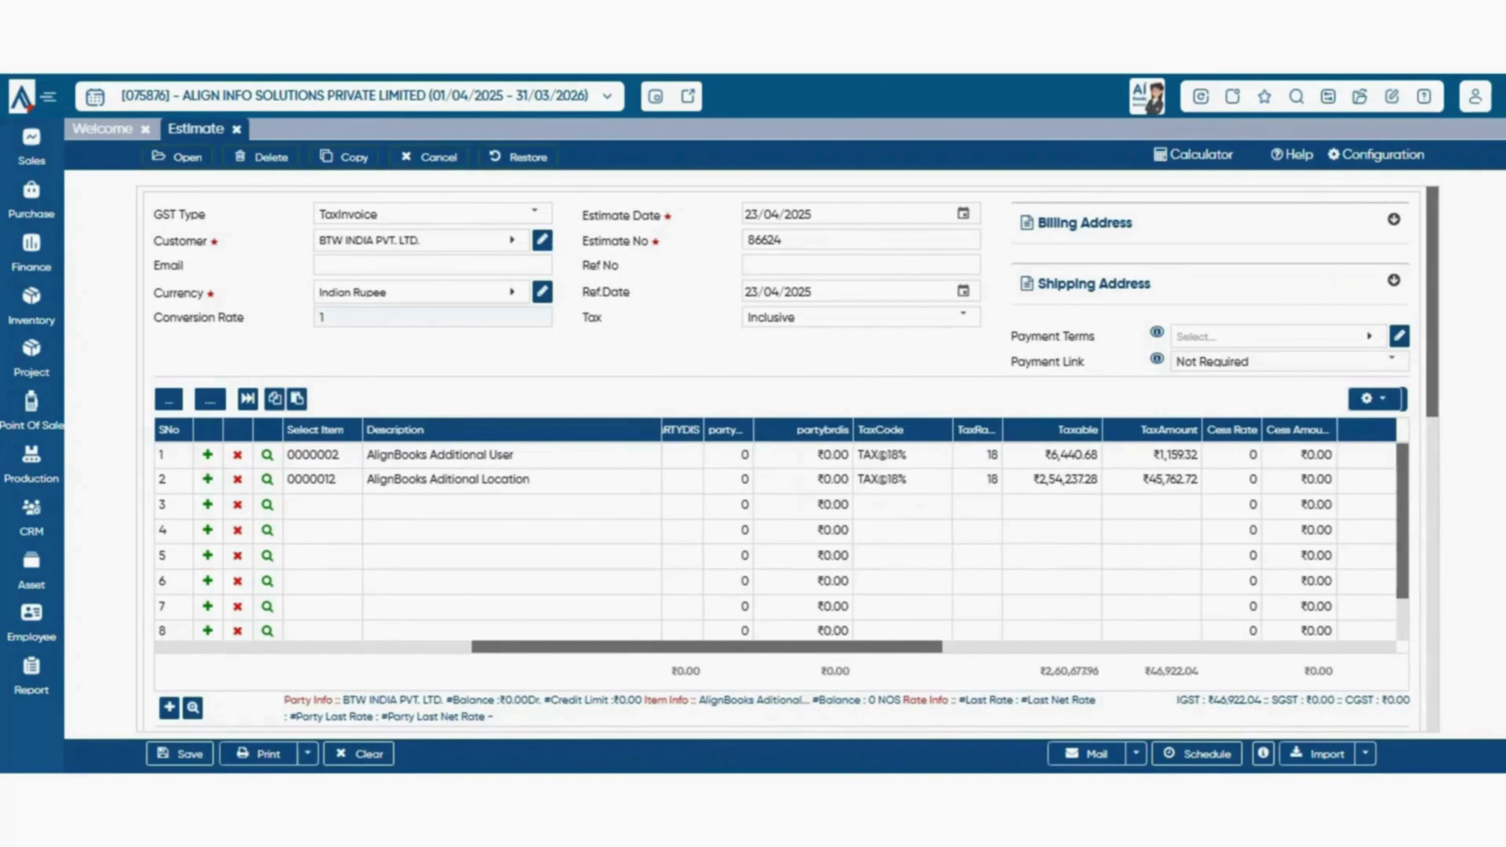
left_click(1027, 457)
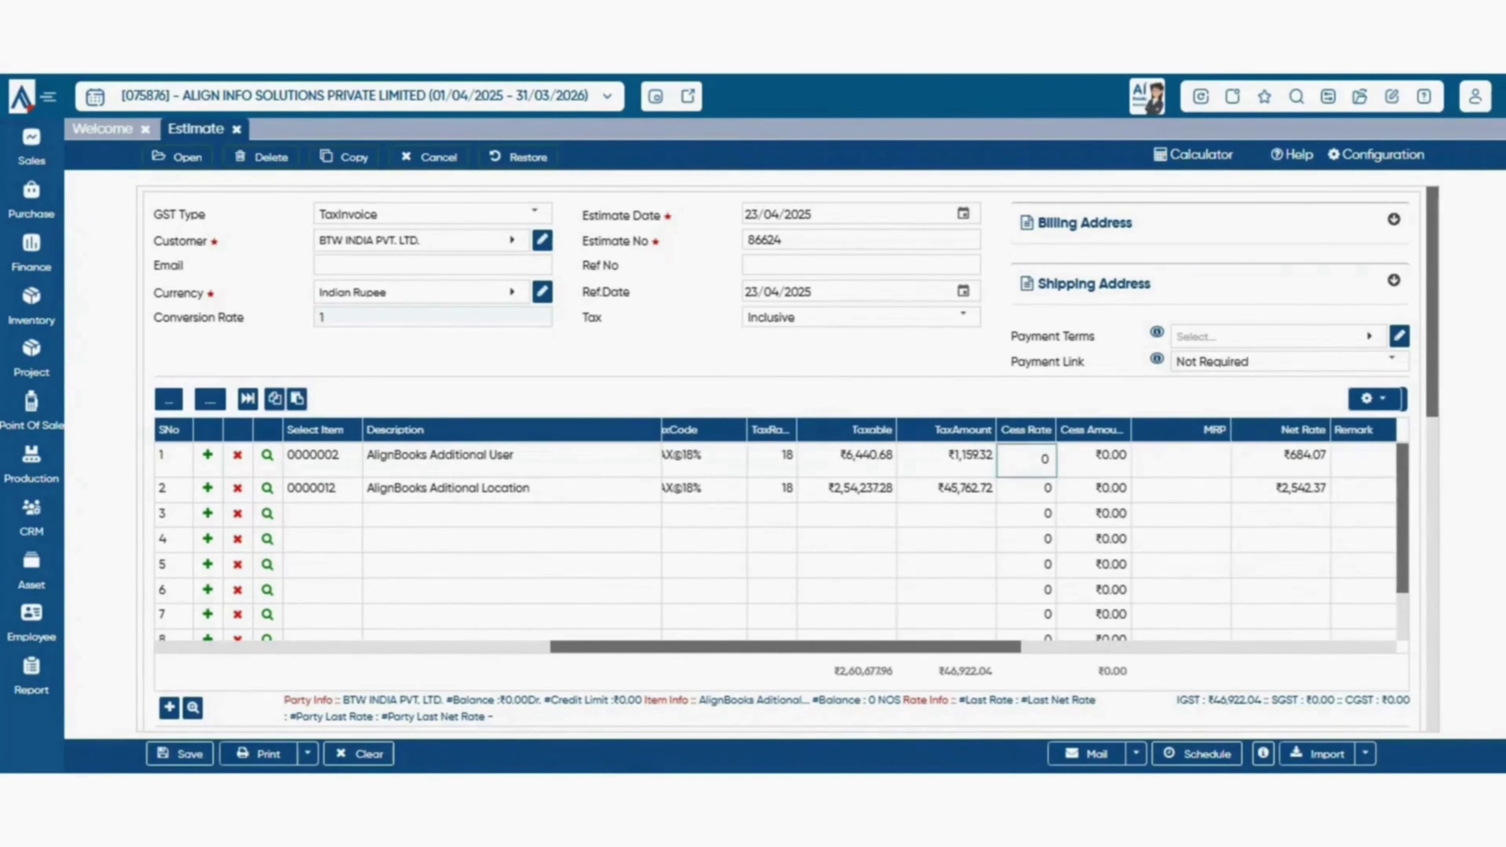
scroll(1017, 546, "right", 4)
key("Tab")
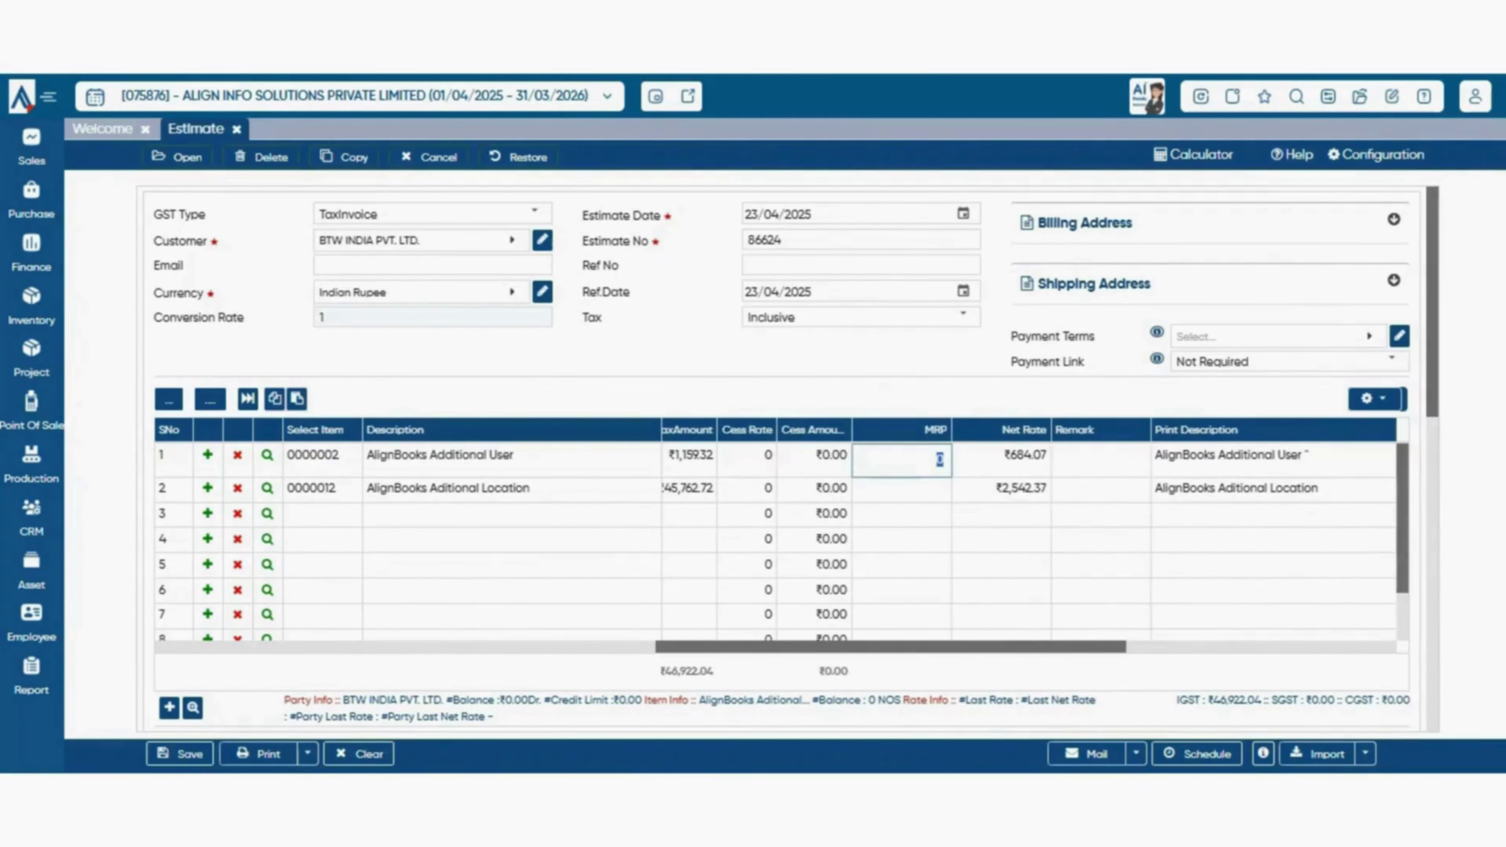
type("230")
key("Tab")
scroll(1030, 540, "right", 3)
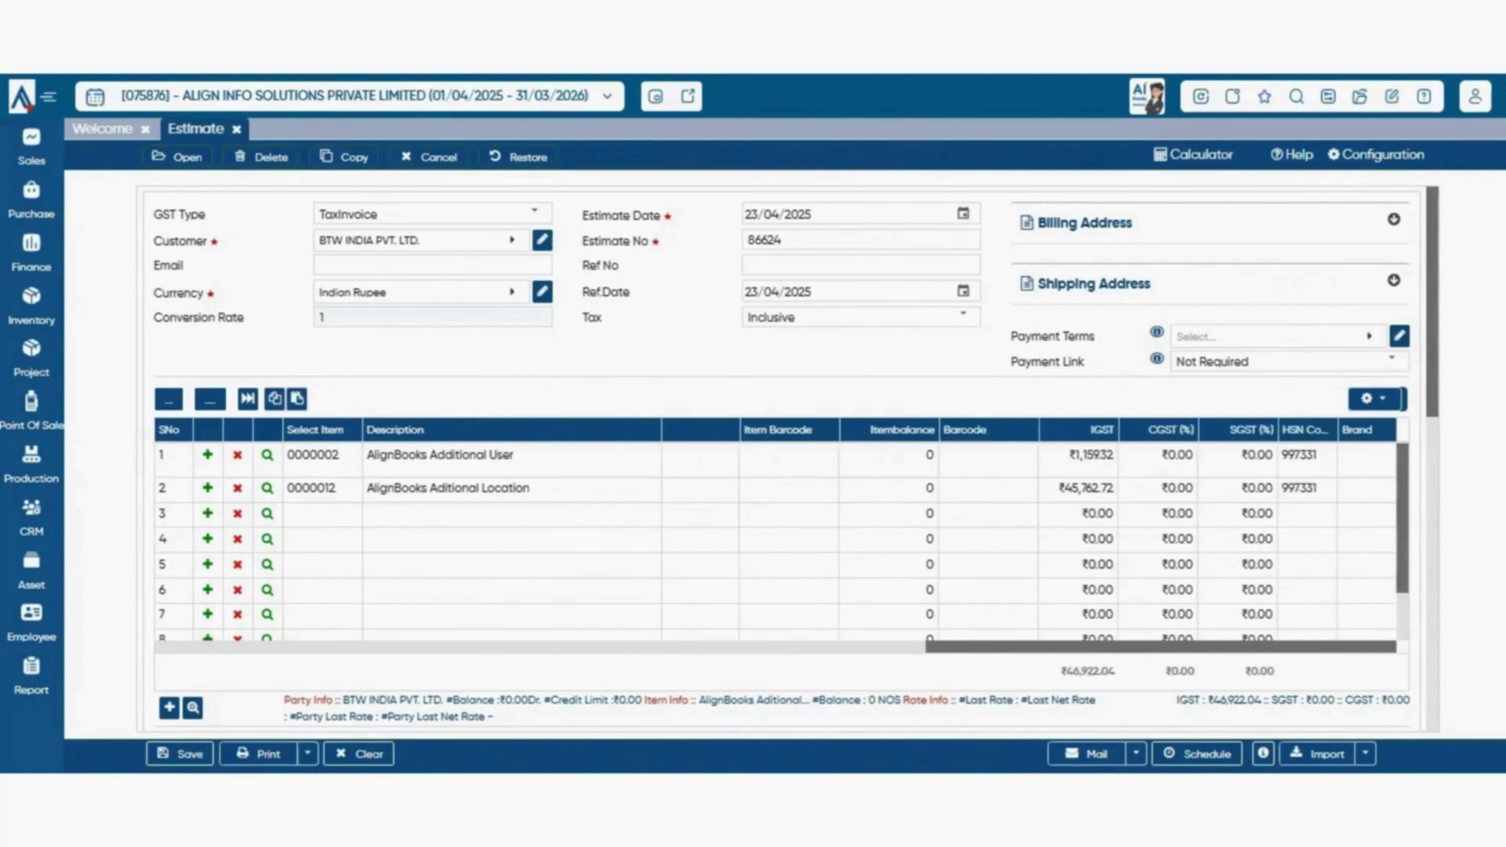
scroll(1030, 540, "left", 15)
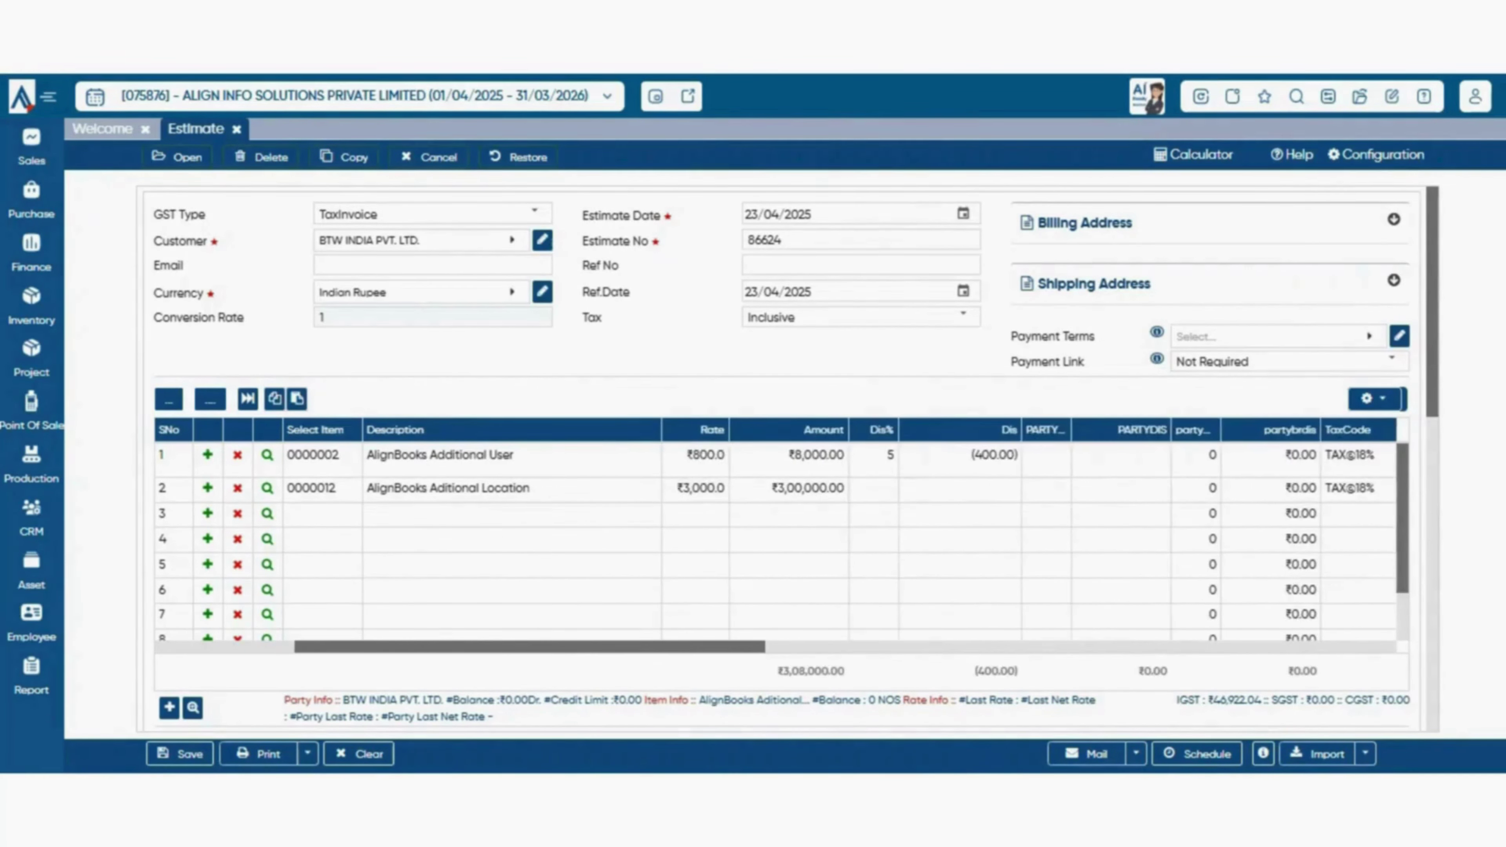
scroll(776, 534, "left", 5)
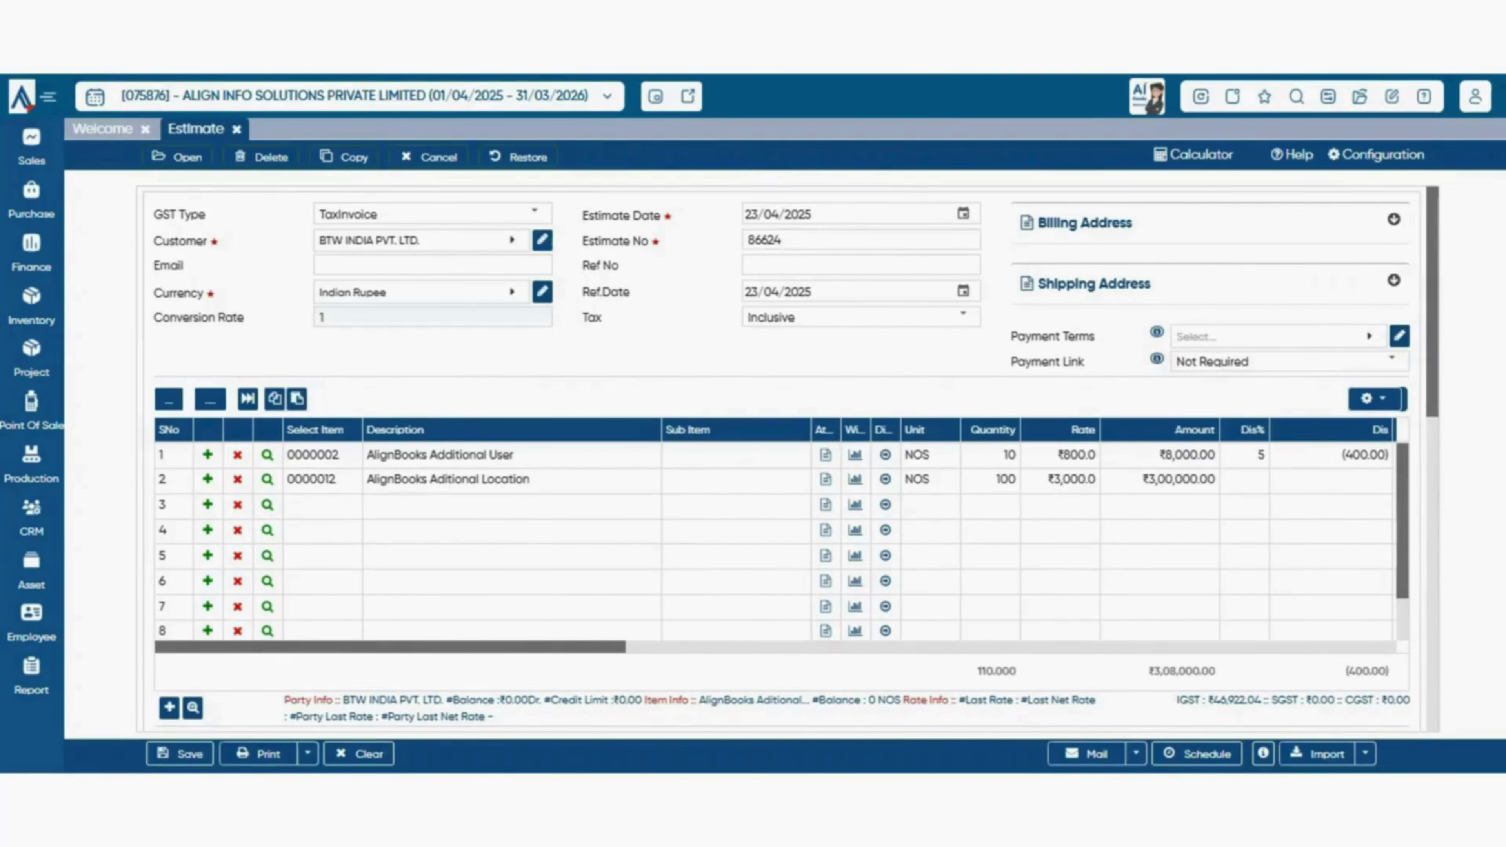
left_click(268, 455)
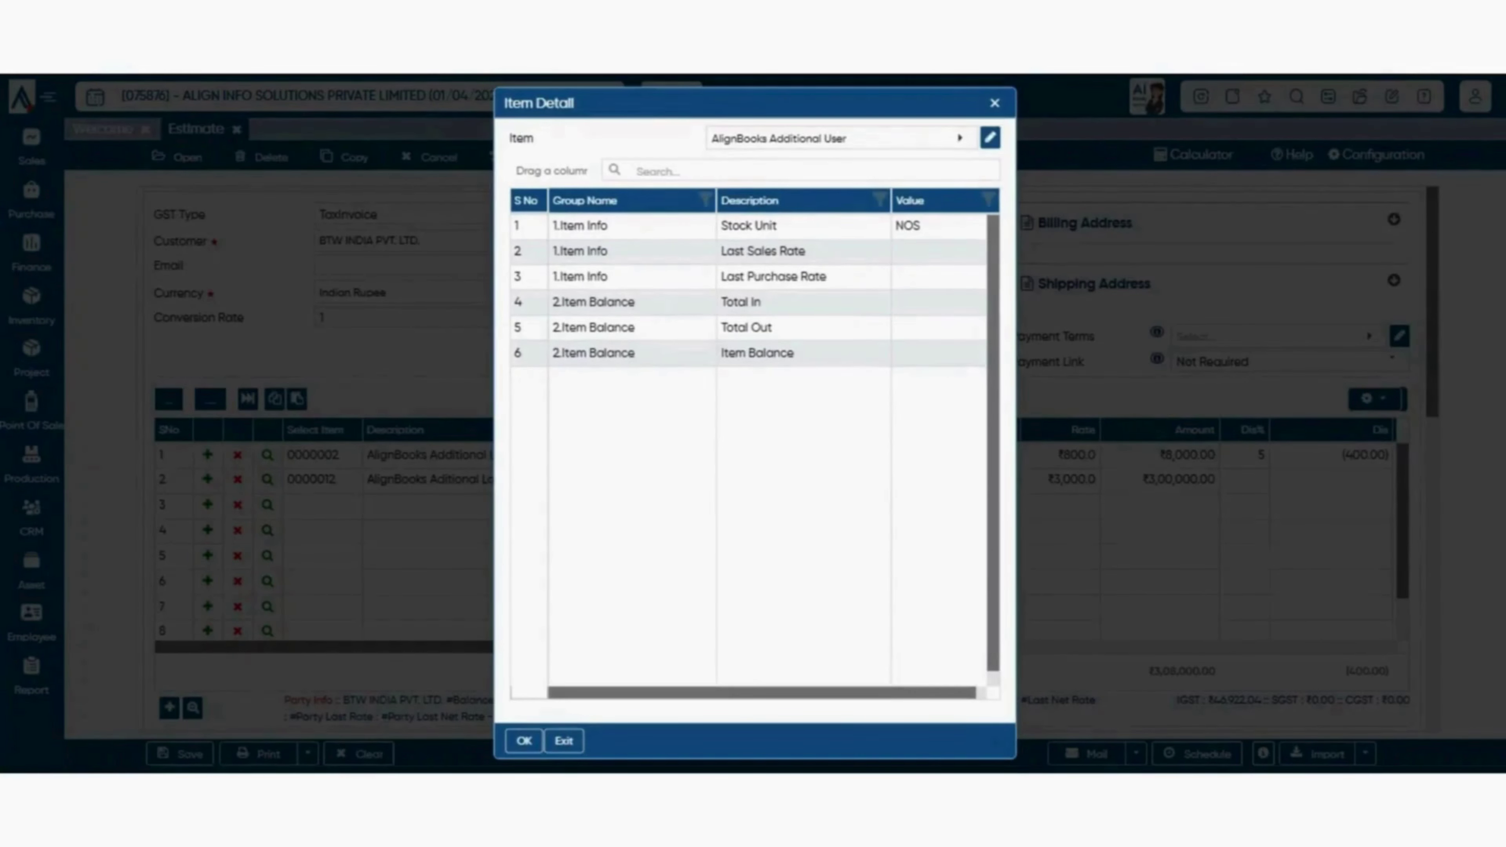
left_click(990, 137)
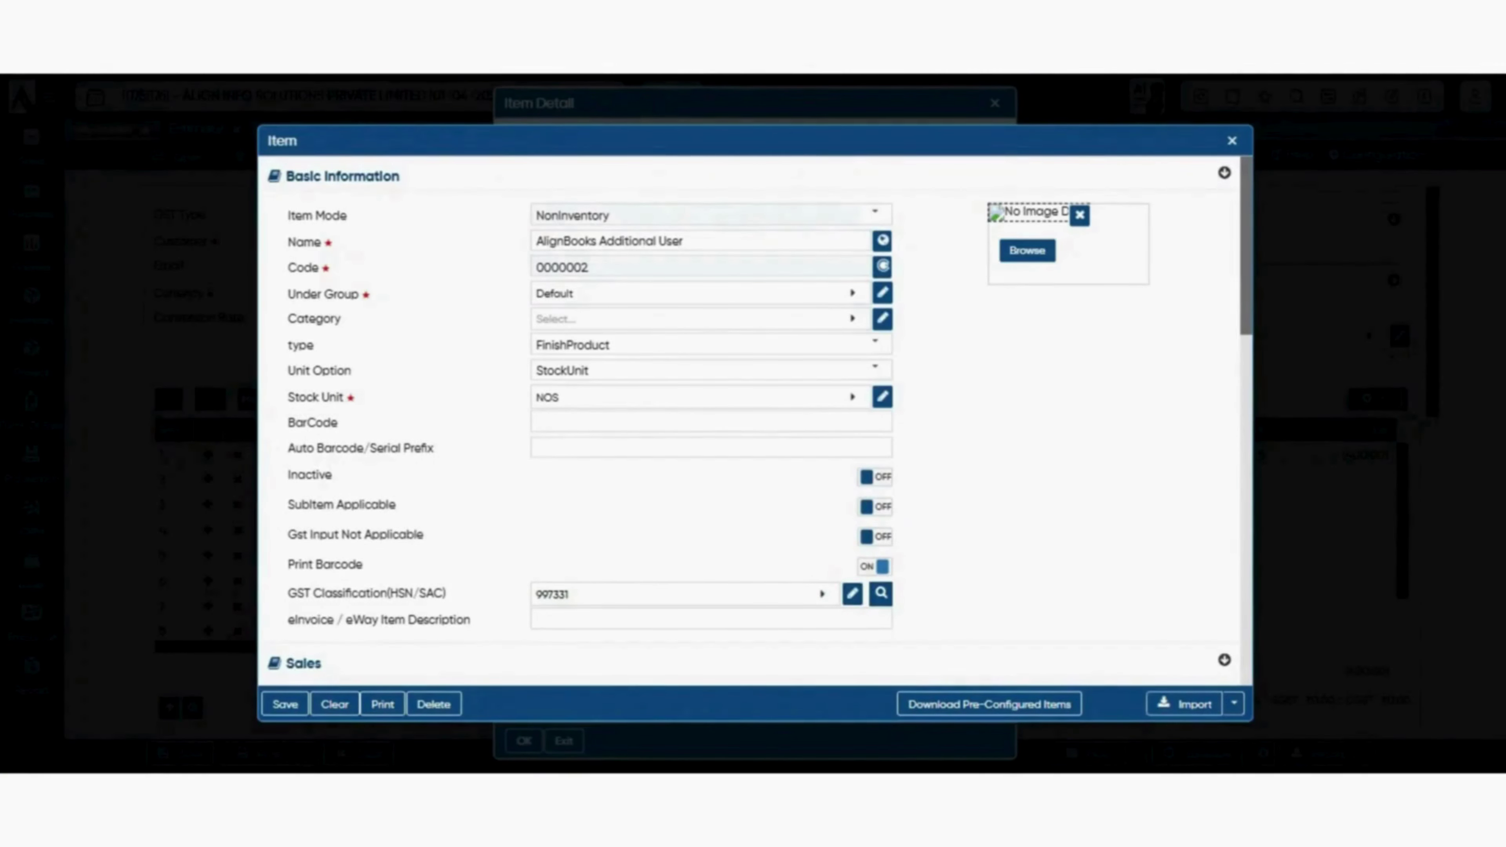
key("Escape")
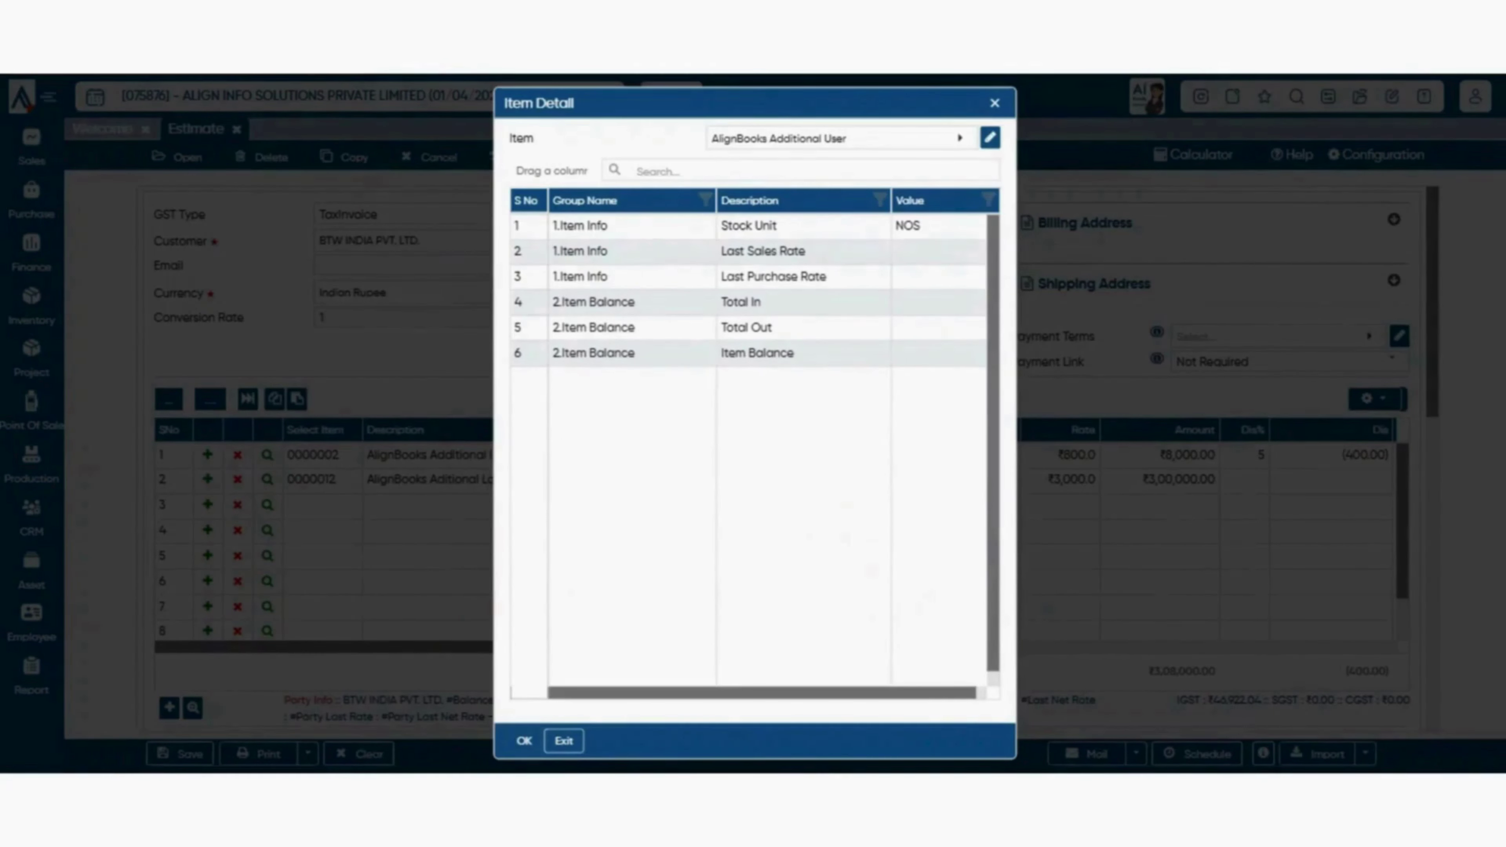
key("Escape")
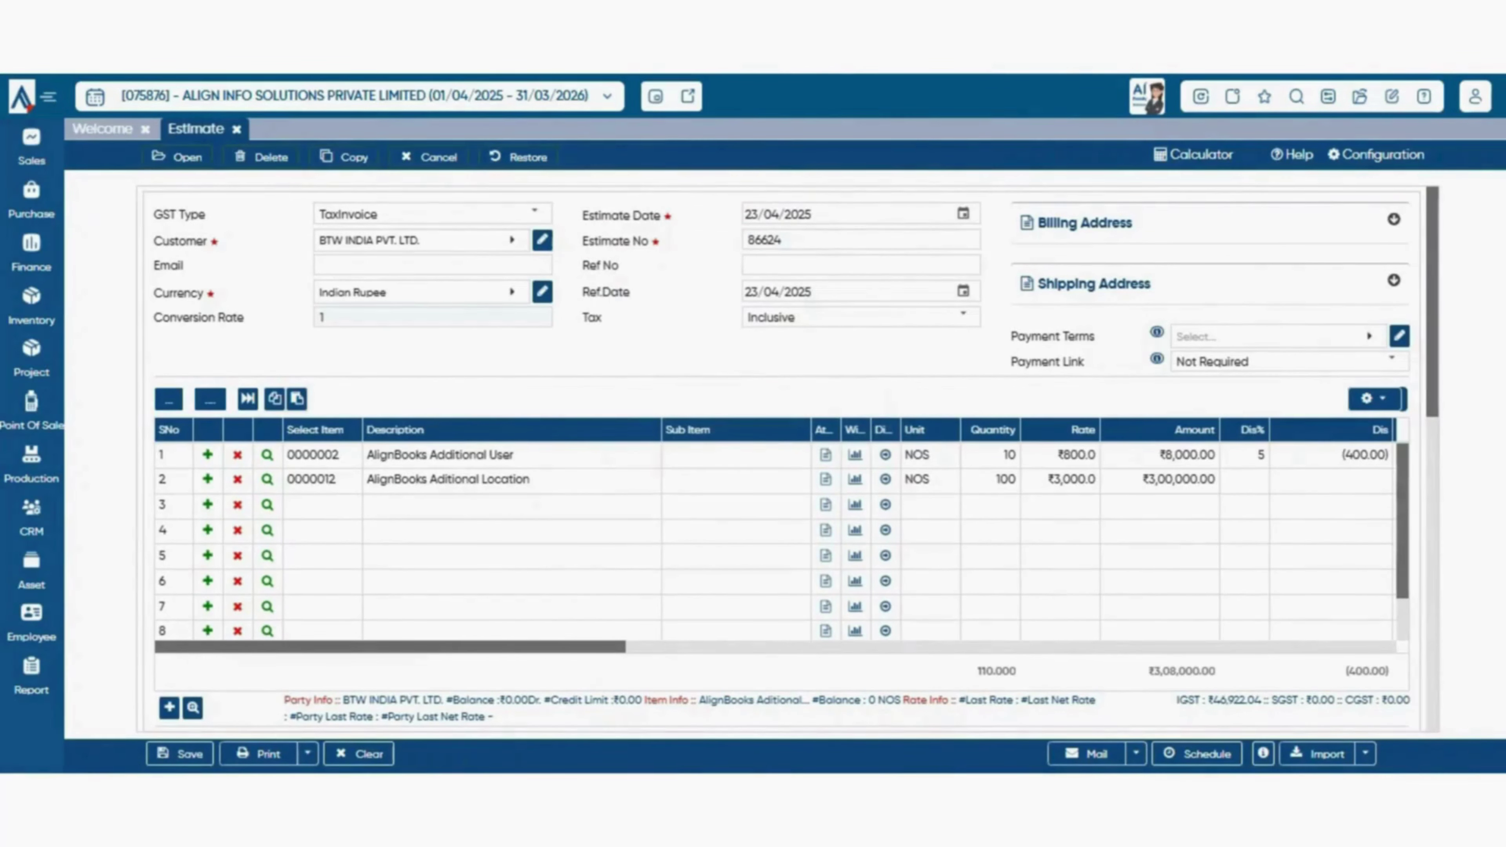
- Append 'test' to the first item's print description, then show the grid's layout options
left_click(825, 455)
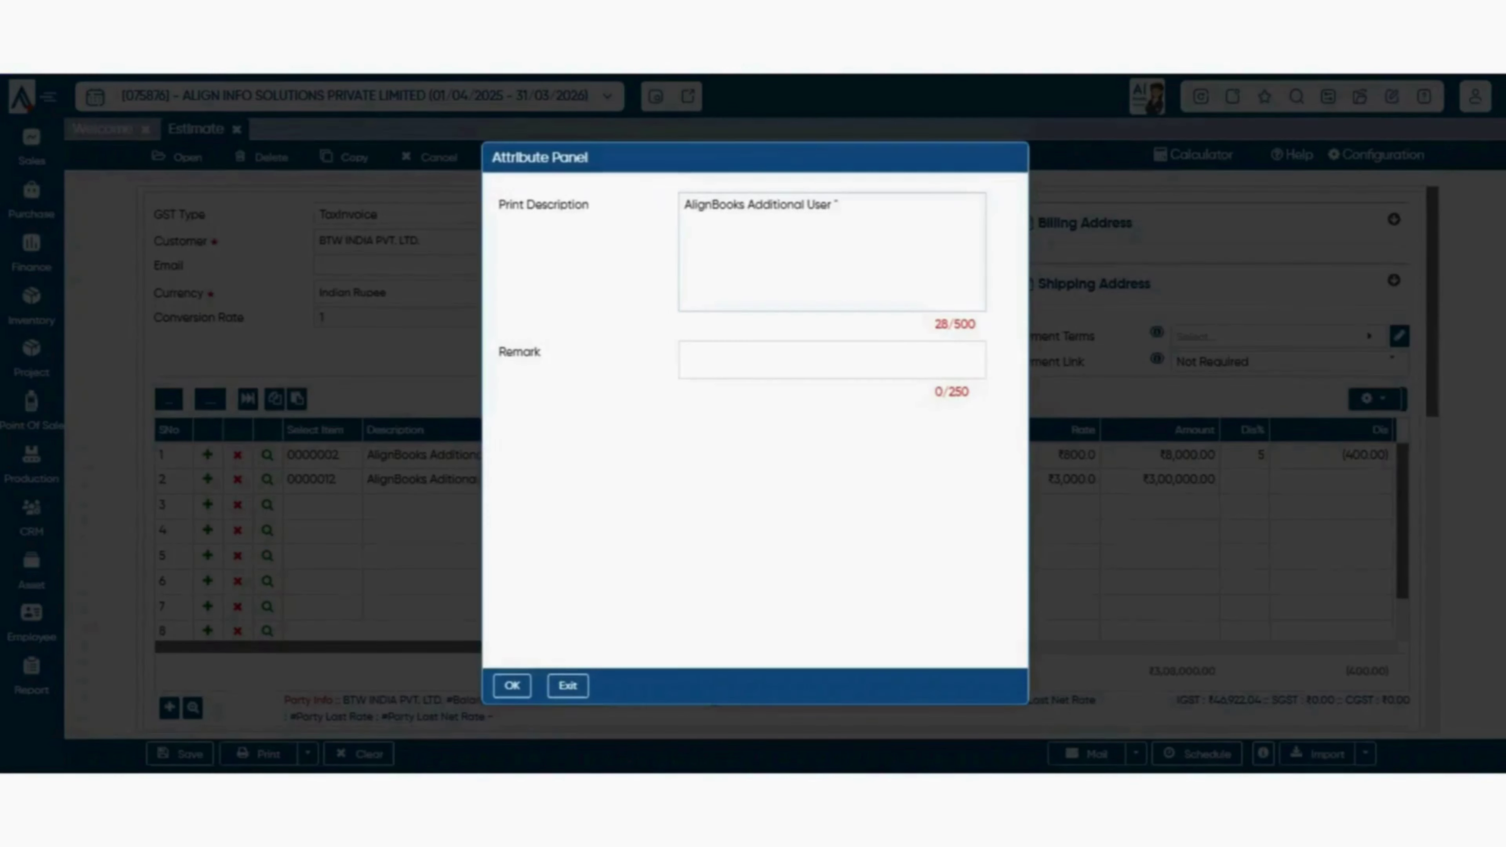
left_click(793, 206)
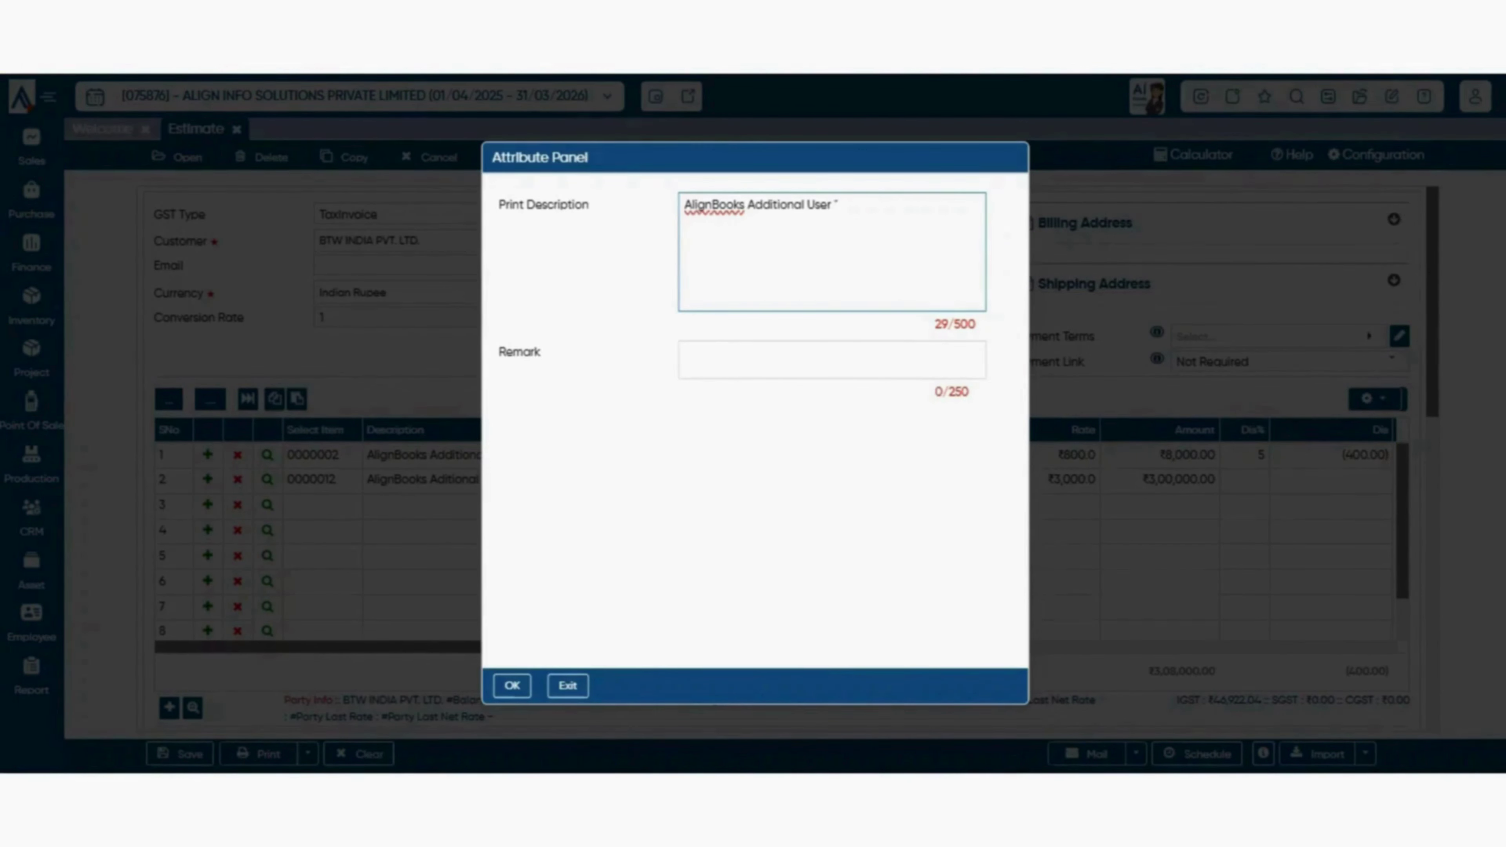
type("test")
left_click(831, 206)
left_click(832, 359)
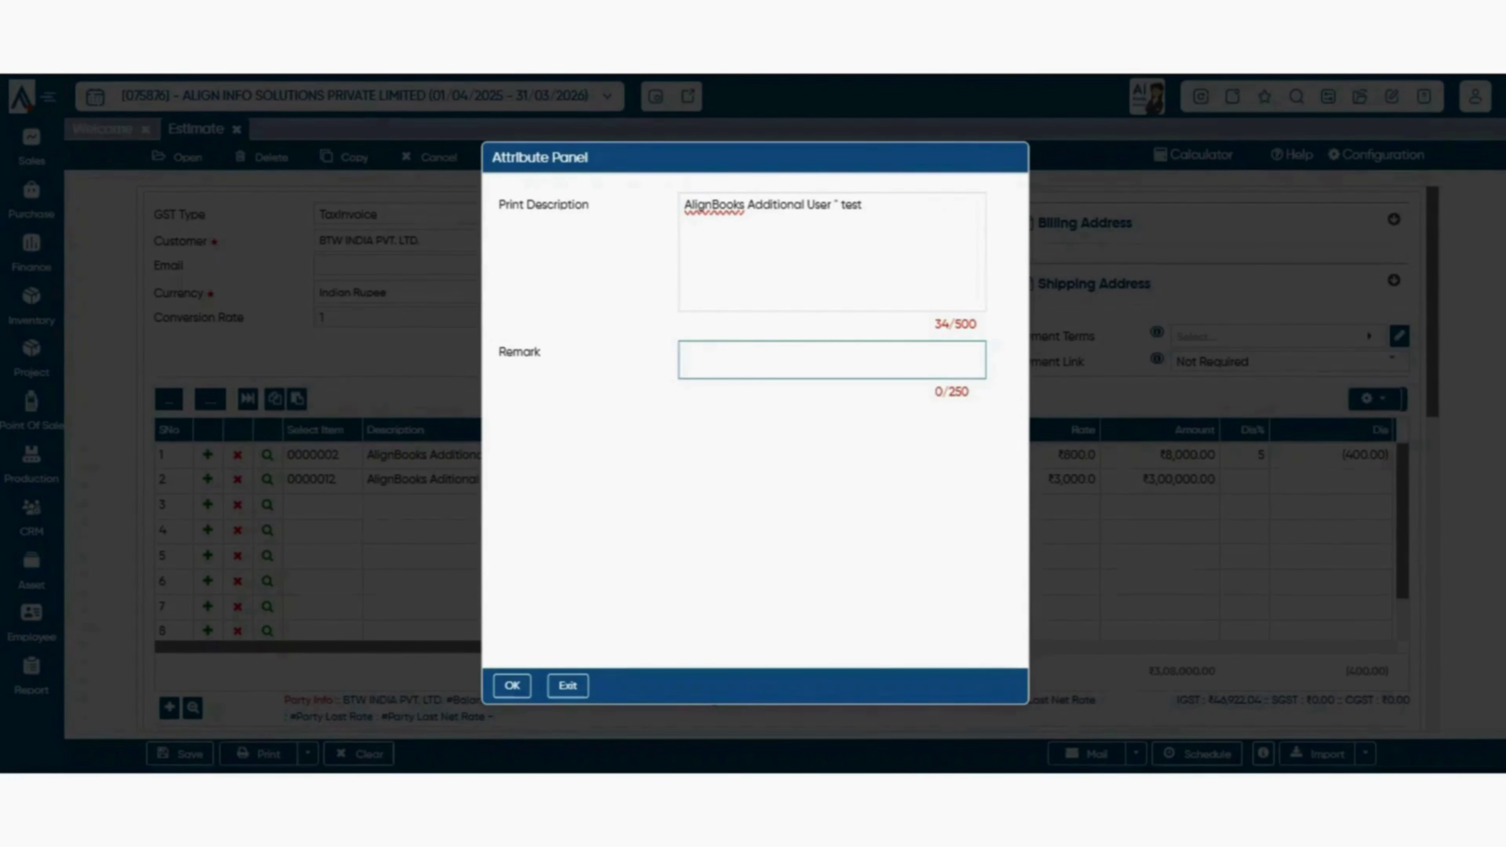
key("Escape")
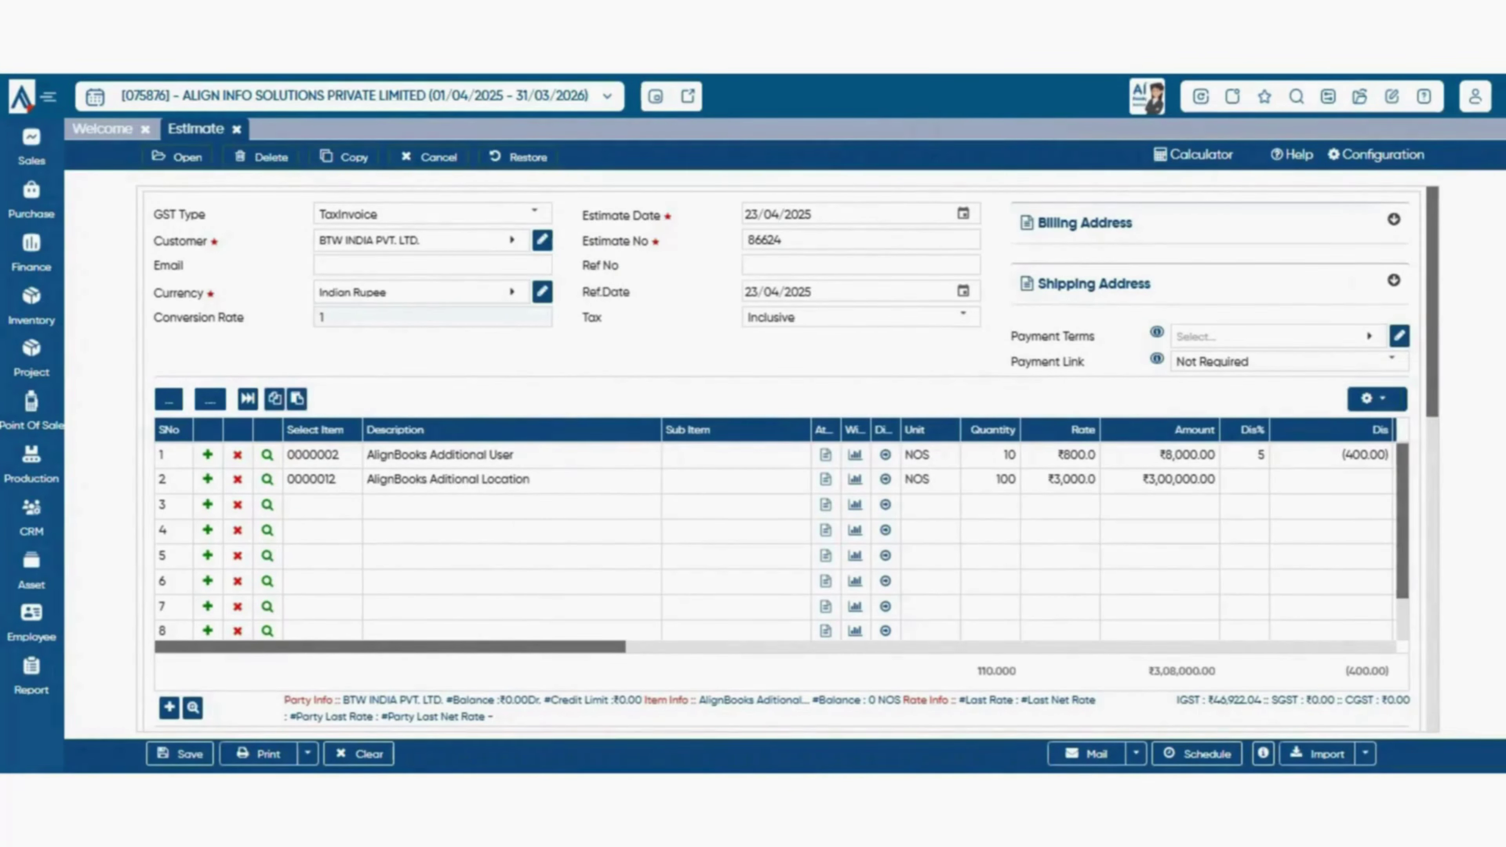
left_click(1376, 399)
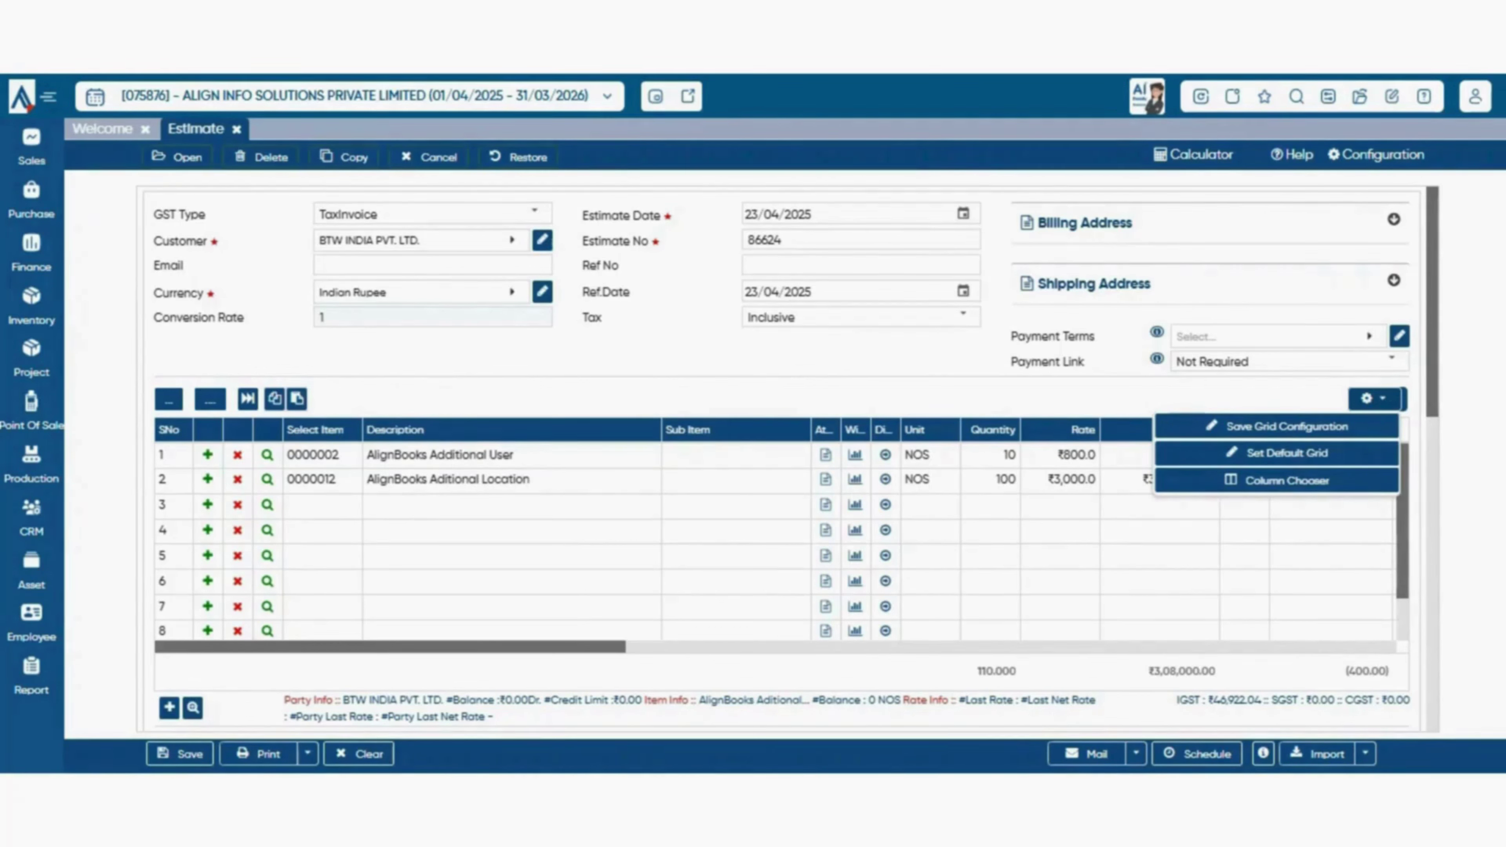
- Search the Column Chooser for 'rate', drag Sales Rate into the item grid, and widen PARTYDIS
left_click(1277, 481)
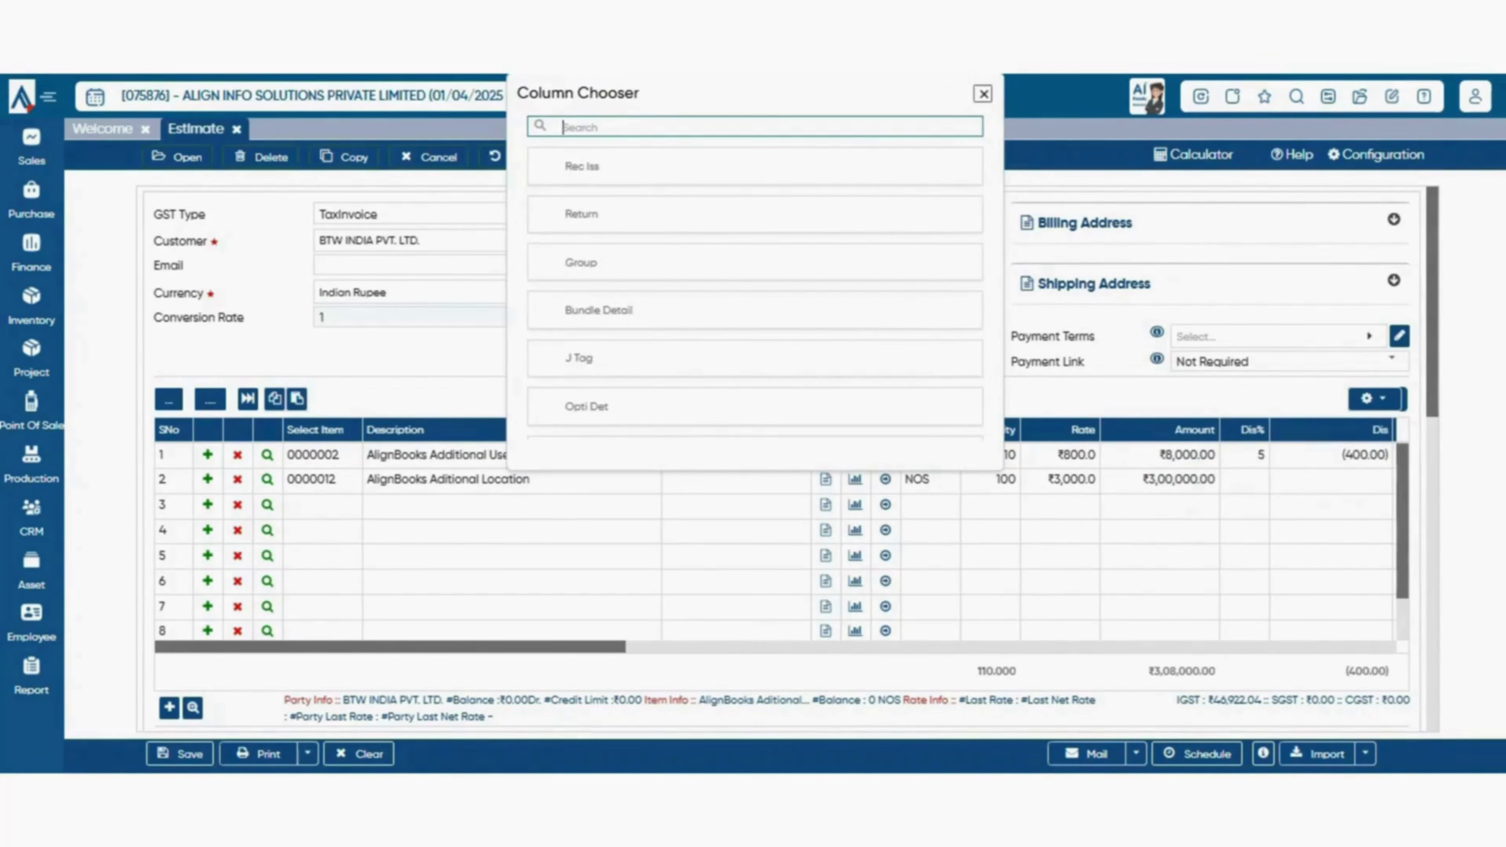
type("rate")
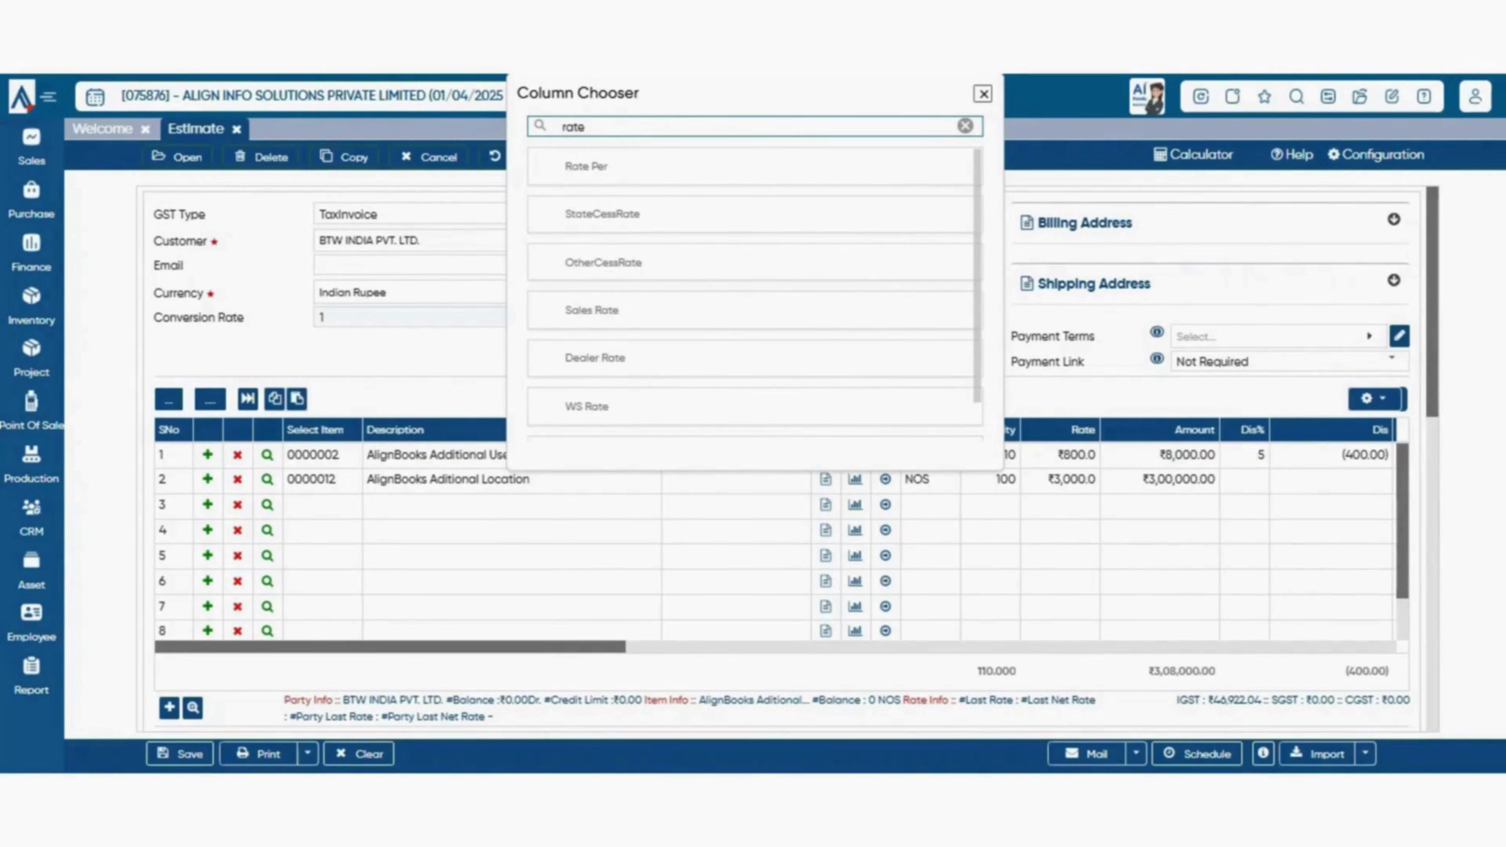
left_click_drag(591, 310, 1070, 428)
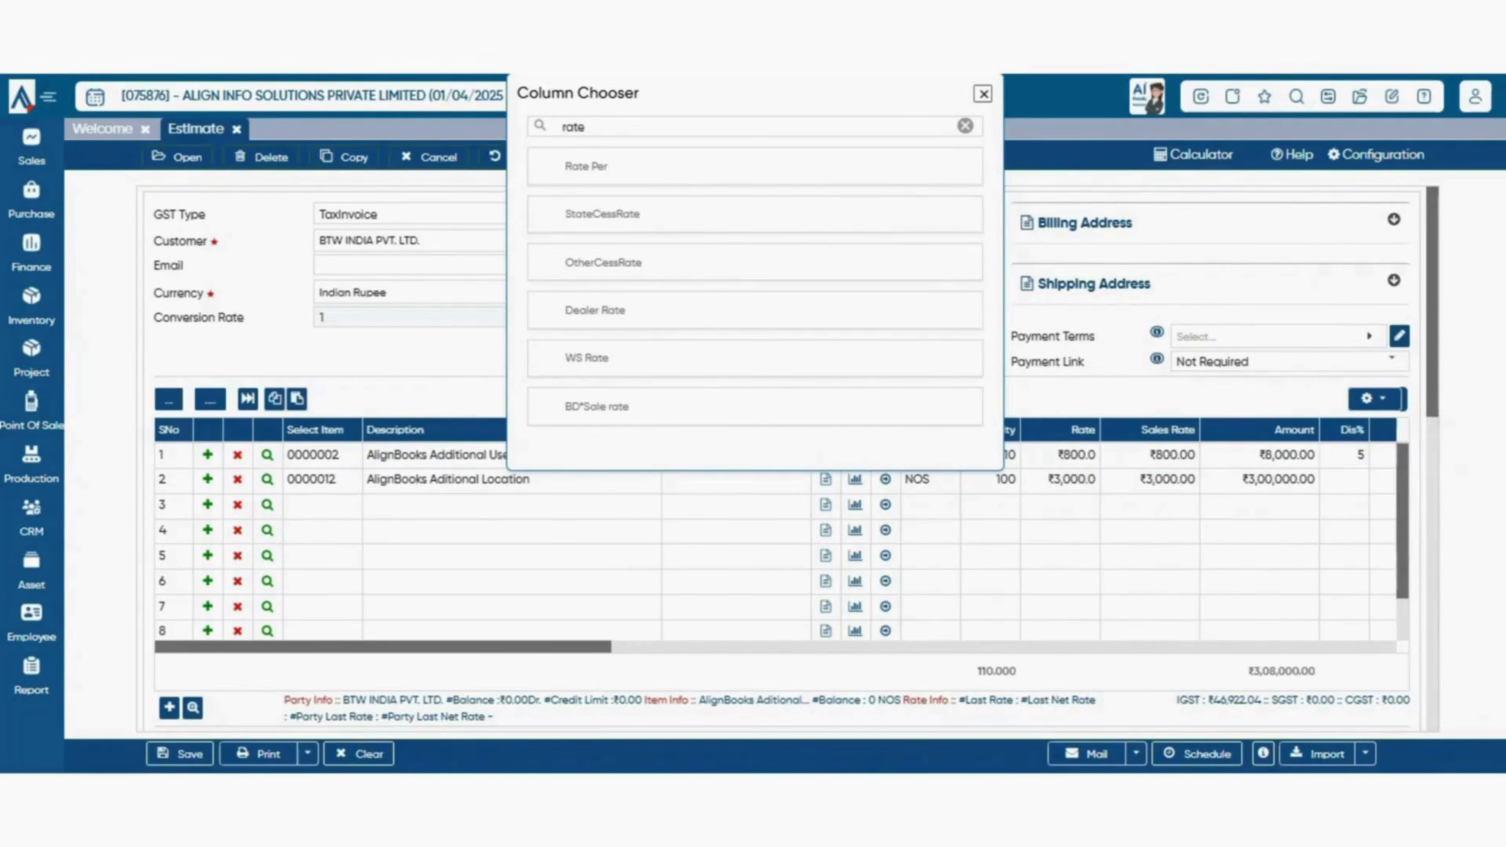
scroll(1029, 554, "right", 3)
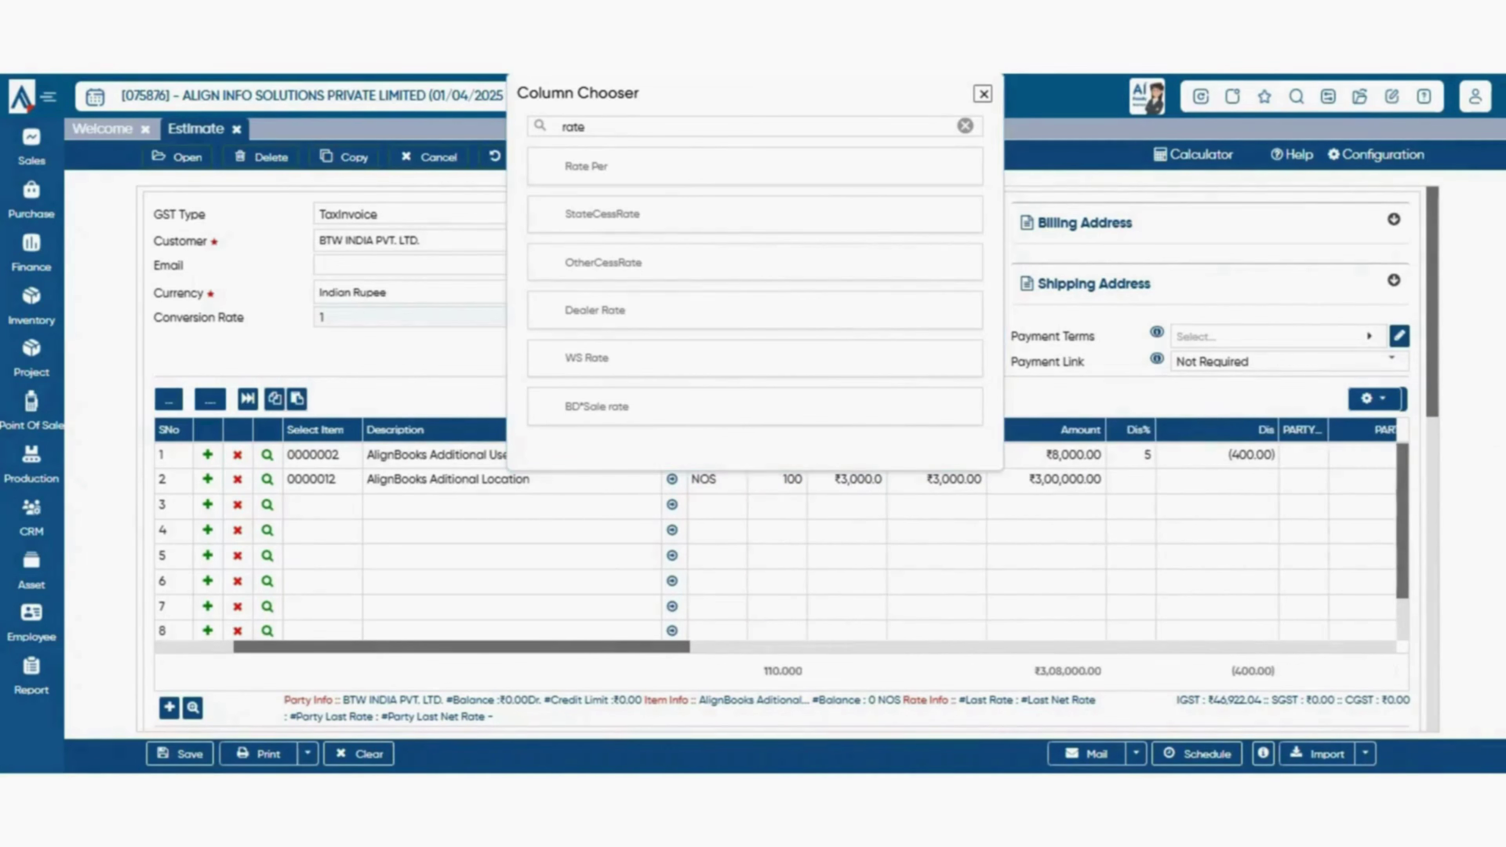
left_click_drag(1302, 429, 691, 270)
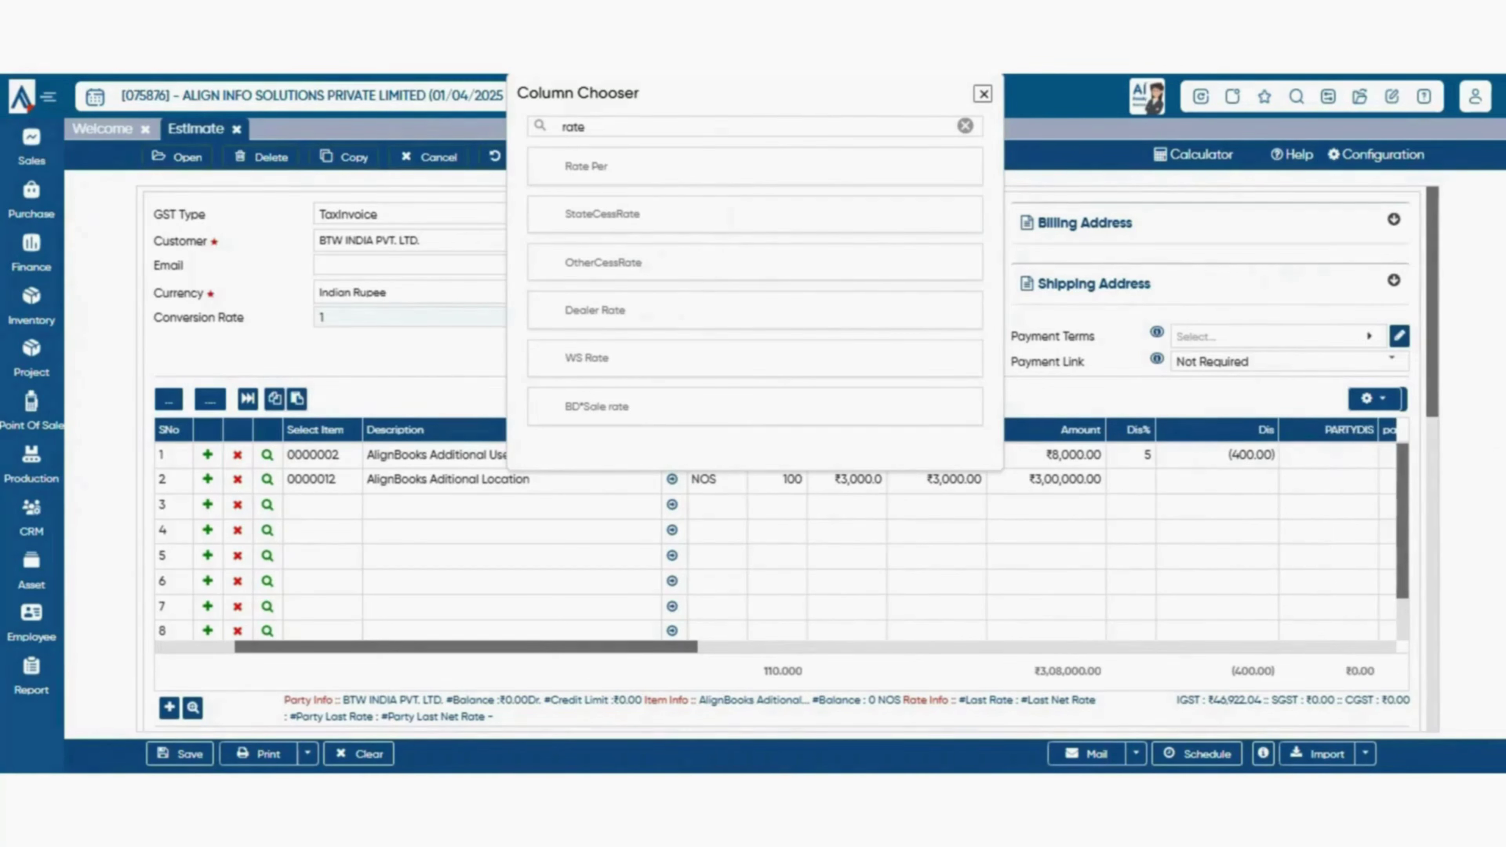
scroll(972, 558, "right", 1)
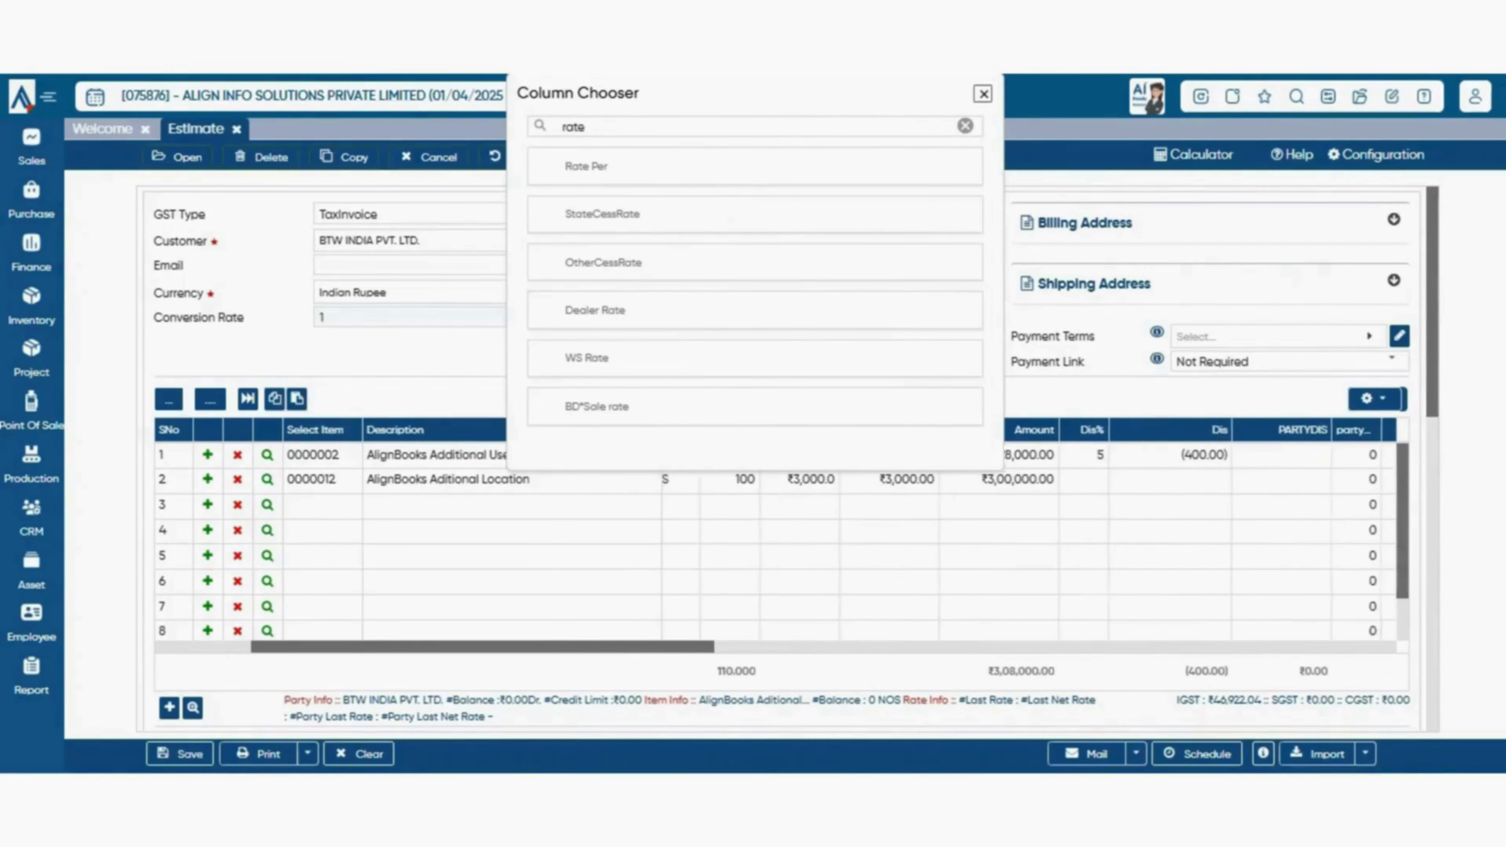
left_click(982, 94)
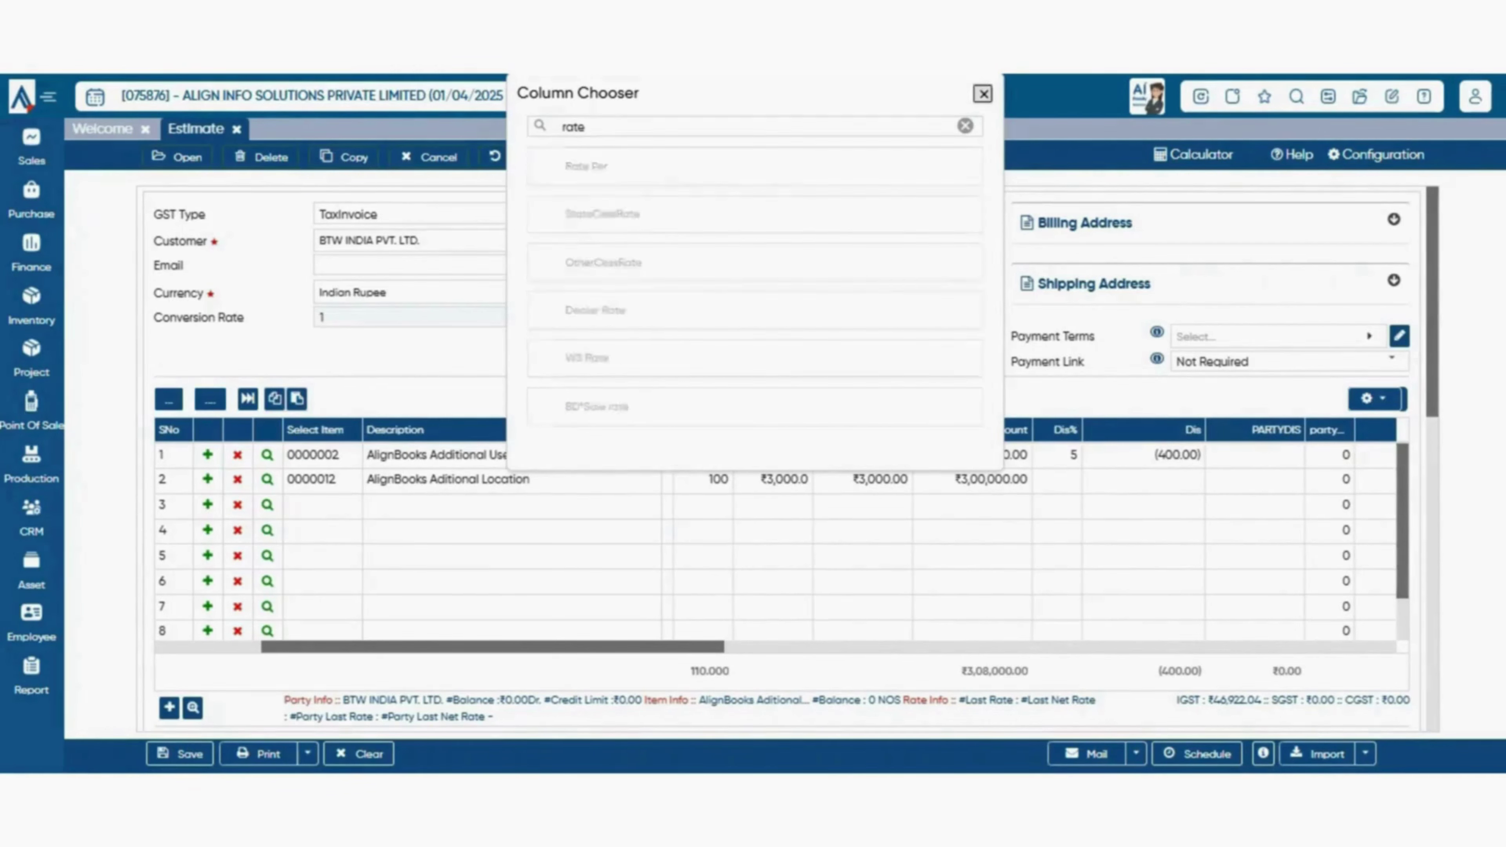
scroll(781, 451, "down", 2)
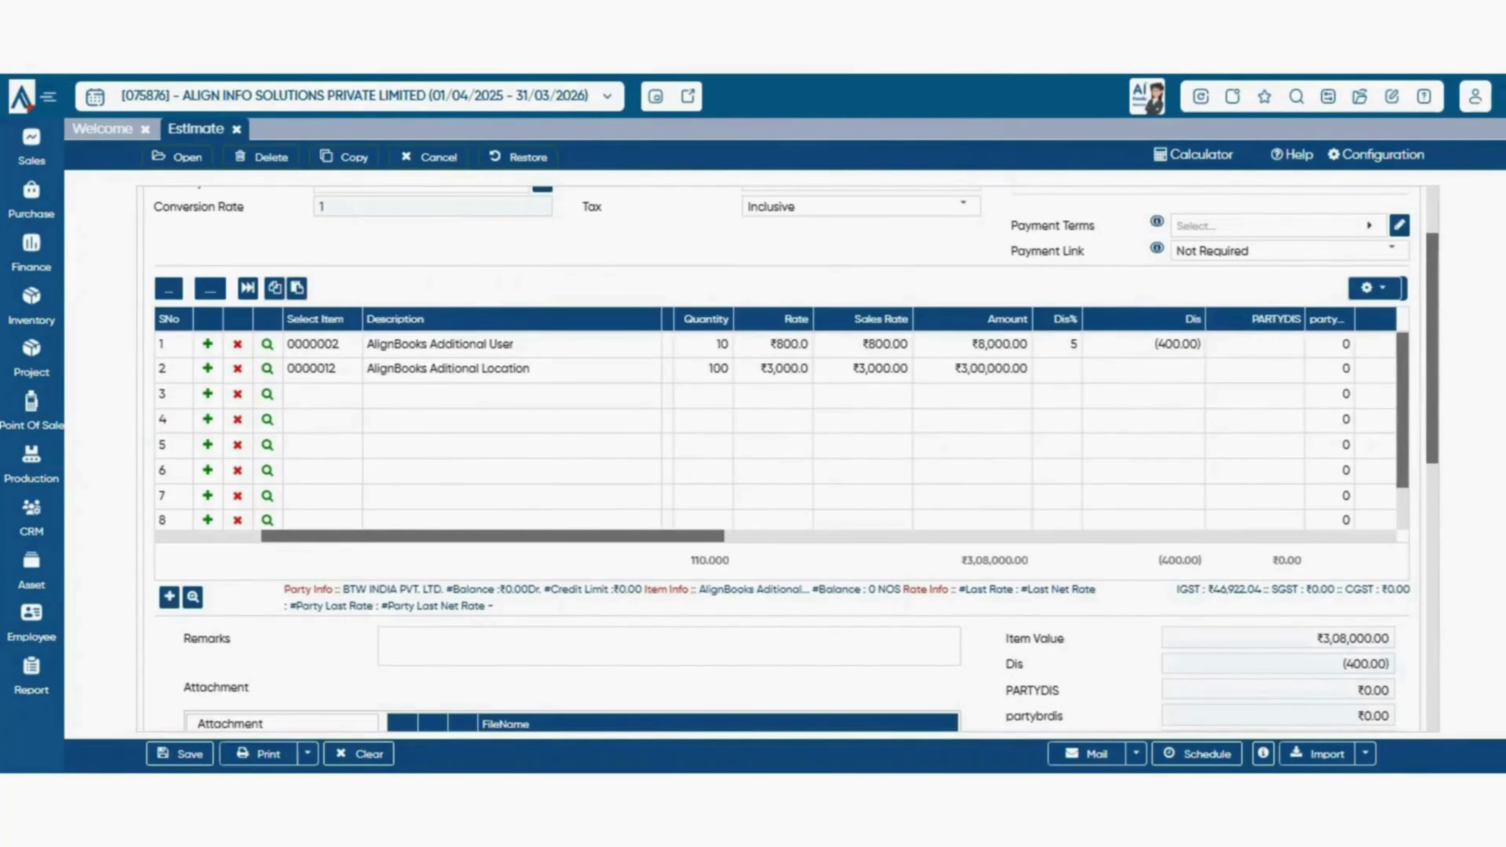
- Save the item grid's current column configuration
scroll(770, 439, "right", 2)
scroll(782, 451, "up", 2)
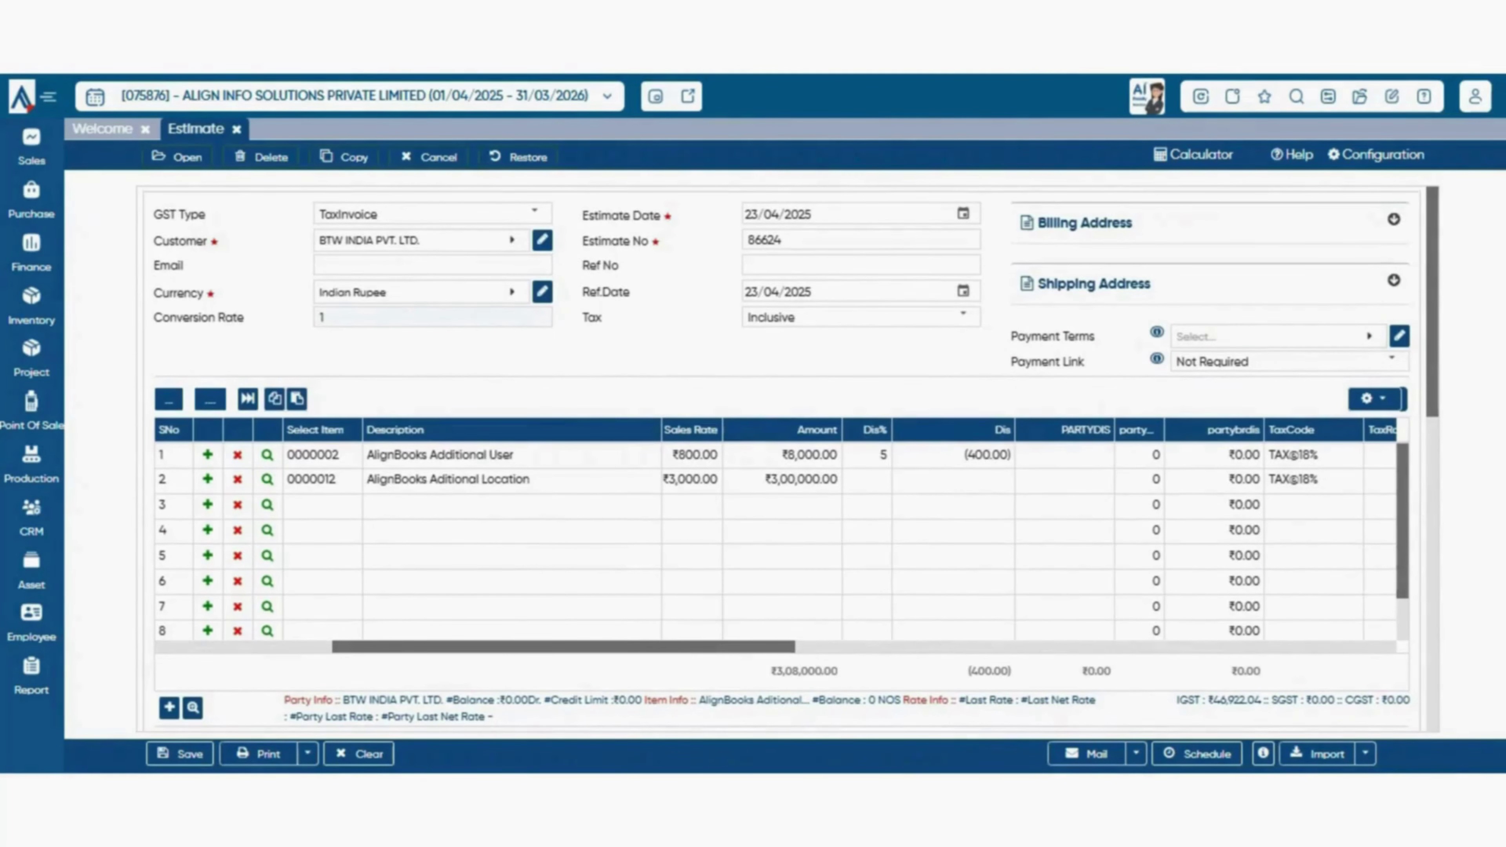
left_click(1374, 398)
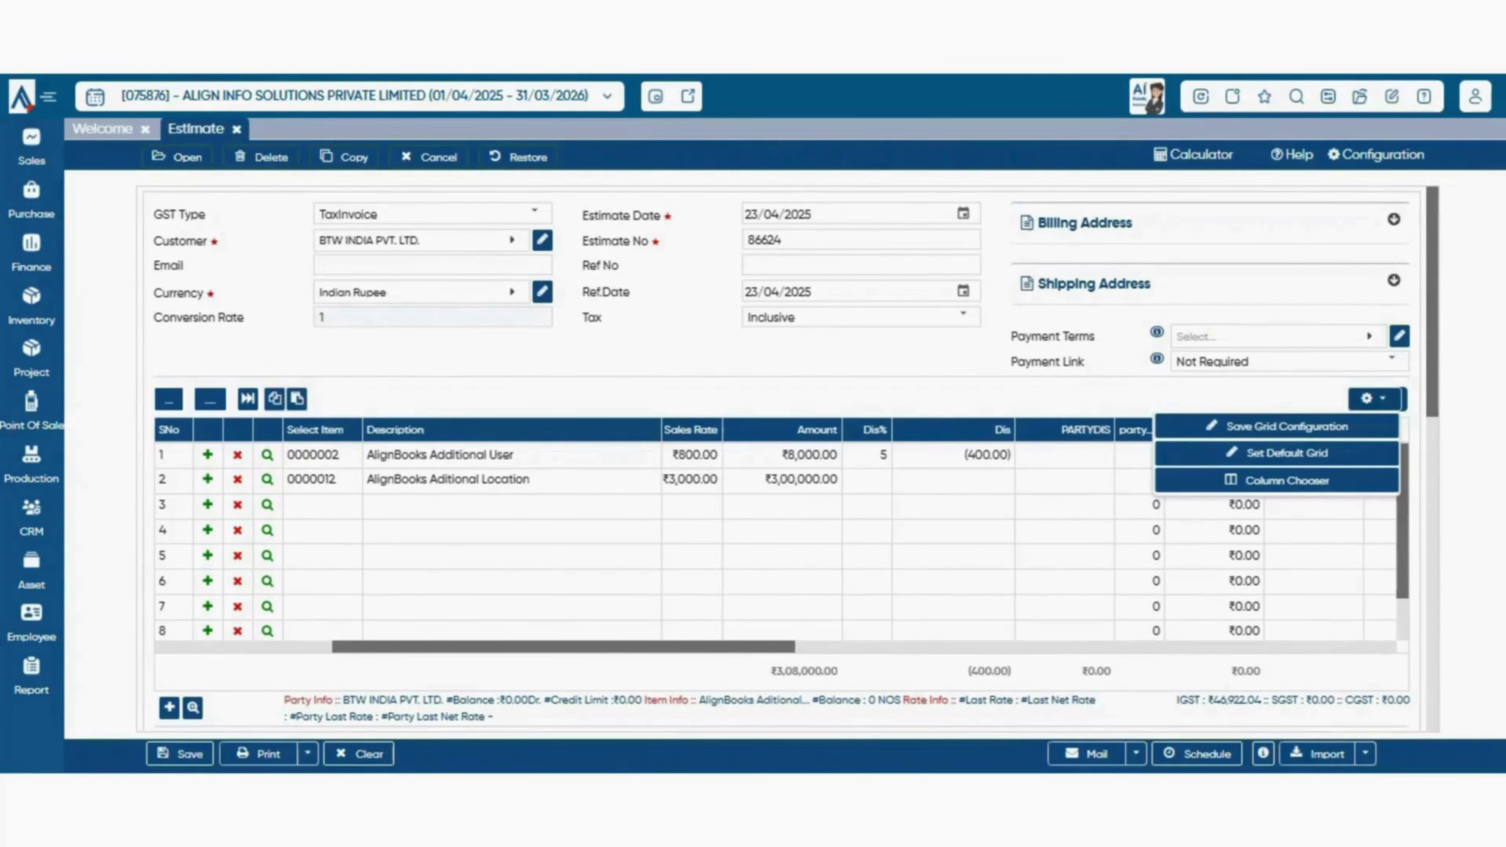
left_click(1277, 426)
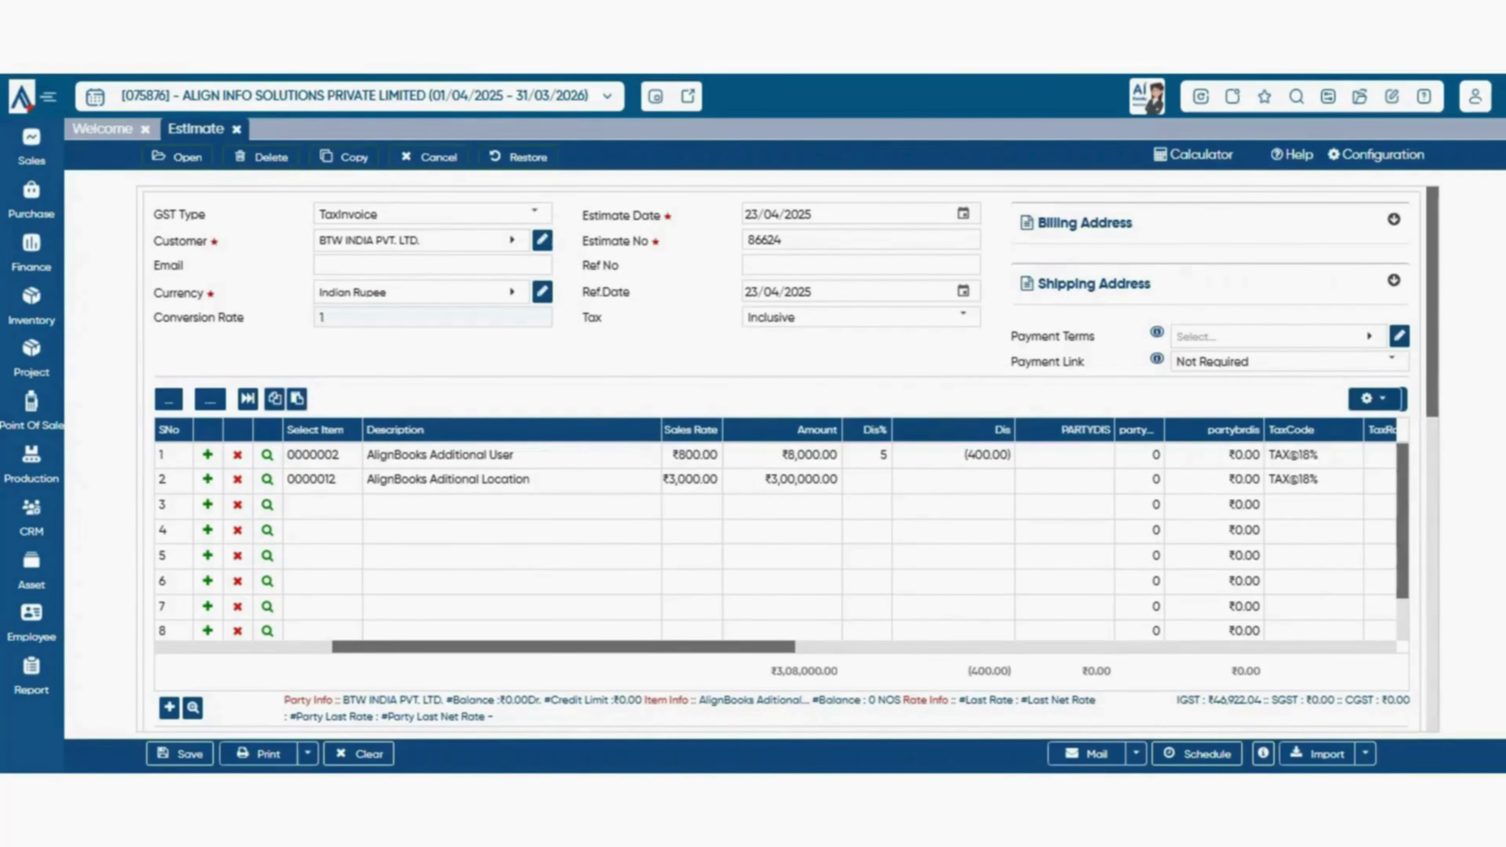
- Add blank rows to the item grid, then bring up the enlarged Item Details view
scroll(791, 459, "down", 4)
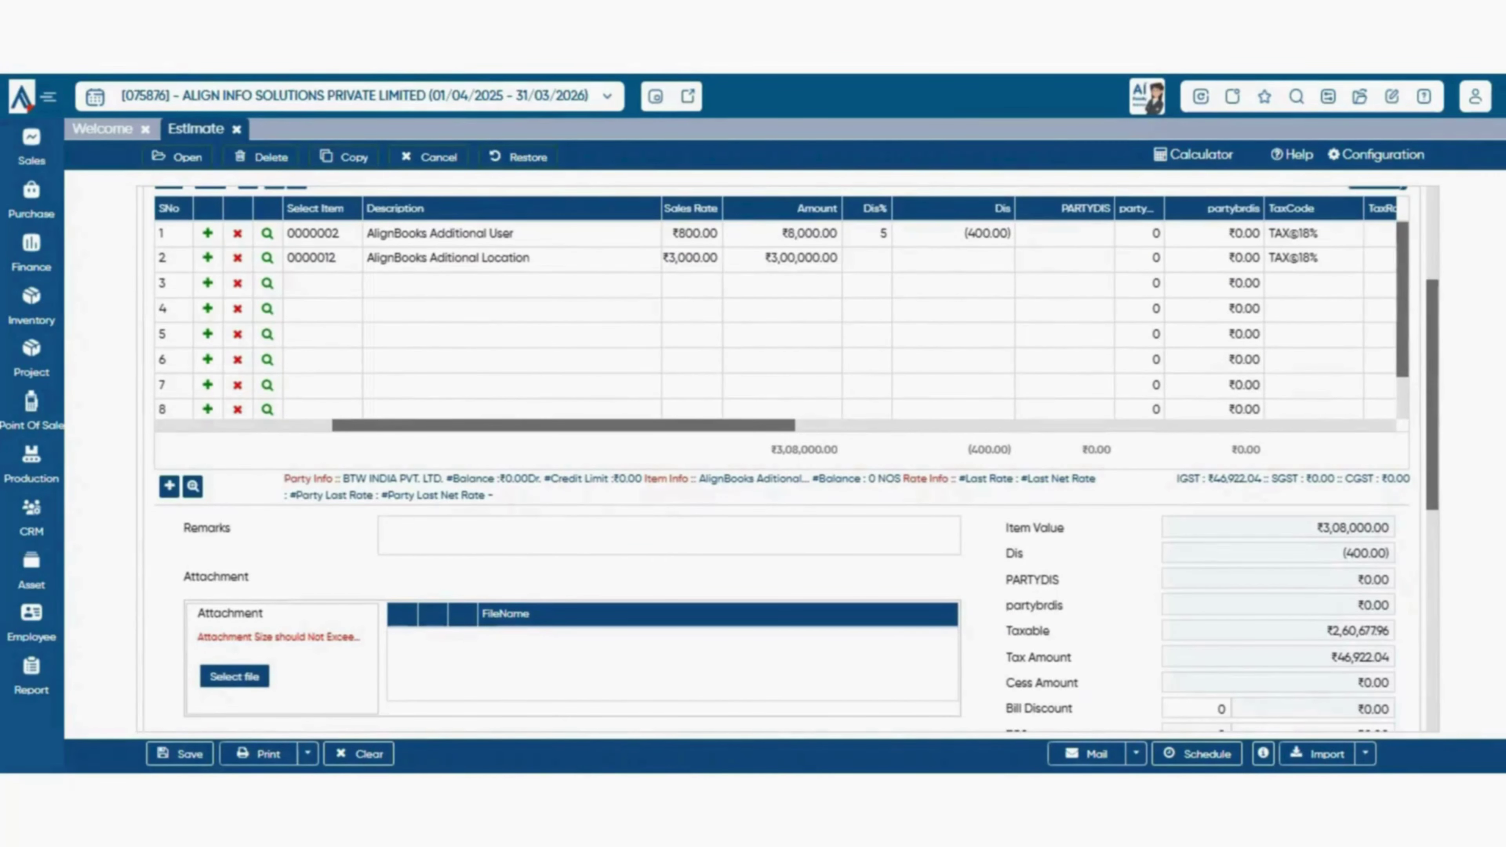
left_click(169, 486)
scroll(791, 459, "up", 4)
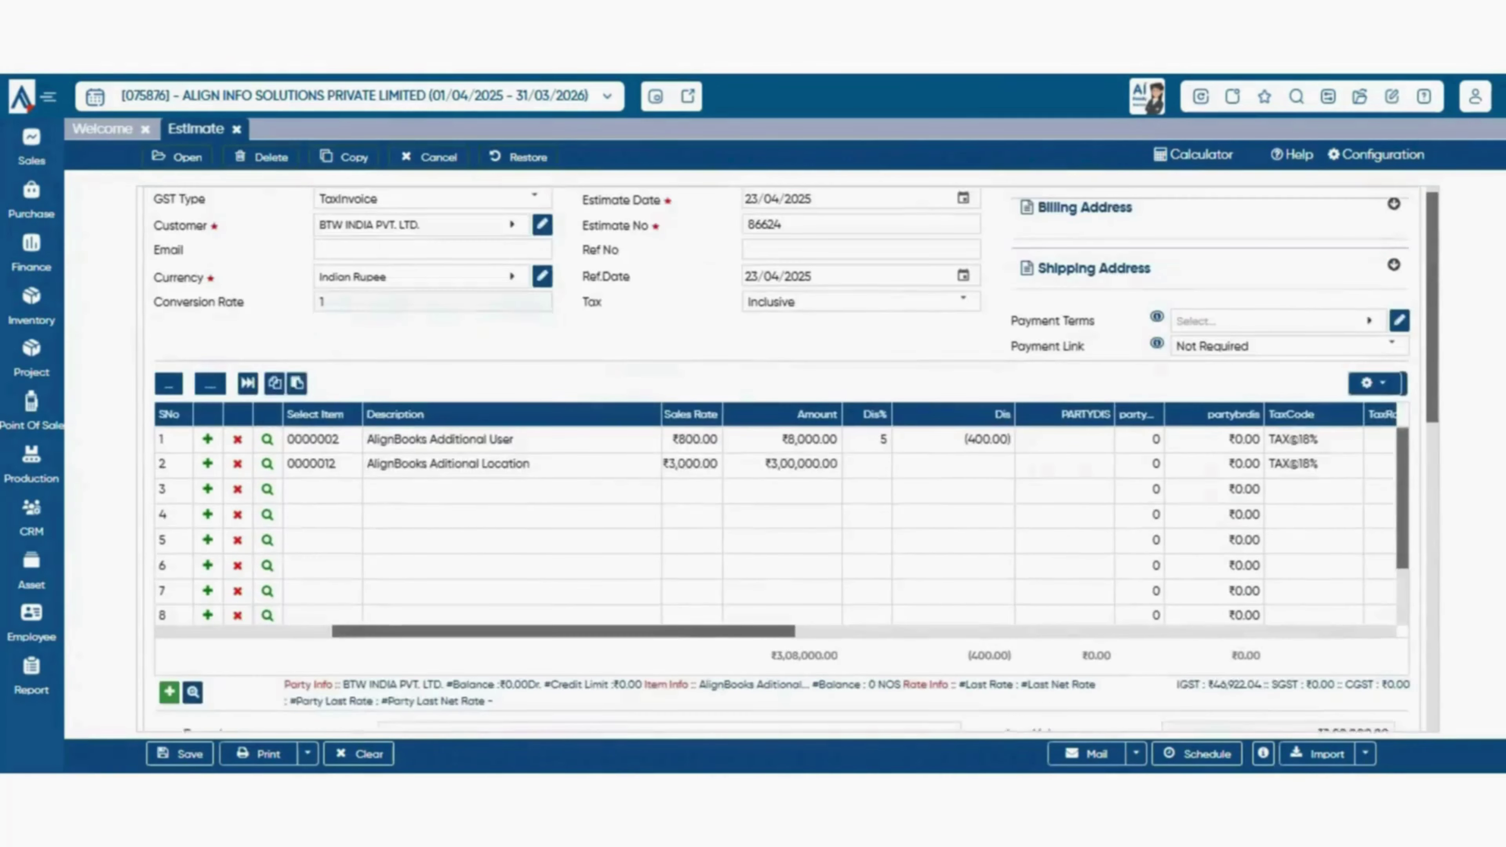
scroll(781, 534, "down", 2)
scroll(781, 534, "up", 2)
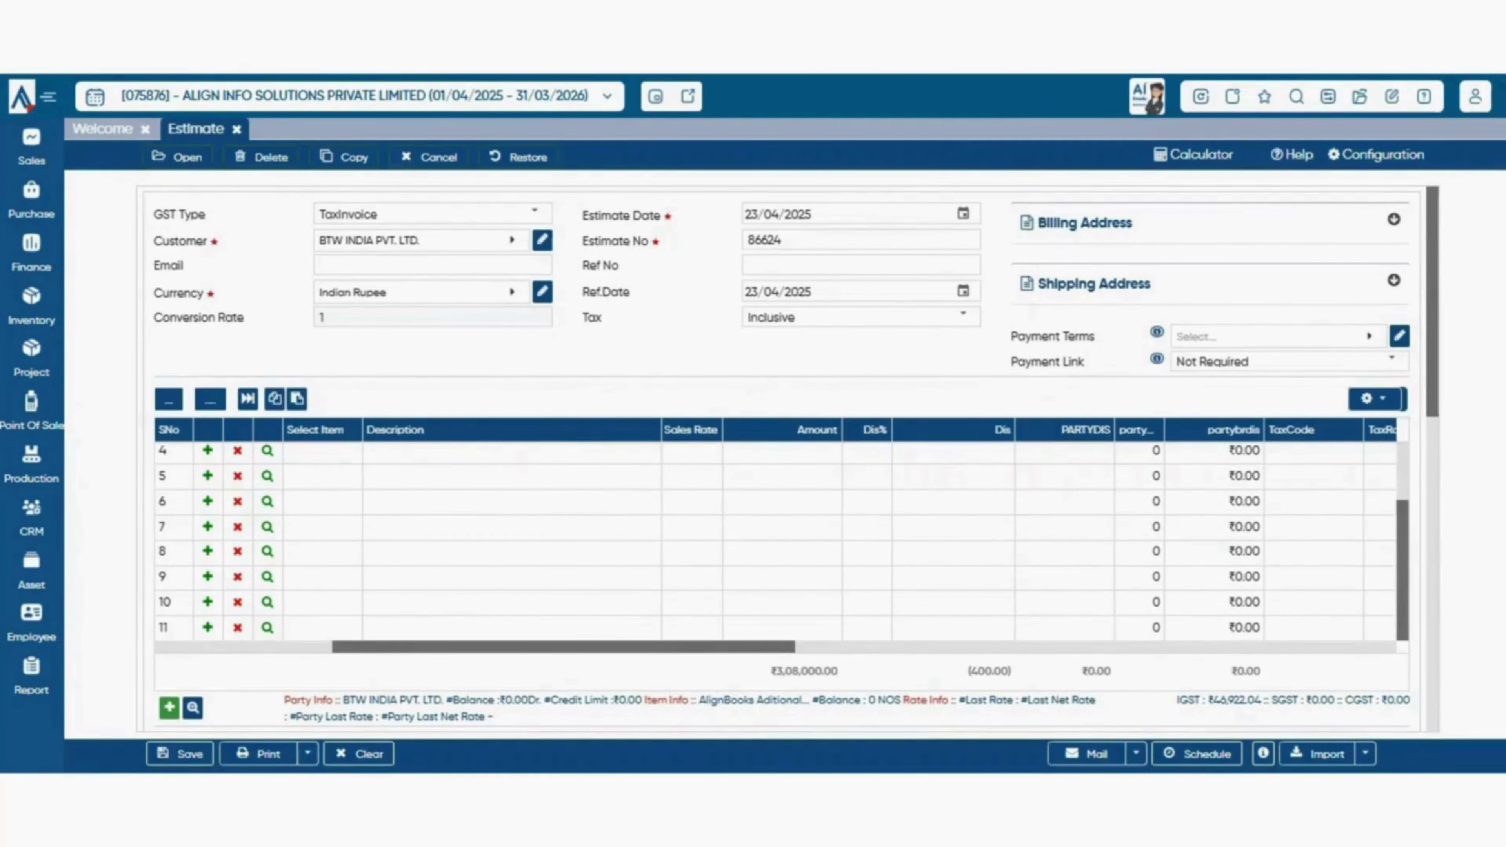
scroll(776, 540, "up", 2)
scroll(787, 459, "down", 2)
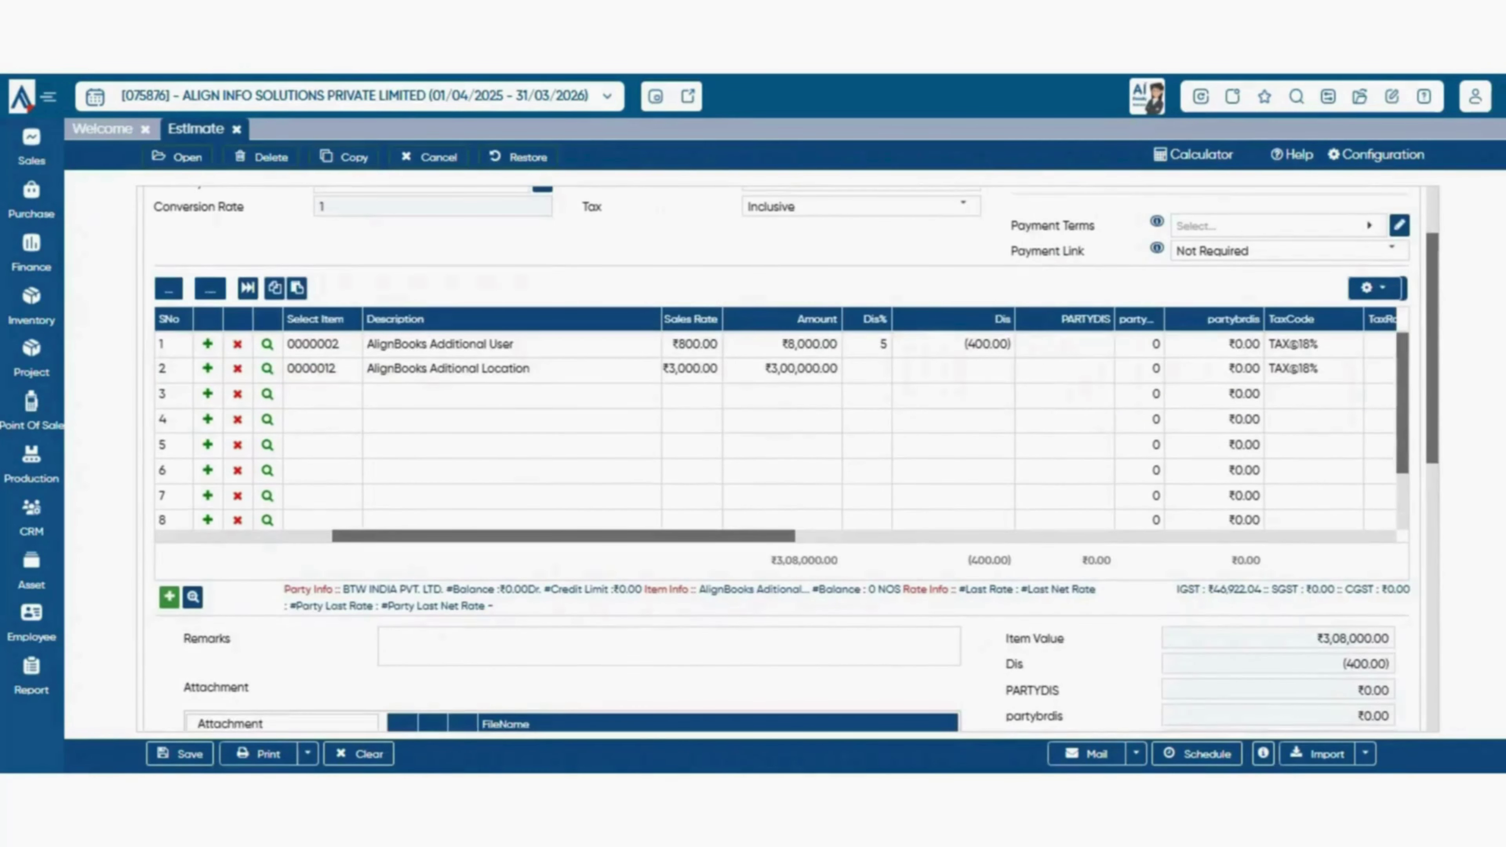
scroll(775, 427, "down", 1)
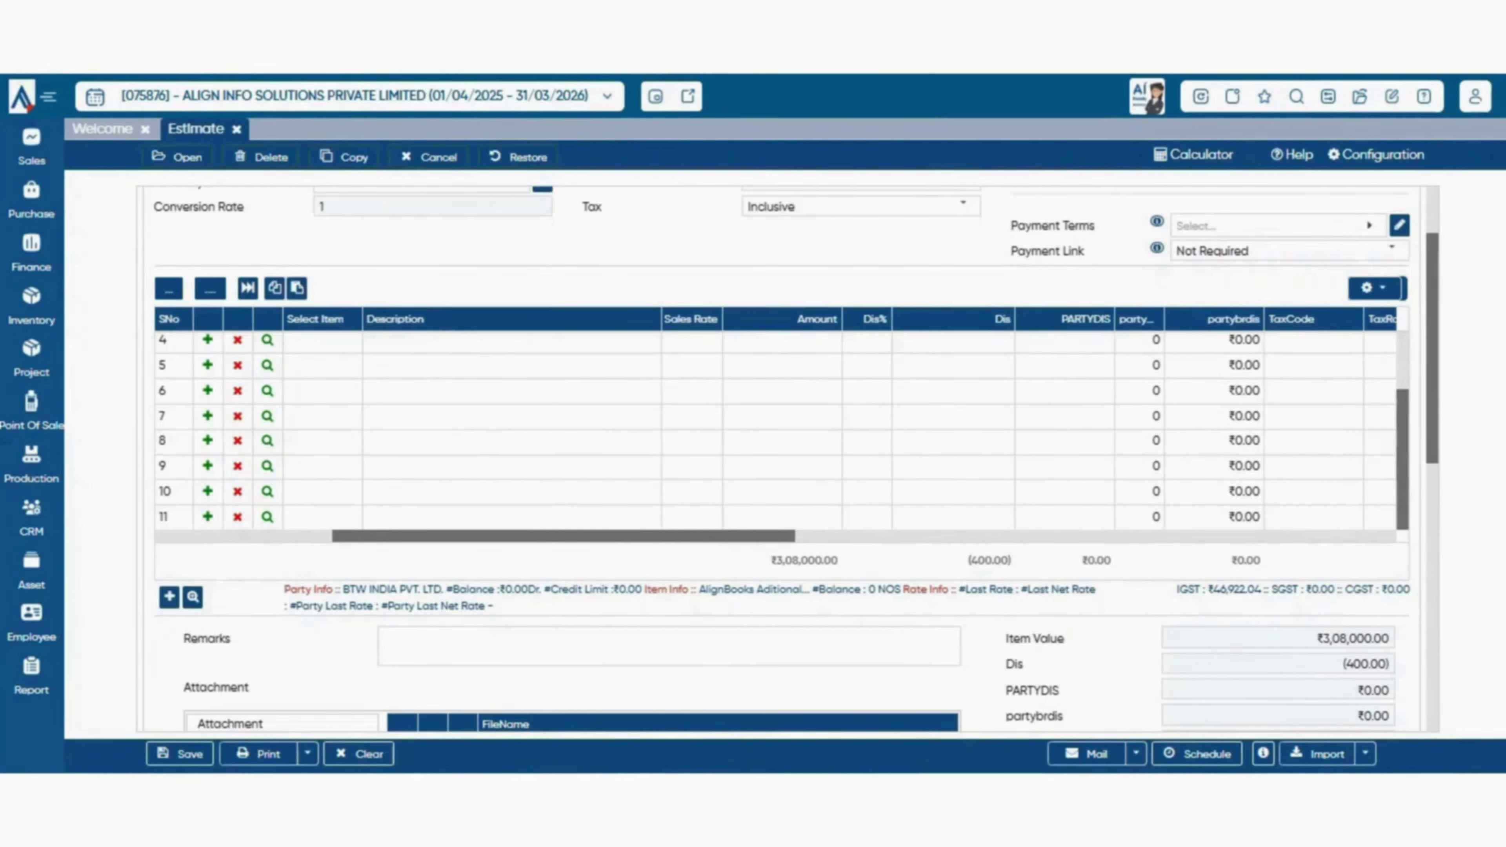
left_click(169, 596)
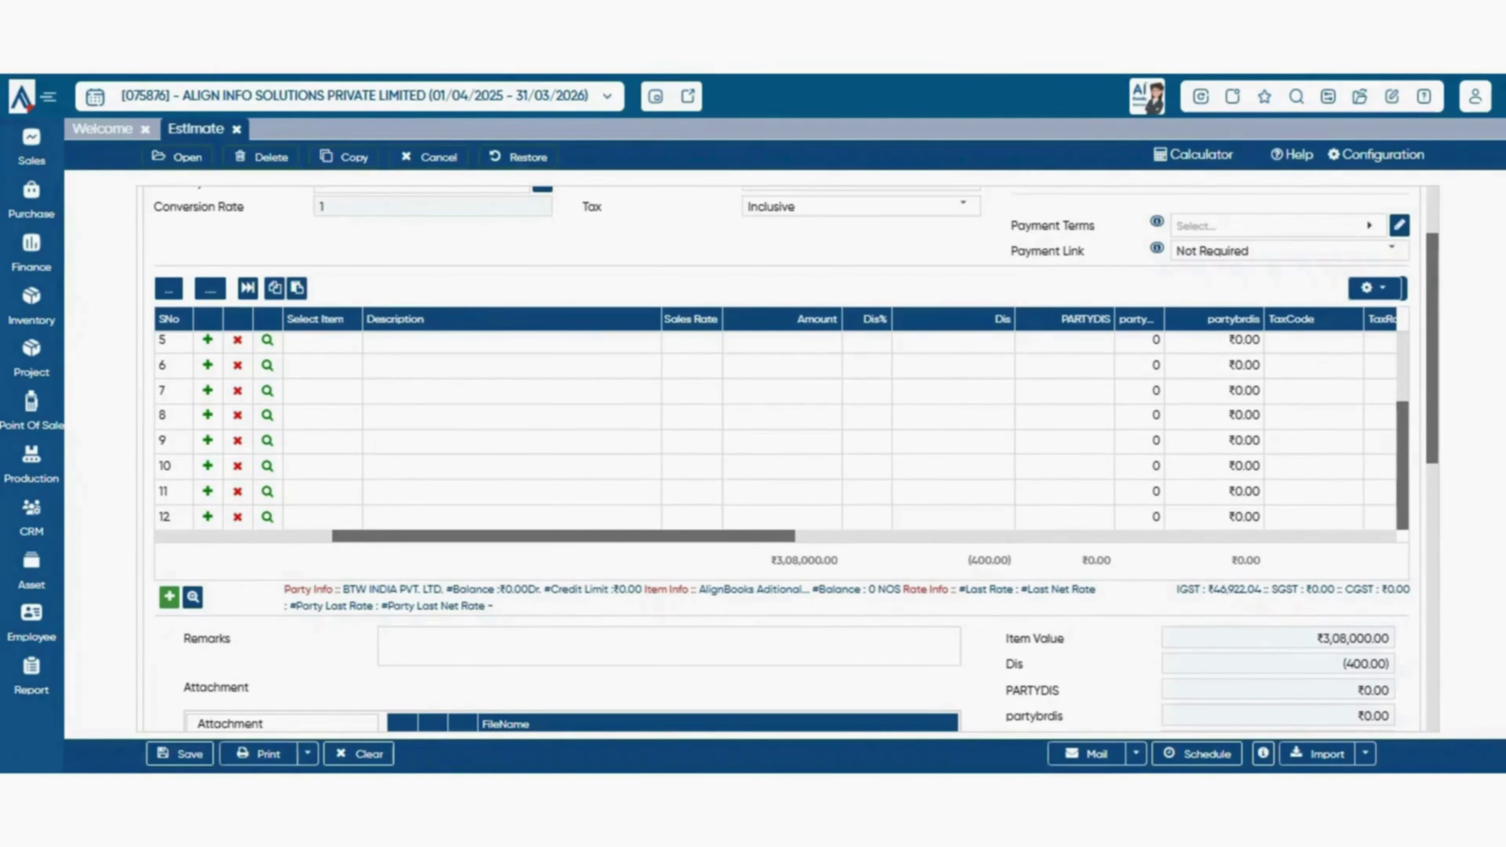
left_click(192, 596)
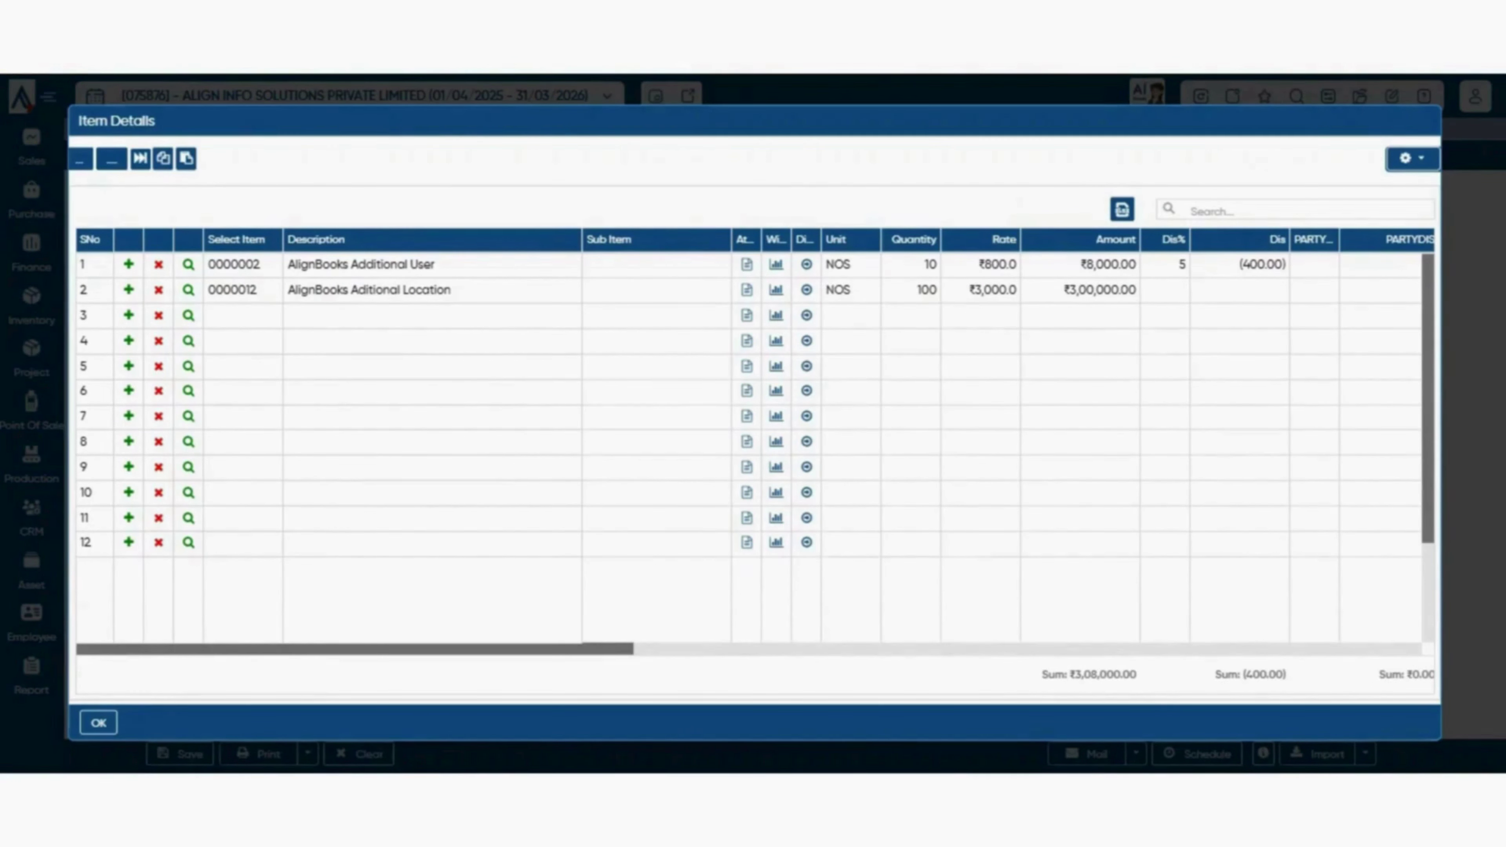
- Select all in row 1's Sub Item cell, then close Item Details back to the Estimate form
left_click(656, 265)
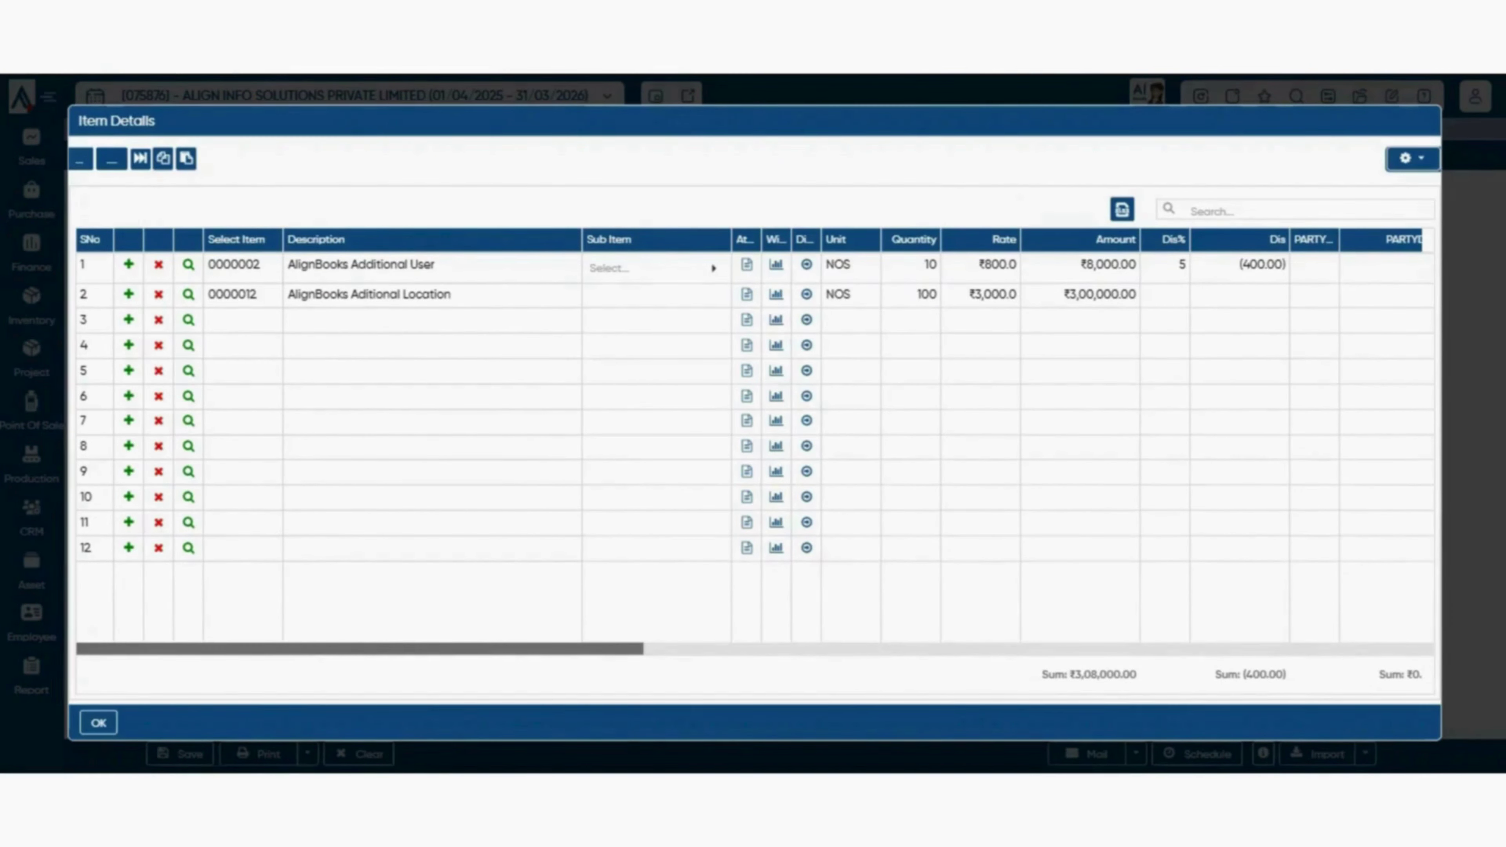
key("ctrl+a")
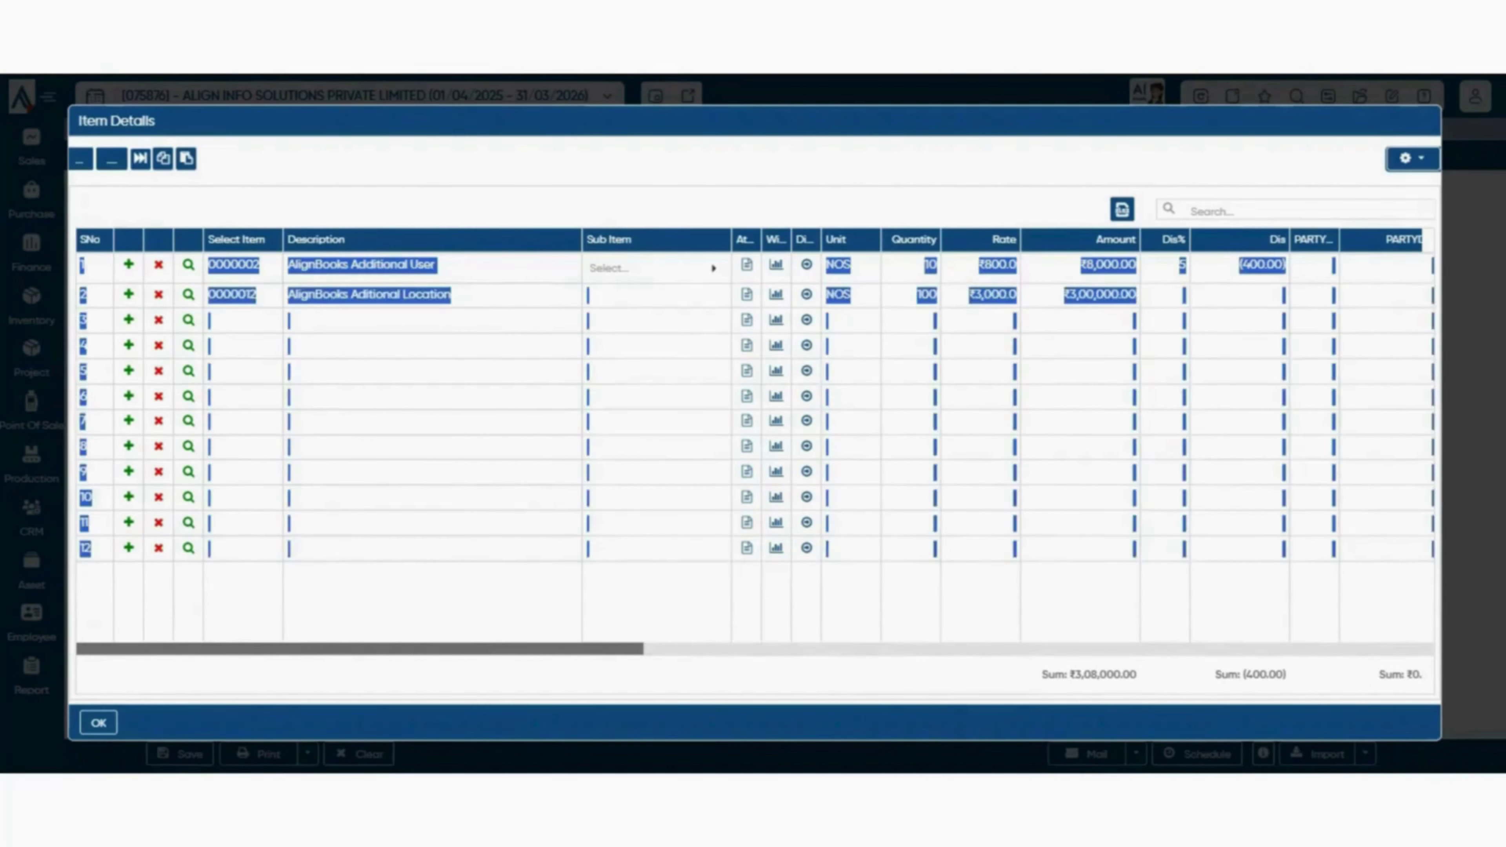
key("Escape")
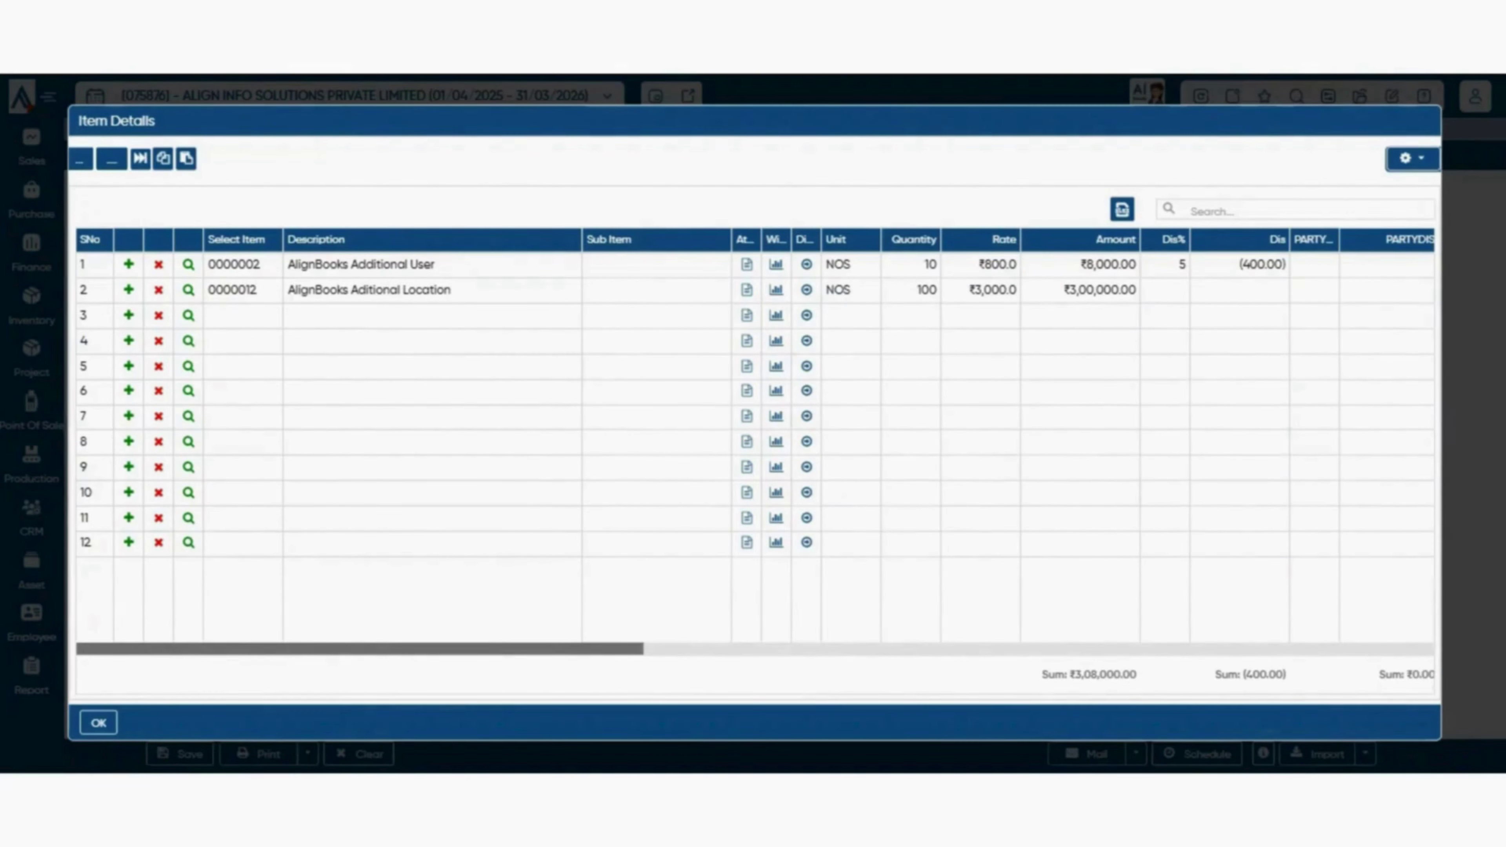
key("Escape")
scroll(779, 459, "down", 2)
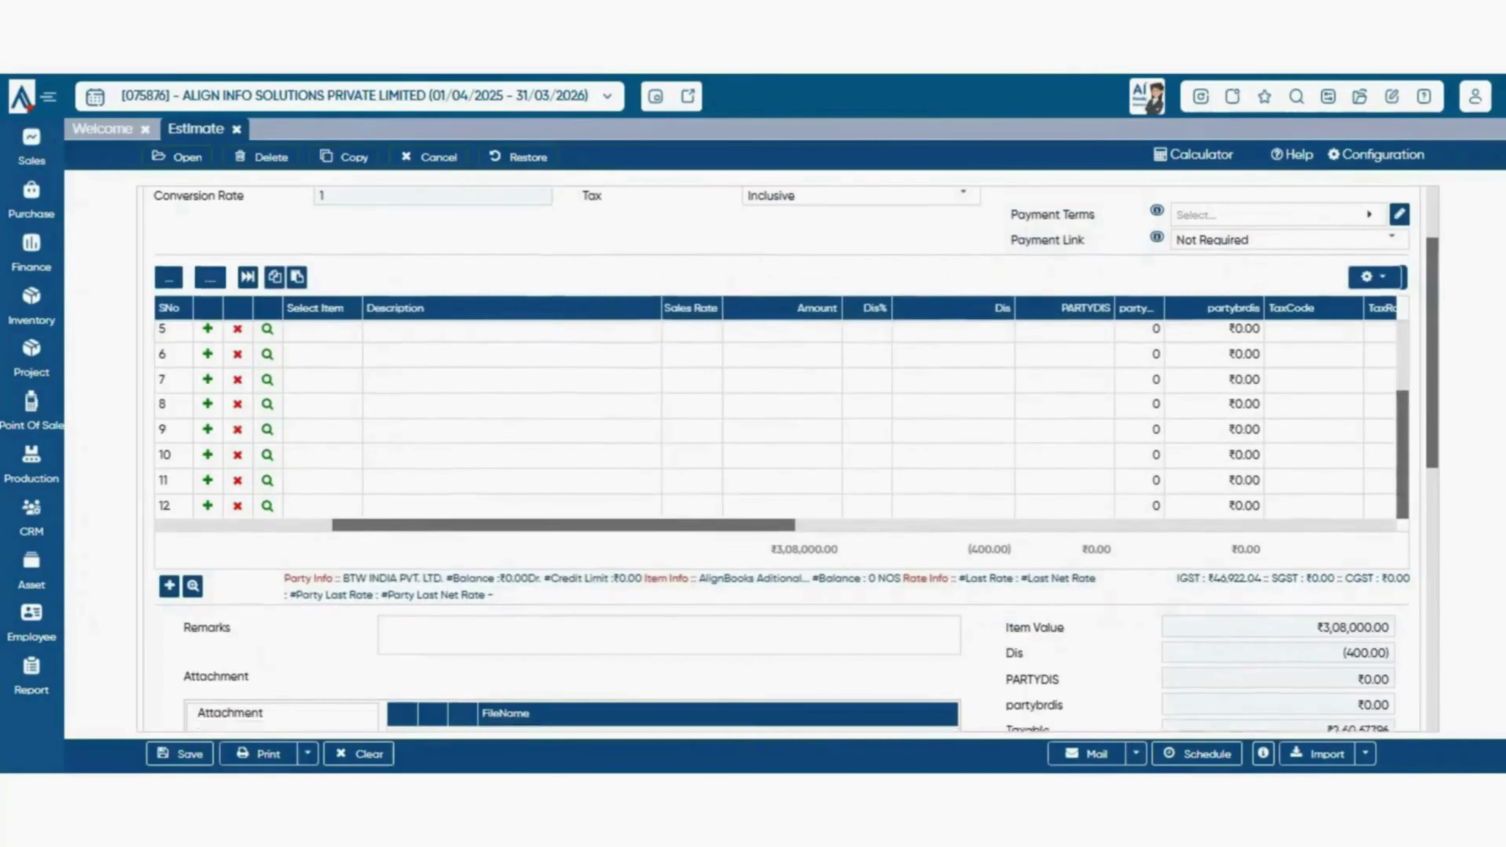
scroll(779, 459, "up", 2)
scroll(780, 460, "down", 2)
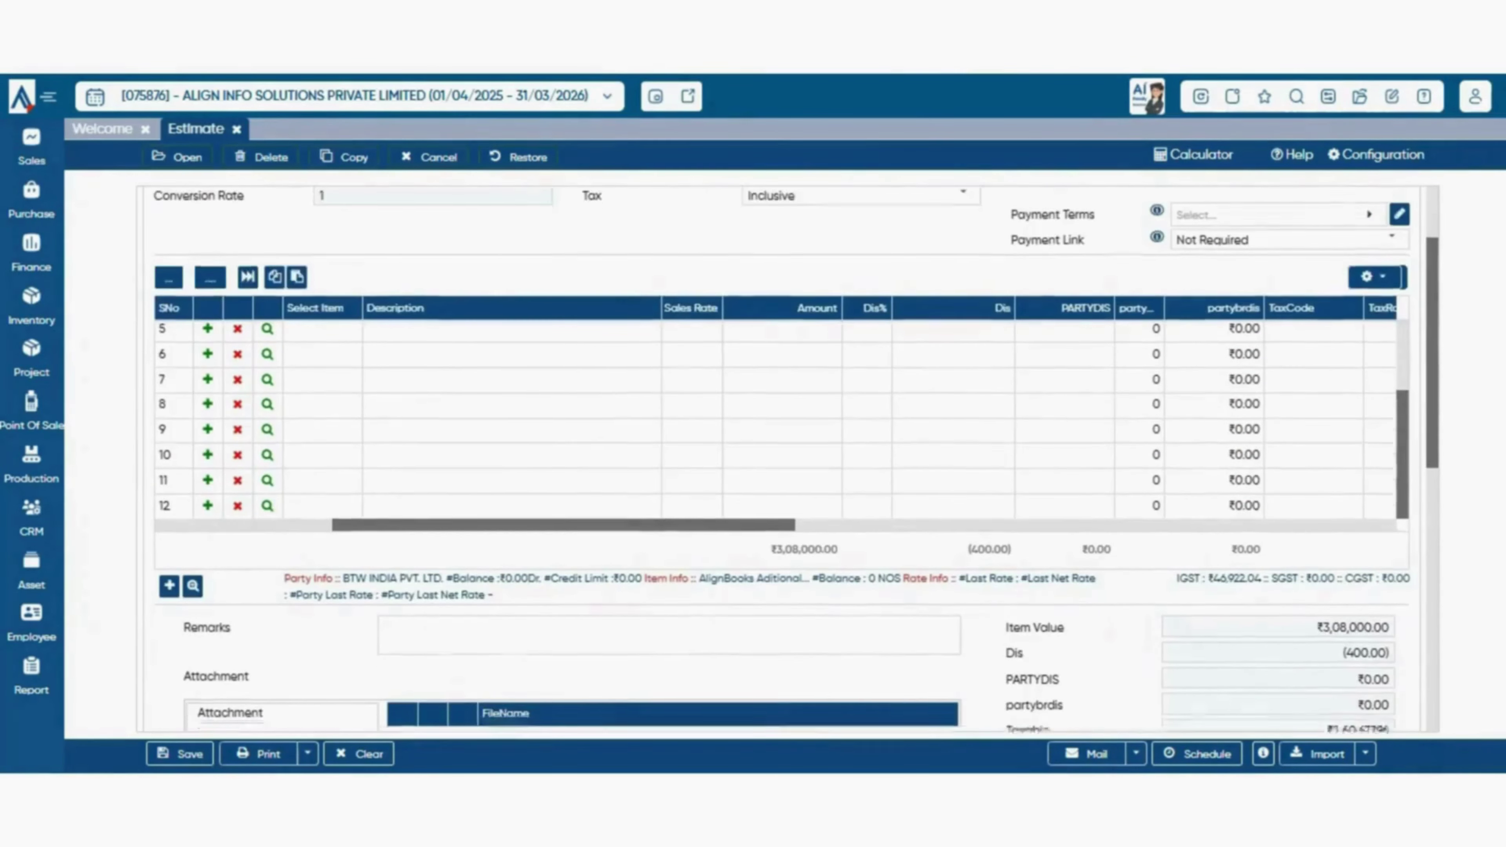
left_click(496, 530)
left_click(655, 529)
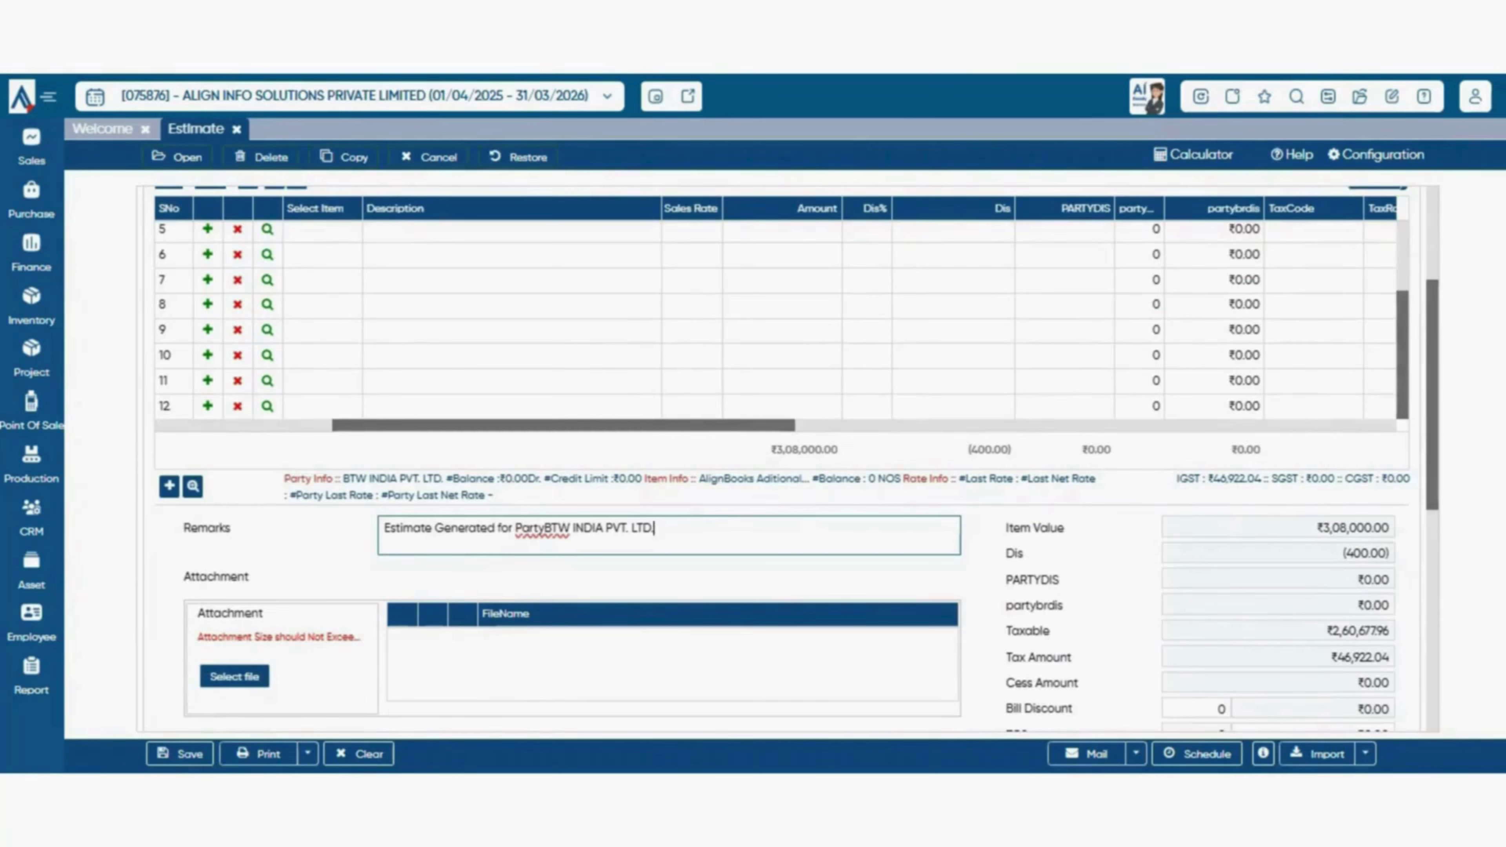
left_click_drag(414, 529, 654, 528)
left_click(654, 529)
left_click(508, 529)
key("ctrl+a")
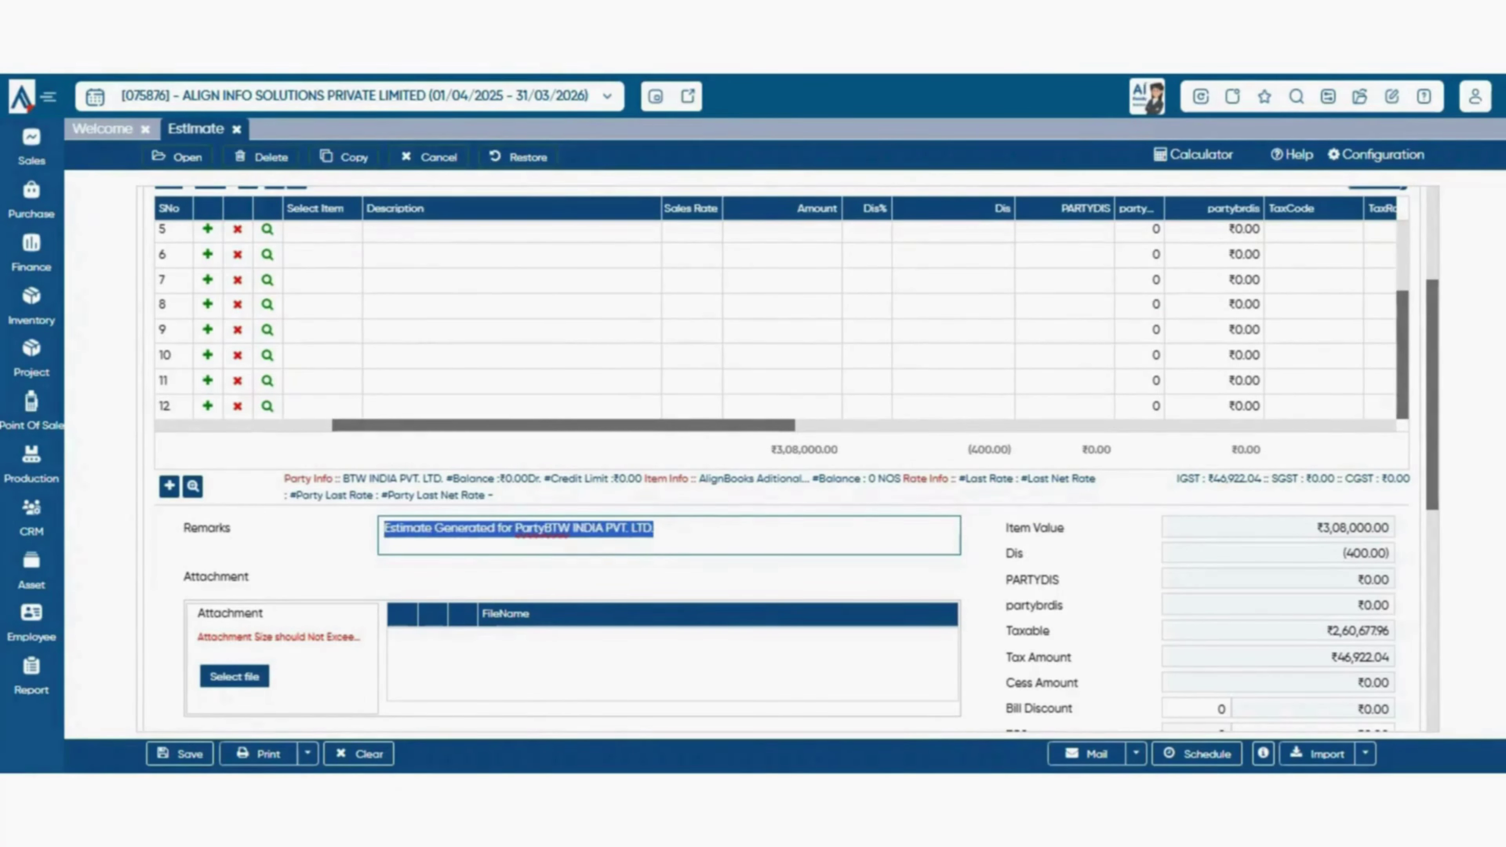
key("BackSpace")
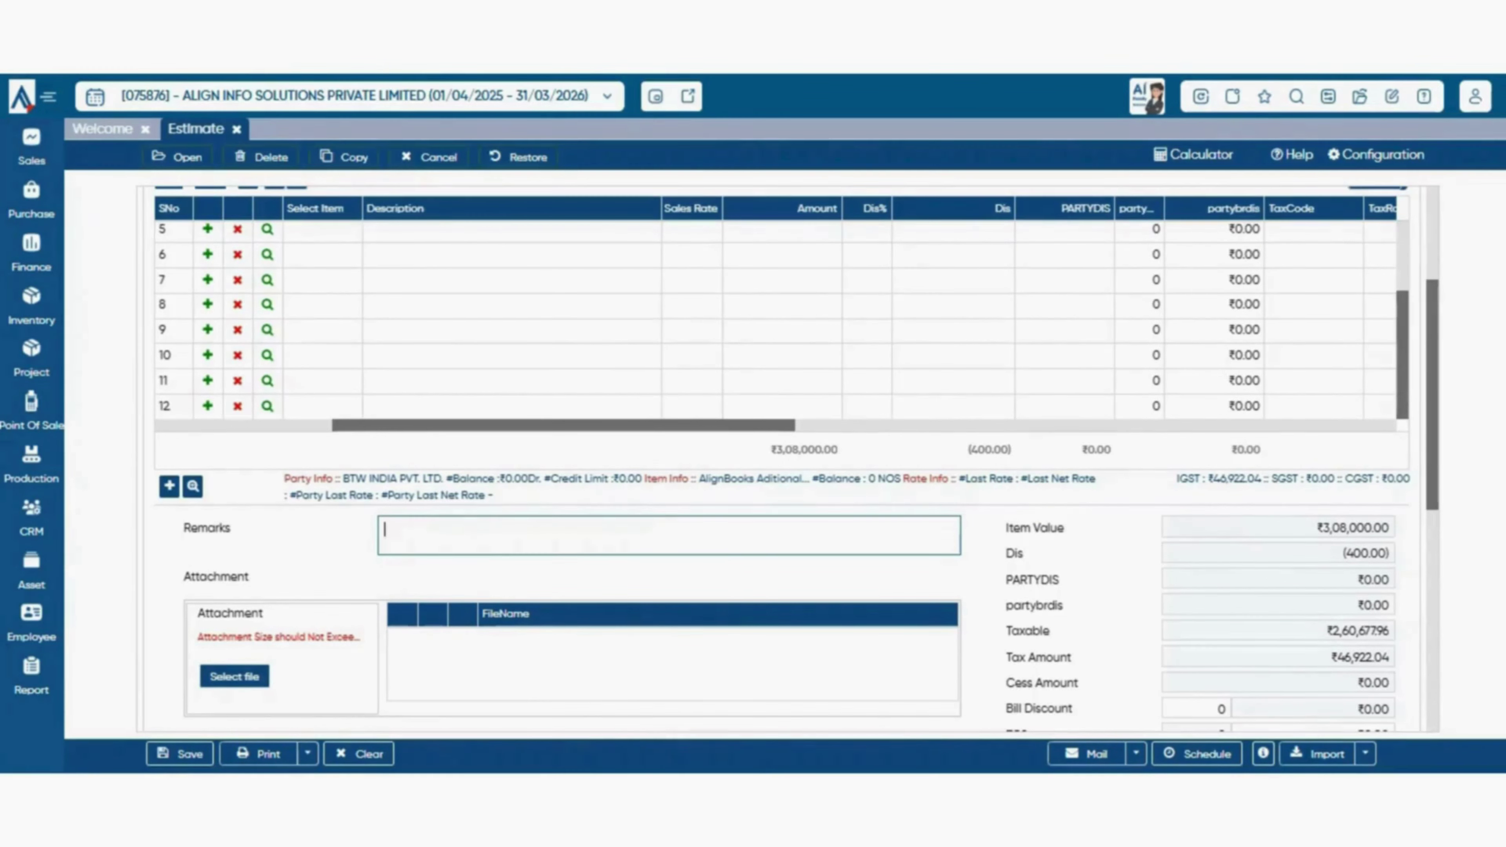
scroll(794, 456, "down", 3)
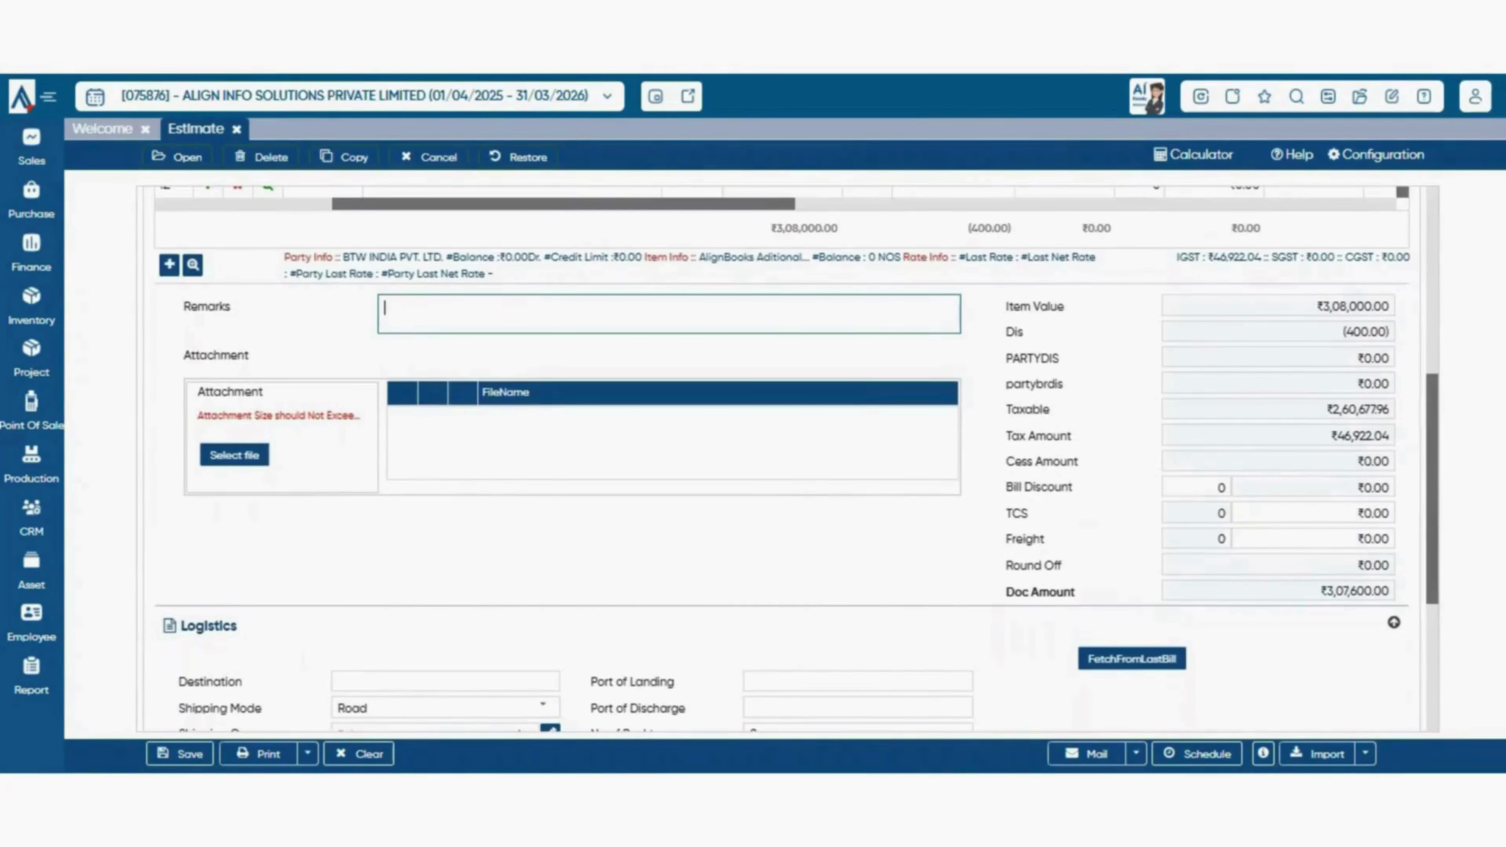
left_click(234, 455)
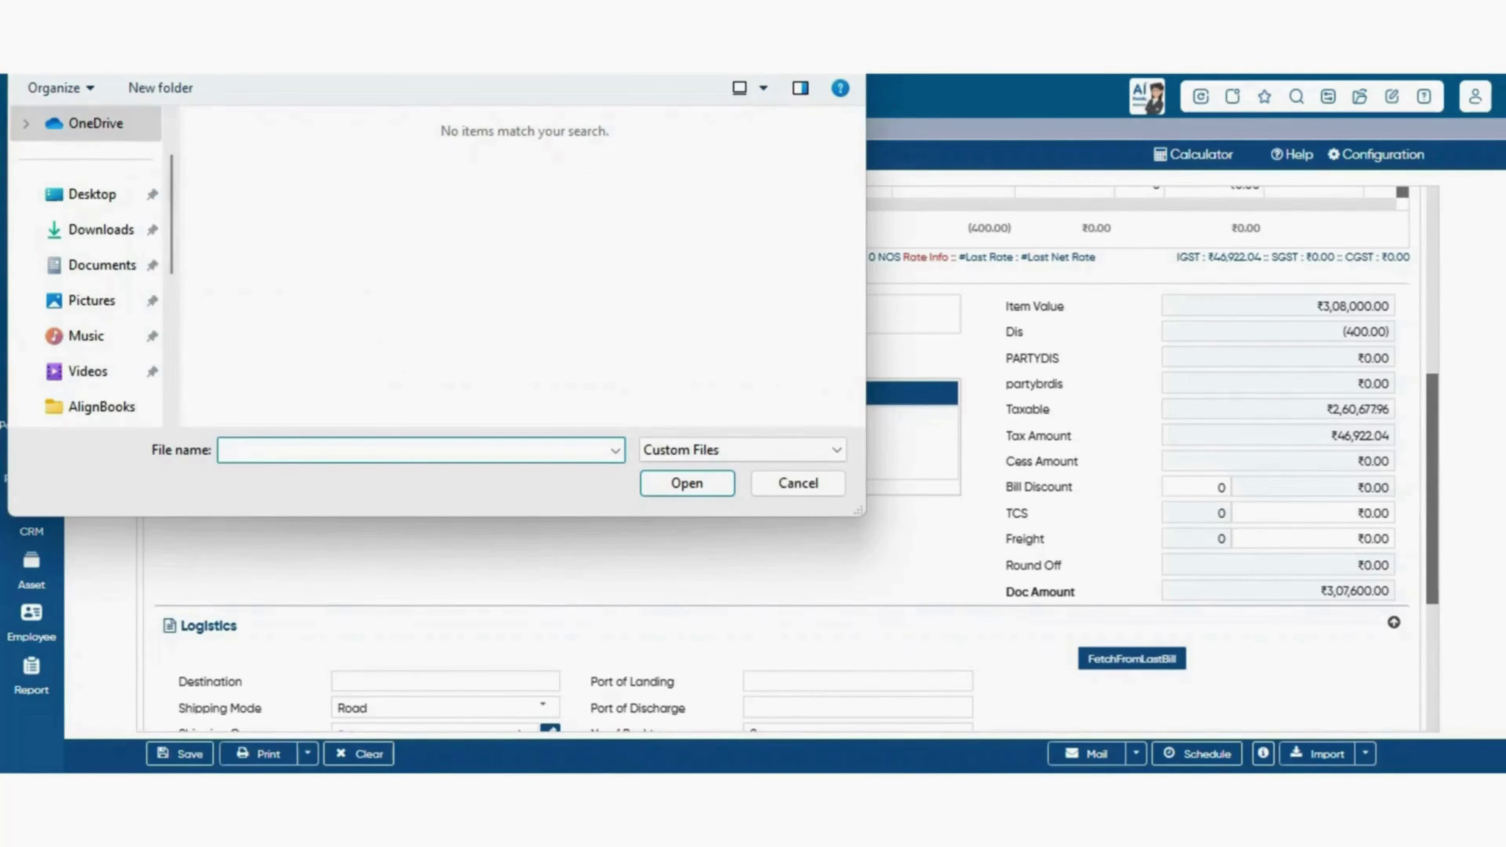
key("Escape")
scroll(781, 459, "up", 3)
scroll(781, 460, "down", 3)
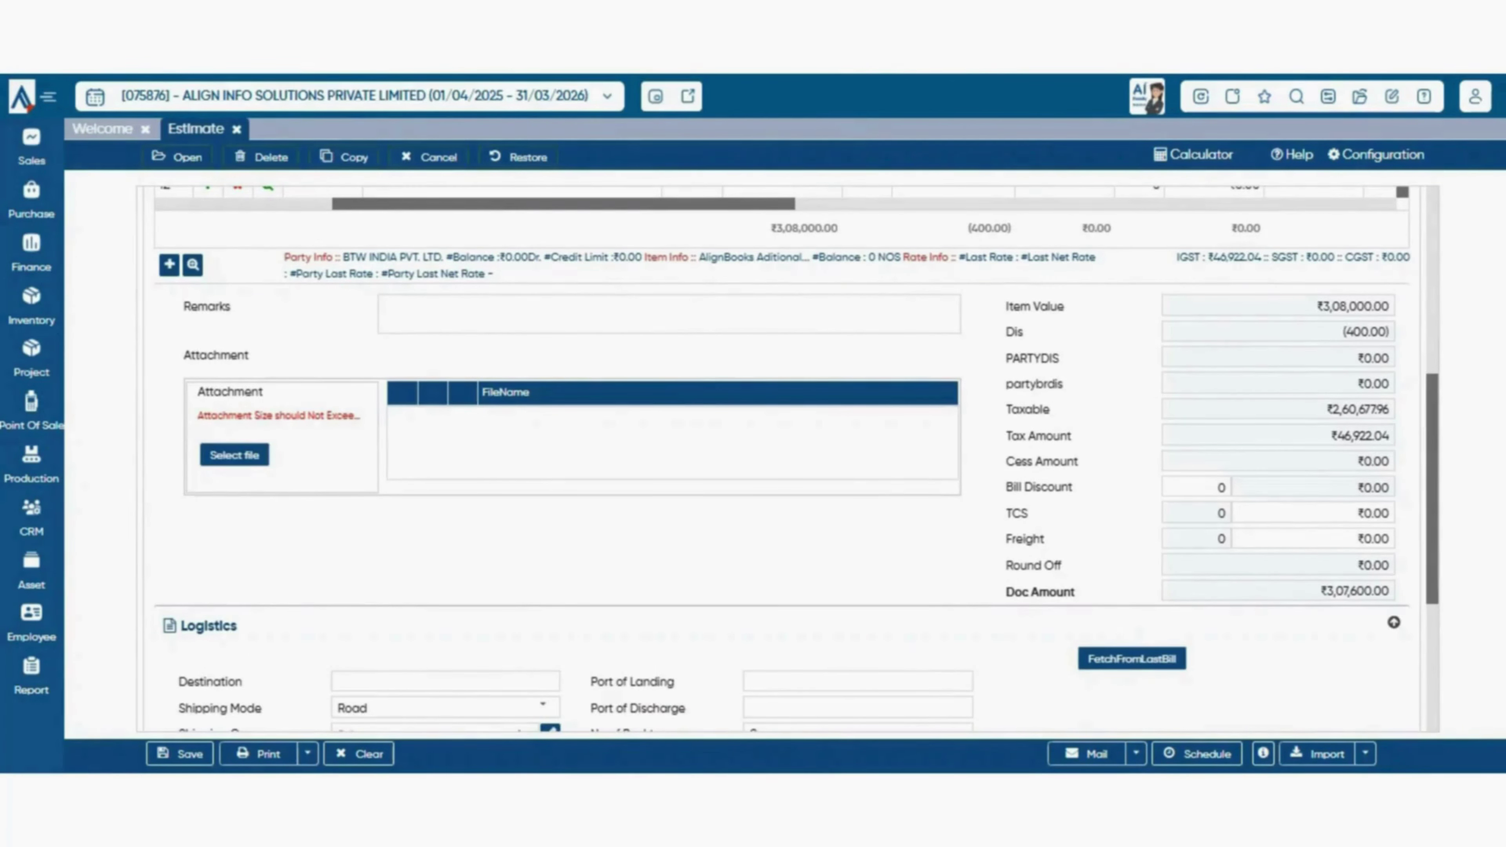
- Keep Shipping Mode at Road and bring up the Shipping Company lookup showing only Default
scroll(782, 460, "up", 5)
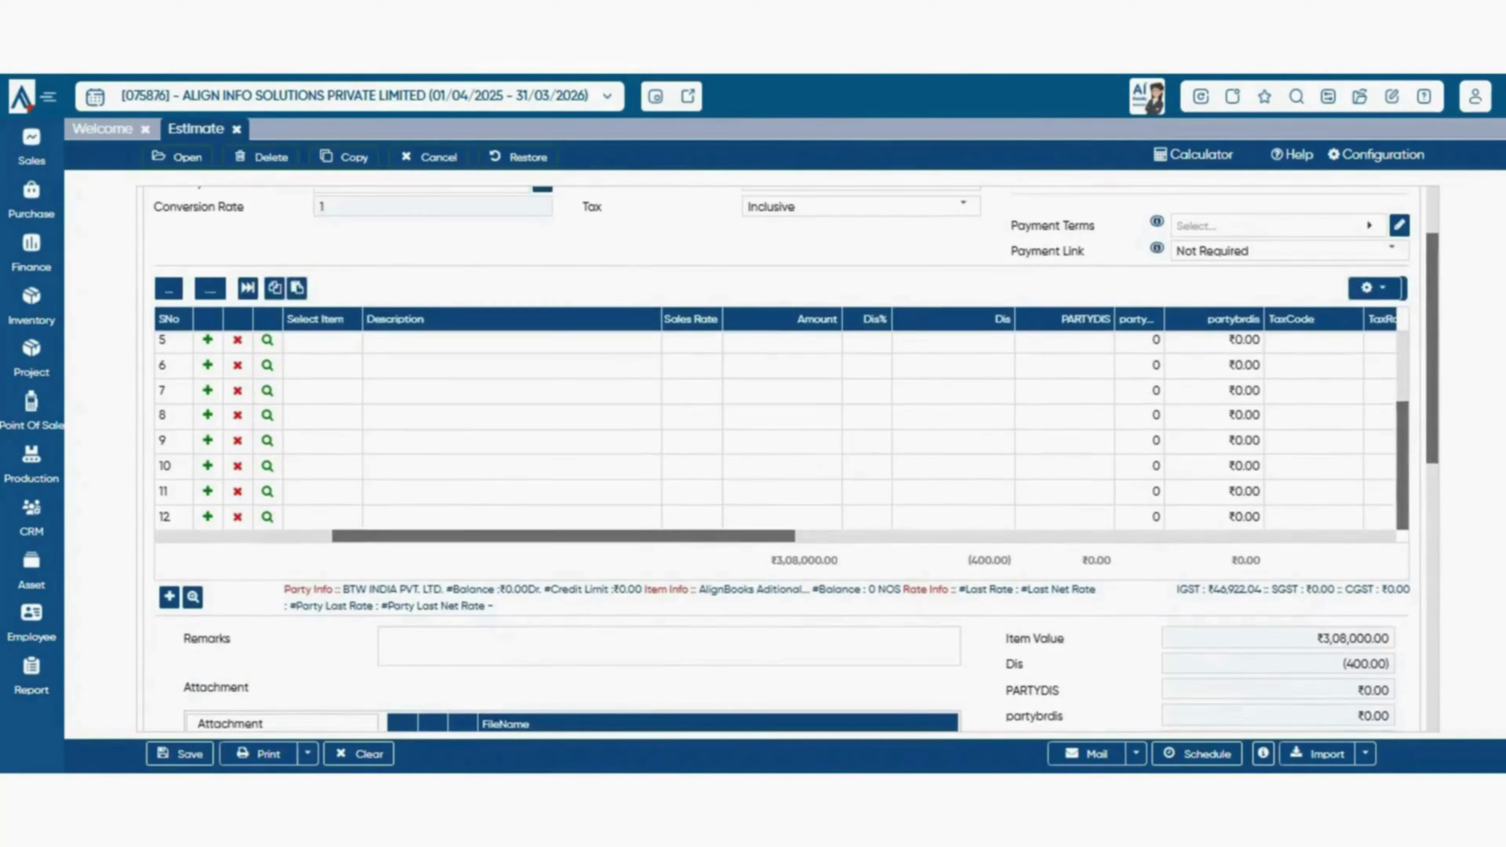
scroll(781, 460, "down", 5)
scroll(782, 459, "down", 3)
scroll(782, 459, "up", 3)
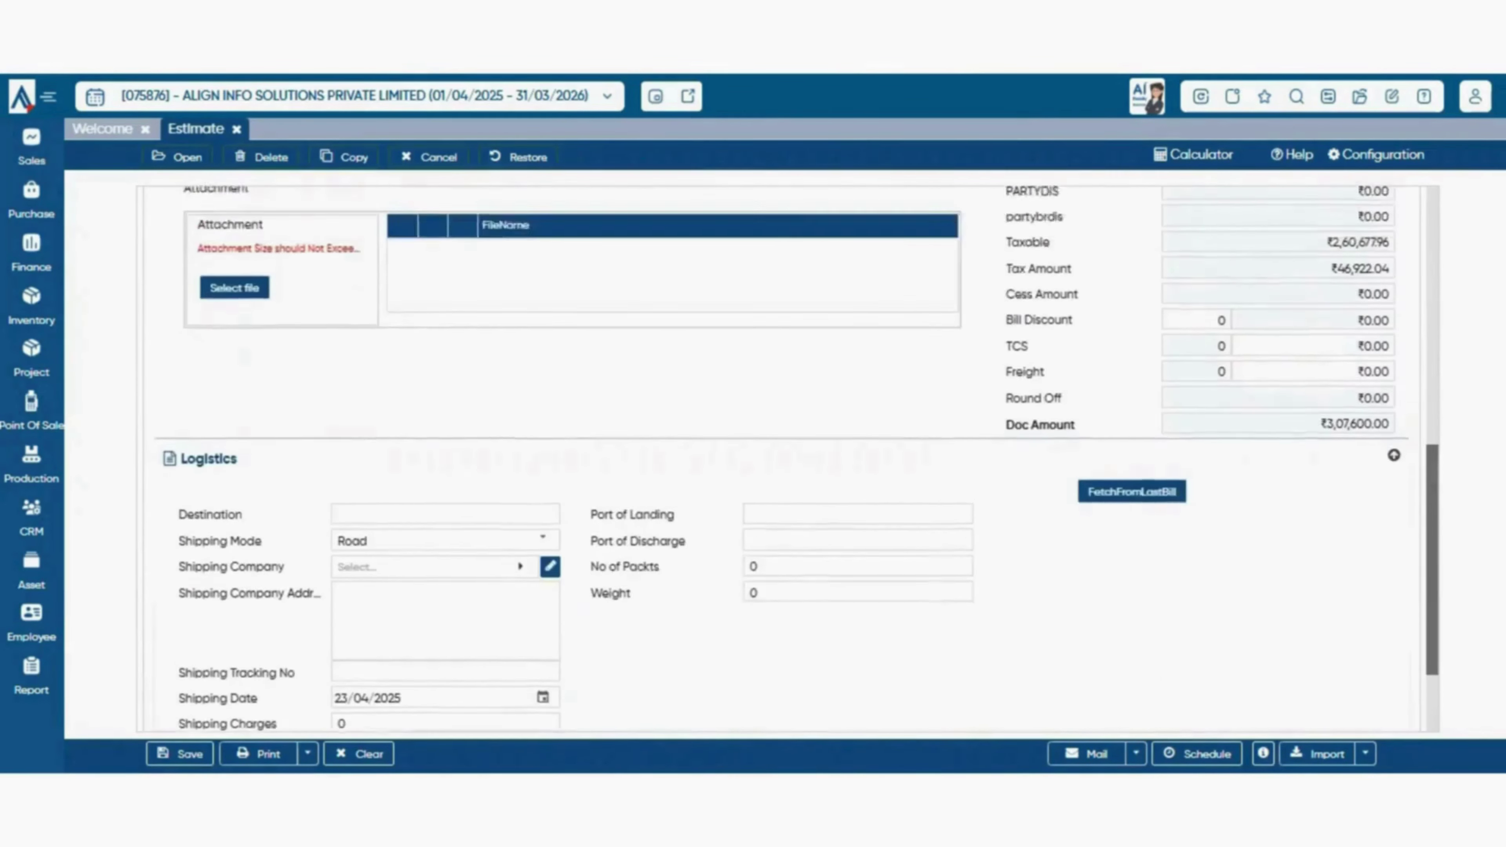
scroll(781, 460, "down", 2)
scroll(781, 460, "down", 3)
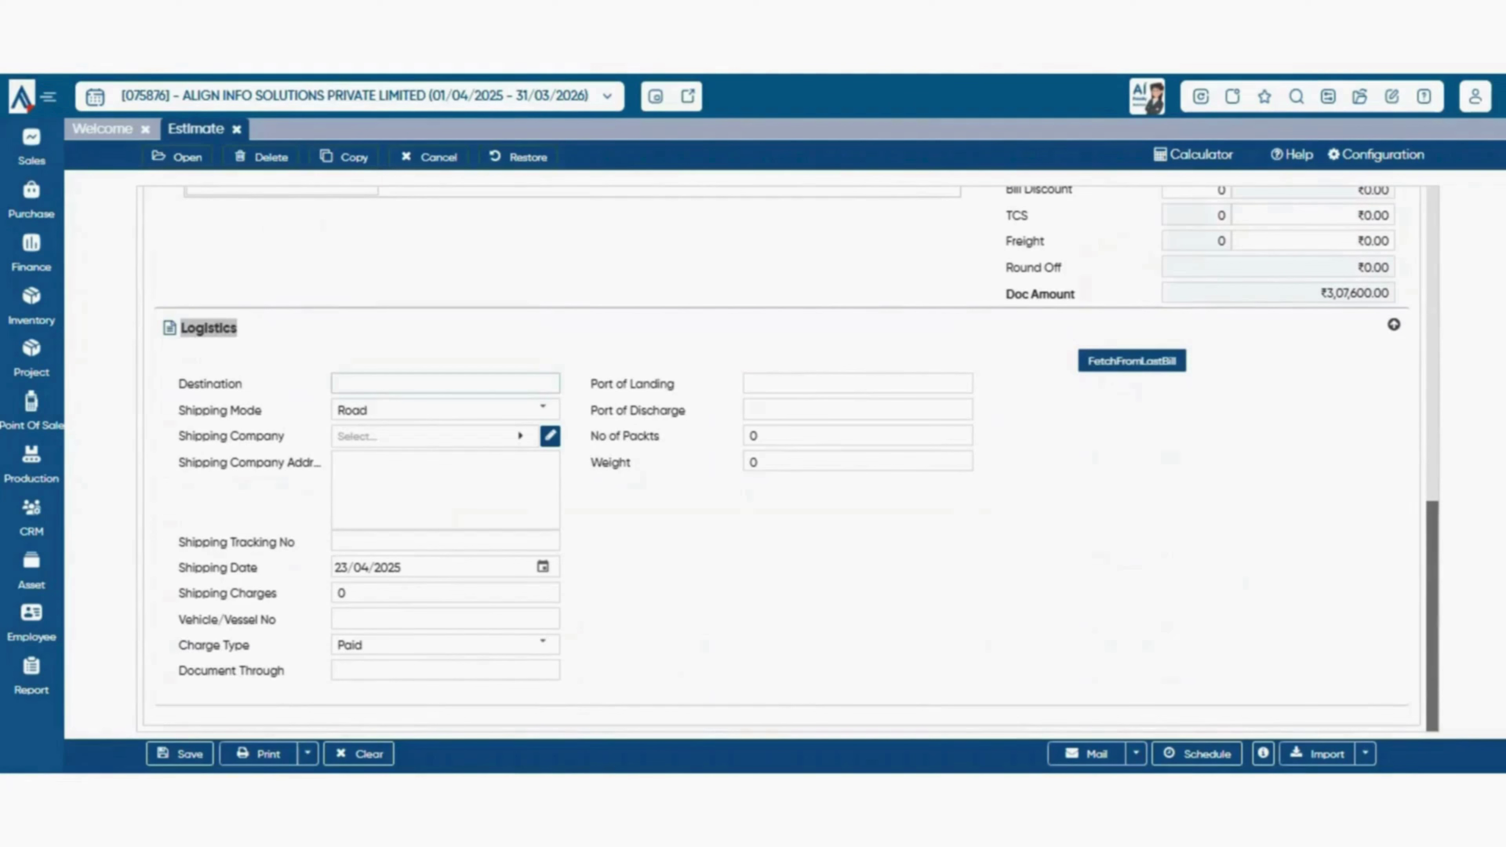
left_click(445, 384)
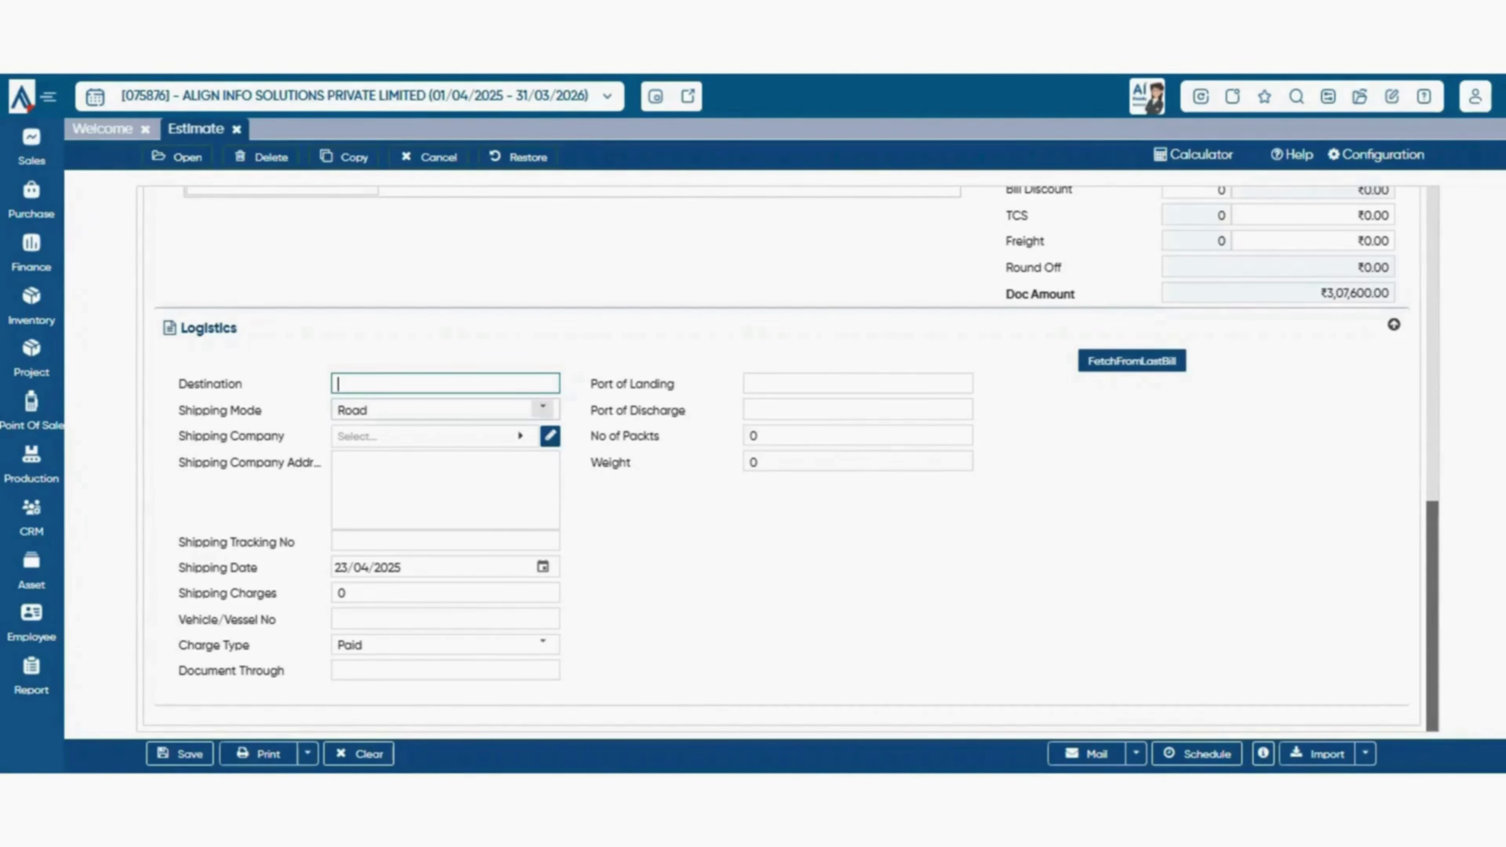
left_click(542, 409)
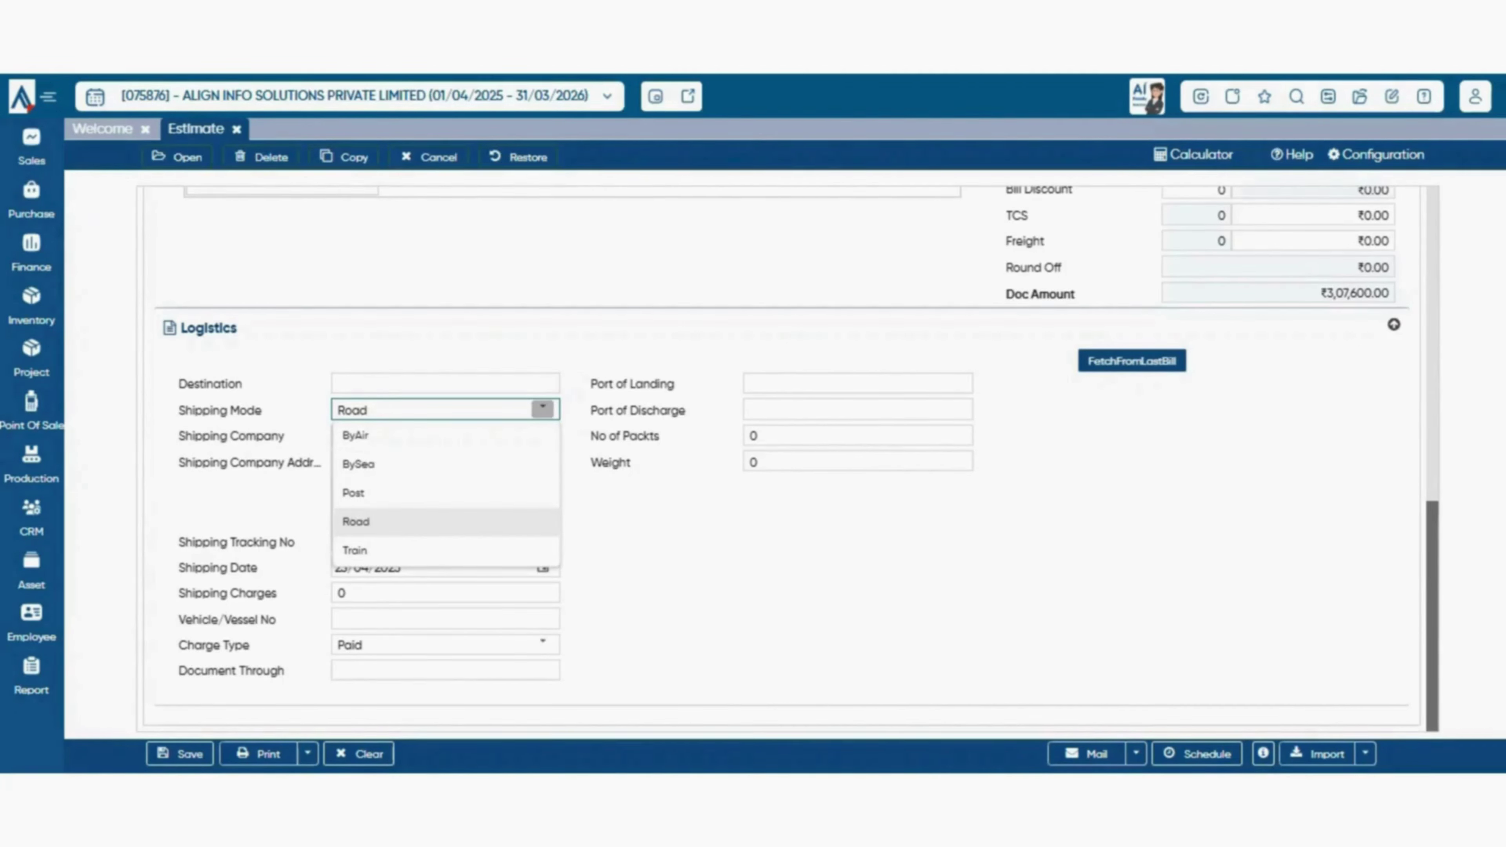
left_click(622, 516)
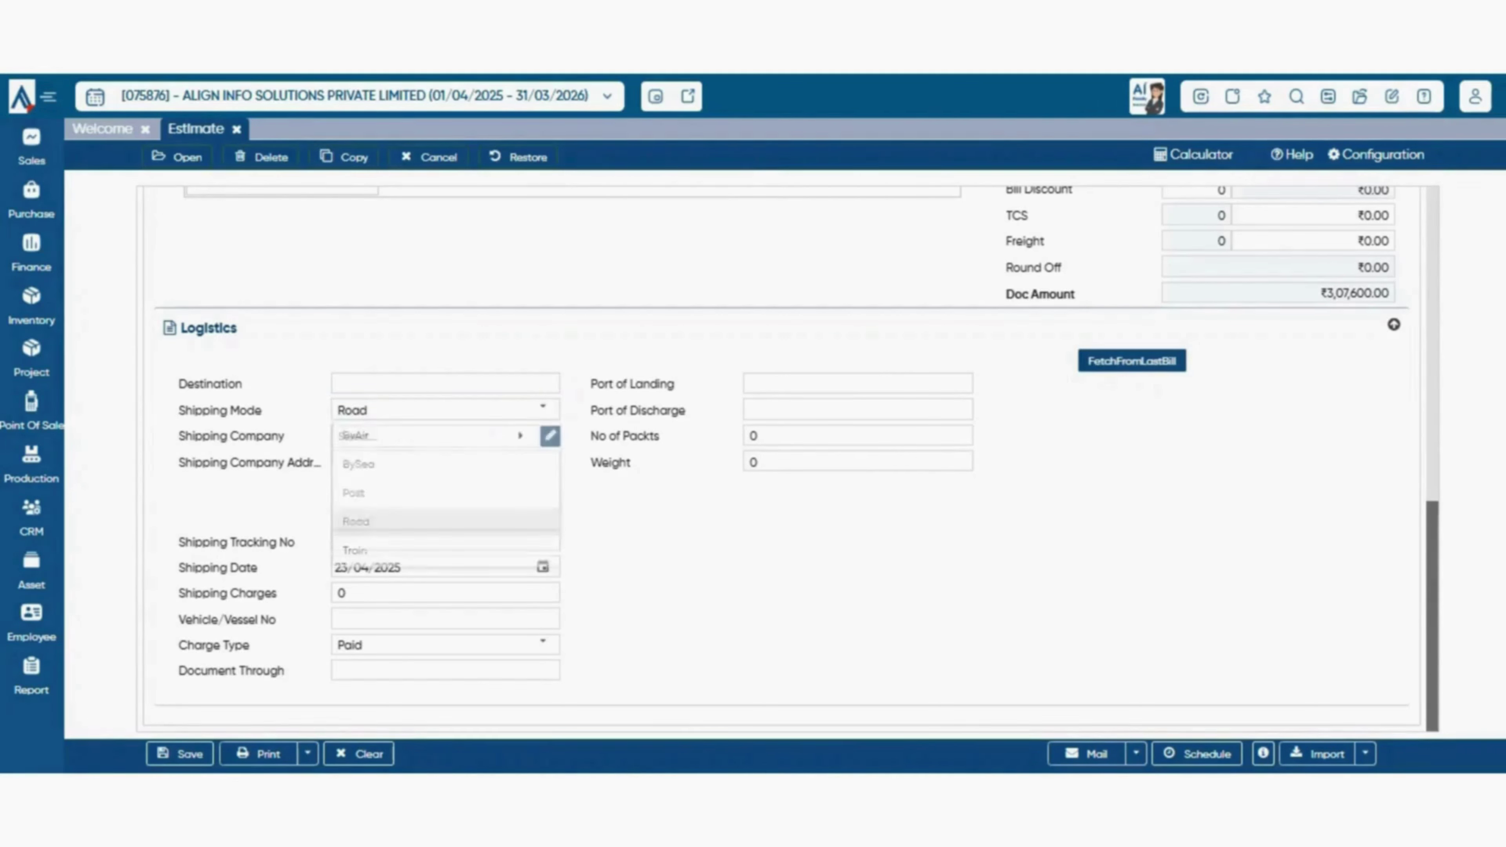
left_click(436, 436)
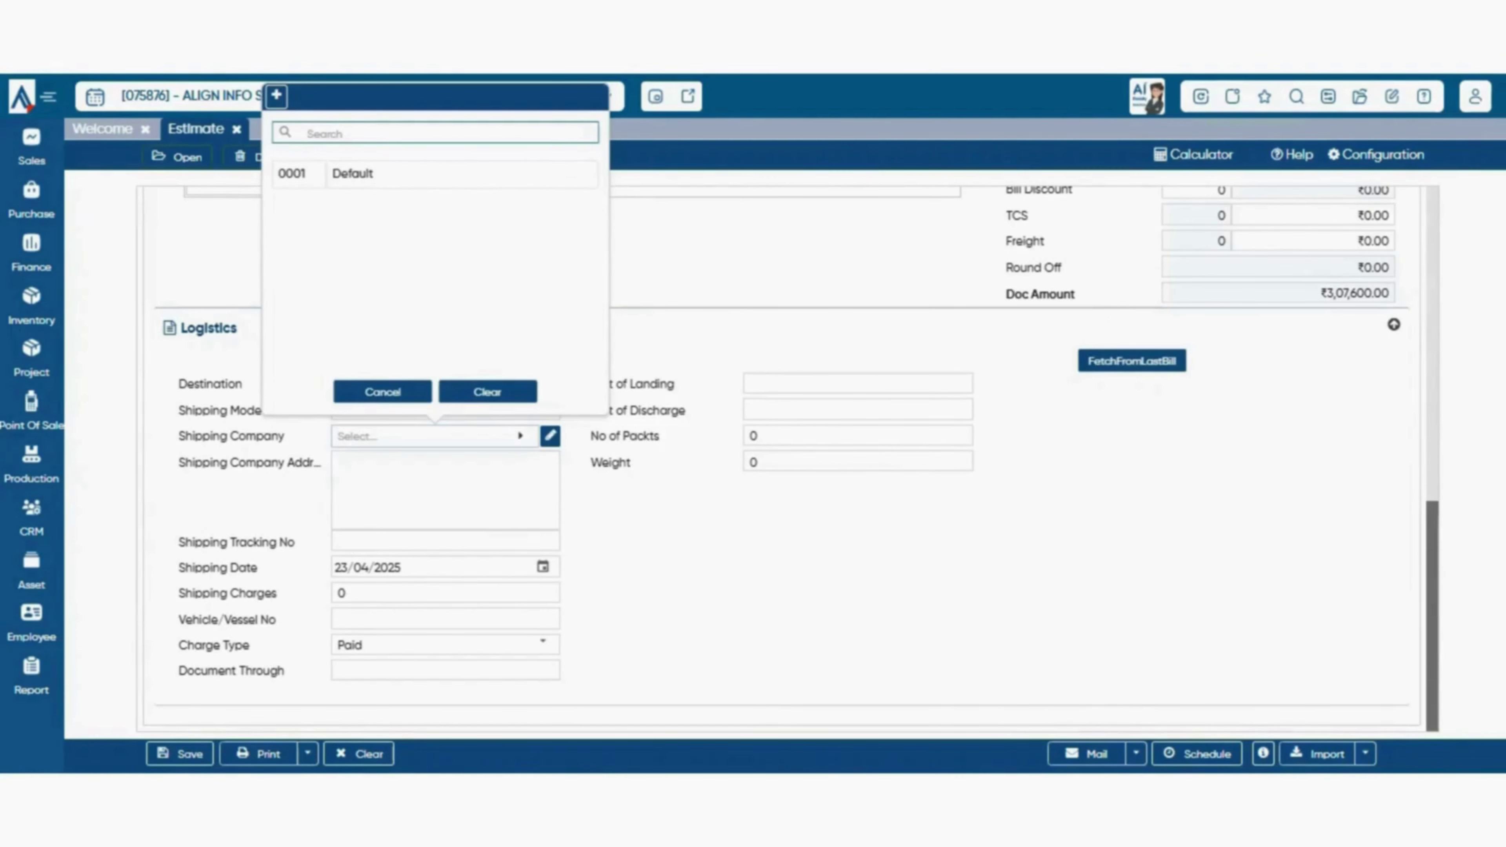
- Step through a new Transporter's Name, GST No and Website URL, then close it unsaved
left_click(277, 96)
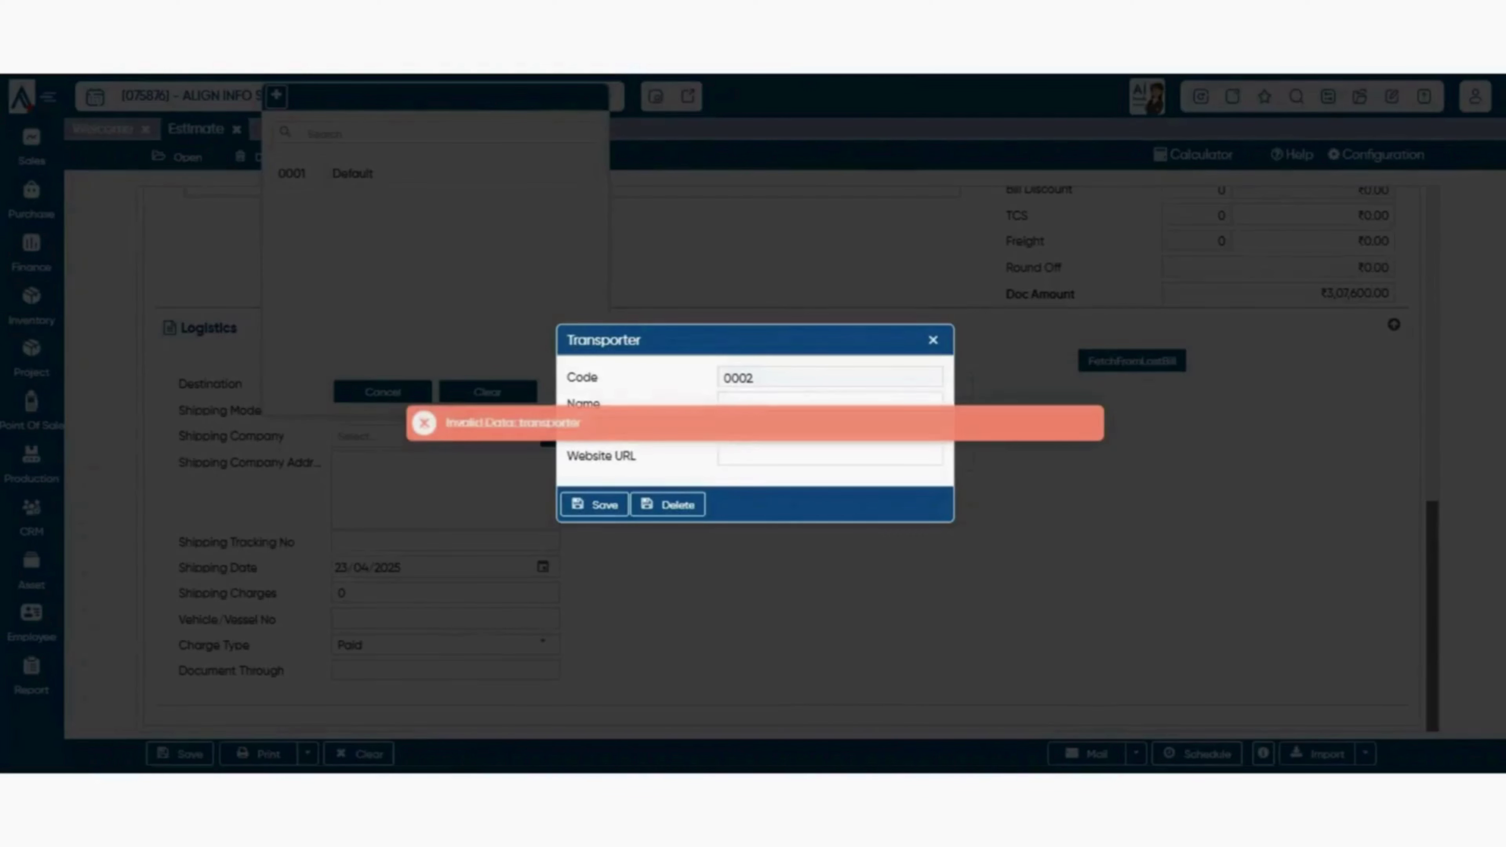
left_click(830, 403)
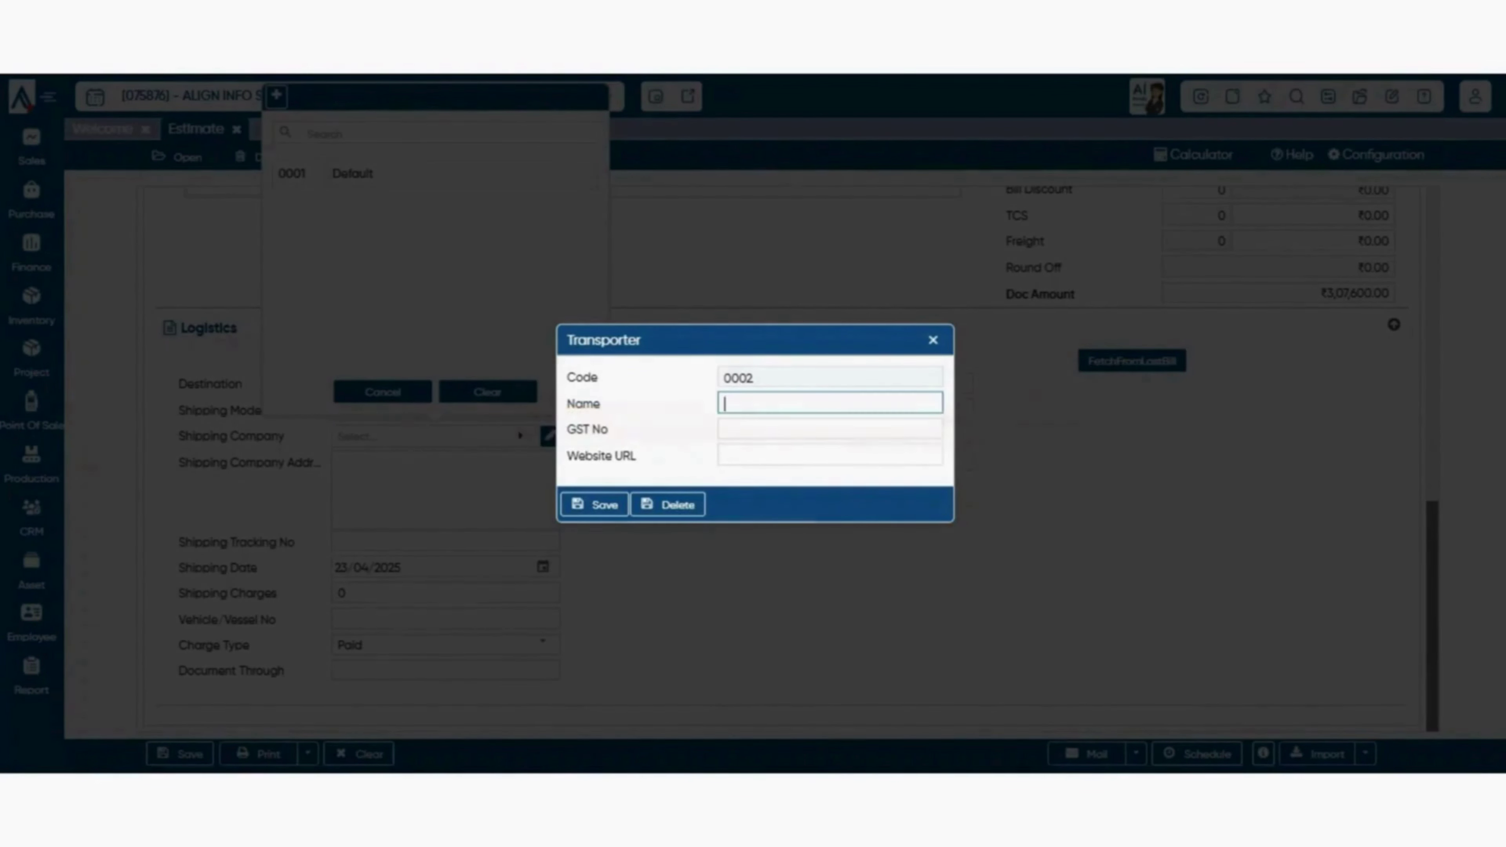
left_click(830, 428)
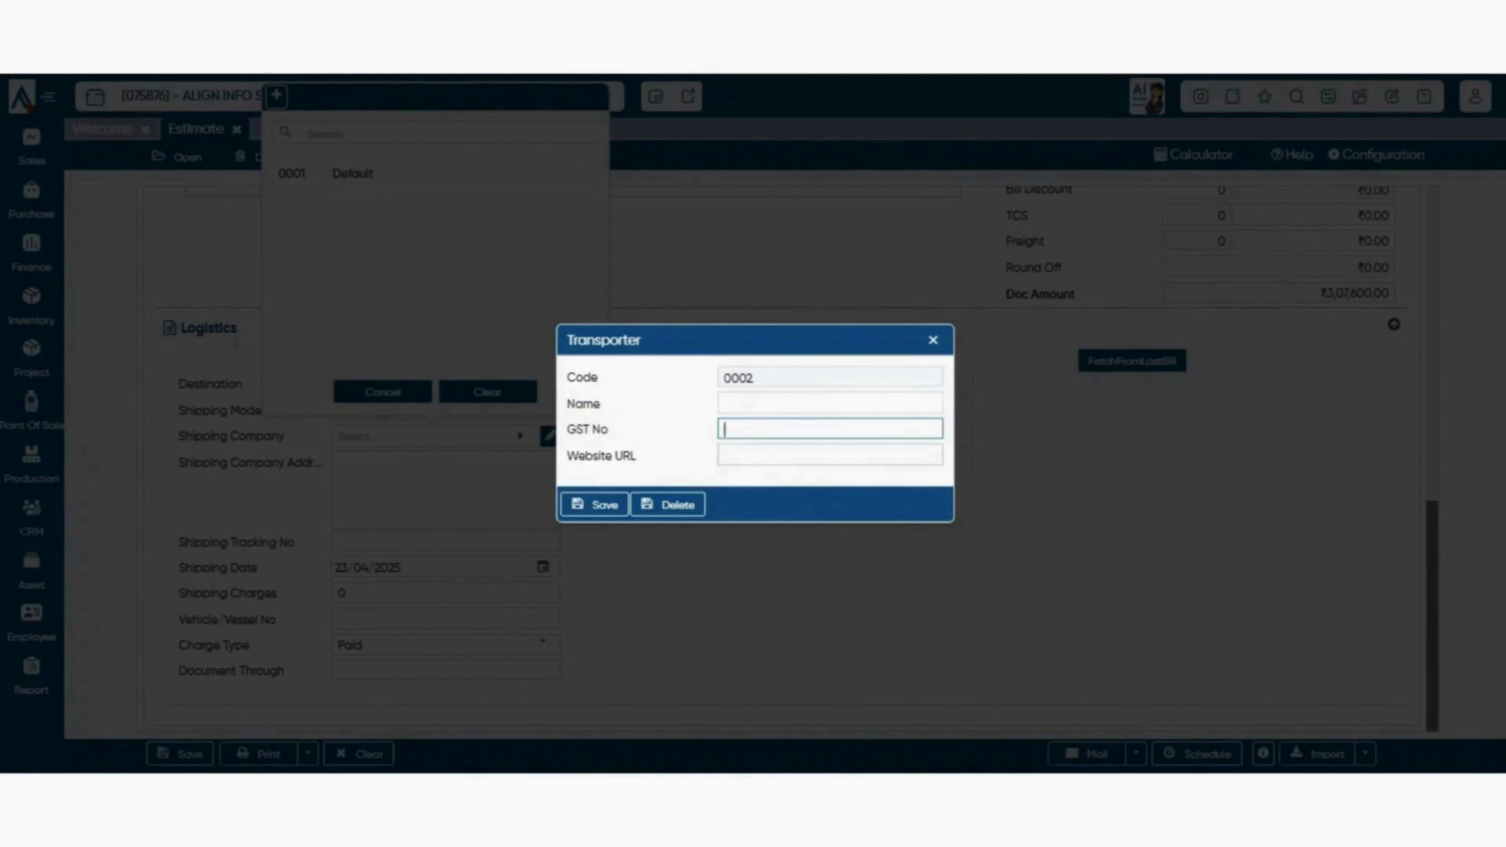
left_click(830, 455)
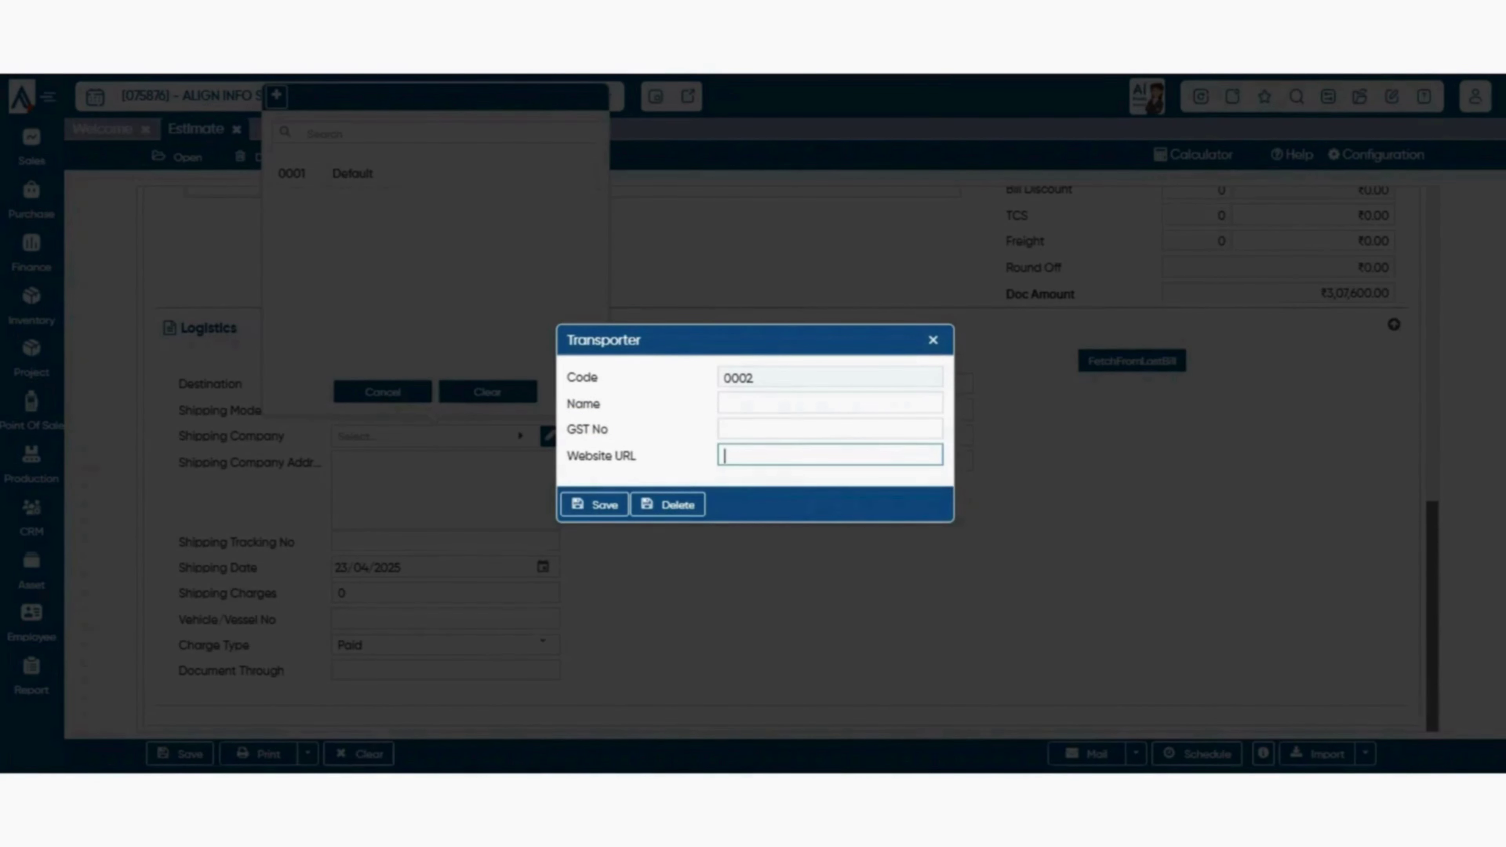
left_click(830, 428)
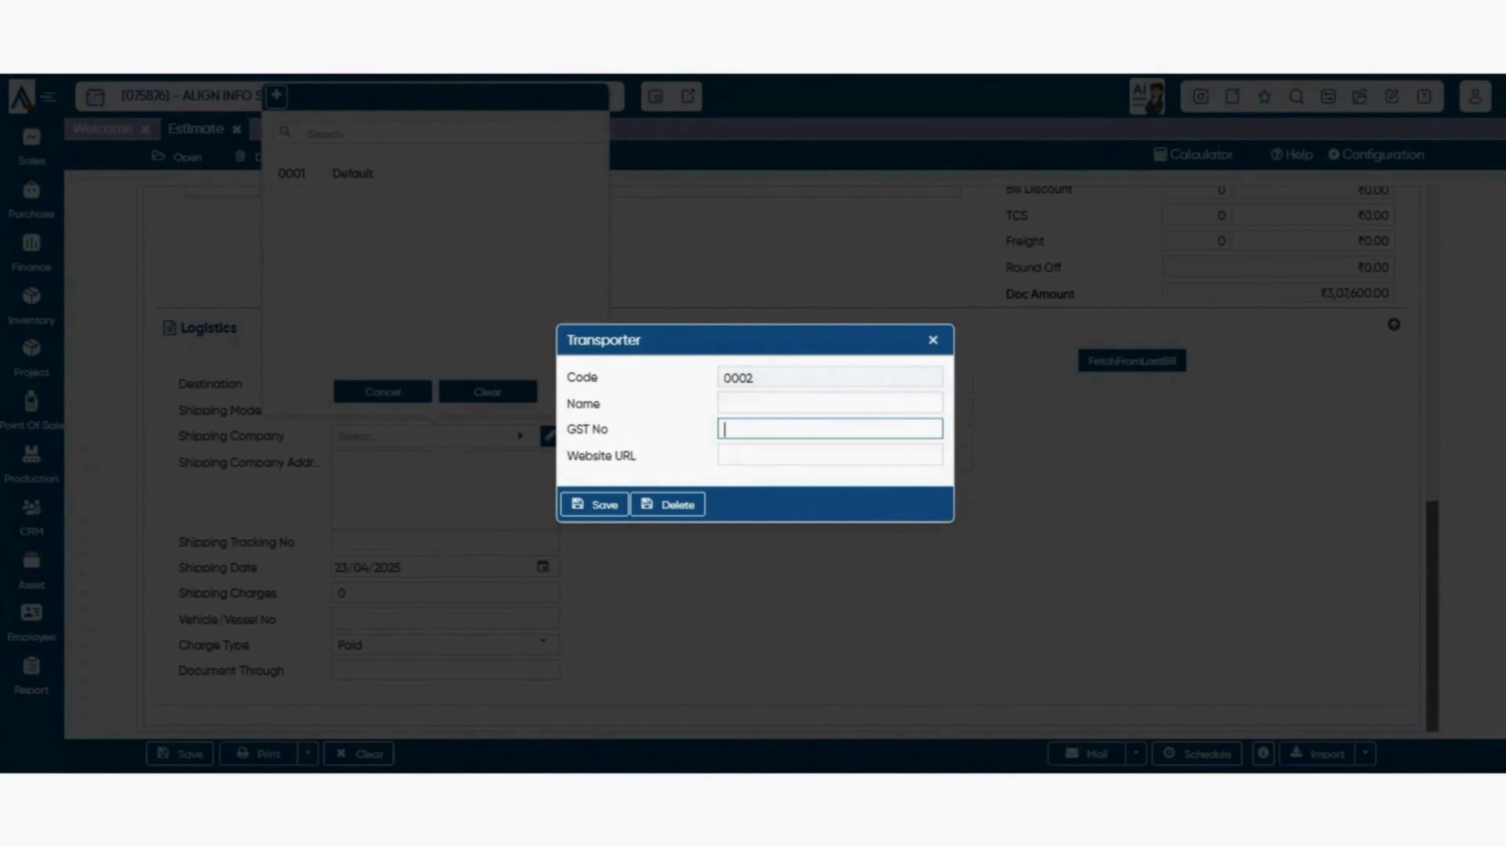
left_click(830, 403)
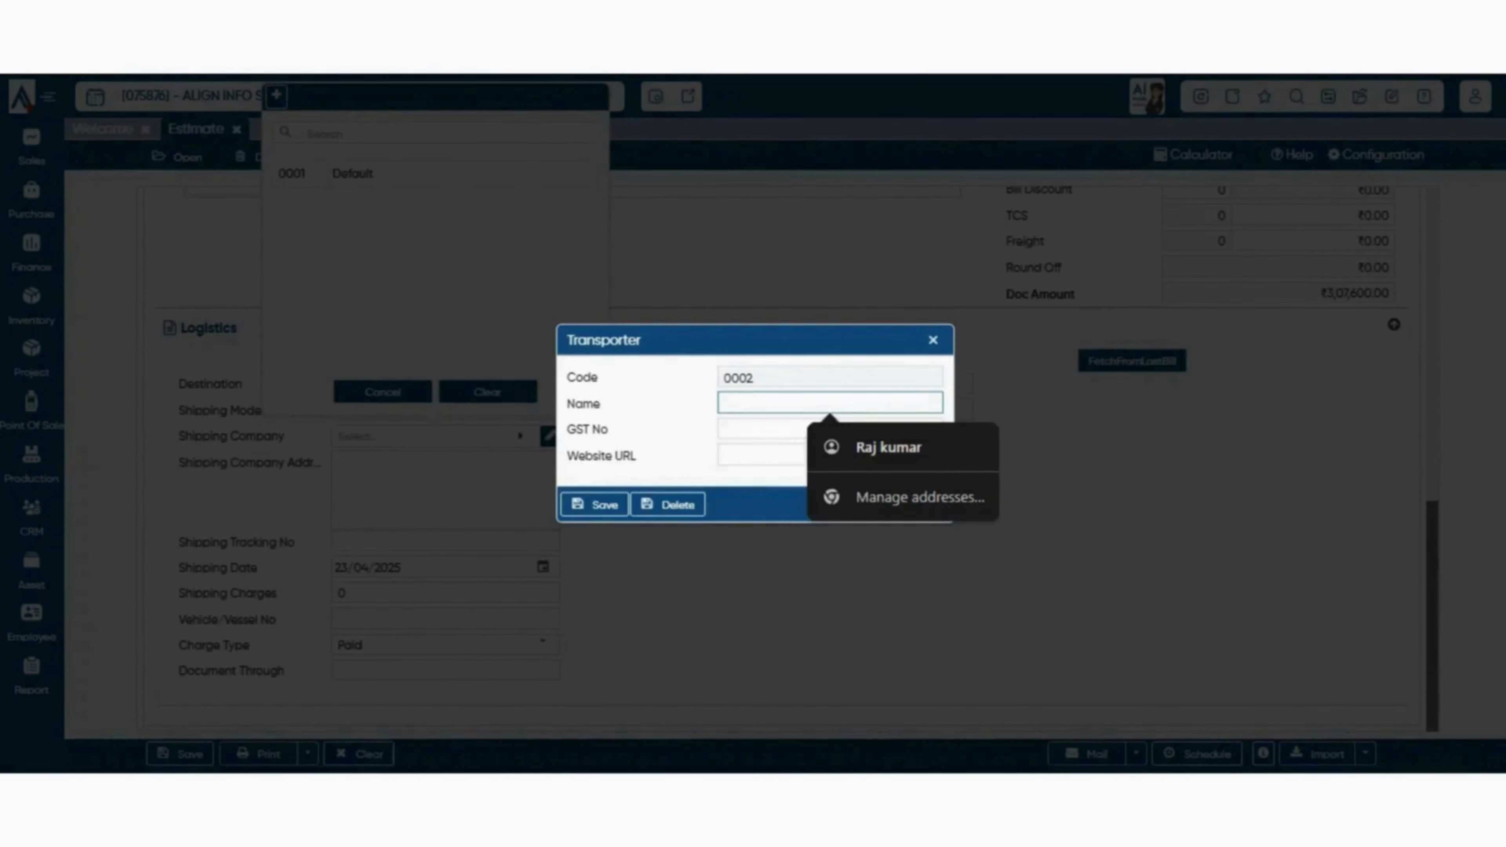
left_click(933, 340)
left_click(383, 391)
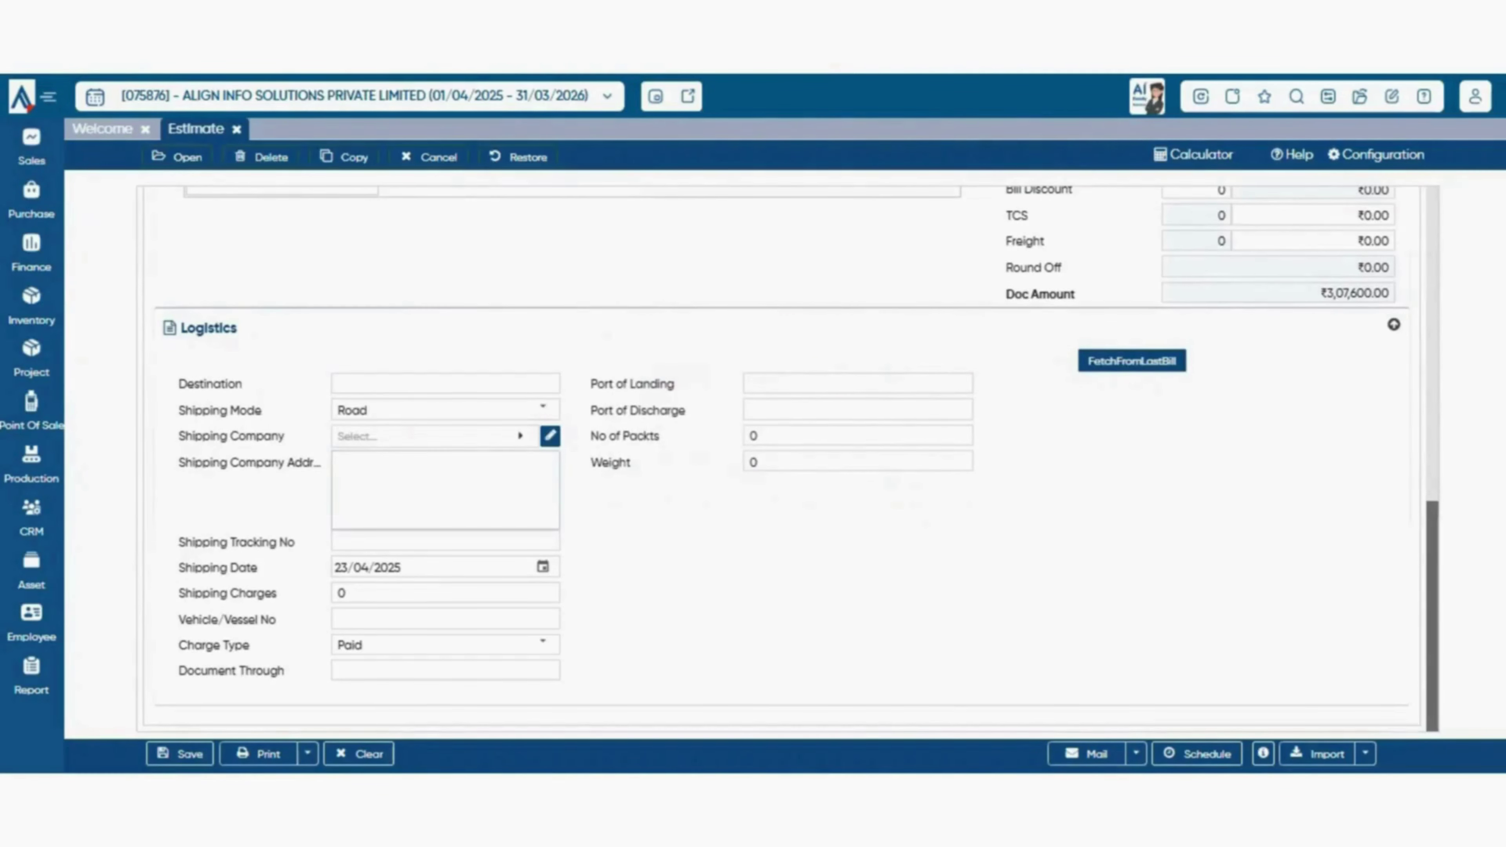
- Move through the Shipping Company Address and Shipping Tracking No fields of the logistics section
left_click(445, 490)
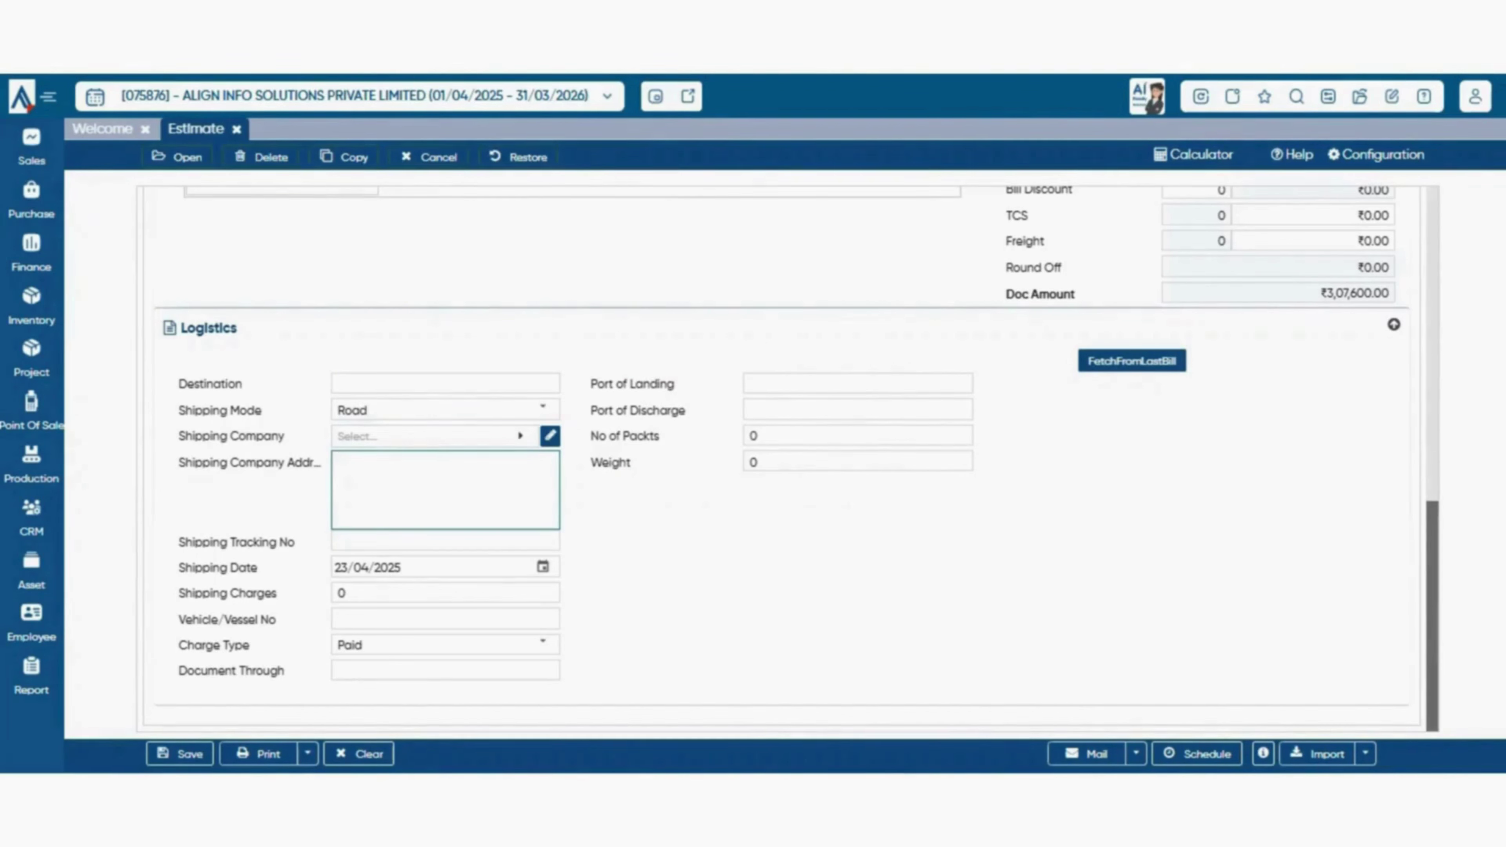
left_click_drag(178, 383, 259, 541)
left_click(445, 541)
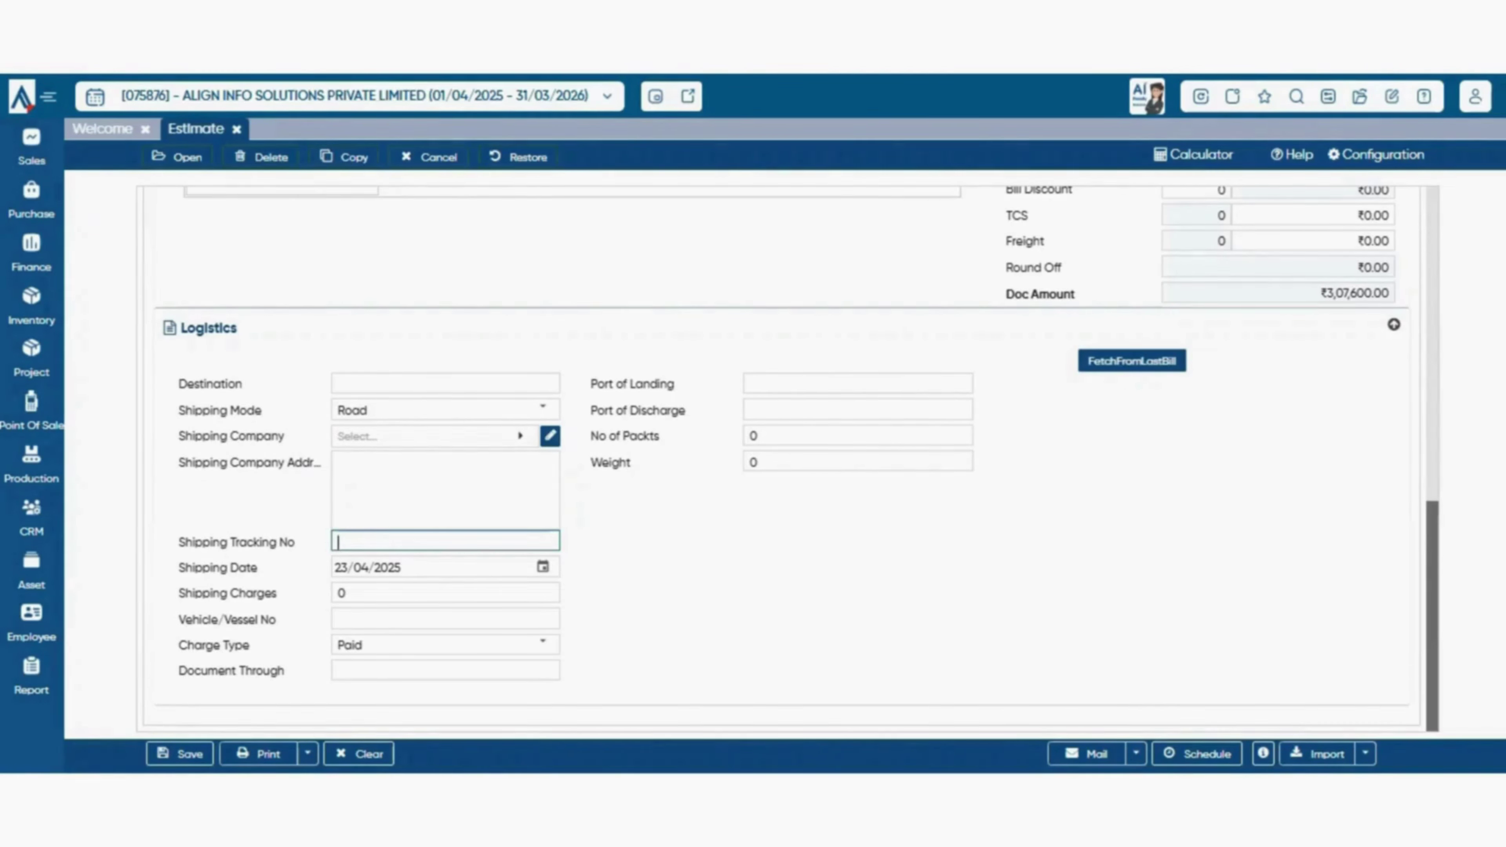
key("Tab")
key("Tab")
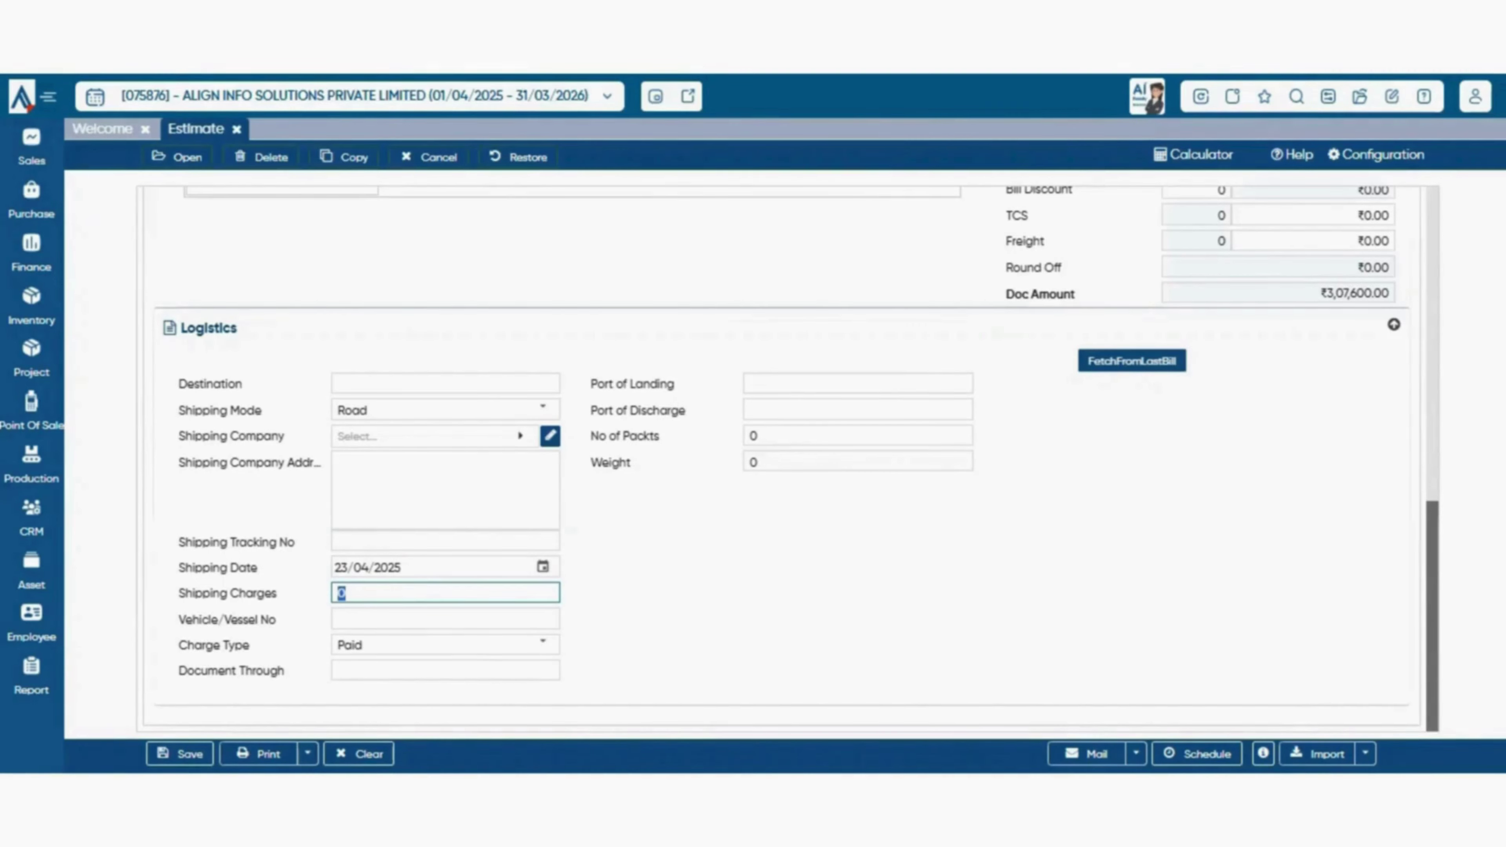
scroll(788, 457, "up", 3)
scroll(787, 456, "down", 3)
scroll(787, 457, "up", 7)
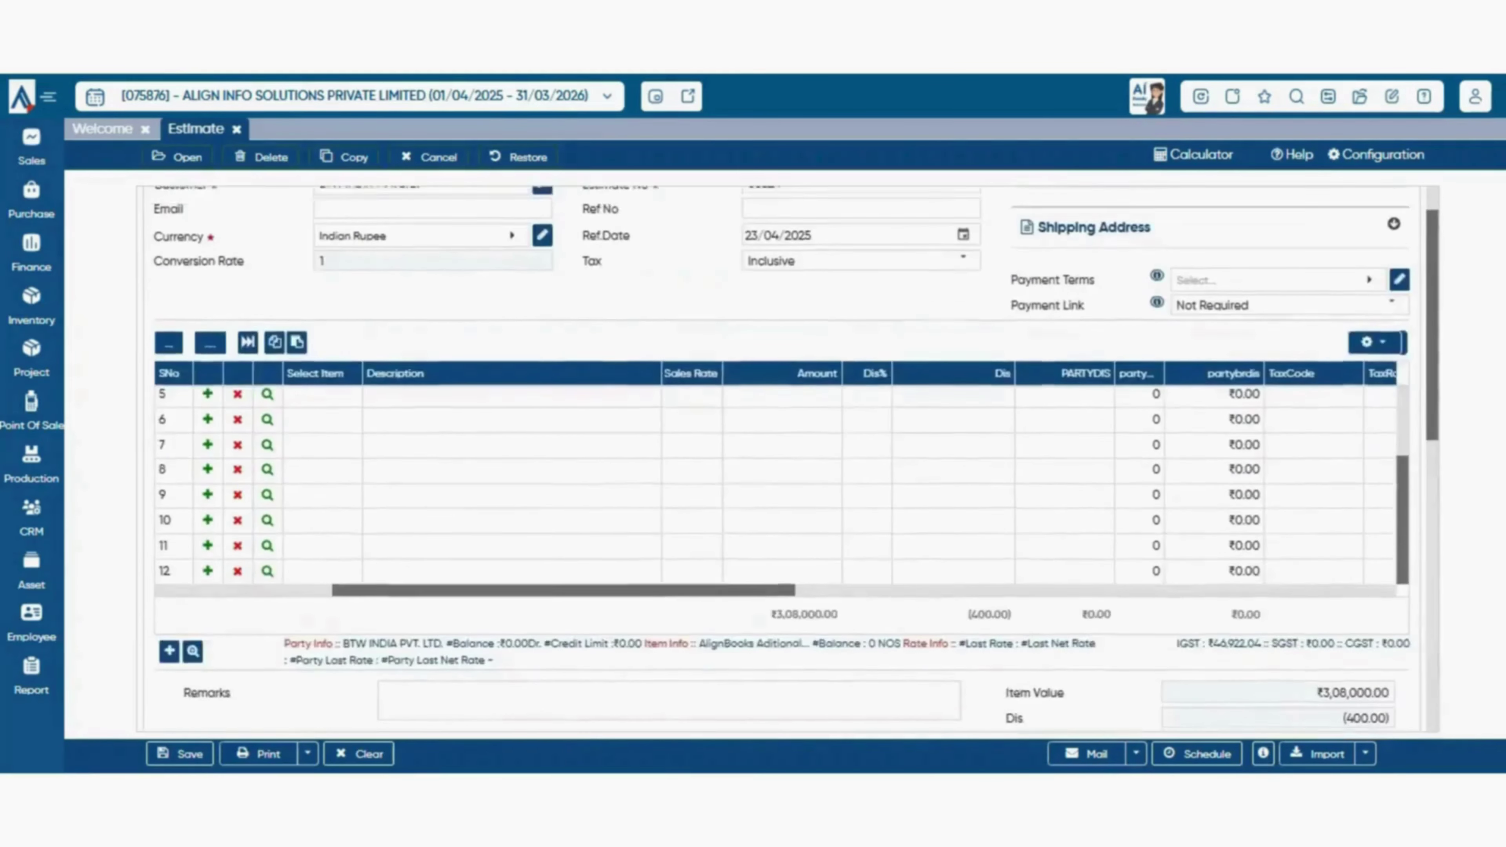
scroll(787, 456, "down", 6)
scroll(787, 457, "down", 2)
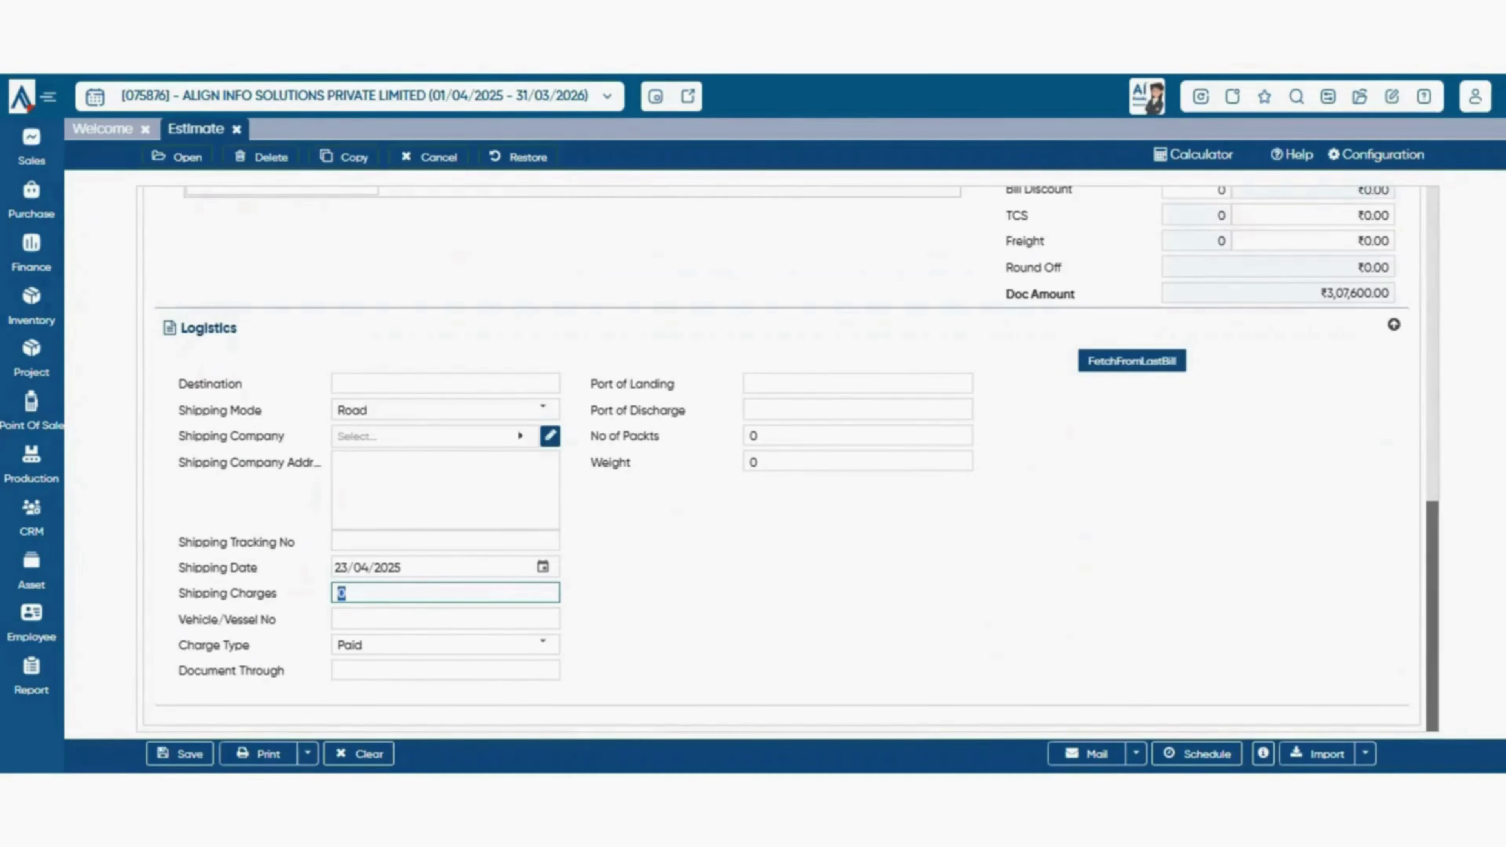
left_click_drag(178, 619, 194, 619)
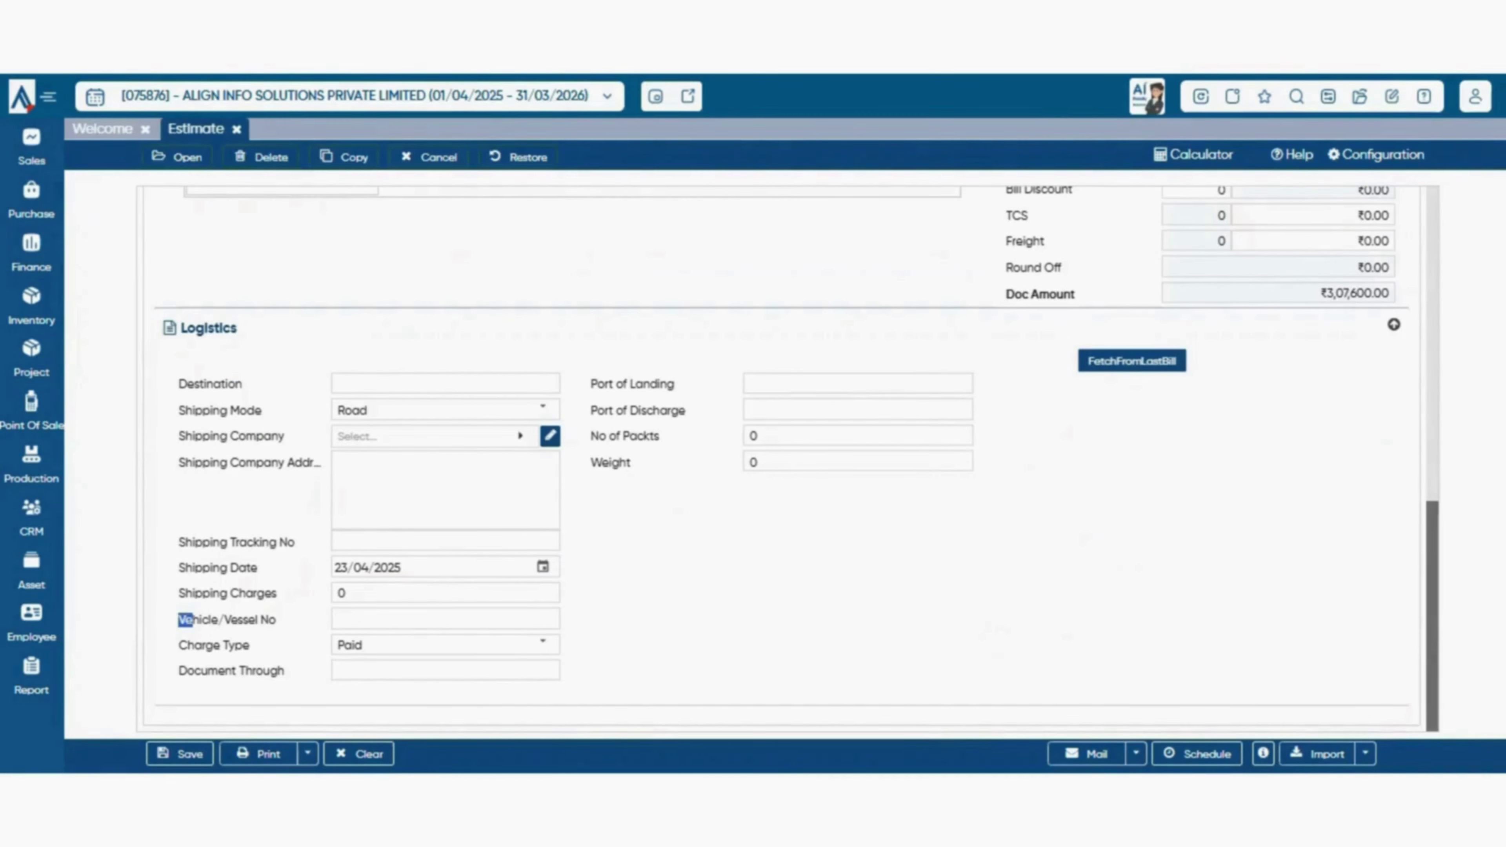
left_click(445, 619)
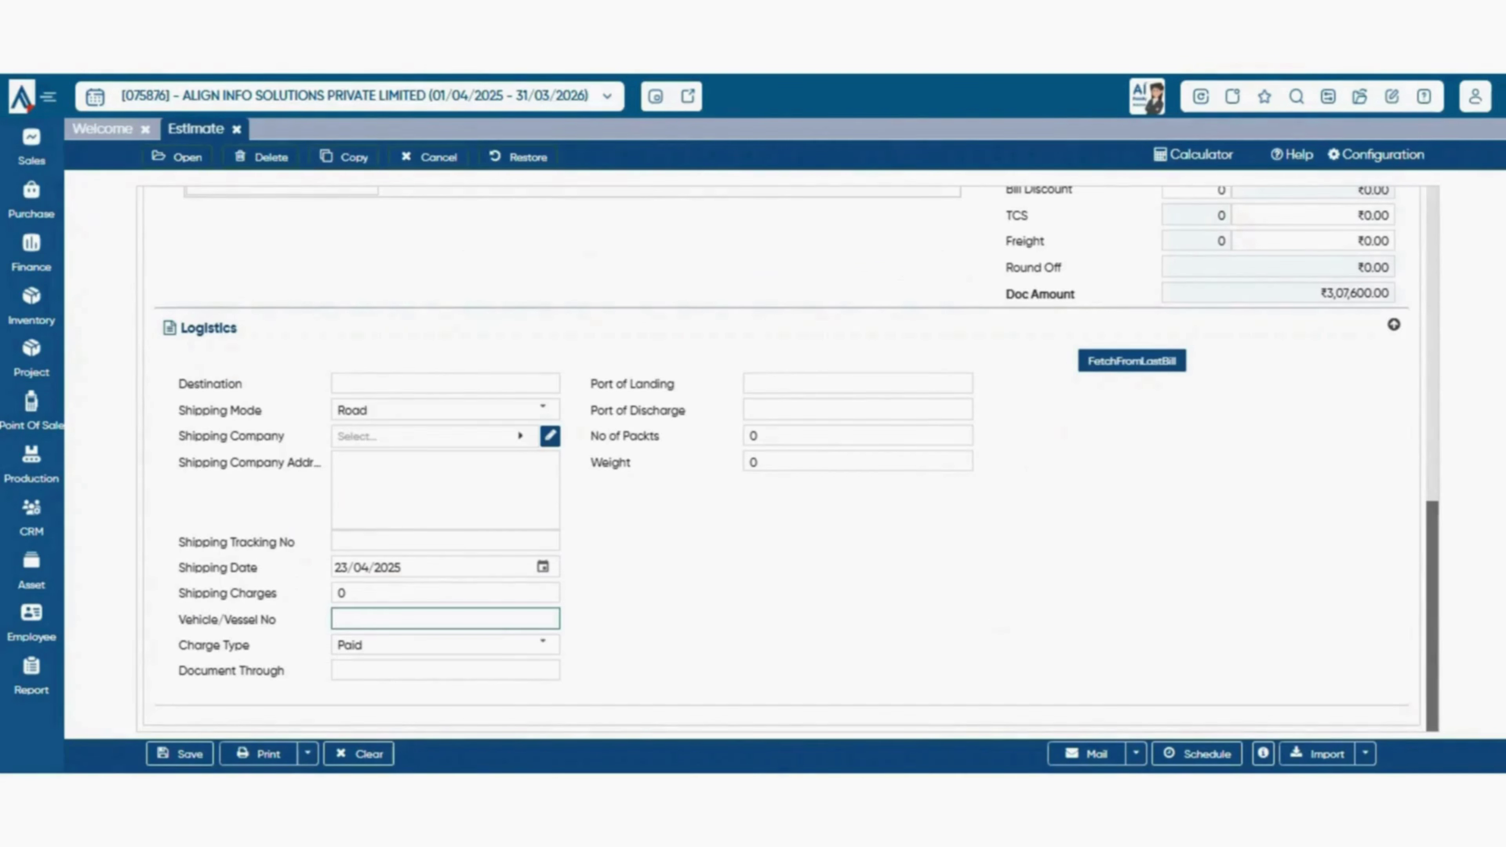
left_click_drag(178, 645, 250, 645)
left_click(542, 645)
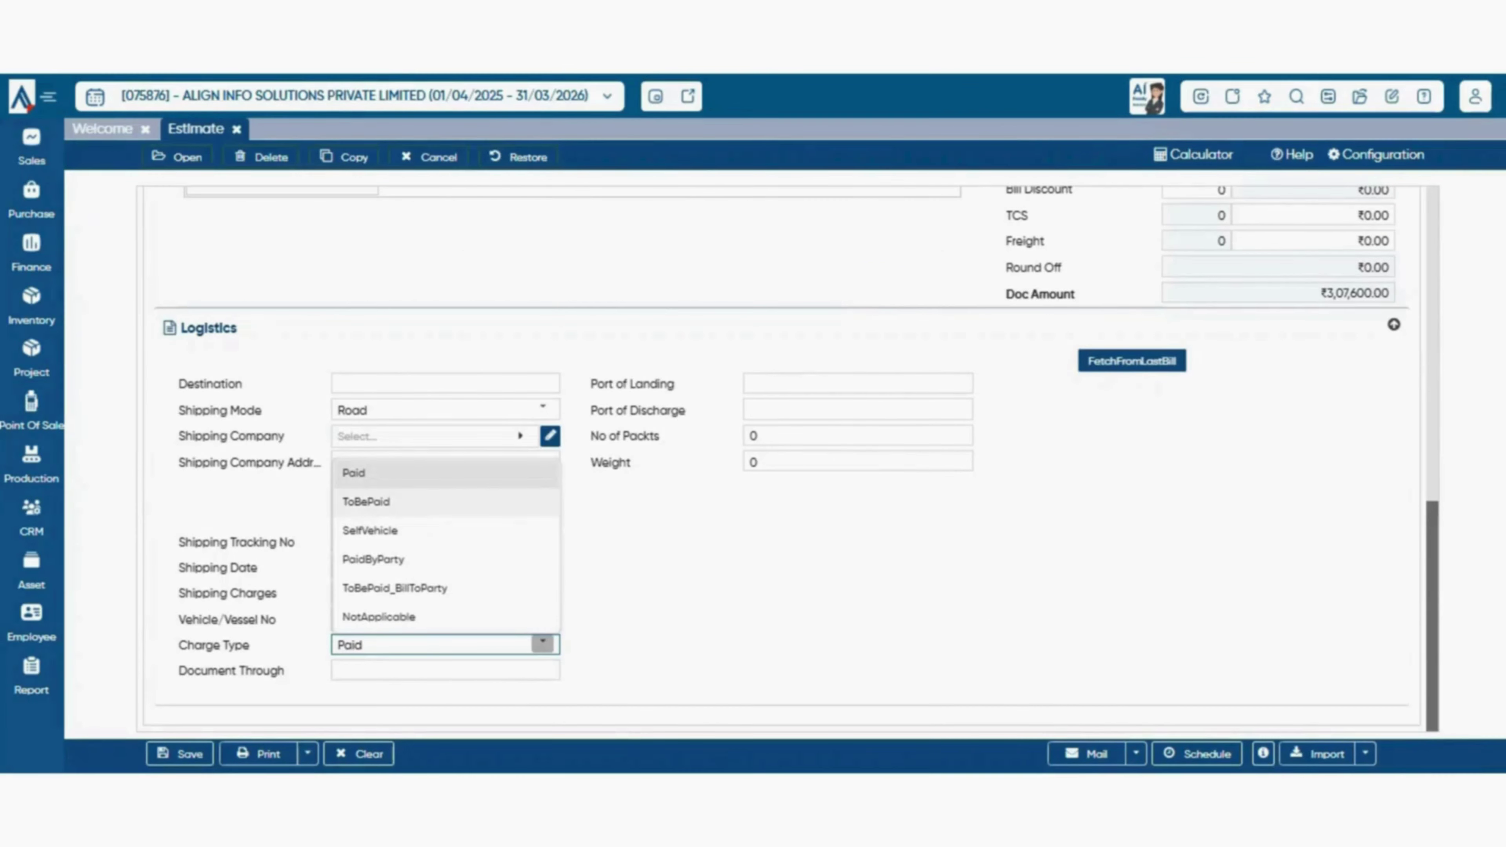
key("Tab")
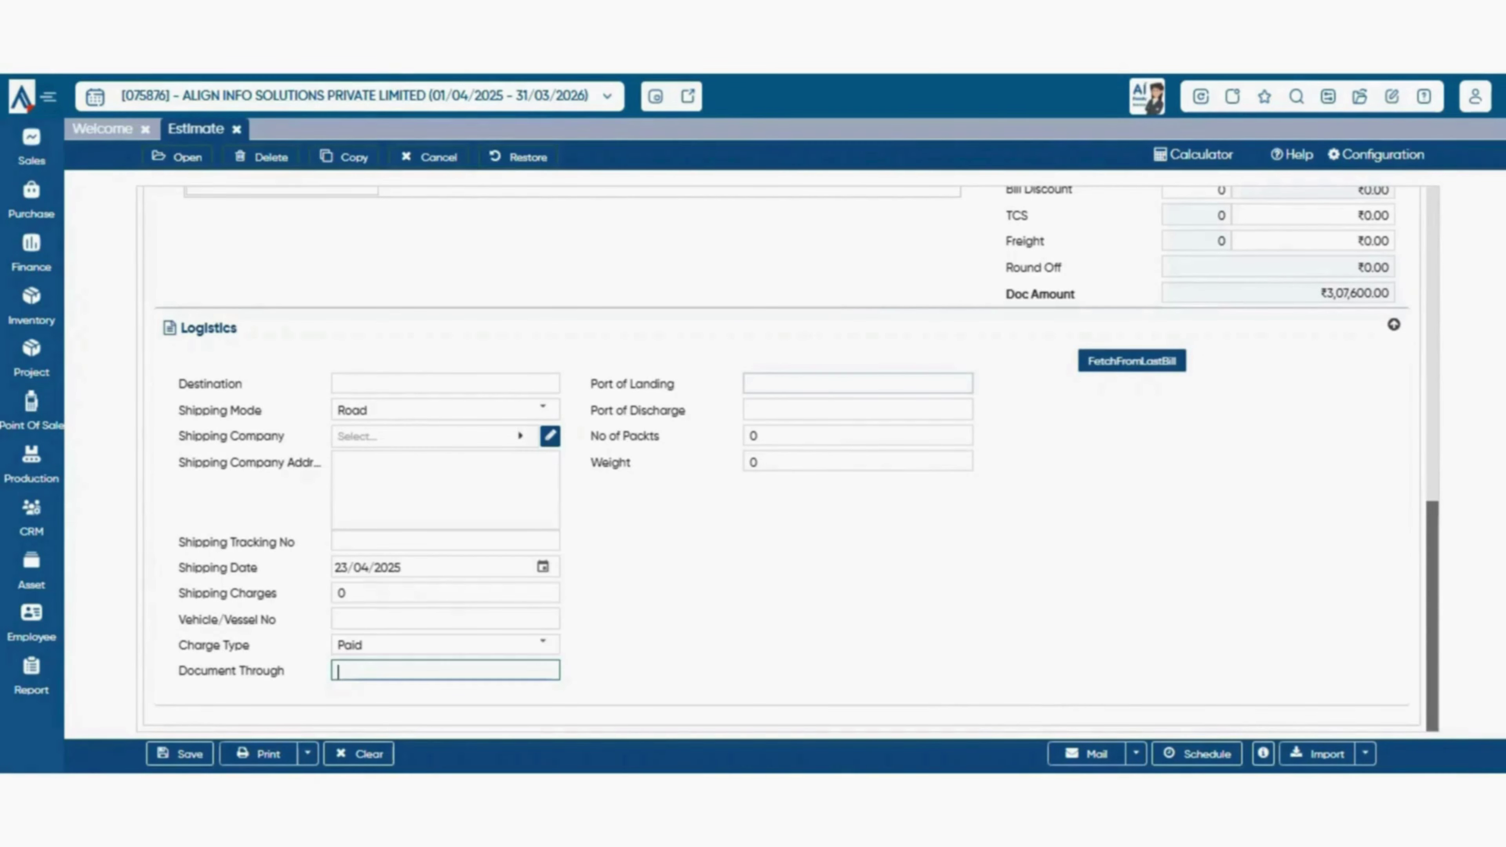
key("Tab")
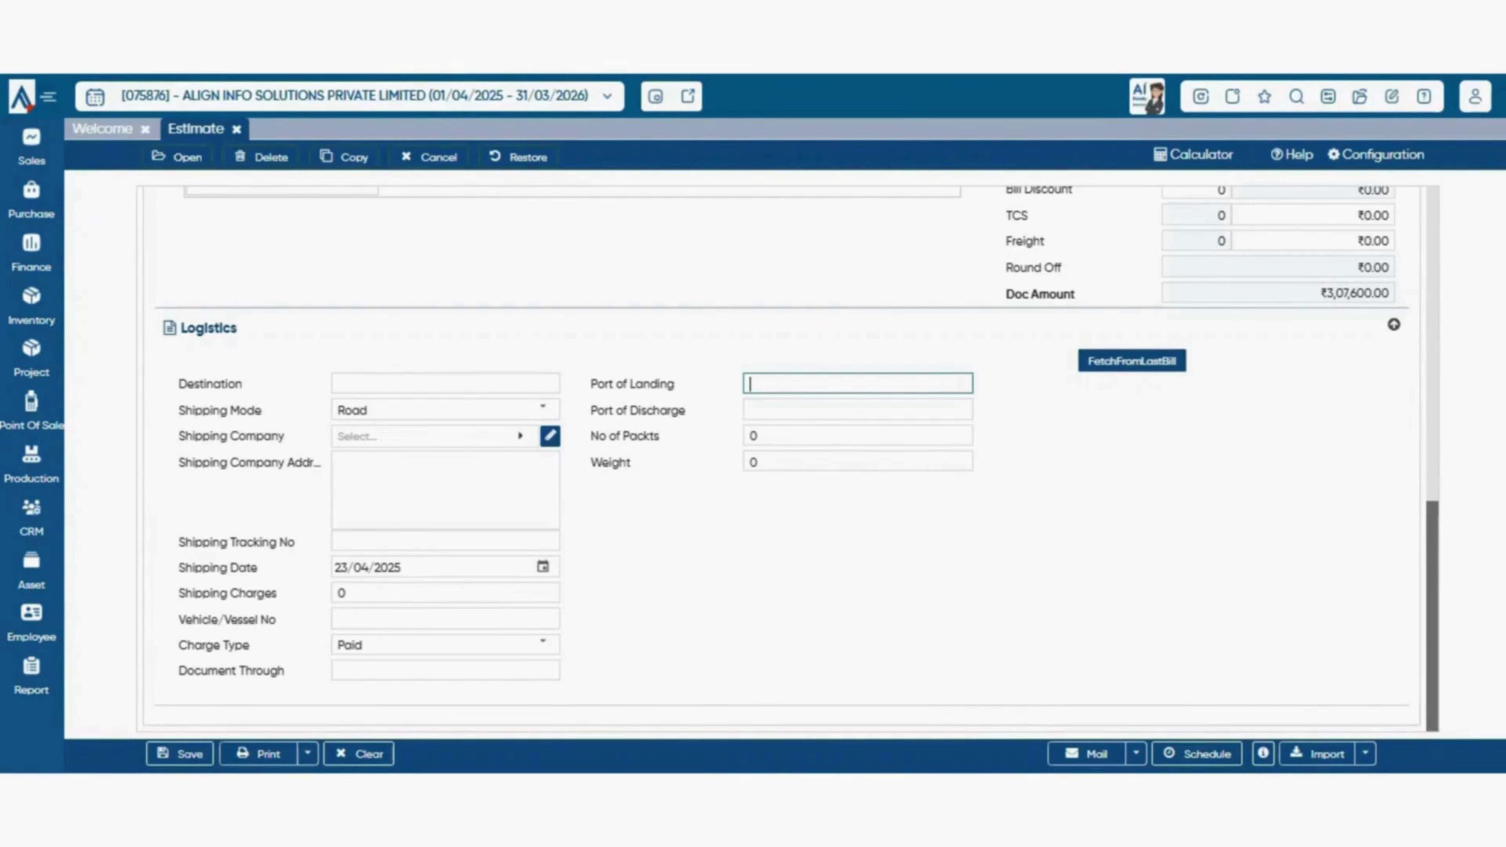
key("Tab")
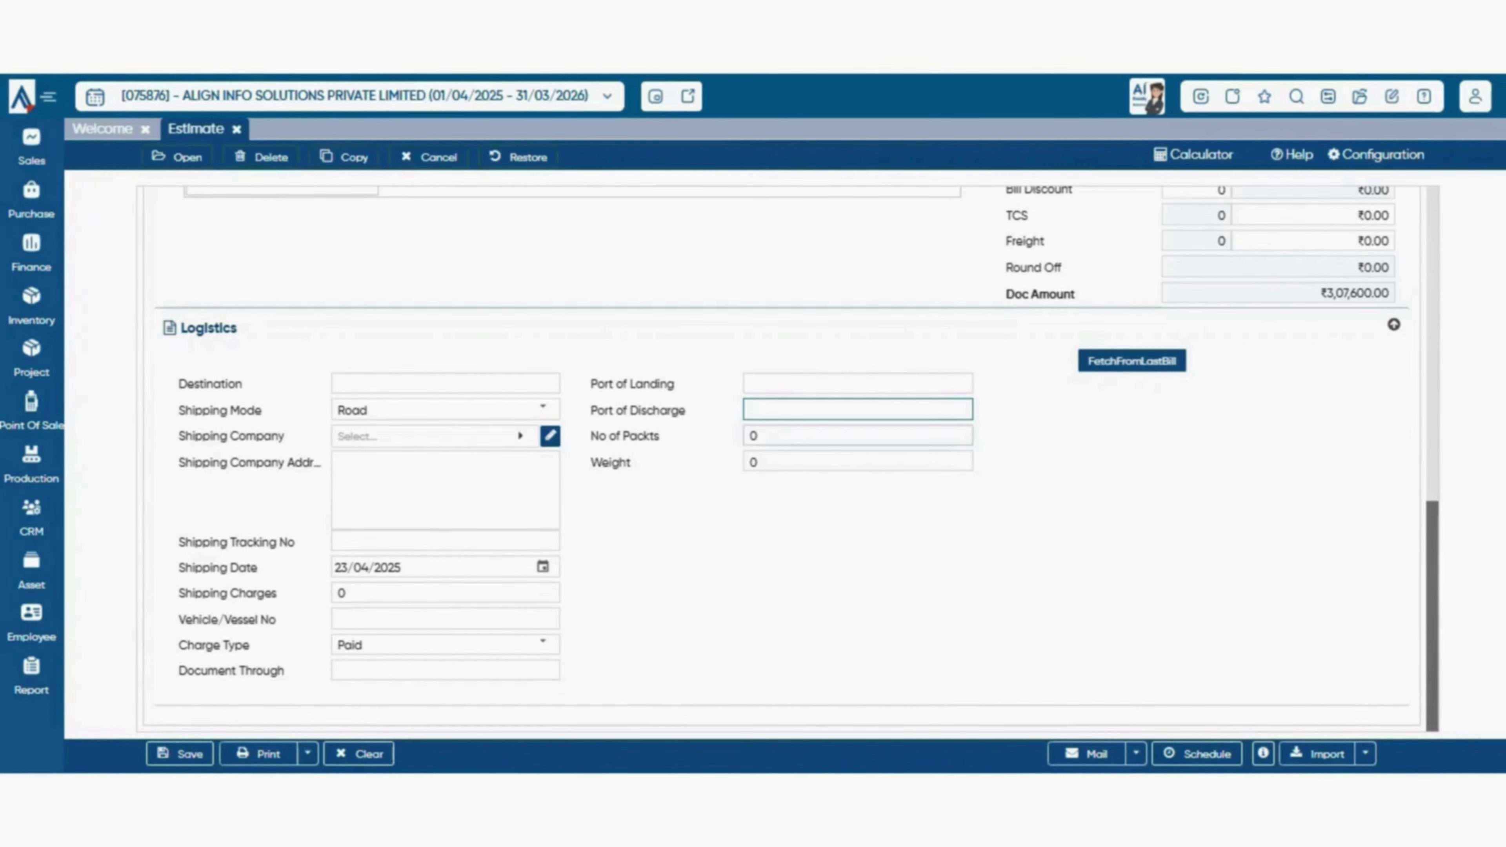
key("Tab")
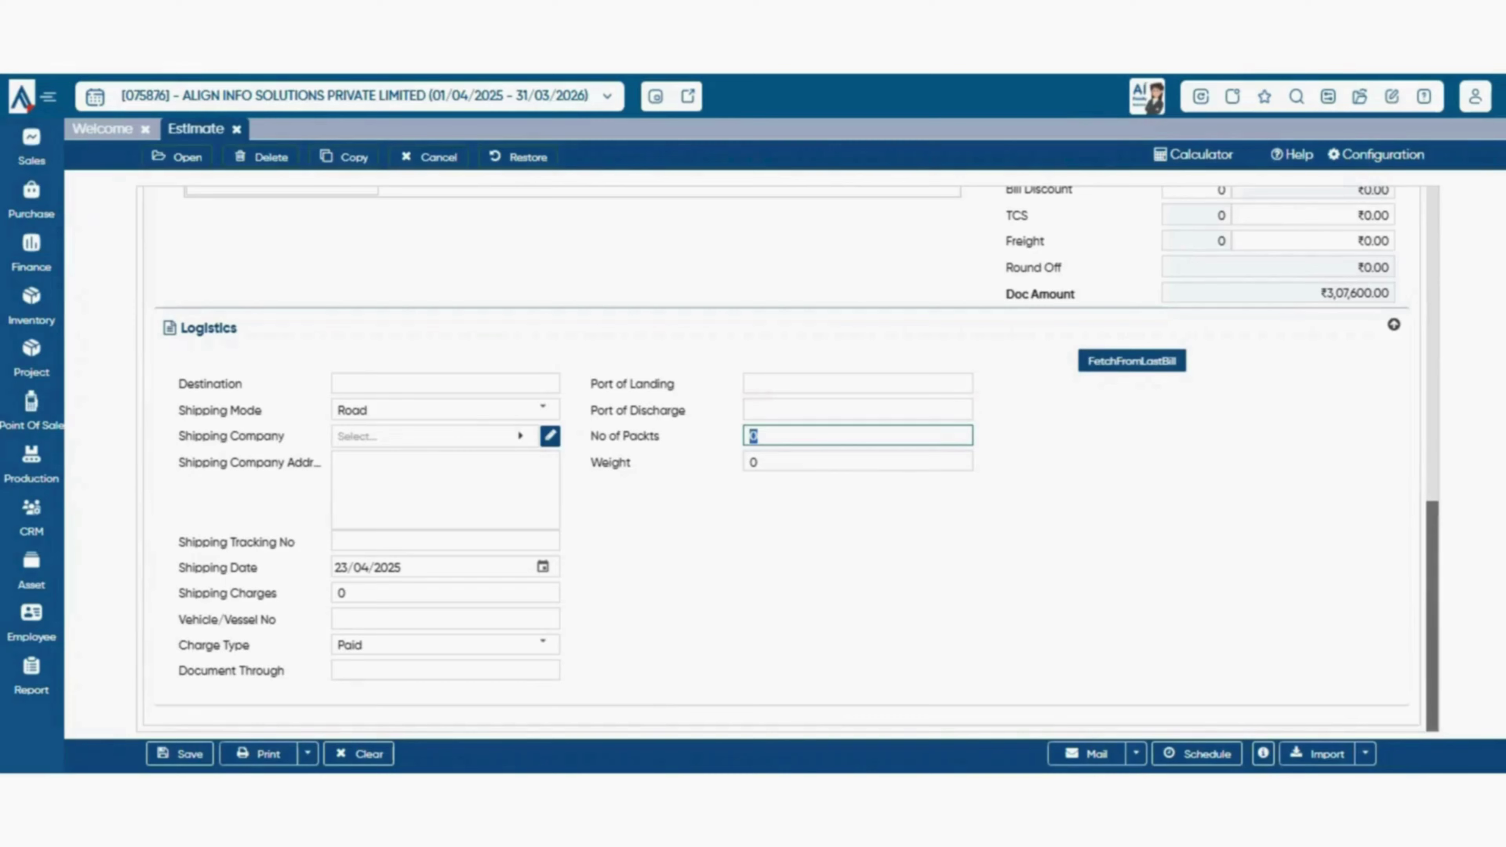
key("Tab")
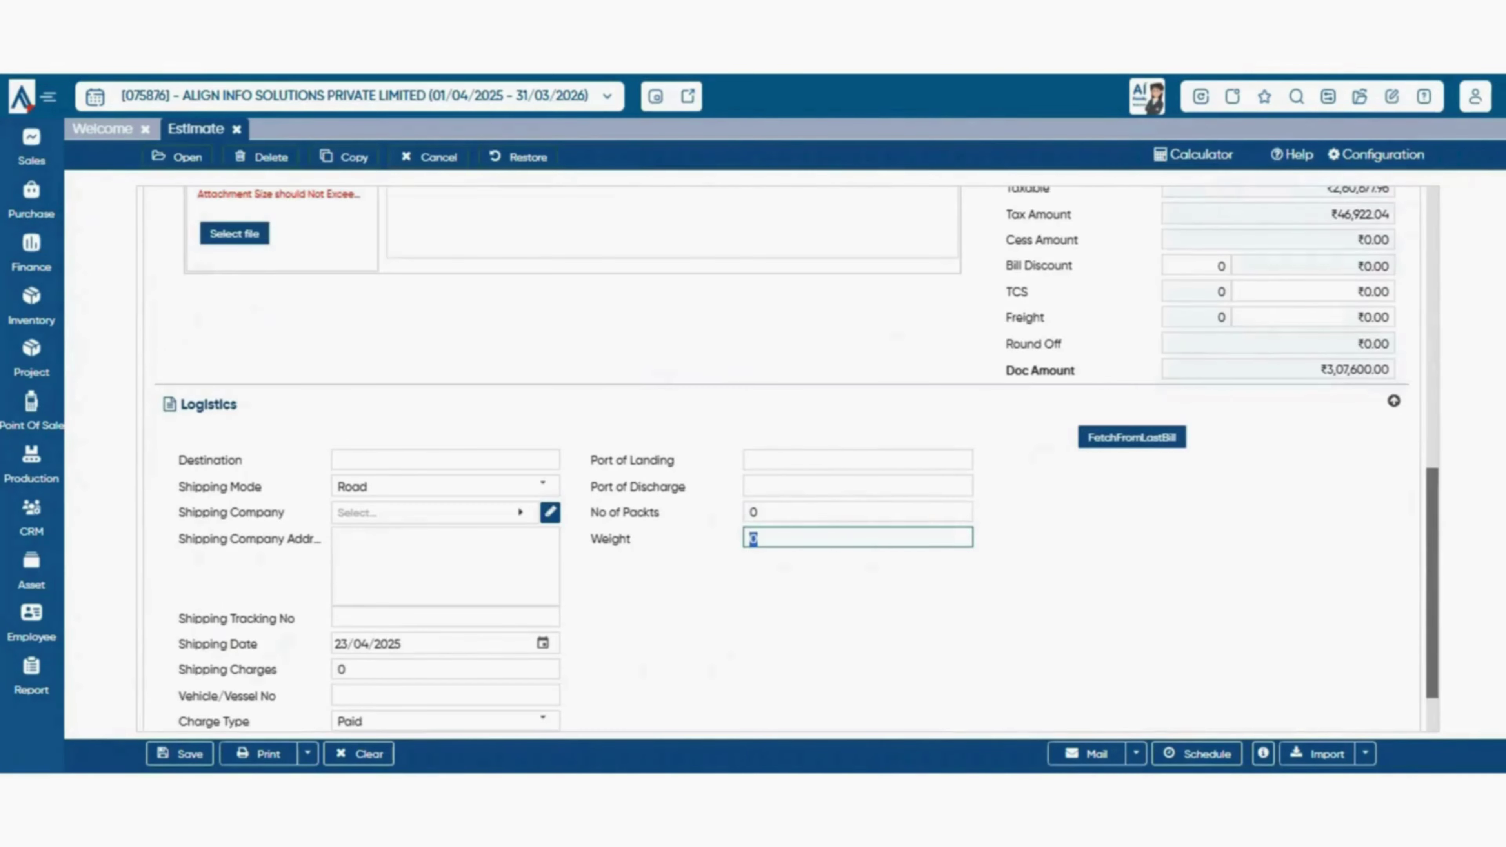
scroll(1130, 361, "up", 4)
scroll(1129, 361, "down", 5)
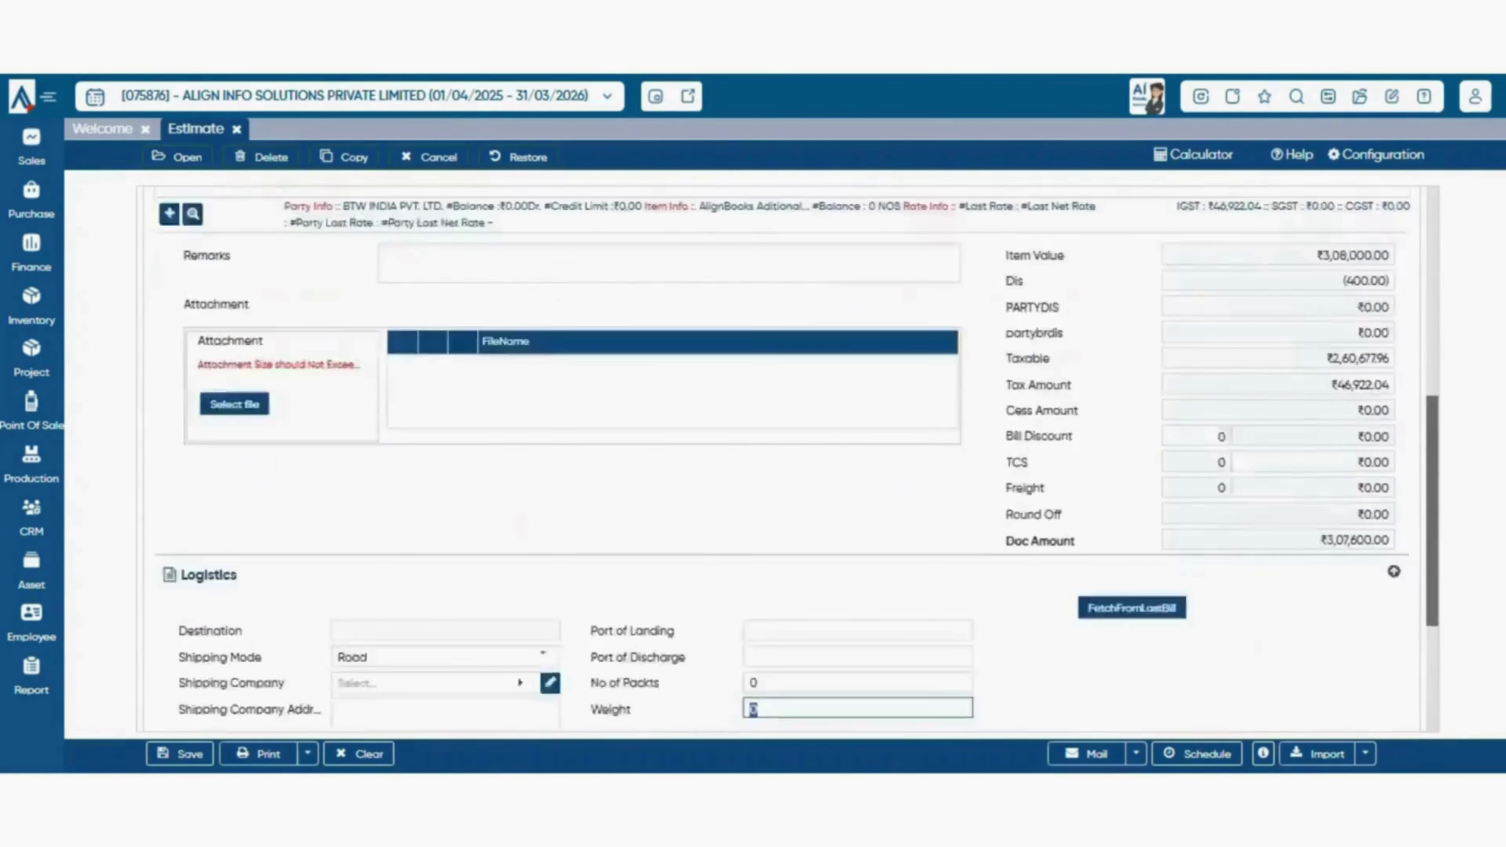
scroll(1130, 360, "up", 1)
scroll(1129, 415, "up", 1)
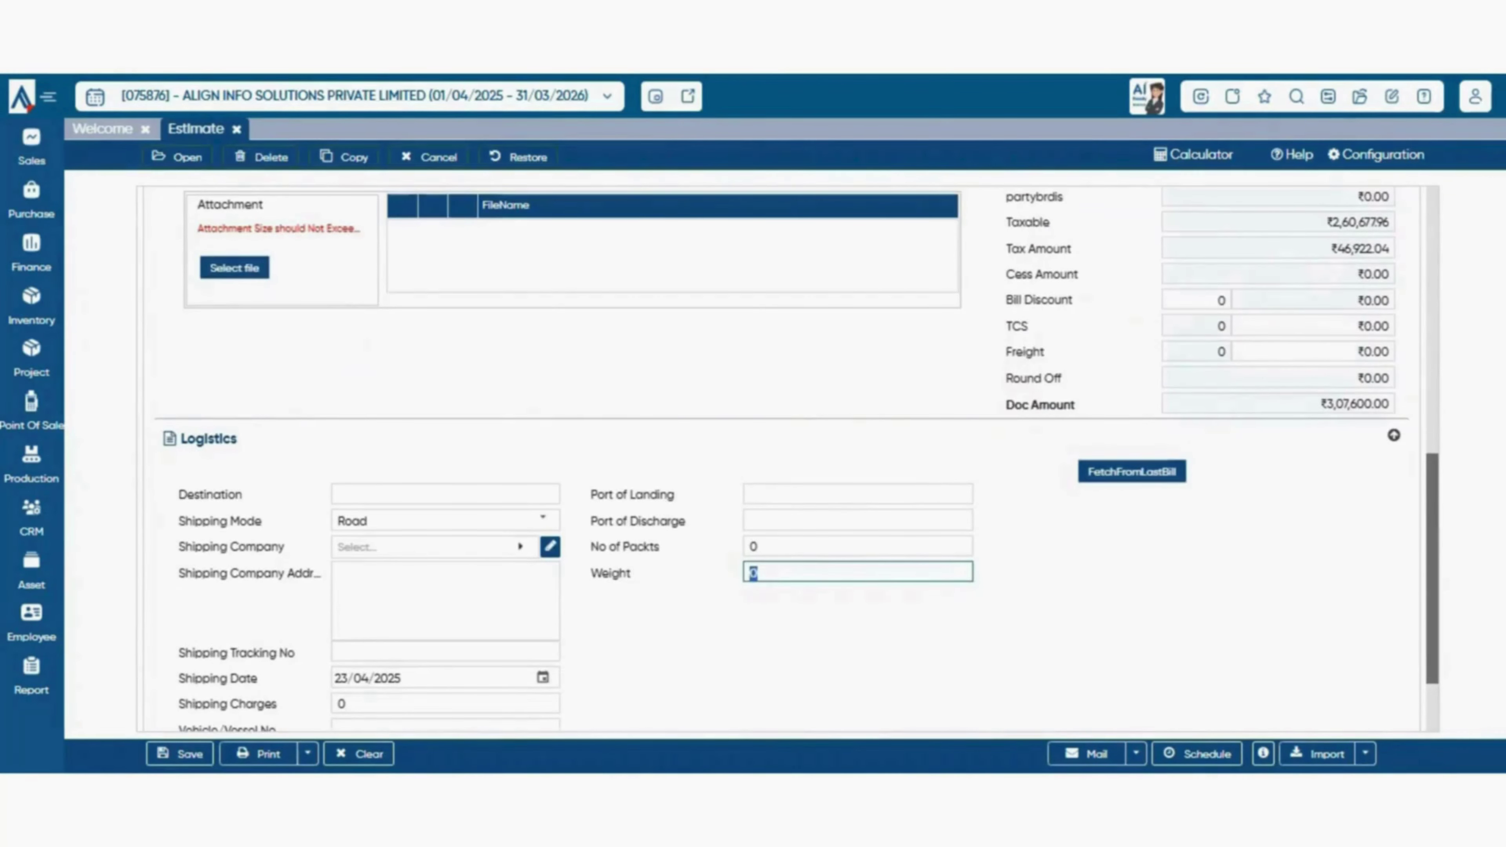
left_click(1131, 472)
scroll(798, 458, "up", 8)
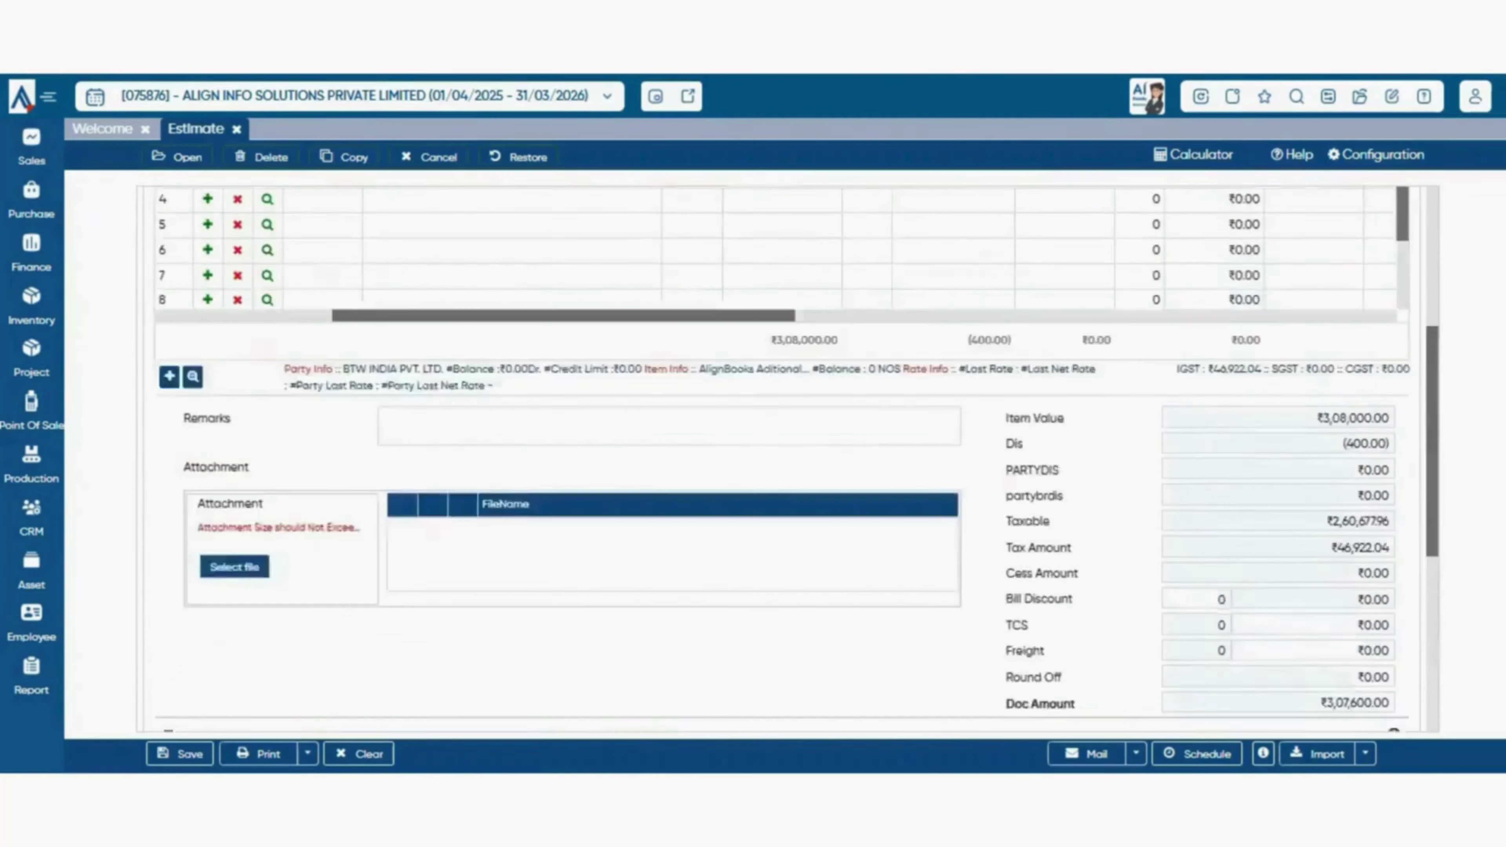
scroll(797, 458, "down", 8)
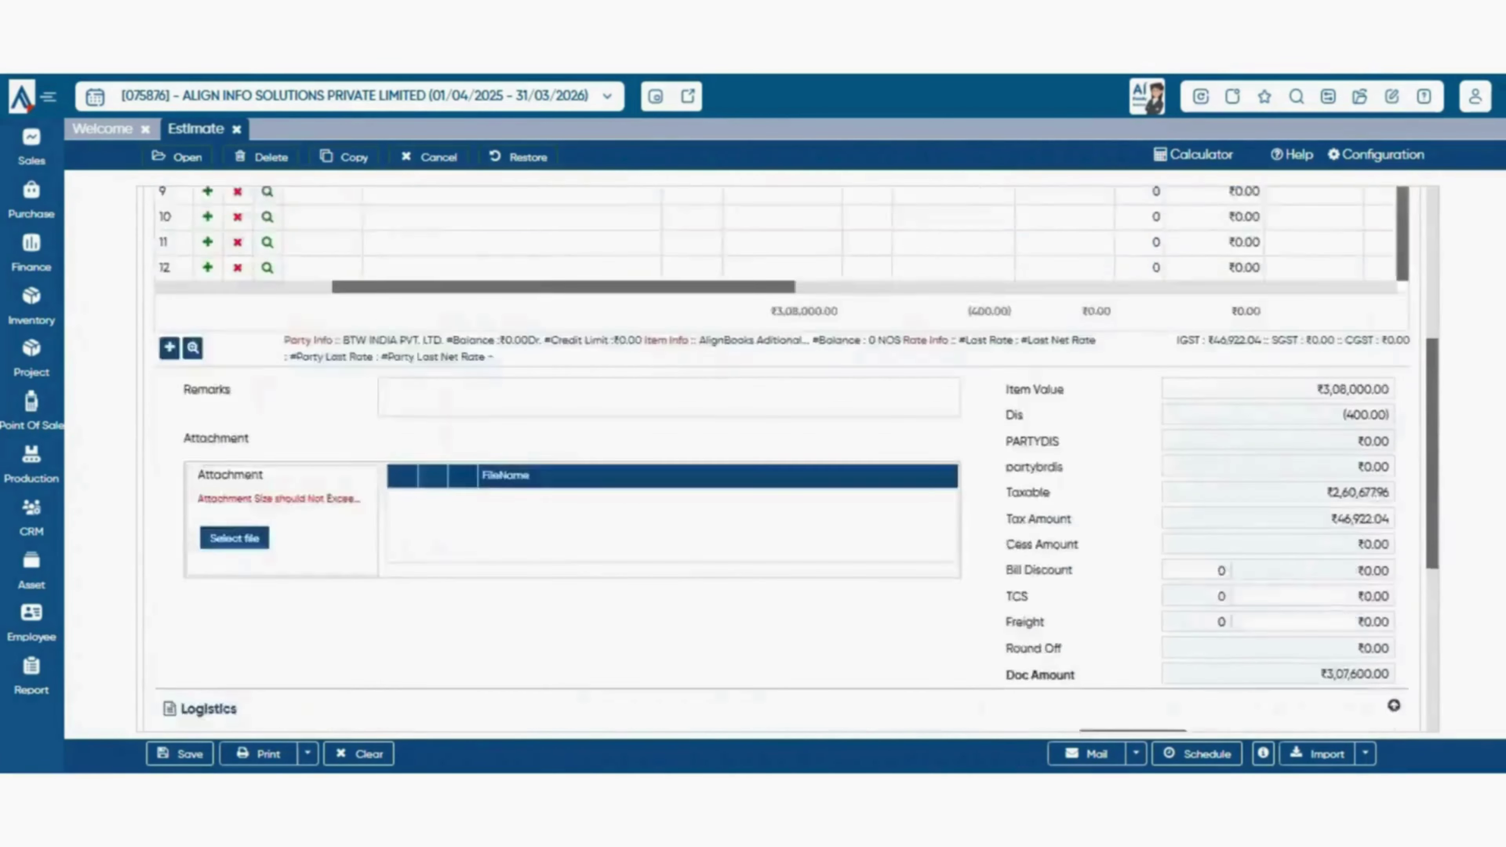
scroll(798, 458, "down", 1)
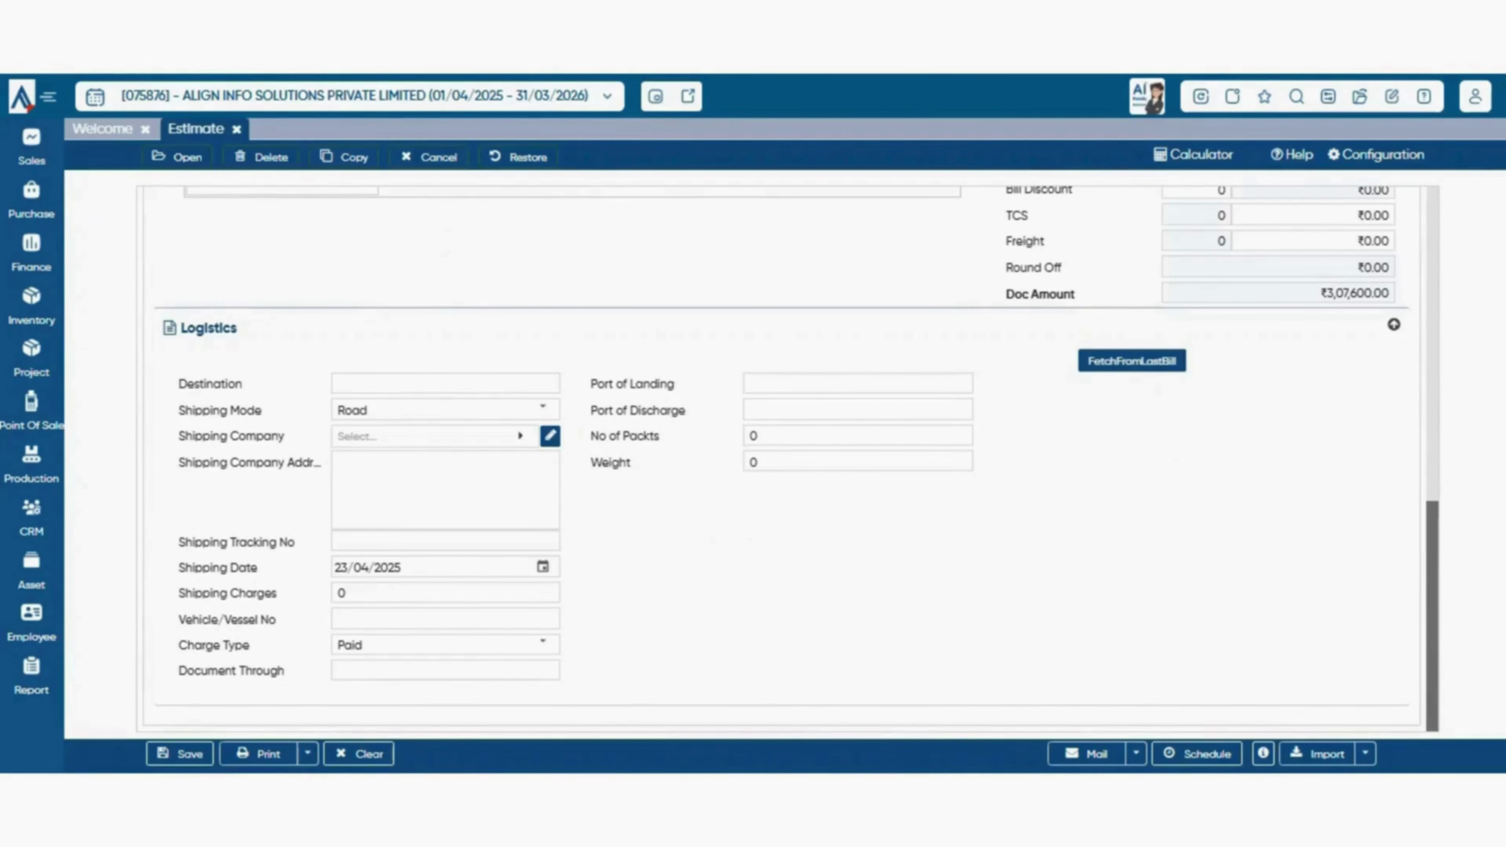
scroll(791, 459, "up", 4)
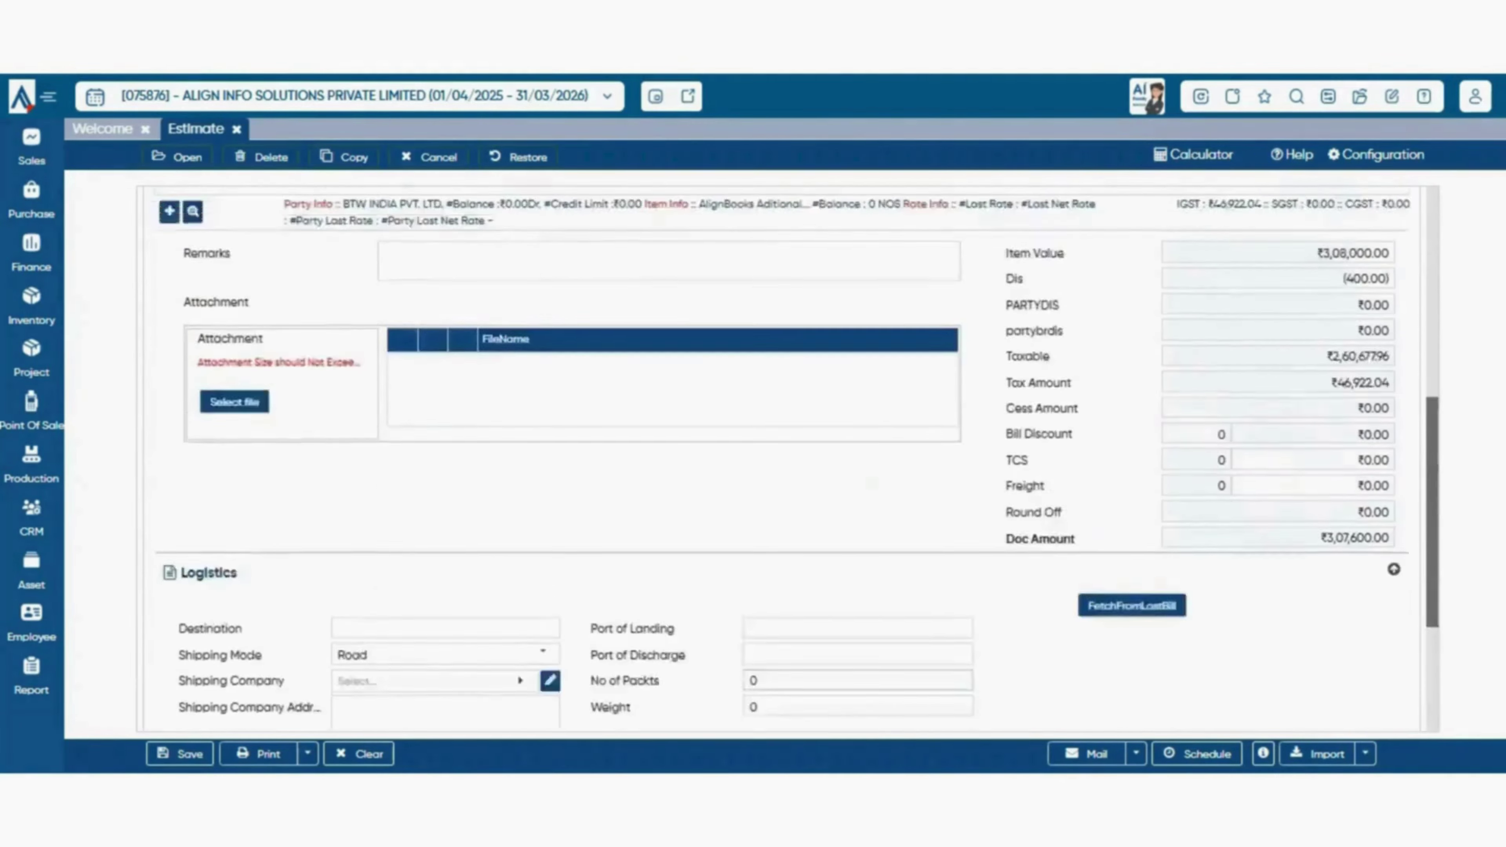
scroll(791, 460, "down", 3)
scroll(792, 459, "up", 3)
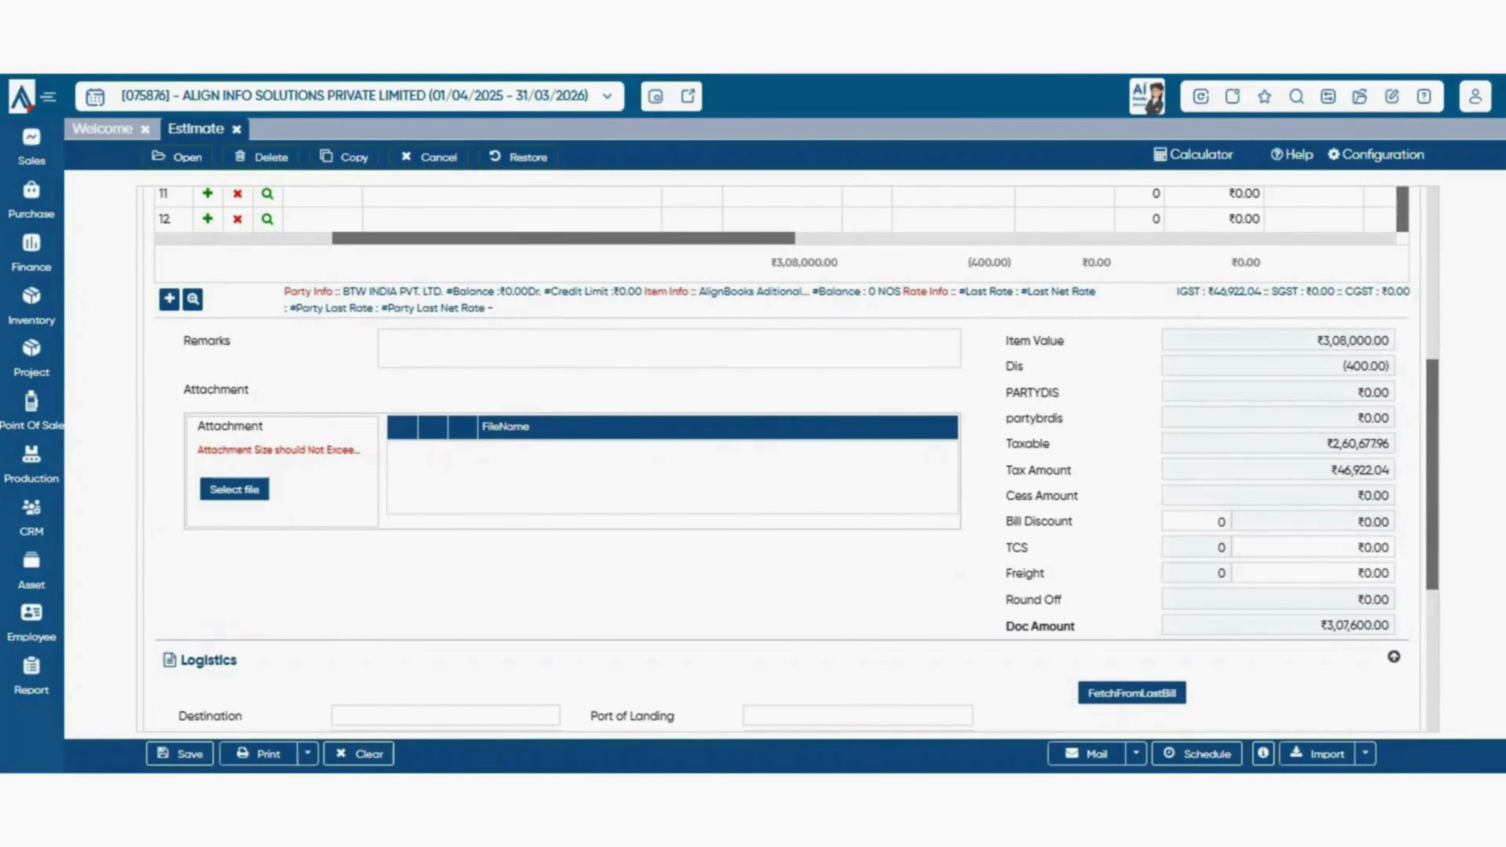
scroll(792, 459, "up", 5)
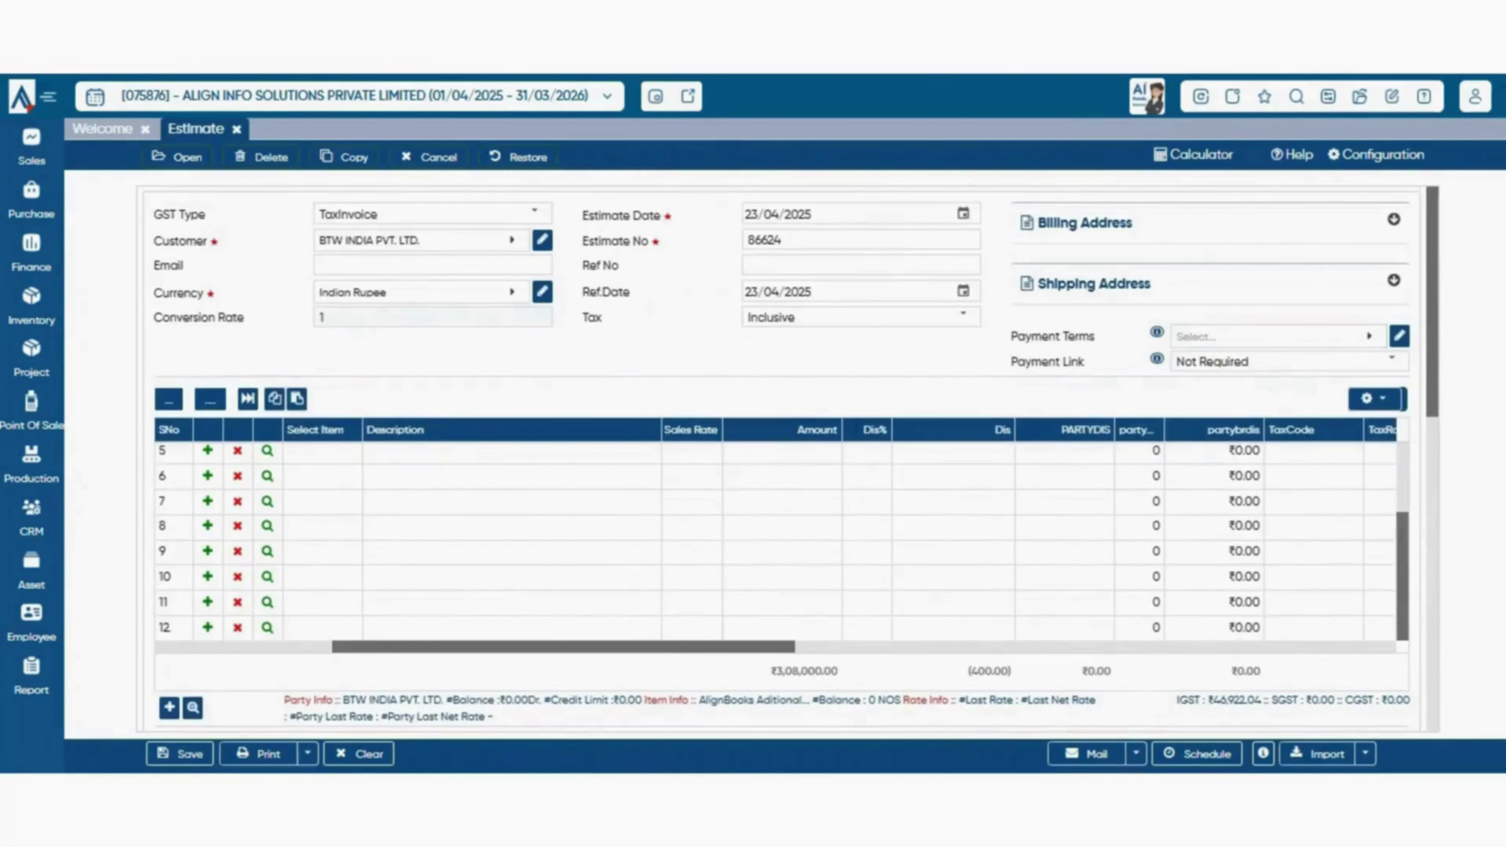
scroll(791, 459, "down", 3)
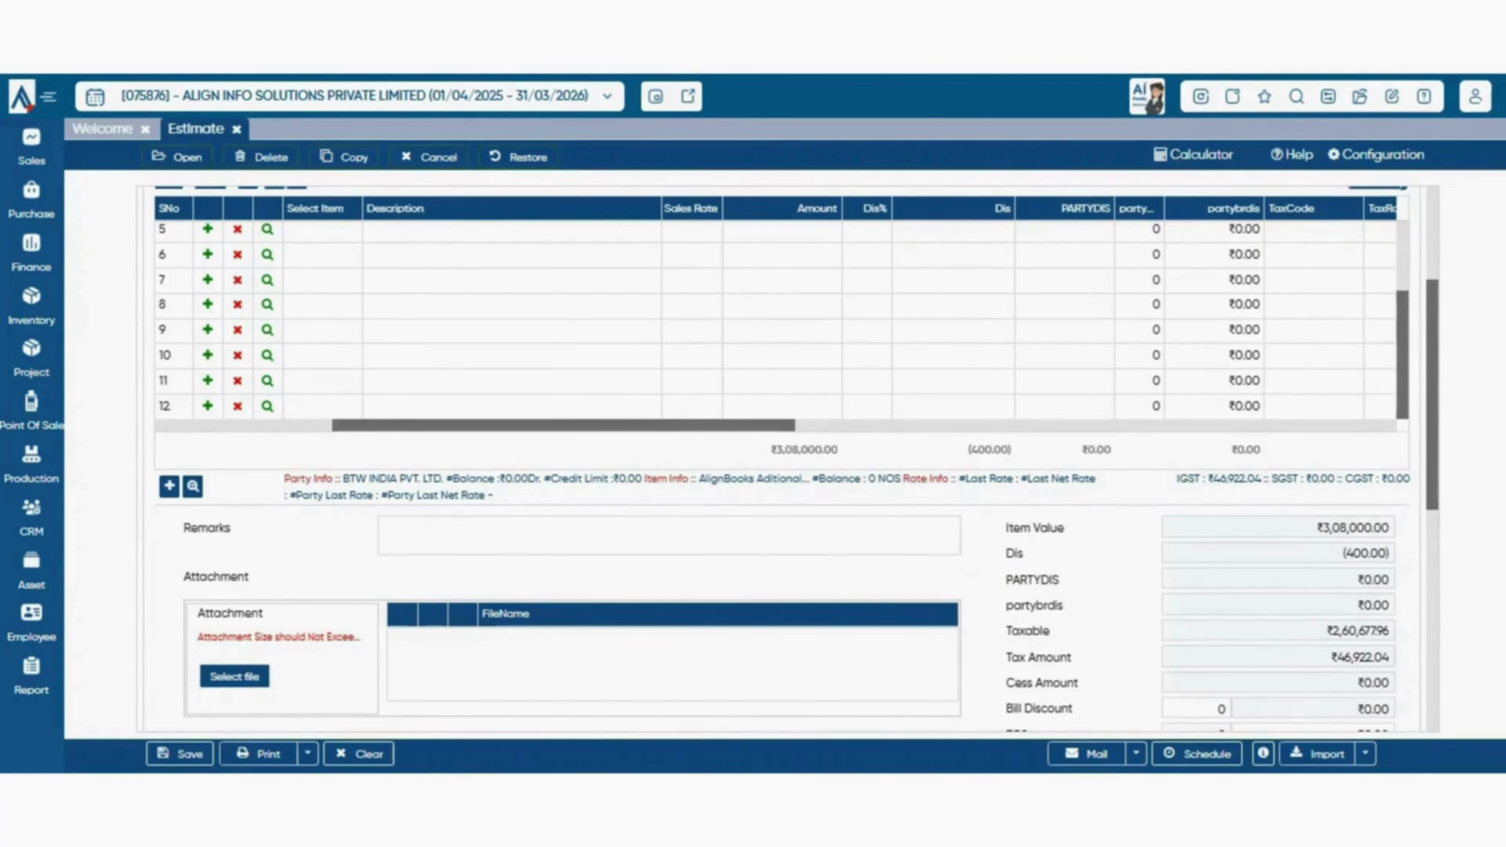
scroll(791, 460, "down", 1)
scroll(792, 459, "up", 2)
scroll(792, 459, "down", 2)
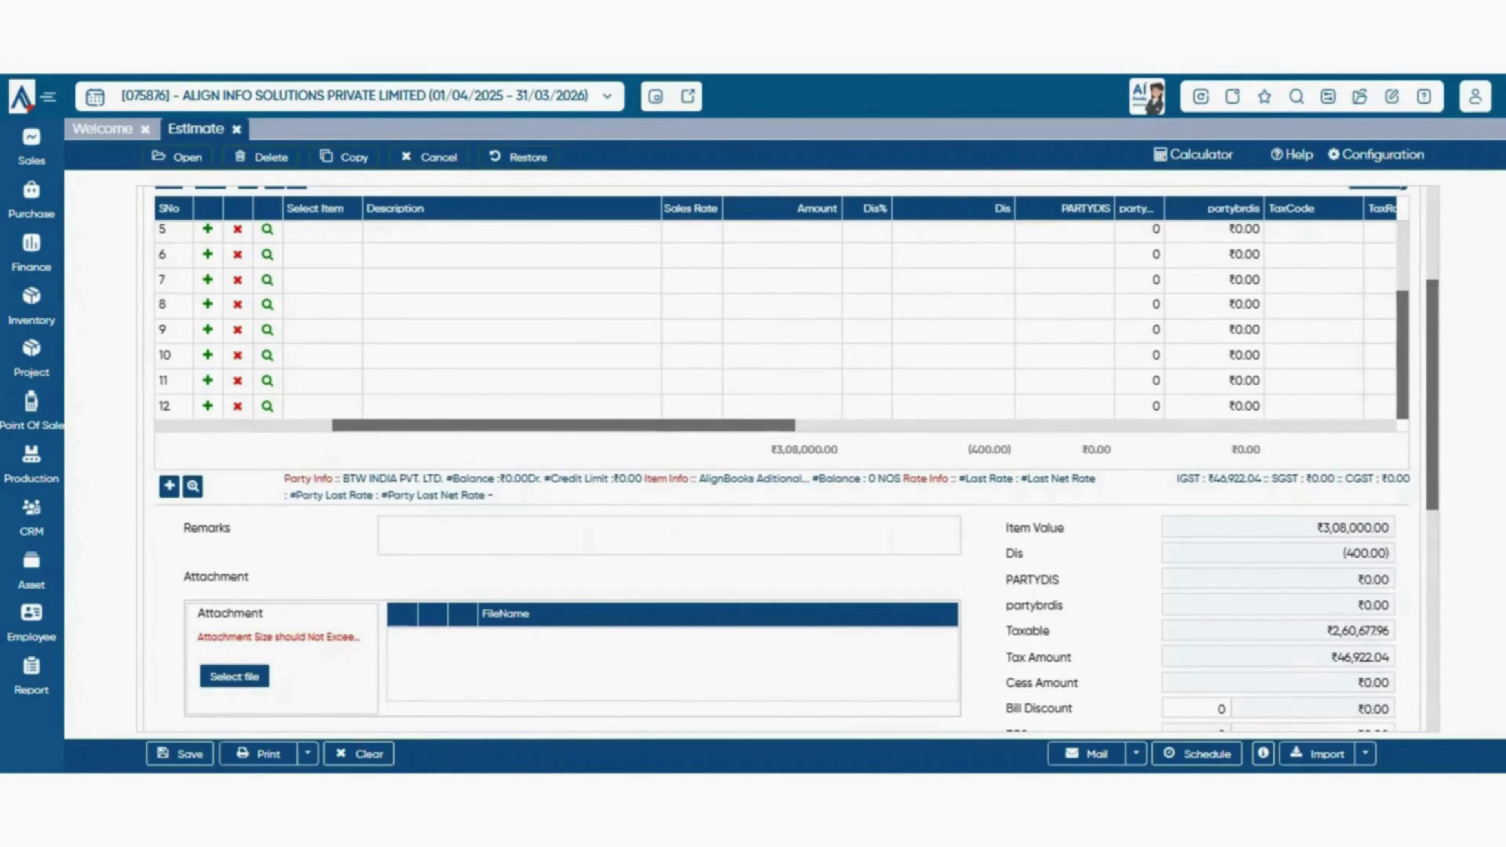
scroll(791, 459, "down", 5)
scroll(792, 459, "up", 8)
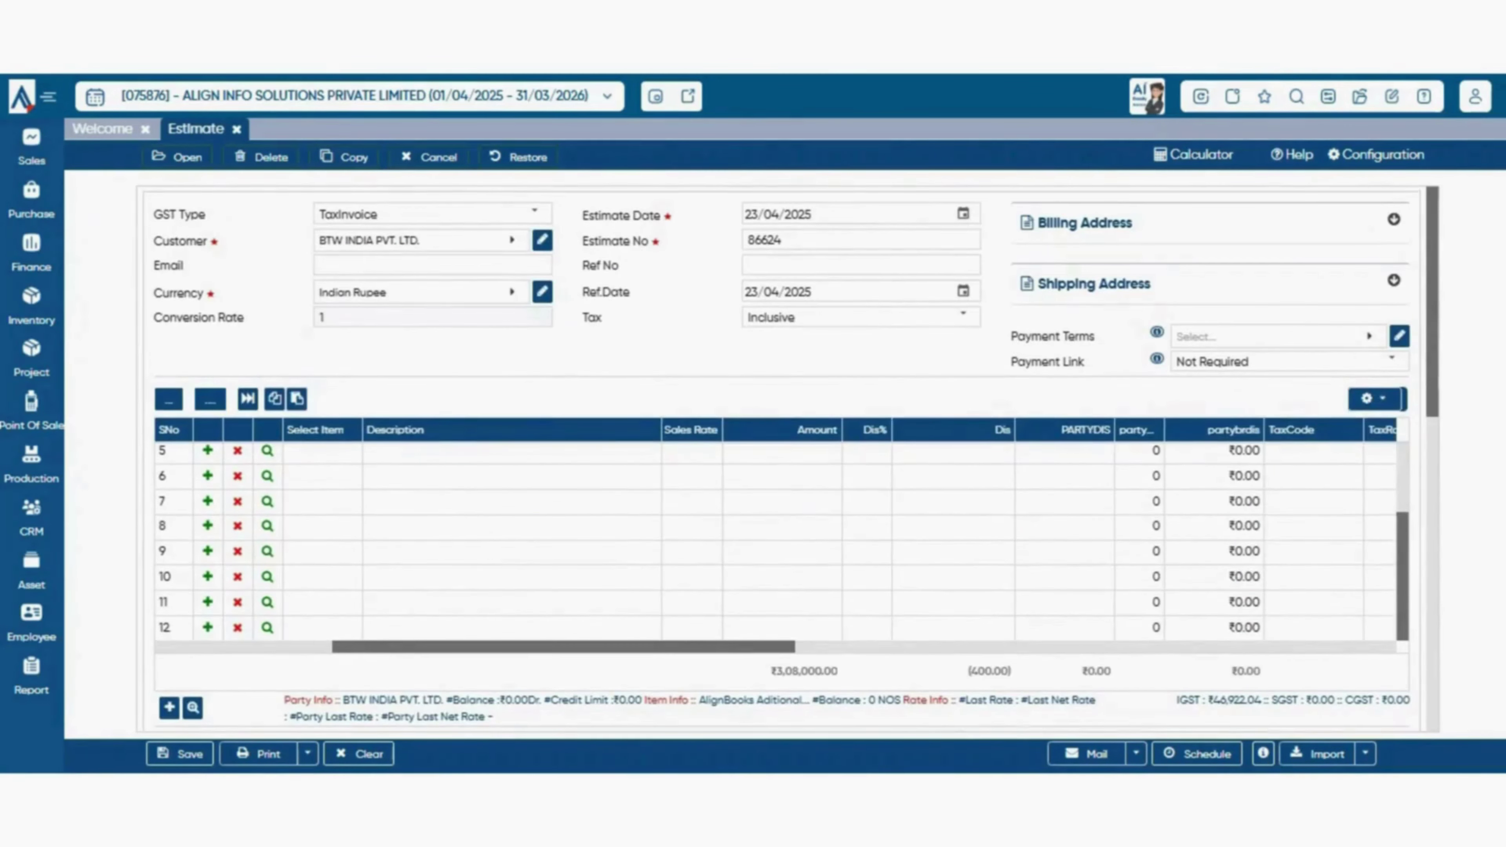
scroll(777, 534, "left", 5)
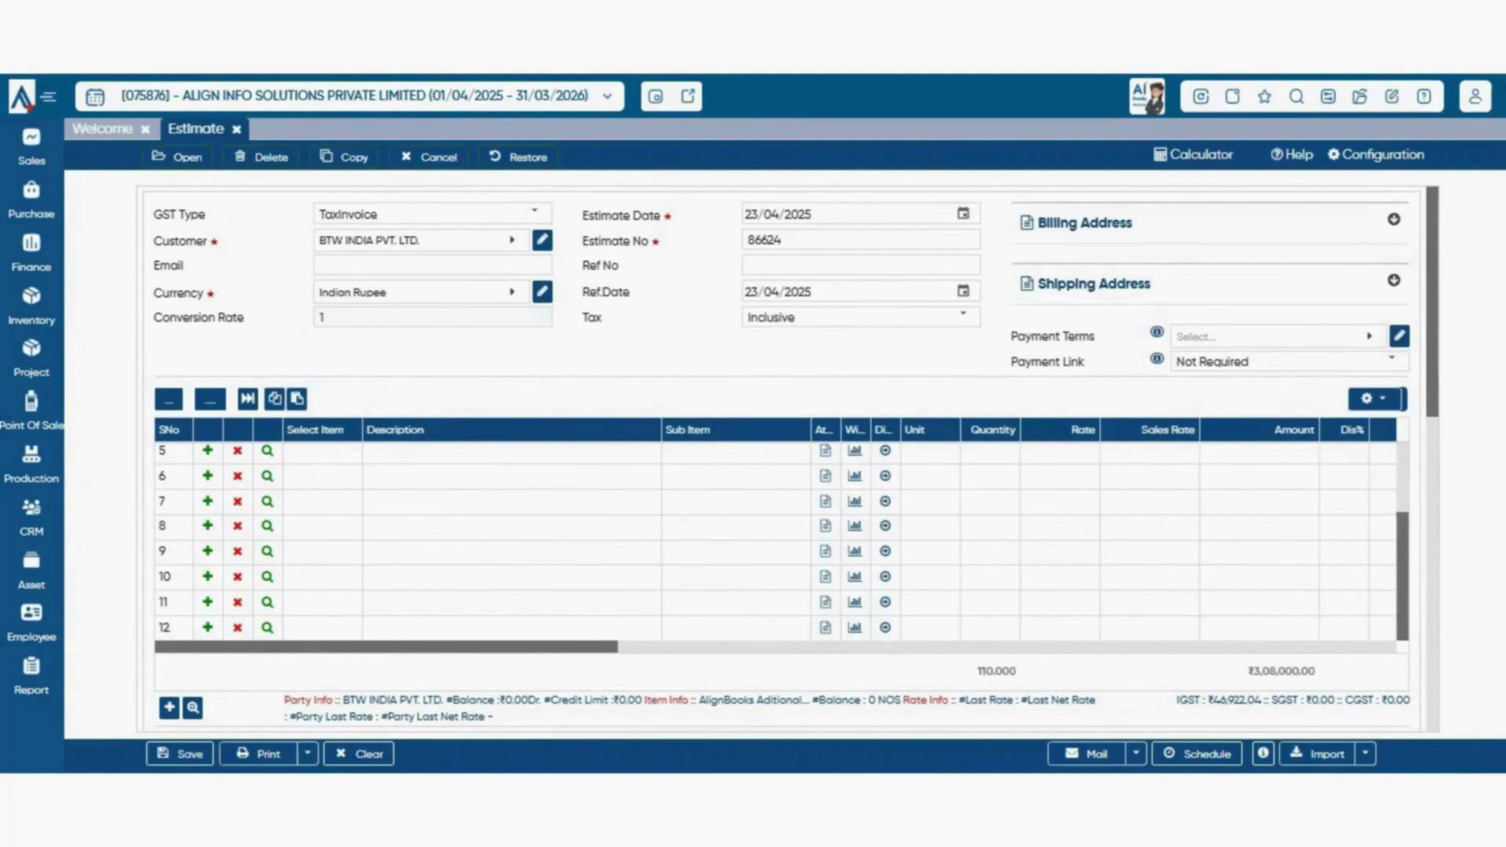
scroll(777, 534, "right", 3)
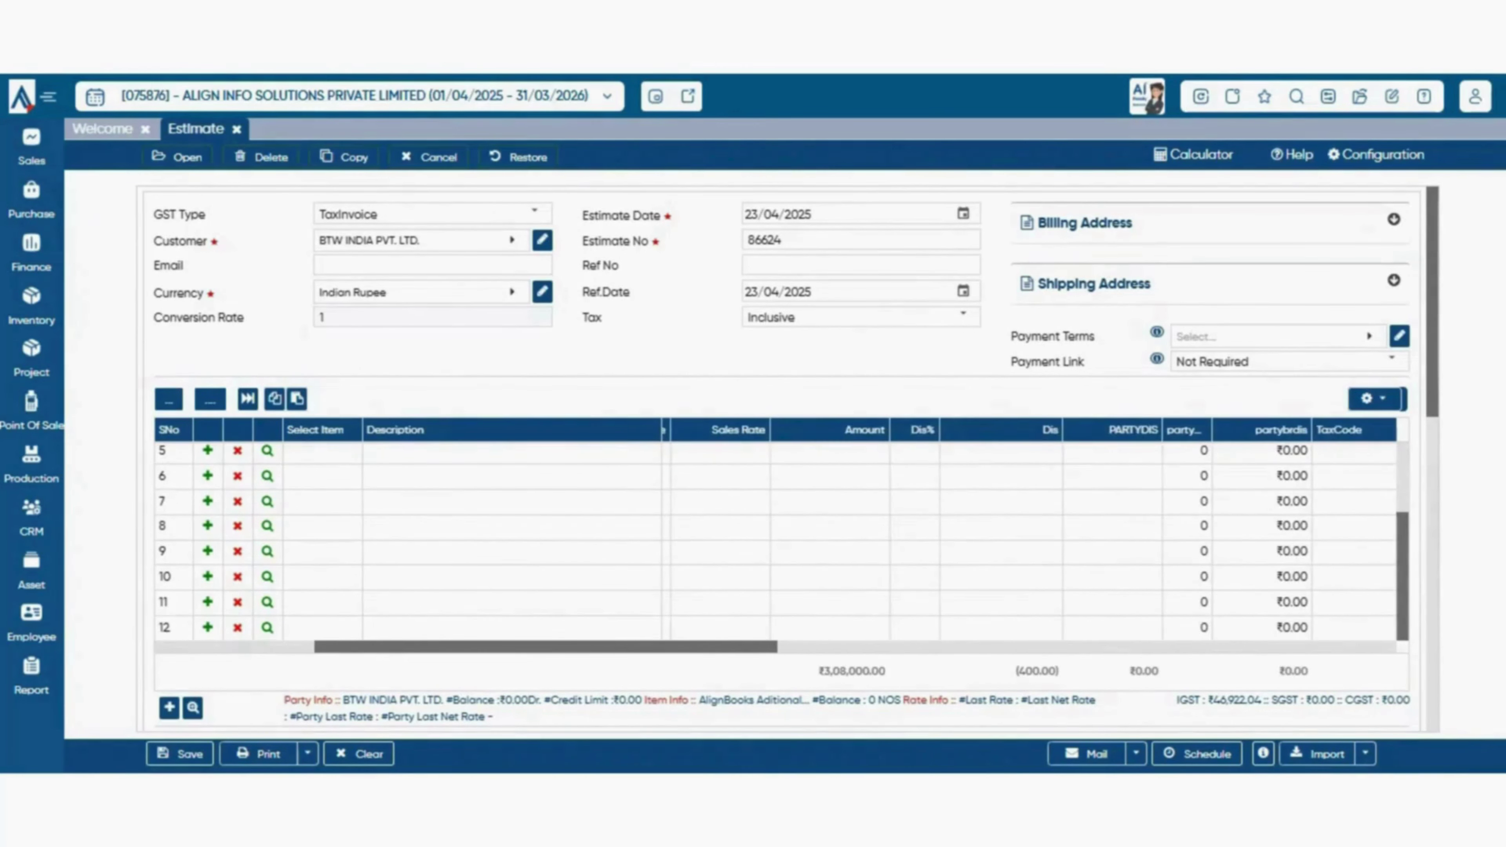
- Widen the partybrdis% column from row 5 so its full heading is visible
left_click(1188, 451)
left_click_drag(1212, 430, 1294, 430)
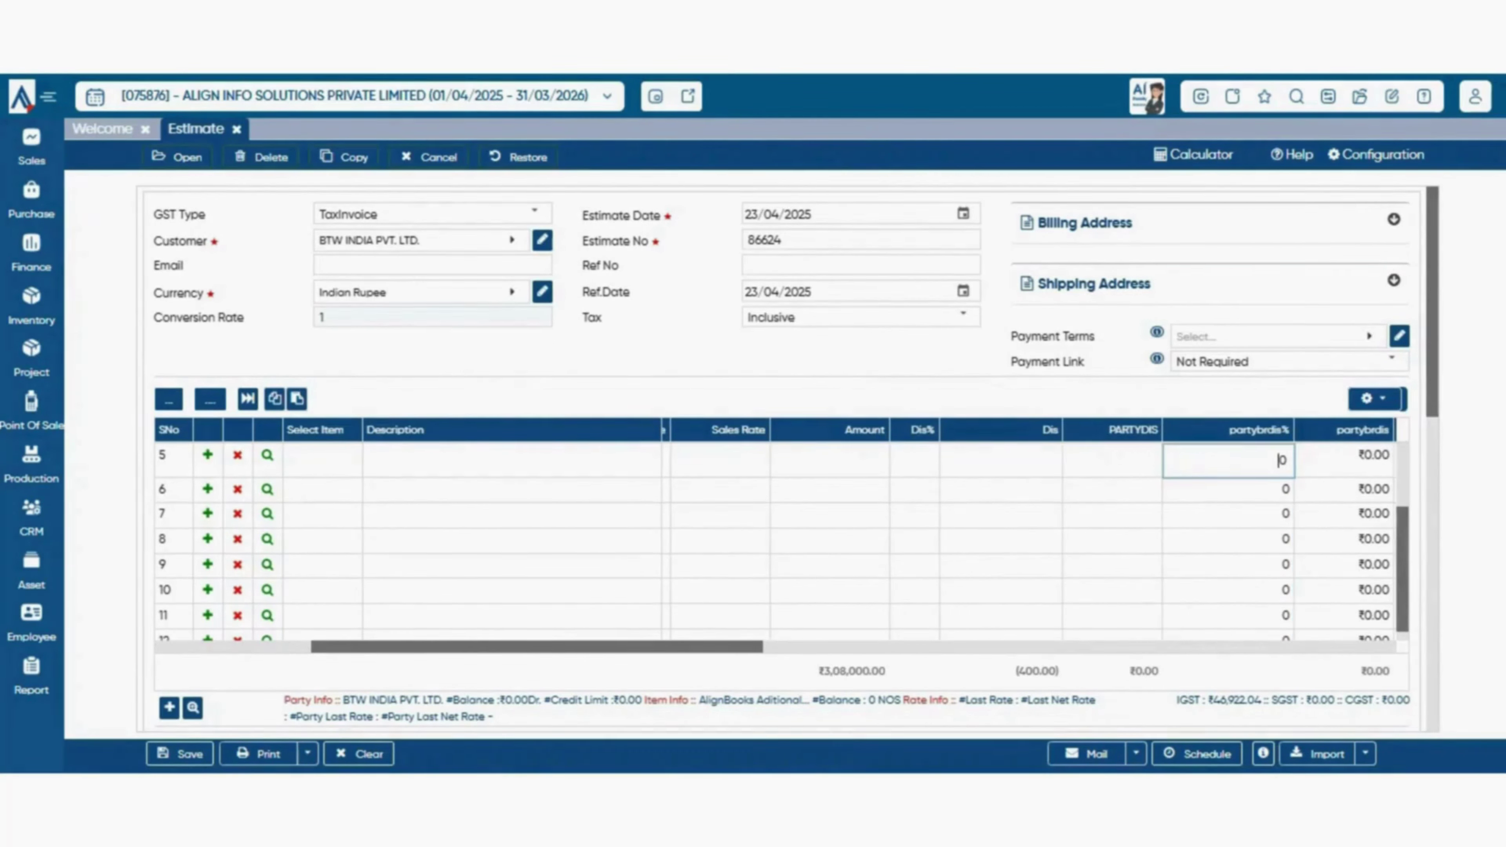
scroll(792, 459, "down", 10)
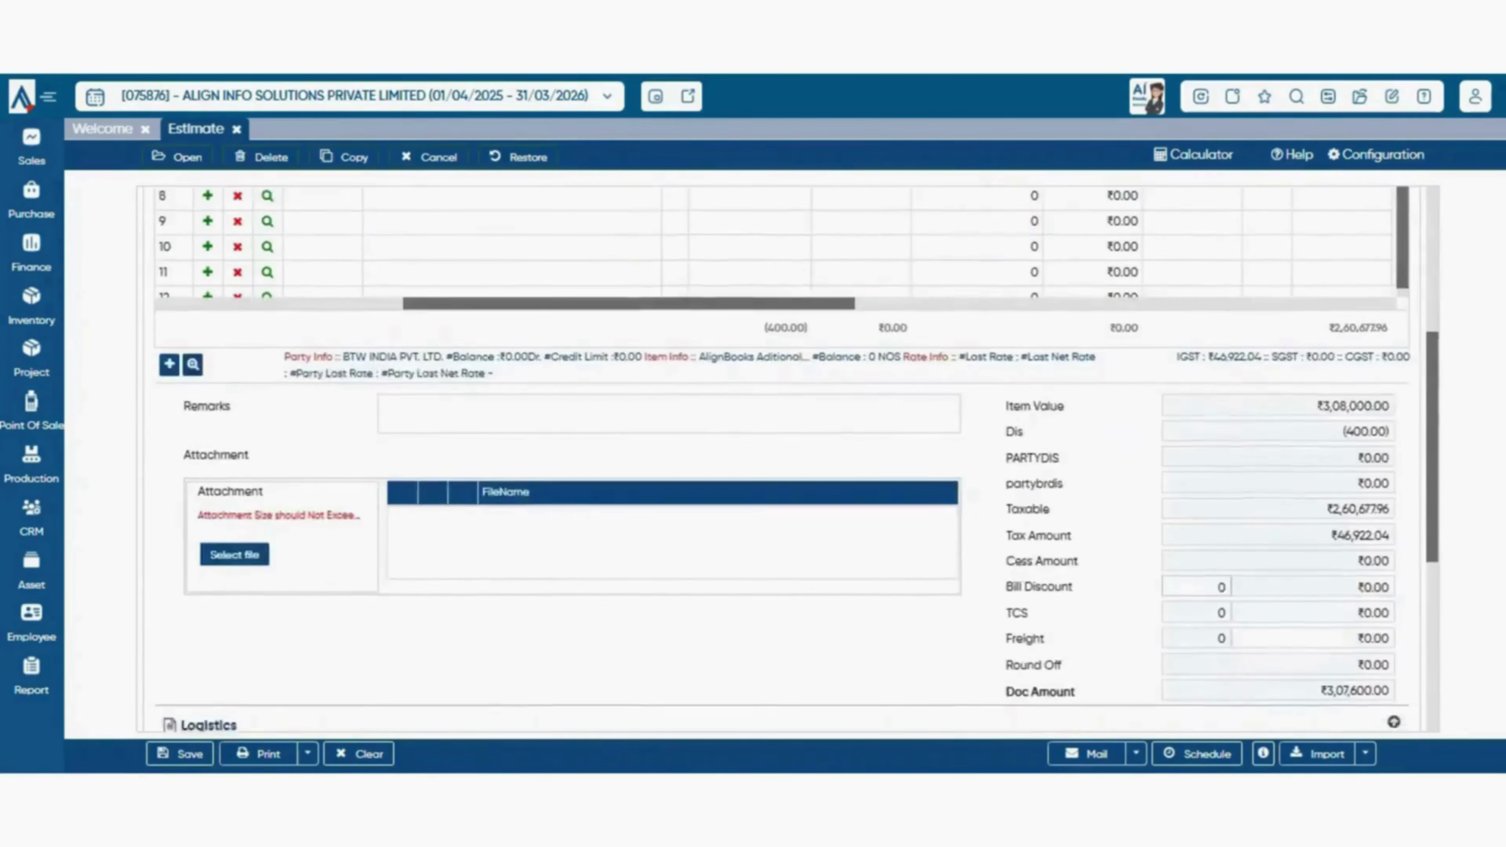
scroll(798, 461, "up", 2)
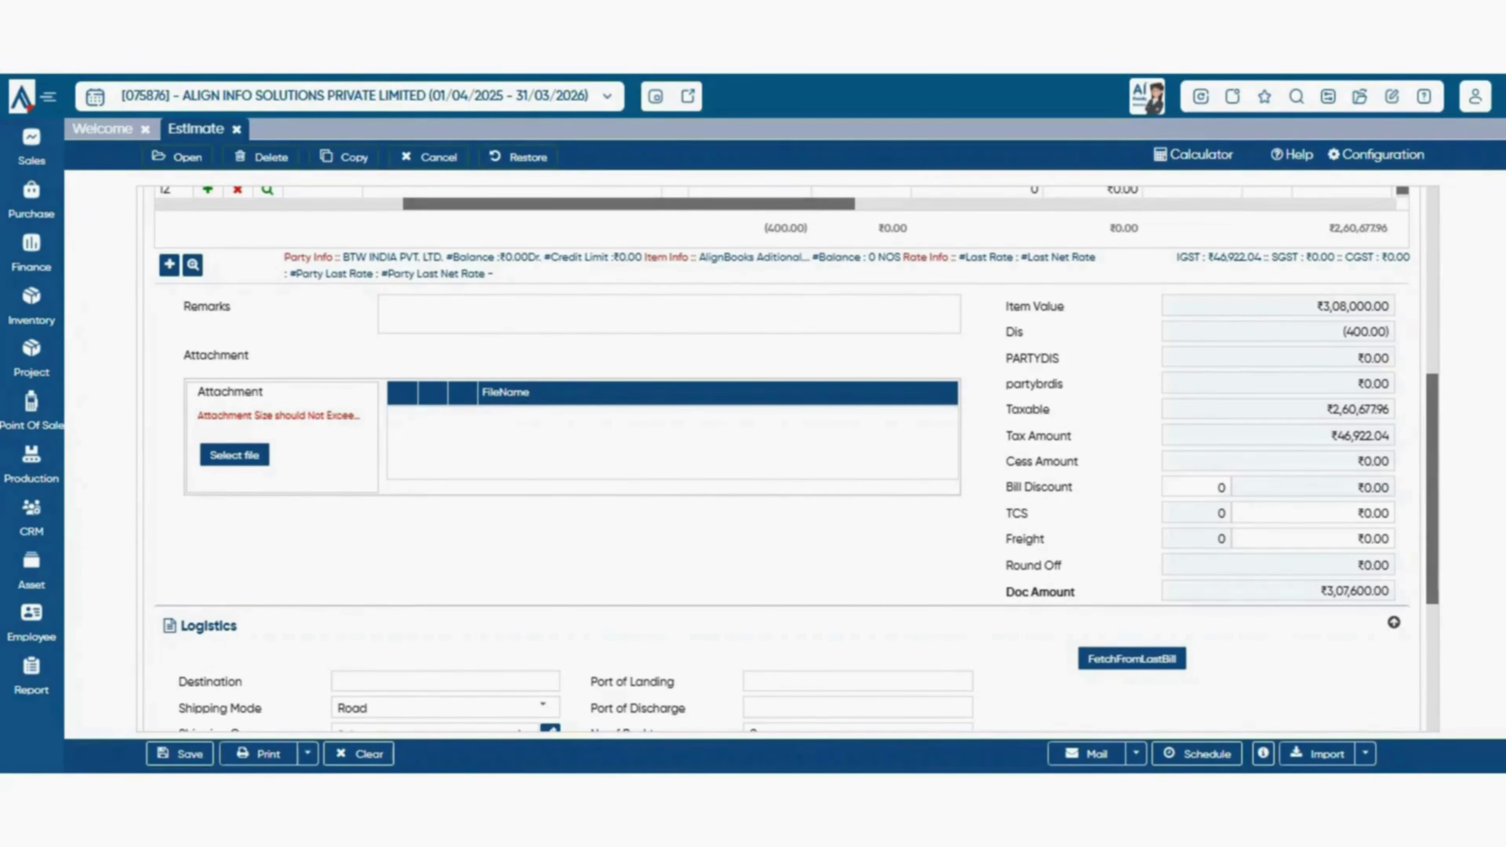
triple_click(1017, 514)
left_click(1017, 513)
left_click(1313, 513)
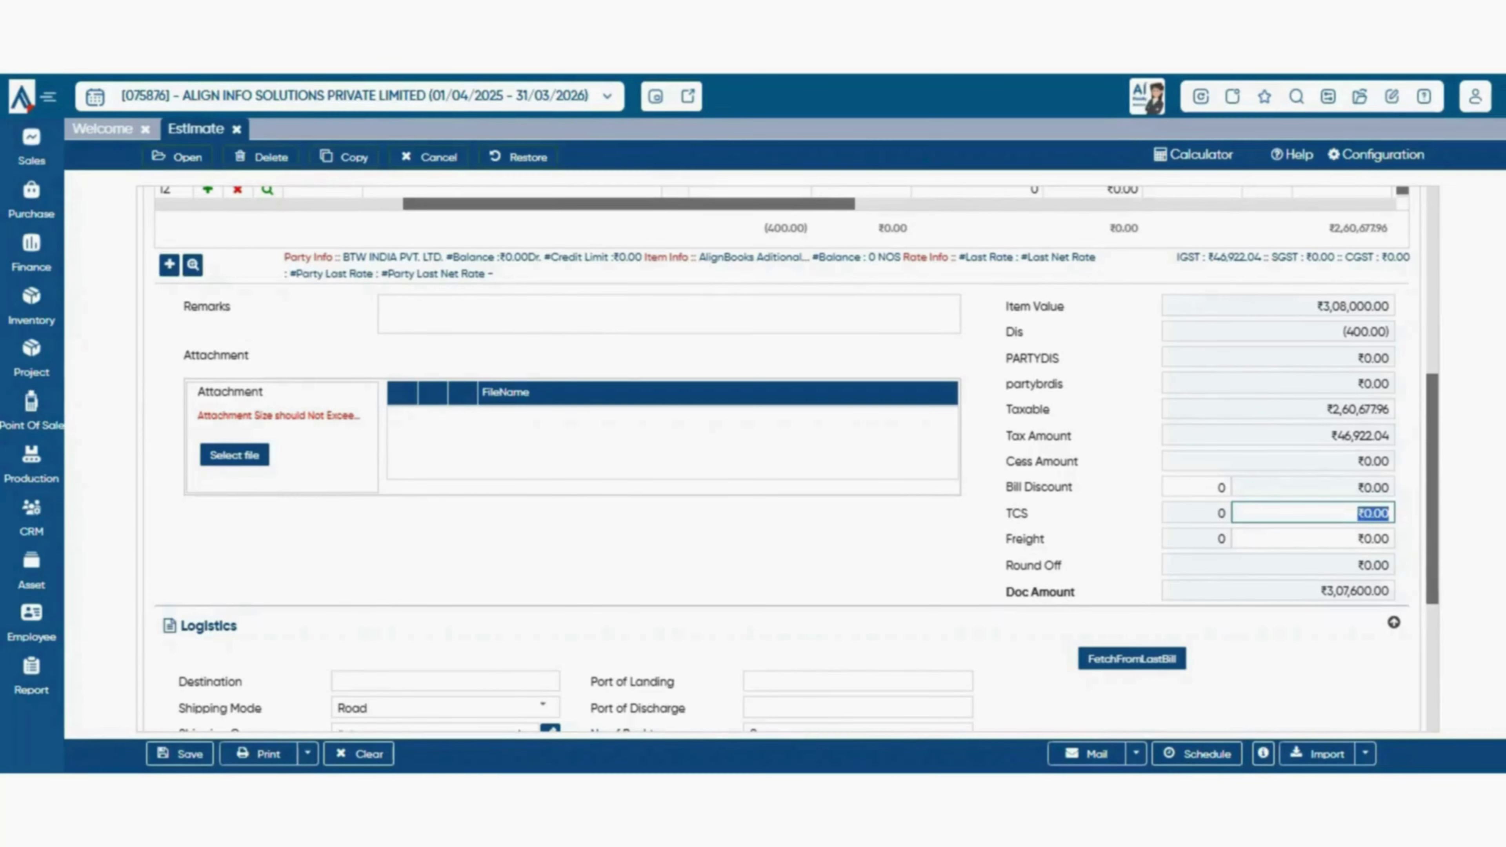
left_click(1365, 514)
left_click_drag(1365, 513, 1390, 539)
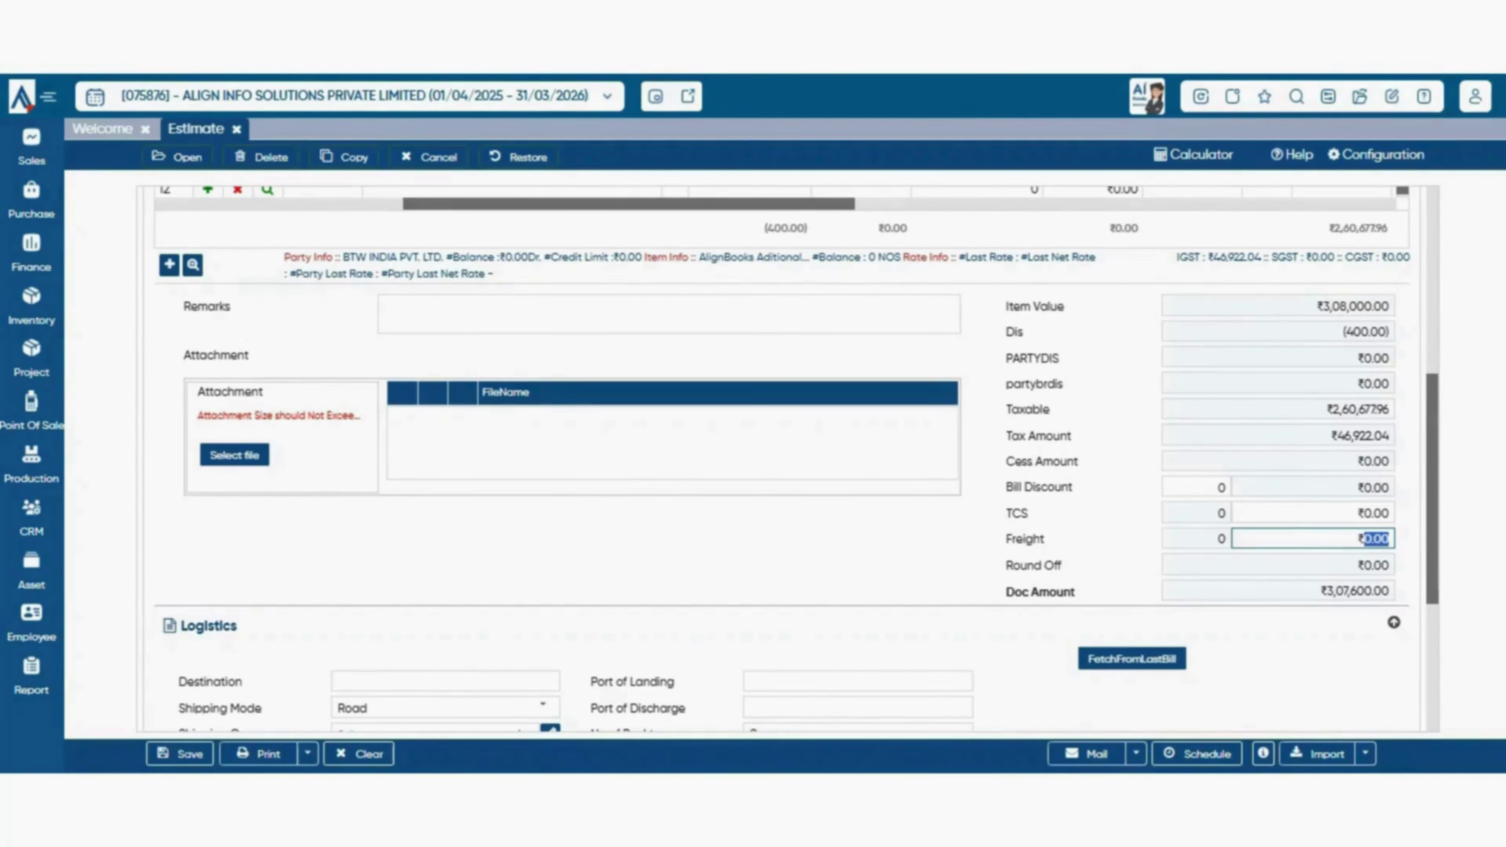
scroll(782, 459, "down", 1)
scroll(782, 459, "up", 3)
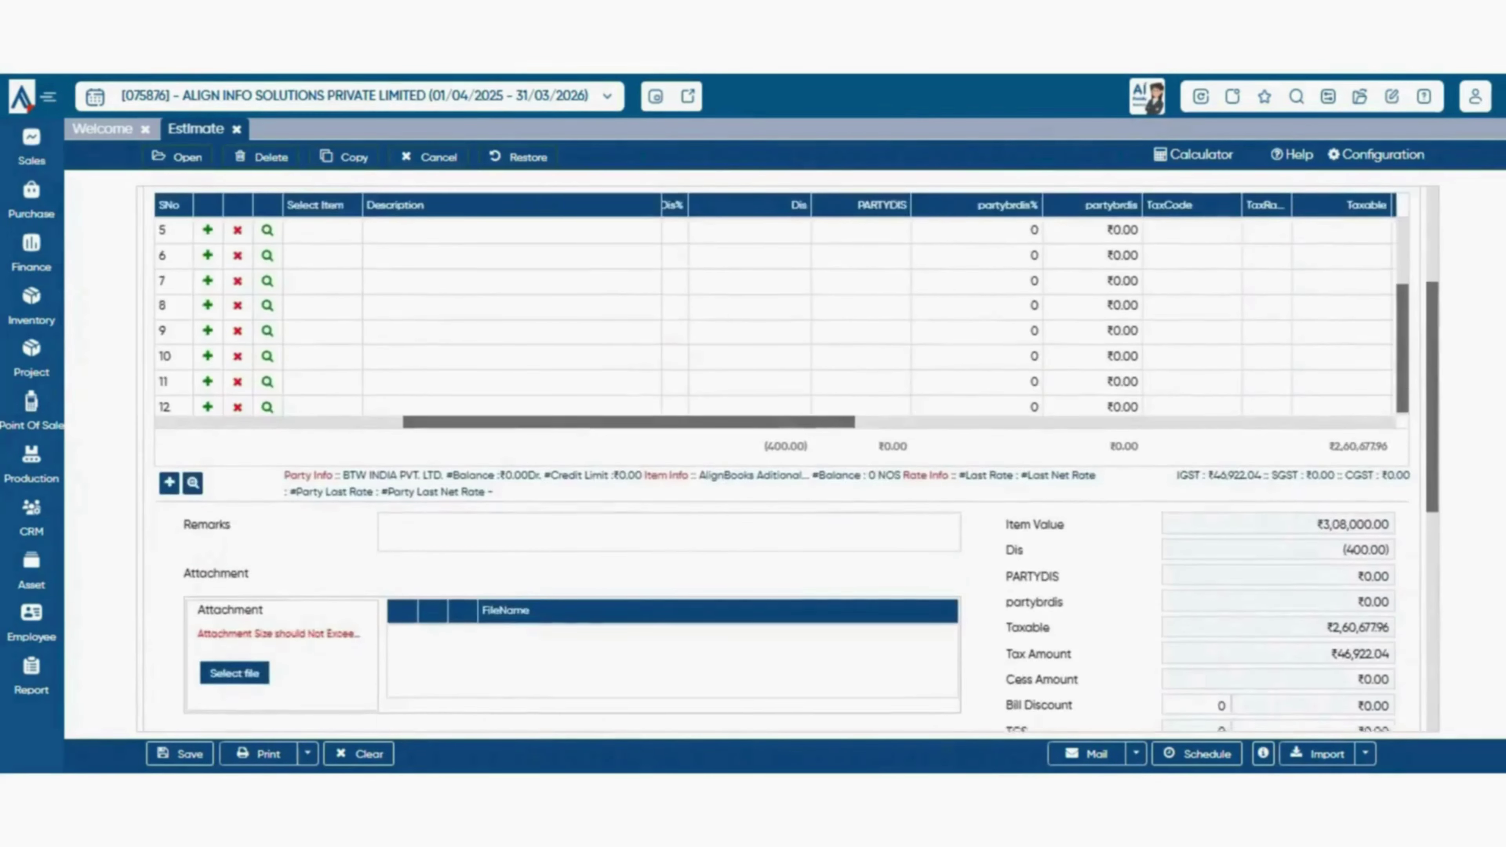
scroll(782, 459, "down", 3)
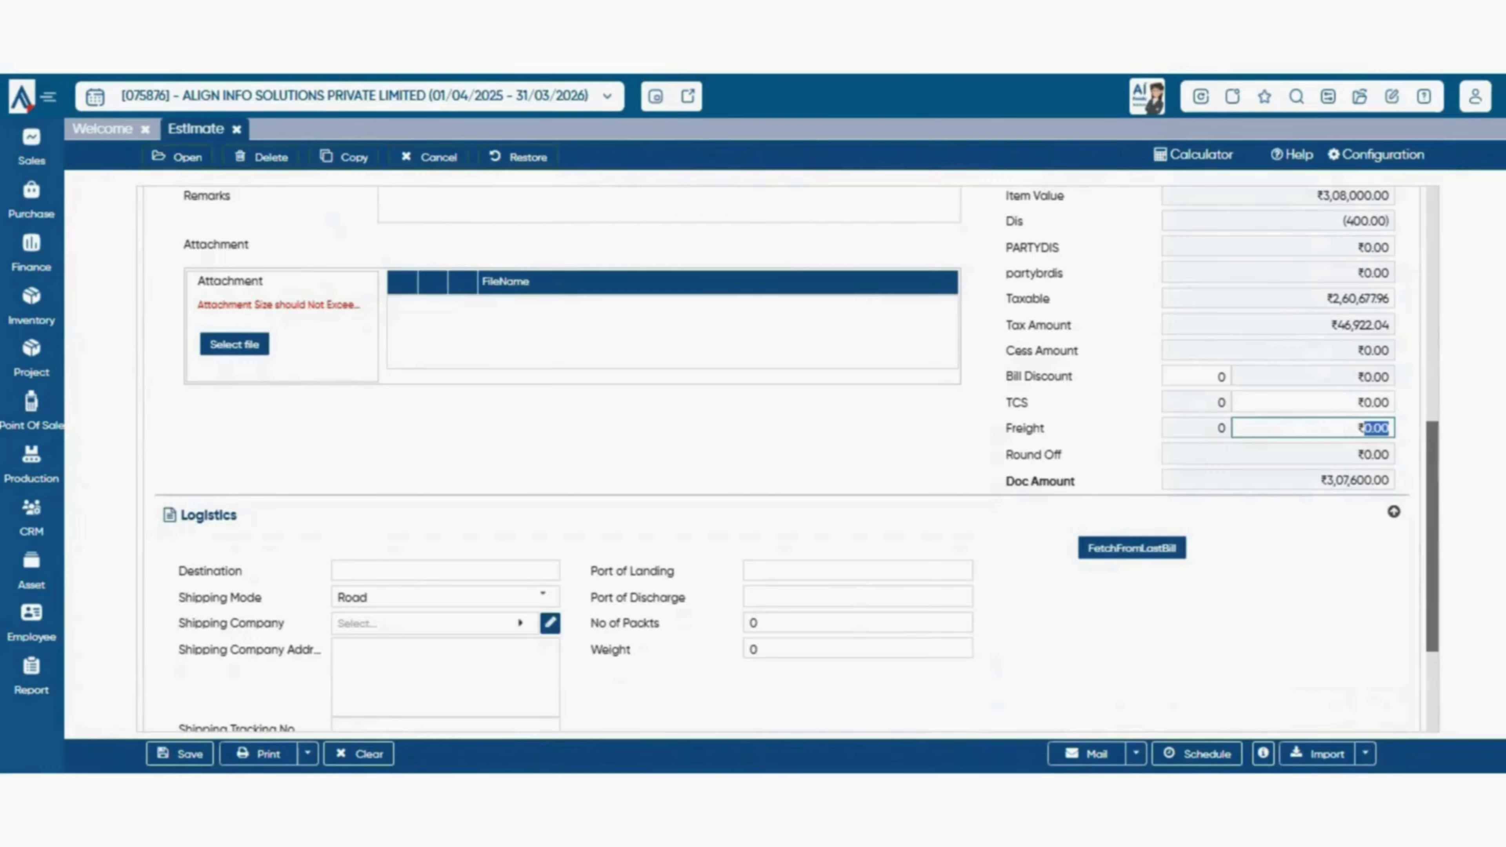
scroll(782, 459, "down", 2)
scroll(782, 460, "up", 2)
scroll(781, 460, "down", 3)
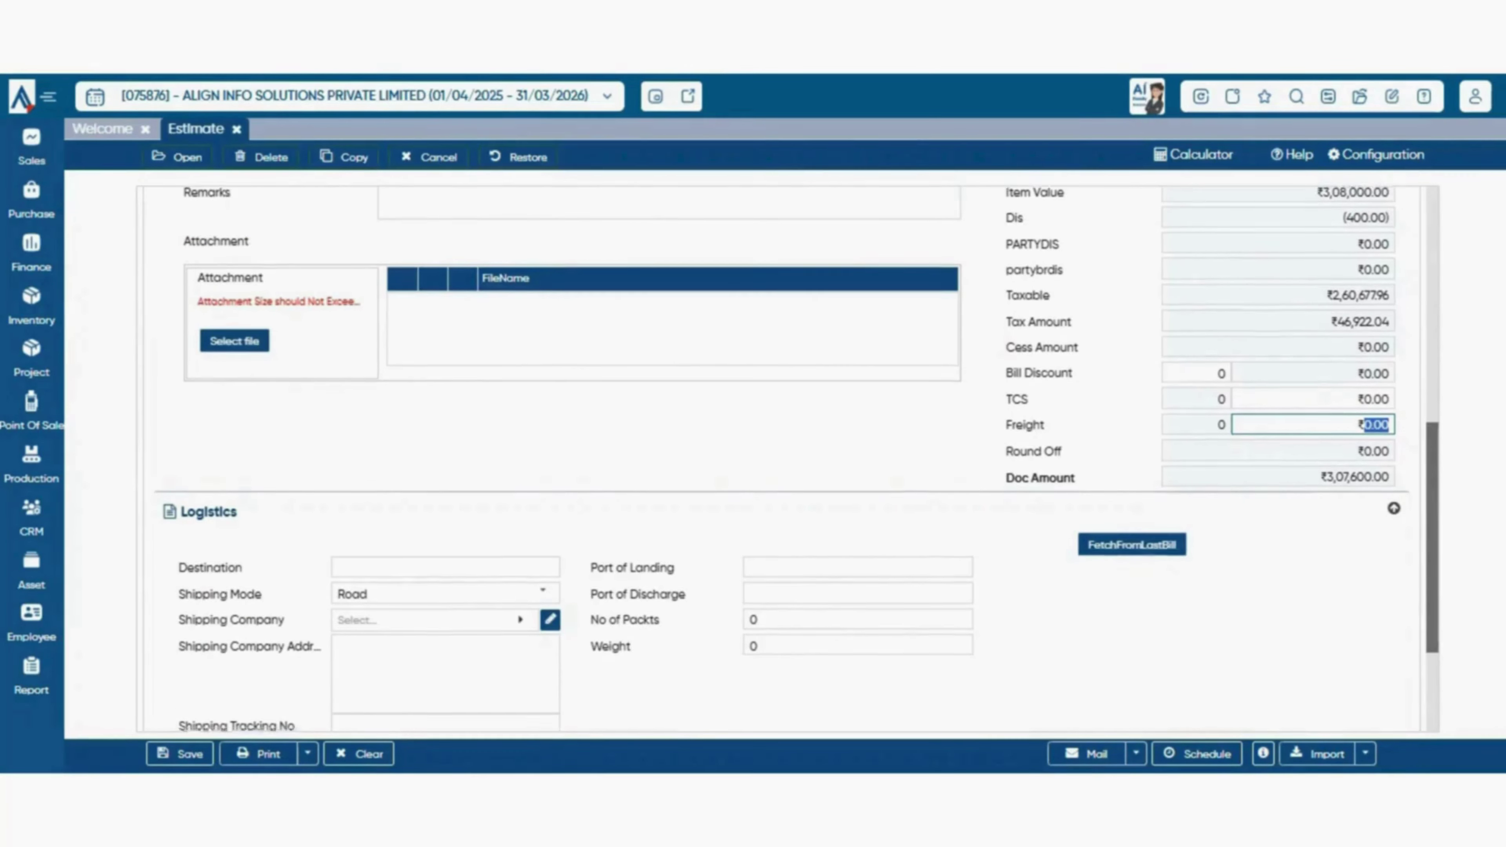
scroll(782, 459, "up", 10)
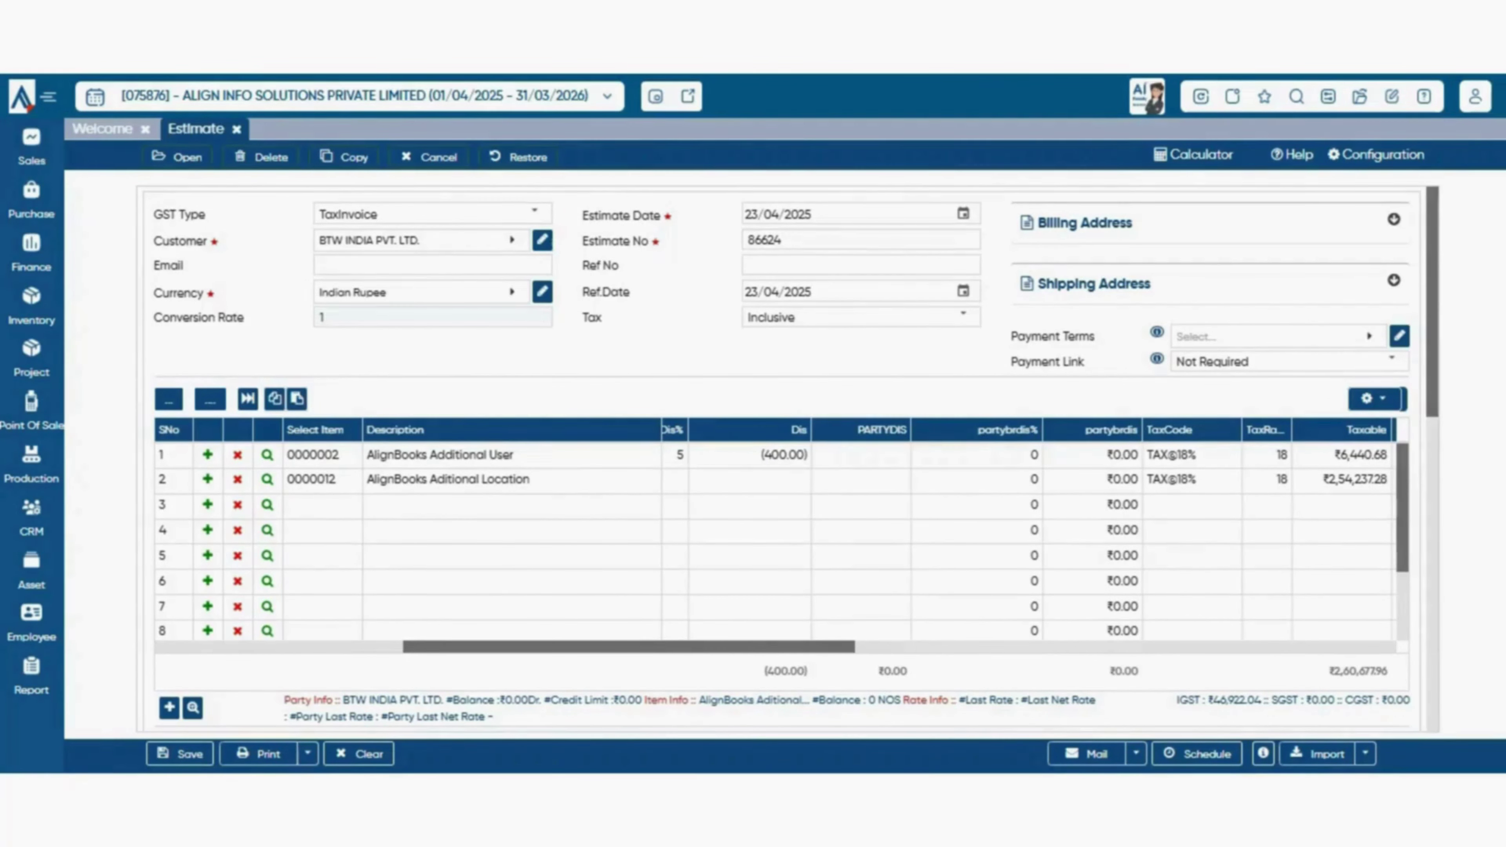
- Decline discarding twice, then discard the estimate changes to reach the empty Edit Estimate list
key("Escape")
left_click(807, 453)
key("Escape")
left_click(807, 453)
key("Escape")
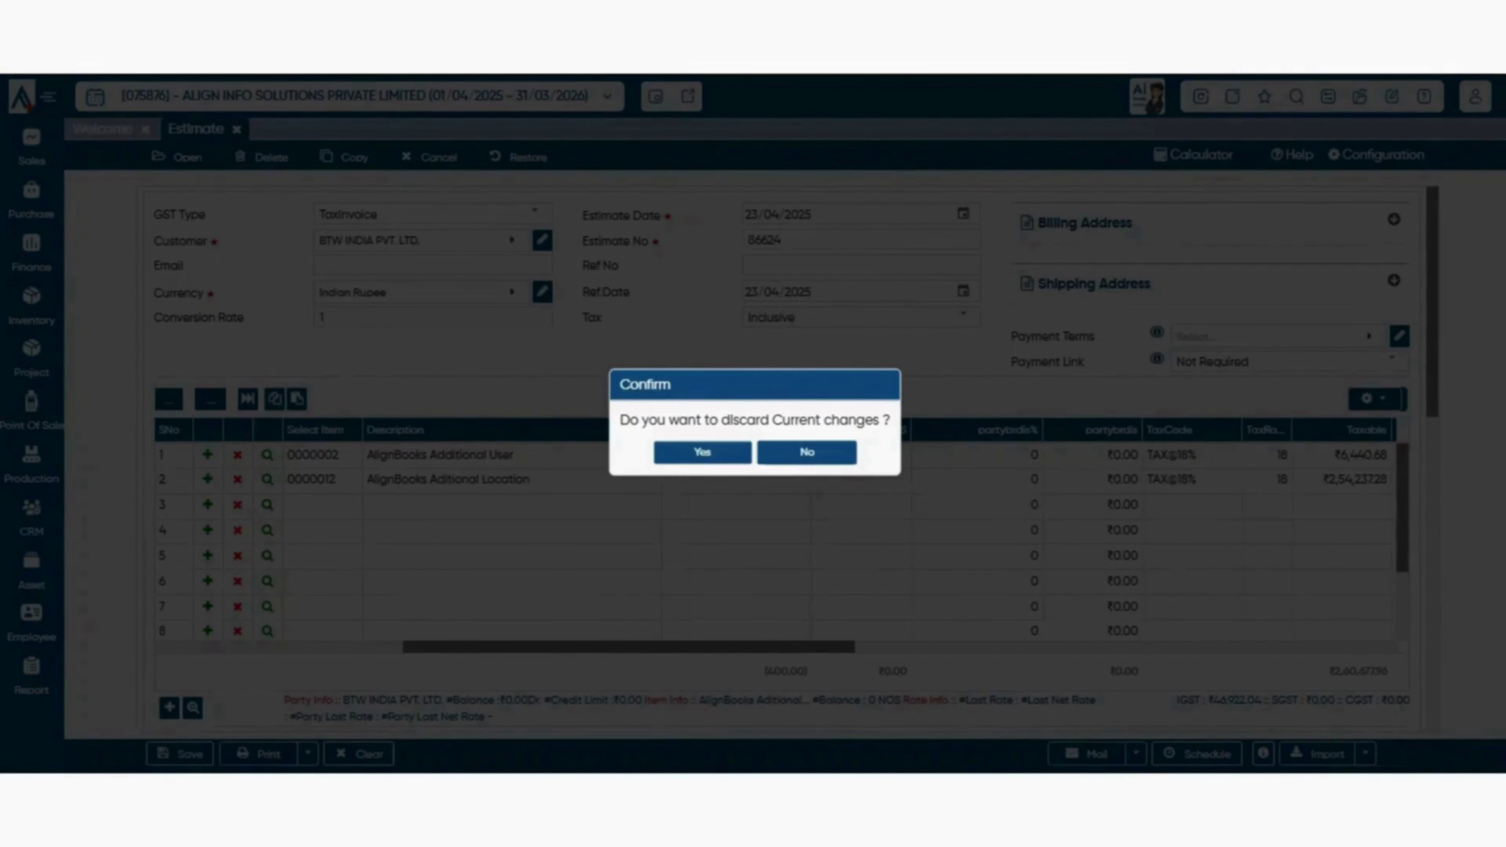
key("Return")
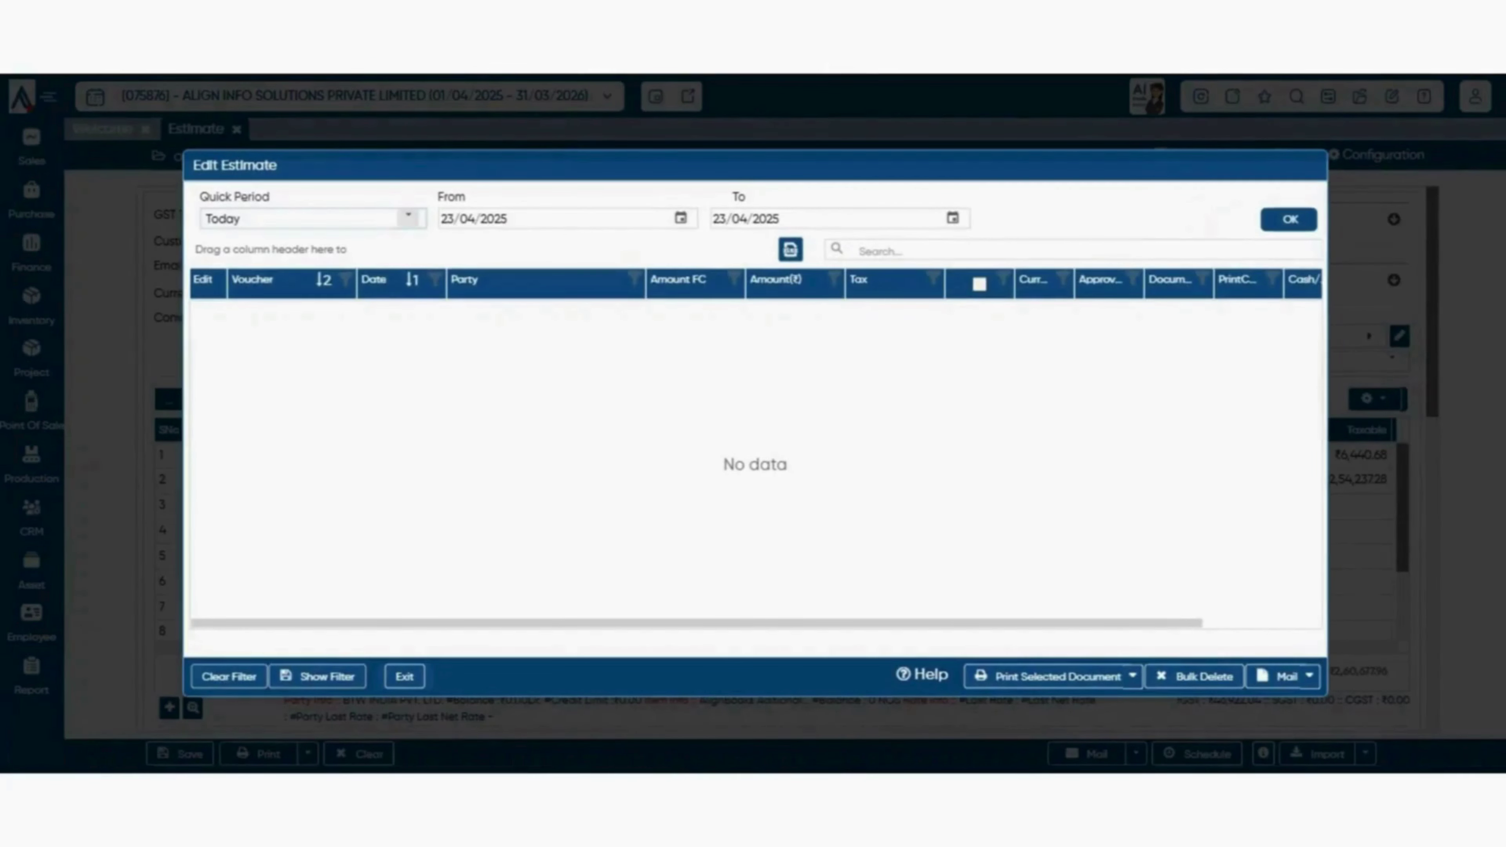
- Filter Edit Estimate to CurrentMonth, 02/04/2025 to 02/04/2025, and open the first estimate
left_click(408, 219)
left_click(312, 273)
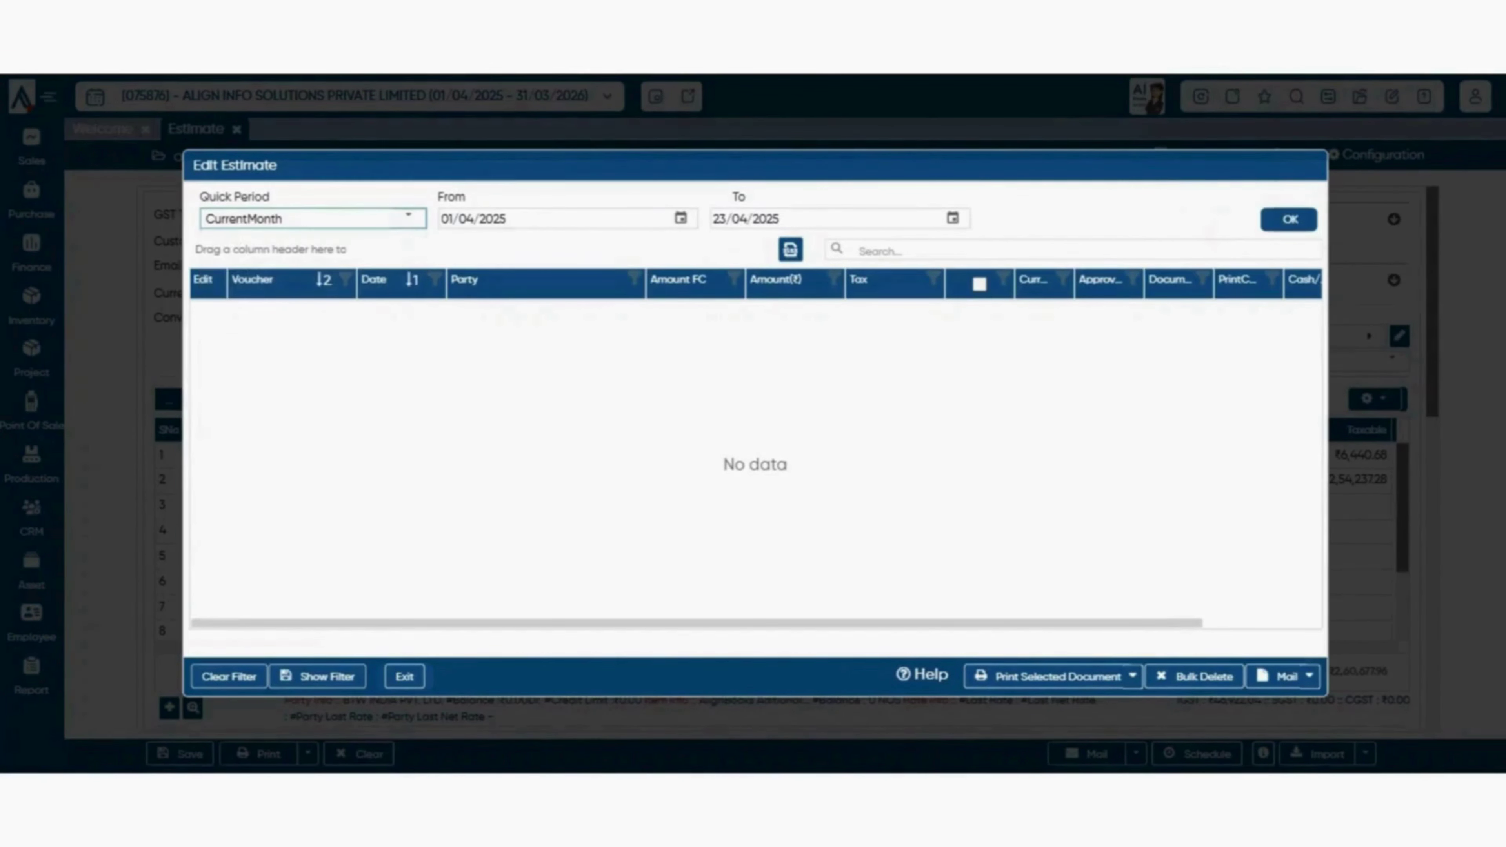
left_click(681, 218)
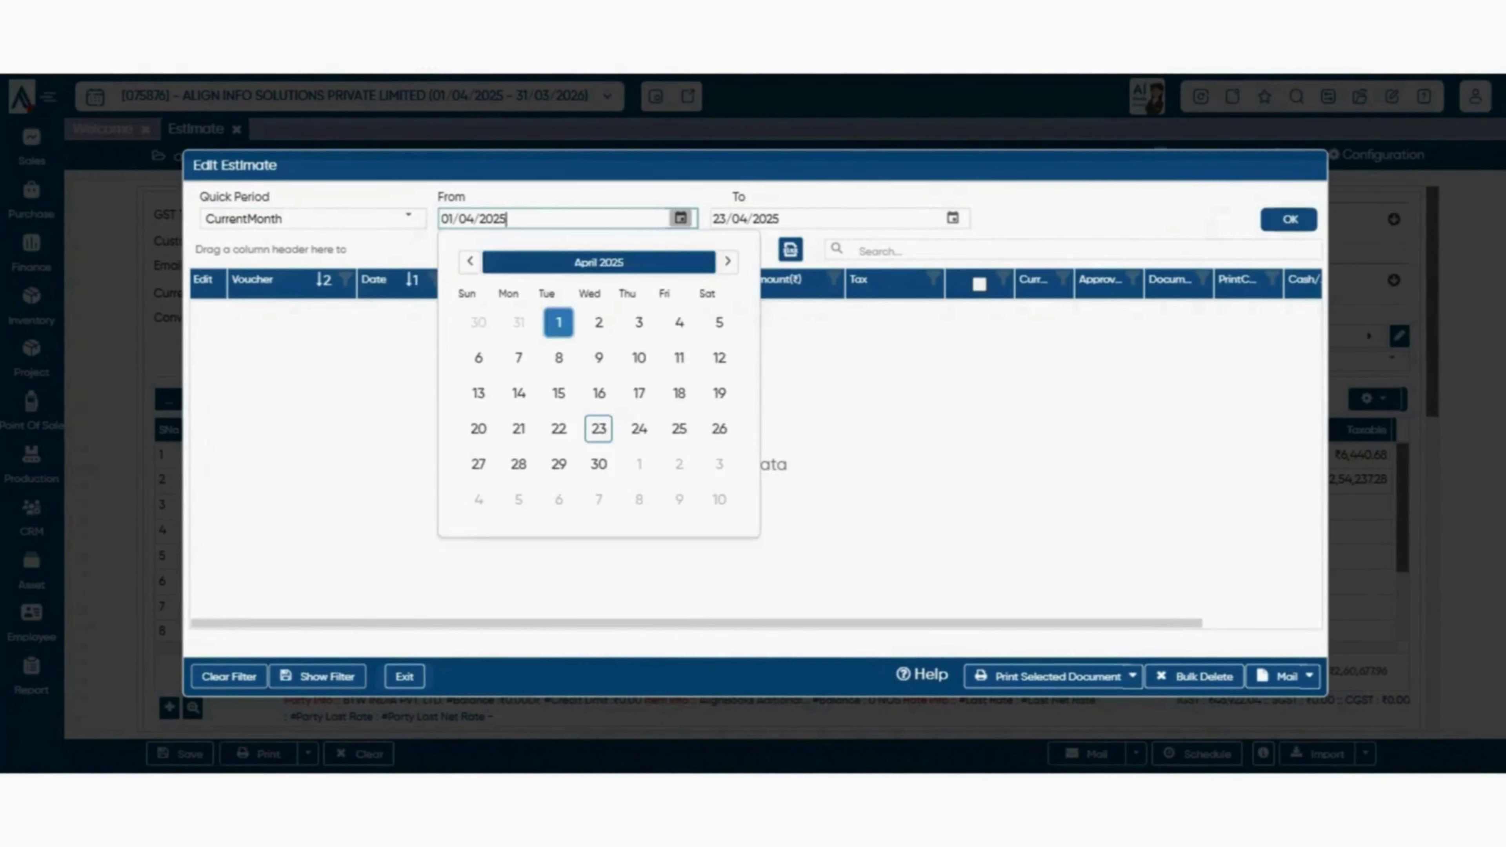
left_click(599, 323)
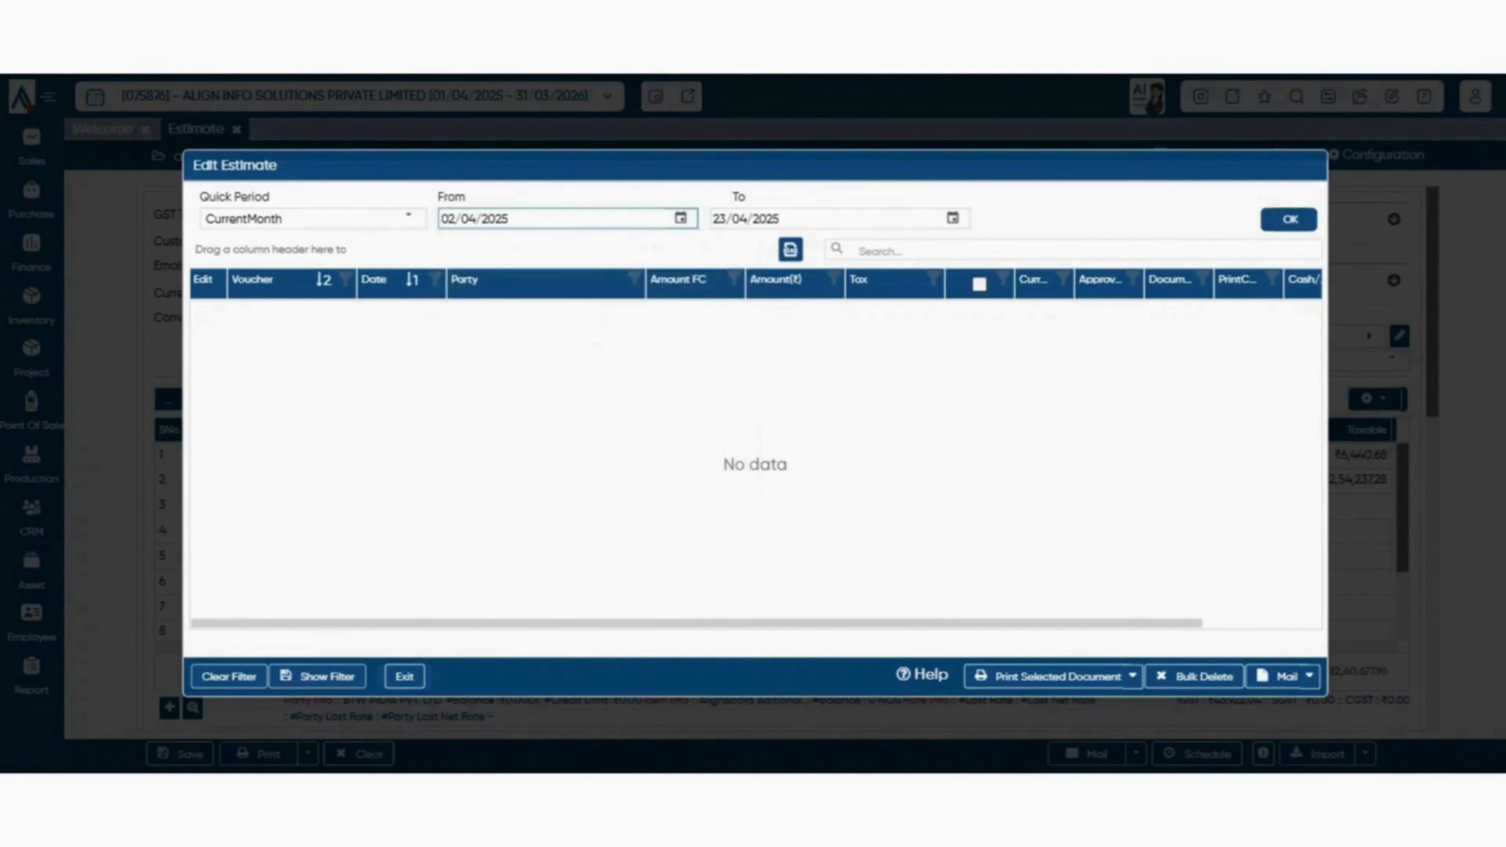
left_click(953, 218)
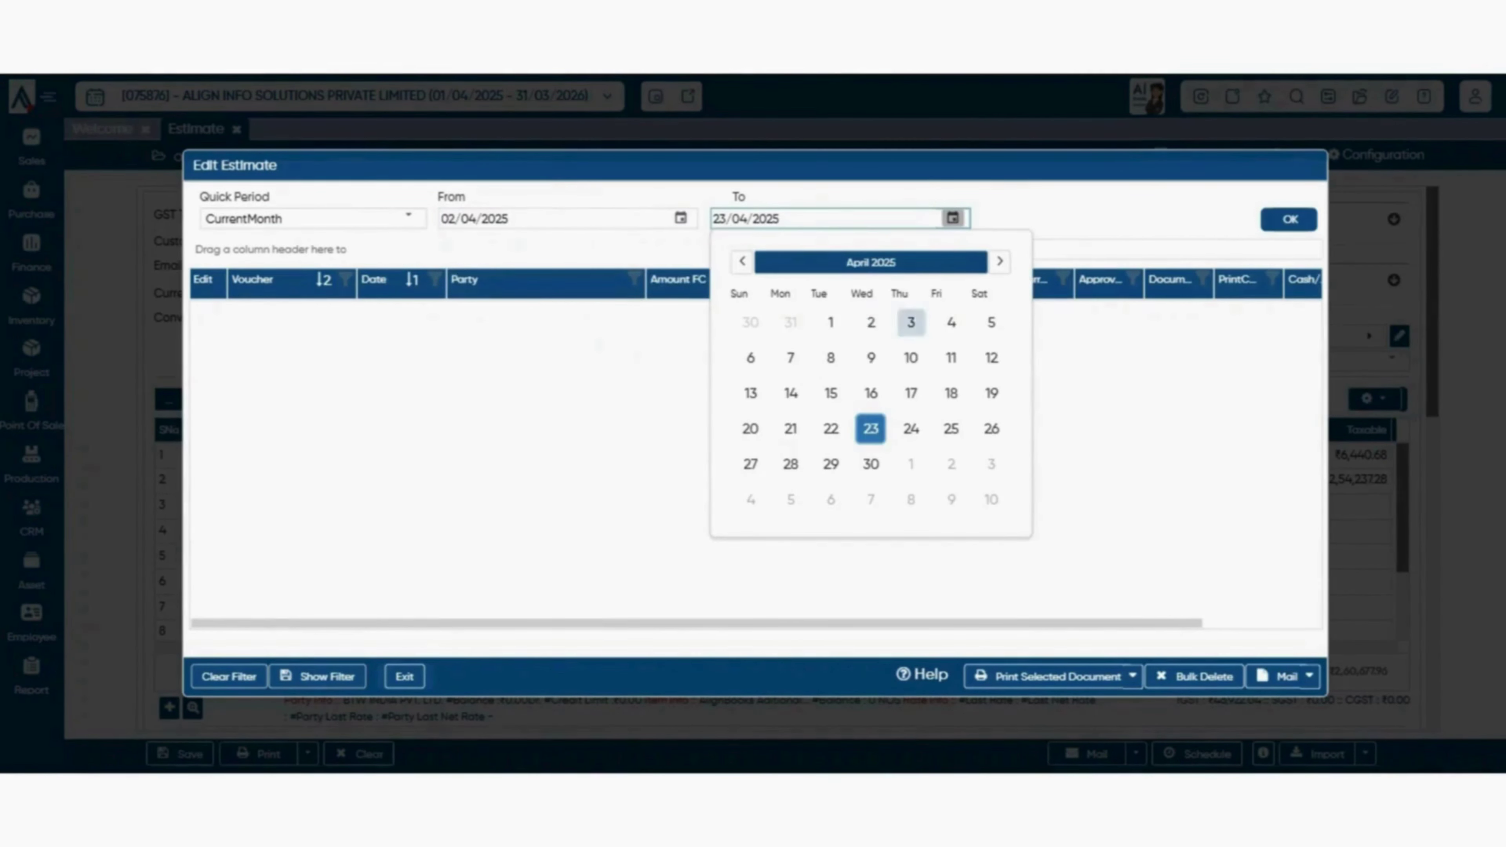
left_click(871, 322)
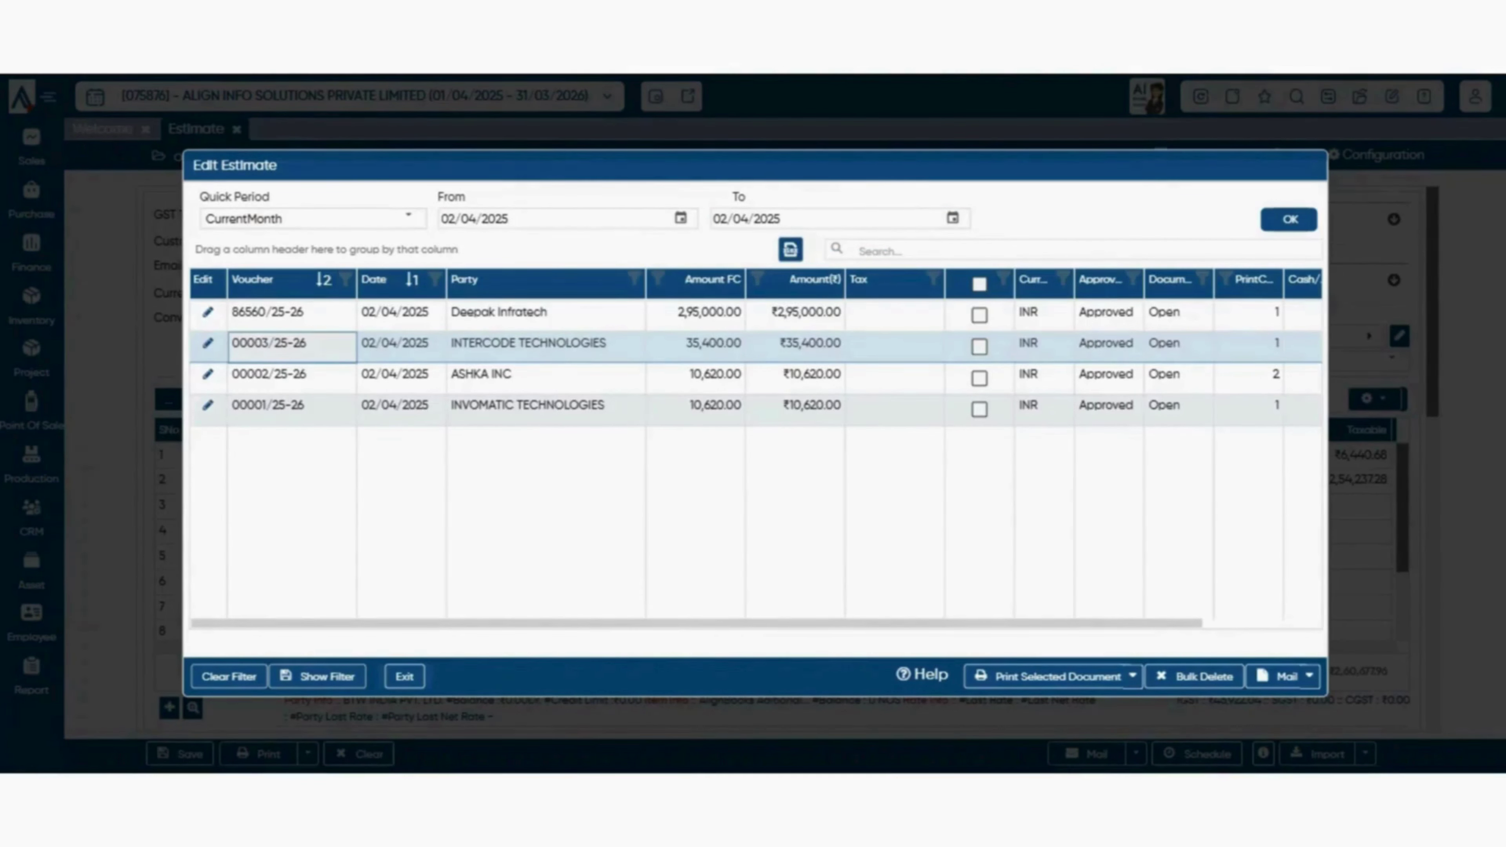
left_click_drag(323, 314, 338, 442)
left_click(338, 457)
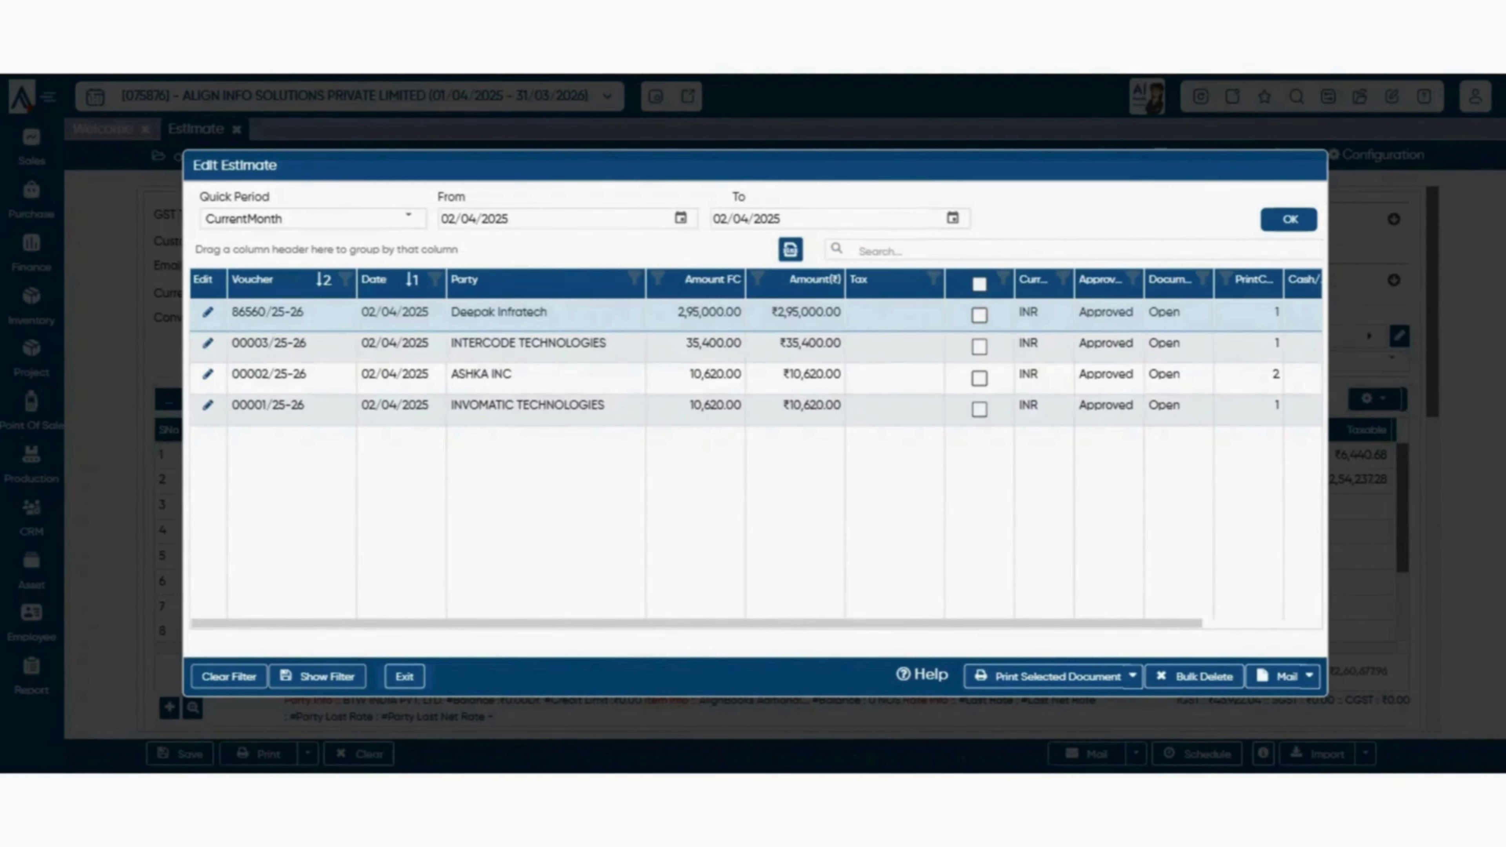
key("Escape")
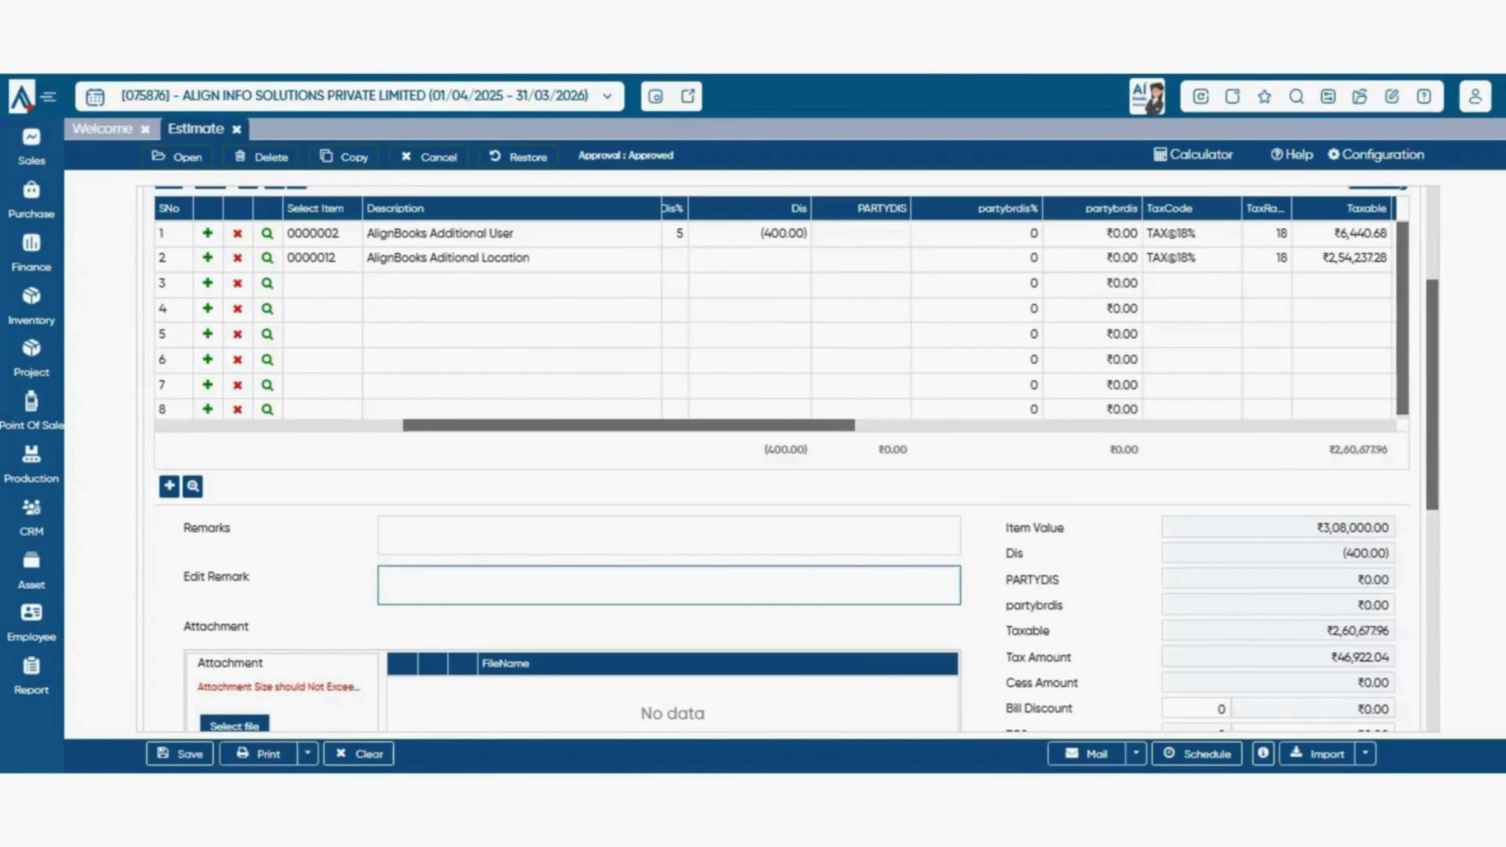
- Delete the opened estimate with the edit remark 'duplicate estimate'
type("d")
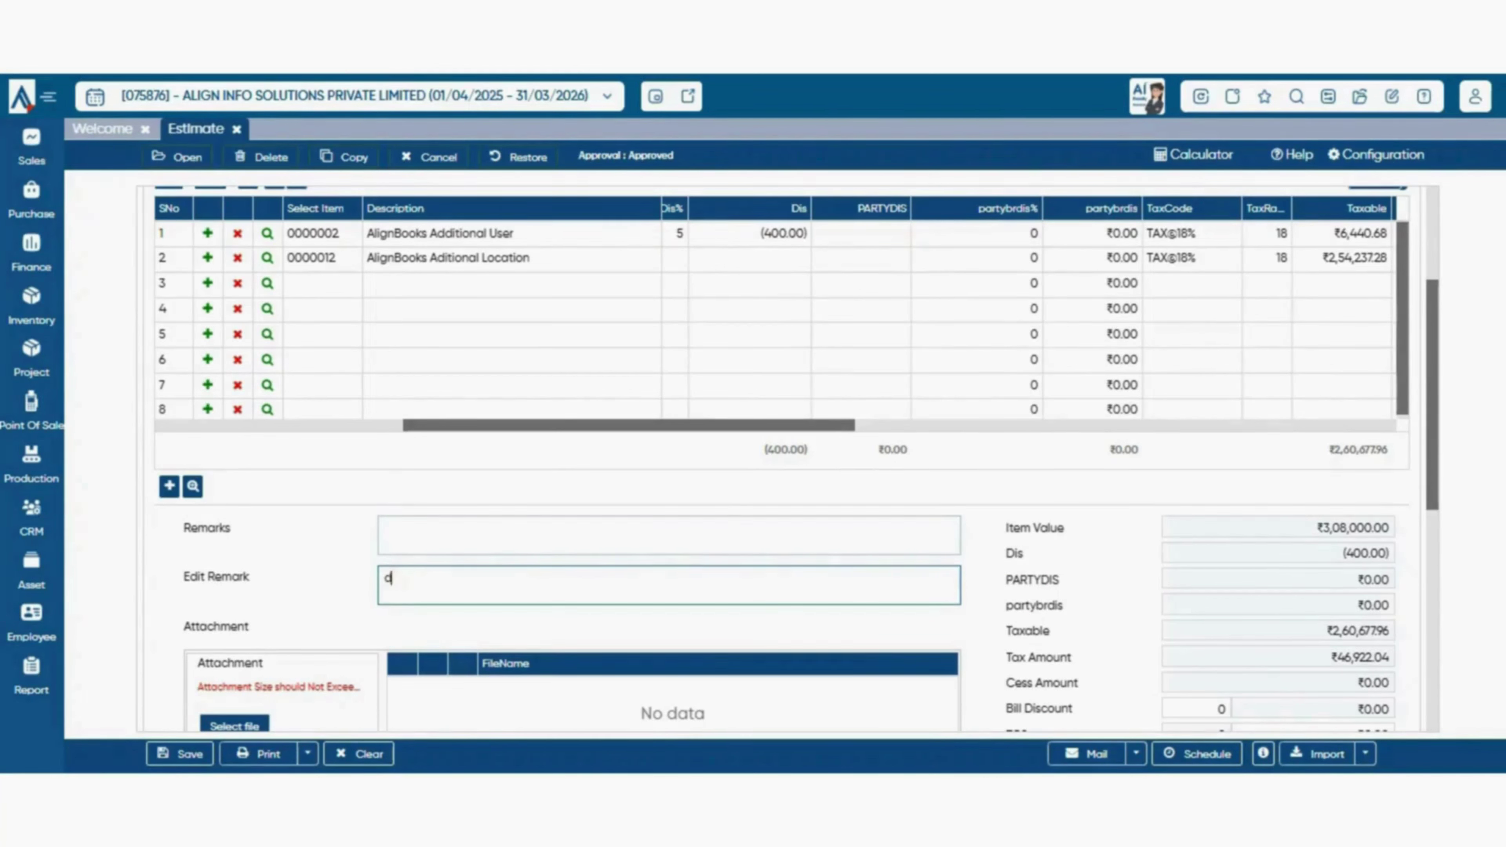
type("uplicate estimate")
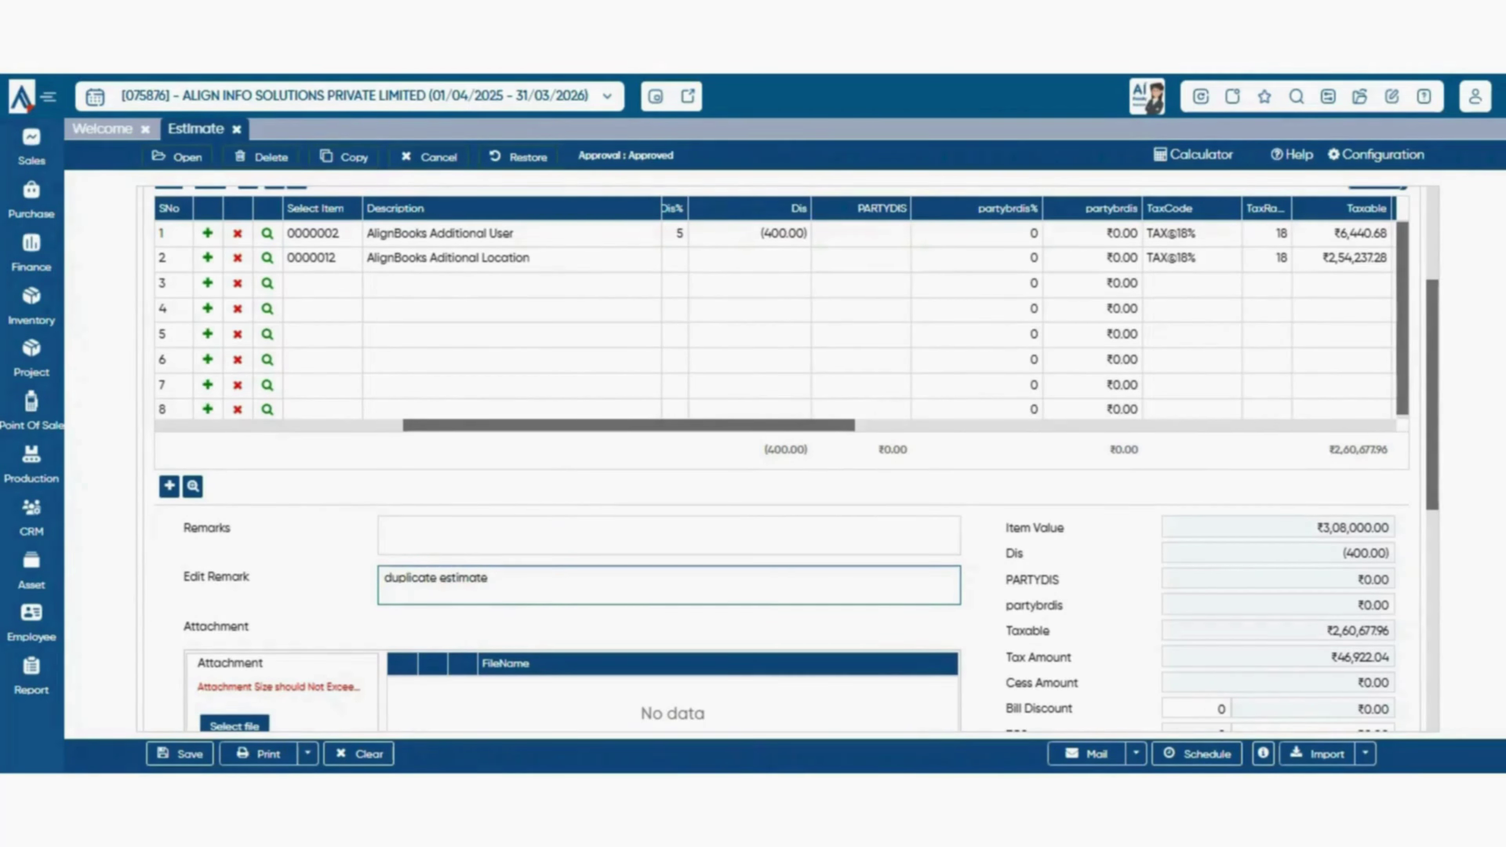
left_click(179, 753)
left_click(262, 156)
left_click(702, 452)
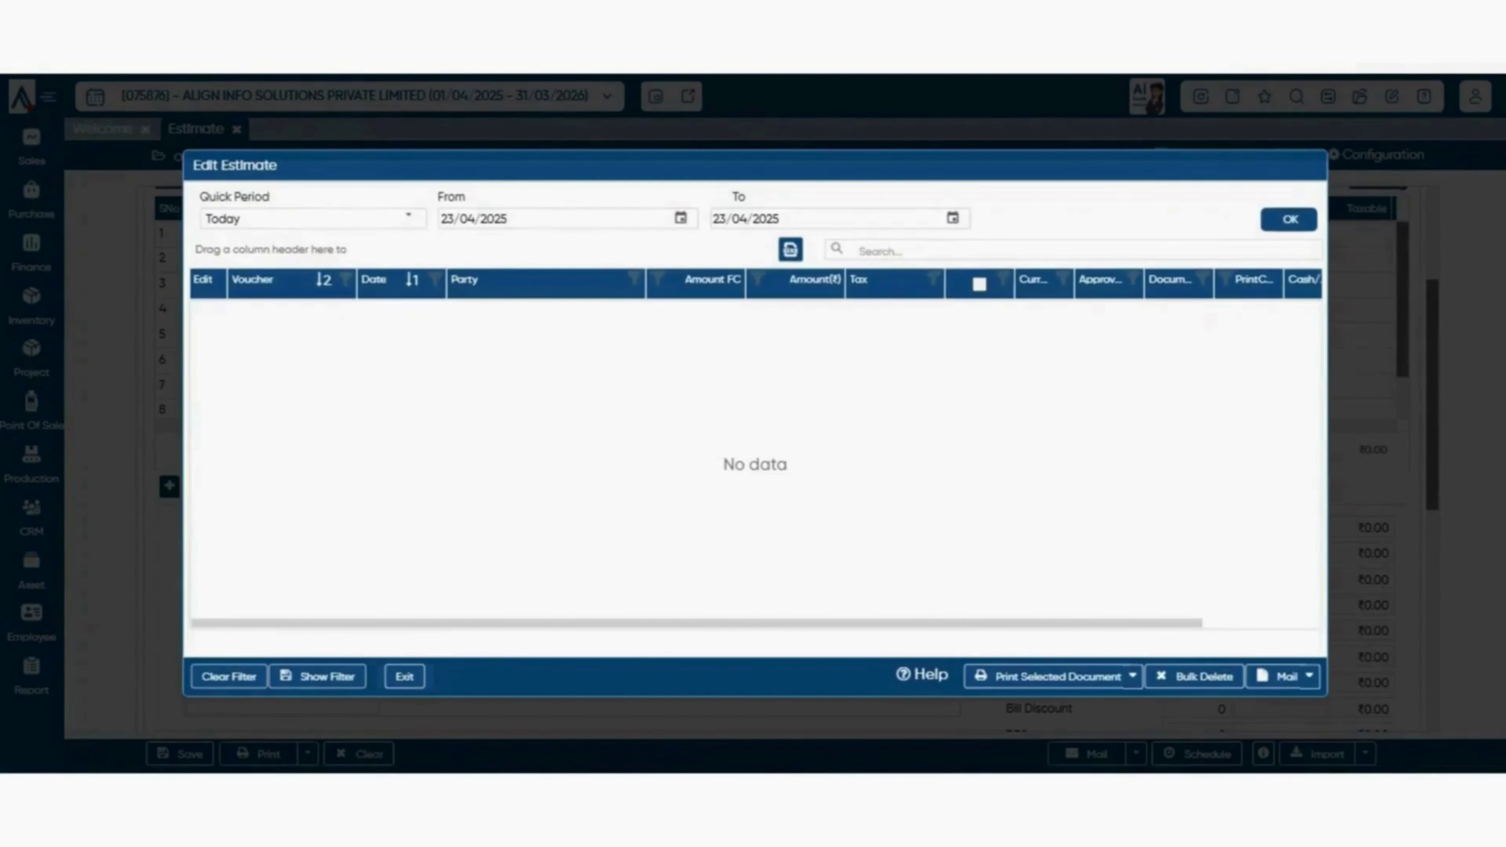
- Exit the Edit Estimate list and dismiss the discard prompt, leaving a blank Estimate
left_click(405, 677)
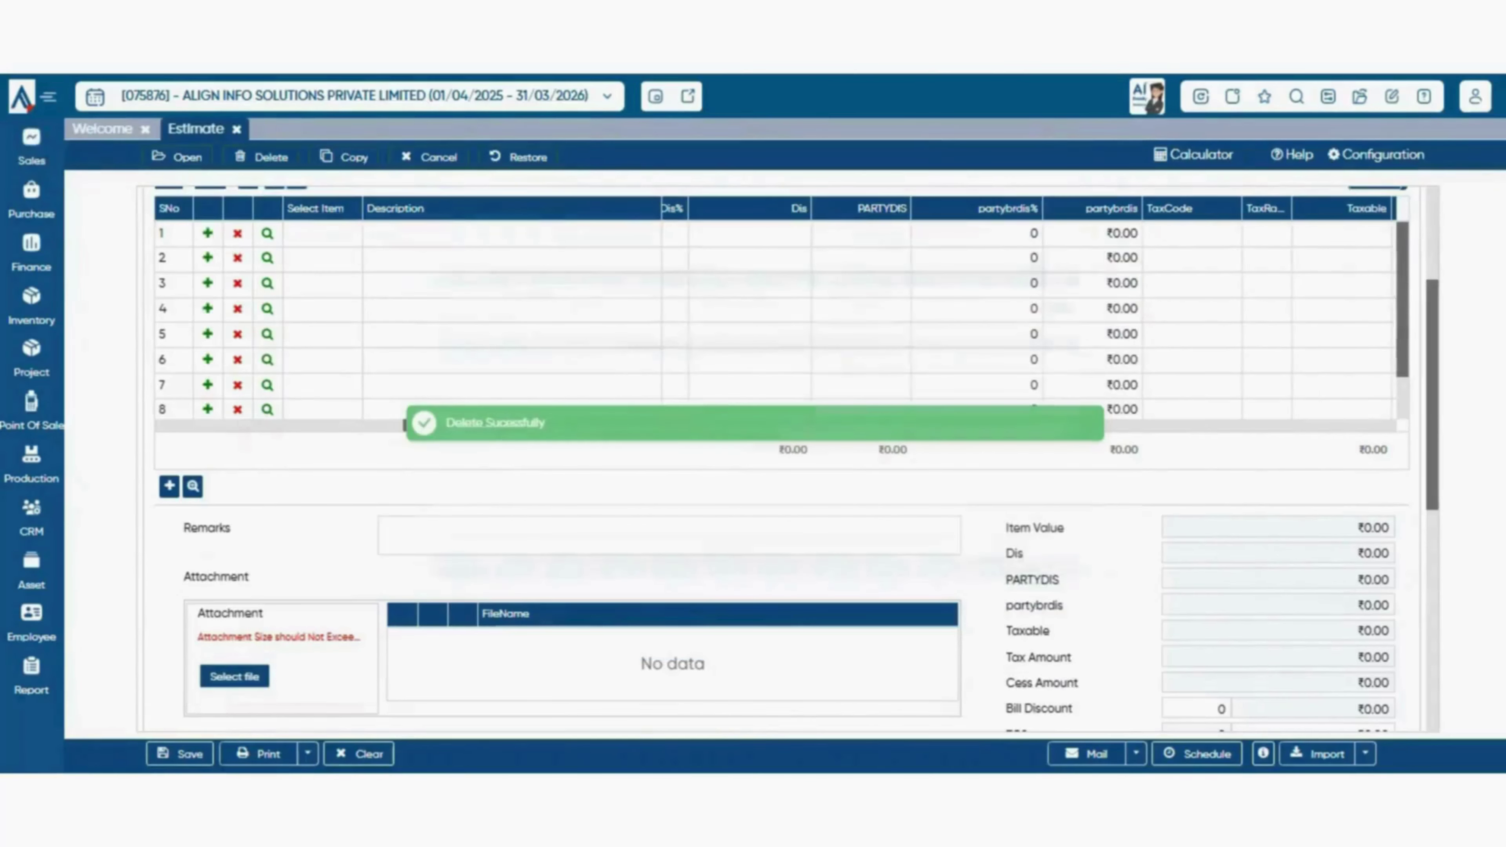
key("Escape")
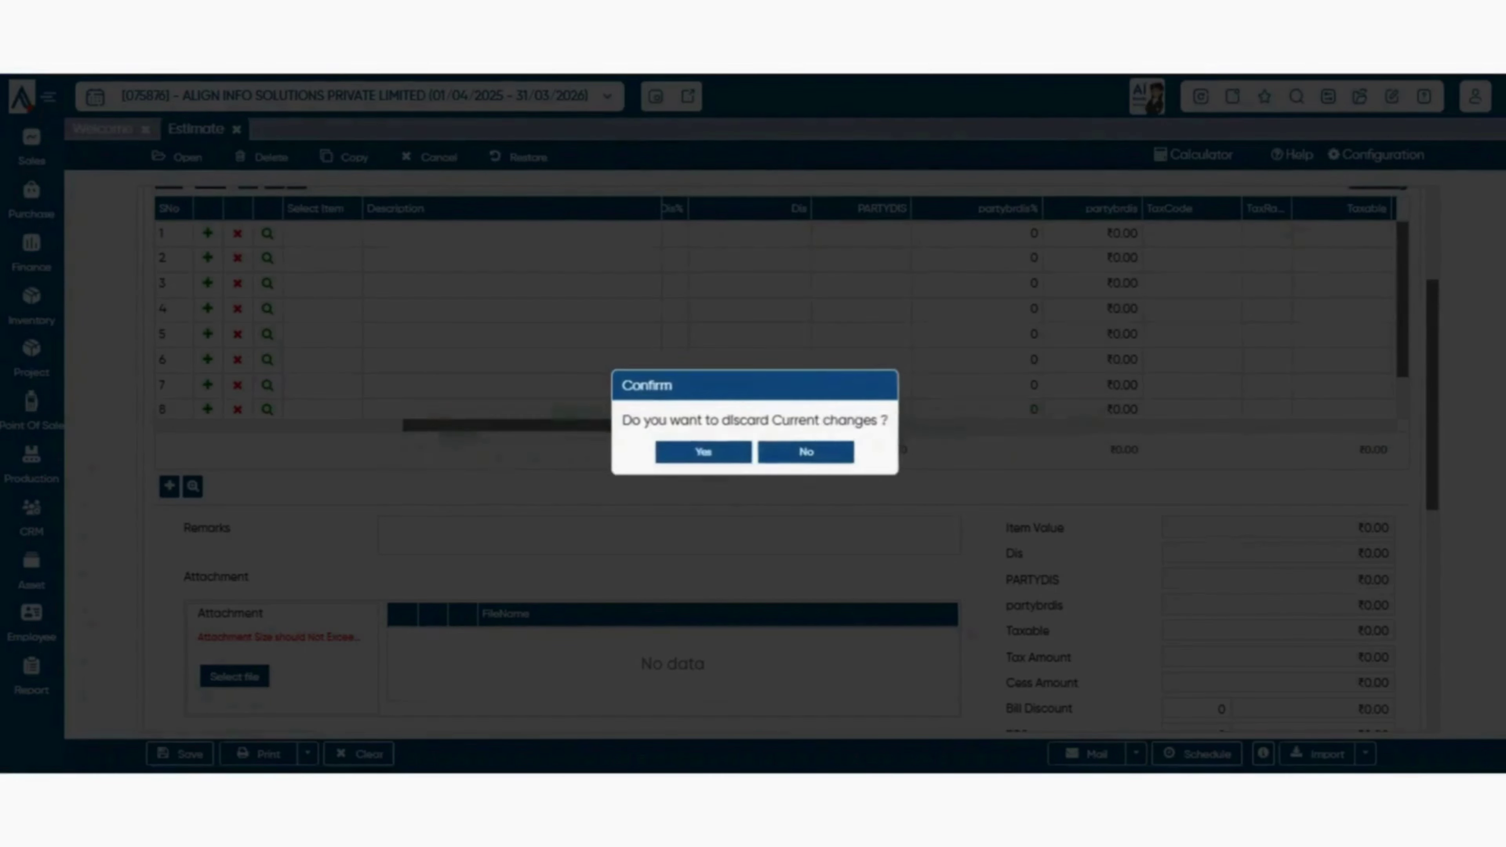
left_click(807, 452)
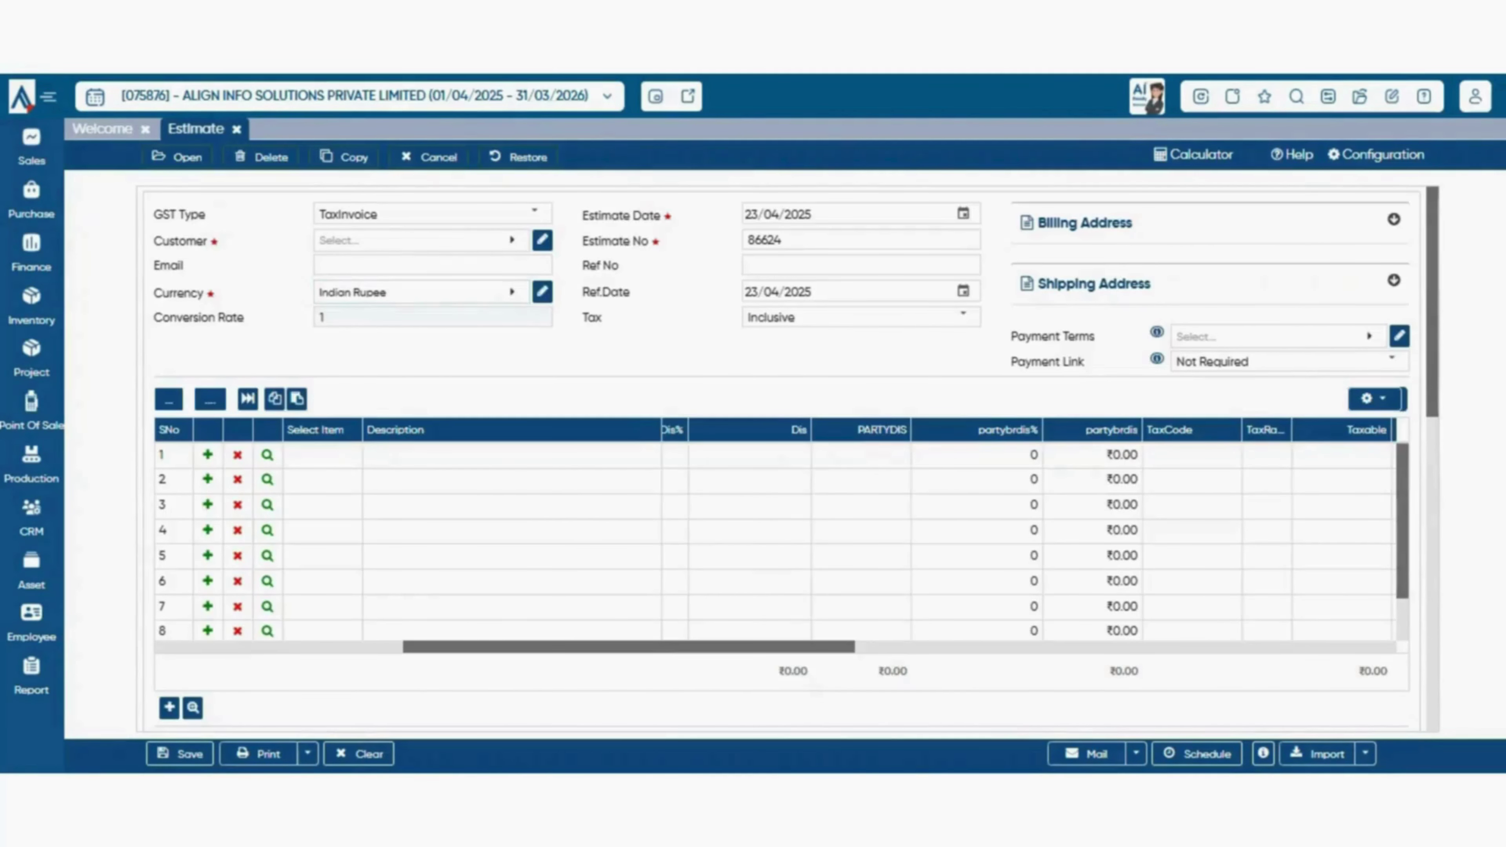
- Filter the copy list to CurrentMonth and copy voucher 86620/25-26's Ultima line into the estimate
left_click(344, 157)
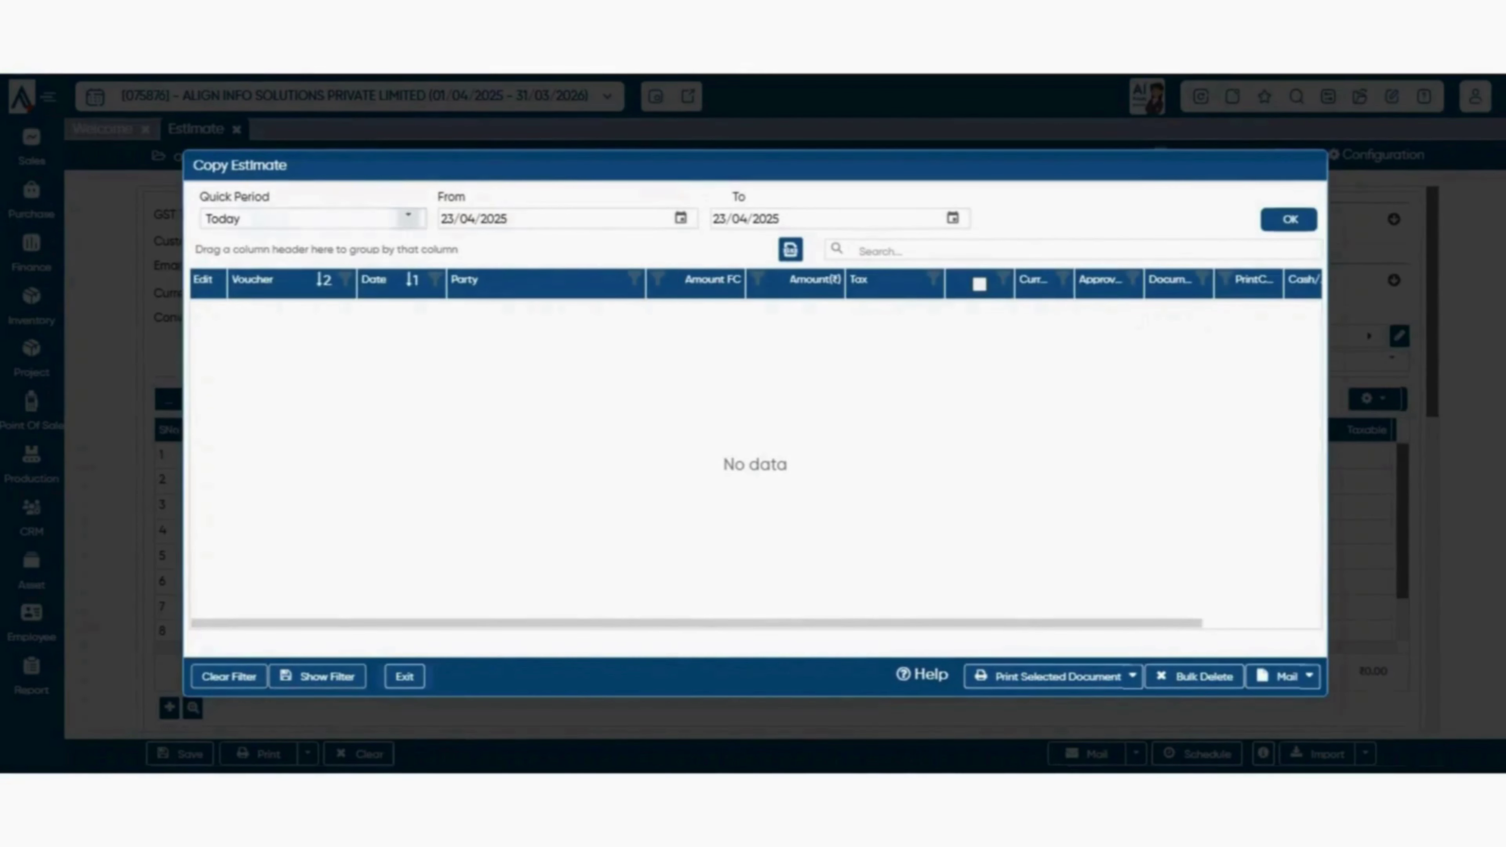
left_click(408, 219)
left_click(308, 274)
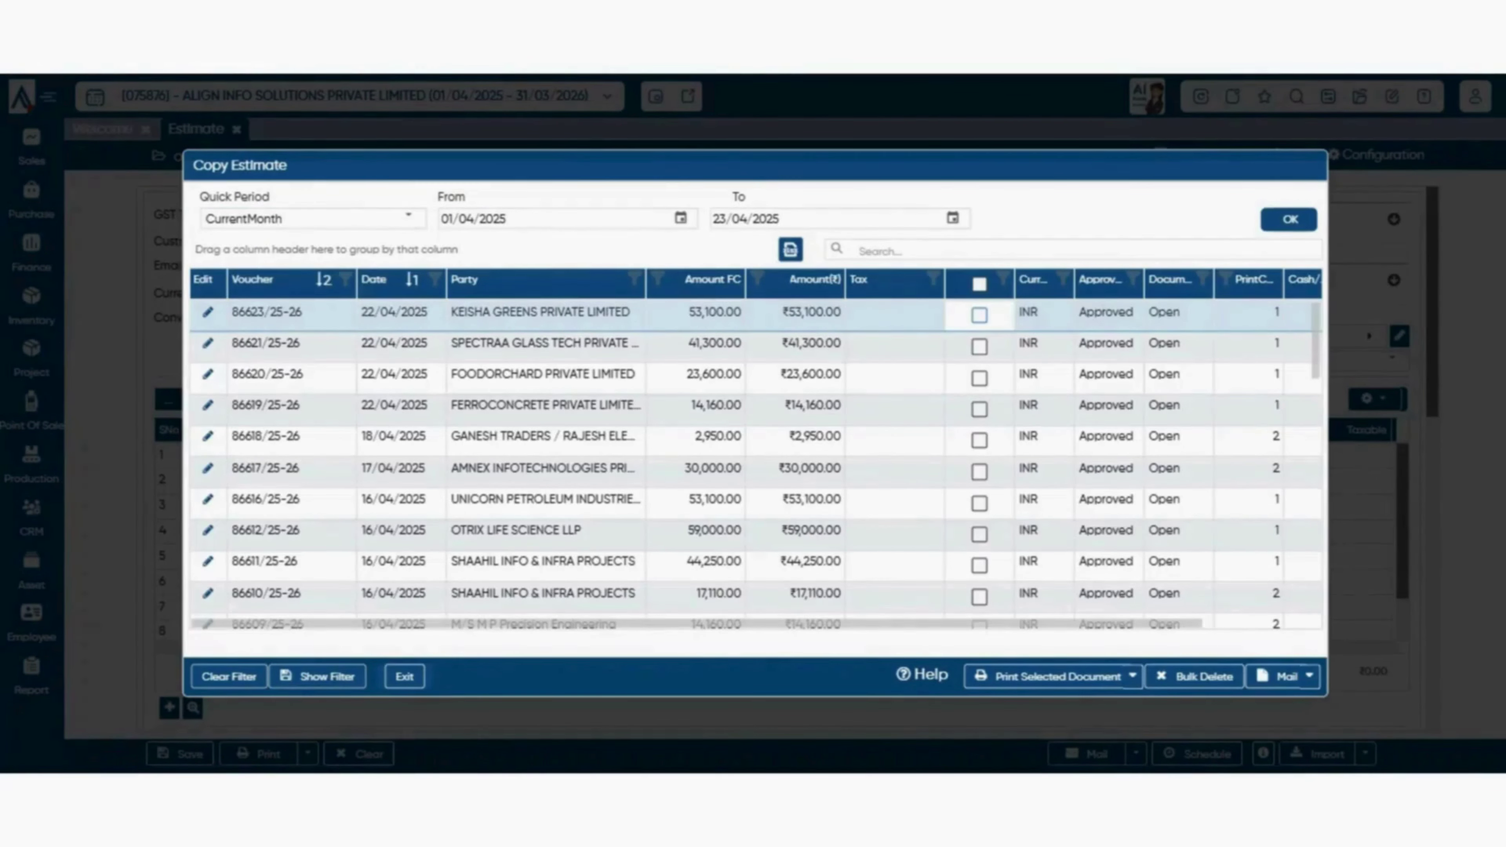
scroll(756, 464, "down", 5)
scroll(757, 465, "up", 5)
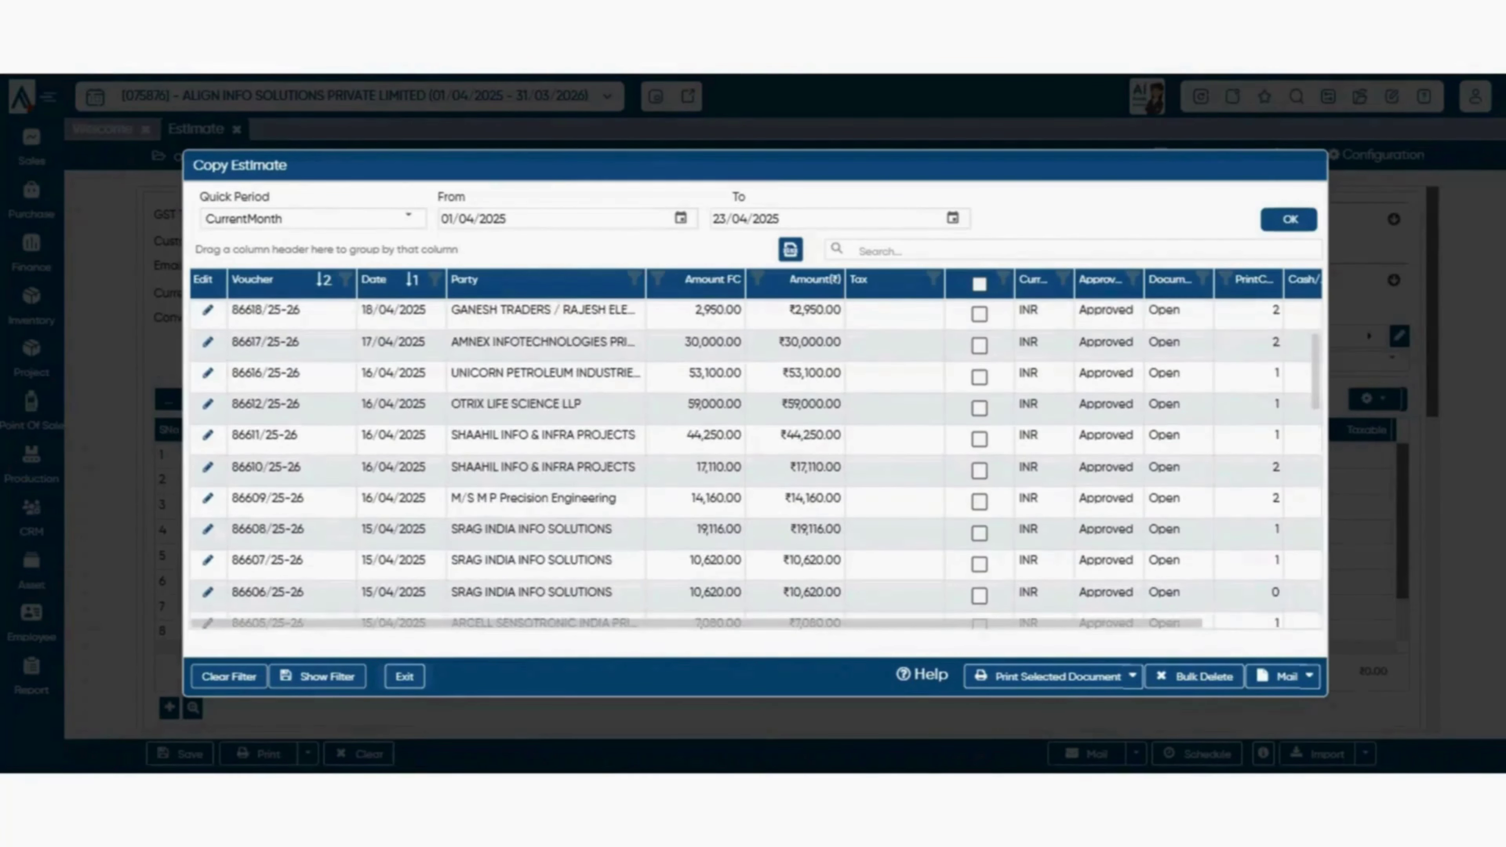
scroll(756, 464, "down", 5)
scroll(756, 464, "up", 5)
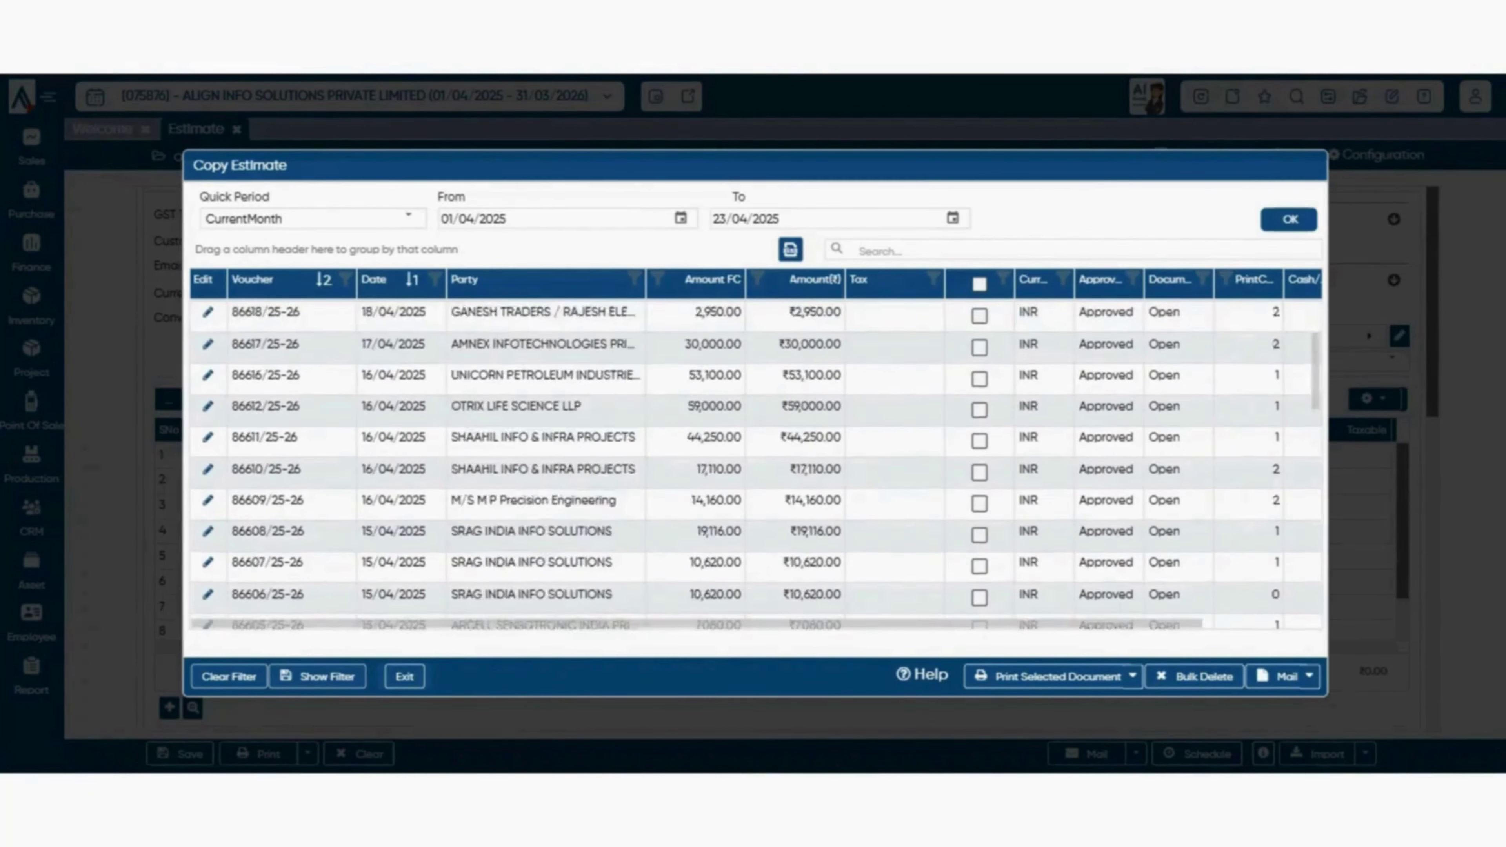
scroll(757, 465, "down", 5)
scroll(757, 464, "up", 5)
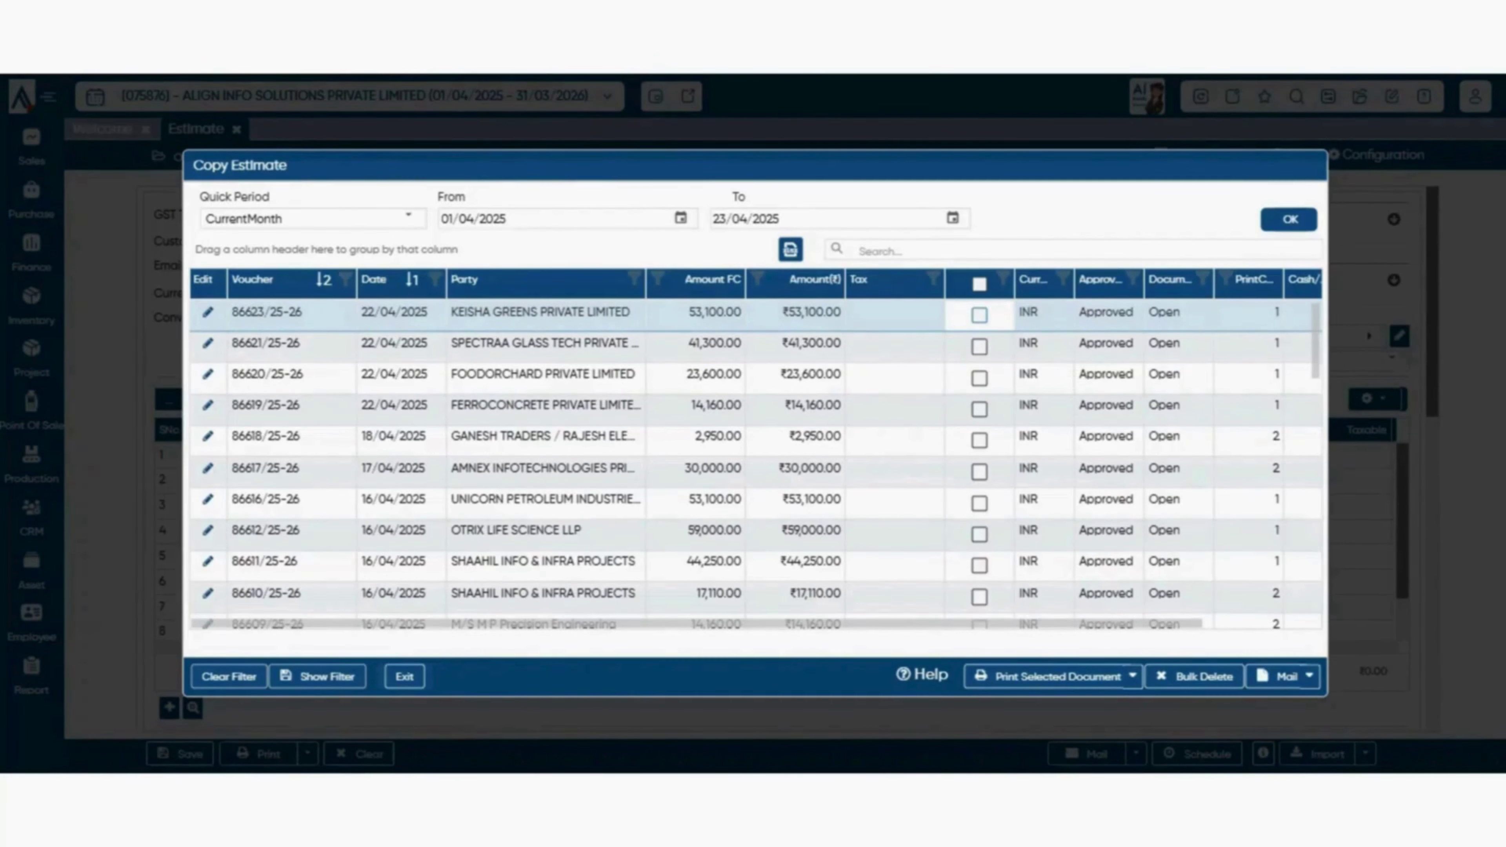
double_click(504, 375)
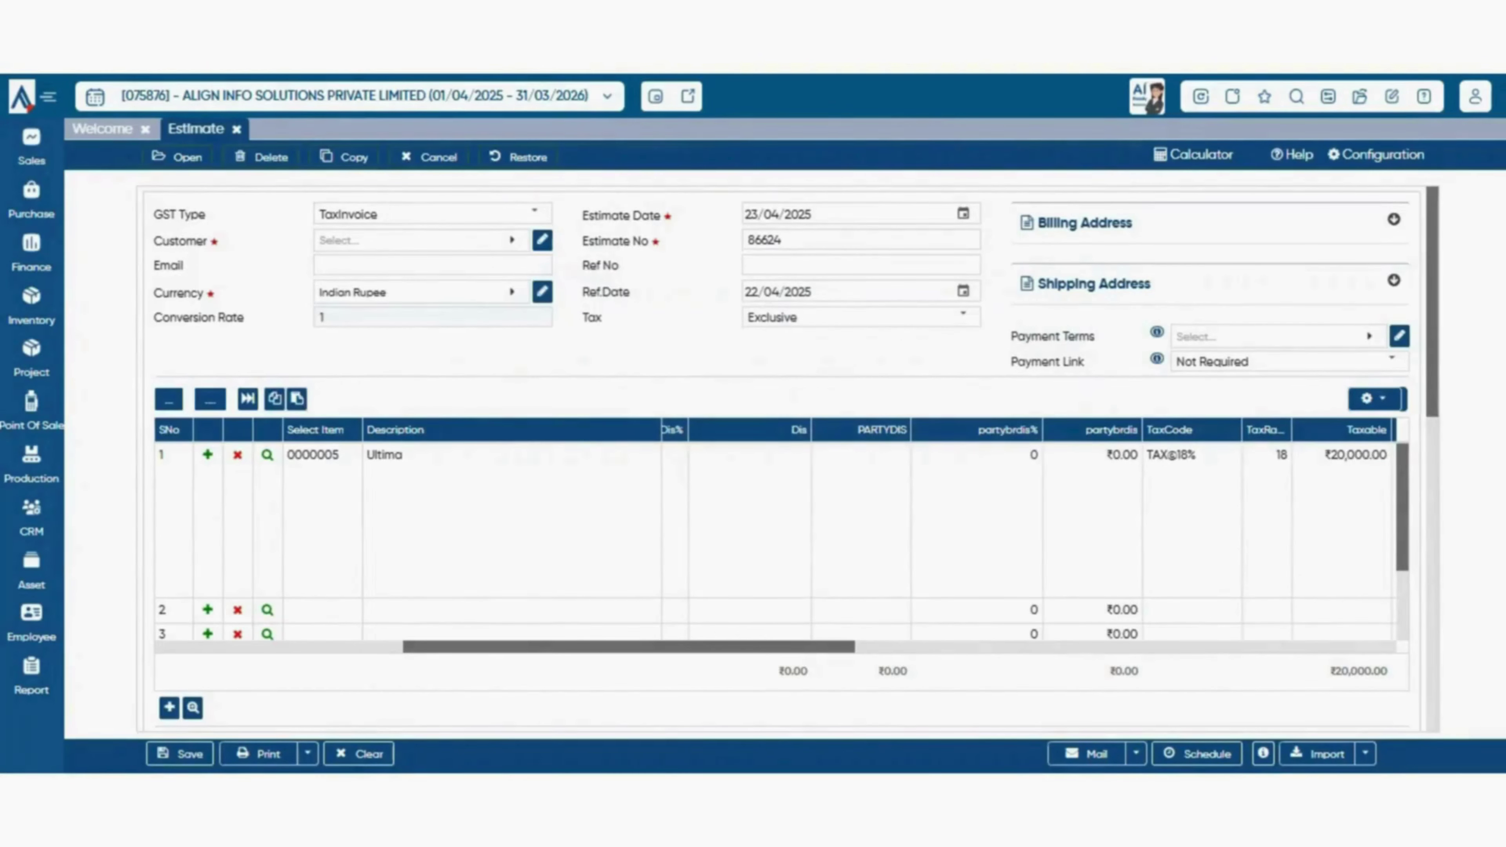
scroll(771, 451, "down", 3)
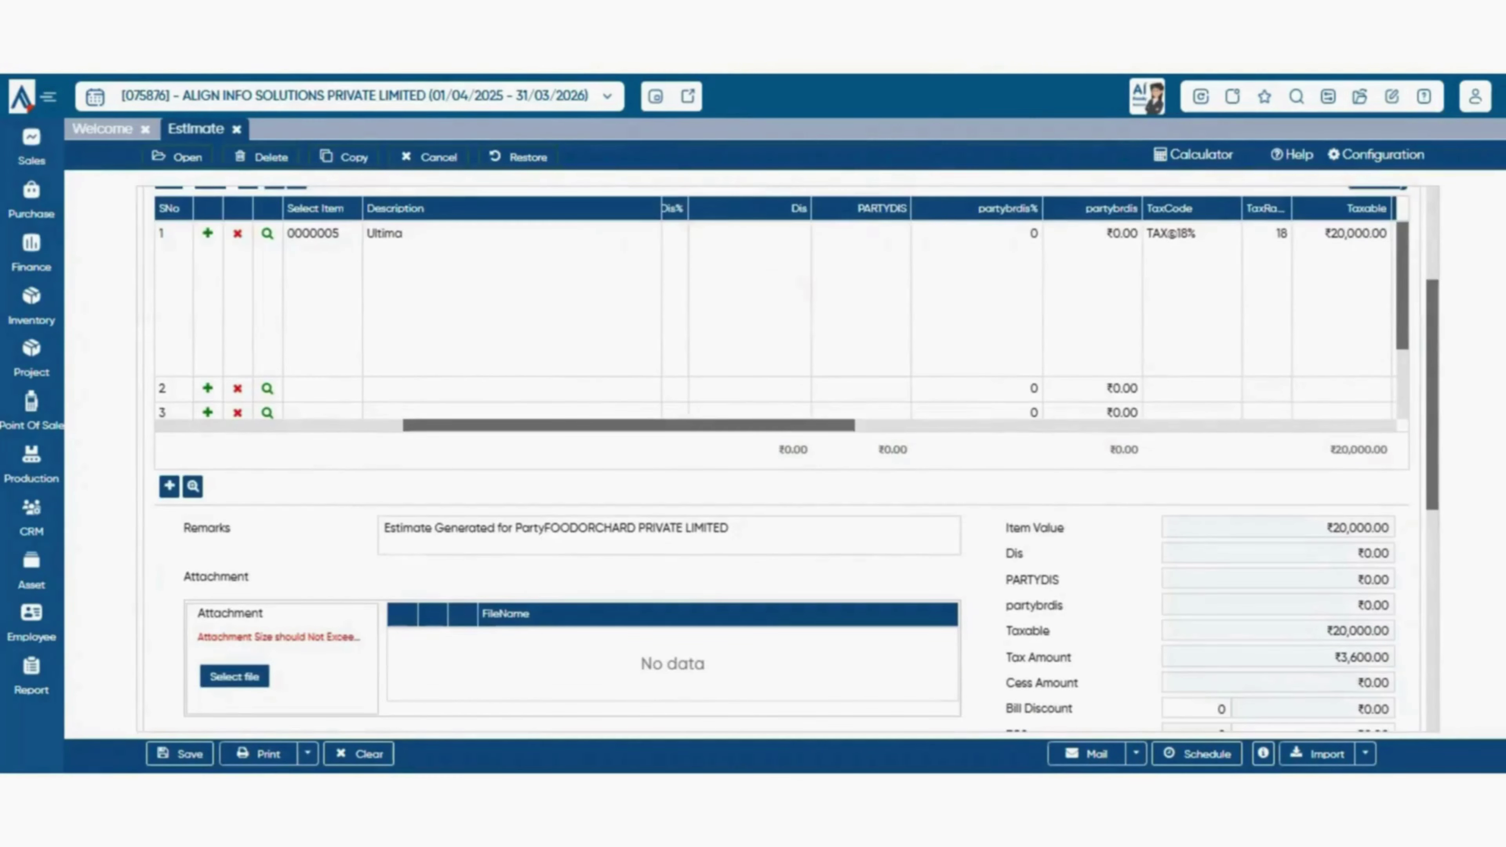
scroll(771, 451, "up", 3)
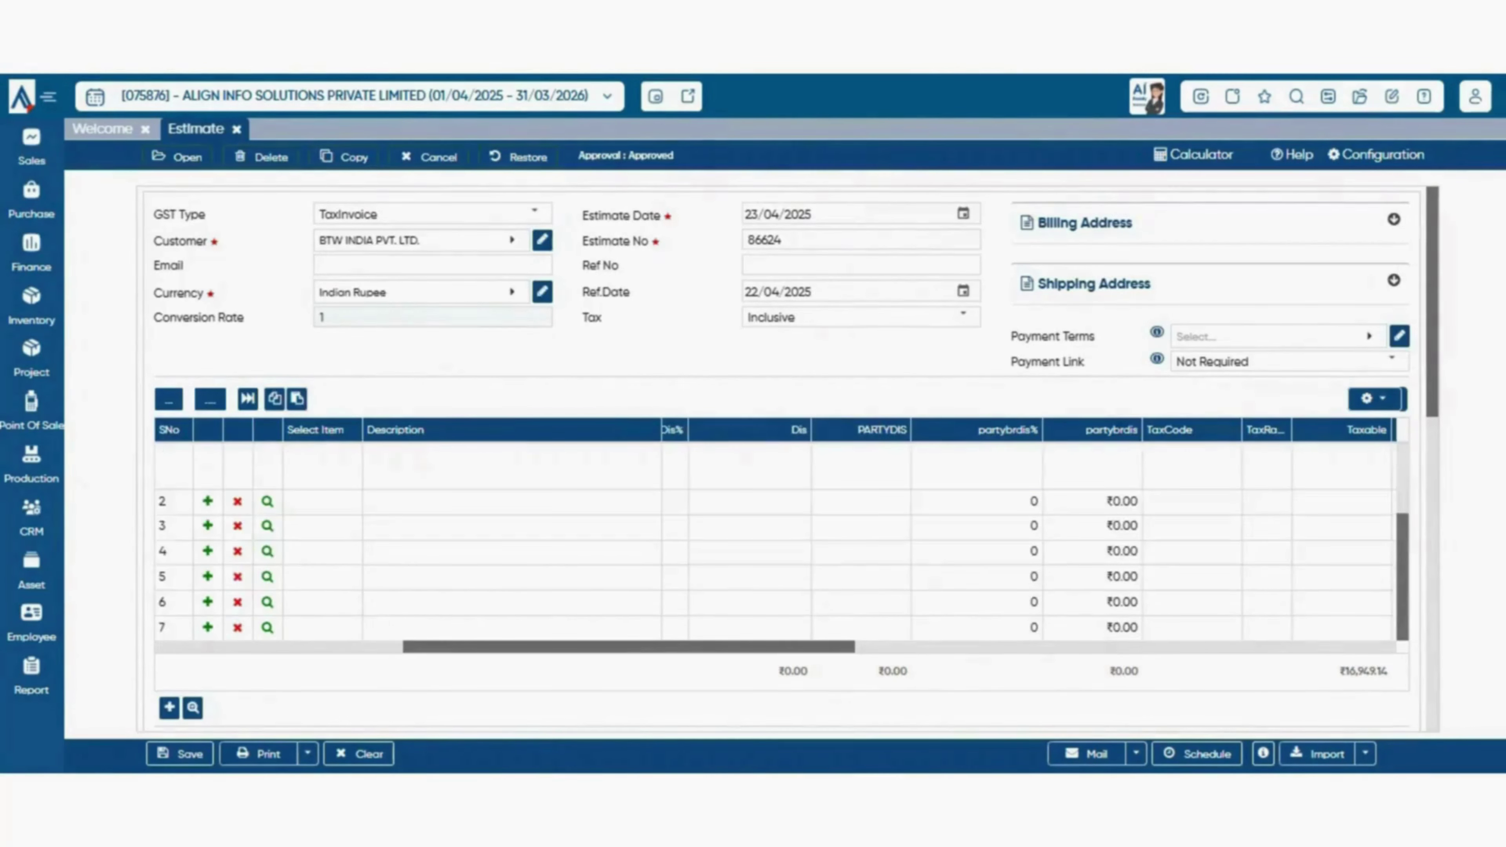
- Cancel estimate 86624 for BTW INDIA PVT. LTD. with edit remark 'qef', confirming the cancellation
scroll(771, 459, "down", 3)
left_click(669, 474)
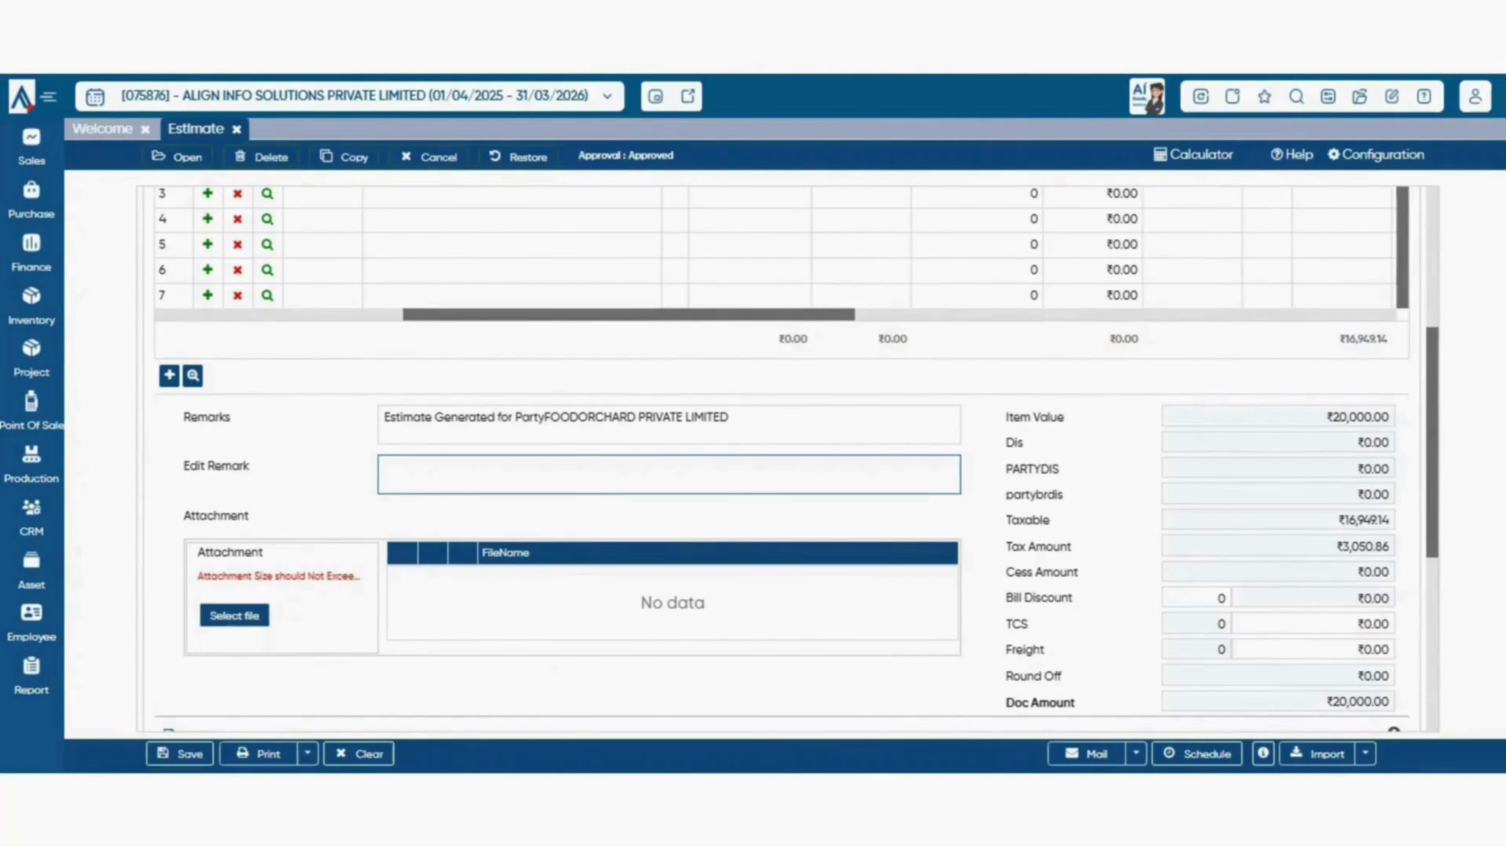
left_click(429, 156)
left_click(755, 451)
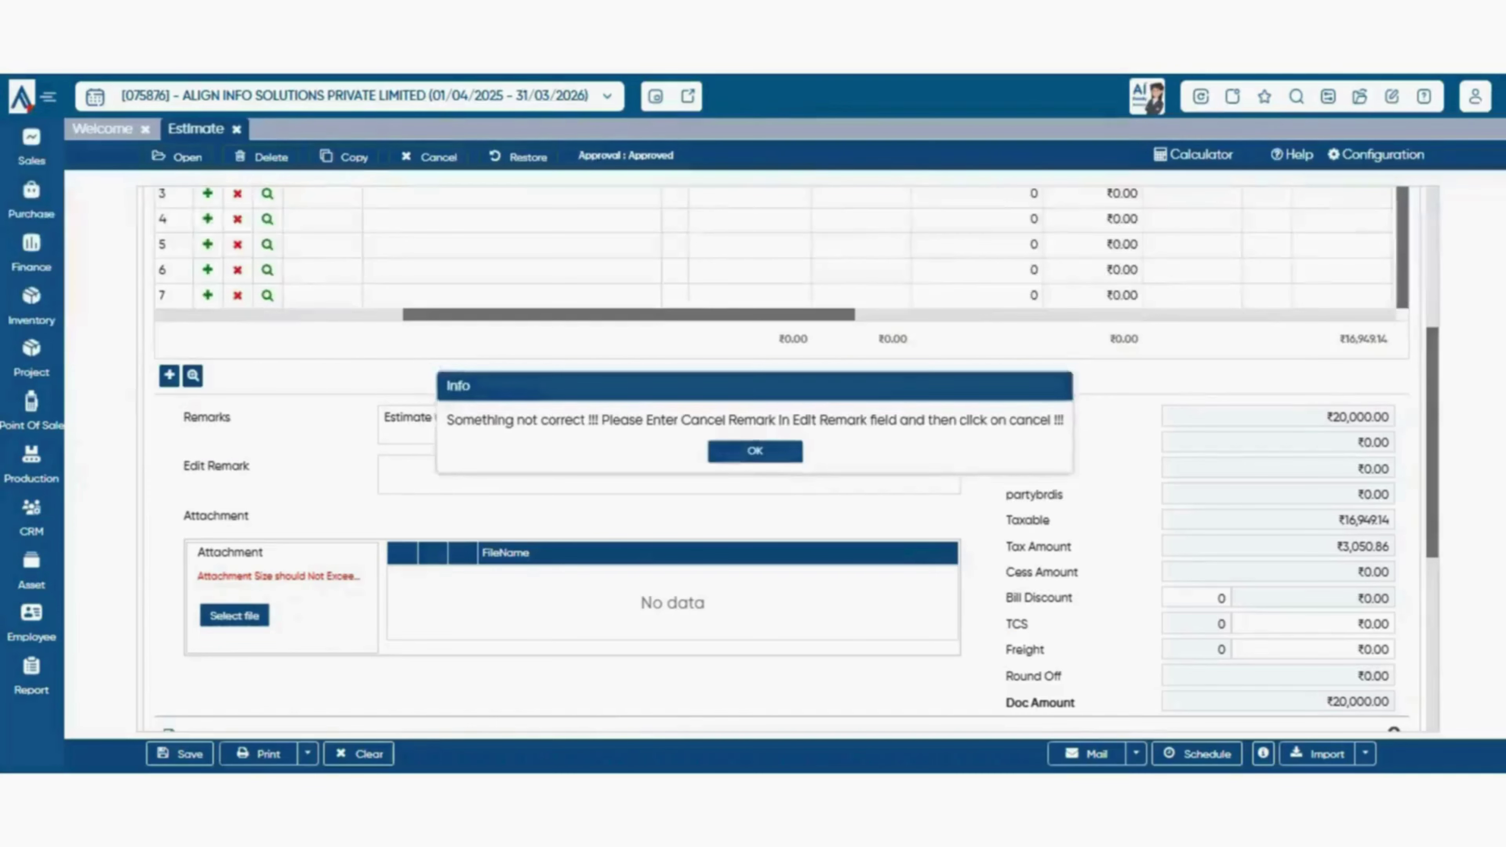
left_click(753, 475)
type("qef")
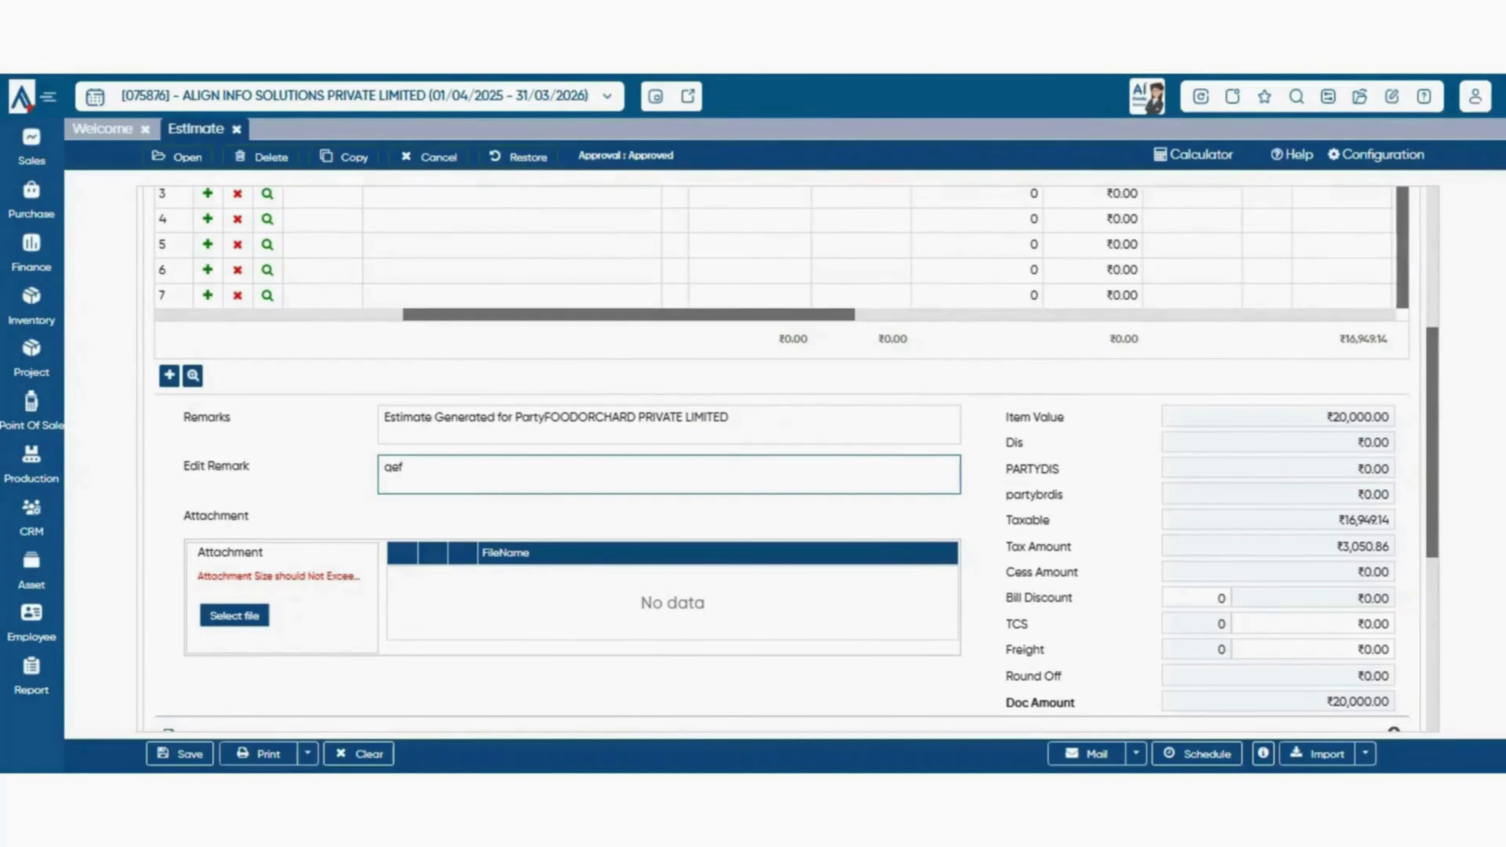
left_click(430, 157)
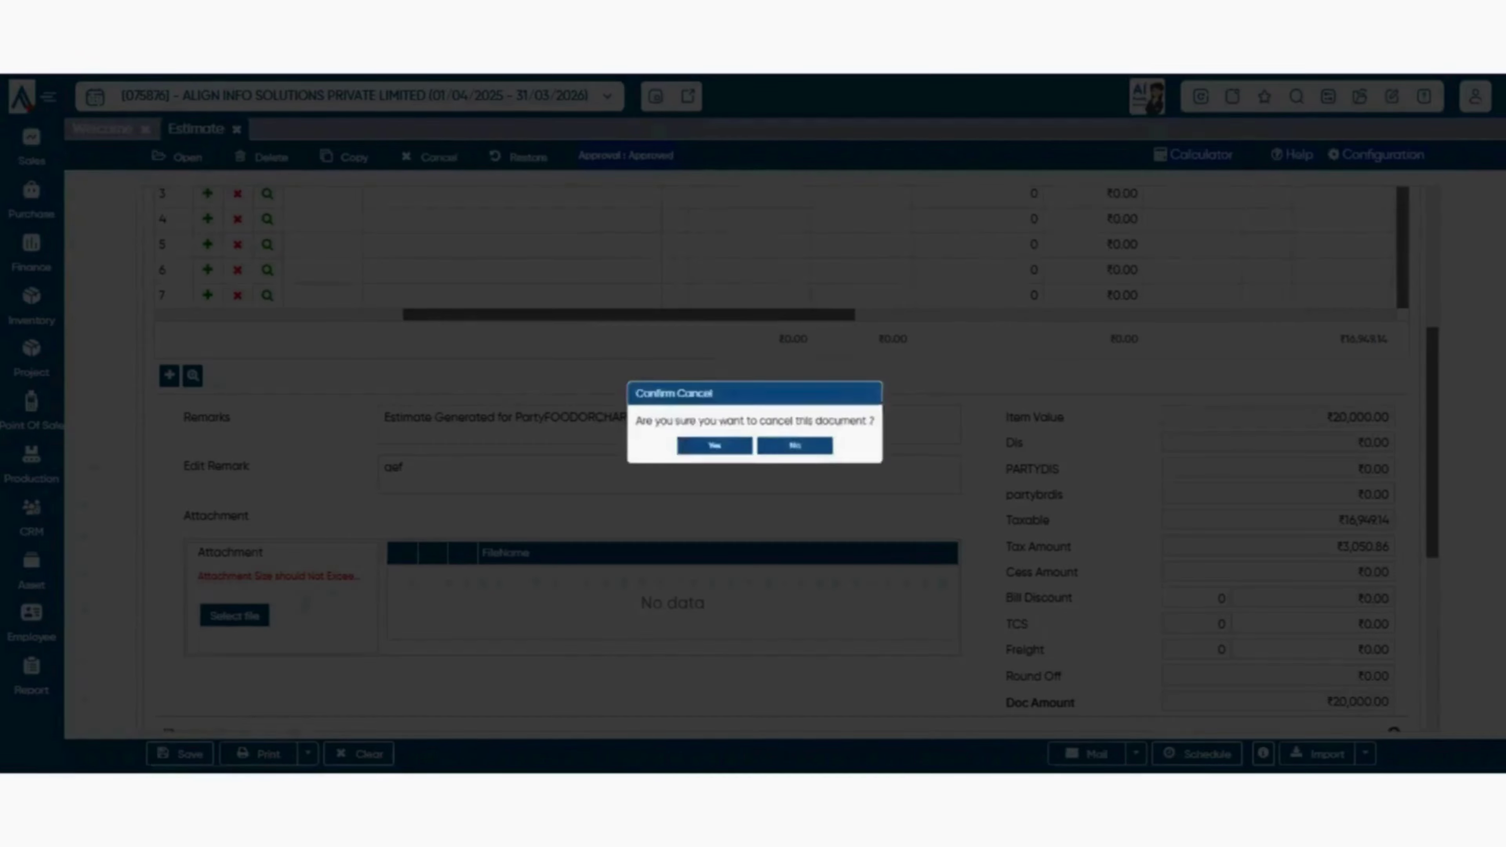
left_click(715, 446)
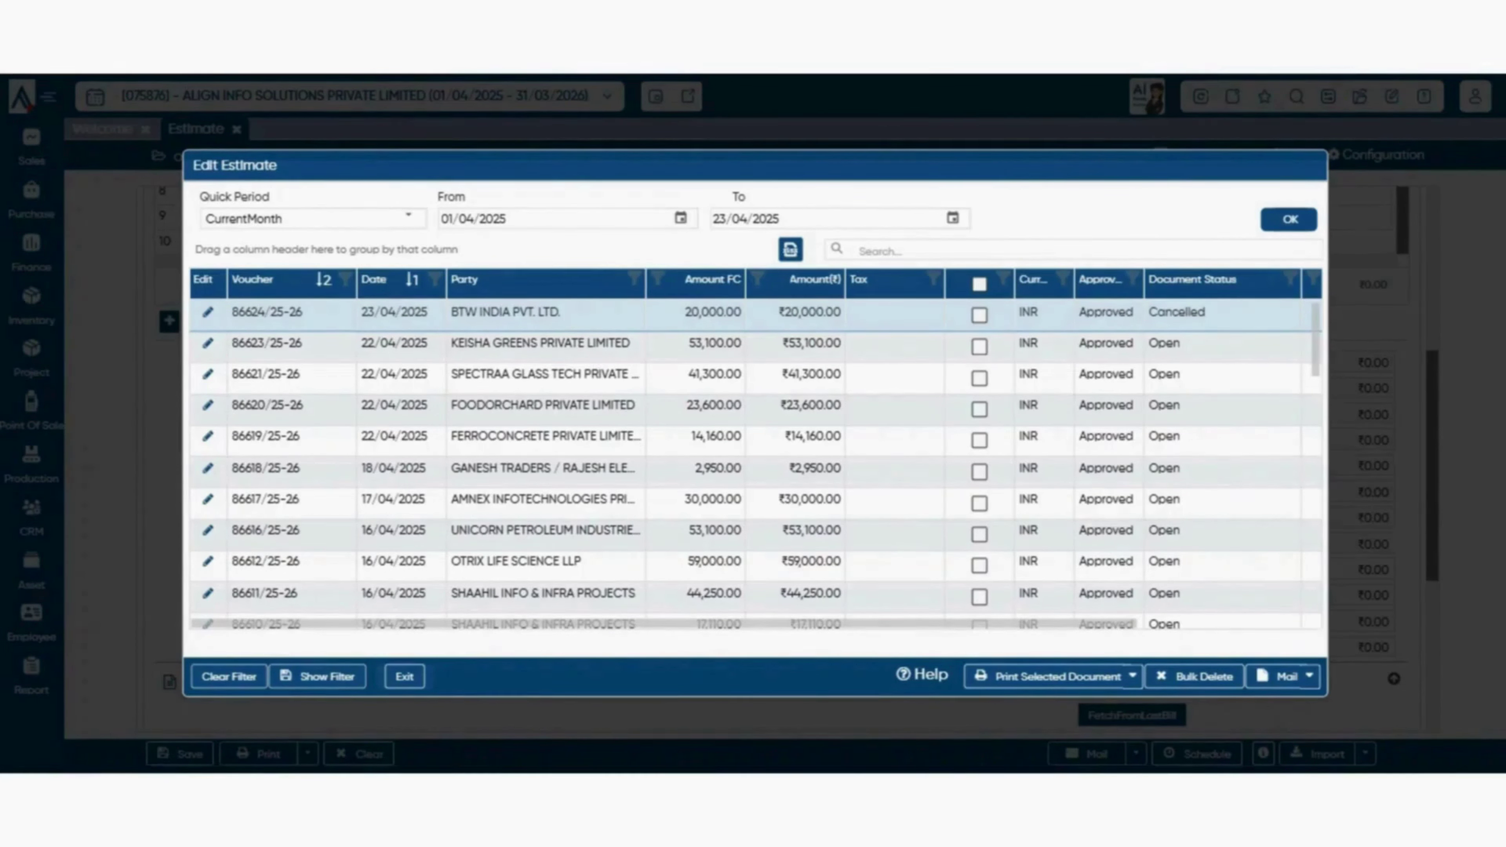
- Open cancelled estimate 86624/25-26 and restore it with edit remark 'dfg', confirming the restore
double_click(546, 312)
scroll(628, 225, "up", 3)
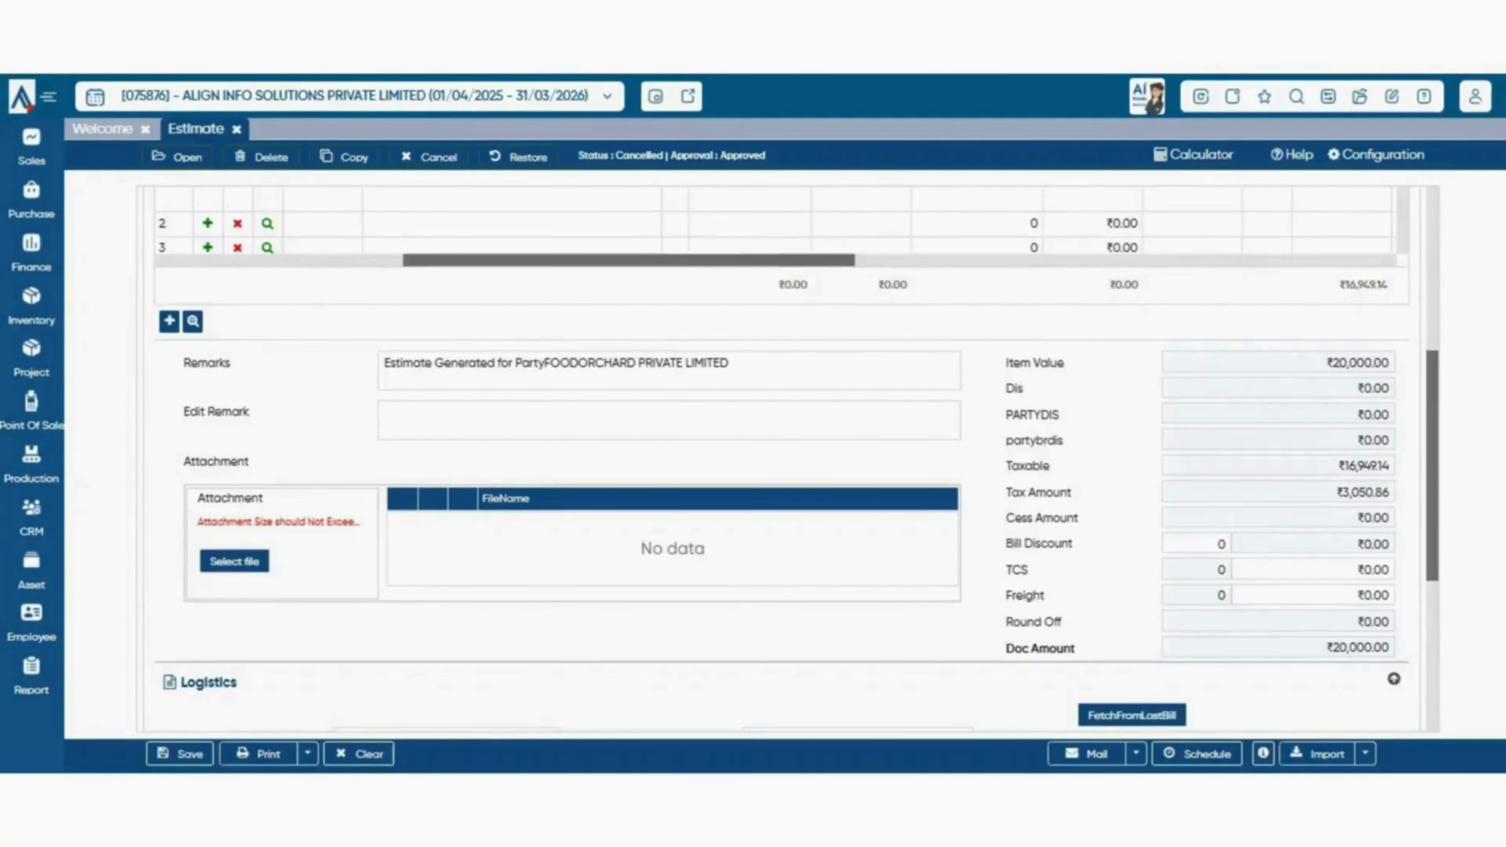
scroll(789, 459, "up", 5)
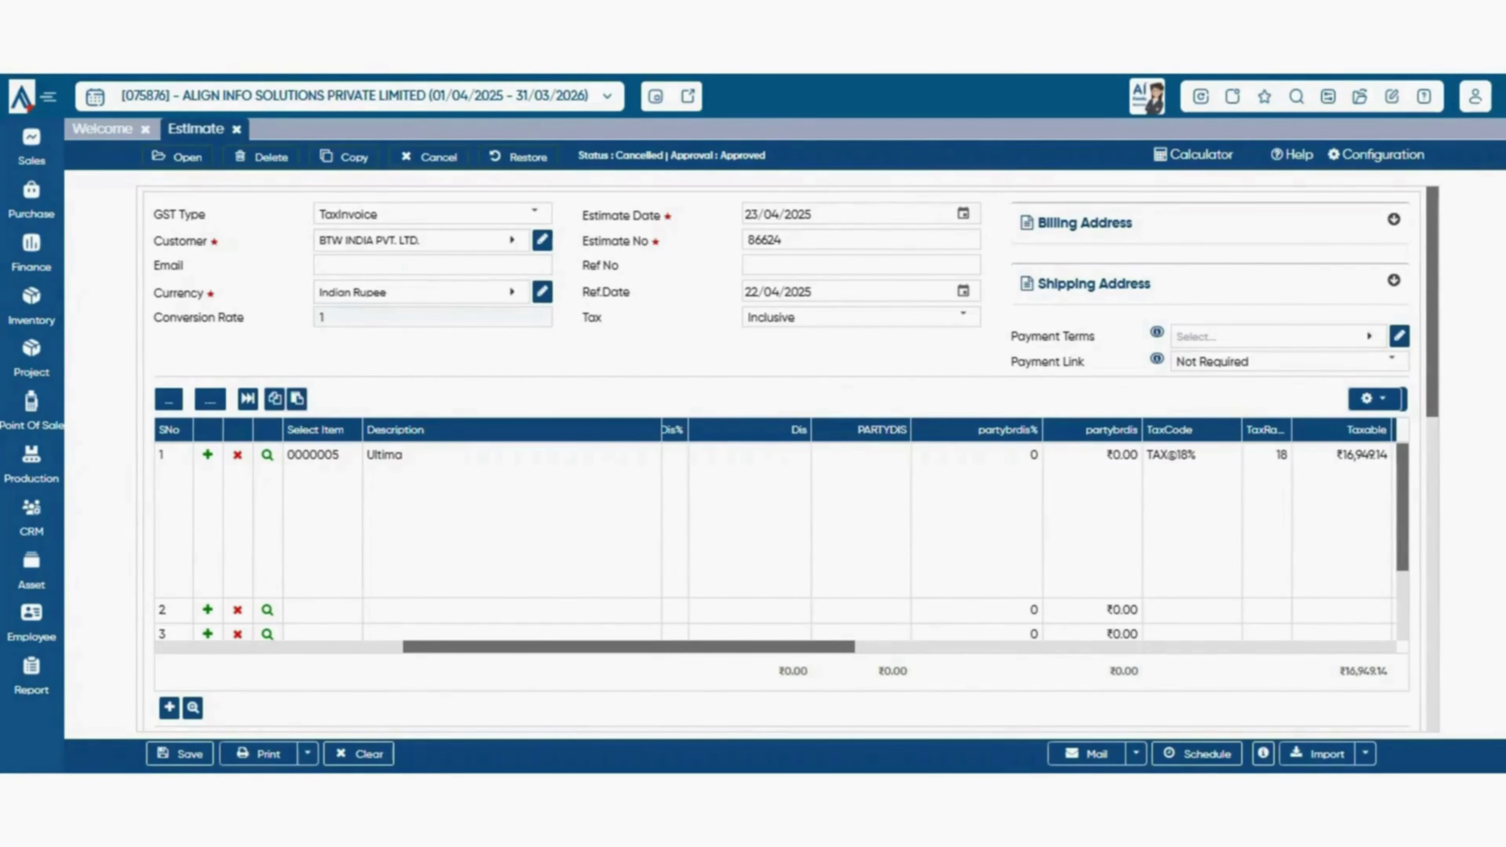
left_click(519, 156)
left_click(753, 451)
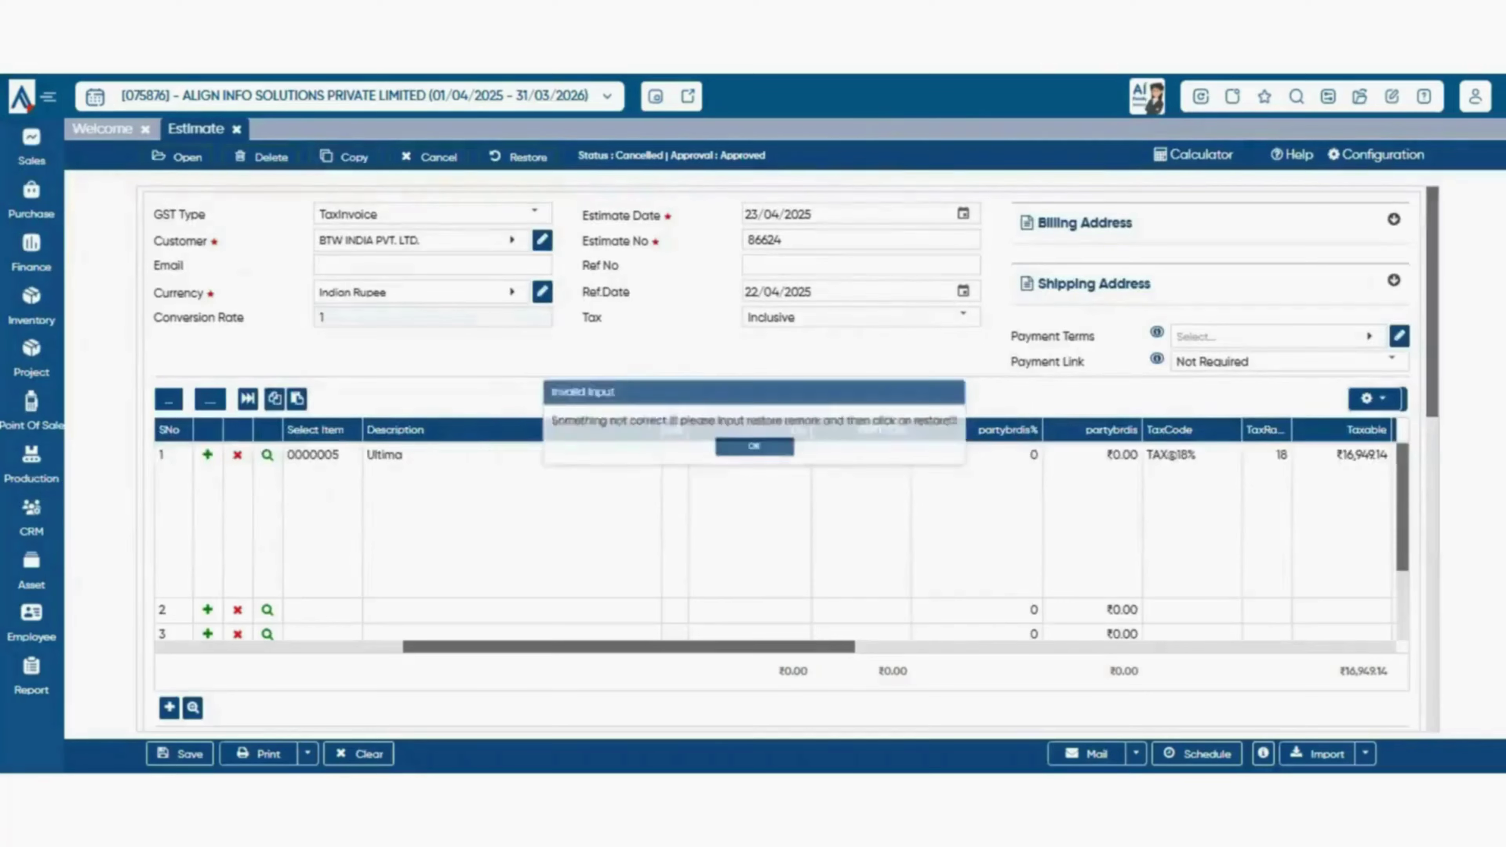
scroll(753, 475, "down", 3)
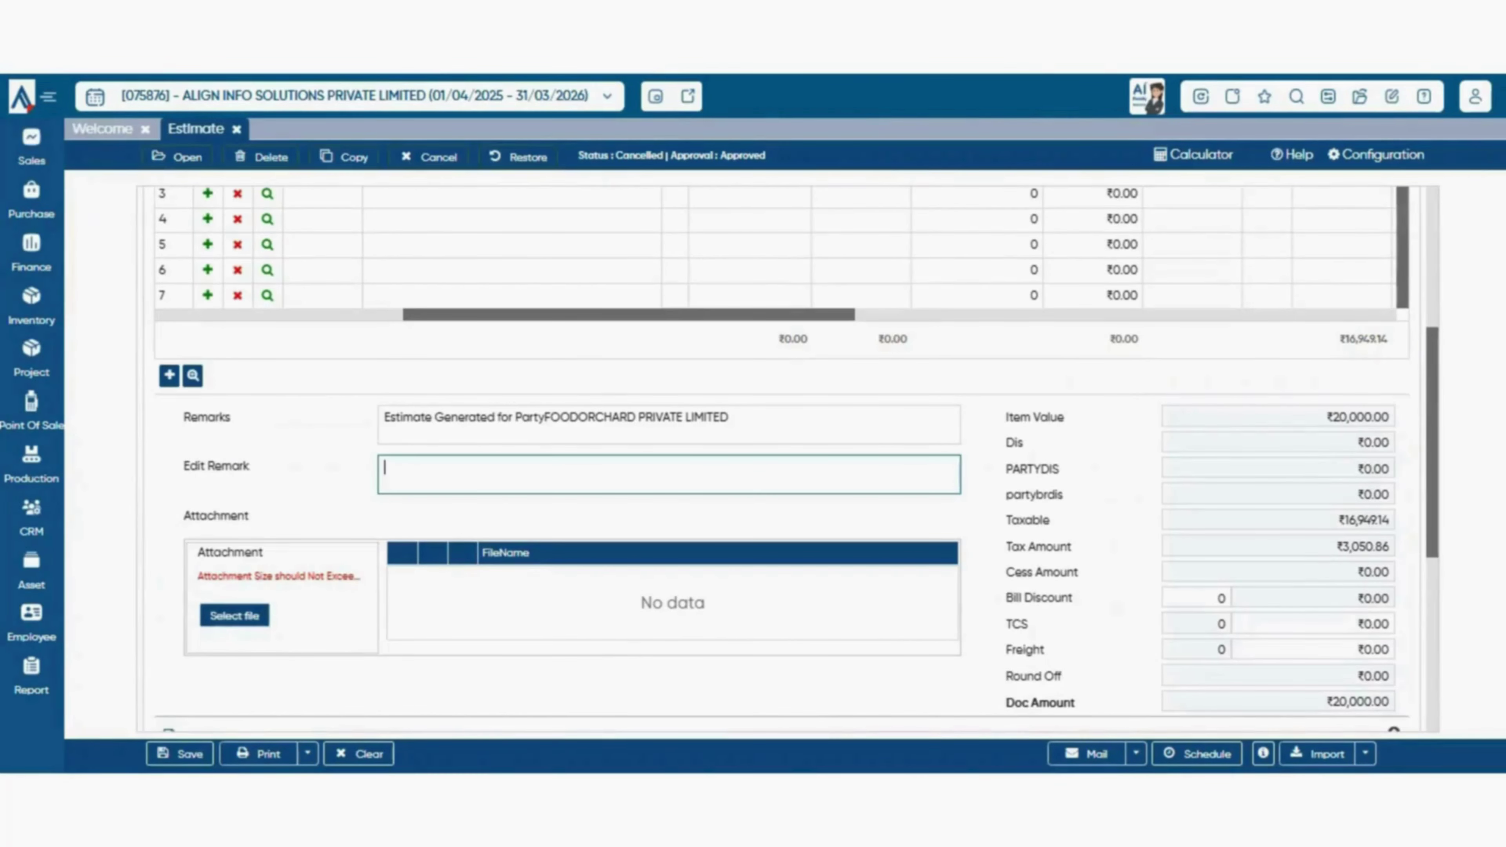
type("dfg")
scroll(753, 474, "up", 5)
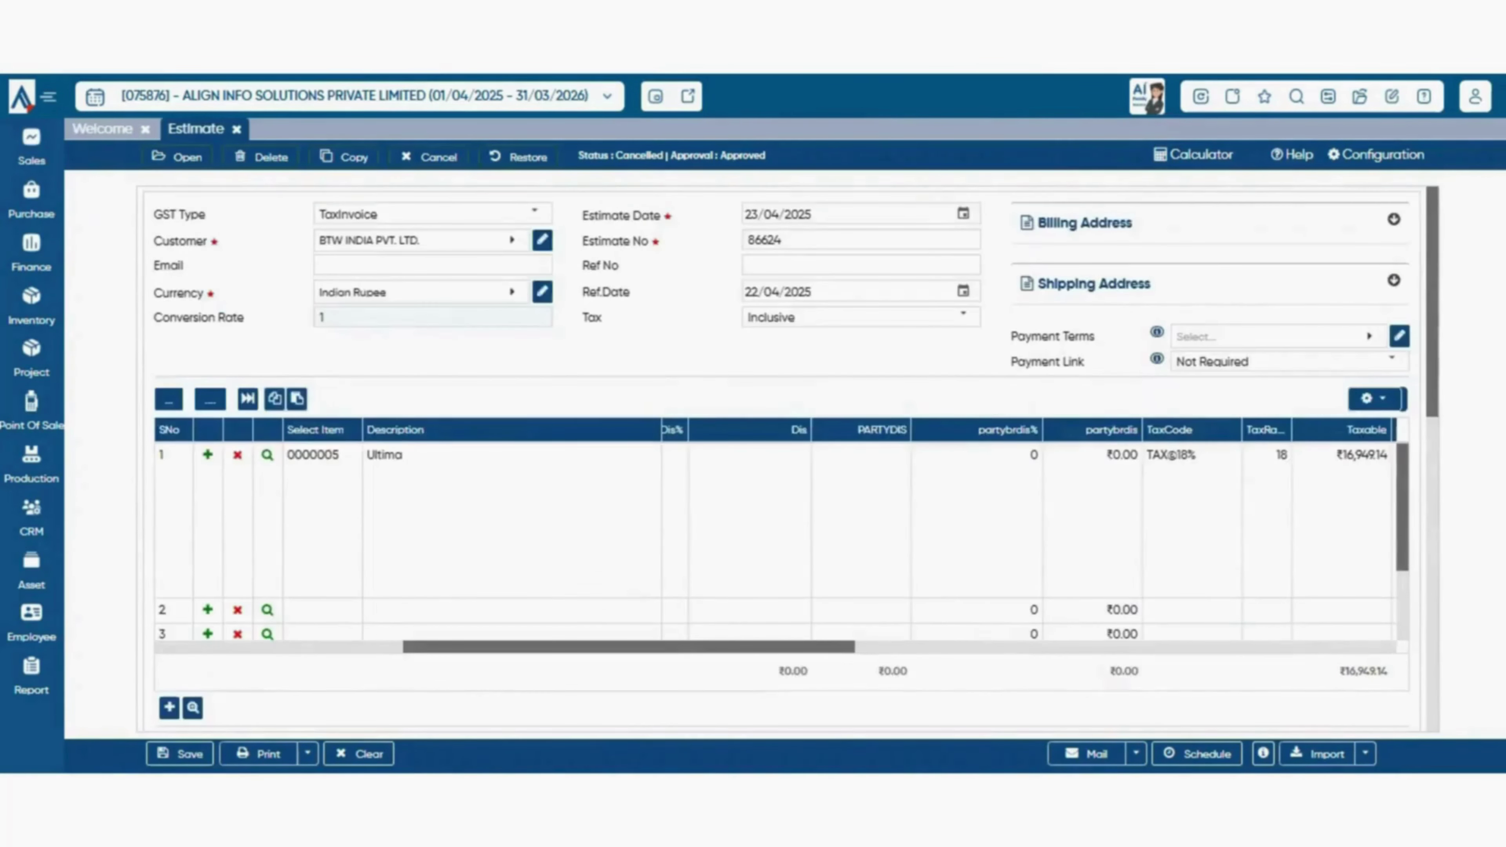
left_click(519, 156)
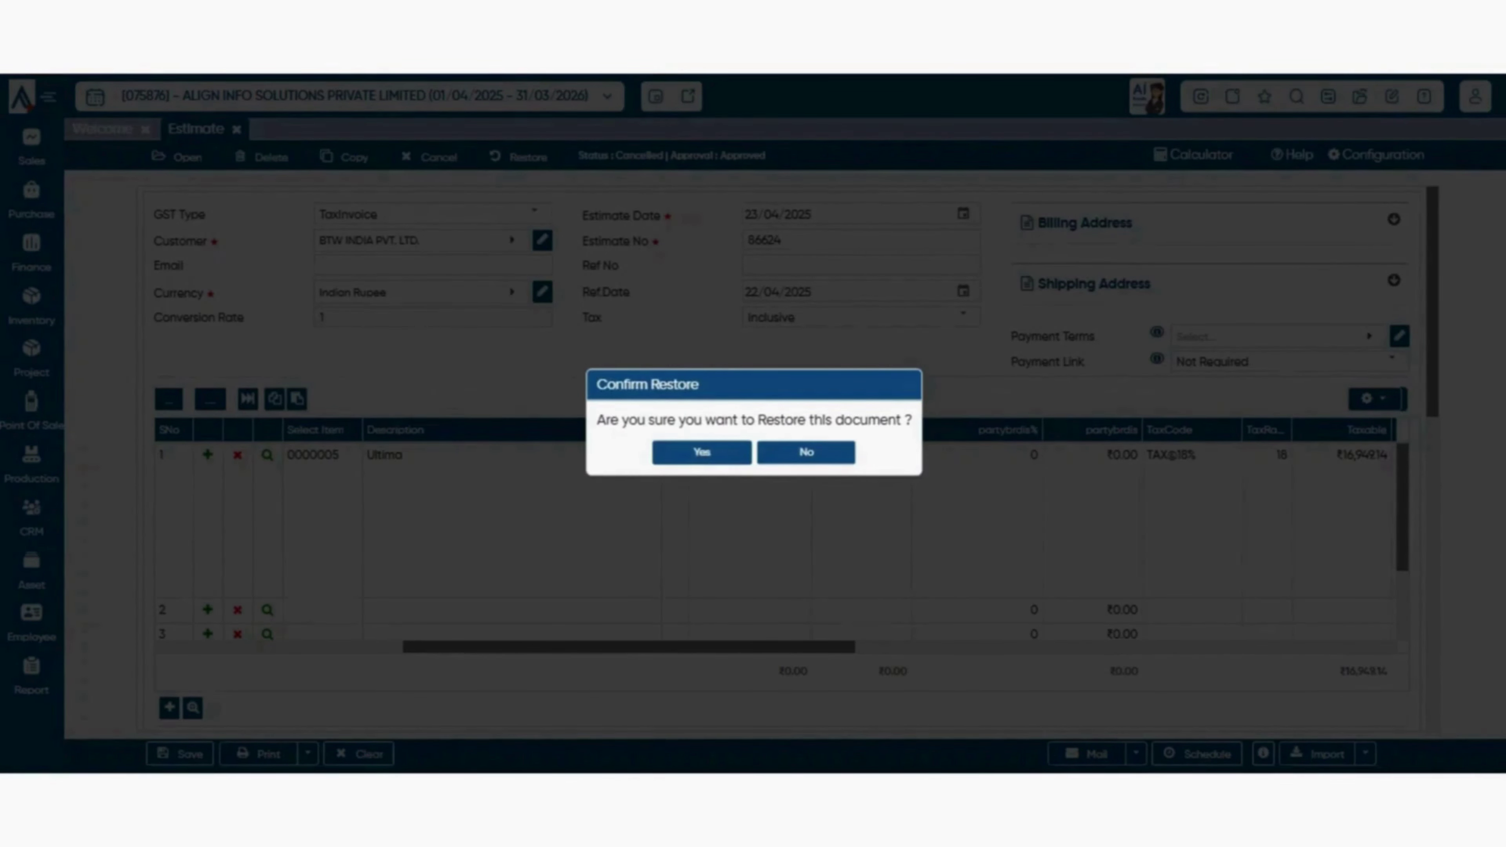
left_click(702, 452)
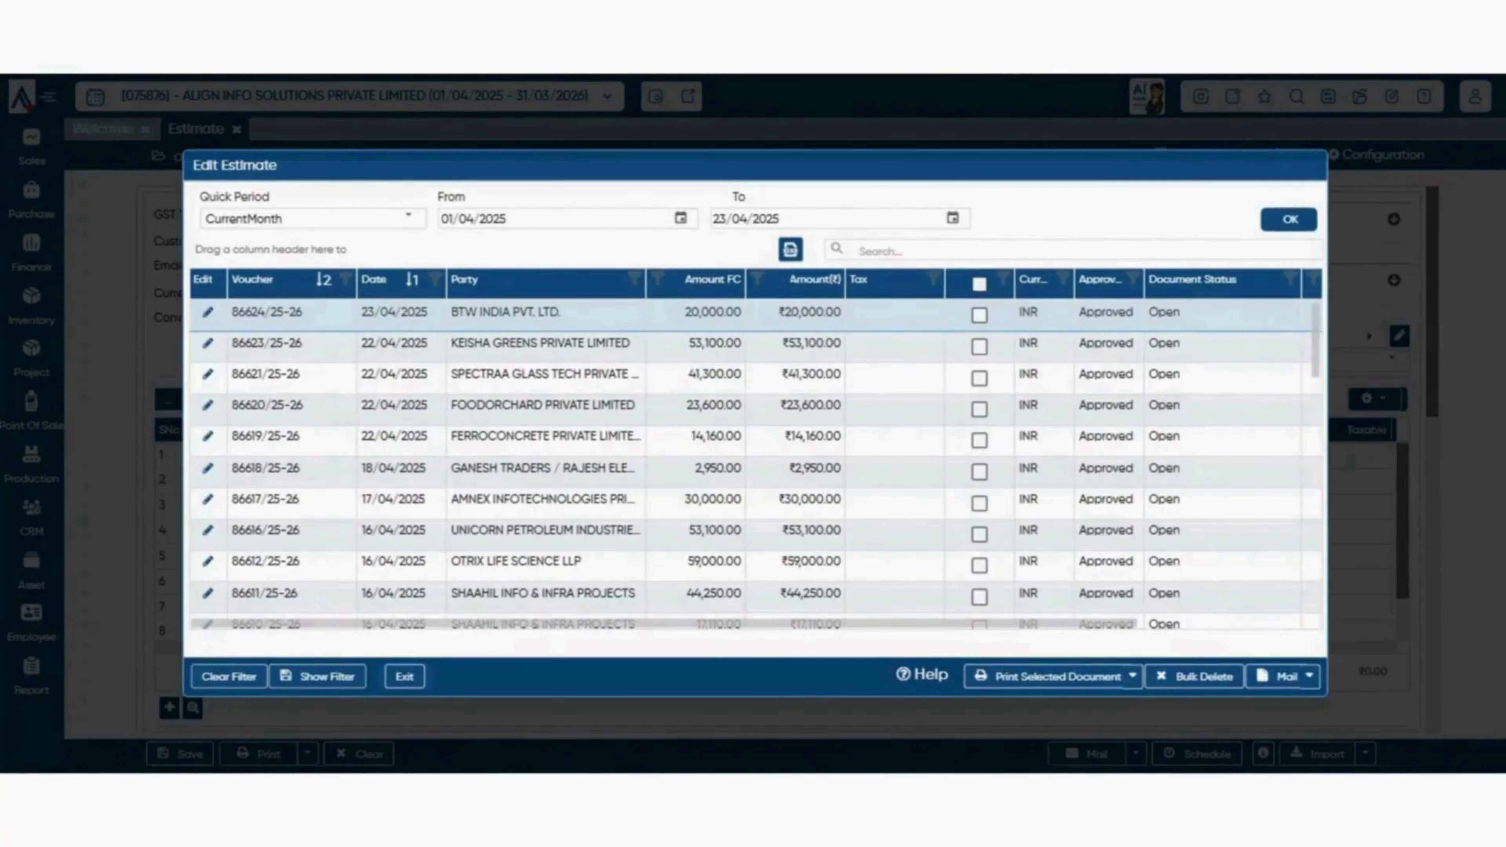
- Keep the period at CurrentMonth and export the estimate list to an Excel file
left_click(408, 218)
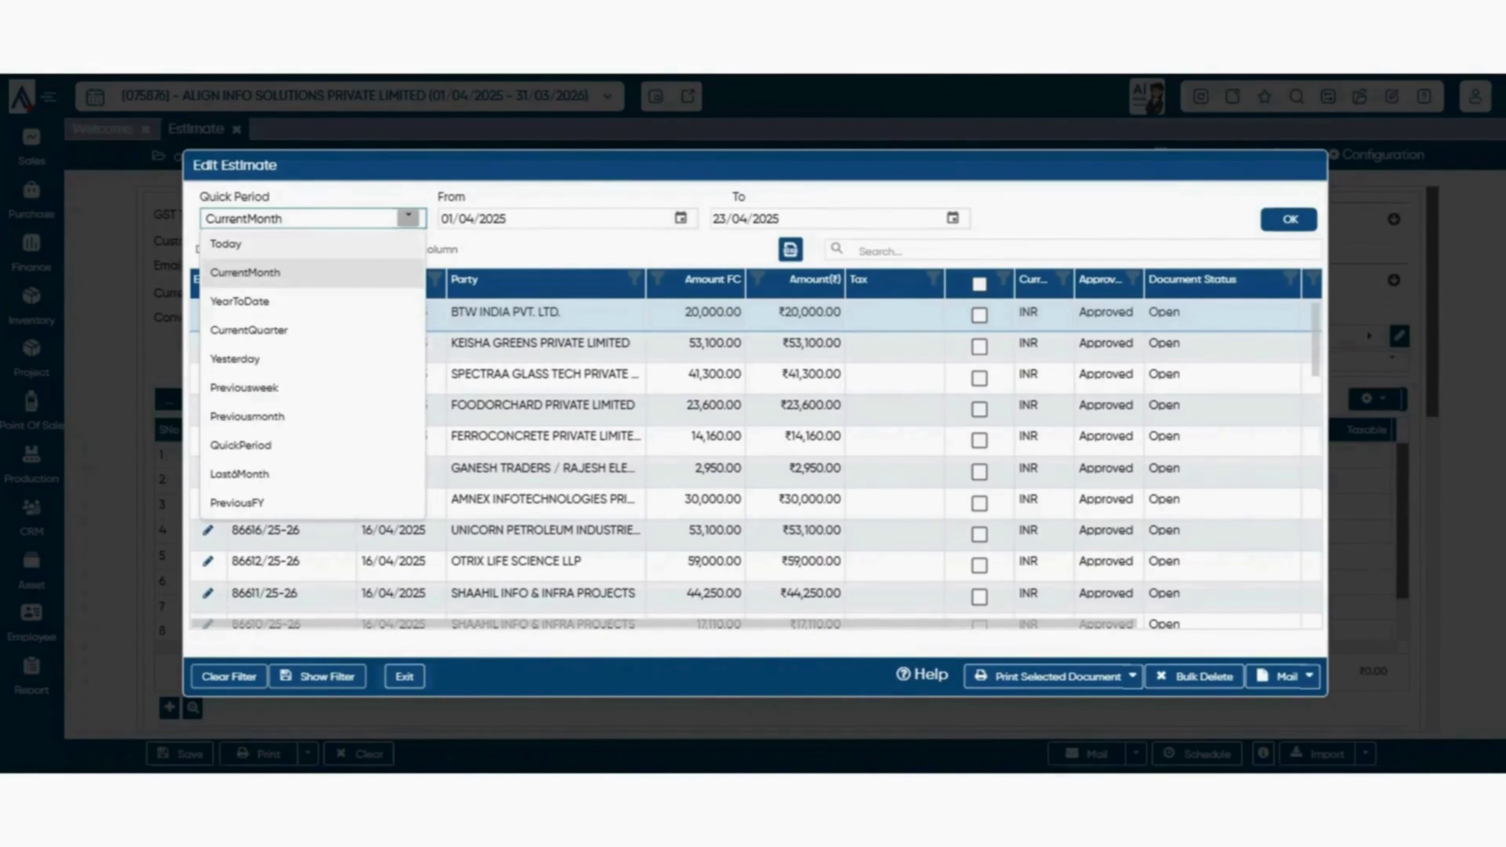
left_click(486, 194)
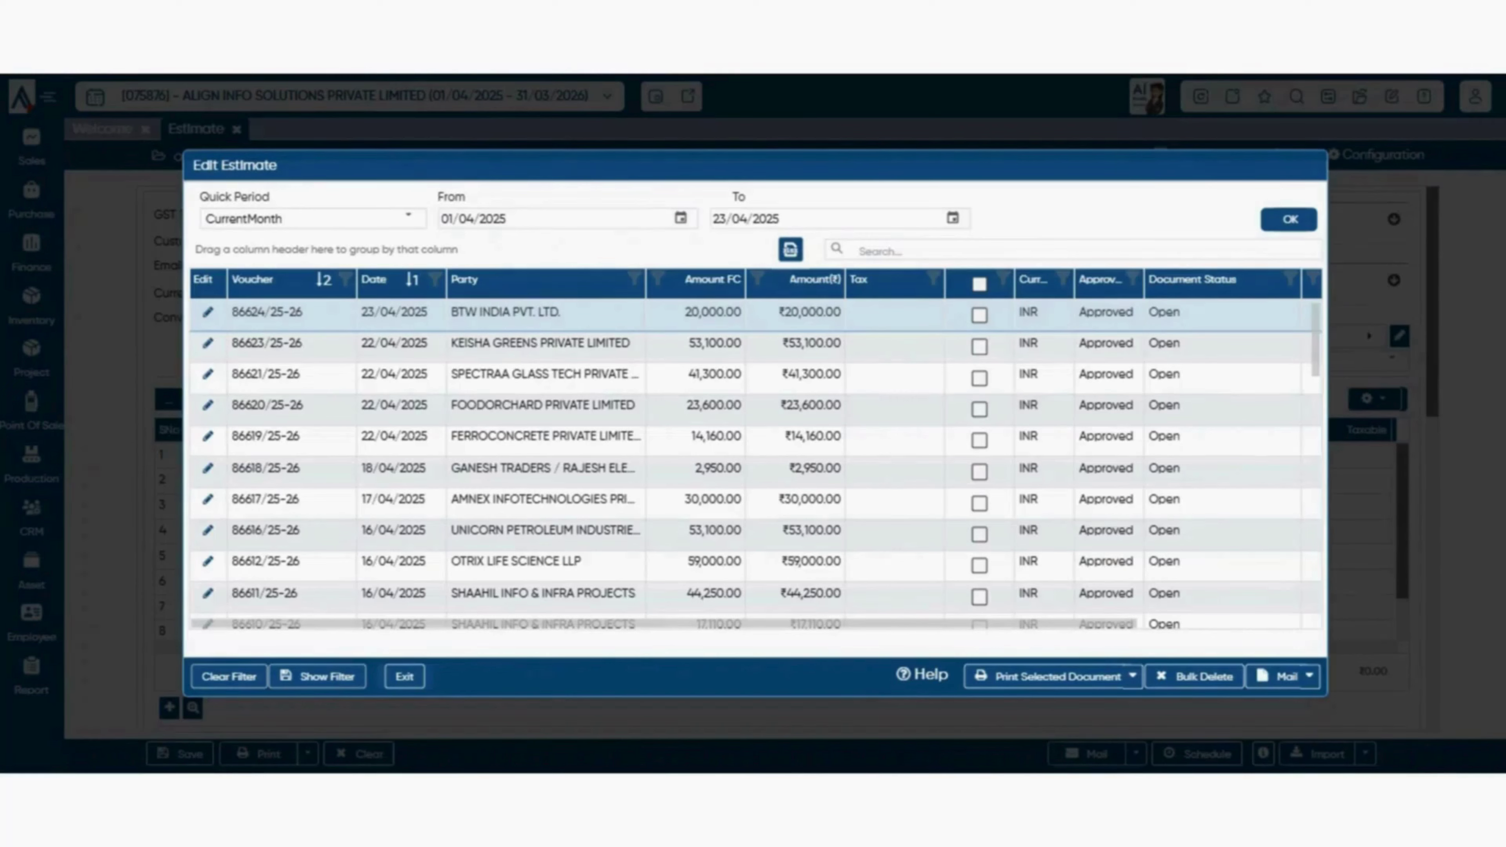
scroll(755, 465, "down", 2)
scroll(755, 465, "up", 2)
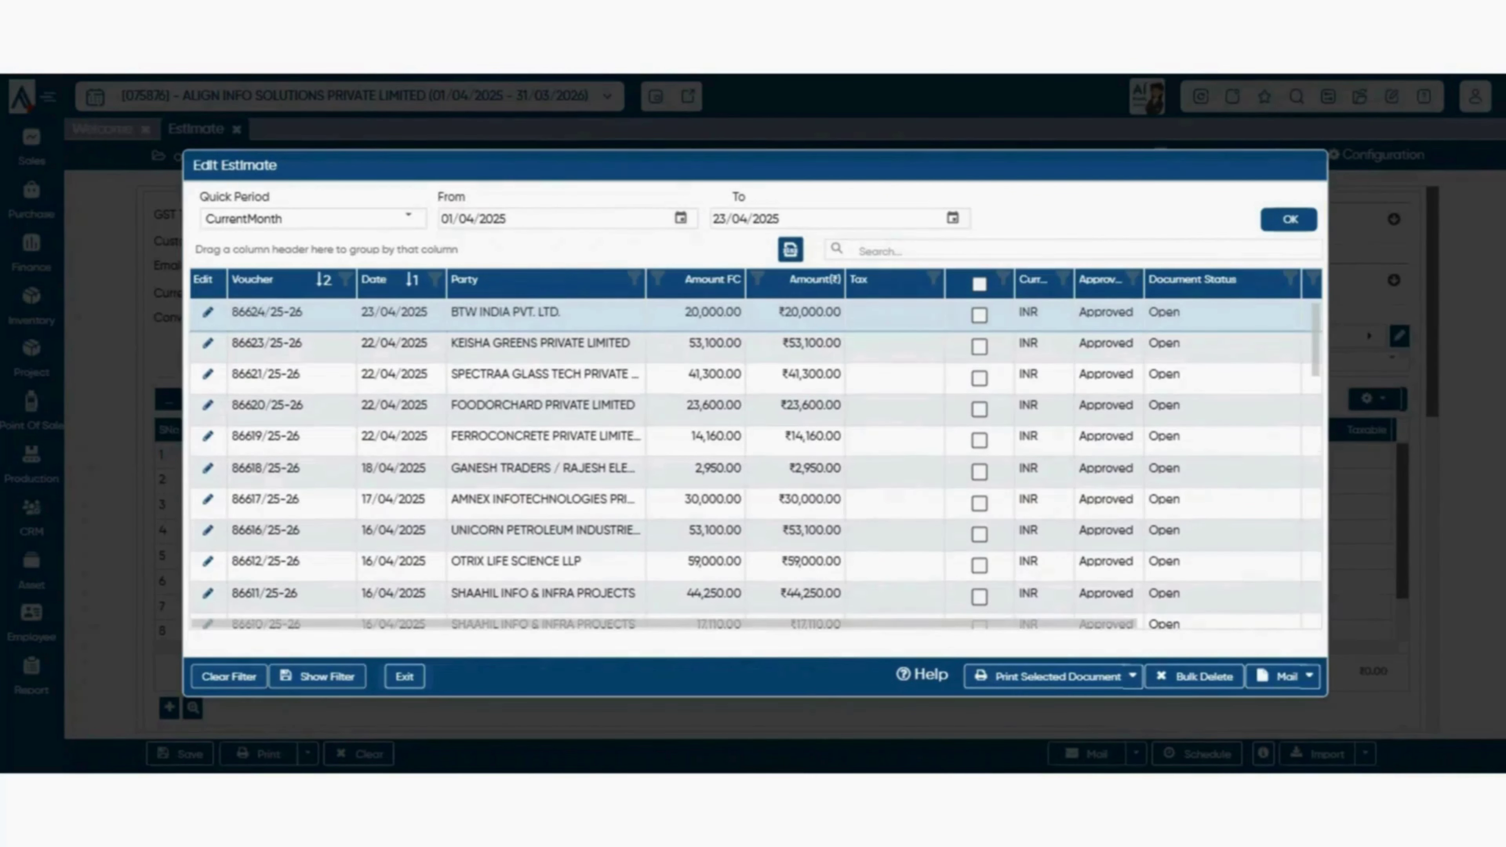
left_click(790, 250)
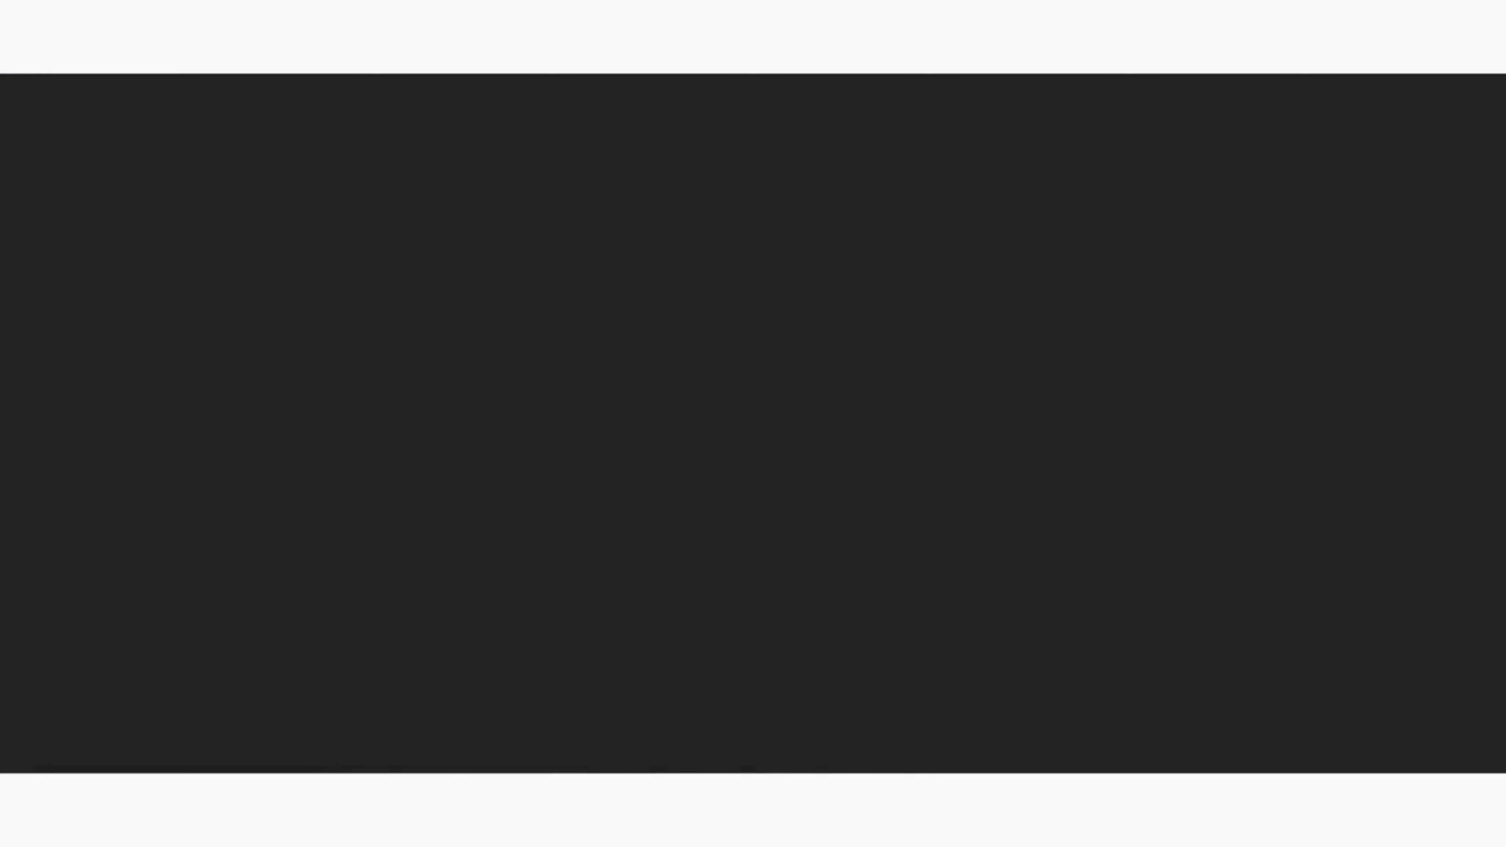
scroll(913, 451, "down", 10)
scroll(913, 451, "up", 10)
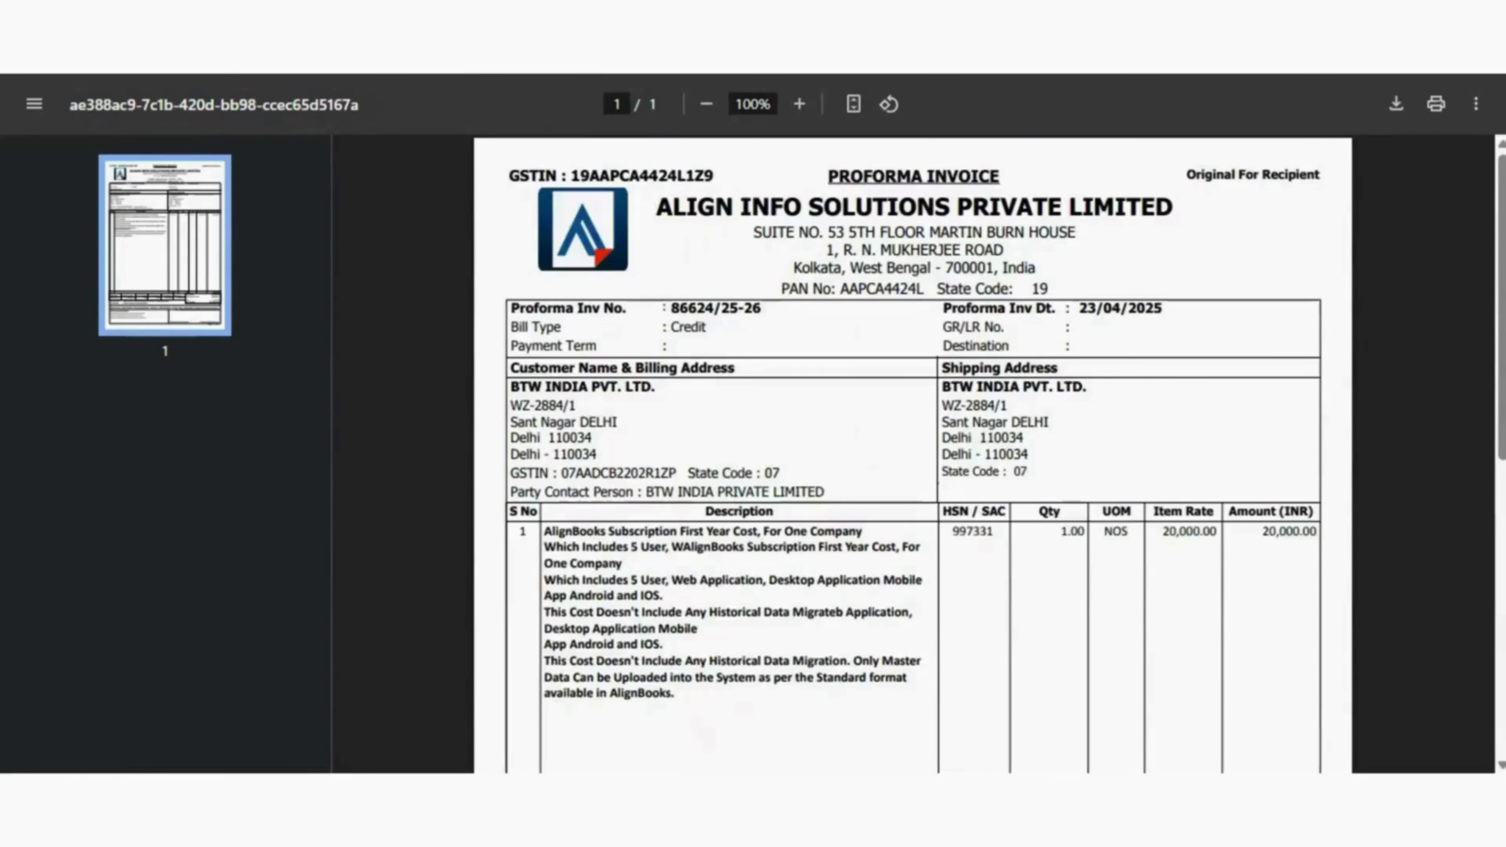
left_click(267, 11)
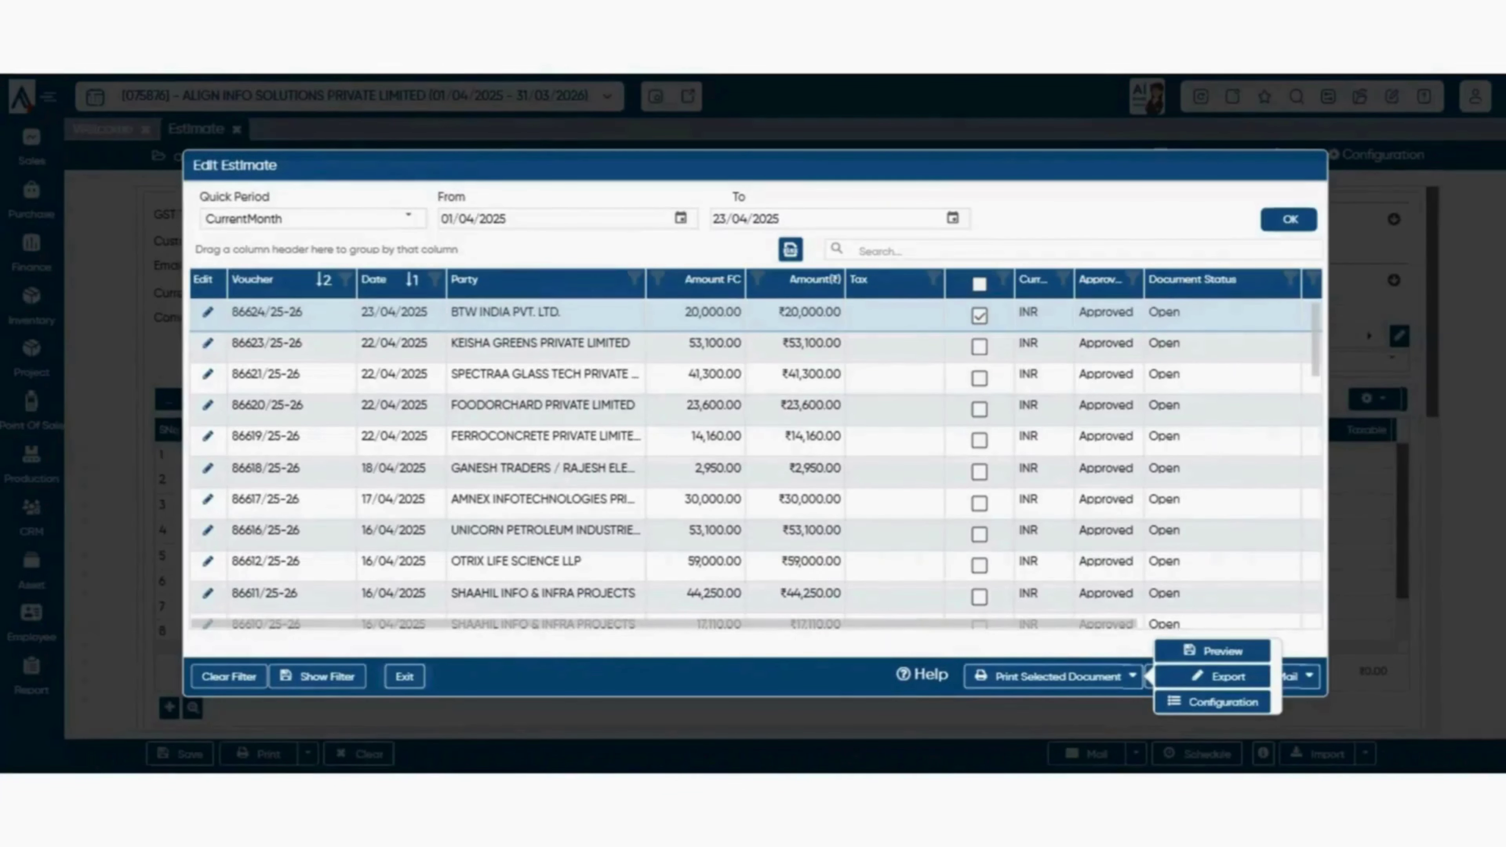
- Export estimates 86624, 86623 and 86621 as PDF, then clear their ticks
left_click(979, 347)
left_click(979, 379)
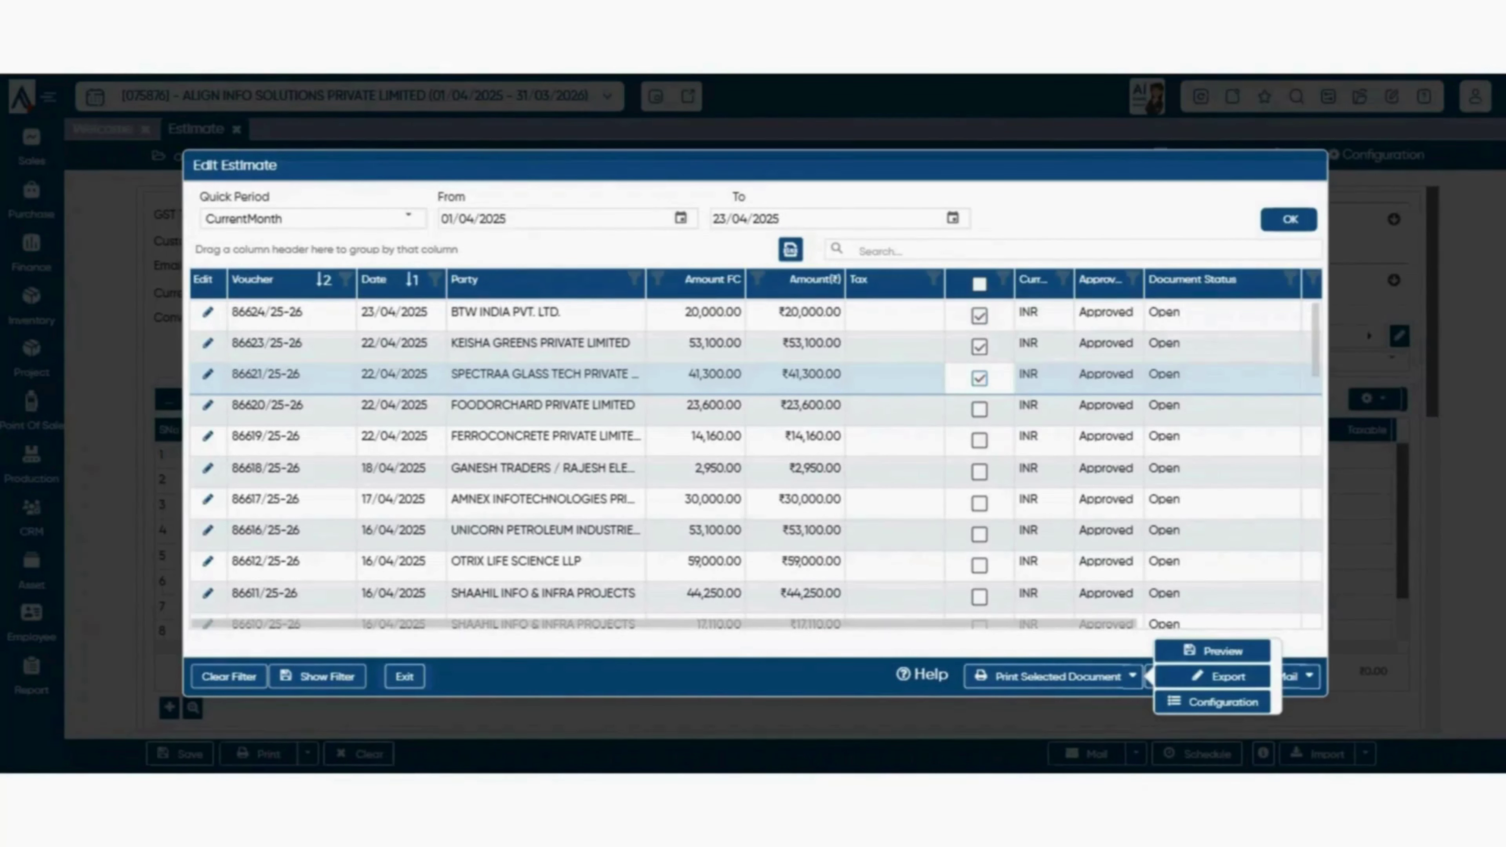
left_click(1209, 676)
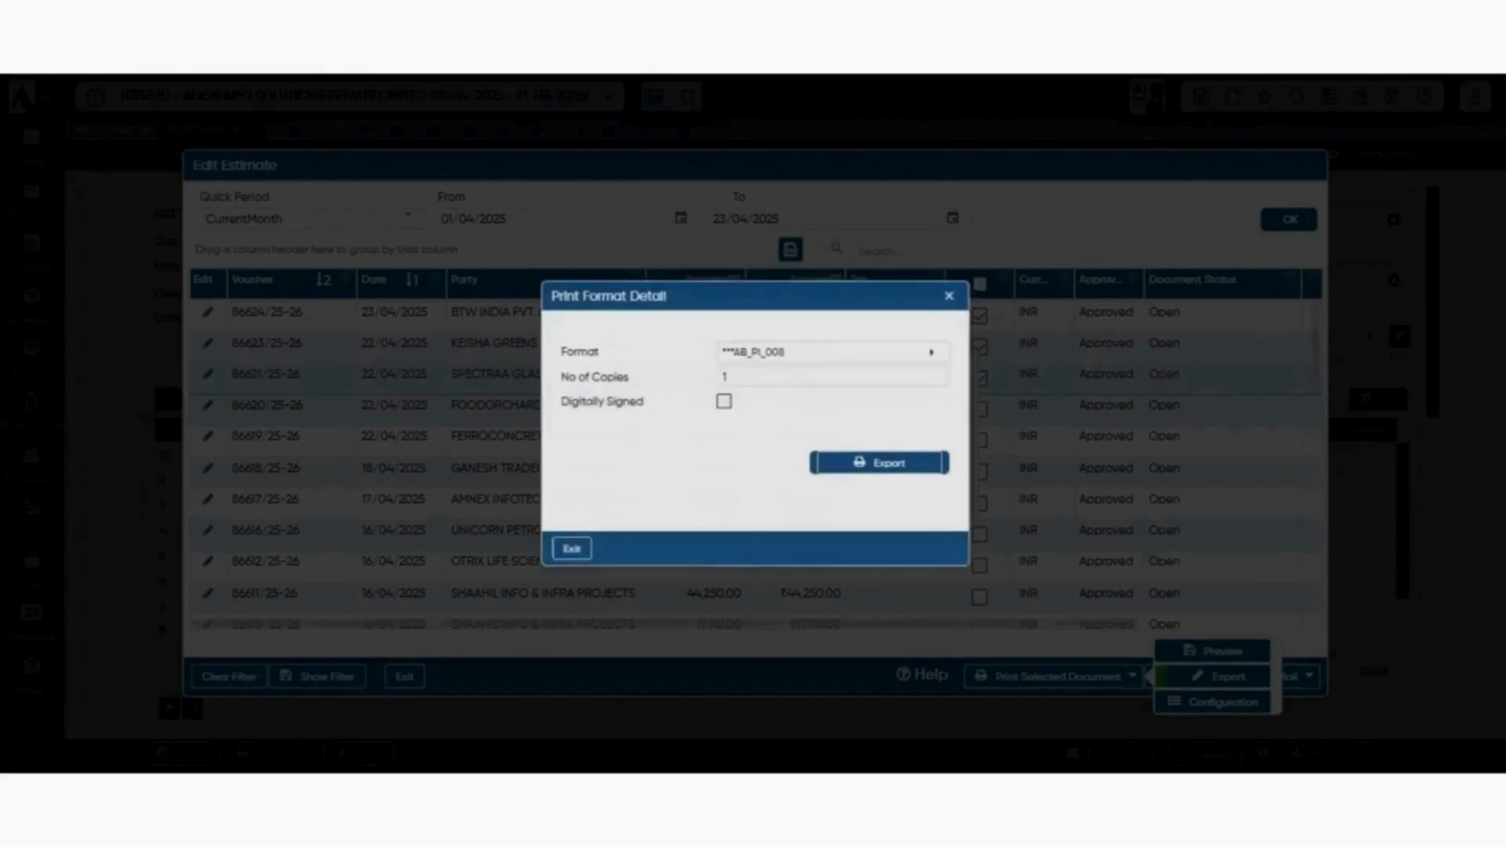
left_click(883, 464)
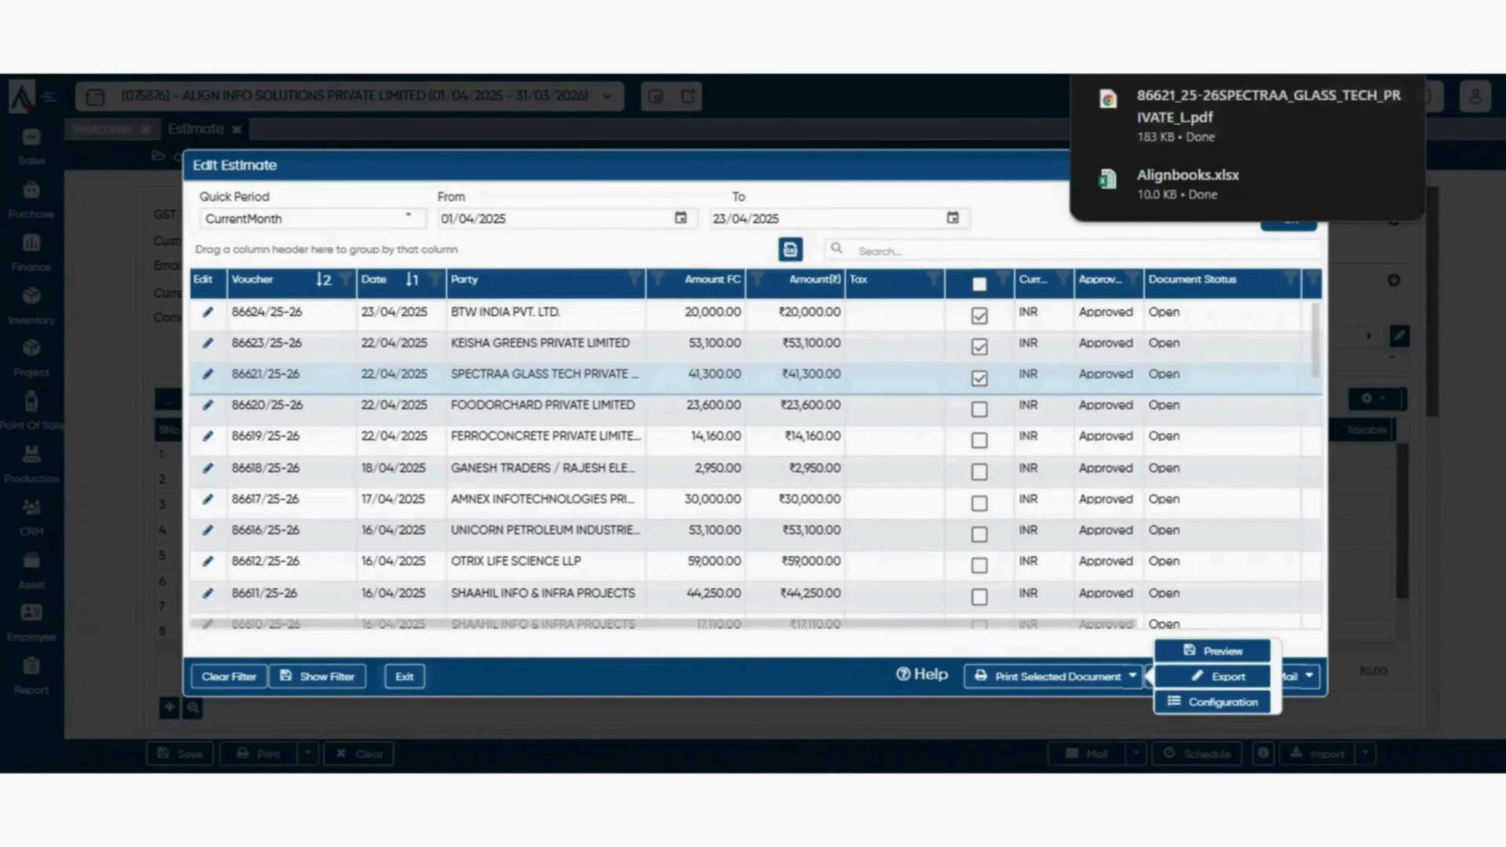
left_click(1133, 677)
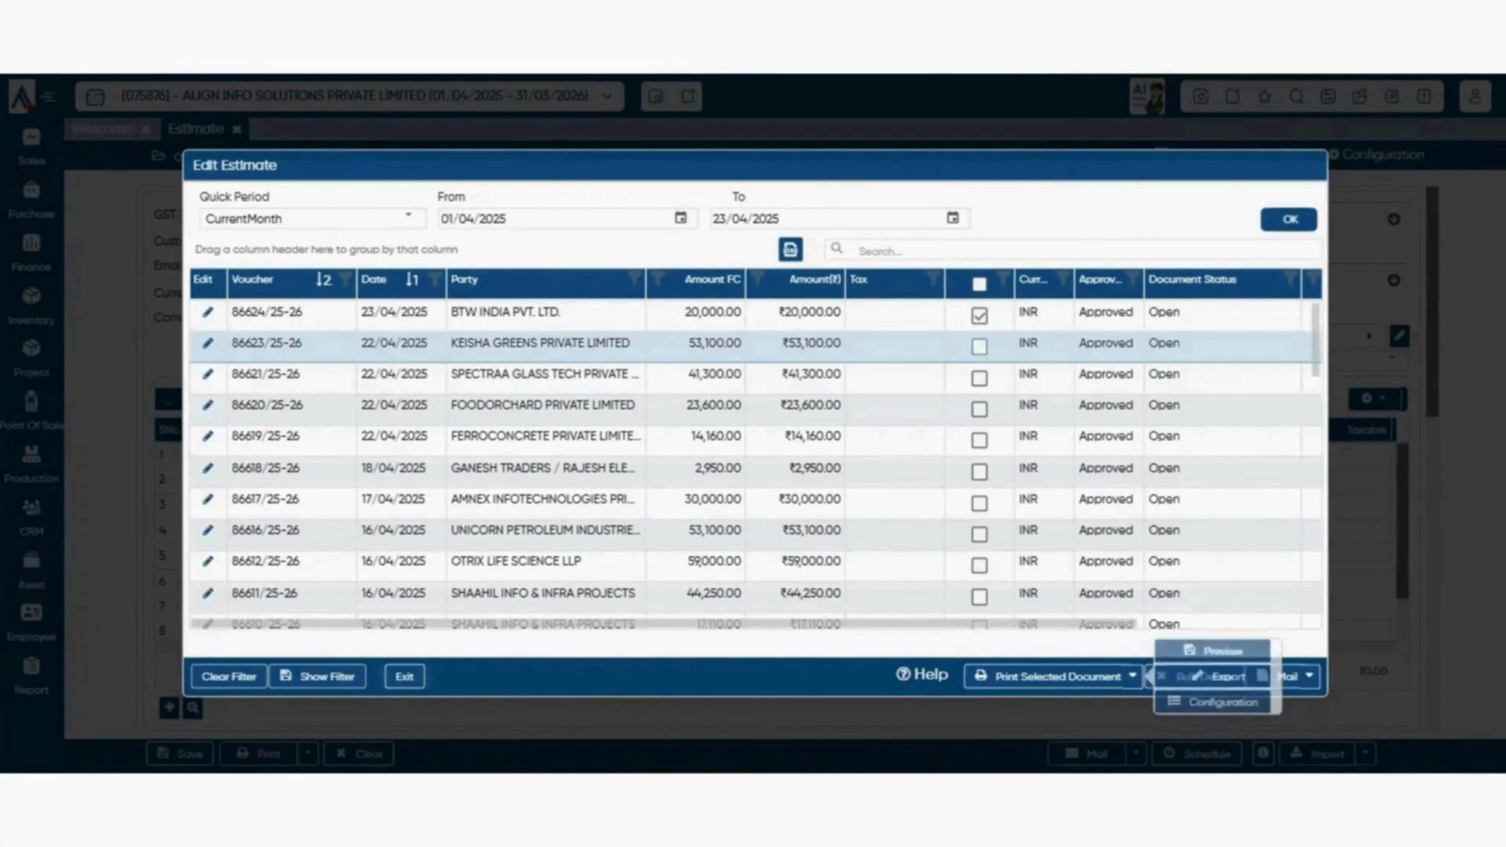
left_click(979, 315)
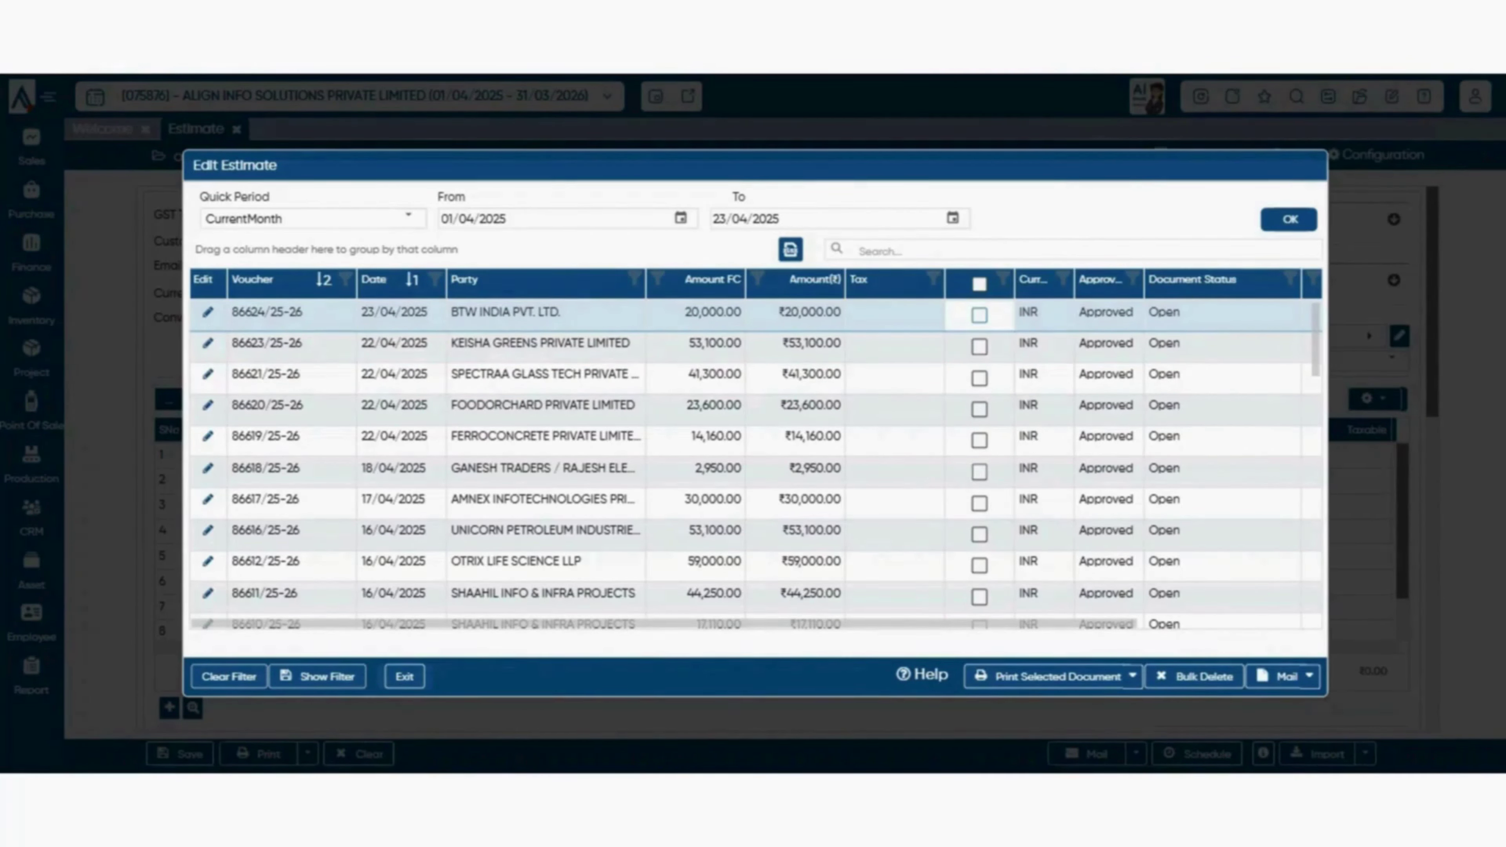
left_click(1133, 676)
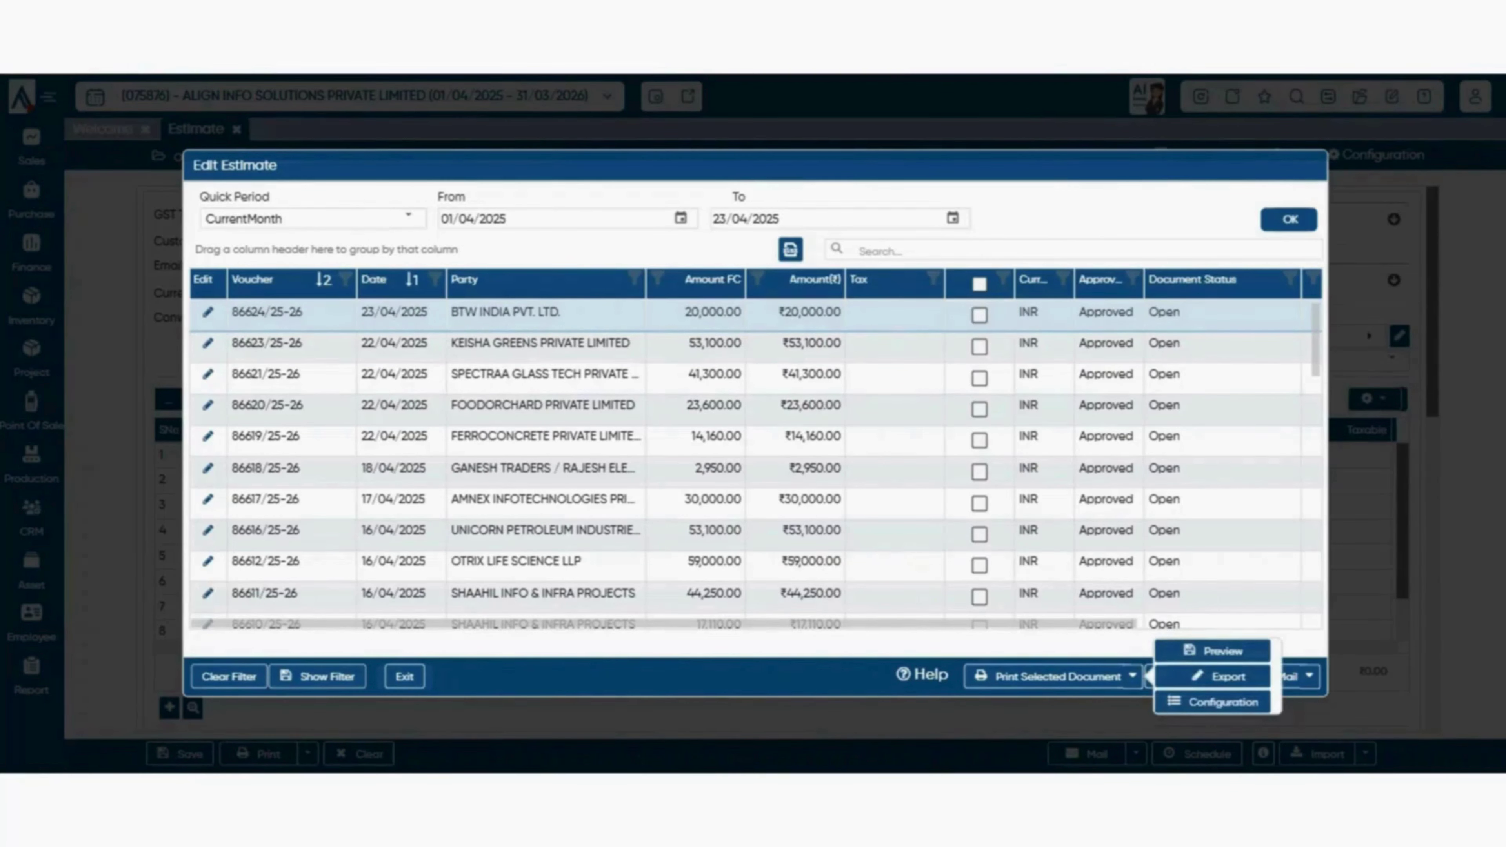
- In Print Configuration, step through the header and footer remark lines
left_click(1213, 702)
scroll(755, 421, "down", 3)
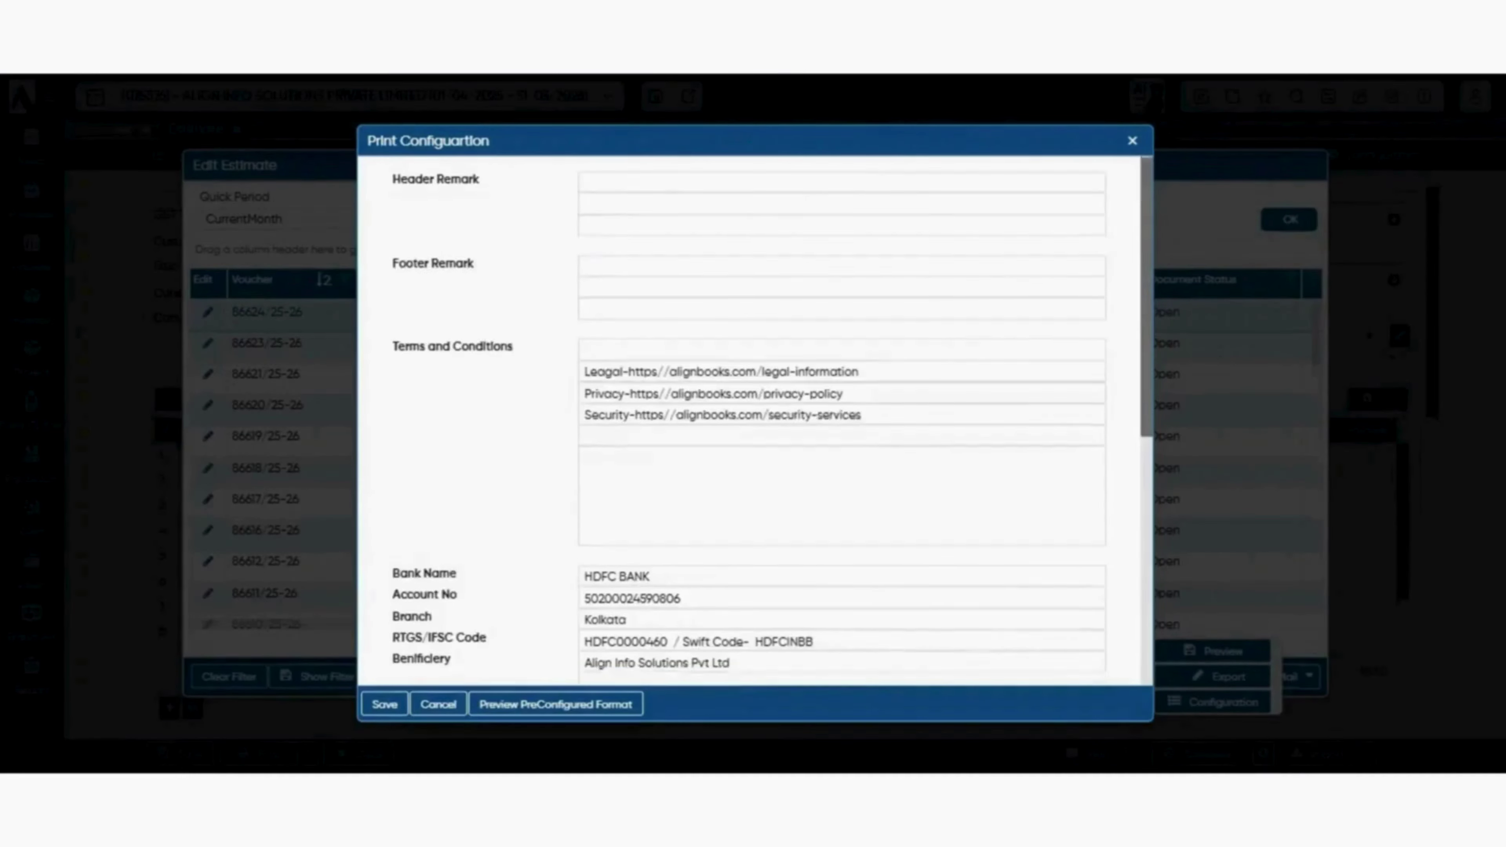
scroll(756, 421, "up", 4)
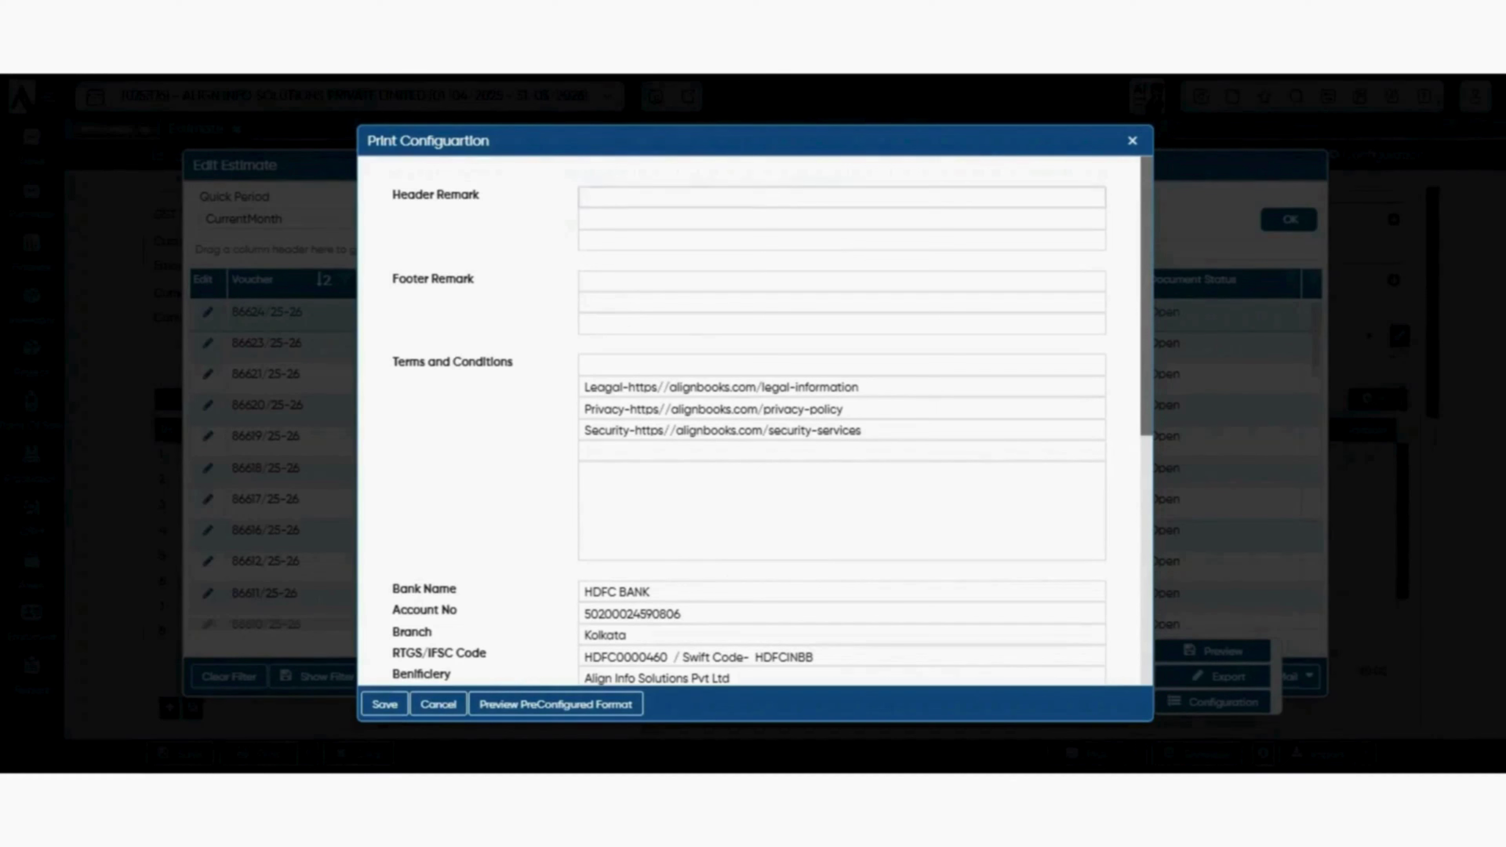
left_click(842, 196)
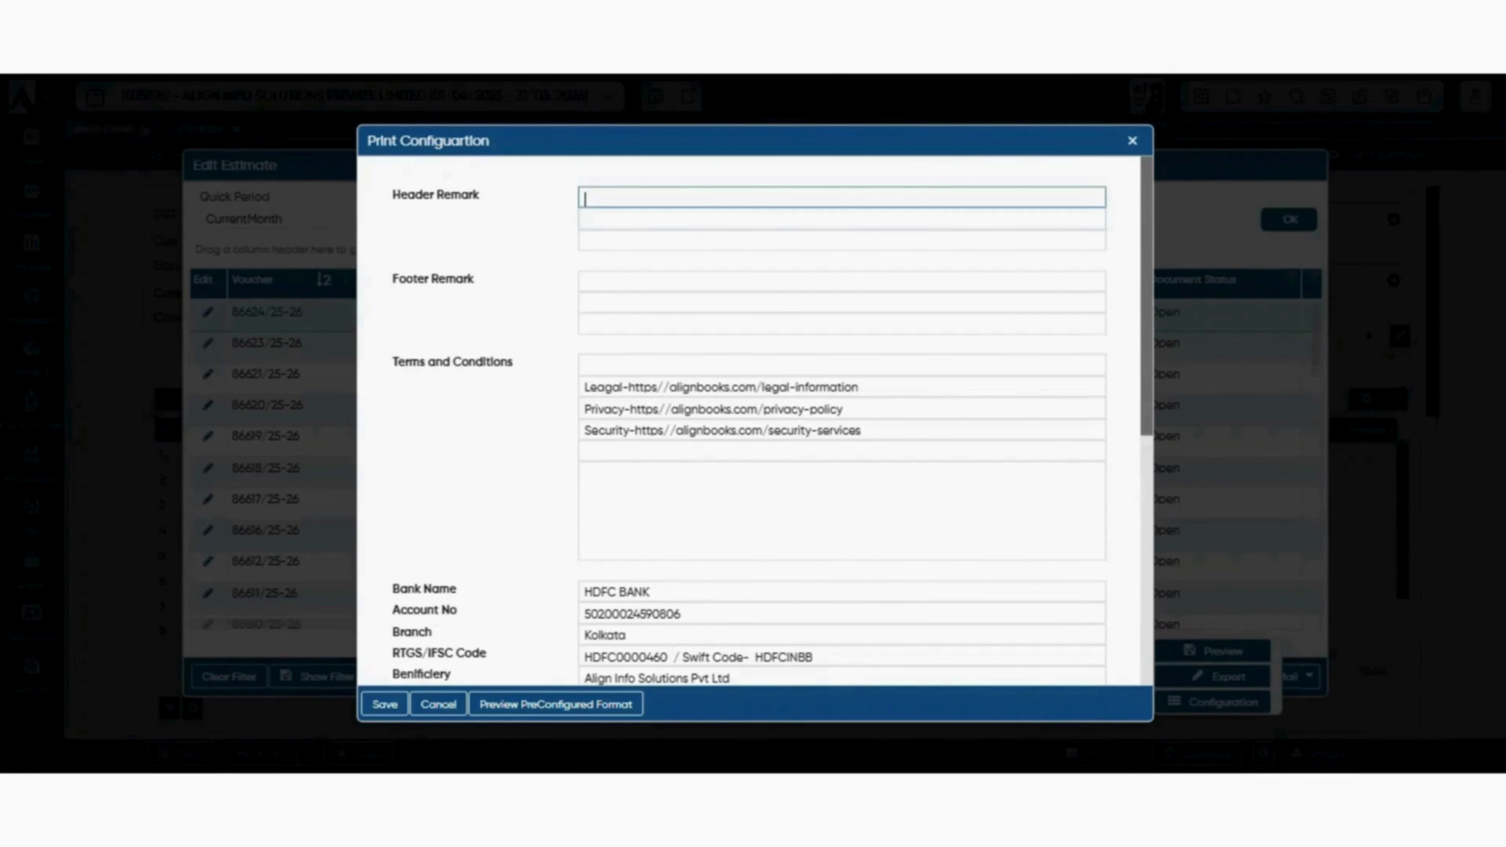
left_click(842, 219)
left_click(842, 240)
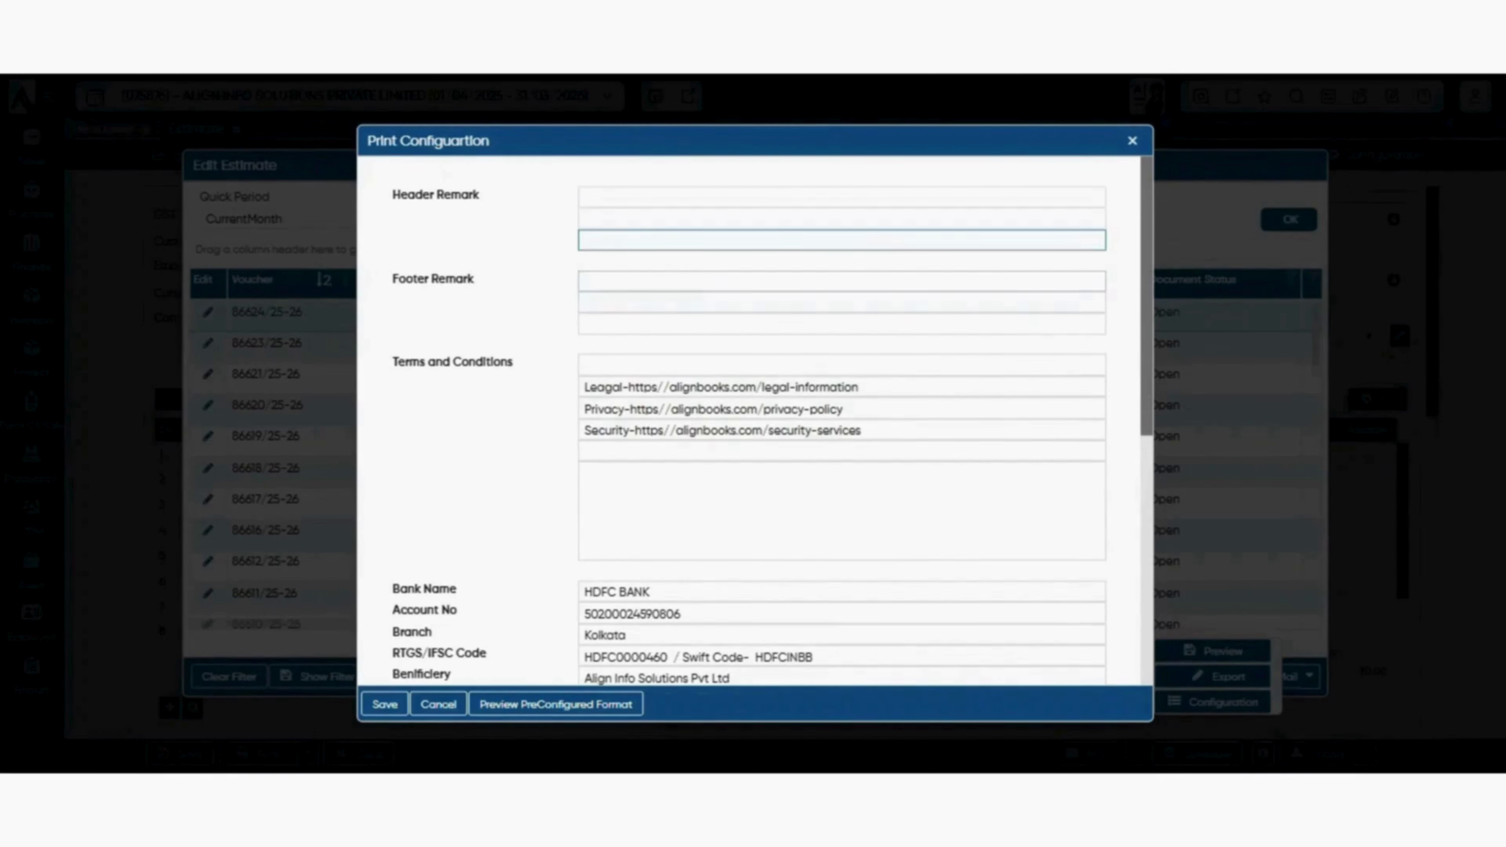
left_click(842, 281)
left_click(842, 302)
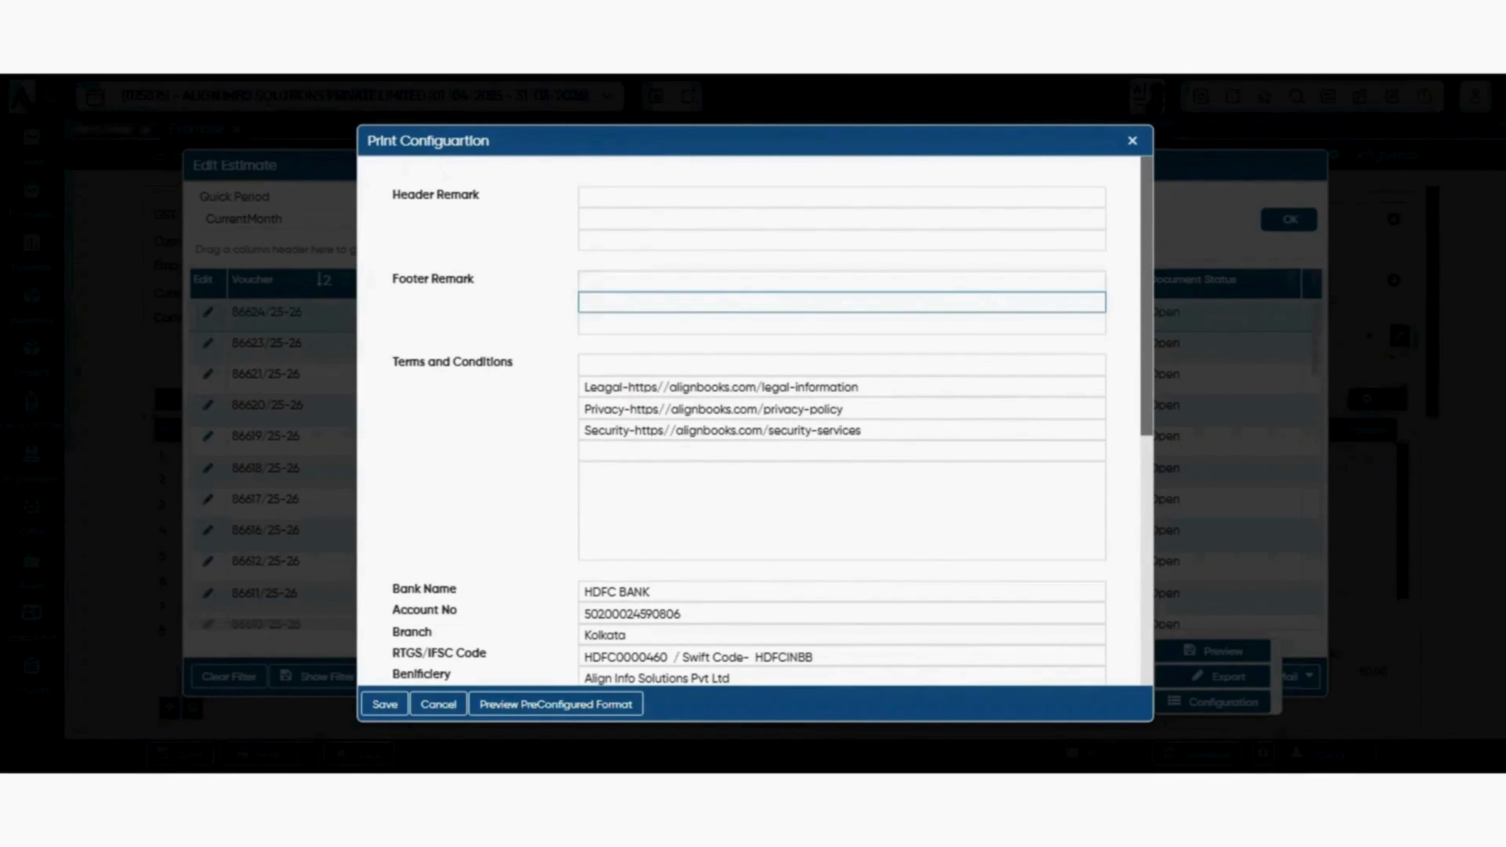
left_click(842, 281)
left_click(842, 303)
left_click(842, 302)
scroll(757, 425, "down", 4)
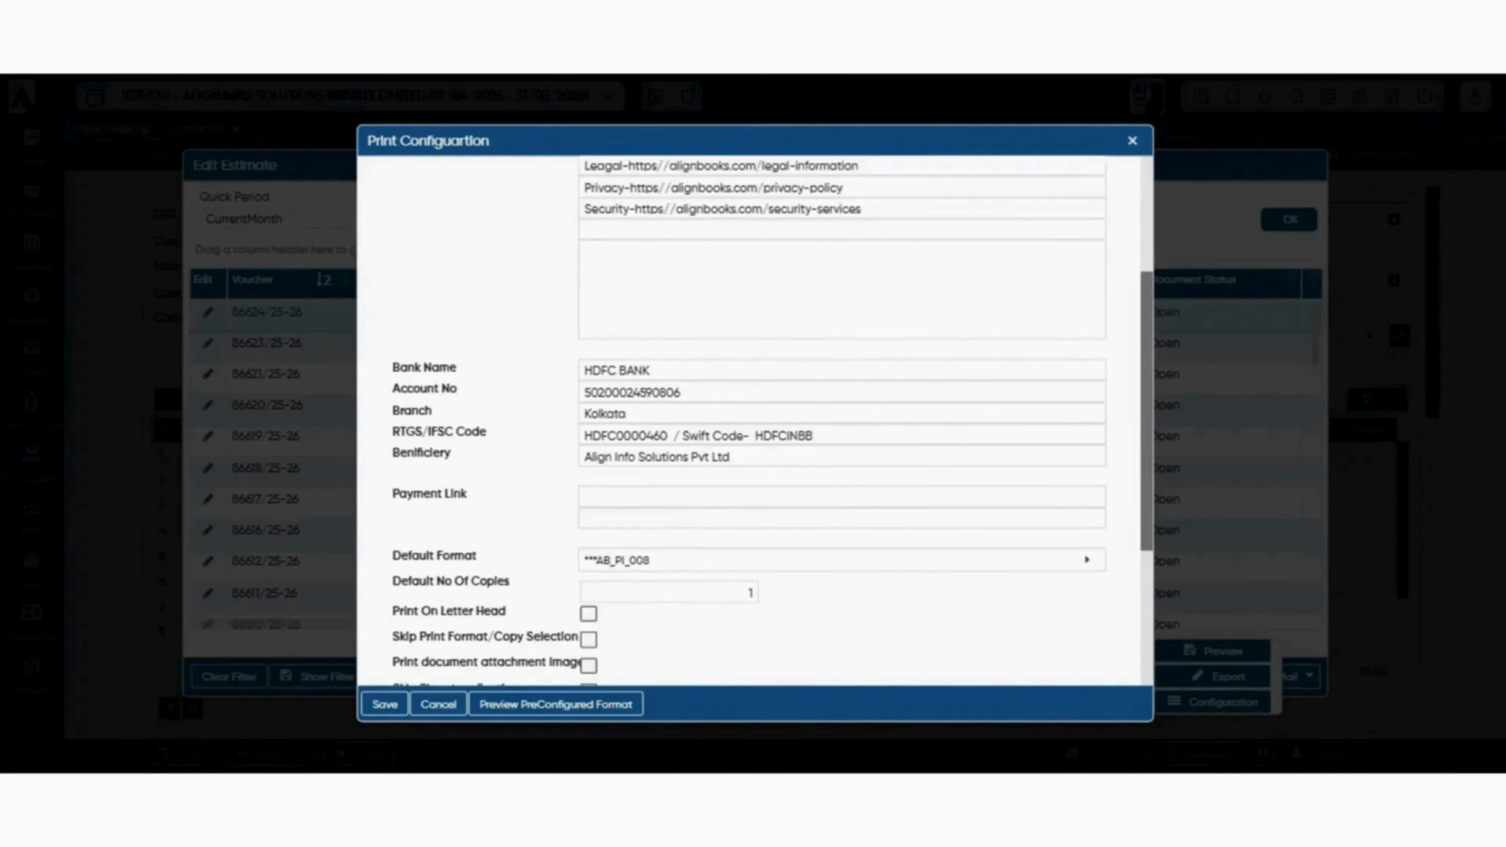
scroll(757, 424, "up", 4)
- Go through the terms and conditions, Bank Name and Payment Link fields
left_click(842, 365)
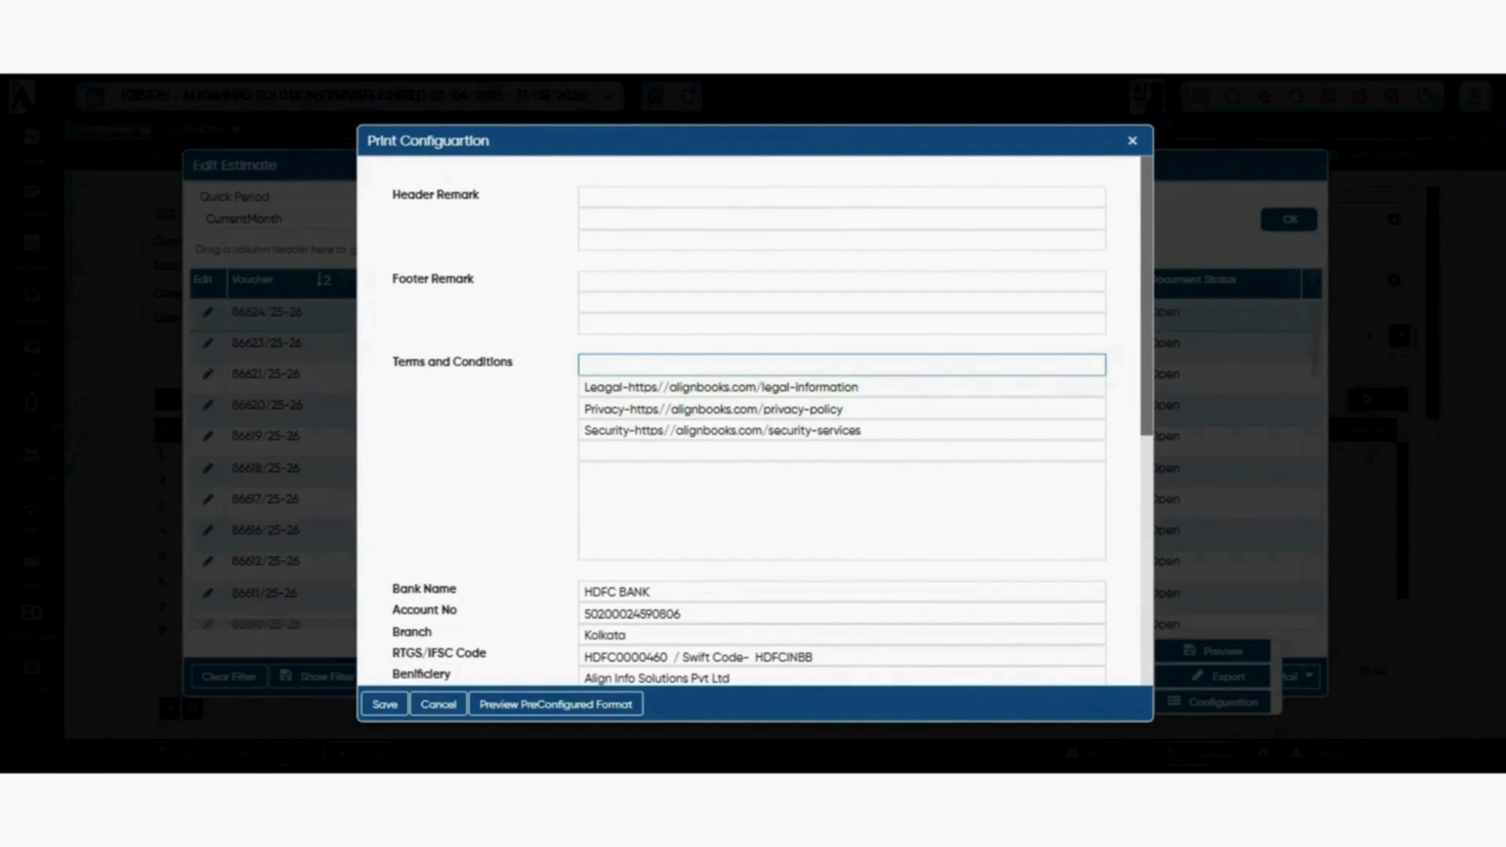
scroll(756, 425, "down", 2)
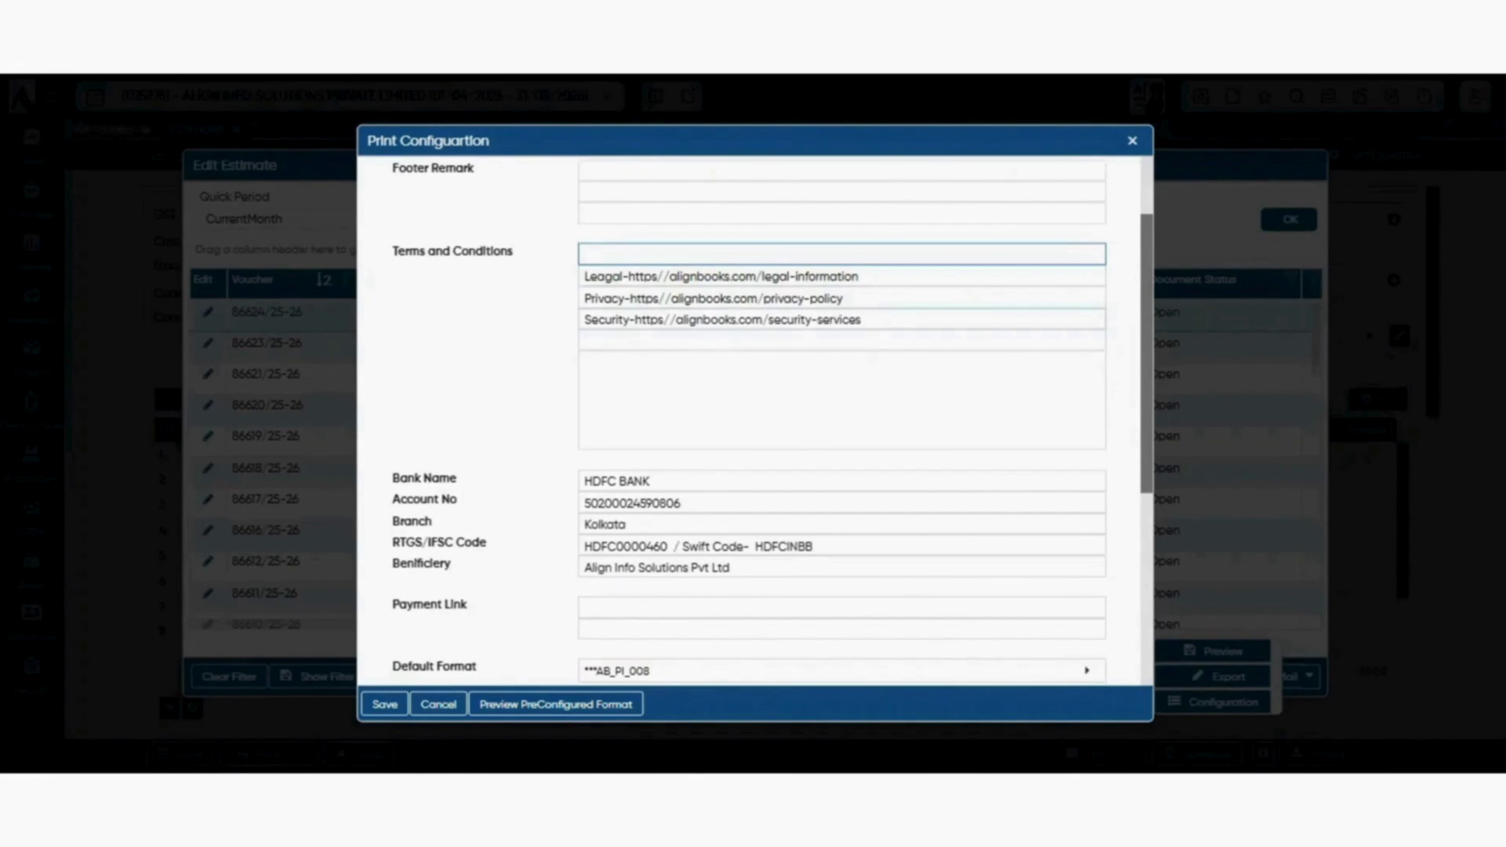
scroll(756, 421, "down", 2)
left_click(756, 289)
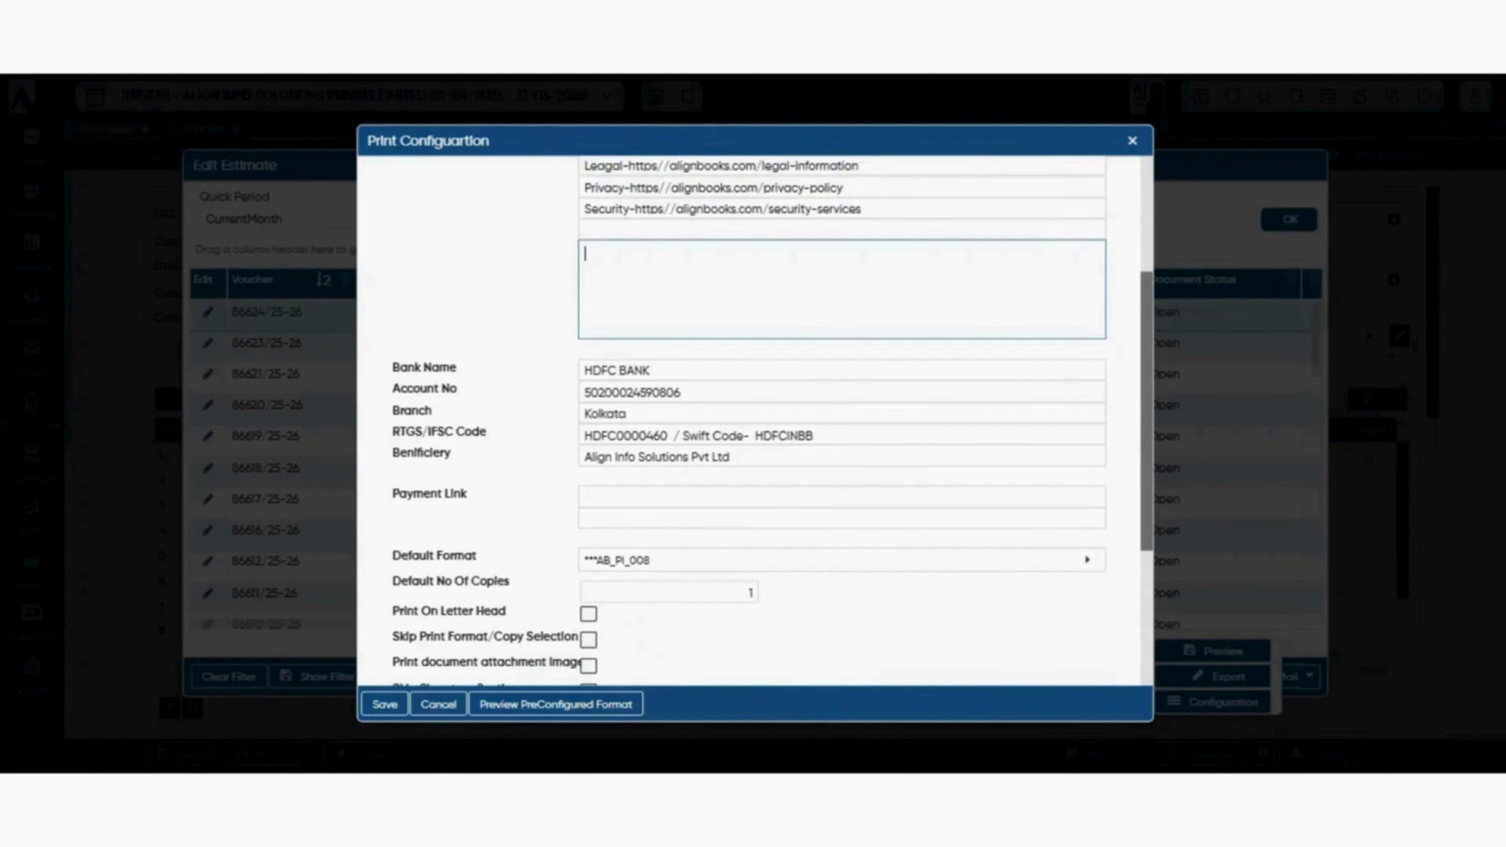
scroll(756, 297, "down", 4)
scroll(756, 297, "up", 4)
scroll(756, 415, "down", 2)
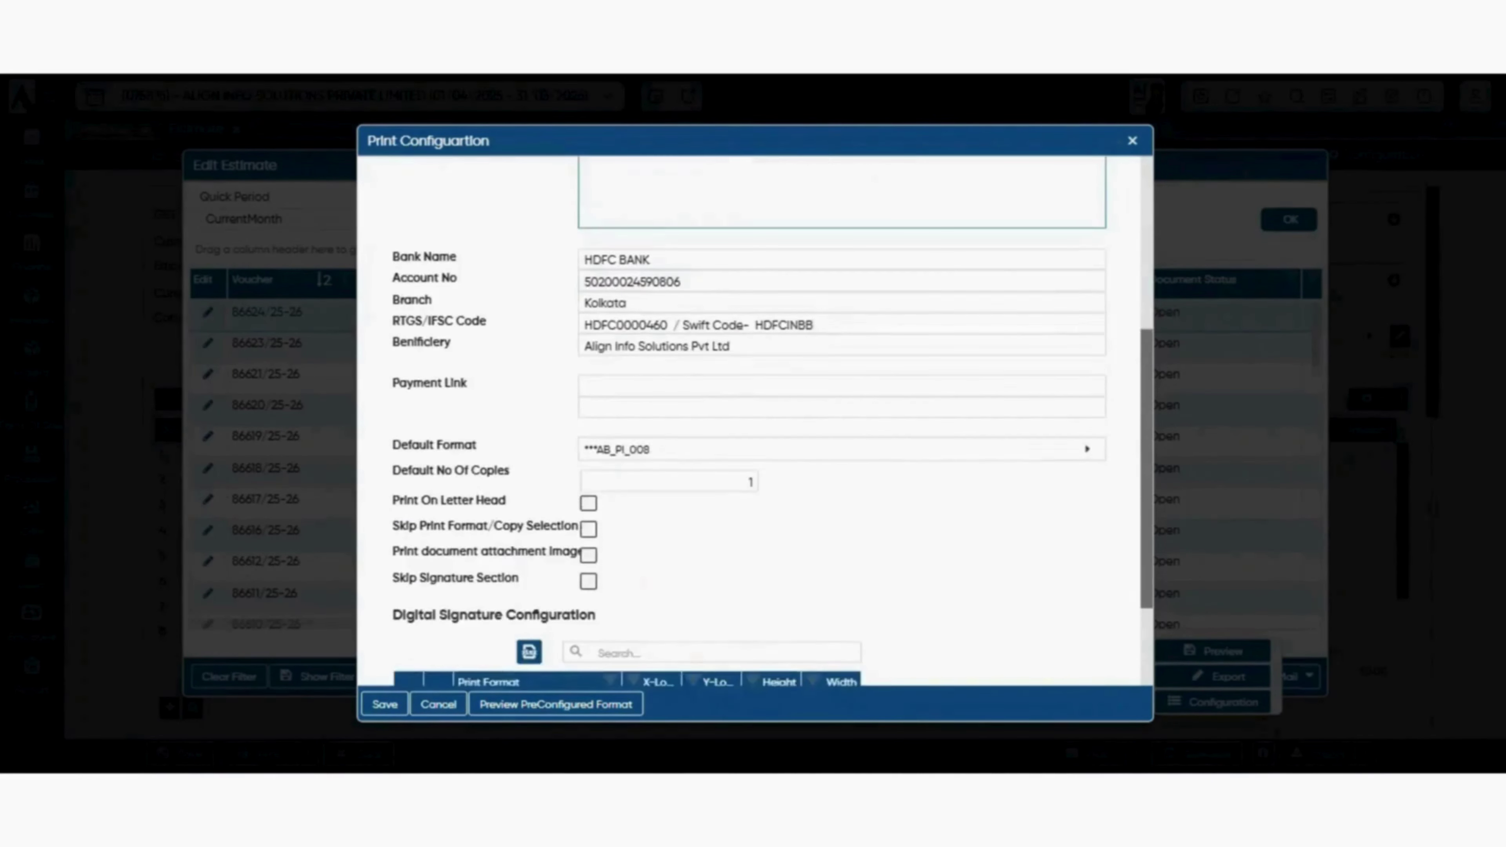
scroll(756, 415, "up", 2)
scroll(756, 416, "down", 2)
scroll(756, 416, "up", 5)
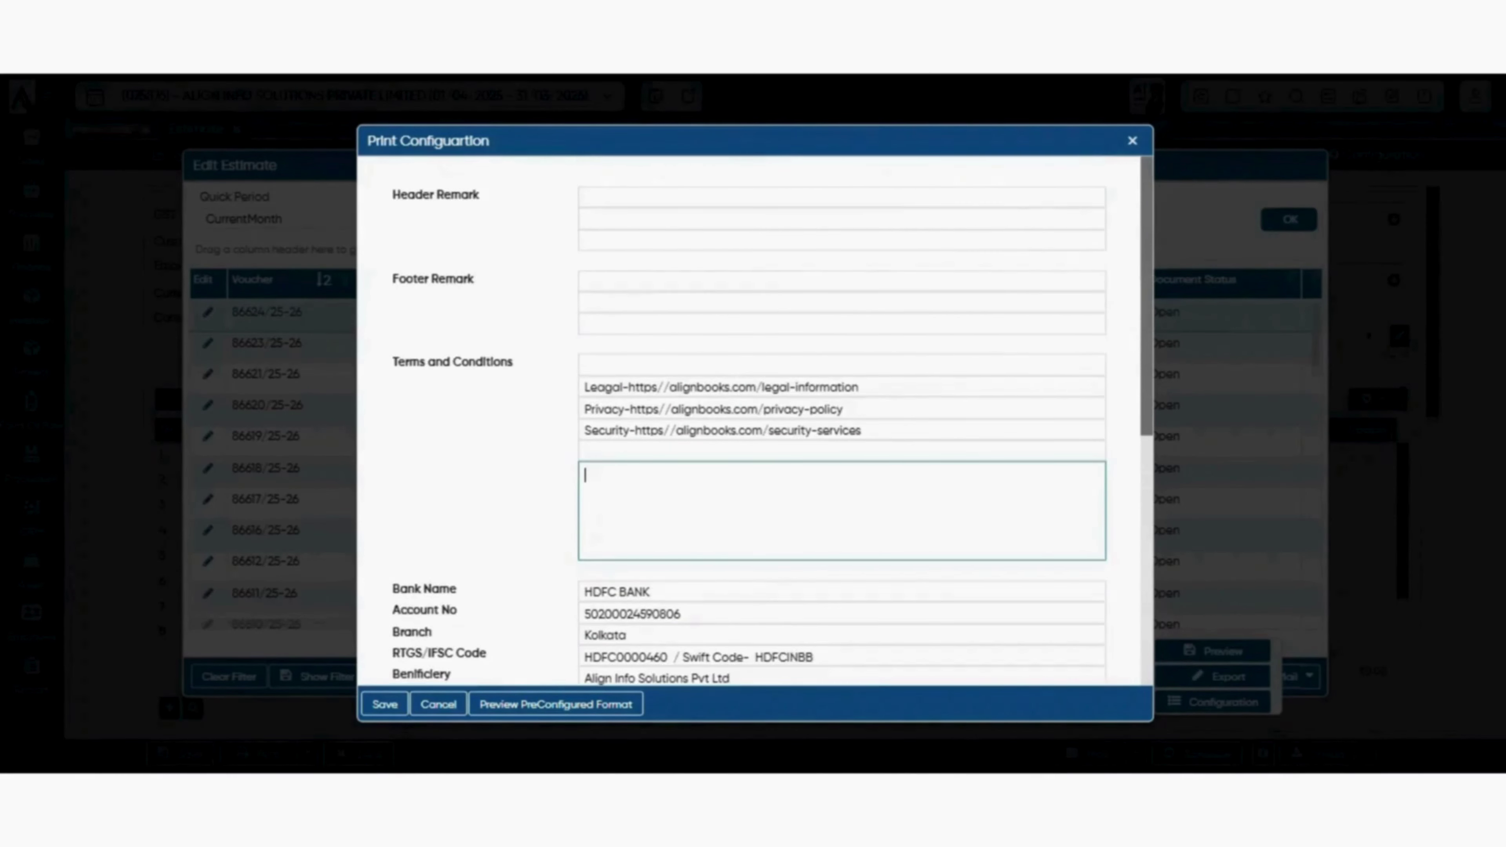
scroll(756, 416, "down", 2)
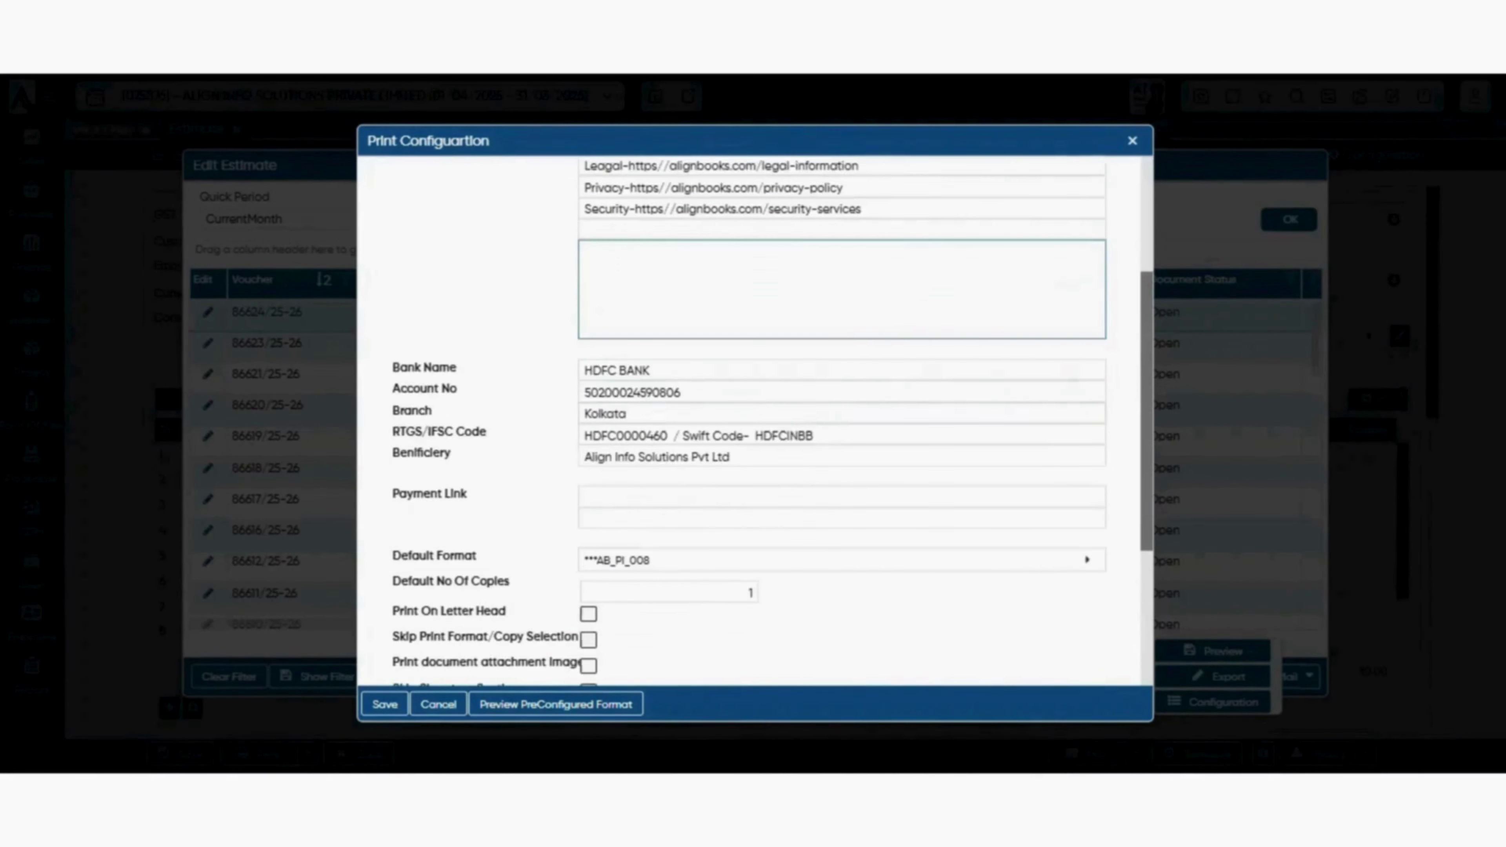
left_click(756, 370)
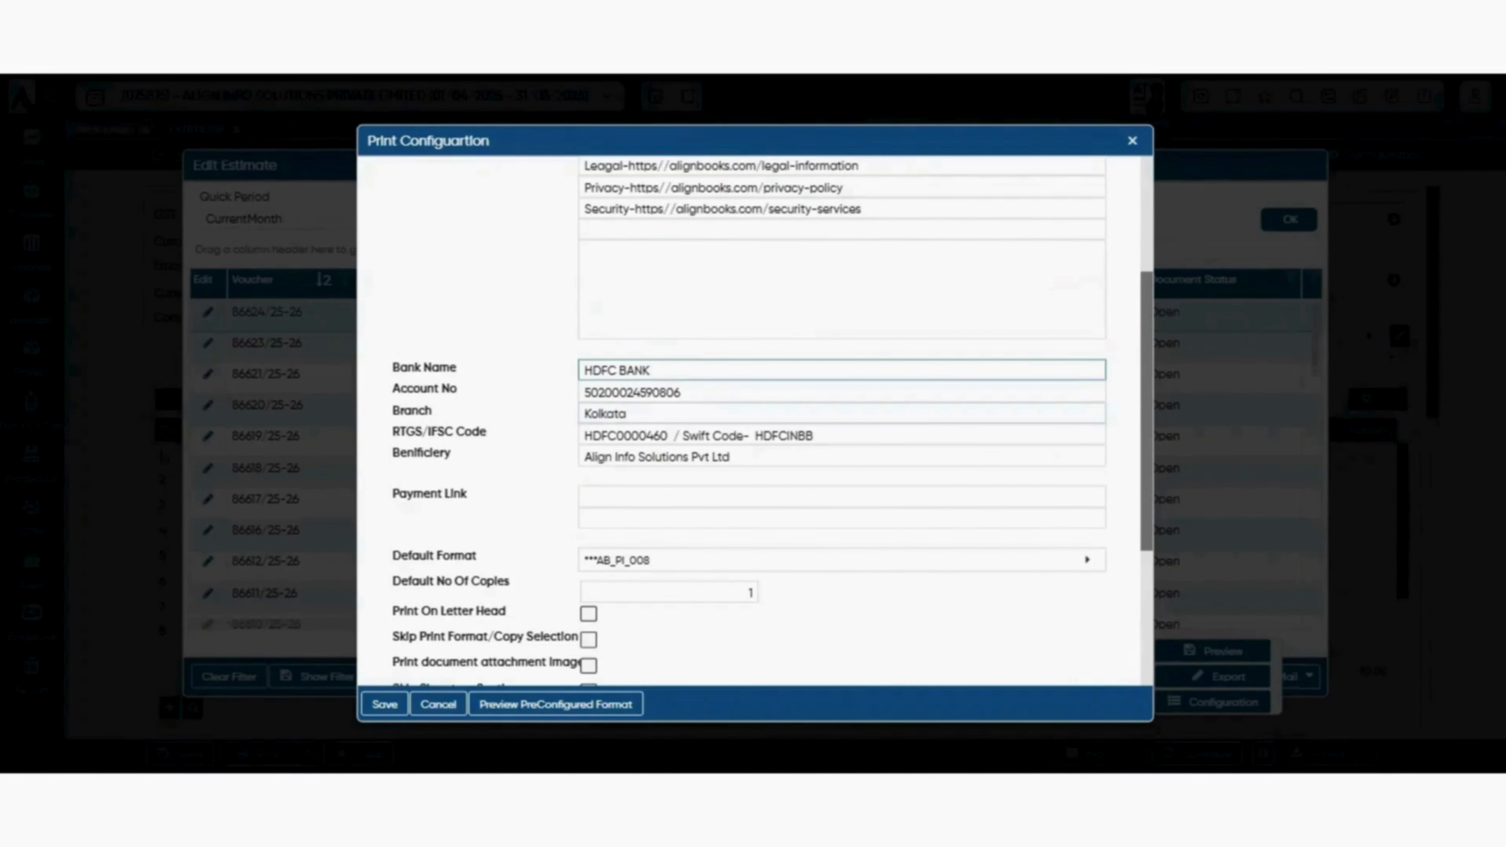
scroll(756, 415, "down", 3)
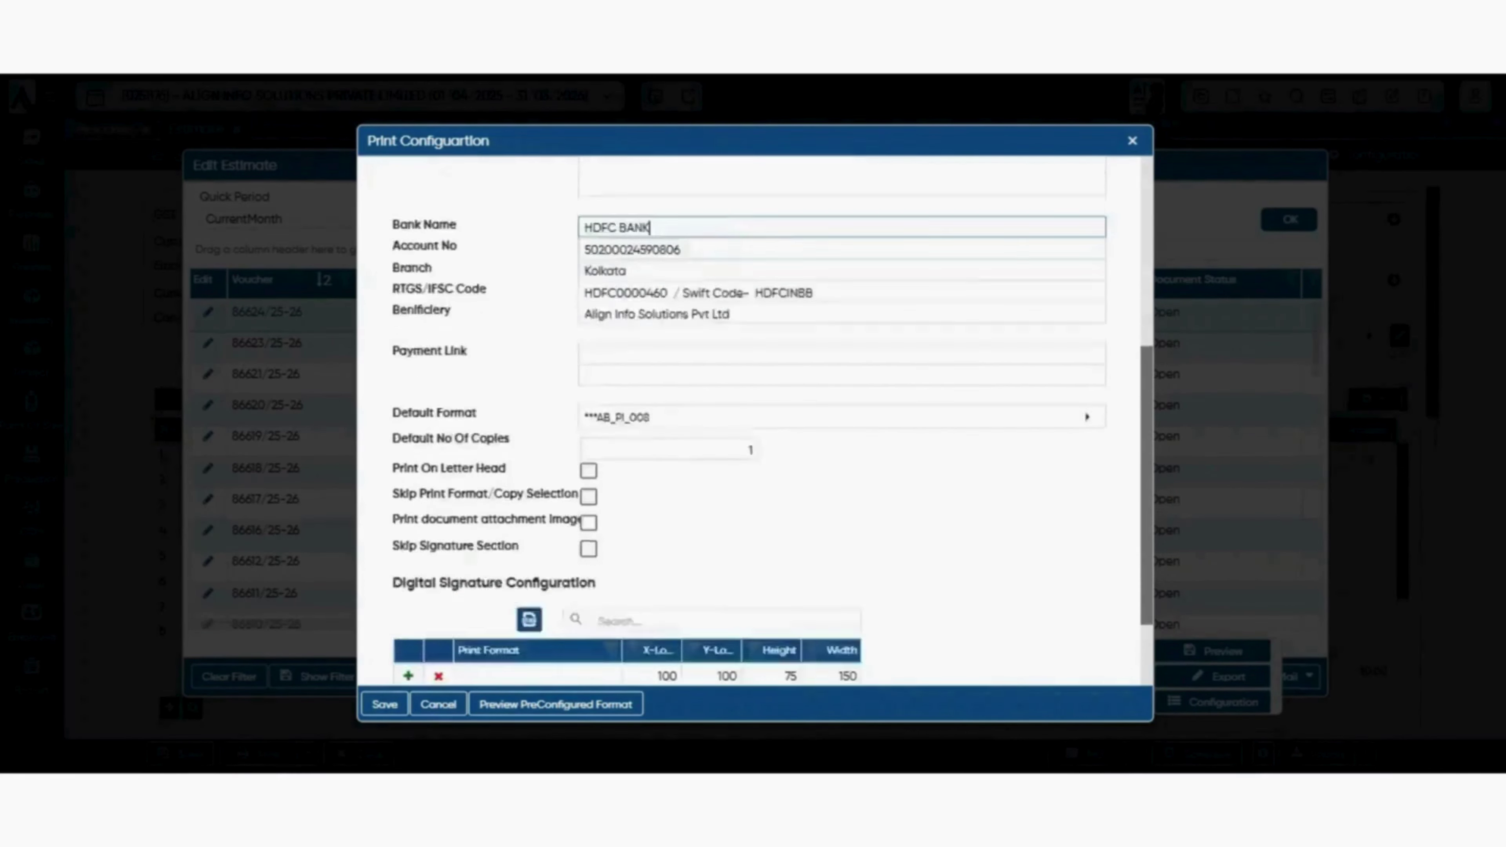
scroll(756, 415, "up", 1)
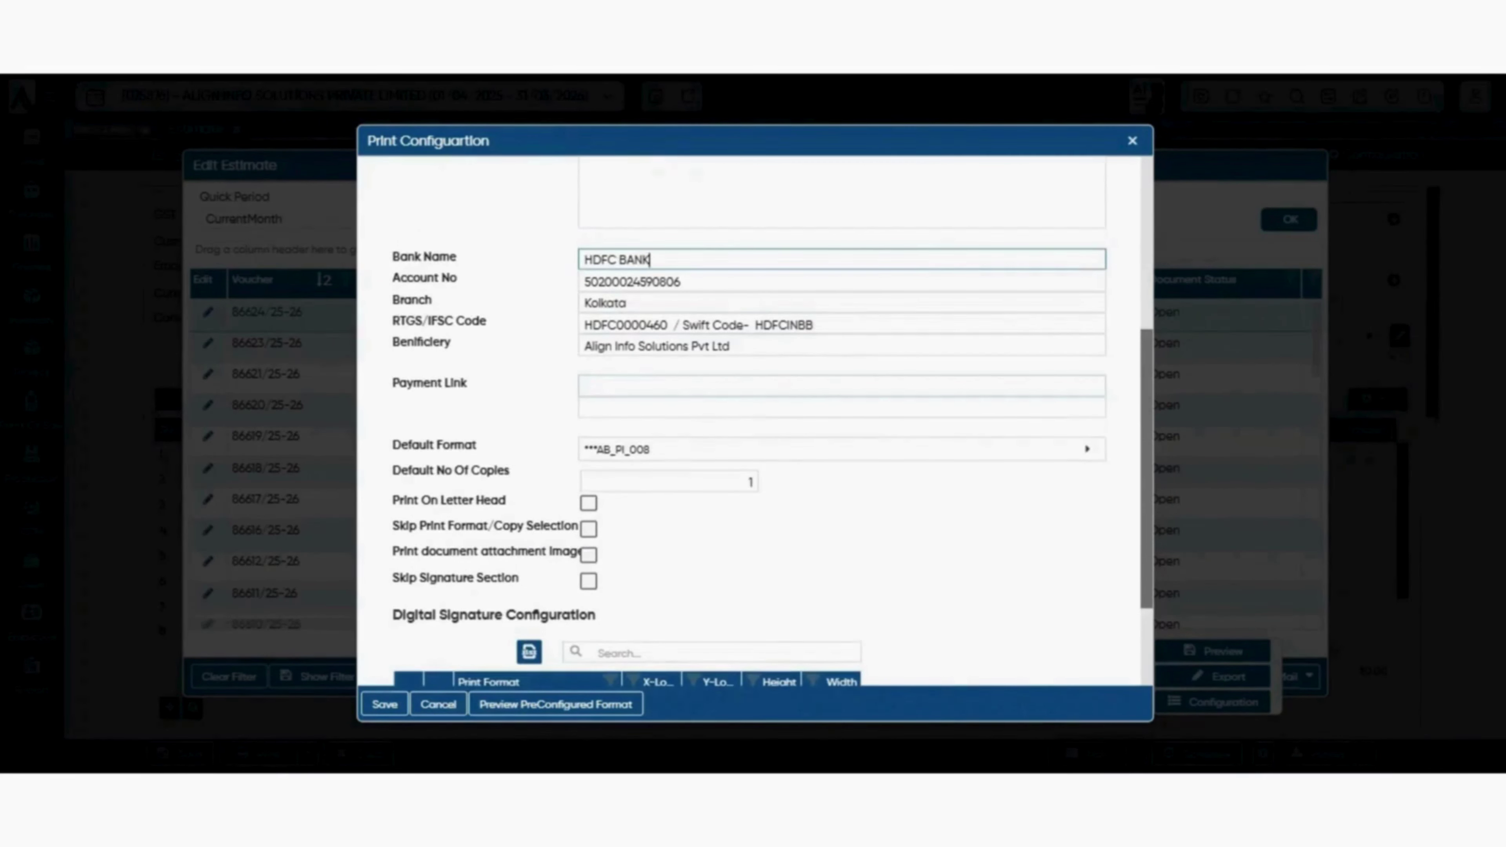
left_click(843, 386)
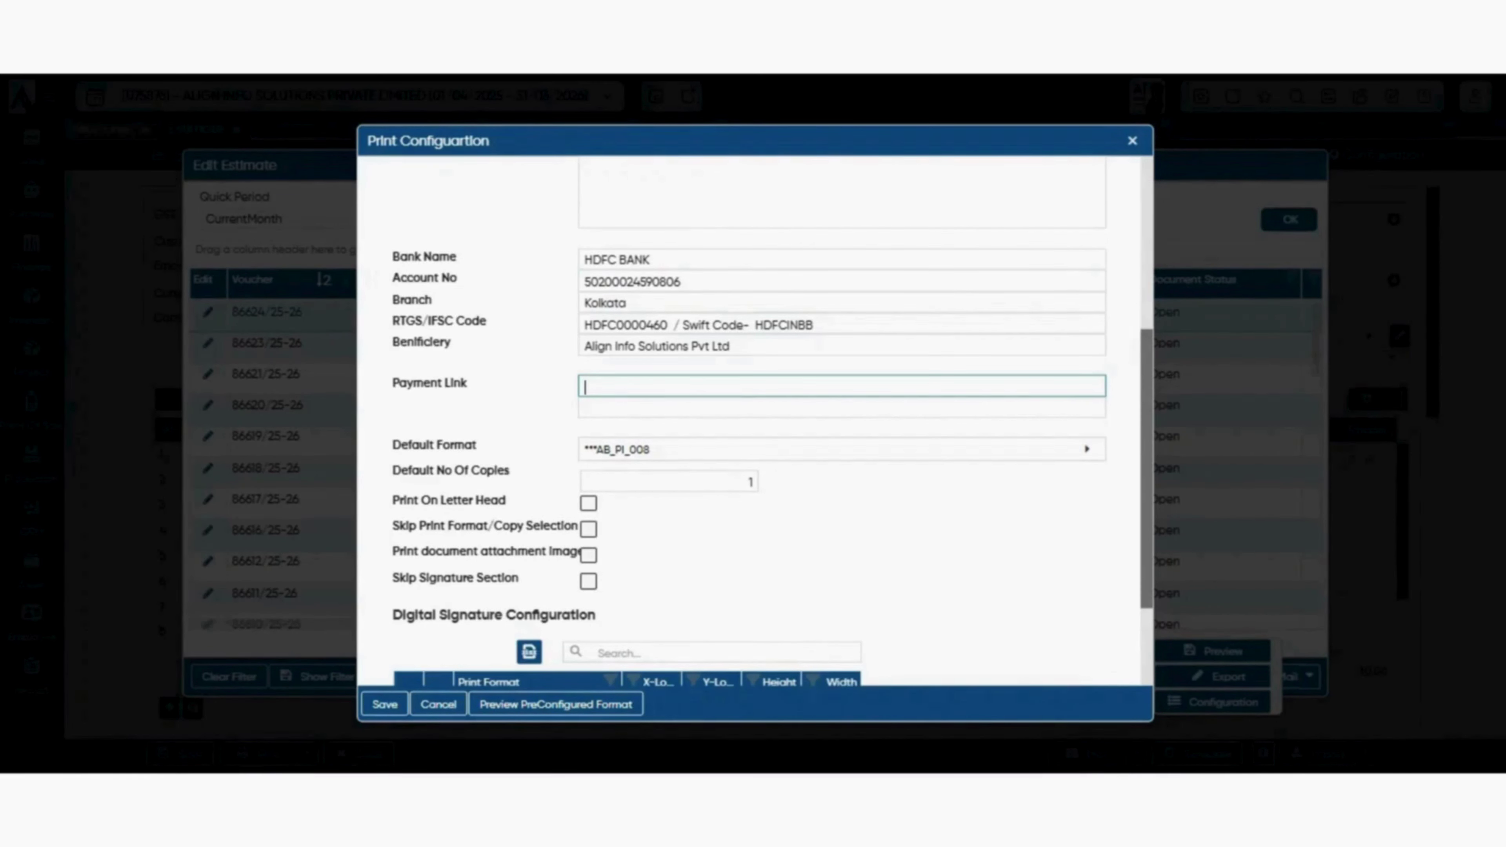
scroll(753, 415, "down", 2)
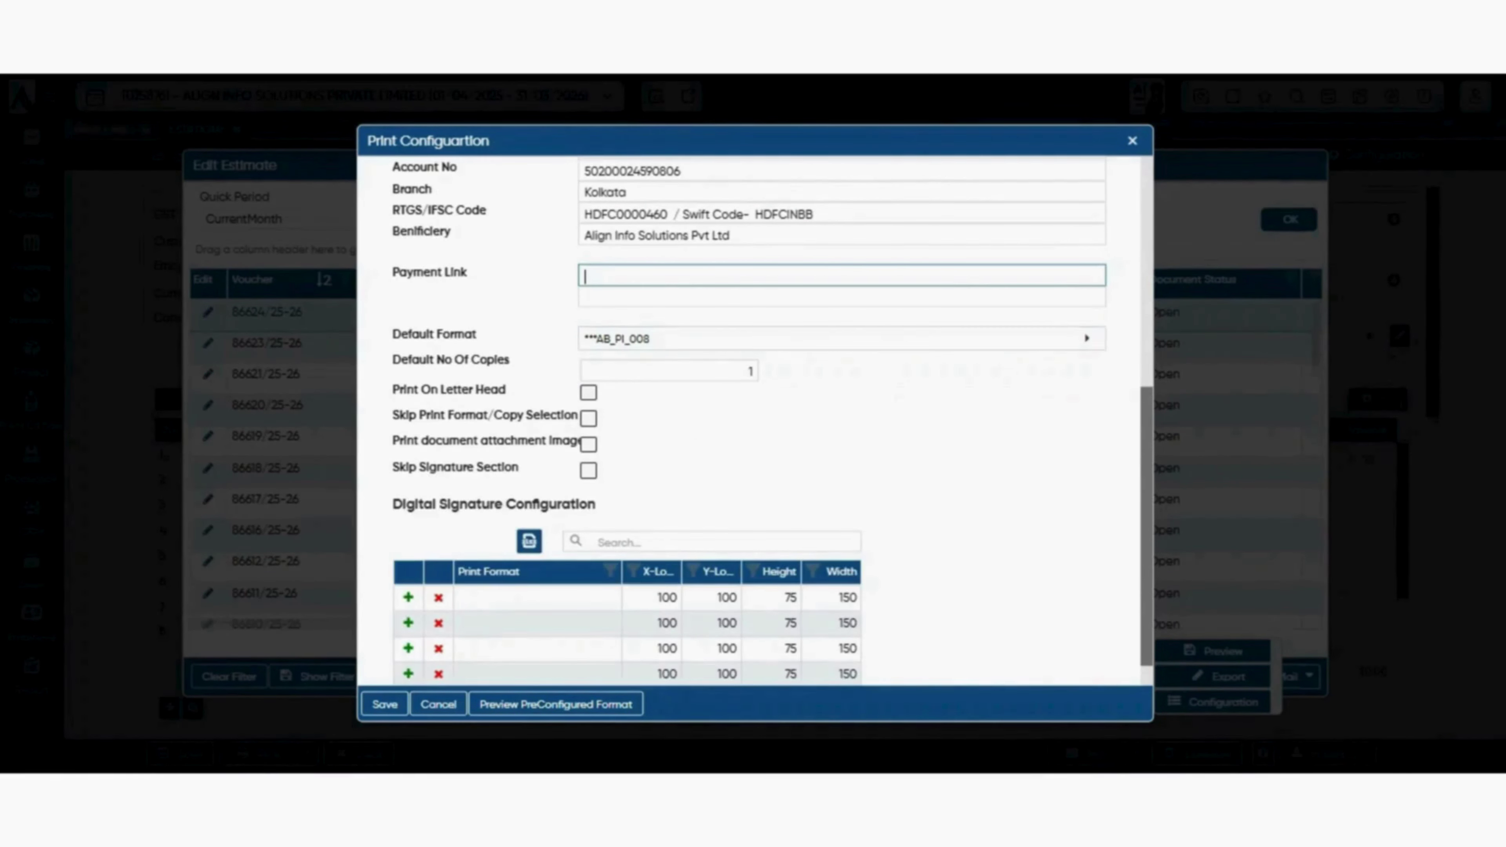
- Re-enter 1 default copy, enable Skip Print Format/Copy Selection, and close Print Configuration
left_click(842, 338)
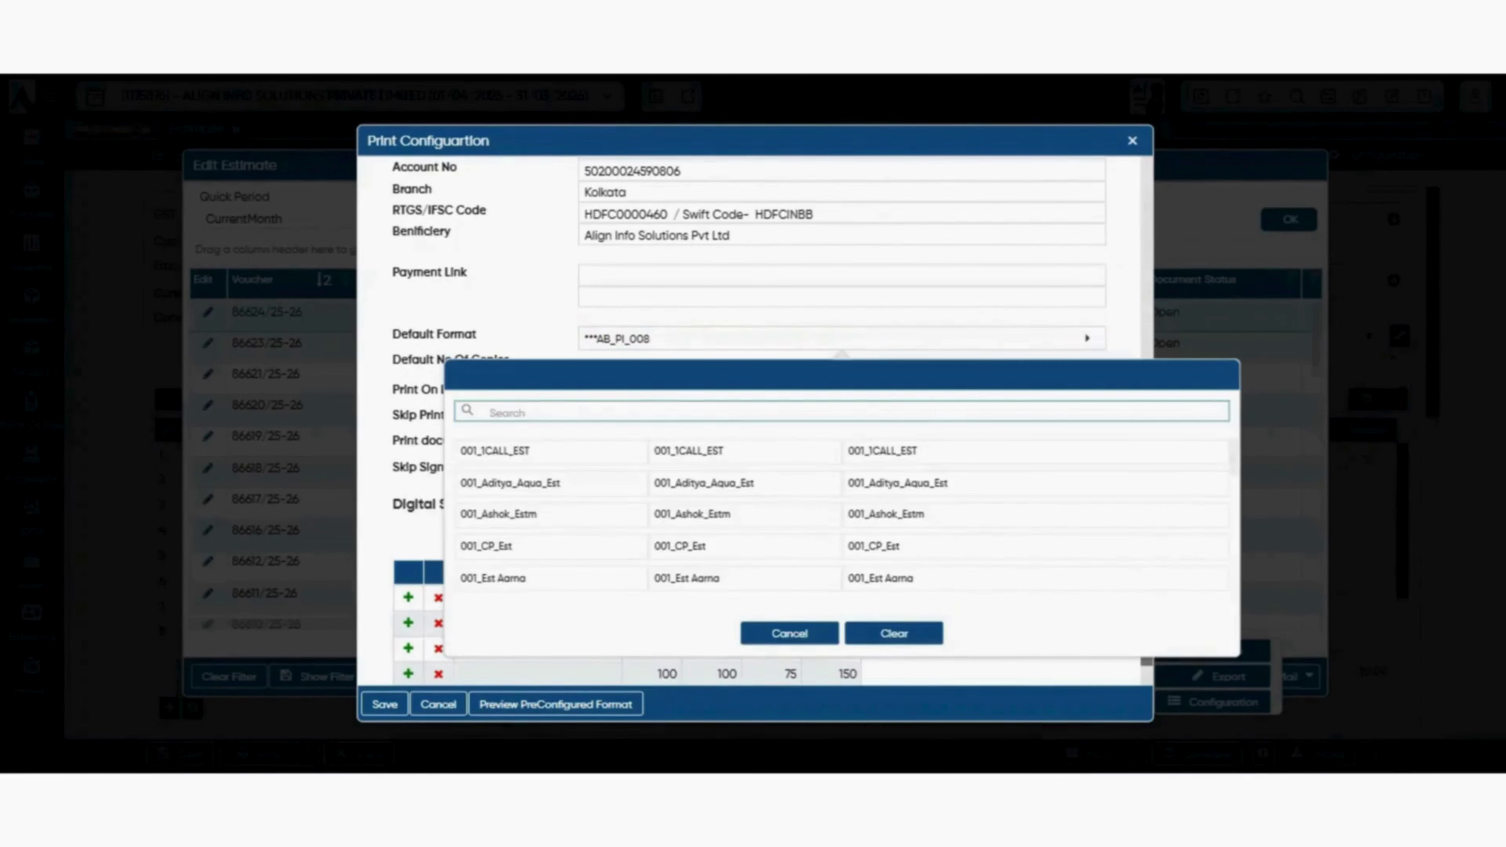
left_click(842, 317)
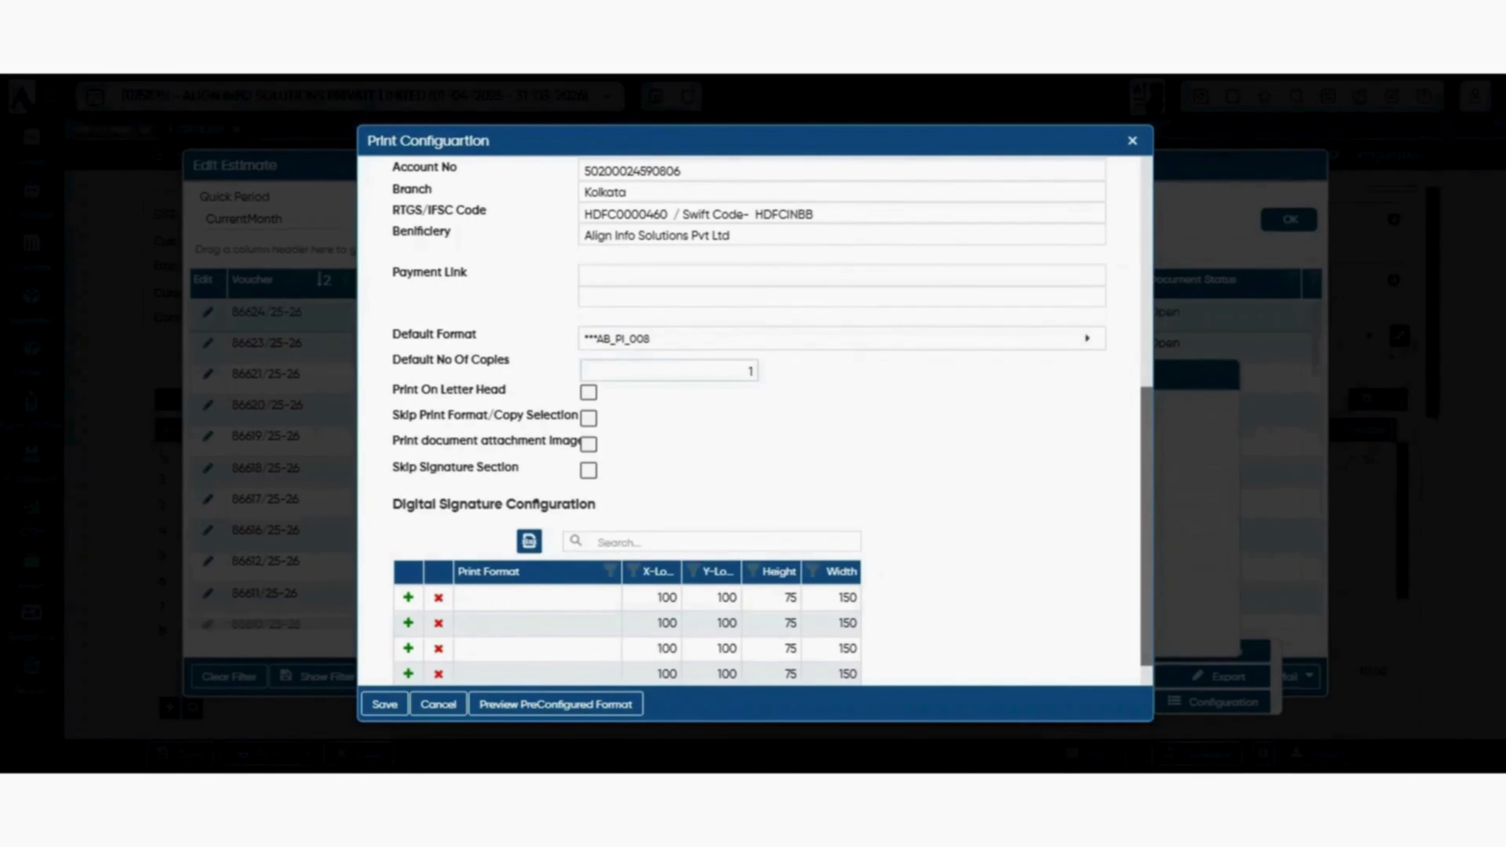
left_click(668, 371)
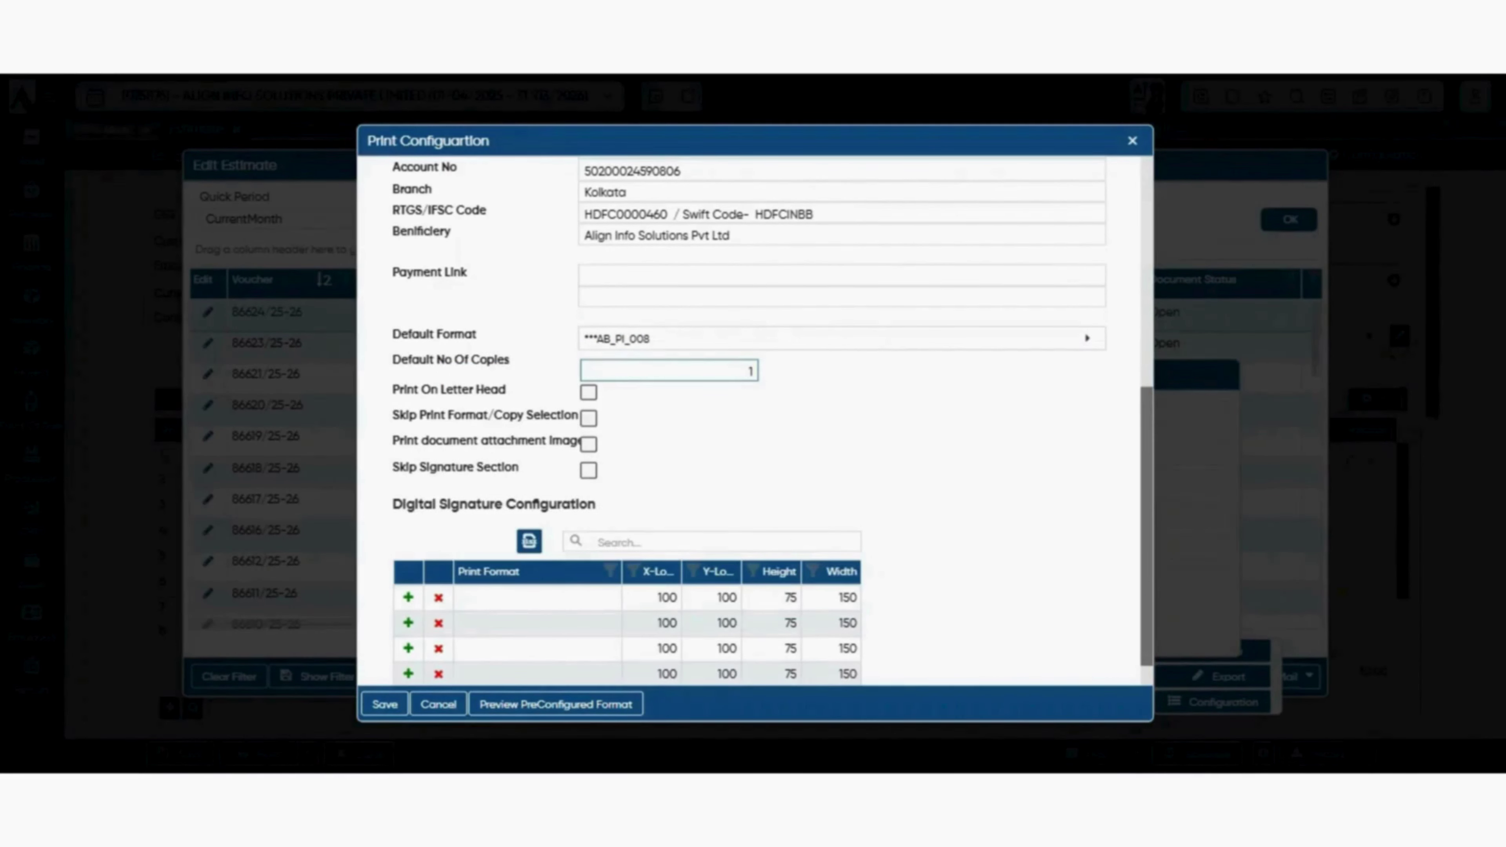
double_click(750, 371)
type("1")
left_click(853, 404)
scroll(842, 291, "down", 2)
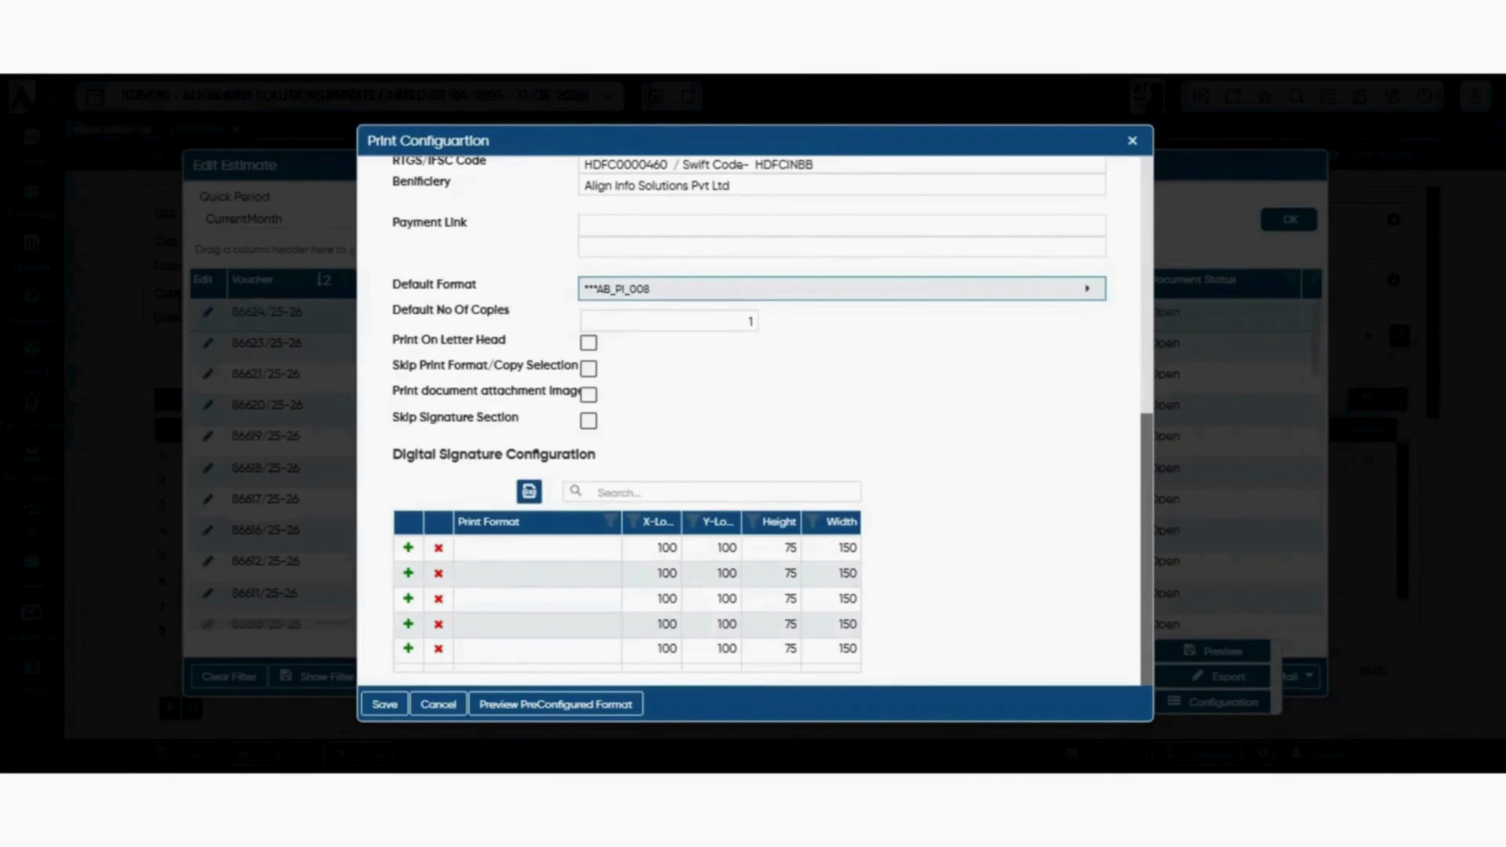
left_click_drag(446, 366, 578, 366)
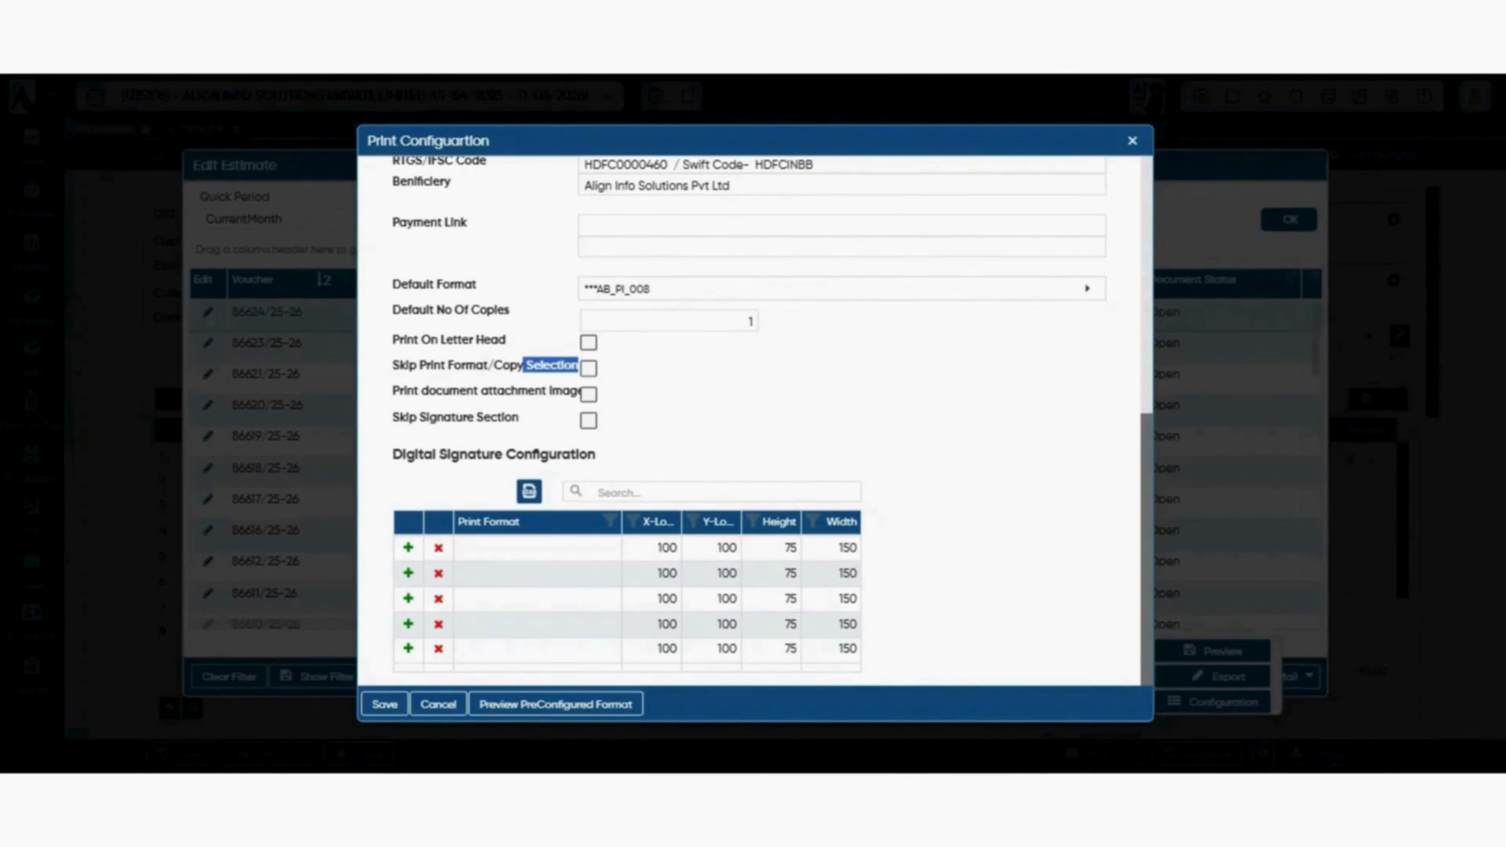
left_click(552, 366)
left_click(588, 368)
left_click(384, 704)
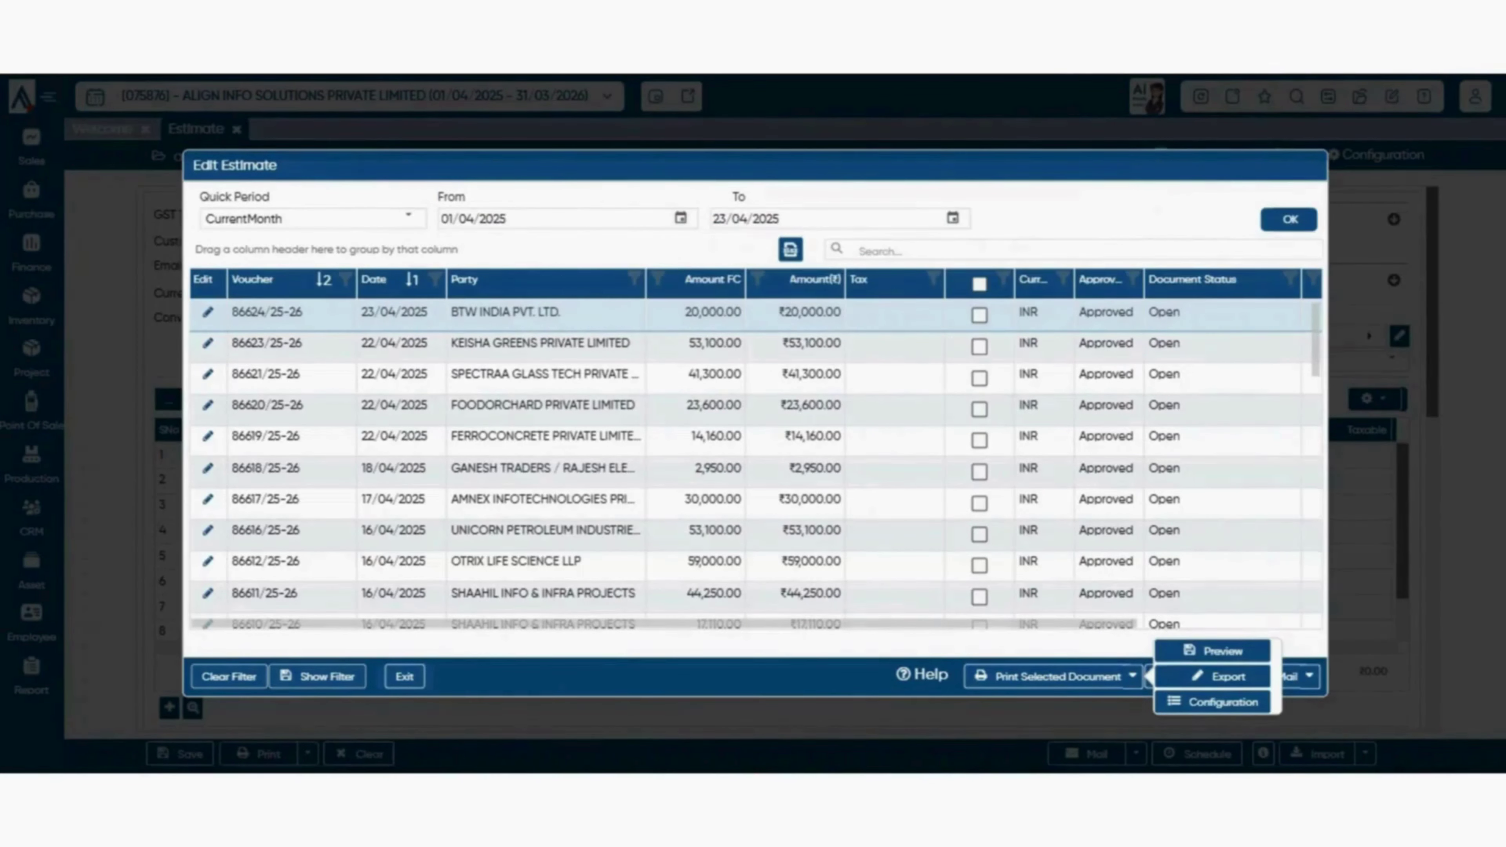
- Mark estimate 86624/25-26 and decline deleting it
left_click(979, 316)
left_click(1194, 676)
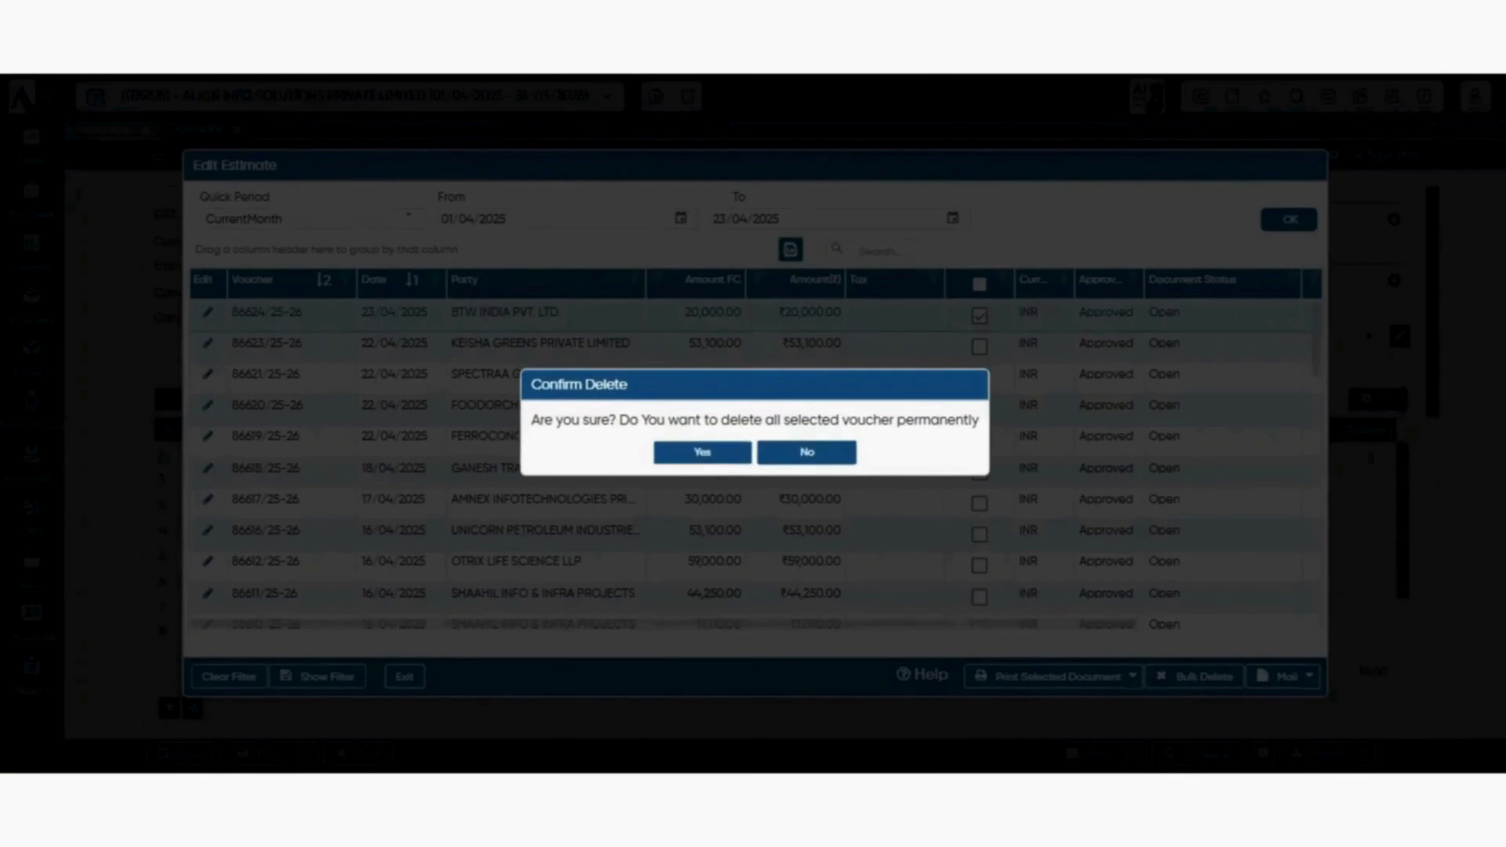
left_click(807, 453)
- Reopen Print Configuration and turn on skipping print format/copy selection and the signature section
left_click(1132, 677)
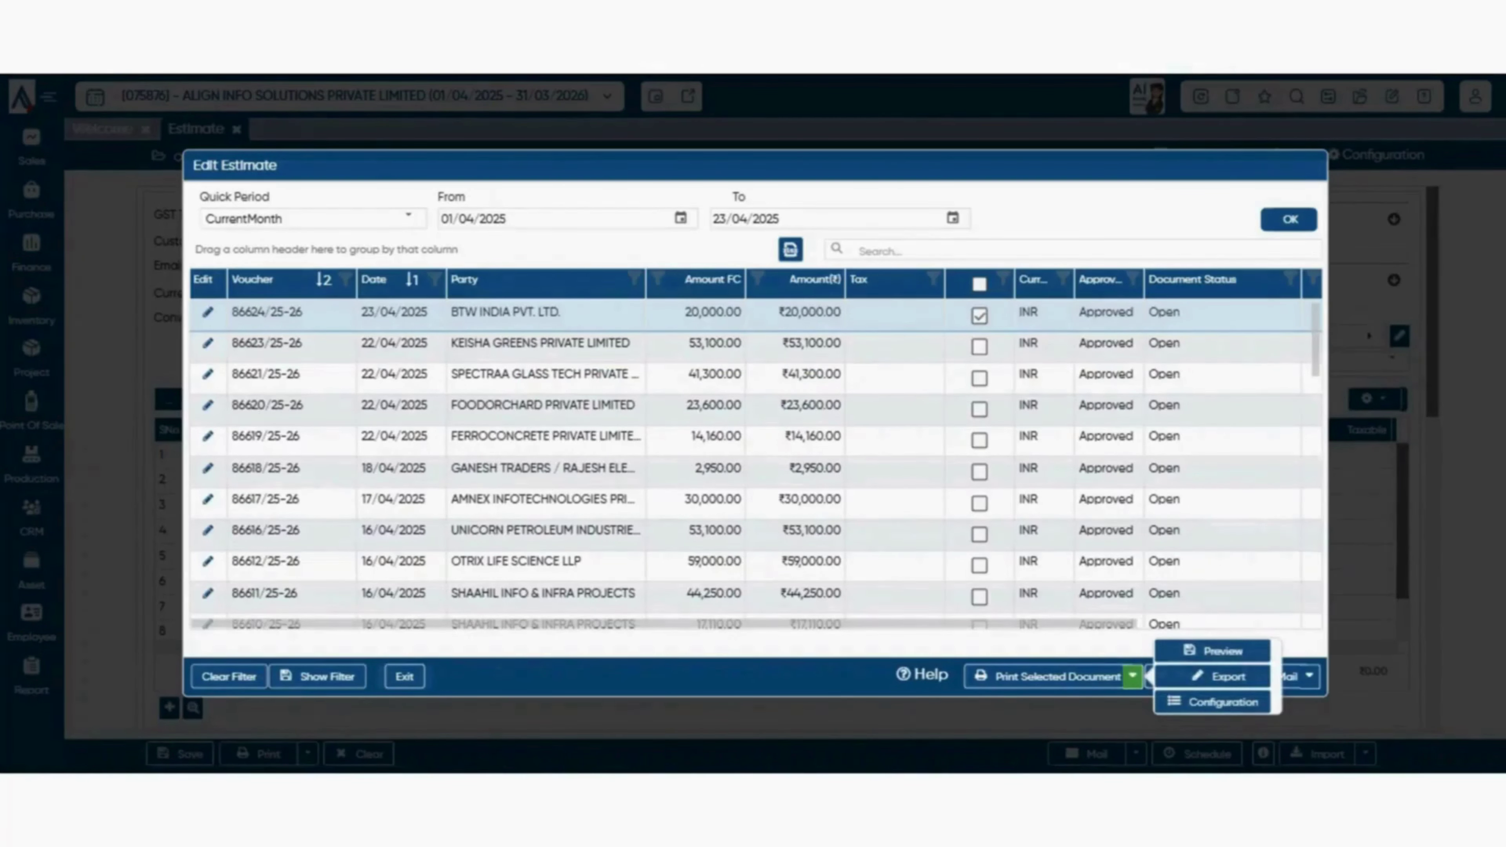
left_click(1213, 702)
scroll(753, 416, "down", 5)
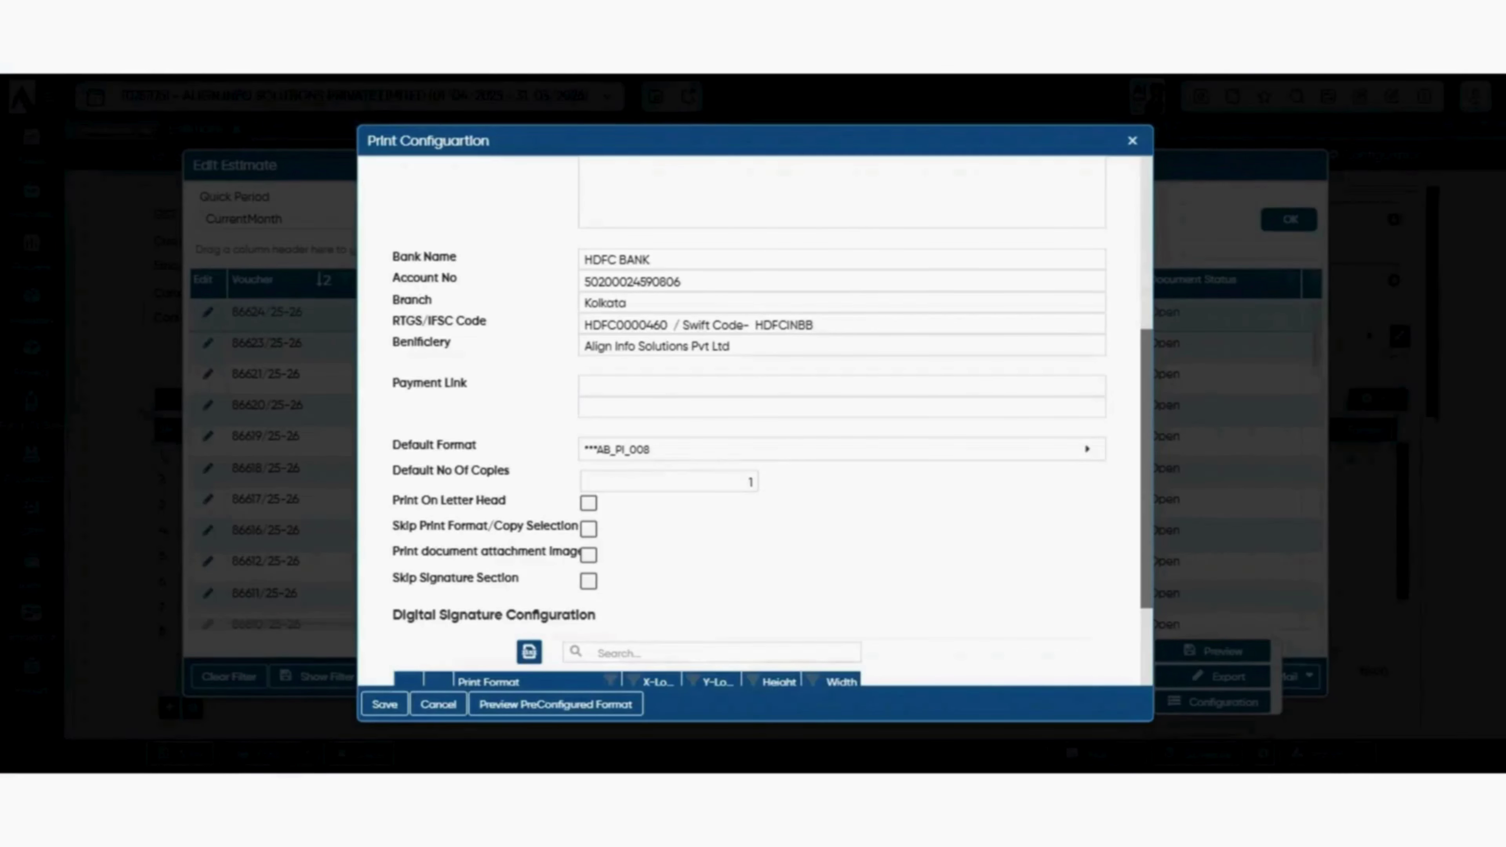
scroll(753, 416, "down", 3)
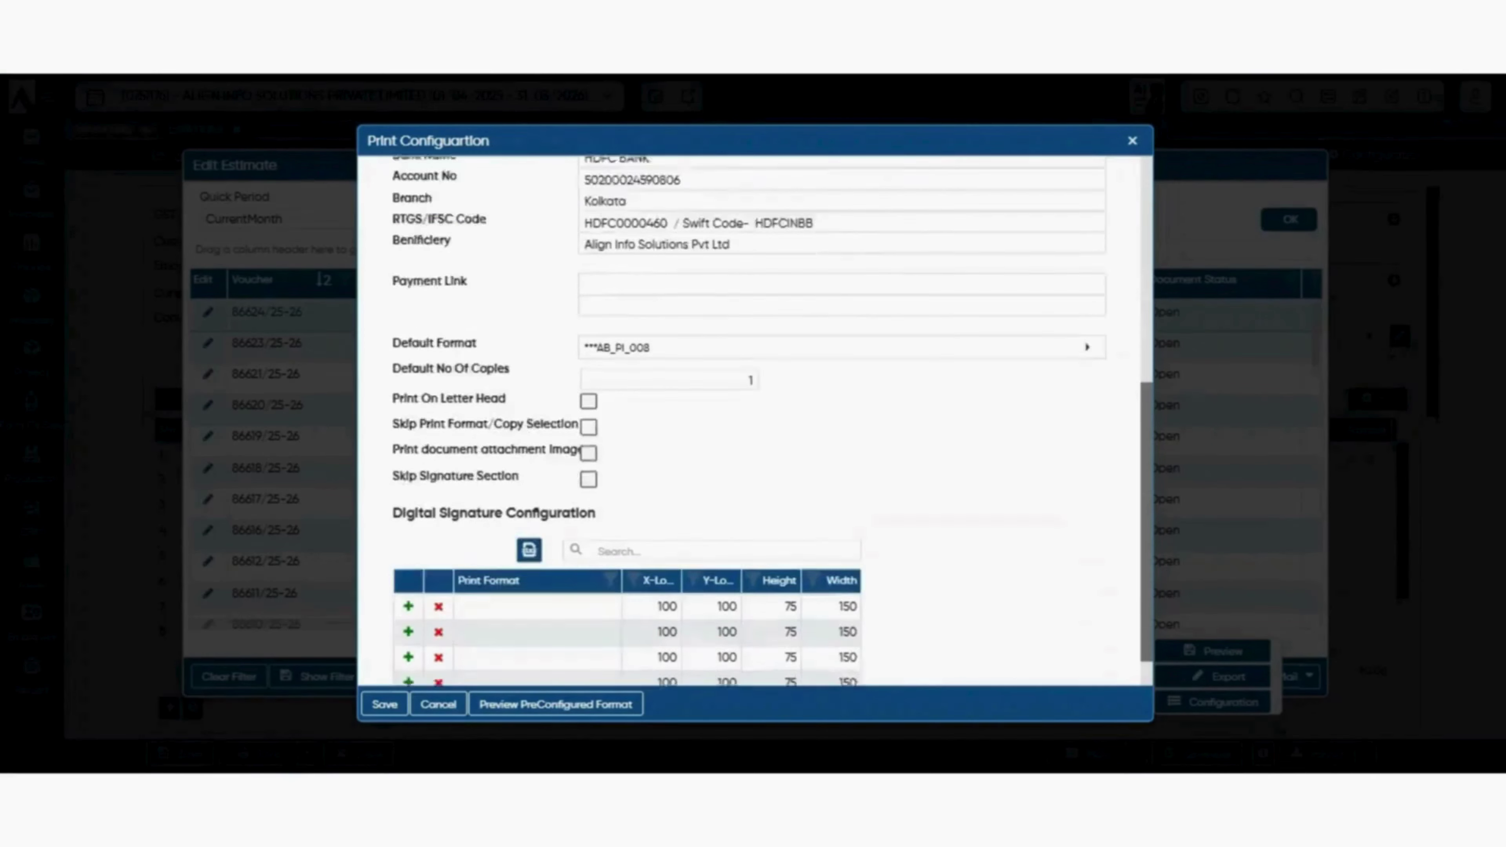
left_click(588, 368)
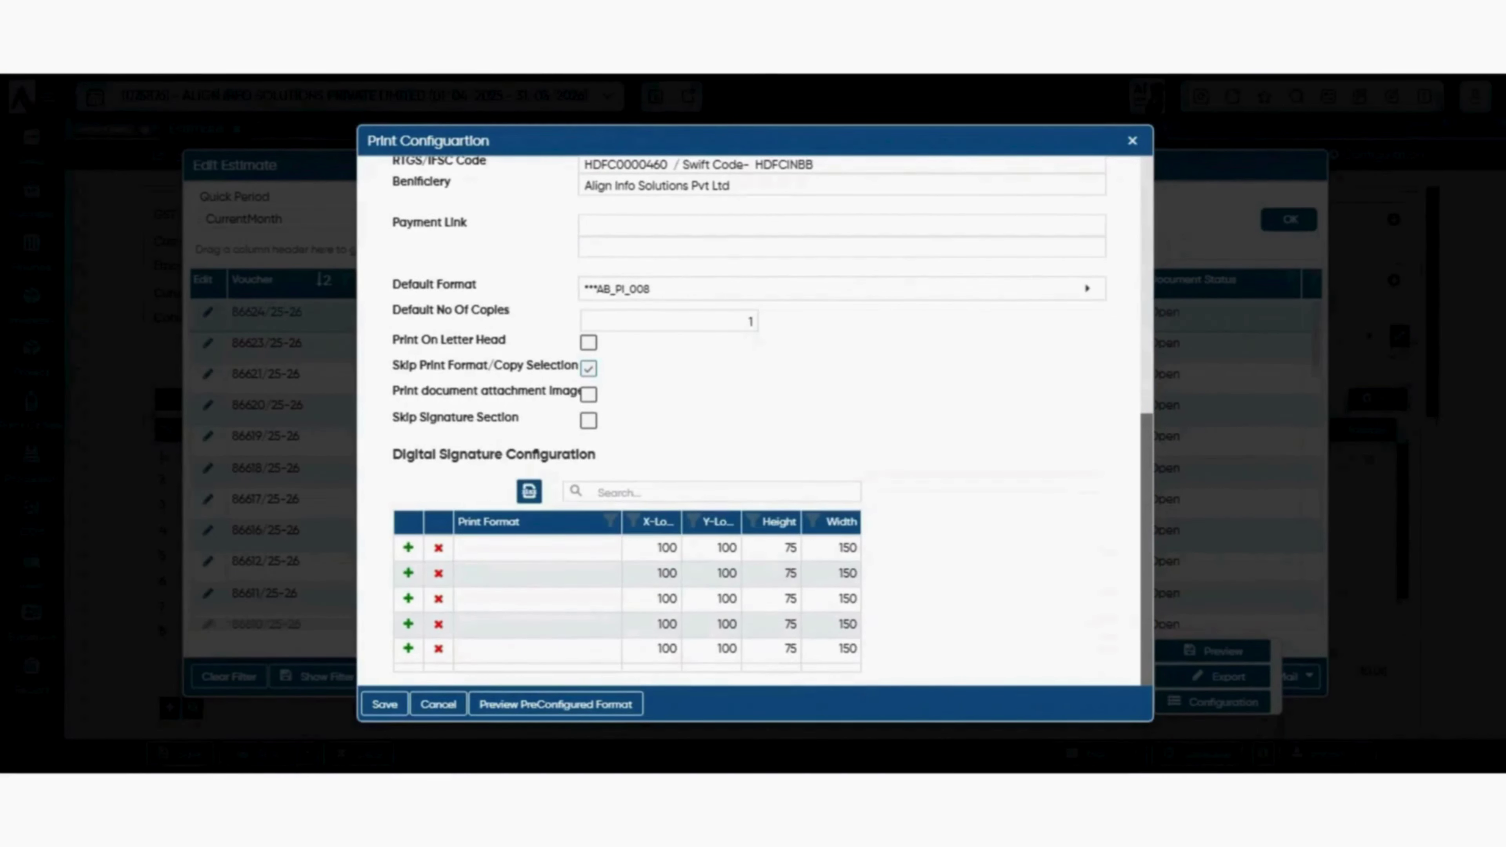
left_click_drag(392, 390, 590, 391)
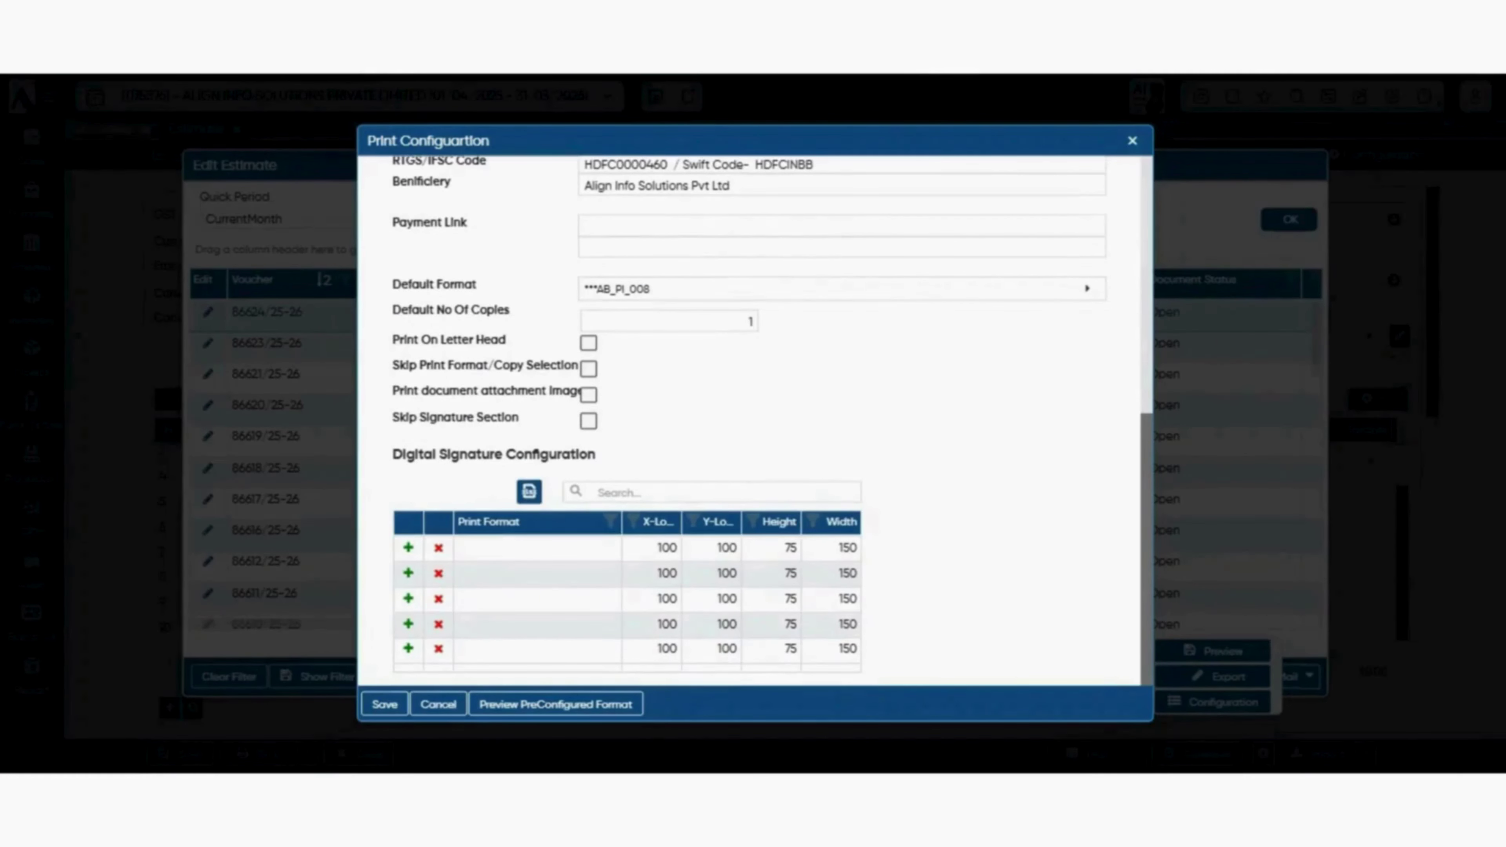
mouse_move(399, 391)
left_mouse_down()
mouse_move(460, 390)
mouse_move(455, 417)
mouse_move(519, 418)
left_mouse_up()
left_click(589, 421)
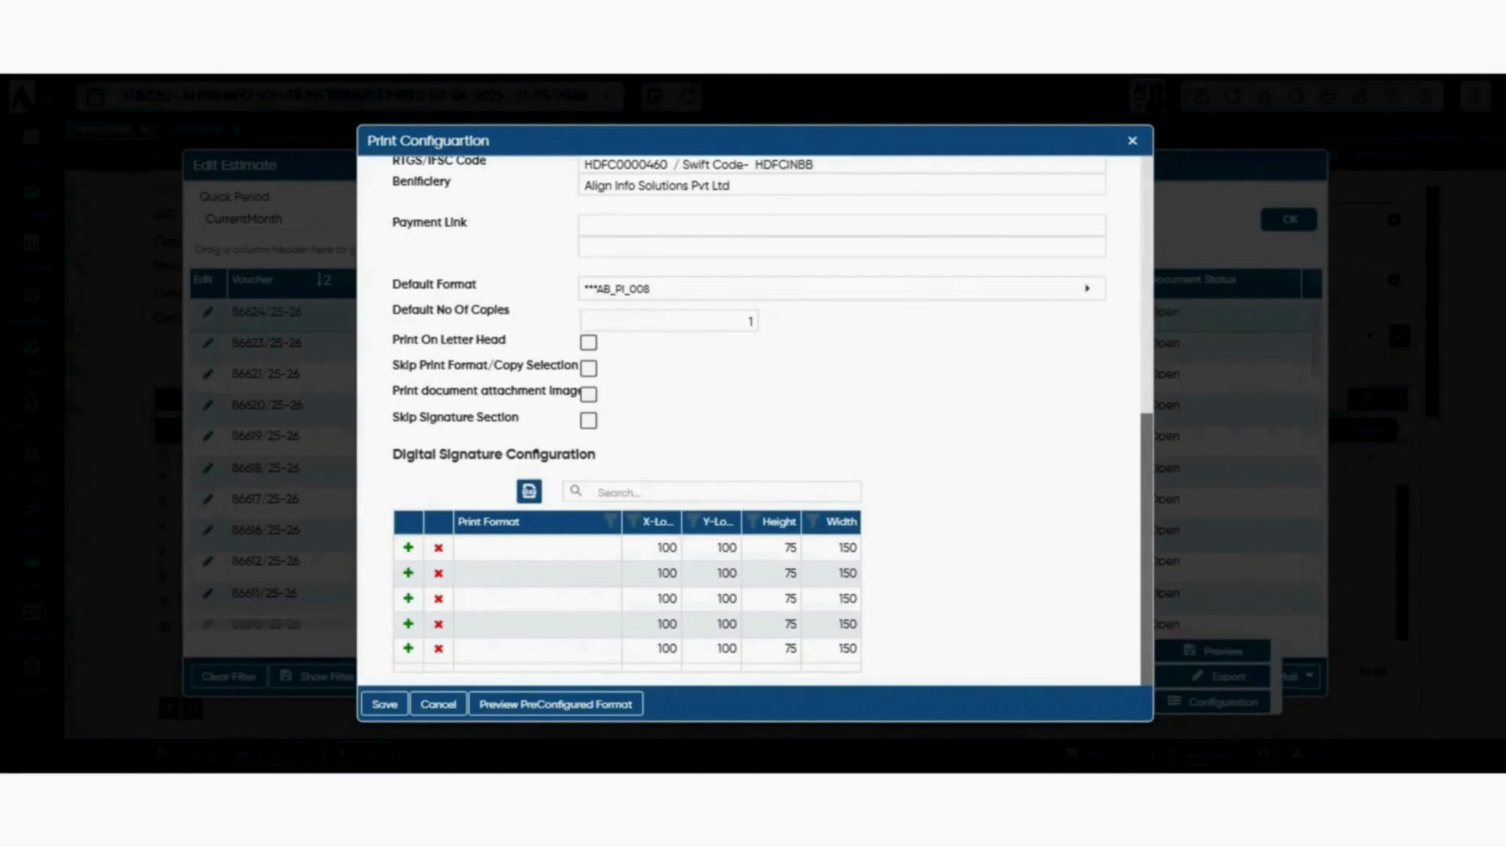
left_click_drag(415, 455, 504, 419)
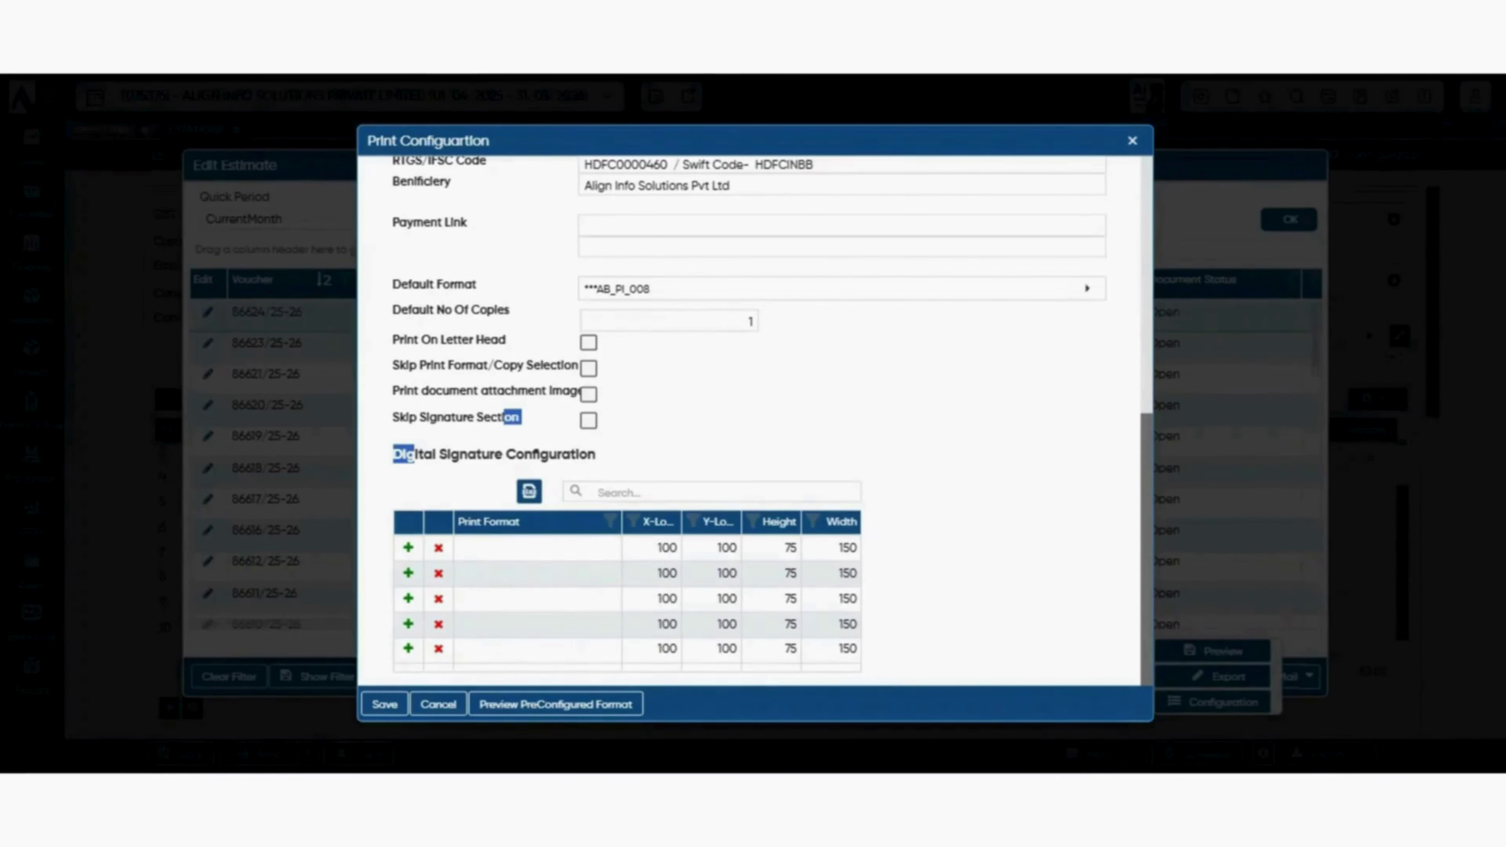
left_click_drag(406, 418, 596, 455)
left_click(652, 455)
- Sort the signature rows by print format and assign 001_1CALL_EST to the first row
left_click(724, 492)
scroll(747, 492, "up", 3)
scroll(747, 492, "down", 3)
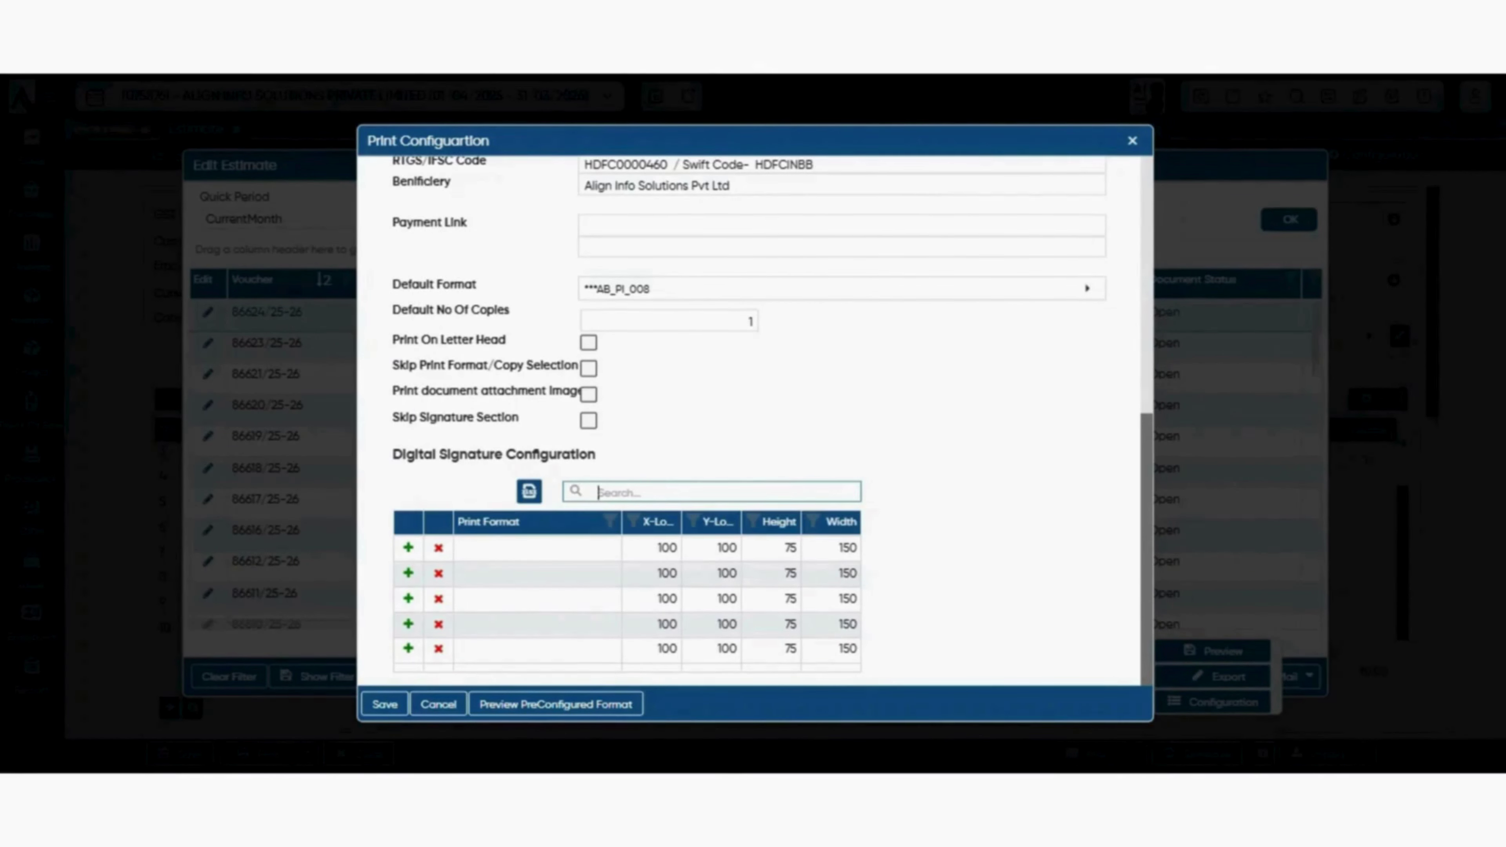
left_click(537, 523)
left_click(538, 549)
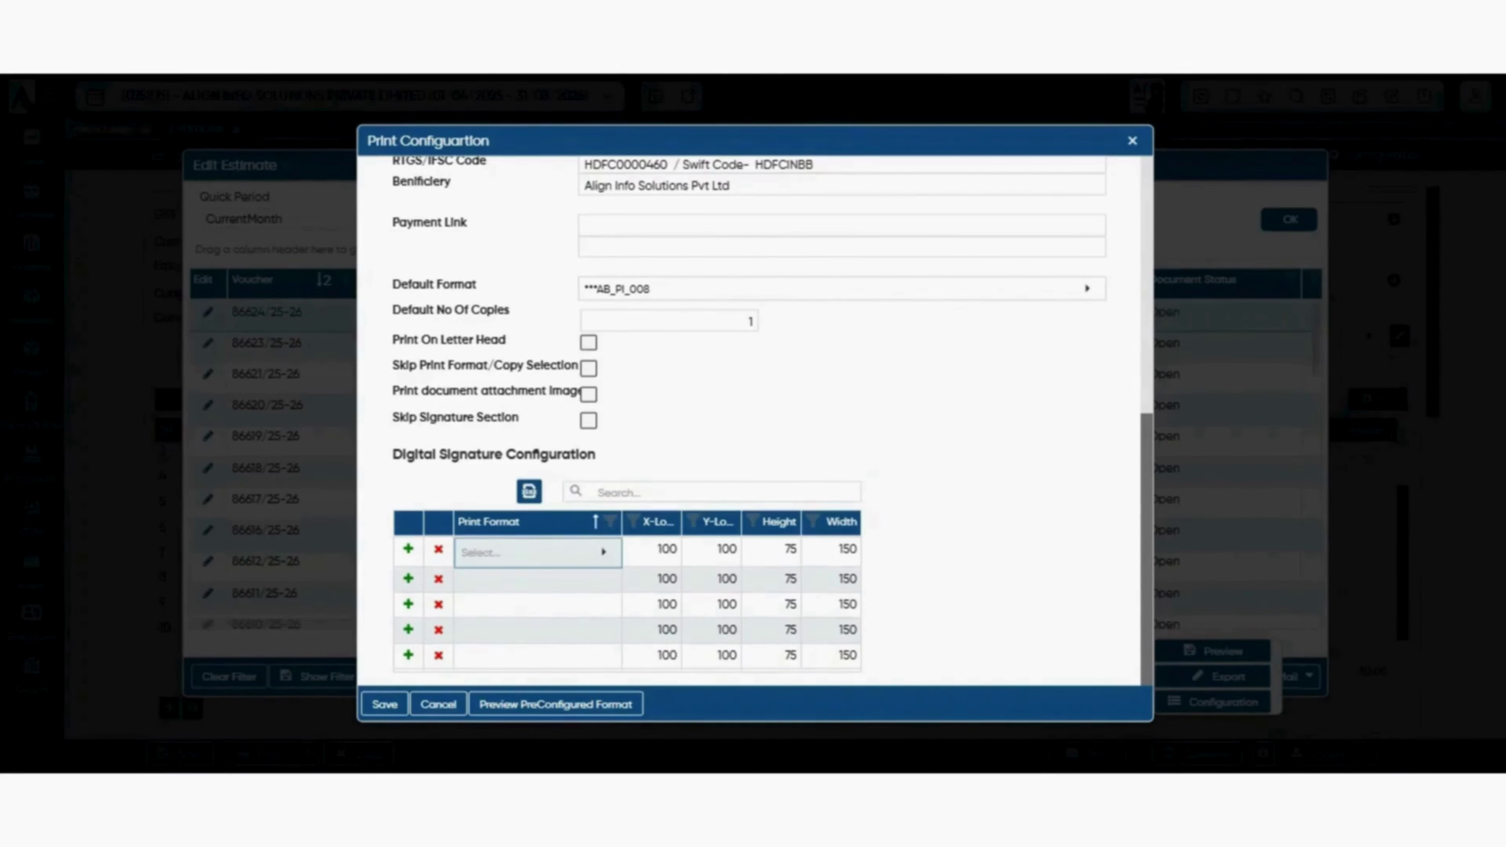
left_click(537, 552)
left_click(521, 223)
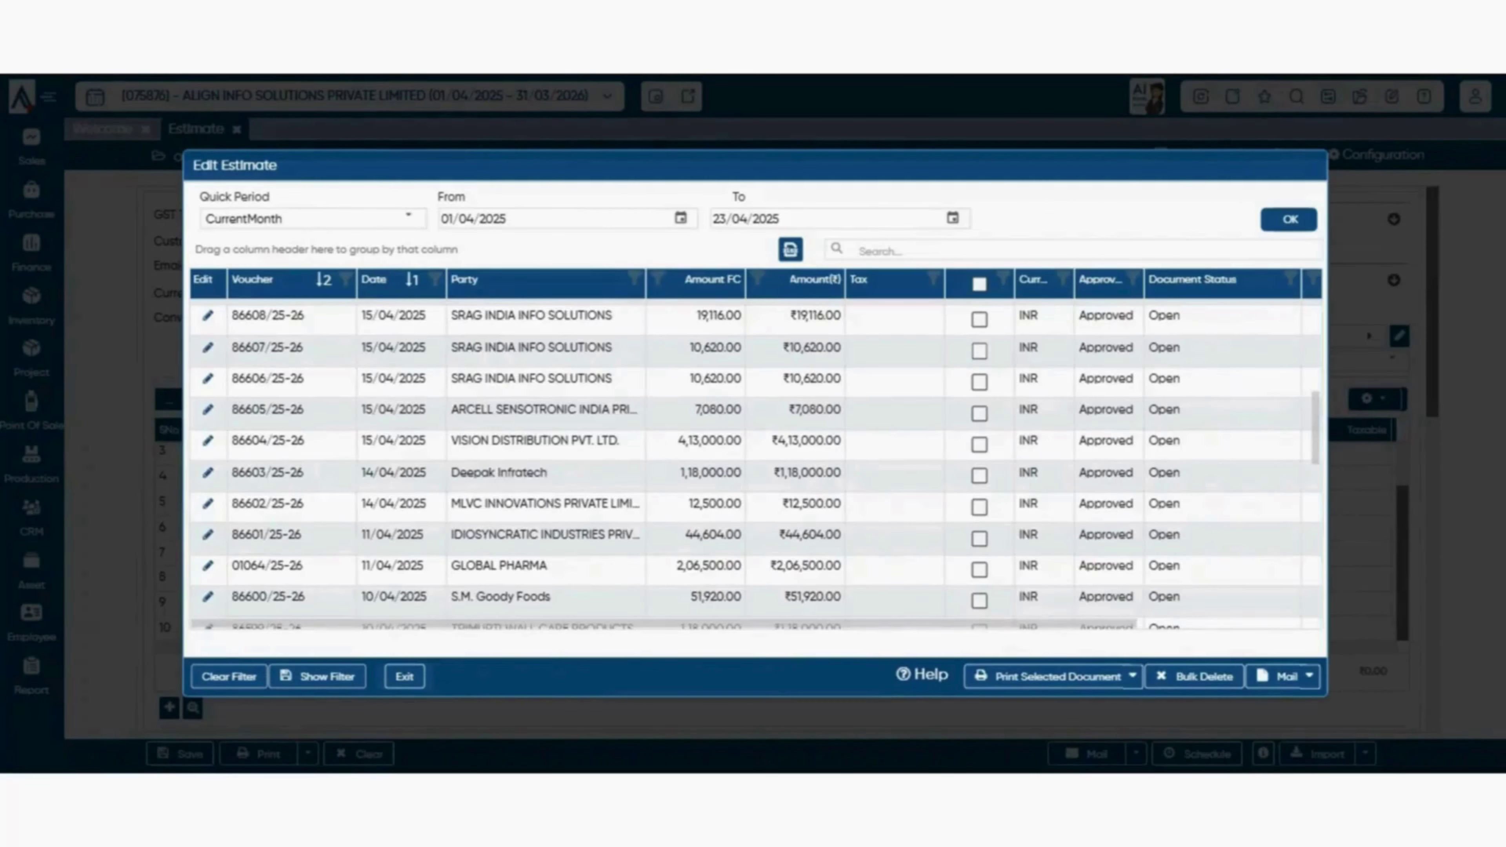
- Check the Mail sharing options for estimate 86623/25-26, then exit the Edit Estimate list
left_click(1309, 676)
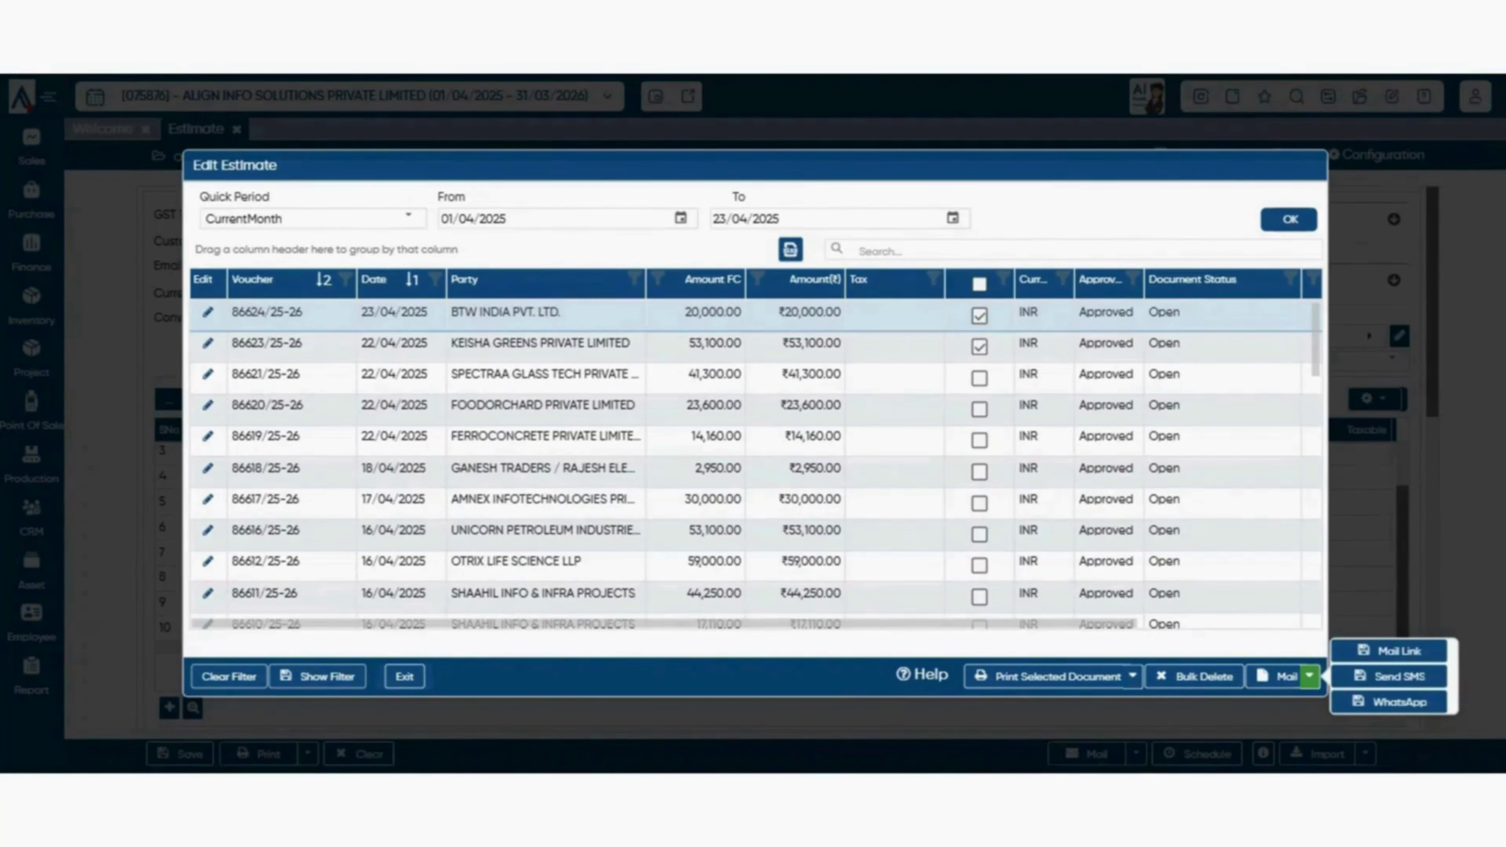
left_click(980, 347)
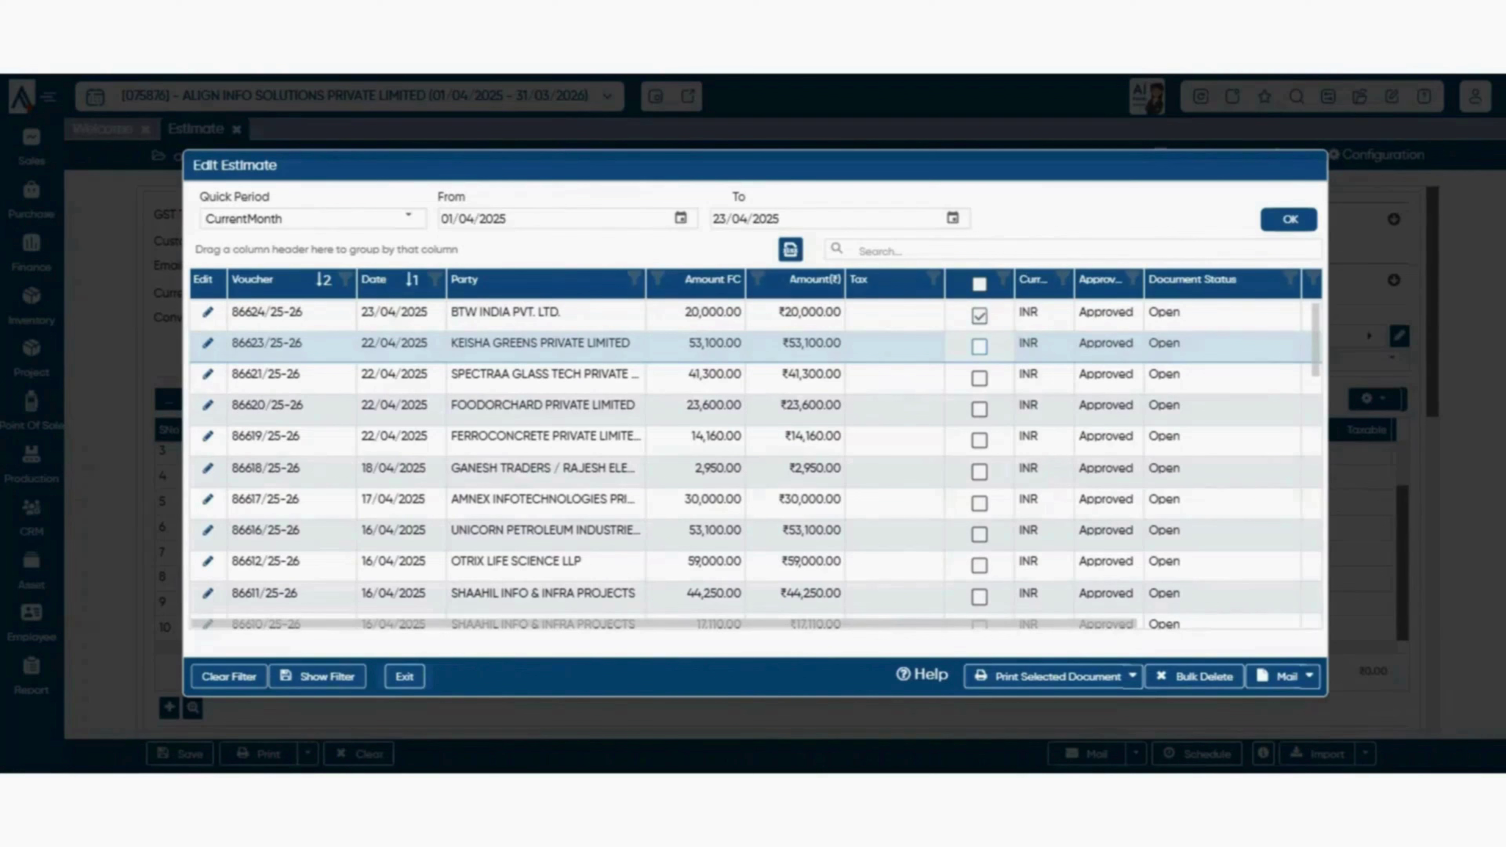
left_click(1309, 676)
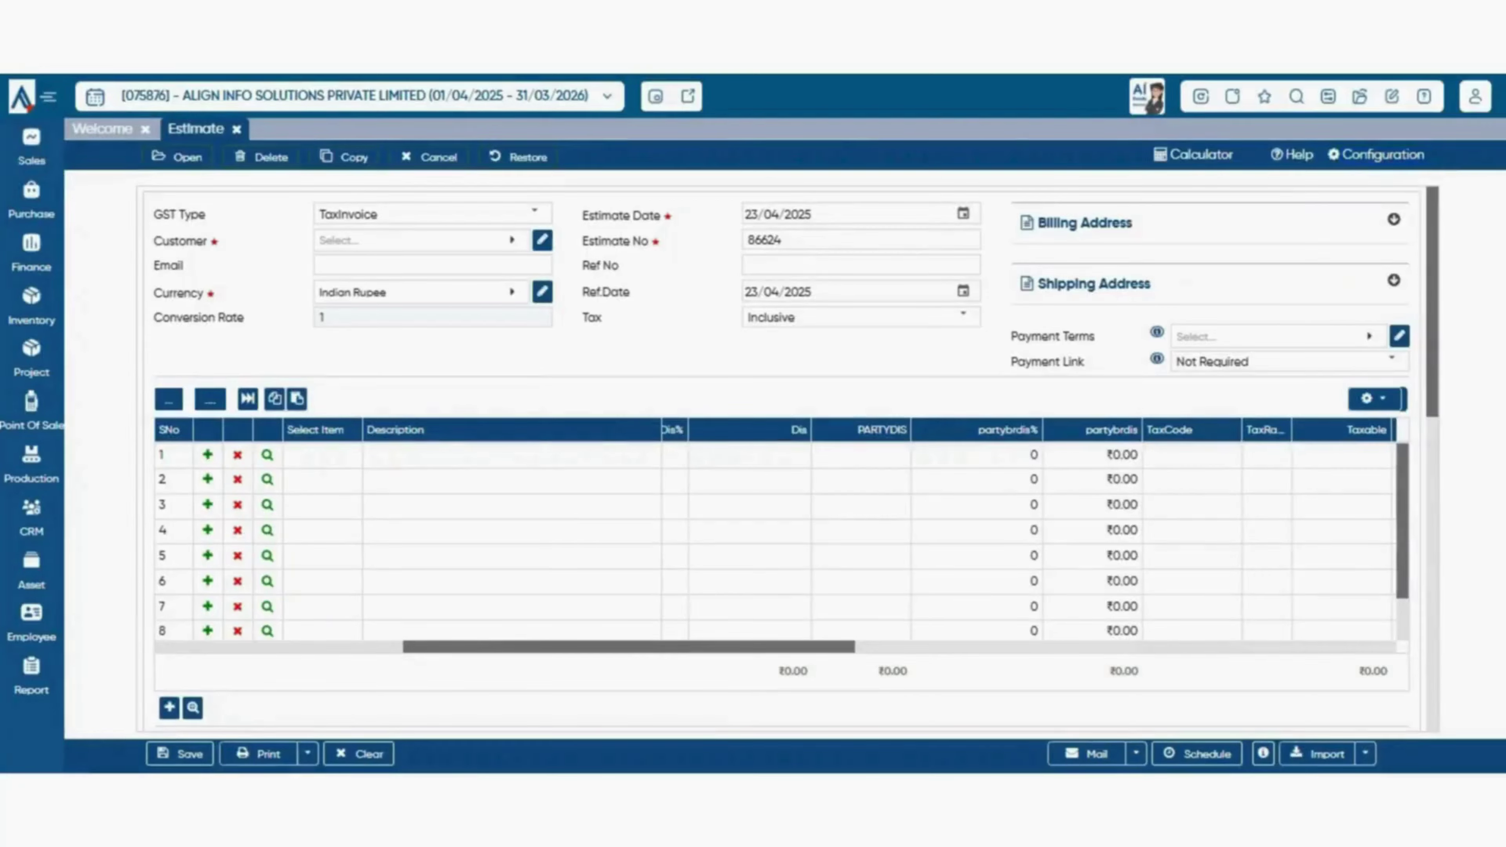
left_click(1195, 155)
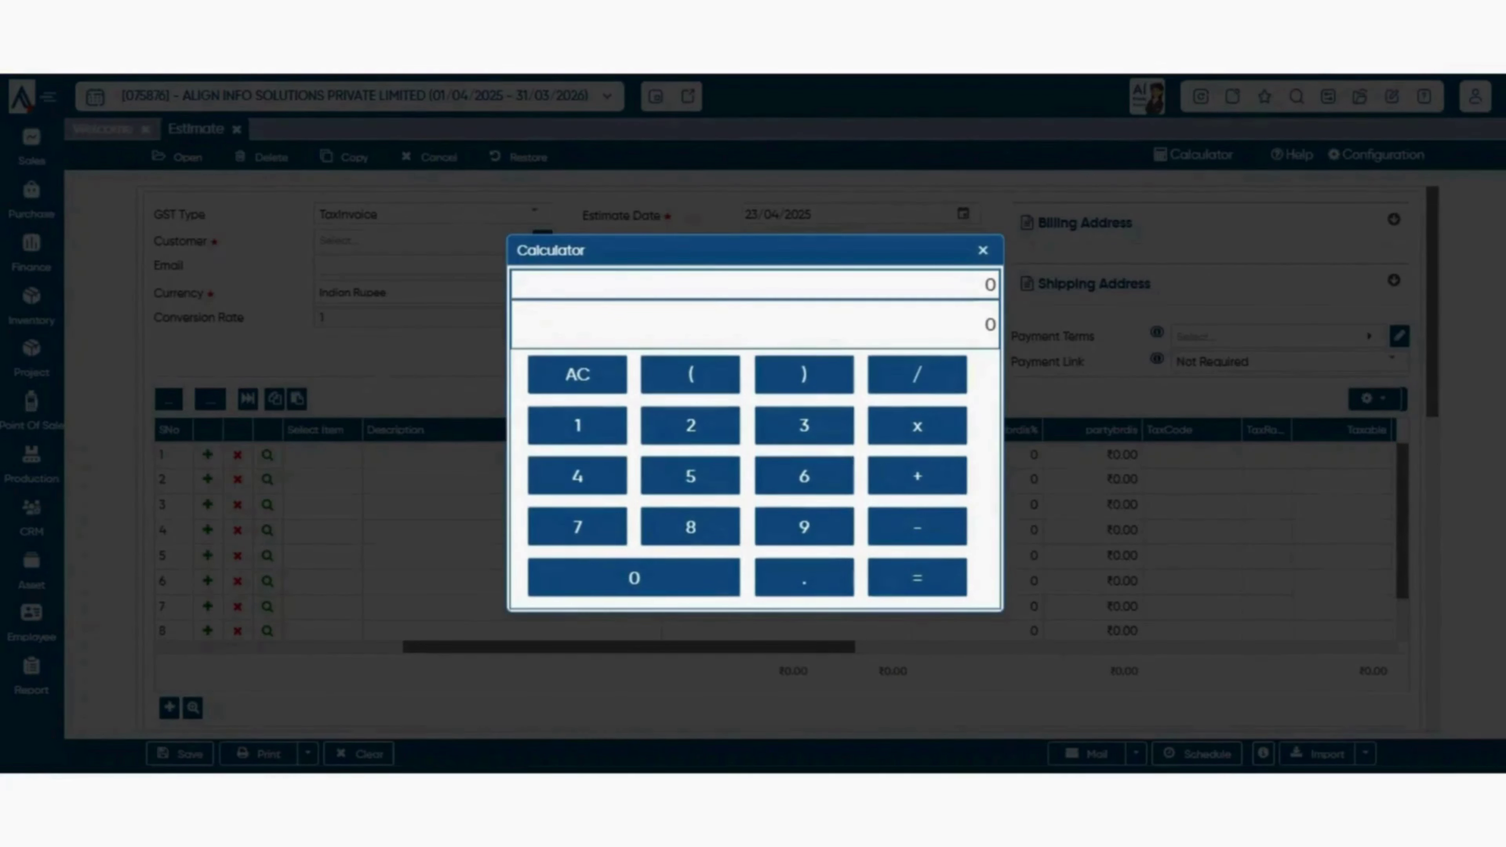
- Dismiss the calculator with Esc, reopen it, and dismiss it again
key("Escape")
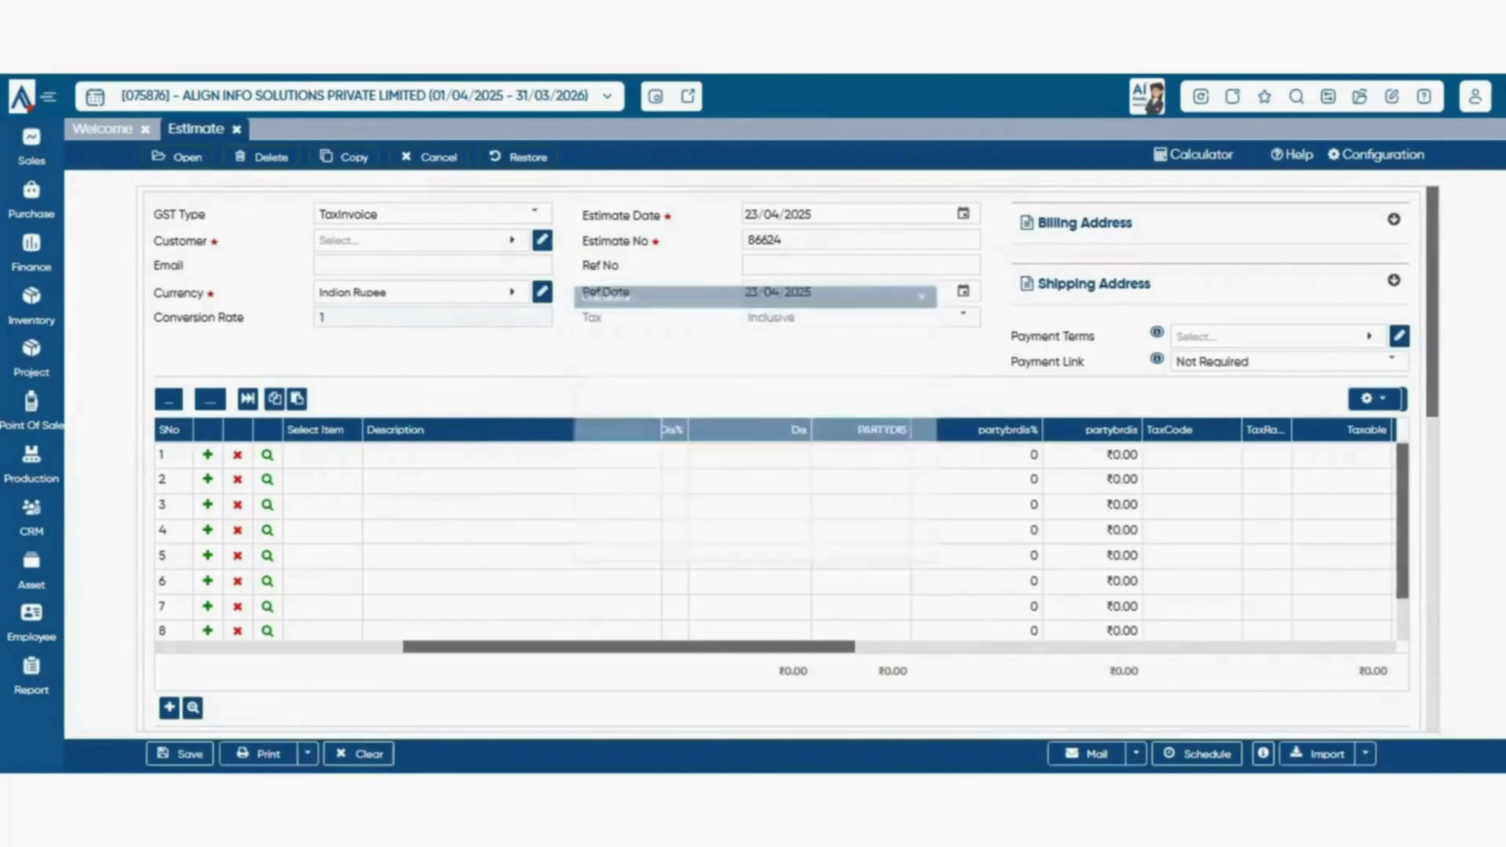
left_click(1194, 155)
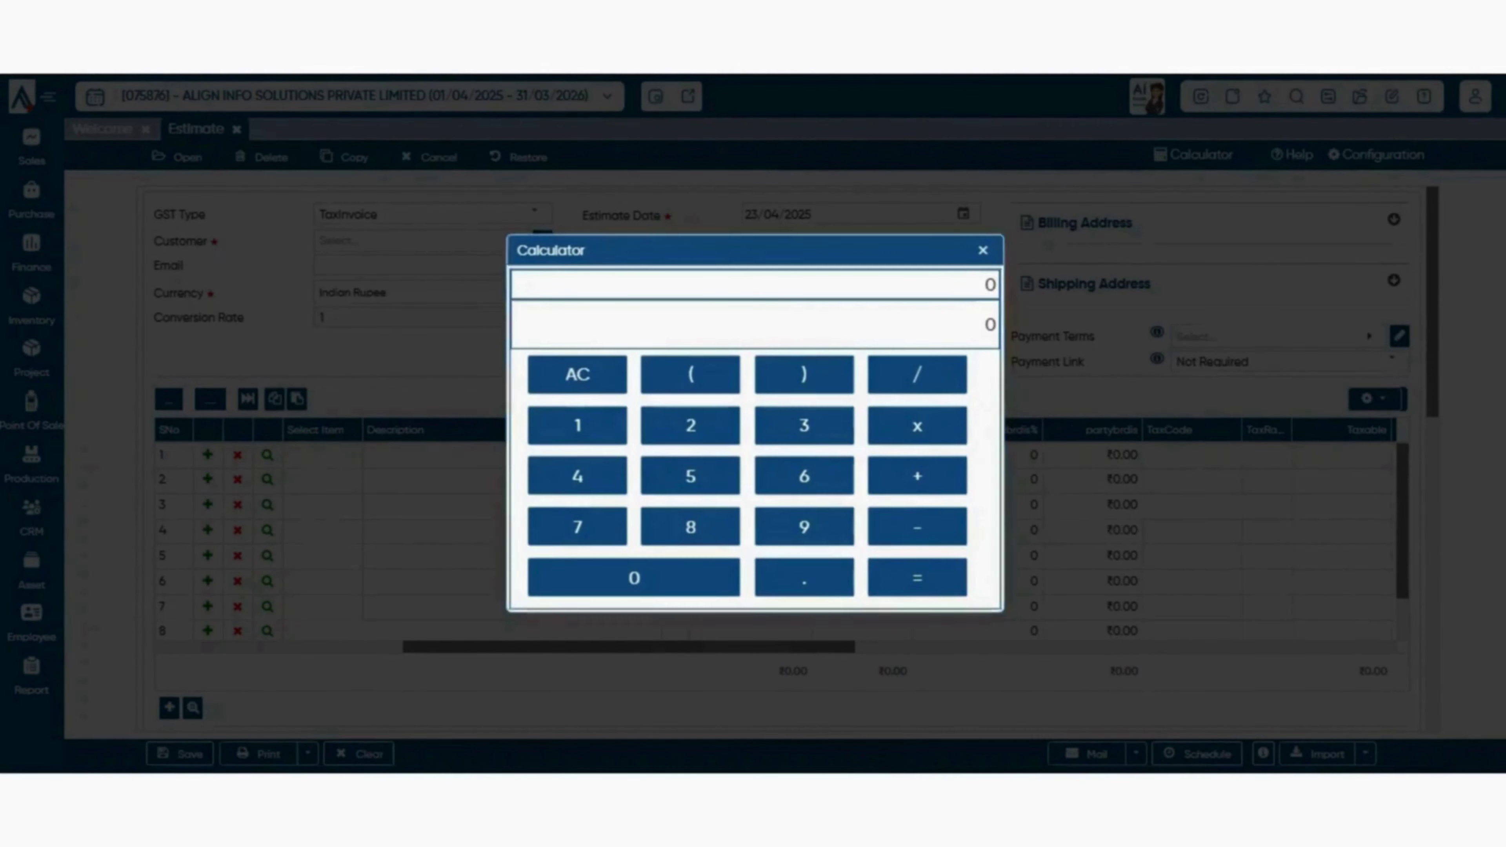
key("Escape")
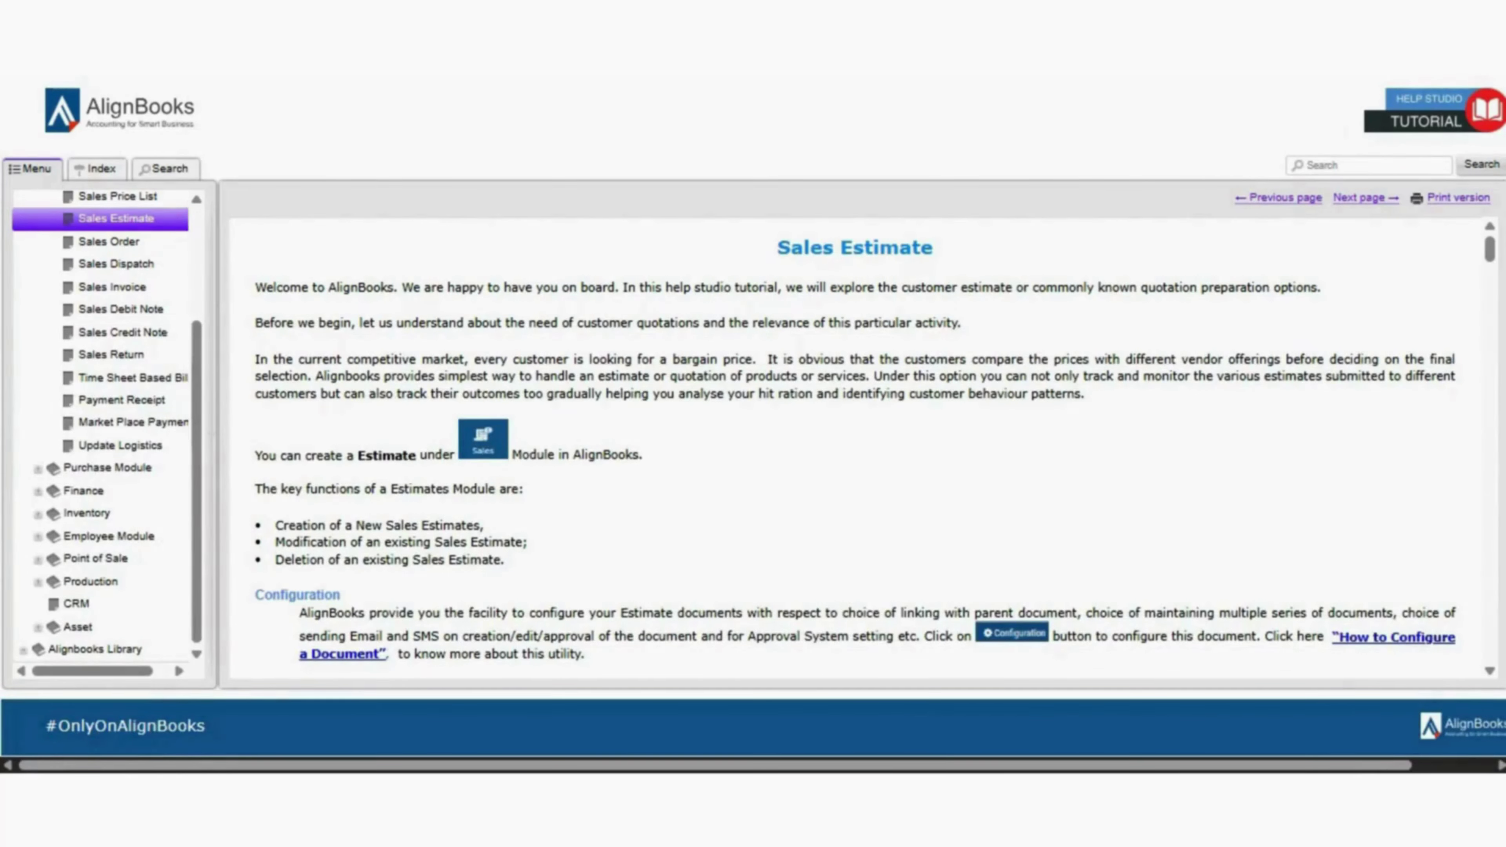
- Scroll through the Sales Estimate help page down to its Configuration section
scroll(855, 448, "down", 1)
scroll(855, 448, "up", 1)
scroll(855, 448, "down", 1)
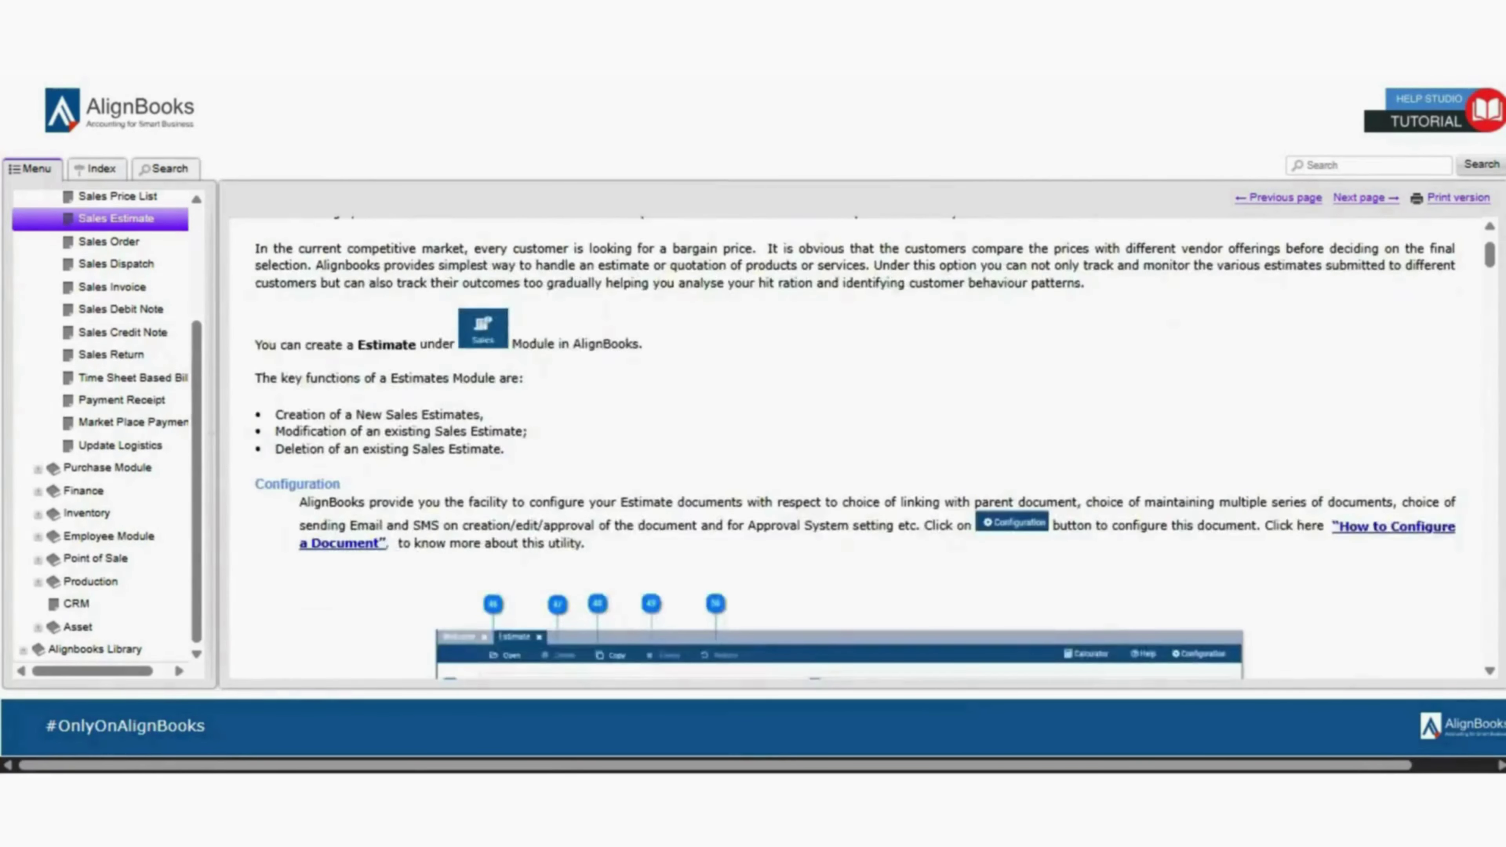
scroll(855, 448, "down", 2)
scroll(855, 448, "up", 3)
scroll(855, 448, "down", 2)
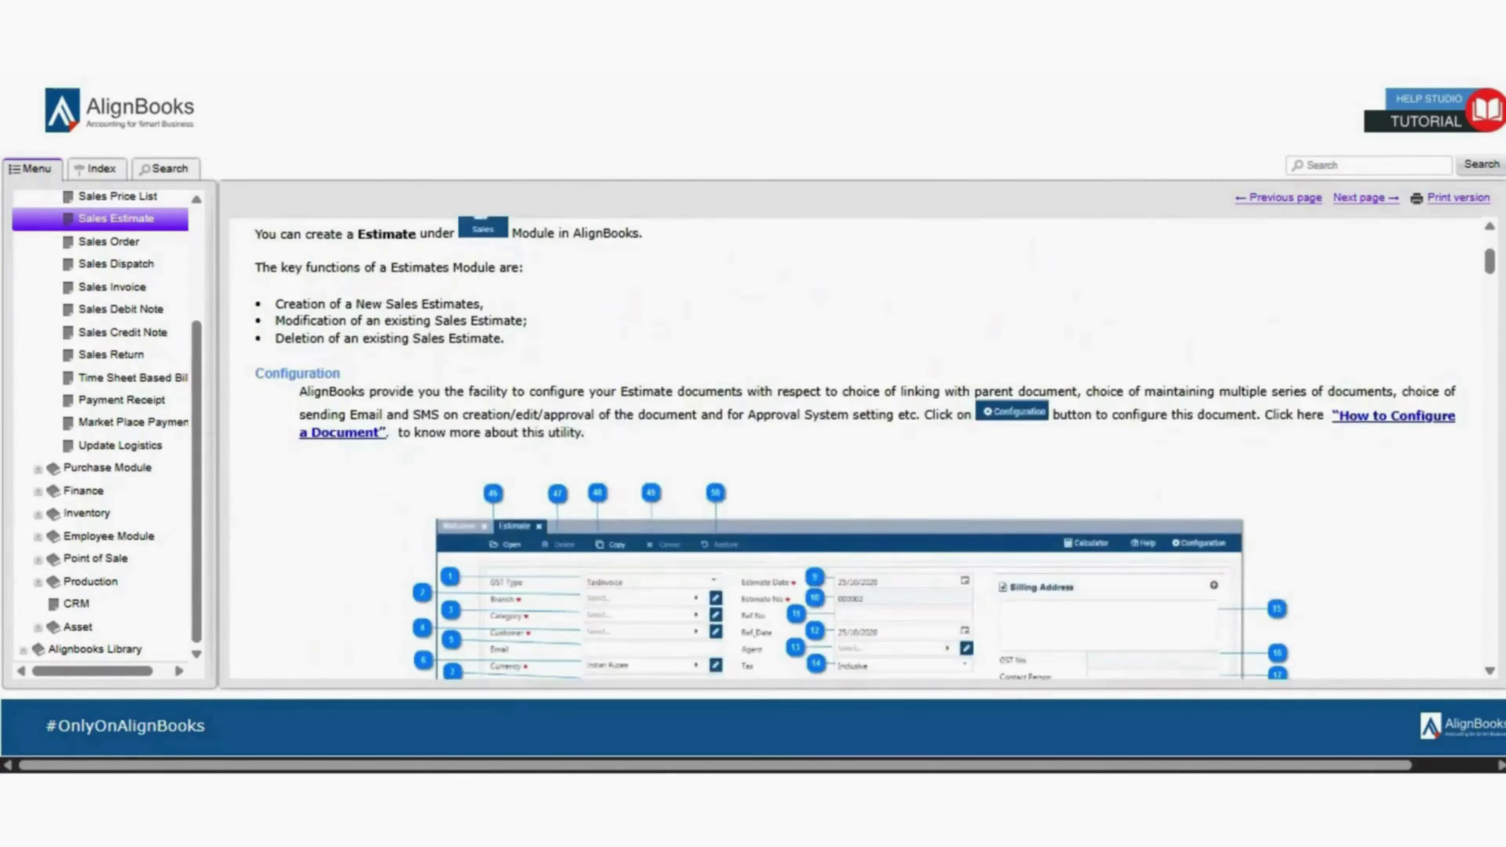
scroll(855, 448, "down", 10)
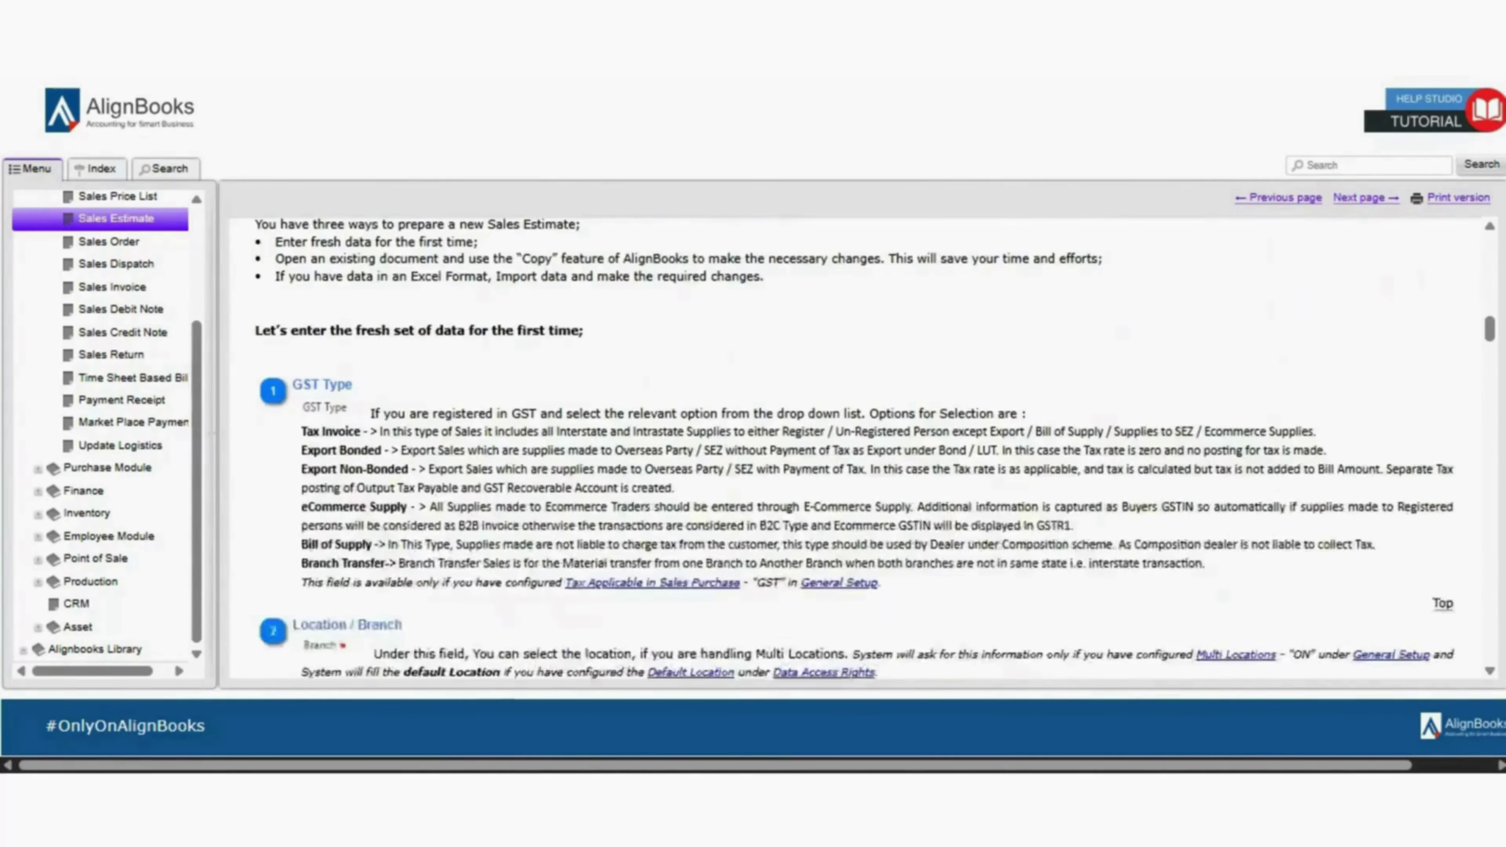
scroll(855, 448, "up", 10)
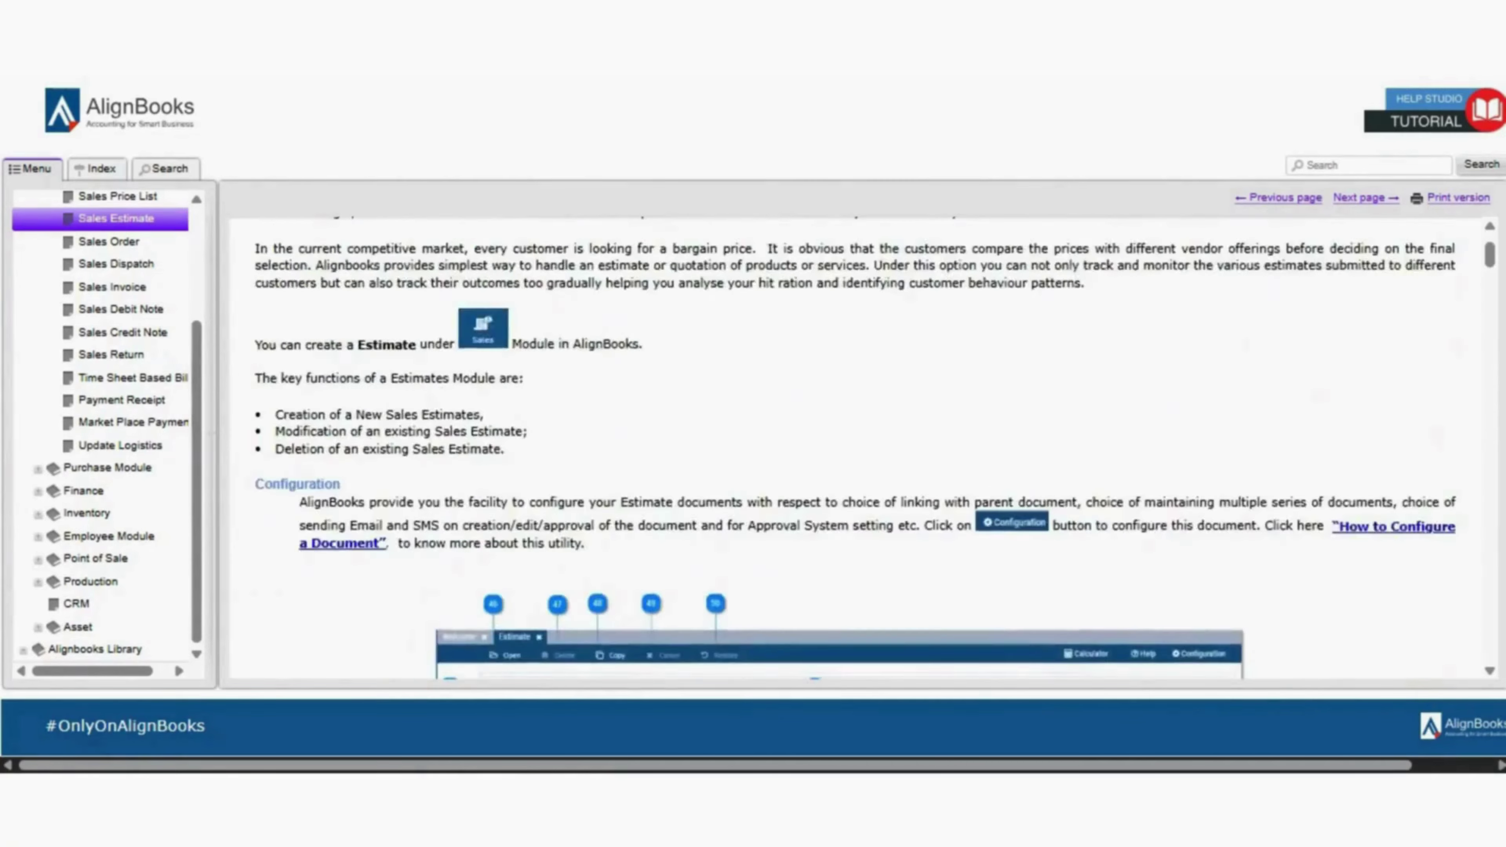
scroll(855, 448, "down", 8)
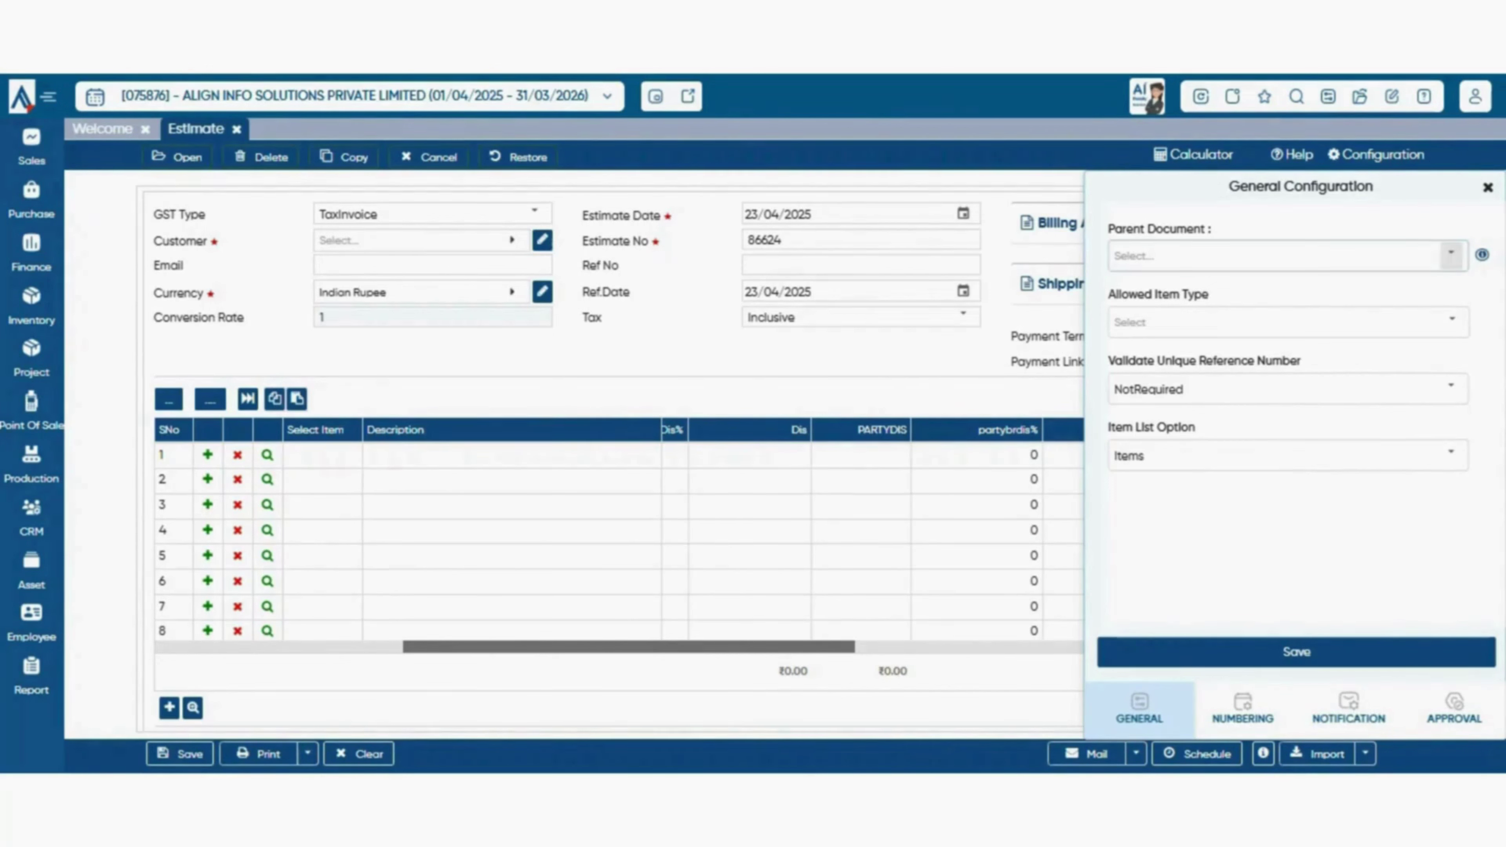
- Set the Estimate's Parent Document to None in General Configuration
left_click(1451, 255)
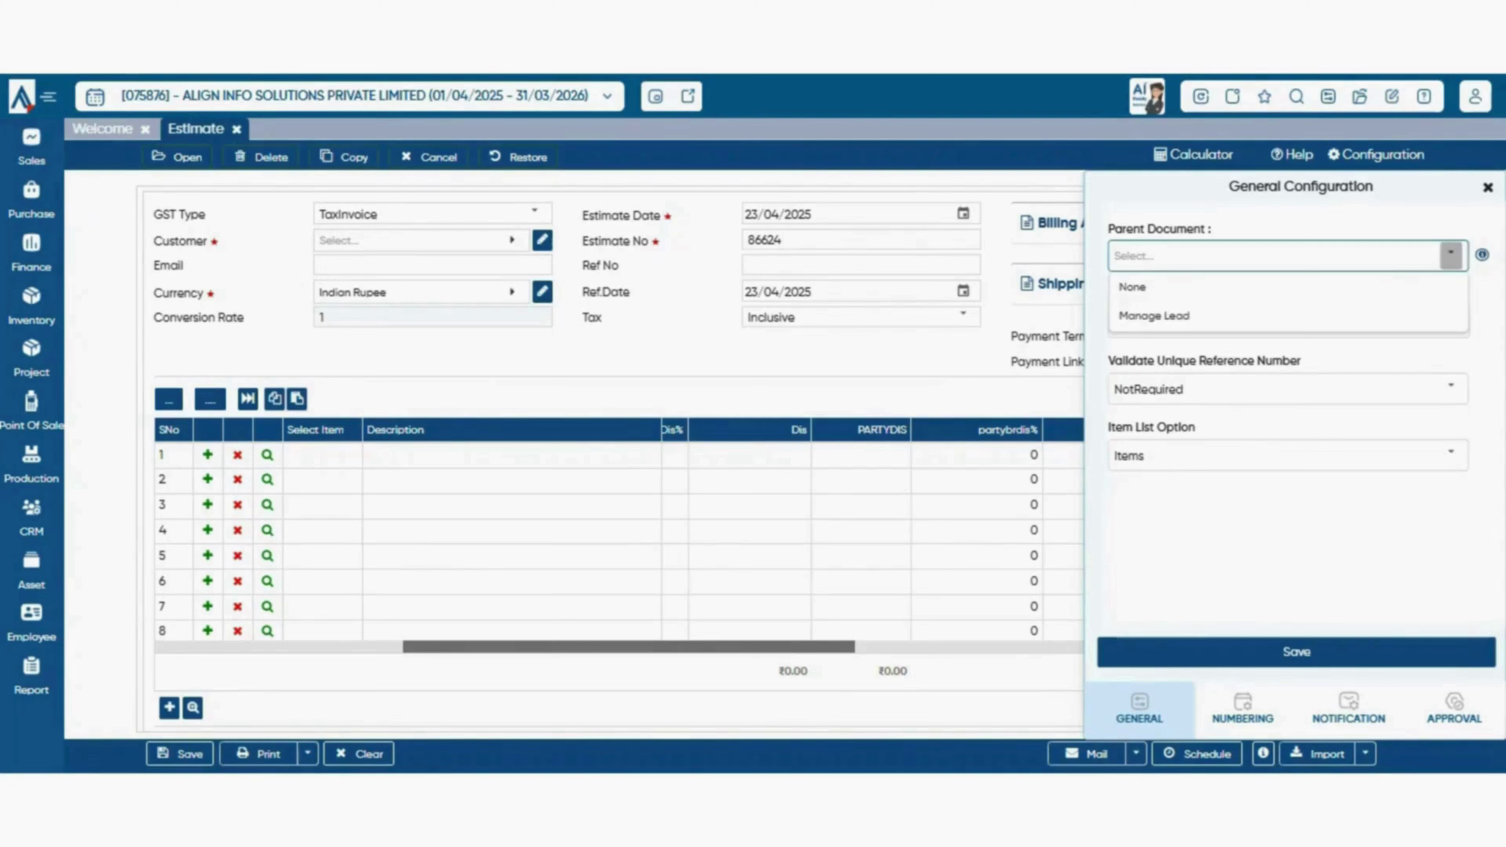
left_click(1288, 287)
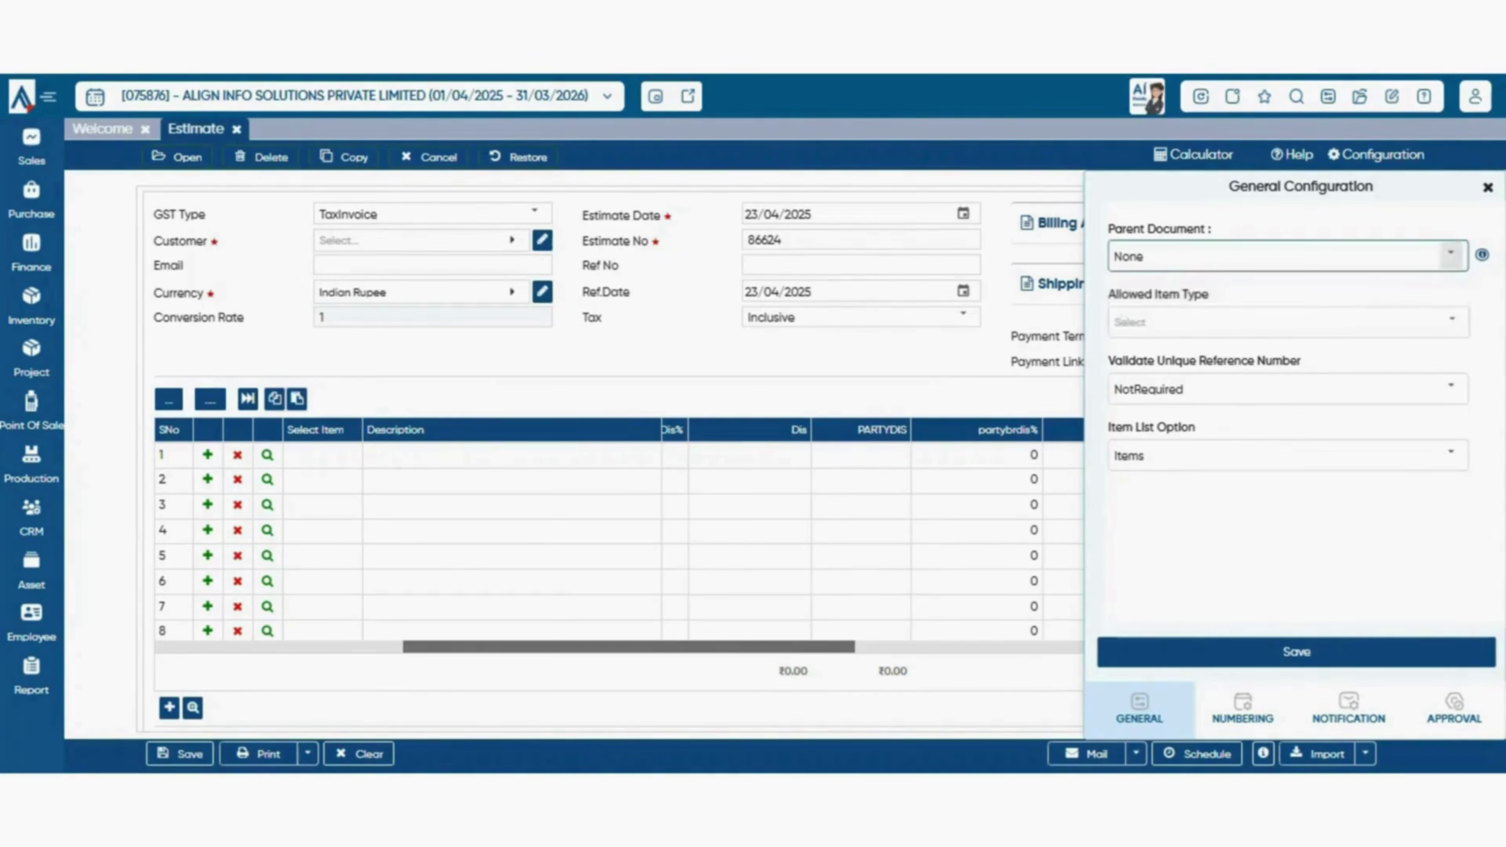
left_click(1451, 255)
left_click(1288, 287)
left_click(1451, 255)
left_click(1289, 287)
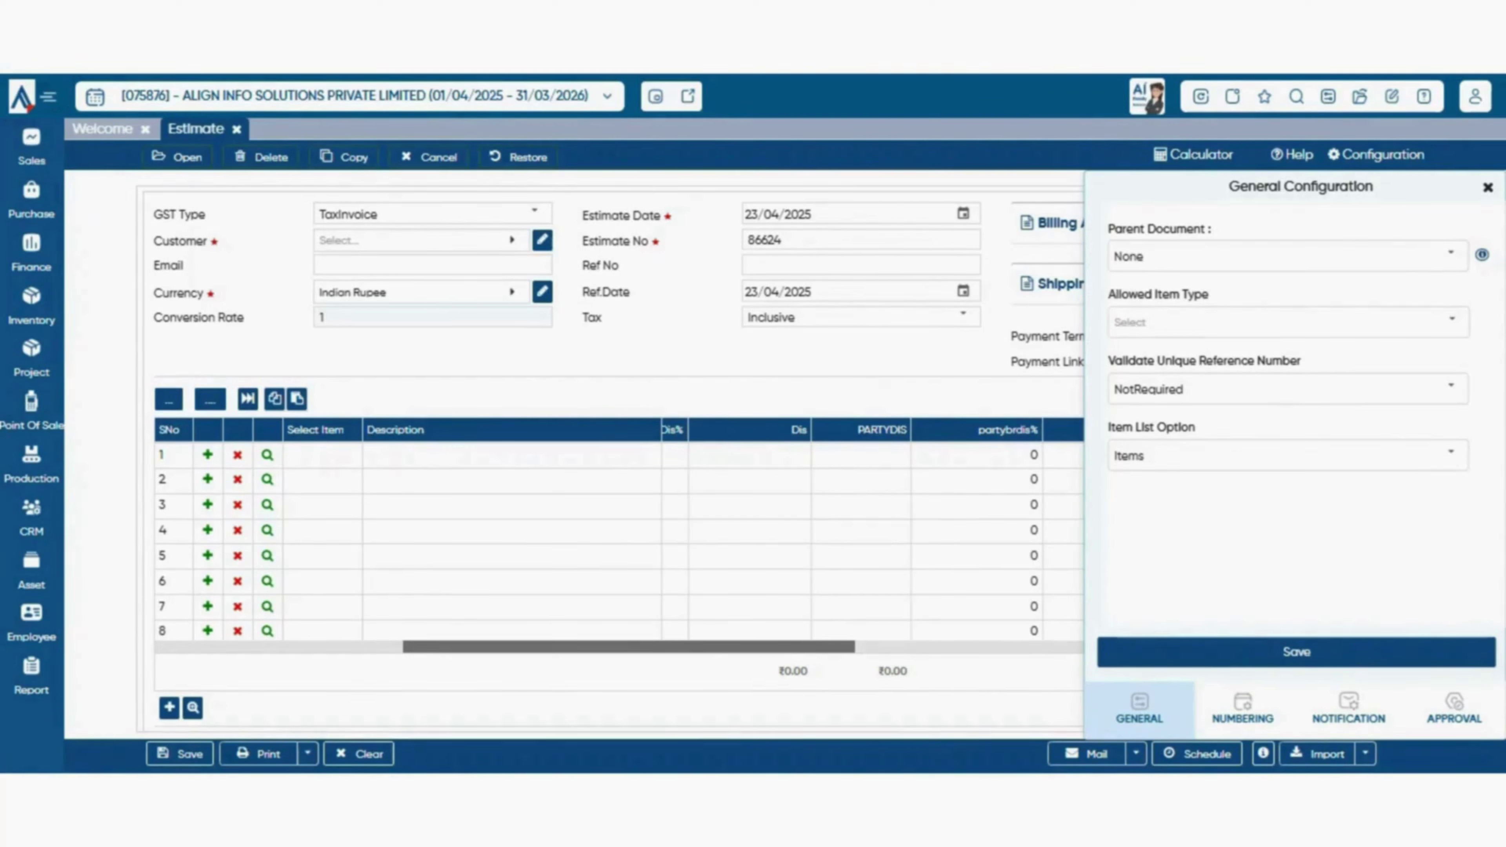
- Close the Estimate's configuration, keeping None, and bring up the Sales documents list
left_click(32, 147)
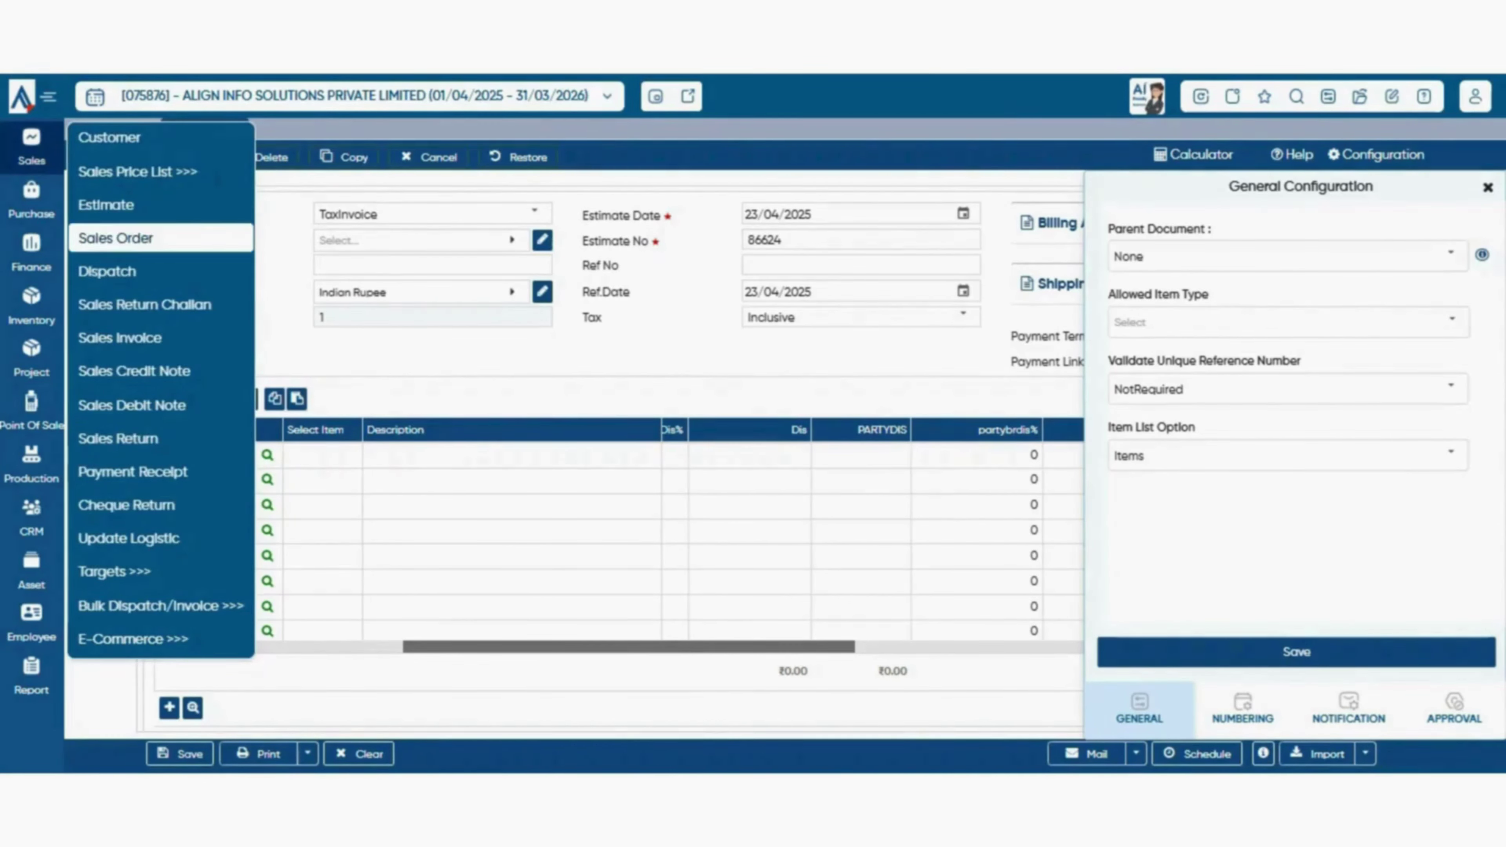
left_click(1451, 255)
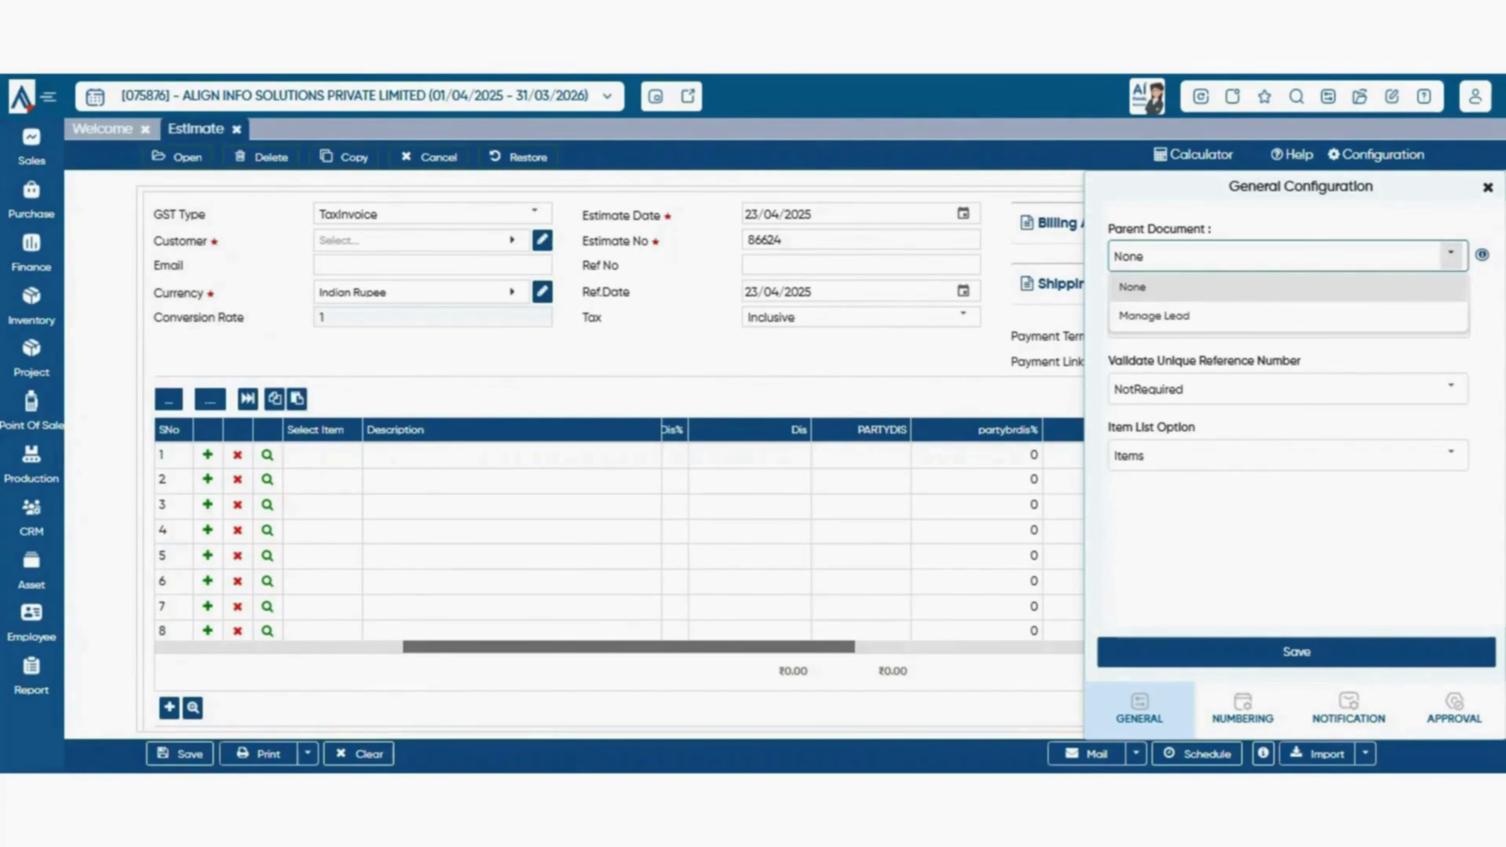
left_click(1451, 256)
left_click(1487, 188)
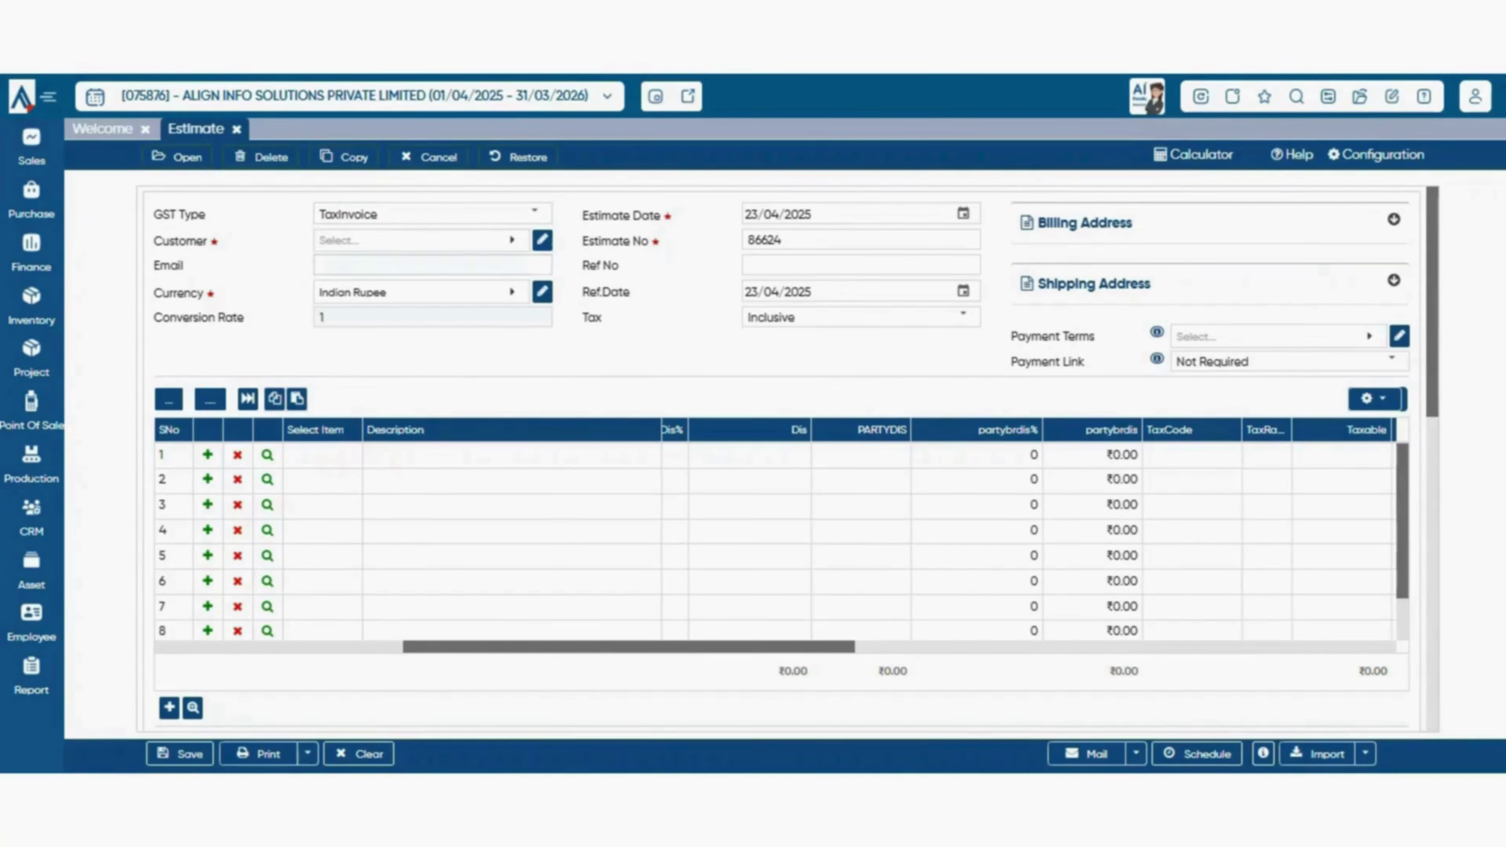
left_click(31, 147)
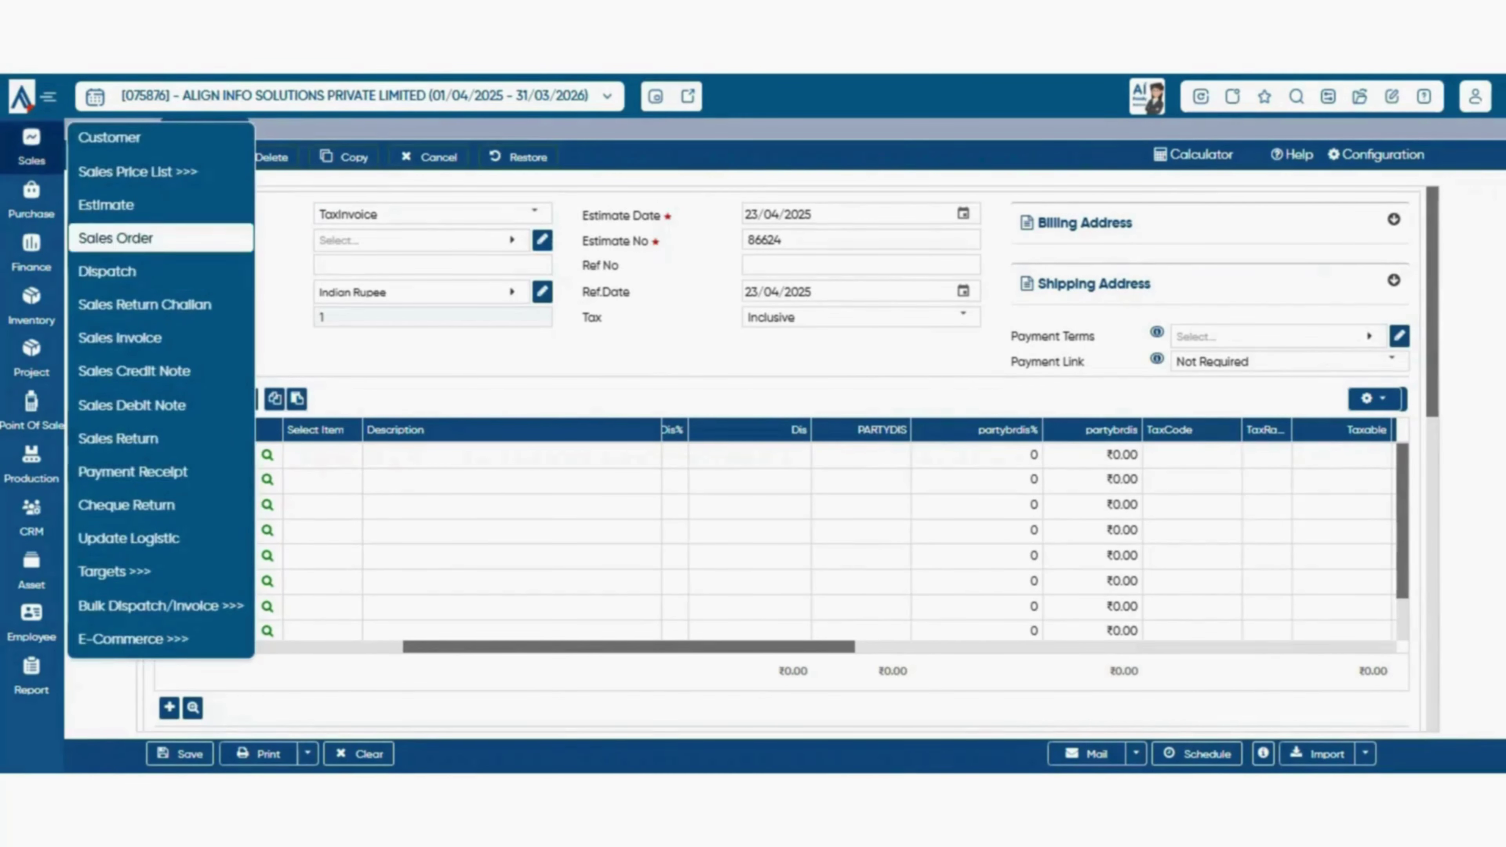
- Start a new Sales Order and keep Estimate as its Parent Document
left_click(115, 238)
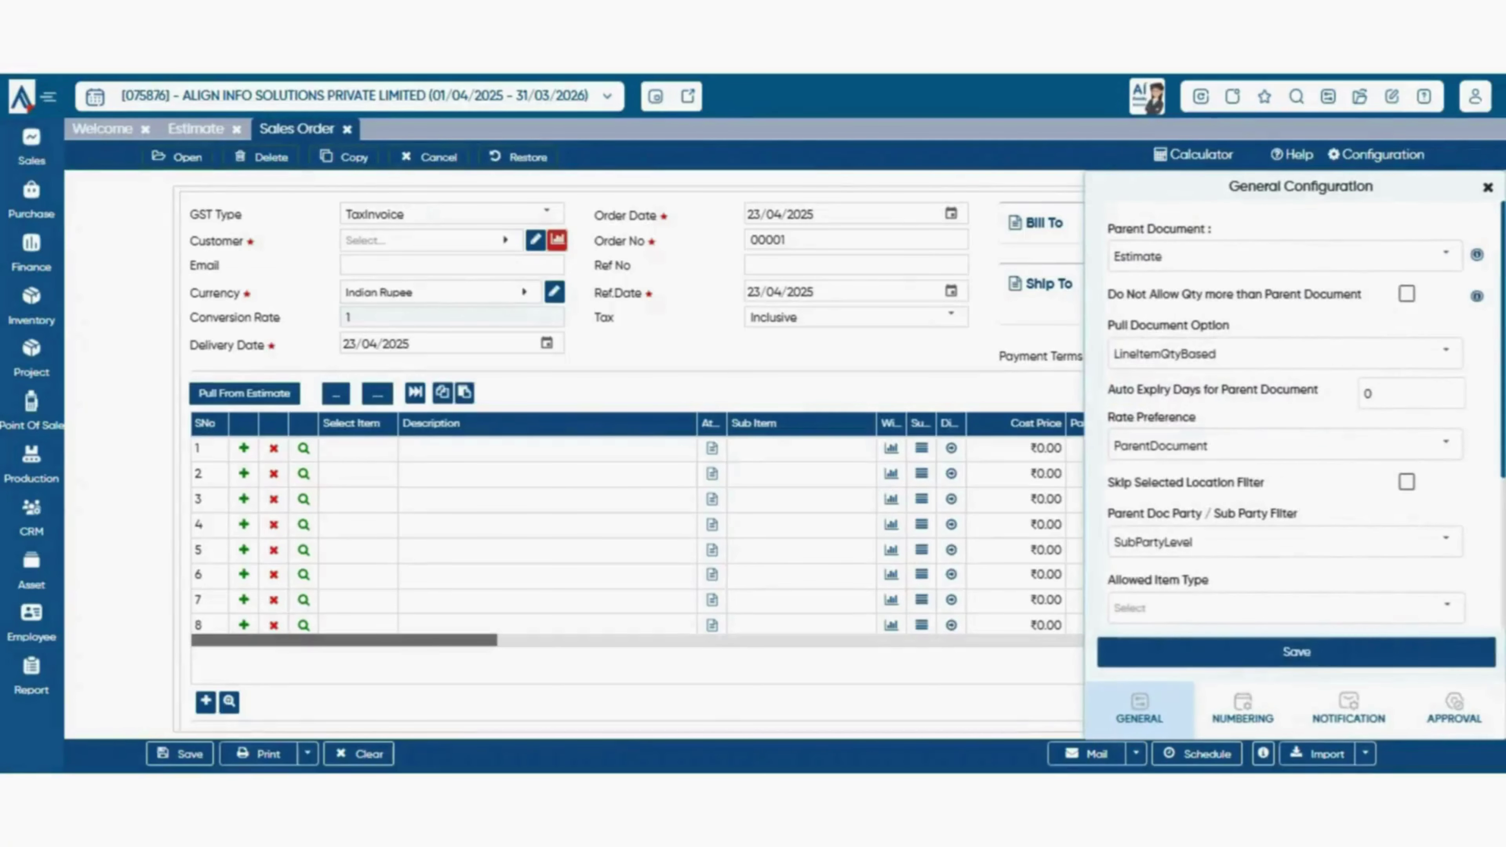
left_click(1446, 255)
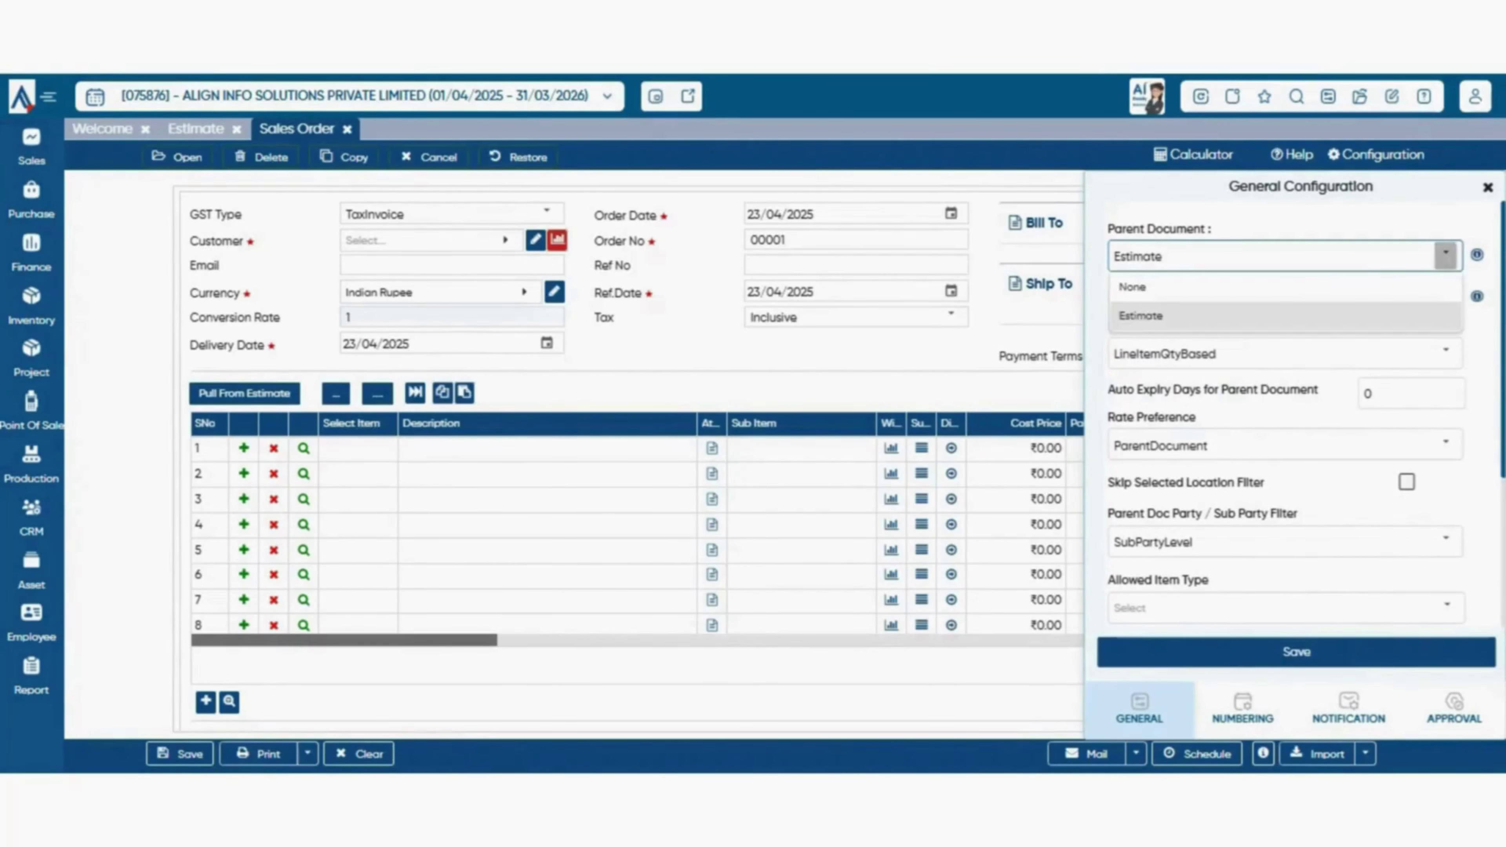
left_click(1141, 317)
left_click(1446, 255)
left_click(1141, 316)
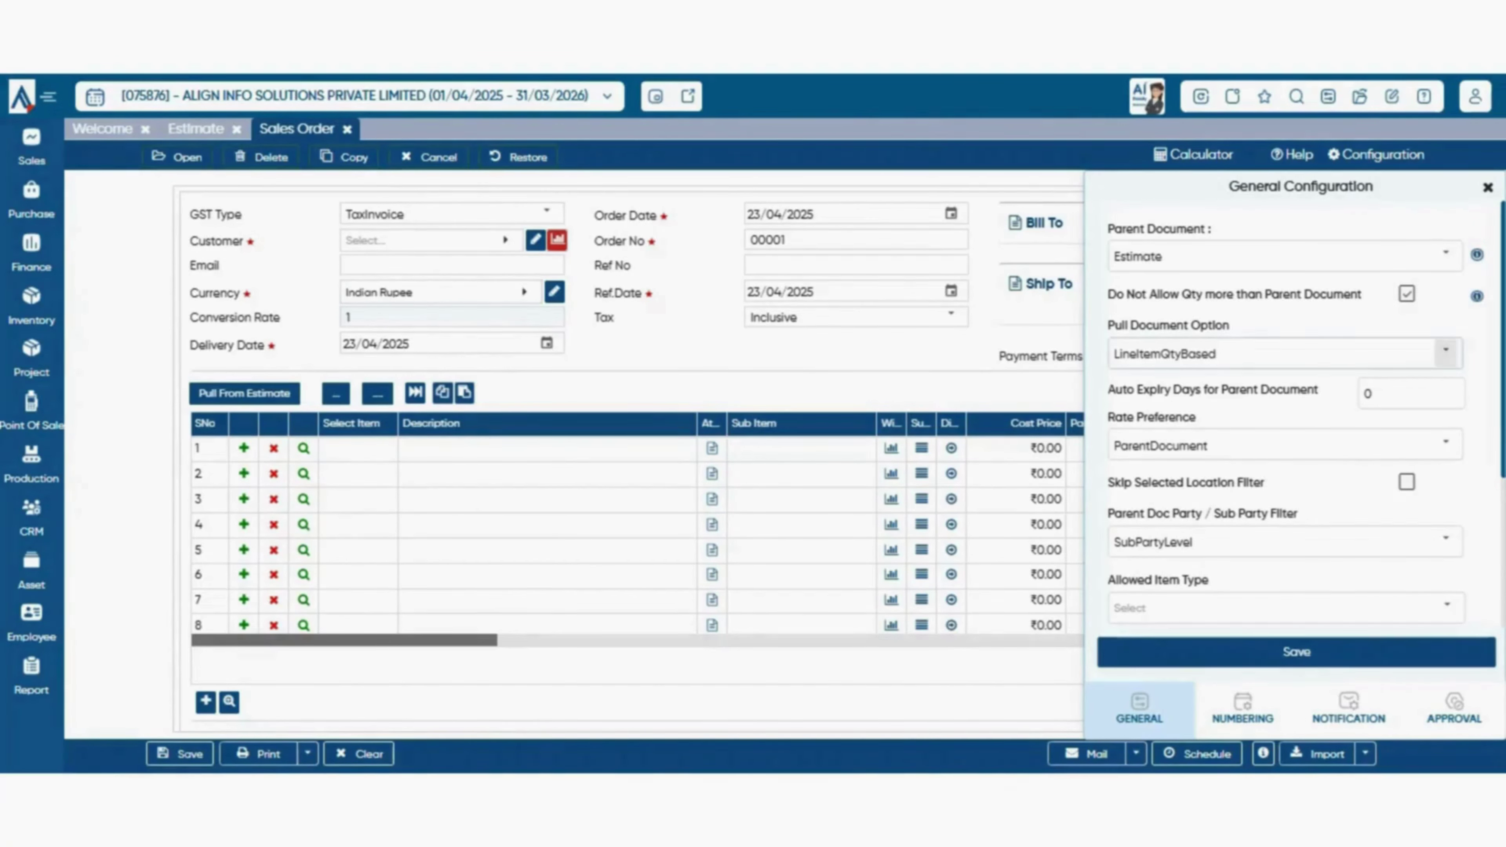
- Toggle the parent-quantity limit checkbox and confirm Pull Document Option stays LineItemQtyBased
left_click(1407, 294)
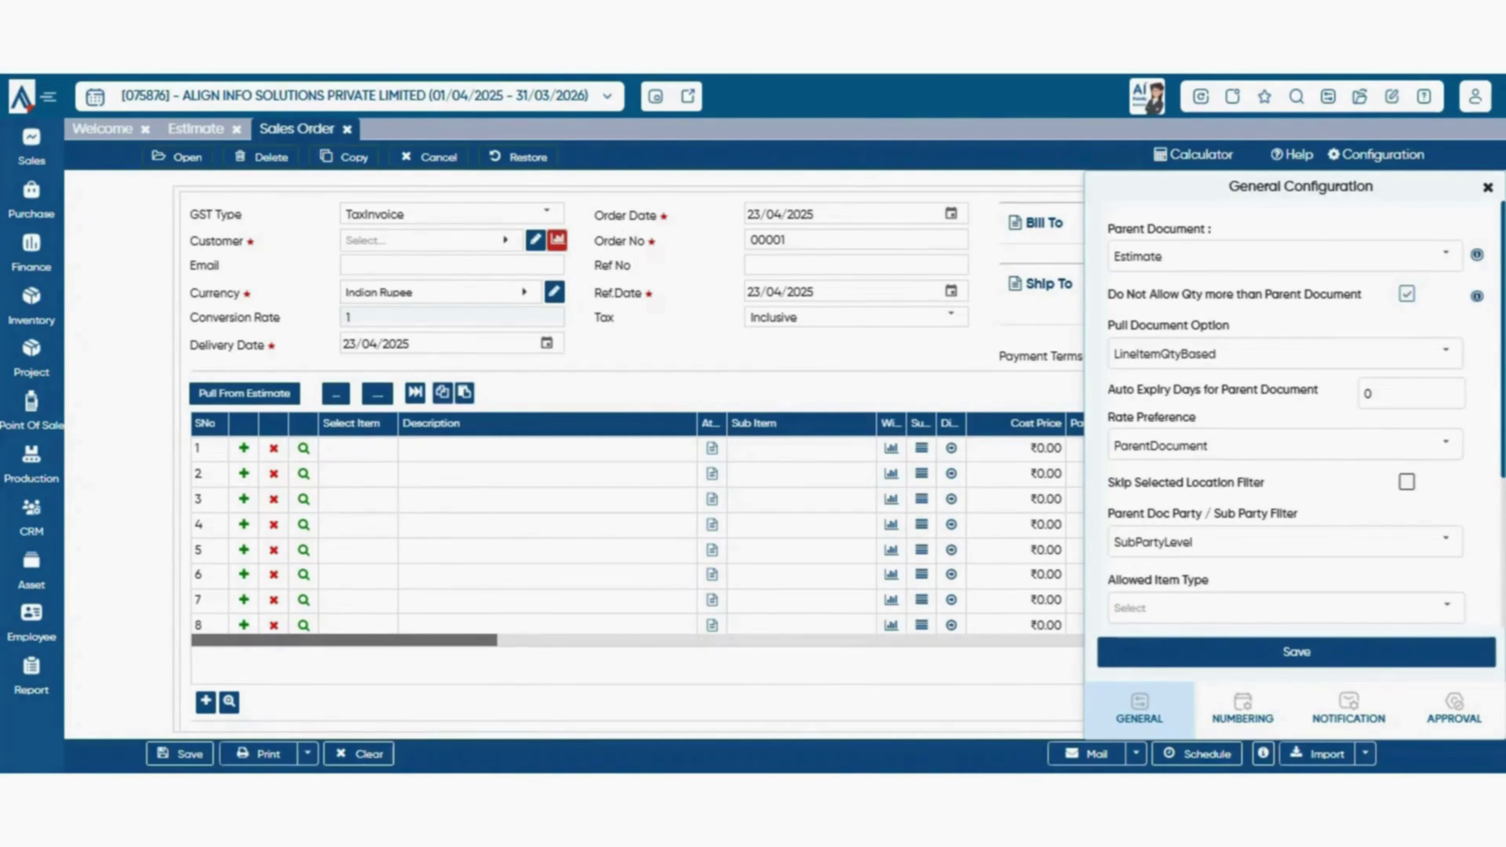
left_click(1407, 294)
left_click(1446, 352)
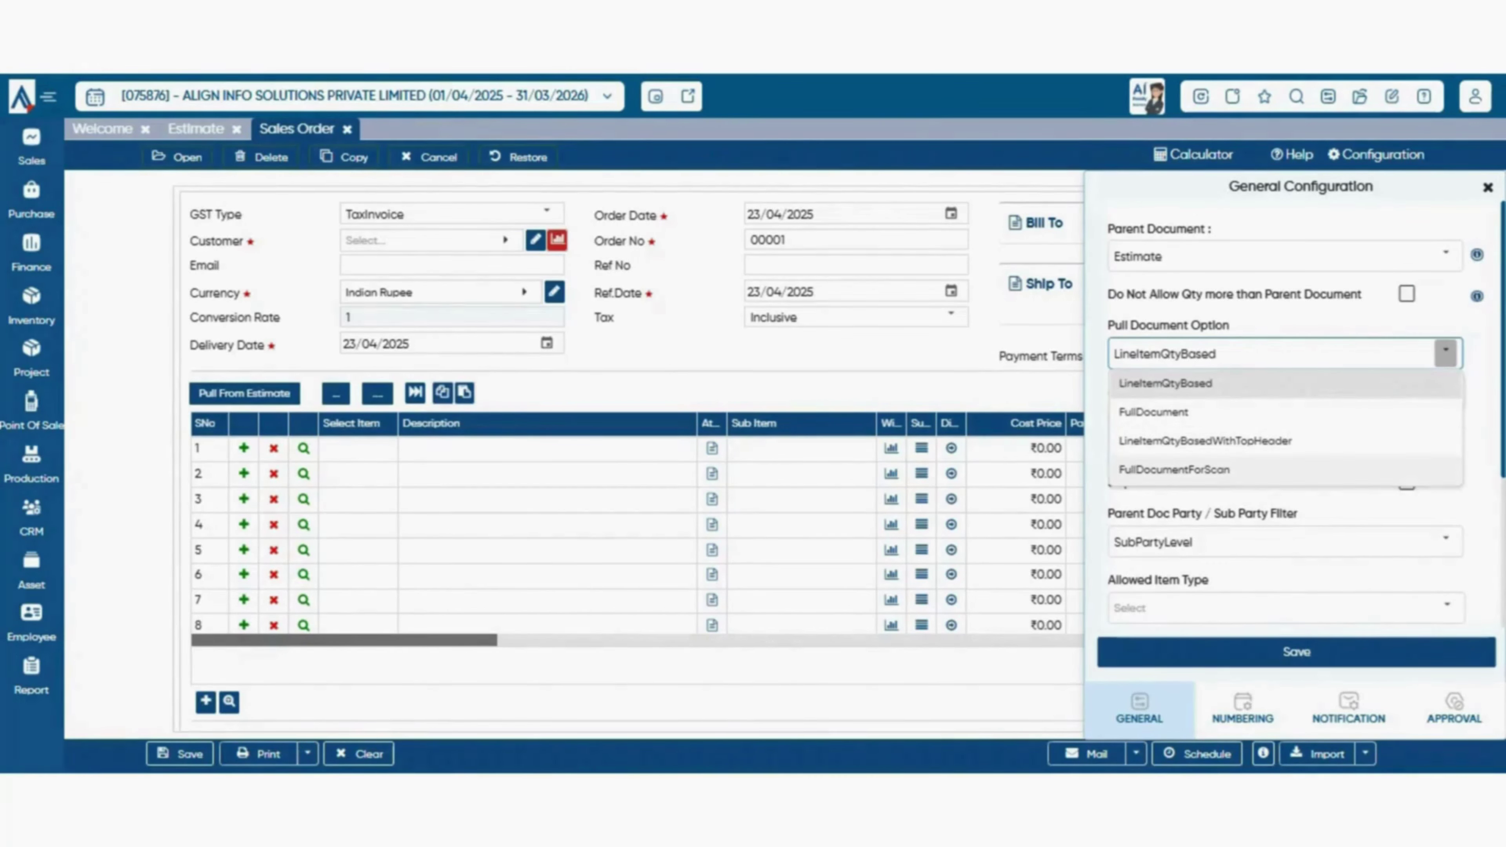
key("Escape")
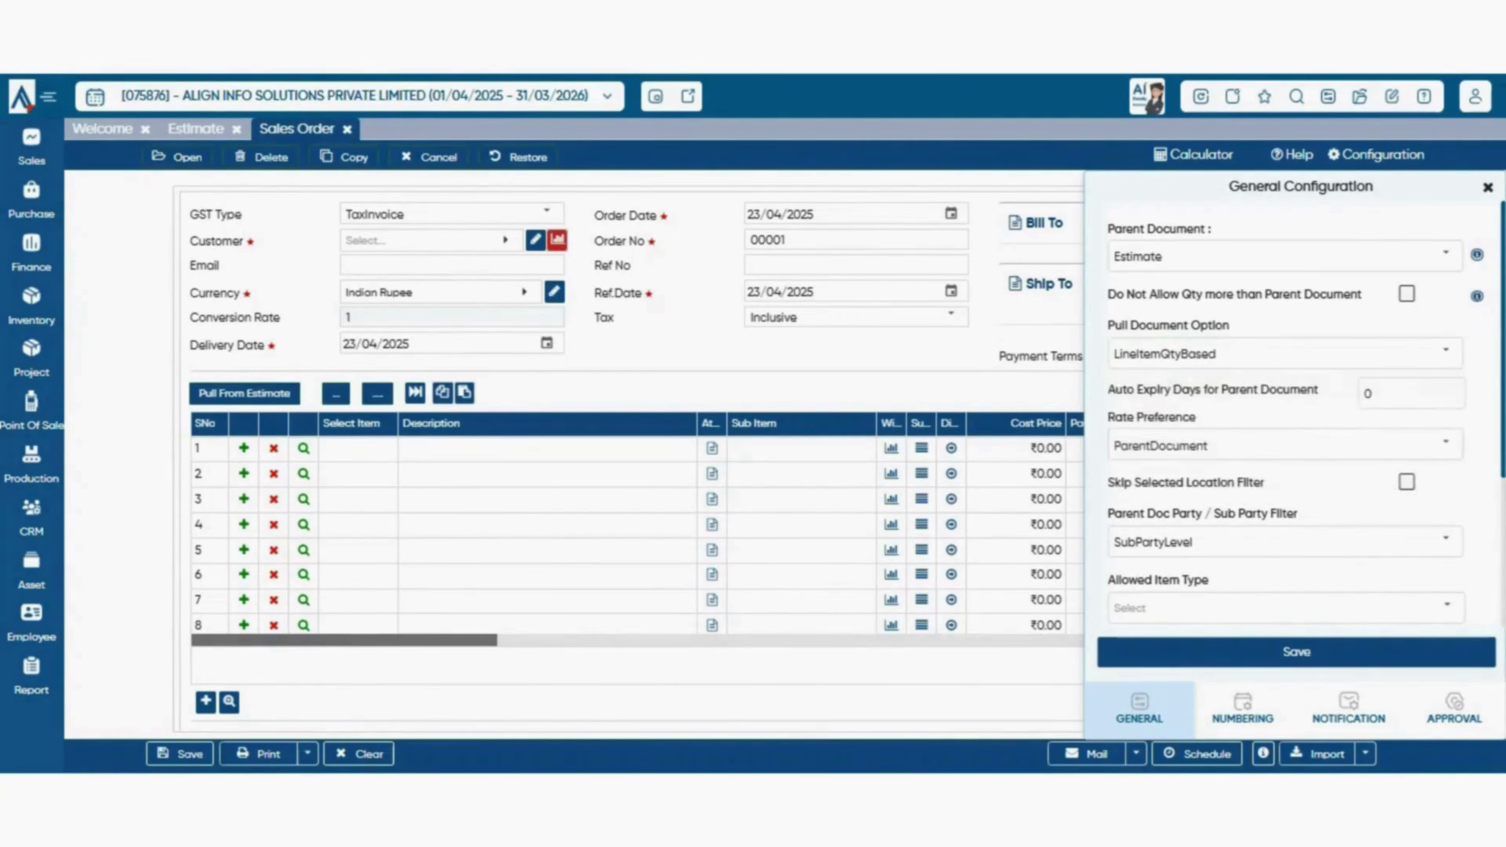
left_click(1488, 187)
left_click(951, 214)
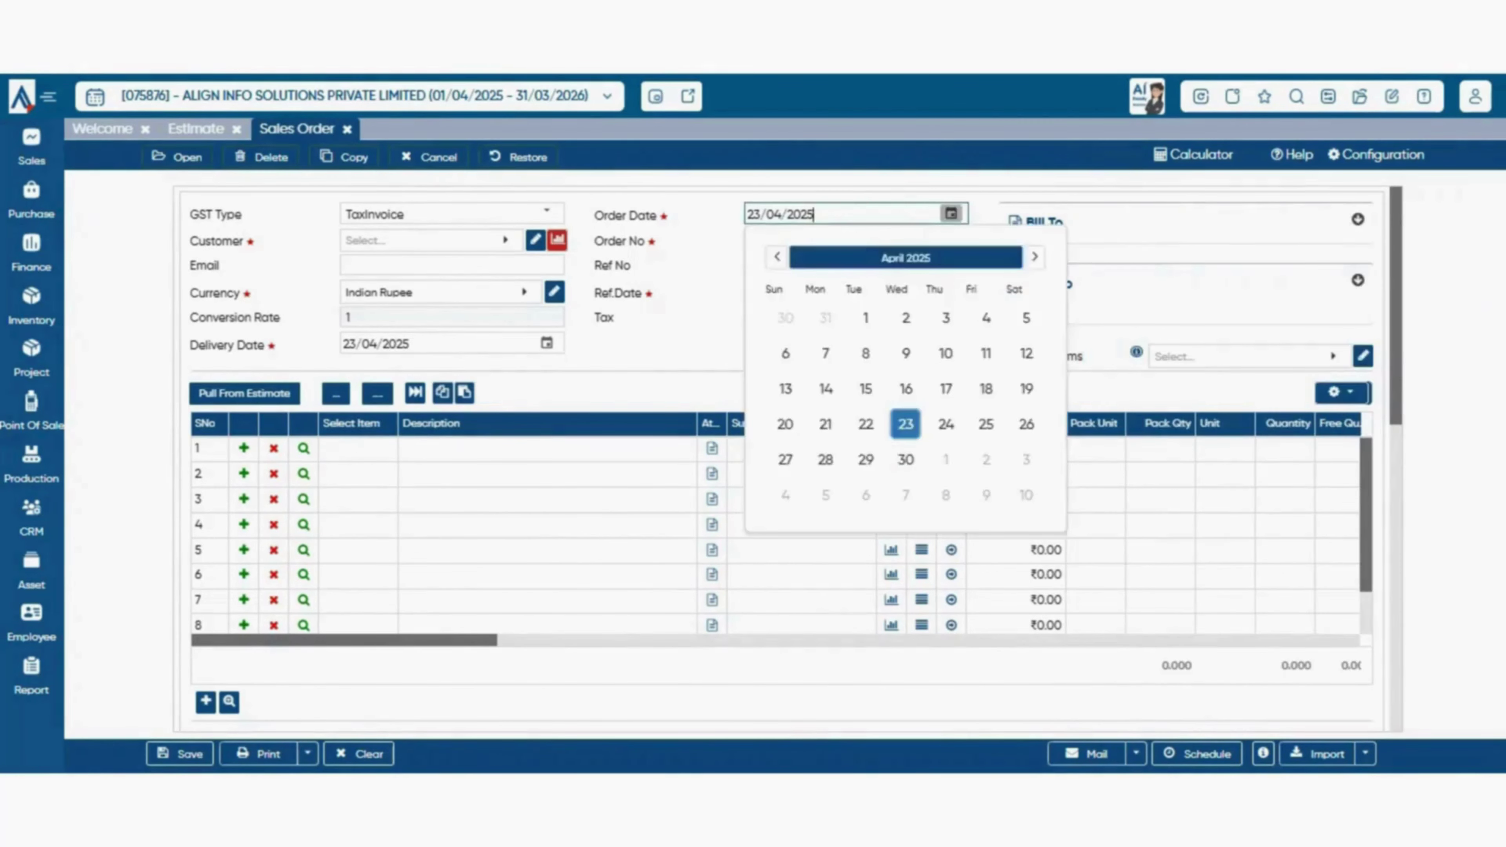
left_click(951, 213)
left_click(1375, 155)
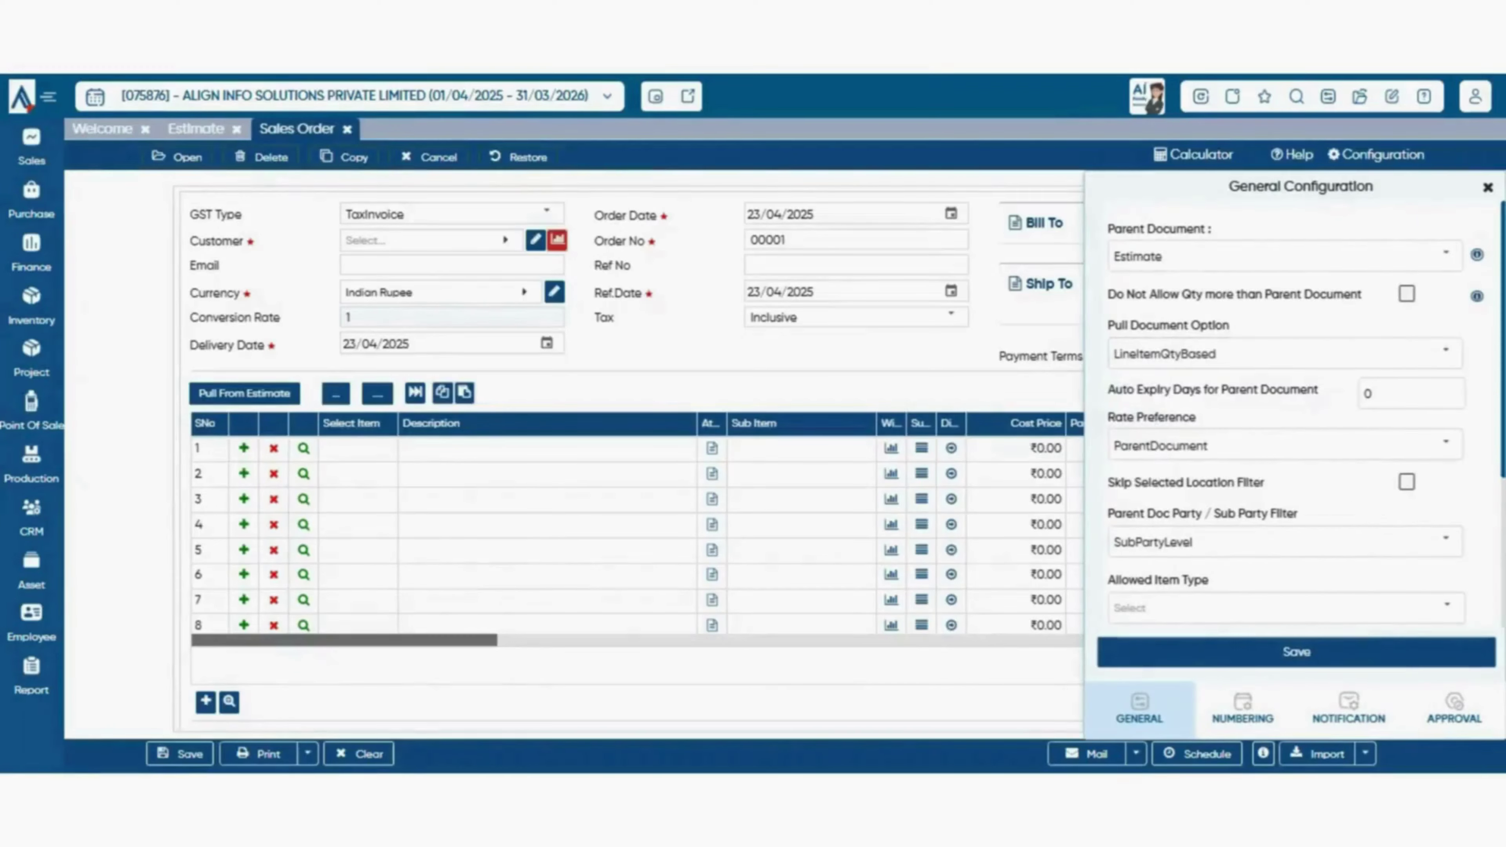
left_click(1446, 354)
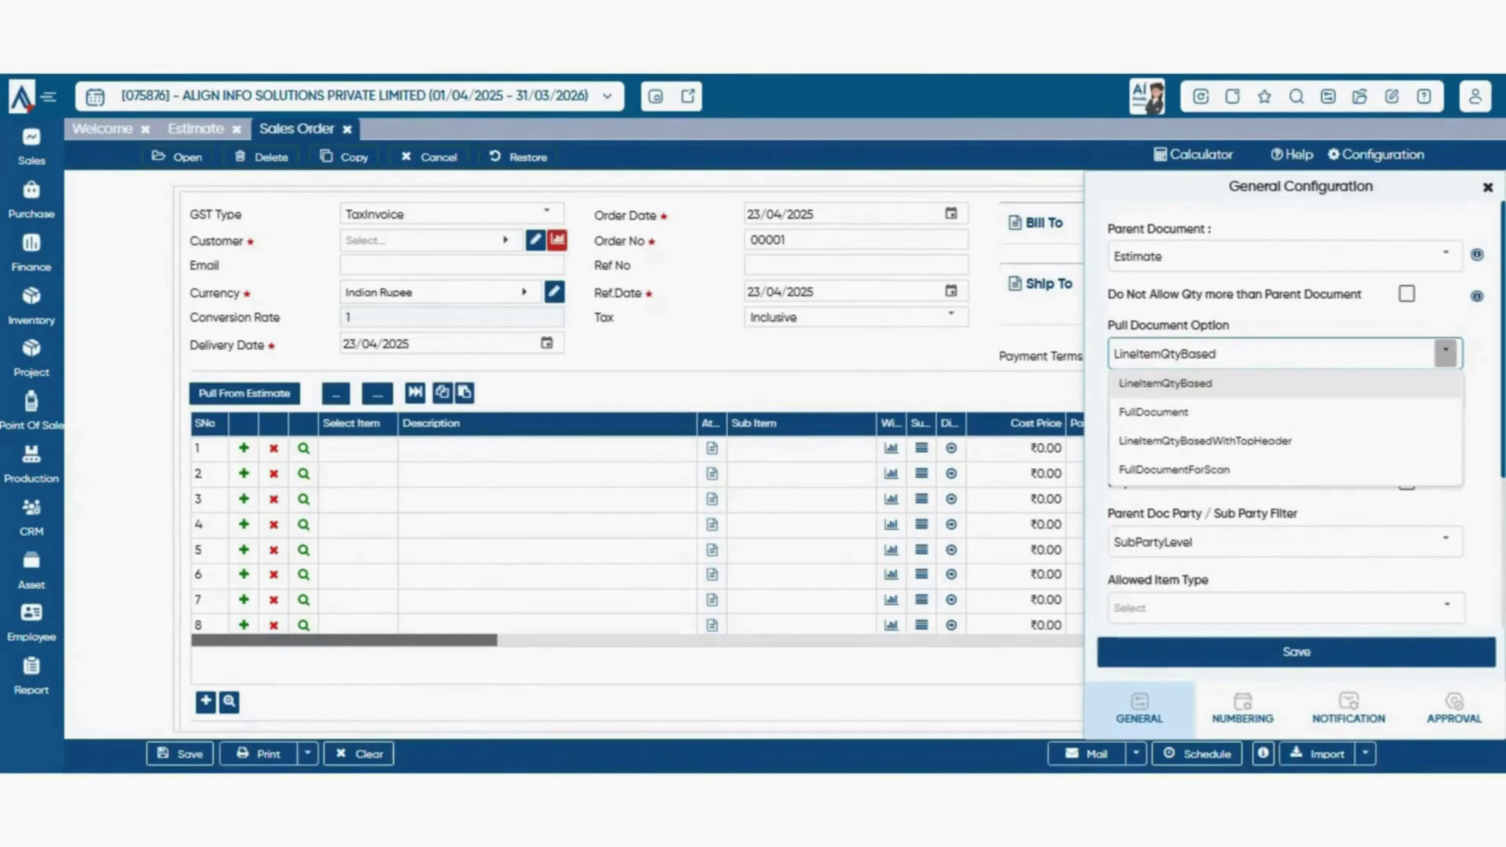
left_click(1488, 187)
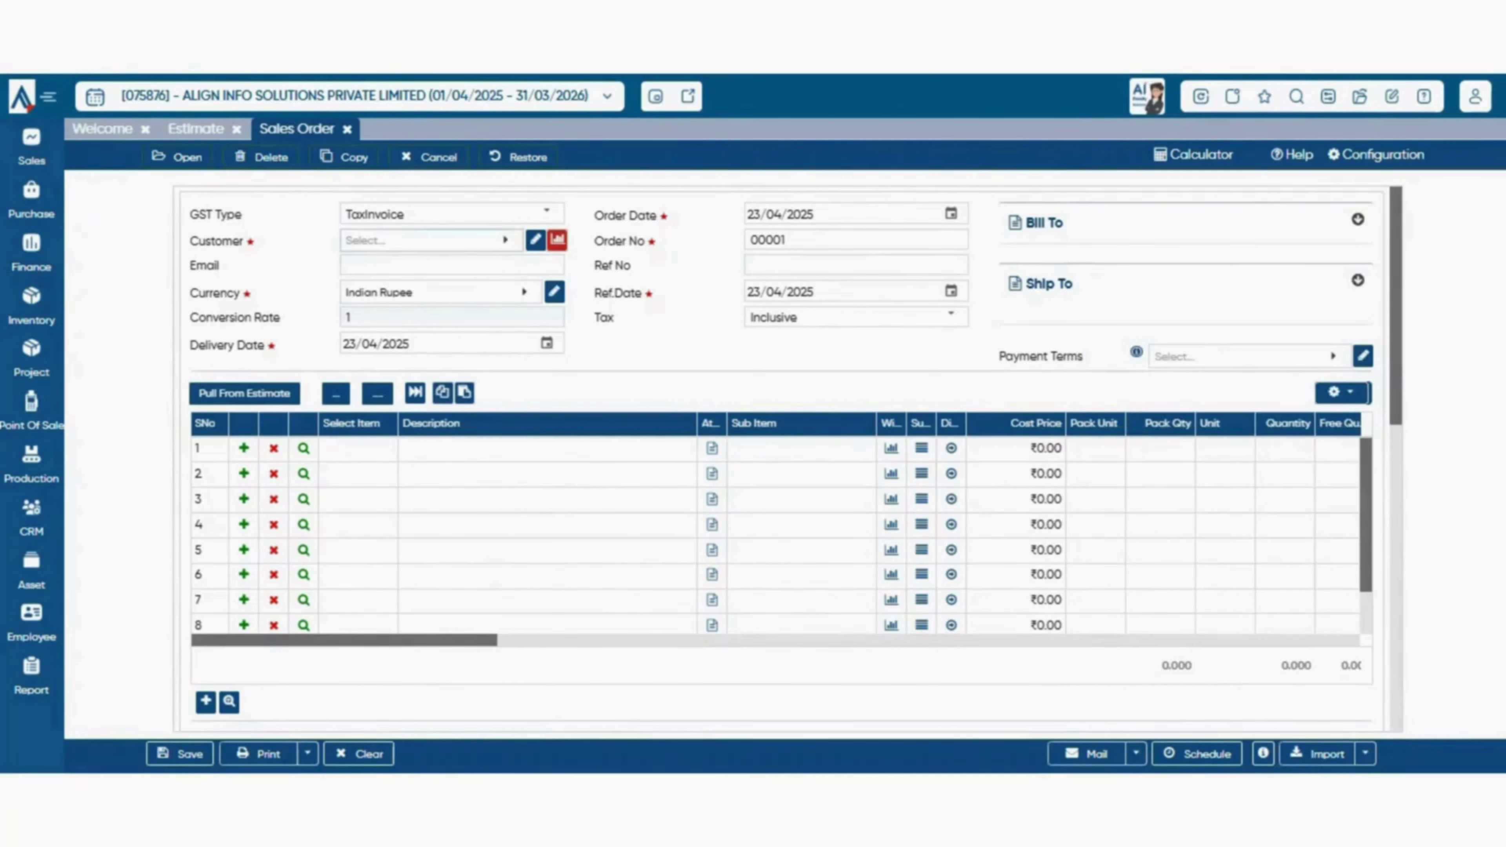
left_click(196, 128)
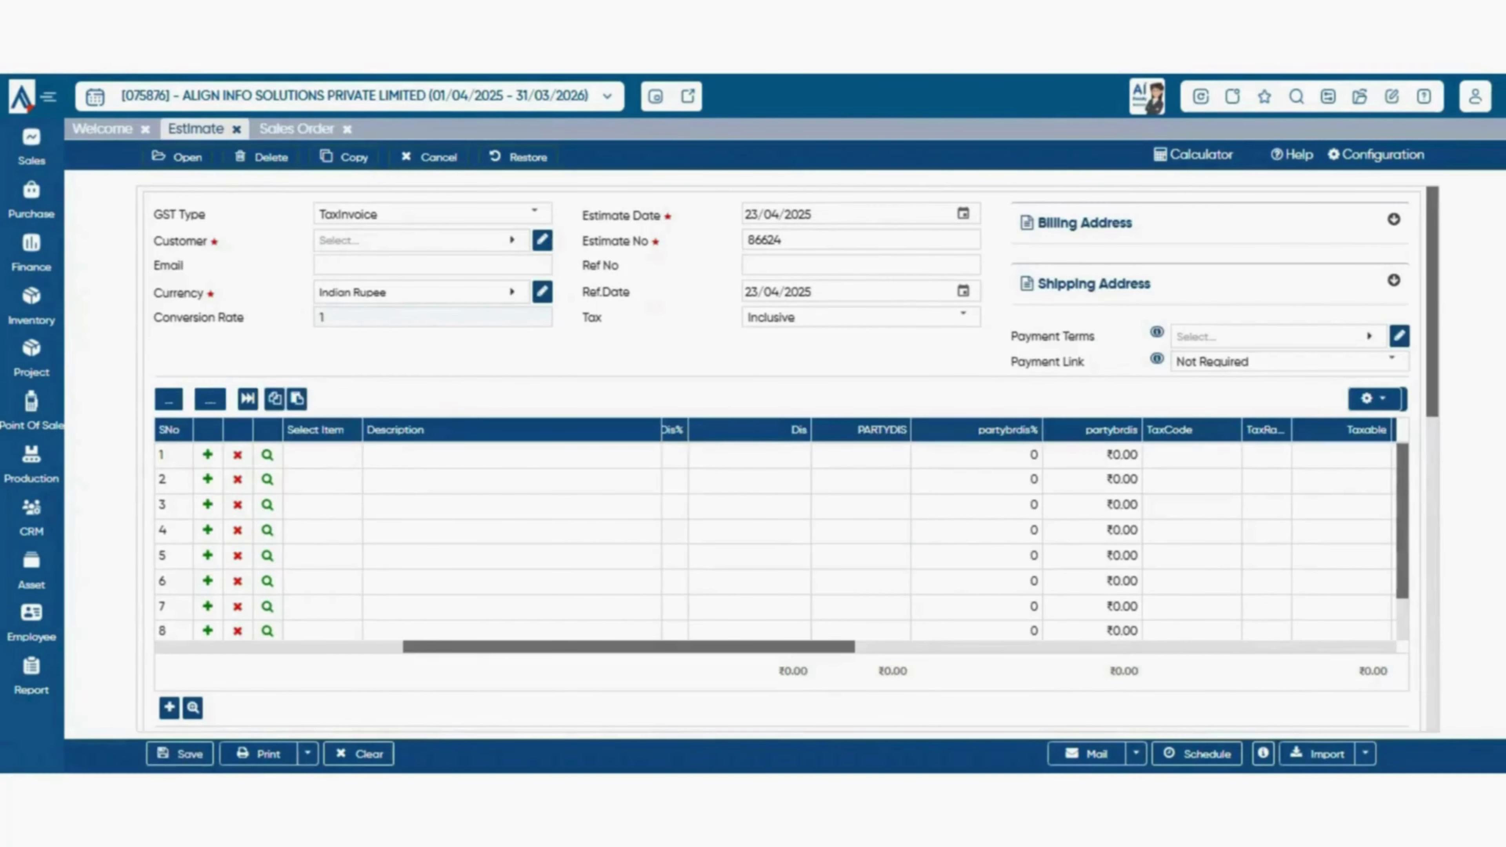
left_click(297, 129)
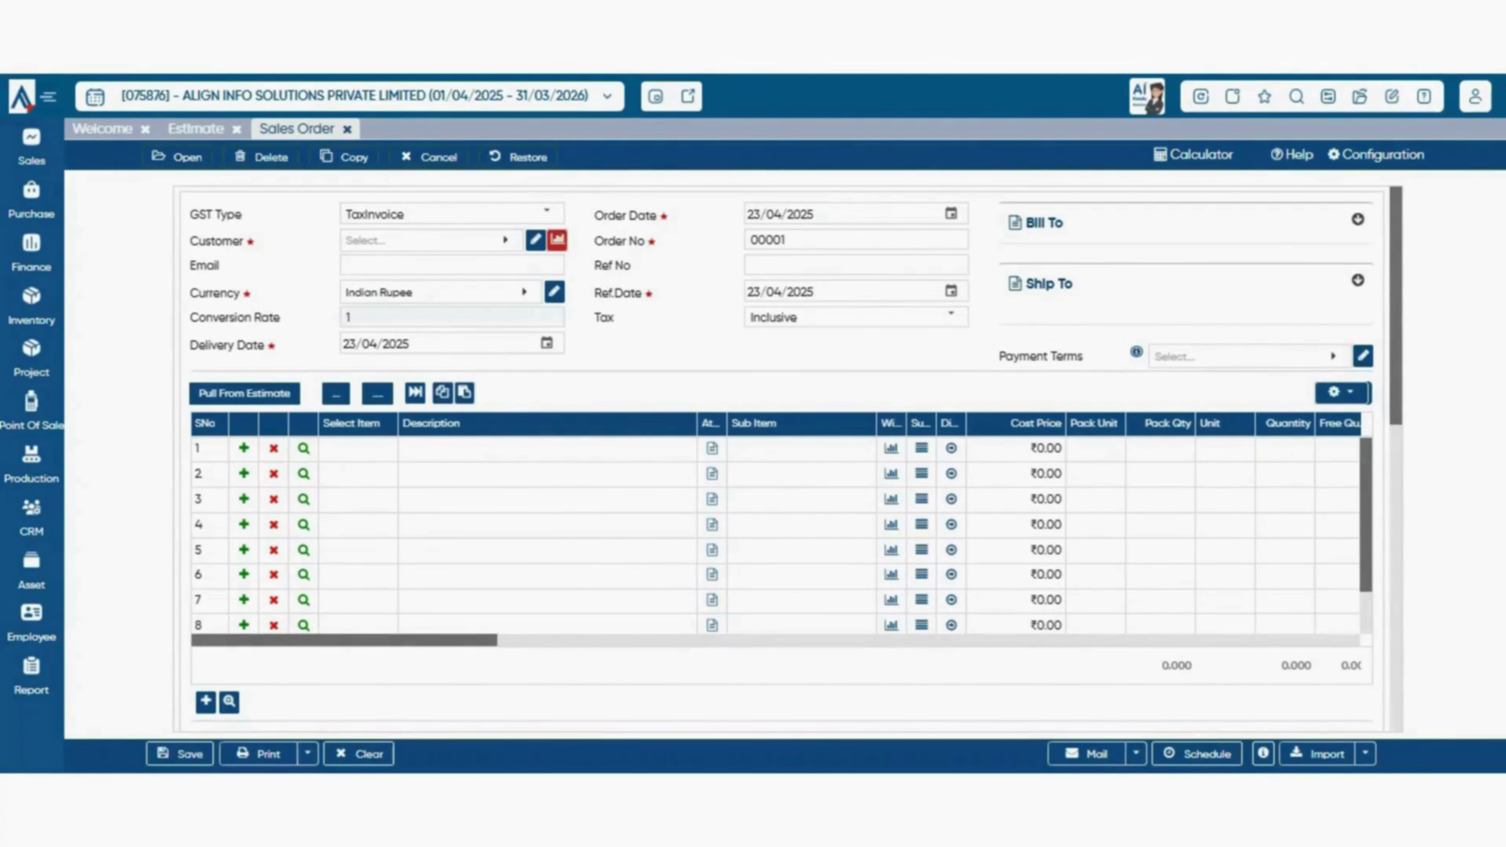
left_click(1377, 155)
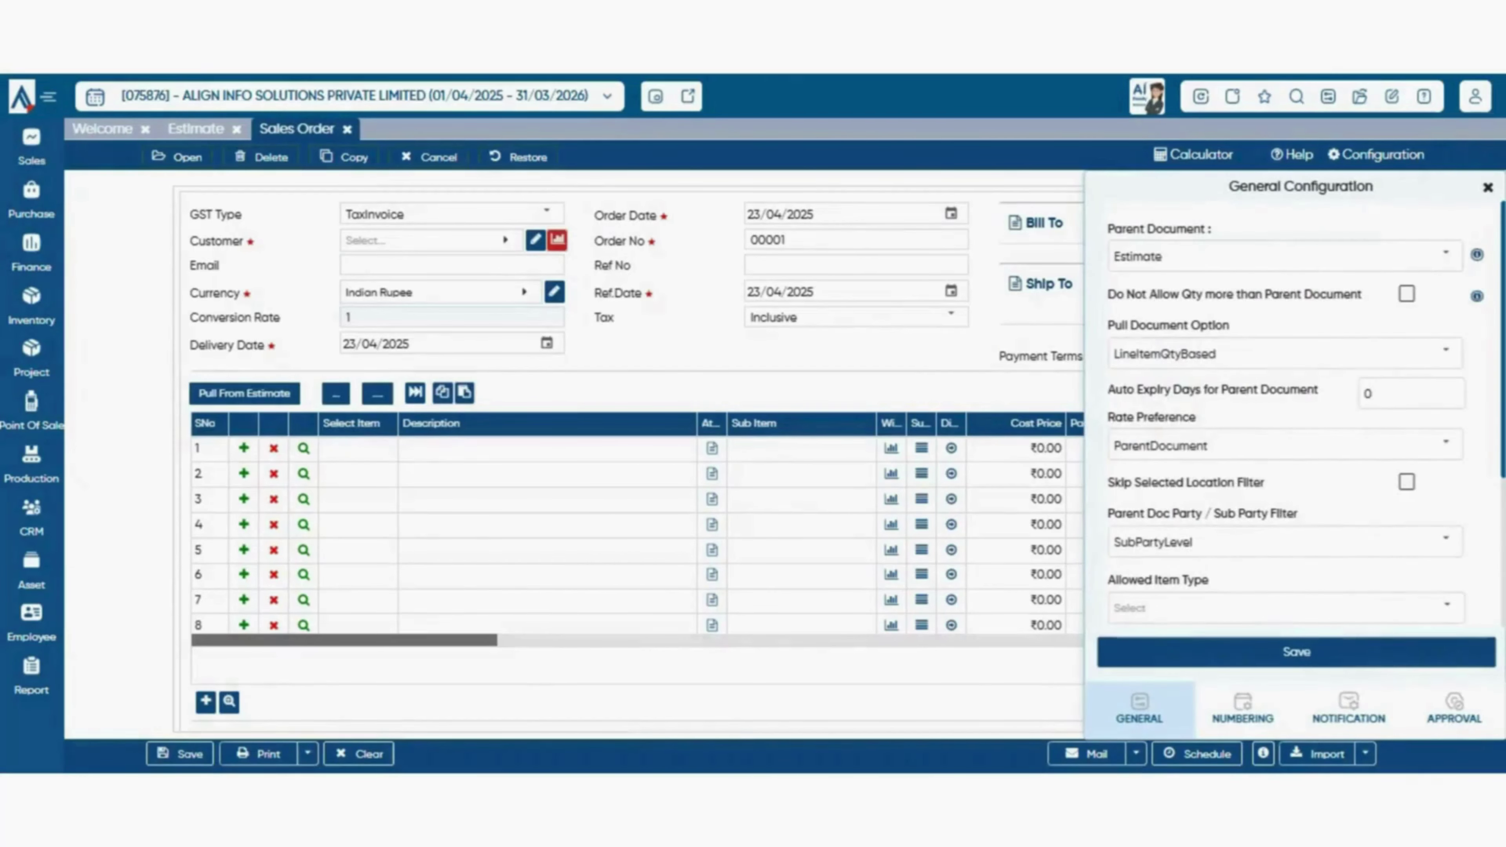
left_click(1446, 354)
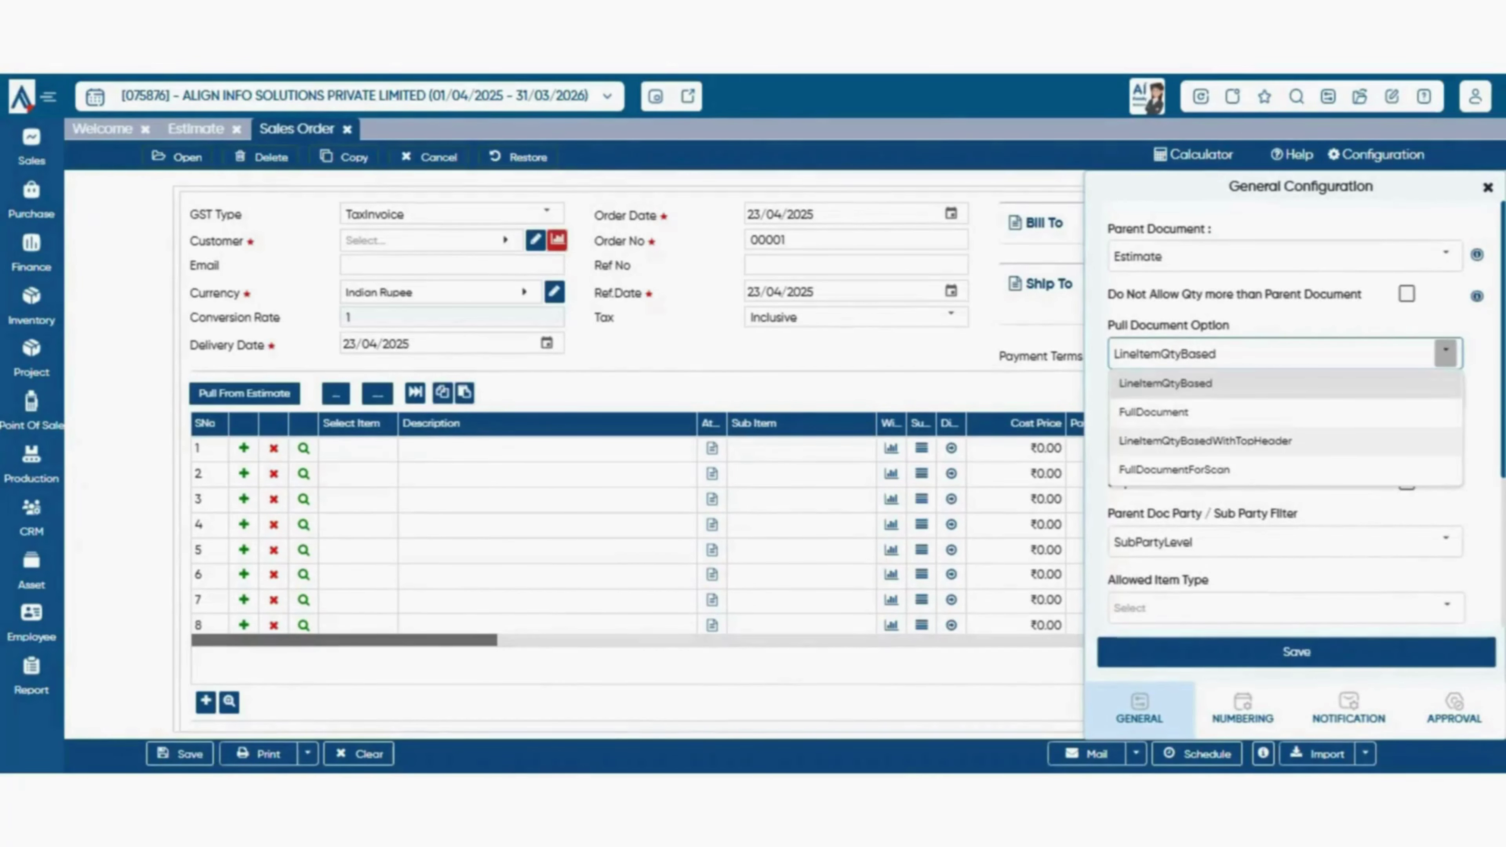
left_click(1352, 325)
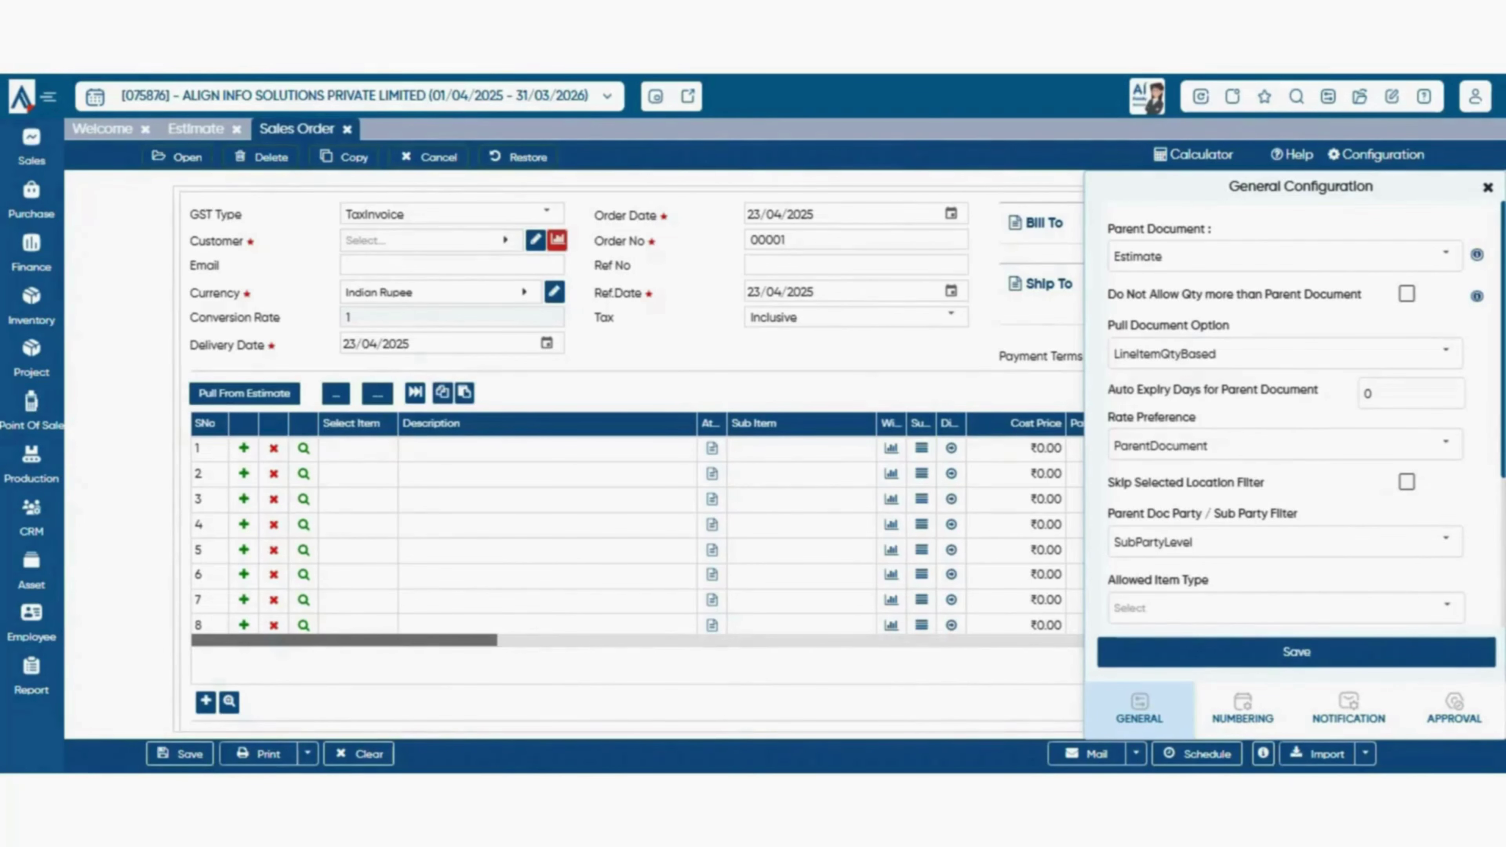
scroll(631, 457, "down", 4)
scroll(637, 461, "down", 8)
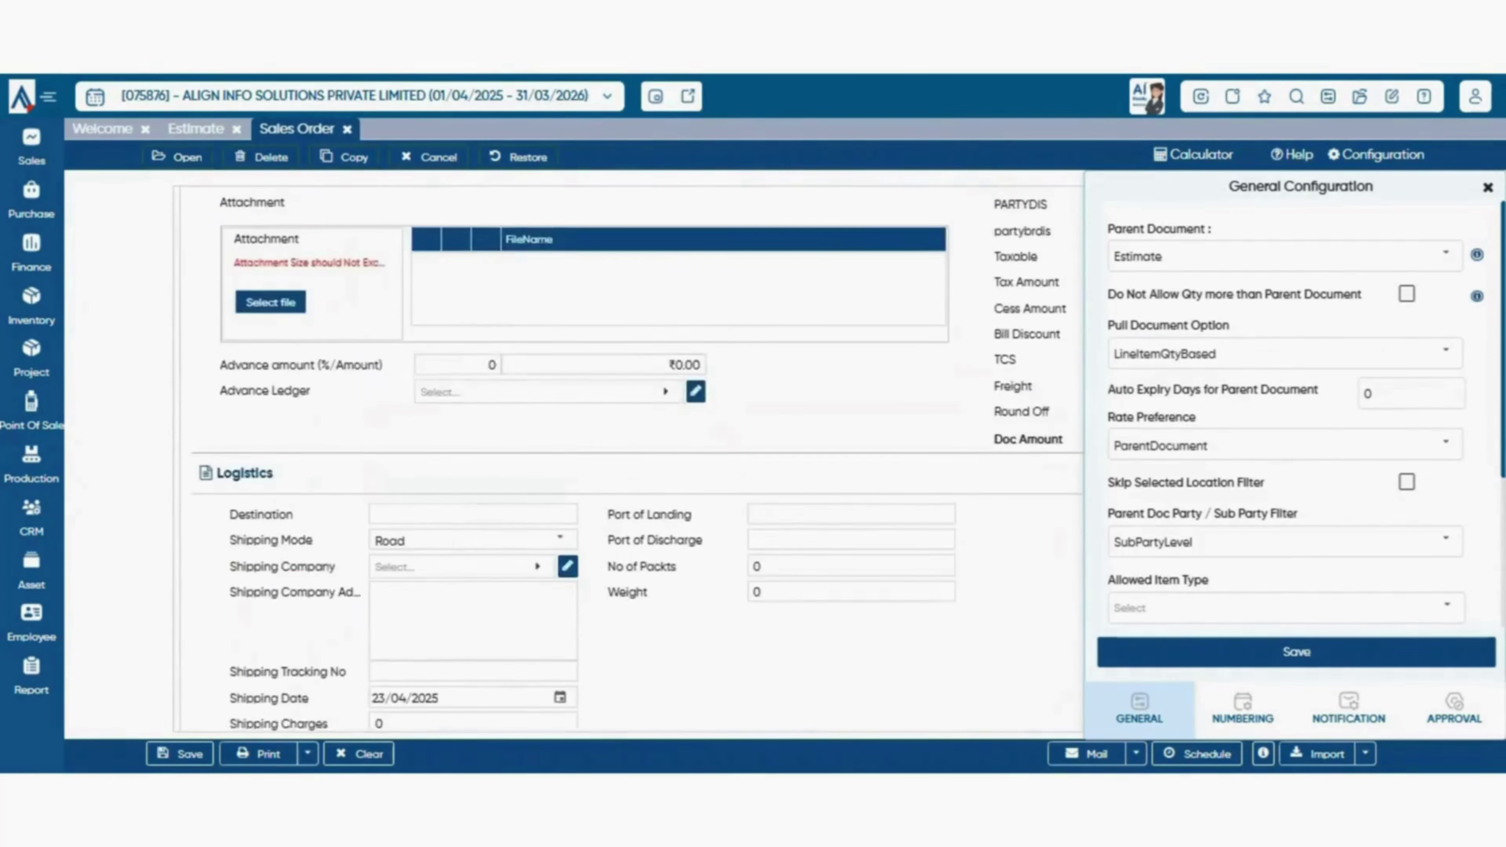
scroll(637, 461, "up", 10)
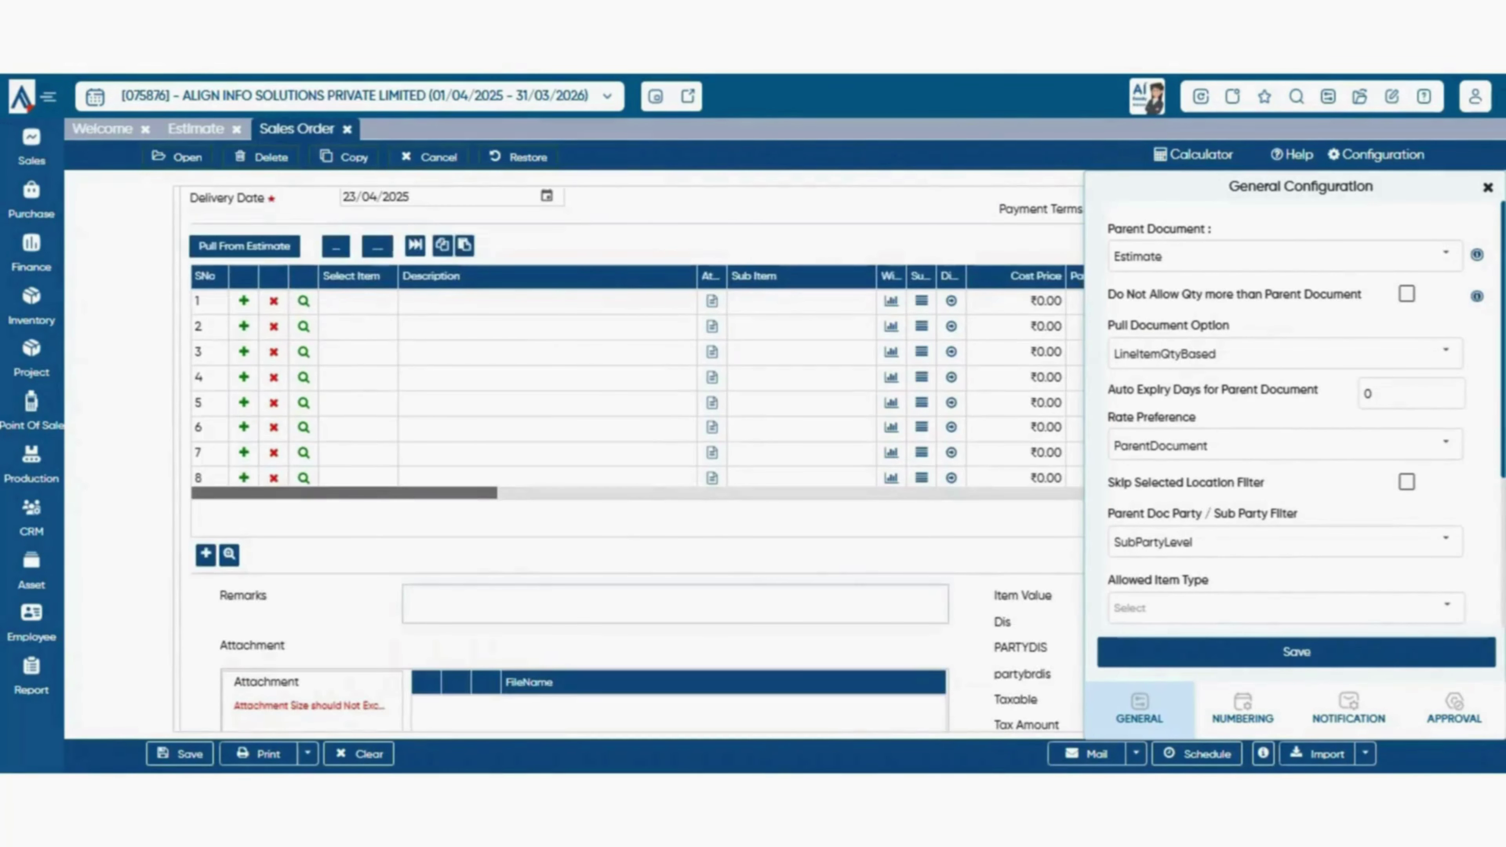
scroll(632, 461, "up", 3)
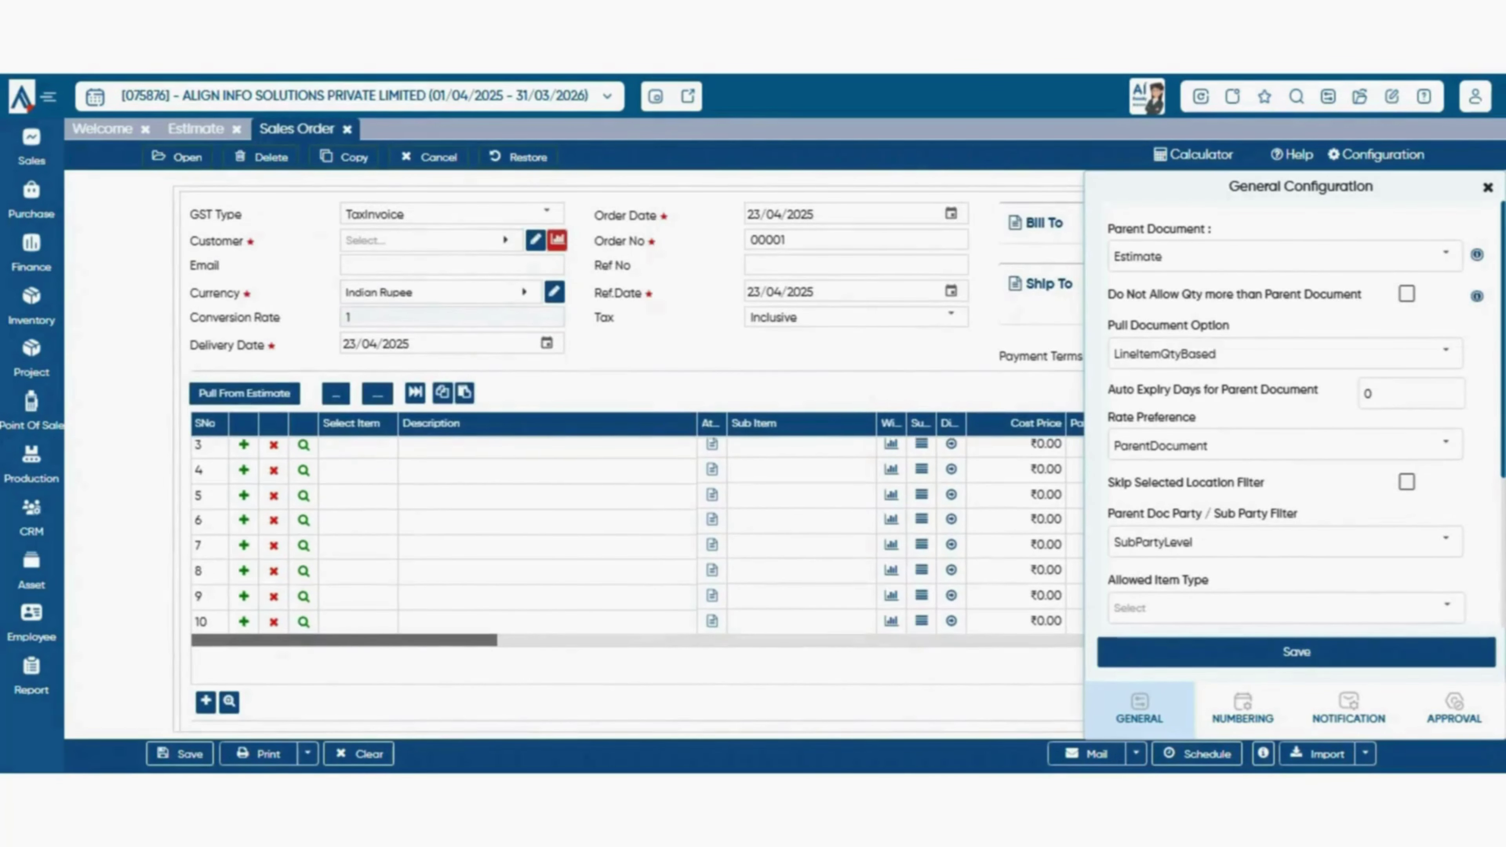
scroll(631, 460, "down", 2)
scroll(632, 460, "up", 2)
scroll(631, 461, "down", 2)
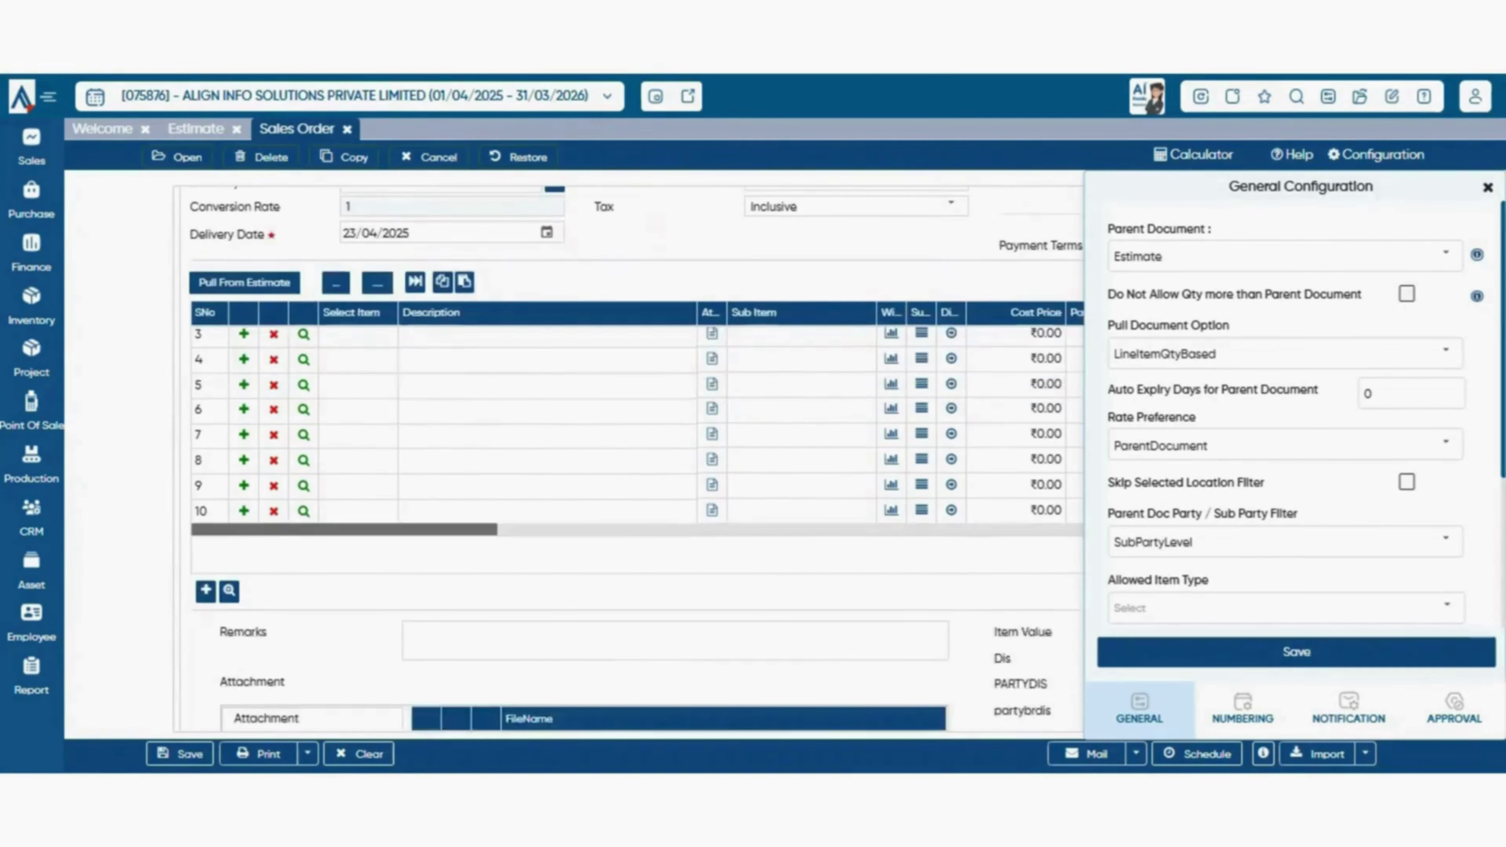
scroll(631, 461, "up", 2)
key("Escape")
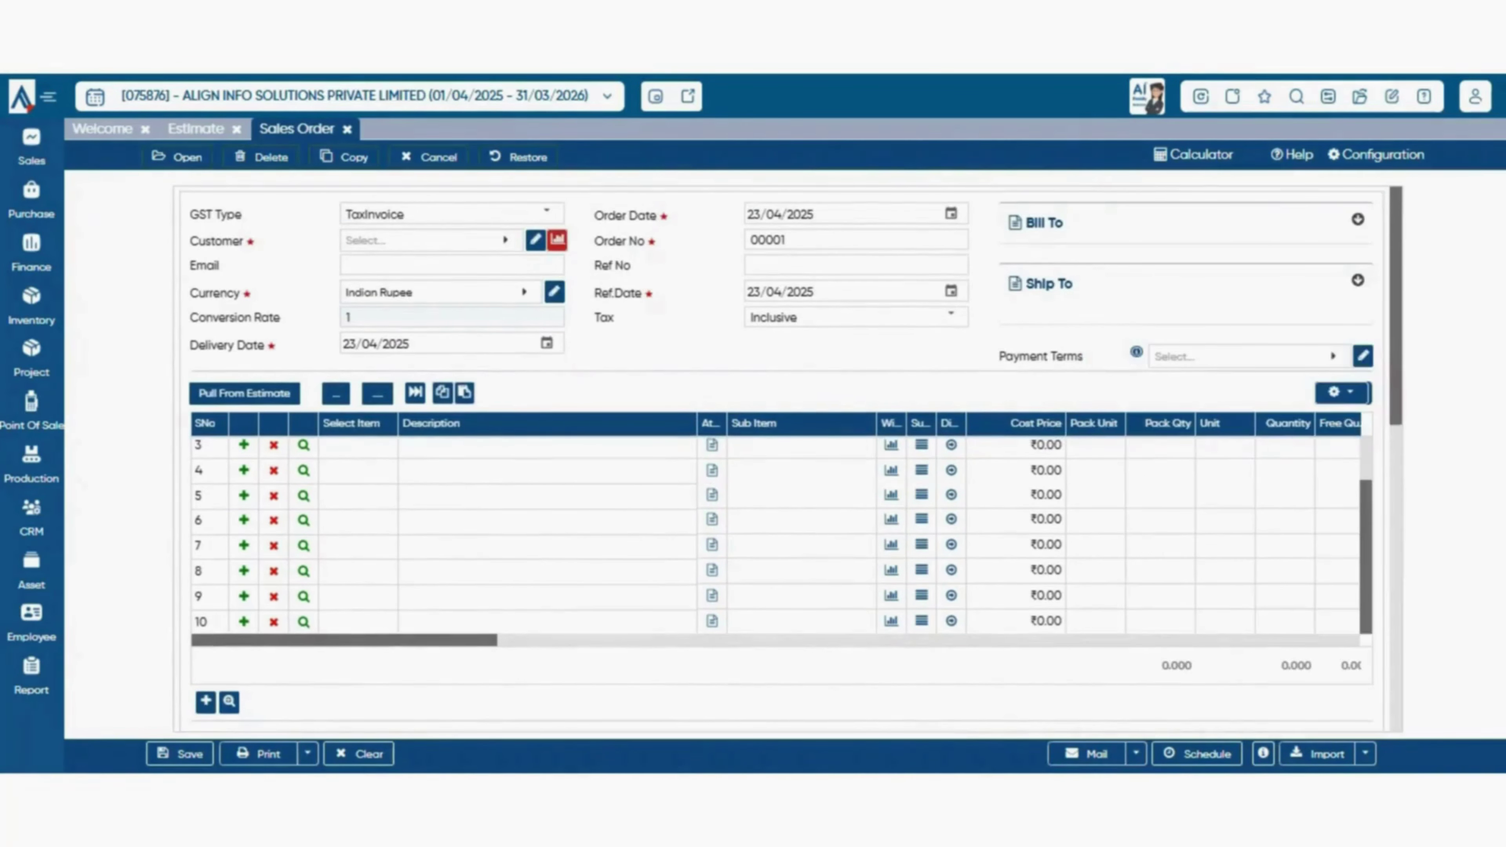
left_click(1376, 155)
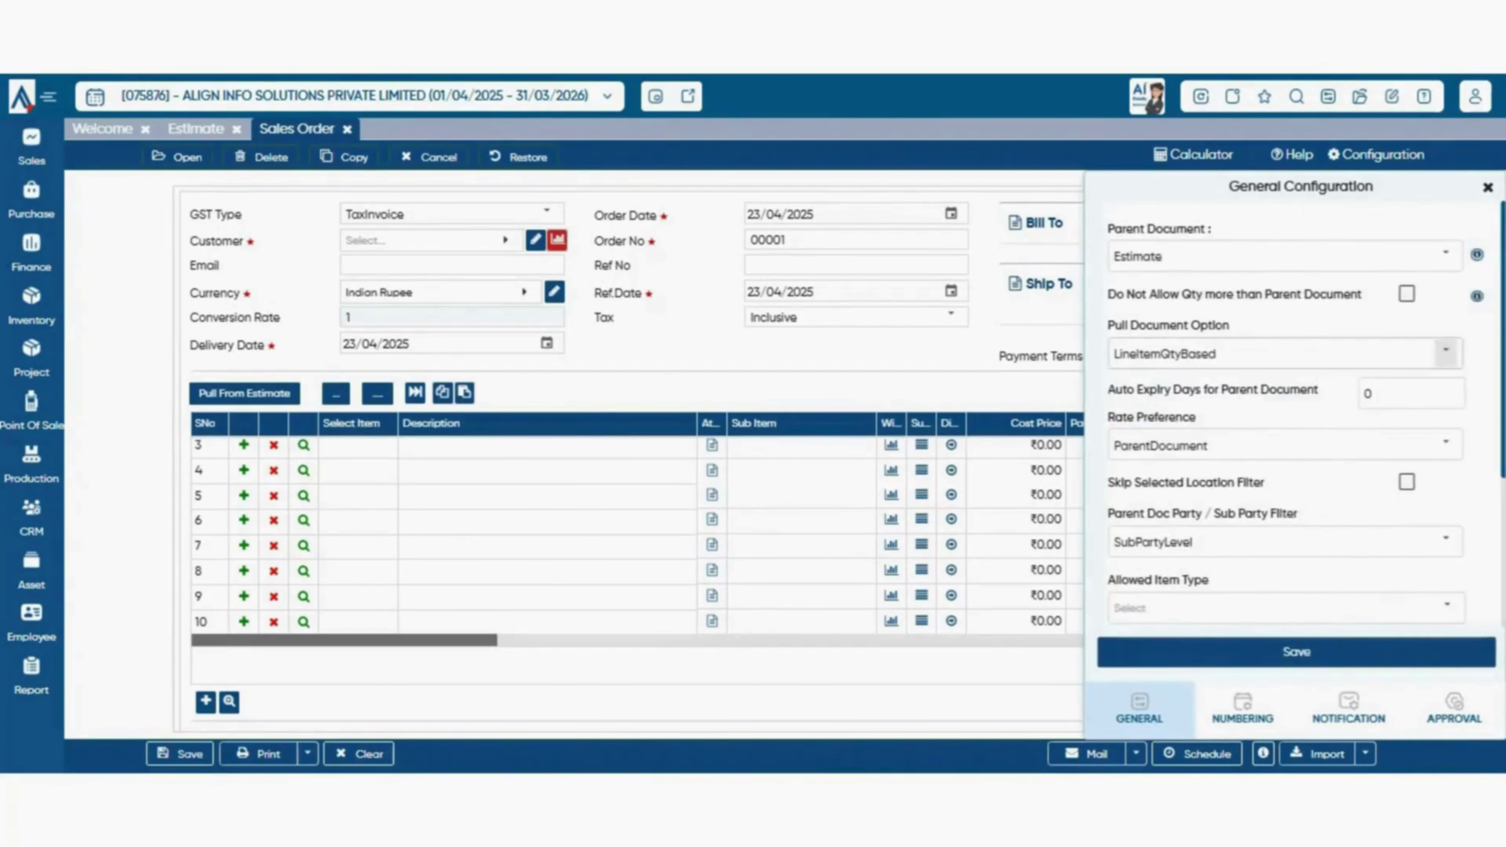
scroll(1285, 415, "down", 2)
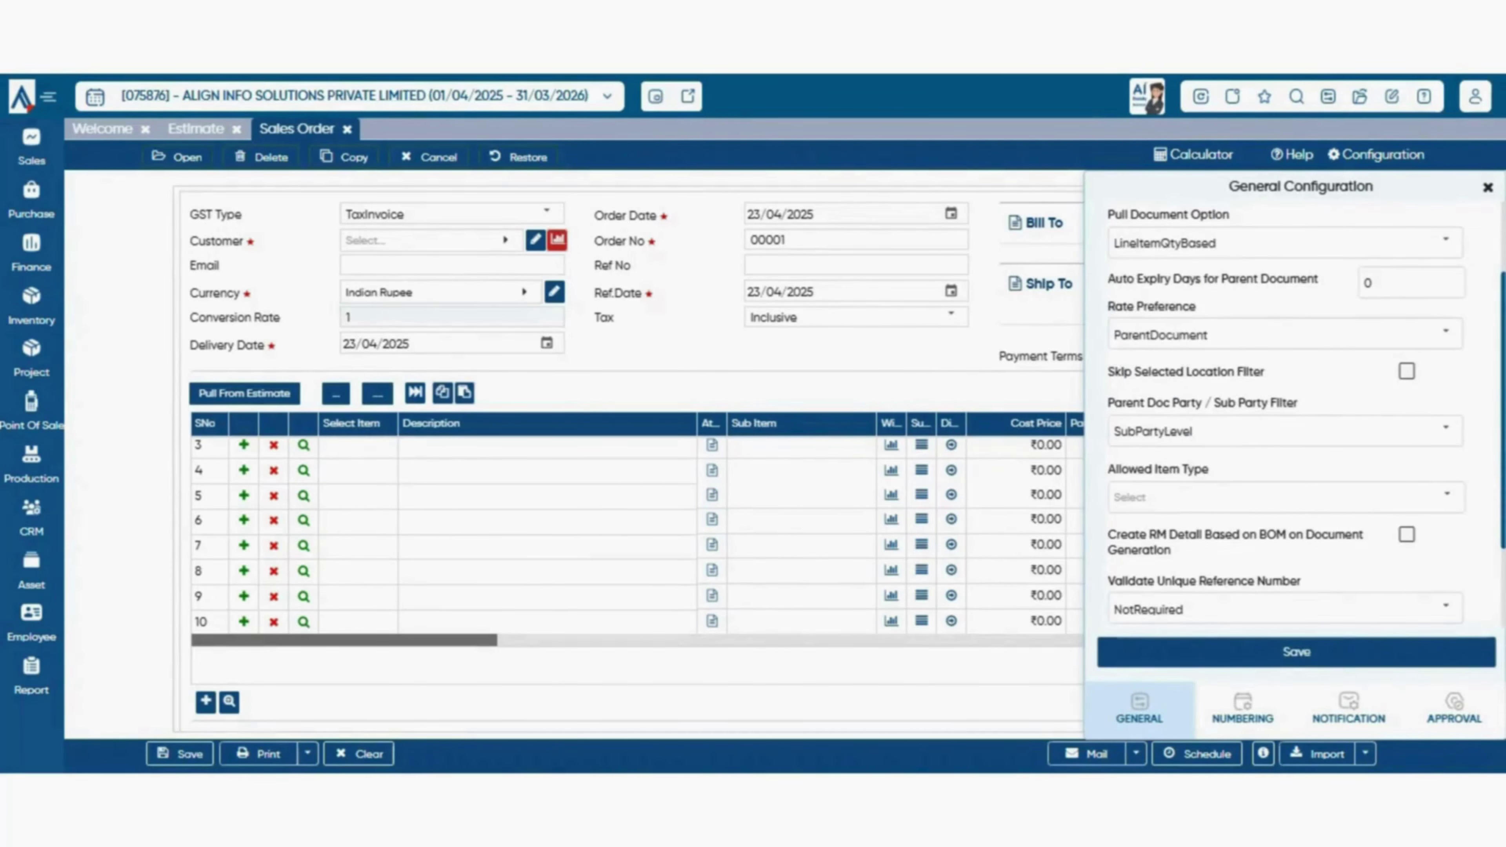
left_click_drag(1126, 279, 1298, 306)
left_click(1299, 307)
scroll(1285, 415, "up", 2)
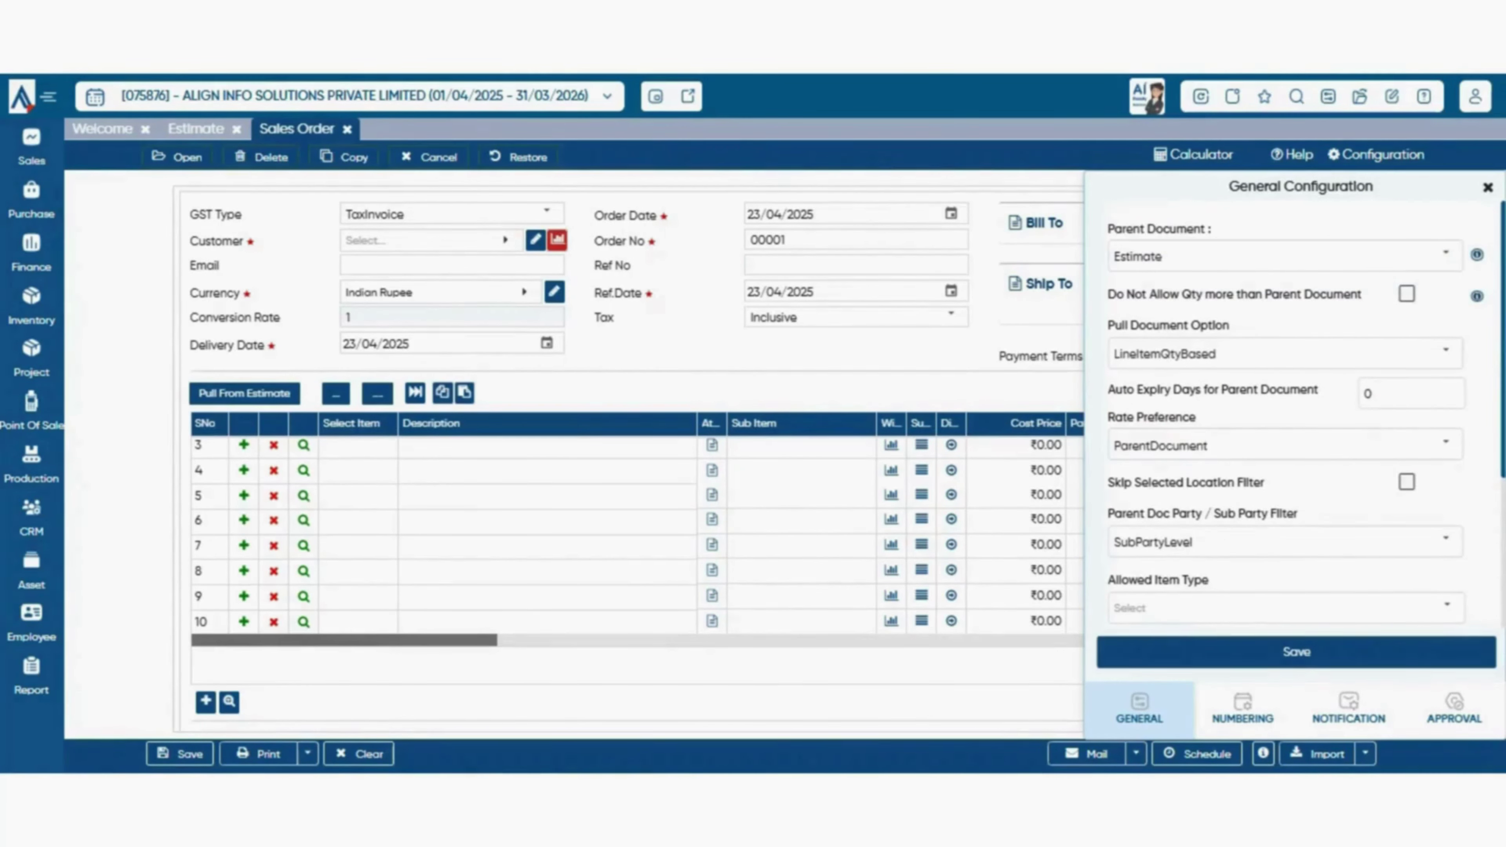
- Save the Estimate parent-document settings and choose BTW INDIA PVT. LTD. as the customer
left_click(1296, 651)
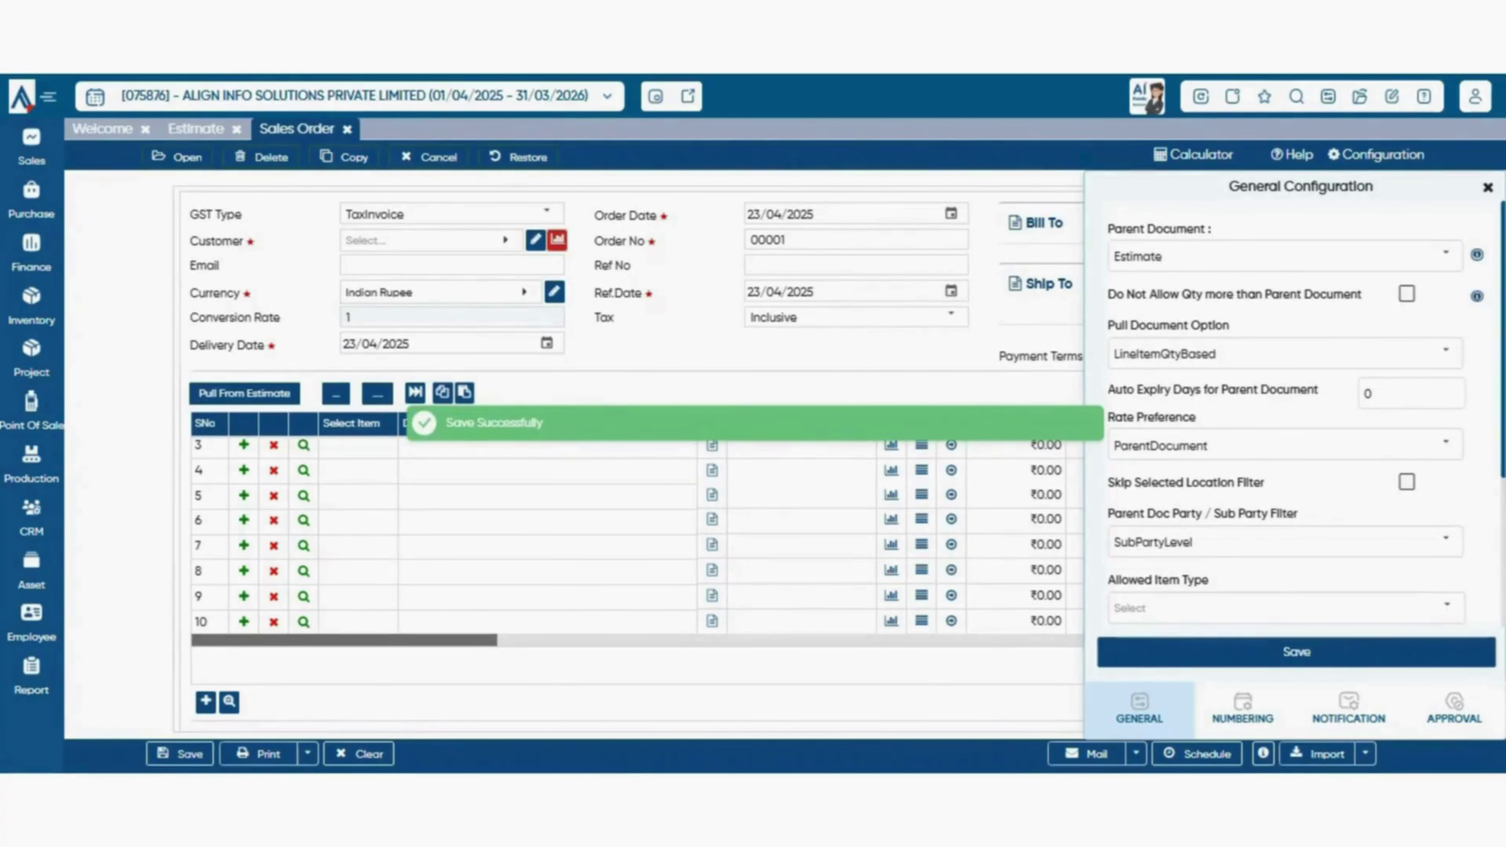
left_click(430, 242)
type("b")
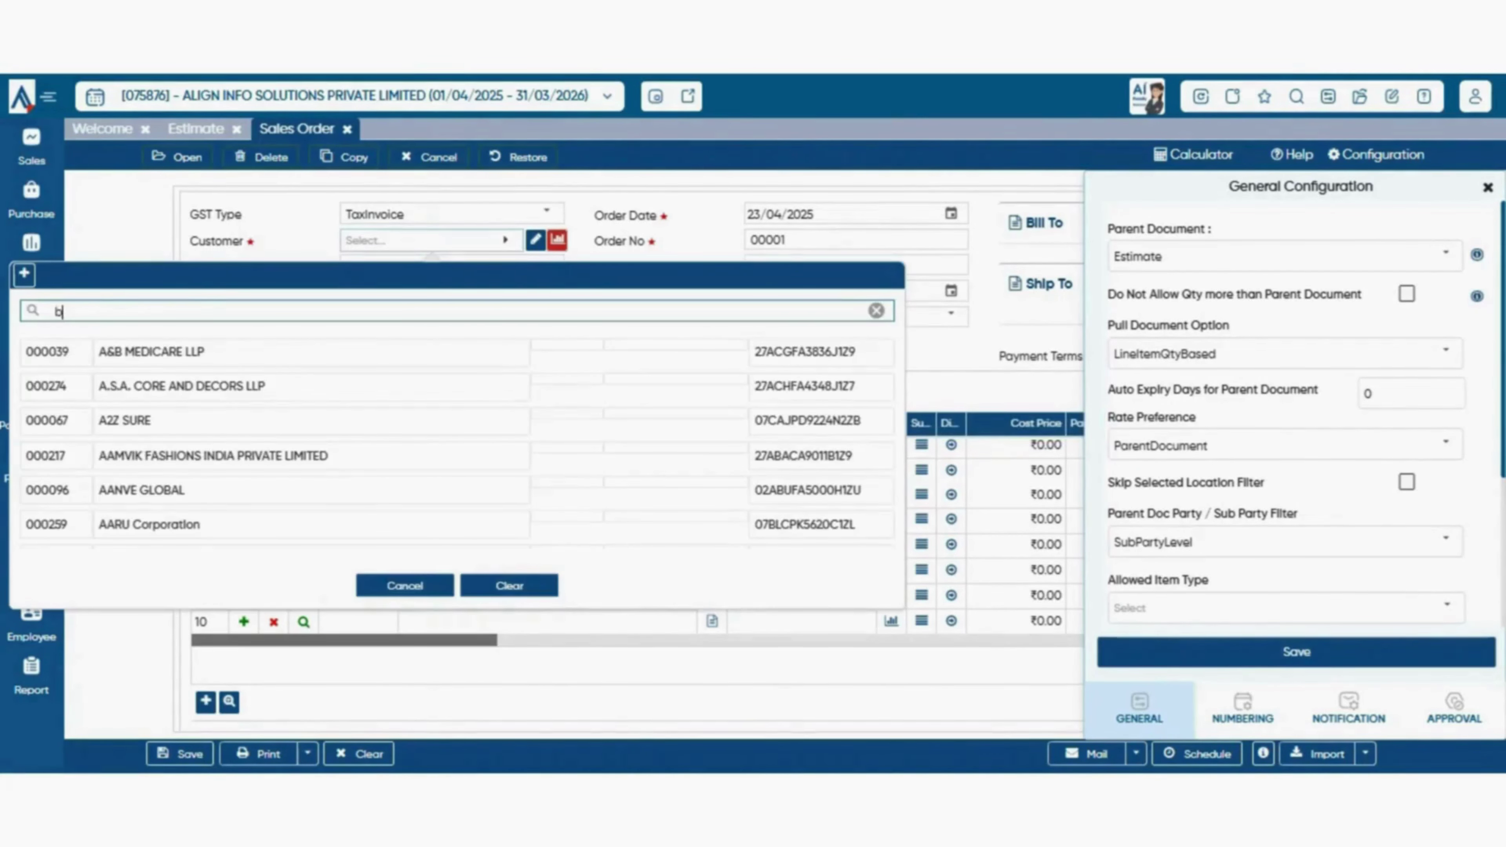
type("tw")
key("Return")
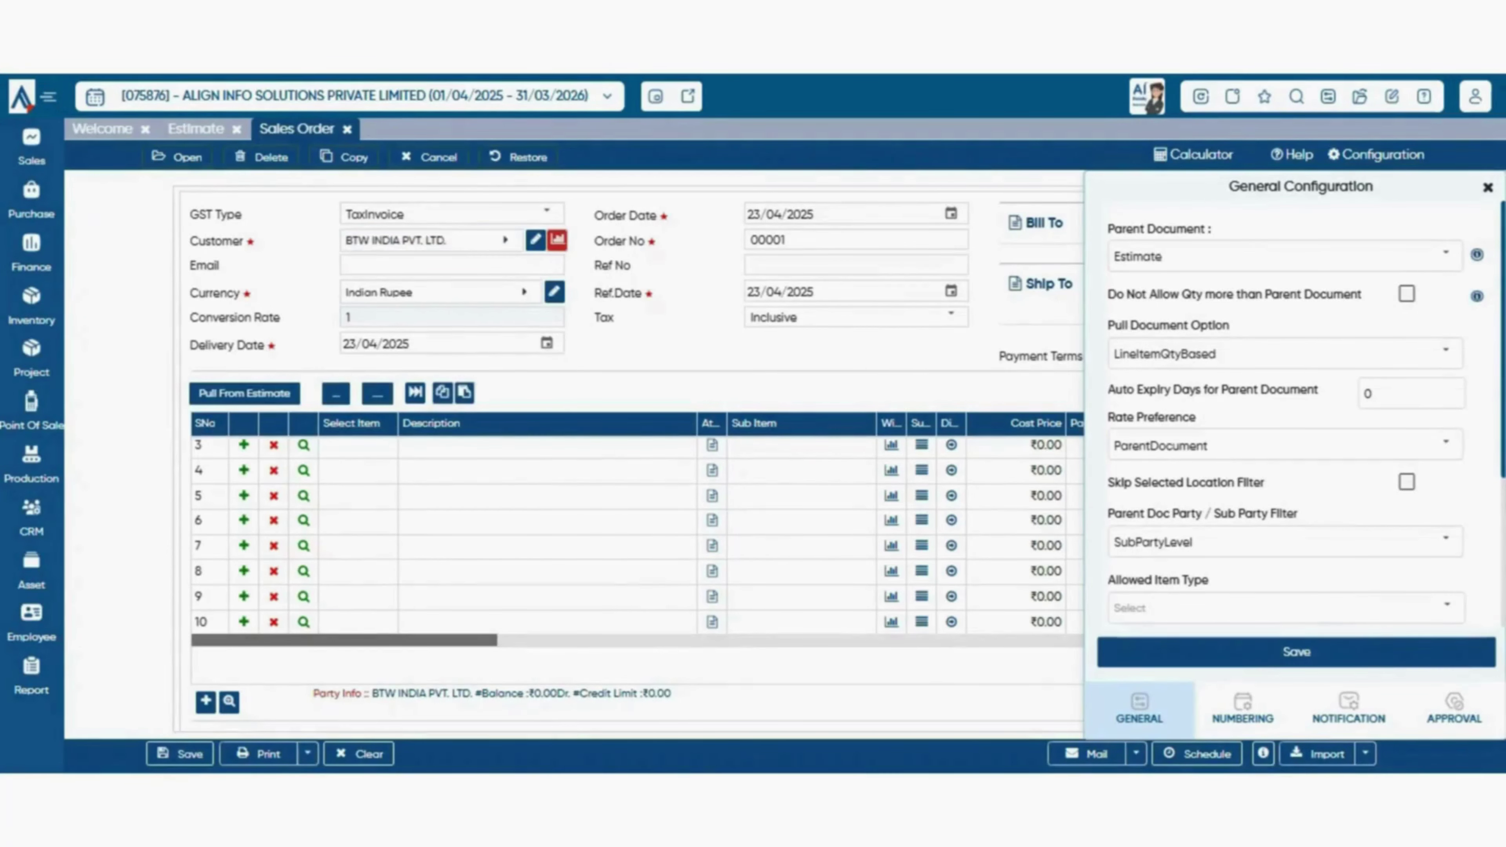
- Review the estimate's Ultima line in Pull From Estimate, closing it each time without pulling
left_click(244, 394)
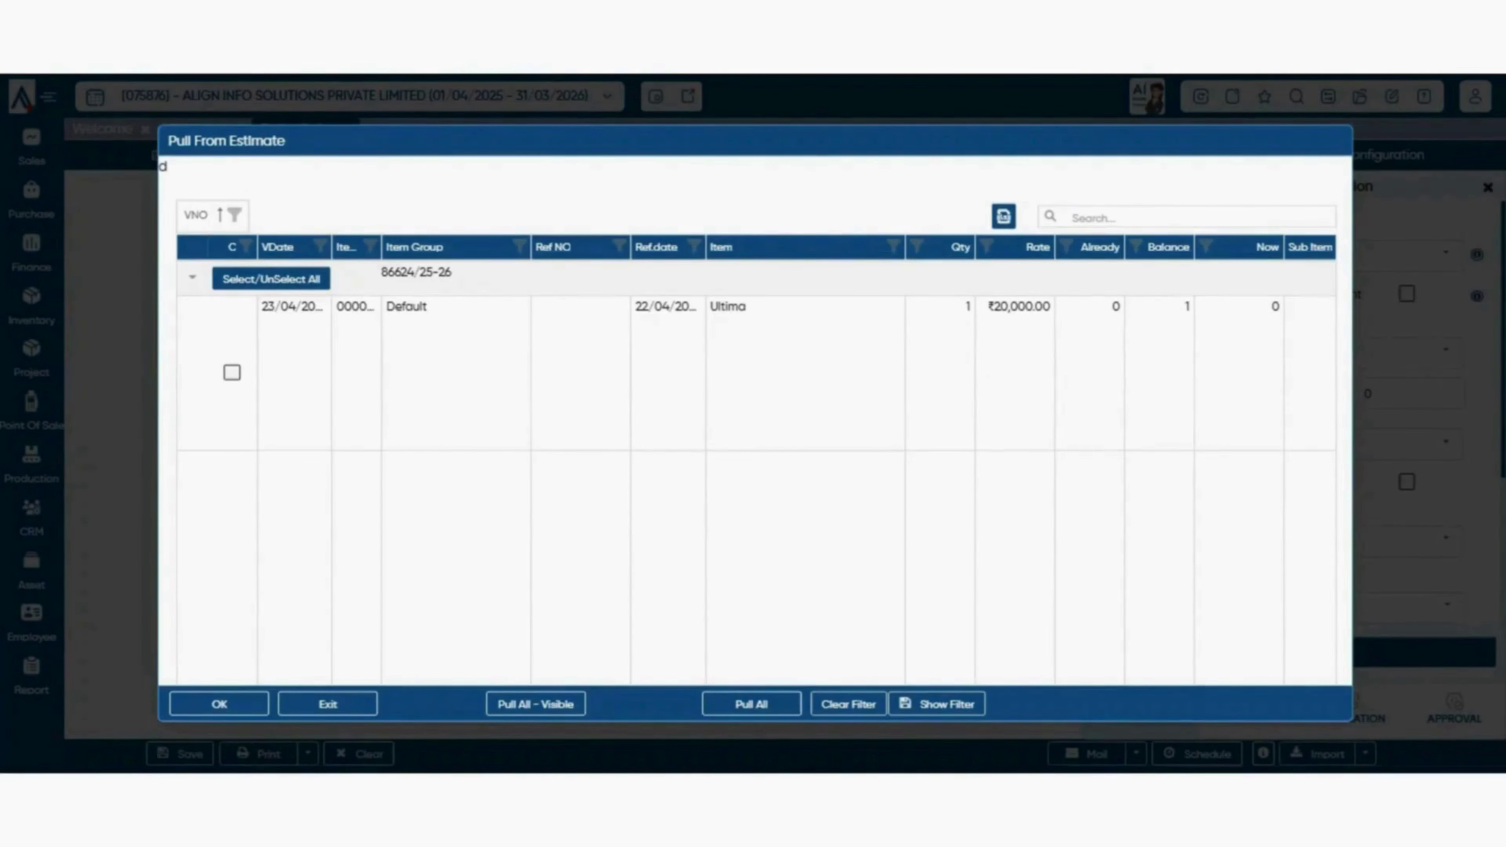
left_click(328, 704)
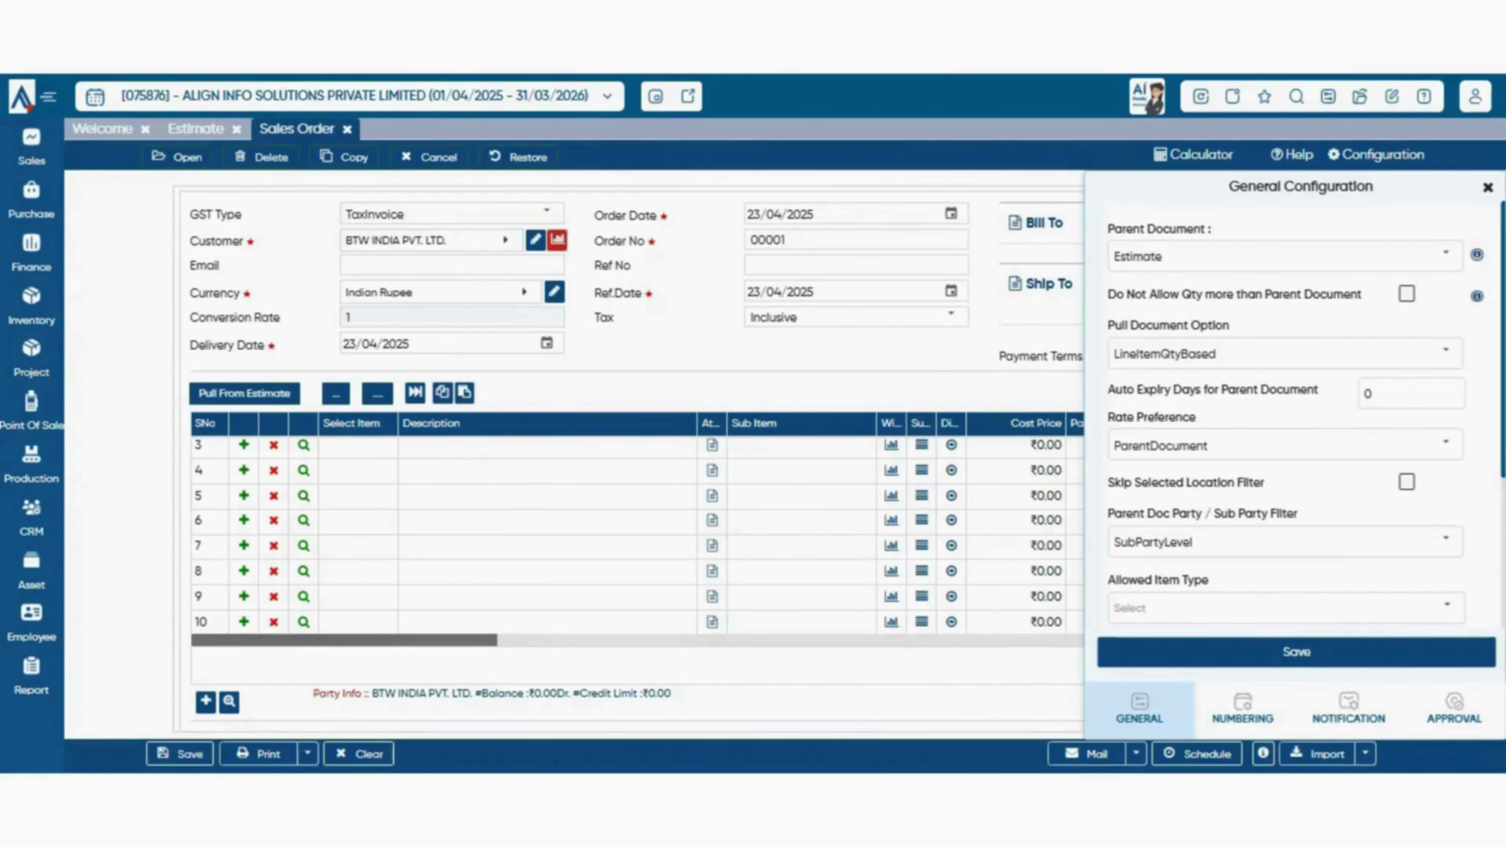
left_click(245, 393)
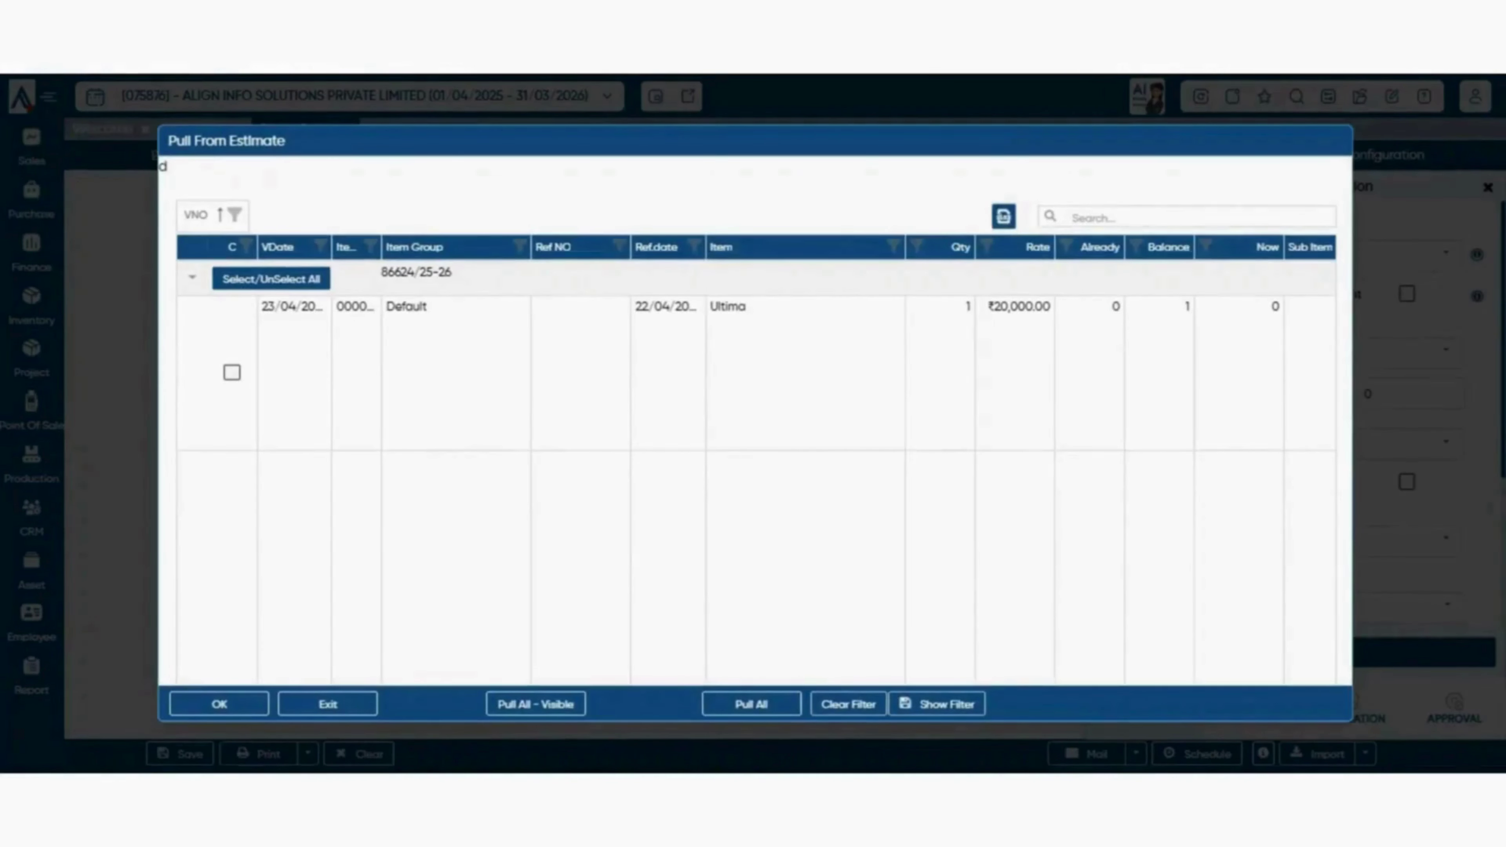
key("Escape")
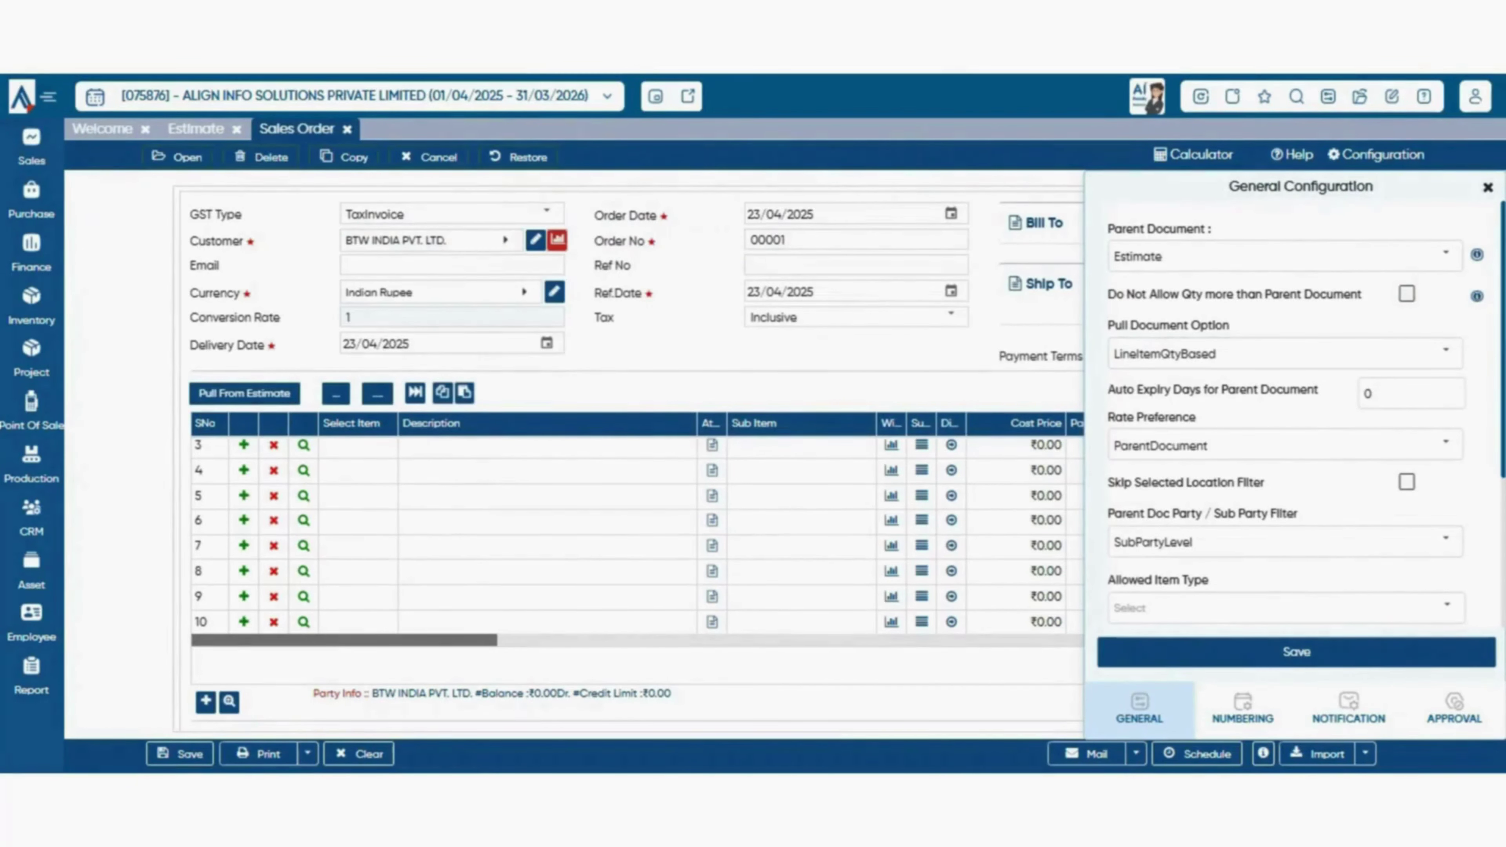
left_click(244, 394)
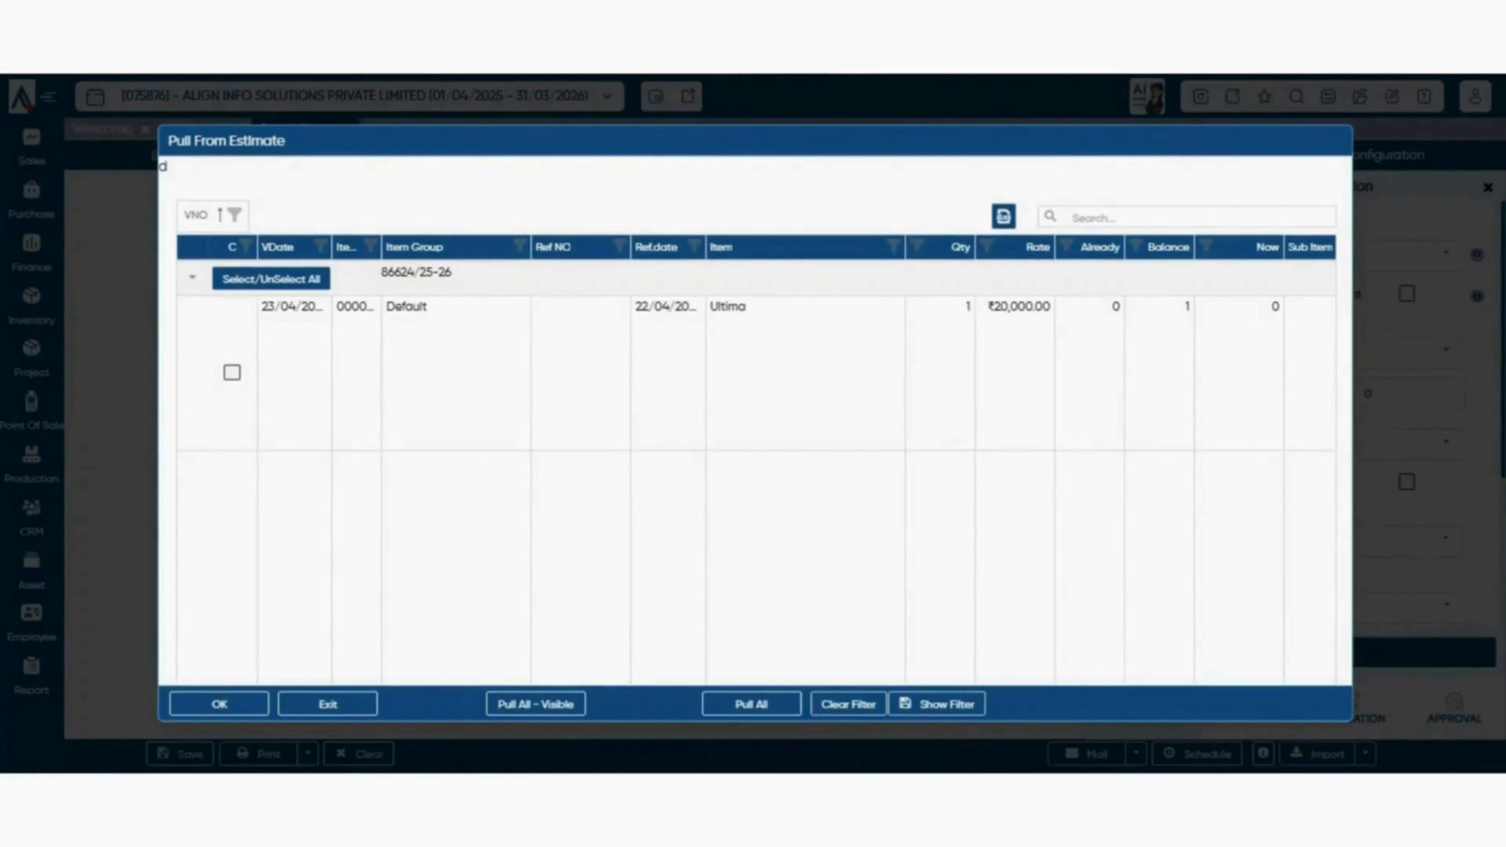
key("Escape")
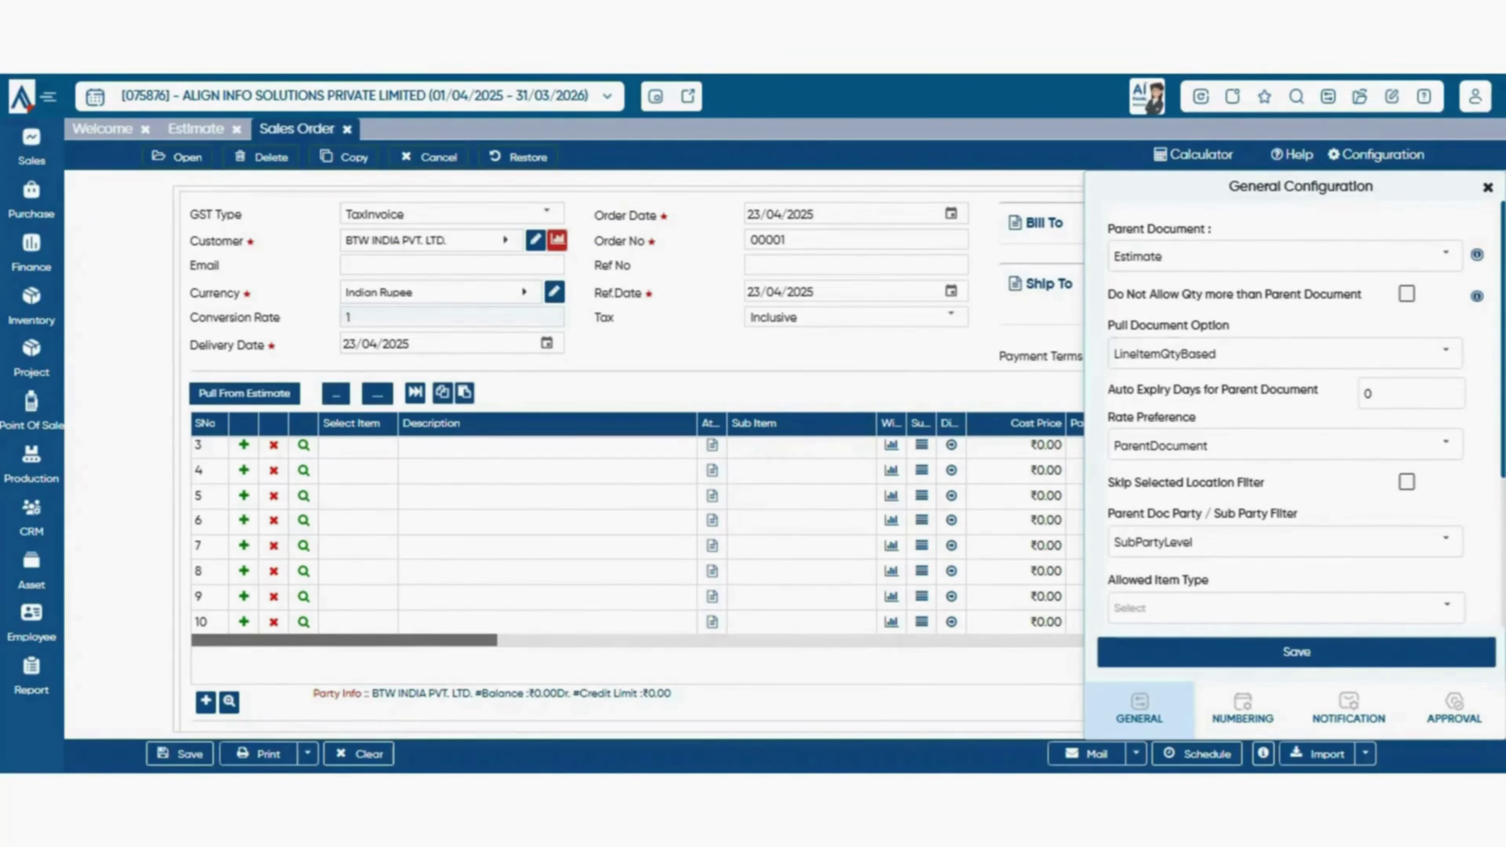
scroll(1298, 416, "down", 2)
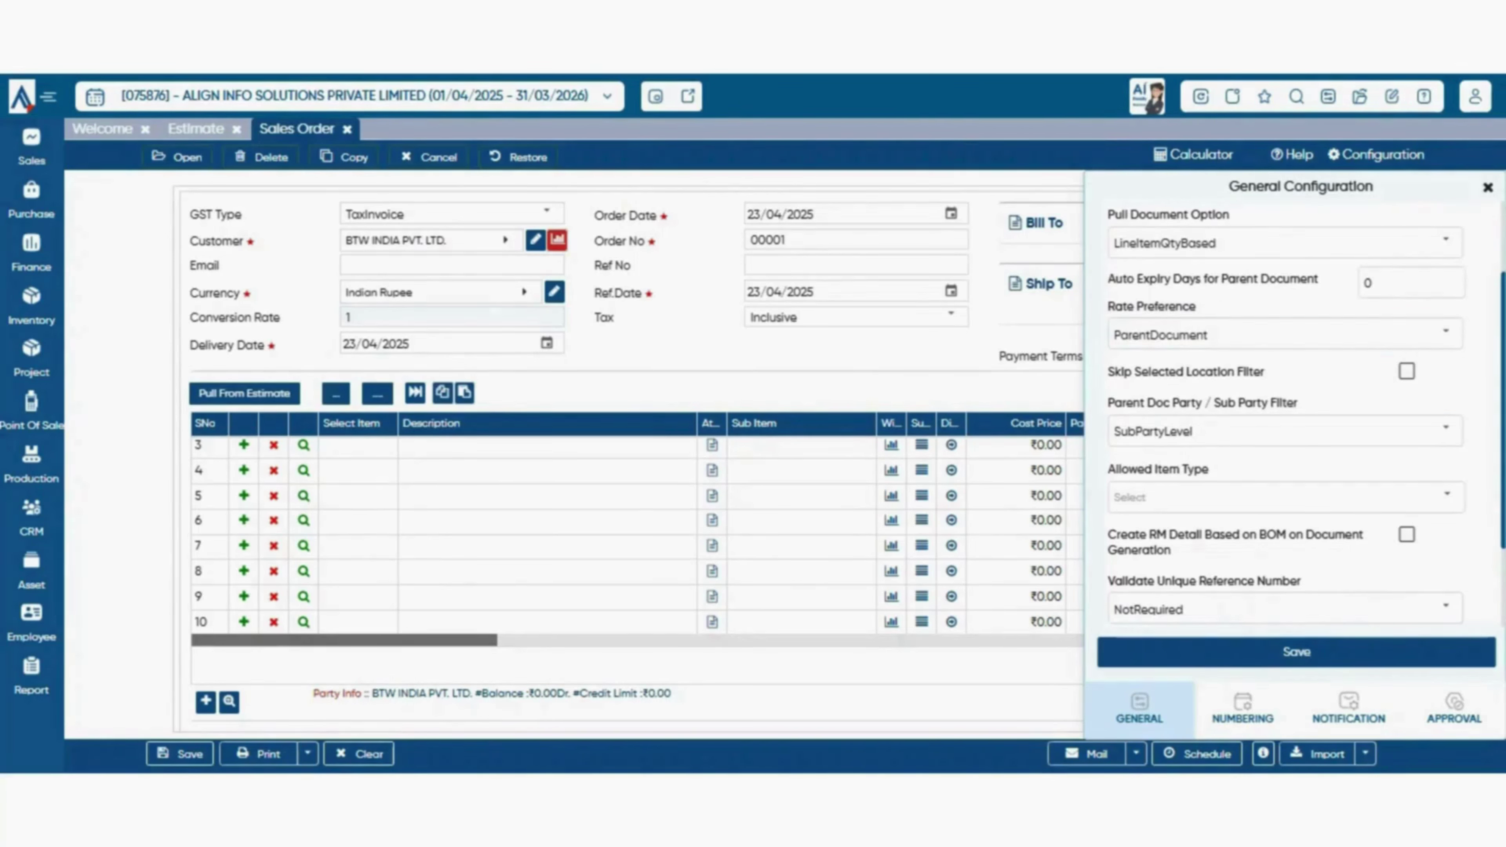
double_click(1123, 307)
left_click(1446, 332)
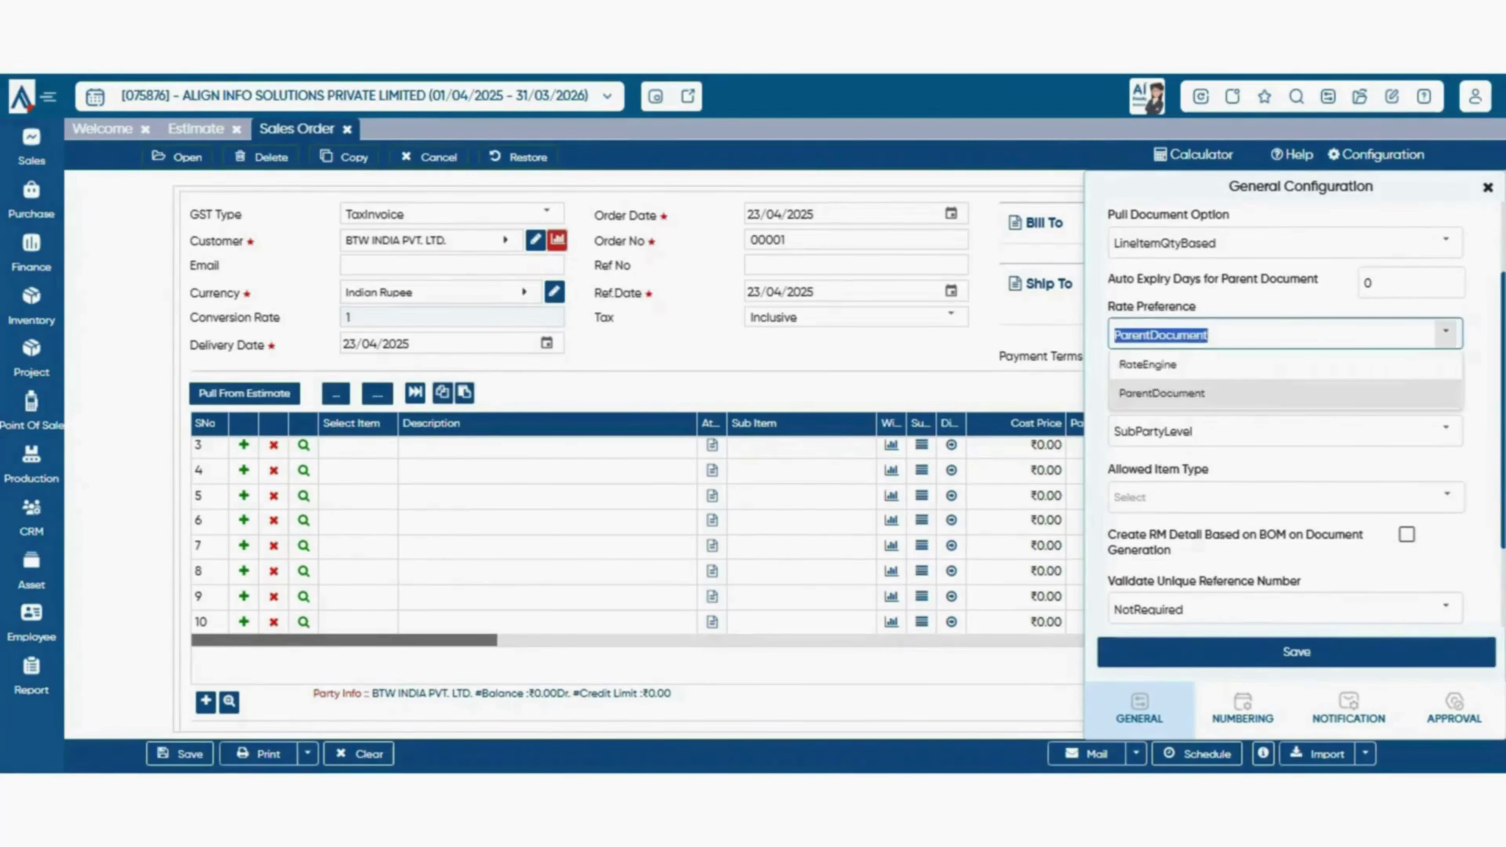
left_click(1445, 332)
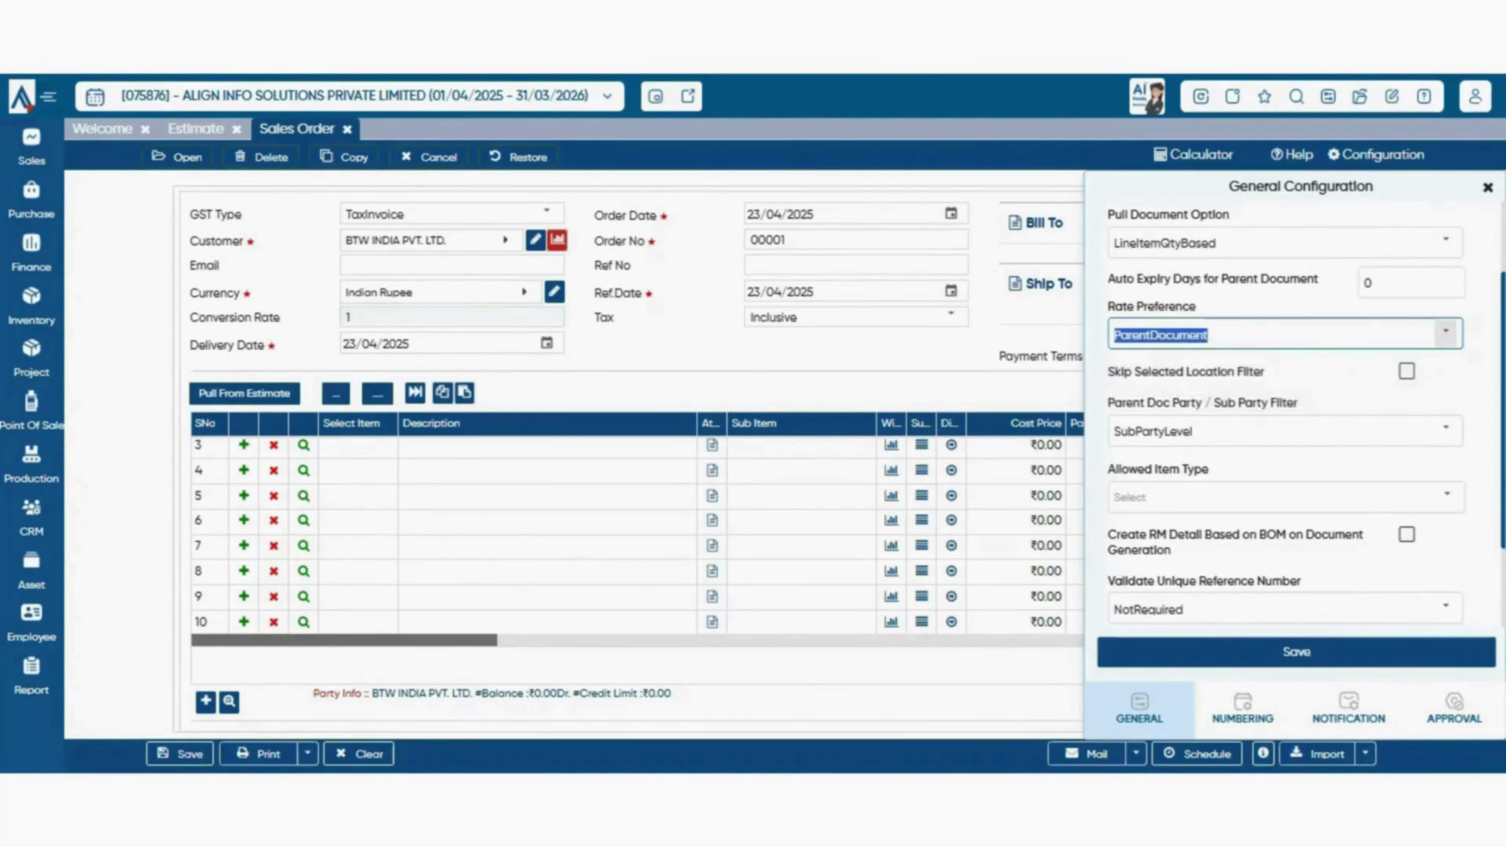
left_click(1445, 333)
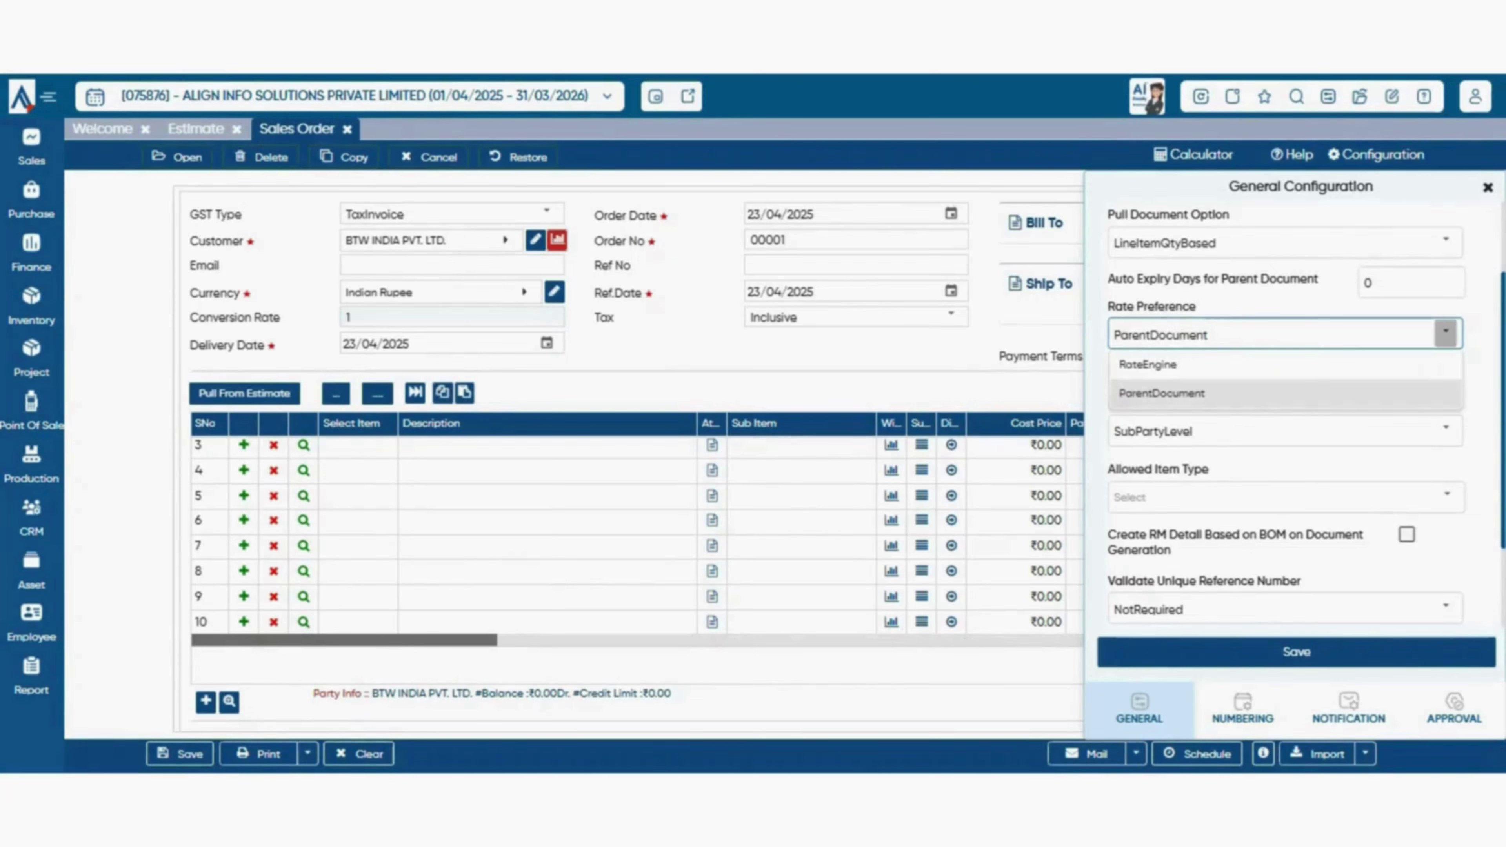
left_click(1446, 332)
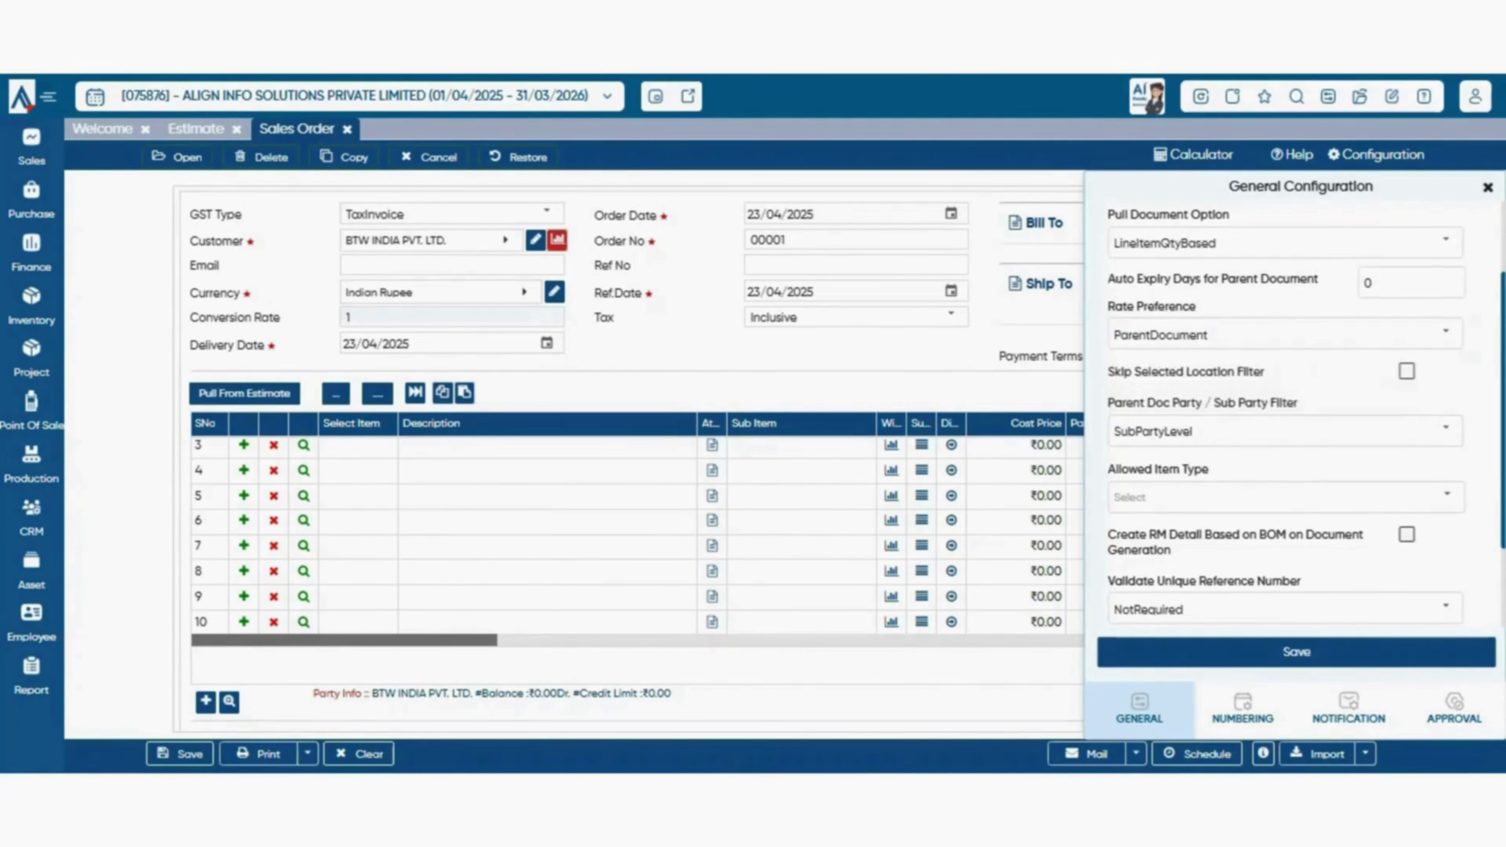
scroll(1446, 416, "up", 2)
left_click(1445, 444)
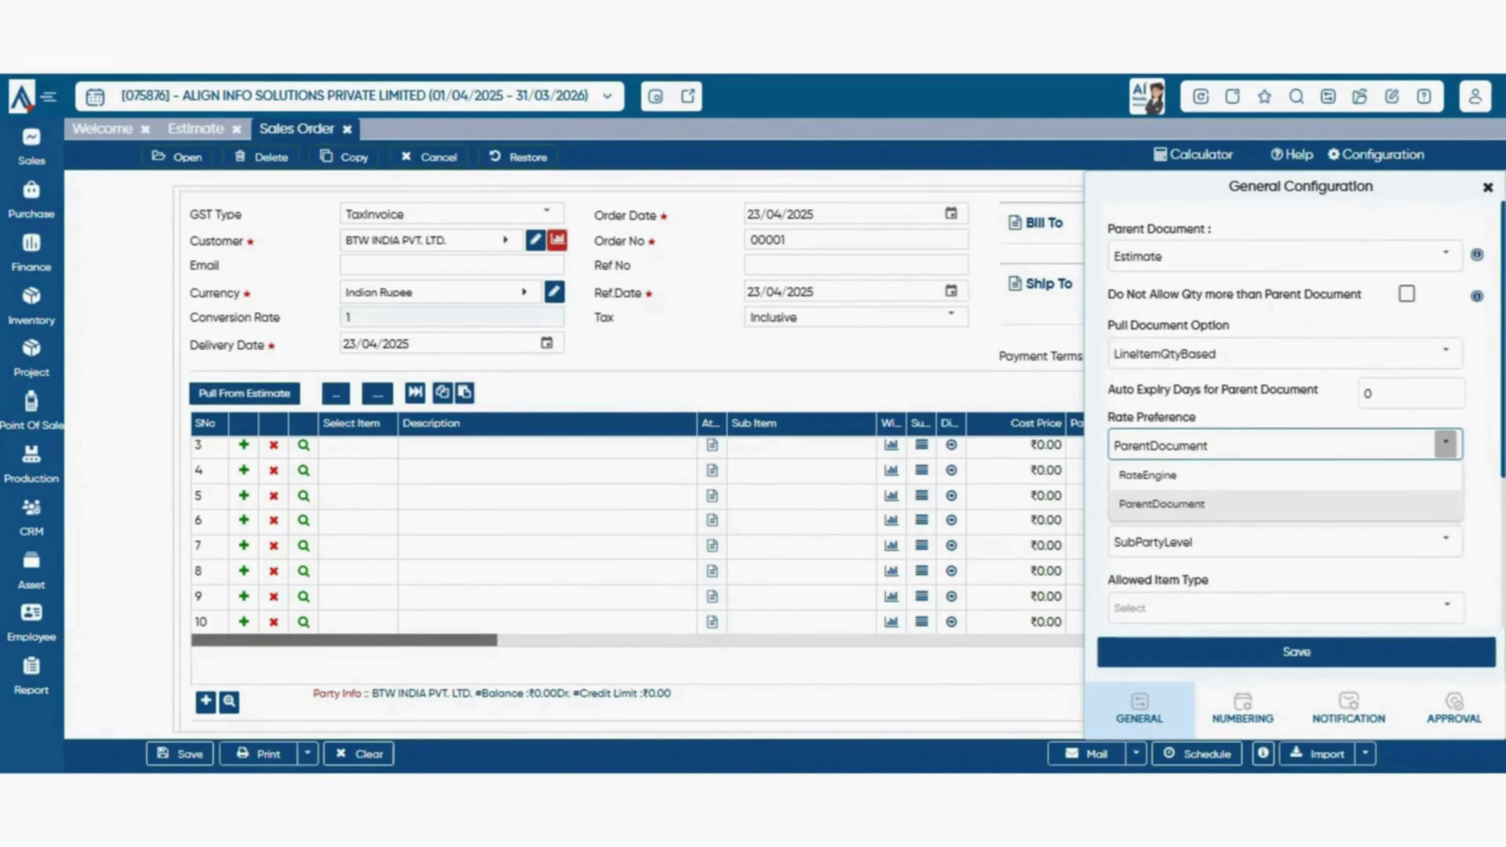
left_click(1285, 505)
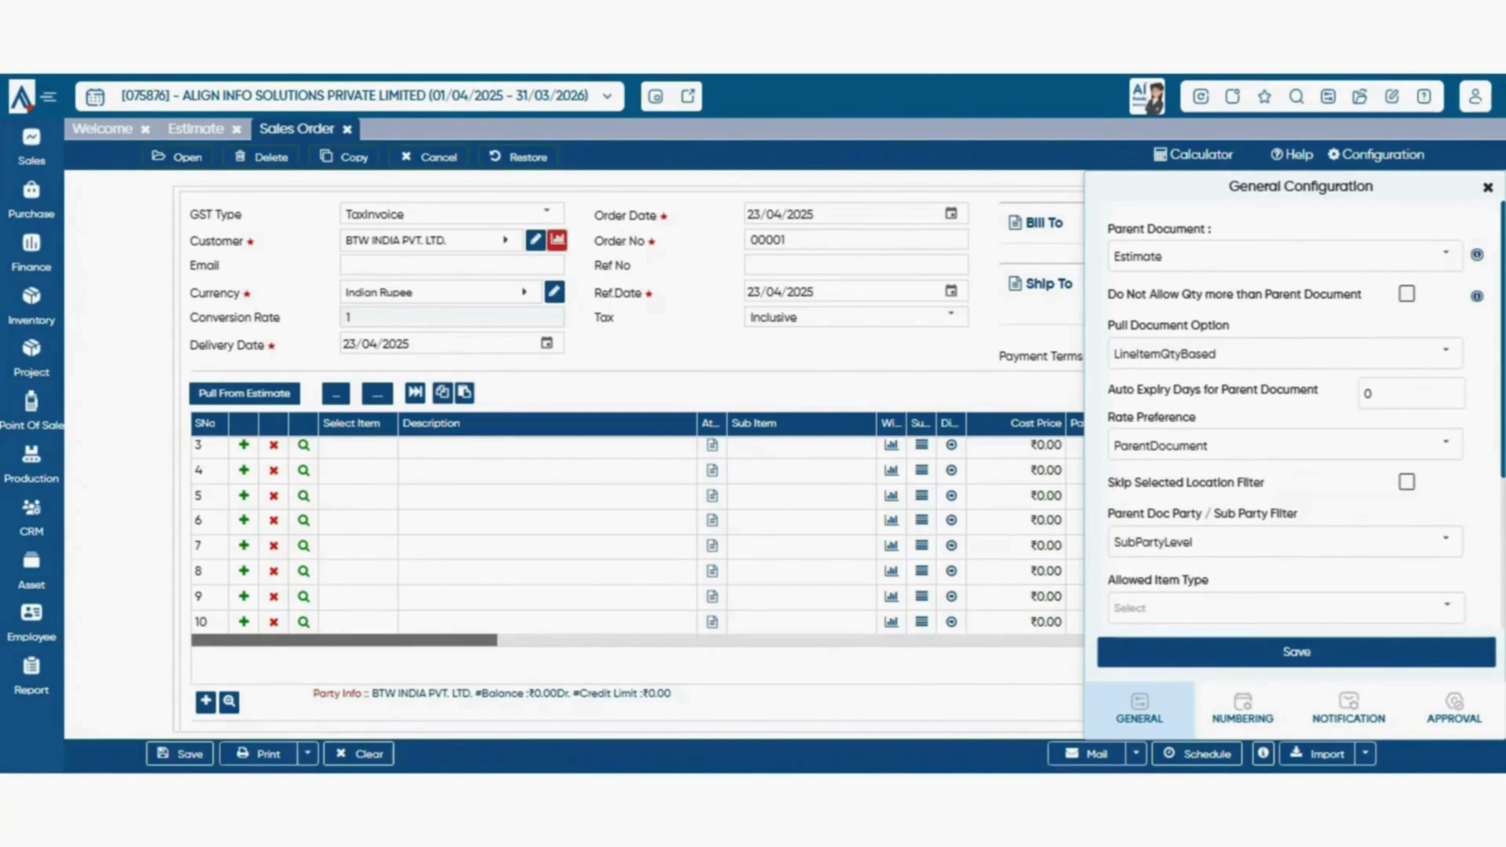
left_click(1446, 444)
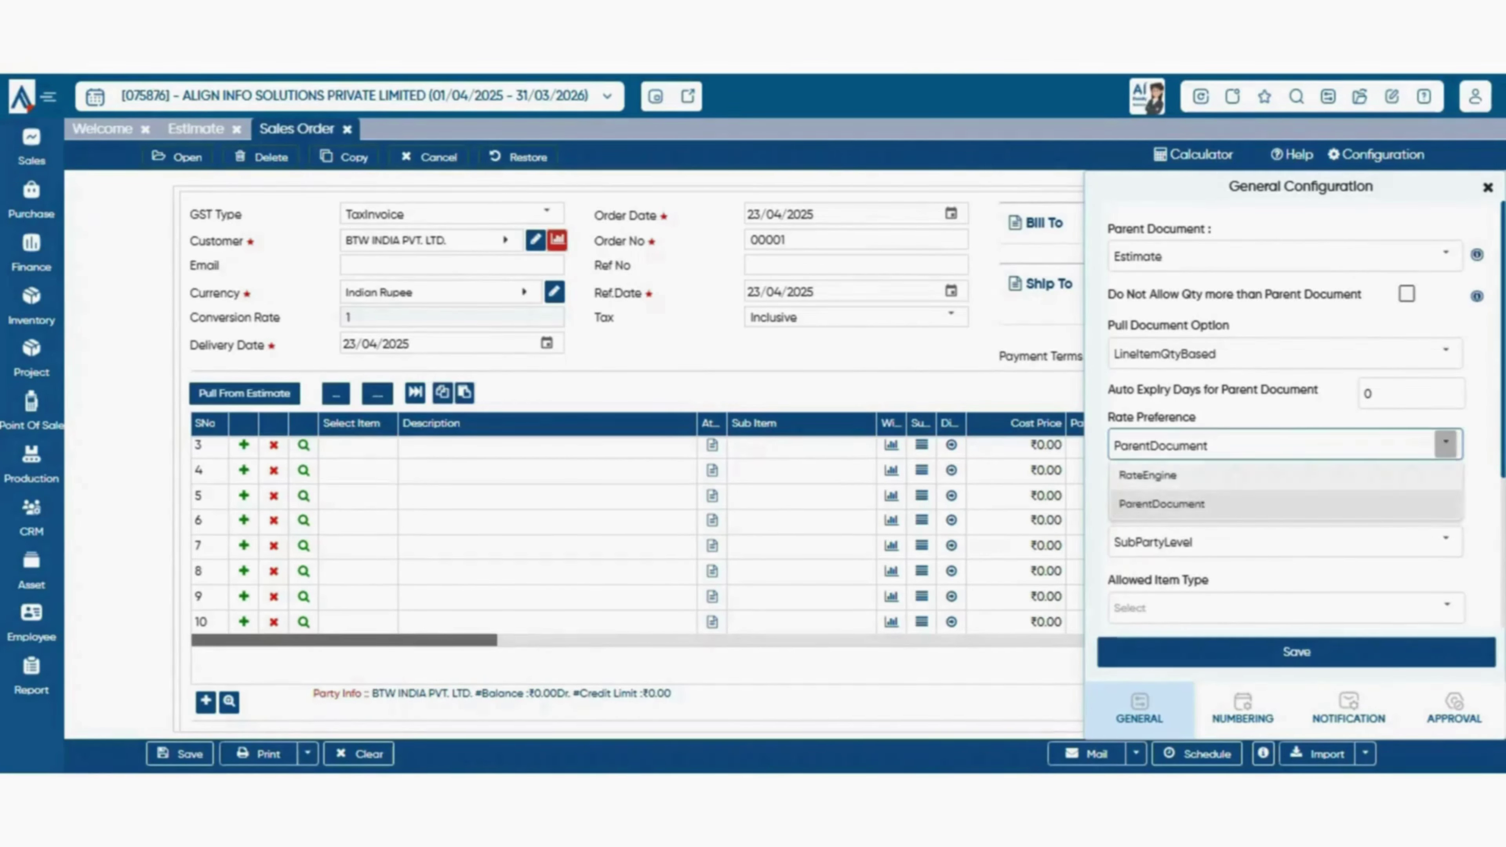
left_click(1148, 475)
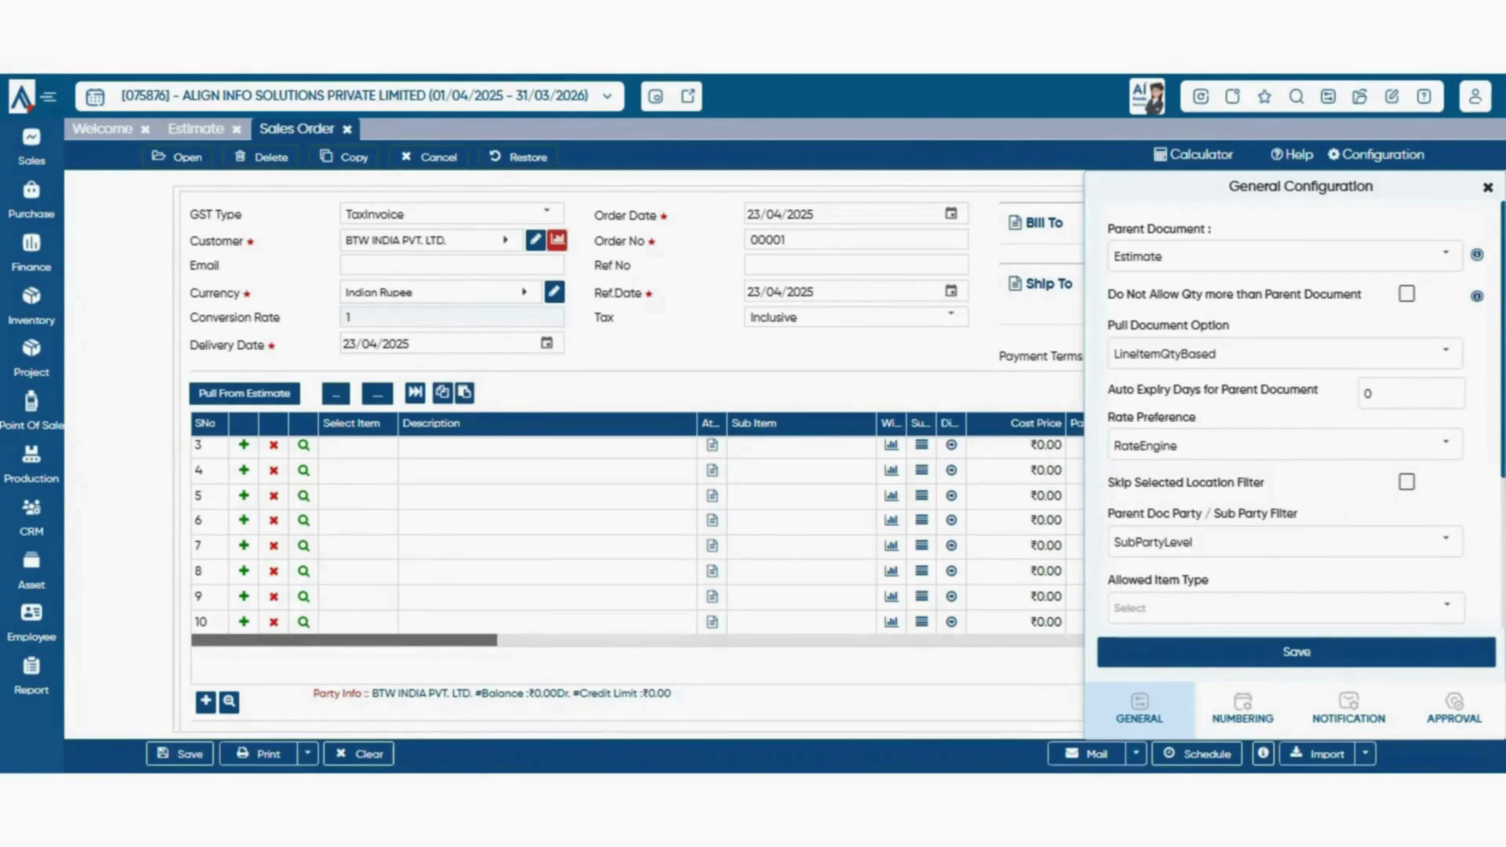
left_click(1445, 444)
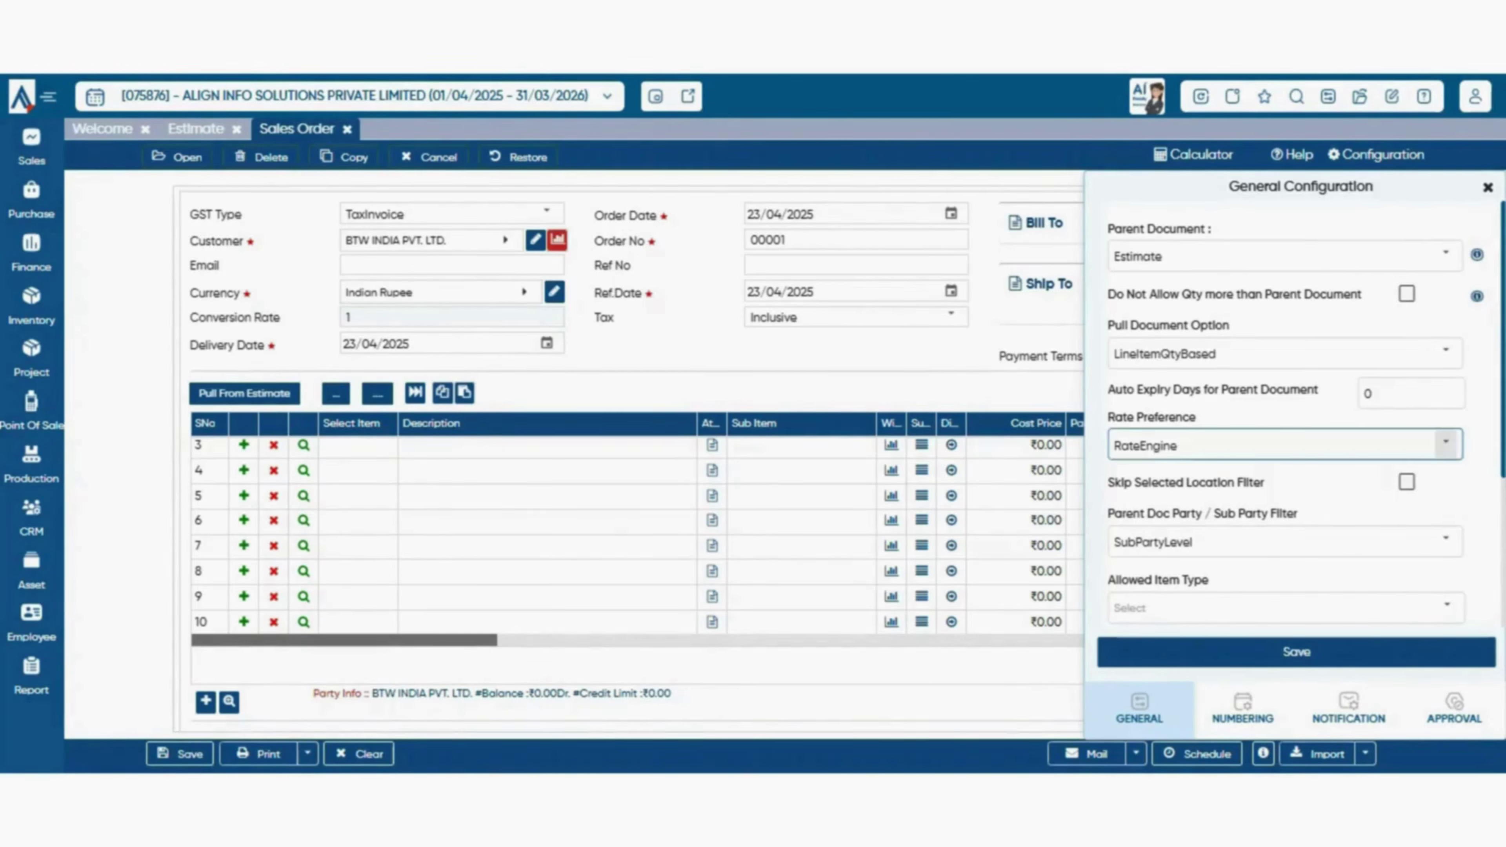
left_click(1162, 505)
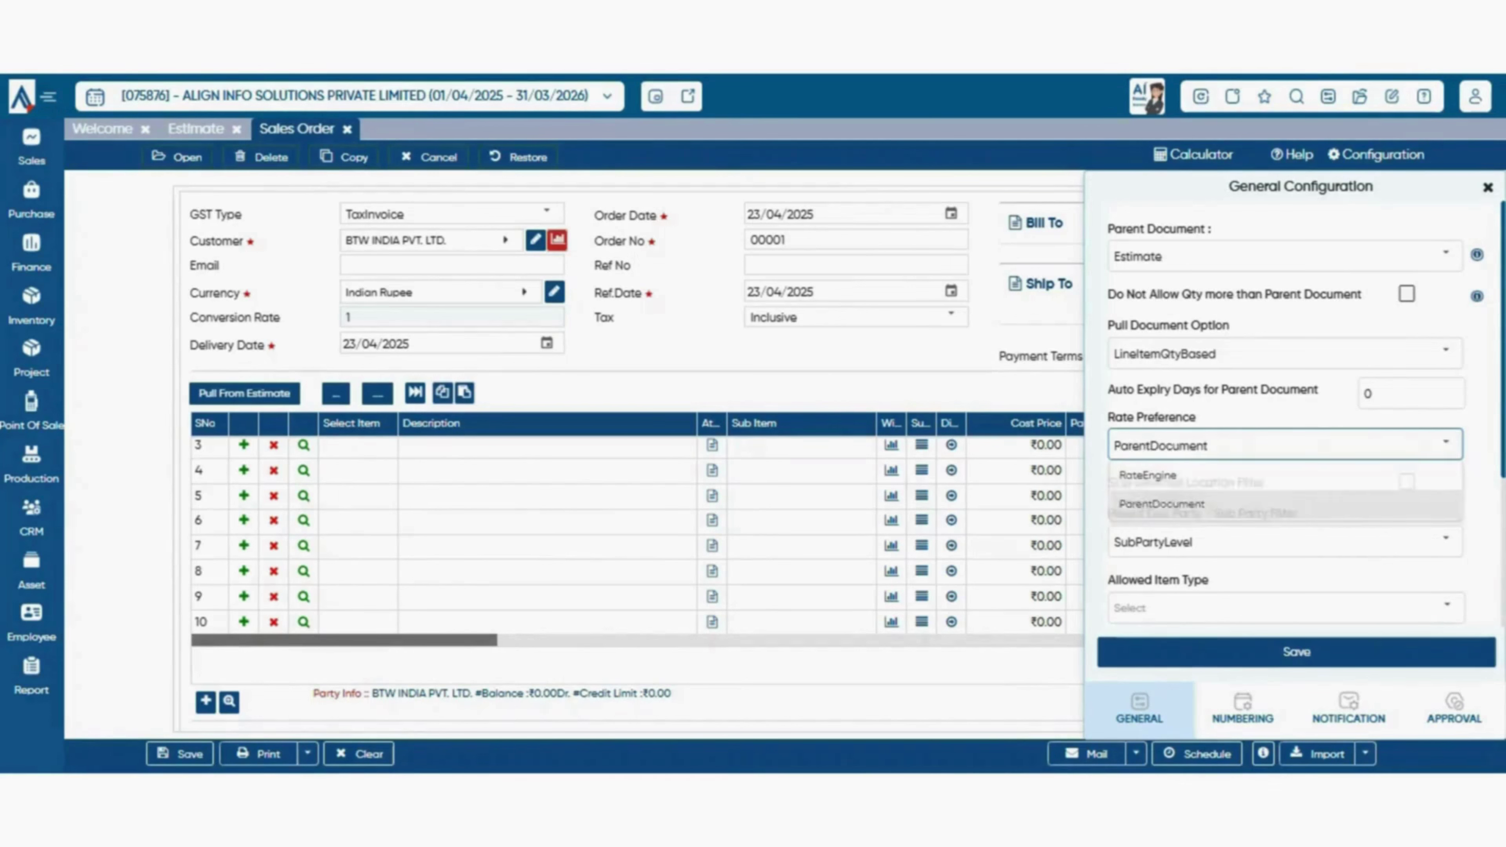
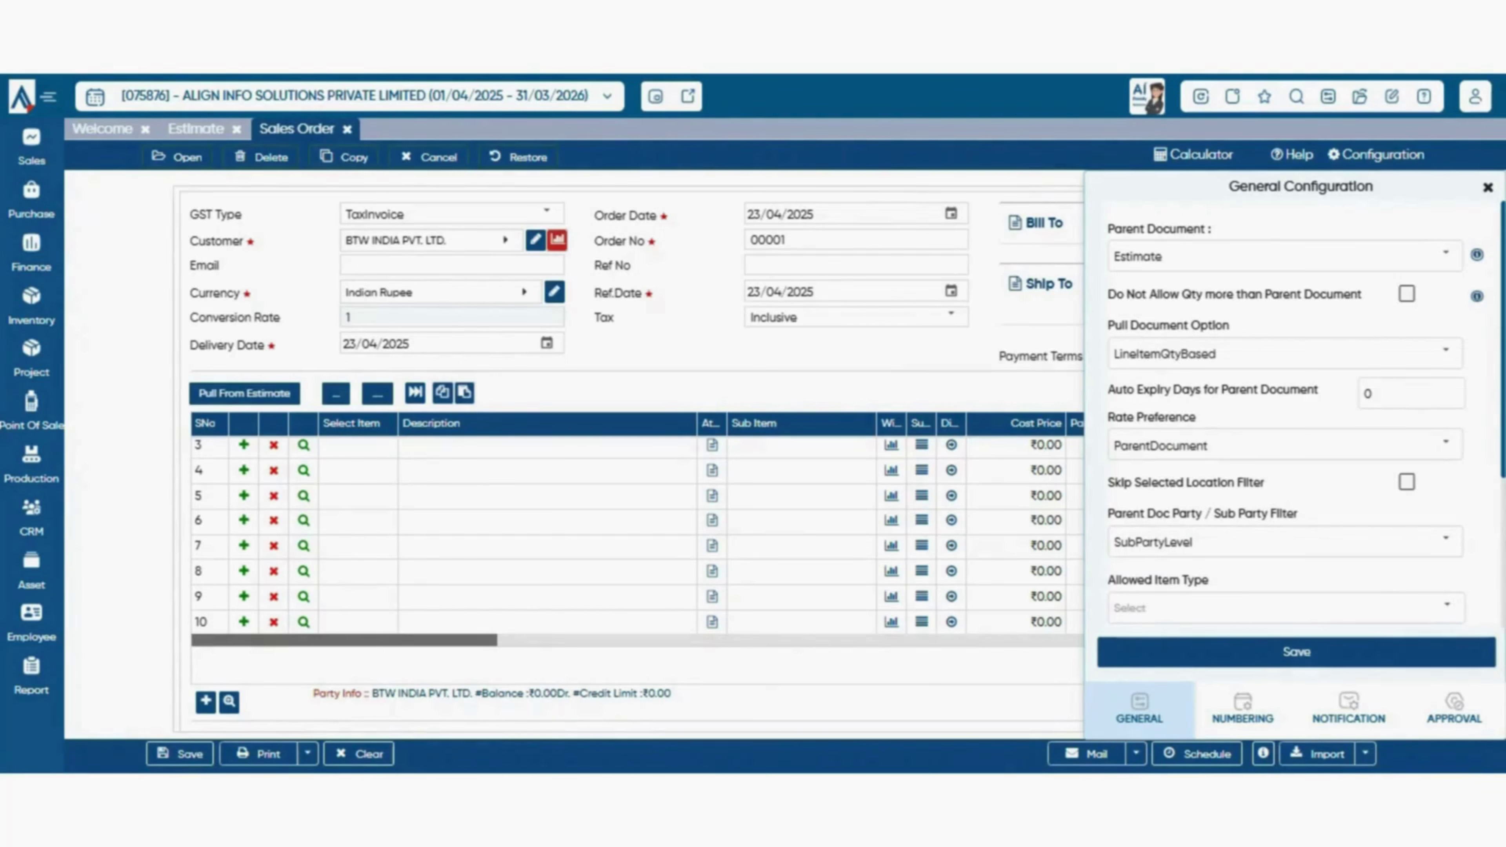
- Toggle the skip-location-filter option on and off, then glance at the estimates available to pull
left_click(1406, 482)
left_click(1407, 481)
left_click(244, 394)
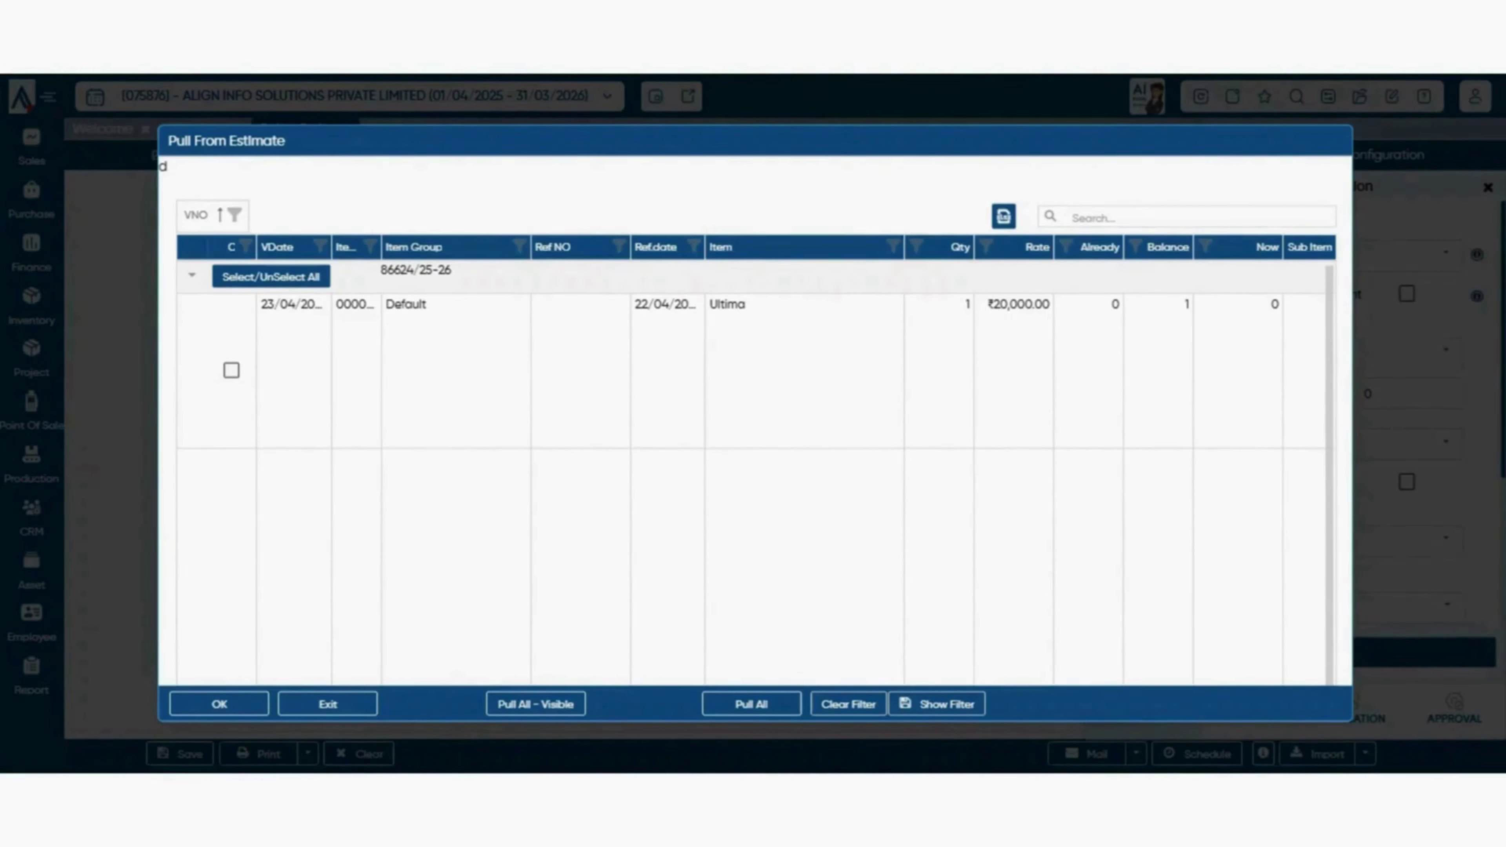
key("Escape")
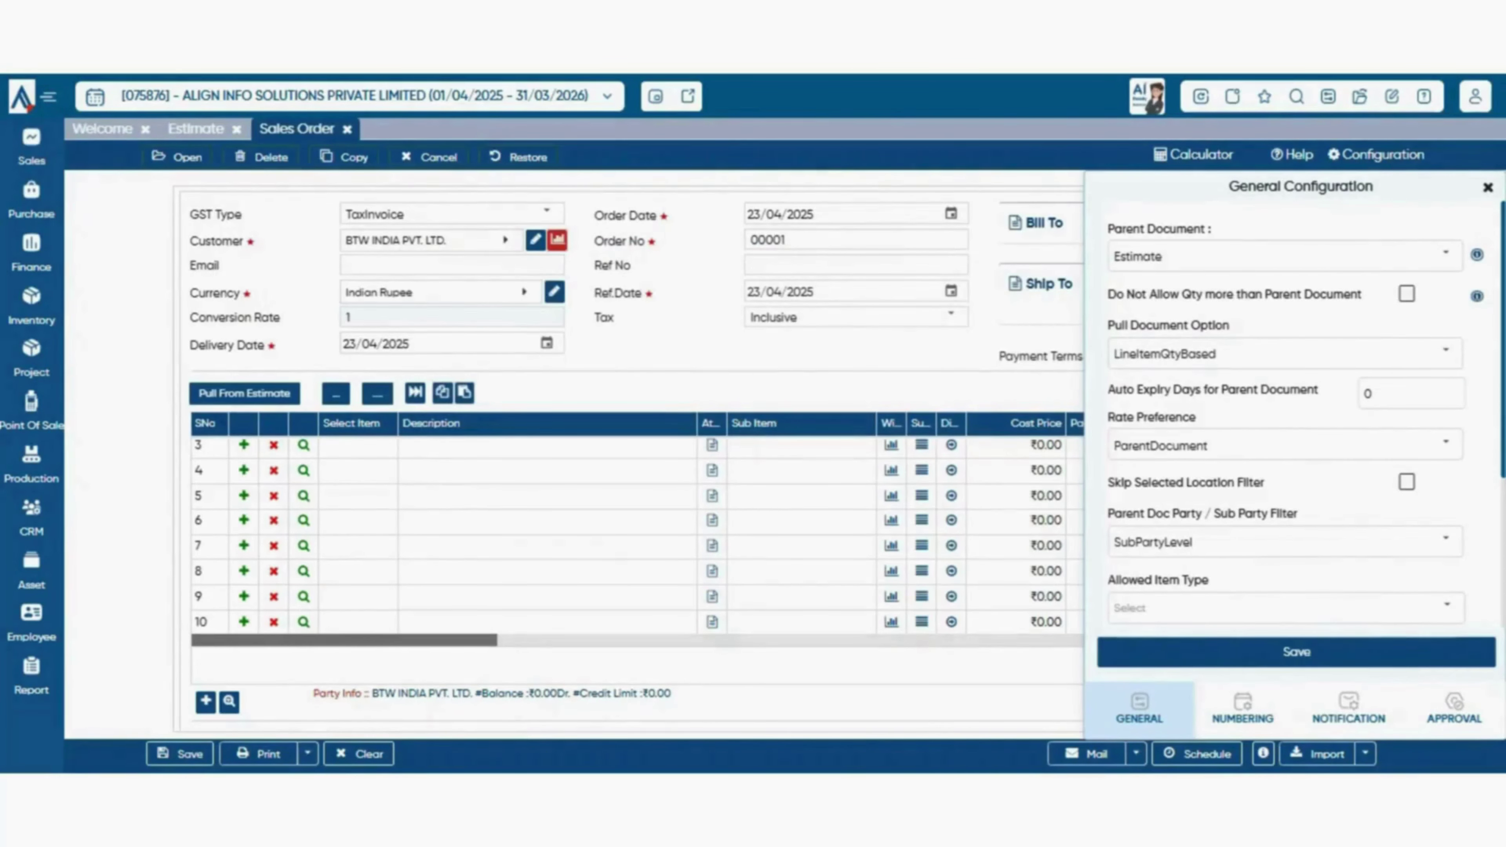
- Browse the allowed item types list and check the item selection in row 3
scroll(1298, 426, "down", 1)
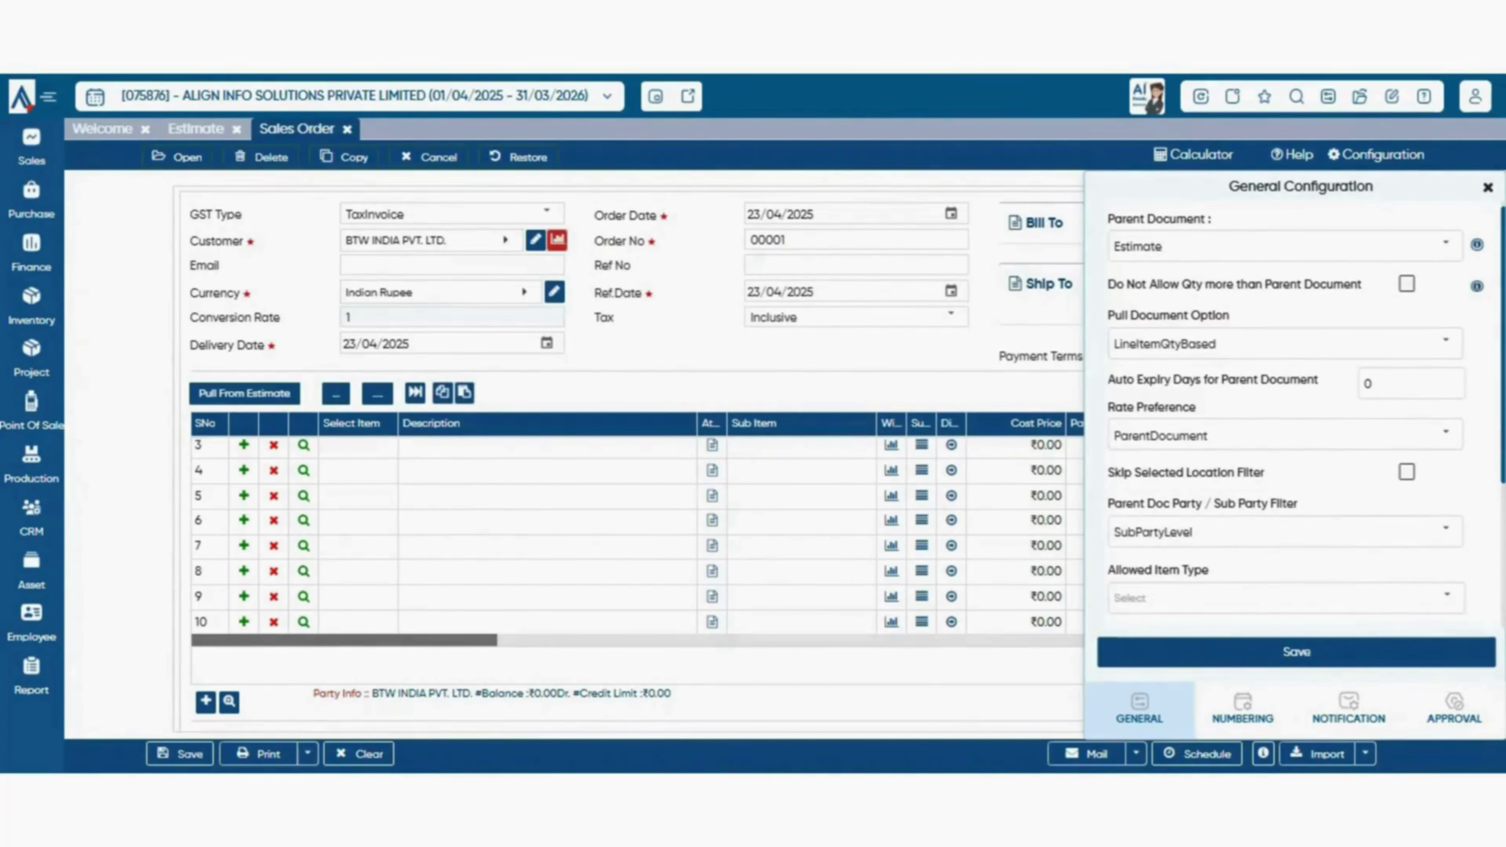
scroll(1298, 416, "down", 3)
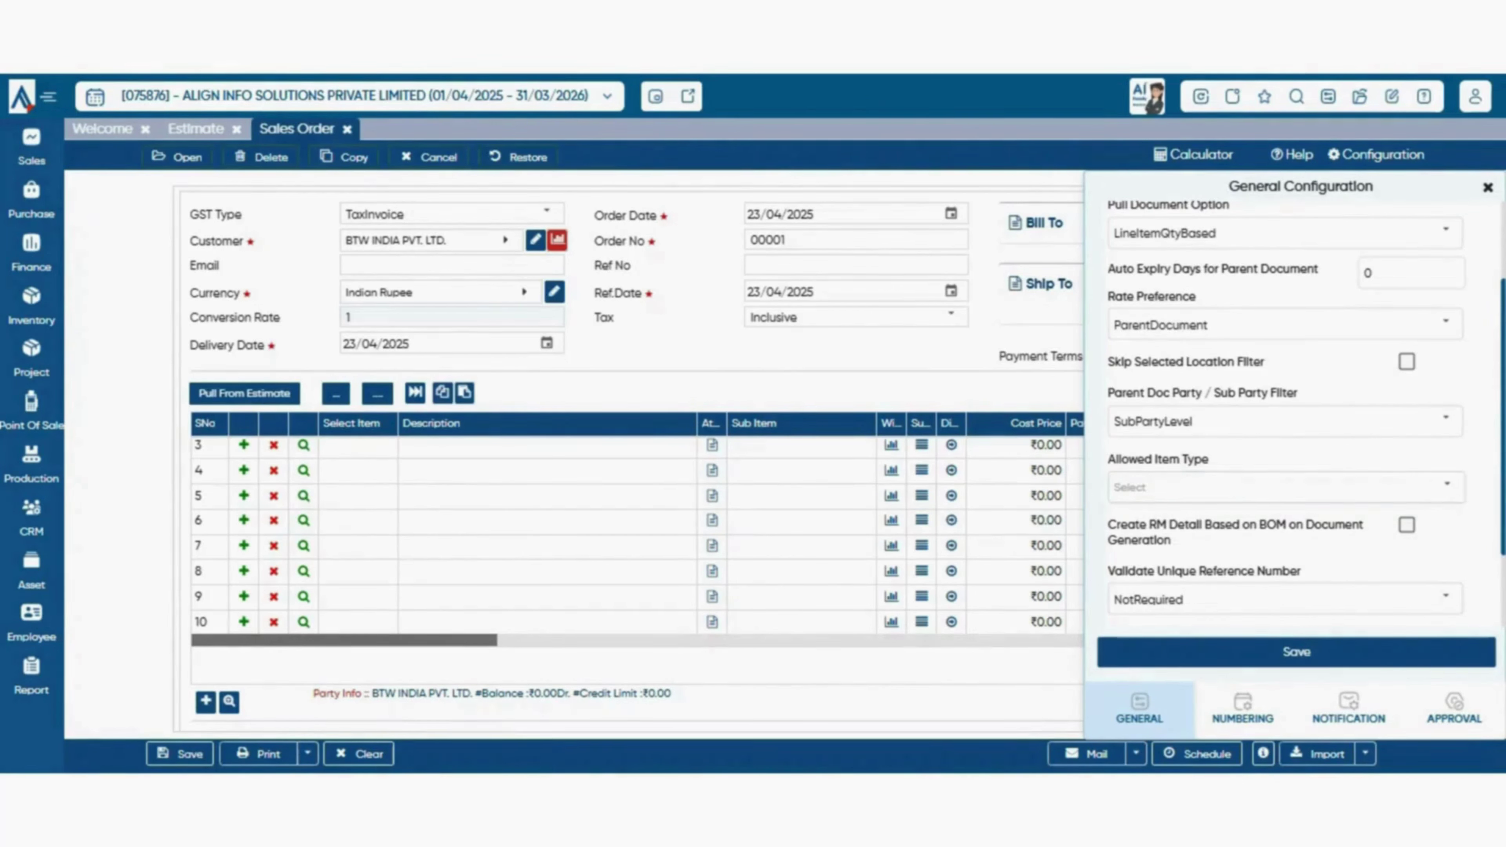
left_click(1446, 486)
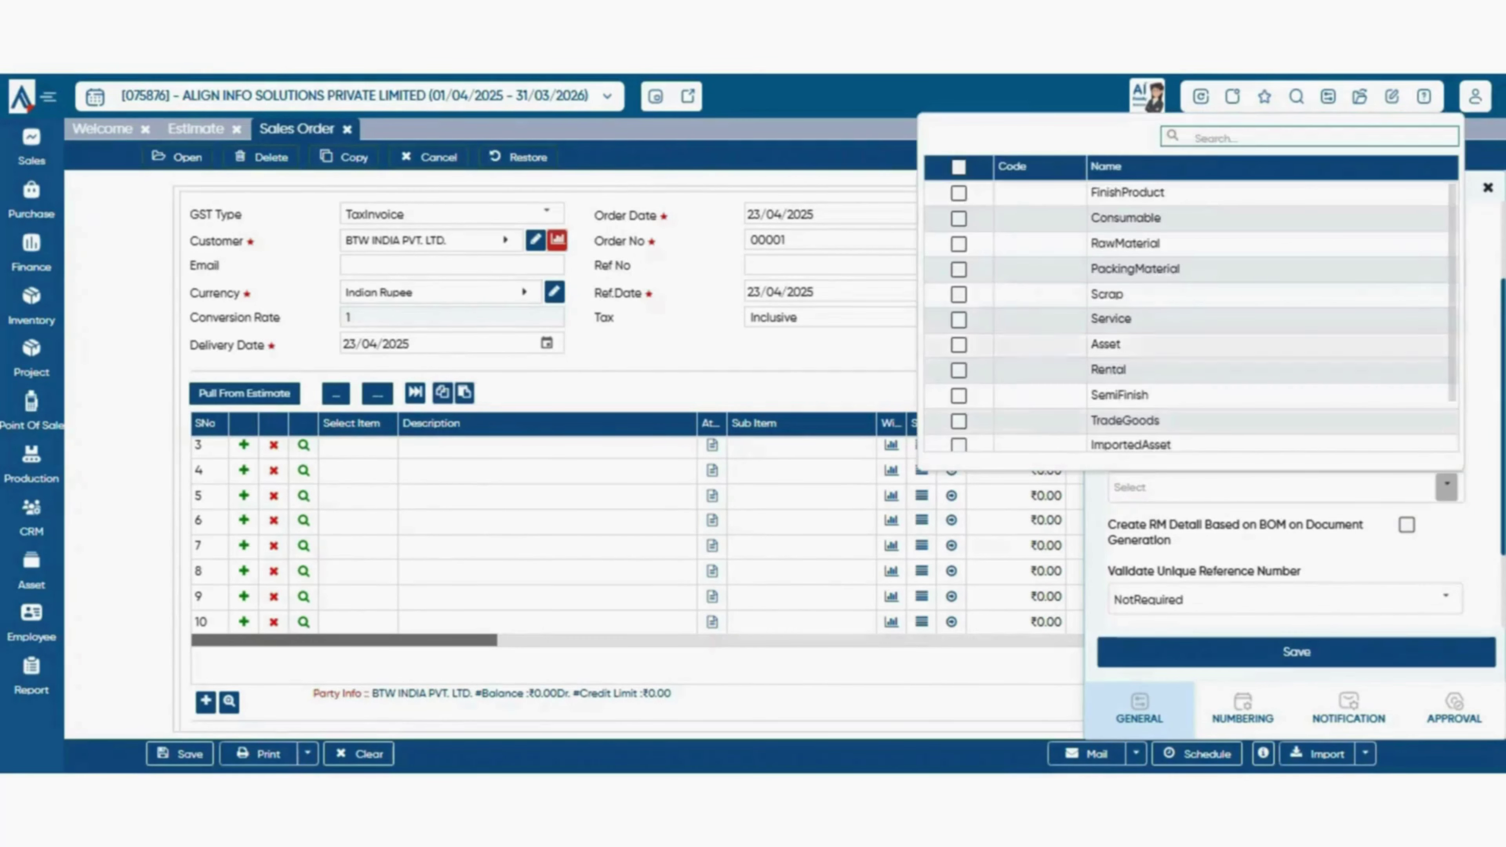
scroll(1192, 314, "down", 2)
scroll(1192, 315, "up", 2)
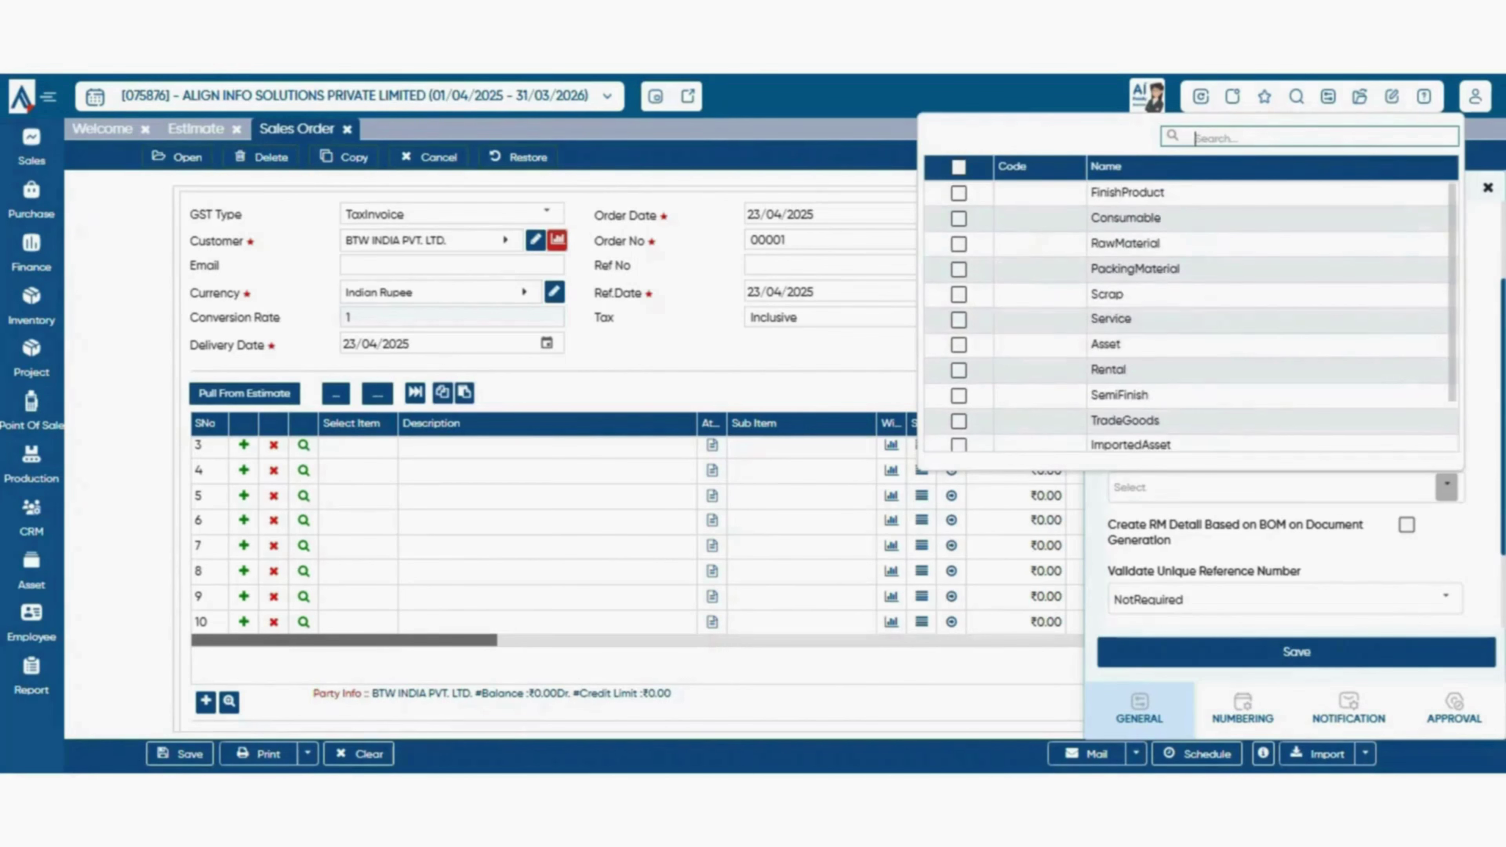
left_click(1446, 487)
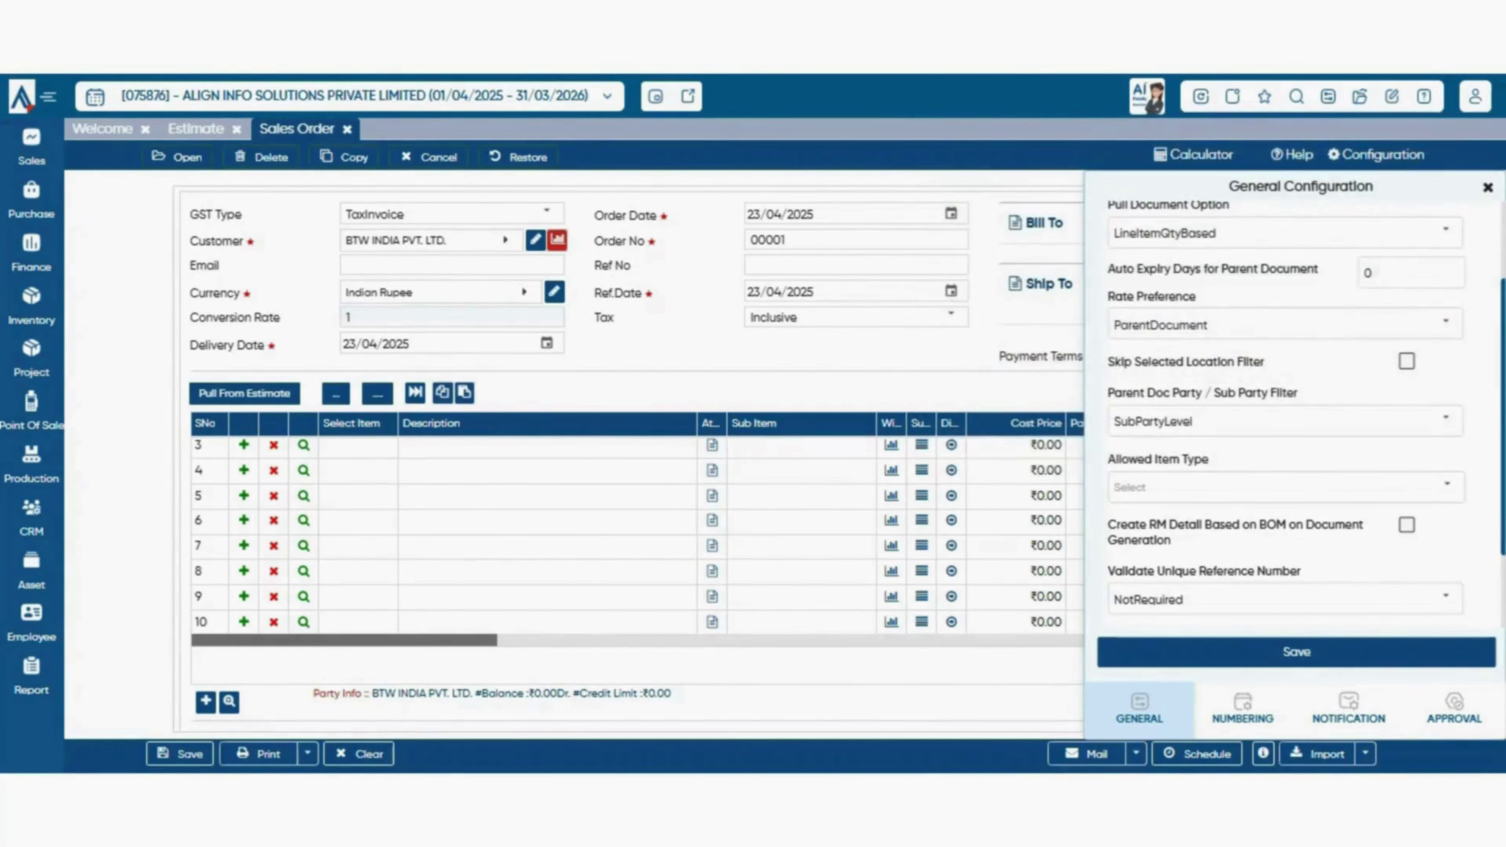
left_click(358, 446)
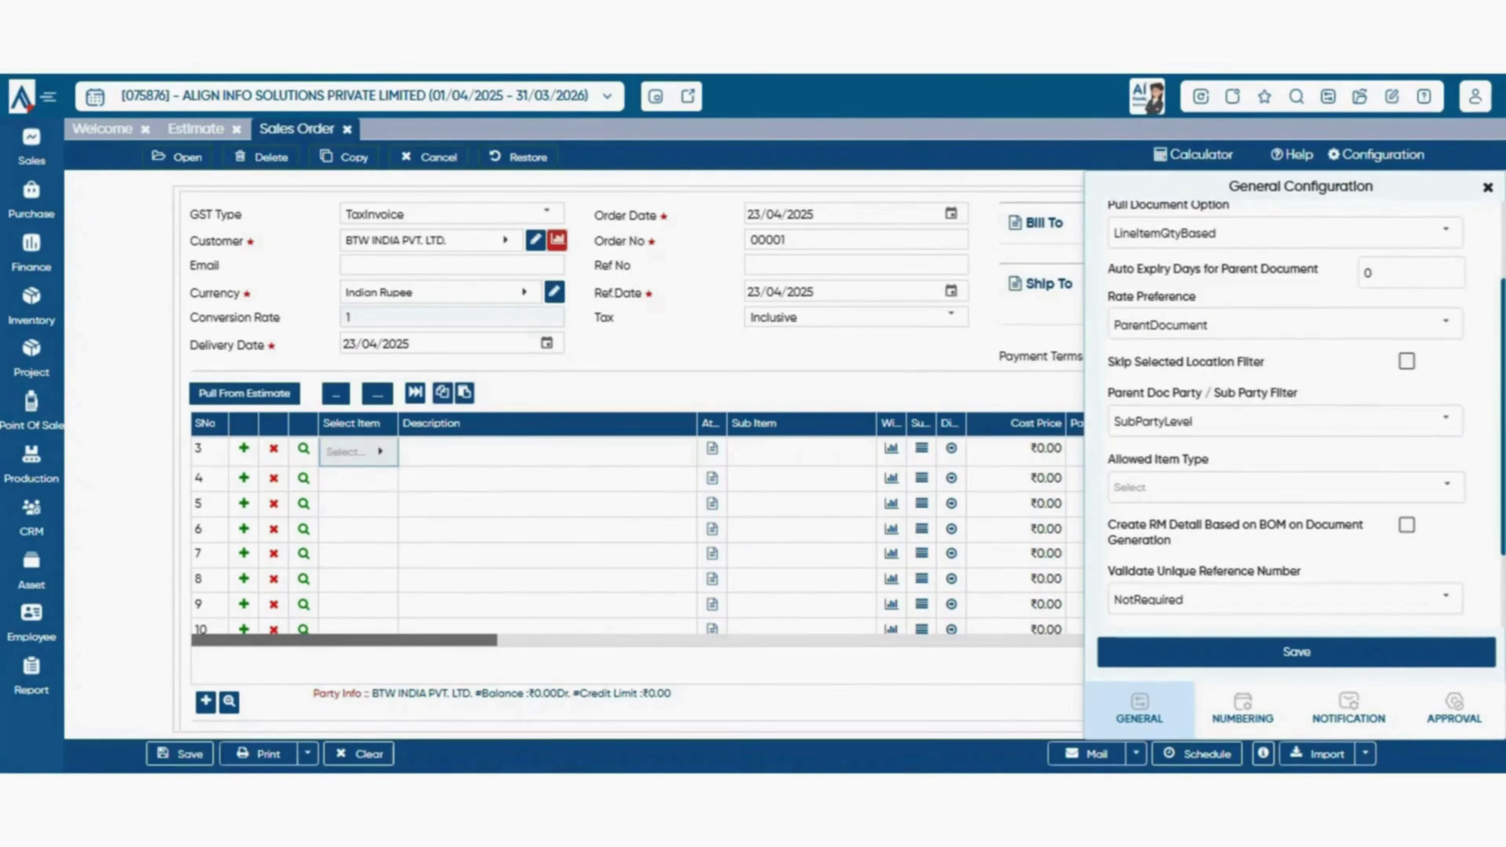
- Tick and untick all allowed item types, leaving the list unchanged
left_click(1447, 486)
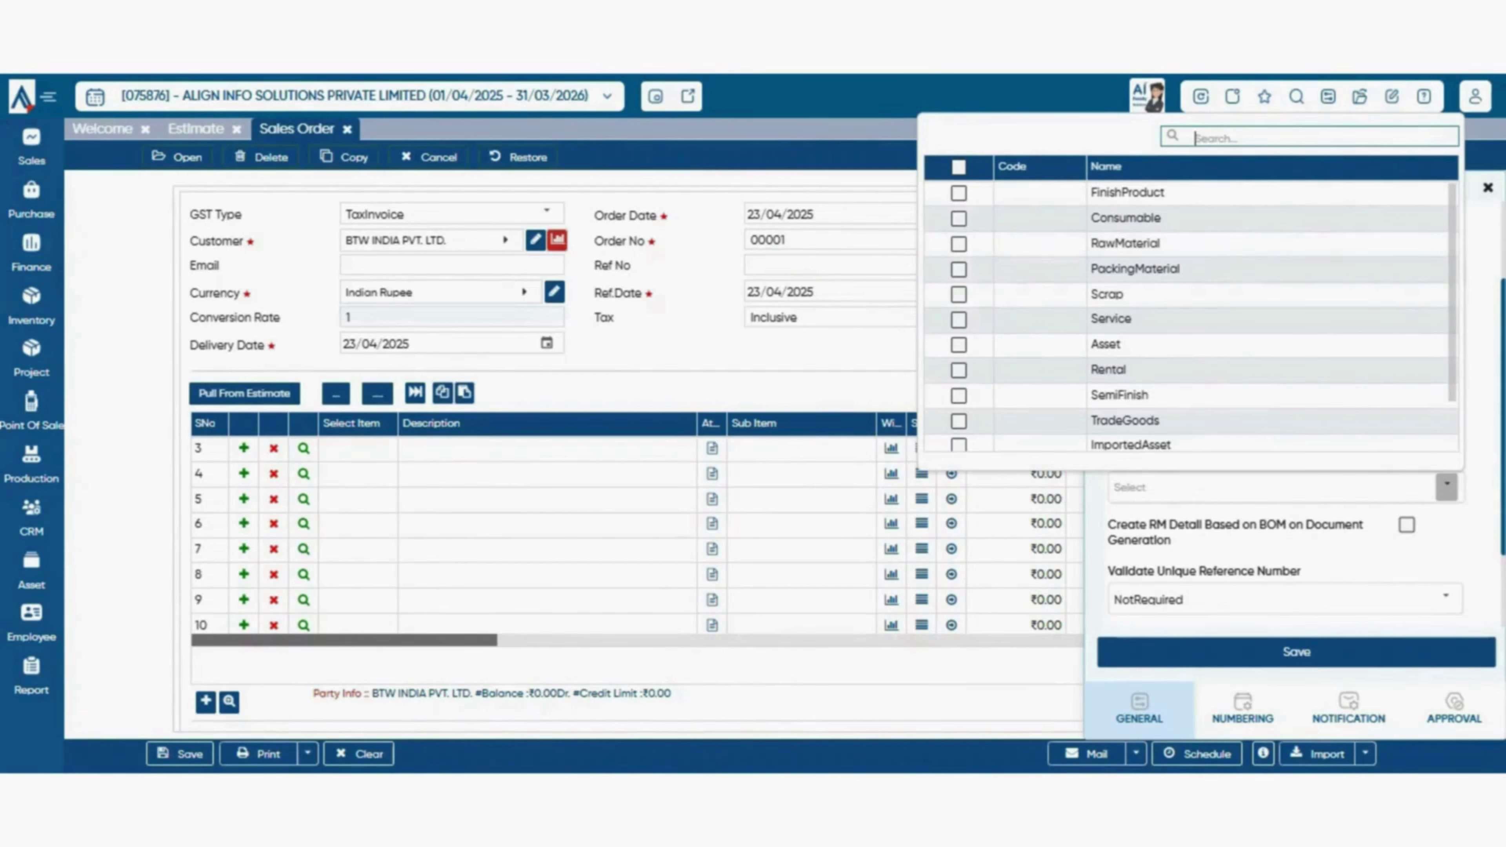
scroll(637, 535, "up", 1)
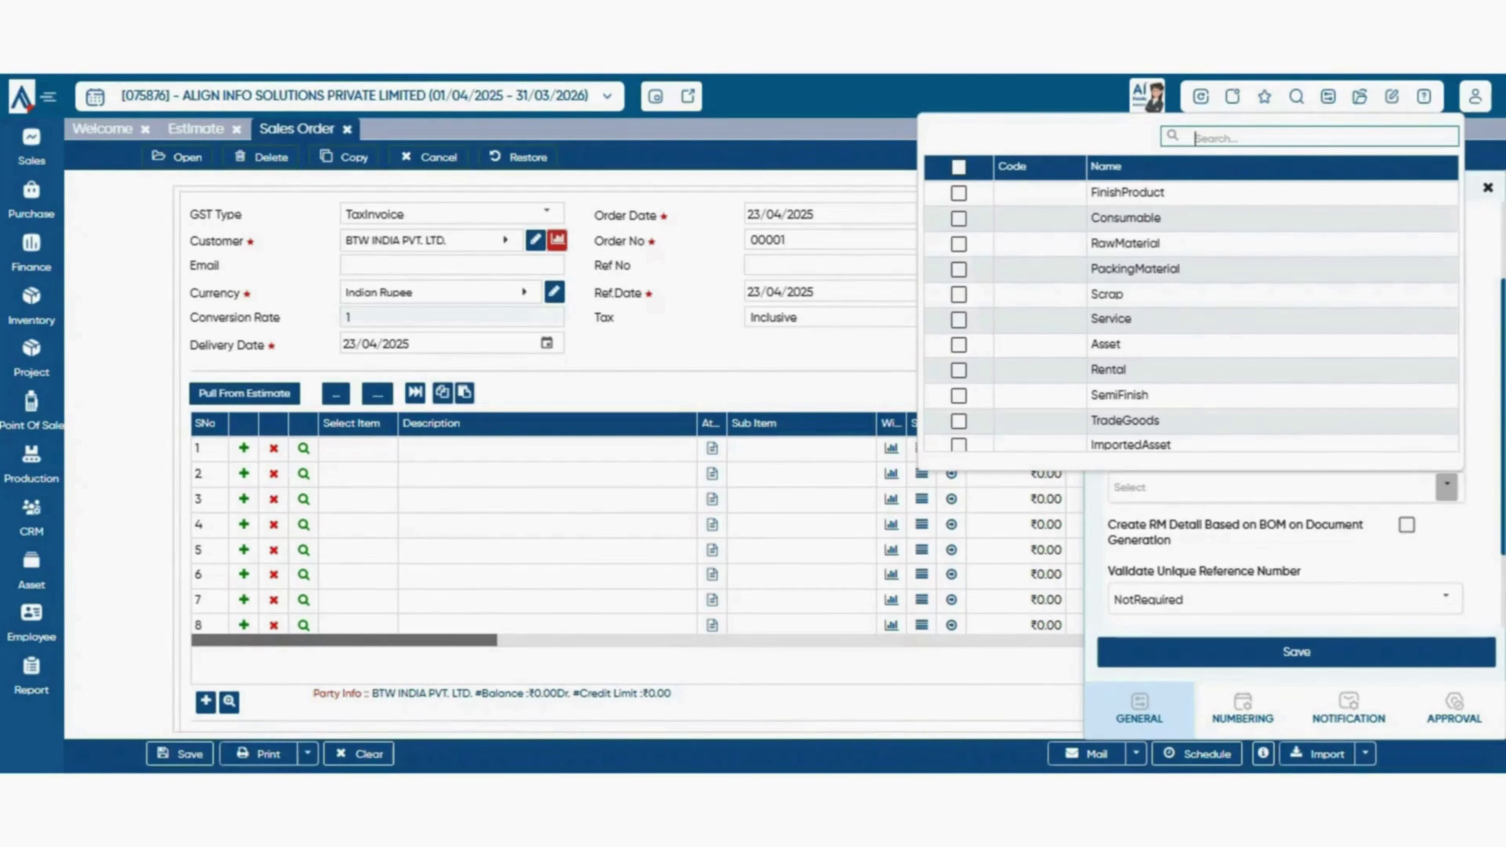
left_click(959, 167)
left_click(959, 168)
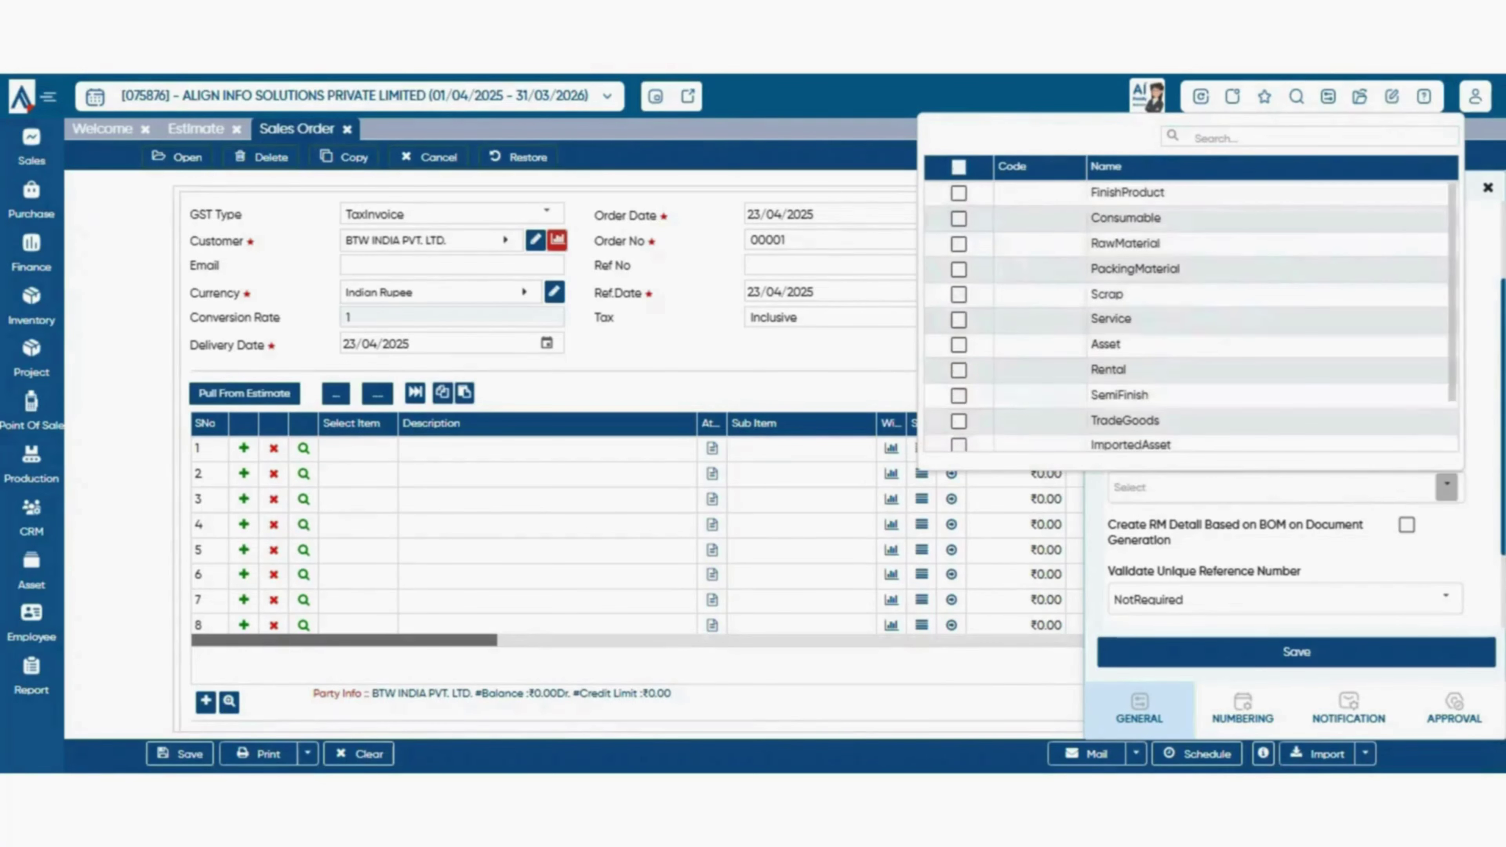
scroll(593, 457, "down", 5)
scroll(593, 457, "up", 5)
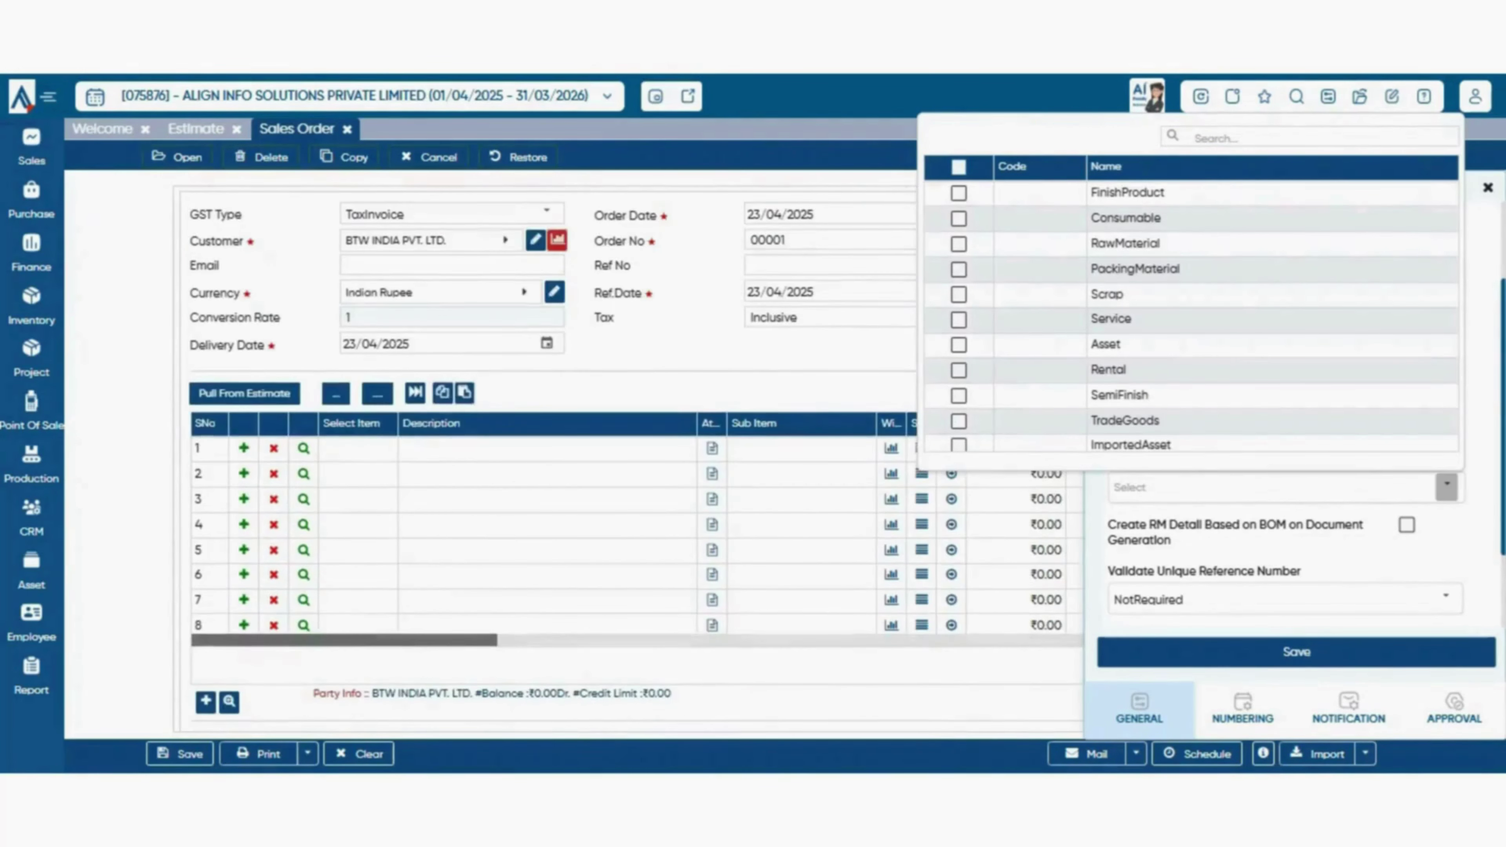
left_click(712, 391)
scroll(1292, 415, "down", 2)
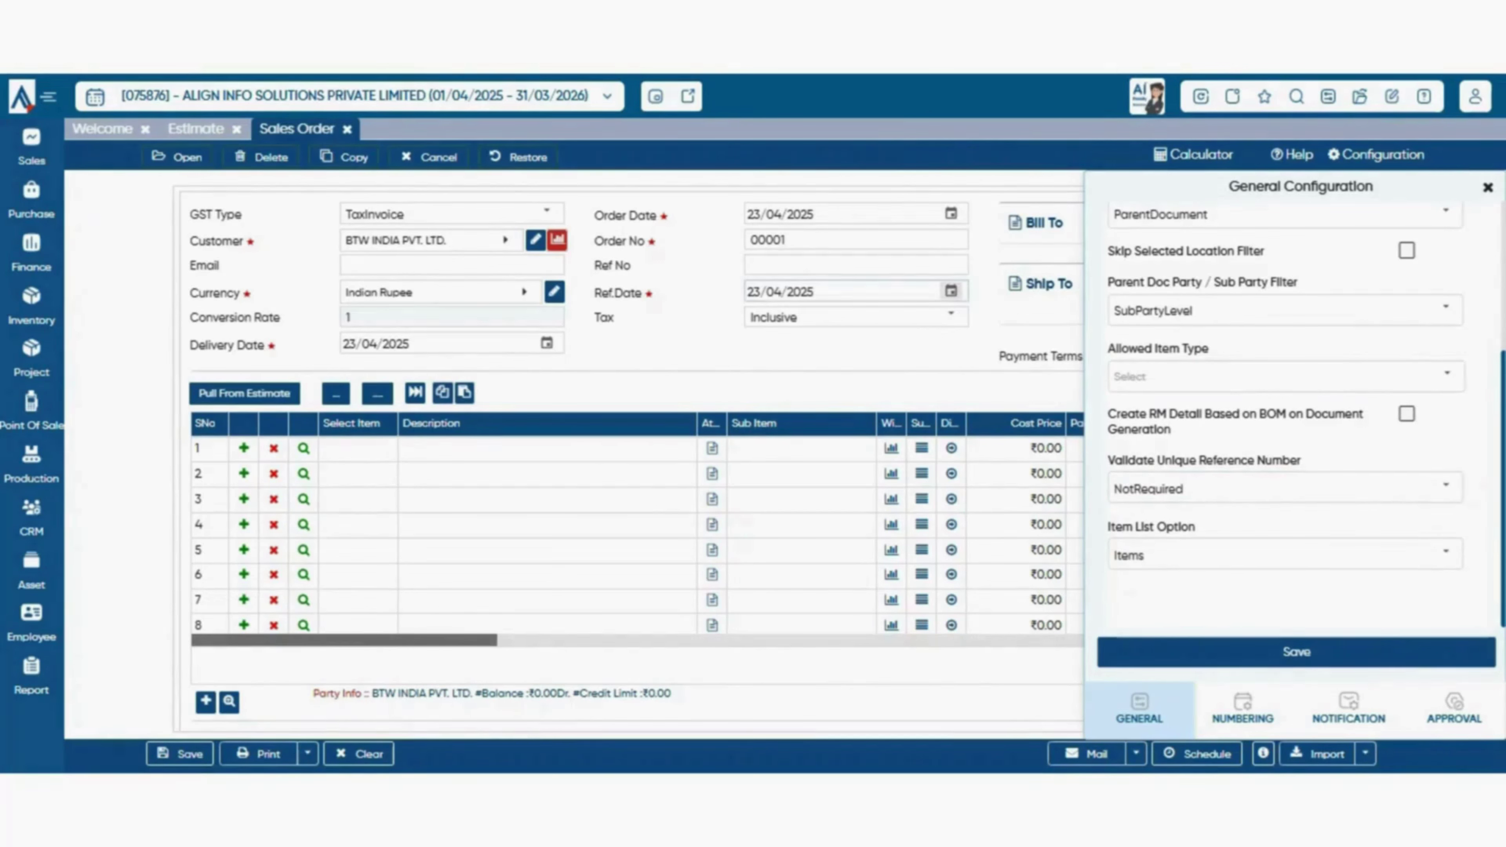
- Try Ref No validation as unique per party and per branch, then leave it NotRequired
left_click(858, 265)
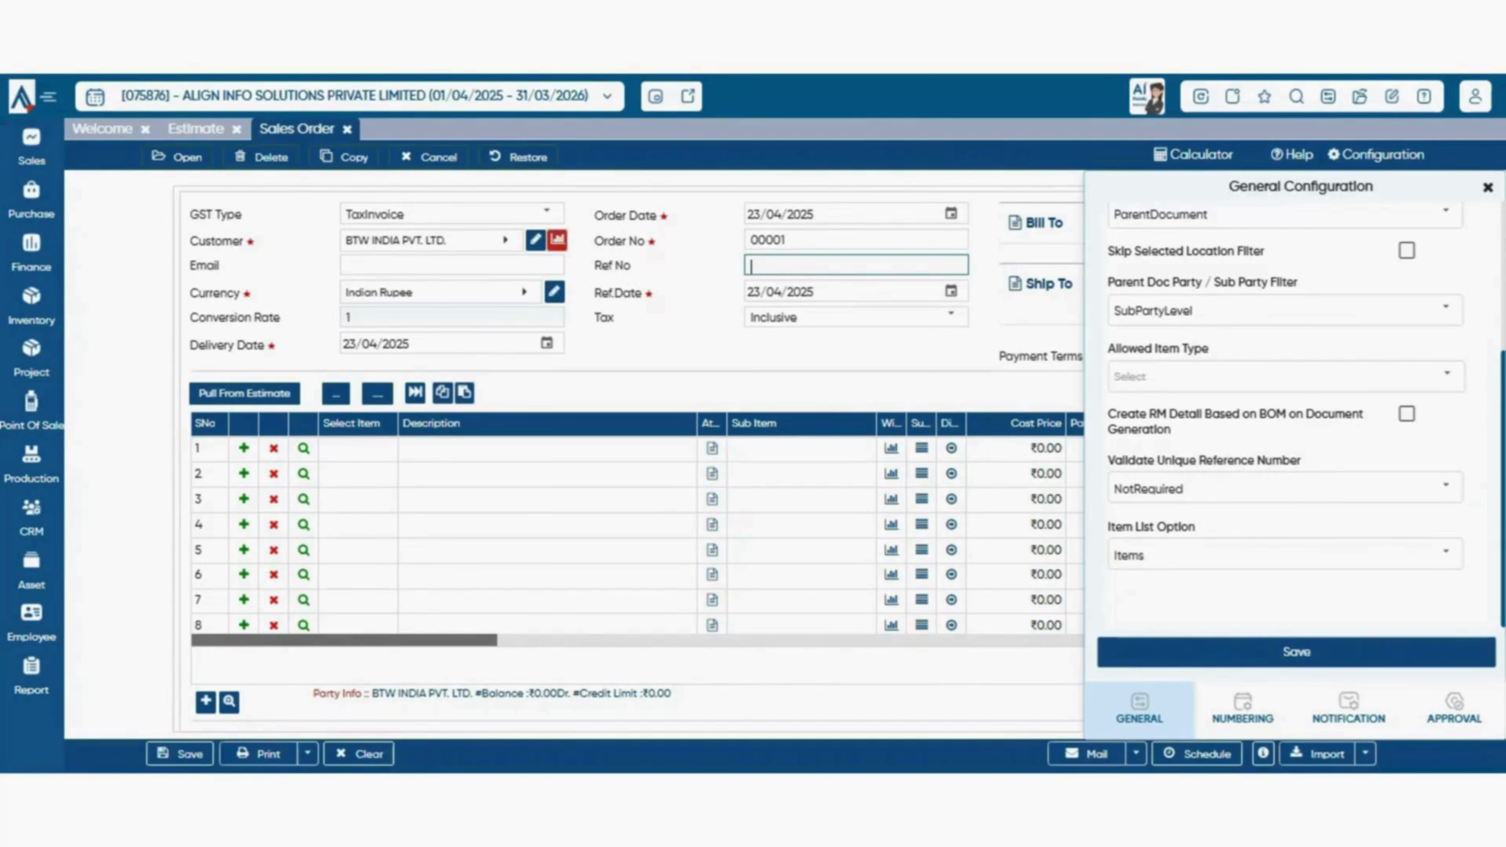
left_click(1445, 487)
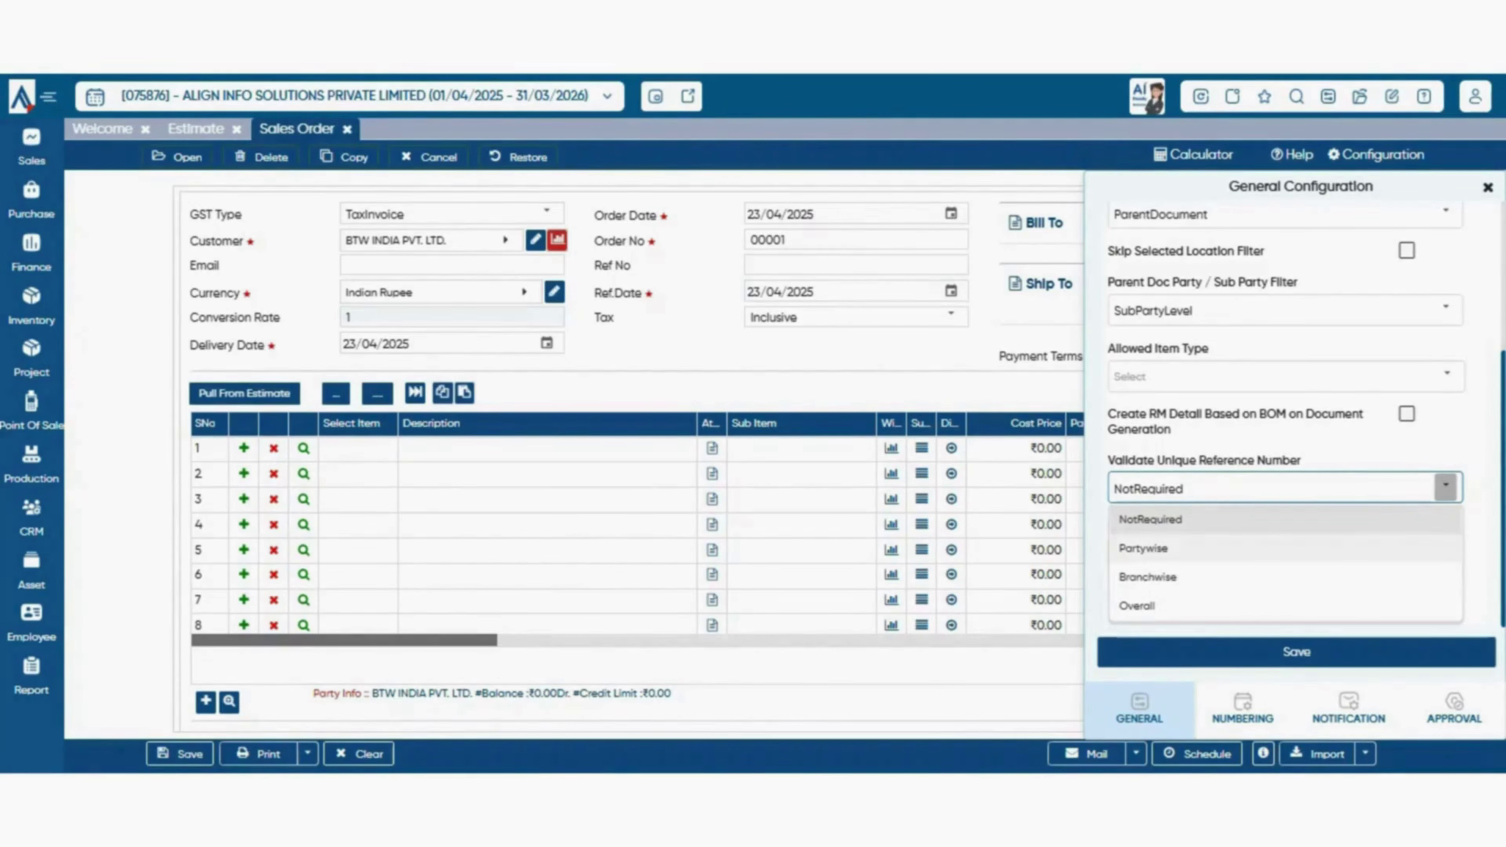
left_click(1144, 548)
left_click(856, 265)
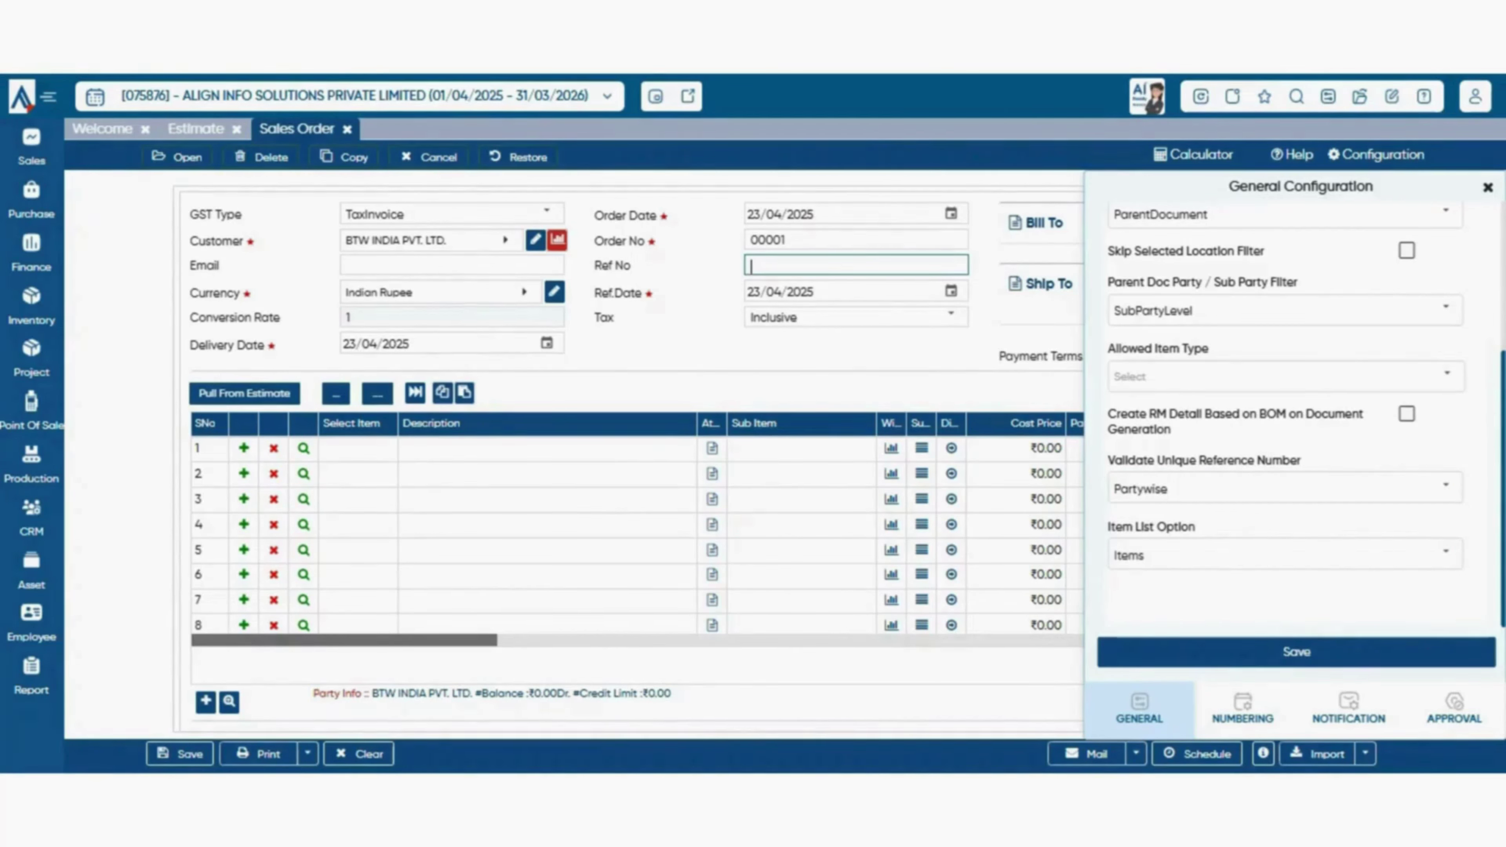
left_click(1445, 487)
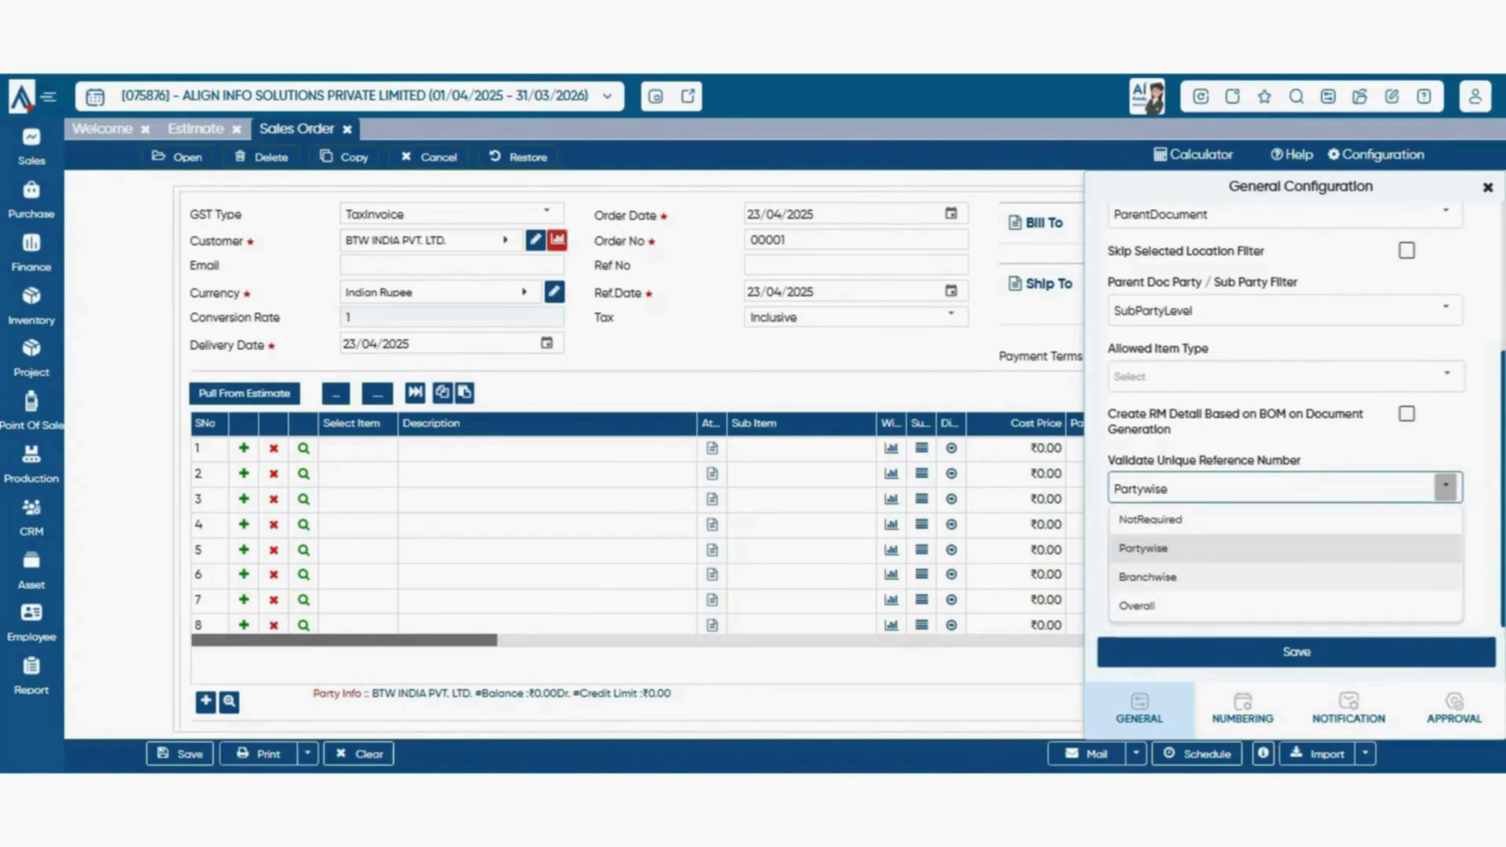
left_click(1148, 577)
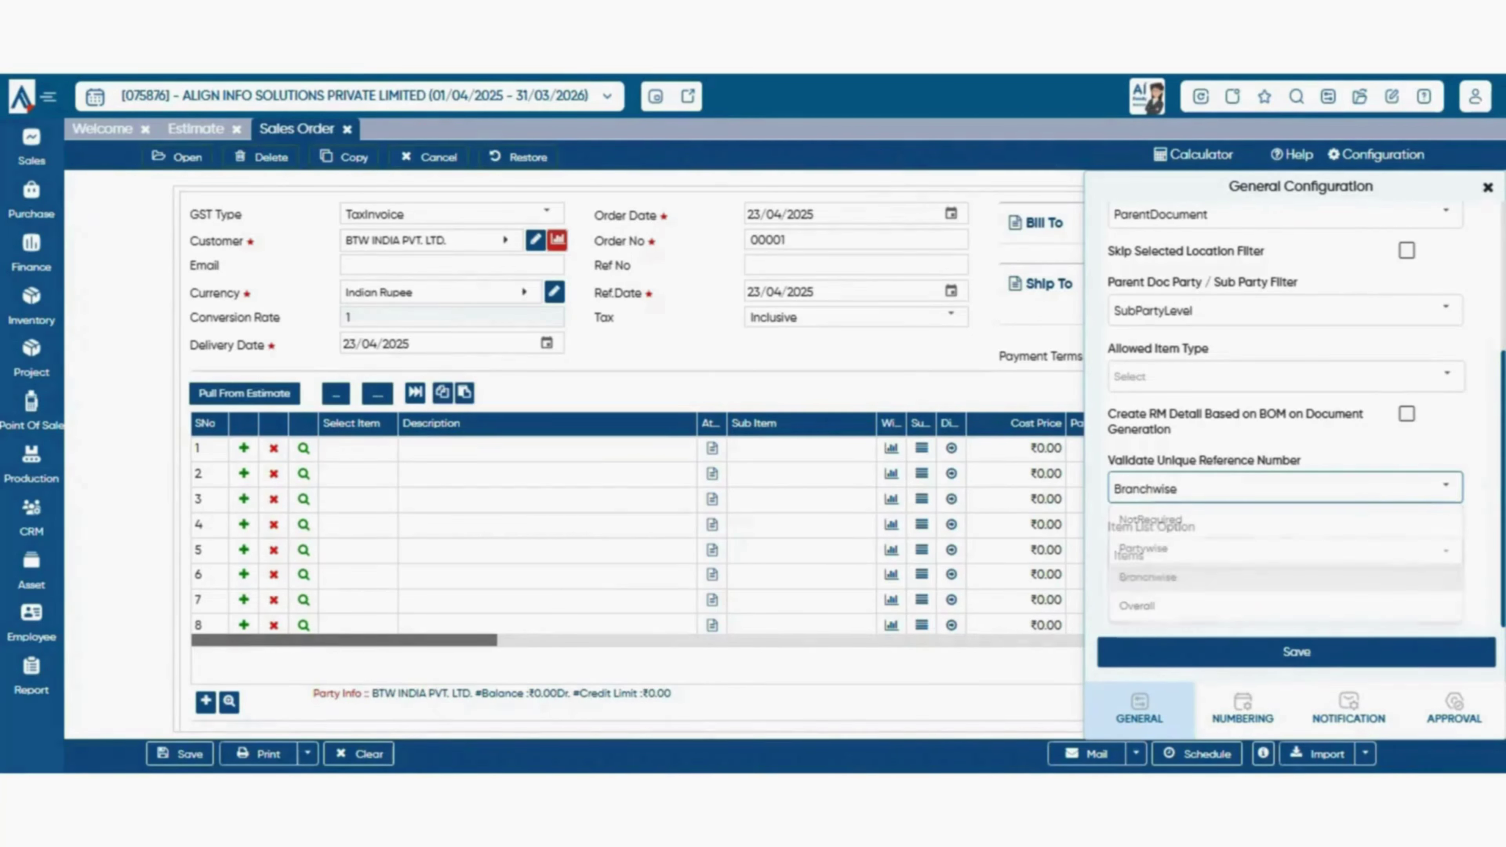
left_click(1445, 487)
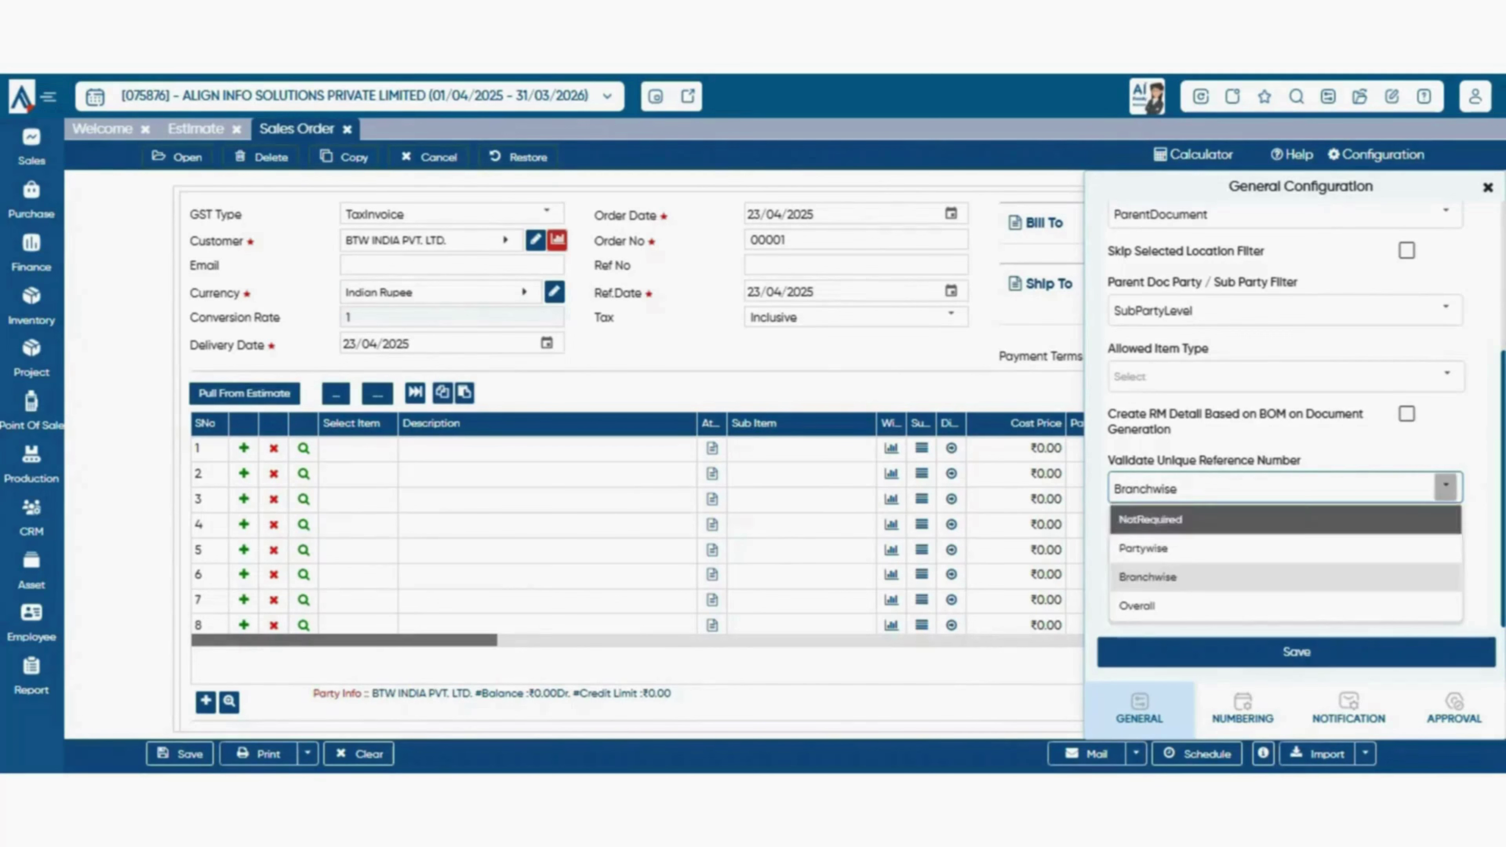
left_click(1144, 517)
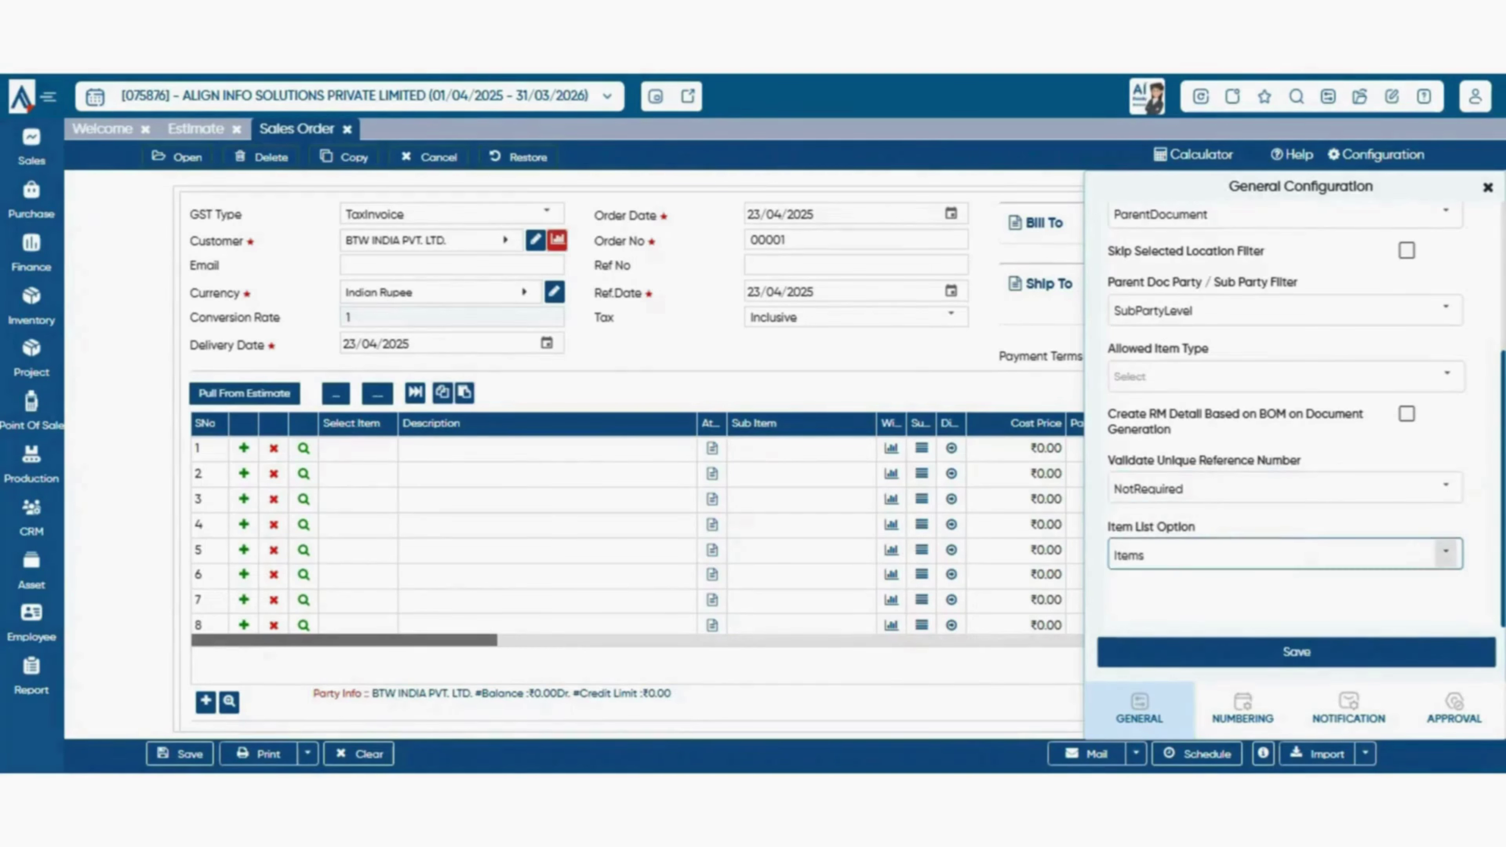
- Set Item List Option to ItemsHavingBalance and save the general configuration
left_click(1445, 551)
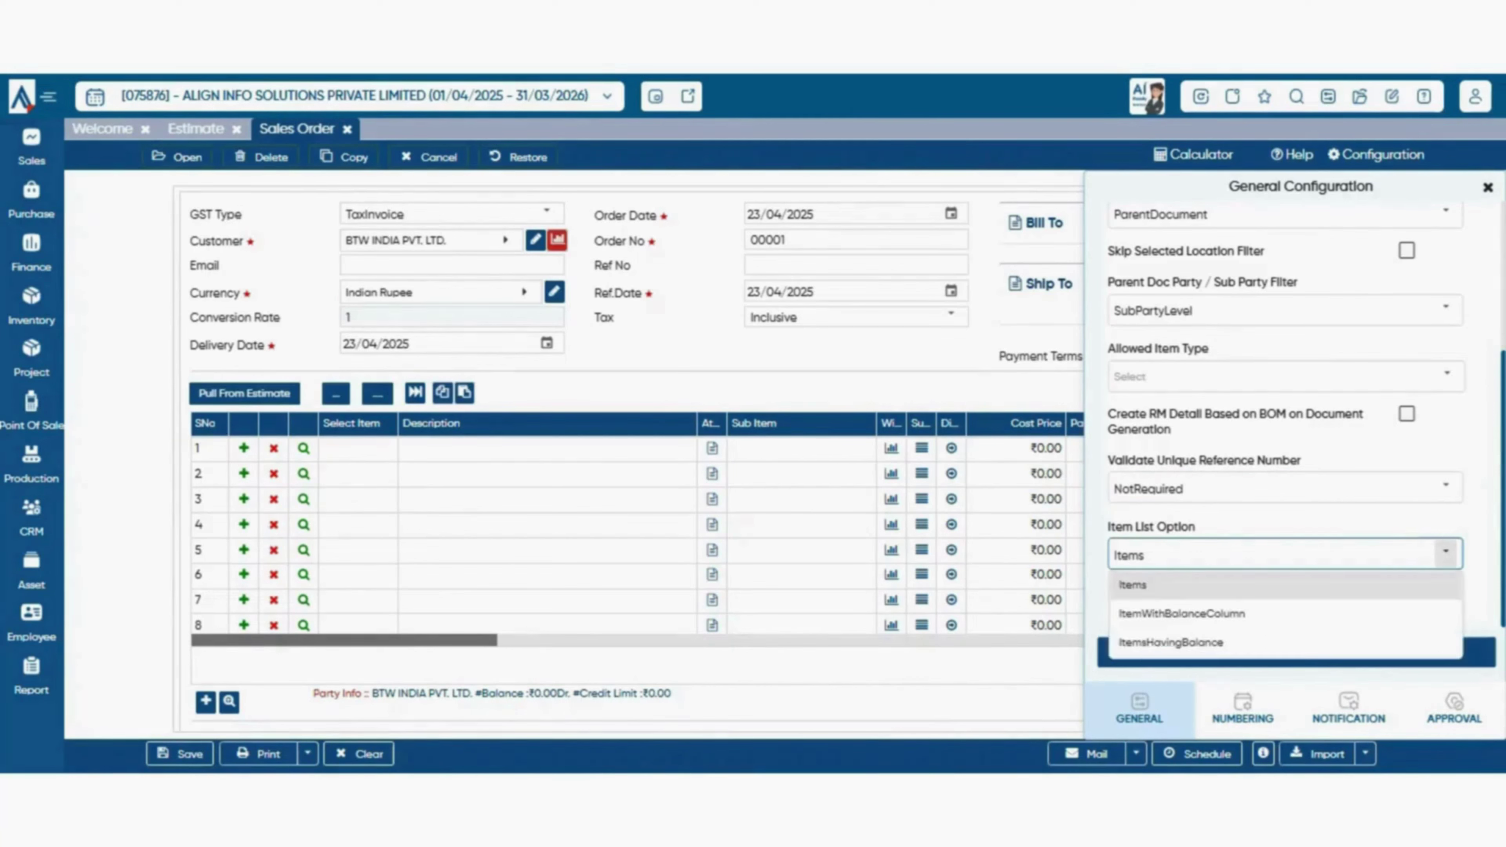
left_click(358, 449)
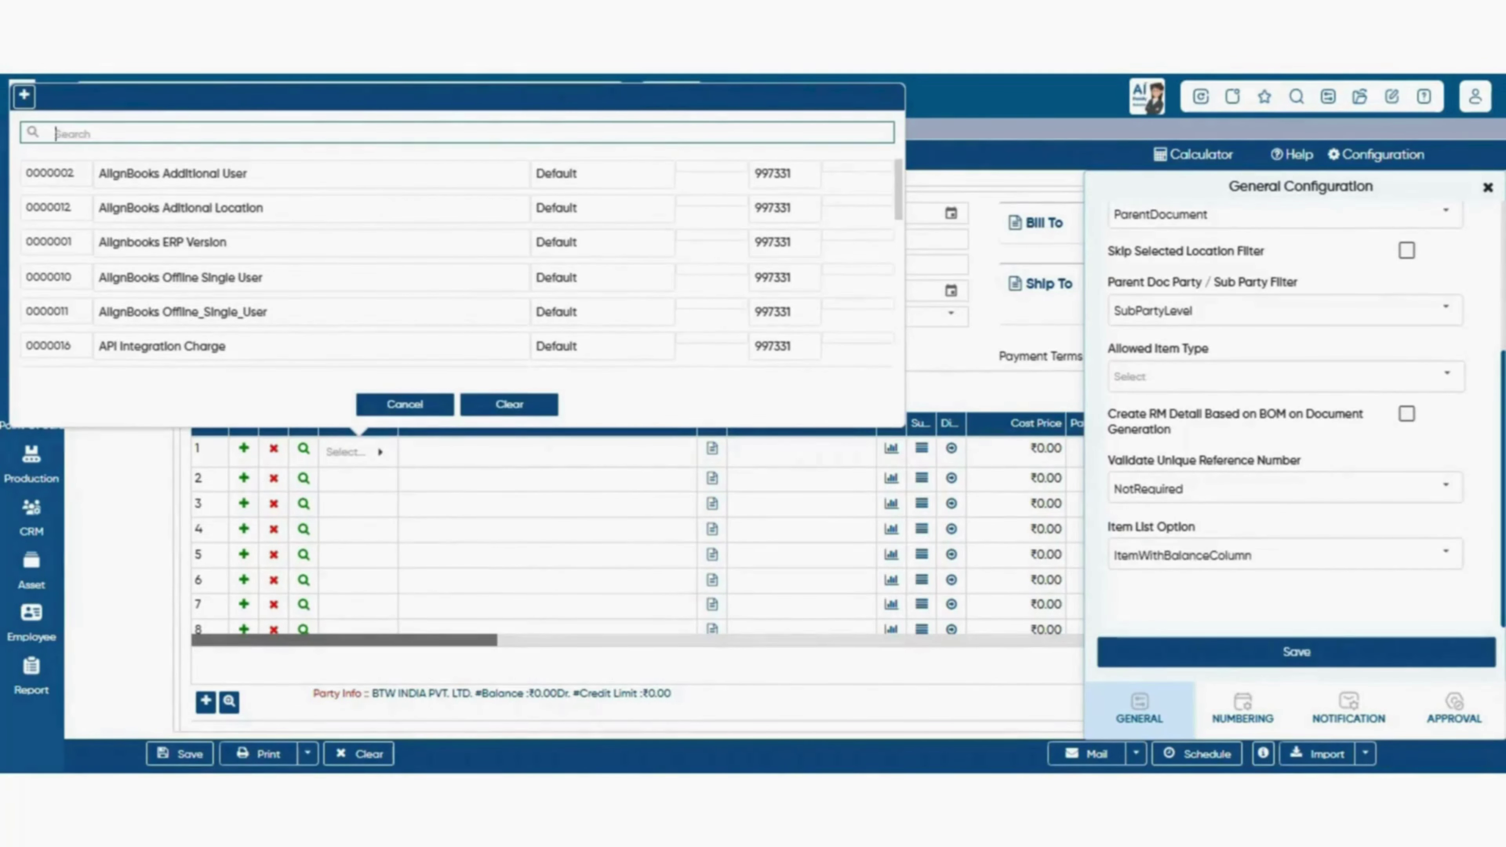
left_click(405, 404)
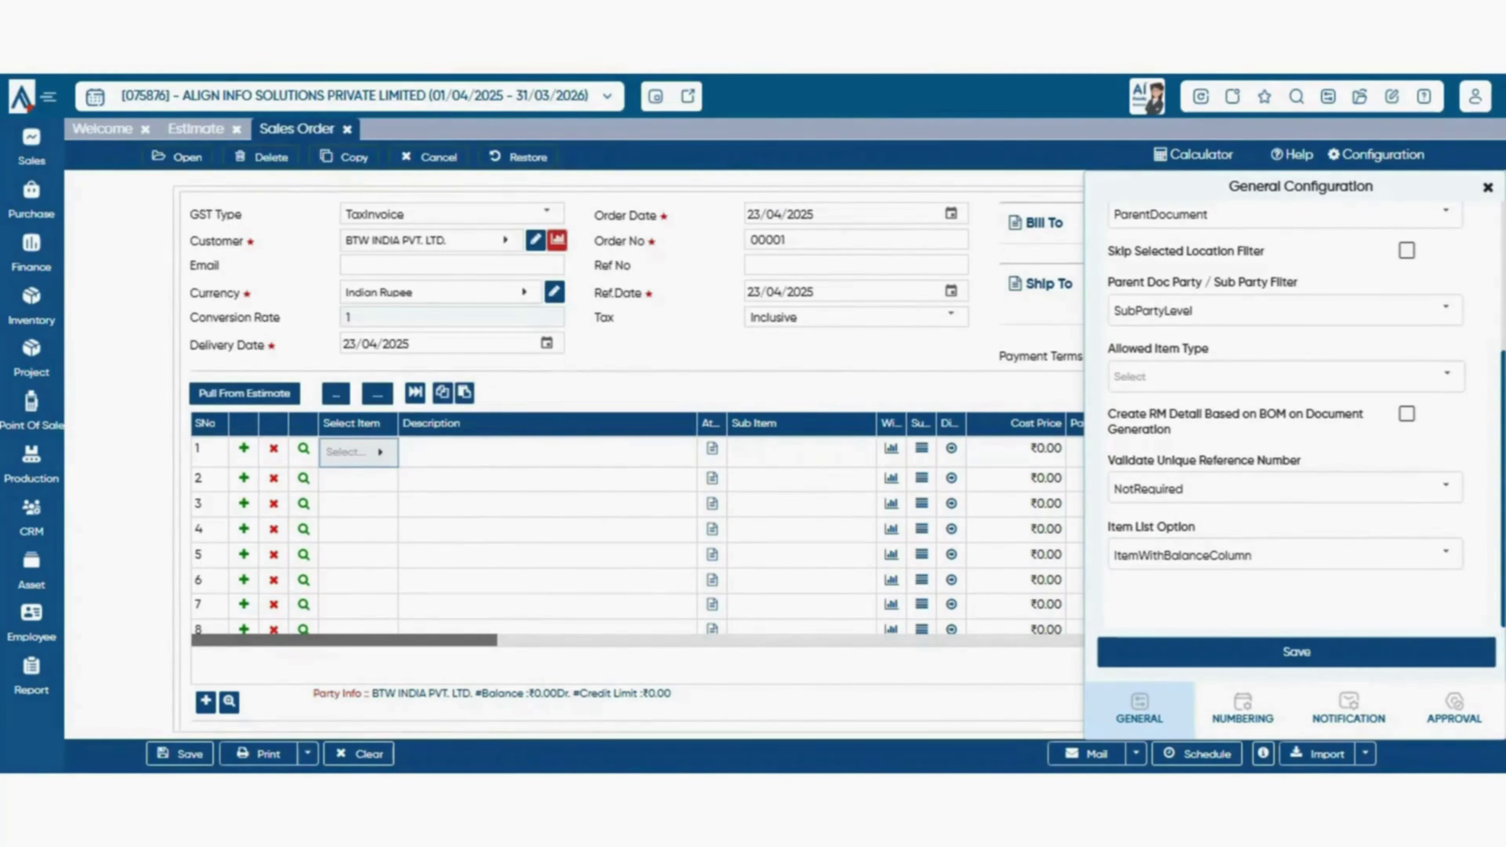
left_click(1445, 553)
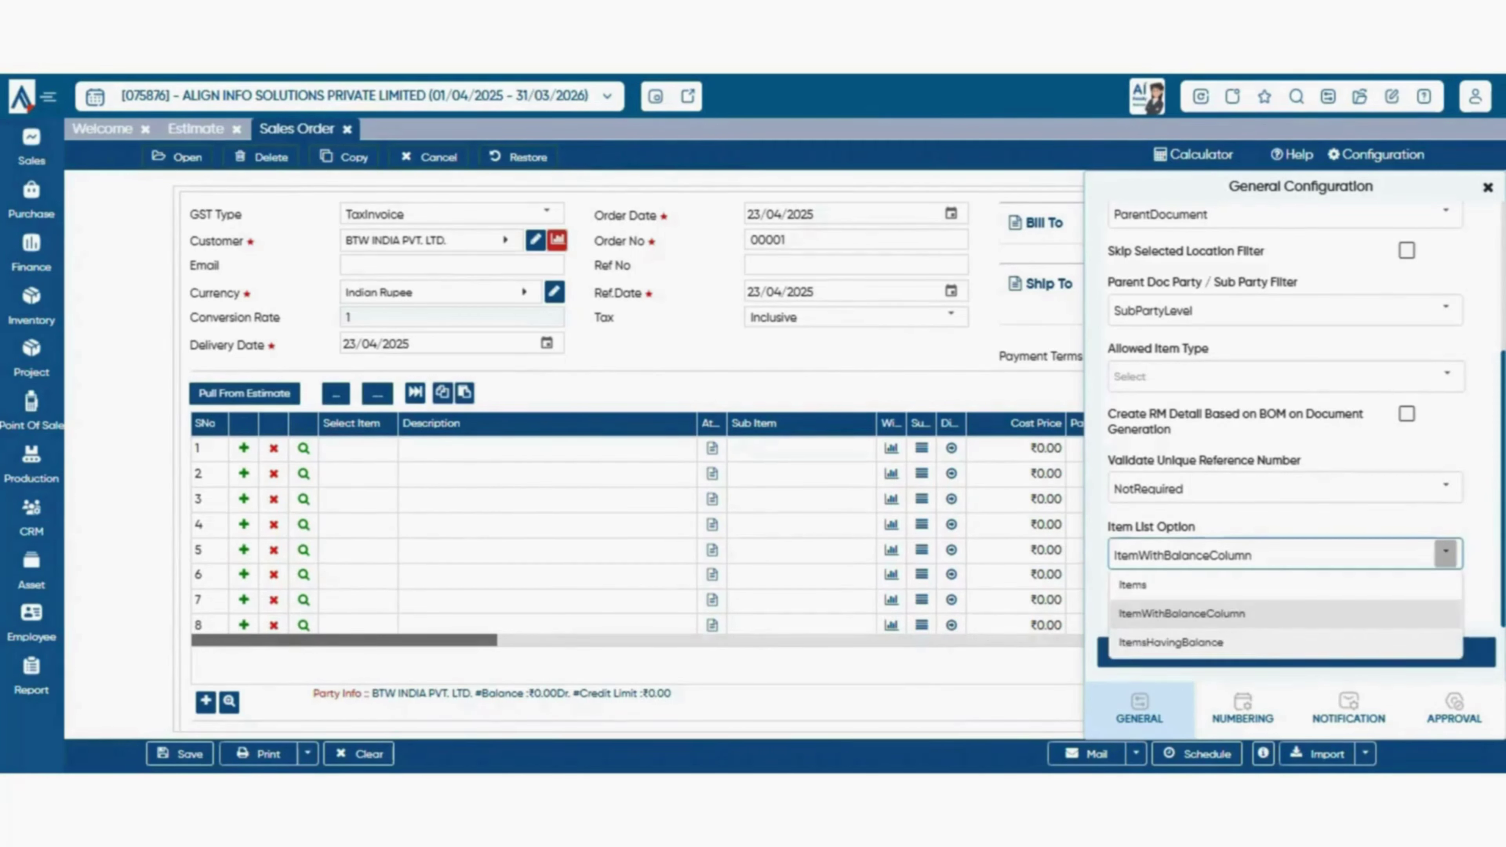
left_click(1239, 642)
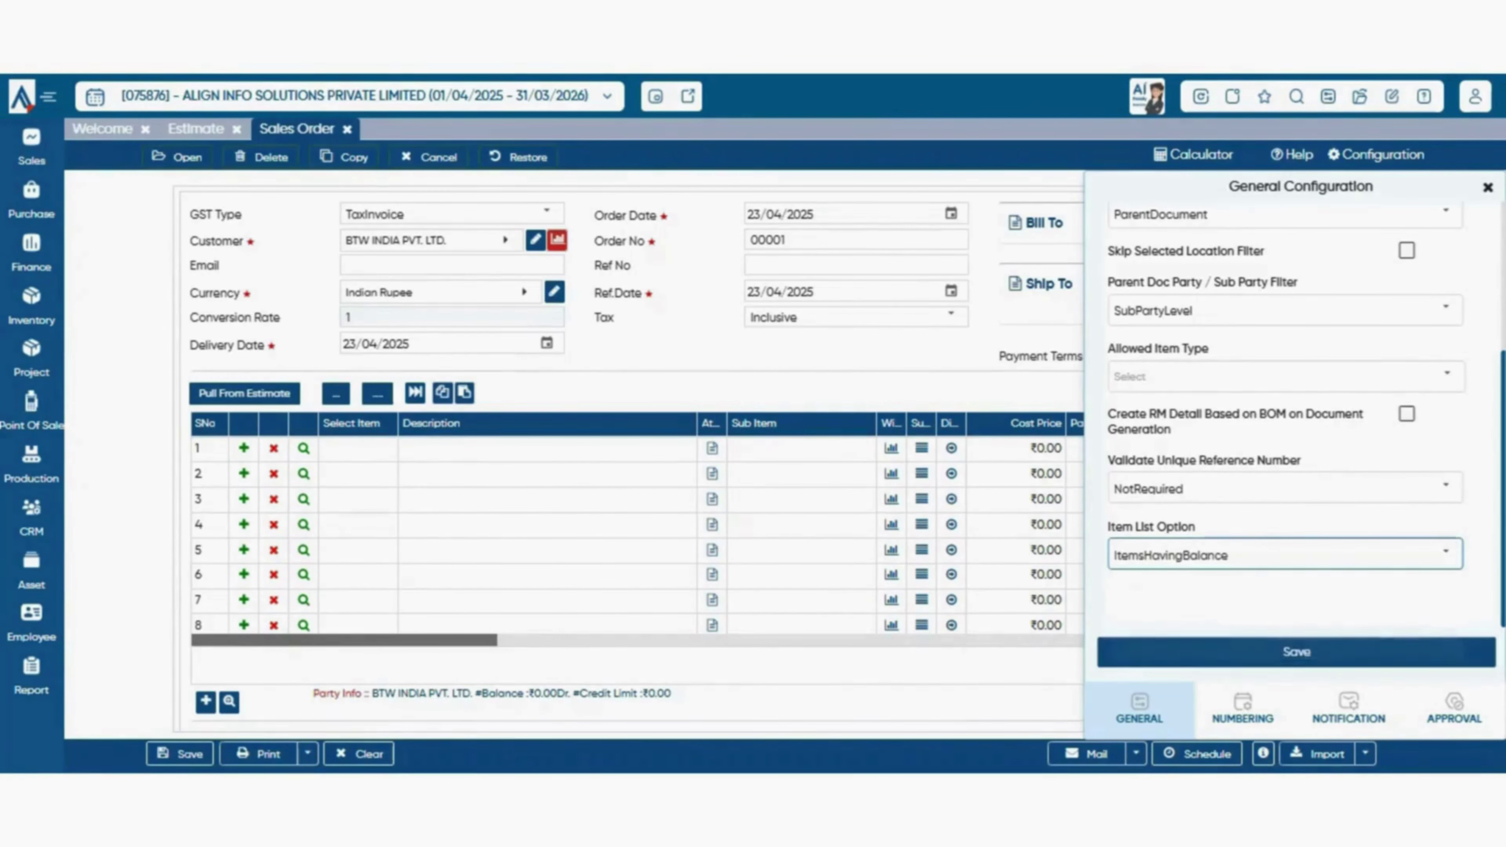
left_click(1239, 652)
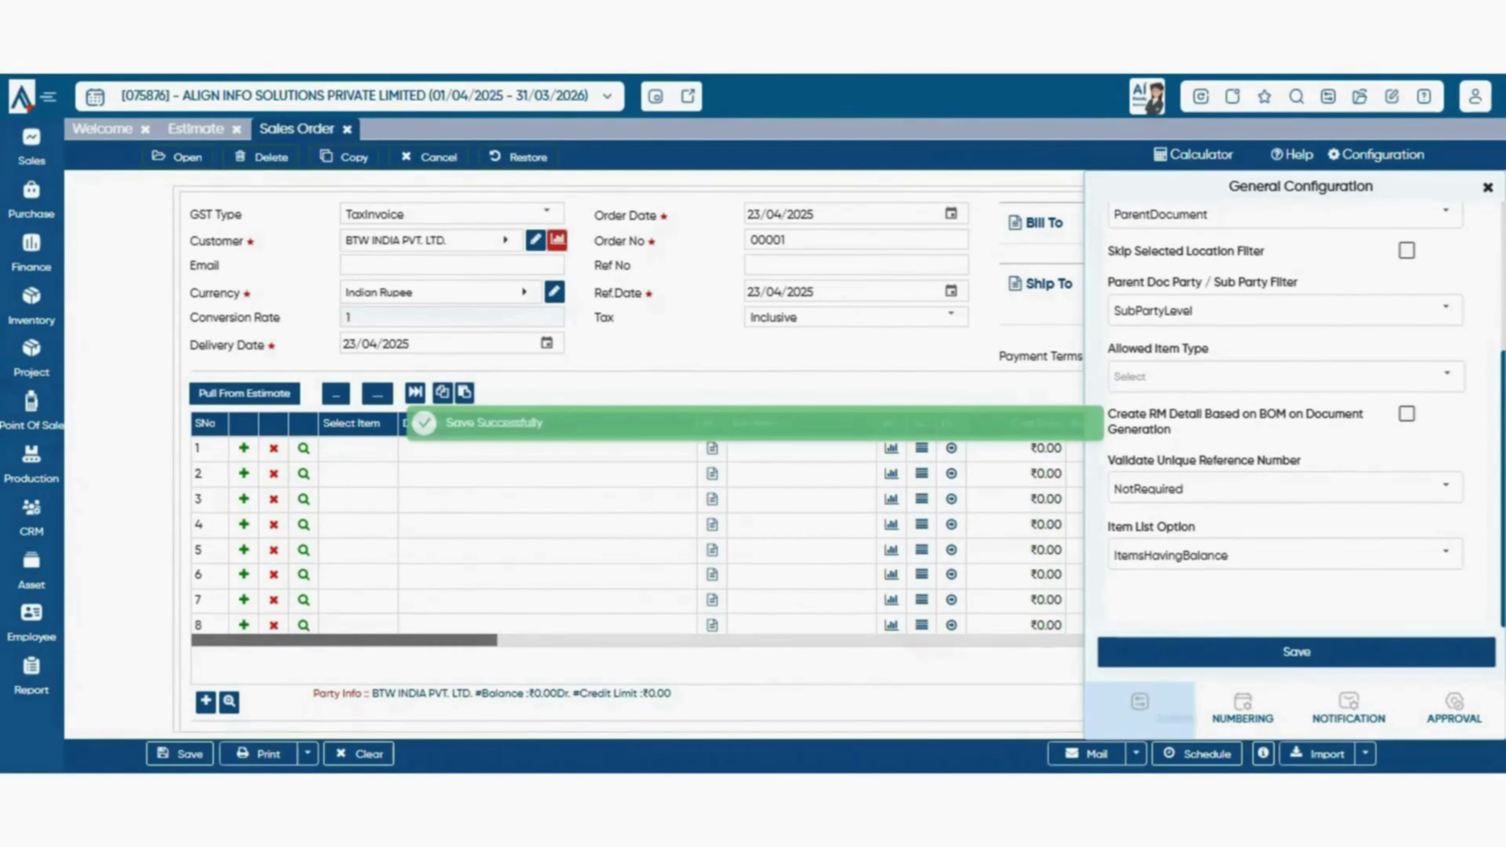
left_click(1243, 710)
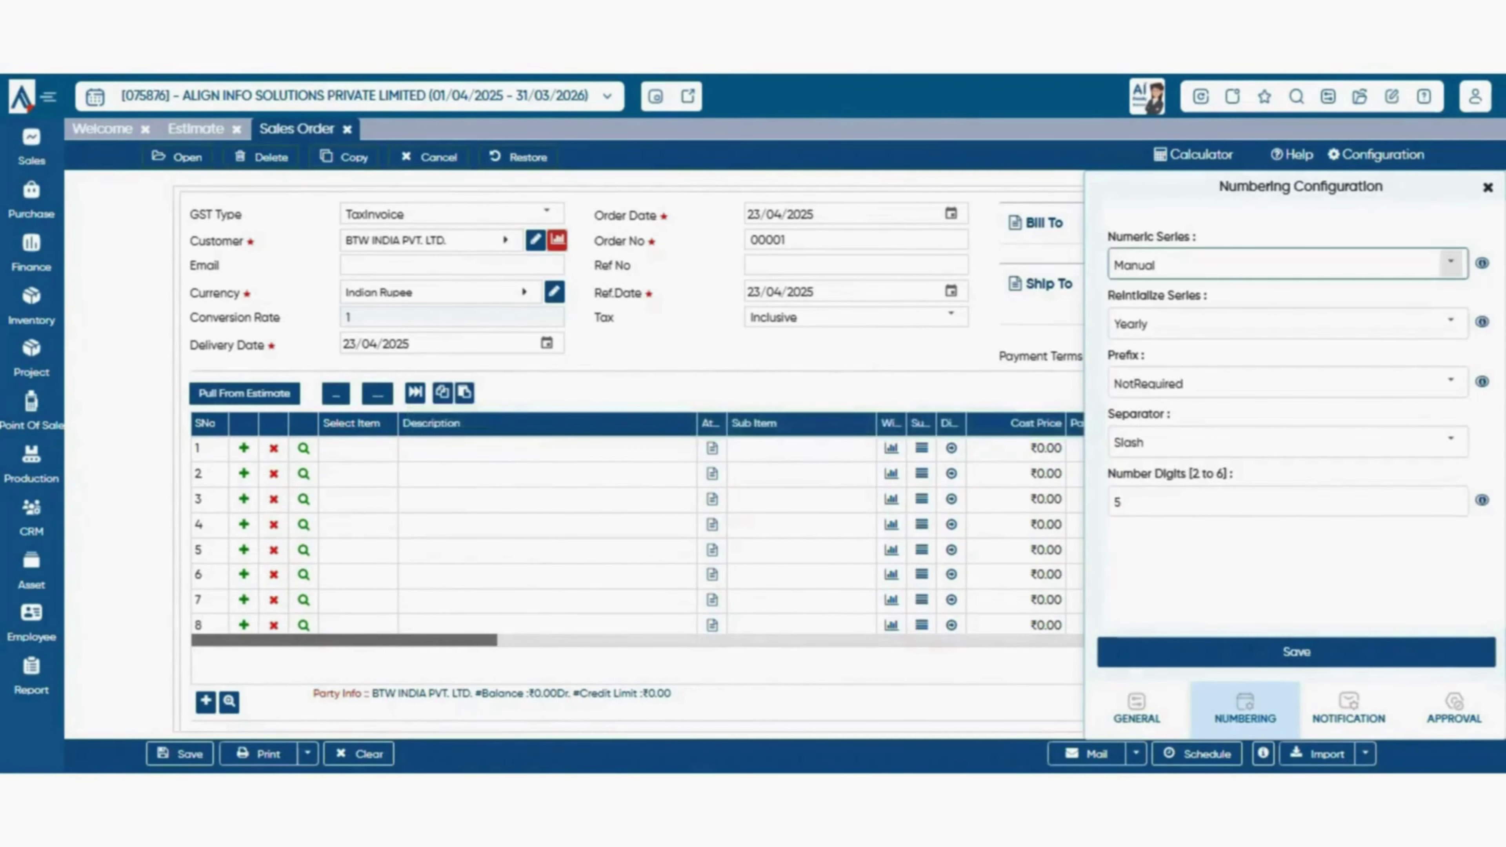
left_click(1451, 263)
left_click(1451, 263)
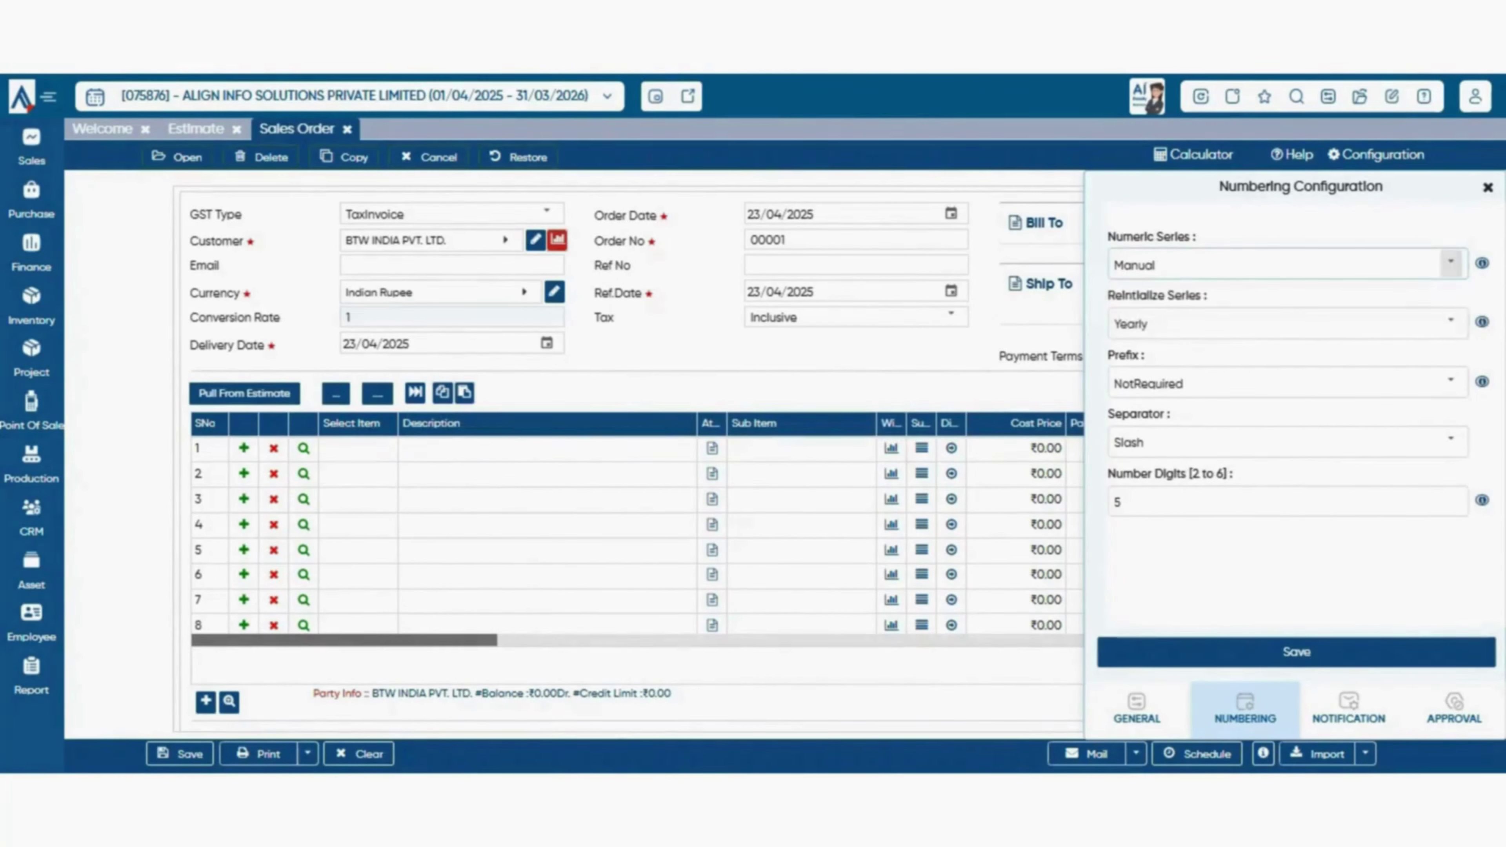
left_click(1451, 263)
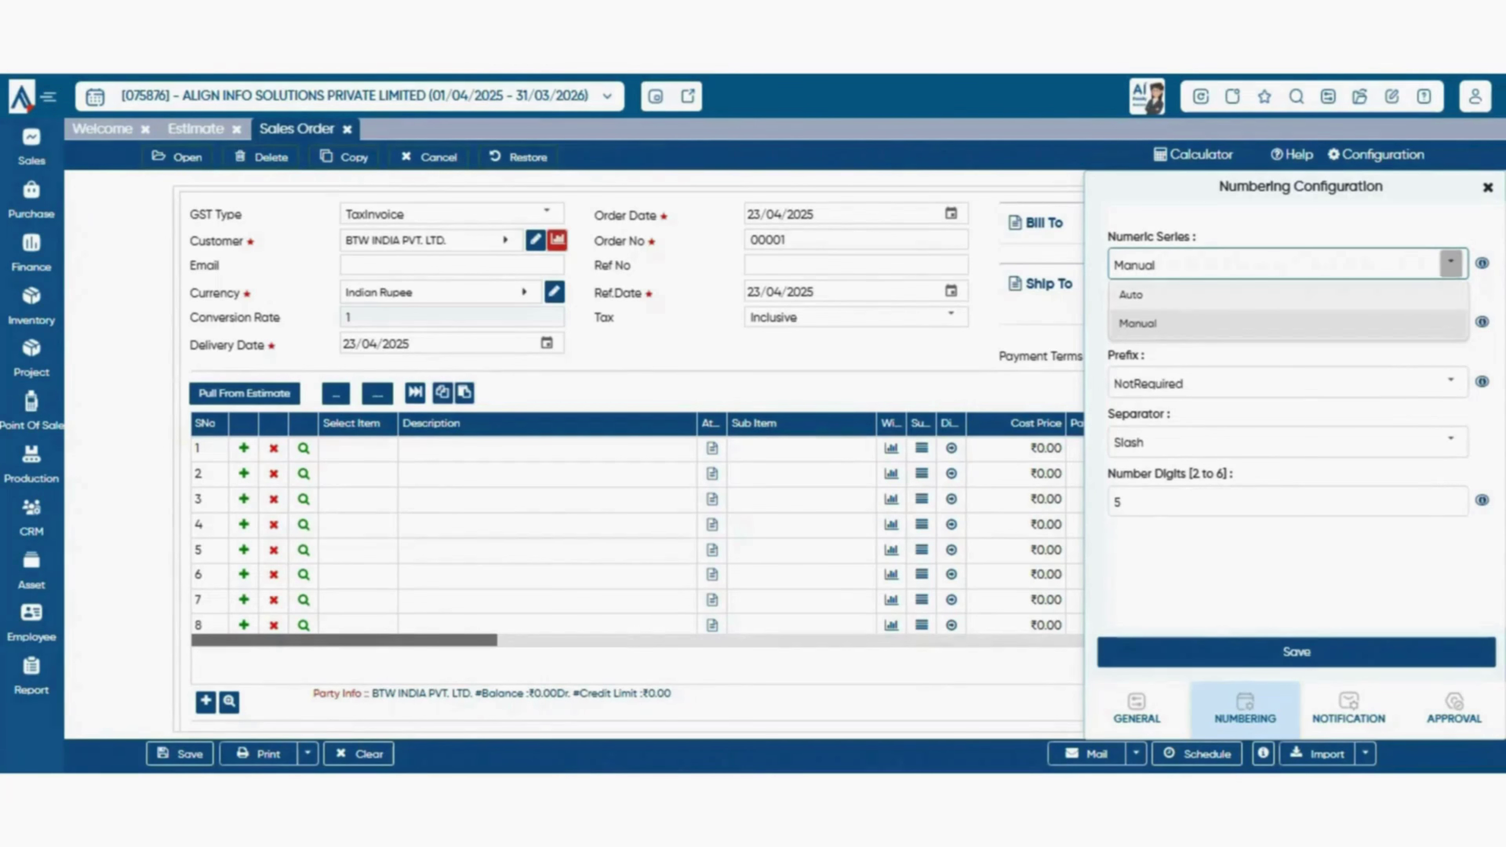
left_click(1288, 295)
left_click(856, 240)
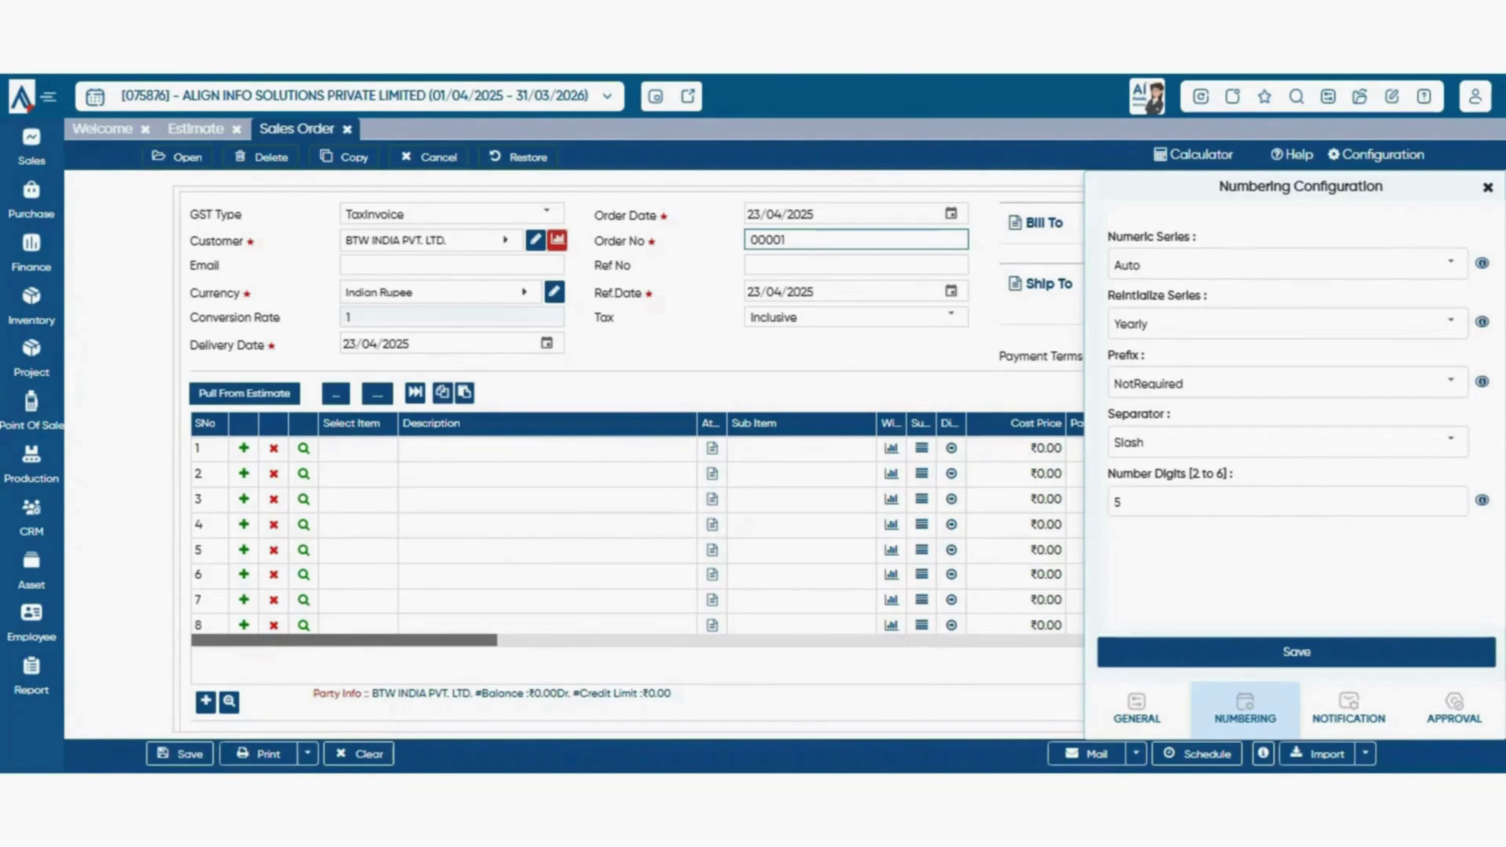
left_click(1450, 263)
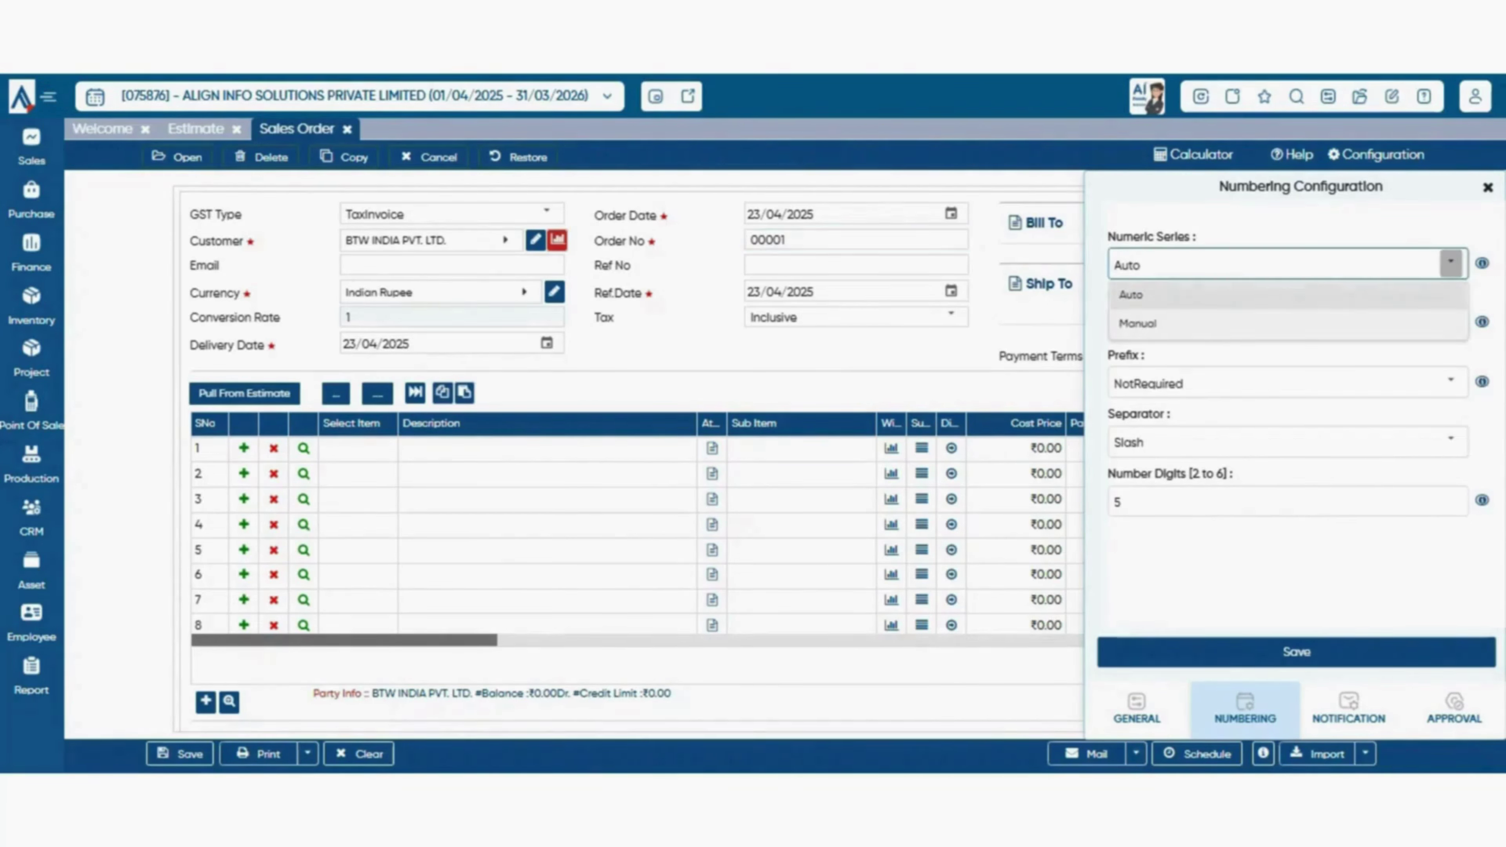
left_click(857, 239)
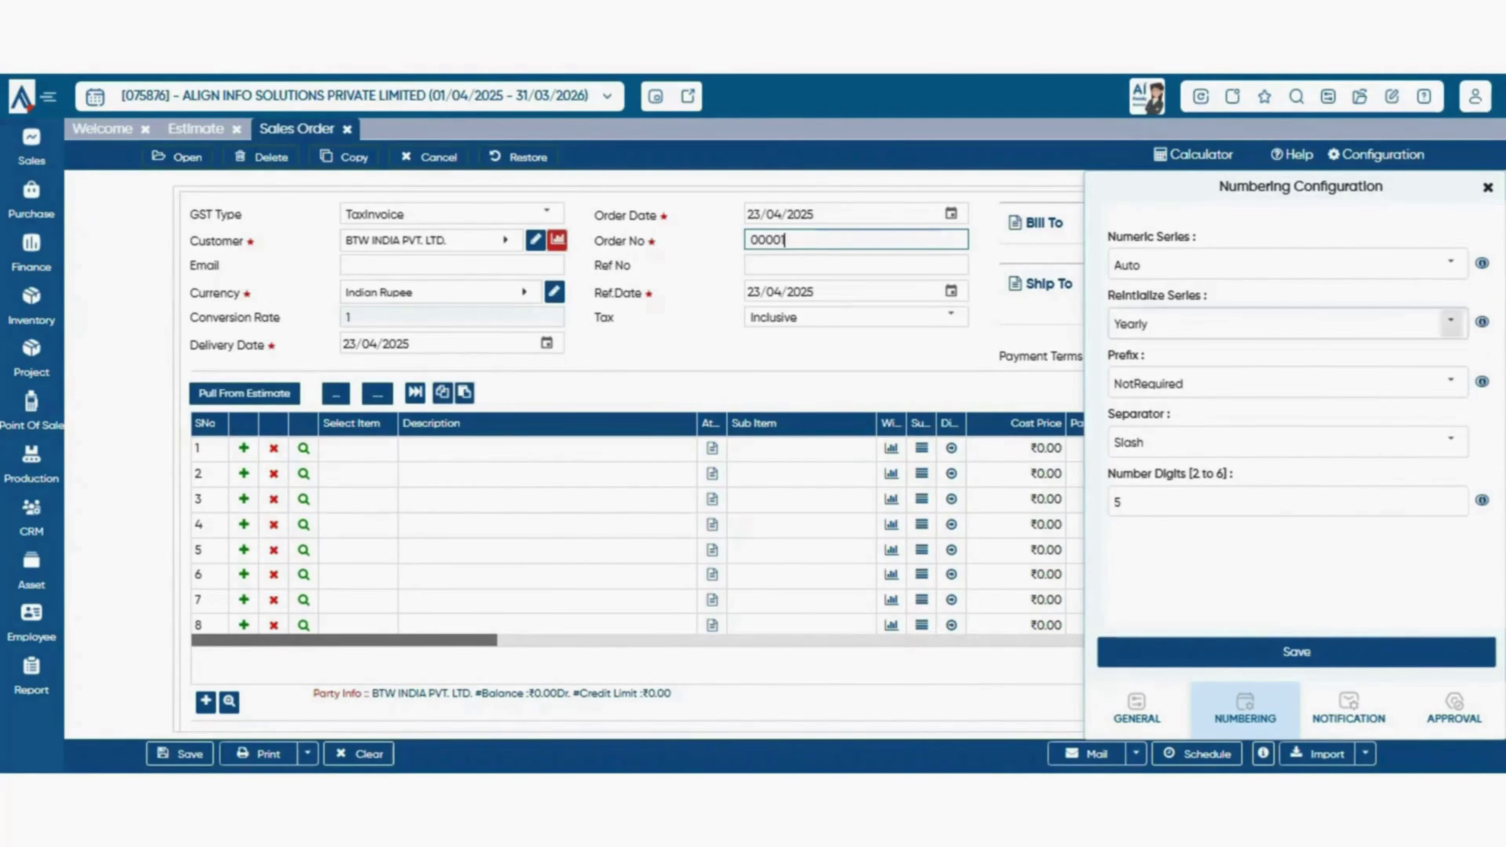
- Change Reinitialize Series from Yearly to Daily
left_click(1450, 322)
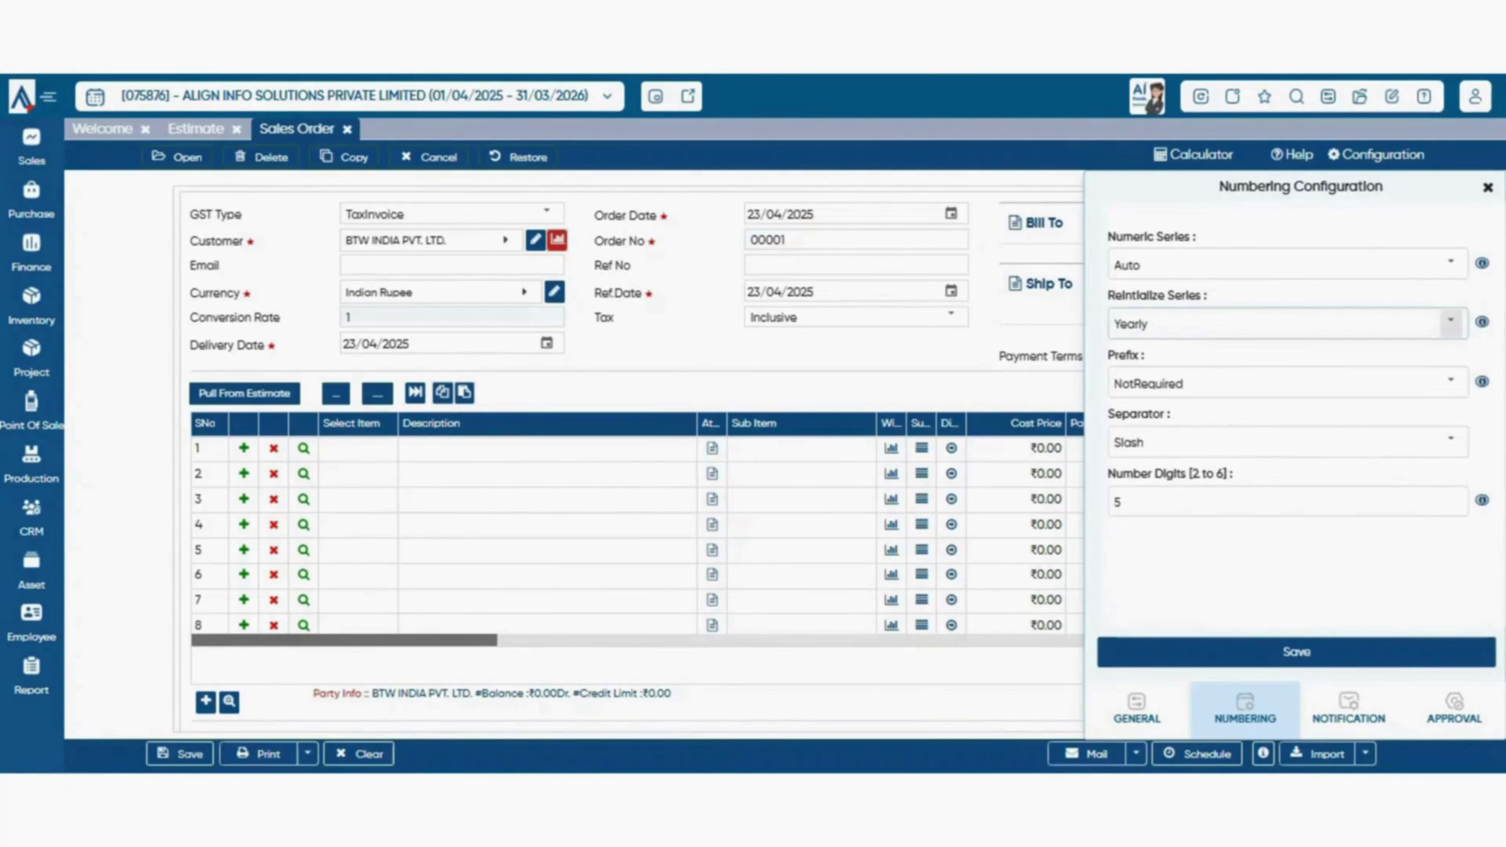
left_click(1451, 322)
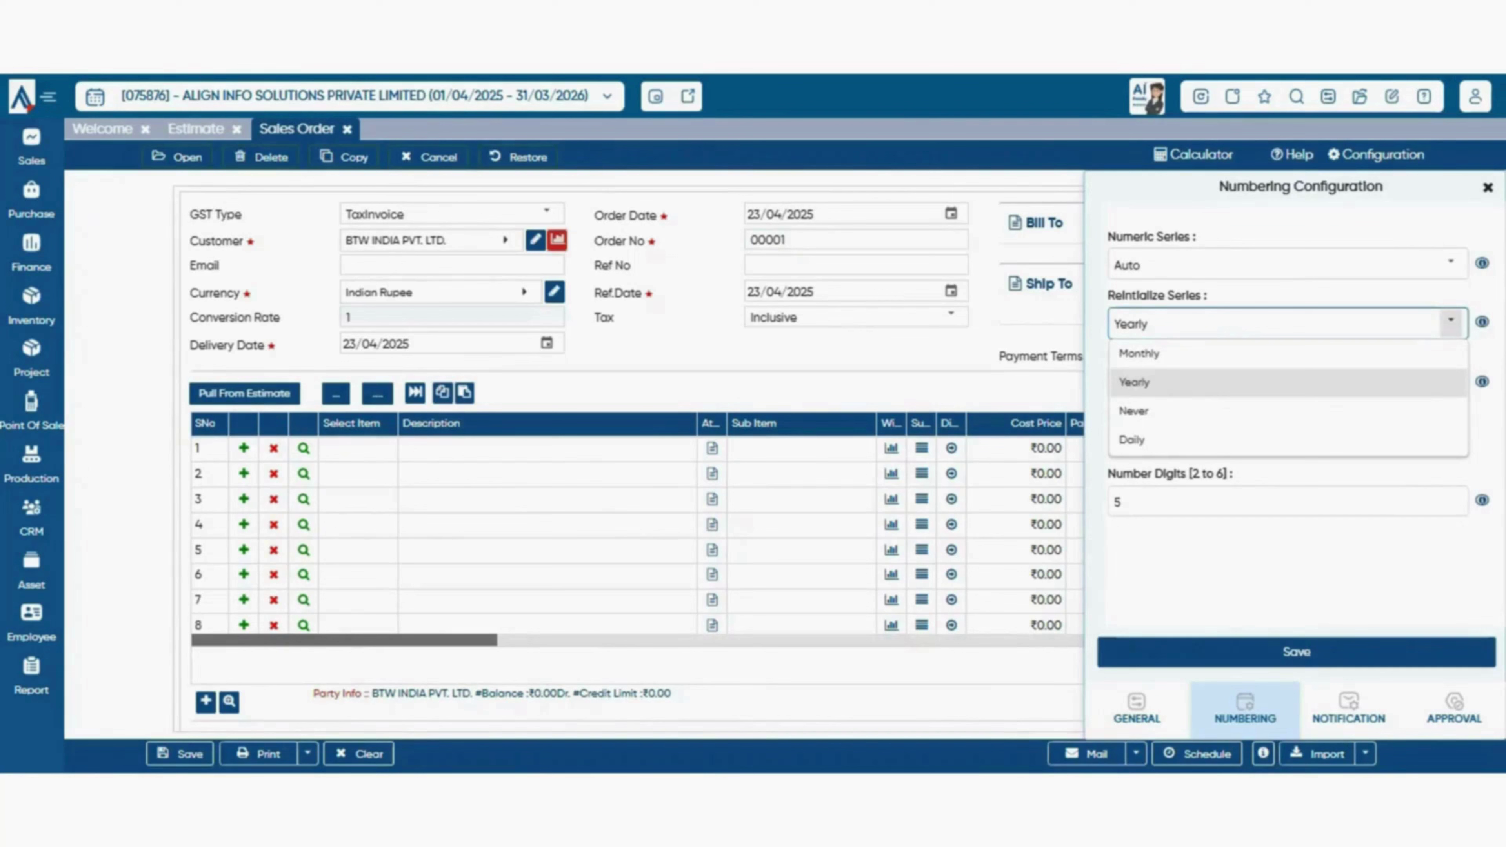
left_click(1304, 383)
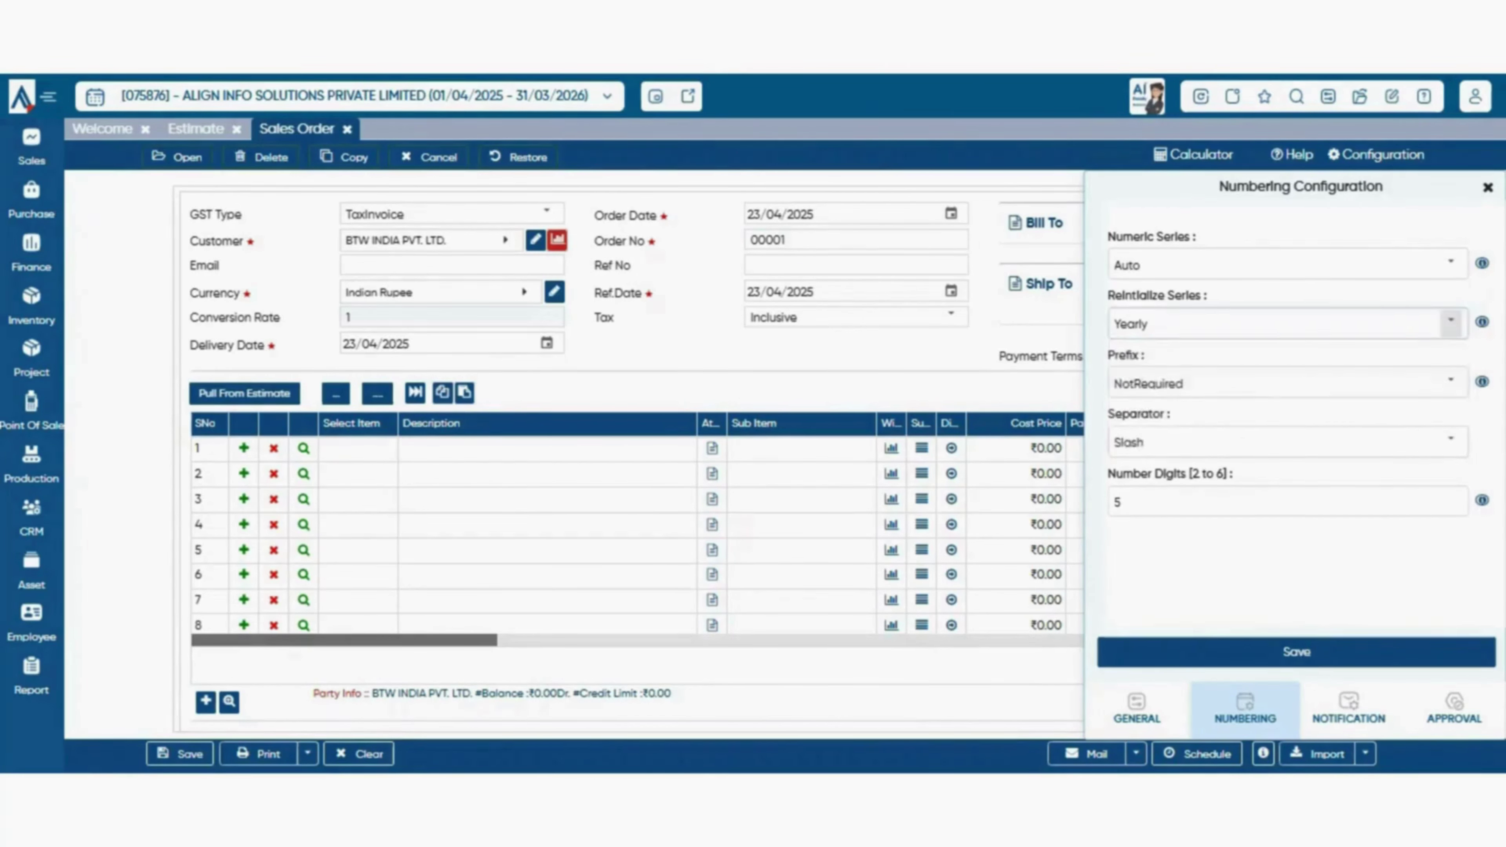
left_click(1450, 323)
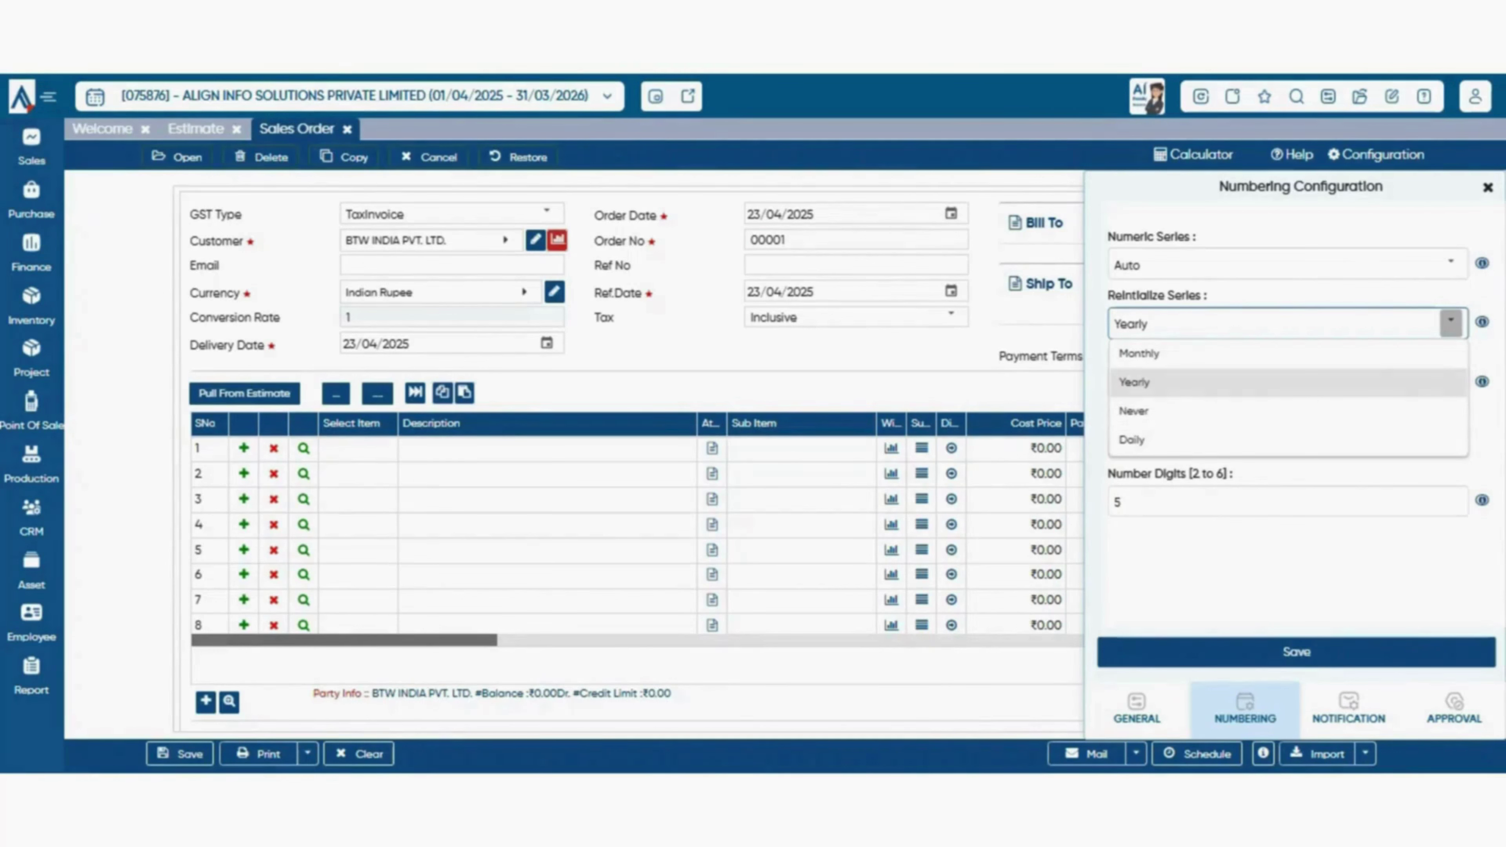
key("Escape")
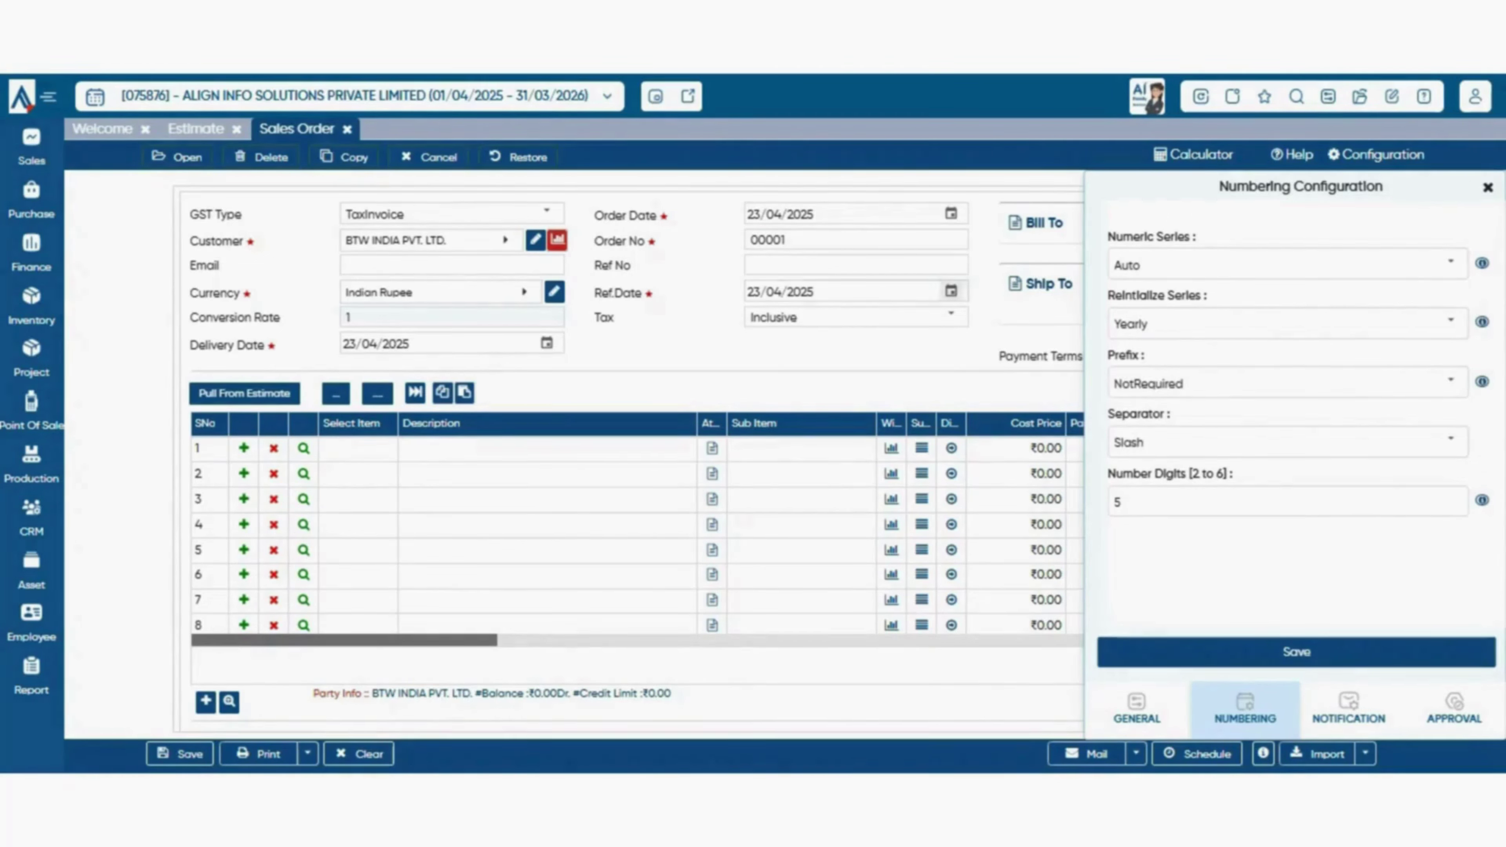
double_click(842, 240)
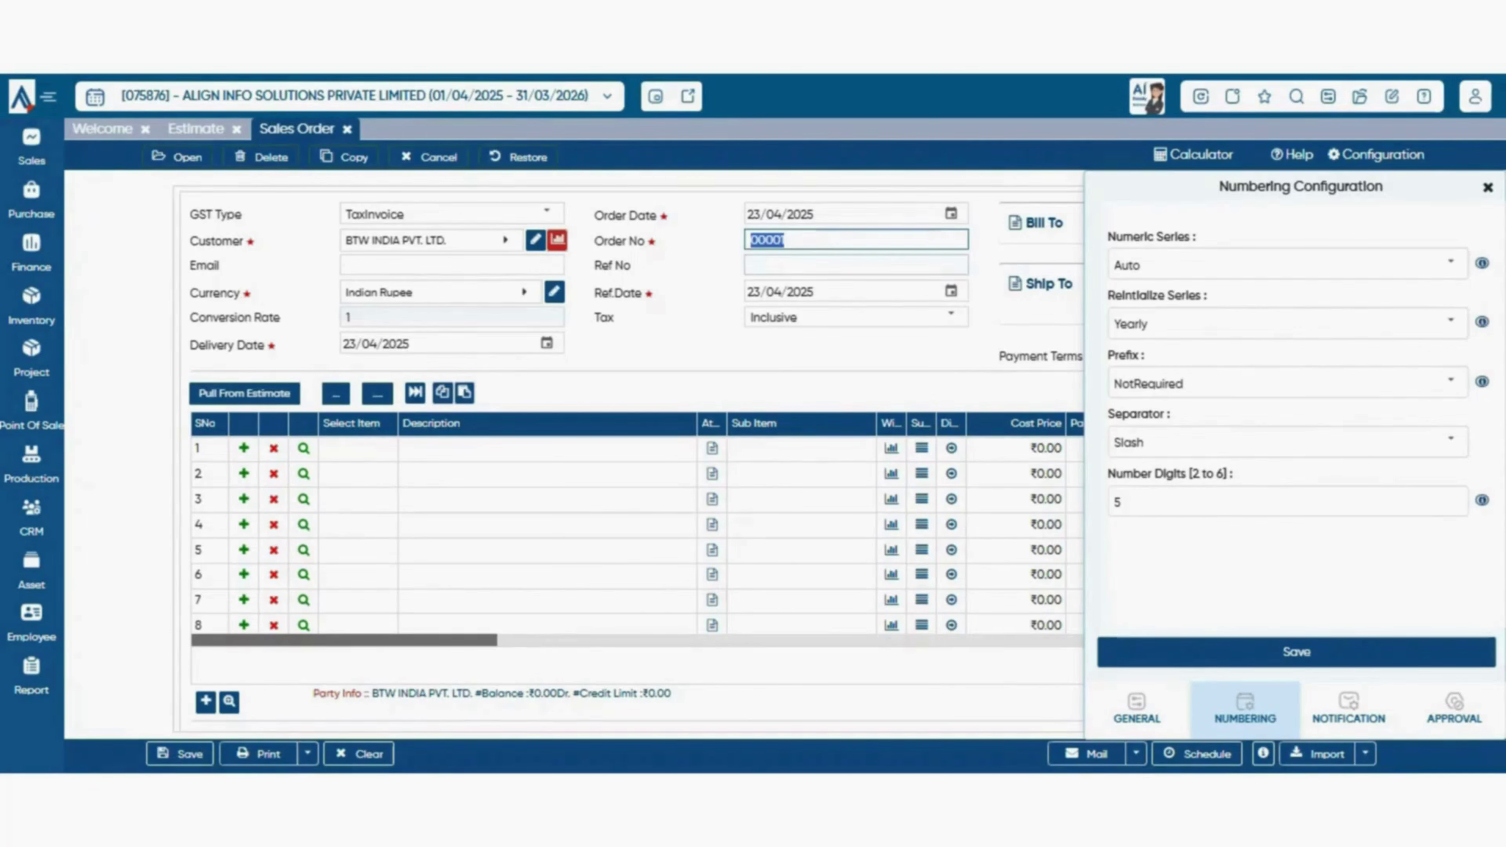
left_click(1451, 321)
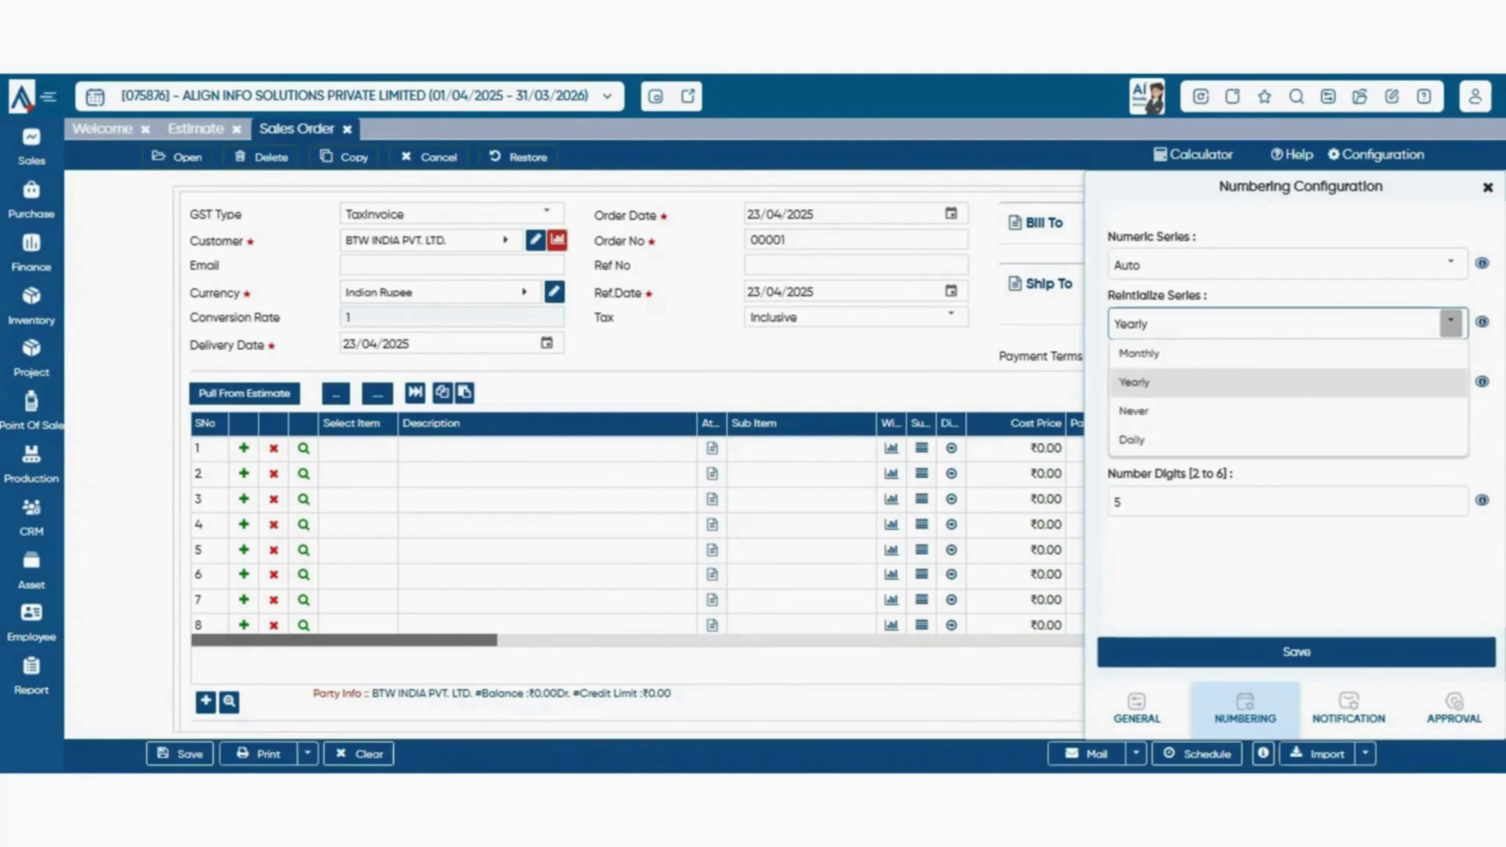
left_click(1245, 440)
left_click(1451, 322)
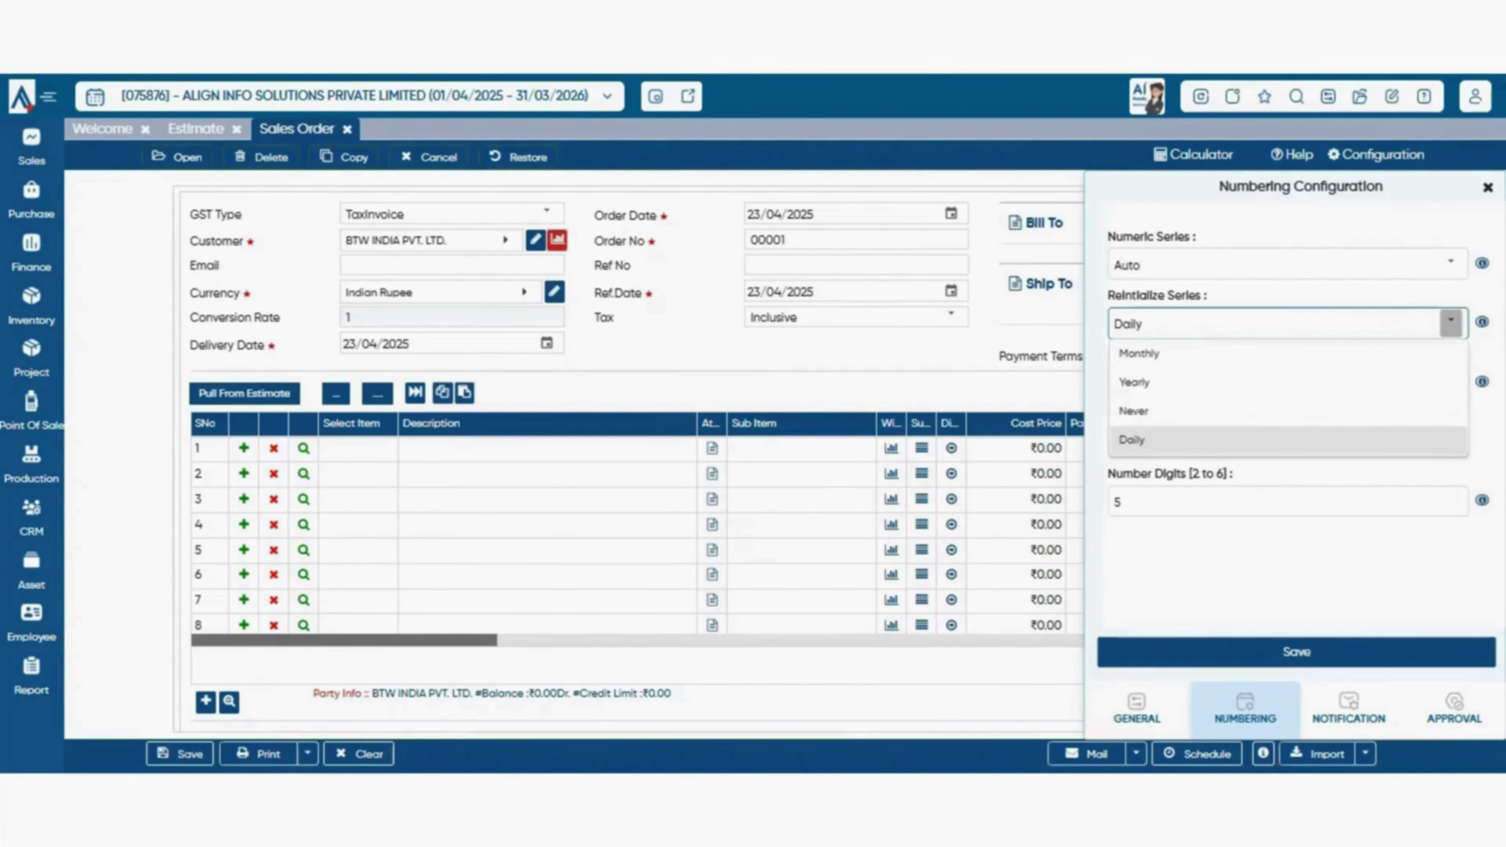
left_click(1245, 440)
- Set the order number Prefix to Manual and save the numbering configuration
left_click(1451, 381)
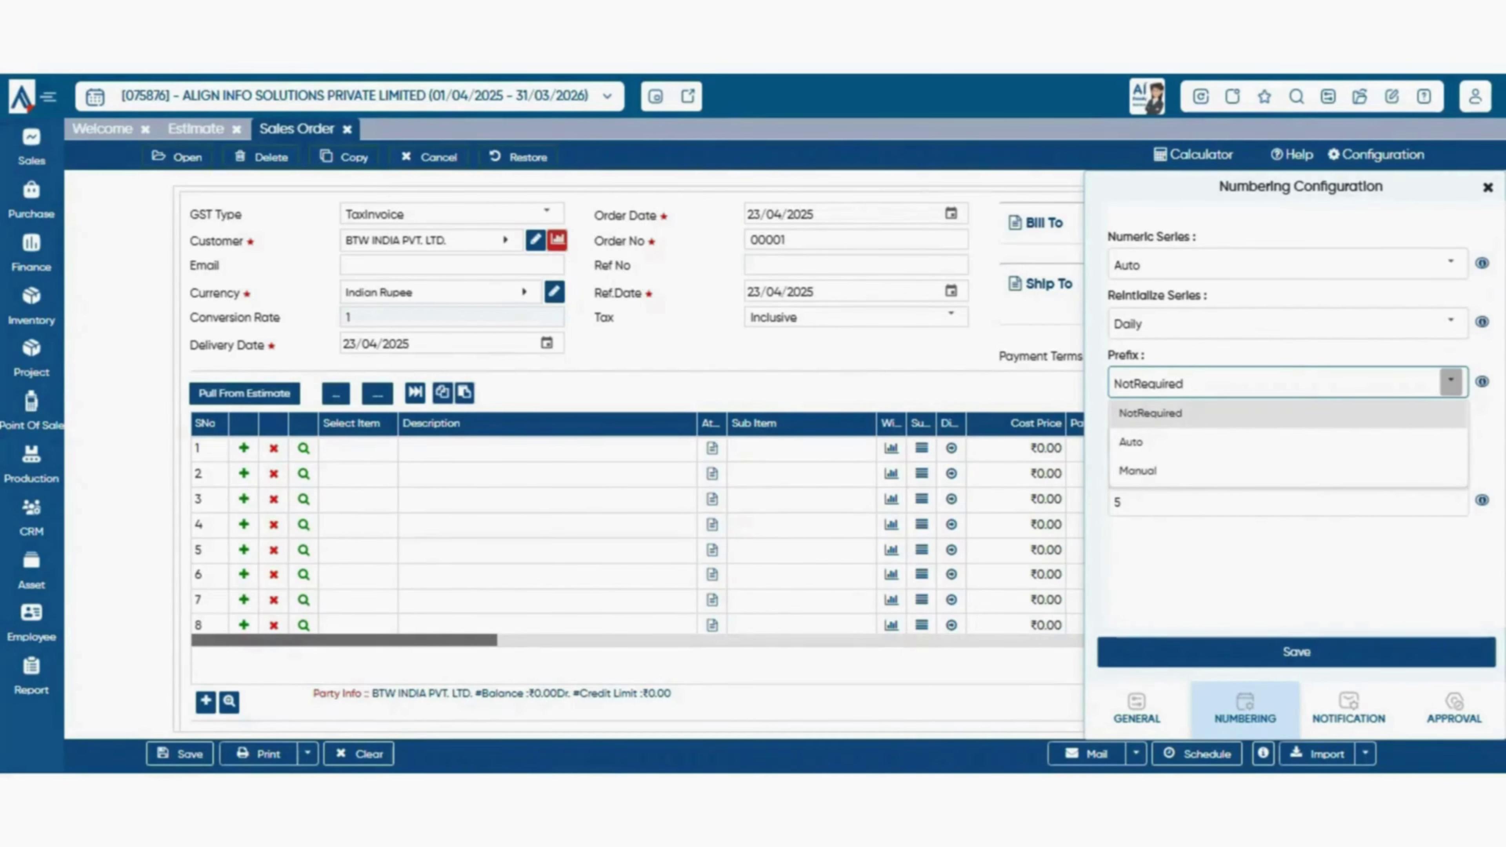
left_click(818, 239)
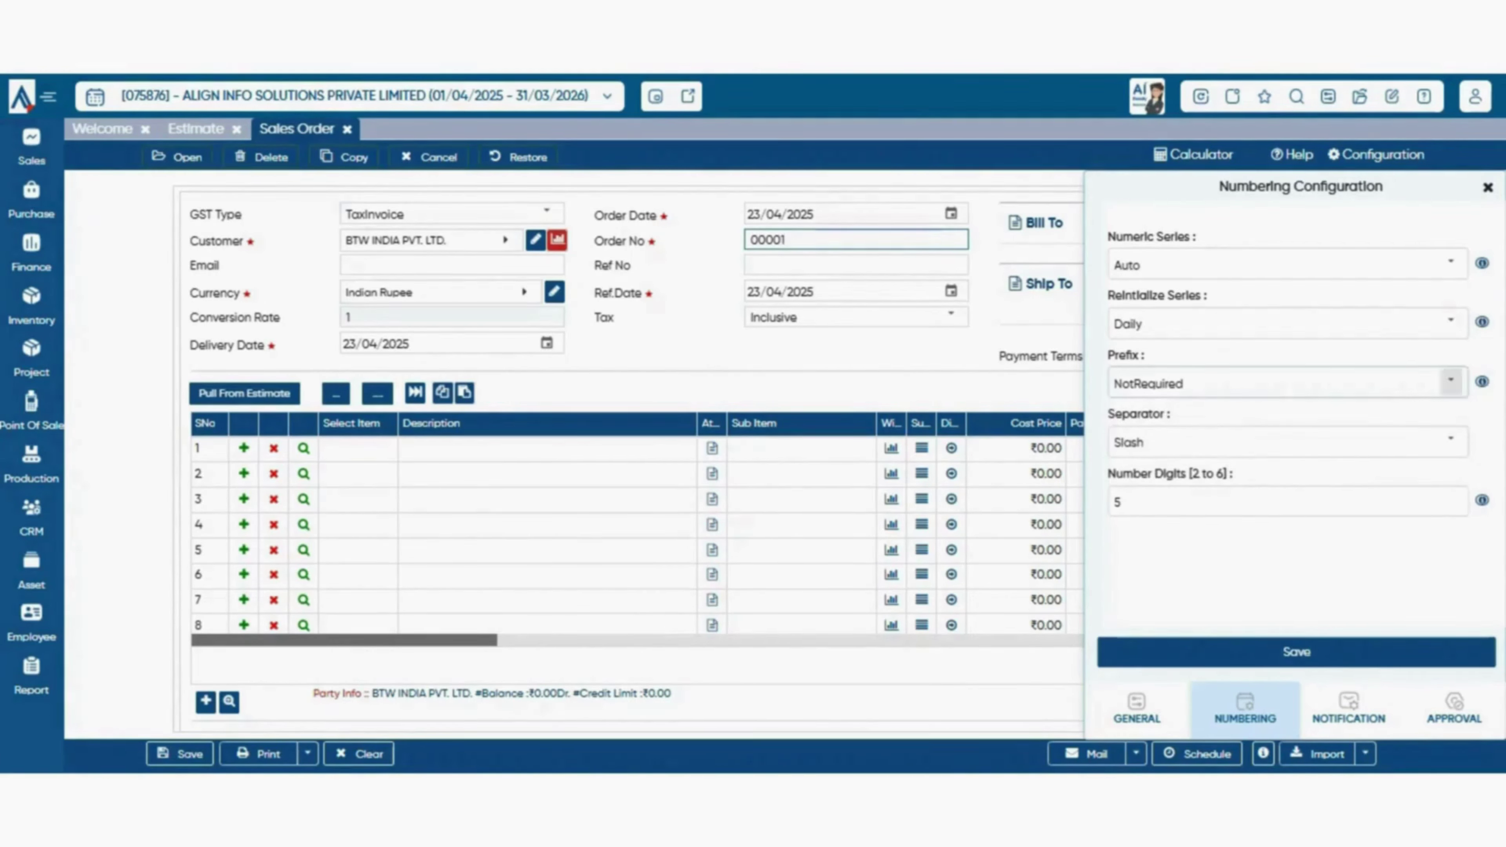
left_click(1451, 382)
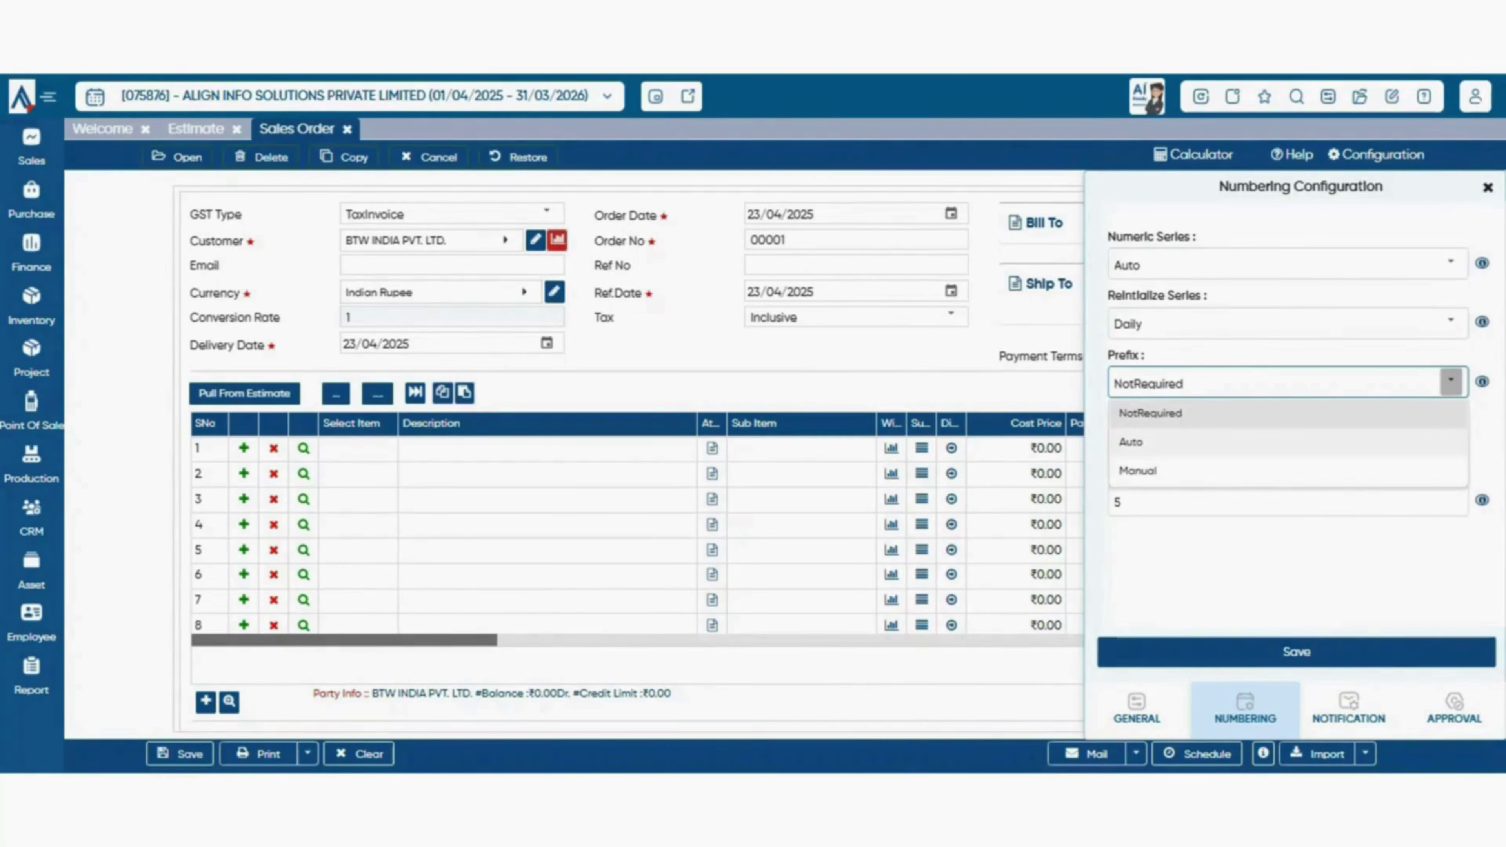
left_click(1288, 442)
left_click(1446, 382)
key("Down")
key("Return")
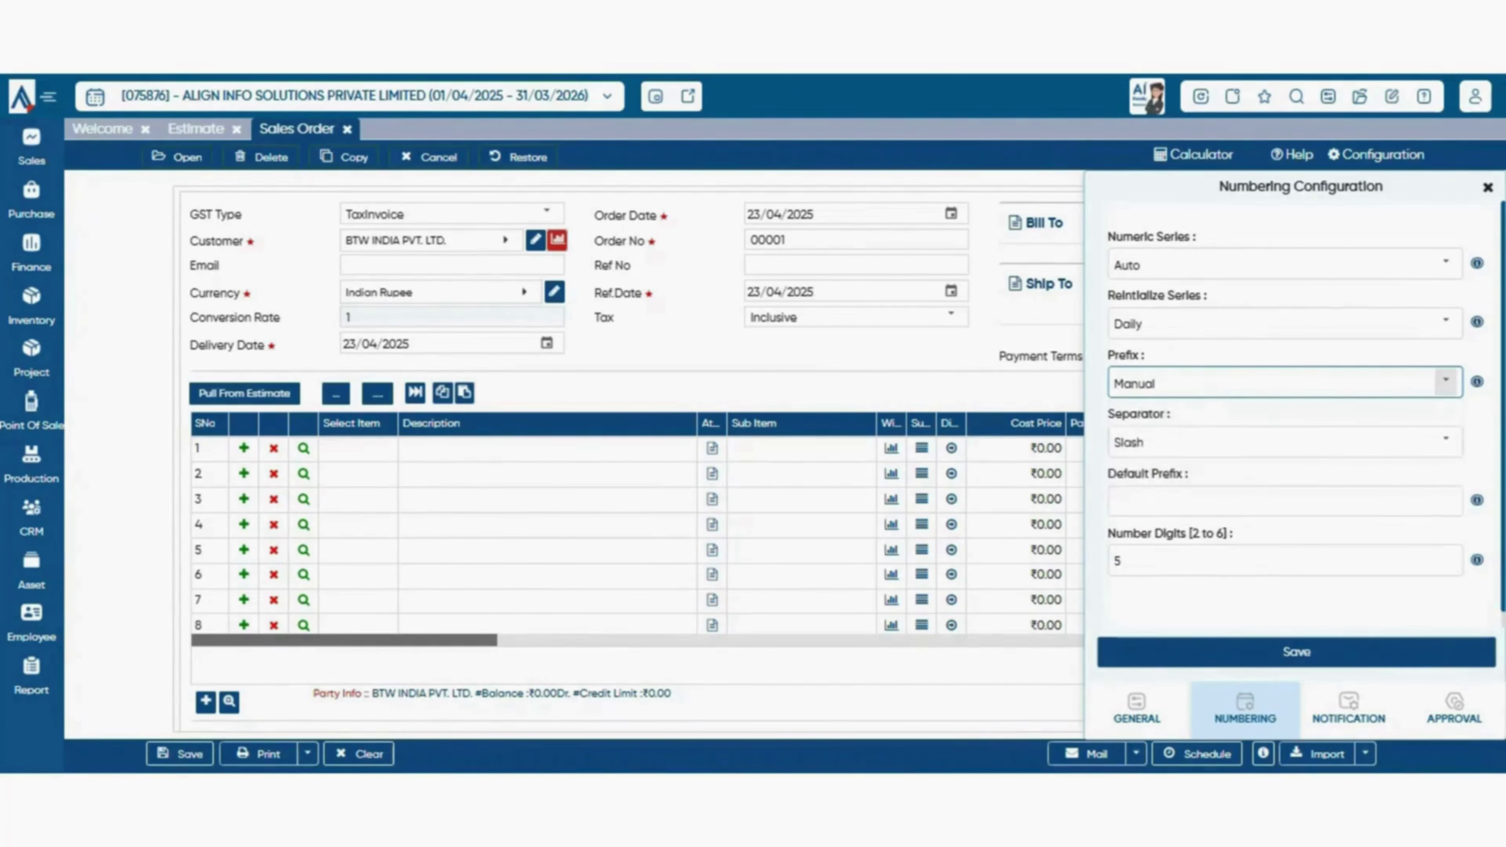
left_click(1446, 381)
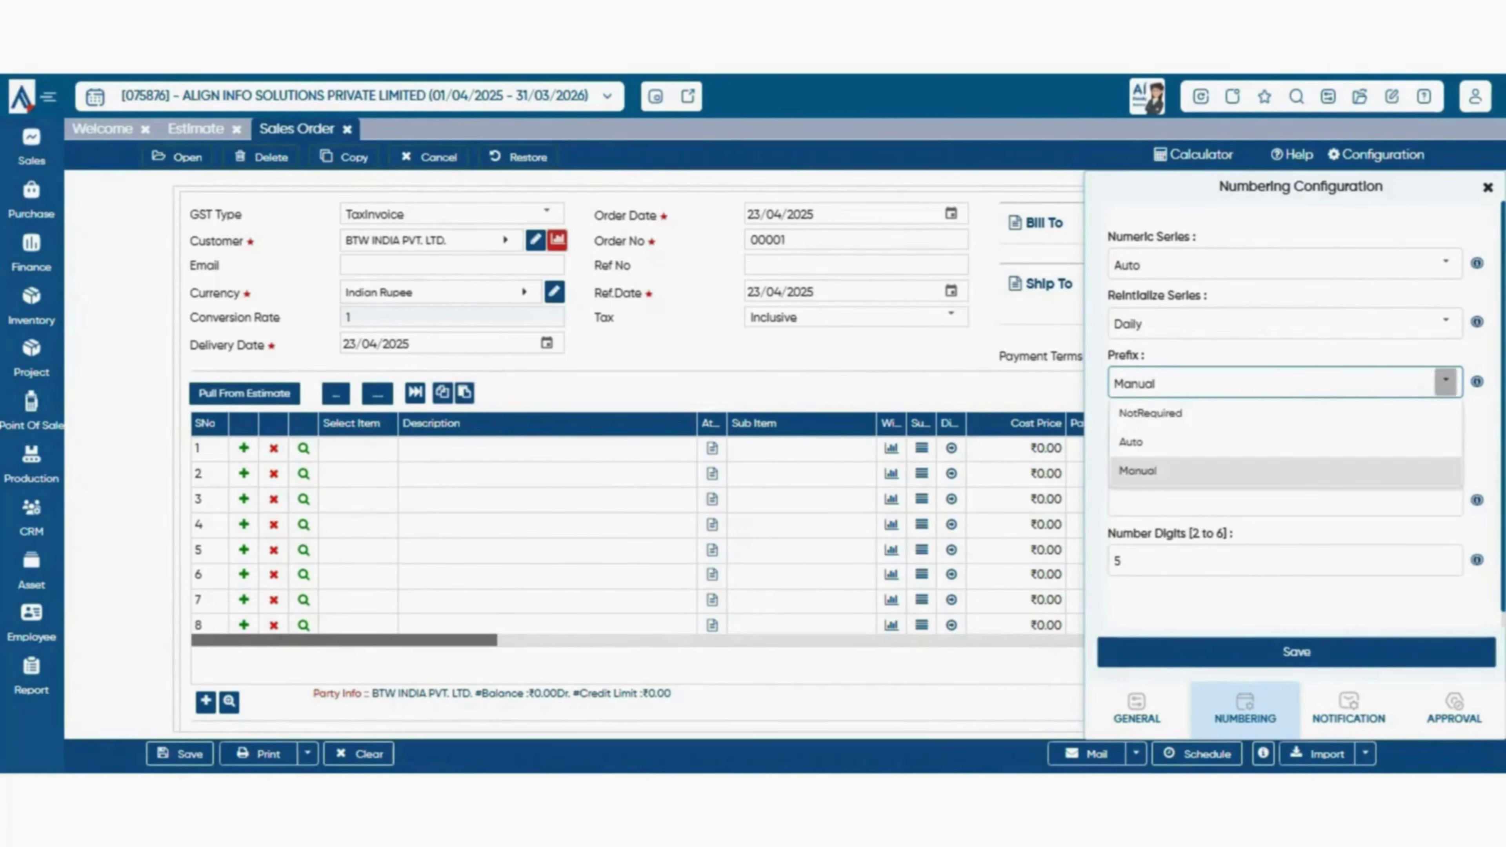
left_click(1445, 382)
left_click(1297, 652)
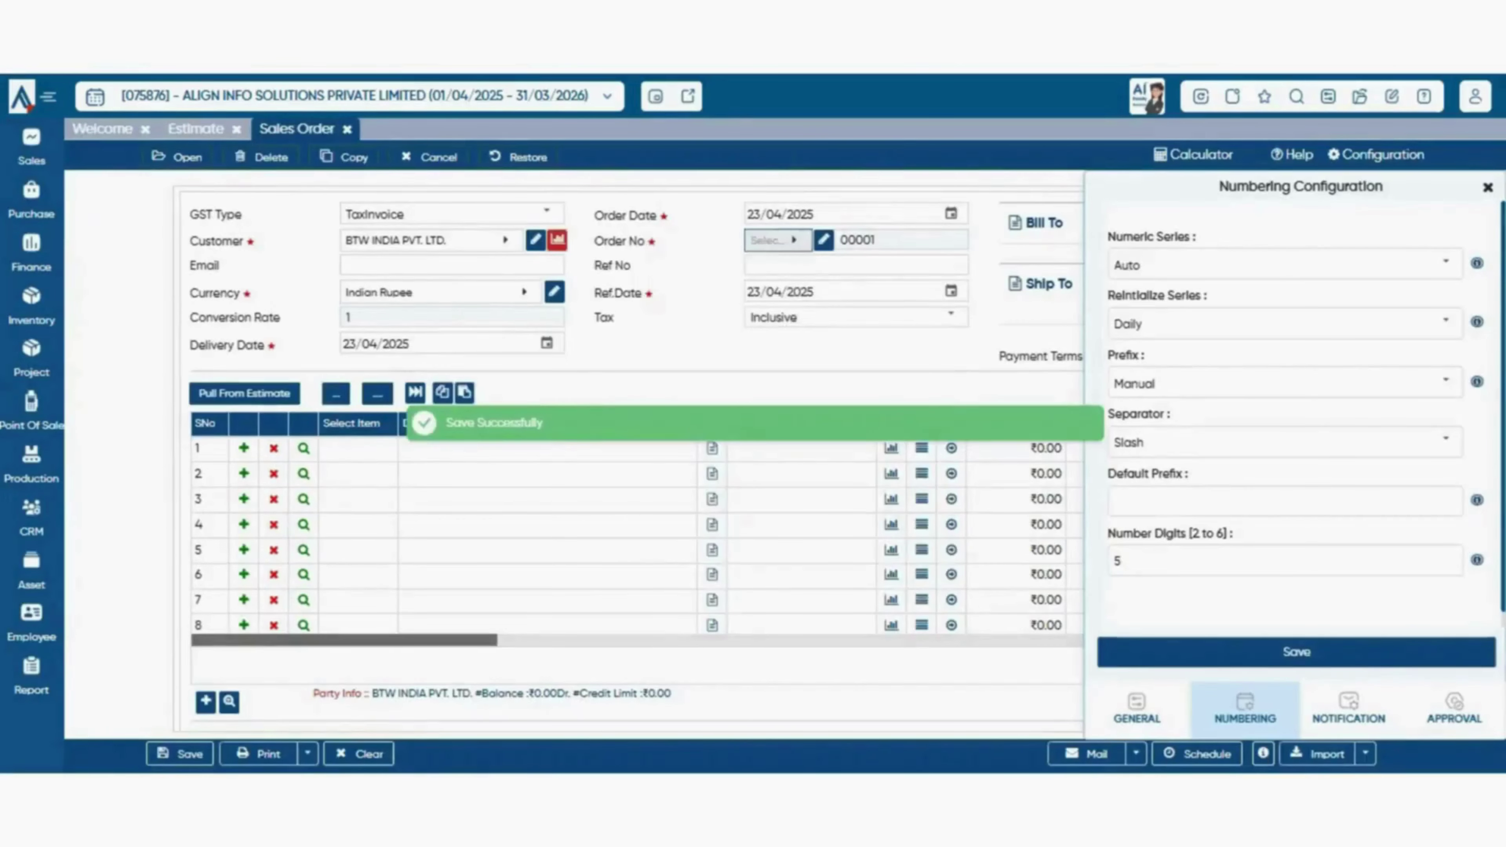
- Create the order number prefix 'rvm' in Prefix Master
left_click(778, 241)
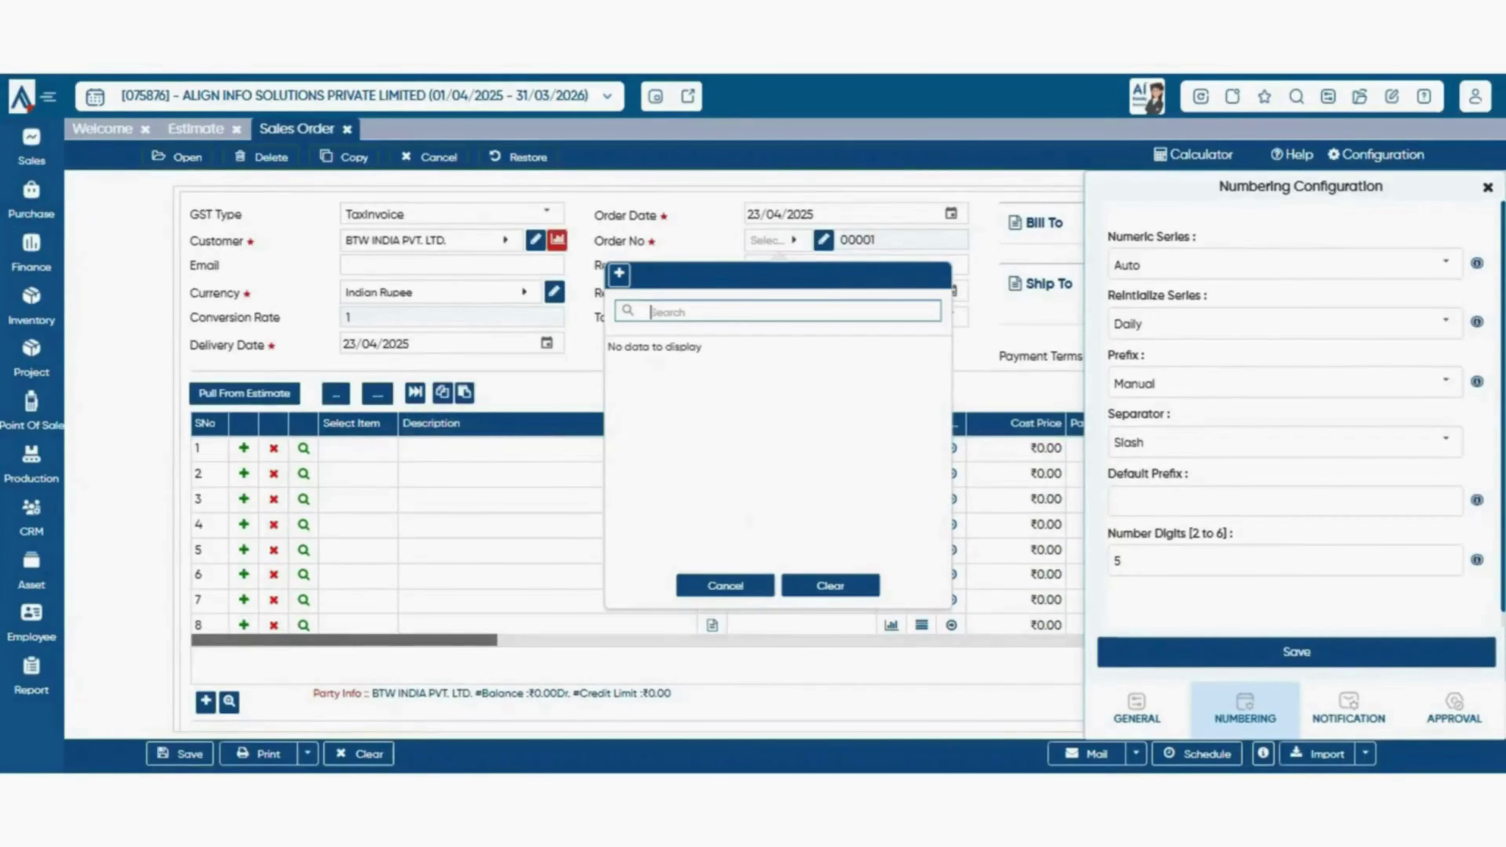
left_click(619, 273)
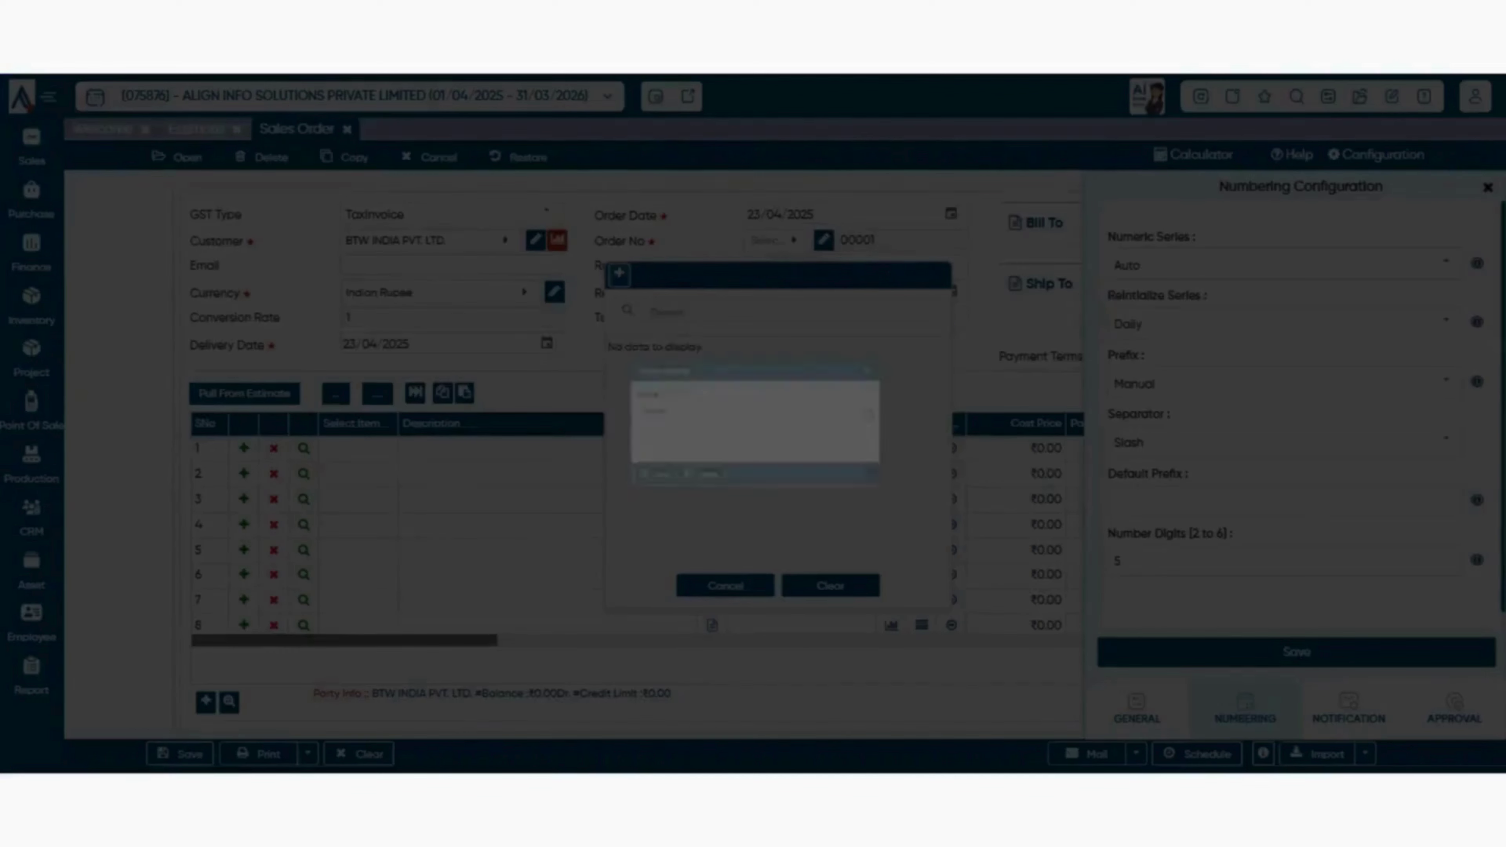
left_click(830, 378)
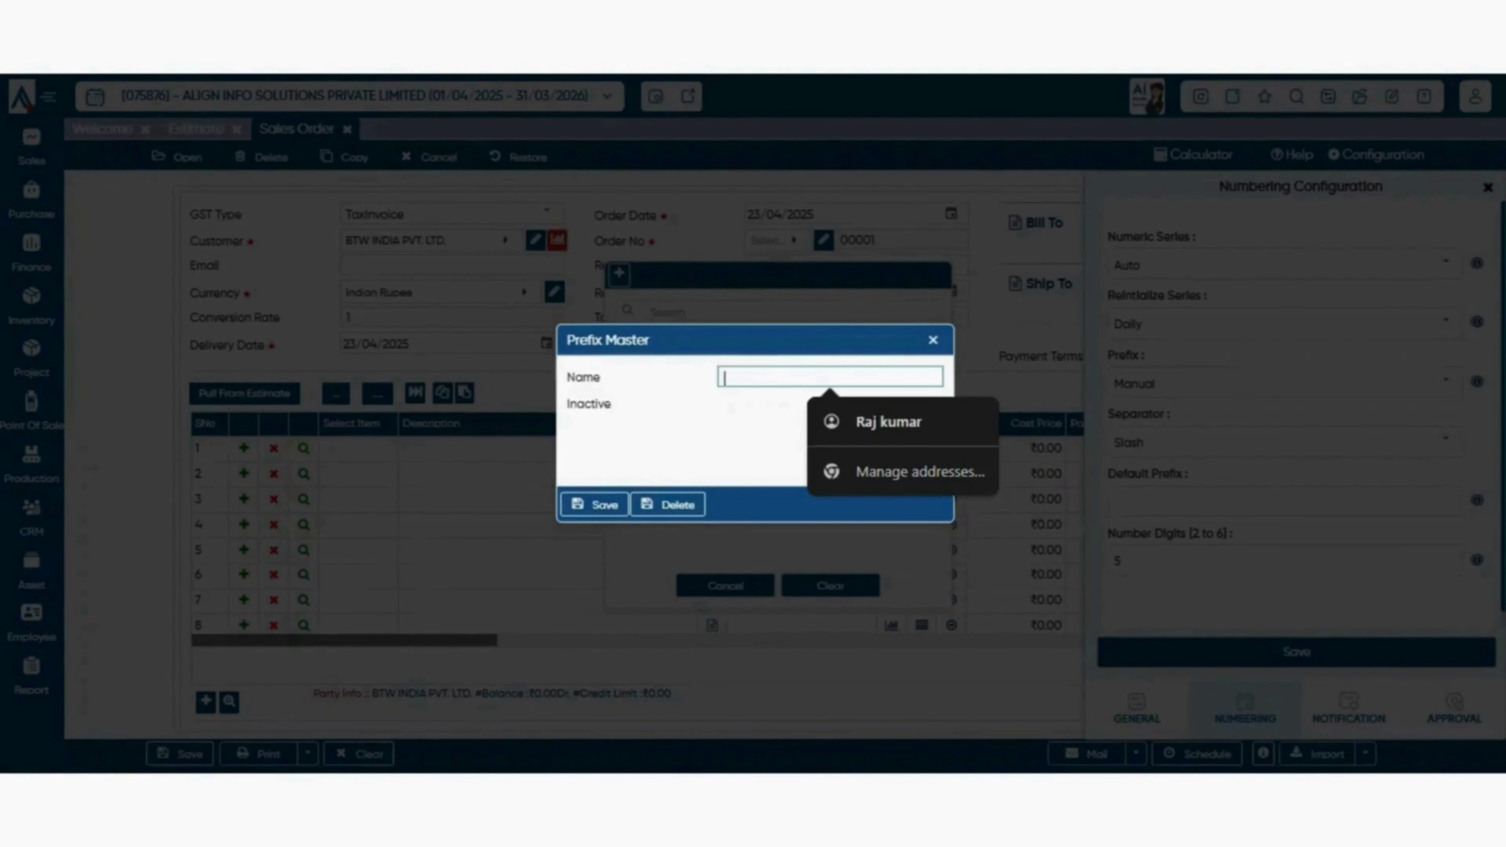
type("rvm")
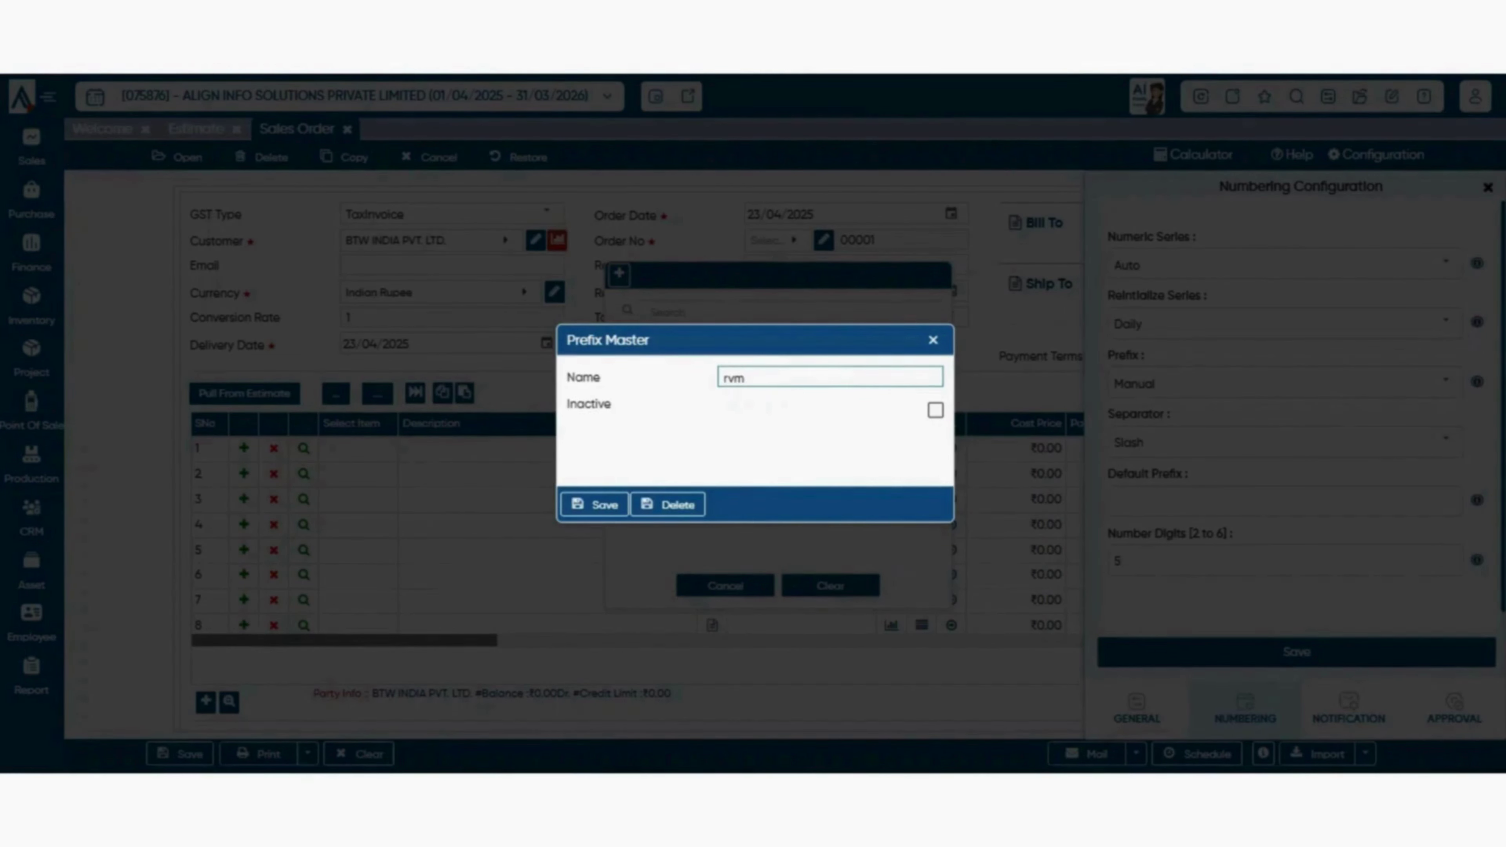
left_click(595, 504)
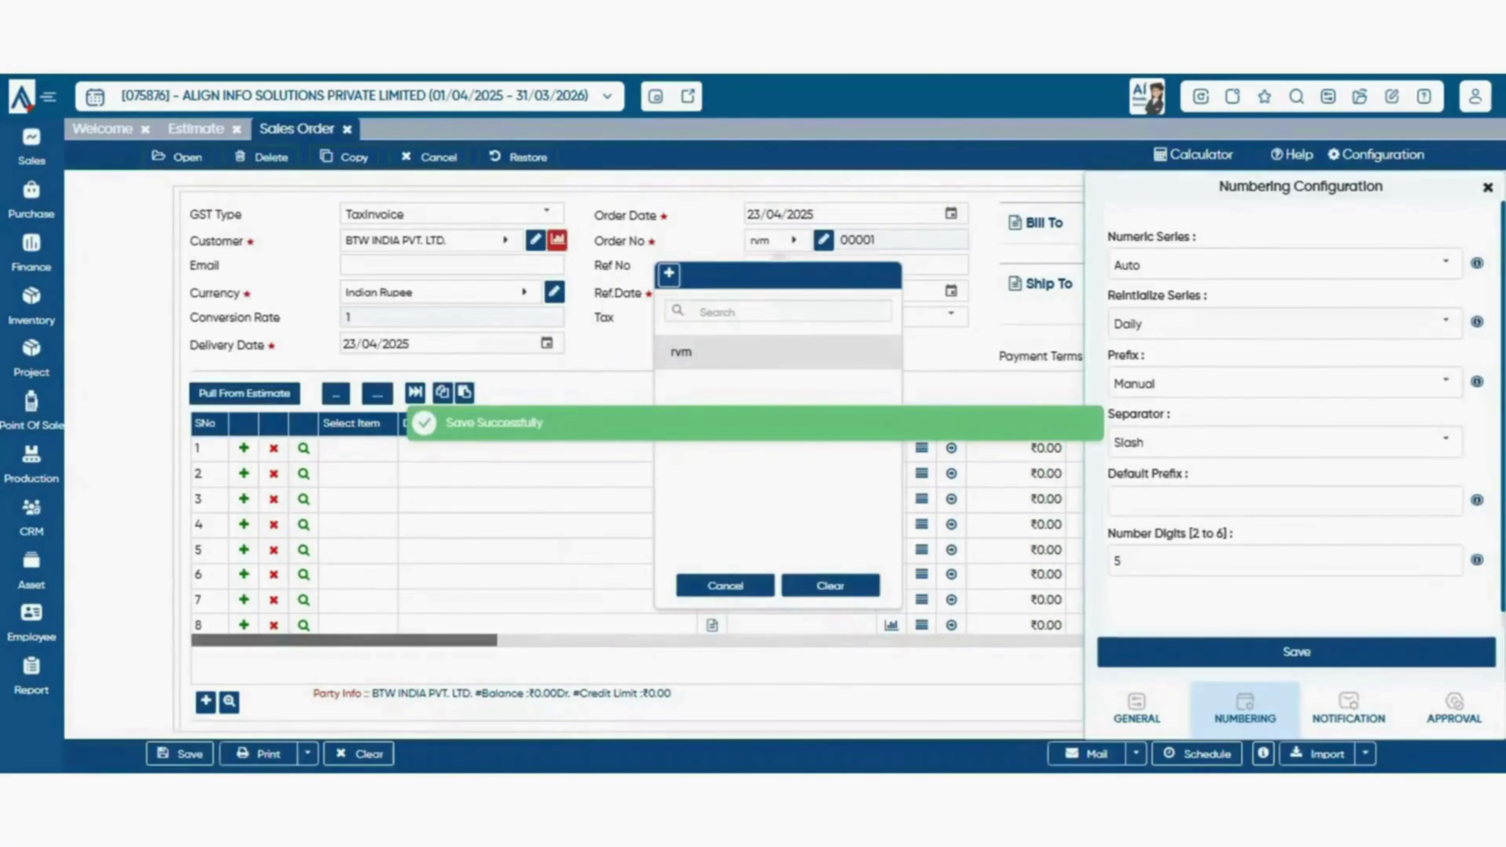
left_click(778, 241)
left_click(778, 241)
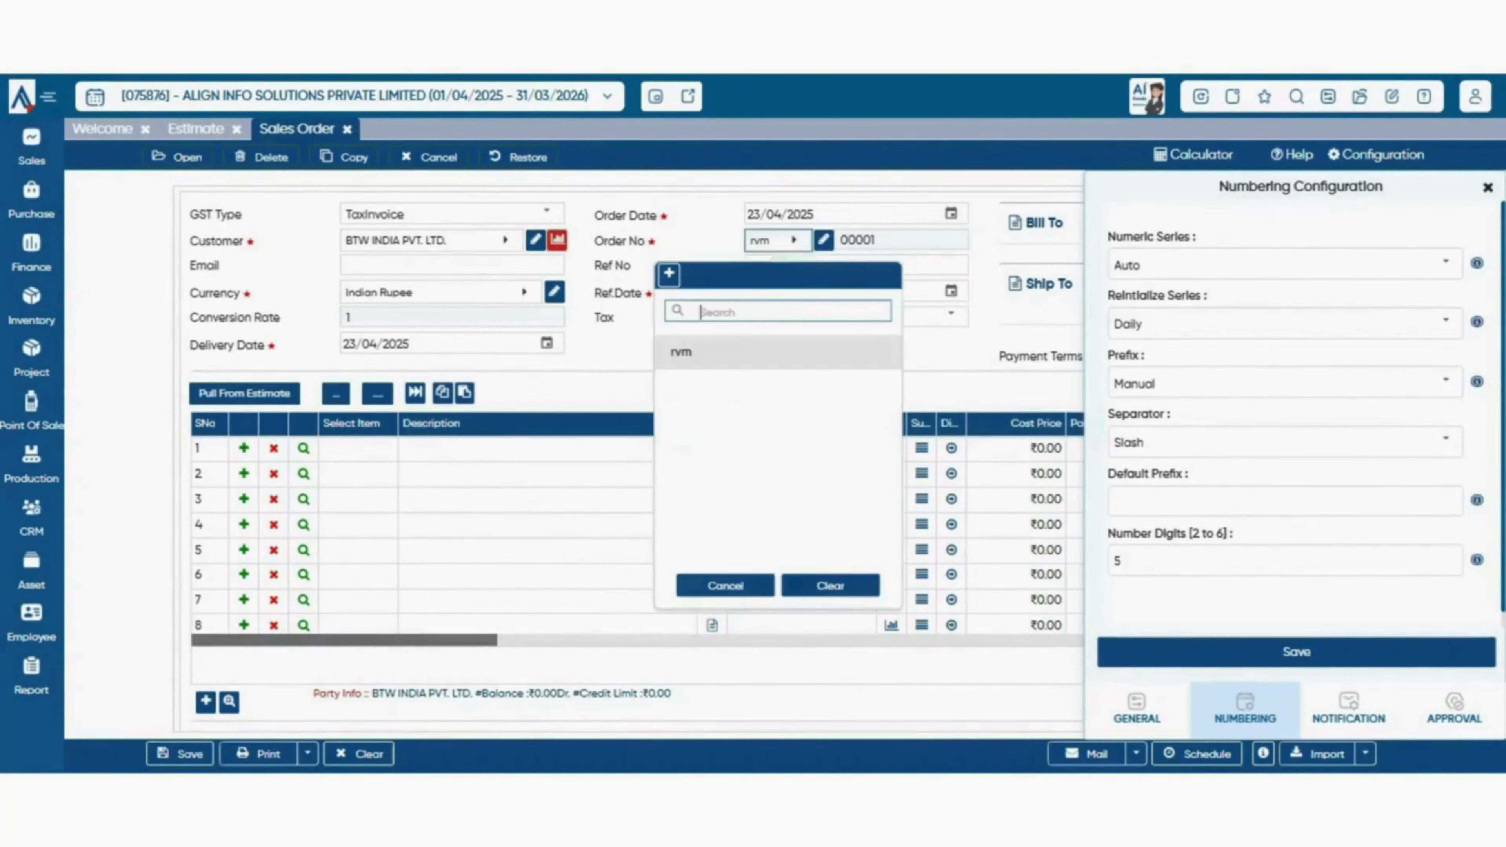
left_click(778, 240)
left_click(778, 240)
left_click(778, 241)
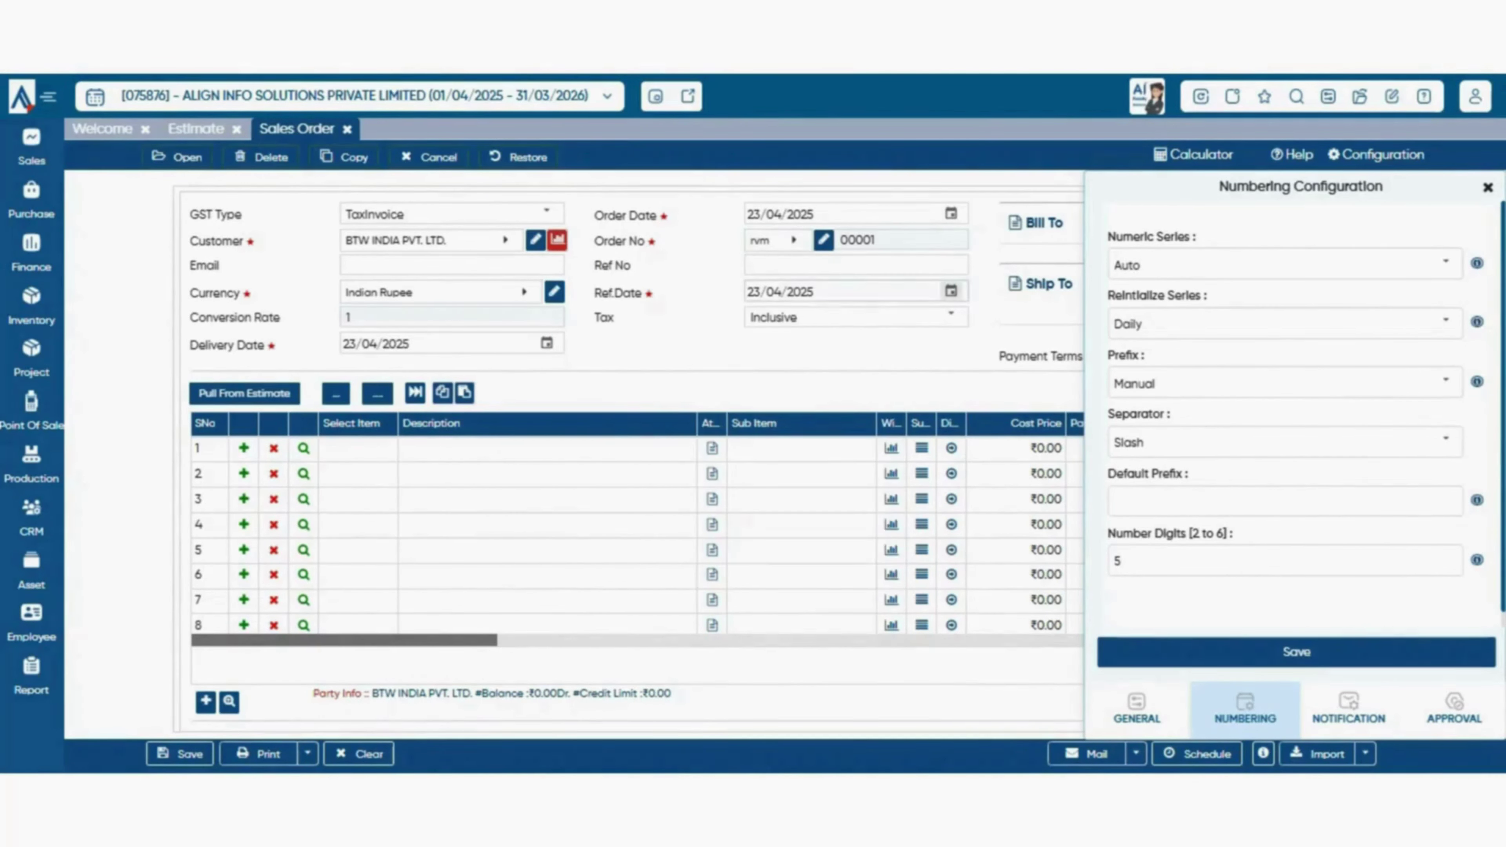
- Add a second prefix 'rte' and apply rvm in front of order number 00001
left_click(777, 241)
left_click(669, 274)
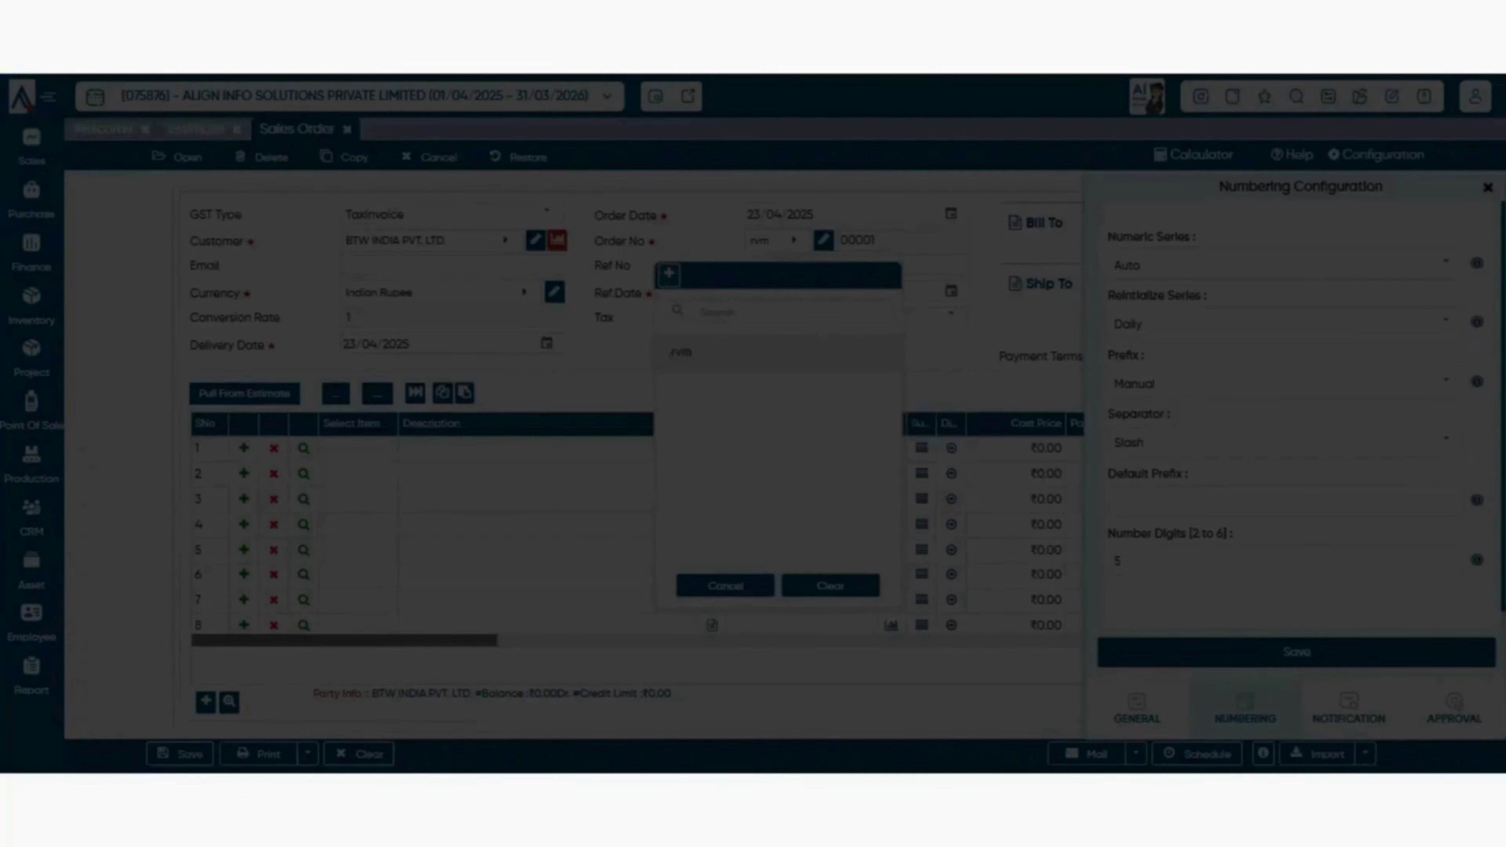
type("rte")
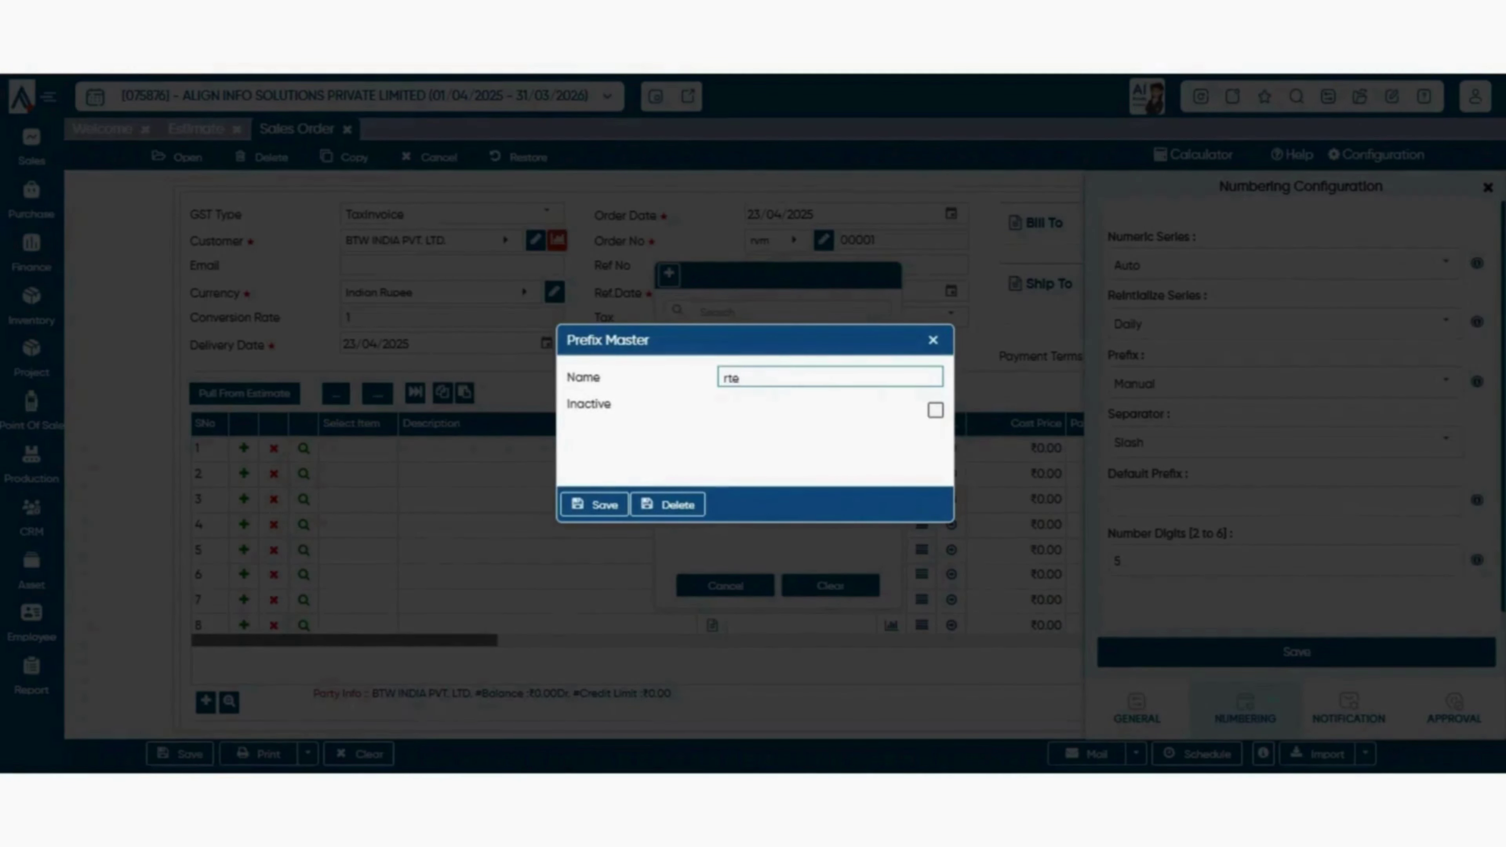
left_click(595, 505)
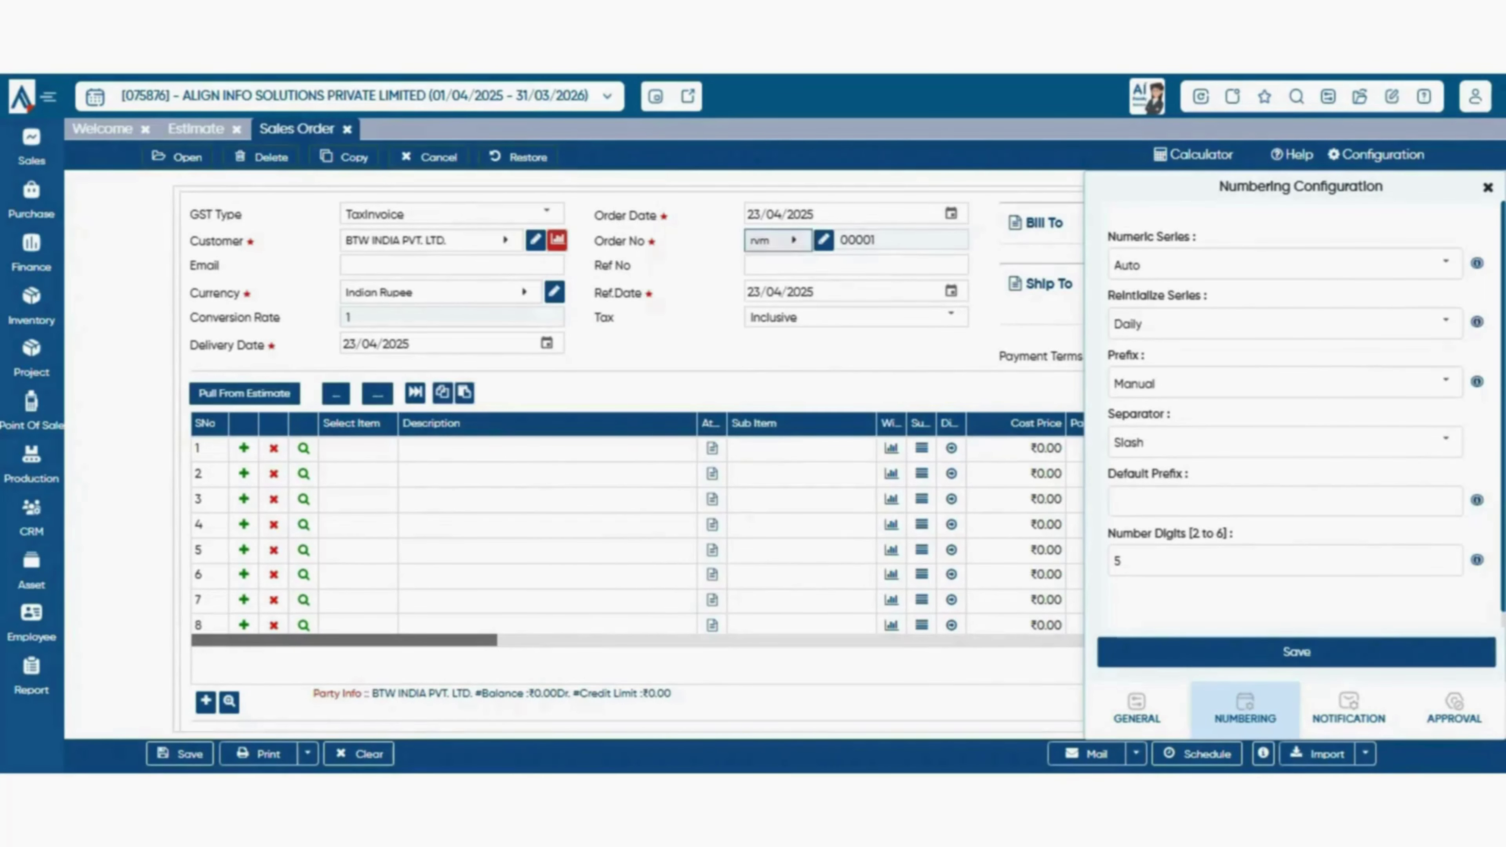
left_click(774, 241)
left_click(777, 387)
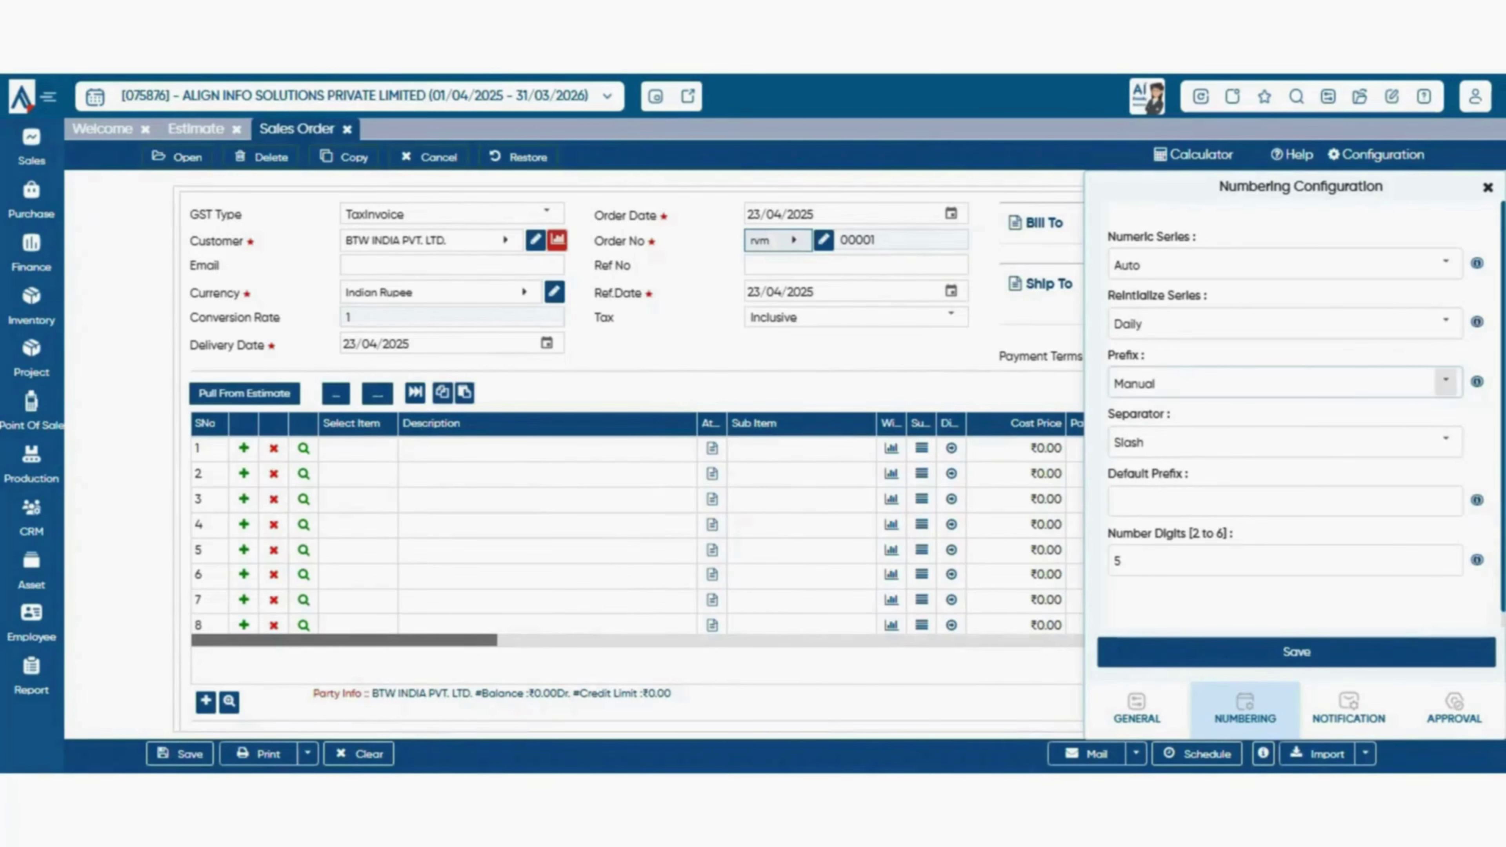
- Set Prefix to Auto, try DocumentCategory and DocumentCategoryMapping, then base it on LocationMapping
left_click(1445, 380)
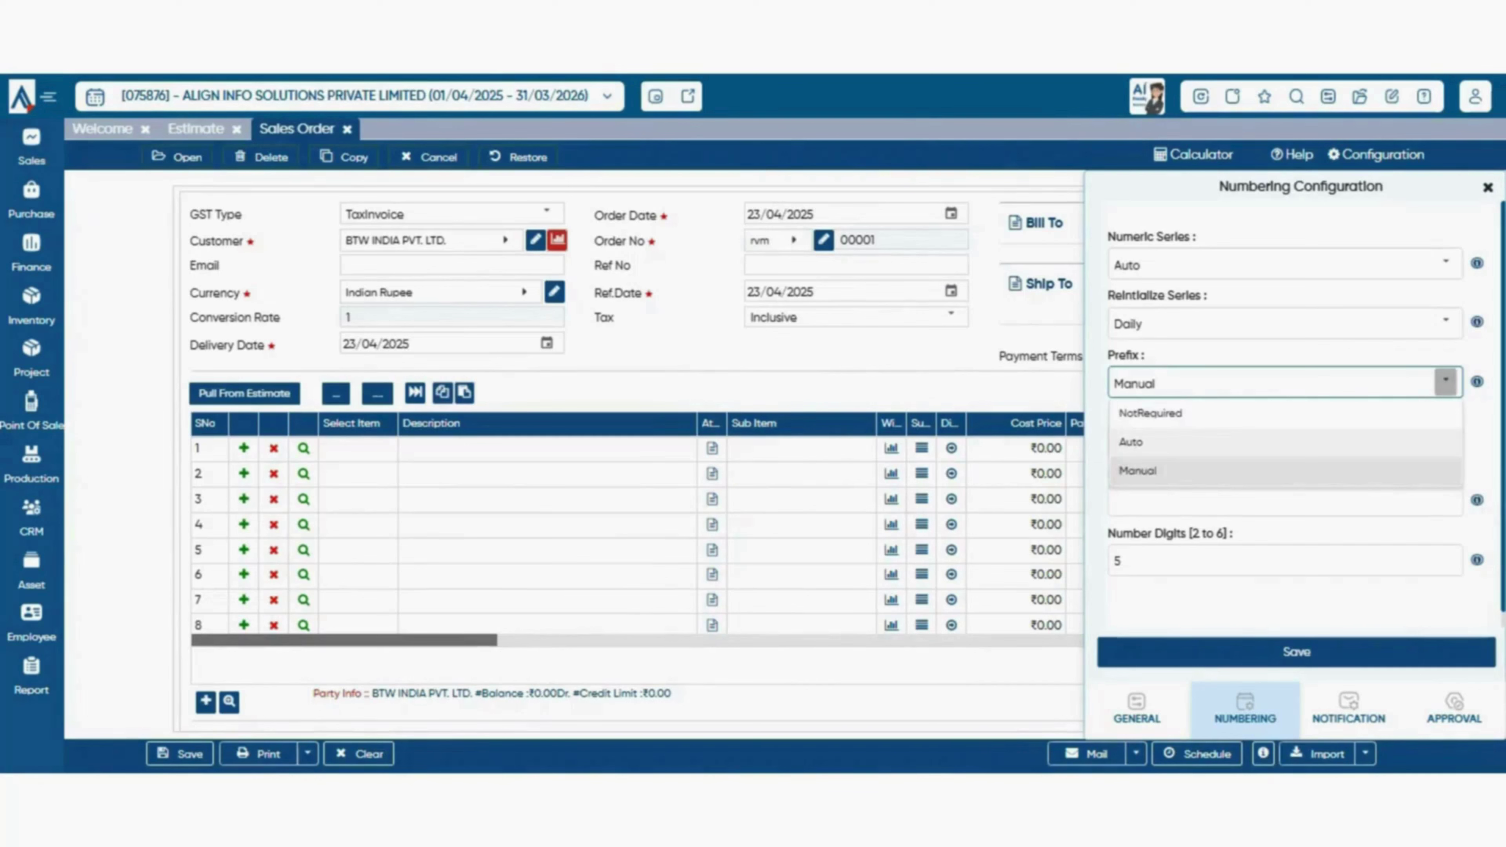
left_click(1133, 442)
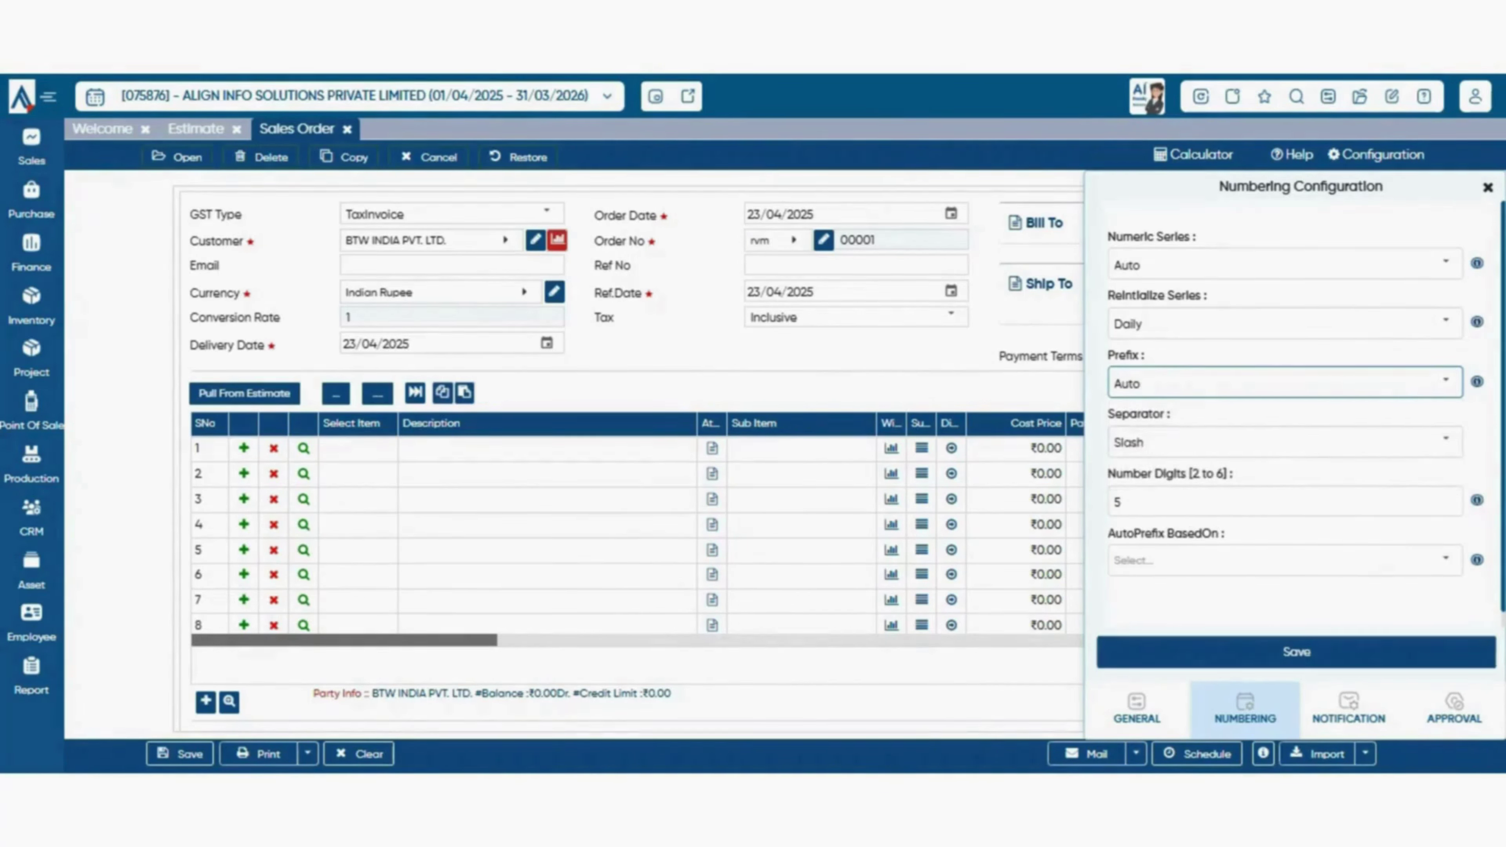
scroll(1445, 543, "down", 1)
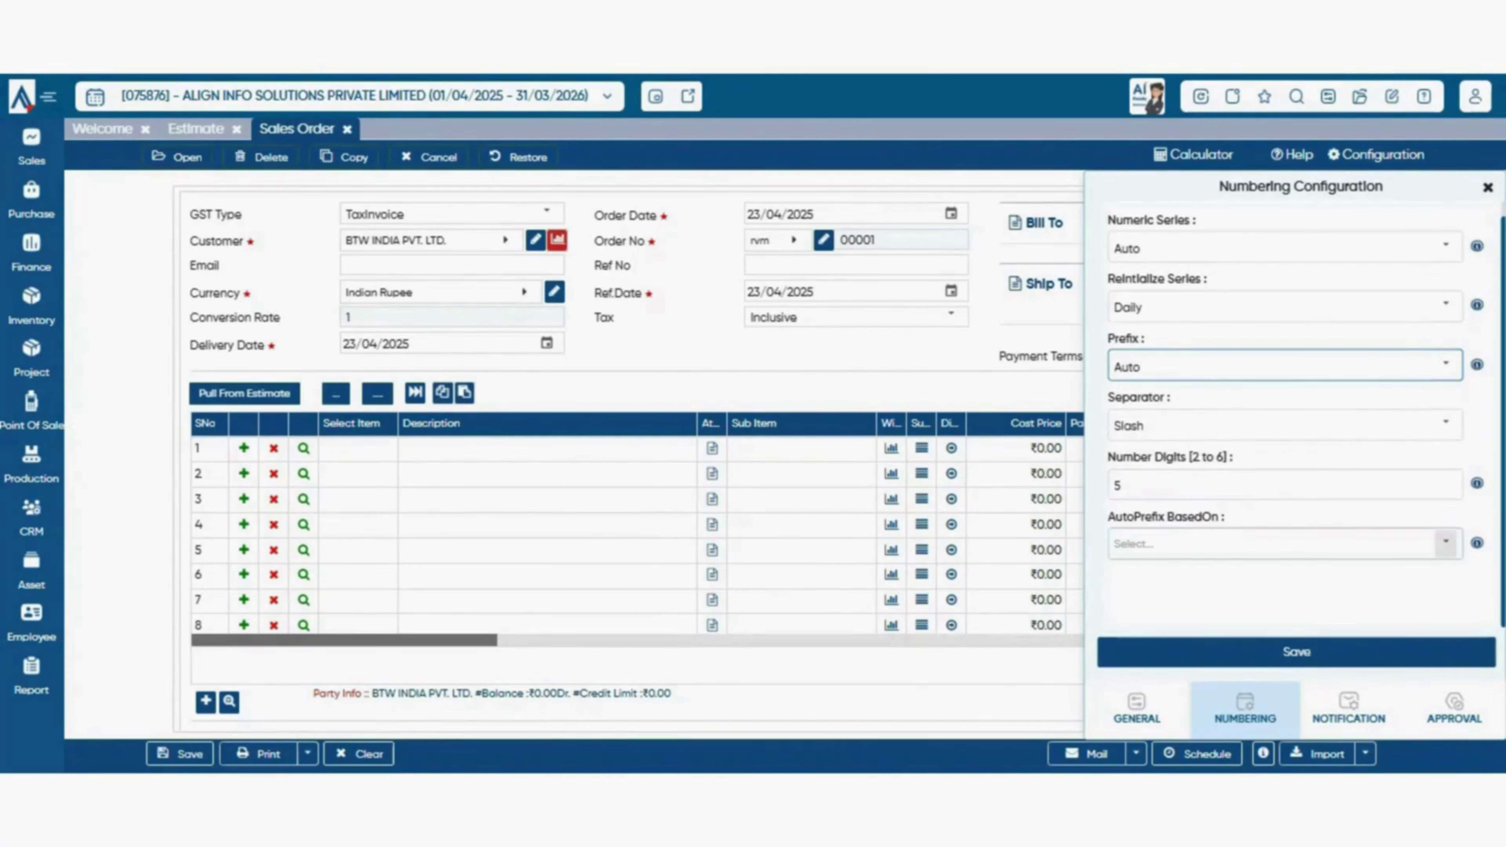
left_click(1445, 541)
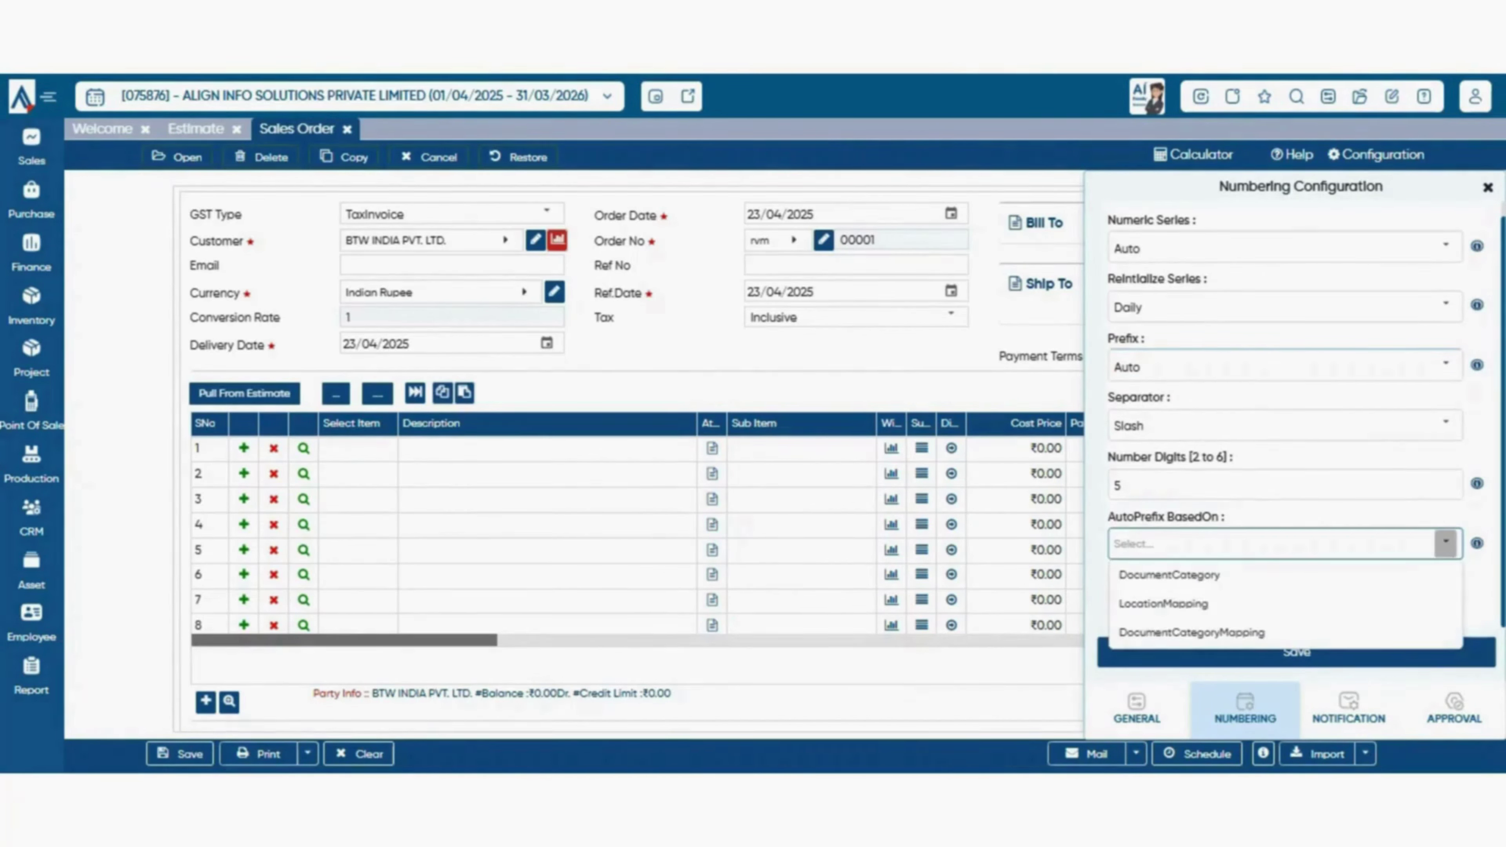
scroll(632, 454, "down", 1)
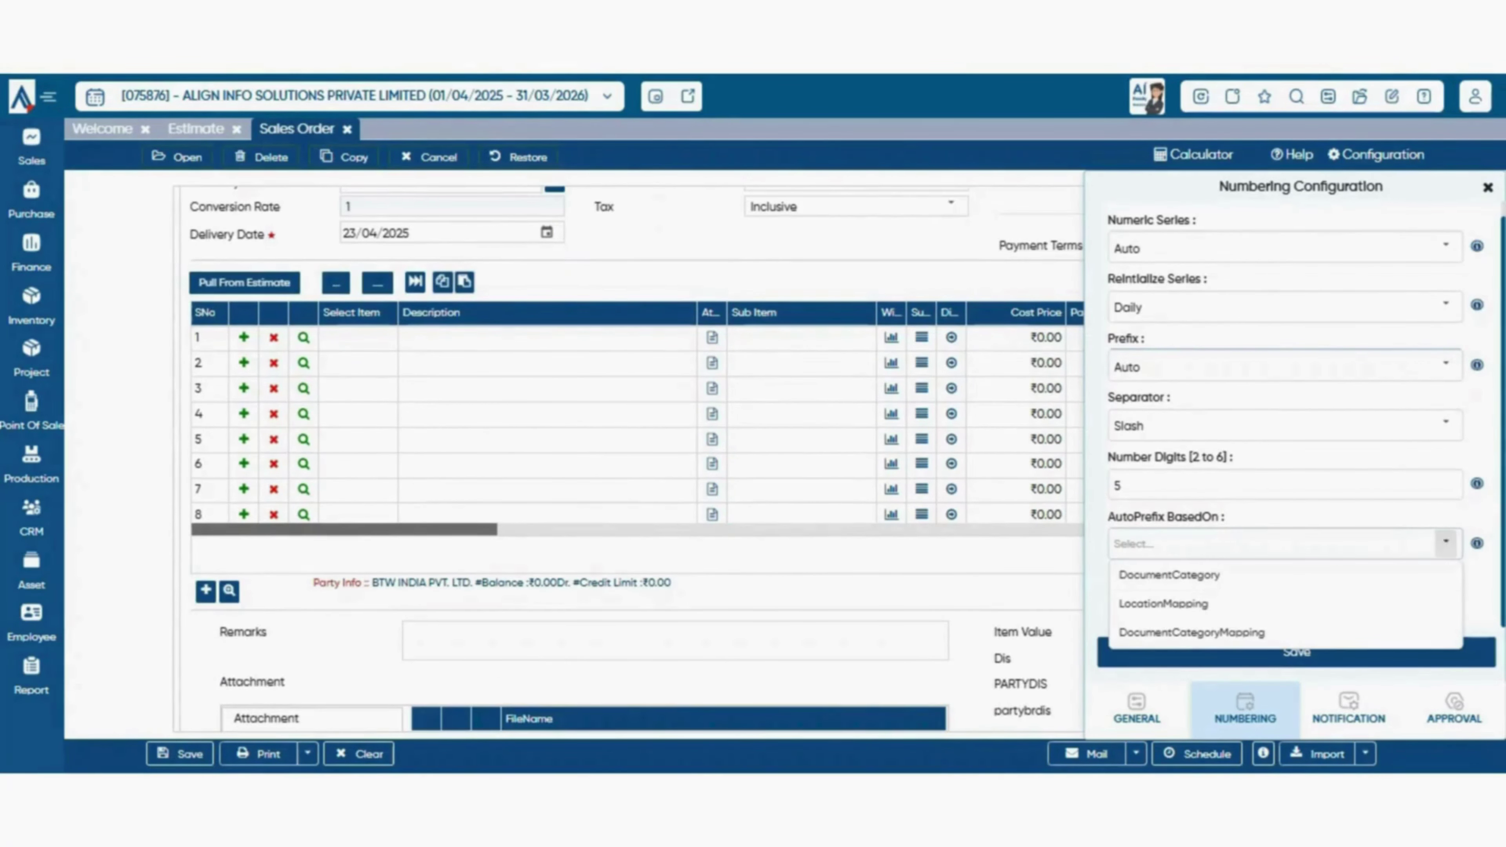
left_click(1169, 575)
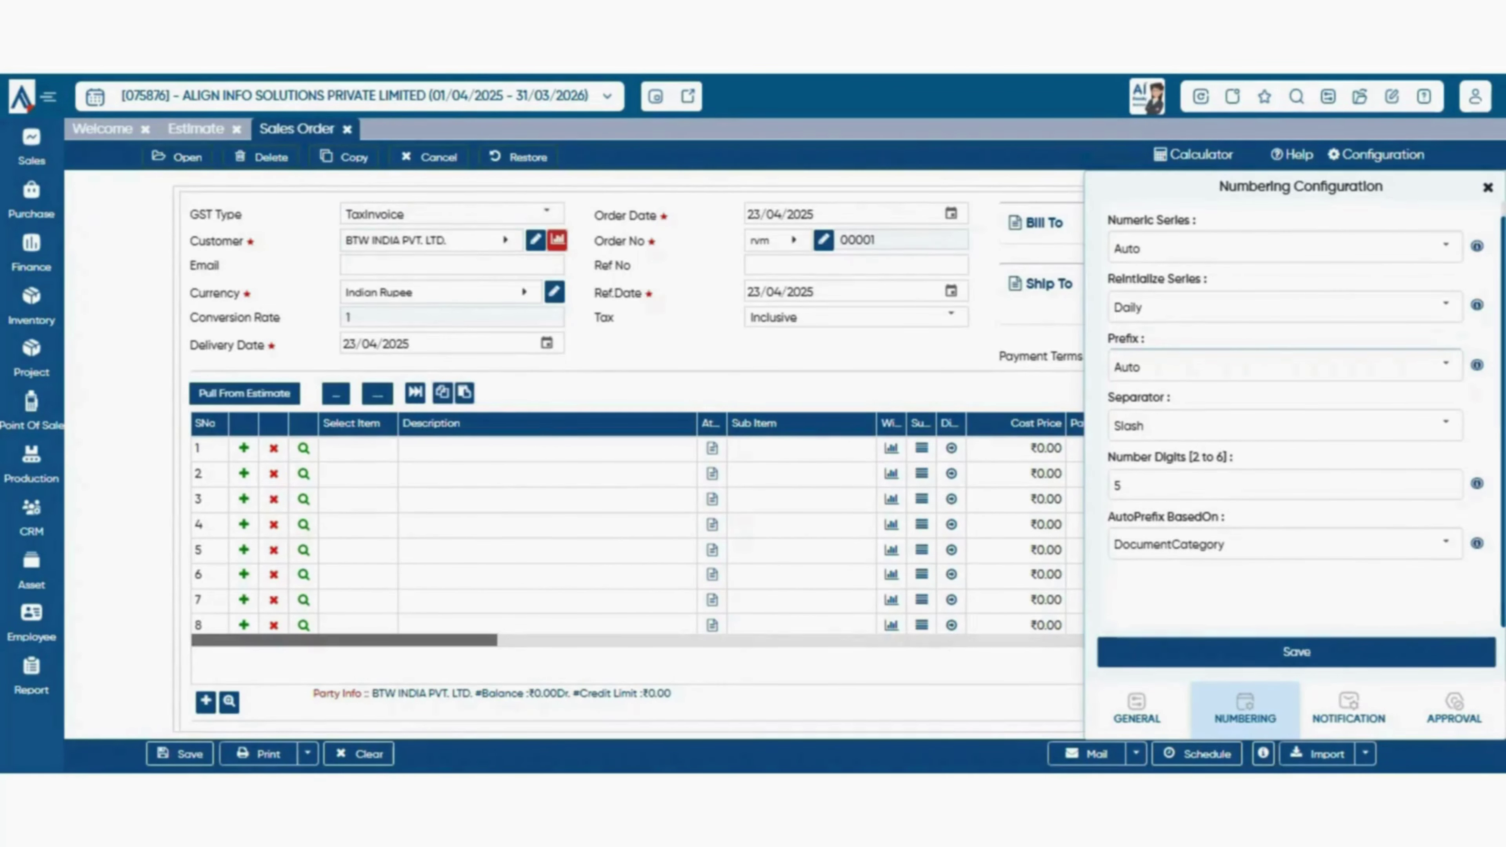
left_click(1446, 544)
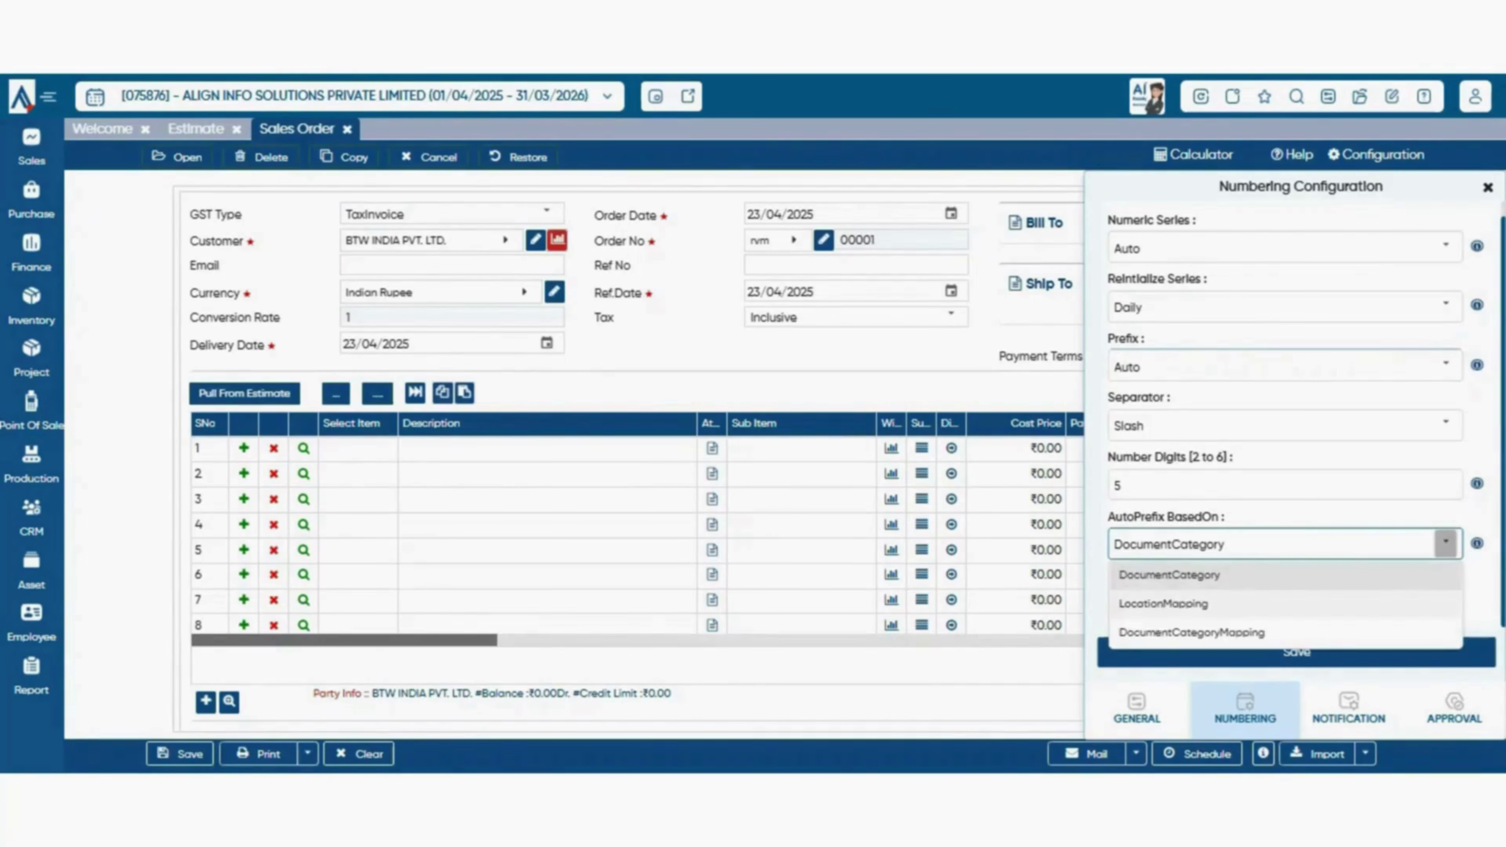
left_click(1163, 604)
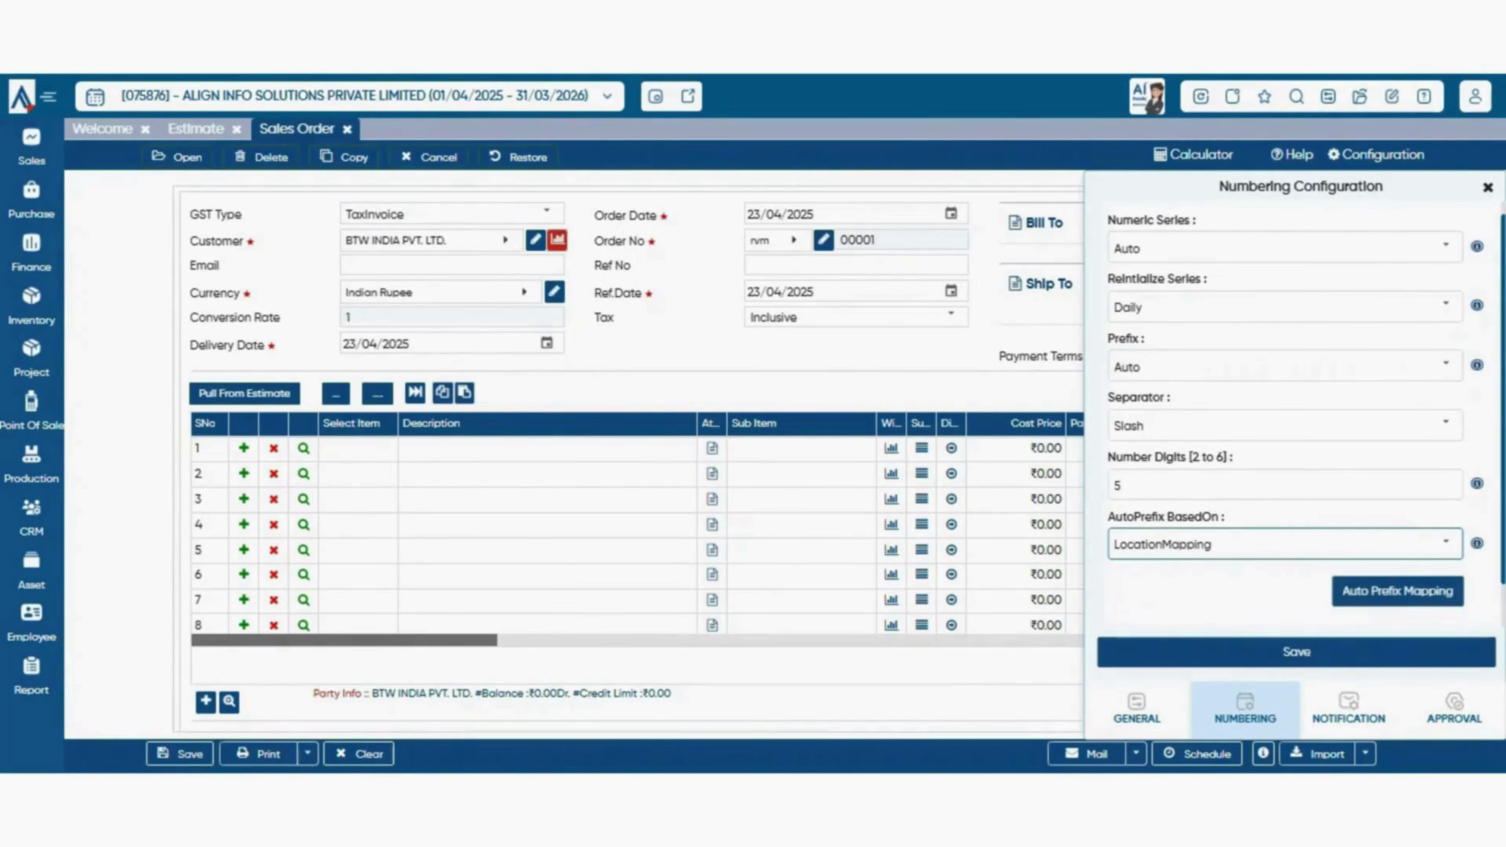
left_click(1445, 543)
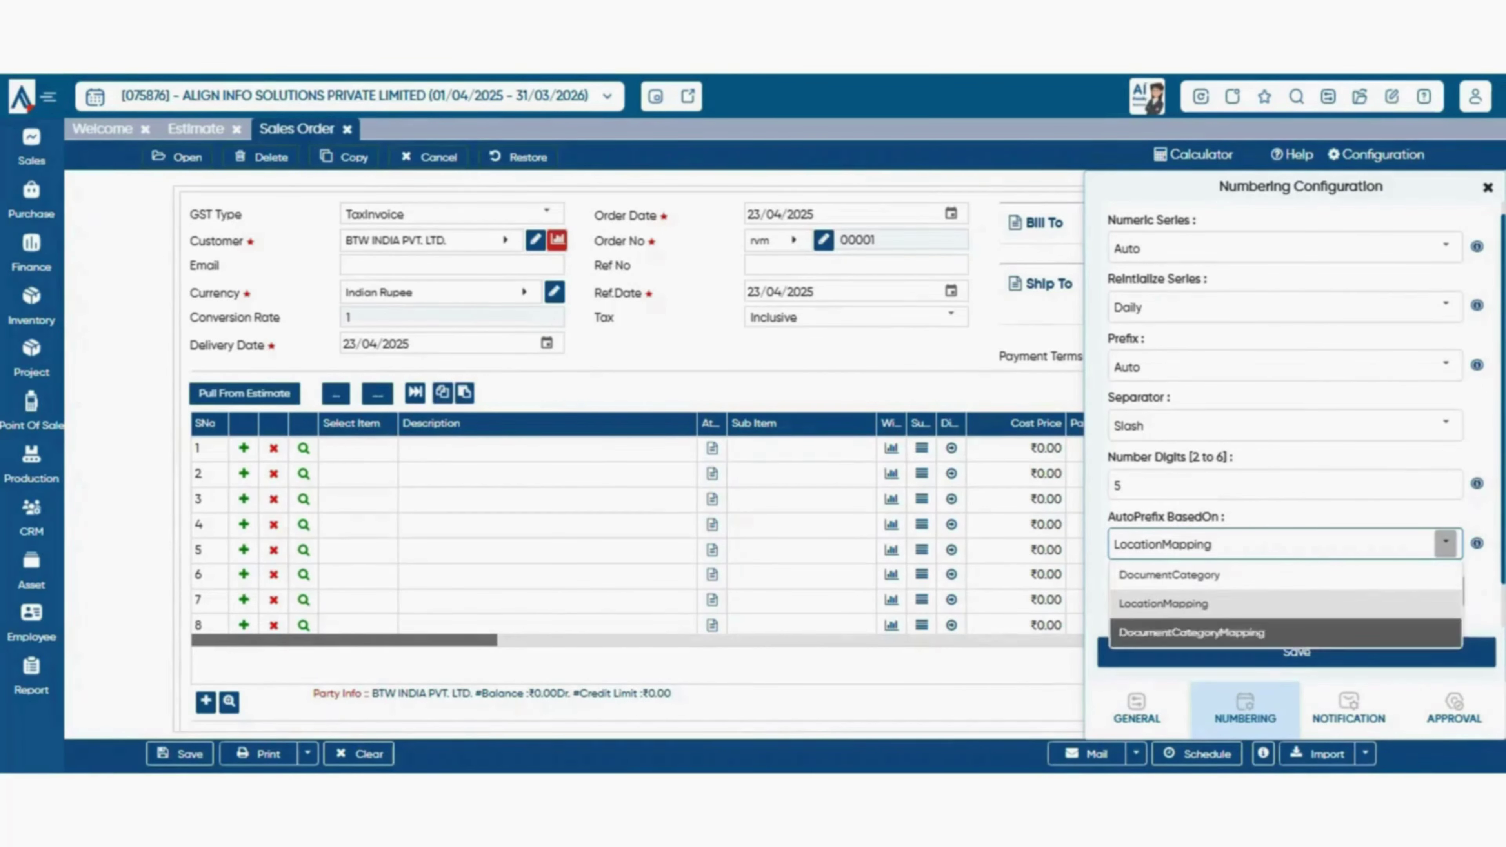
left_click(1192, 632)
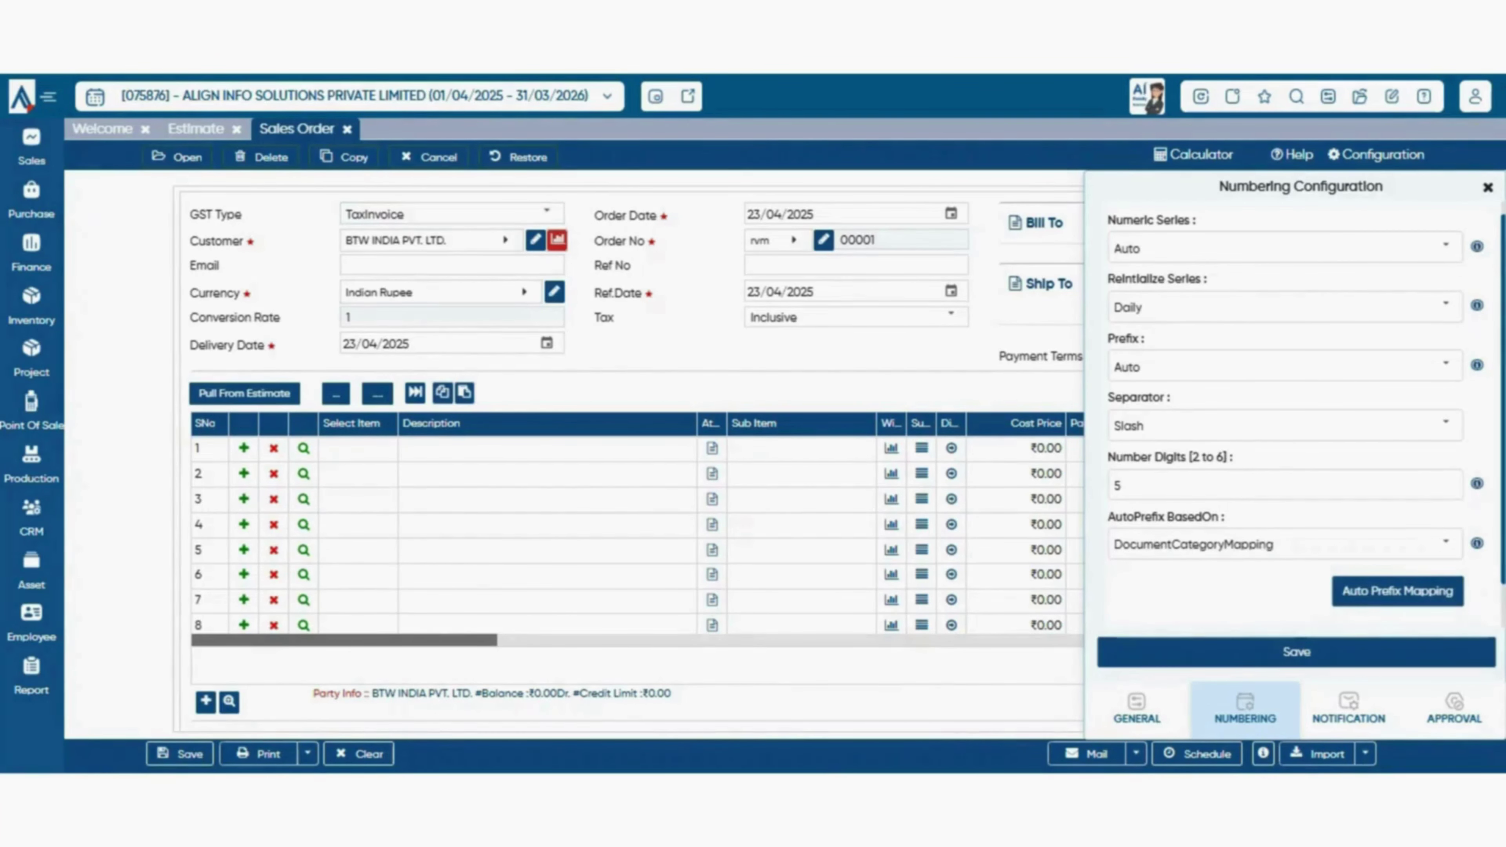
left_click(1446, 495)
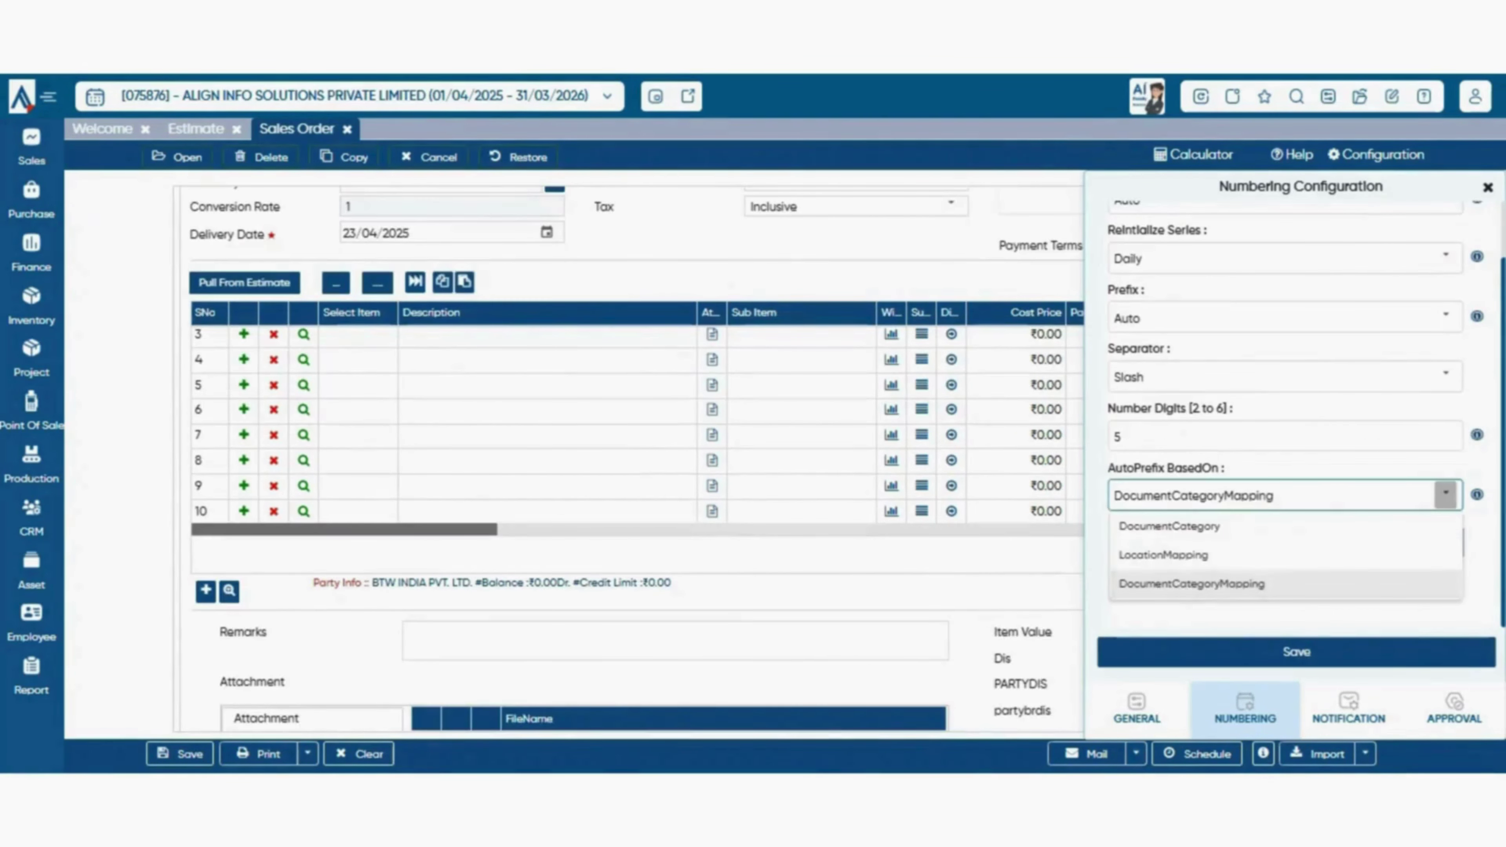
left_click(1163, 555)
- Map the Default branch to prefix 'rtm' in Auto Prefix Mapping and confirm
left_click(1397, 542)
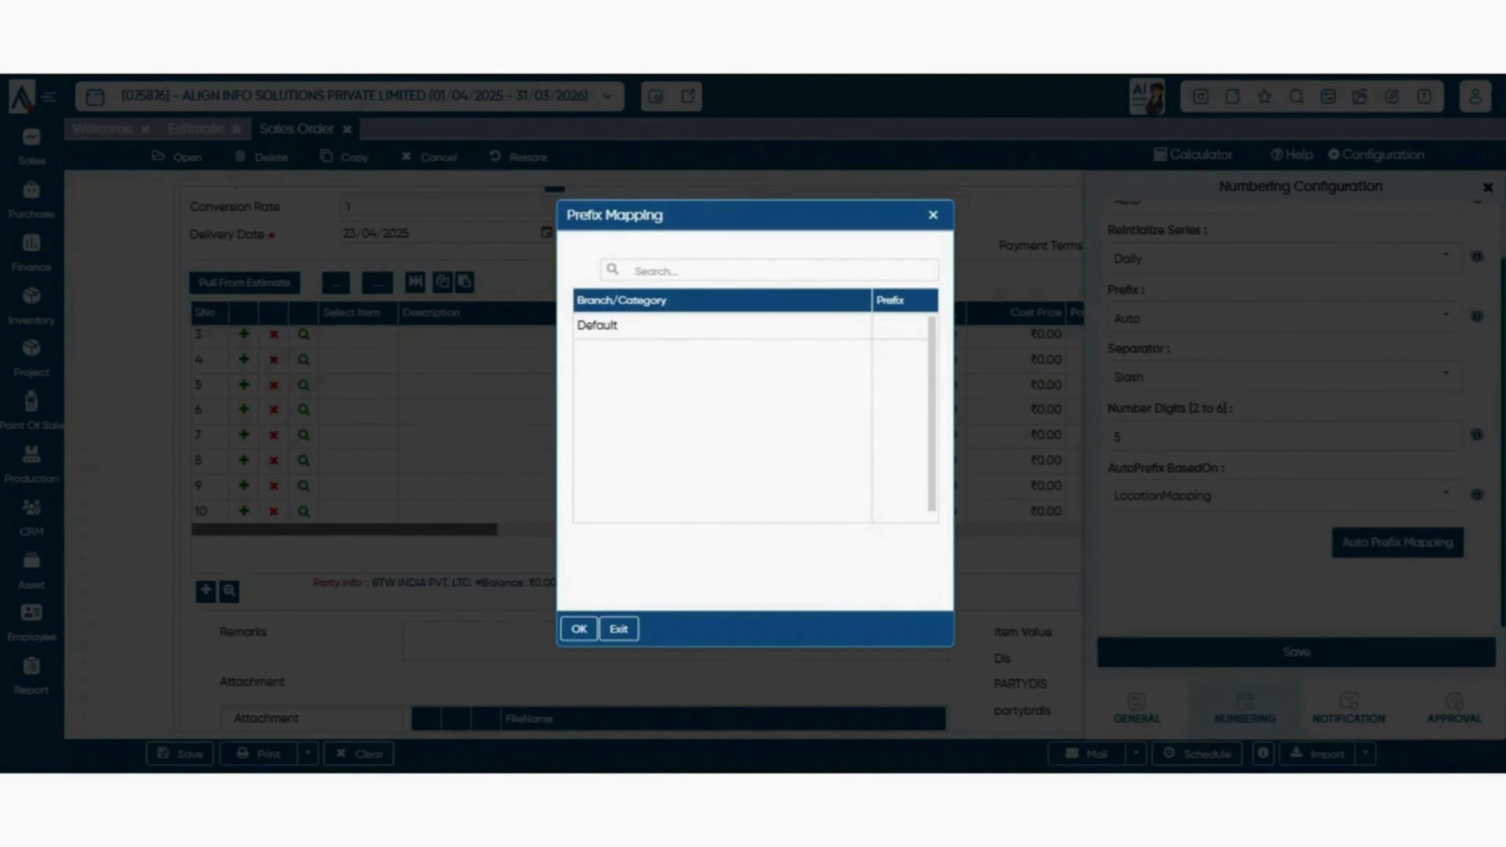
left_click(900, 326)
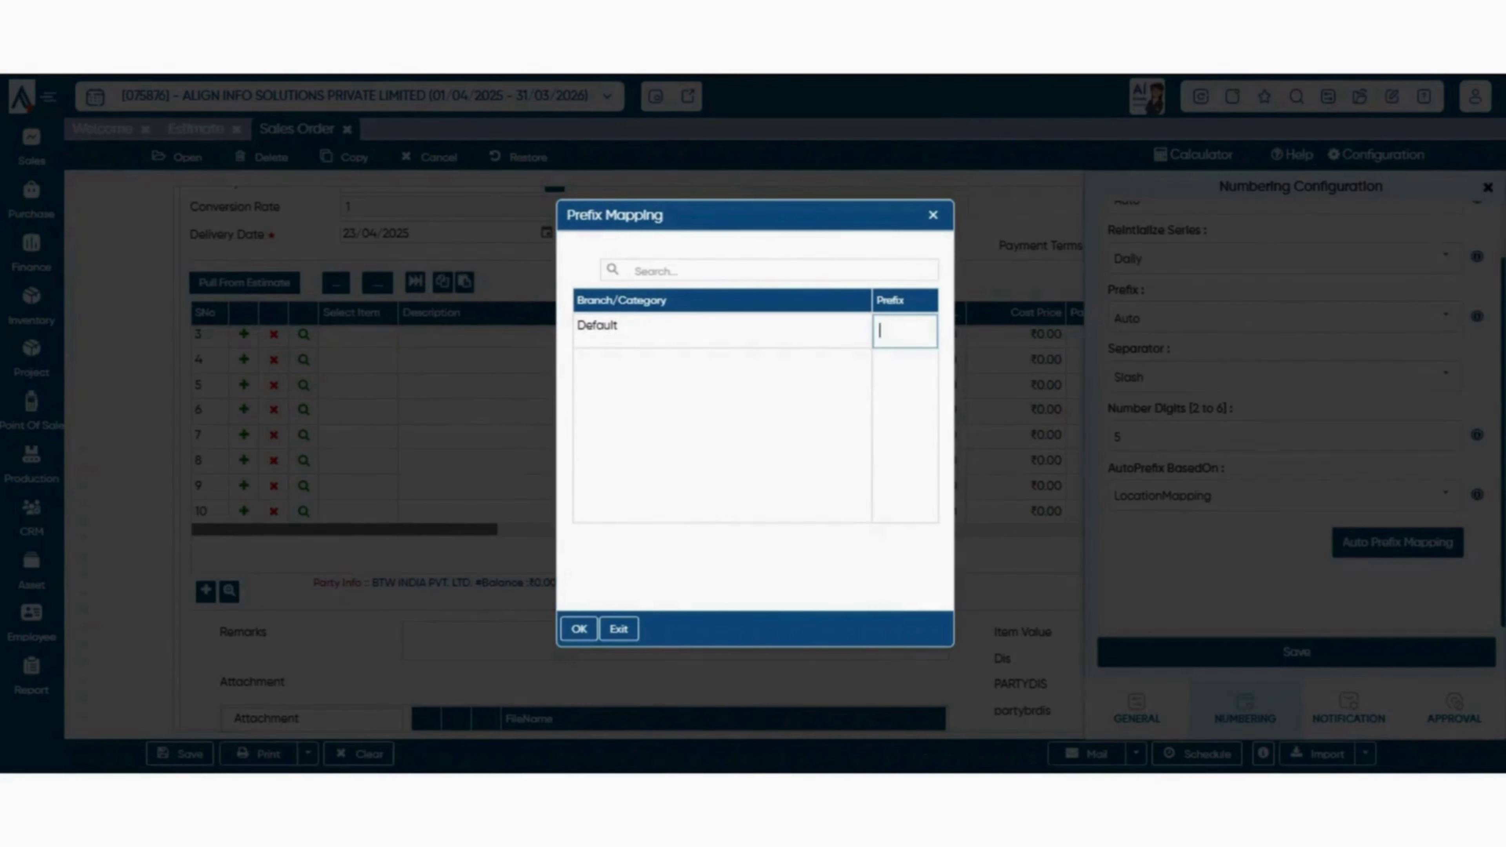
type("rtm")
key("Return")
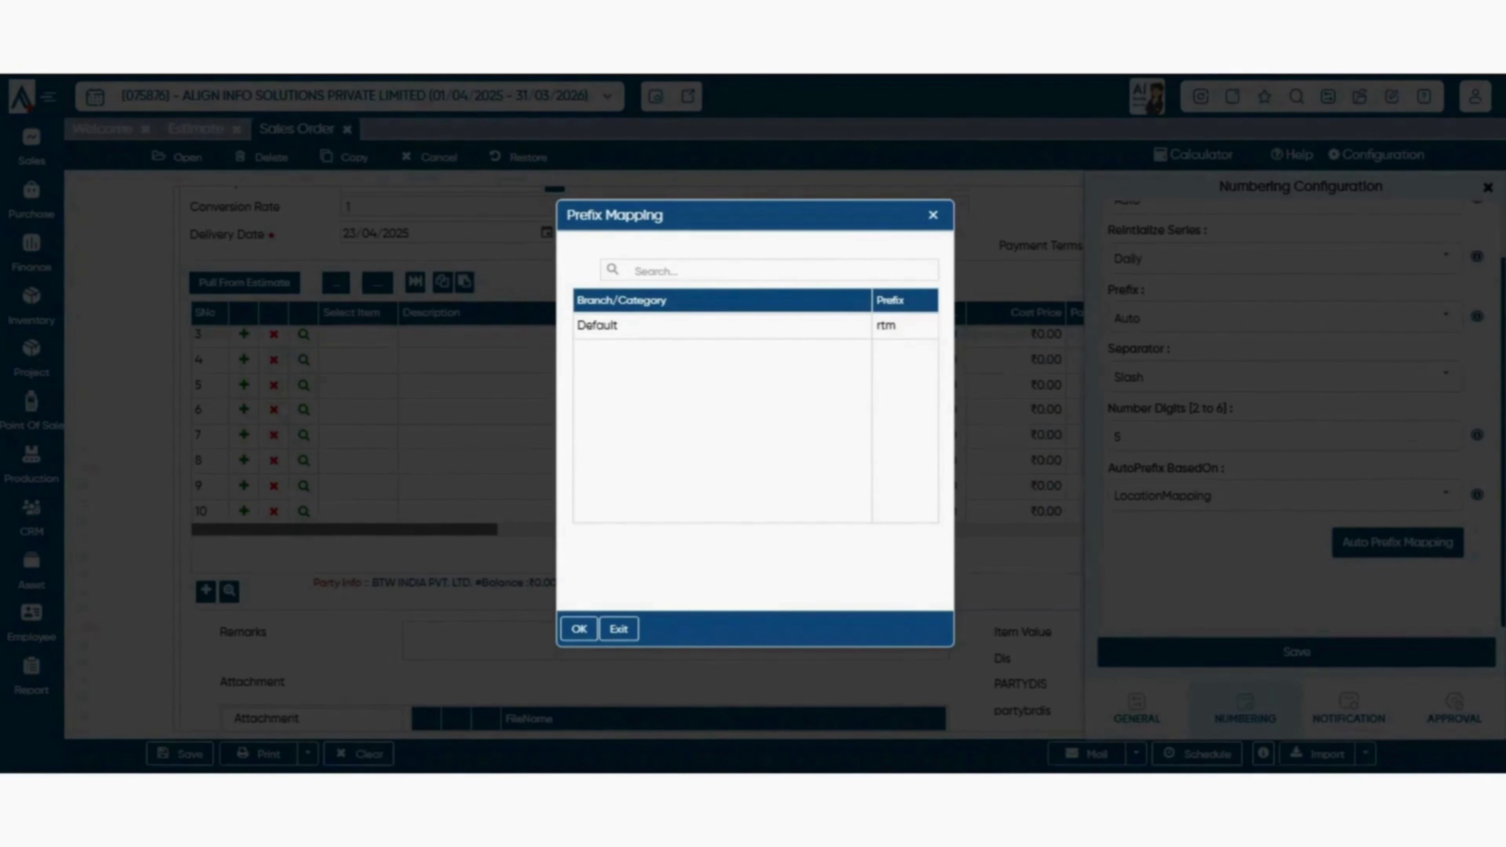
left_click(578, 628)
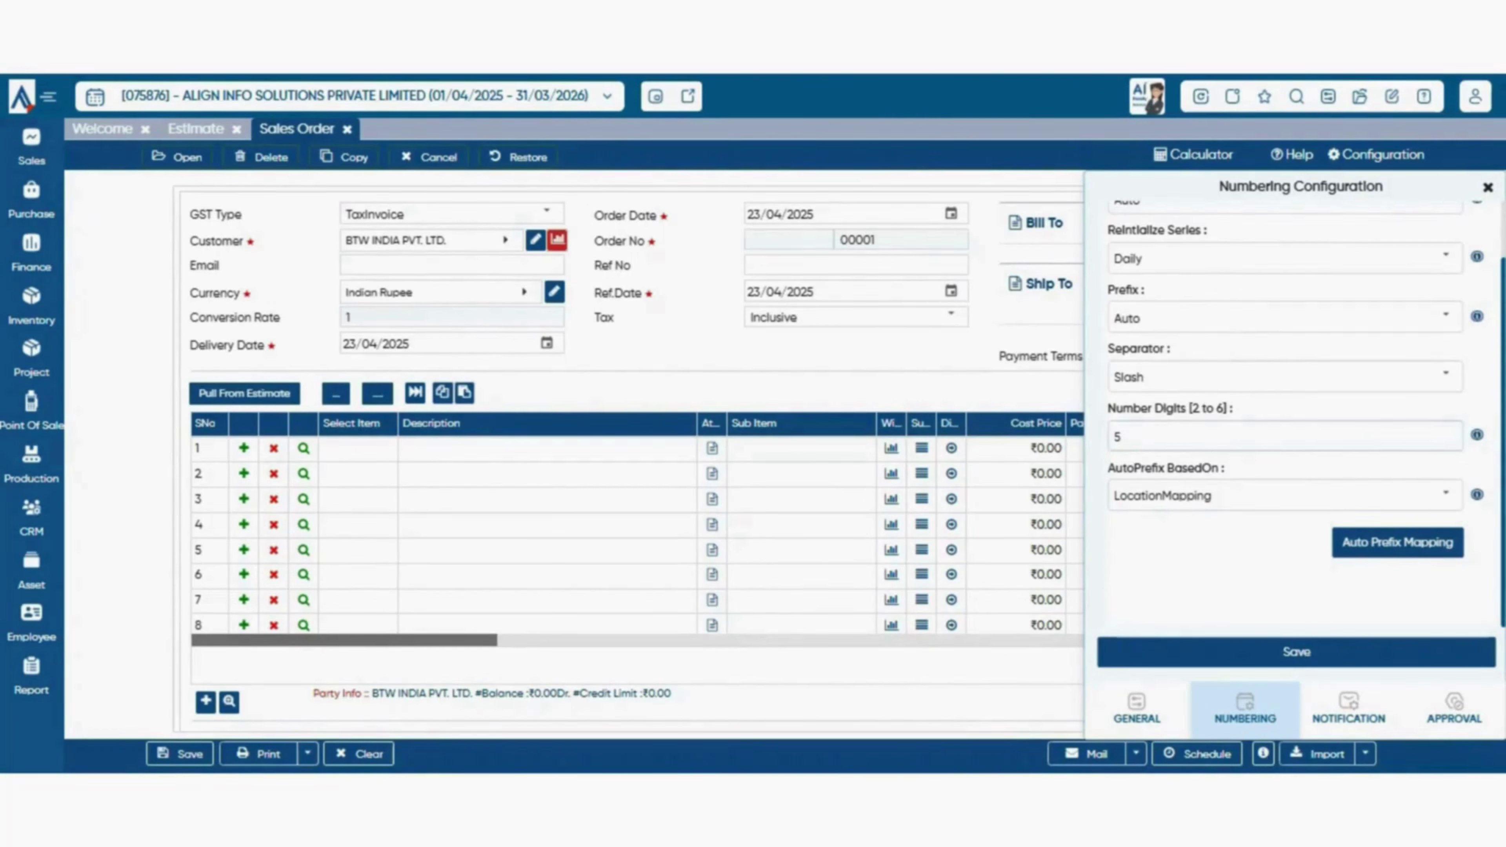
- Clear the Number Digits value, then check the Ref No and order number fields
left_click(1121, 437)
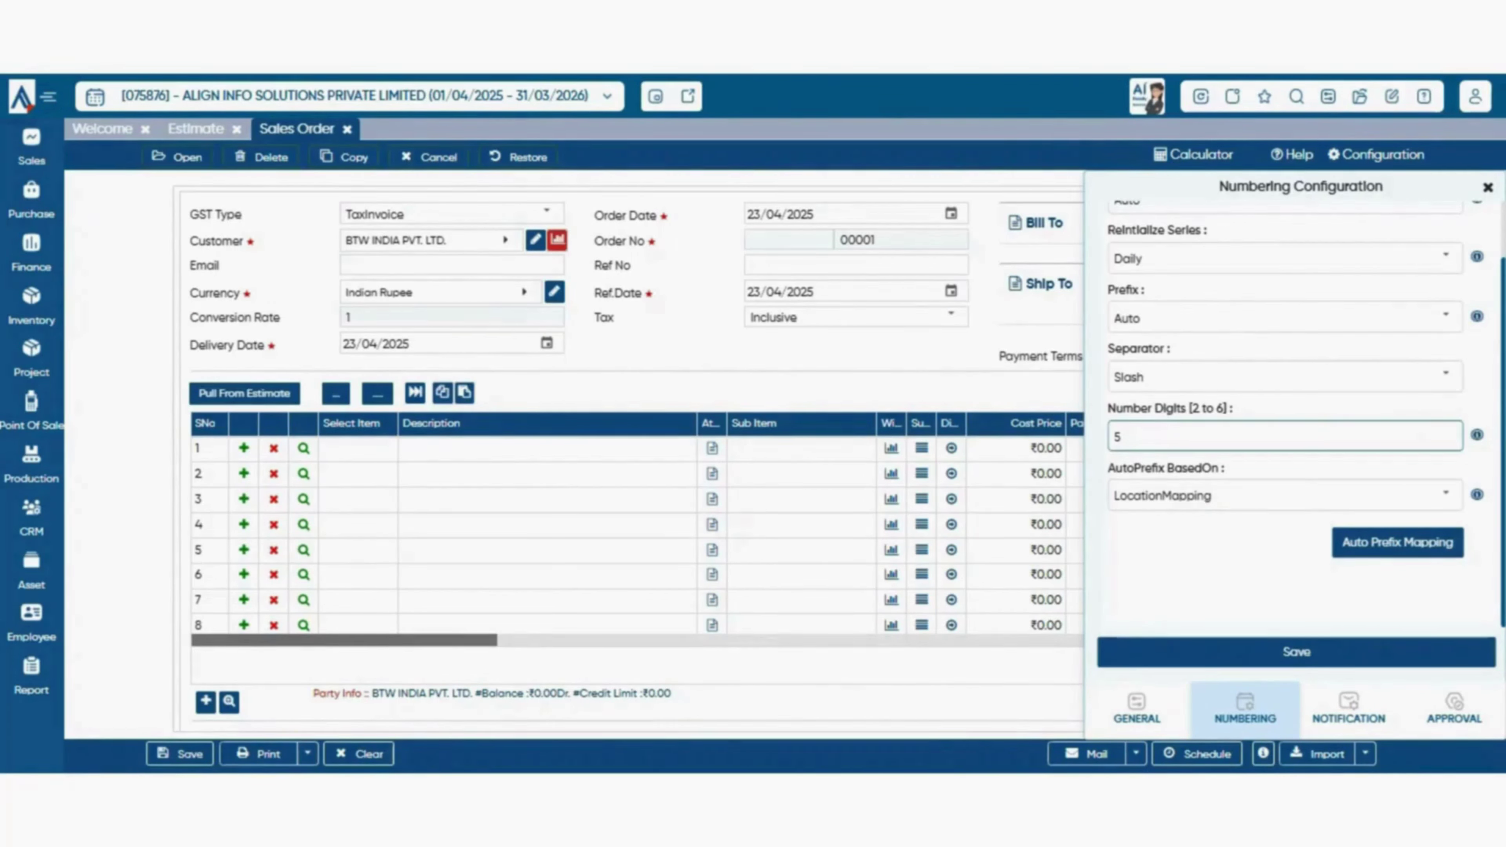
key("ctrl+a")
key("BackSpace")
left_click(856, 265)
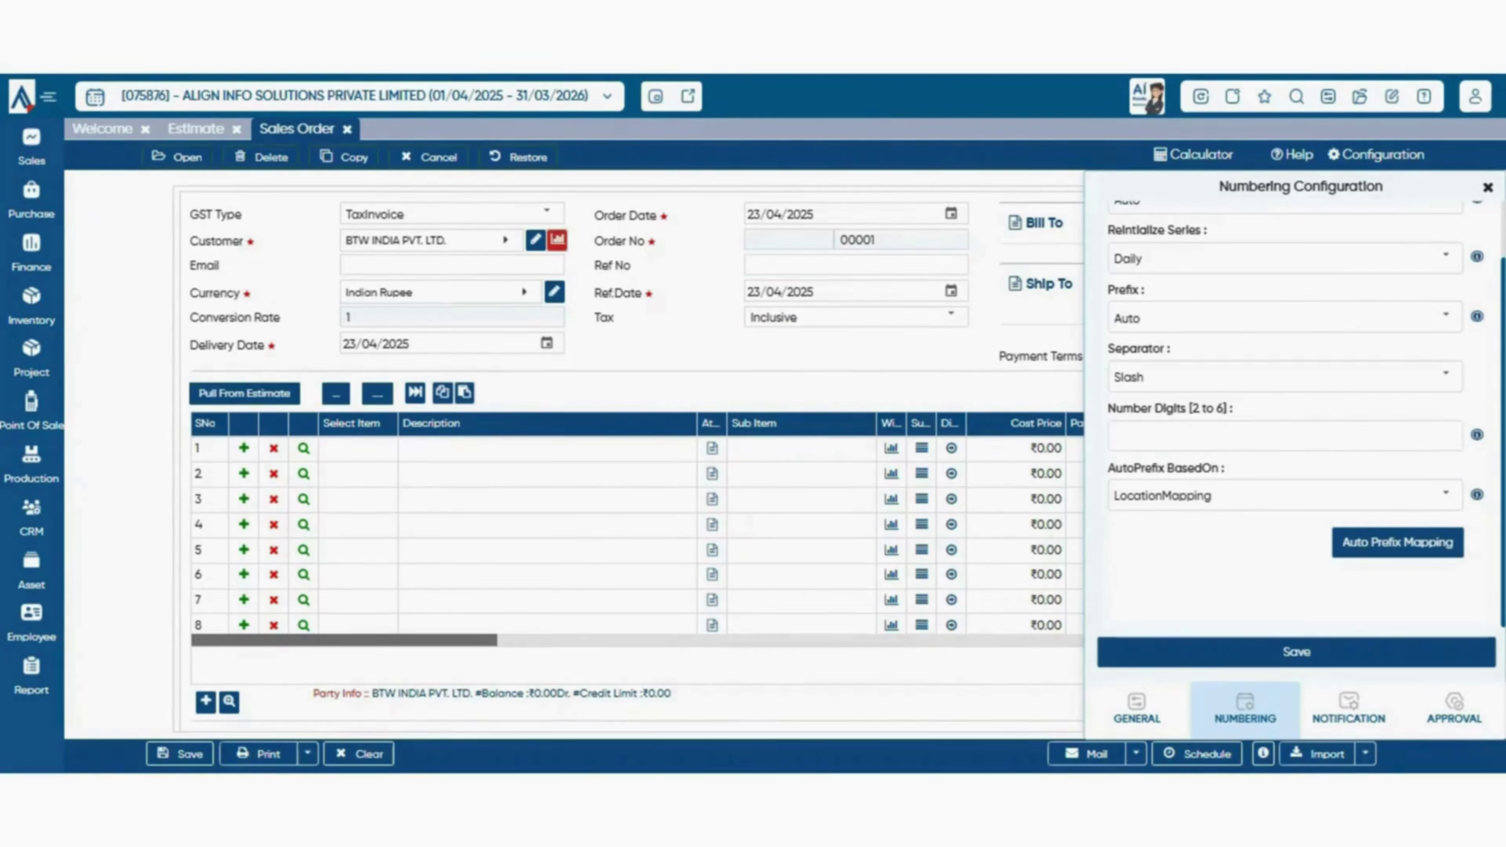
double_click(857, 241)
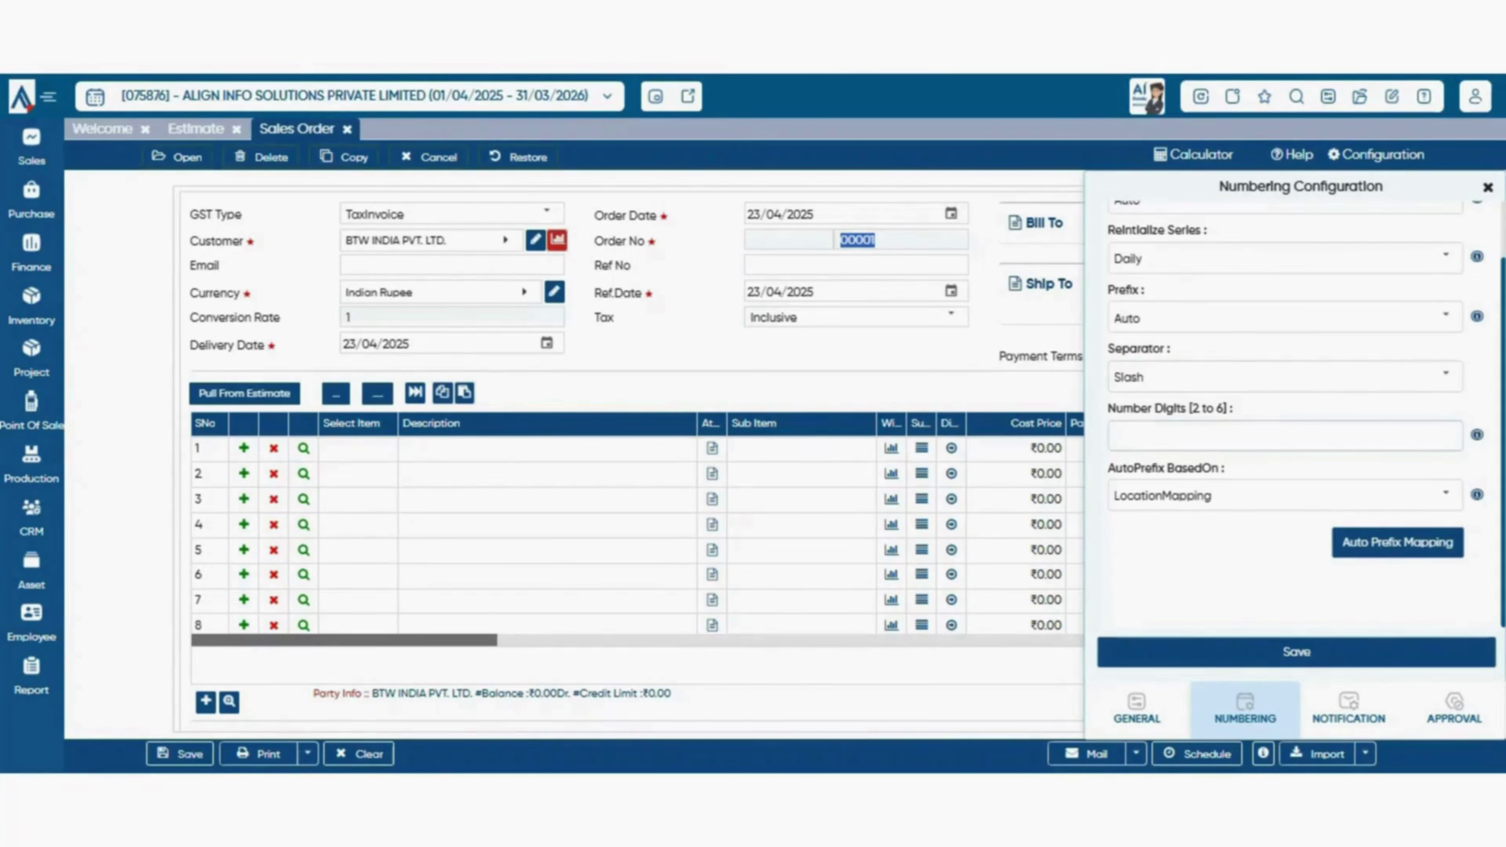
left_click(1245, 436)
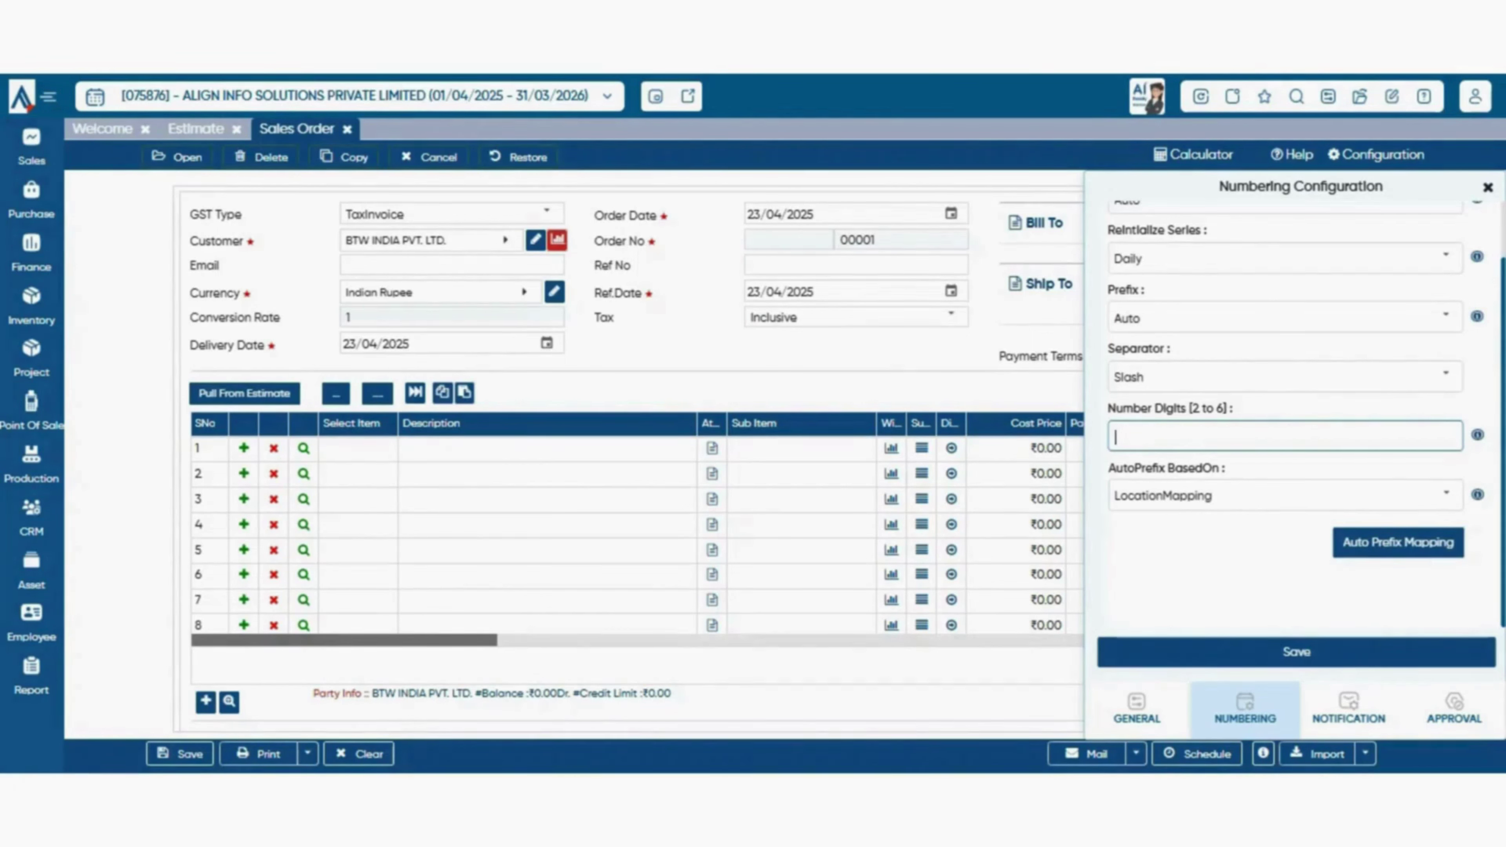
- Review the Separator choices, leaving it set to Slash
left_click(1445, 376)
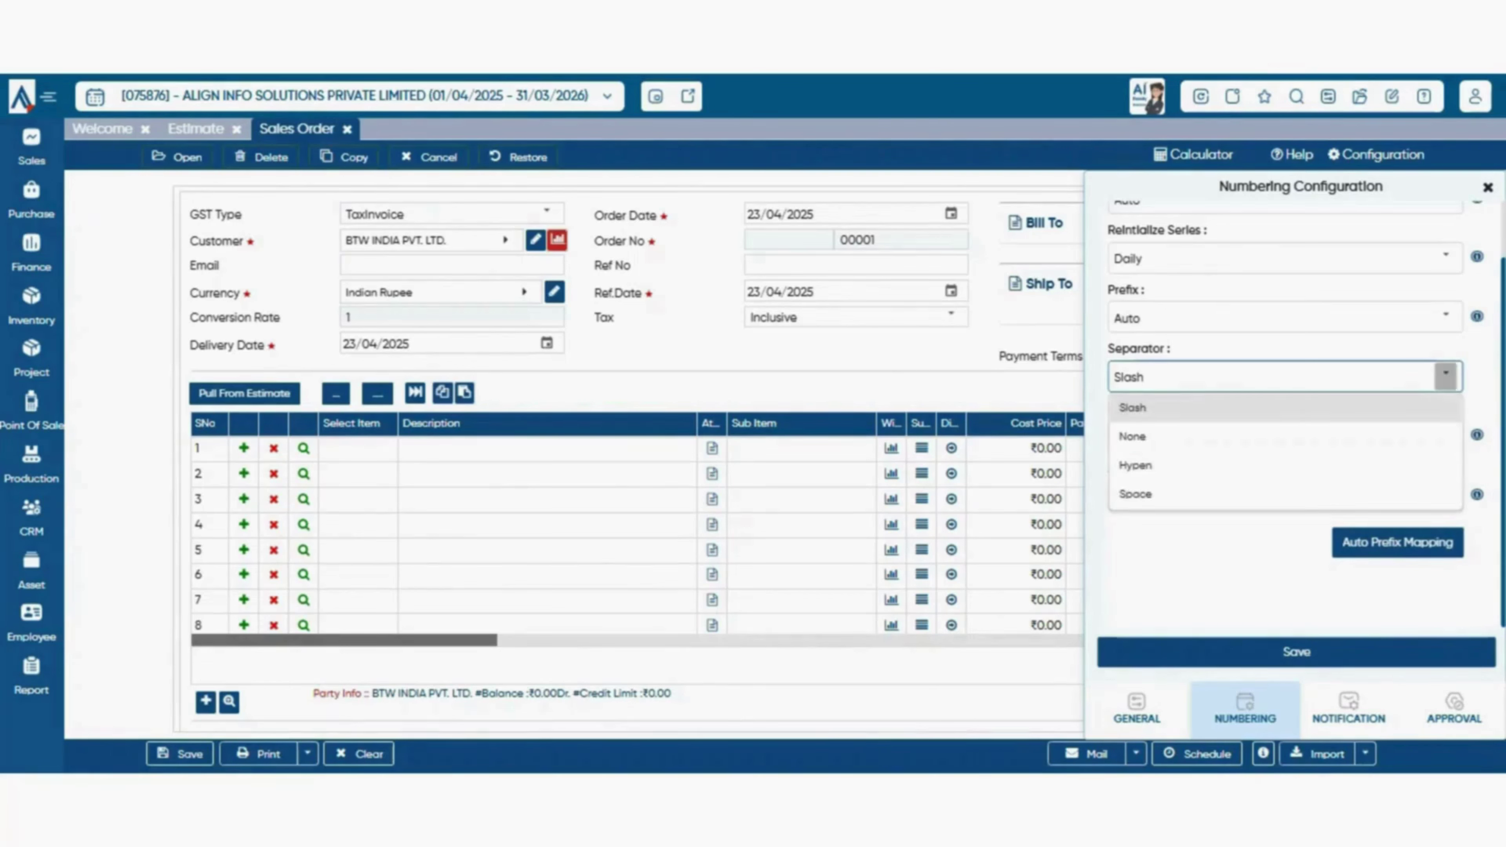
left_click(1446, 376)
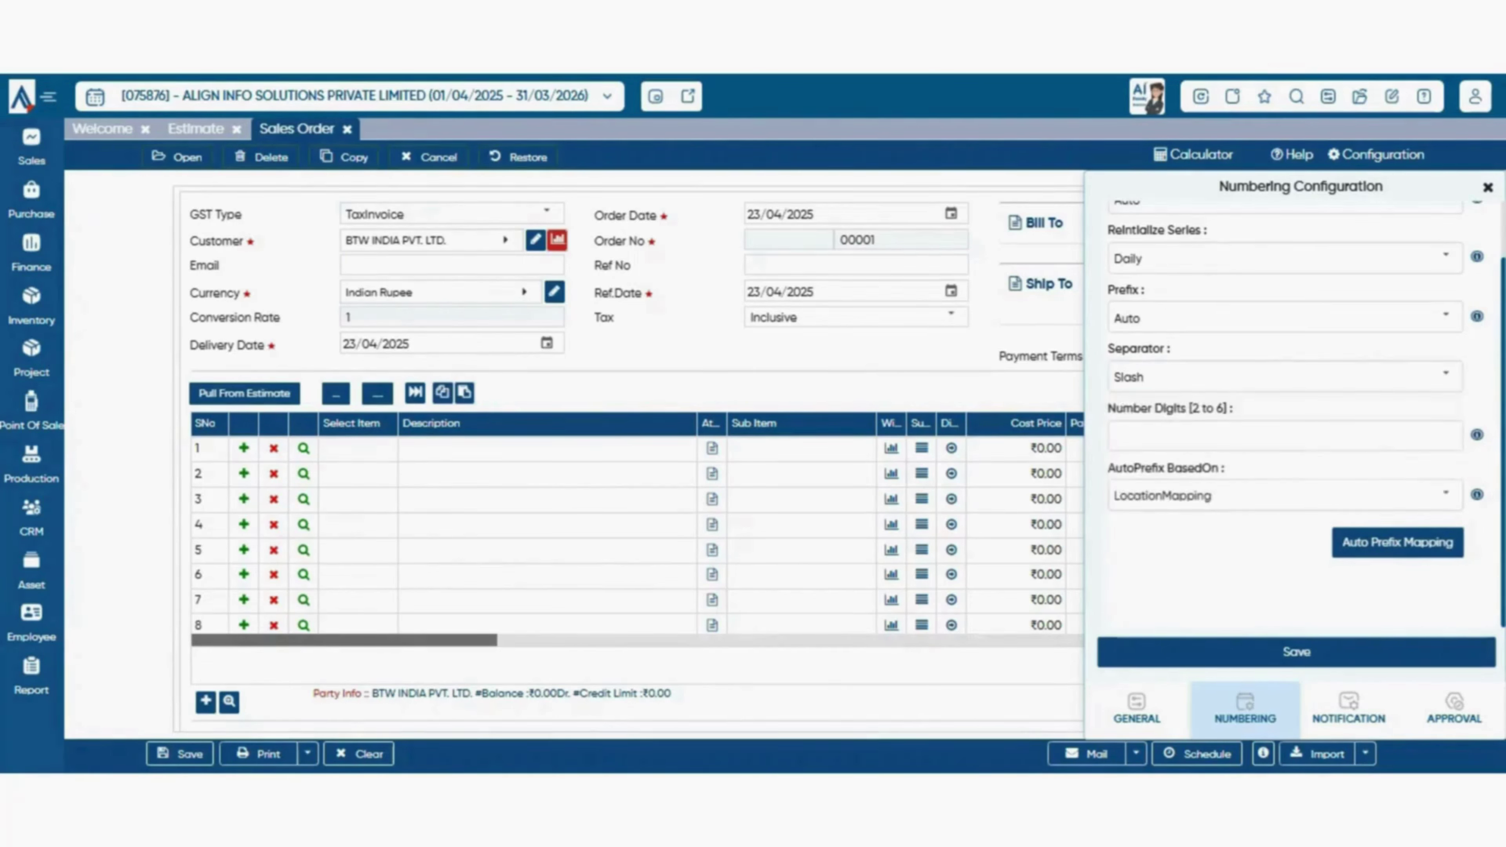
left_click(1446, 376)
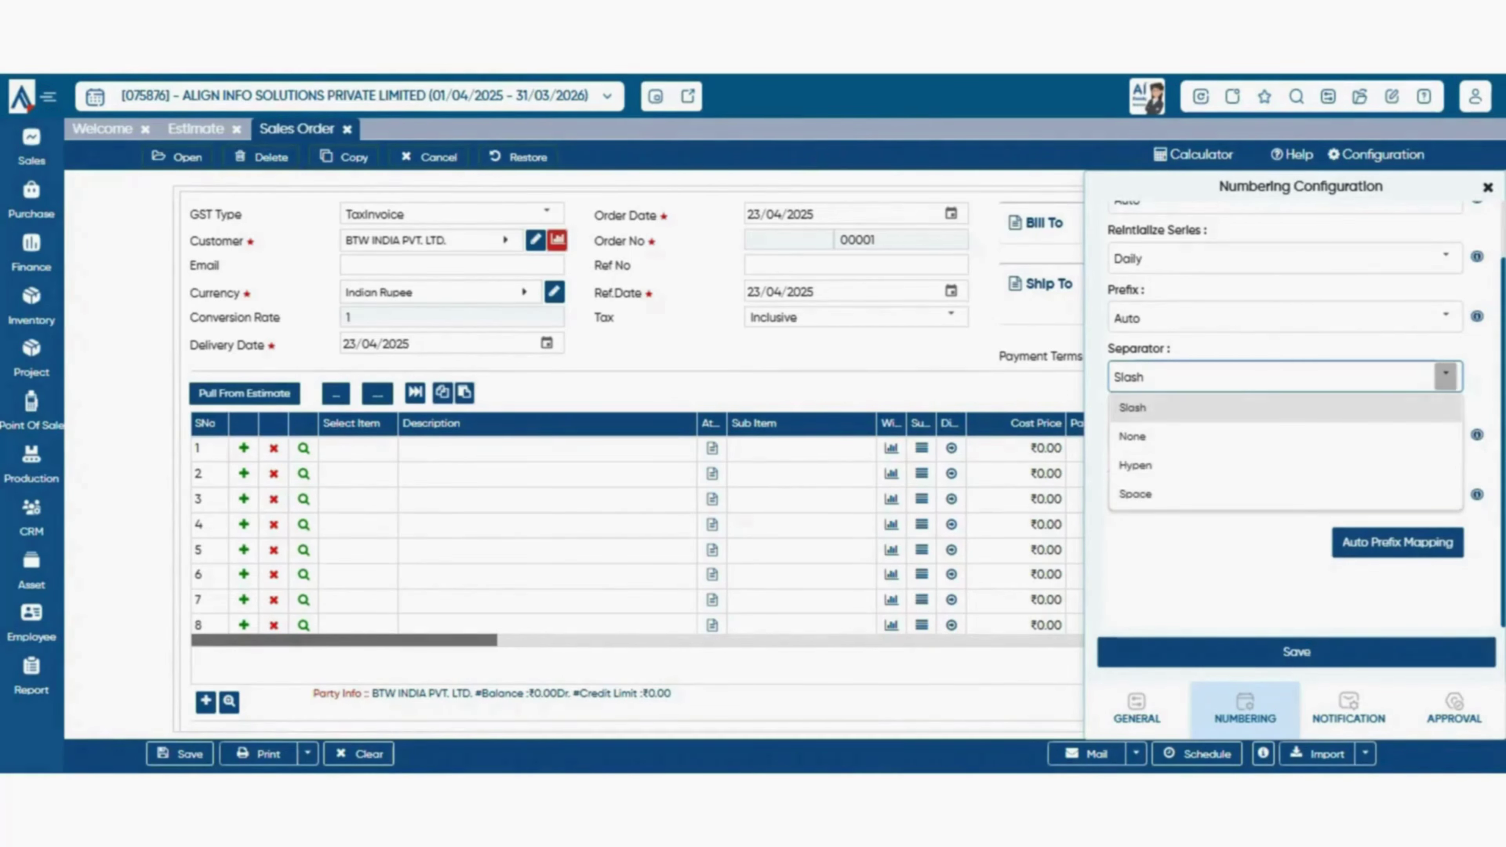
key("Escape")
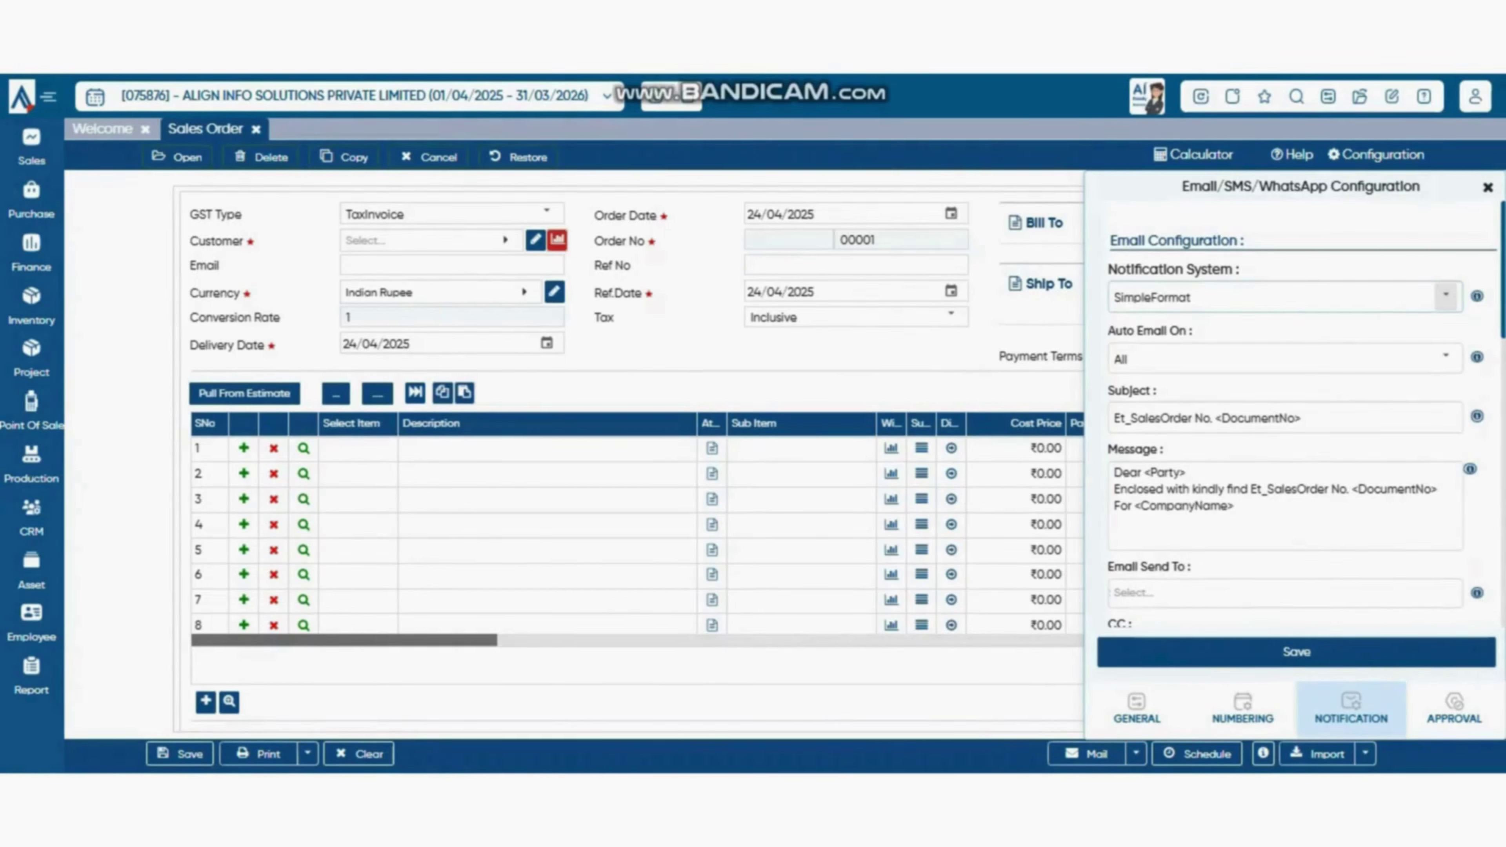
- Try the TemplateBased notification system, then return to SimpleFormat
left_click(1446, 296)
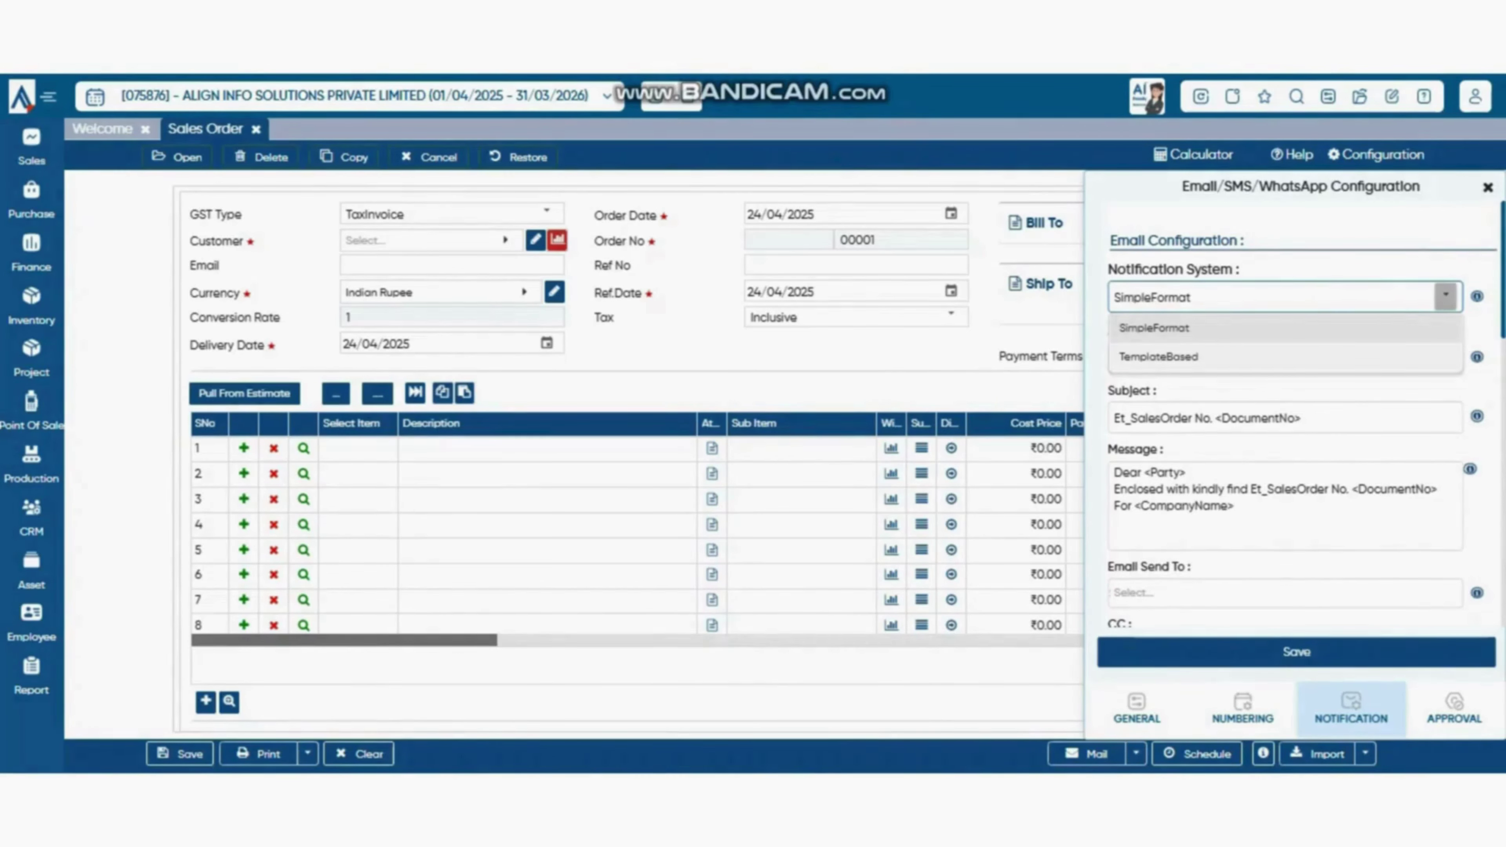
left_click(1158, 356)
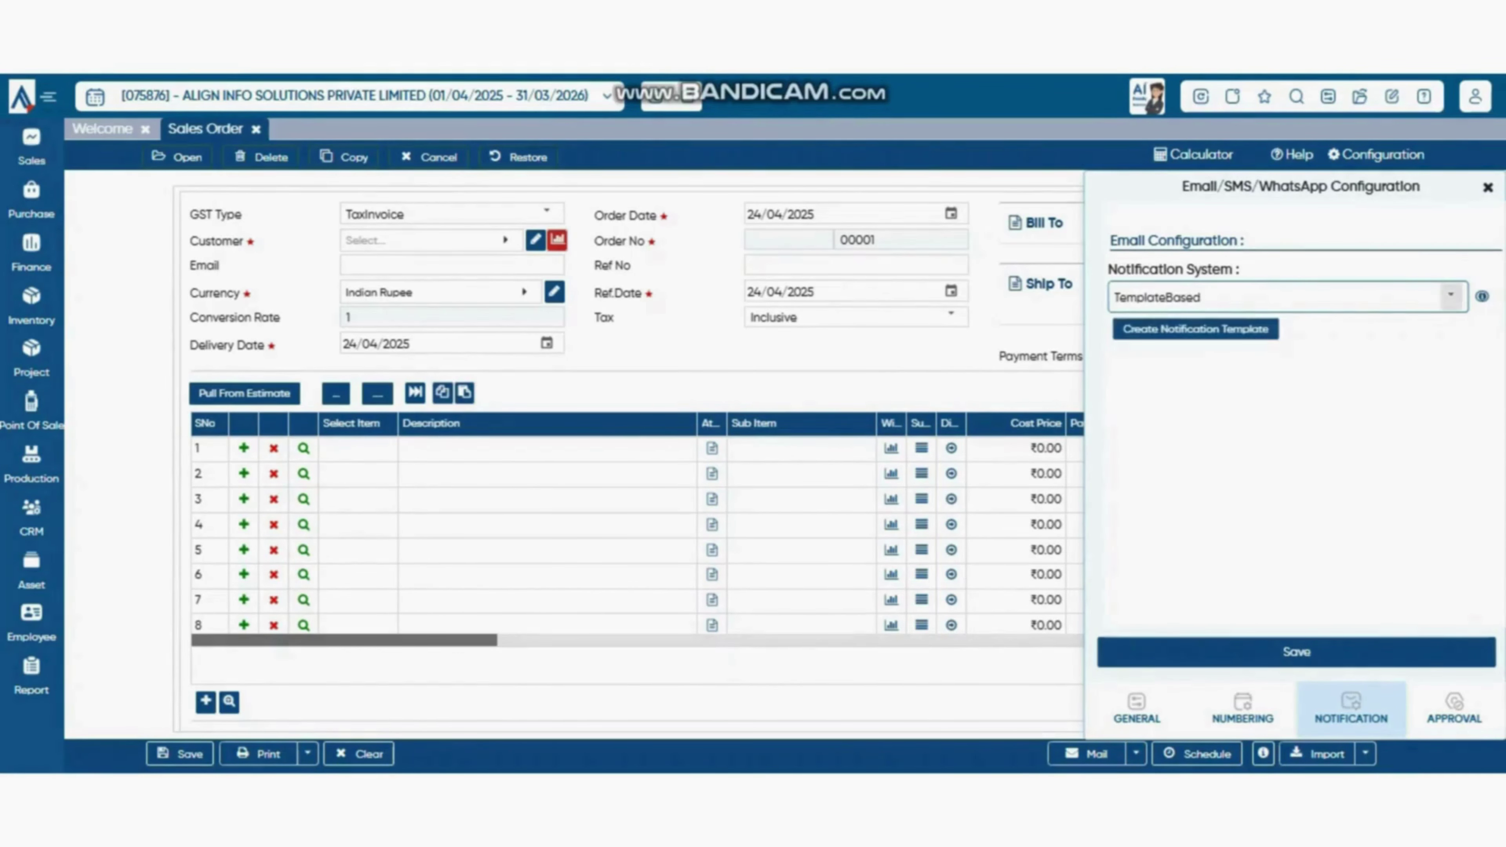
left_click(1195, 329)
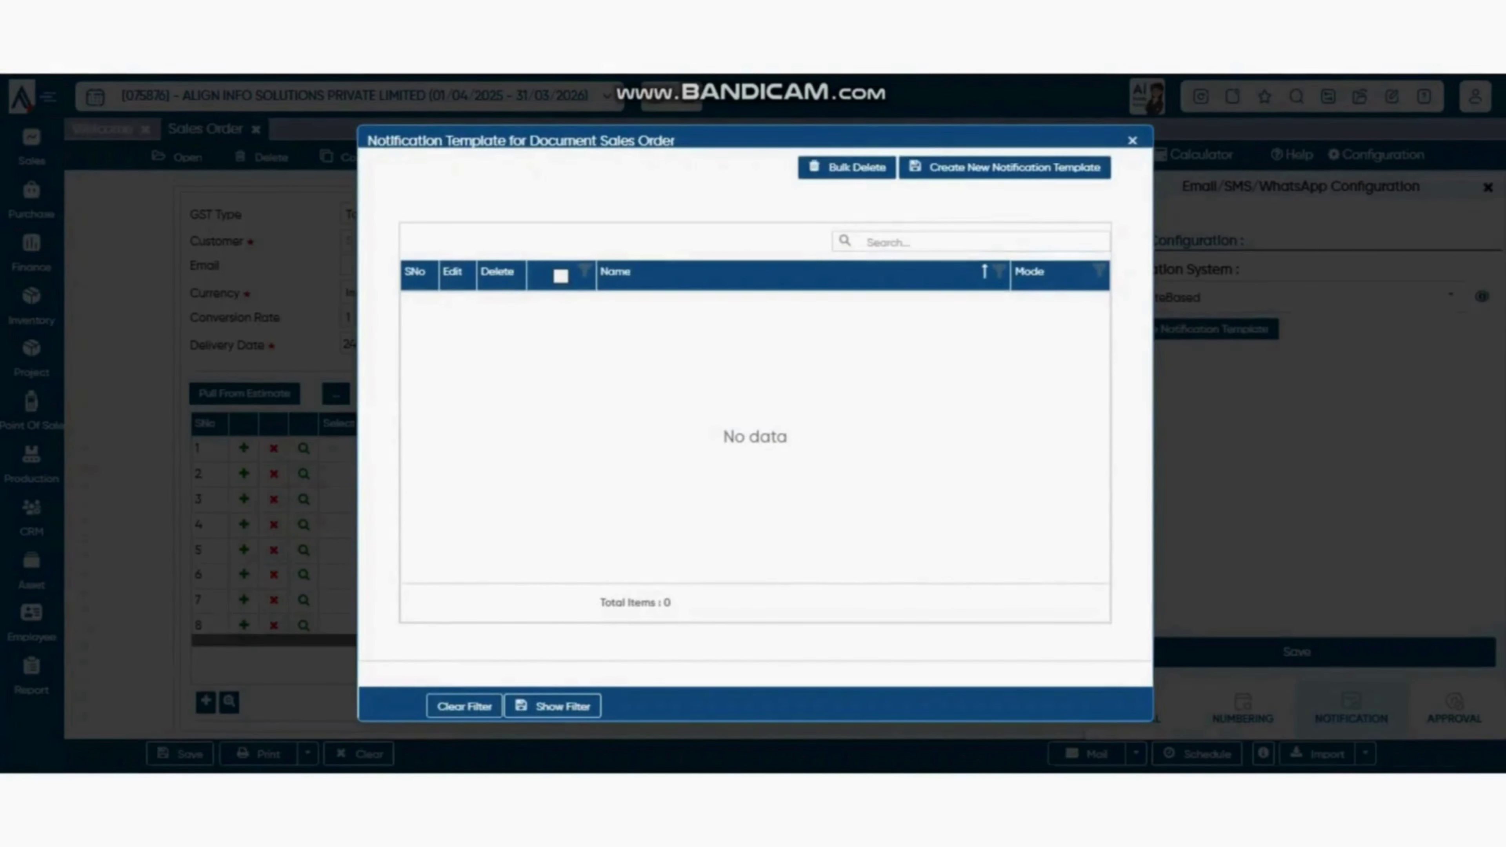
left_click(1133, 141)
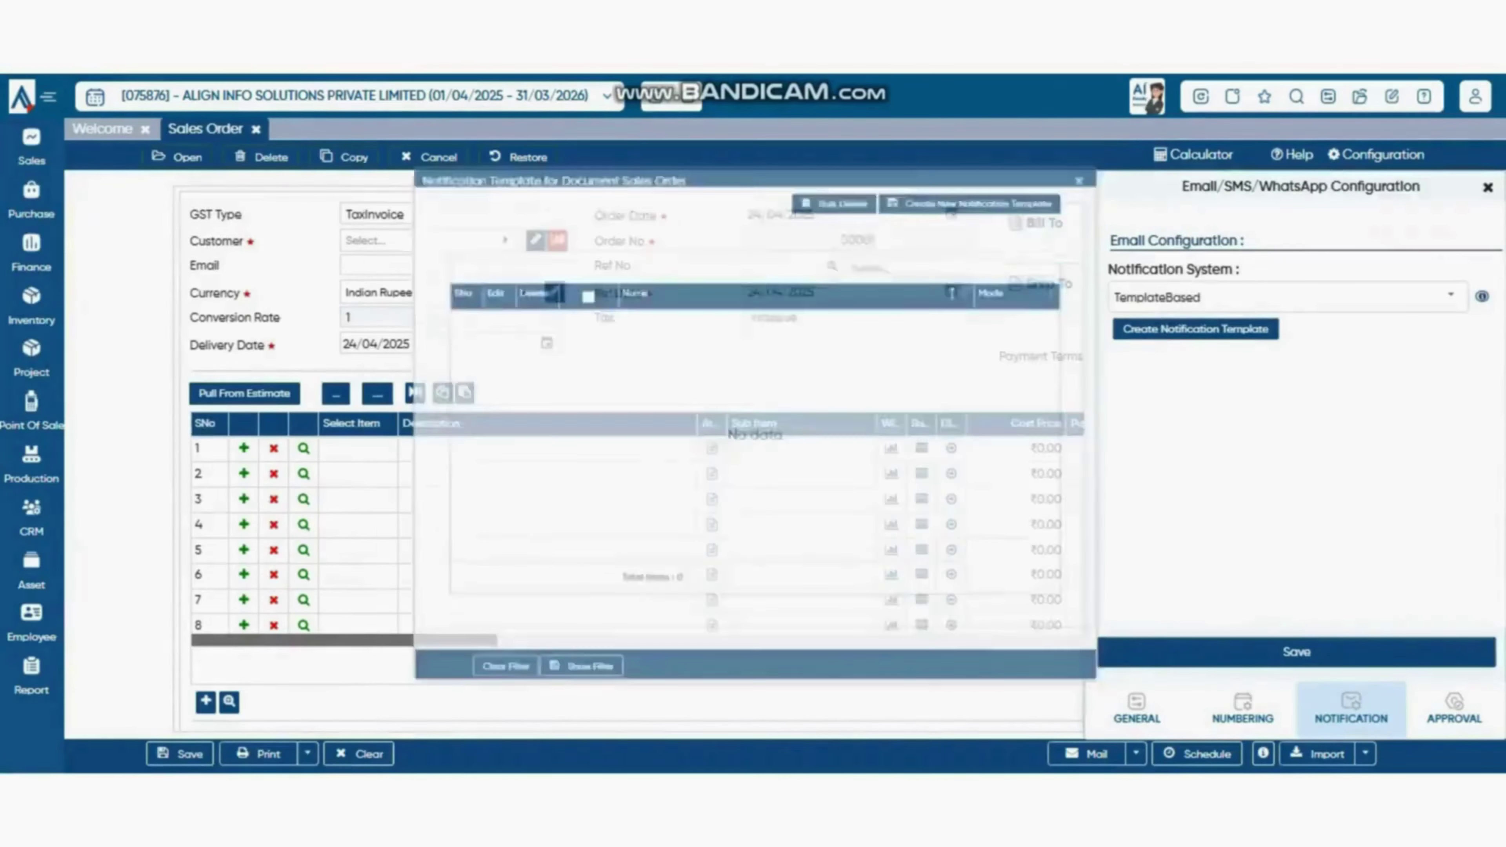
left_click(1451, 296)
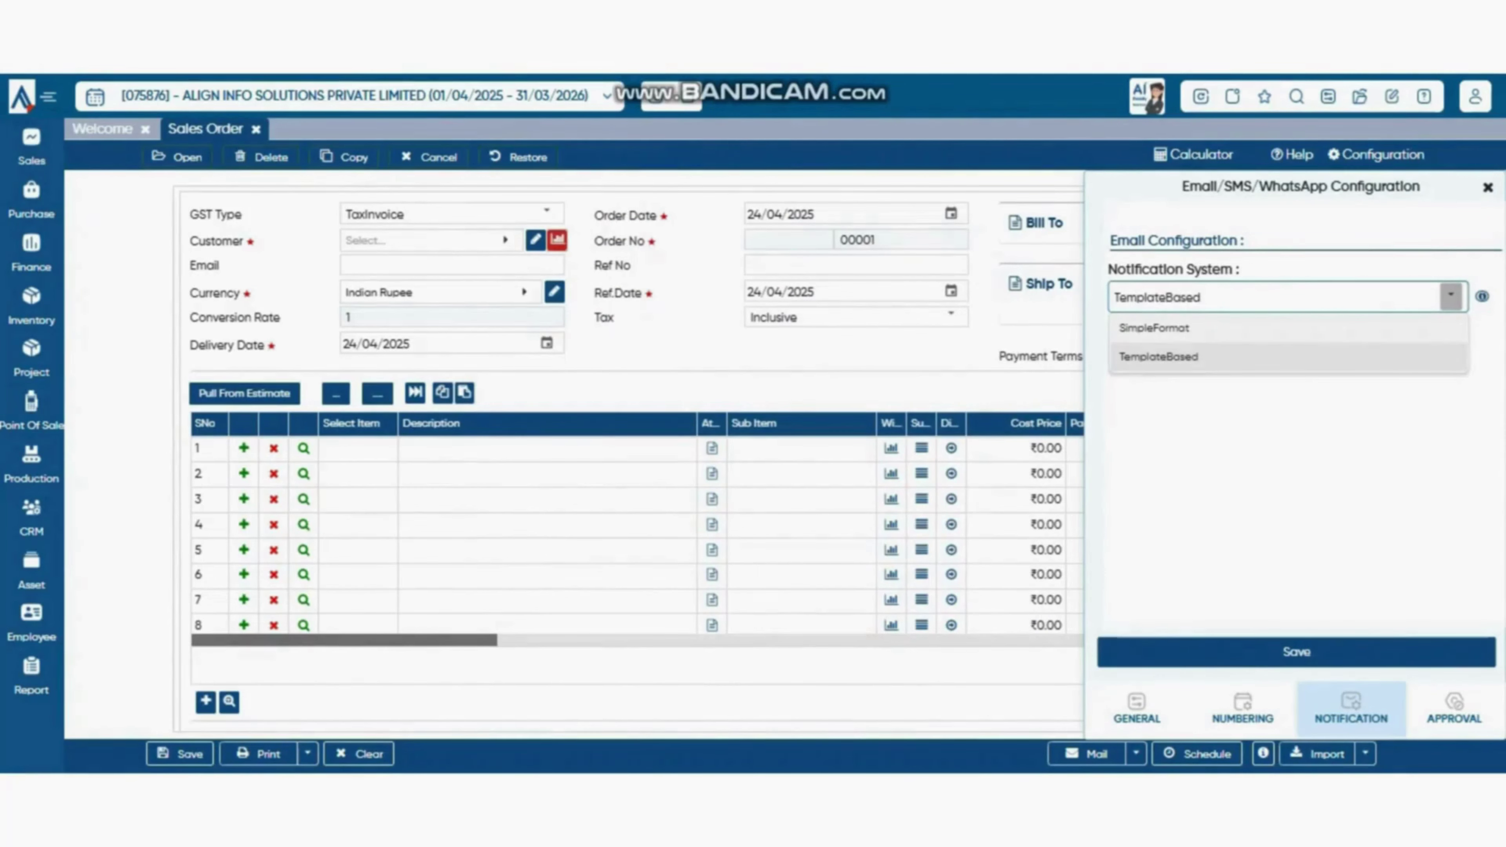
left_click(1288, 328)
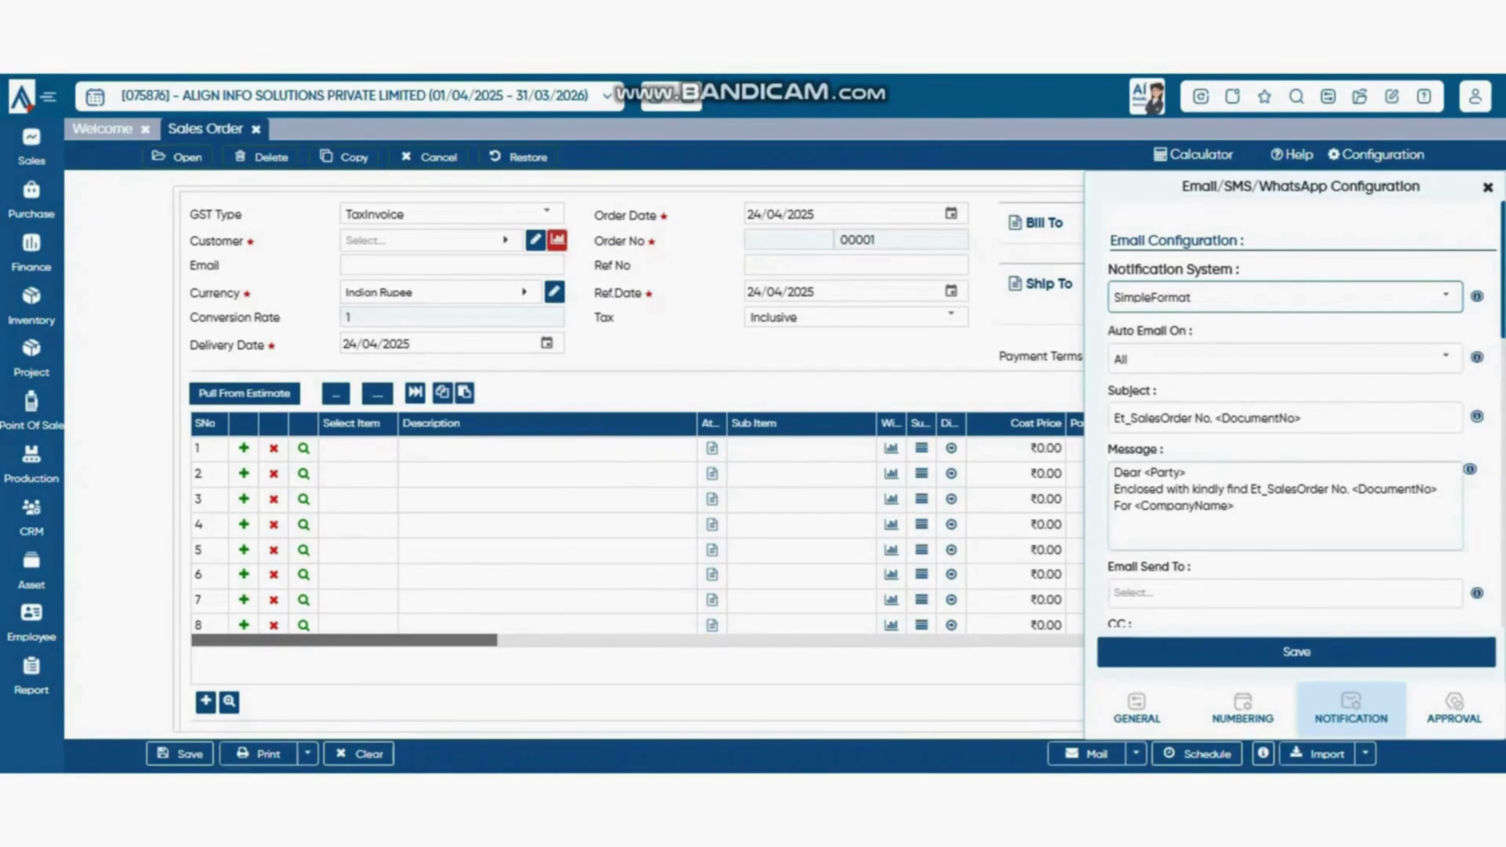
left_click_drag(1251, 510, 1146, 474)
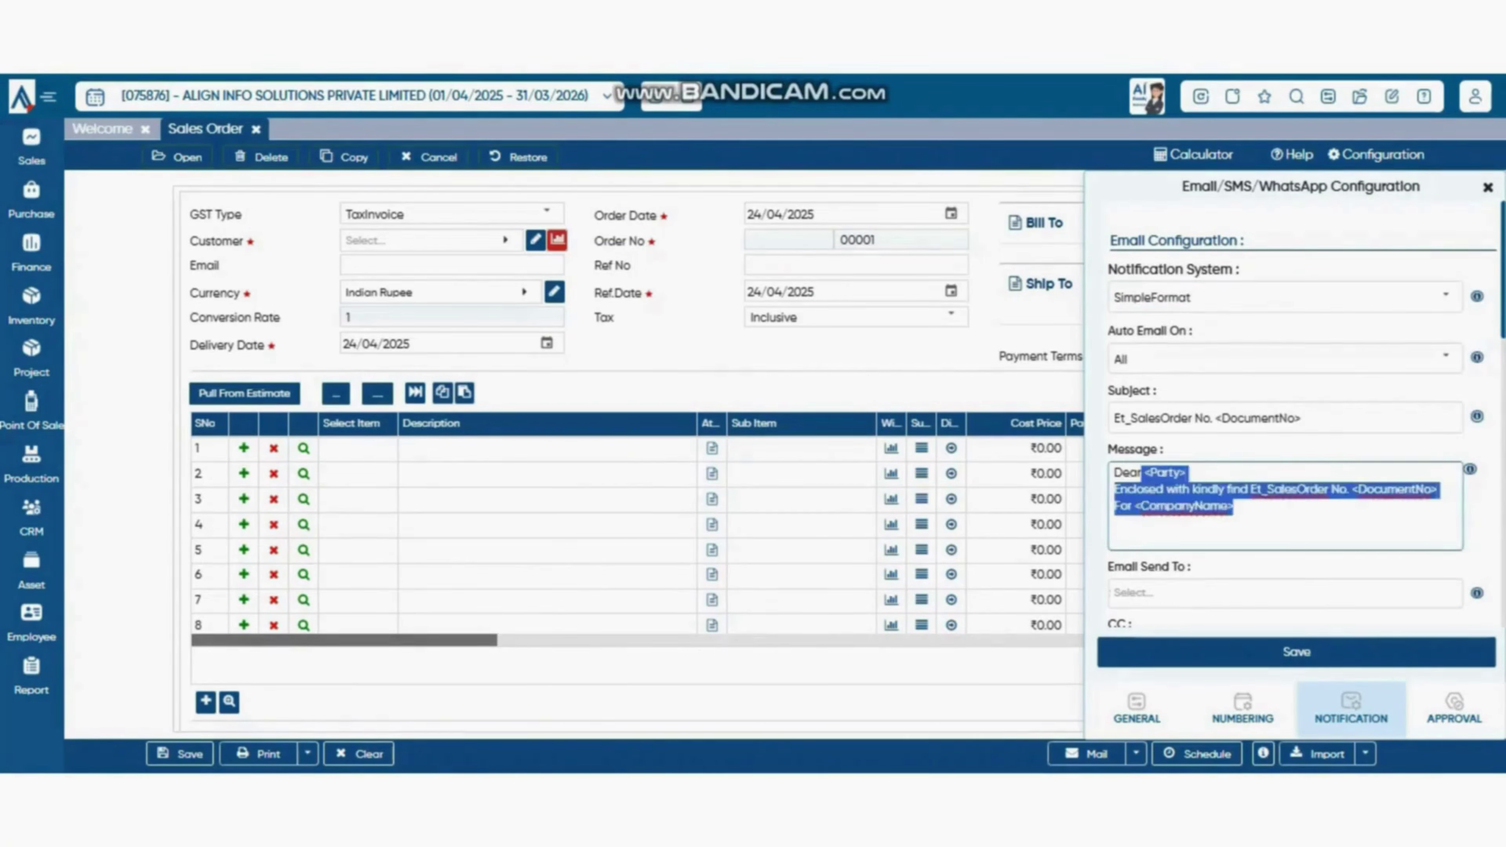
left_click(1257, 514)
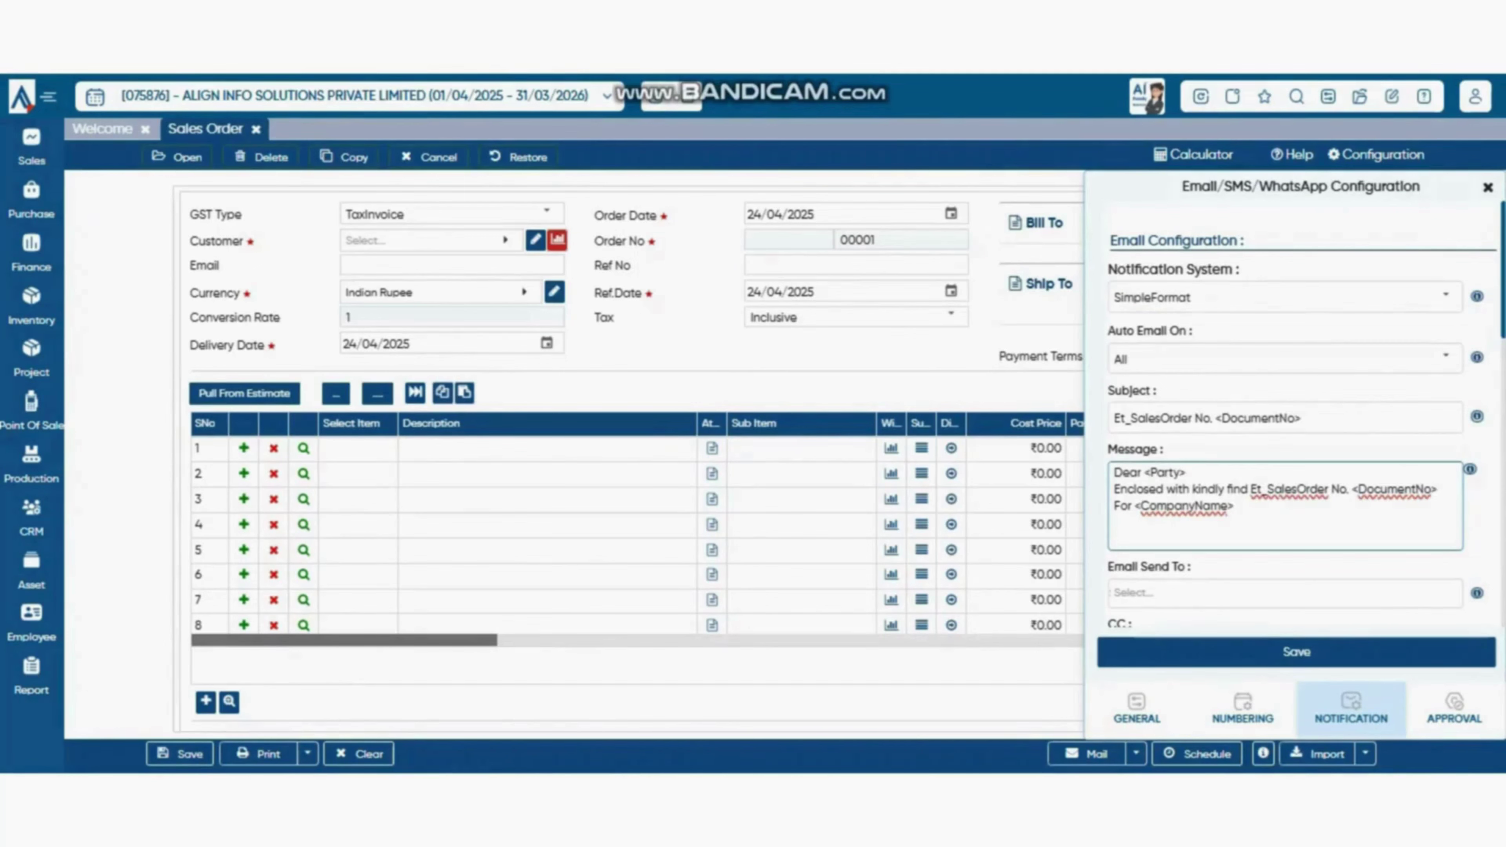
scroll(1302, 424, "down", 2)
scroll(1302, 425, "up", 2)
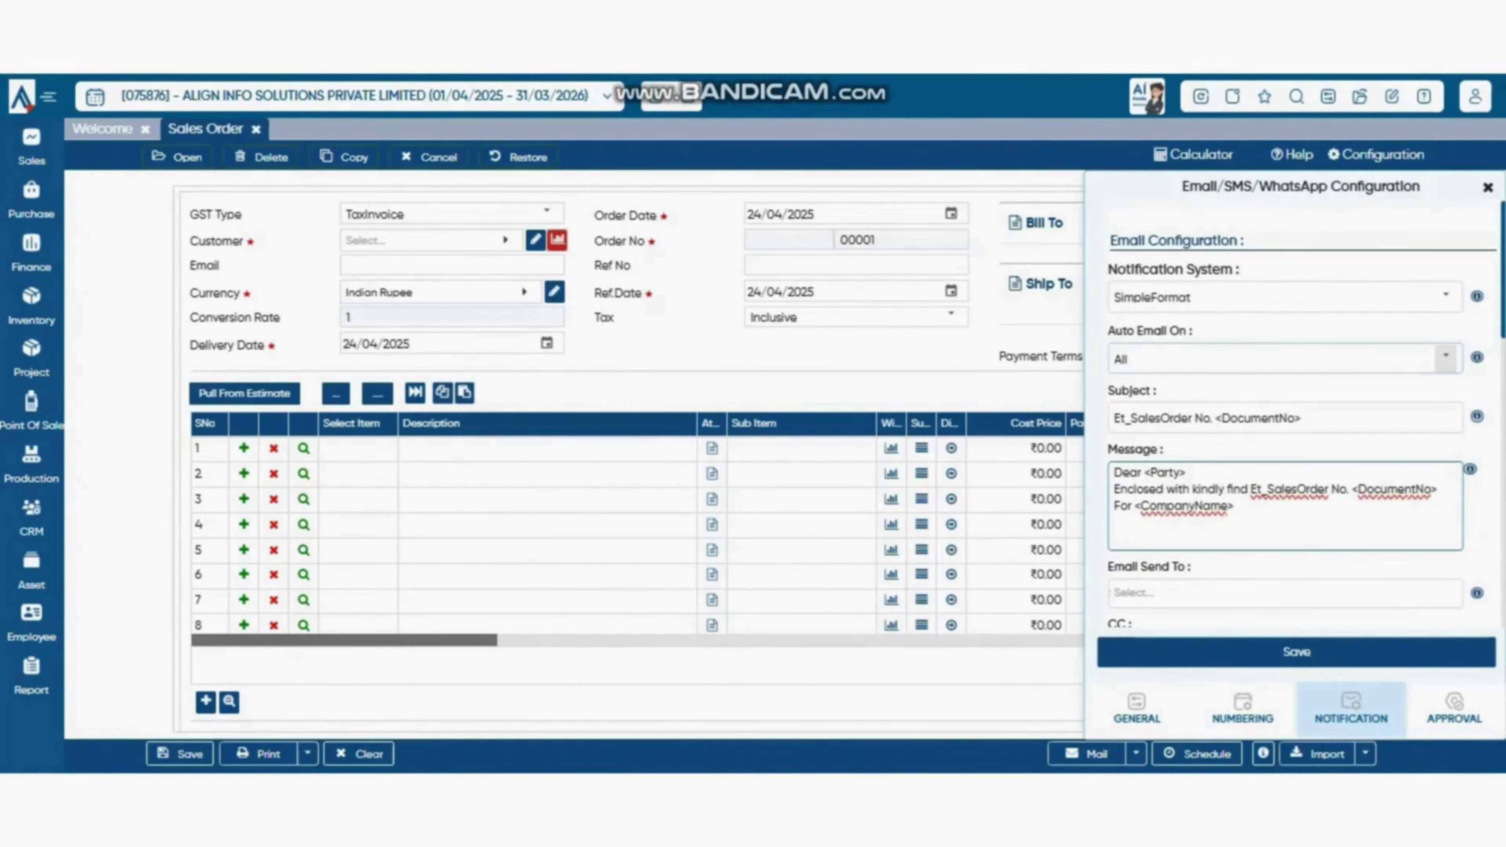
- Keep Auto Email On set to All and bring up the Email Send To recipient choices
left_click(1446, 357)
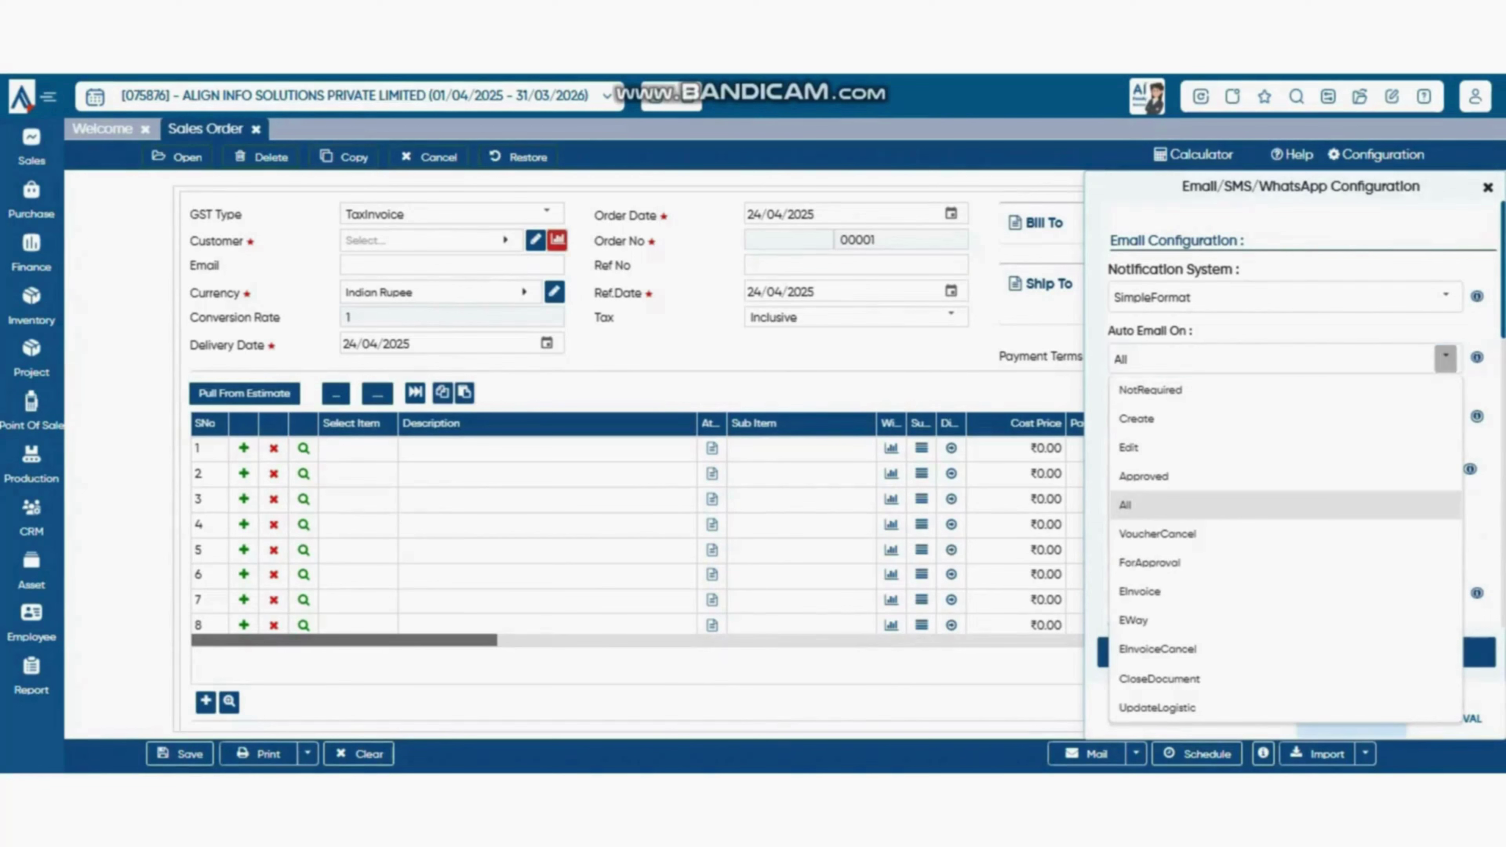
left_click(1445, 359)
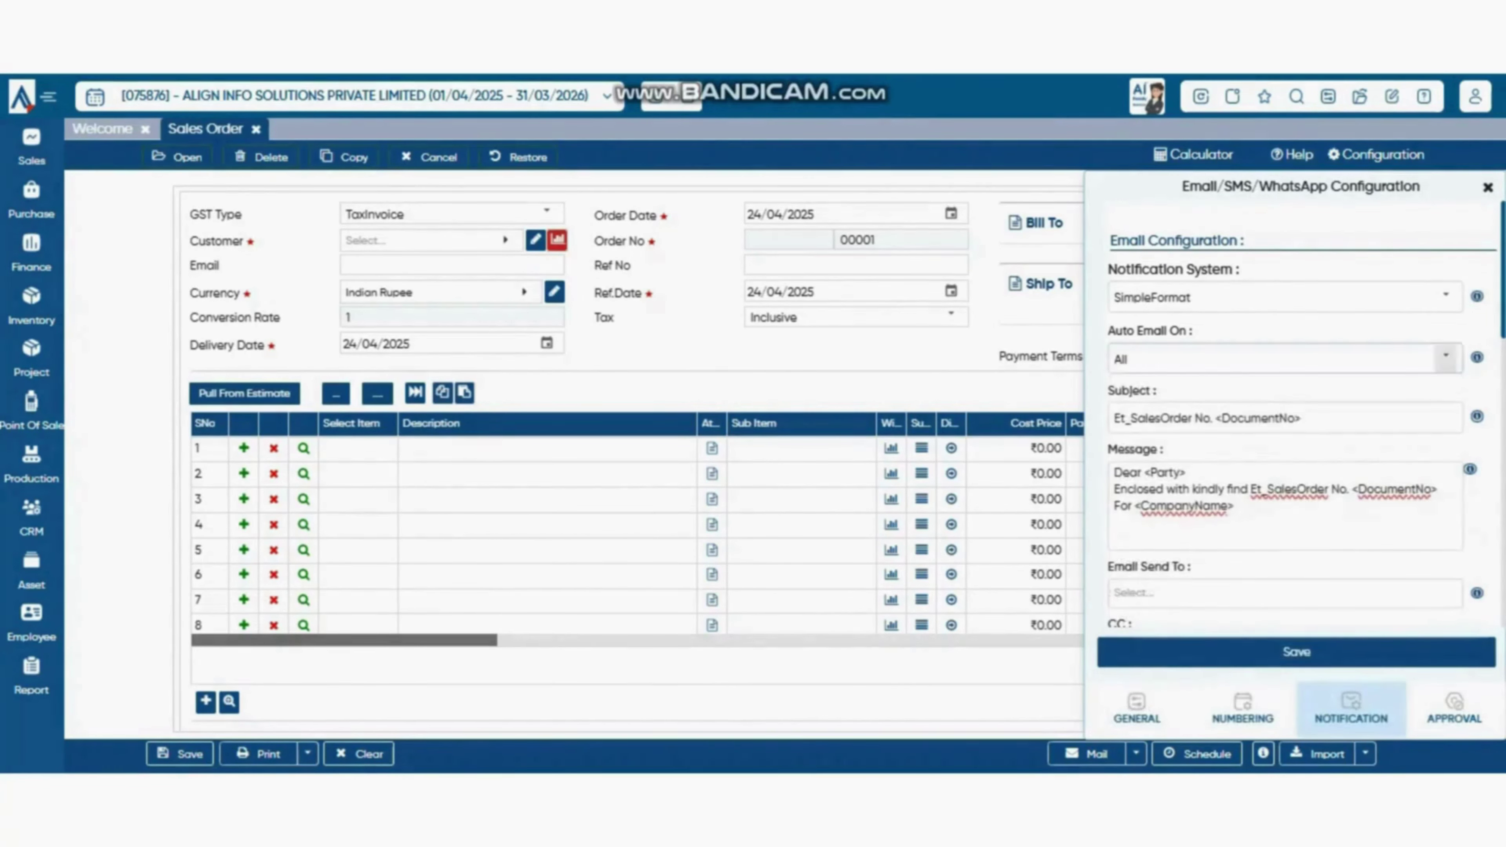
left_click(1445, 359)
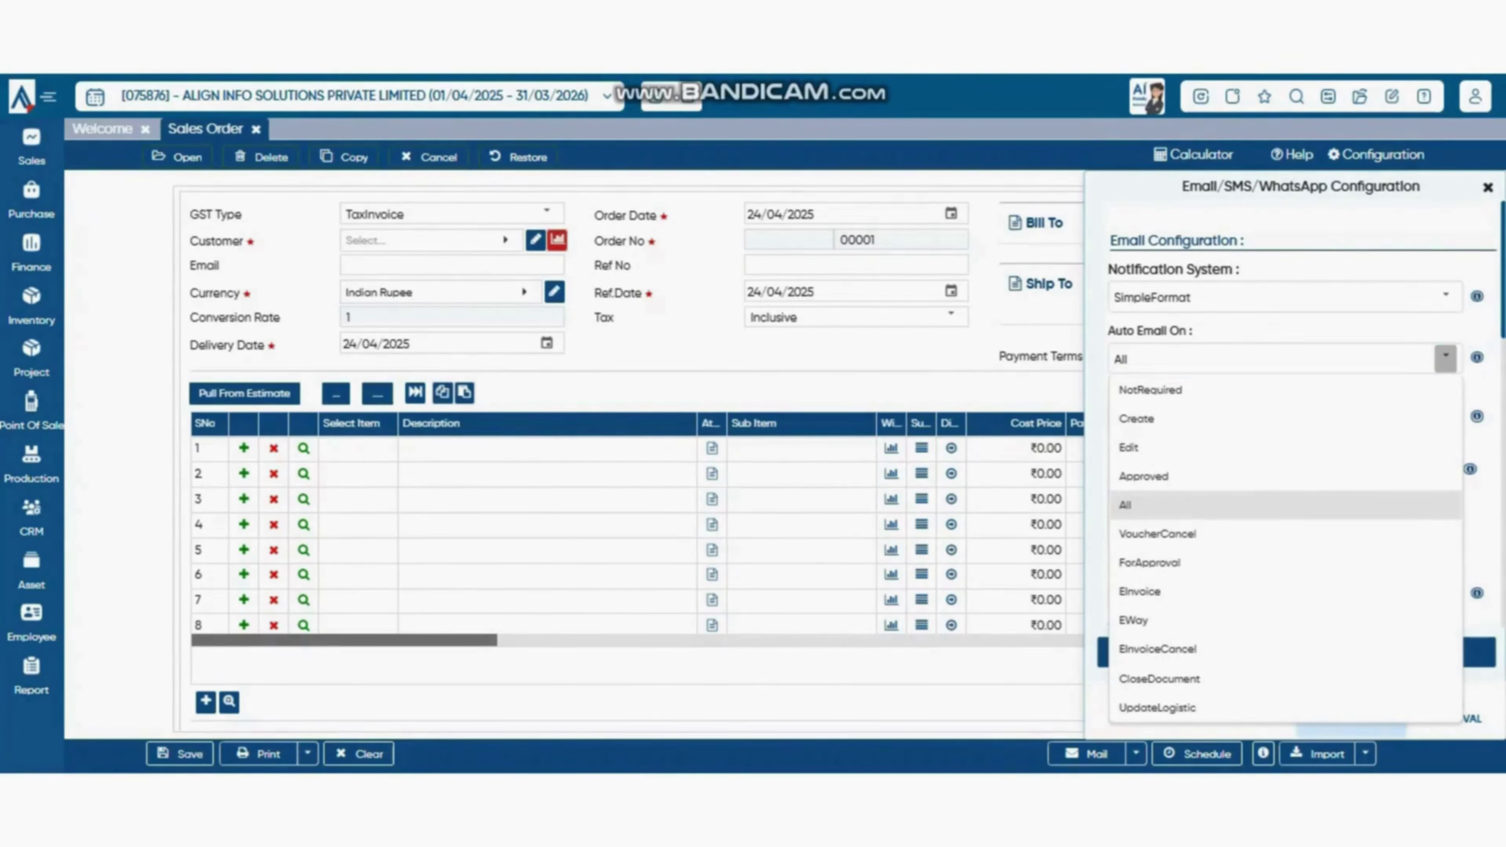
left_click(1446, 358)
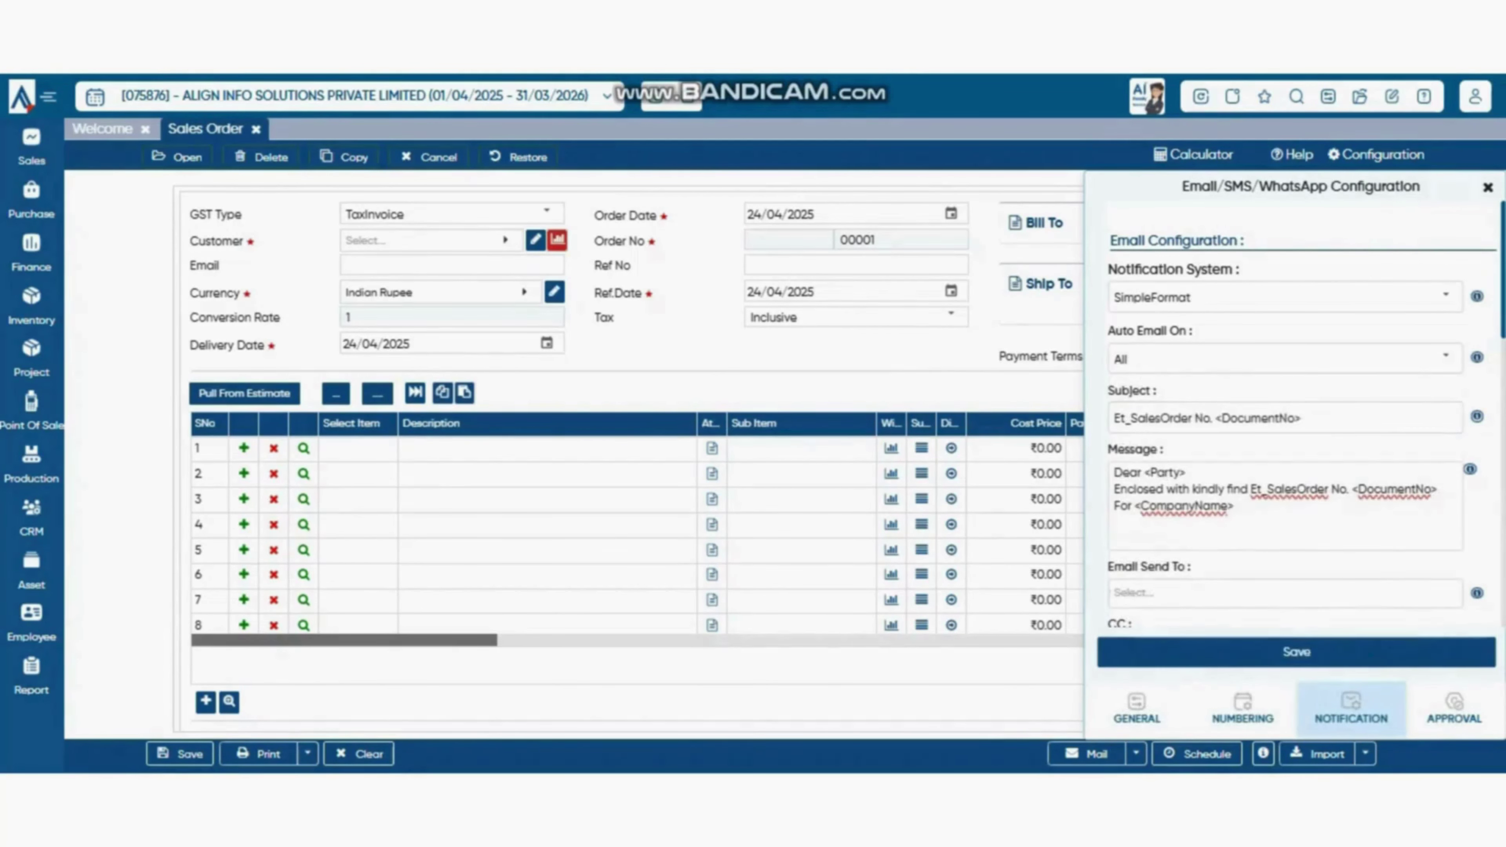
left_click(1302, 418)
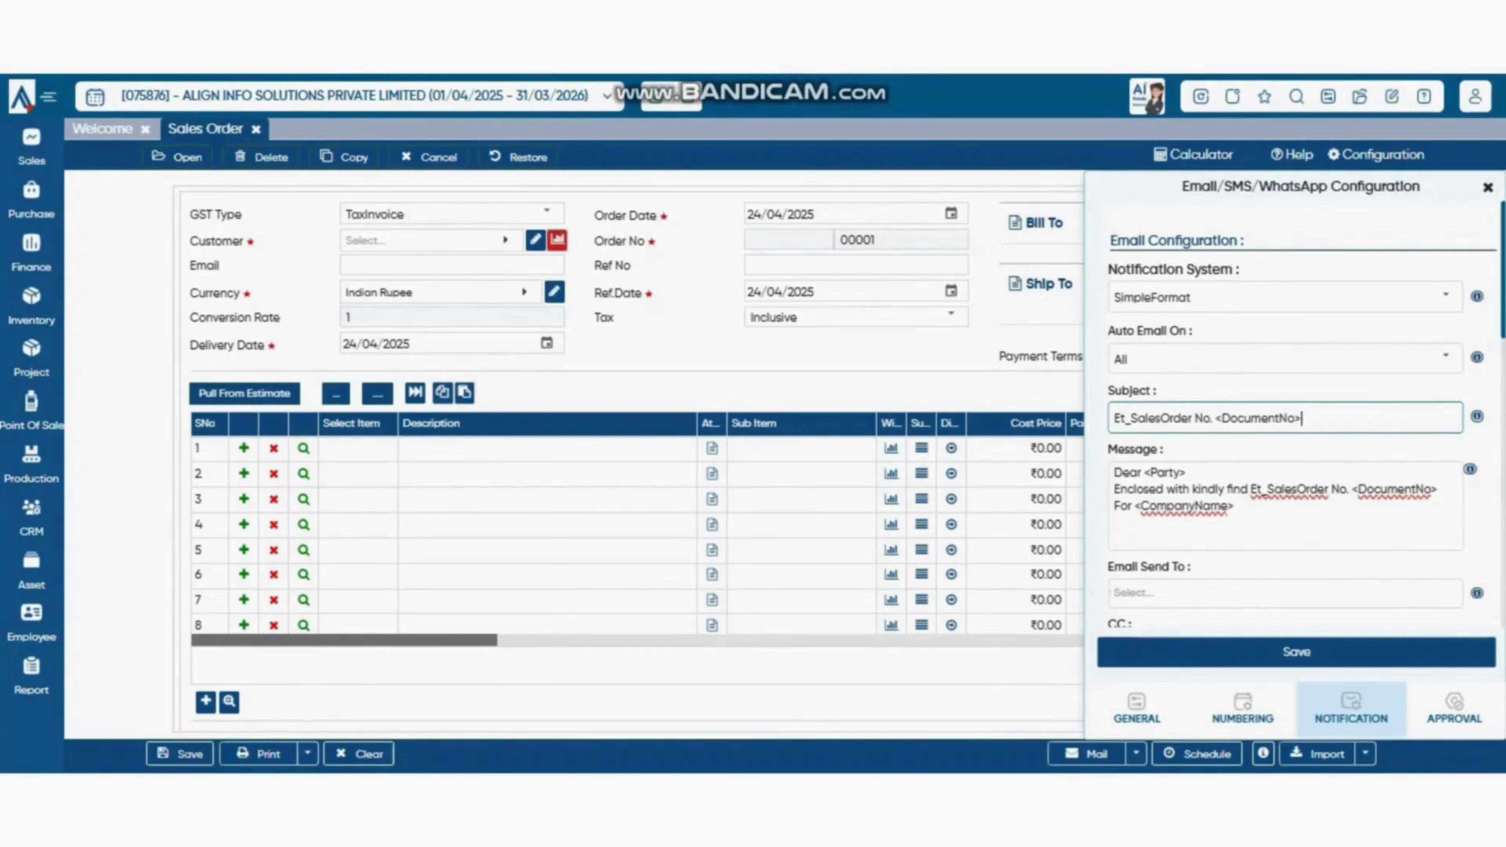
scroll(1285, 415, "down", 3)
left_click(1286, 262)
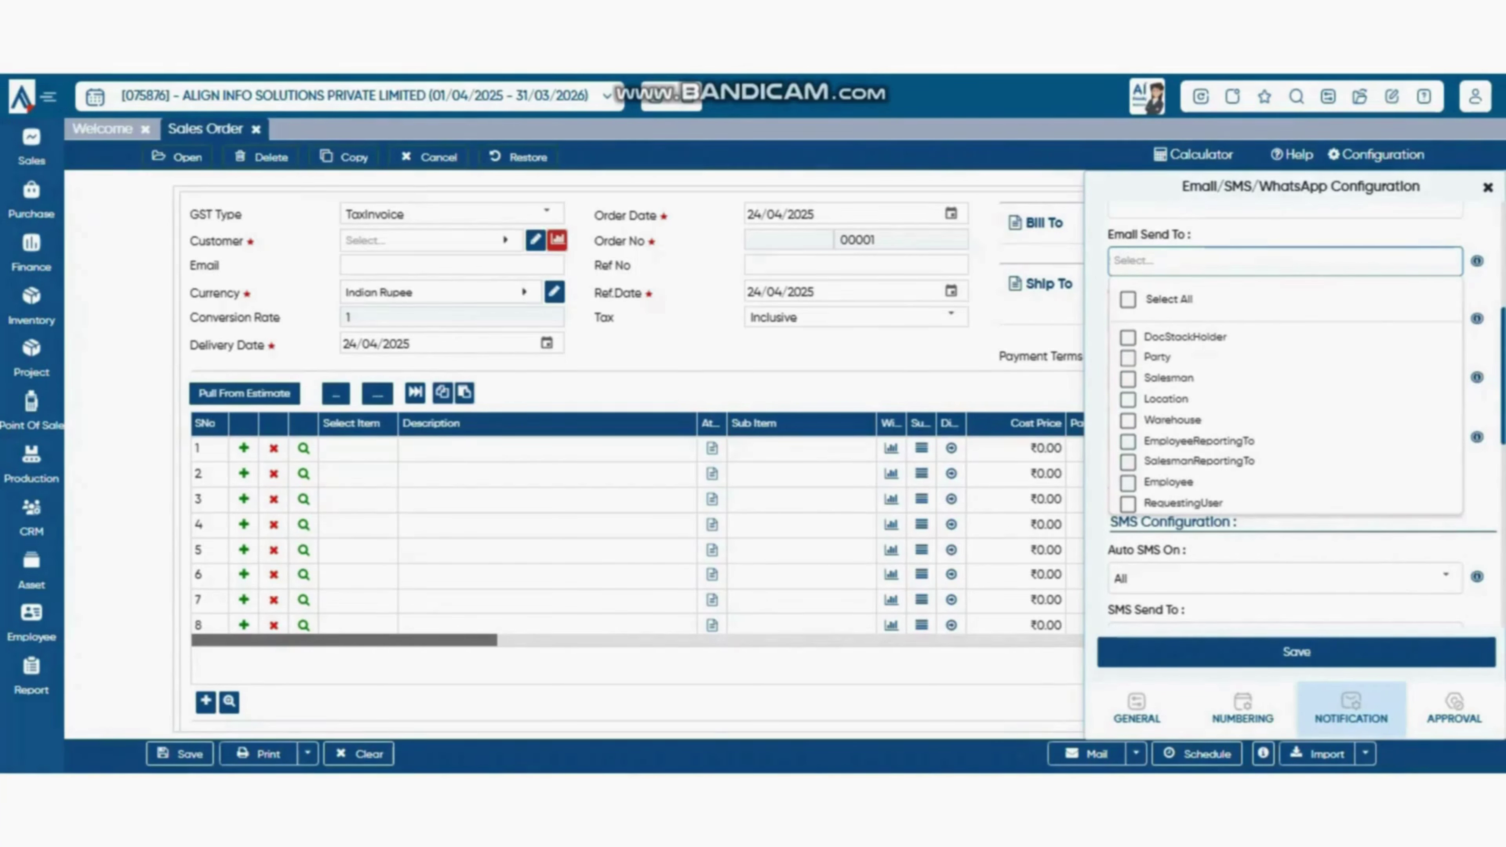
- Skip past CC/BCC and set the Document Print PDF attachment to NotRequired
key("Escape")
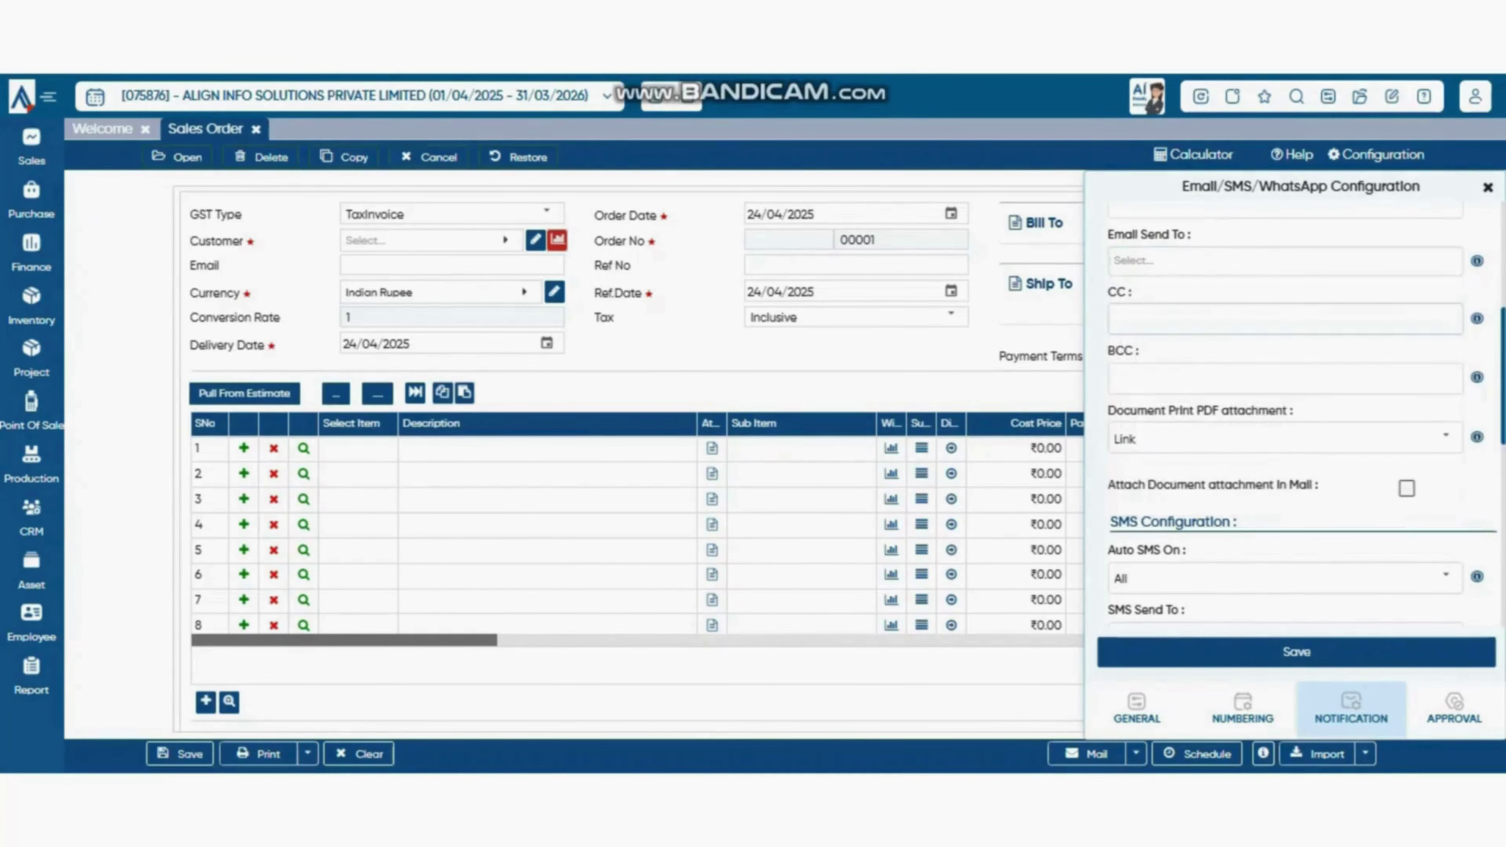
left_click(1284, 320)
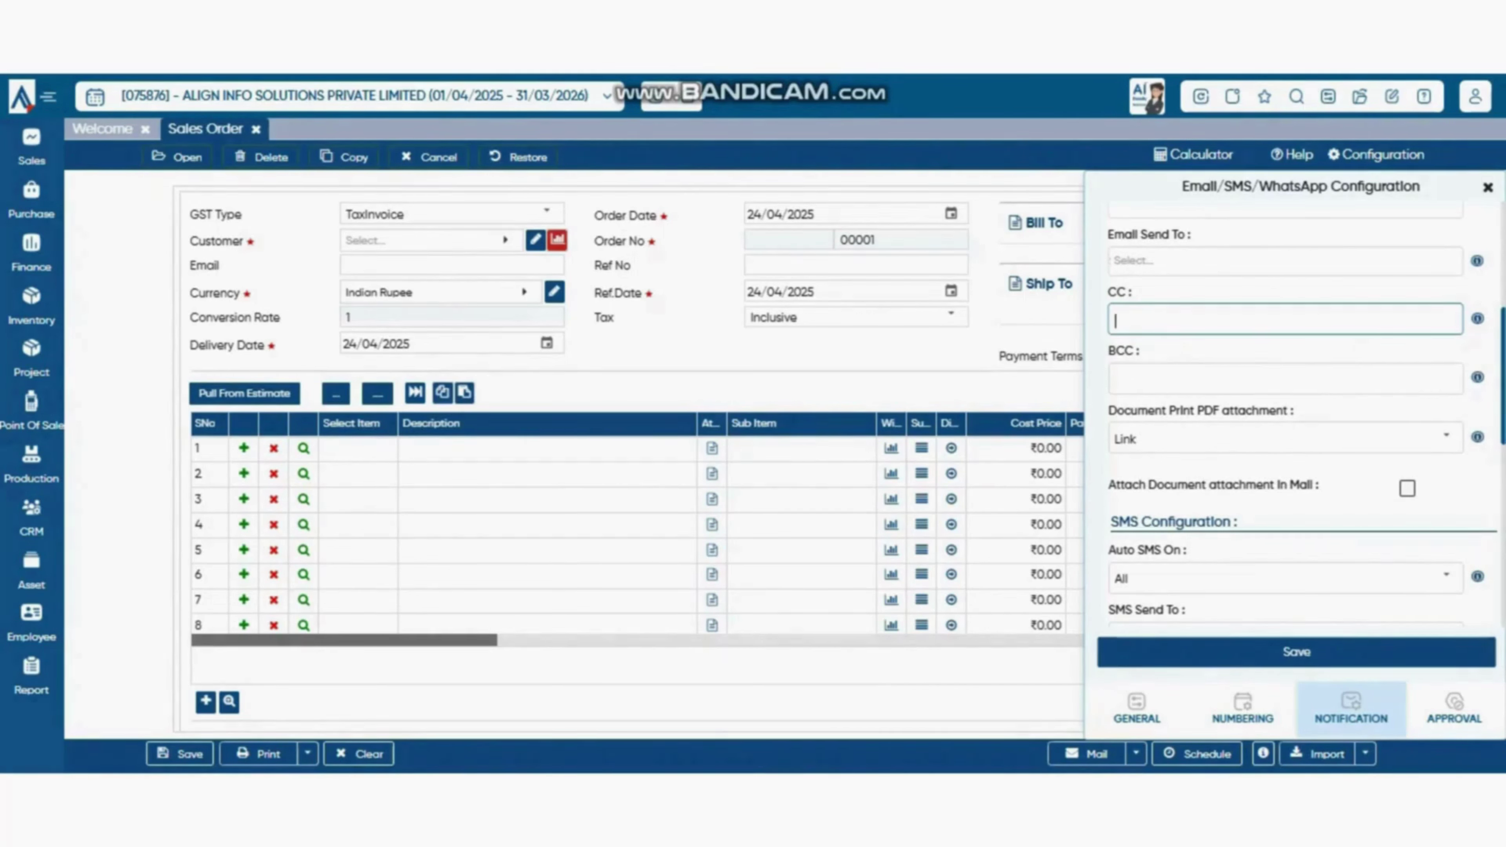
left_click(1286, 379)
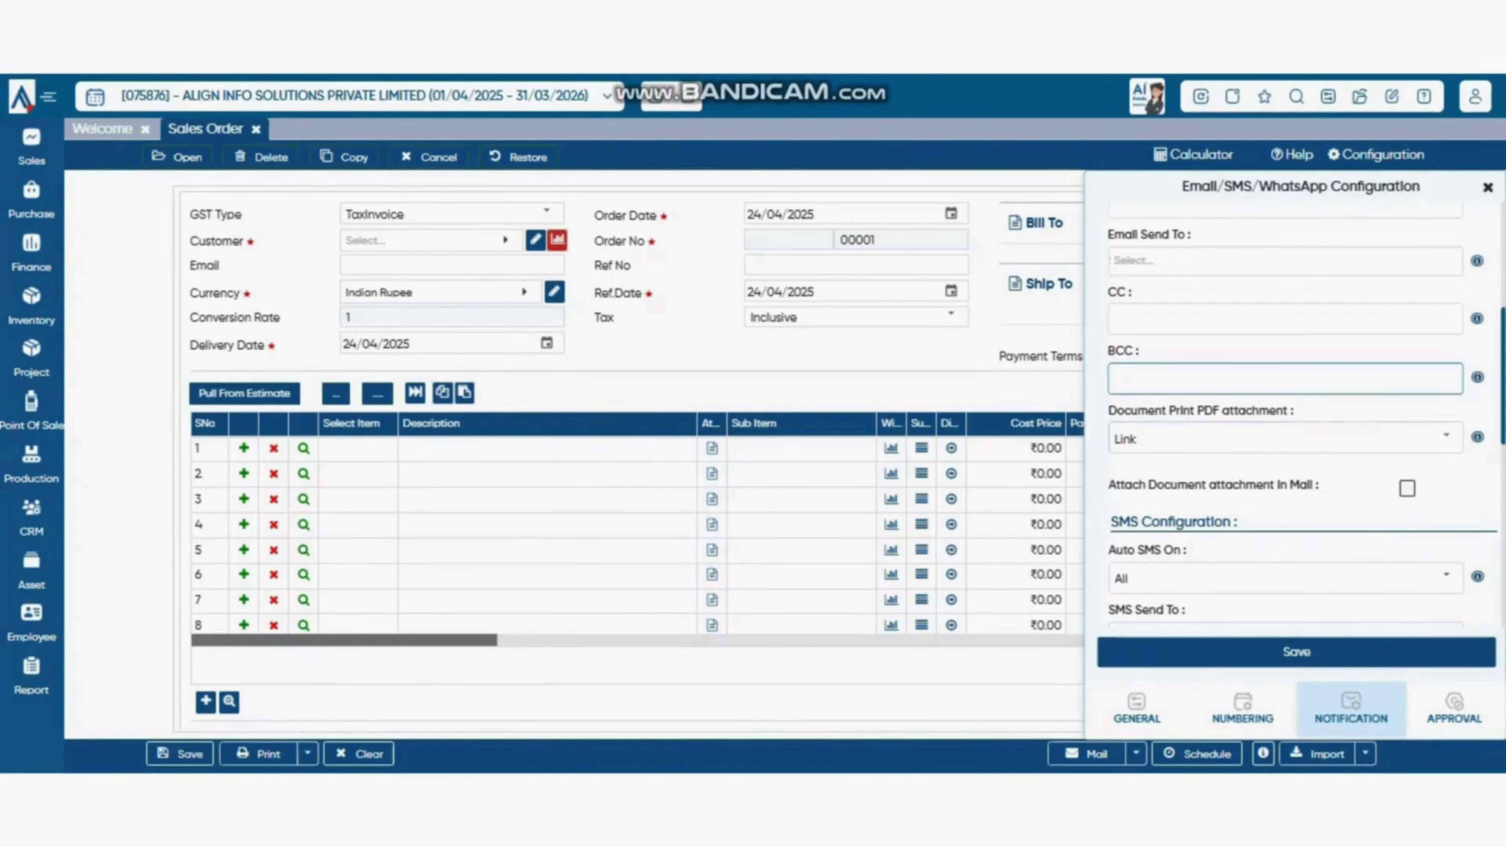
left_click_drag(1130, 411, 1487, 428)
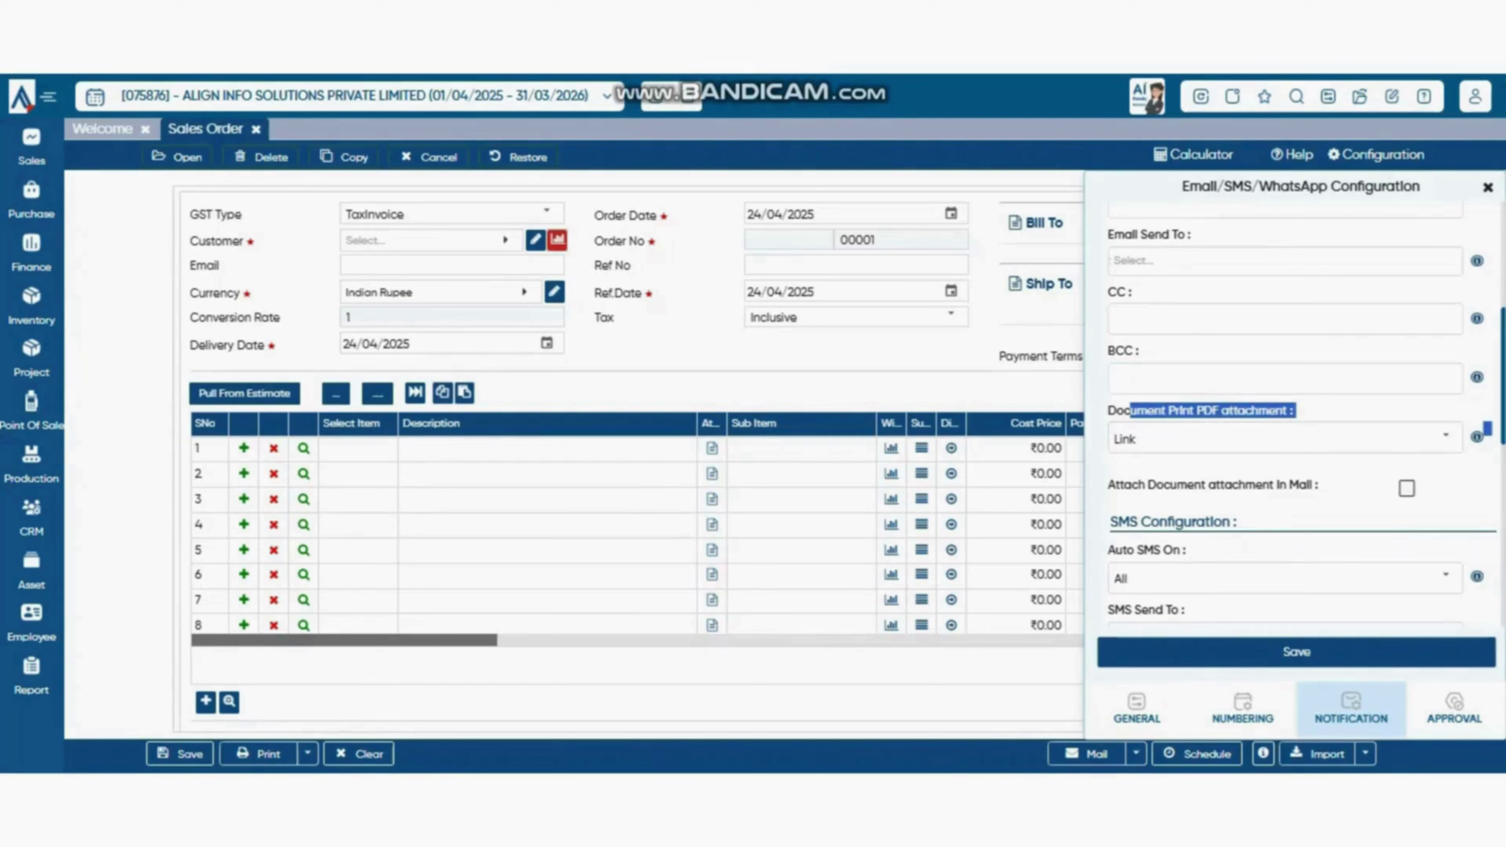
left_click(1446, 437)
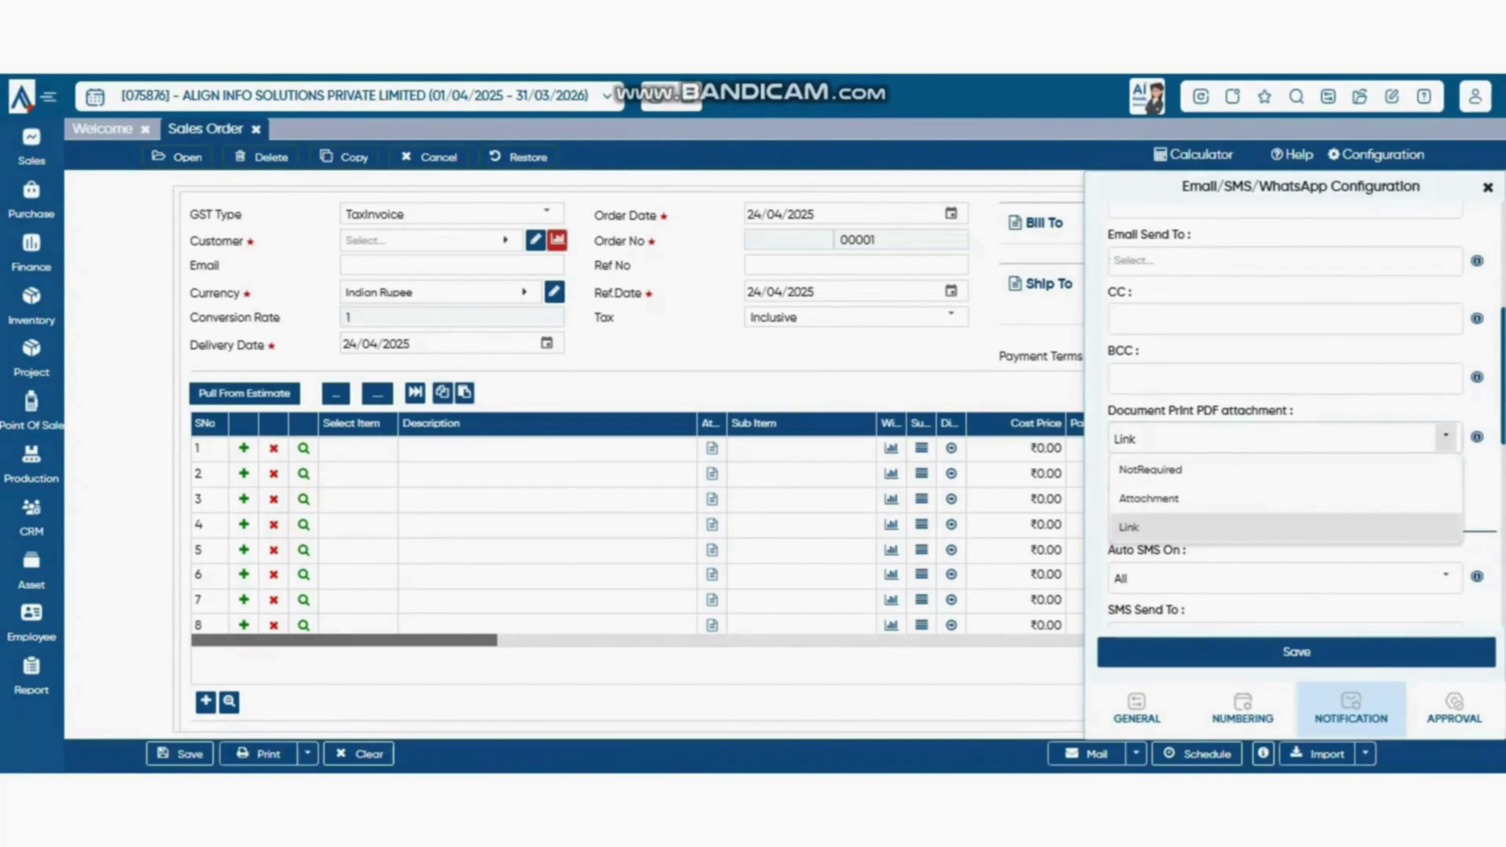
left_click(1148, 498)
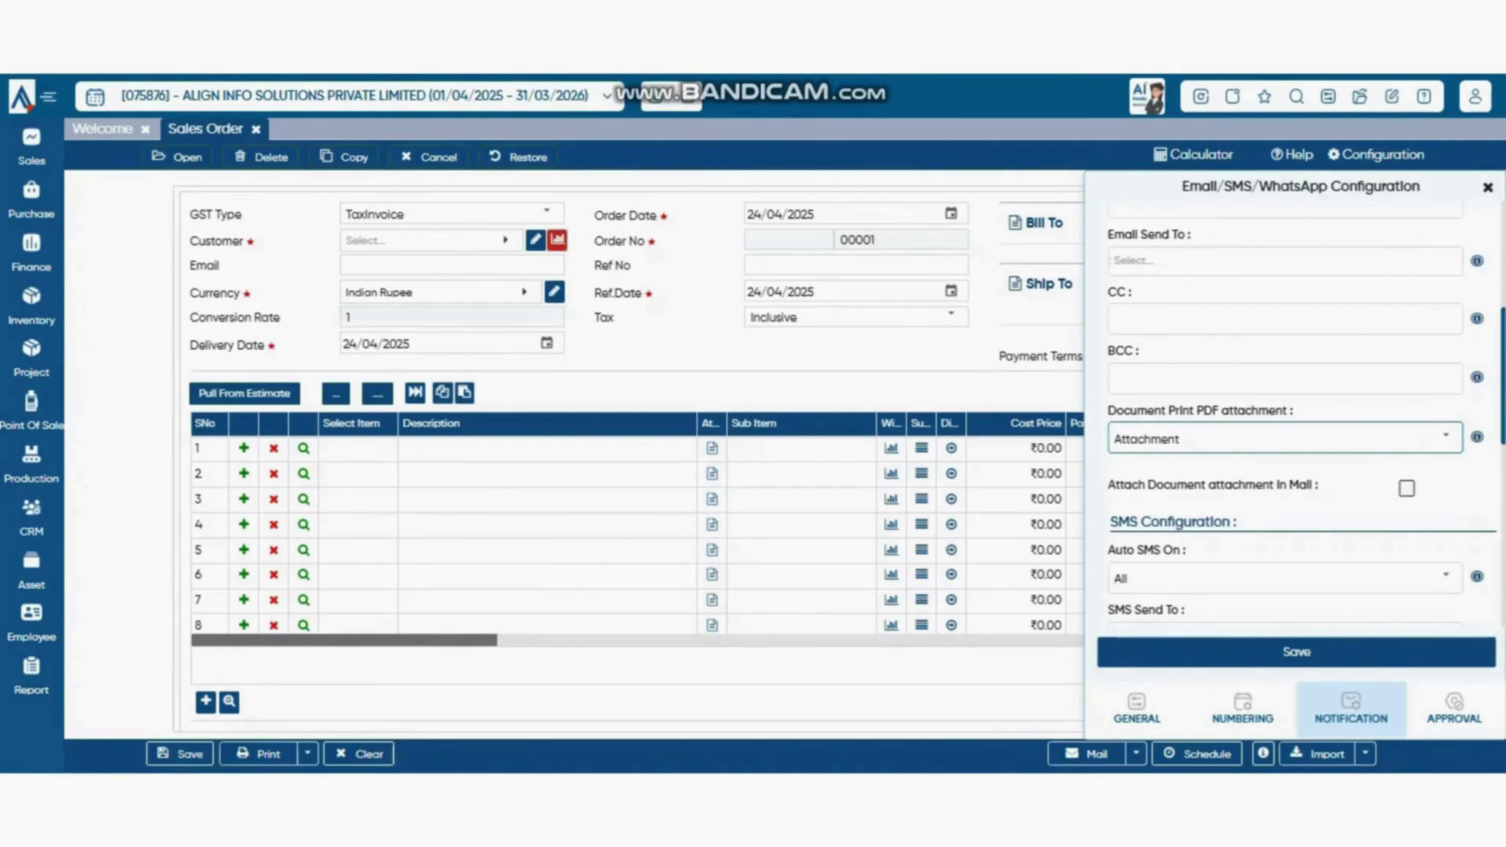
left_click(1445, 437)
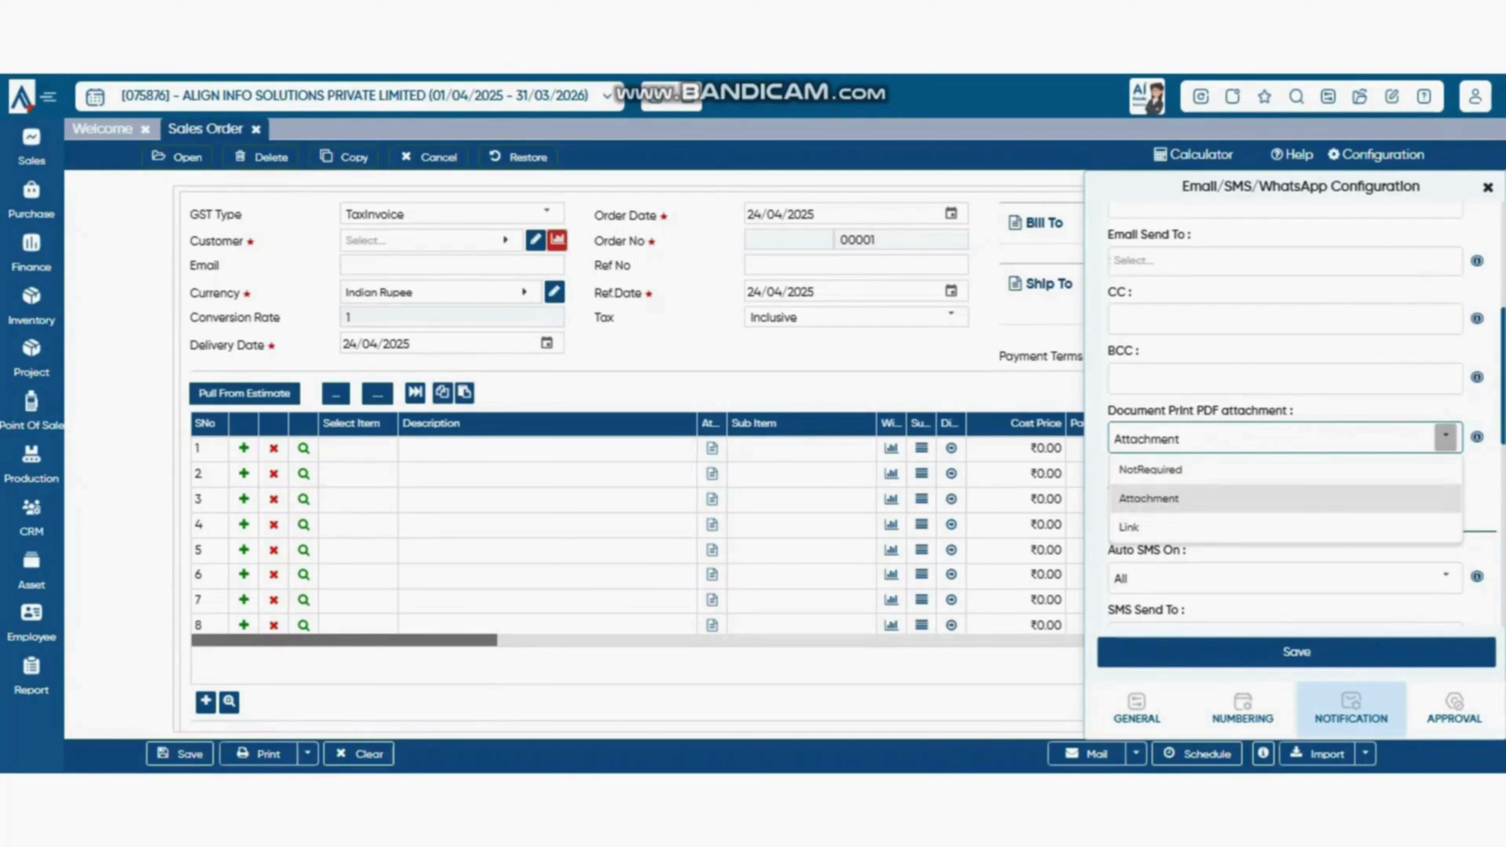
key("Up")
key("Return")
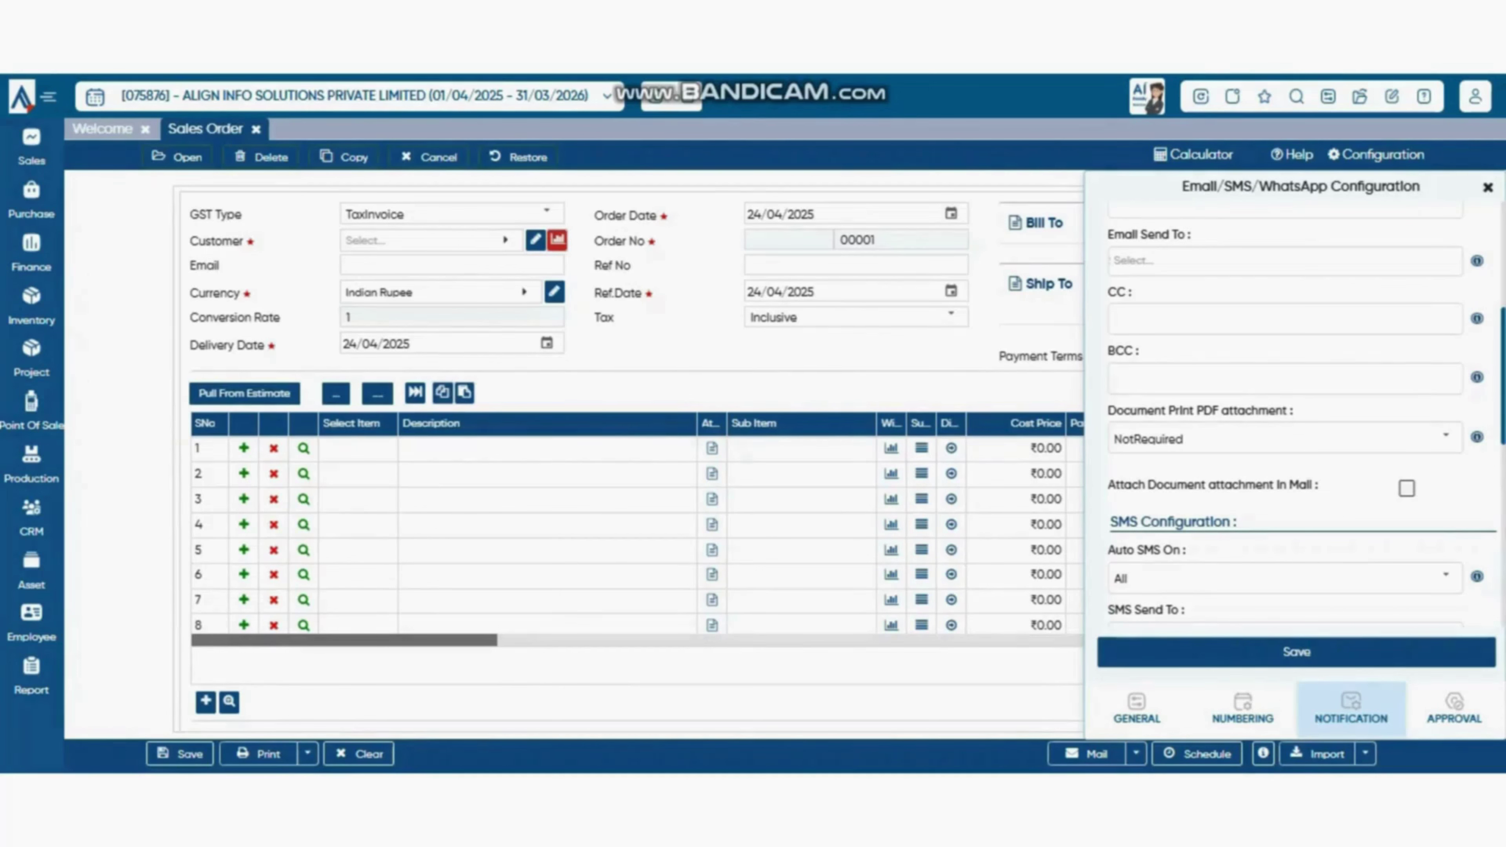
- Scroll through the remaining e-mail attachment and SMS notification settings
scroll(1296, 416, "up", 5)
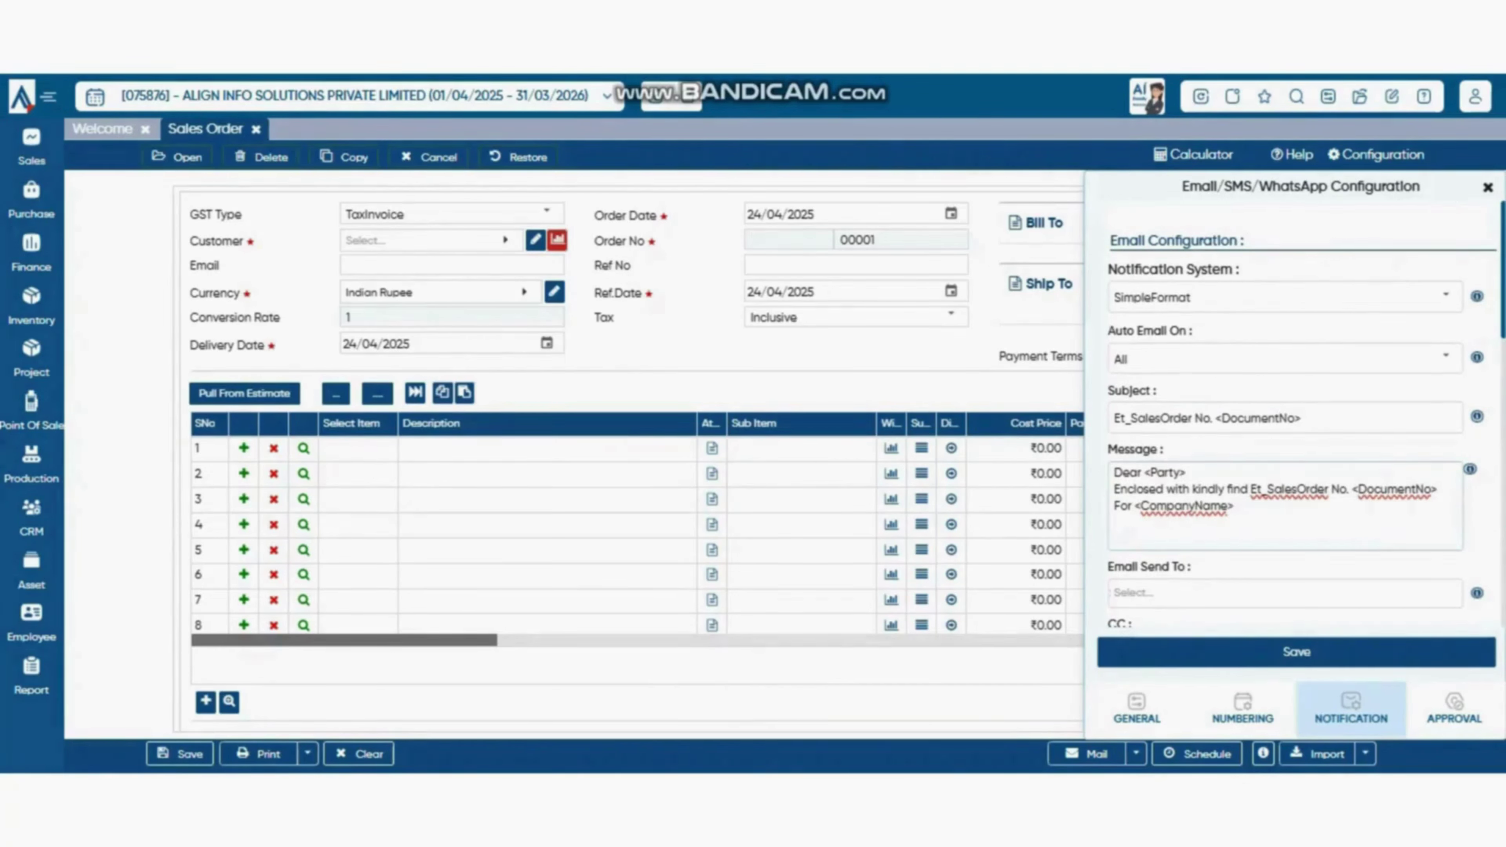
scroll(830, 534, "down", 1)
scroll(1286, 475, "down", 3)
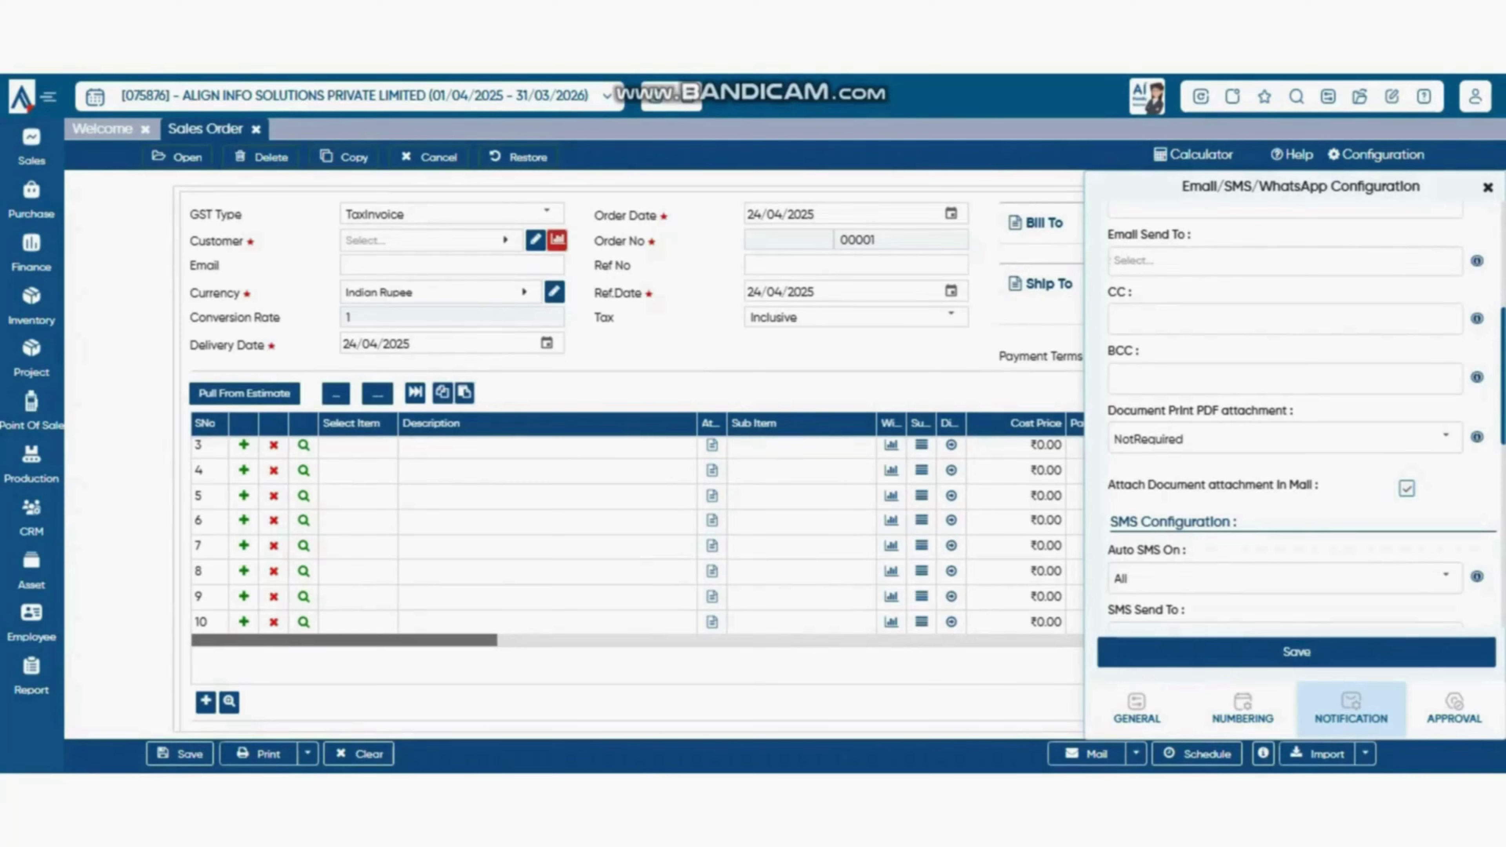
scroll(634, 457, "down", 5)
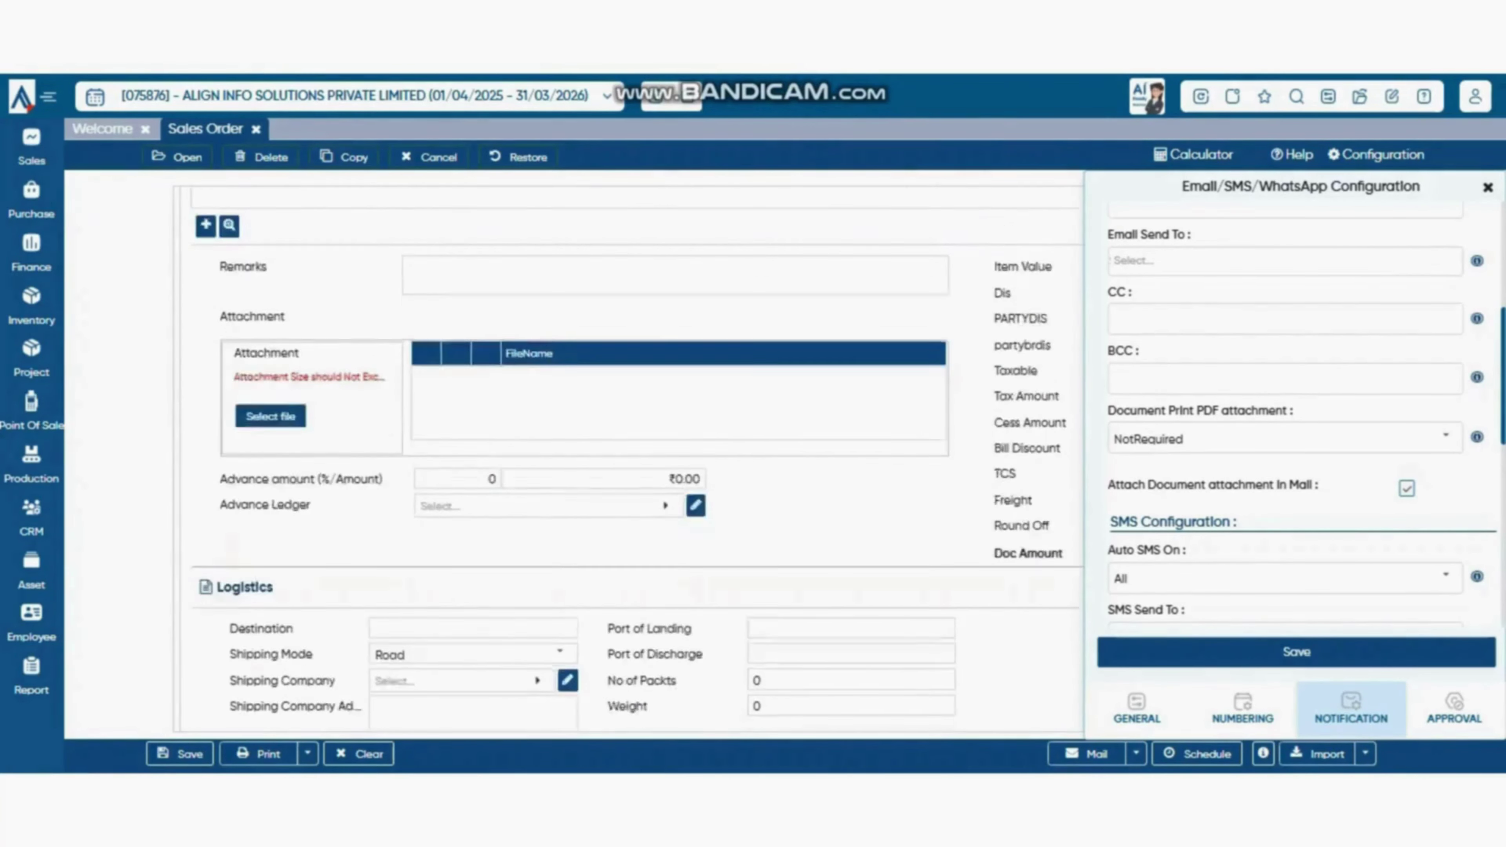
scroll(635, 457, "down", 2)
scroll(635, 457, "up", 7)
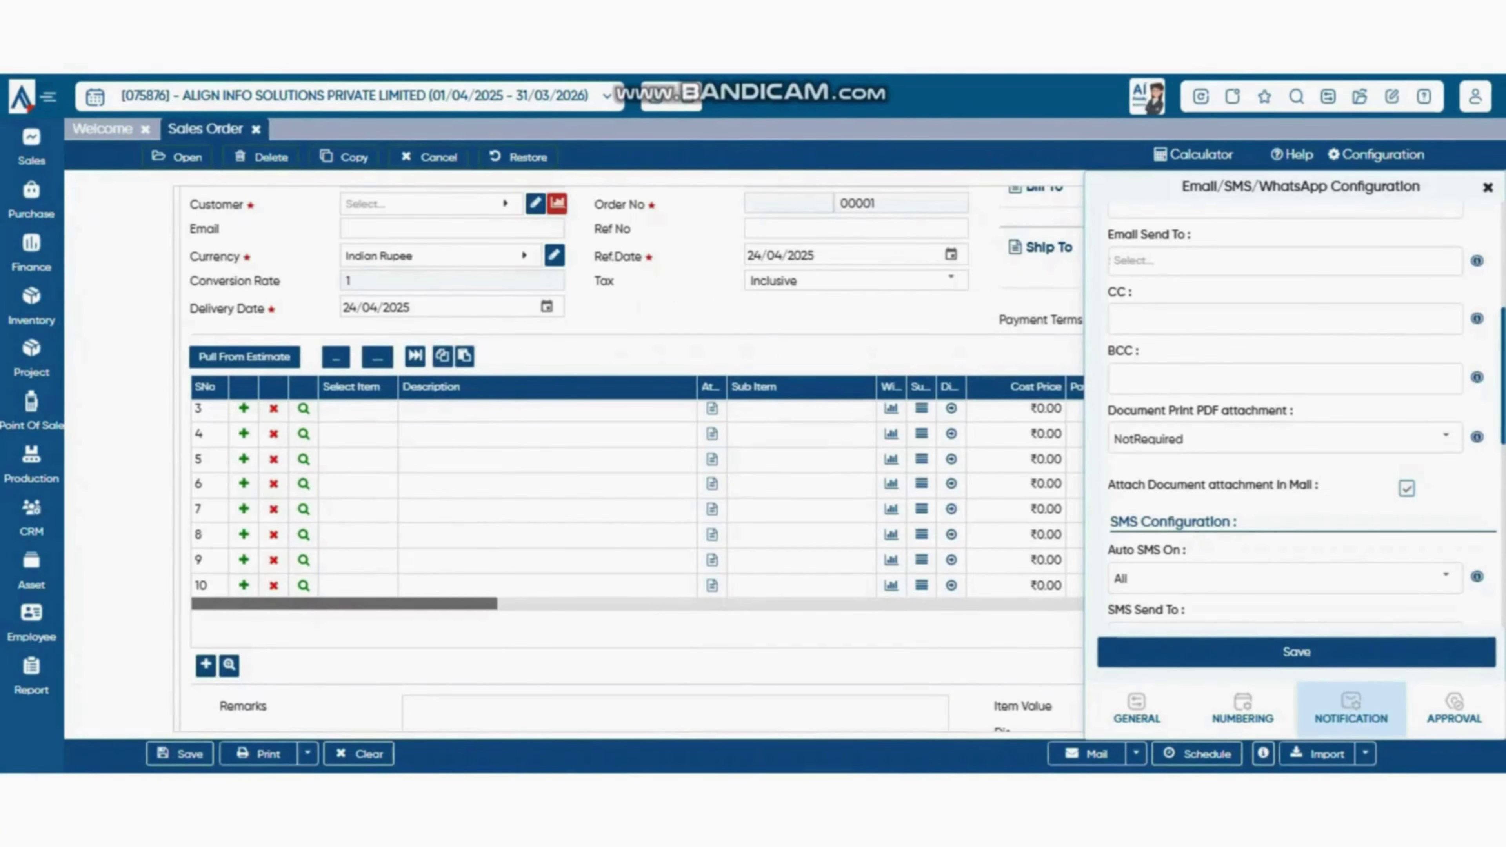
scroll(635, 457, "down", 7)
scroll(1299, 416, "down", 3)
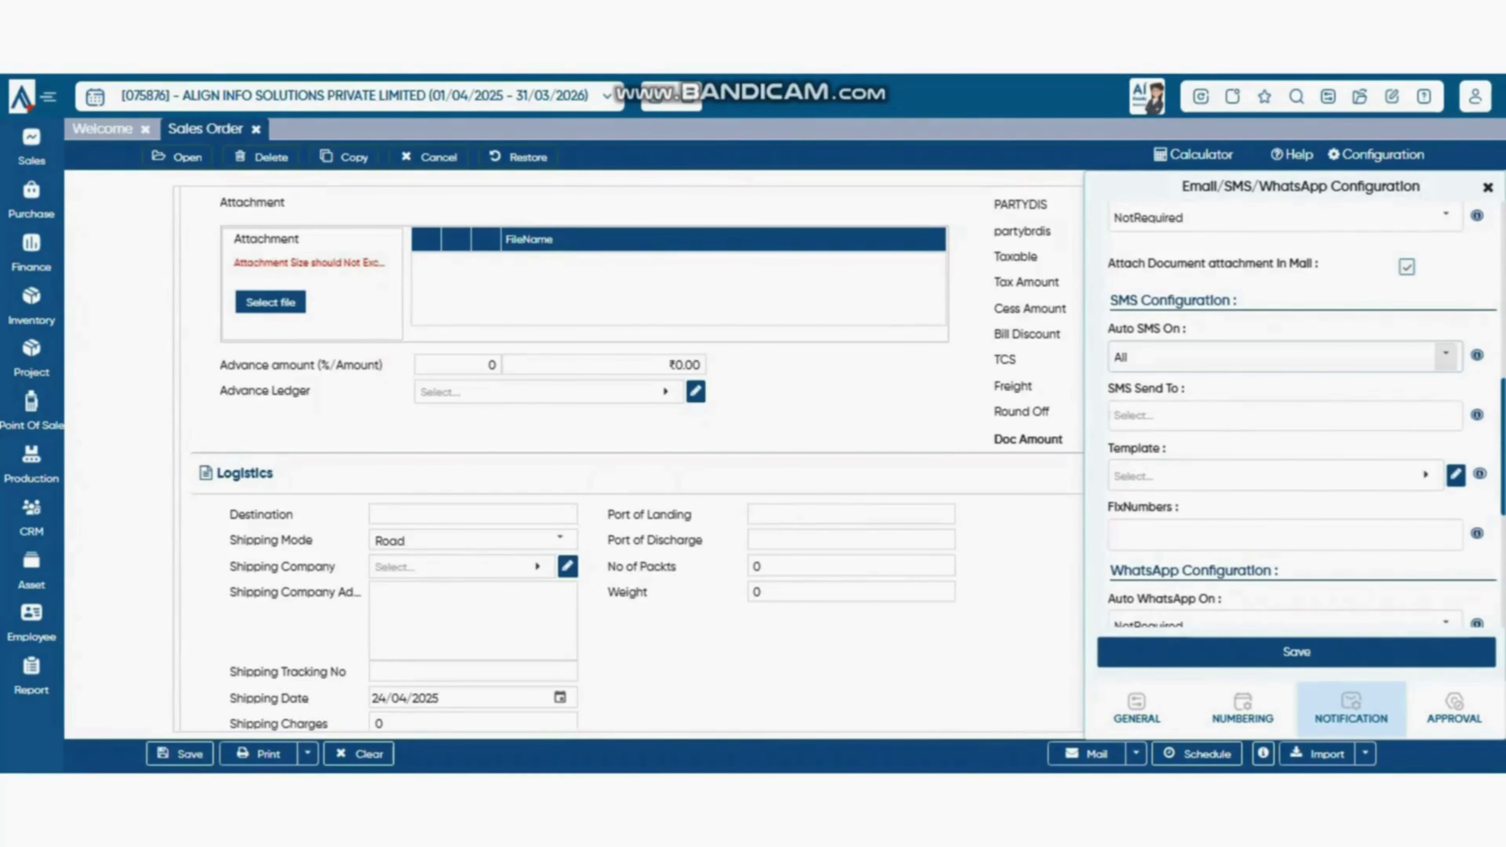
- Leave Auto SMS On at All and review the SMS recipient options
left_click(1446, 356)
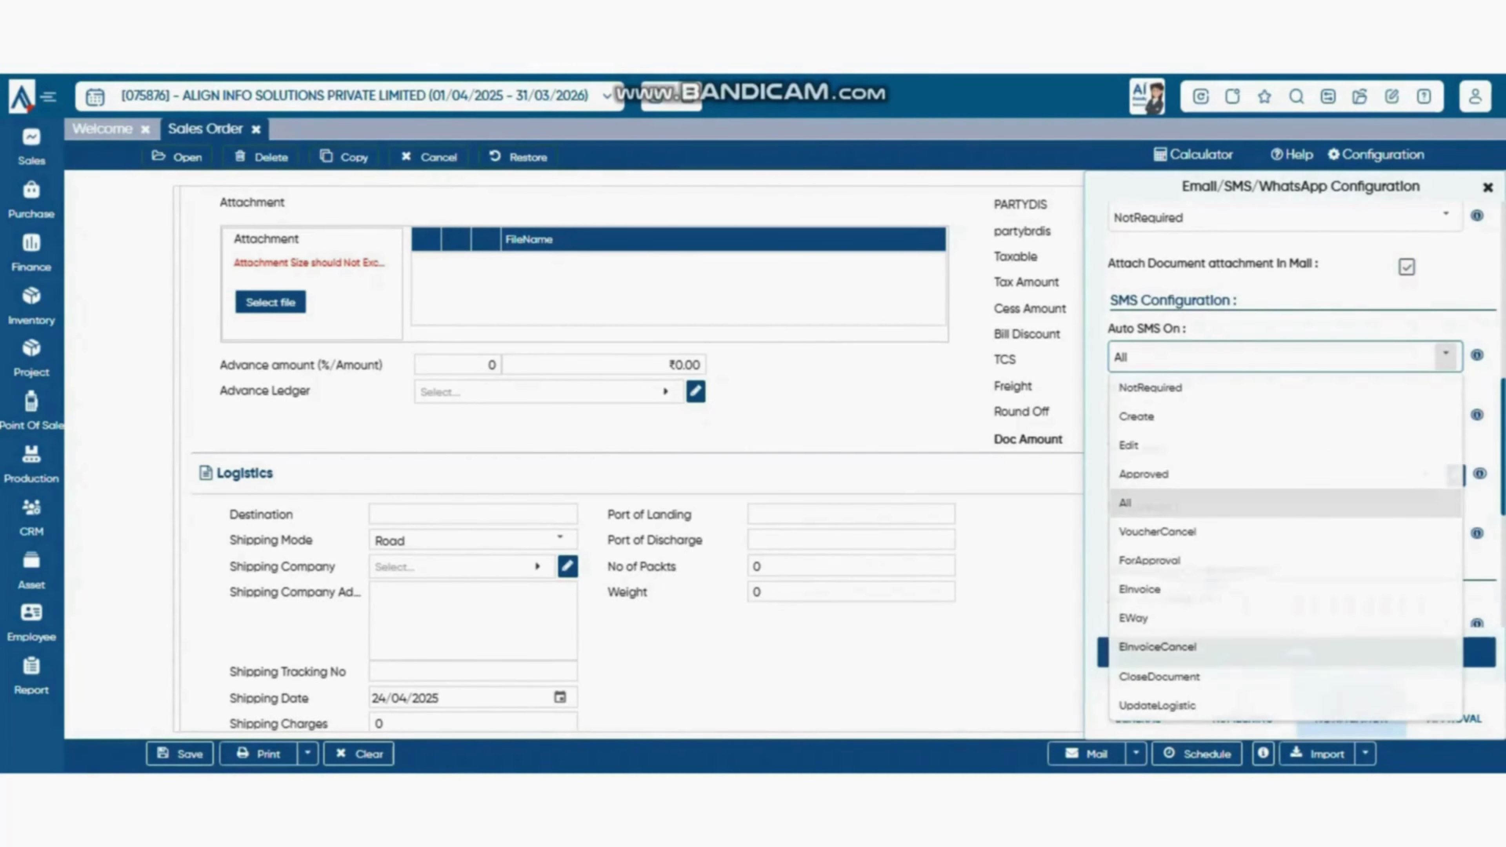
left_click(1445, 356)
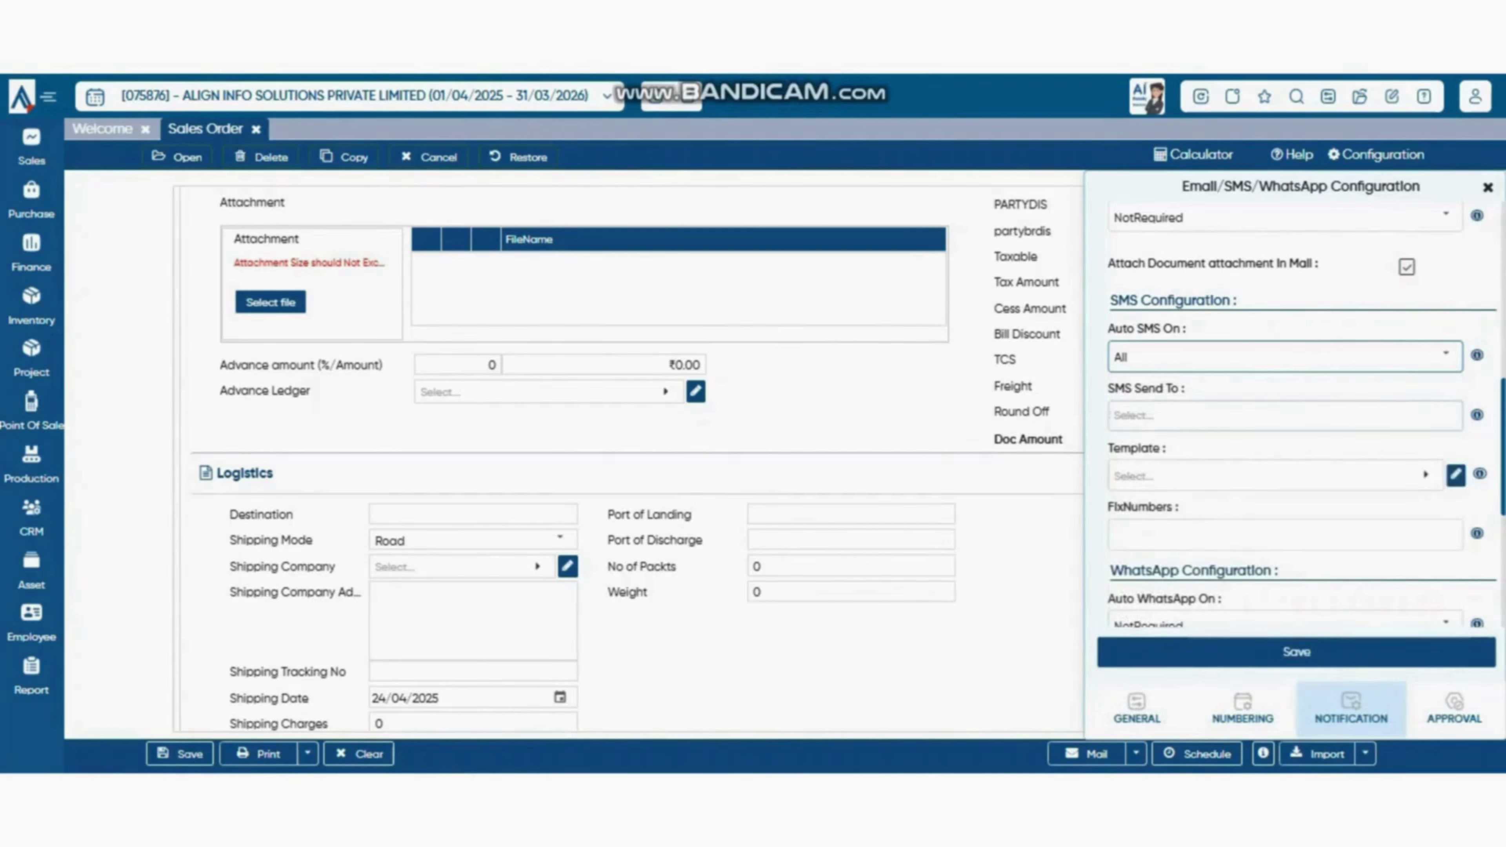
left_click(1285, 415)
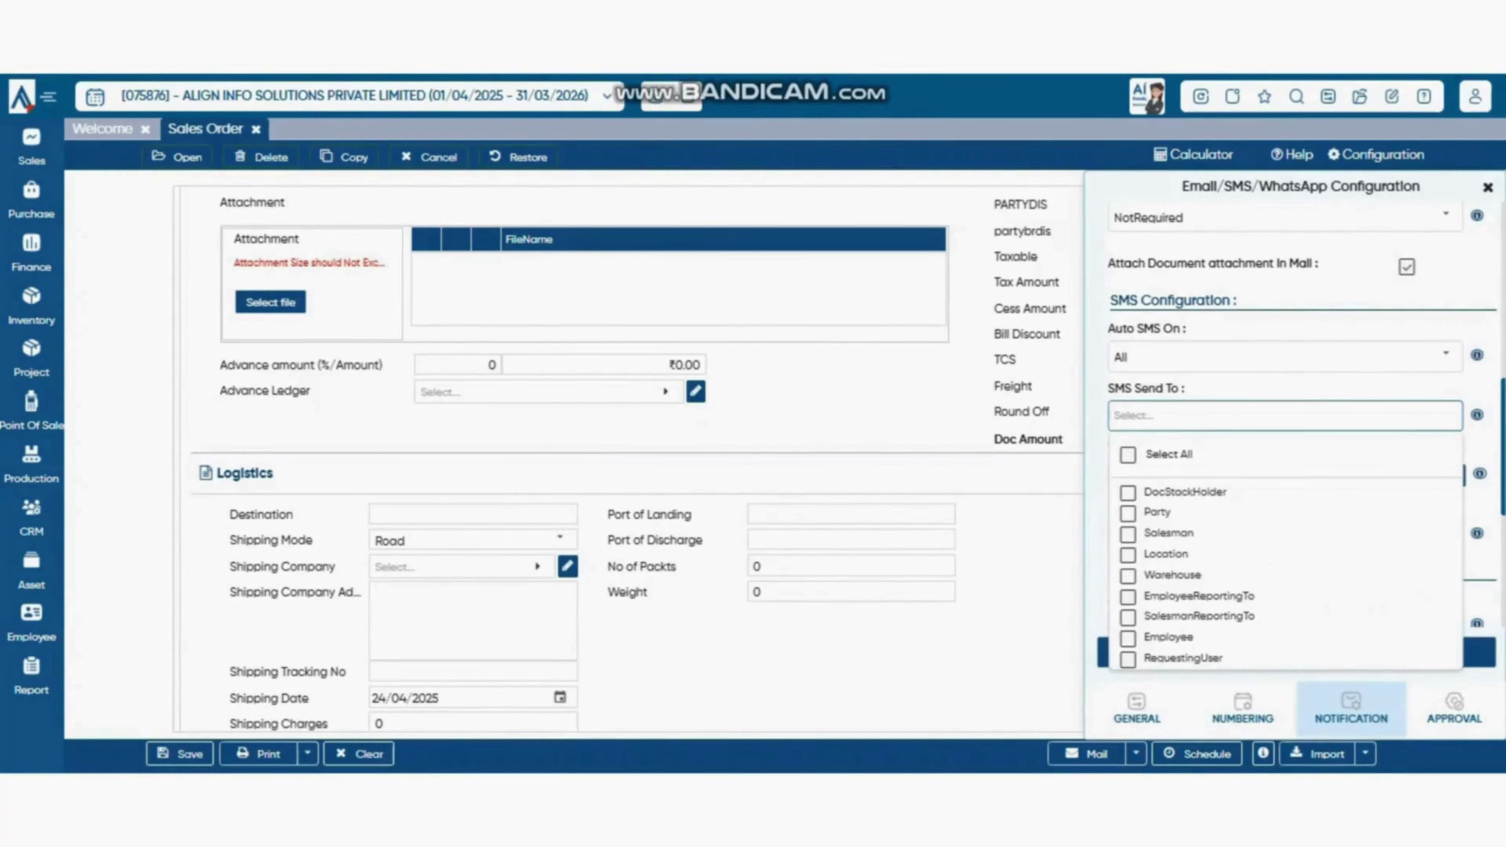
scroll(1285, 415, "down", 3)
scroll(1286, 416, "up", 2)
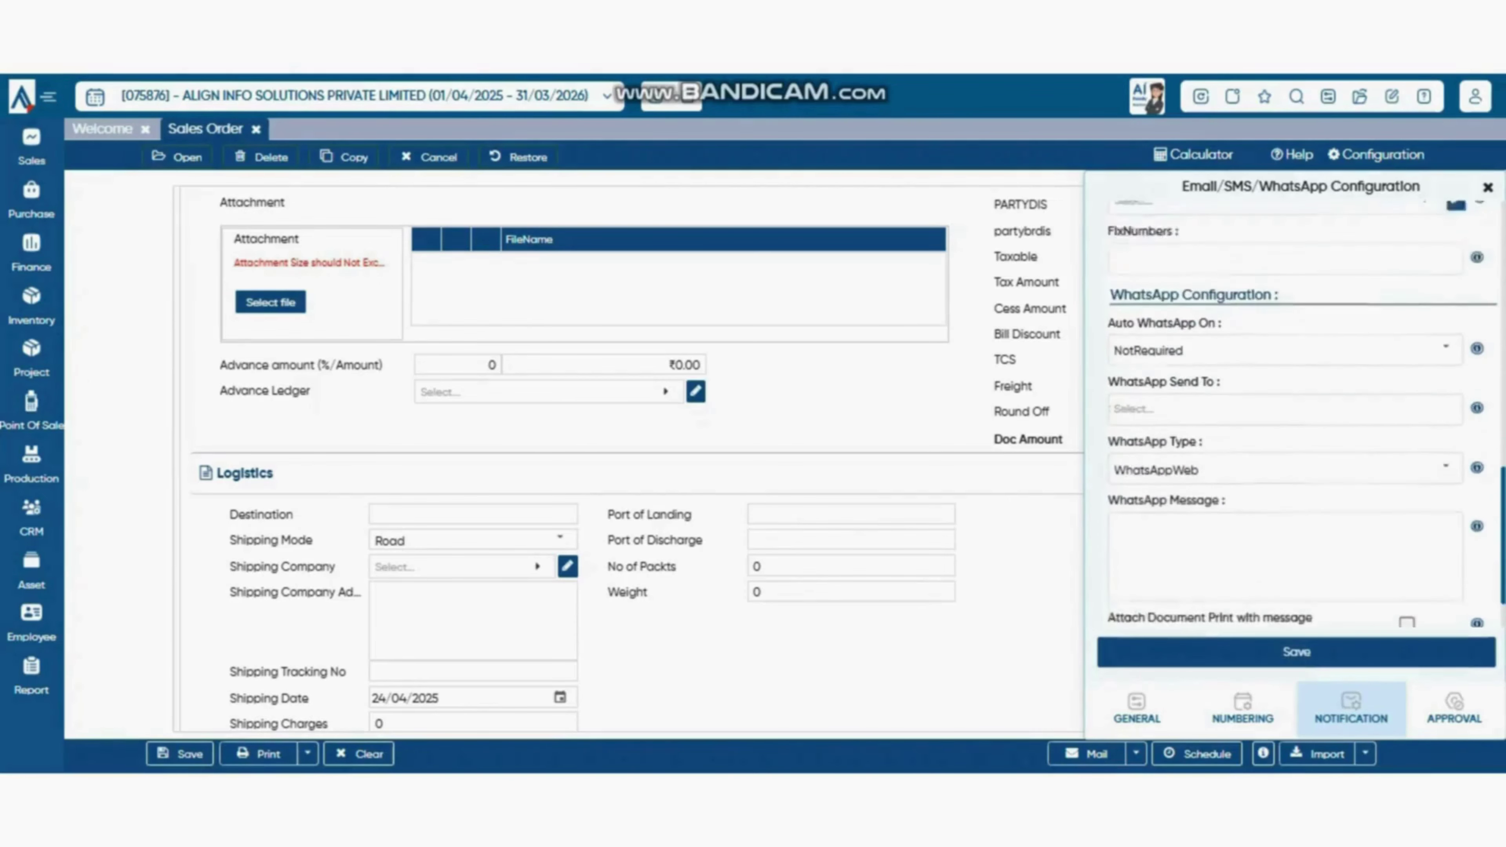
- Look over the SMS templates and FixNumbers field, then list the Auto WhatsApp On events
left_click(1274, 365)
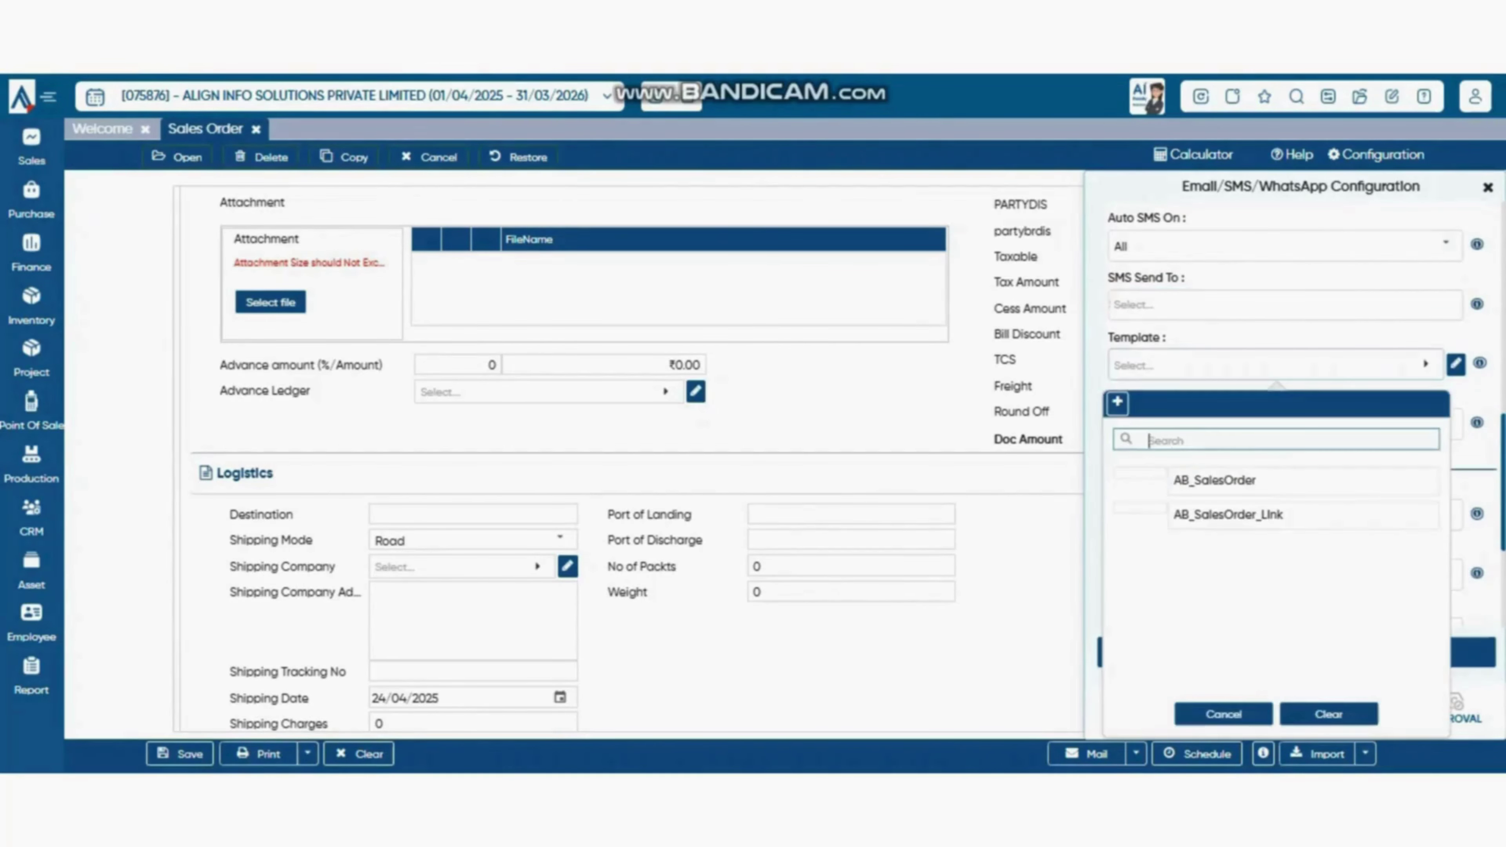
left_click(1412, 216)
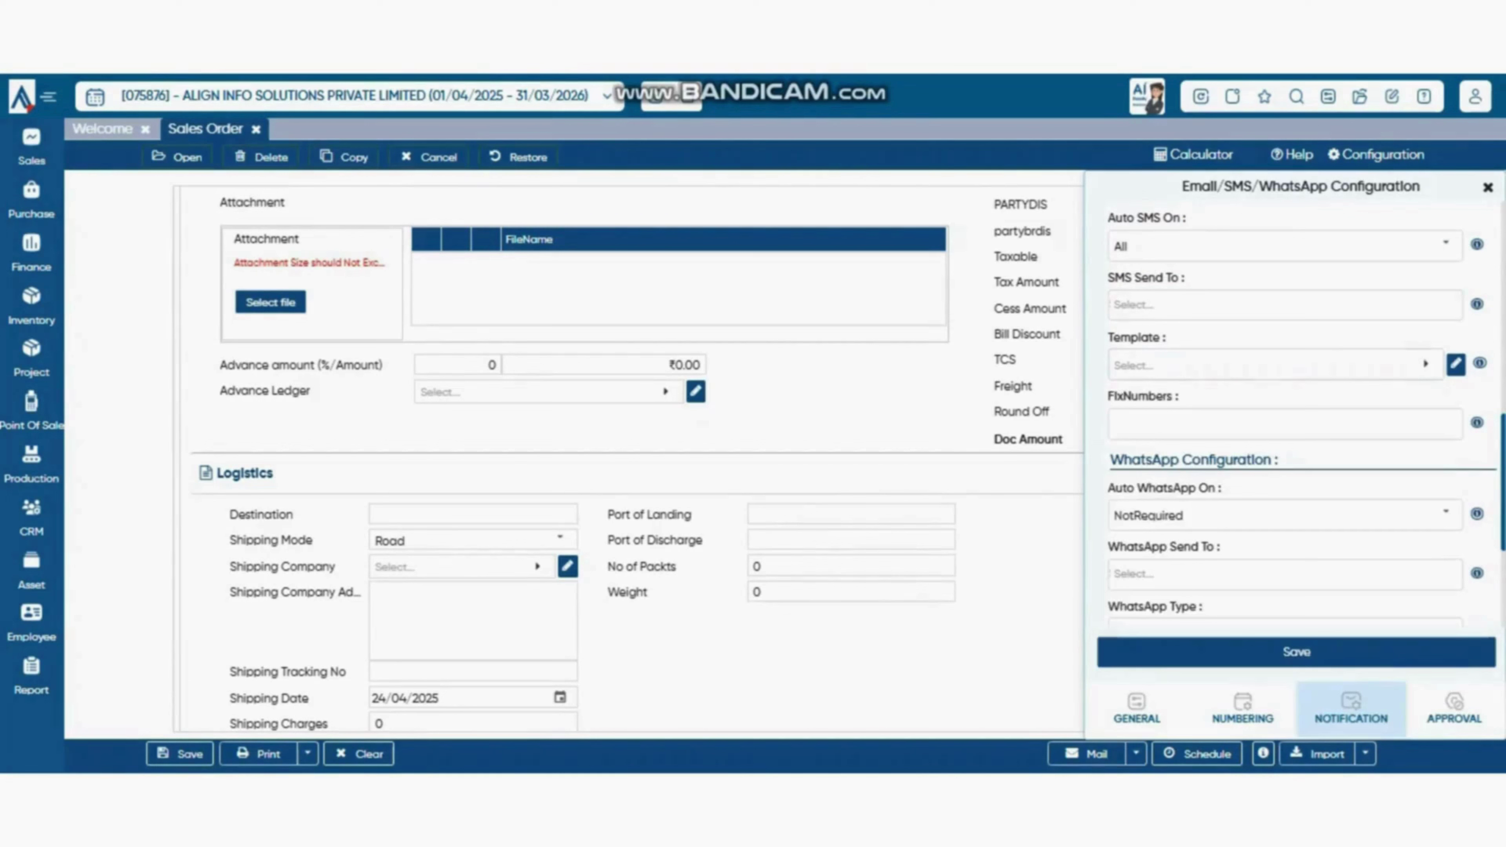
left_click(1257, 424)
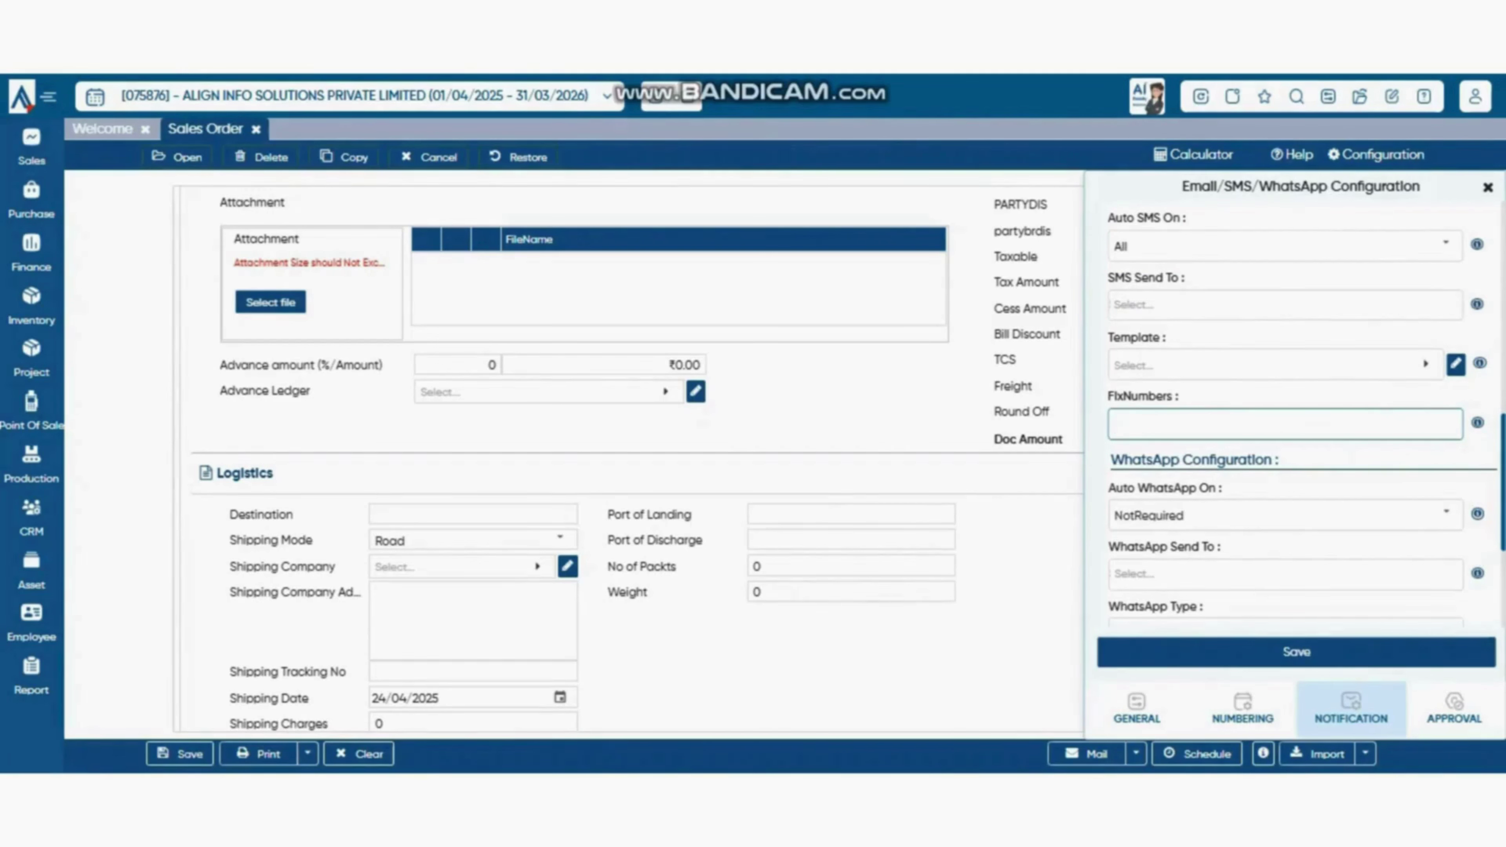
scroll(1286, 424, "down", 2)
left_click(1445, 293)
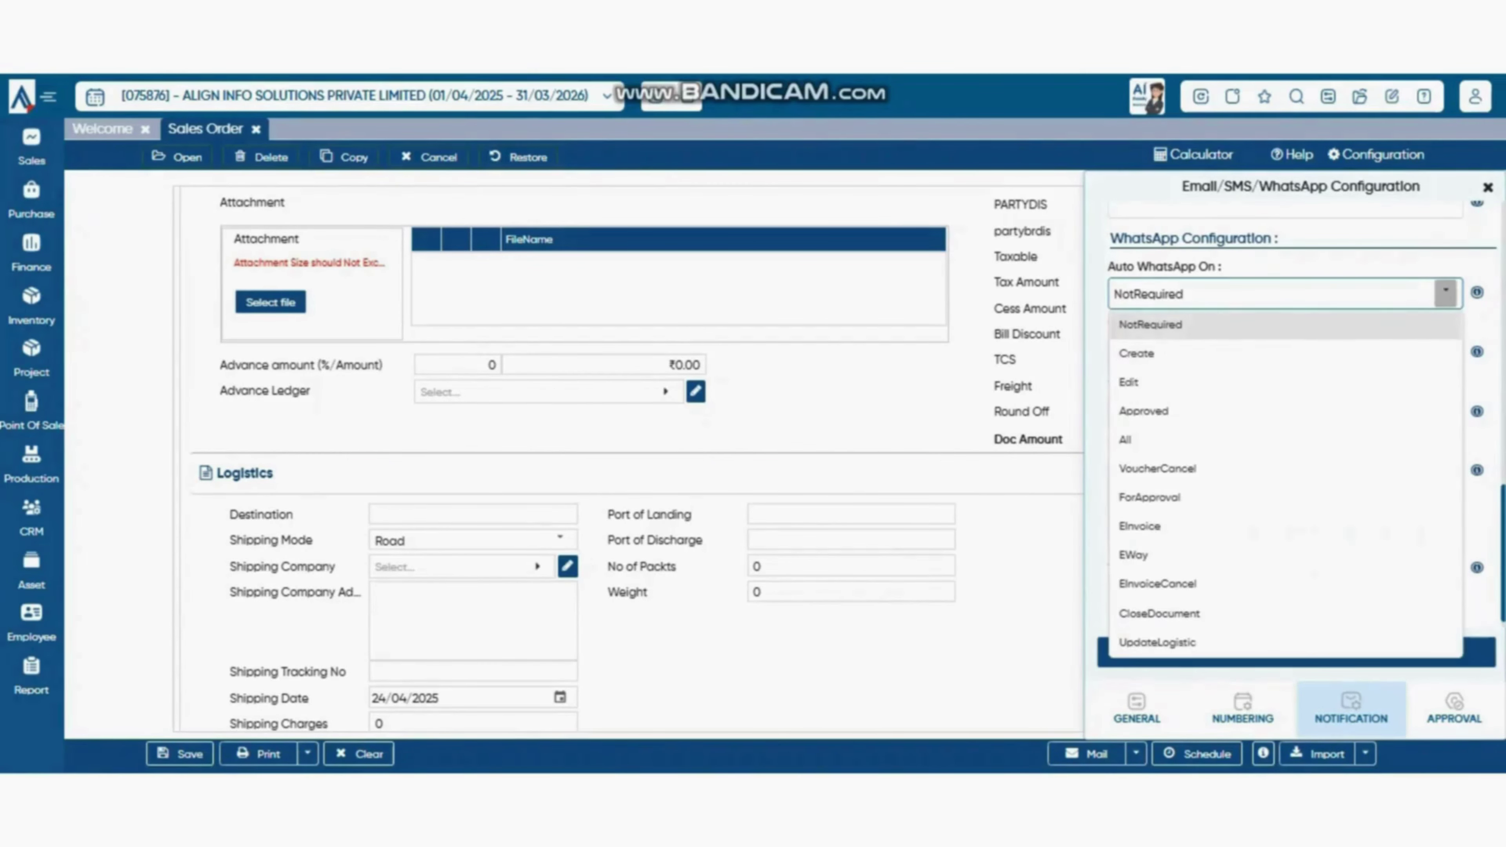
- Keep Auto WhatsApp On at NotRequired and leave the WhatsApp recipients unchanged
left_click(1446, 294)
left_click(1446, 294)
left_click(1446, 293)
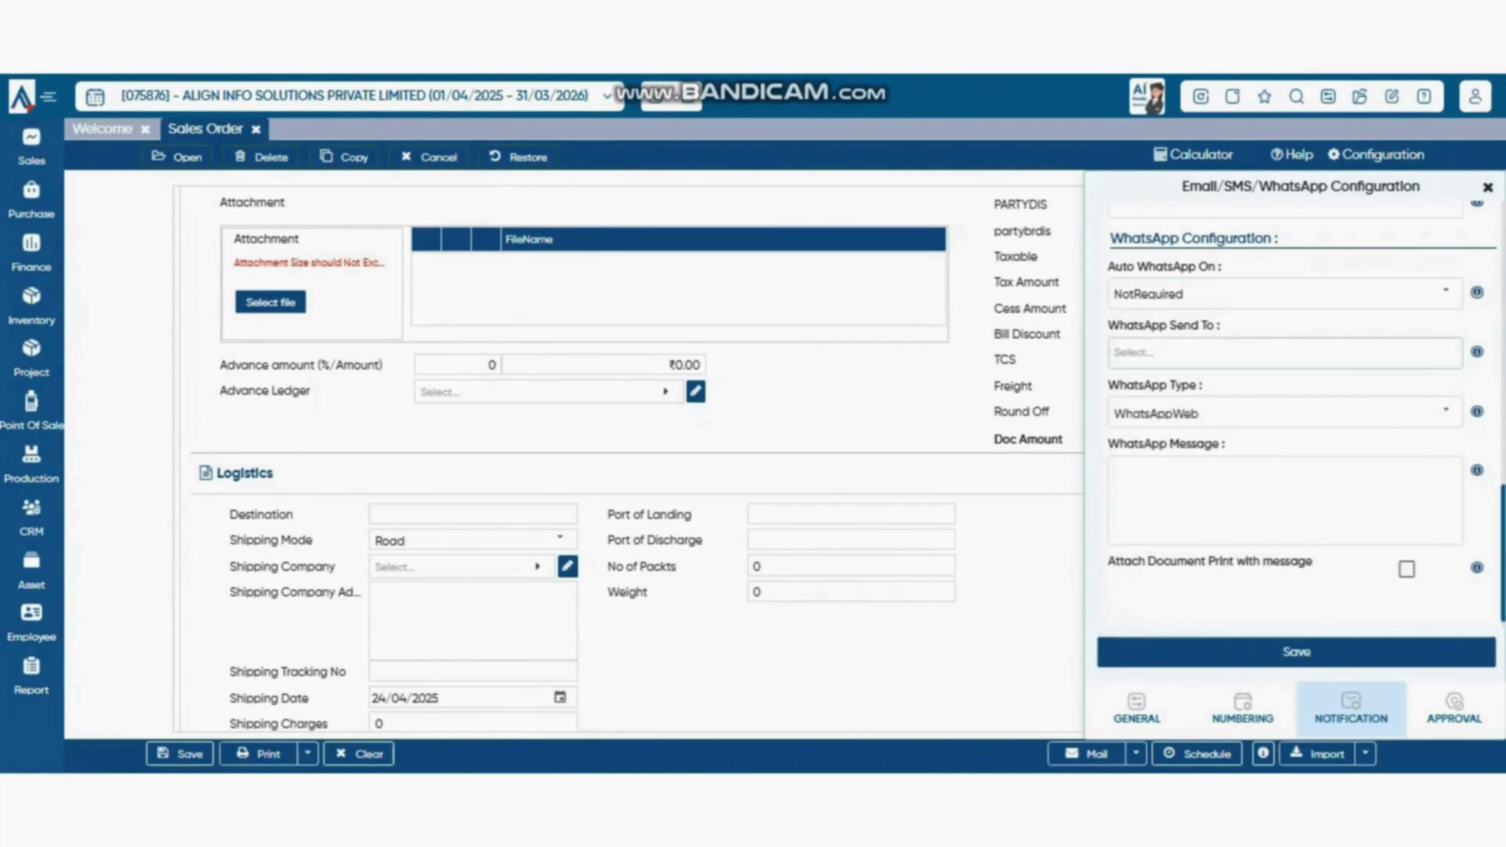
left_click(1286, 353)
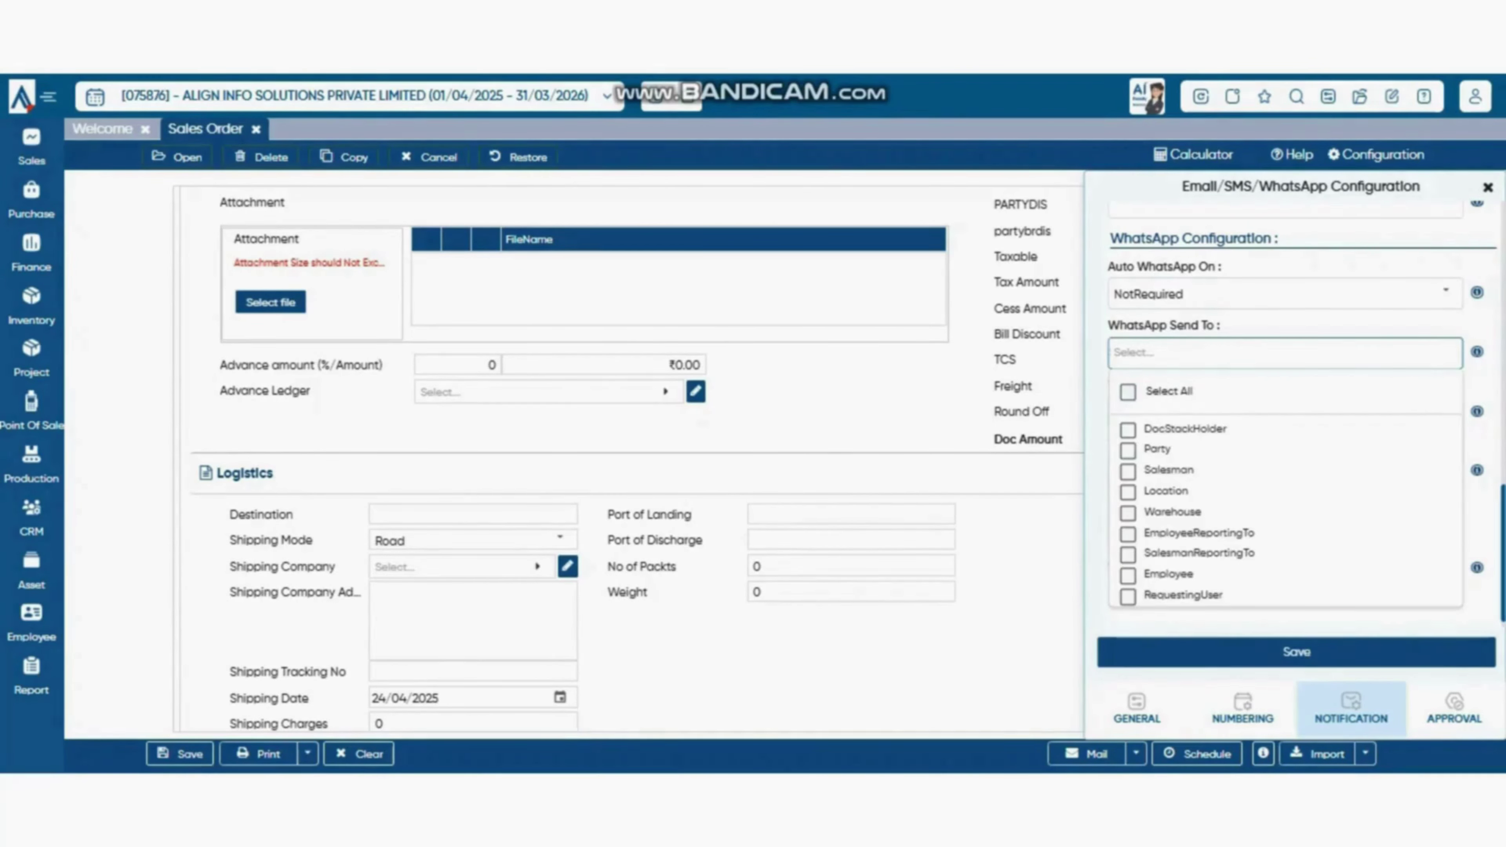
left_click(1287, 261)
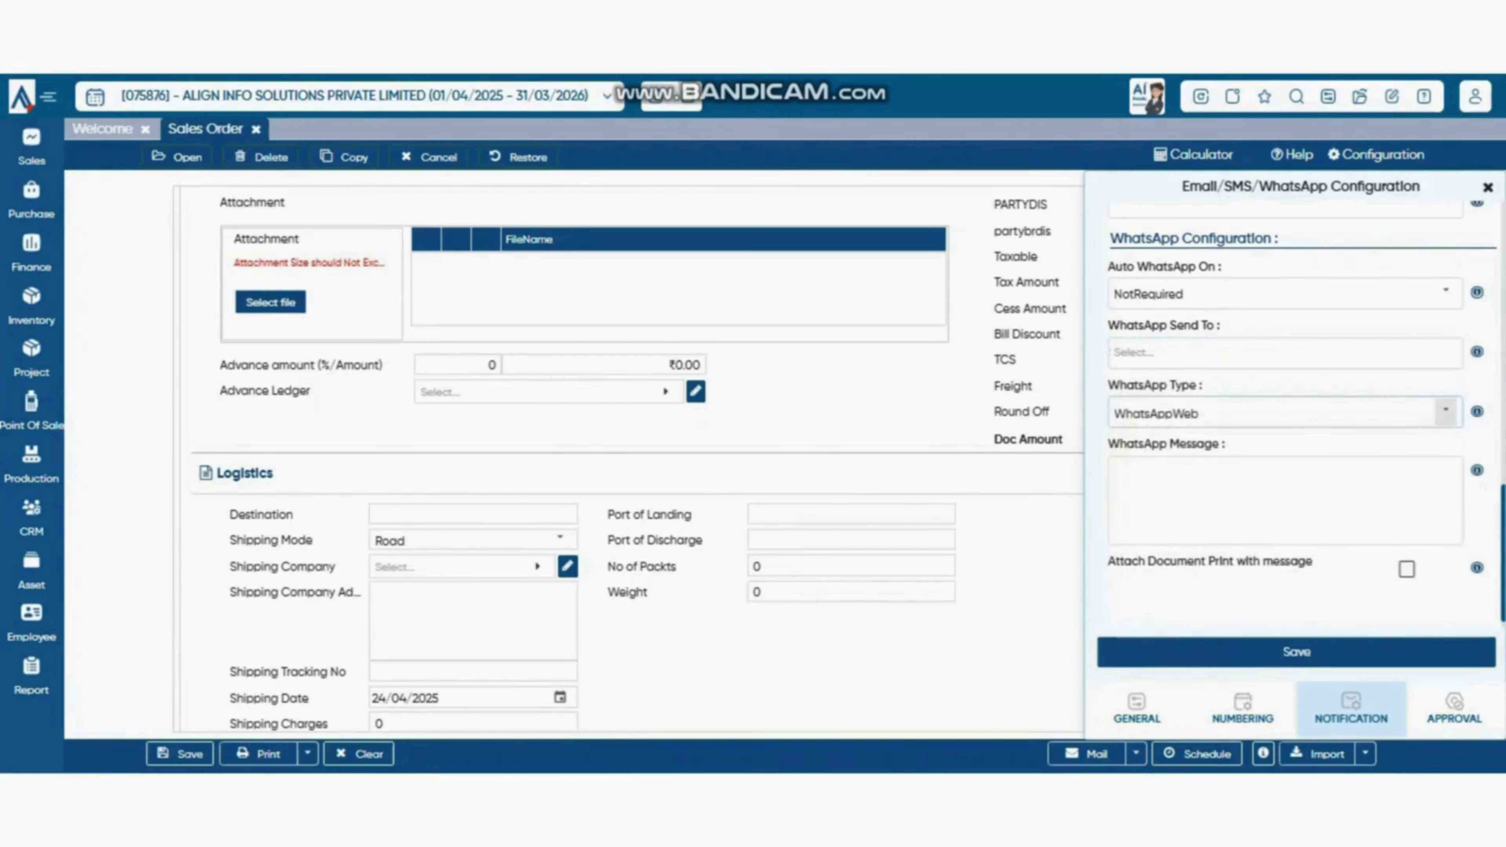
- Keep WhatsApp Type as WhatsAppWeb and bring up the Sales documents list
left_click(1445, 411)
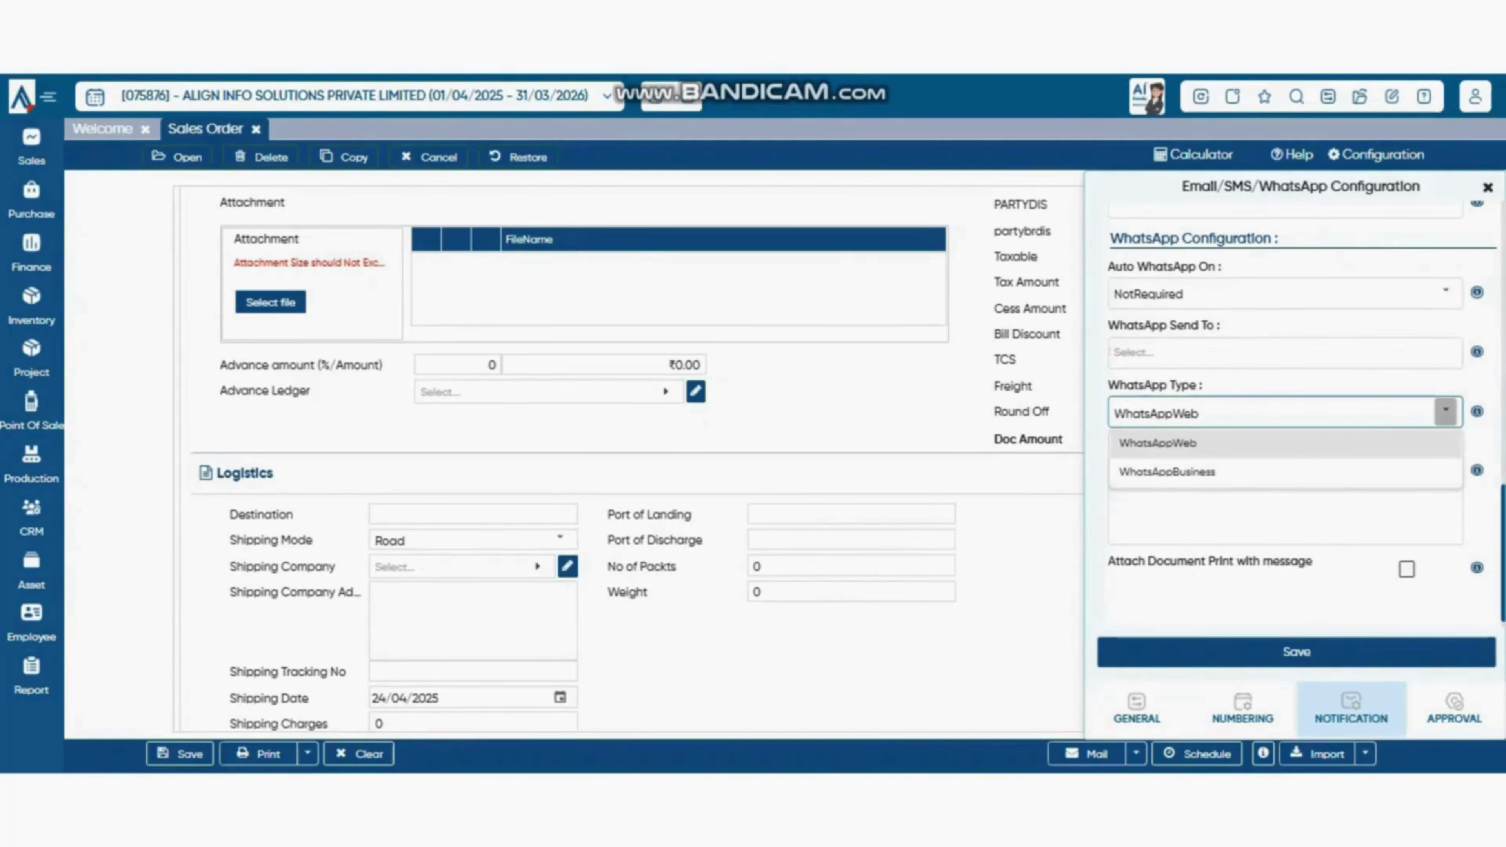
left_click(1286, 516)
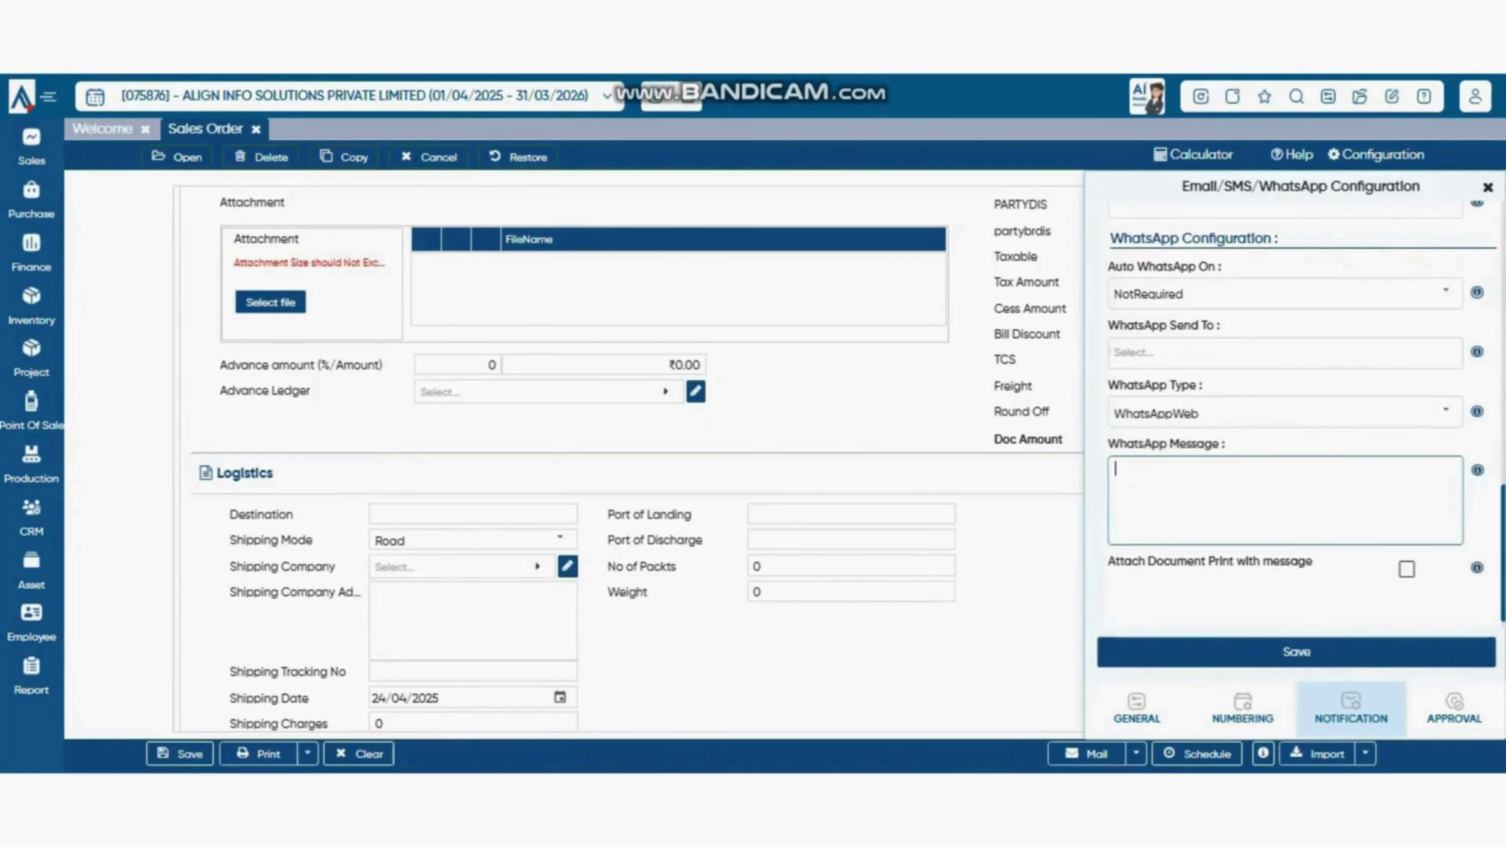
scroll(1286, 415, "up", 4)
scroll(1299, 416, "down", 4)
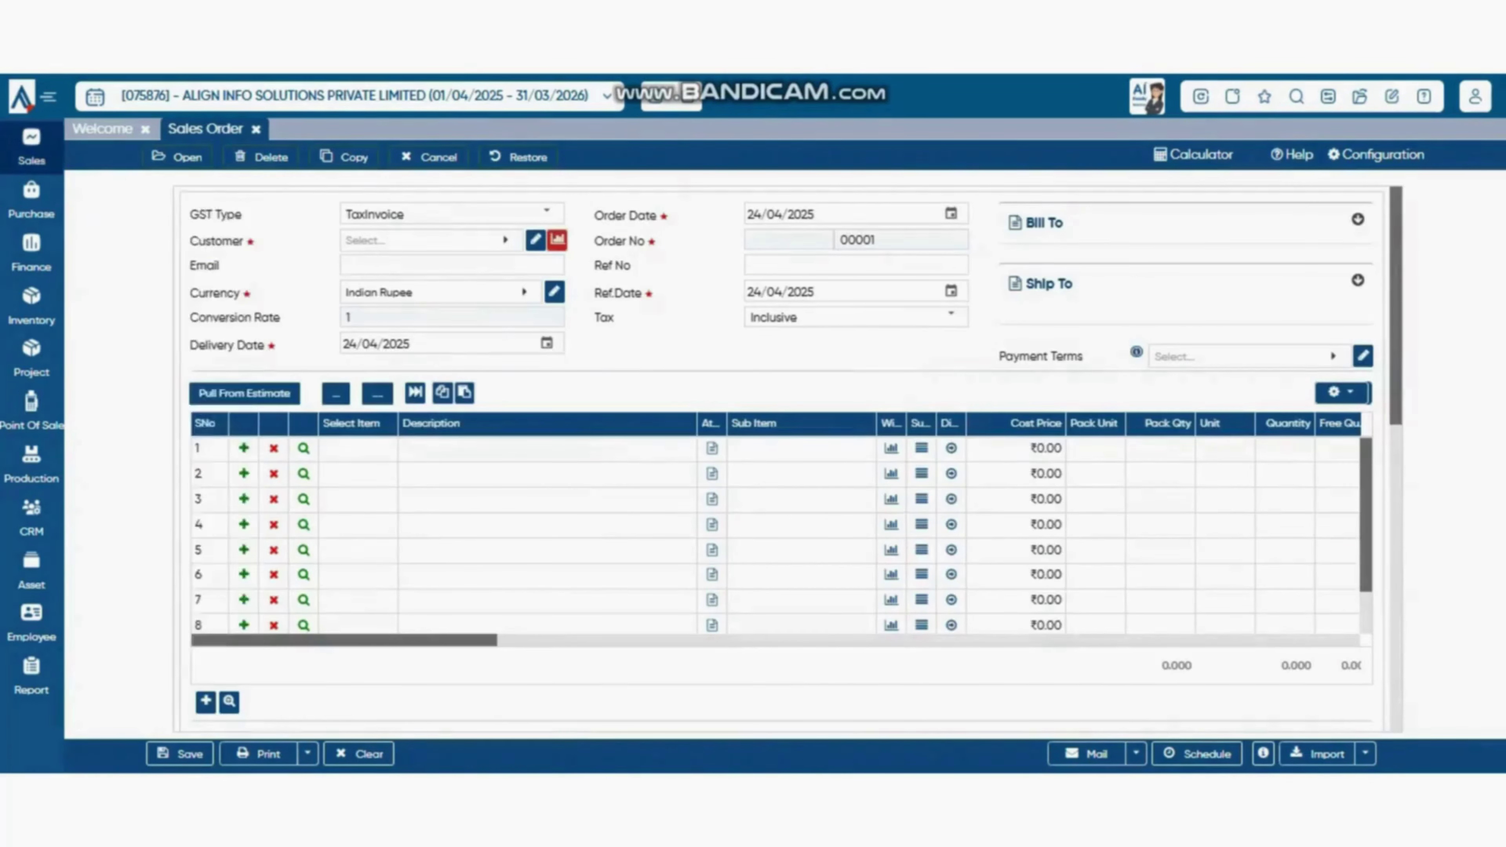
left_click(31, 147)
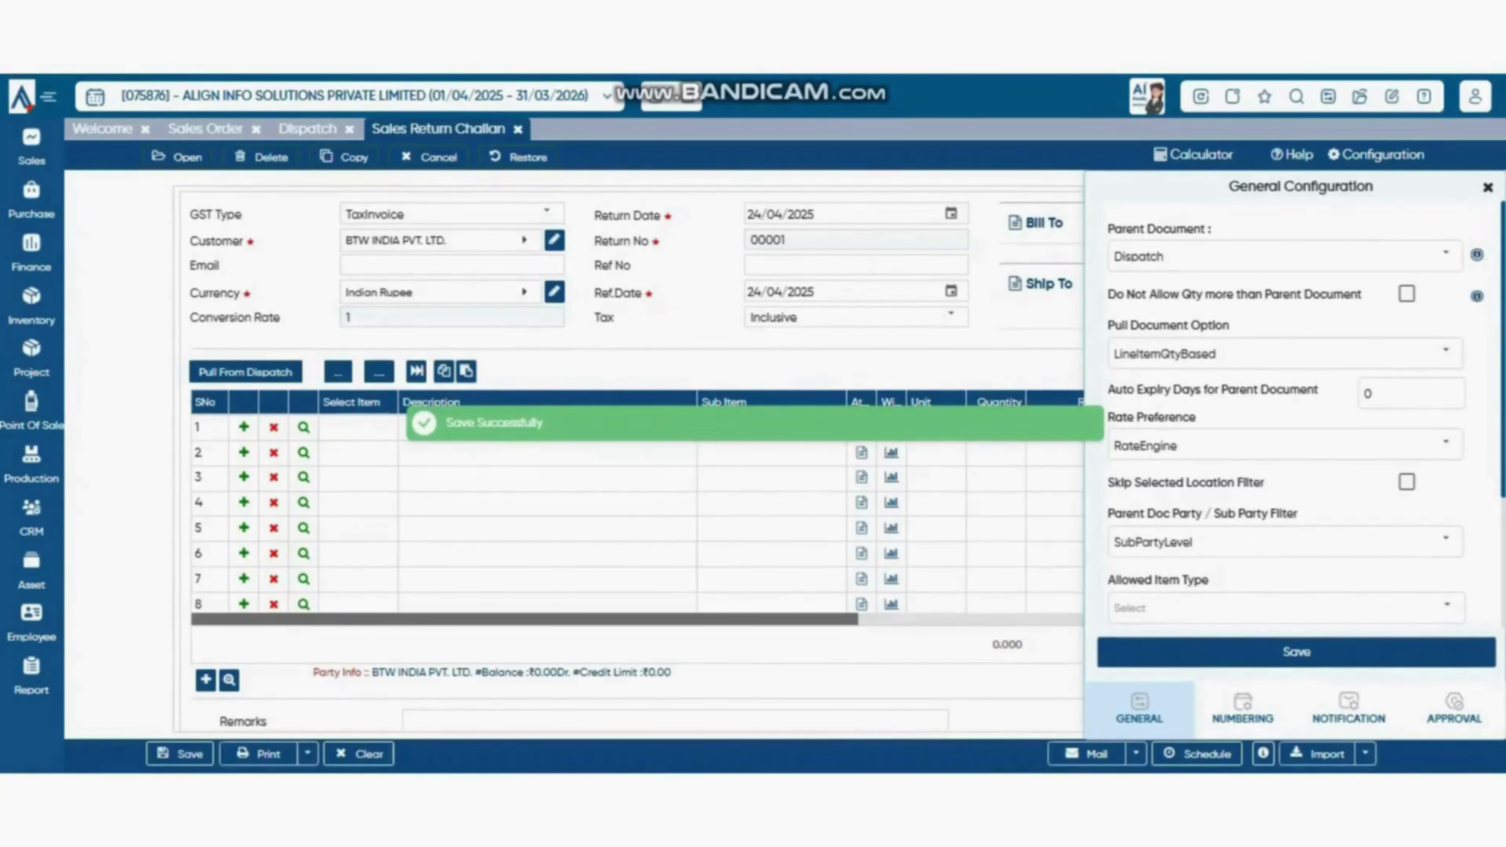
- Search 'btw' and select BTW INDIA PVT. LTD. as the Sales Return Challan customer
left_click(442, 241)
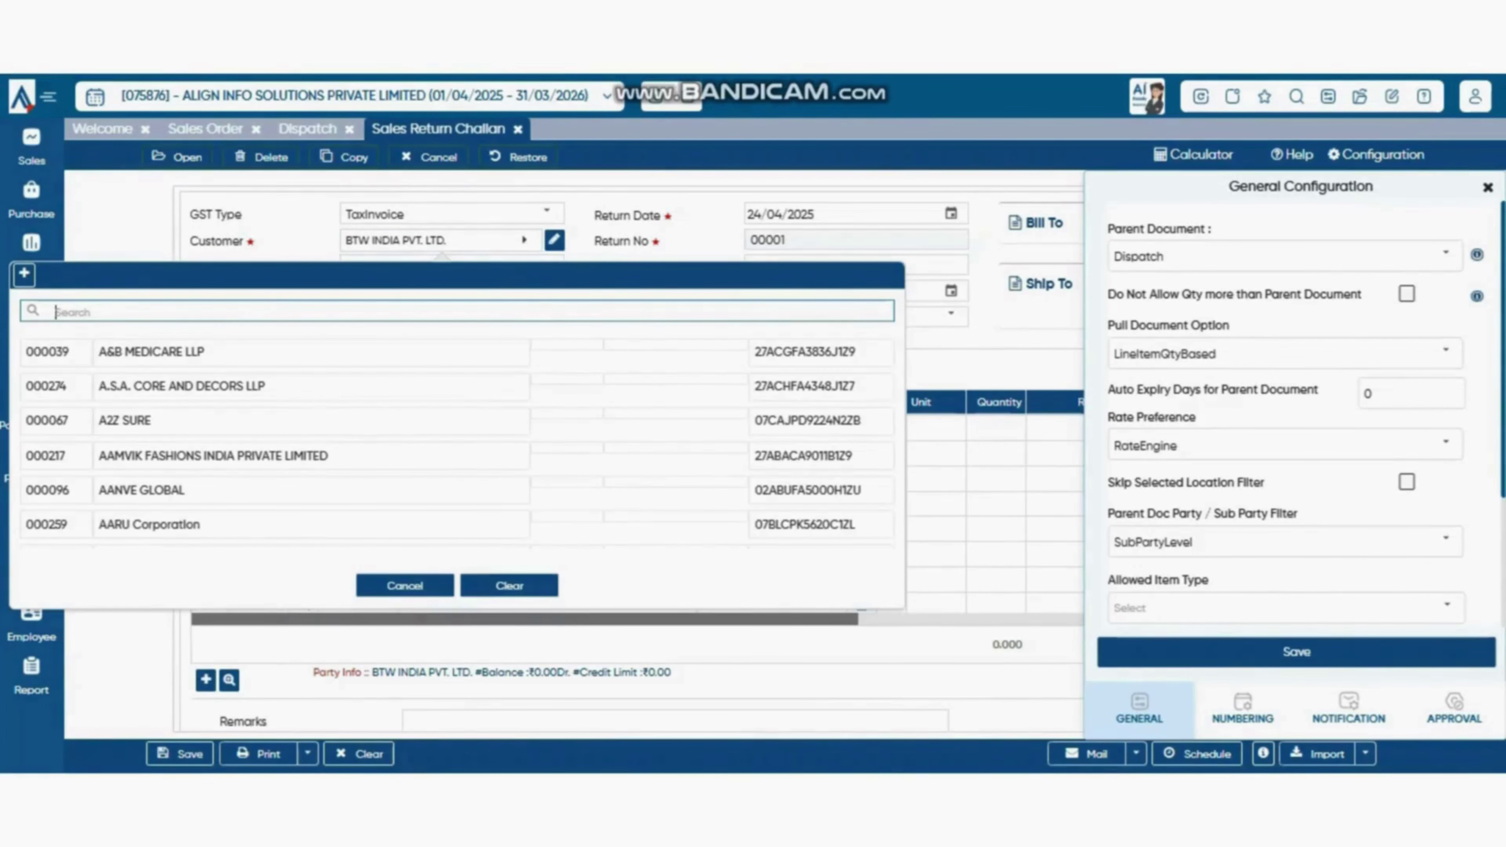
type("btw")
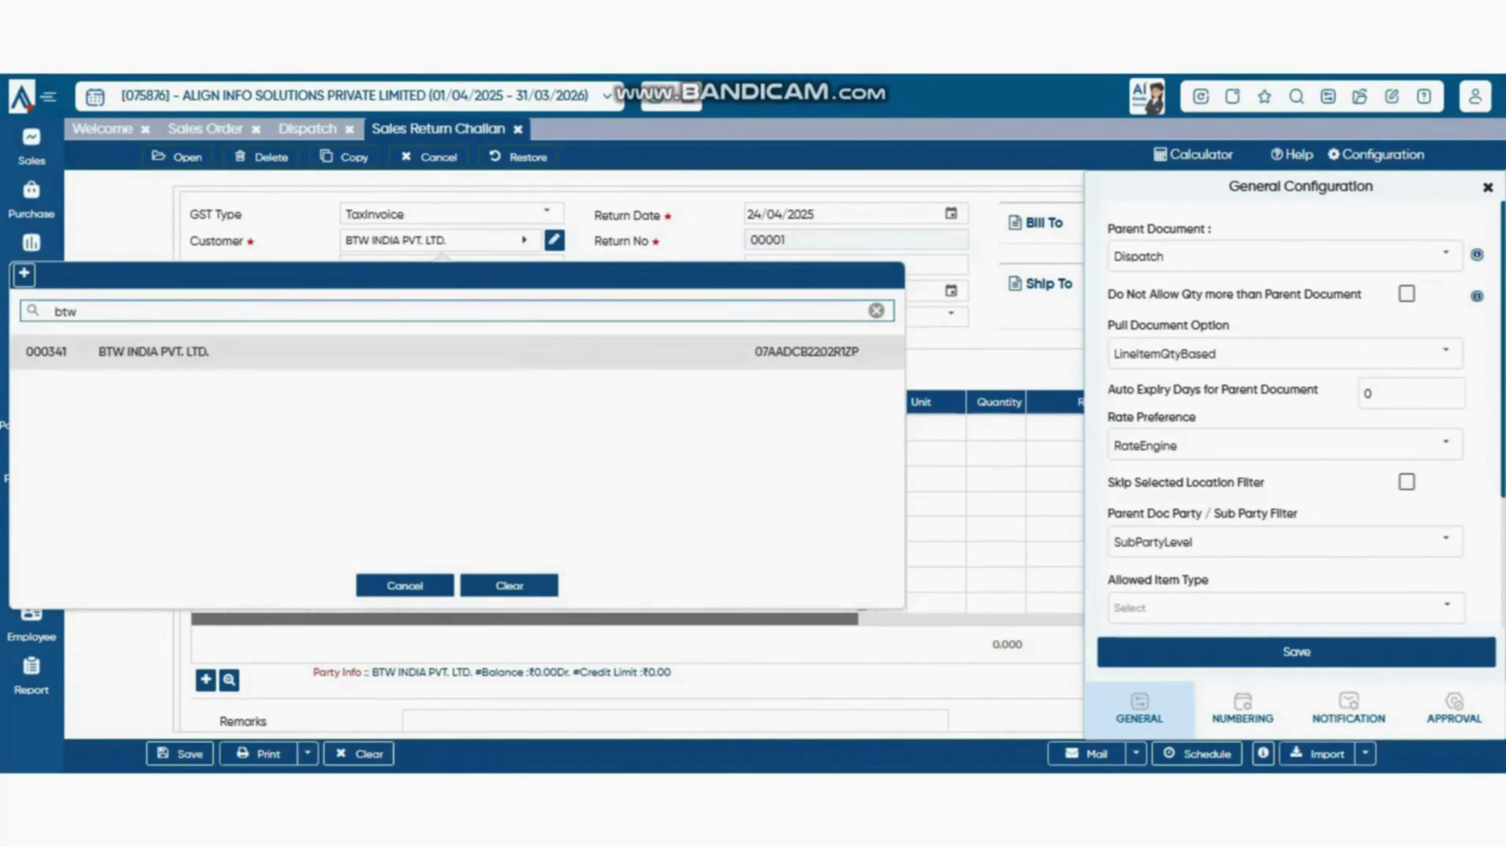
left_click(441, 353)
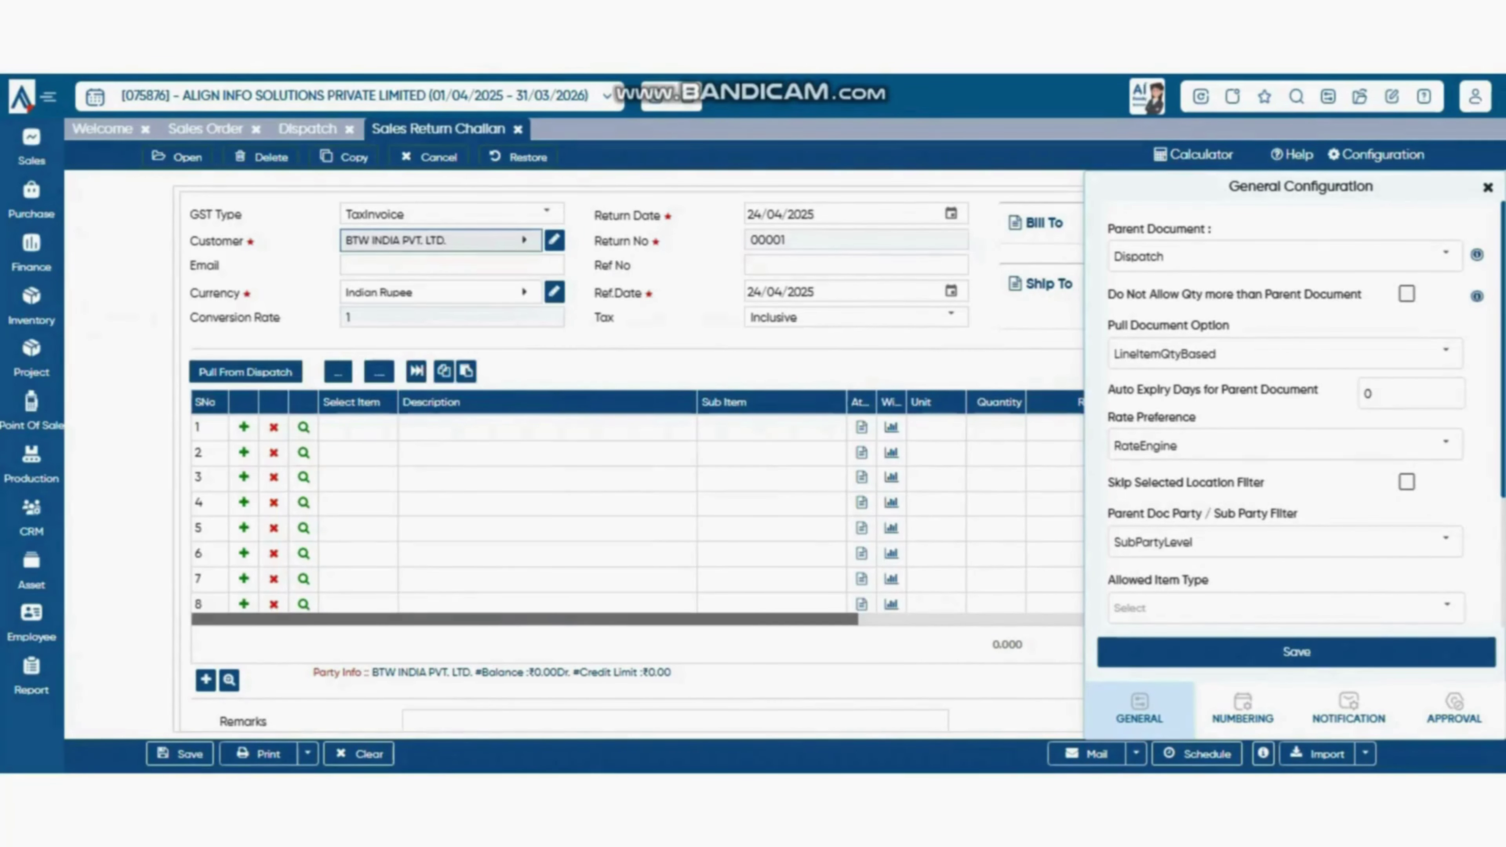
- Try pulling items from a dispatch, then start a new Sales Invoice from the Sales menu
left_click(245, 371)
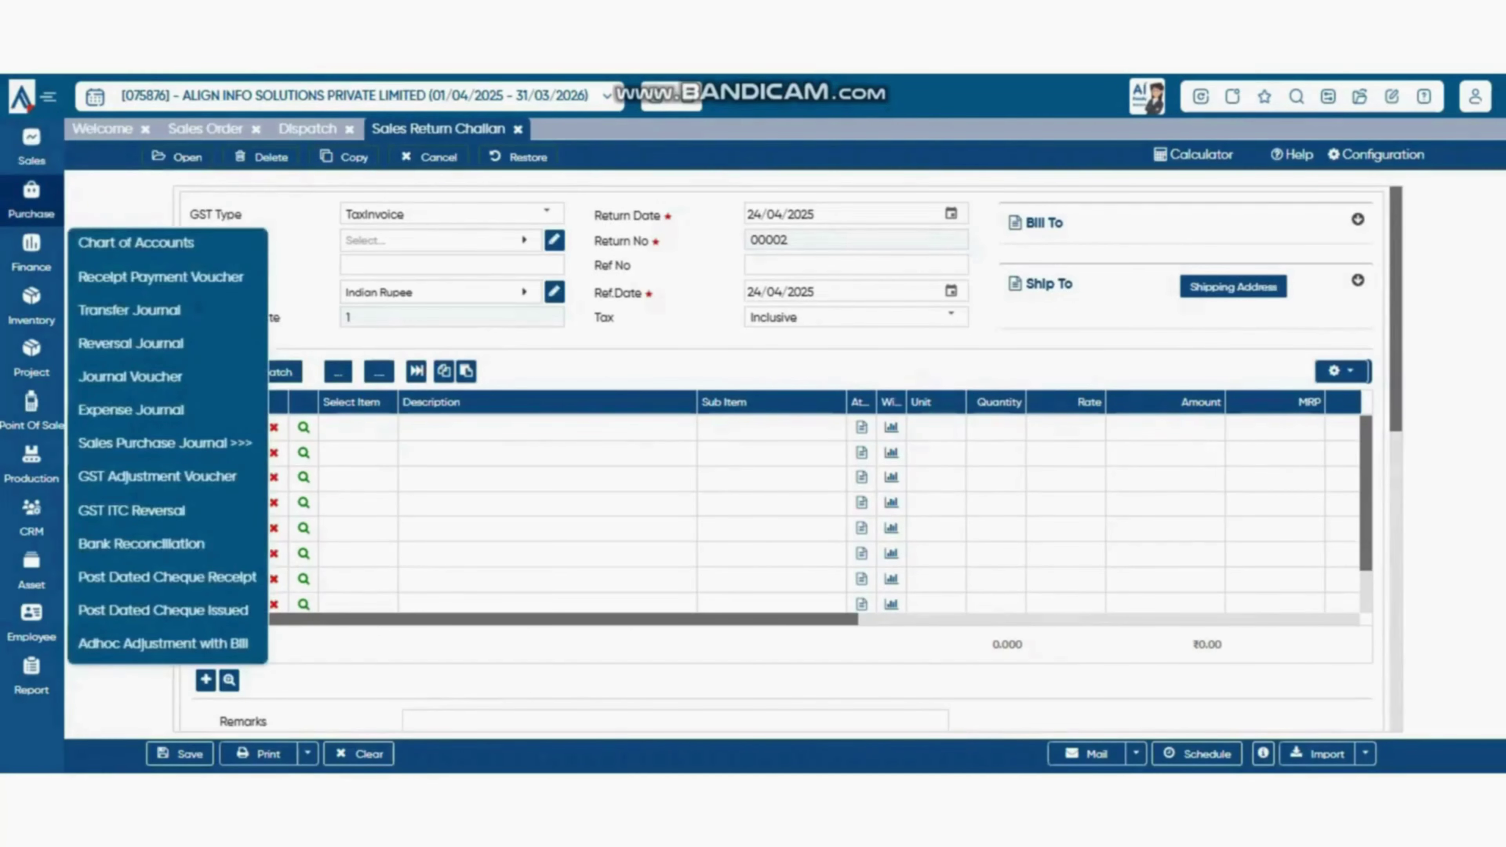
mouse_move(31, 147)
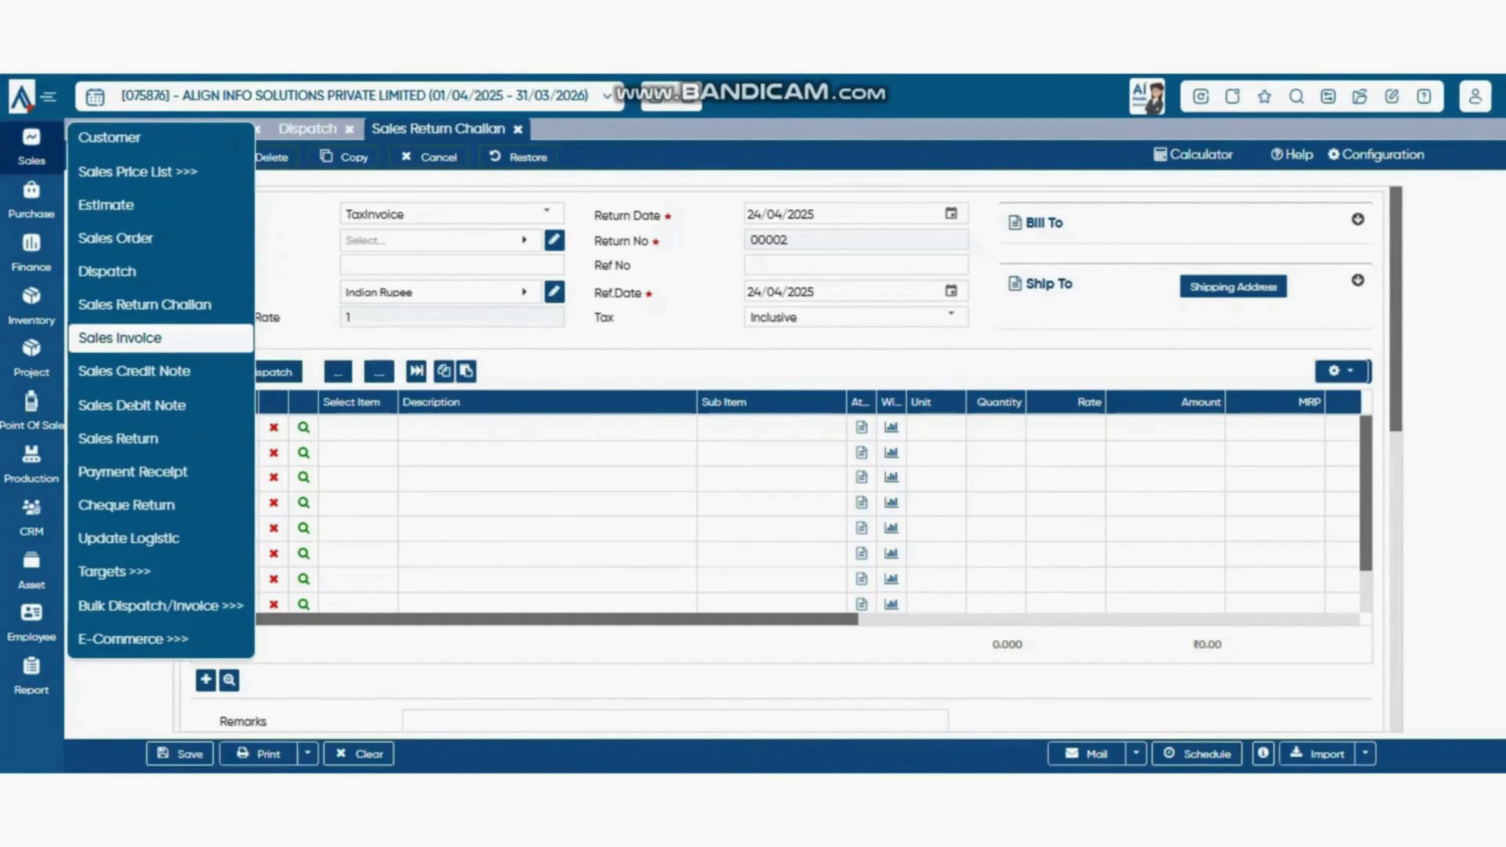
left_click(120, 338)
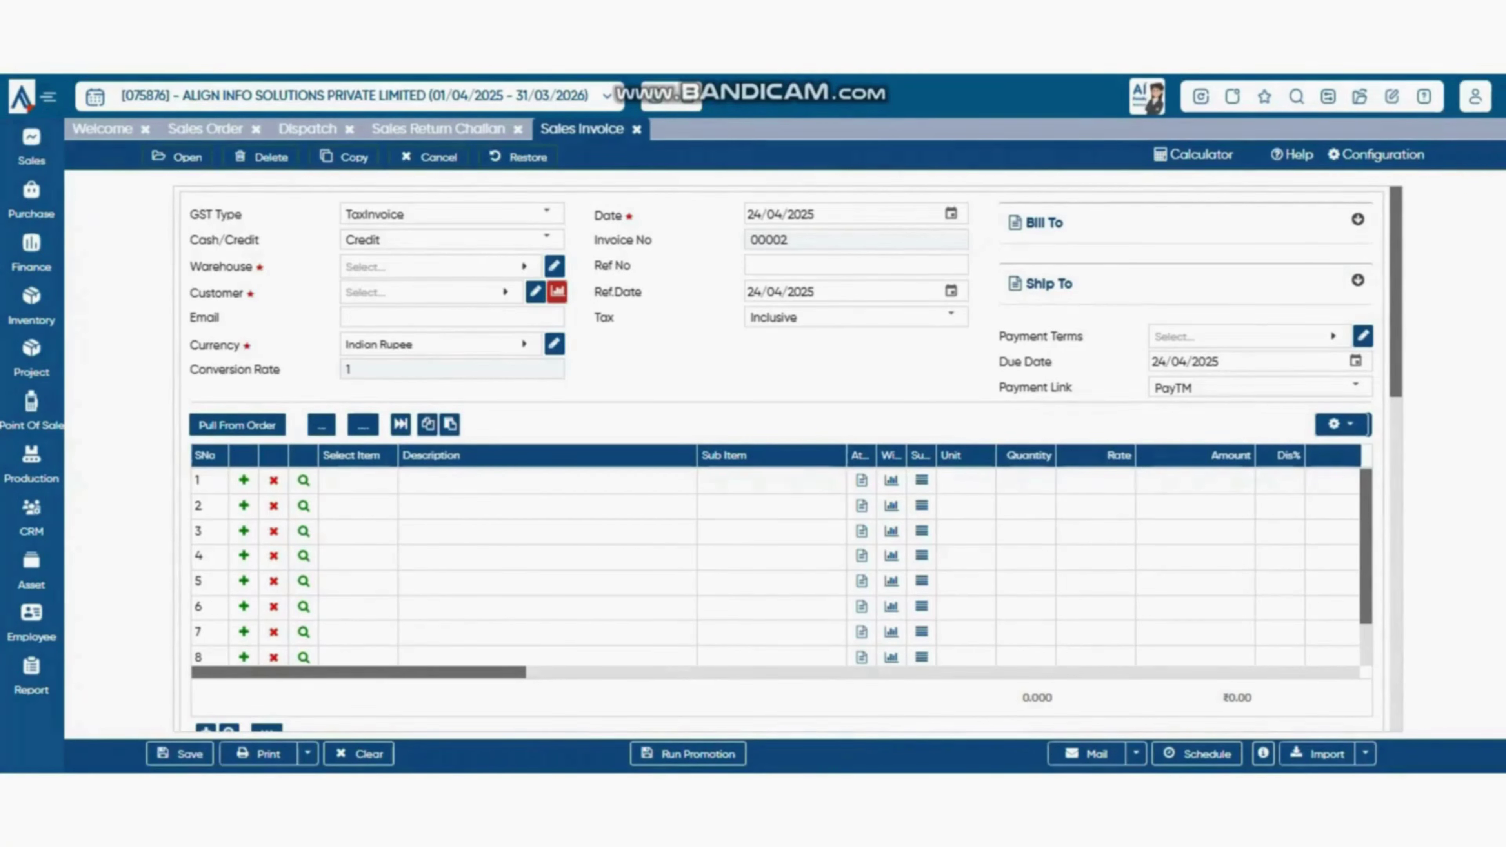
- Pick the Default warehouse, save Dispatch as parent document, and check for pending dispatches
left_click(440, 267)
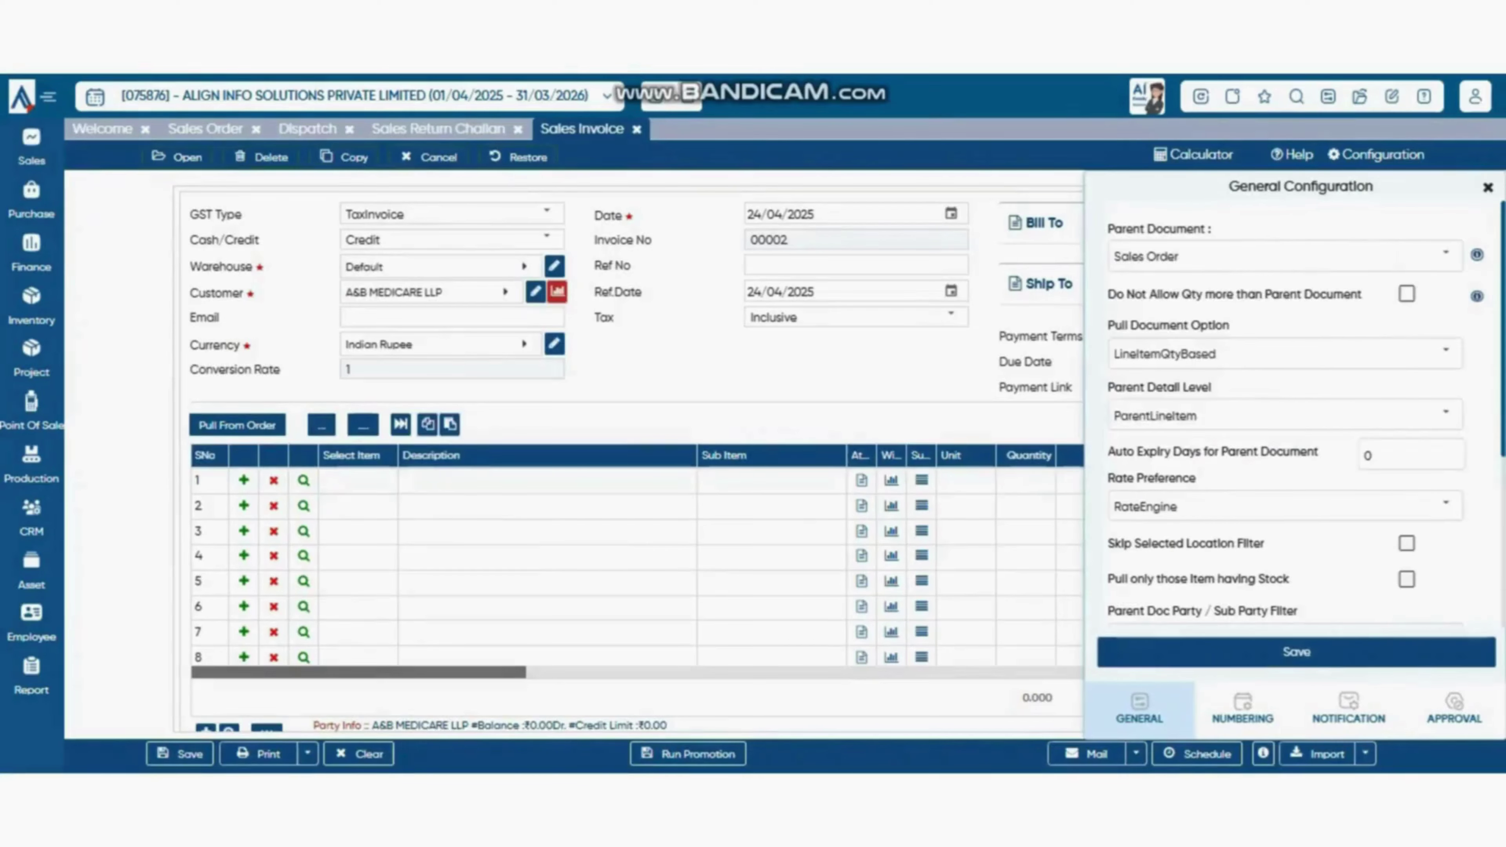
left_click(1446, 255)
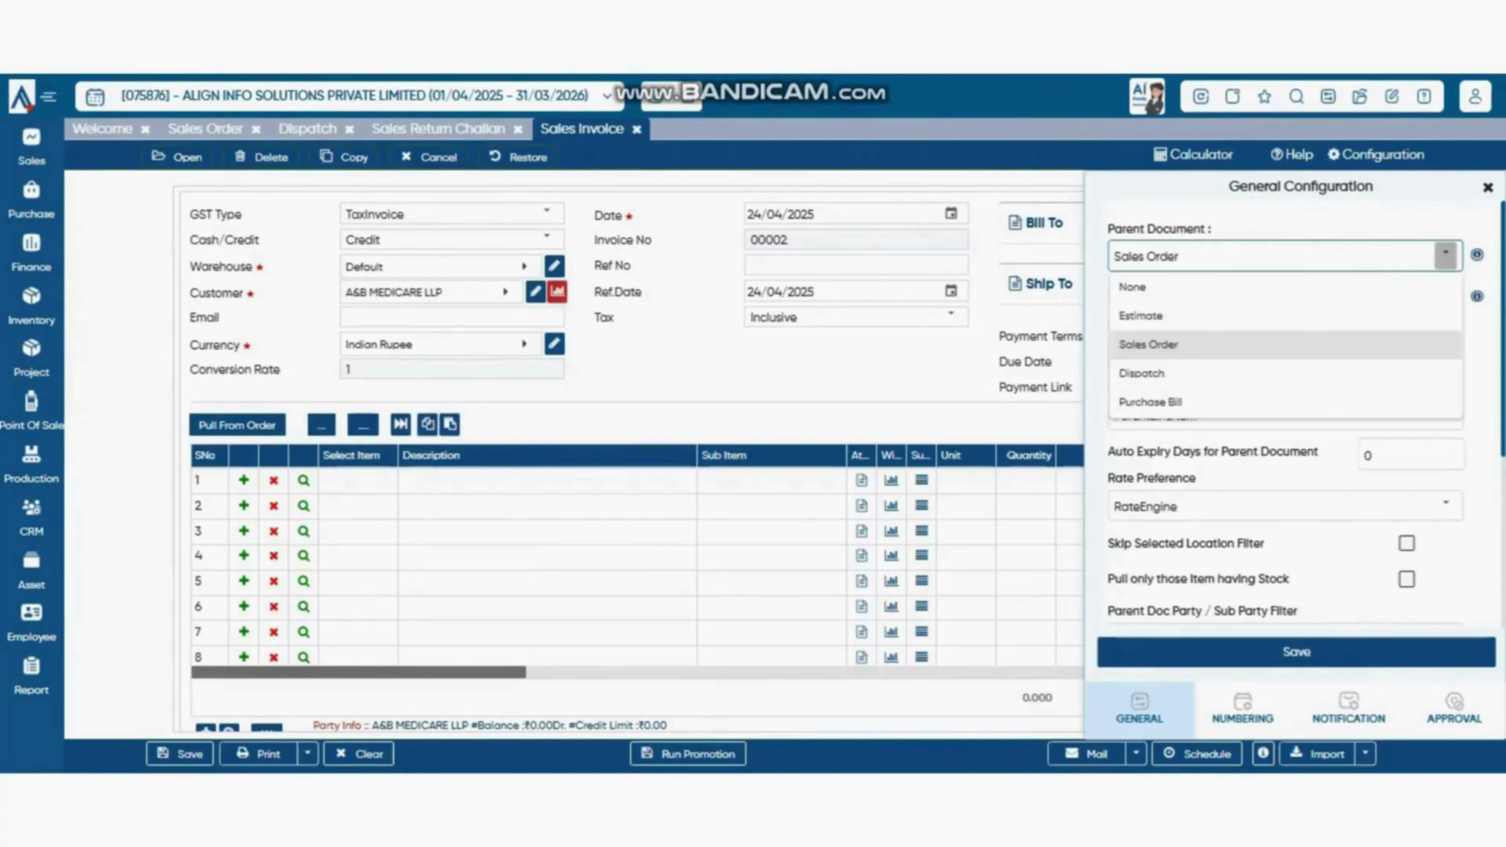
left_click(1150, 373)
left_click(1296, 651)
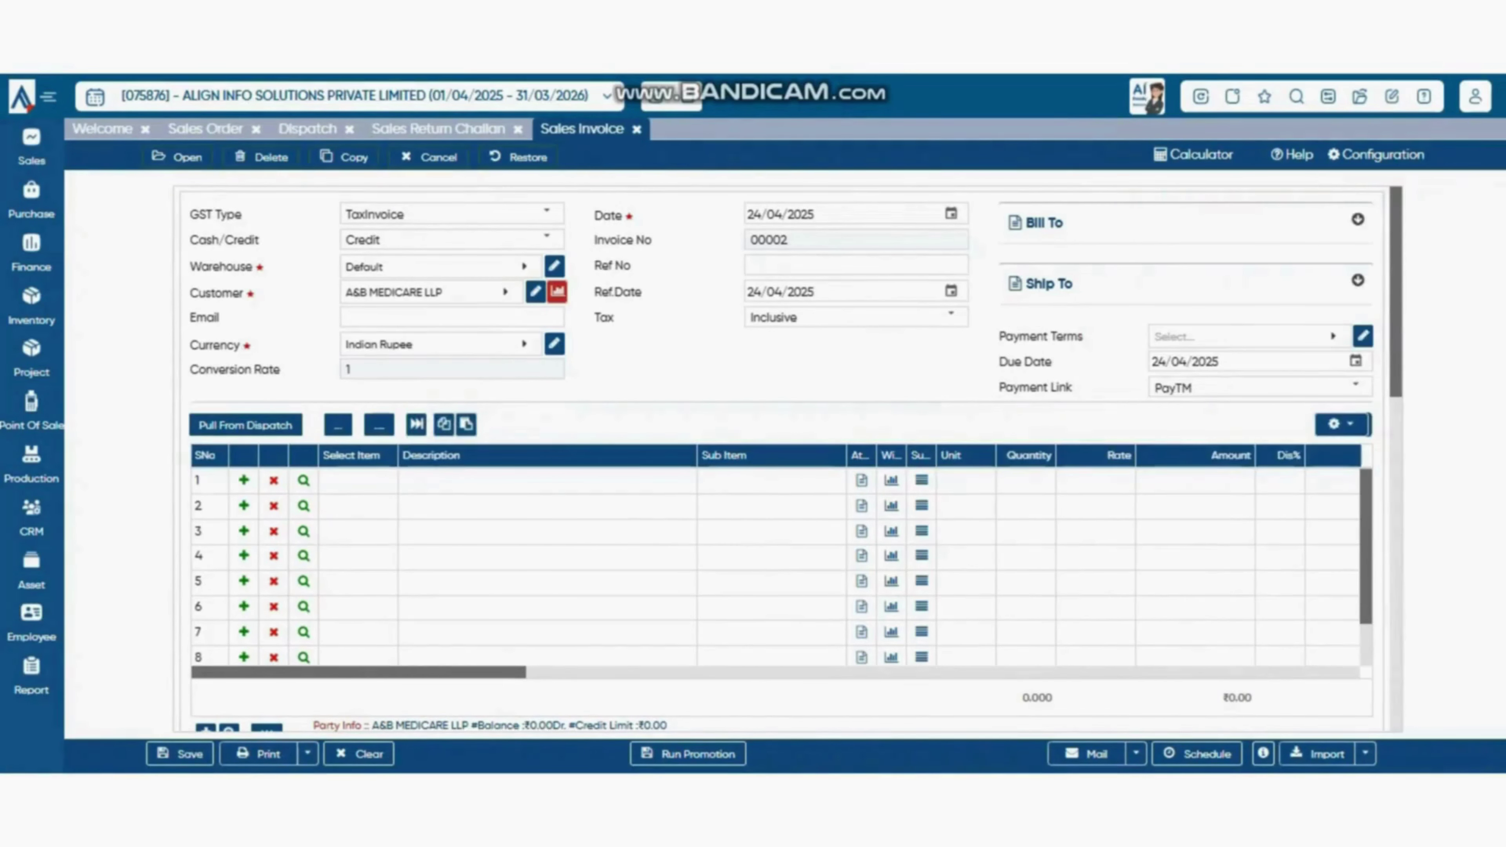
left_click(245, 426)
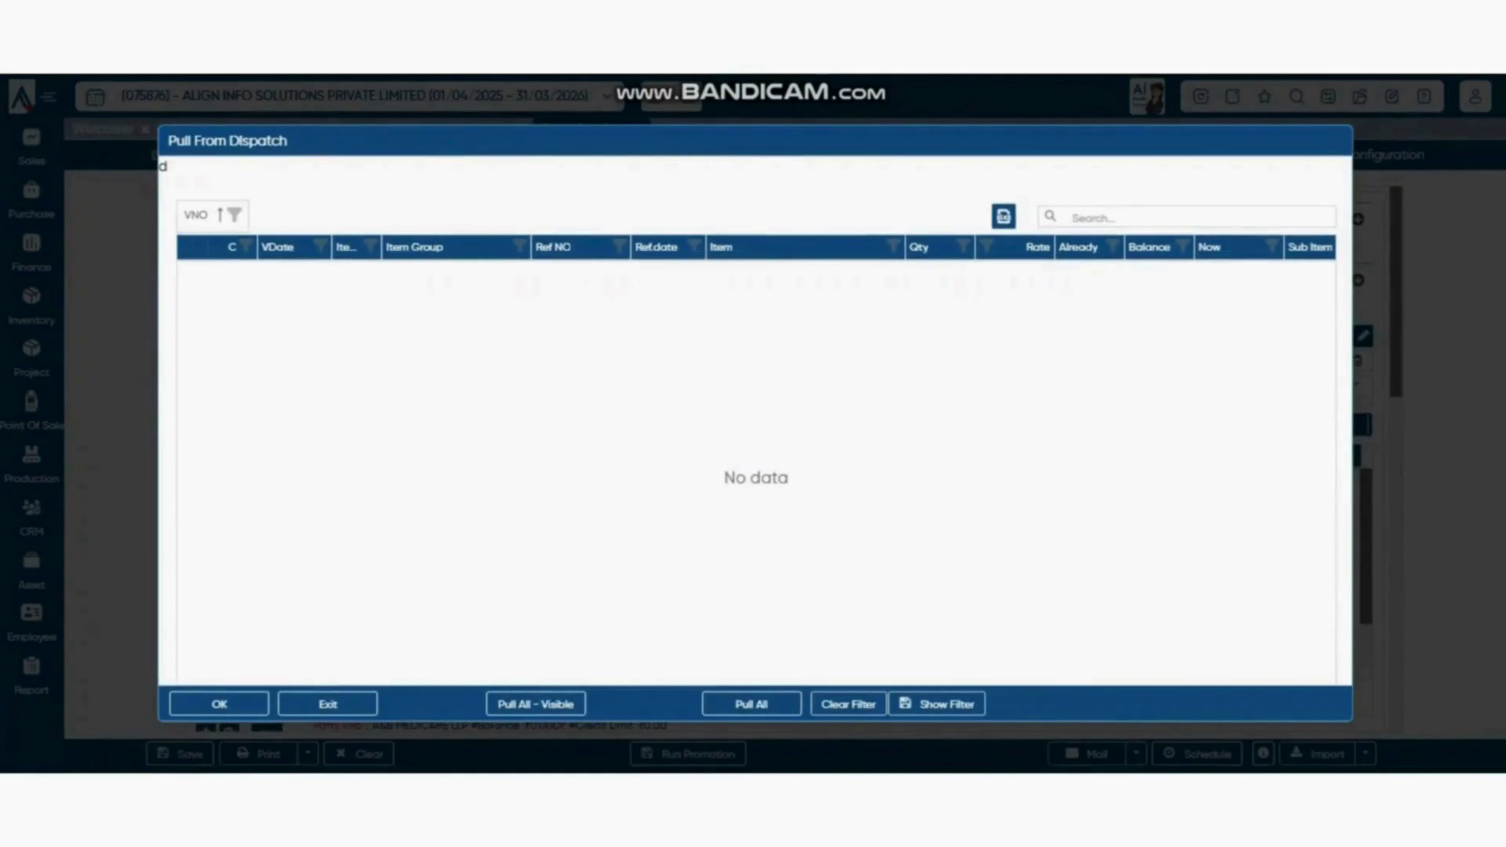
key("Escape")
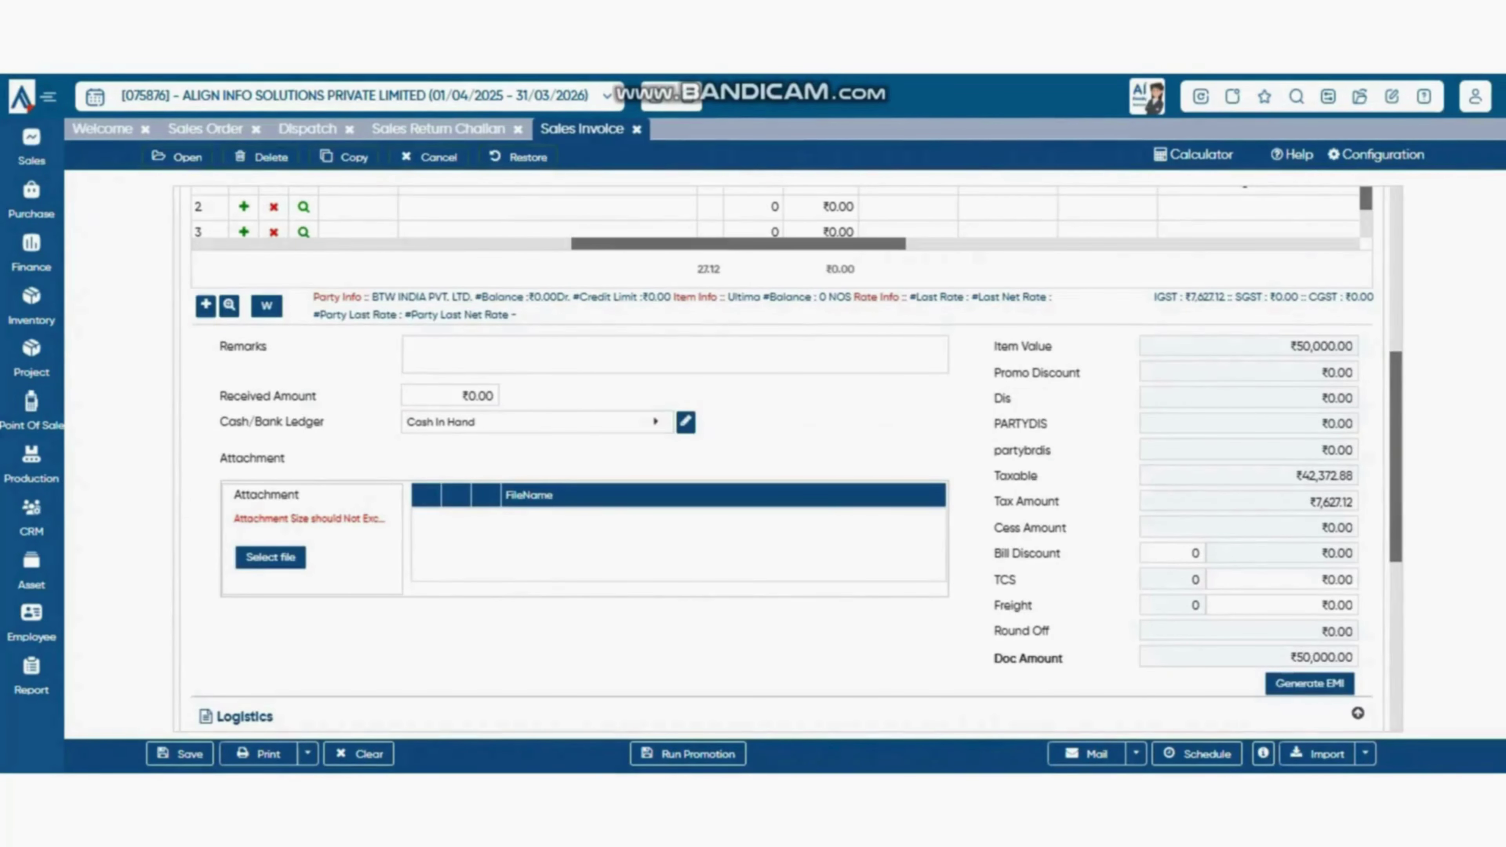
- Select the received amount value and look over the cash/bank ledger choices unchanged
scroll(490, 422, "up", 2)
scroll(490, 422, "down", 2)
left_click(490, 396)
double_click(470, 396)
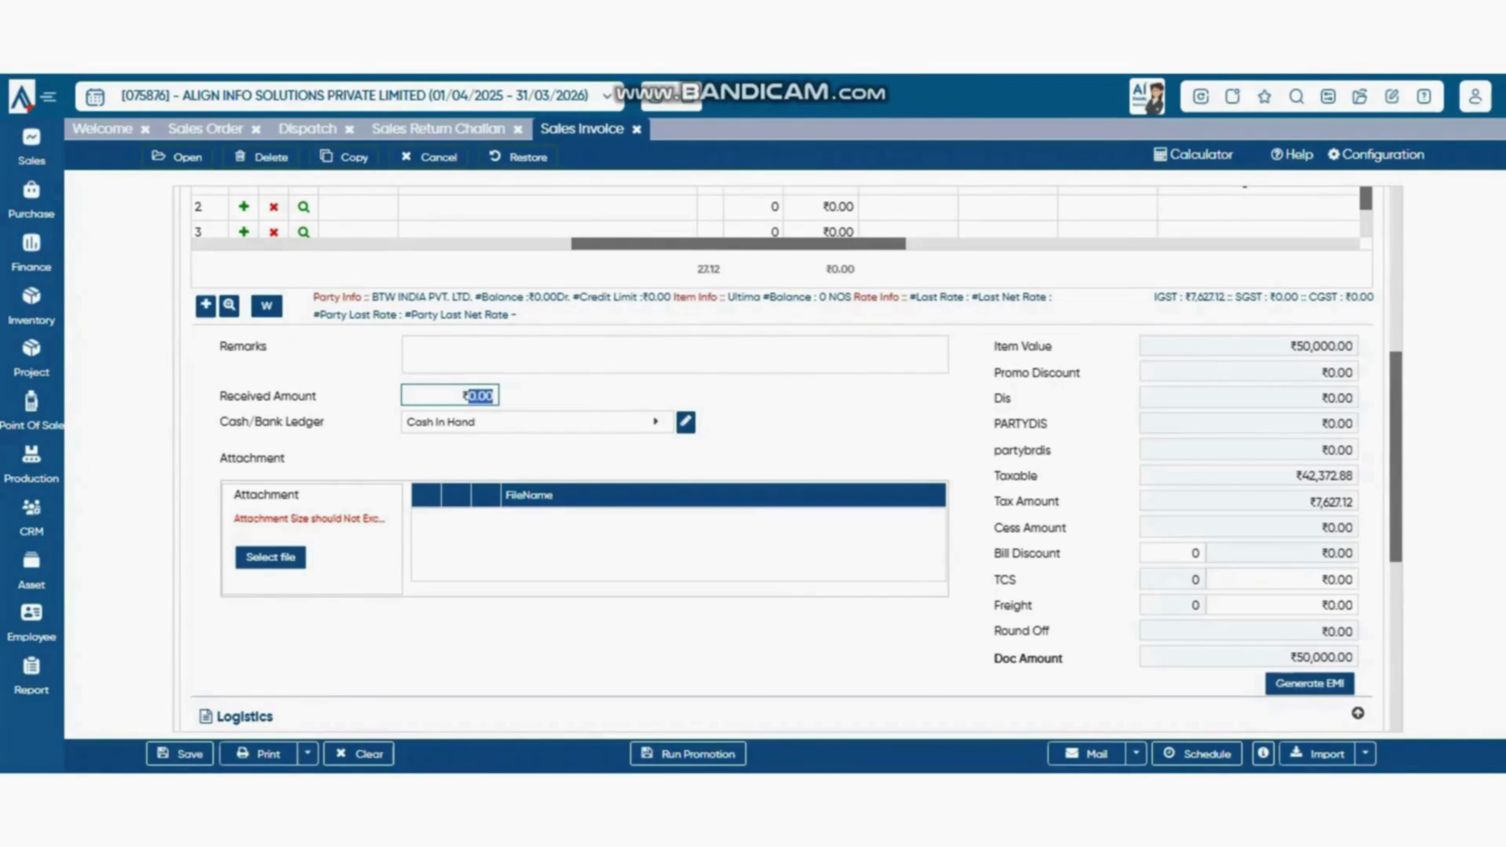
left_click(528, 423)
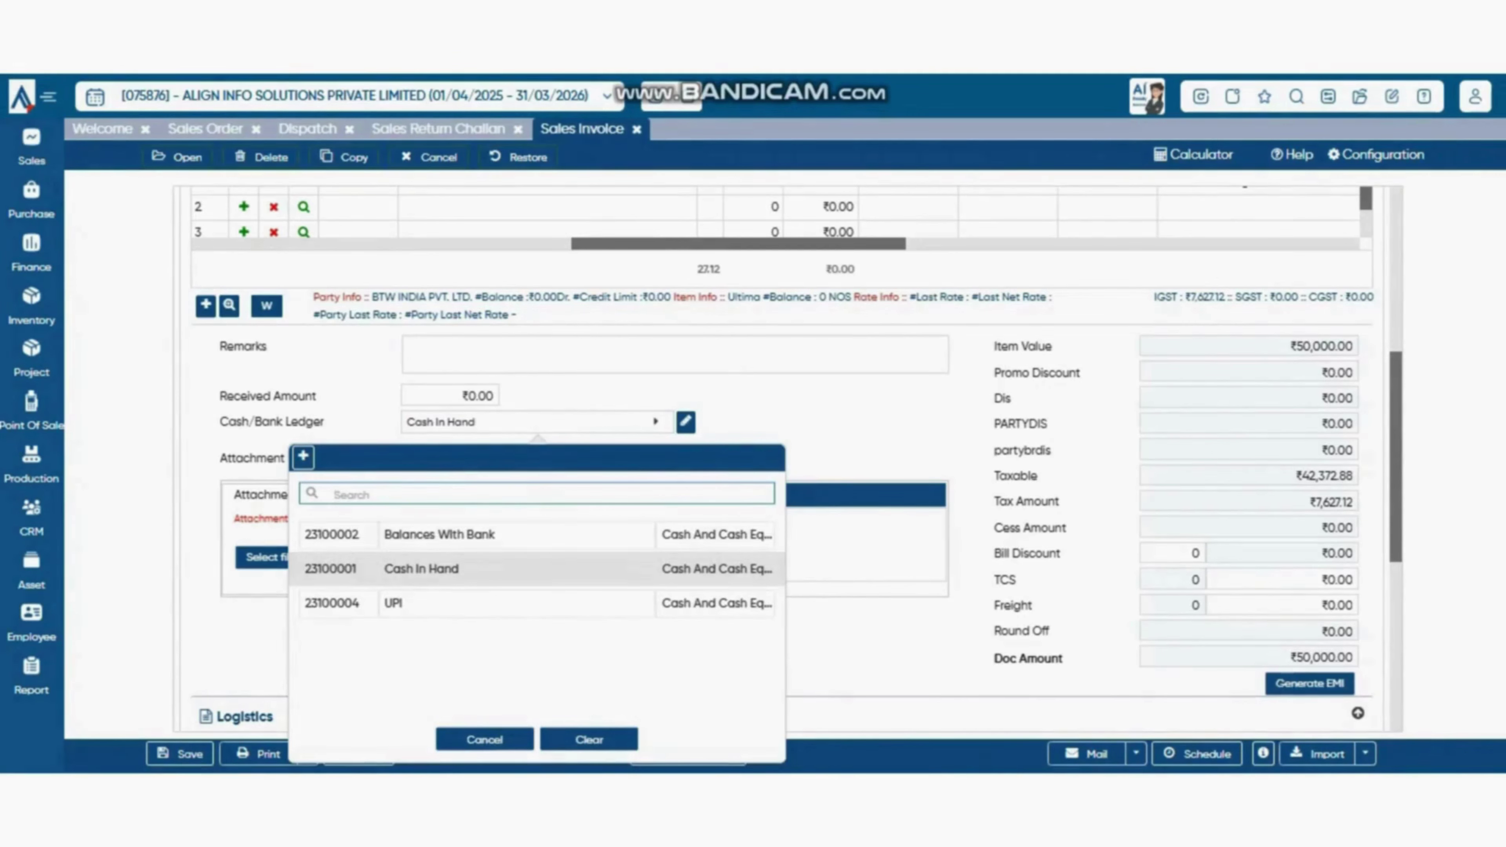
left_click(467, 396)
scroll(467, 396, "up", 3)
scroll(795, 461, "down", 5)
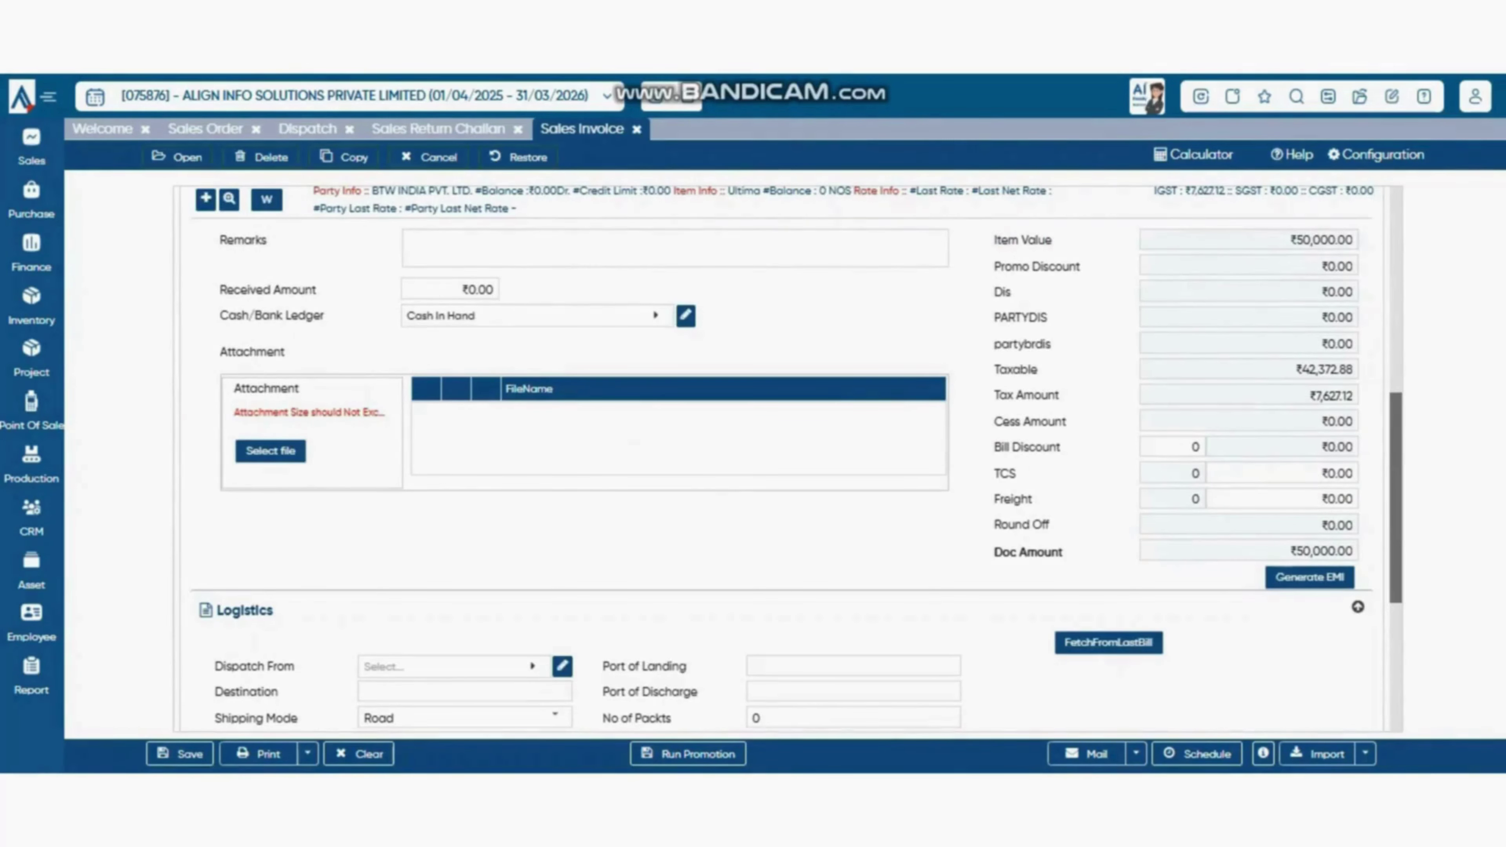
- Enter 5000 received through the UPI ledger and bring up Generate EMI
left_click(456, 290)
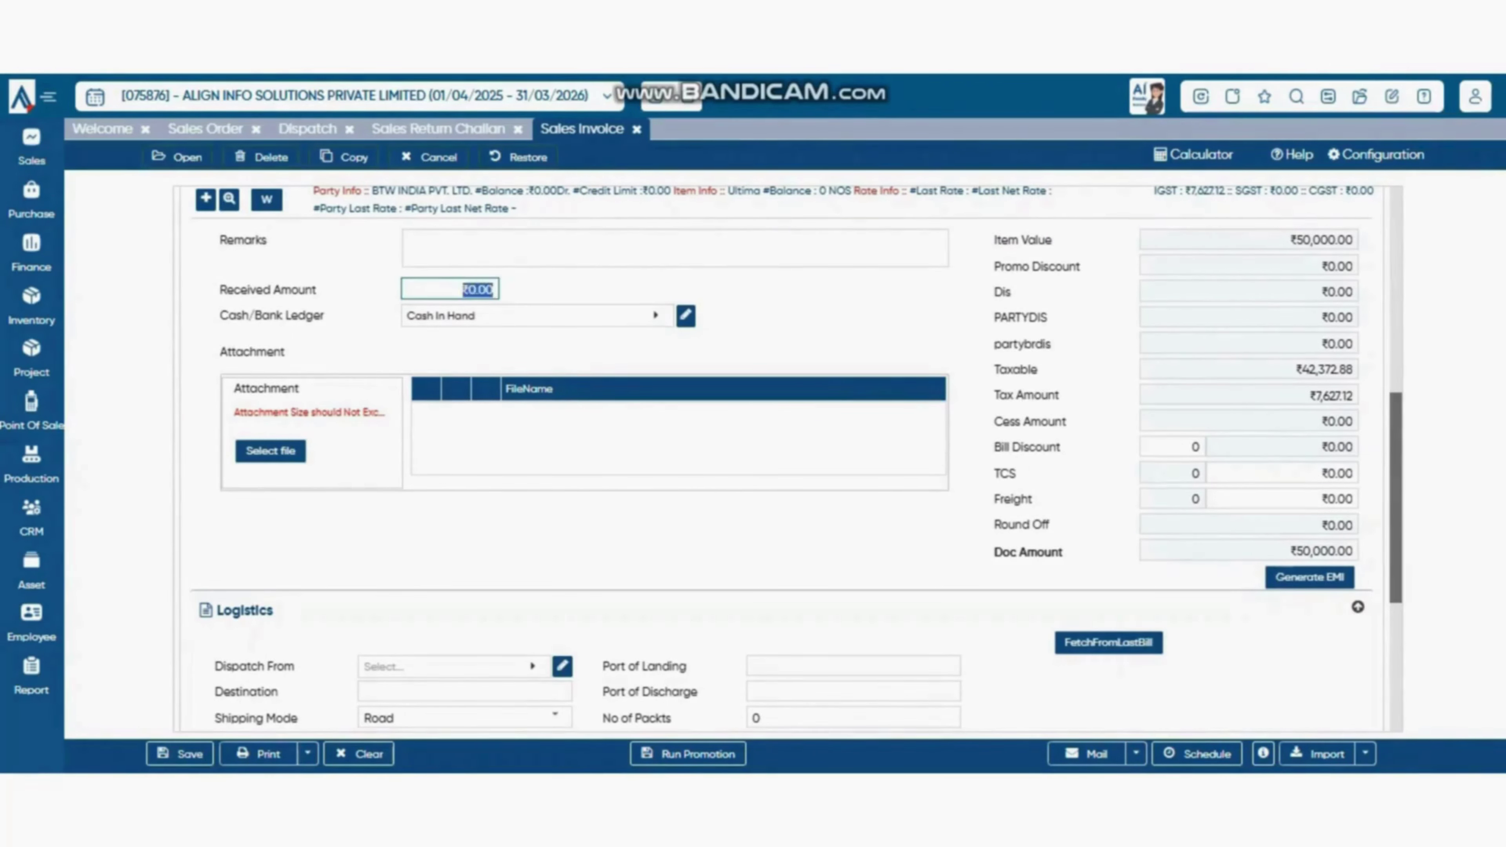
type("5000")
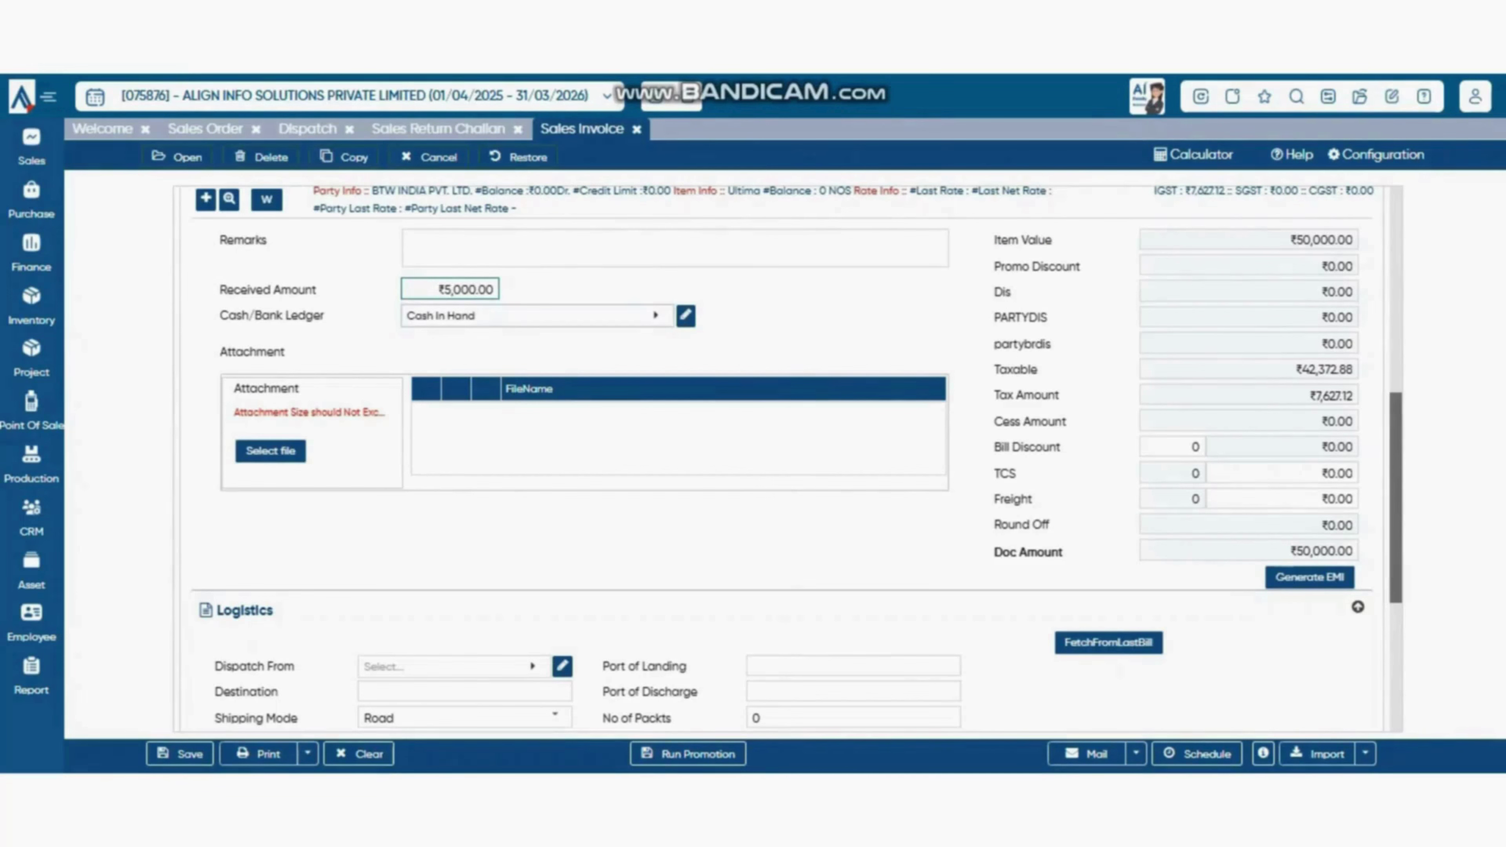
left_click(538, 316)
left_click(474, 496)
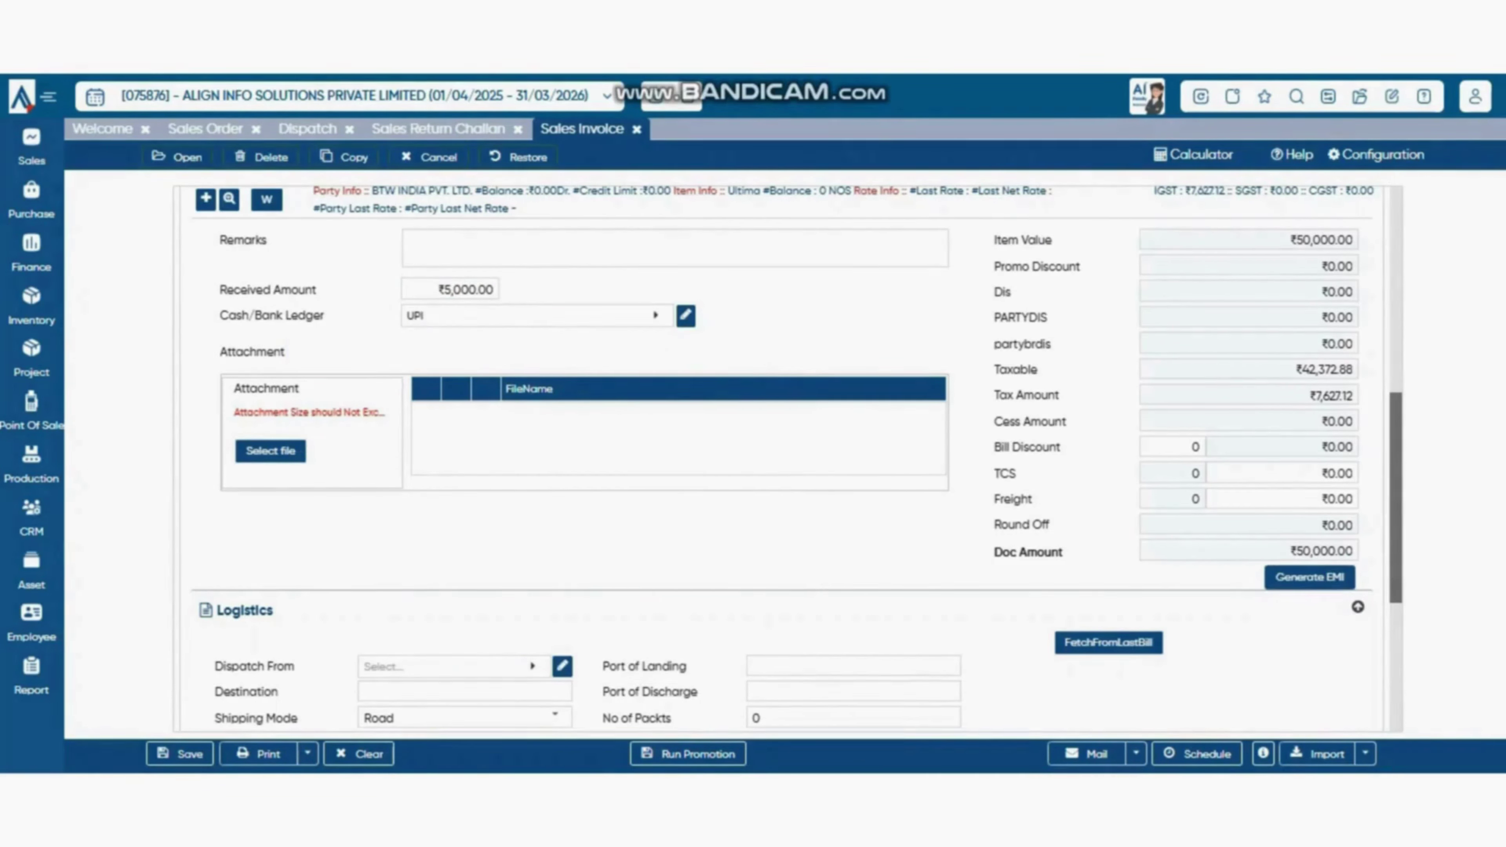
left_click(1309, 578)
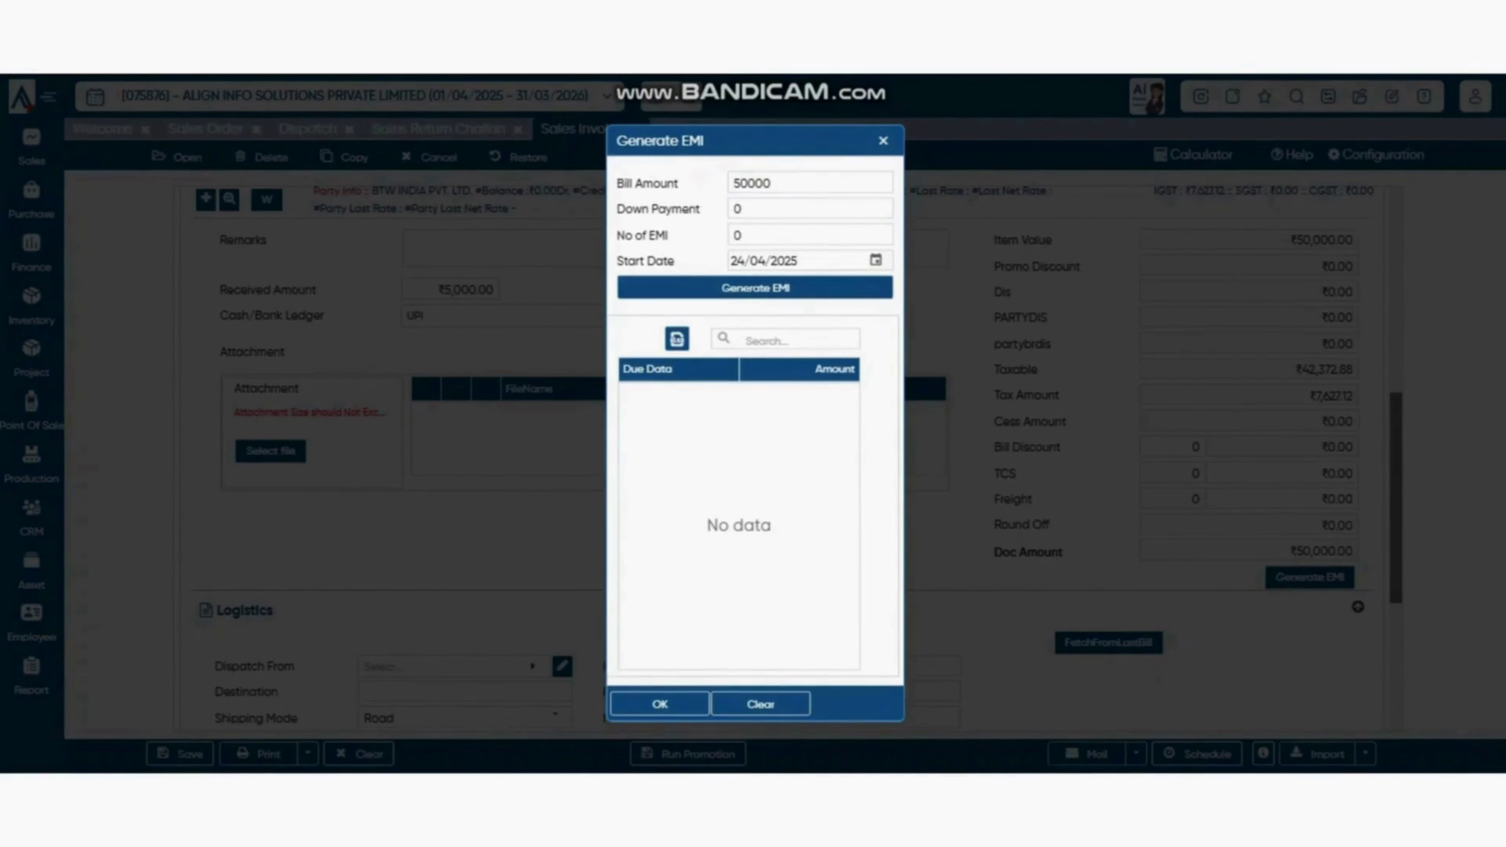
- Generate an EMI schedule with bill amount 45000, down payment 5000 and 6 instalments
double_click(789, 183)
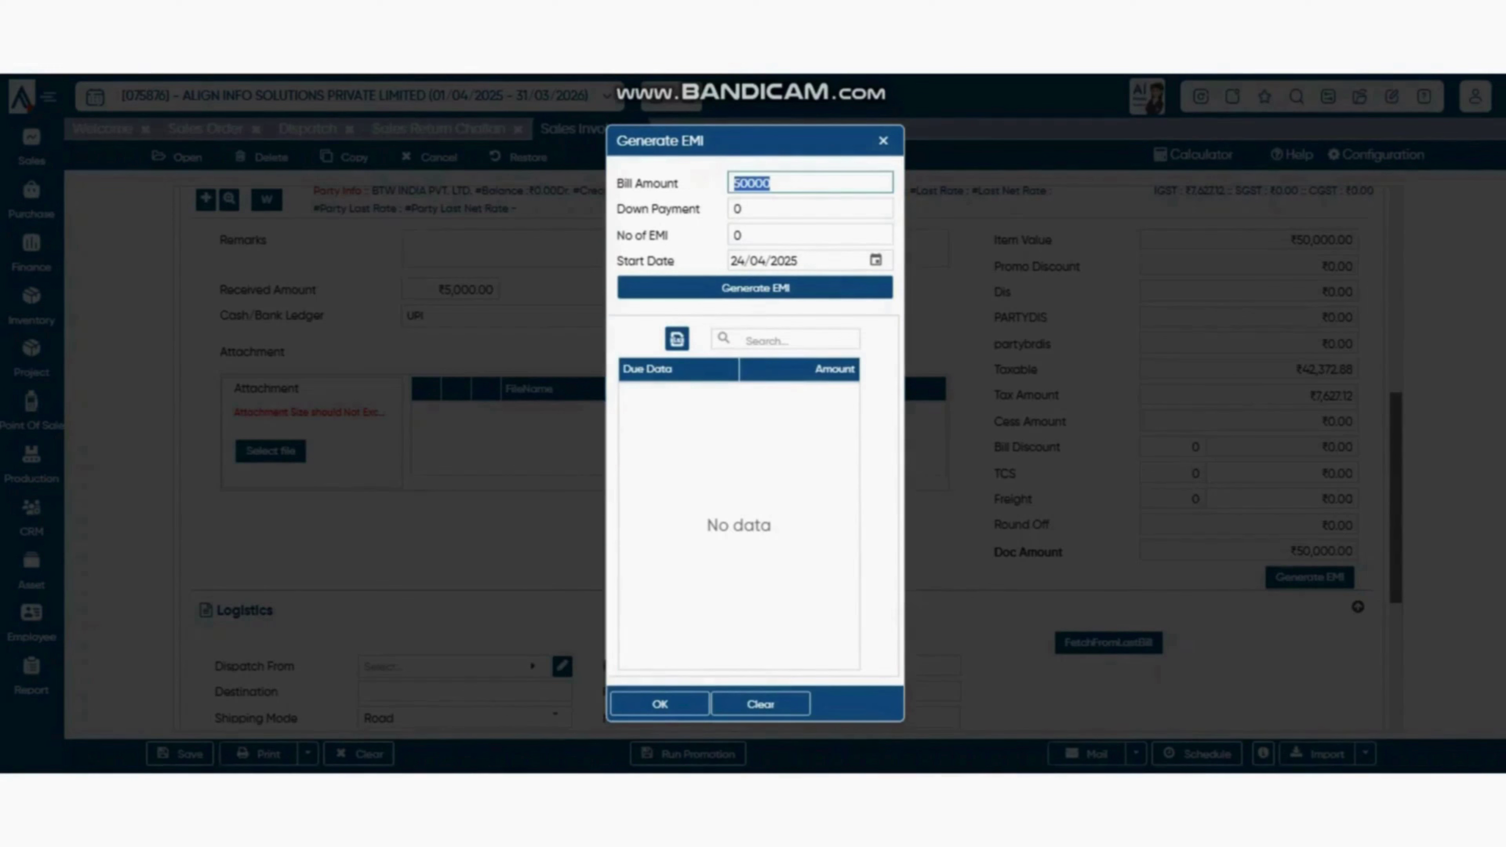
type("45")
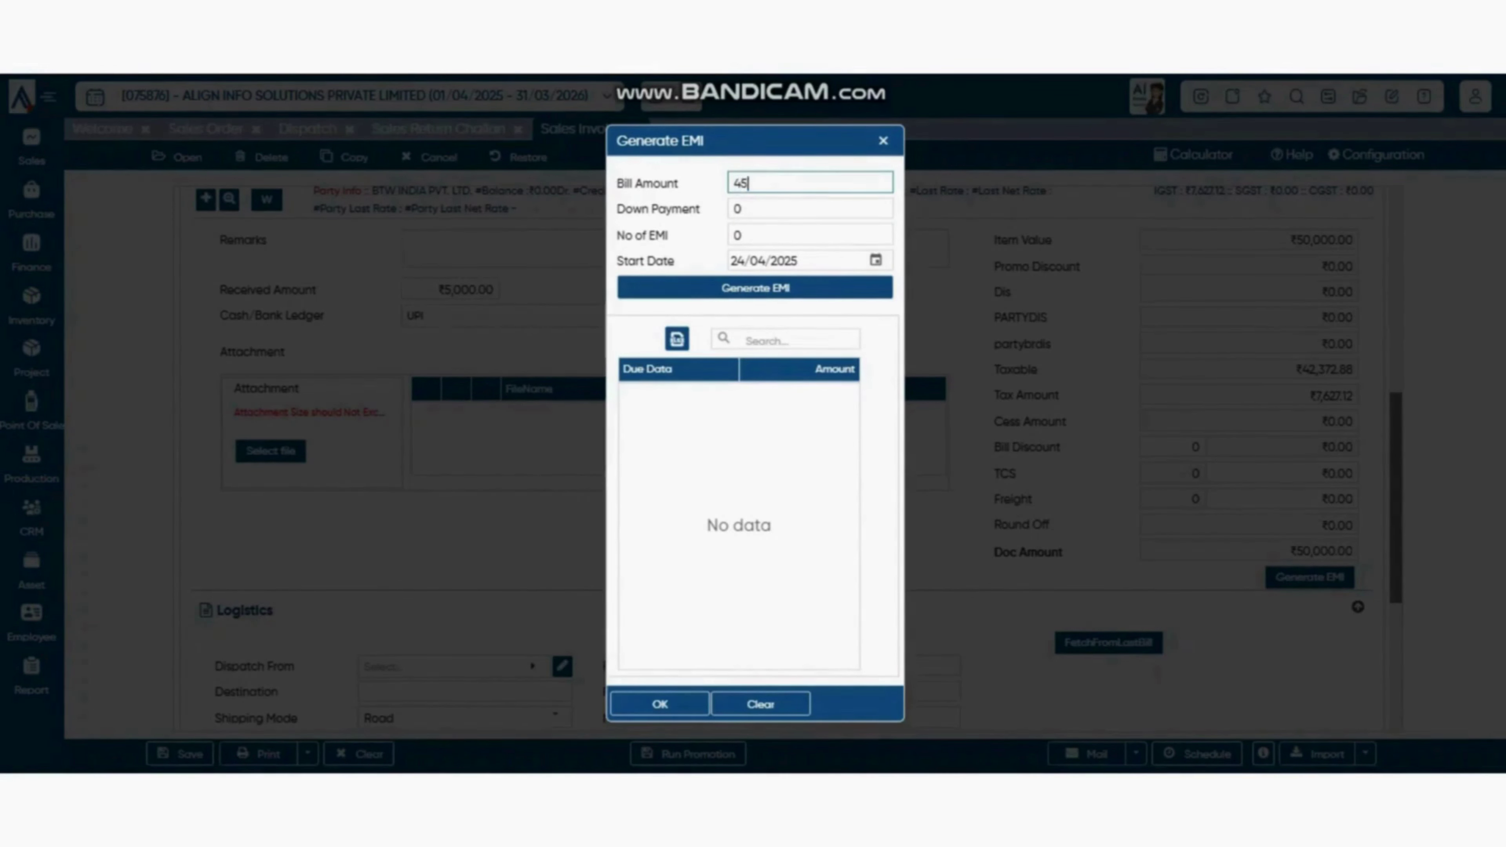
type("000")
left_click(830, 308)
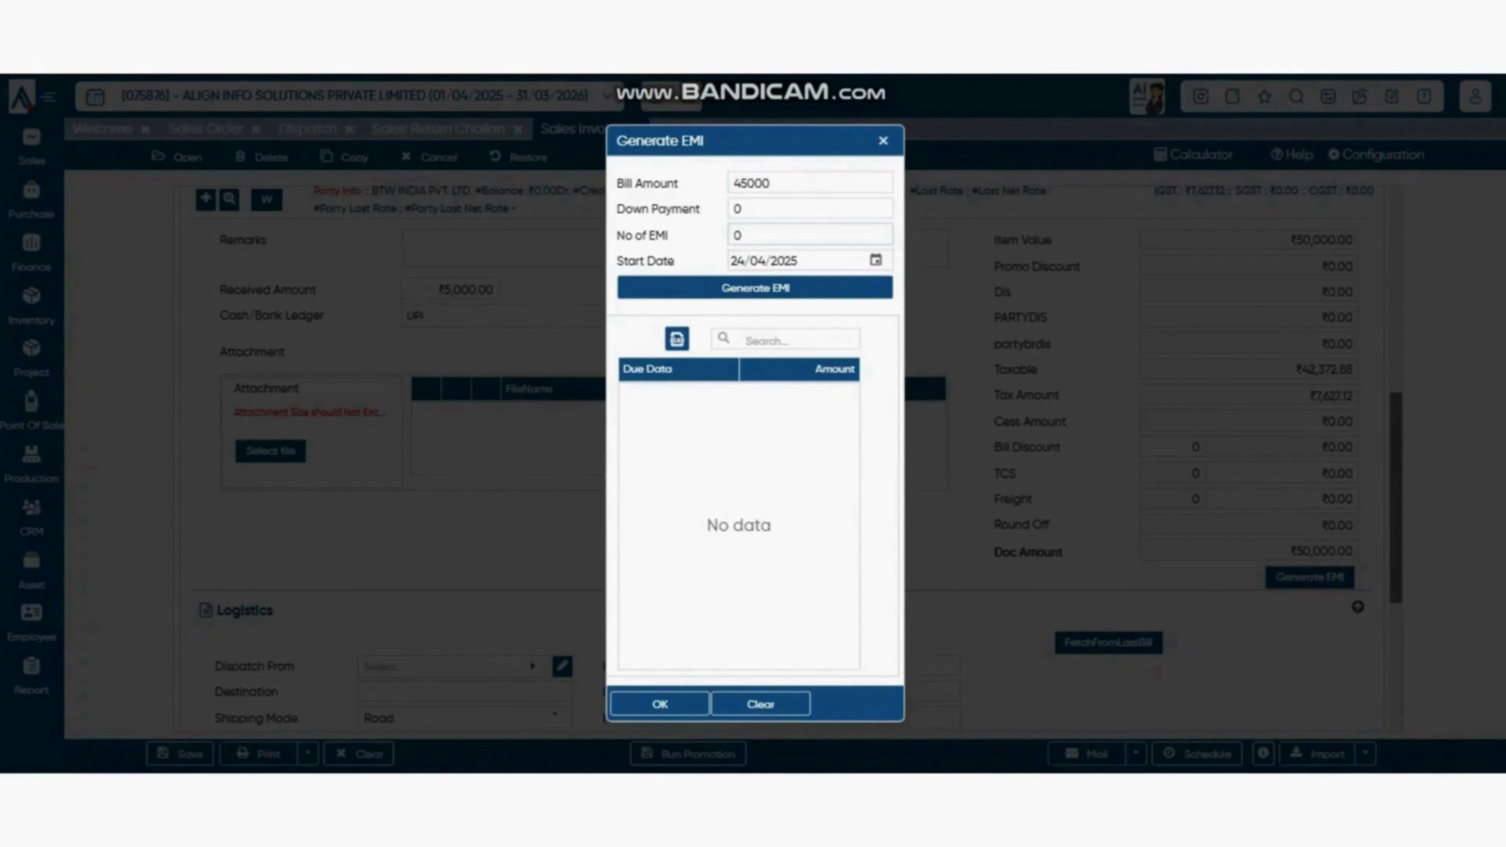
double_click(810, 209)
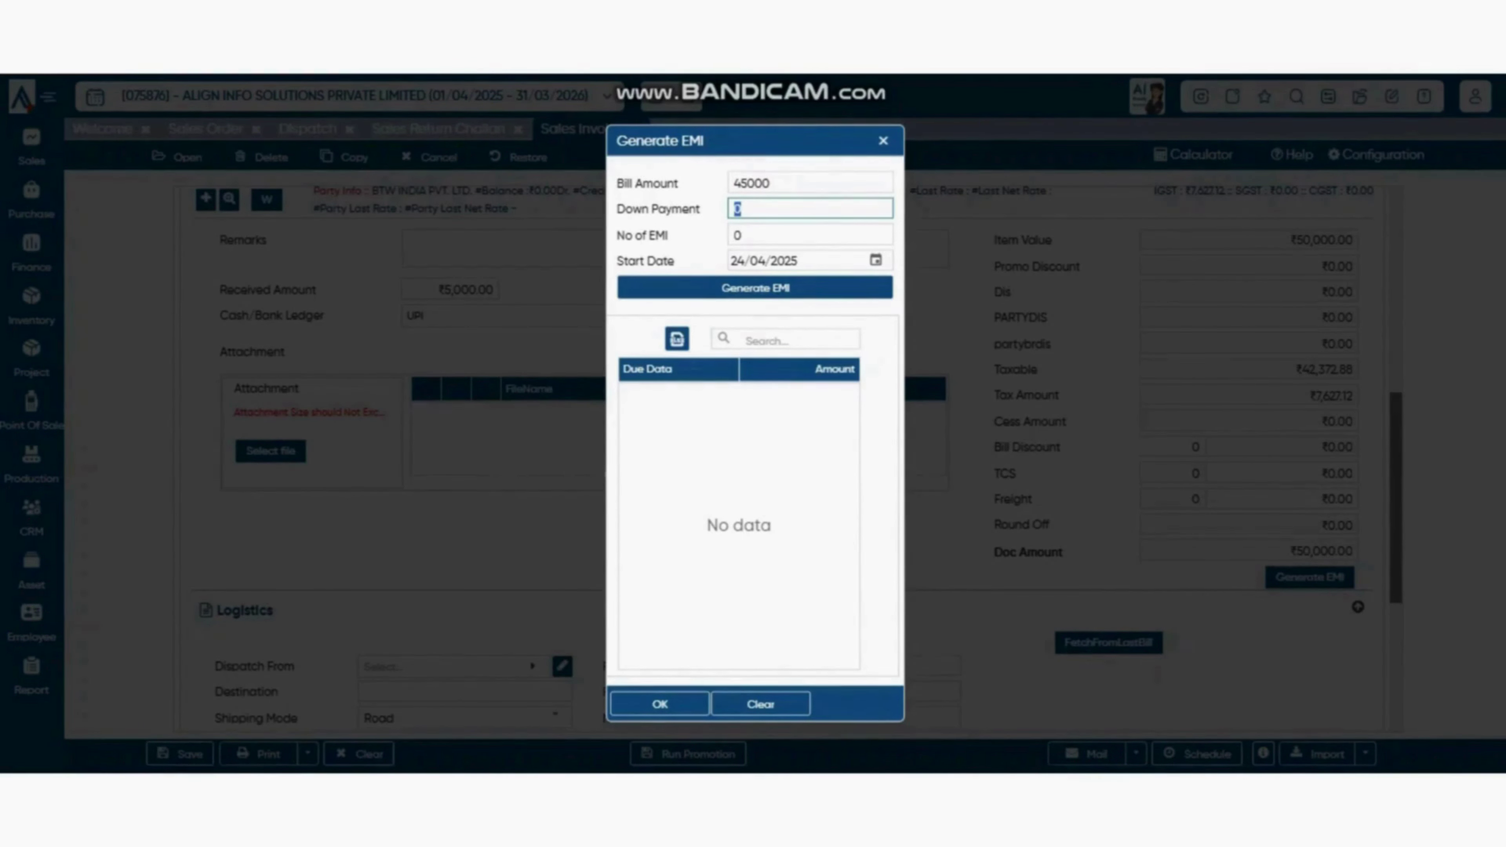
type("5000")
key("Tab")
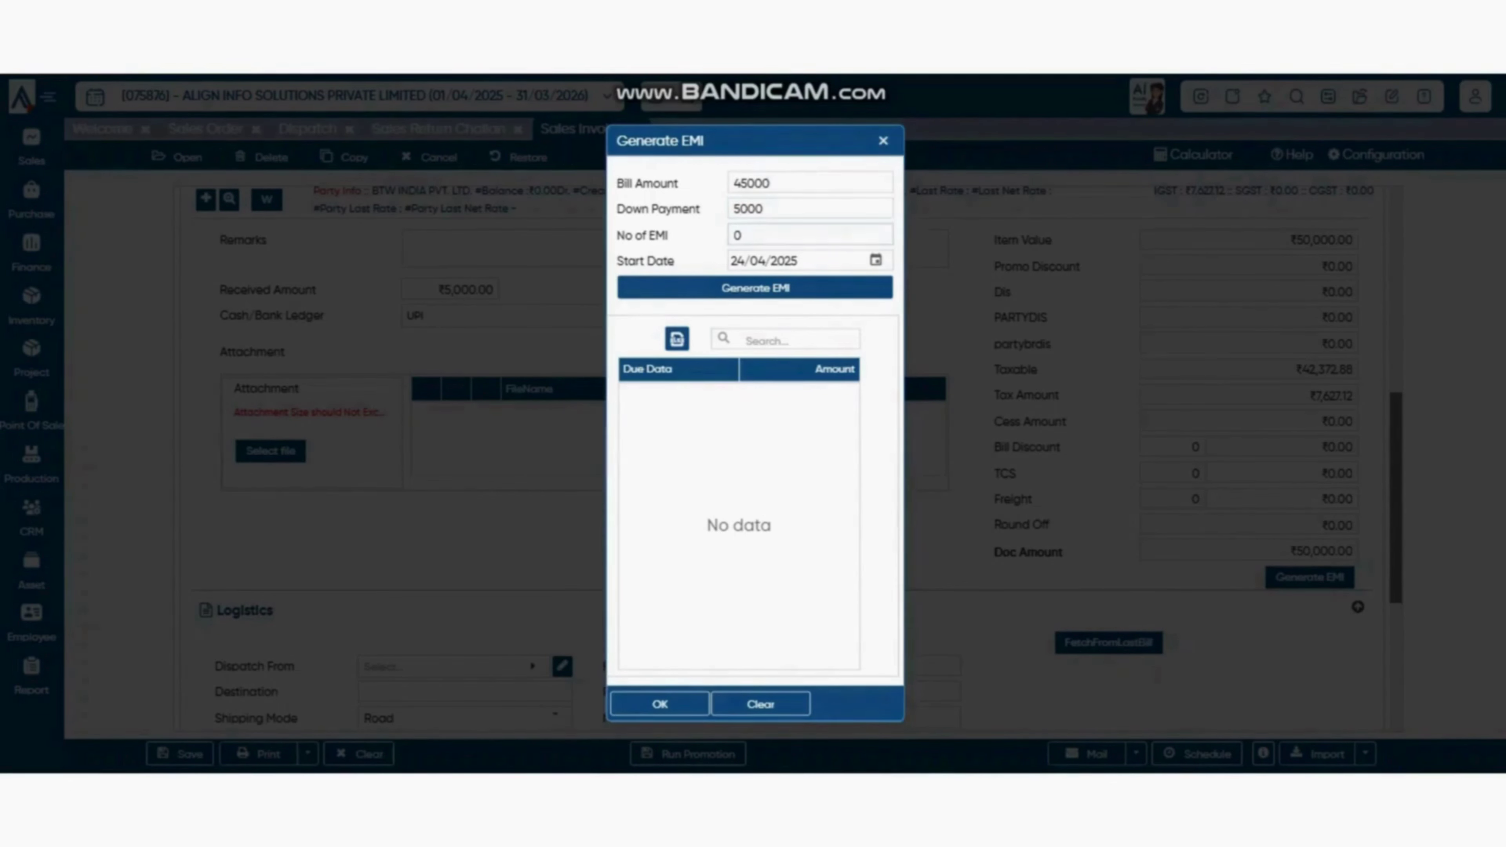
double_click(737, 236)
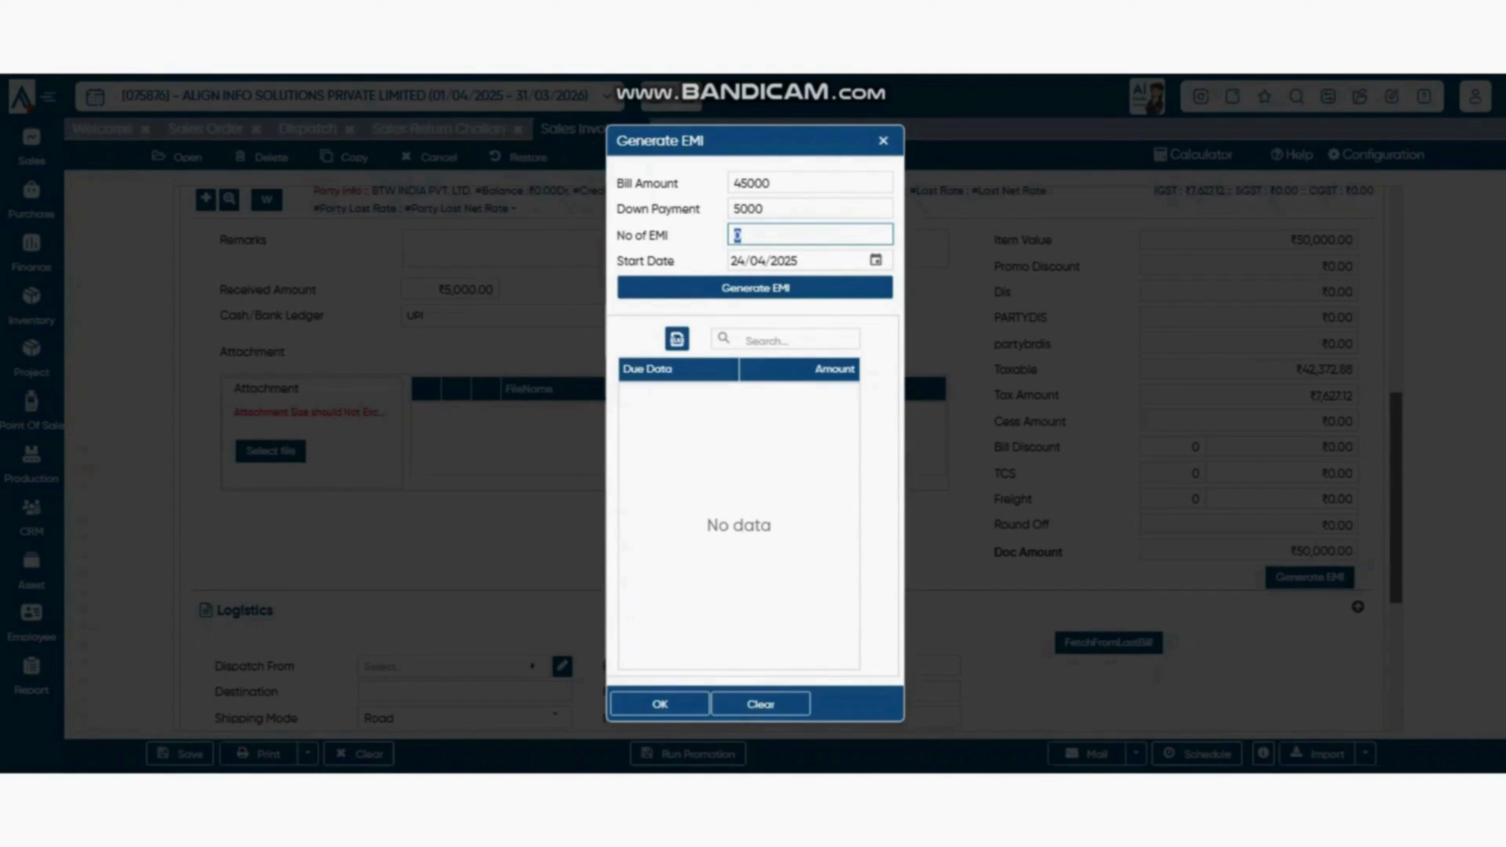
type("6")
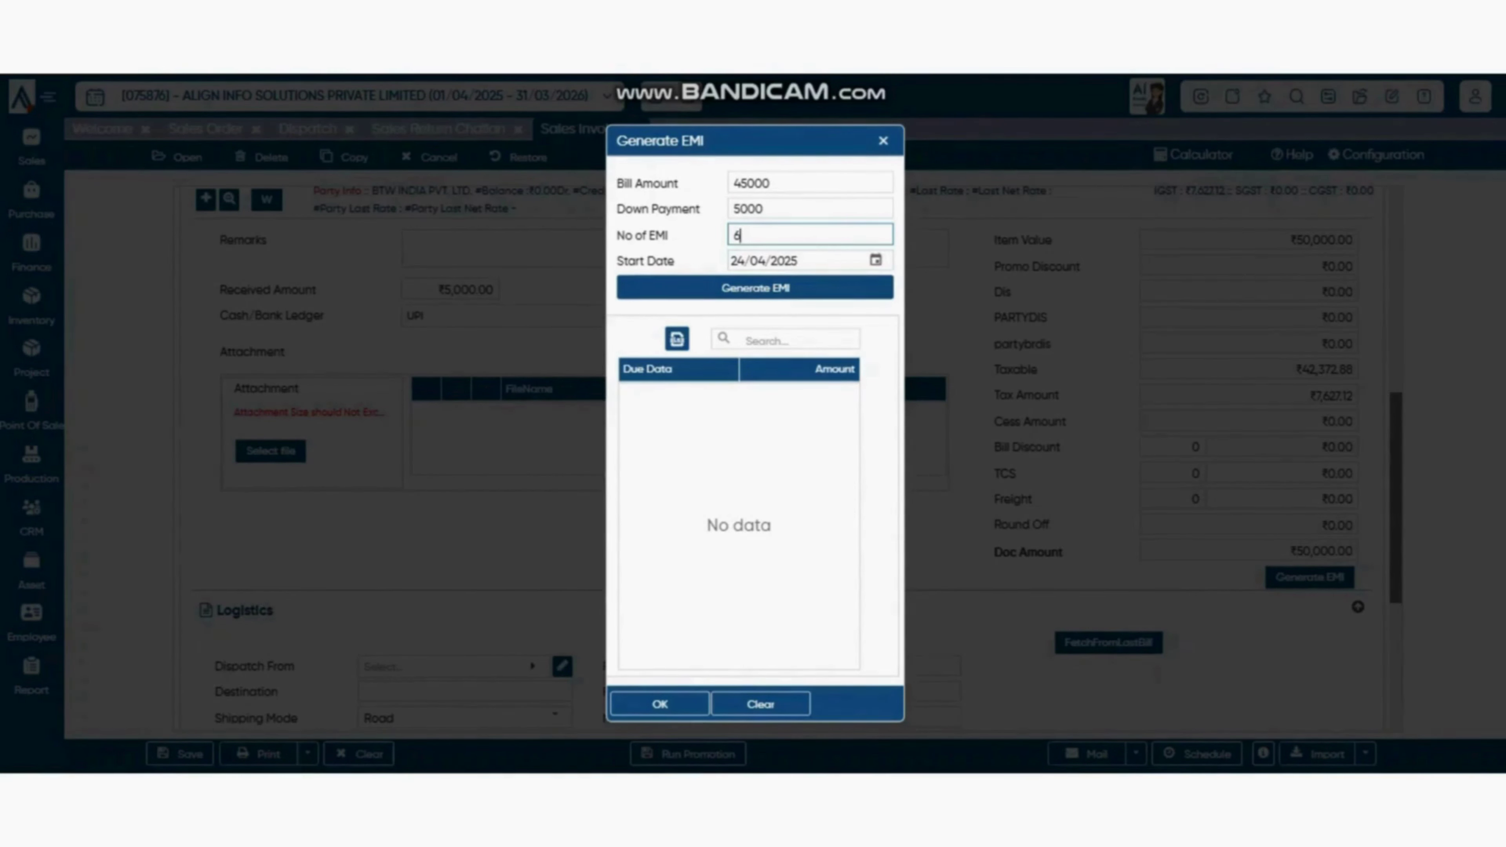
left_click(755, 288)
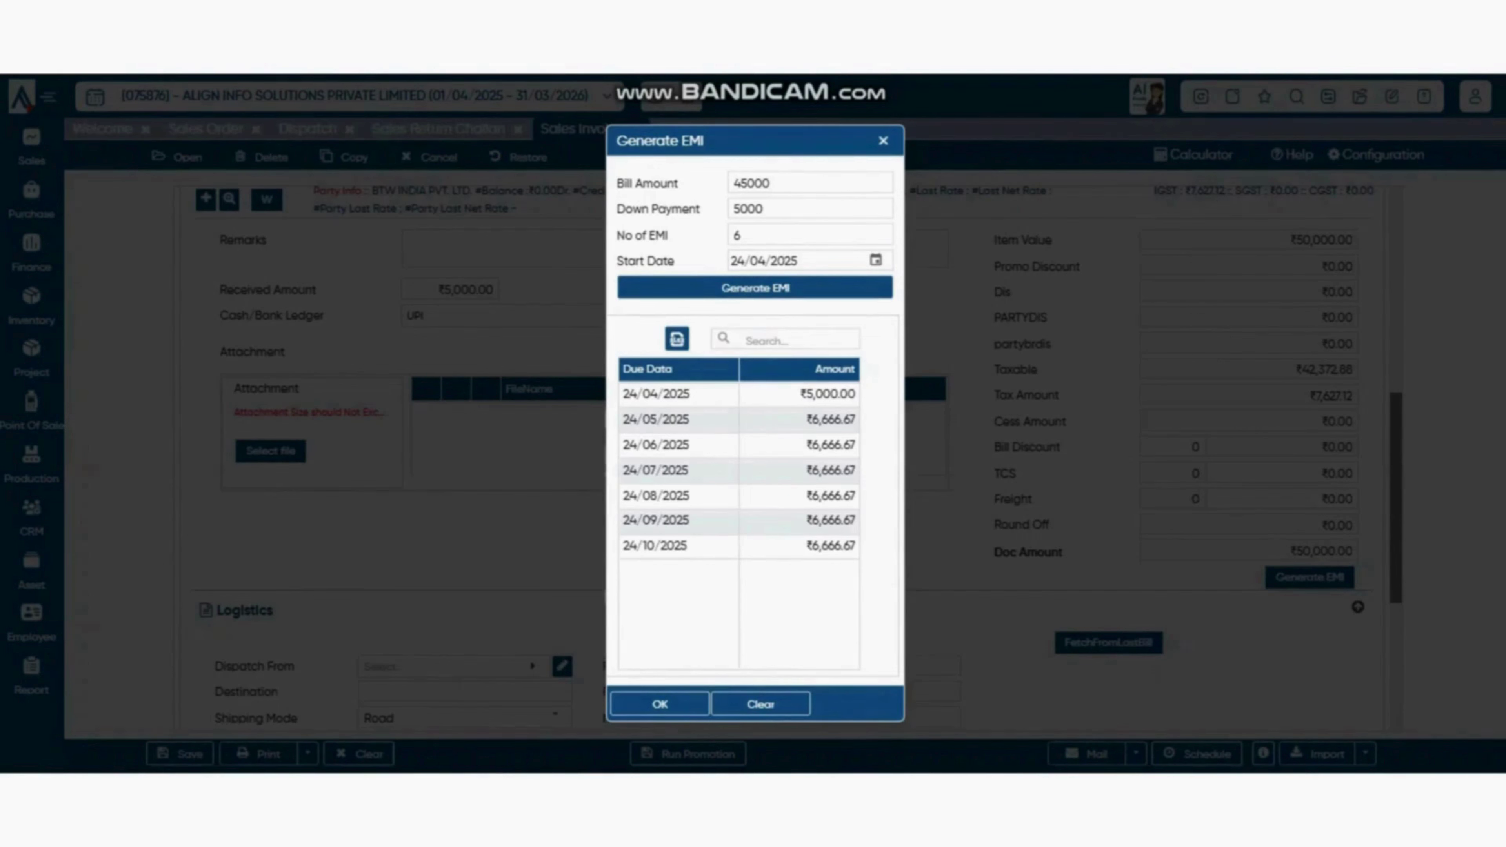
- Accept the EMI schedule, reopen it for review, then close the EMI window
left_click(659, 704)
left_click(659, 704)
left_click(1310, 577)
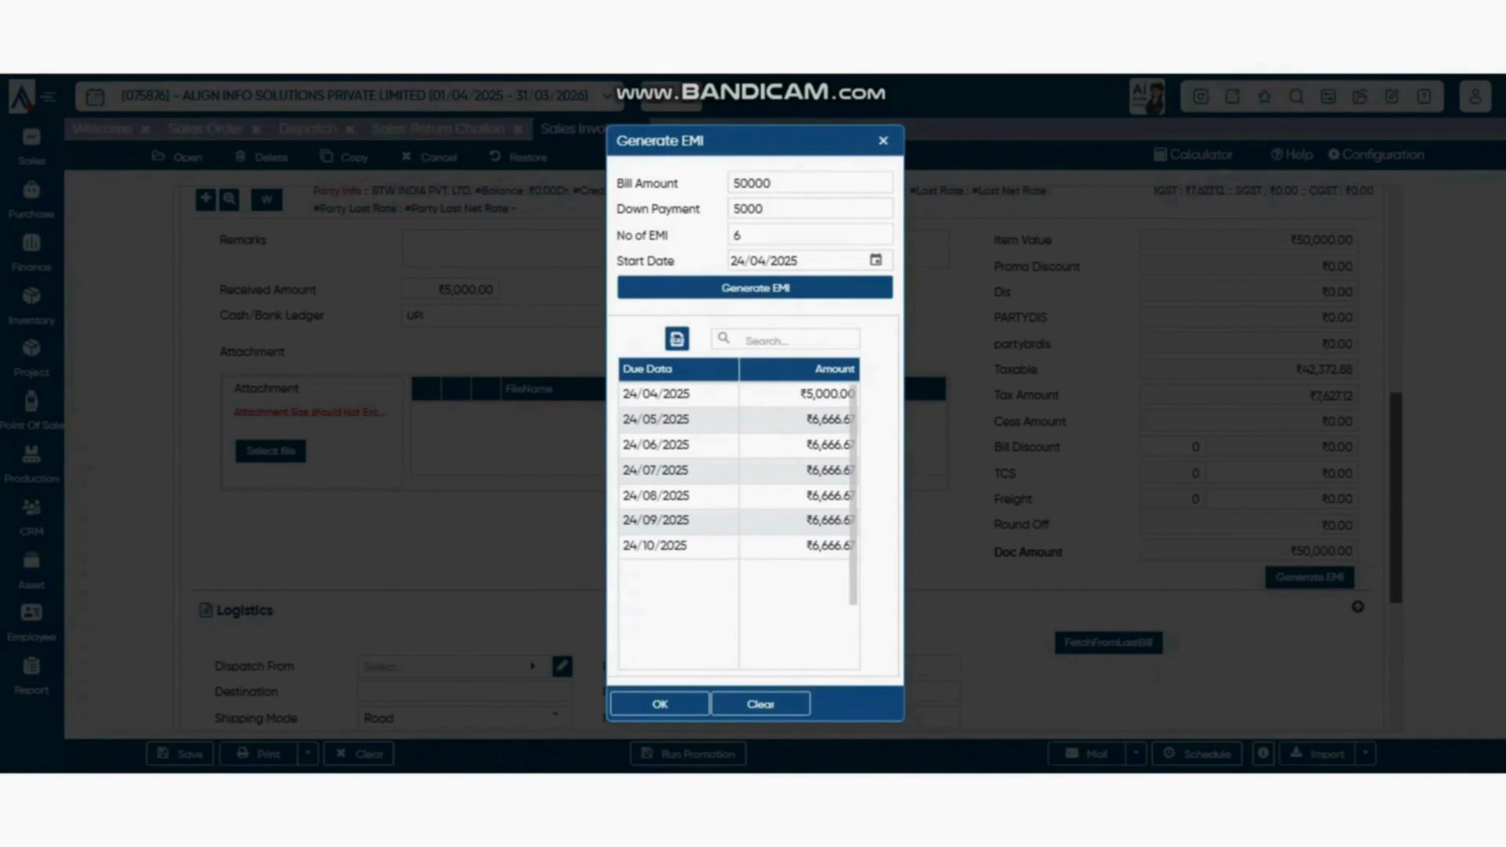
left_click(883, 141)
scroll(782, 457, "down", 5)
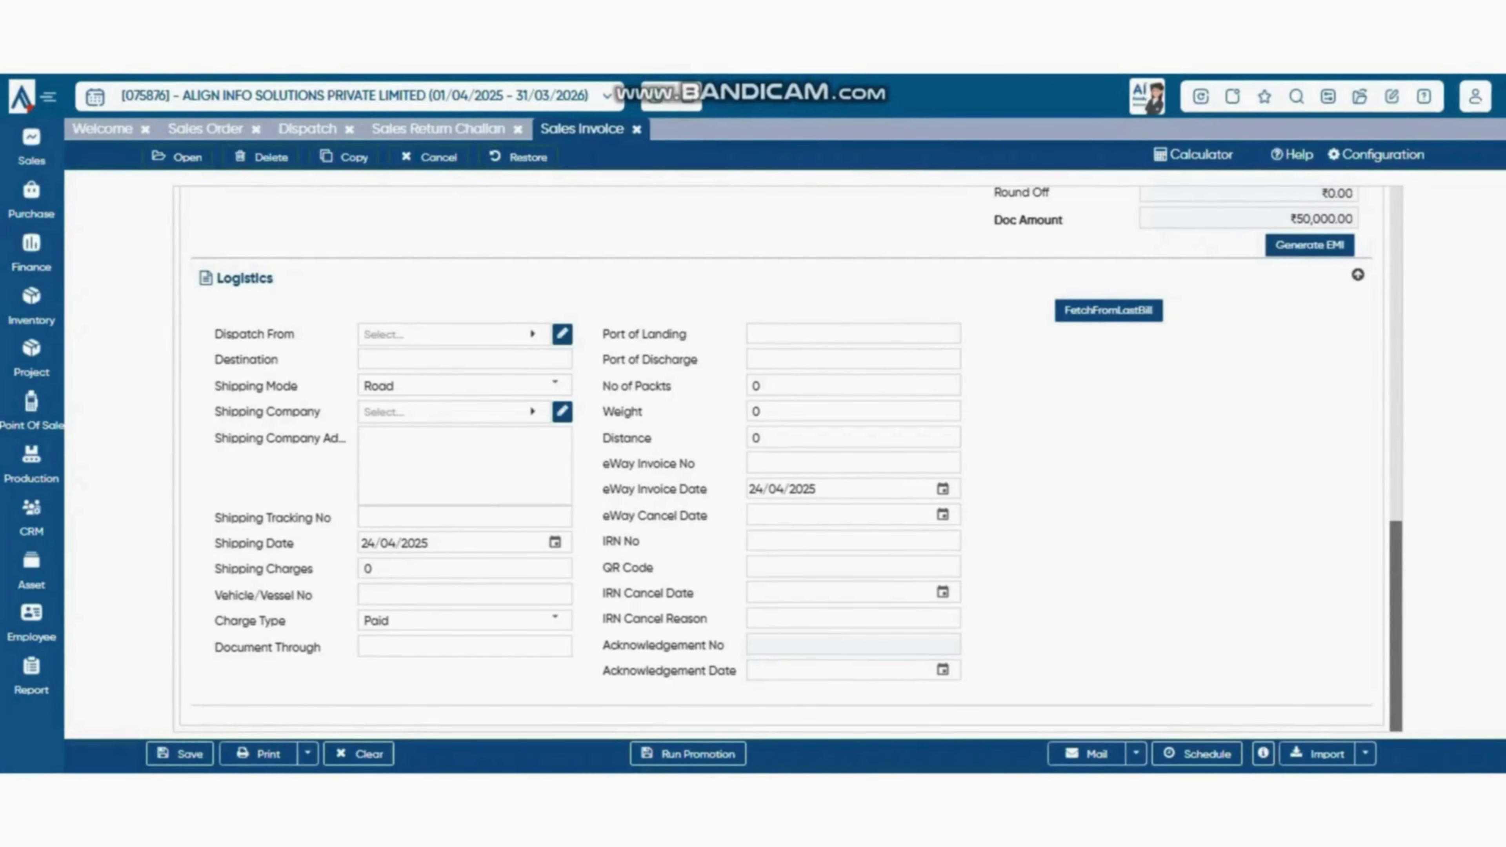
- Look over the invoice's mail sending and import format options without changing anything
scroll(787, 459, "up", 8)
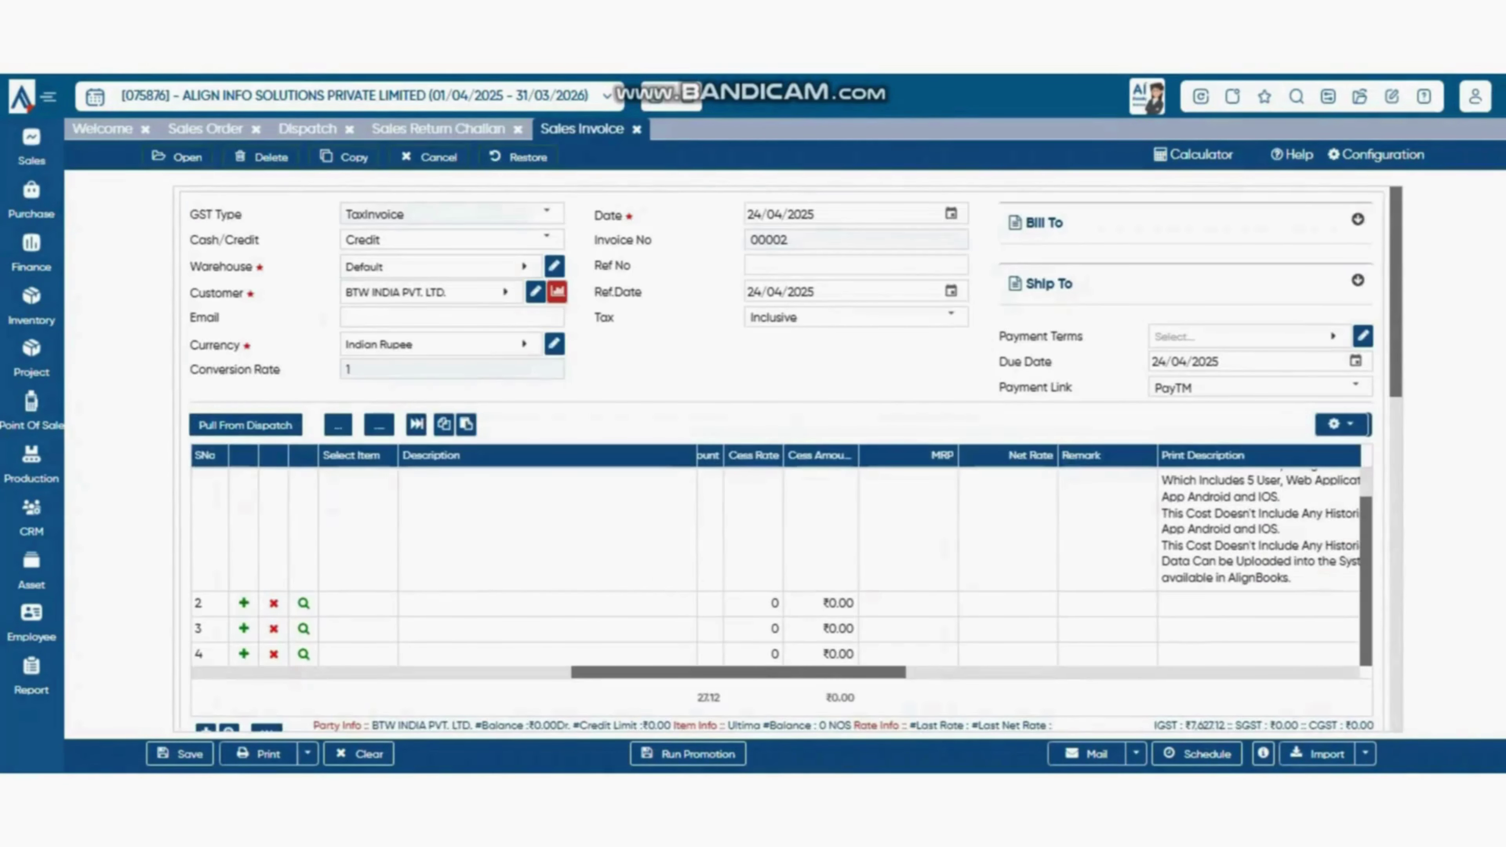
scroll(787, 459, "down", 8)
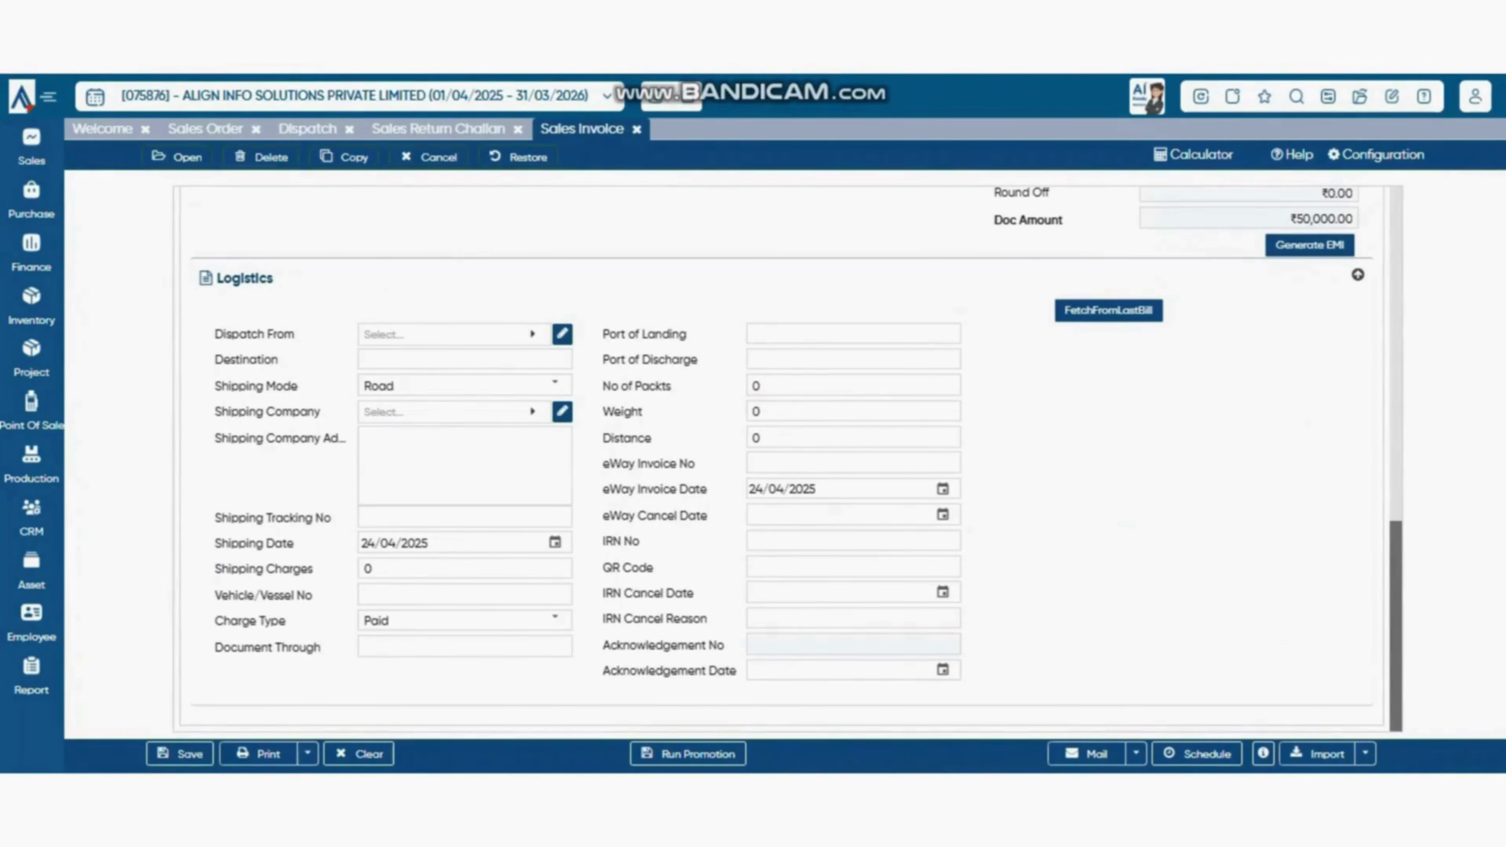
scroll(787, 459, "up", 3)
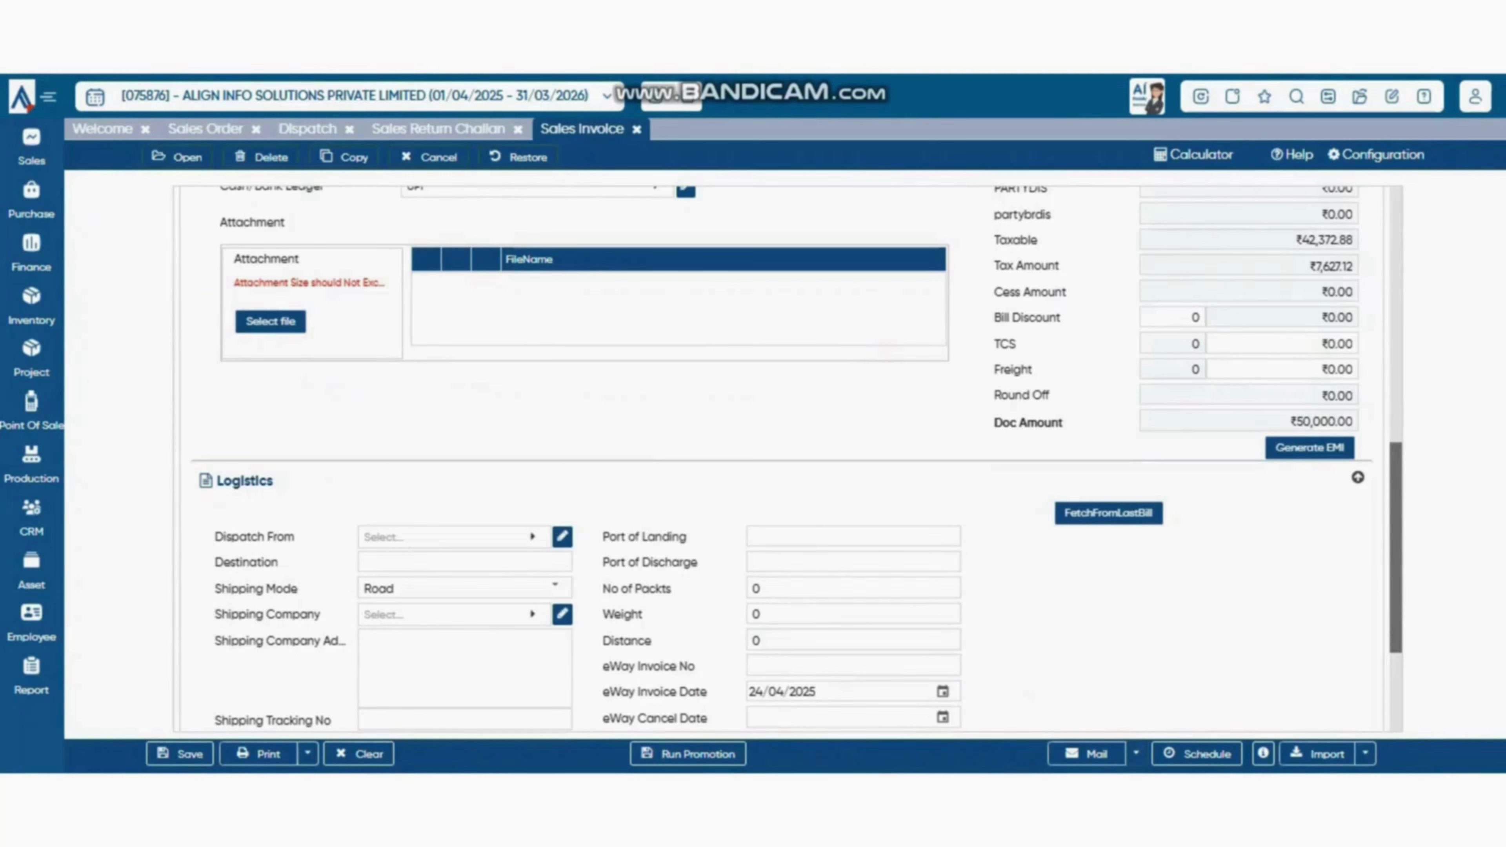
left_click(1136, 753)
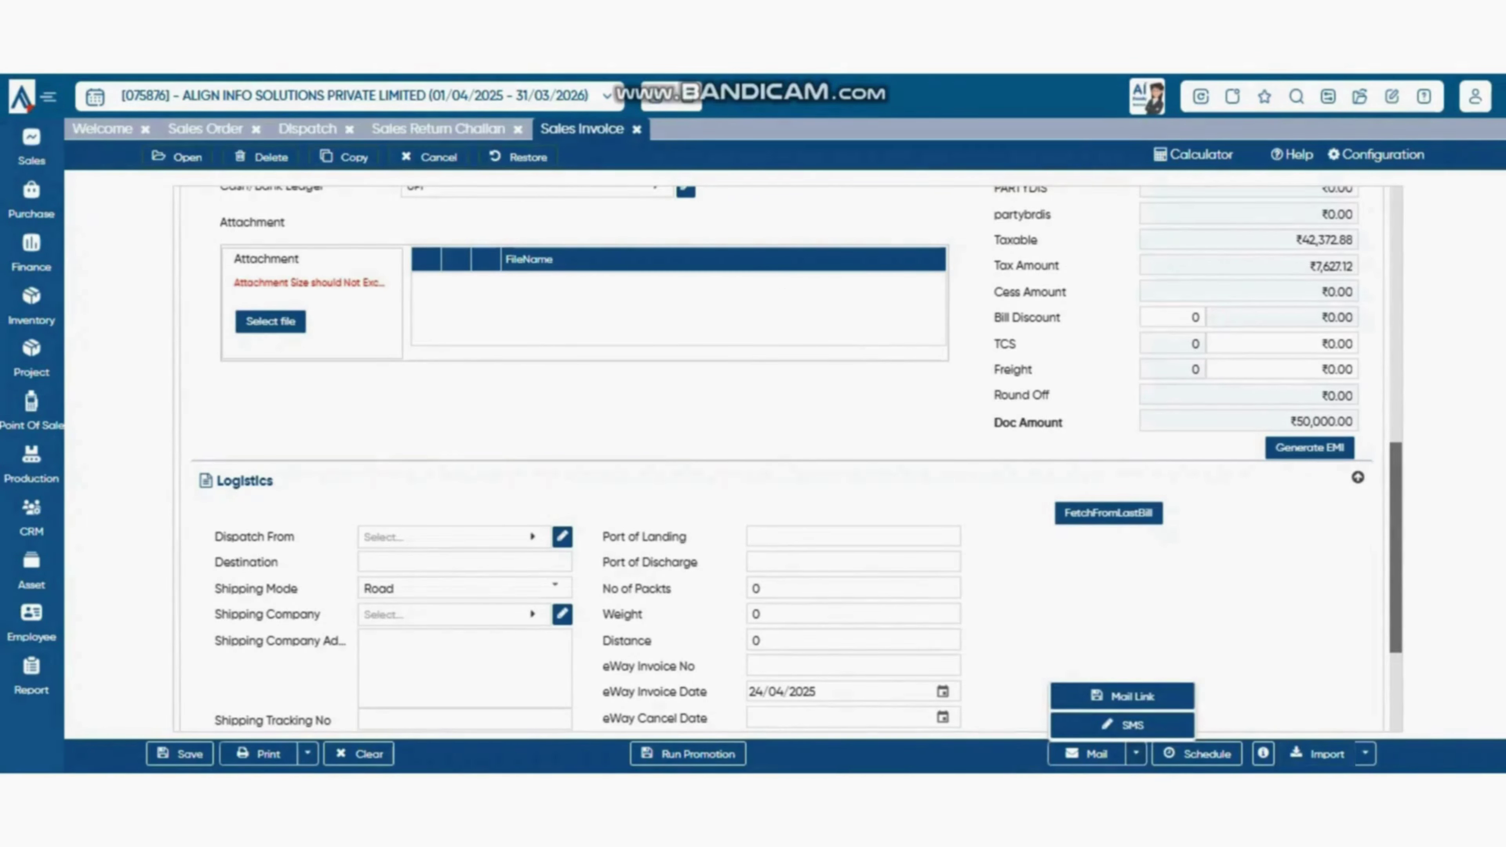
left_click(1366, 753)
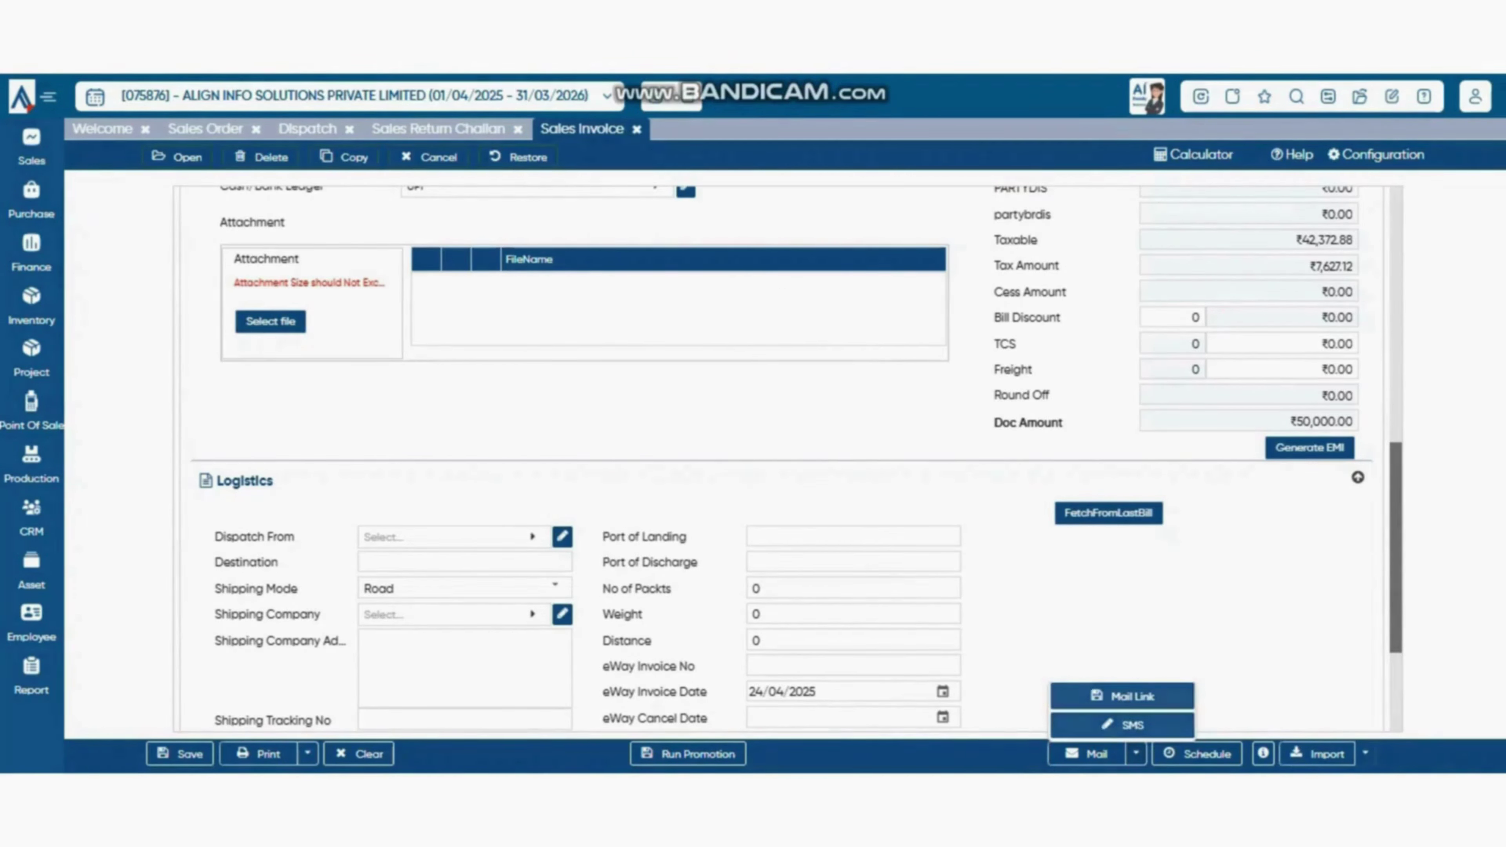
left_click(1365, 753)
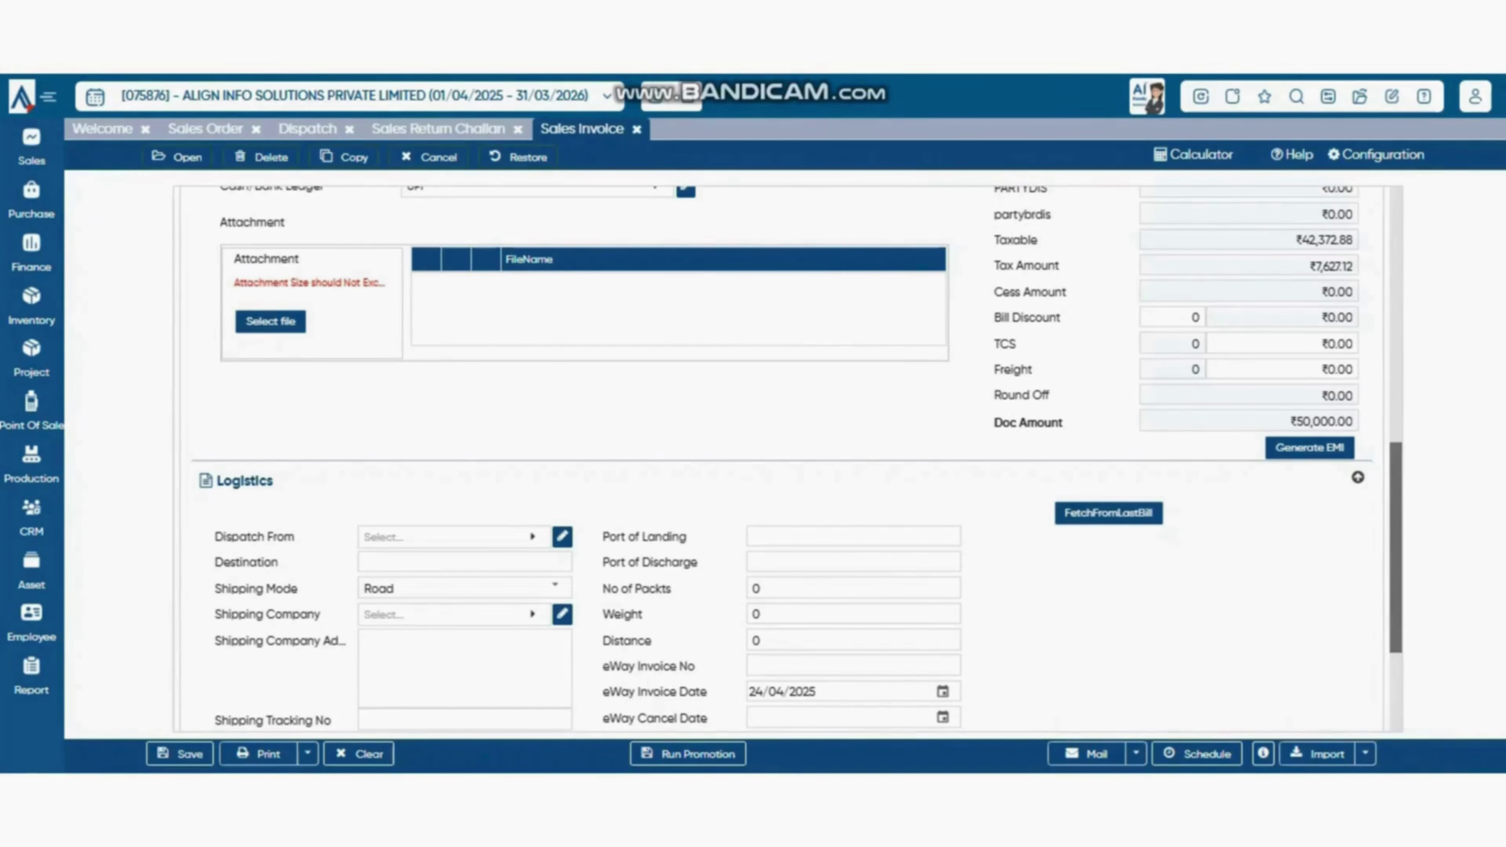
scroll(789, 457, "down", 3)
scroll(789, 457, "up", 5)
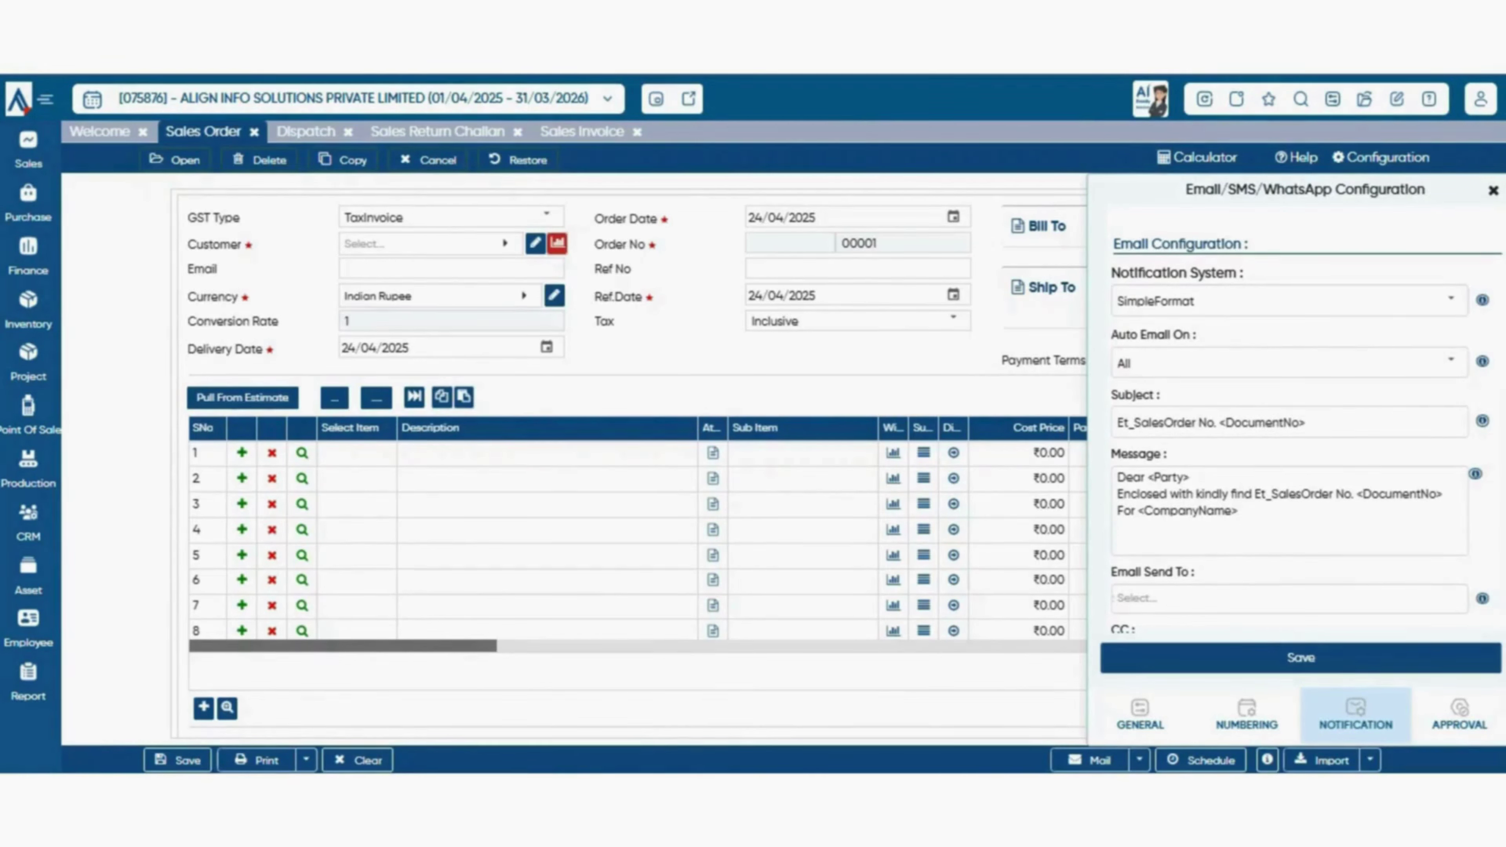
- Keep Notification System at SimpleFormat and Auto Email On at All
left_click(1451, 300)
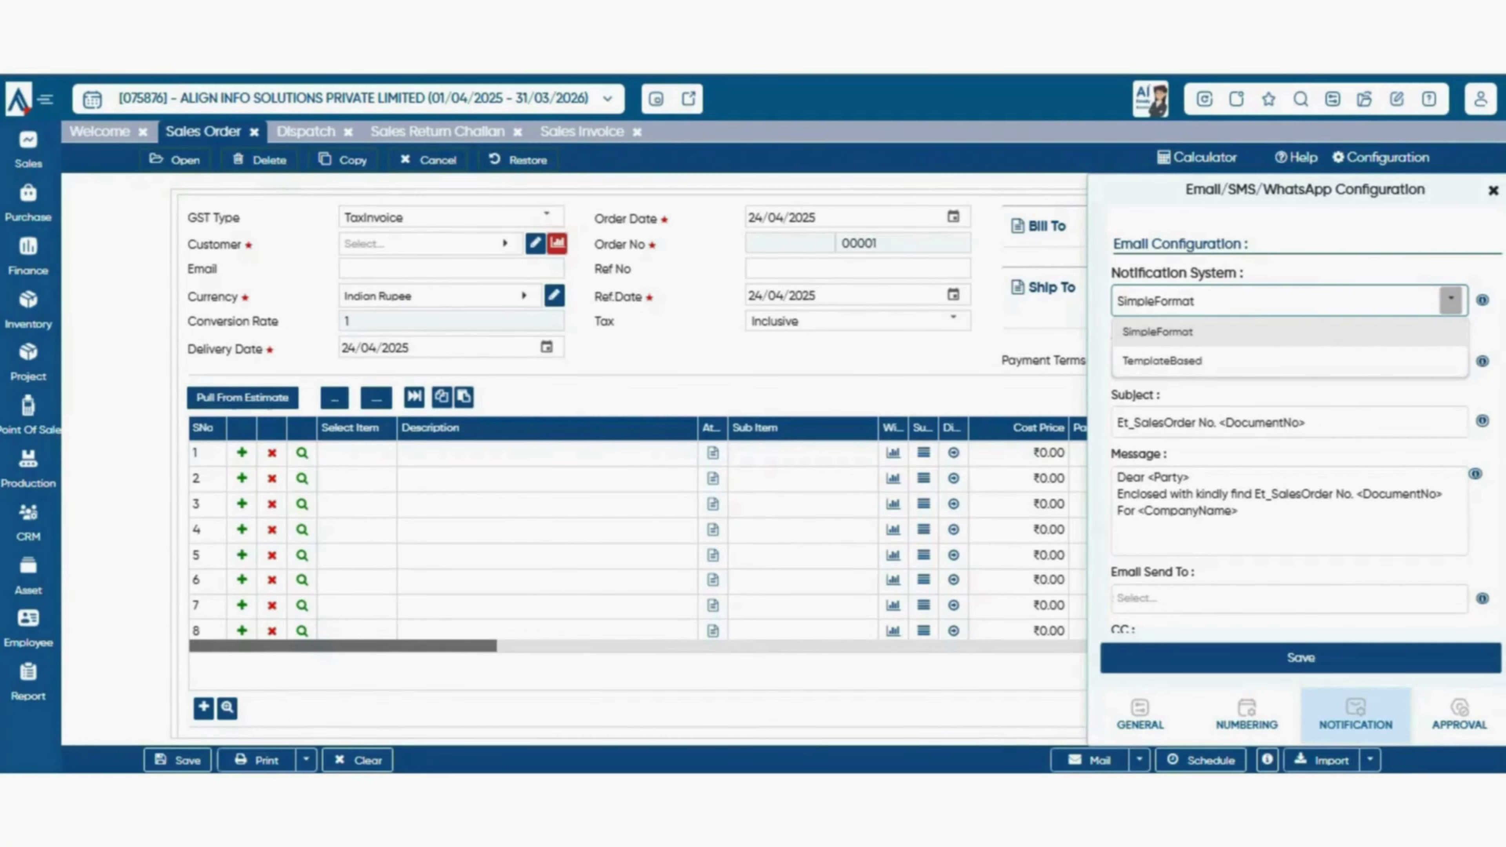
left_click(1180, 333)
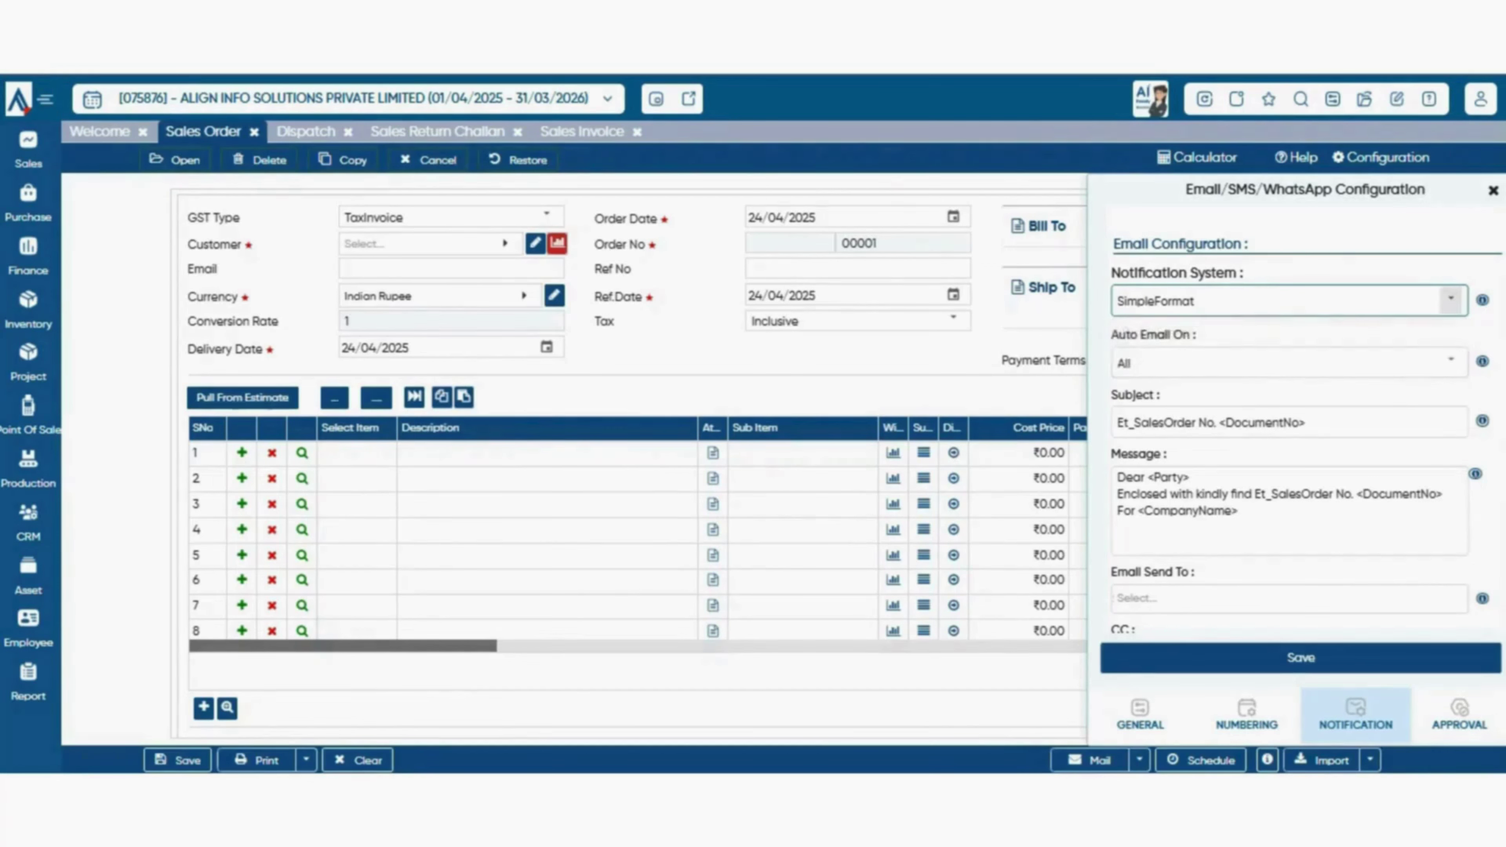
left_click(1450, 300)
left_click(1290, 332)
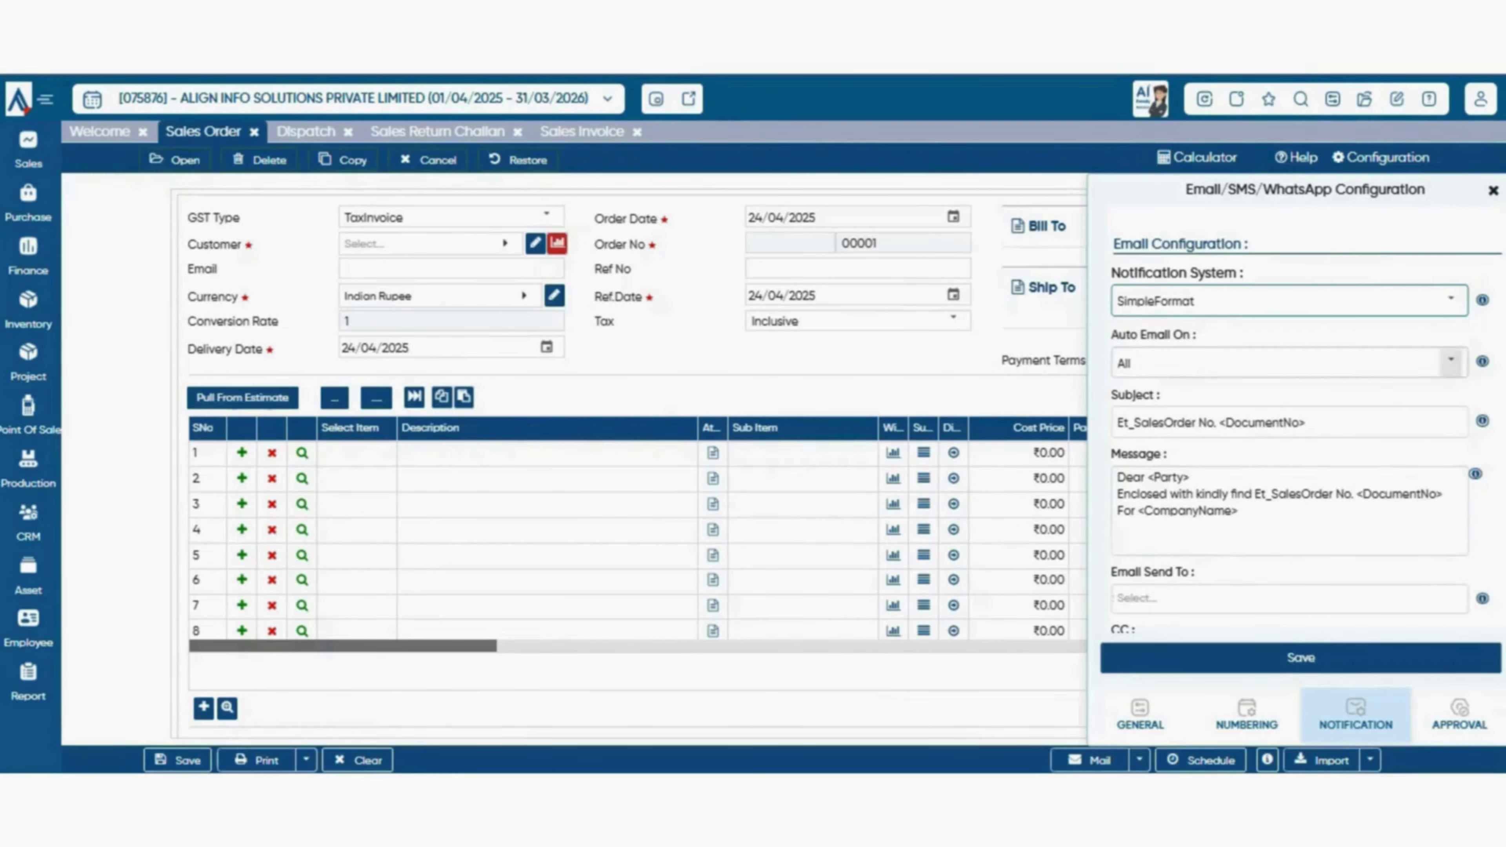
left_click(1451, 360)
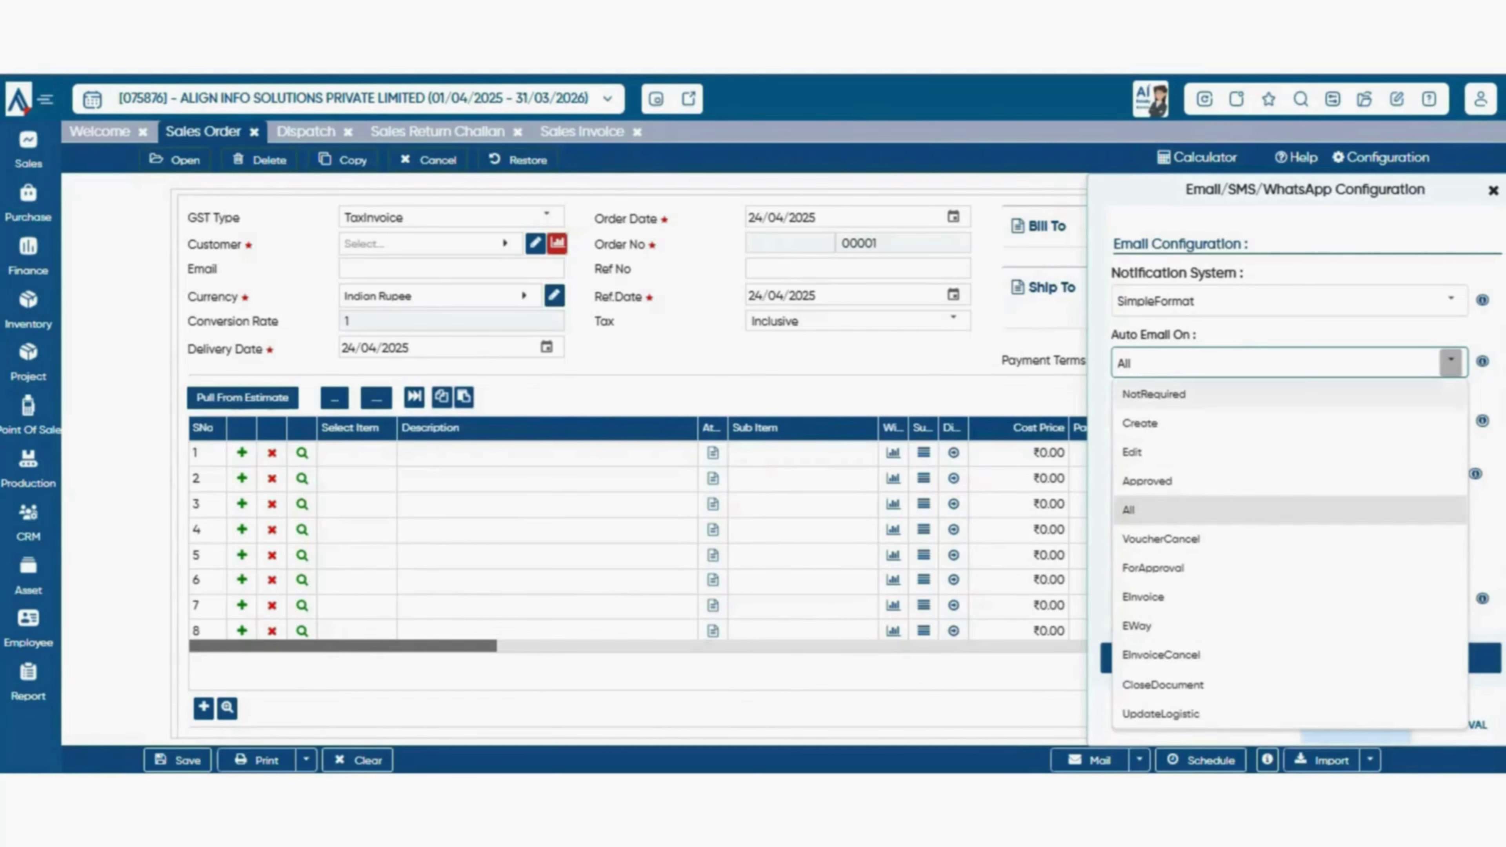
left_click(1304, 334)
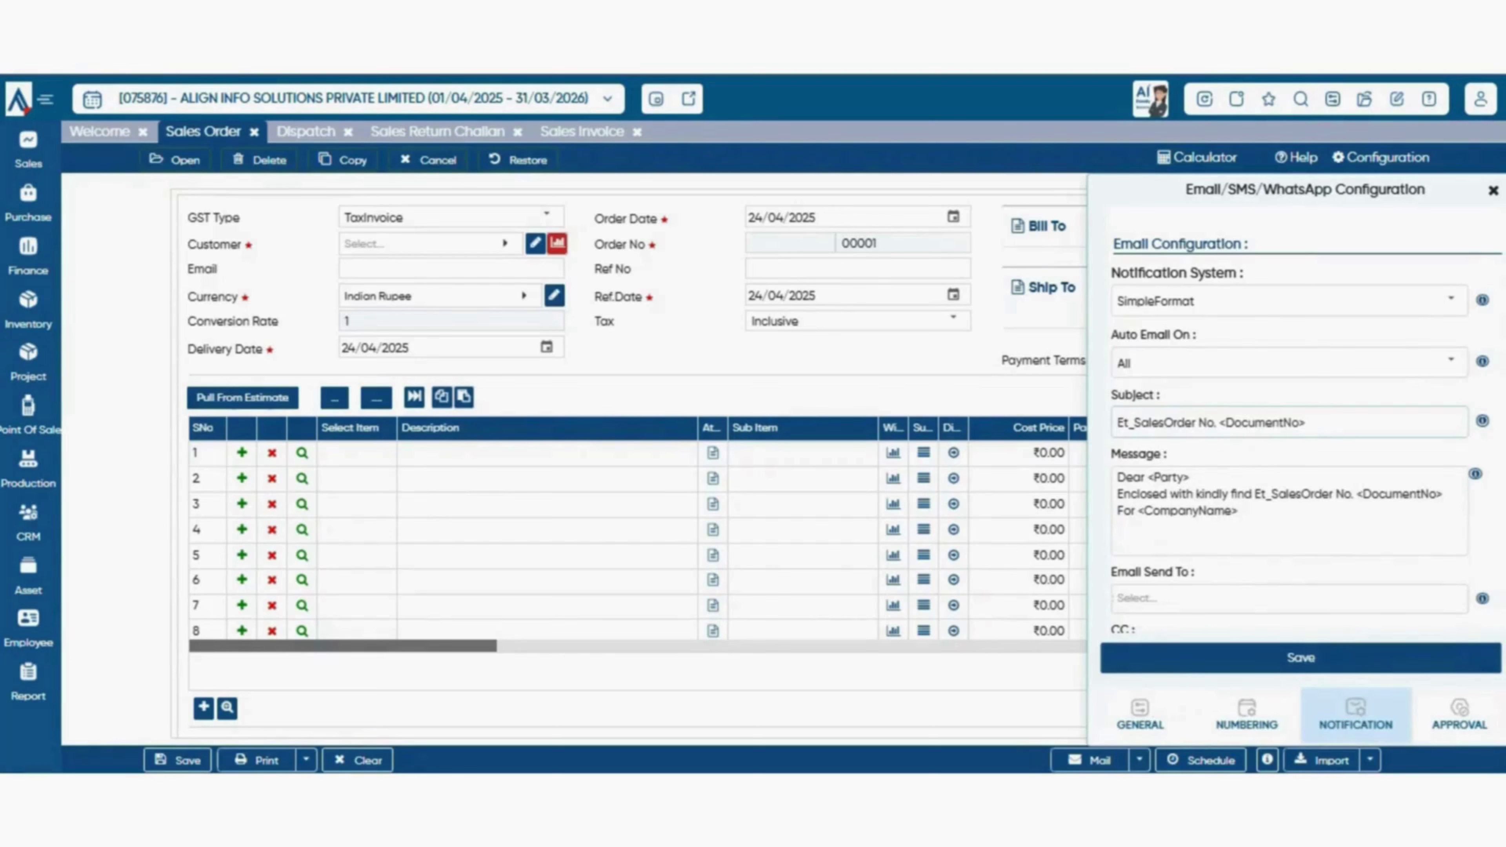
- Review the email subject, message template, recipient list and CC field without changes
left_click(1308, 423)
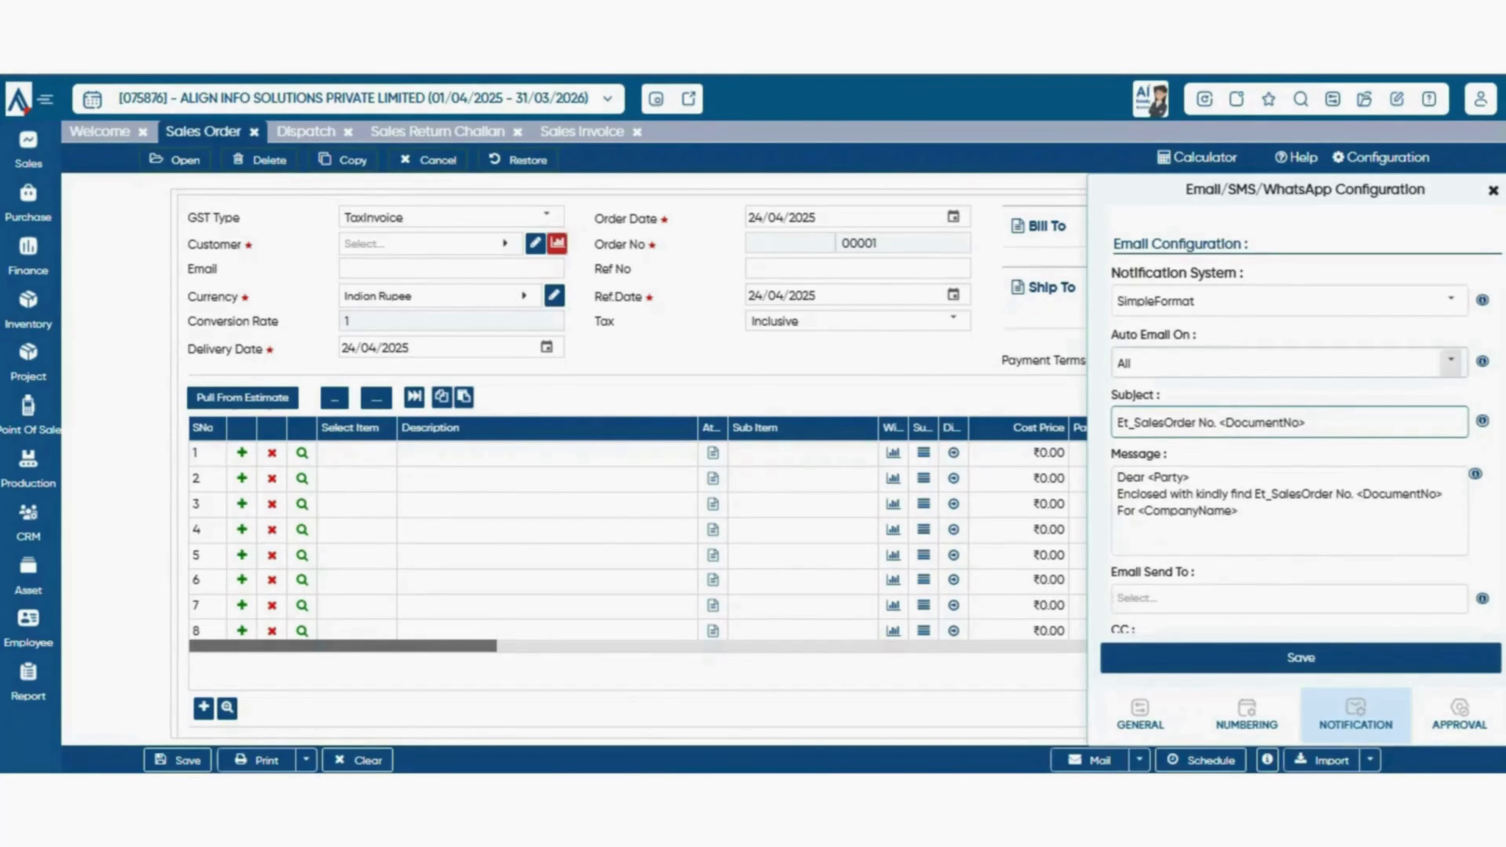
scroll(1305, 422, "down", 3)
scroll(1289, 416, "up", 2)
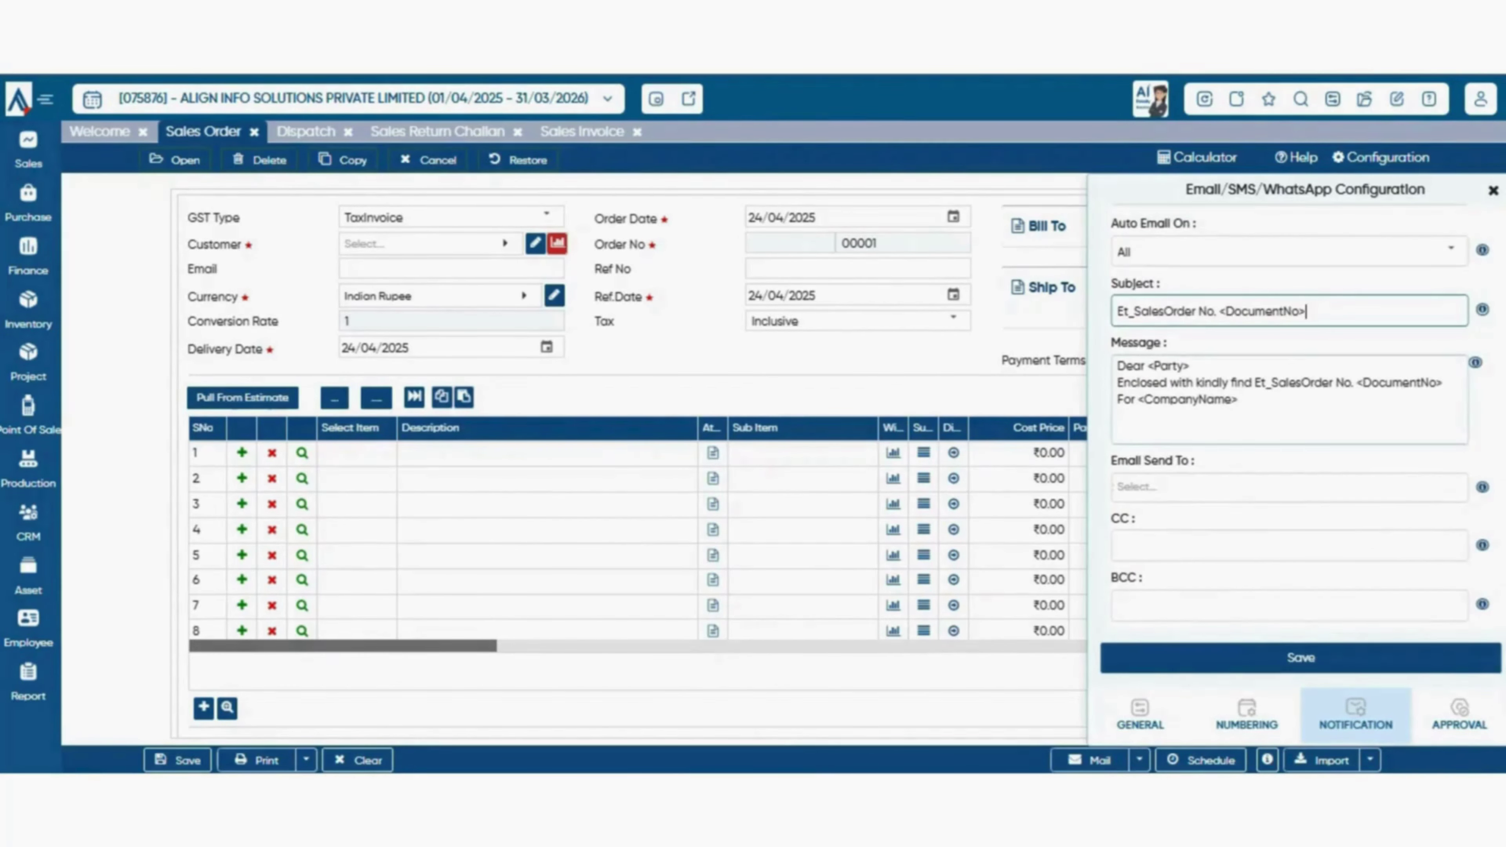
left_click_drag(1119, 365, 1241, 402)
left_click(1299, 459)
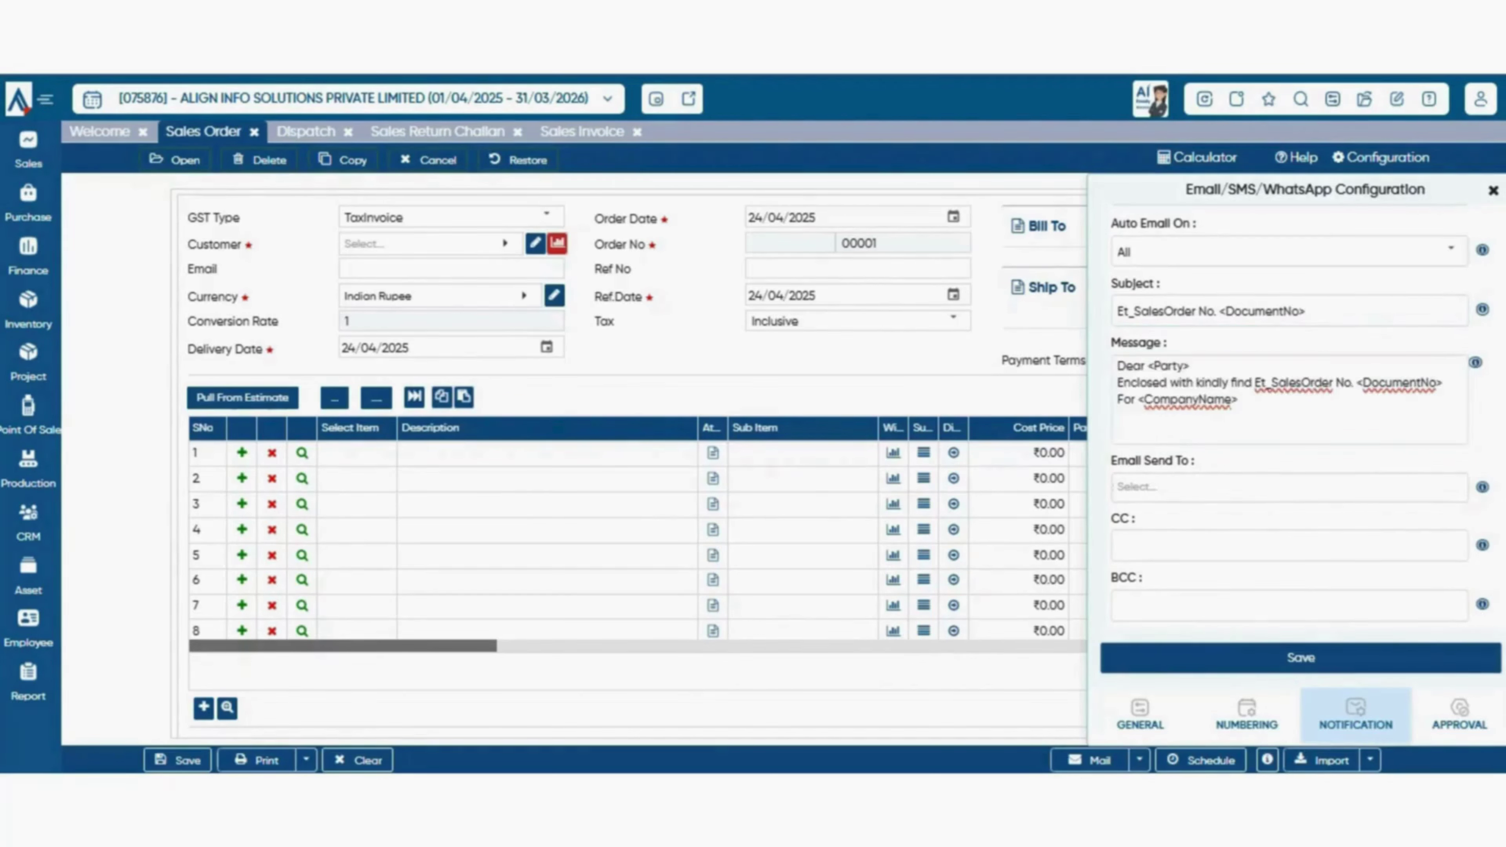
scroll(1290, 415, "down", 2)
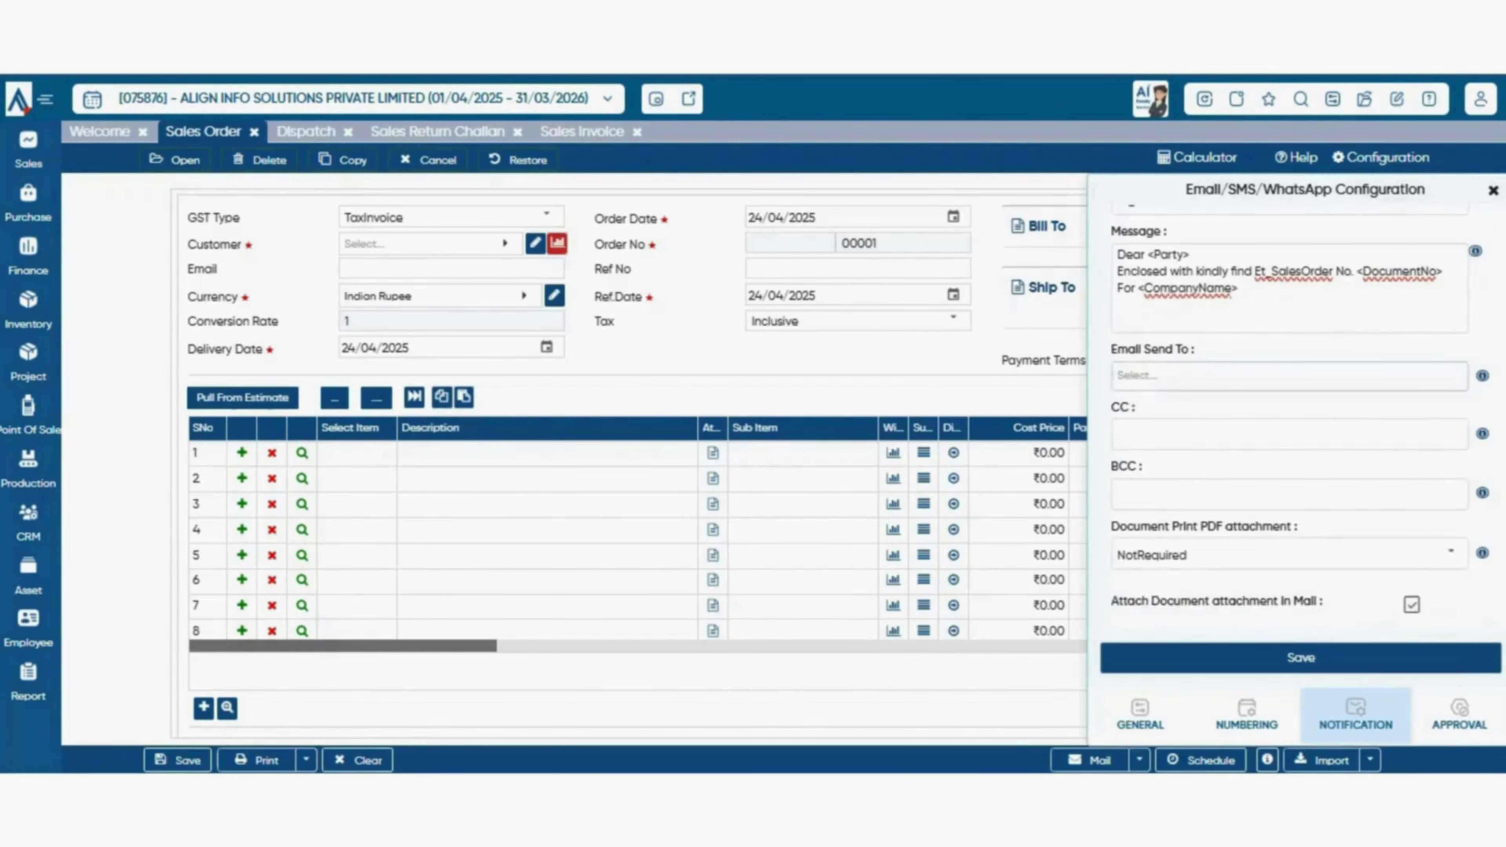
left_click(1289, 376)
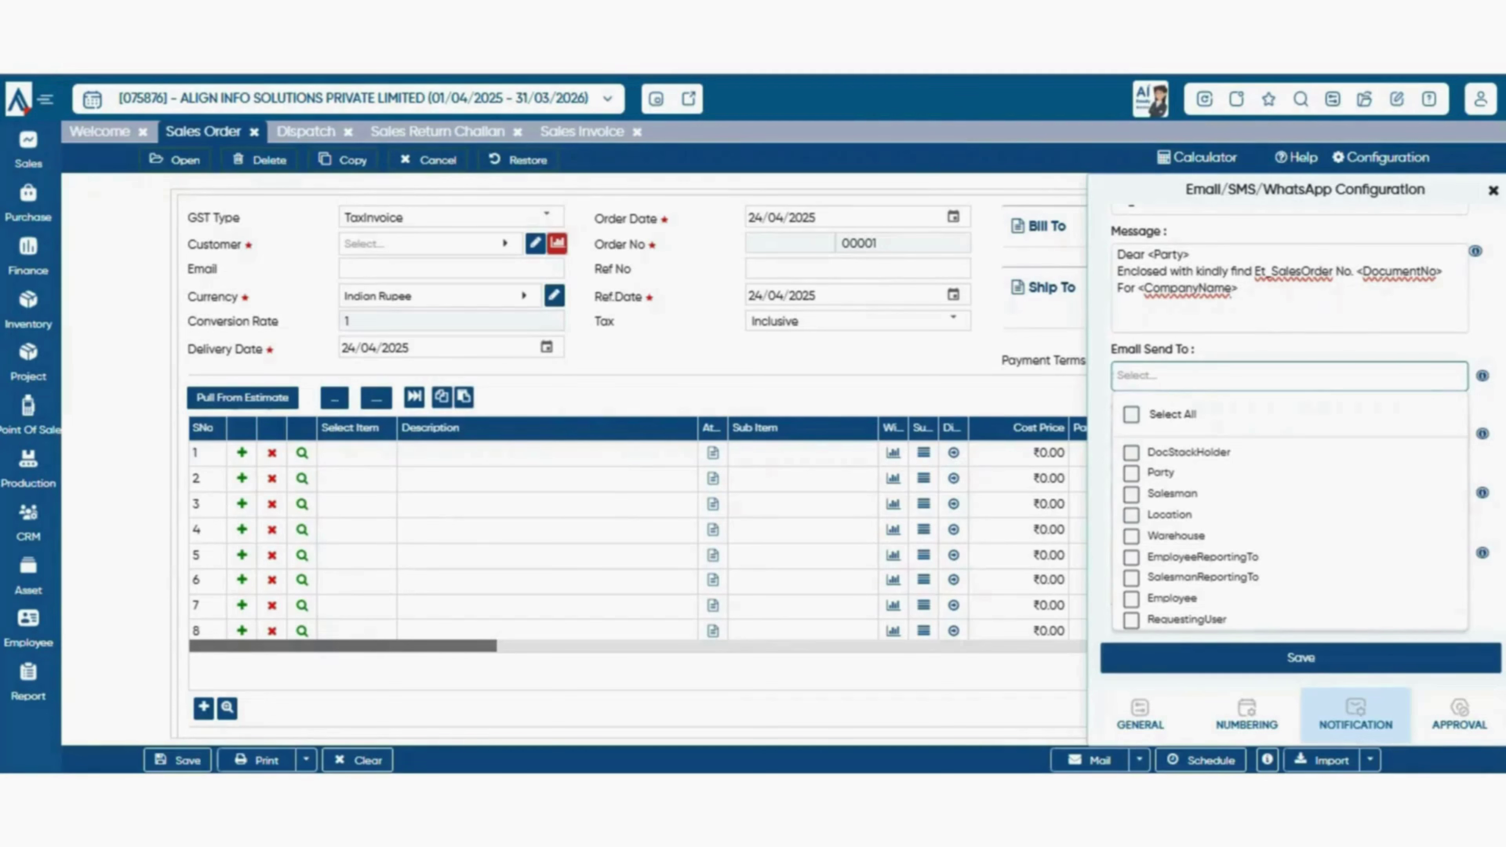
key("Escape")
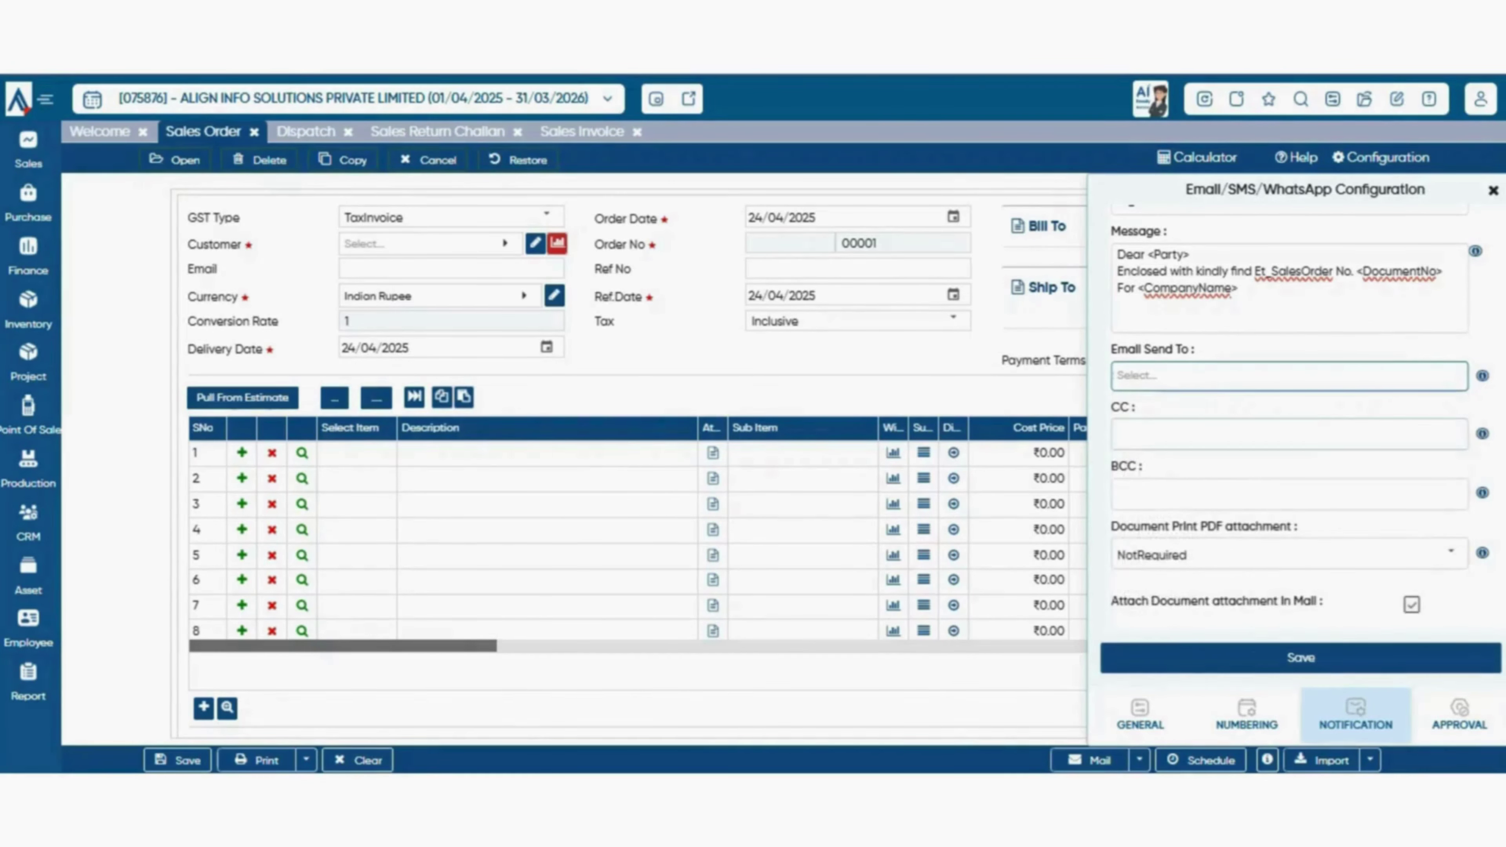
left_click(1289, 435)
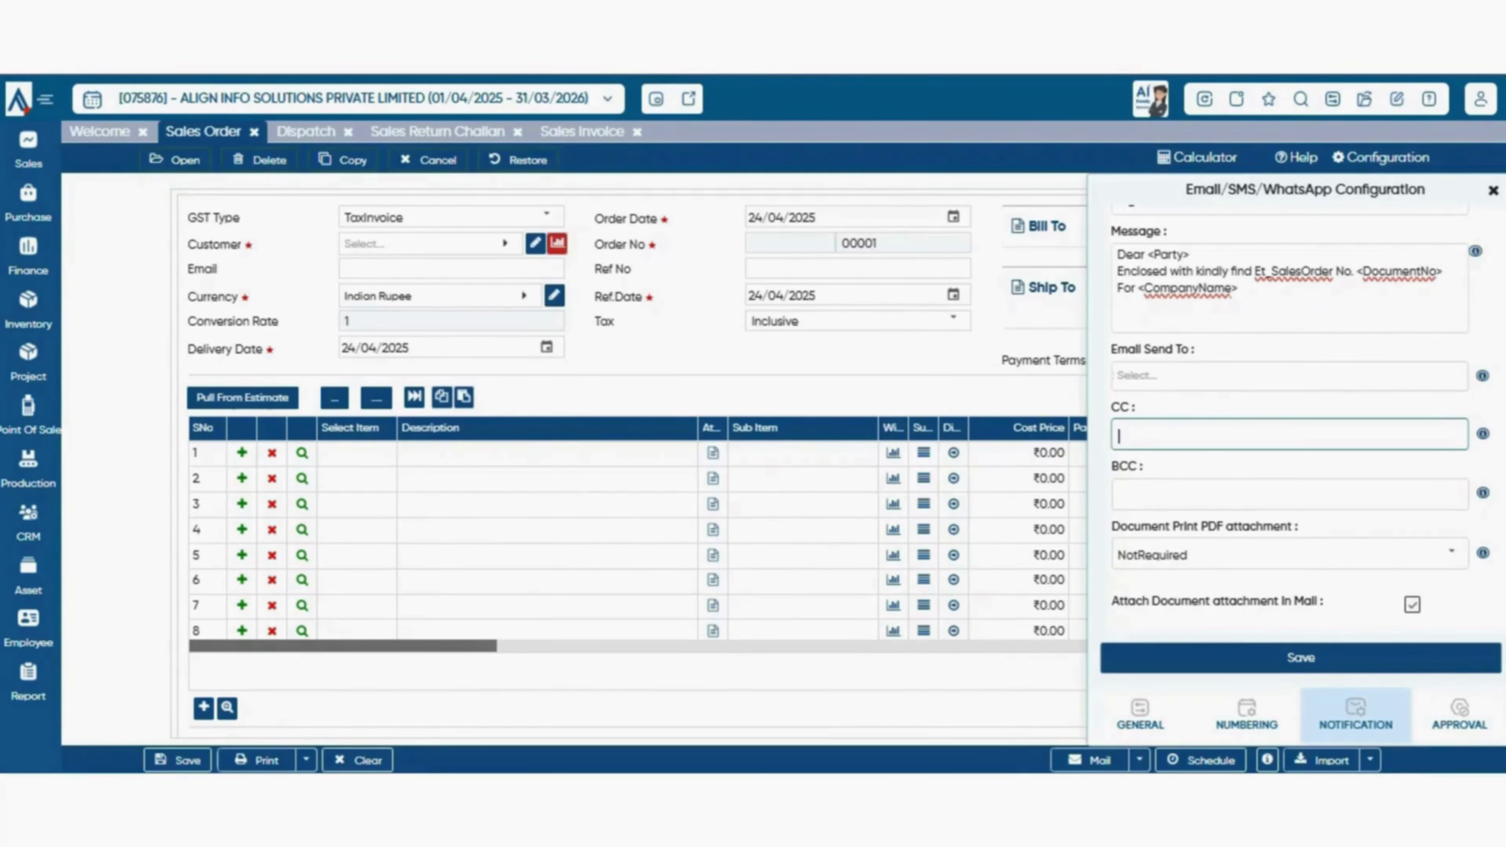
- Try Attachment and Link for the document PDF, finally leaving it at NotRequired
left_click(1451, 554)
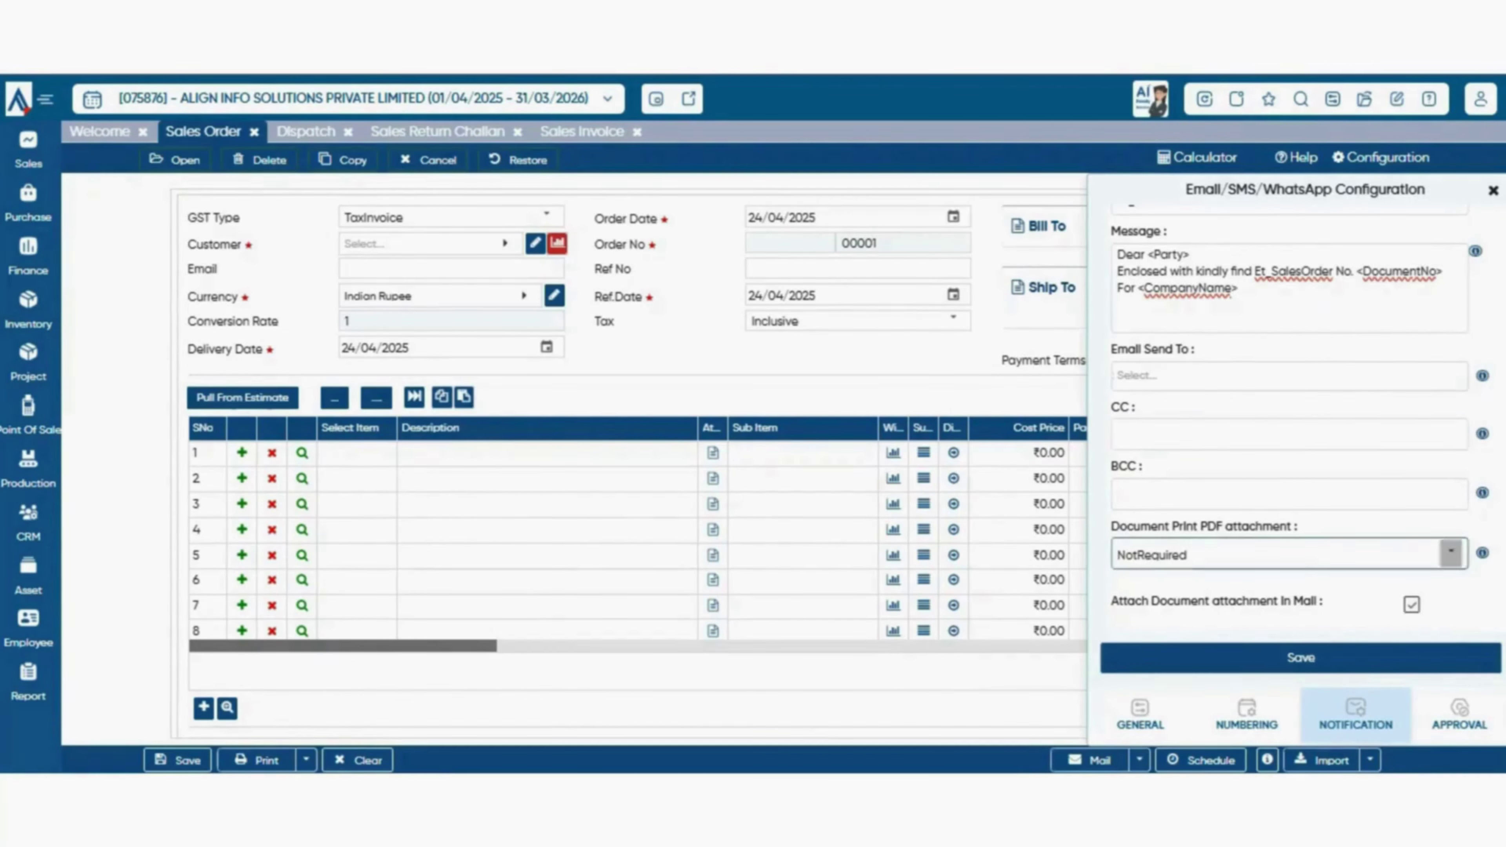
scroll(1451, 553, "down", 2)
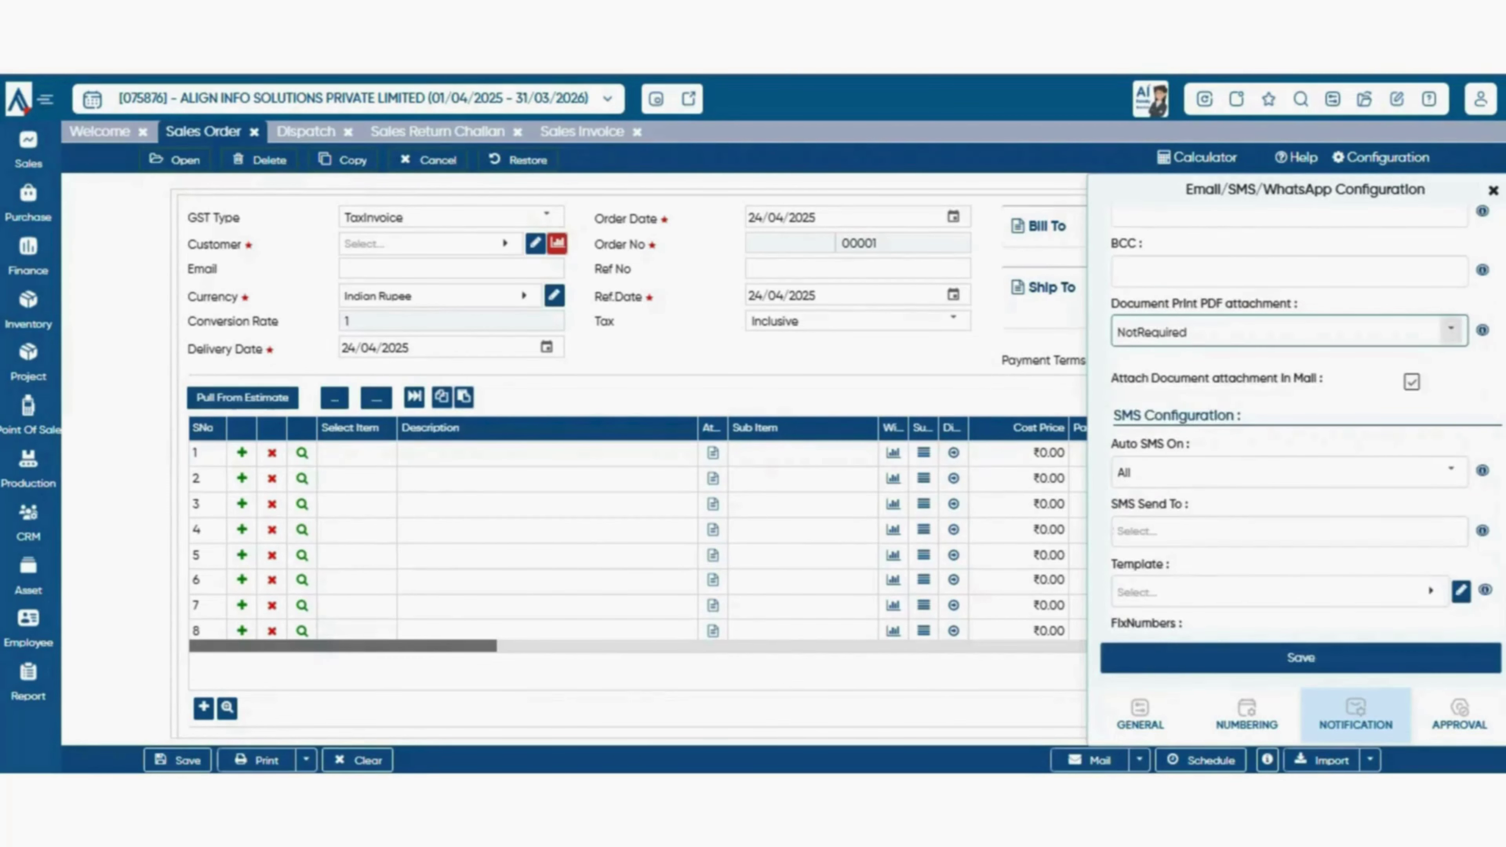
left_click(1451, 330)
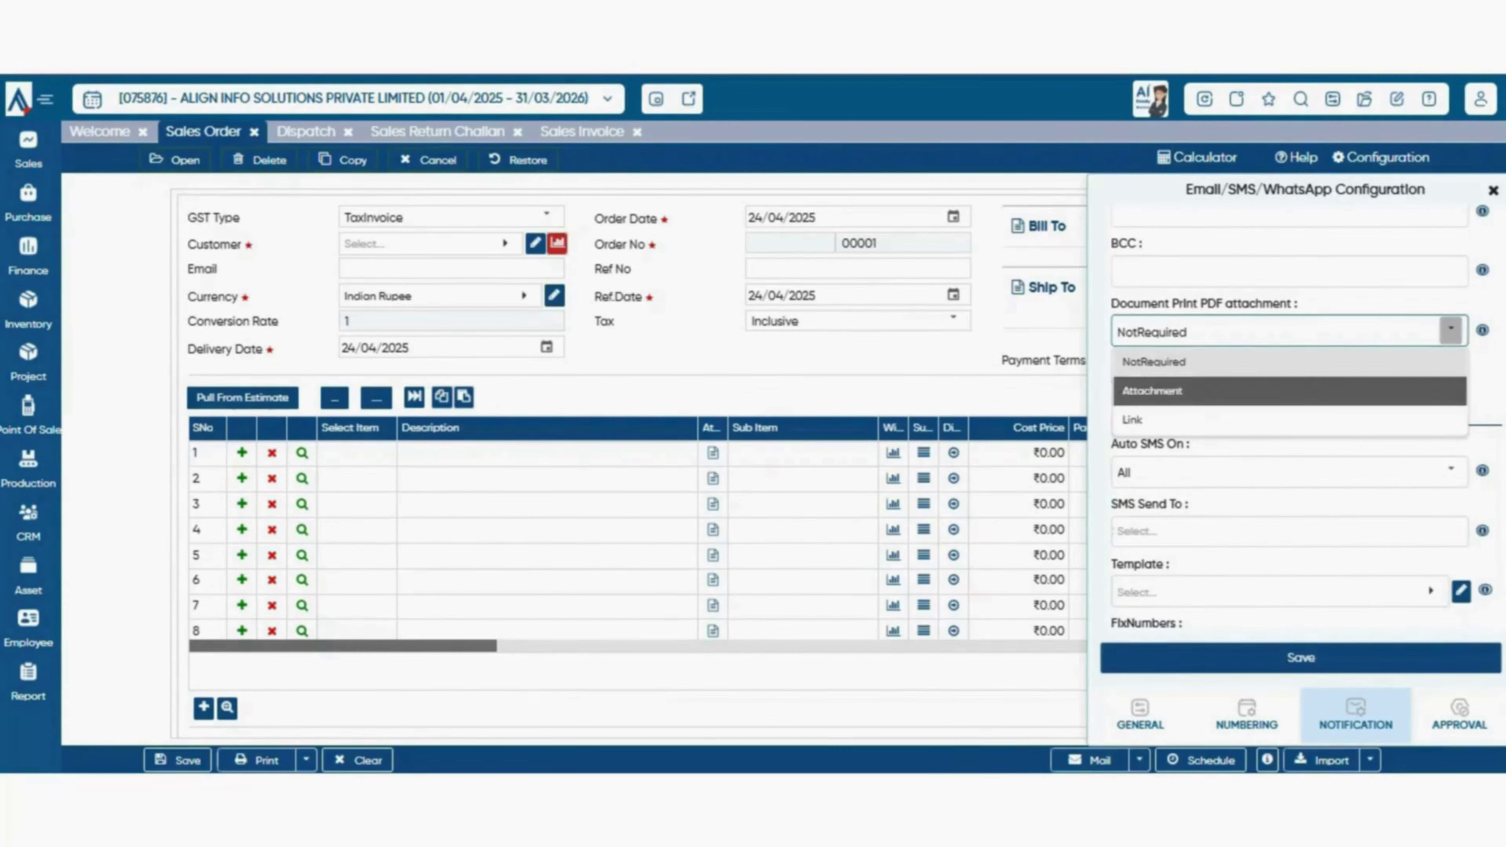
left_click(1152, 391)
left_click(1451, 330)
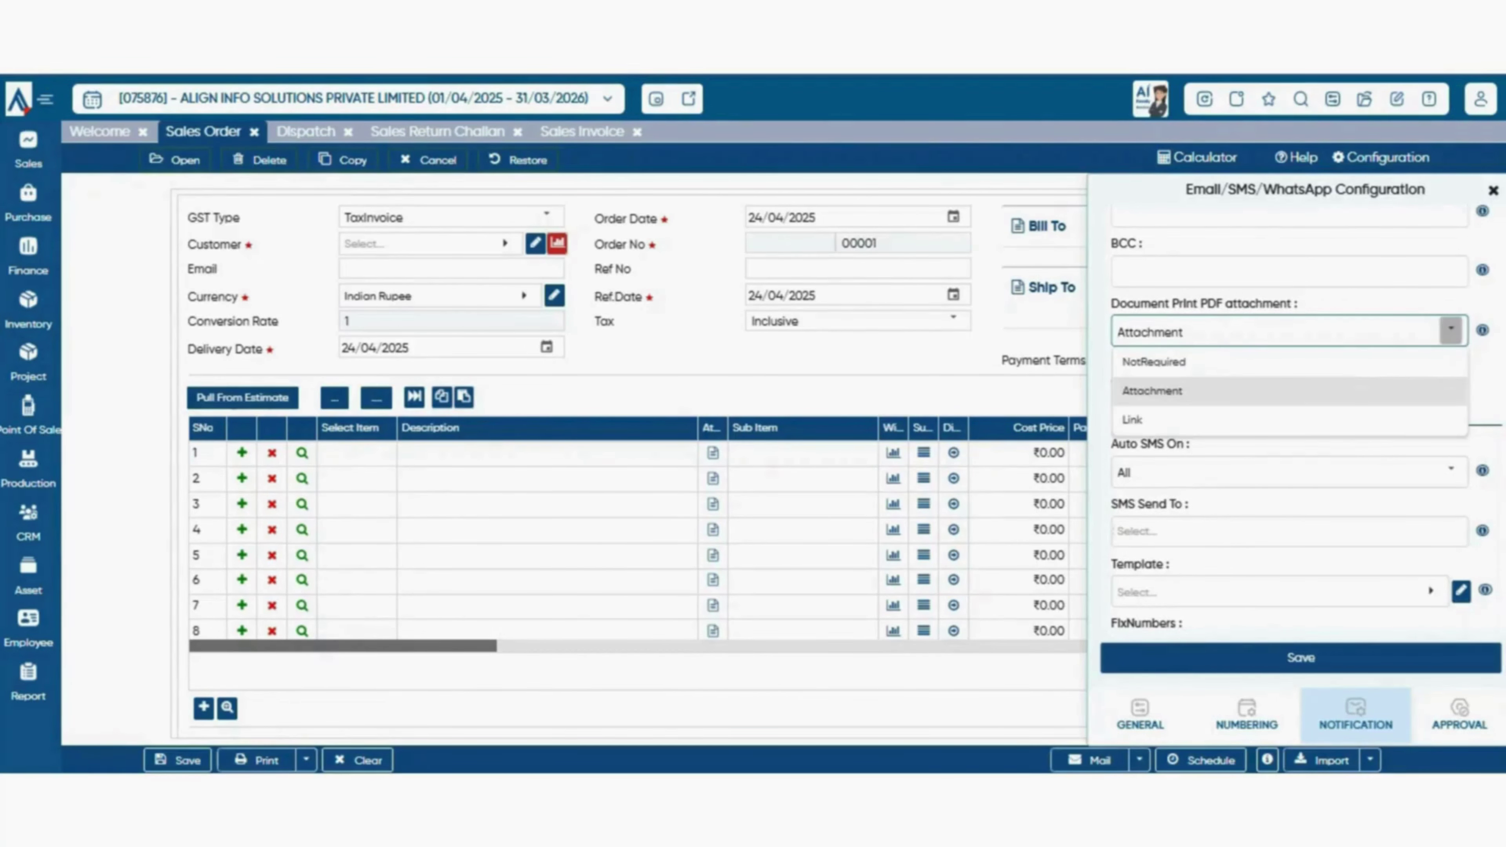
scroll(632, 463, "down", 5)
scroll(632, 463, "up", 4)
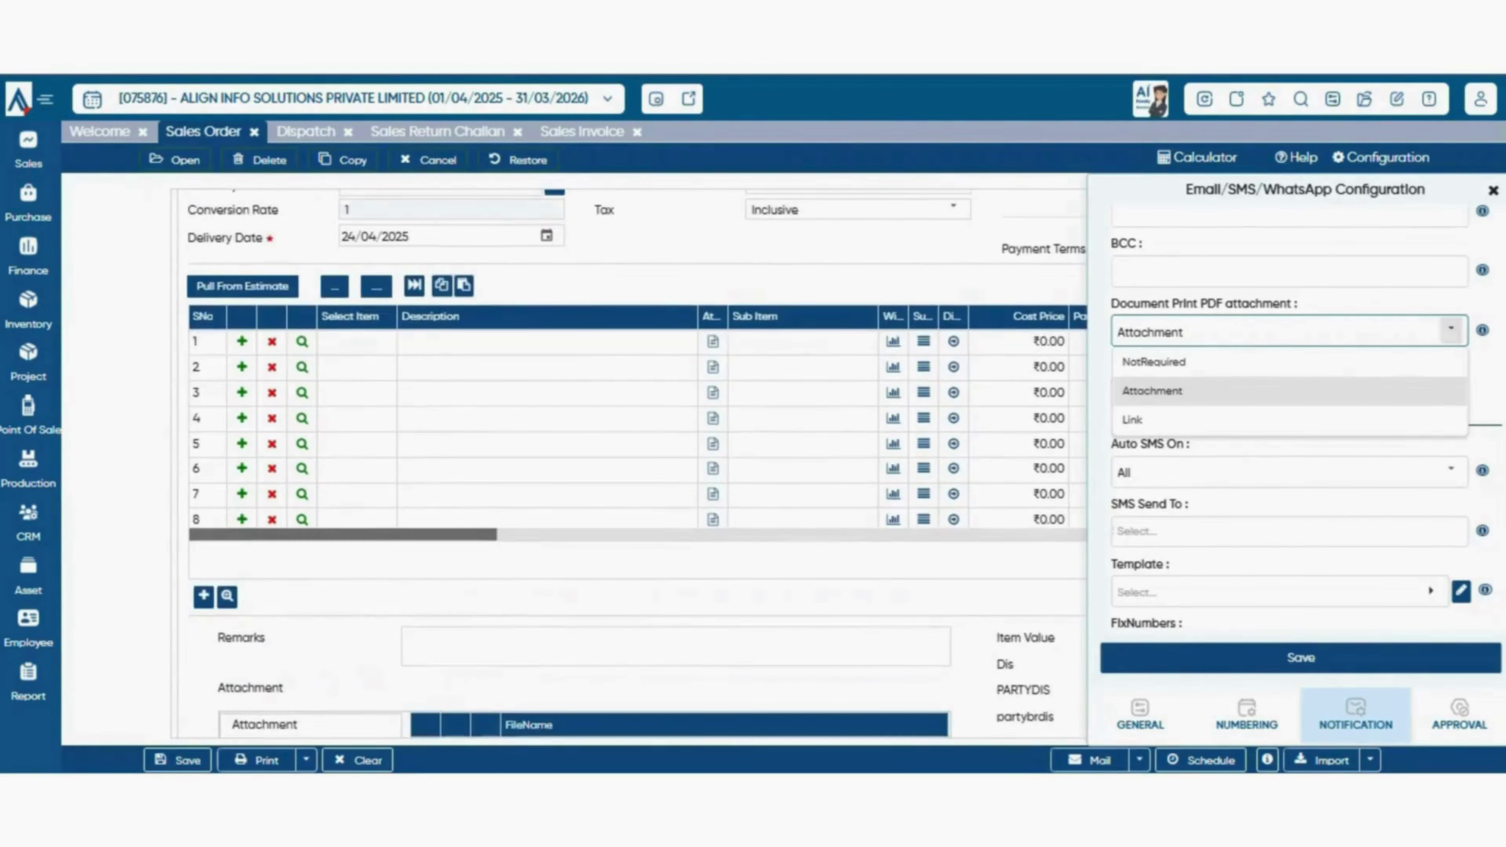
left_click(1304, 391)
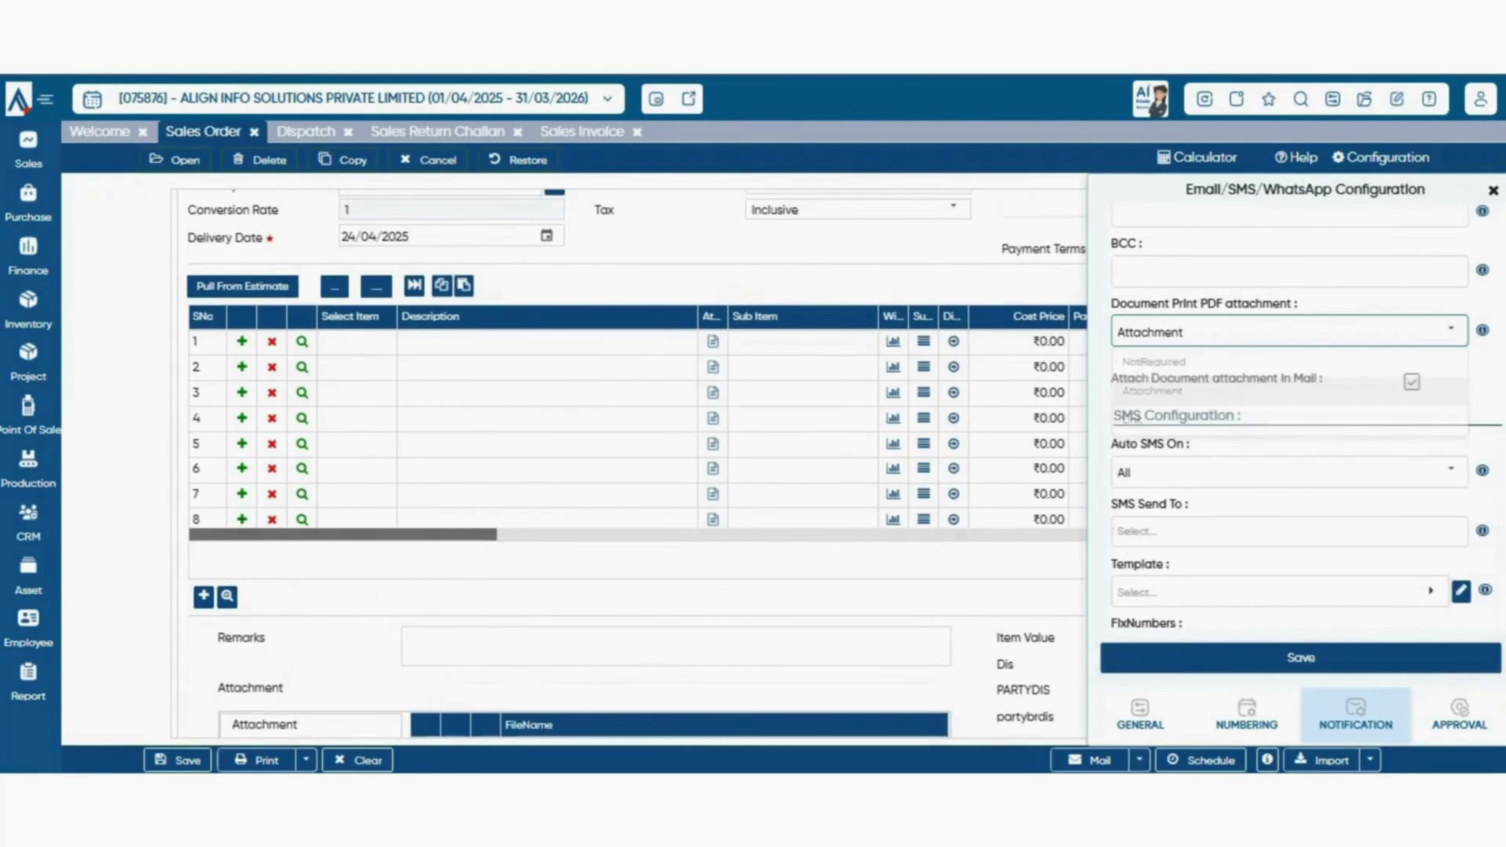
left_click(1451, 329)
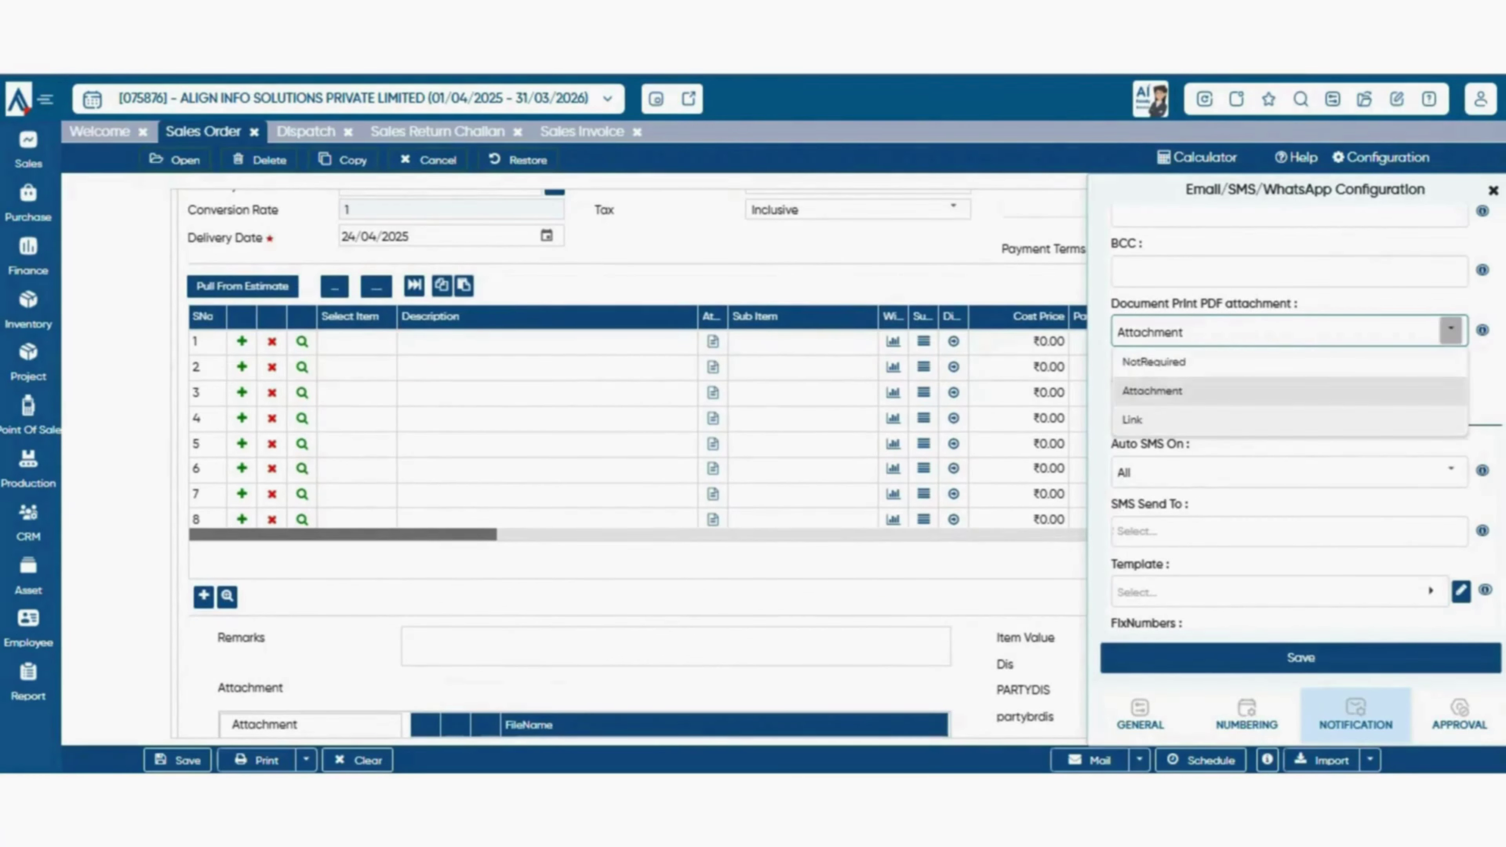
left_click(1132, 419)
scroll(635, 415, "up", 2)
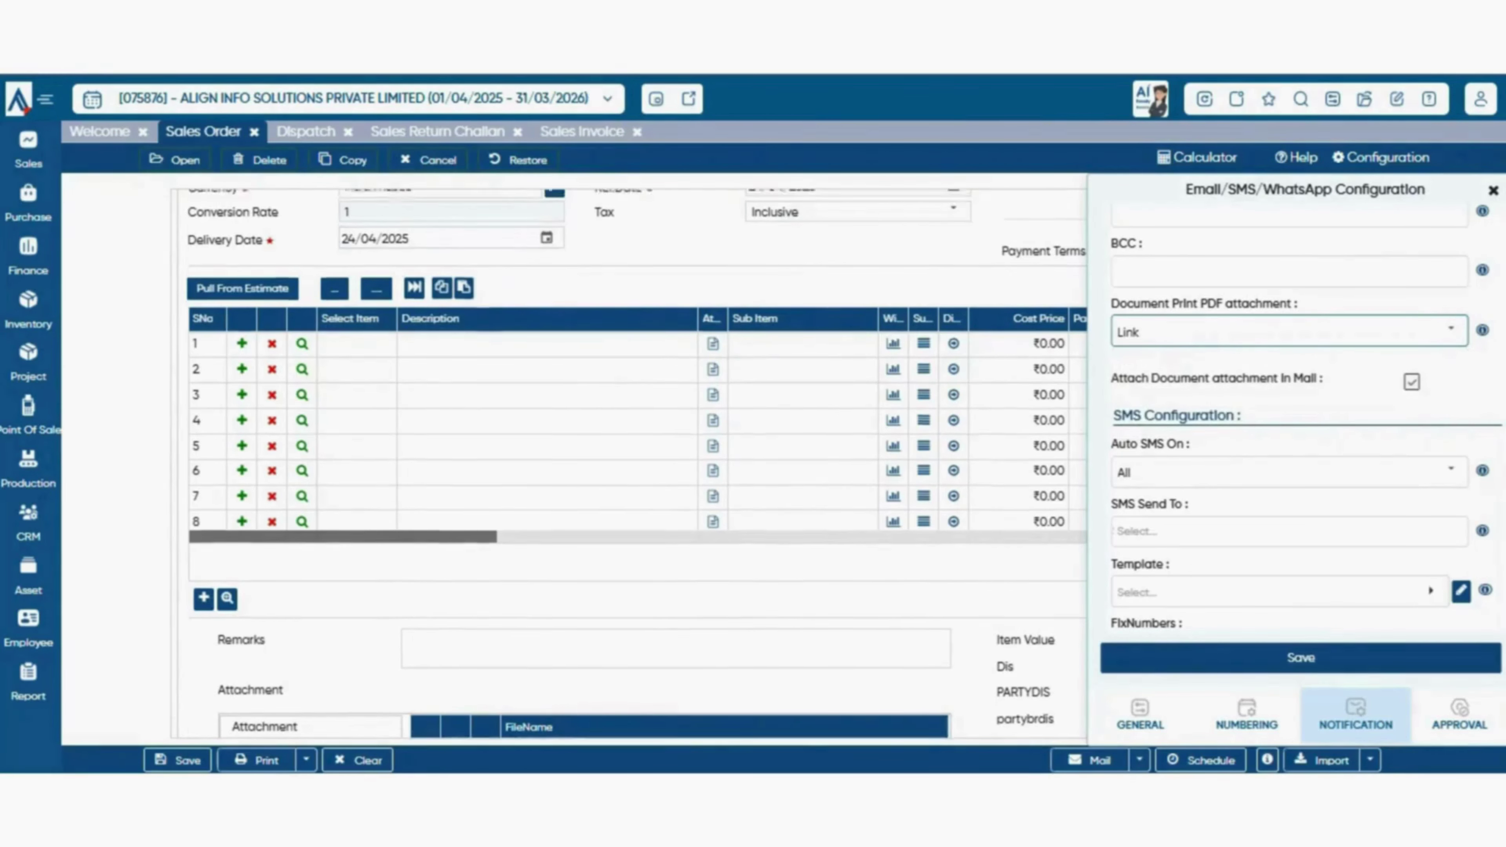
scroll(635, 463, "down", 2)
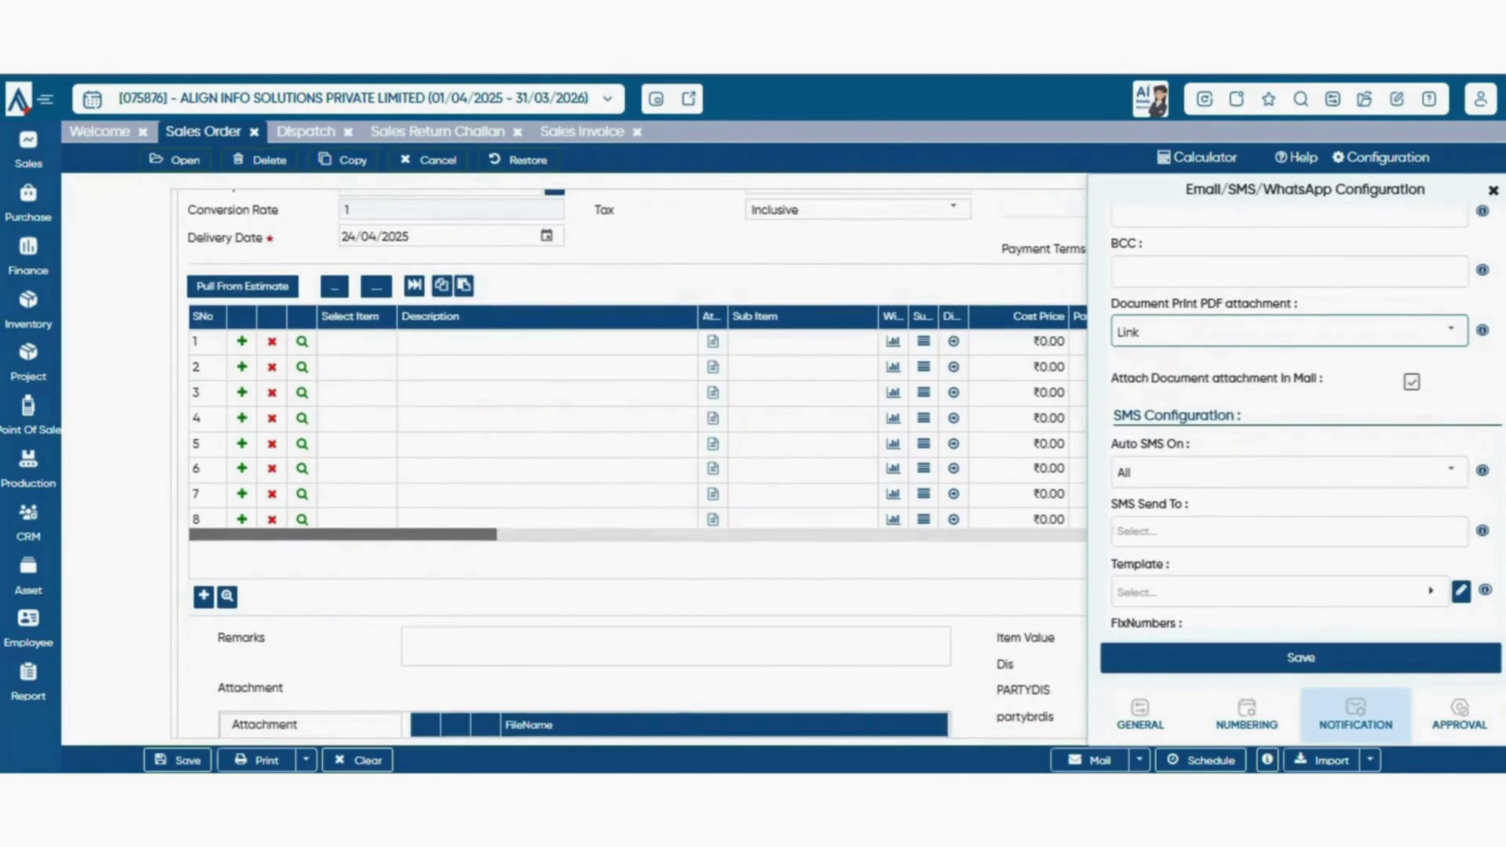
left_click(1451, 329)
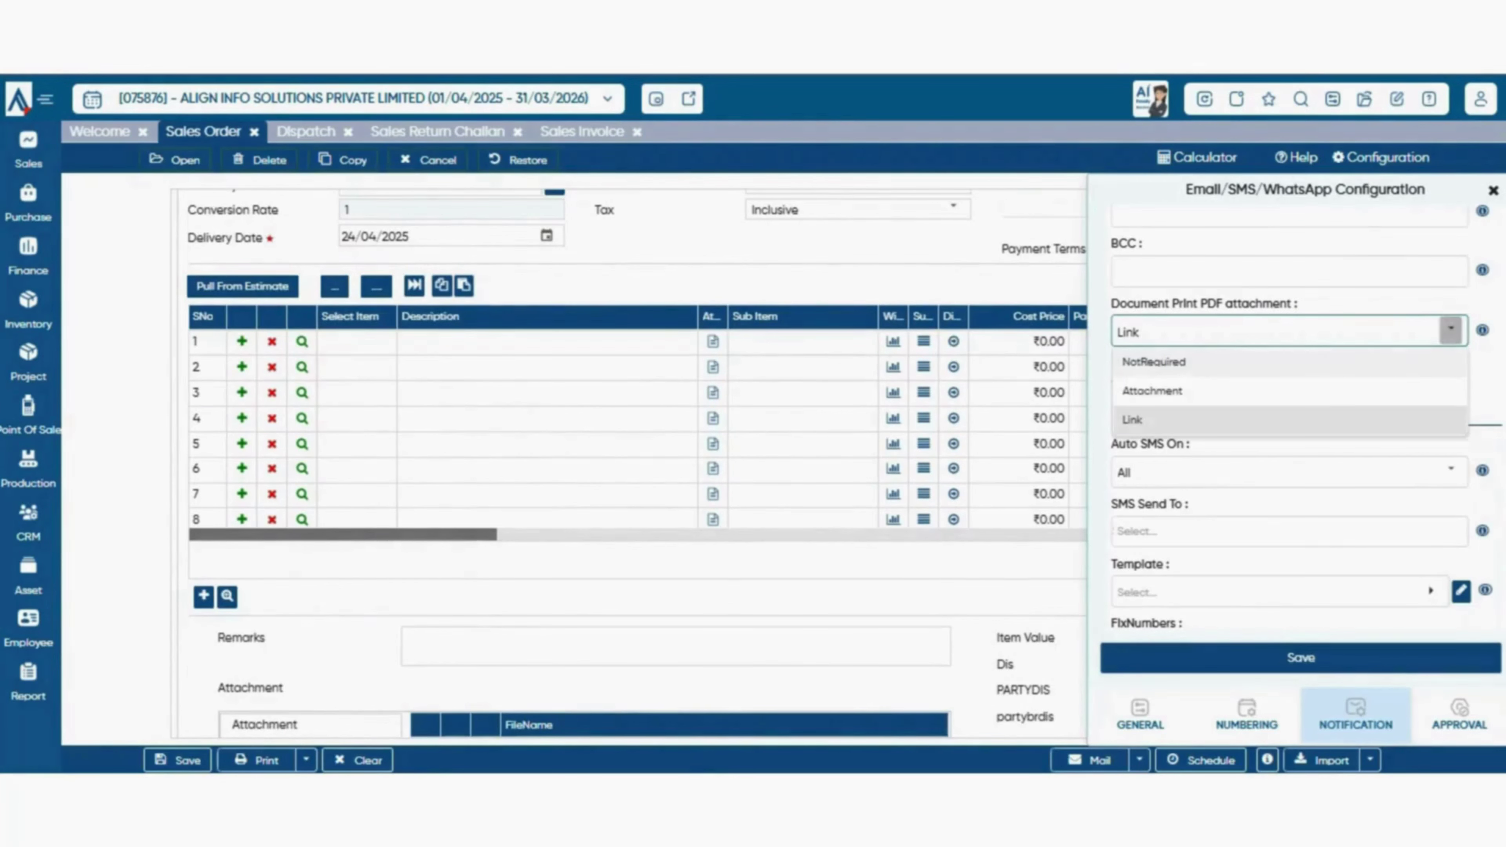
left_click(1153, 362)
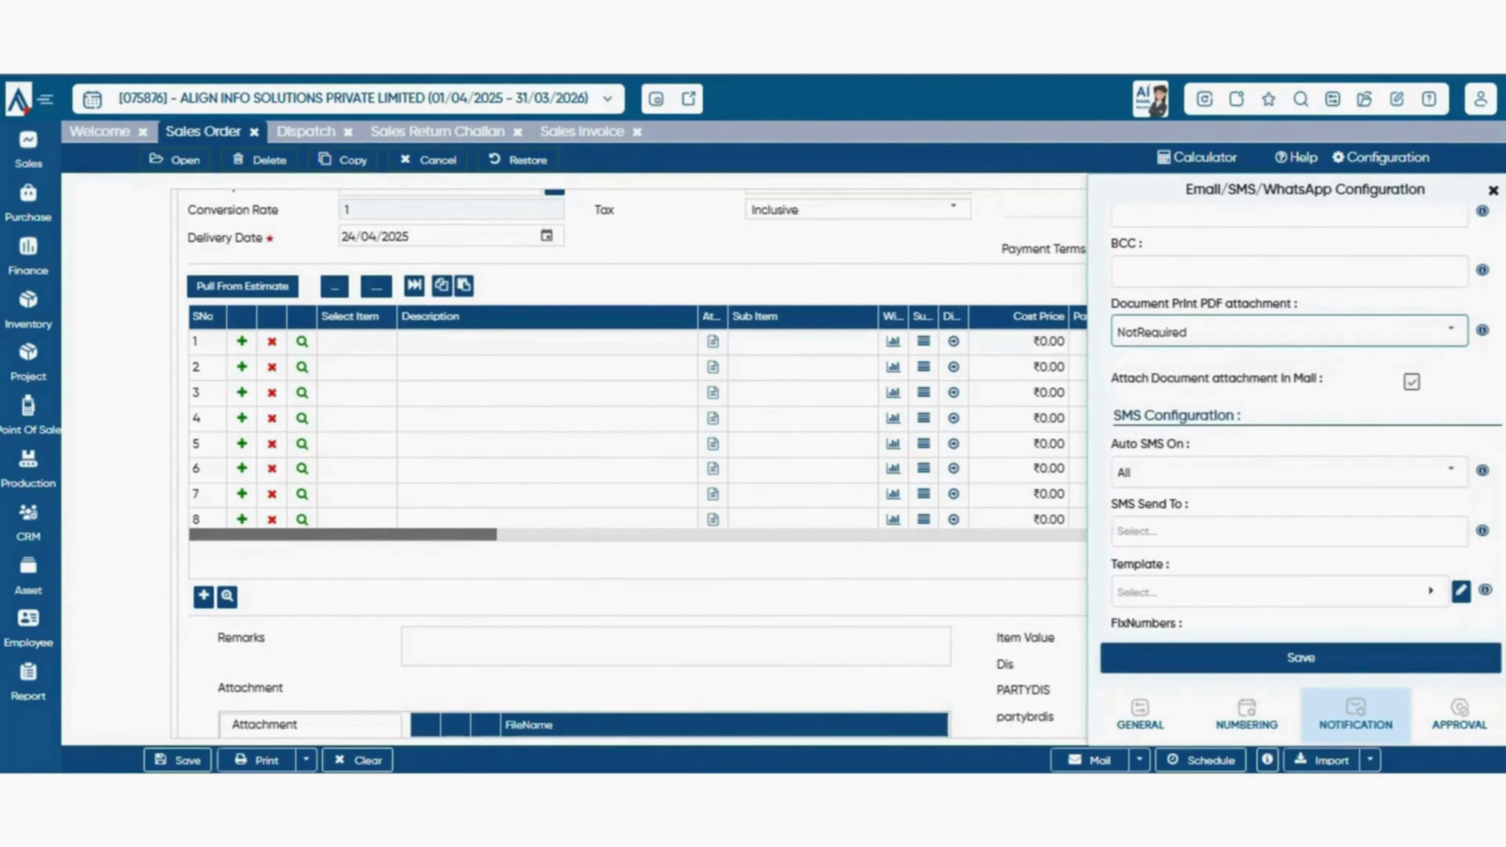
- Untick Attach Document attachment In Mail
scroll(637, 463, "down", 2)
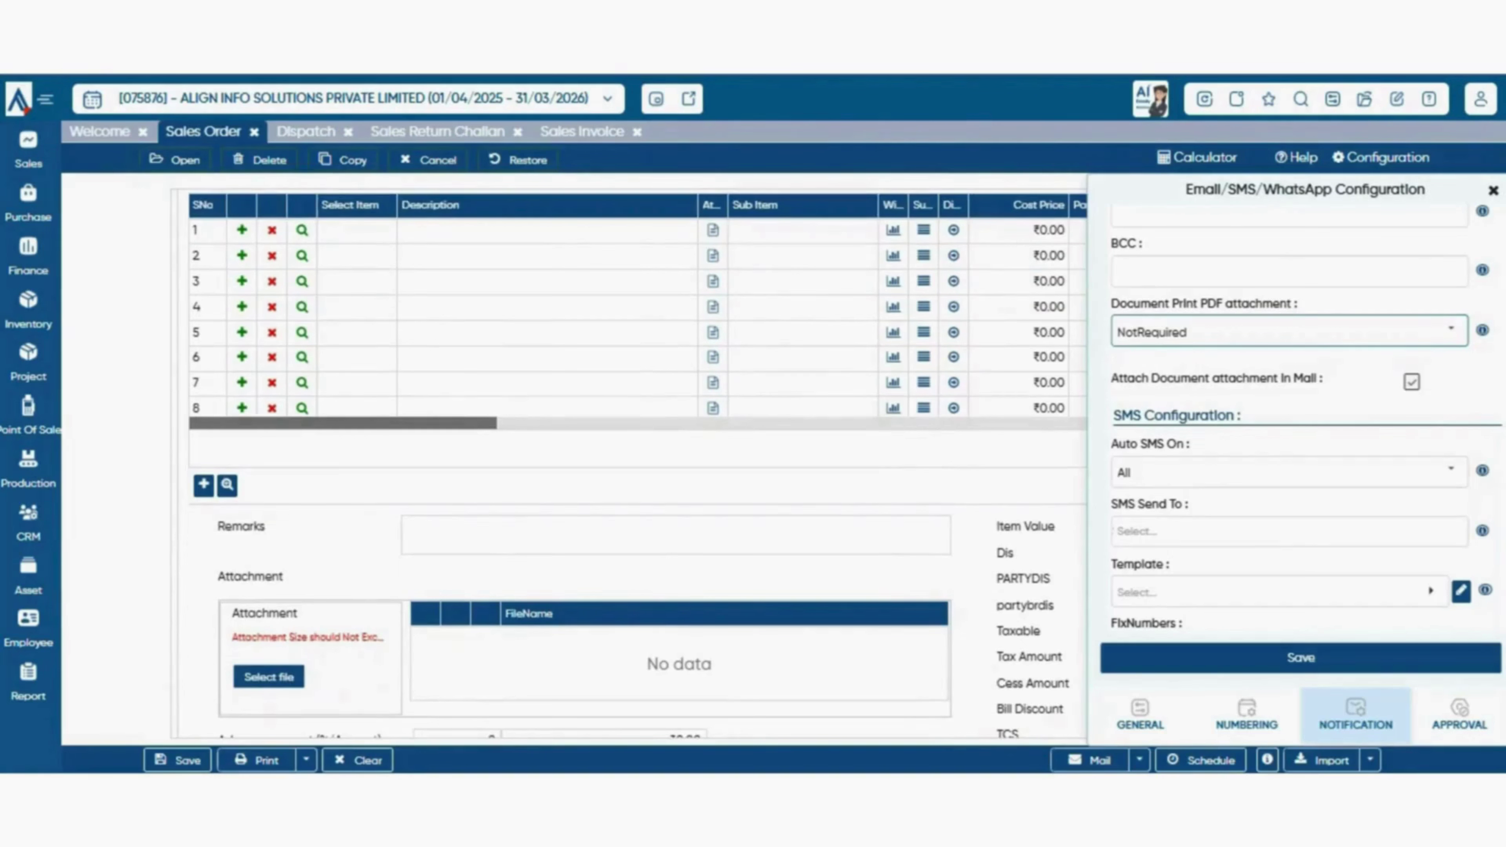
scroll(638, 315, "down", 1)
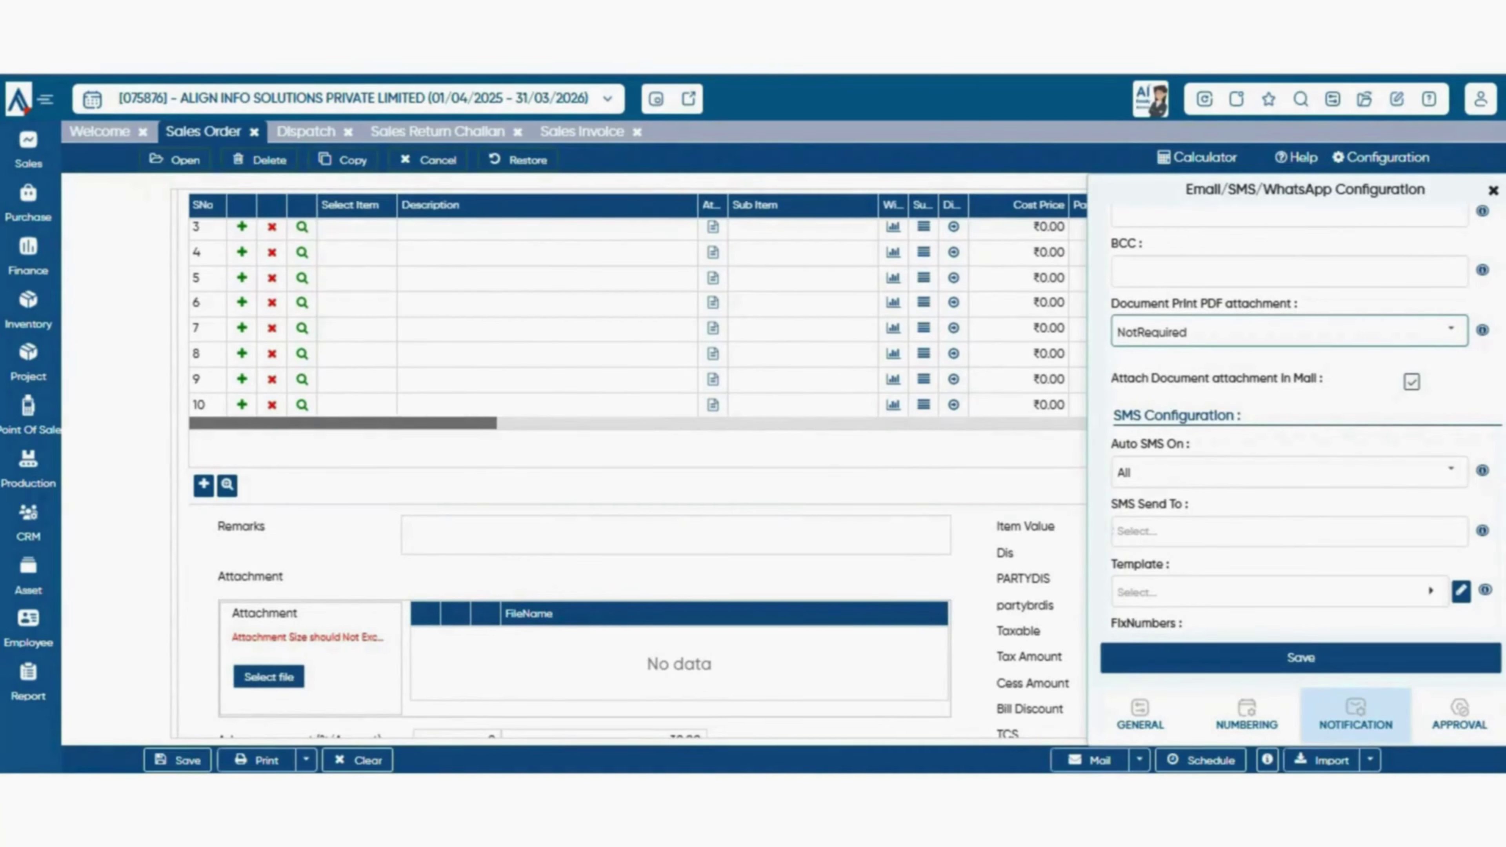
left_click_drag(1111, 378, 1126, 473)
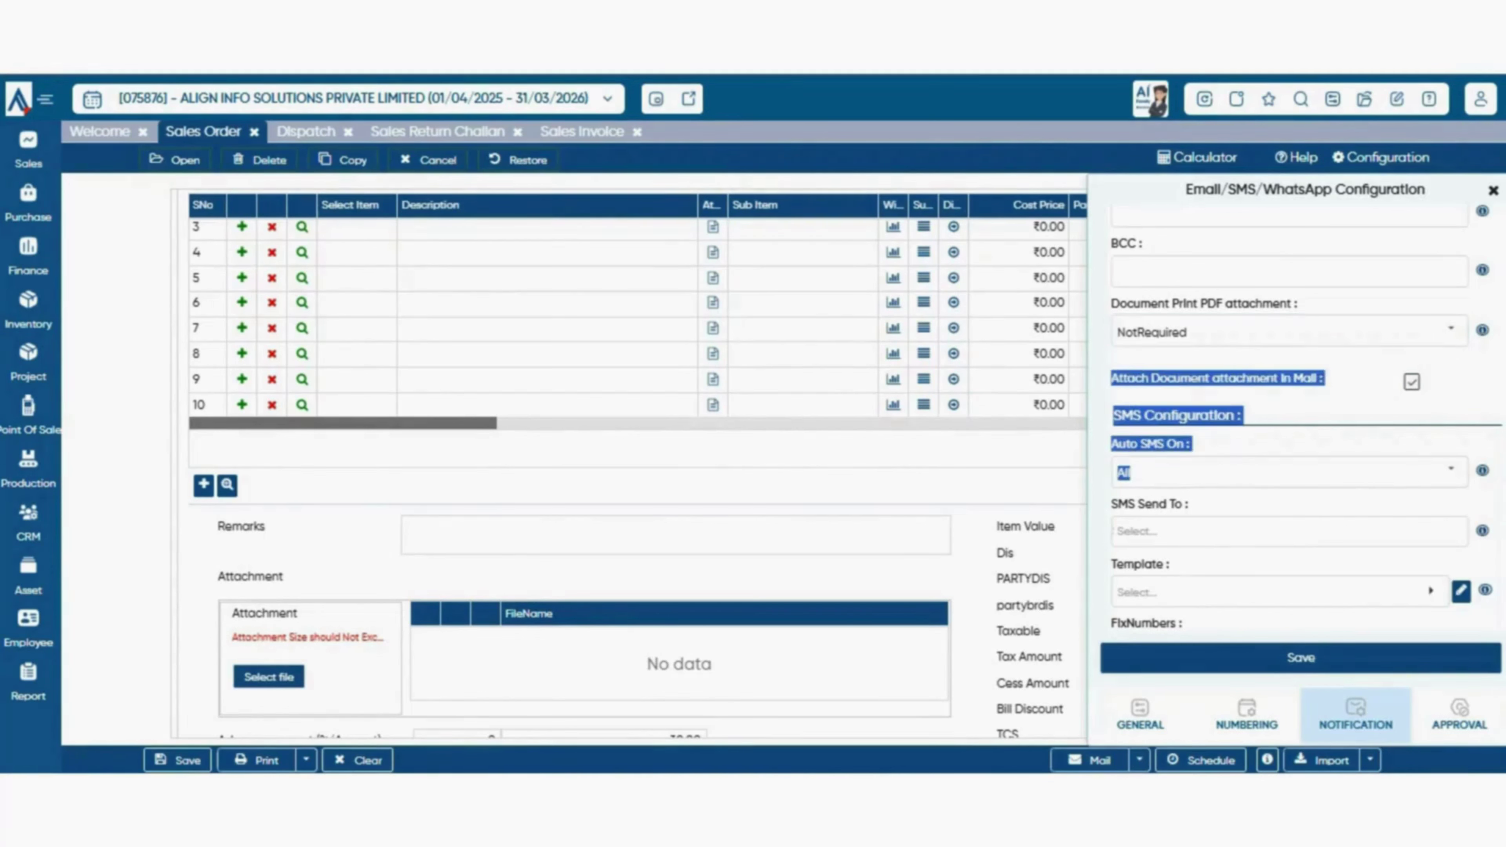
left_click(1411, 381)
left_click(1411, 382)
left_click(1411, 382)
left_click(1340, 409)
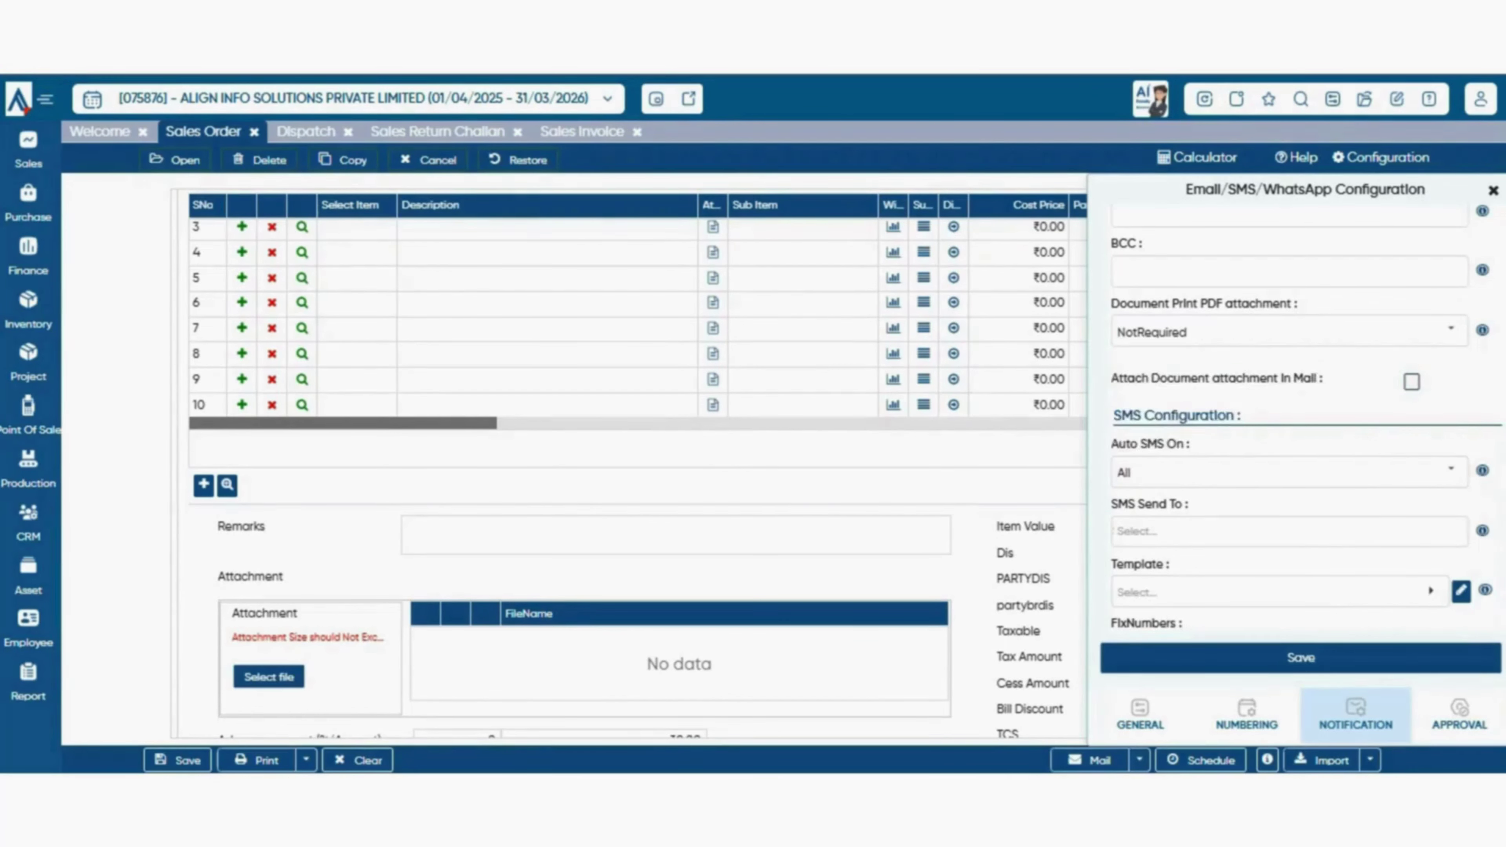
scroll(1304, 415, "down", 2)
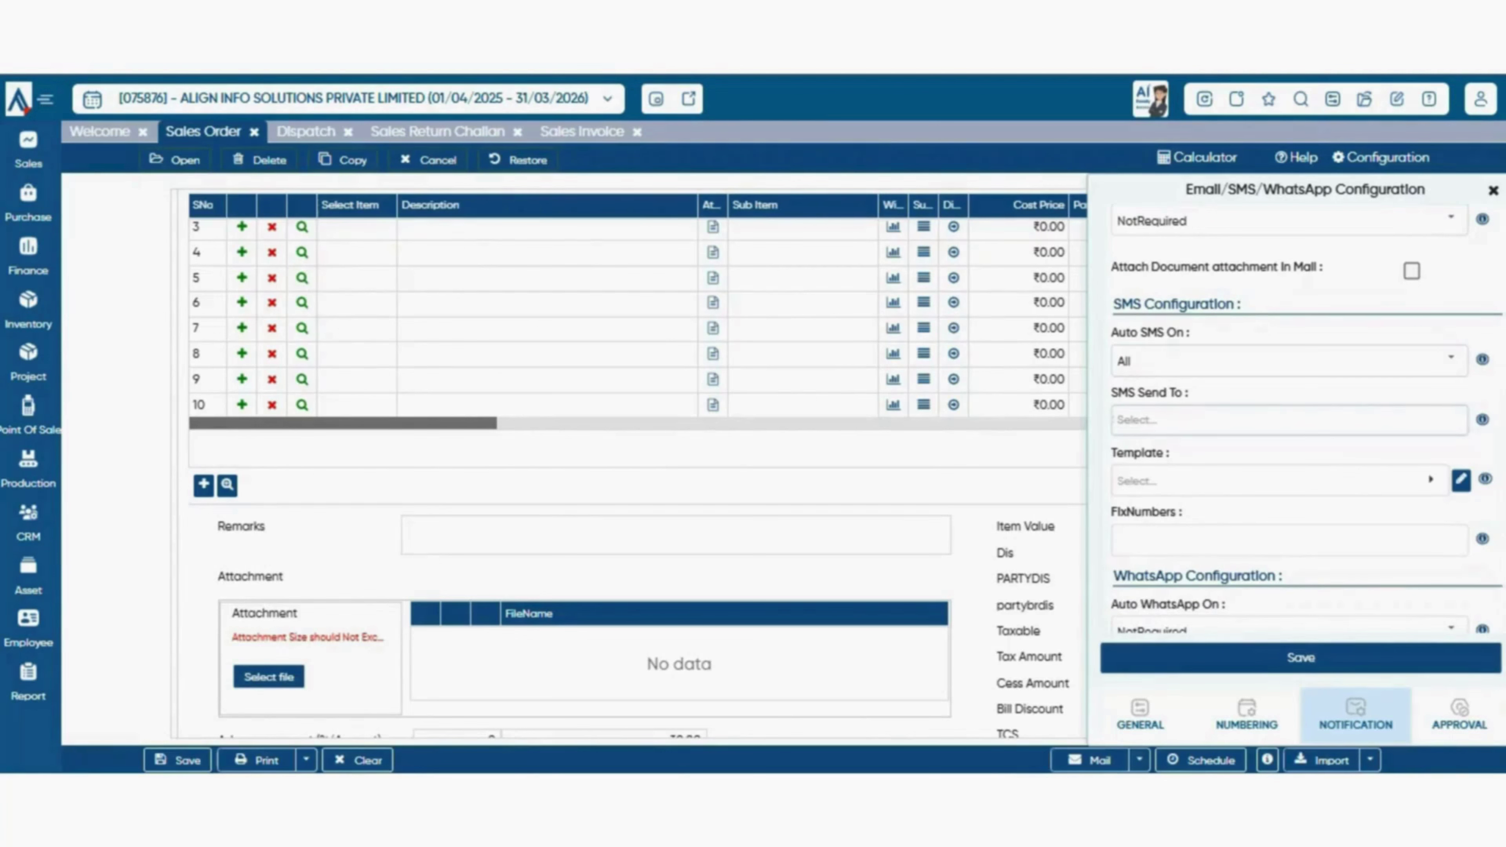
left_click(1289, 420)
scroll(1289, 420, "down", 2)
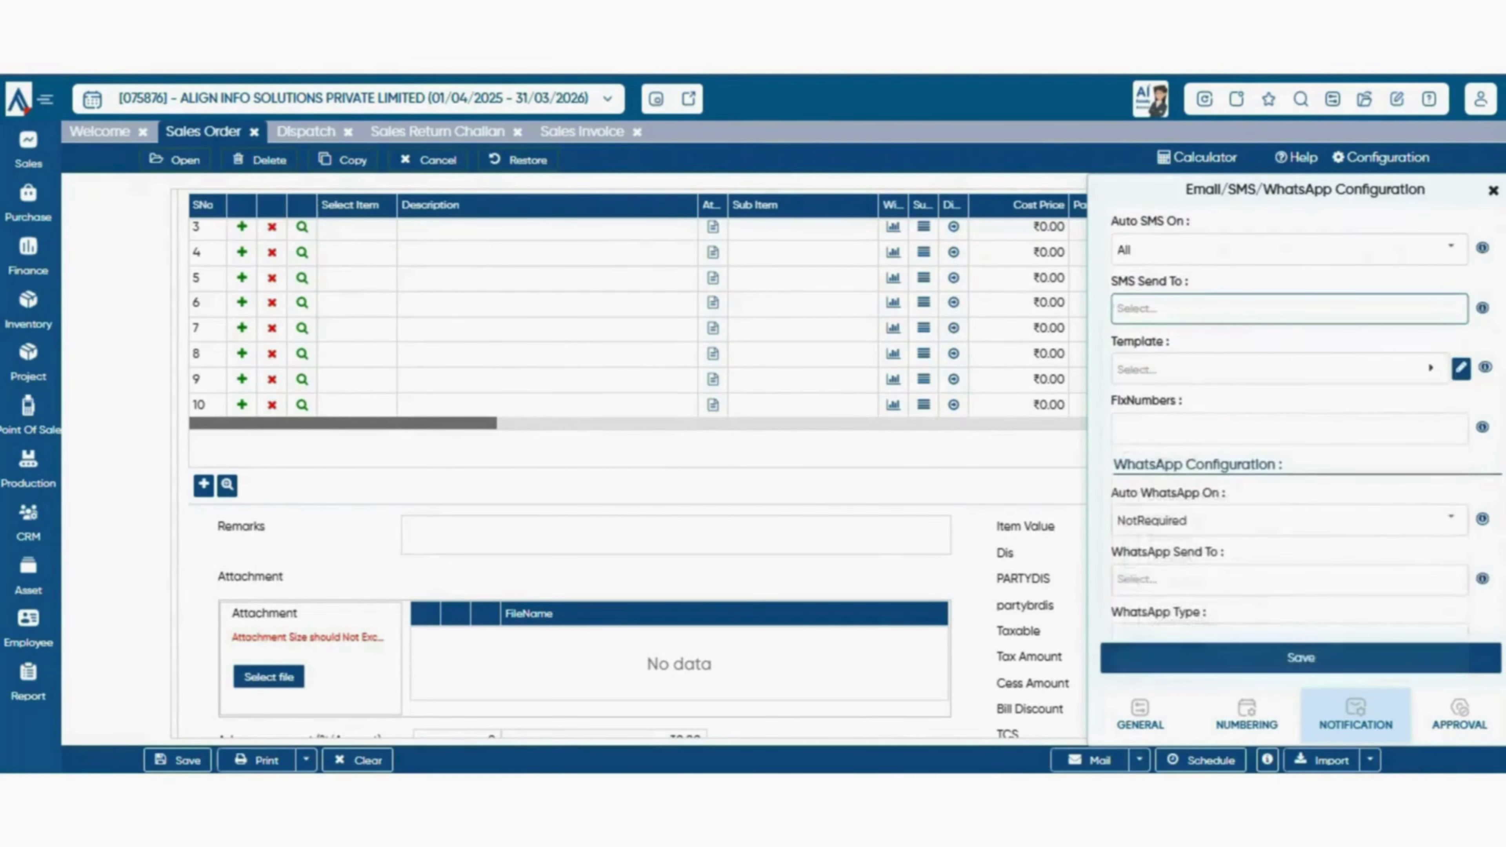
left_click(1274, 370)
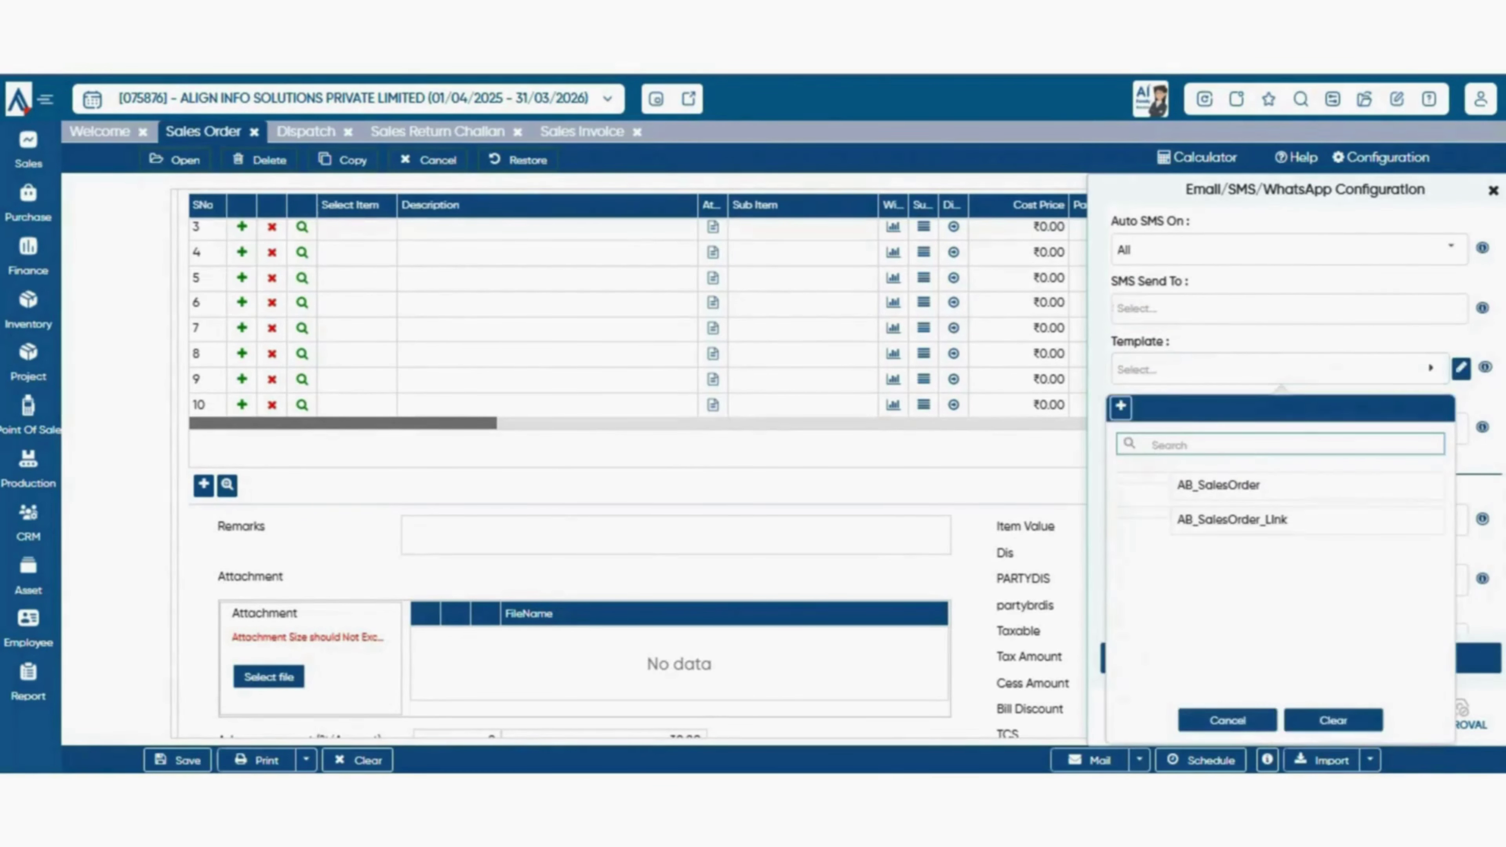
left_click(1328, 369)
scroll(1289, 428, "down", 2)
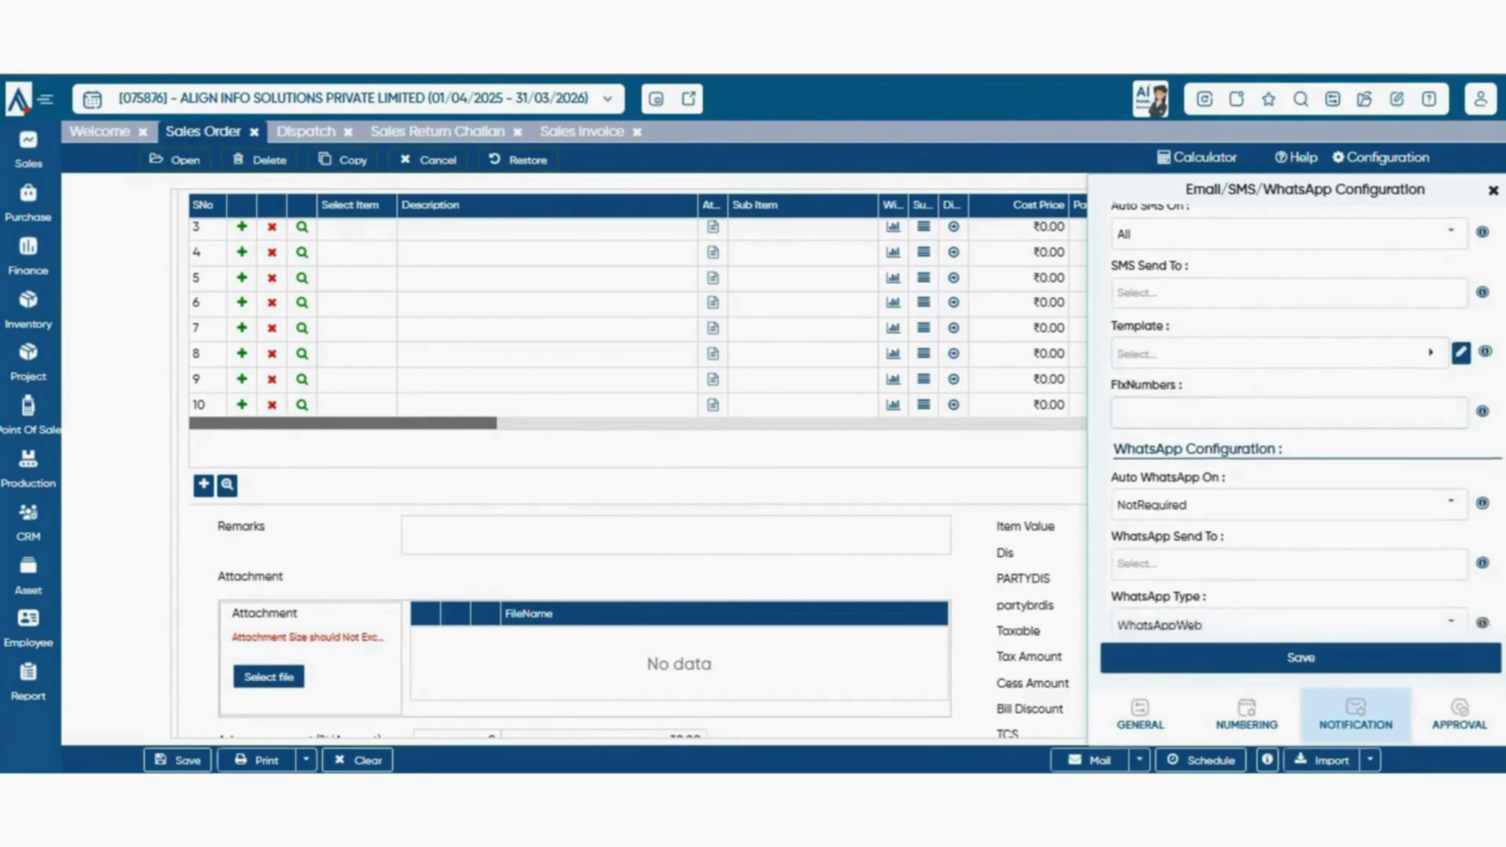
left_click(1289, 317)
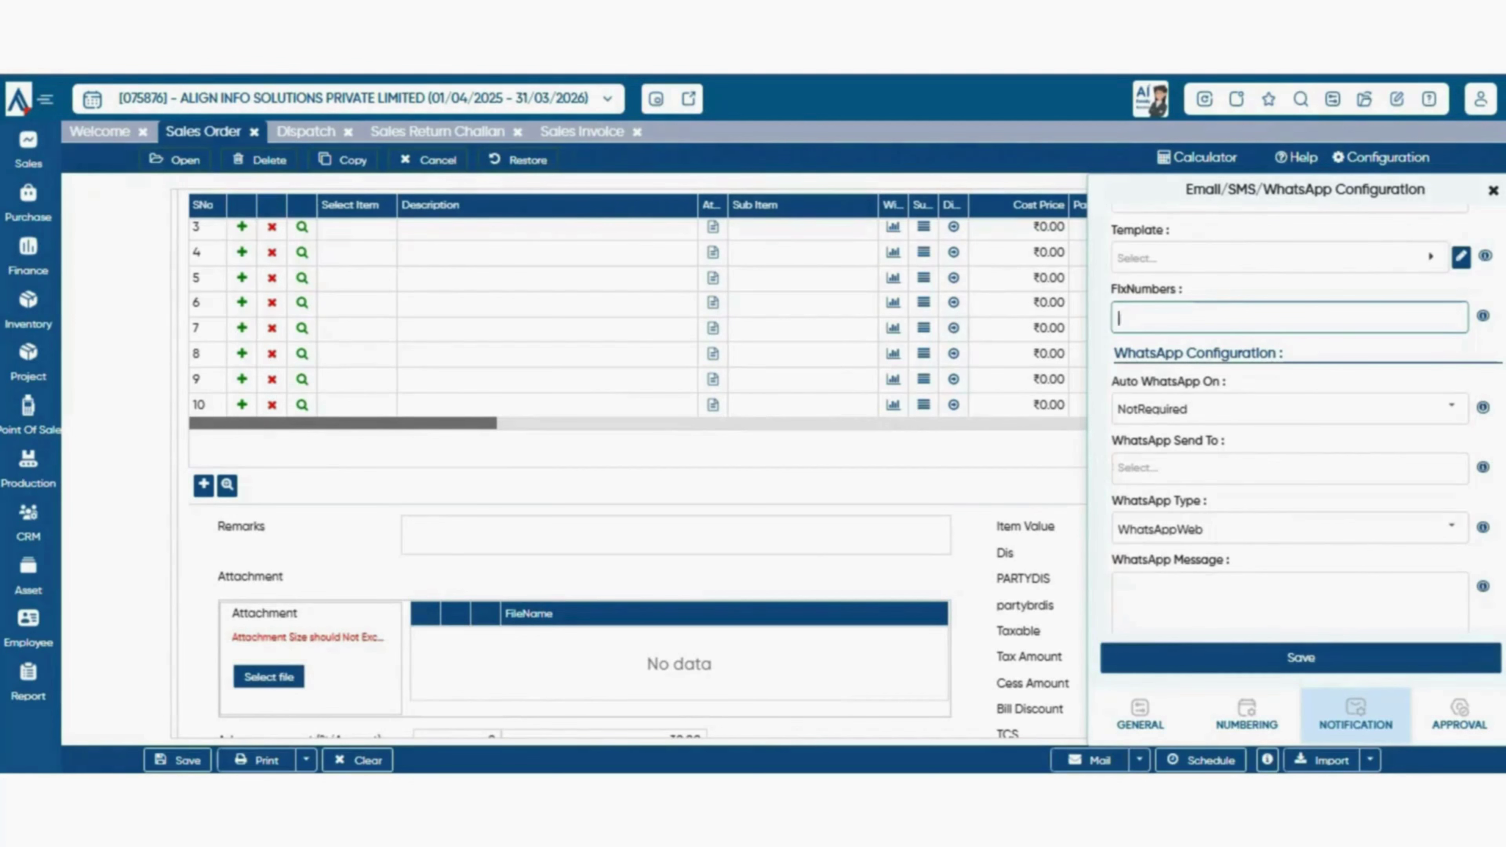
scroll(1304, 415, "down", 3)
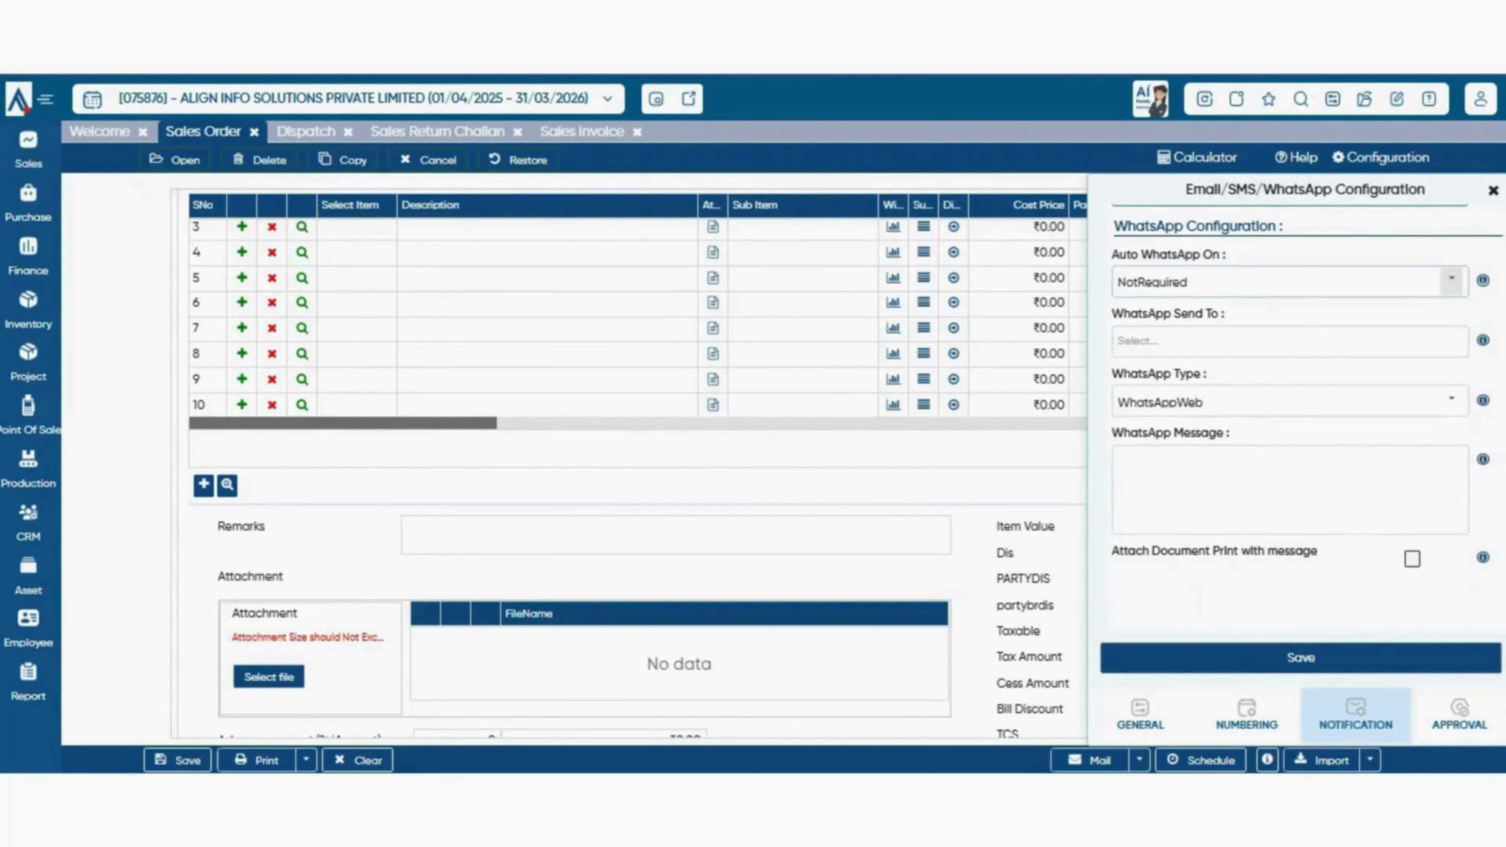
- Keep Auto WhatsApp On at NotRequired, recipients unchanged, and WhatsApp Type as WhatsAppWeb
left_click(1451, 279)
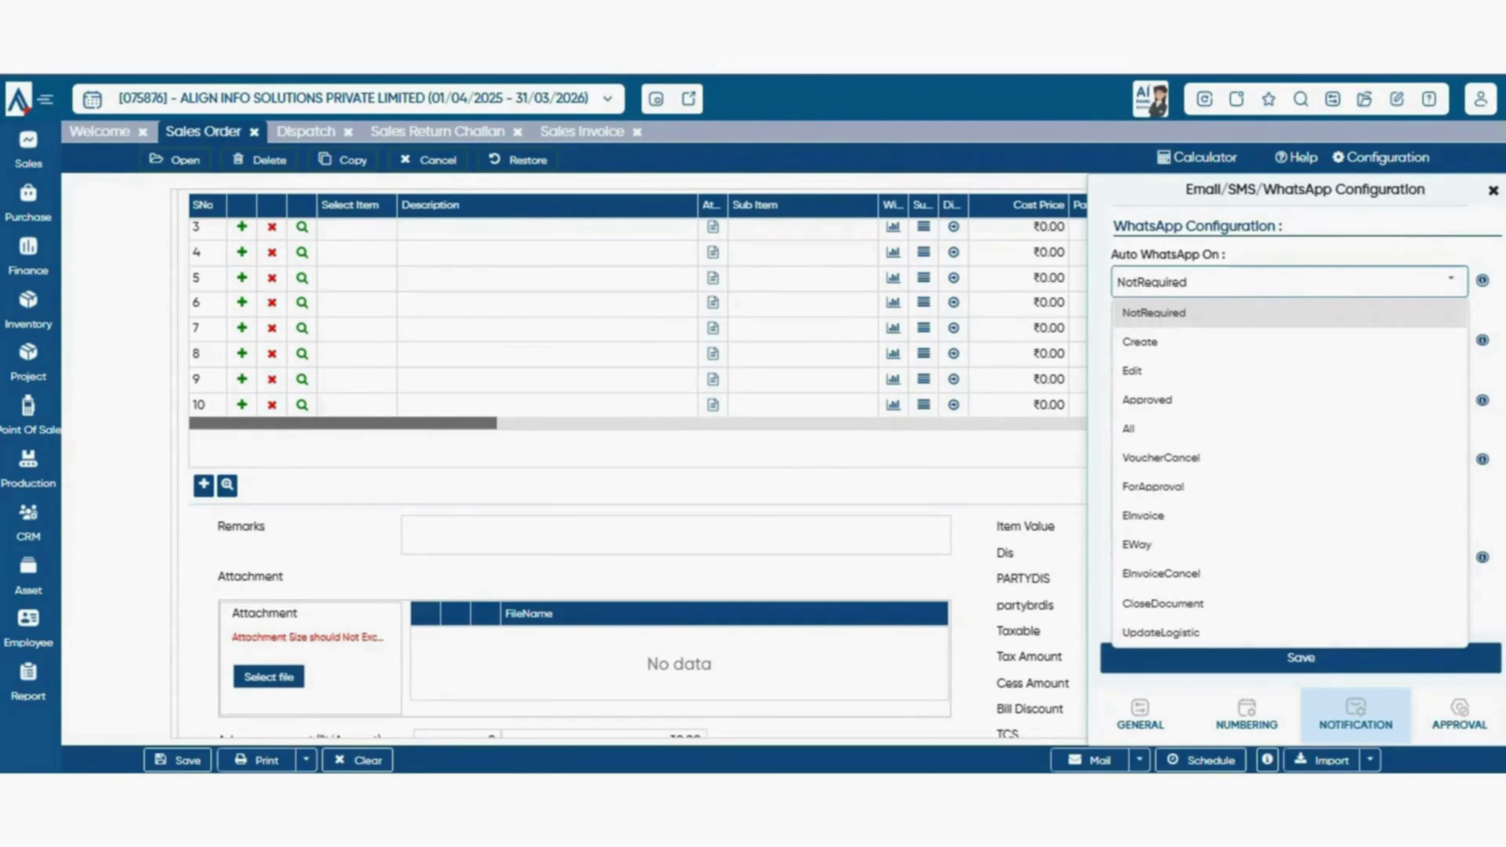
left_click(1429, 313)
left_click(1289, 342)
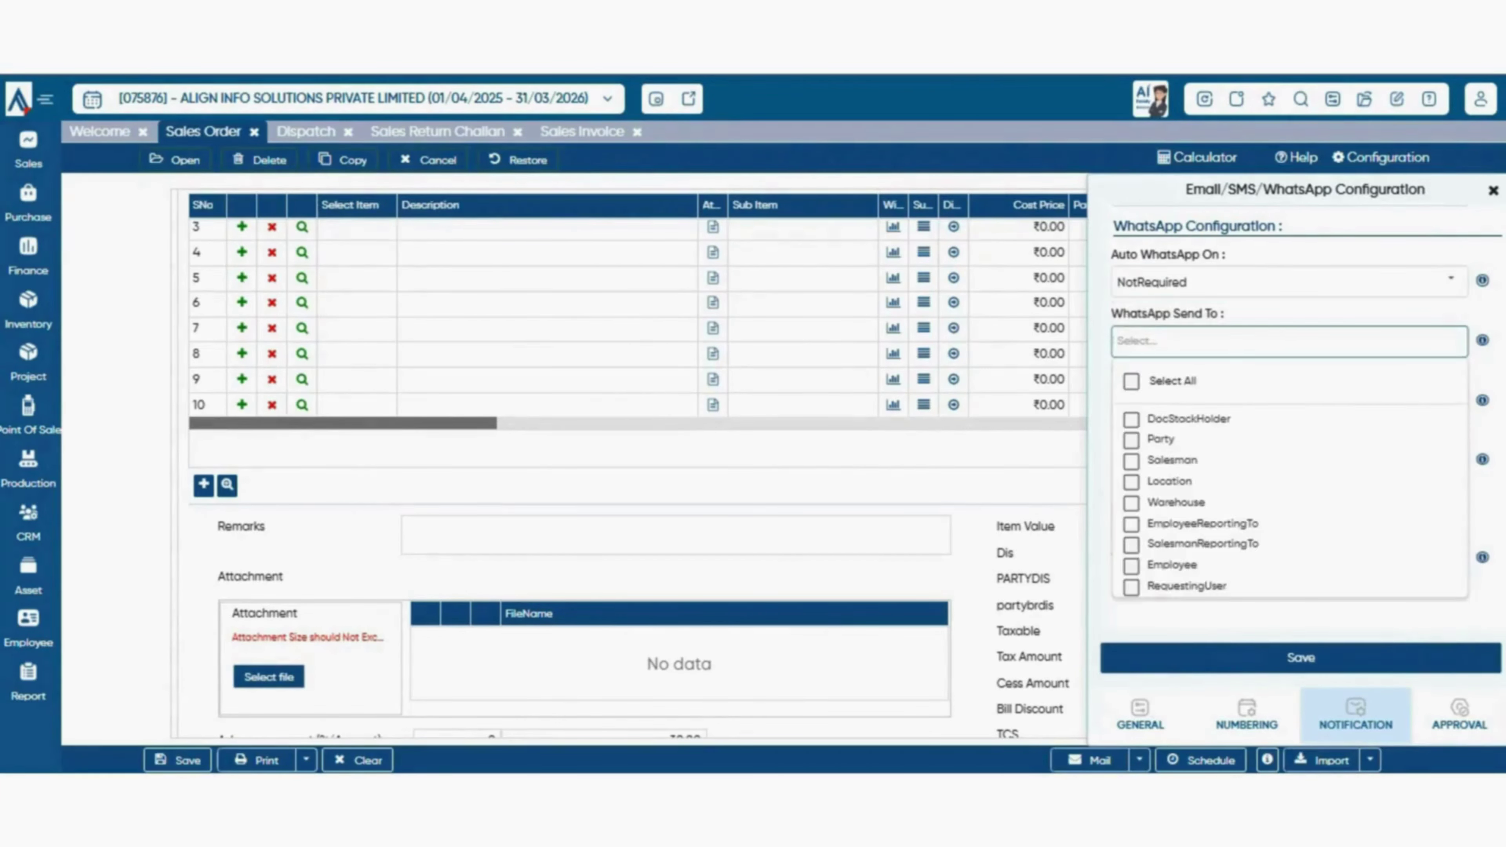
left_click(1447, 342)
left_click(1450, 401)
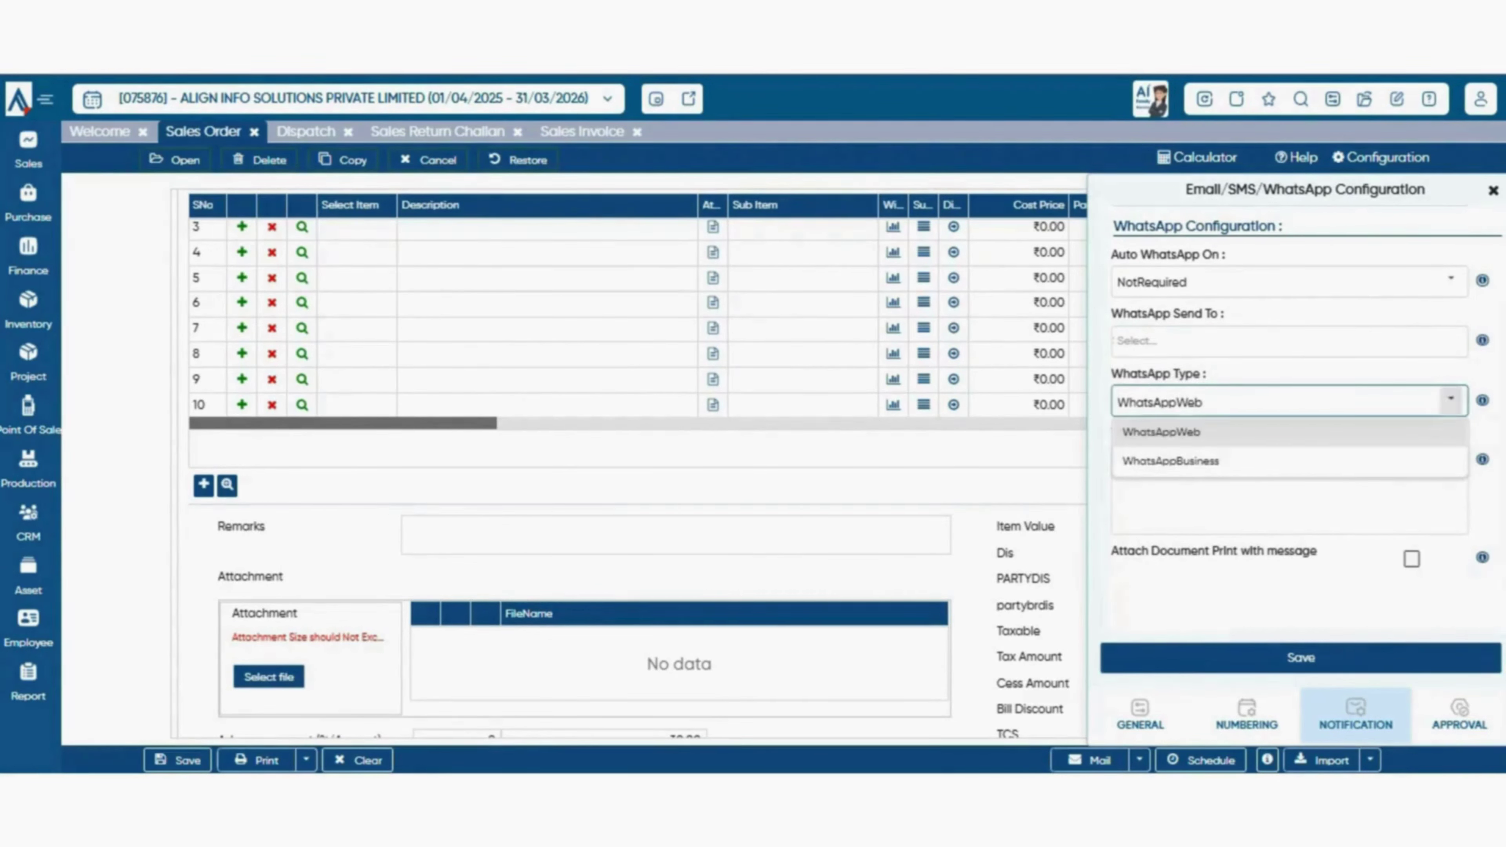
left_click(1357, 596)
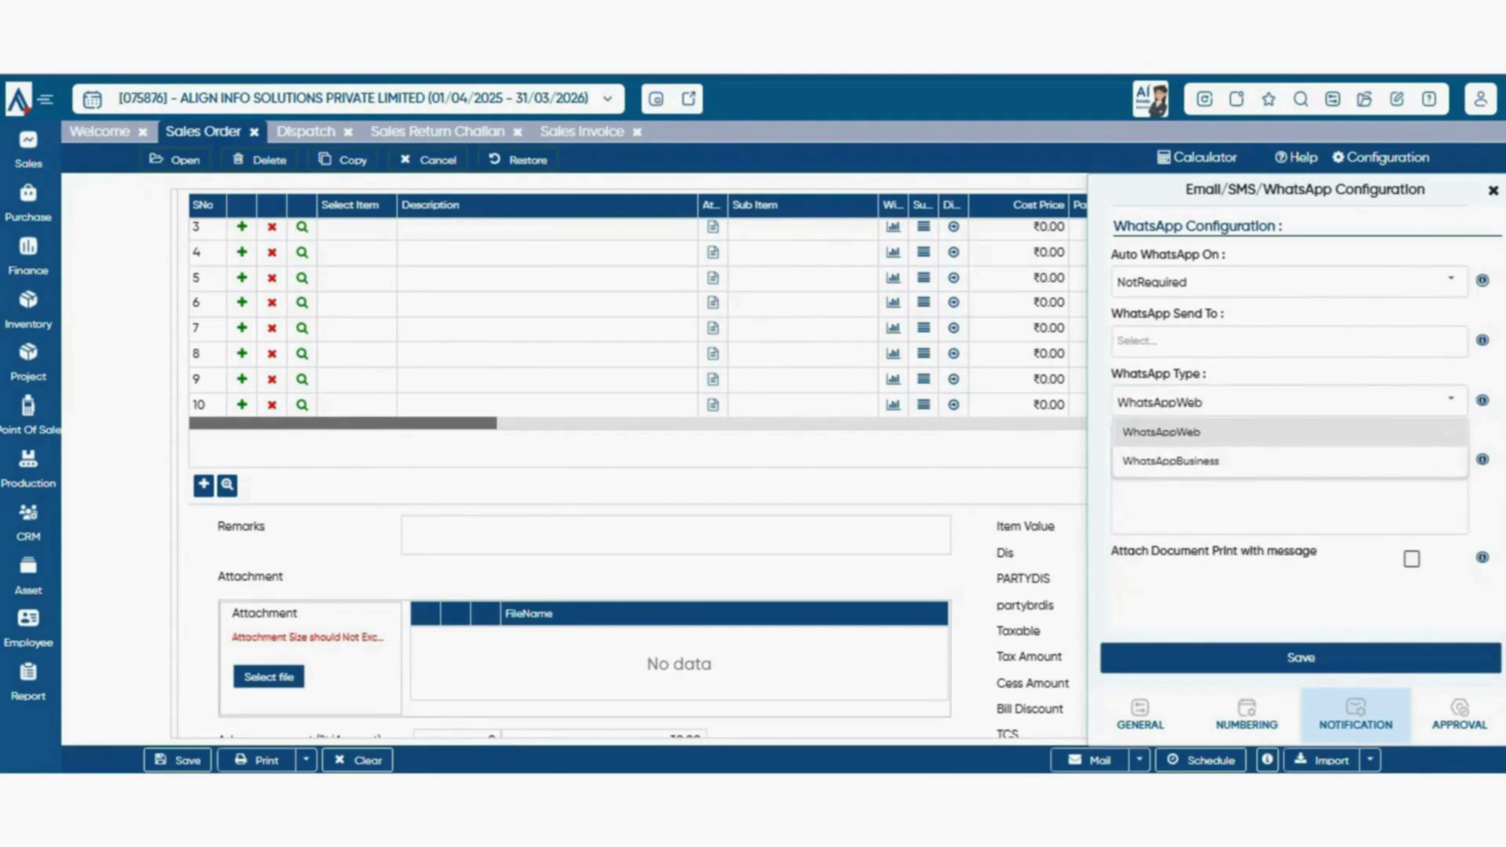
- Tick Attach Document Print with the WhatsApp message
left_click(1358, 499)
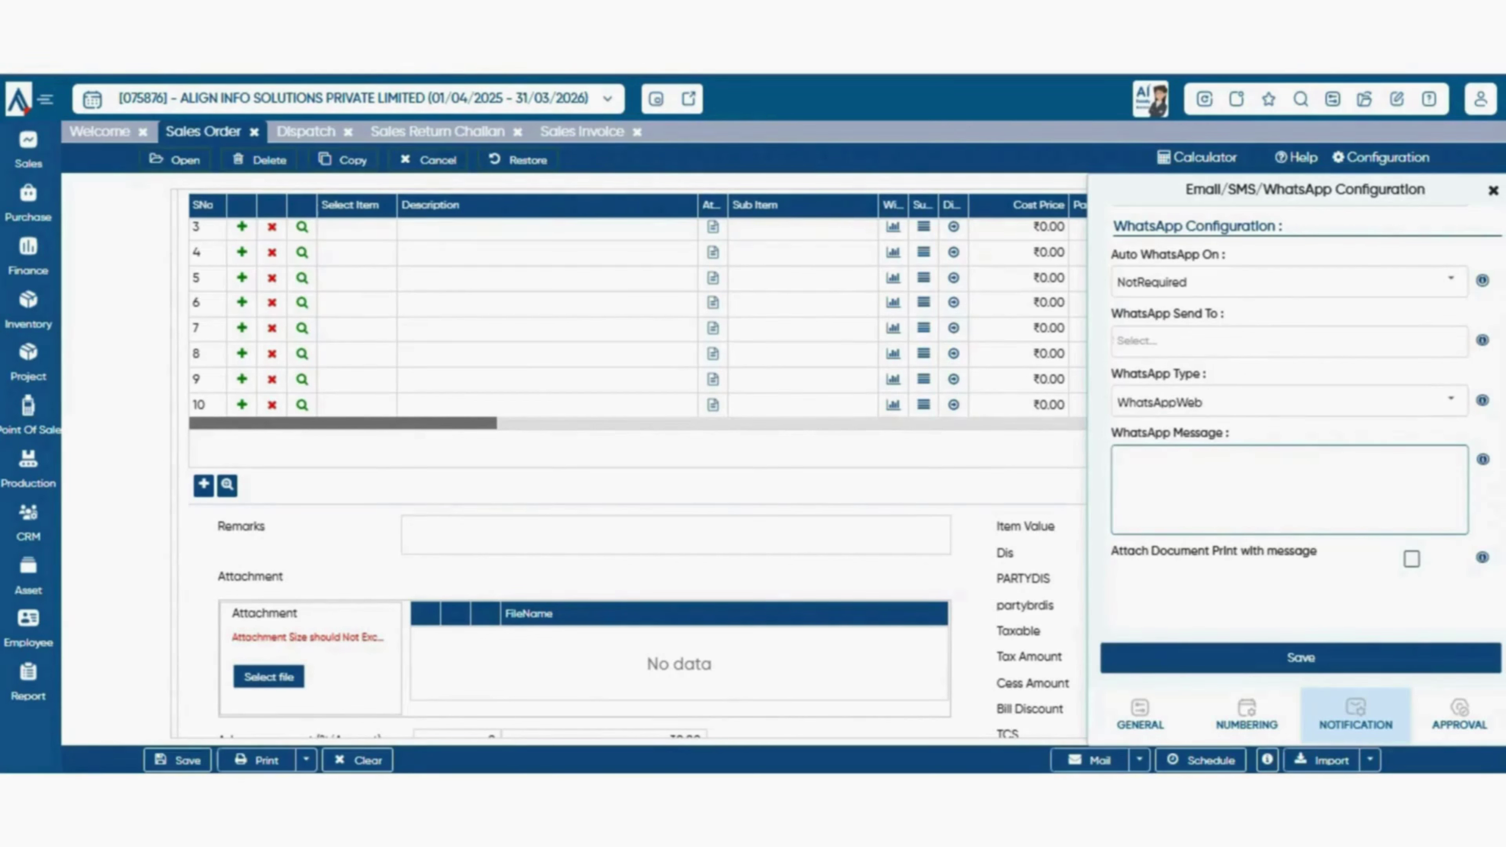
left_click(1412, 559)
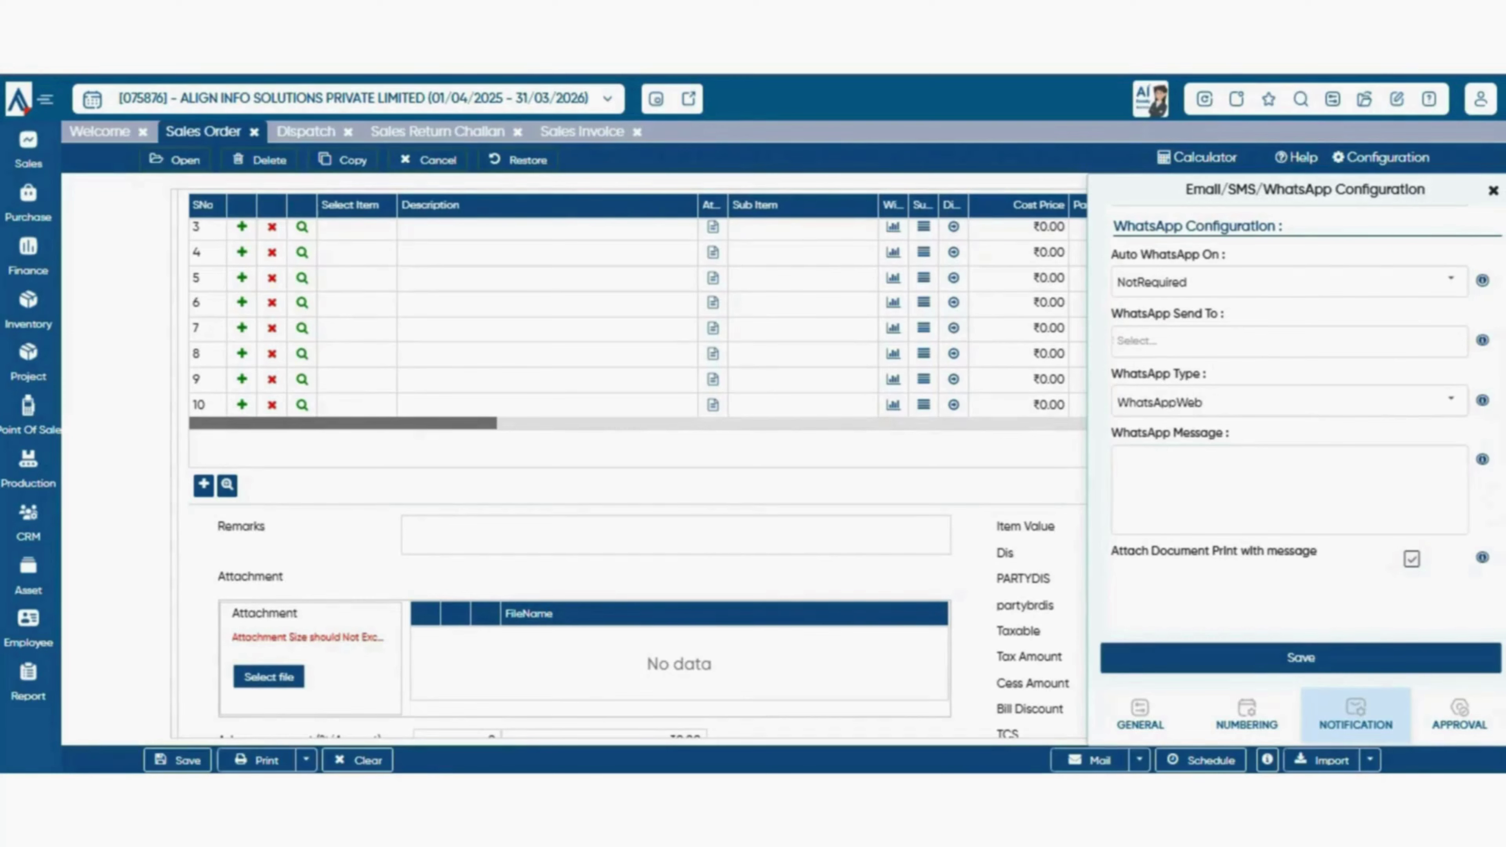
scroll(638, 463, "up", 4)
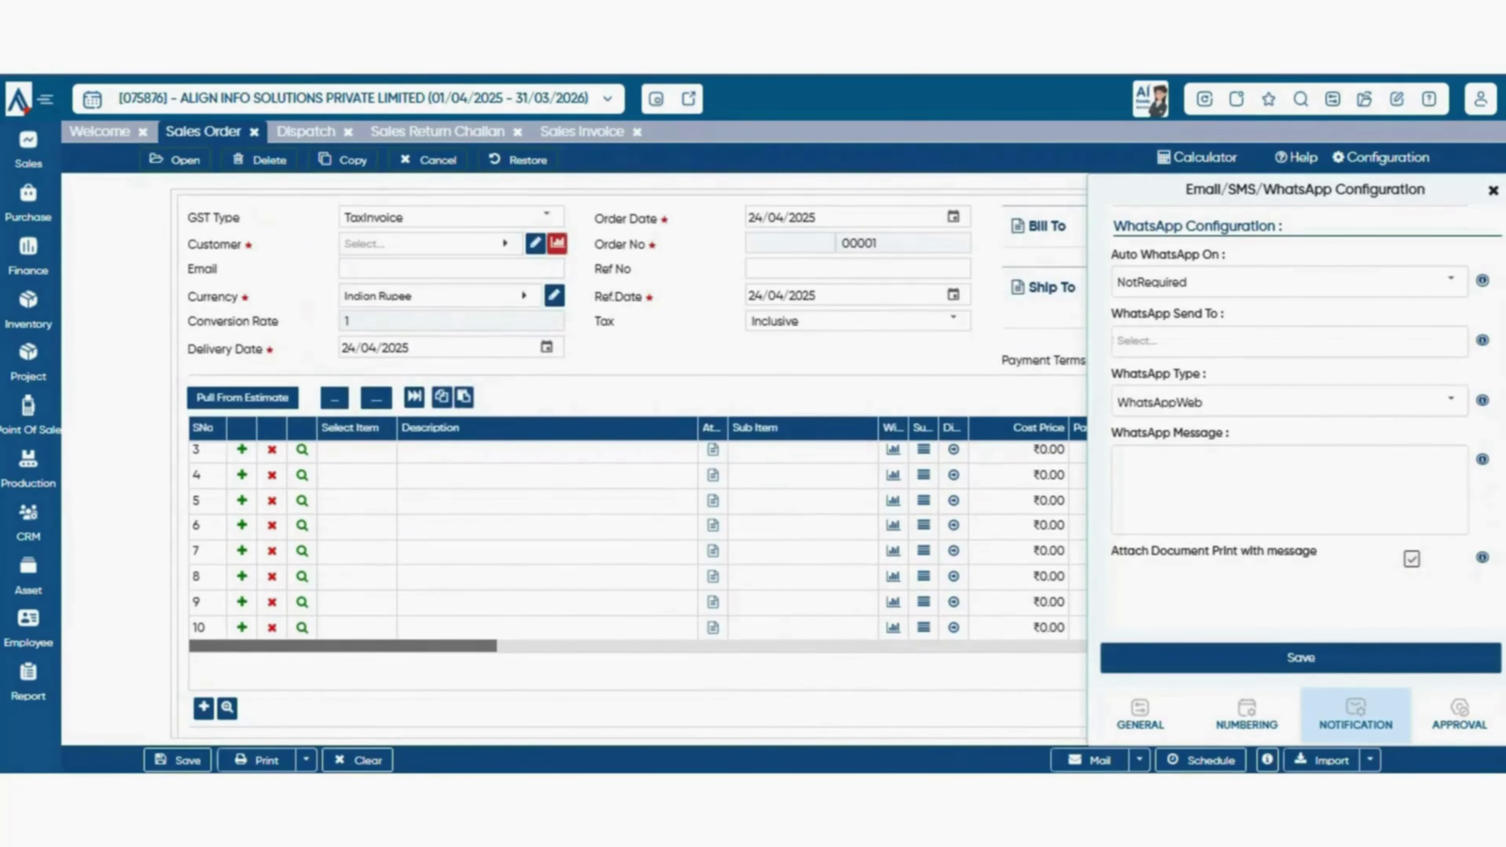
scroll(637, 463, "down", 4)
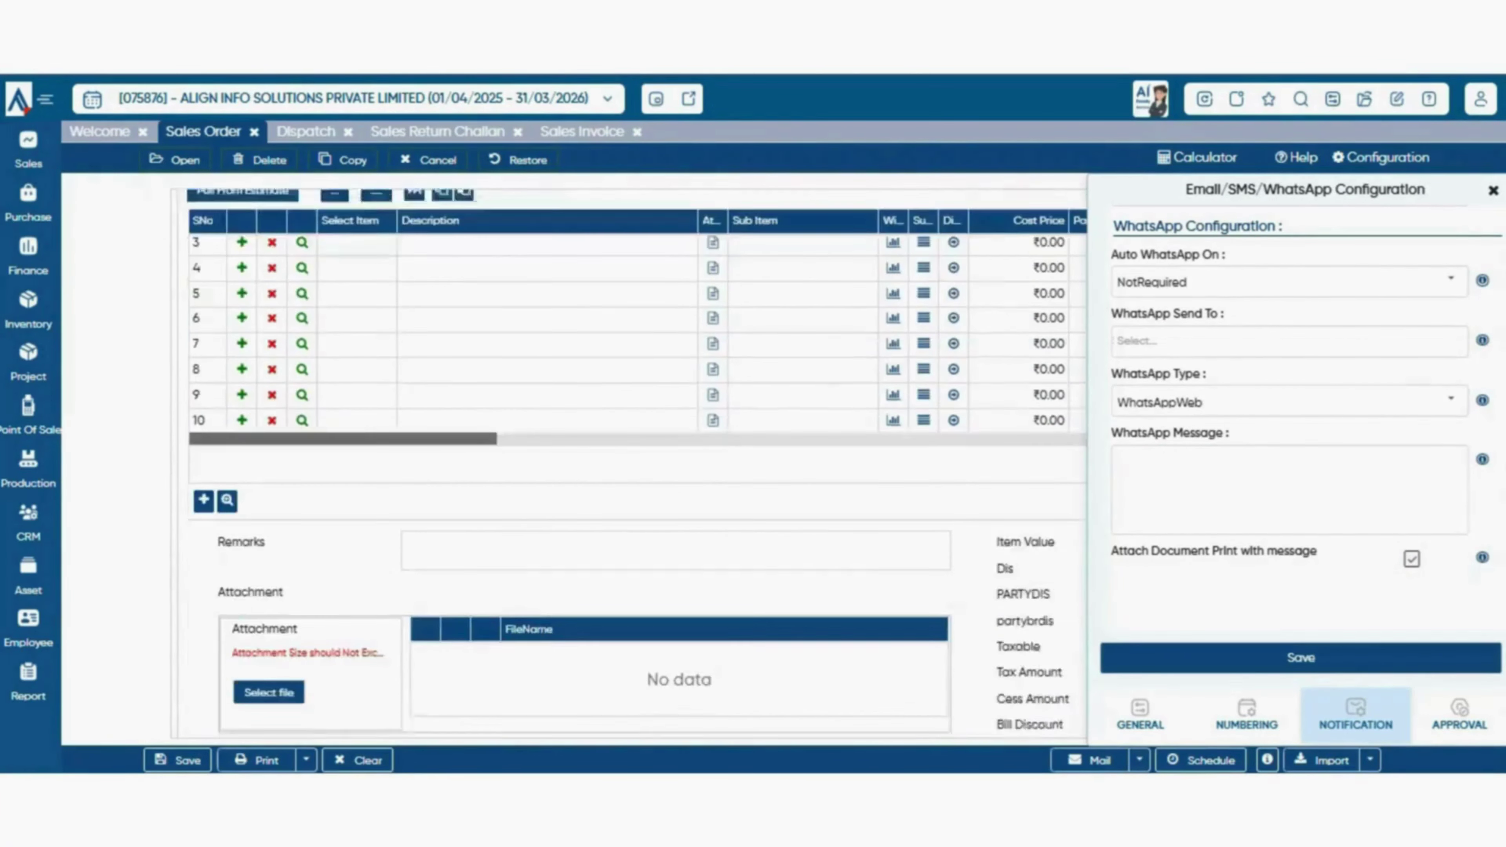
scroll(637, 463, "up", 4)
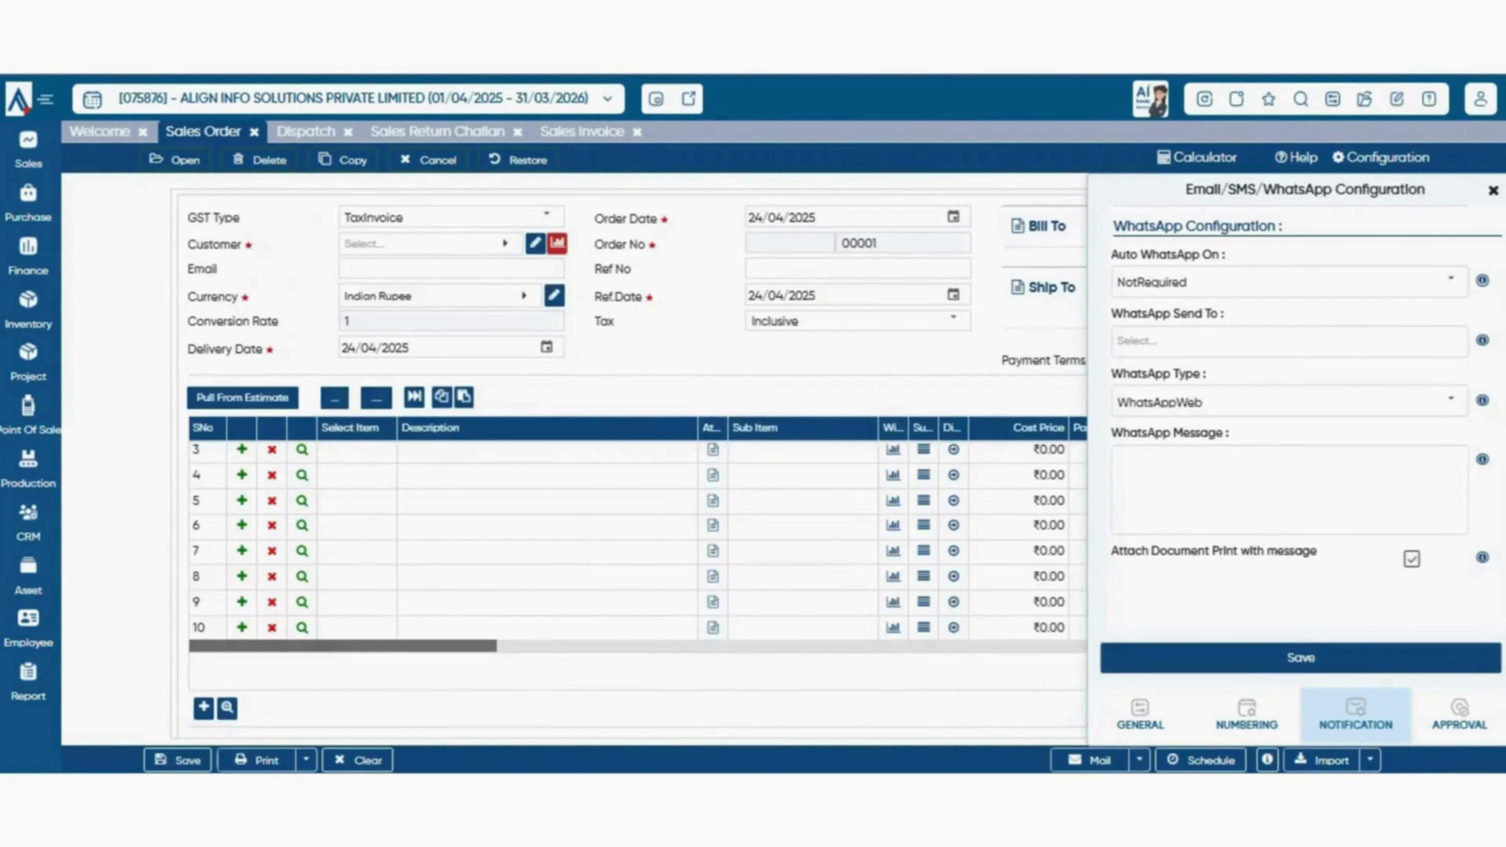
scroll(638, 463, "down", 6)
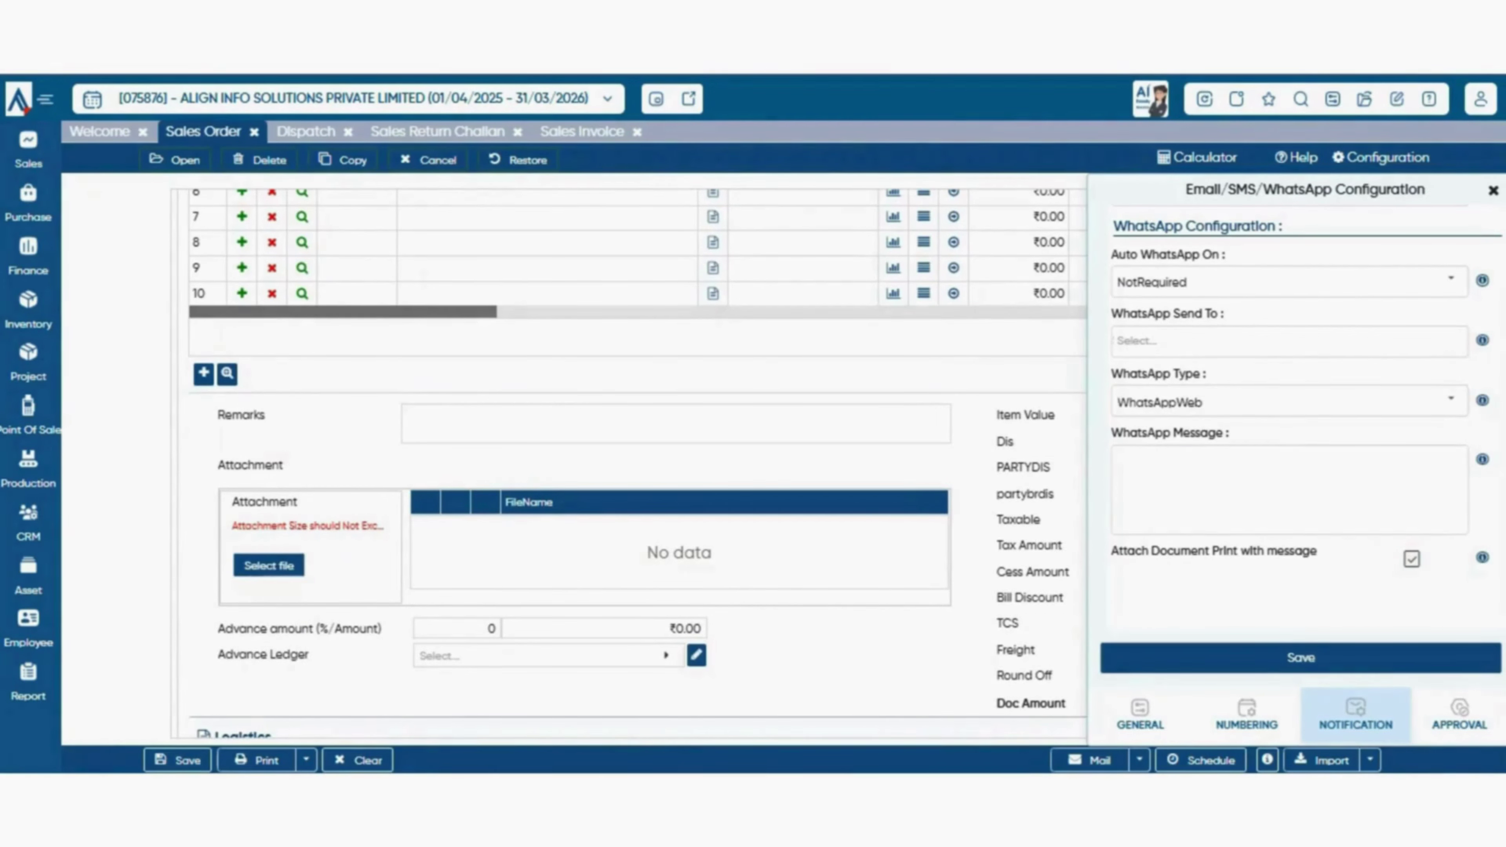
scroll(1301, 415, "up", 3)
scroll(1301, 415, "down", 3)
- In the APPROVAL settings, change Approval Required to OneLevel
left_click(1460, 715)
left_click(1456, 267)
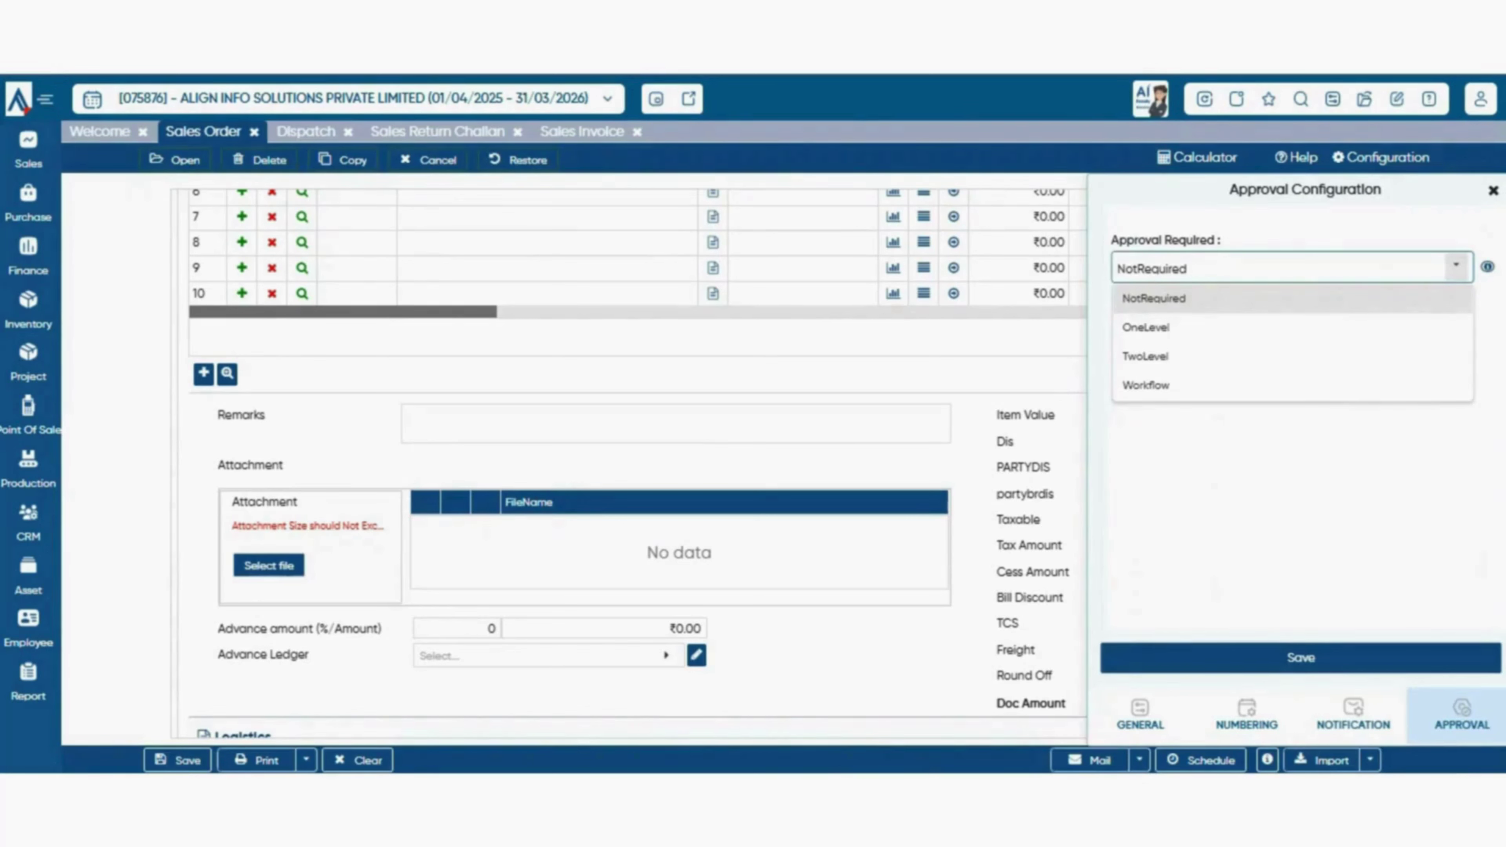
left_click(1456, 267)
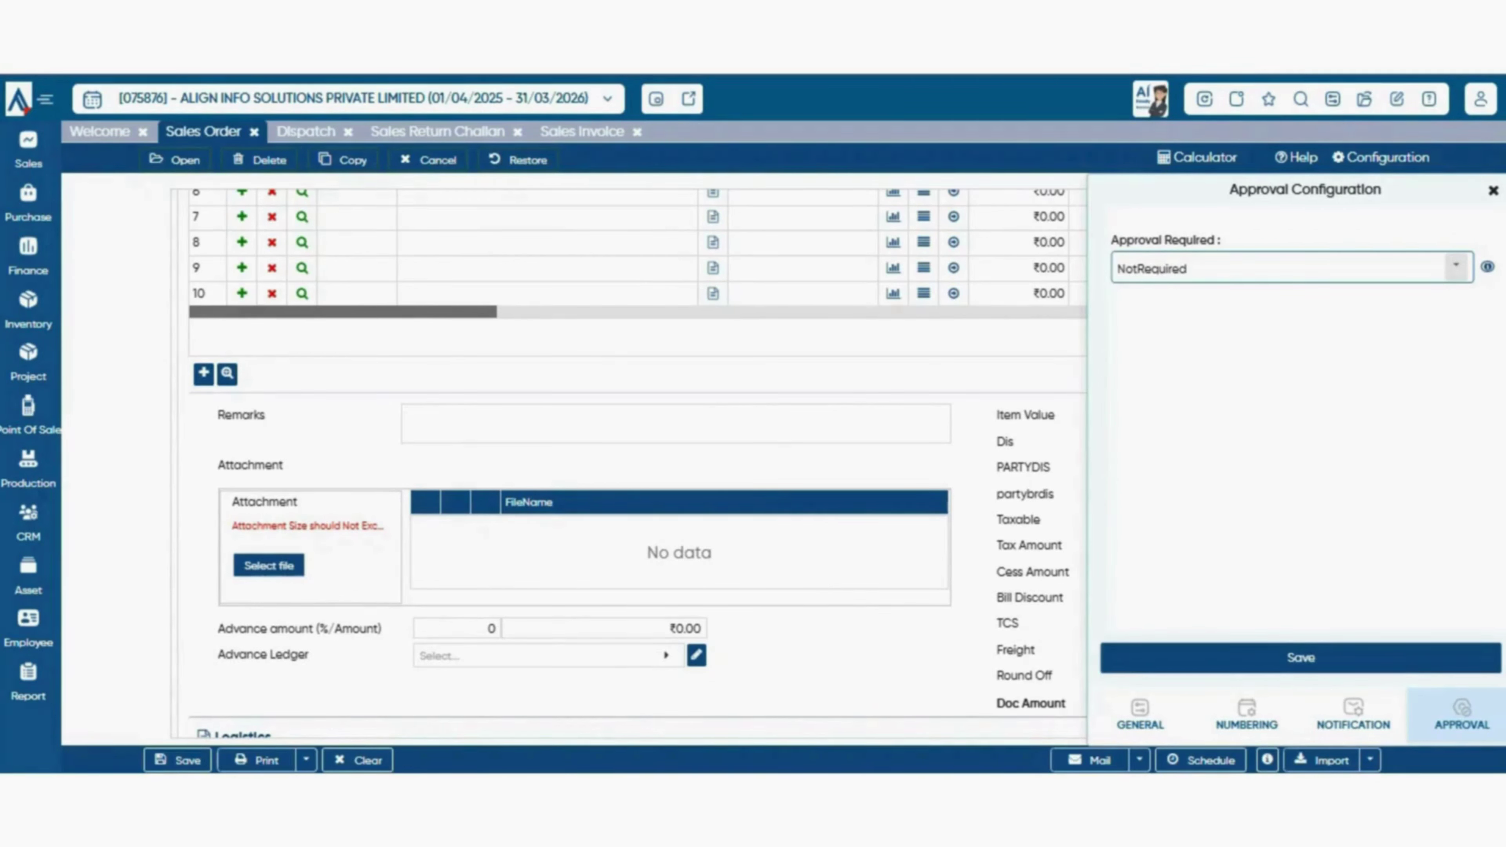
left_click(1456, 267)
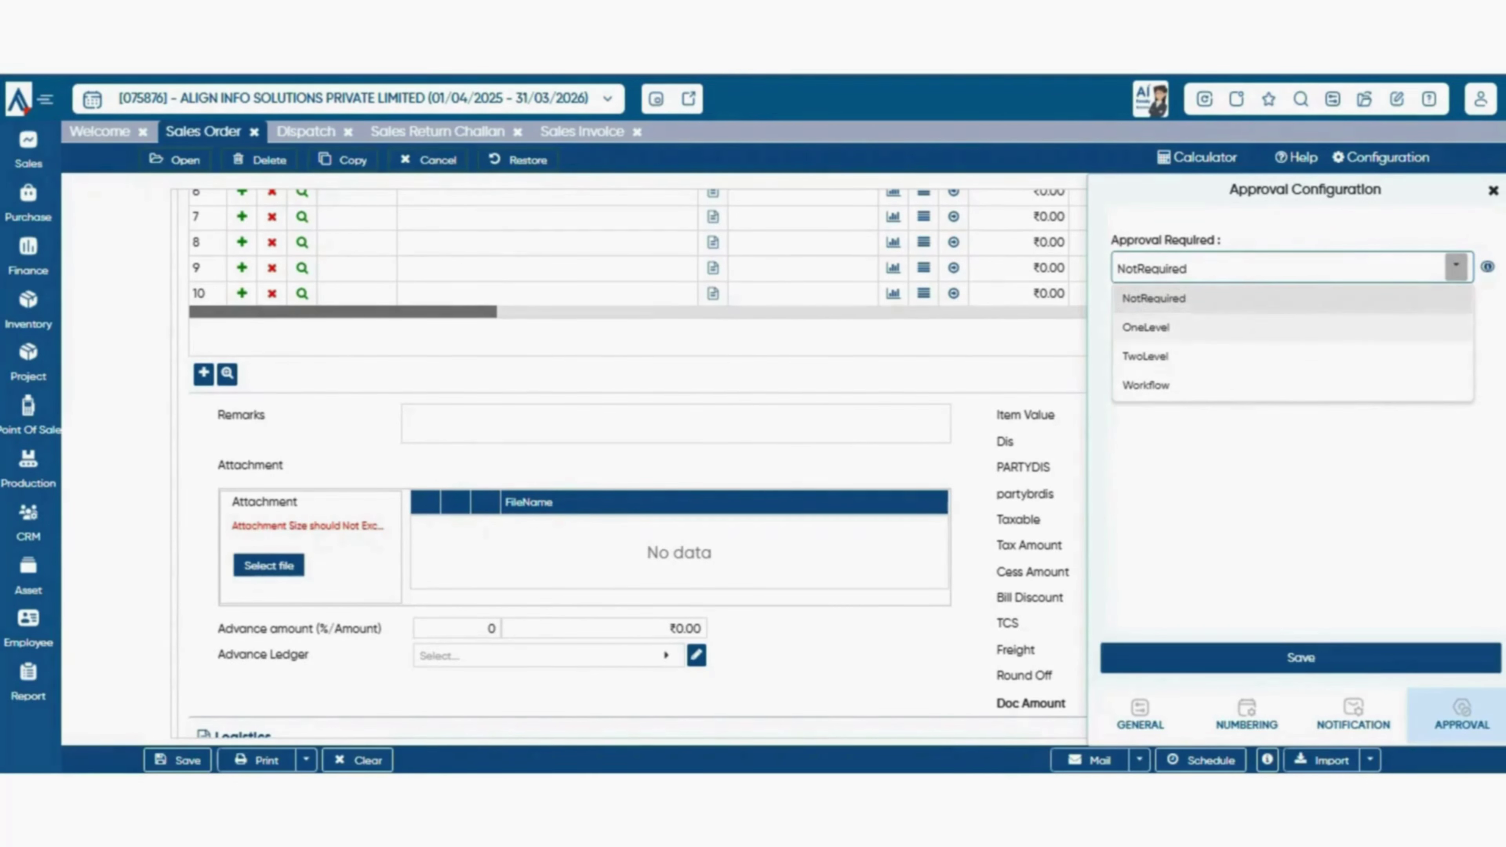
left_click(1146, 327)
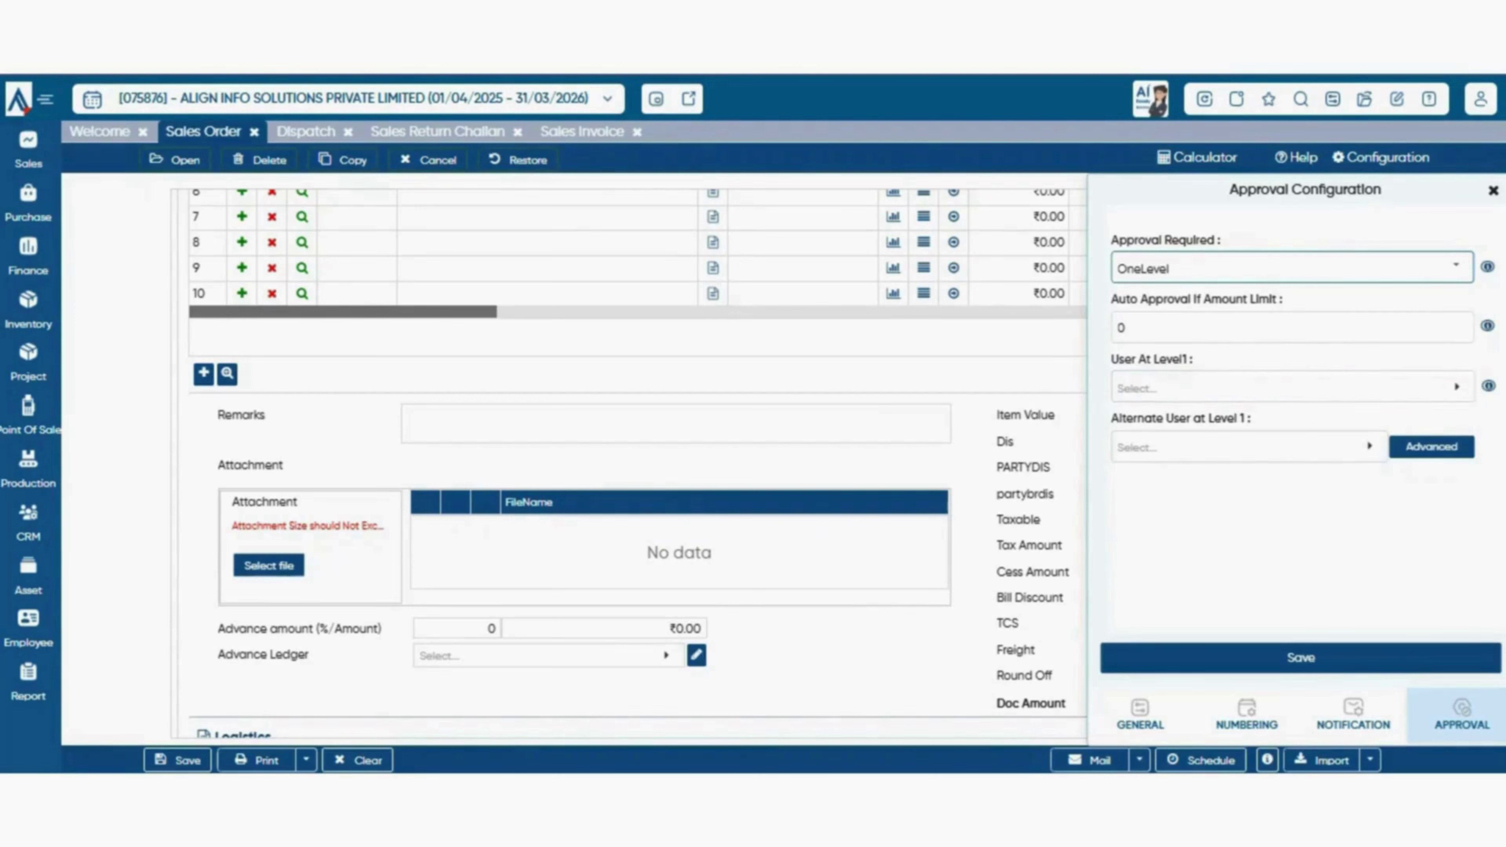
left_click(1249, 447)
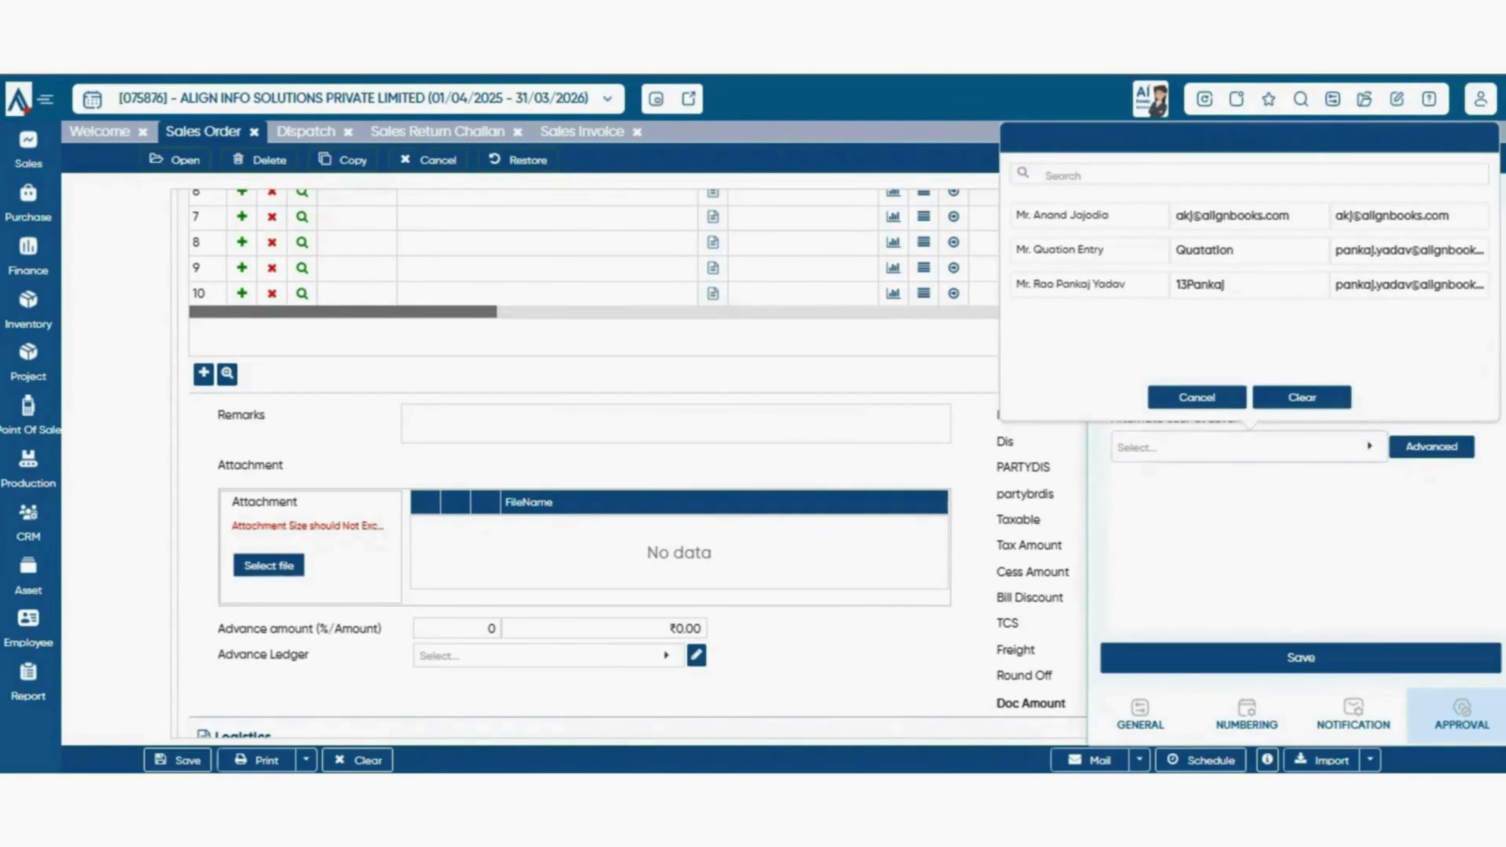
left_click(1197, 396)
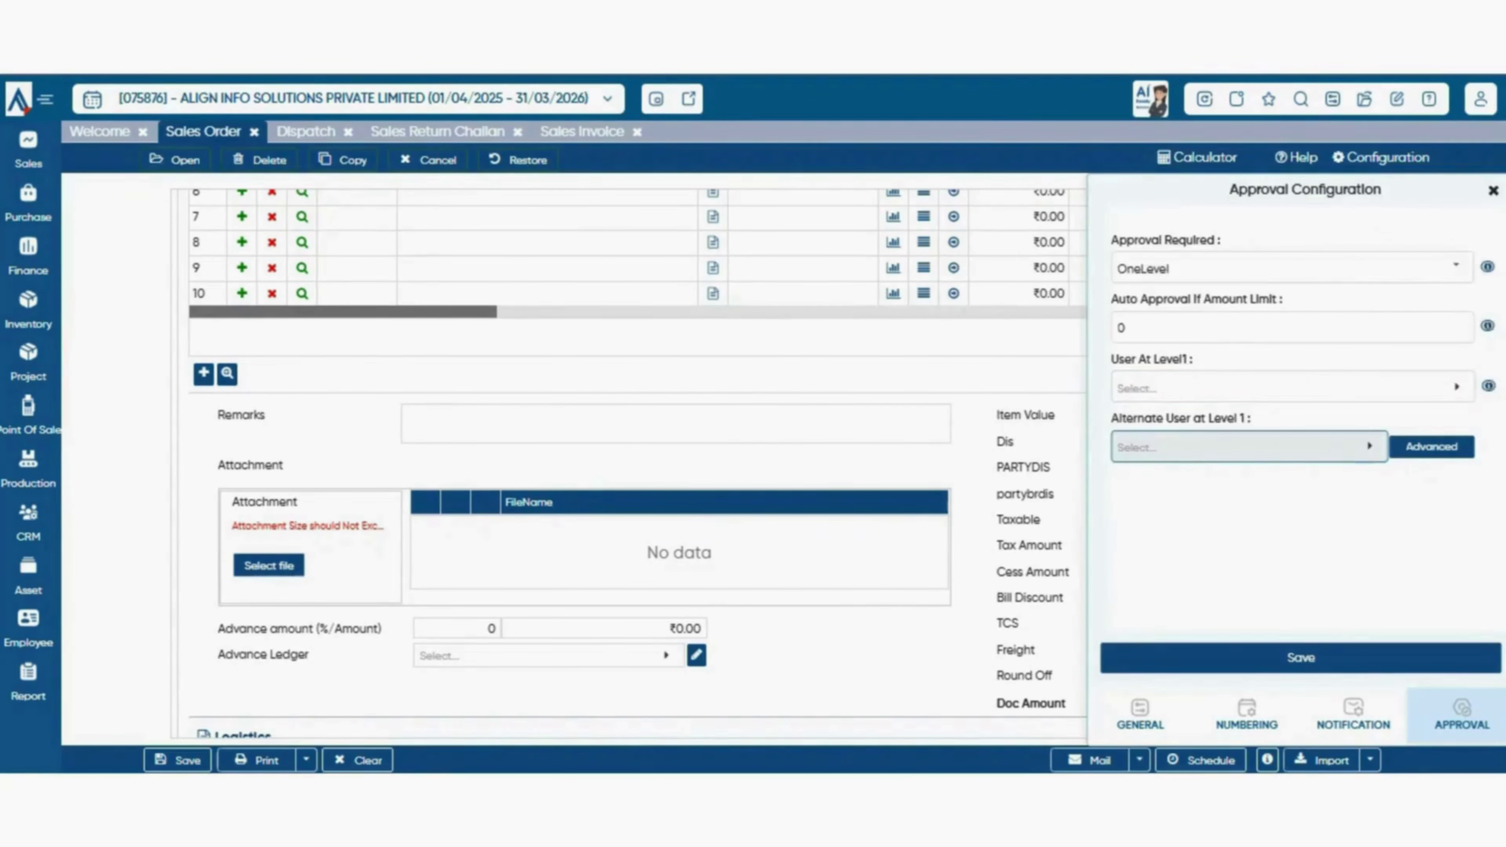
left_click(1249, 447)
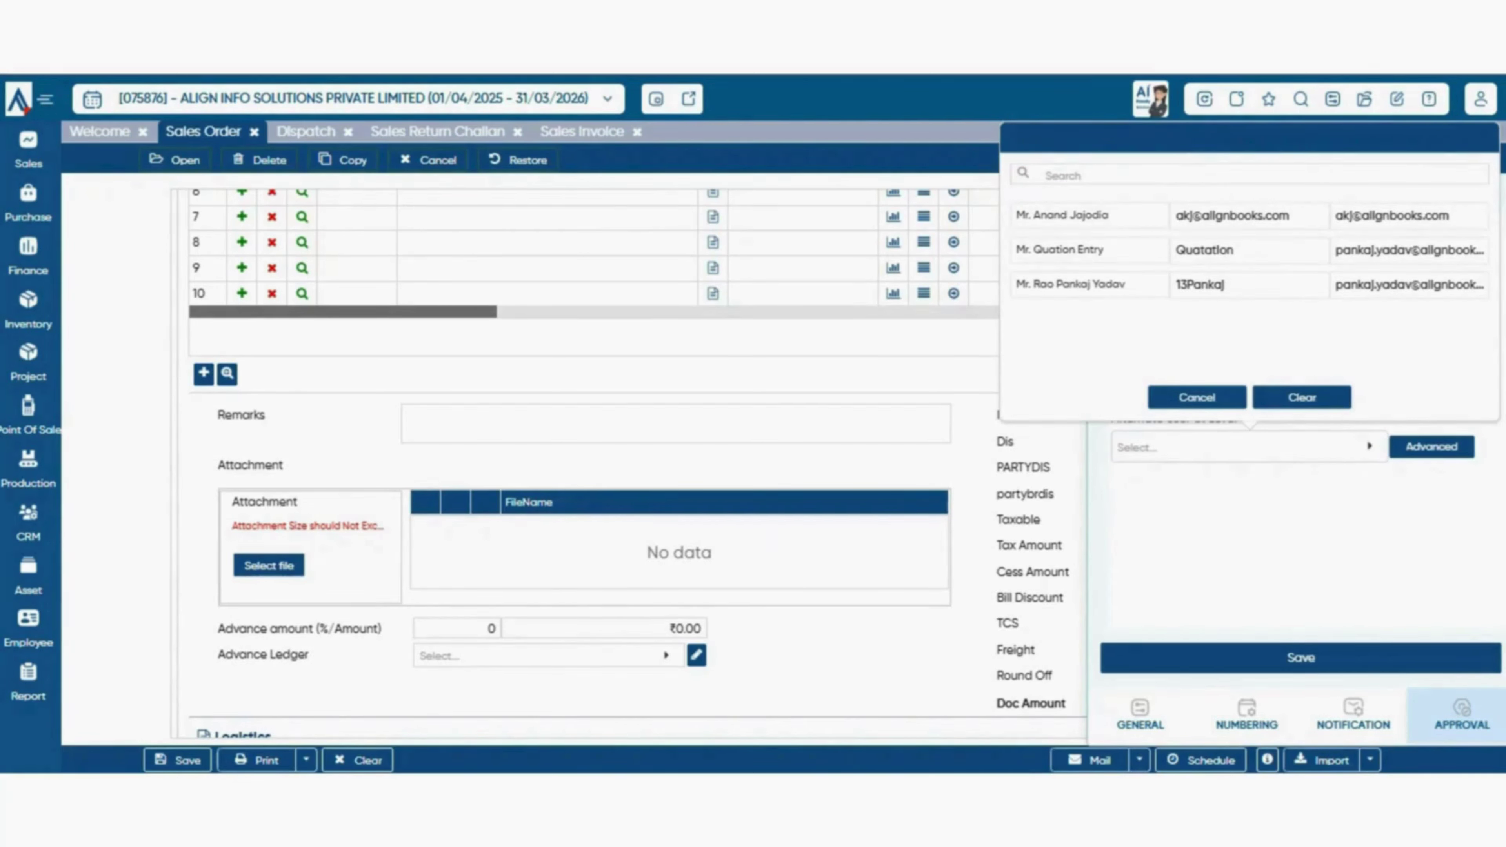
left_click(1197, 397)
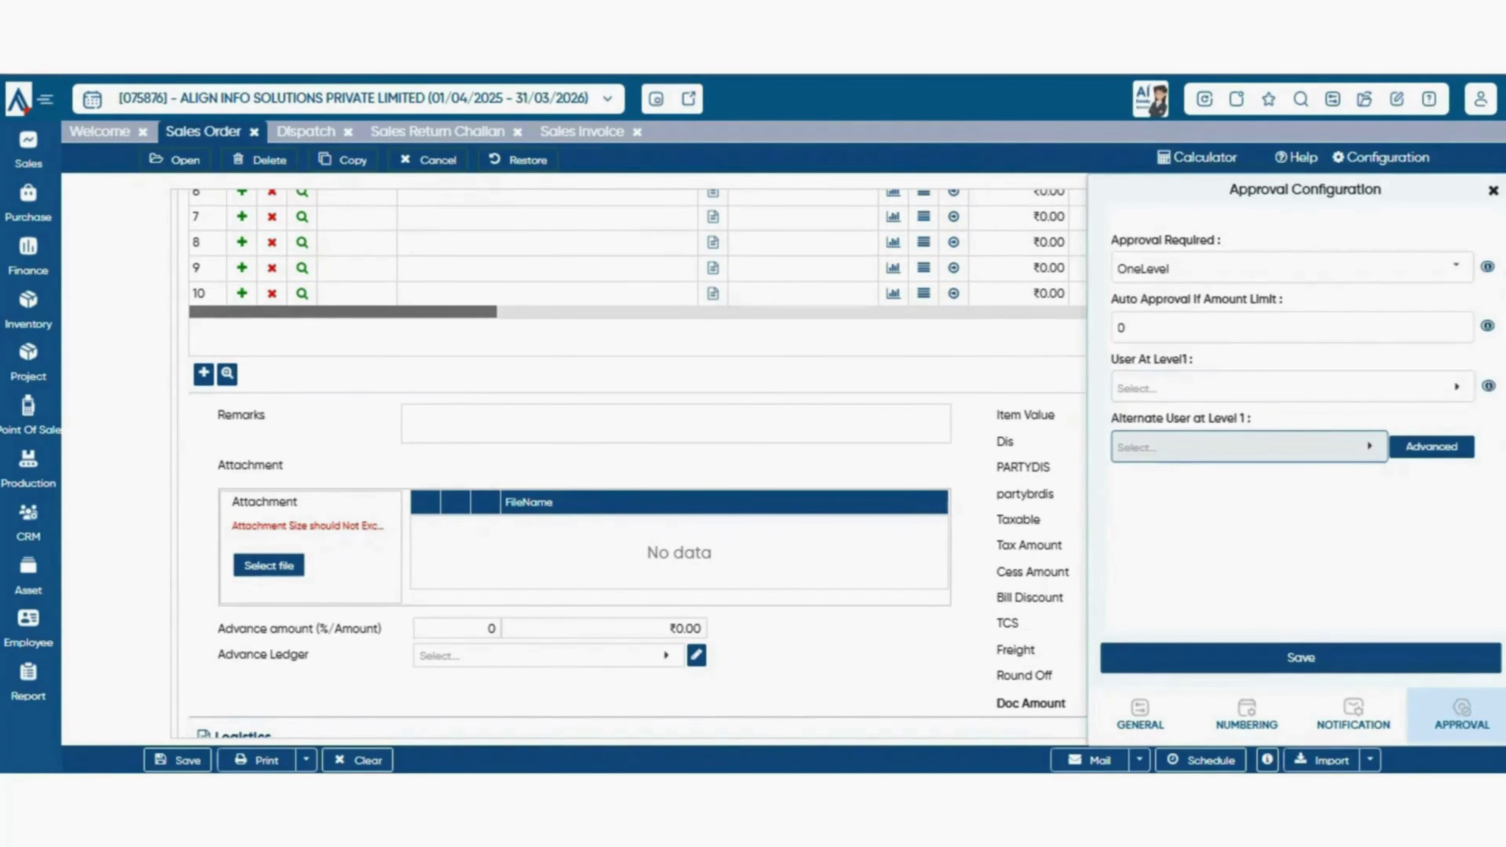
left_click(1456, 267)
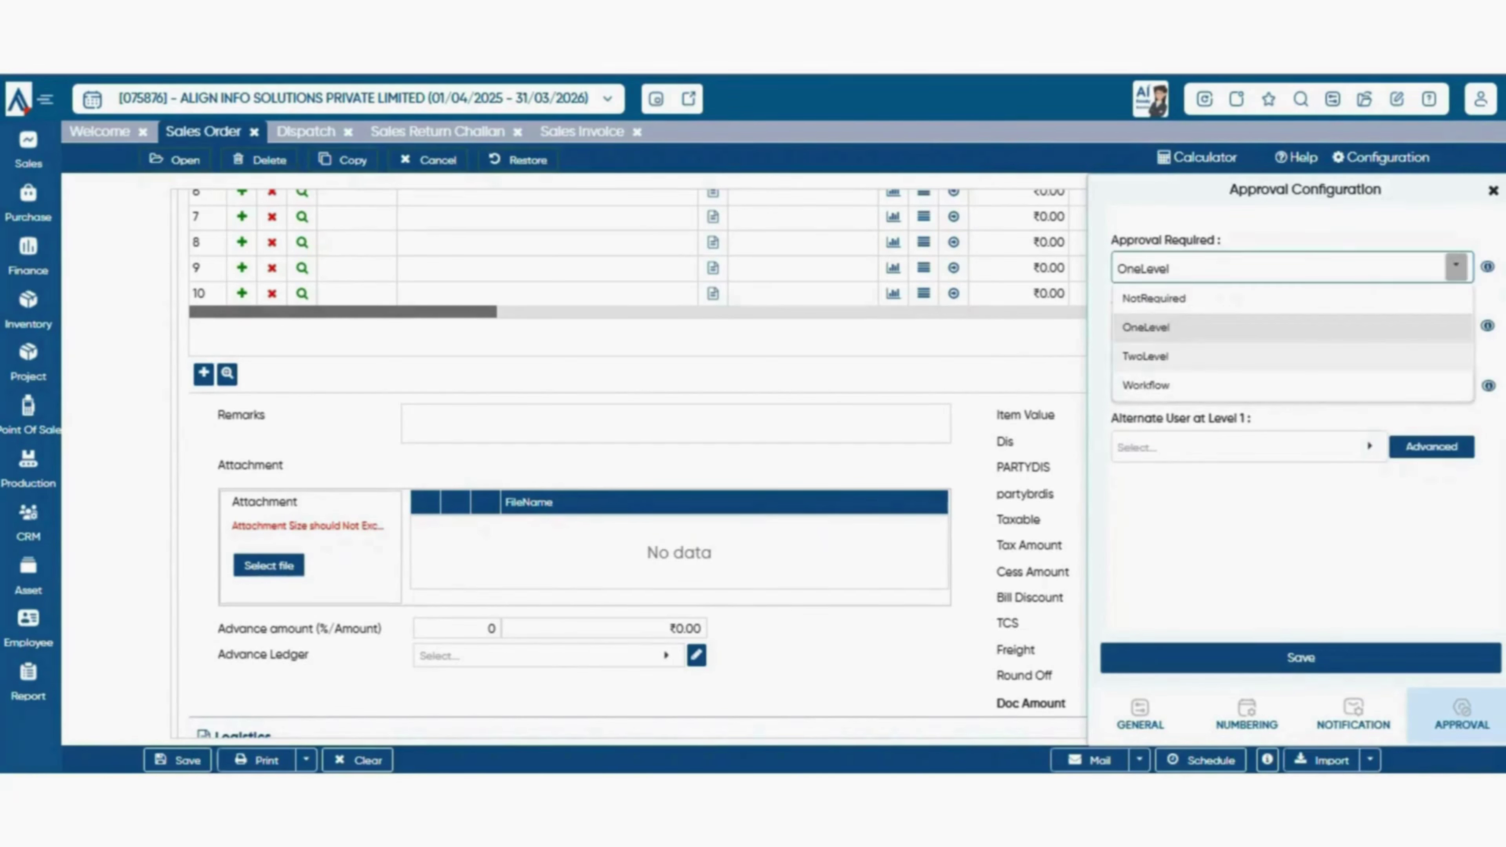
- Change Sales Order Approval Required from TwoLevel to Workflow, leaving the empty Work Flow Matrix unselected
left_click(1293, 356)
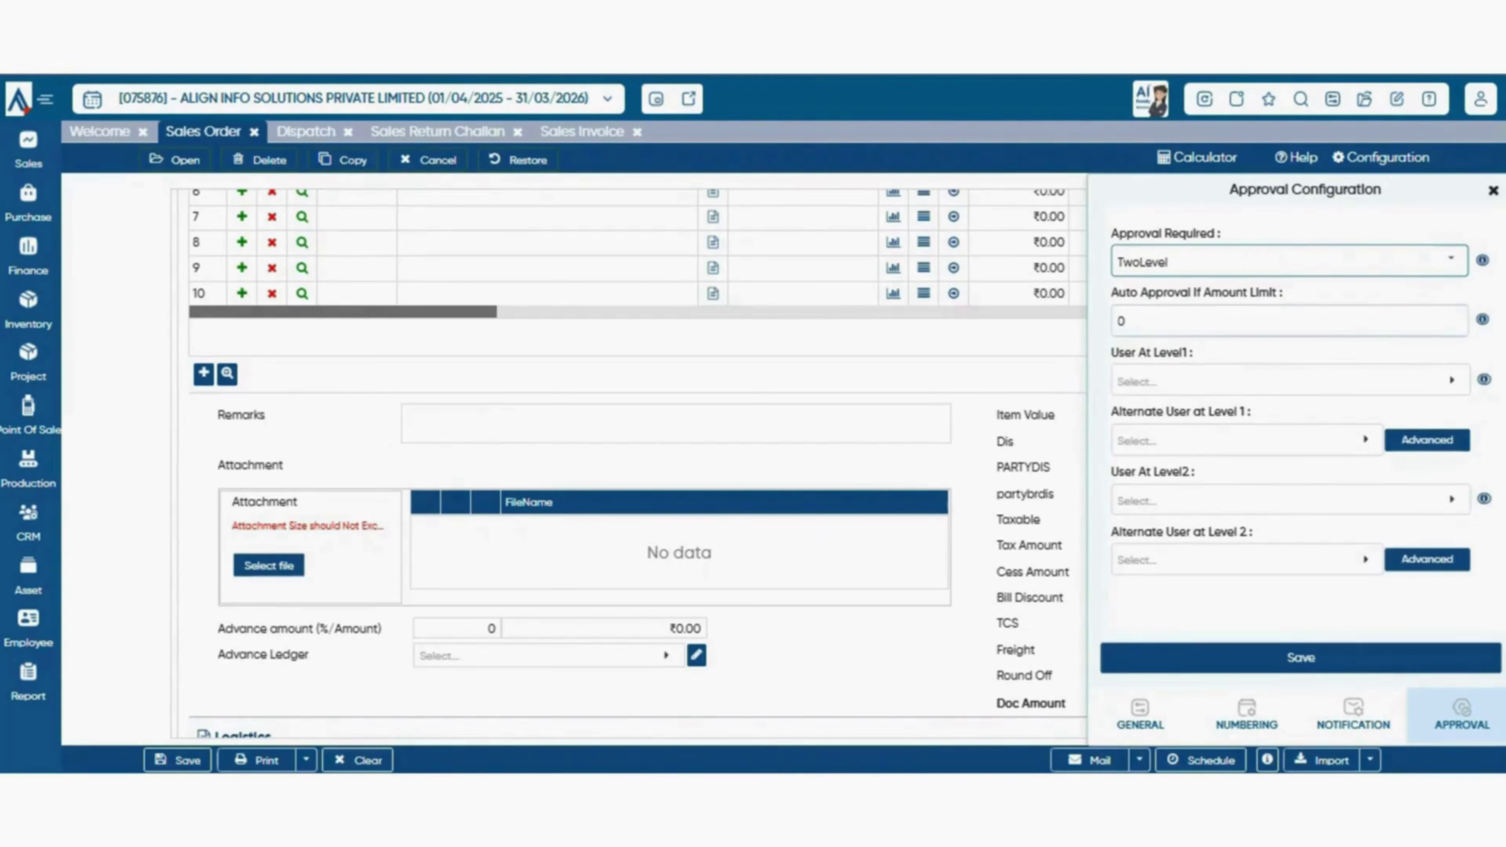
left_click(1451, 260)
left_click(1290, 378)
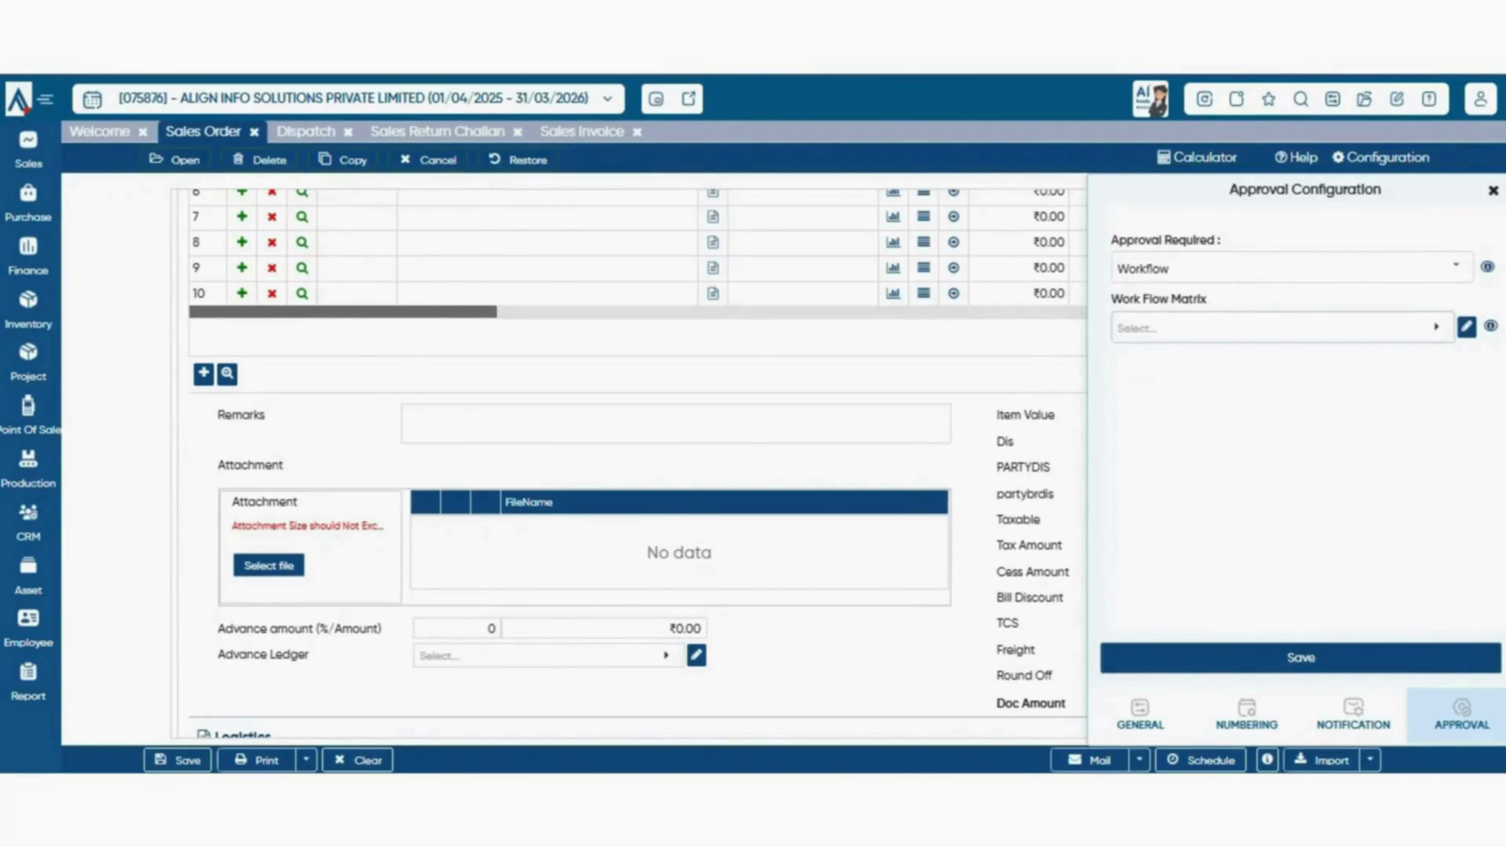
left_click(1436, 327)
key("Escape")
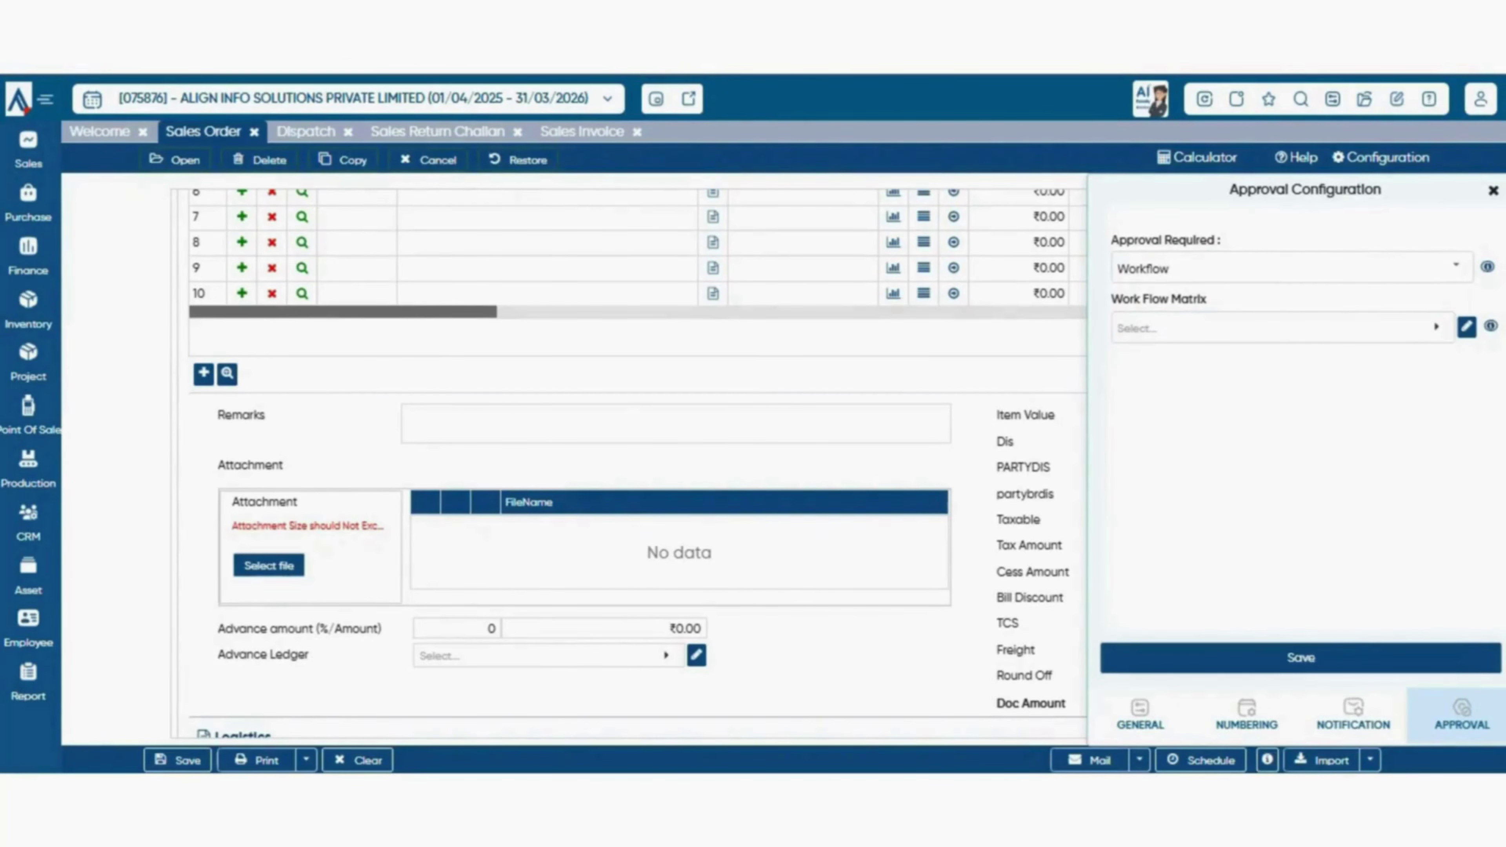
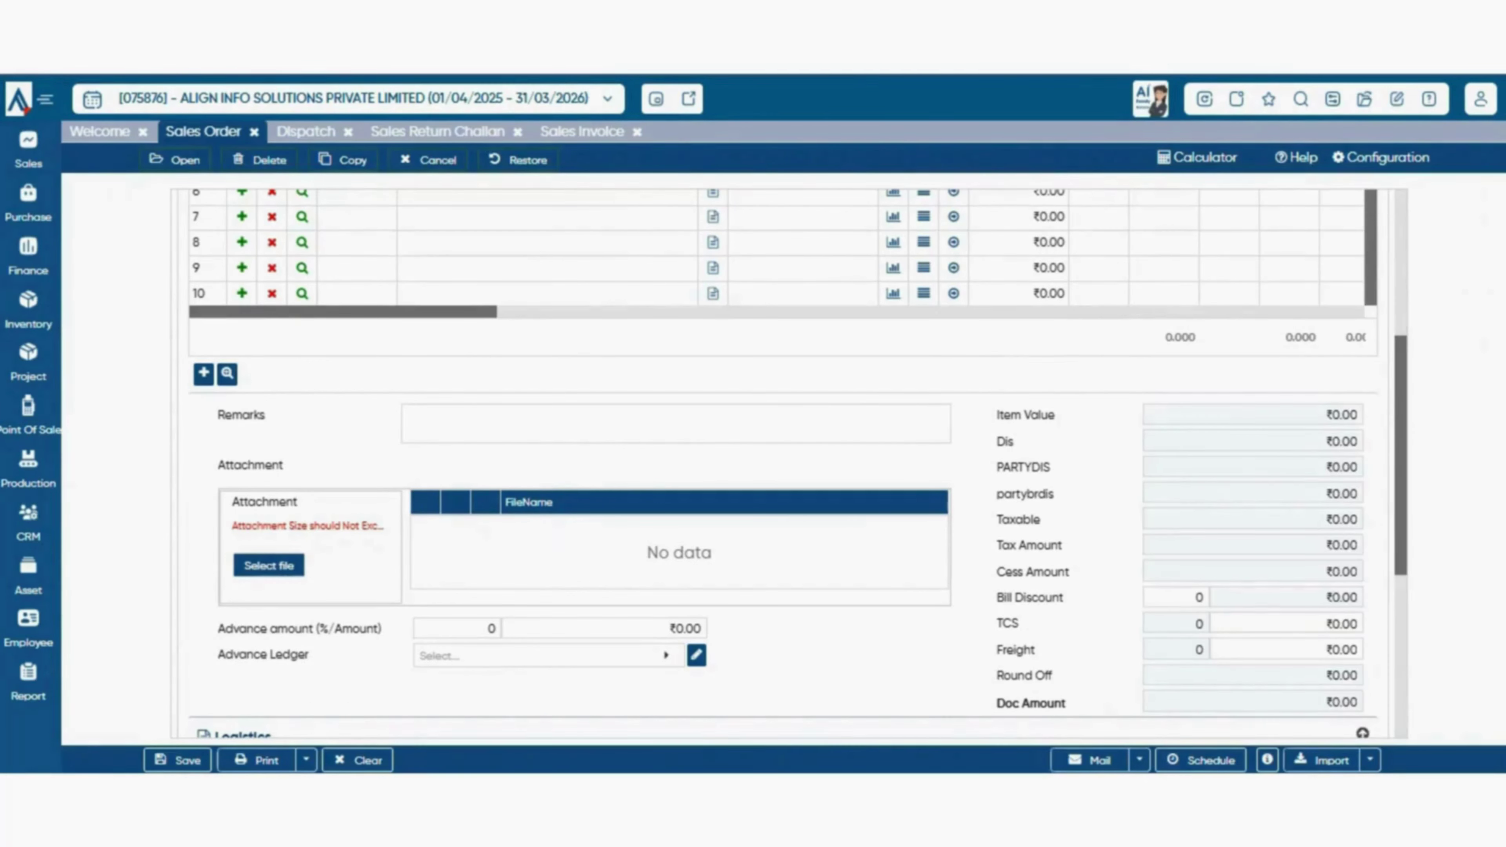
- Choose BTW INDIA PVT. LTD. as the Sales Order customer
scroll(783, 451, "up", 6)
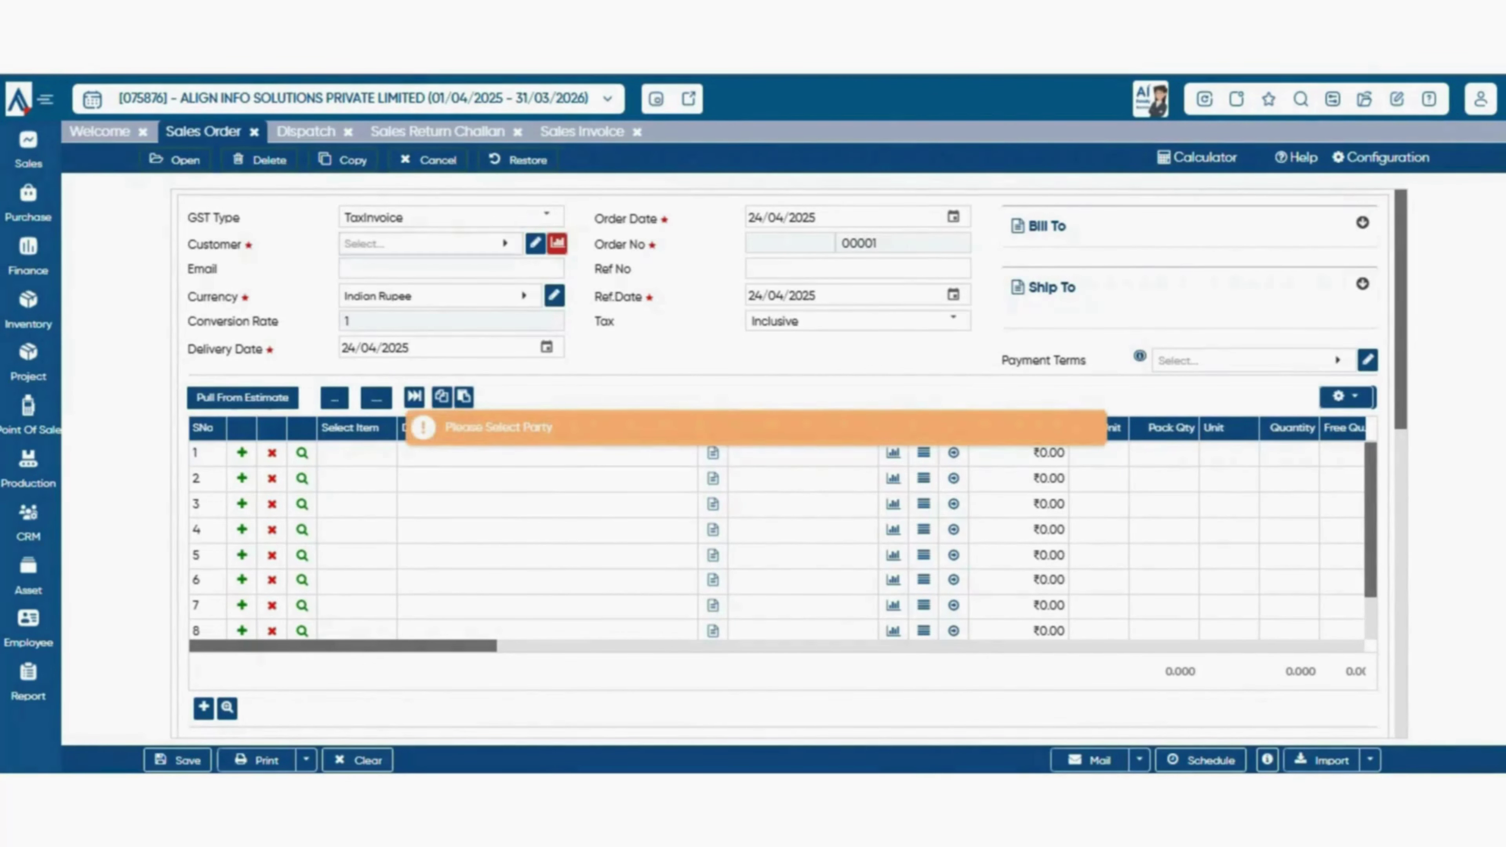
left_click(431, 244)
type("btw")
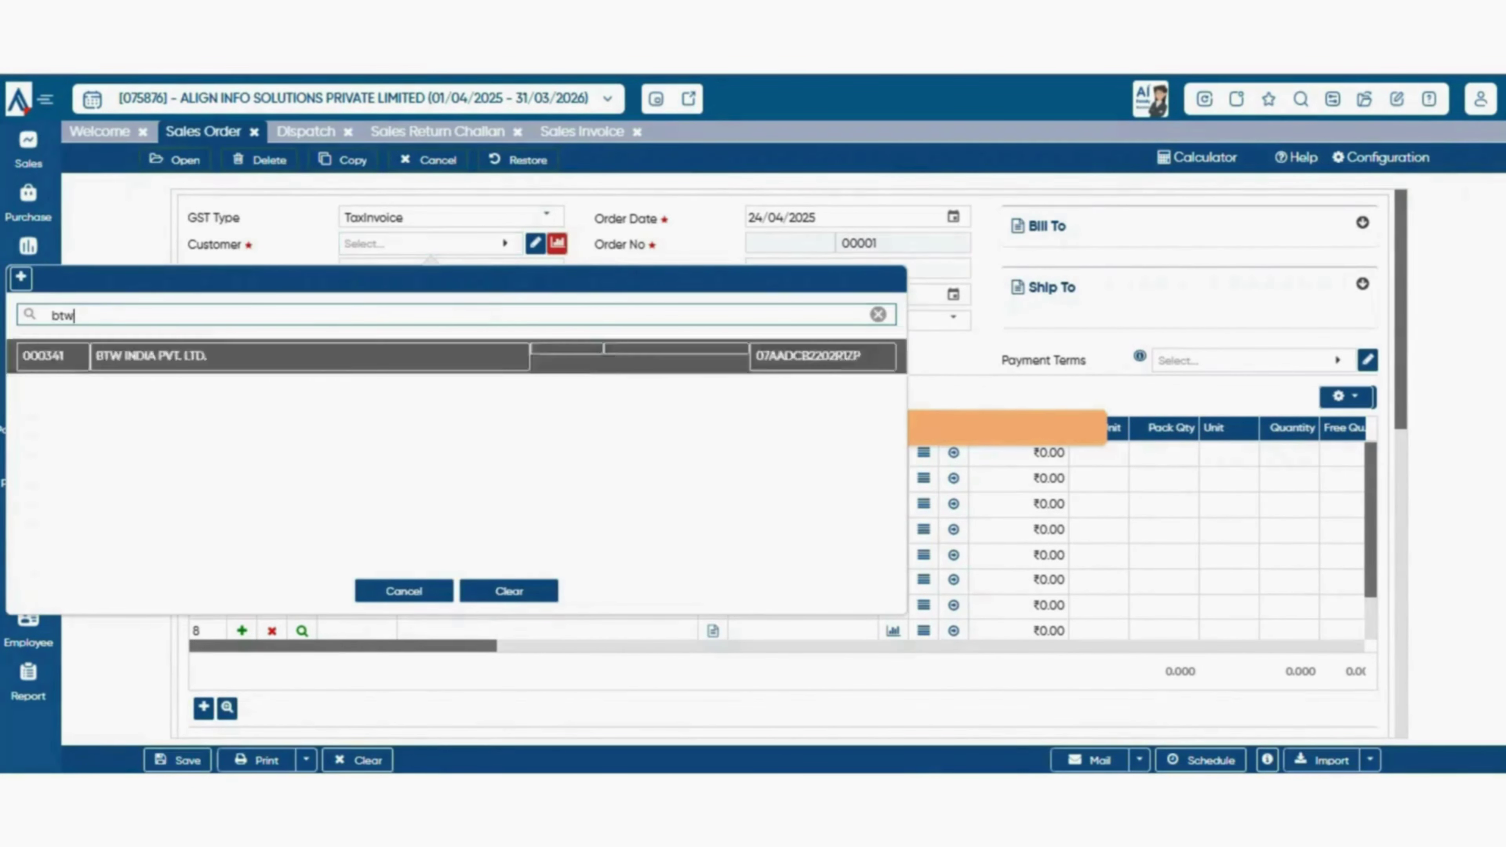
key("Return")
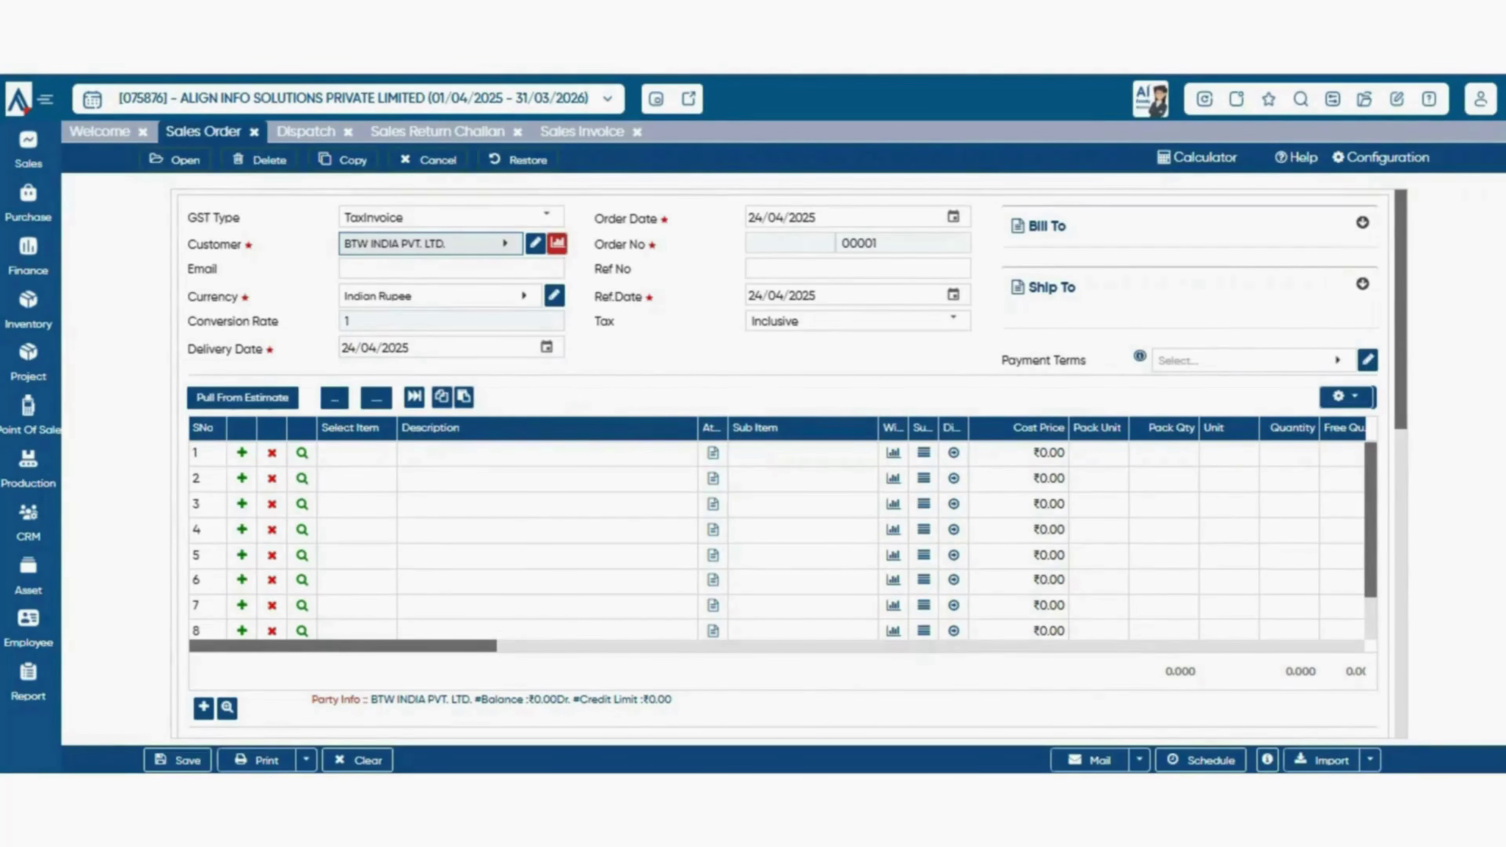
- Pull the Ultima estimate line into the sales order
left_click(243, 398)
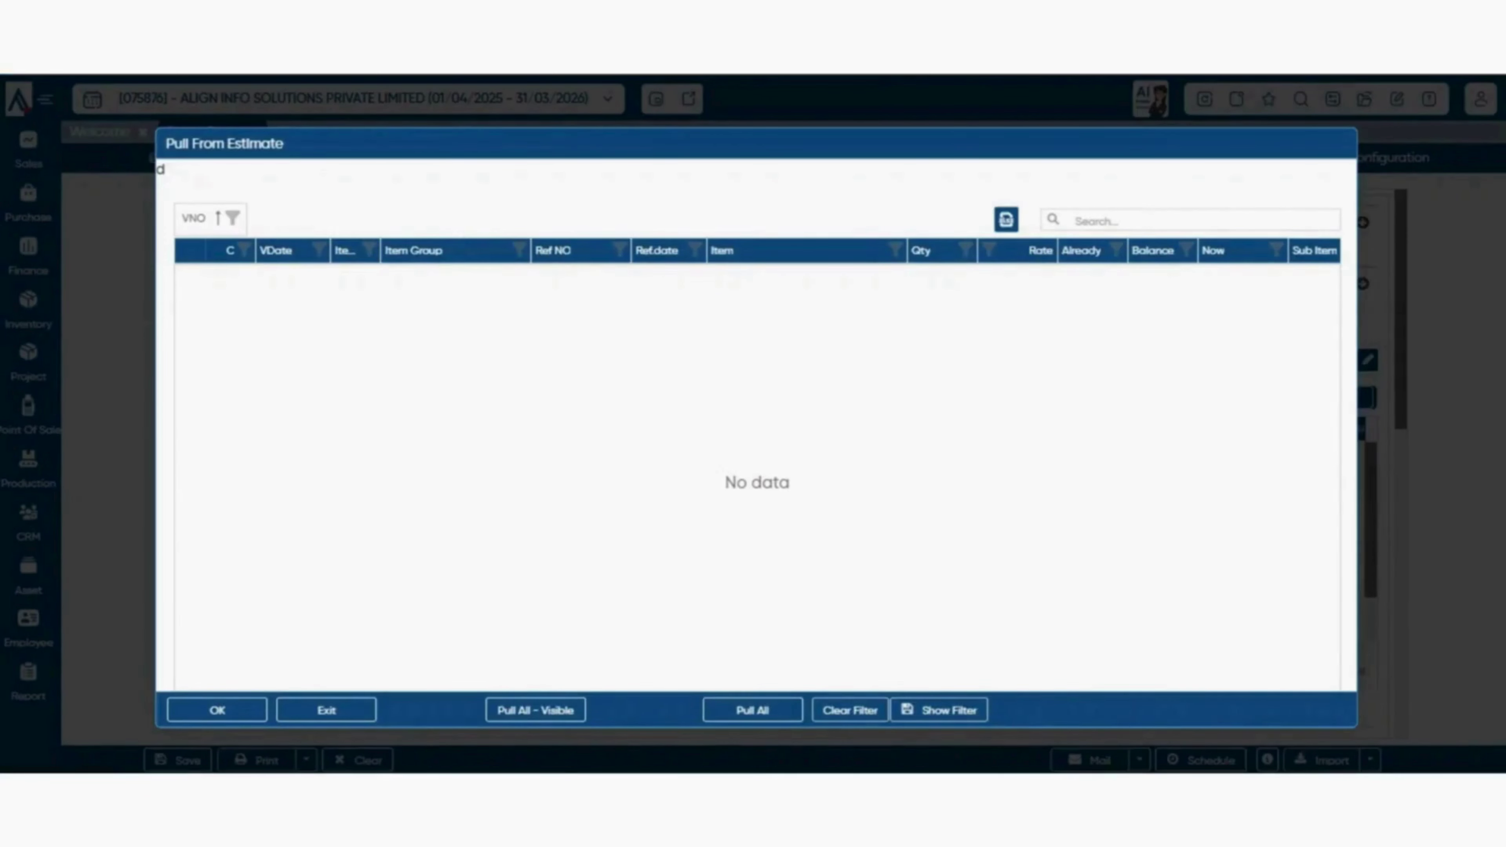
key("Escape")
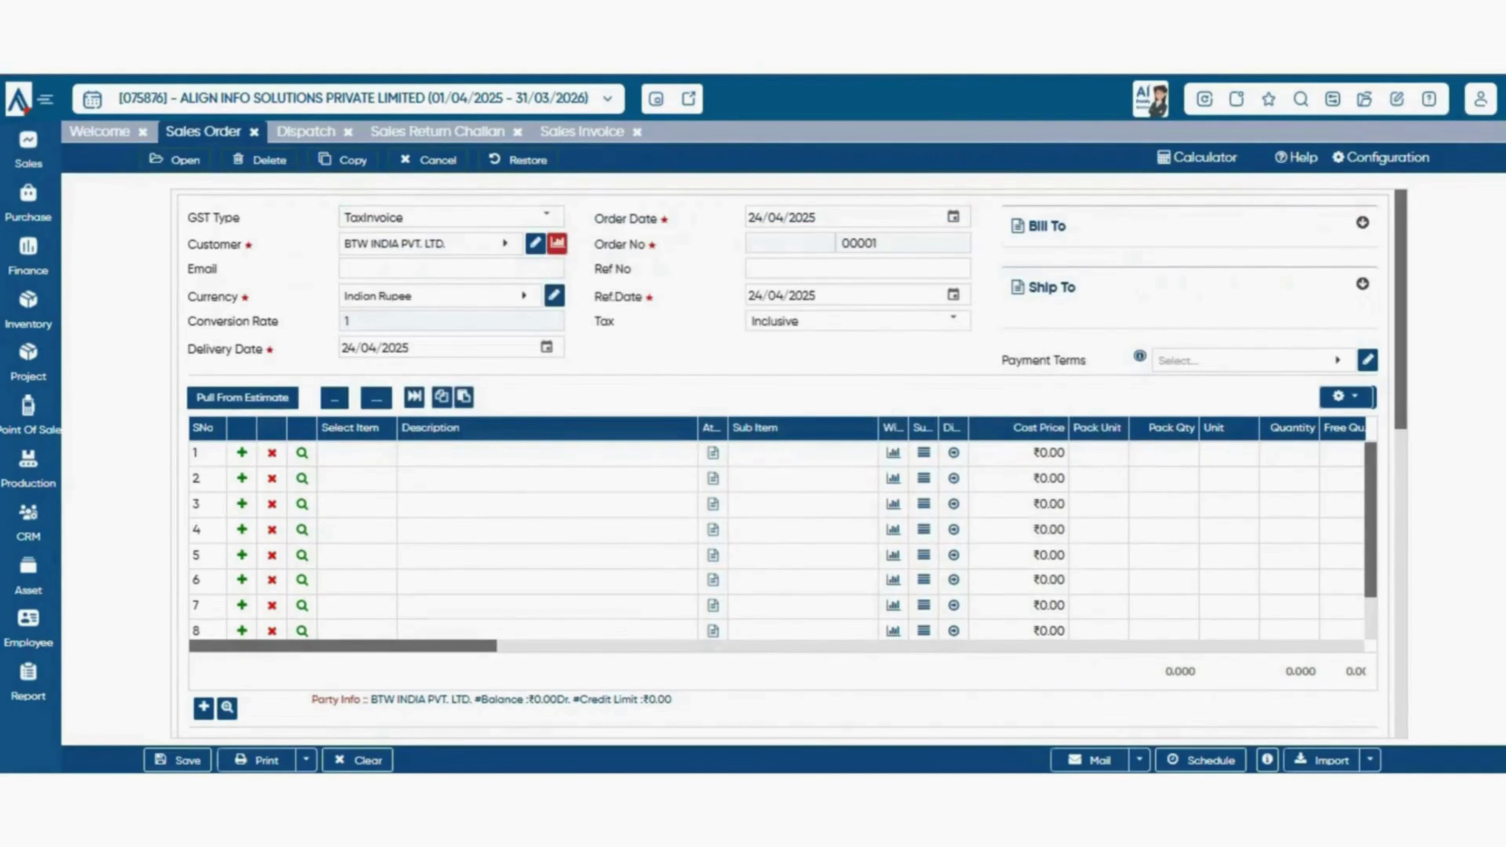
left_click(242, 398)
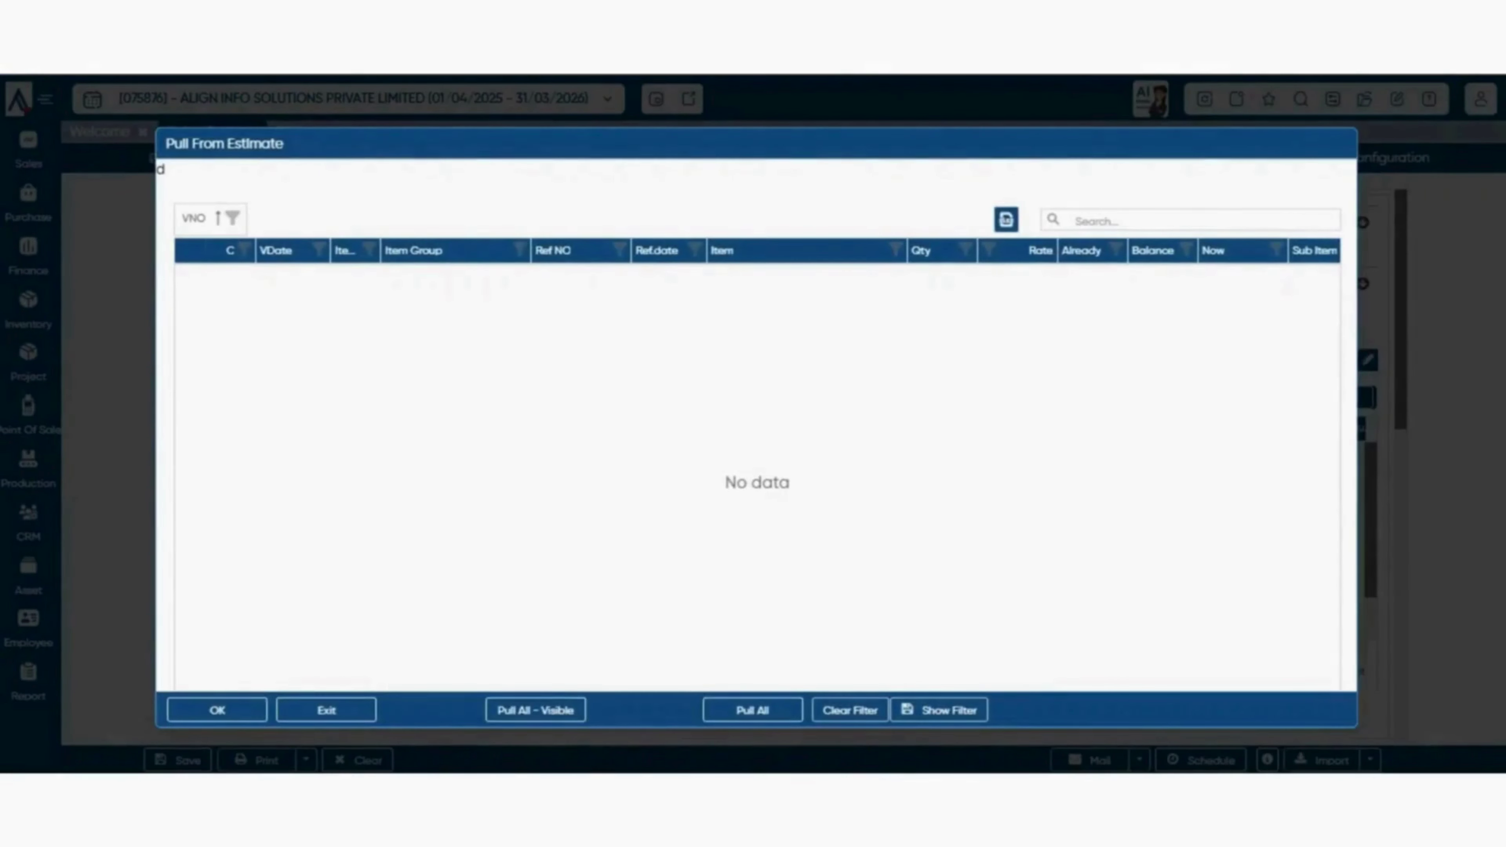
key("Escape")
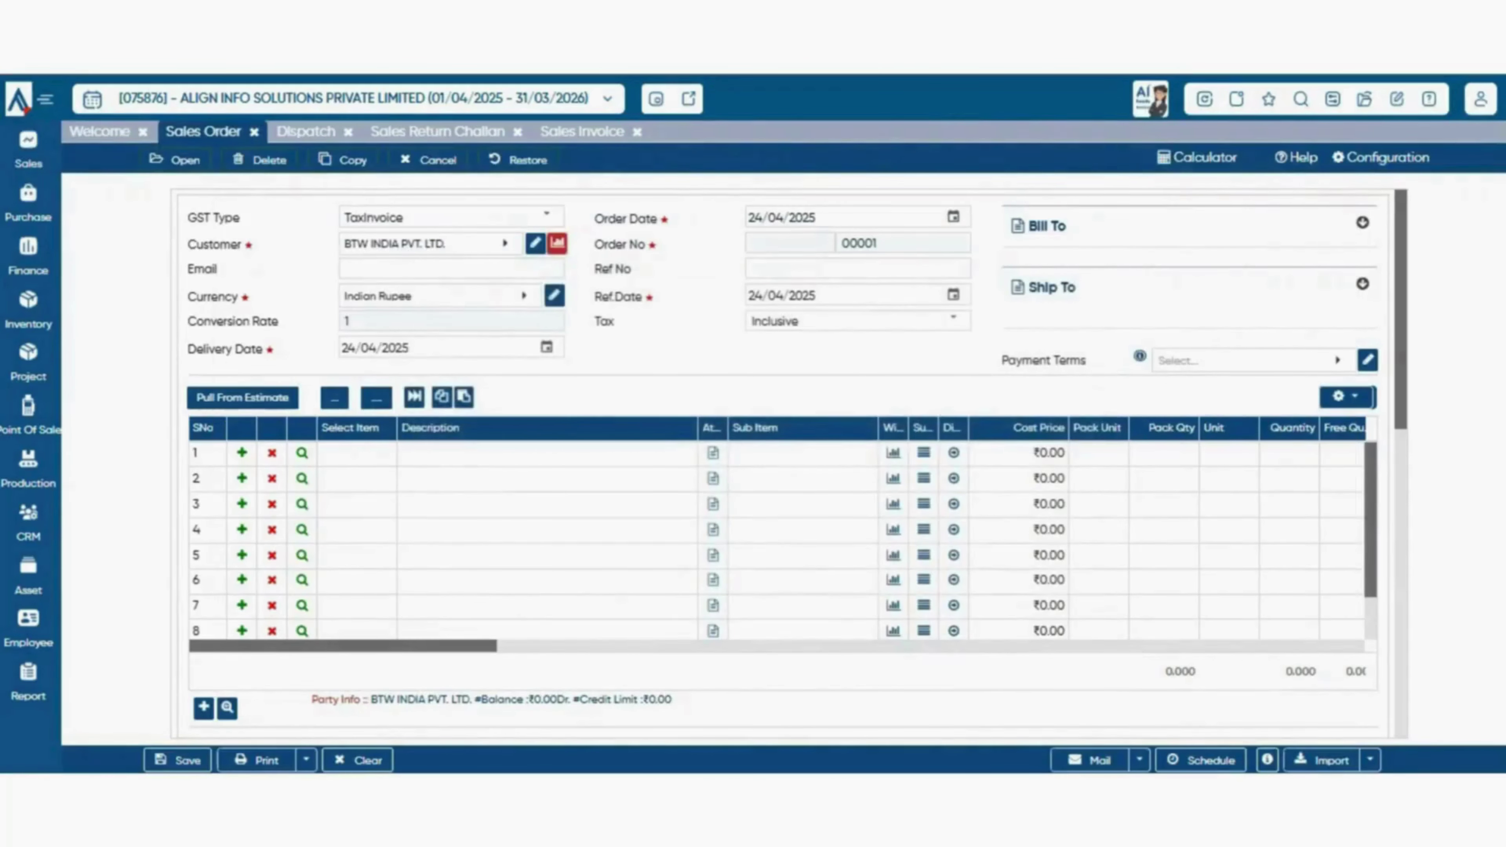
left_click(1380, 158)
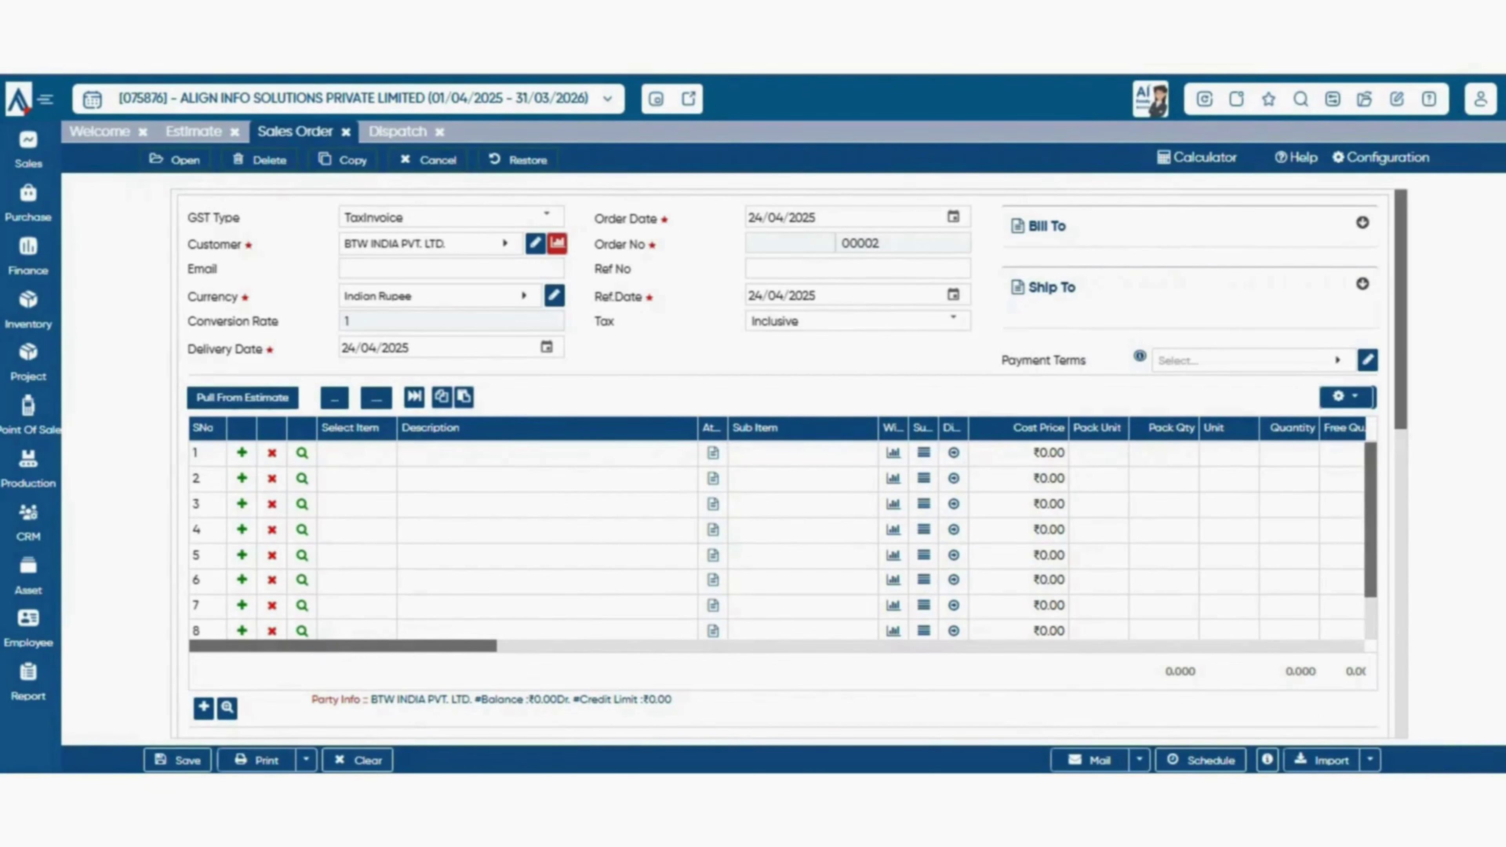
left_click(243, 397)
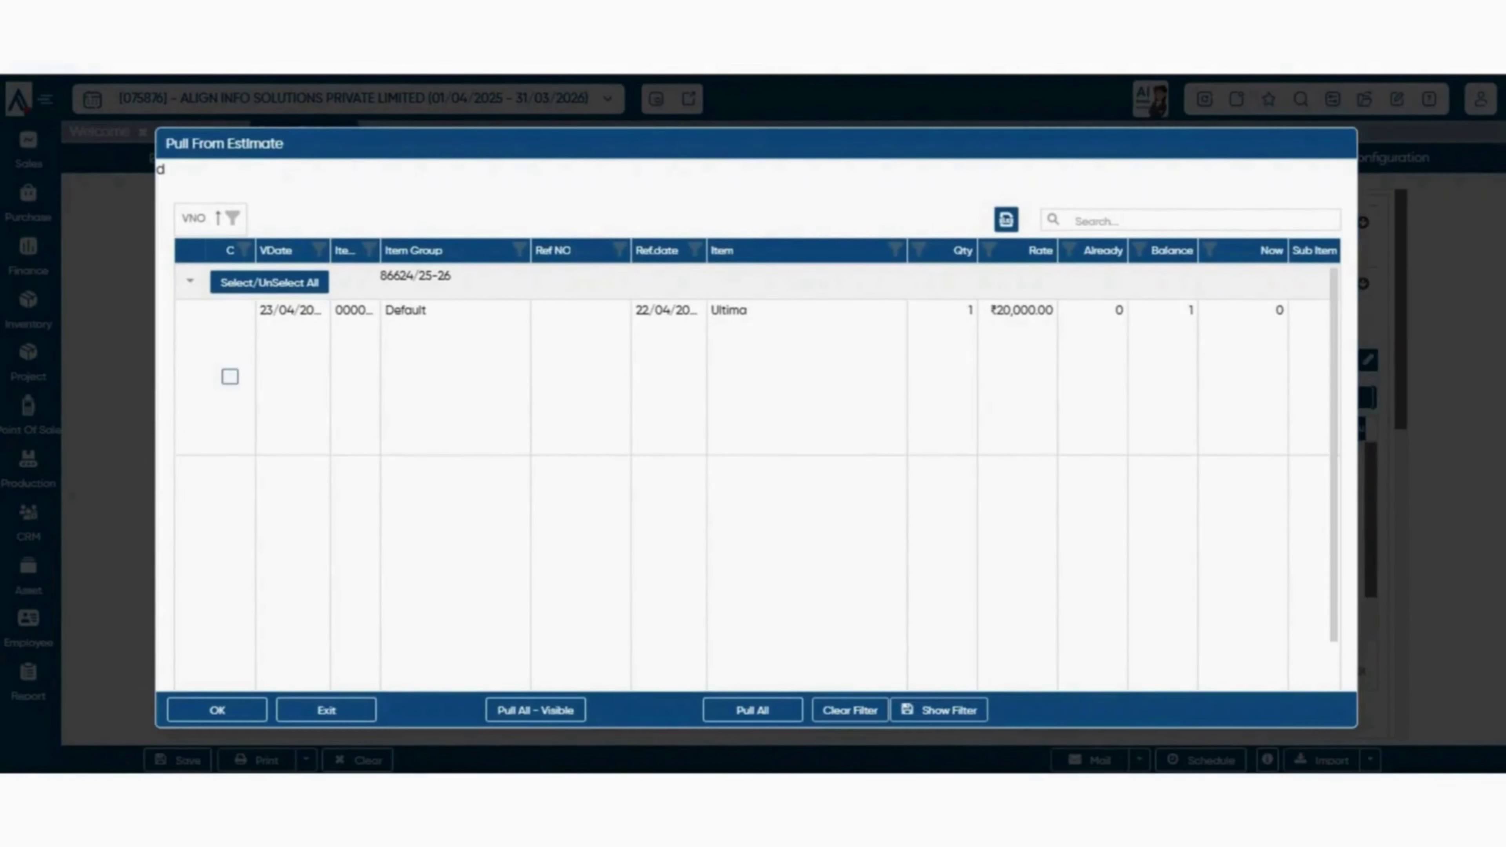
left_click(231, 377)
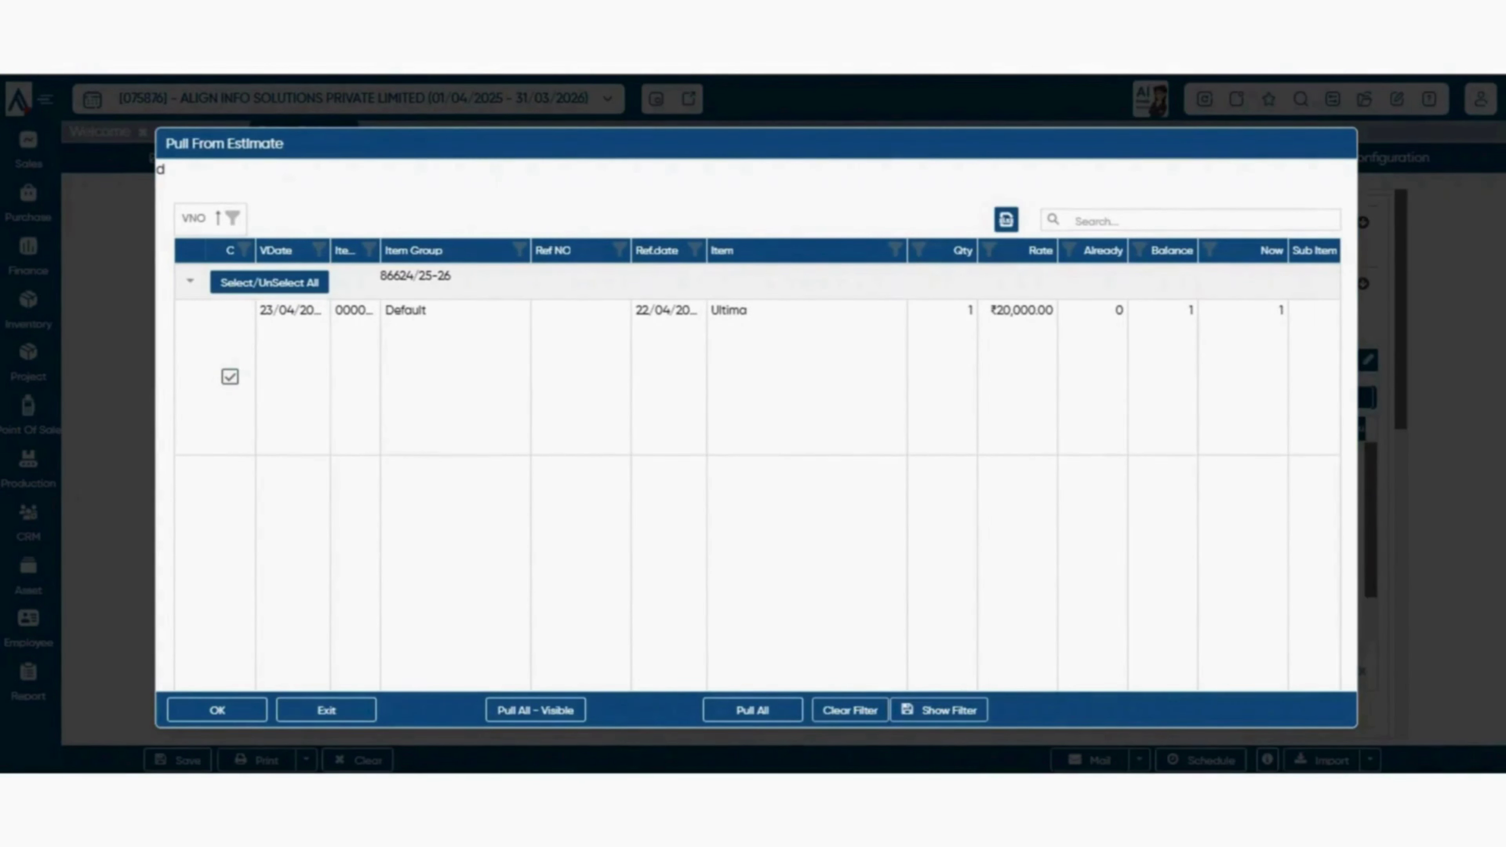
left_click(1243, 377)
left_click(217, 711)
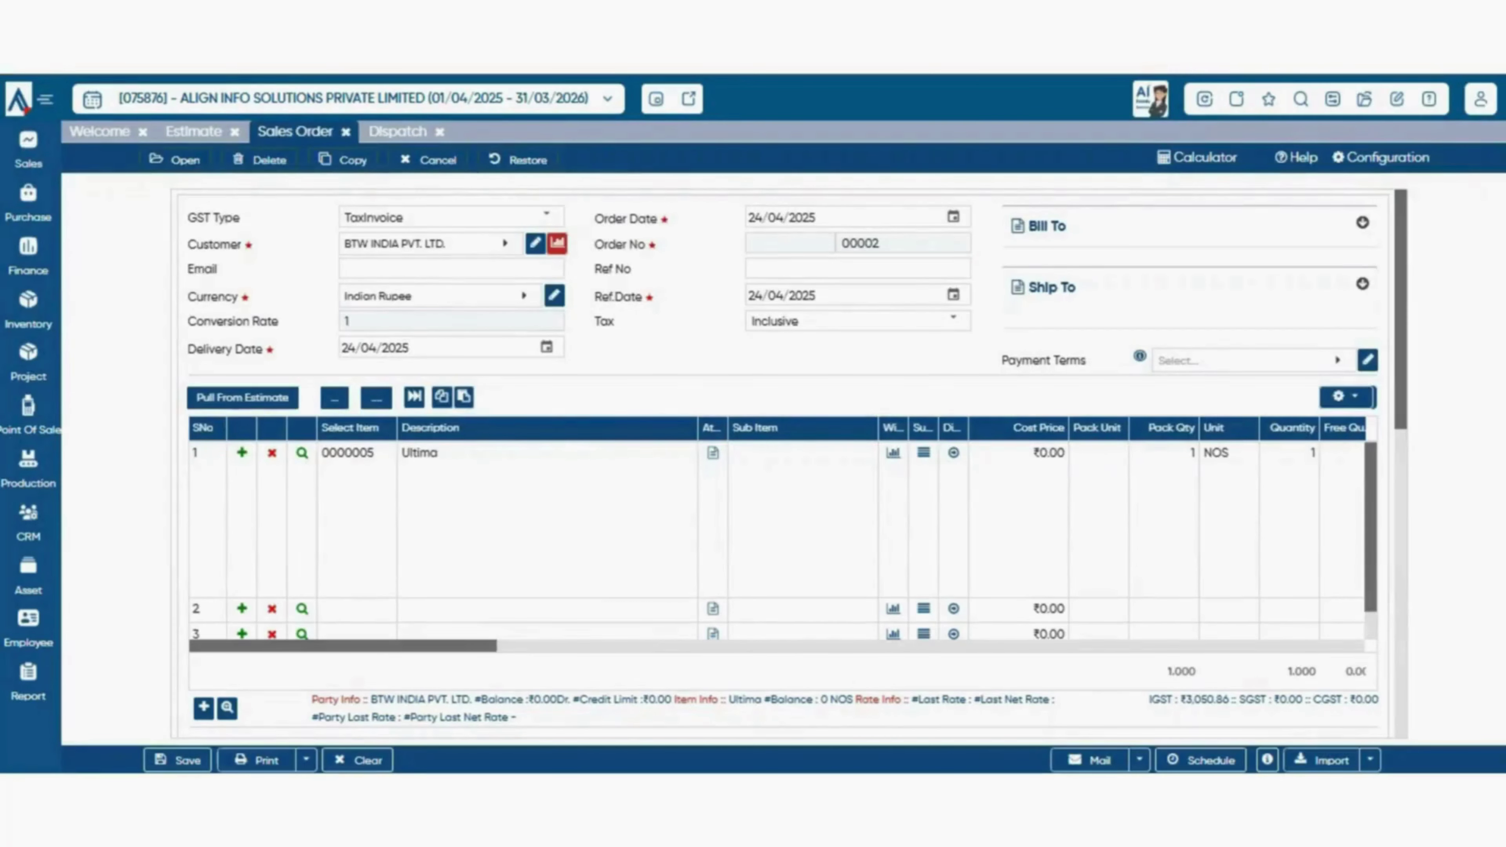
scroll(793, 464, "down", 3)
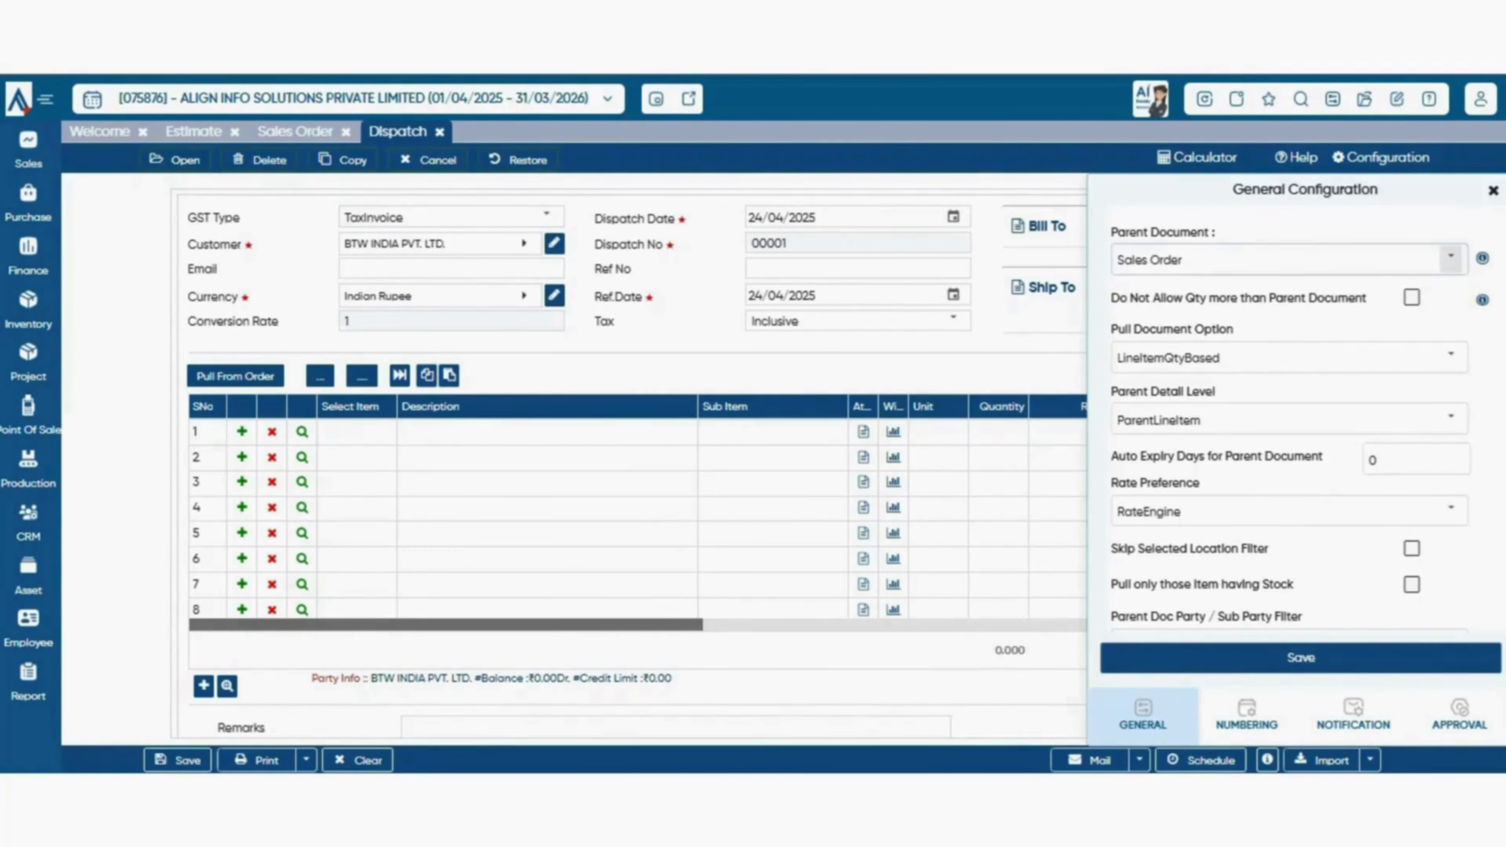
- Save the Dispatch configuration with Sales Order as the parent document
left_click(1451, 259)
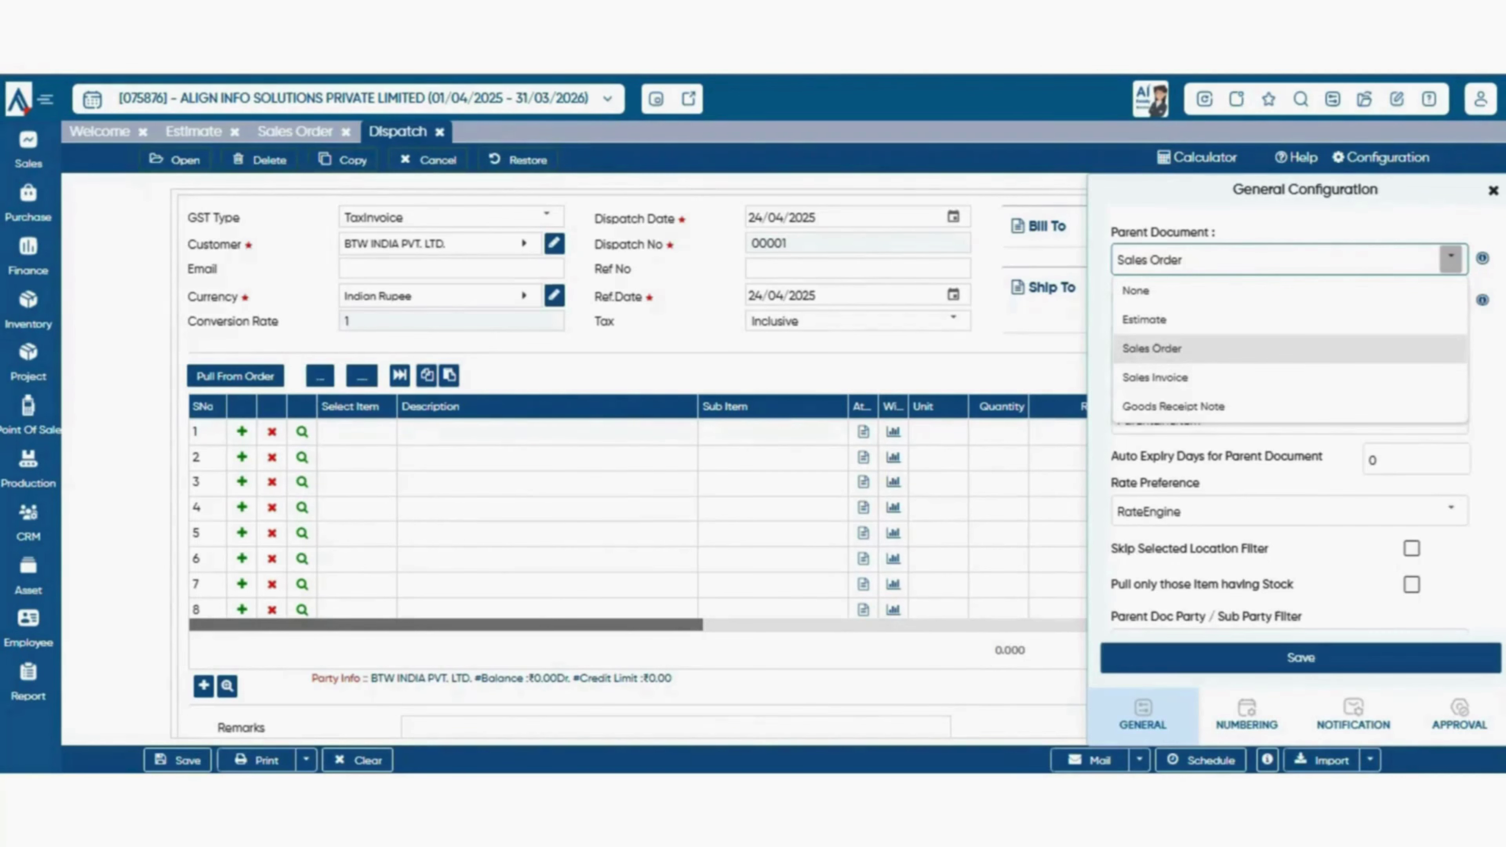
left_click(1152, 349)
left_click(1451, 259)
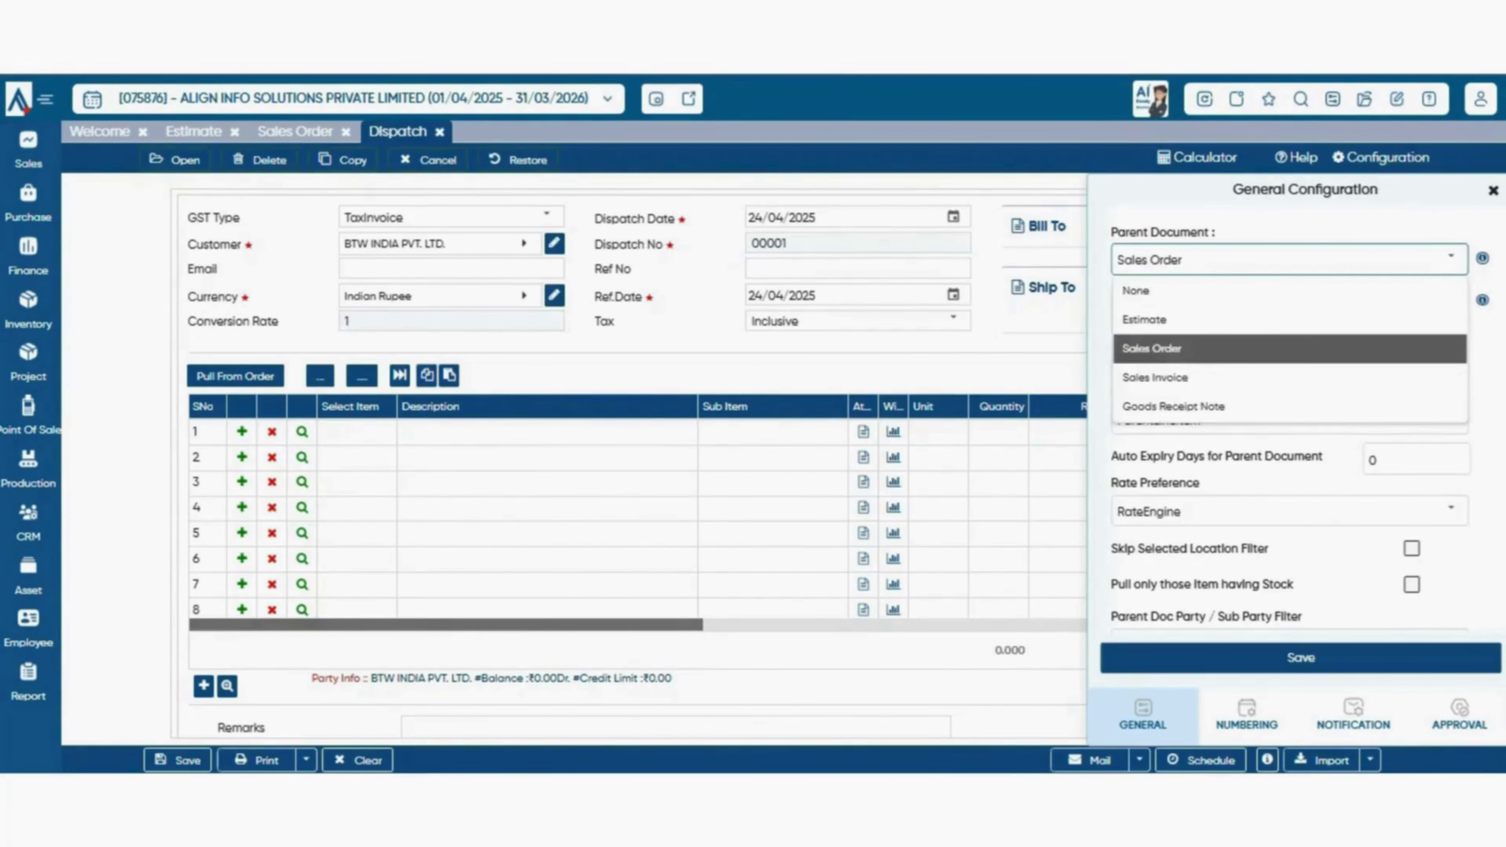
left_click(1152, 349)
left_click(1301, 657)
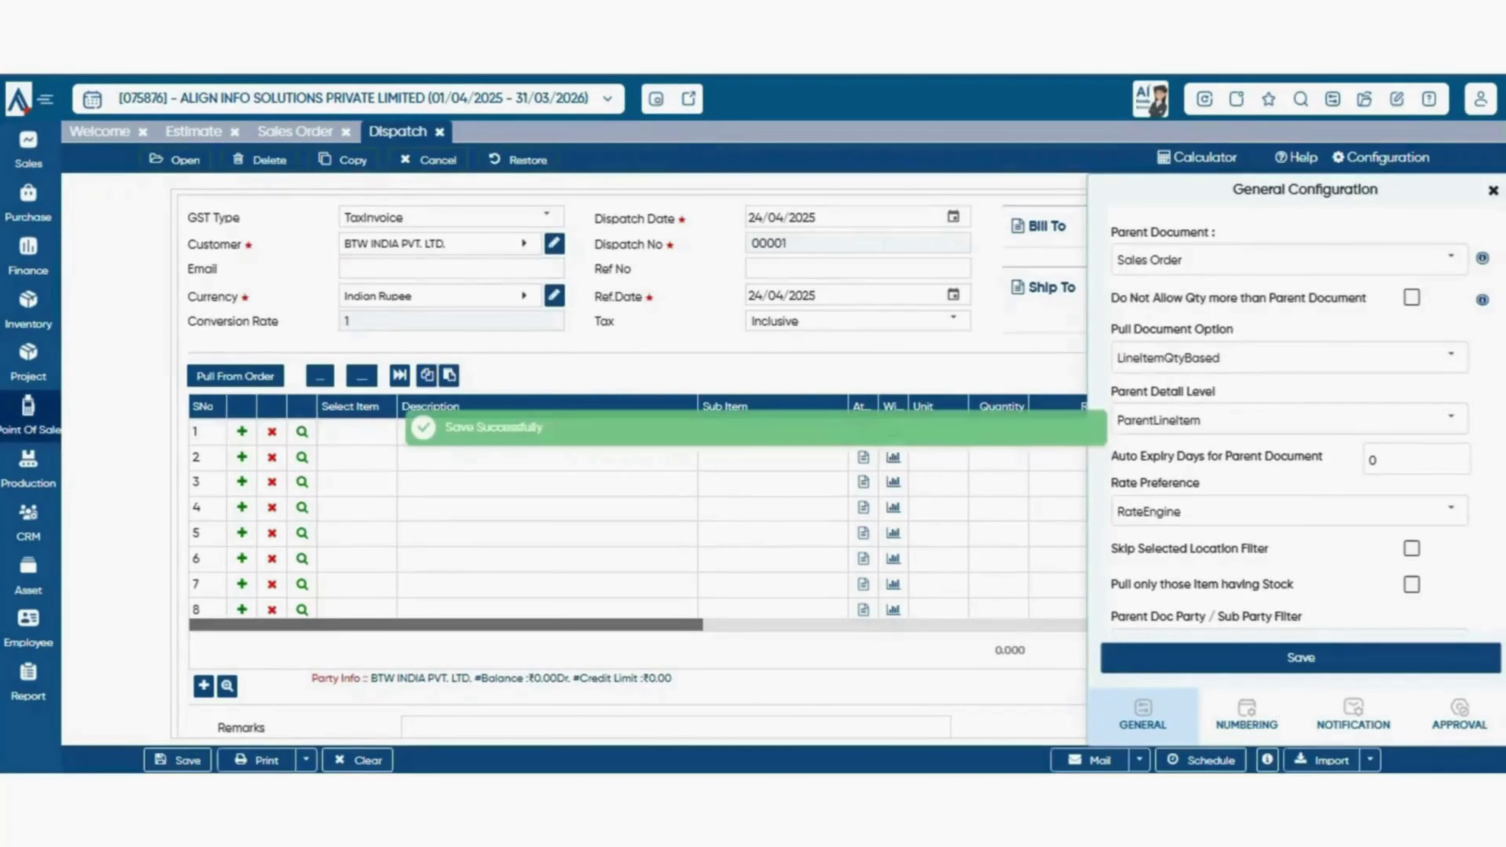
- Pull the Ultima line from the sales order and save Dispatch 00001 at ₹25,000
left_click(236, 375)
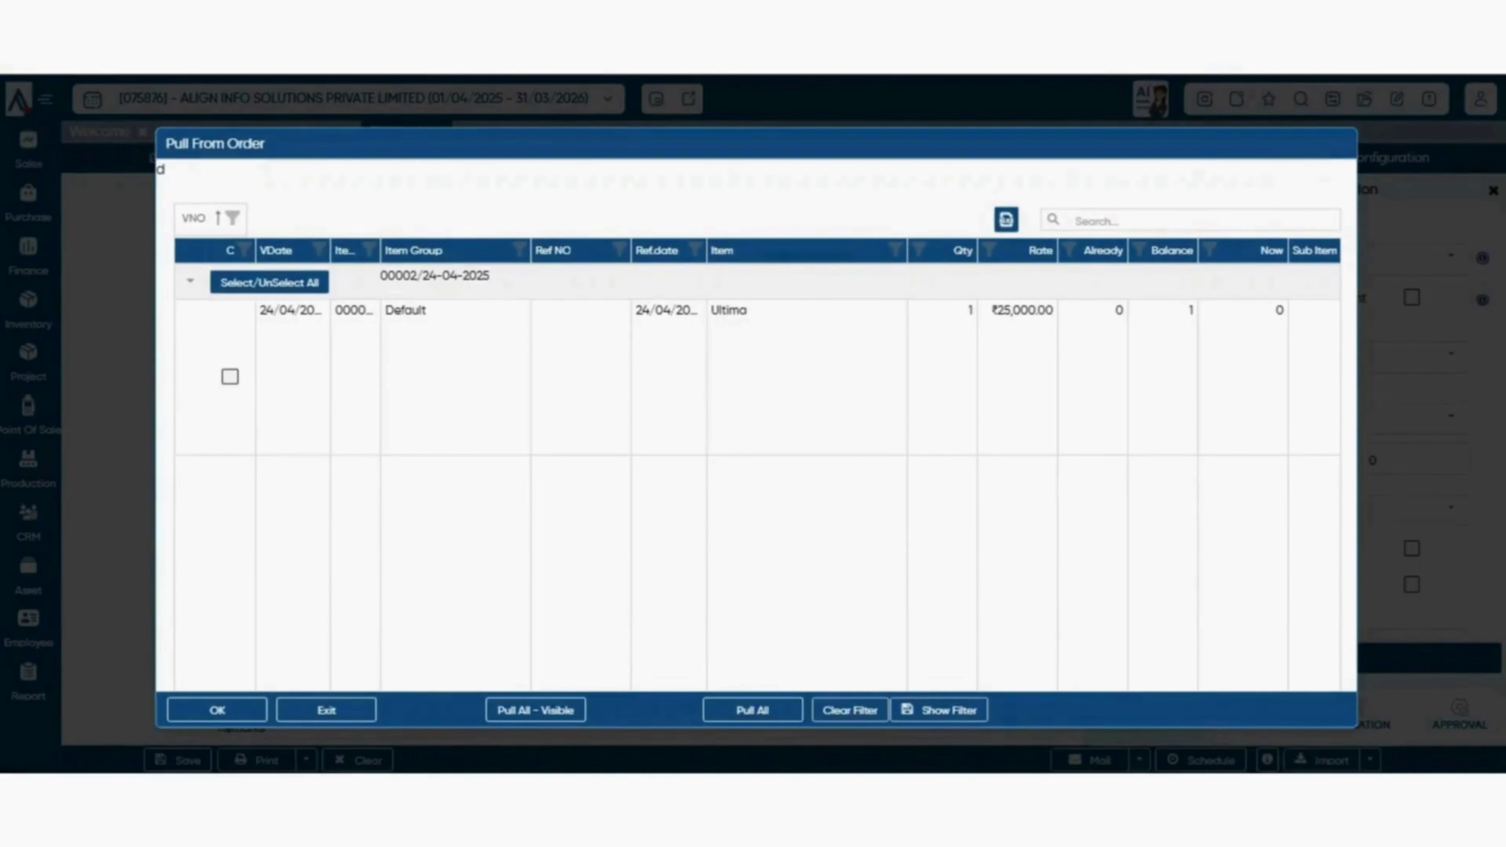
left_click(230, 377)
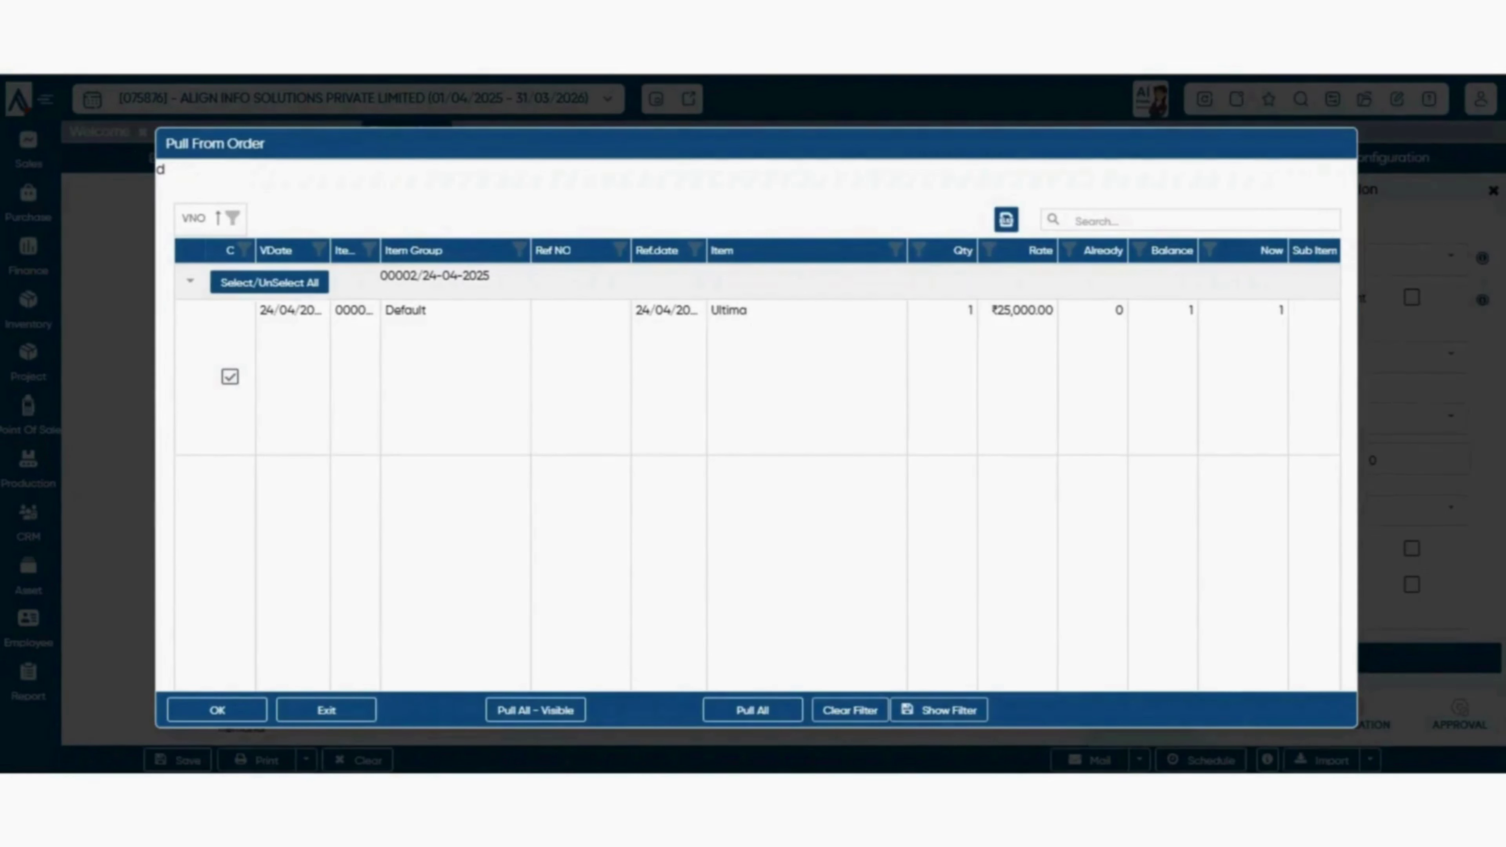
left_click(217, 710)
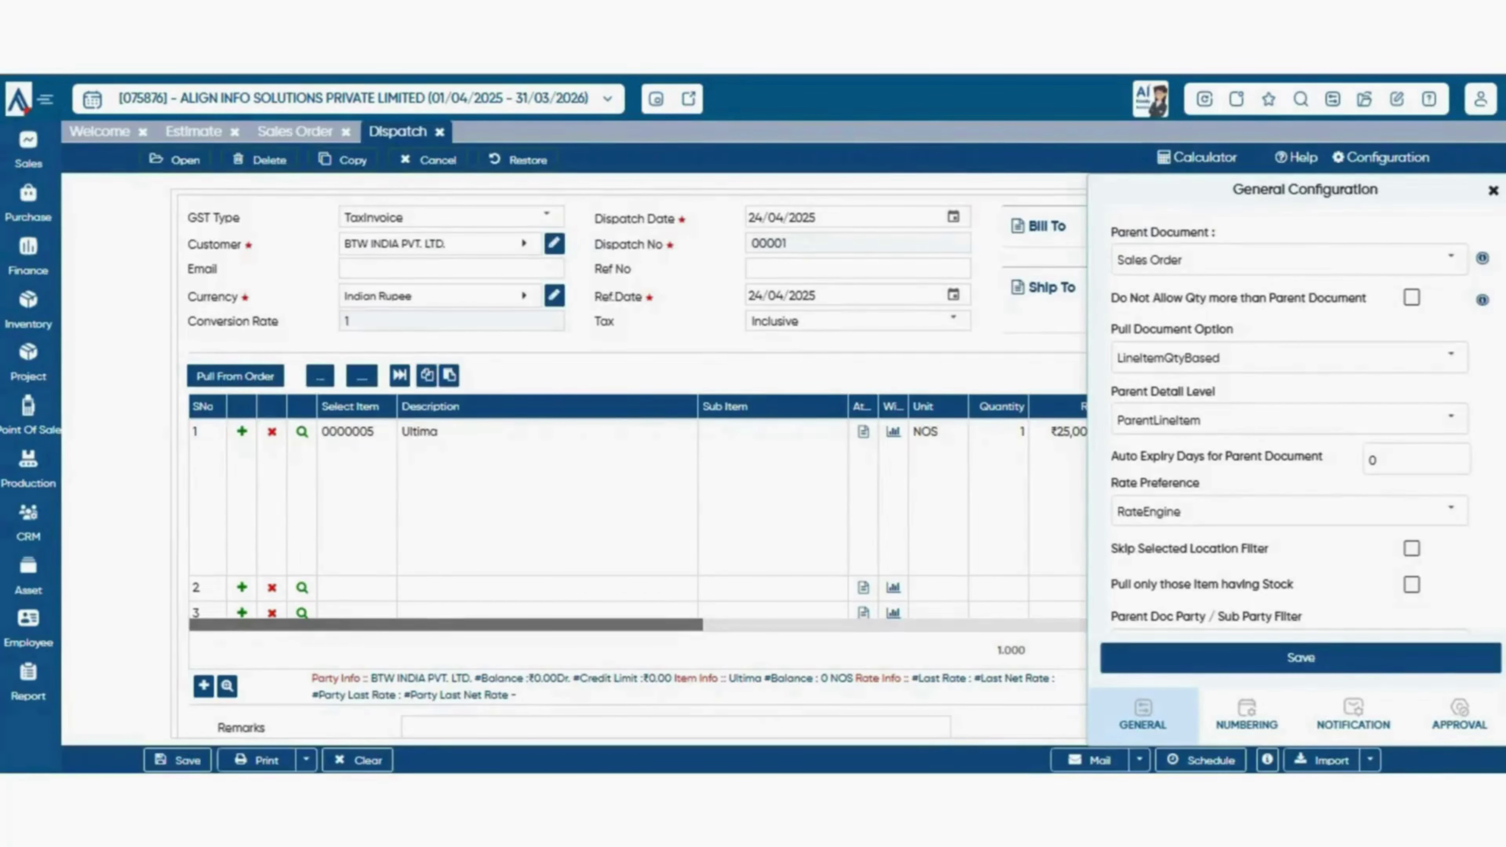
left_click(1493, 190)
scroll(783, 463, "down", 6)
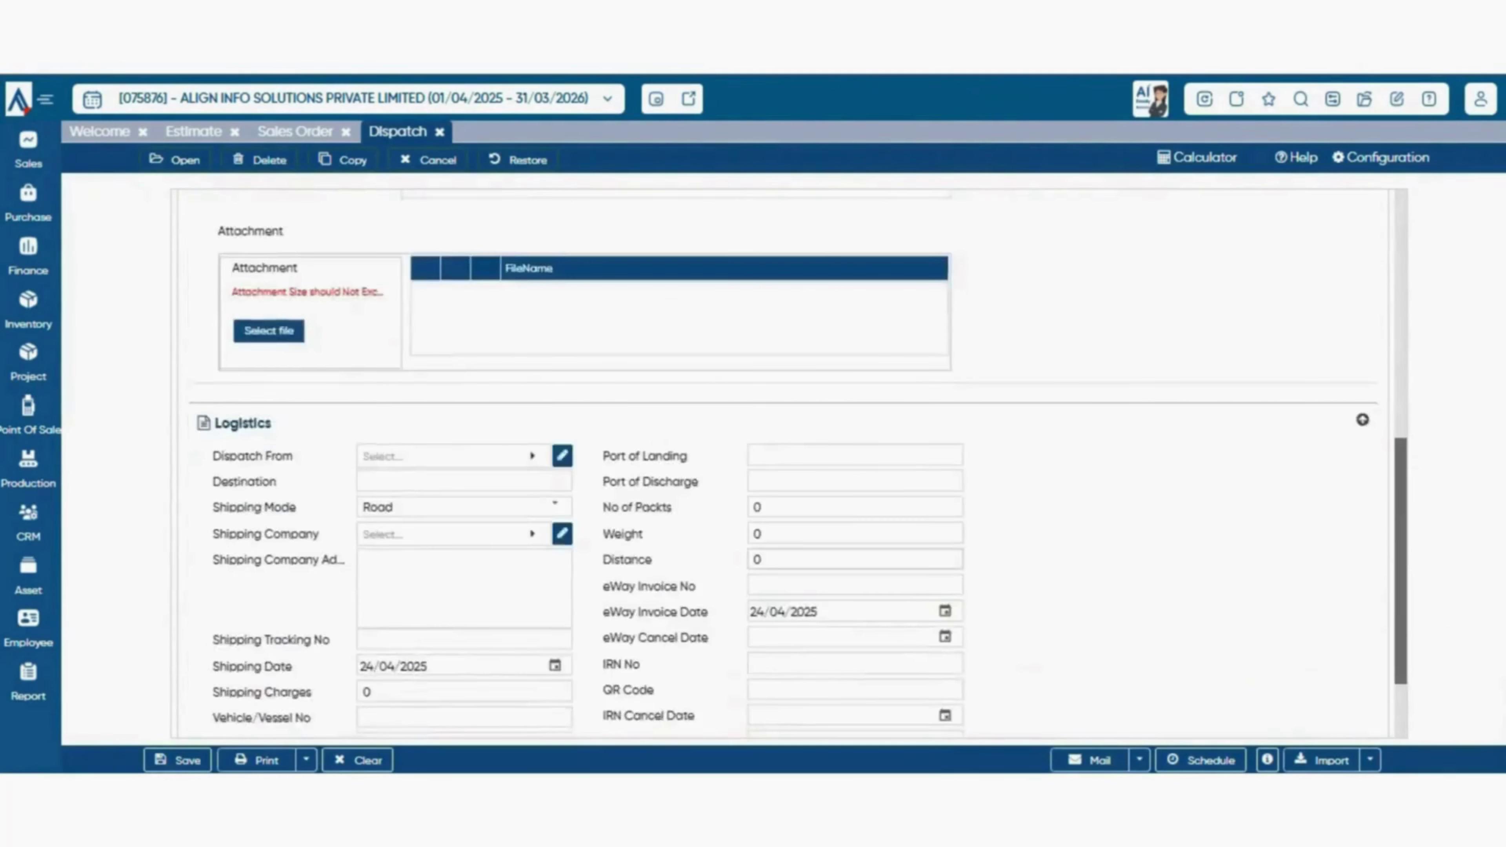
scroll(782, 463, "down", 1)
scroll(783, 463, "up", 7)
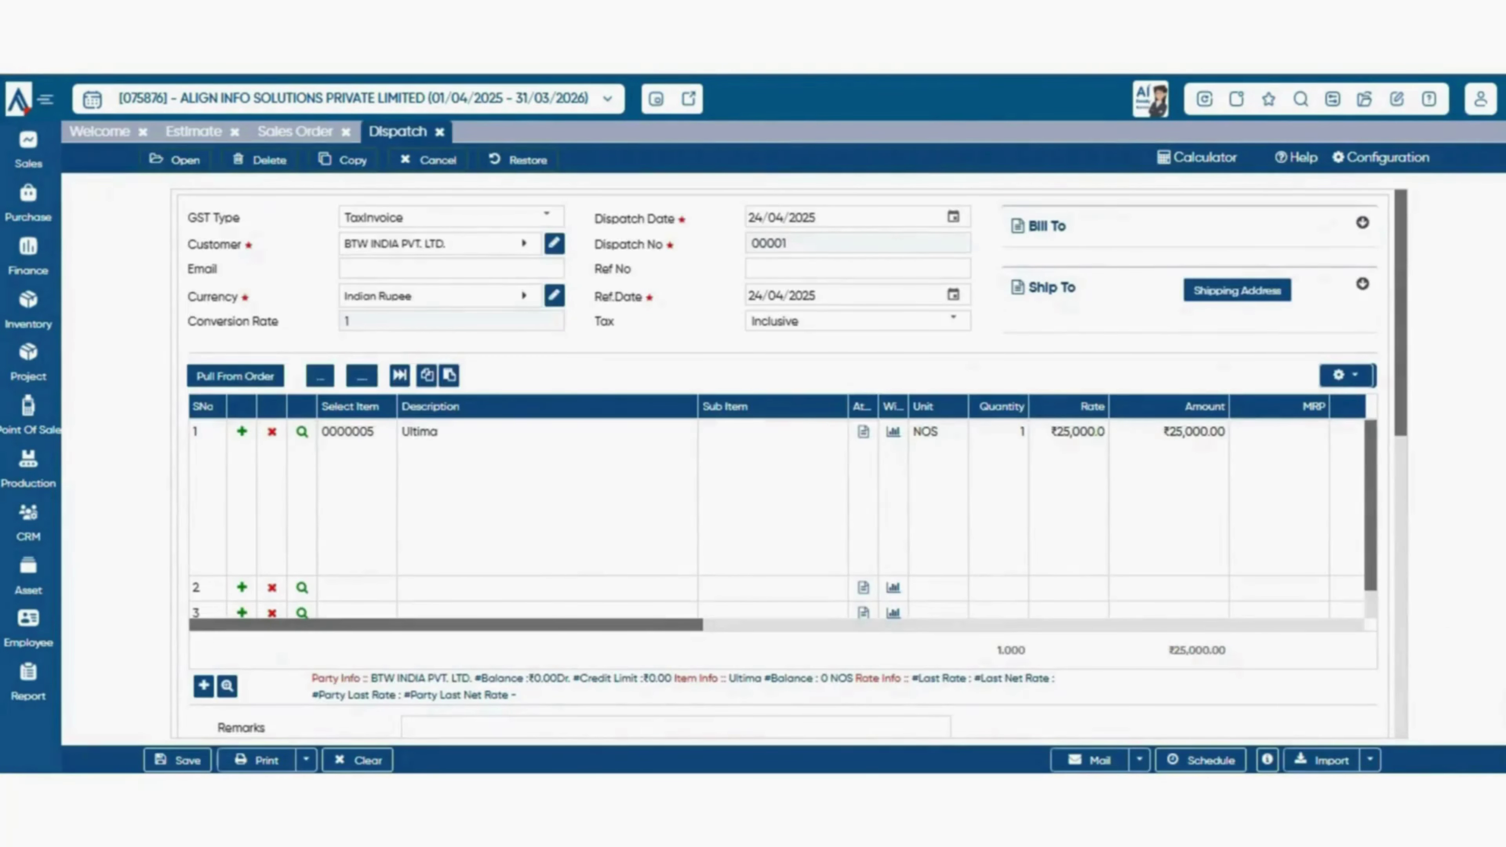
left_click(177, 760)
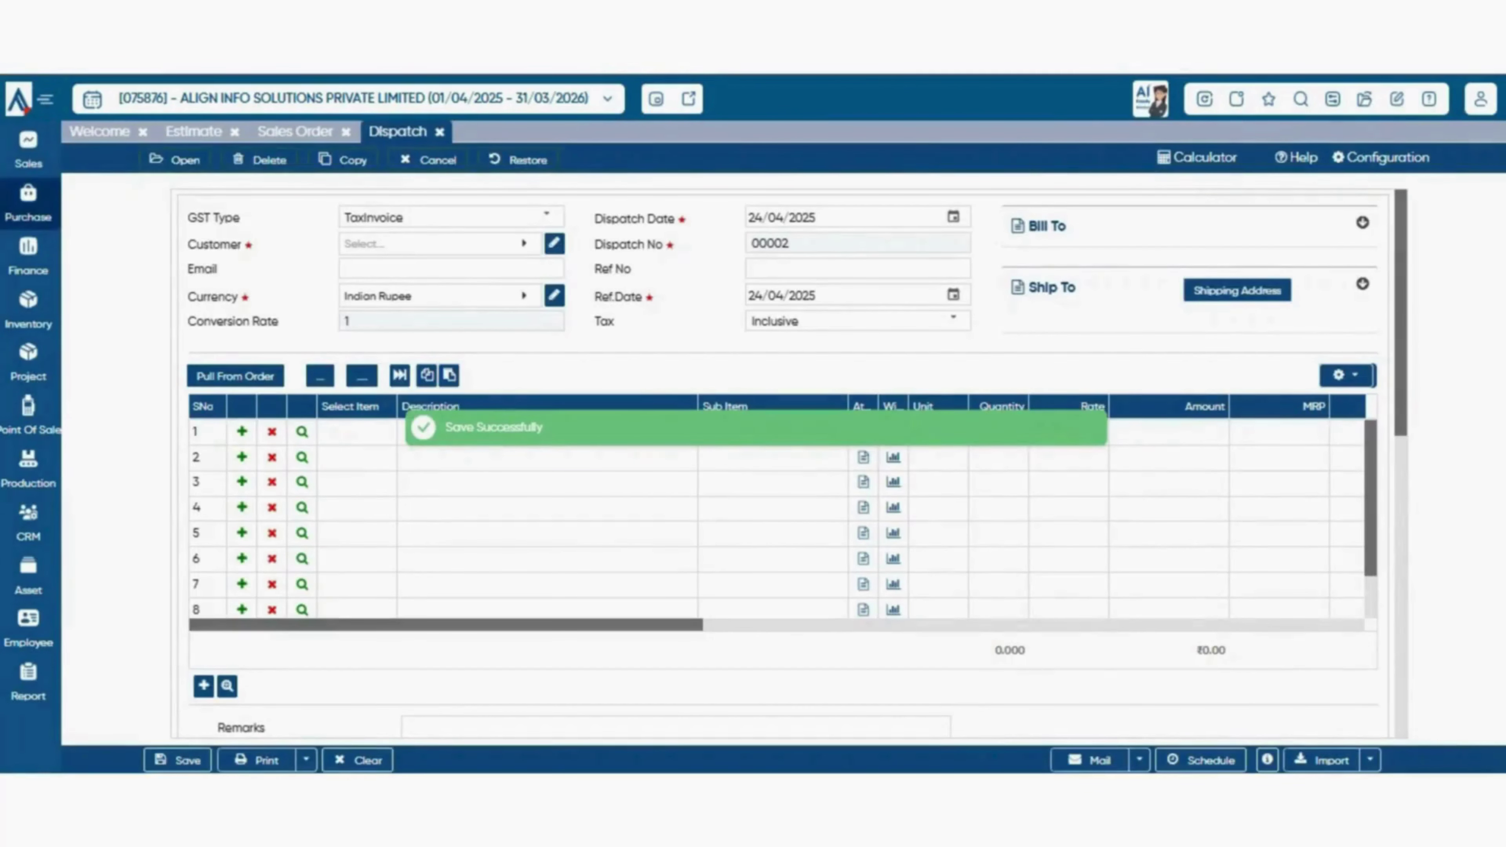
left_click(28, 149)
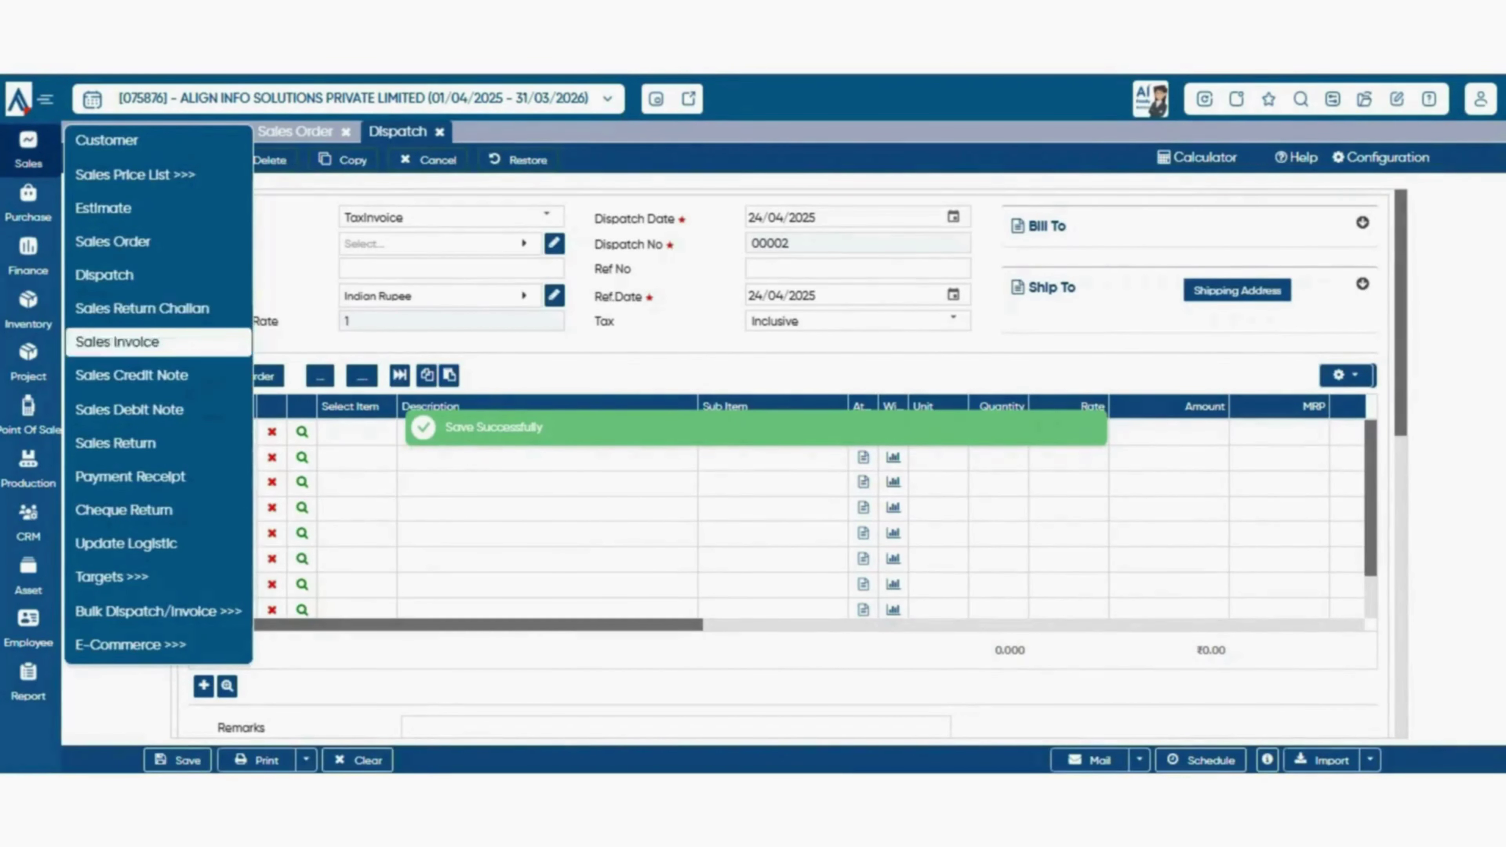
- Start Sales Return Challan 00001 for BTW INDIA PVT. LTD. and list its dispatched Ultima (quantity 4)
left_click(143, 308)
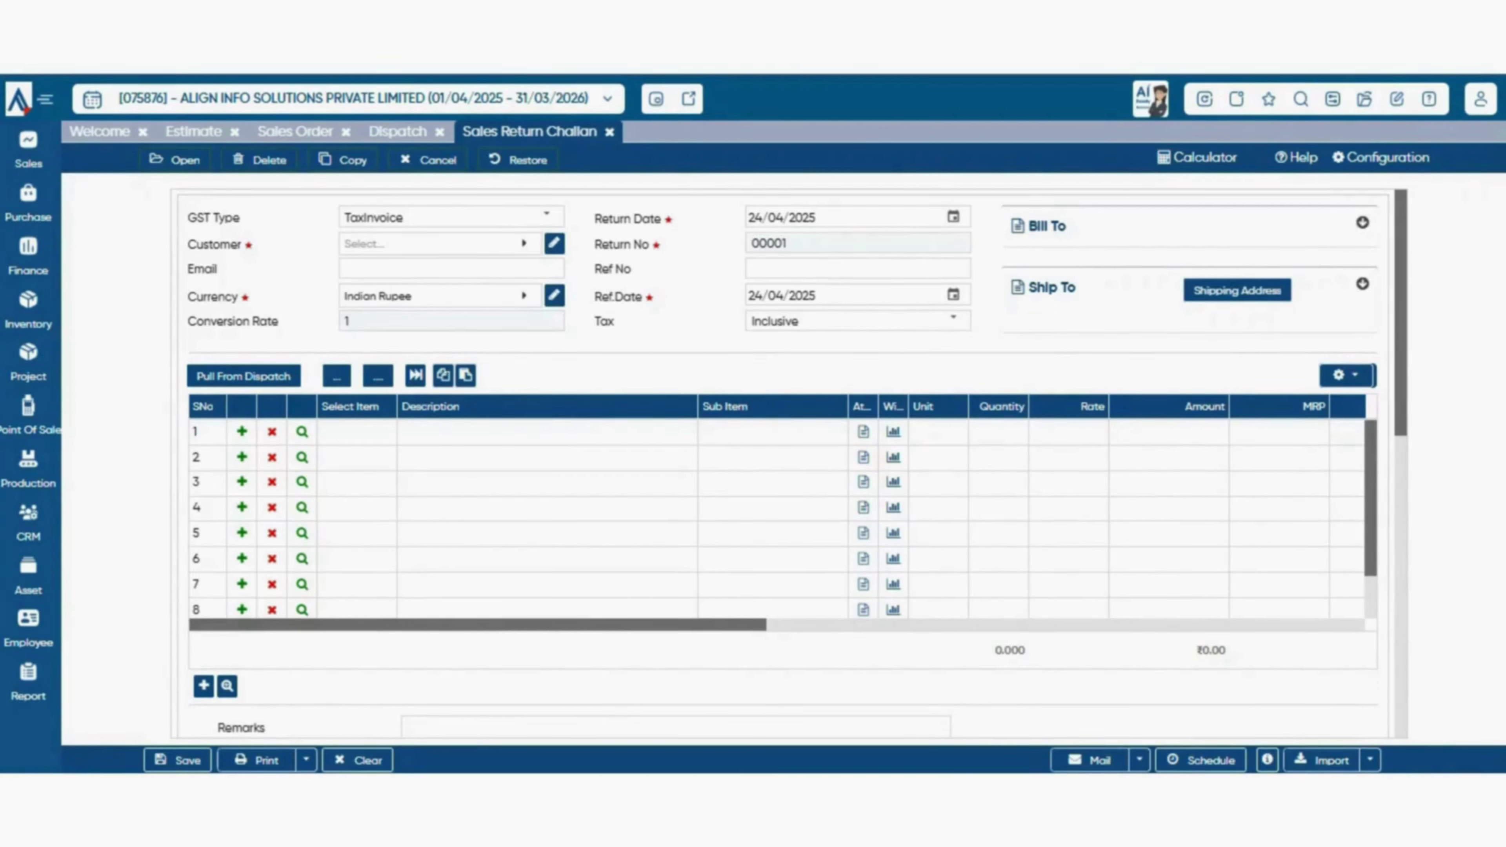
left_click(440, 244)
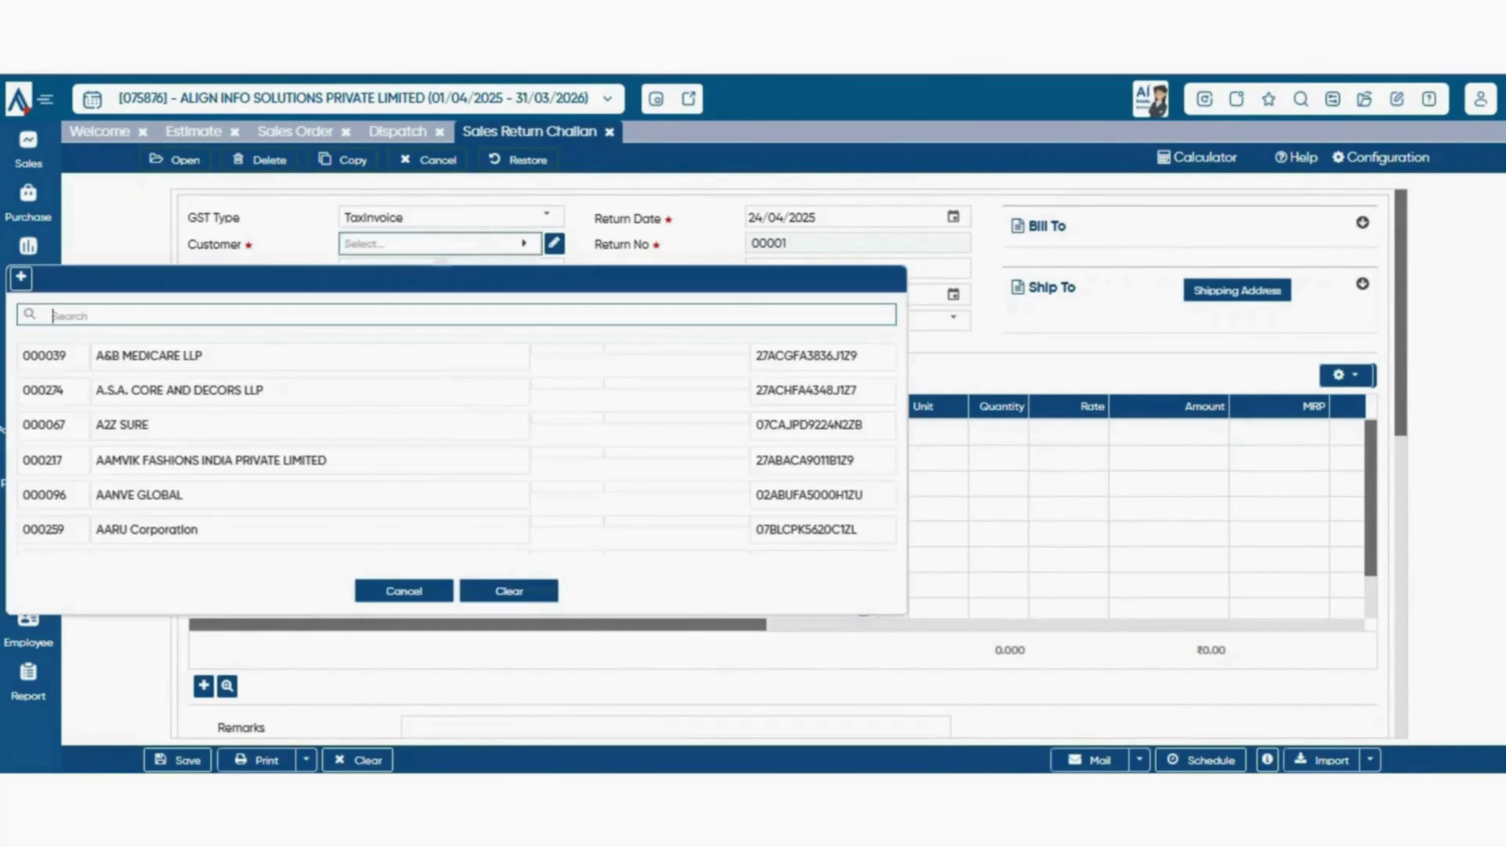
type("btw")
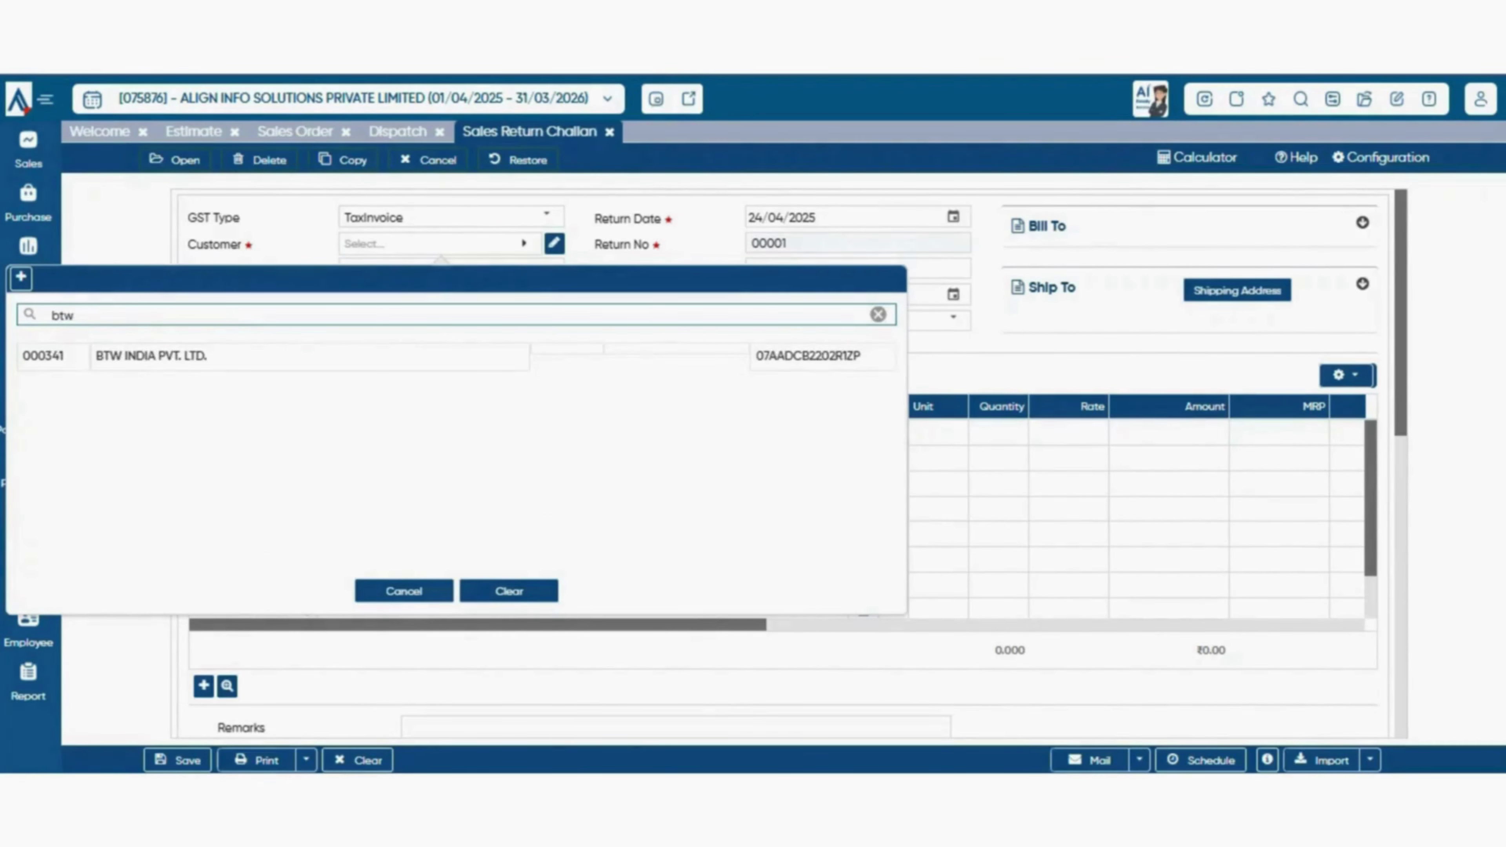
key("Return")
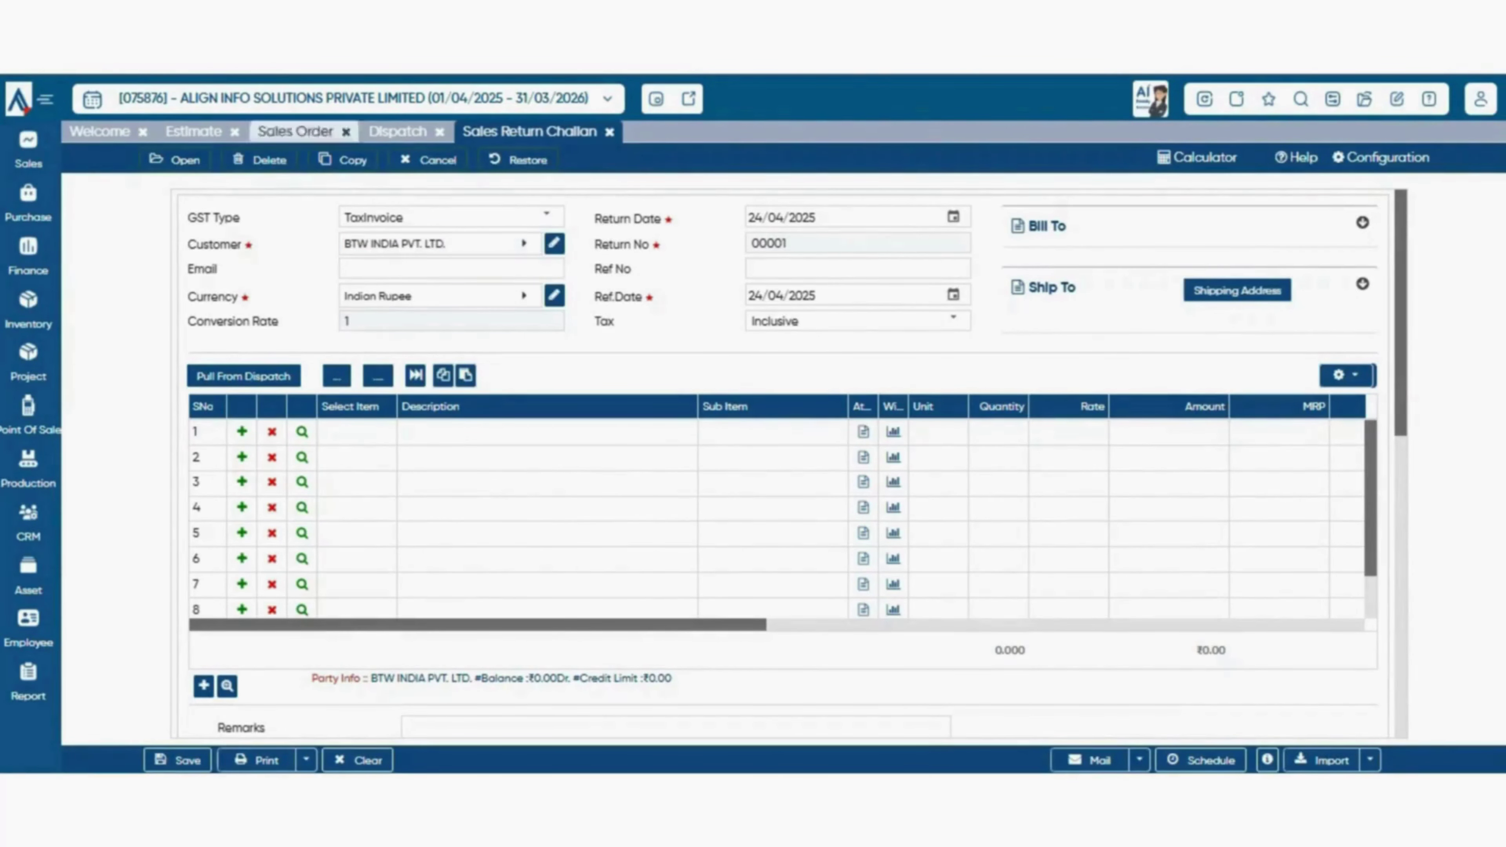
left_click(440, 244)
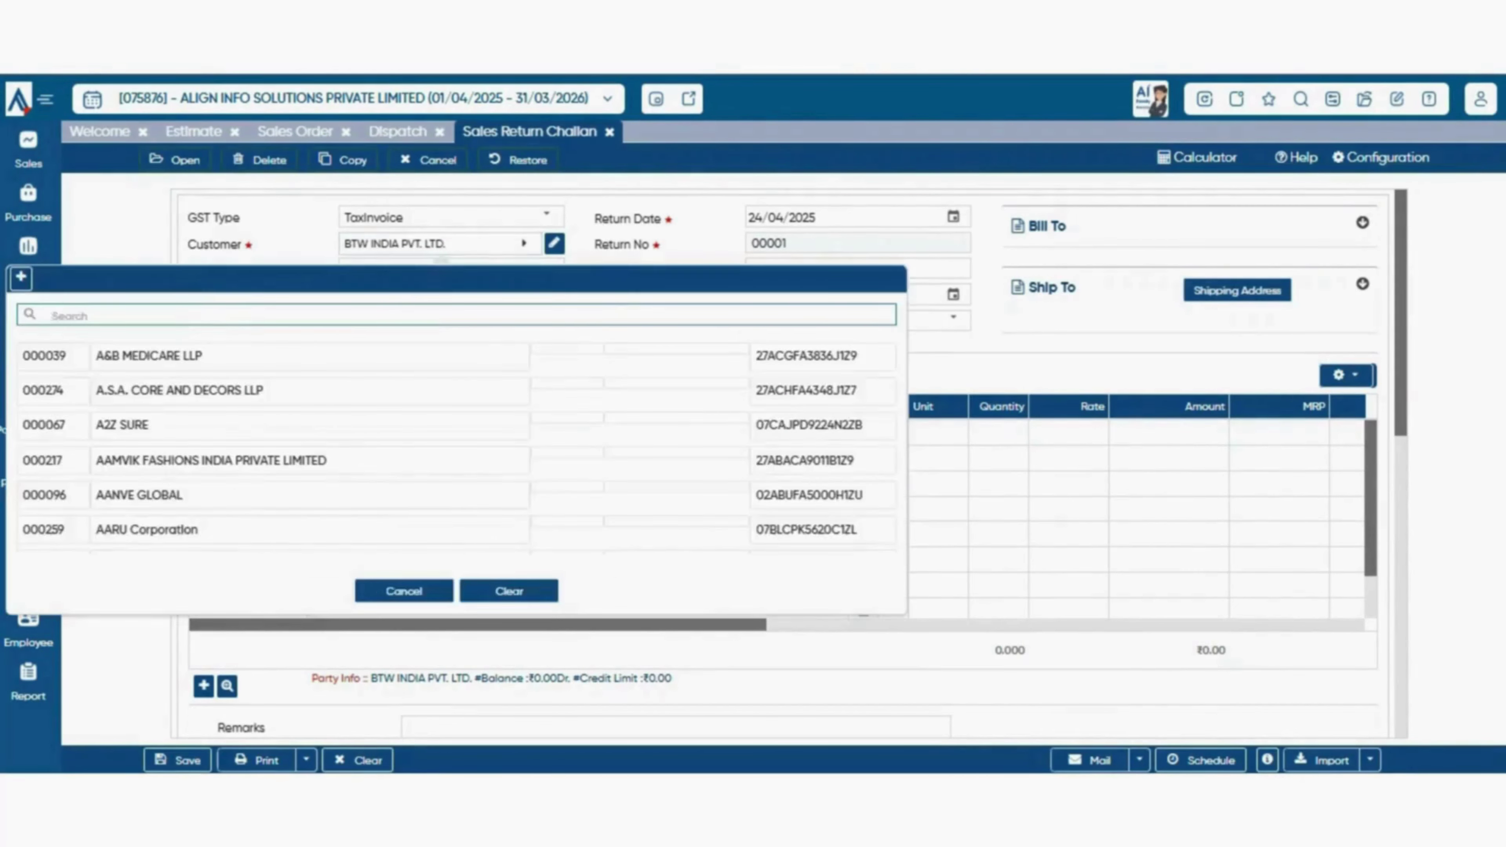
key("Escape")
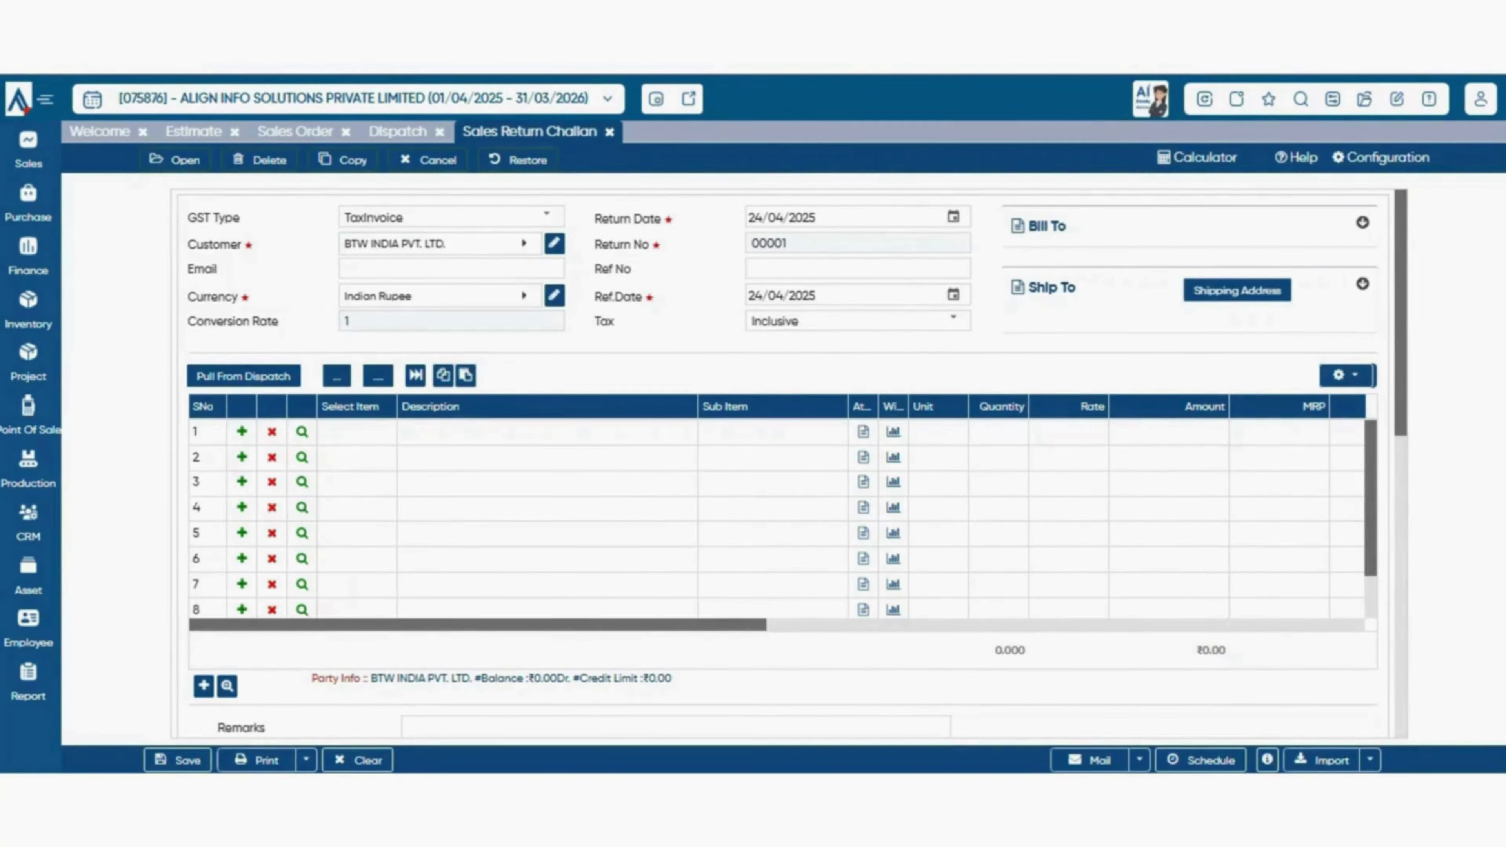
left_click(243, 375)
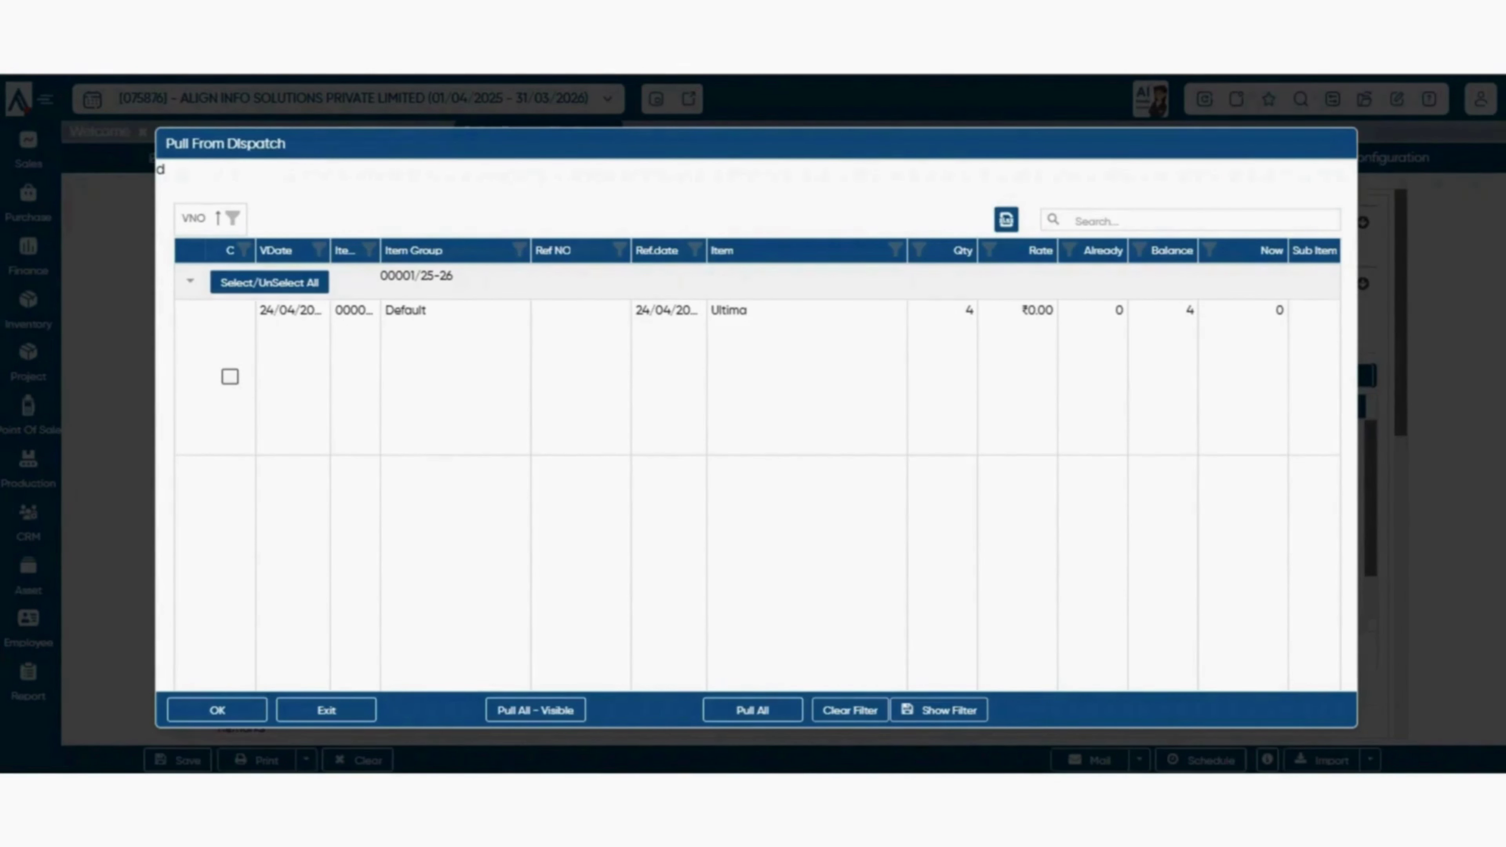
- Set the Ultima return quantity to 2 and pull that dispatch line into the challan
left_click(1257, 364)
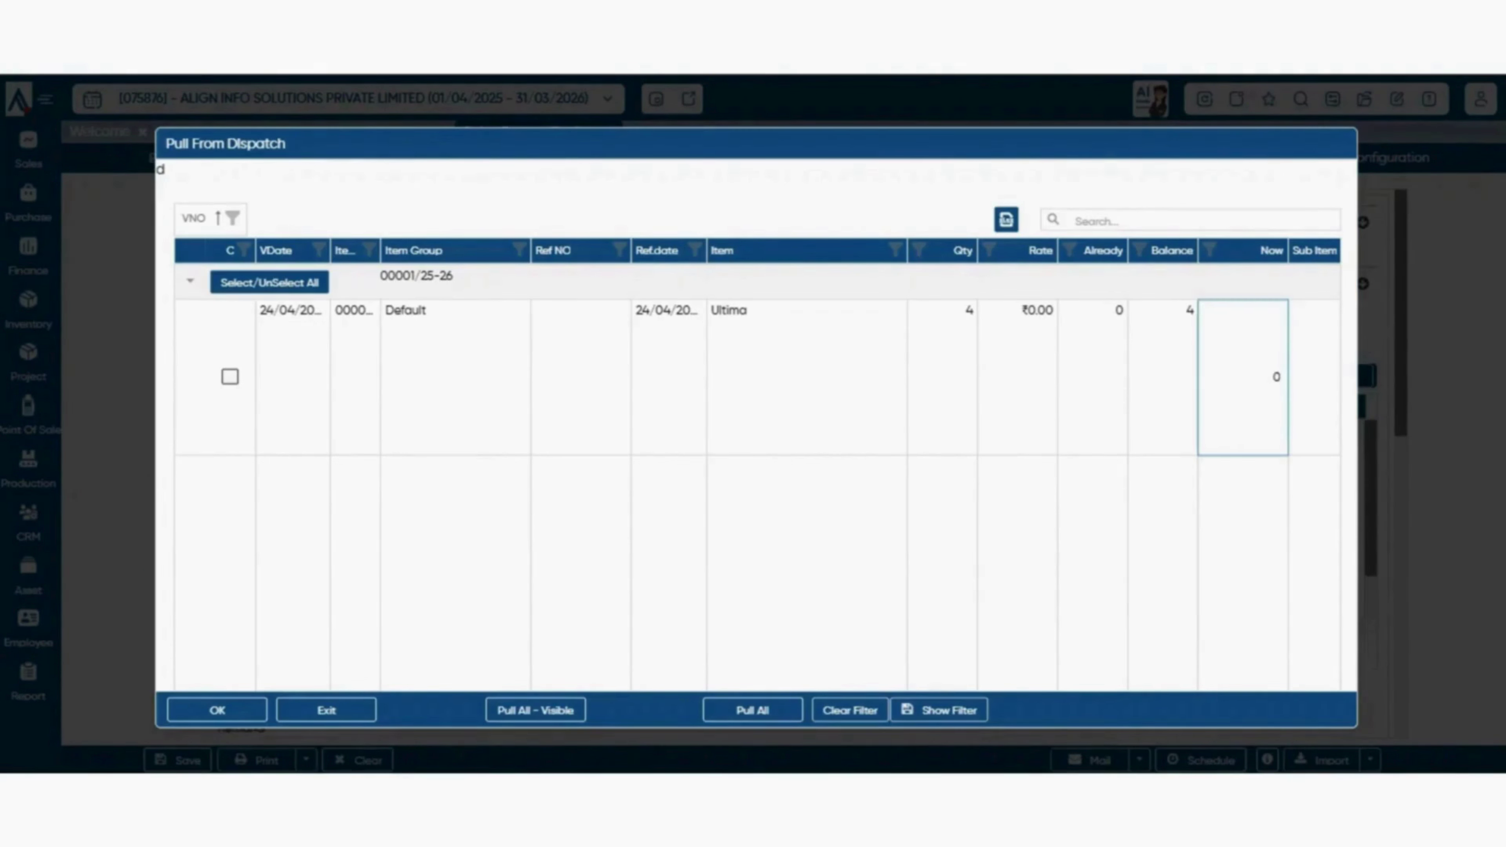
type("2")
left_click_drag(454, 277, 380, 277)
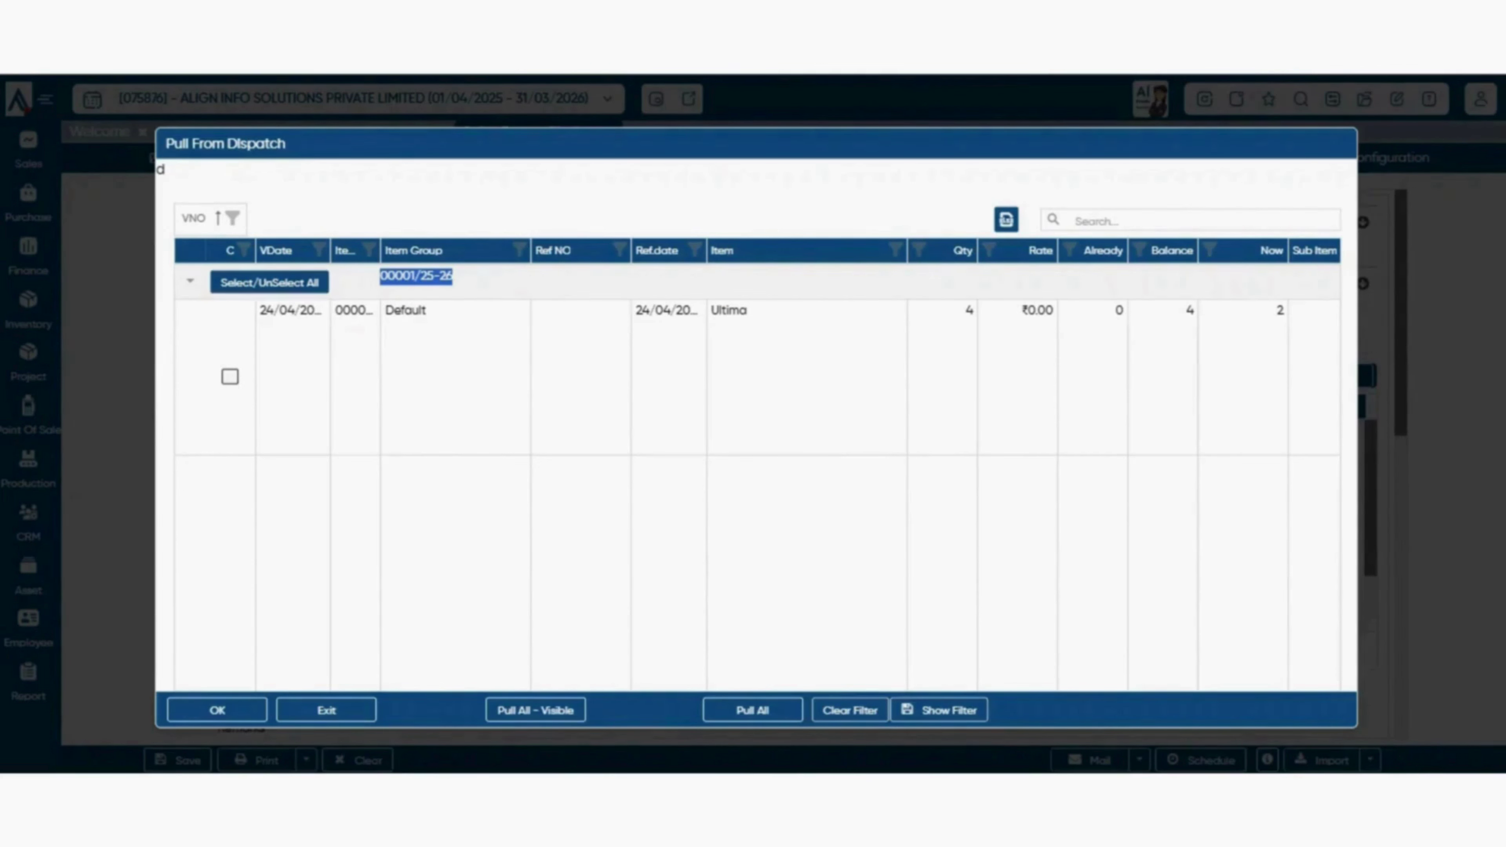
left_click_drag(416, 277, 494, 271)
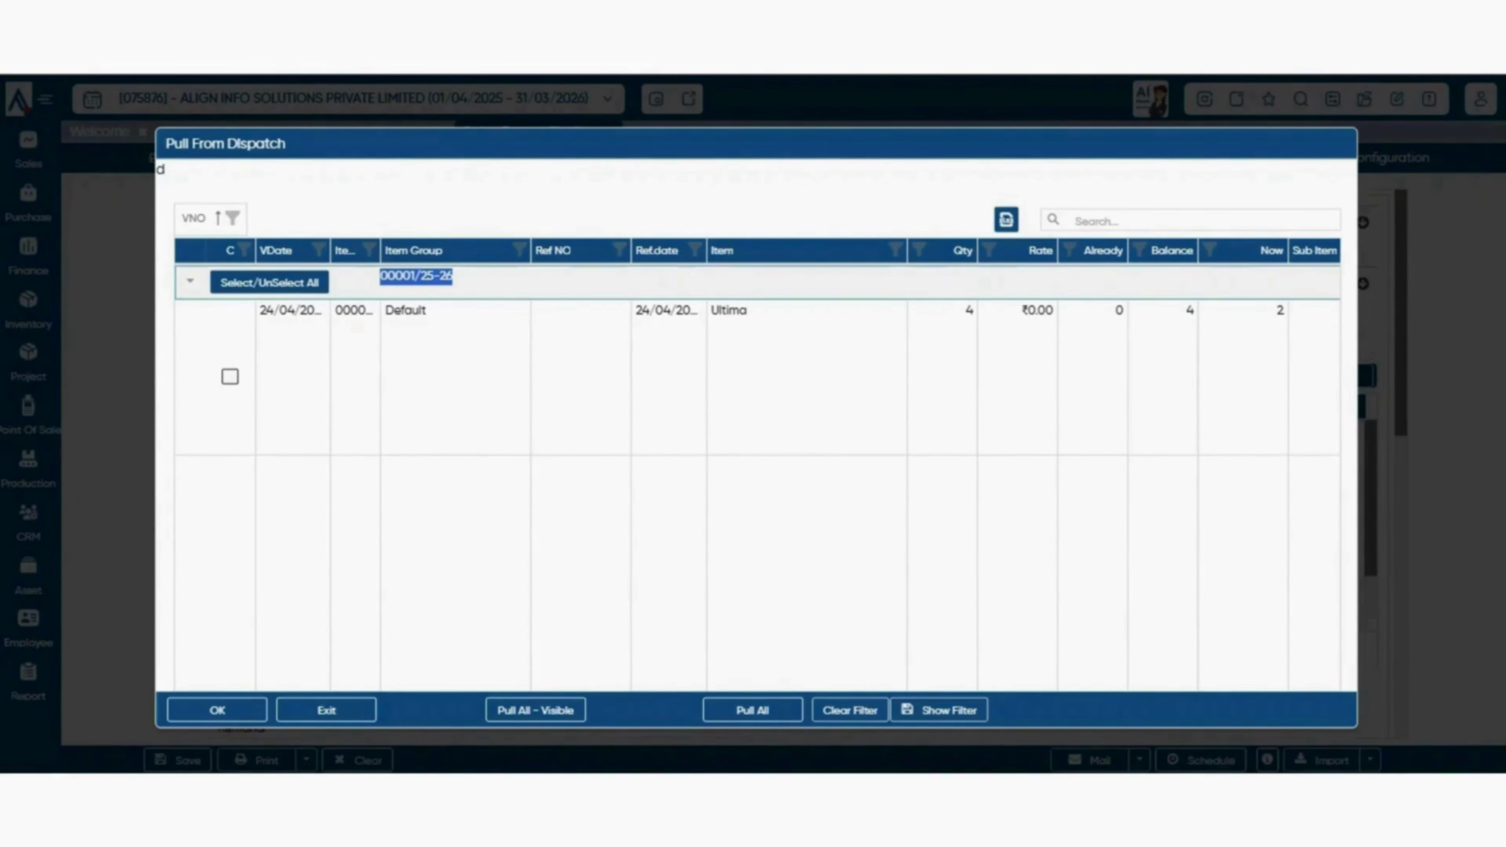
left_click(1115, 220)
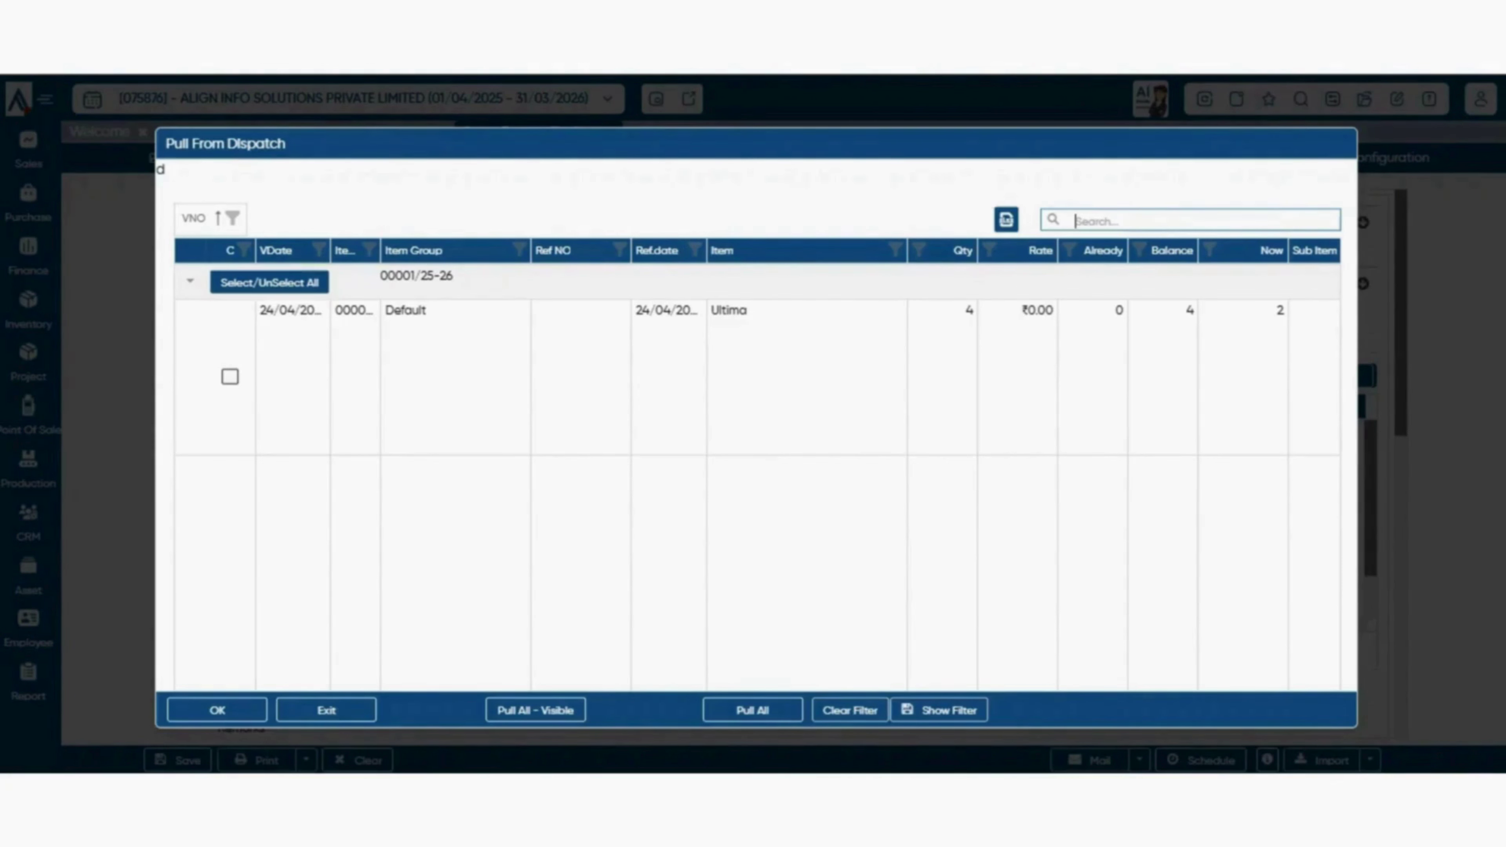
left_click(230, 377)
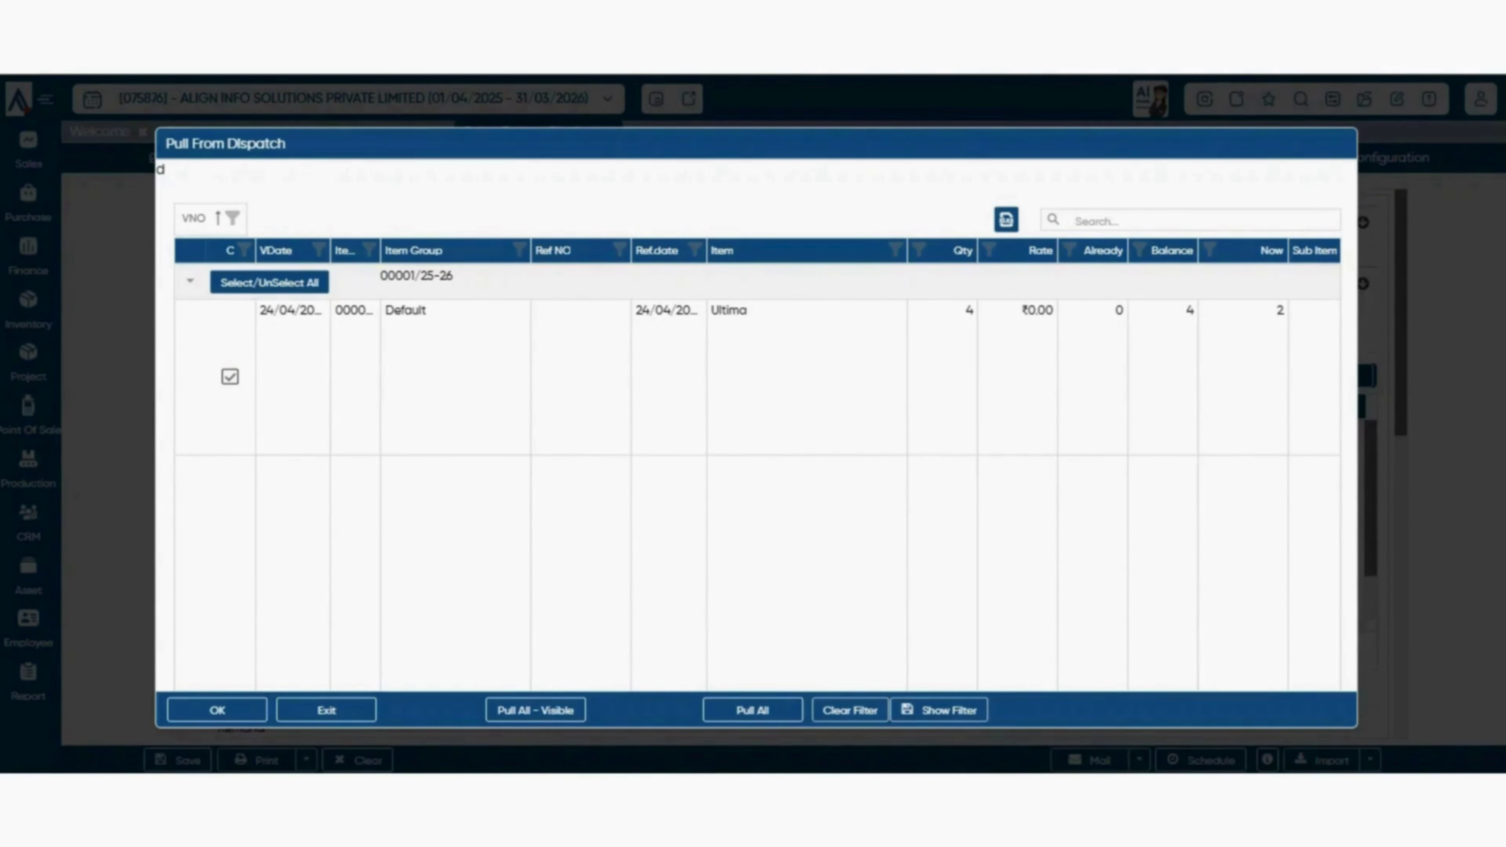
left_click(230, 377)
left_click(230, 376)
left_click(217, 710)
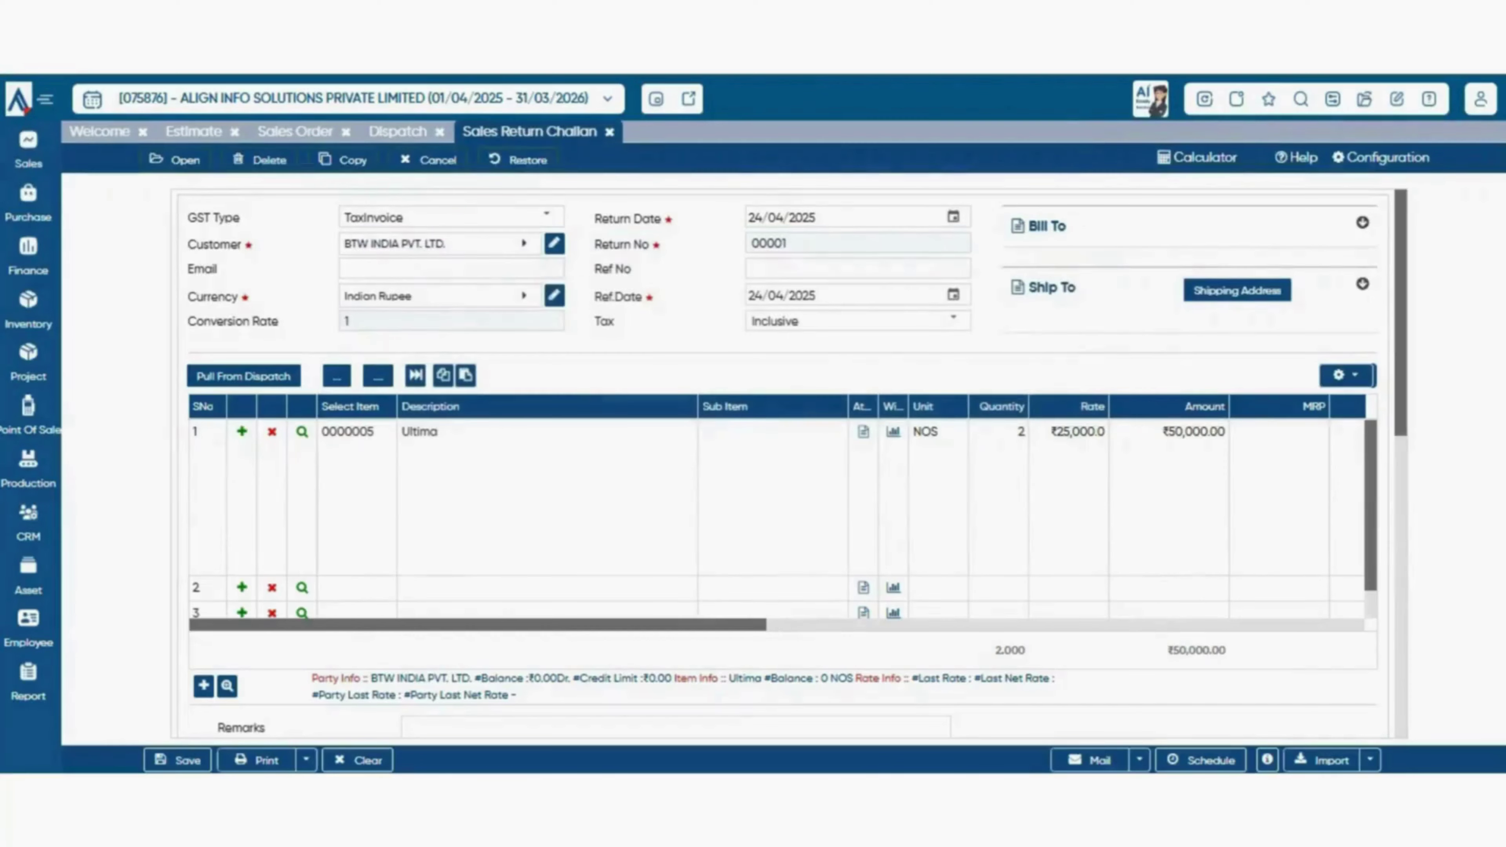
- Save the ₹50,000 return challan and start a new Sales Invoice
scroll(776, 510, "right", 5)
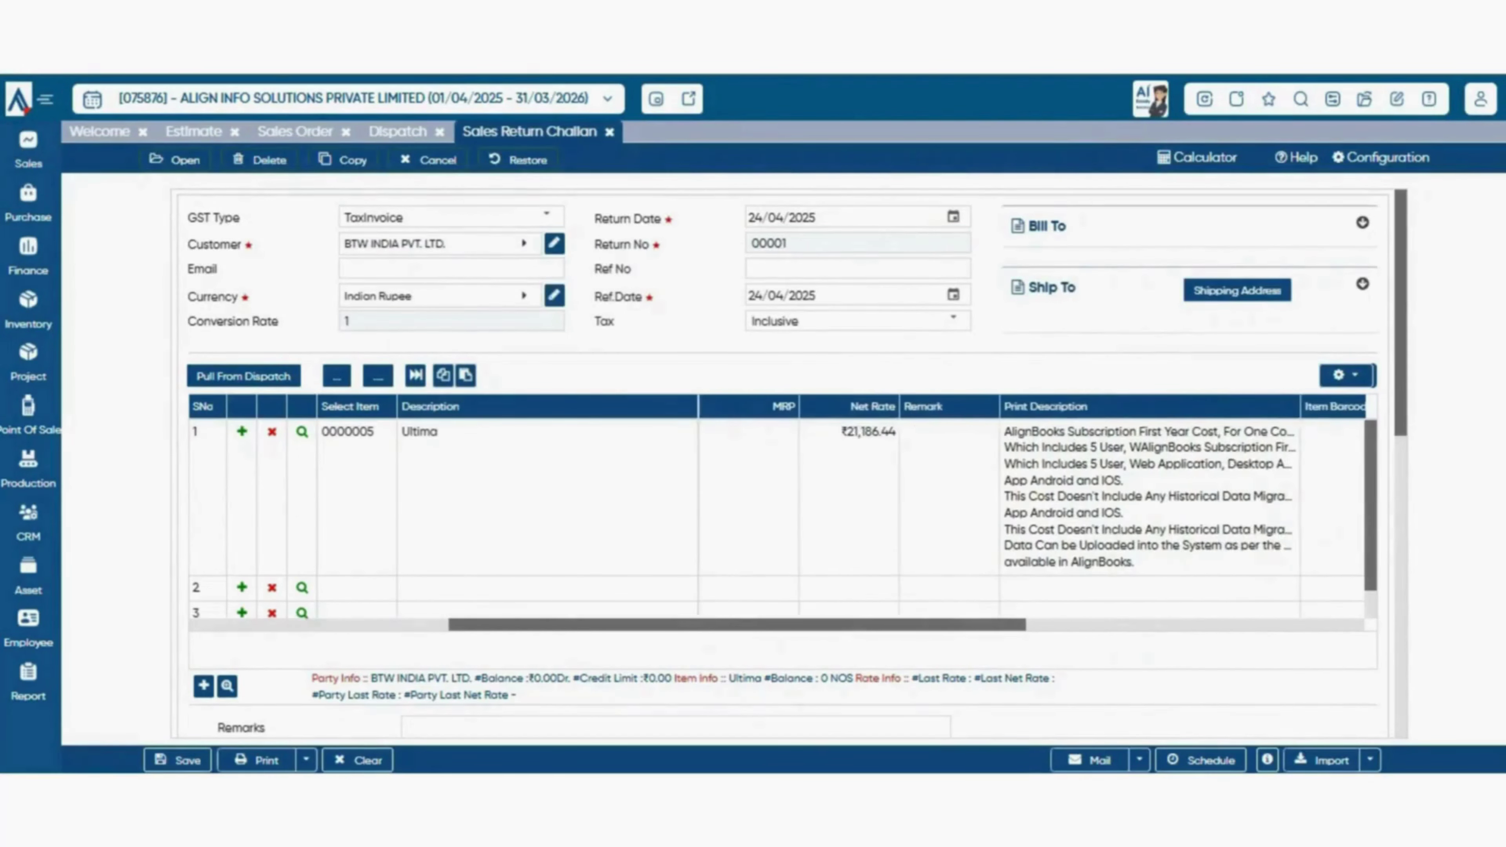
scroll(783, 510, "down", 1)
left_click(178, 760)
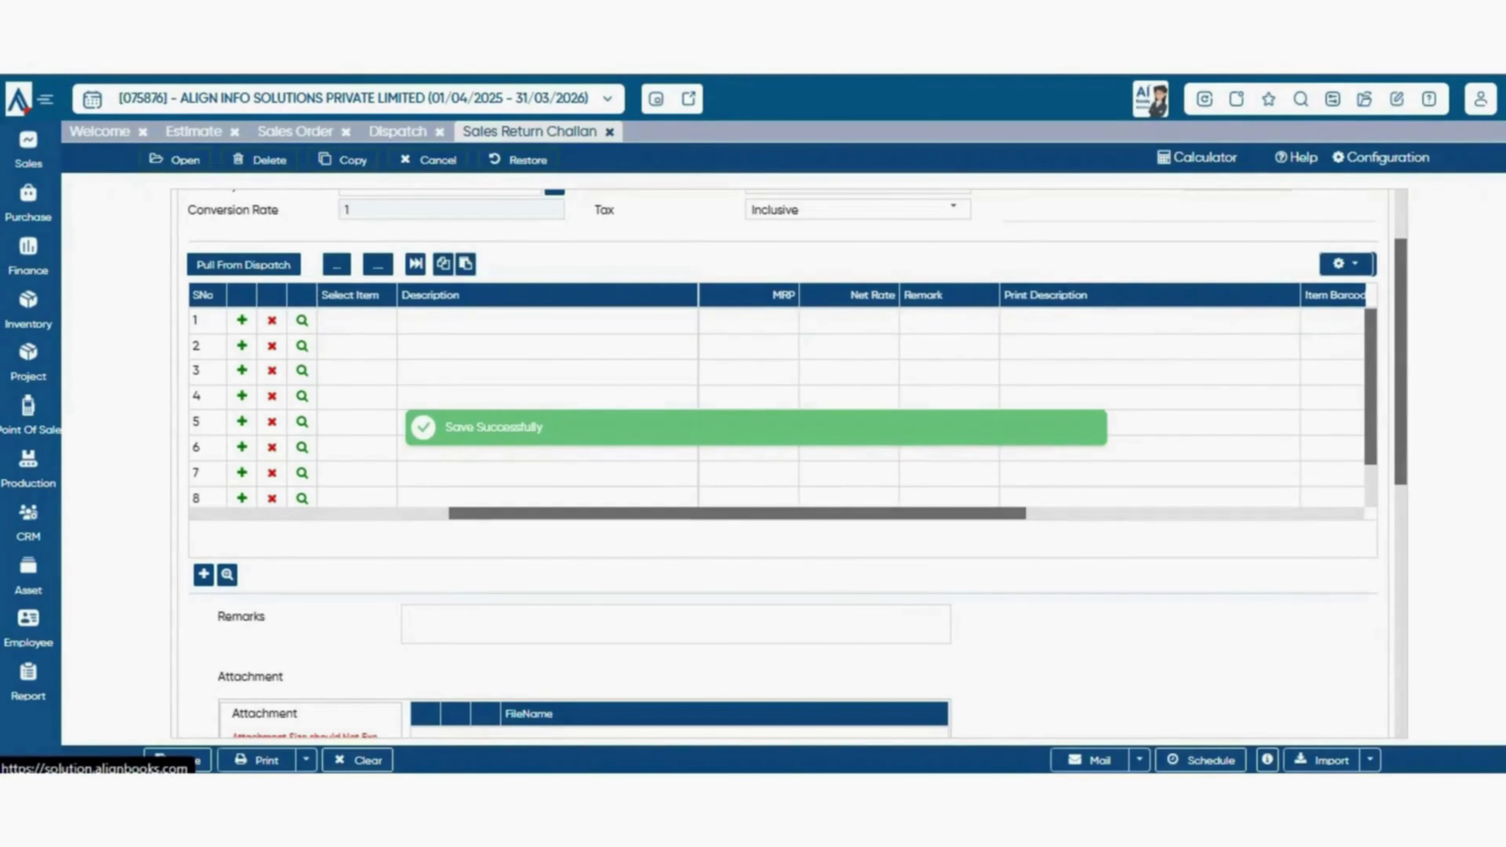
left_click(29, 149)
left_click(117, 342)
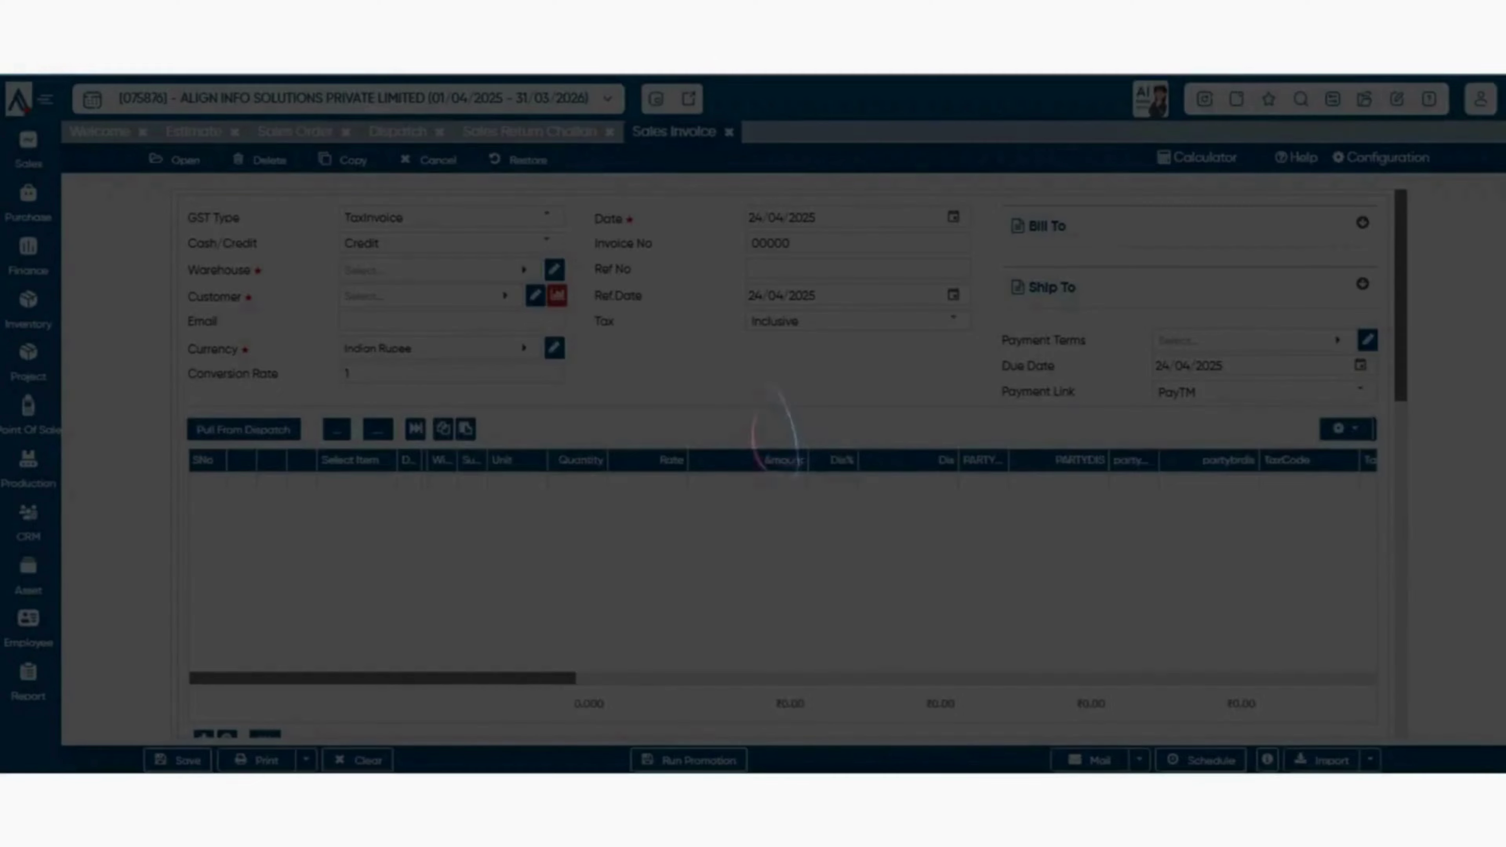
- Set warehouse Default, customer BTW INDIA PVT. LTD., and tick the dispatched Ultima line (4 units)
scroll(789, 463, "down", 3)
scroll(789, 463, "up", 3)
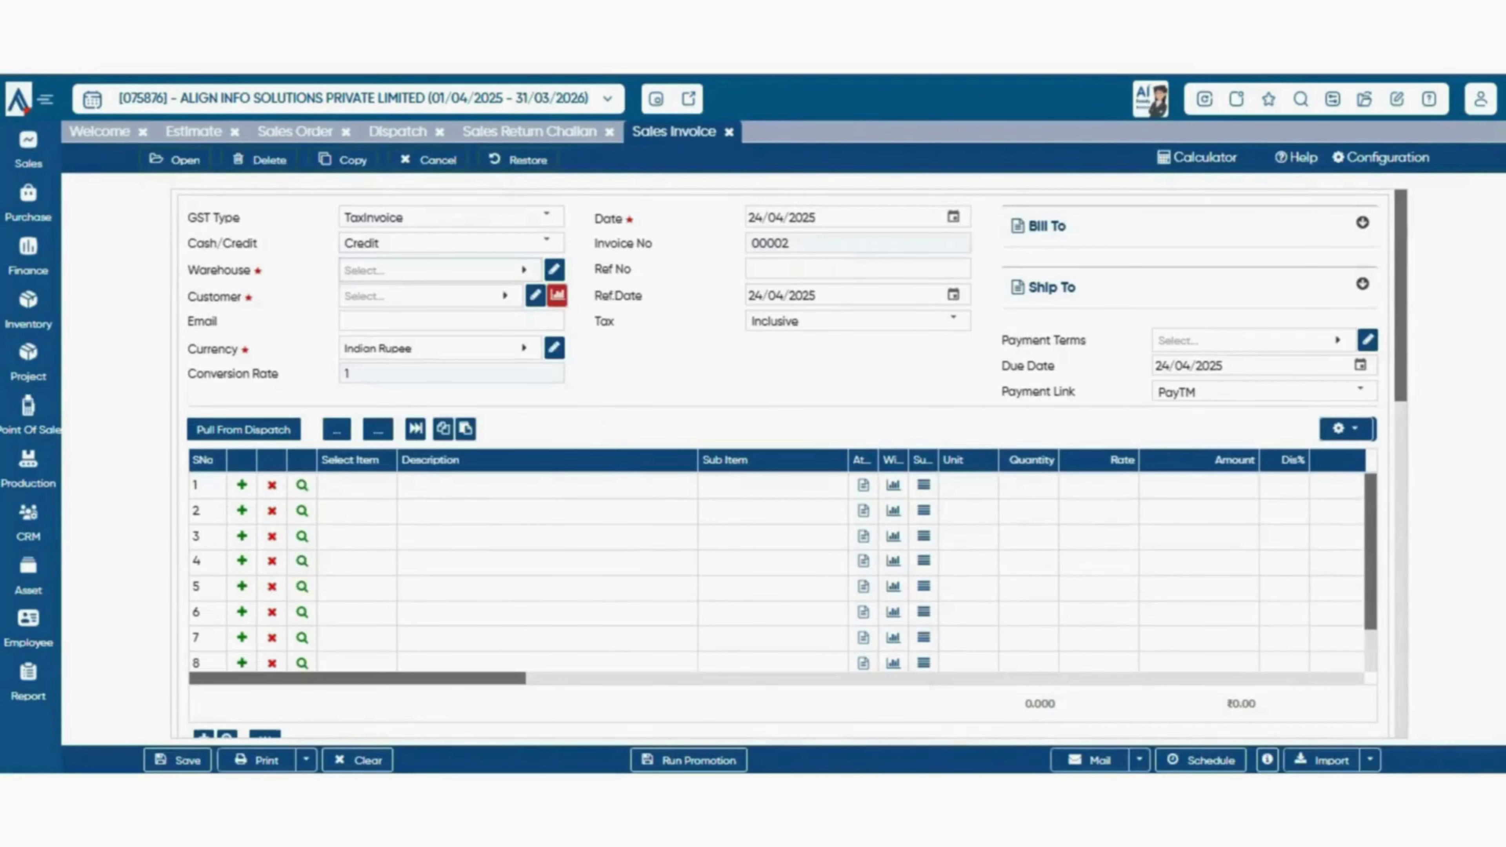
left_click(439, 270)
key("Return")
key("Tab")
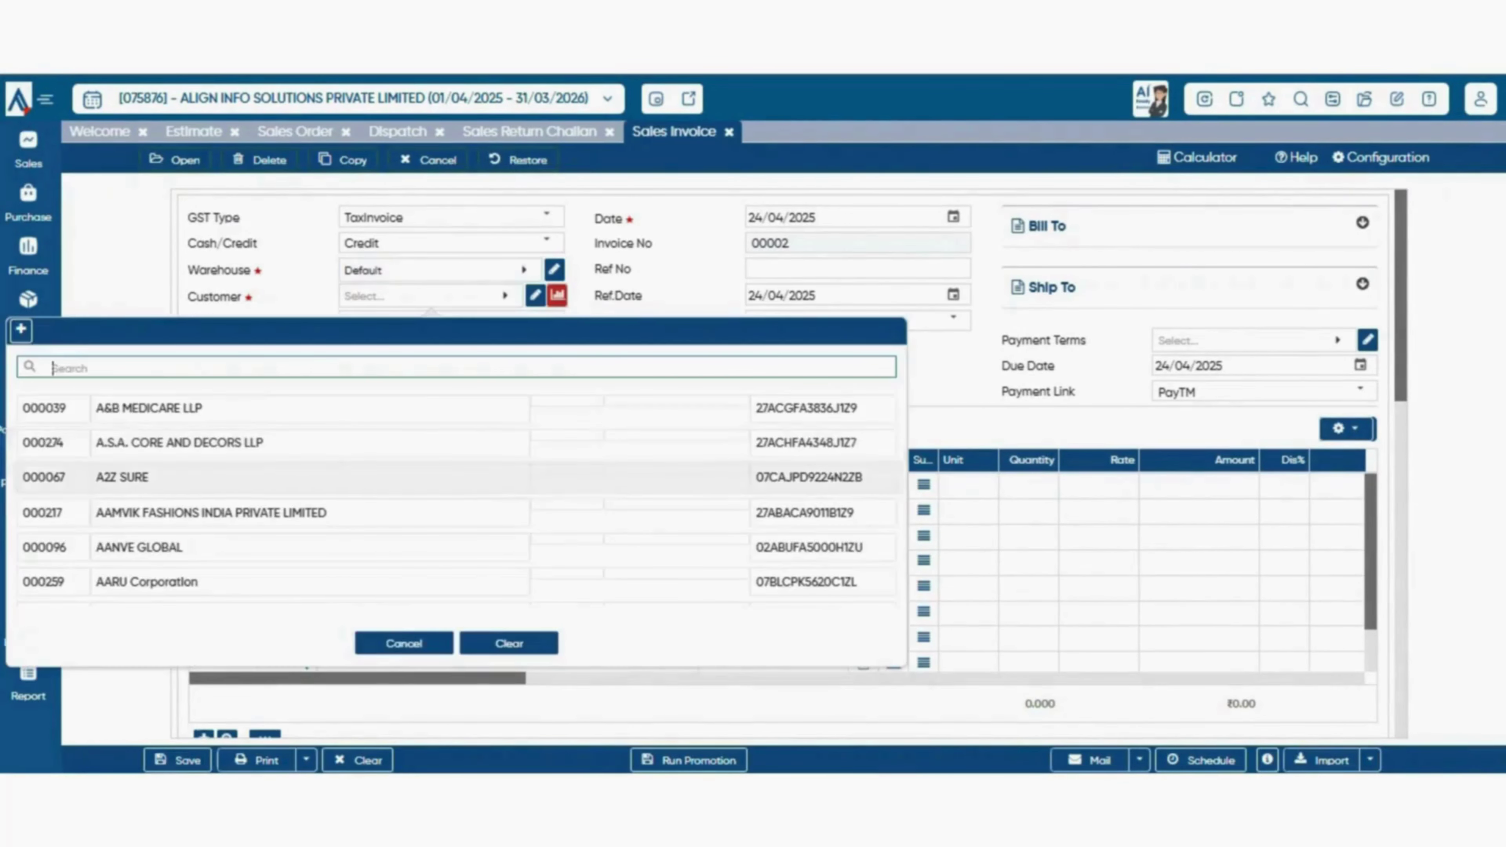
type("btw")
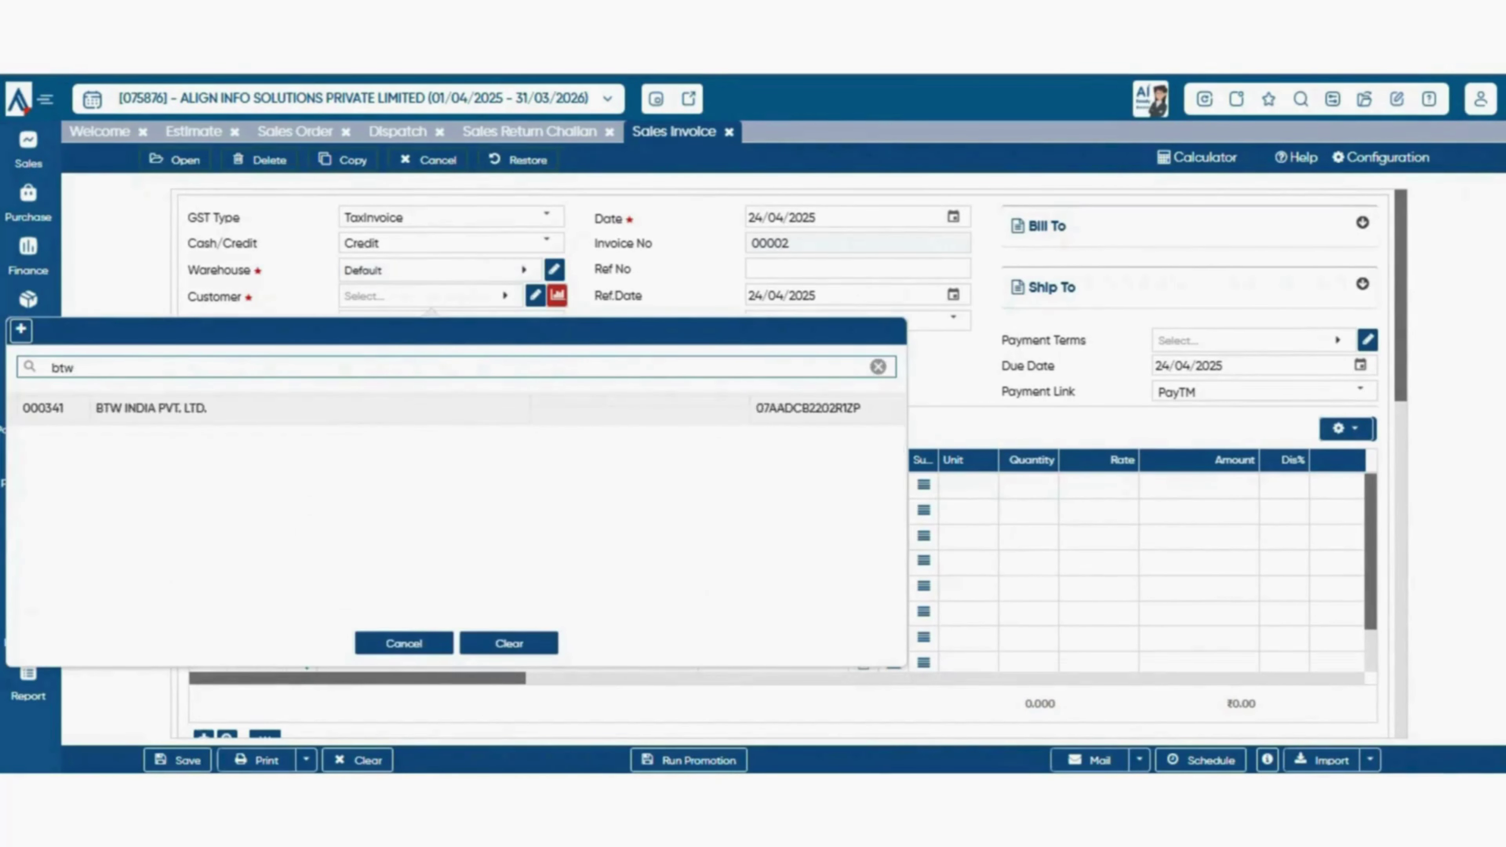
key("Return")
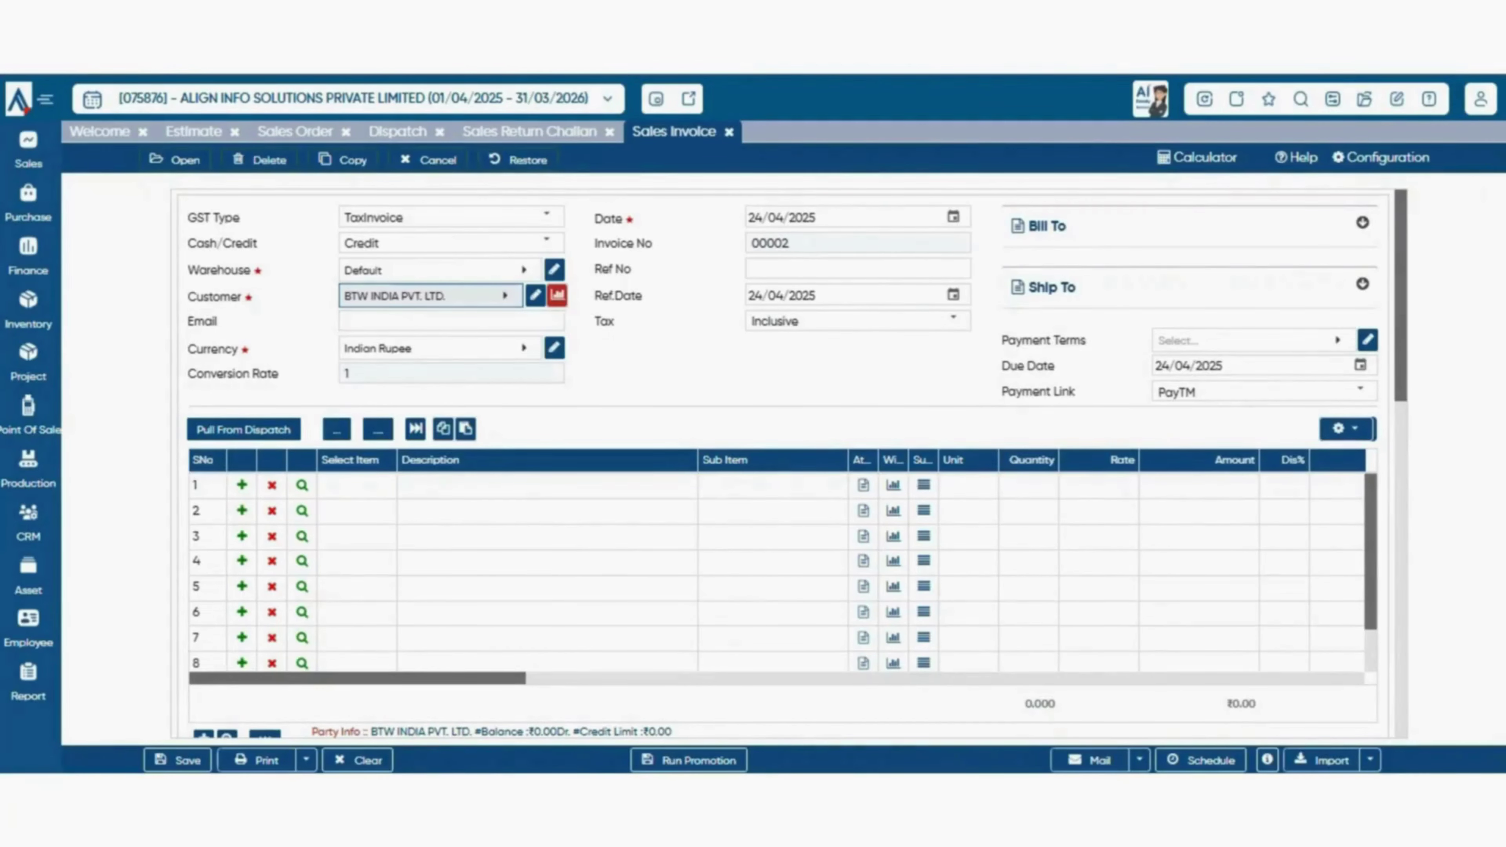
left_click(243, 429)
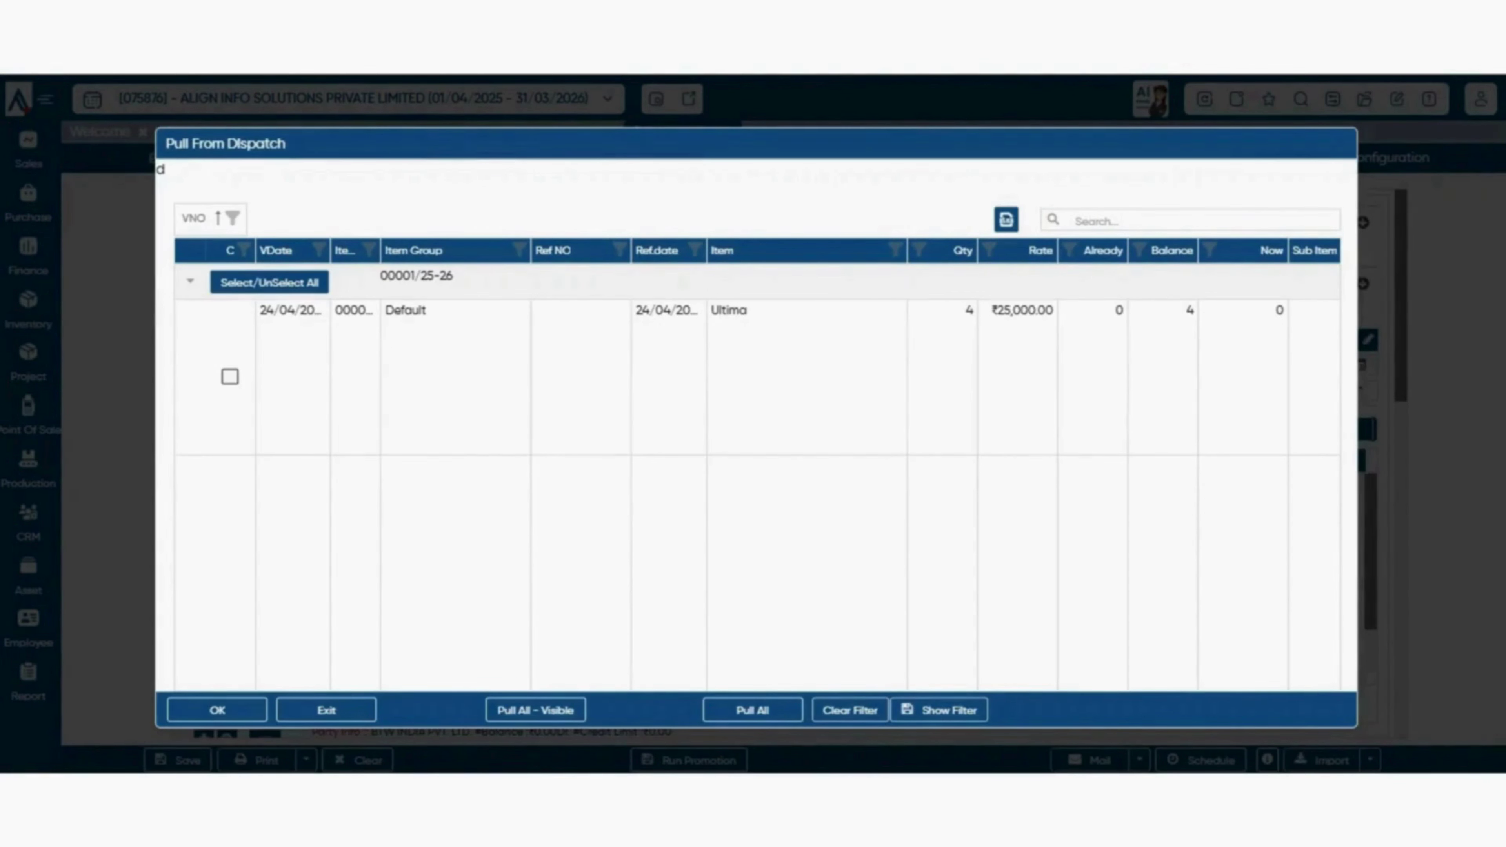
left_click(231, 377)
- Bring 4 Ultima at ₹25,000 into invoice row 1, totalling ₹1,00,000
left_click(218, 710)
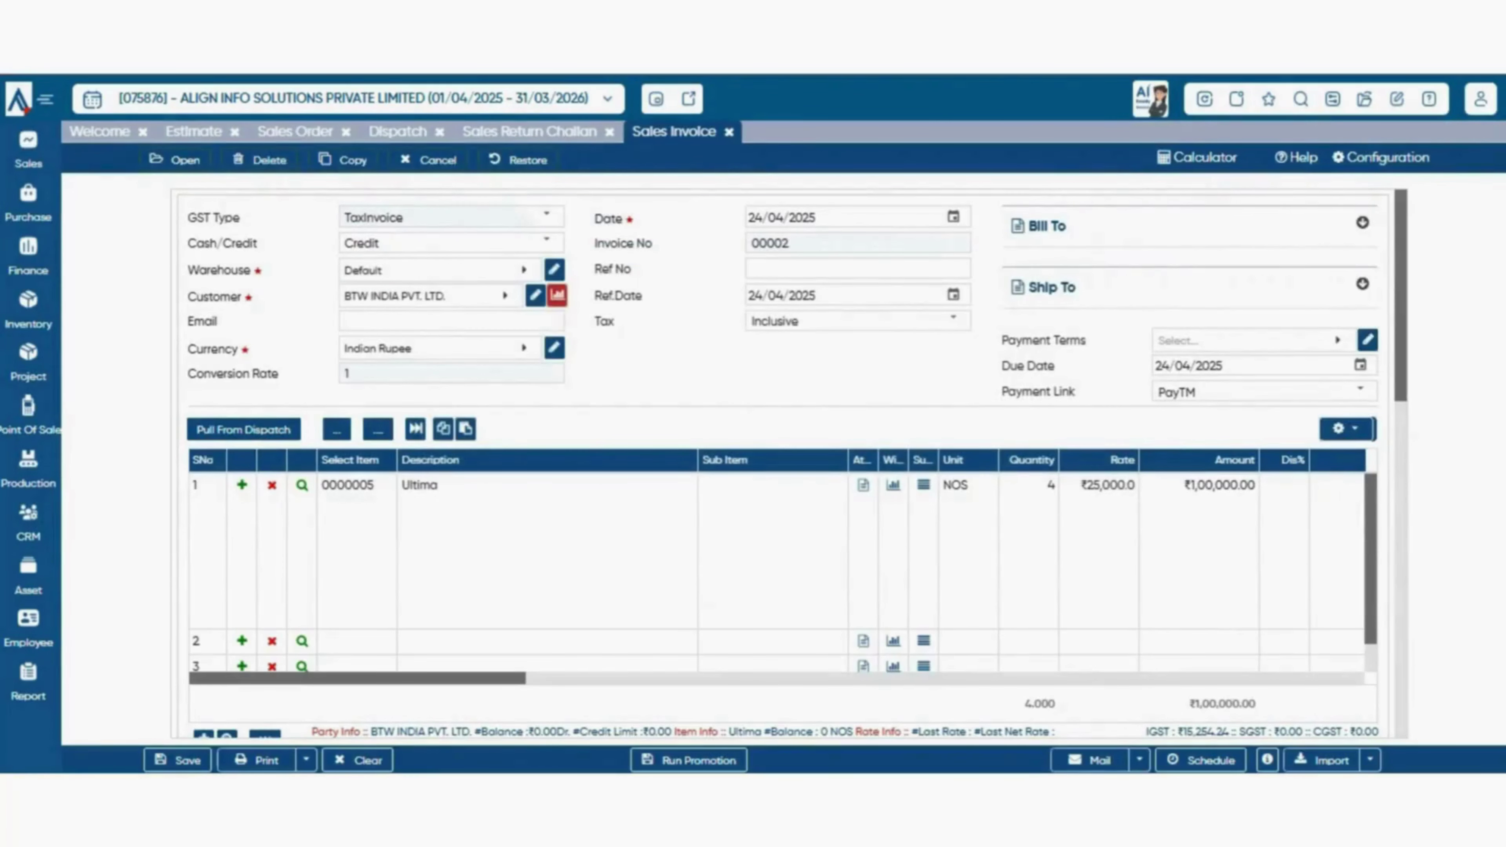
scroll(783, 462, "down", 3)
scroll(783, 463, "up", 3)
- Save the invoice configuration with Dispatch kept as the parent document
left_click(1380, 158)
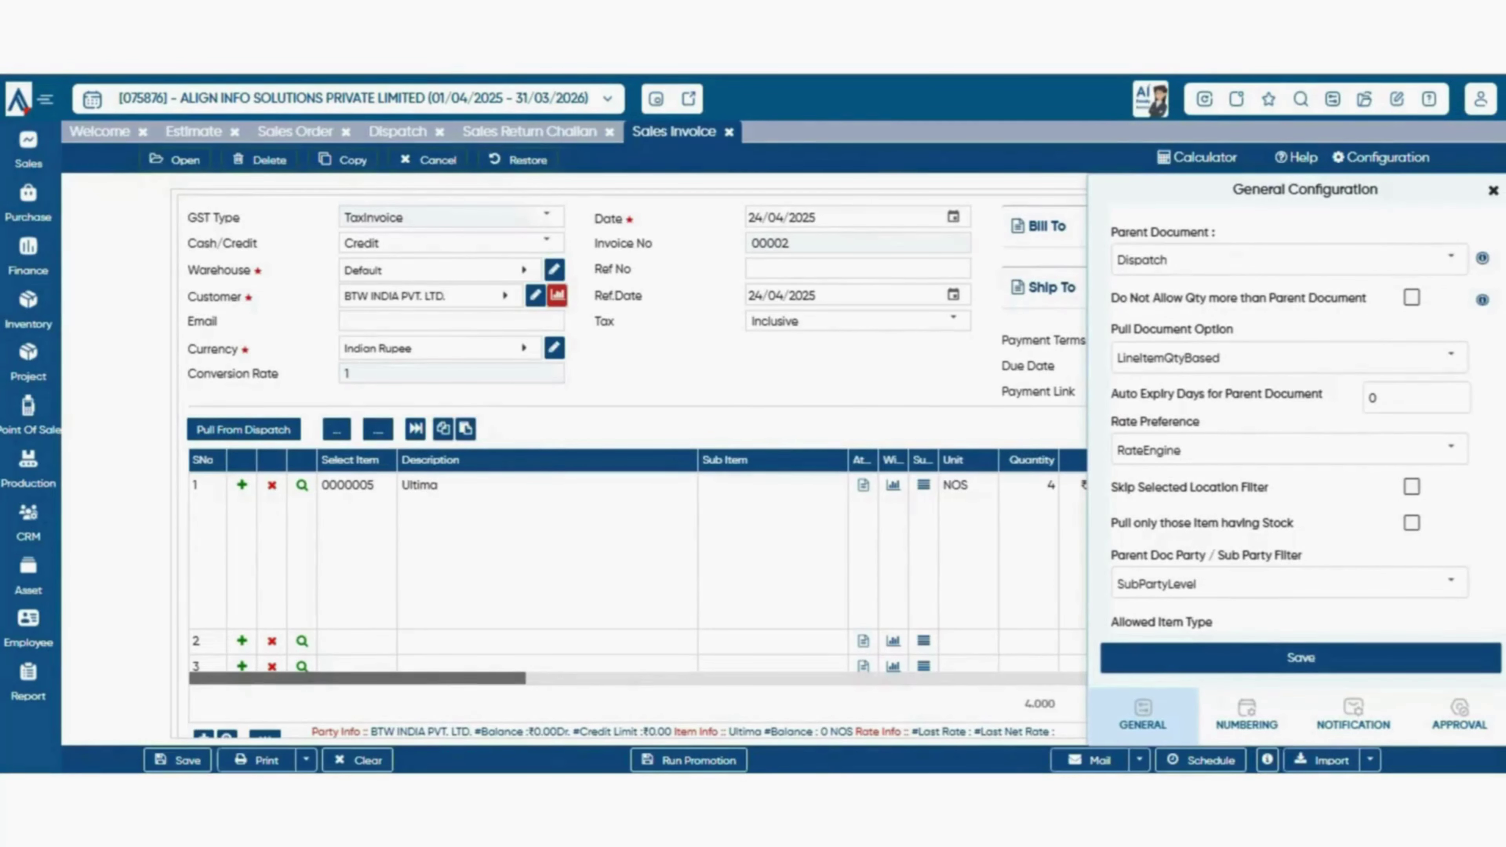
left_click(1450, 258)
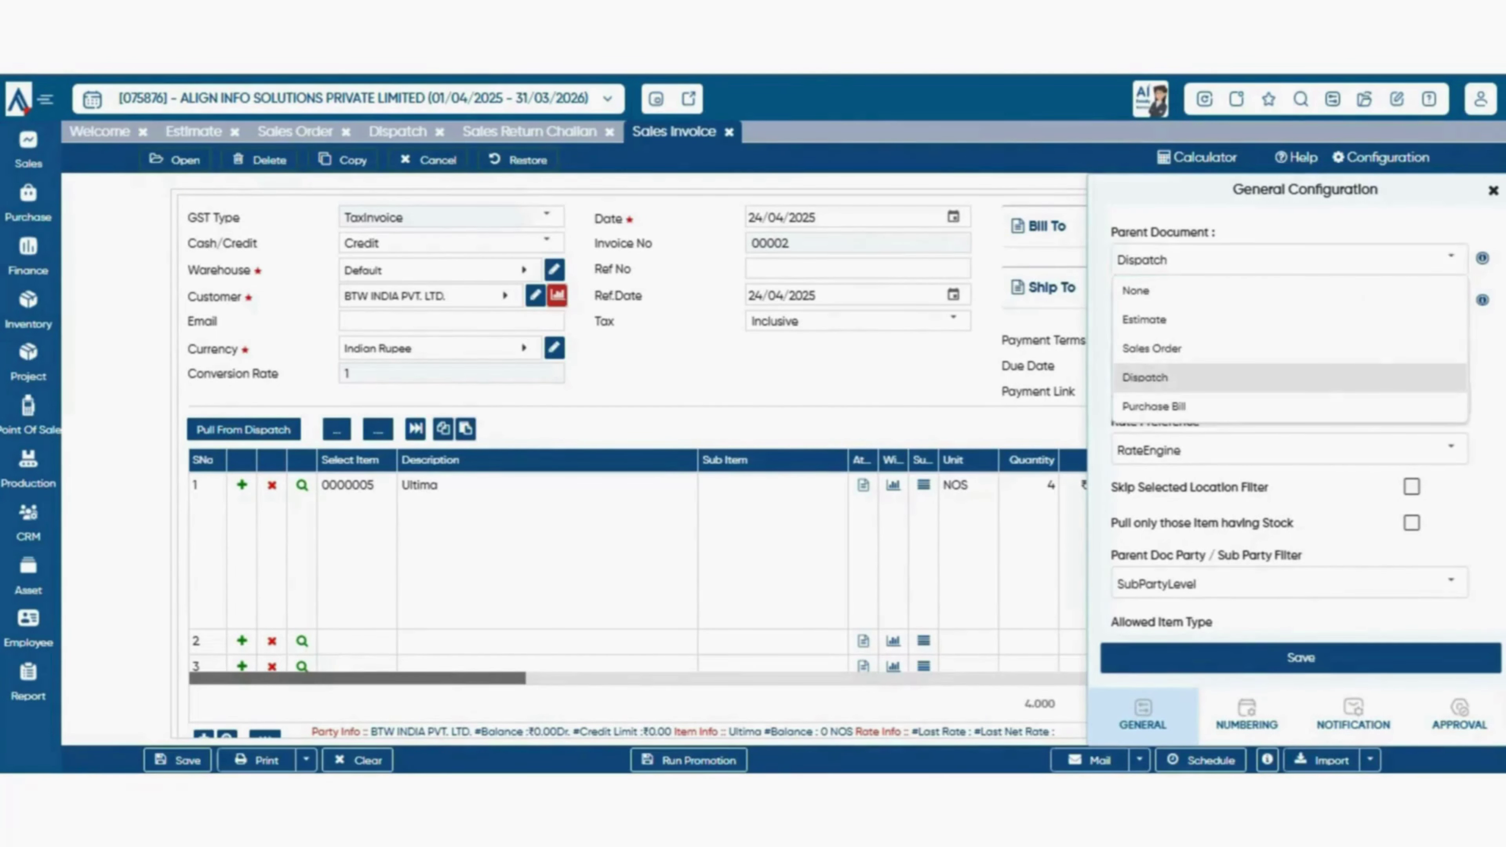
left_click(1357, 378)
left_click(1301, 657)
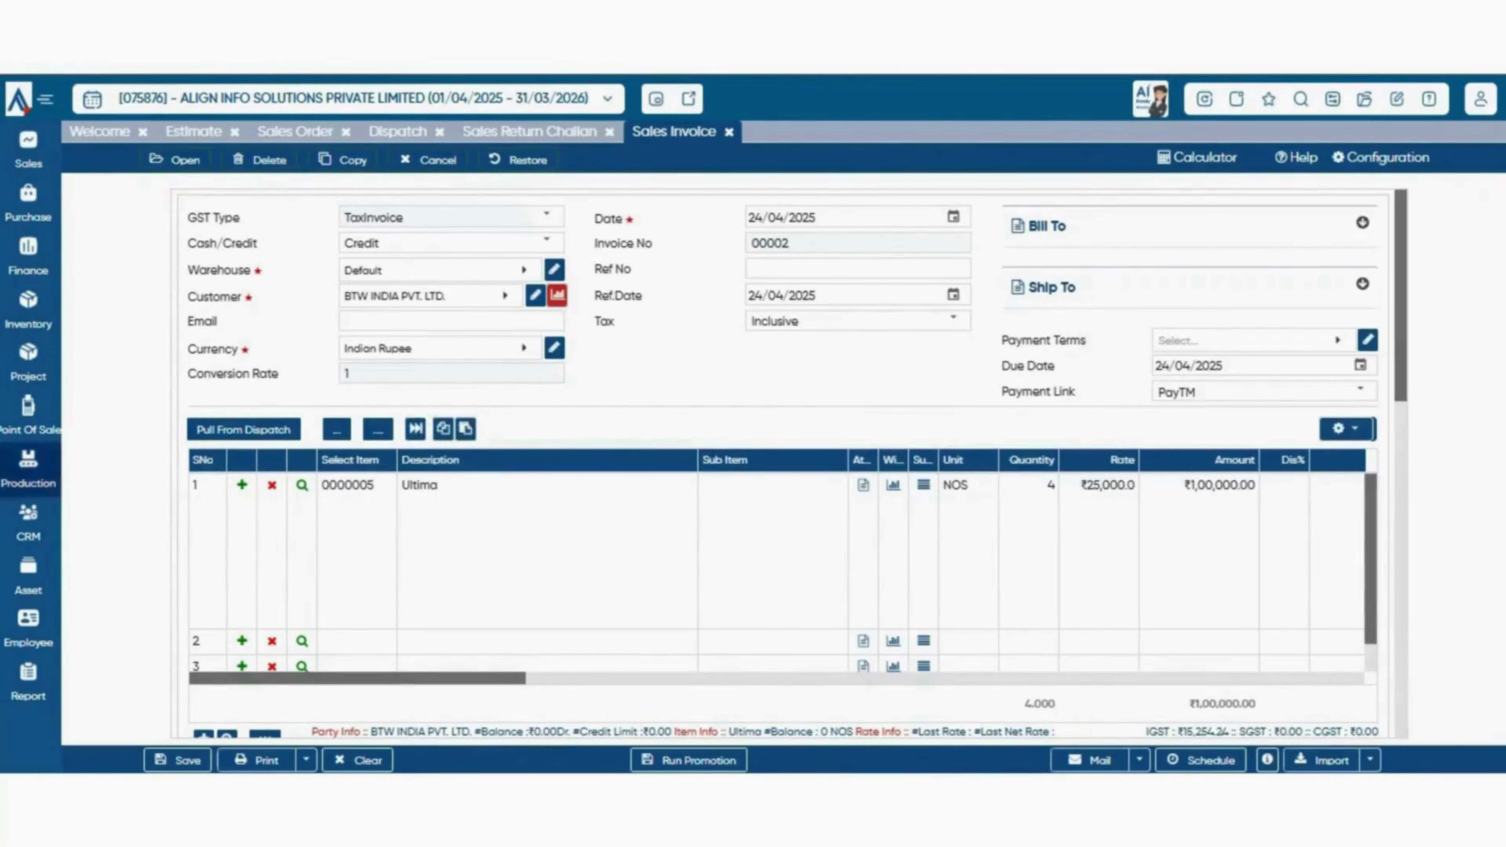
- Check the received amount, keep Cash In Hand as ledger, and open Generate EMI
scroll(789, 462, "down", 5)
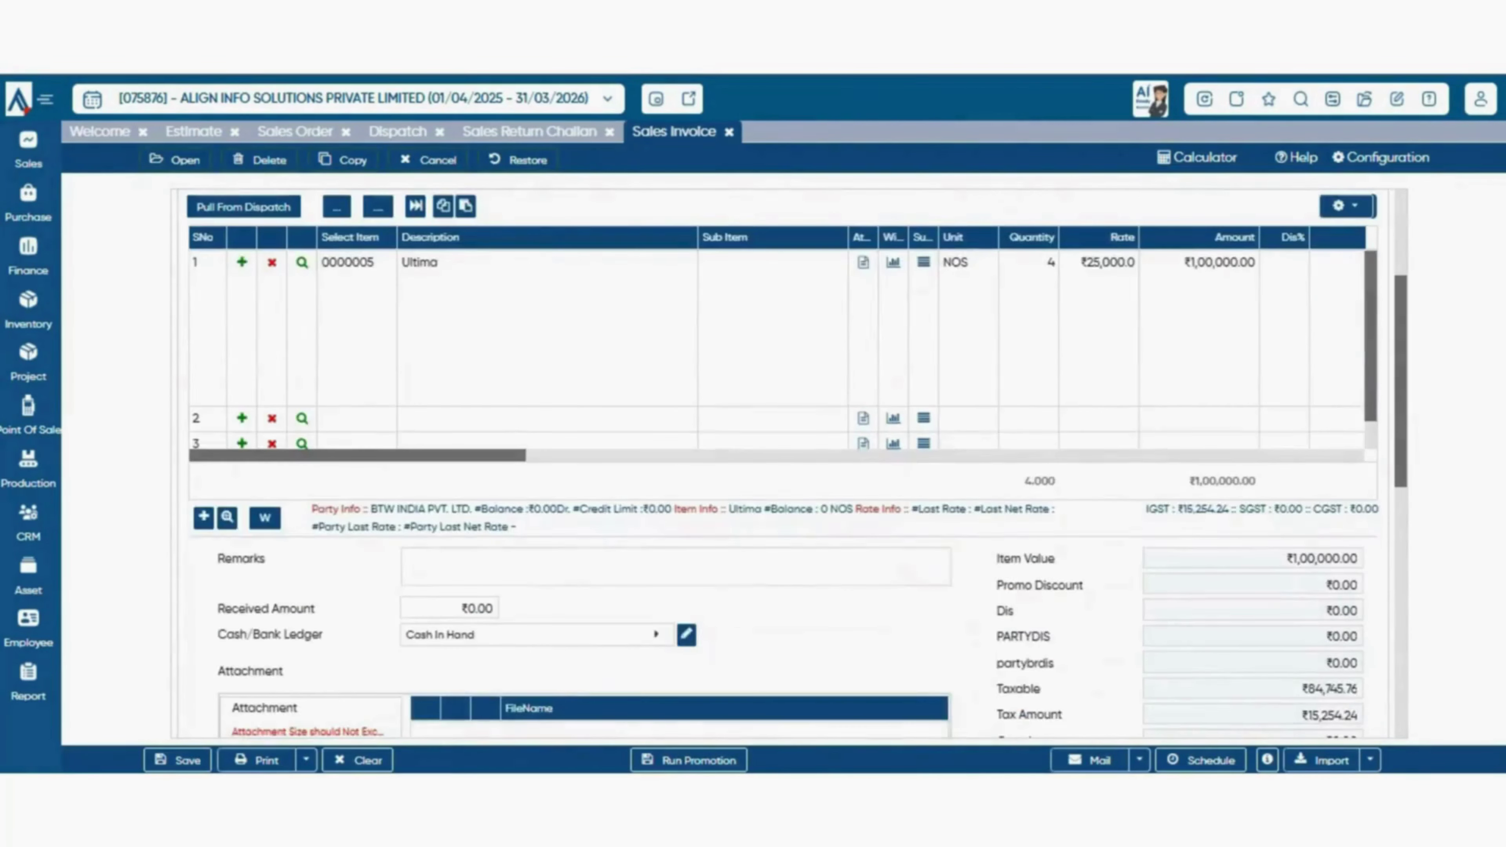
left_click(461, 497)
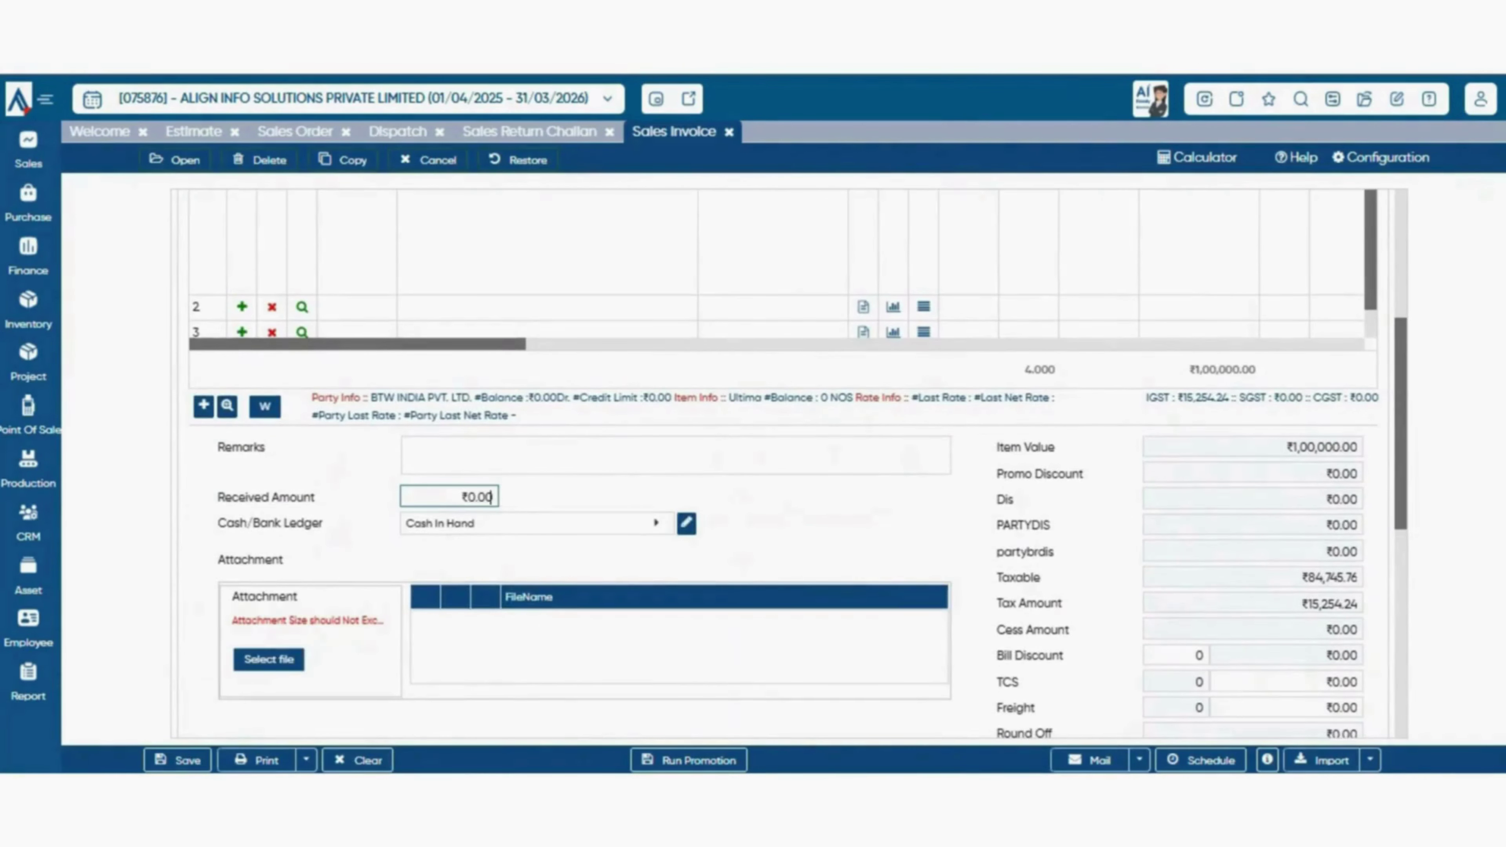
key("ctrl+a")
scroll(783, 462, "down", 3)
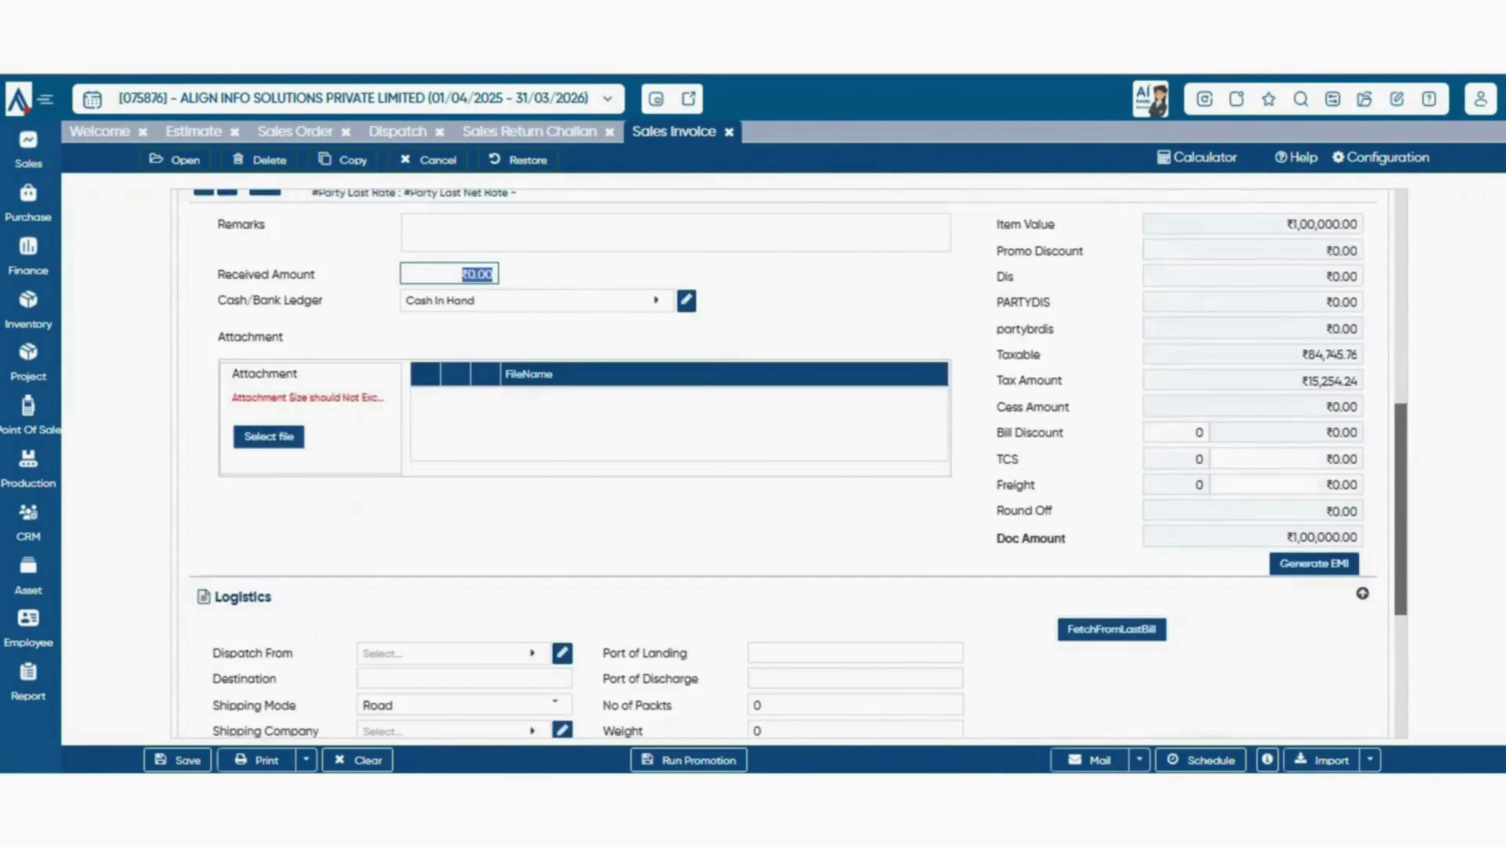
scroll(783, 463, "up", 2)
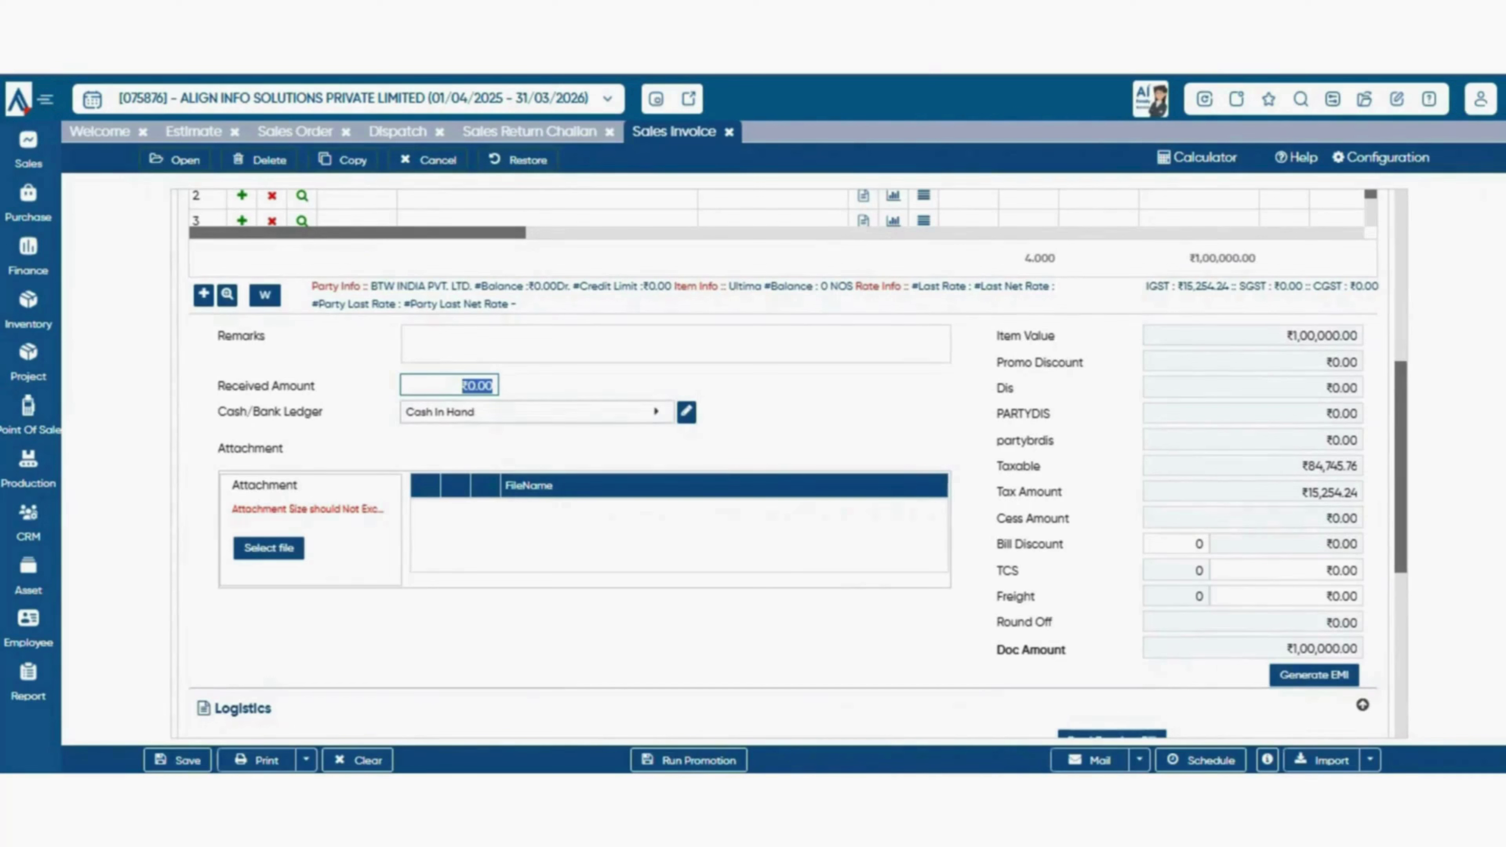
left_click(536, 412)
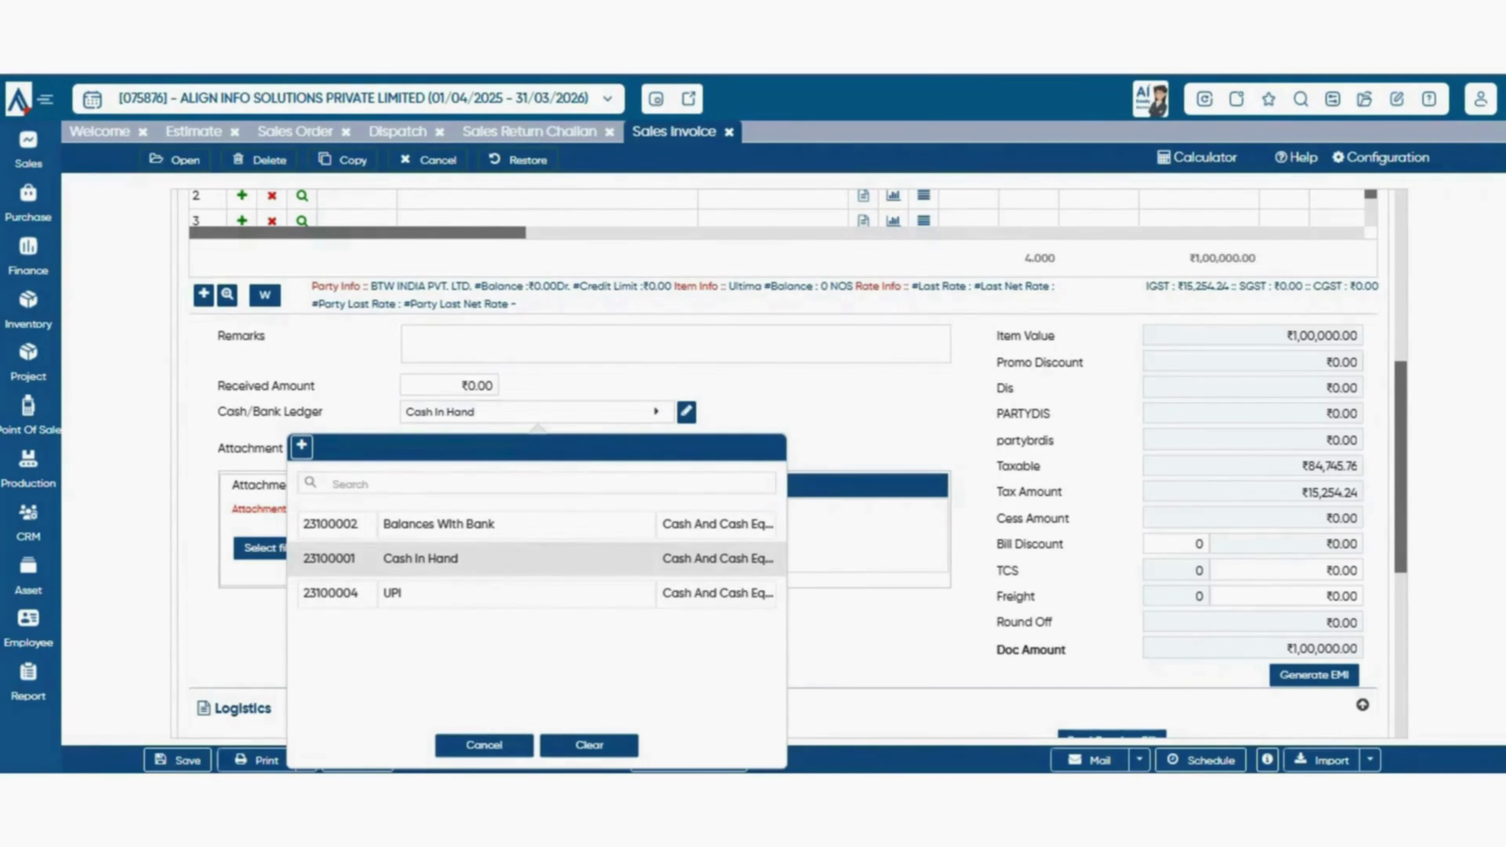
key("Escape")
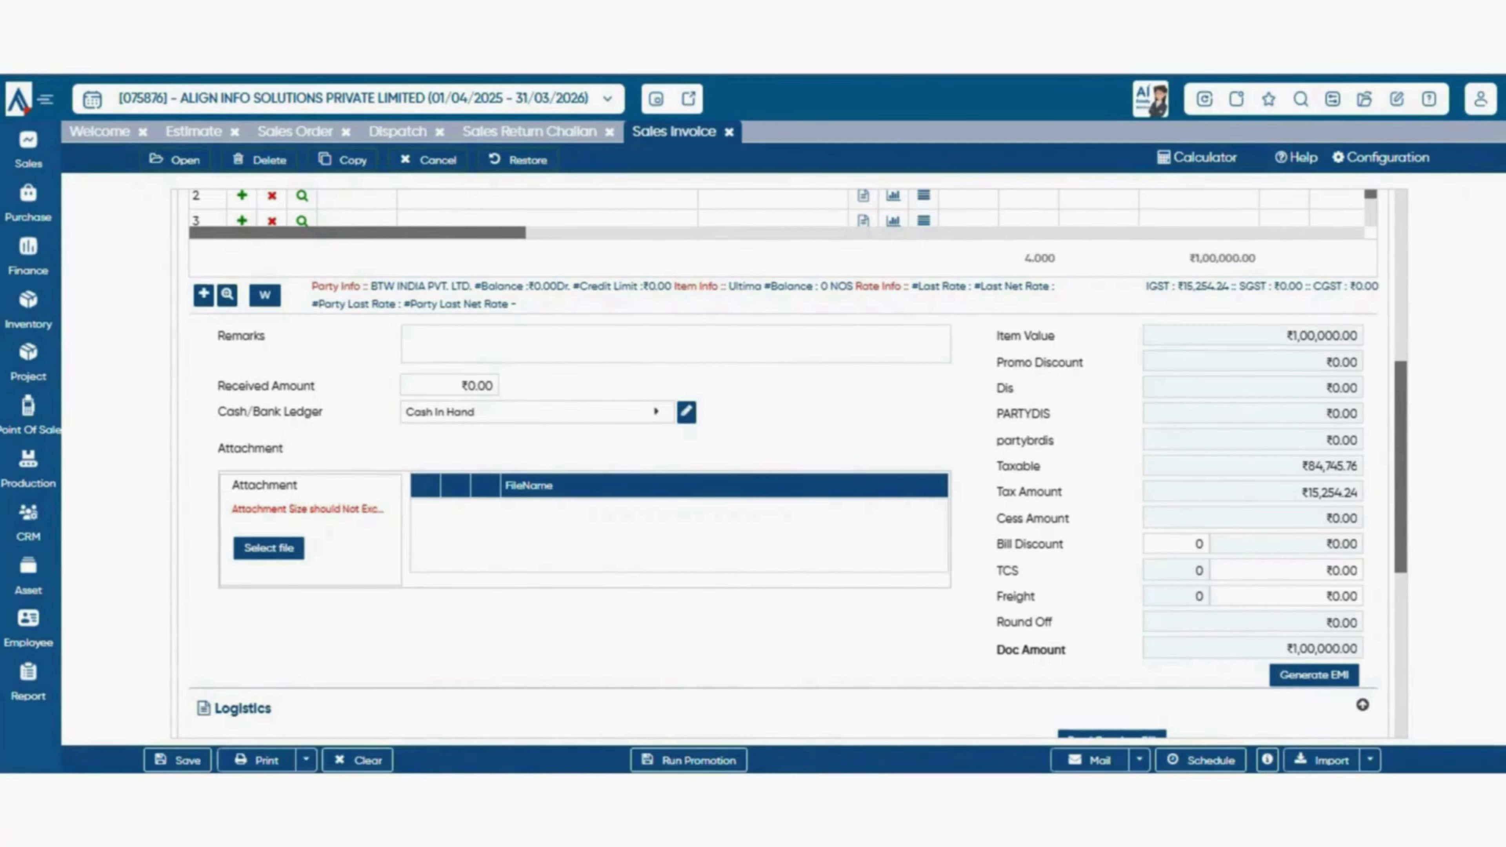
scroll(788, 462, "down", 2)
scroll(789, 463, "up", 2)
scroll(788, 462, "down", 4)
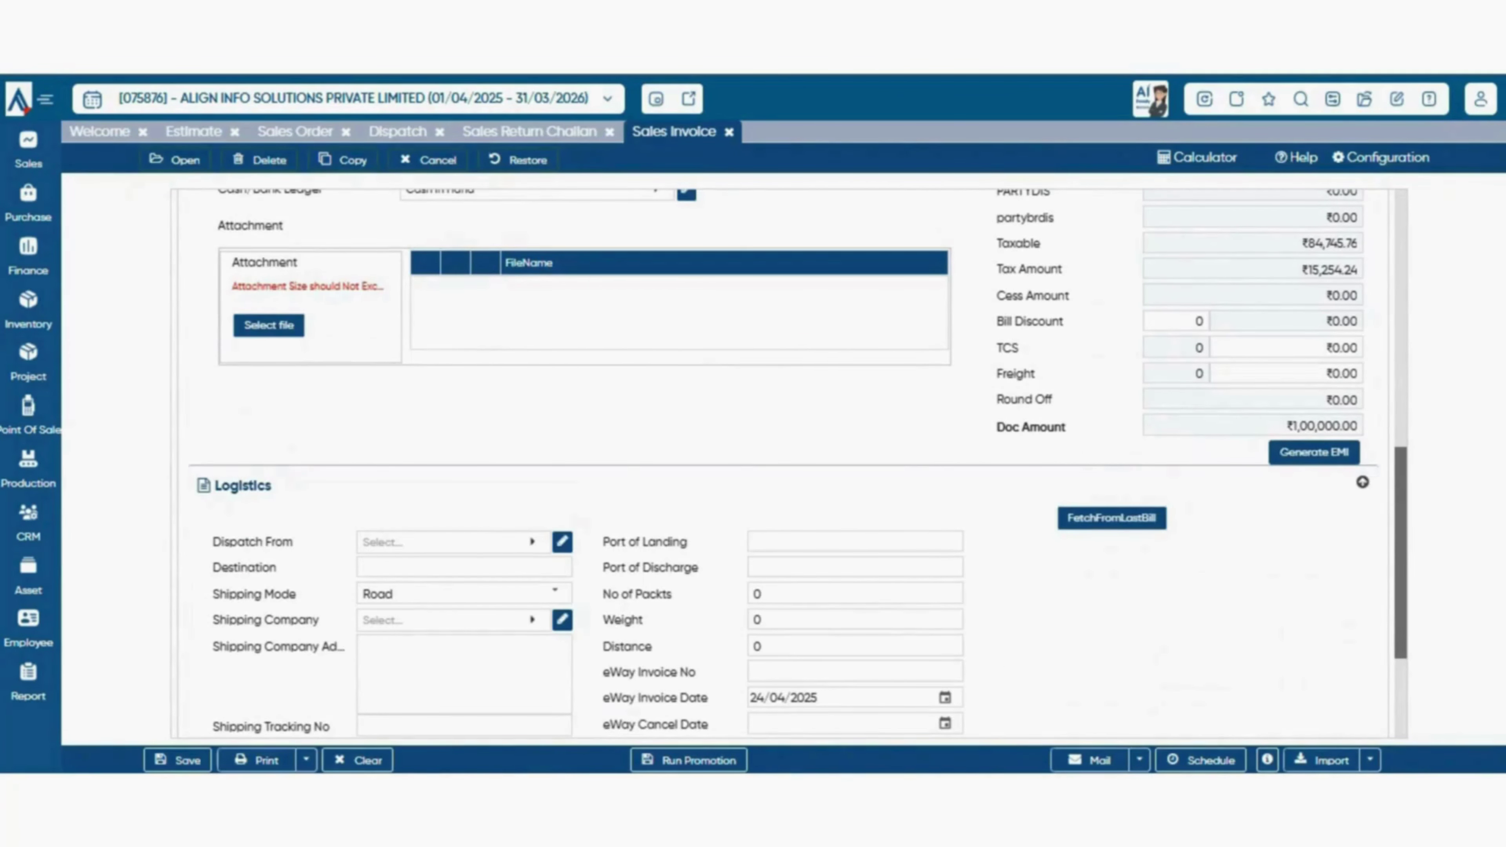
left_click(1314, 453)
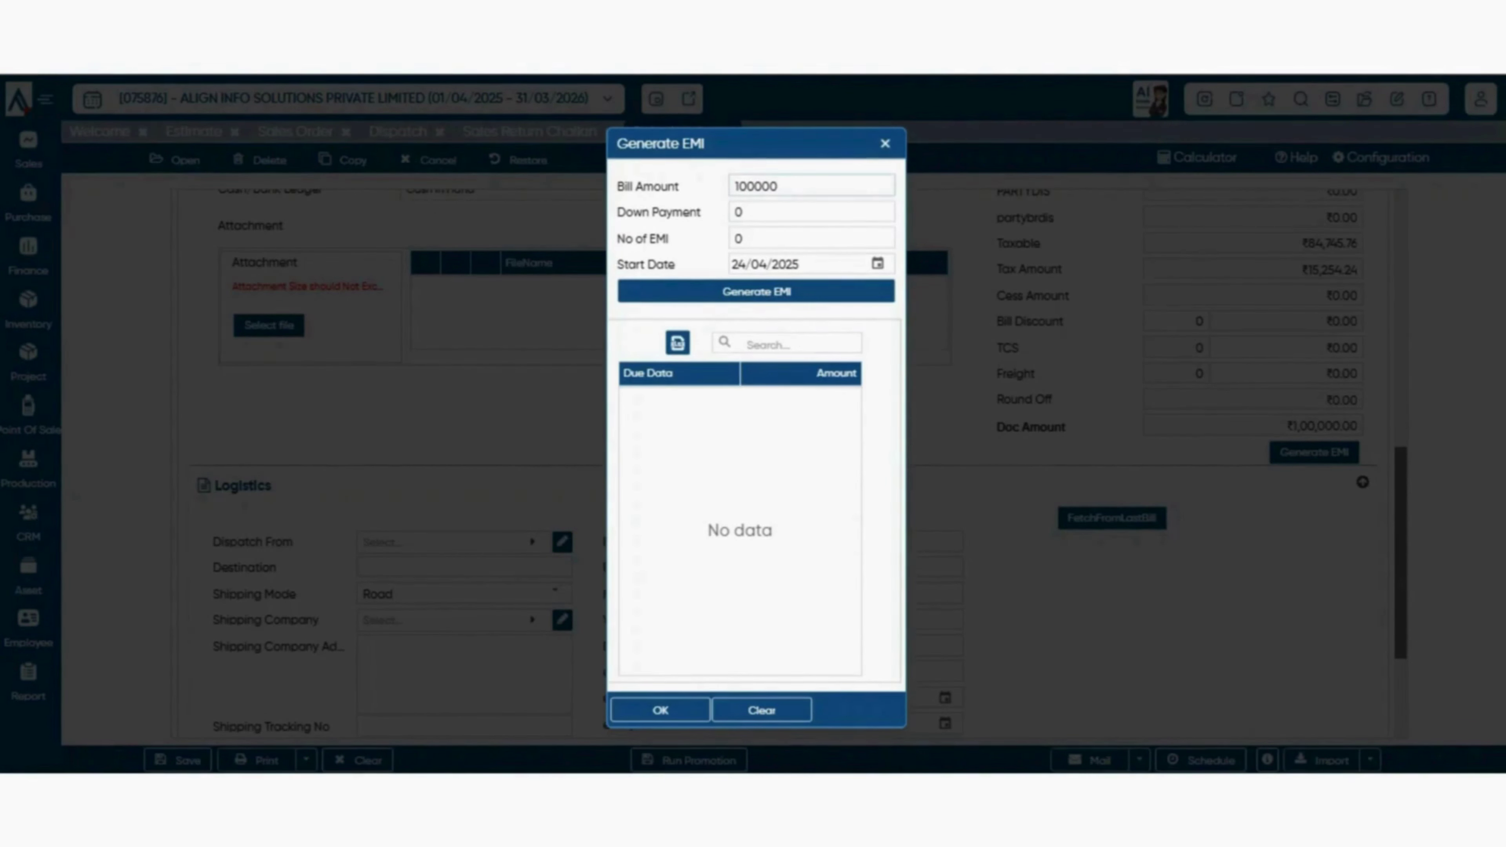
- Generate an EMI schedule with down payment 10000 and 9 instalments
left_click(811, 185)
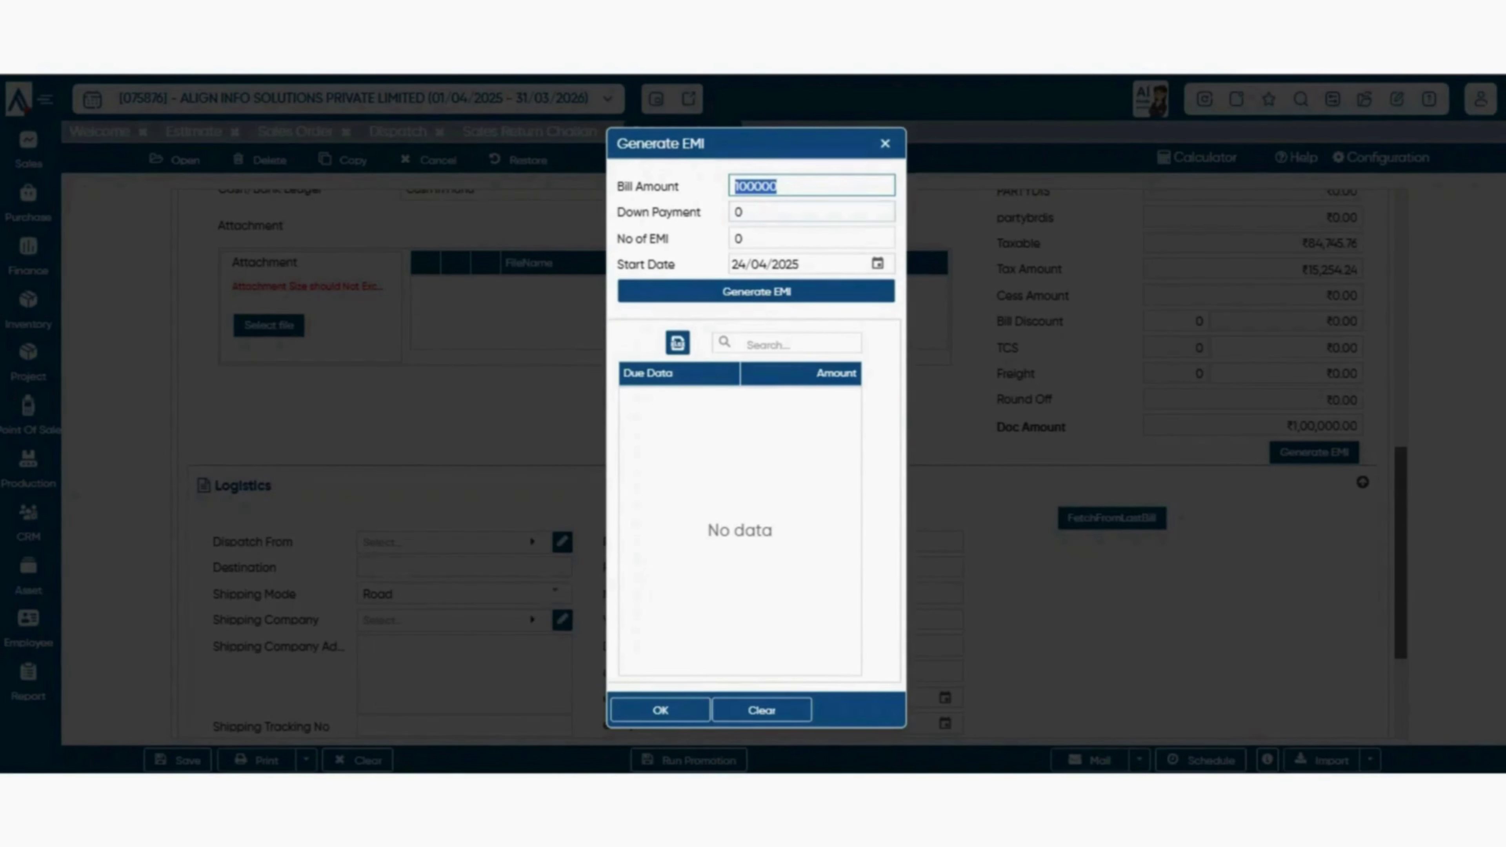
left_click(811, 212)
type("5")
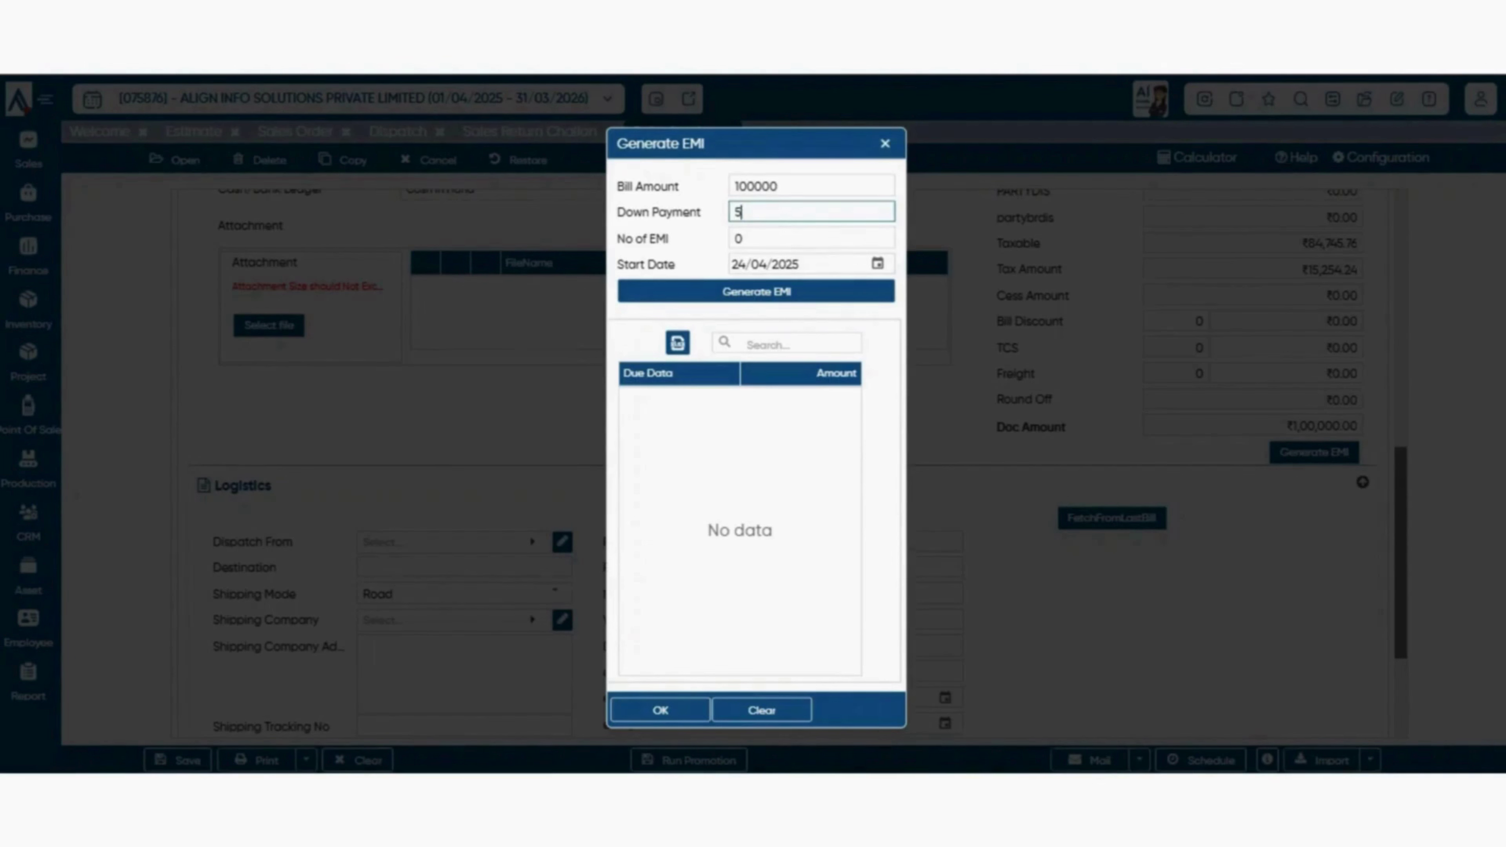
key("BackSpace")
type("10000")
key("Tab")
type("9")
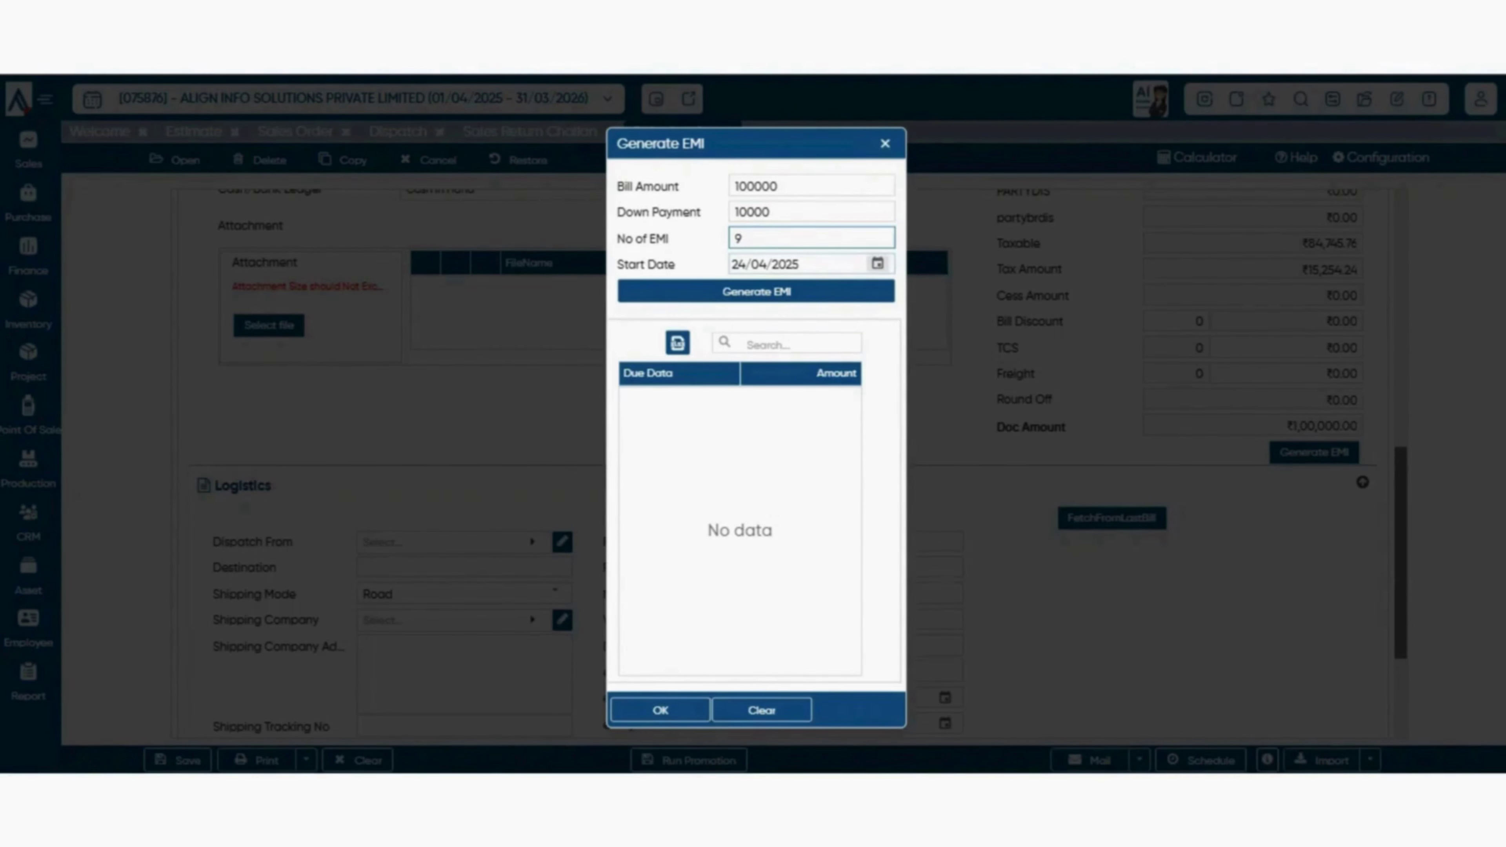
left_click(756, 292)
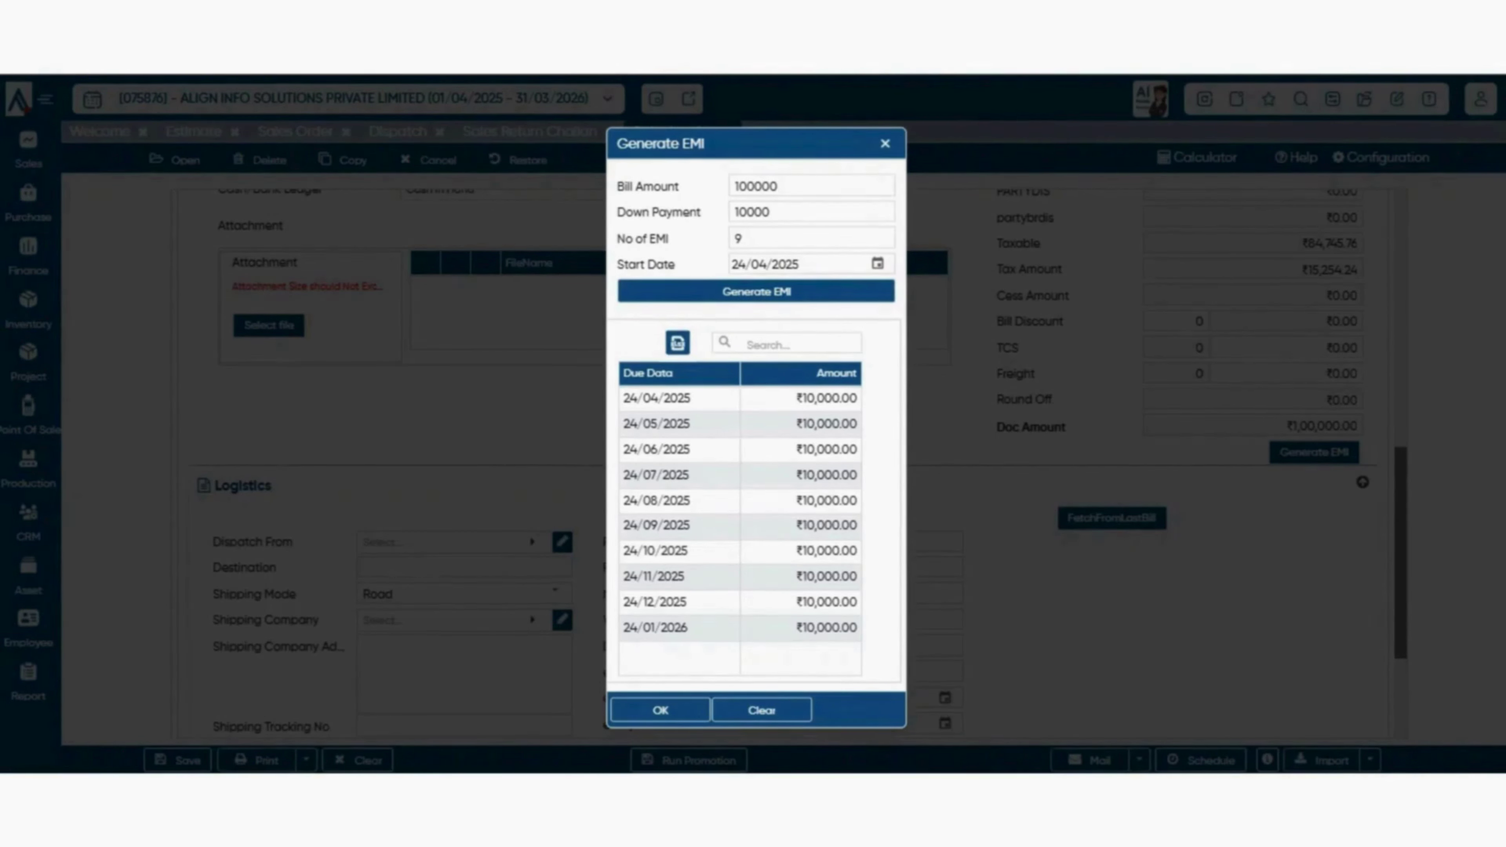
- Accept the ₹10,000 instalment schedule running 24/04/2025 to 24/01/2026, reviewing it once more
left_click(661, 710)
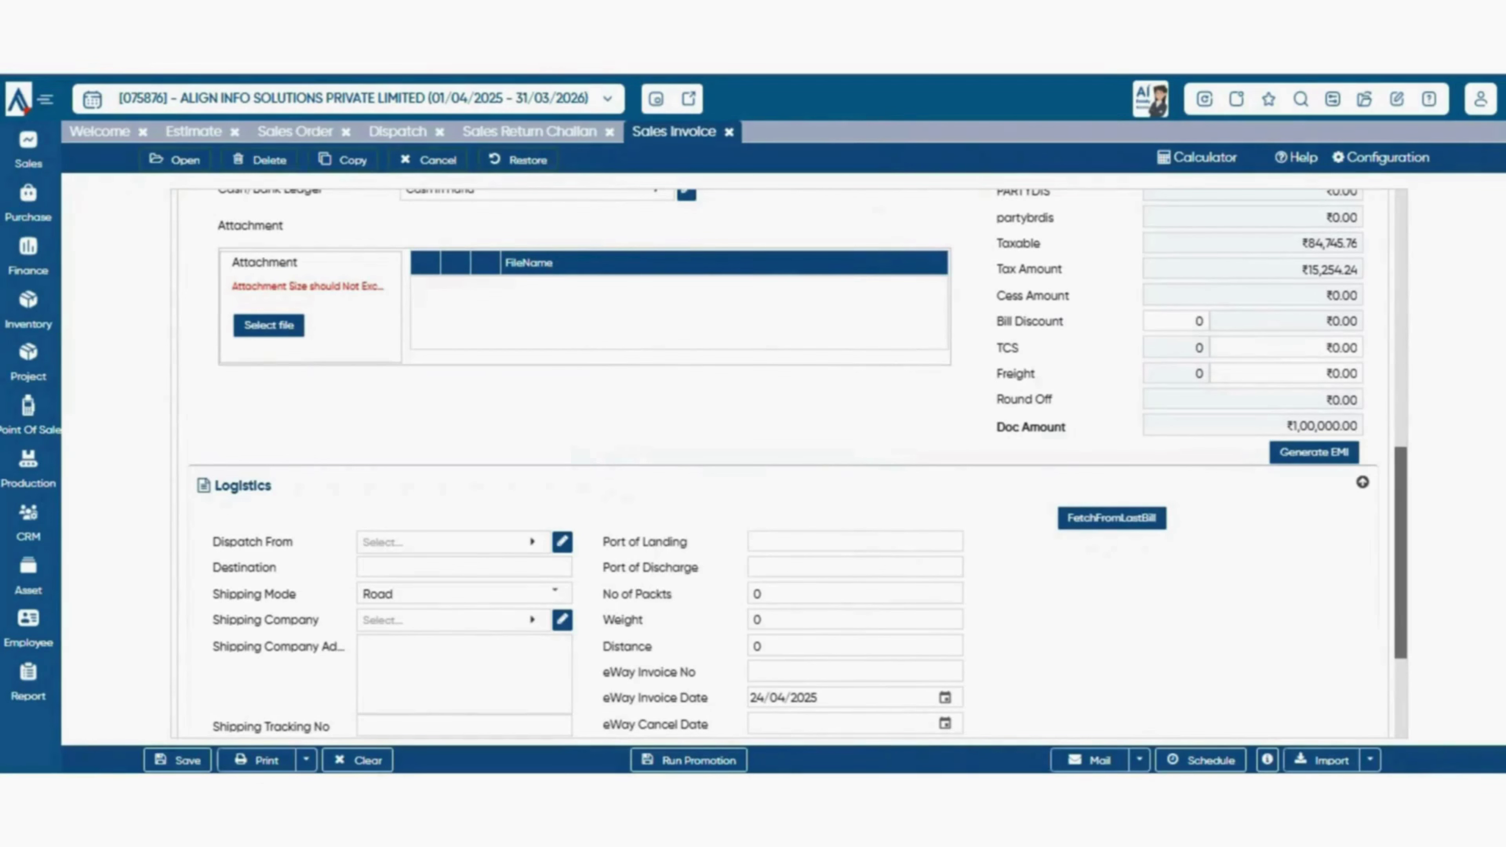
left_click(1314, 452)
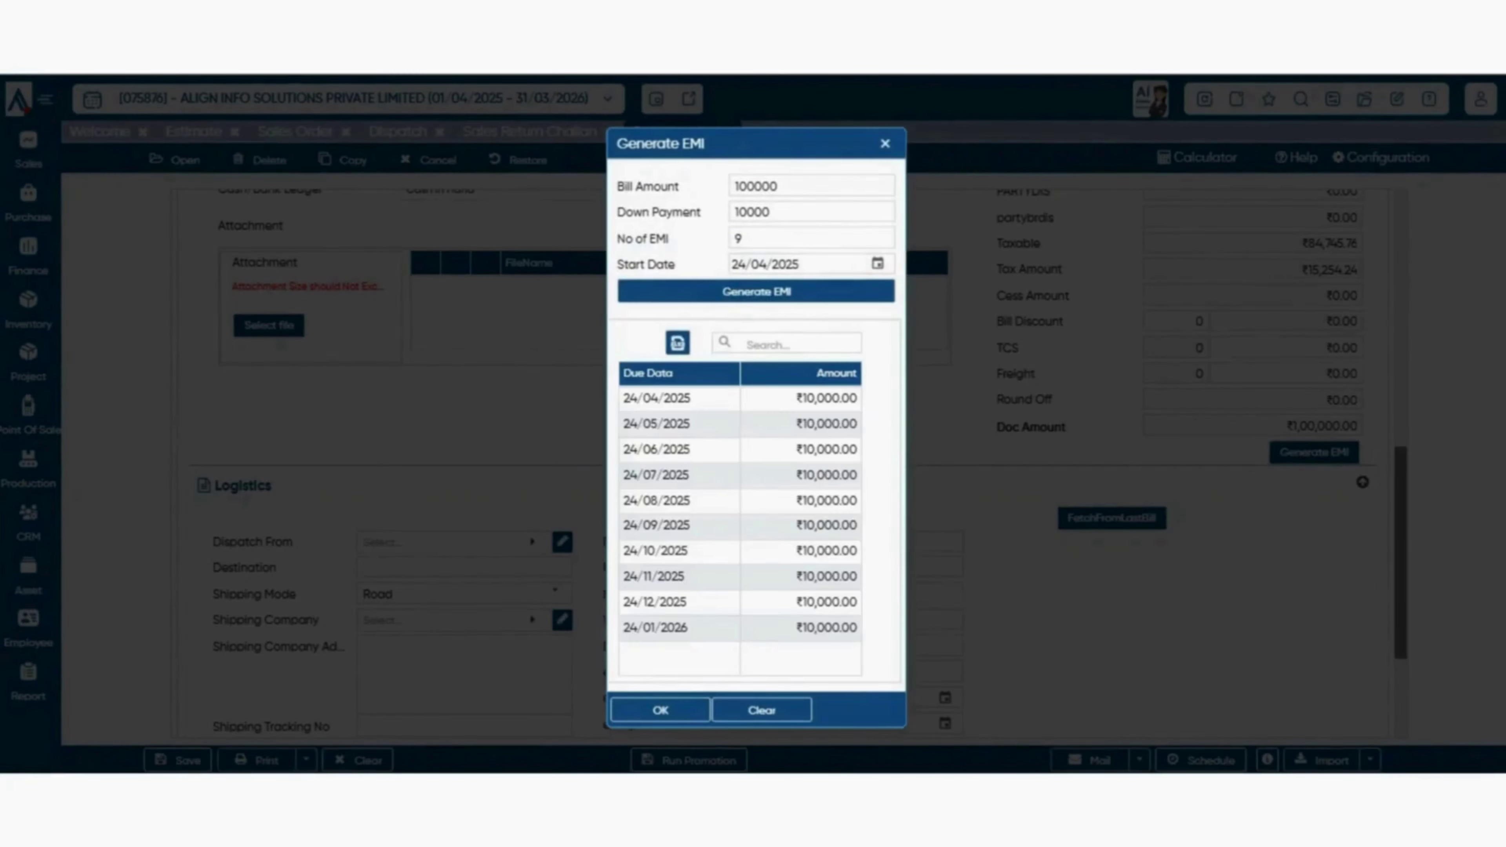
left_click(660, 711)
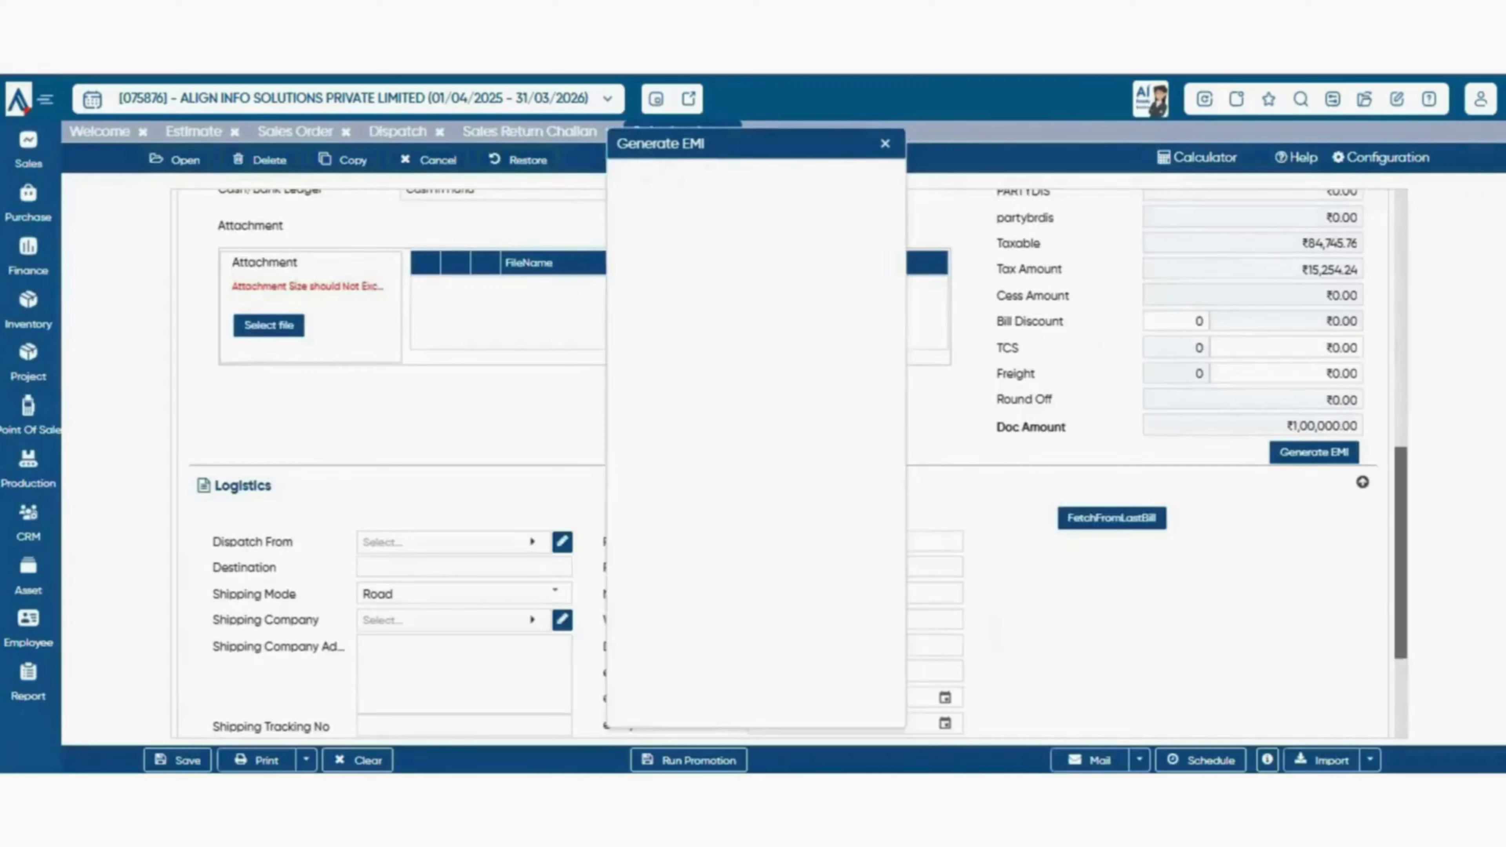
scroll(782, 463, "down", 3)
scroll(783, 463, "up", 8)
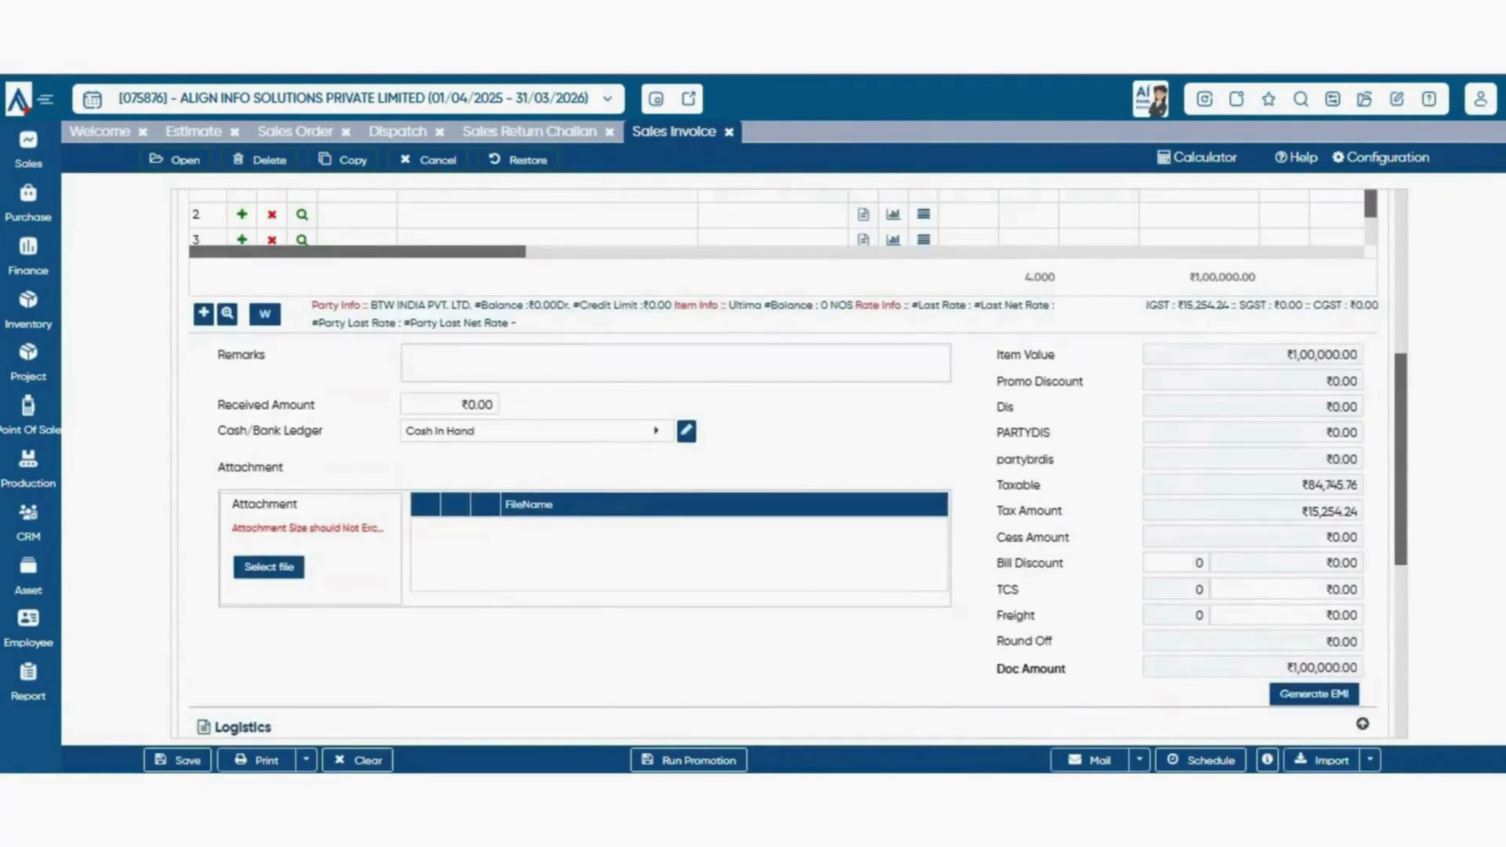
- Save Sales Invoice 00002 with Ctrl+S
scroll(783, 463, "down", 8)
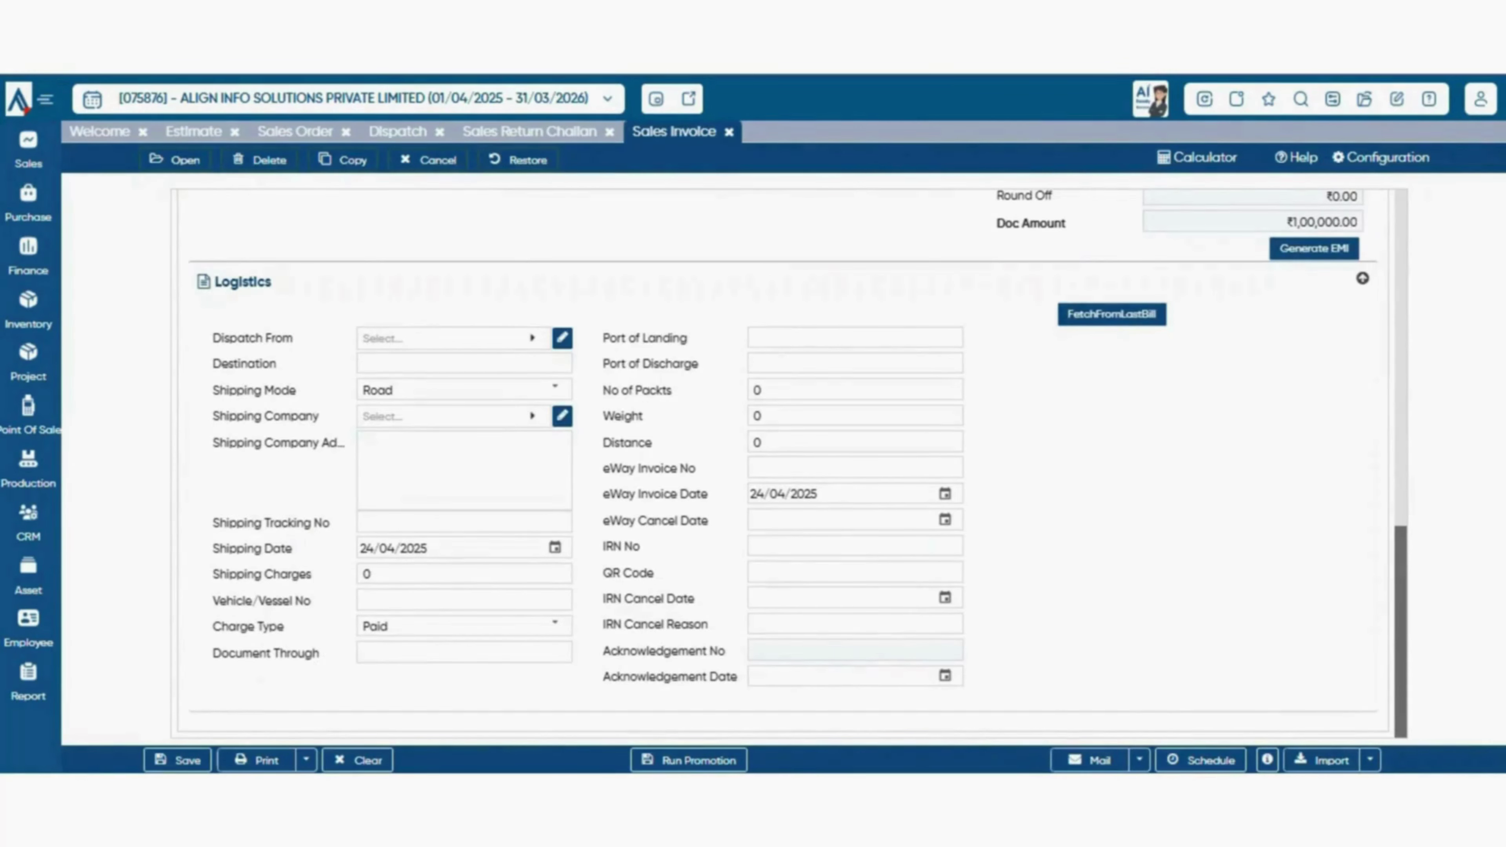
scroll(783, 463, "up", 5)
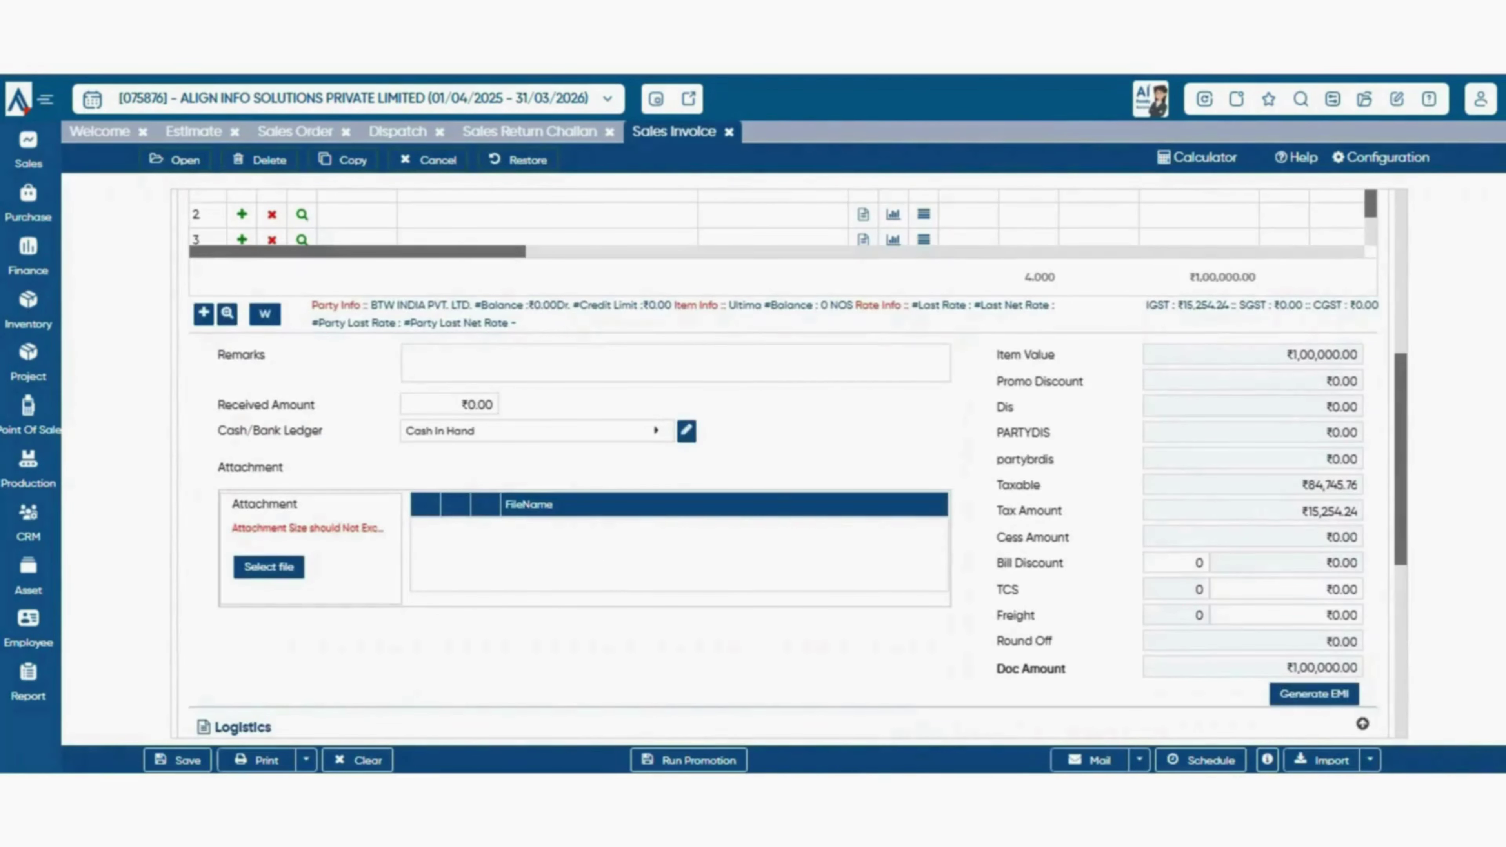
key("ctrl+s")
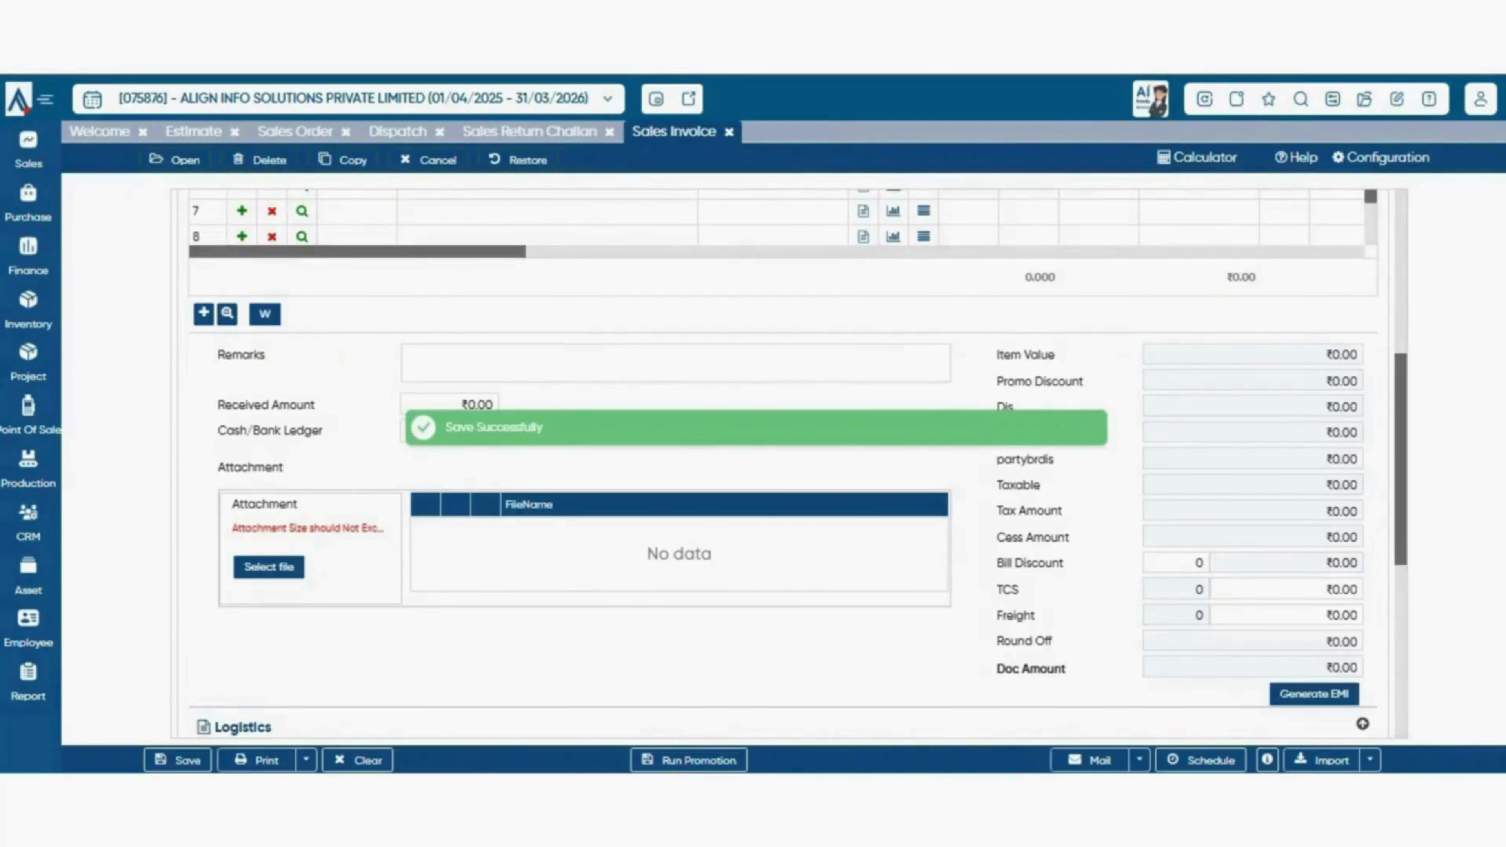
- Discard the blank form and reopen the saved, approved invoice for editing
scroll(782, 462, "up", 1)
key("Escape")
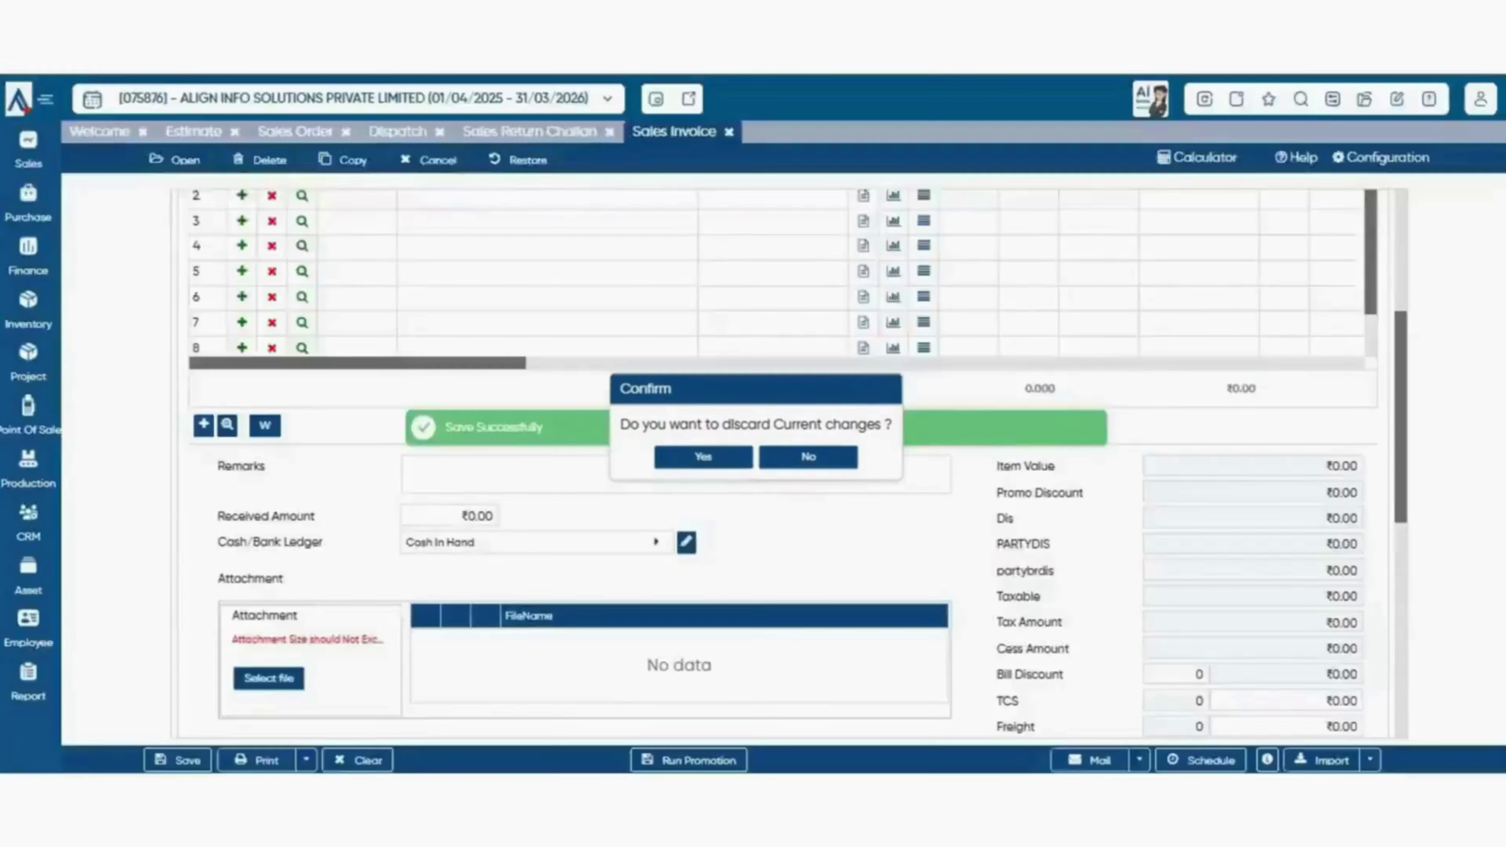
left_click(703, 456)
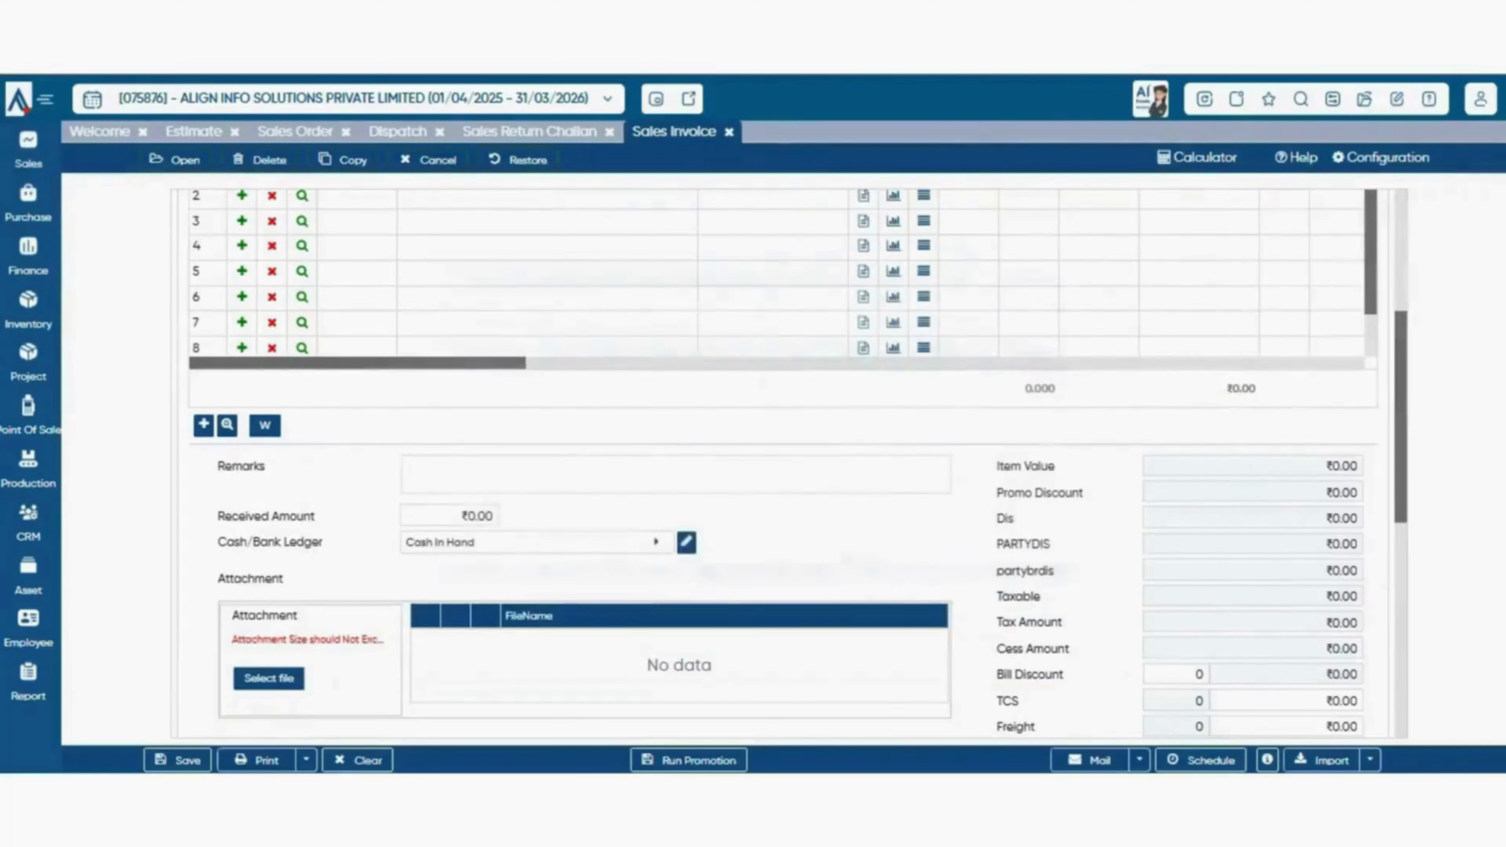
scroll(545, 243, "down", 3)
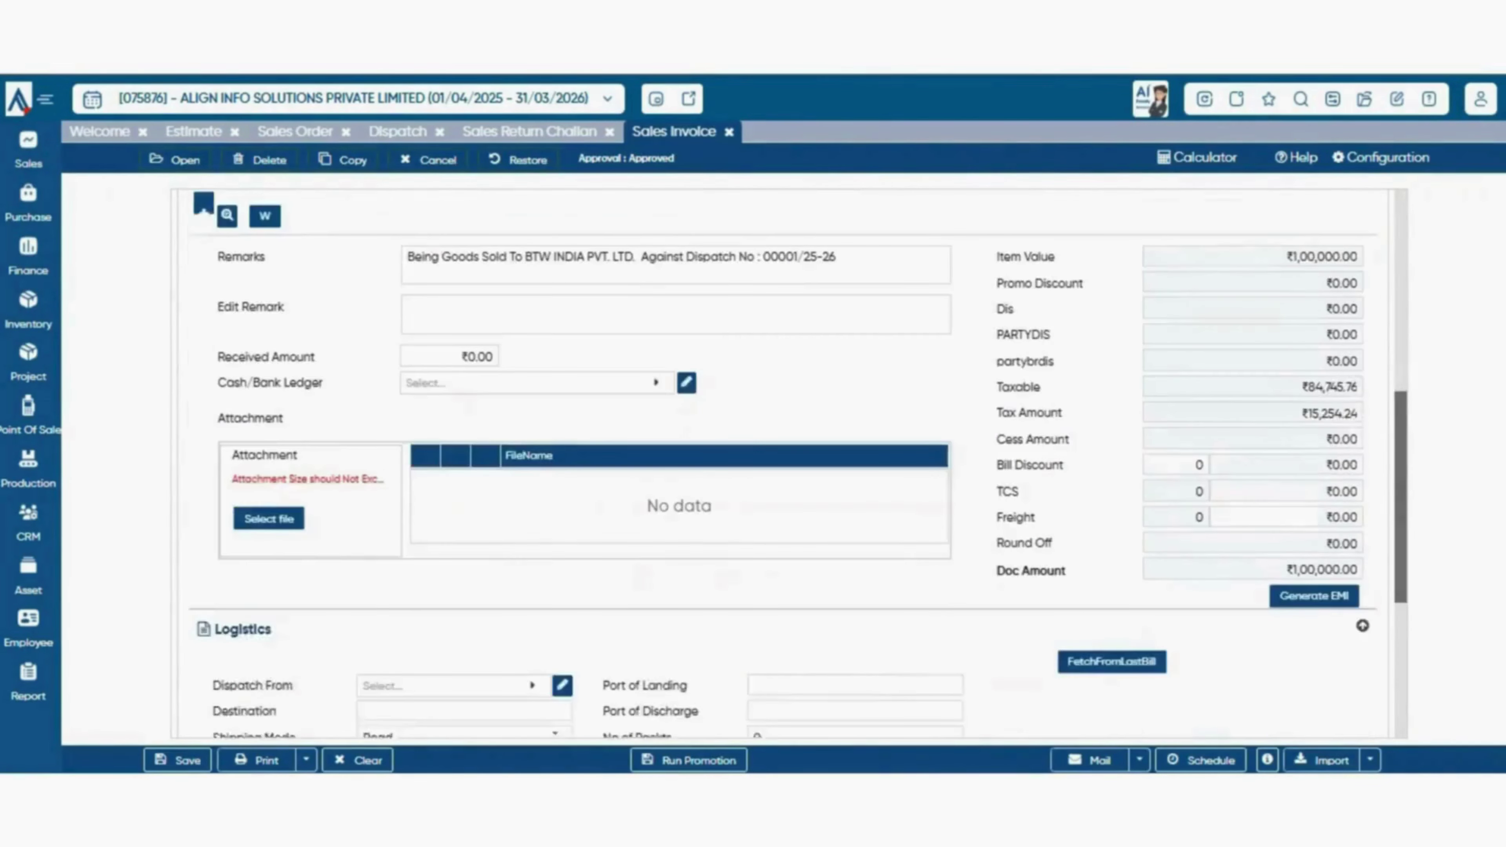
scroll(546, 243, "up", 5)
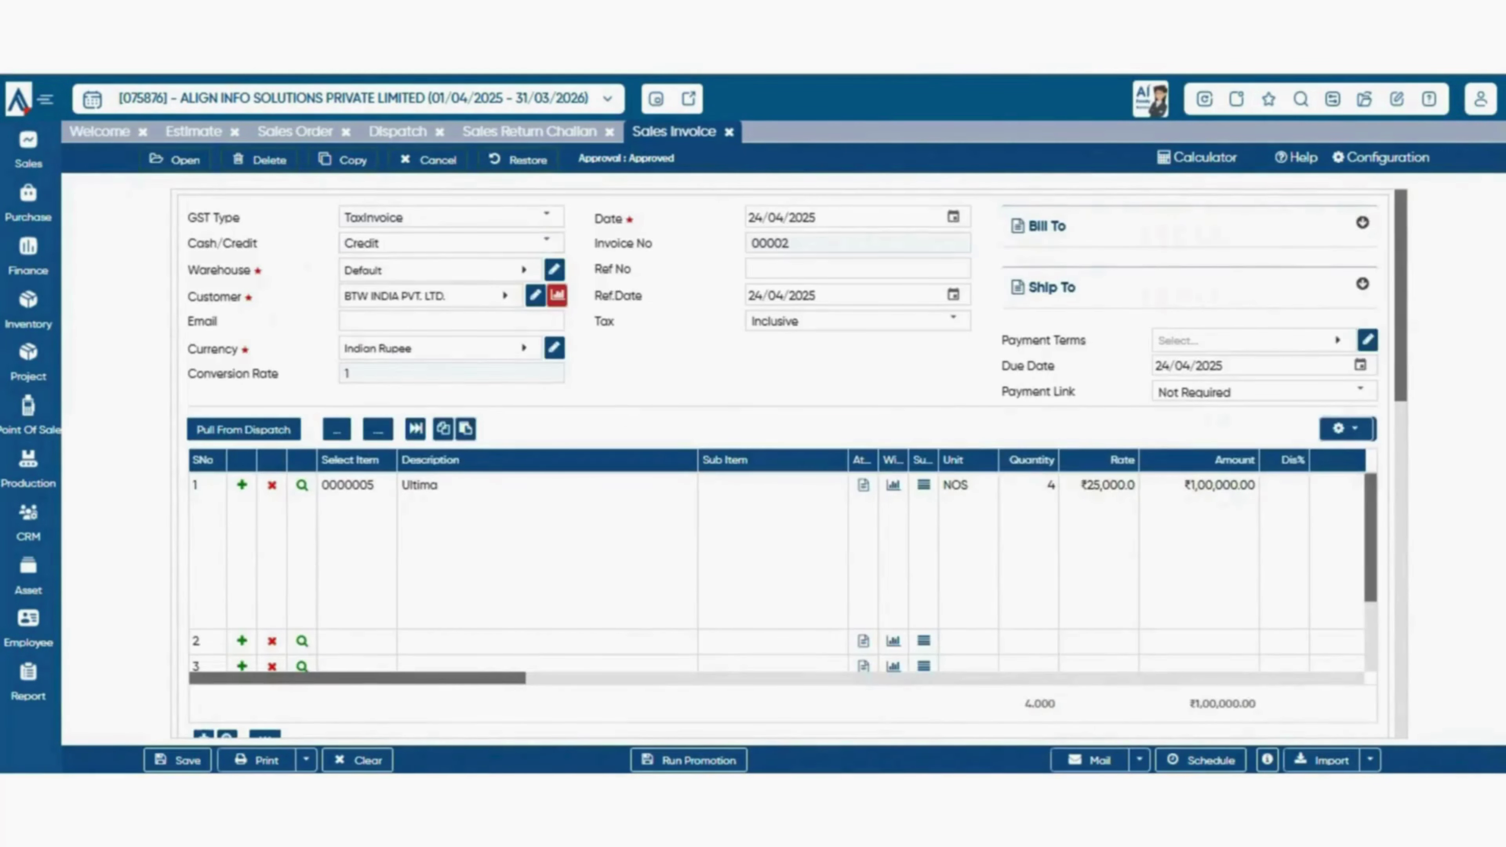
scroll(546, 242, "down", 5)
scroll(783, 463, "up", 3)
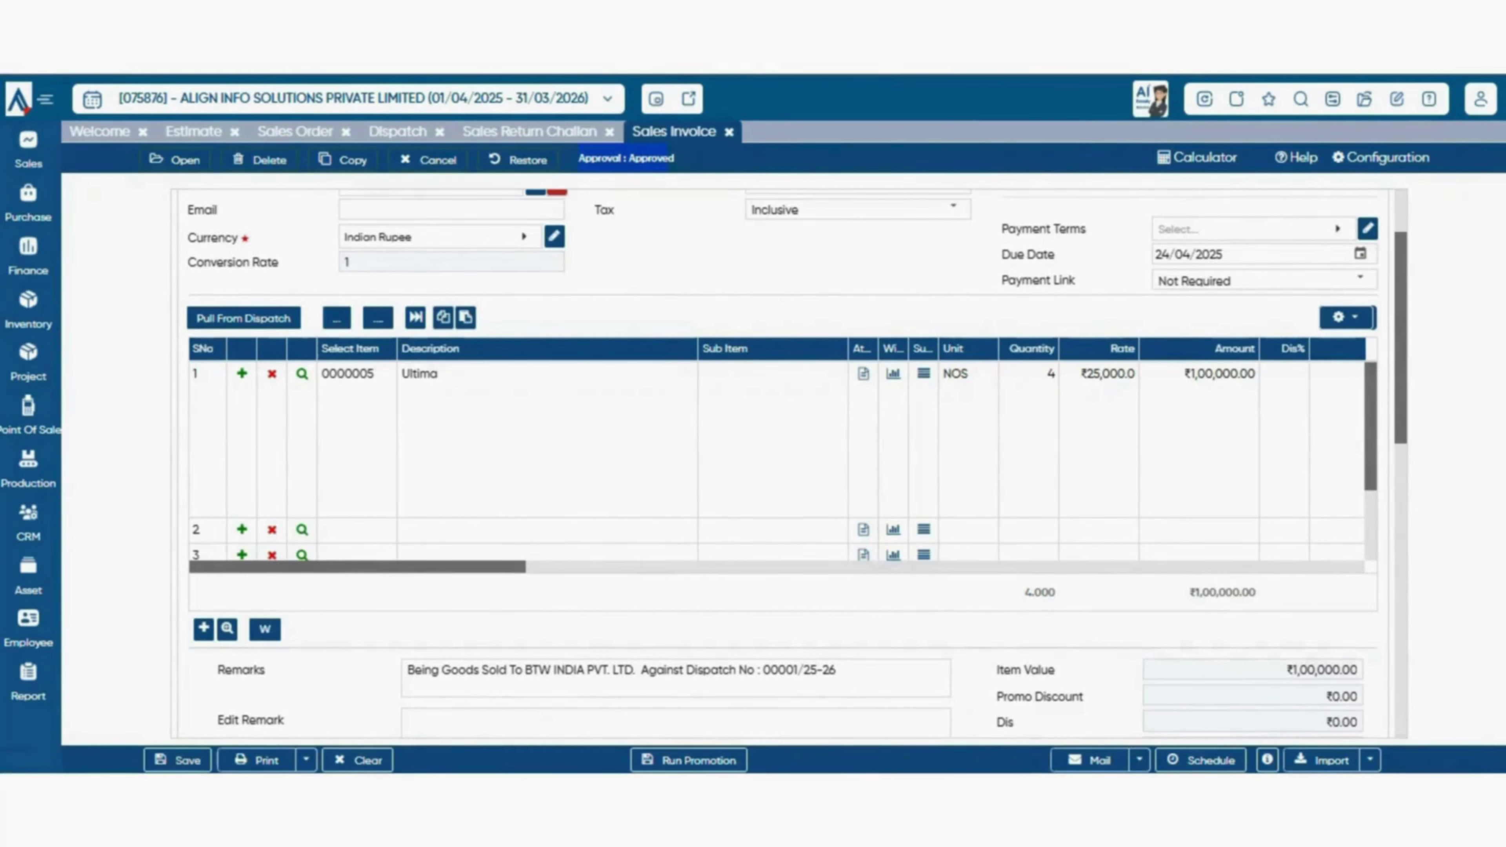
scroll(789, 463, "down", 6)
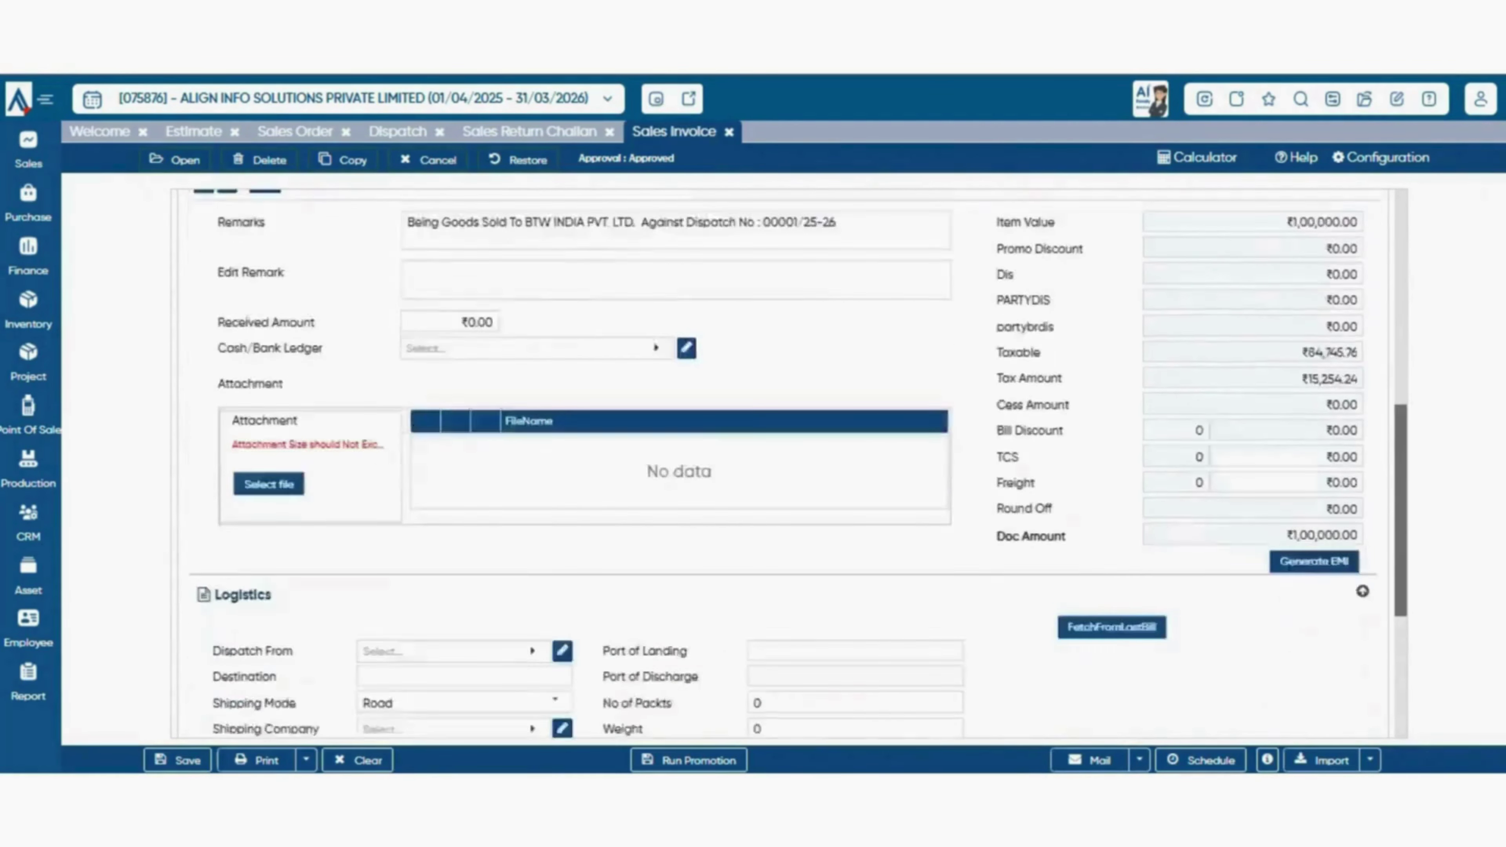
scroll(783, 463, "up", 8)
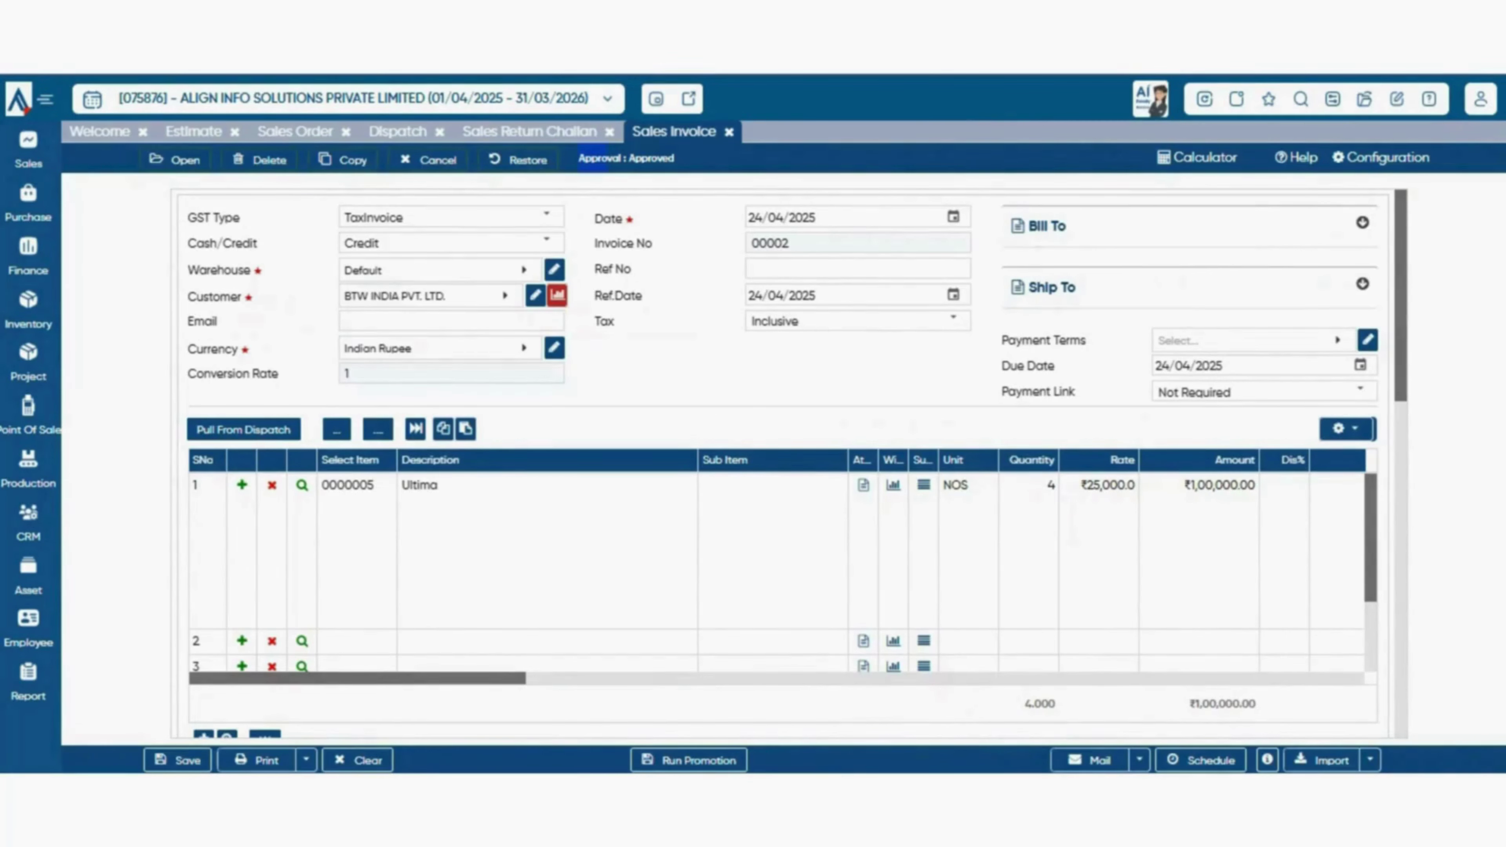
scroll(789, 463, "down", 8)
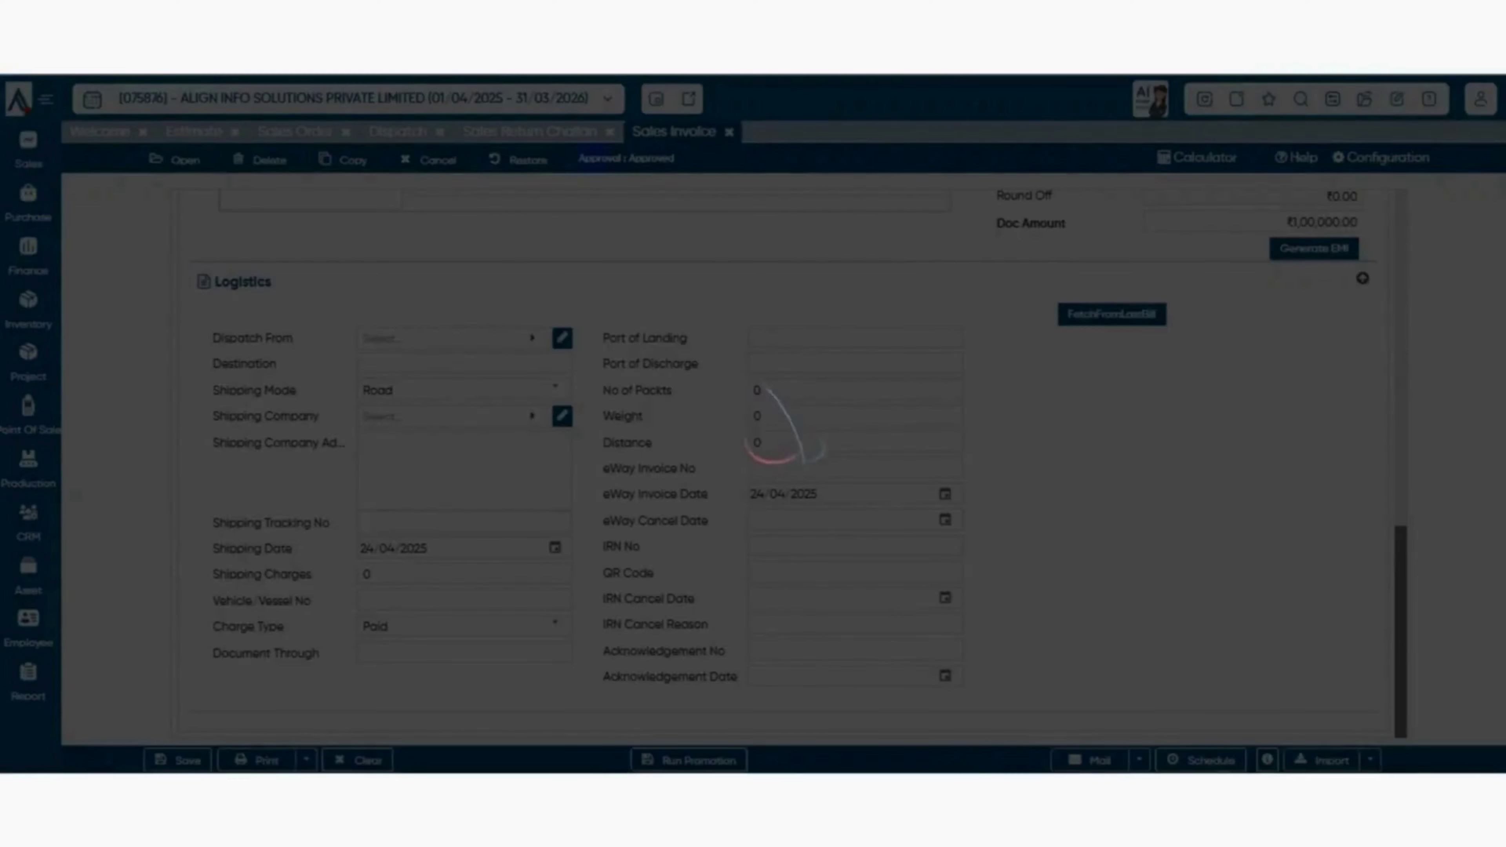
scroll(783, 463, "up", 10)
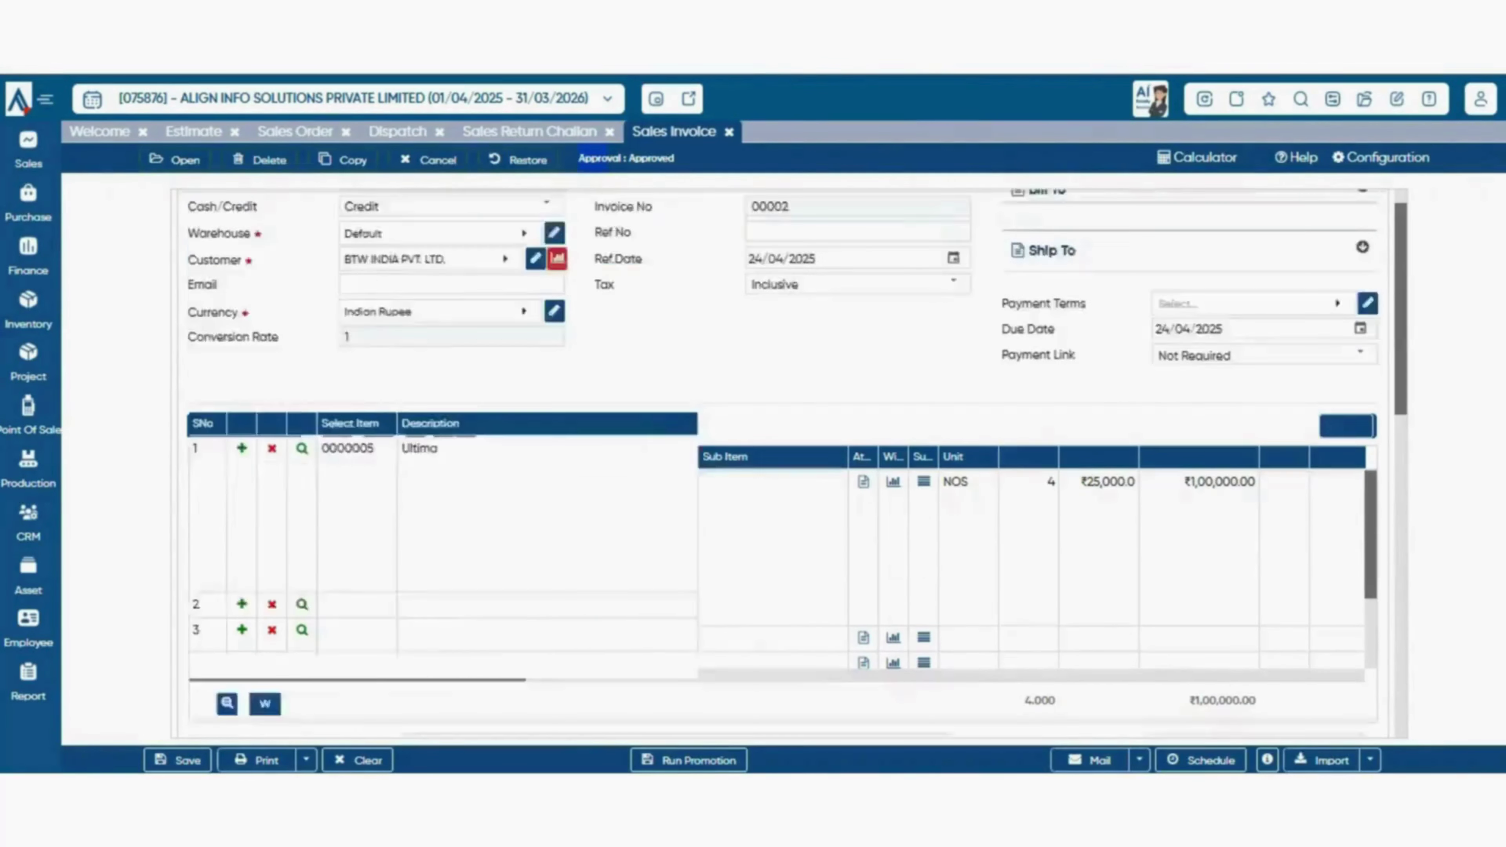
scroll(783, 463, "down", 10)
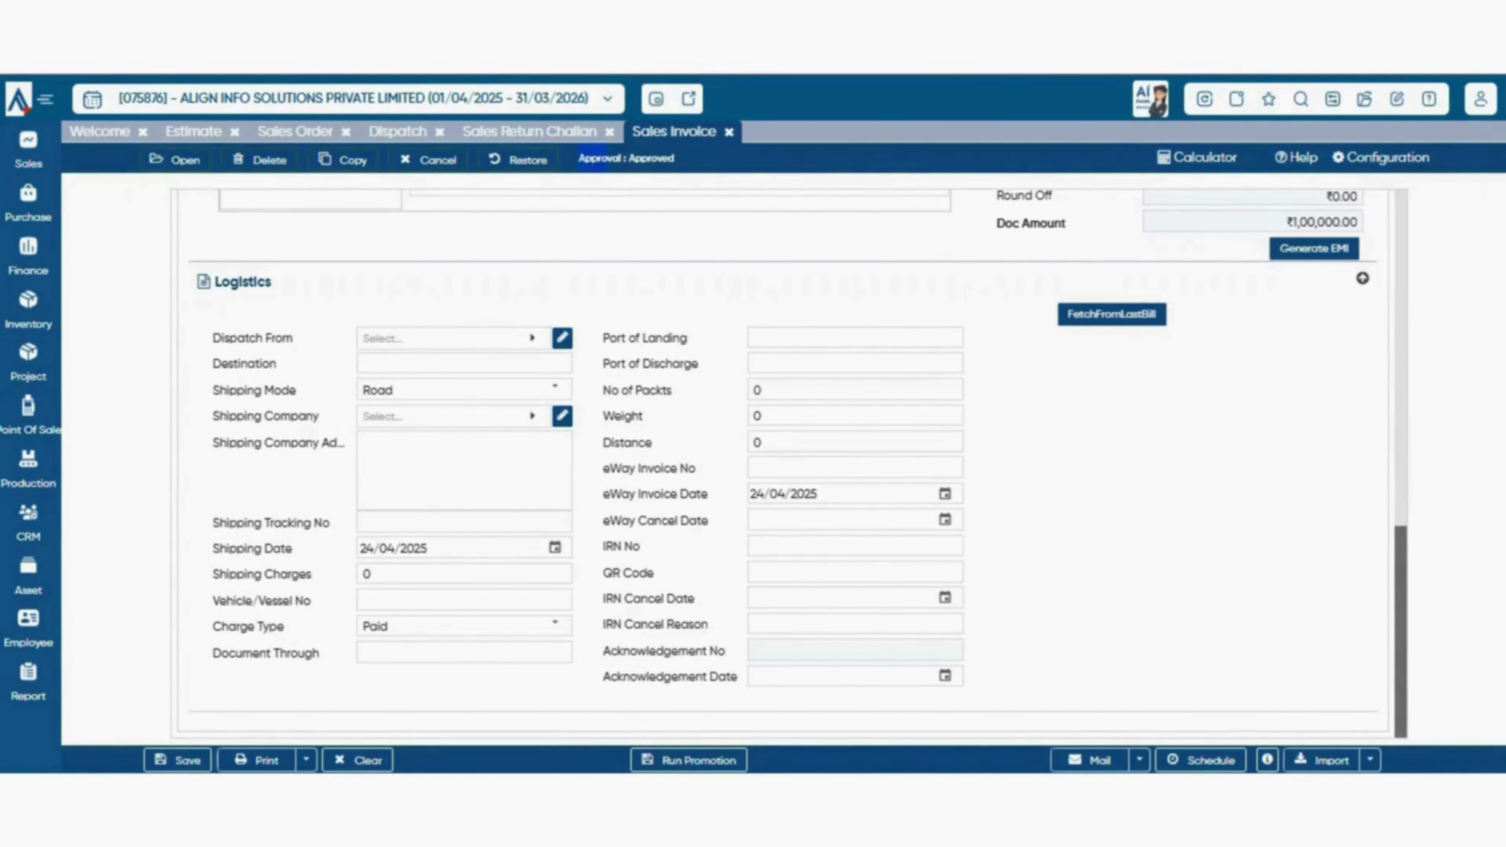
scroll(782, 463, "up", 5)
scroll(783, 463, "down", 5)
- Give the invoice schedule the description 'subscription' and a Monthly interval
left_click(1201, 760)
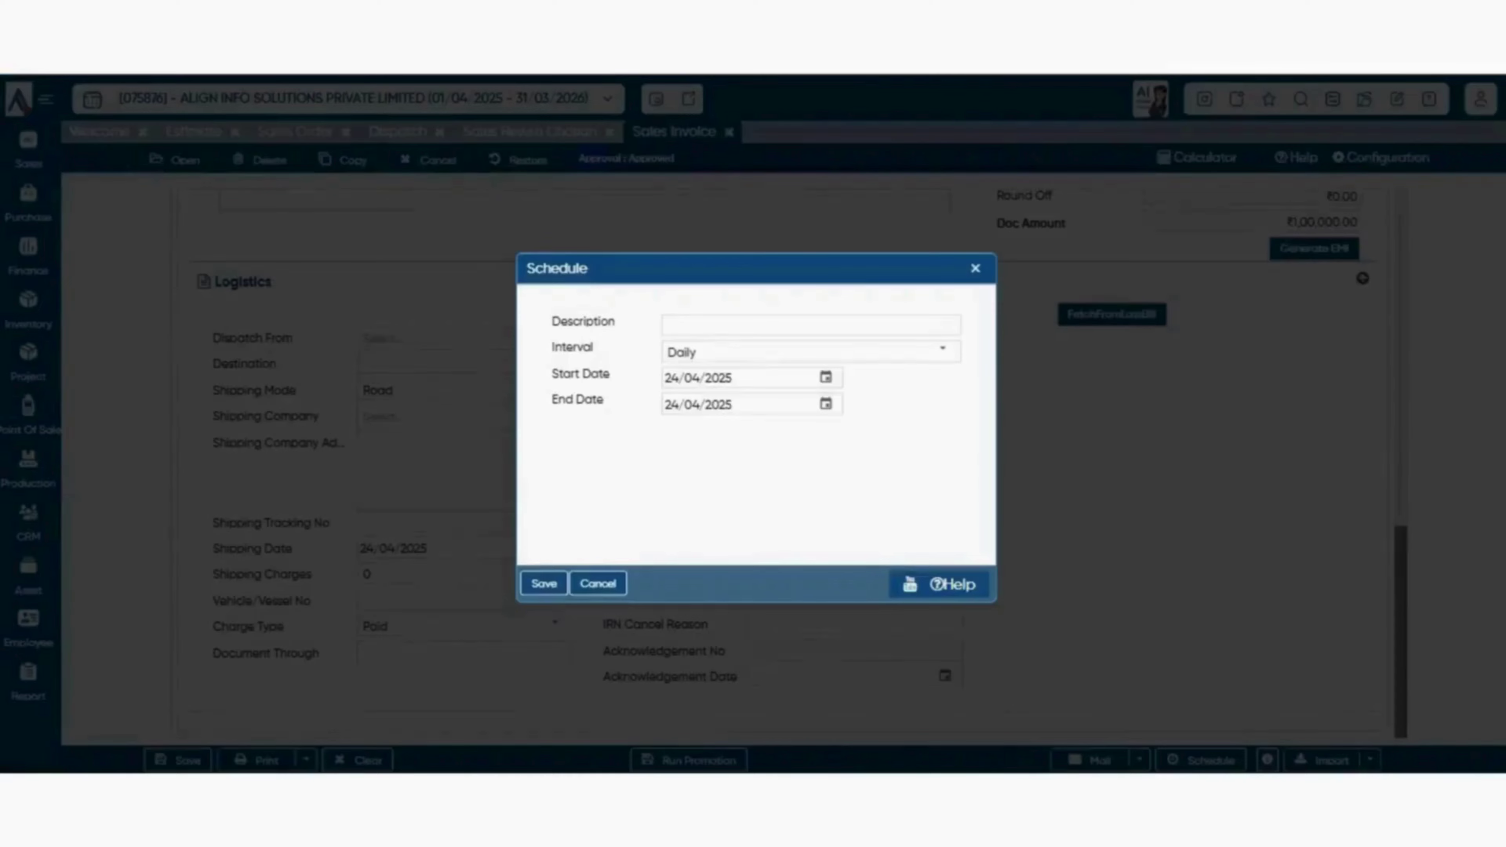
key("Escape")
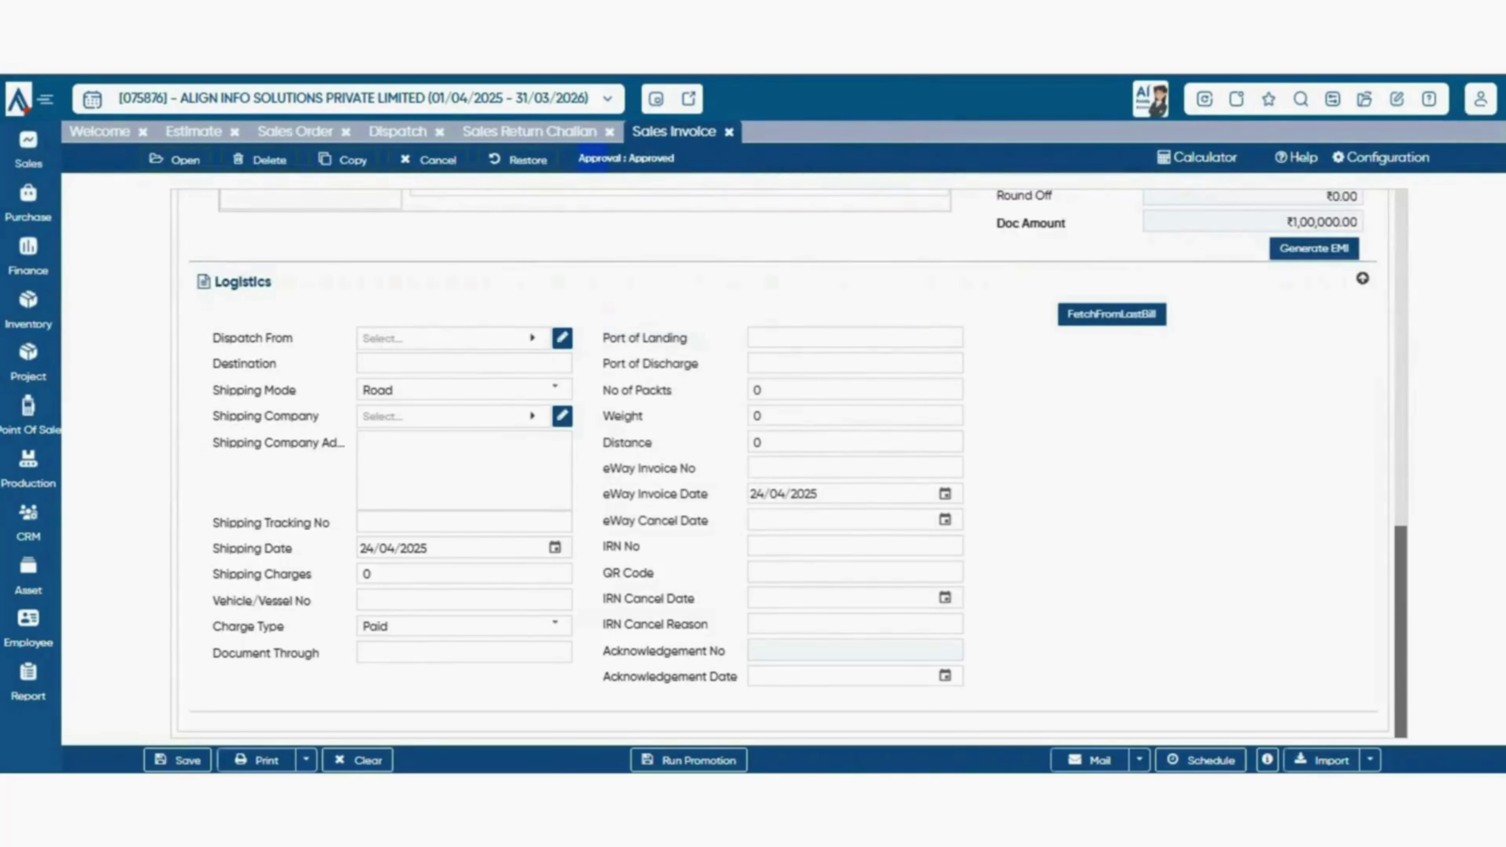
left_click(1201, 760)
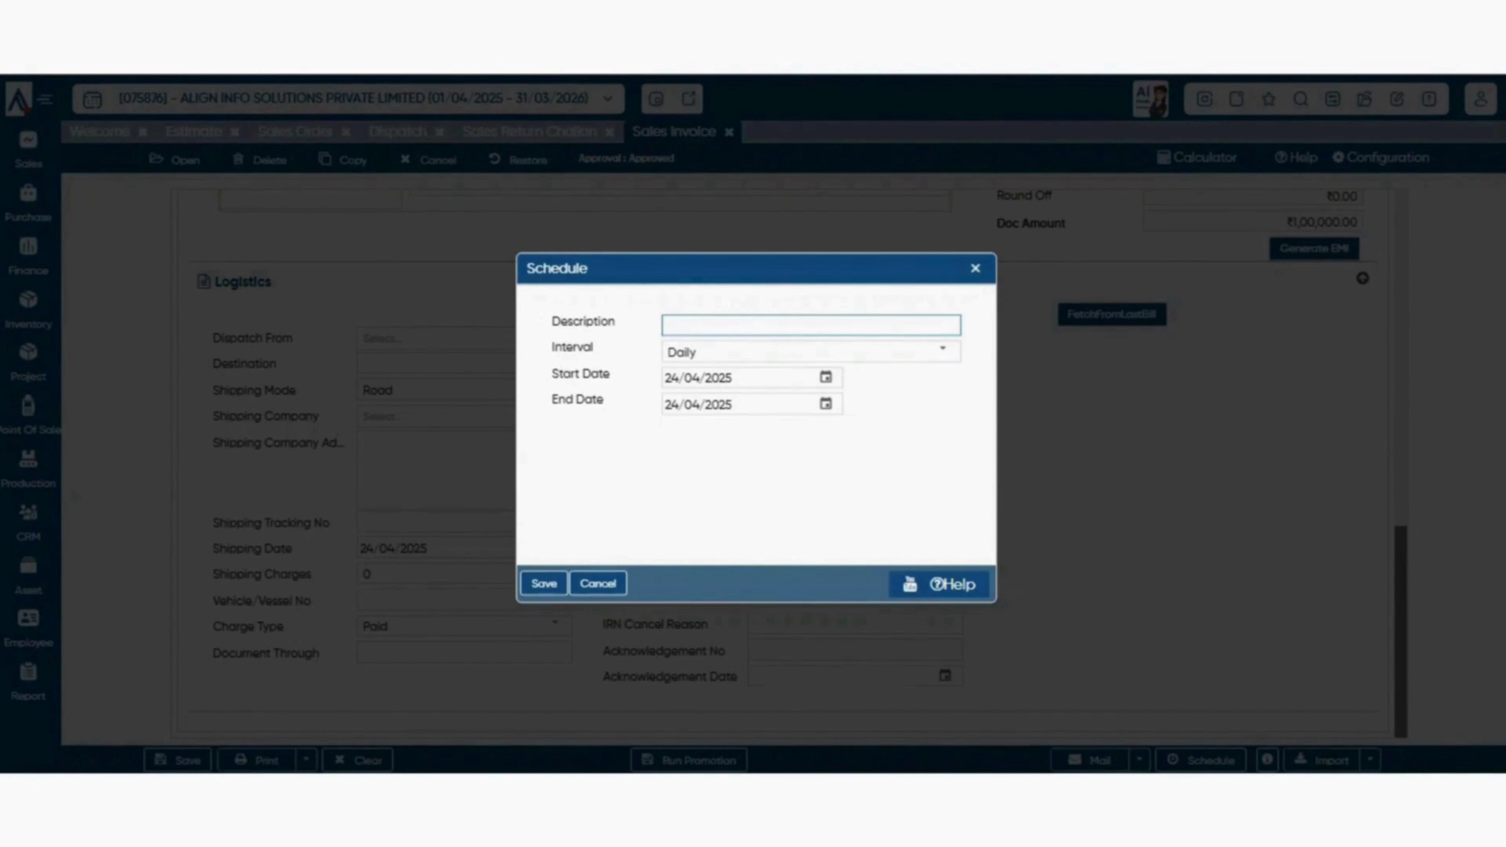
type("am")
key("BackSpace")
key("BackSpace")
type("subscription")
left_click(942, 351)
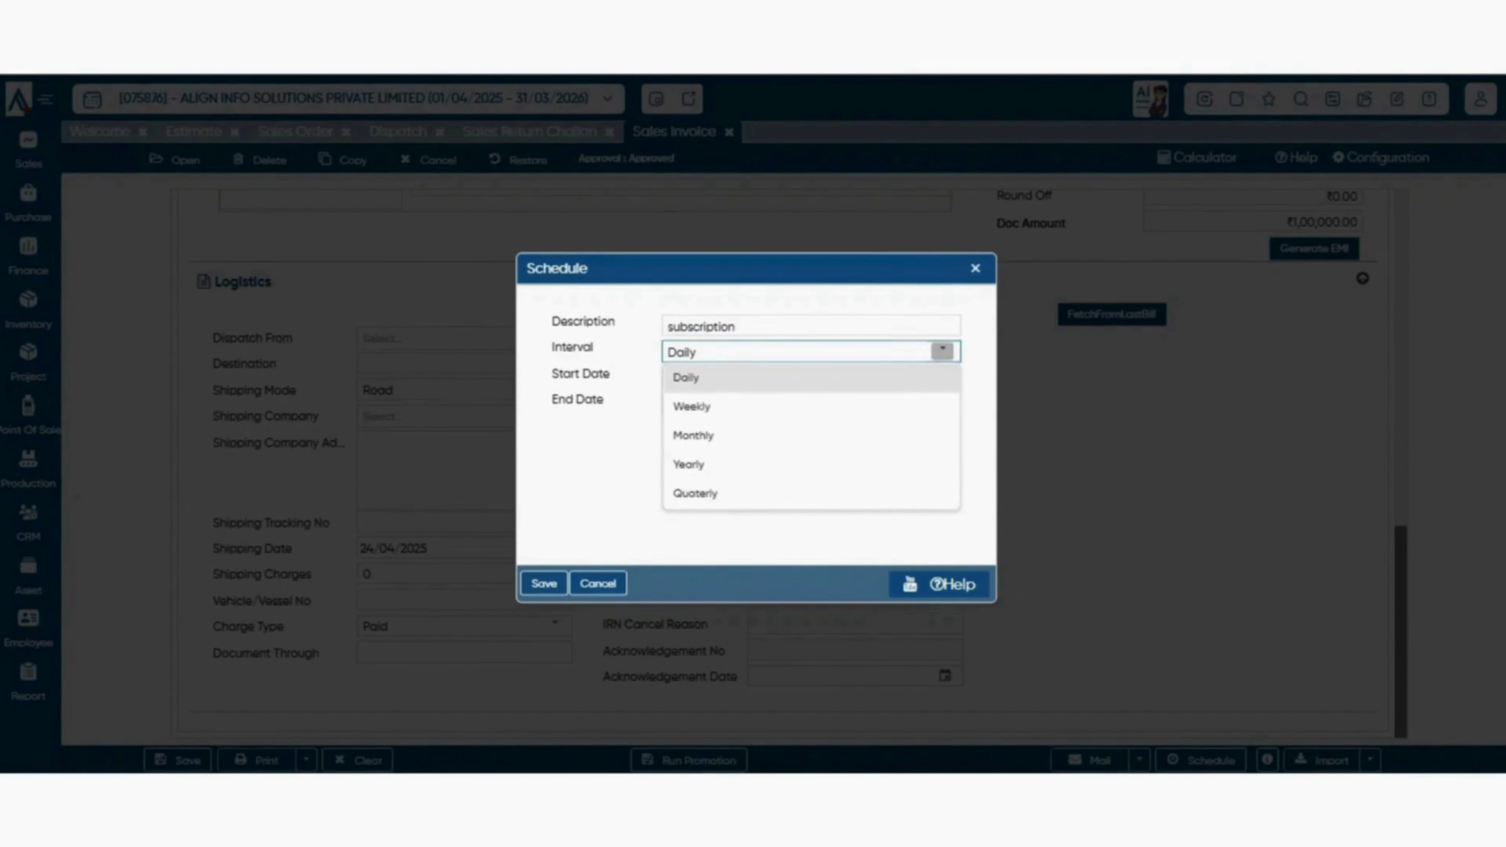
left_click(811, 437)
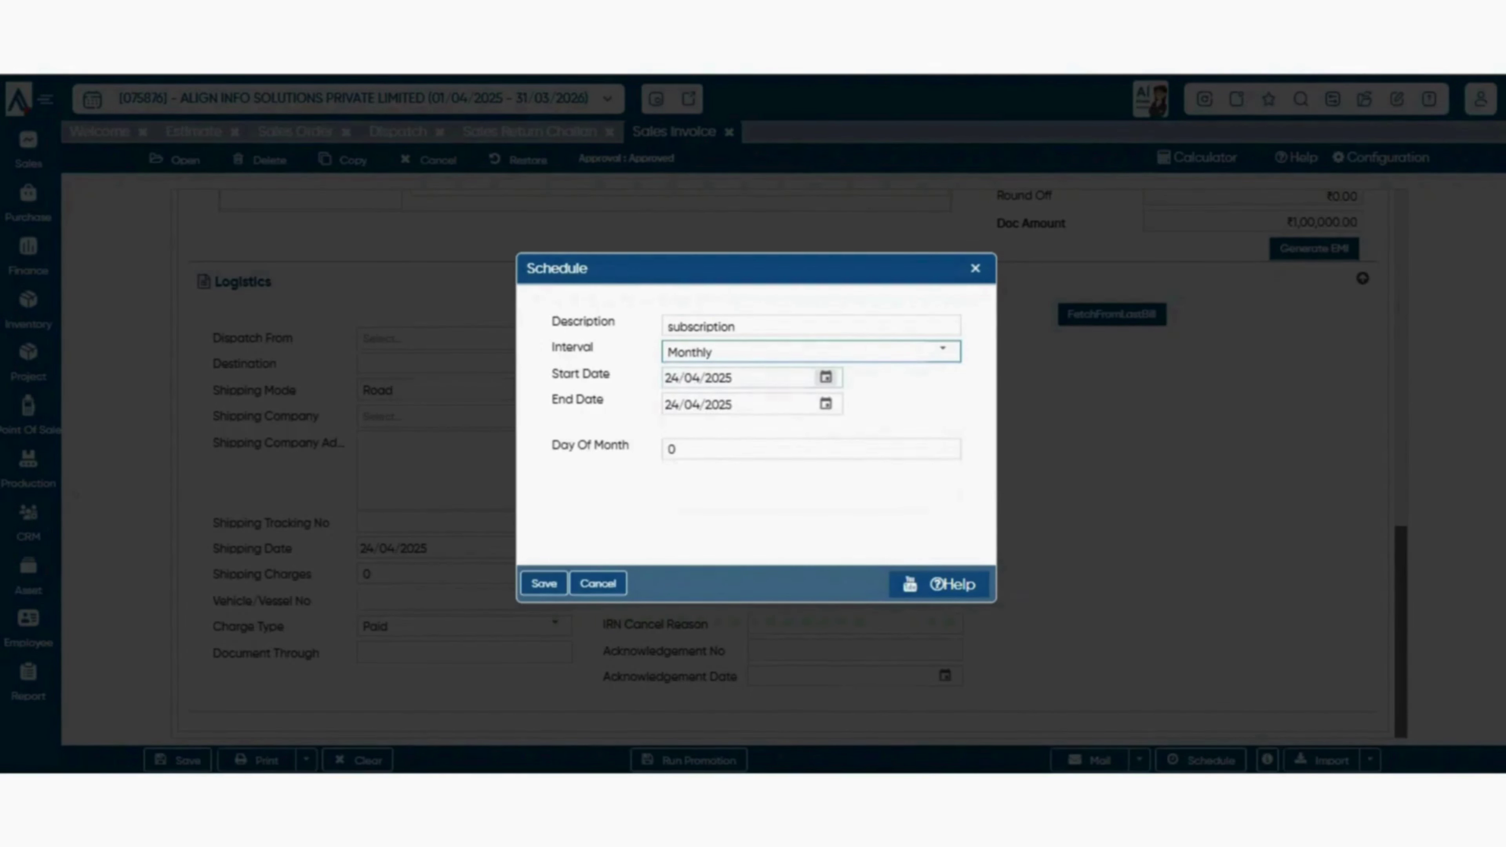
- Set the schedule to run 01/05/2025 to 31/12/2025 and select the Day Of Month value
left_click(826, 377)
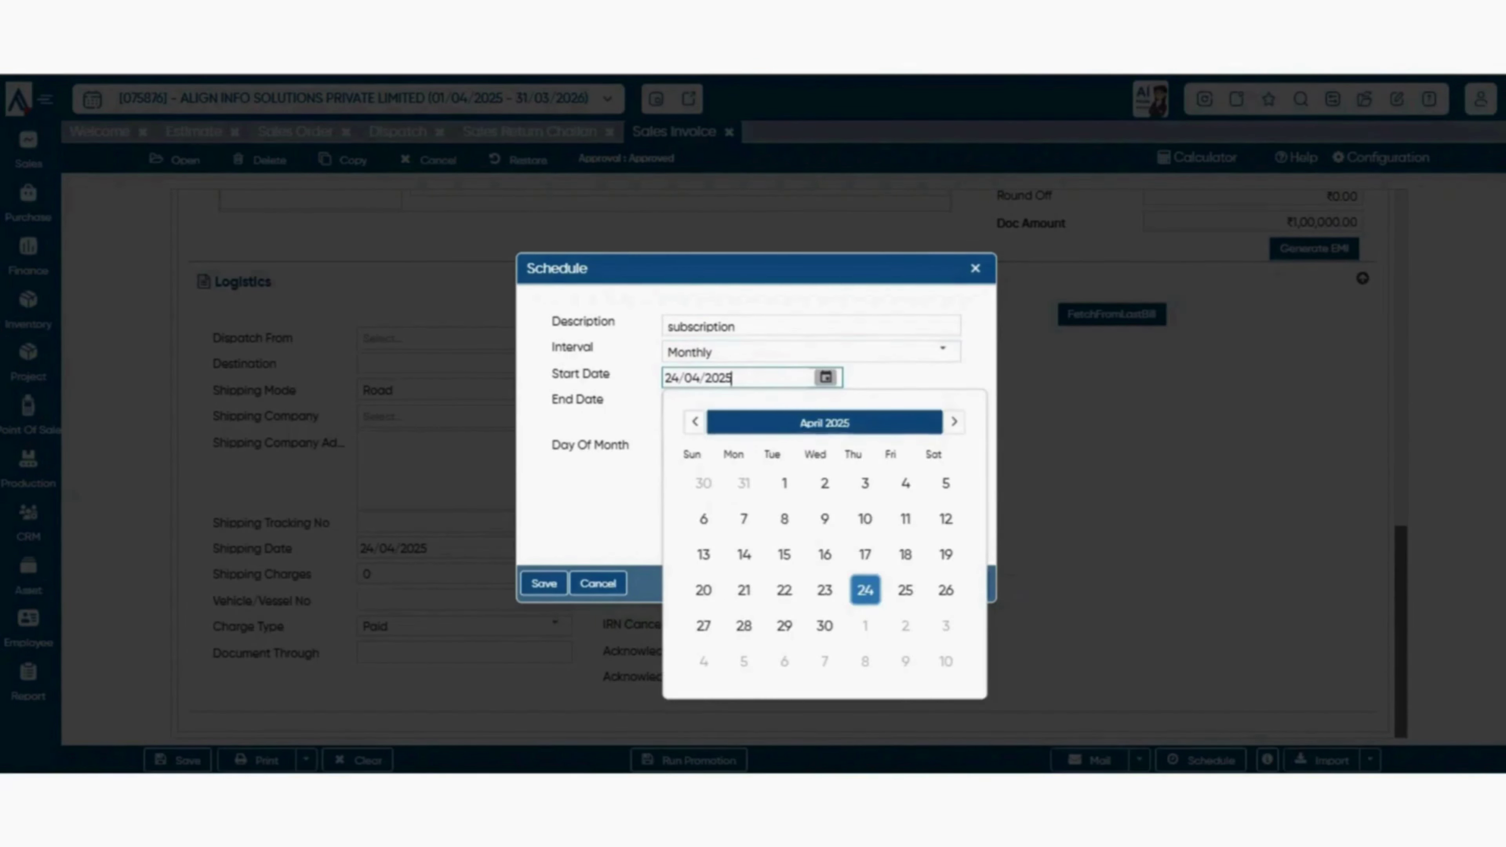
left_click(954, 421)
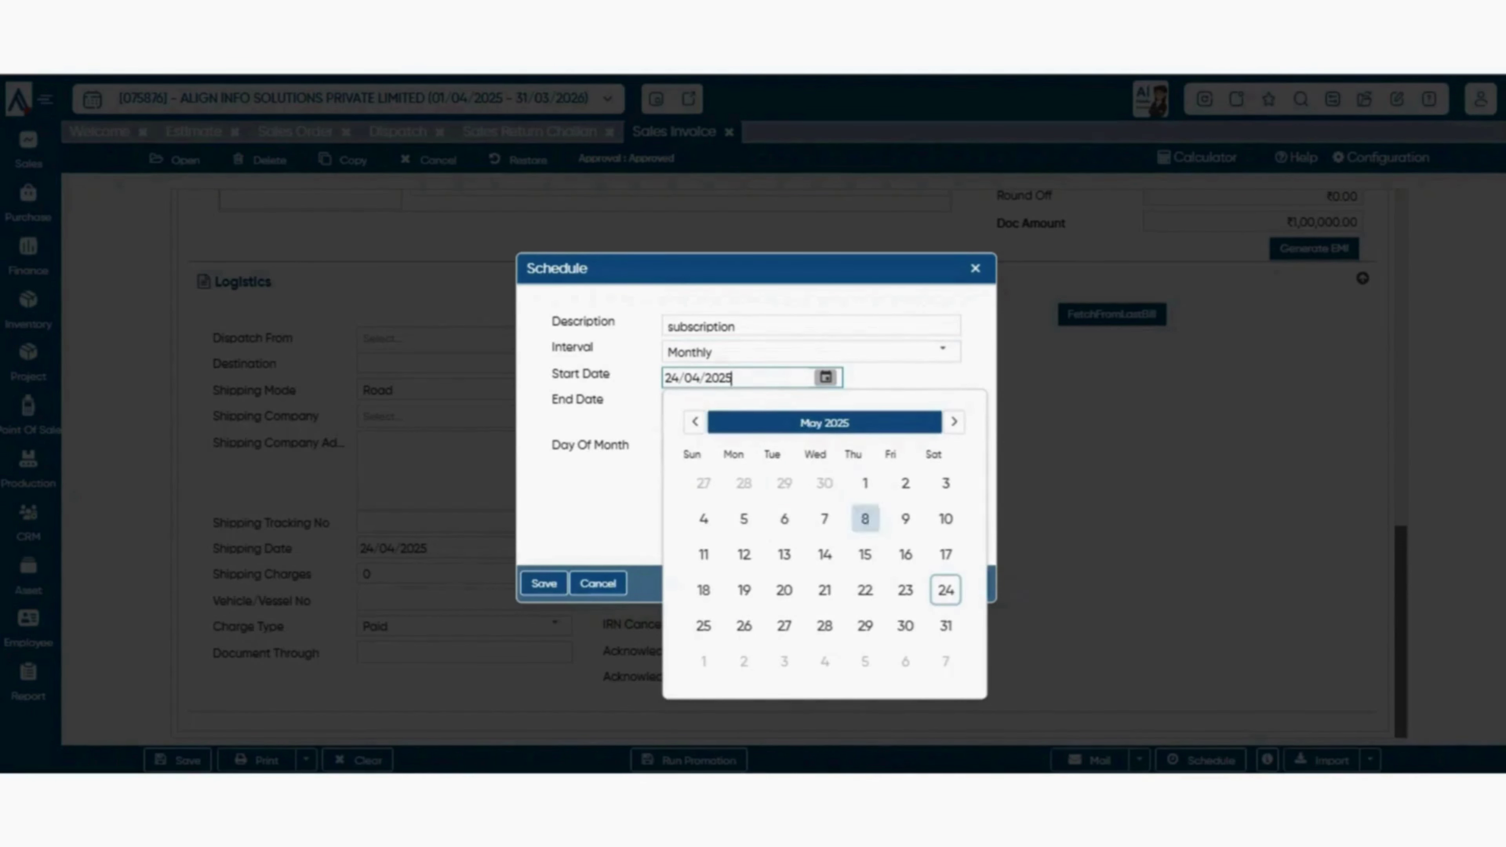
left_click(865, 482)
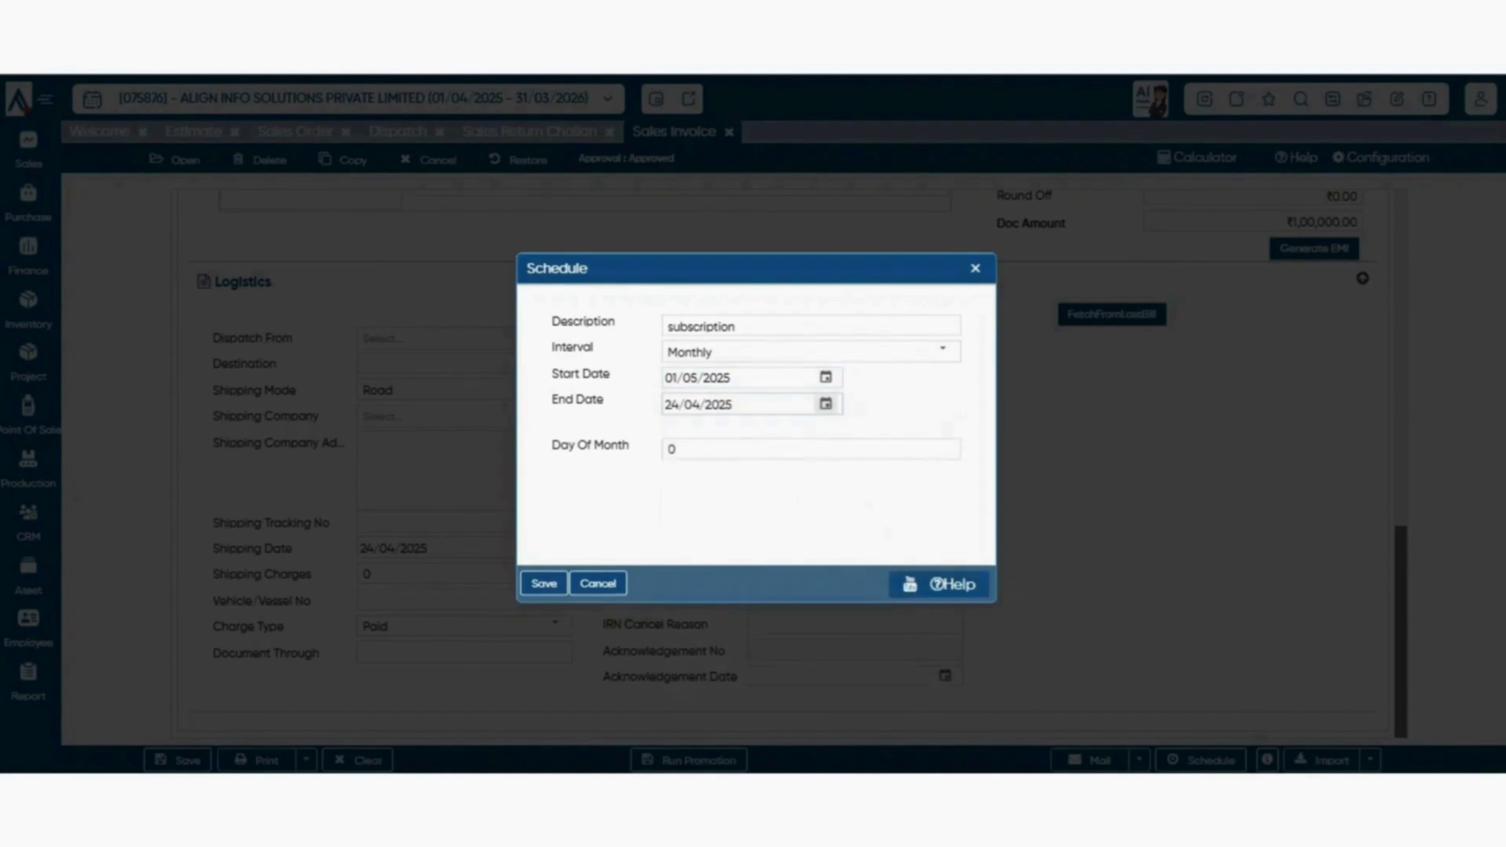
left_click(826, 404)
left_click(954, 448)
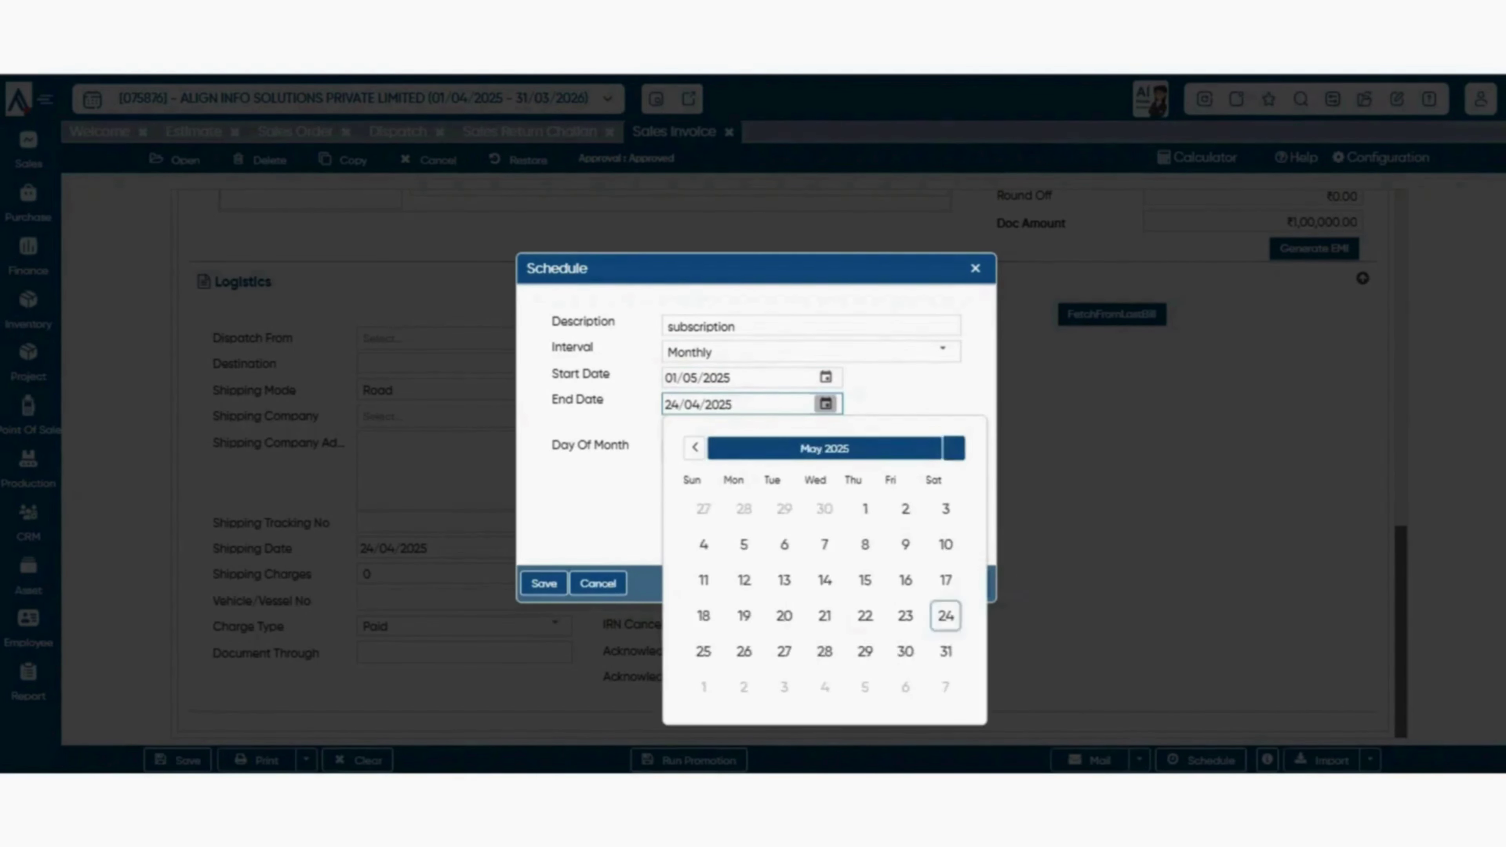
left_click(955, 448)
left_click(954, 448)
left_click(954, 448)
left_click(954, 448)
left_click(954, 448)
left_click(954, 448)
left_click(955, 448)
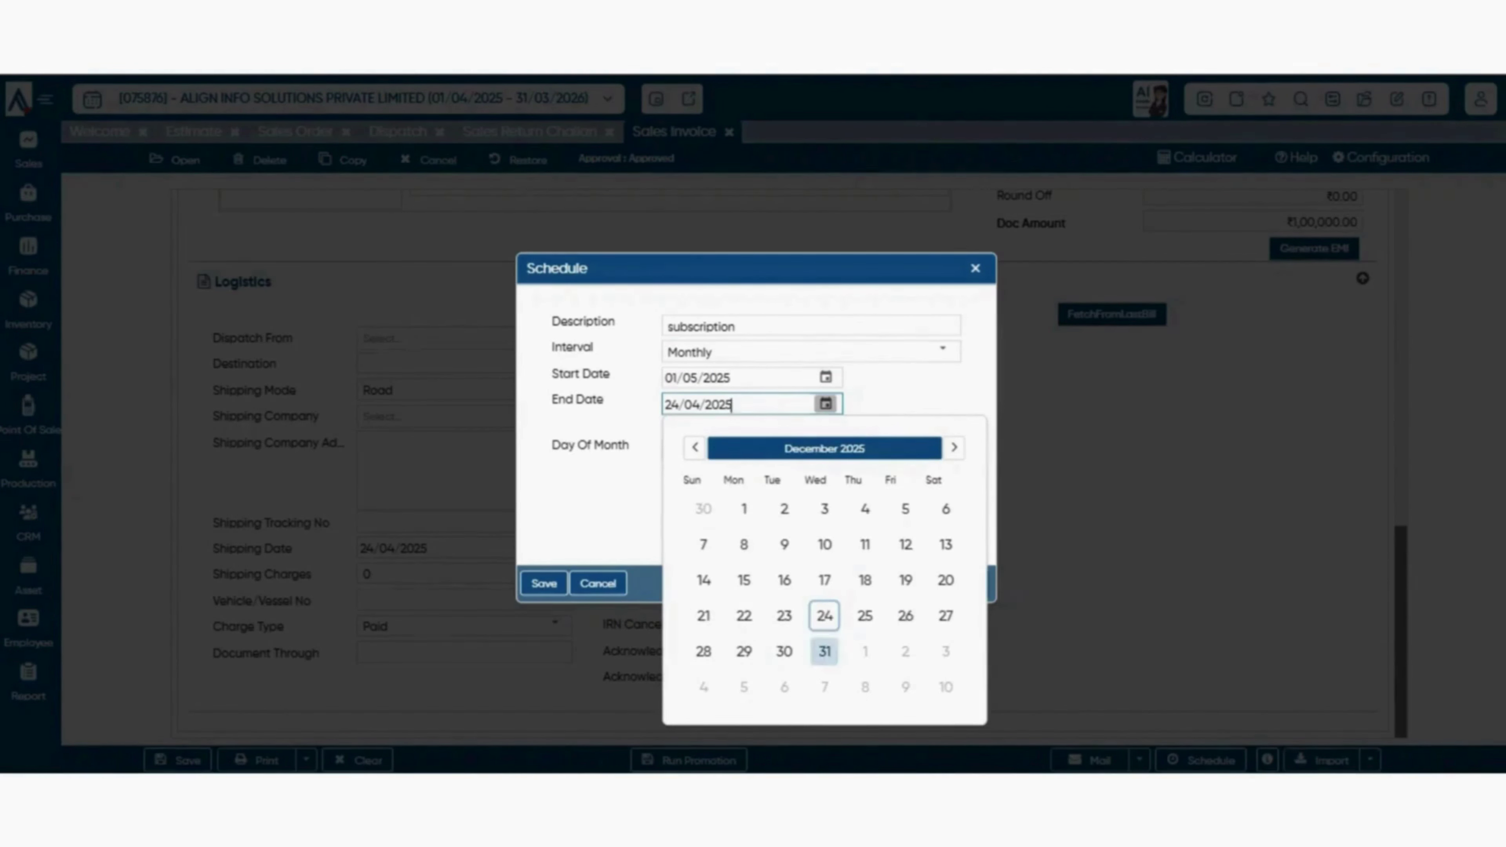
left_click(824, 650)
left_click(672, 450)
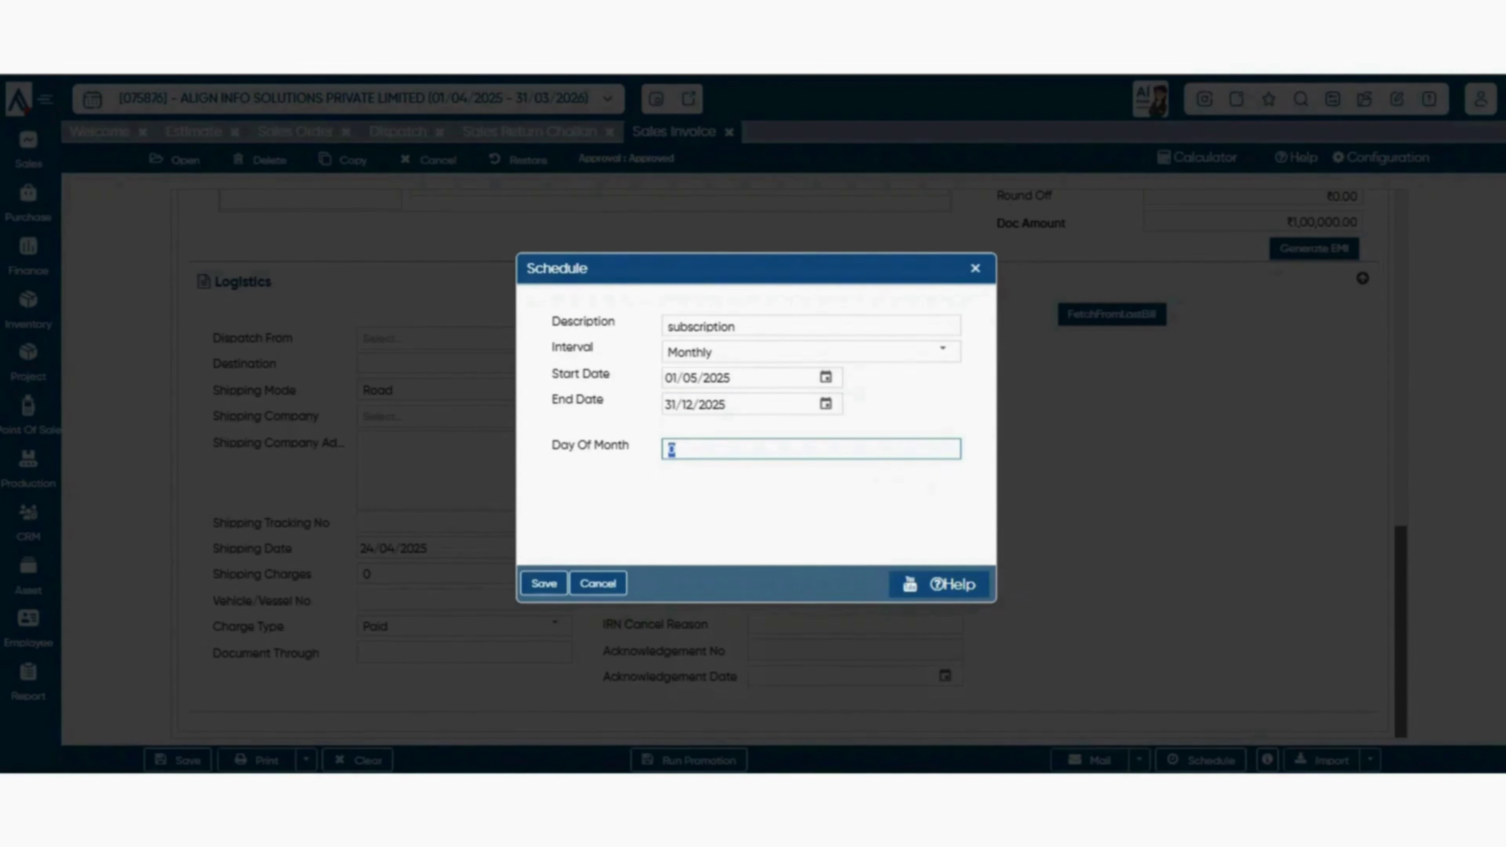
- Enter 7 and save the monthly invoice schedule, then view the invoice's empty modification history
type("7")
key("Return")
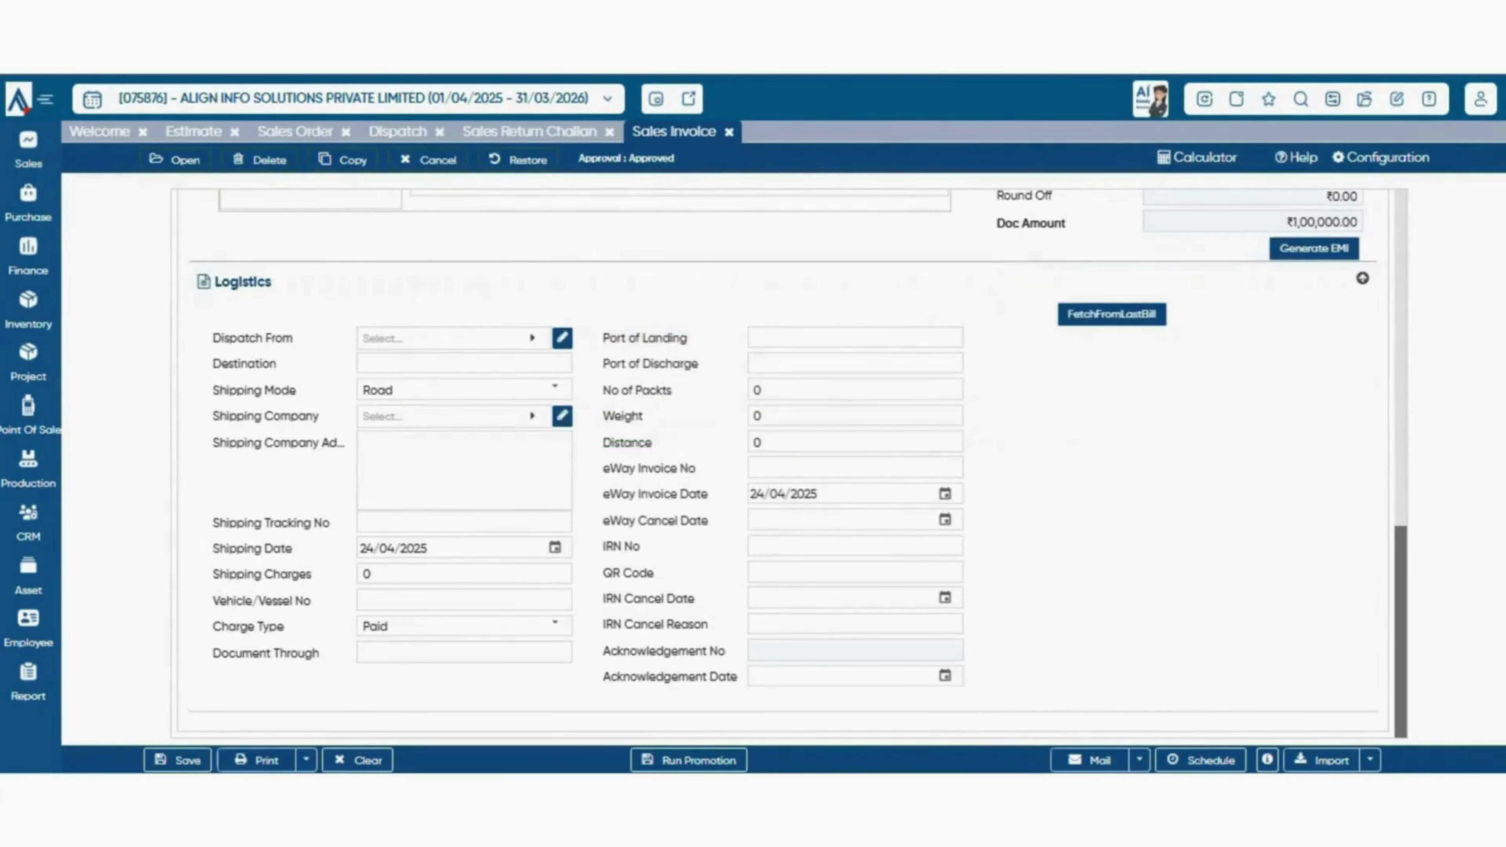
scroll(788, 463, "up", 3)
scroll(789, 463, "down", 3)
left_click(1267, 760)
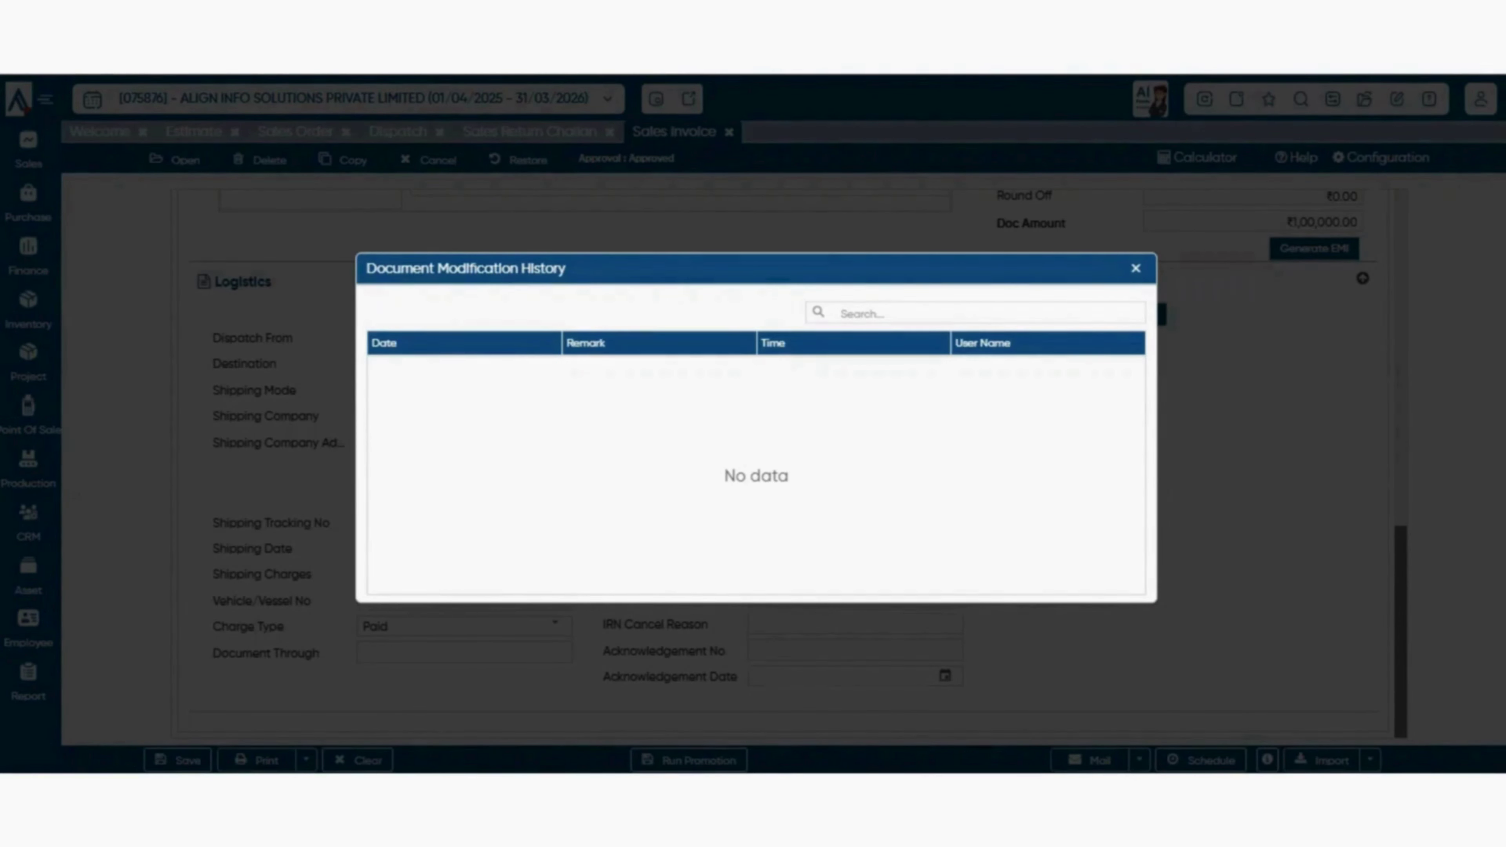
- Close Document Modification History and check Import's Download Format and Create Format options
left_click(1135, 269)
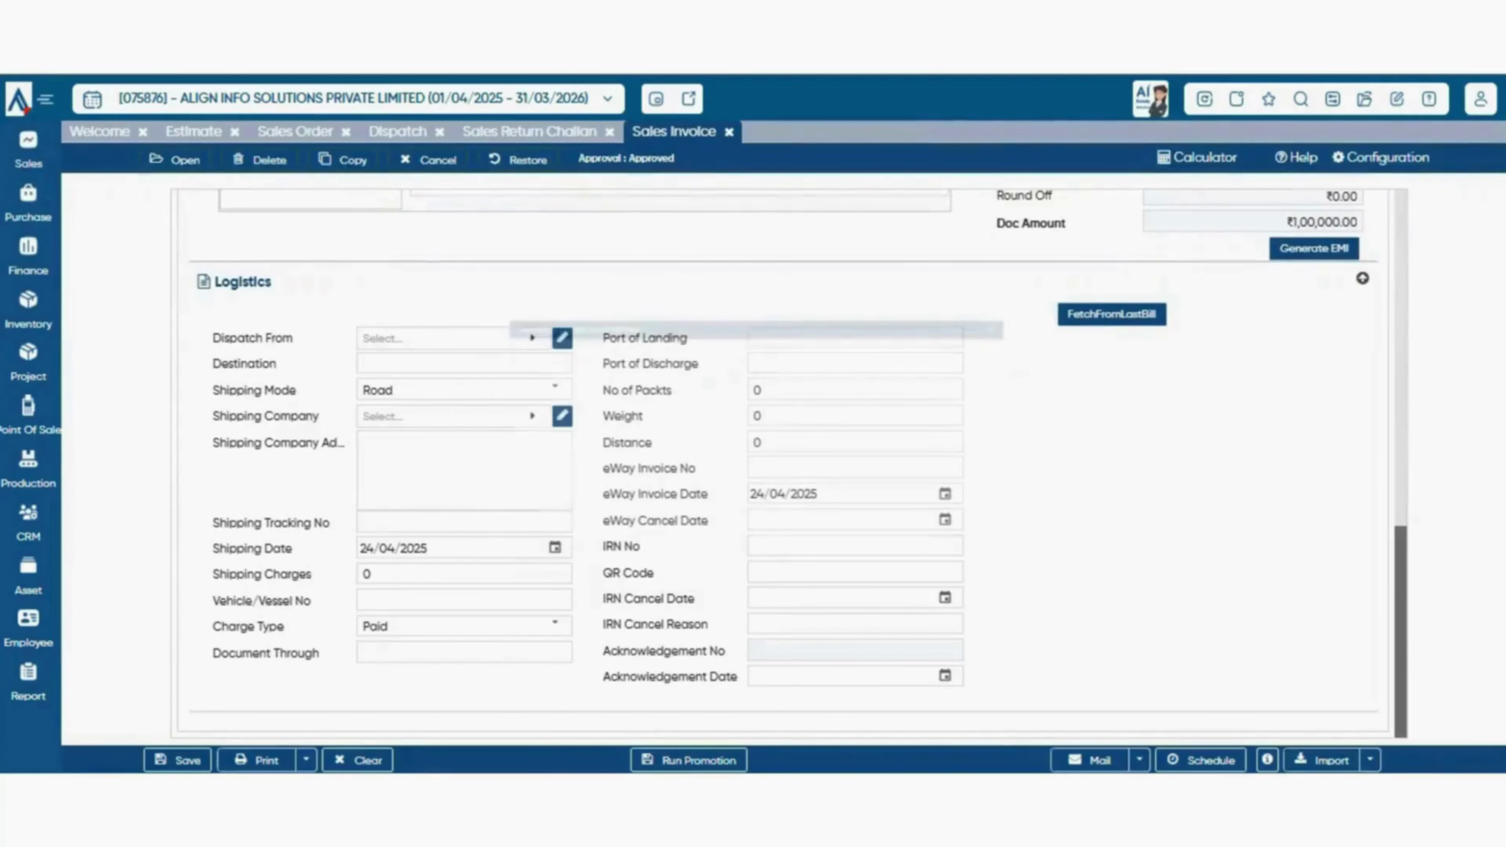
left_click(1267, 760)
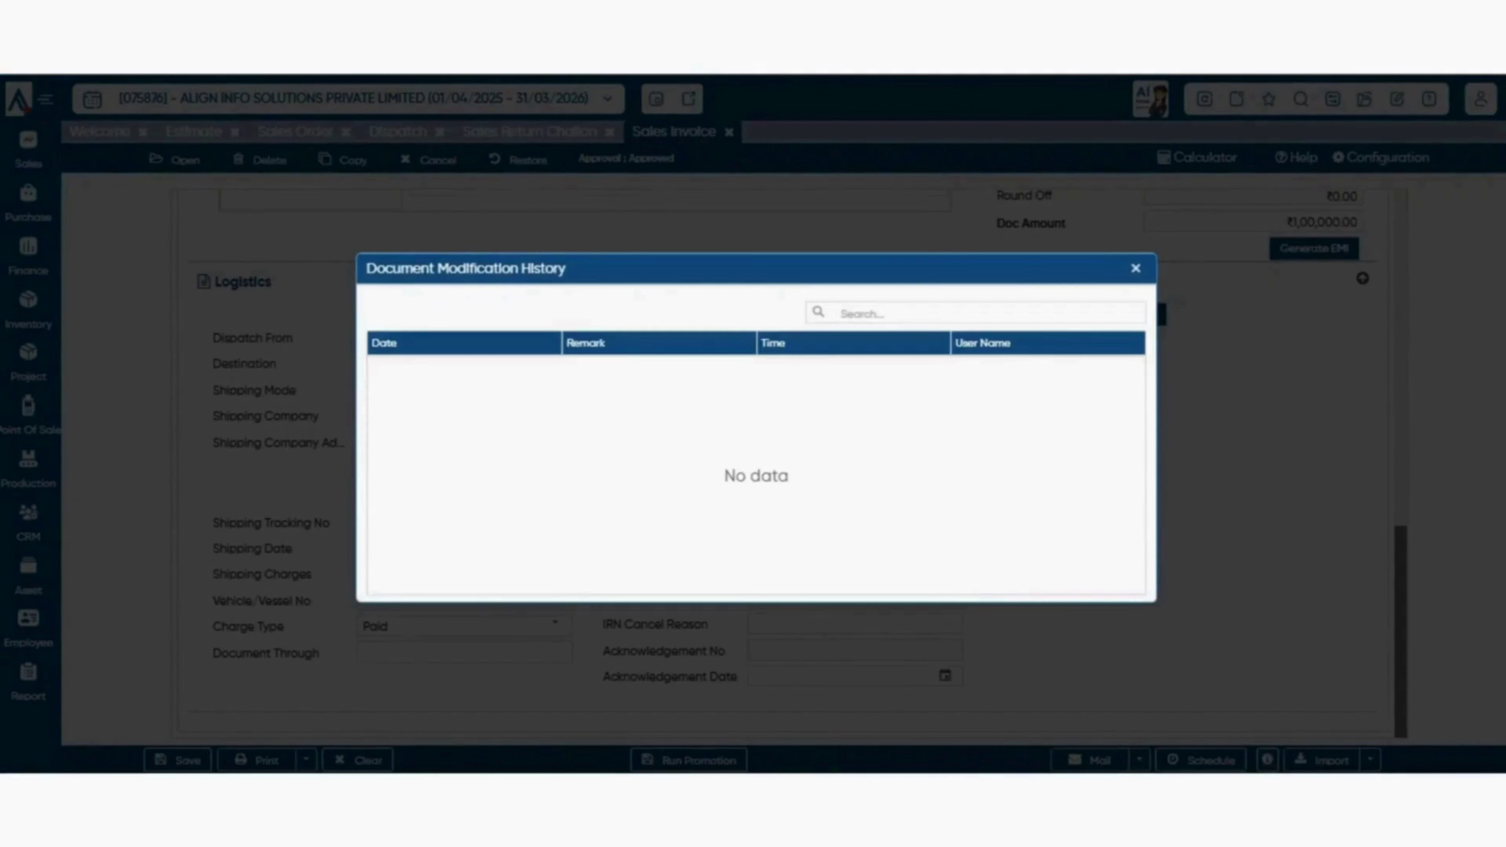
left_click(1135, 268)
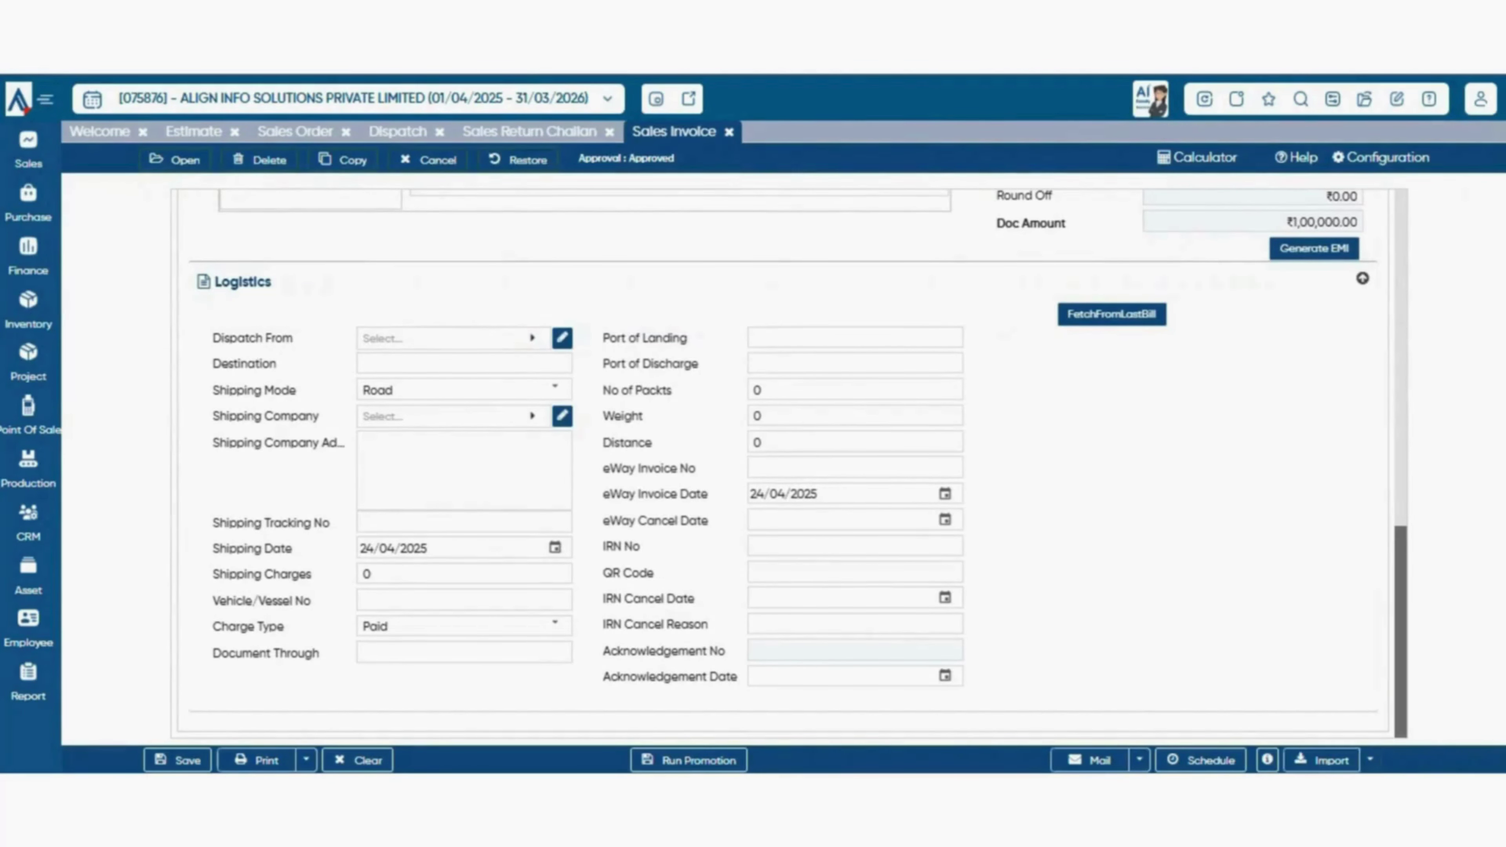
left_click(1370, 760)
left_click(1370, 760)
- Download the invoice import format with DownLoad Format and open Invoice (3).xlsx in Excel
left_click(1371, 760)
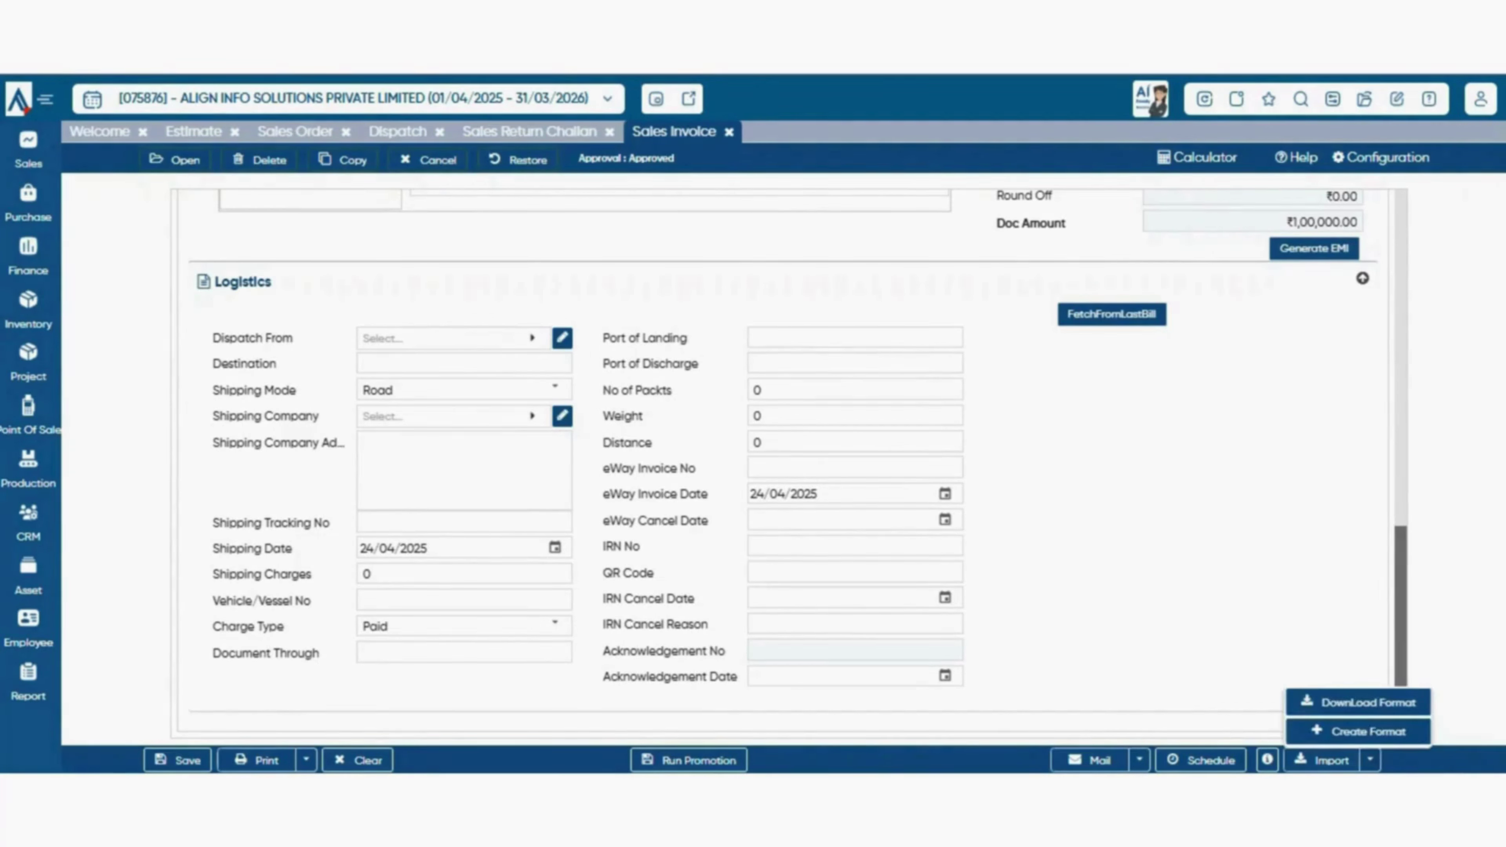
left_click(1370, 760)
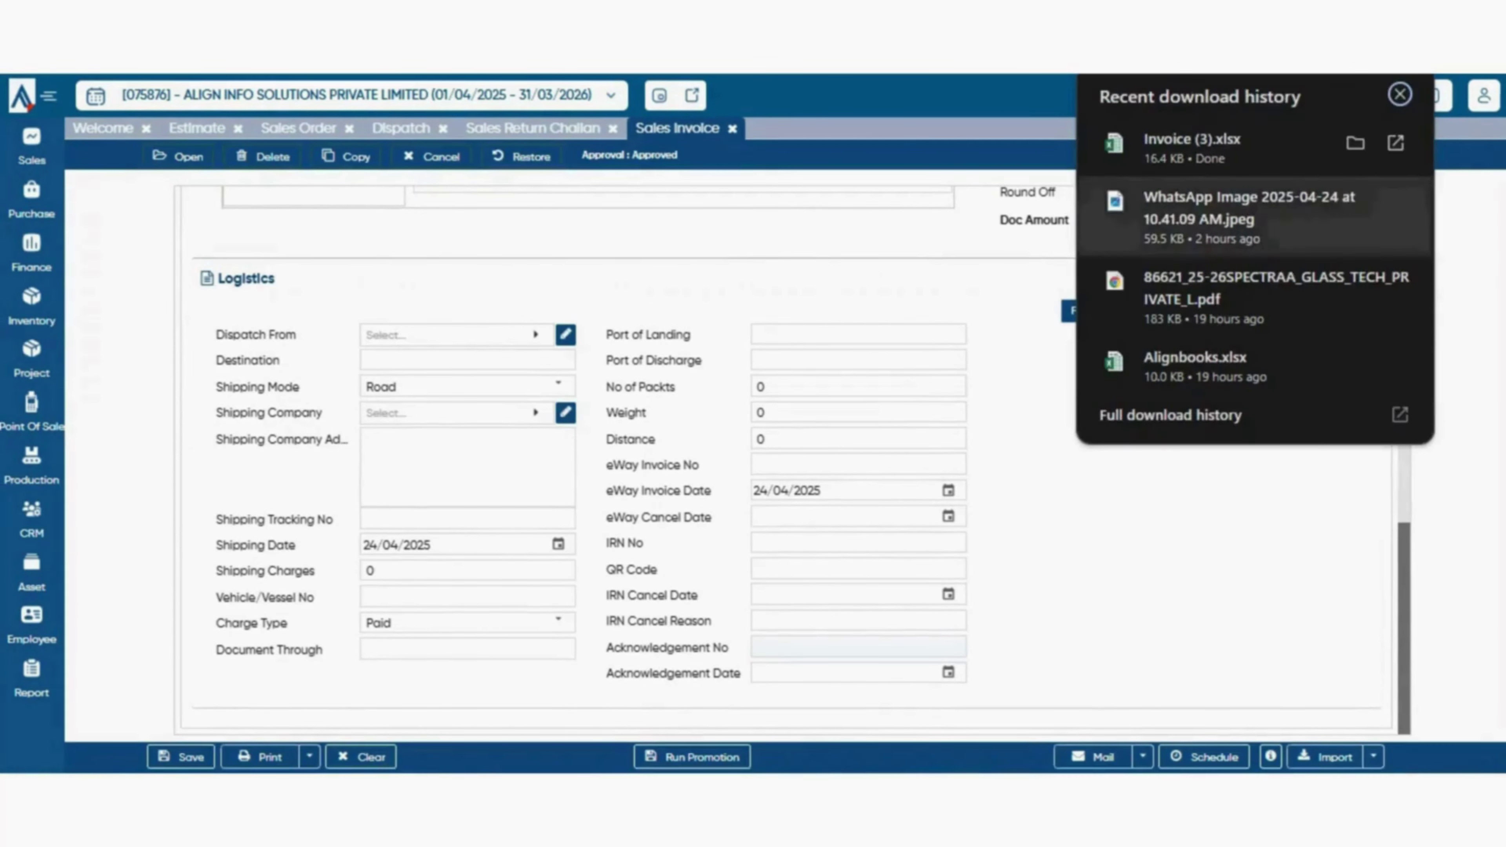
left_click(1192, 148)
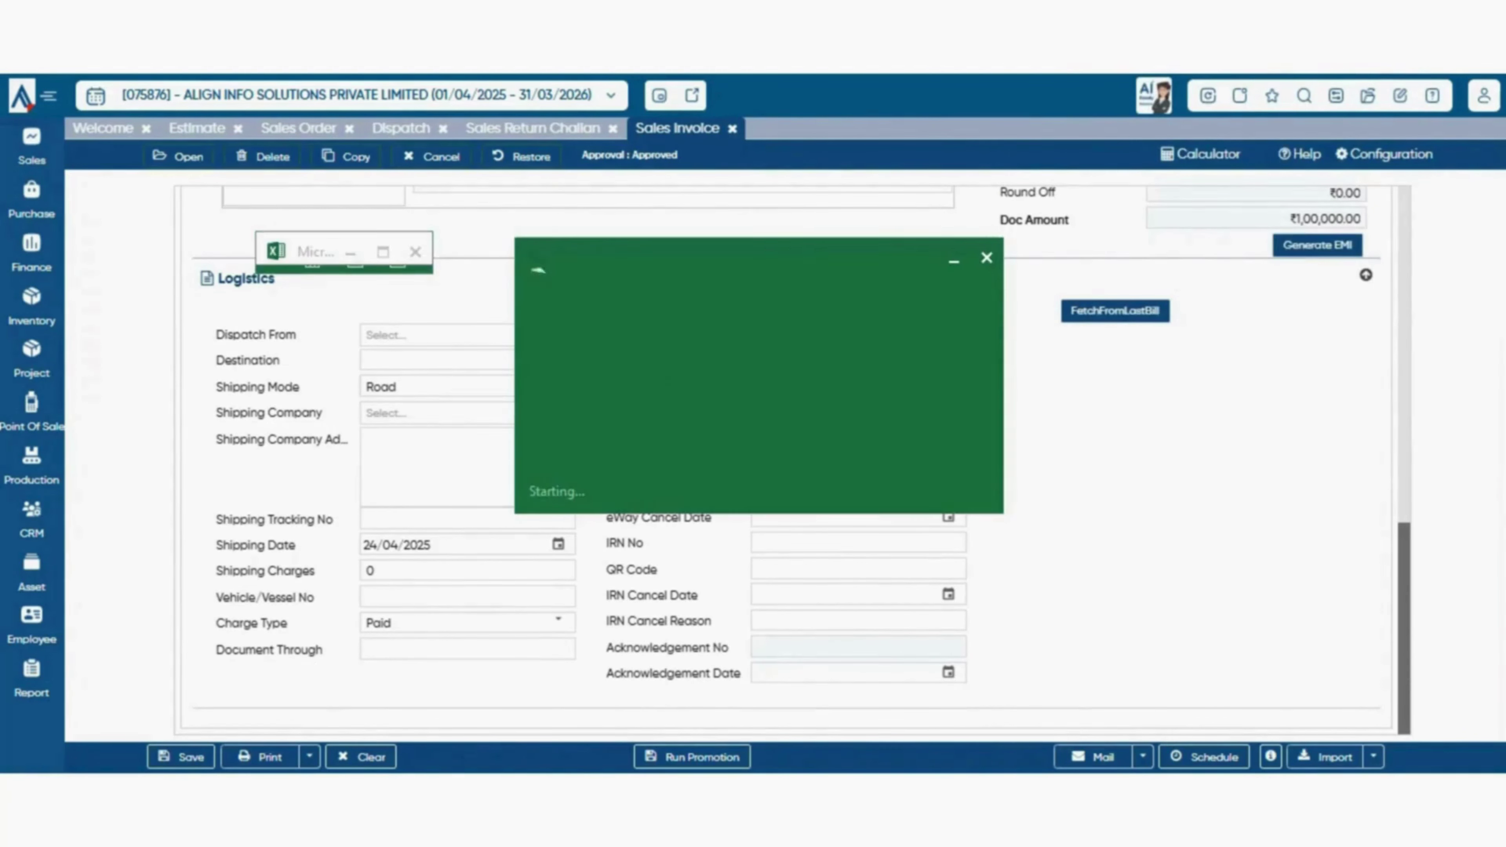
key("Right")
key("Right")
key("Right")
key("Right")
key("Right")
key("Right")
key("Right")
key("Right")
key("Right")
key("Right")
key("Right")
key("Right")
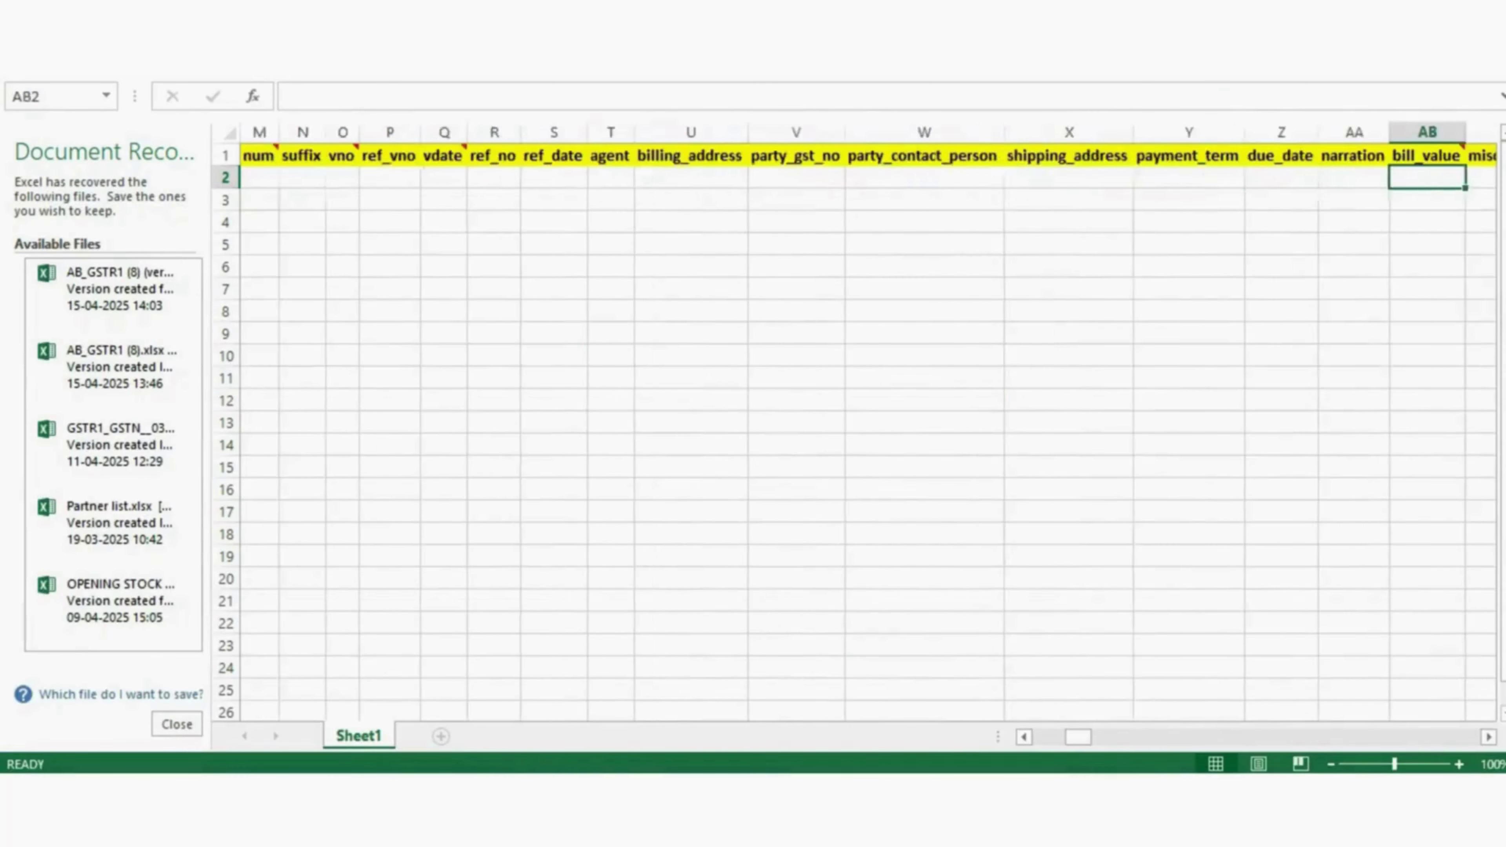
key("Left")
key("Left")
key("Left")
key("Left")
key("Left")
key("Left")
key("Left")
key("Left")
key("Left")
key("Left")
key("Left")
key("Left")
key("Left")
key("Left")
key("Left")
key("Left")
key("Left")
key("Left")
key("Left")
key("Left")
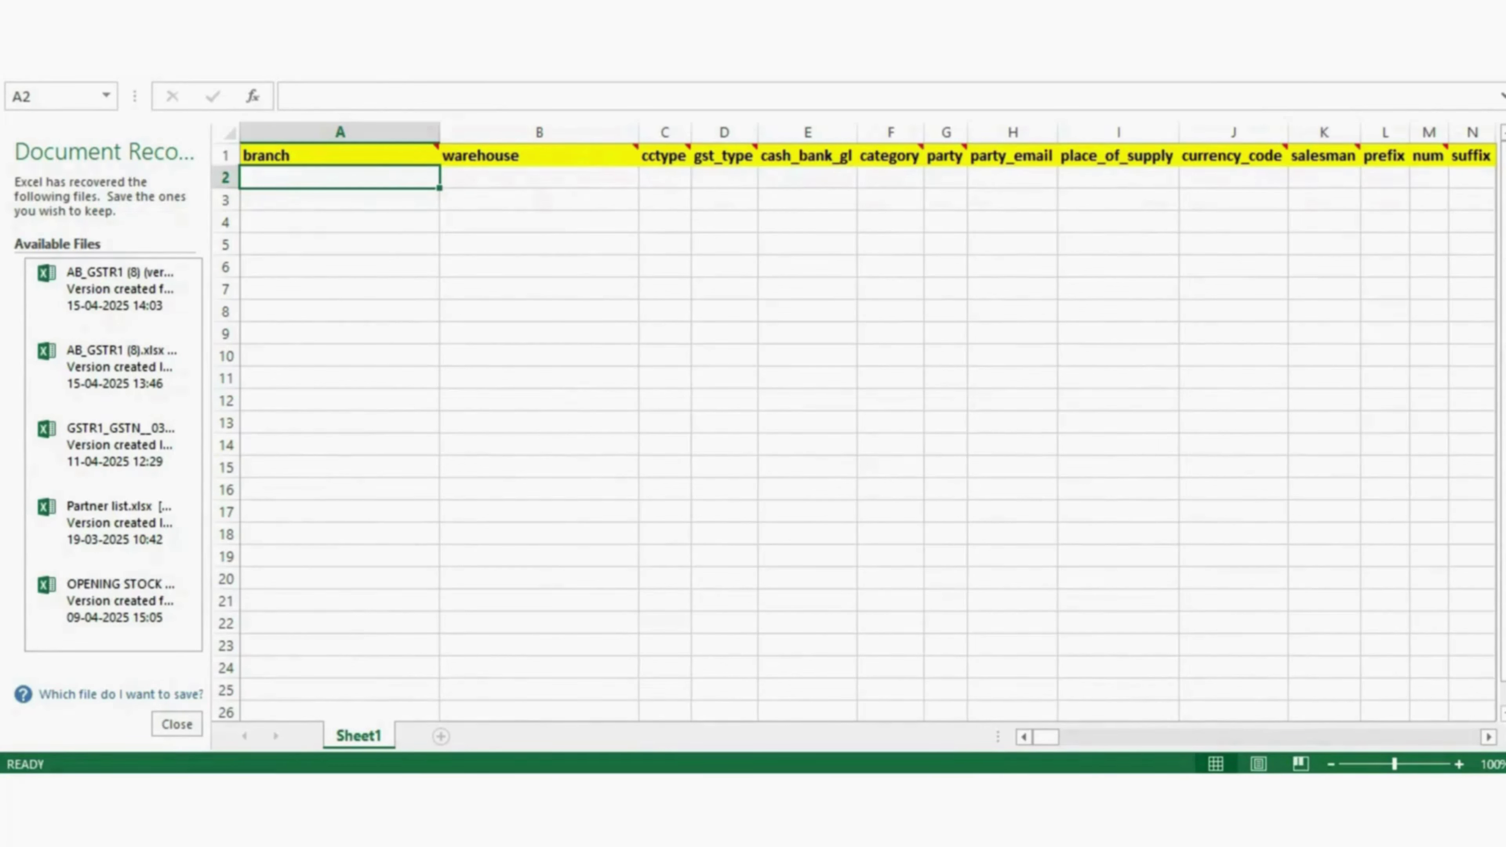
left_click(539, 177)
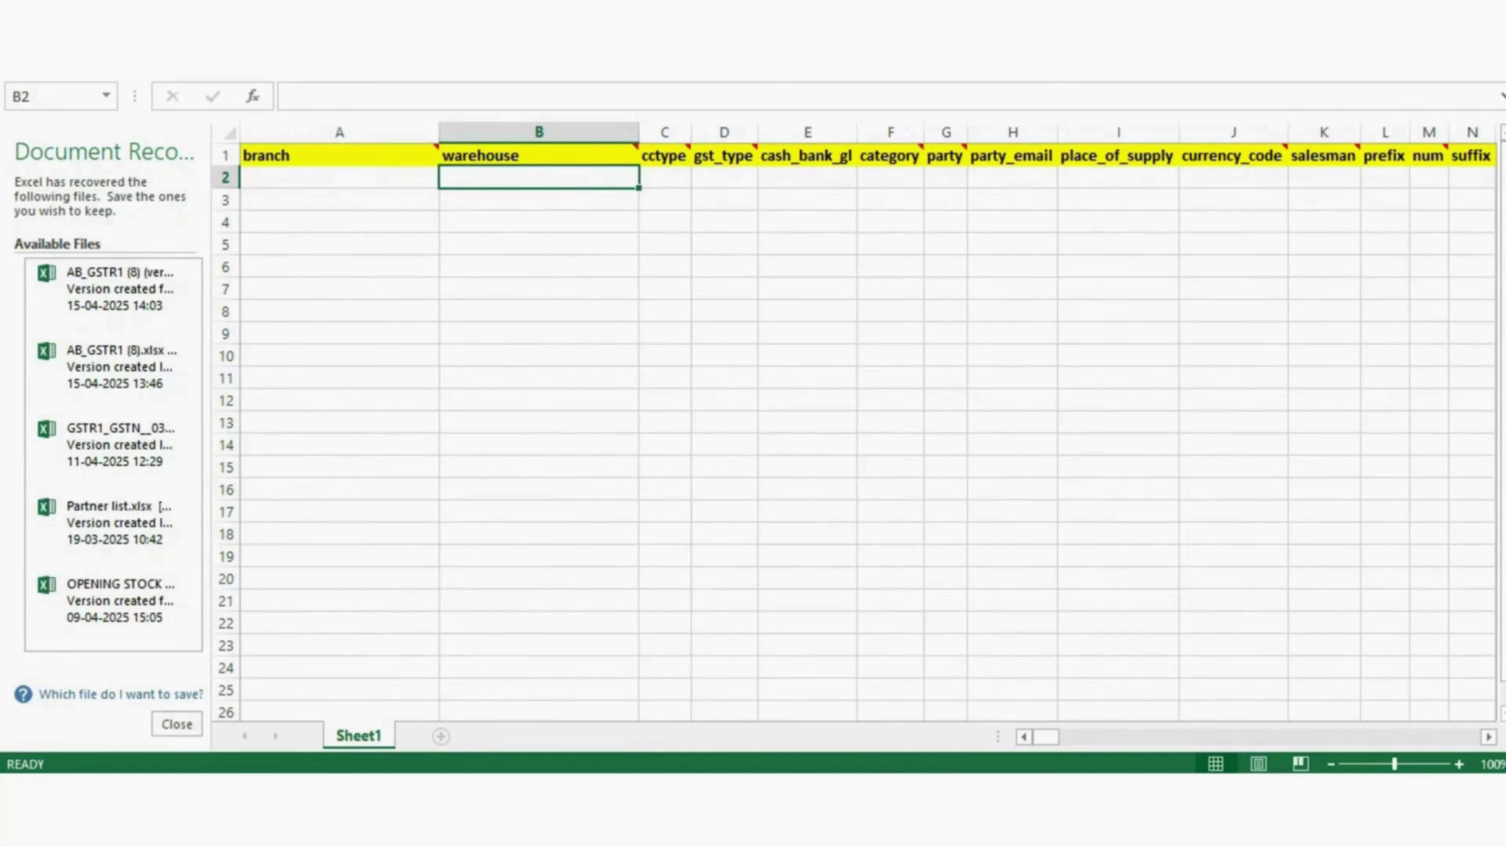
left_click(665, 177)
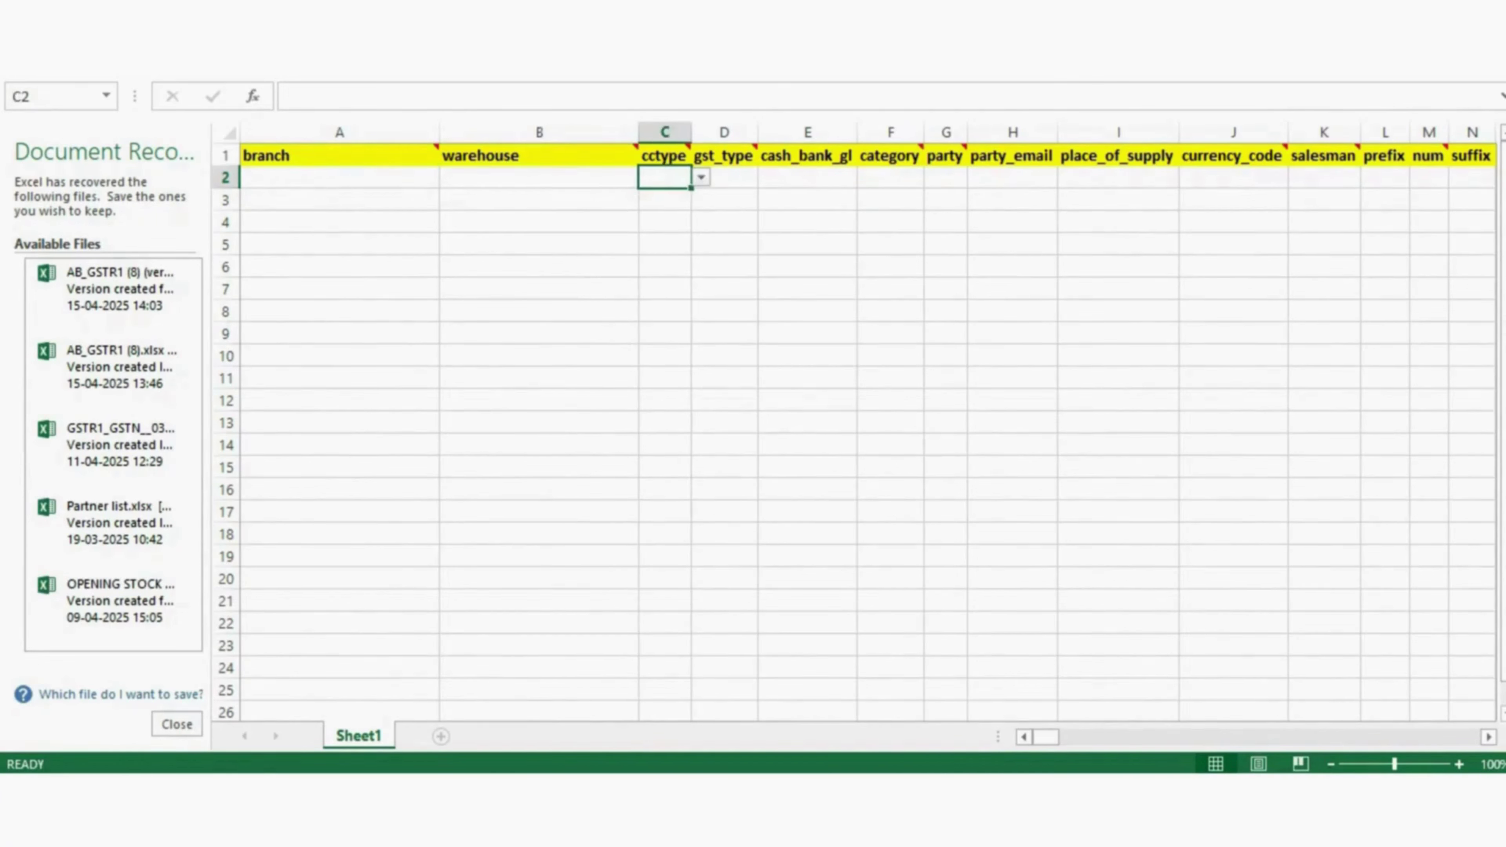
left_click(702, 177)
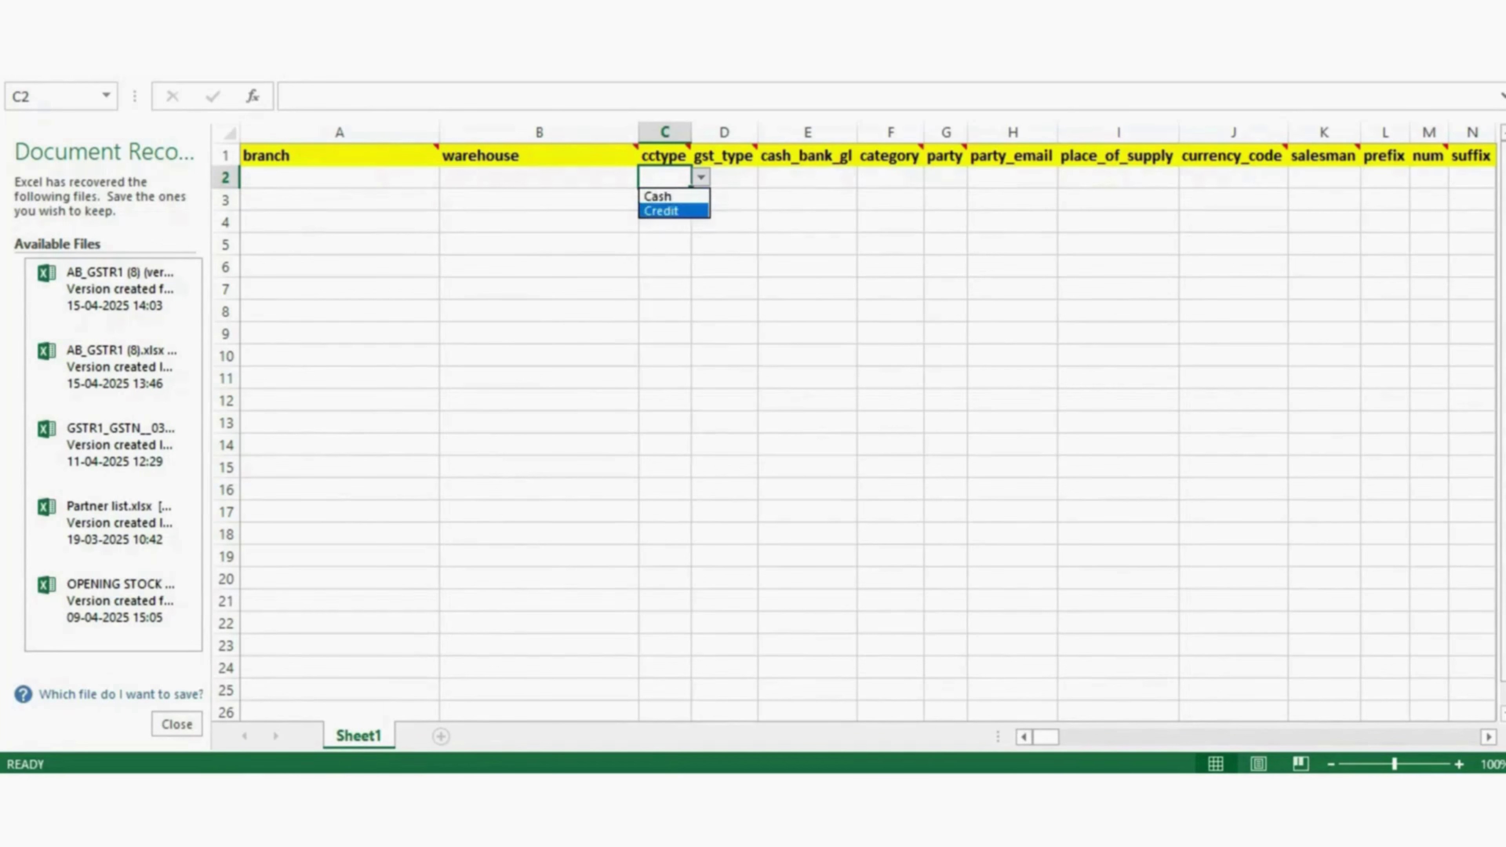
key("Escape")
left_click(725, 177)
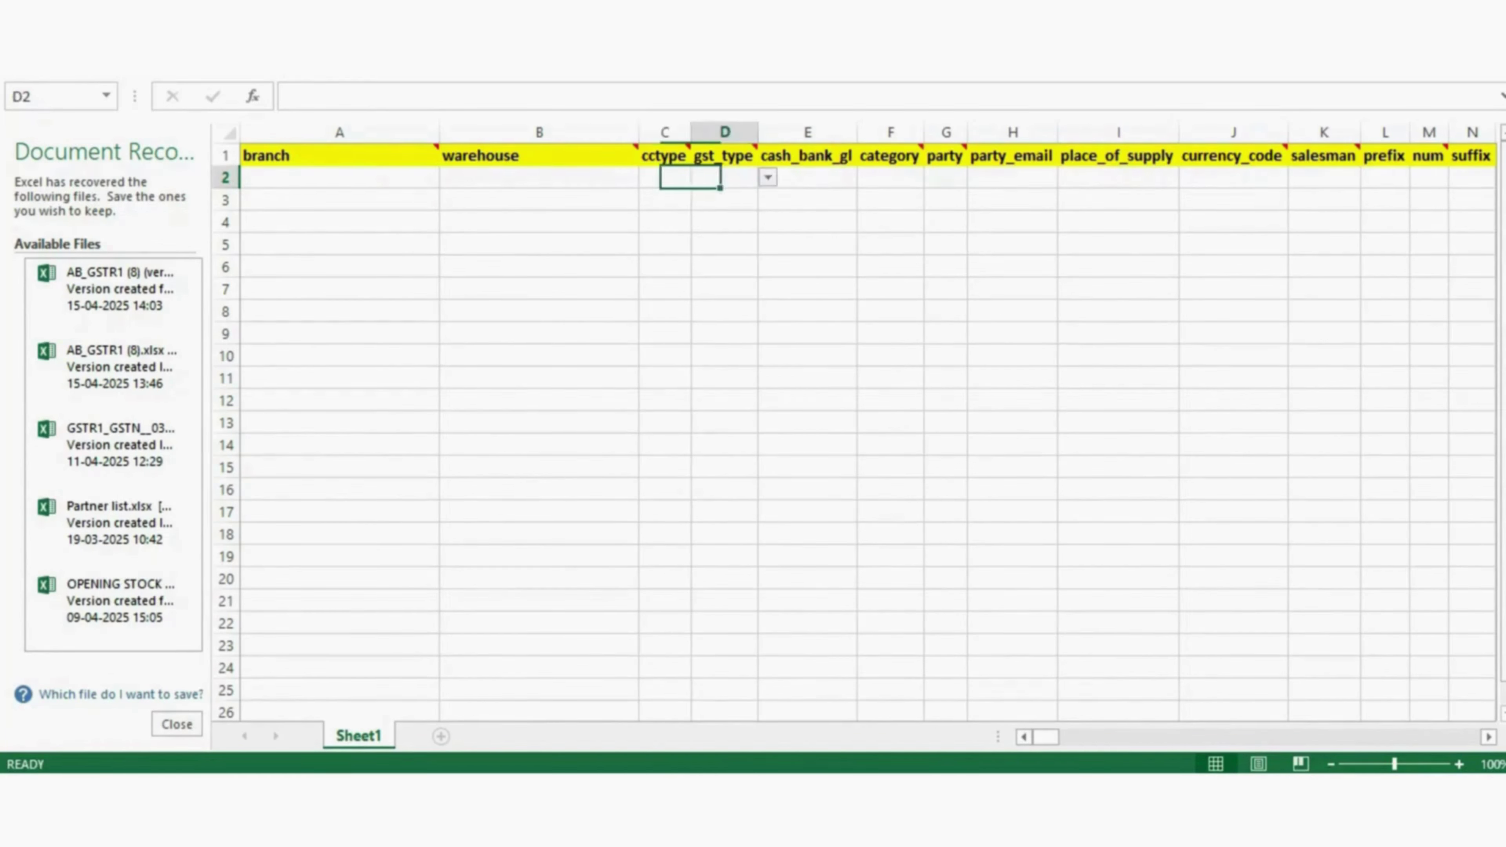
left_click(665, 177)
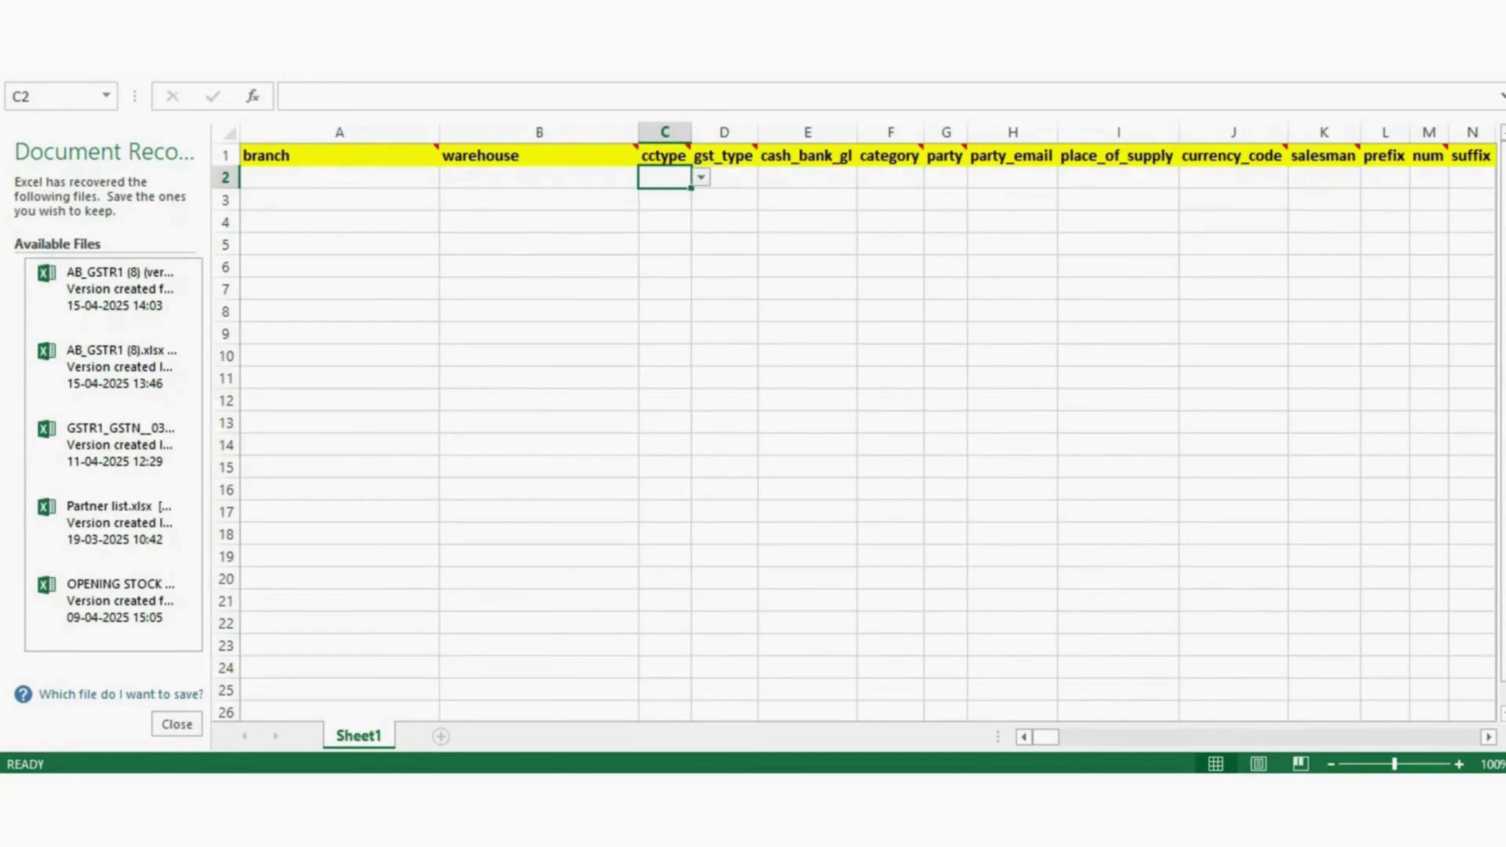
left_click(702, 177)
key("Escape")
left_click(724, 177)
left_click(665, 177)
left_click(702, 177)
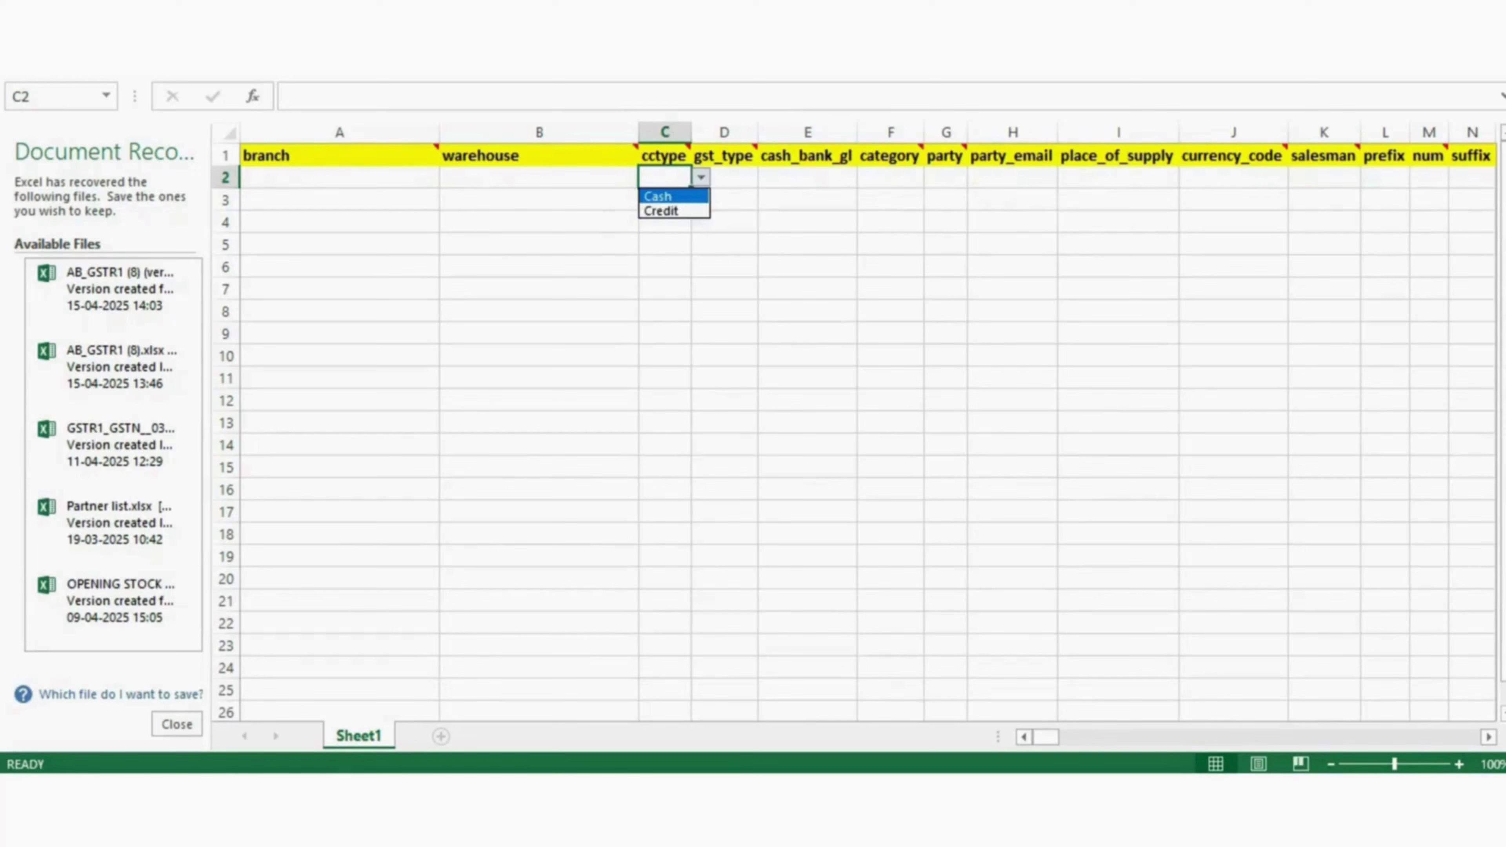
key("Escape")
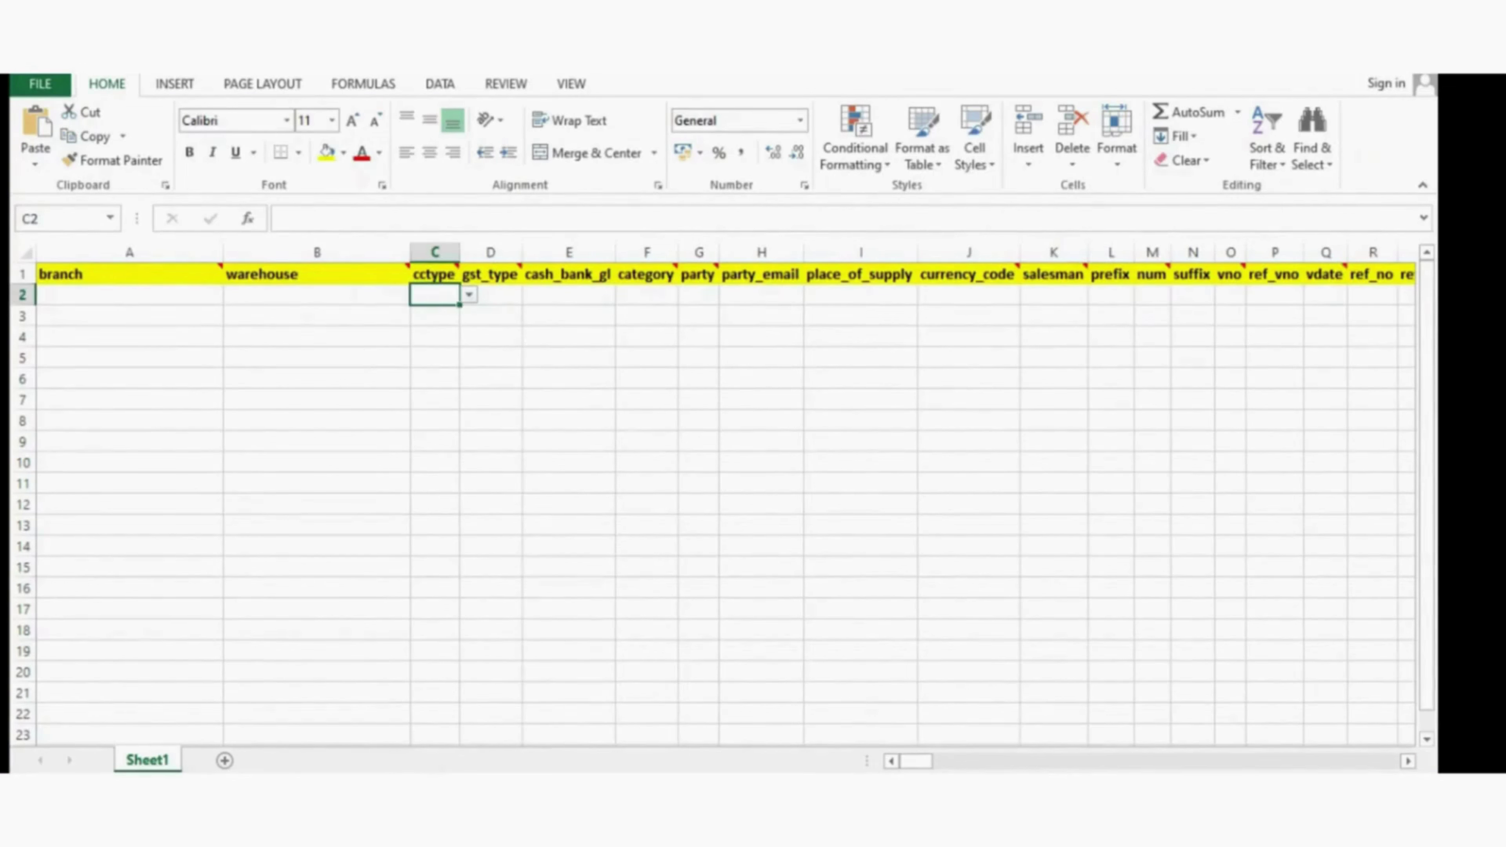
- Set row 2's cctype to Credit and gst_type to TaxInvoice from their dropdowns
left_click(469, 294)
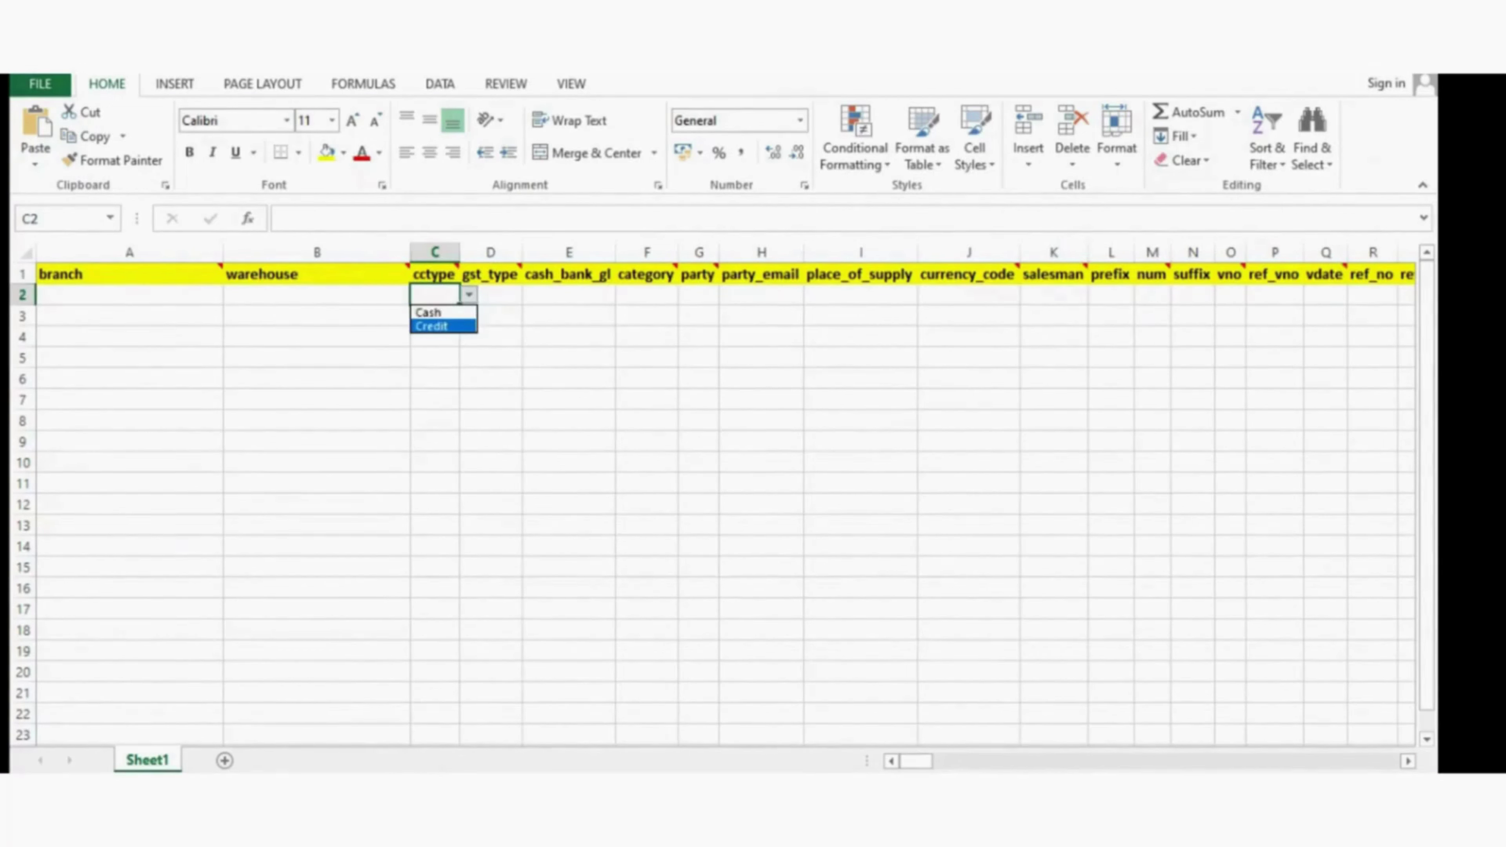
left_click(443, 326)
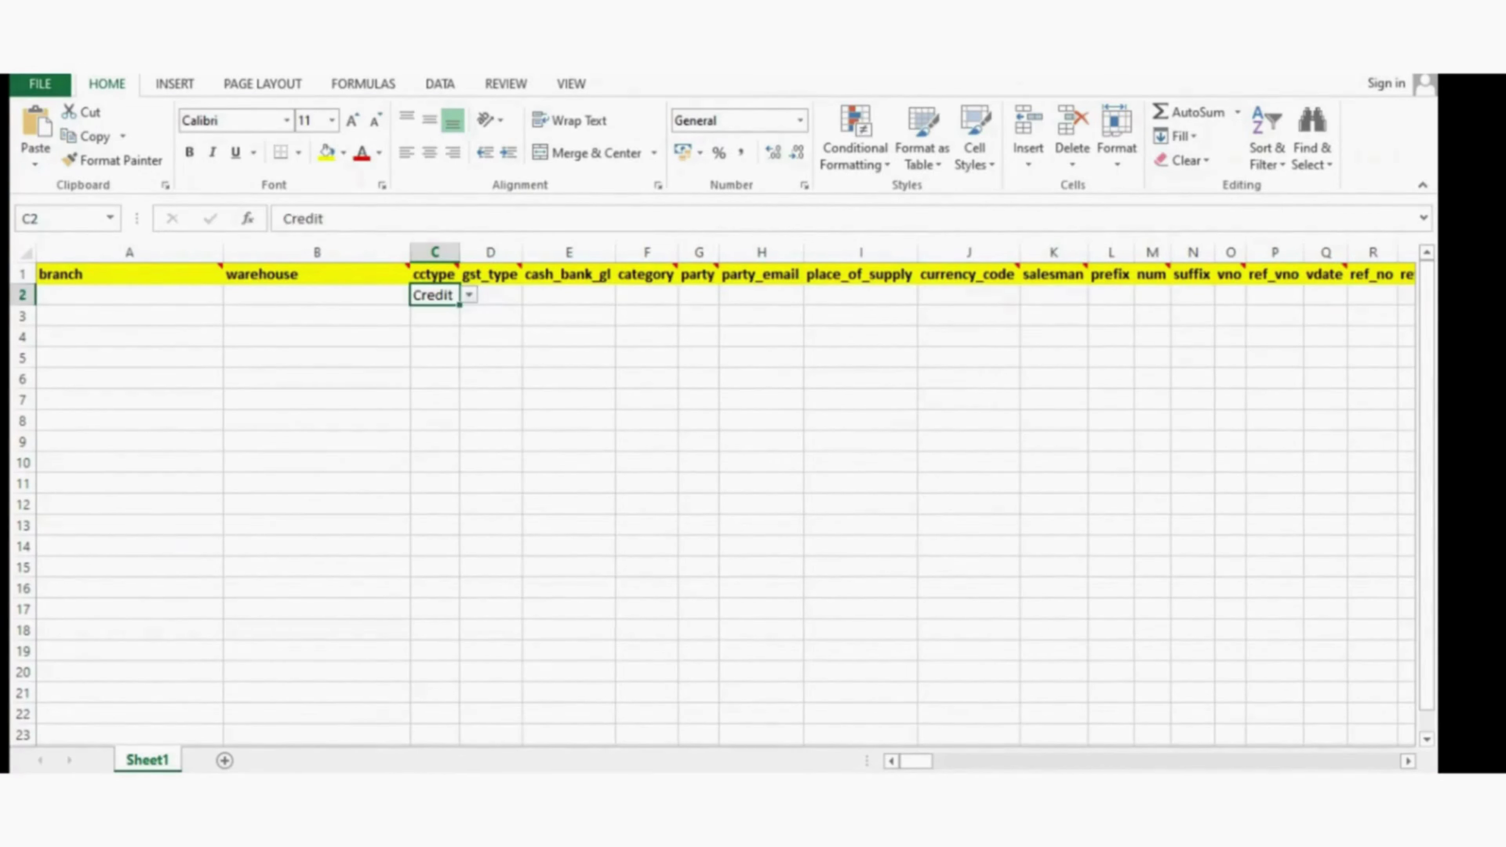
left_click(491, 295)
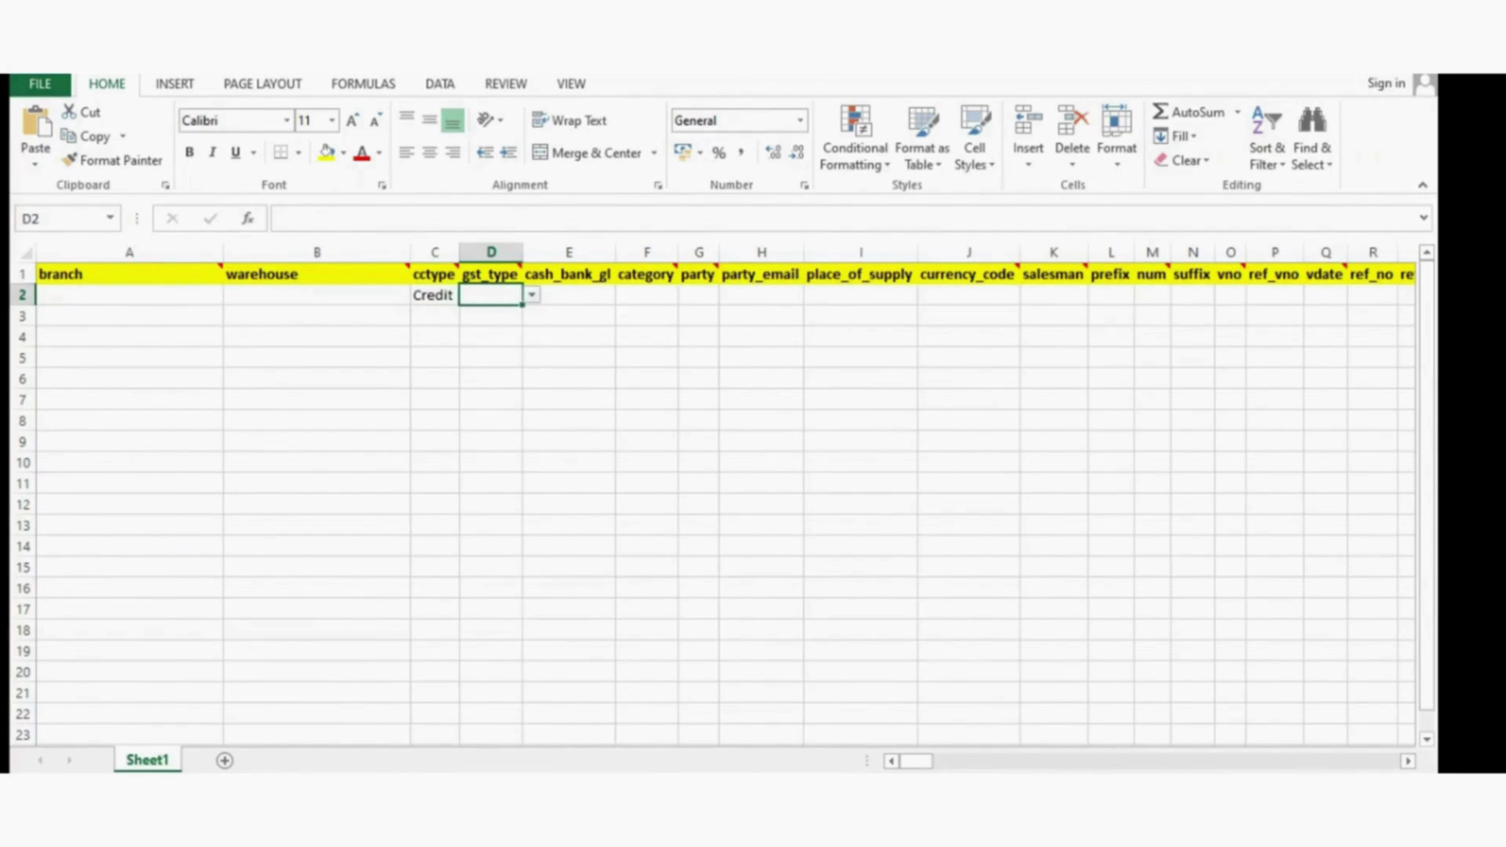
left_click(531, 295)
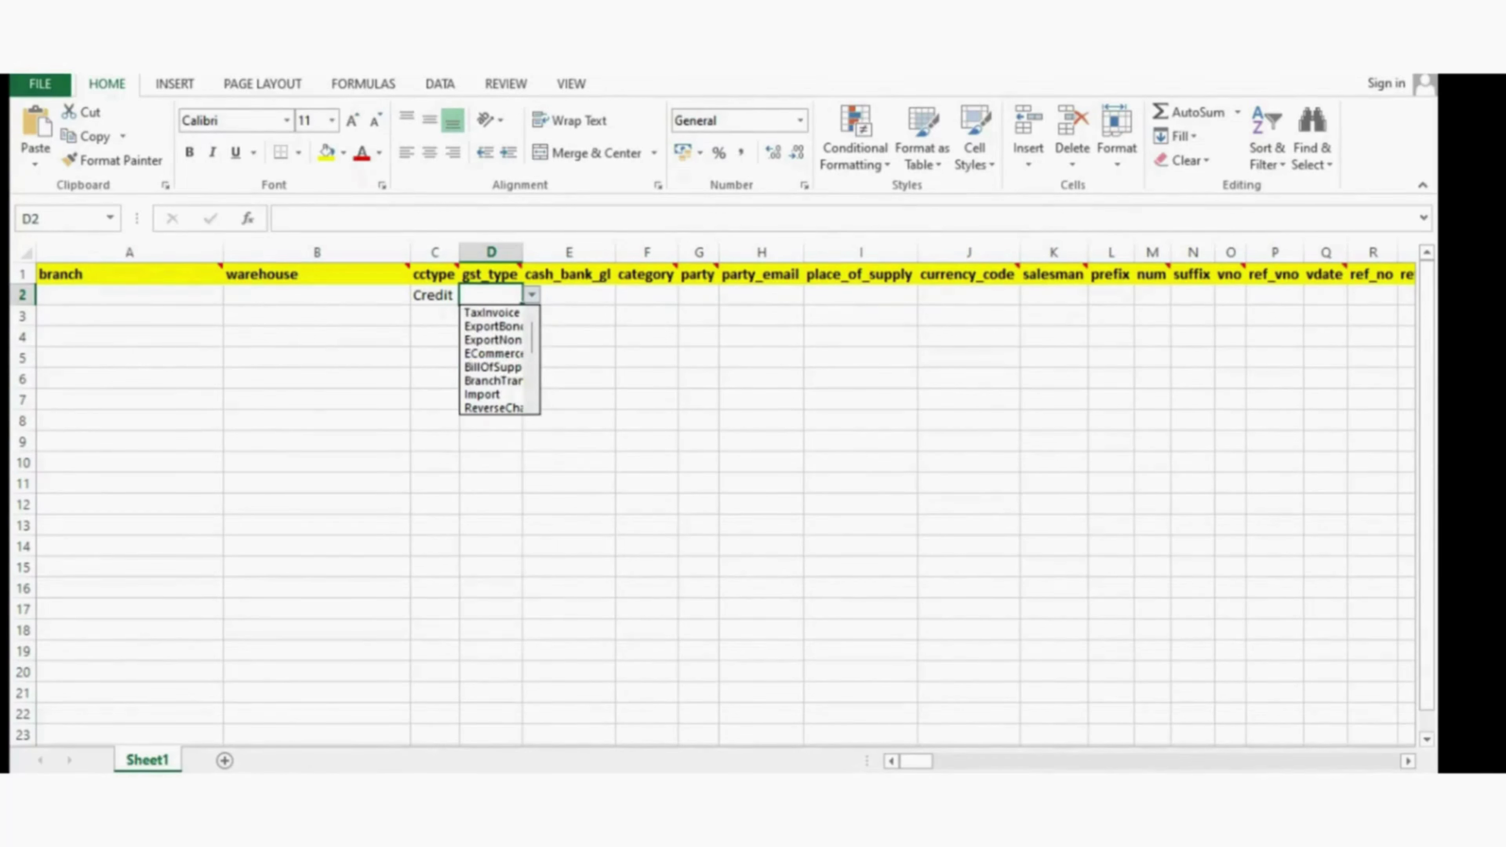
left_click(491, 312)
left_click(568, 295)
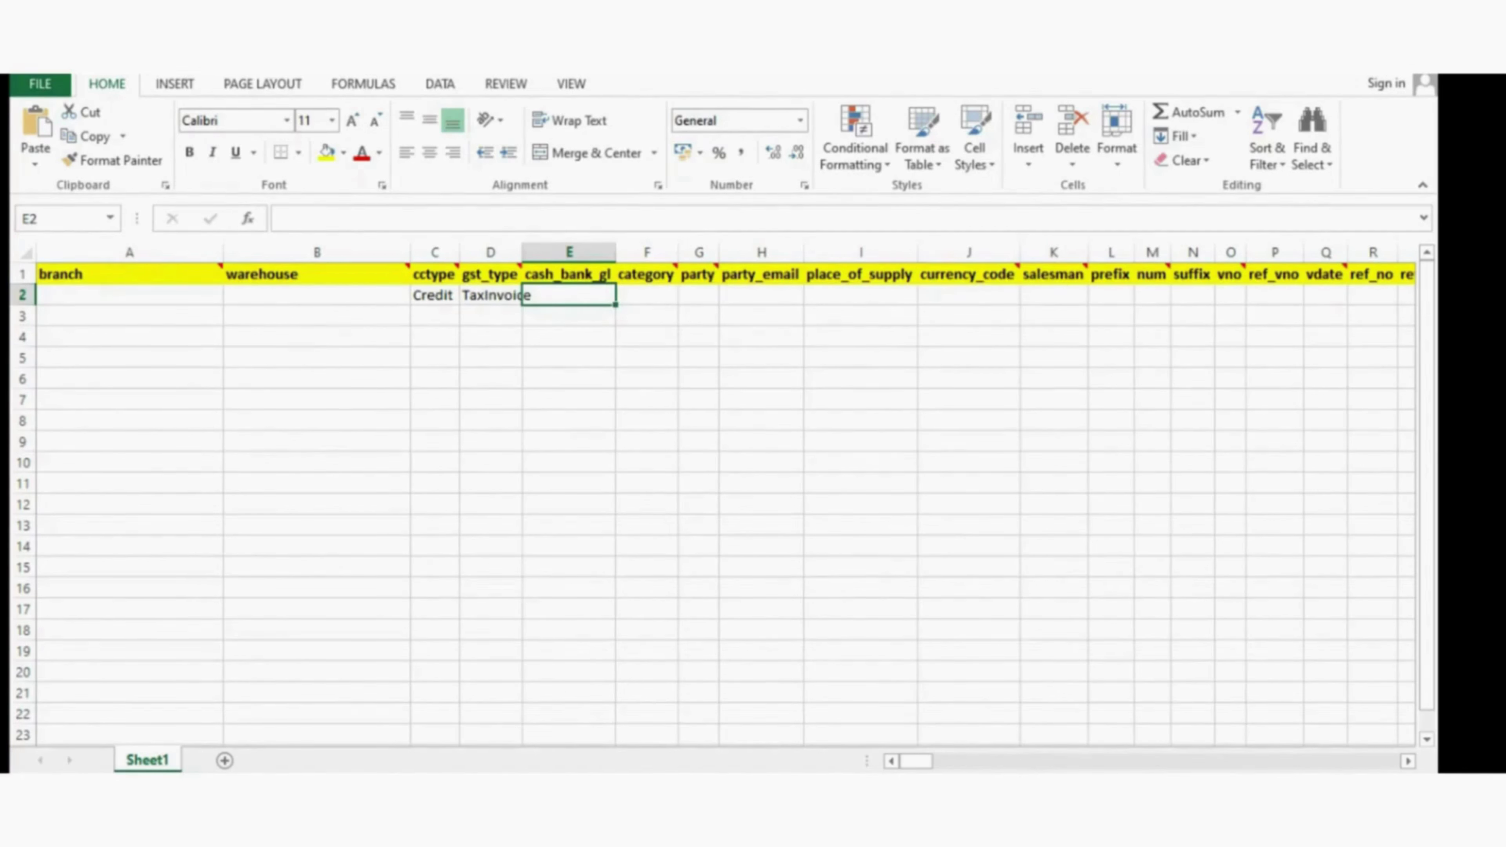
- Widen the party column so BTW INDIA PVT. LTD. fits, then reach place_of_supply
left_click(647, 295)
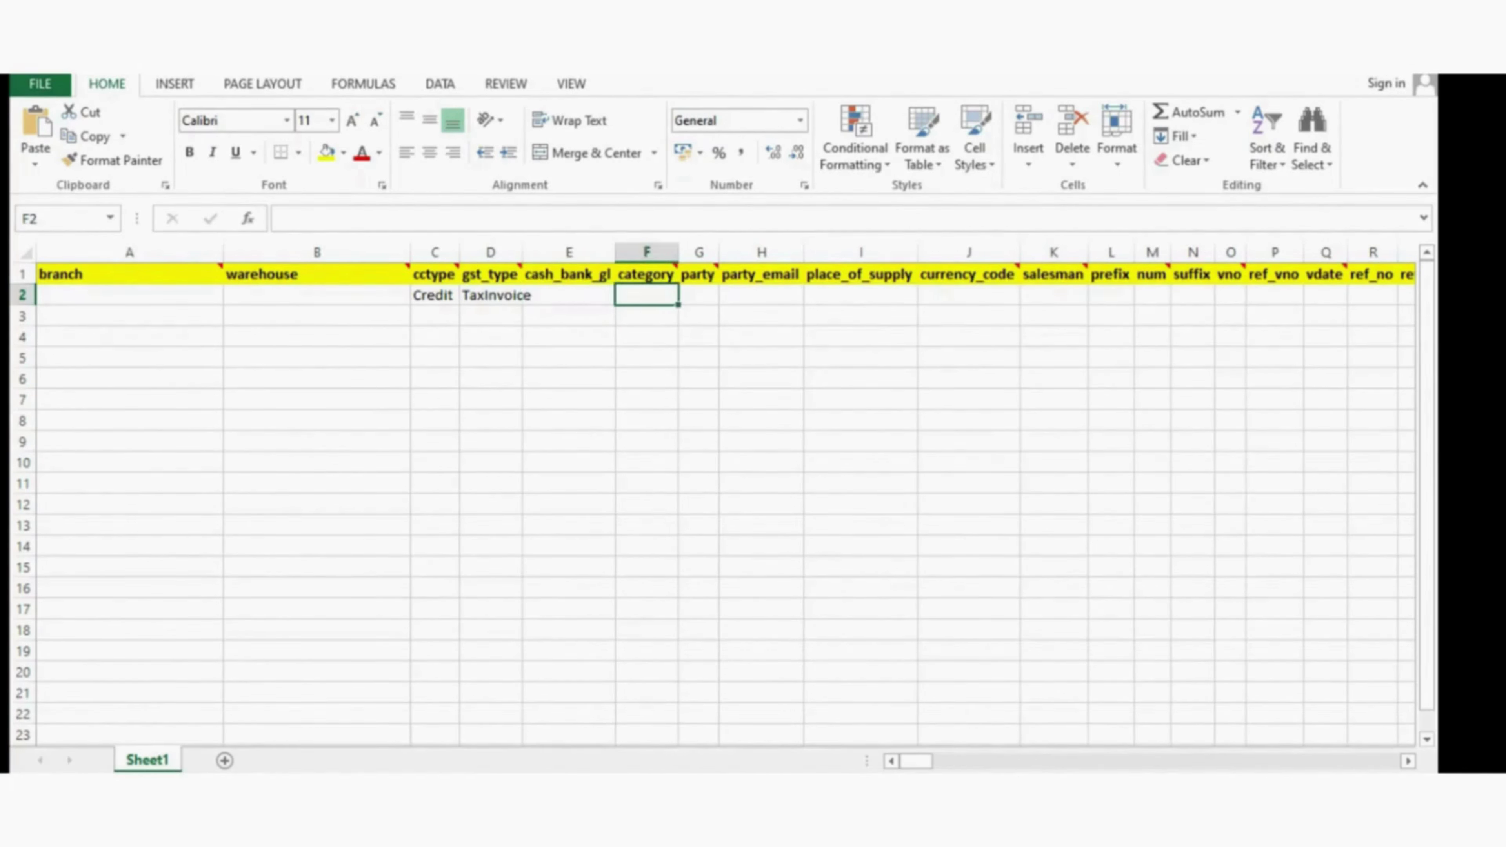
left_click(568, 295)
left_click(646, 295)
left_click(699, 295)
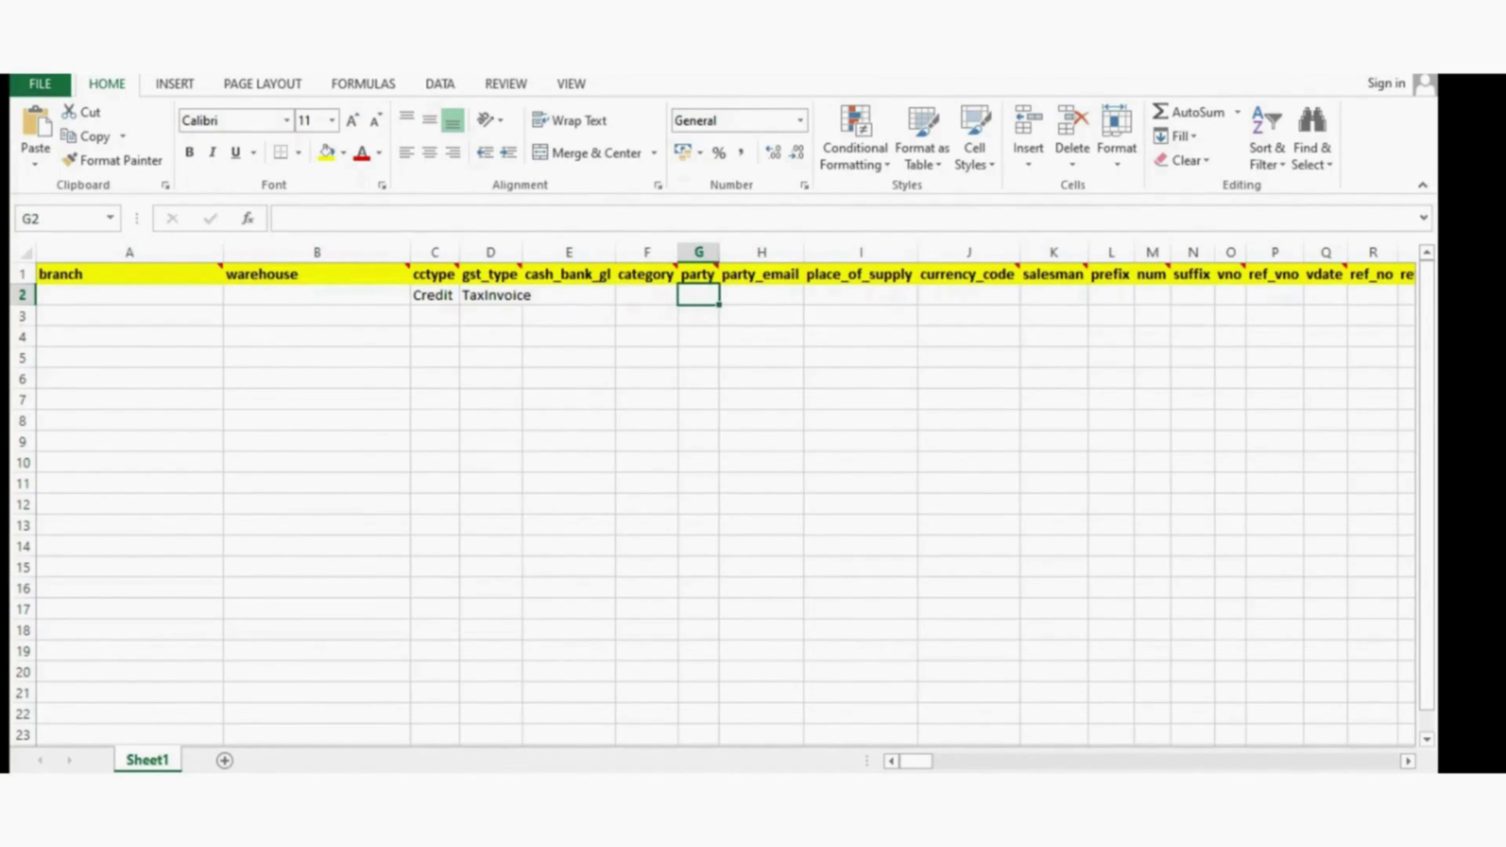
left_click_drag(719, 252, 880, 252)
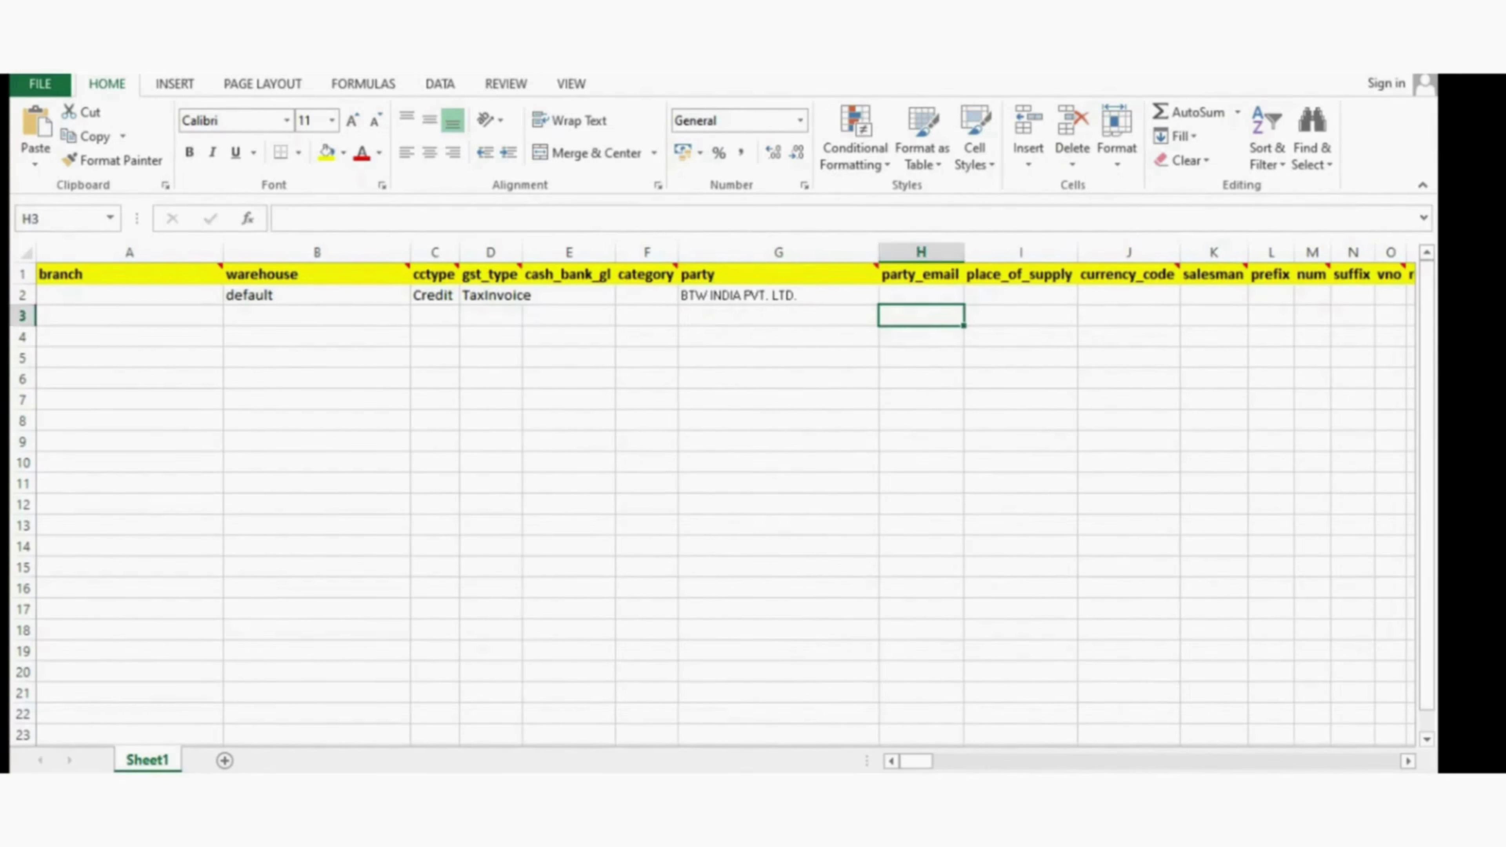
left_click(921, 295)
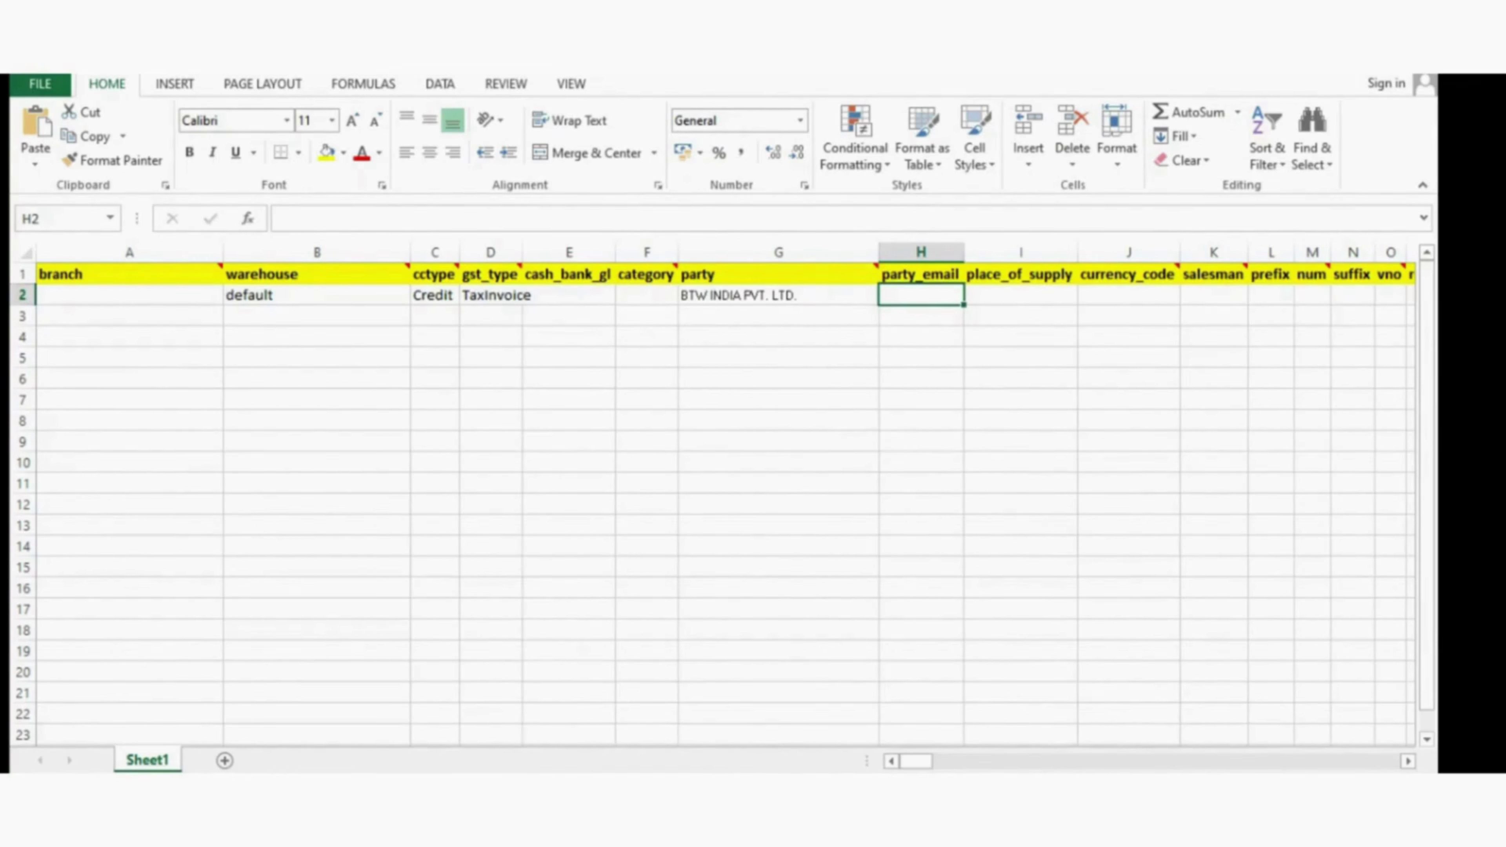
left_click(1020, 295)
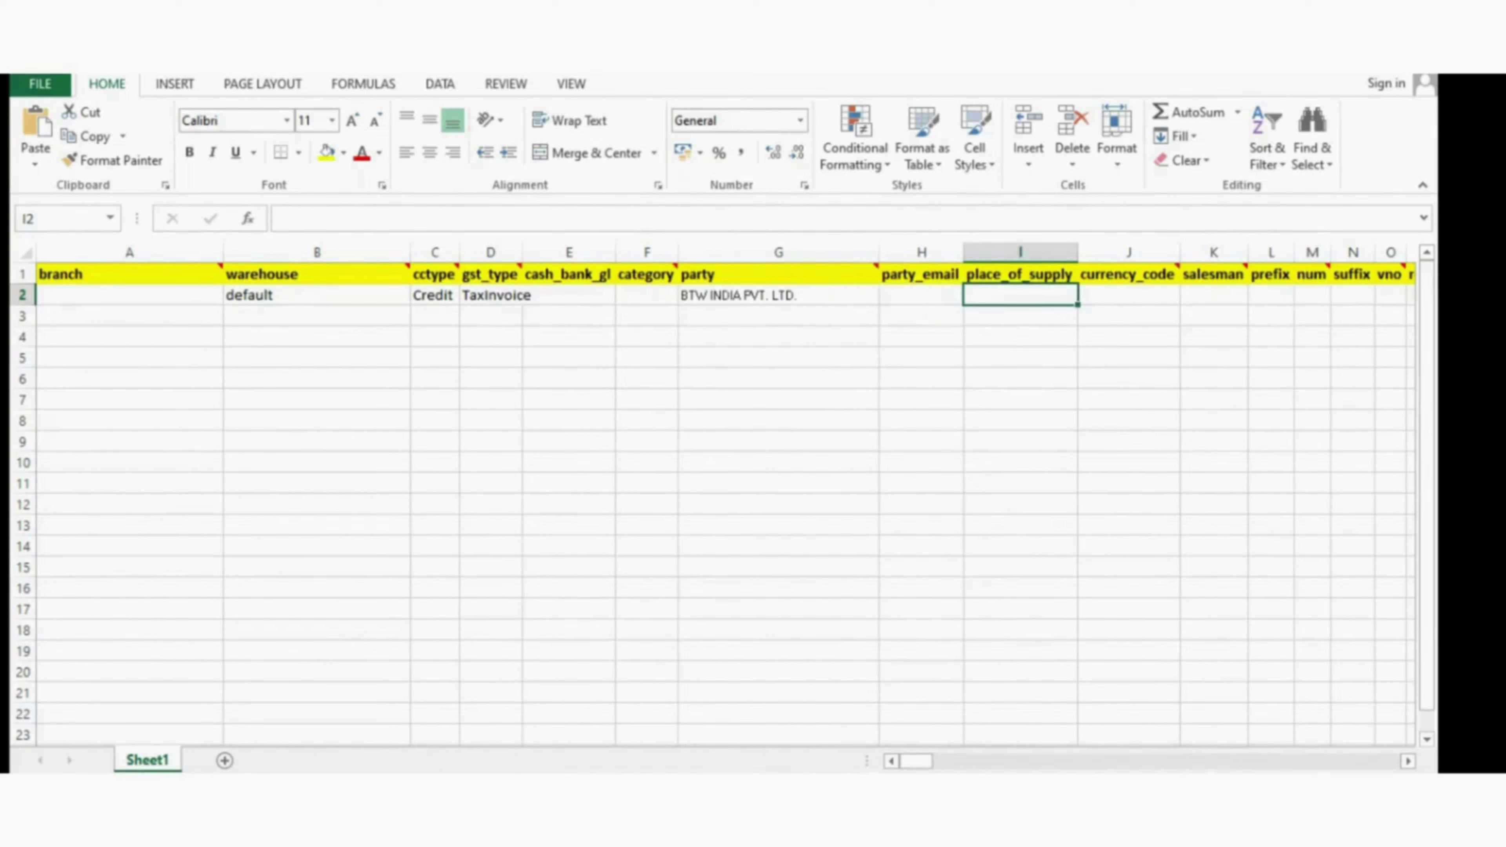
left_click(1128, 295)
left_click(1021, 316)
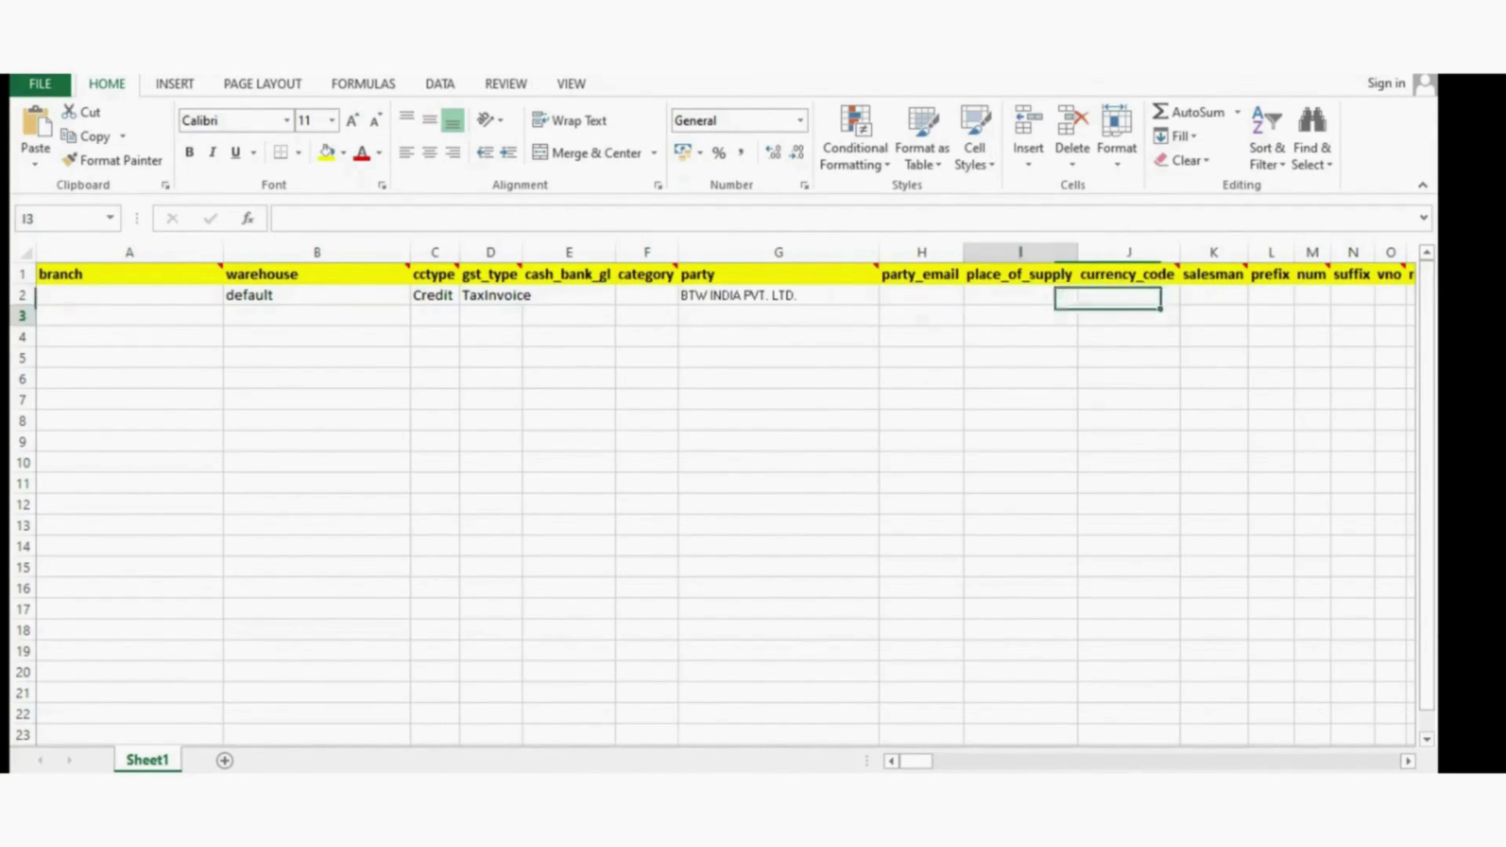
left_click(1021, 295)
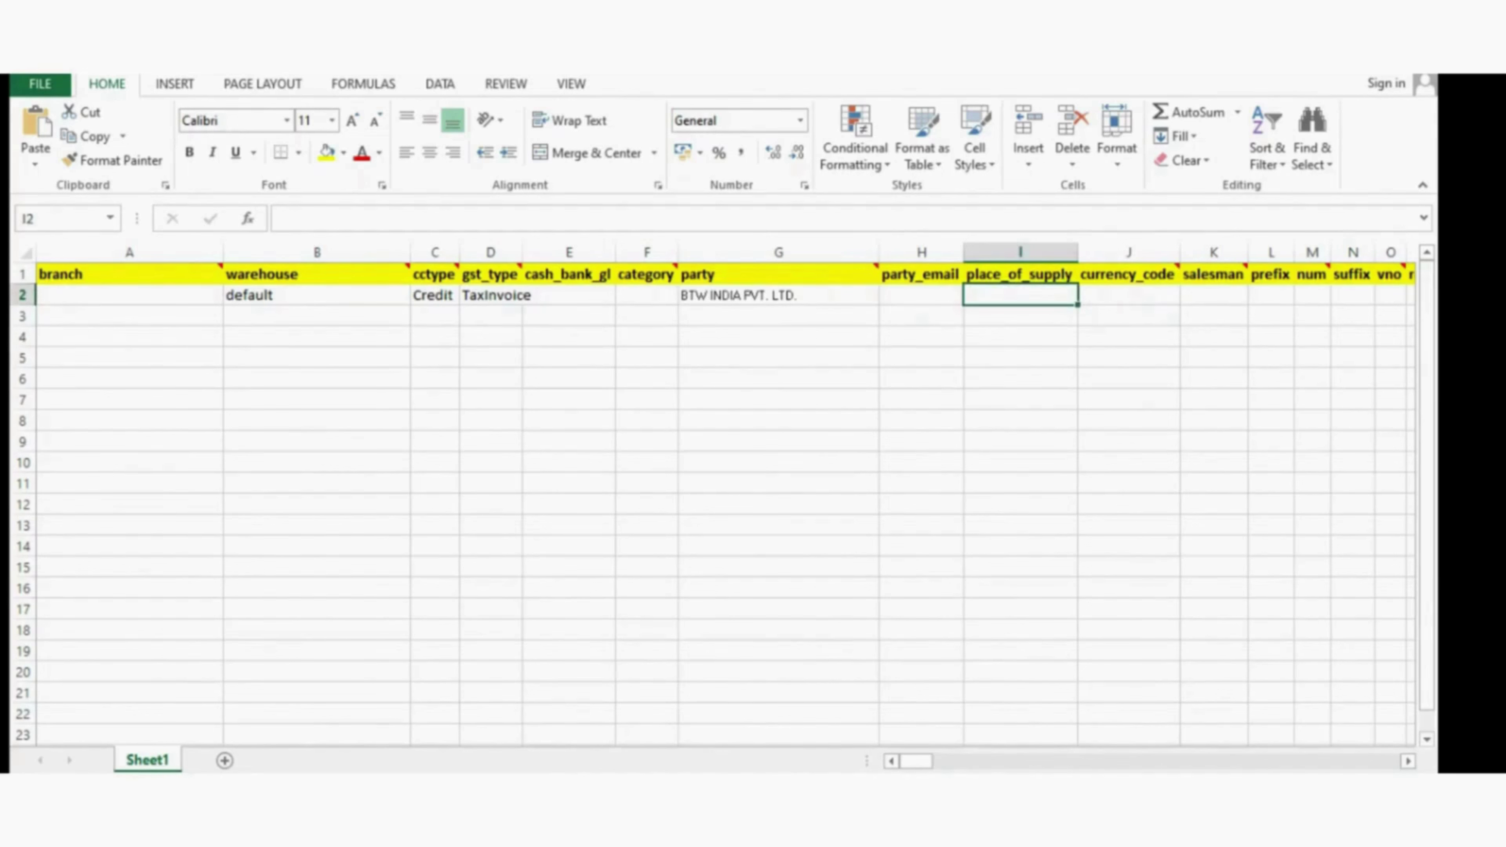
- Clear the mistaken digits from row 2's prefix cell, leaving it empty
key("Right")
key("Right")
key("Right")
key("Left")
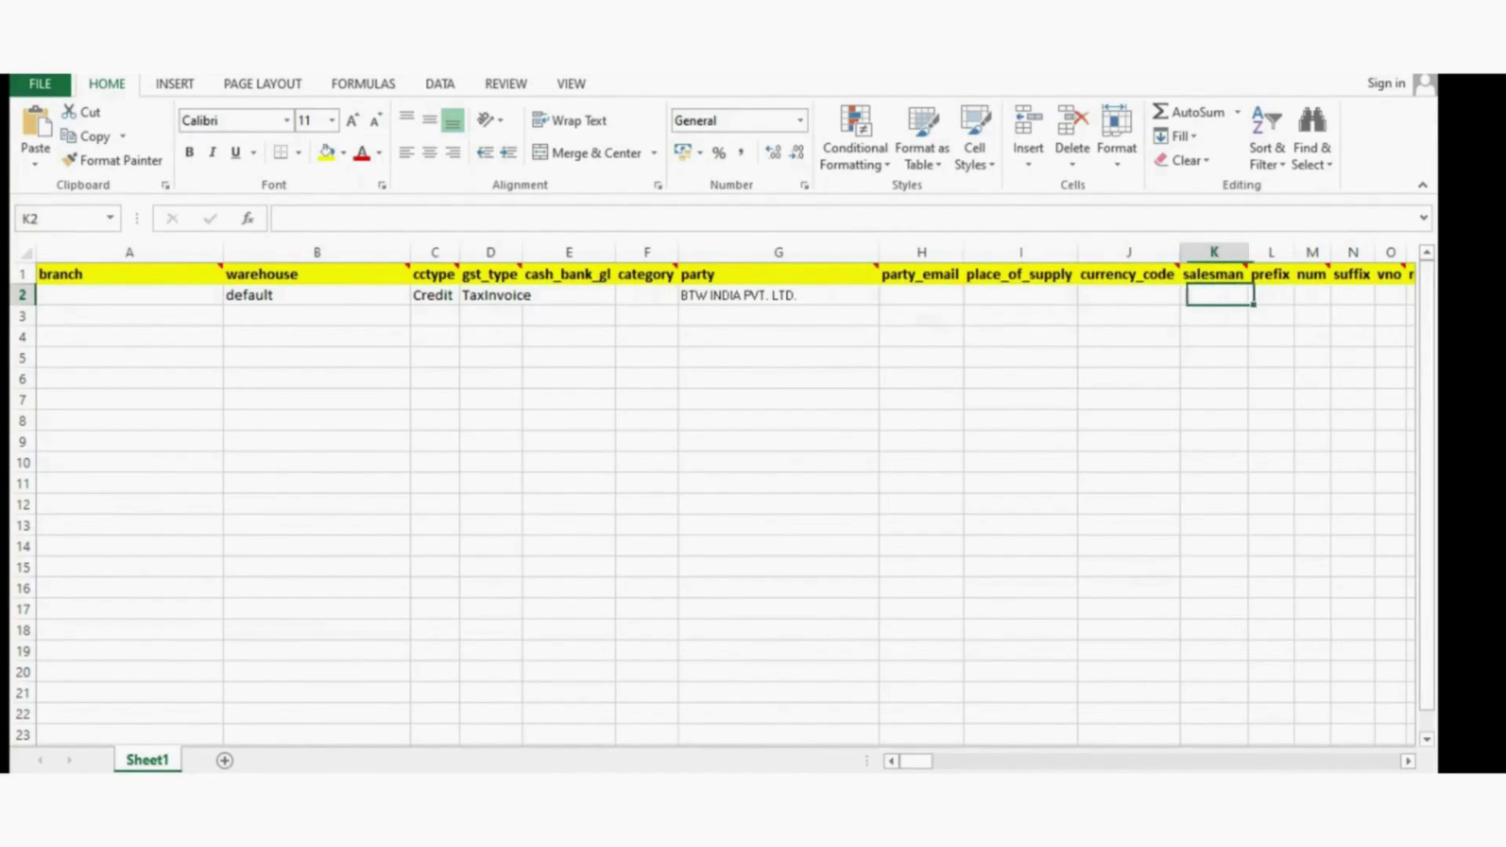
key("Left")
key("Right")
key("Right")
key("Right")
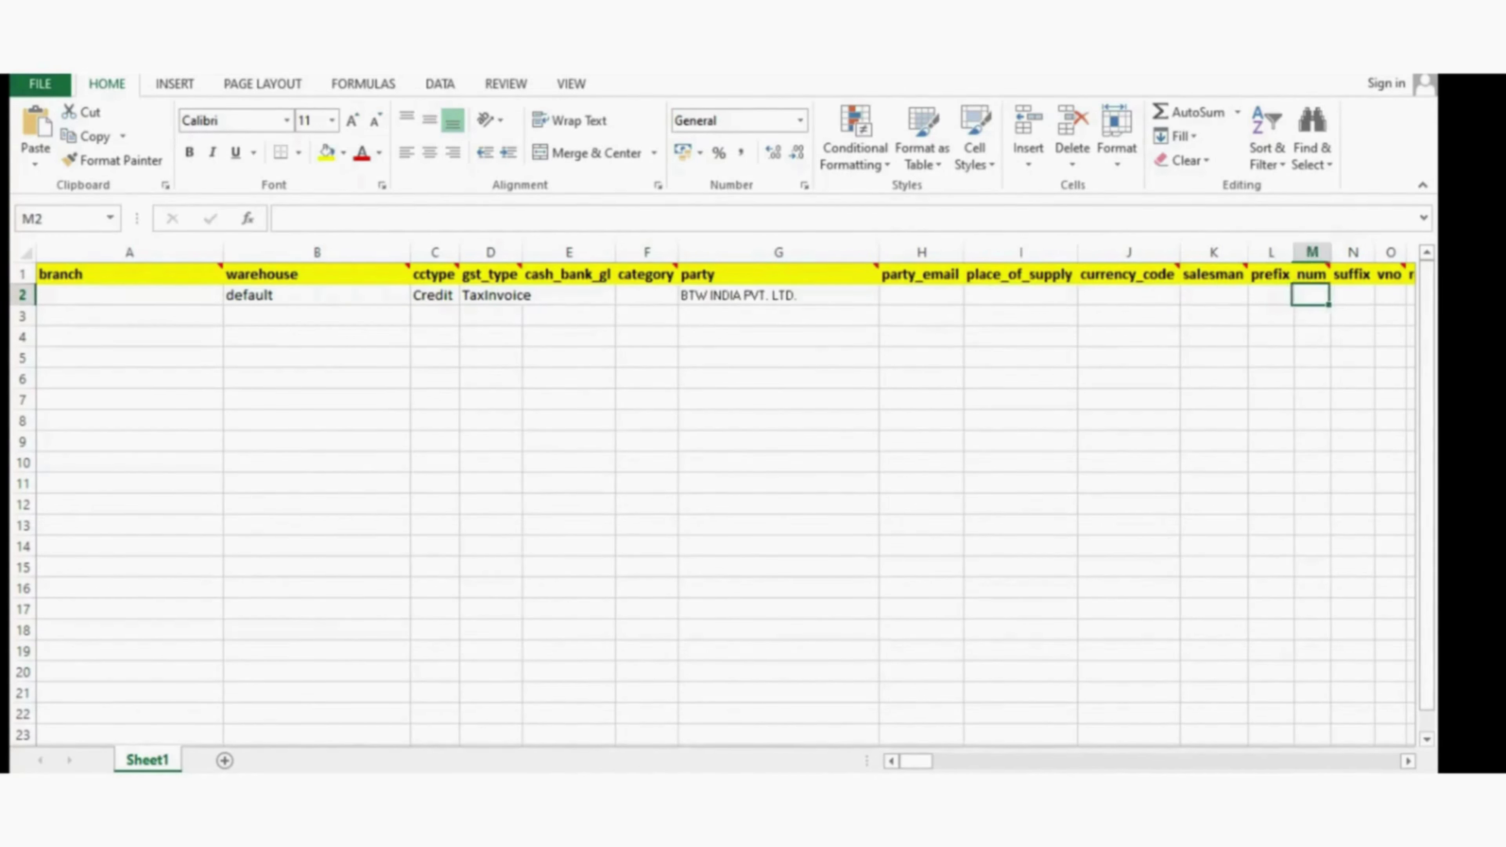
key("Right")
key("Left")
key("Left")
key("Left")
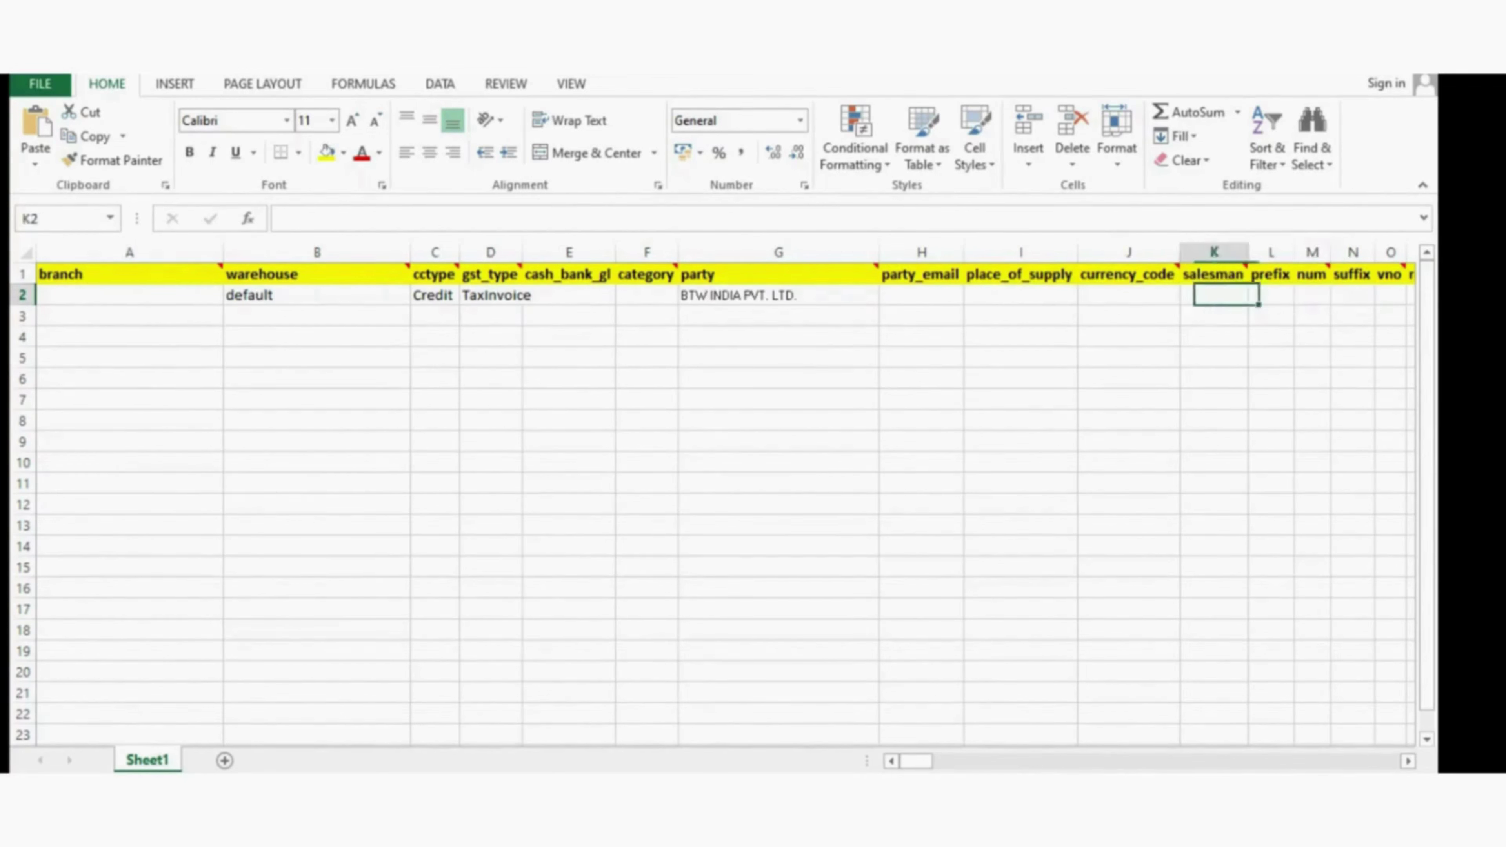
key("Left")
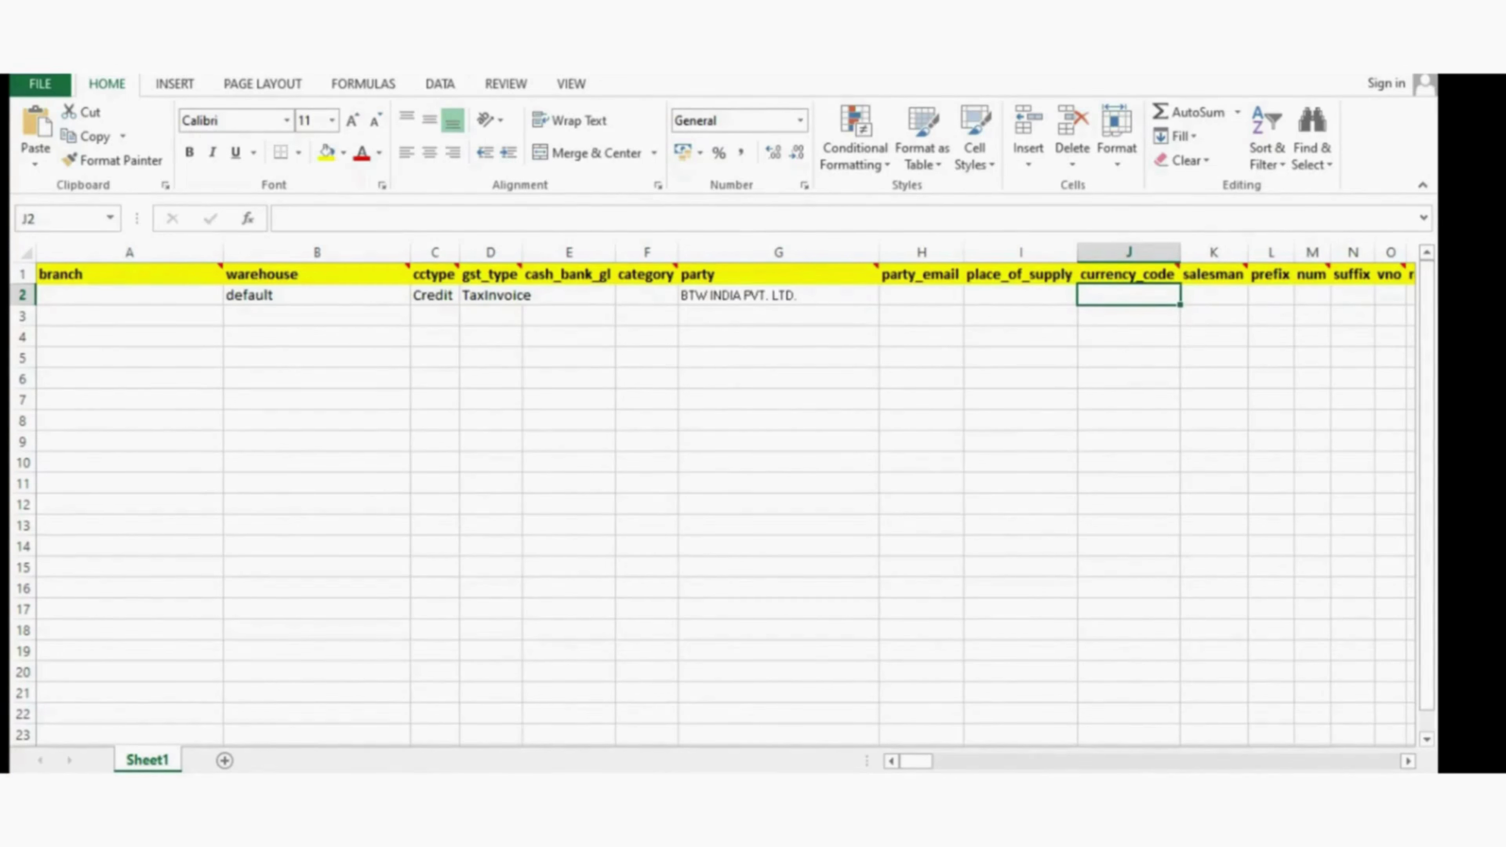
key("Right")
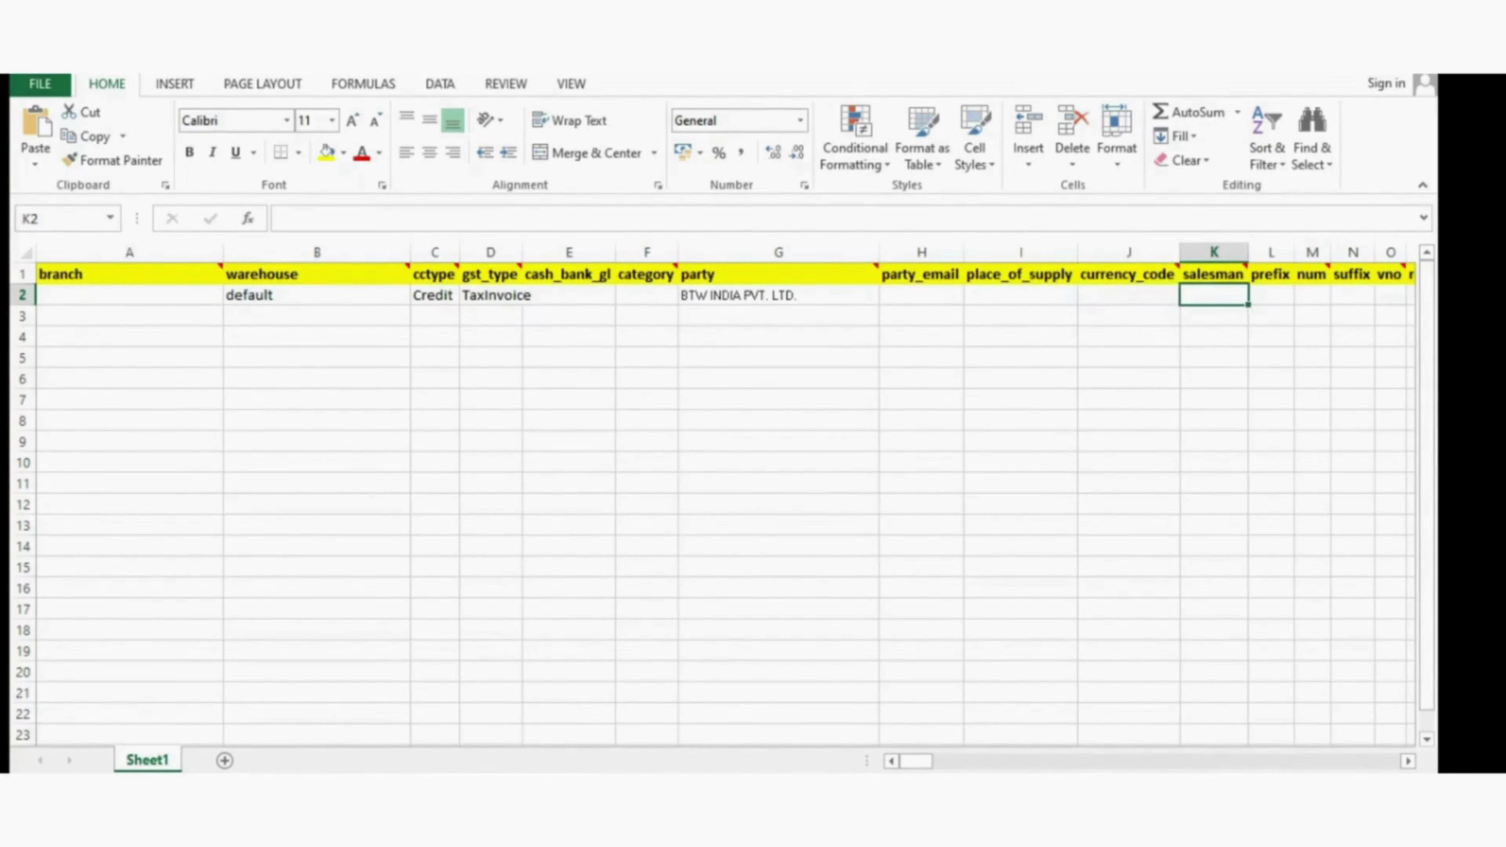
key("Left")
key("Left")
key("Right")
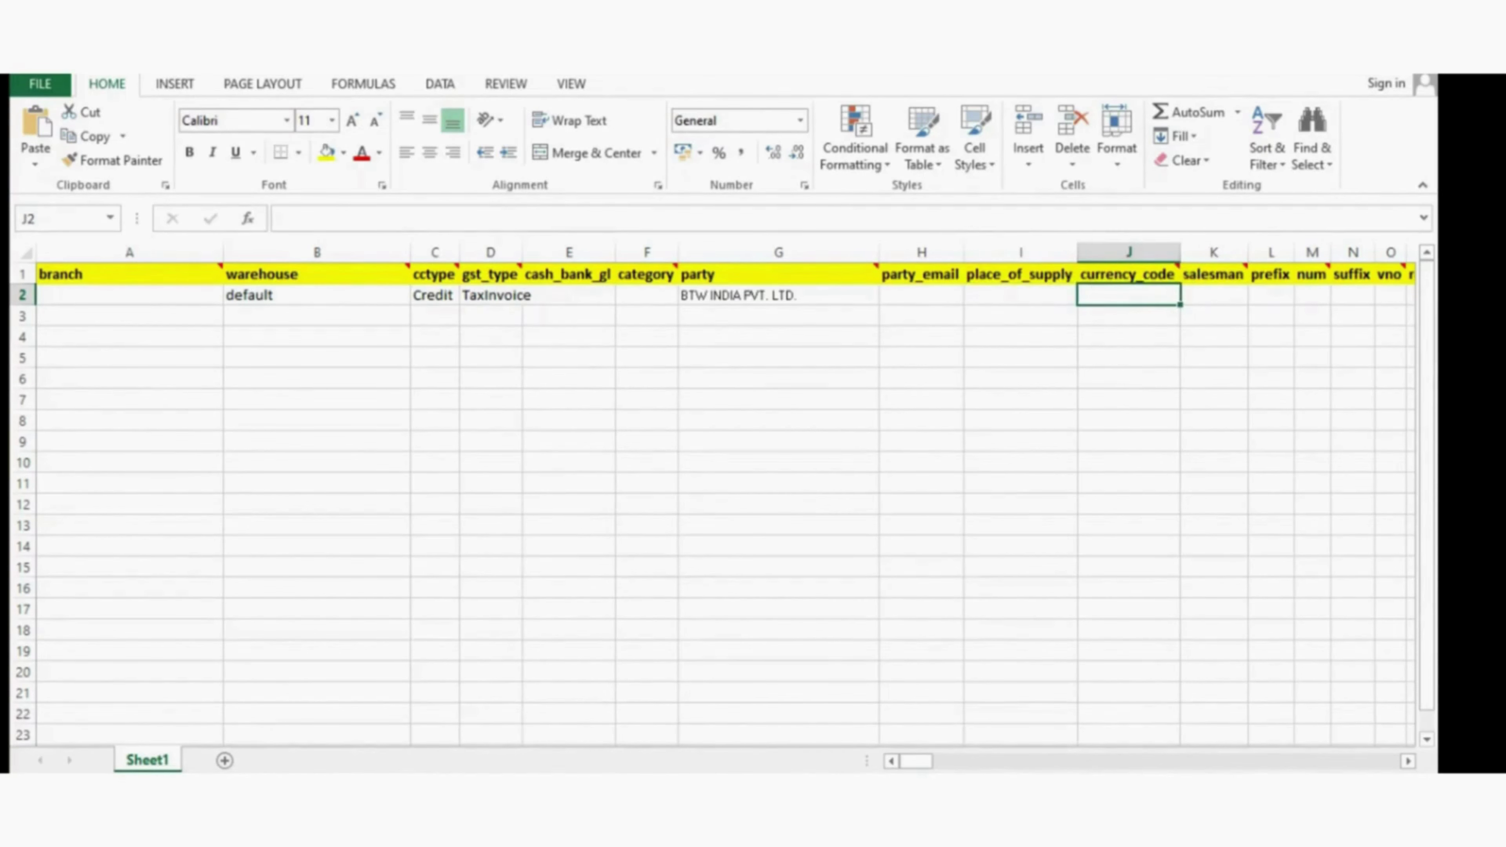
key("Right")
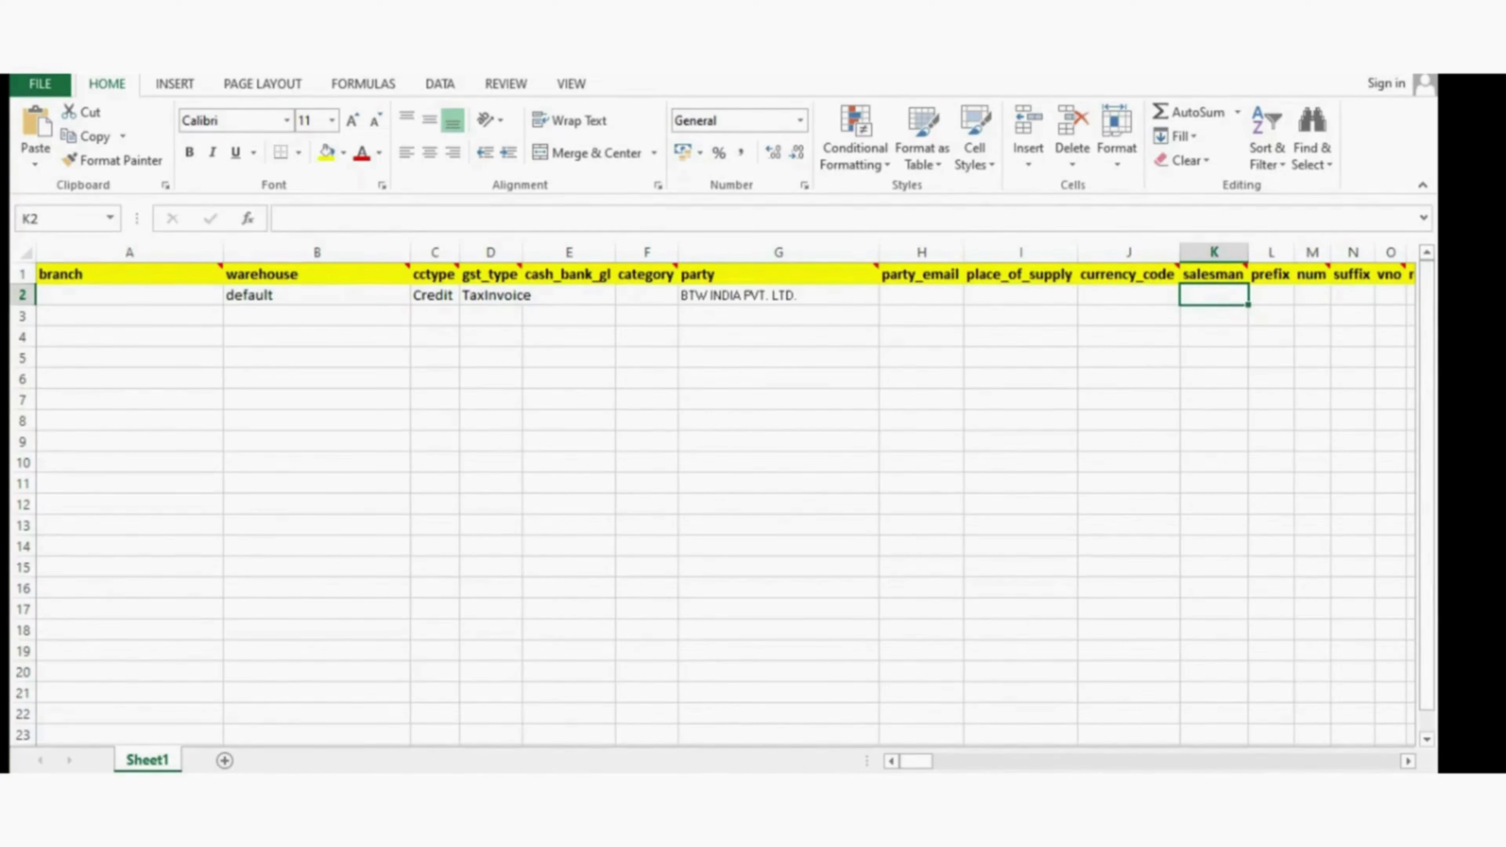
key("Right")
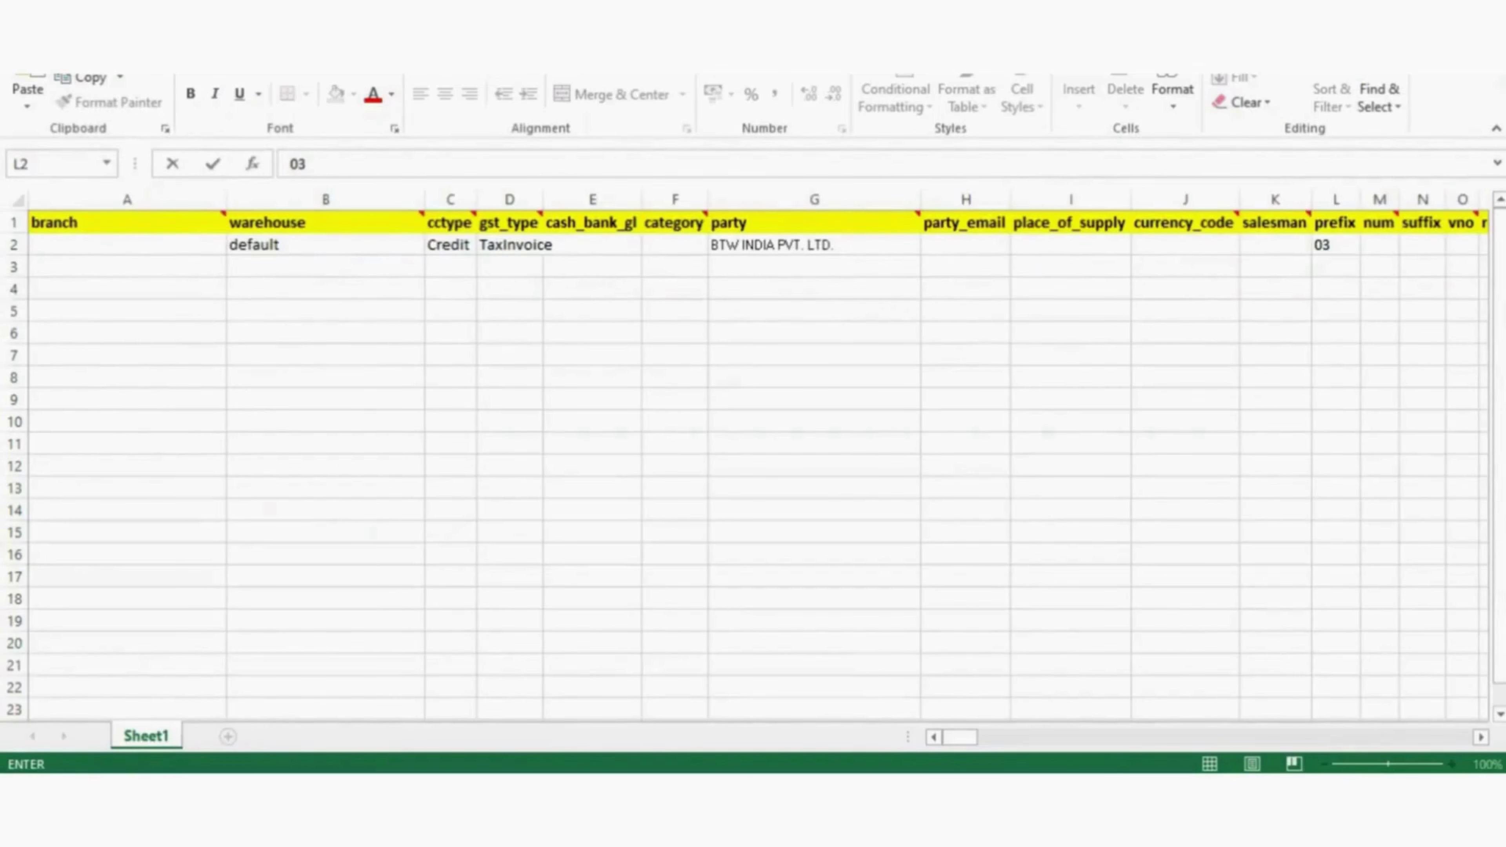
key("F2")
key("BackSpace")
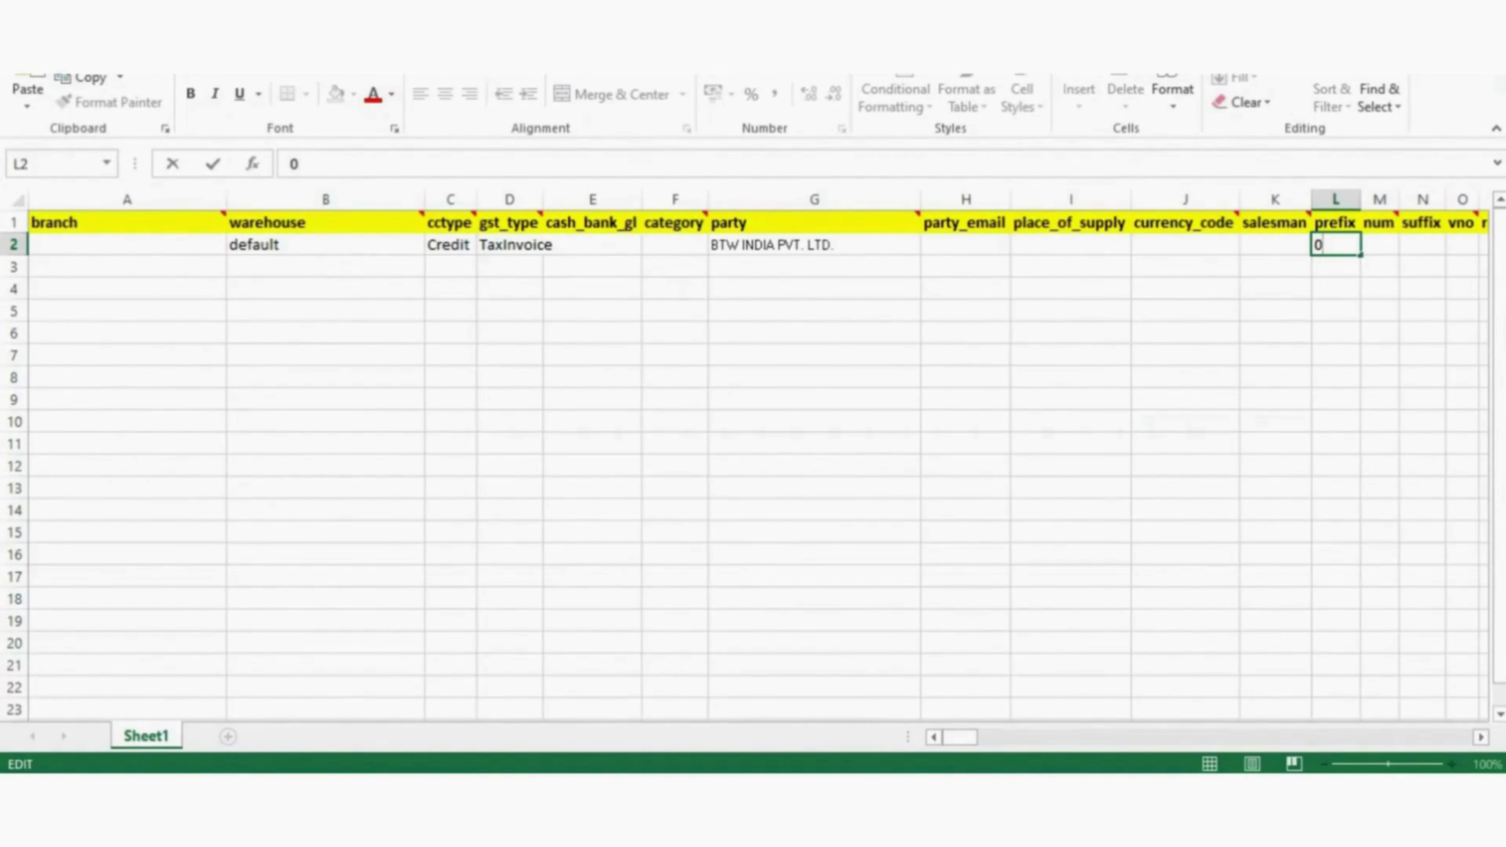
key("BackSpace")
left_click(1379, 244)
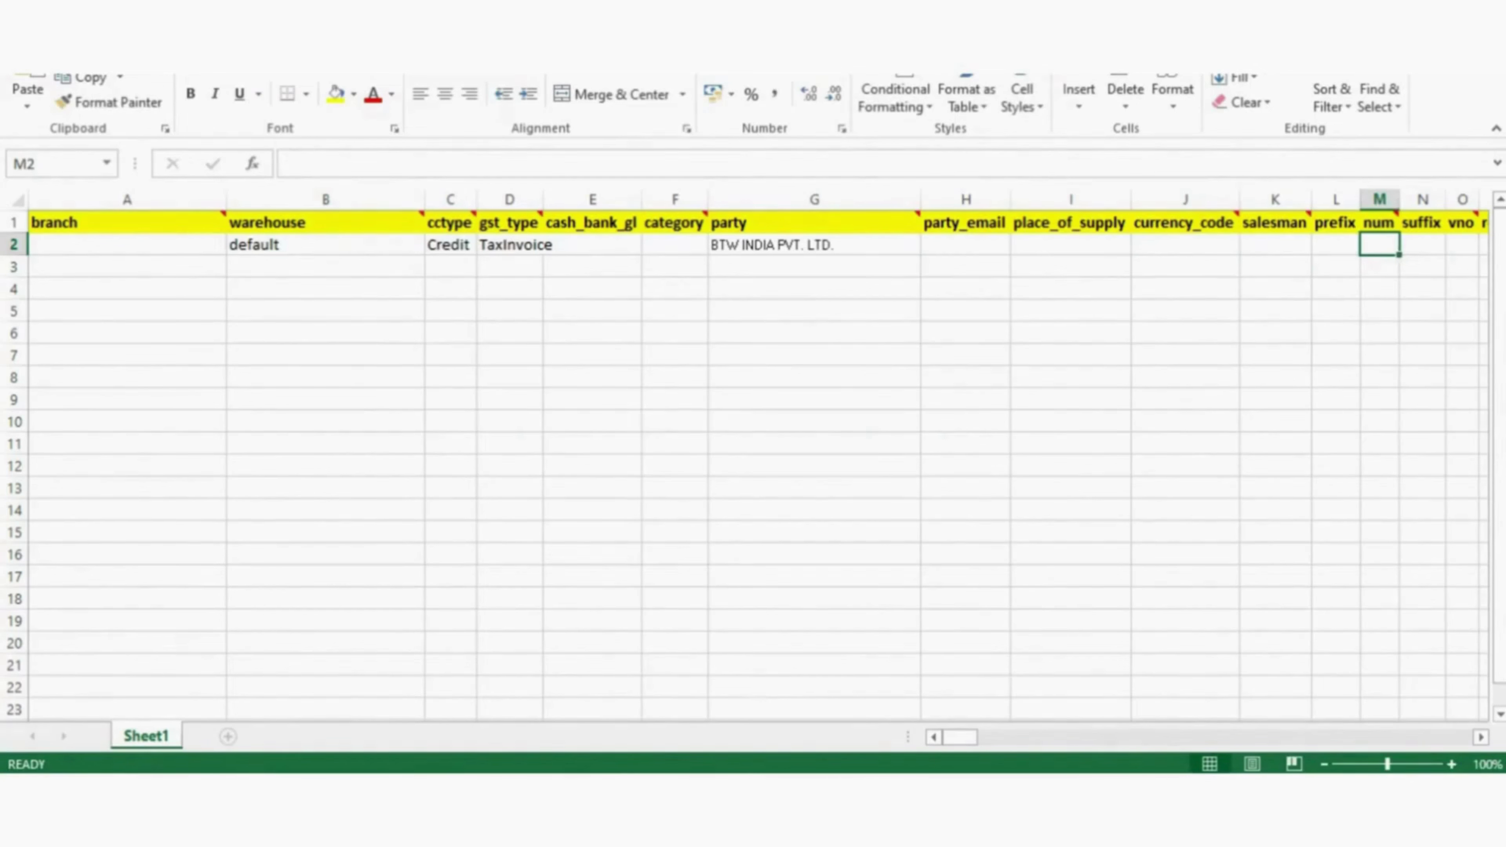
- Enter 03 in row 2's num and vno cells
type("03")
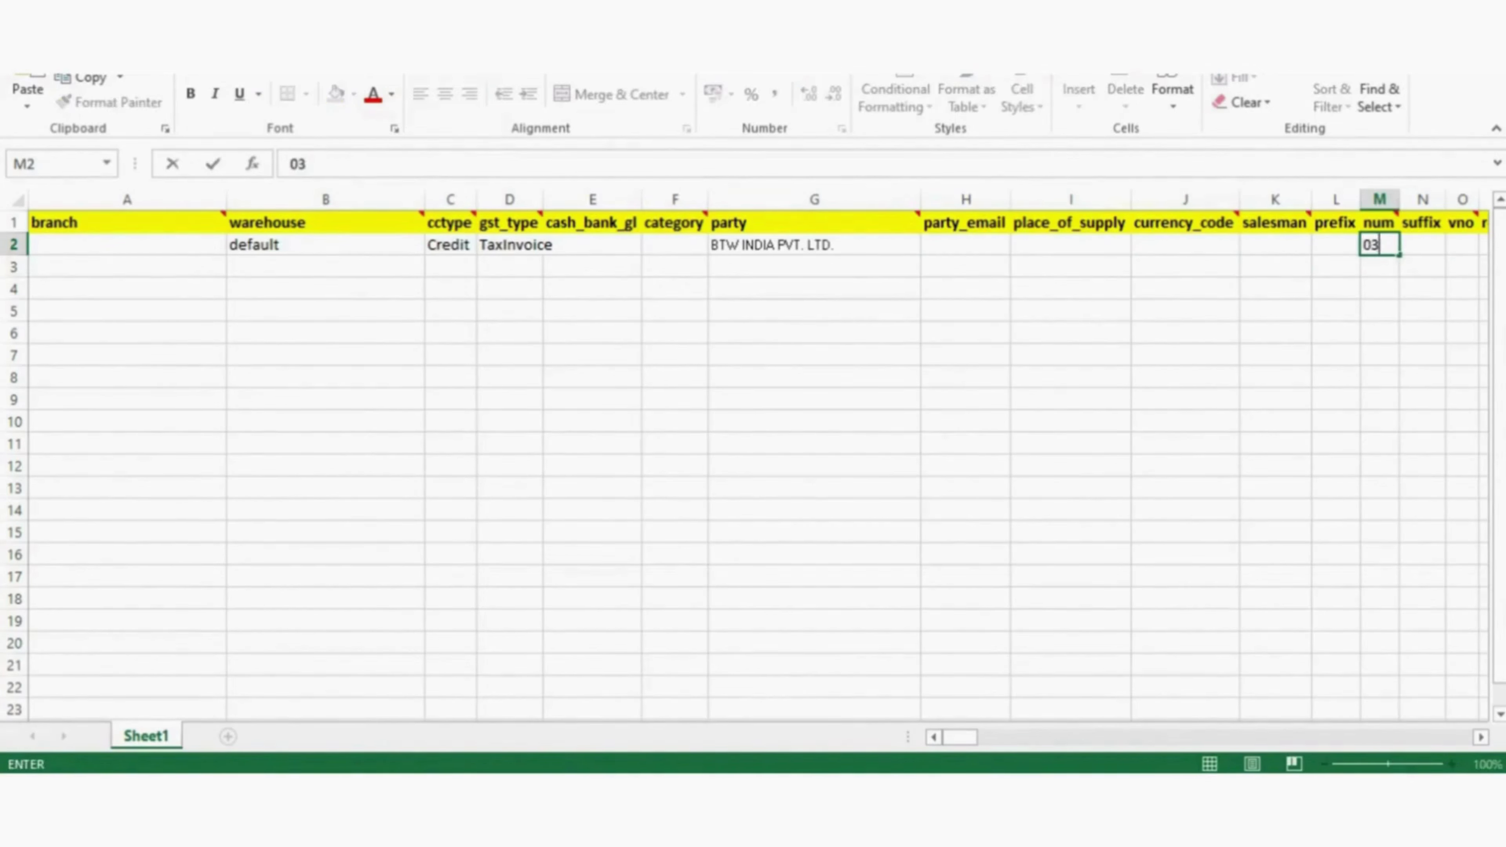
key("Tab")
key("Tab")
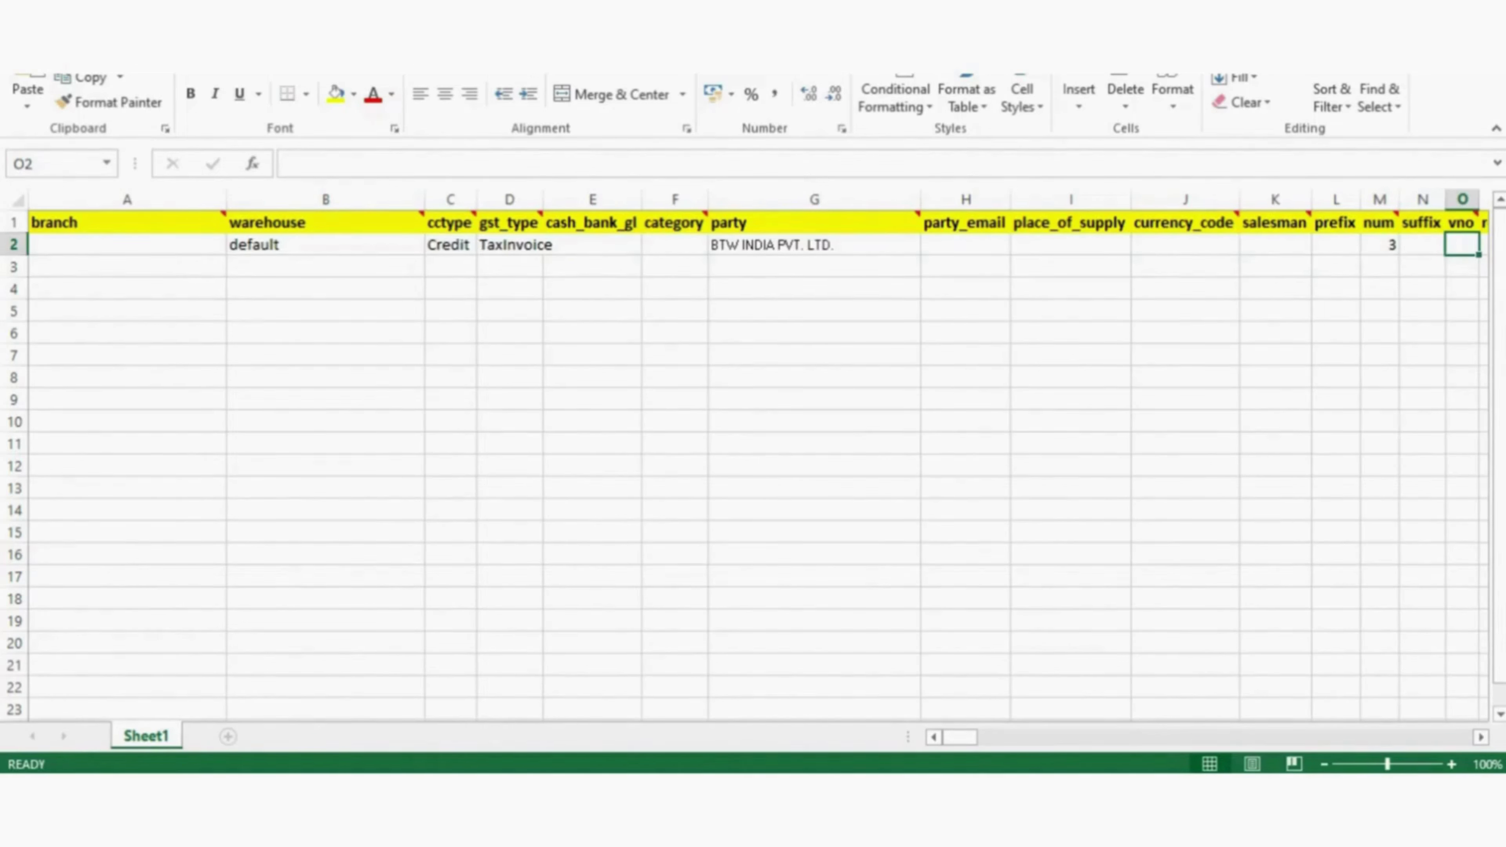
type("03")
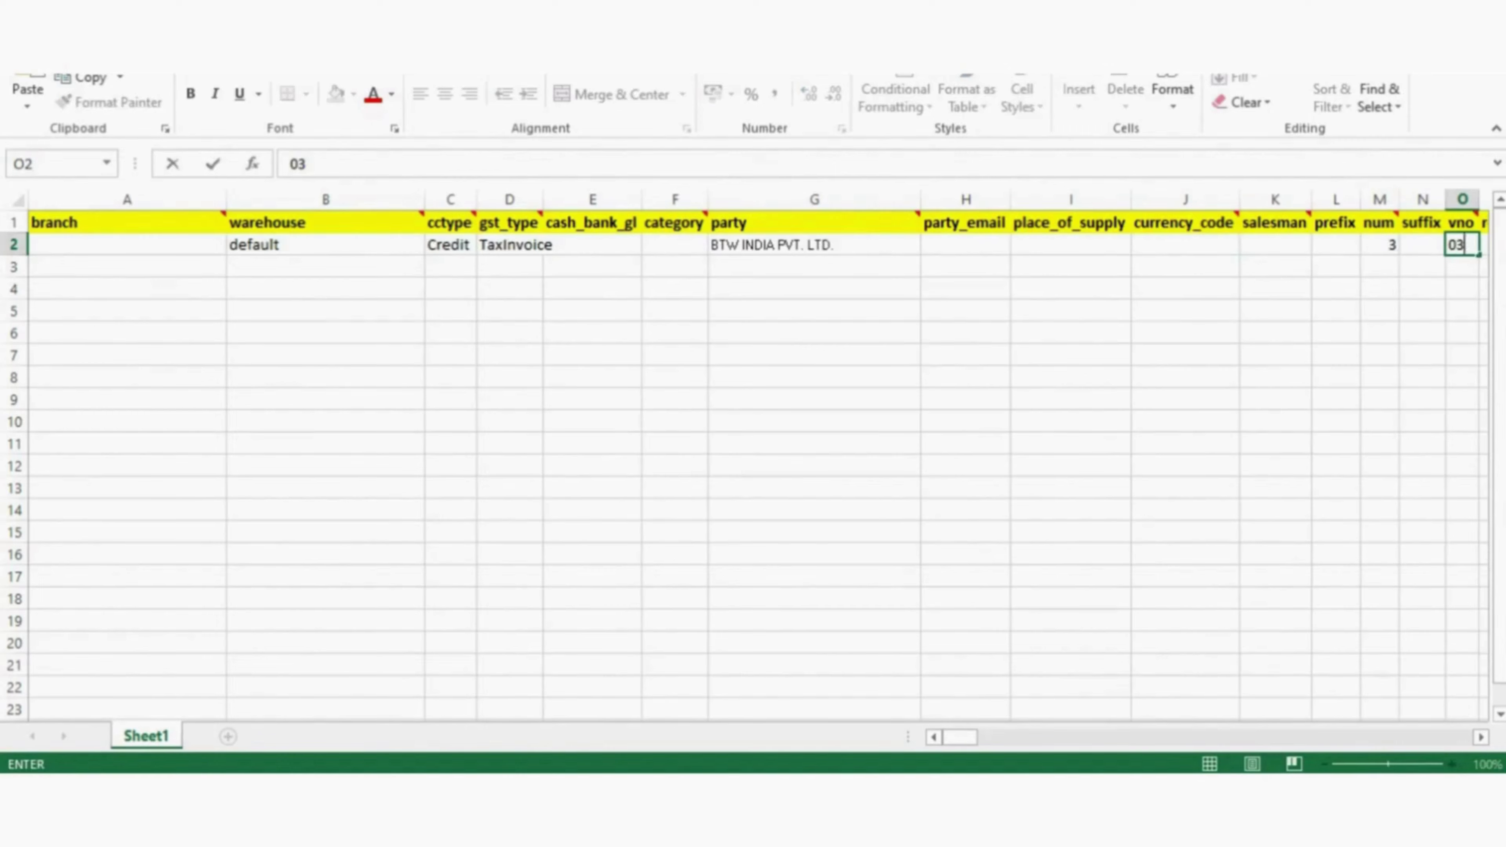
key("Tab")
key("Tab")
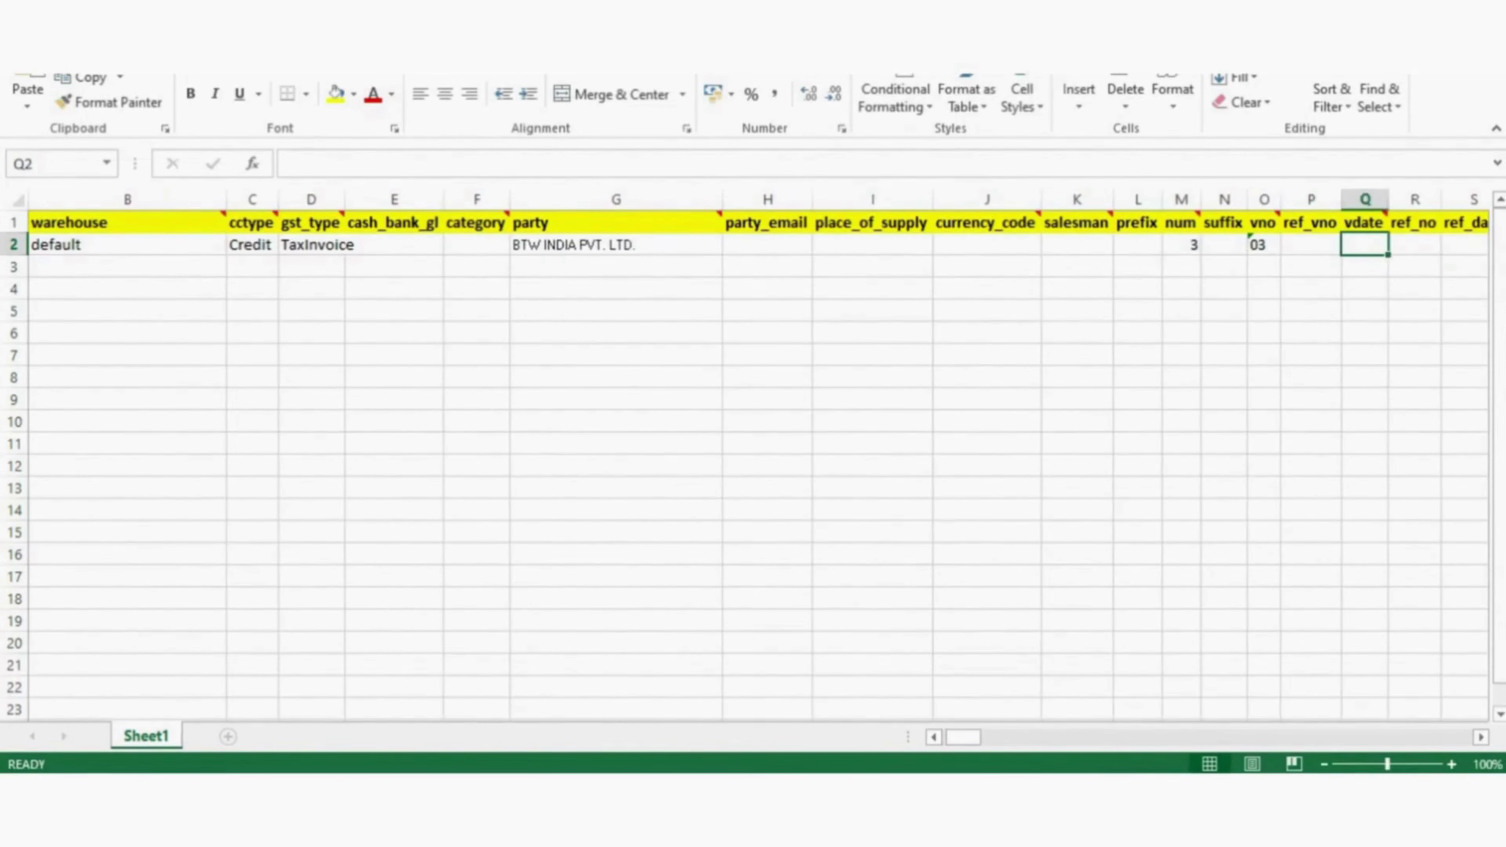
key("shift+Tab")
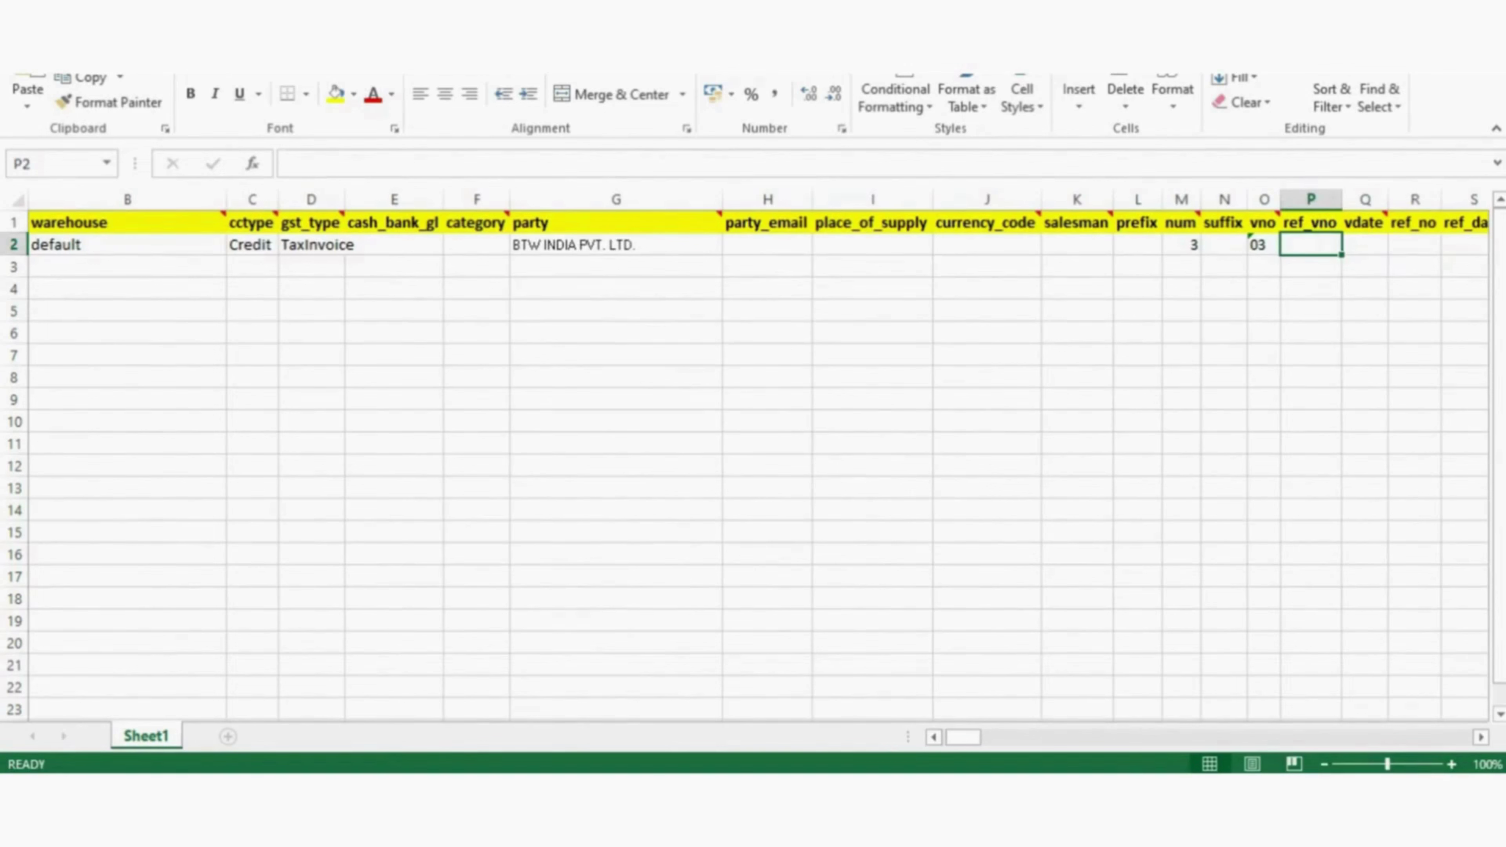
key("Tab")
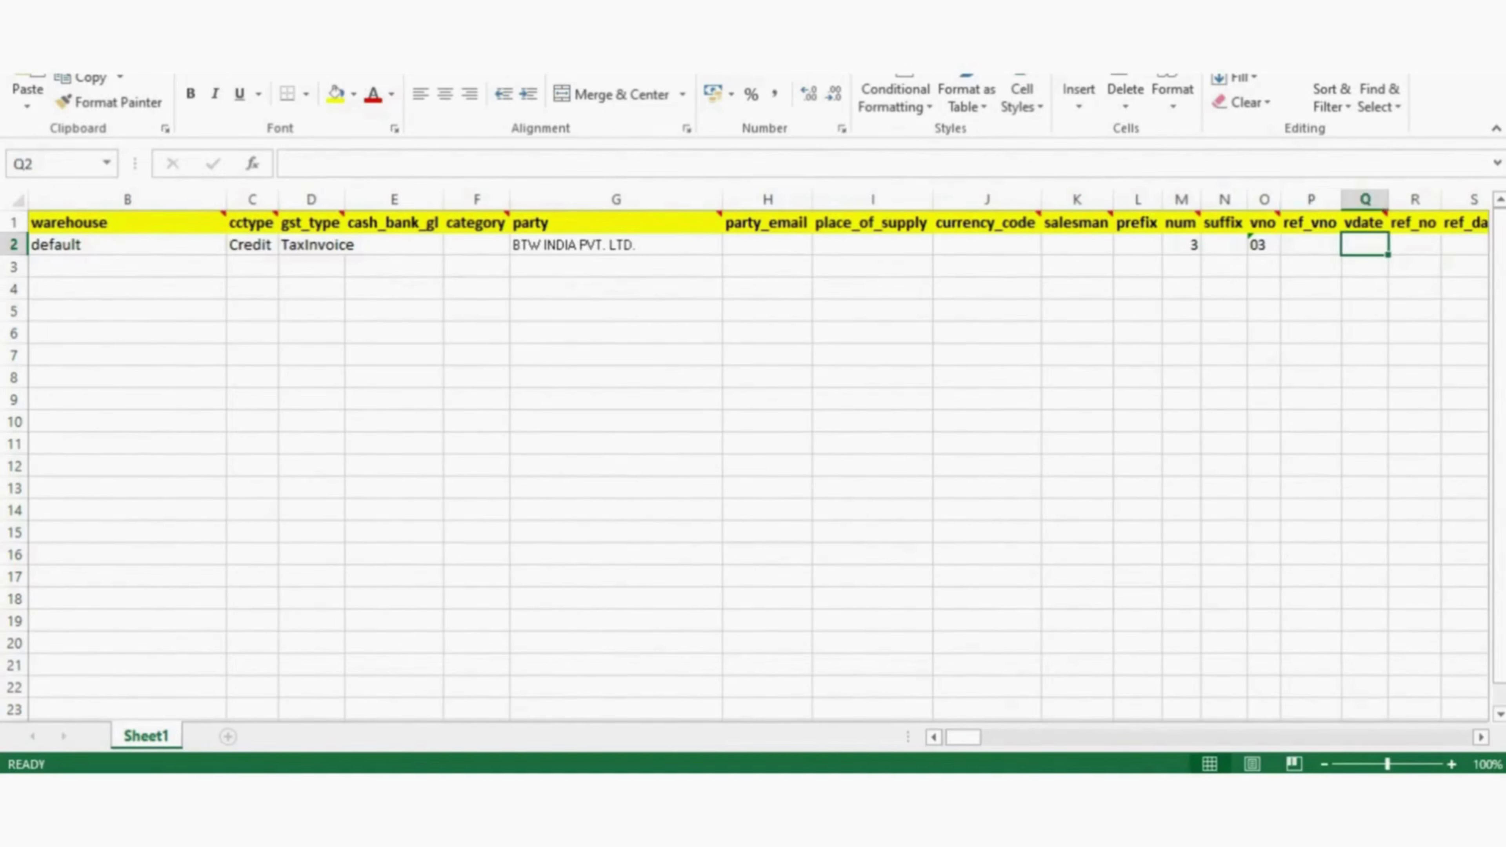
- Type the vdate 24-04-2-25 into cell Q2
key("Return")
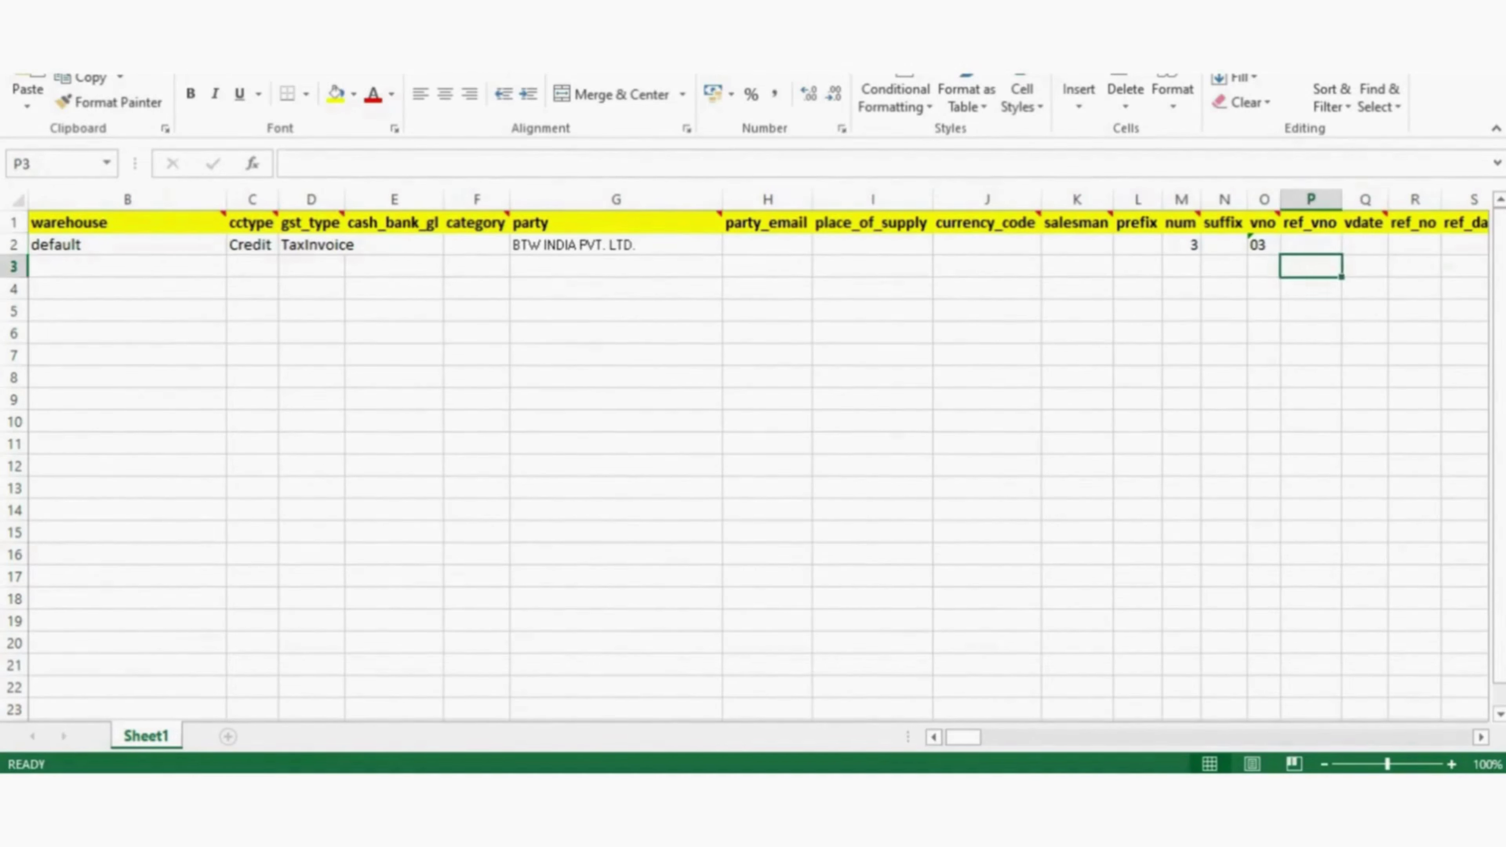
left_click(1365, 244)
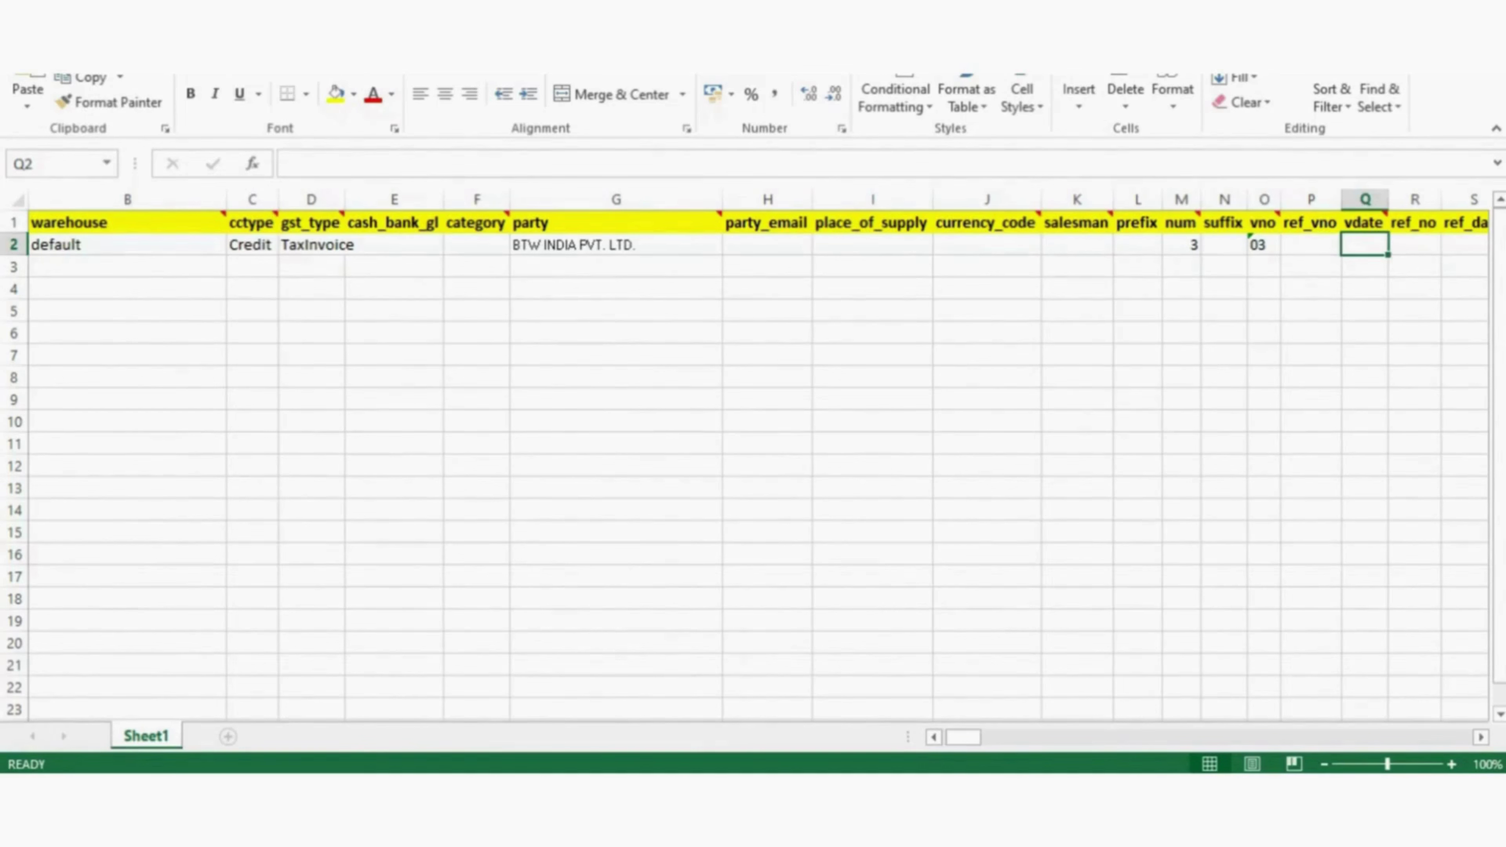
type("24")
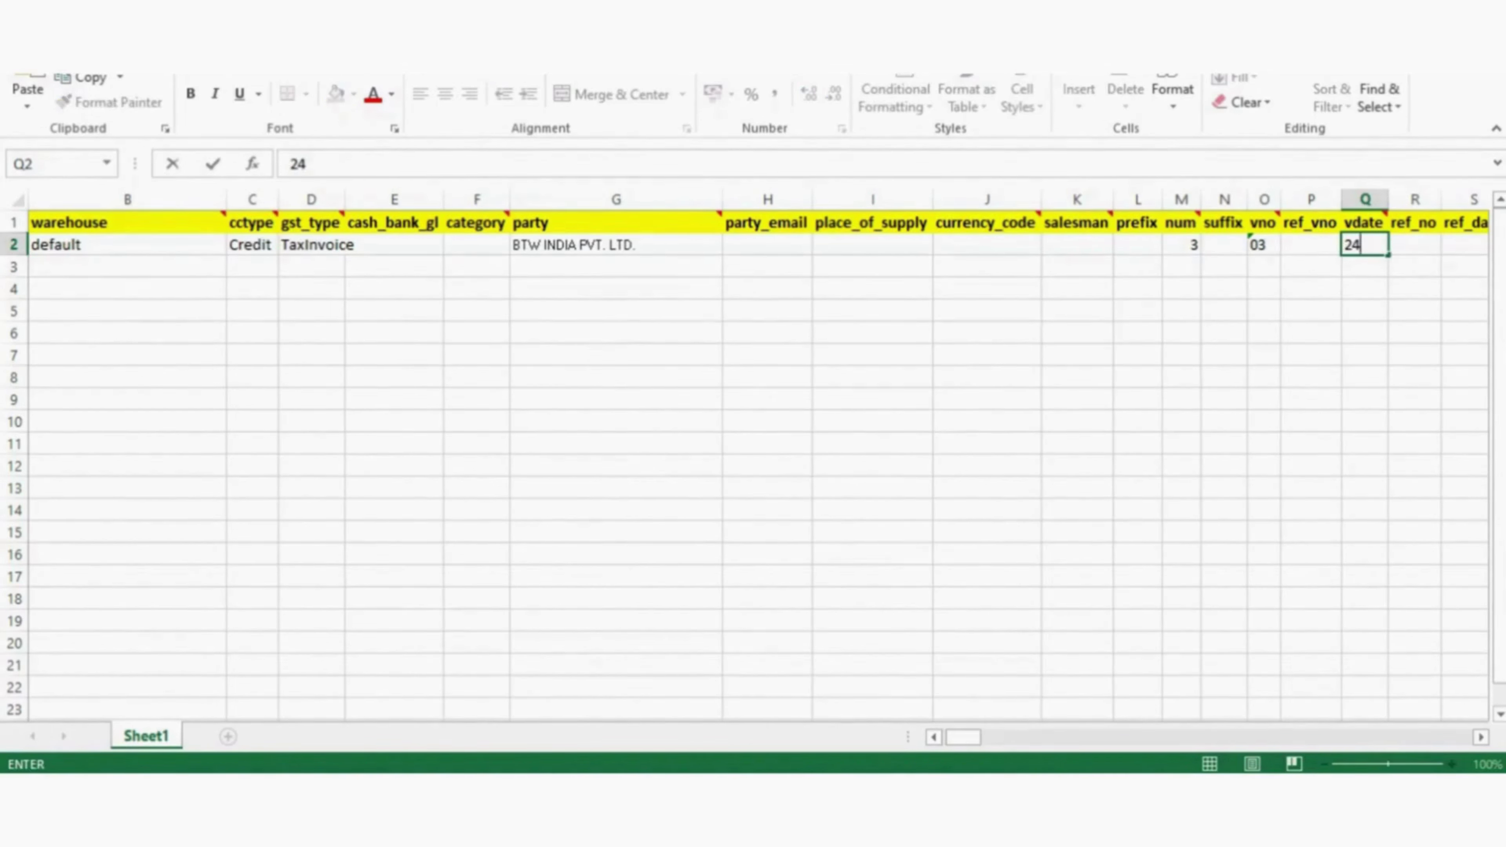
type("_")
key("BackSpace")
type("-04-2-25")
key("Tab")
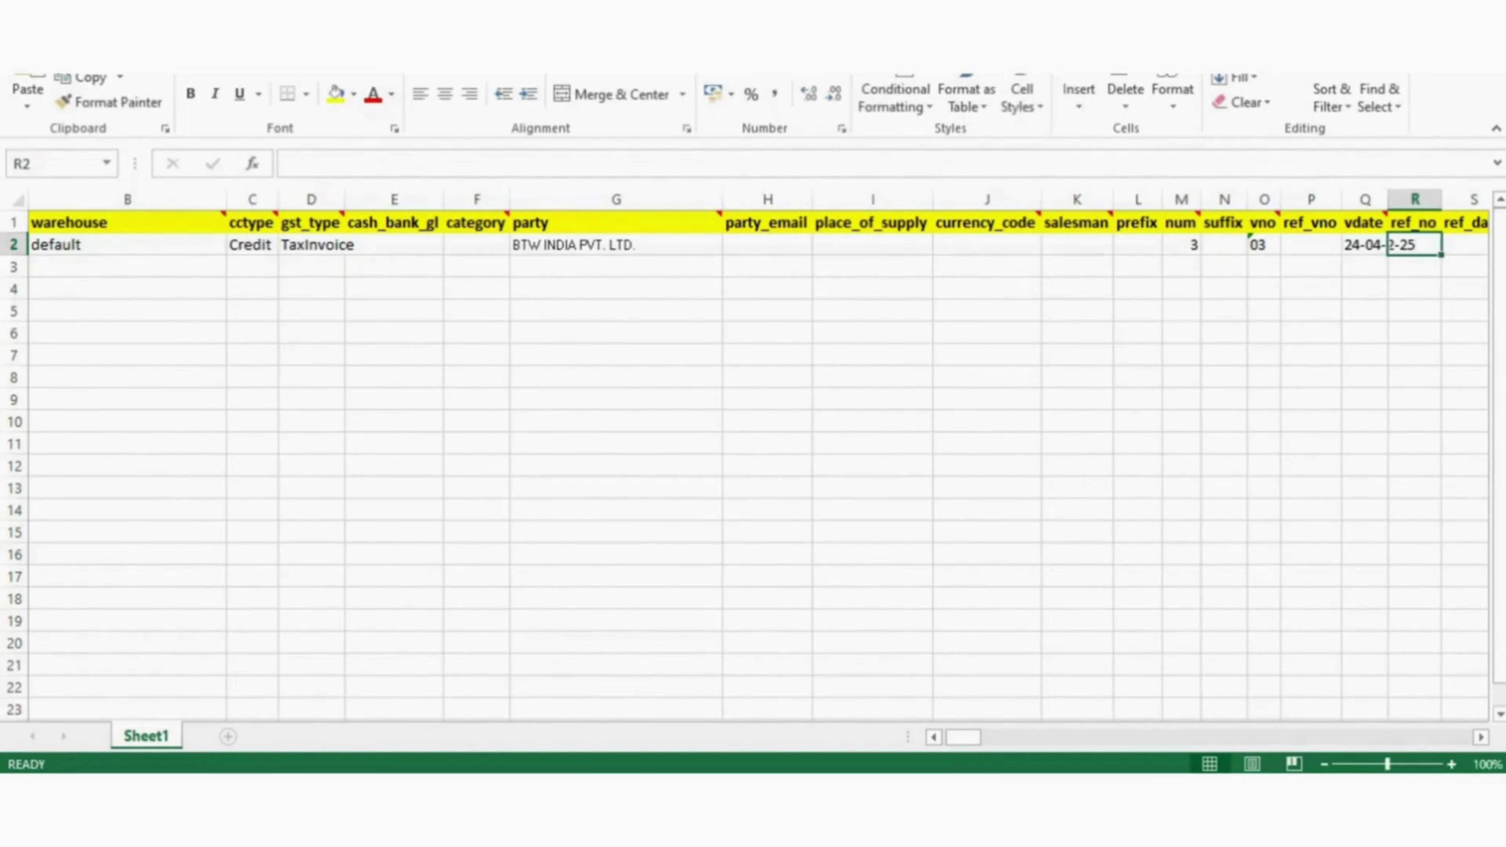
key("Tab")
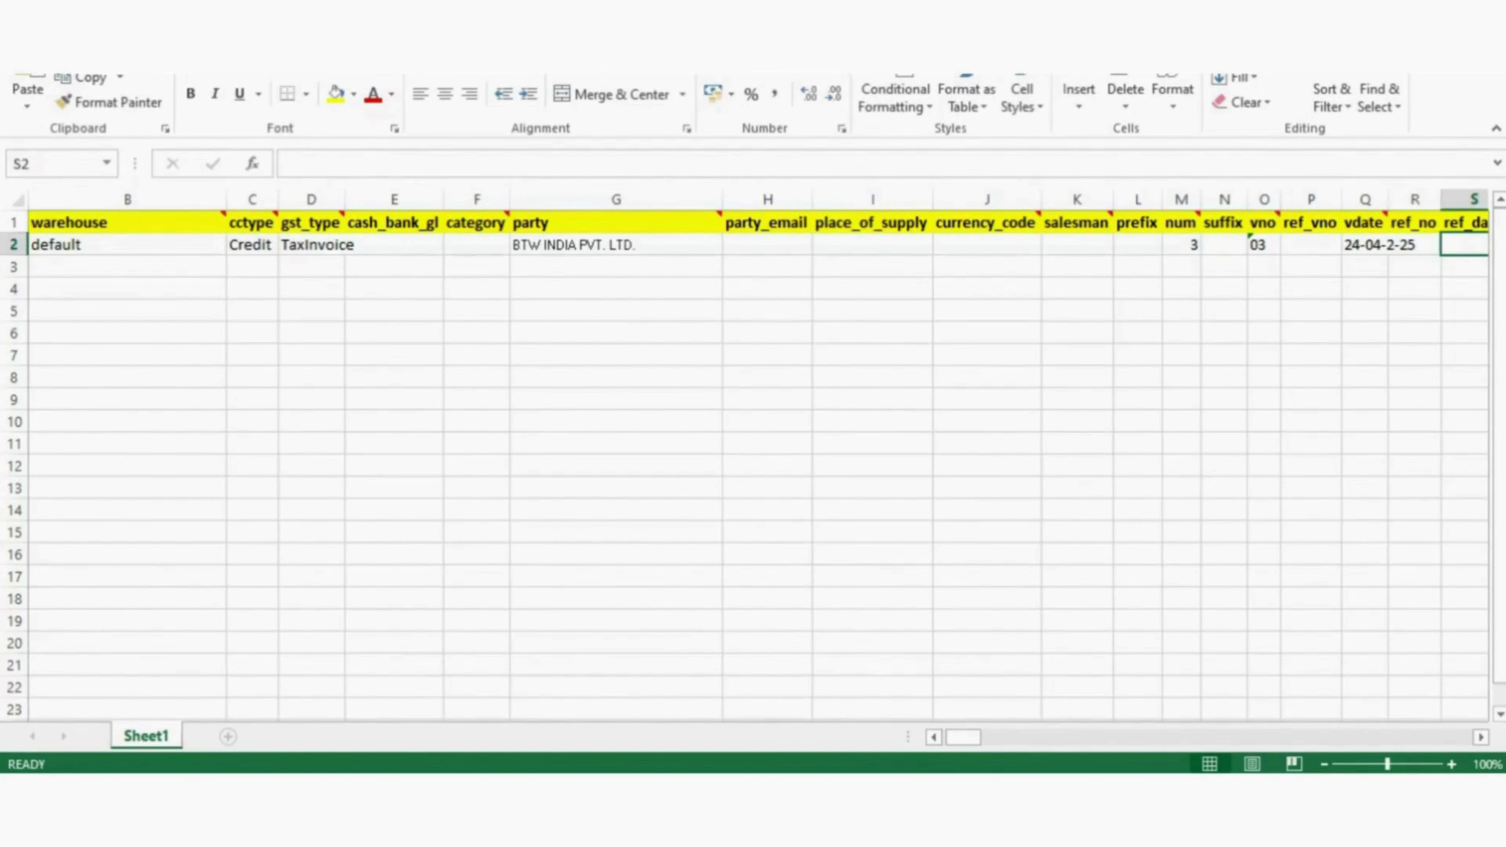
key("Tab")
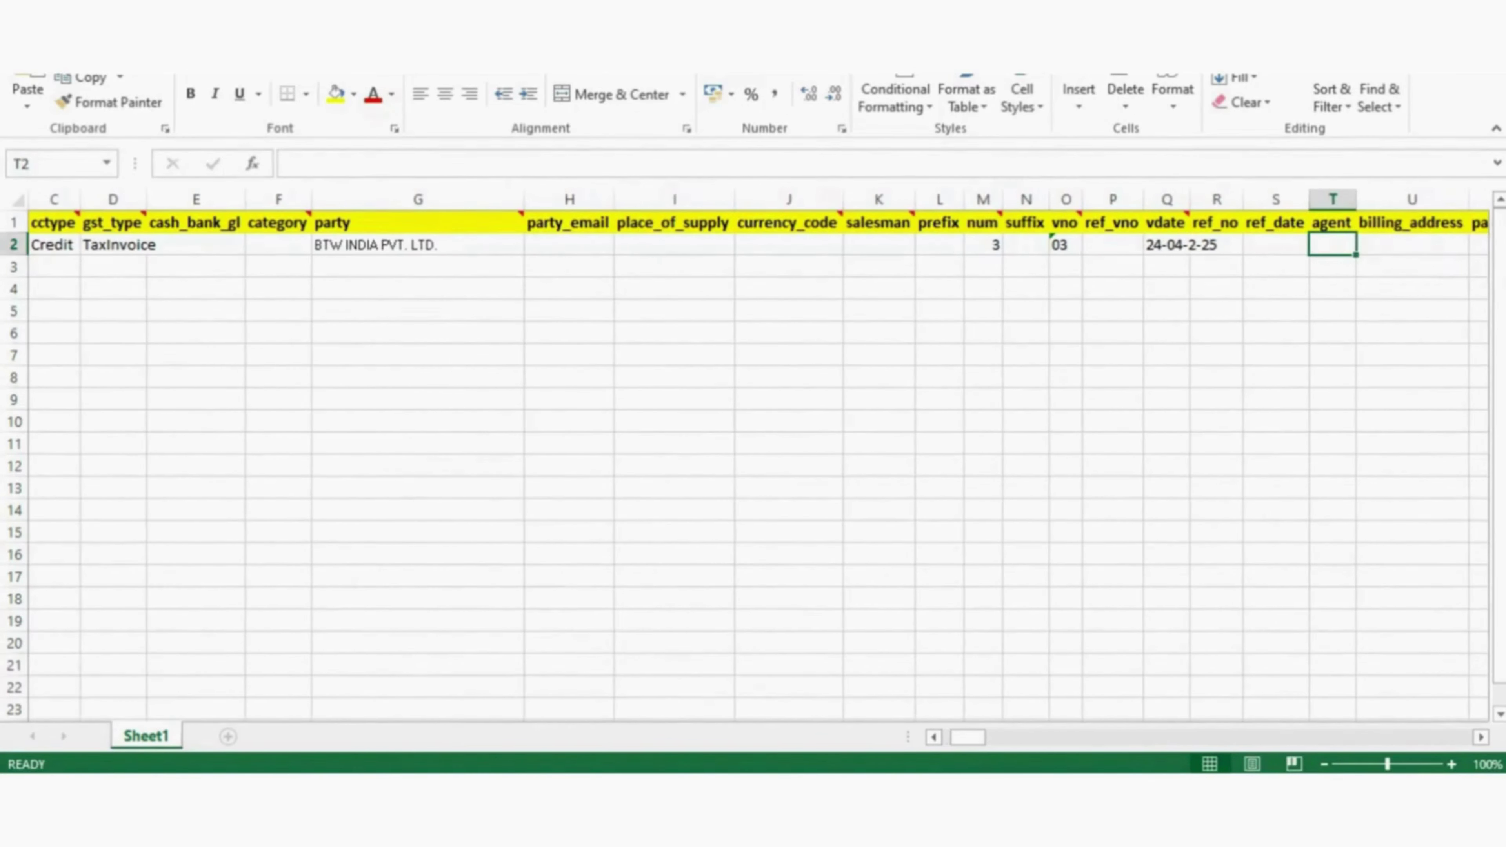
key("Down")
key("Up")
- Retype the vdate's year portion, leaving 24-04-2 still being entered
key("Right")
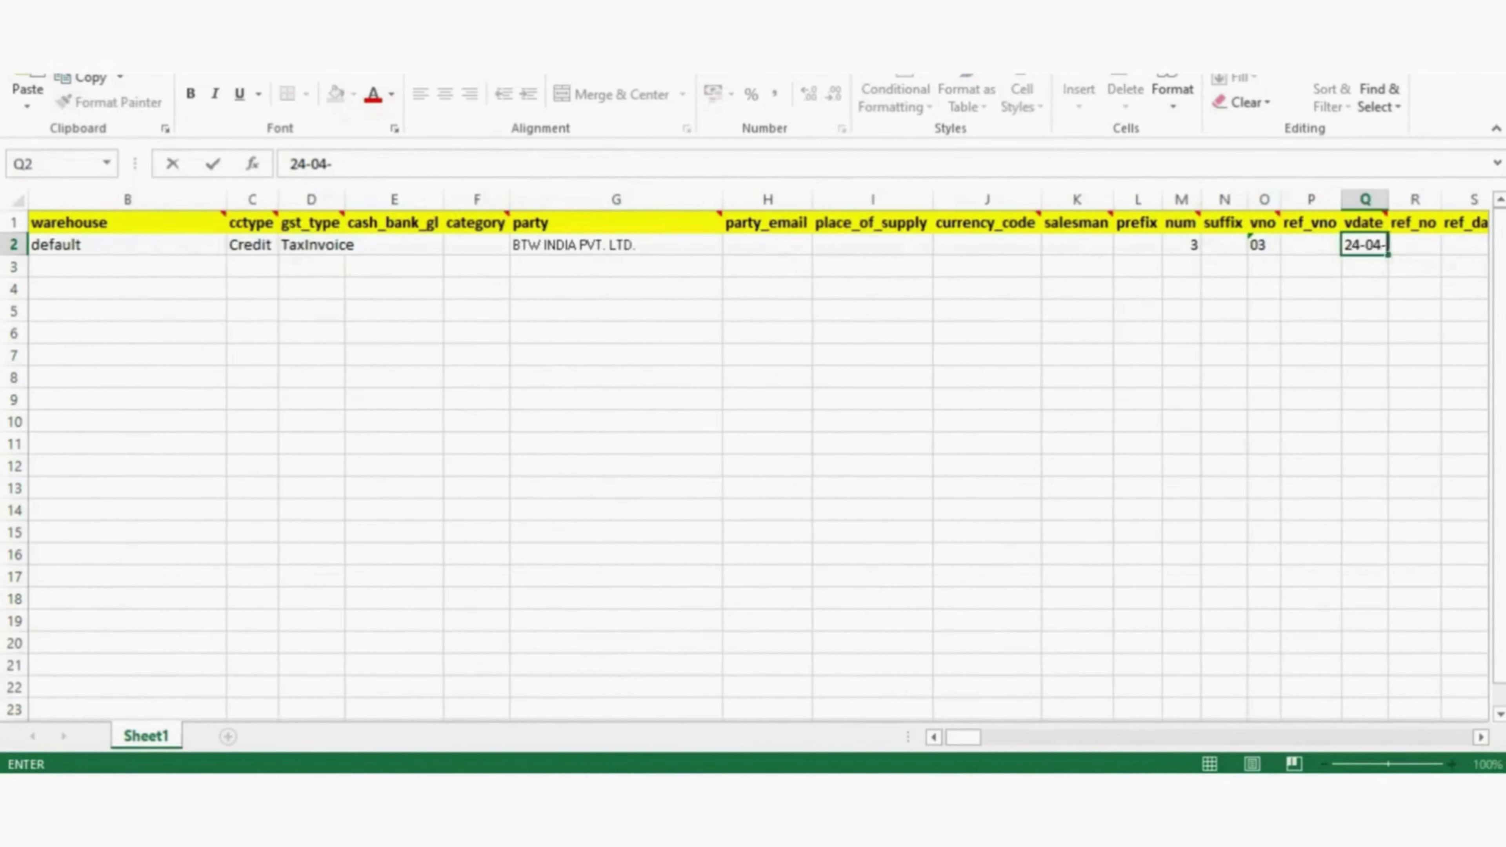
type("2-25")
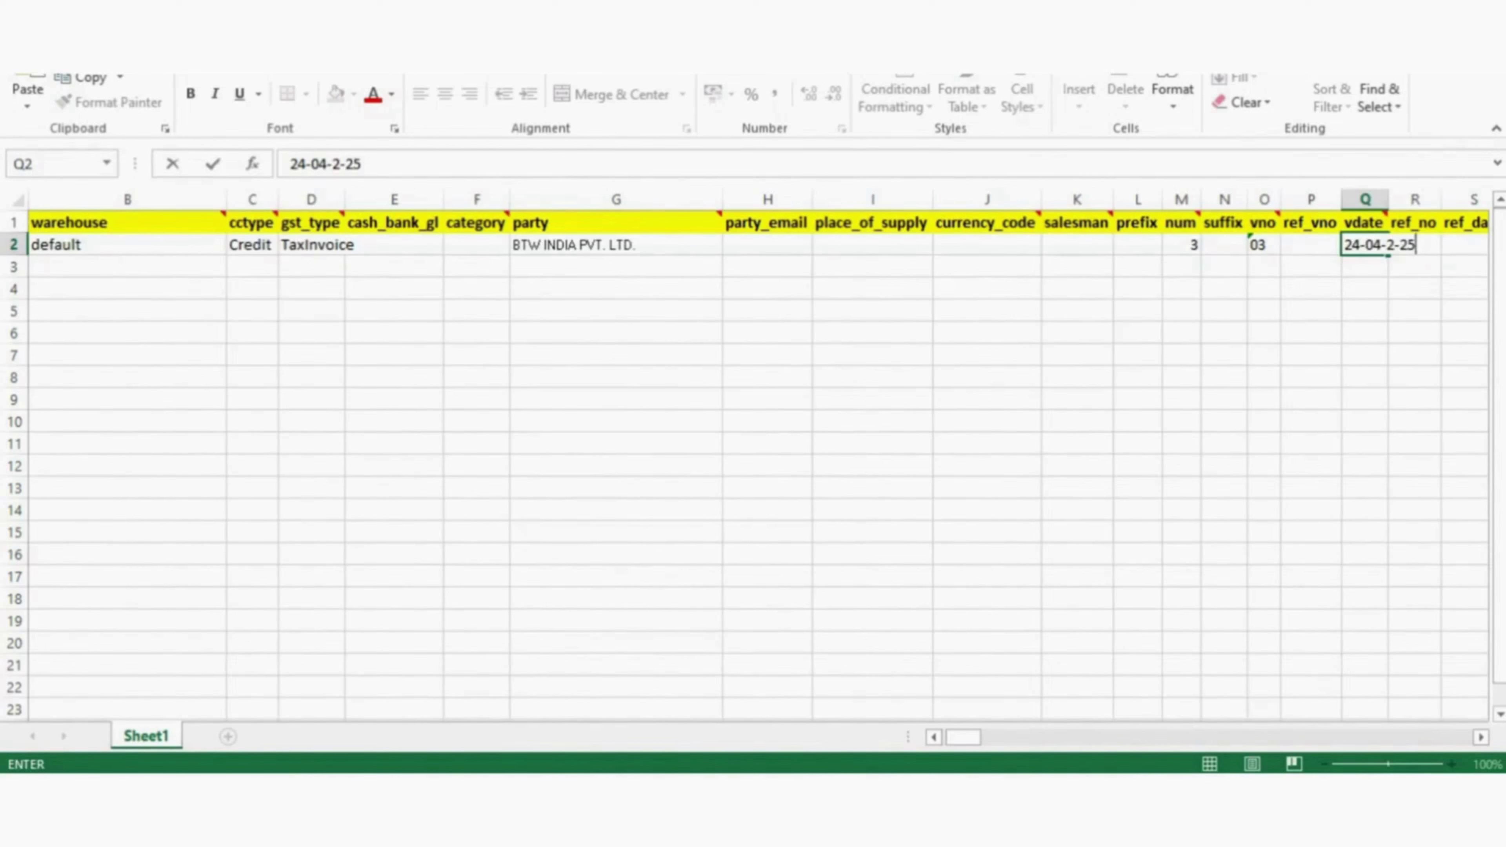
key("Right")
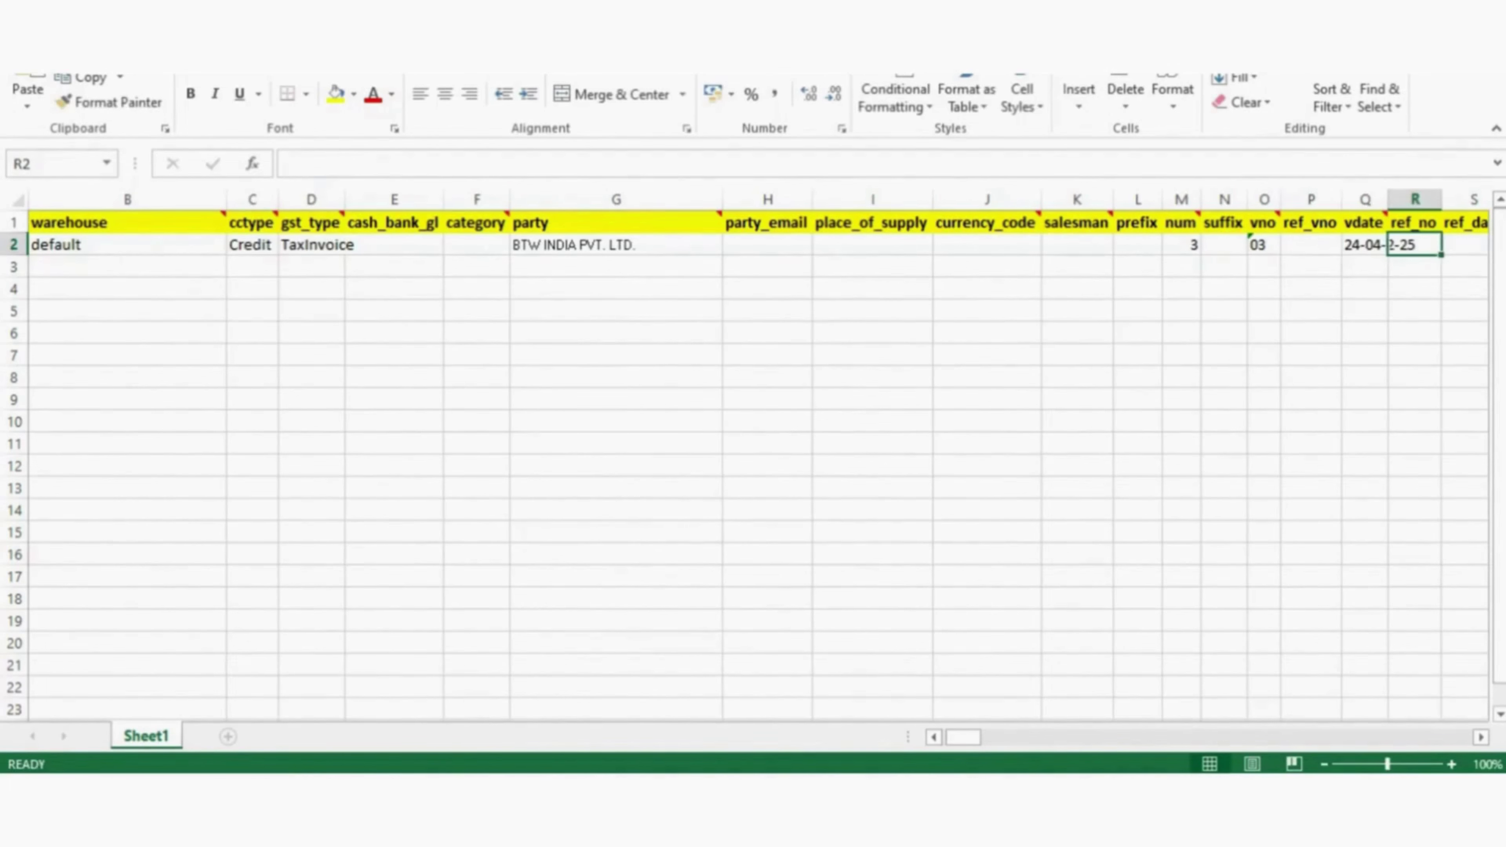
key("Right")
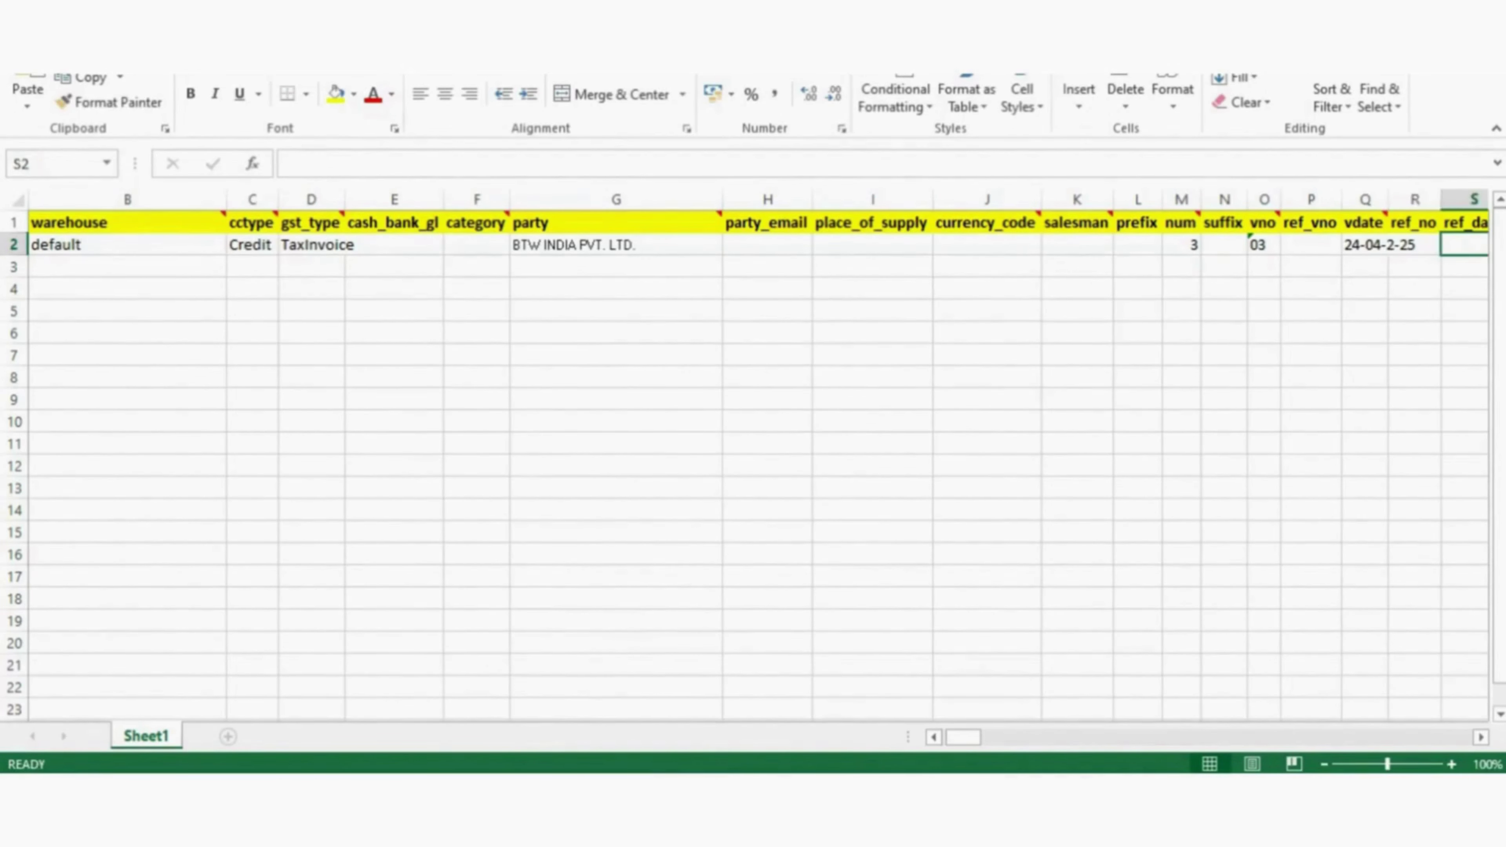
key("Right")
key("Down")
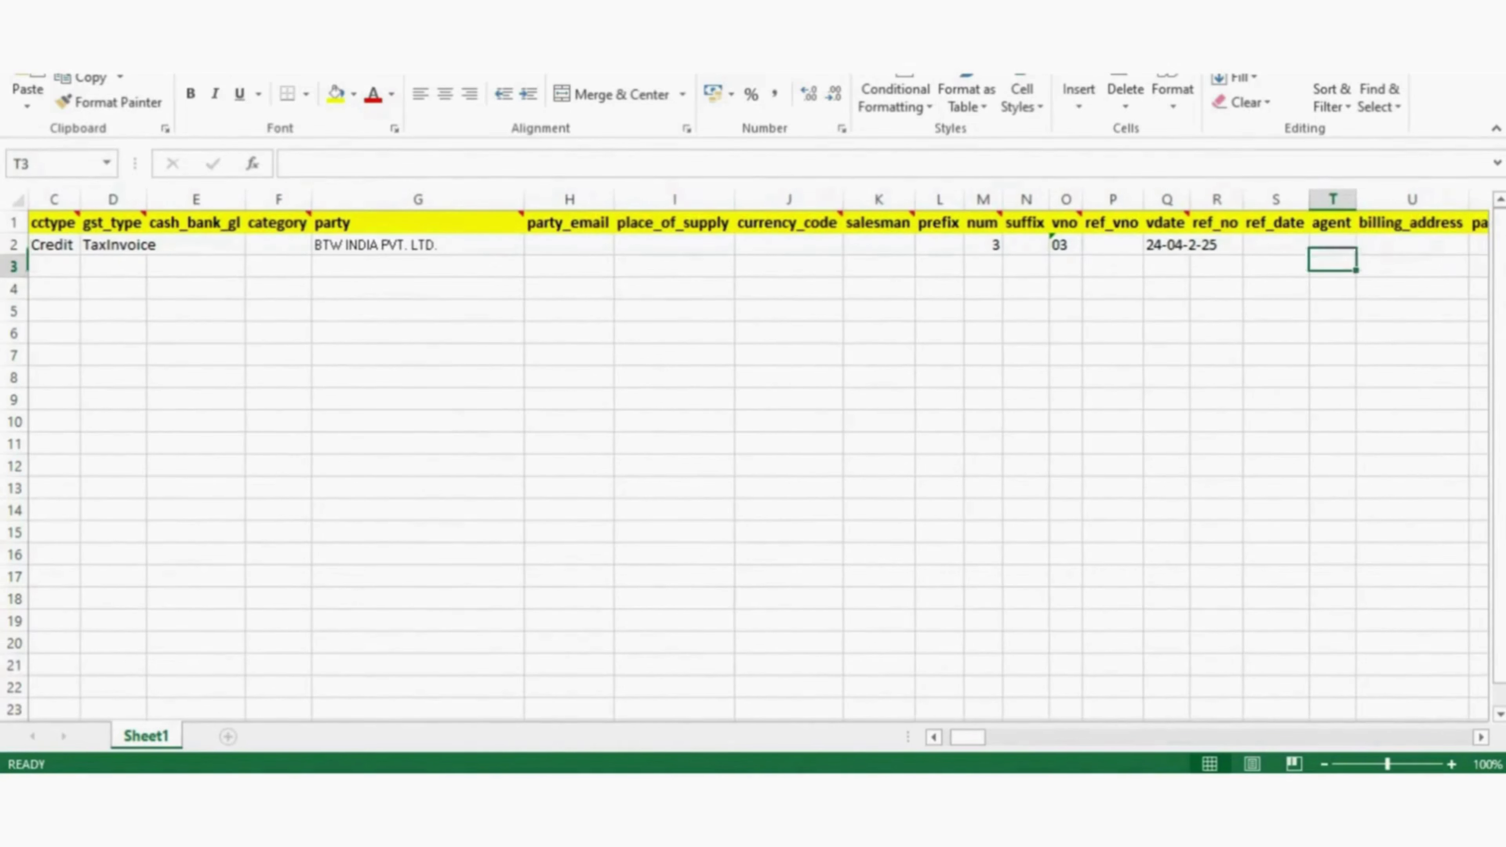
key("Up")
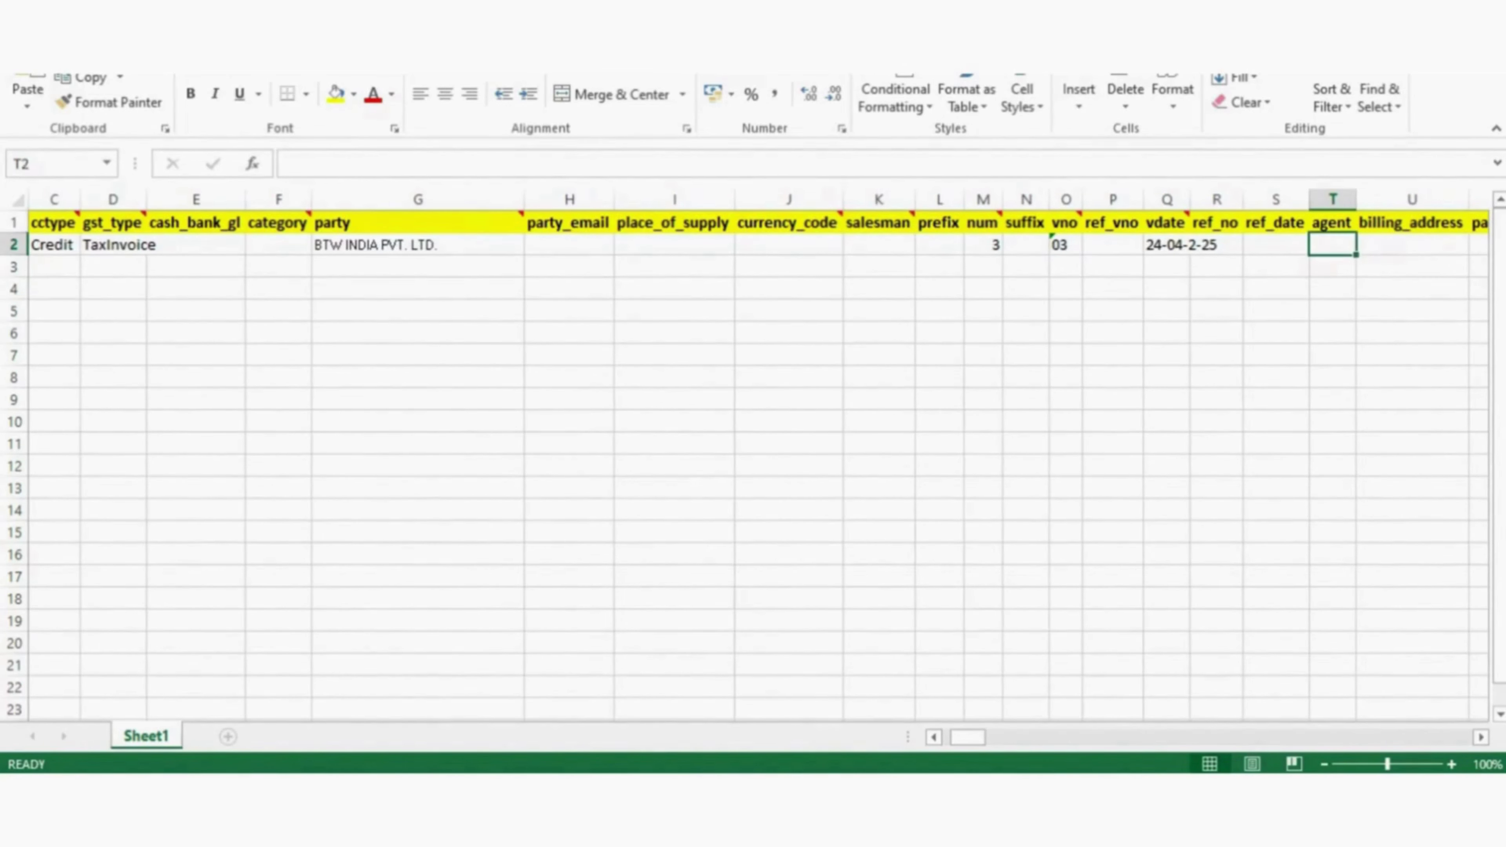
key("Right")
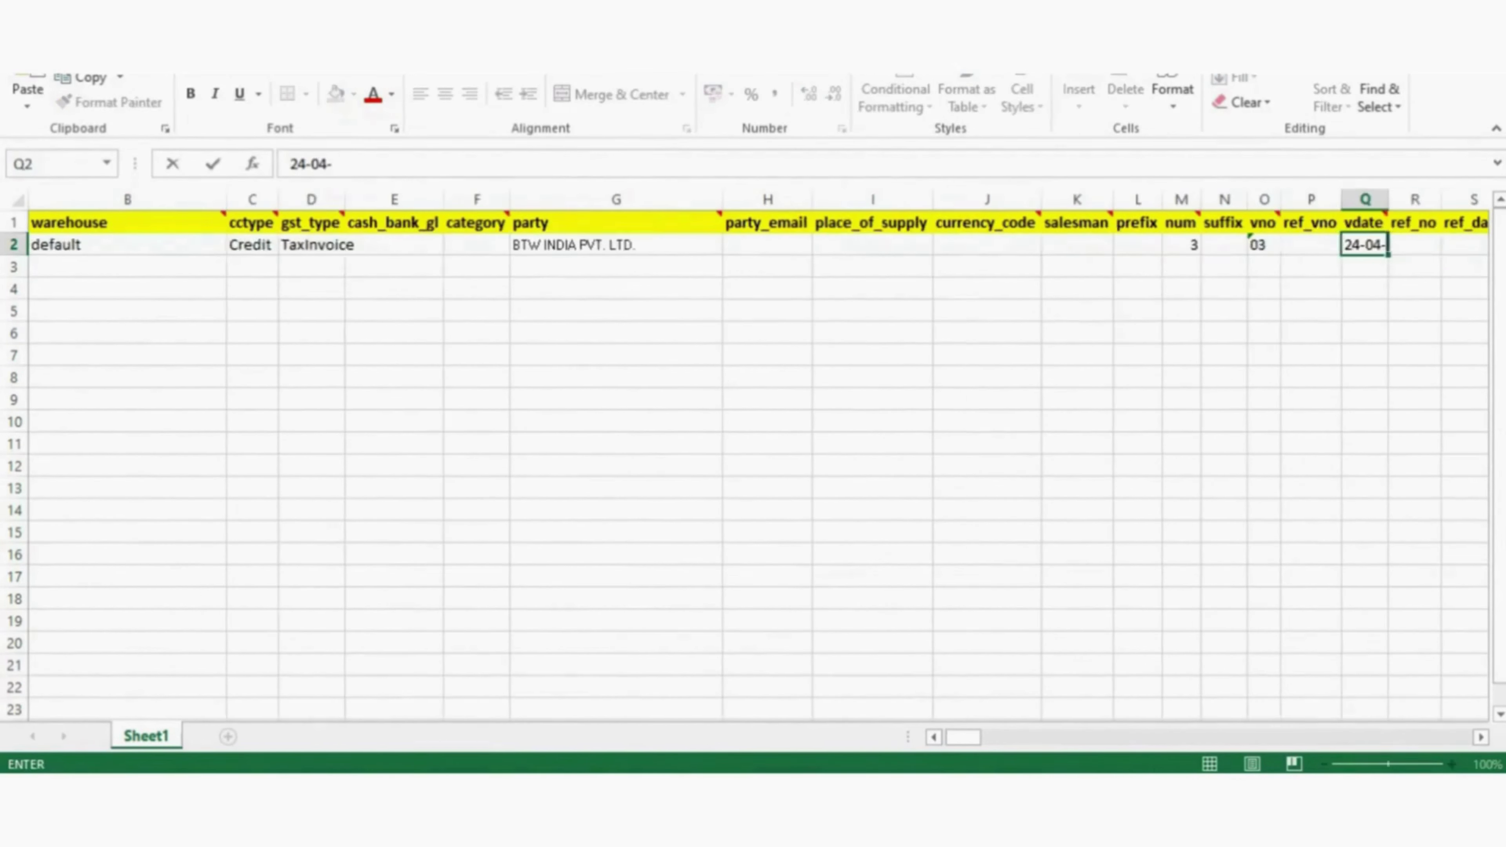
type("2-25")
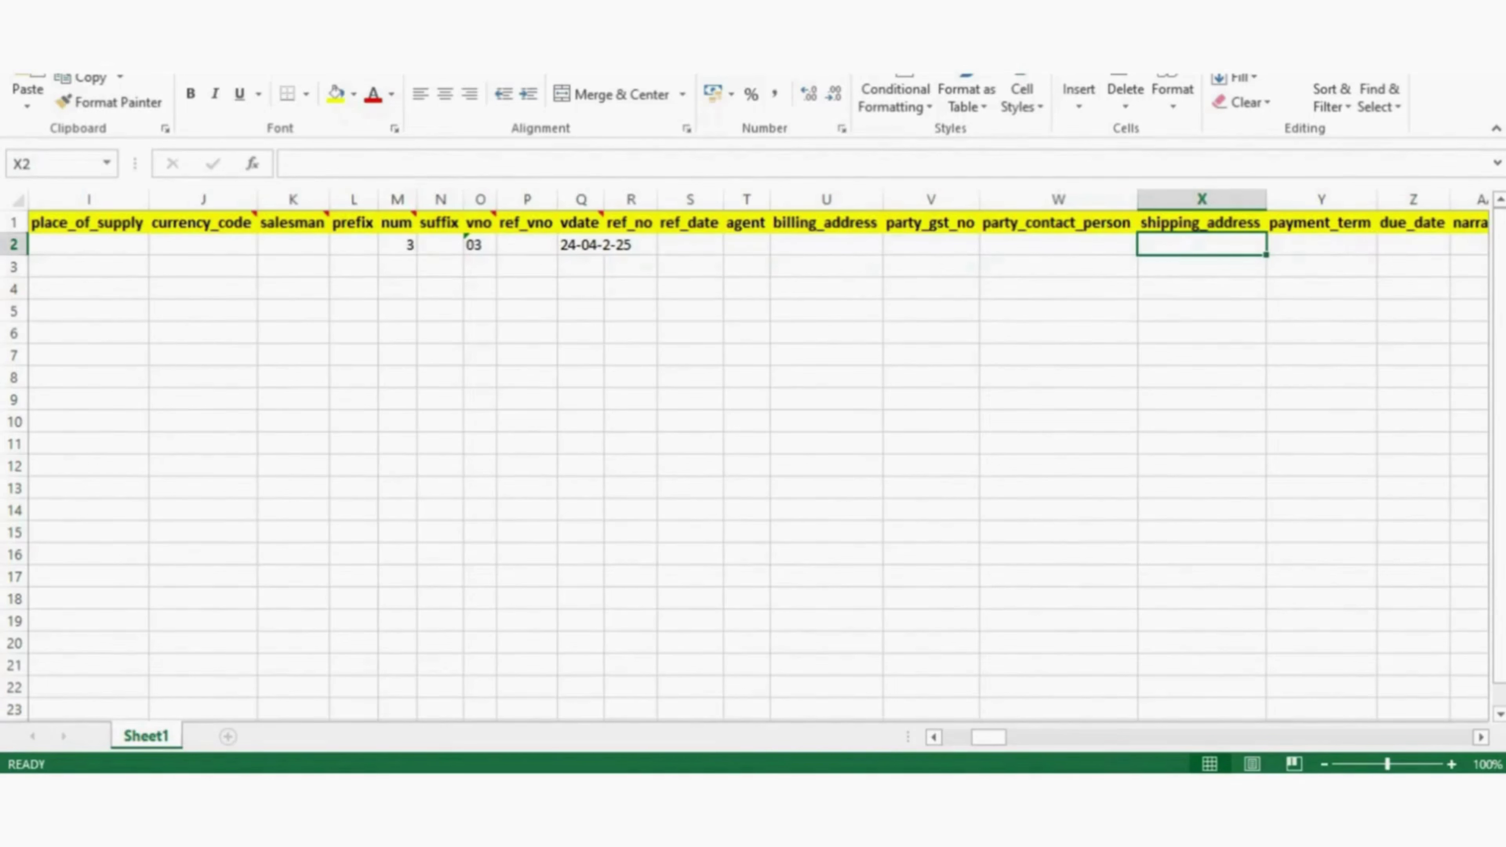
- Enter 15 days in row 2's payment_term cell Y2
key("Right")
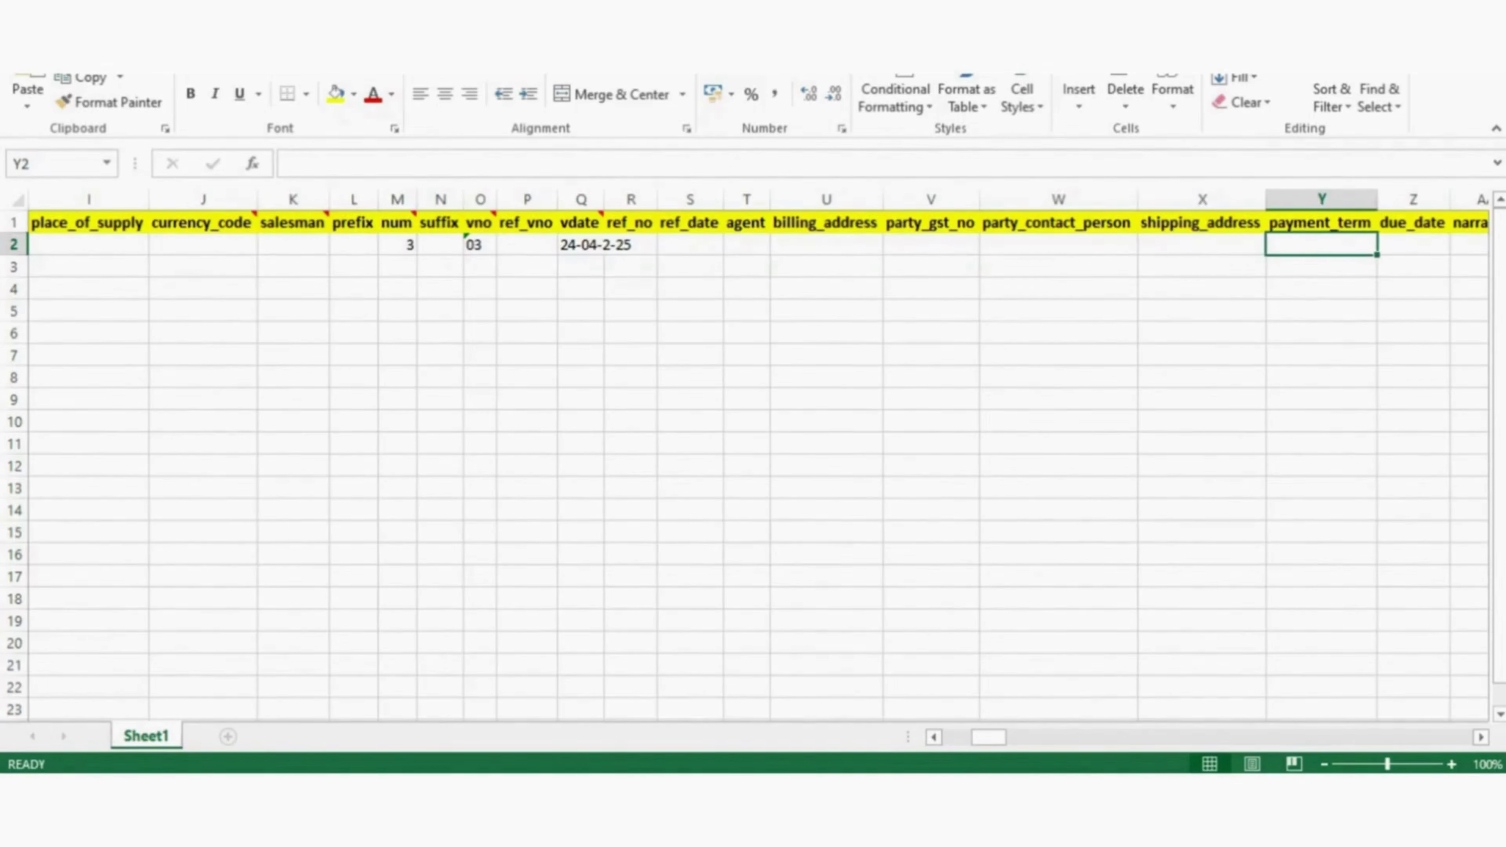
type("1")
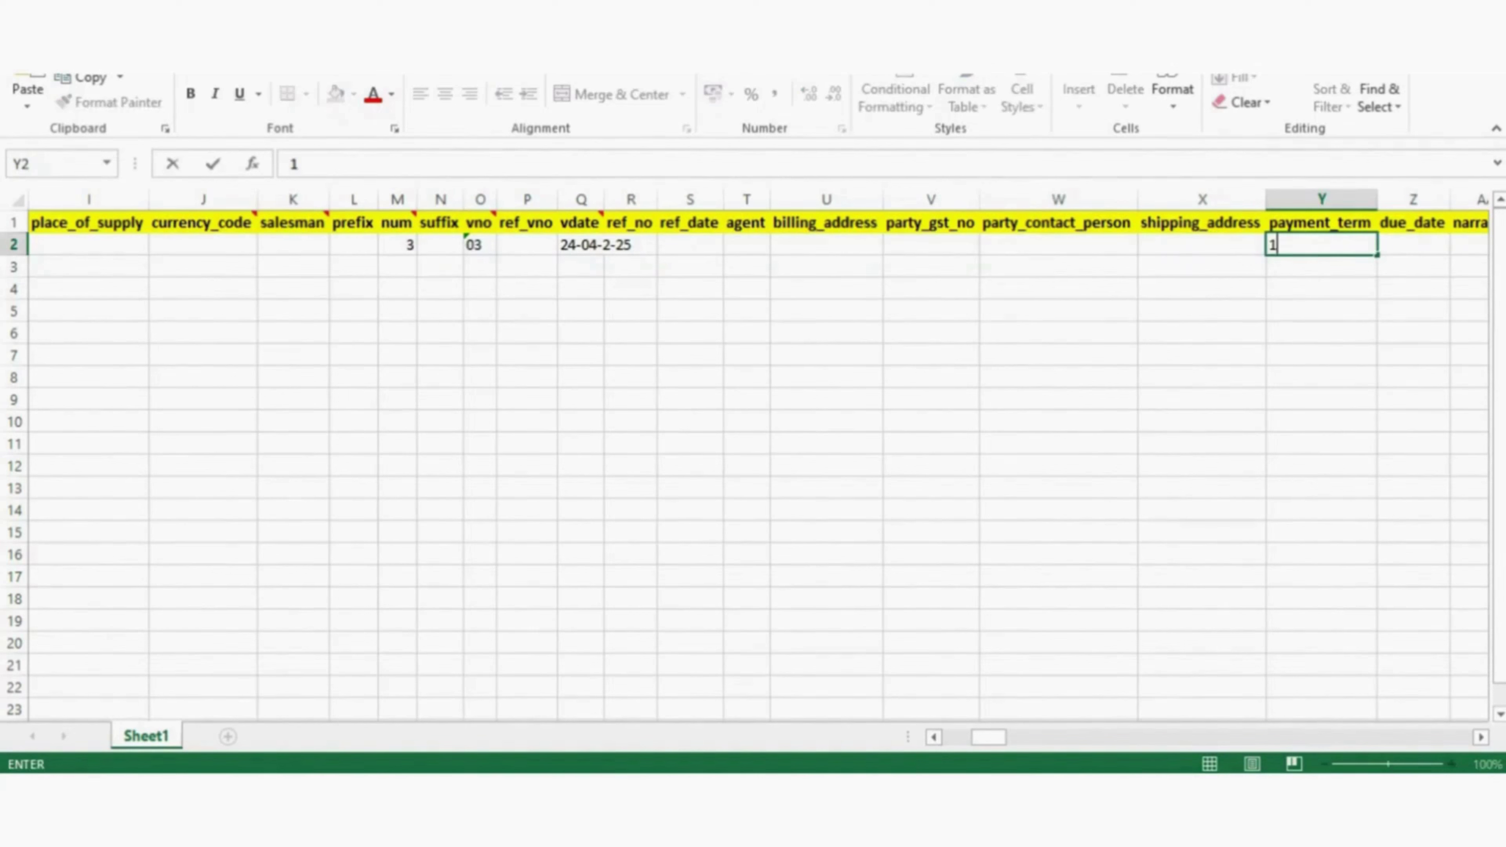
type("5 days")
key("Tab")
key("Tab")
key("Tab")
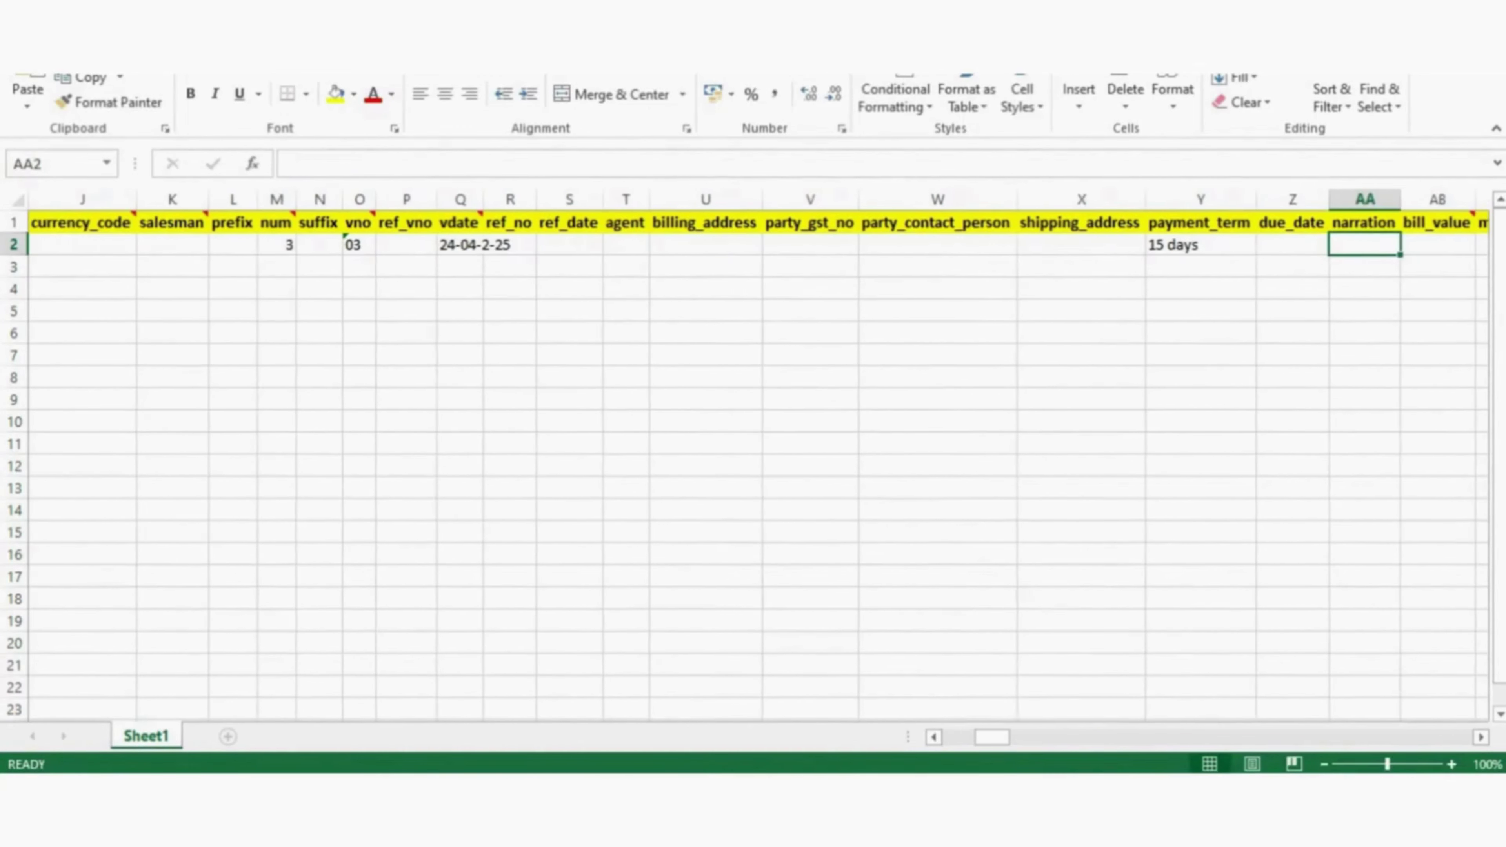
key("Tab")
key("Tab")
key("Tab")
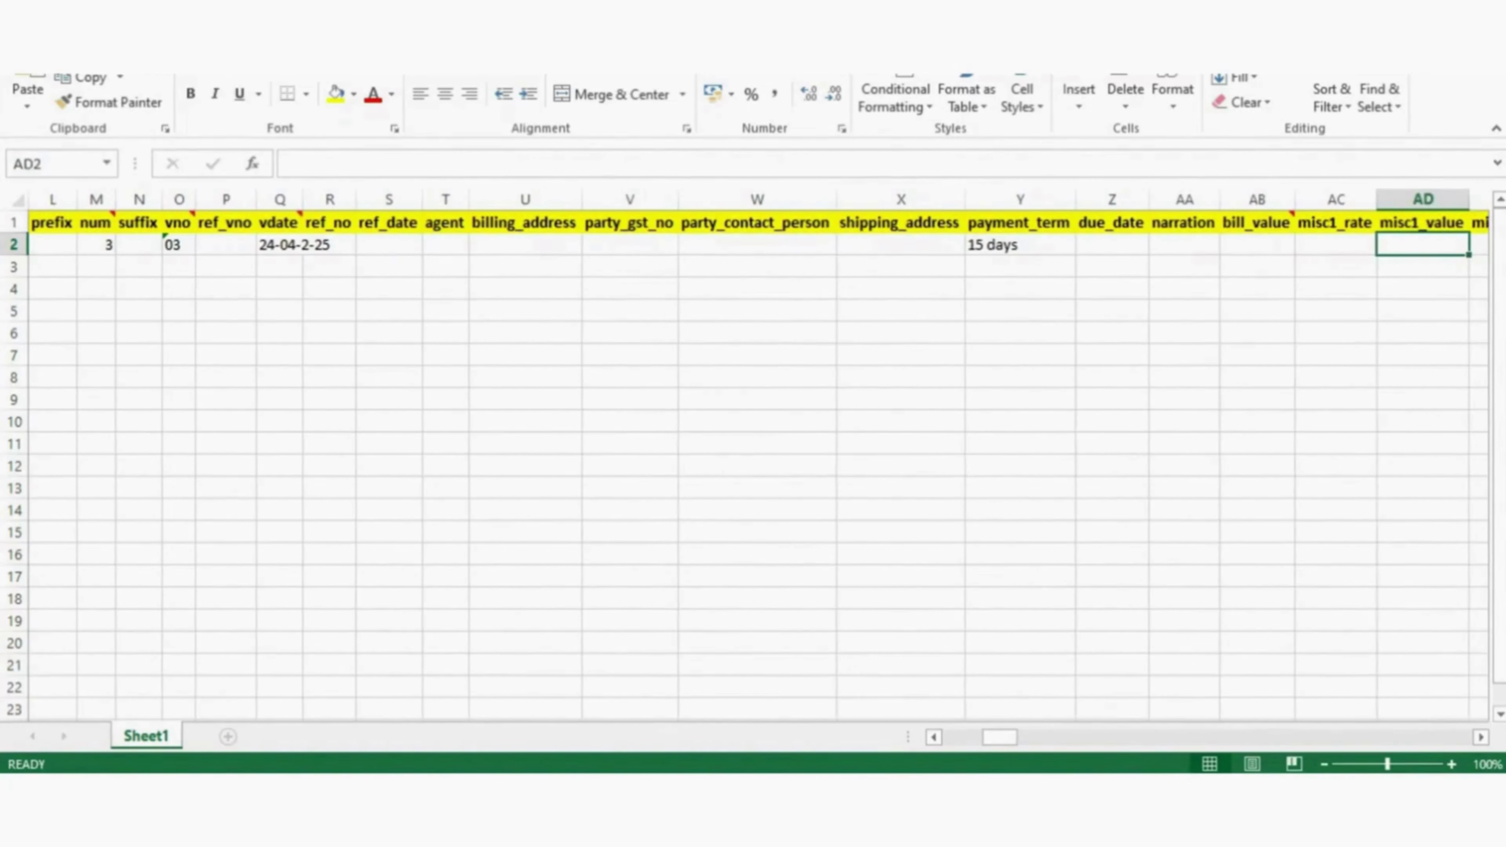
key("Left")
key("Left")
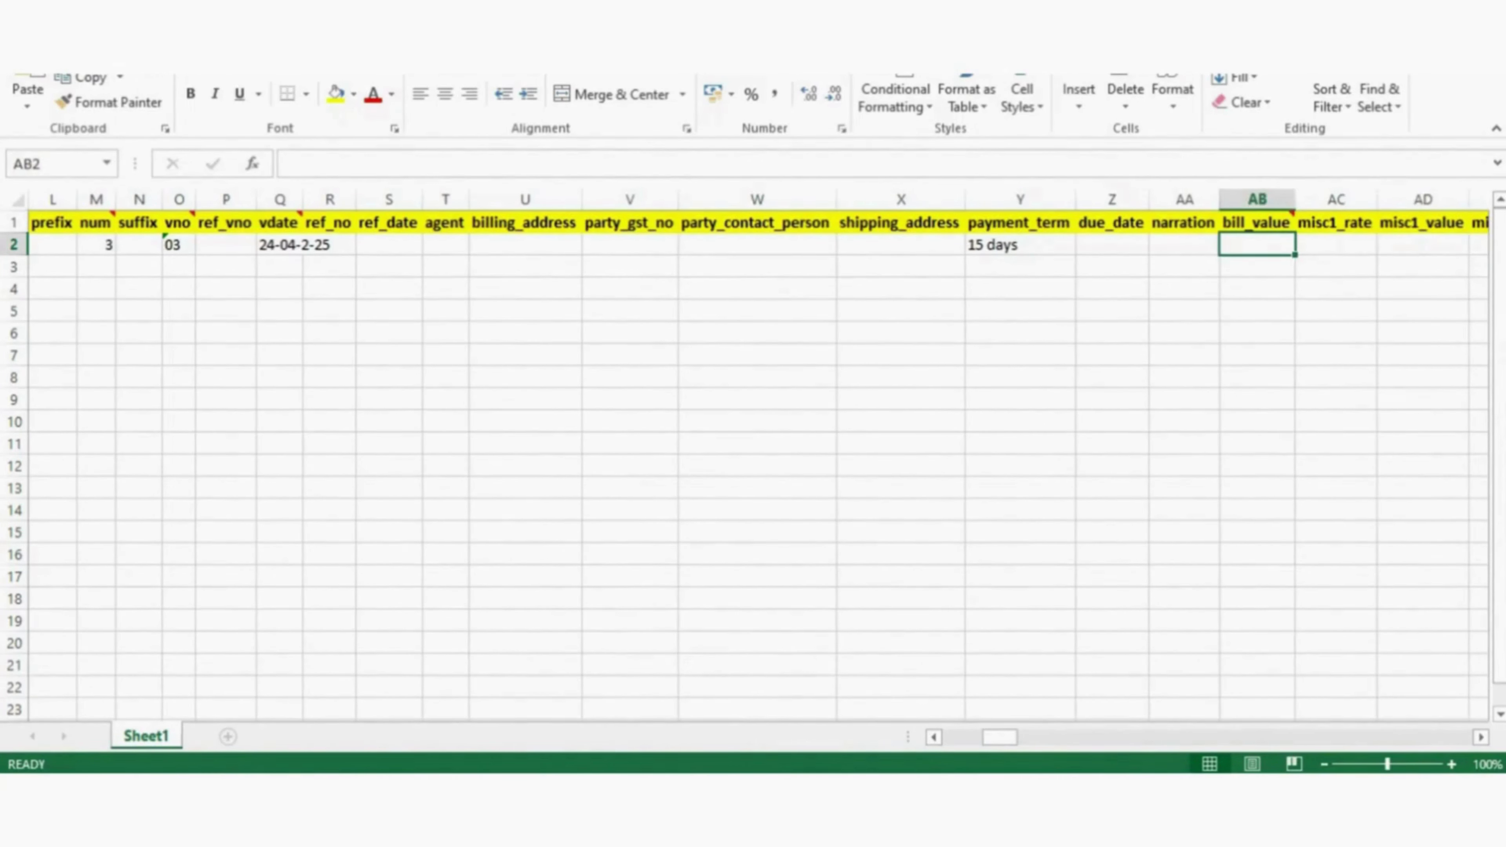
key("Left")
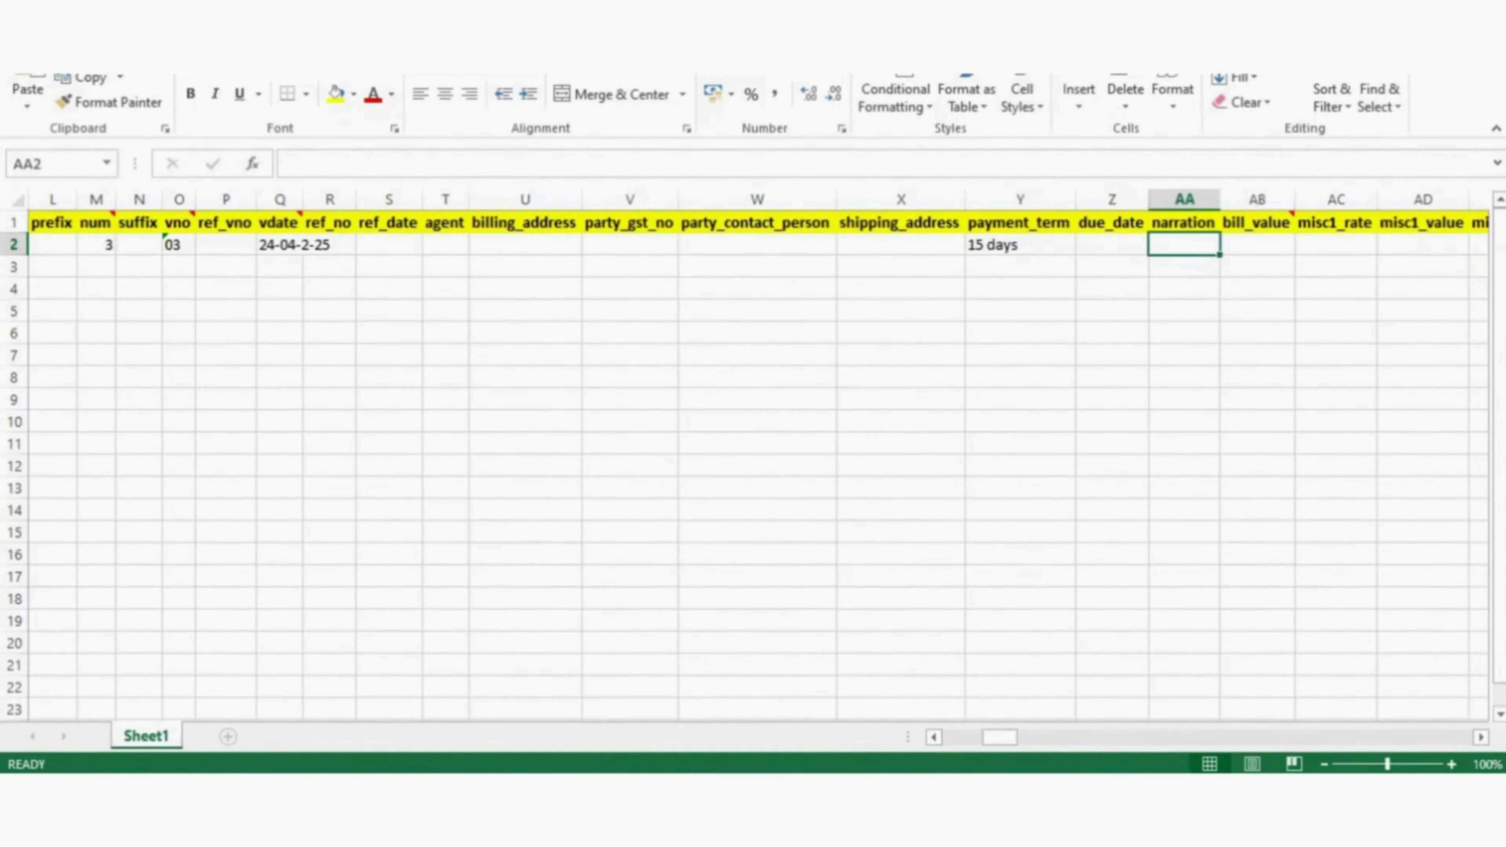
key("Right")
key("Right")
key("Right")
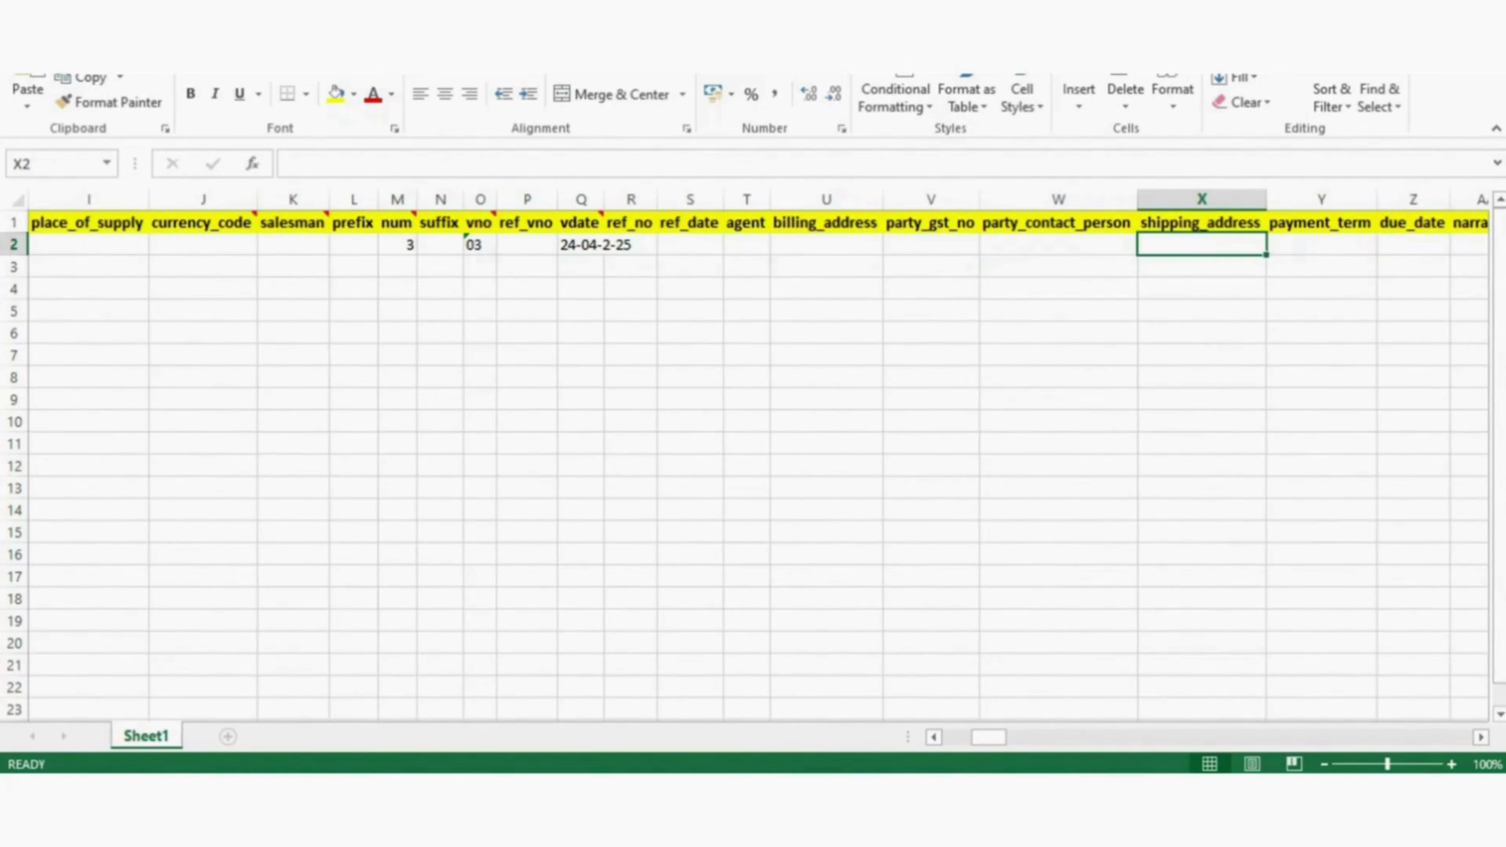
key("Right")
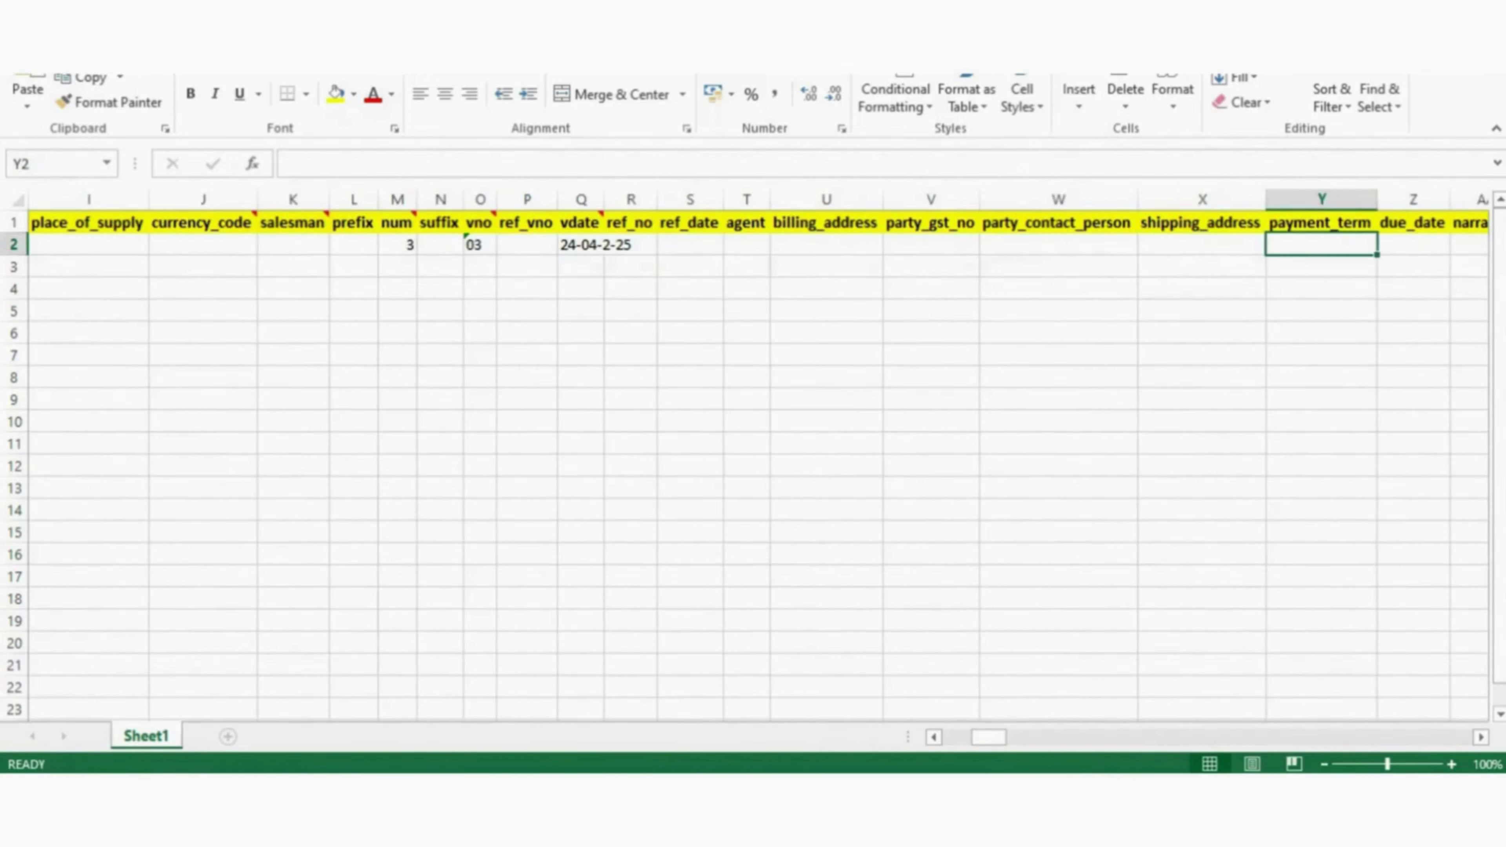
type("15")
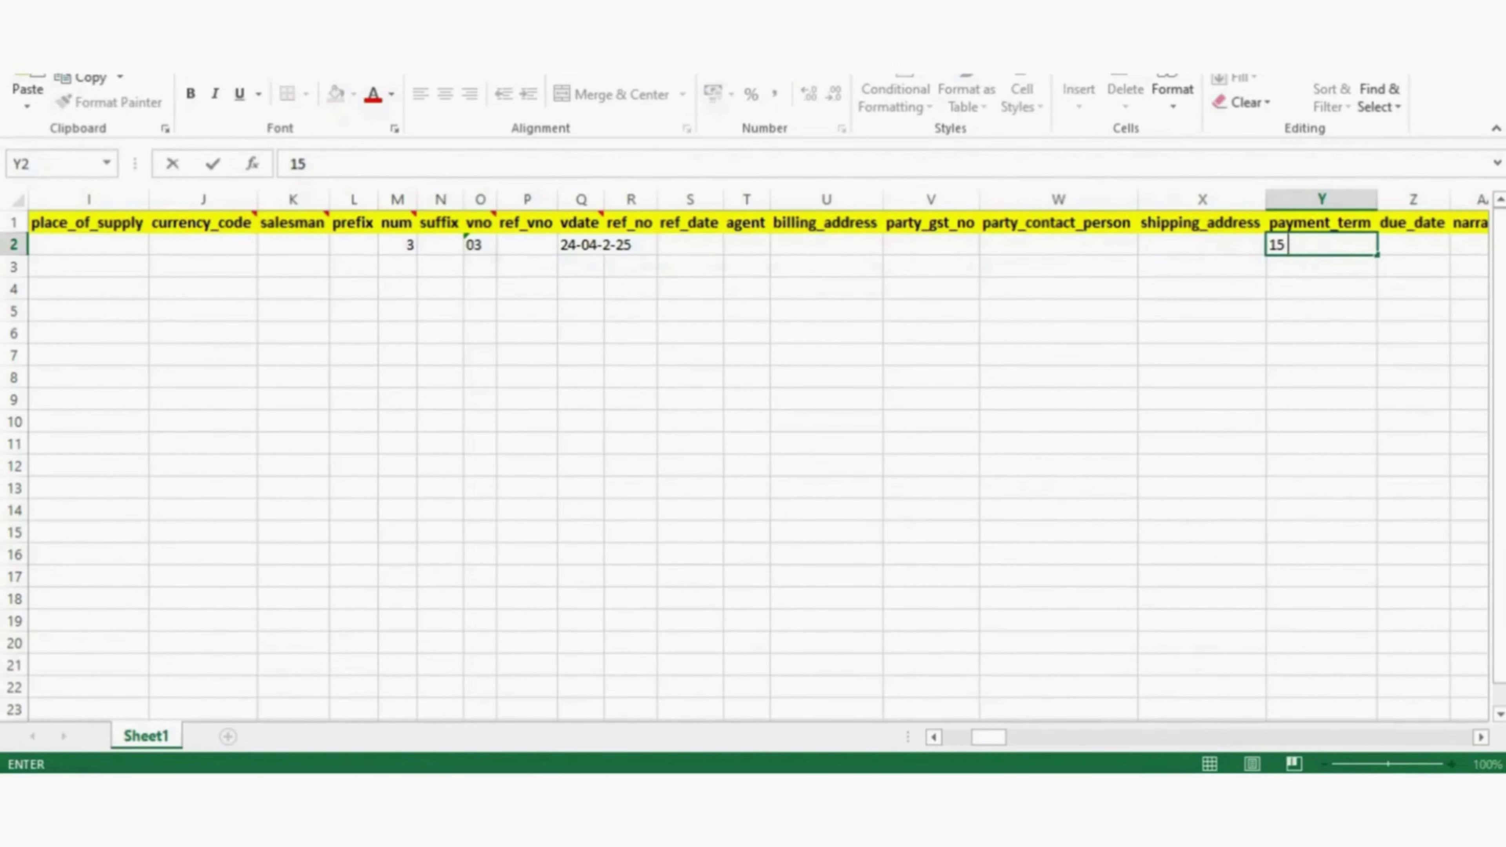
type(" days")
key("Right")
key("Right")
key("Right")
key("Right")
key("Right")
key("Right")
key("Right")
key("Right")
key("Right")
key("Right")
key("Right")
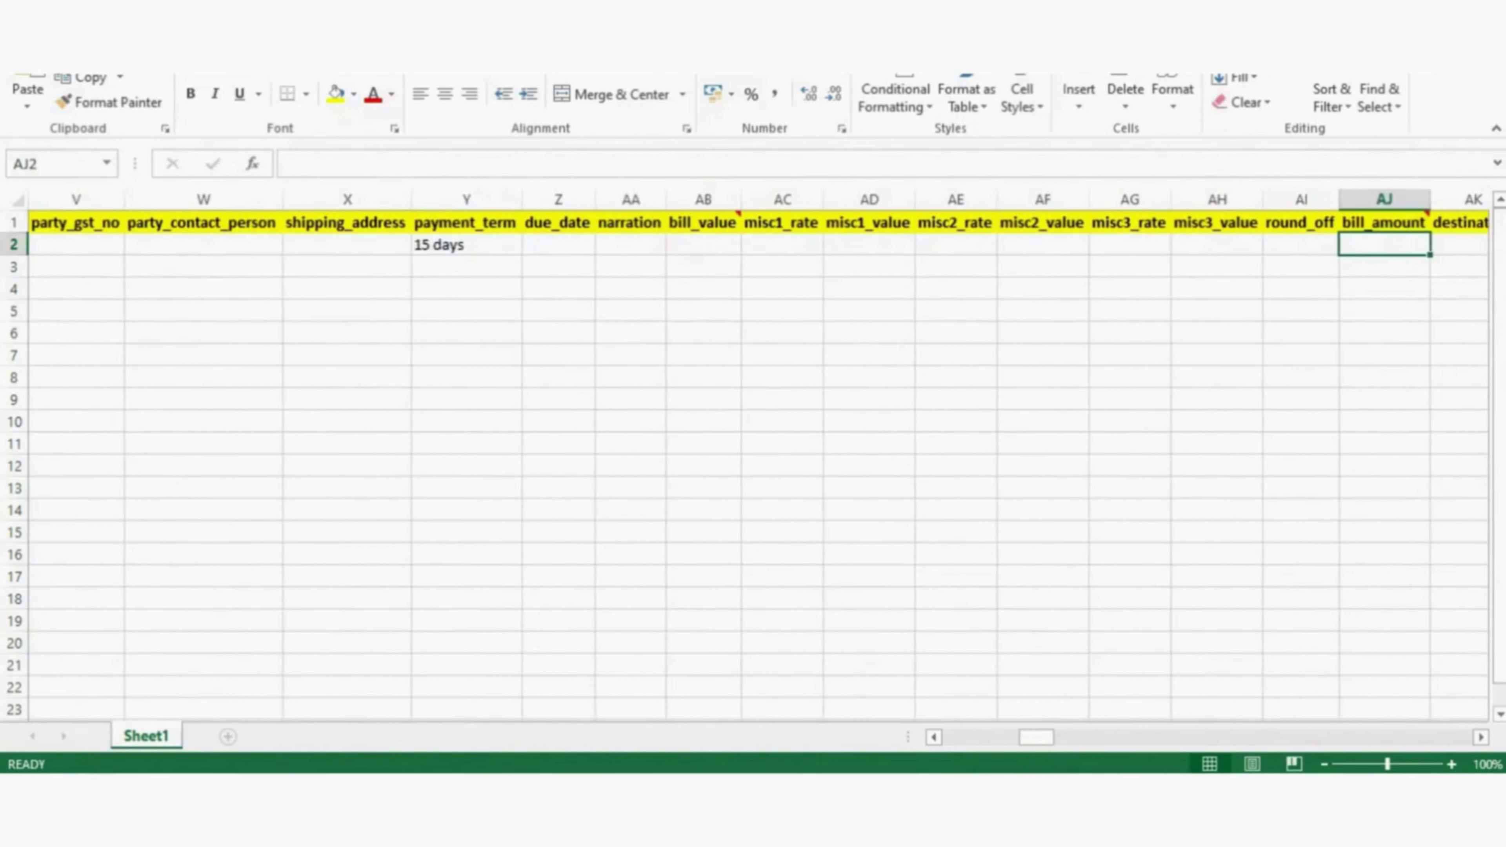
- Enter a quantity of 10 in detail_qty for the ultima line item
key("Right")
key("Right")
key("Right")
key("Right")
key("Right")
key("Right")
key("Right")
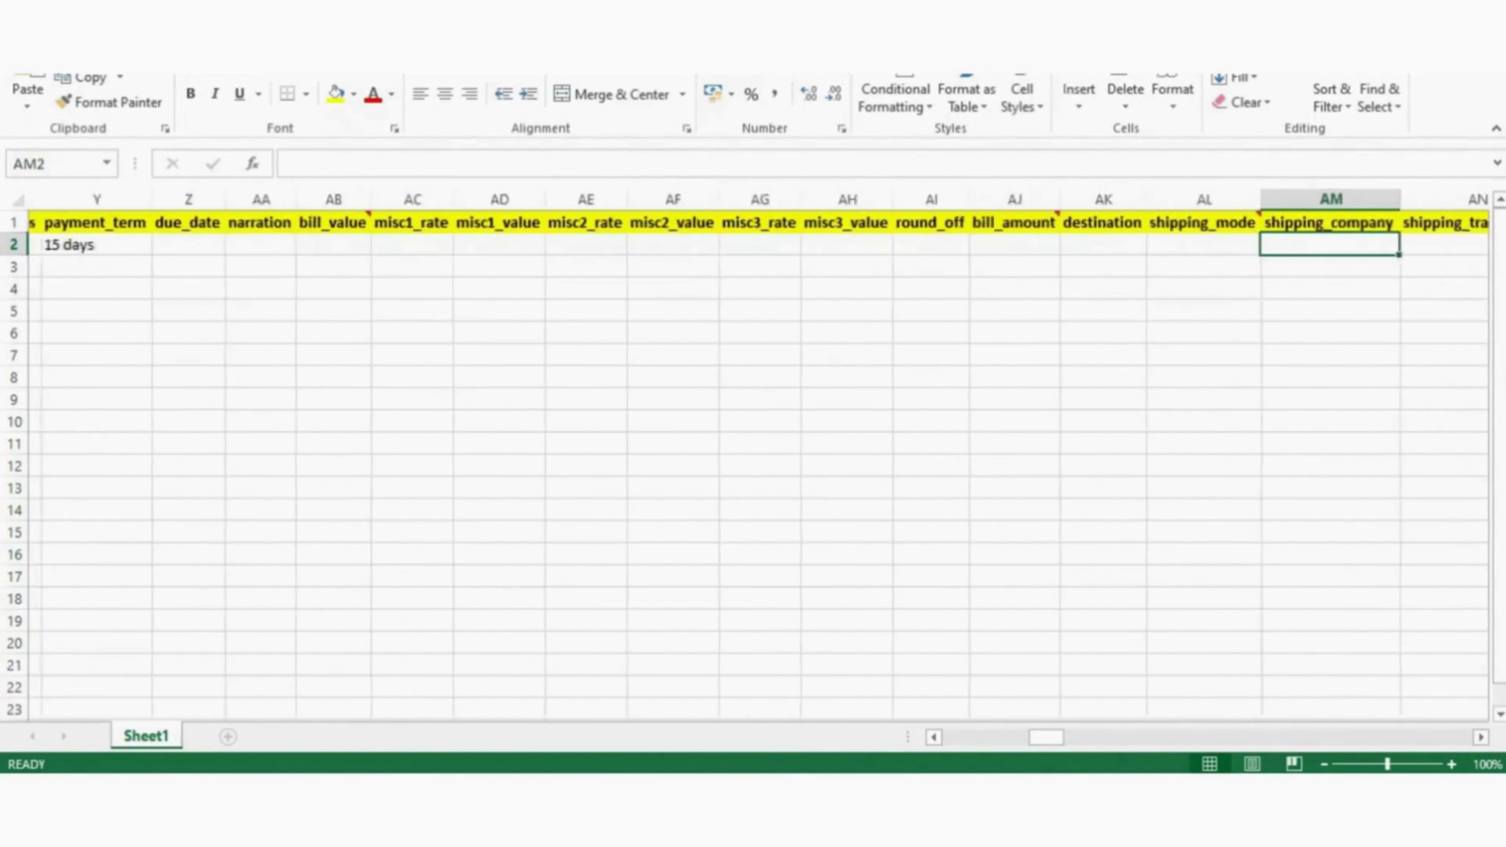
key("Right")
key("Right")
key("Right")
key("Right")
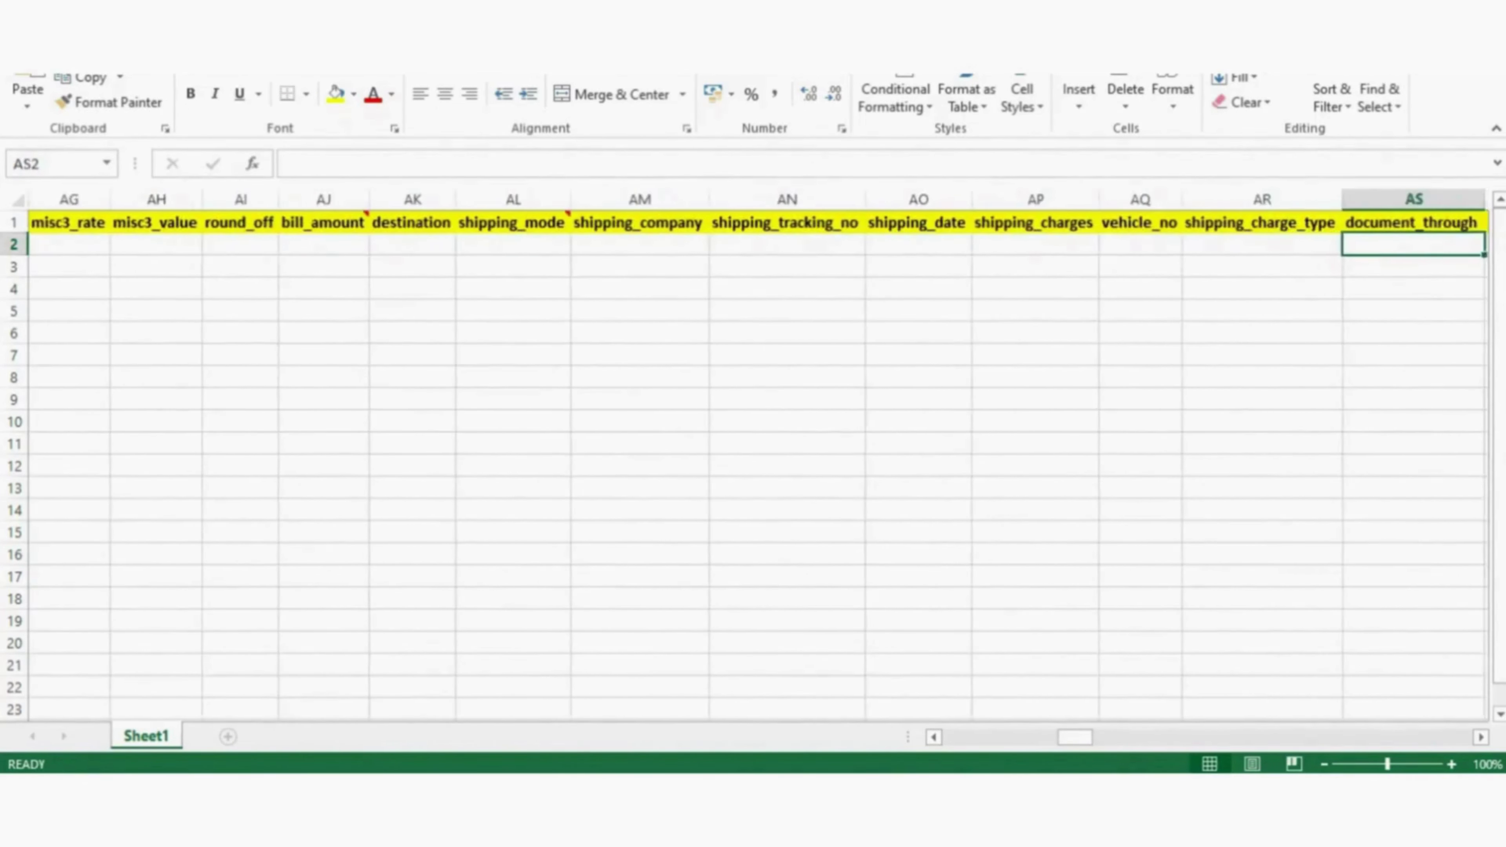
key("Right")
key("Right")
key("Right")
key("Right")
key("Right")
key("Right")
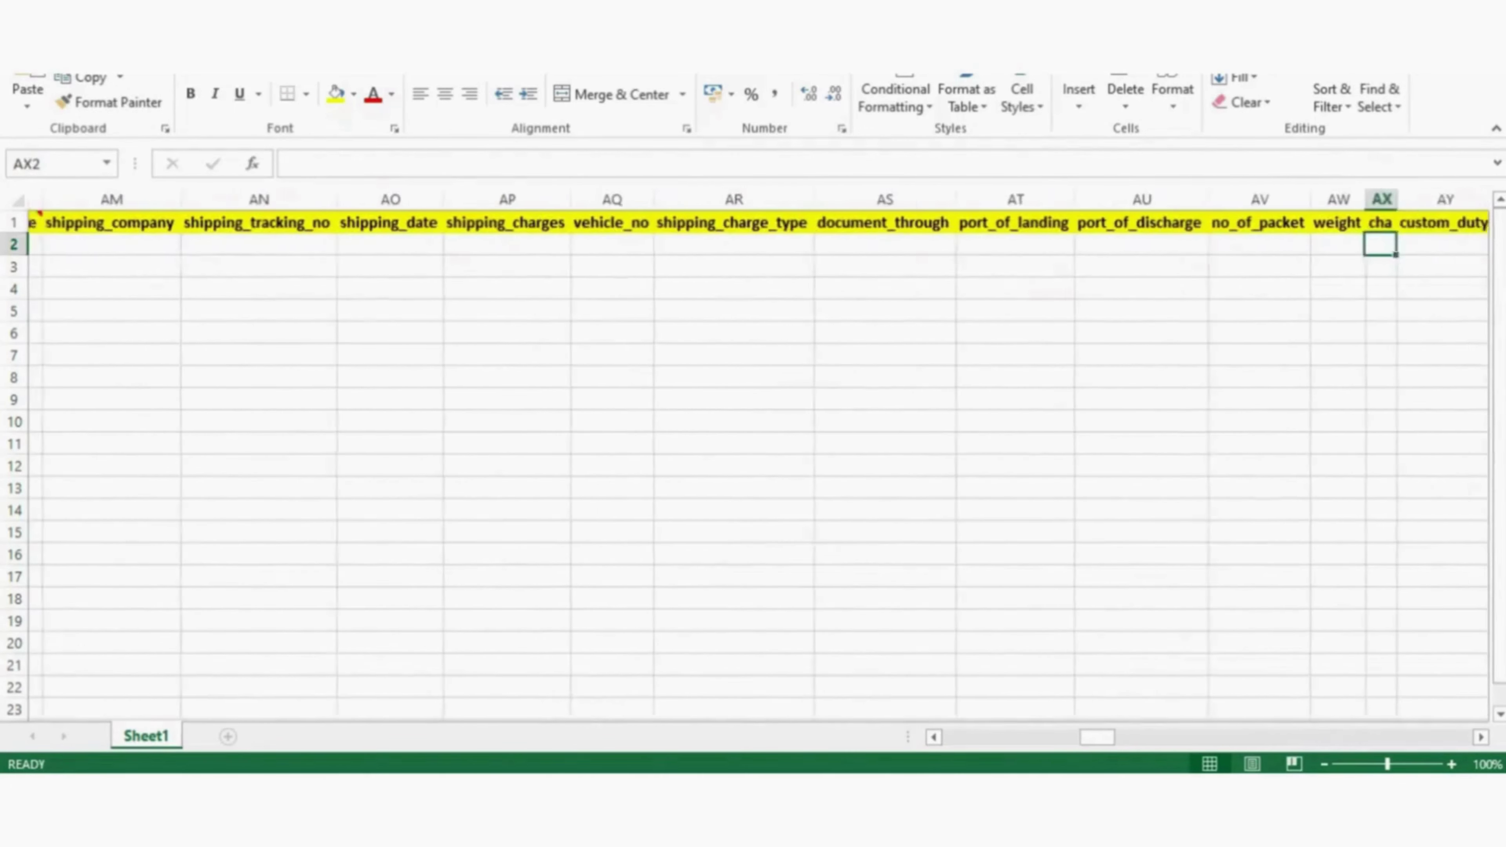
key("Right")
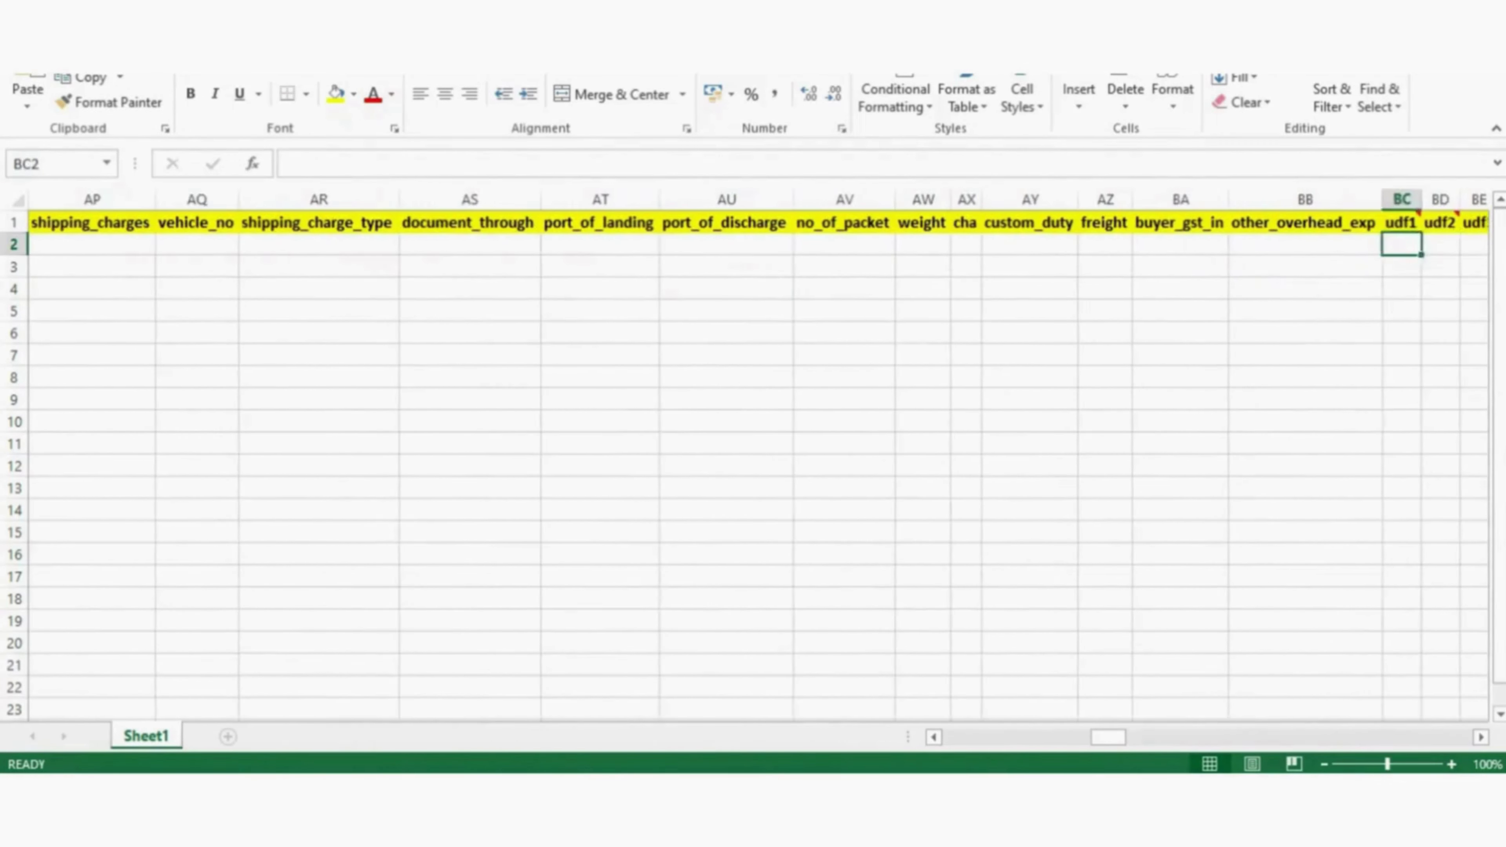
key("Right")
key("Right")
key("Right")
key("Right")
key("Right")
key("Right")
key("Right")
key("Right")
key("Right")
key("Right")
key("Right")
key("Right")
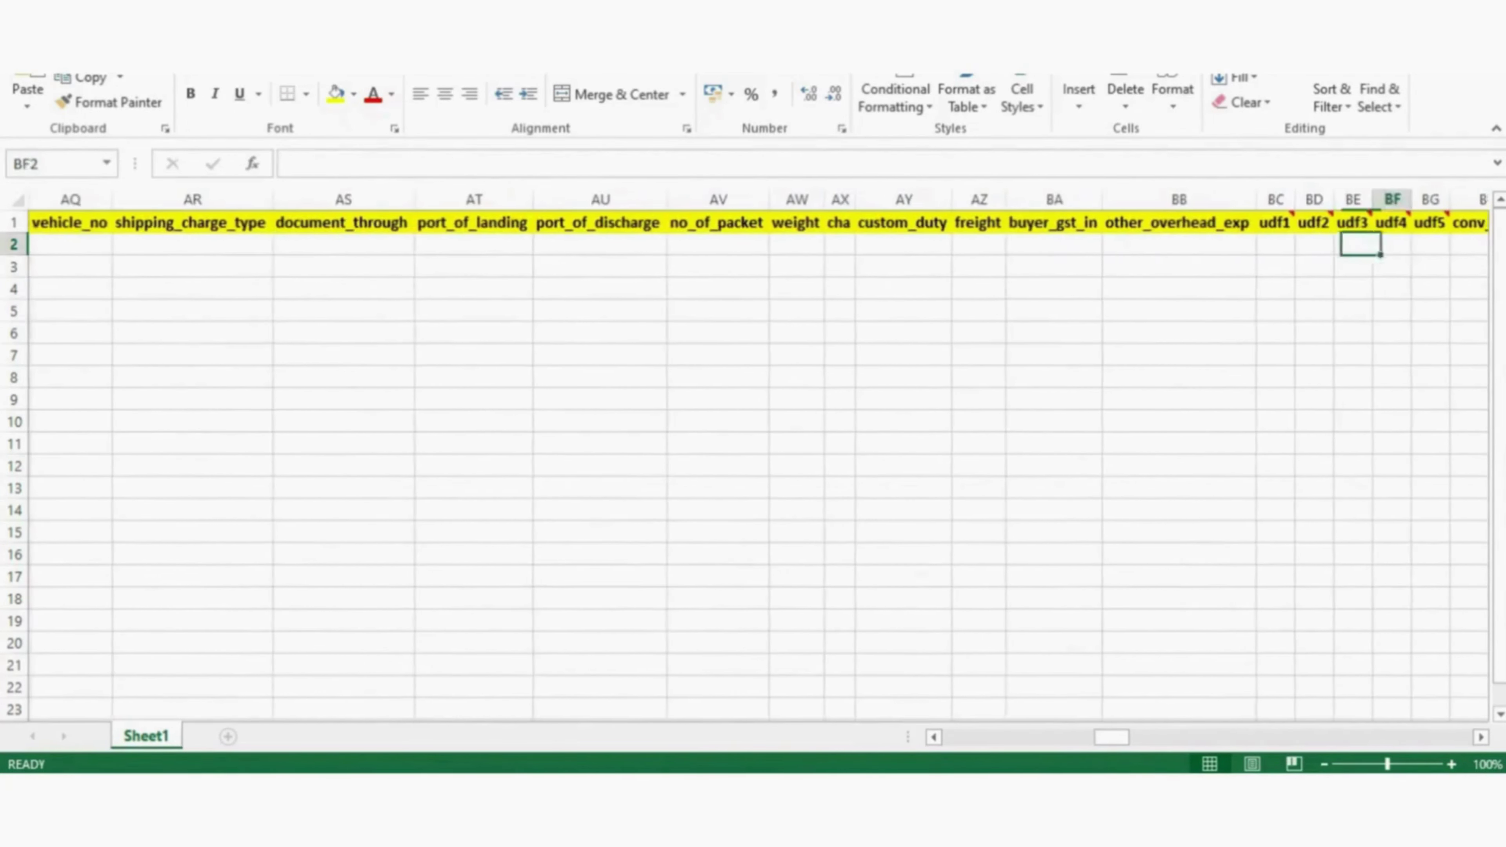
key("Right")
key("Right")
key("Right")
key("Right")
key("Right")
key("Right")
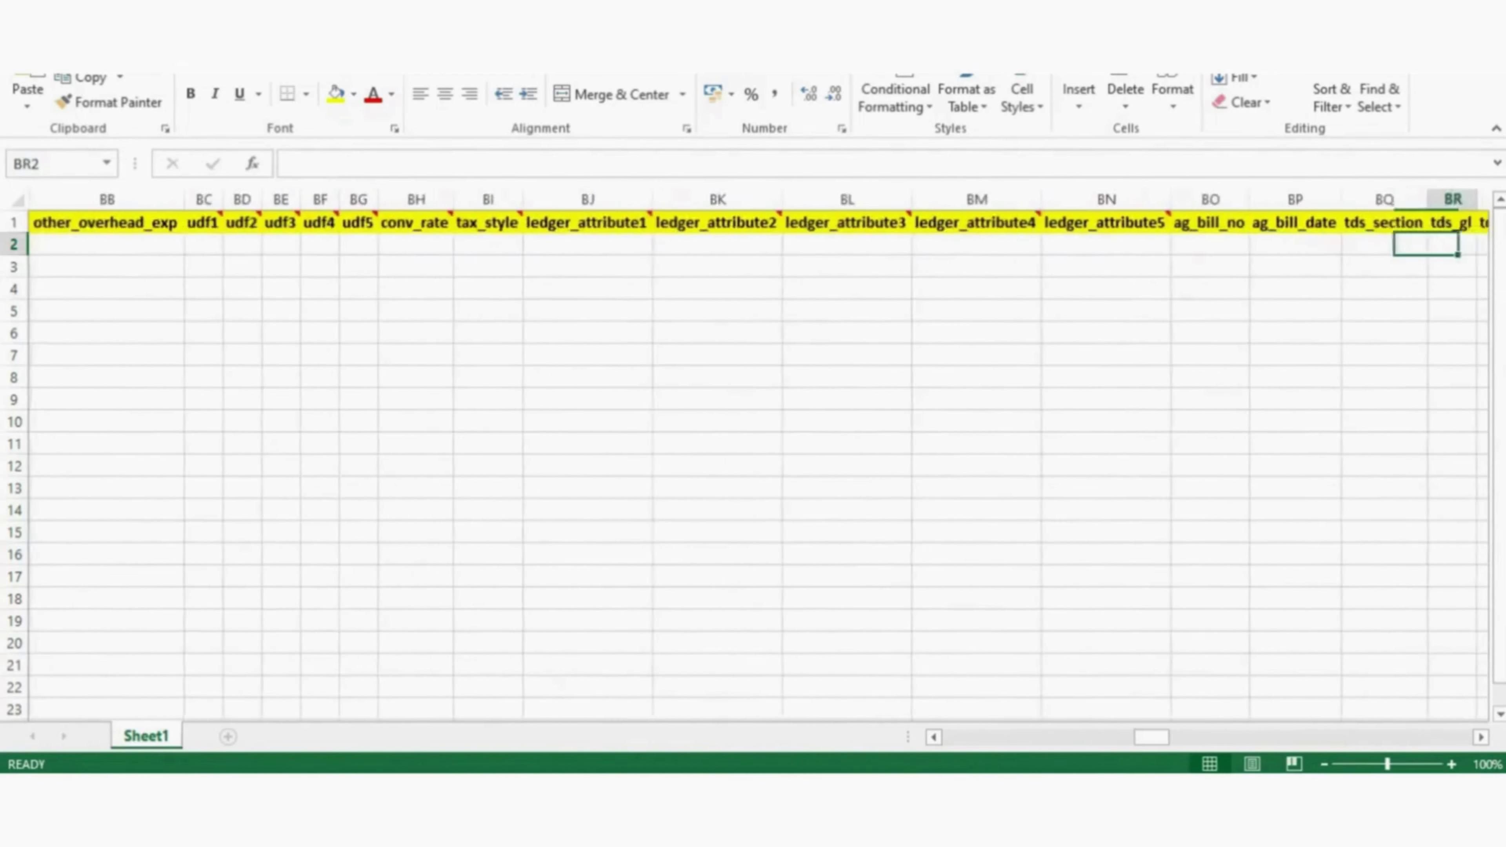
key("Right")
key("Right")
key("Right")
key("Right")
key("Right")
key("Right")
key("Right")
key("Right")
key("Right")
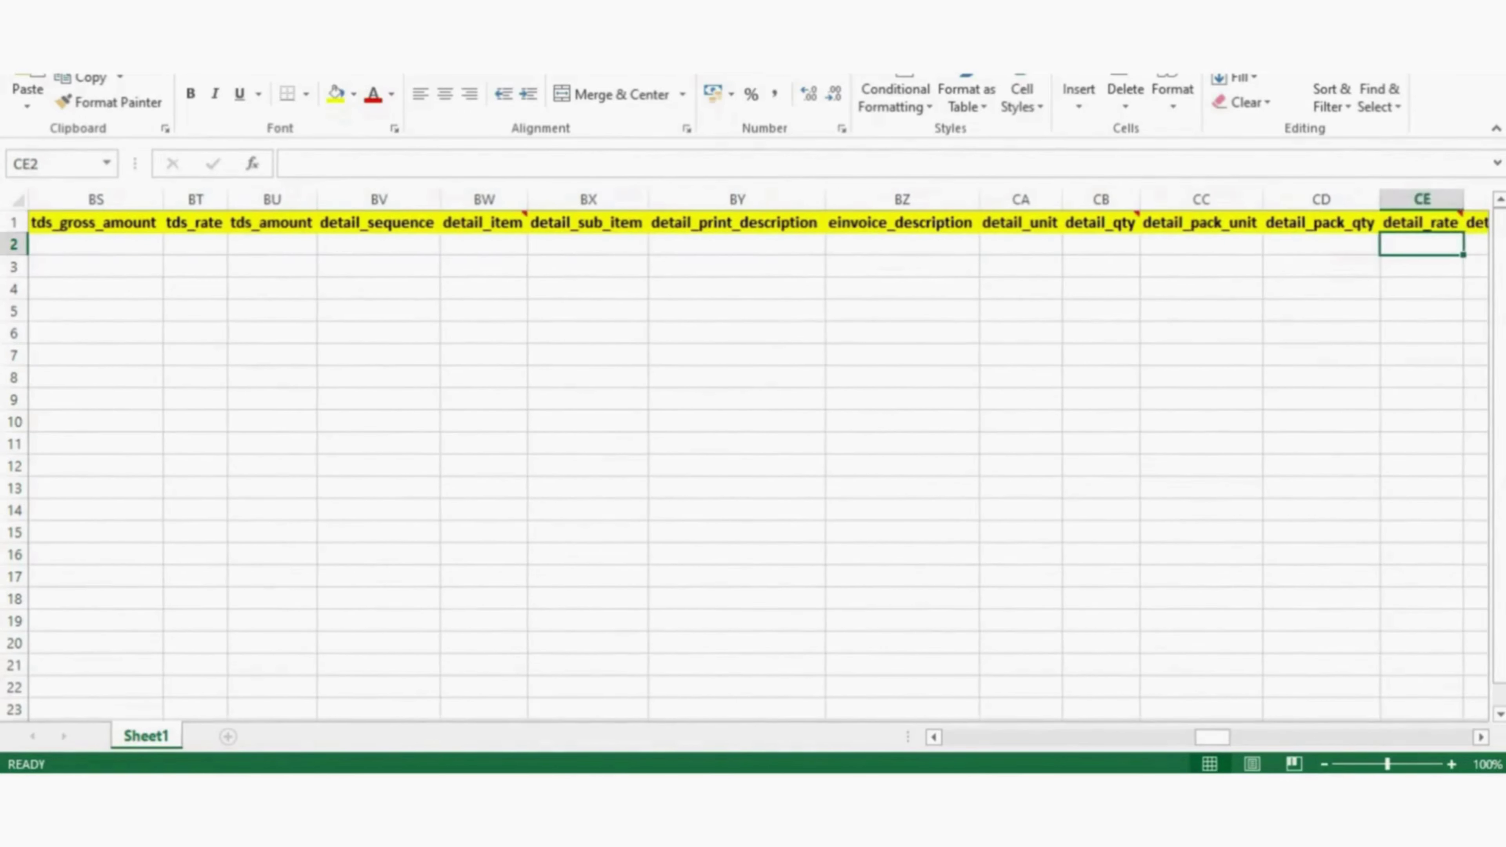
key("Left")
key("Left")
key("Left")
key("Left")
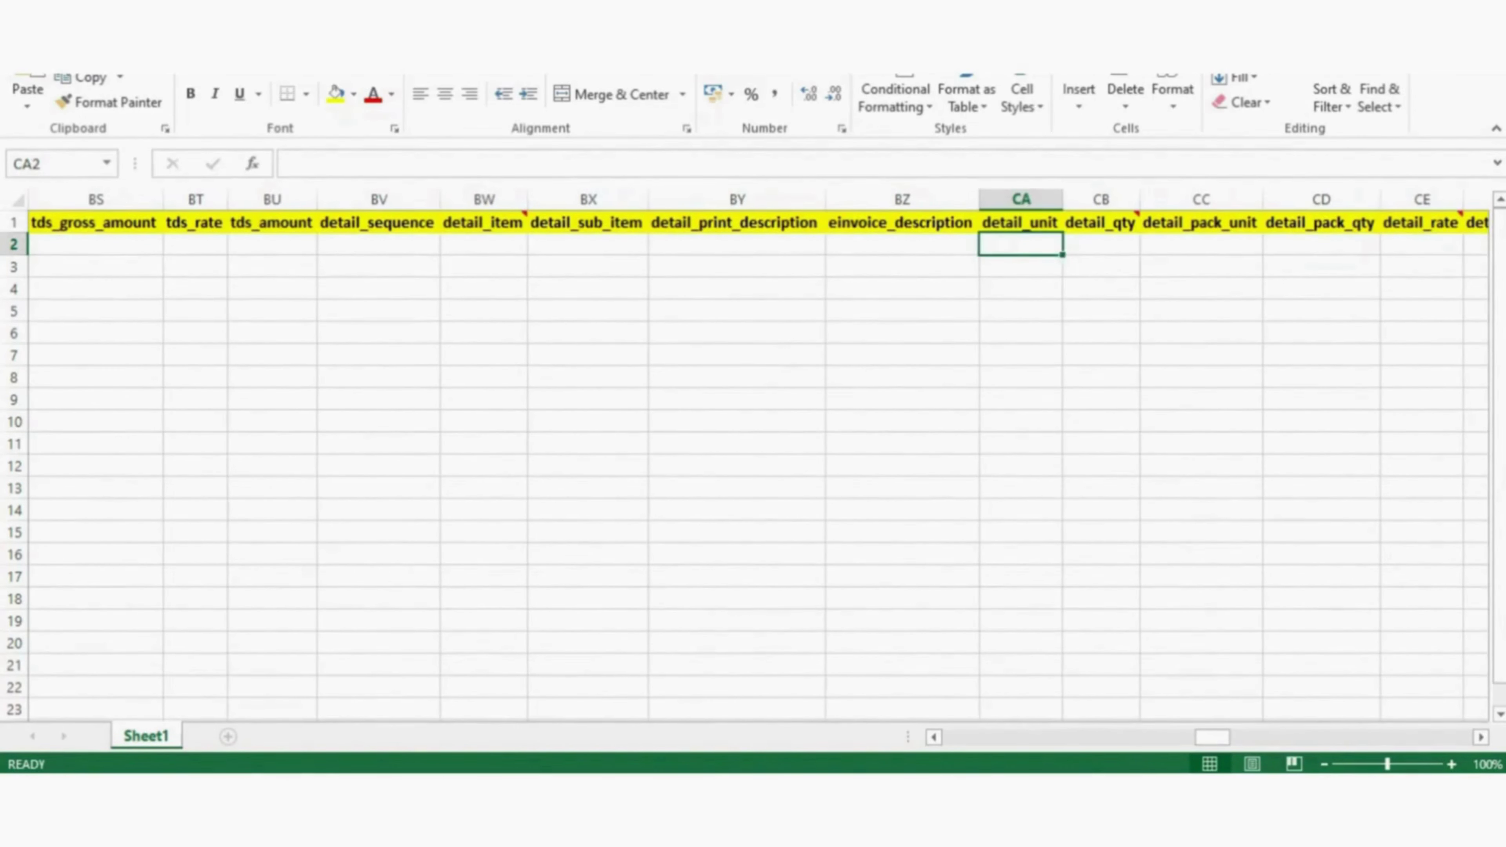
key("Right")
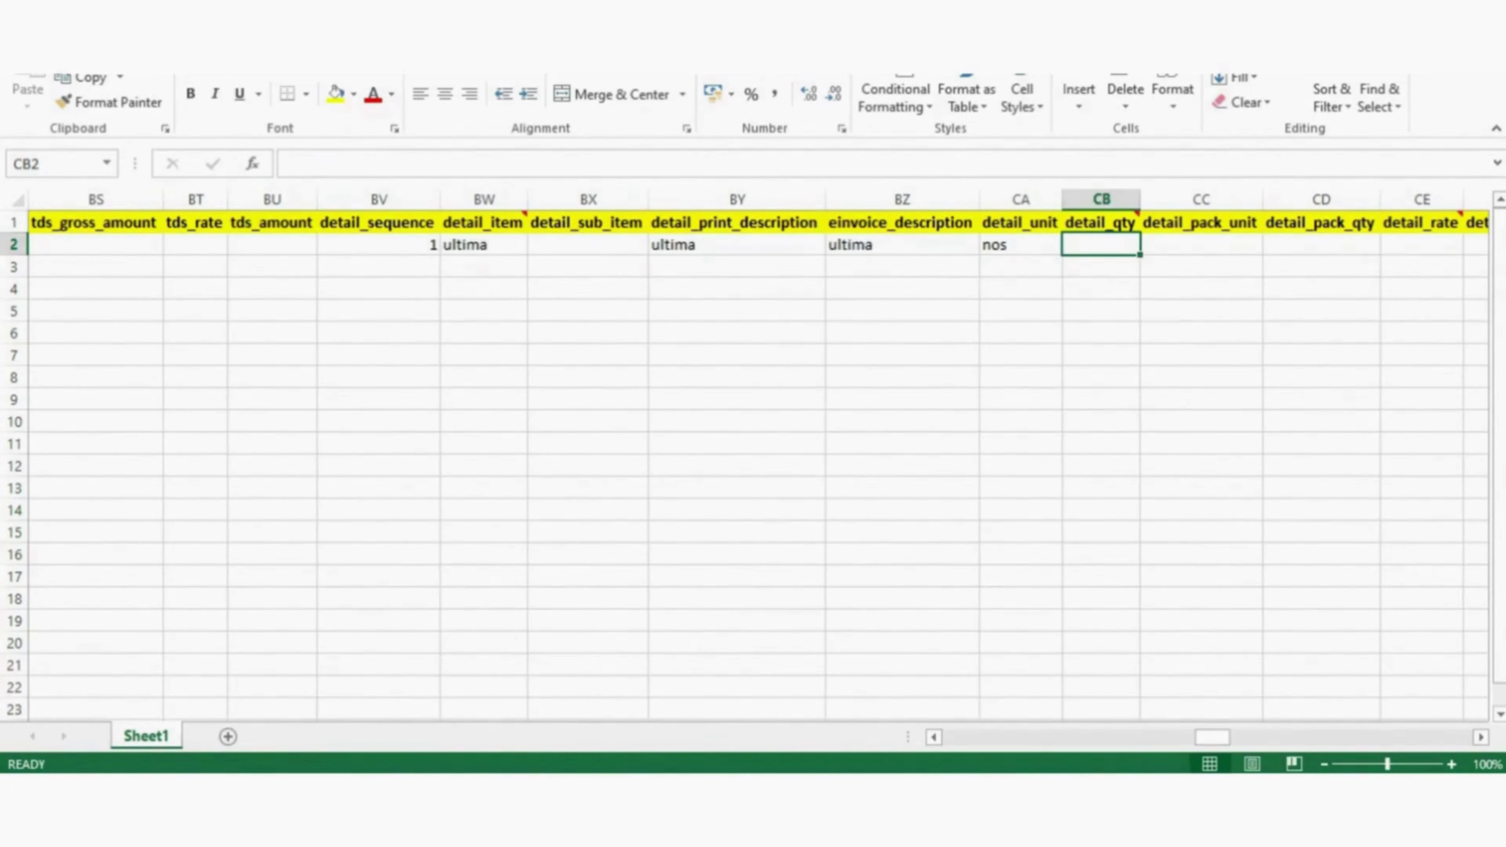
type("10")
key("Tab")
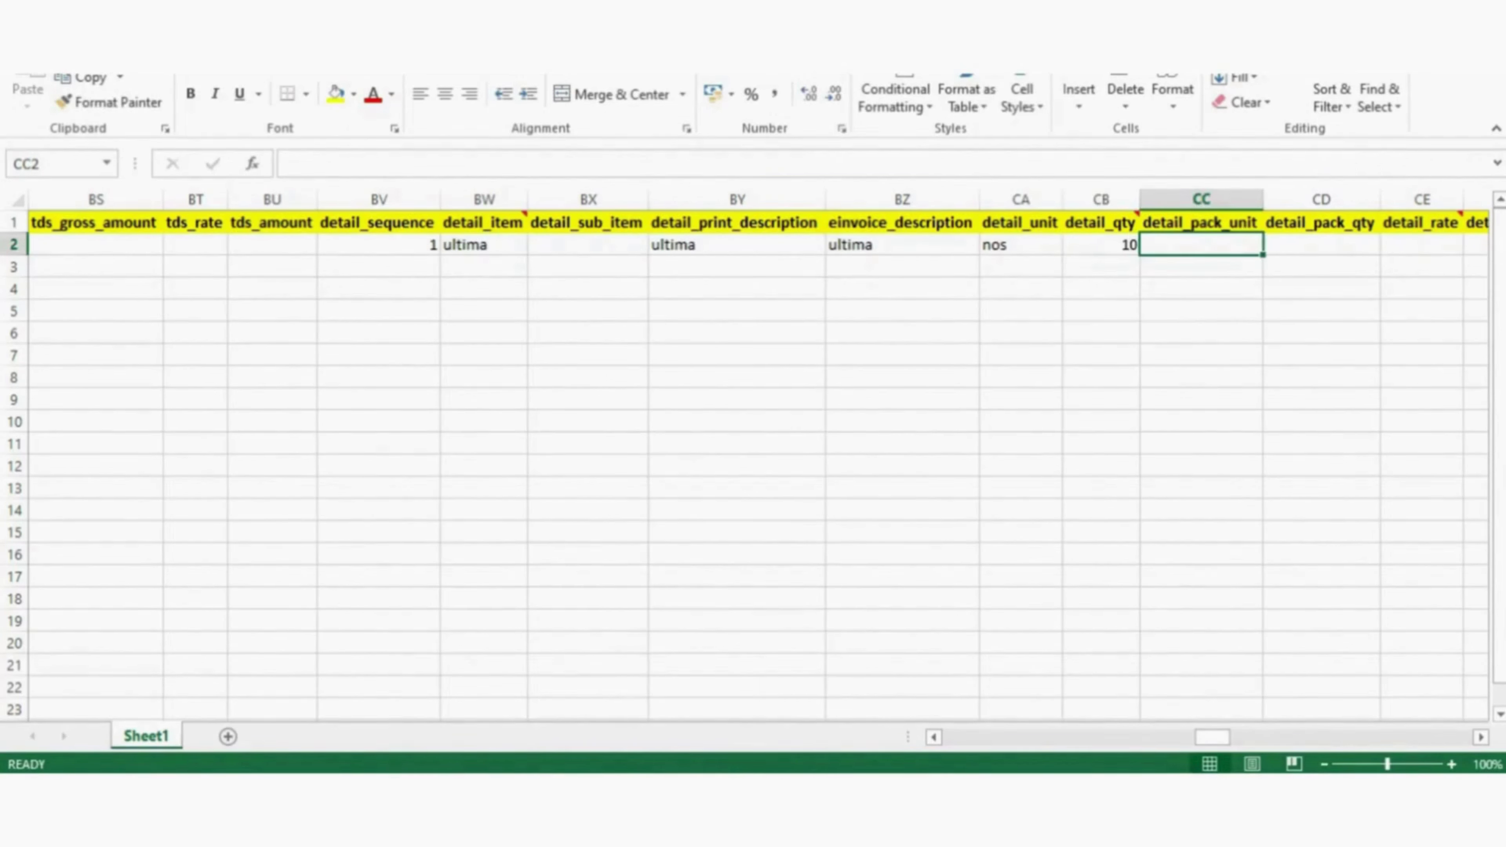
key("Tab")
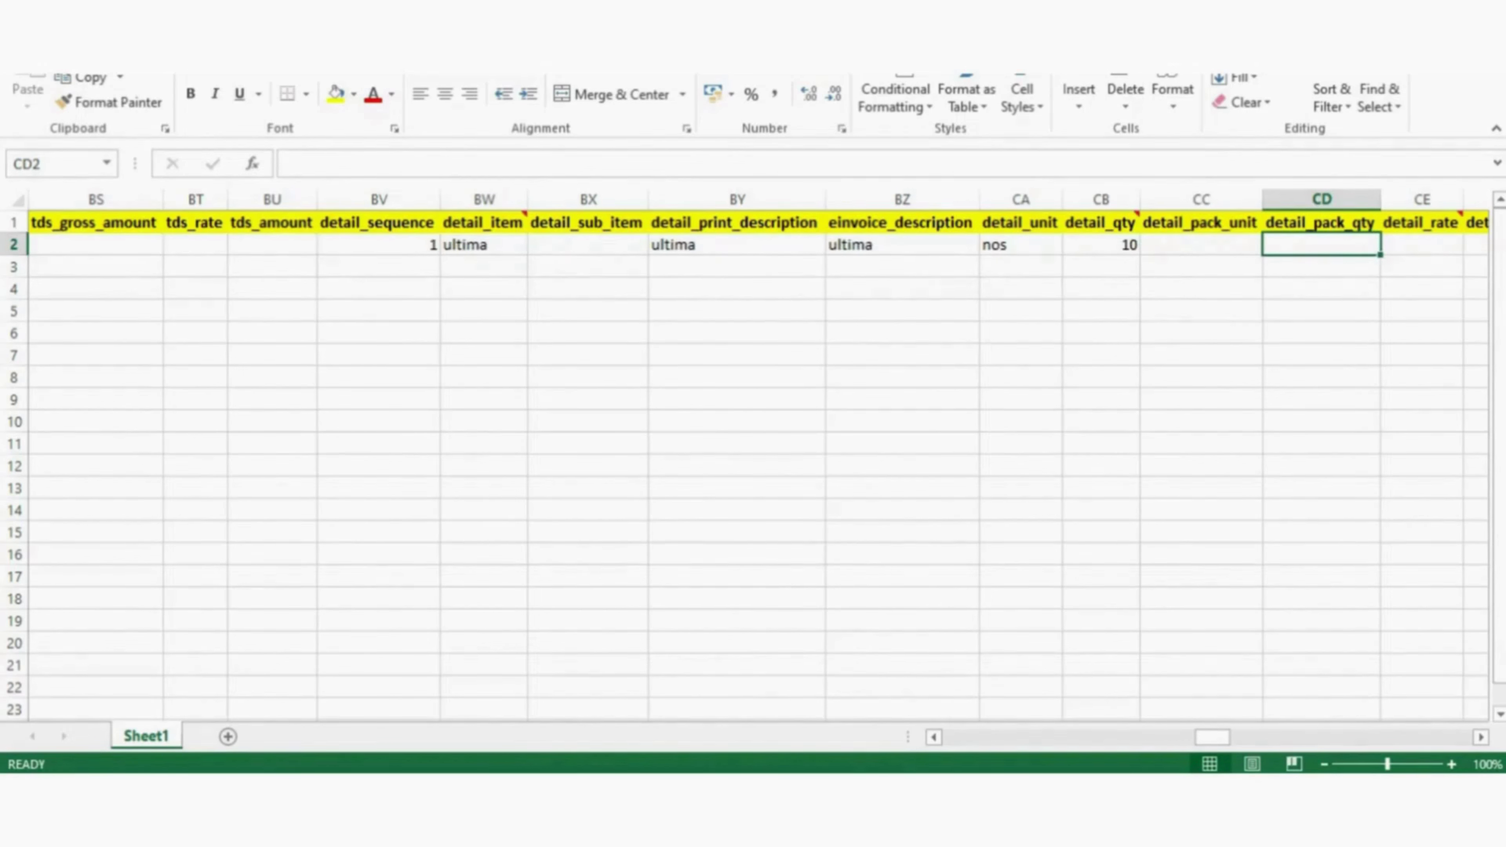
key("Tab")
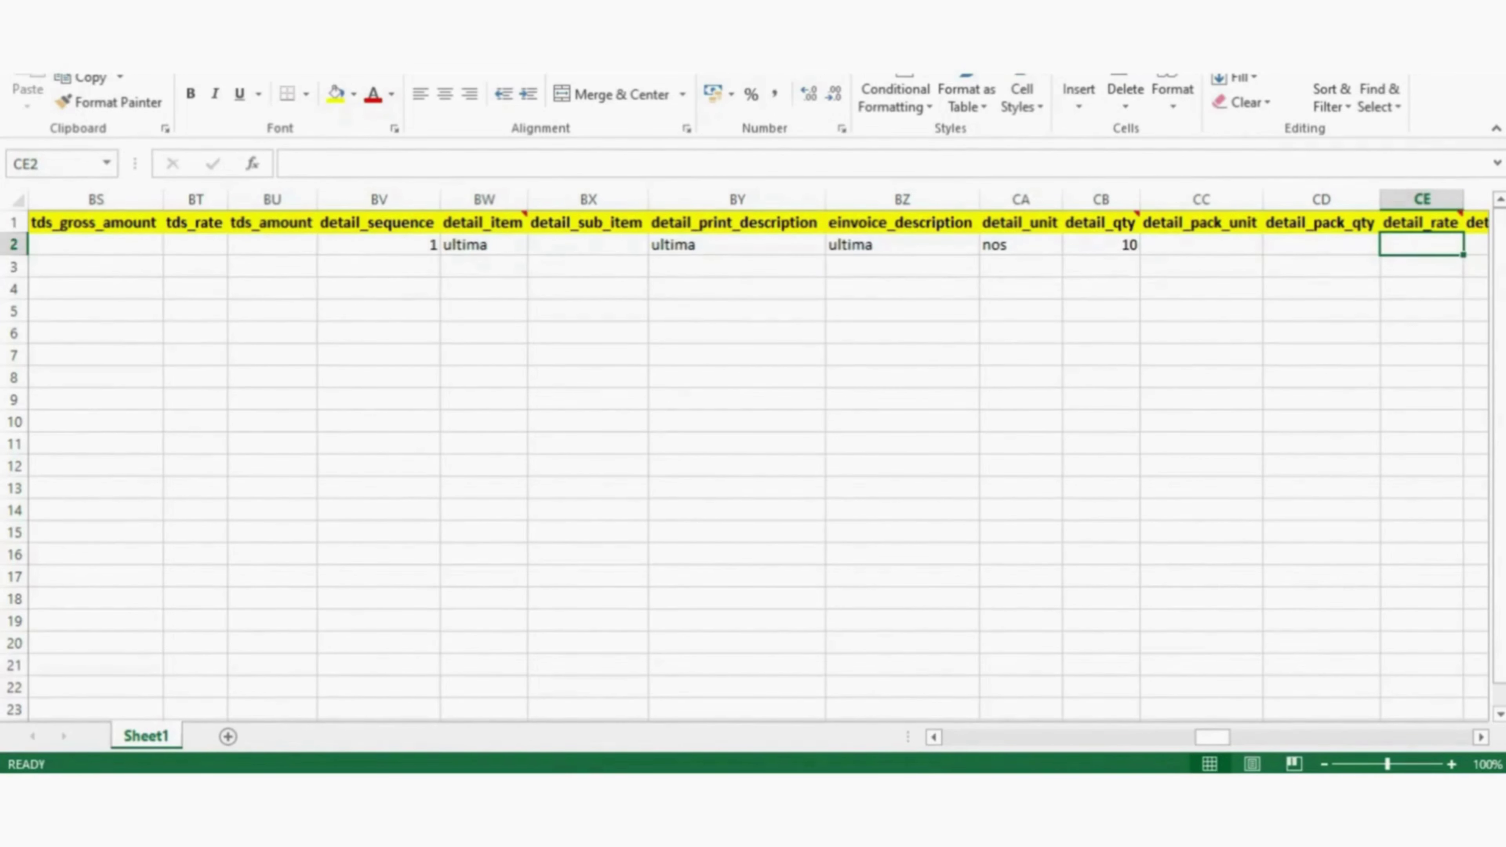
- Enter 10000 as the detail_rate in CE2
type("10000")
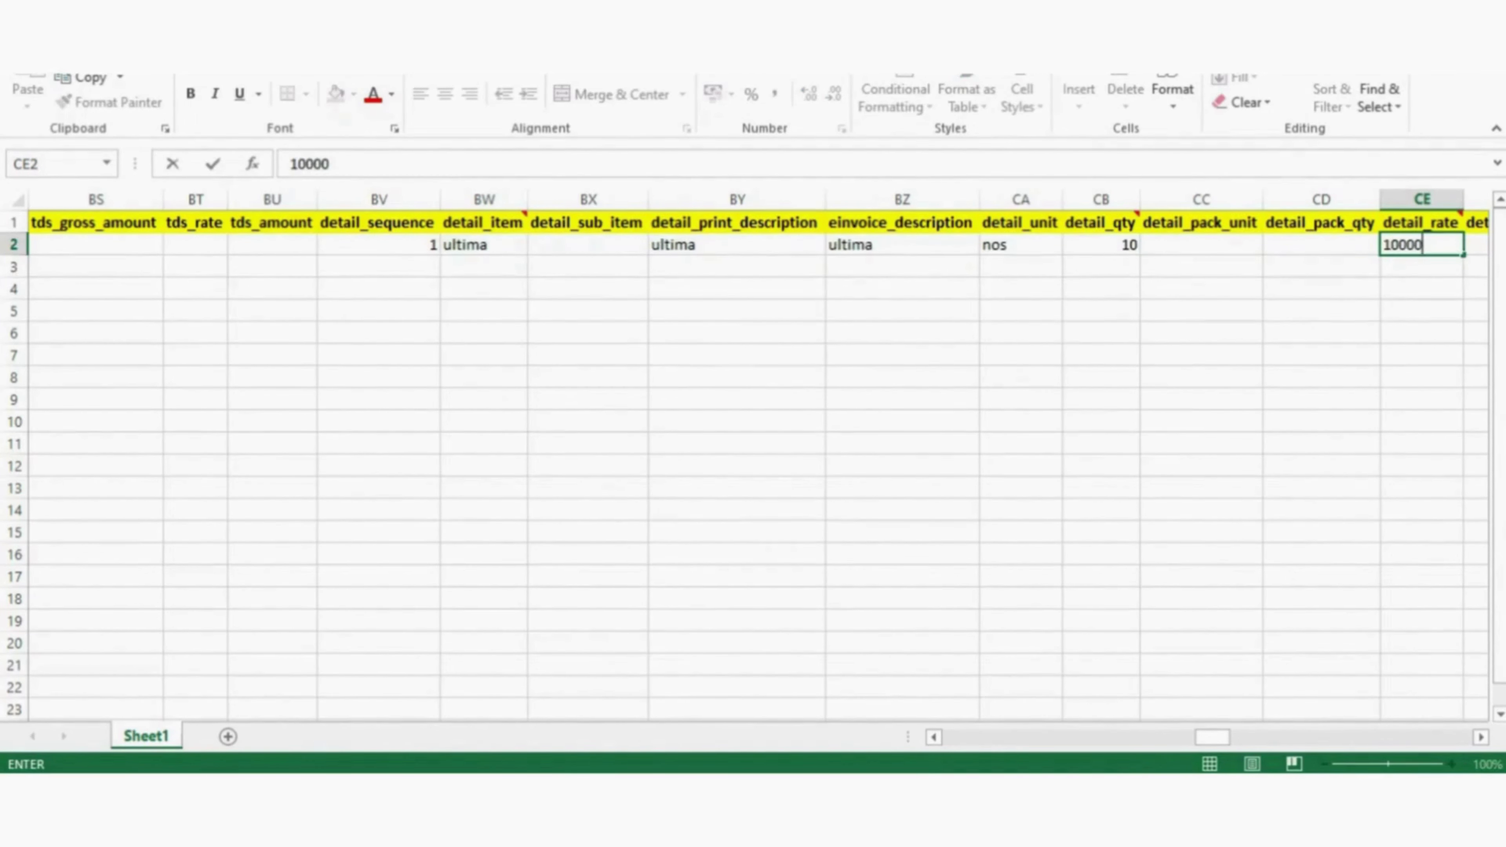
key("ctrl+Return")
key("Tab")
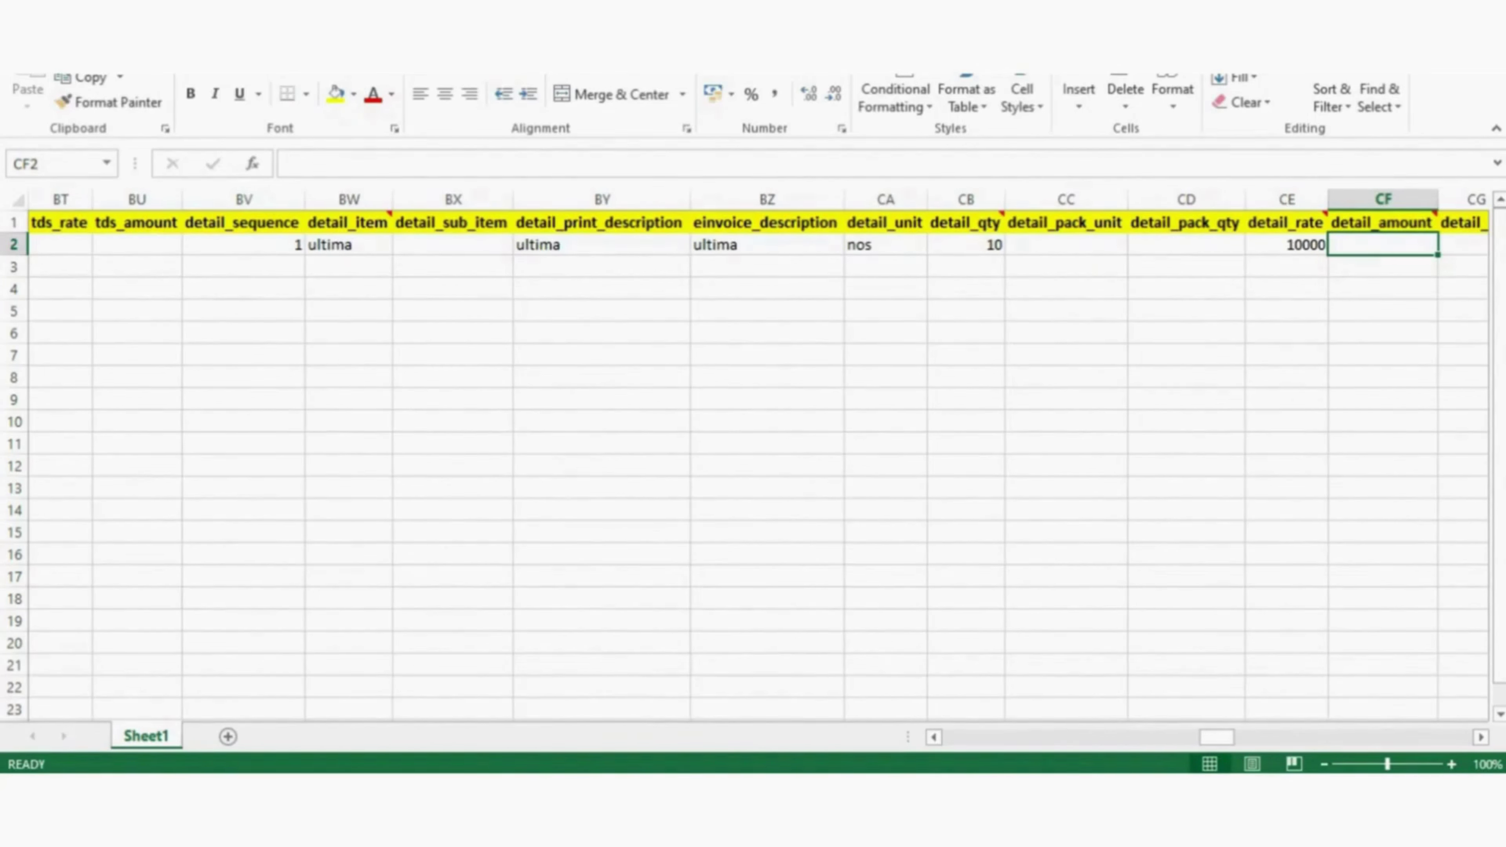
left_click(966, 244)
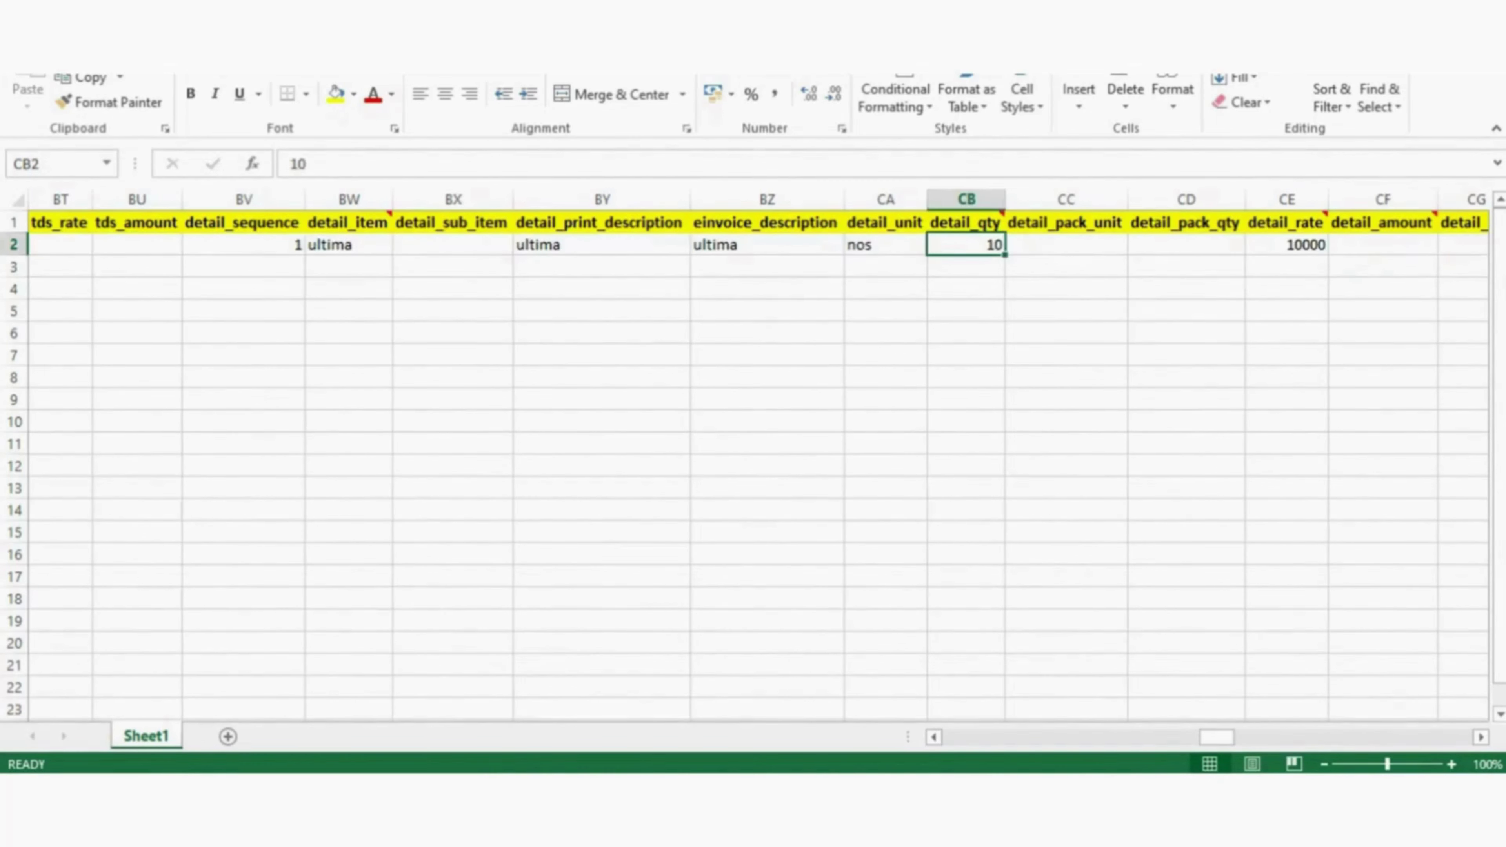
left_click(1383, 244)
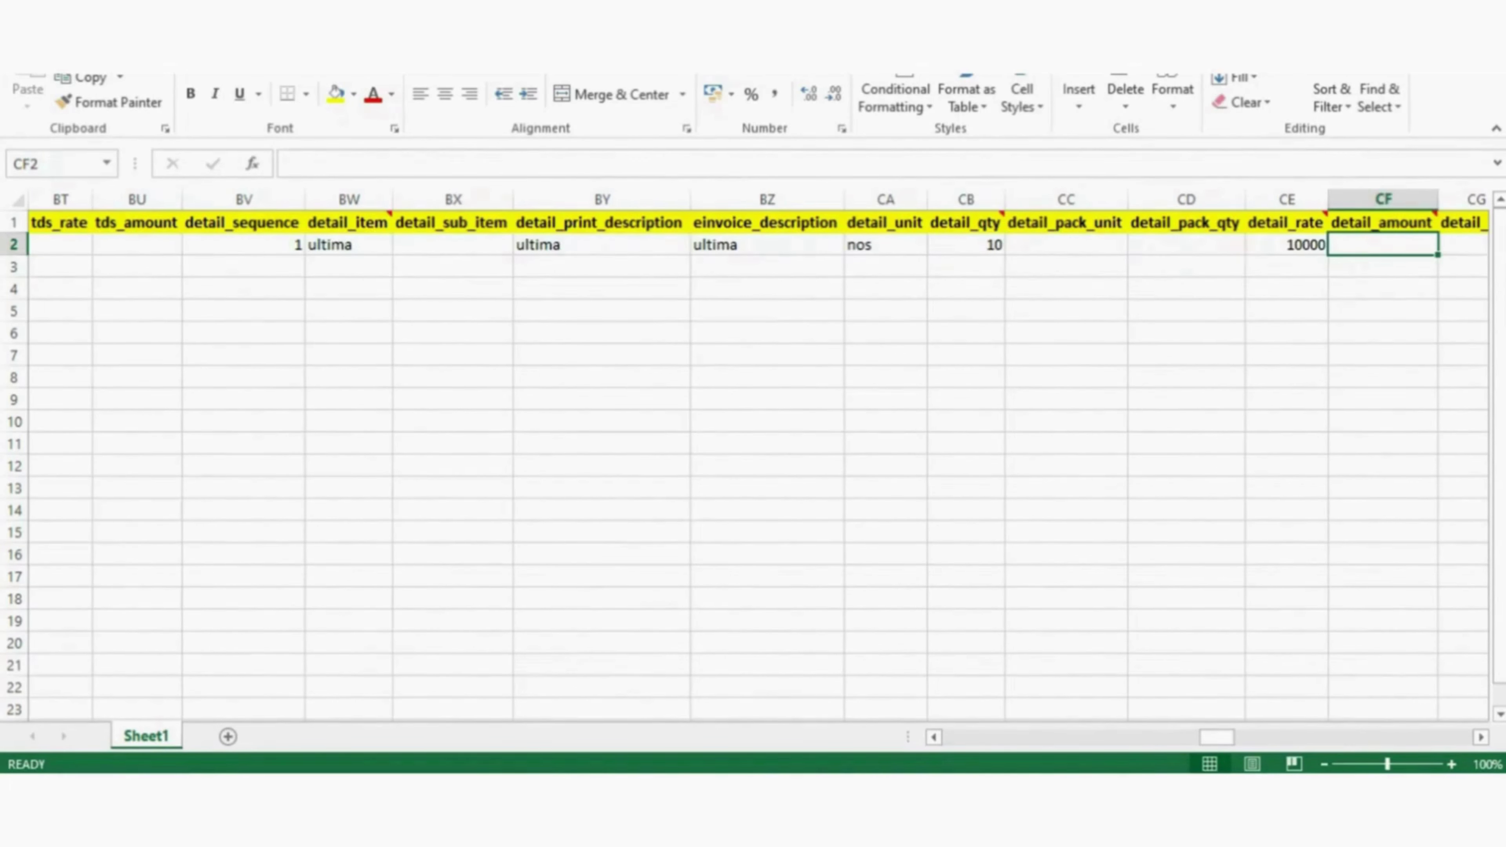
- Make detail_amount in CF2 the formula =CB2*CE2, giving 100000
type("=")
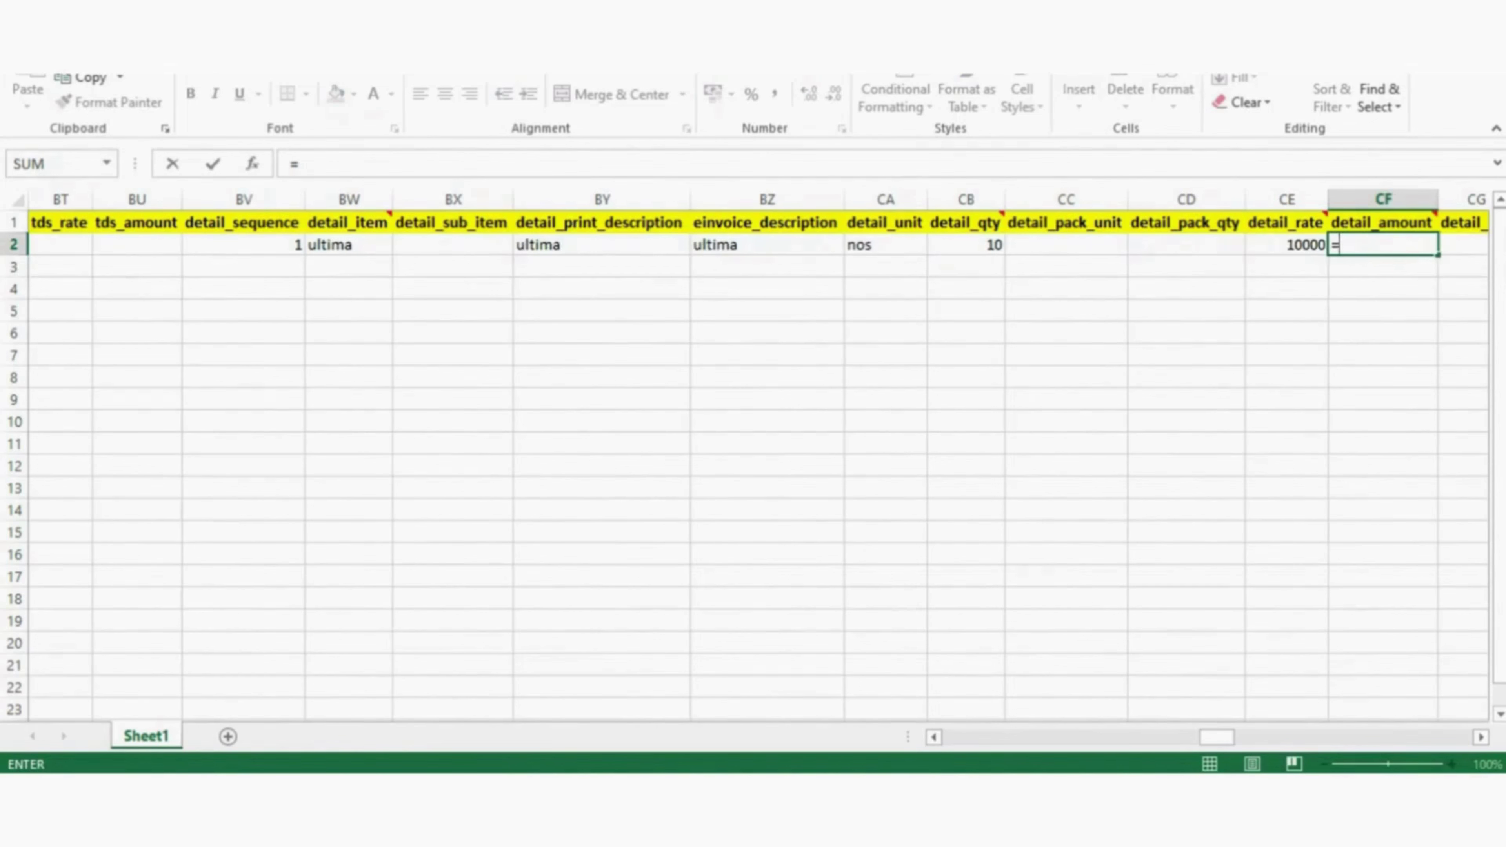
left_click(966, 244)
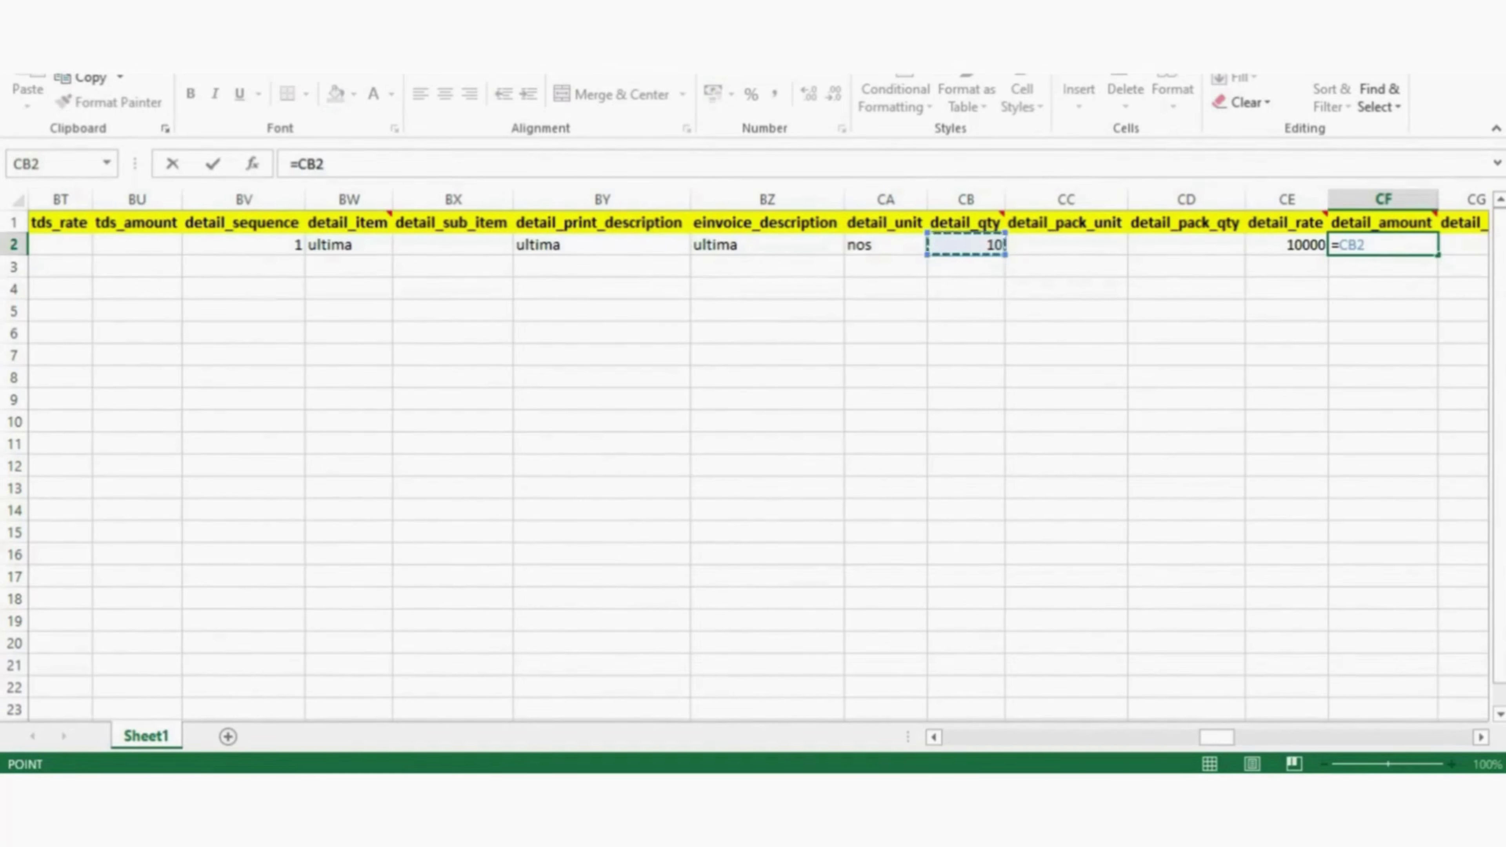
type("*")
left_click(1287, 245)
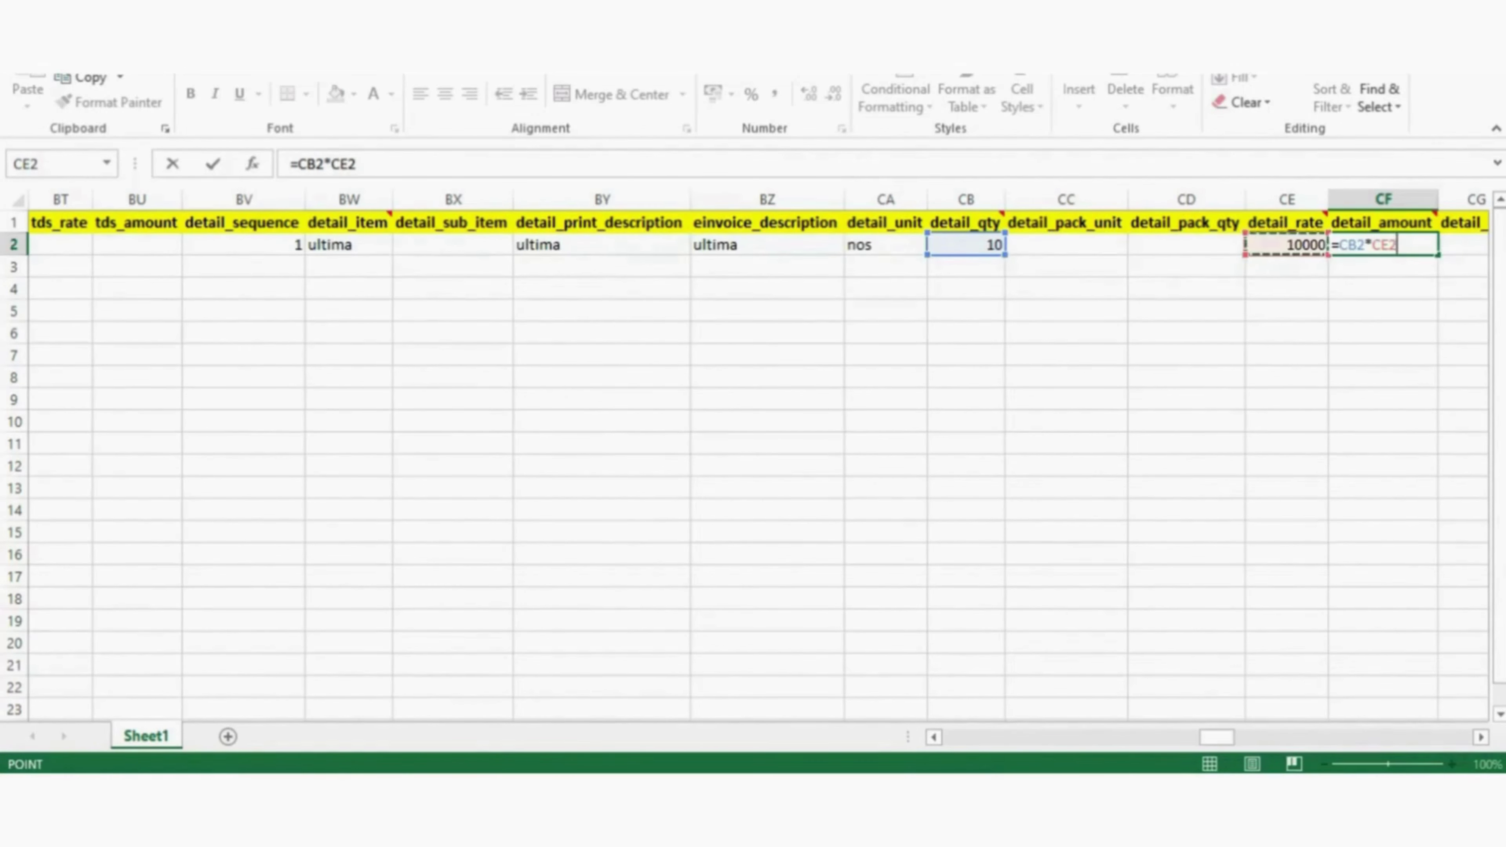
key("Return")
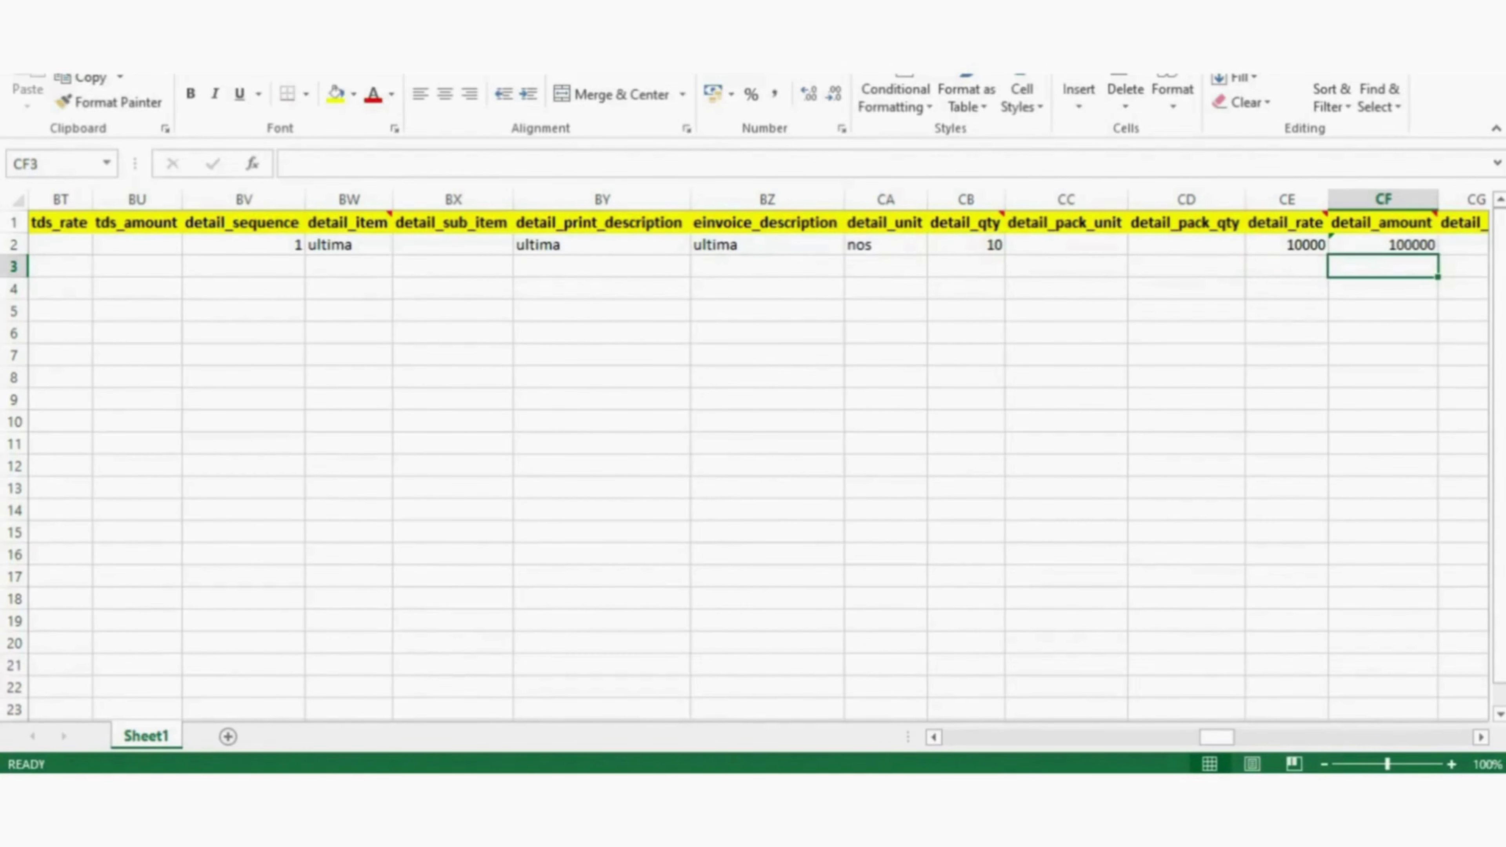
key("Right")
key("Right")
key("Right")
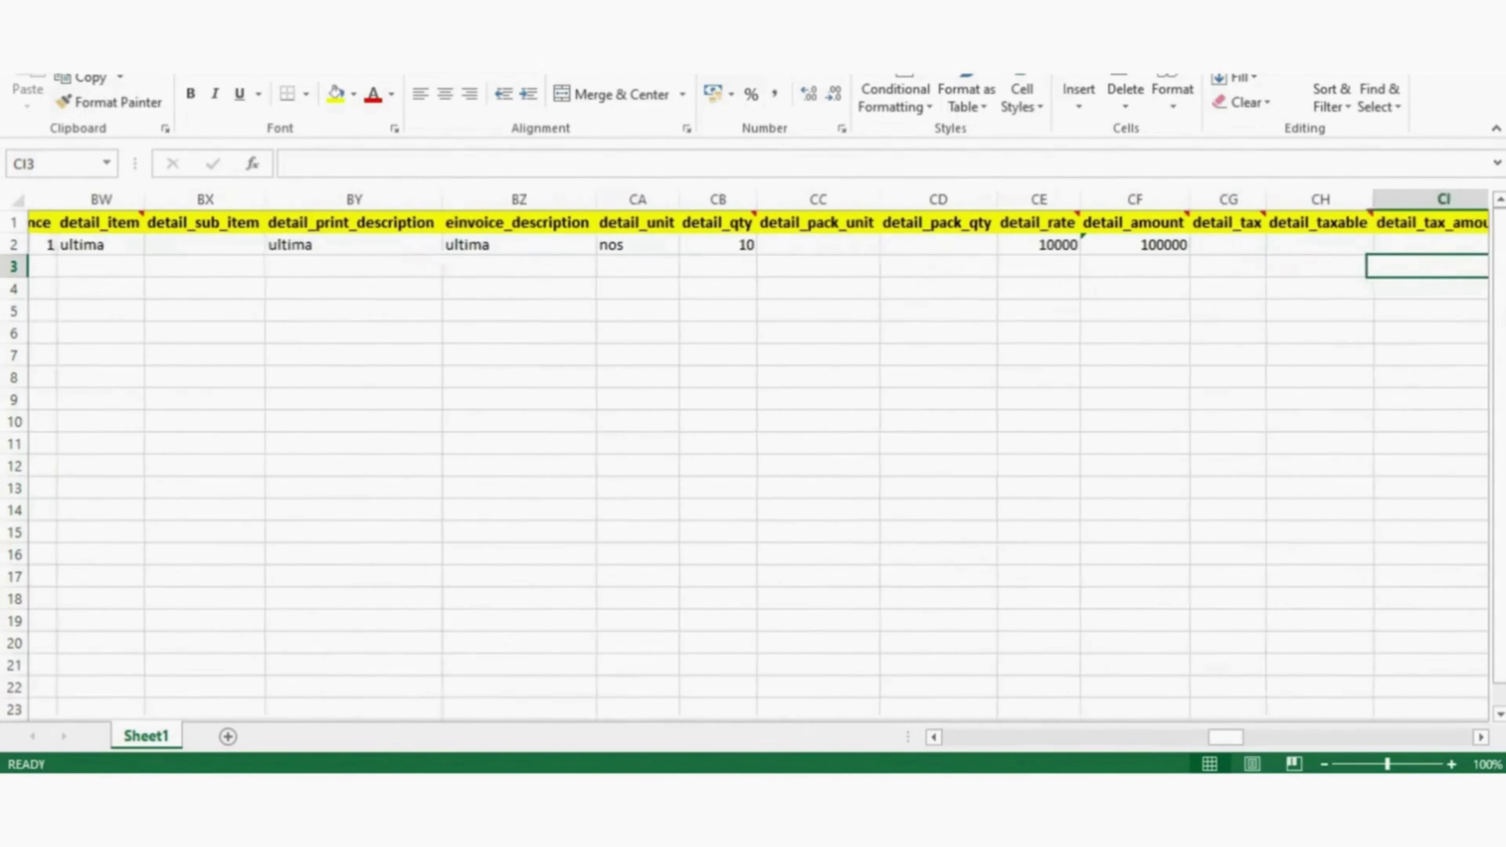
- Review the CF2 amount formula and enter detail_taxable 100000
left_click(1199, 244)
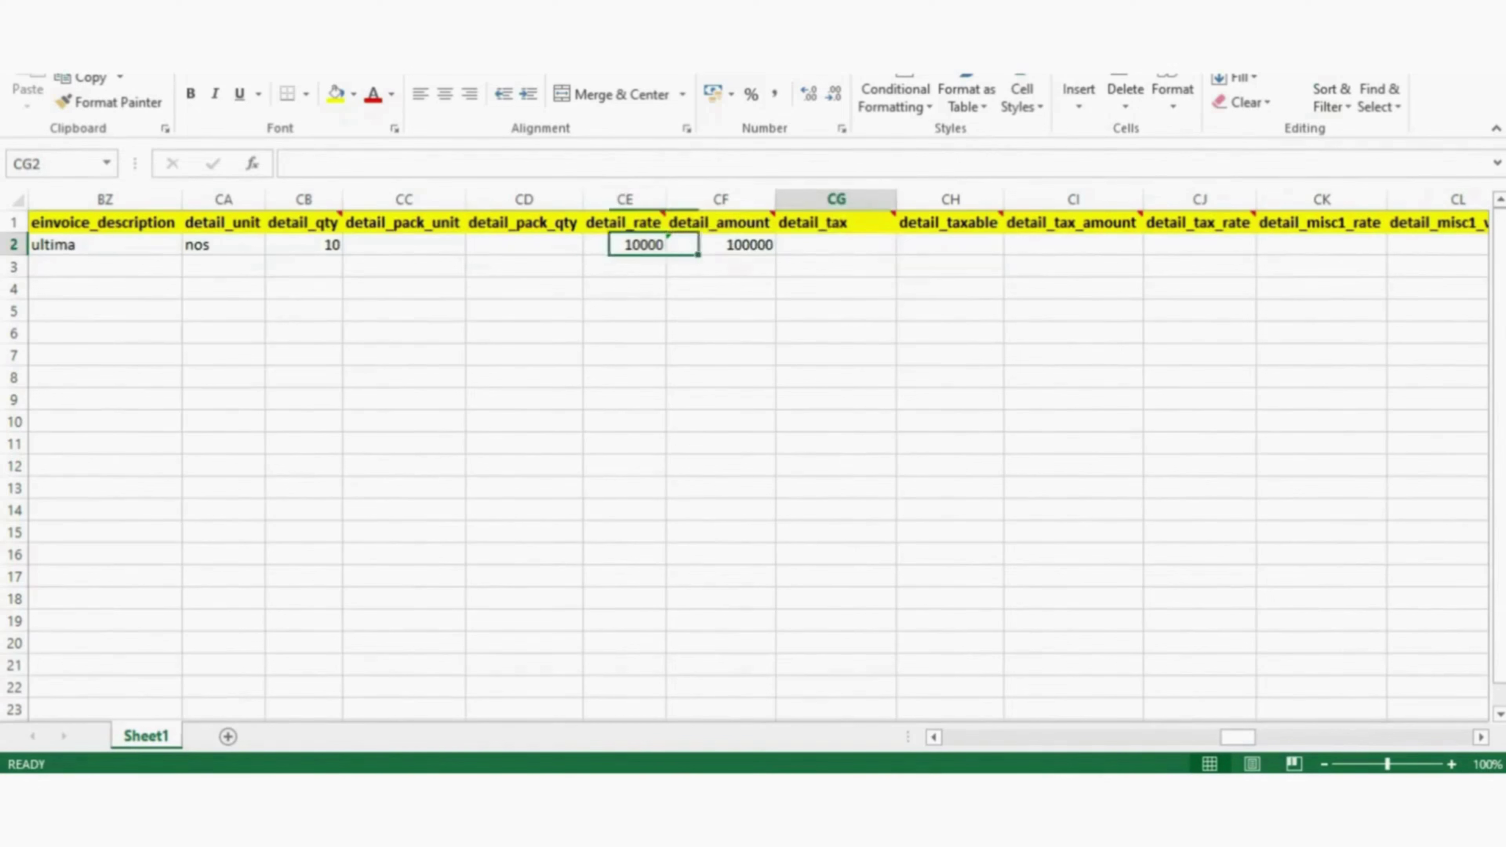
left_click(836, 244)
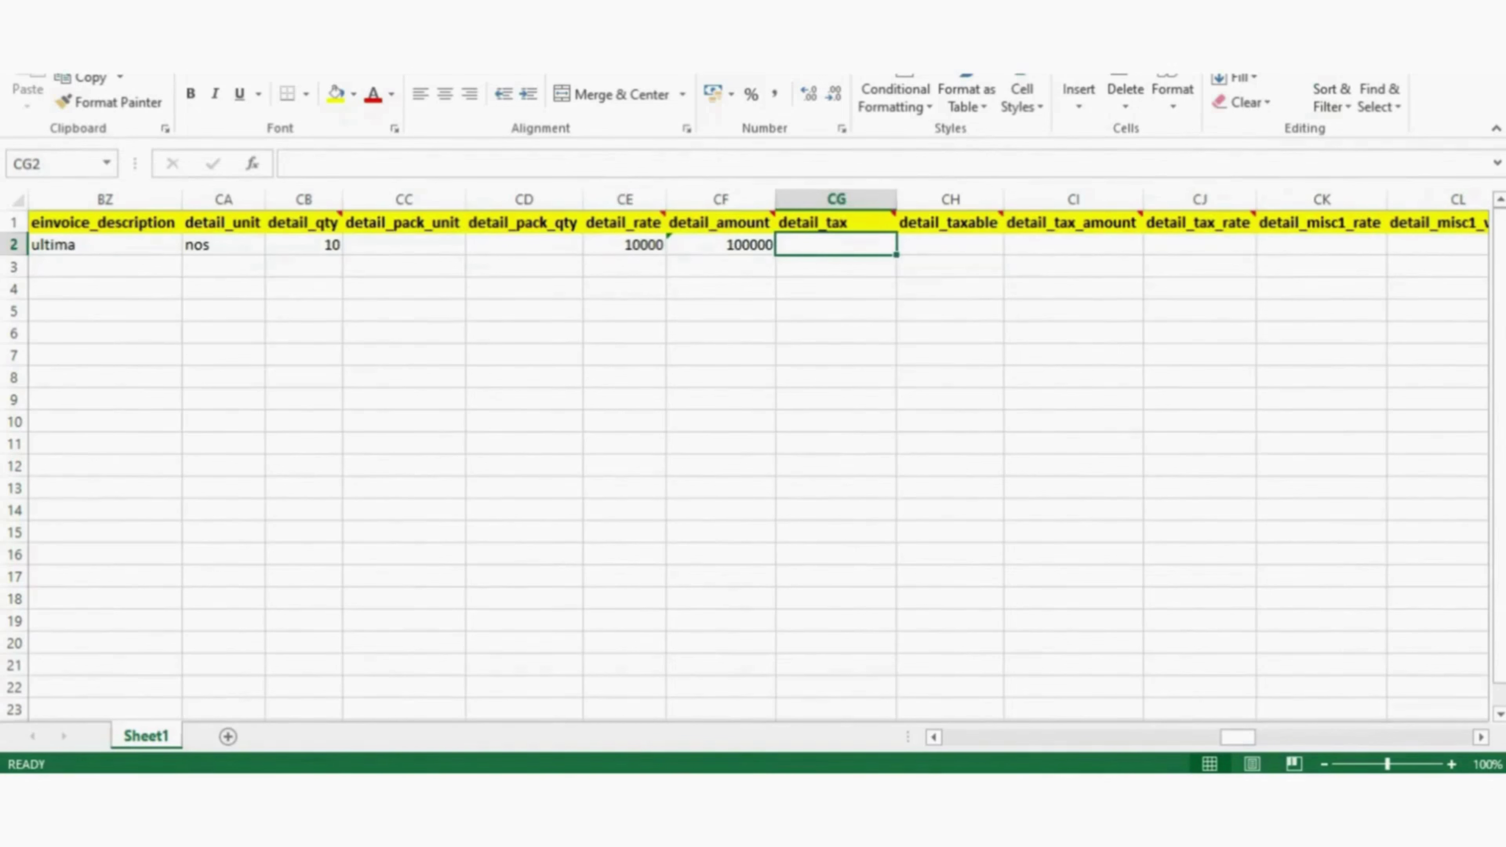
key("Left")
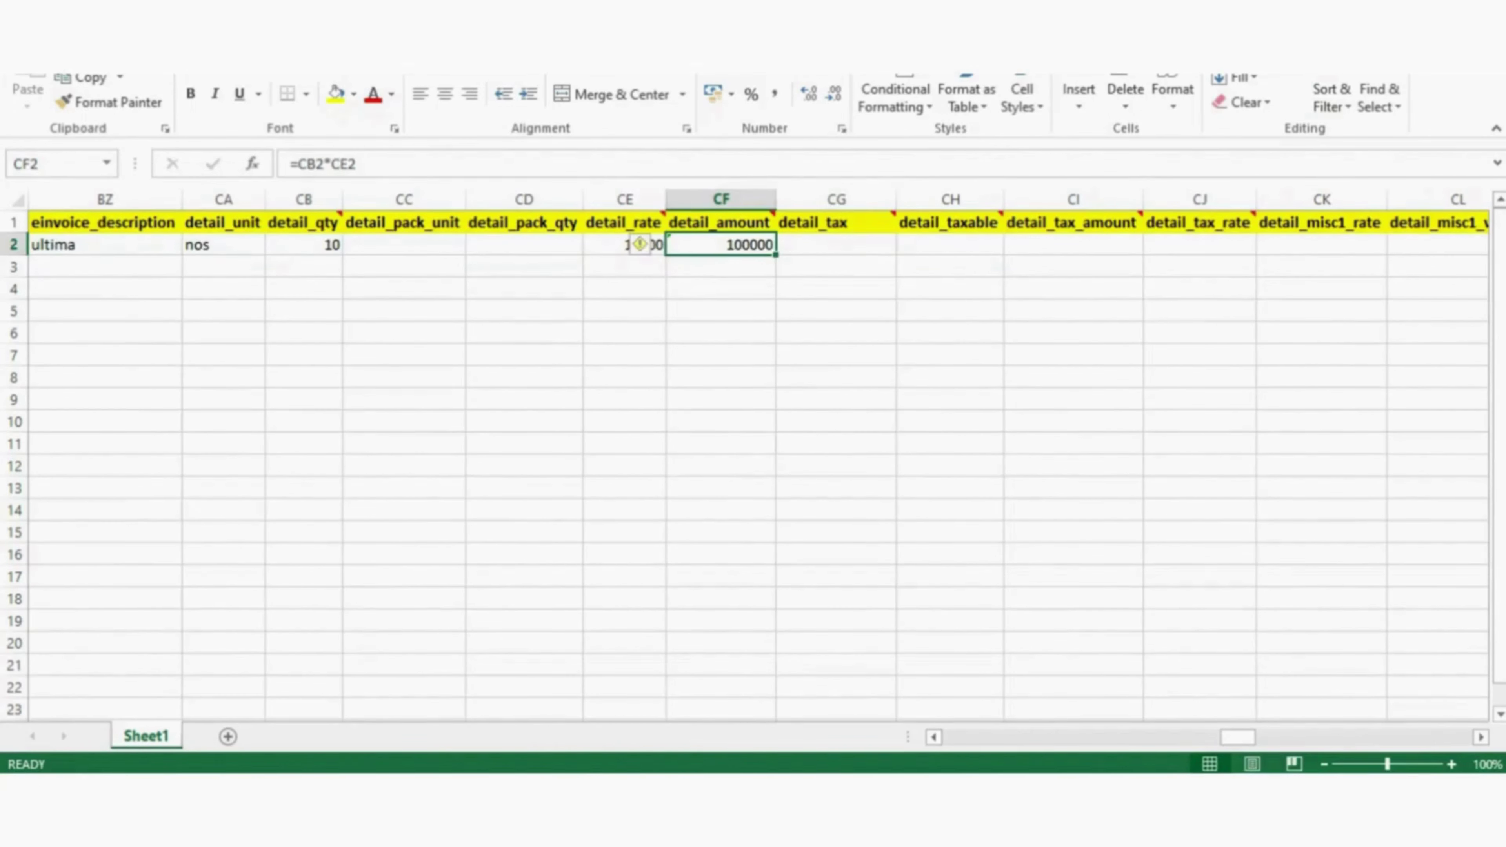
key("Right")
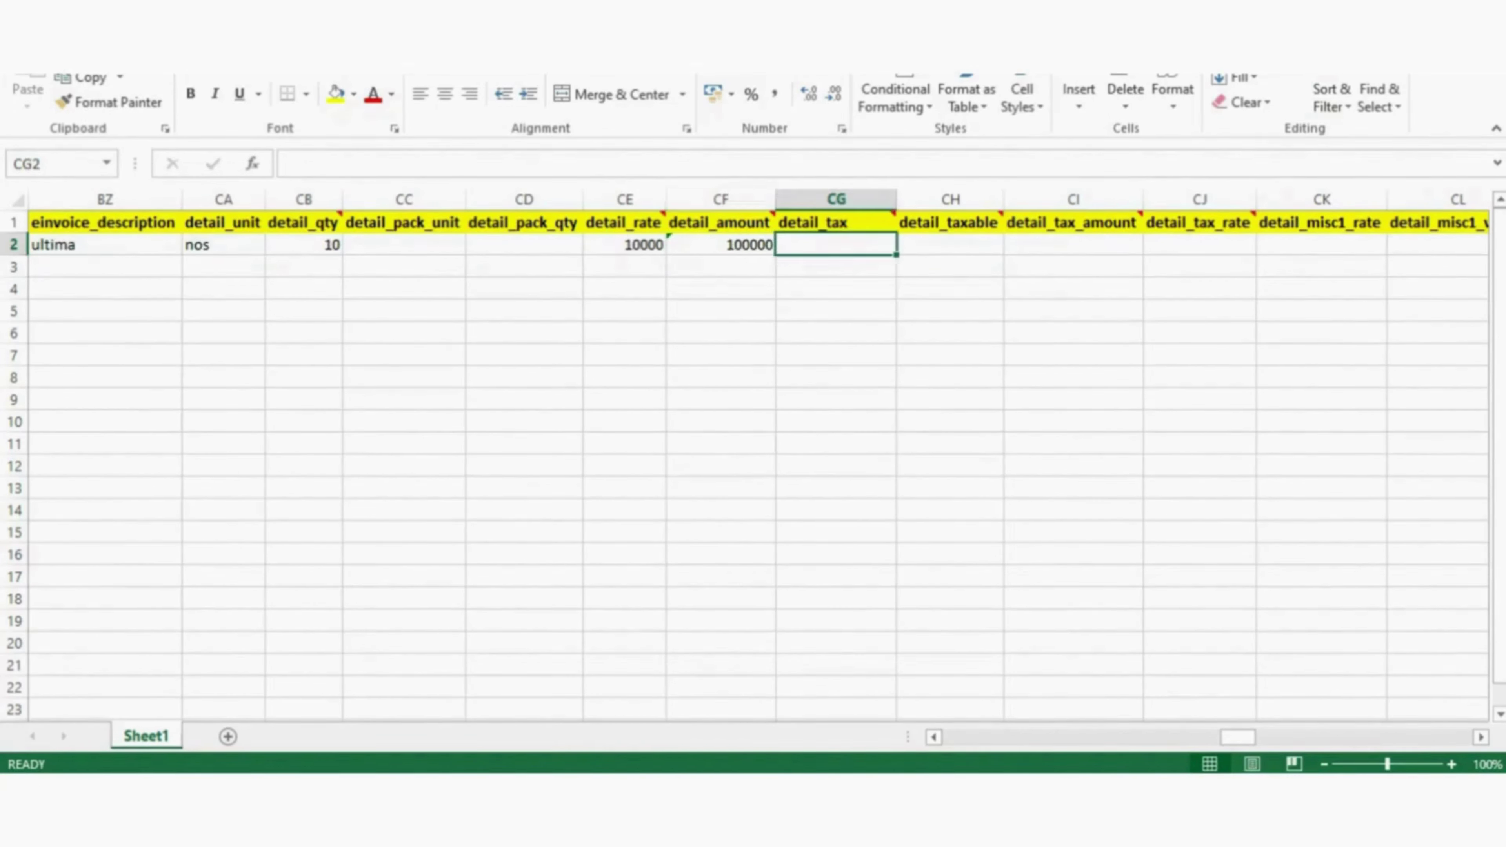
key("Left")
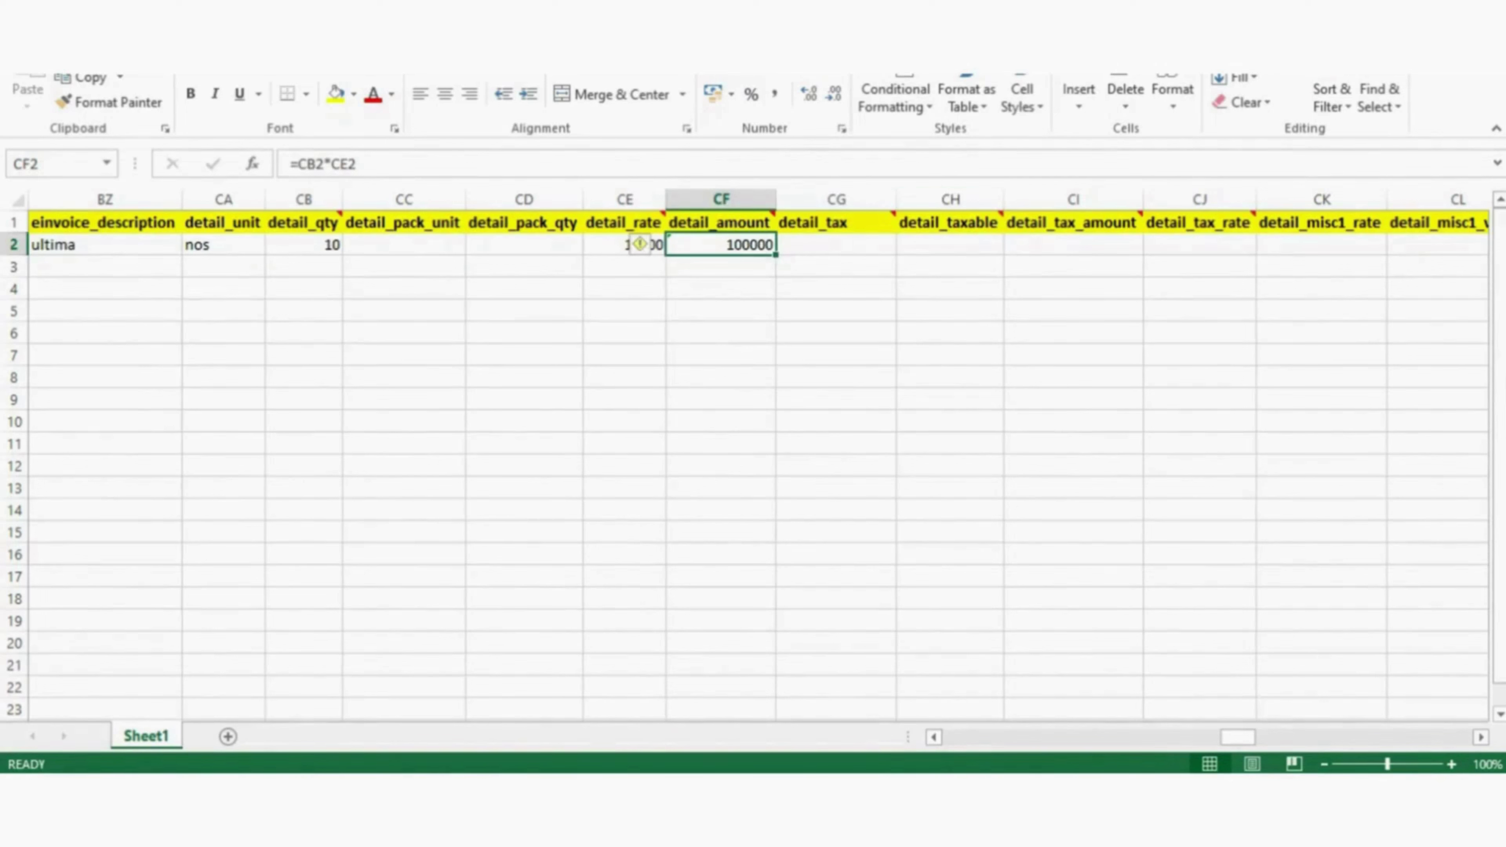
left_click(836, 265)
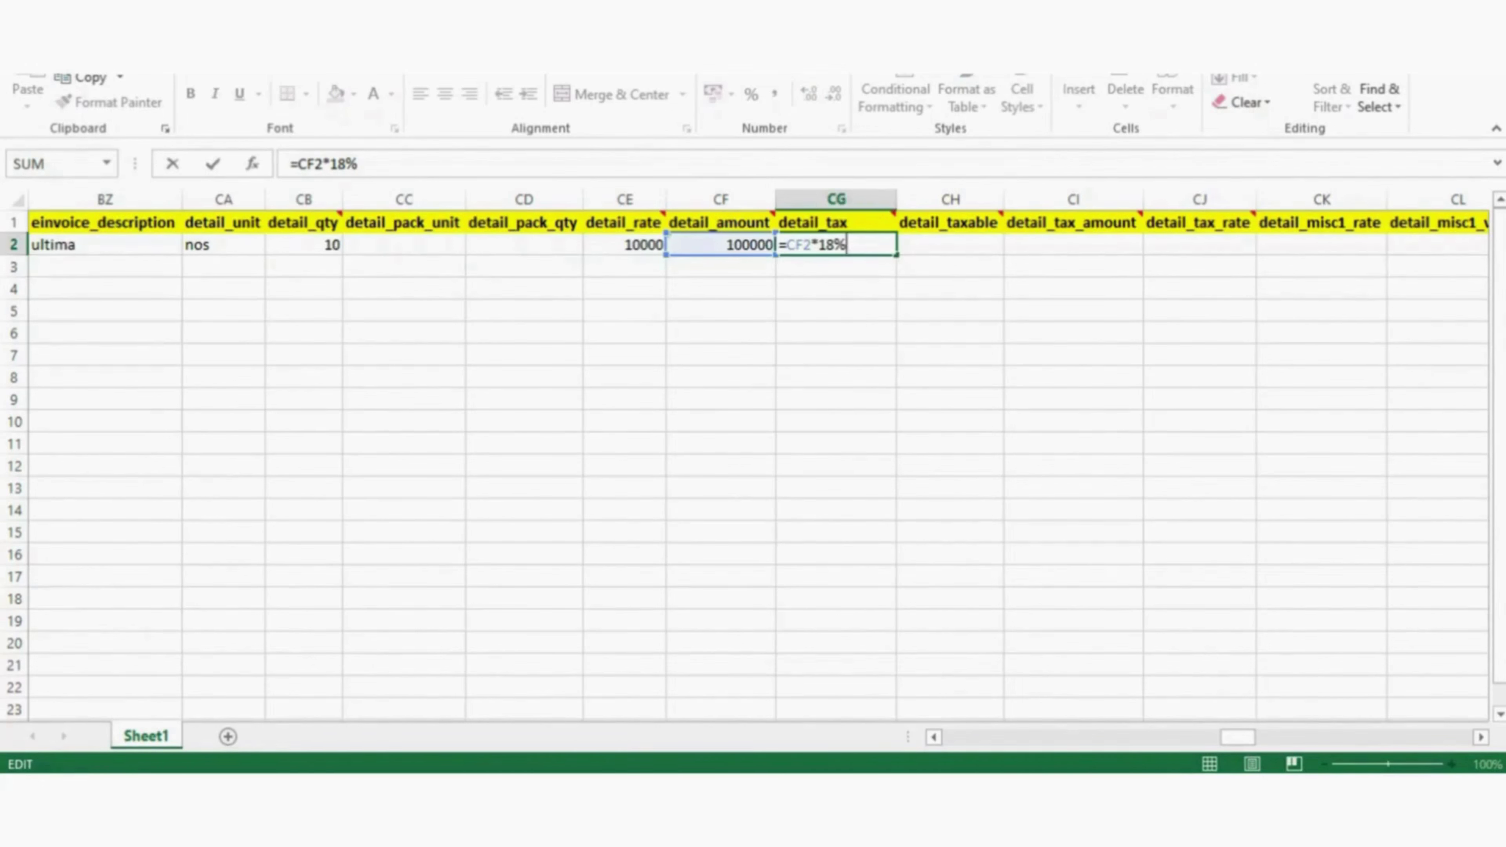
key("Return")
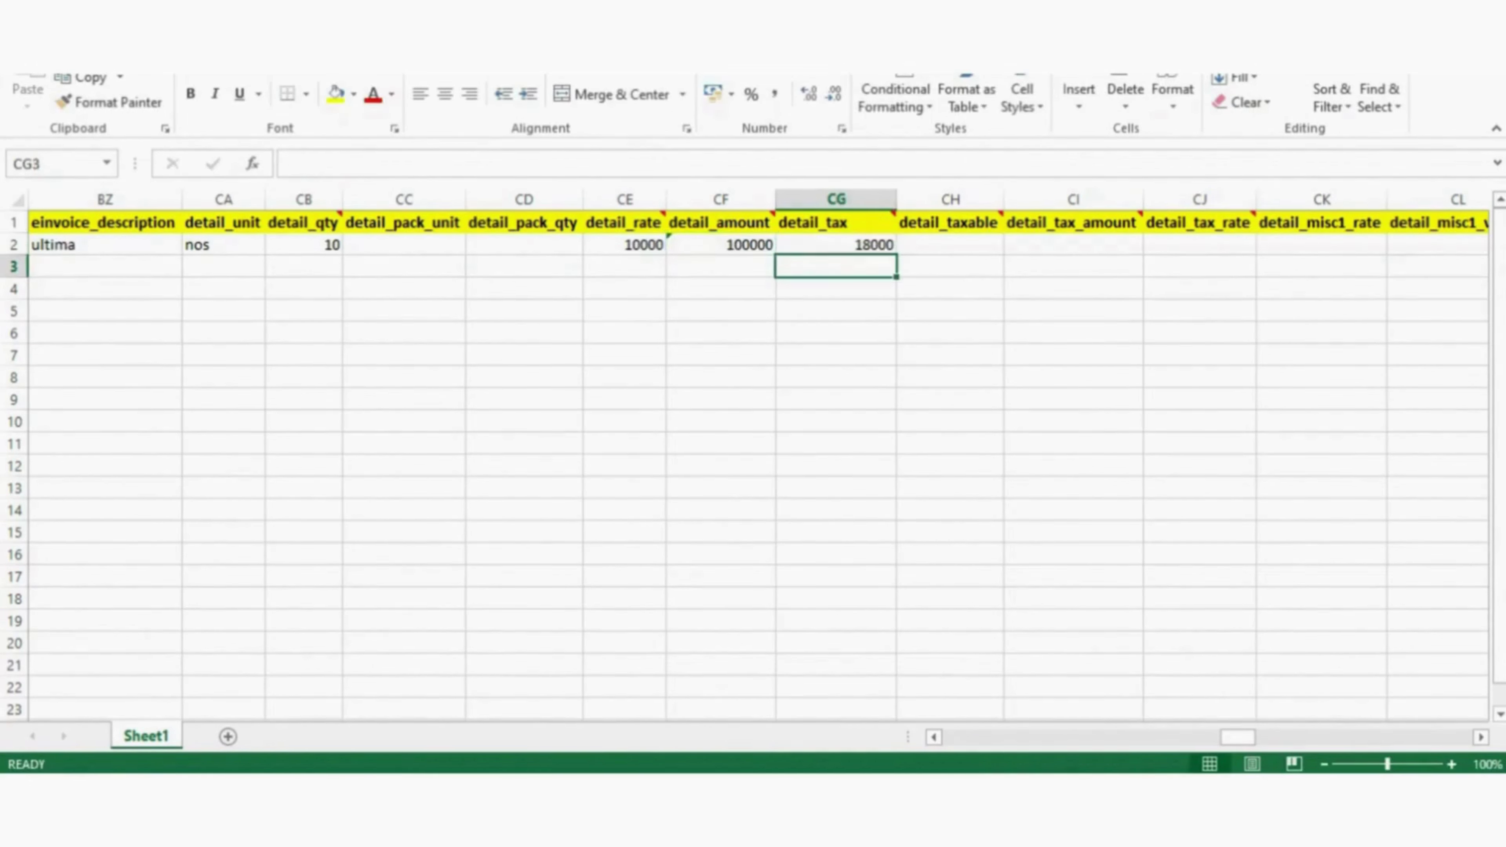
key("Up")
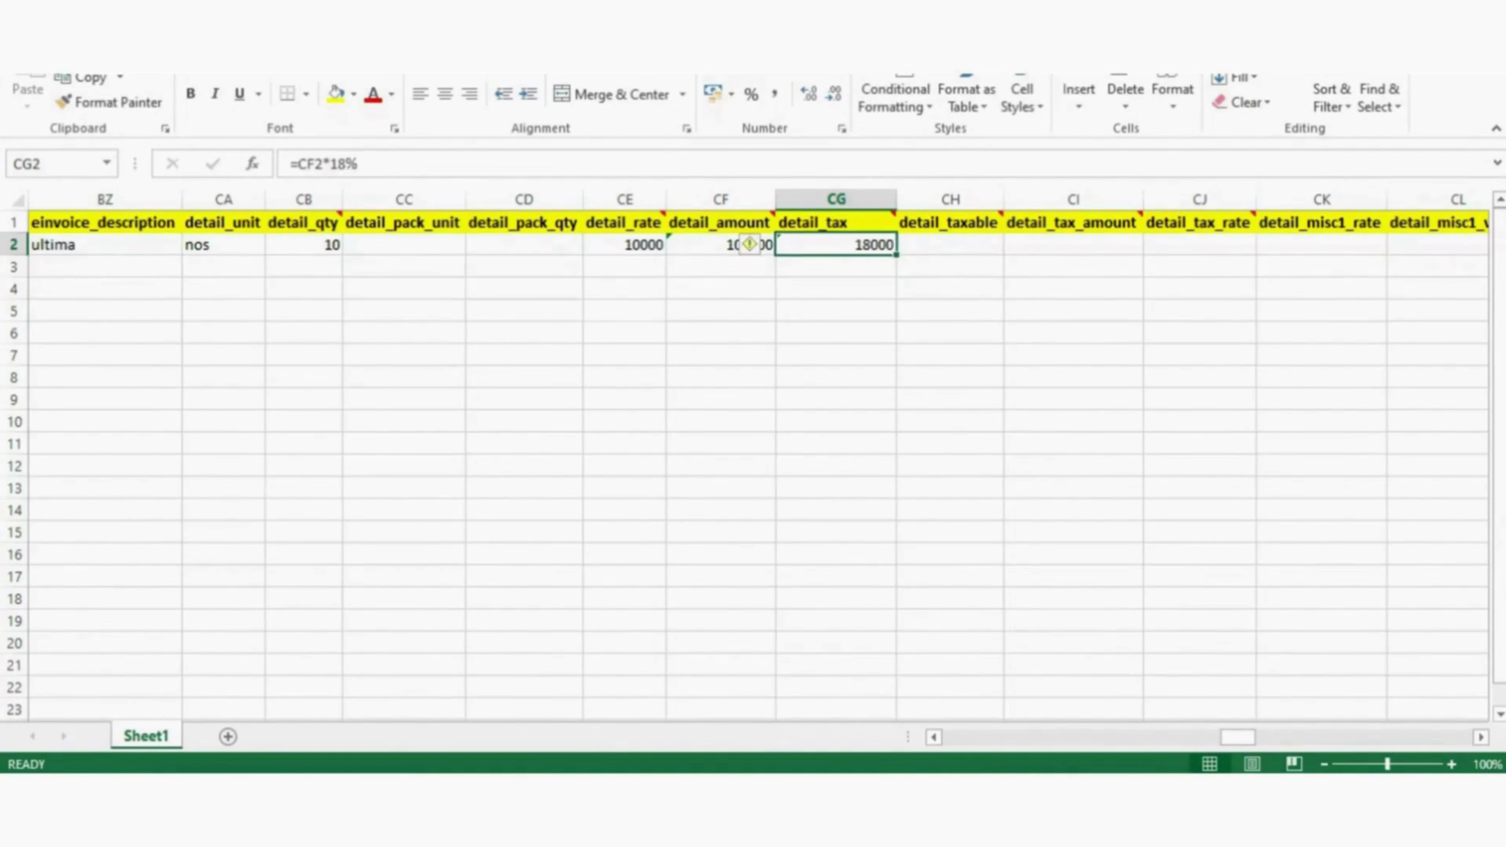
key("Right")
type("100000")
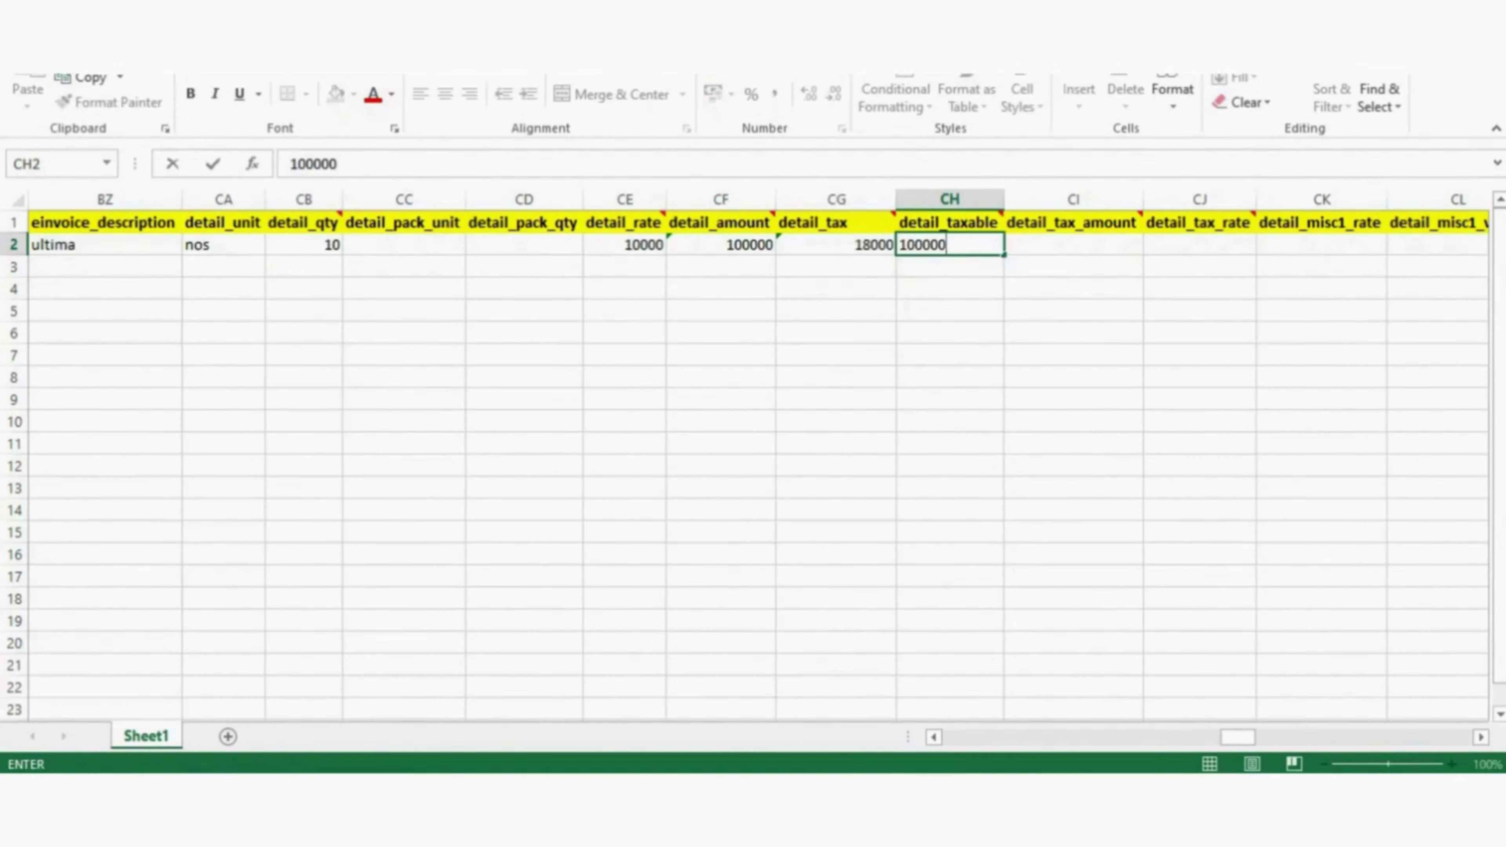
left_click(950, 311)
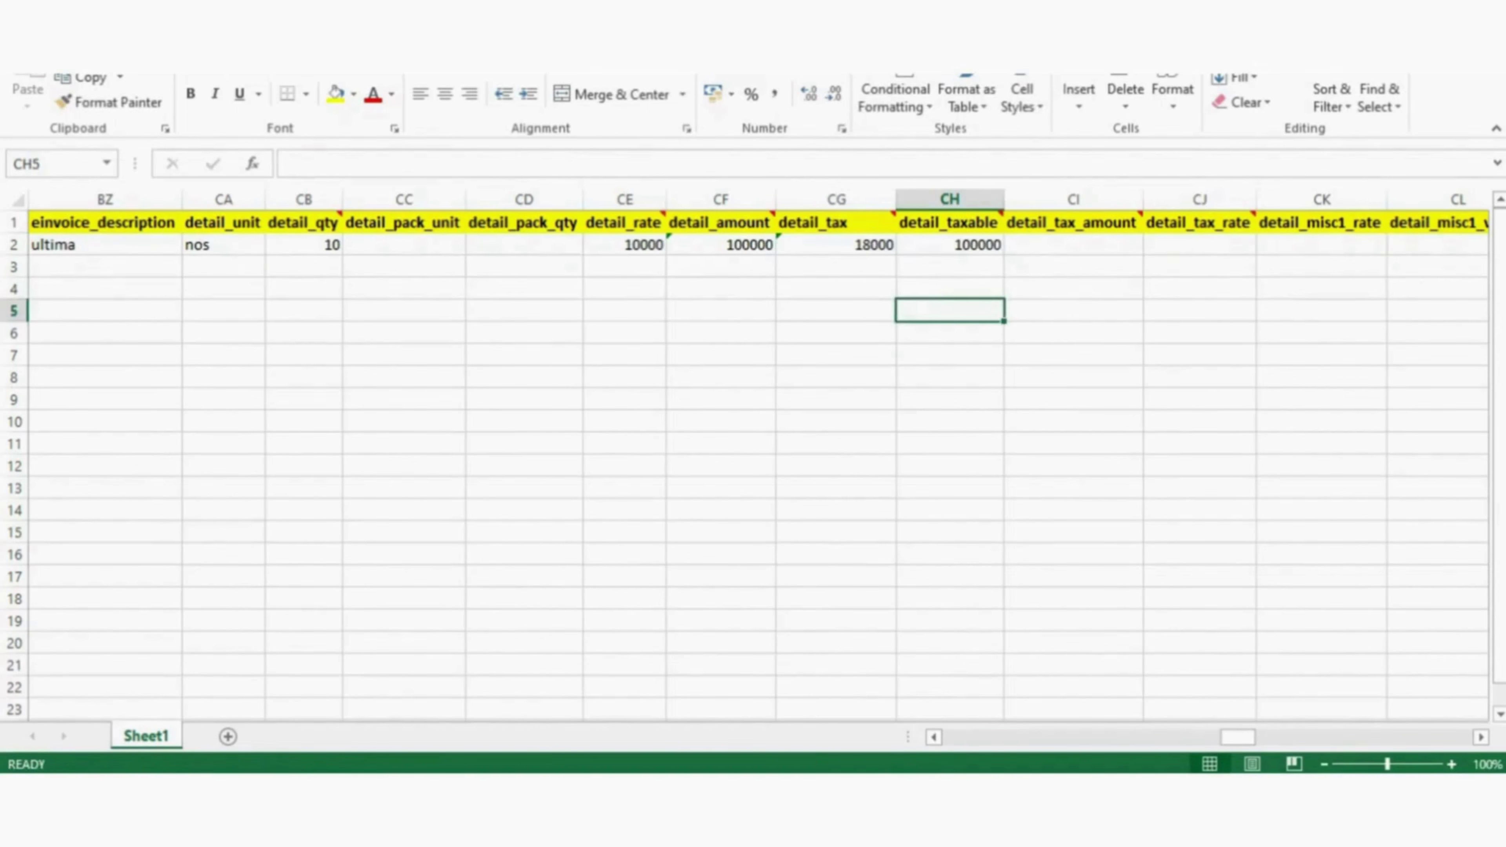
- Enter 18% in the row 2 detail_tax cell
left_click(1073, 266)
key("Up")
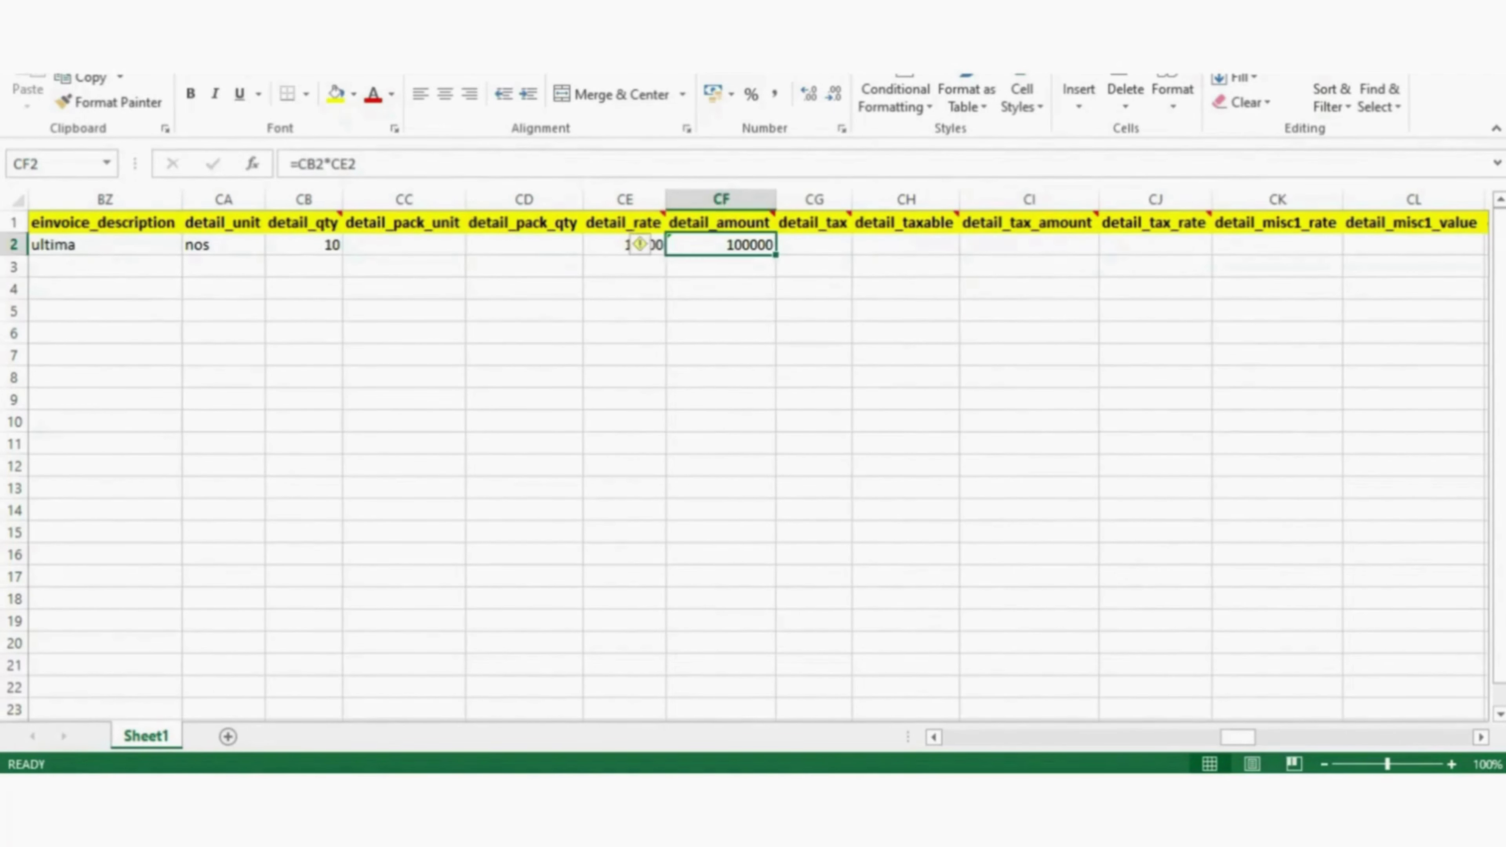
key("Right")
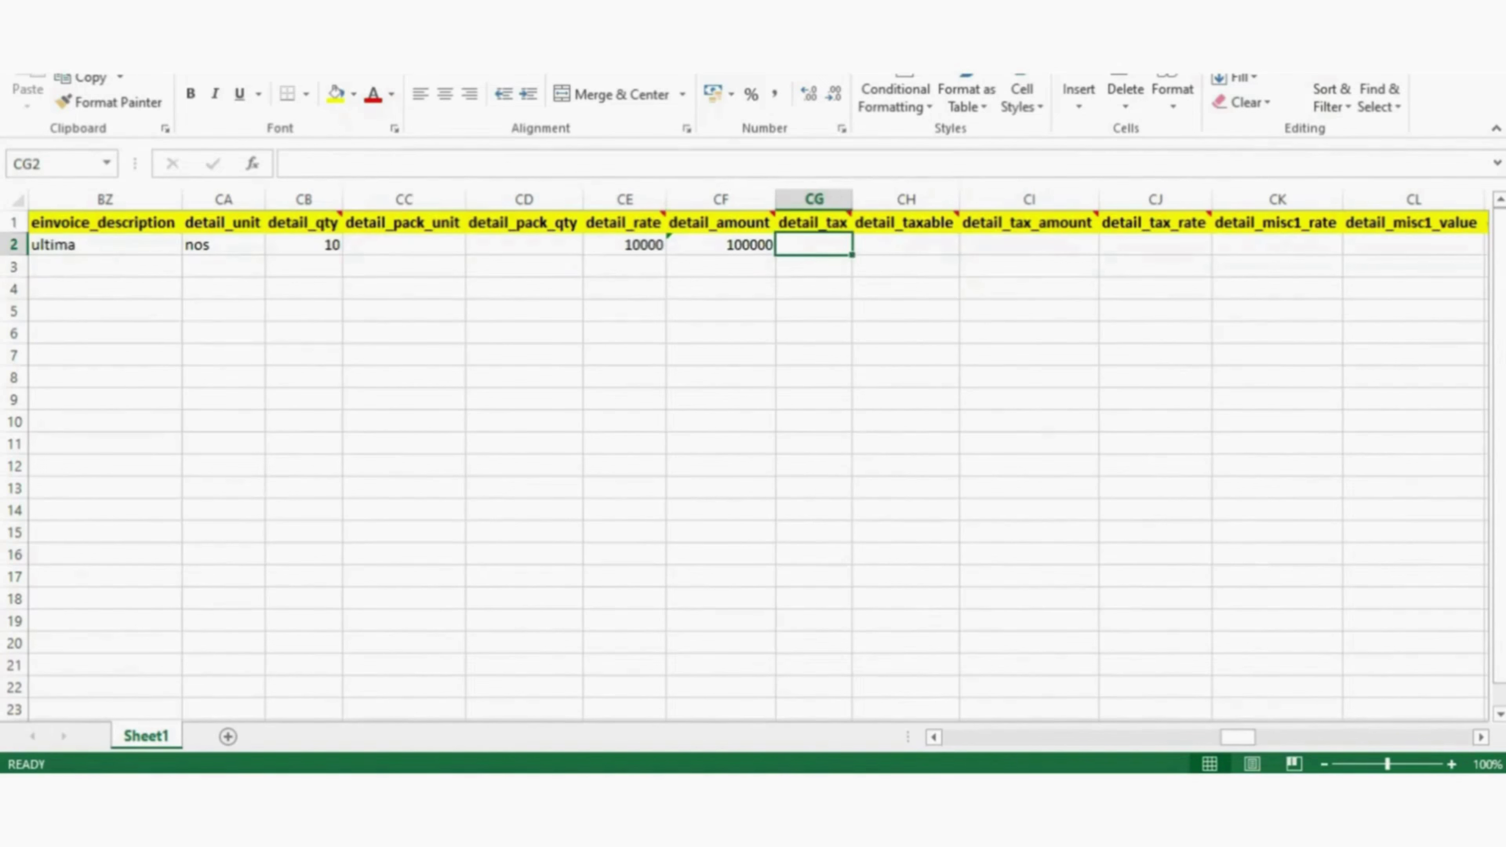
type("18")
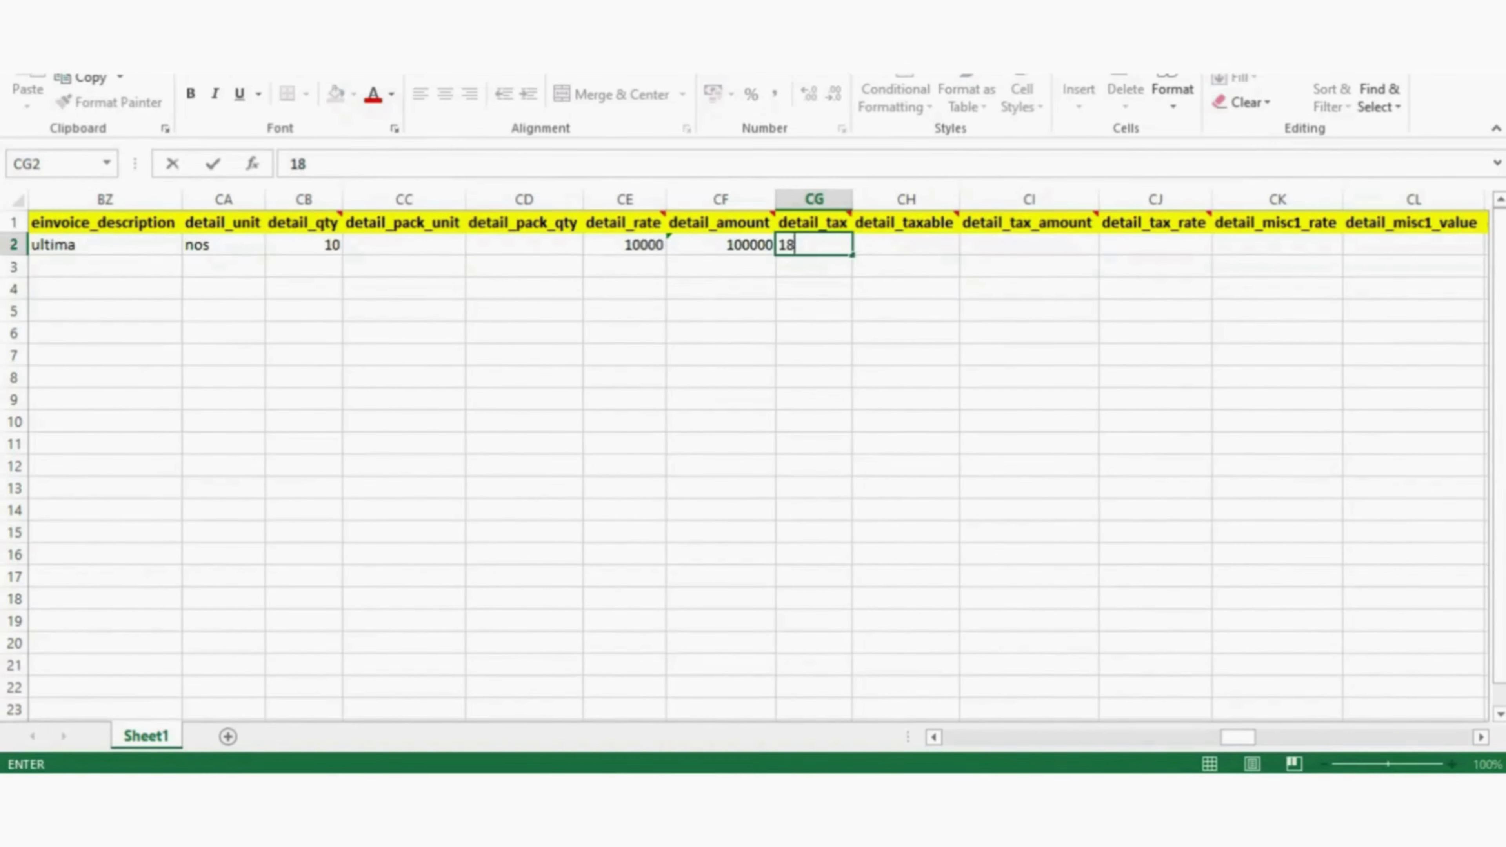
type("%")
key("Tab")
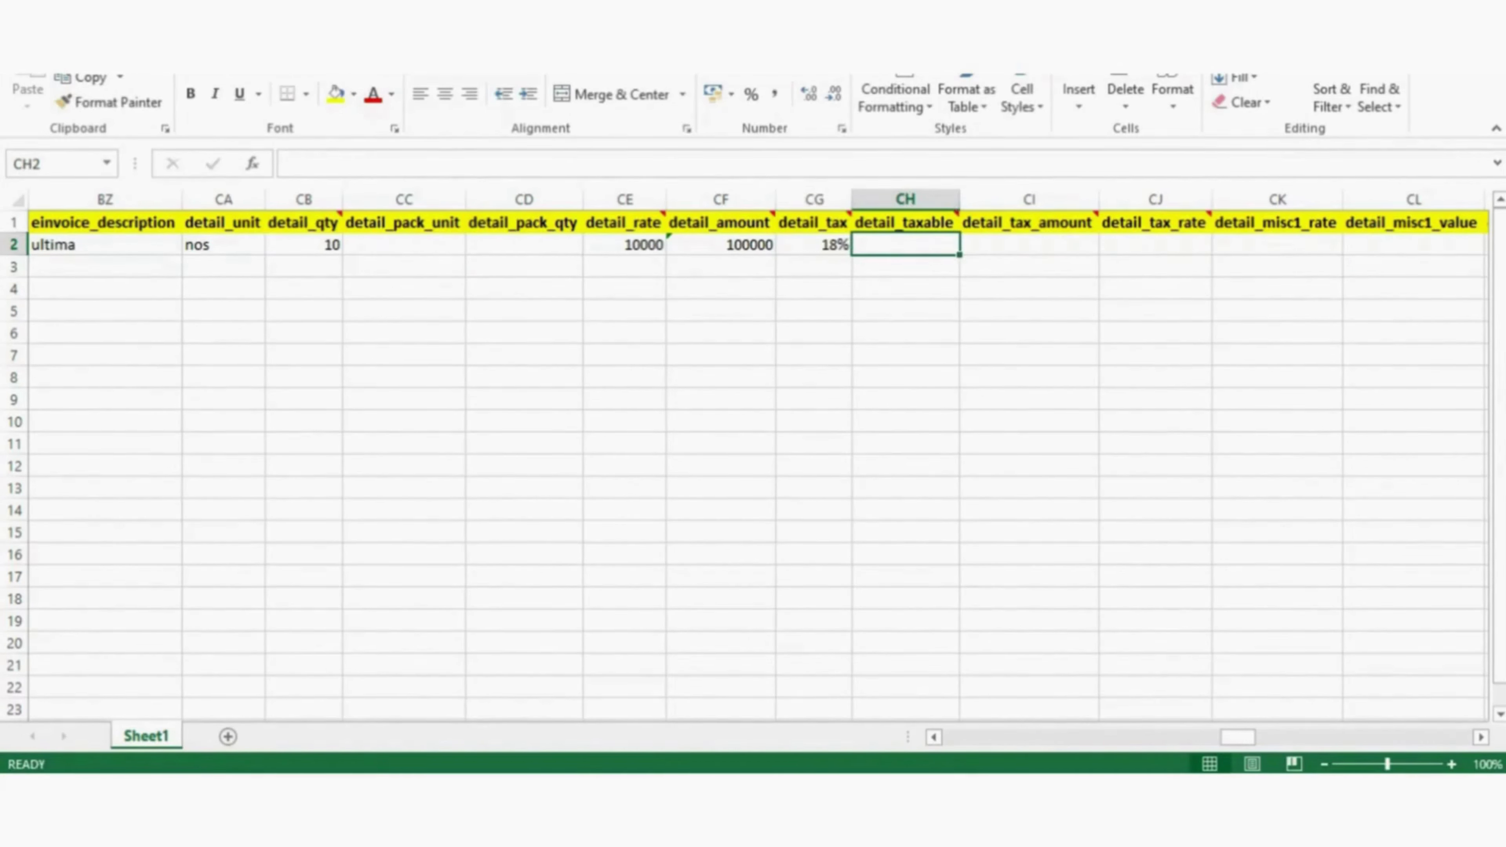
- Copy the CF2 amount formula and move along row 2 to detail_misc1_rate
left_click(721, 244)
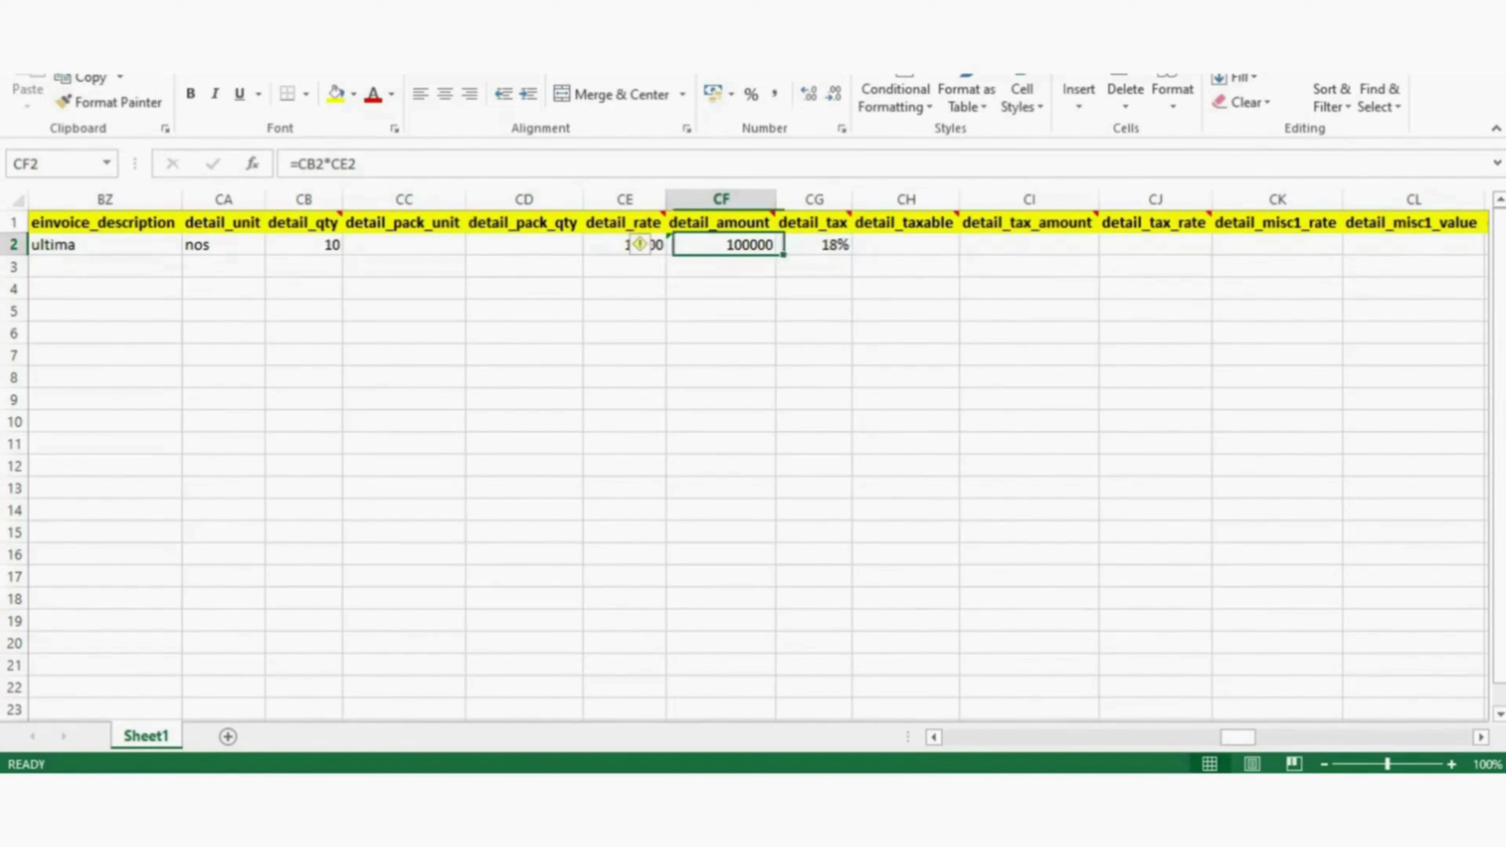
key("ctrl+c")
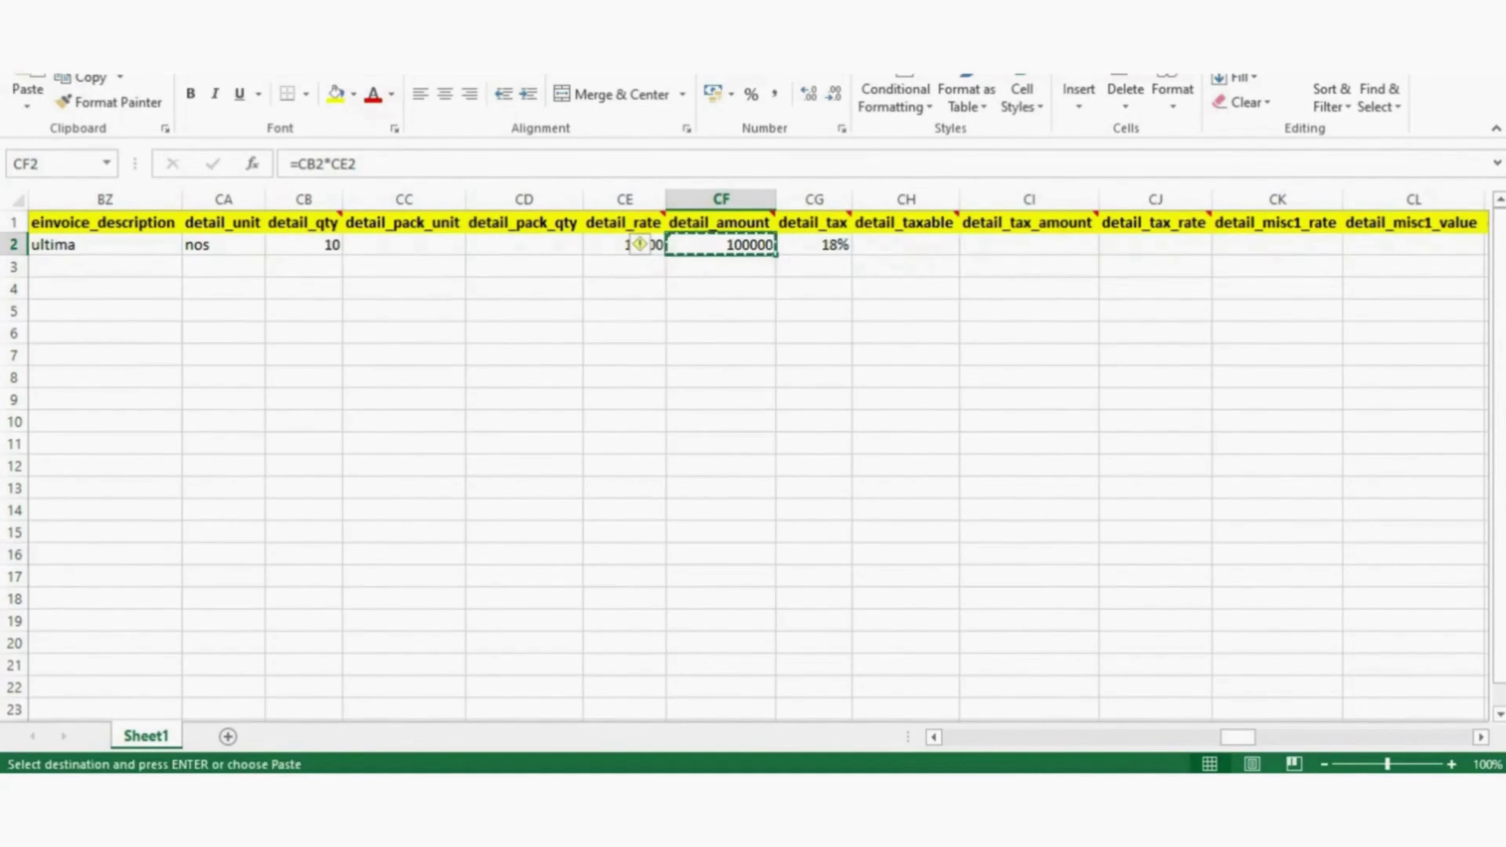
left_click(815, 378)
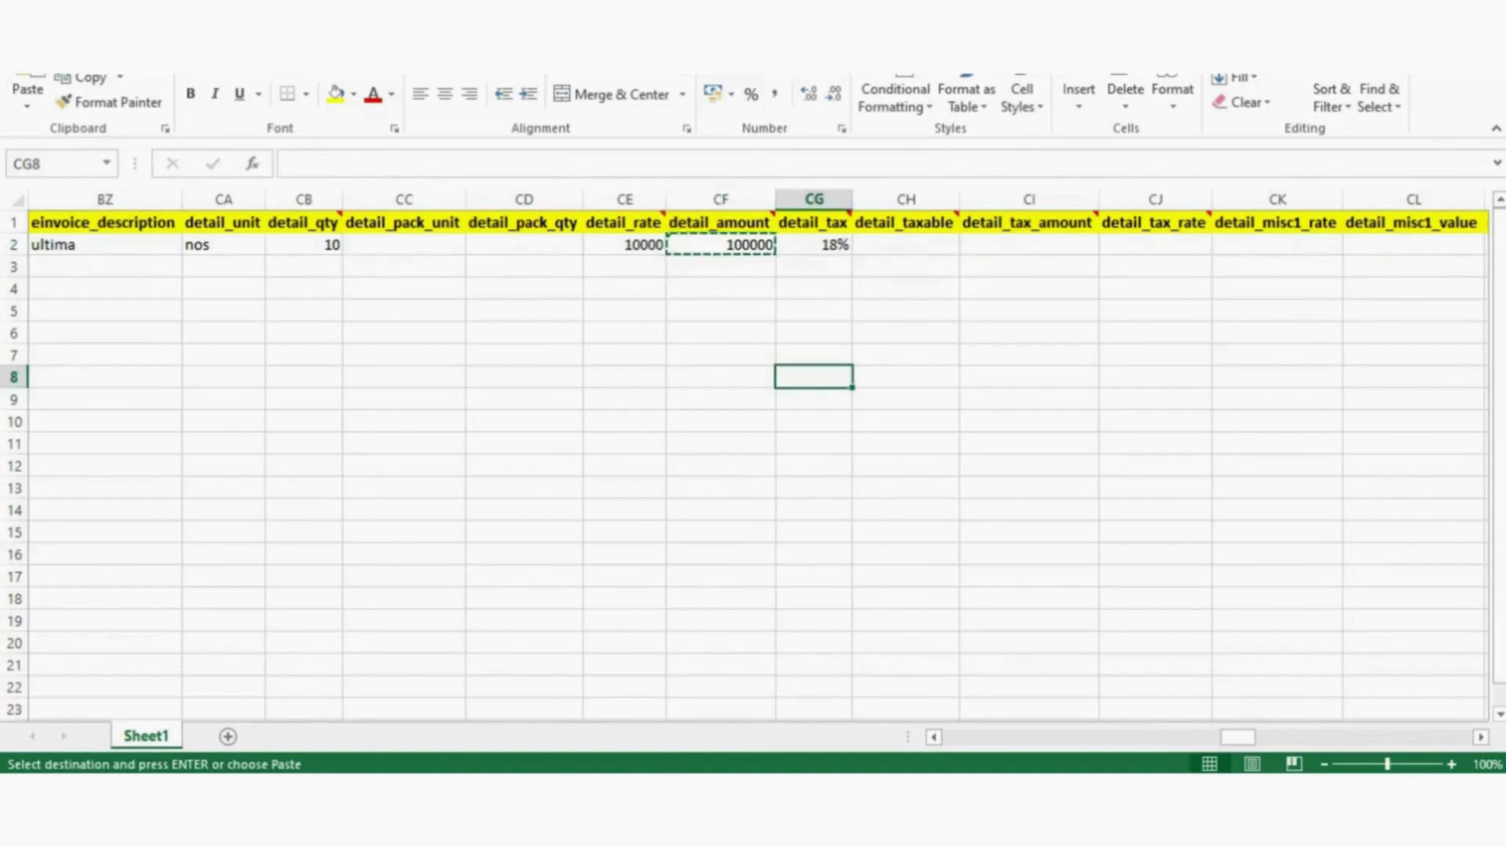
double_click(721, 244)
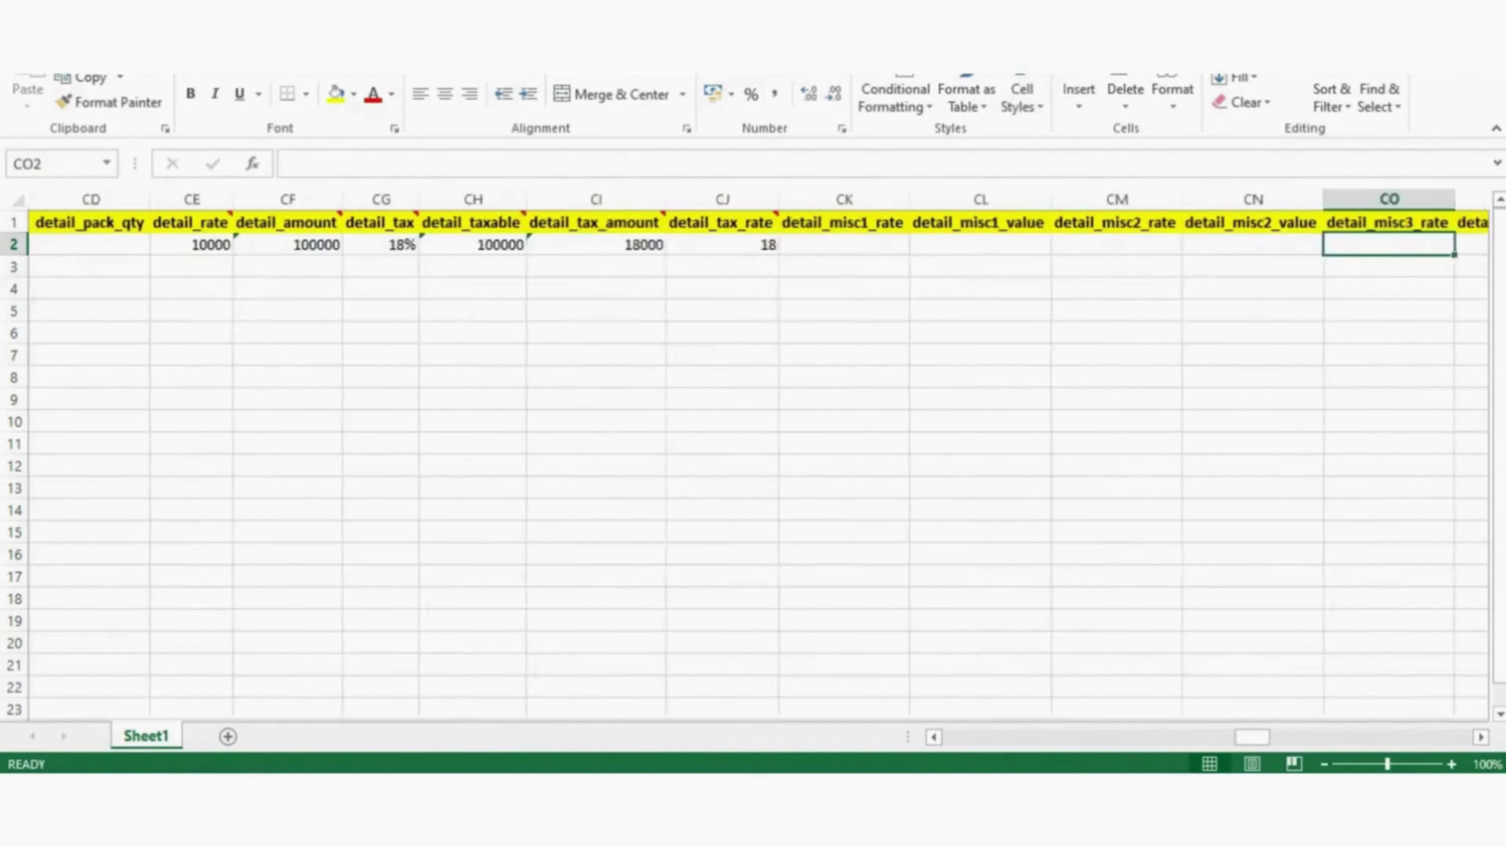
key("Right")
key("Right")
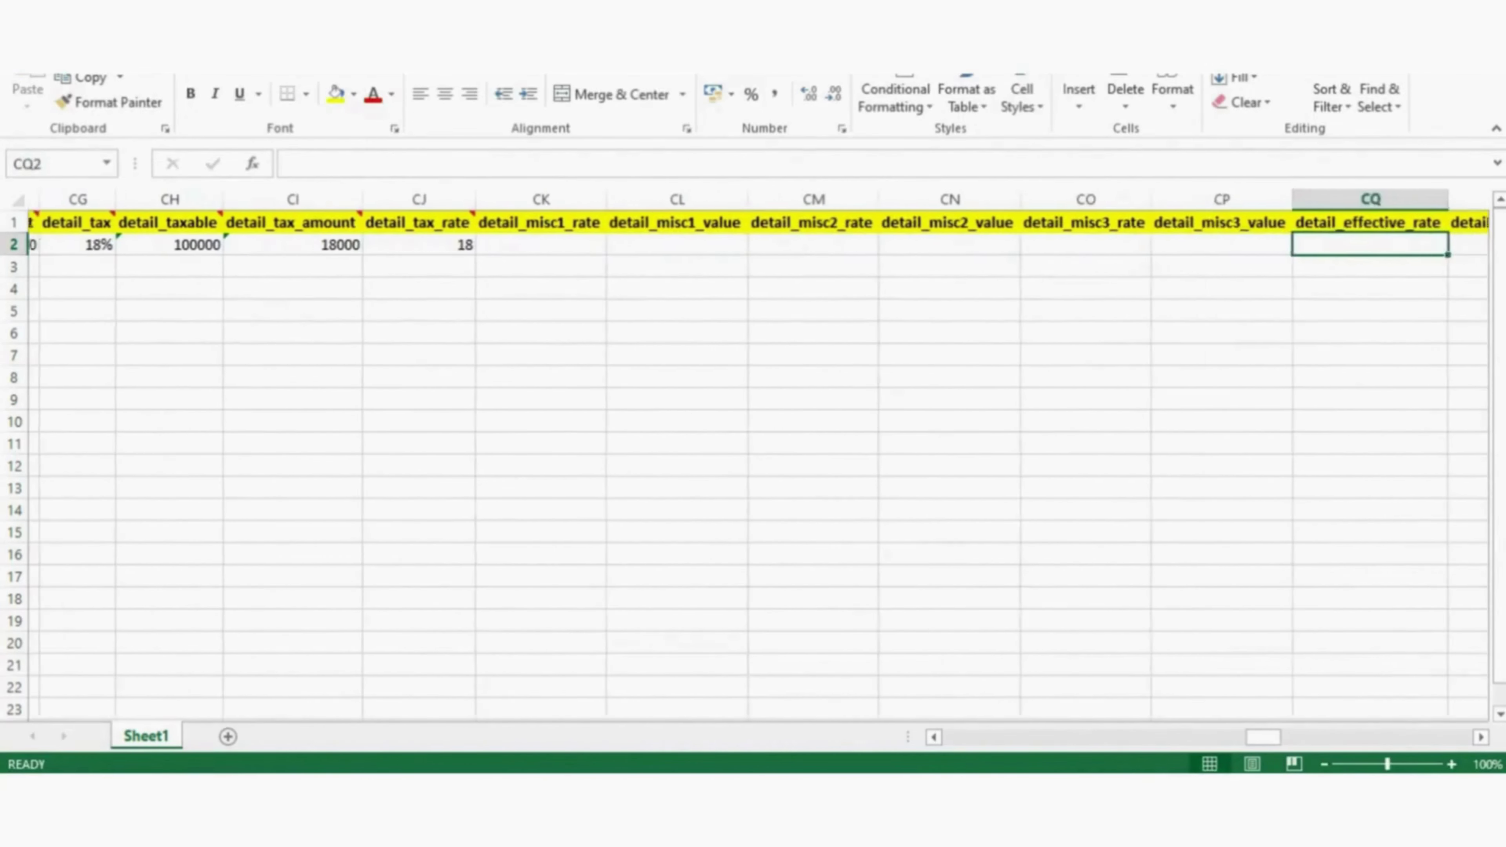
key("Left")
key("Left")
key("Right")
key("Left")
key("Left")
key("Left")
key("Left")
key("Left")
key("Left")
key("Left")
key("Left")
key("Left")
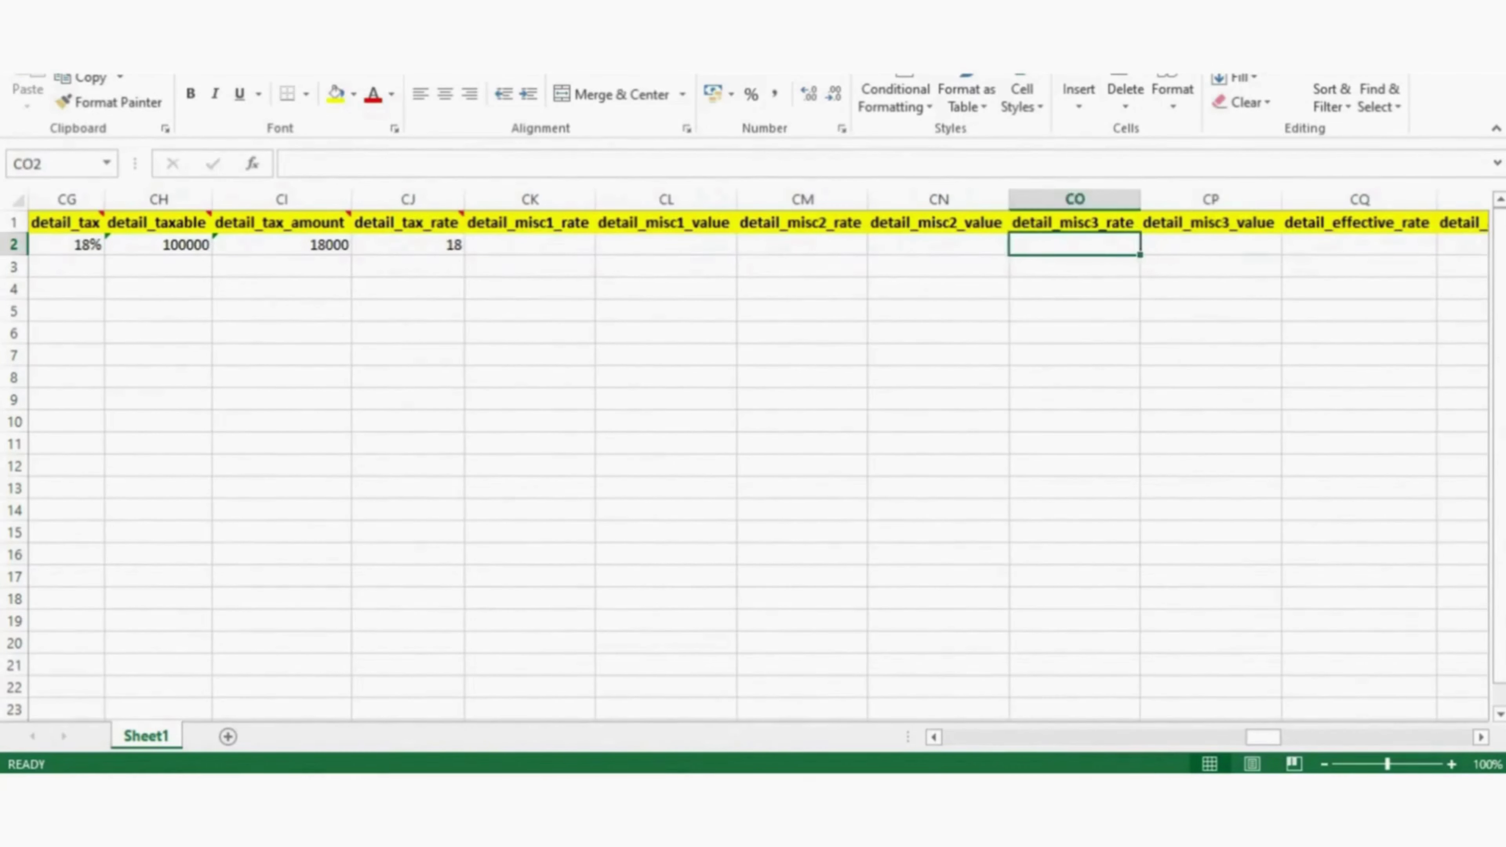
key("Right")
key("Right")
key("Right")
key("Right")
key("Right")
key("Right")
key("Right")
key("Right")
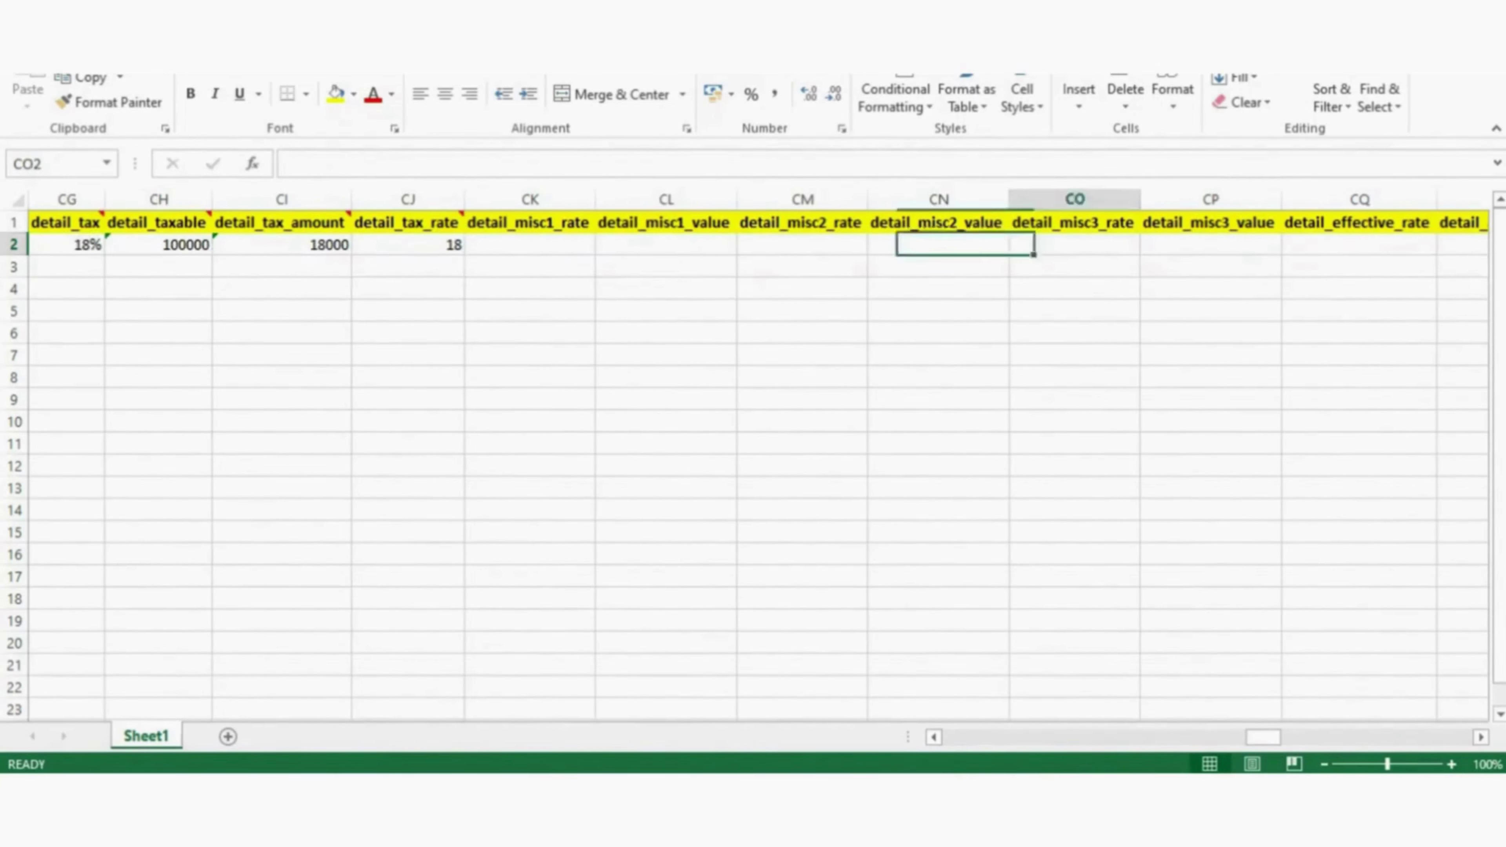
key("Left")
key("Left")
key("Left")
key("Left")
key("Left")
key("Right")
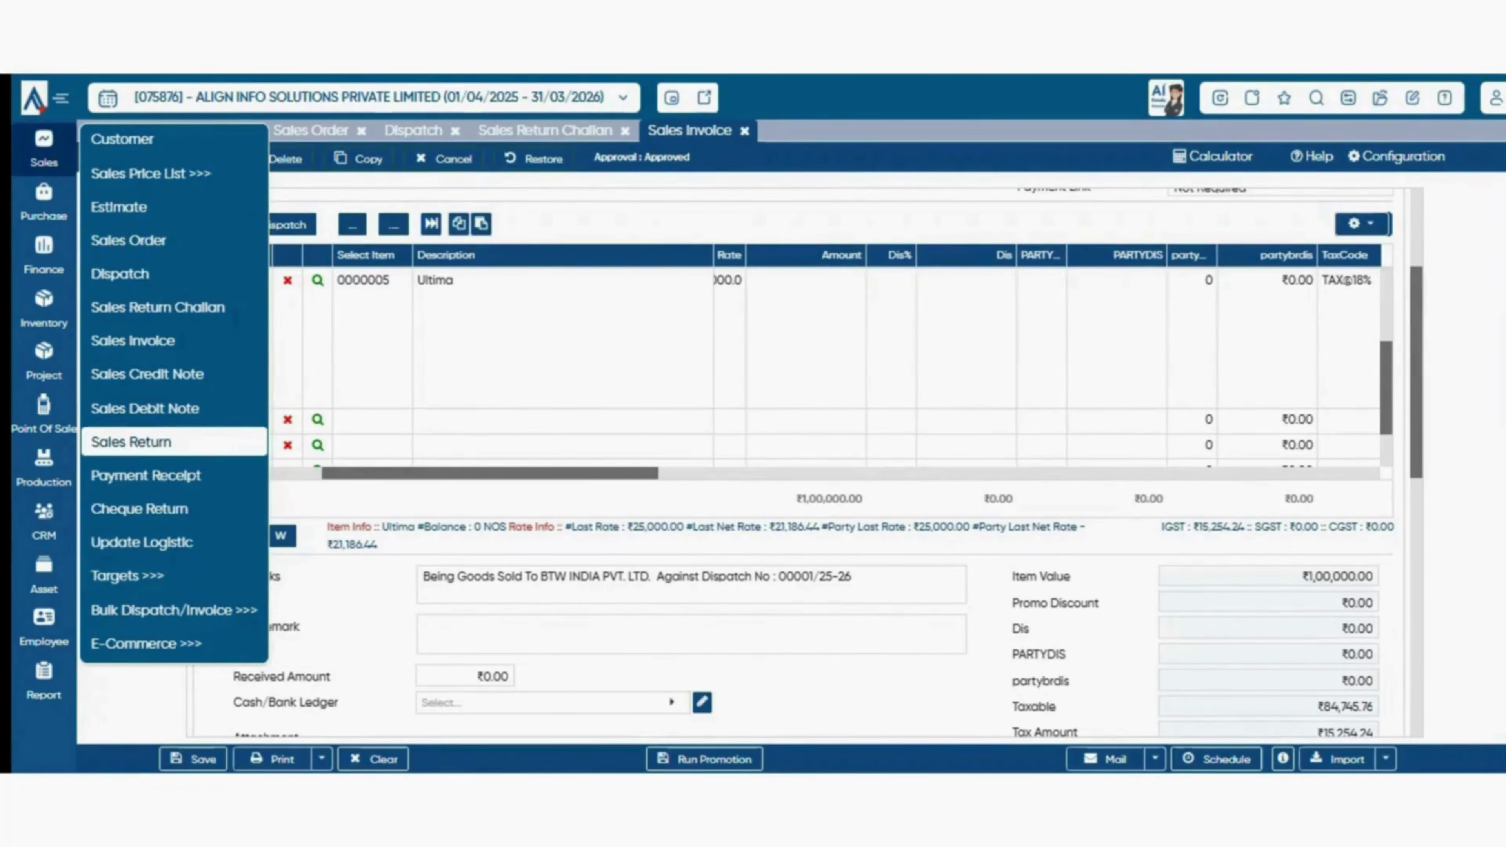
- Start a new Sales Return with the Default warehouse and customer BTW INDIA PVT. LTD
left_click(131, 442)
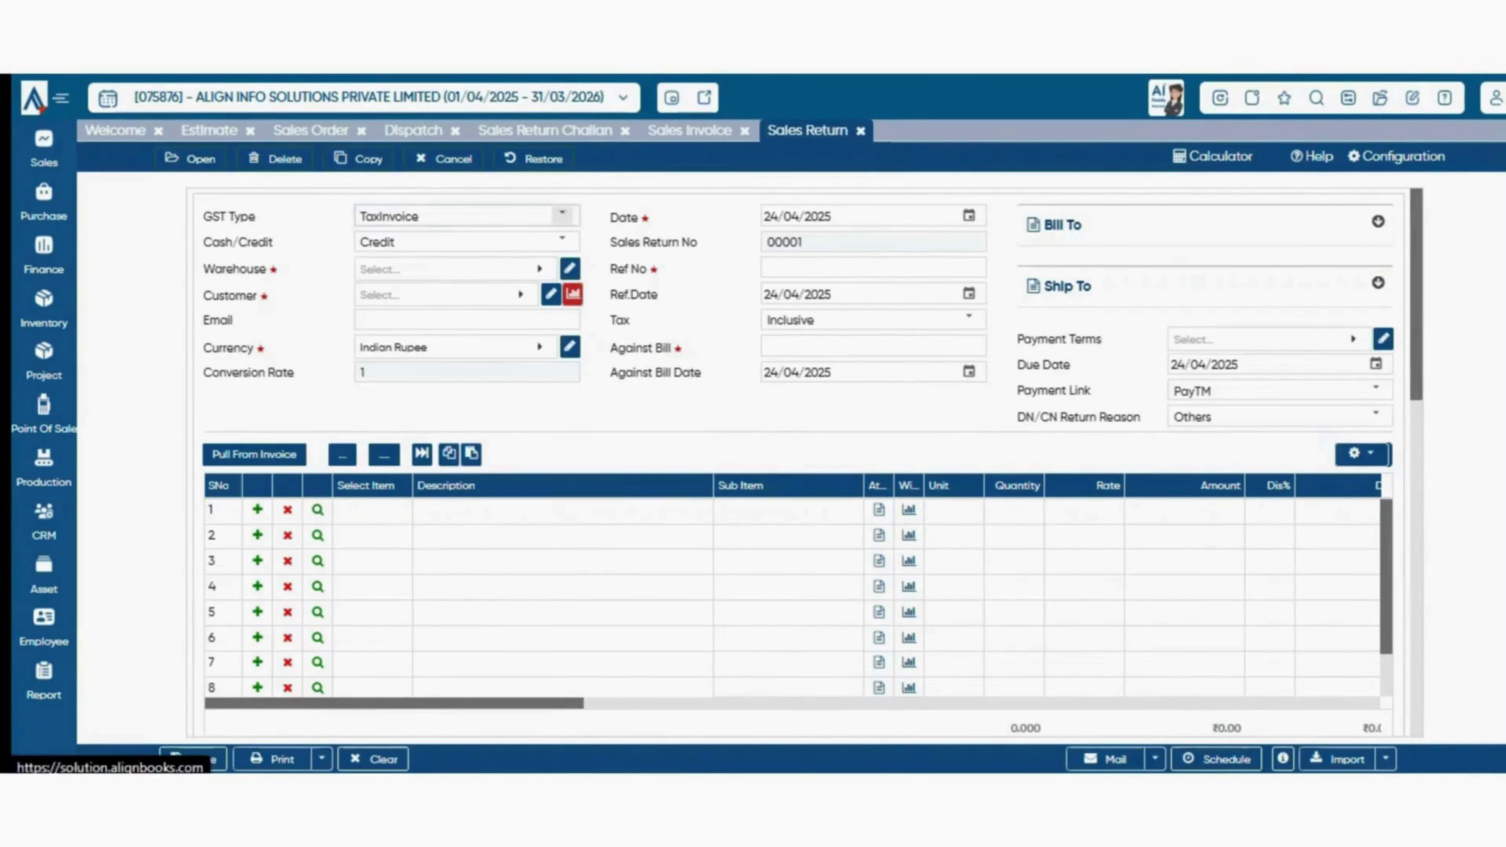
left_click(539, 269)
left_click(374, 381)
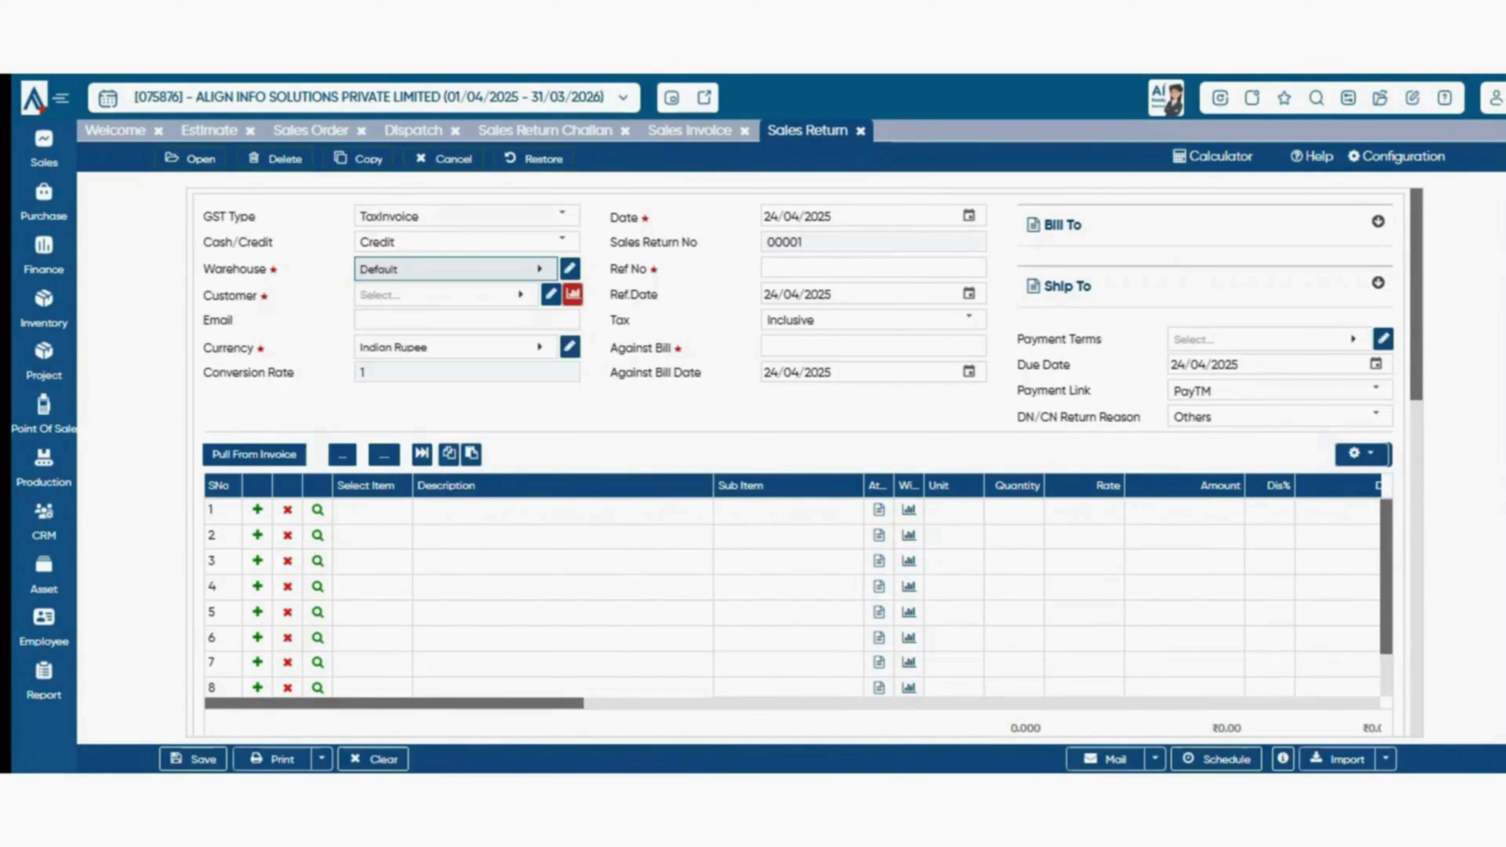
left_click(474, 295)
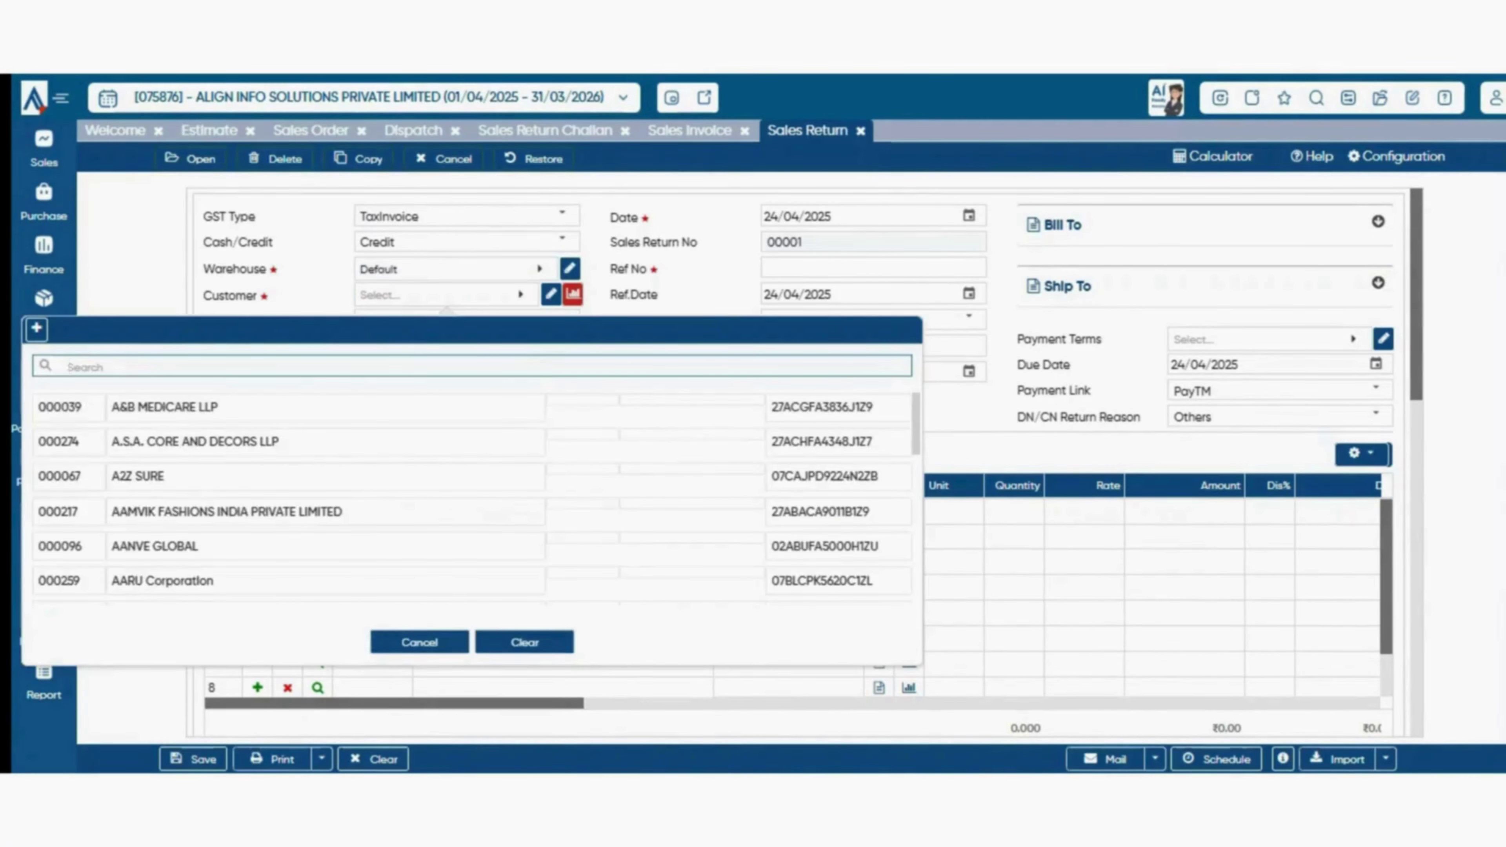
type("btw")
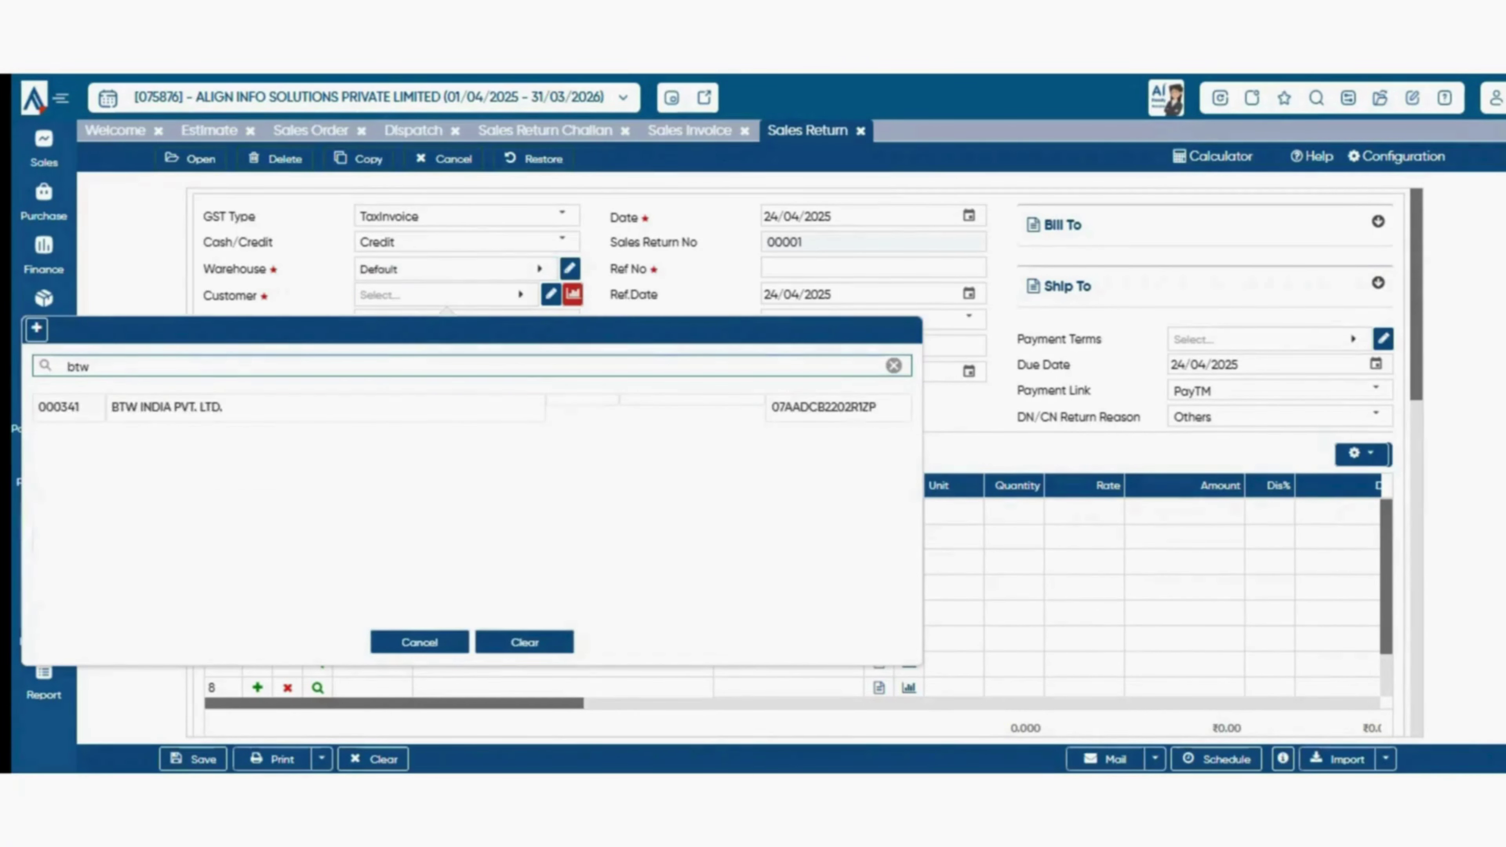
key("Return")
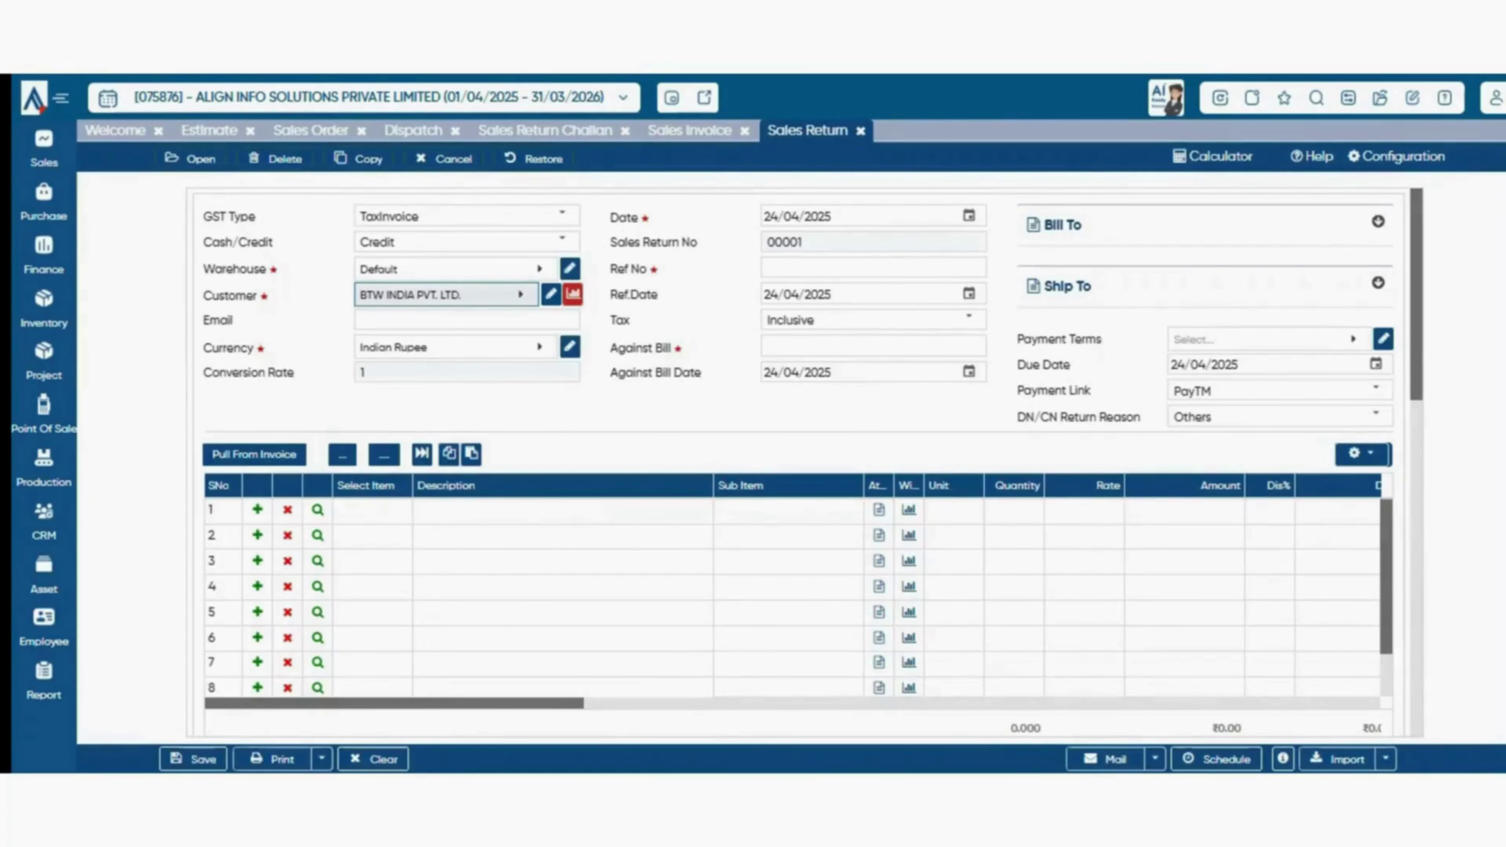
- Exit Pull From Invoice without pulling lines, then view Configuration's Parent Document choices
left_click(255, 455)
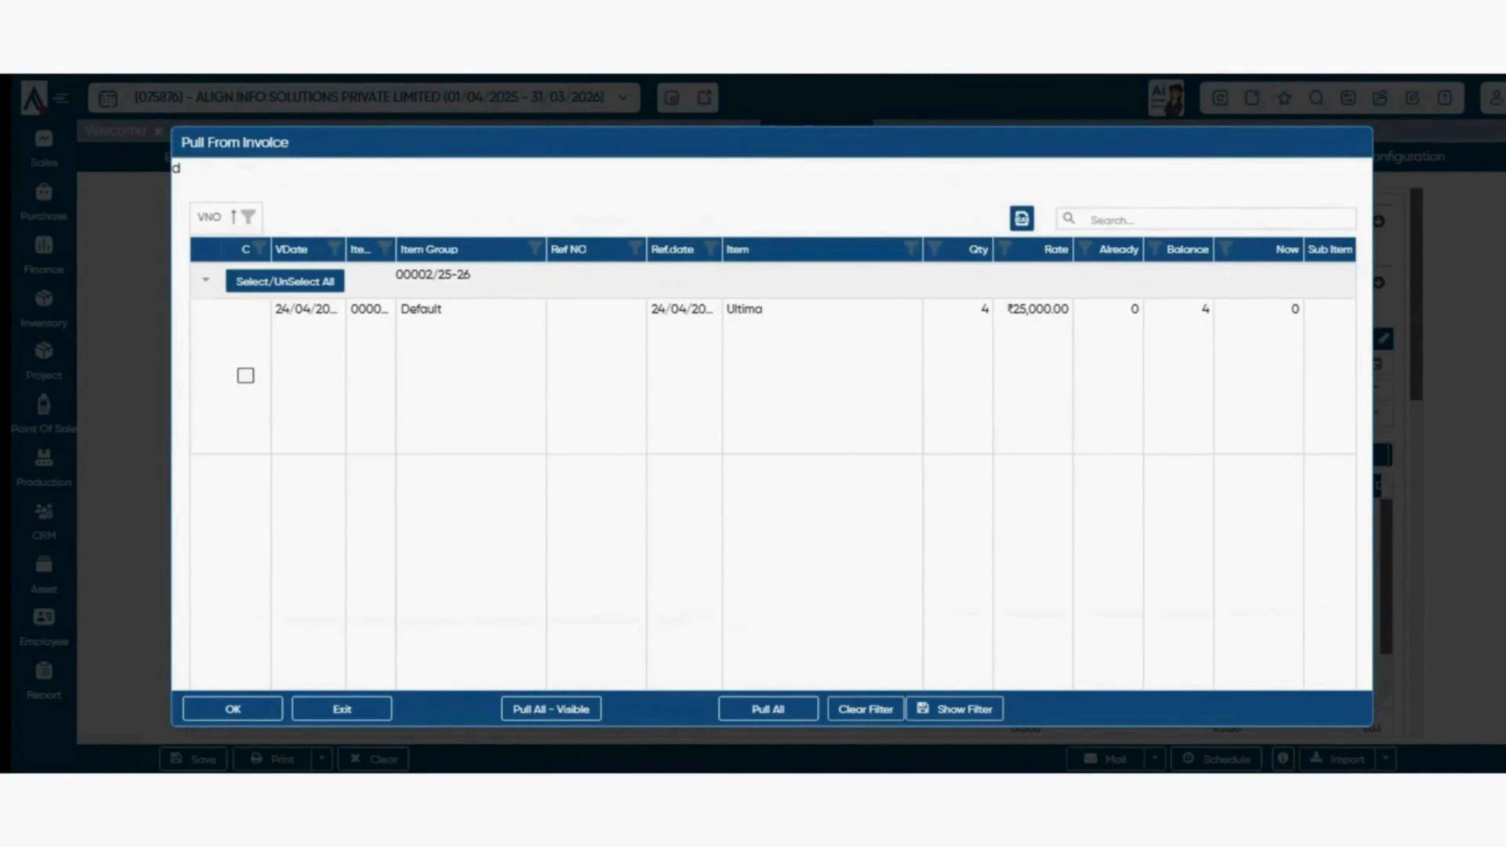
left_click(769, 709)
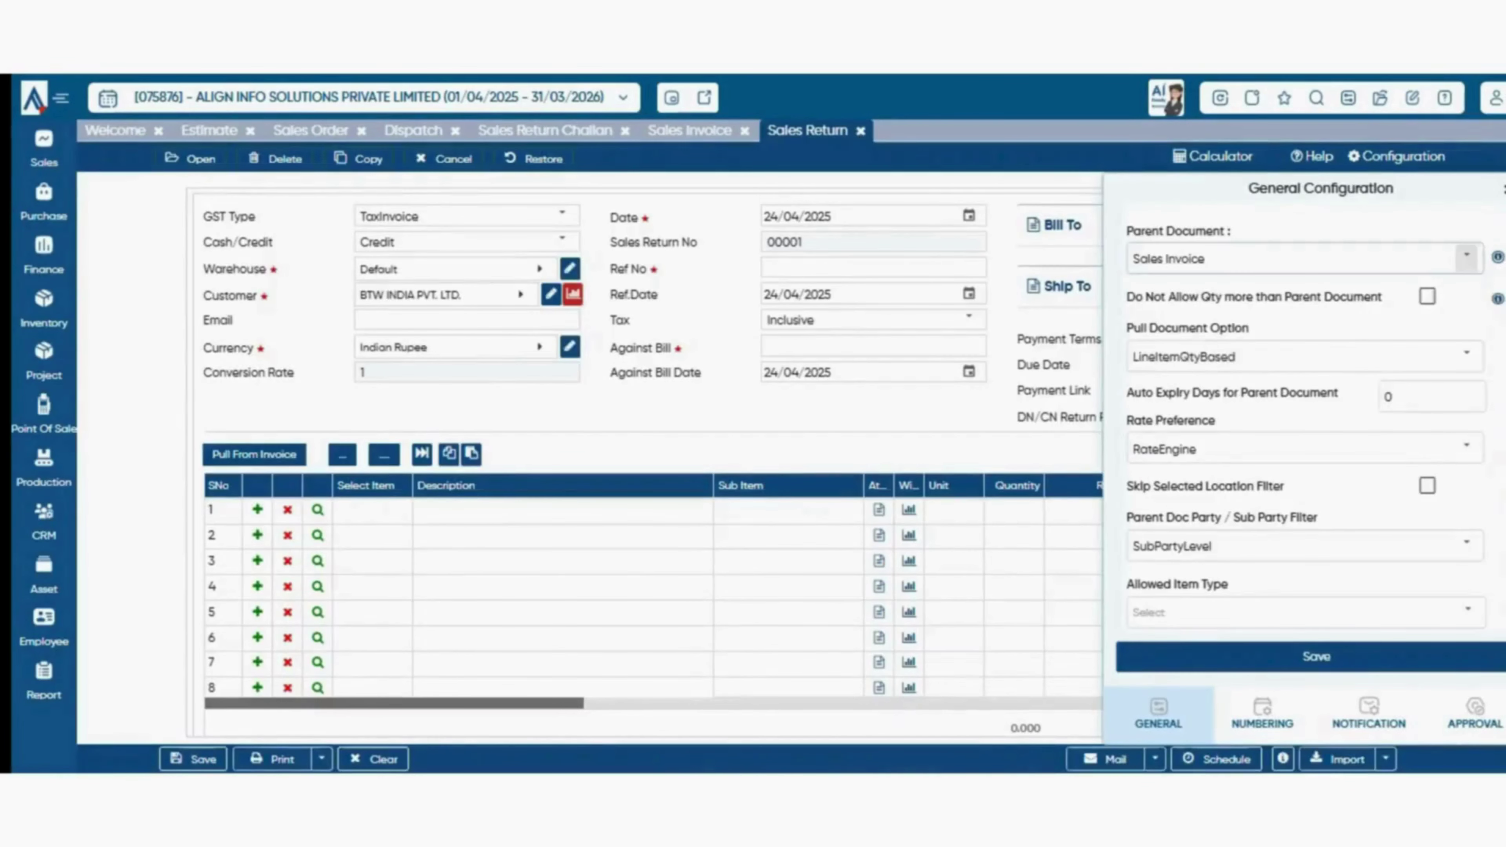
left_click(1467, 258)
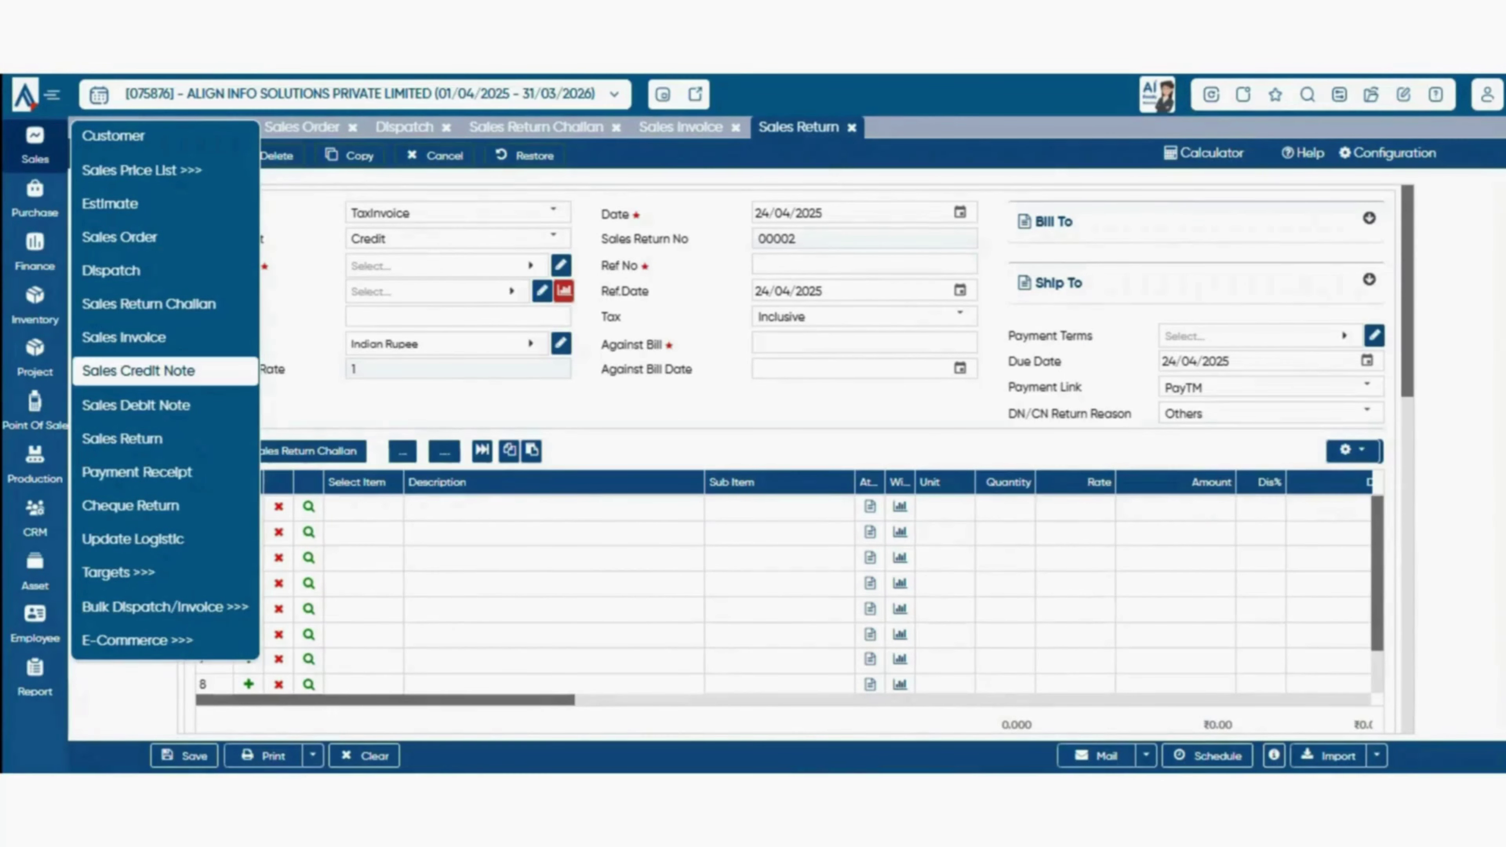
- Start a new Sales Credit Note and pick BTW INDIA PVT. LTD. as customer via a 'btw' search
left_click(138, 370)
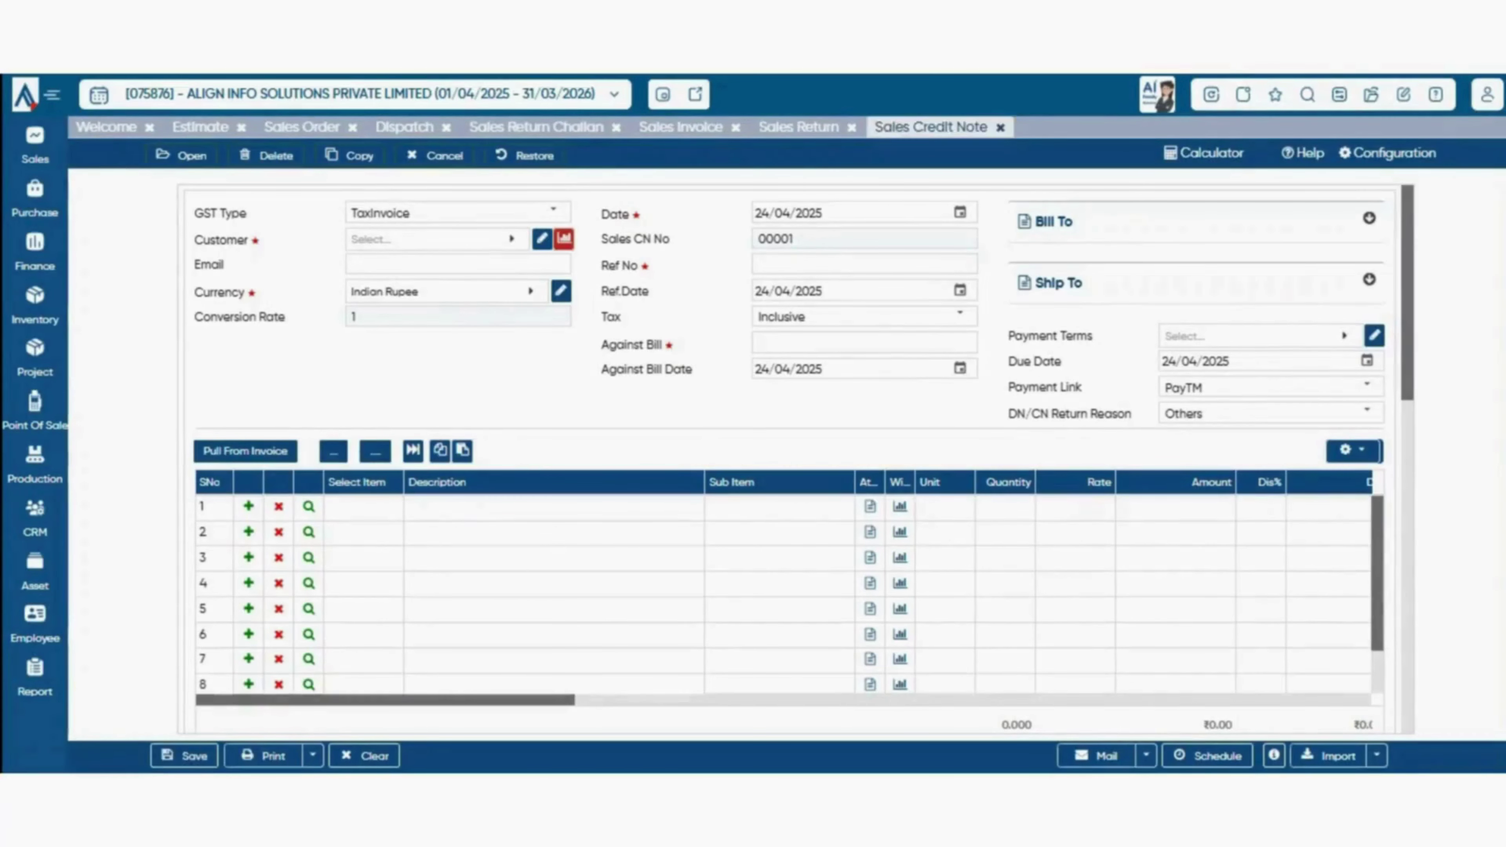
left_click(438, 239)
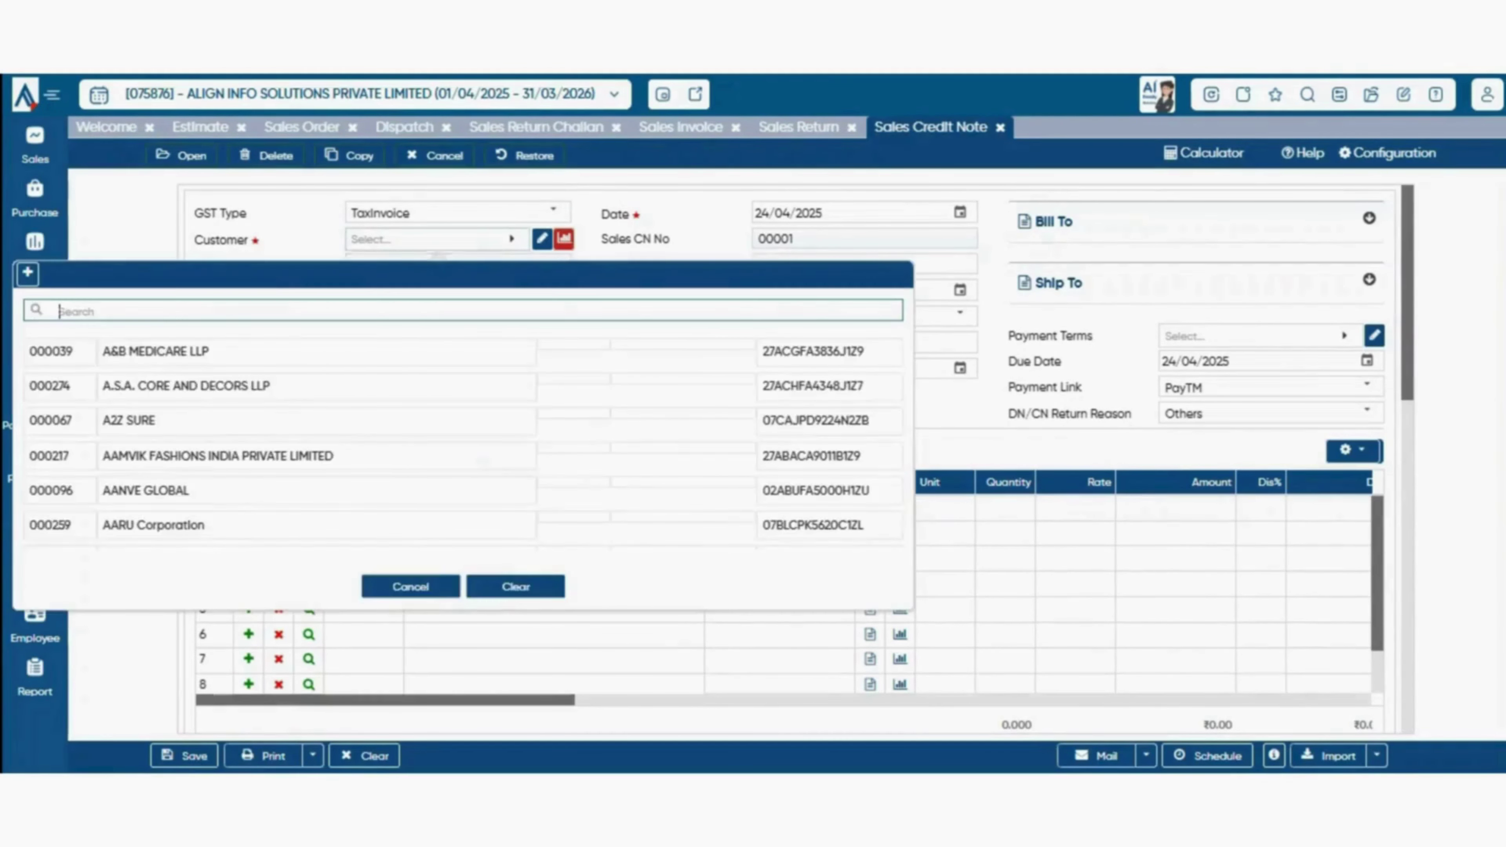
left_click(438, 239)
left_click(437, 239)
type("btw")
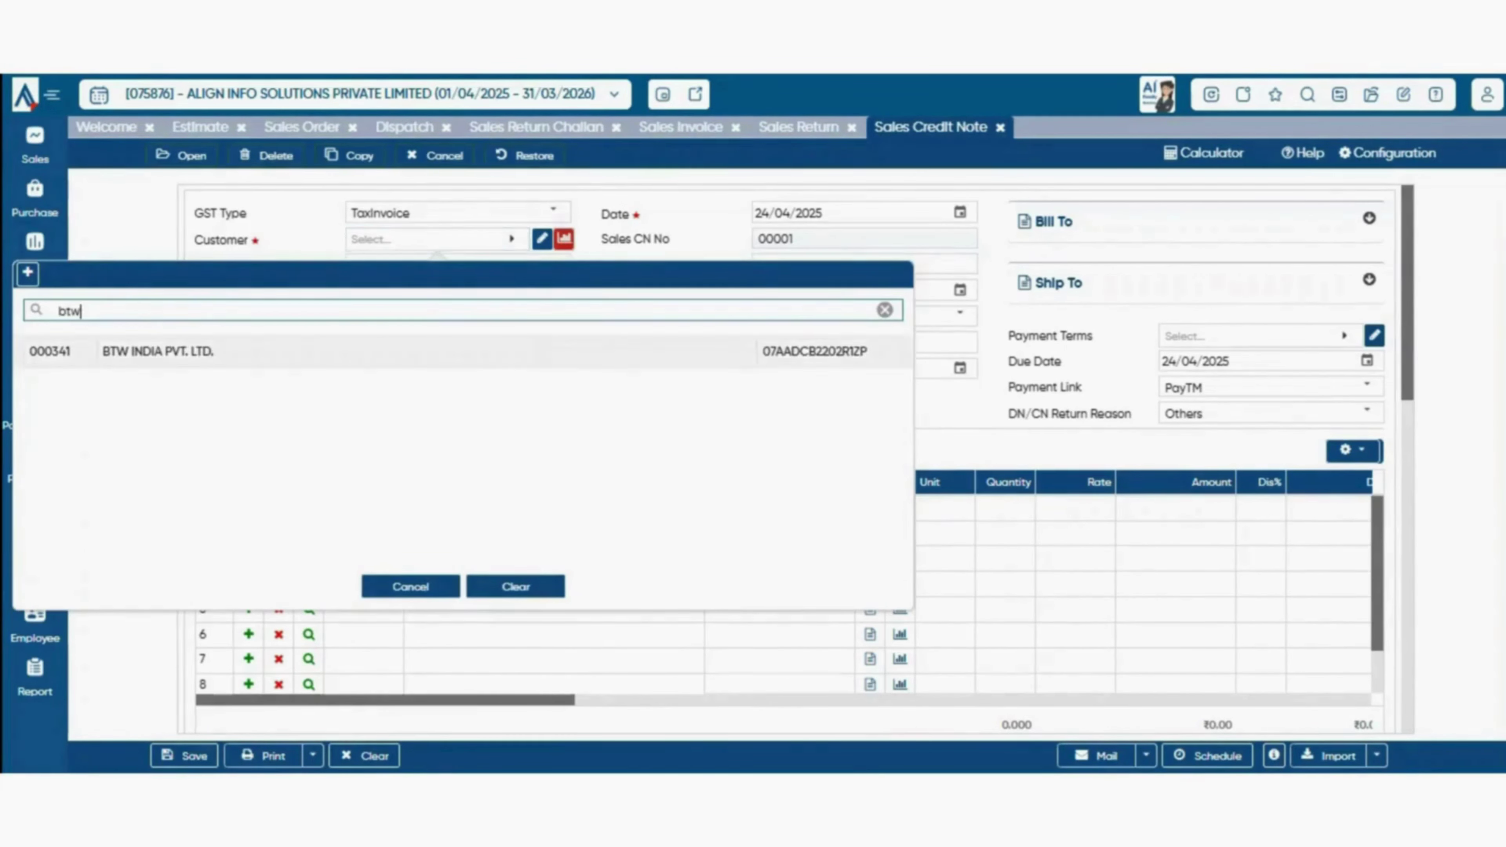
left_click(356, 352)
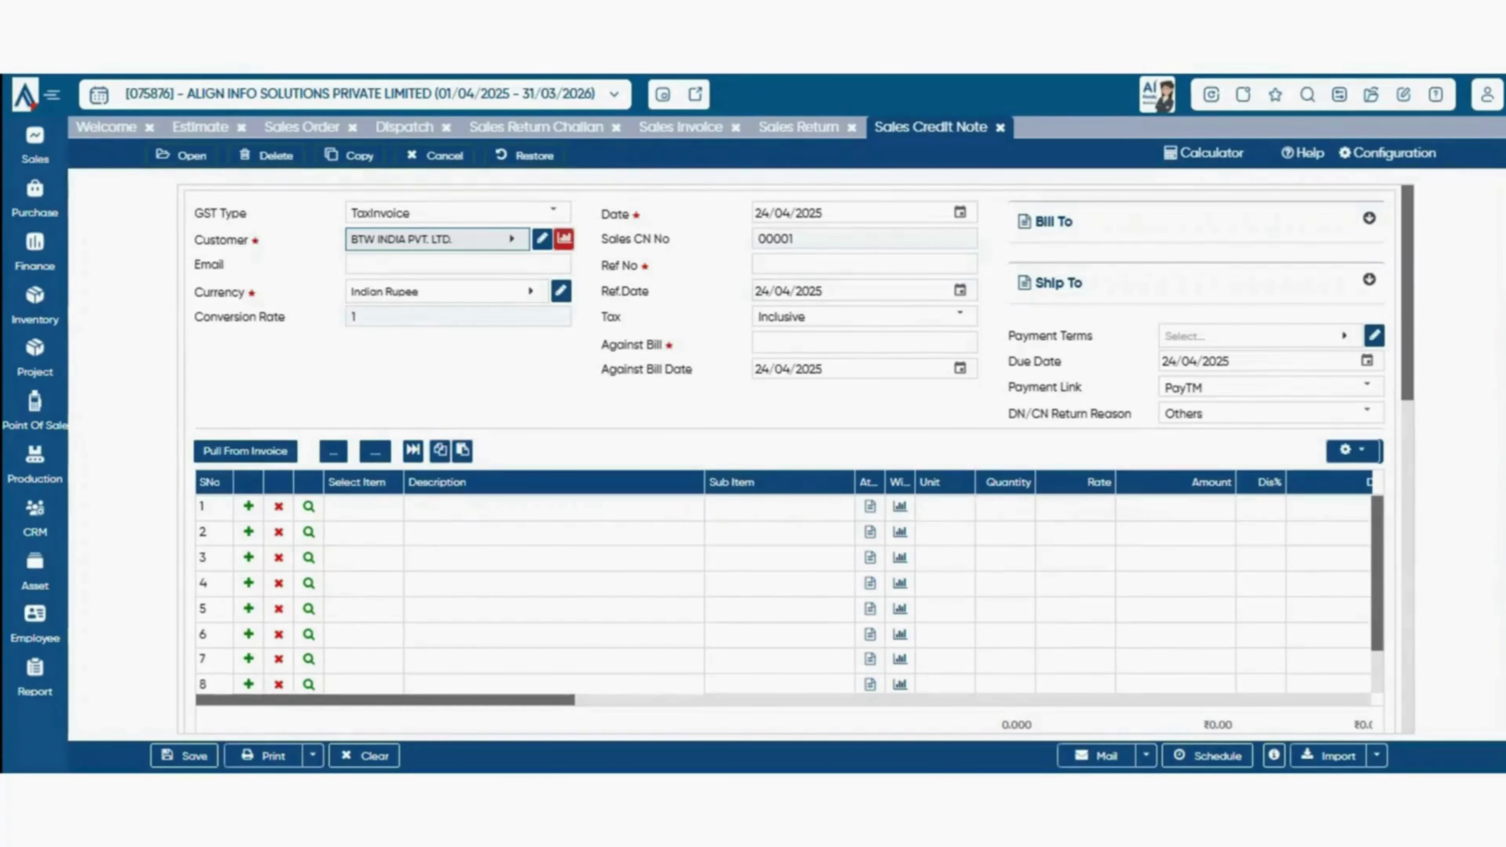
- Leave the Against Bill reference blank on the credit note
scroll(889, 368, "down", 3)
scroll(890, 368, "up", 3)
left_click(865, 343)
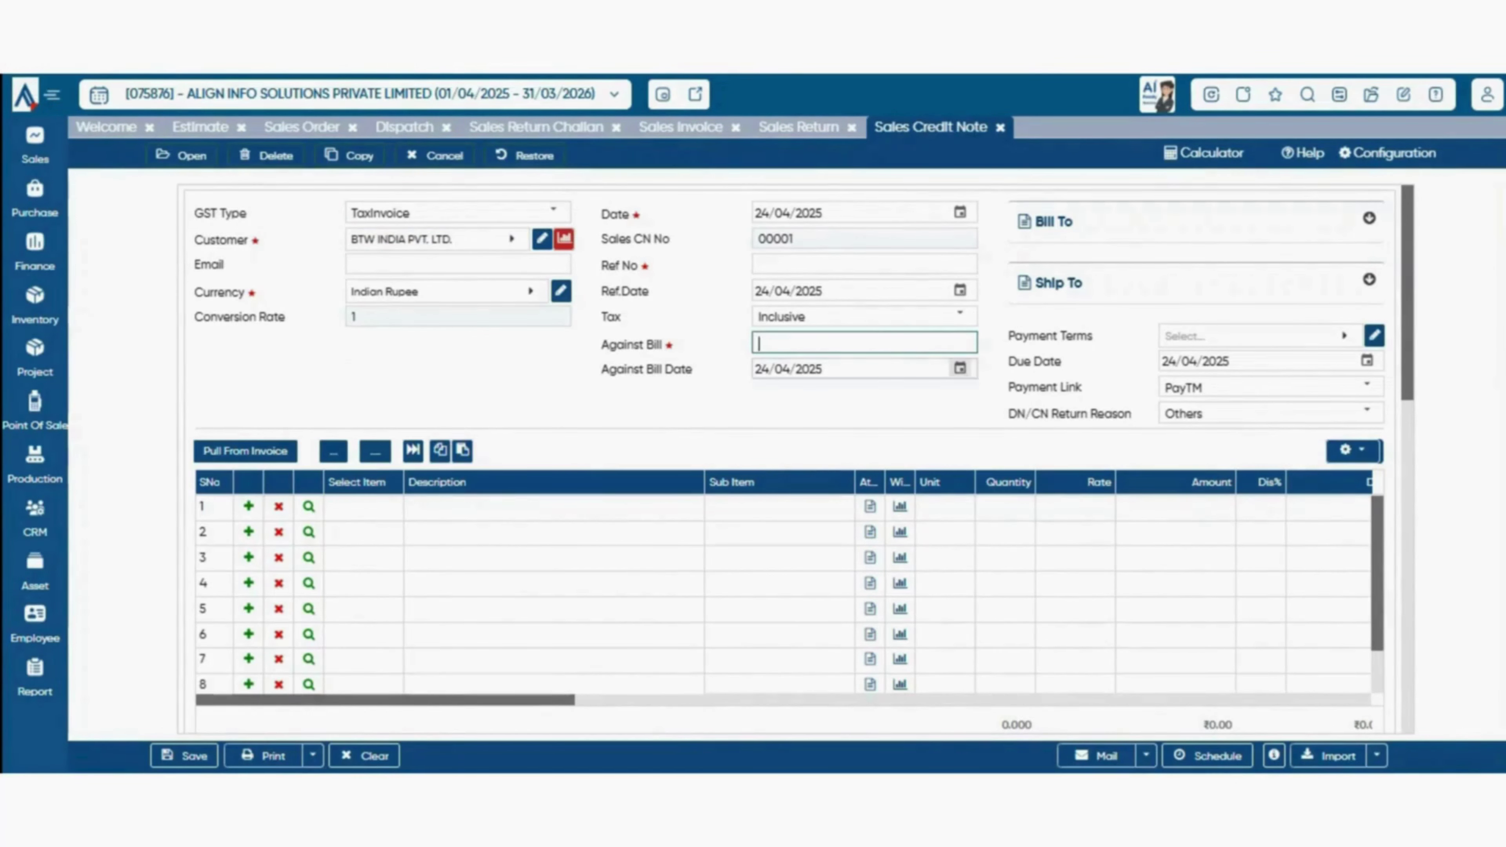
left_click(865, 404)
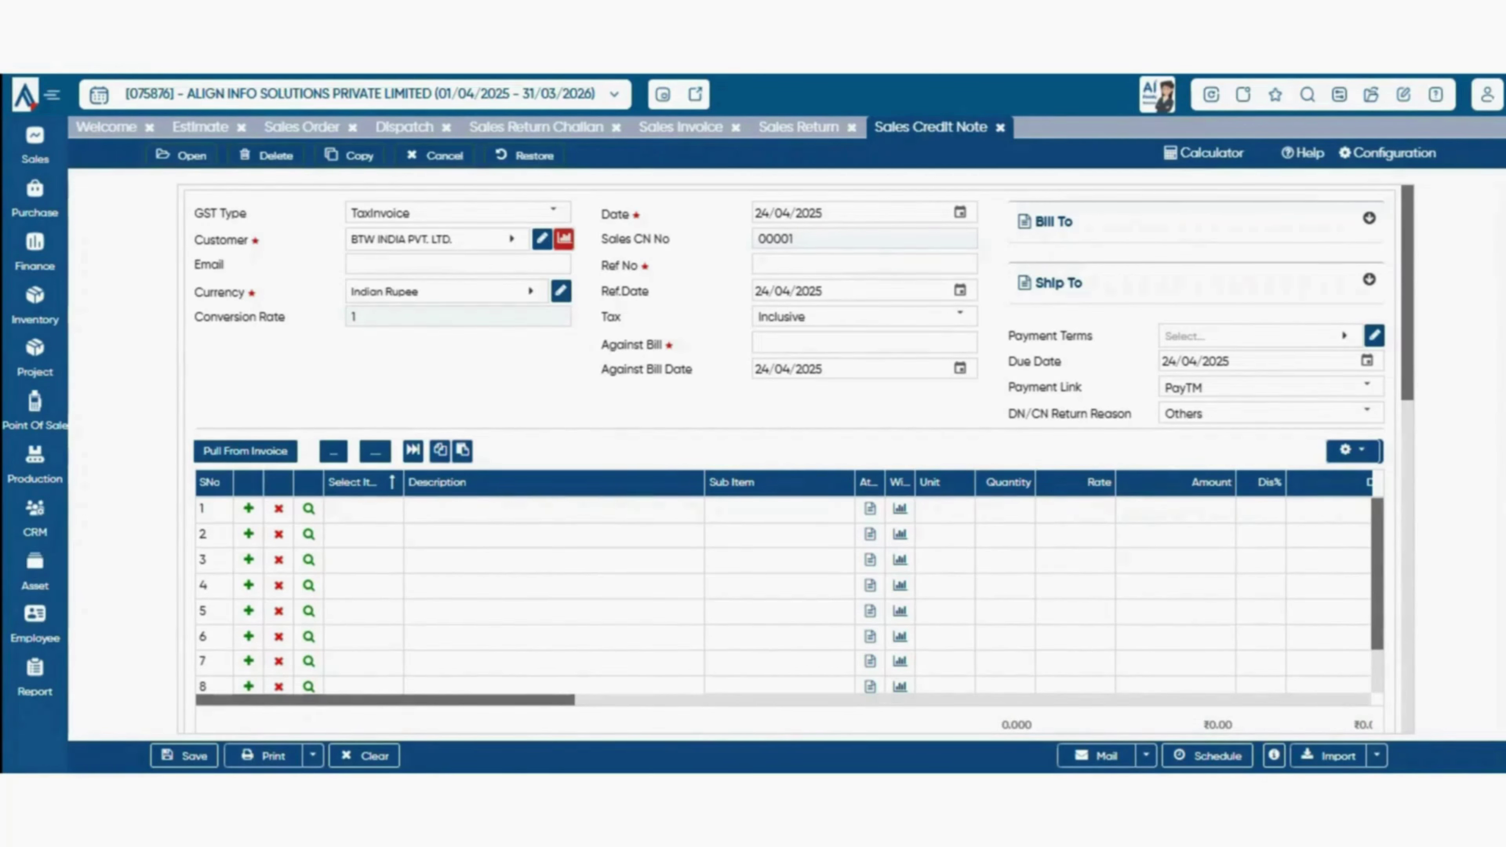
- Add the discount item (searched 'dis') as line 1 and accept its attributes
left_click(363, 510)
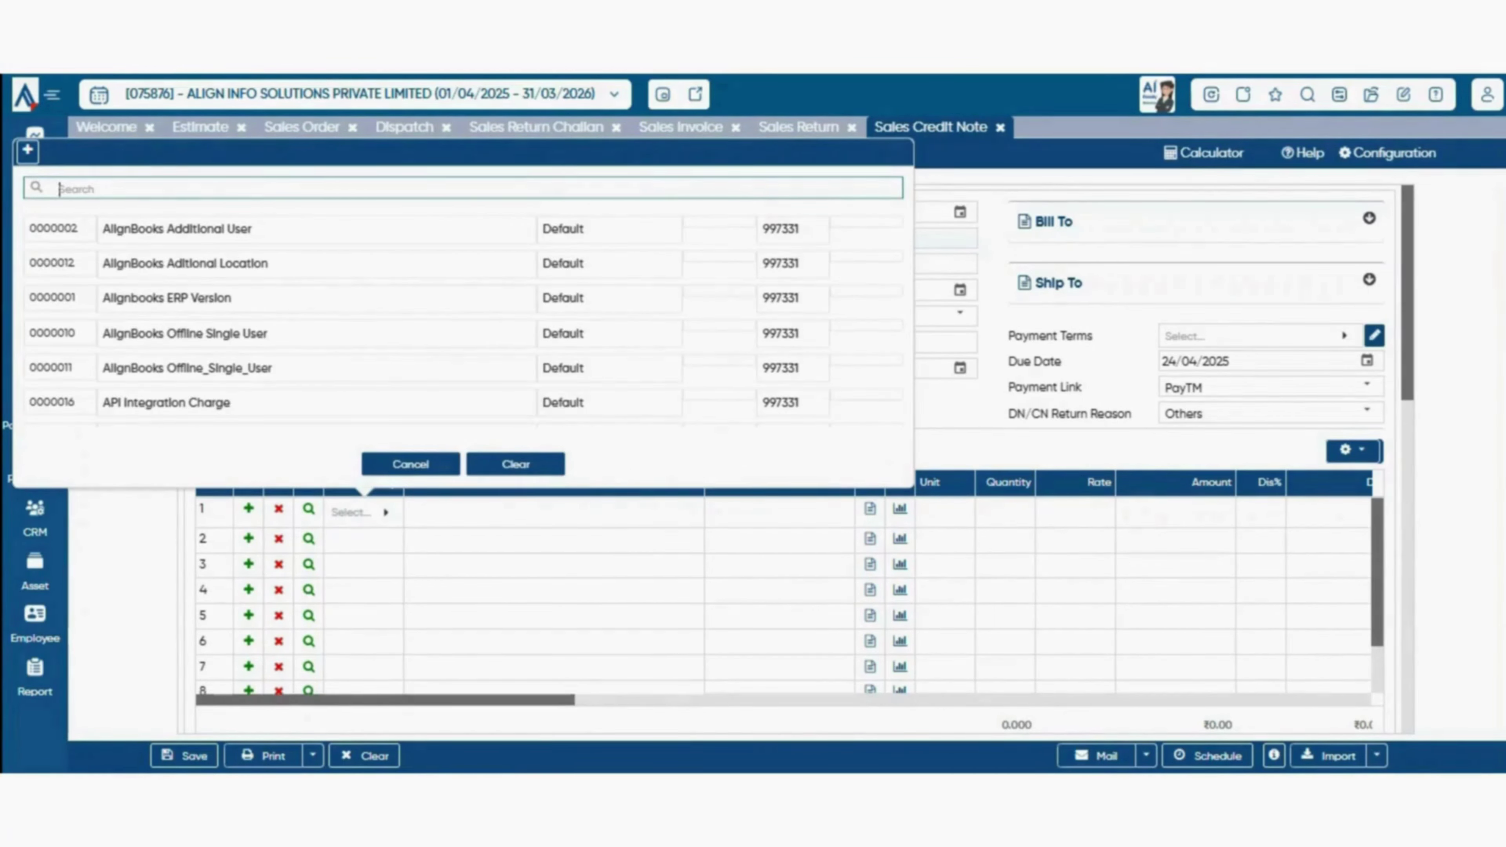
type("dis")
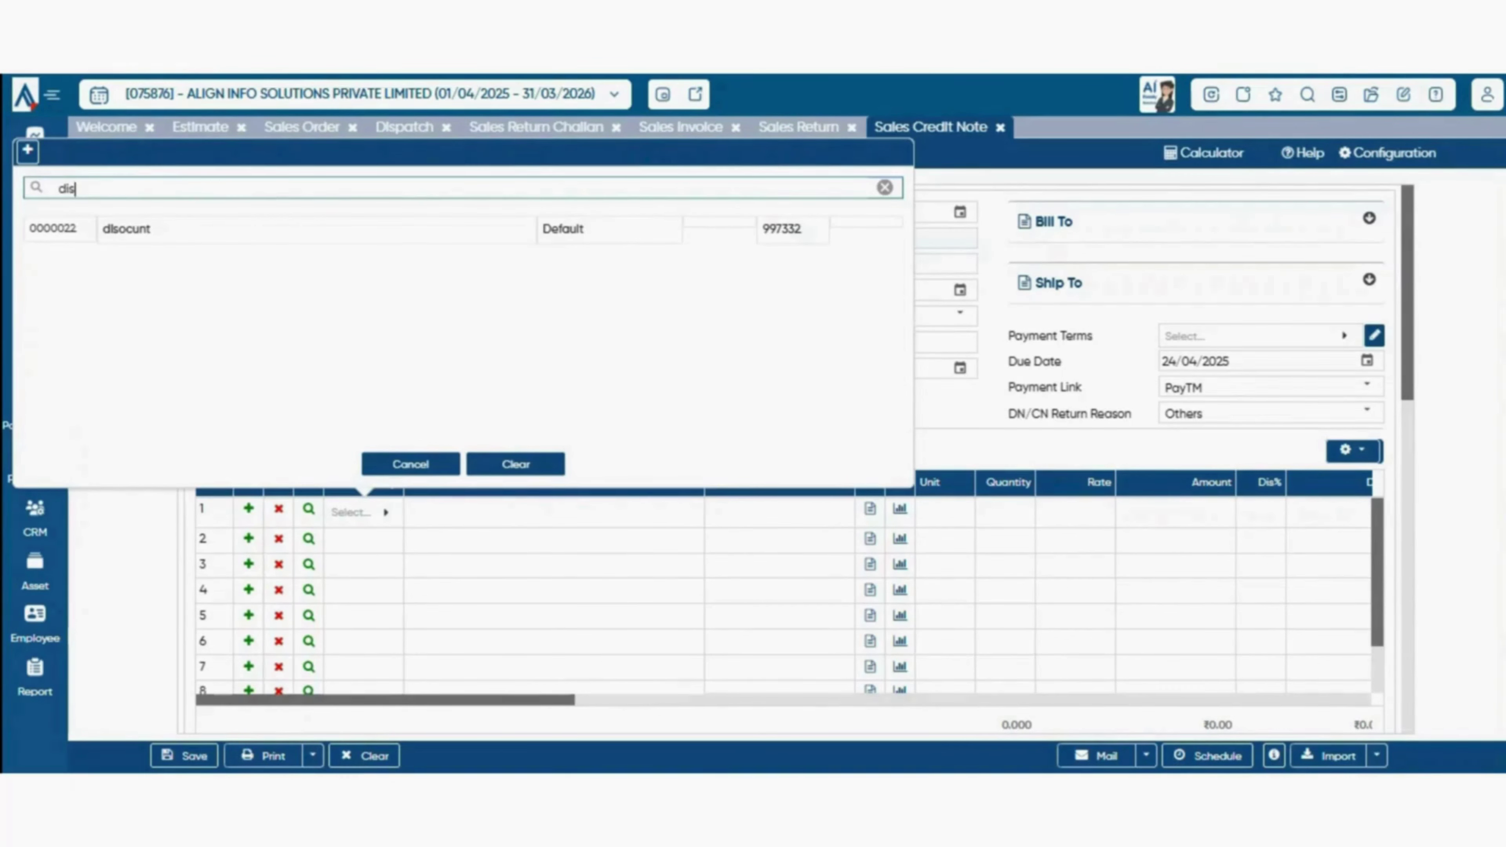
key("Return")
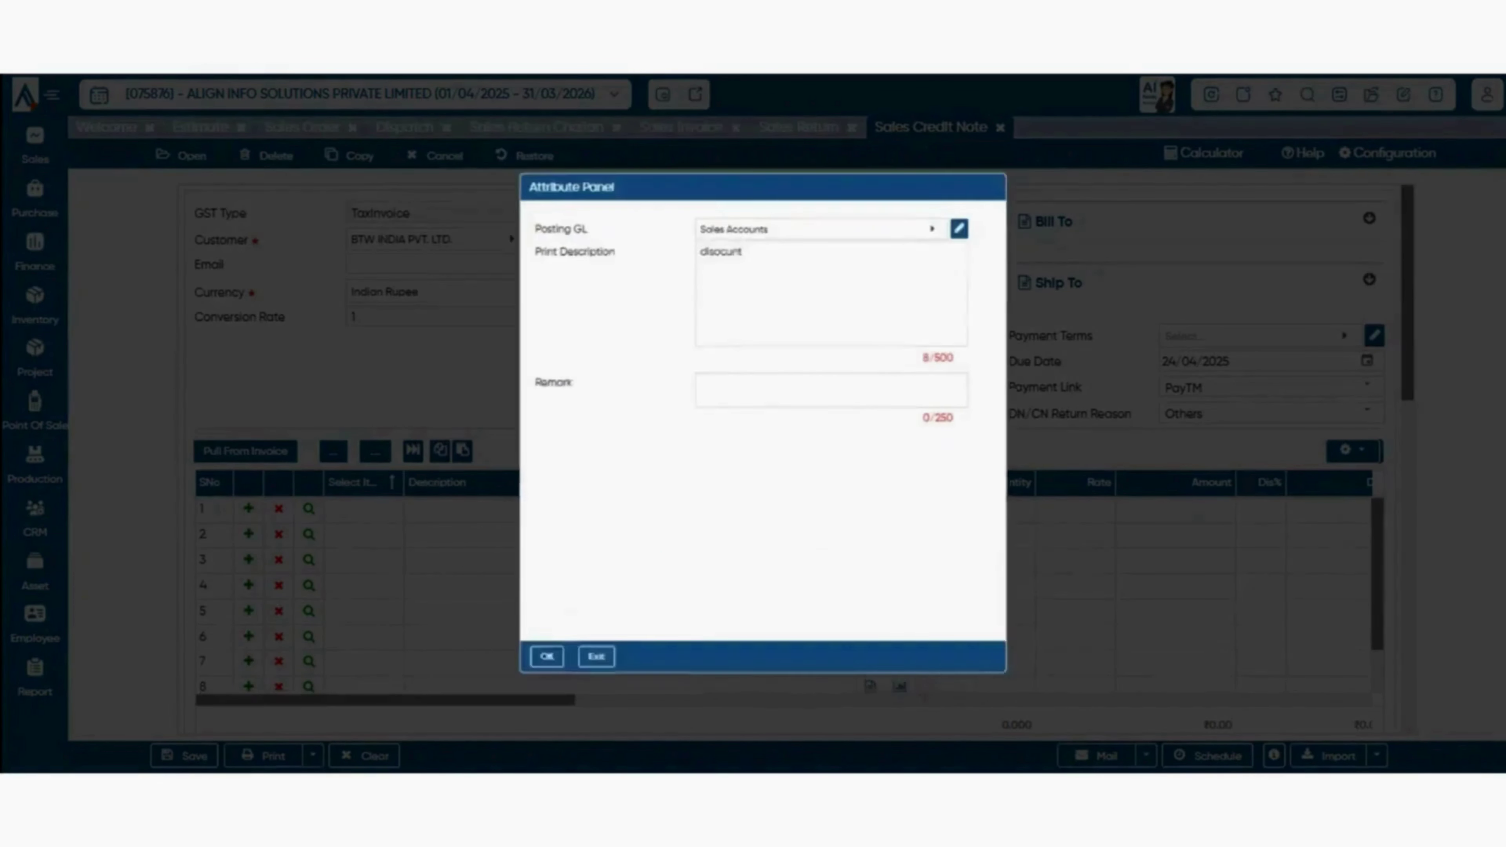
key("Return")
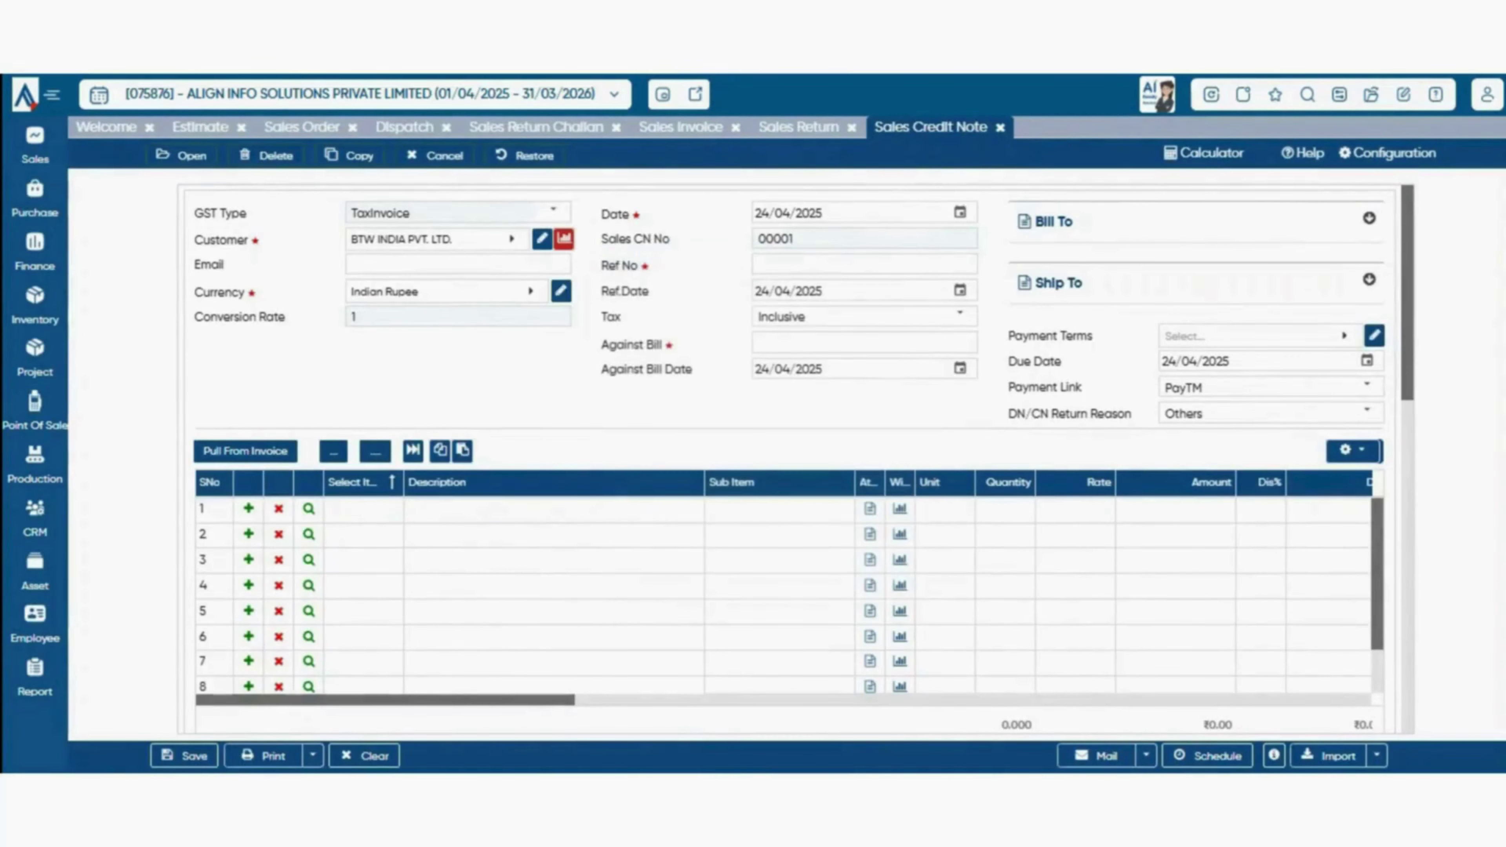
- Bring up the sales documents list from the Sales sidebar menu
right_click(340, 262)
key("Escape")
right_click(367, 485)
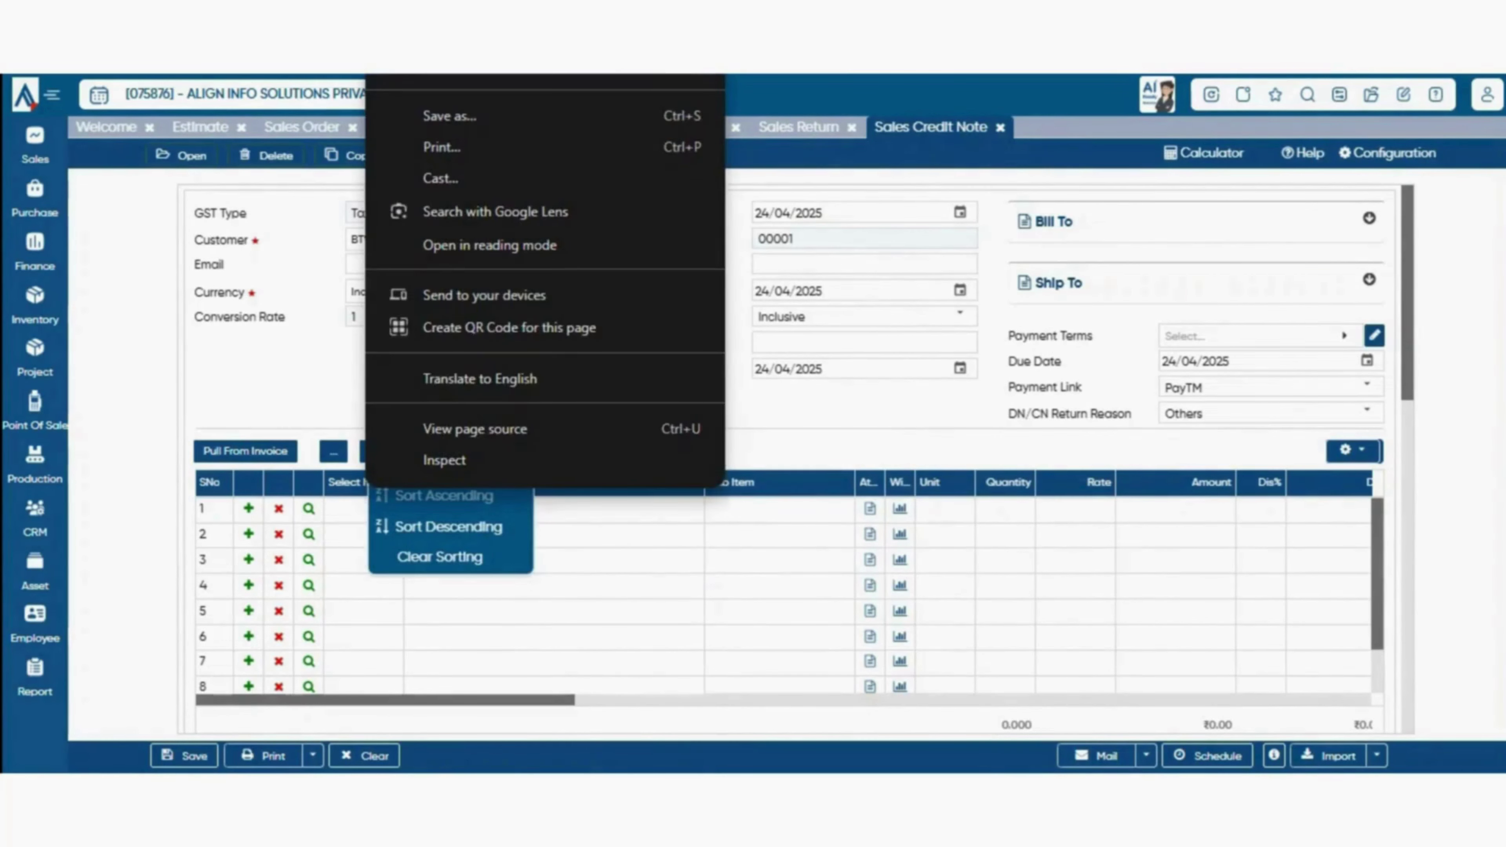
key("Escape")
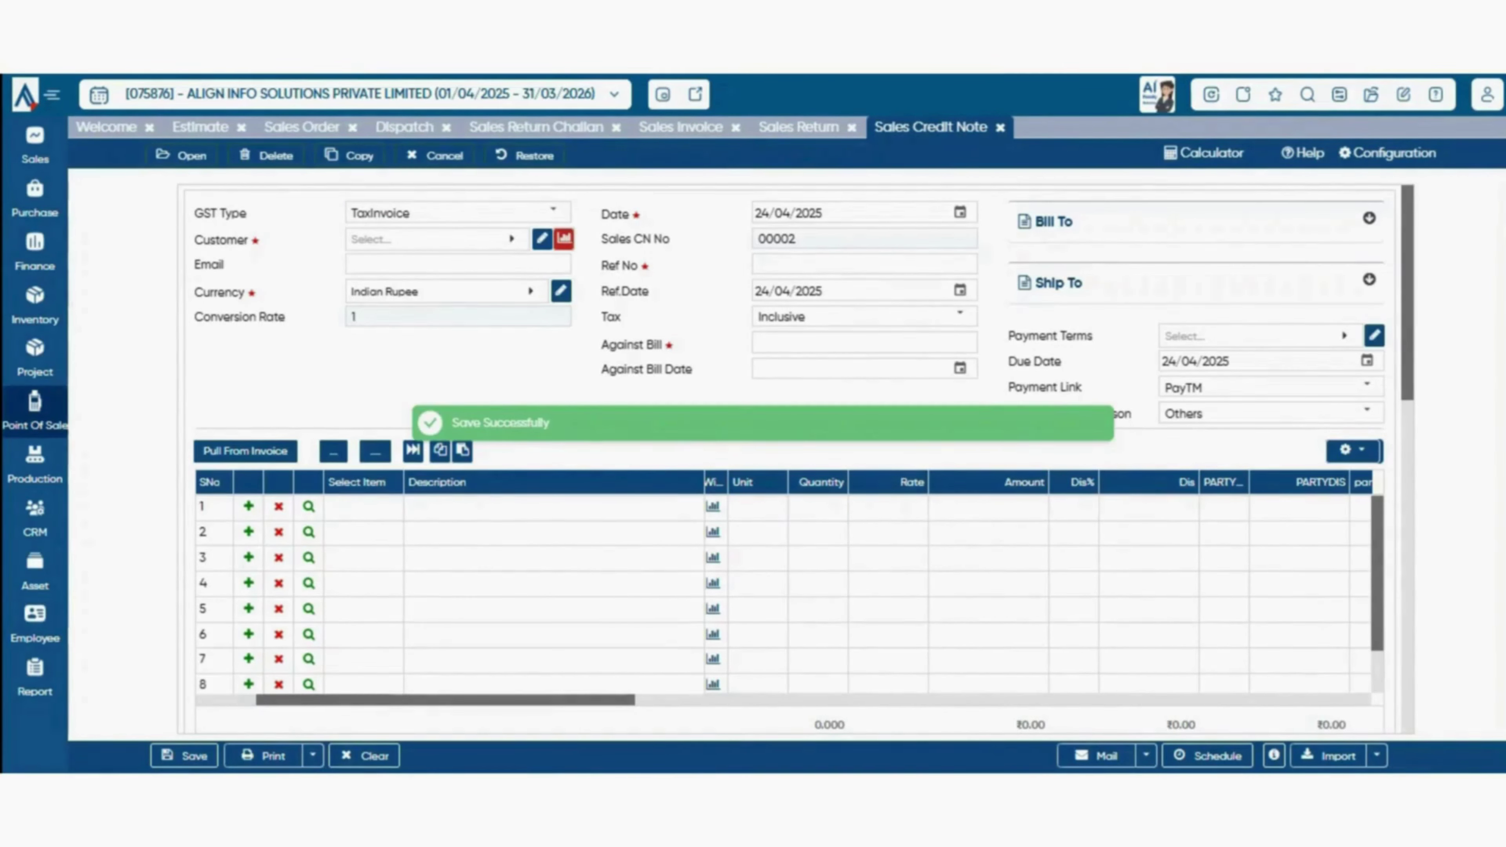
left_click(35, 408)
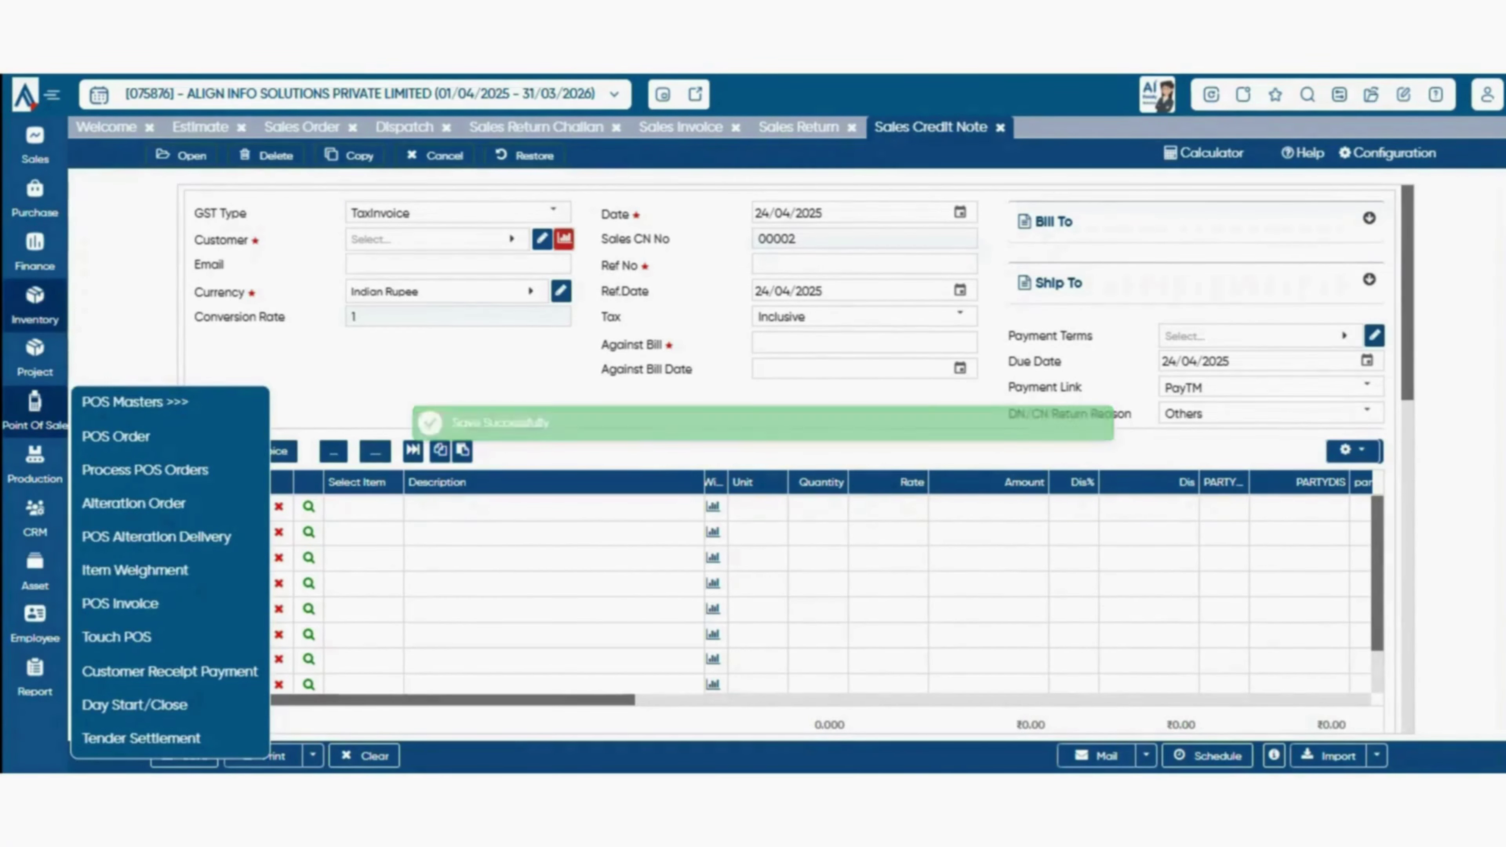
left_click(34, 146)
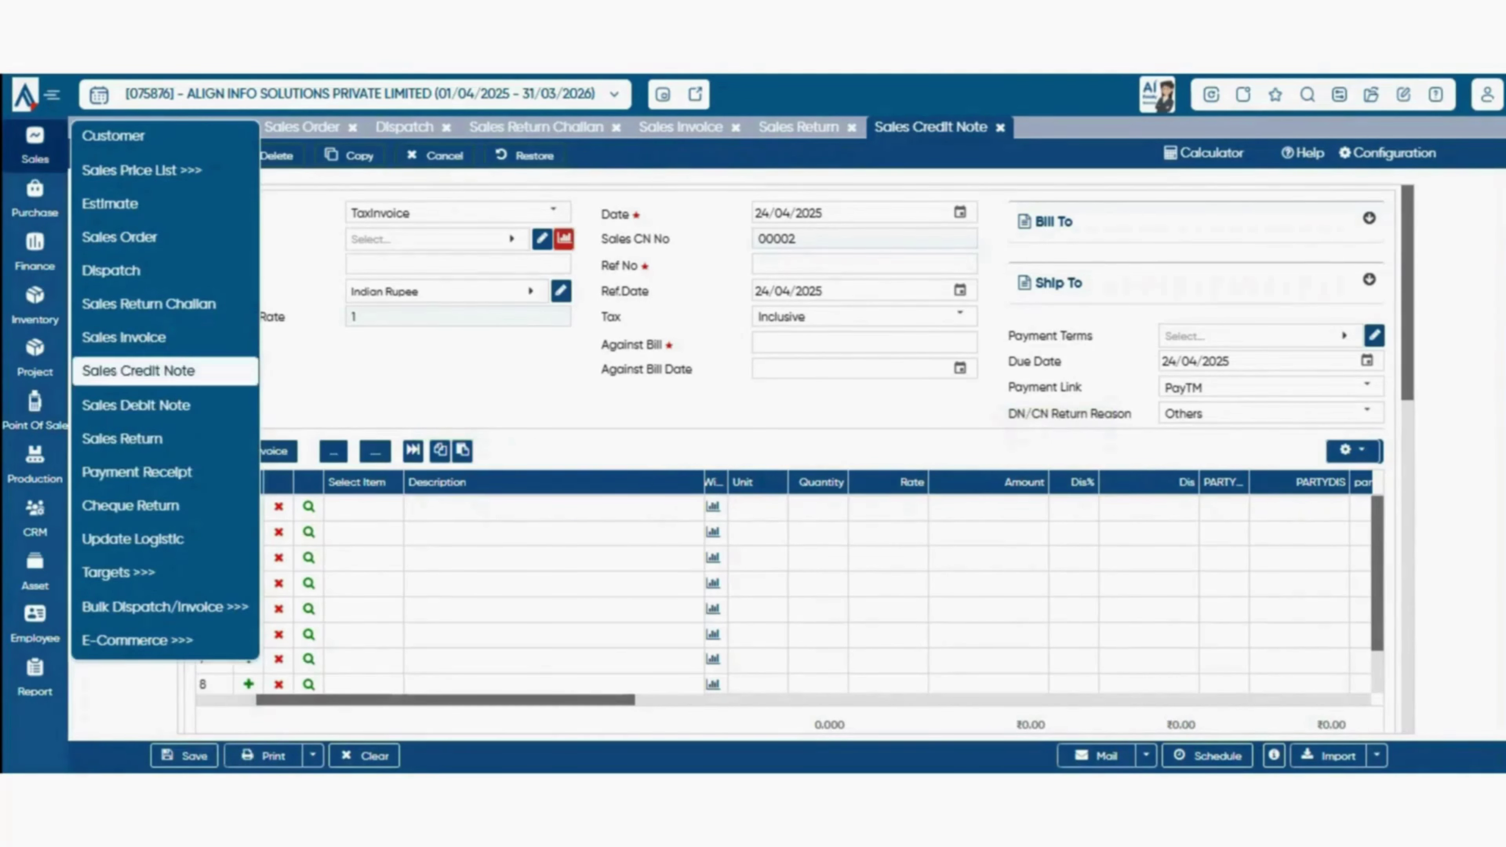
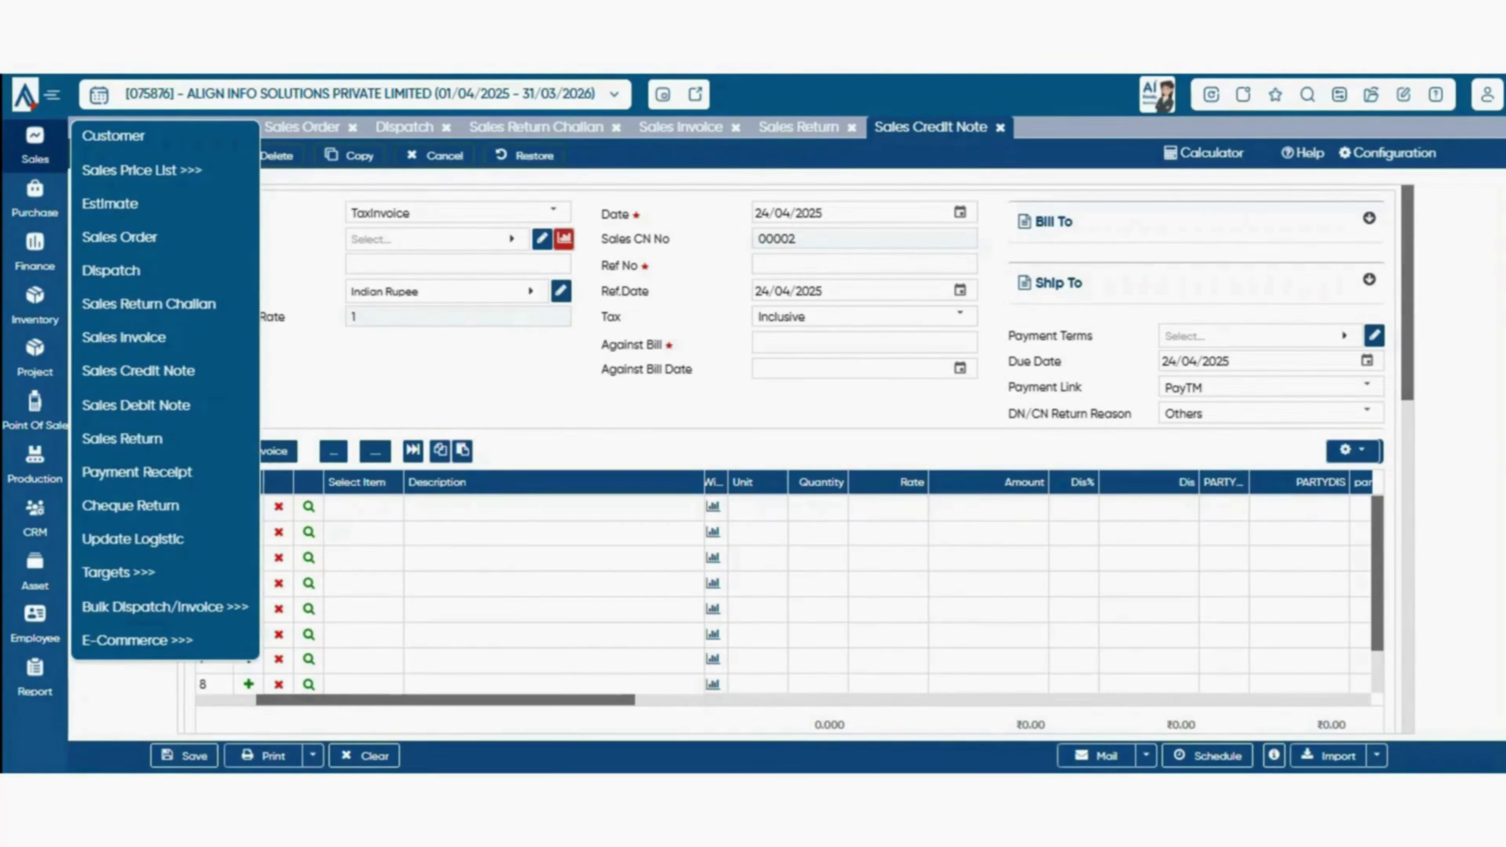
- Start a new payment receipt with BTW INDIA PVT. LTD. as the customer
left_click(137, 472)
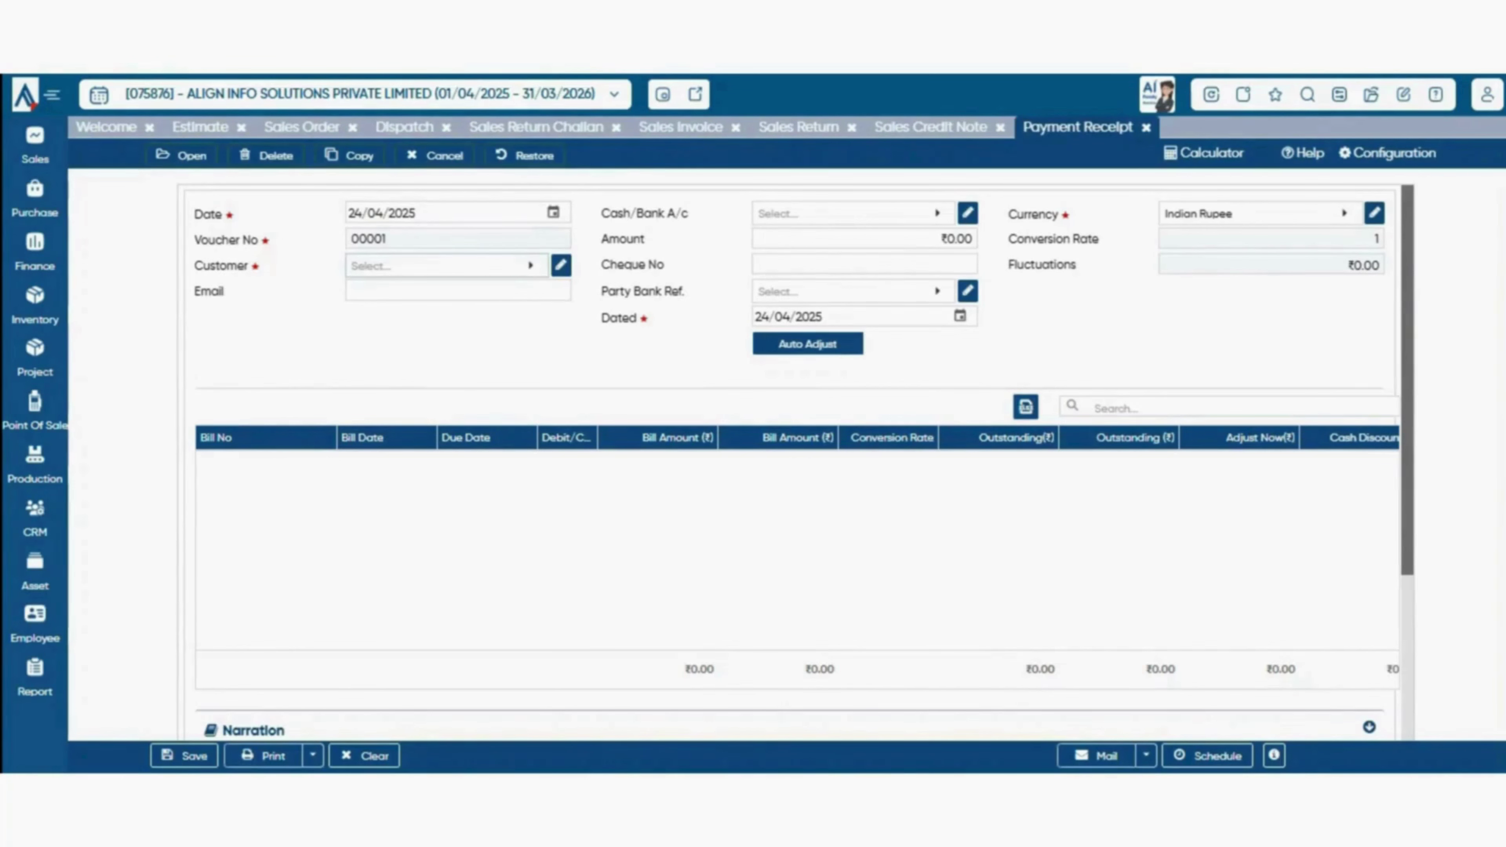
left_click(447, 266)
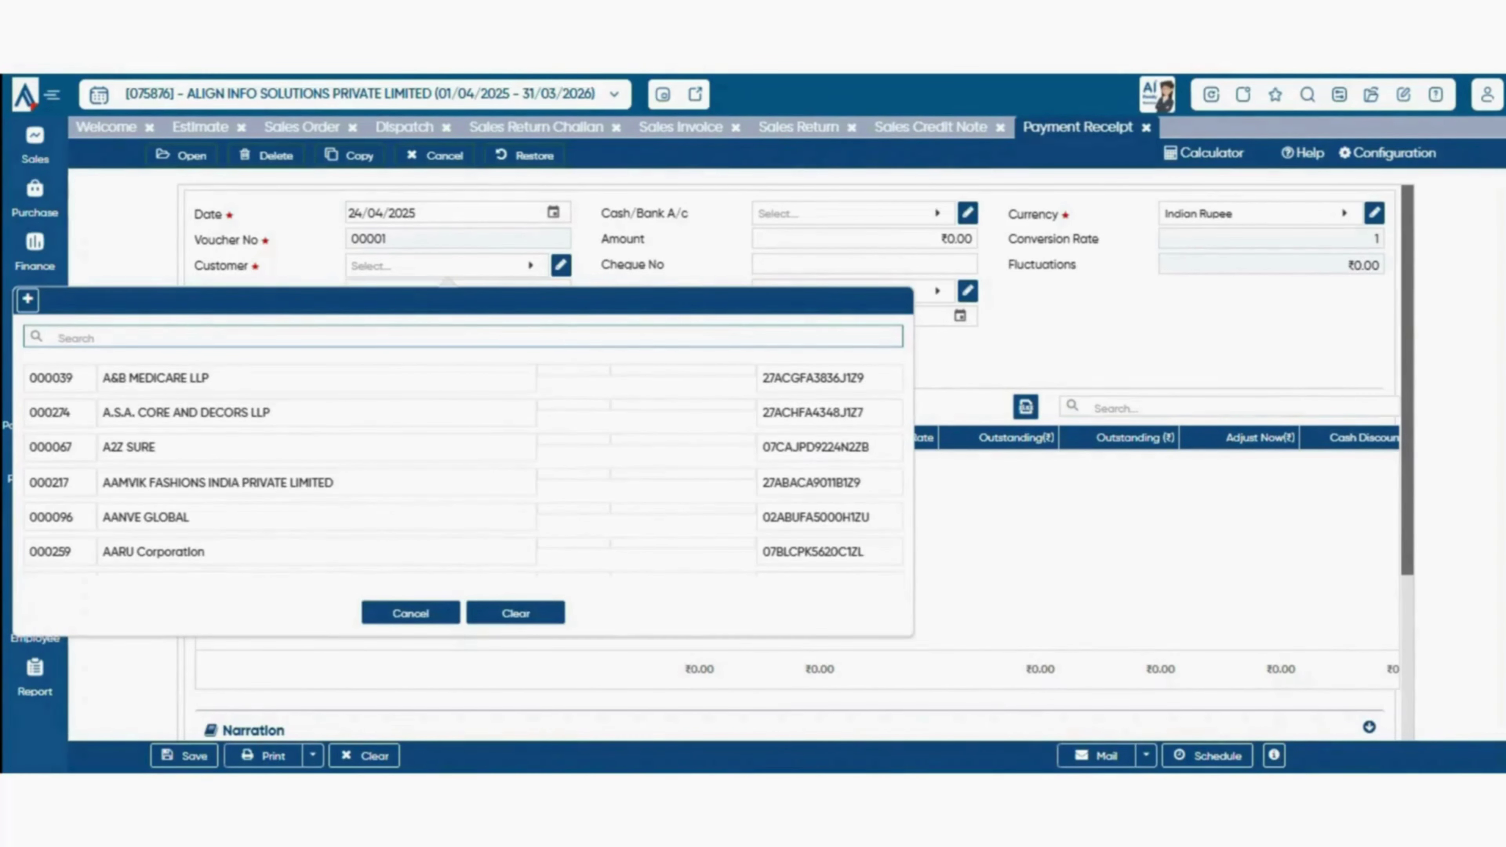
left_click(553, 213)
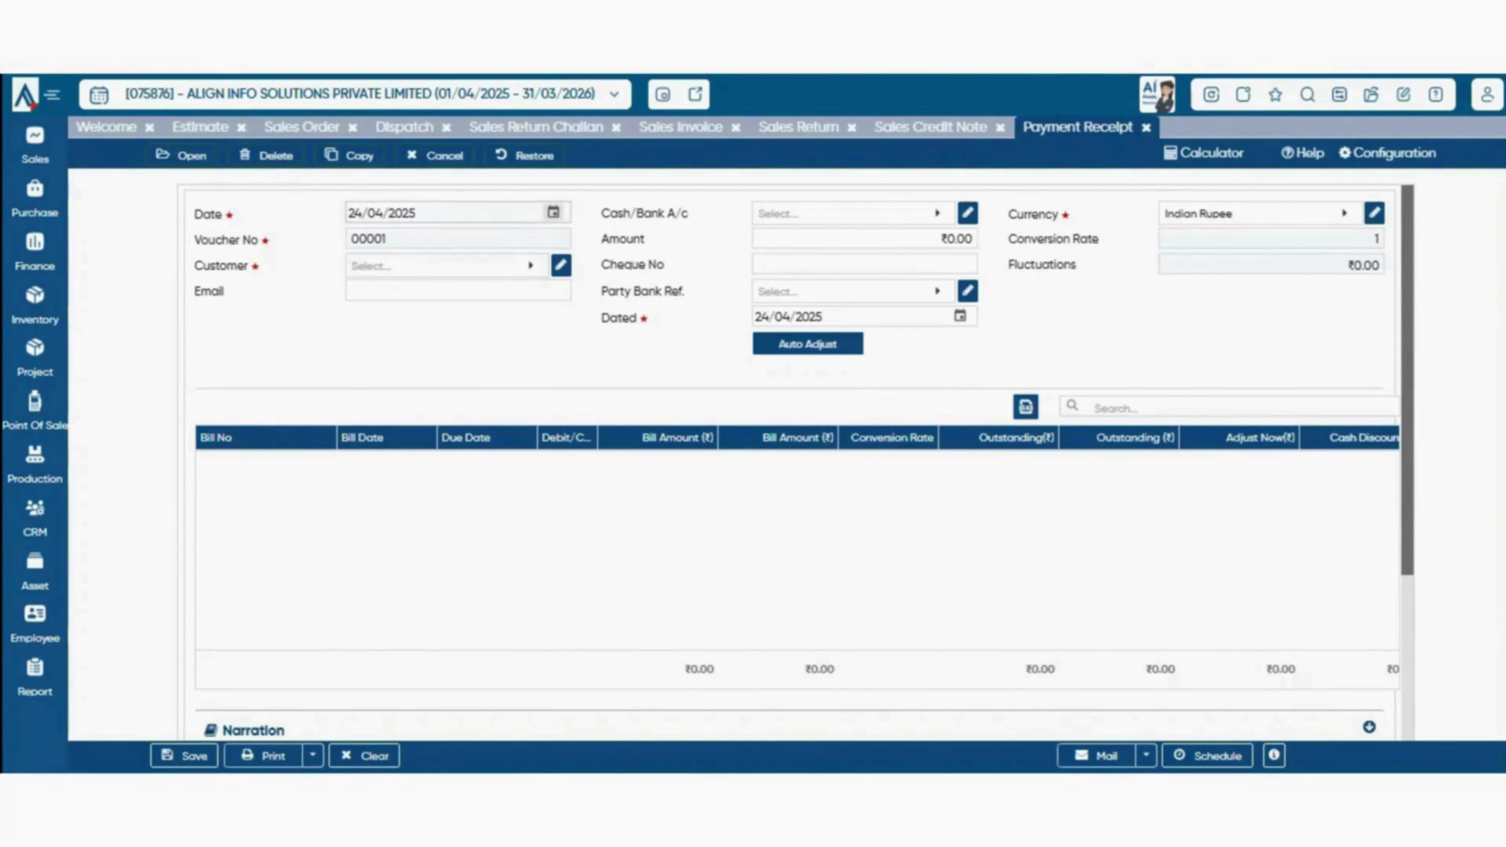
key("Return")
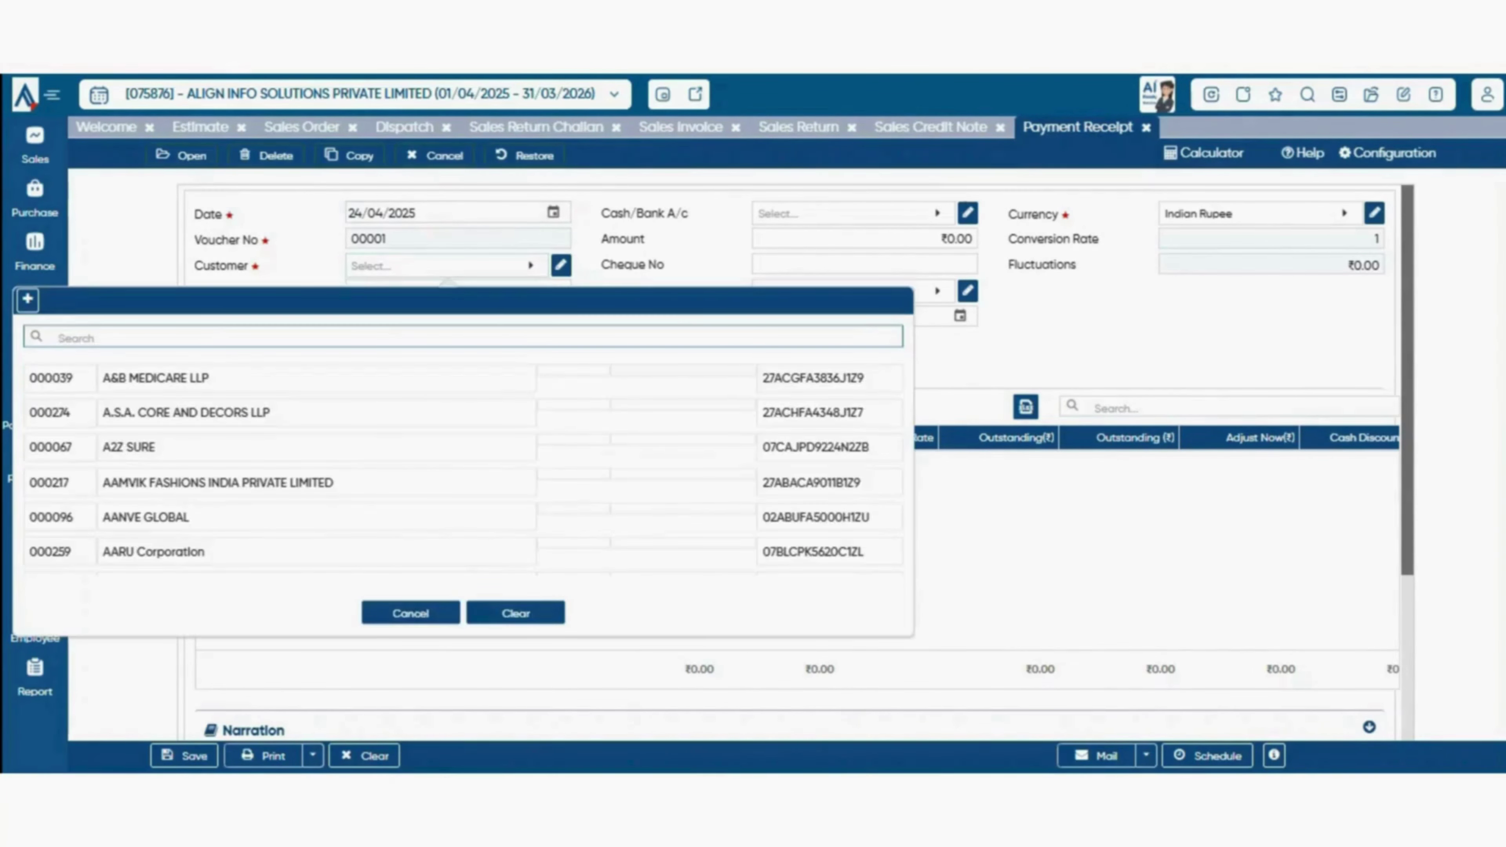
key("Escape")
key("Return")
type("btw")
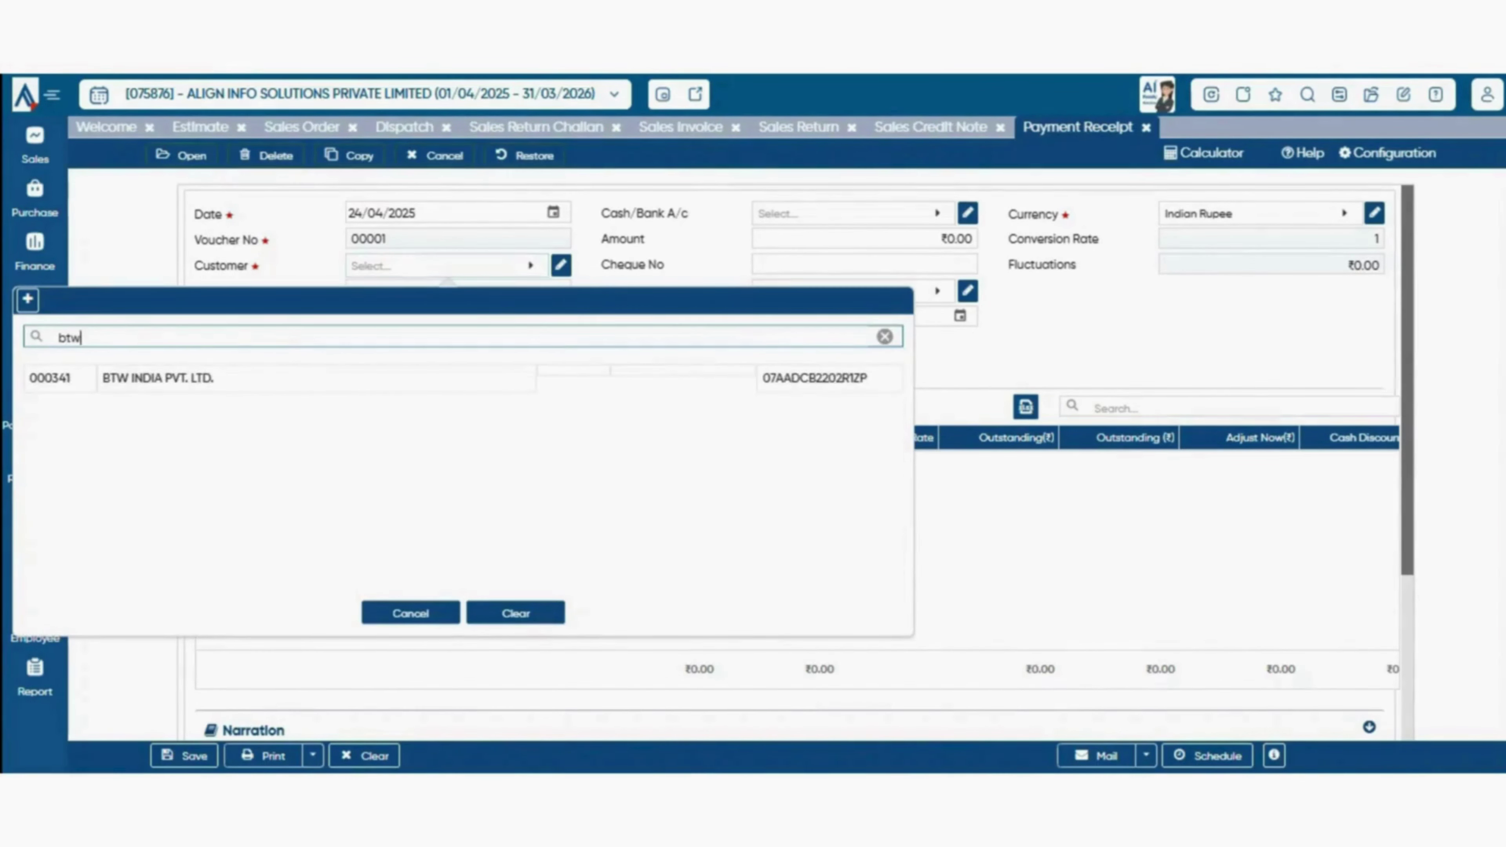
key("Down")
key("Return")
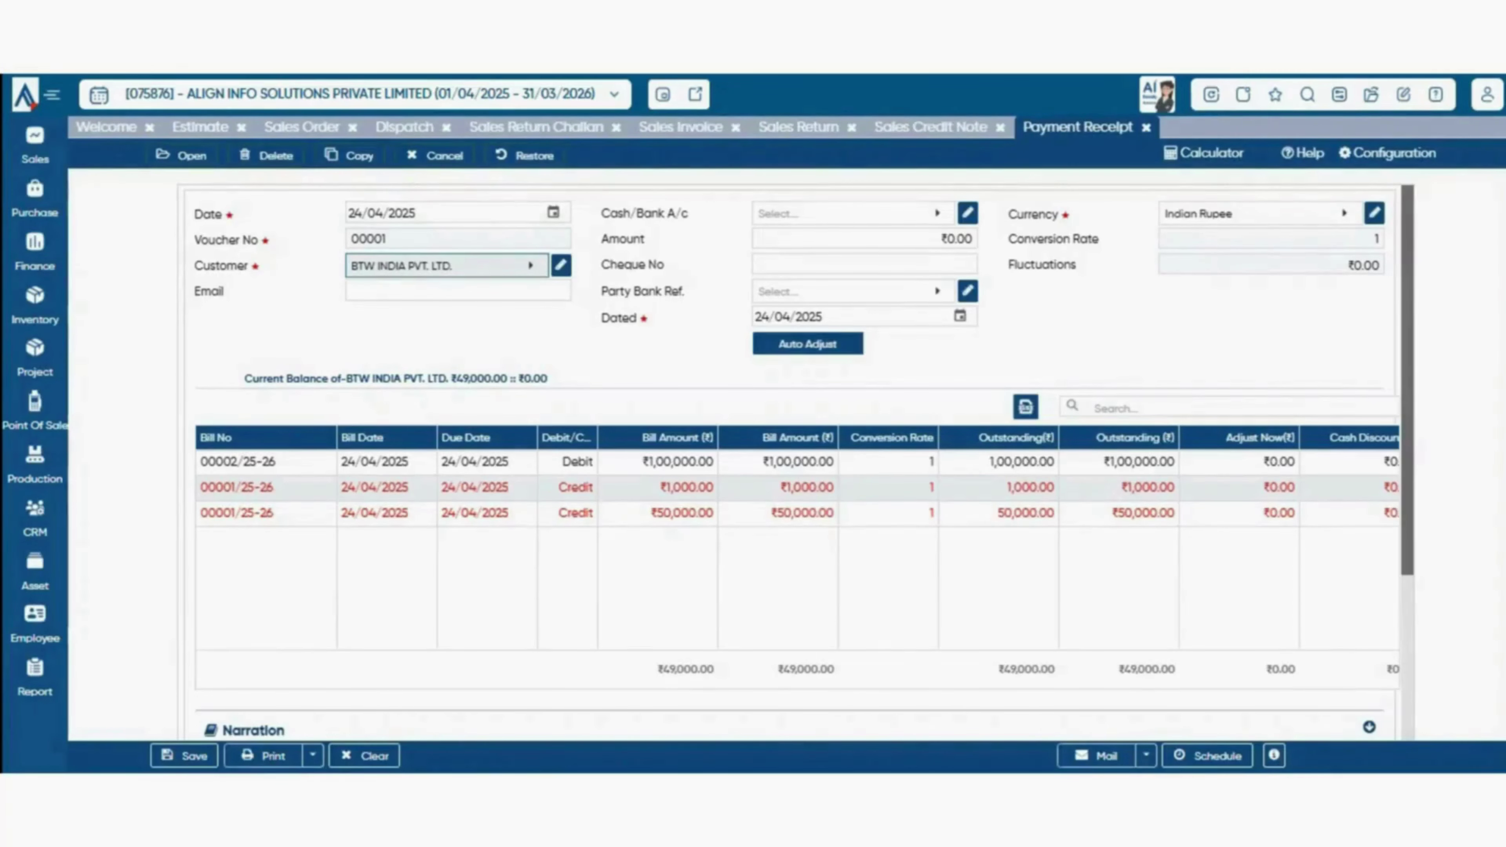
- Receive the payment into Balances With Bank for an amount of ₹10,000.00
left_click(842, 214)
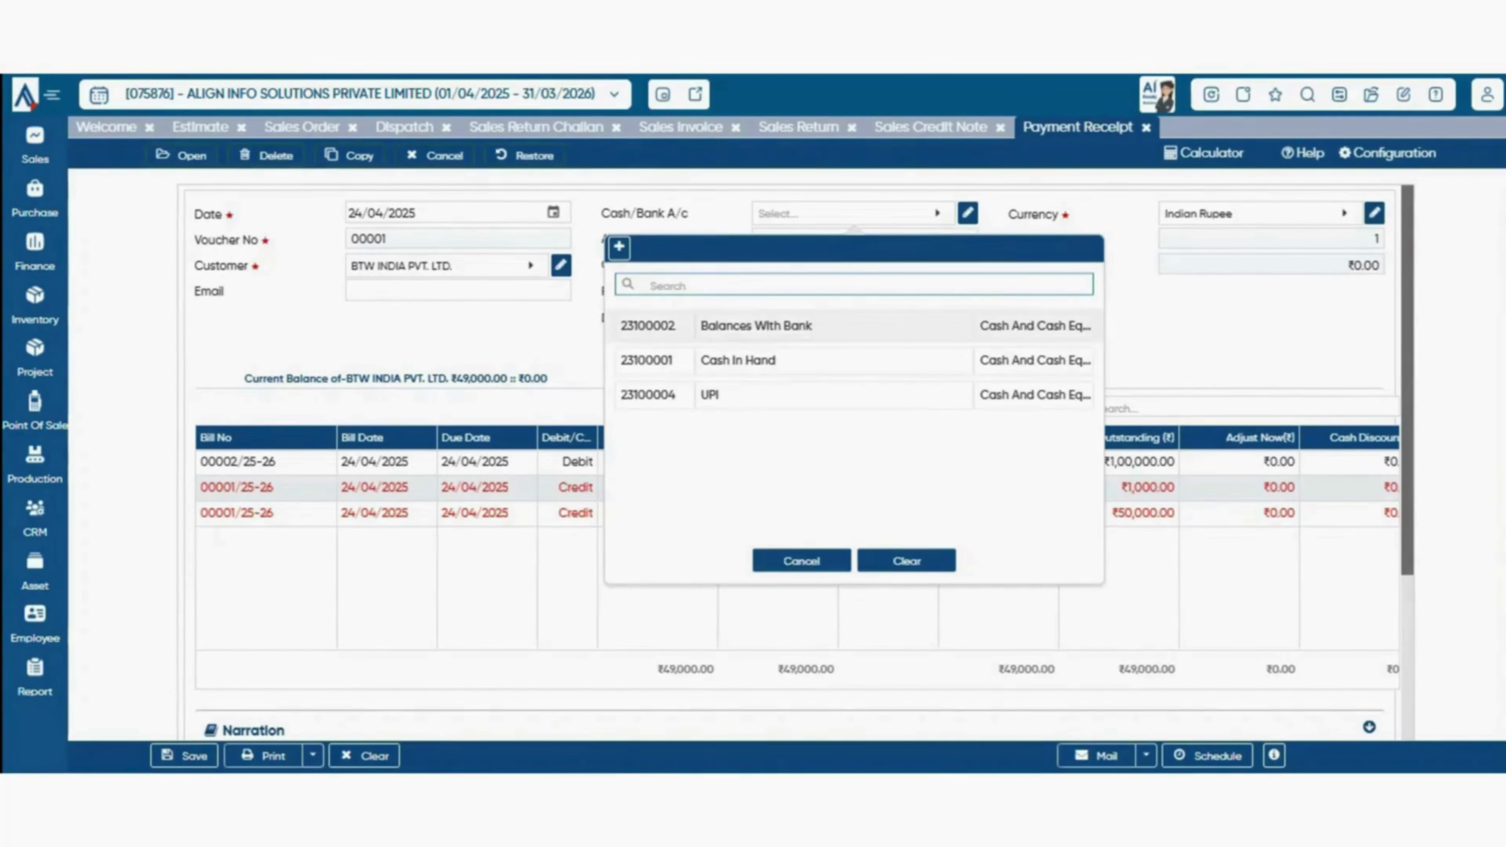
key("Return")
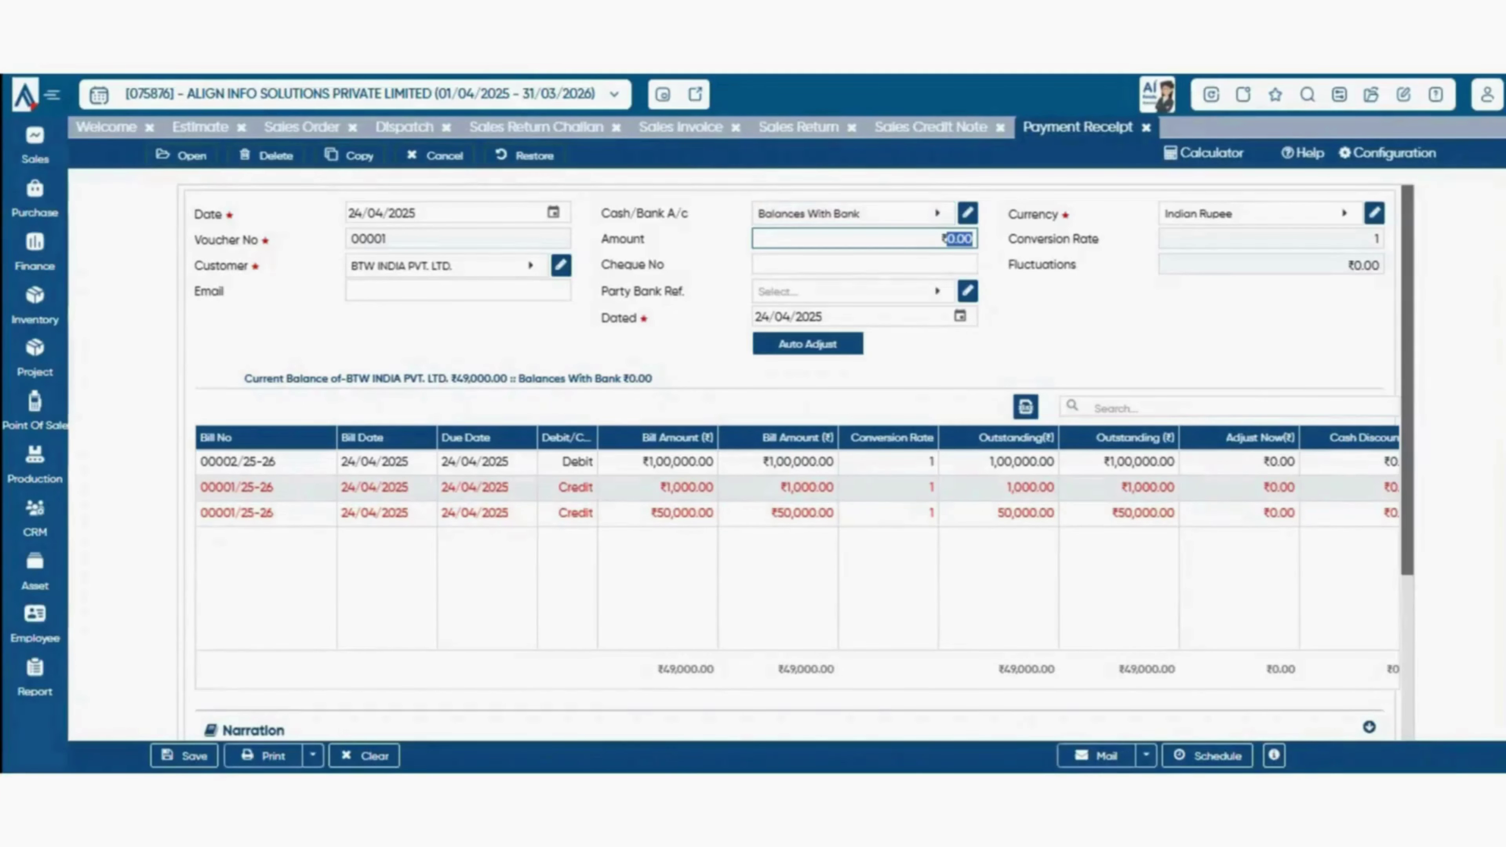
type("10000")
key("Return")
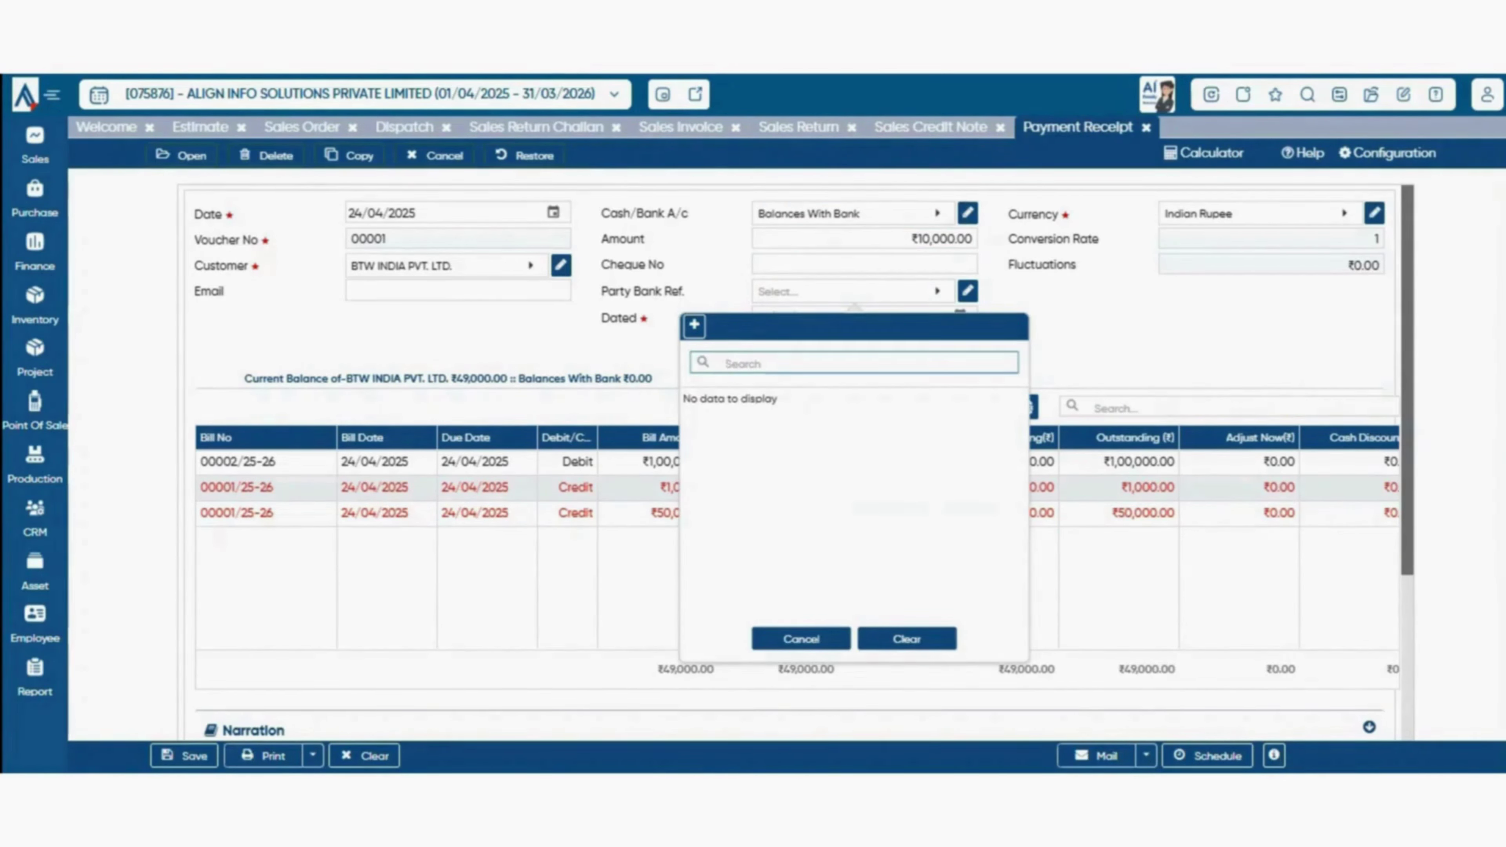
- Create the party bank reference 'icici' and apply it to the receipt dated 24/04/2025
left_click(695, 326)
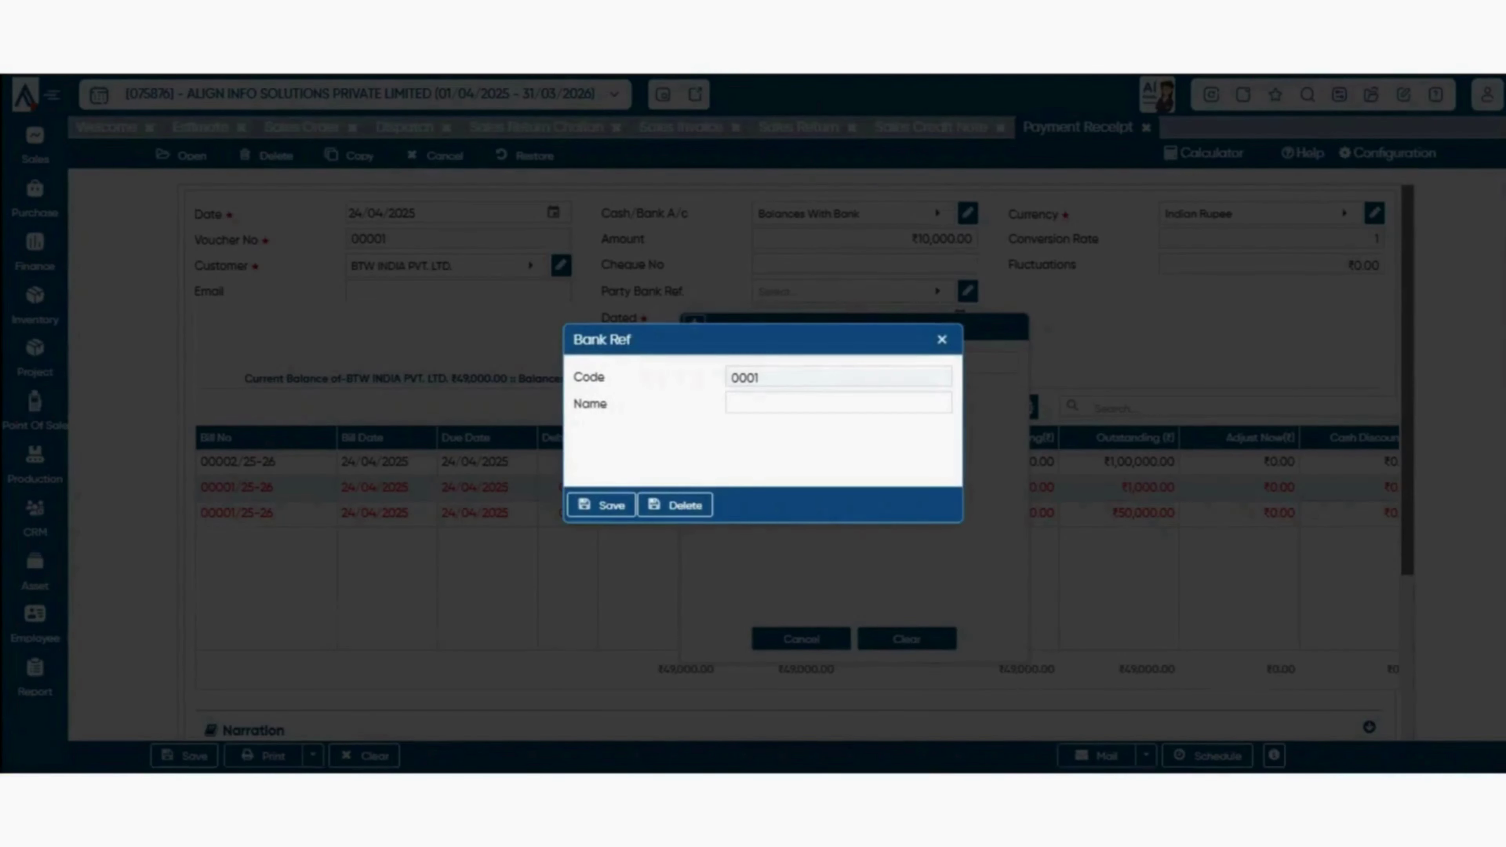
left_click(838, 403)
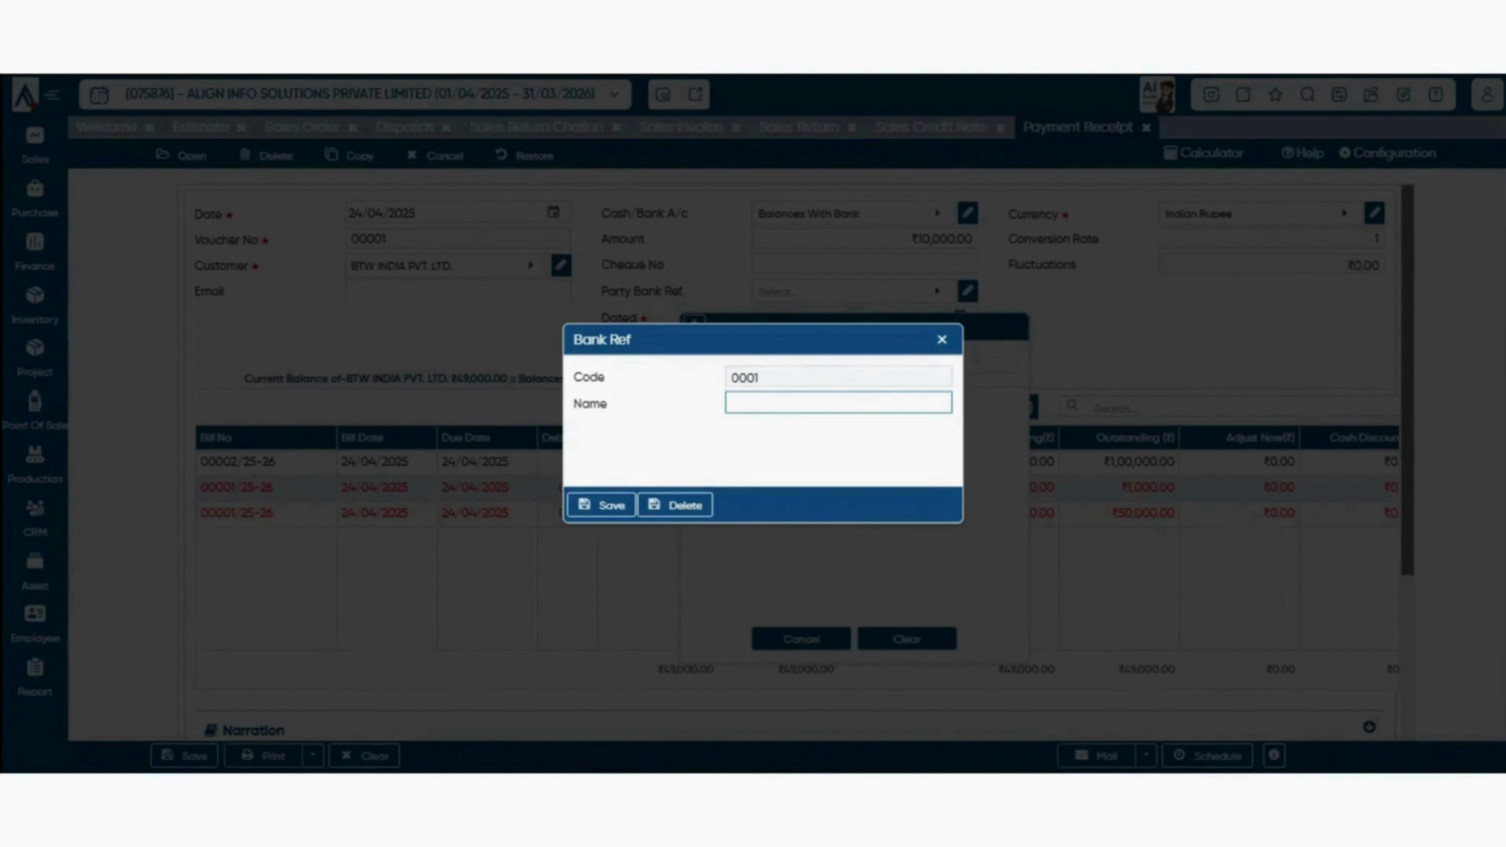
type("icici")
key("Return")
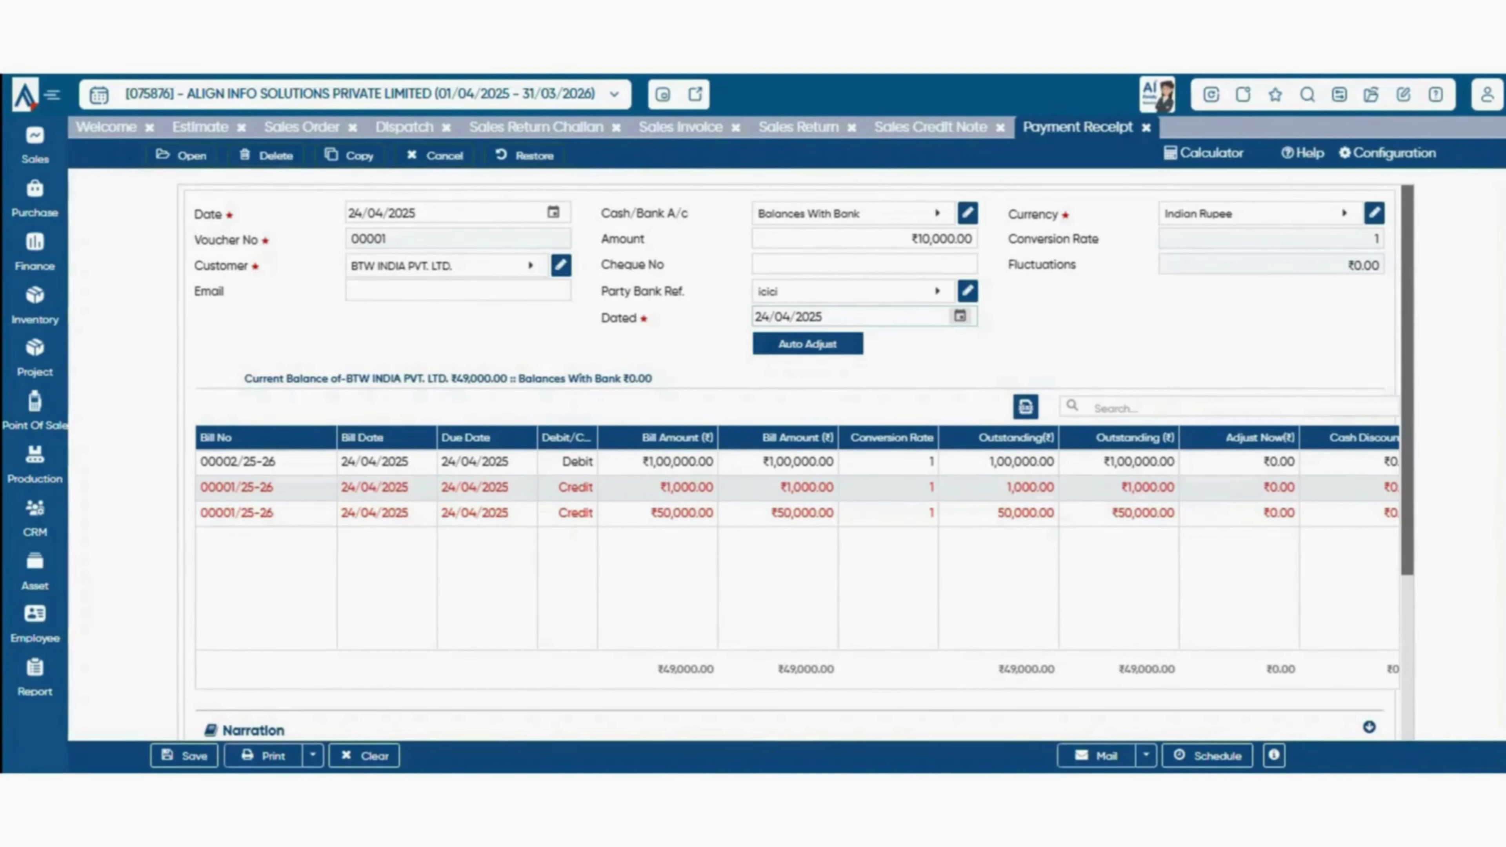
key("Tab")
left_click(1292, 214)
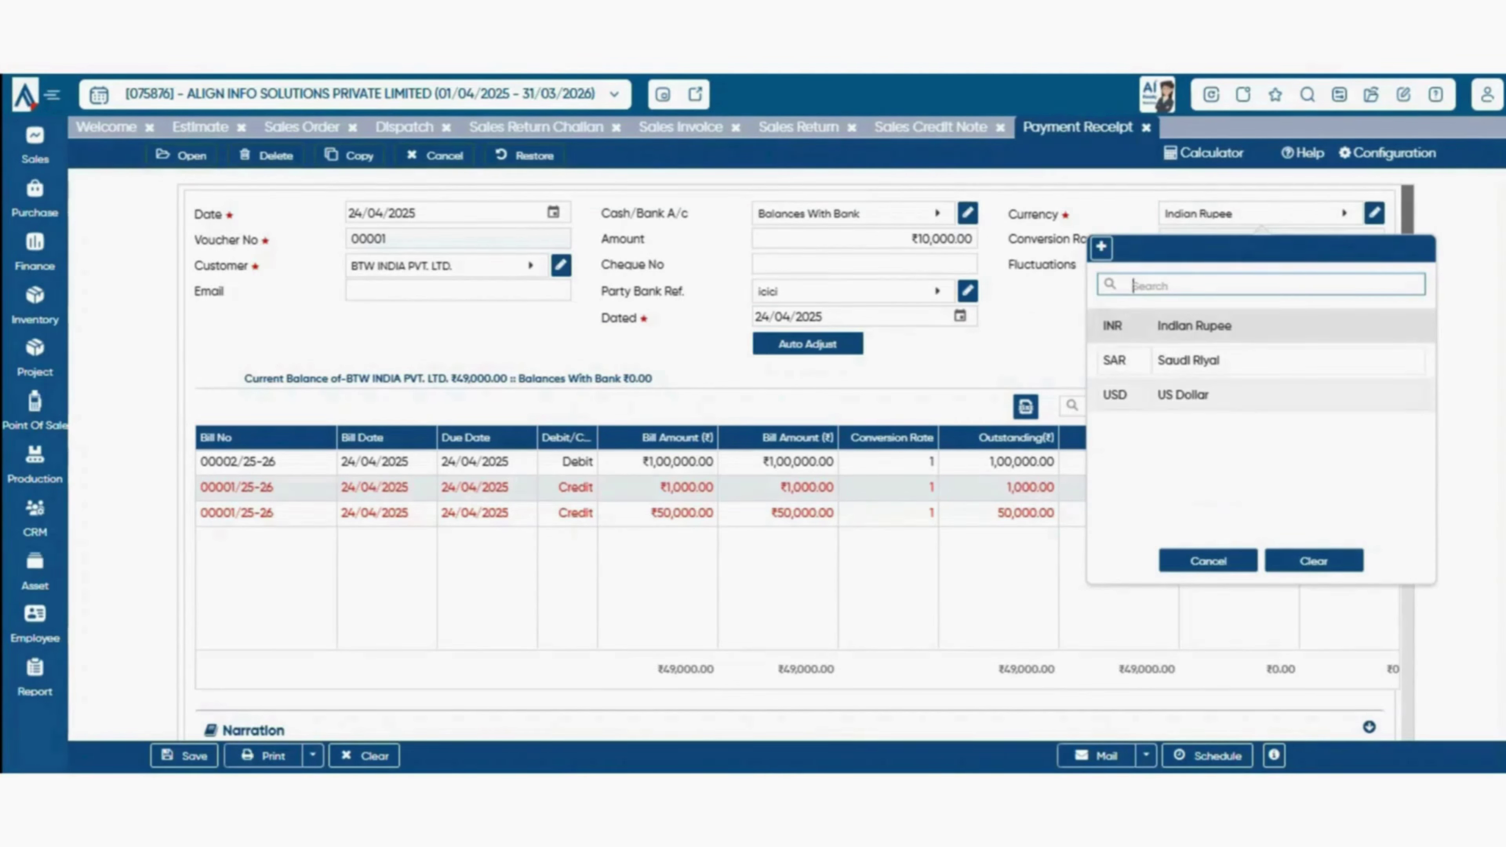
left_click(1209, 560)
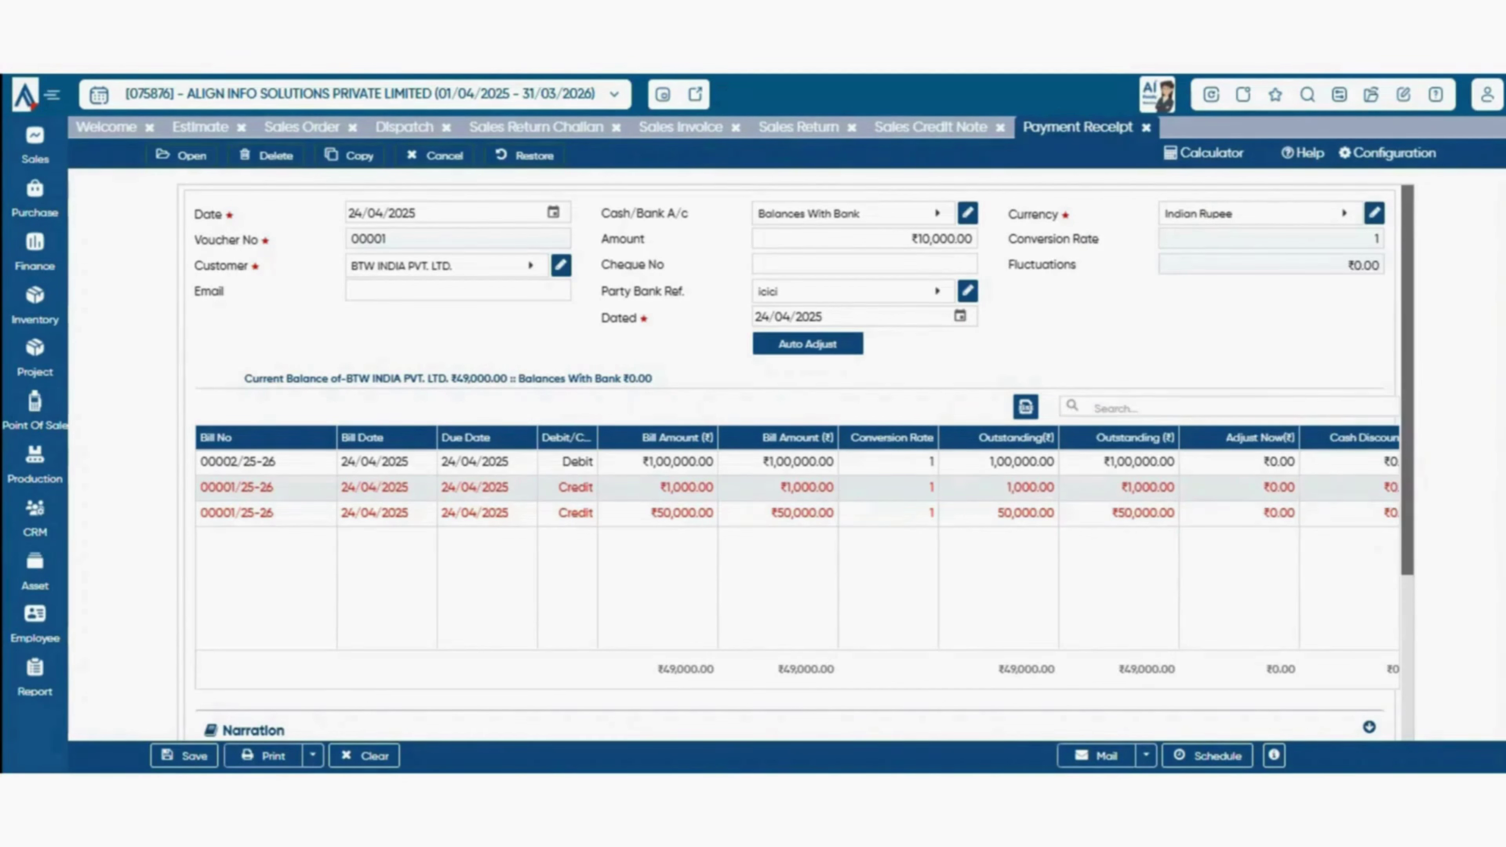
left_click(1253, 213)
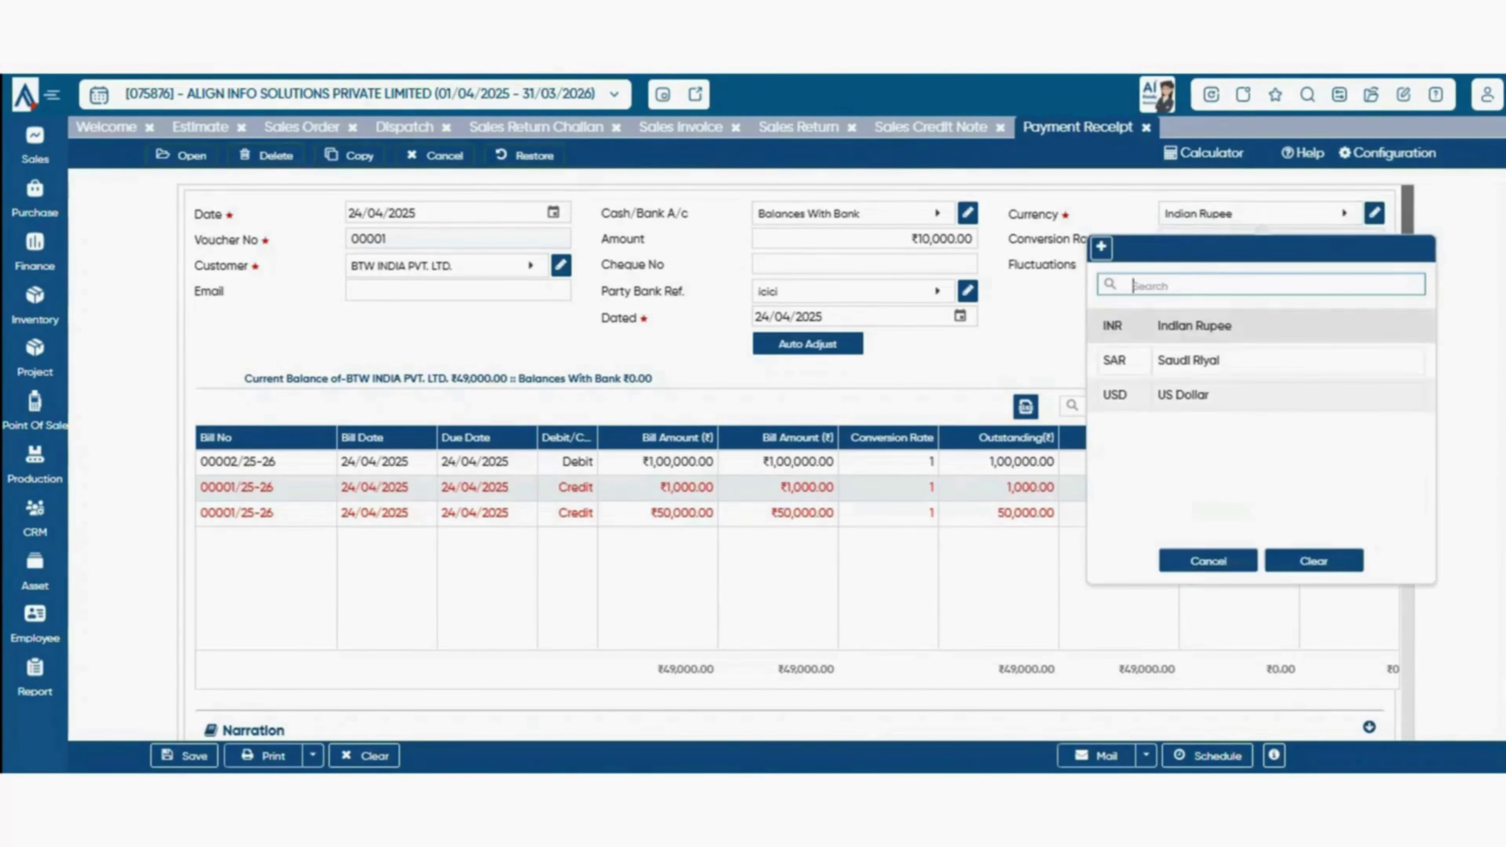
left_click(1192, 395)
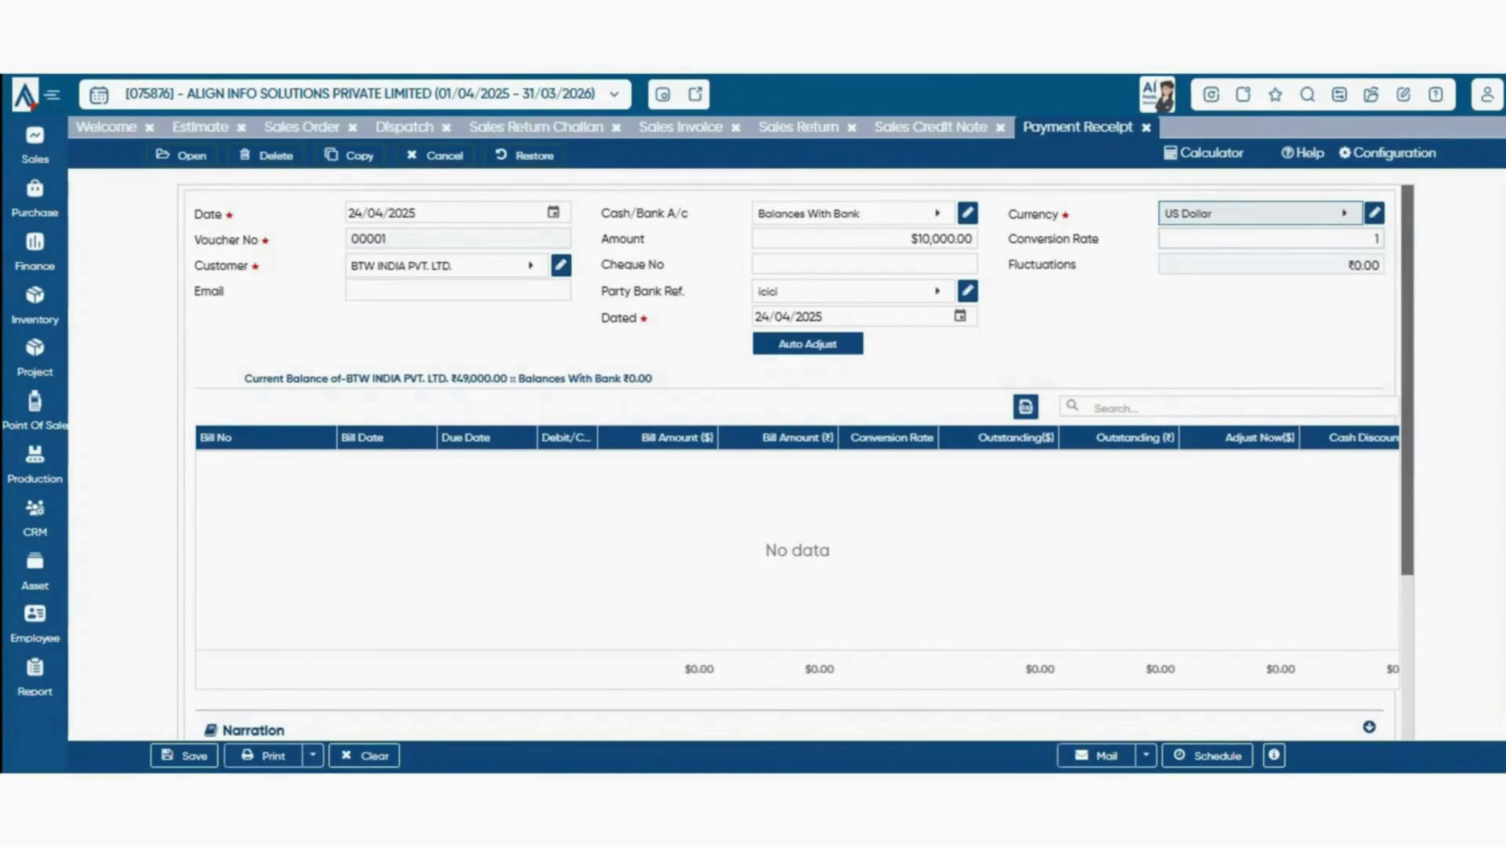
key("Tab")
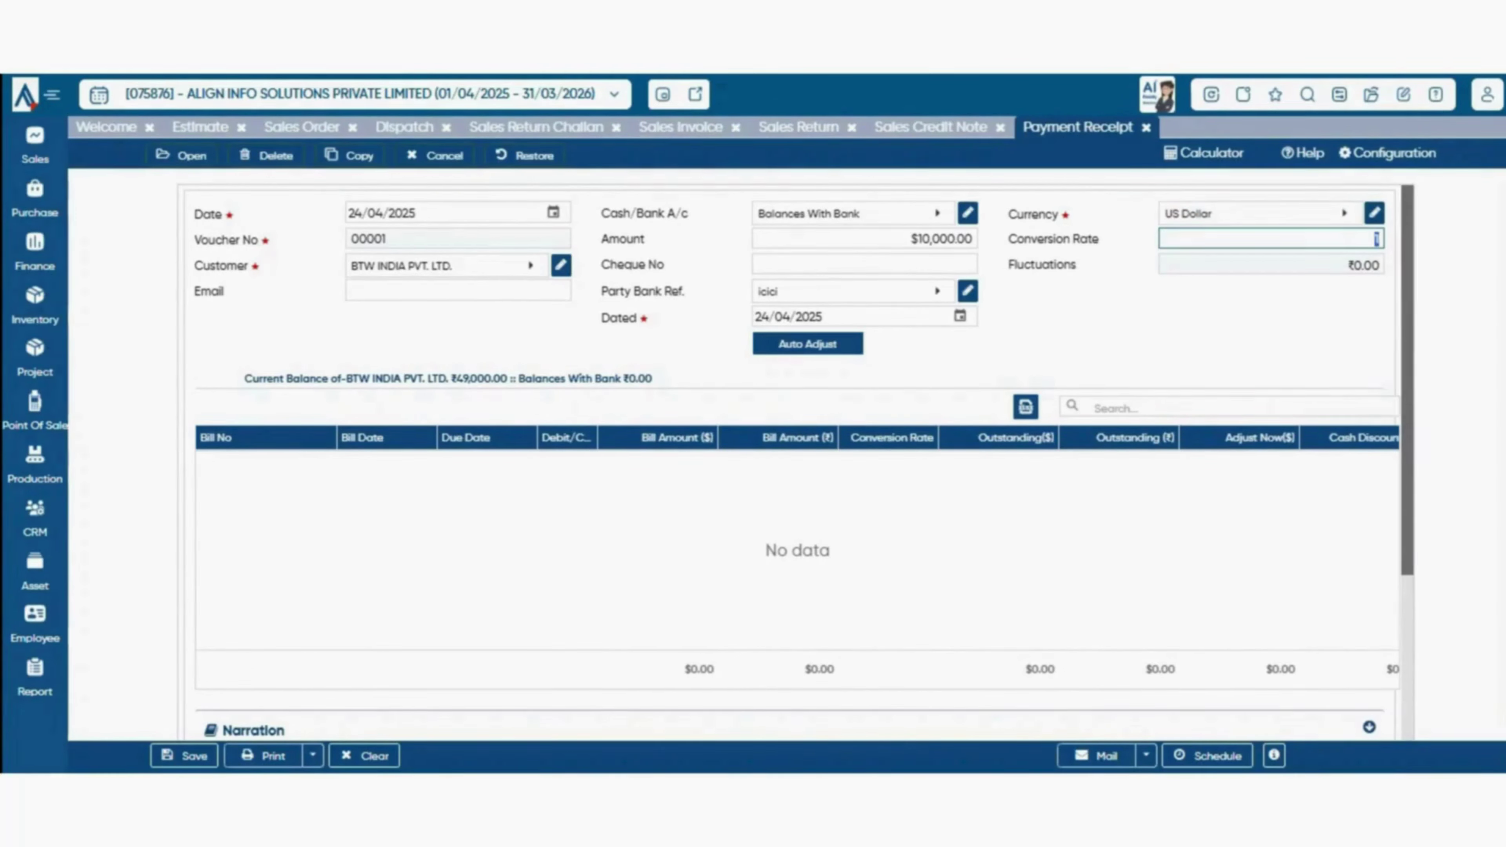
left_click(1261, 213)
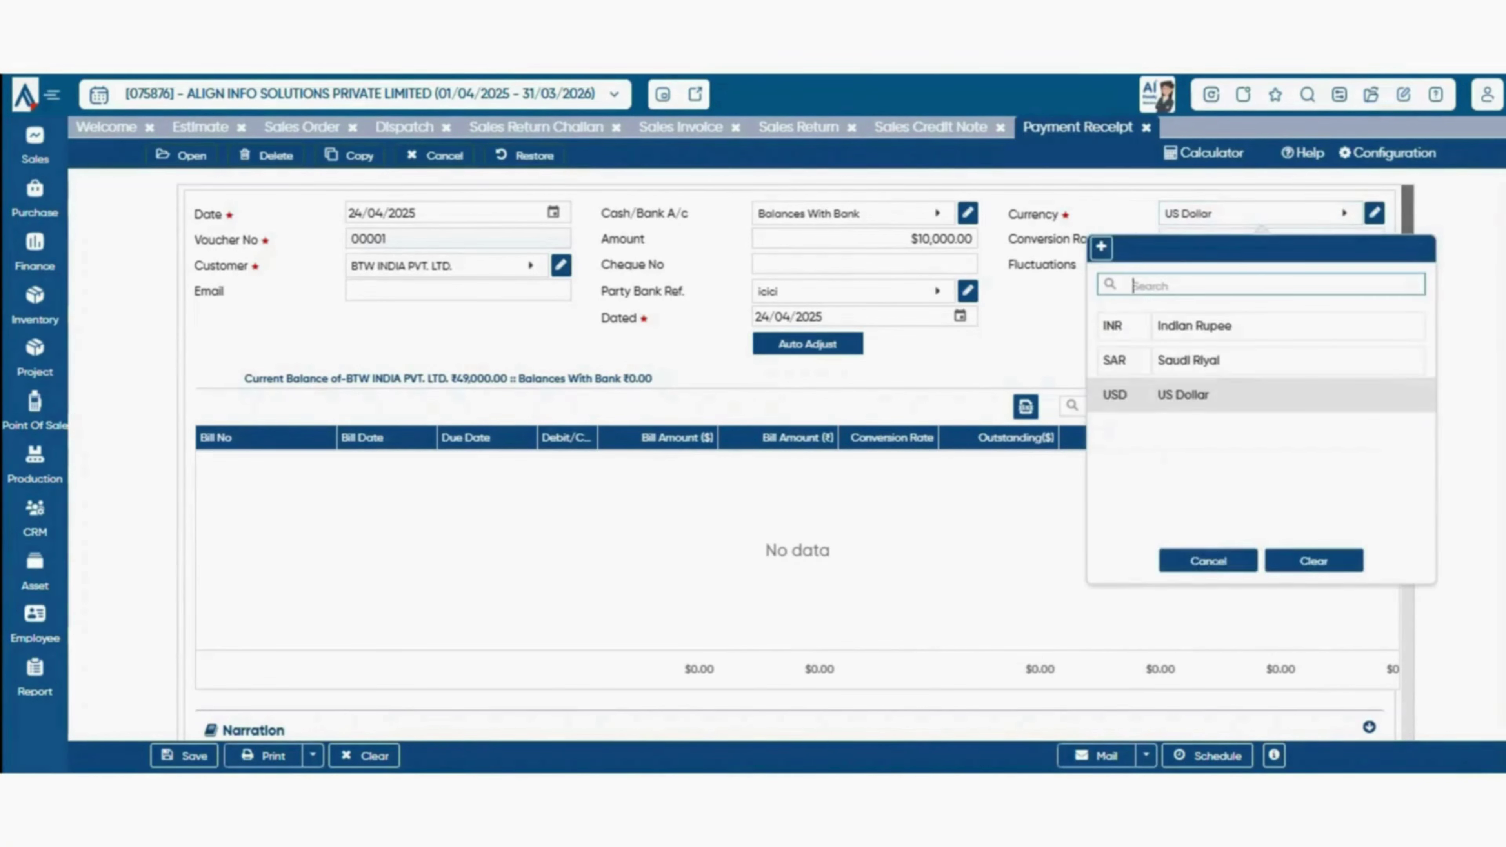
left_click(1194, 325)
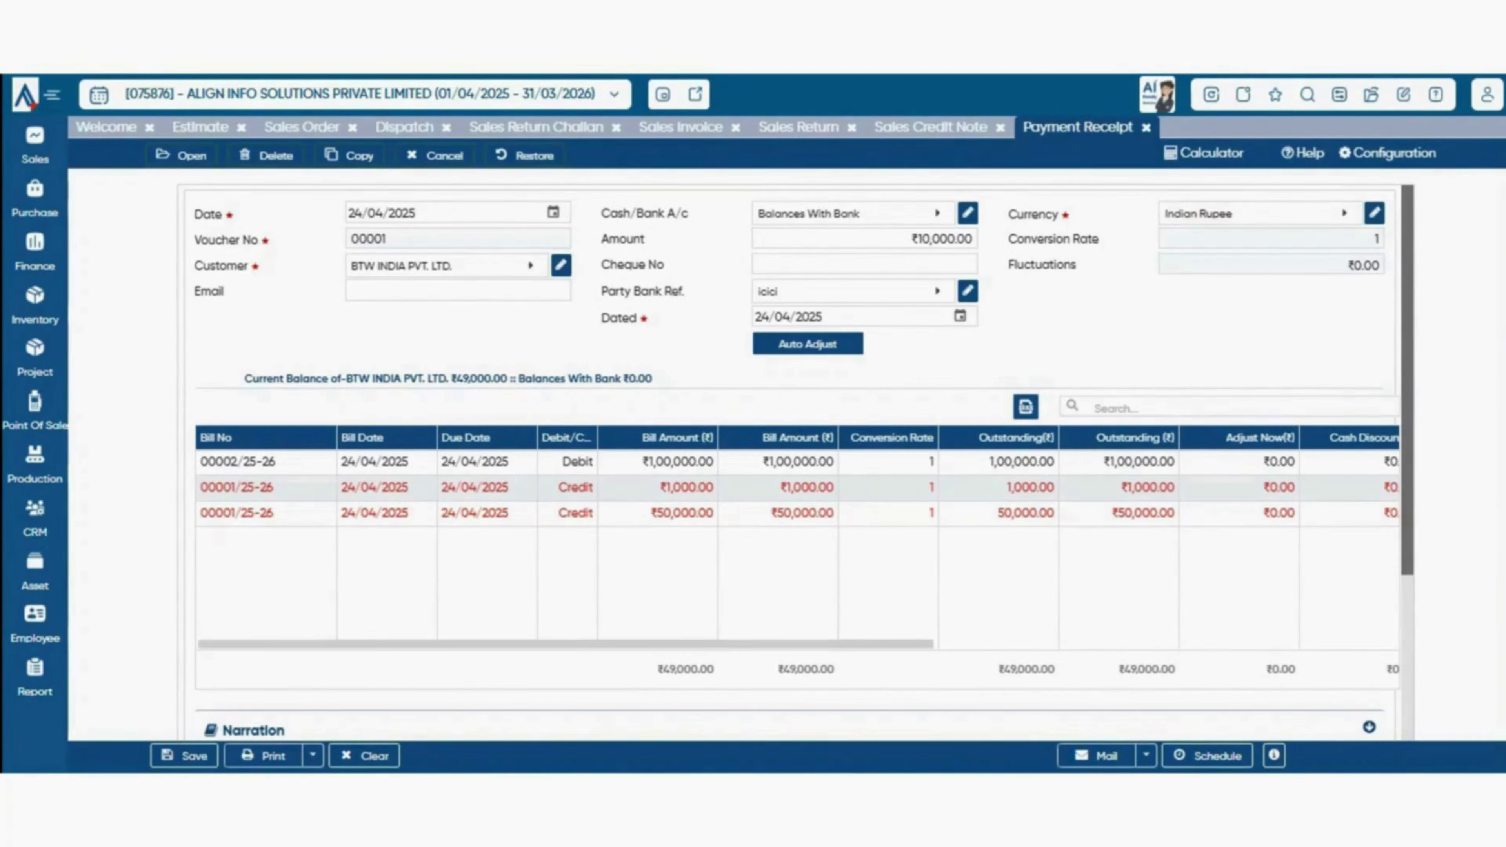
- Enter a 10000 adjustment against the first ₹1,00,000.00 bill in the receipt grid
left_click_drag(232, 462, 512, 462)
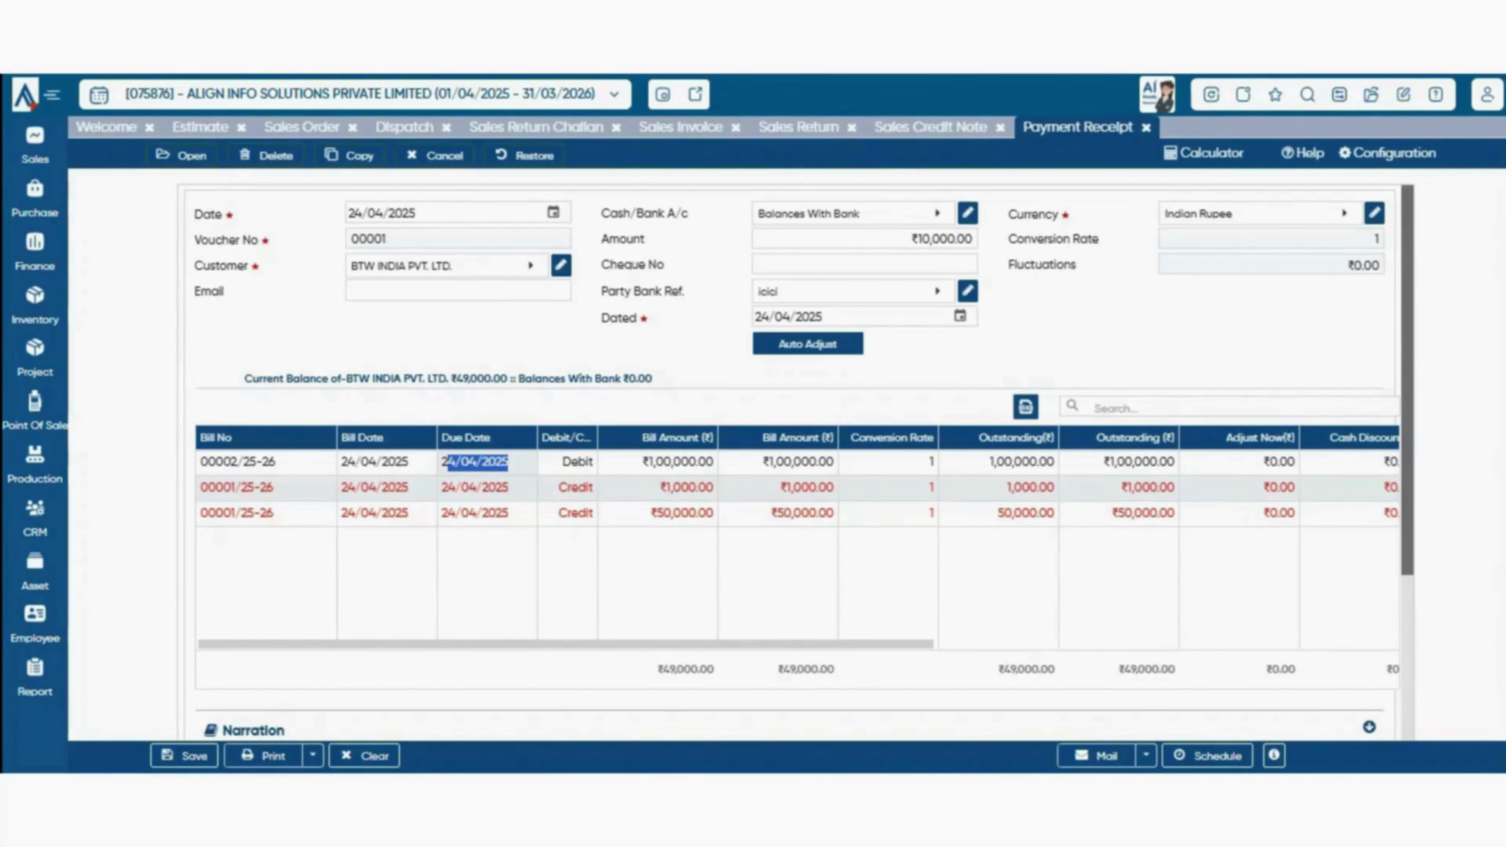
left_click_drag(644, 462, 893, 437)
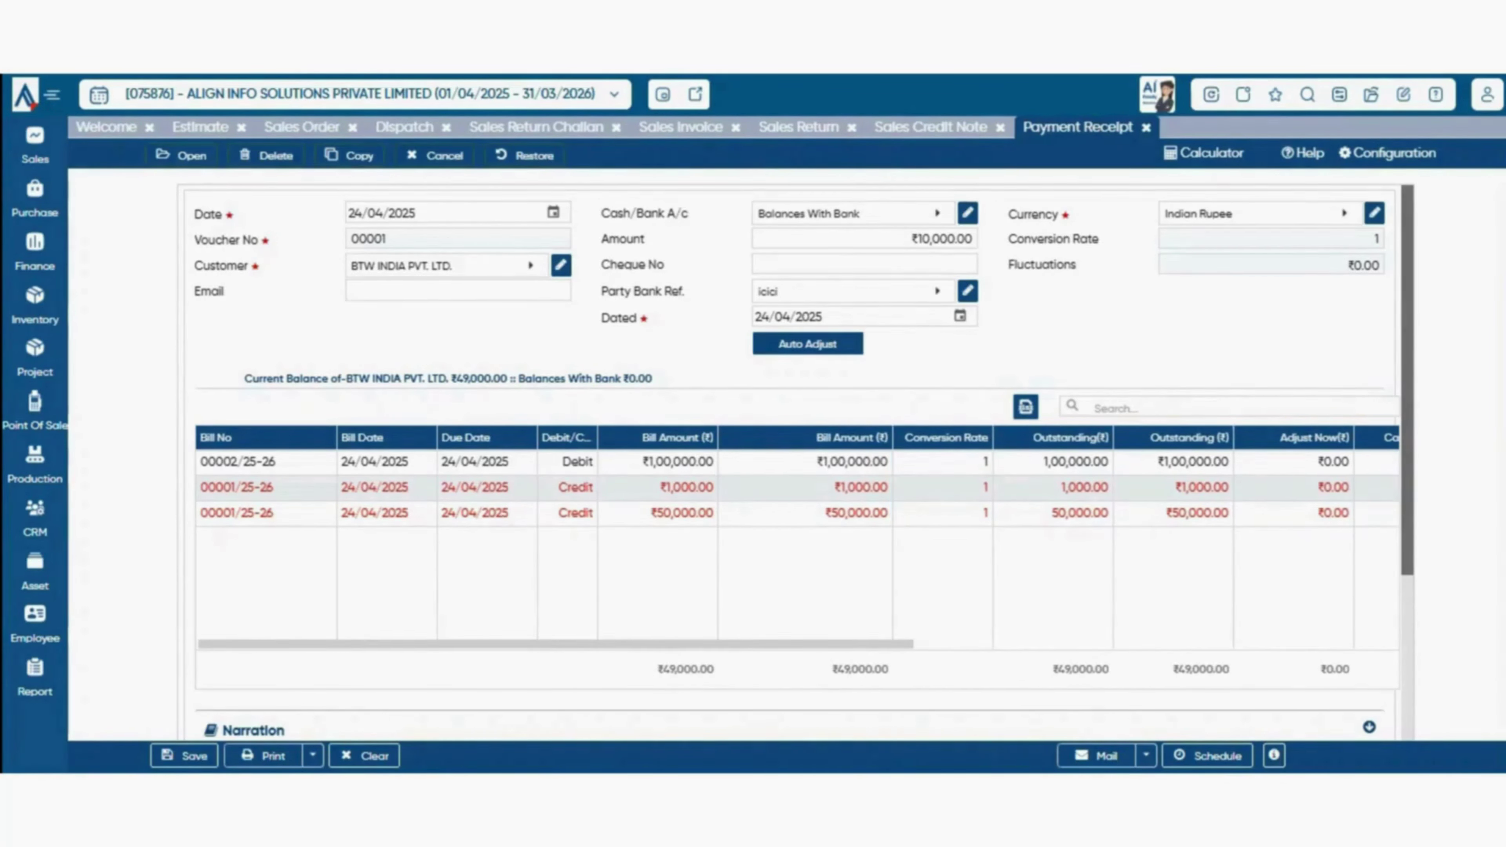
left_click_drag(1234, 437, 1208, 438)
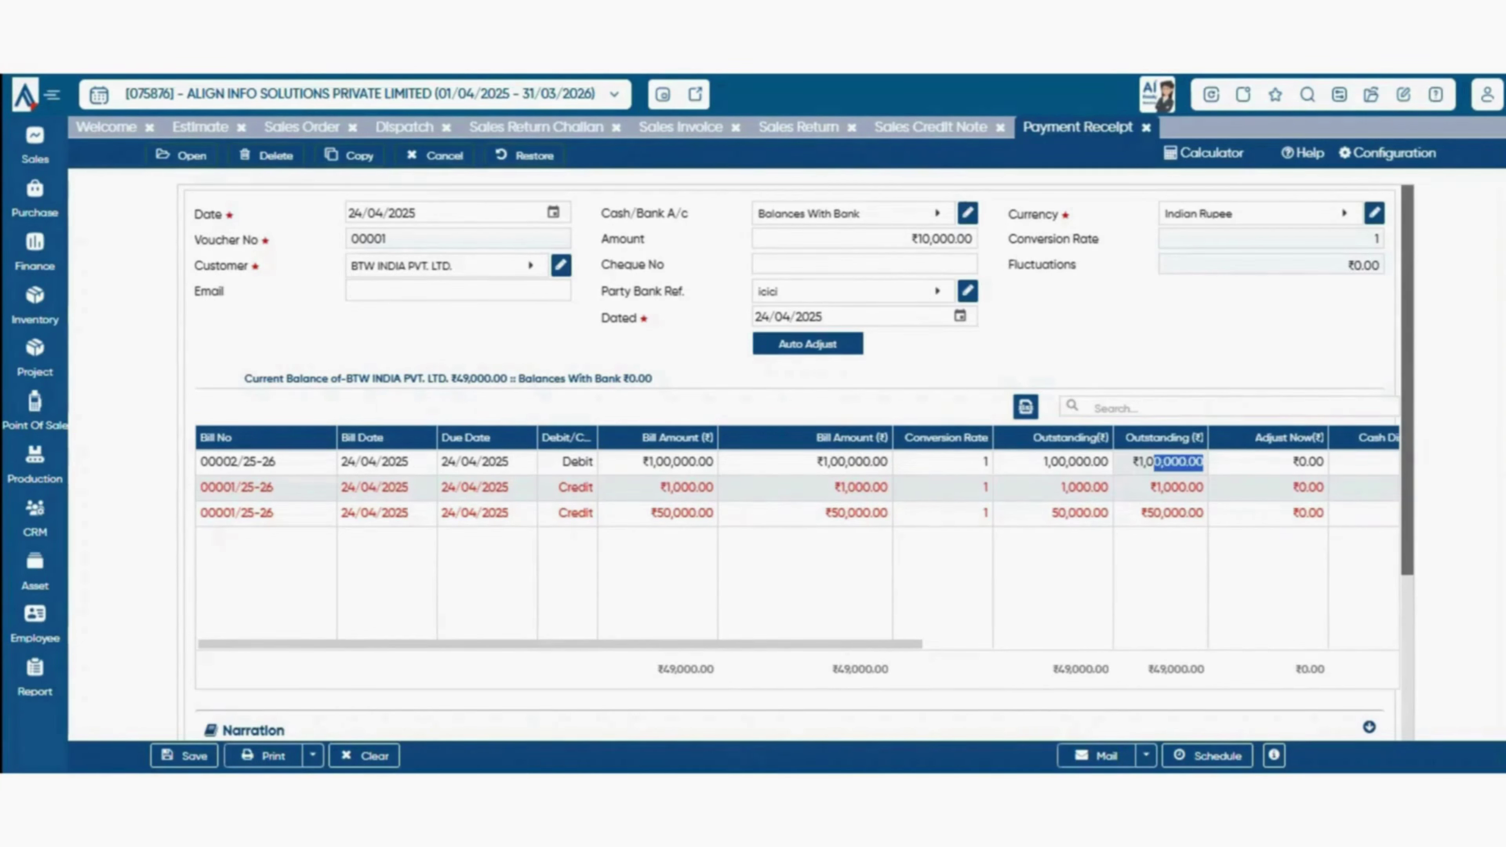
left_click_drag(830, 644, 962, 644)
left_click(1061, 462)
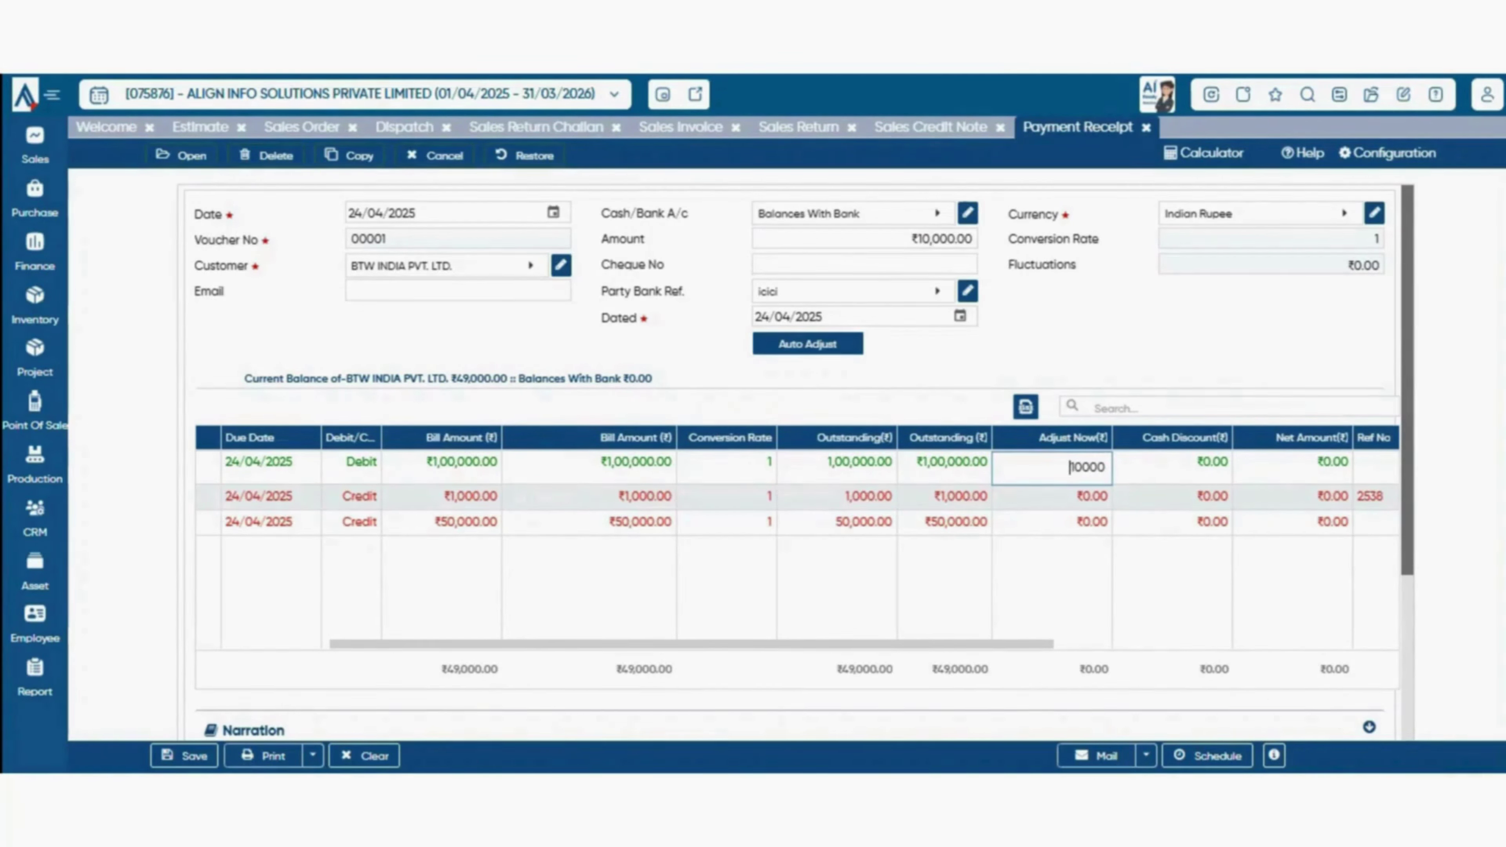
left_click_drag(973, 643, 1004, 644)
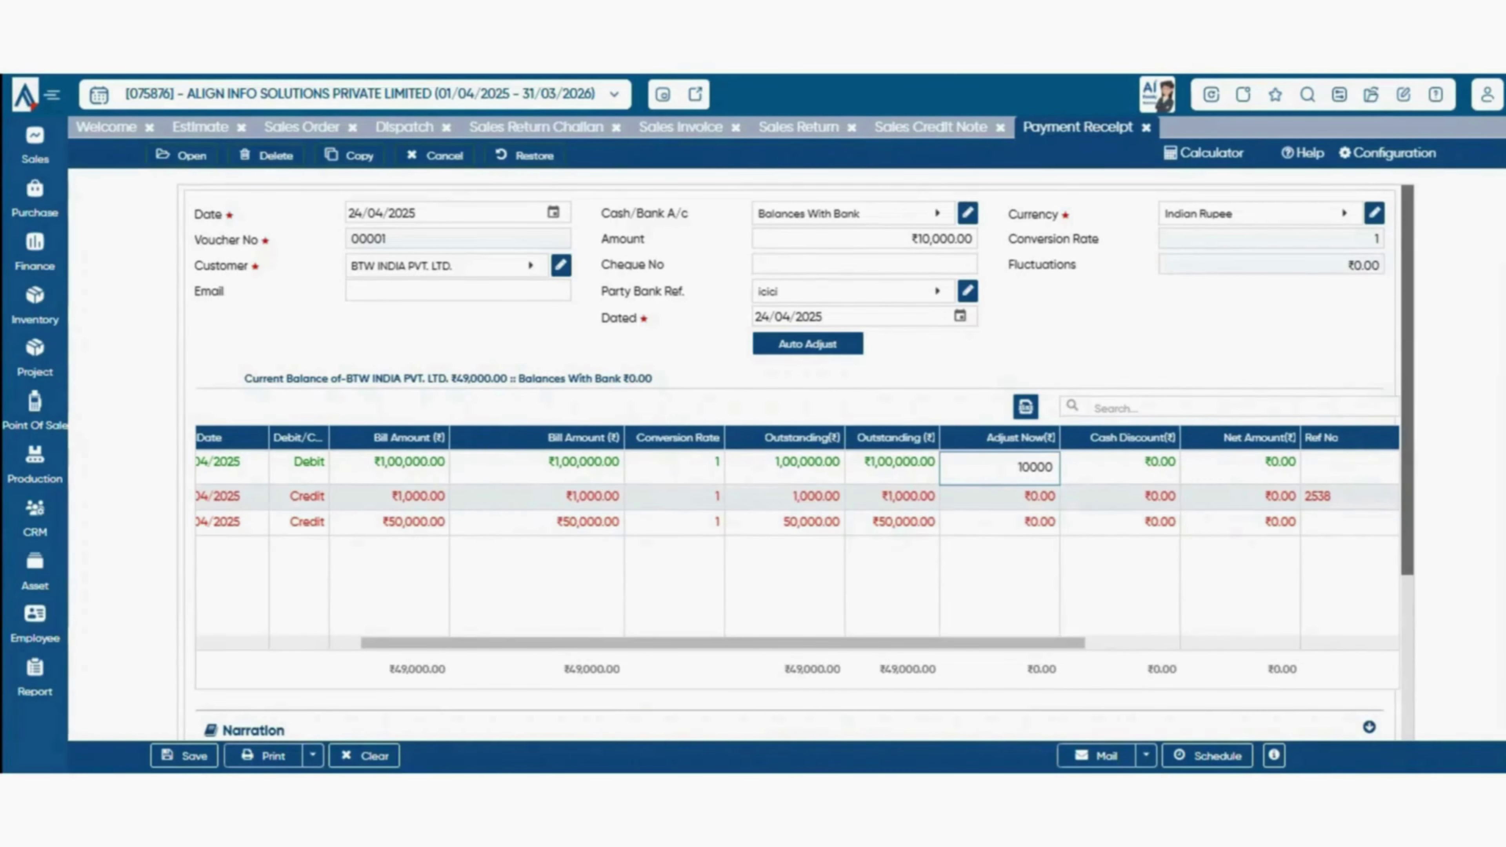
left_click(1002, 594)
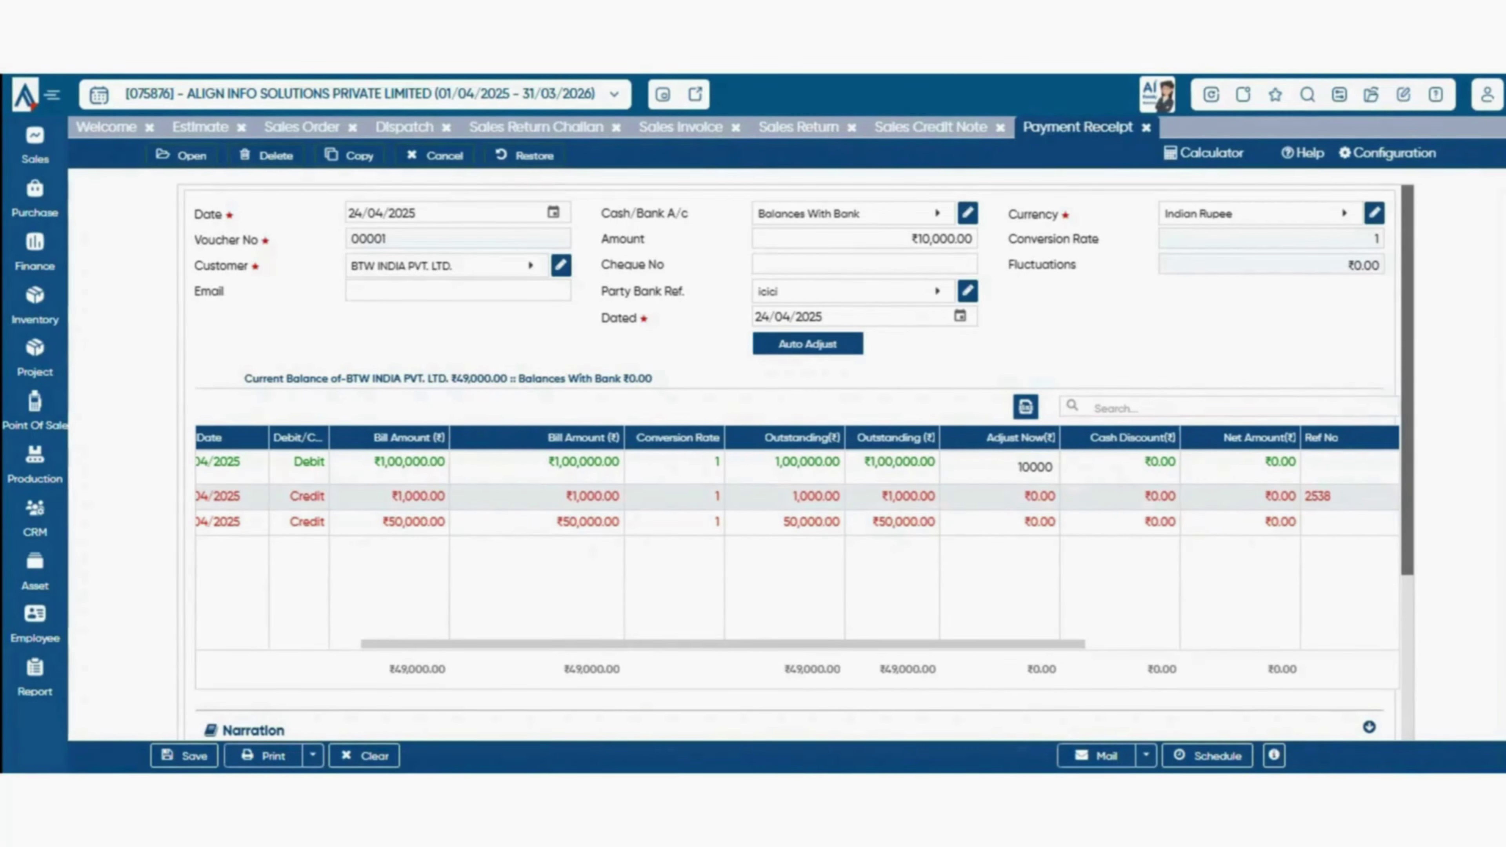
- Review the first bill's Ref No and Taxable amount, then reopen its Adjust Now cell
left_click_drag(1003, 643, 1131, 643)
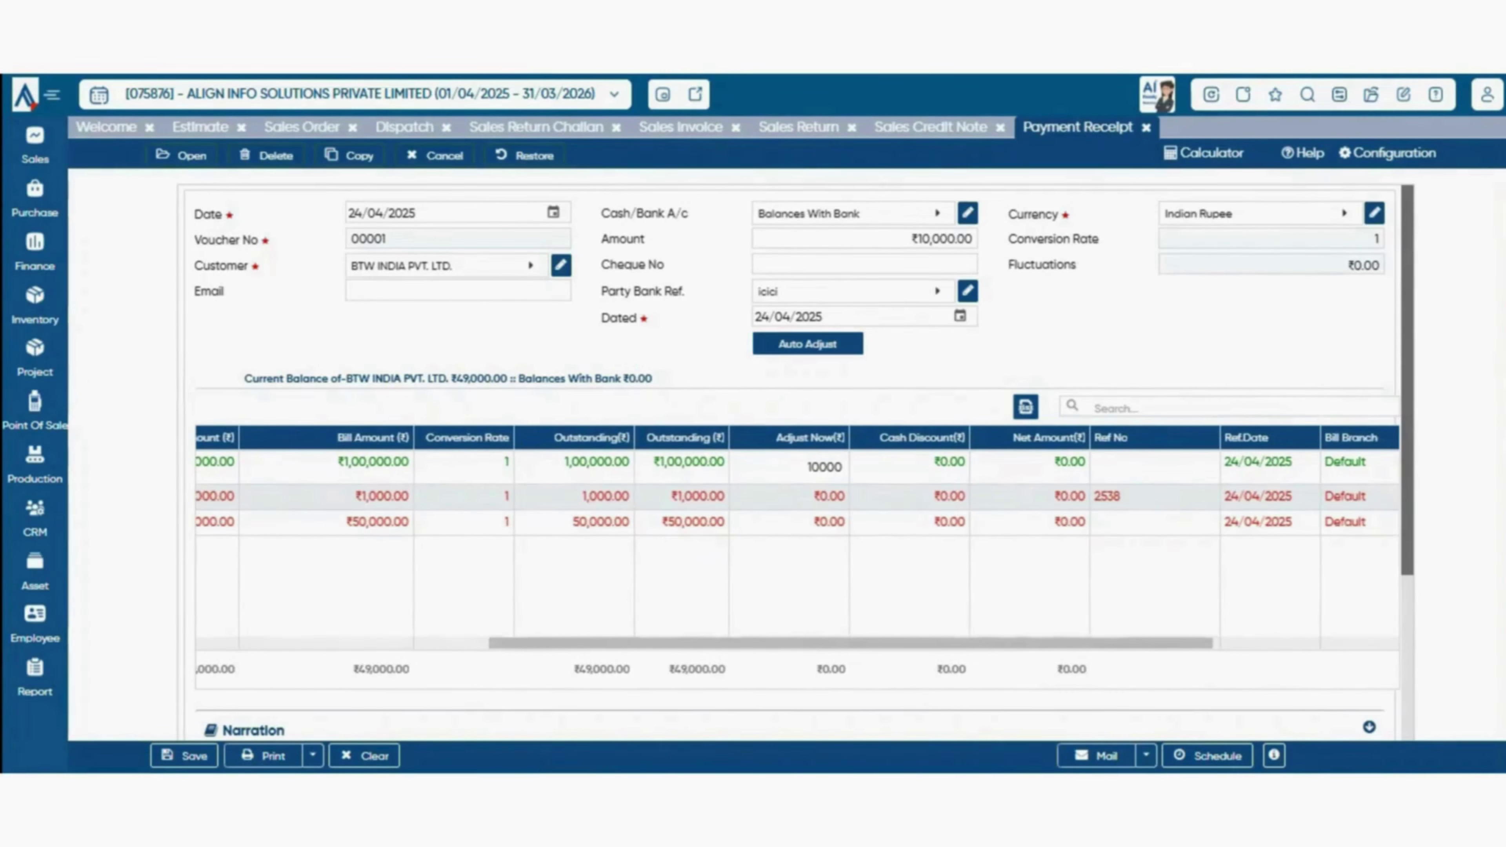
left_click(1154, 463)
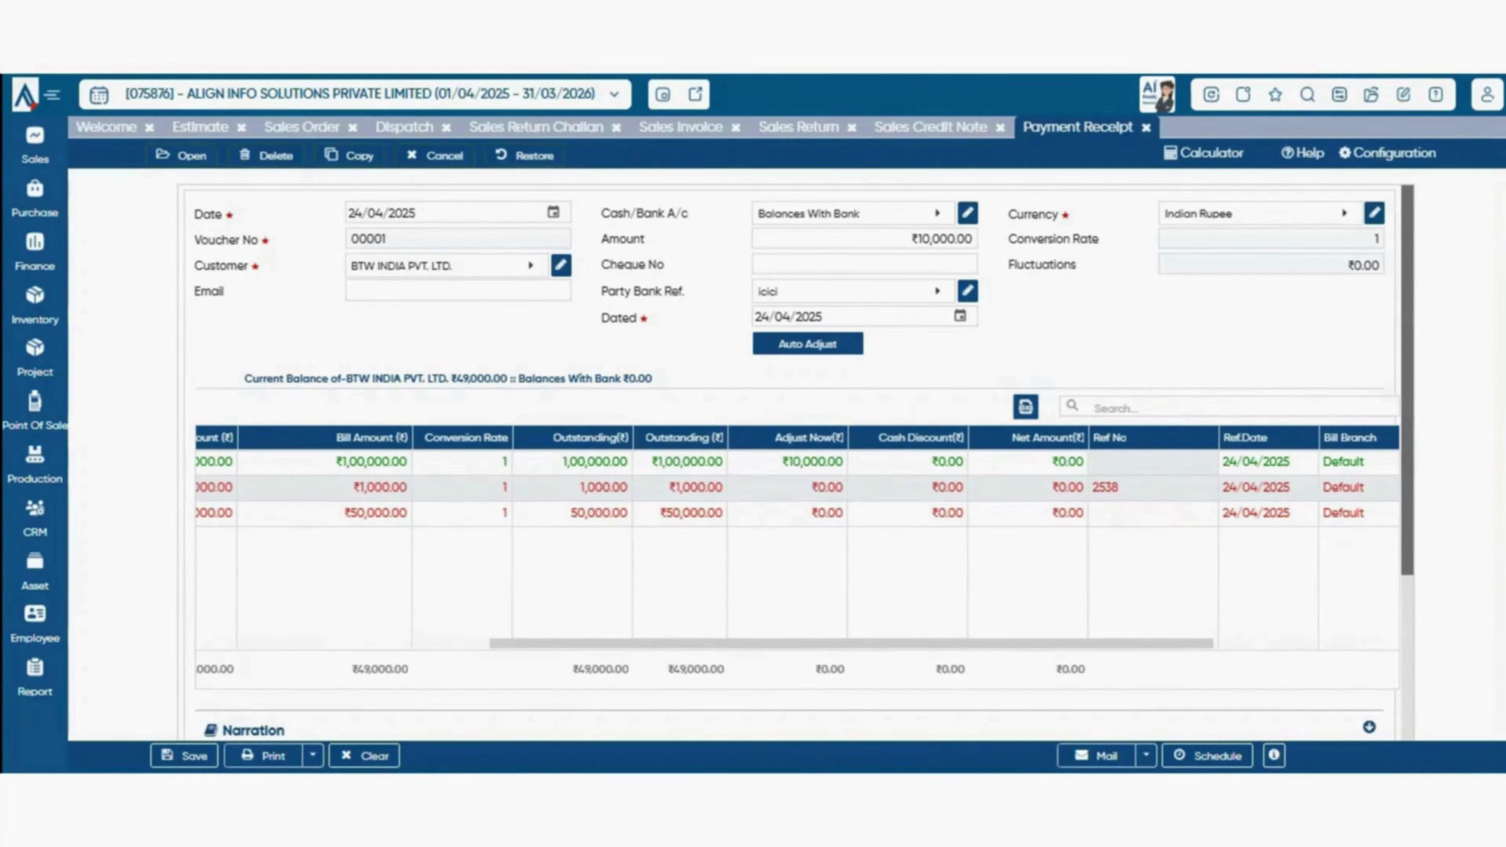
left_click_drag(1139, 643, 1271, 644)
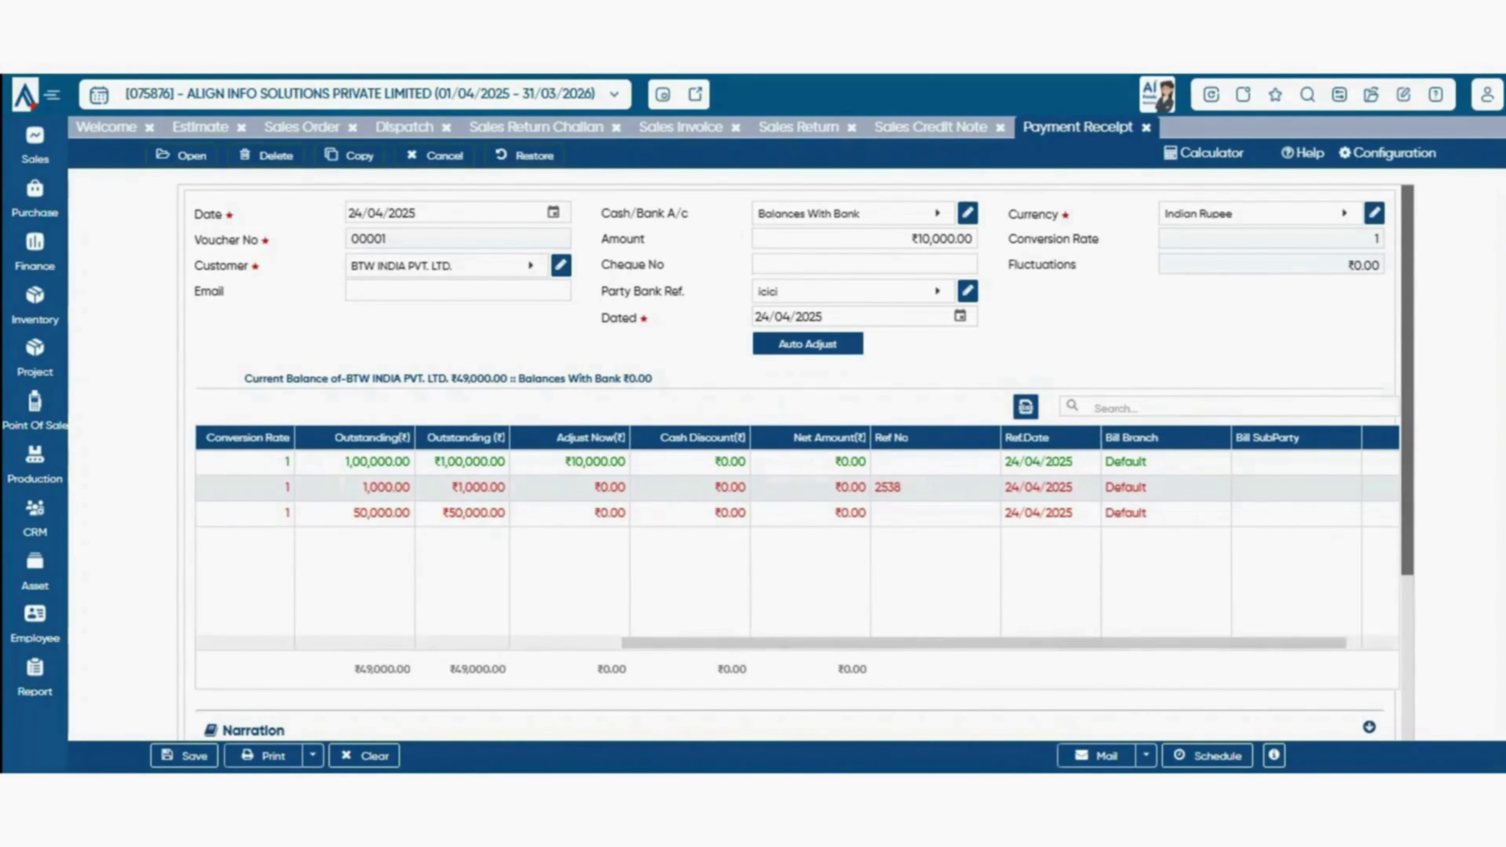
left_click_drag(1271, 644, 1320, 644)
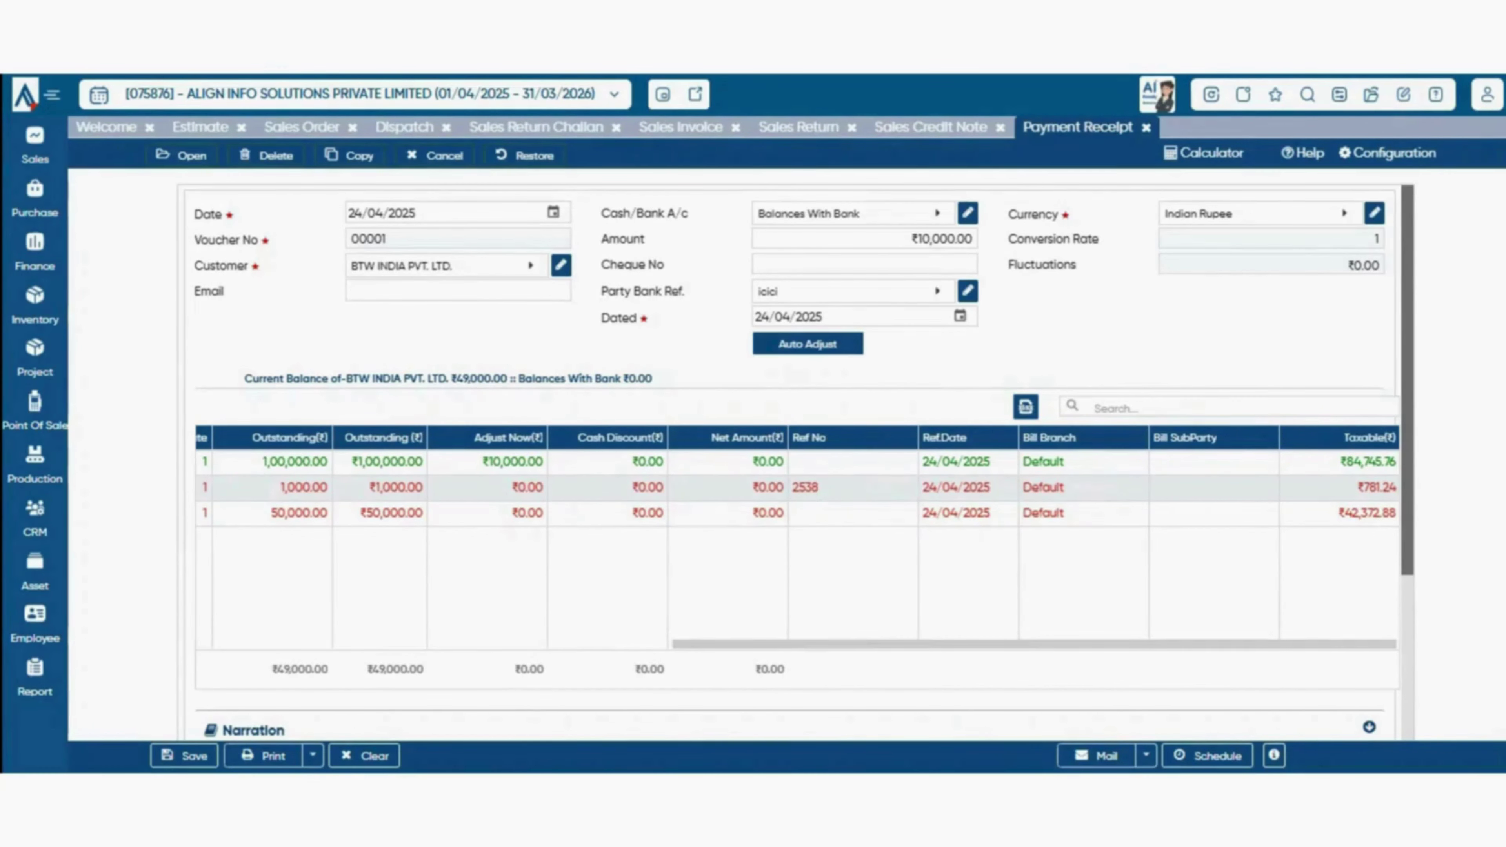
left_click_drag(1340, 462, 1374, 462)
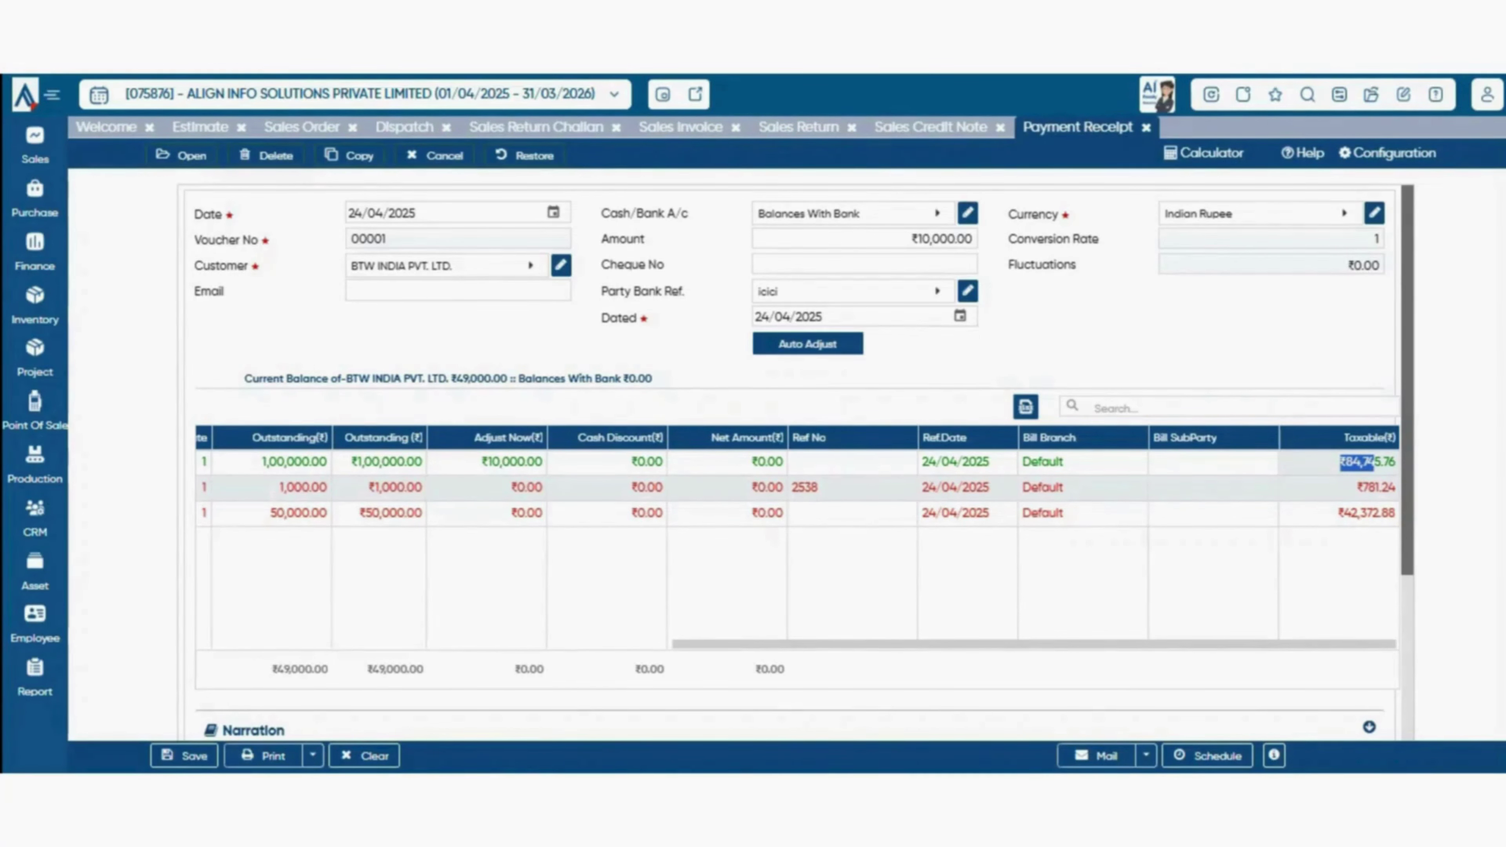
left_click(1257, 584)
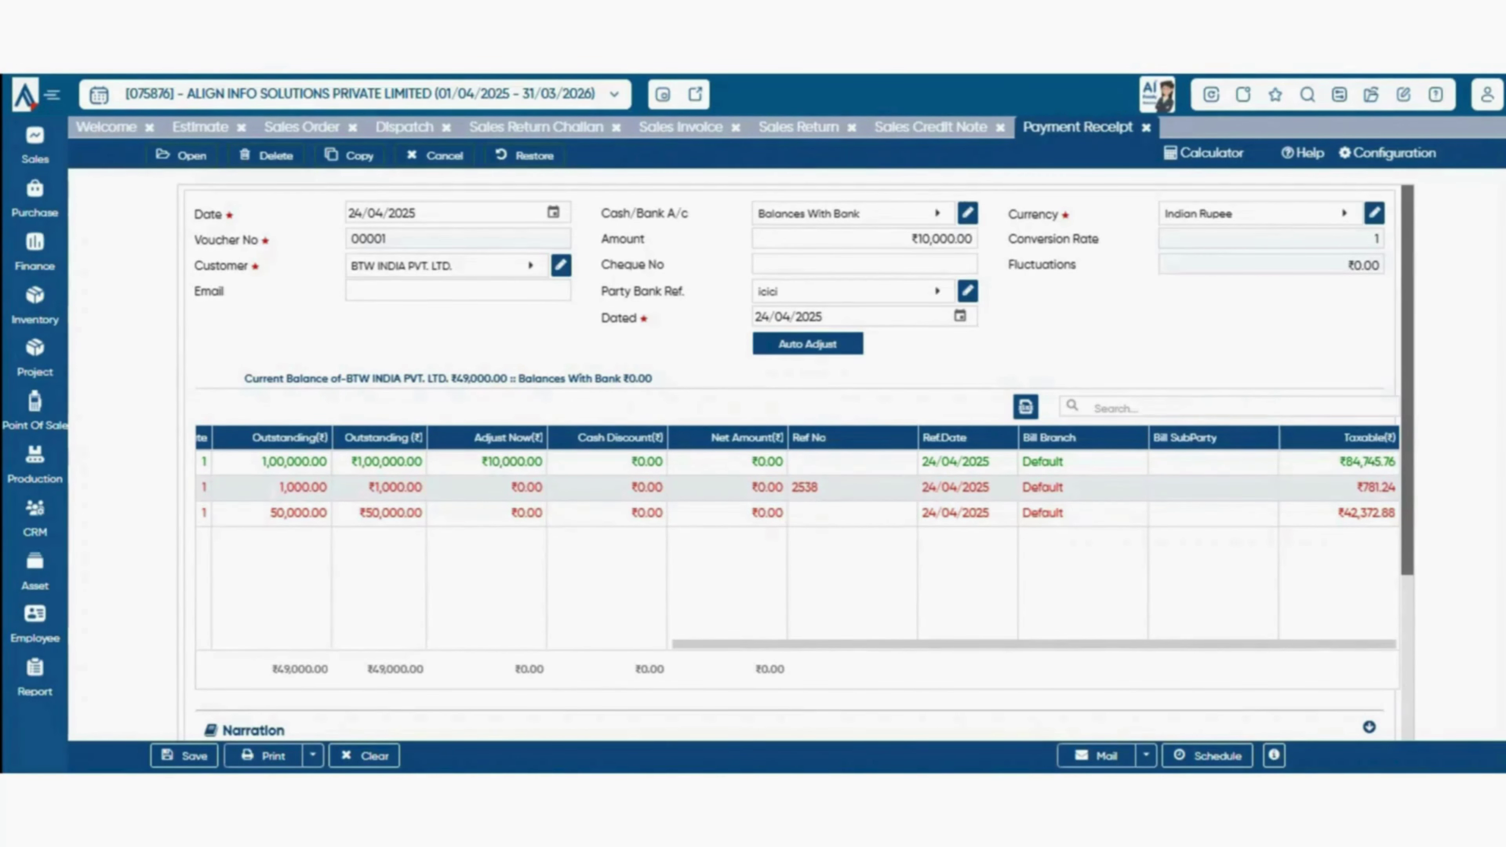
left_click_drag(1126, 644, 793, 644)
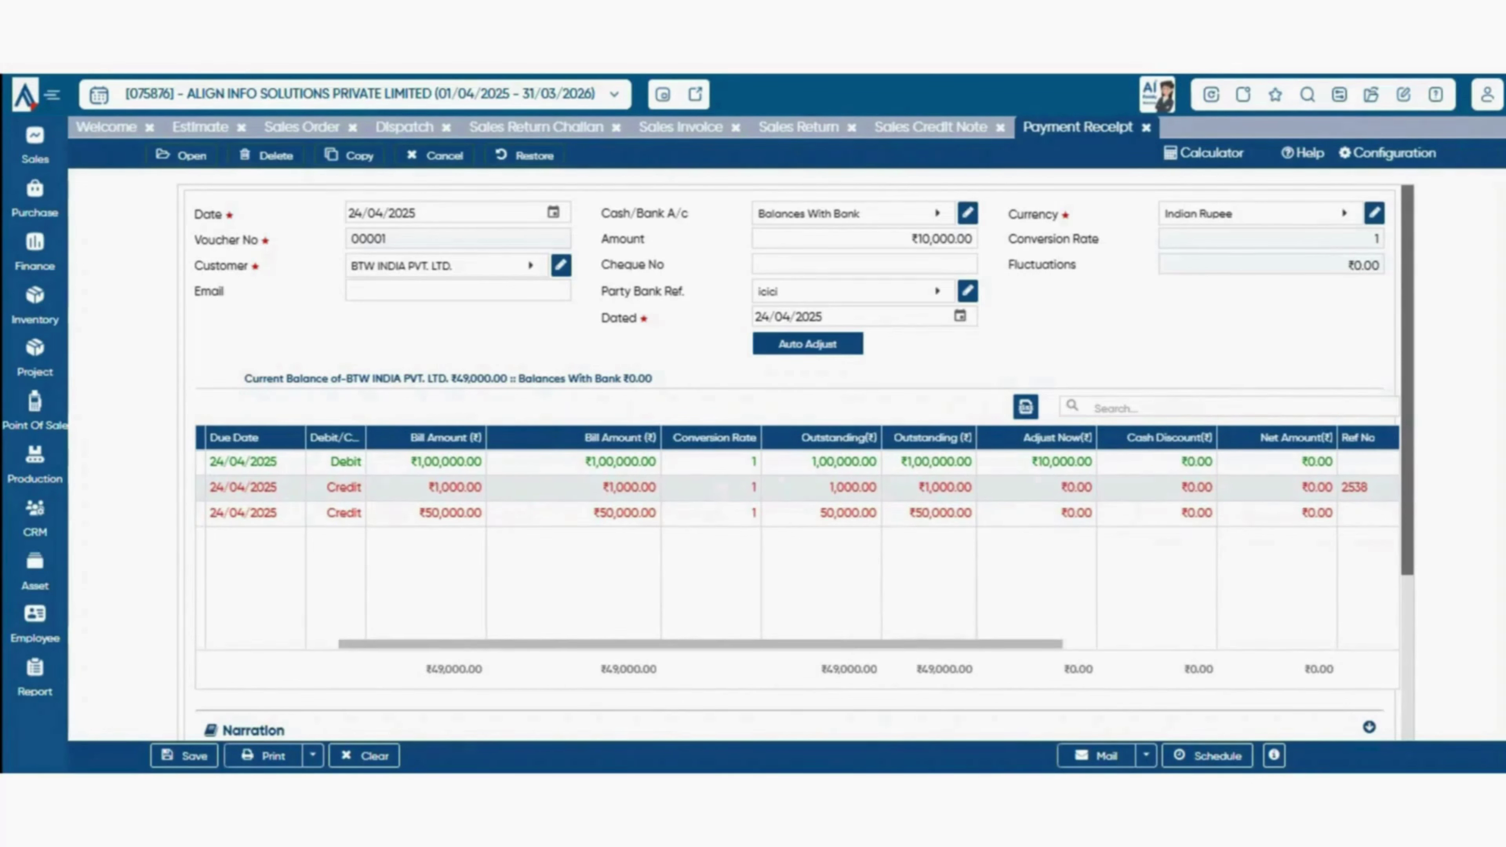
double_click(1070, 462)
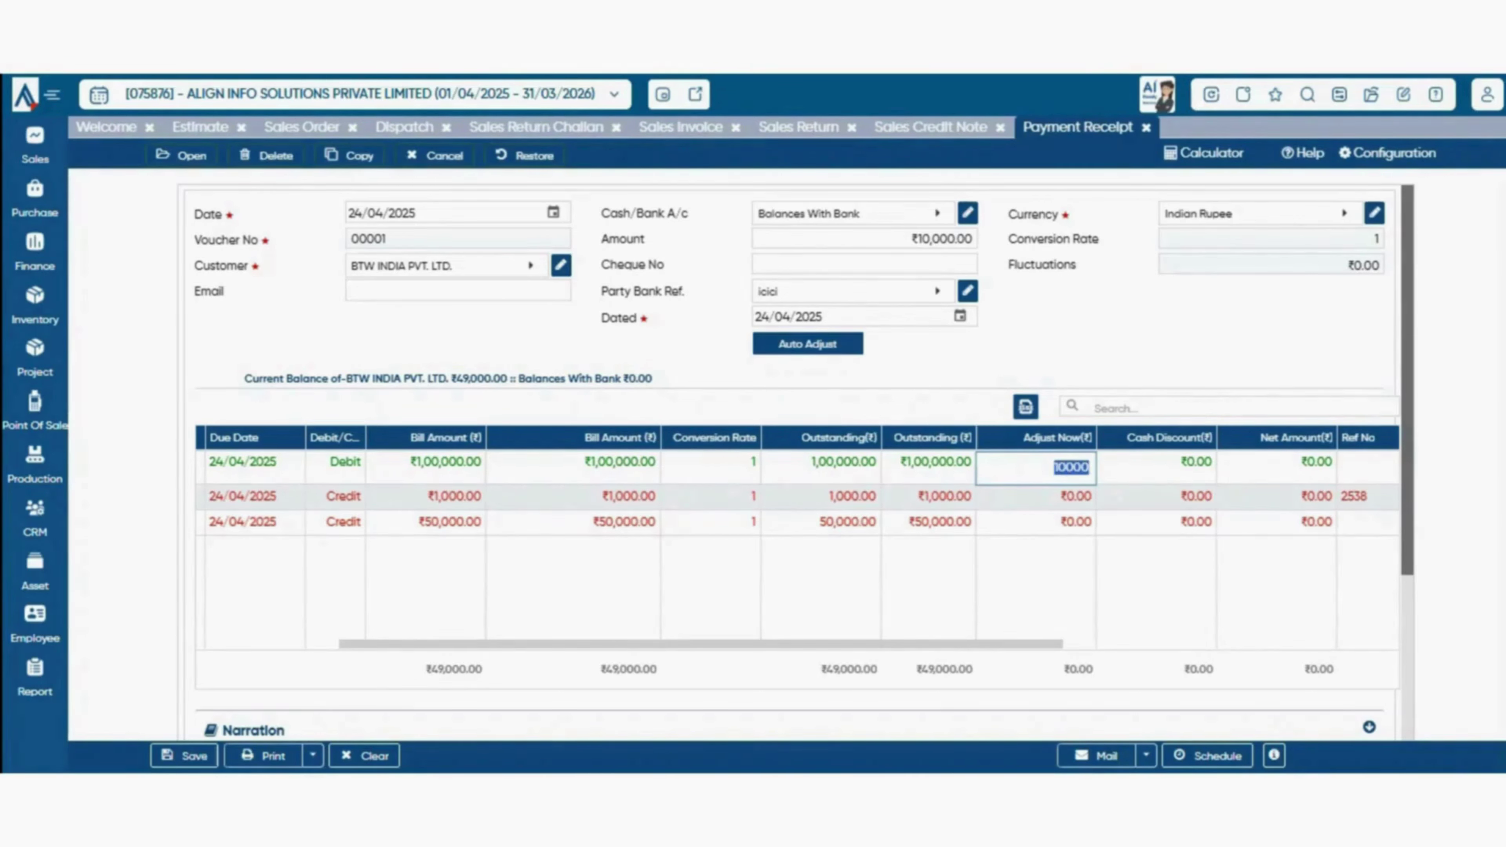
- Keep the 10000 adjustment and generate the receipt's narration
key("BackSpace")
key("Return")
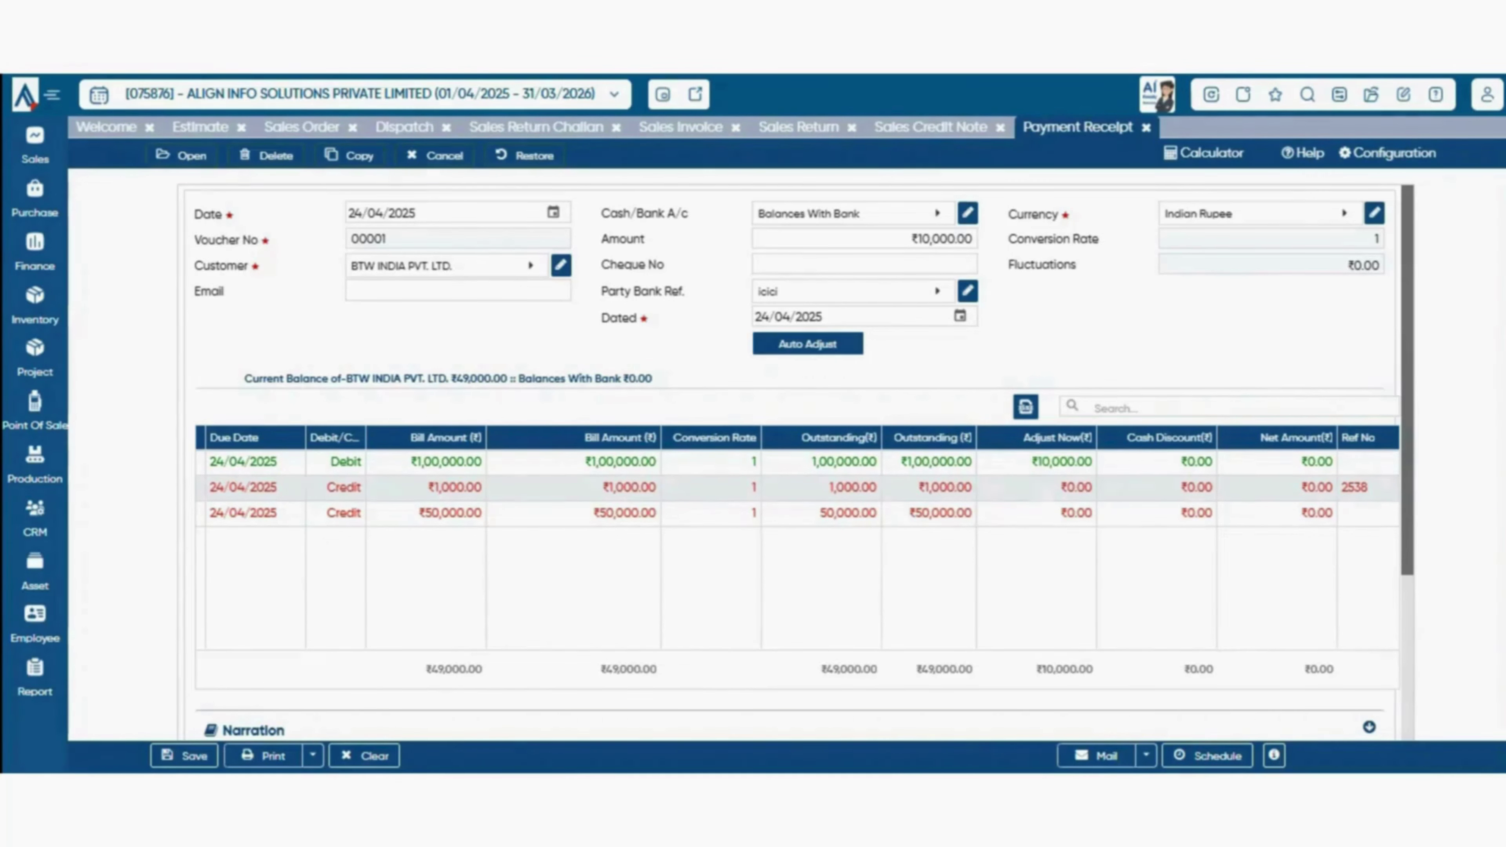
scroll(795, 462, "down", 5)
left_click(443, 502)
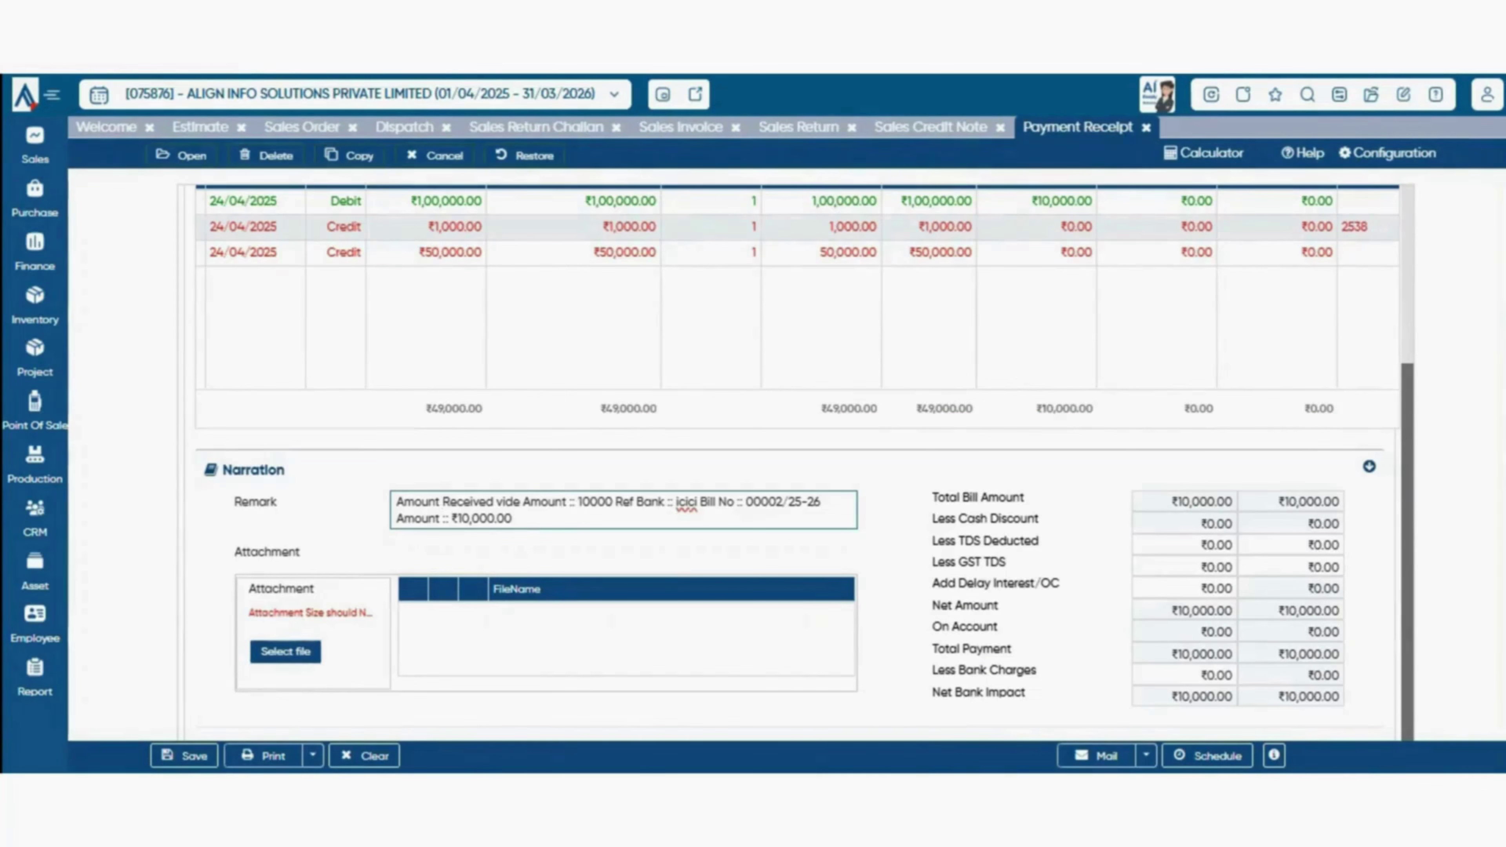
- Leave TDS, GST TDS, delay interest and bank charges unchanged, and save the receipt
left_click(1203, 544)
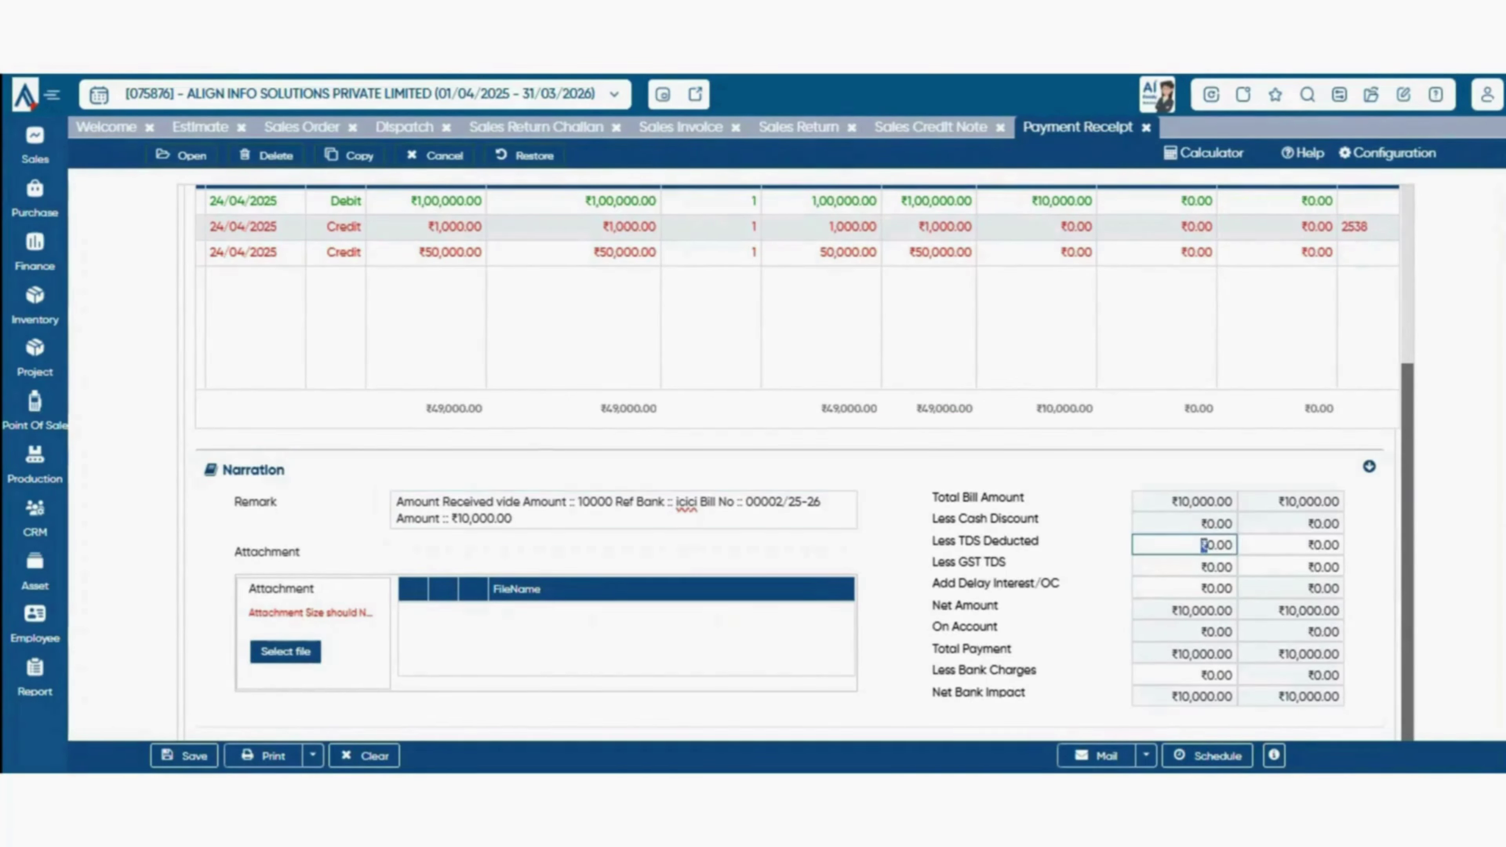
double_click(1210, 545)
left_click(1215, 587)
left_click(1207, 567)
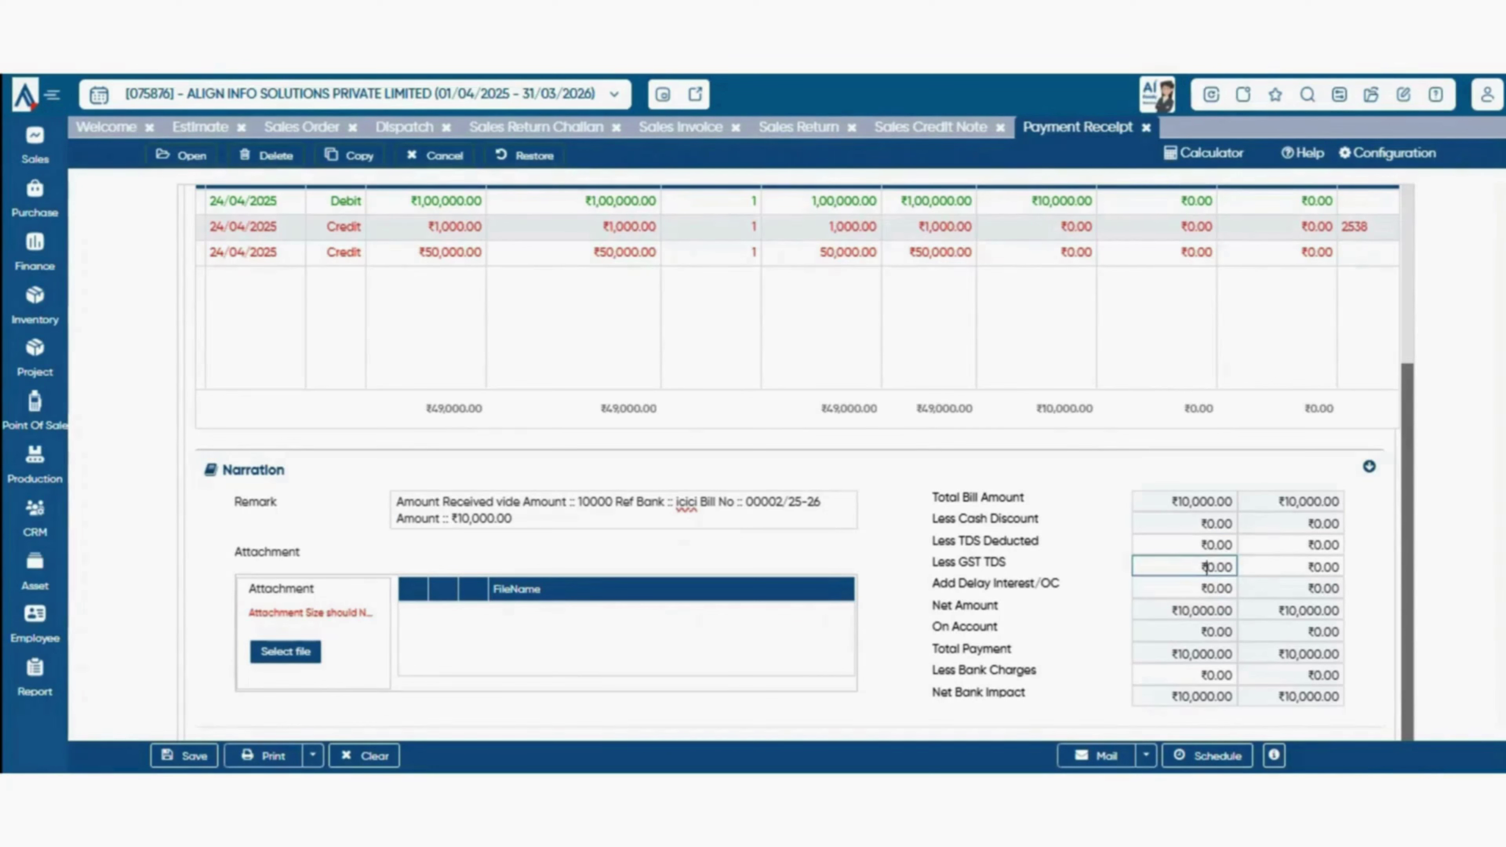
key("Tab")
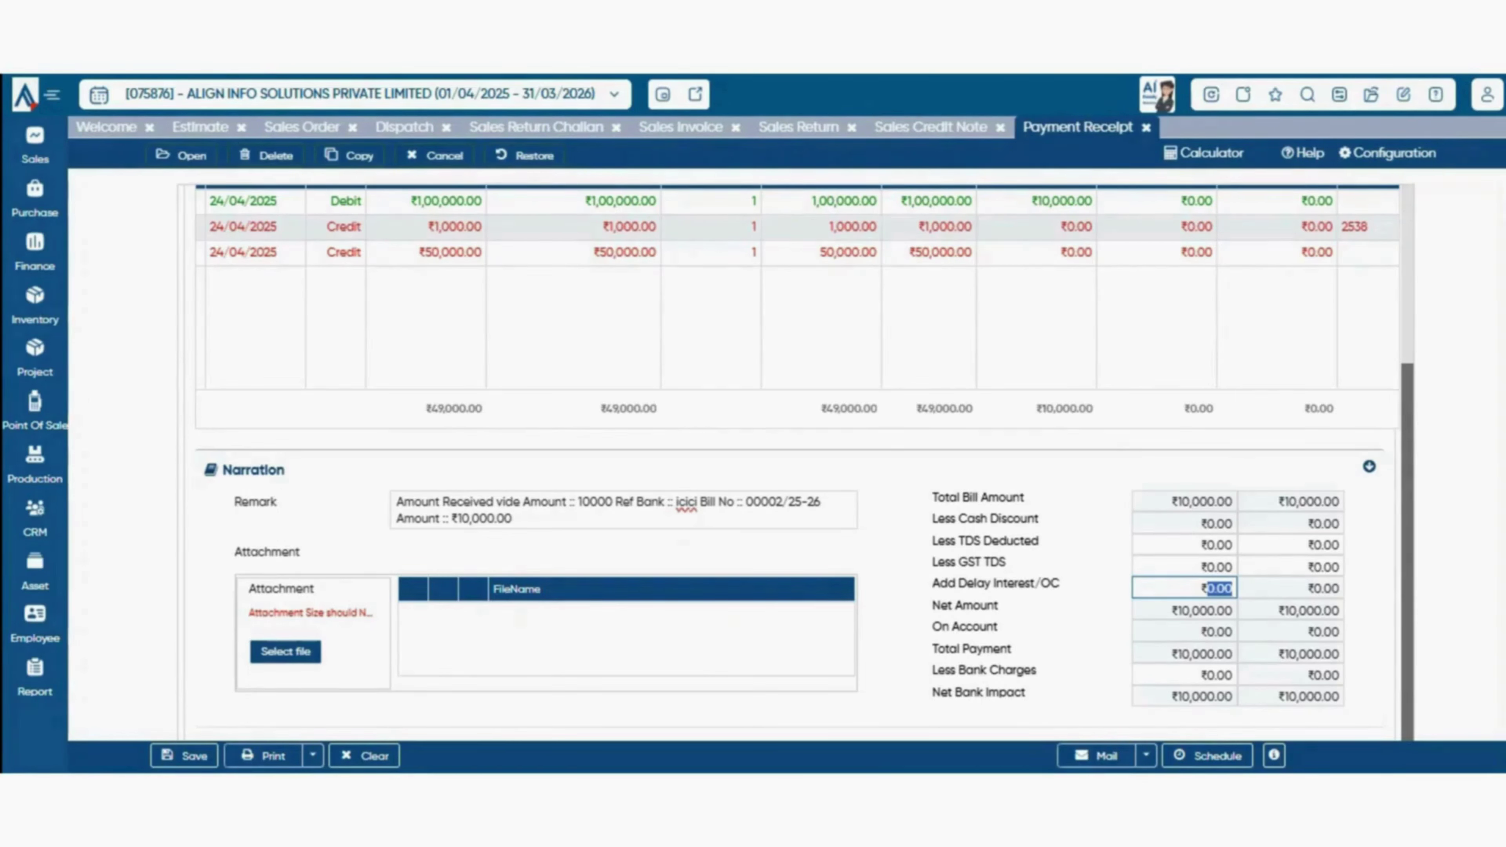
key("Tab")
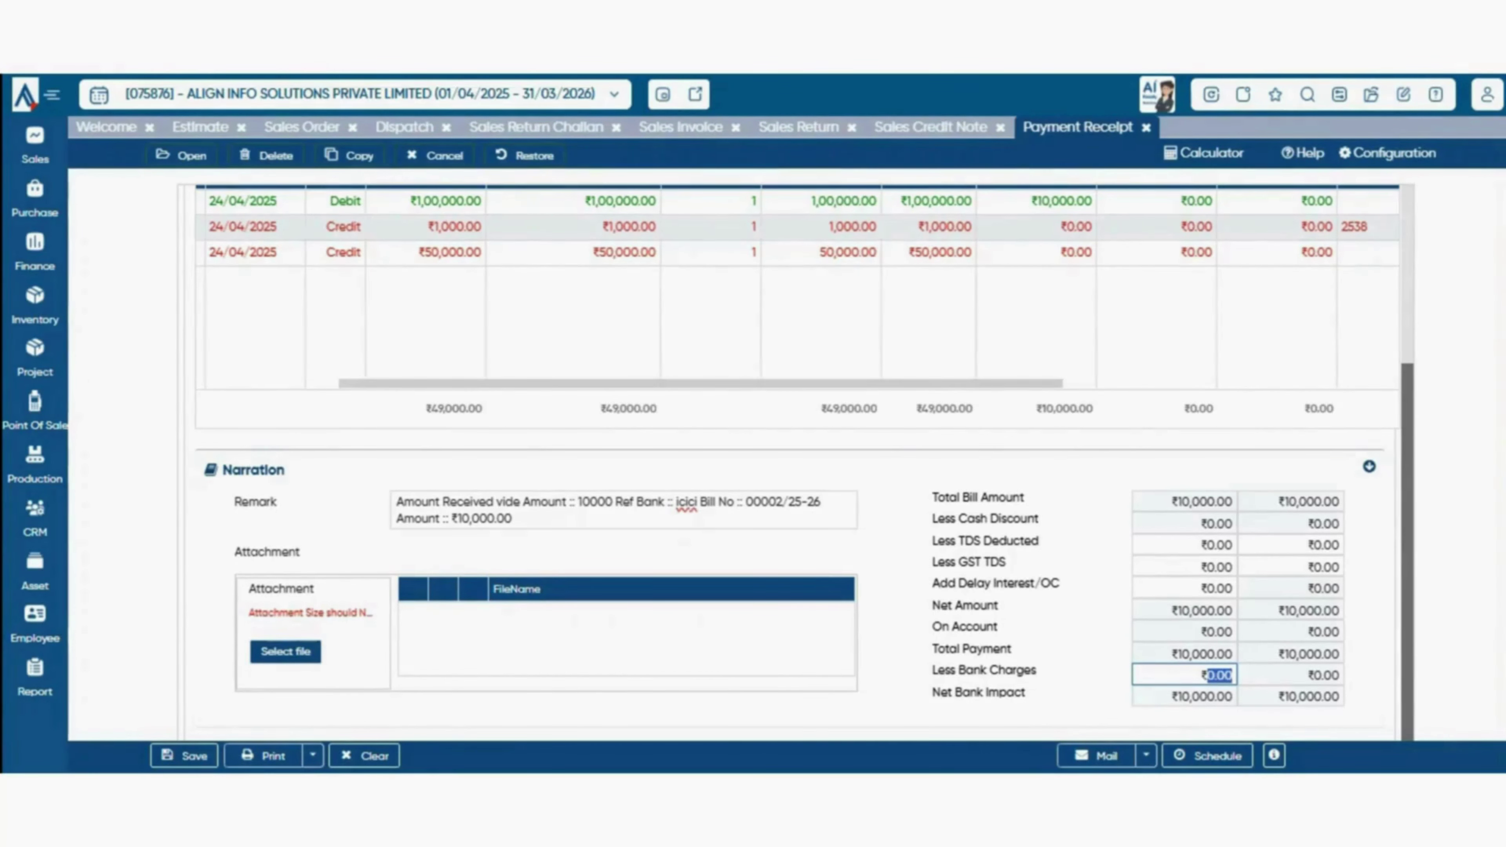
key("ctrl+s")
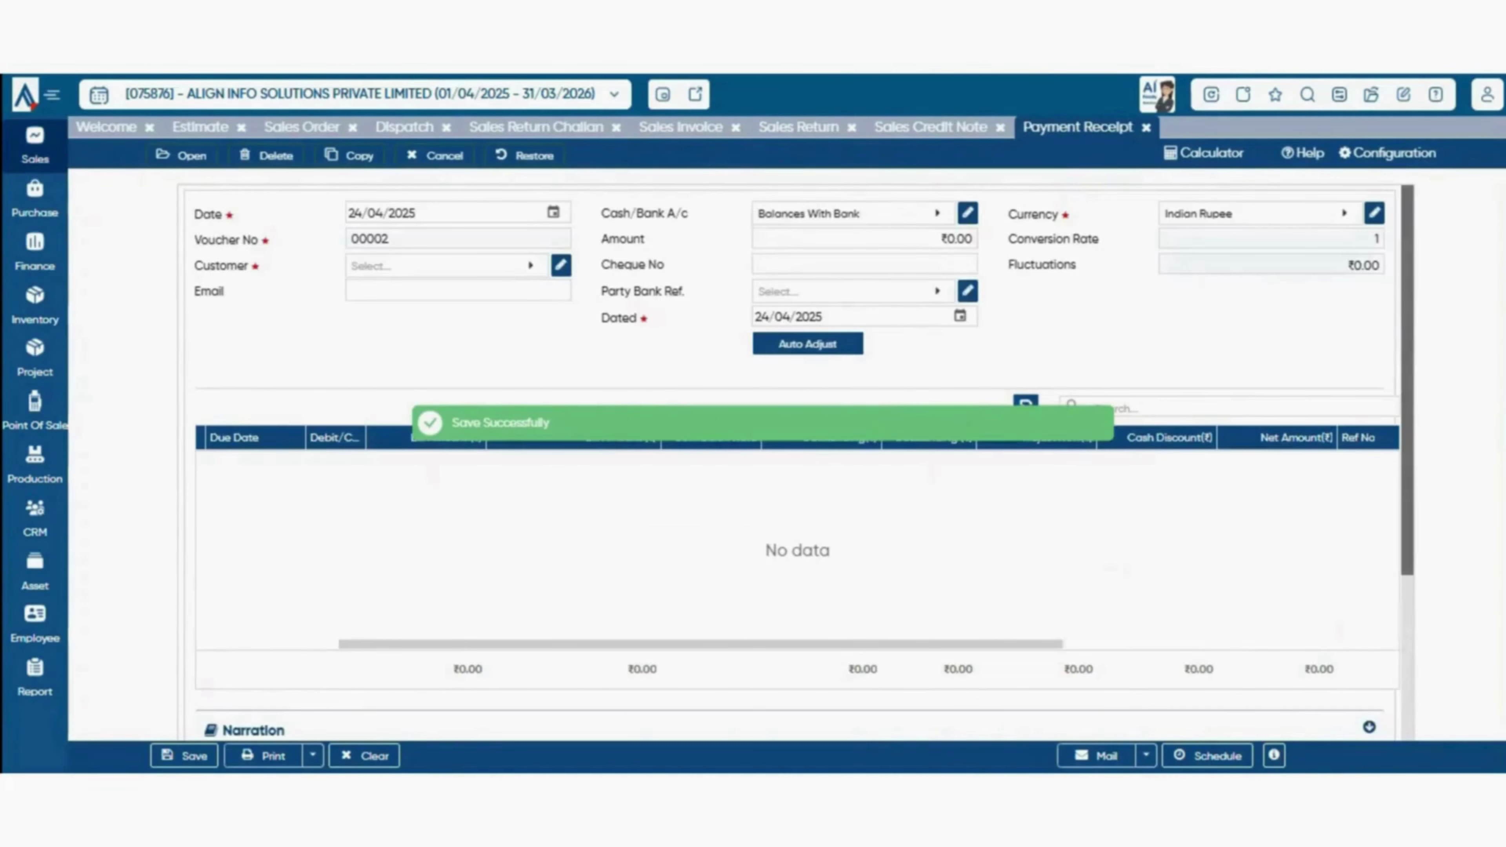
- Start a new cheque return for customer BTW INDIA PVT. LTD
left_click(35, 146)
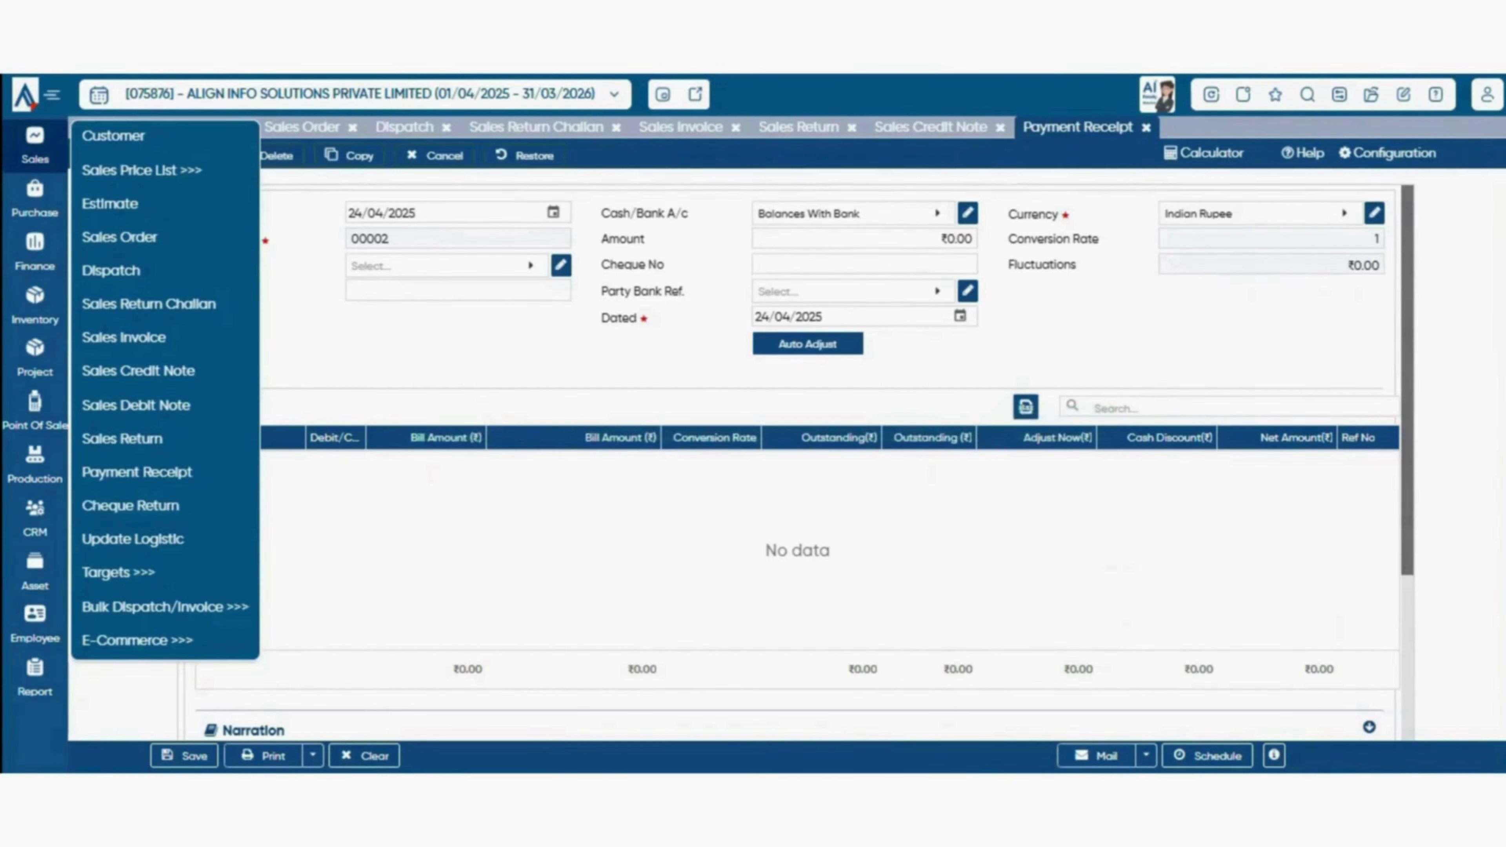
left_click(130, 505)
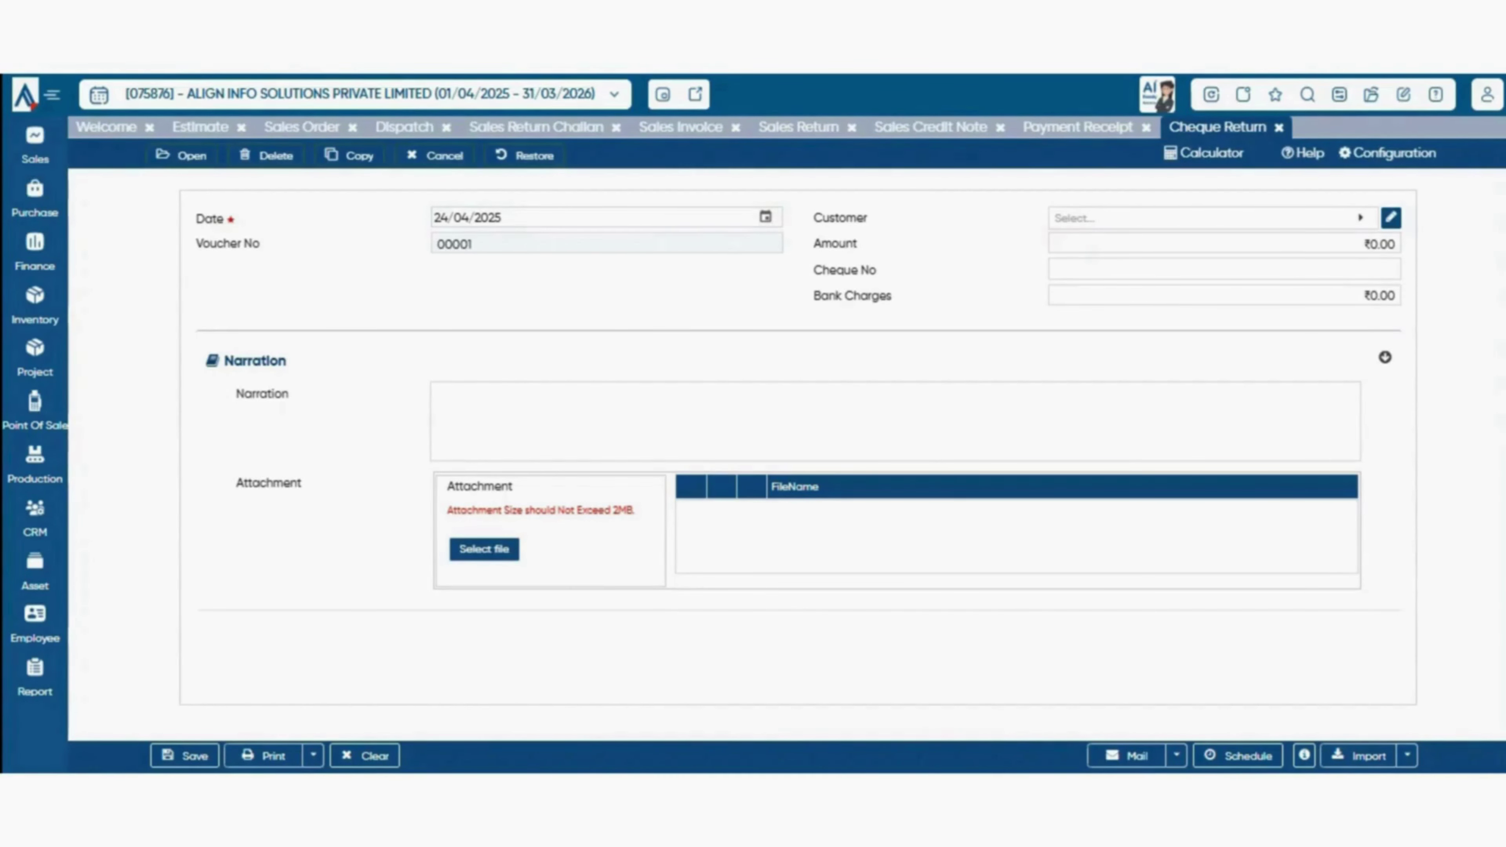
left_click(1192, 218)
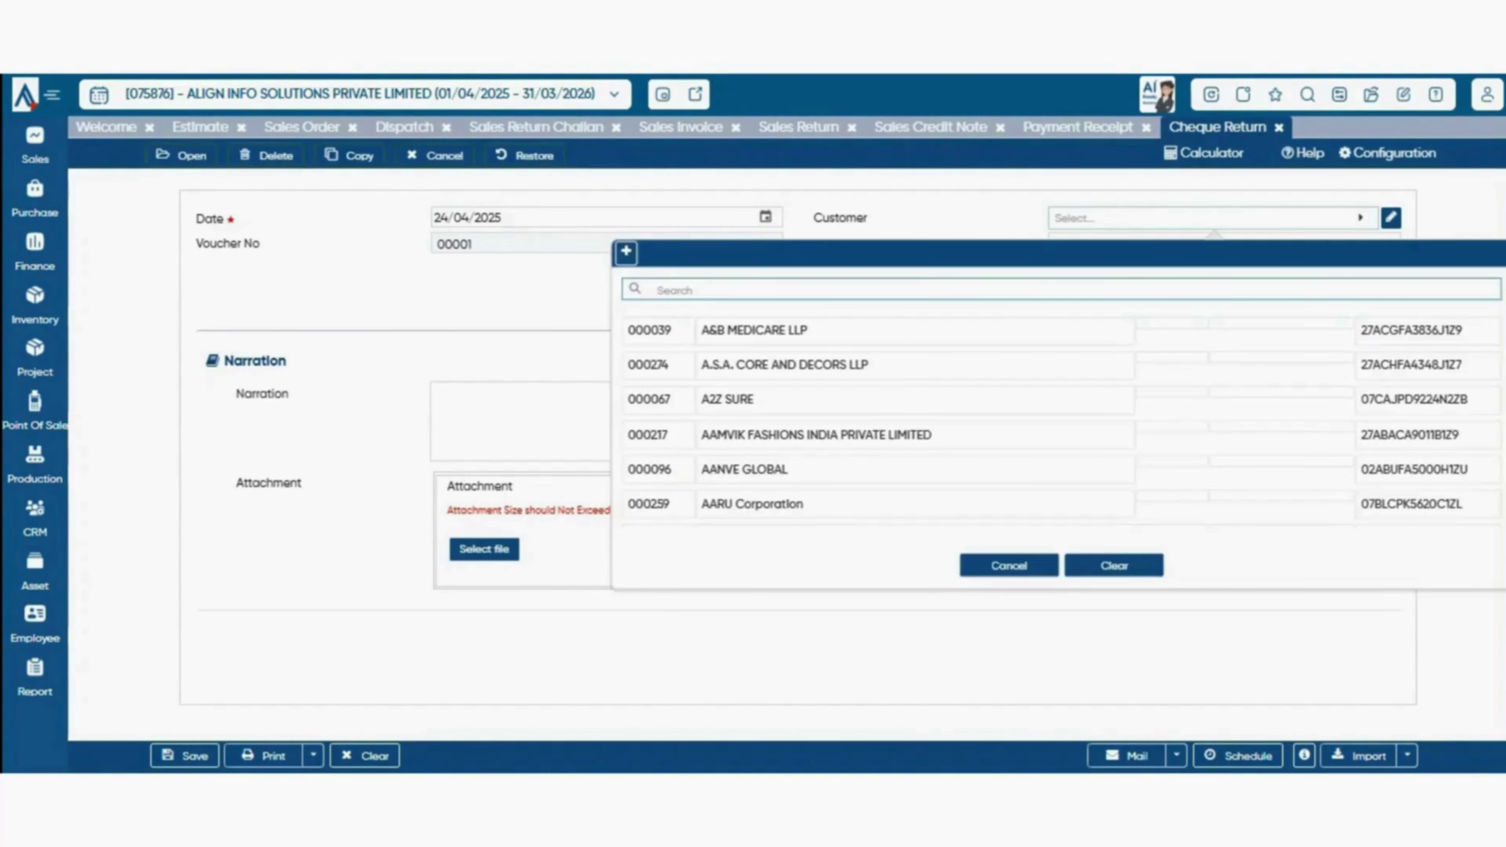
type("btw")
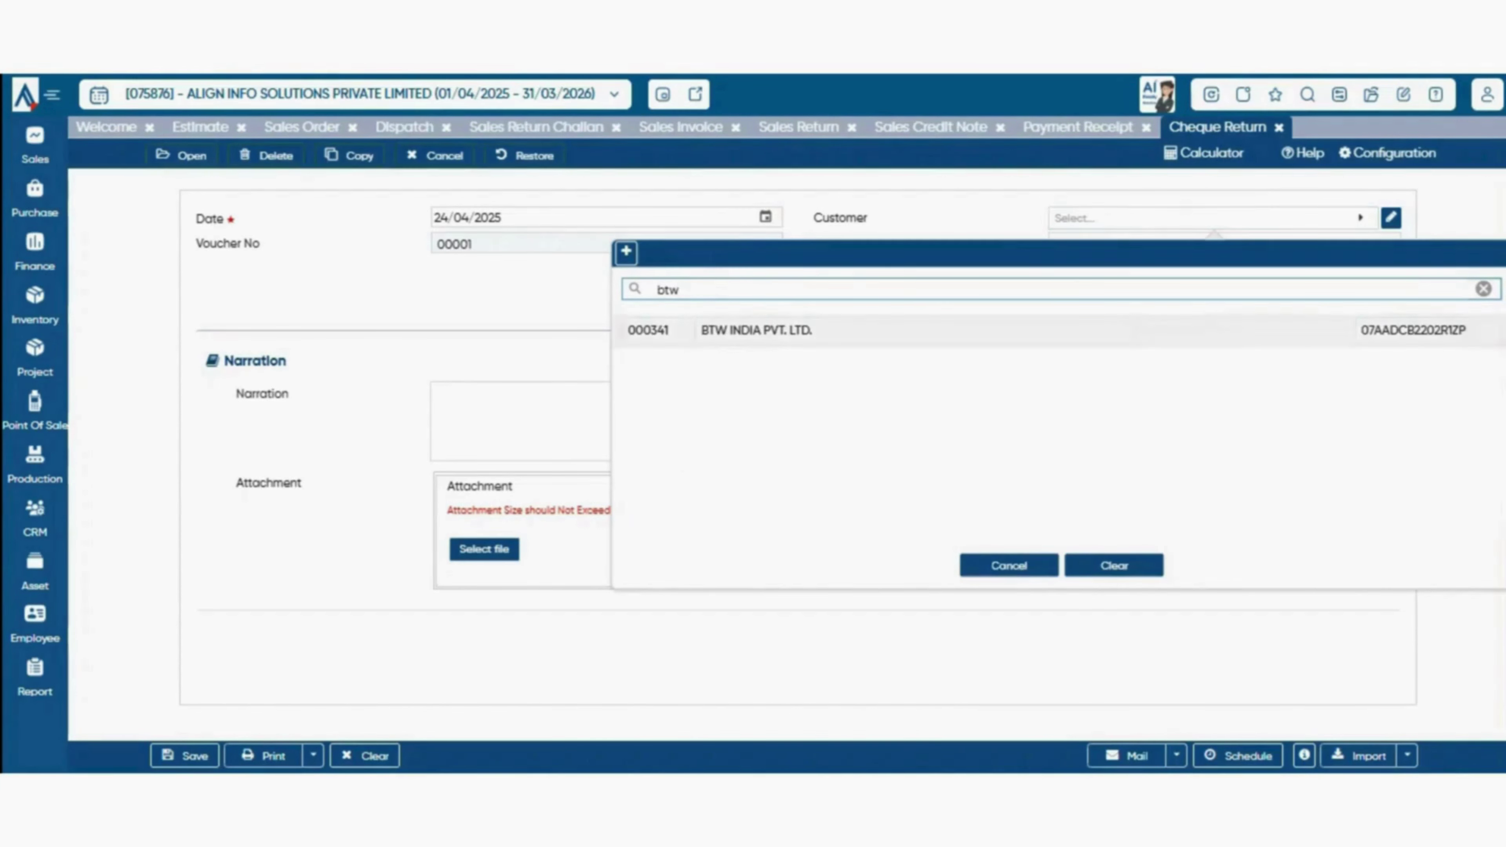
key("Return")
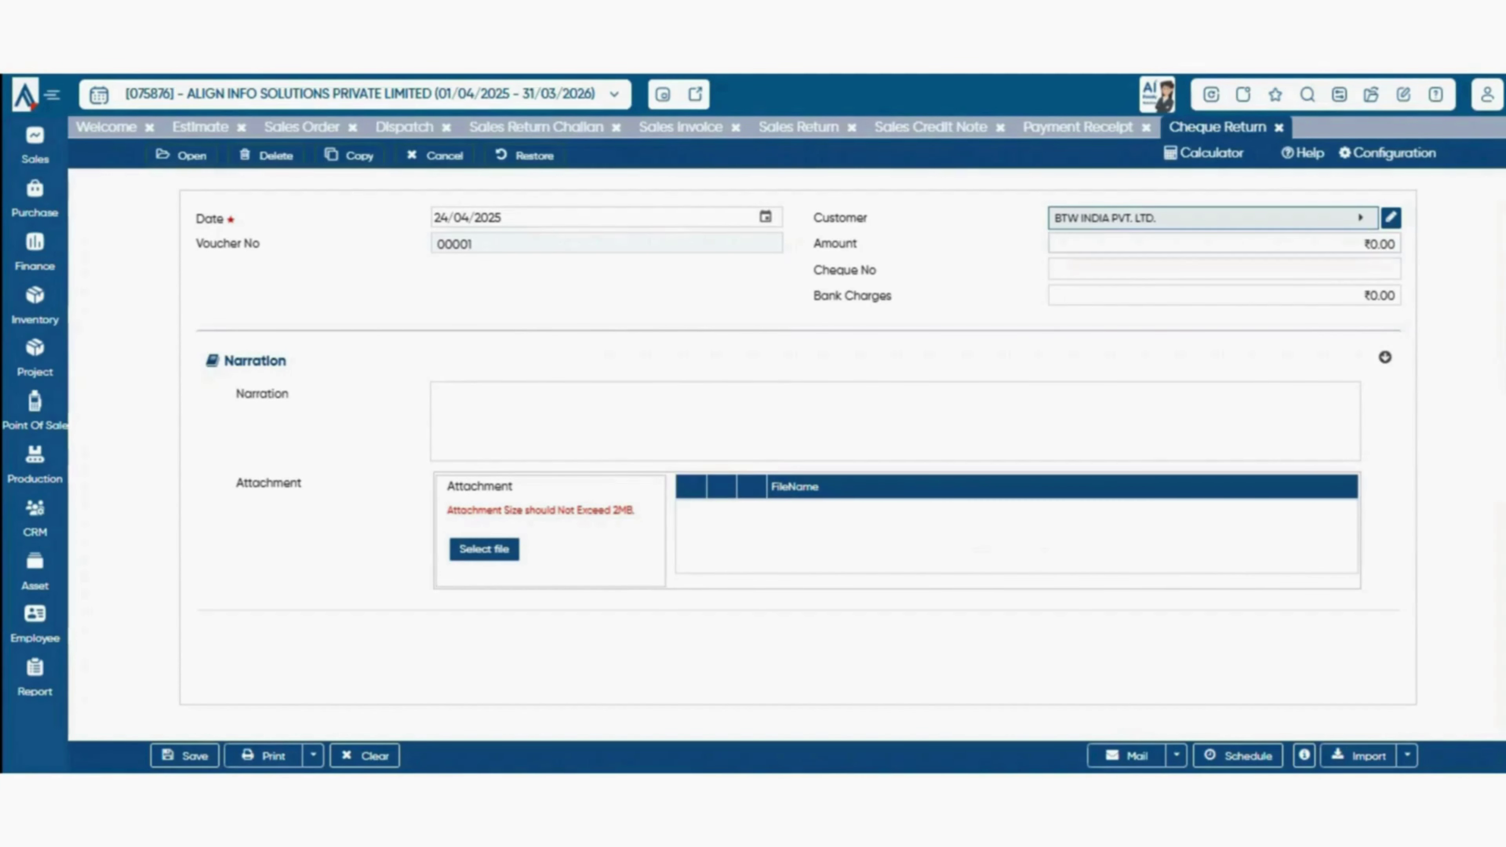
- Pass over Amount, Cheque No and Bank Charges so the narration reads 'Being Cheque Returned : Cheque No'
key("Tab")
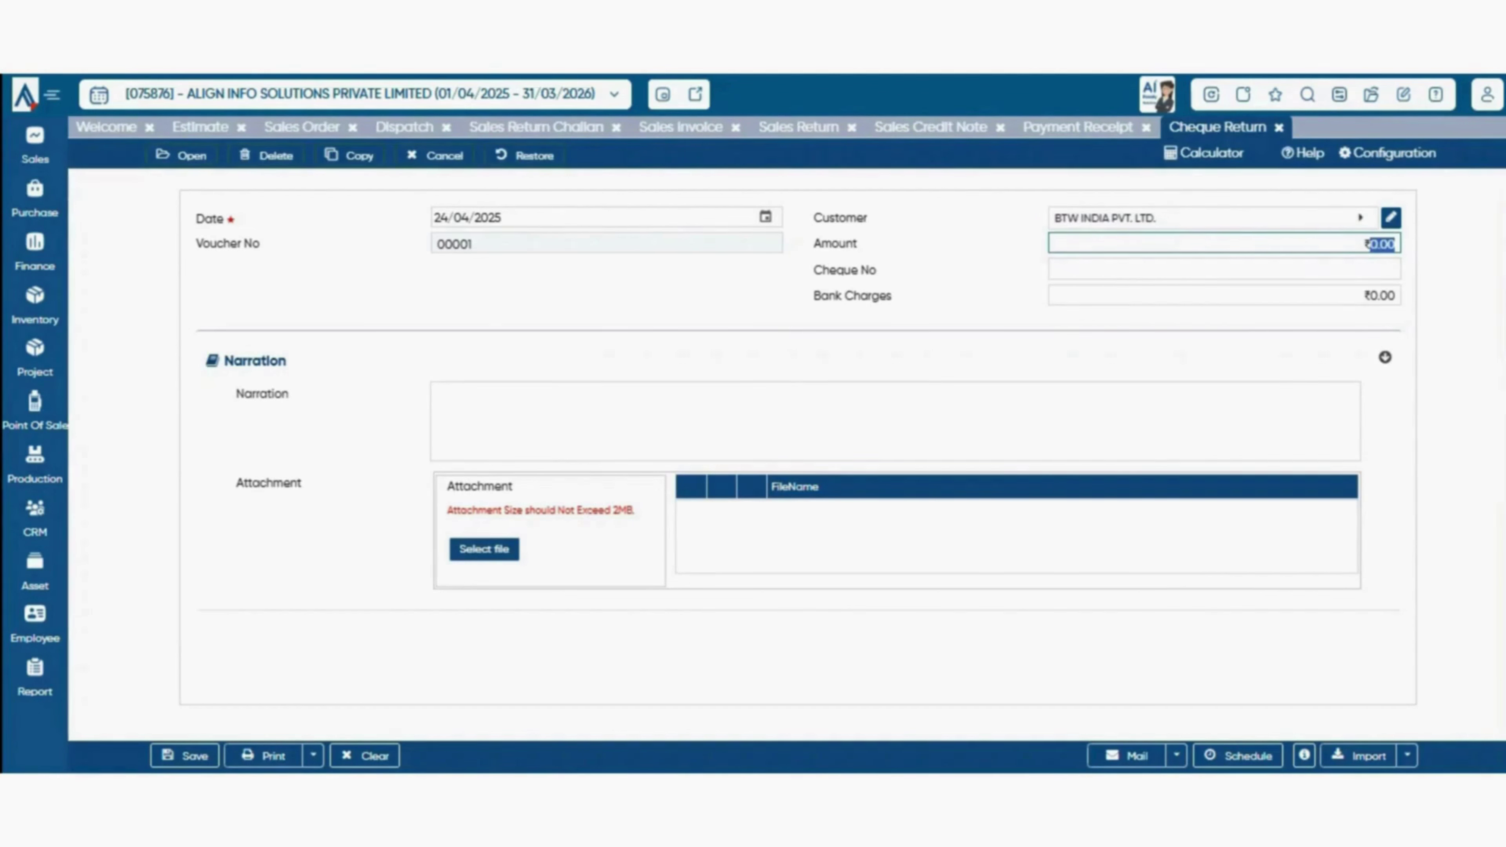
key("Tab")
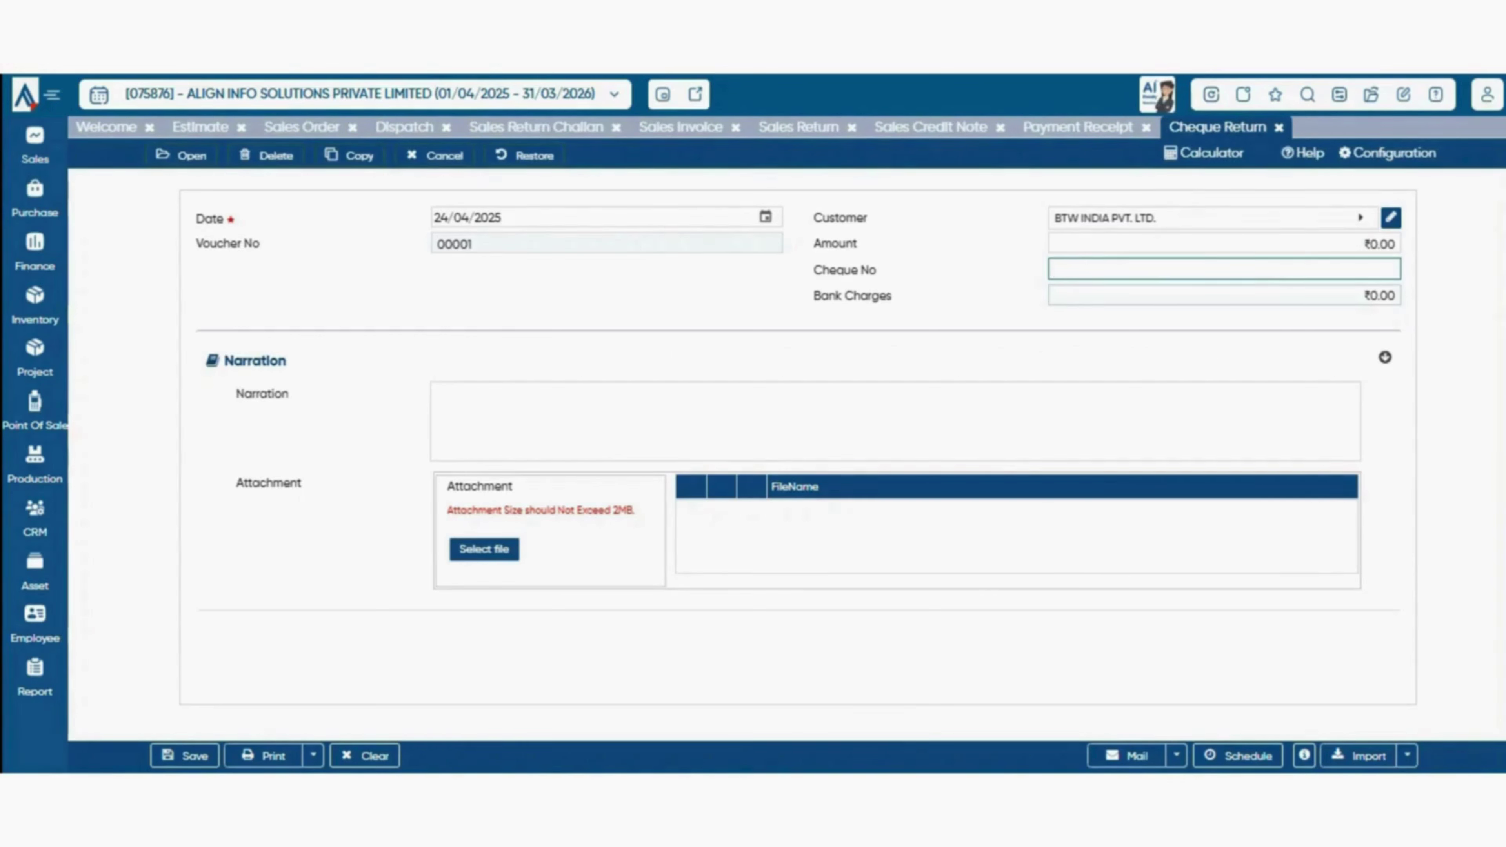
key("Tab")
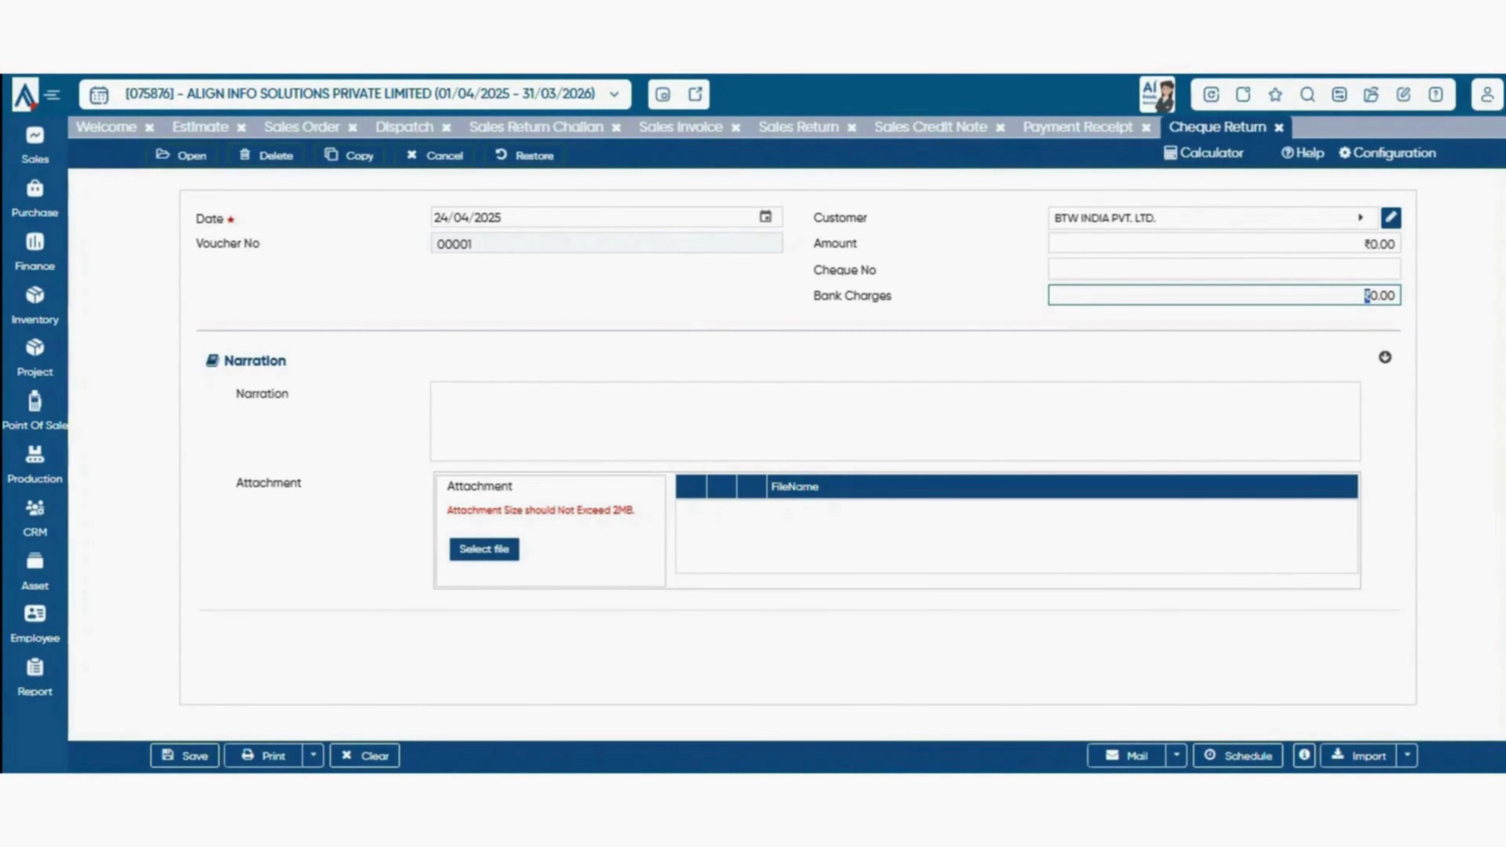
key("Tab")
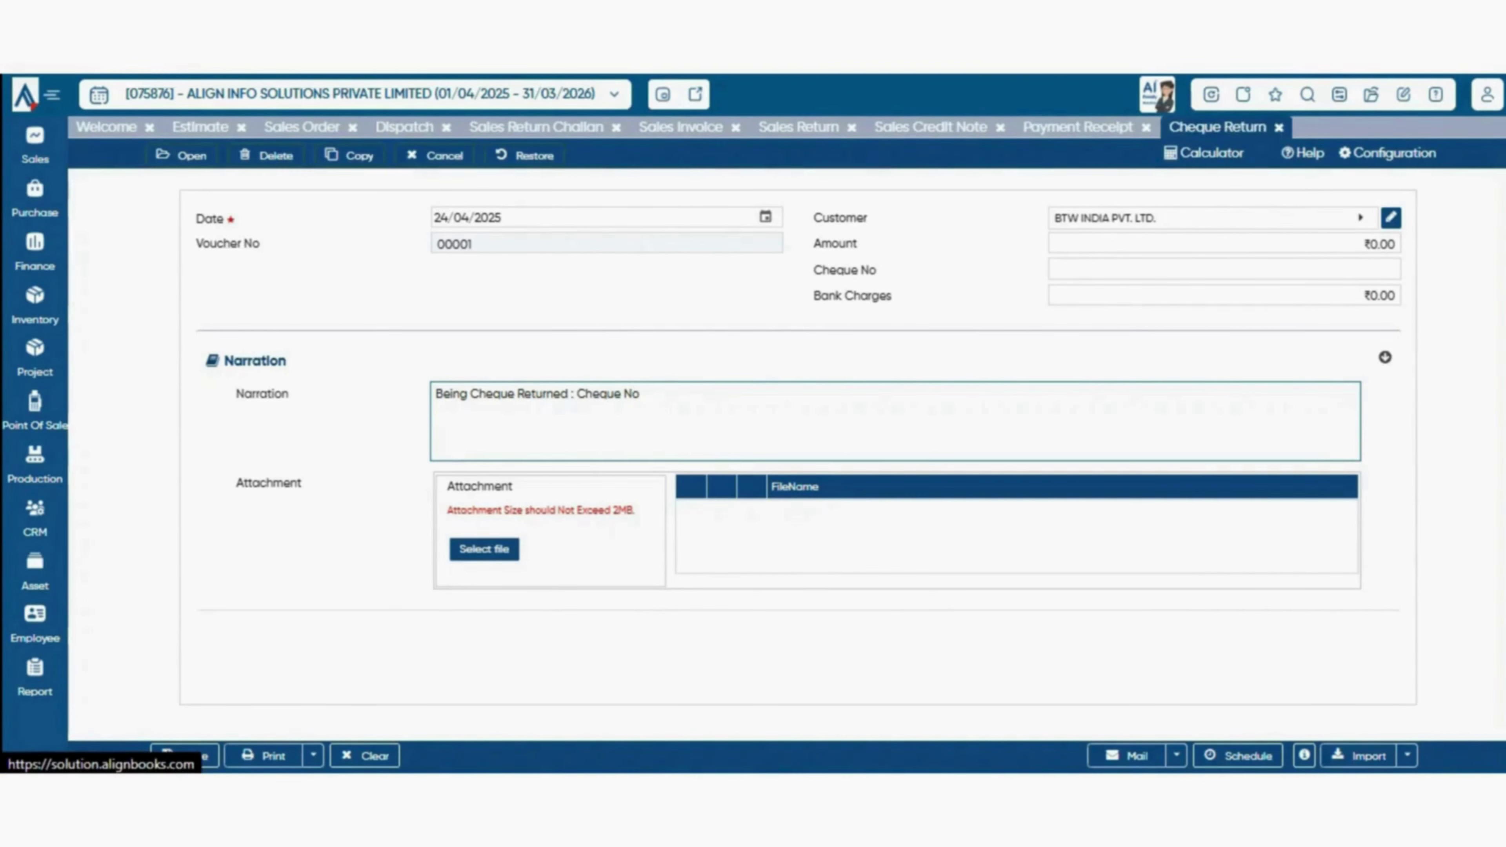
left_click(34, 146)
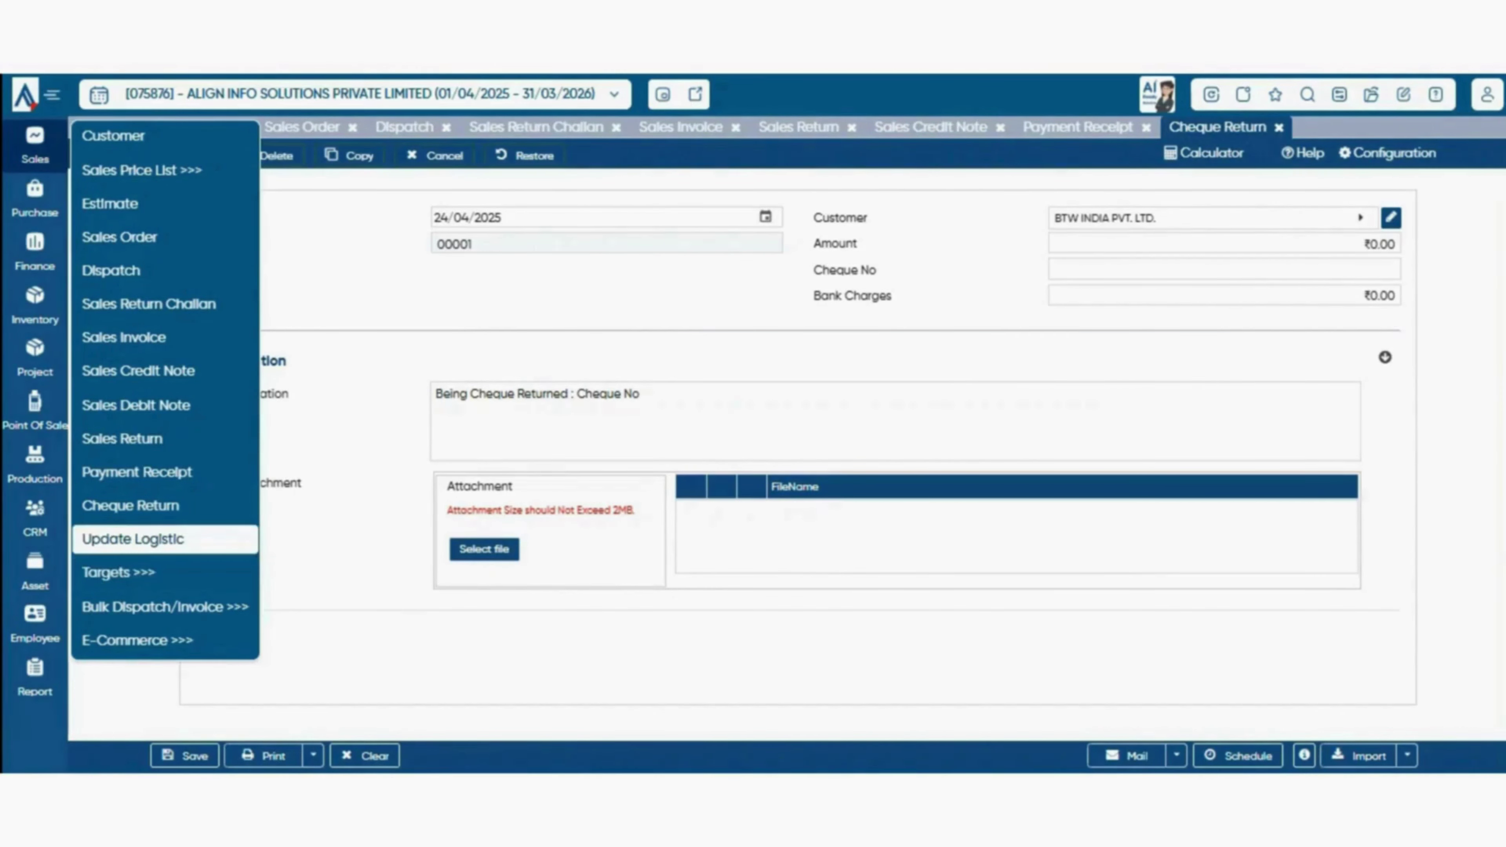
- Go to the Update Logistic page and choose Dispatch as the voucher type for 24/04/2025
left_click(133, 538)
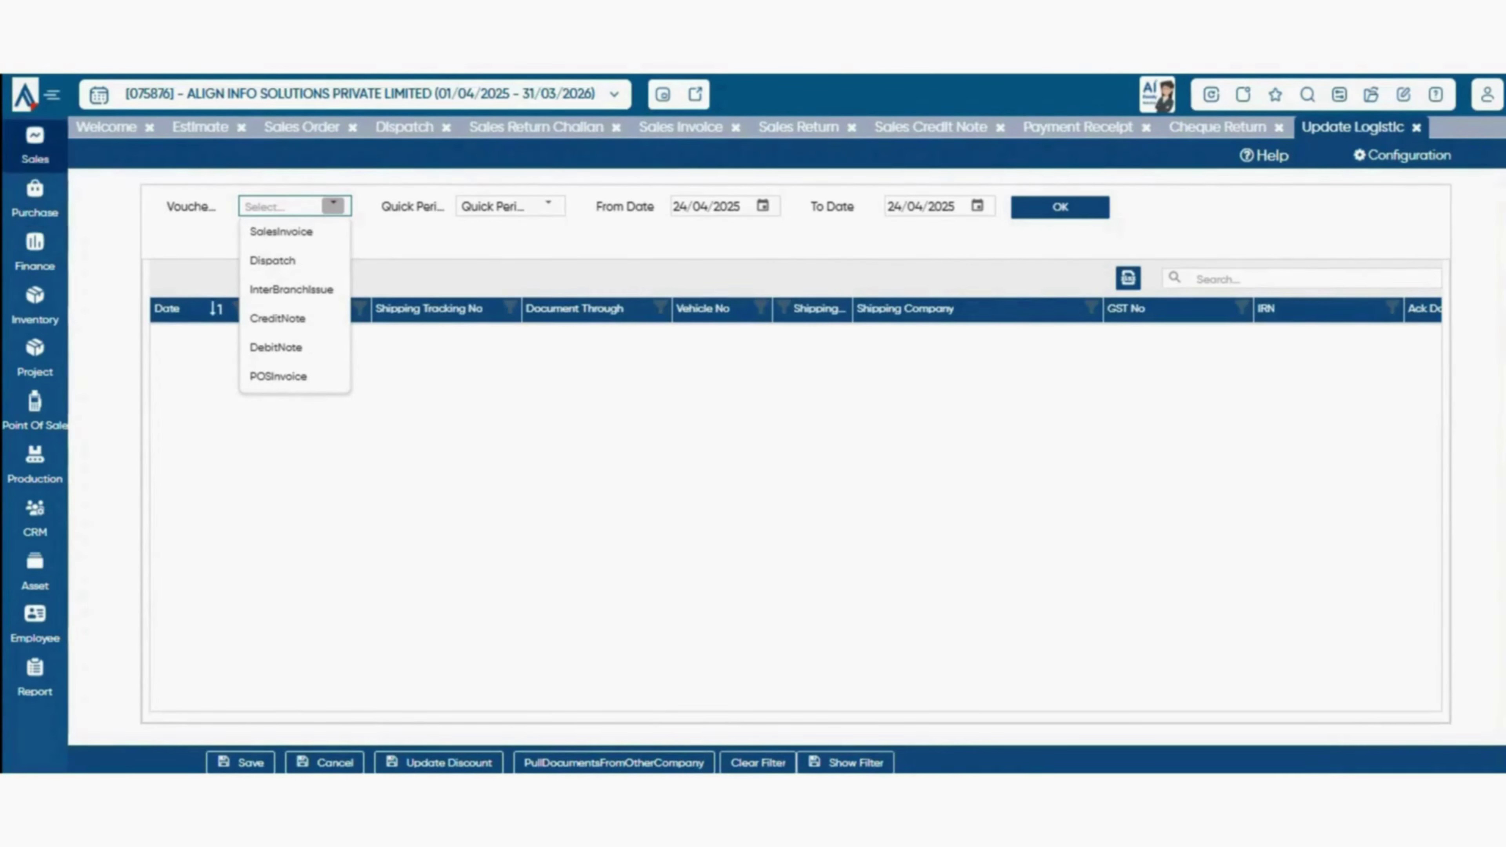
left_click(34, 146)
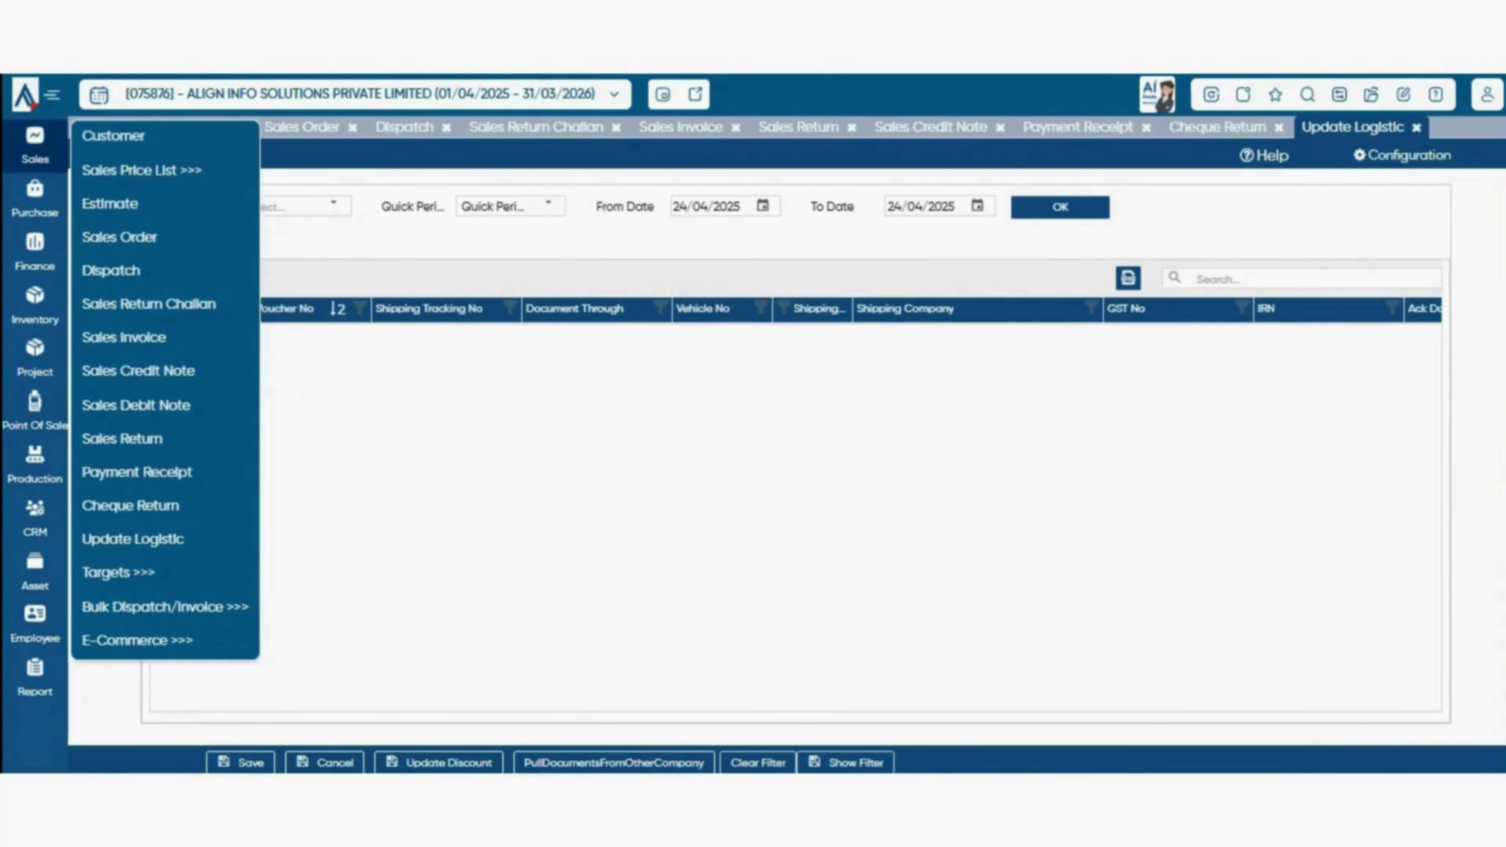
left_click(302, 127)
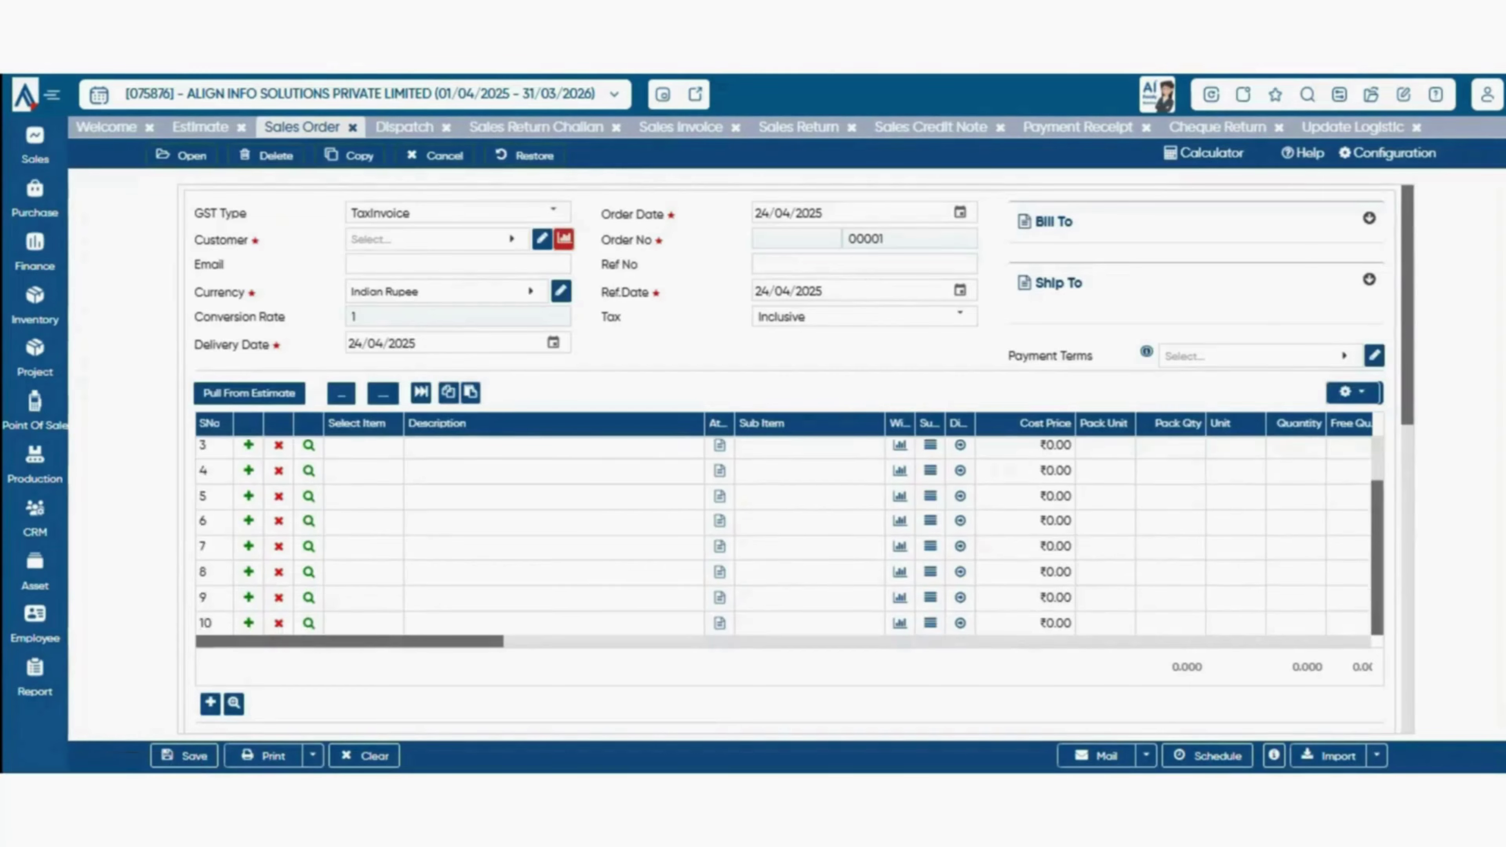
scroll(794, 457, "down", 10)
left_click(1353, 128)
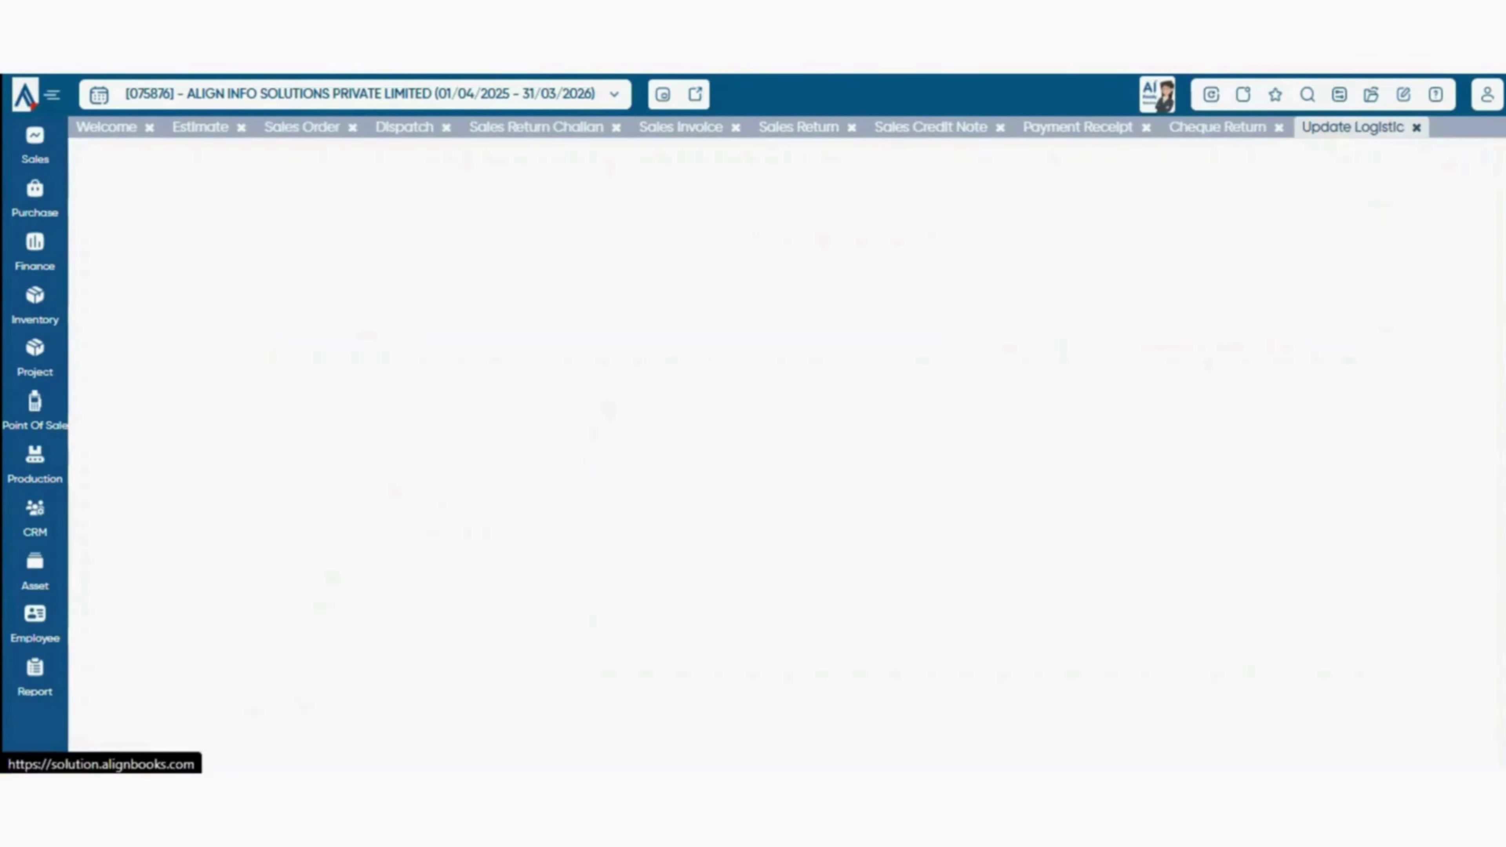
left_click(333, 206)
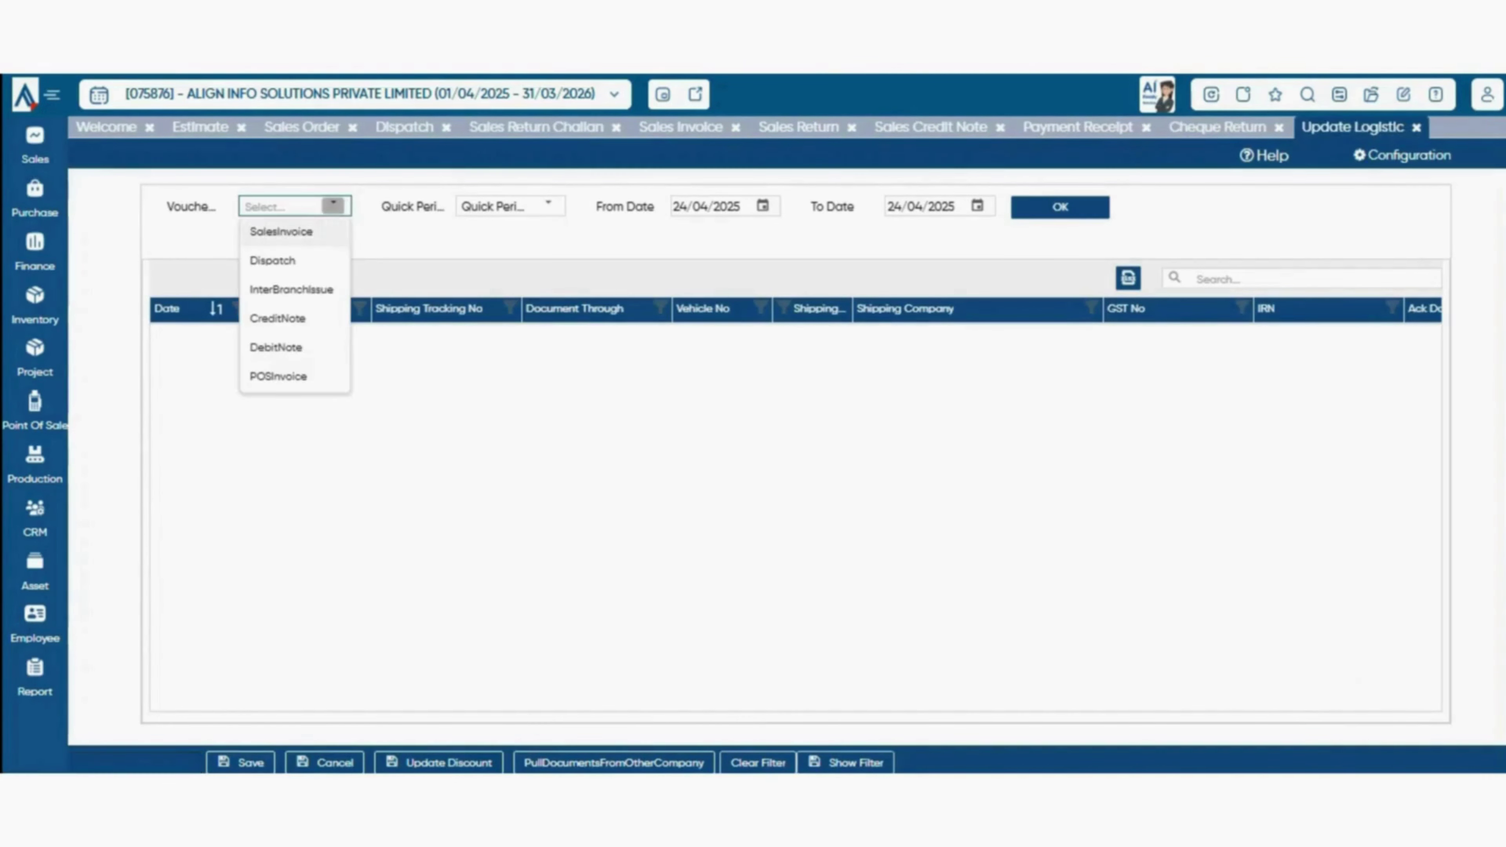
left_click(273, 260)
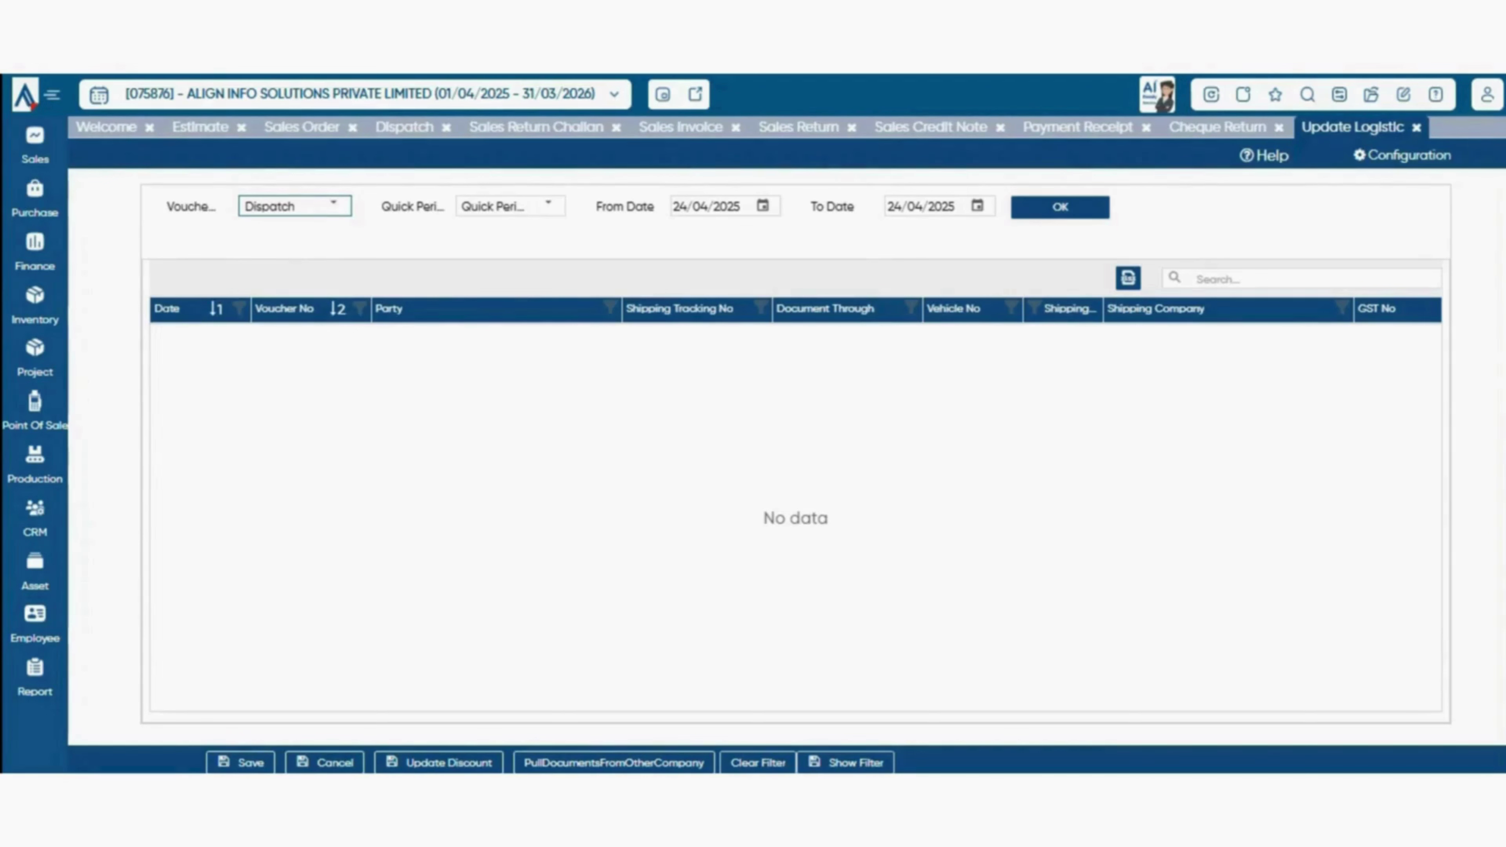
- Load dispatch 00001/25-26, check its IRN, Ack Date and e-way bill columns, then reopen Sales features
left_click(1060, 207)
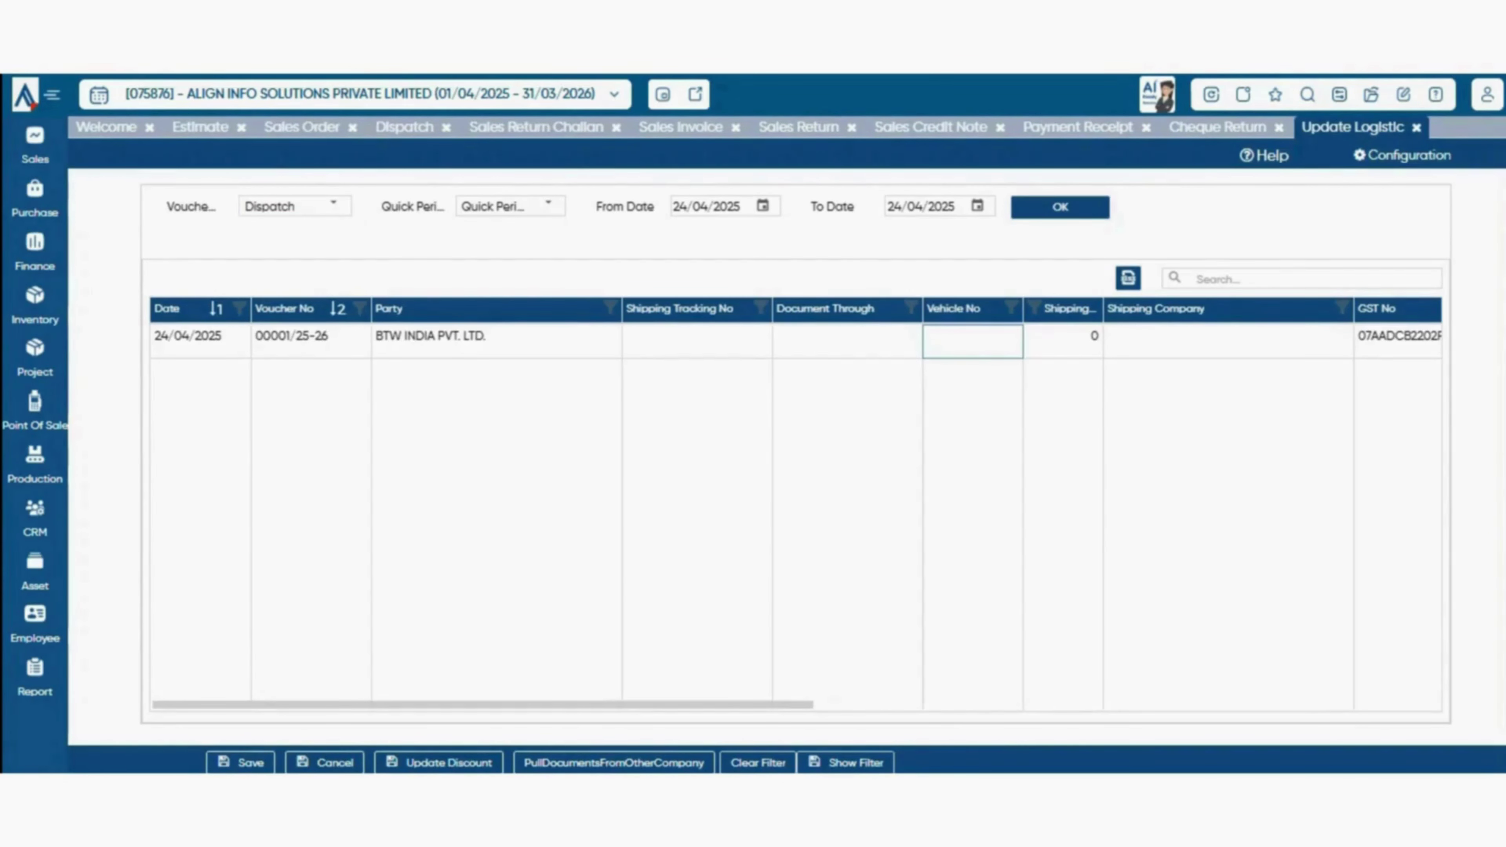
left_click_drag(483, 704, 798, 704)
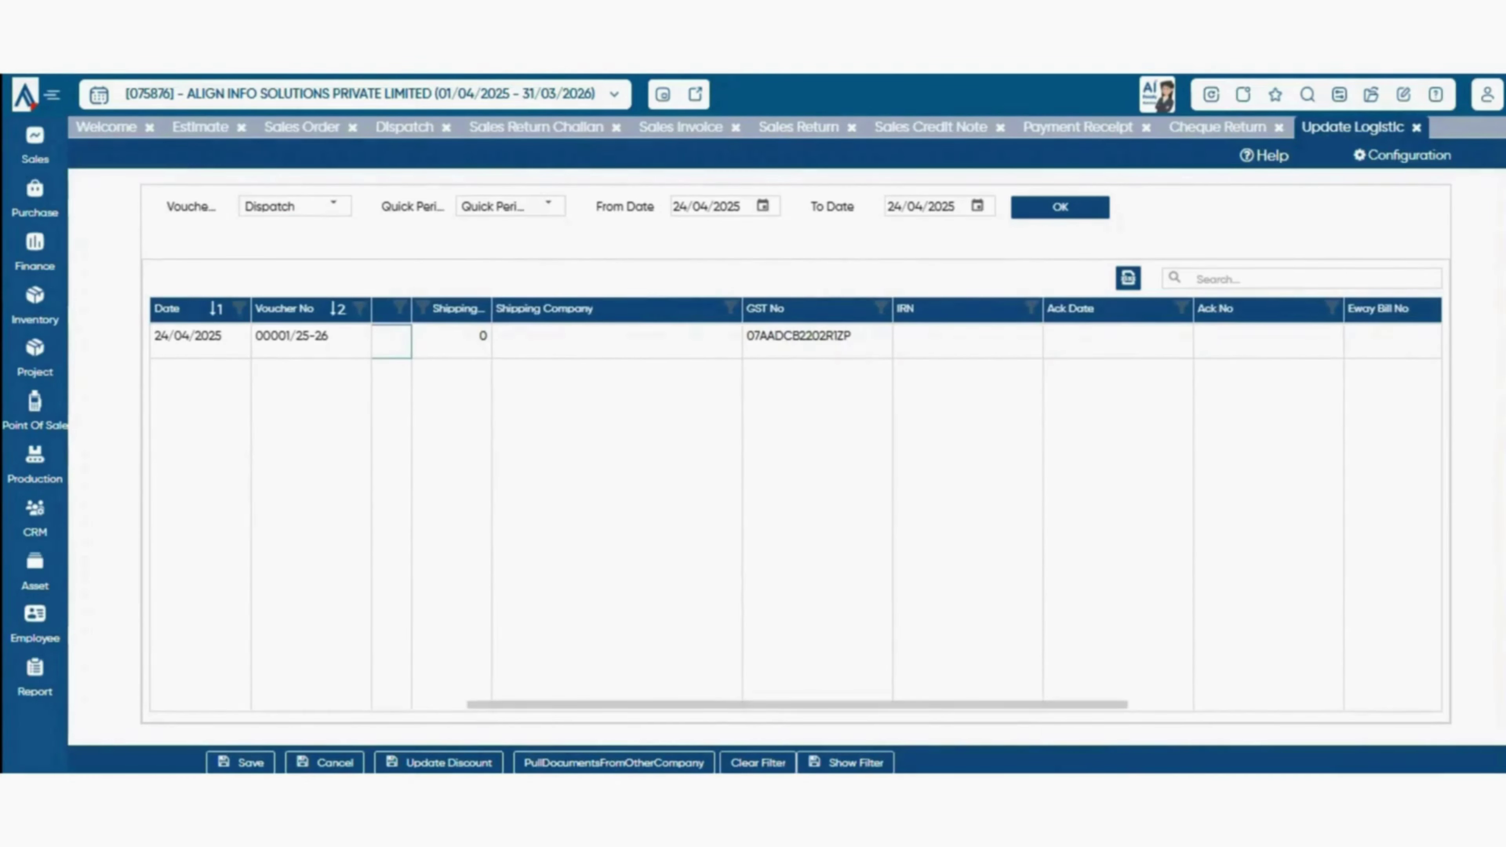
left_click(968, 342)
left_click(1174, 342)
left_click_drag(797, 704, 546, 704)
left_click(1143, 341)
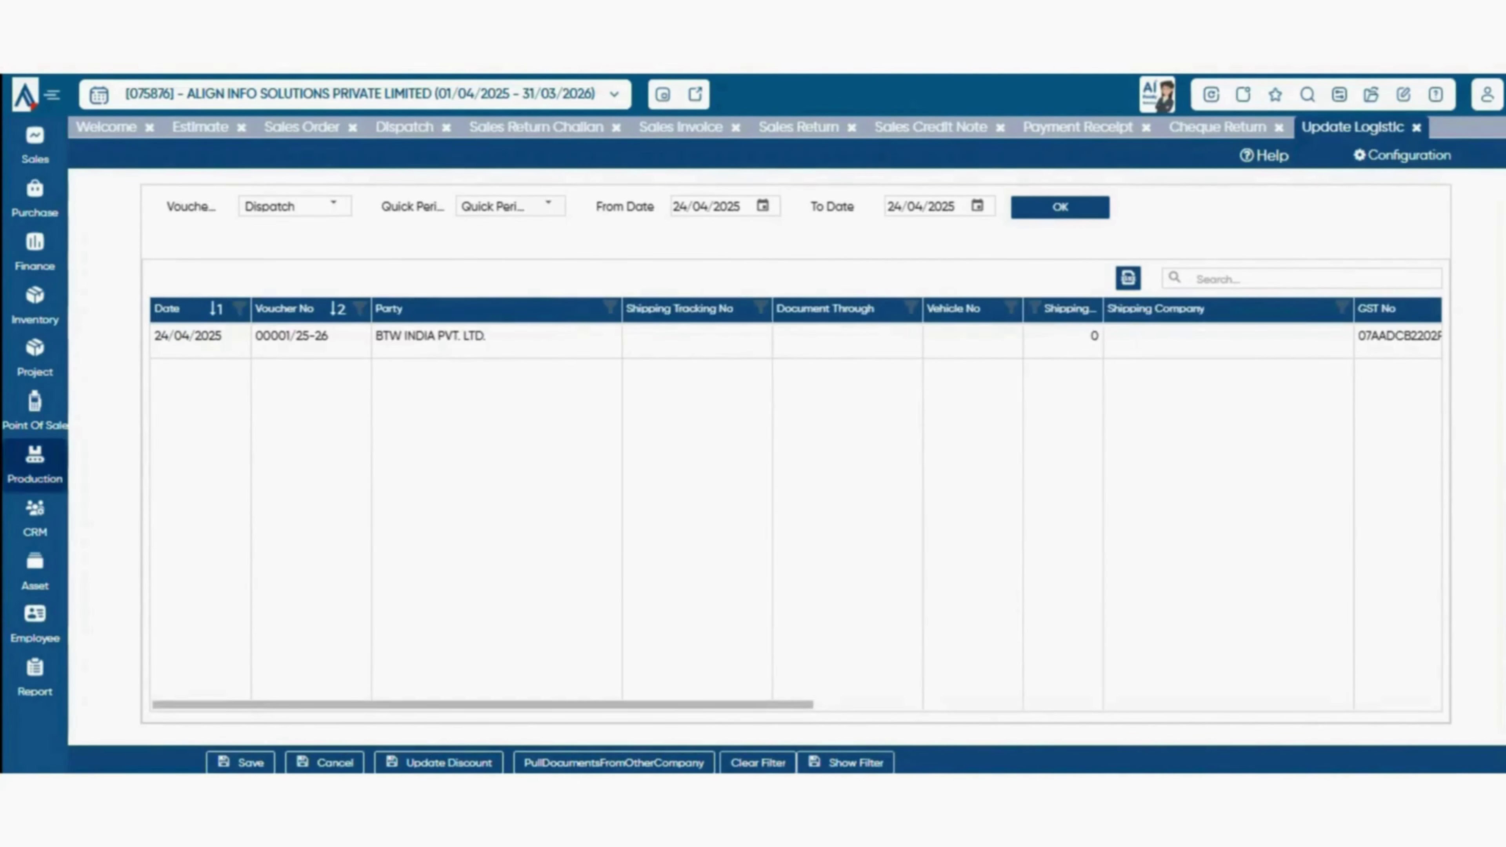
left_click(34, 143)
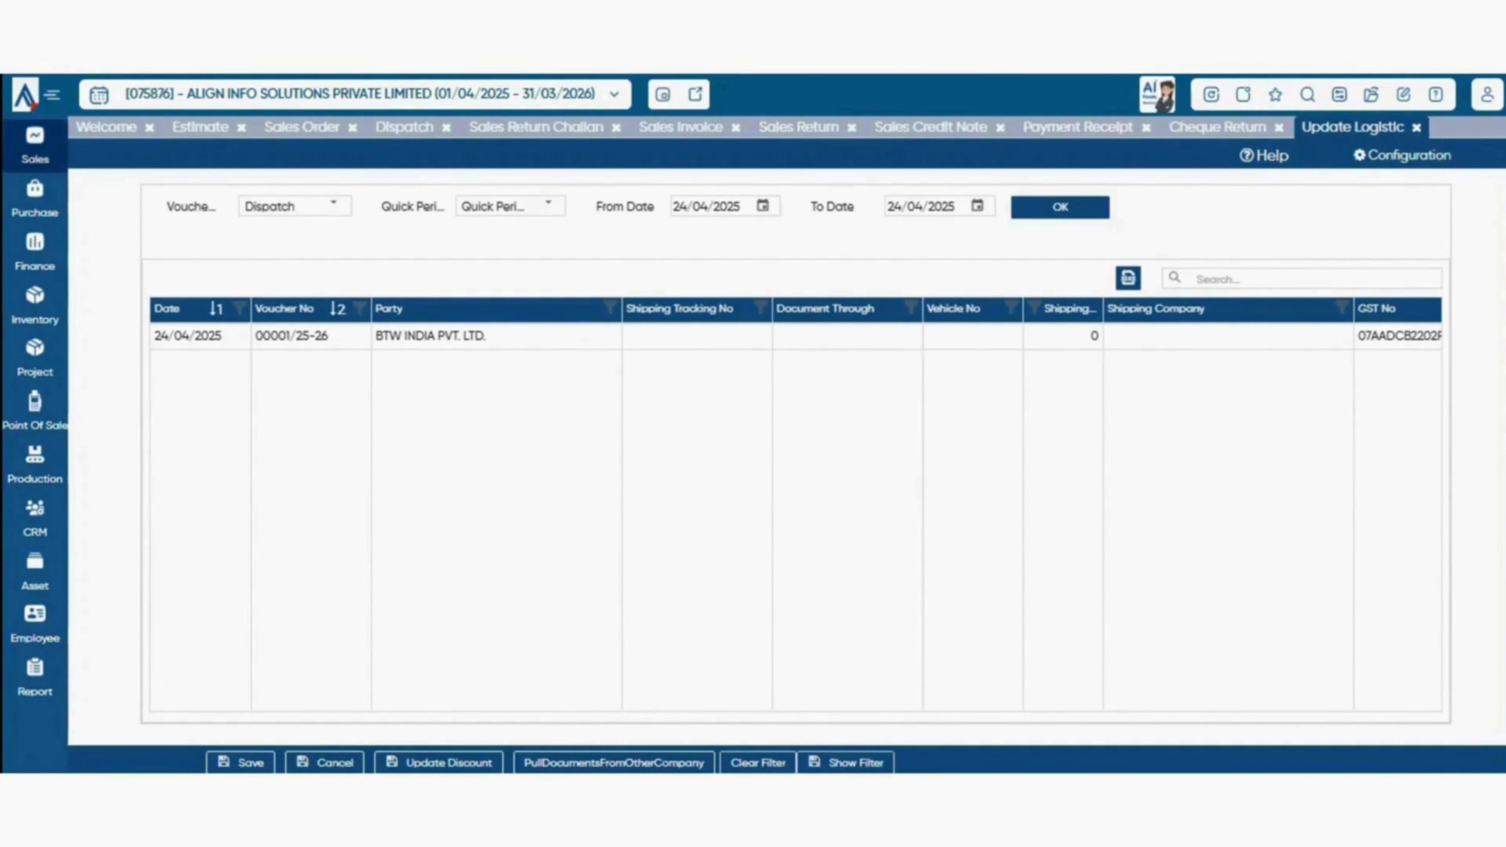
left_click(35, 145)
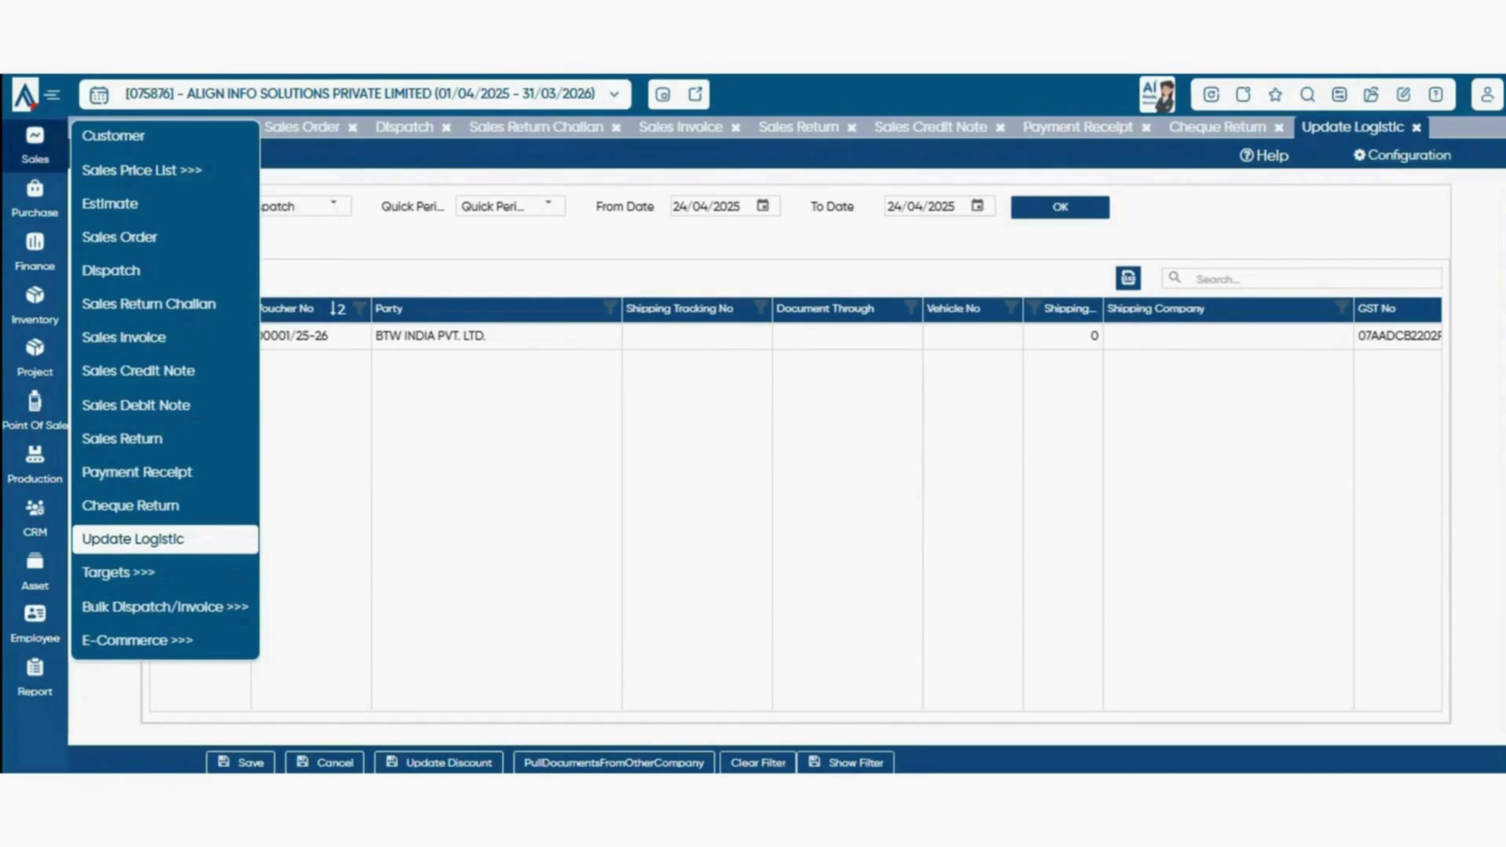
- Open Sales > Targets > Target Allocation and name a new template 'test'
mouse_move(119, 571)
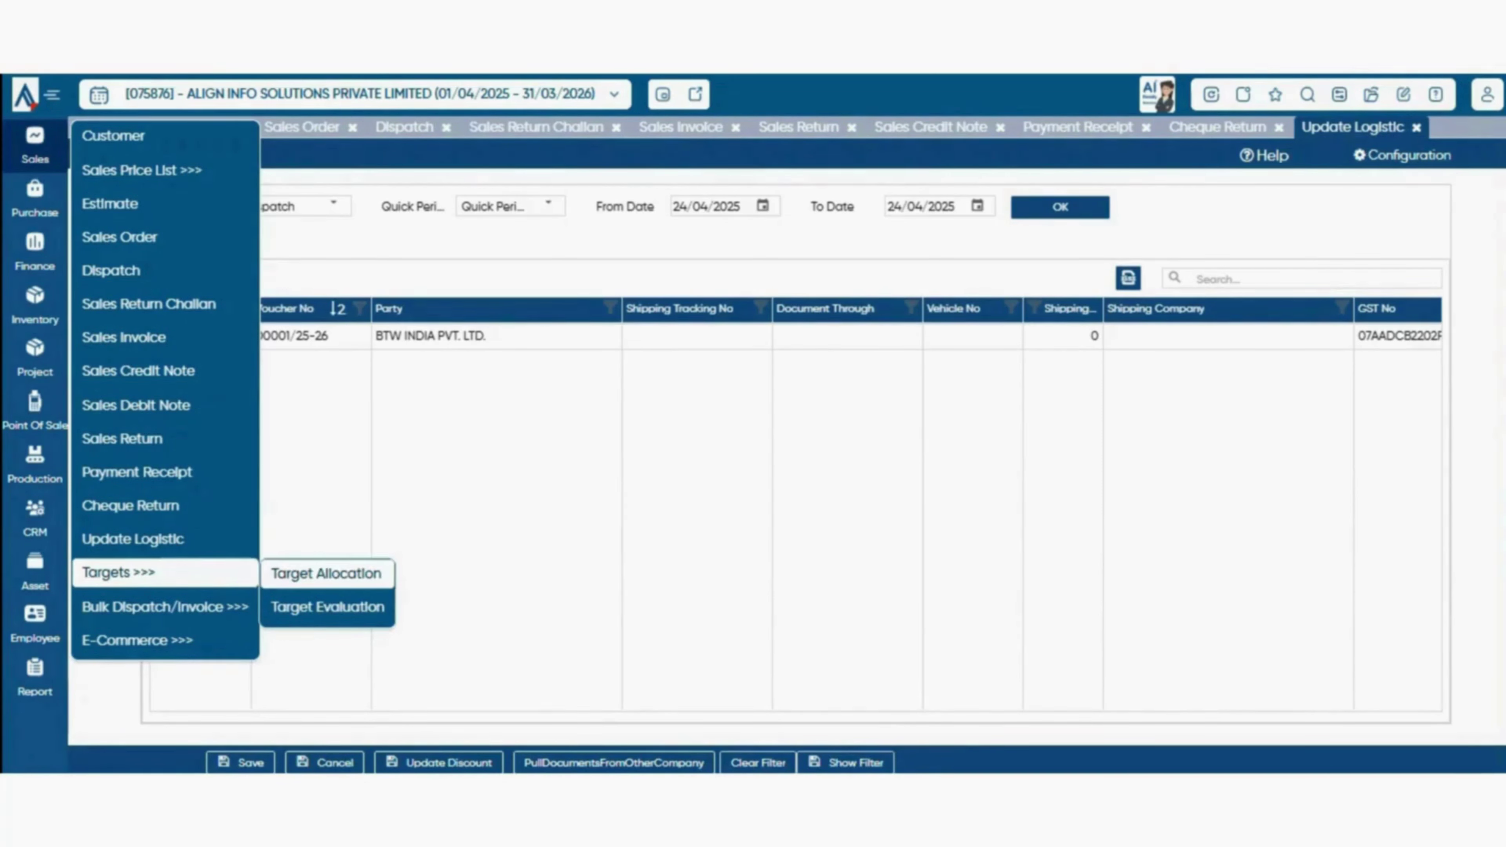
left_click(326, 573)
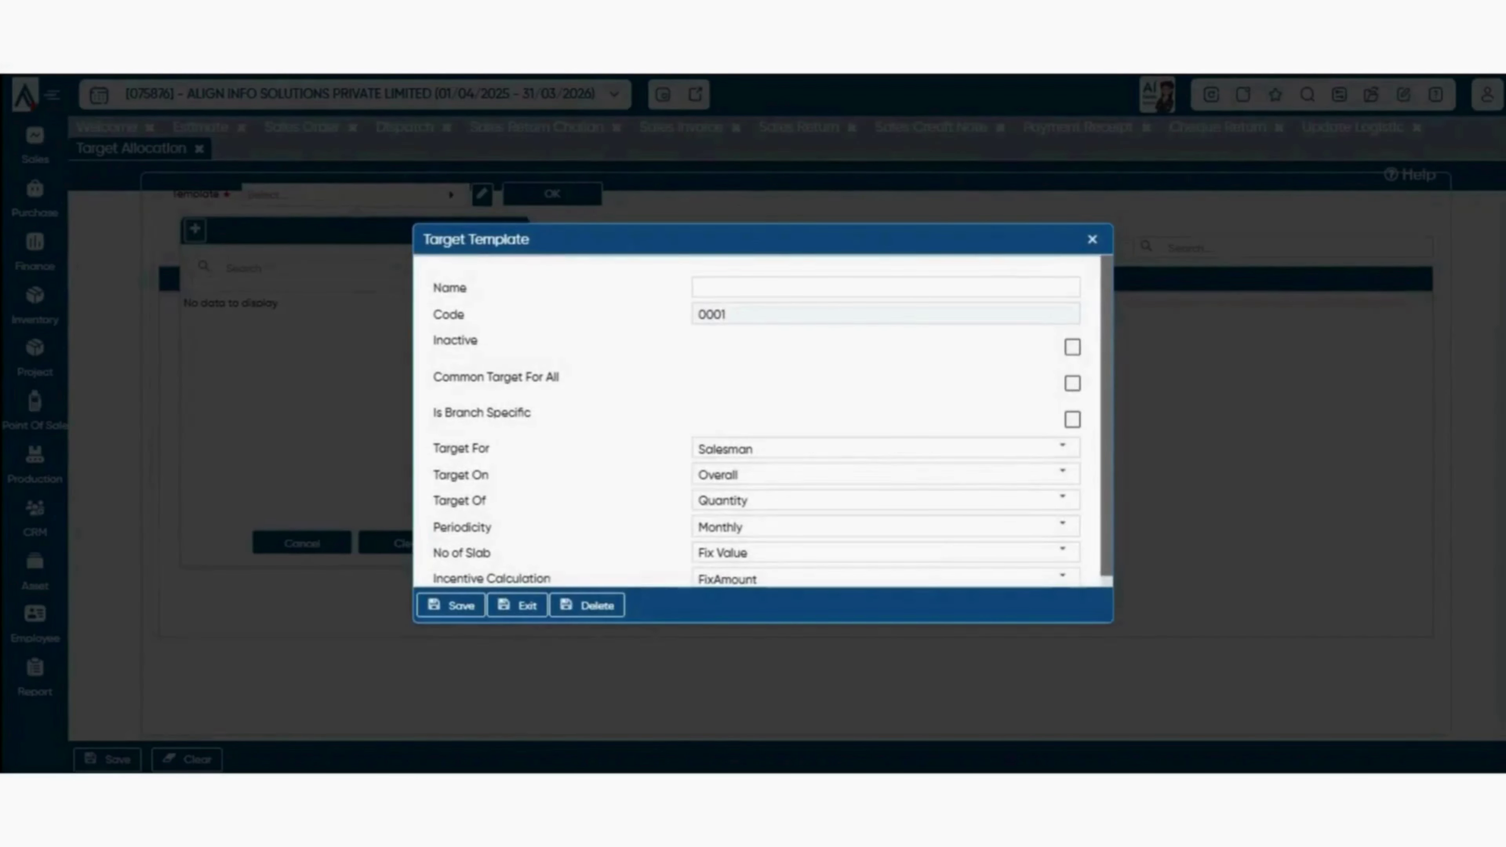
scroll(762, 421, "down", 1)
scroll(762, 421, "up", 1)
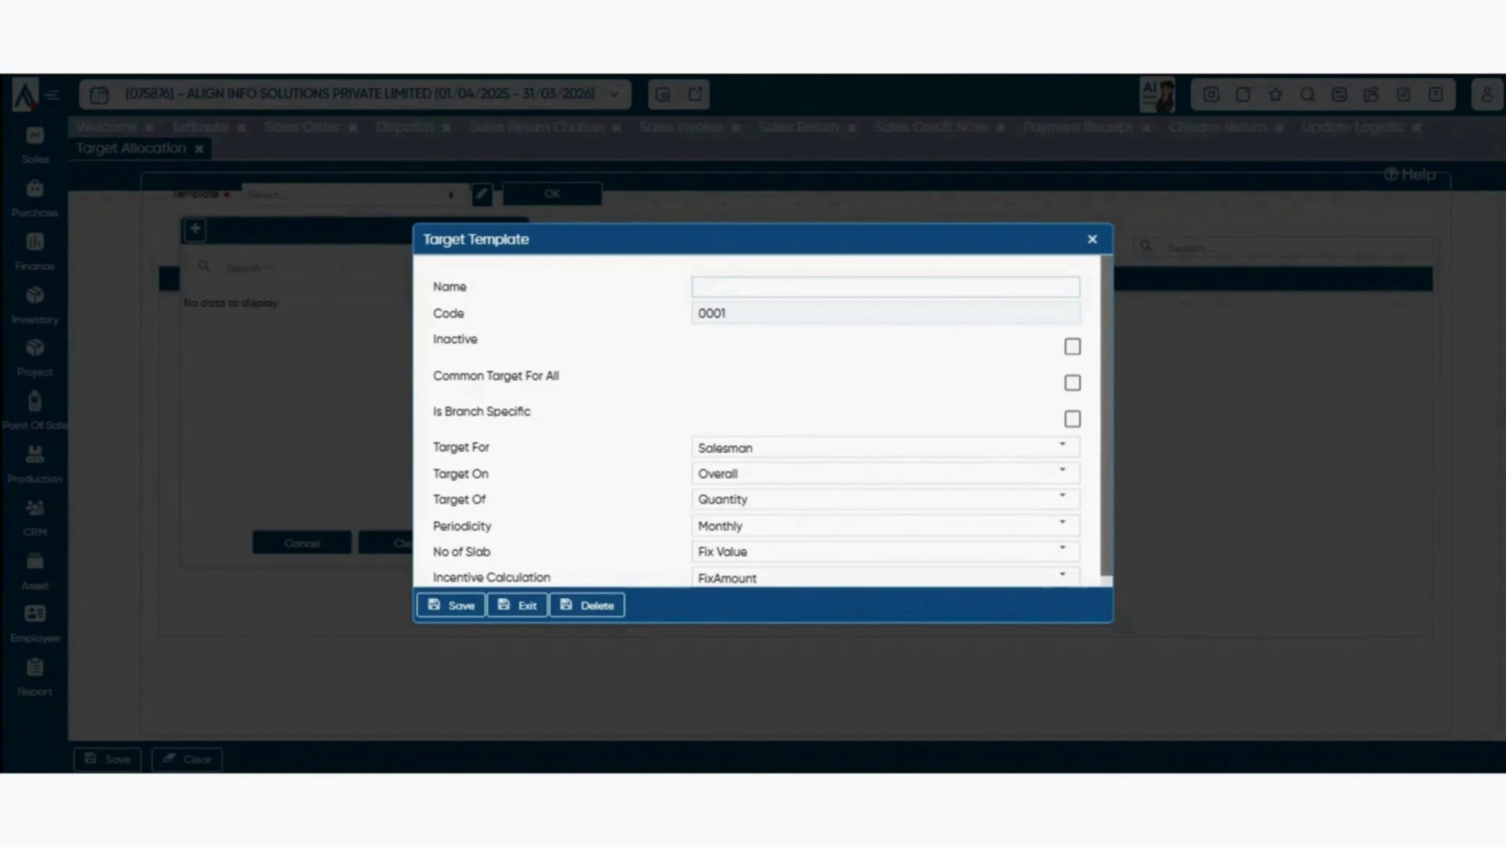
left_click(886, 287)
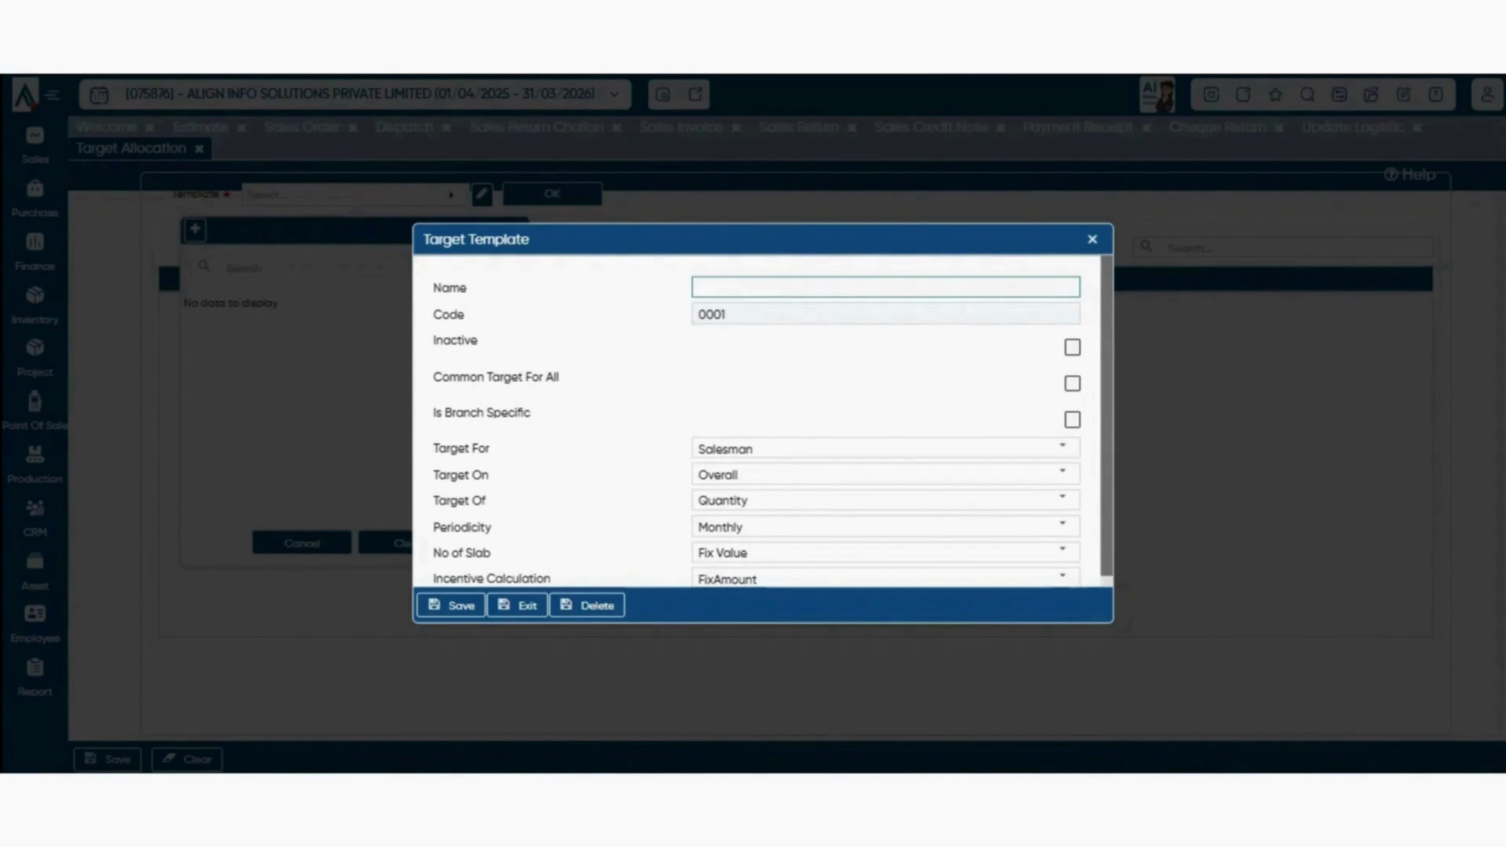
type("test")
- Turn on Common Target For All and review the Target For options
scroll(1064, 449, "down", 1)
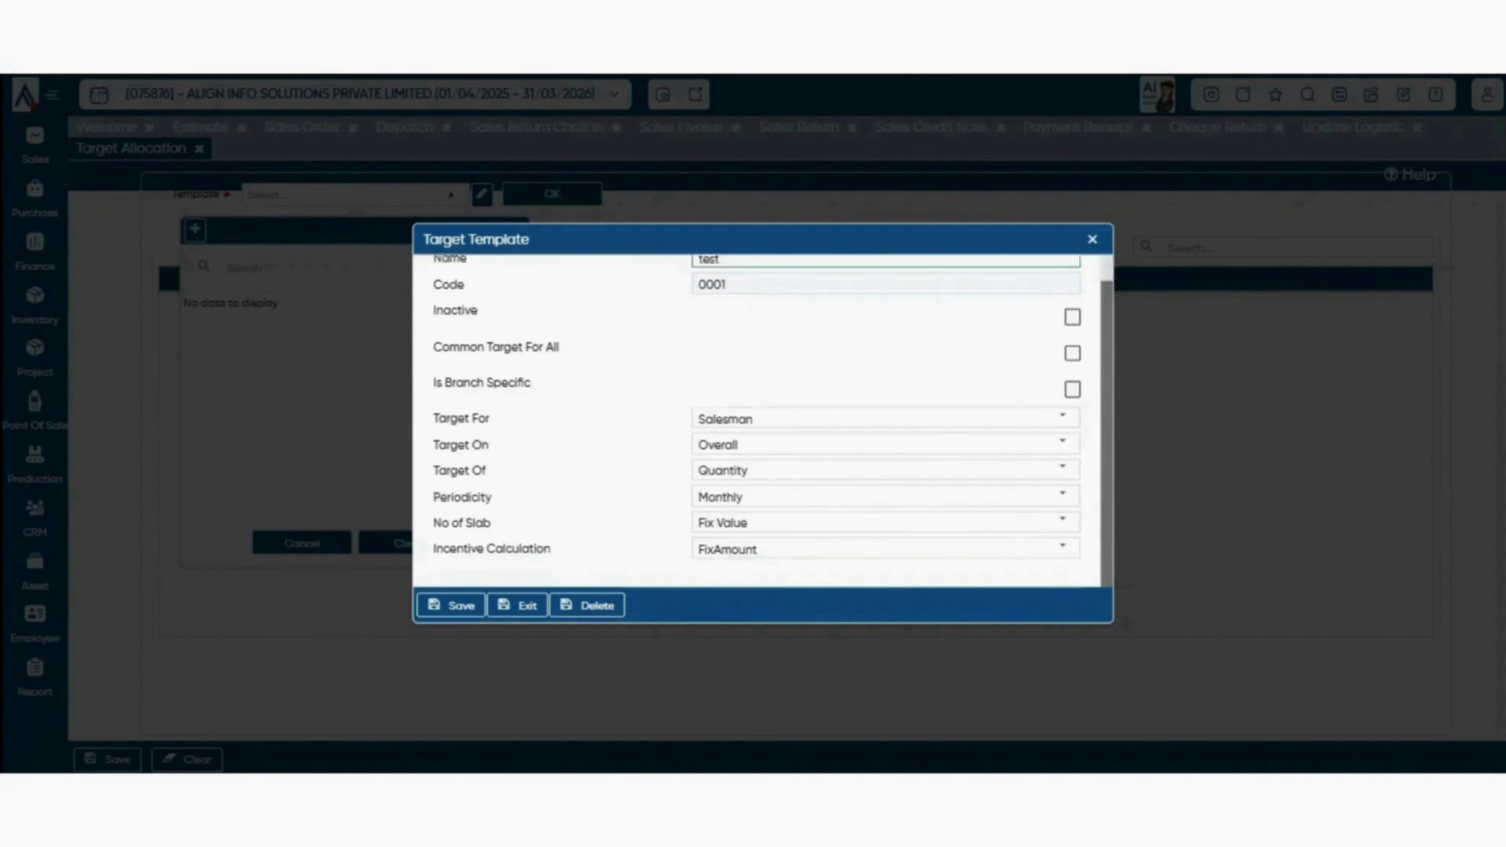
scroll(1064, 448, "up", 1)
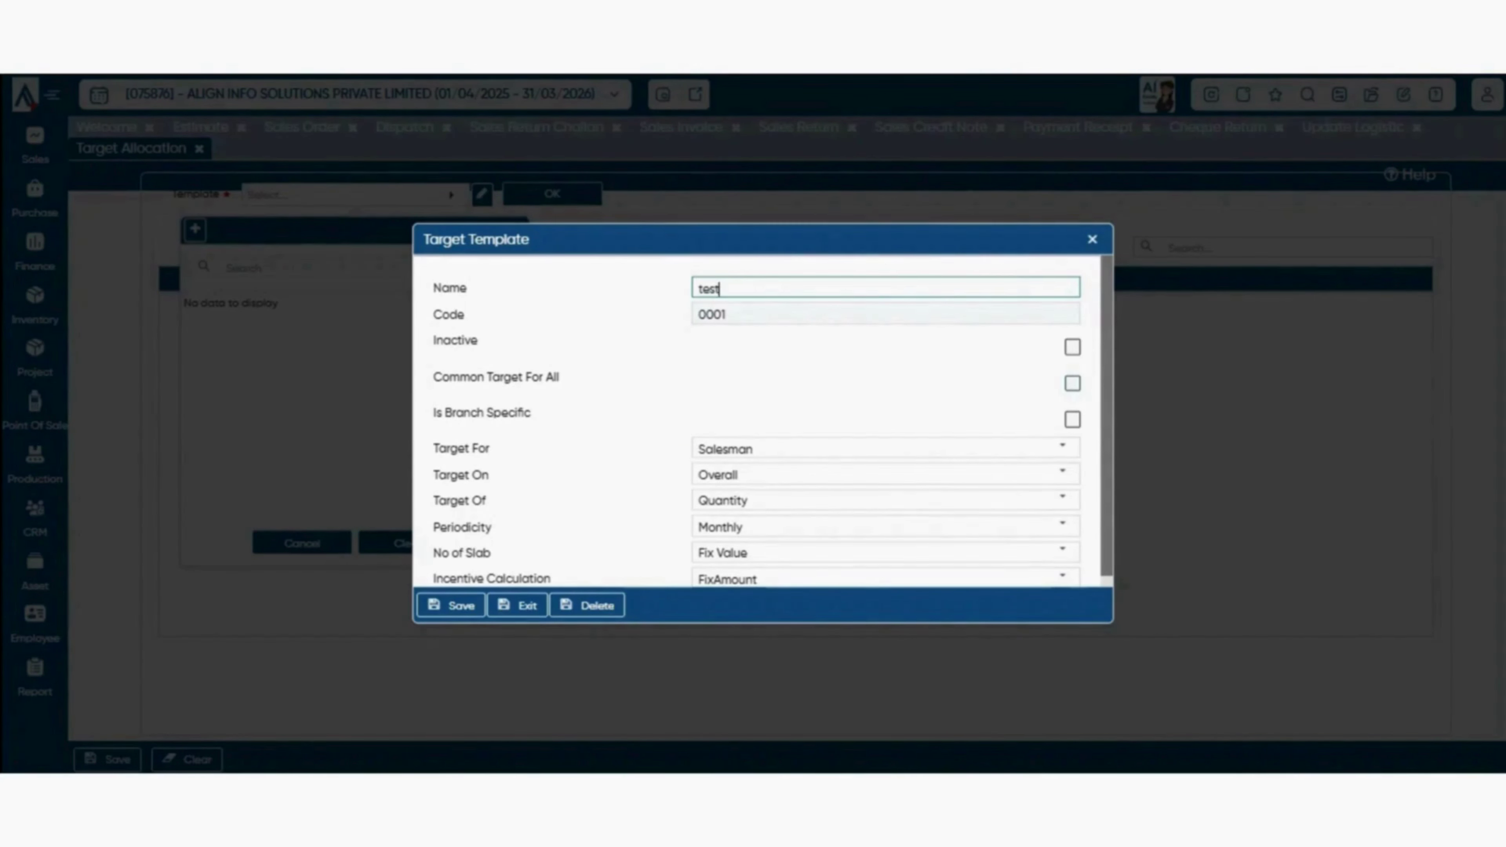
left_click(1072, 384)
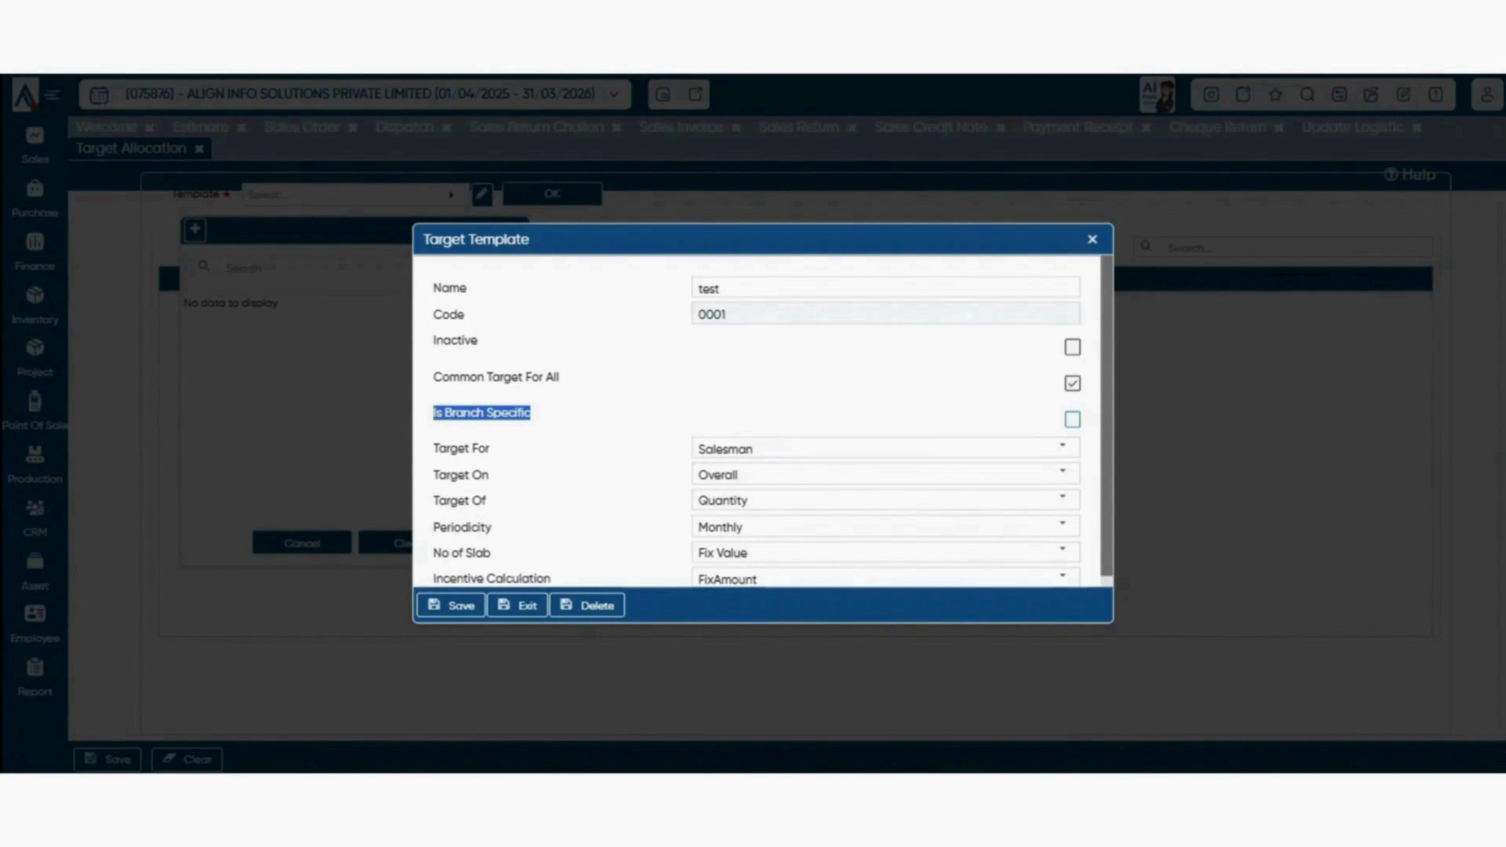
left_click(1062, 448)
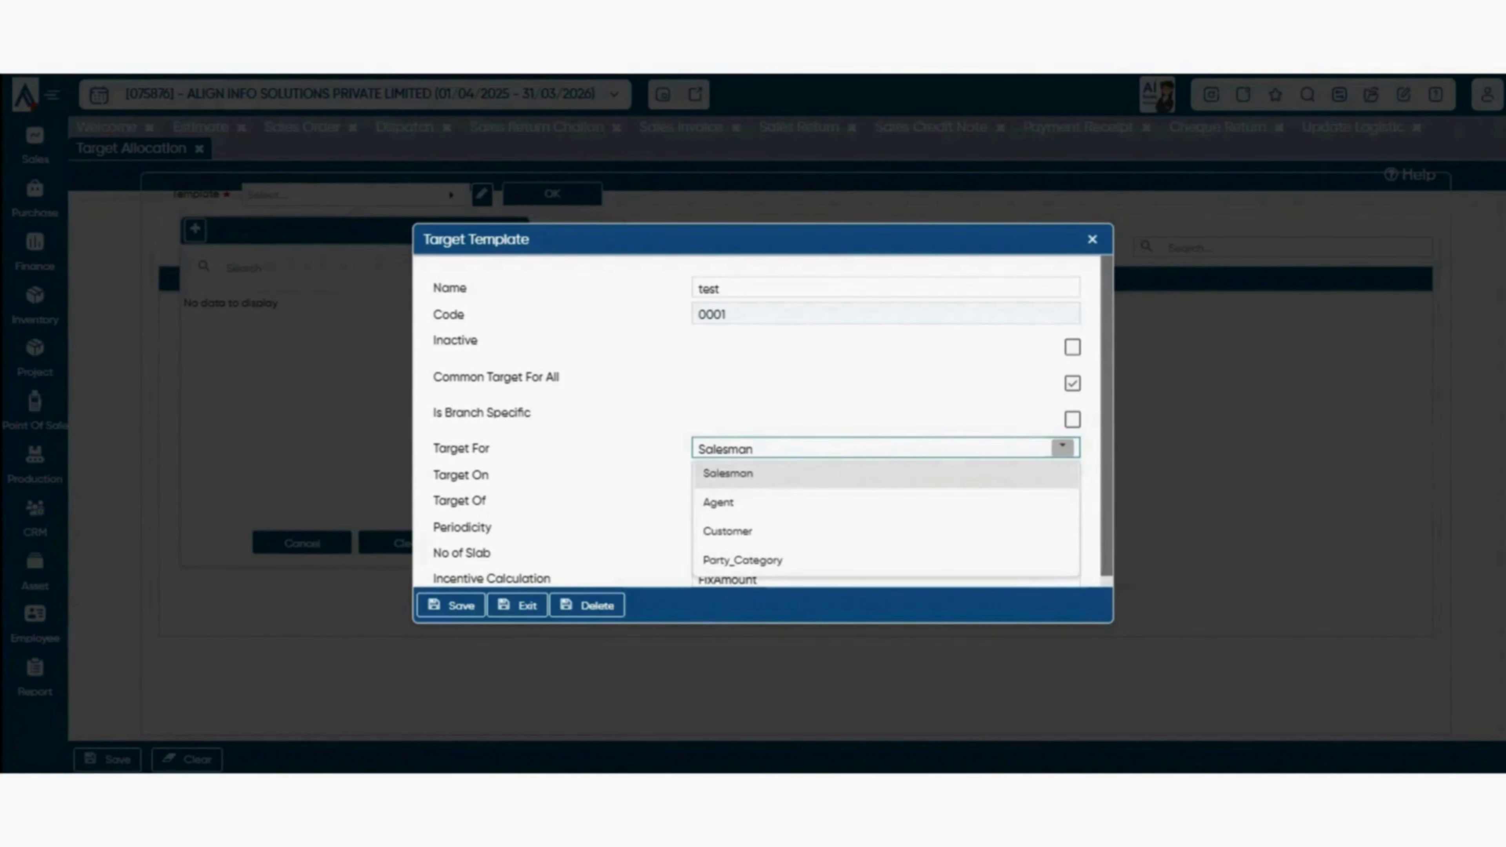
- Keep Salesman and Overall, and set the template's Target Of to BillAmount
left_click(640, 557)
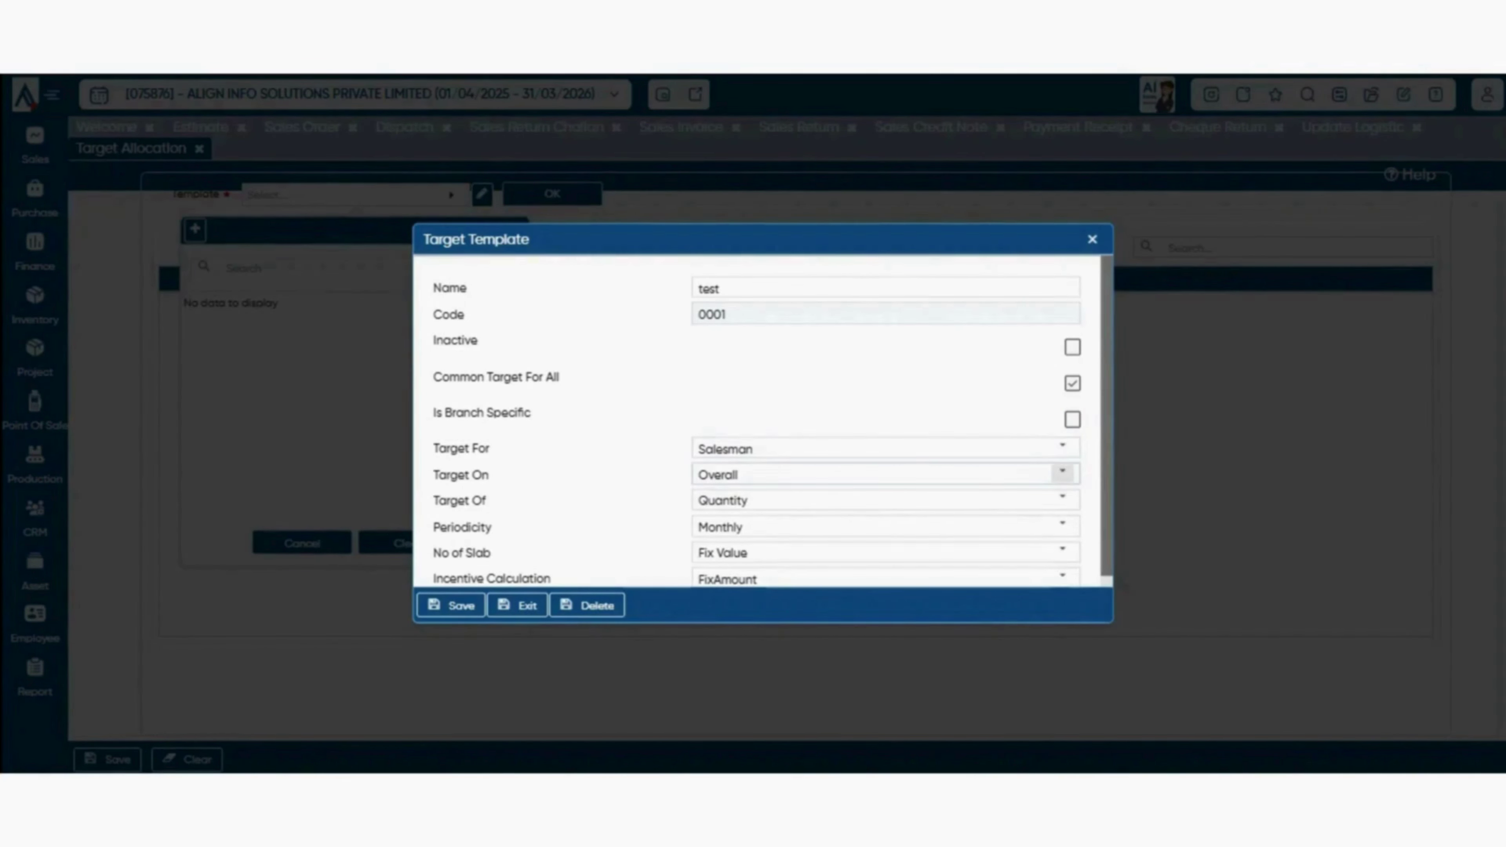
left_click(1063, 473)
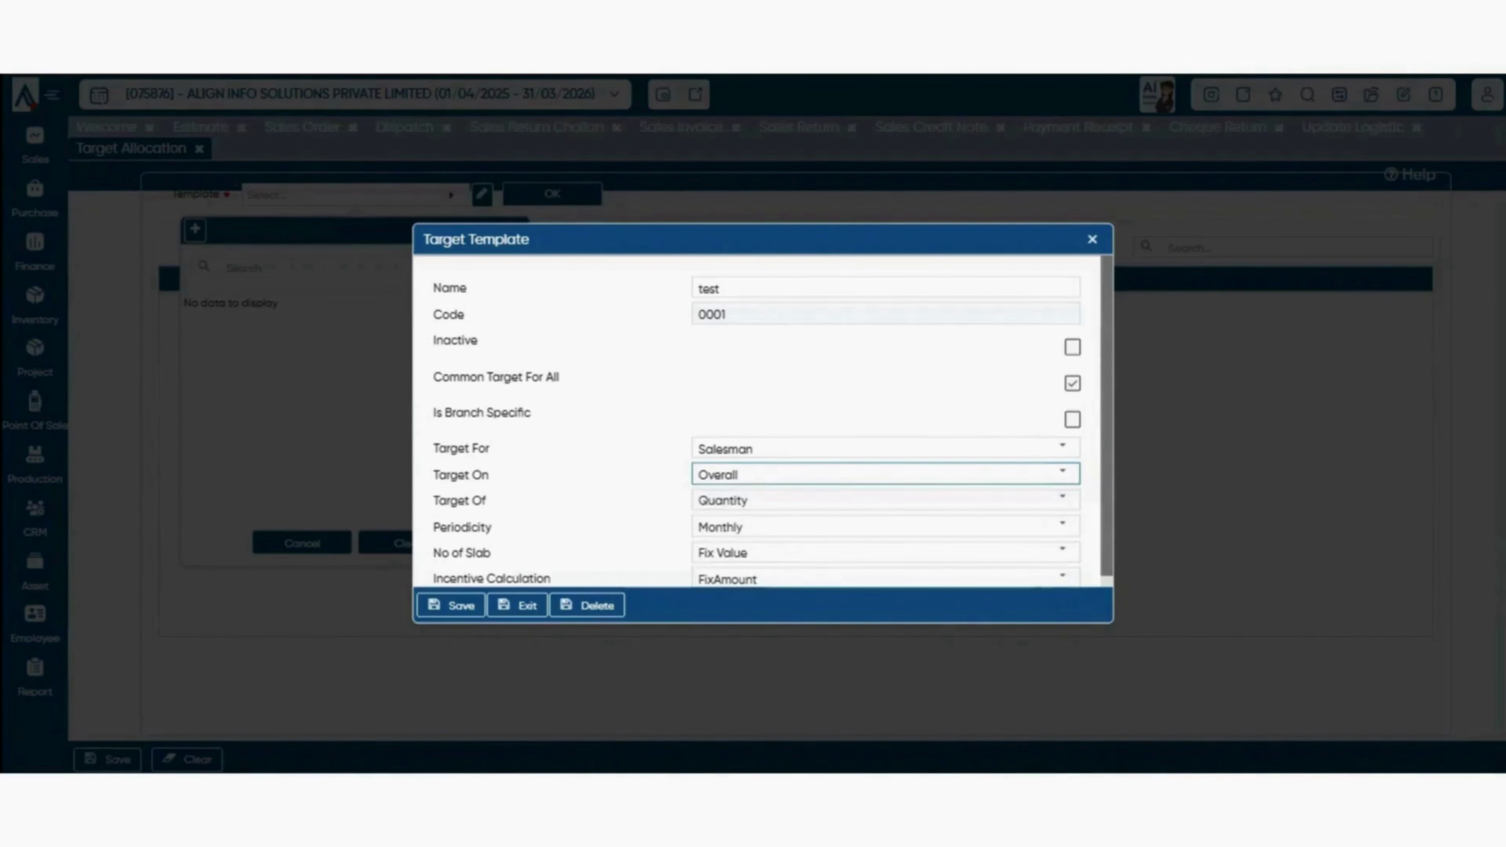
left_click_drag(434, 501, 494, 528)
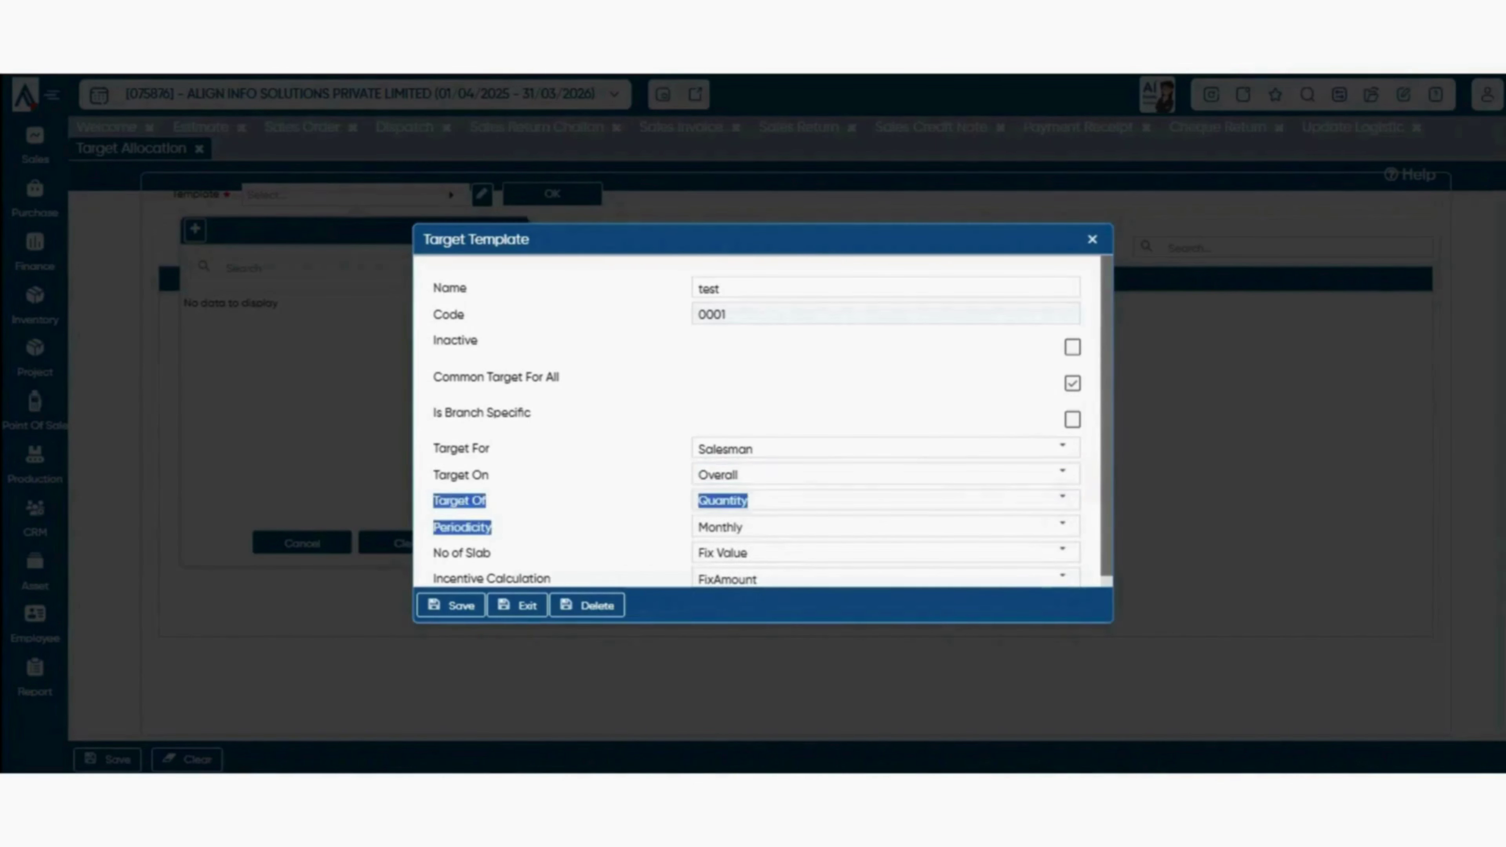
left_click(1063, 500)
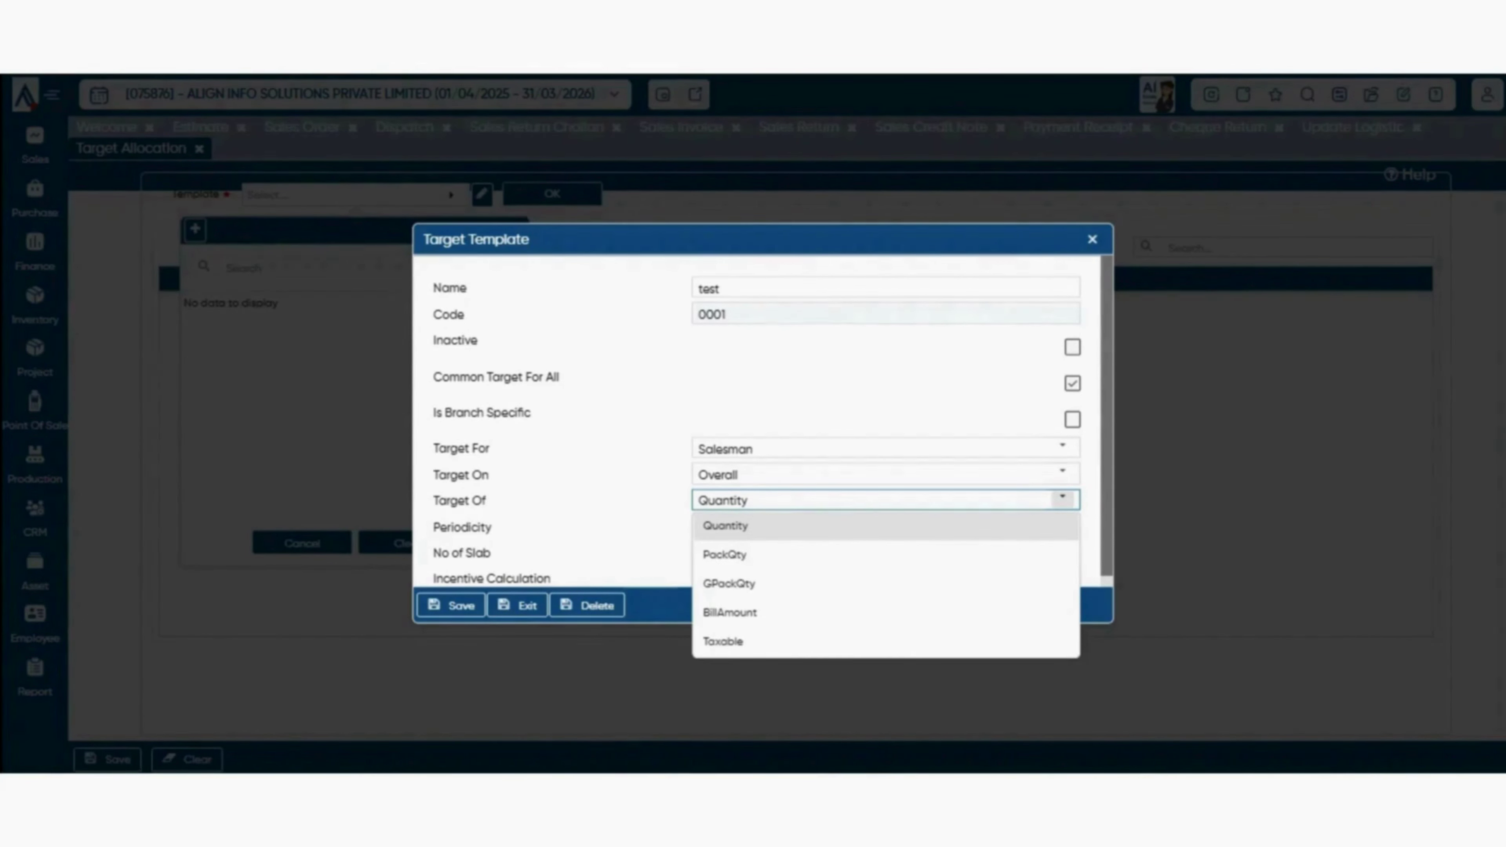
left_click(1062, 527)
left_click(1063, 500)
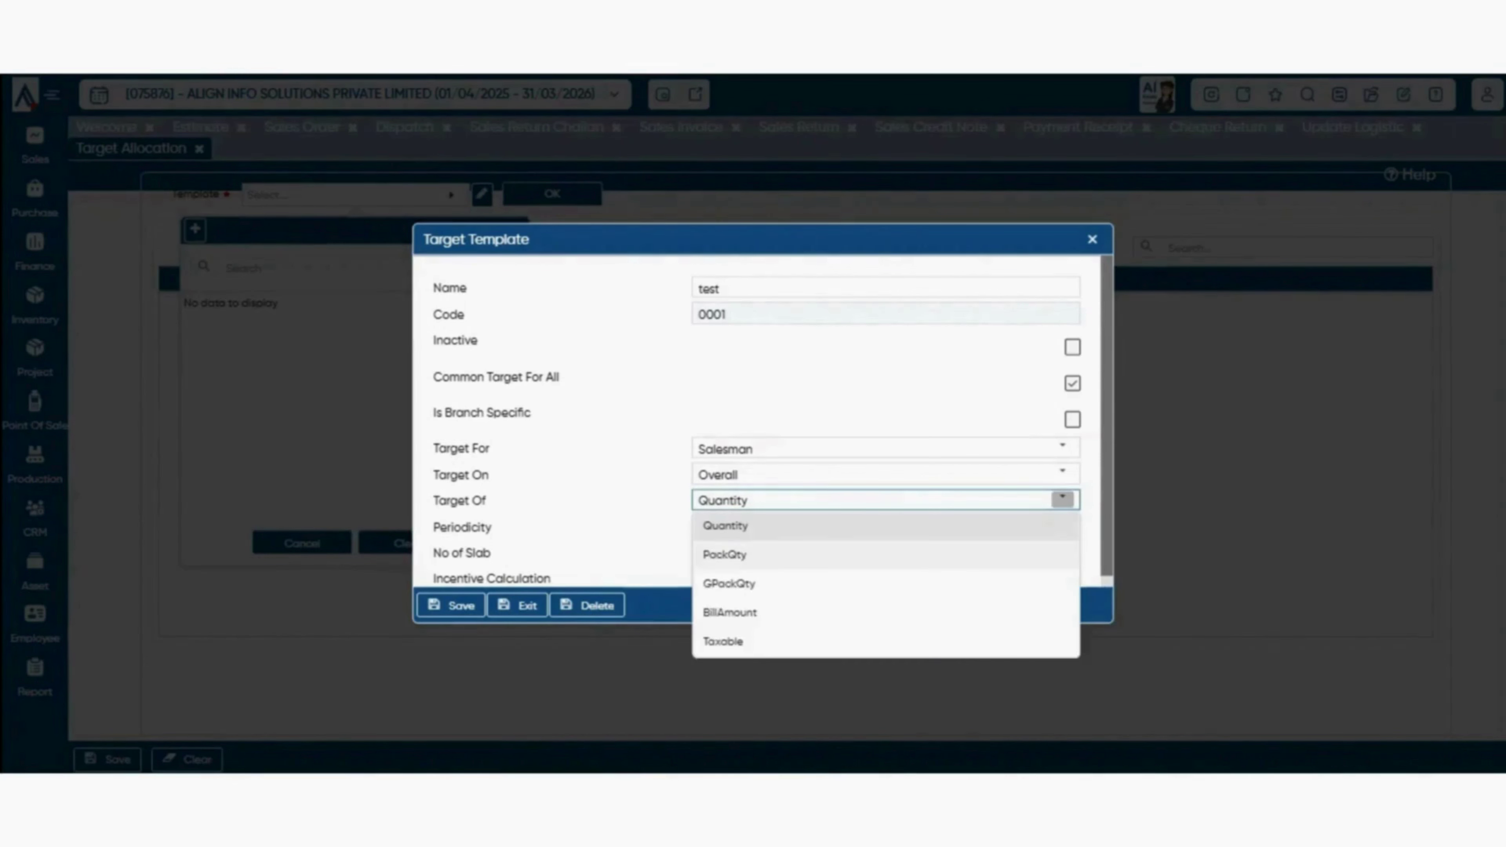
left_click(886, 613)
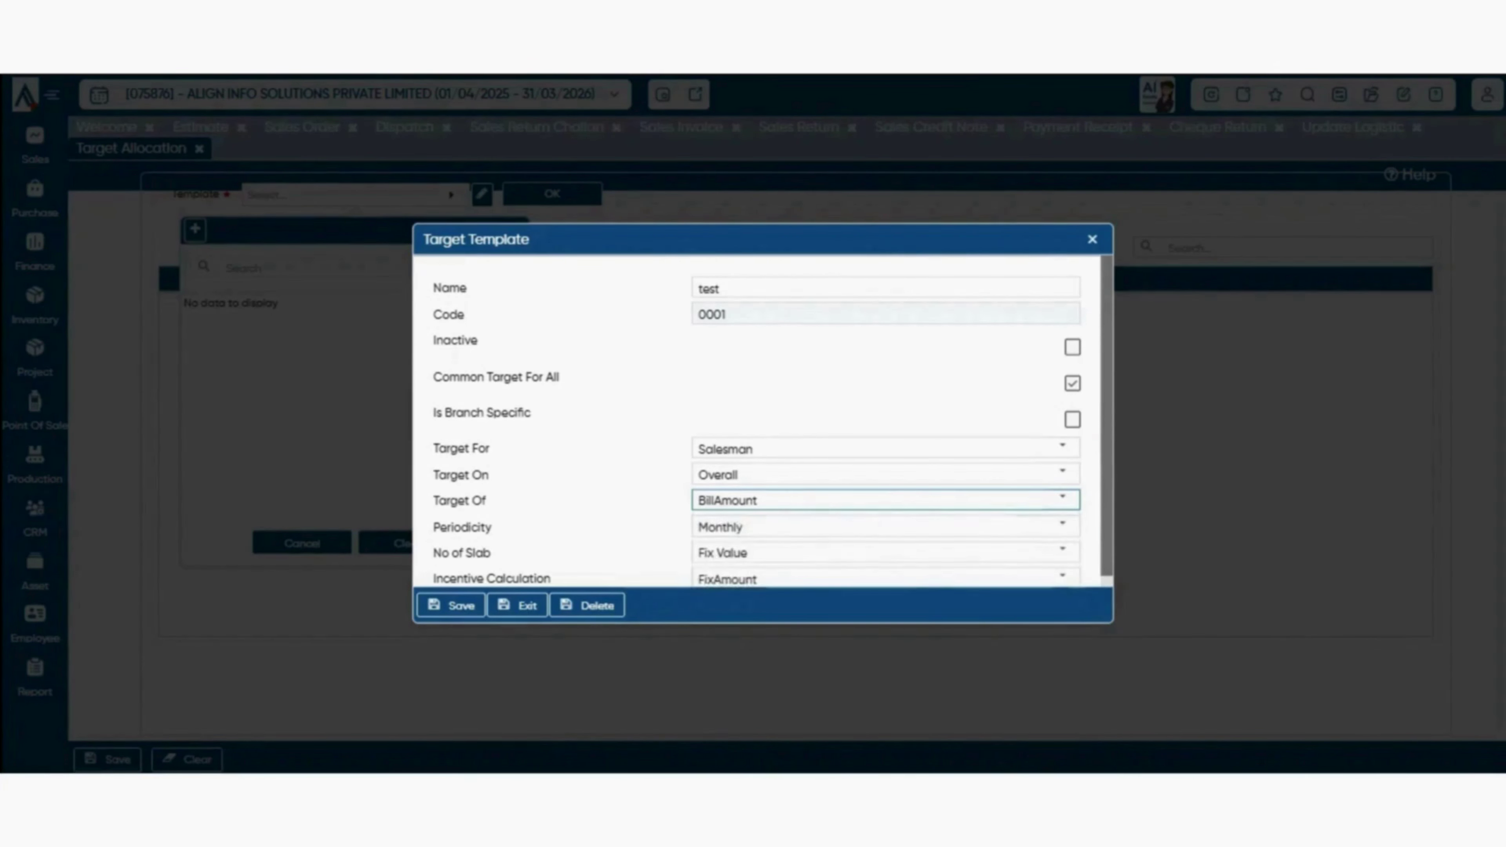
double_click(462, 527)
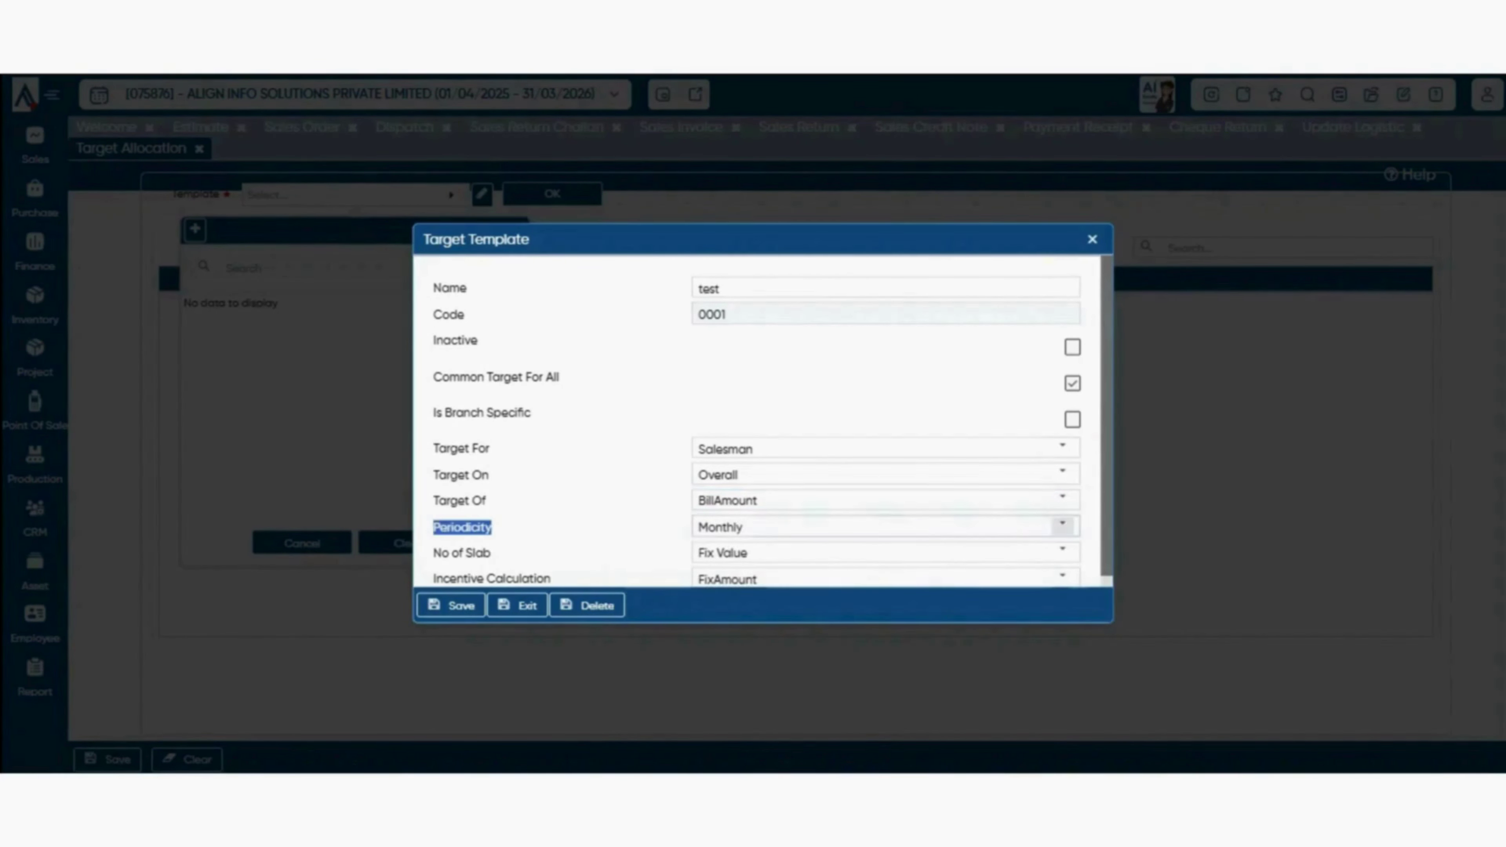
- Keep Monthly periodicity and Fix Value as the number of slabs
left_click(1063, 527)
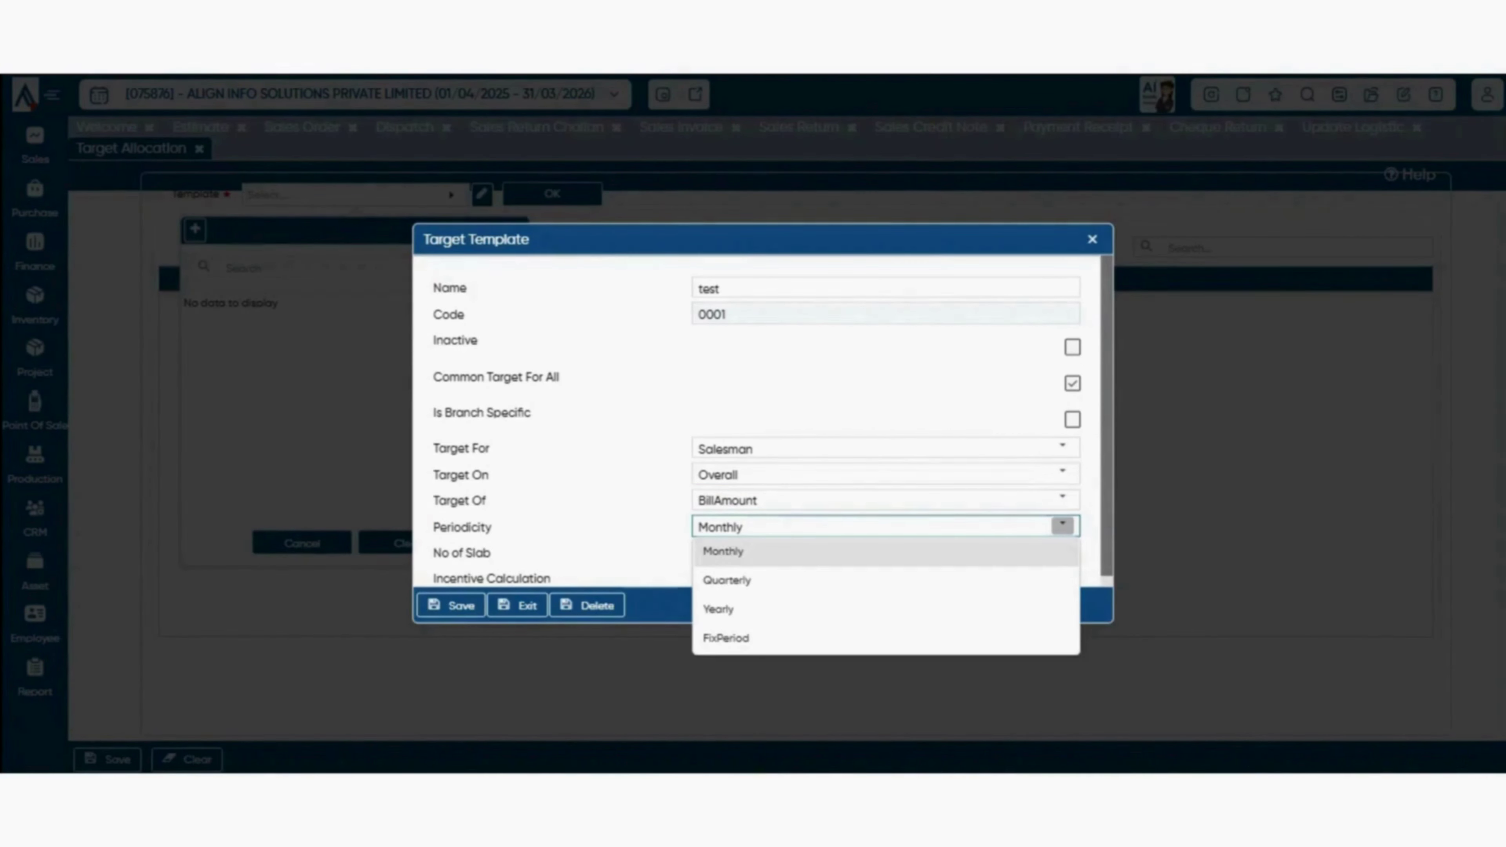
left_click(886, 552)
scroll(886, 552, "down", 1)
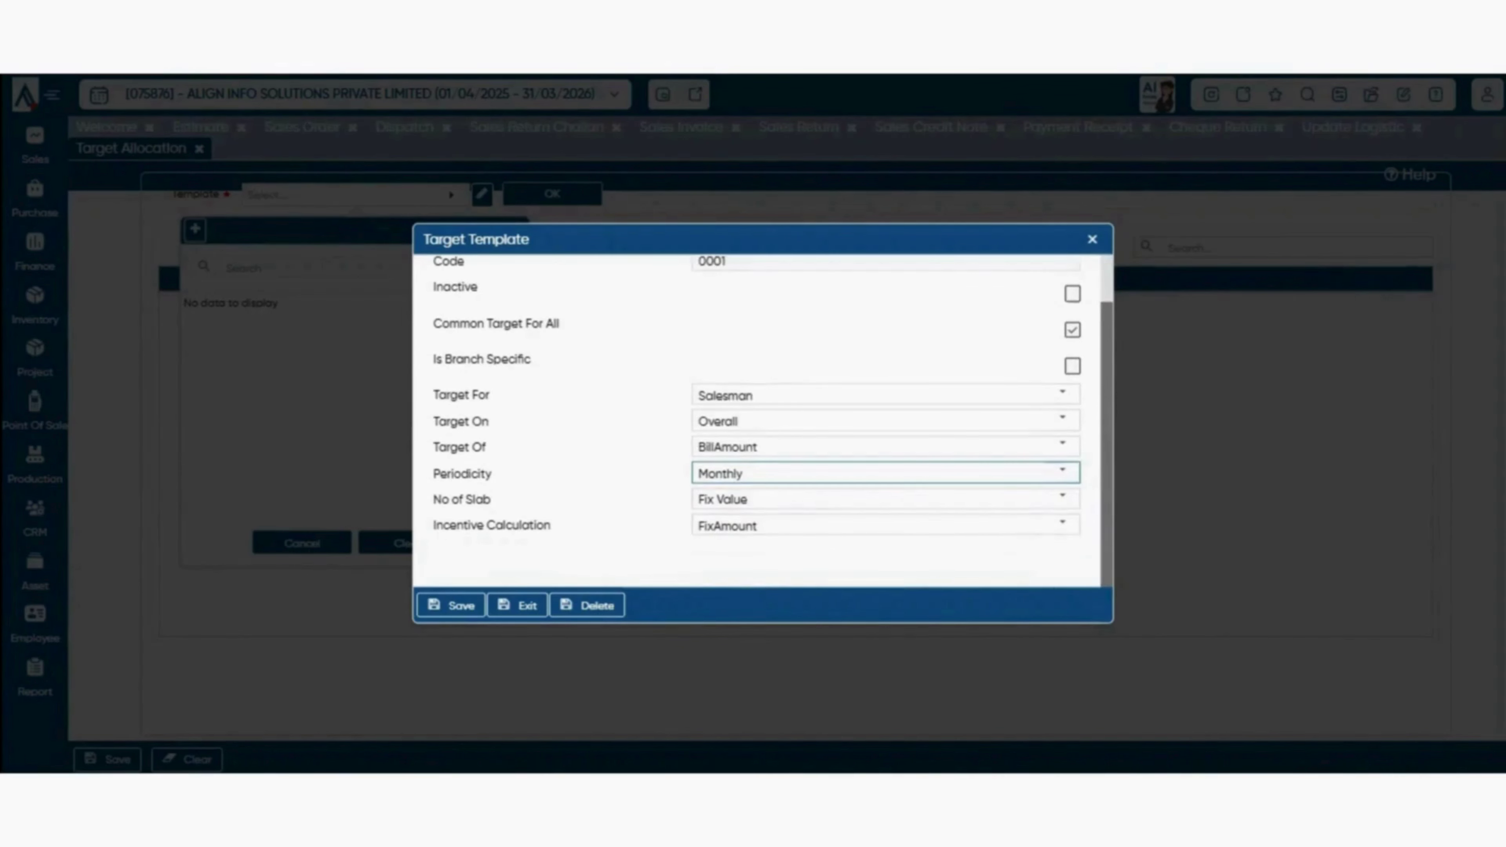
left_click(1062, 497)
left_click(886, 558)
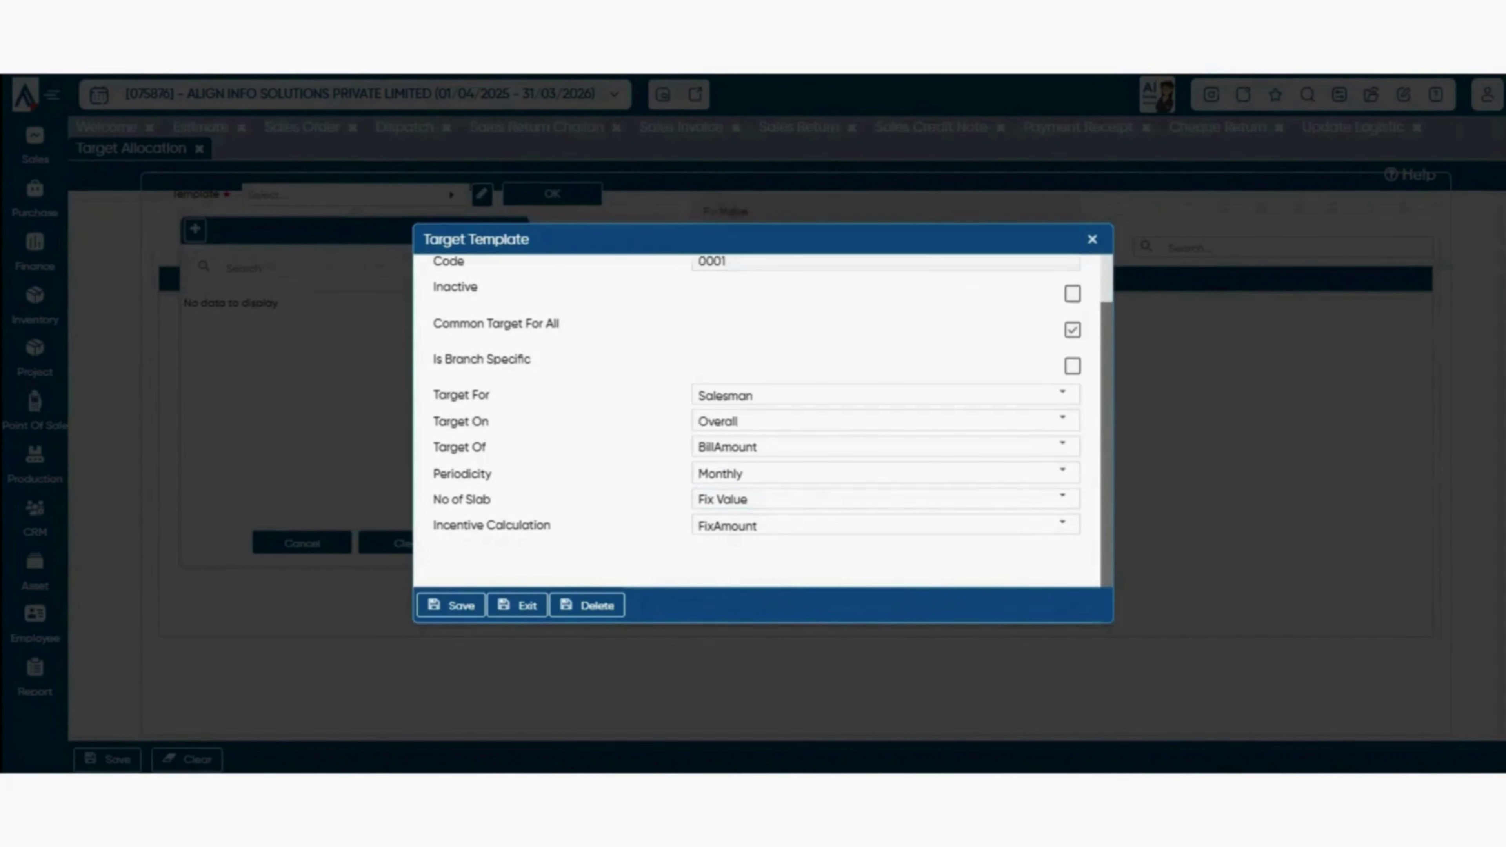
left_click(1062, 497)
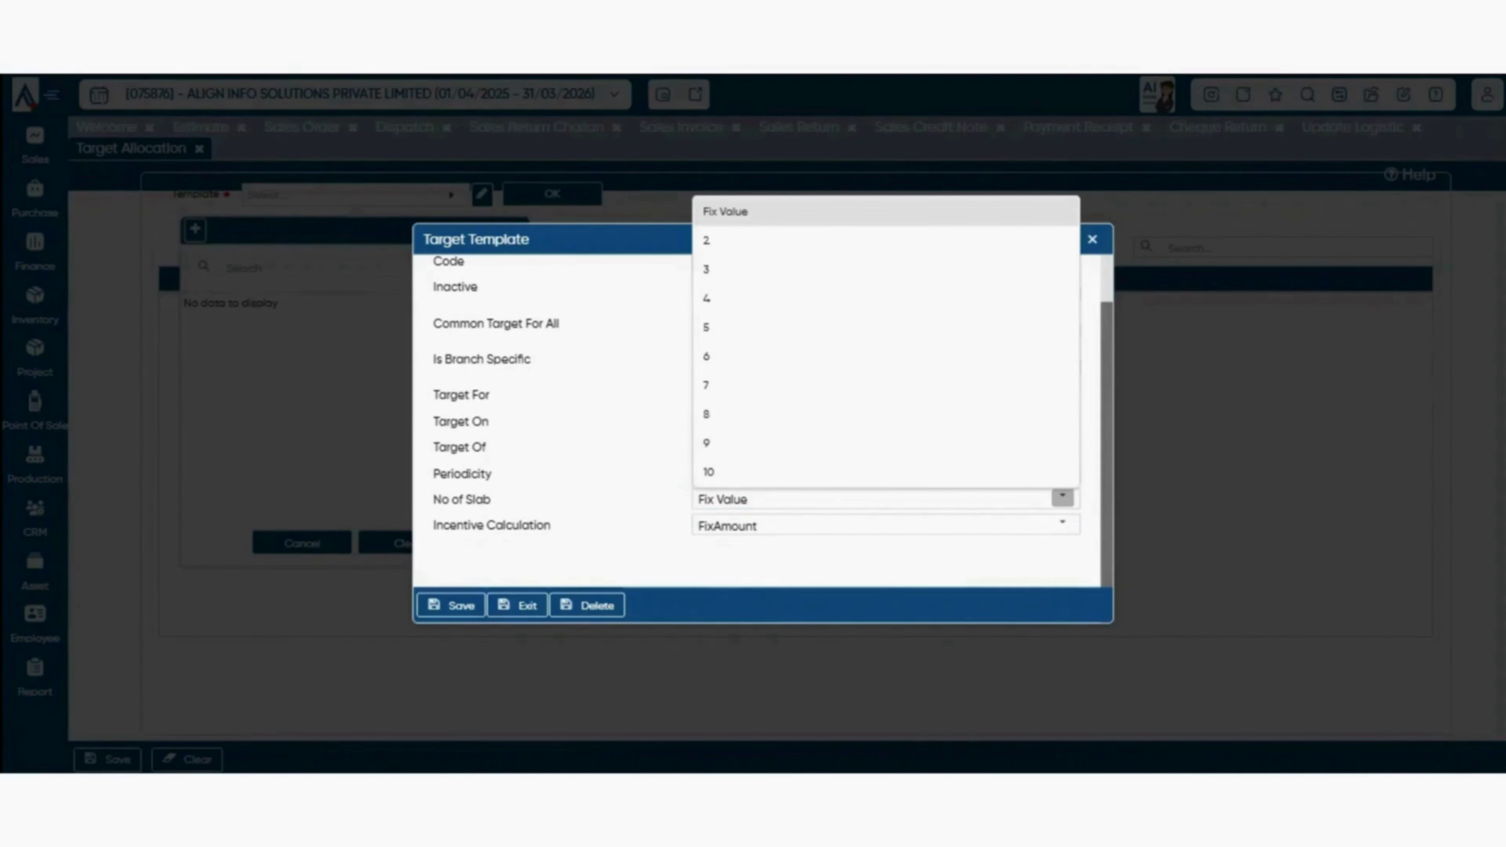
left_click(886, 558)
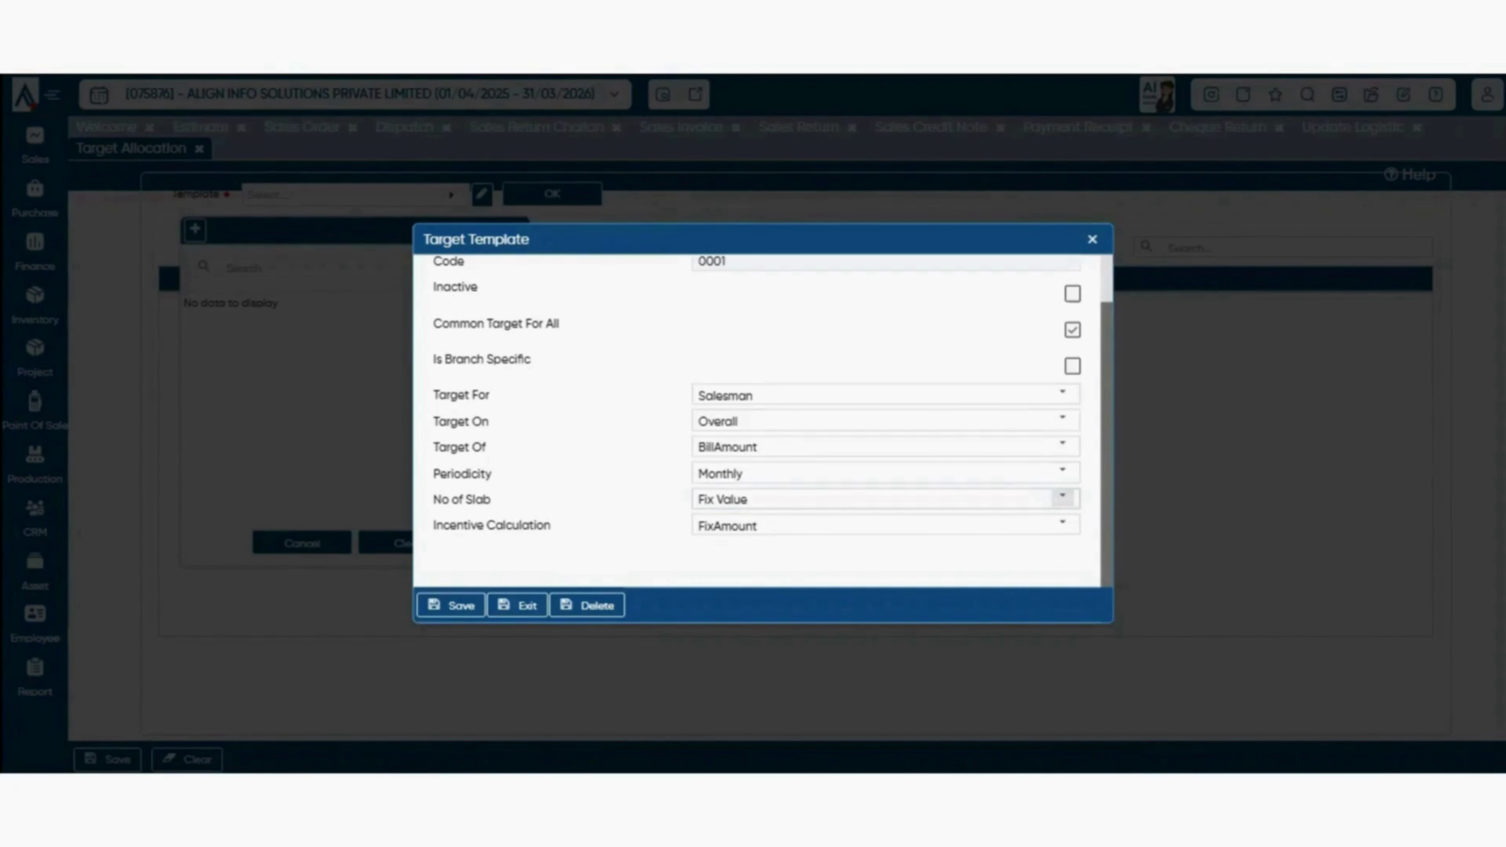
left_click(1062, 497)
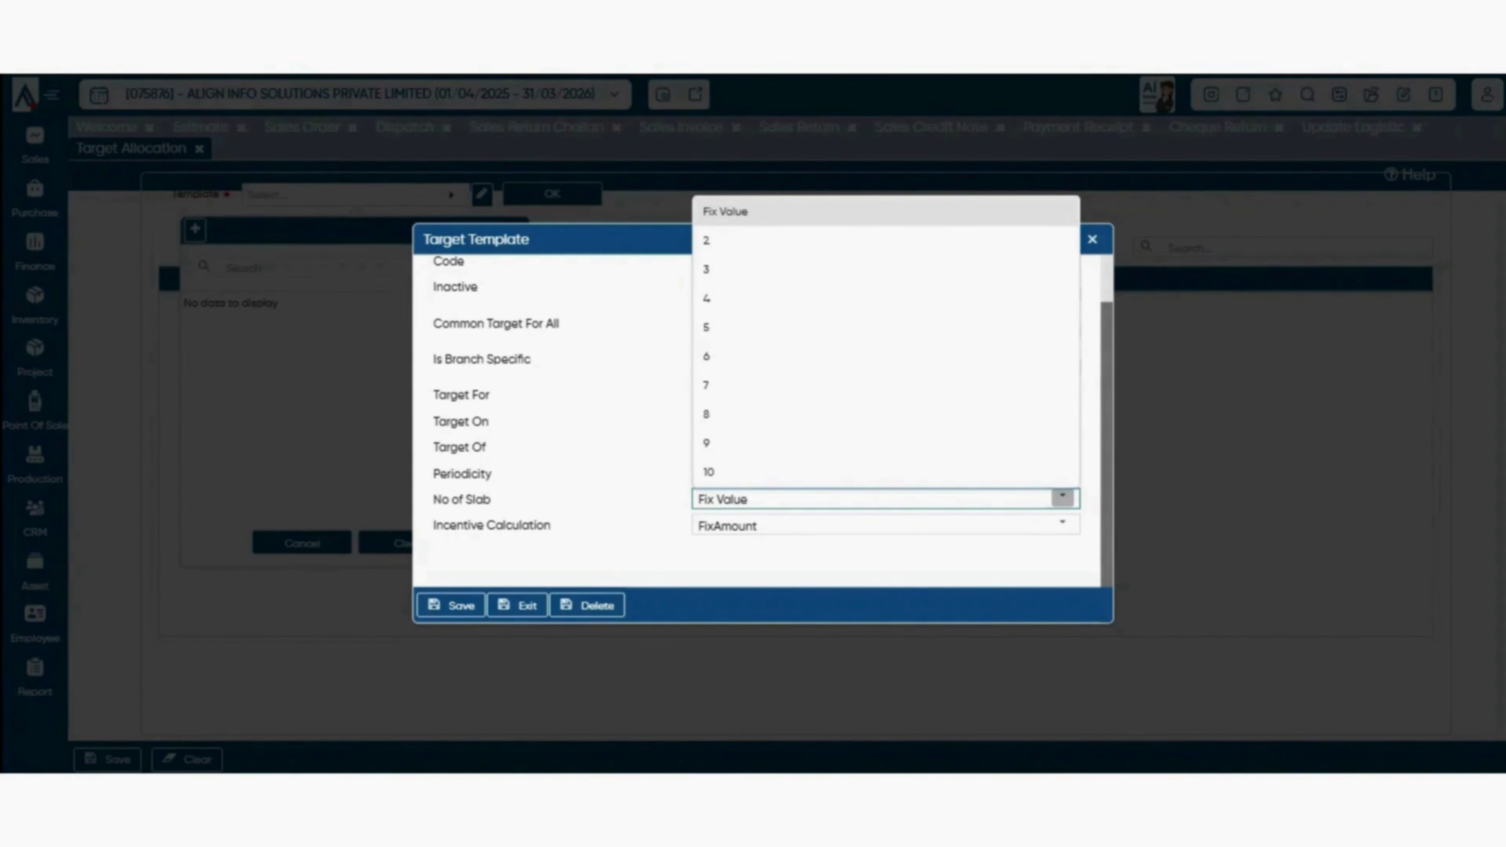
left_click(1063, 523)
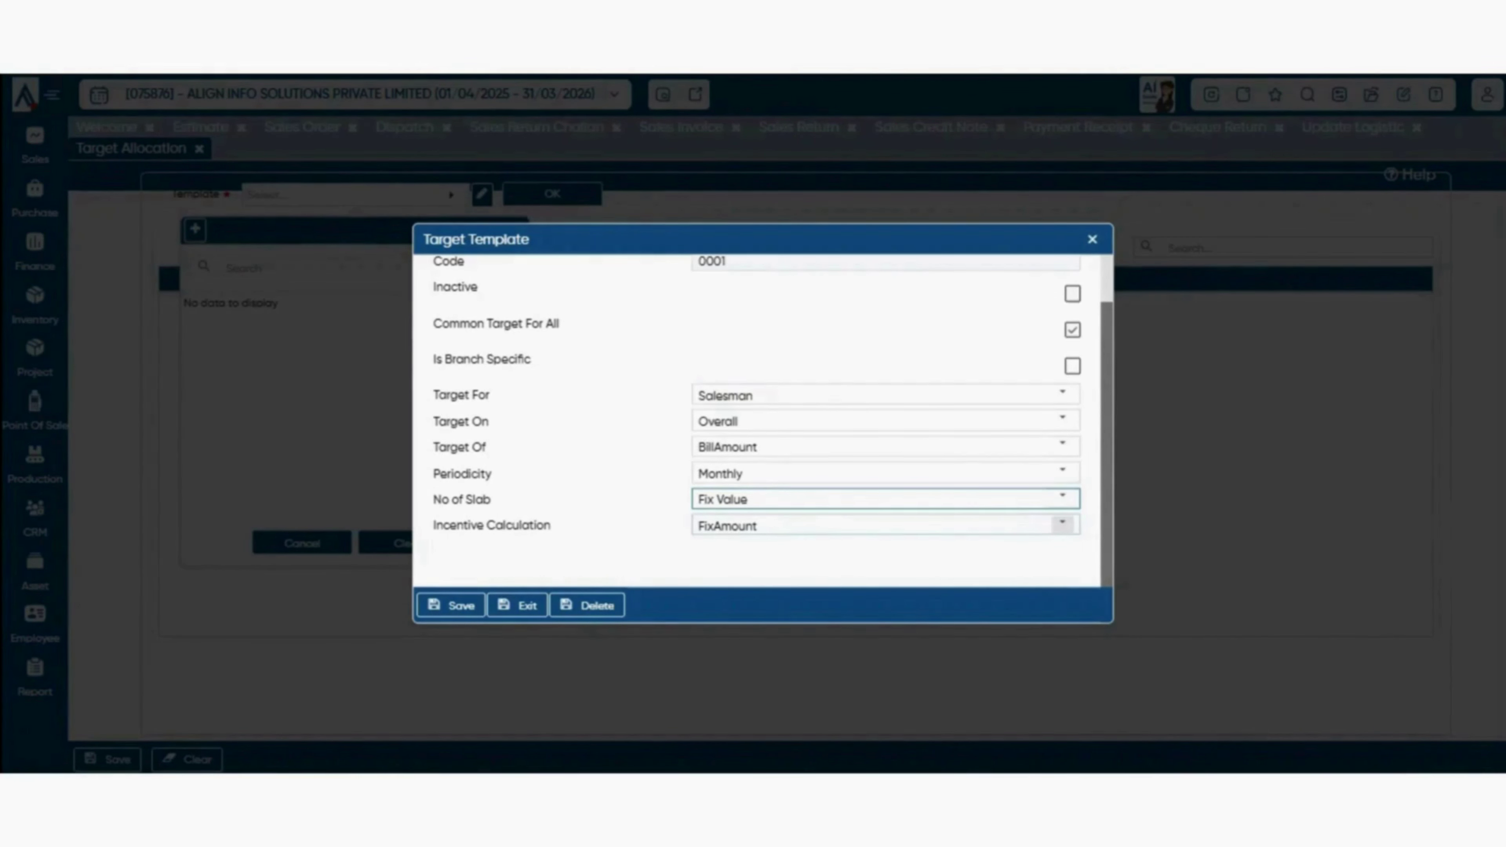
left_click(1063, 499)
left_click(889, 561)
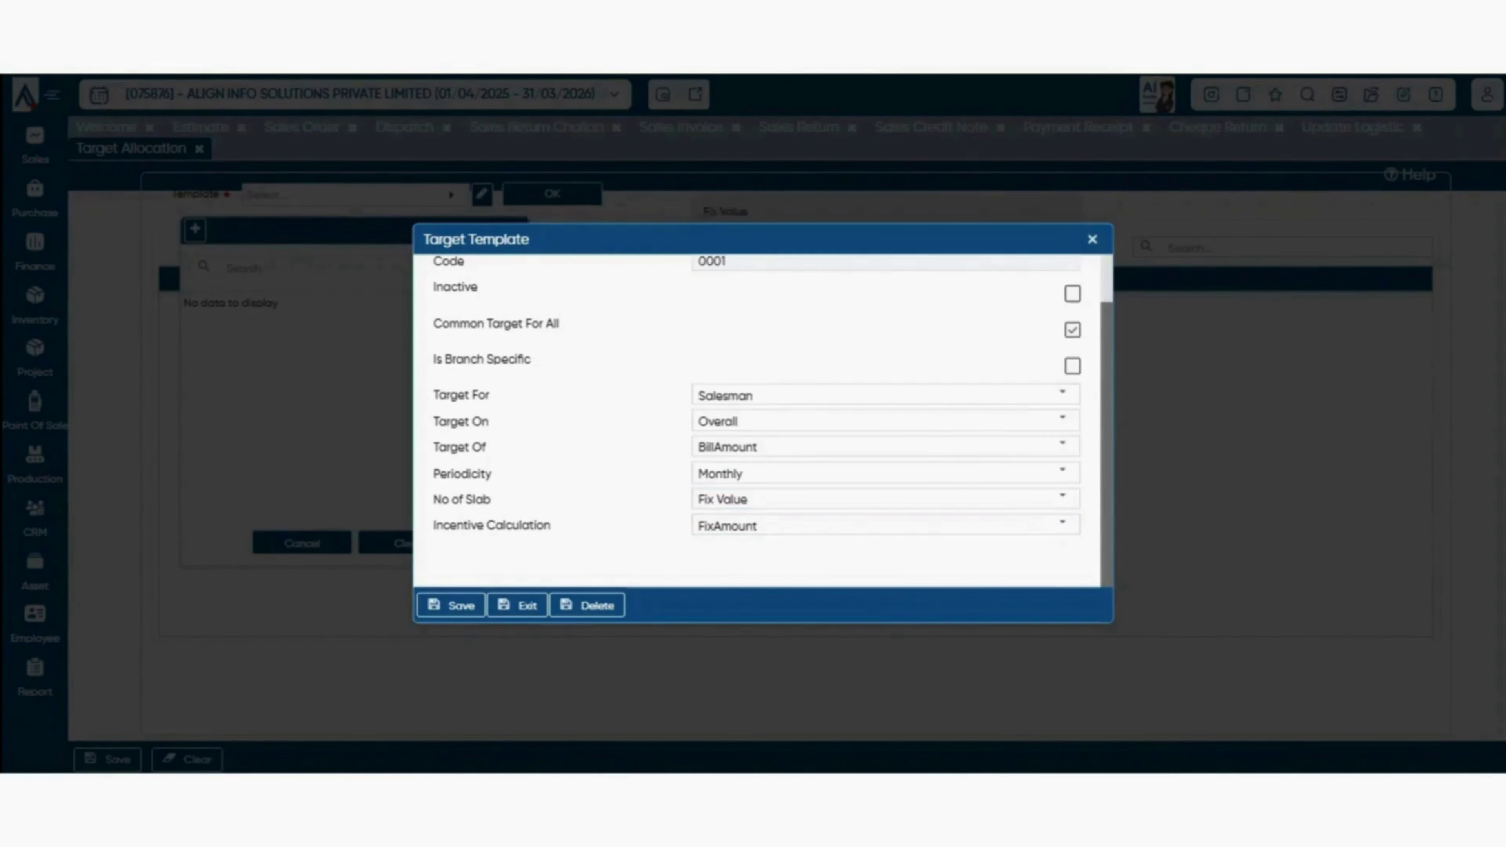
- Set incentive calculation to Percentage_PerQty, save, and load the template for 2025-26 allocation
left_click(1062, 524)
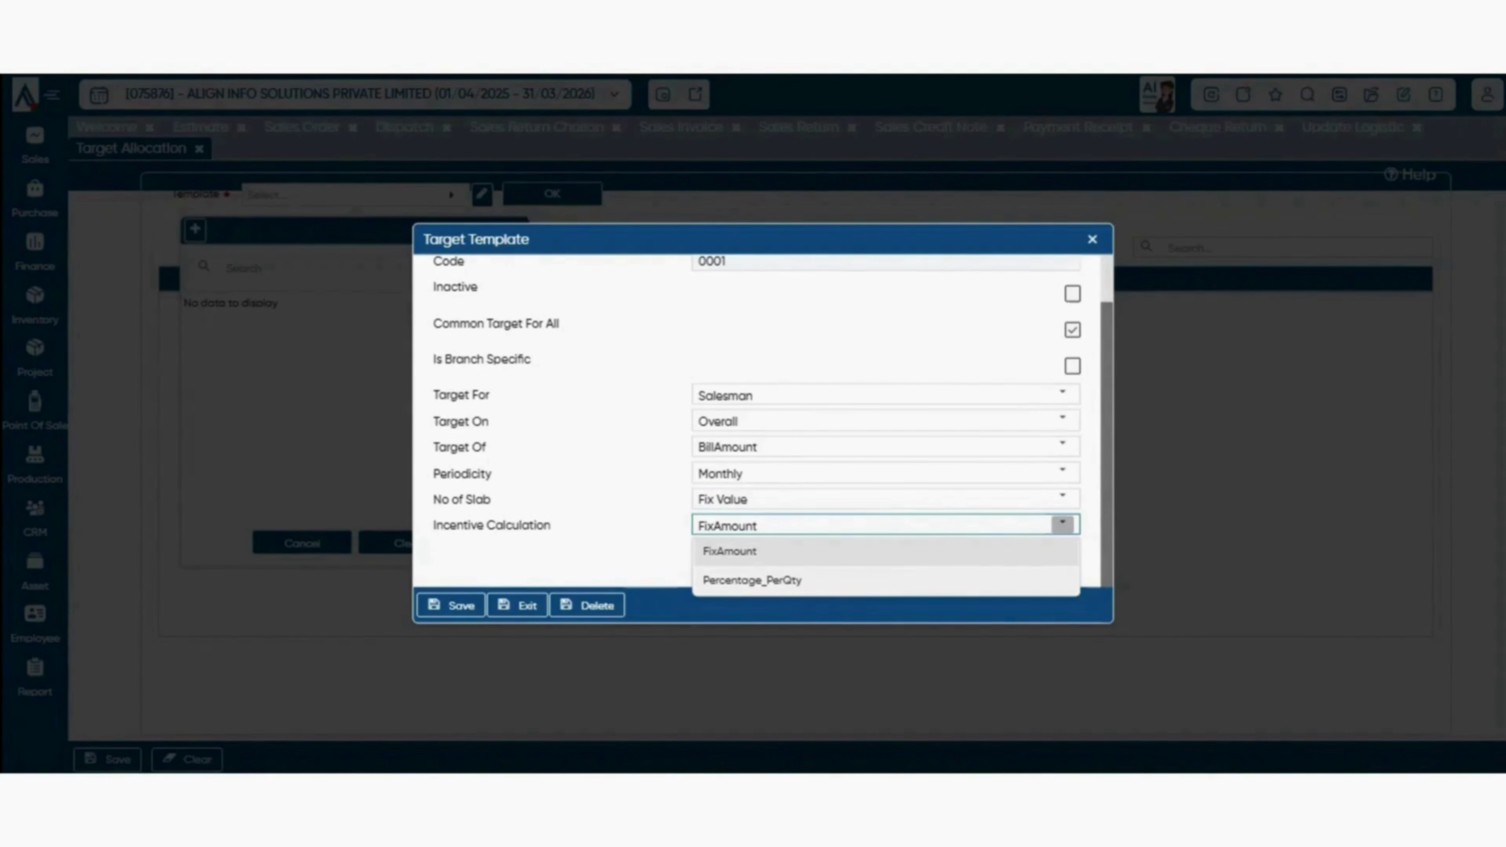
key("Escape")
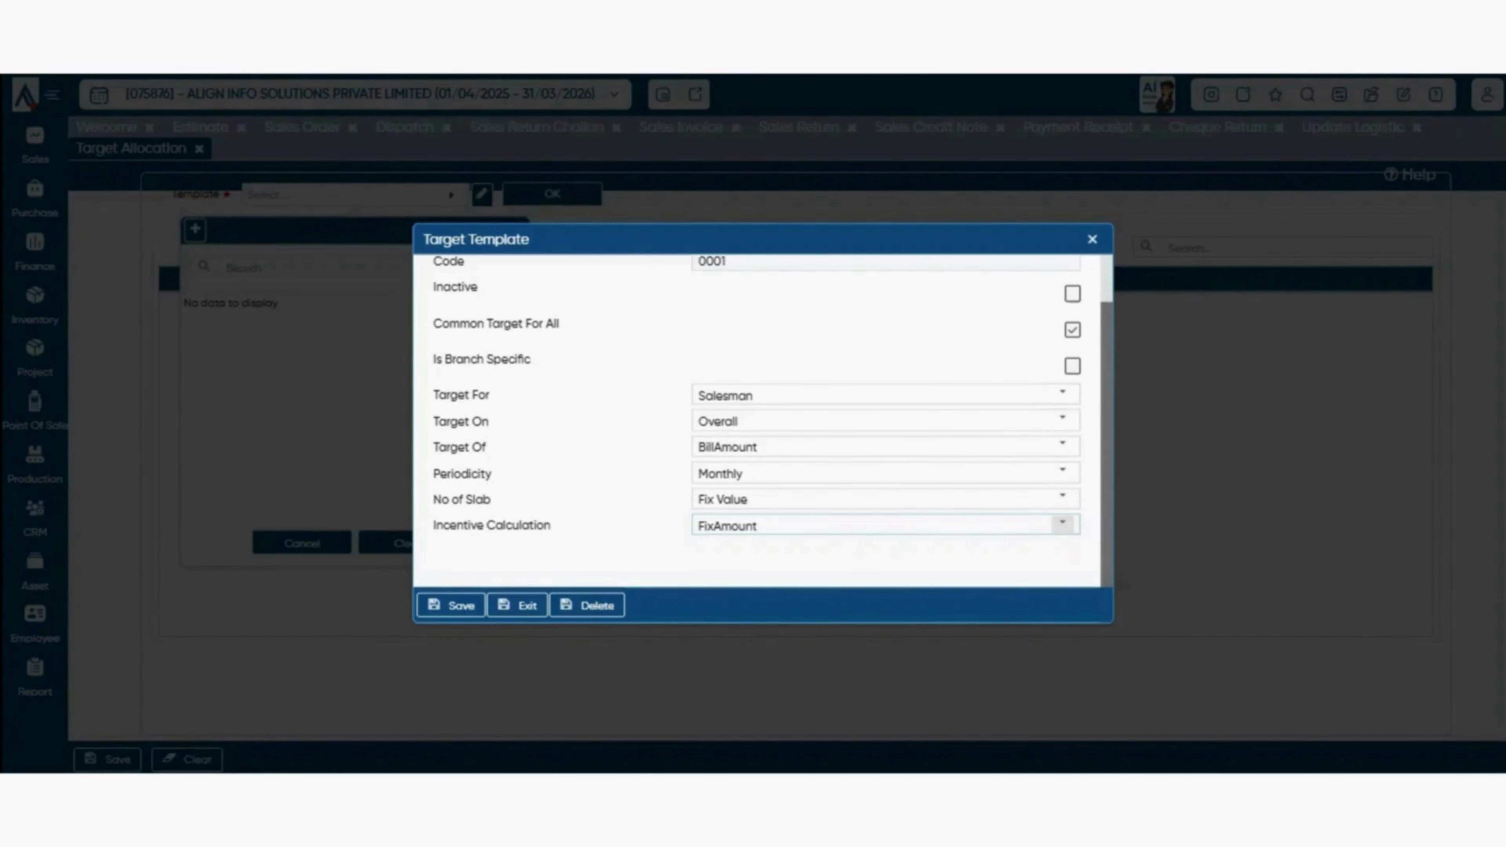
left_click(1062, 525)
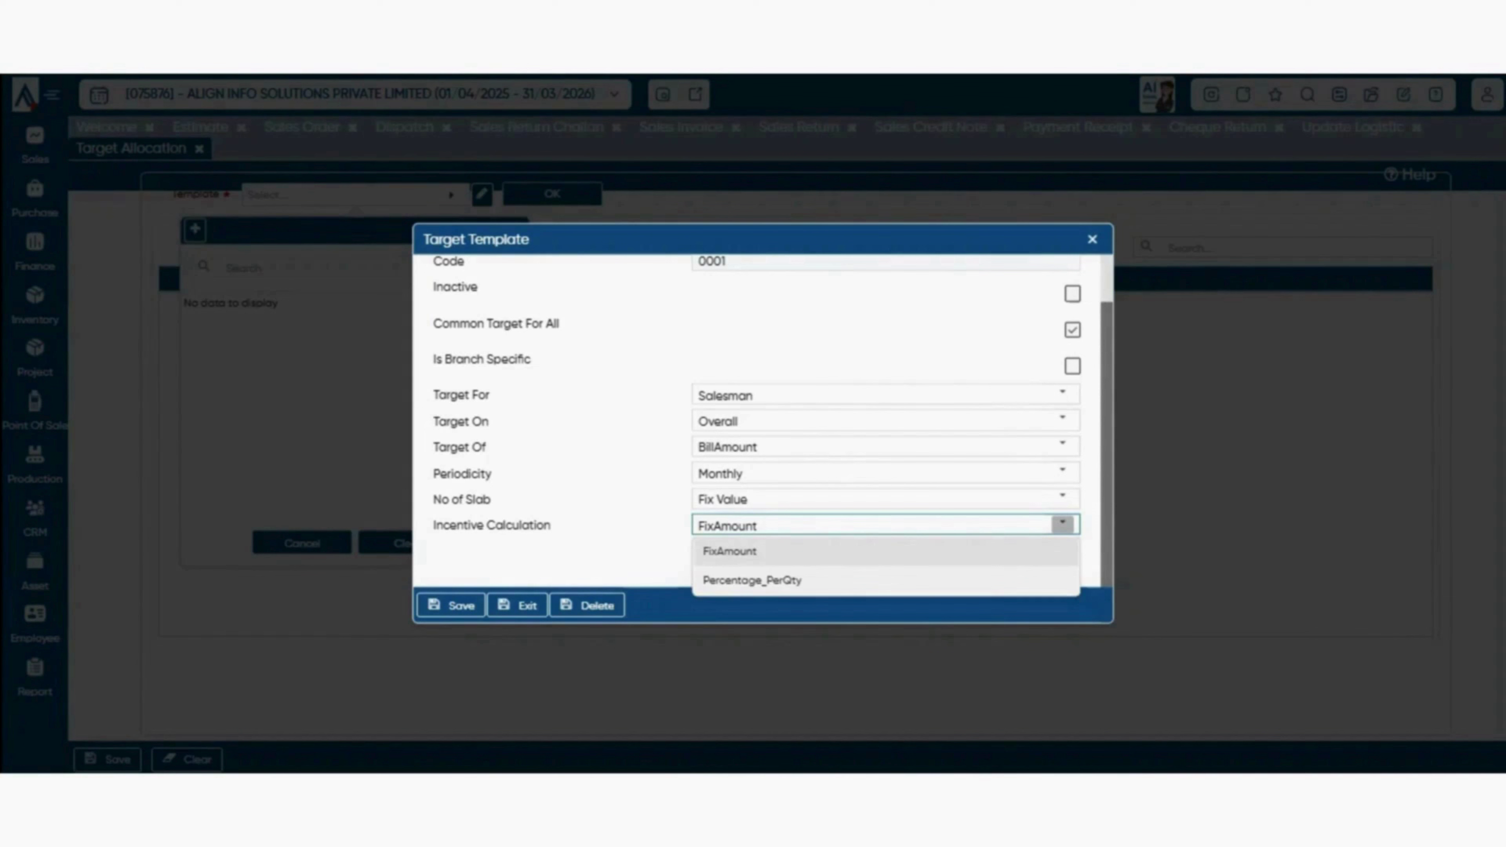
left_click(886, 580)
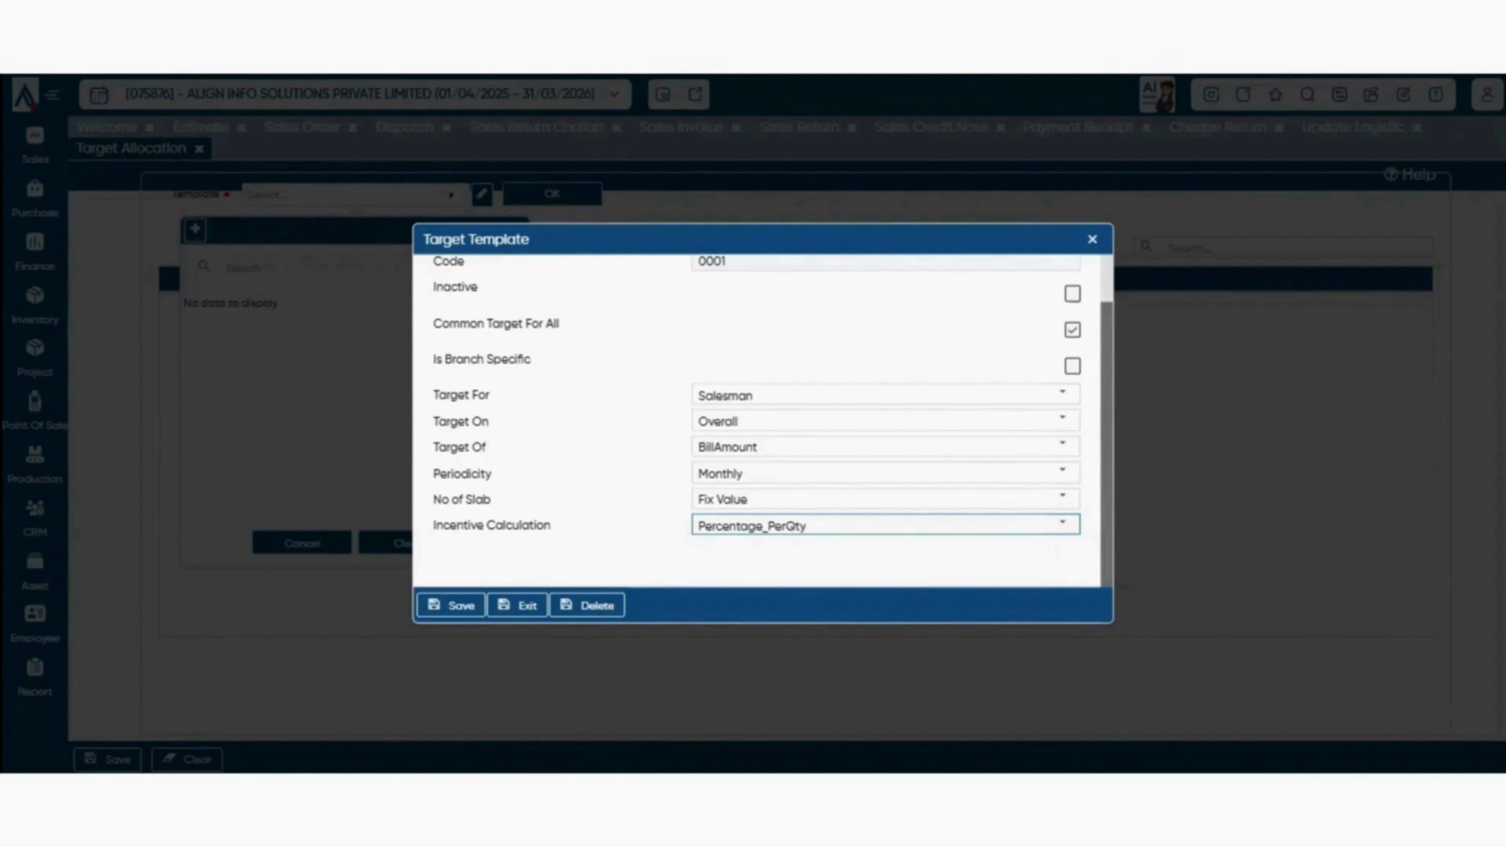
left_click(451, 605)
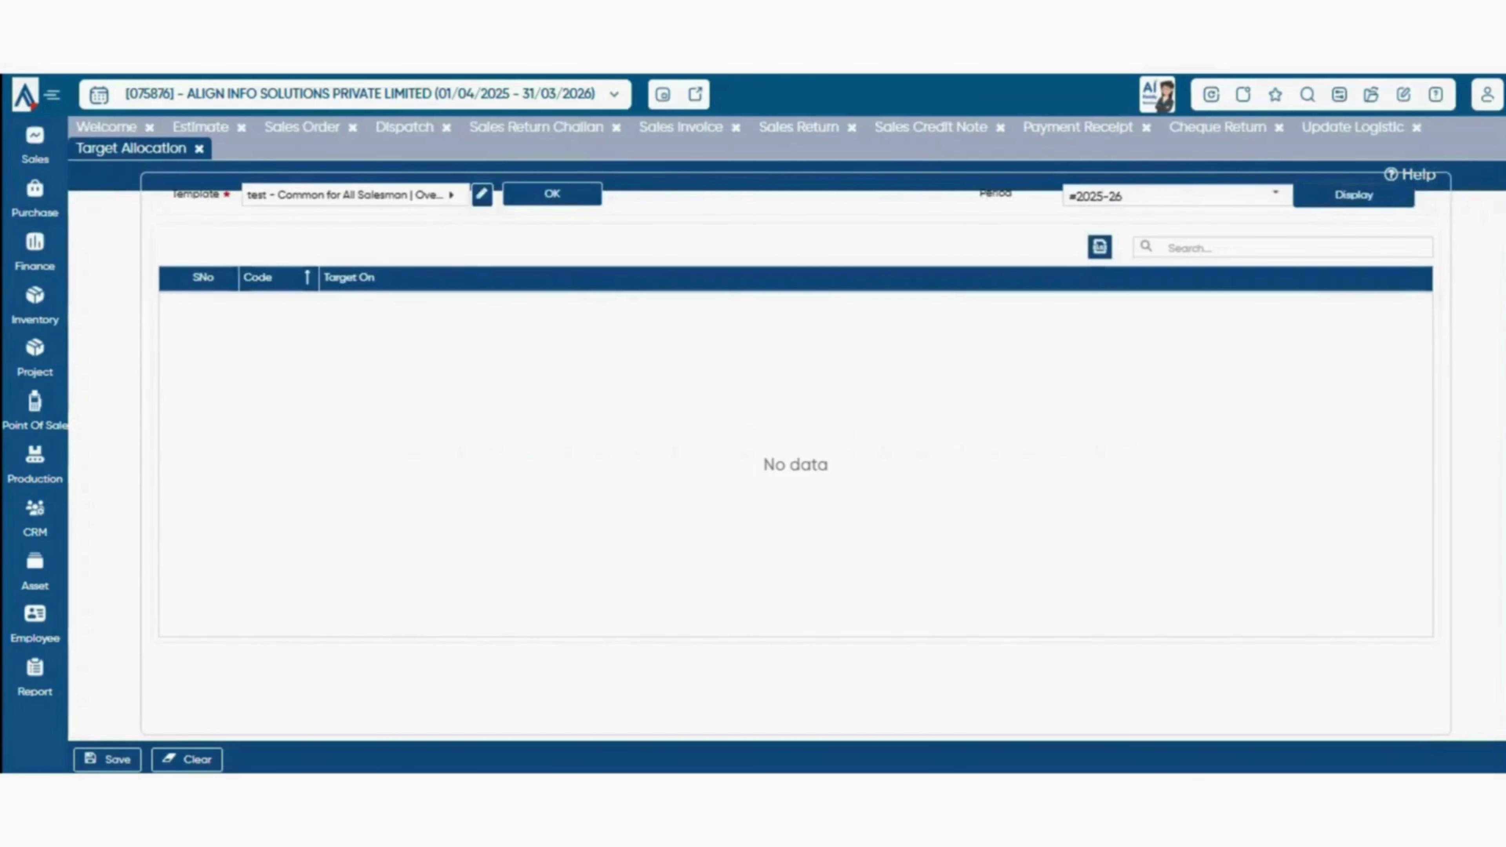
left_click(1353, 195)
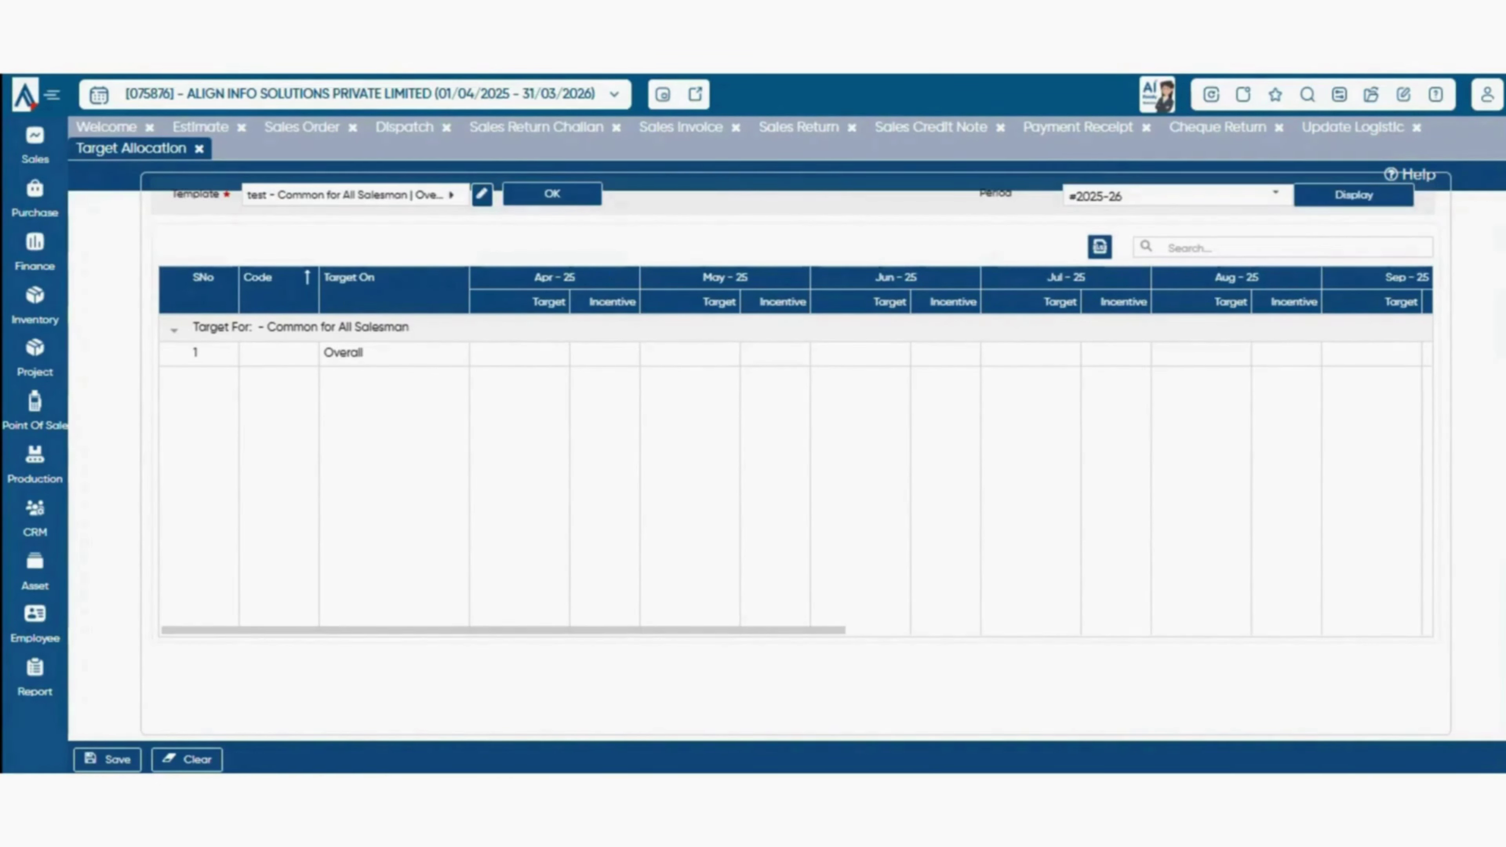
- Enter Apr-25 target 10000 (incentive 100) and May-25 target 100000 (incentive 200), then save the allocation
left_click_drag(503, 630, 654, 630)
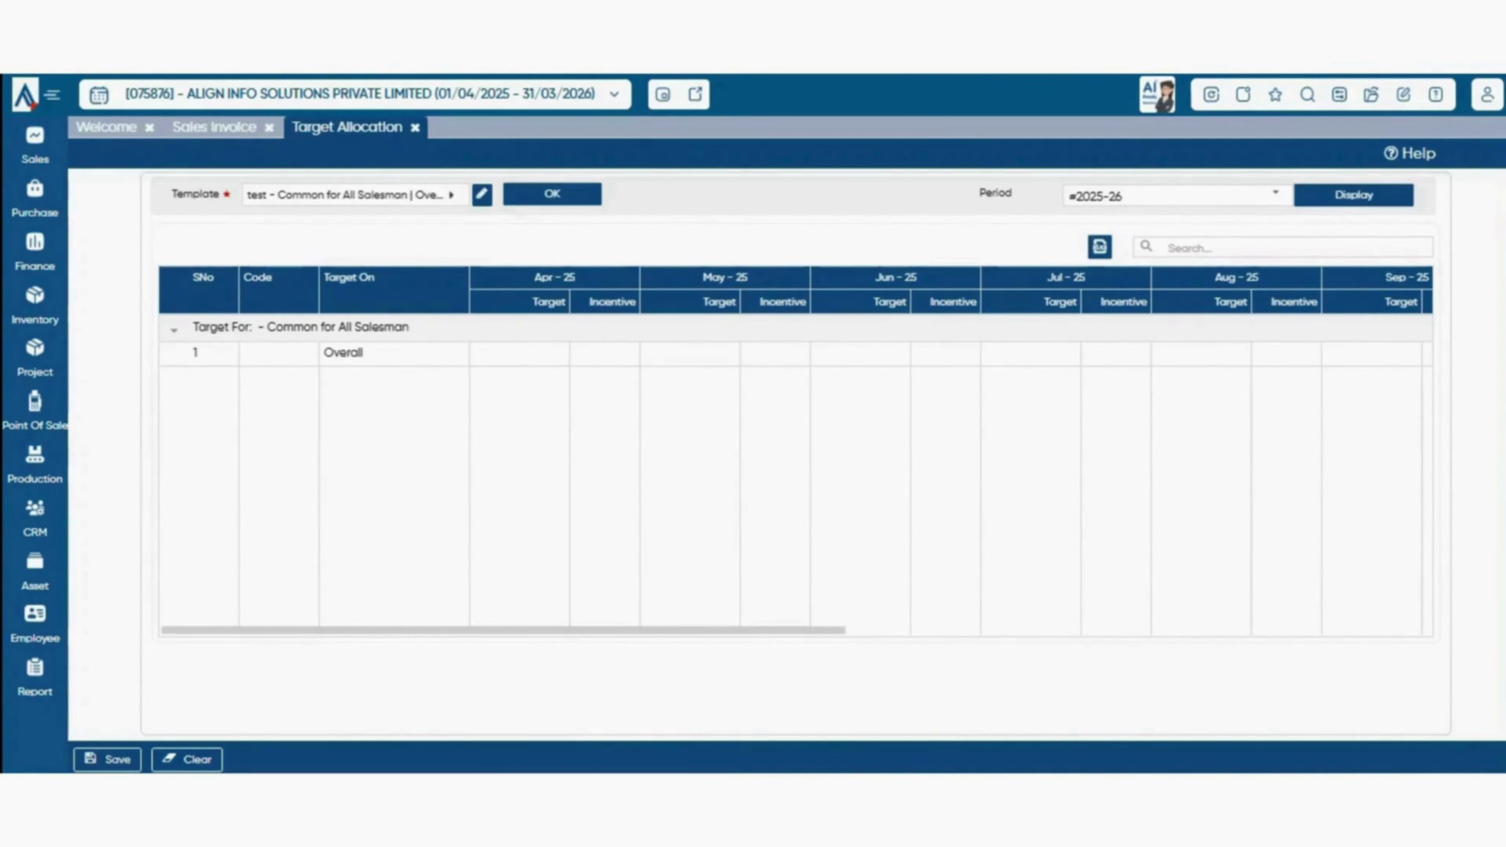
left_click(520, 354)
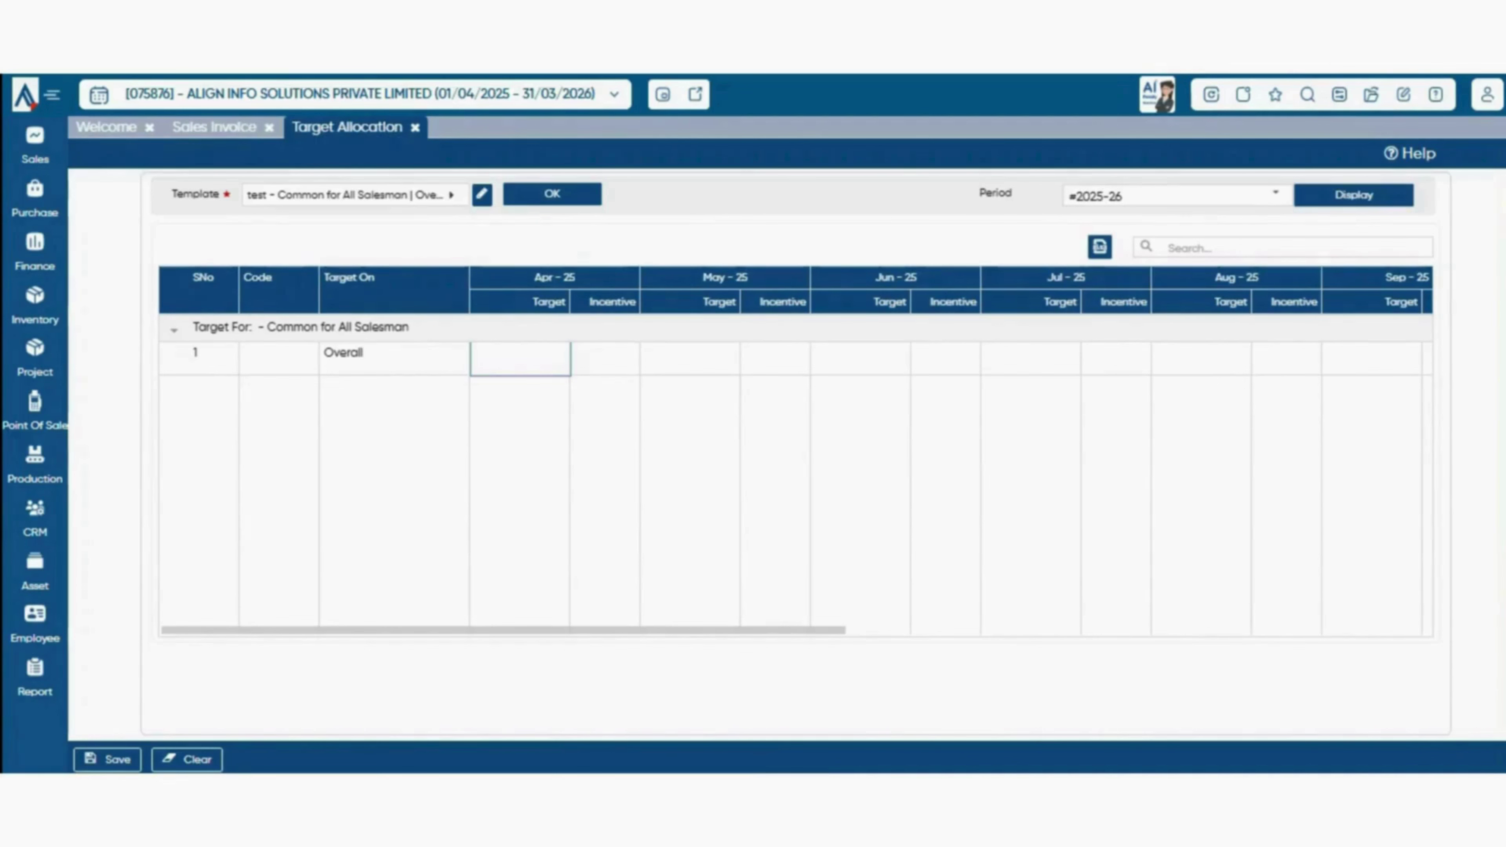
type("10000")
key("Tab")
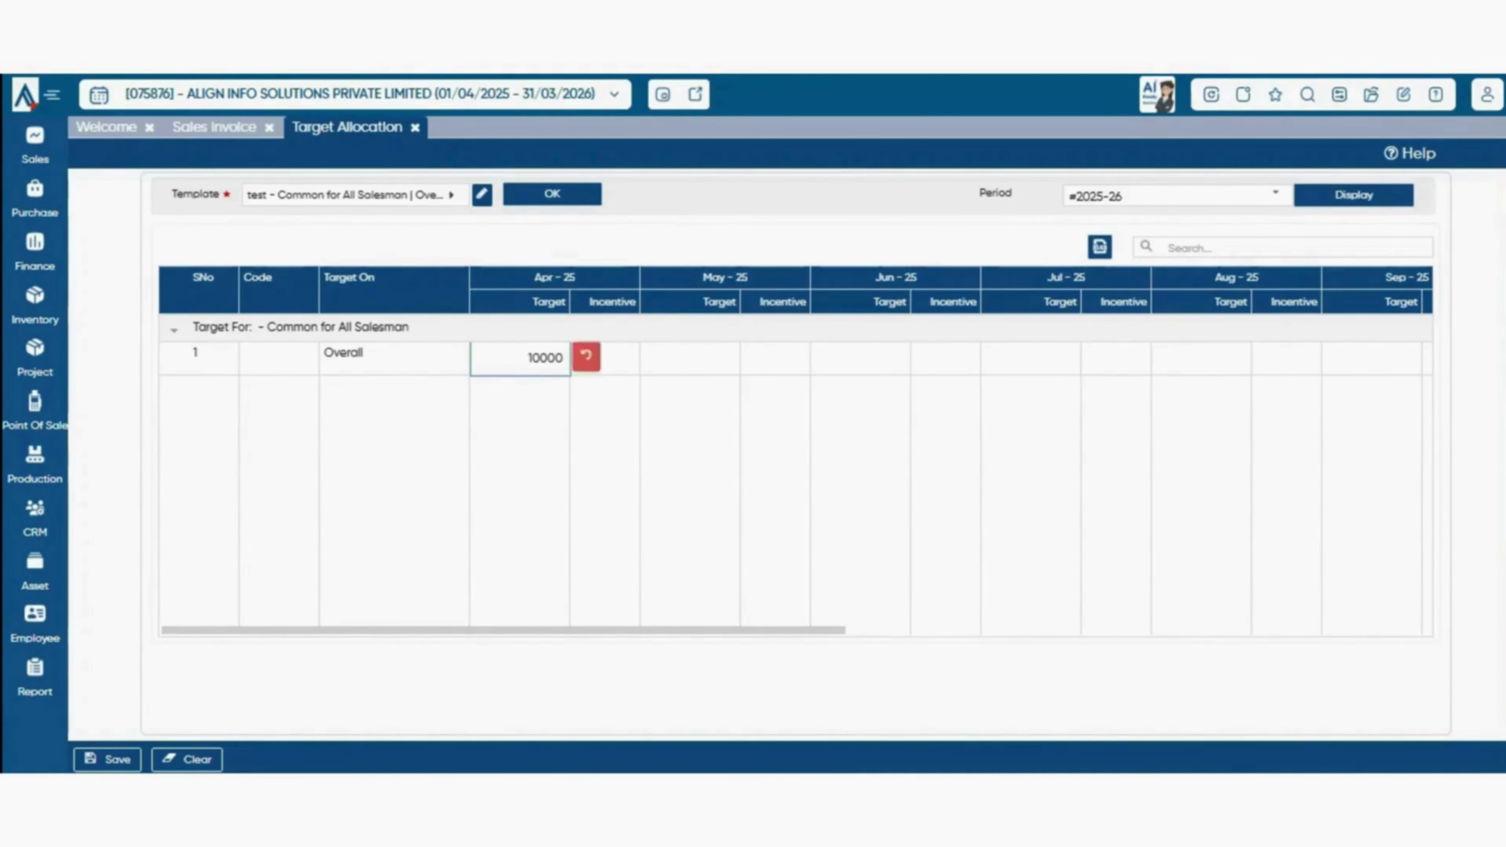
type("100")
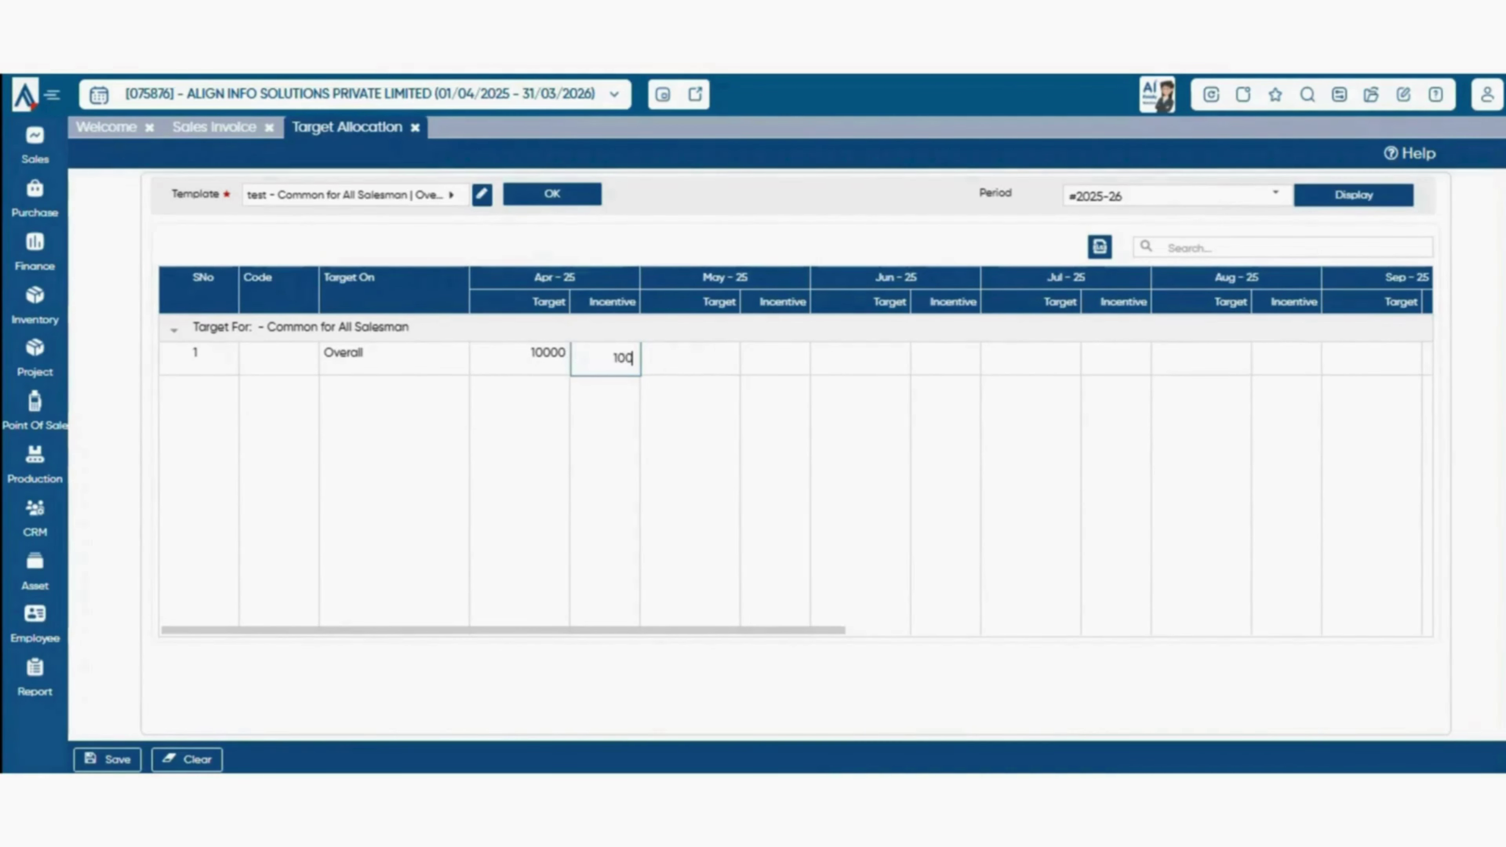
key("Tab")
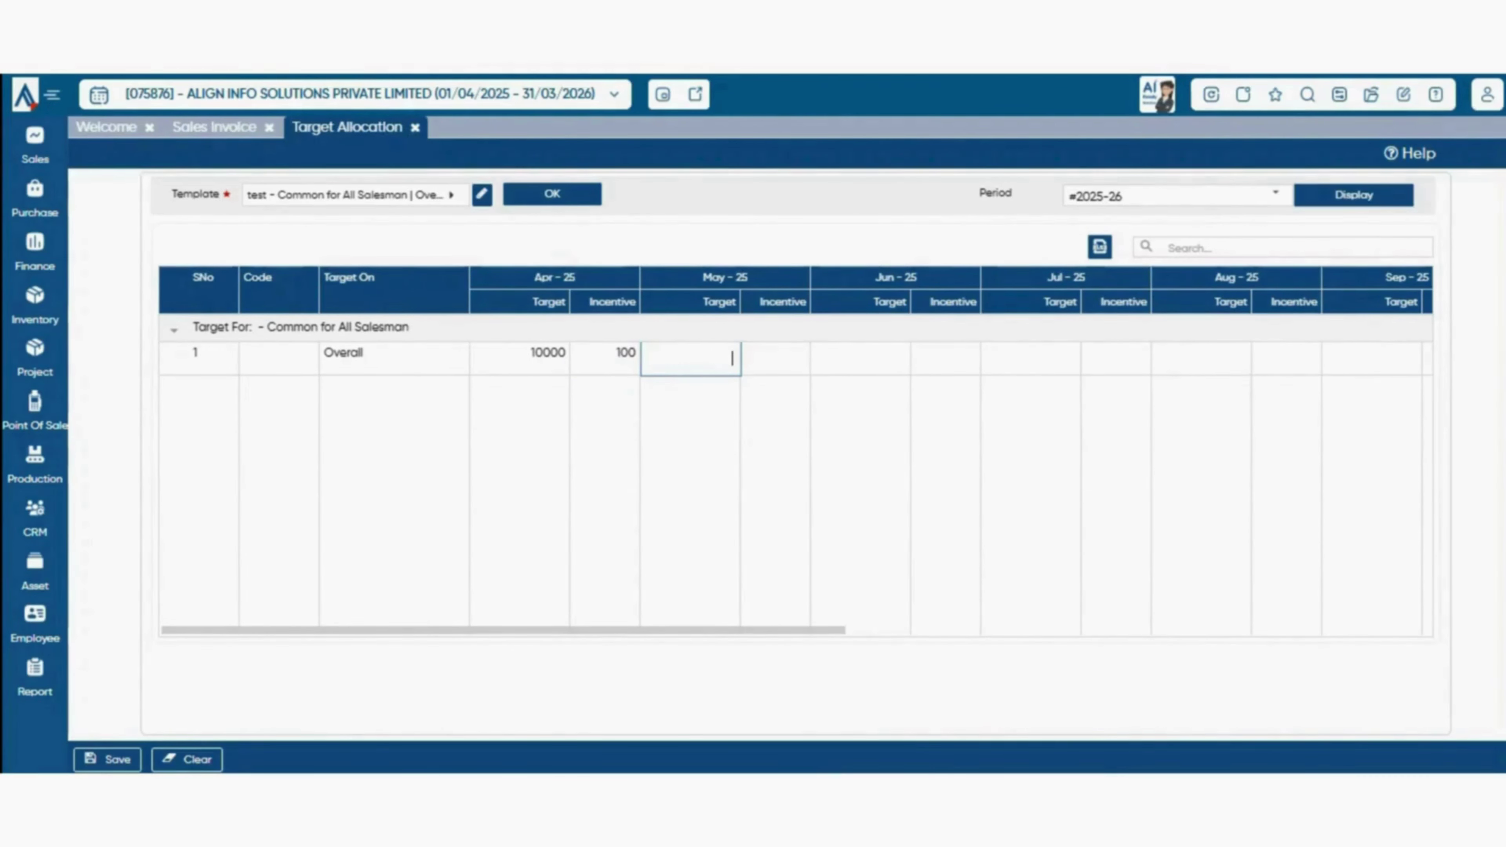
type("100000")
key("Tab")
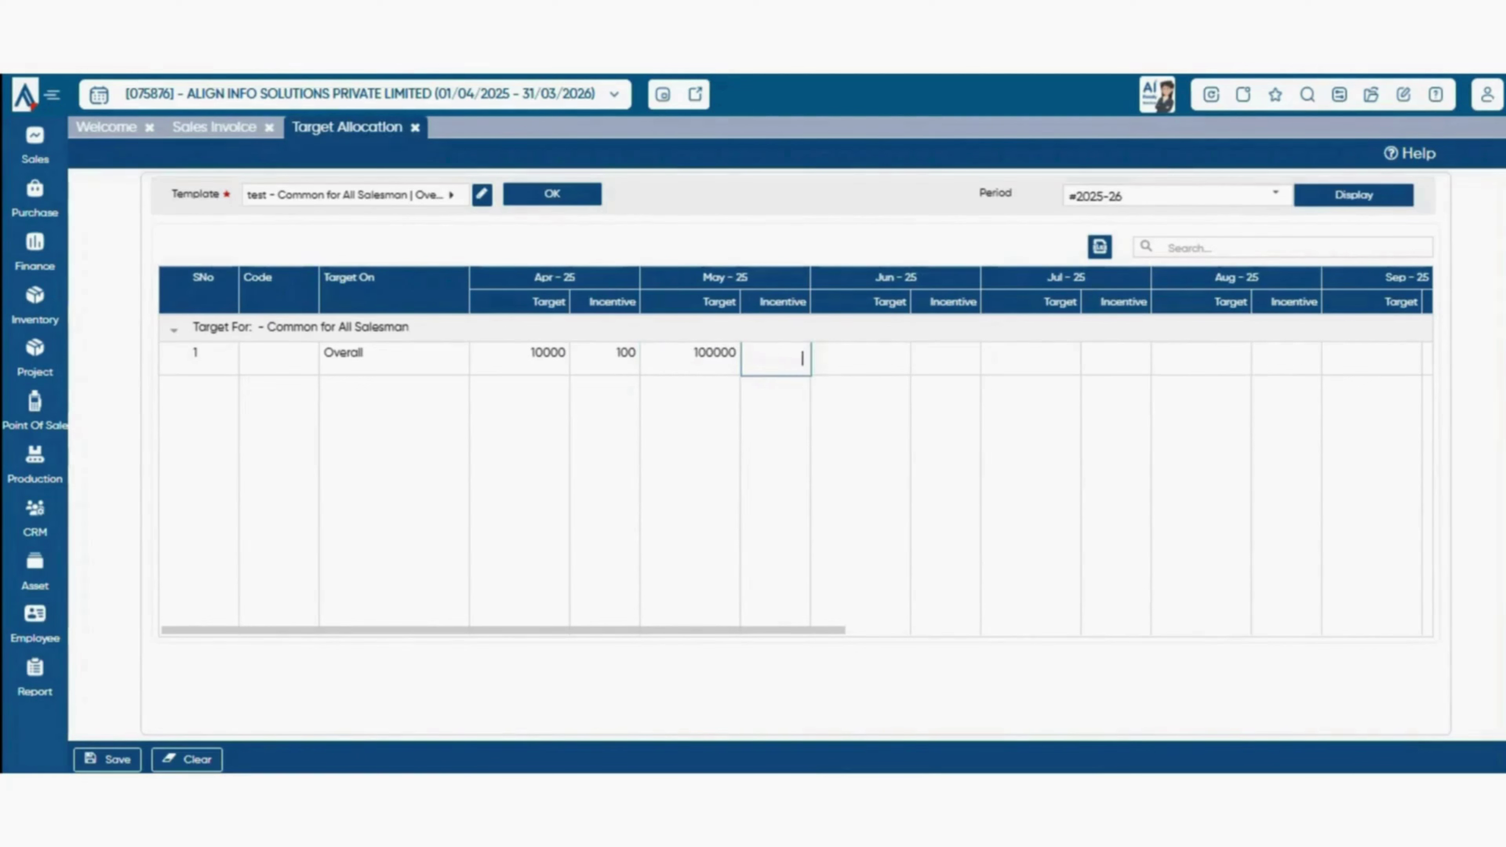
type("200")
key("Tab")
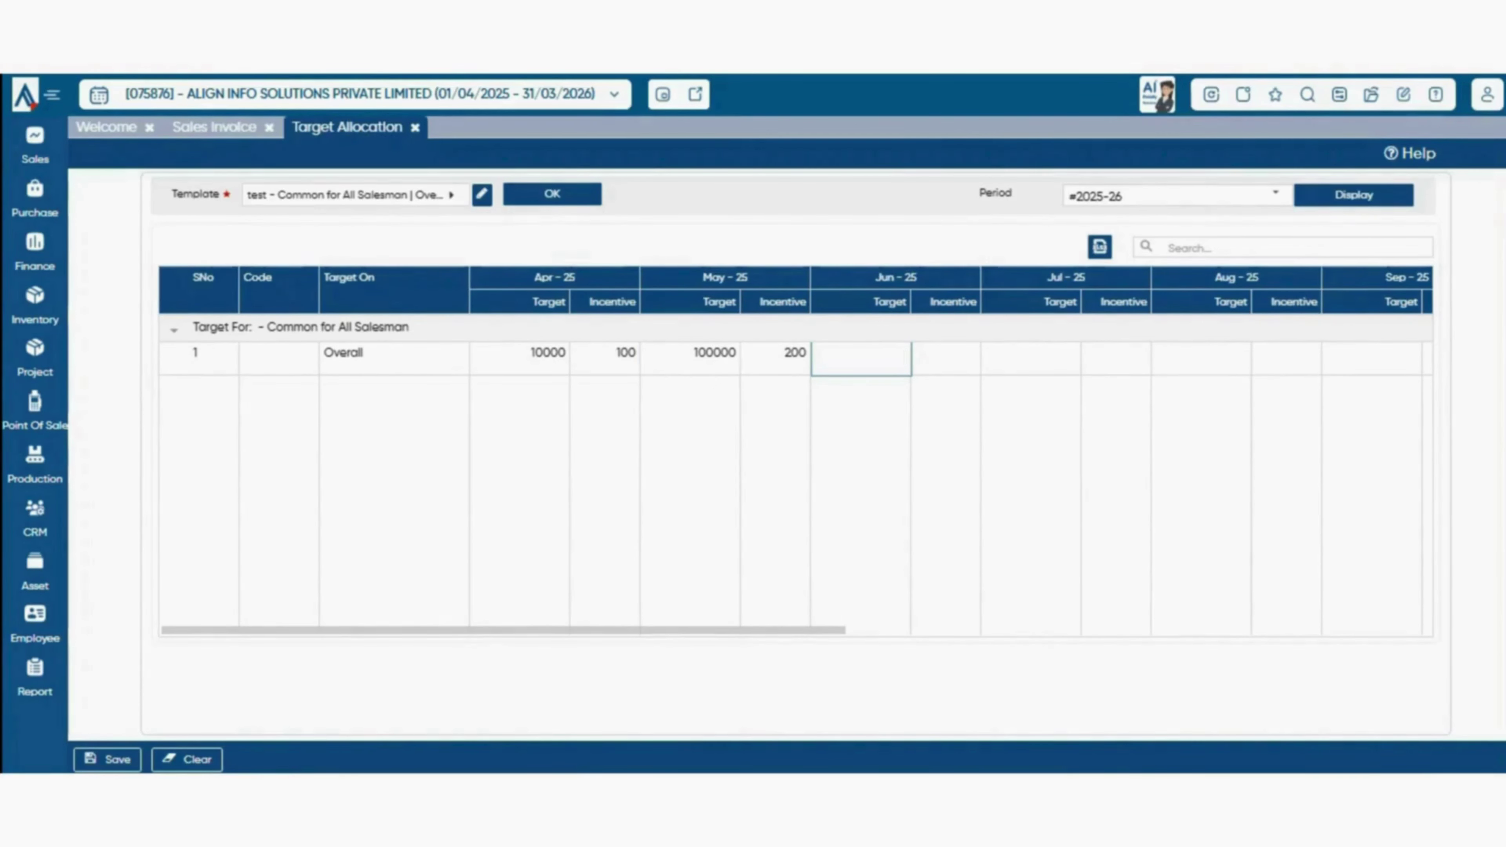
key("Escape")
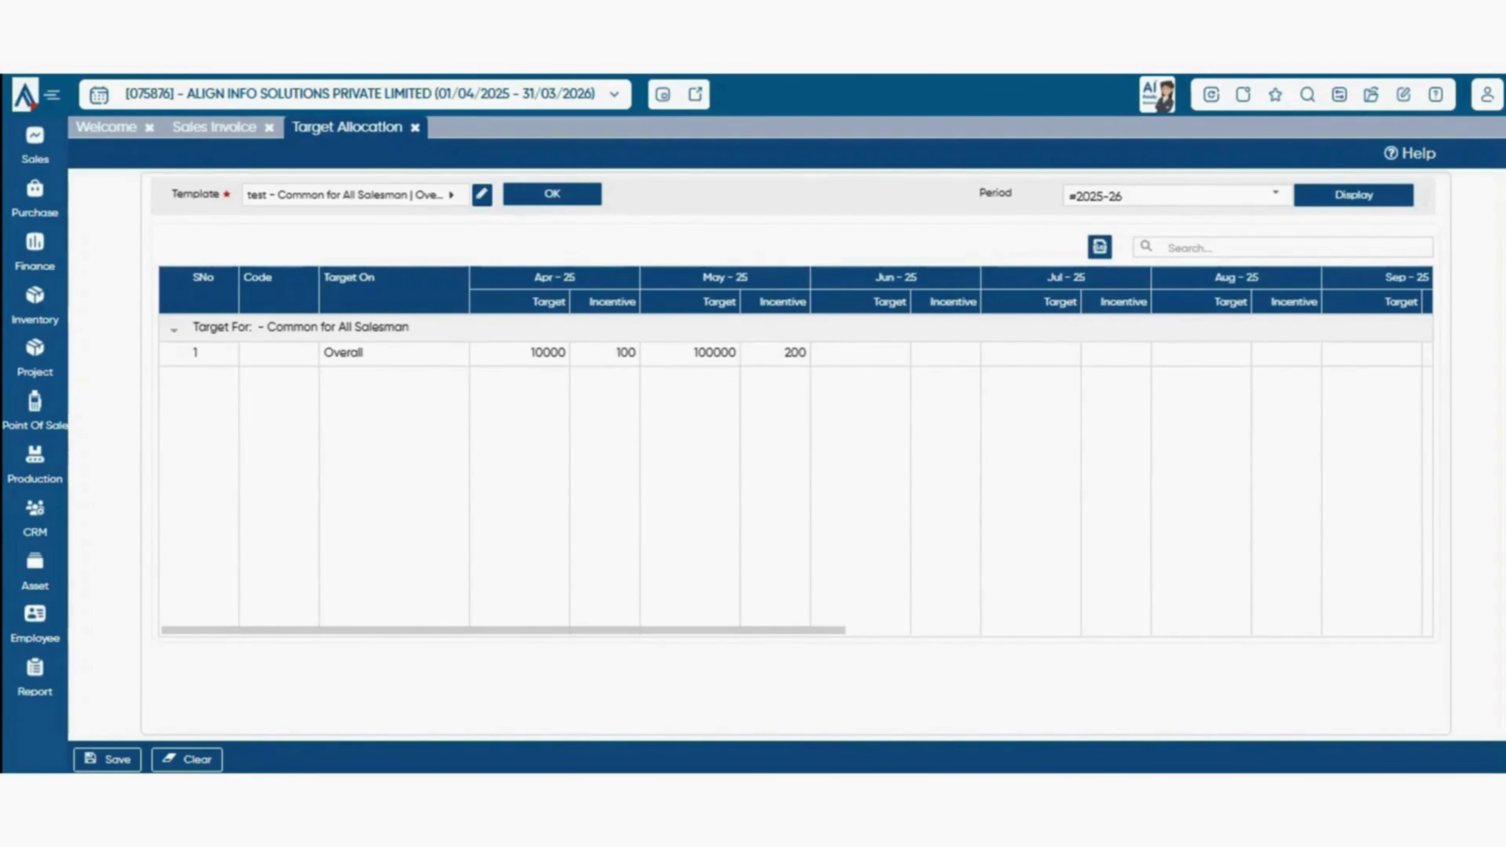
key("ctrl+s")
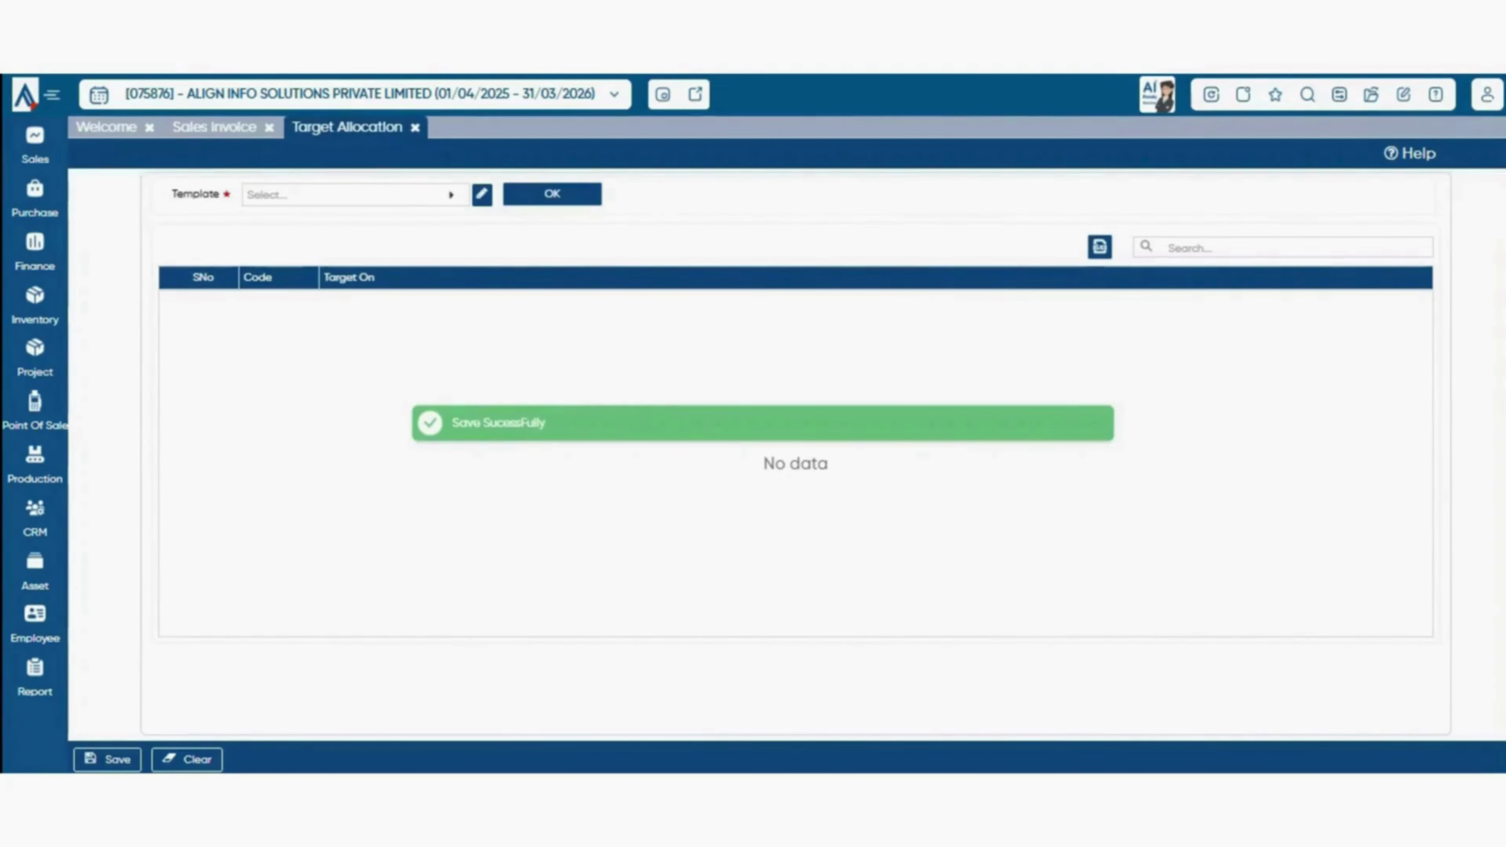
- Close Target Allocation and open Target Evaluation with the test template loaded
left_click(415, 127)
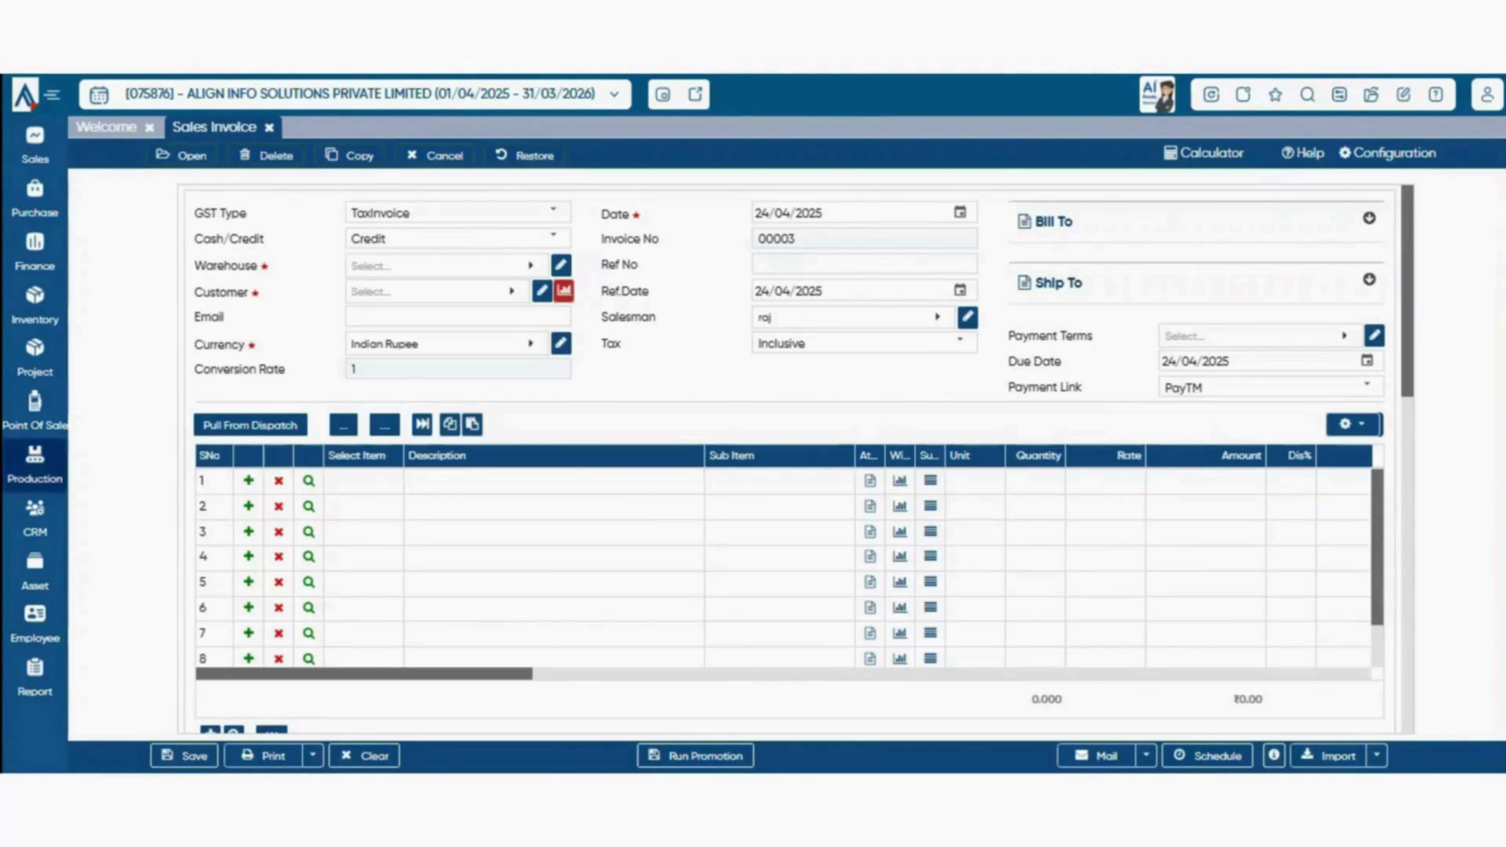
left_click(35, 145)
mouse_move(119, 571)
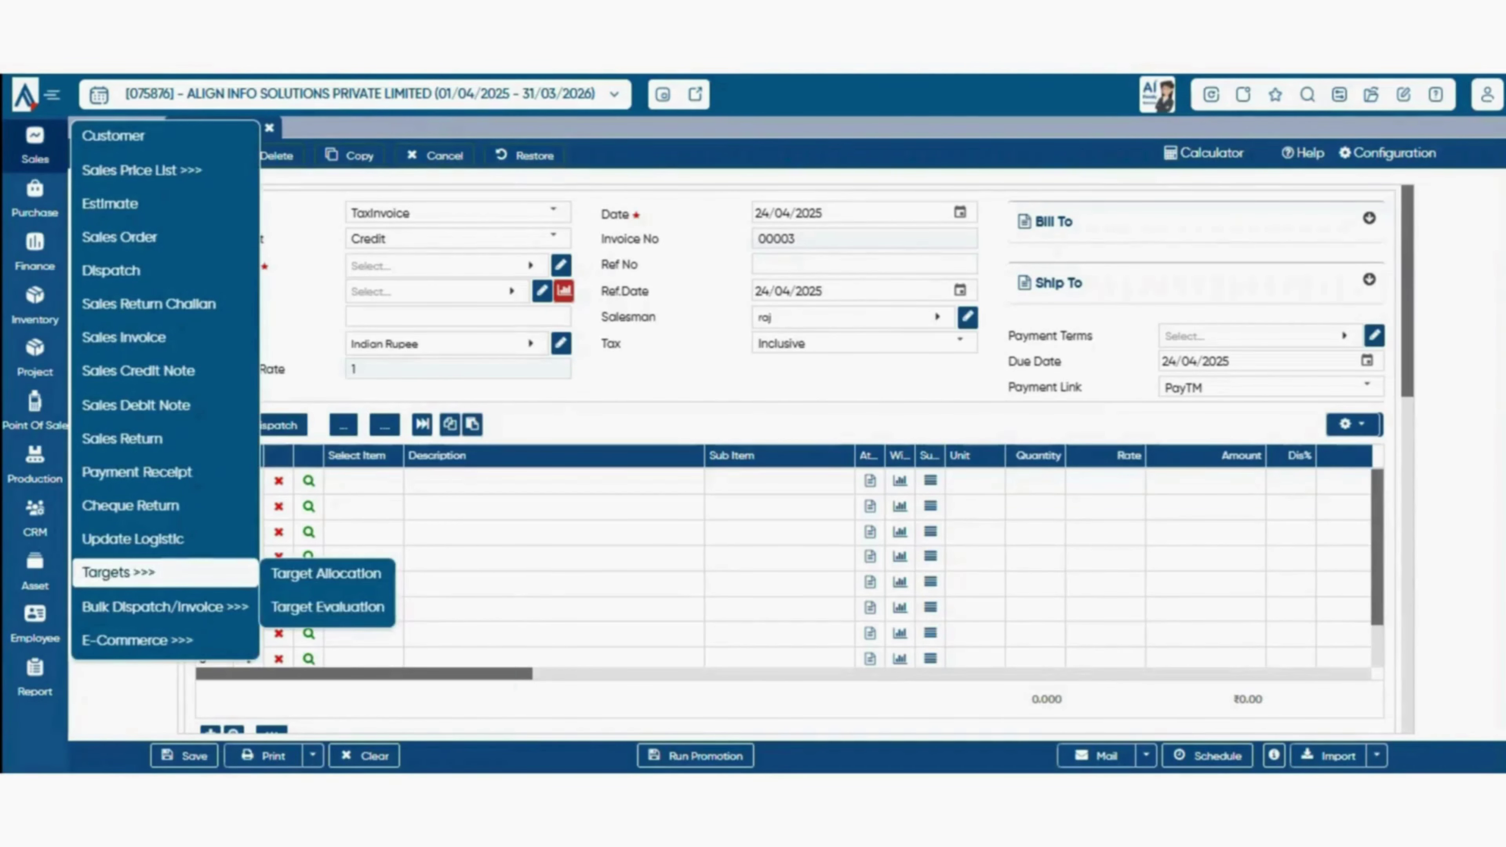
left_click(328, 607)
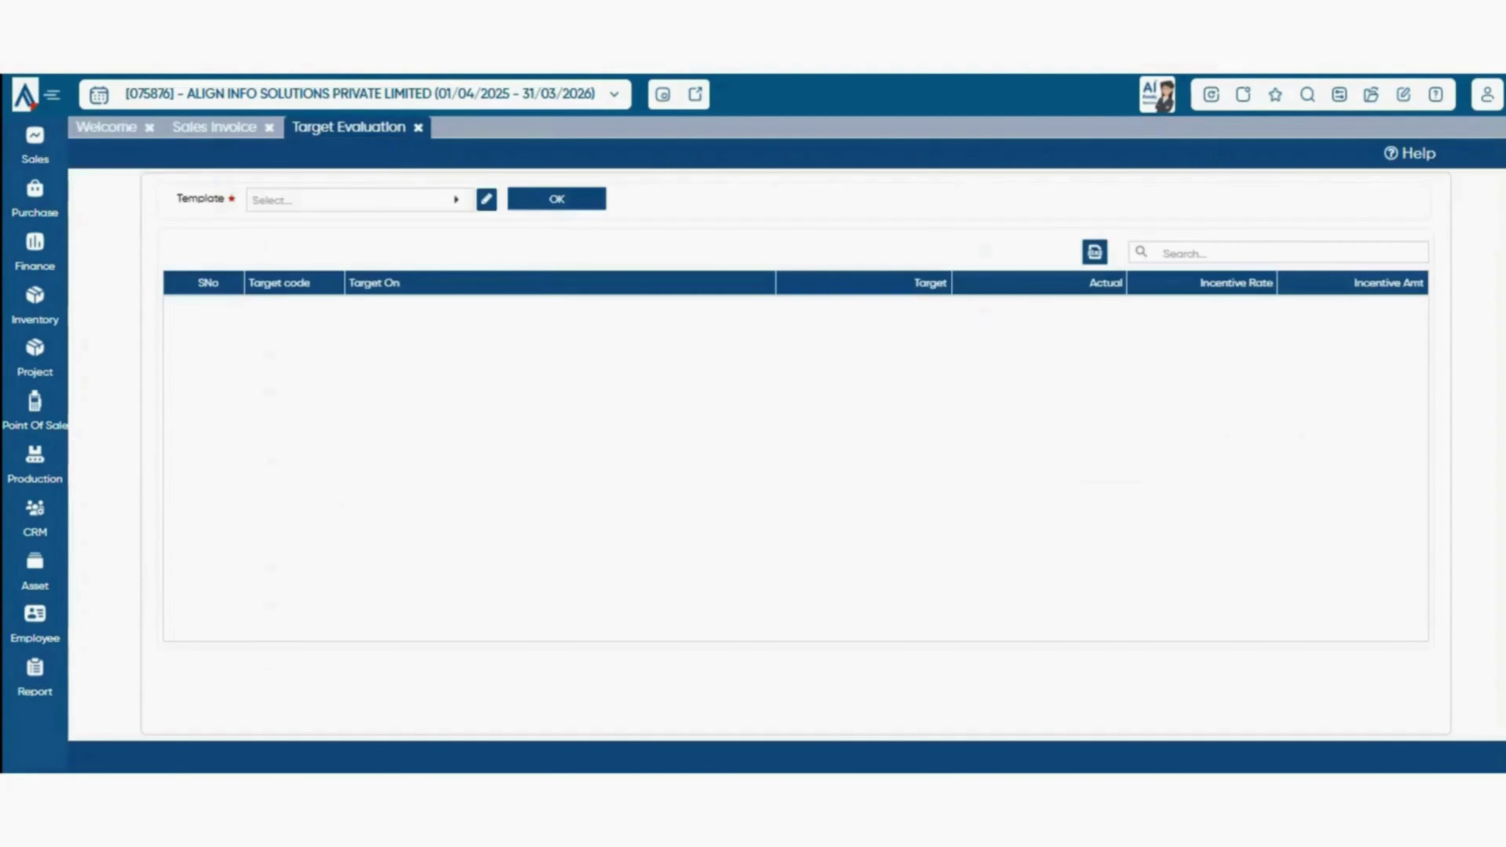
left_click(356, 200)
left_click(356, 313)
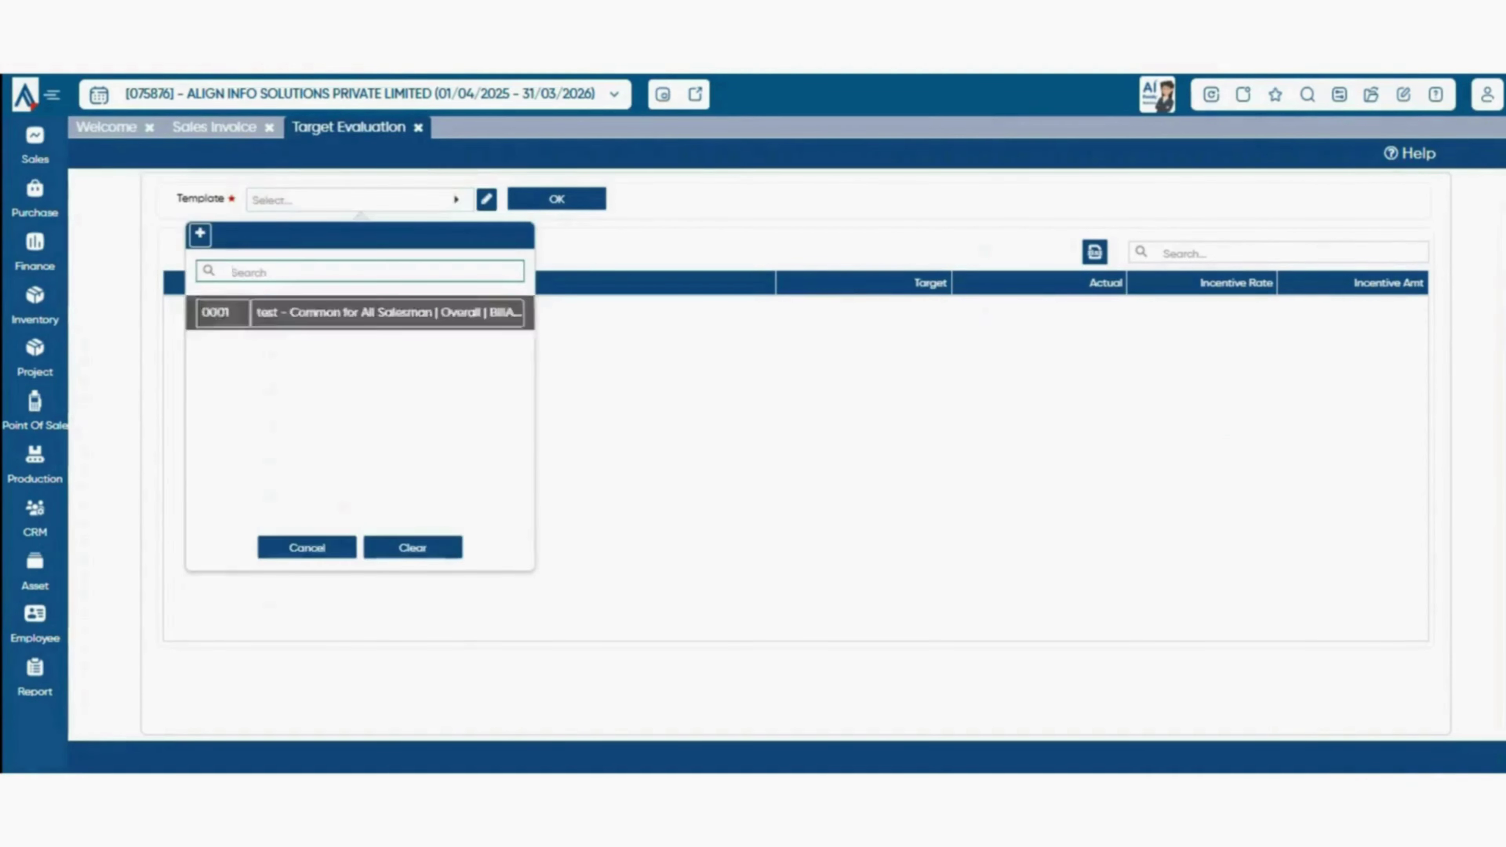
left_click(557, 199)
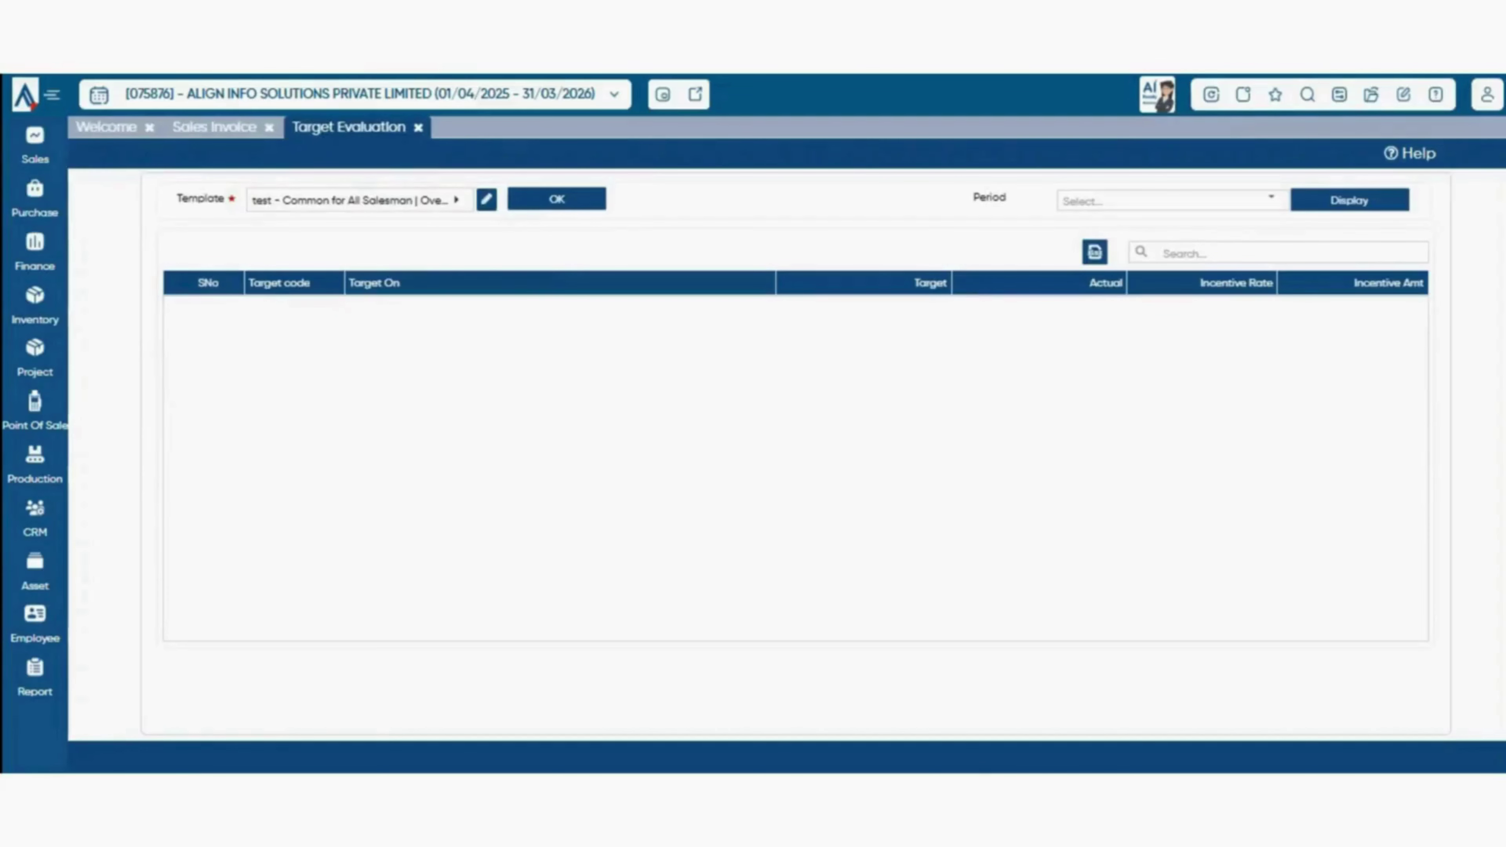
- Choose an evaluation period and display its targets against actual sales, highlighting the target values
left_click(1271, 200)
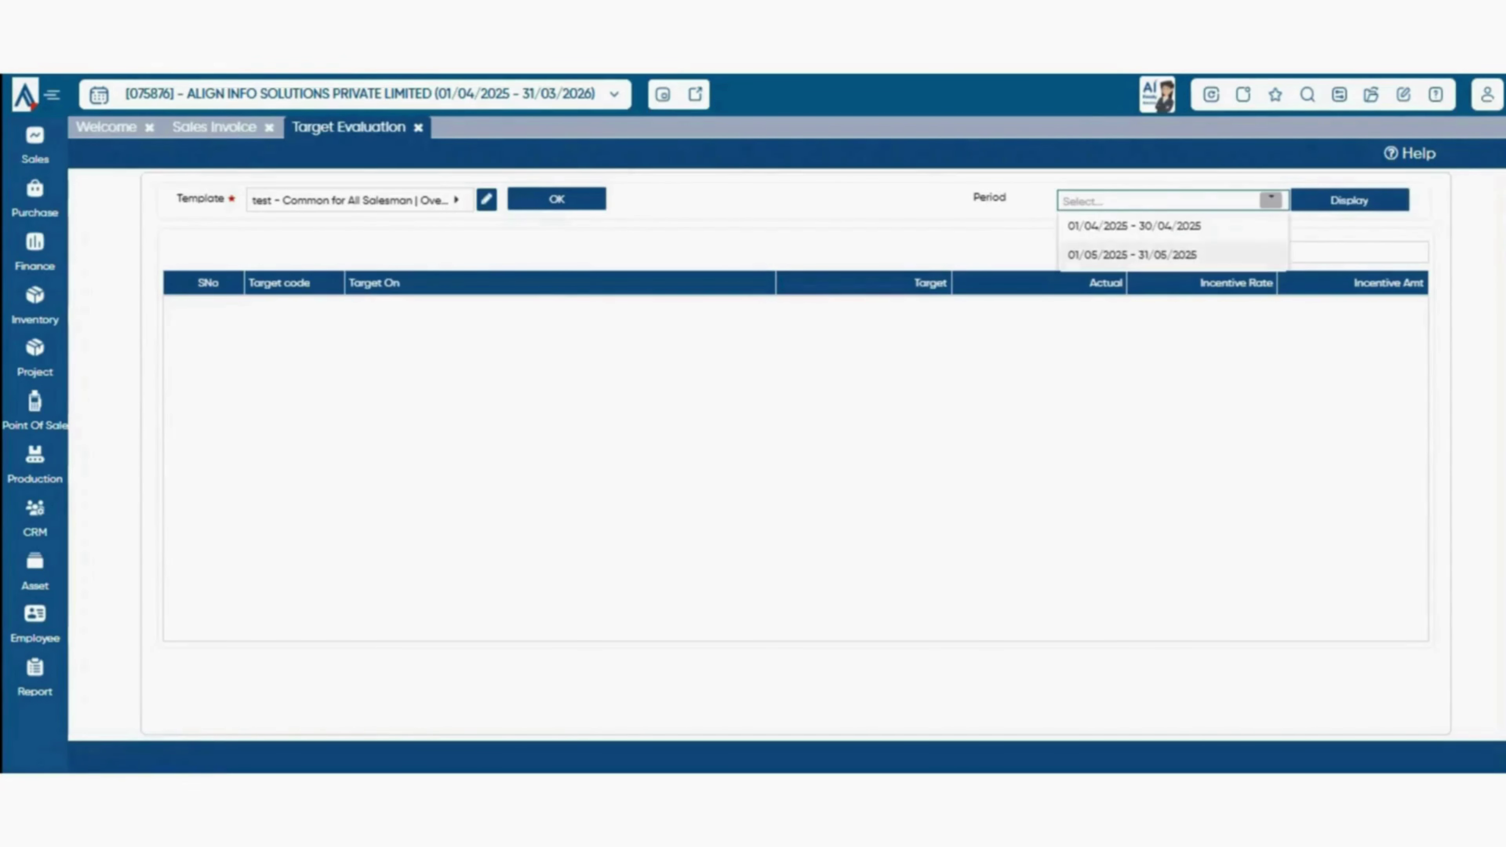
left_click(1132, 254)
left_click(1349, 200)
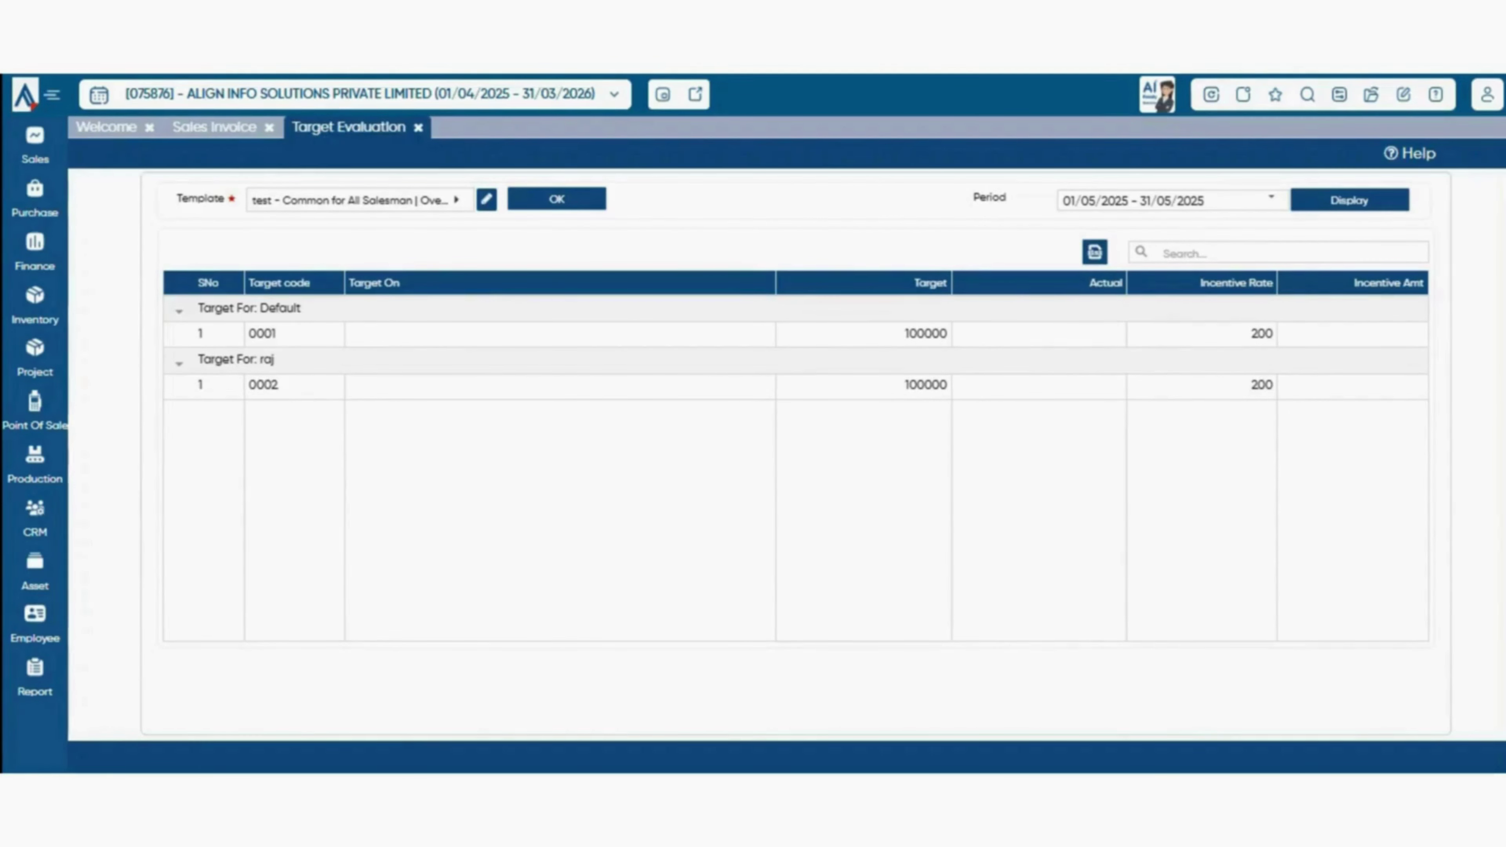
left_click_drag(904, 334, 941, 334)
left_click_drag(904, 385, 947, 386)
left_click(944, 412)
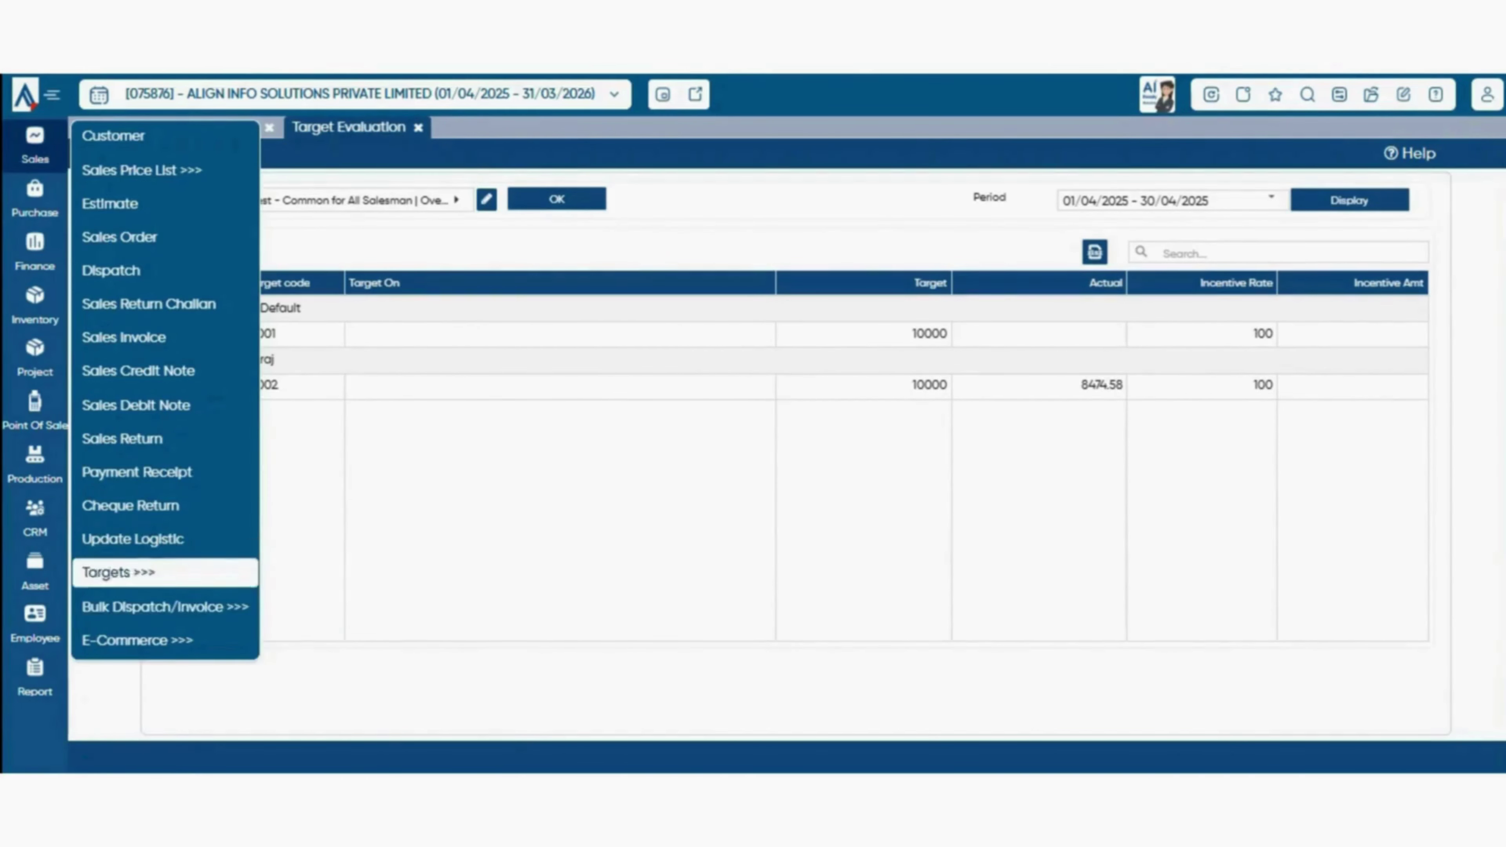
mouse_move(196, 607)
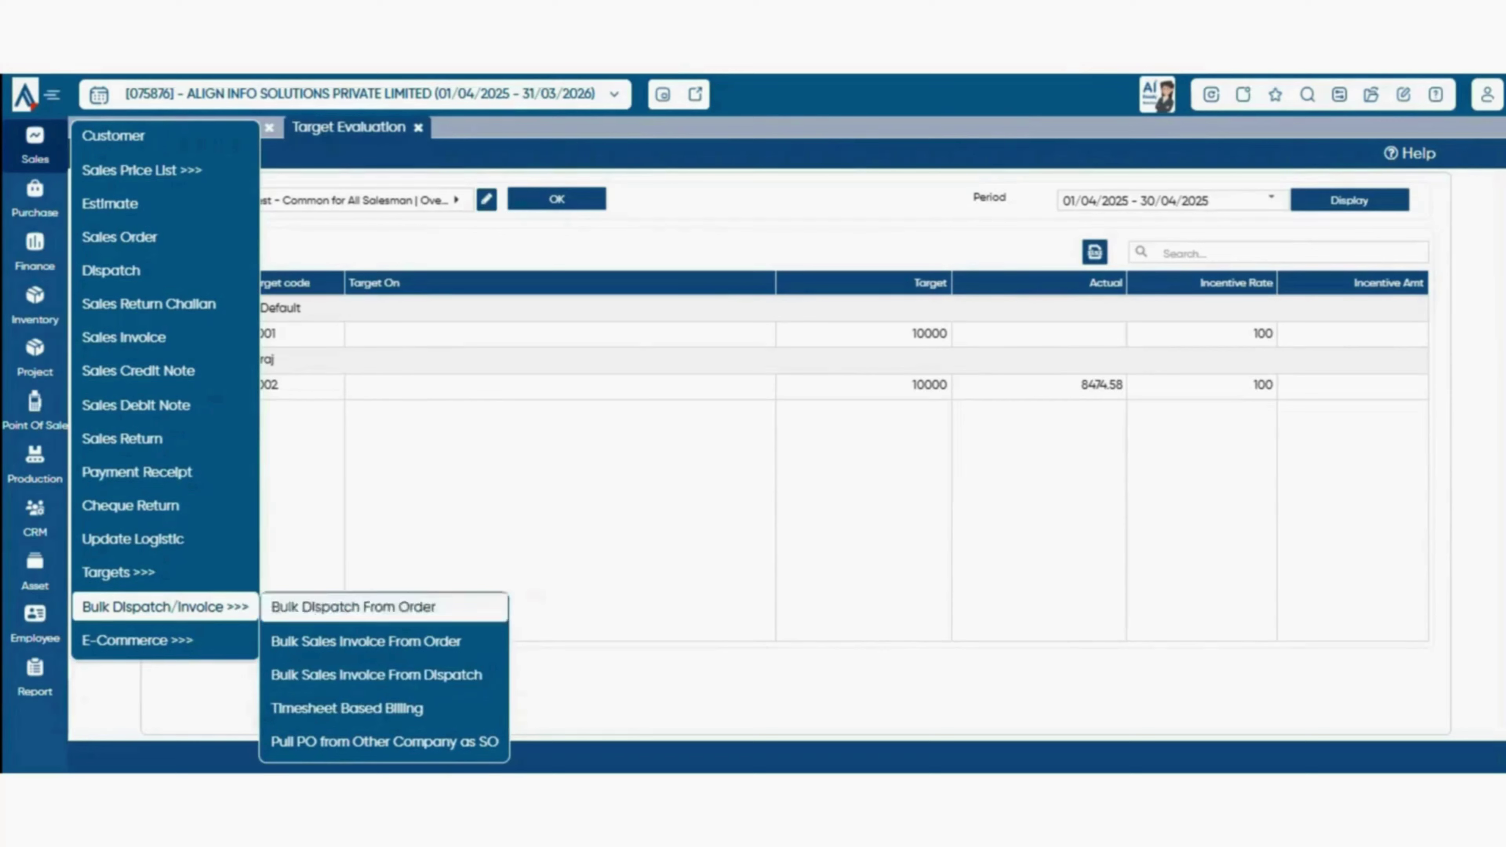
- In Bulk Sales Invoice From Order, filter by customer BTW INDIA PVT. LTD. and Previous Financial Year
left_click(366, 641)
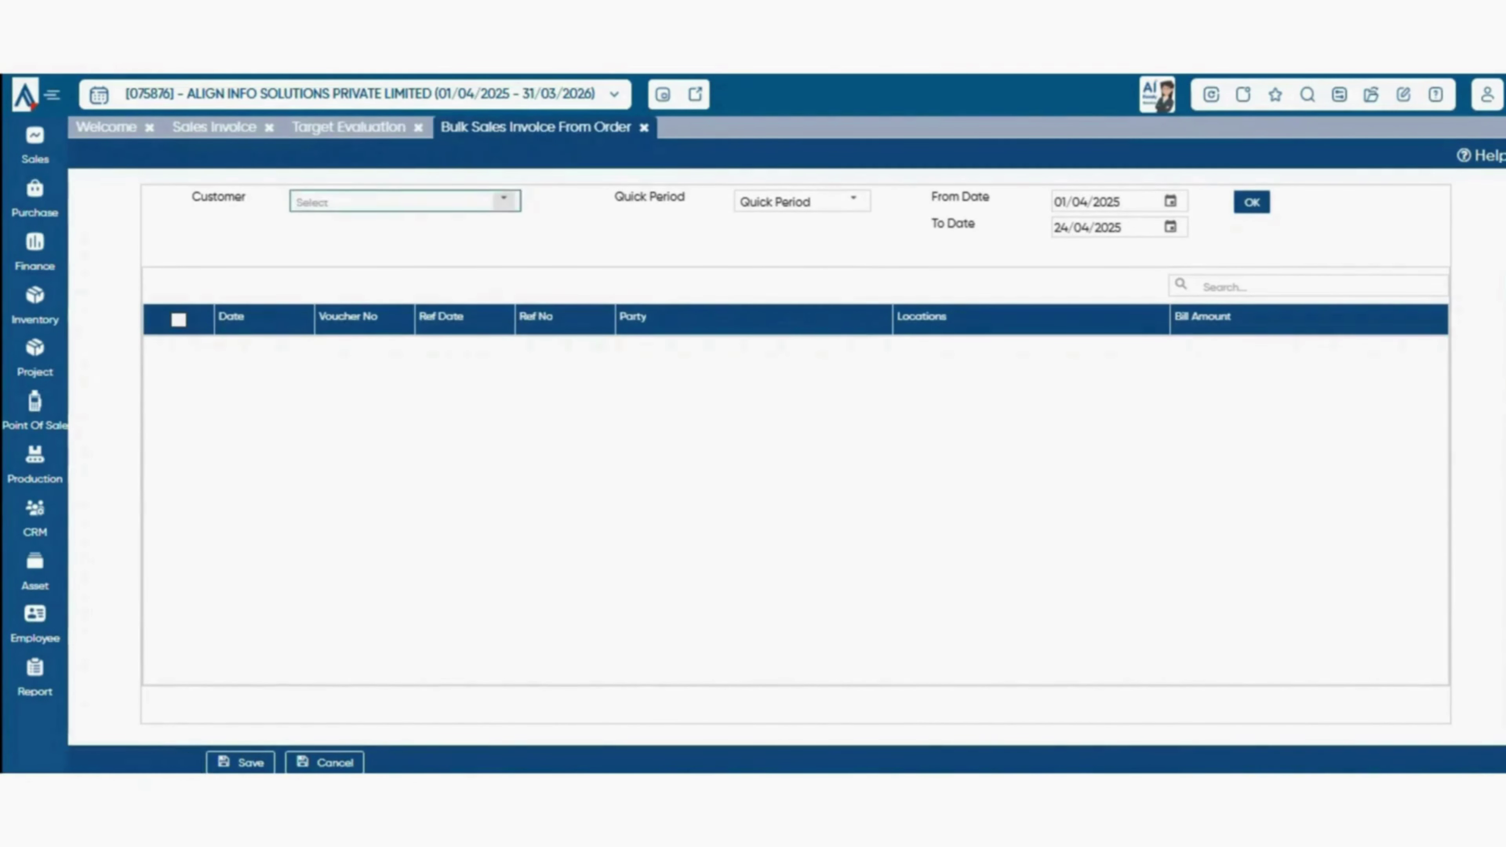
left_click(503, 200)
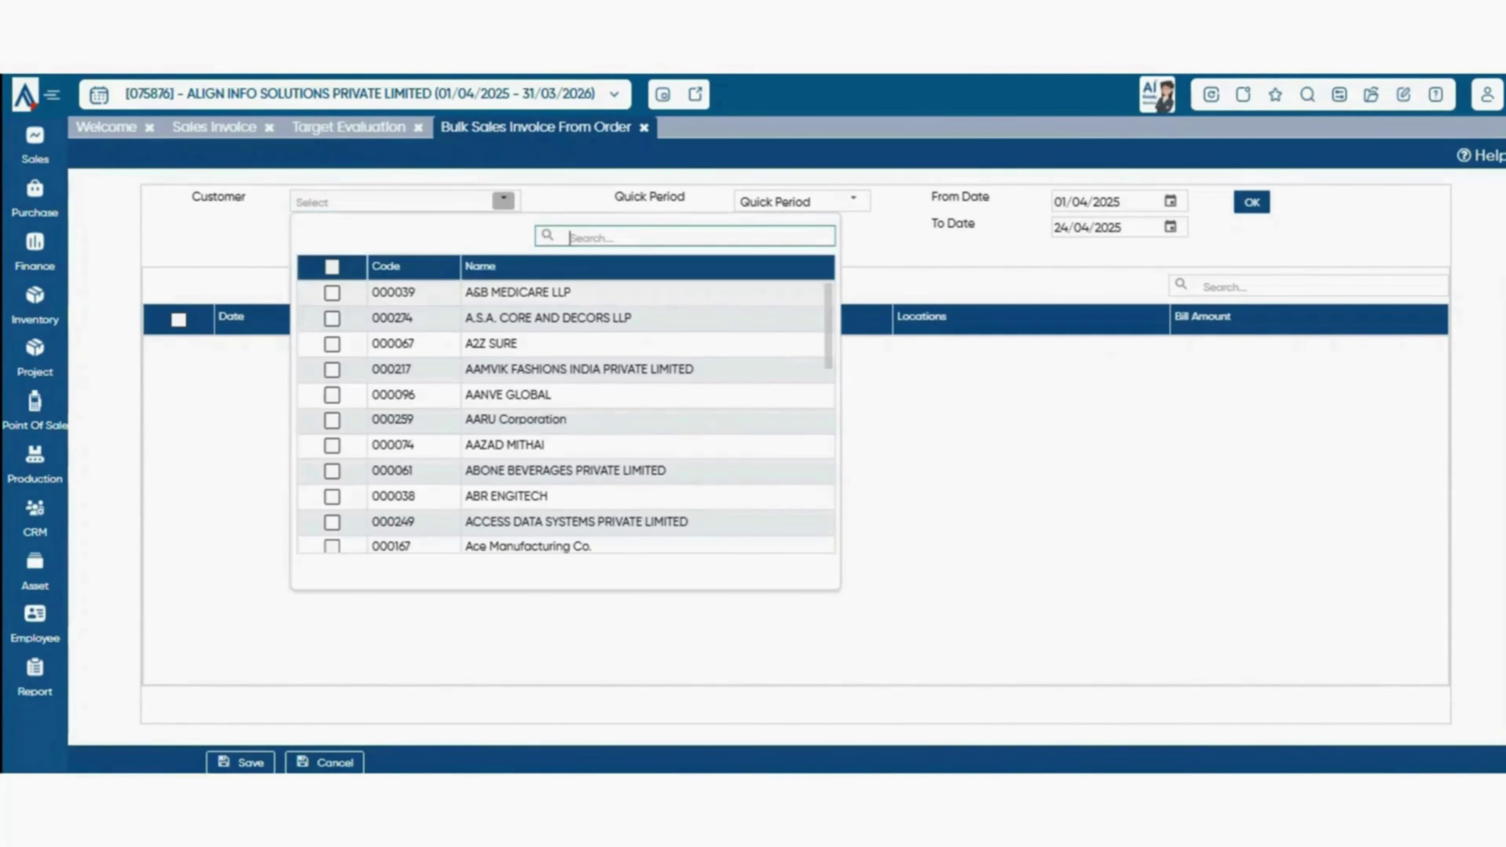
type("btw")
key("Return")
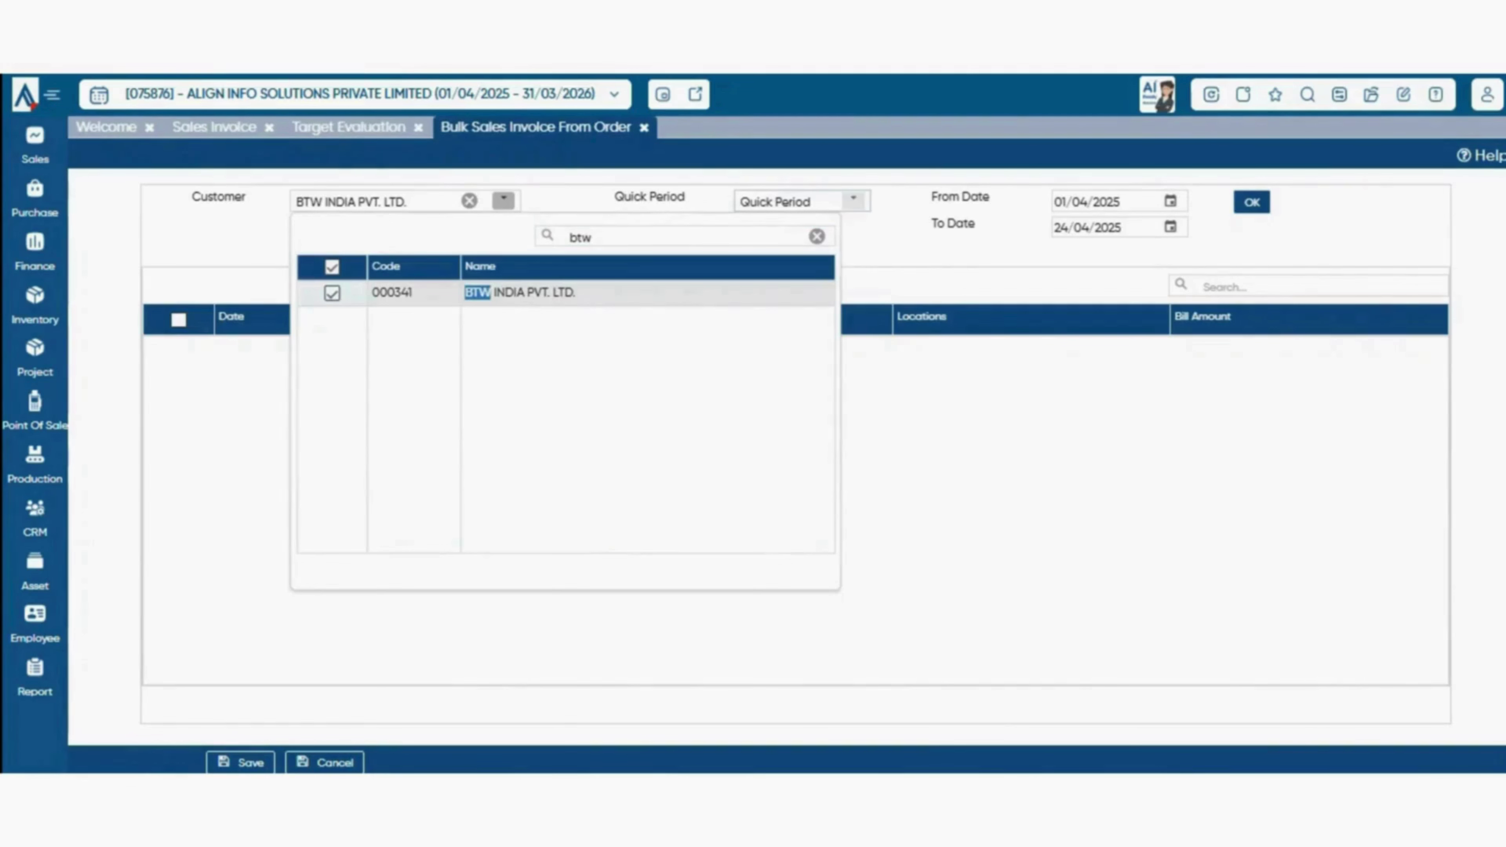
left_click(853, 200)
left_click(800, 489)
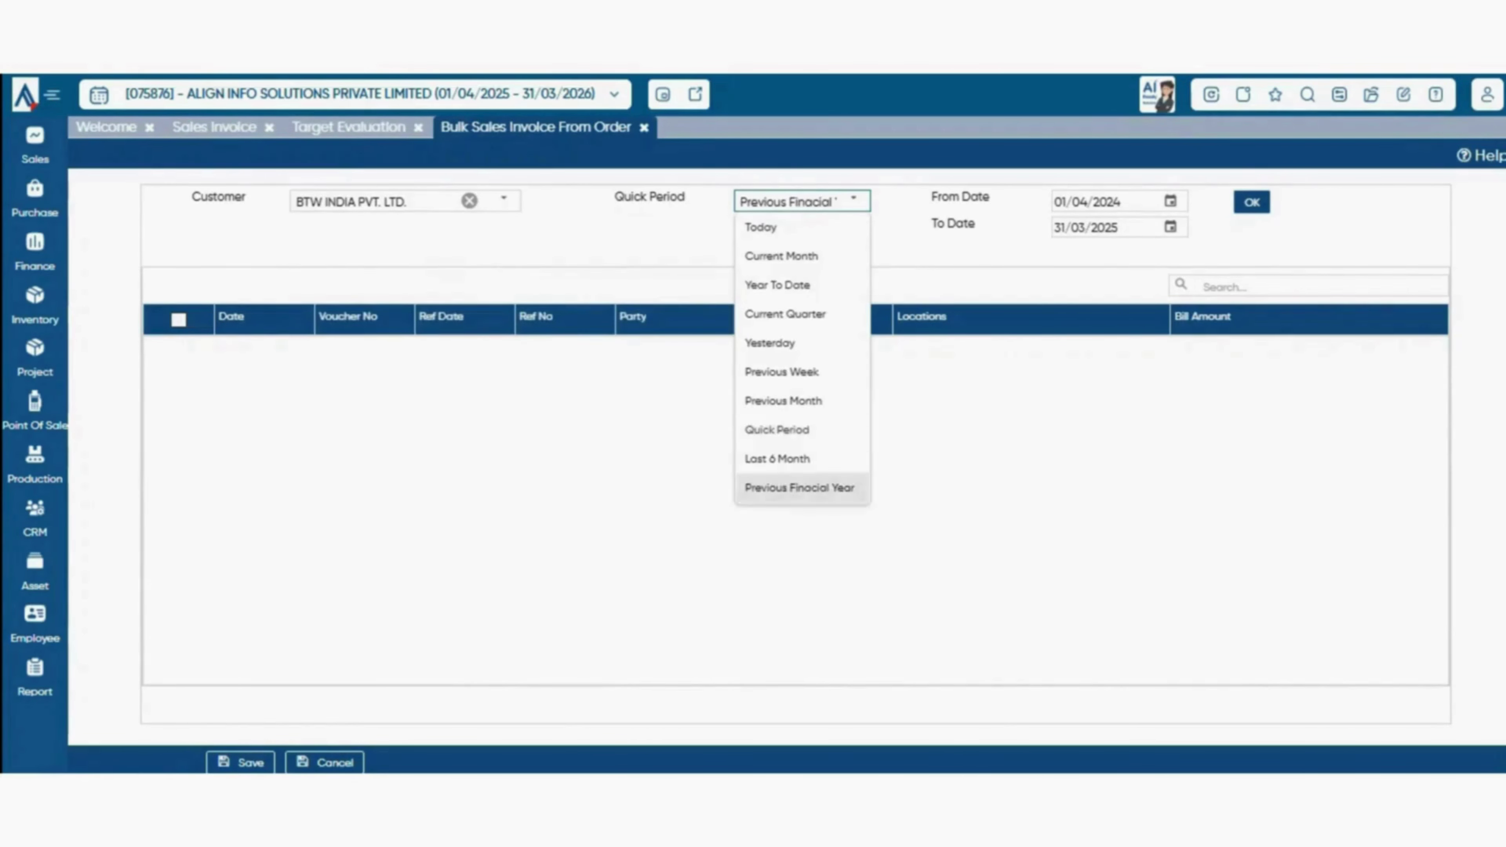
- Clear the customer selection and reopen a blank Bulk Sales Invoice From Order screen
left_click(503, 200)
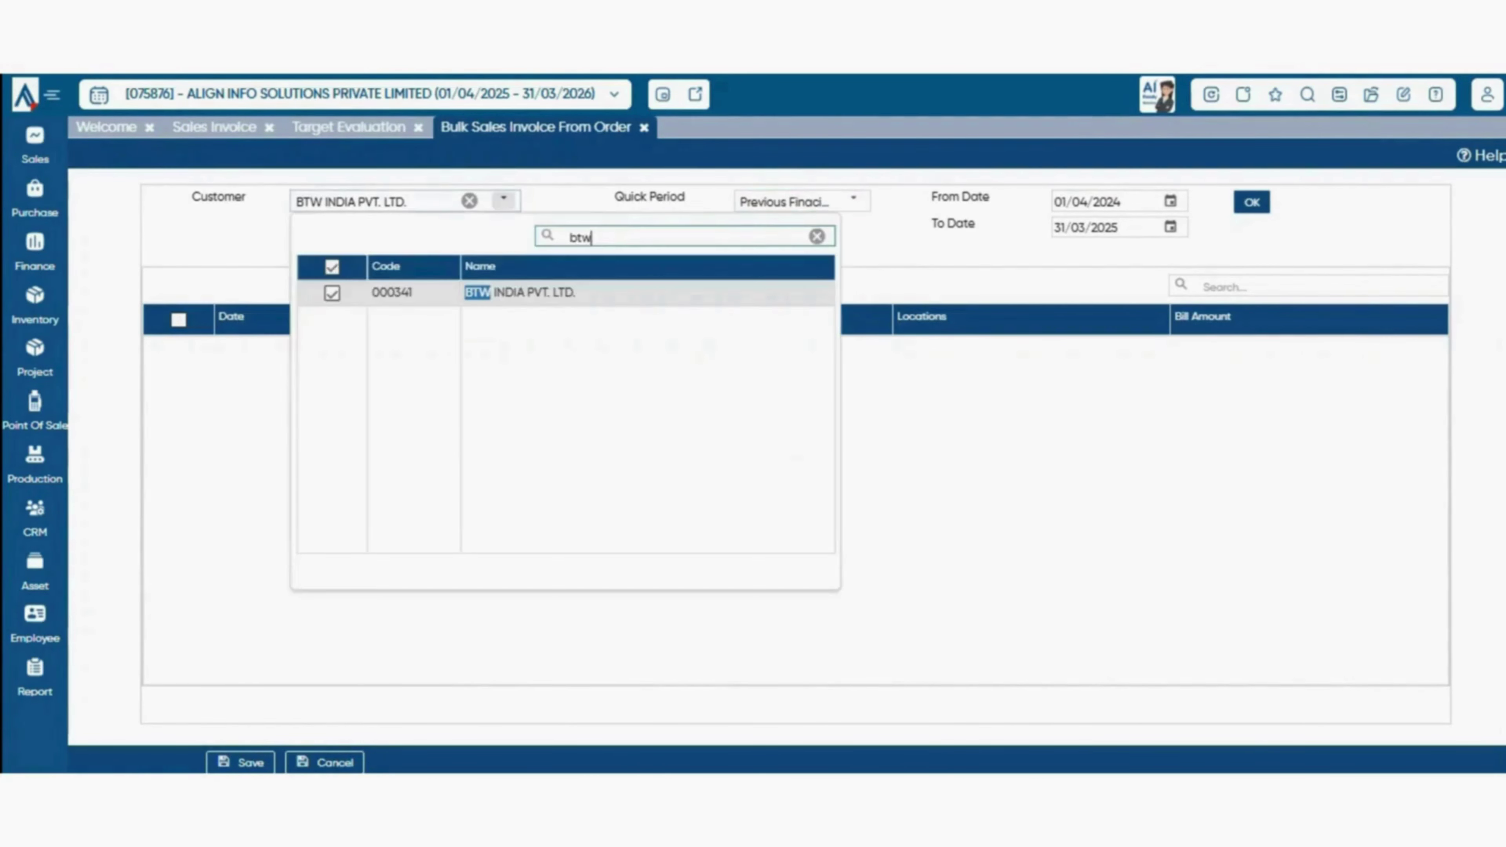
left_click(332, 293)
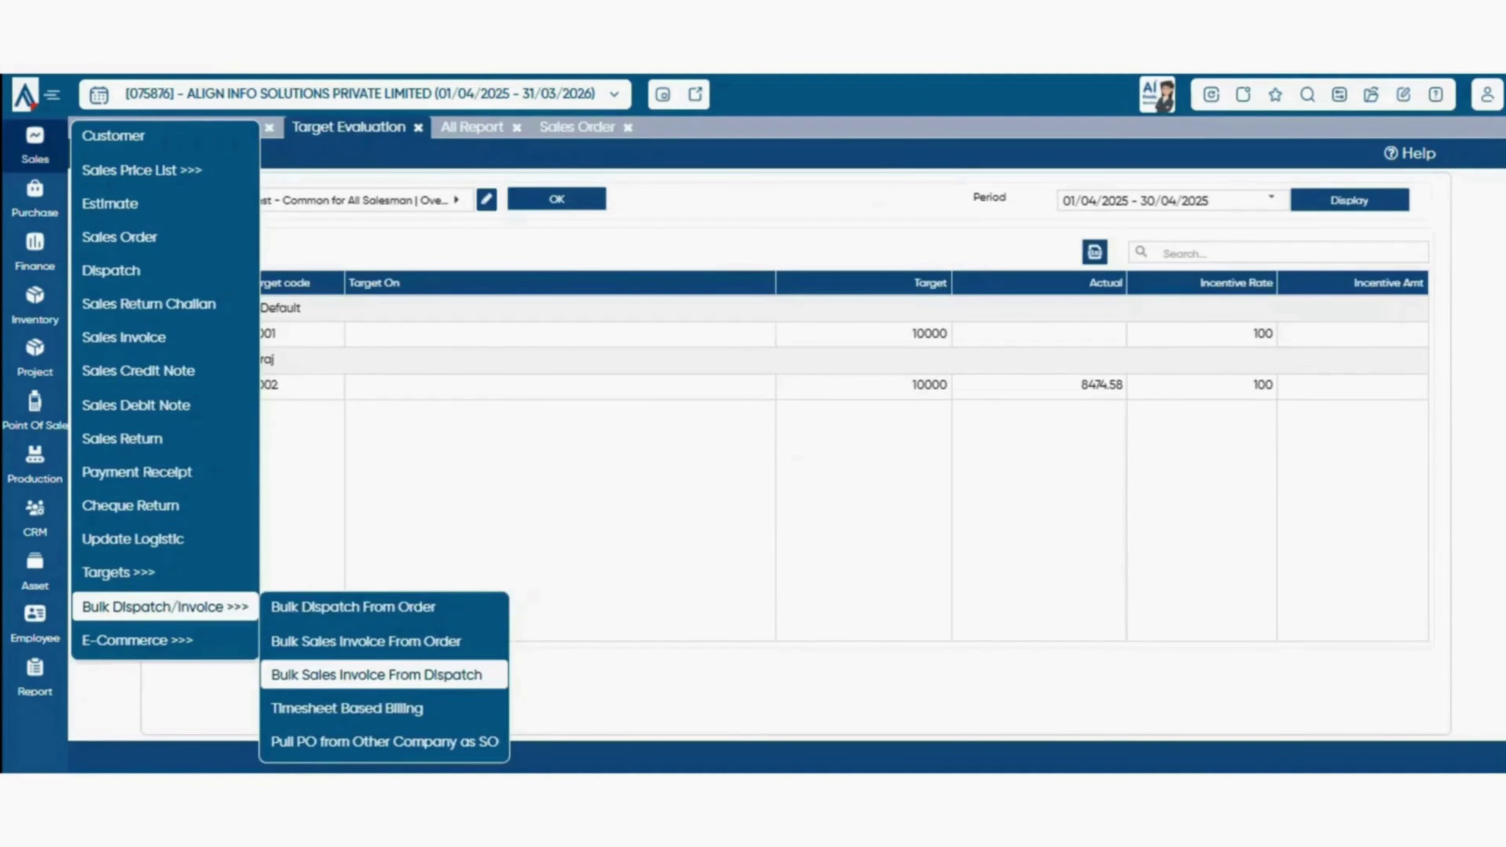
left_click(366, 641)
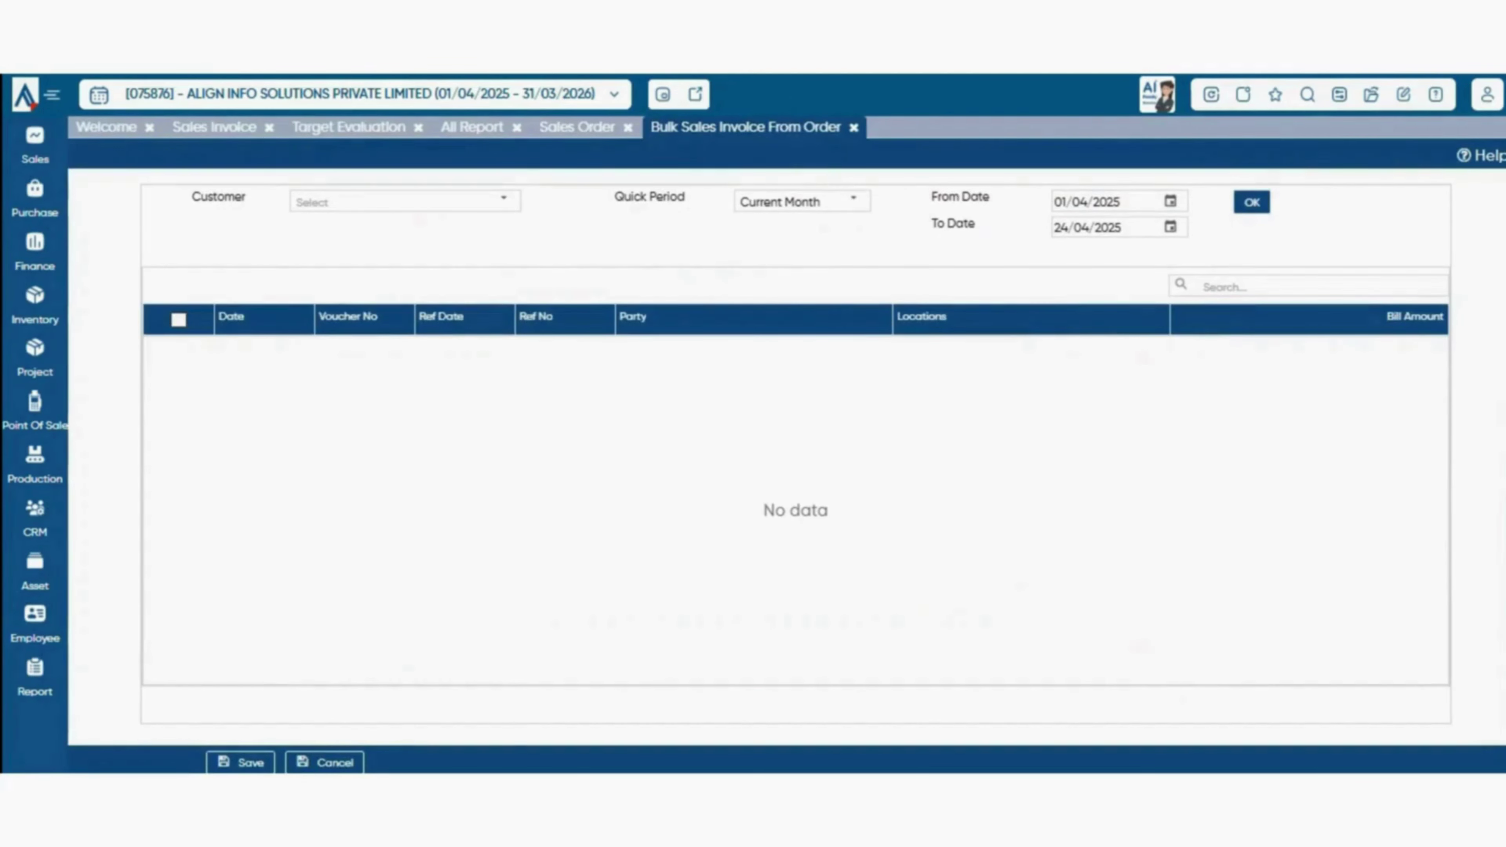
mouse_move(34, 145)
mouse_move(166, 606)
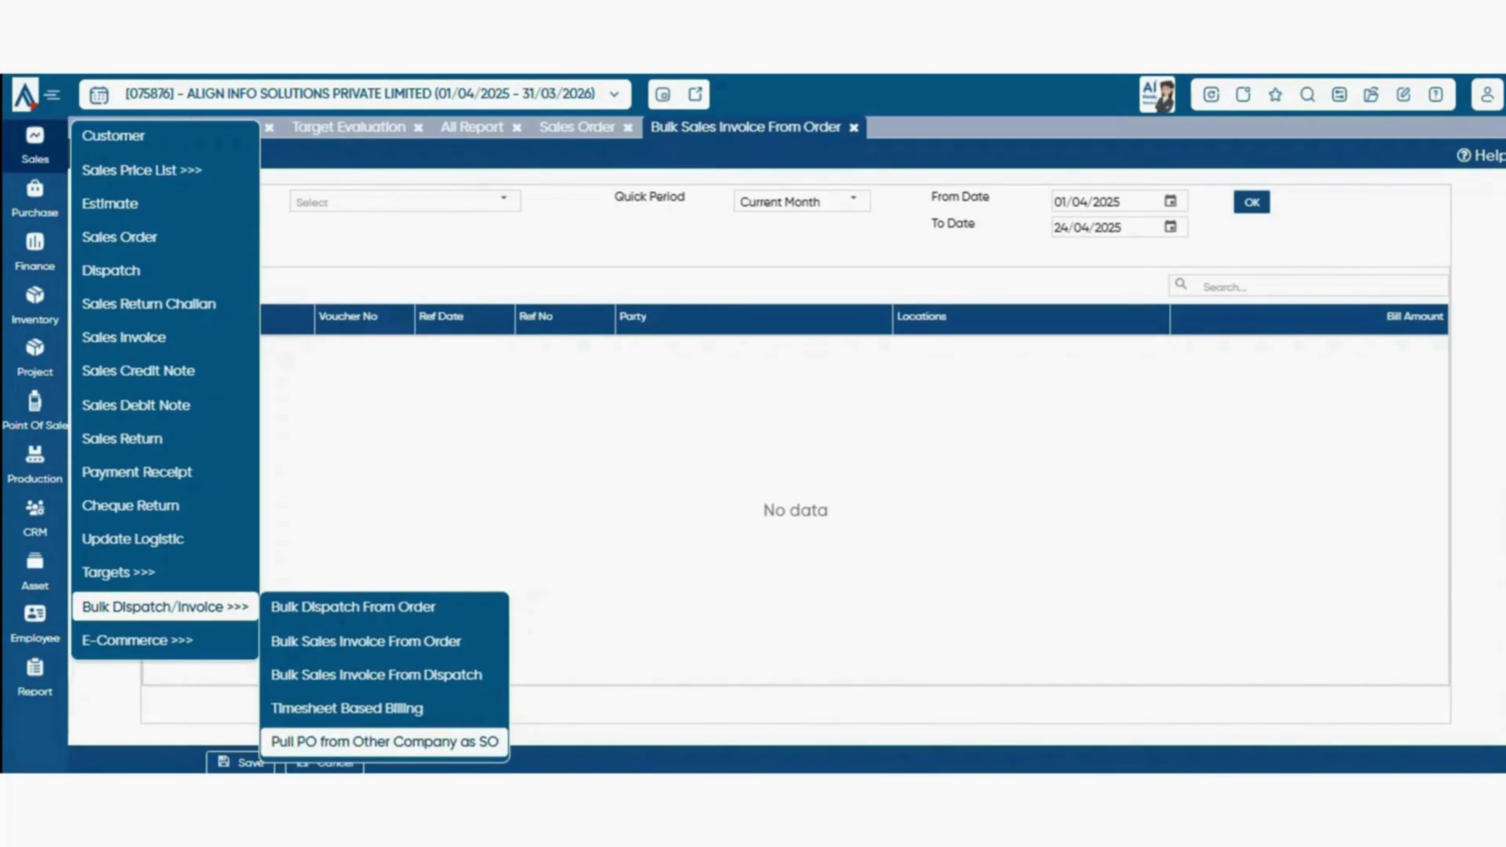
- Open Pull PO from Other Company as SO and look up the company to pull orders from
left_click(384, 742)
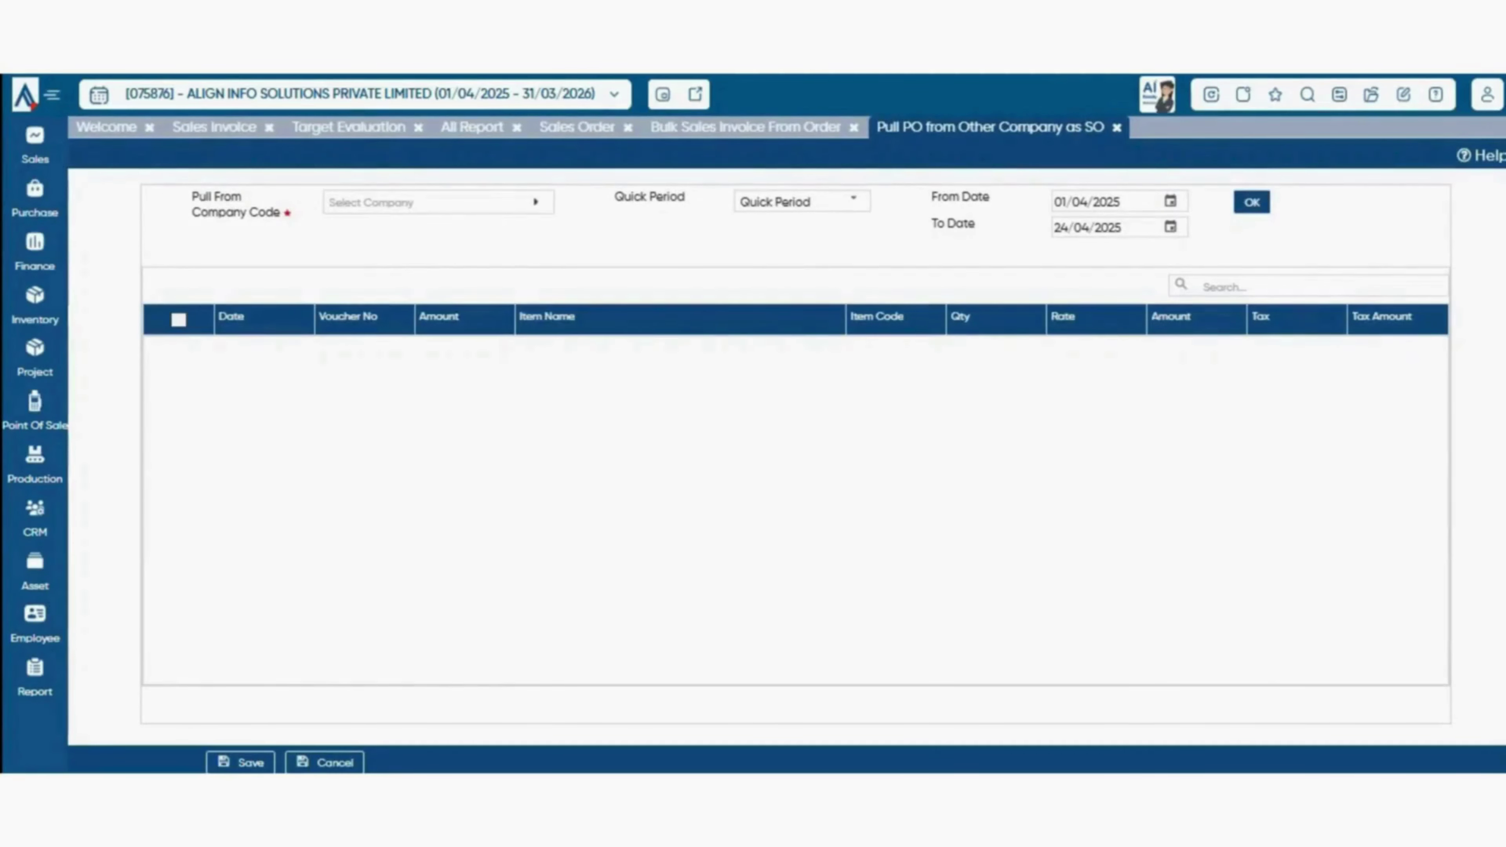
left_click(438, 203)
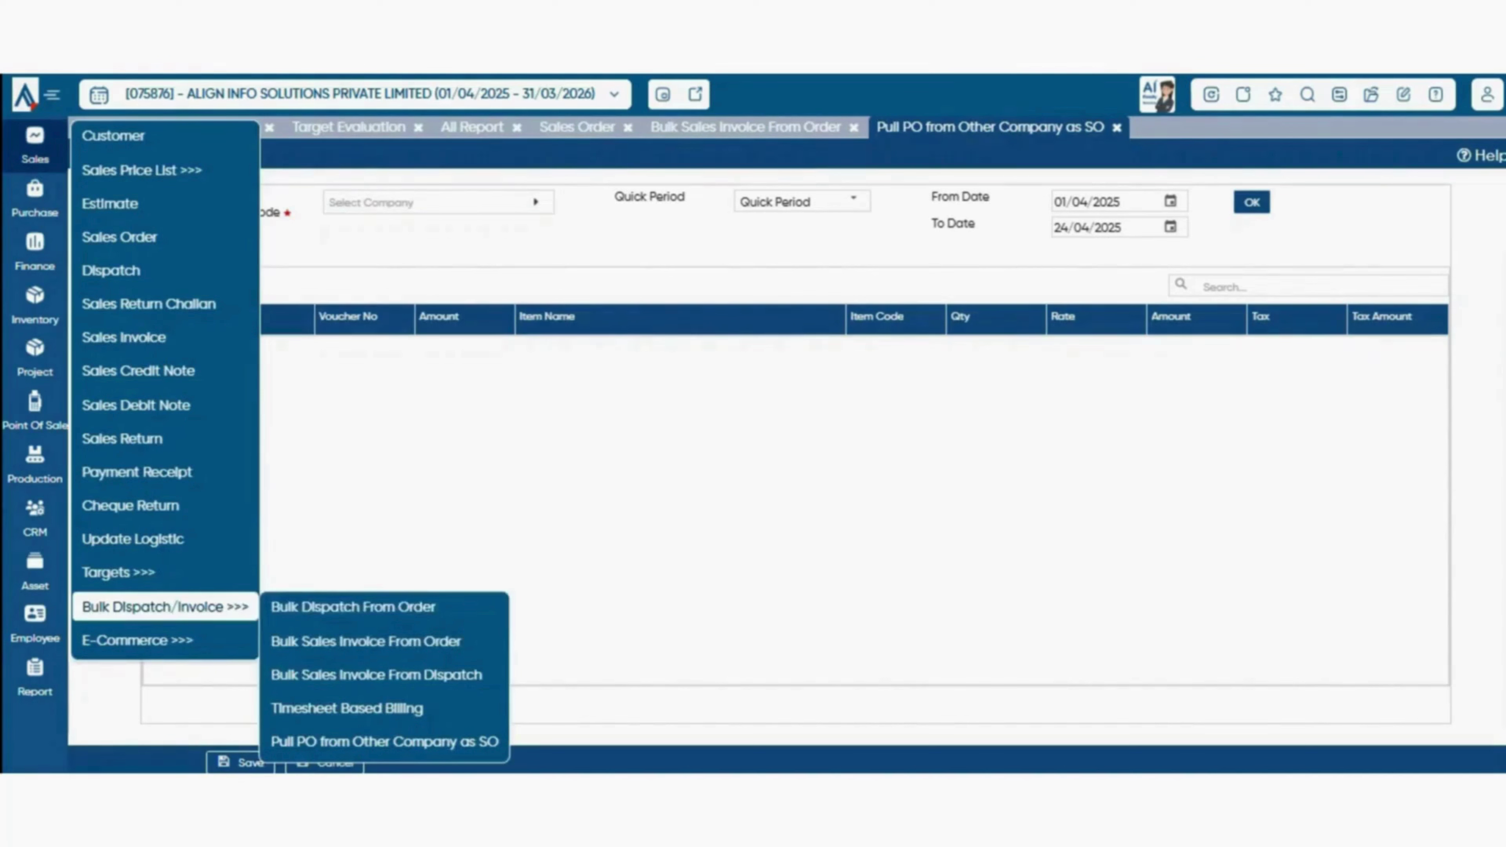
- Load Timesheet Based Billing for APR 2025, which lists no billable entries
left_click(346, 709)
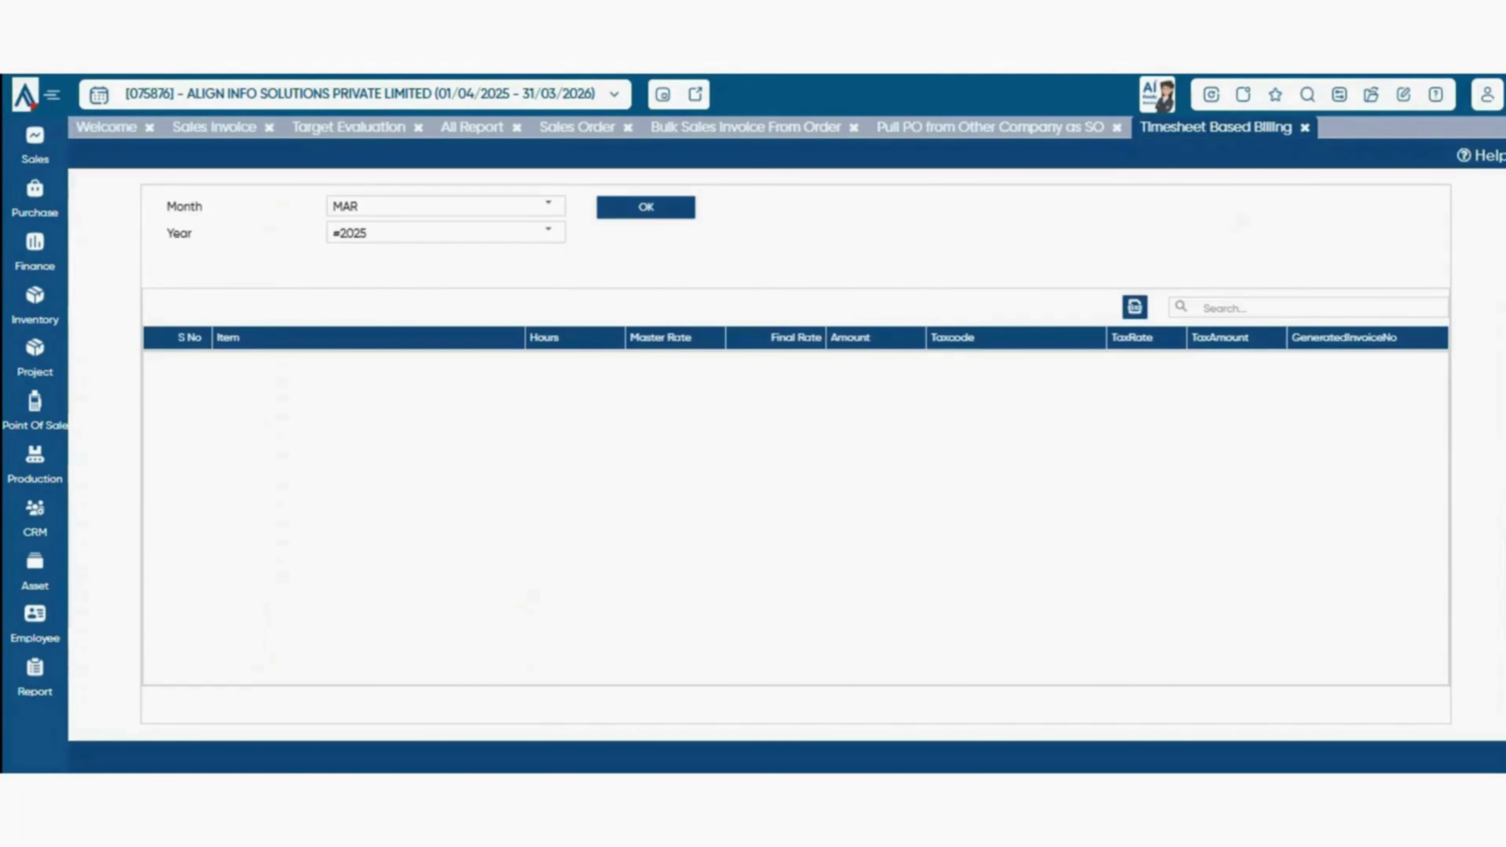
left_click(548, 205)
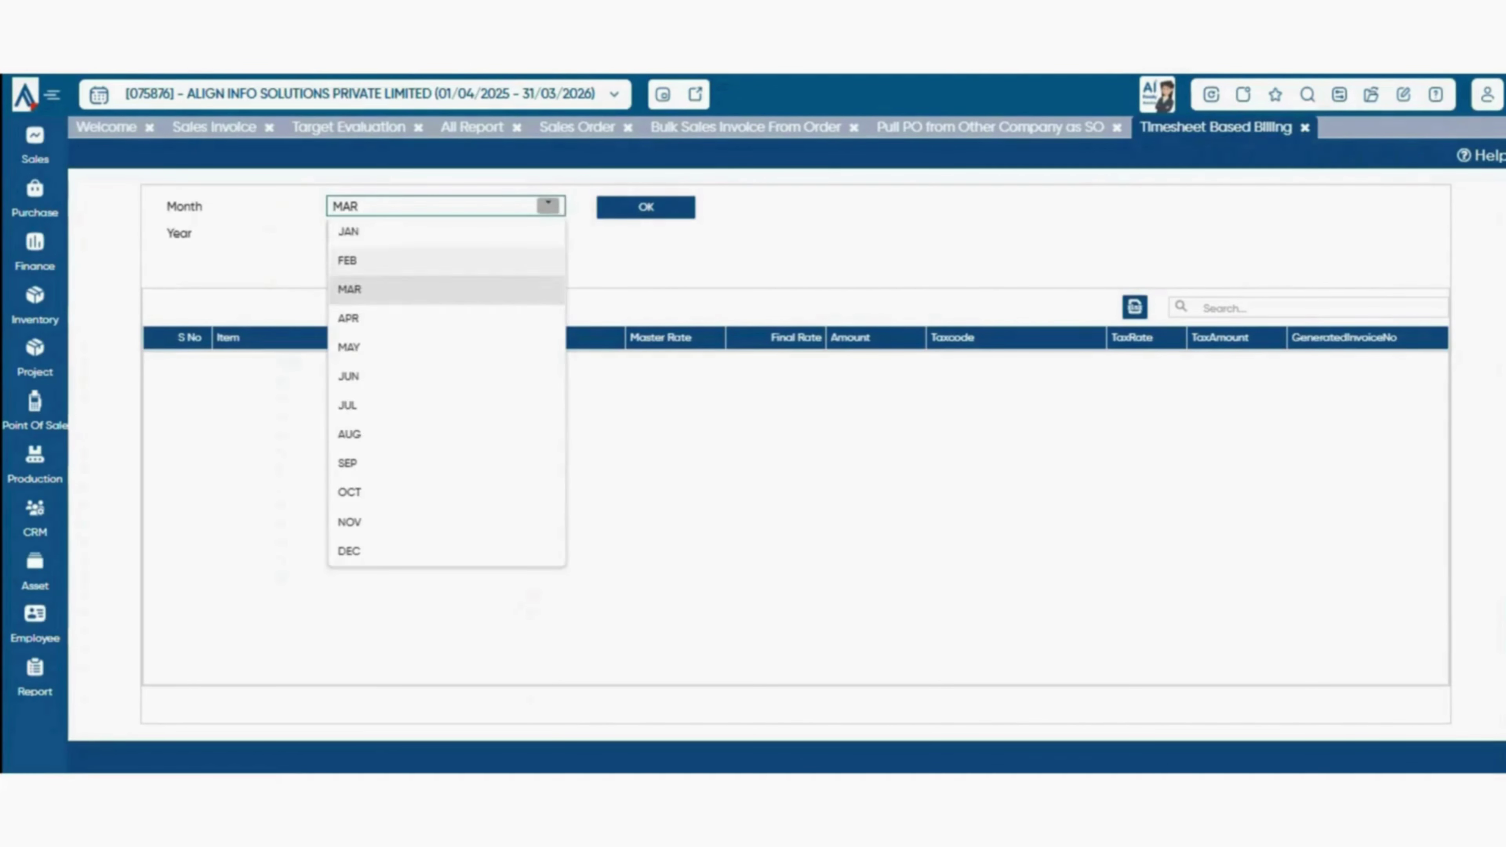
left_click(348, 318)
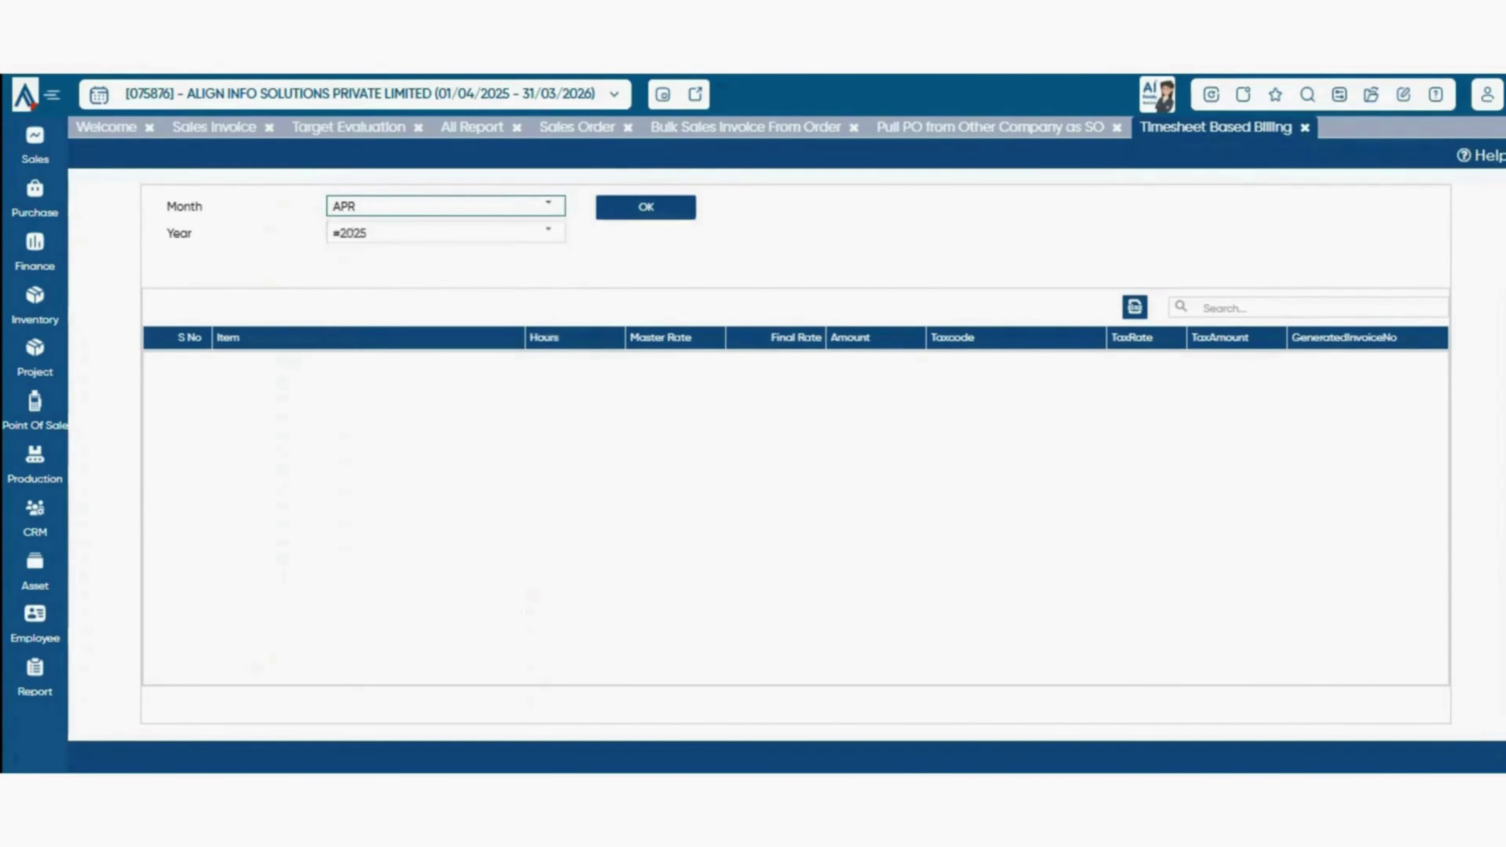
left_click(645, 207)
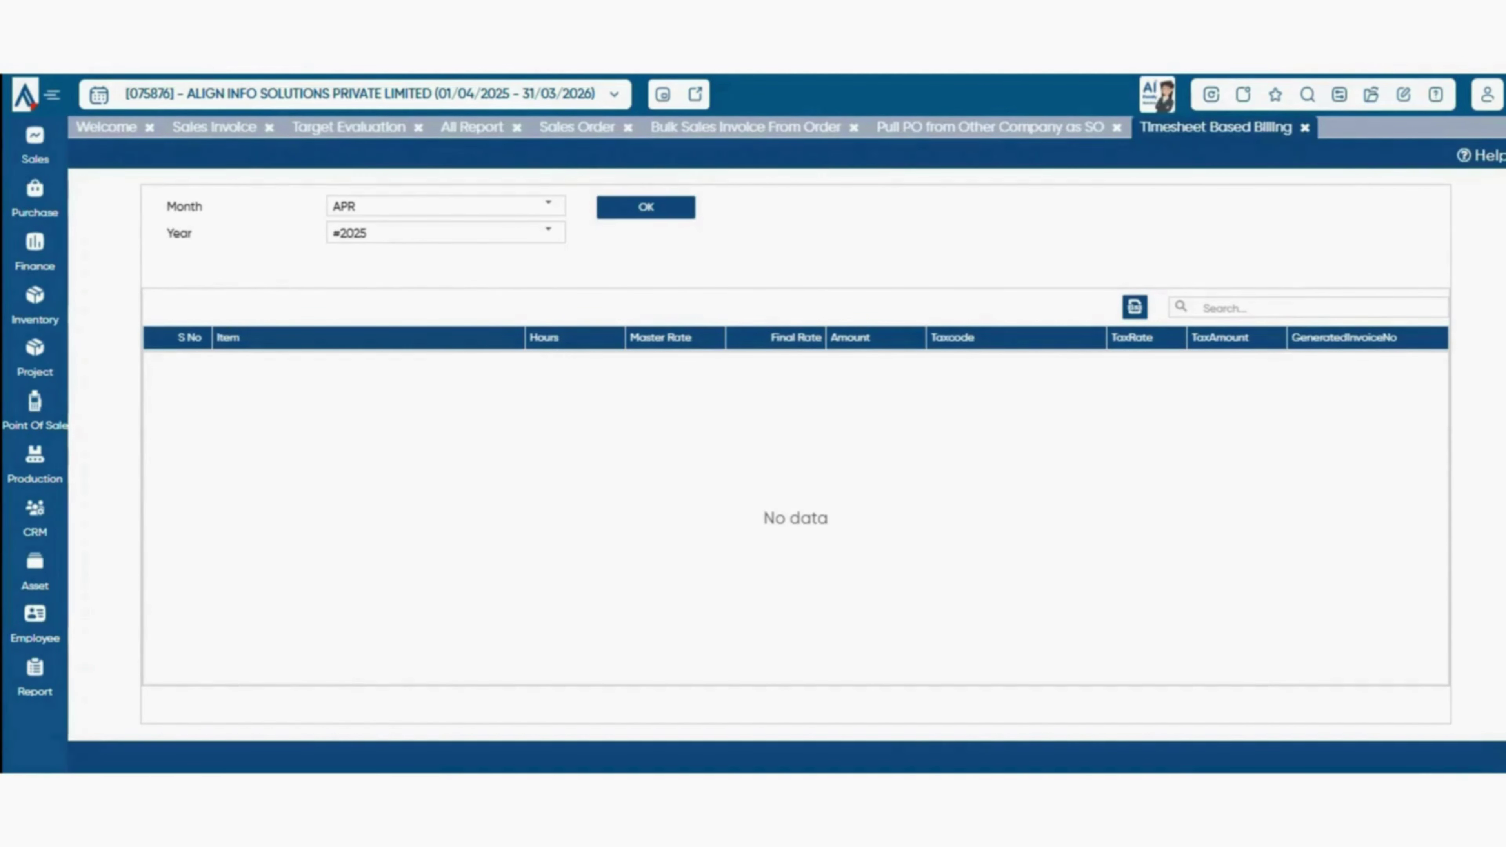
mouse_move(35, 144)
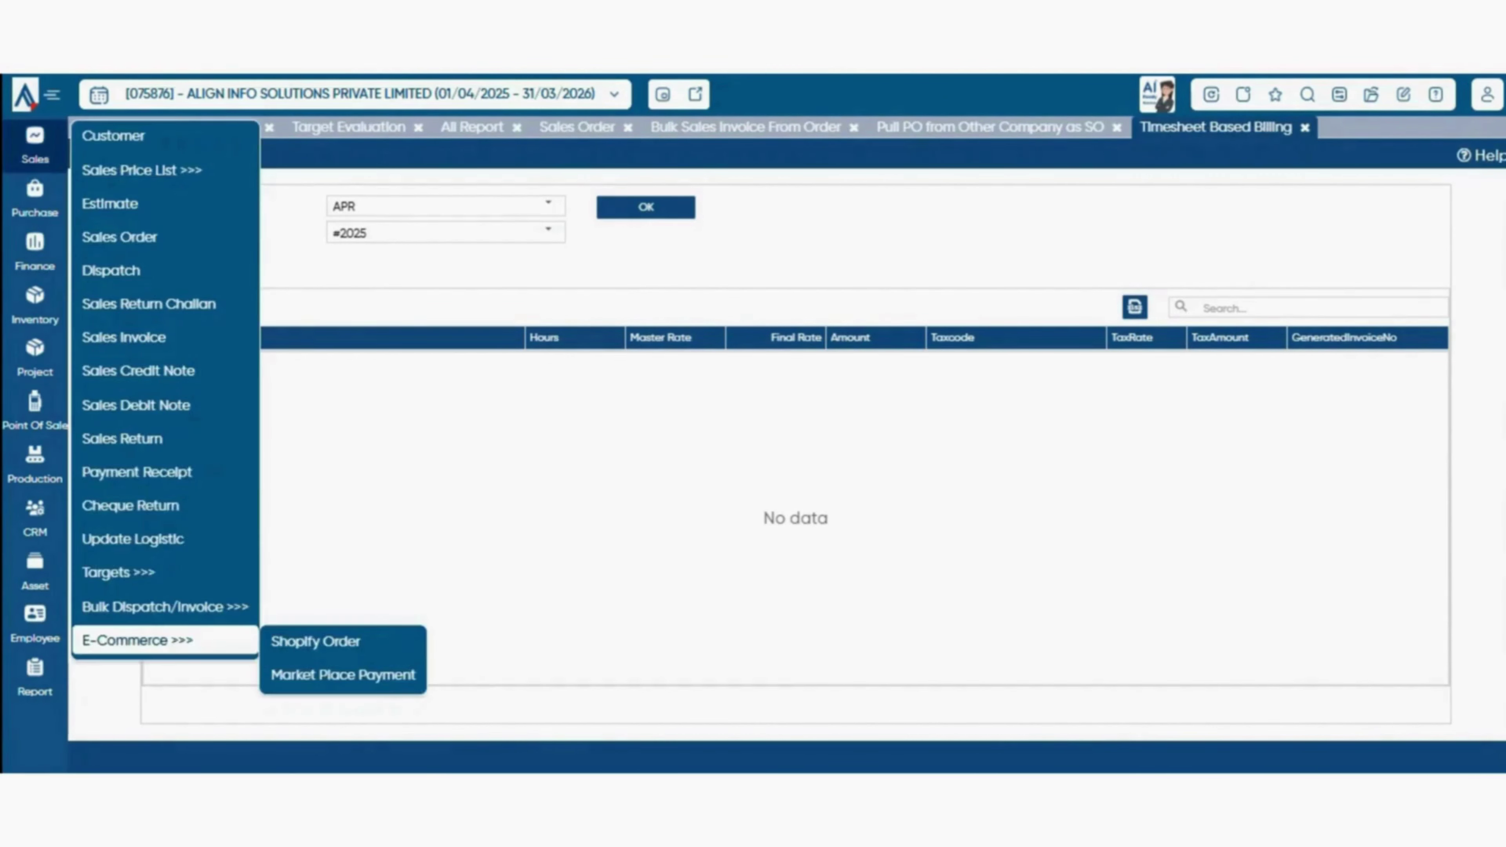
mouse_move(137, 641)
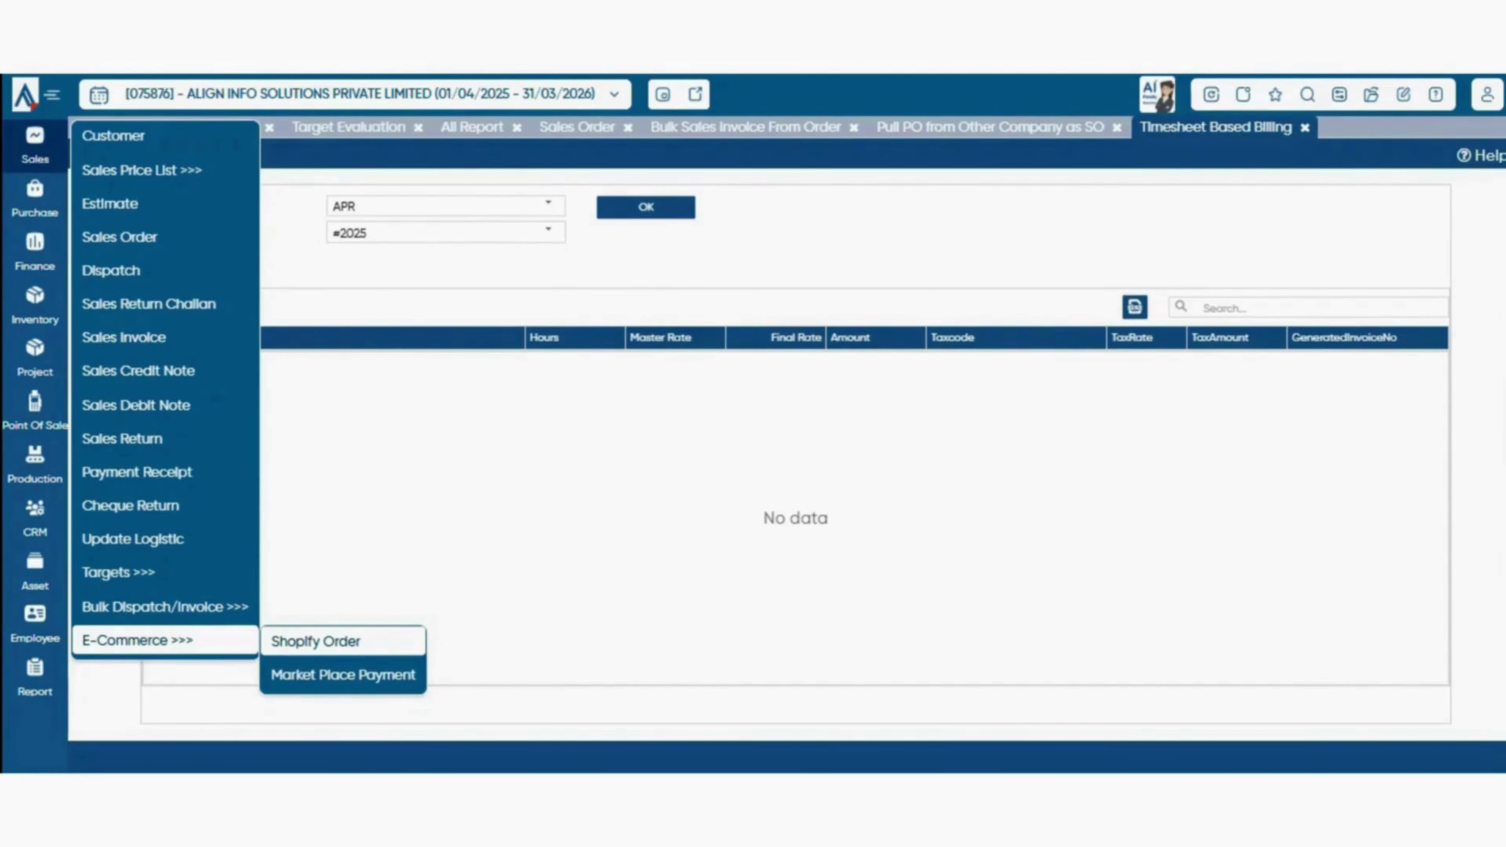
- Open Shopify Order and confirm the download period to fetch eShop orders
left_click(315, 640)
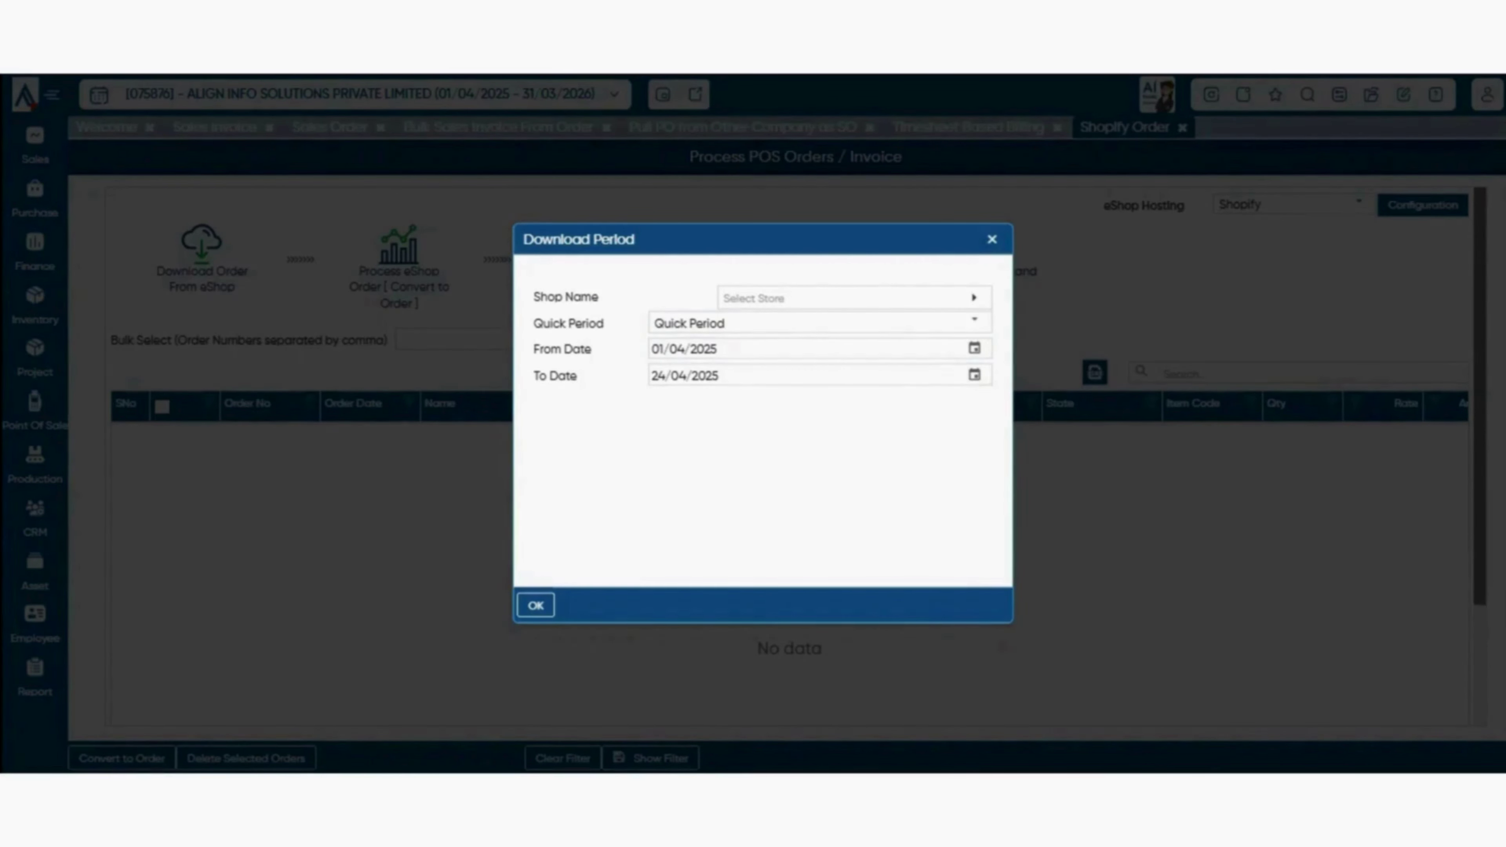
key("Return")
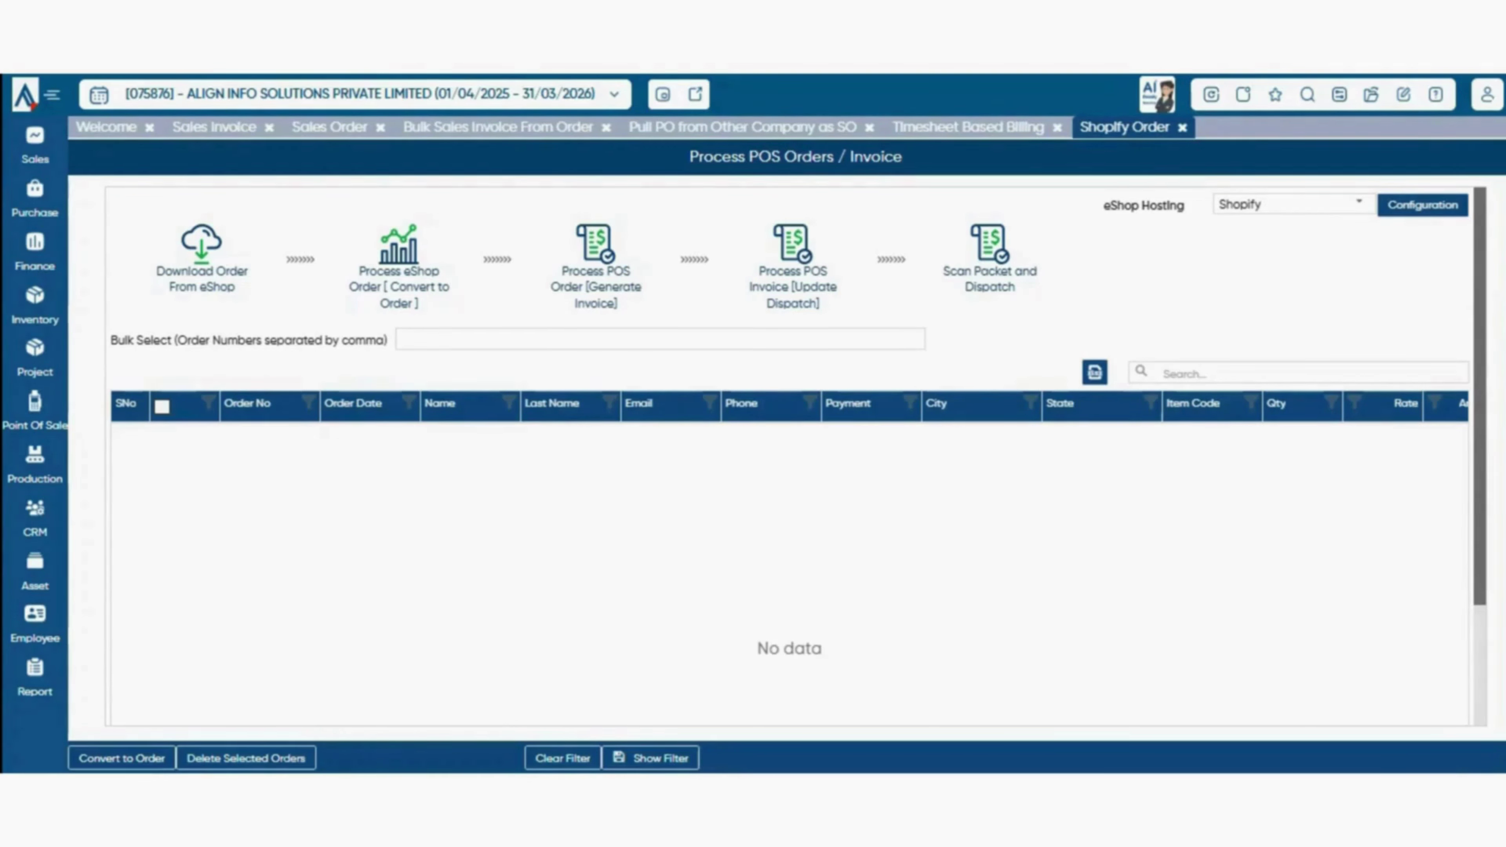
- Fetch pending POS orders for invoicing with the counter set to Default
left_click(595, 265)
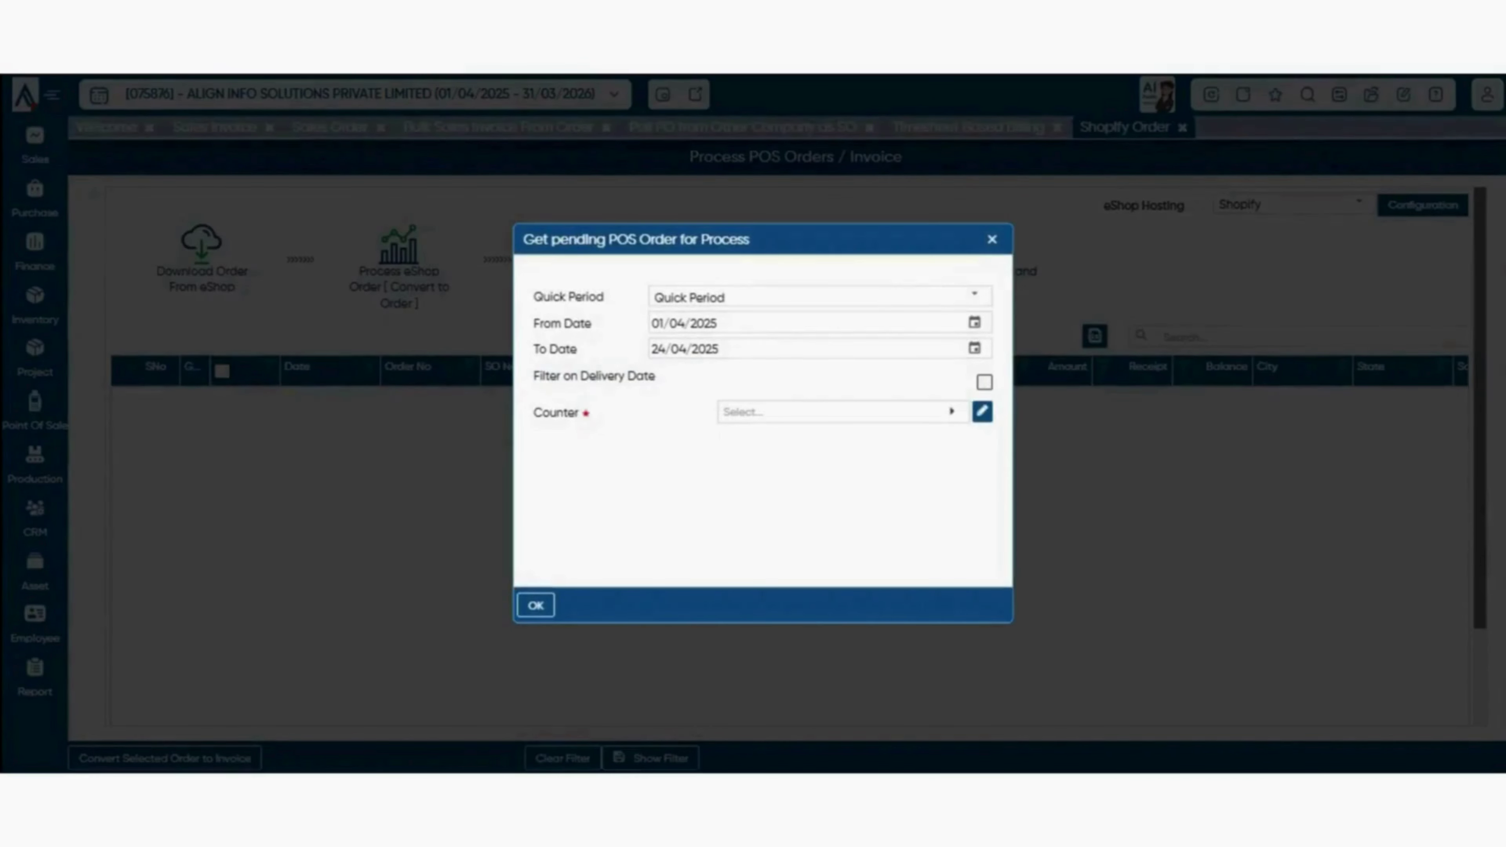
left_click(975, 295)
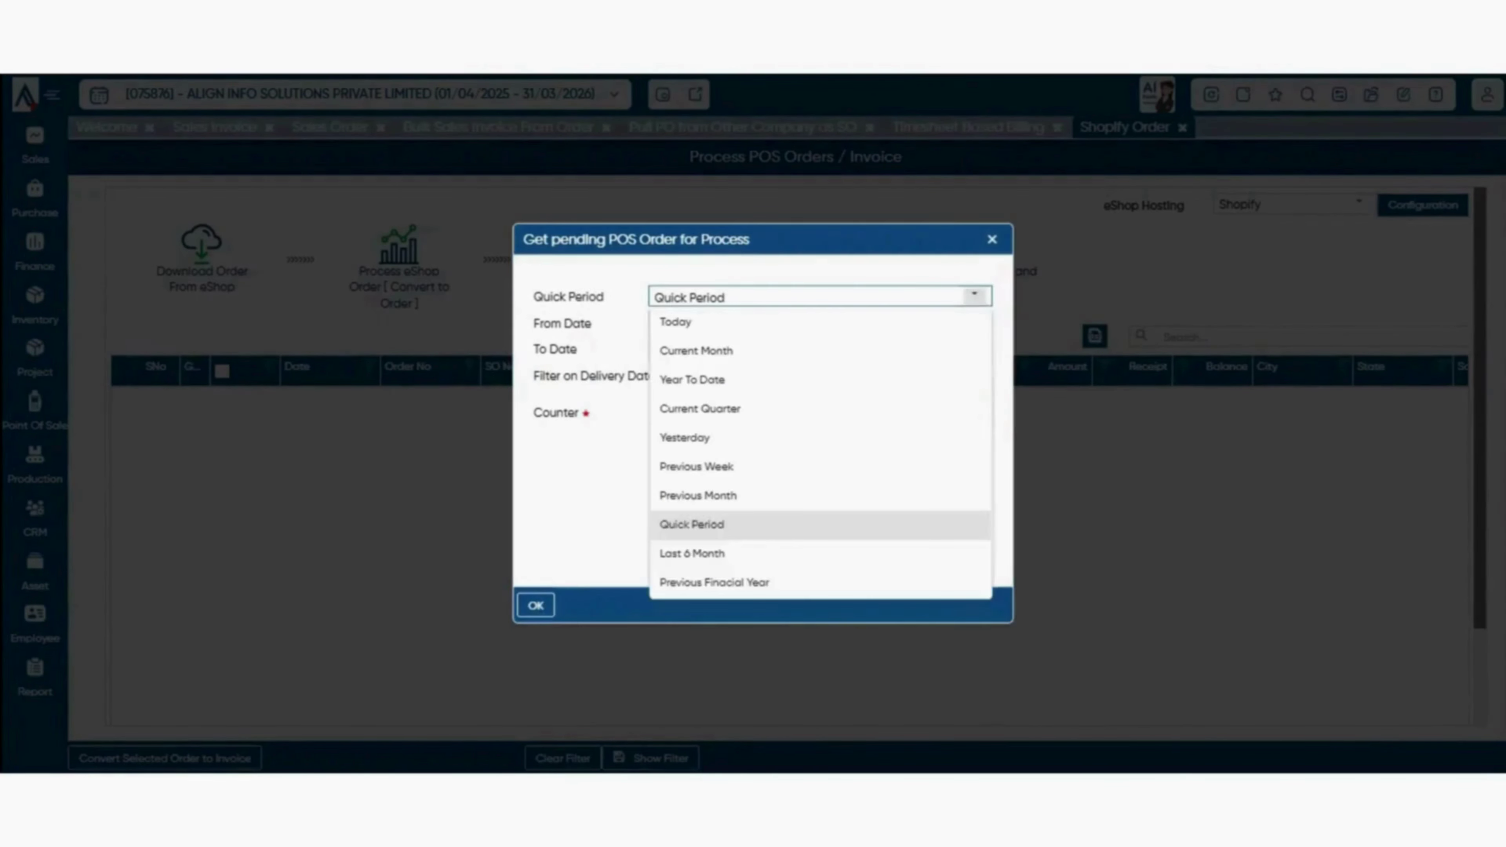
left_click(830, 270)
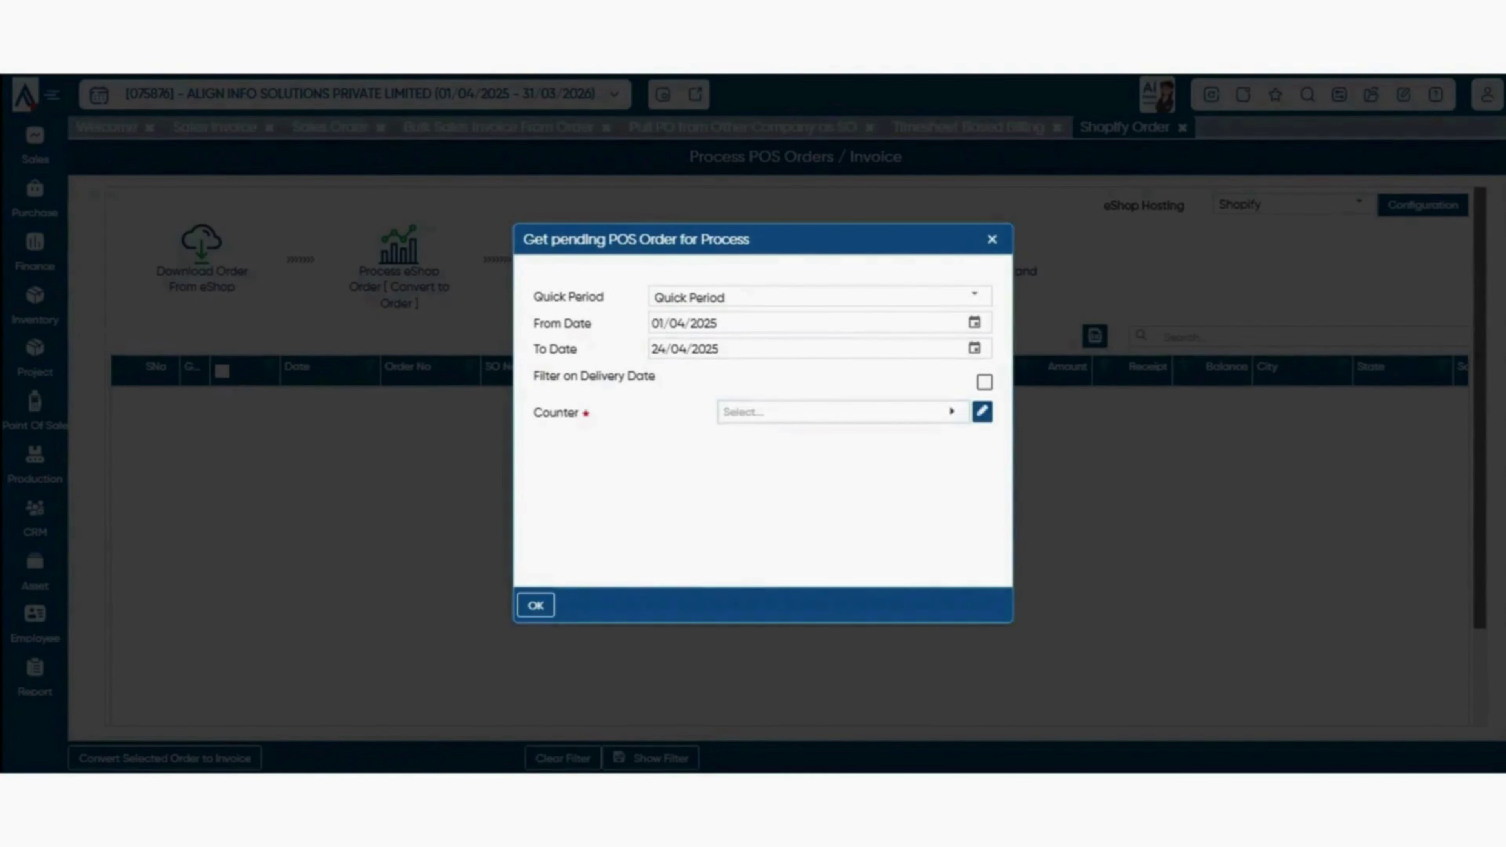
left_click(842, 412)
left_click(760, 524)
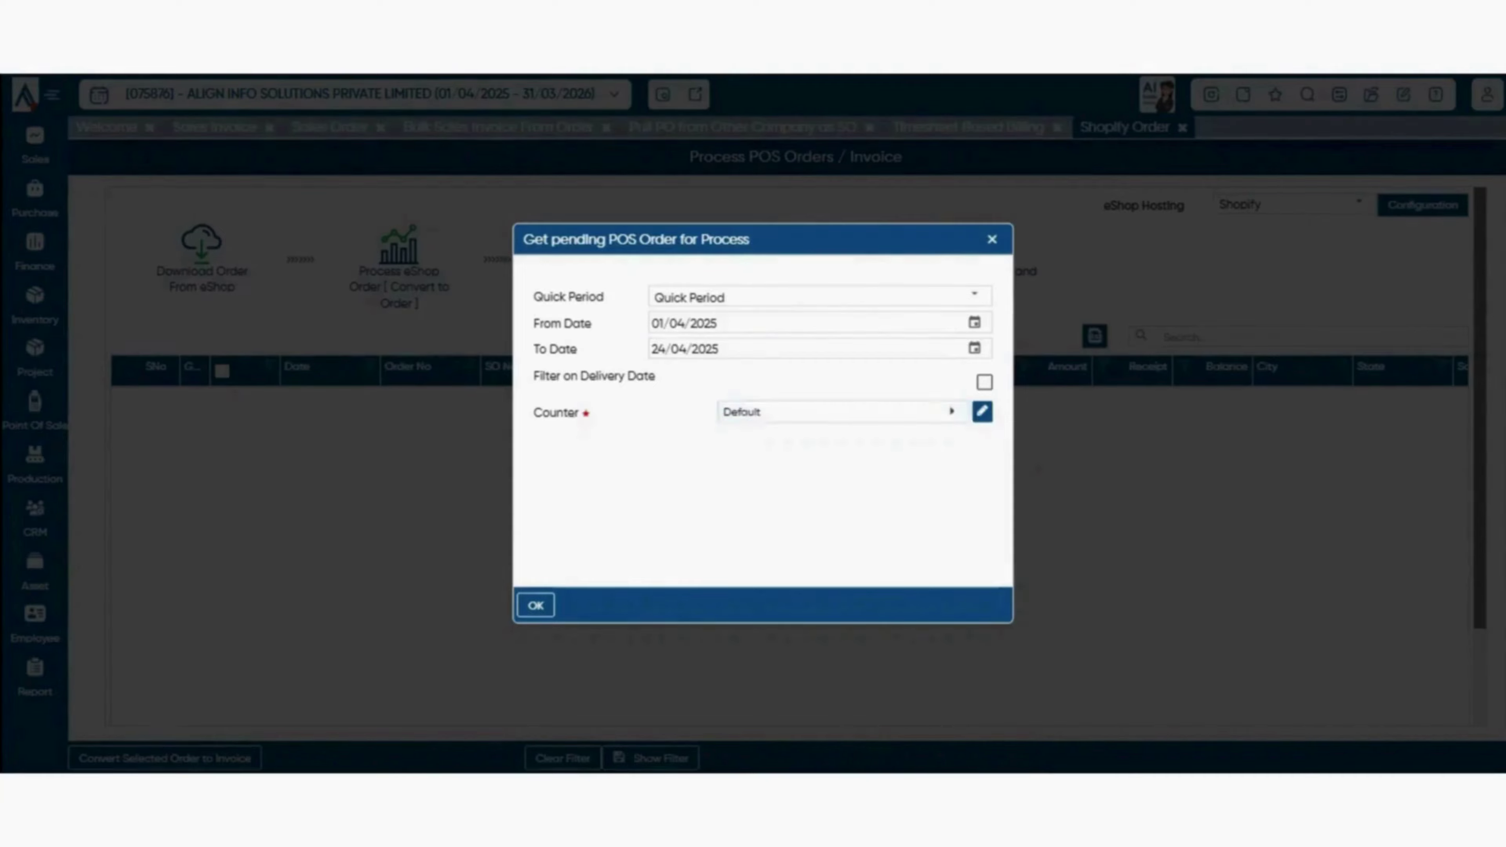
left_click(992, 240)
- Check the supported eShop Hosting platforms, keeping Shopify selected
left_click_drag(1103, 206, 1185, 205)
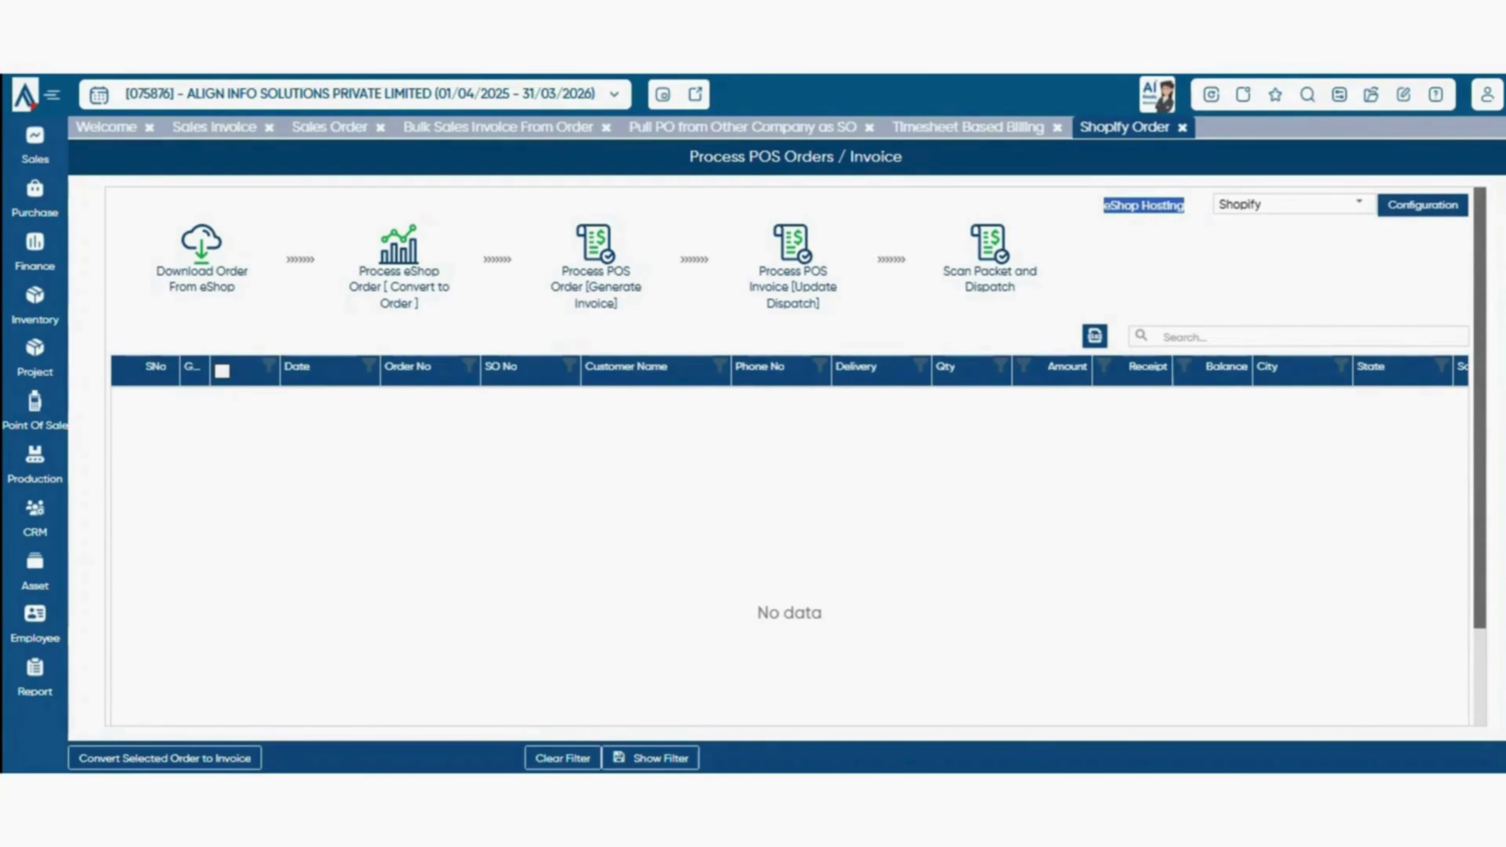
left_click(1359, 204)
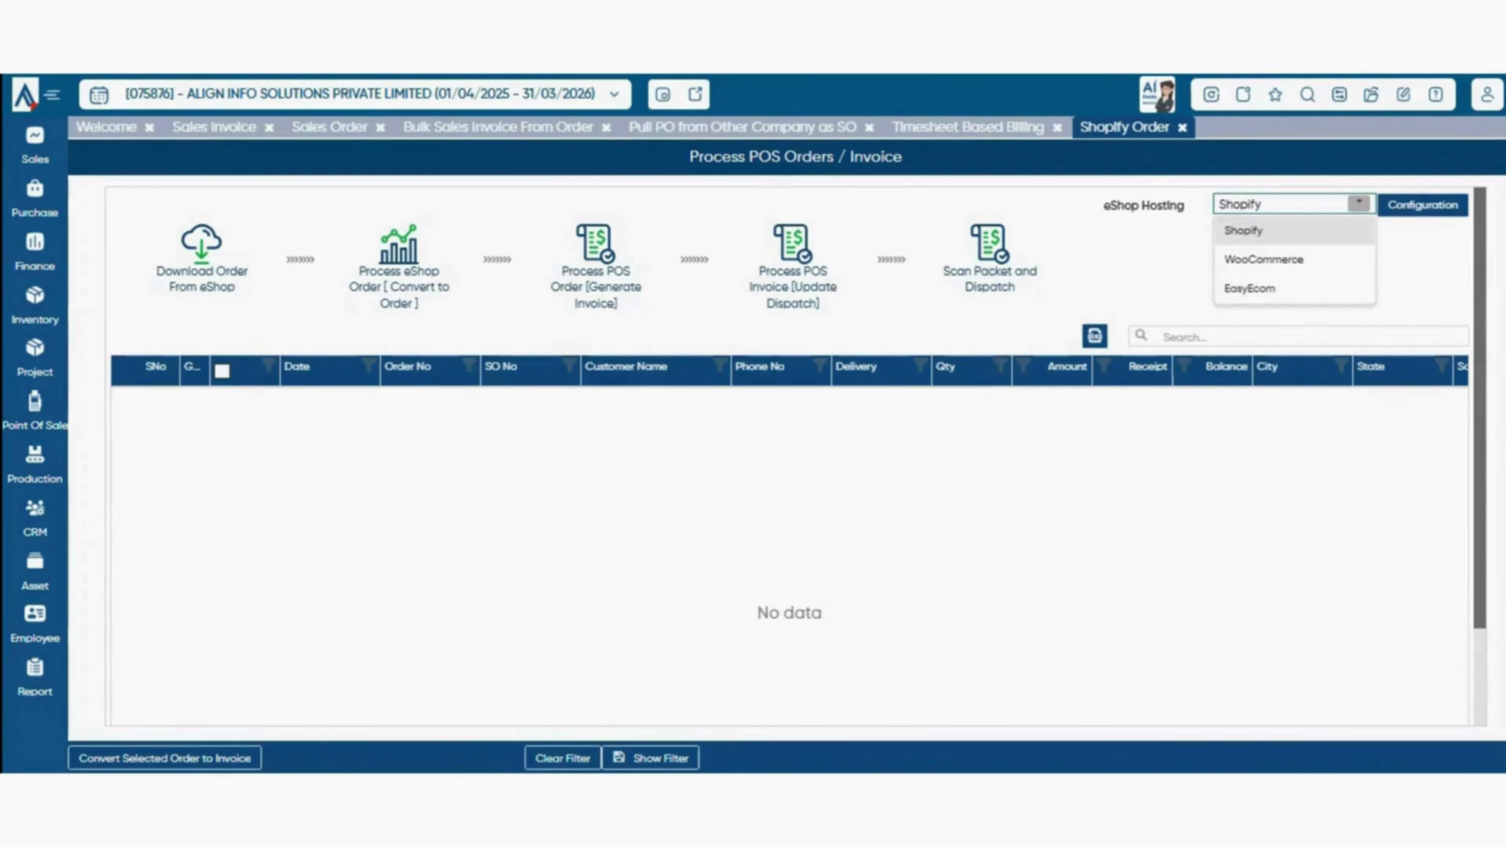
key("Escape")
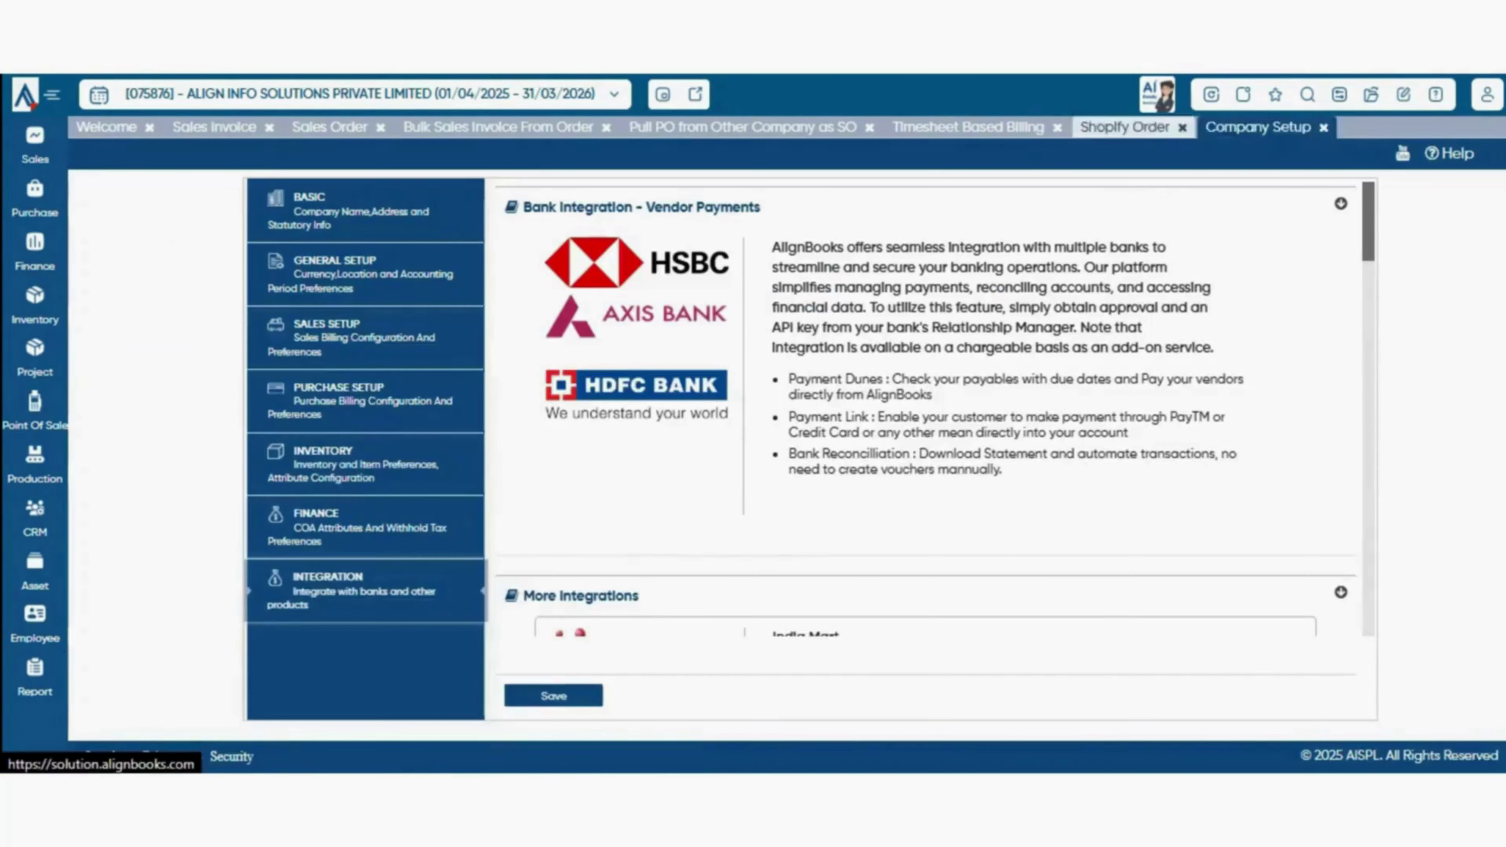
- Scroll through More Integrations, including Shopify and ExpressTDS, then return to the Sales menu
scroll(924, 410, "down", 10)
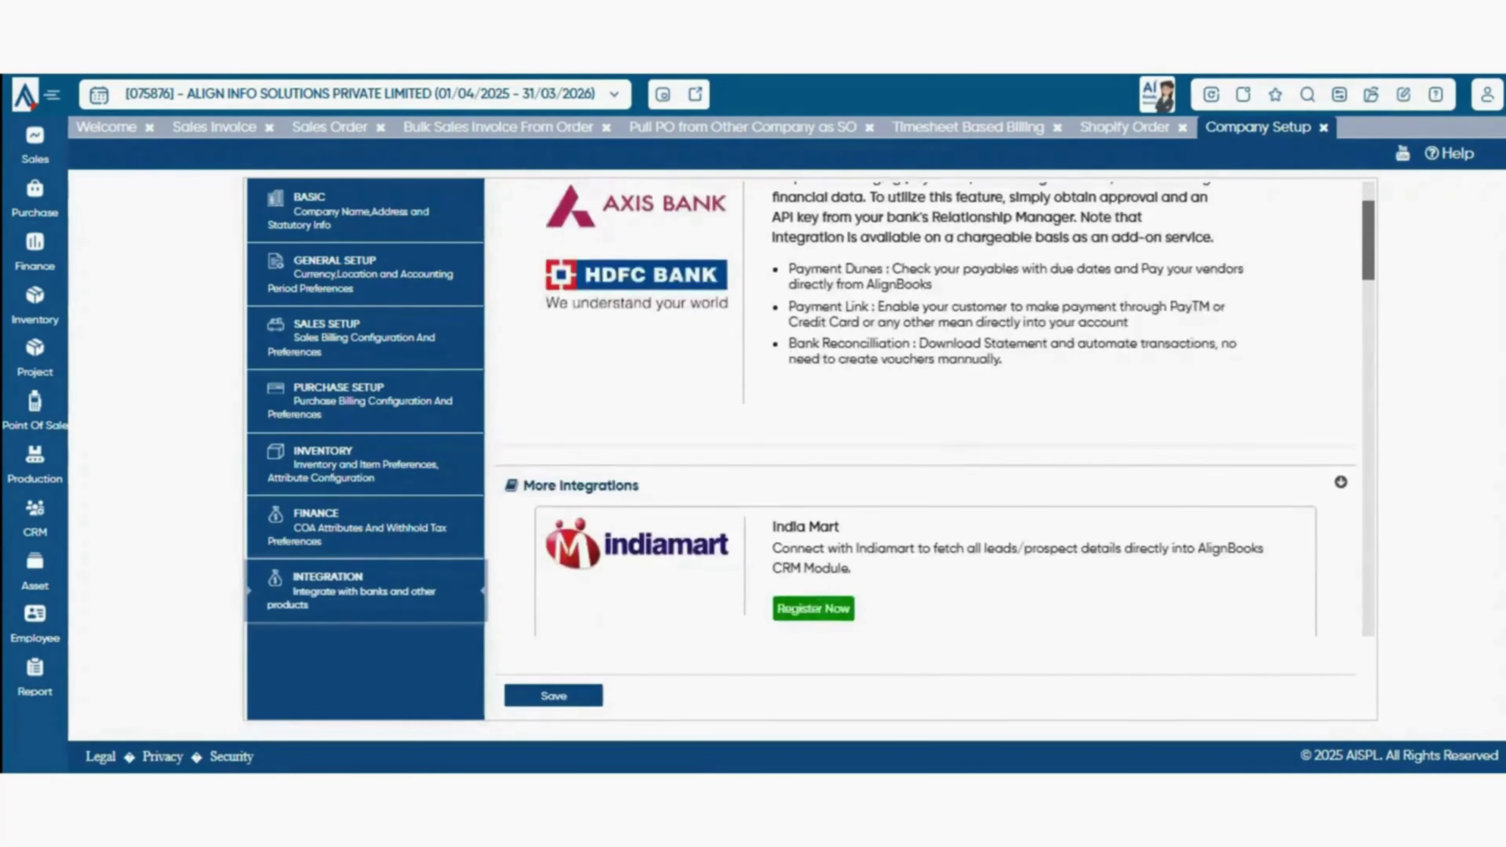
scroll(925, 410, "down", 7)
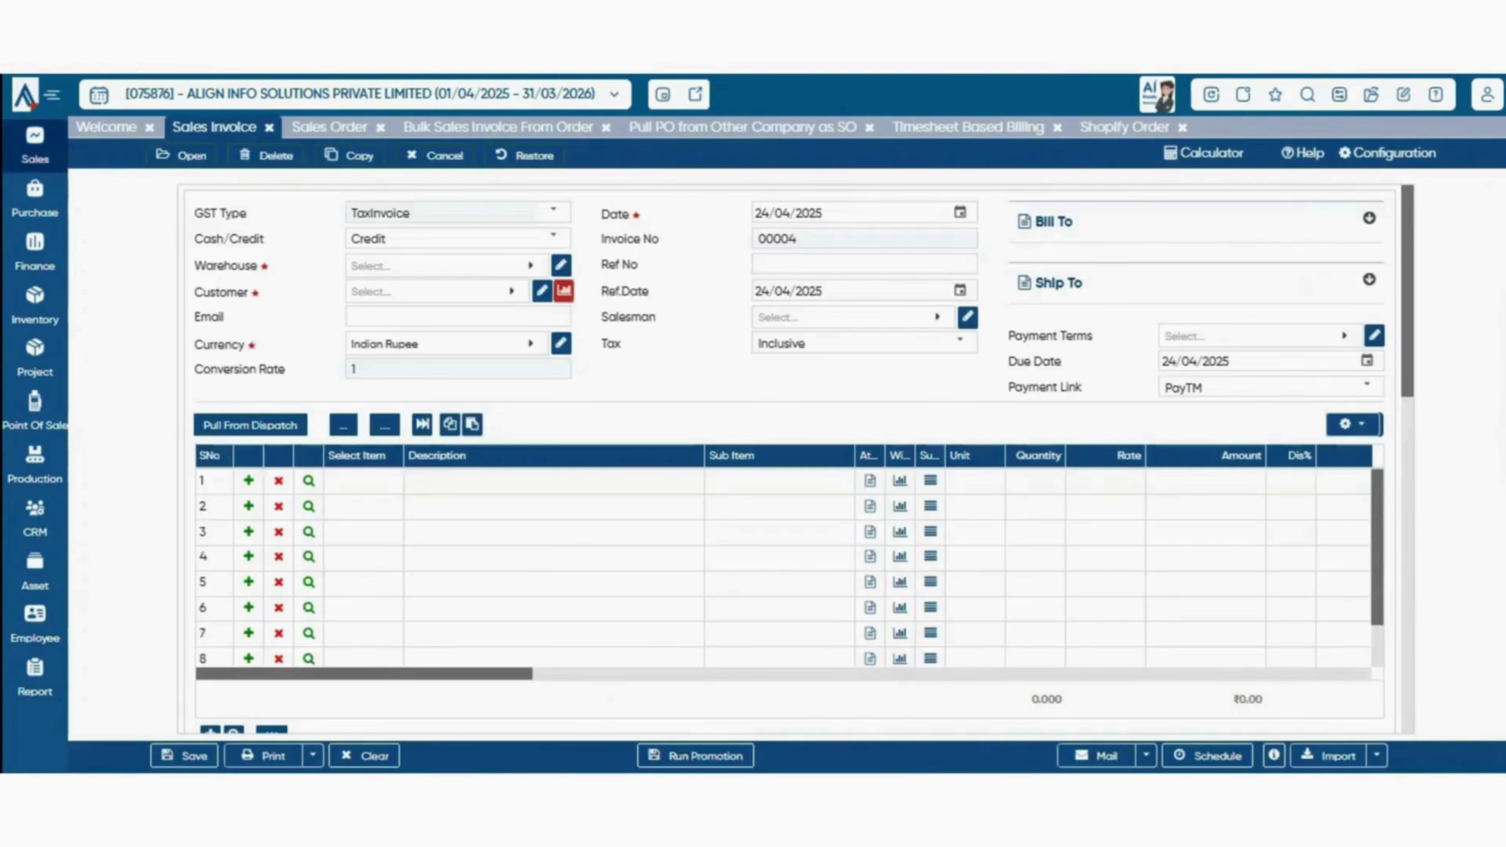
left_click(35, 146)
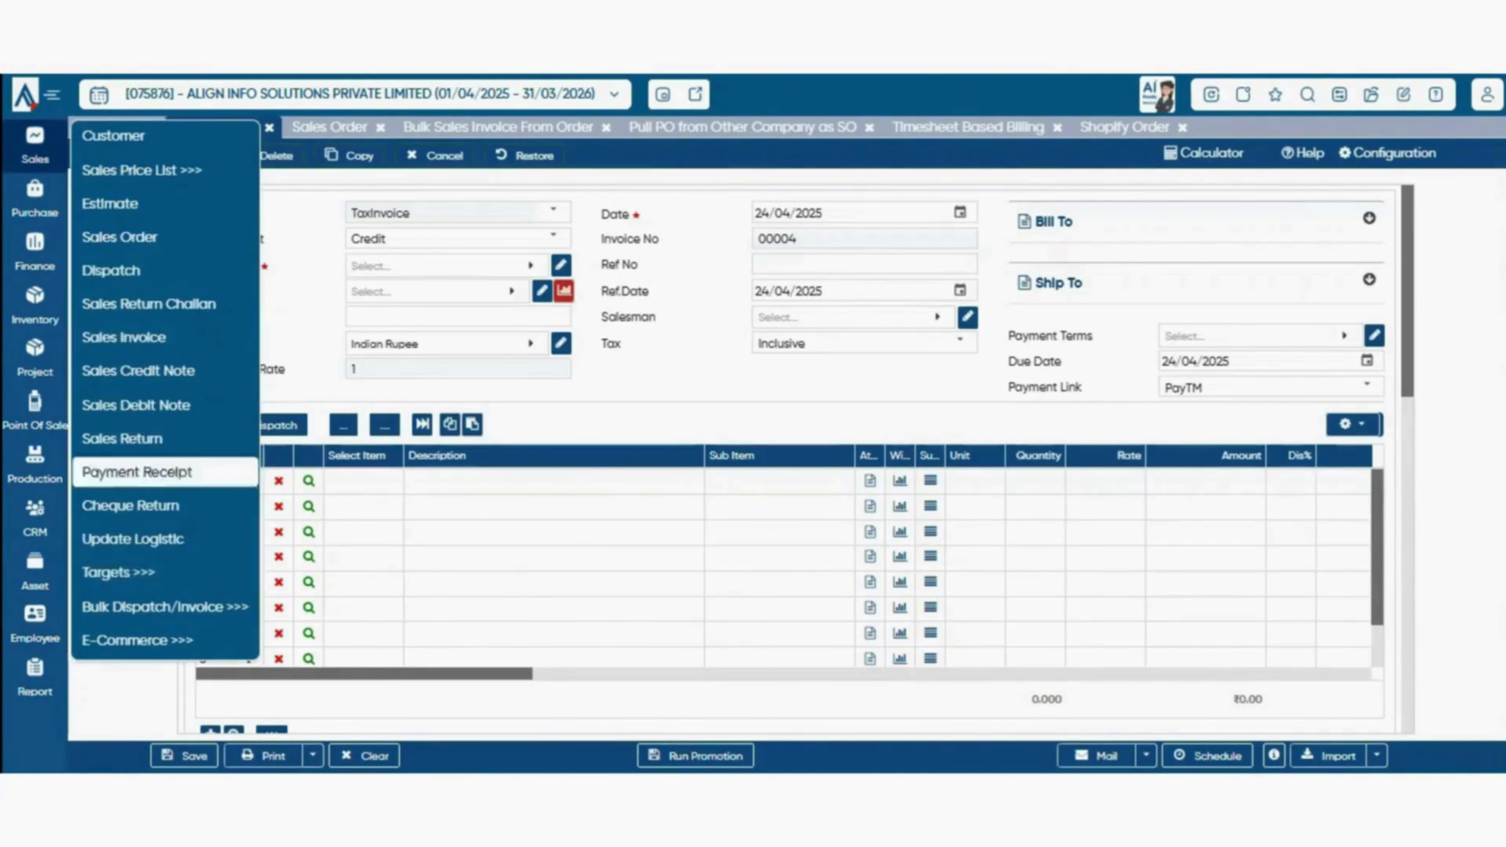